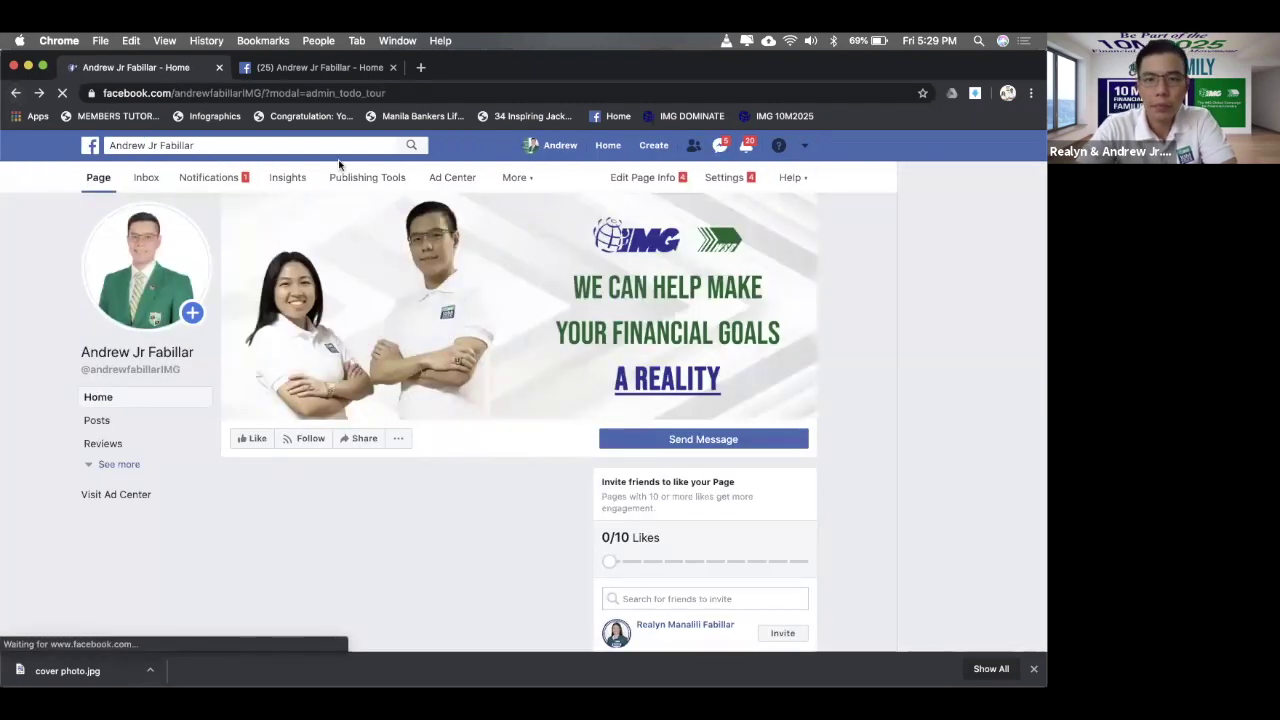
- Check the page's recent notifications, then open the Edit Page Info settings
{"action": "scroll", "coordinate": [291, 313], "scroll_direction": "down", "scroll_amount": 1}
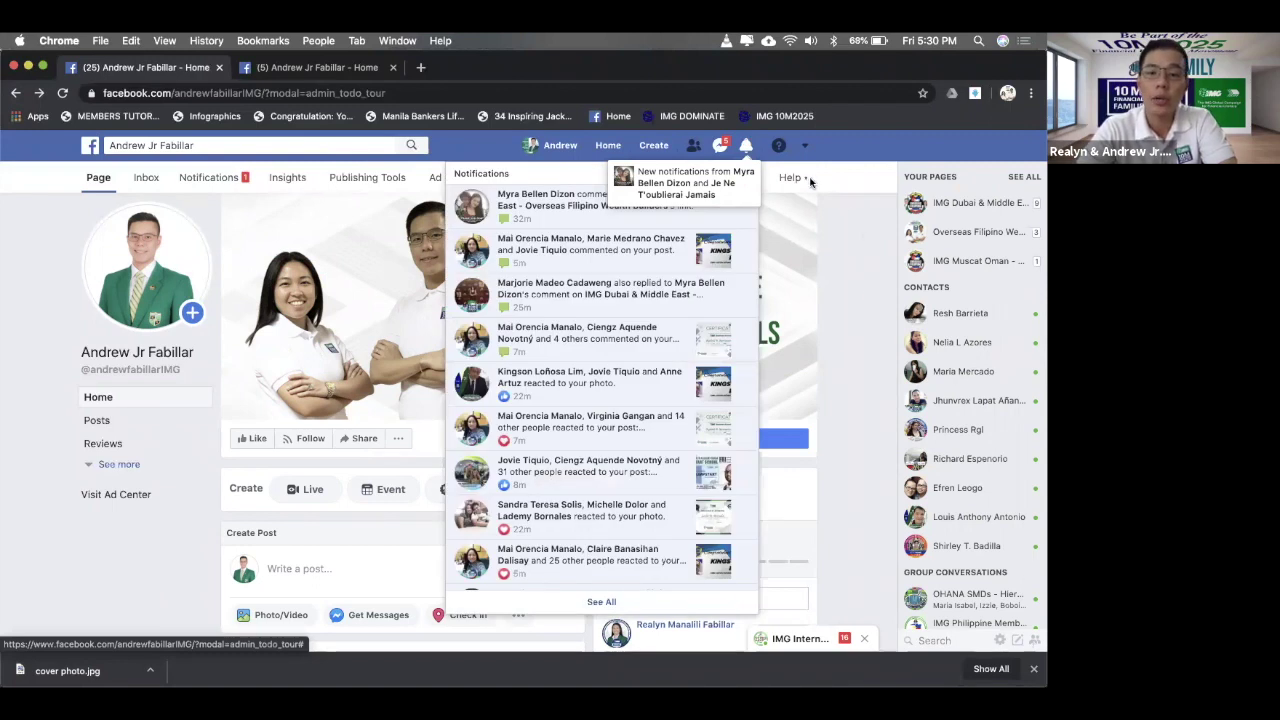
{"action": "left_click", "coordinate": [747, 147]}
{"action": "left_click", "coordinate": [747, 148]}
{"action": "left_click", "coordinate": [746, 149]}
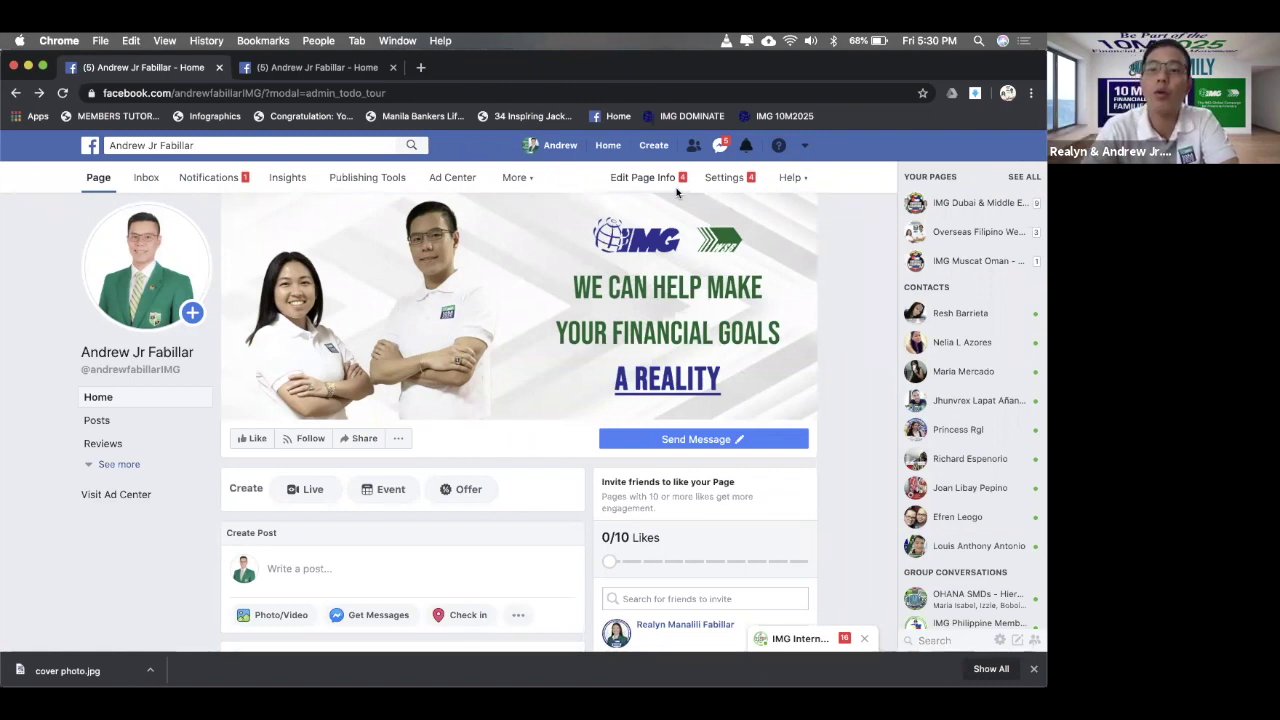
{"action": "left_click", "coordinate": [663, 181]}
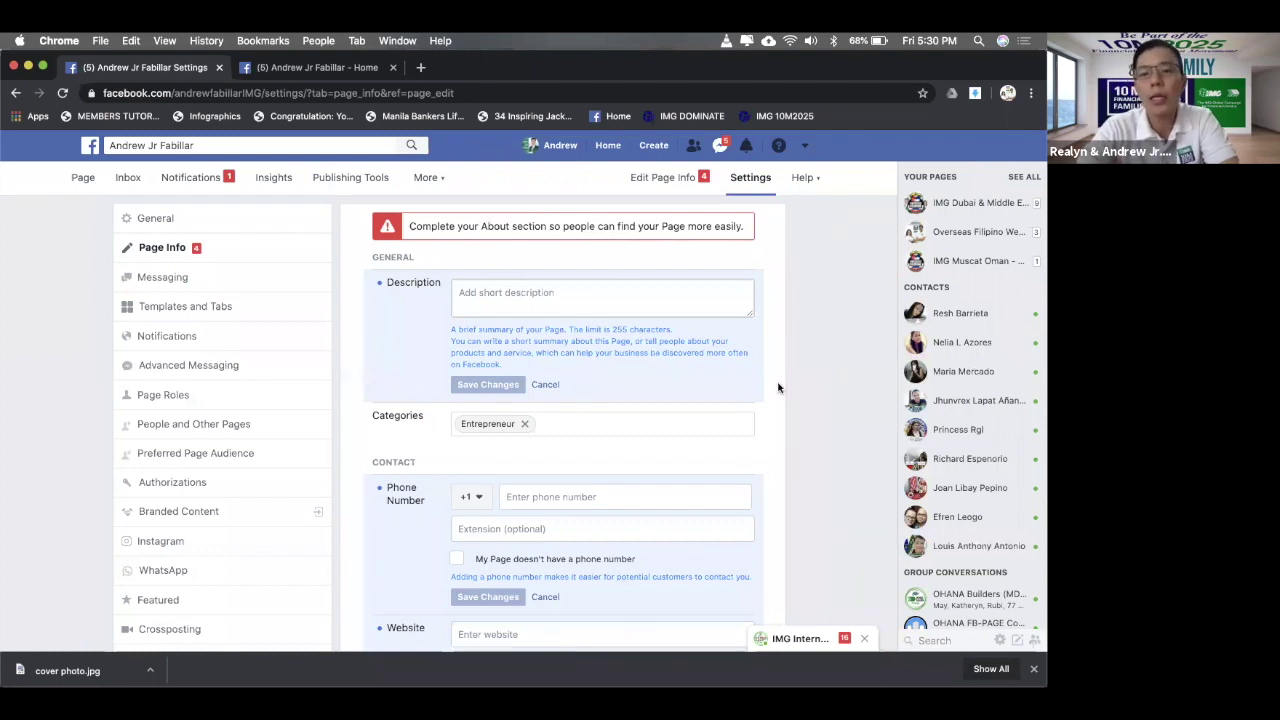
- Write 'We believe Financial Freedom' in the General Description box, fixing typos, and save
{"action": "left_click", "coordinate": [543, 293]}
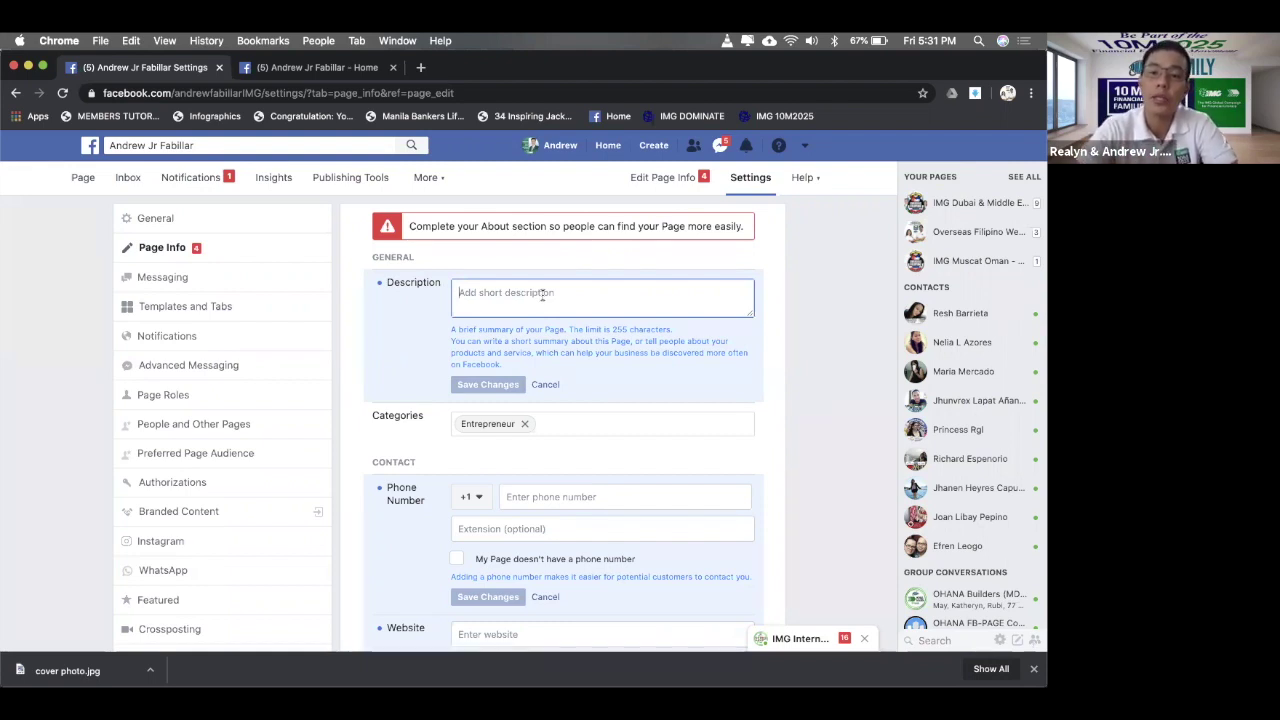
{"action": "type", "text": "We "}
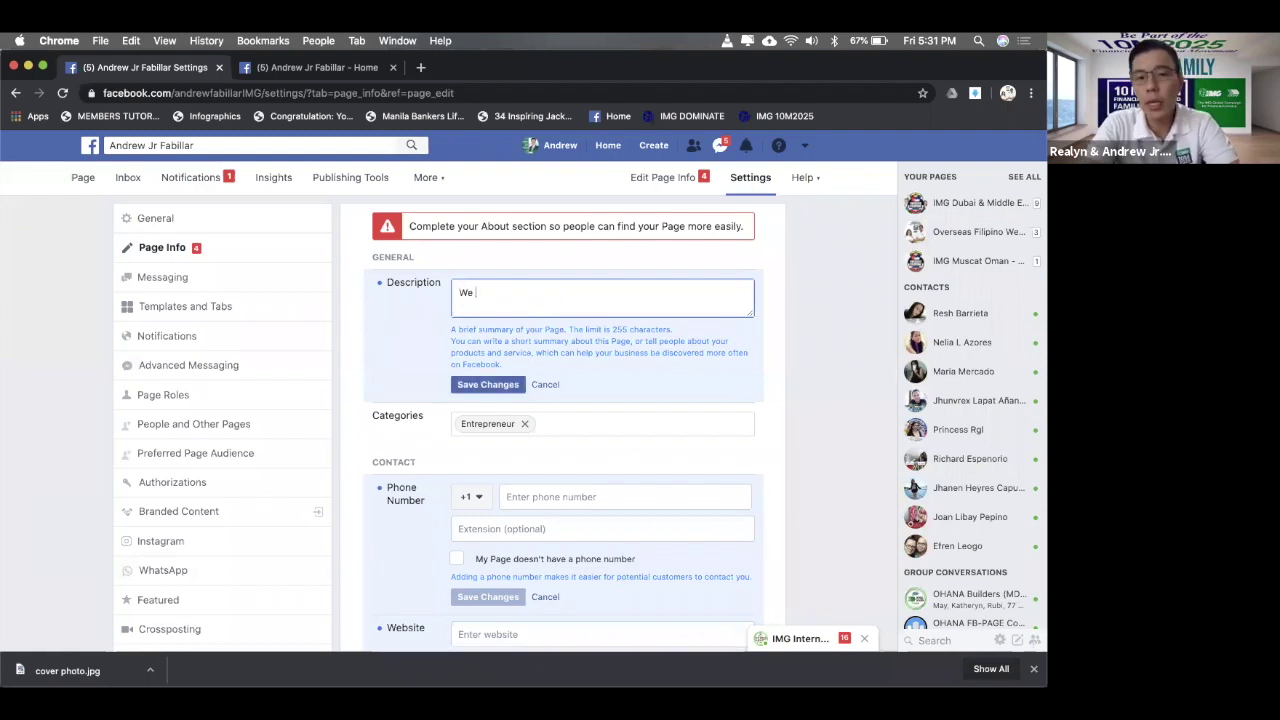
{"action": "type", "text": "believe a"}
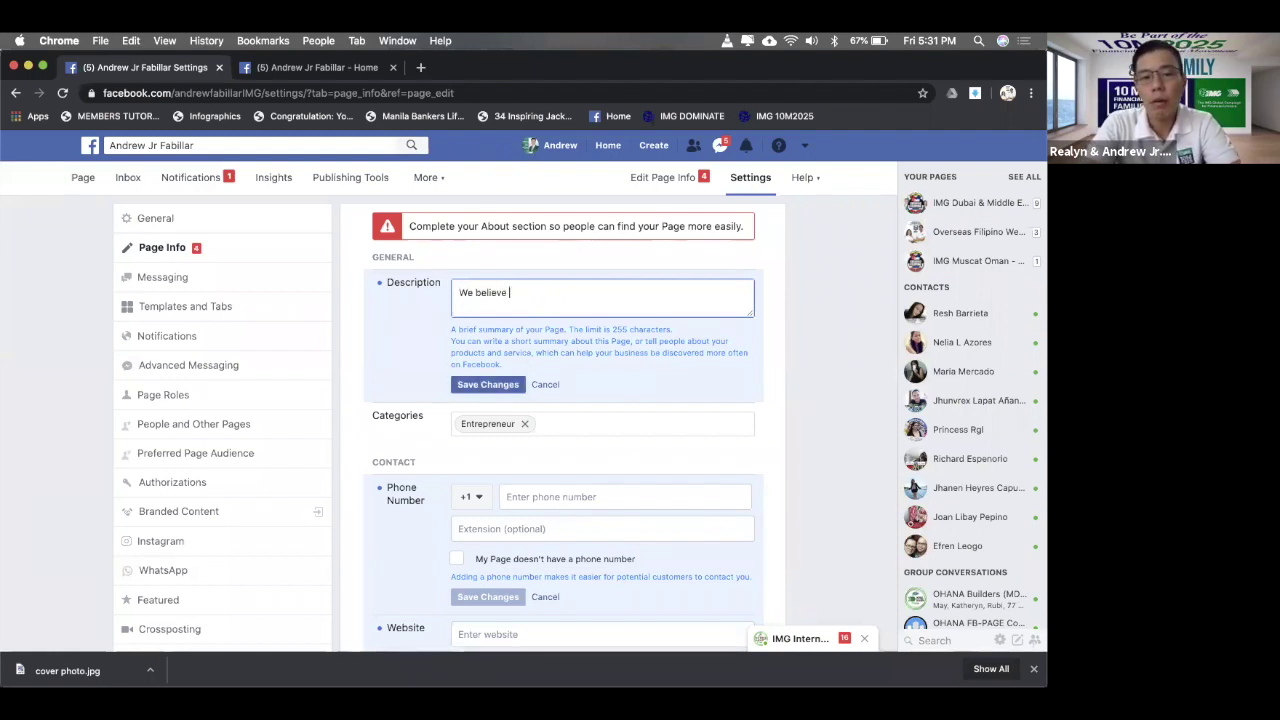
{"action": "key", "text": "BackSpace"}
{"action": "type", "text": "Filip"}
{"action": "key", "text": "BackSpace"}
{"action": "key", "text": "BackSpace"}
{"action": "key", "text": "BackSpace"}
{"action": "key", "text": "BackSpace"}
{"action": "key", "text": "BackSpace"}
{"action": "type", "text": "Financial Freeed"}
{"action": "key", "text": "BackSpace"}
{"action": "key", "text": "BackSpace"}
{"action": "type", "text": "dom"}
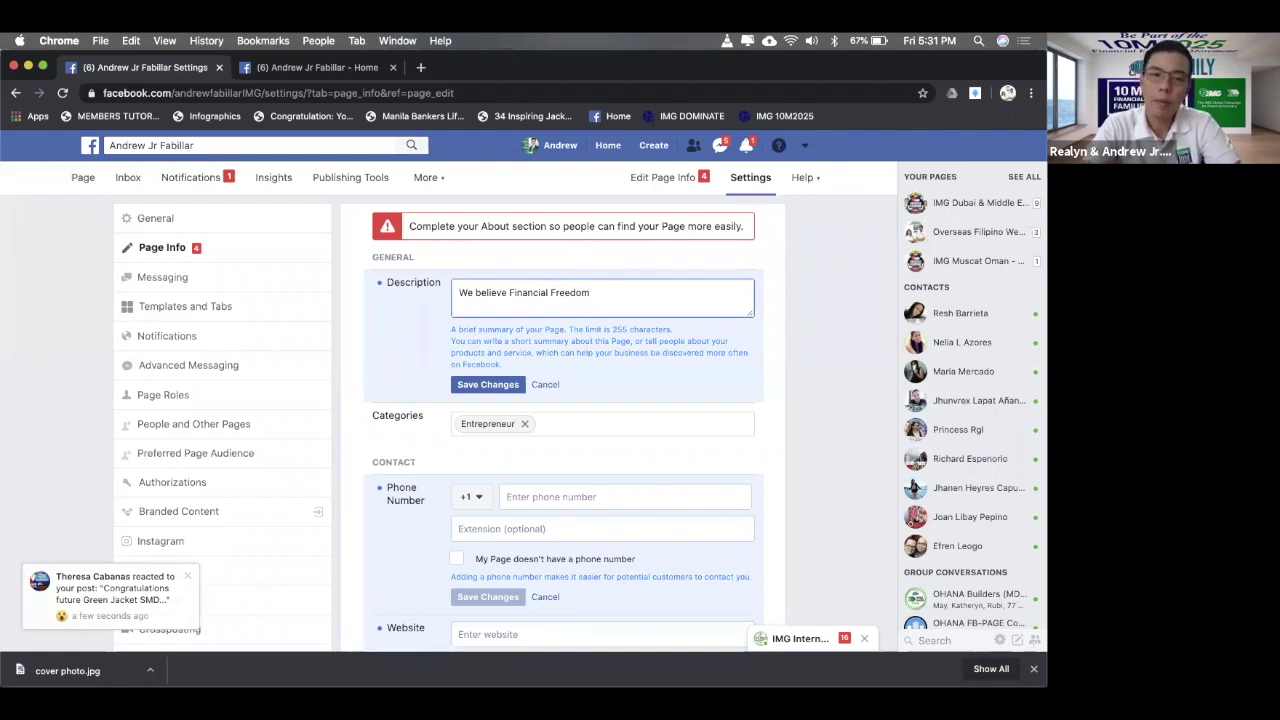
{"action": "left_click", "coordinate": [481, 391]}
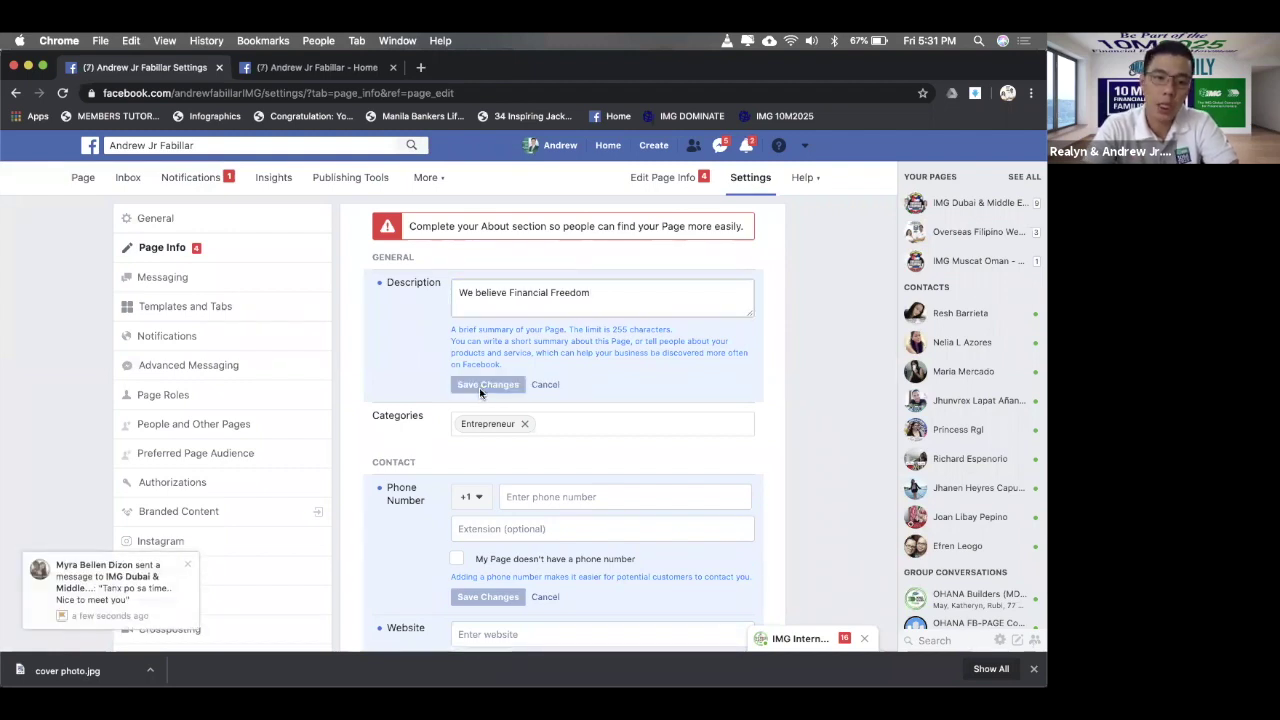
{"action": "scroll", "coordinate": [480, 392], "scroll_direction": "down", "scroll_amount": 2}
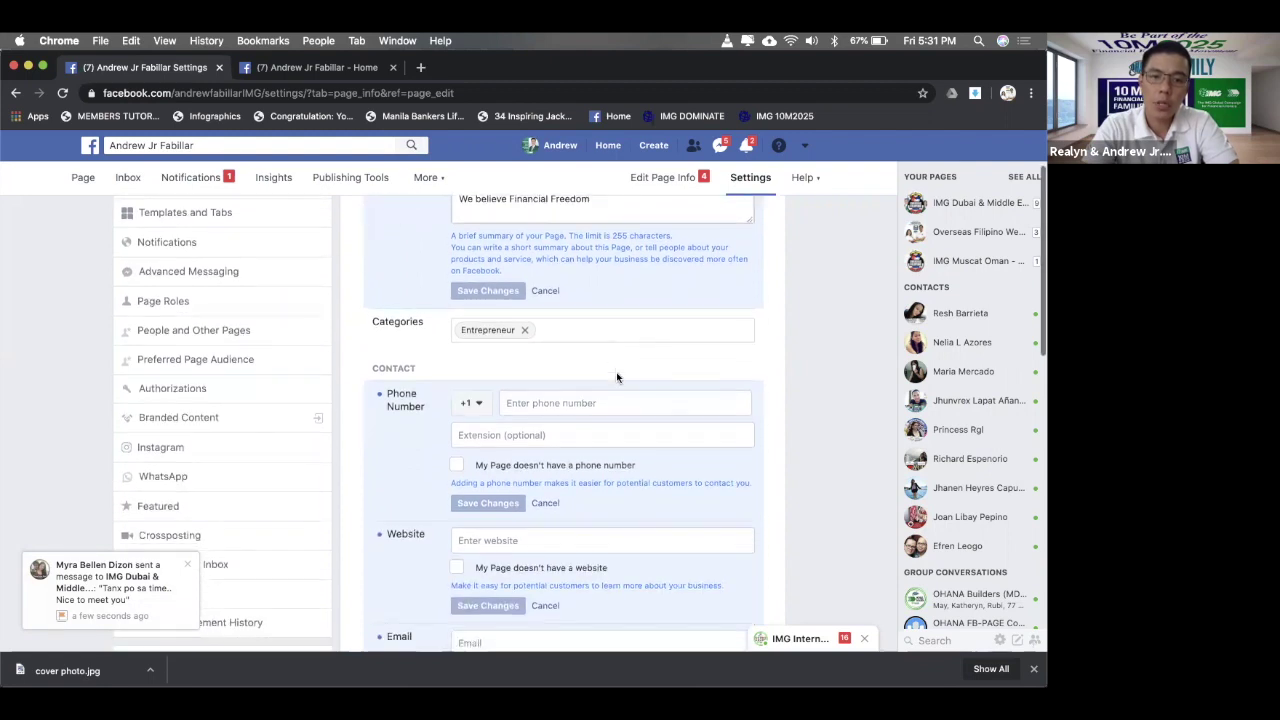
- Search 'ed' and 'financial' to add the Education Website and Financial Planner categories, then save
{"action": "left_click", "coordinate": [578, 335]}
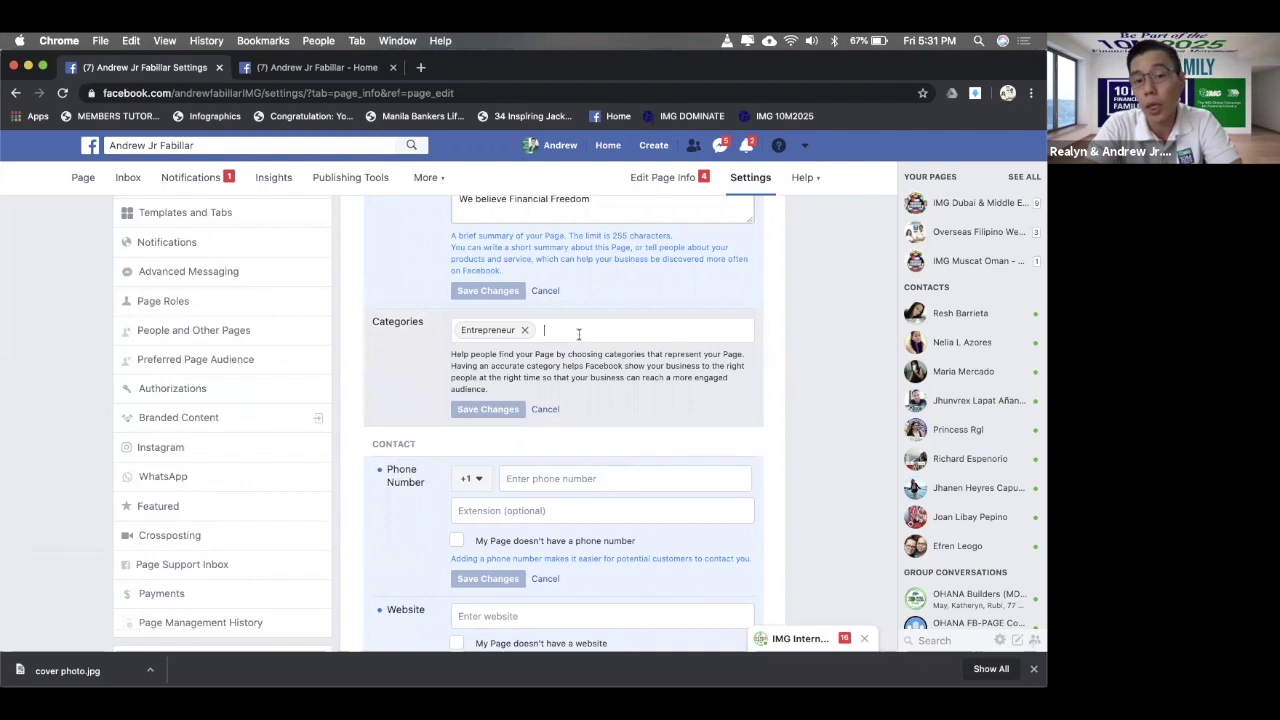
{"action": "type", "text": "e"}
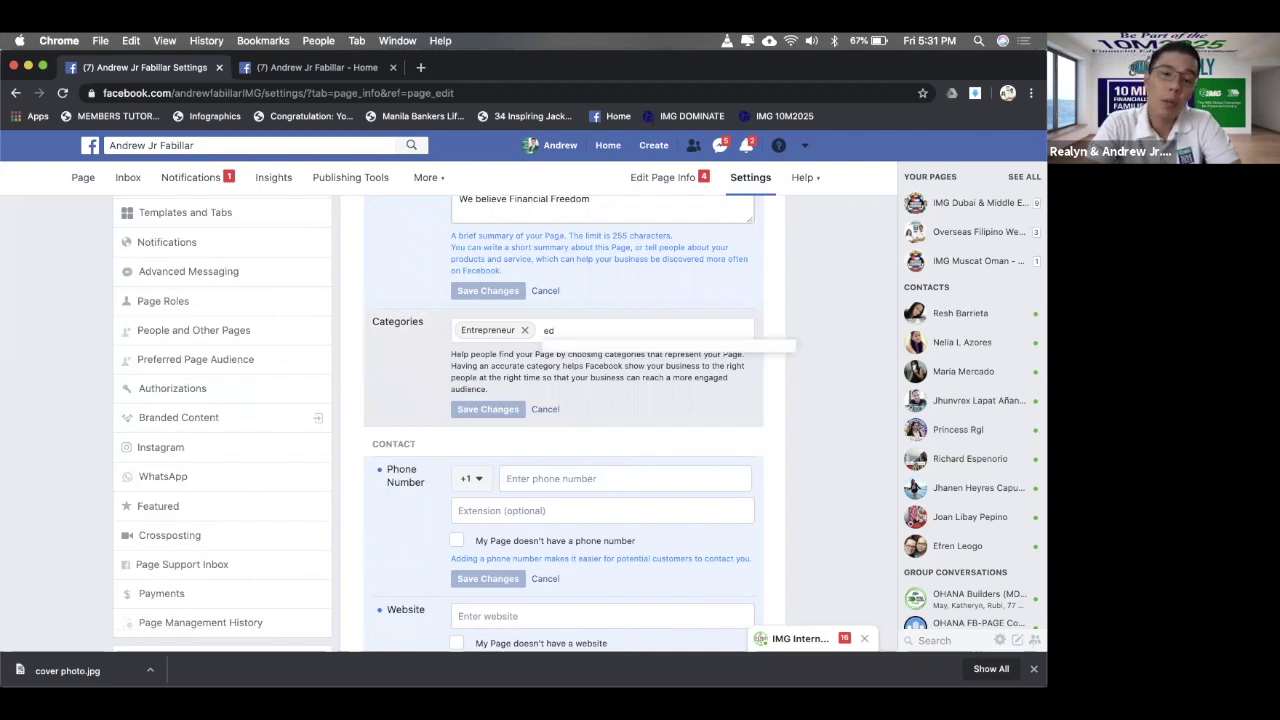
{"action": "type", "text": "d"}
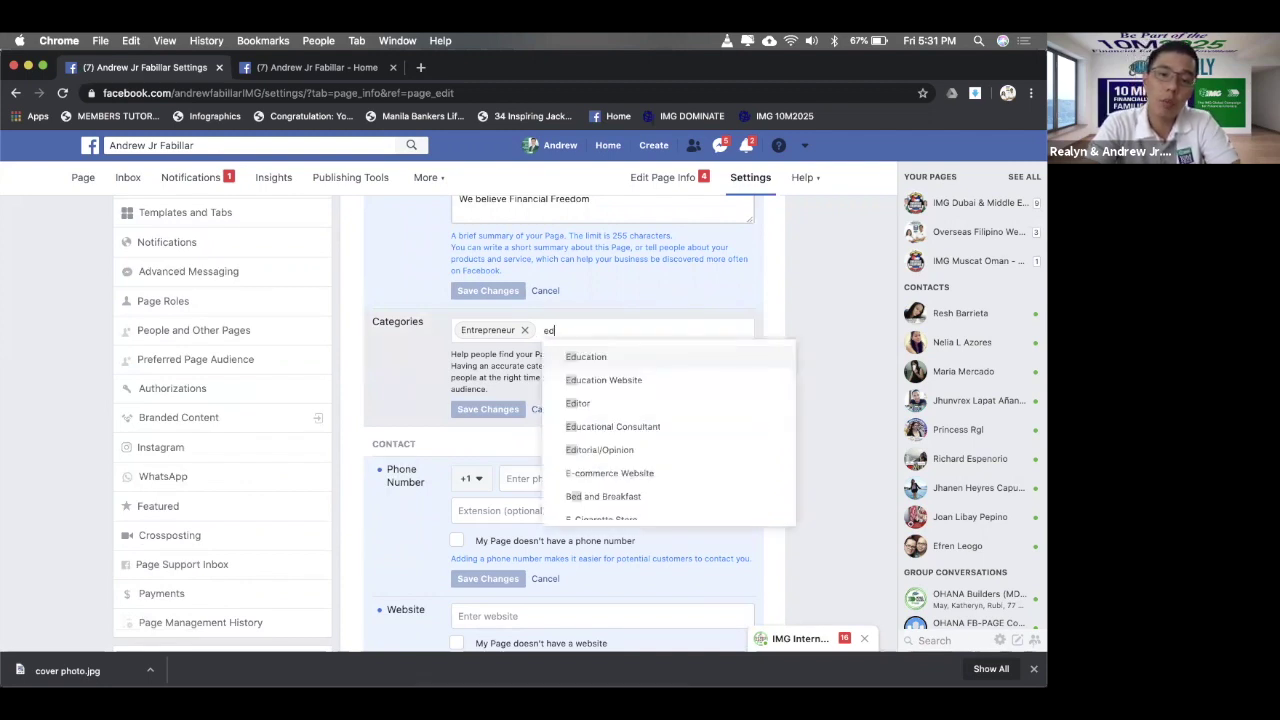
{"action": "left_click", "coordinate": [587, 381]}
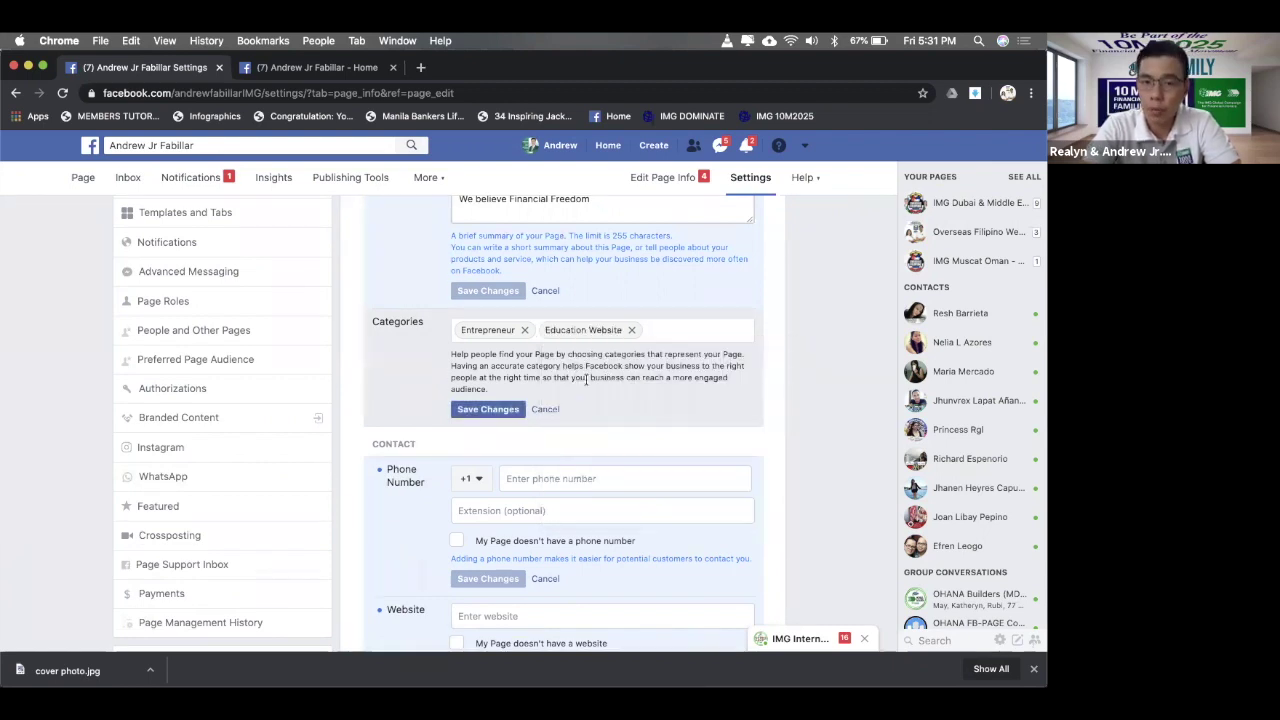
{"action": "type", "text": "financial"}
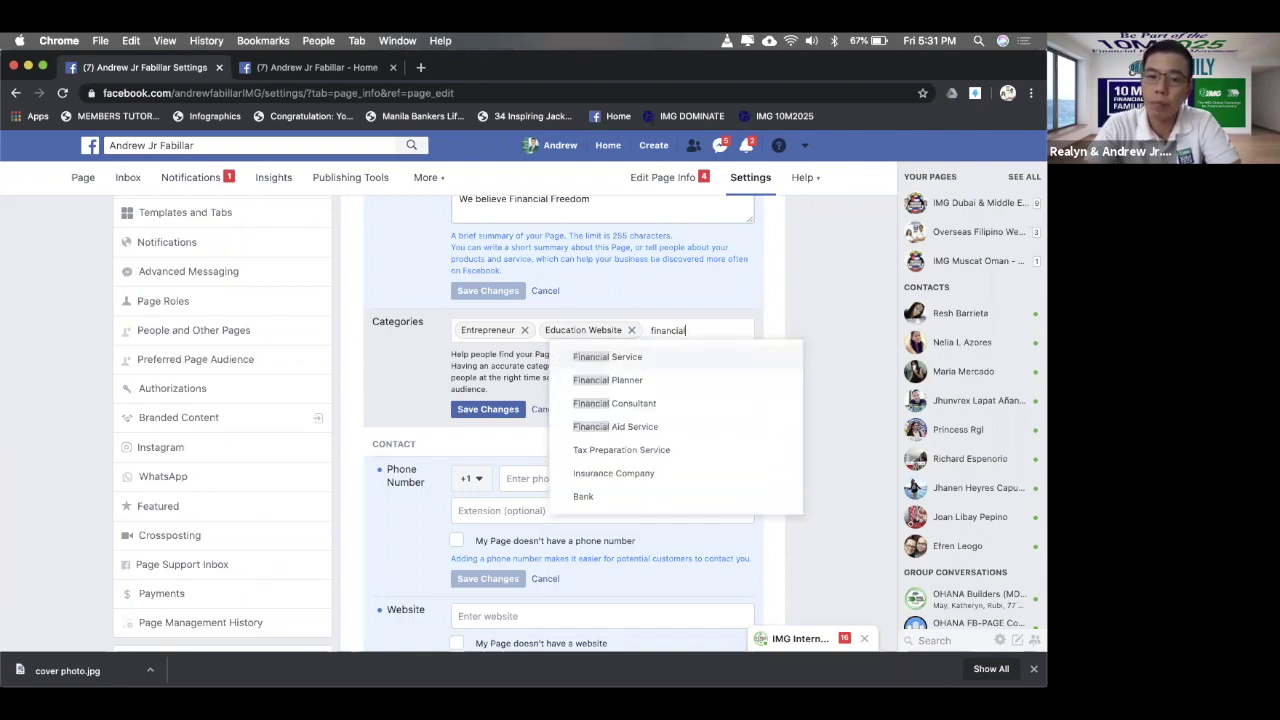
{"action": "left_click", "coordinate": [606, 381]}
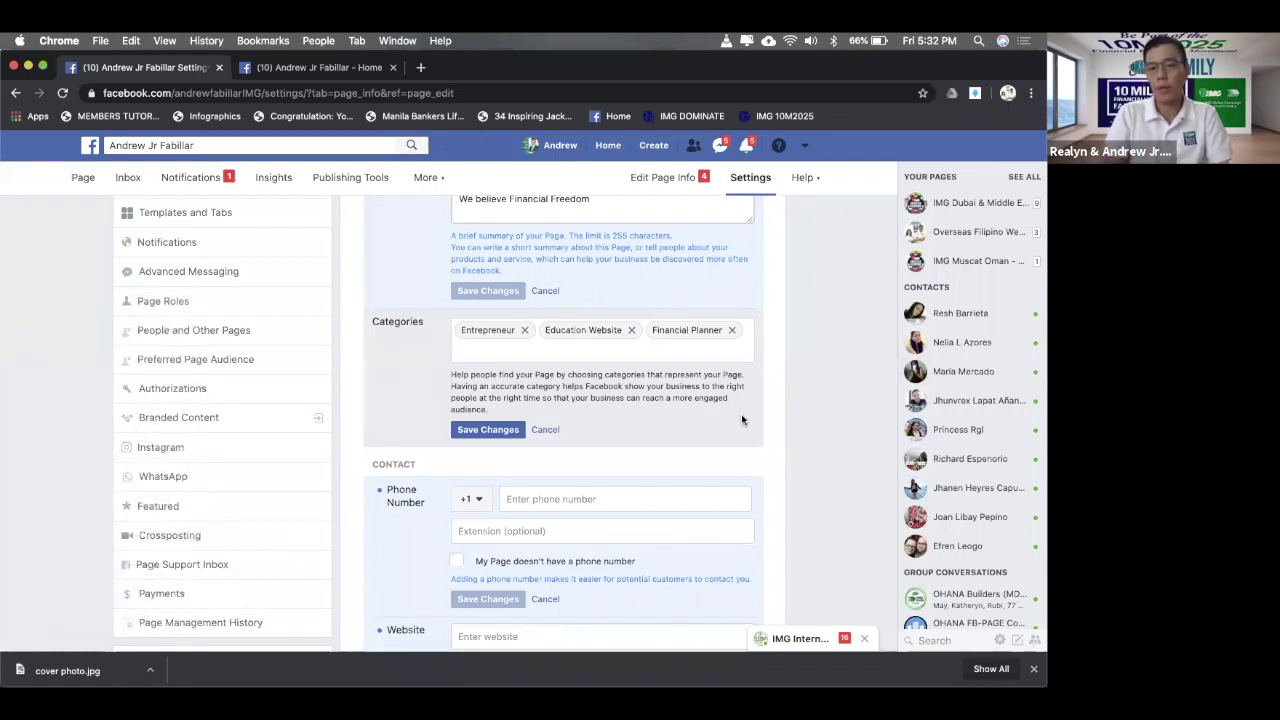
{"action": "left_click", "coordinate": [488, 431]}
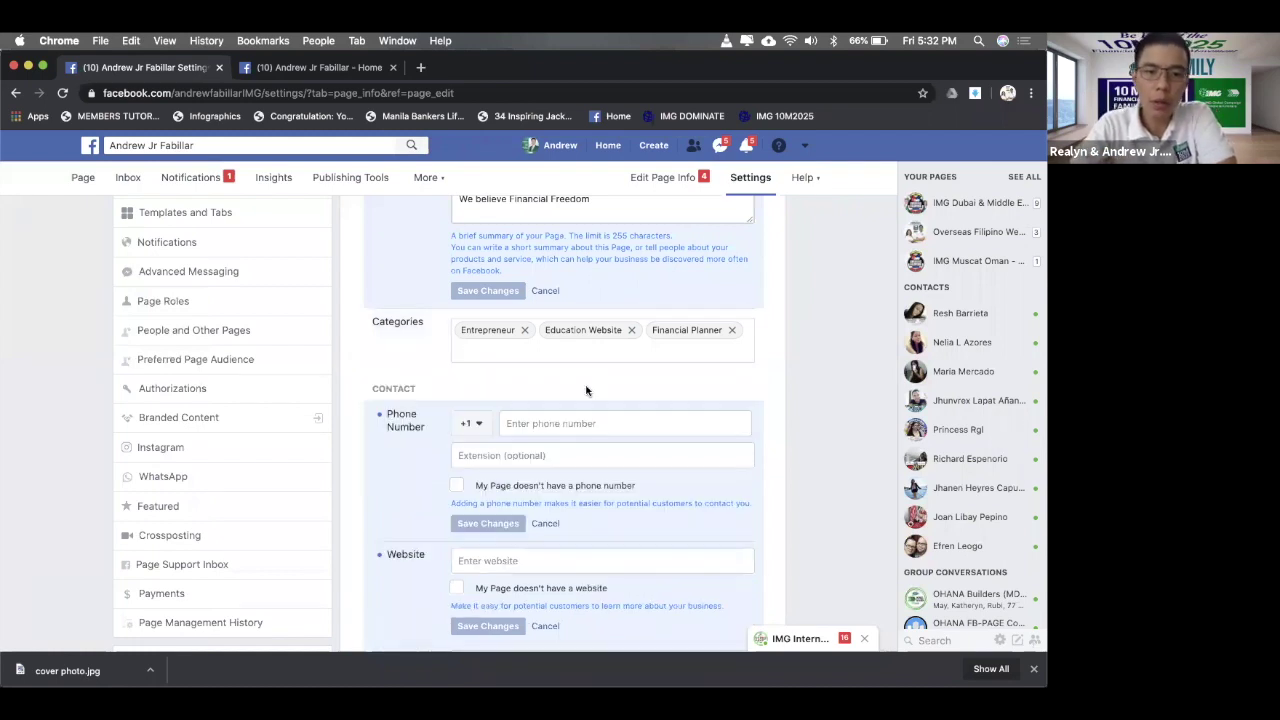
- Switch the phone country code to +971 United Arab Emirates, enter the page's phone number, and save
{"action": "left_click", "coordinate": [487, 424]}
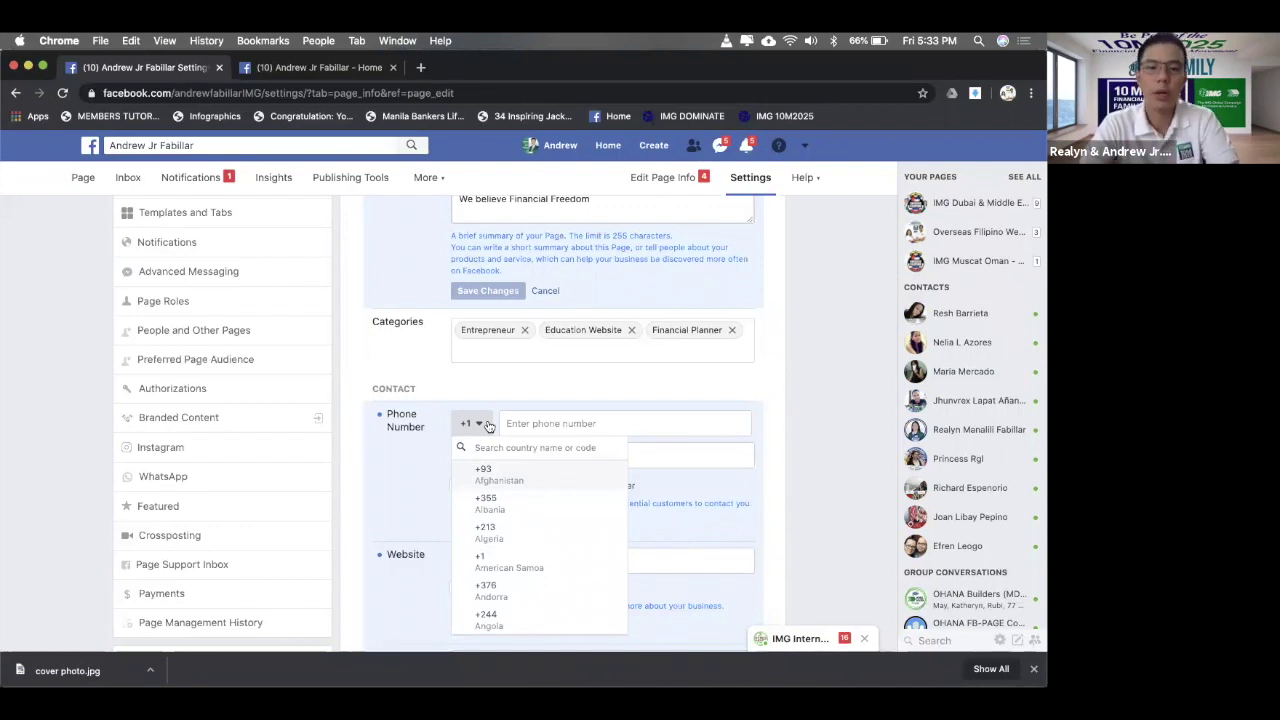
{"action": "type", "text": "971"}
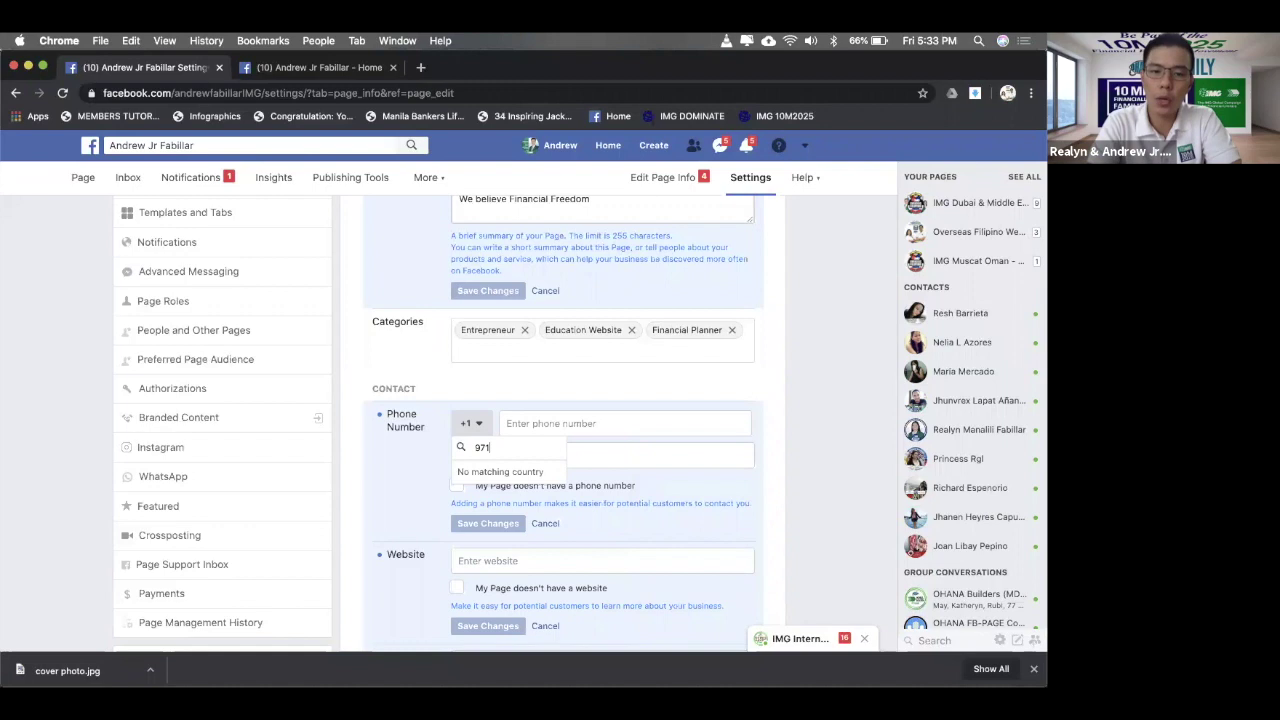
{"action": "key", "text": "BackSpace"}
{"action": "key", "text": "BackSpace"}
{"action": "key", "text": "BackSpace"}
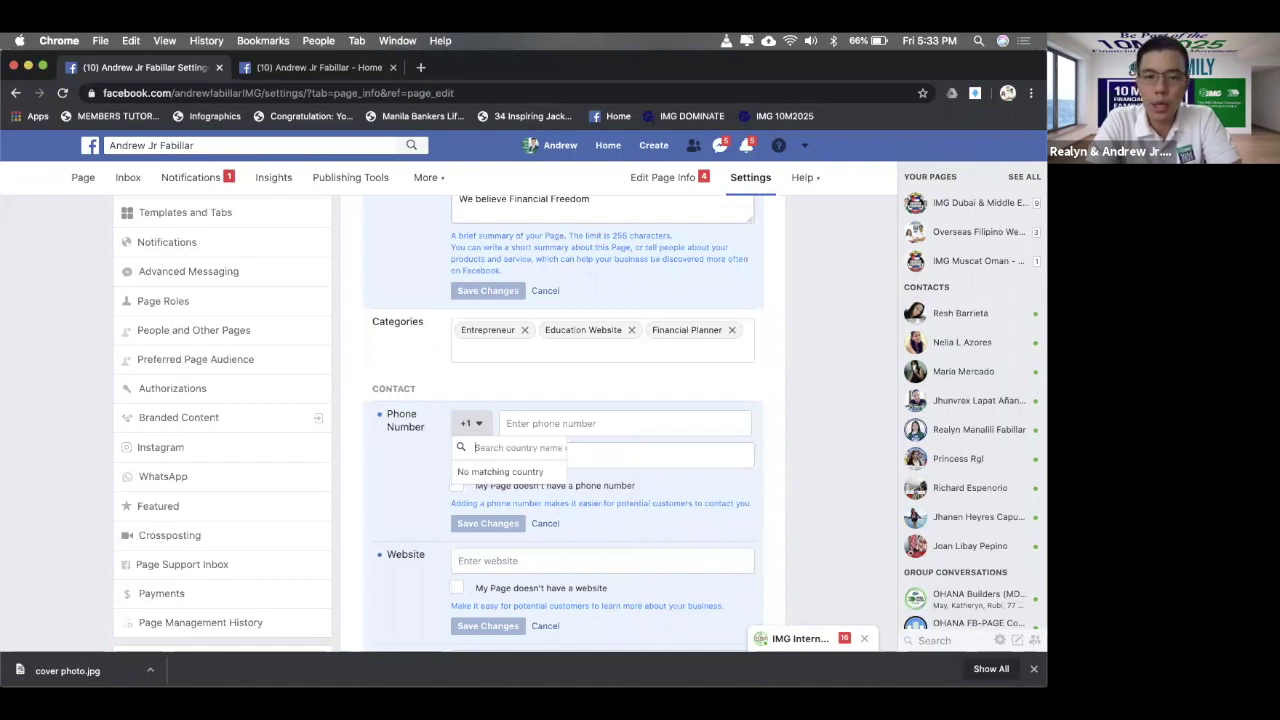
{"action": "type", "text": "Uni"}
{"action": "left_click", "coordinate": [537, 461]}
{"action": "left_click", "coordinate": [526, 443]}
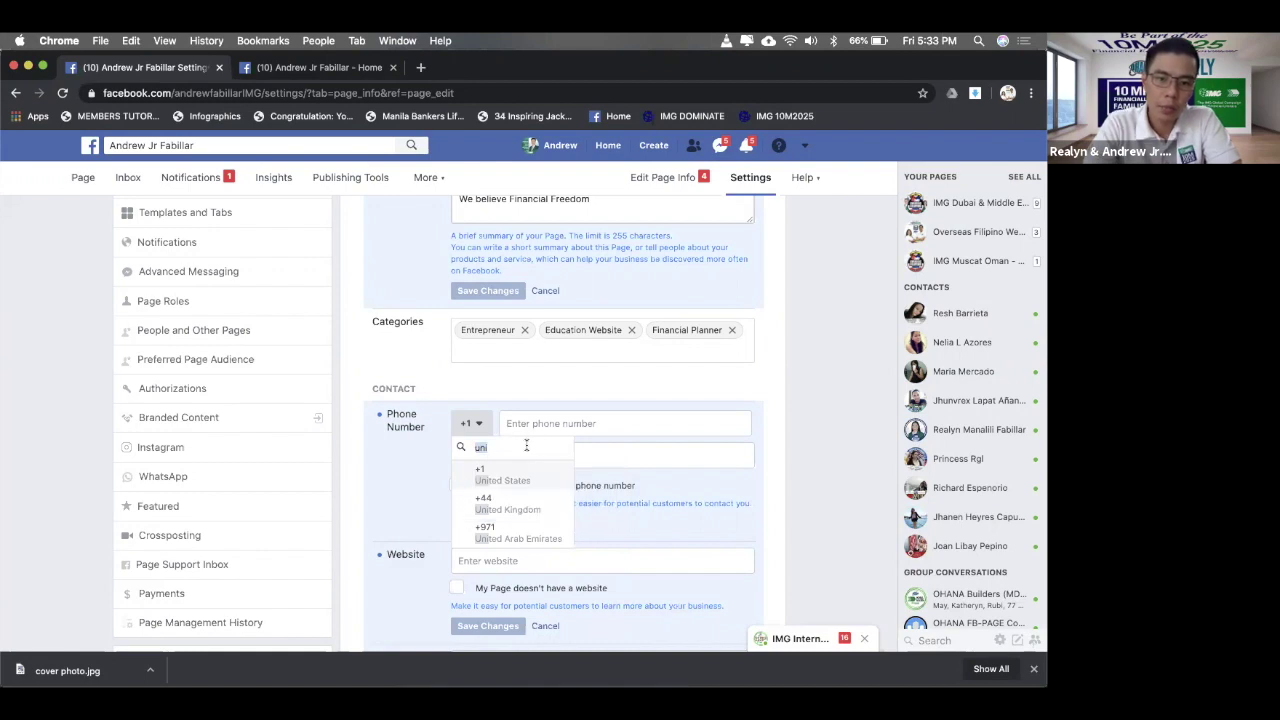
{"action": "left_click", "coordinate": [518, 538]}
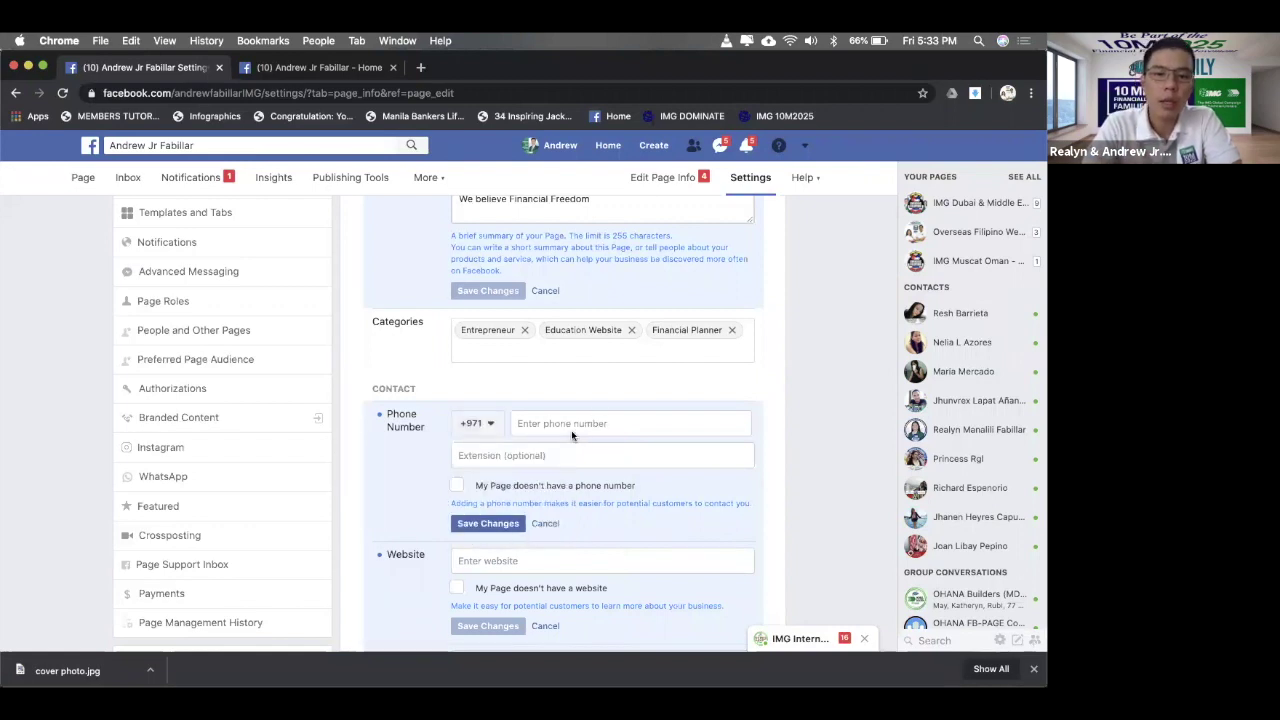
{"action": "left_click", "coordinate": [571, 425]}
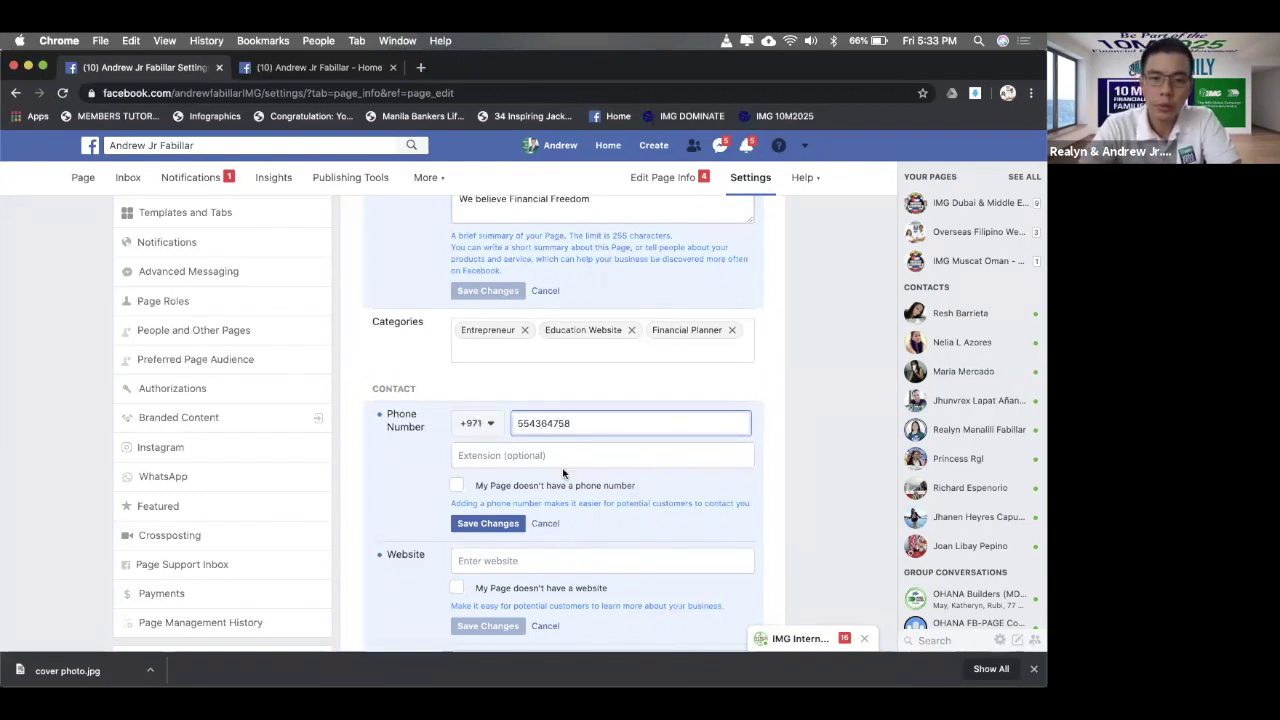
{"action": "left_click", "coordinate": [485, 528]}
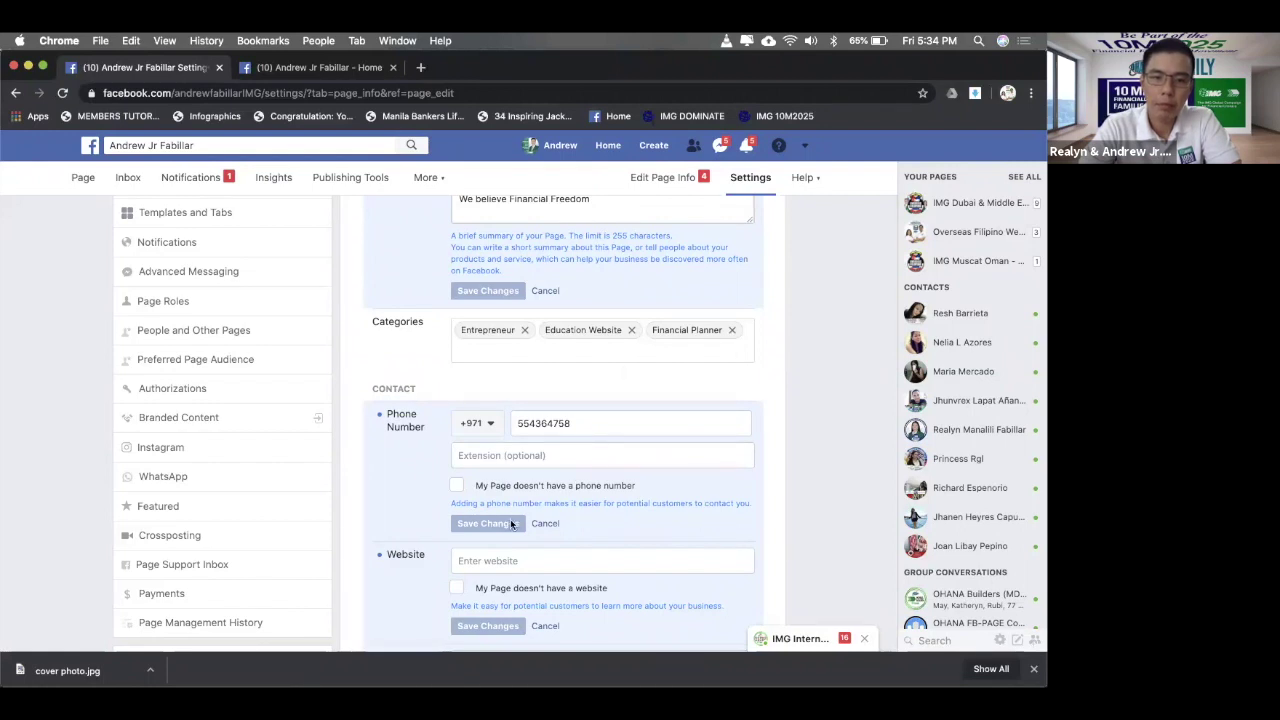
{"action": "scroll", "coordinate": [617, 403], "scroll_direction": "down", "scroll_amount": 3}
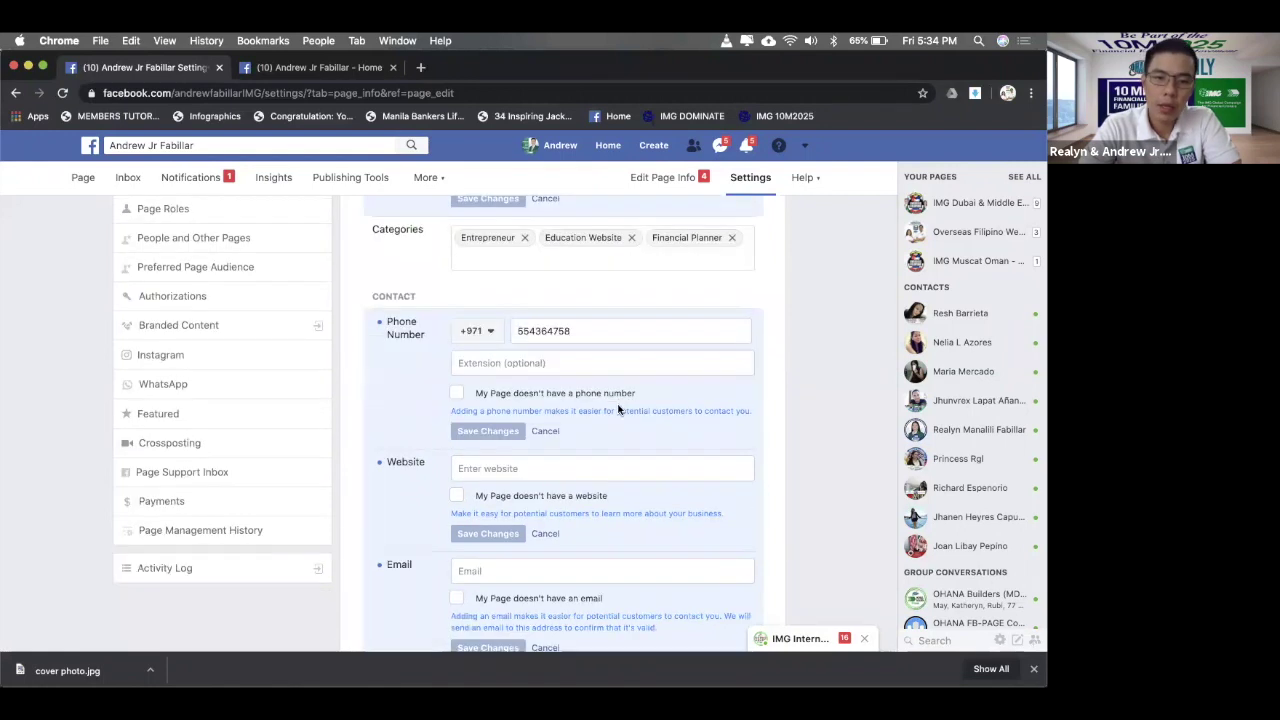
{"action": "scroll", "coordinate": [617, 410], "scroll_direction": "up", "scroll_amount": 1}
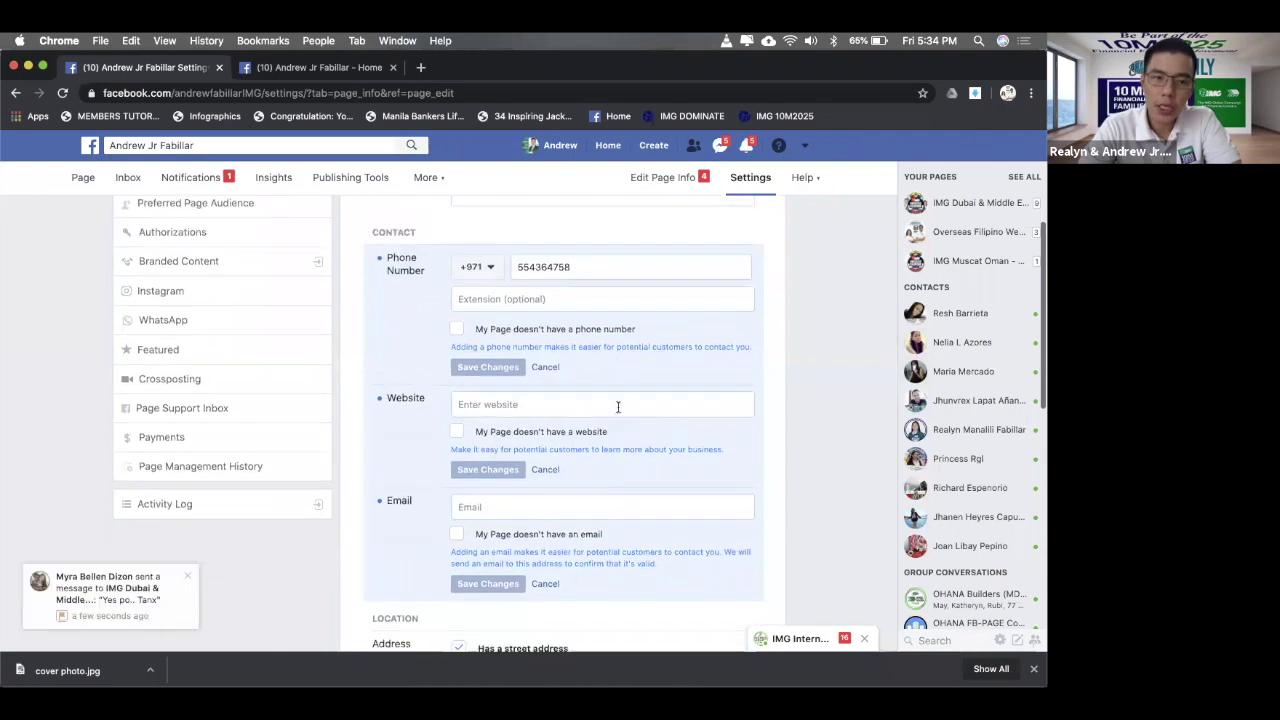
{"action": "left_click", "coordinate": [549, 404]}
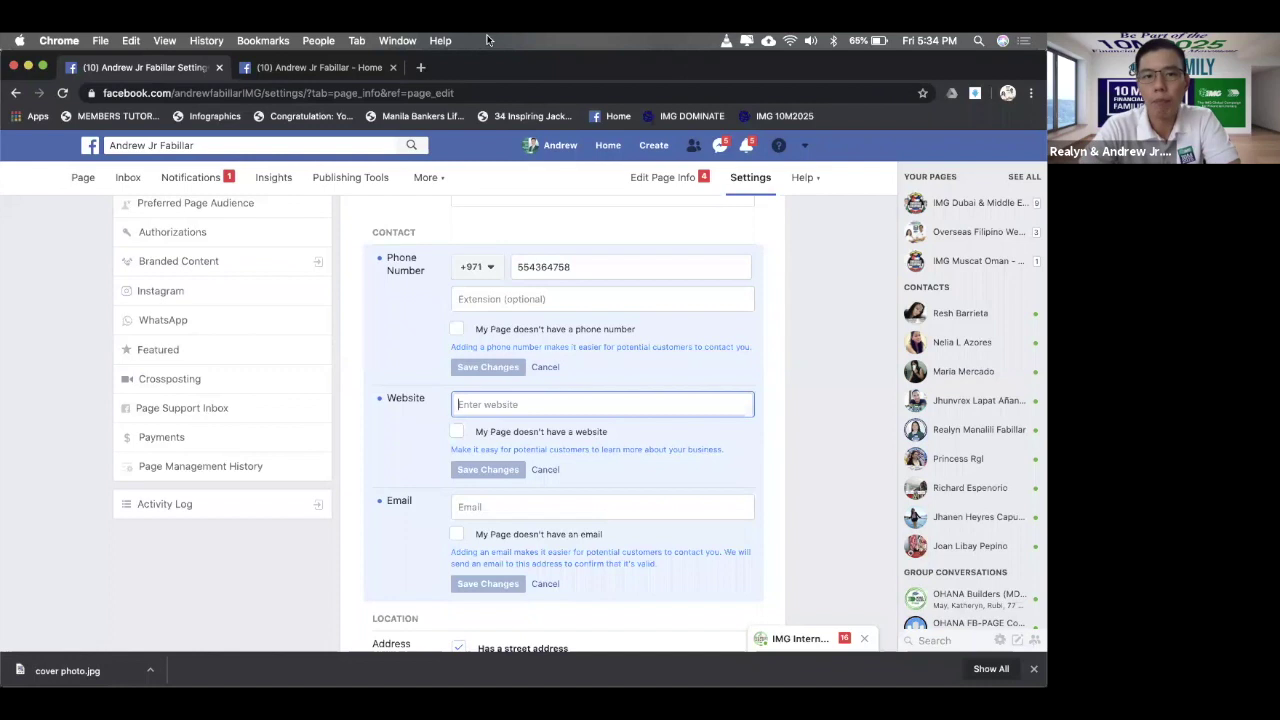
{"action": "left_click", "coordinate": [428, 68]}
{"action": "type", "text": "www."}
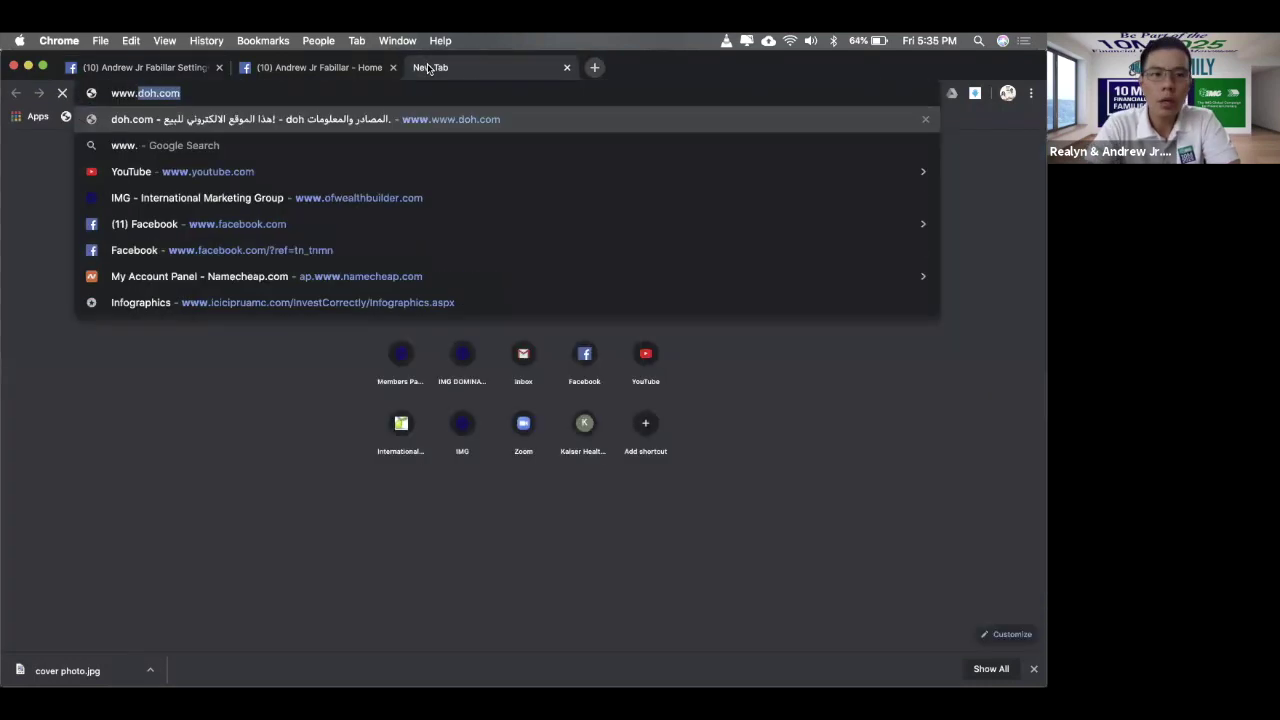
{"action": "type", "text": "ofwealthbuu"}
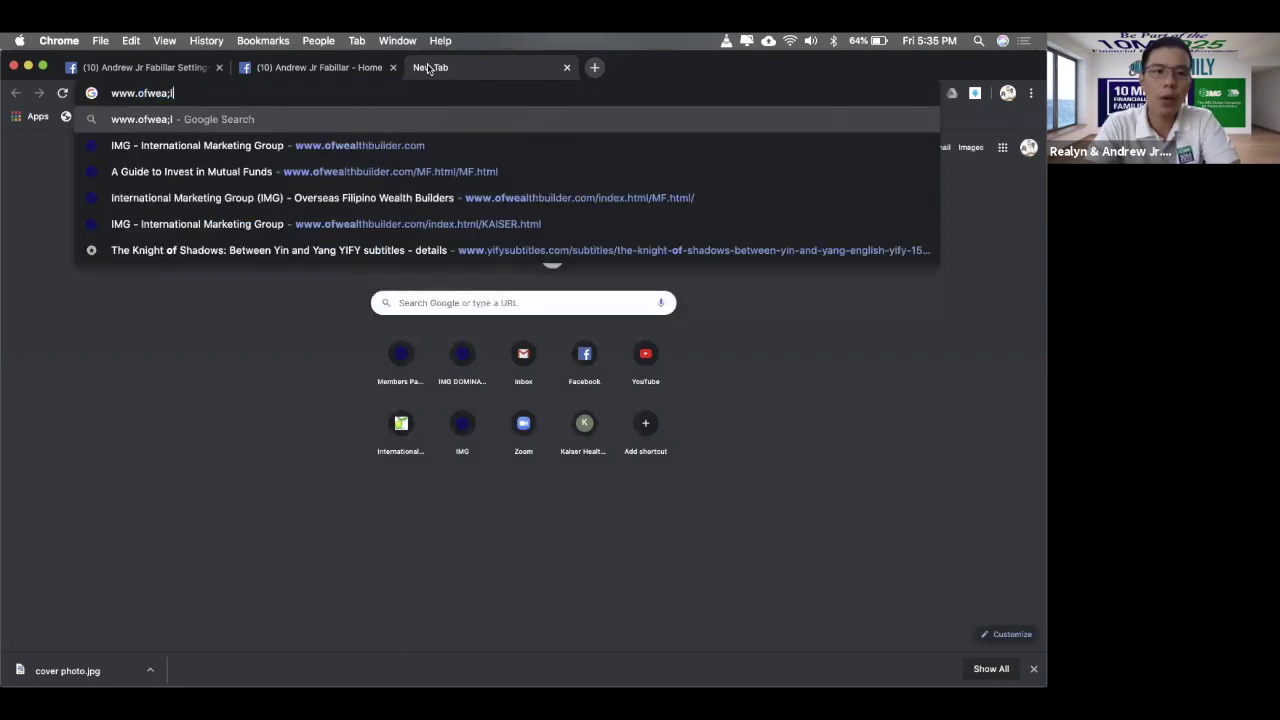
{"action": "key", "text": "BackSpace"}
{"action": "type", "text": "ilder."}
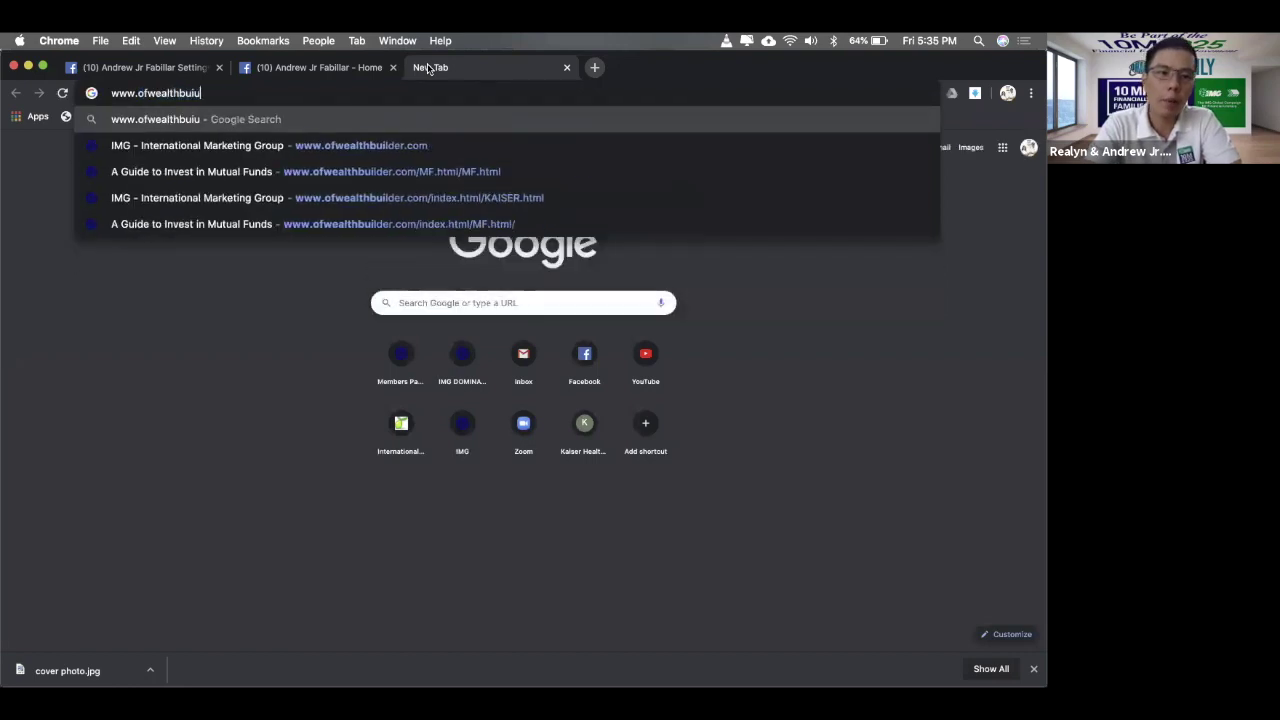
{"action": "type", "text": "com"}
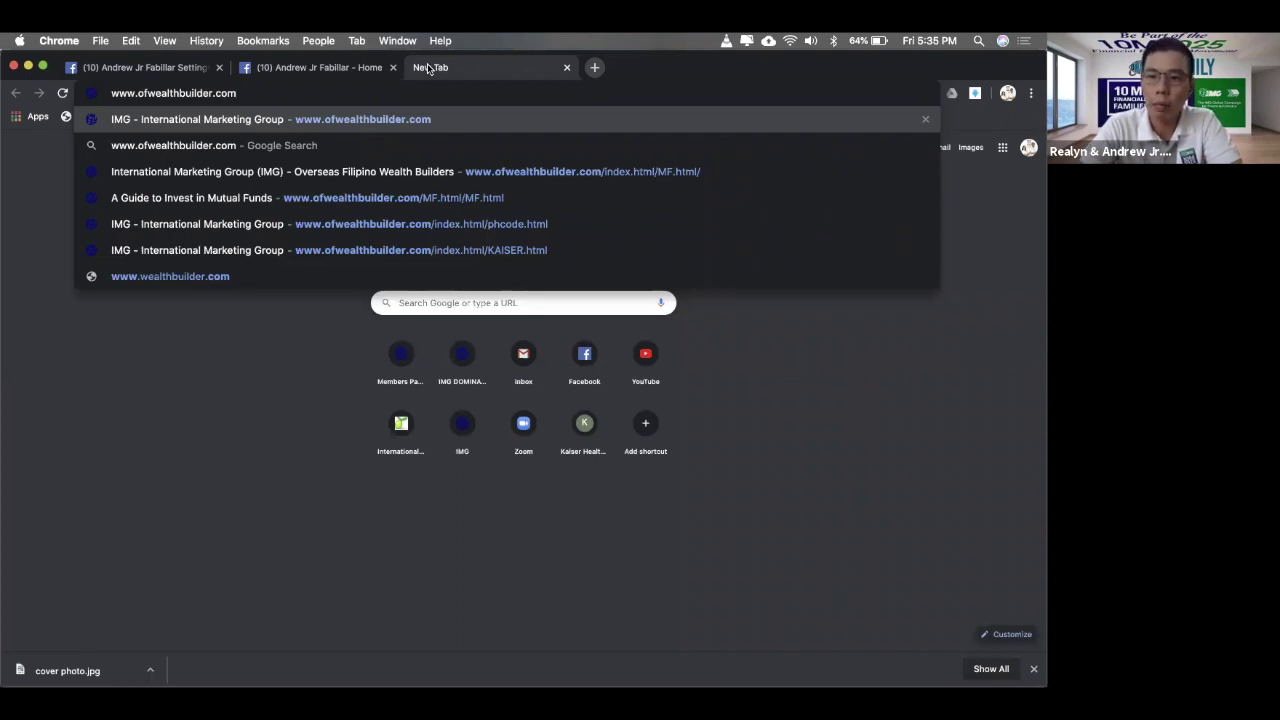
{"action": "key", "text": "Return"}
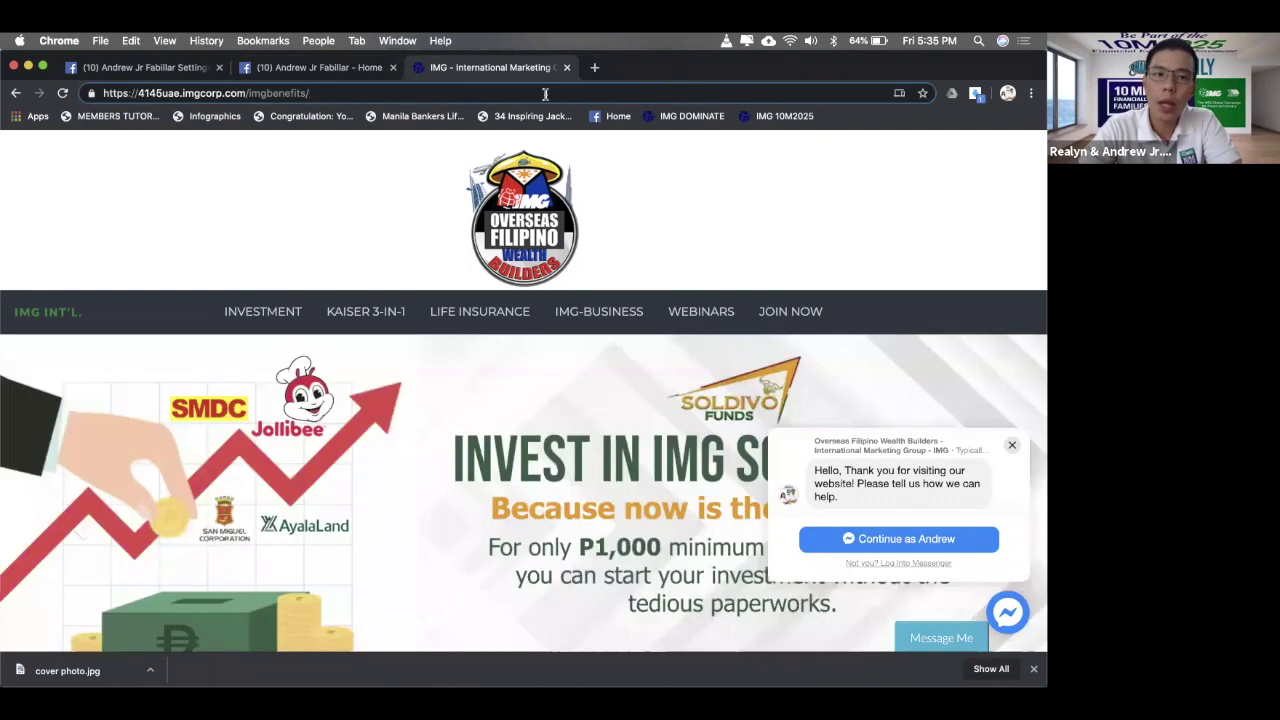
- Copy the IMG site's web address and paste it into the Facebook page's Website field
{"action": "left_click_drag", "start_coordinate": [312, 93], "coordinate": [98, 93]}
{"action": "key", "text": "super+c"}
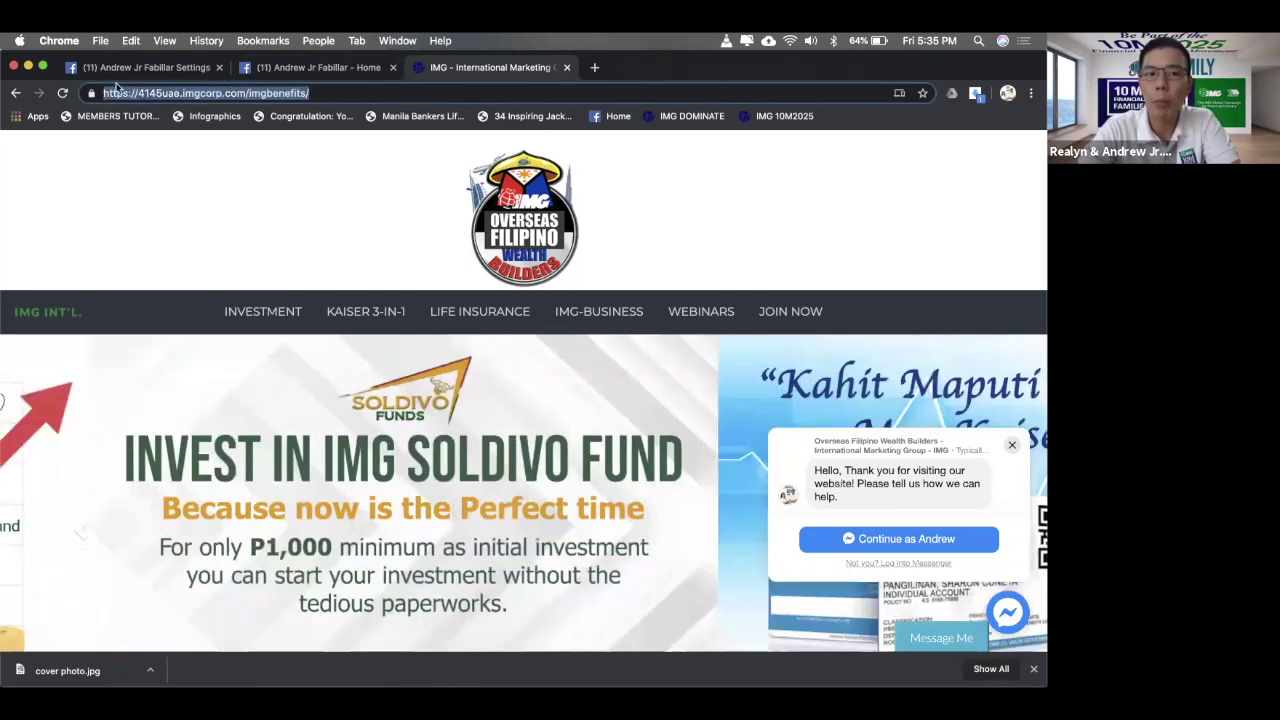
{"action": "left_click", "coordinate": [118, 67]}
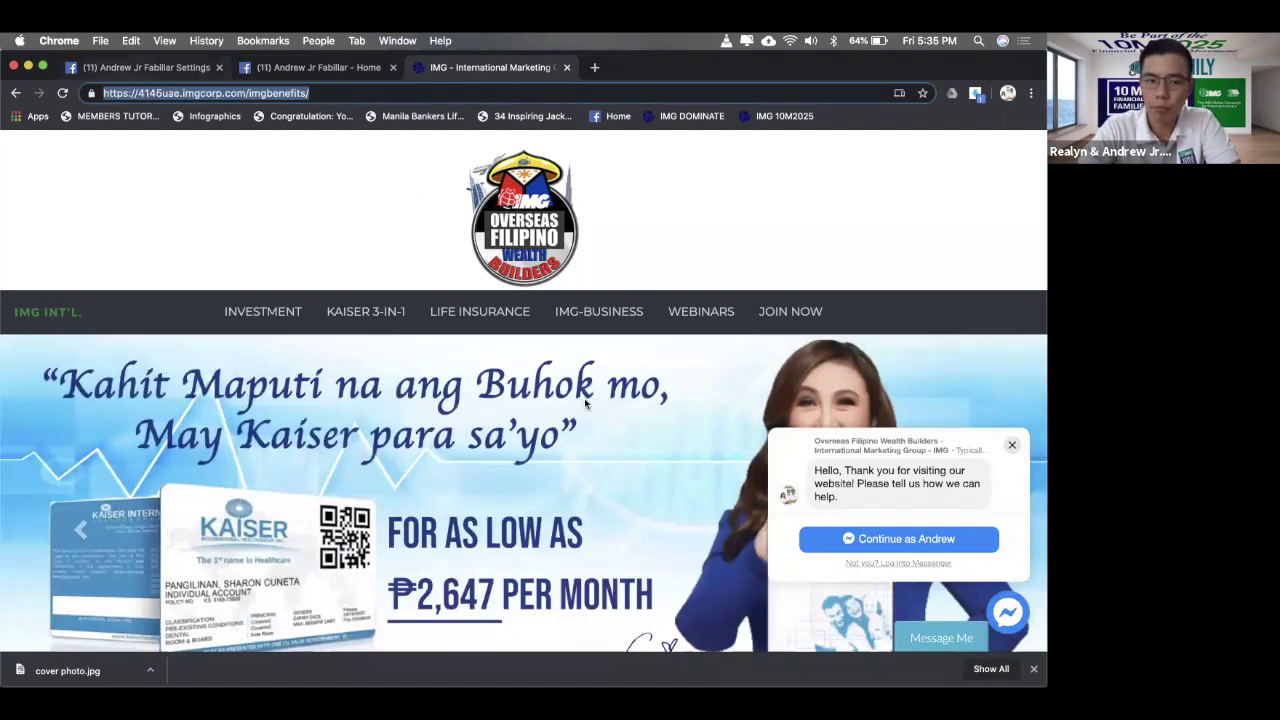
{"action": "key", "text": "super+v"}
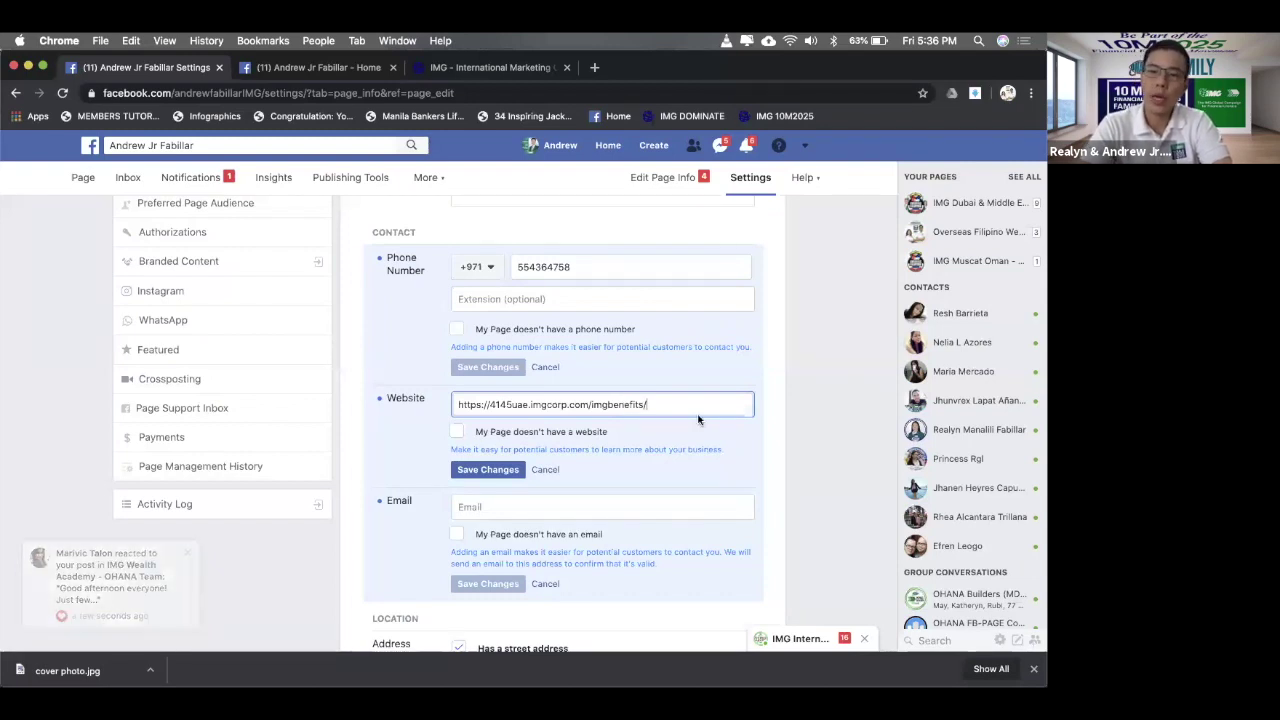
{"action": "key", "text": "super+a"}
{"action": "type", "text": "www"}
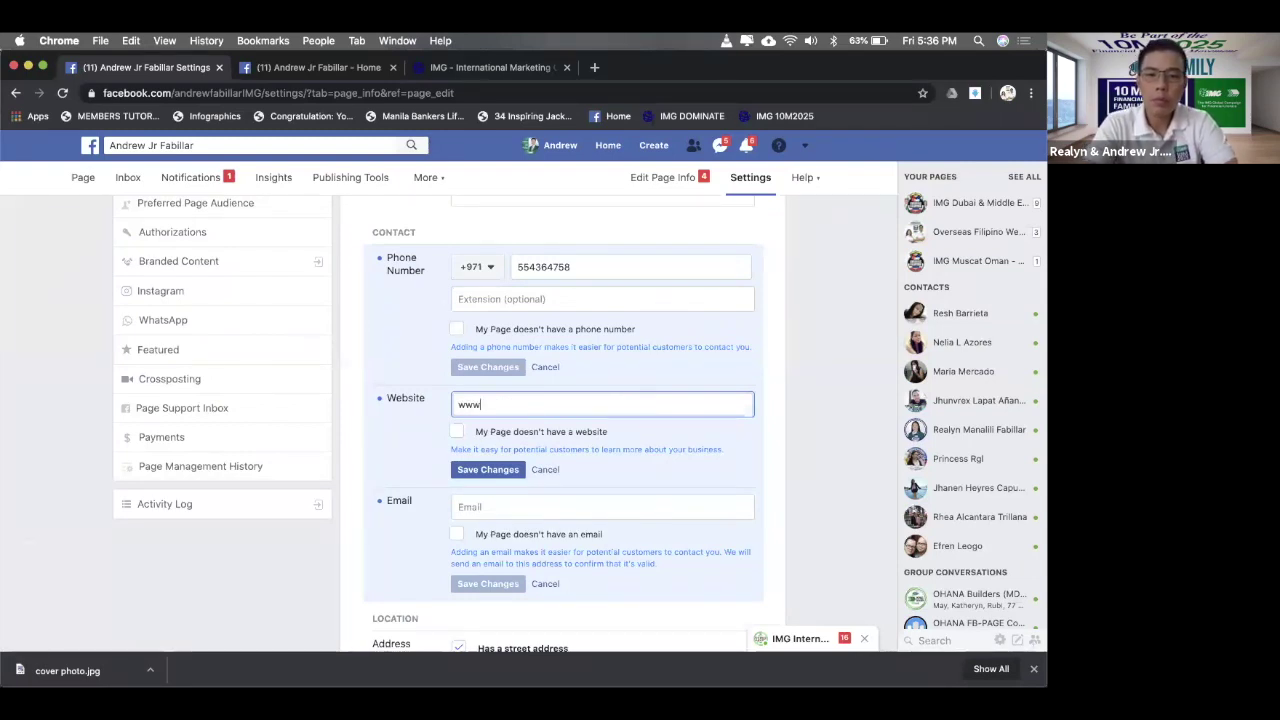
{"action": "type", "text": ".ofwealthbui"}
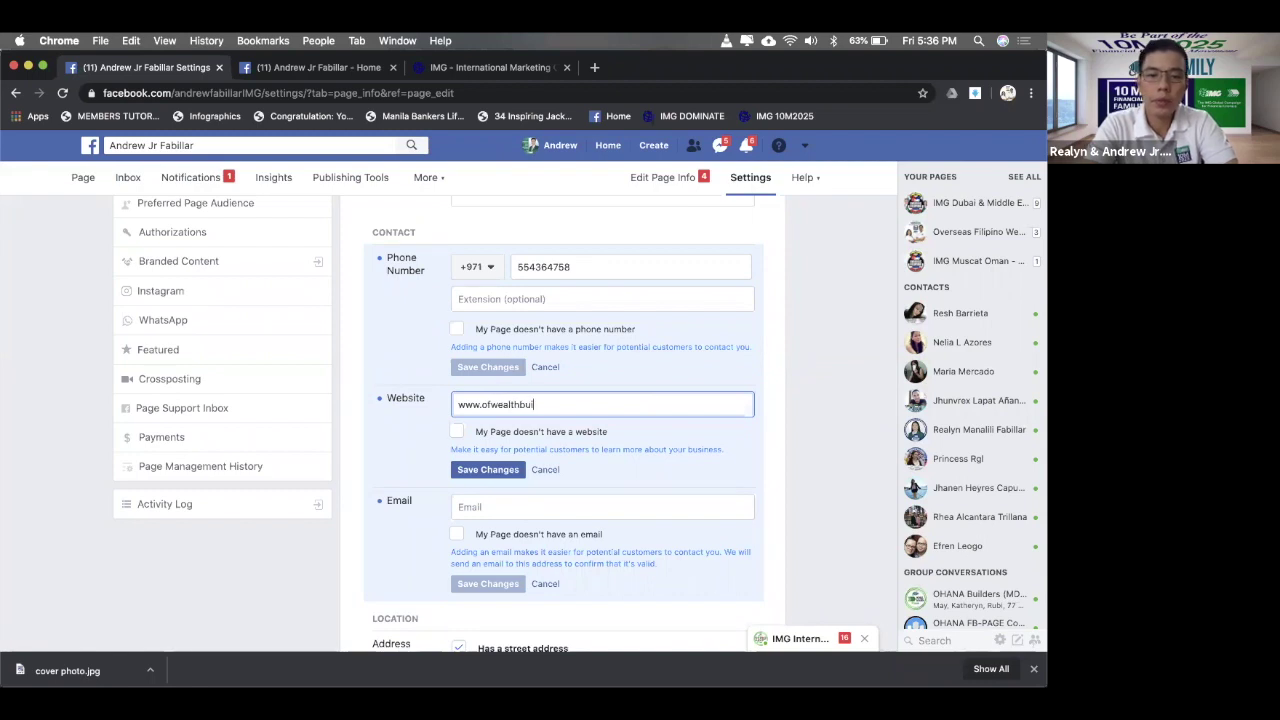
{"action": "type", "text": "lder.com"}
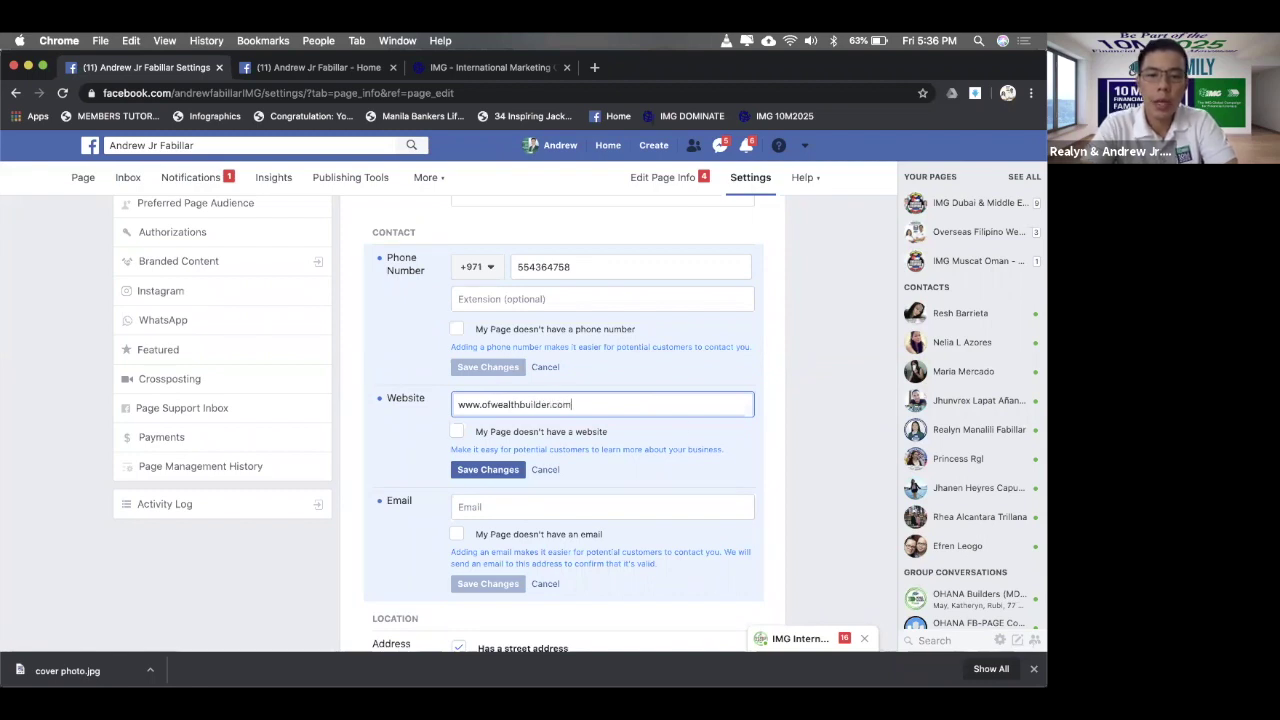
{"action": "left_click", "coordinate": [488, 470]}
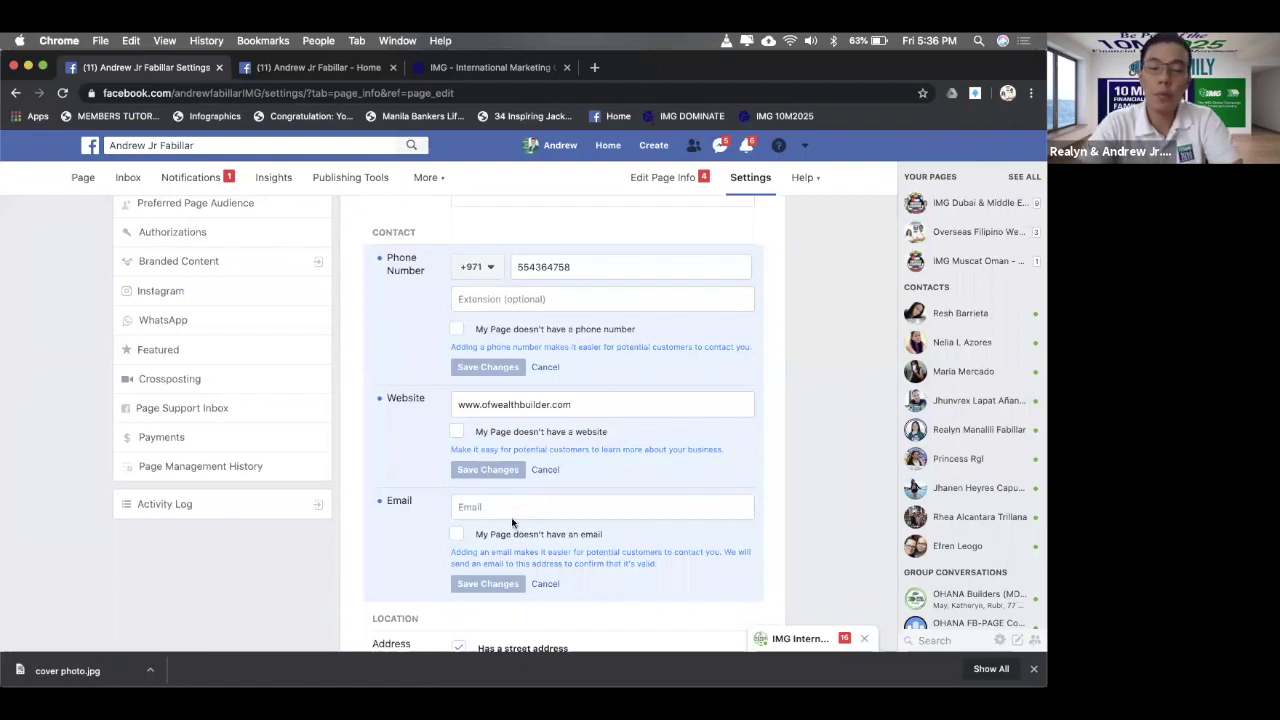
- Type the page's contact email address into the Email field and press Enter to save it
{"action": "left_click", "coordinate": [508, 510]}
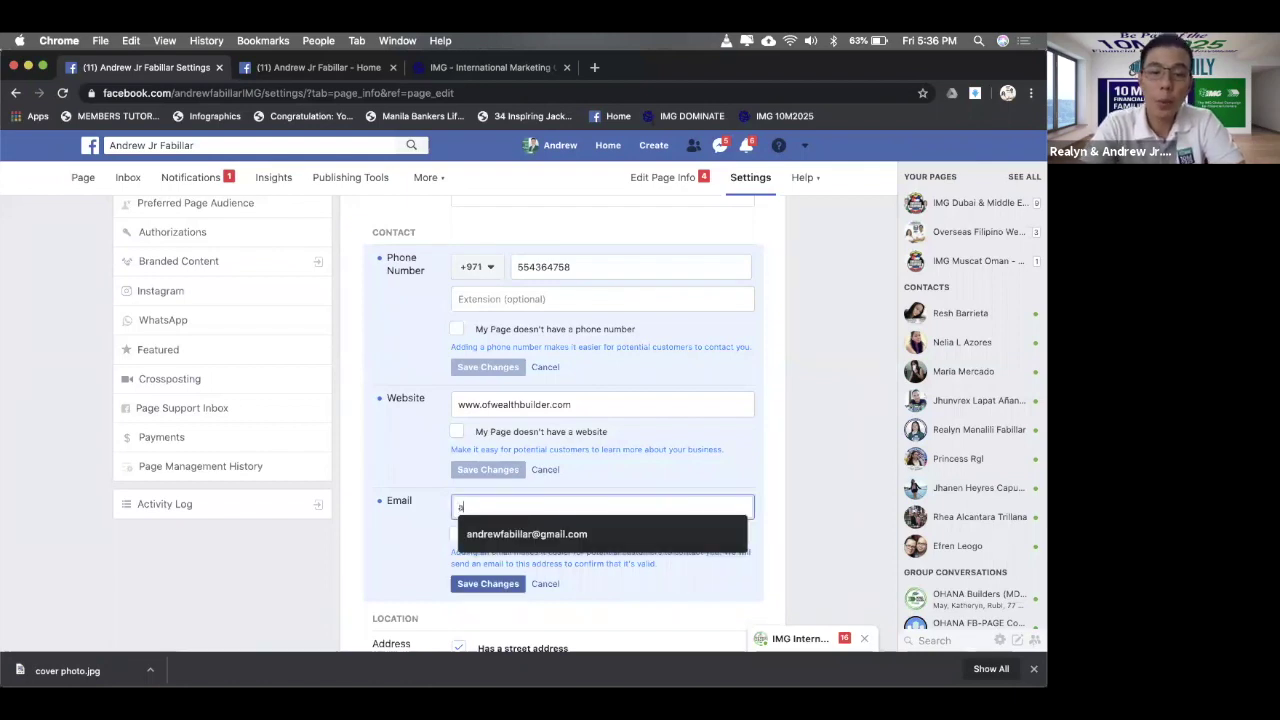
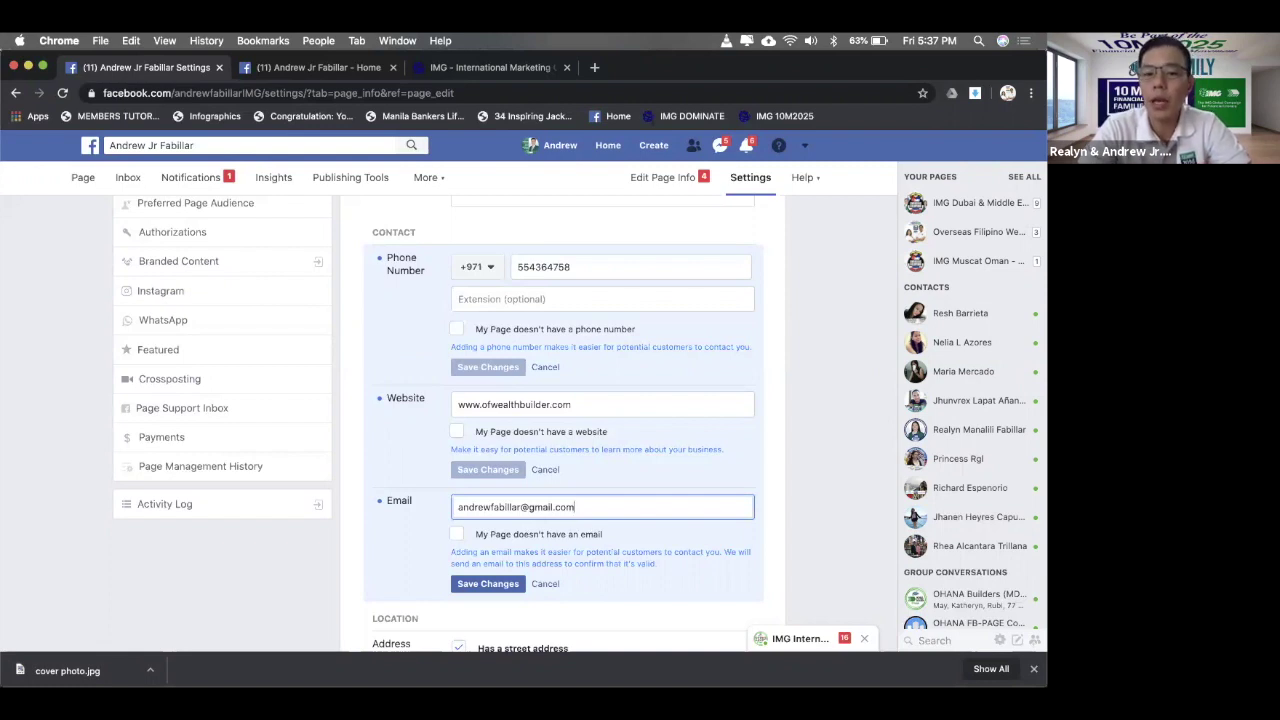
{"action": "scroll", "coordinate": [580, 545], "scroll_direction": "down", "scroll_amount": 2}
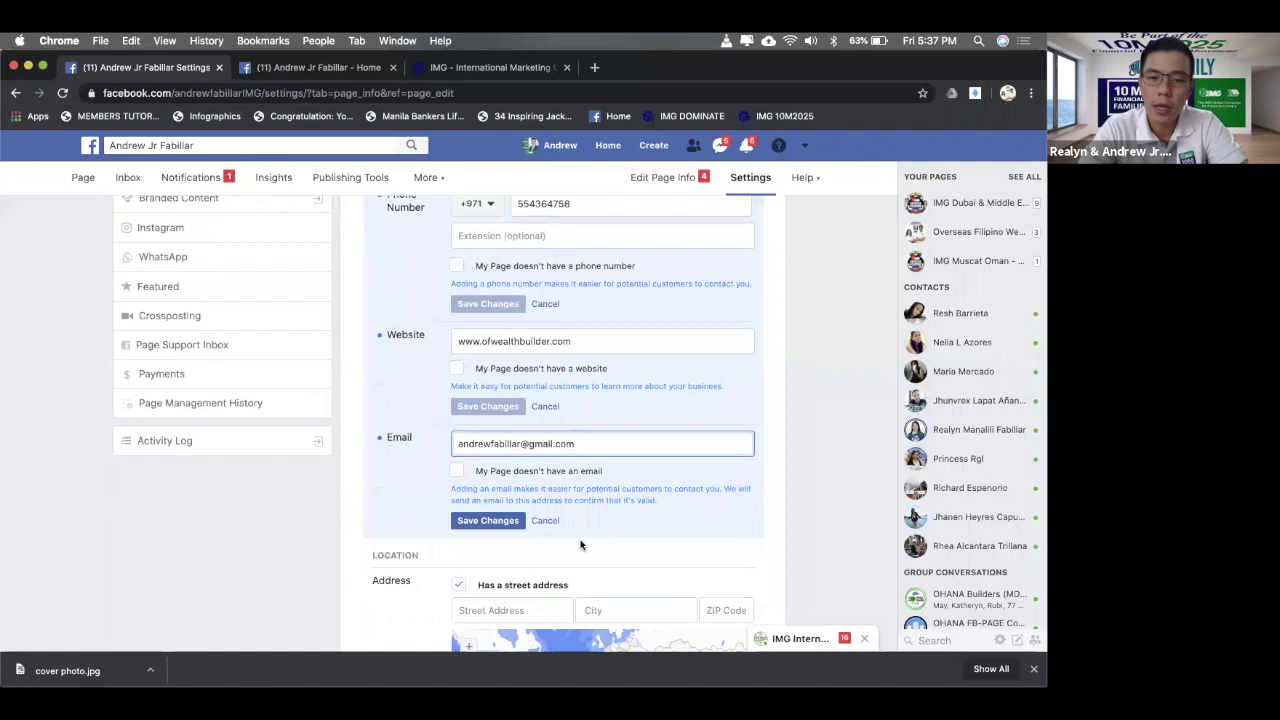
{"action": "scroll", "coordinate": [580, 545], "scroll_direction": "down", "scroll_amount": 1}
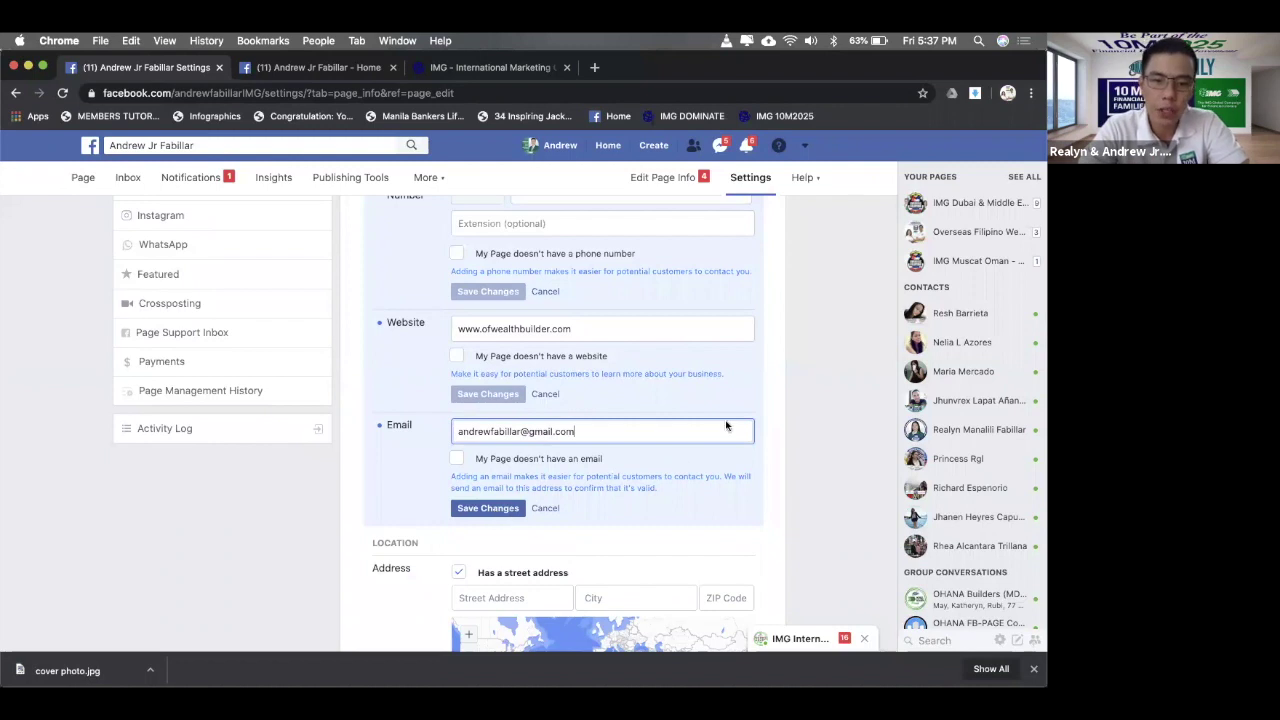
{"action": "key", "text": "Return"}
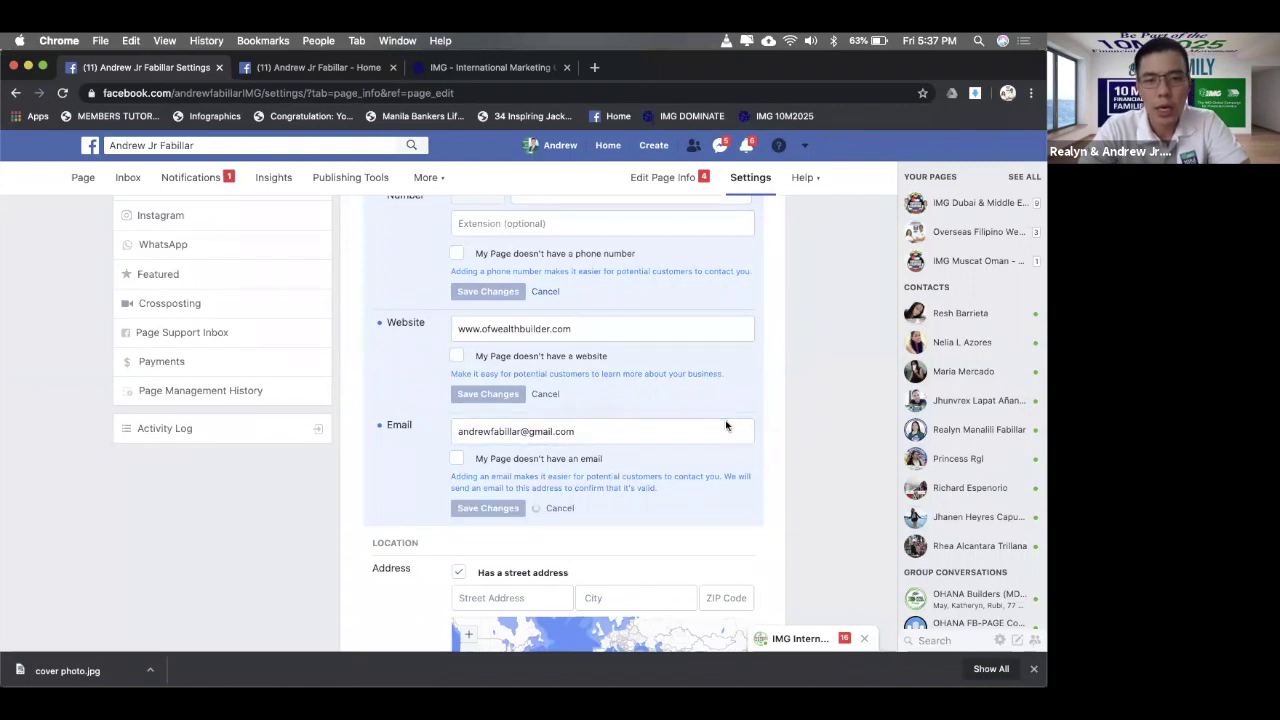
{"action": "scroll", "coordinate": [726, 425], "scroll_direction": "down", "scroll_amount": 5}
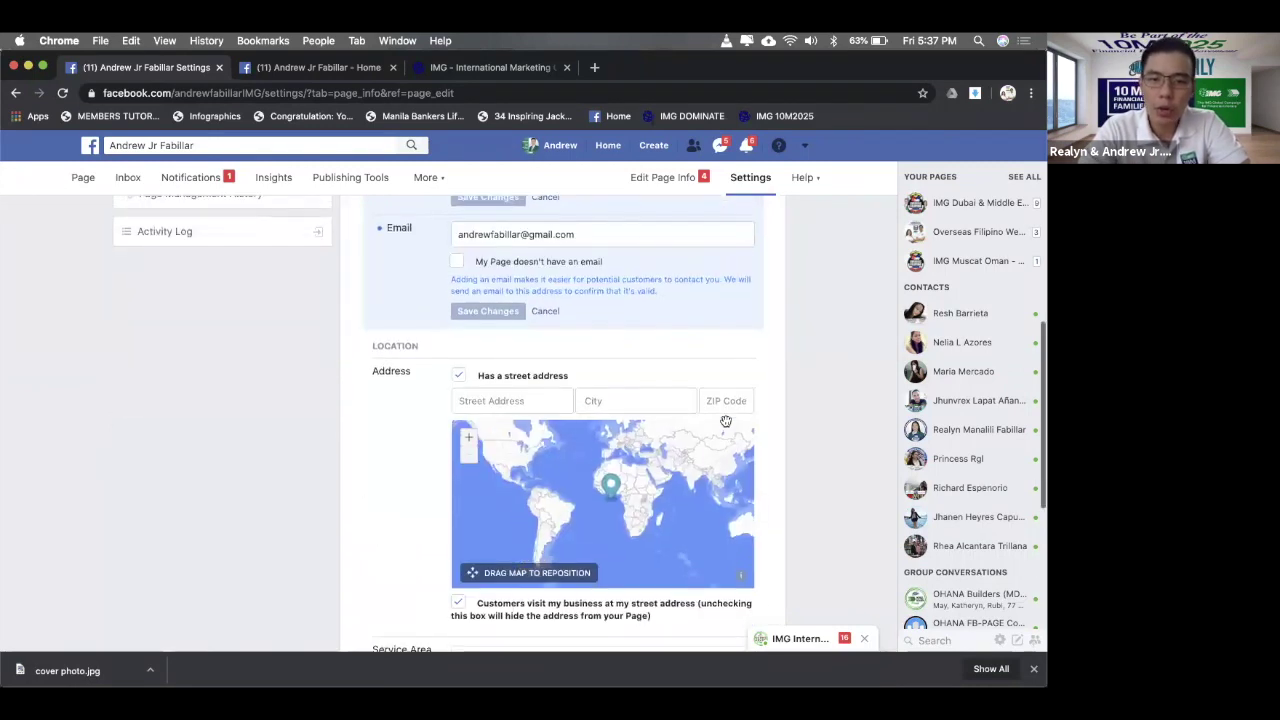
- Open the Location street address editor, zoom the map in two levels, and pan it over Africa
{"action": "scroll", "coordinate": [788, 446], "scroll_direction": "down", "scroll_amount": 2}
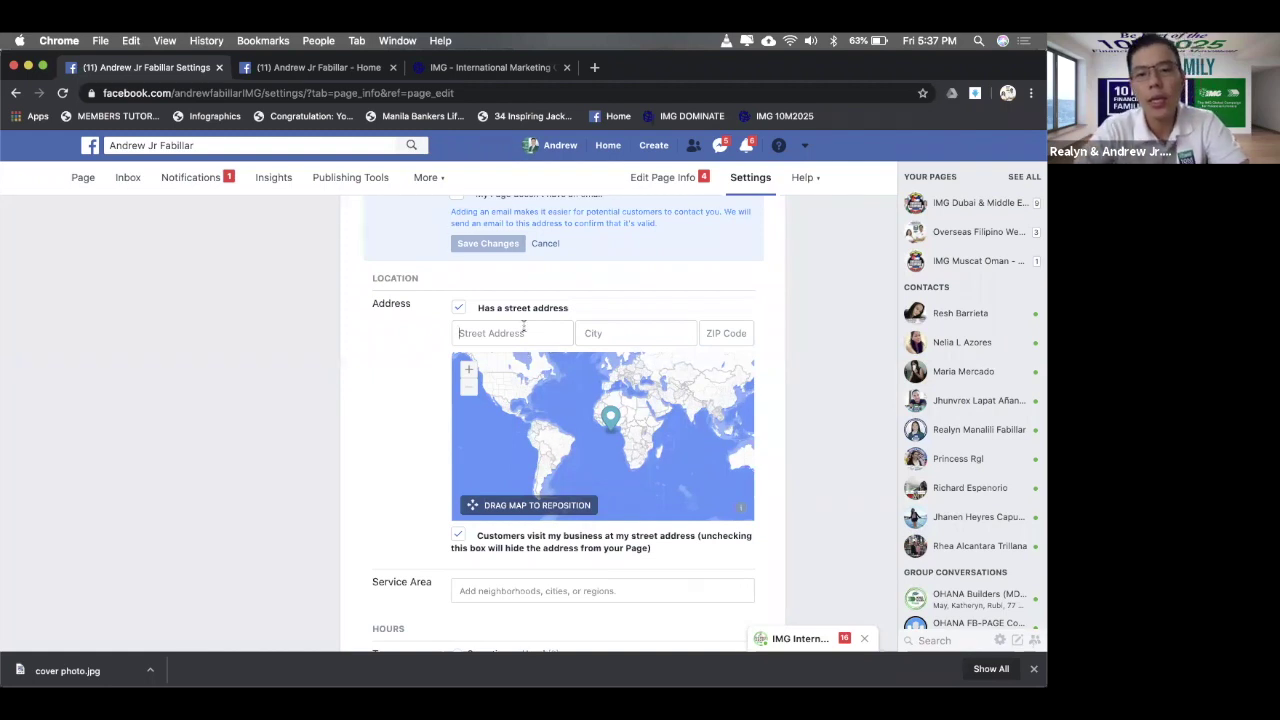
{"action": "left_click", "coordinate": [522, 330]}
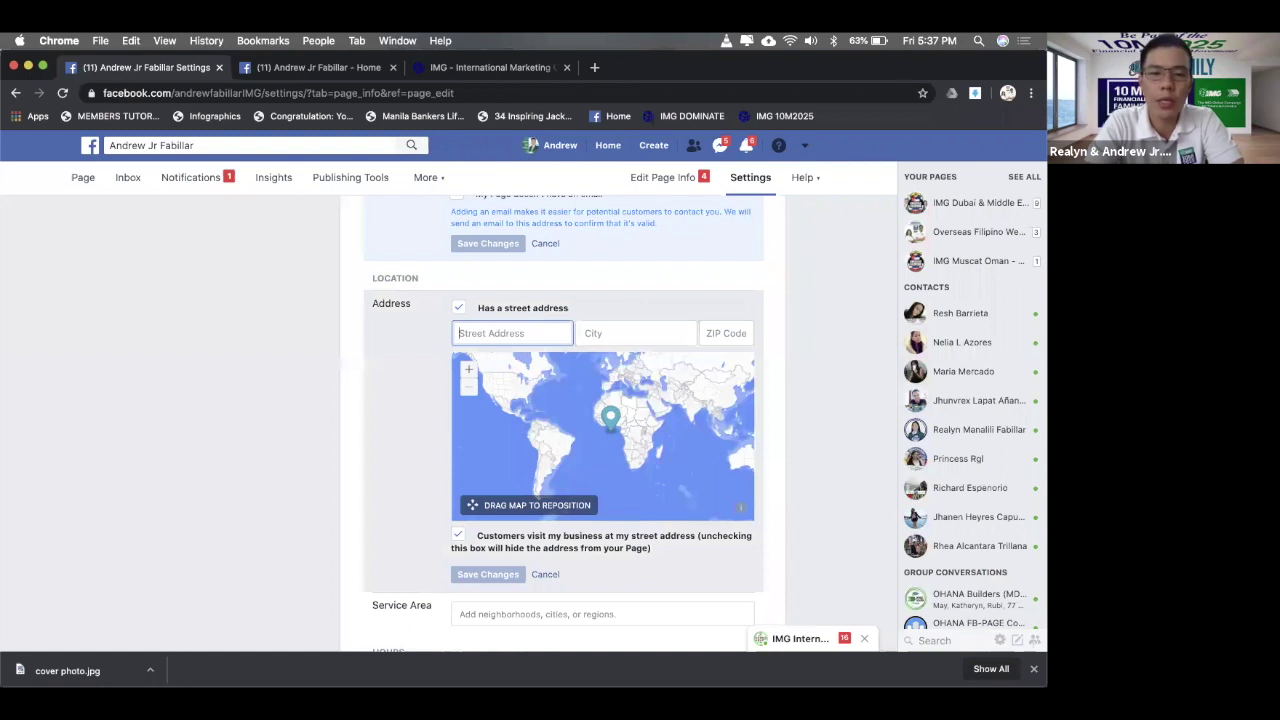
{"action": "left_click", "coordinate": [469, 371]}
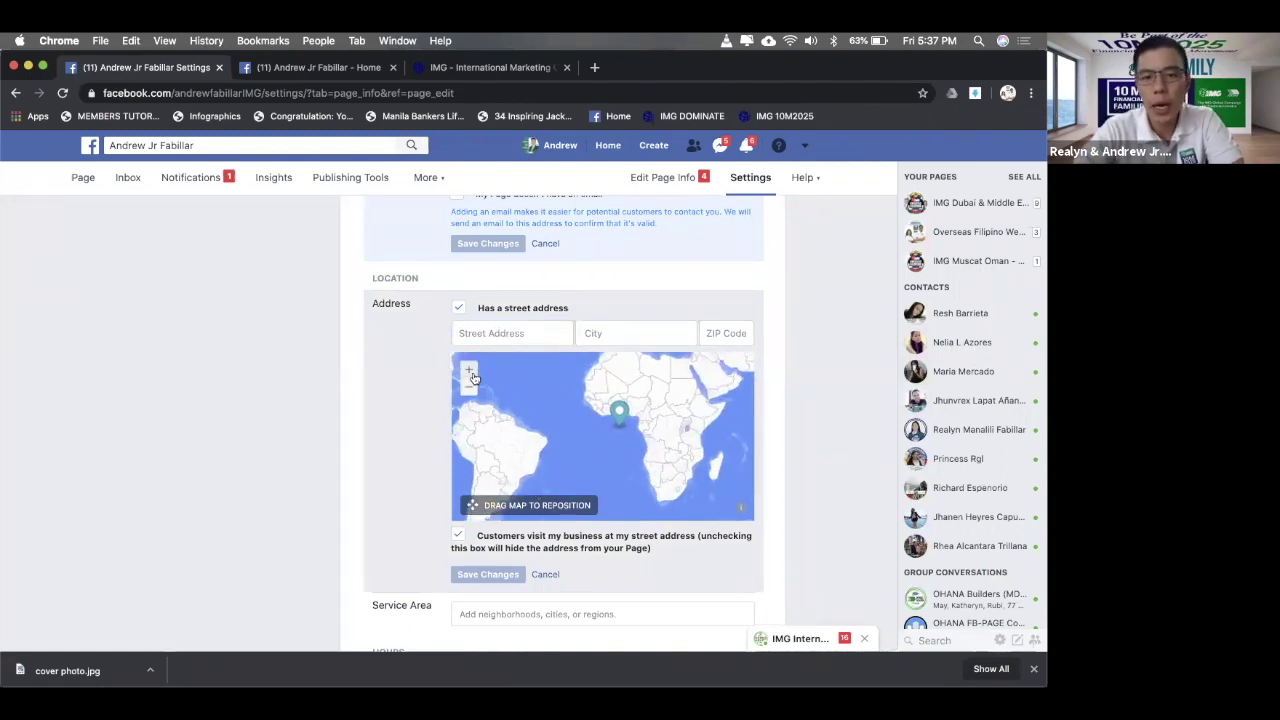
{"action": "left_click", "coordinate": [470, 372]}
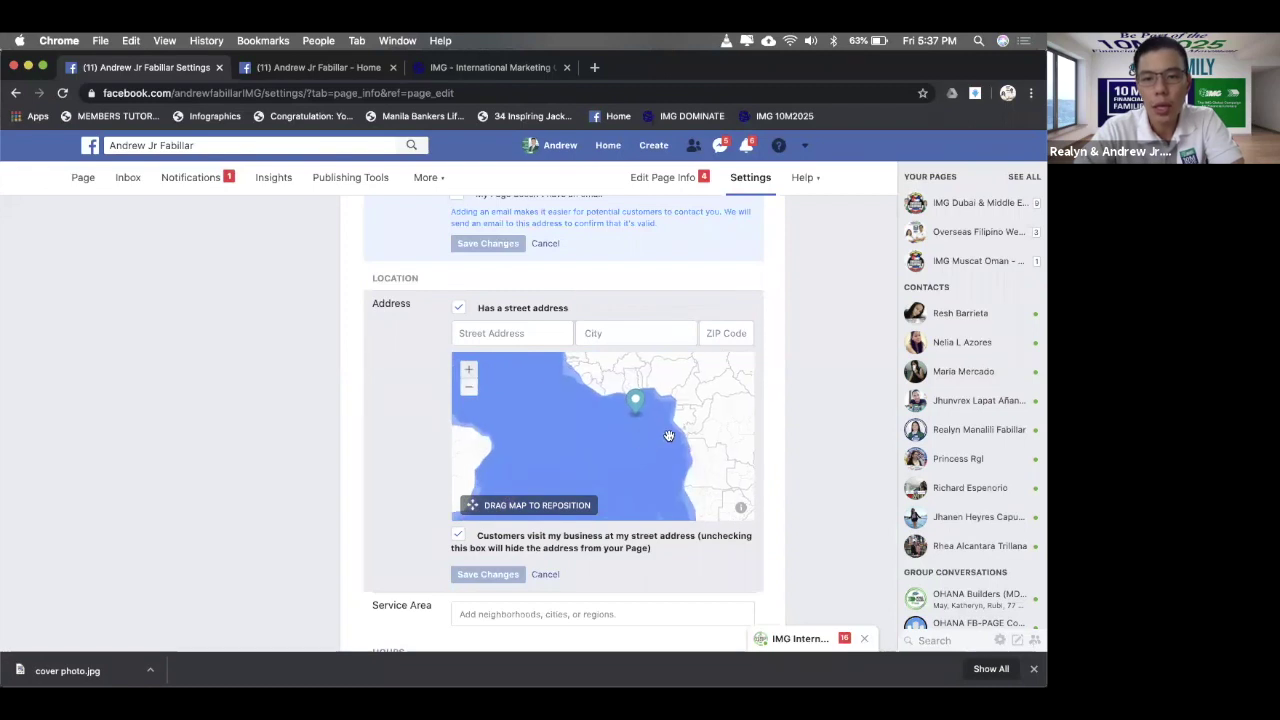
{"action": "scroll", "coordinate": [571, 434], "scroll_direction": "down", "scroll_amount": 2}
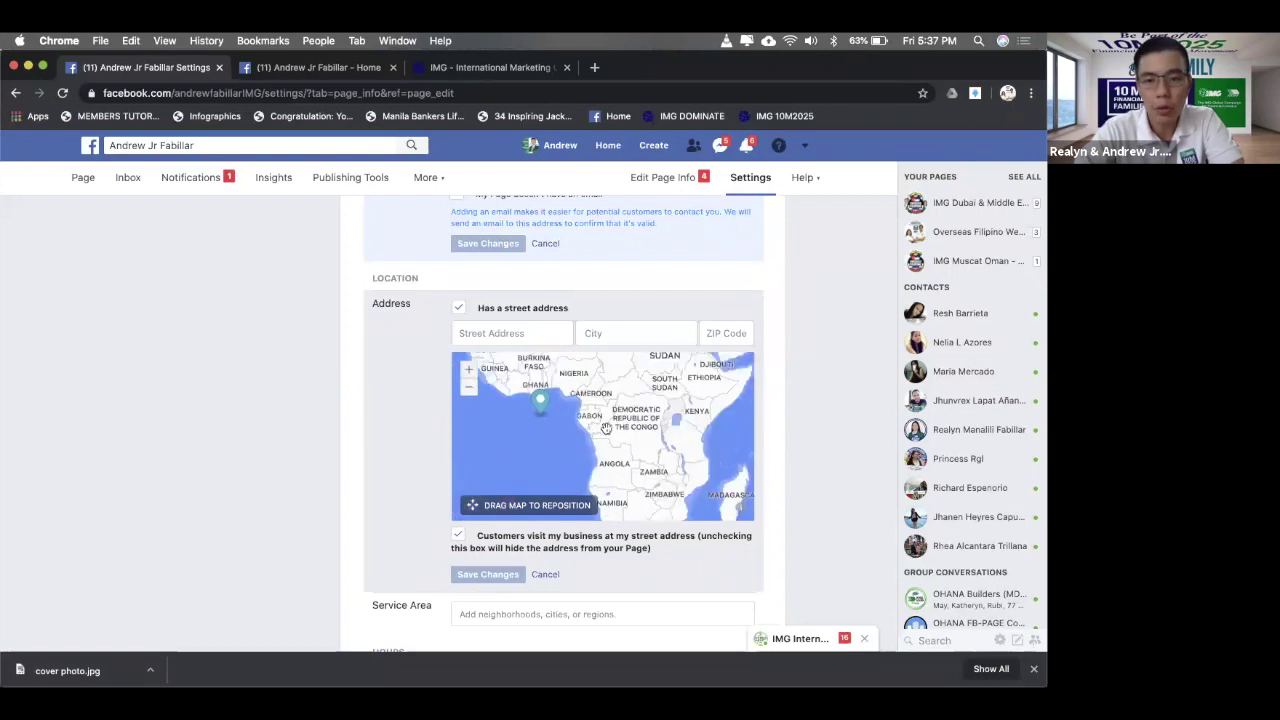
{"action": "left_click_drag", "start_coordinate": [550, 429], "coordinate": [484, 442]}
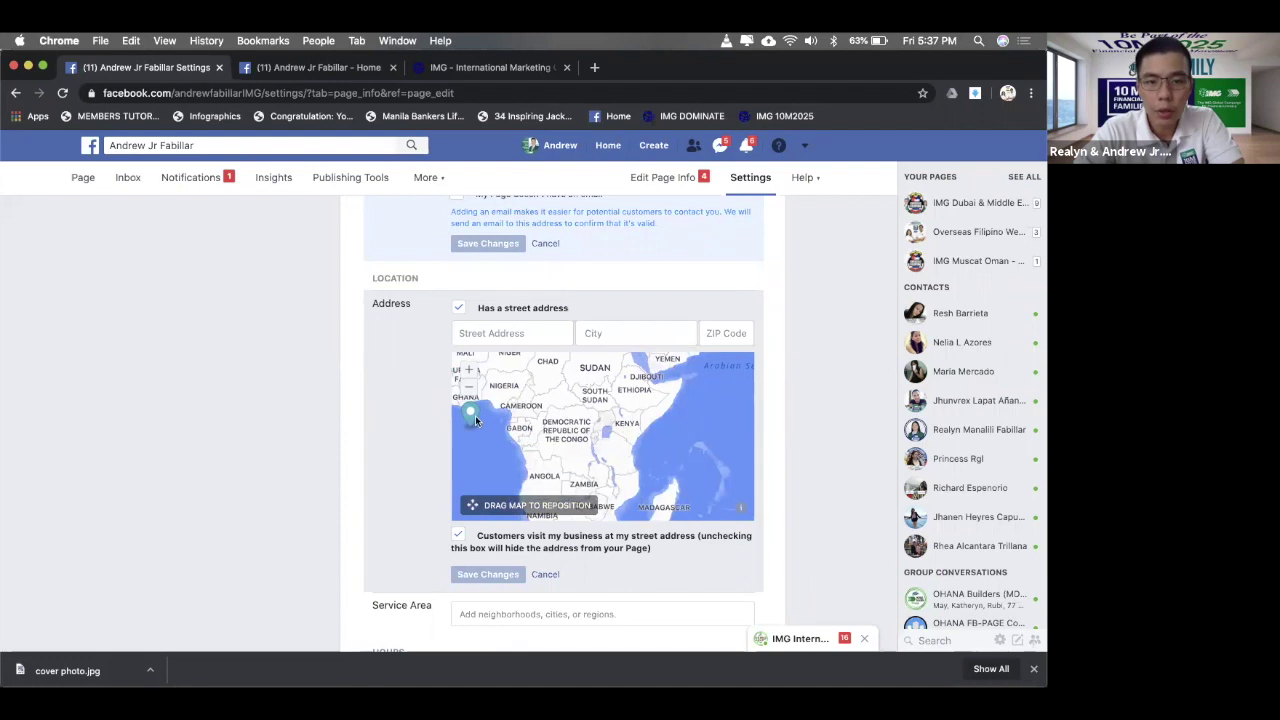
{"action": "left_click_drag", "start_coordinate": [605, 417], "coordinate": [554, 436]}
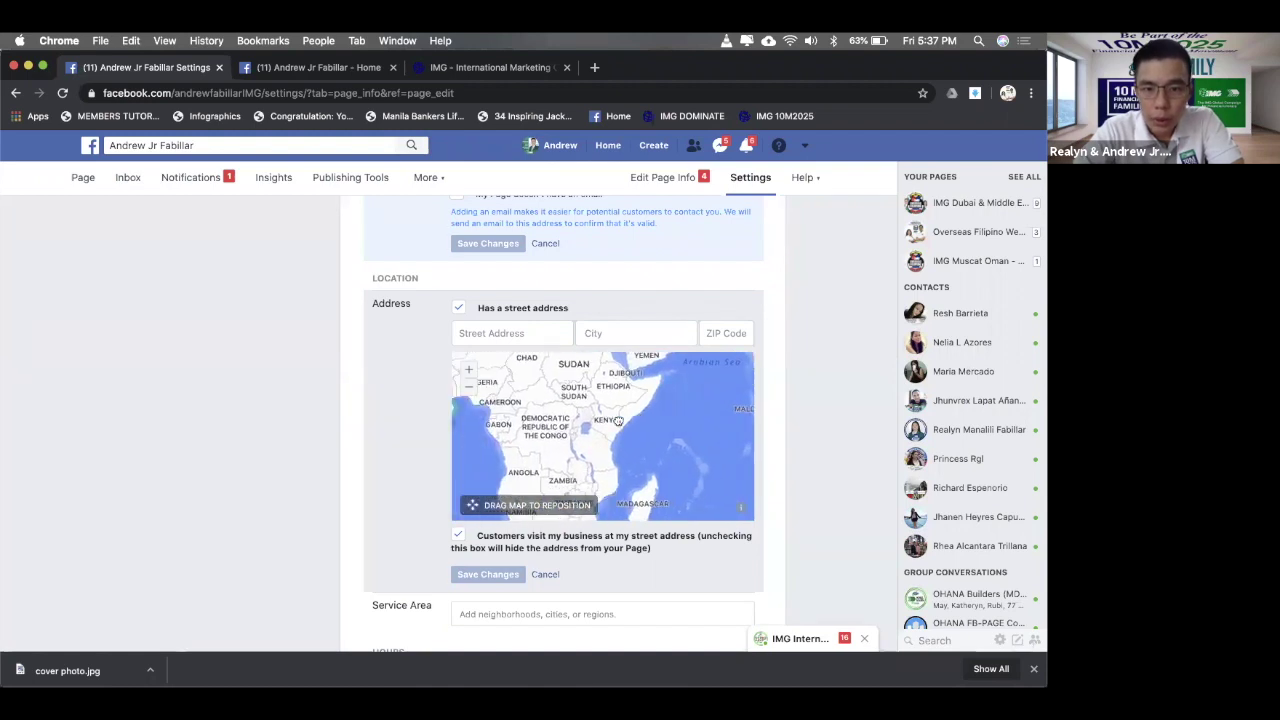
{"action": "left_click_drag", "start_coordinate": [486, 494], "coordinate": [570, 421]}
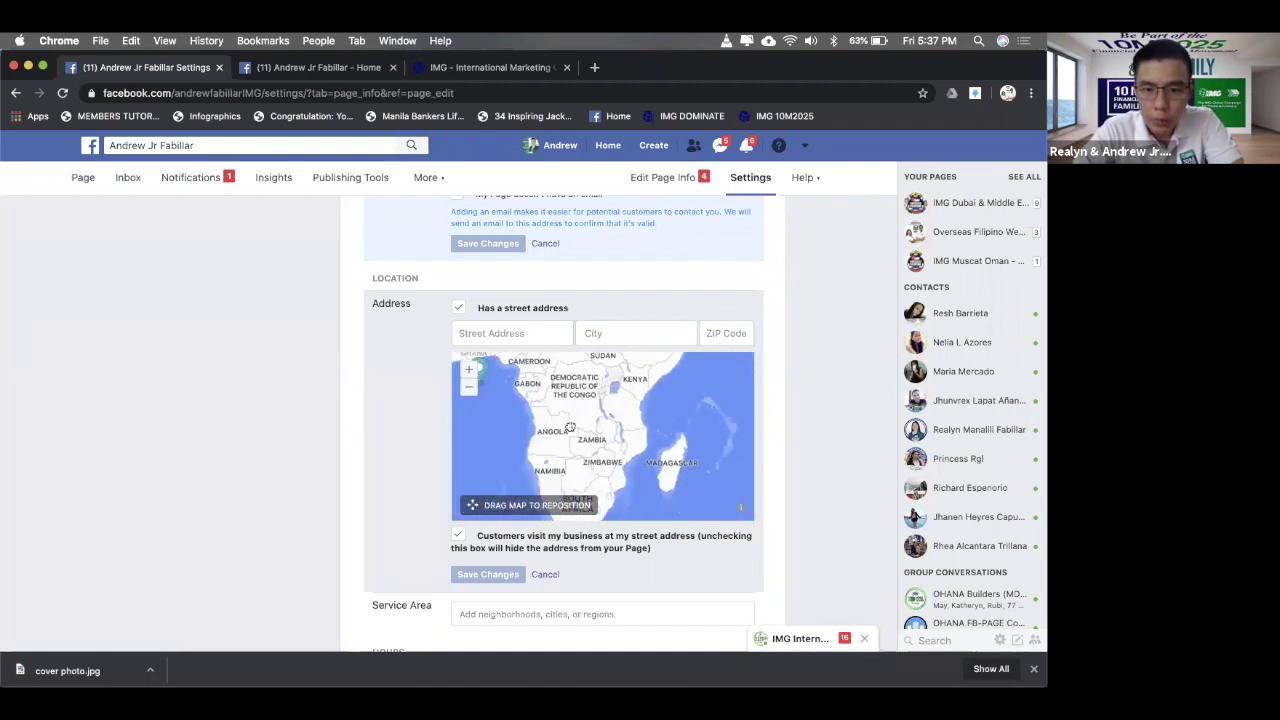
- Choose Dubai, United Arab Emirates as the City from the suggestions and save the address
{"action": "left_click", "coordinate": [628, 336]}
{"action": "type", "text": "Dubai"}
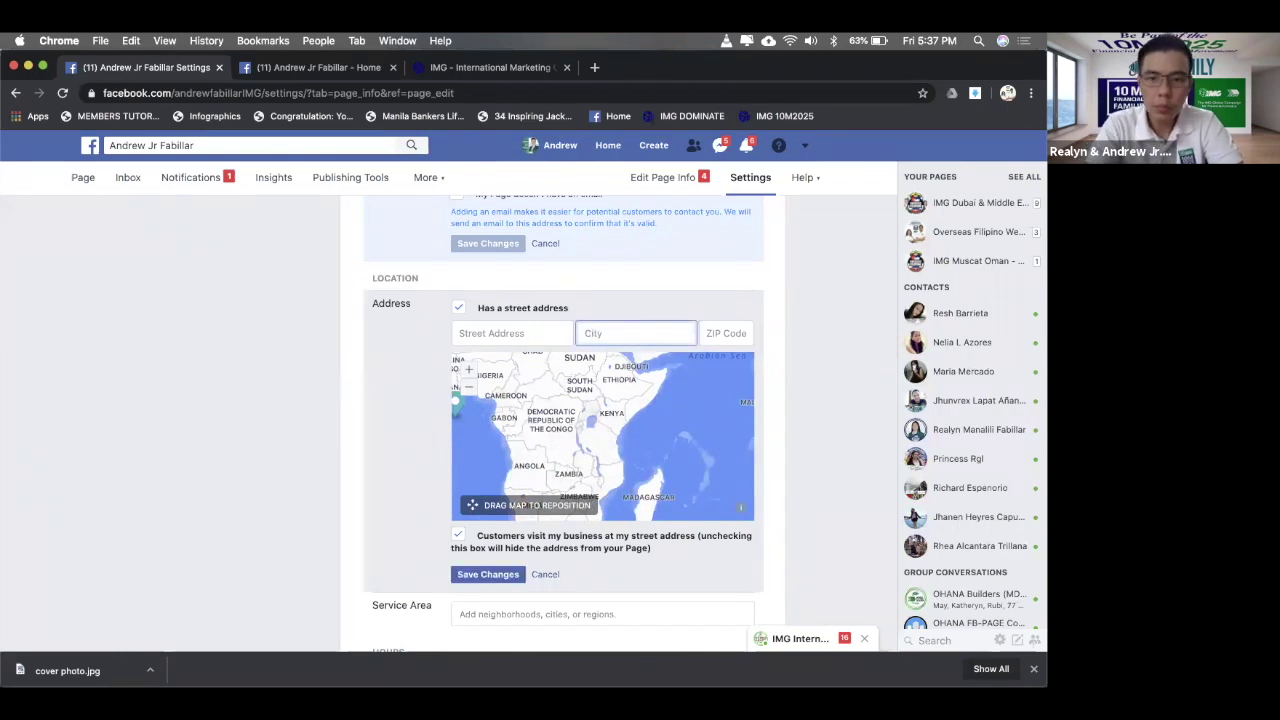
{"action": "key", "text": "BackSpace"}
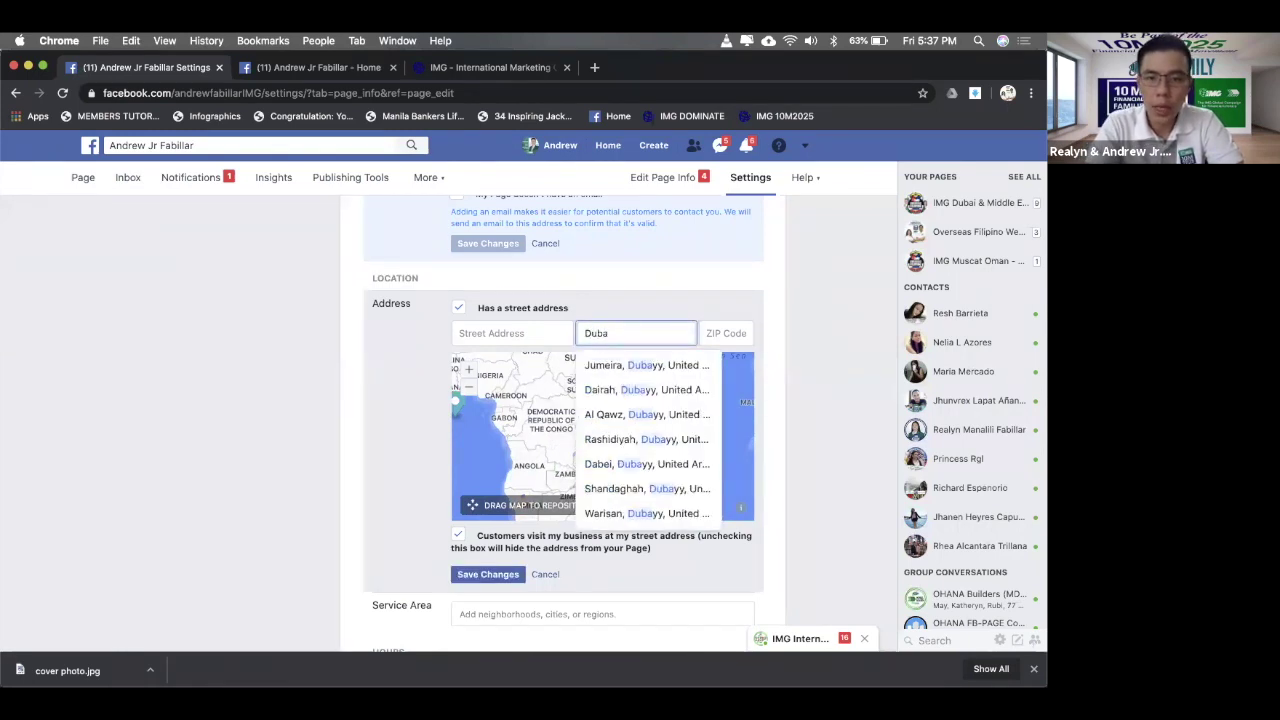
{"action": "type", "text": "i"}
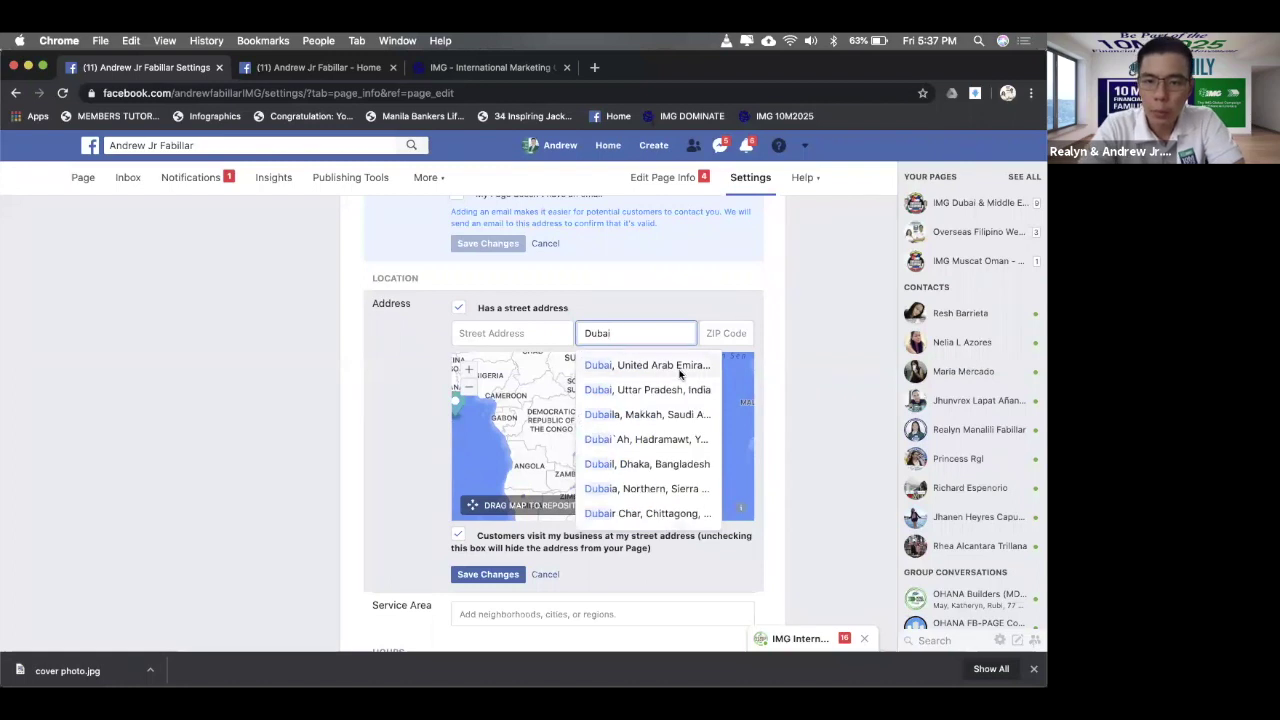
{"action": "left_click", "coordinate": [648, 364]}
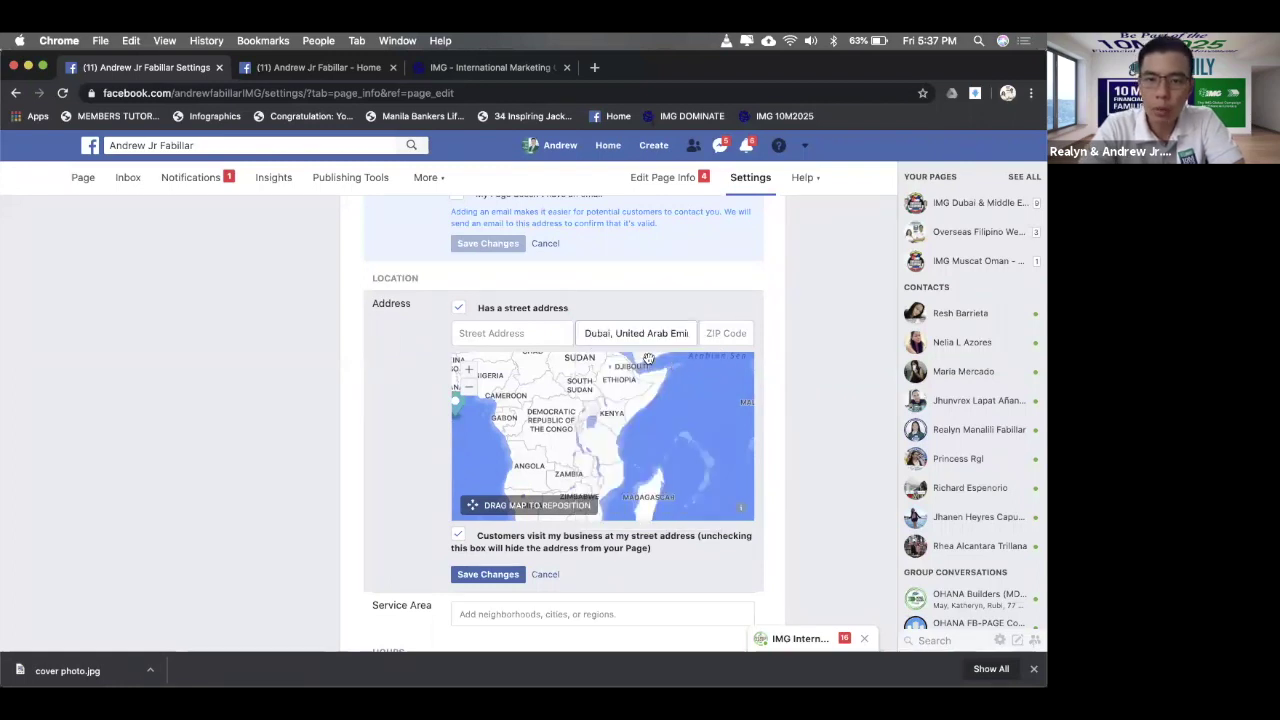
{"action": "left_click", "coordinate": [529, 336]}
{"action": "key", "text": "Tab"}
{"action": "key", "text": "Tab"}
{"action": "scroll", "coordinate": [472, 452], "scroll_direction": "down", "scroll_amount": 3}
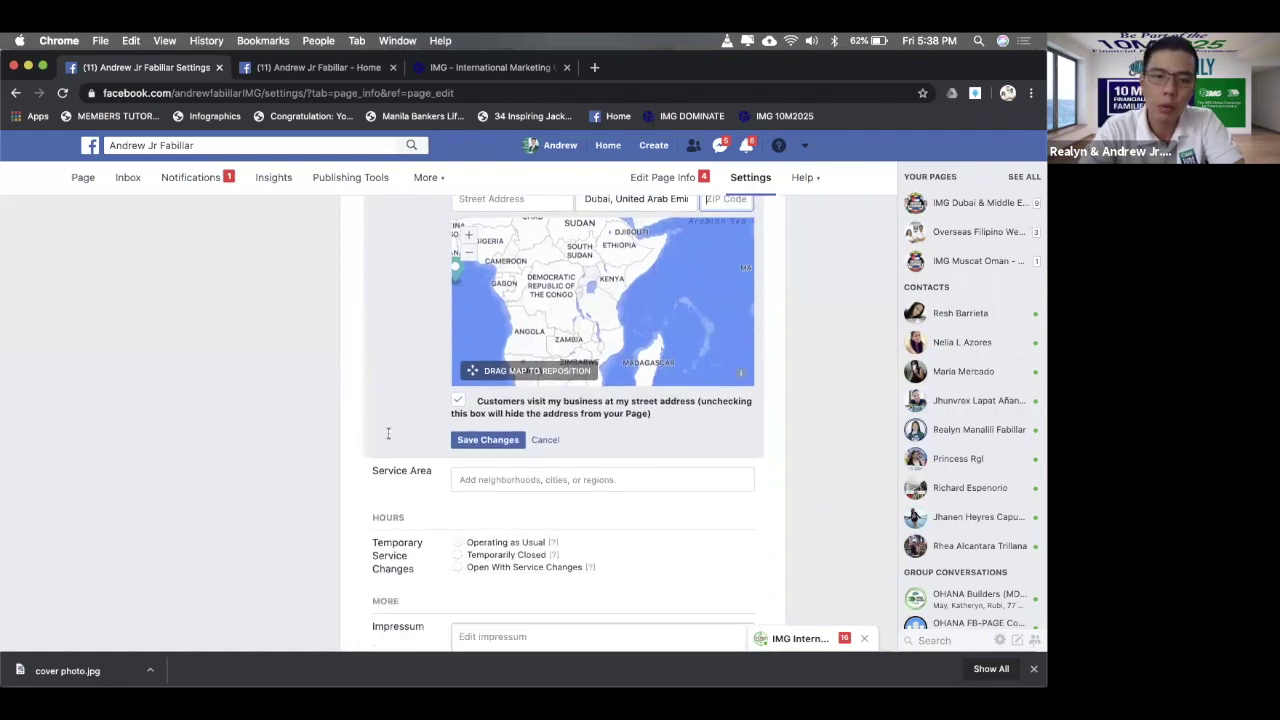
{"action": "left_click", "coordinate": [472, 447]}
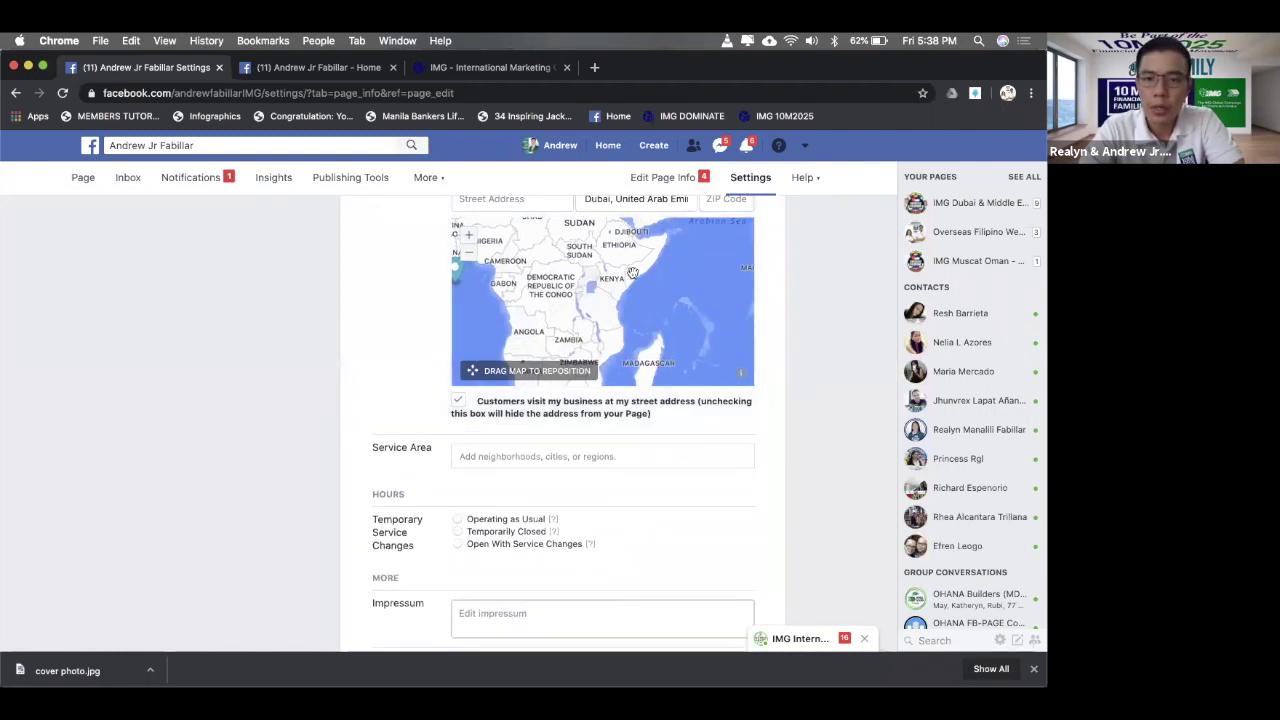
{"action": "scroll", "coordinate": [634, 278], "scroll_direction": "up", "scroll_amount": 2}
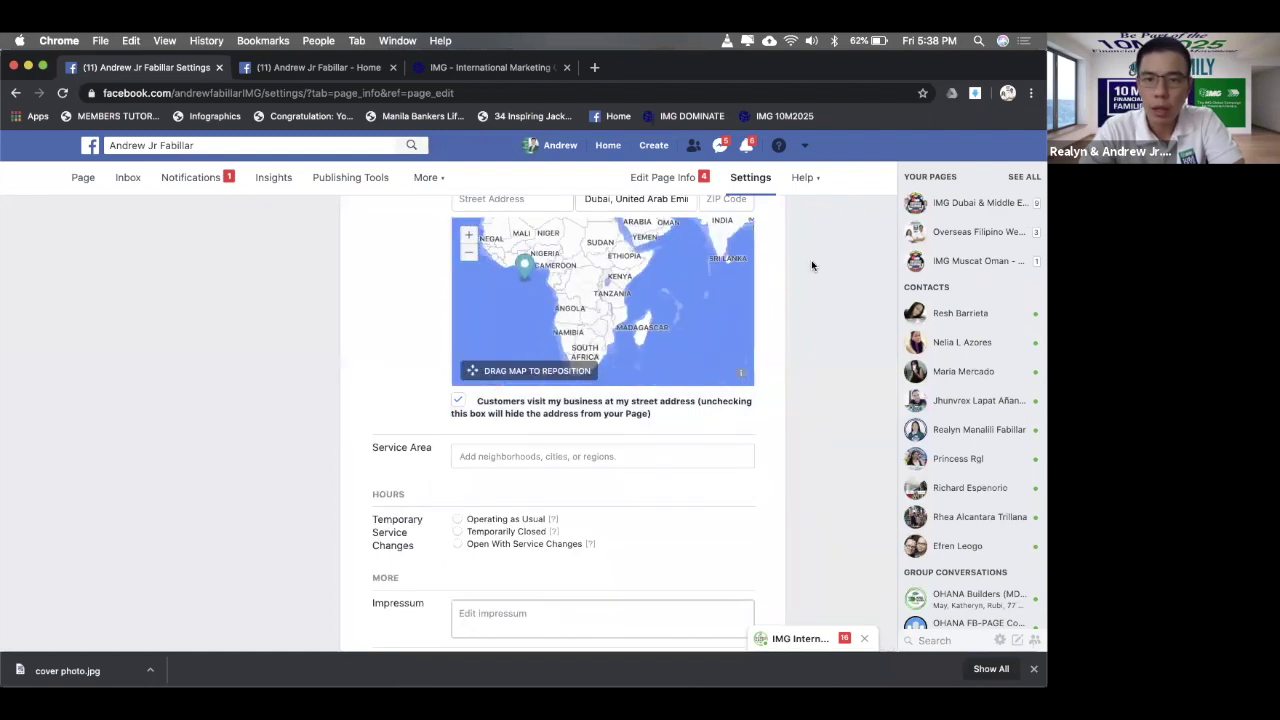
{"action": "scroll", "coordinate": [812, 263], "scroll_direction": "up", "scroll_amount": 2}
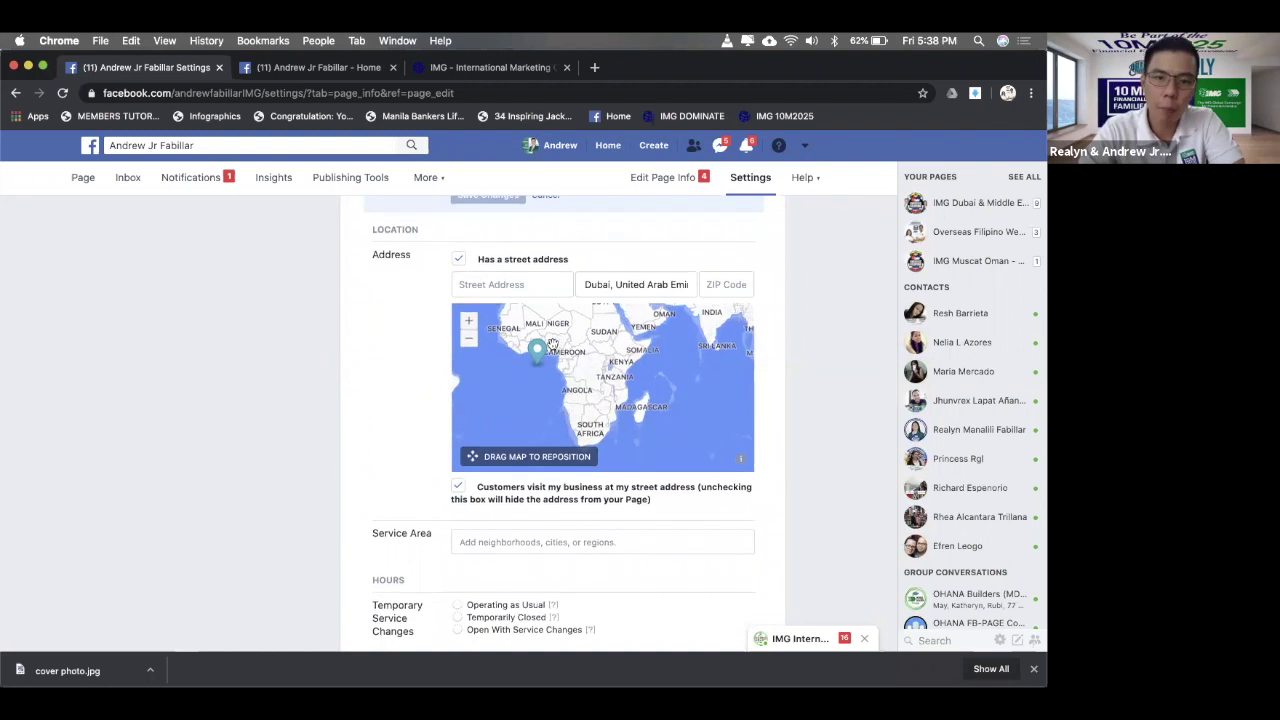
- Drag the map pin to the UAE, zoom in three levels onto Dubai by the Gulf, and save
{"action": "mouse_move", "coordinate": [536, 355]}
{"action": "left_mouse_down"}
{"action": "mouse_move", "coordinate": [627, 362]}
{"action": "mouse_move", "coordinate": [628, 350]}
{"action": "mouse_move", "coordinate": [663, 345]}
{"action": "mouse_move", "coordinate": [616, 336]}
{"action": "mouse_move", "coordinate": [592, 362]}
{"action": "mouse_move", "coordinate": [527, 385]}
{"action": "left_mouse_up"}
{"action": "left_click_drag", "start_coordinate": [661, 364], "coordinate": [610, 378]}
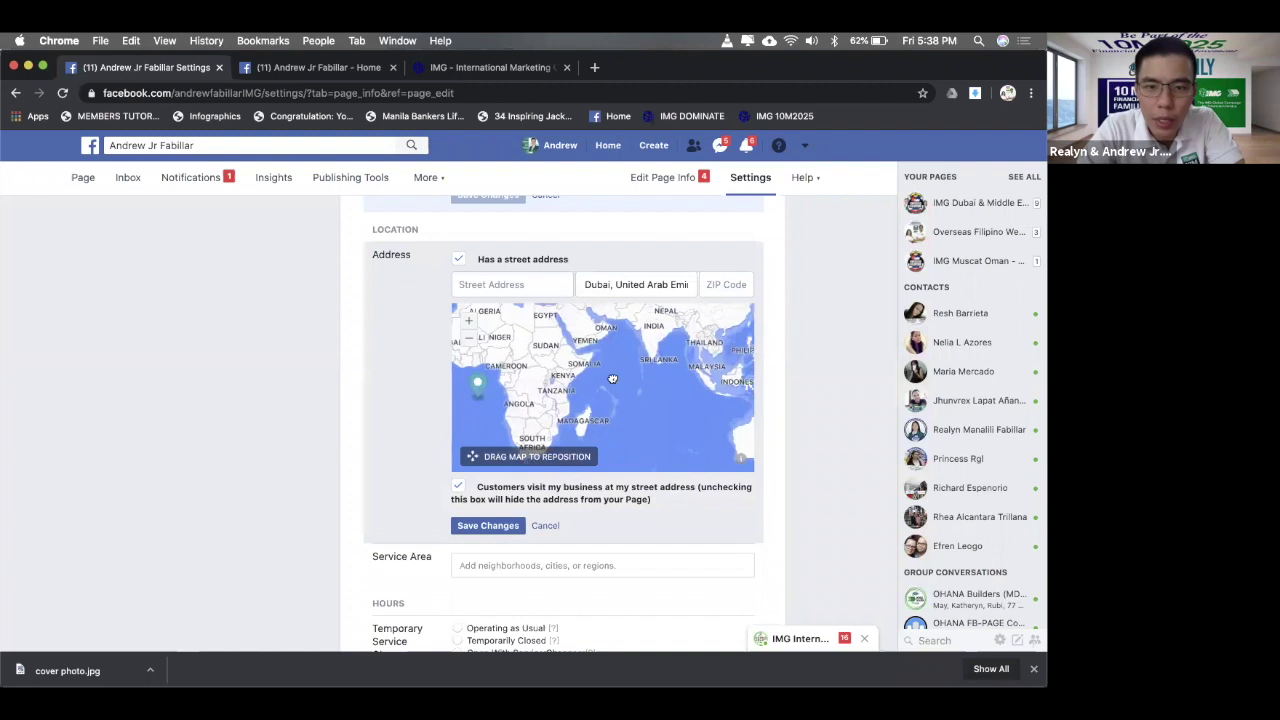
{"action": "left_click_drag", "start_coordinate": [488, 383], "coordinate": [607, 312]}
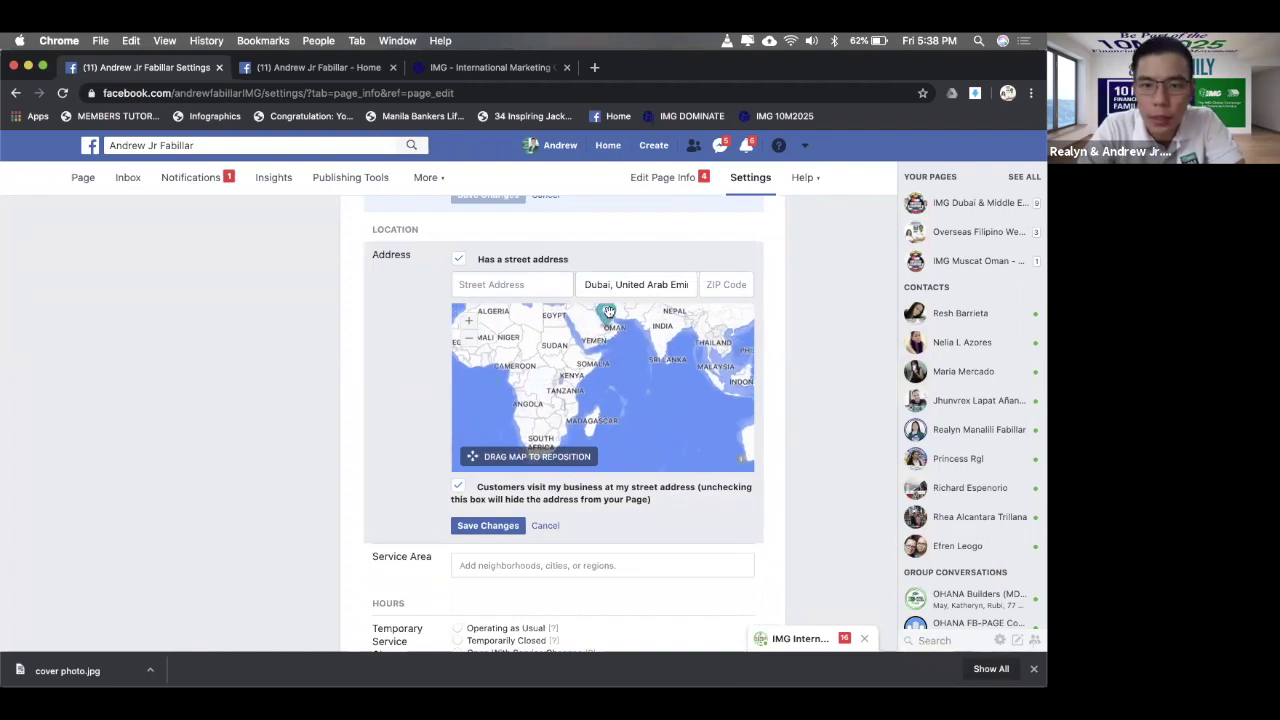
{"action": "left_click", "coordinate": [469, 325]}
{"action": "left_click", "coordinate": [469, 325]}
{"action": "left_click", "coordinate": [469, 325]}
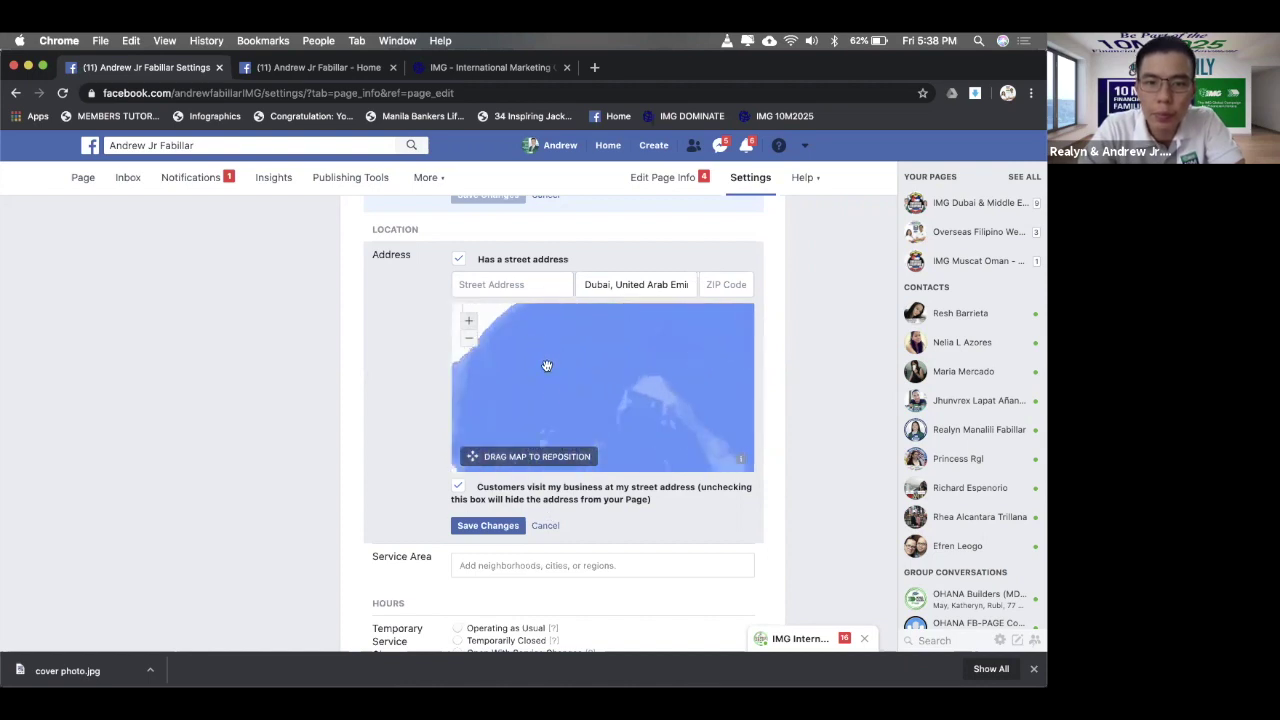
{"action": "left_click_drag", "start_coordinate": [576, 367], "coordinate": [605, 427]}
{"action": "left_click_drag", "start_coordinate": [598, 333], "coordinate": [606, 426]}
{"action": "left_click_drag", "start_coordinate": [620, 334], "coordinate": [614, 424]}
{"action": "left_click_drag", "start_coordinate": [643, 370], "coordinate": [660, 337]}
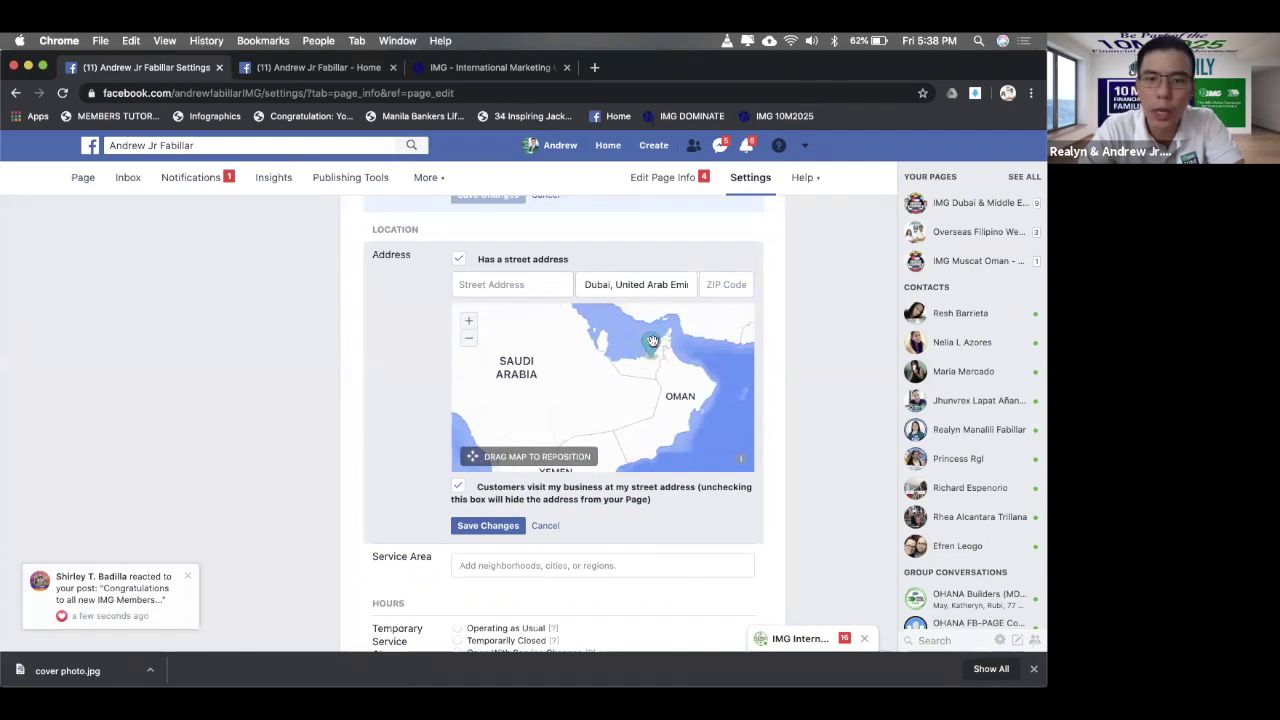
{"action": "left_click", "coordinate": [486, 527]}
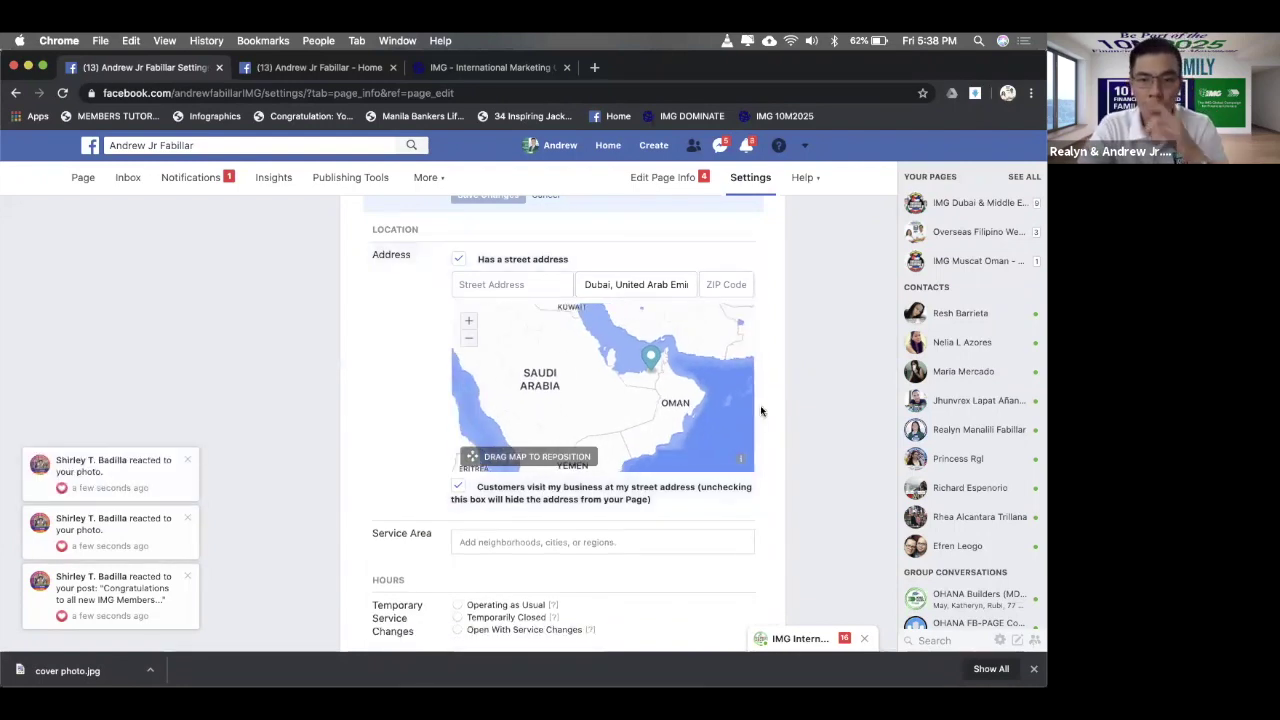
- Search 'deira' and save Deira, Dubayy, United Arab Emirates as the Page's service area
{"action": "scroll", "coordinate": [808, 413], "scroll_direction": "down", "scroll_amount": 2}
{"action": "scroll", "coordinate": [808, 413], "scroll_direction": "down", "scroll_amount": 2}
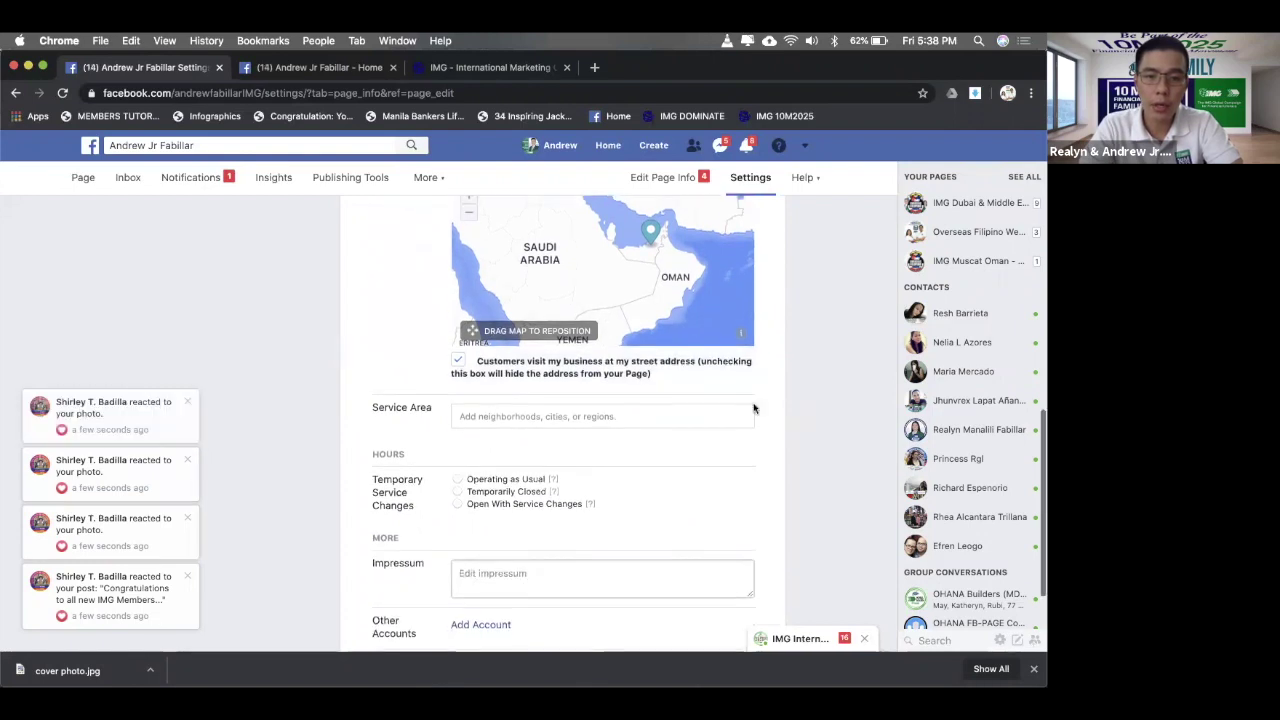
{"action": "left_click", "coordinate": [692, 418]}
{"action": "type", "text": "d"}
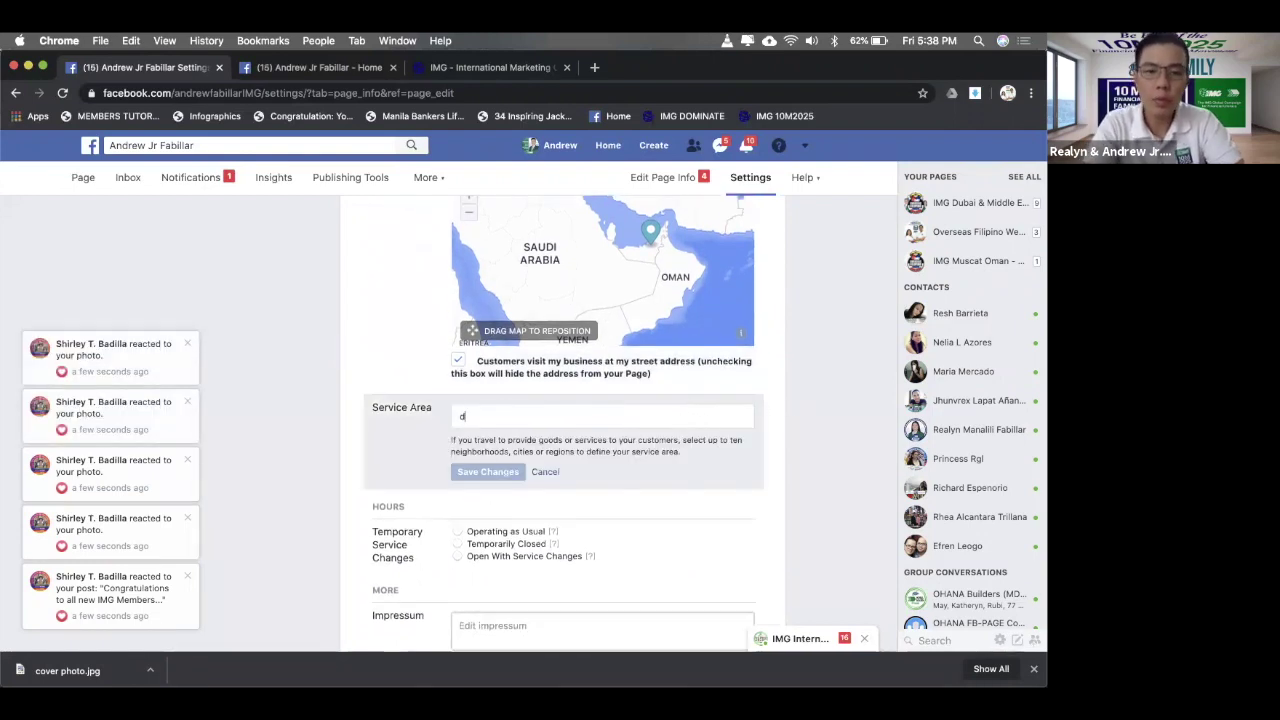
{"action": "type", "text": "eira"}
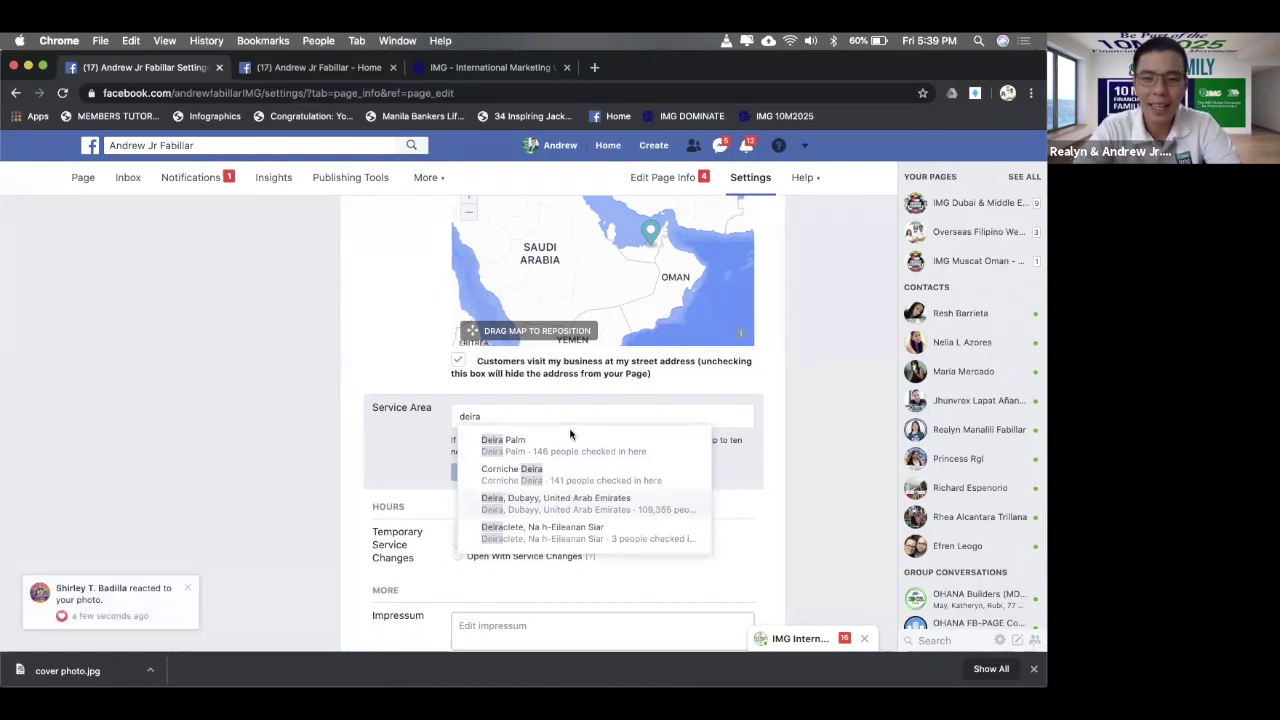
{"action": "left_click", "coordinate": [600, 508]}
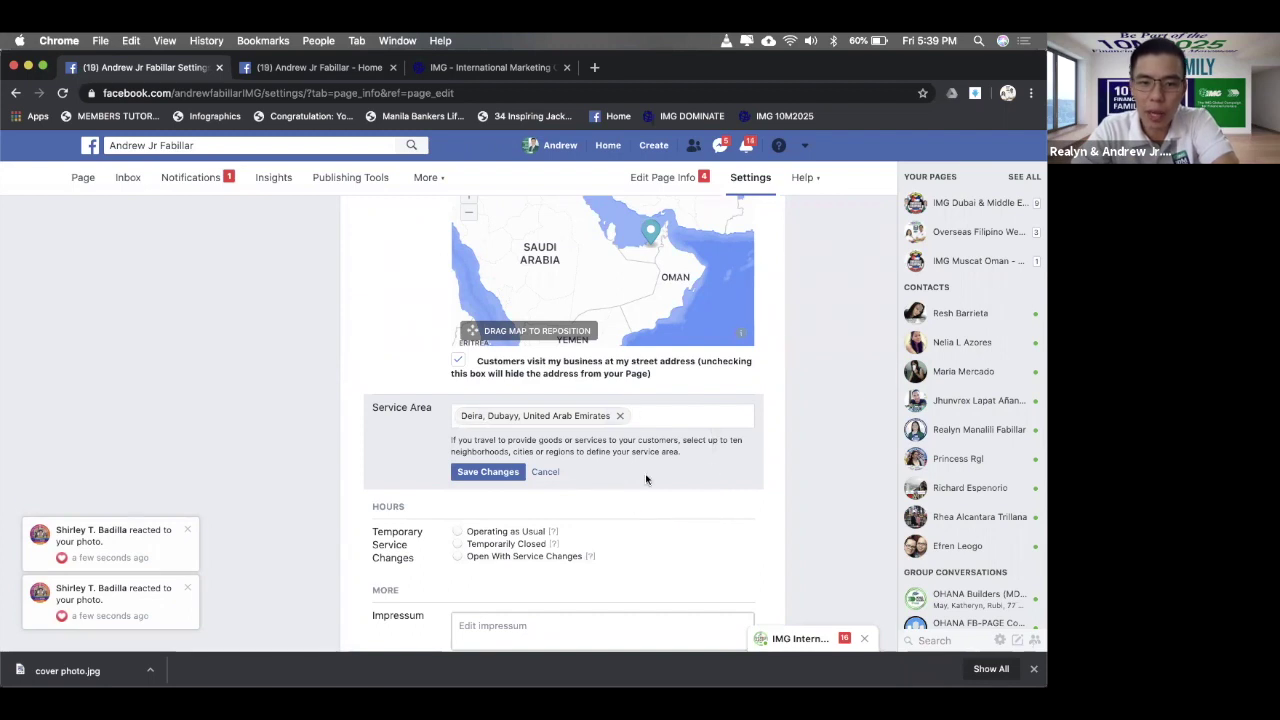
{"action": "left_click", "coordinate": [507, 478]}
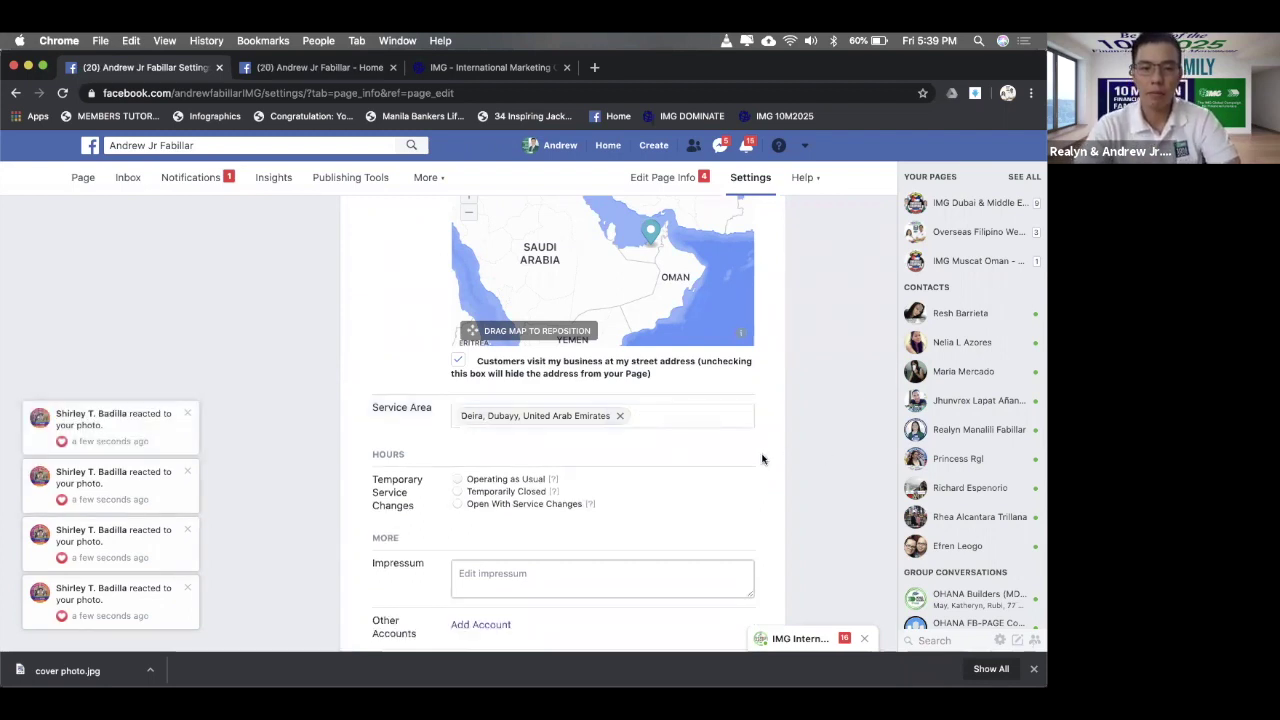
{"action": "scroll", "coordinate": [762, 457], "scroll_direction": "down", "scroll_amount": 1}
{"action": "scroll", "coordinate": [762, 457], "scroll_direction": "down", "scroll_amount": 2}
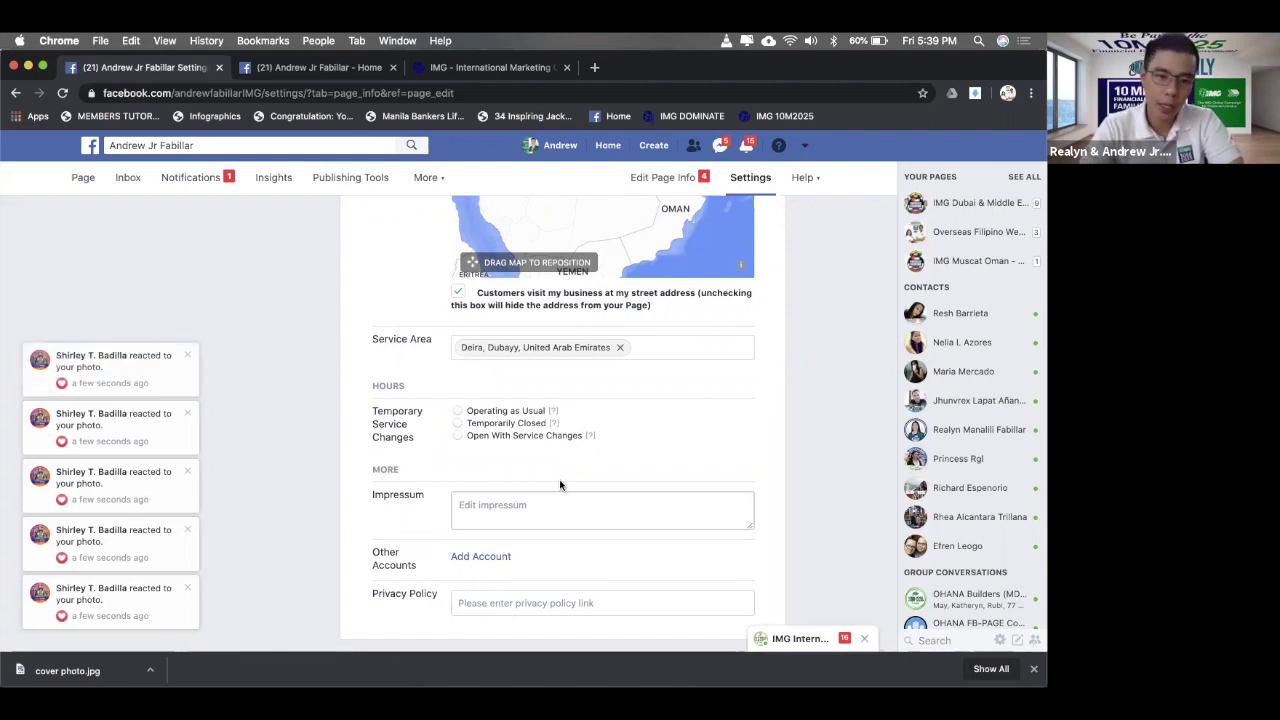
- Select Operating as Usual under Temporary Service Changes
{"action": "left_click", "coordinate": [460, 413]}
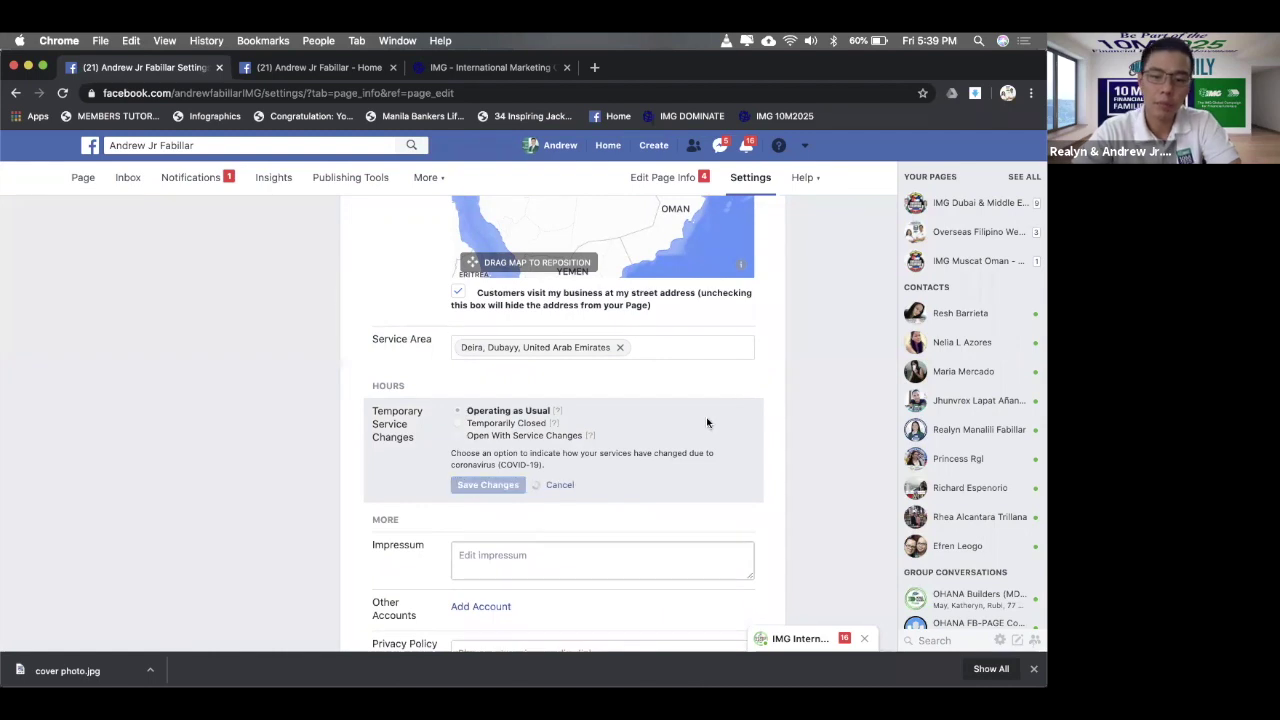
{"action": "scroll", "coordinate": [811, 392], "scroll_direction": "down", "scroll_amount": 2}
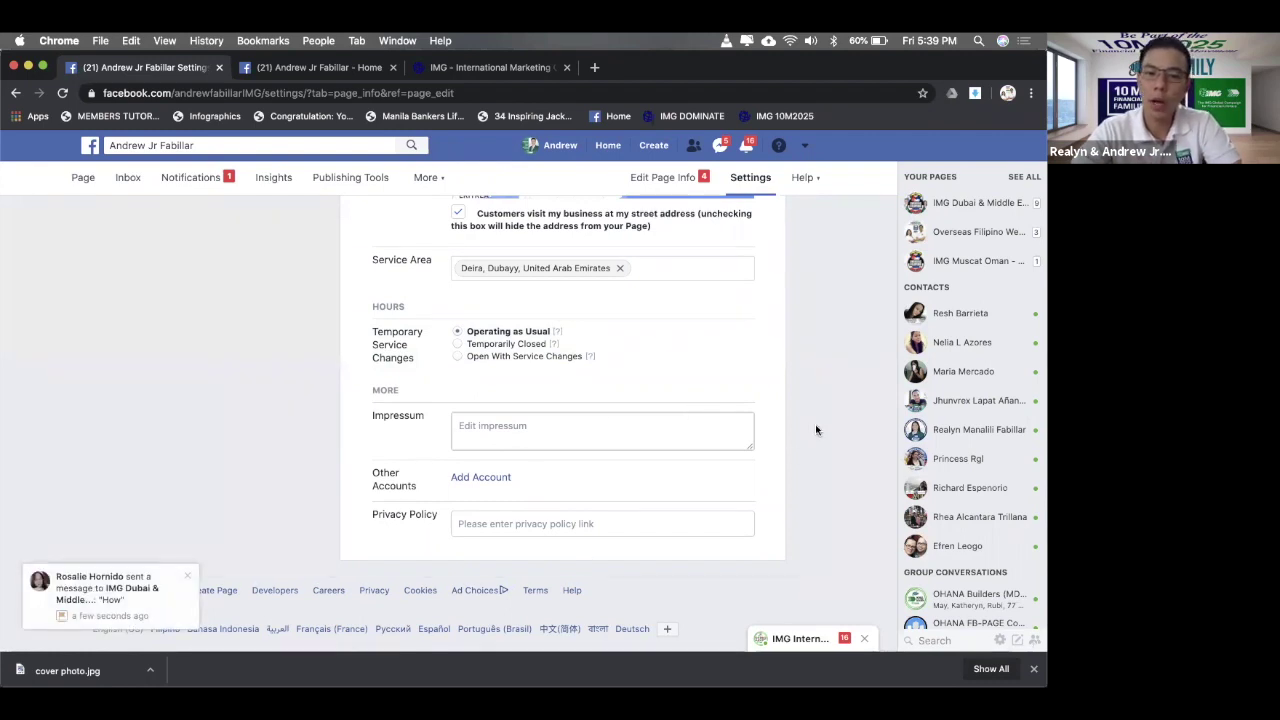
{"action": "scroll", "coordinate": [772, 440], "scroll_direction": "up", "scroll_amount": 3}
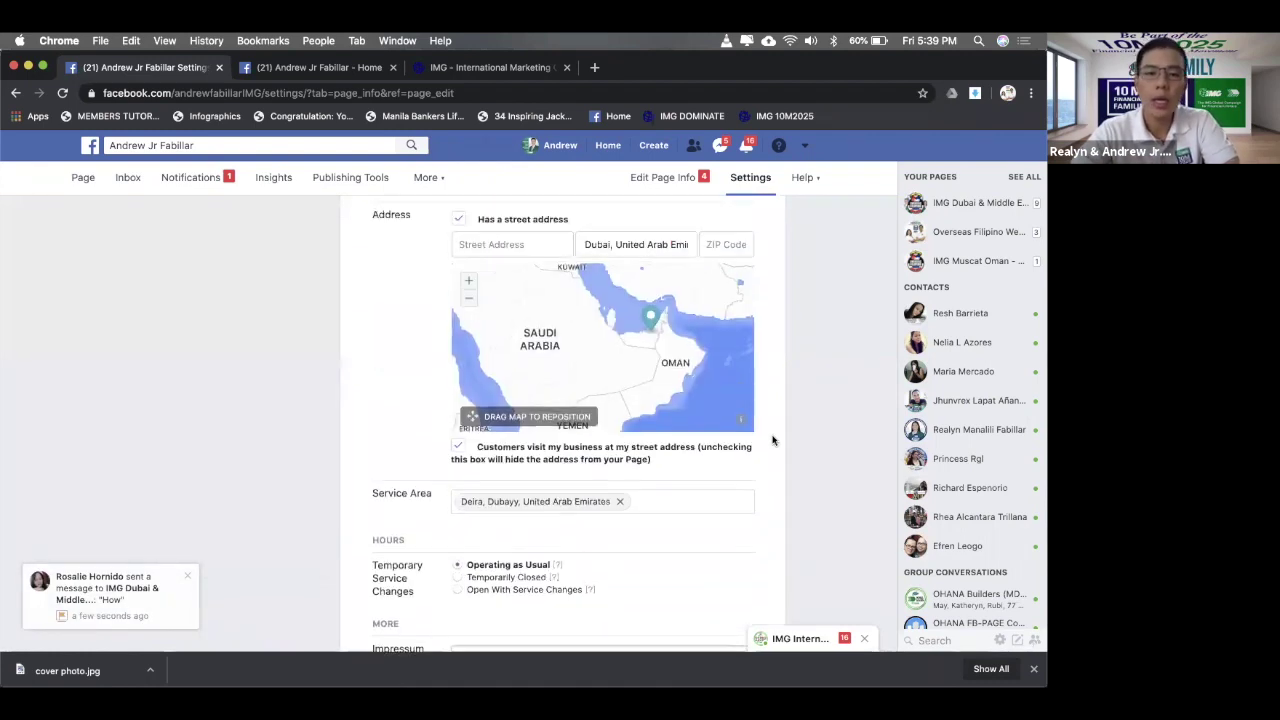
{"action": "scroll", "coordinate": [772, 440], "scroll_direction": "up", "scroll_amount": 5}
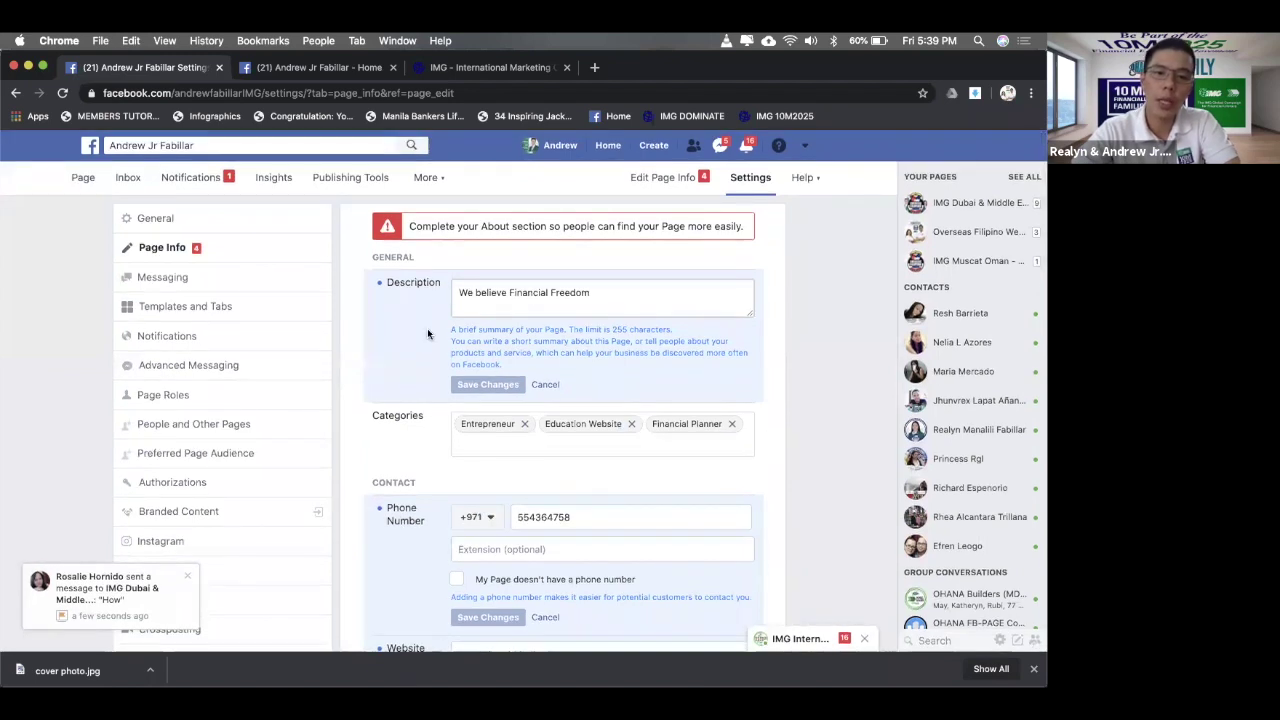
{"action": "scroll", "coordinate": [427, 334], "scroll_direction": "down", "scroll_amount": 7}
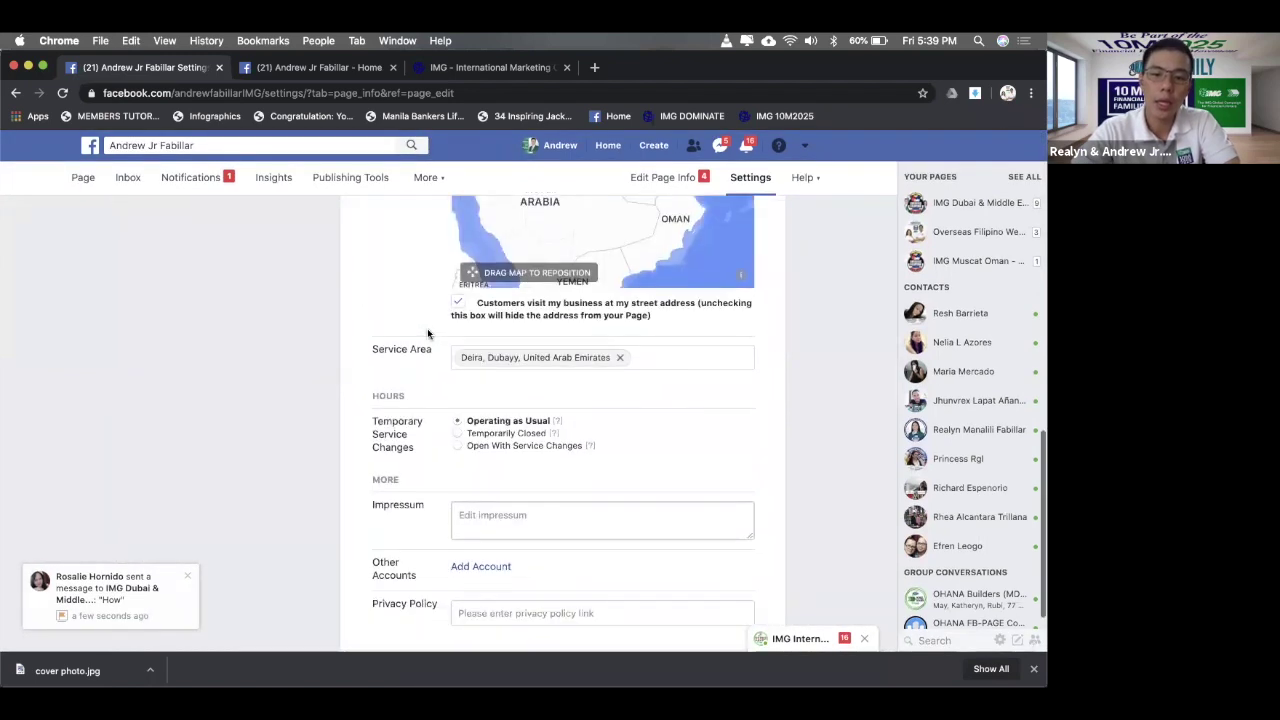
{"action": "scroll", "coordinate": [427, 334], "scroll_direction": "down", "scroll_amount": 2}
- Review the page settings and reload them with Edit Page Info
{"action": "scroll", "coordinate": [655, 240], "scroll_direction": "up", "scroll_amount": 10}
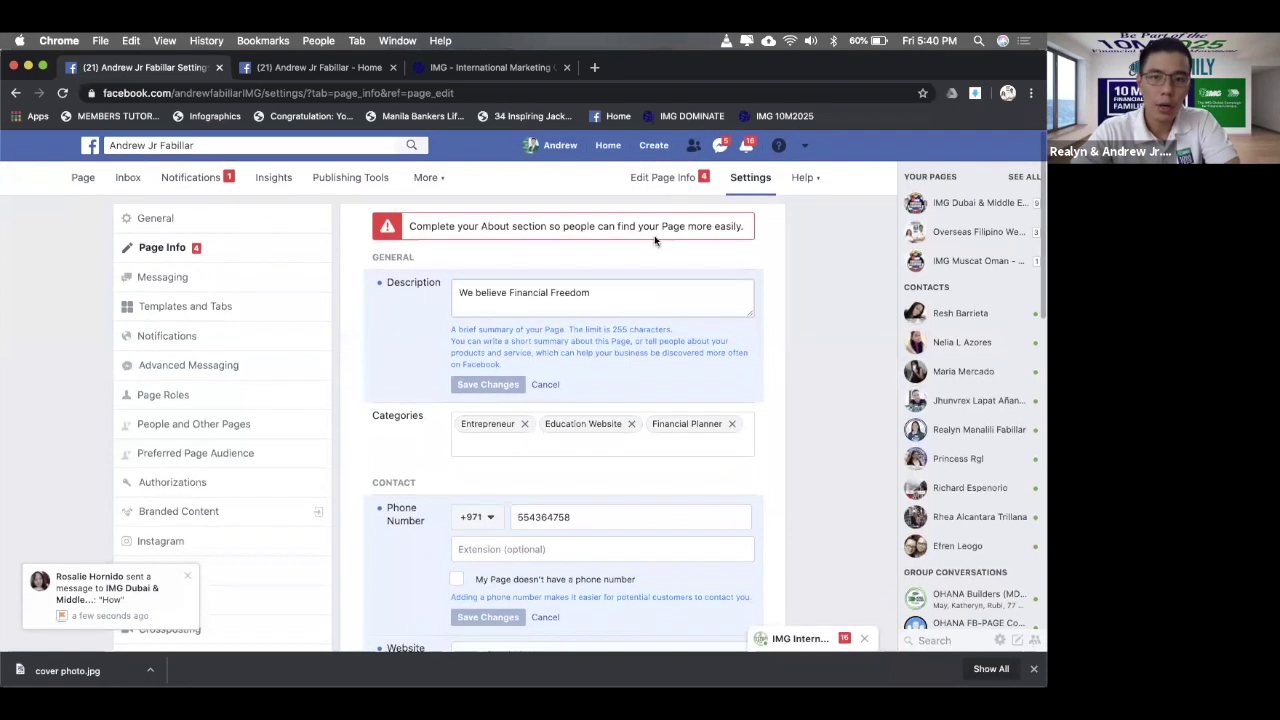
{"action": "scroll", "coordinate": [498, 322], "scroll_direction": "down", "scroll_amount": 2}
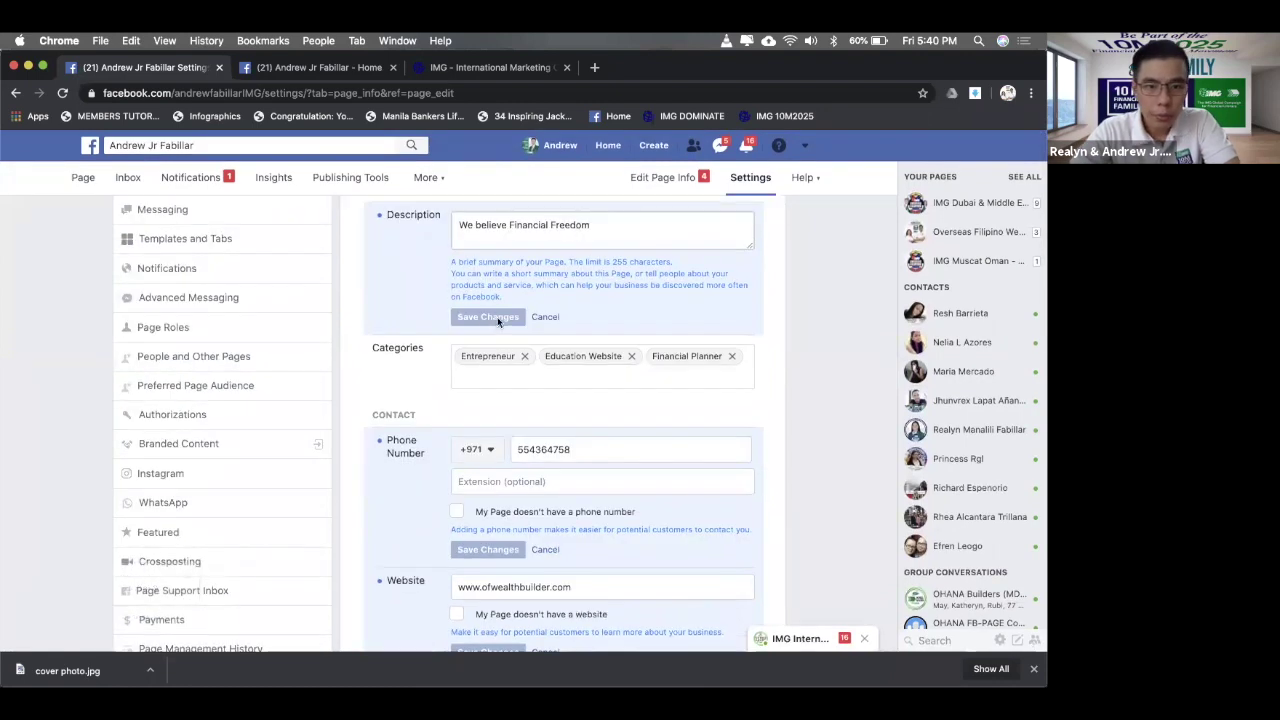
{"action": "scroll", "coordinate": [614, 292], "scroll_direction": "down", "scroll_amount": 8}
{"action": "scroll", "coordinate": [614, 294], "scroll_direction": "up", "scroll_amount": 5}
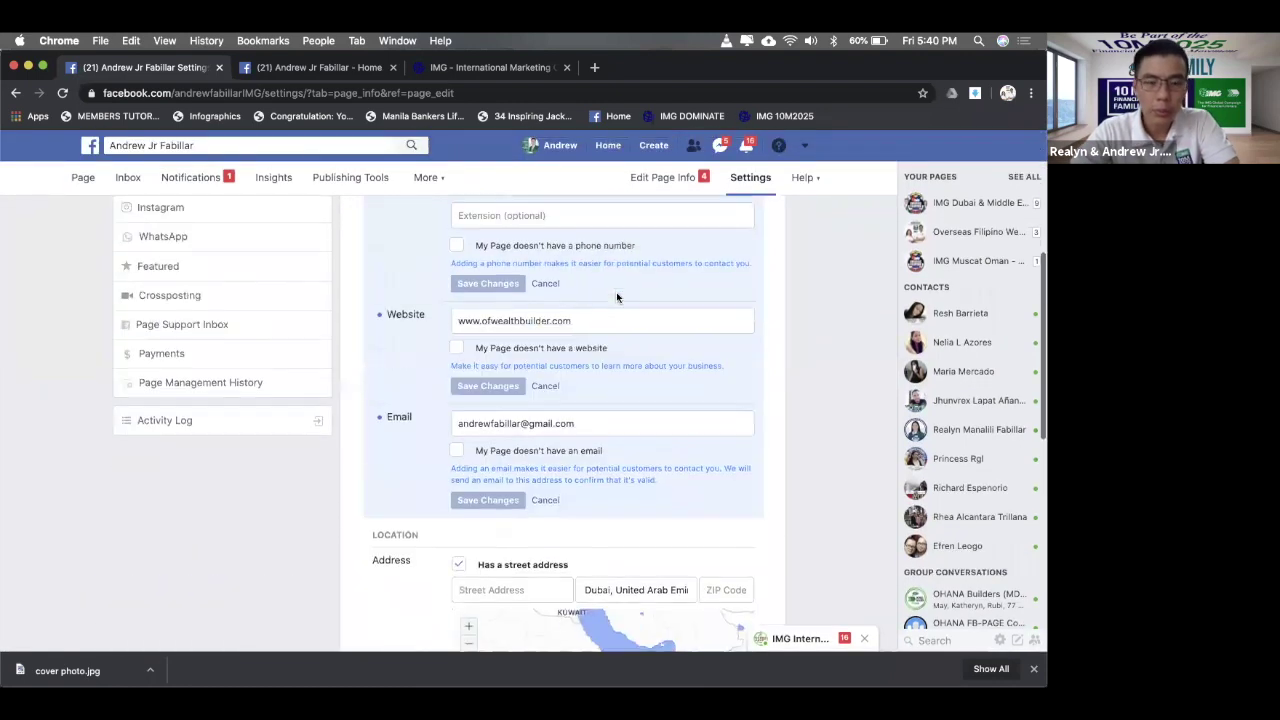
{"action": "scroll", "coordinate": [617, 297], "scroll_direction": "up", "scroll_amount": 3}
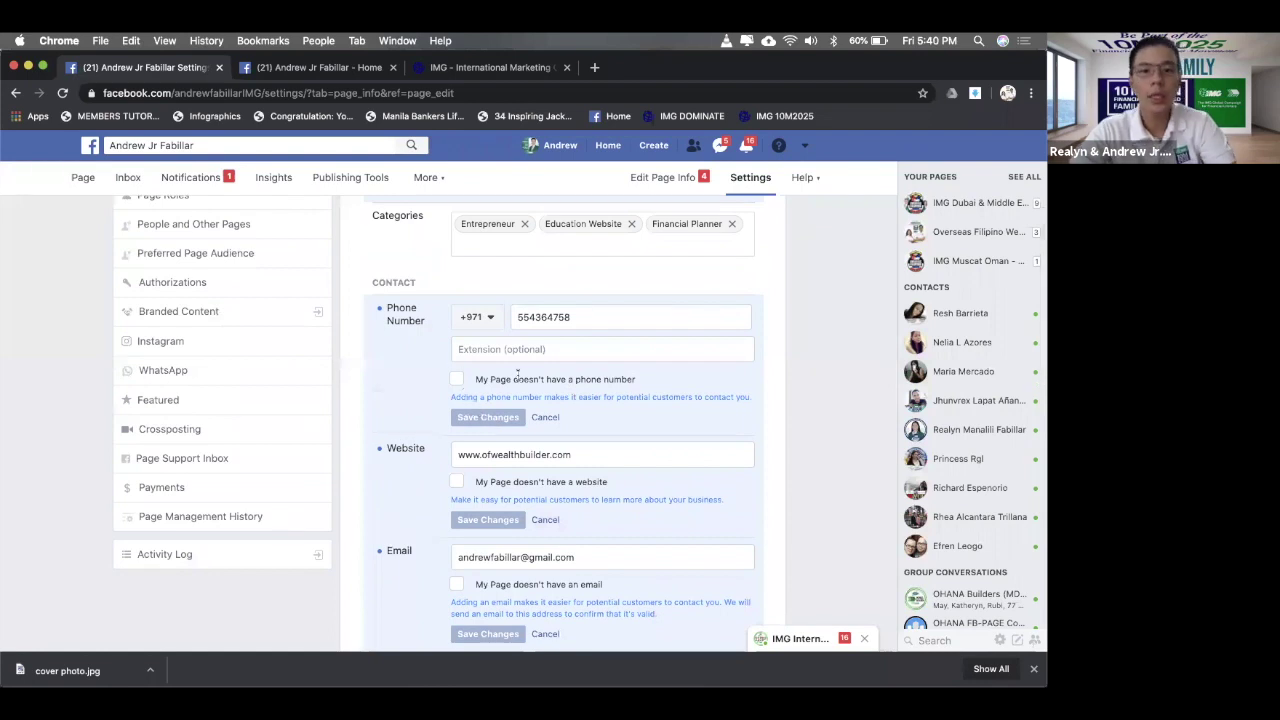
{"action": "scroll", "coordinate": [517, 373], "scroll_direction": "up", "scroll_amount": 3}
{"action": "left_click", "coordinate": [683, 181]}
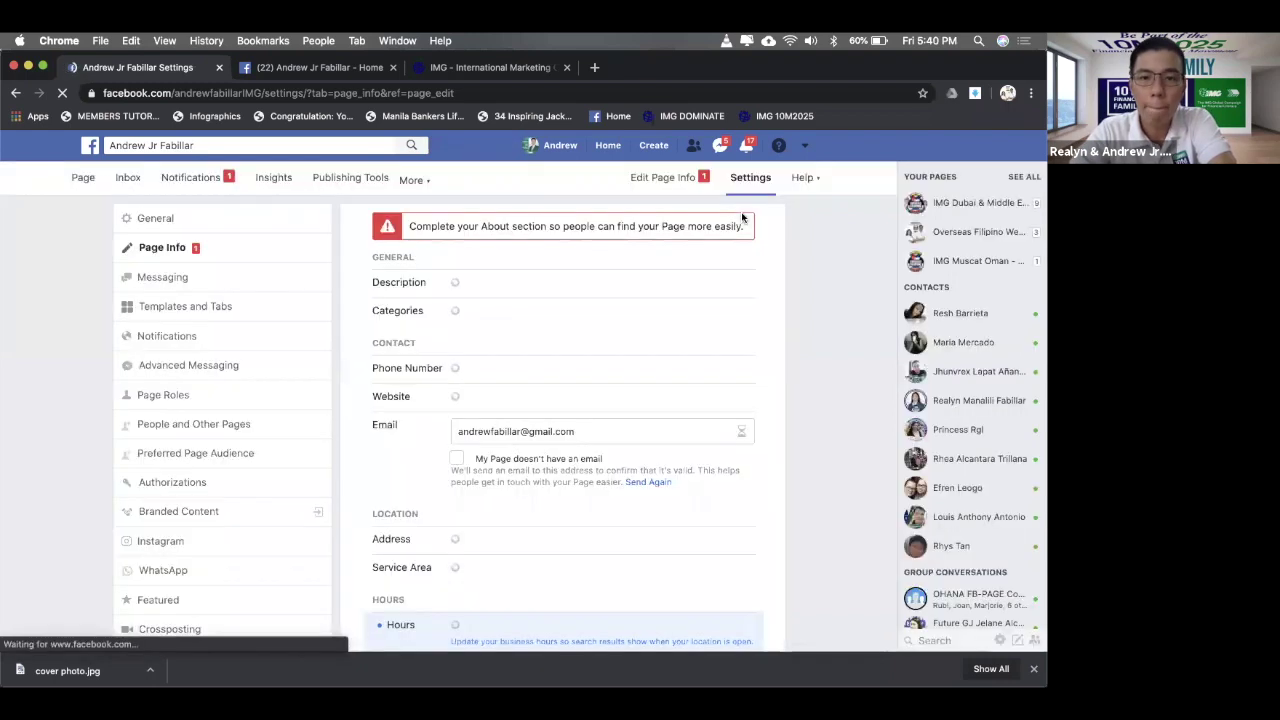
- Choose Always open under Hours, save, and go back to Edit Page Info
{"action": "scroll", "coordinate": [626, 293], "scroll_direction": "down", "scroll_amount": 5}
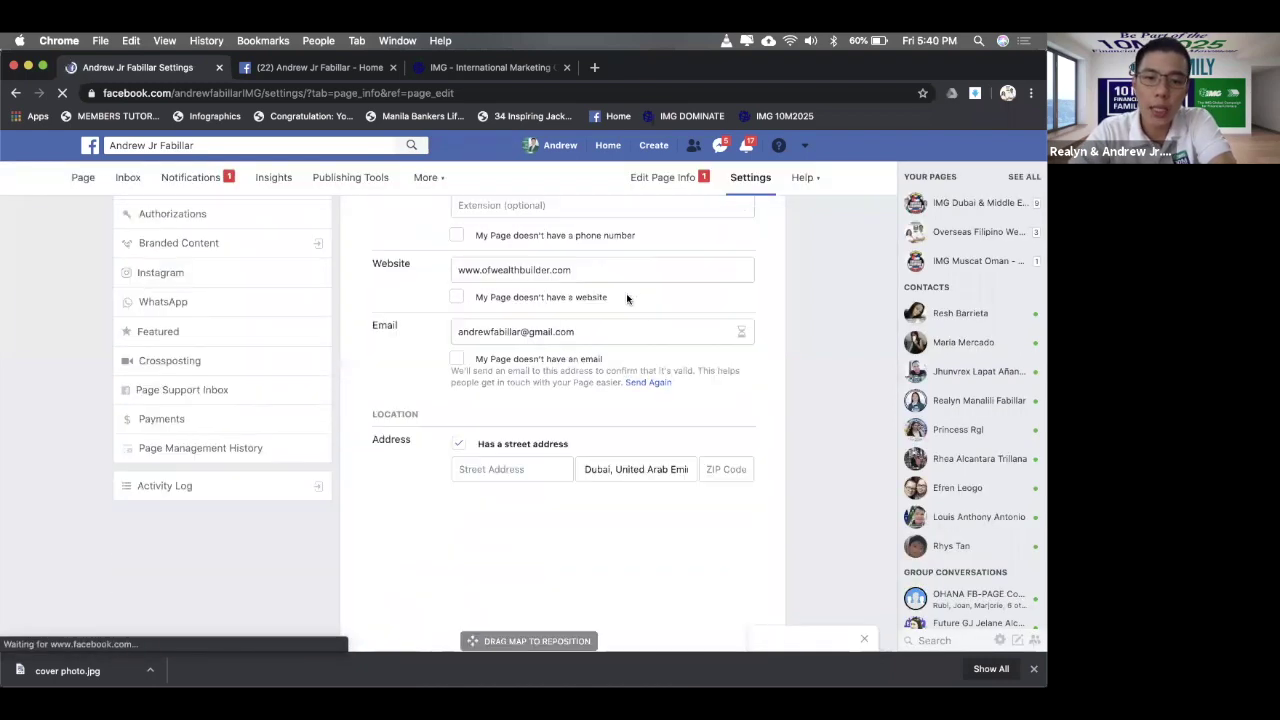
{"action": "scroll", "coordinate": [627, 298], "scroll_direction": "down", "scroll_amount": 8}
{"action": "scroll", "coordinate": [626, 293], "scroll_direction": "up", "scroll_amount": 2}
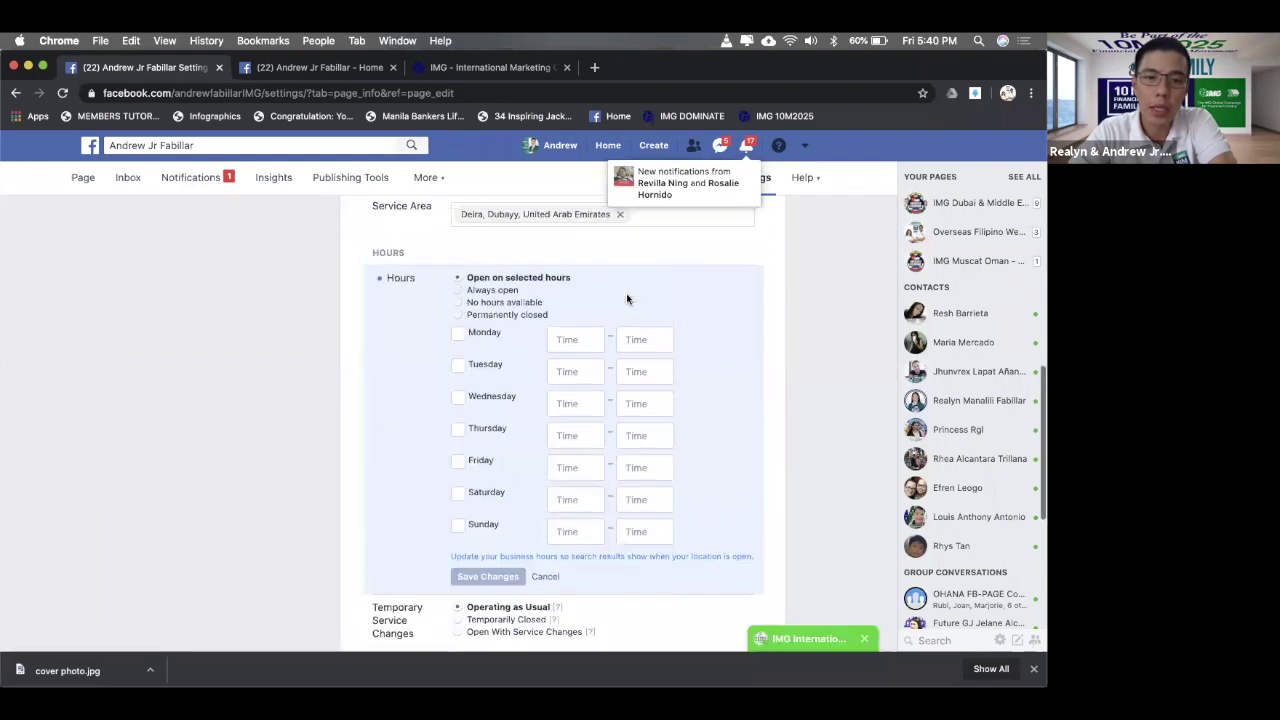
{"action": "scroll", "coordinate": [626, 298], "scroll_direction": "down", "scroll_amount": 1}
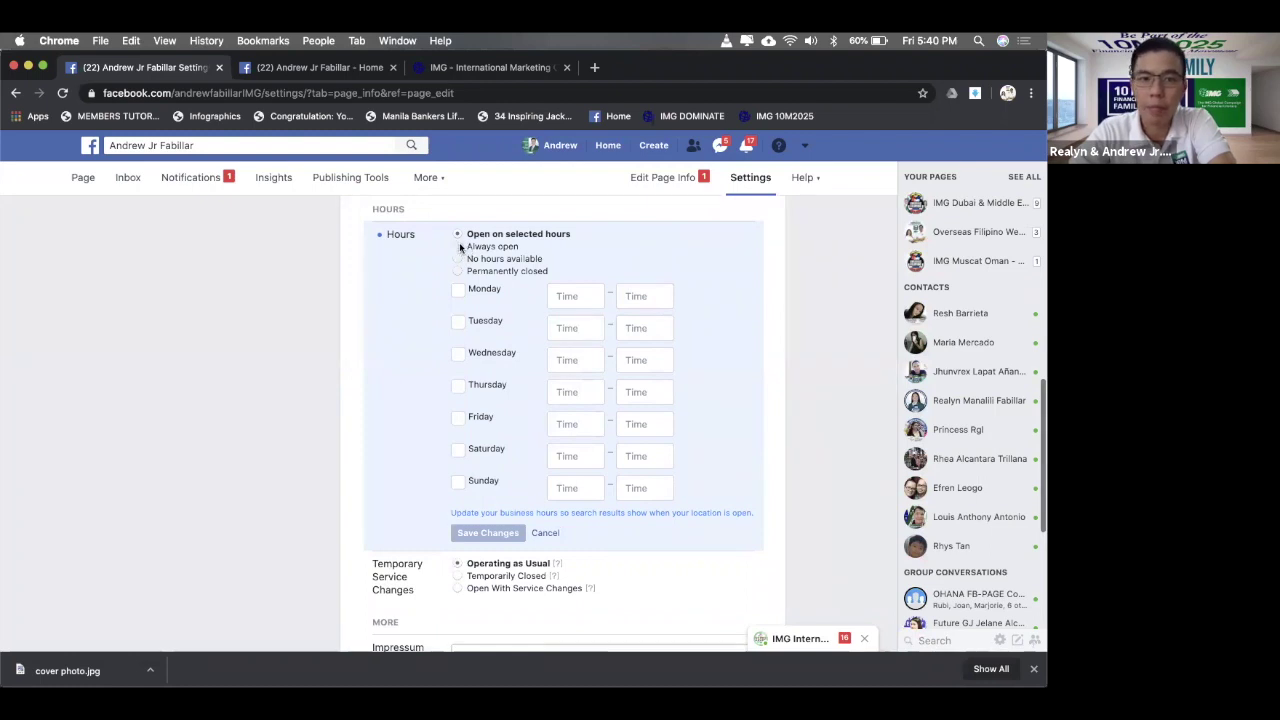
{"action": "left_click", "coordinate": [459, 246]}
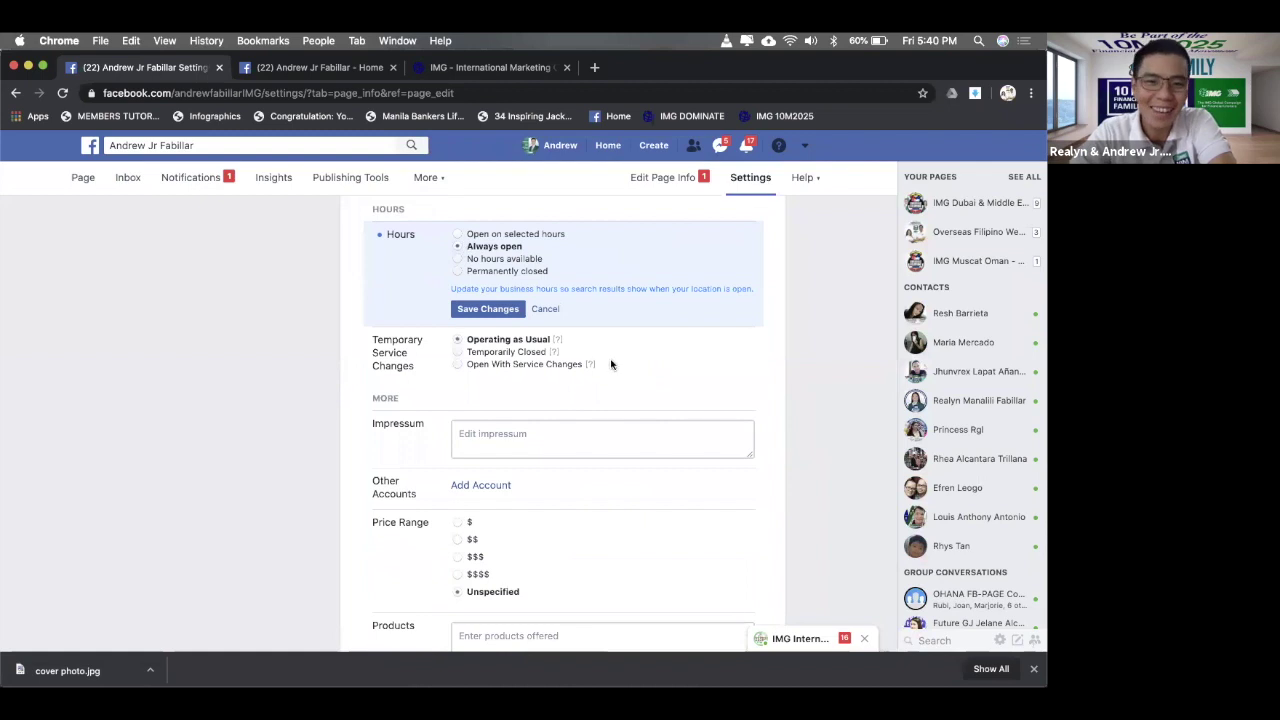
{"action": "left_click", "coordinate": [478, 313]}
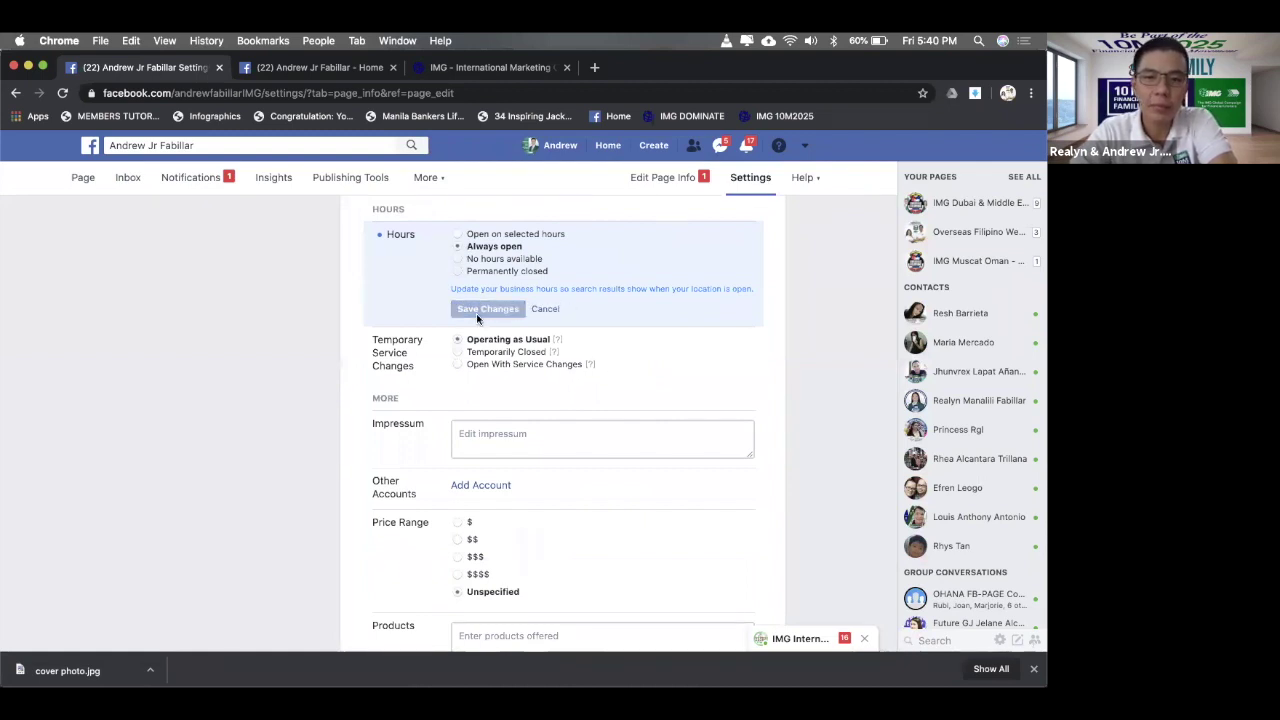
{"action": "left_click", "coordinate": [650, 180]}
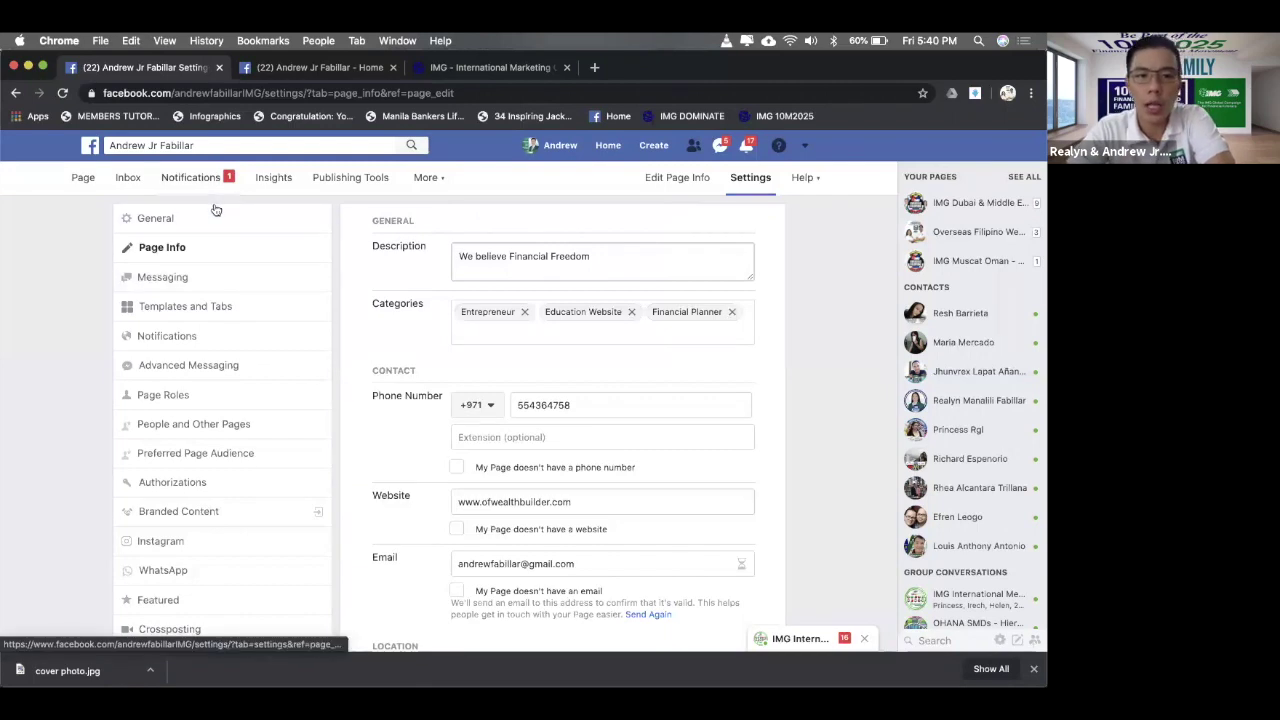
- In General settings, cancel the Page unpublished choice so Page Visibility stays published
{"action": "left_click", "coordinate": [162, 218]}
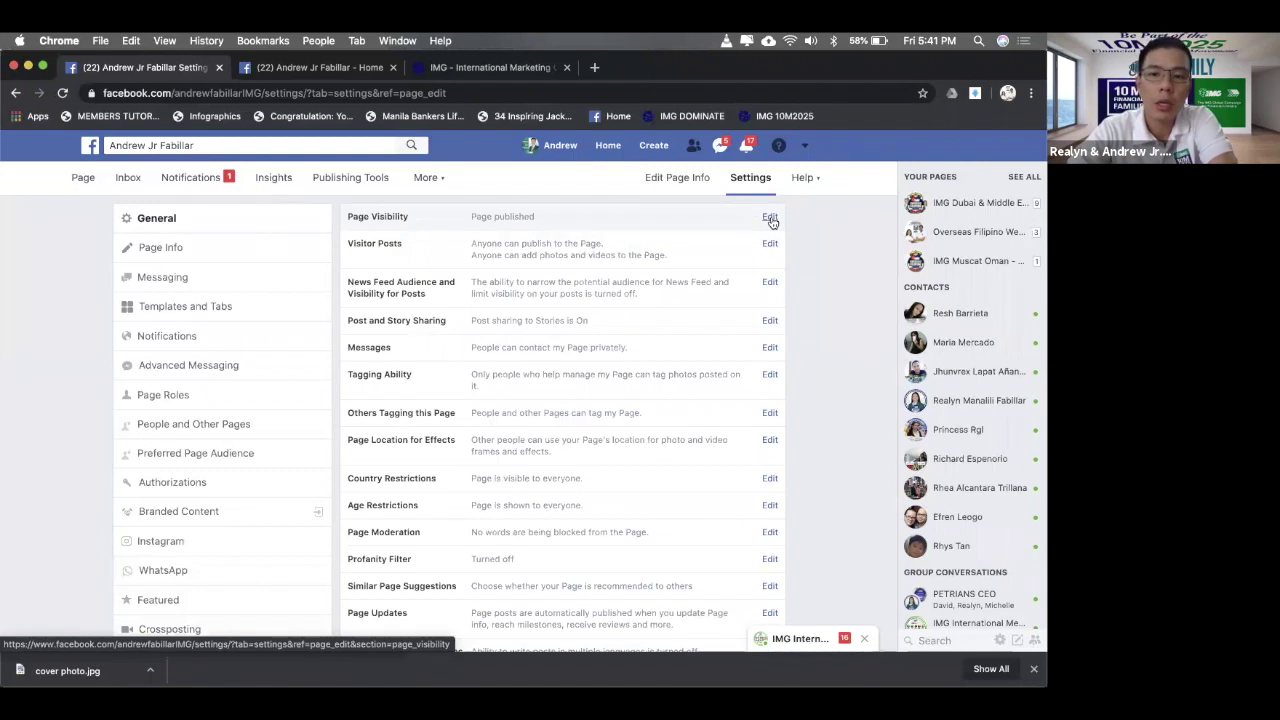
{"action": "left_click", "coordinate": [770, 219]}
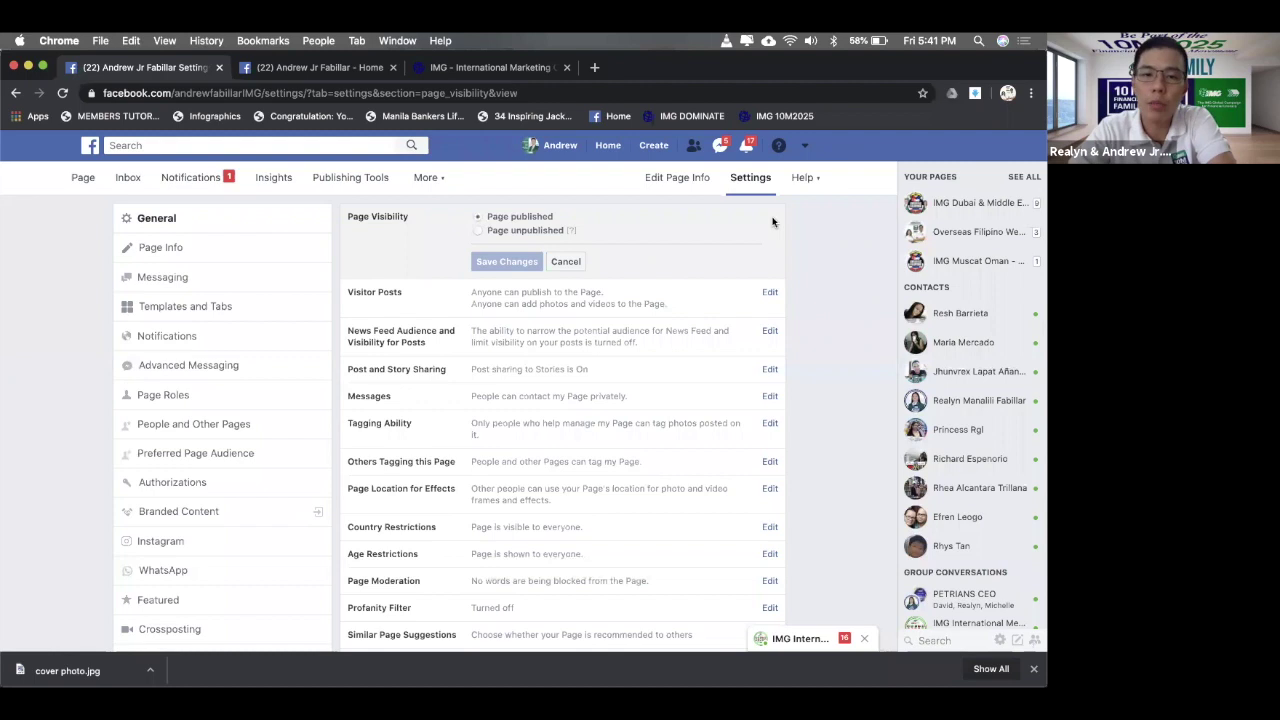
{"action": "left_click", "coordinate": [483, 230]}
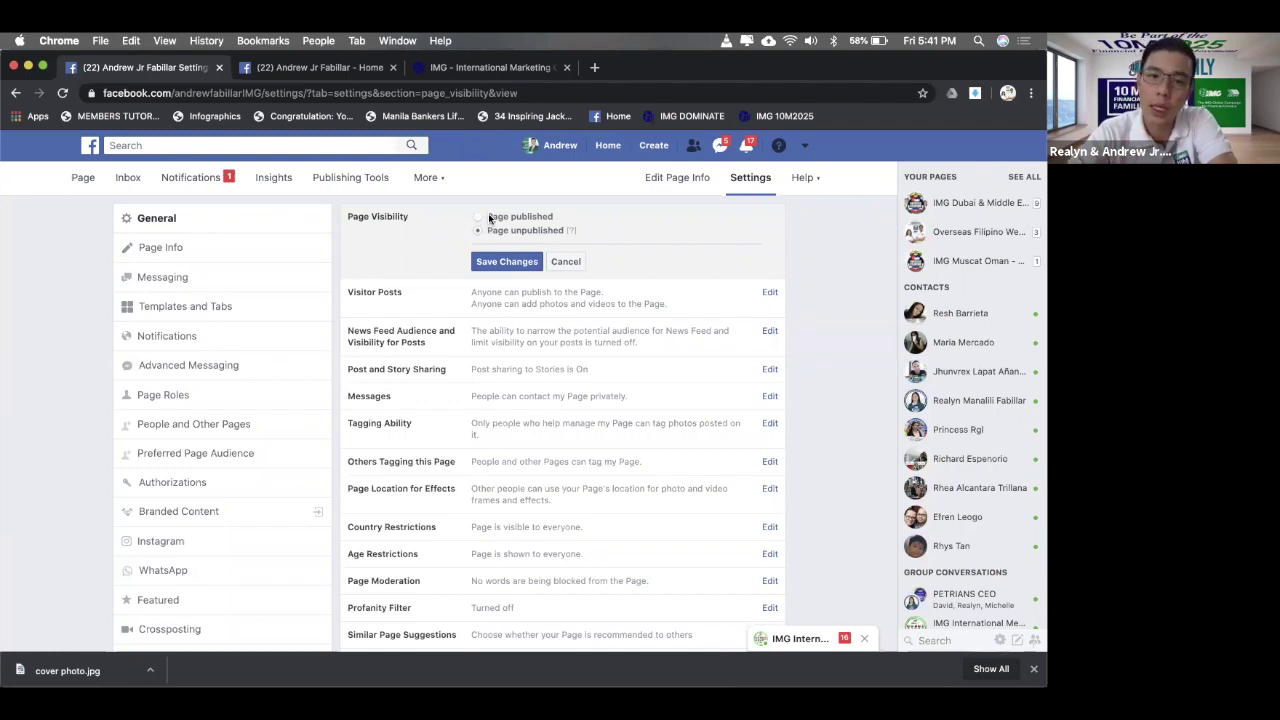
{"action": "left_click", "coordinate": [565, 262]}
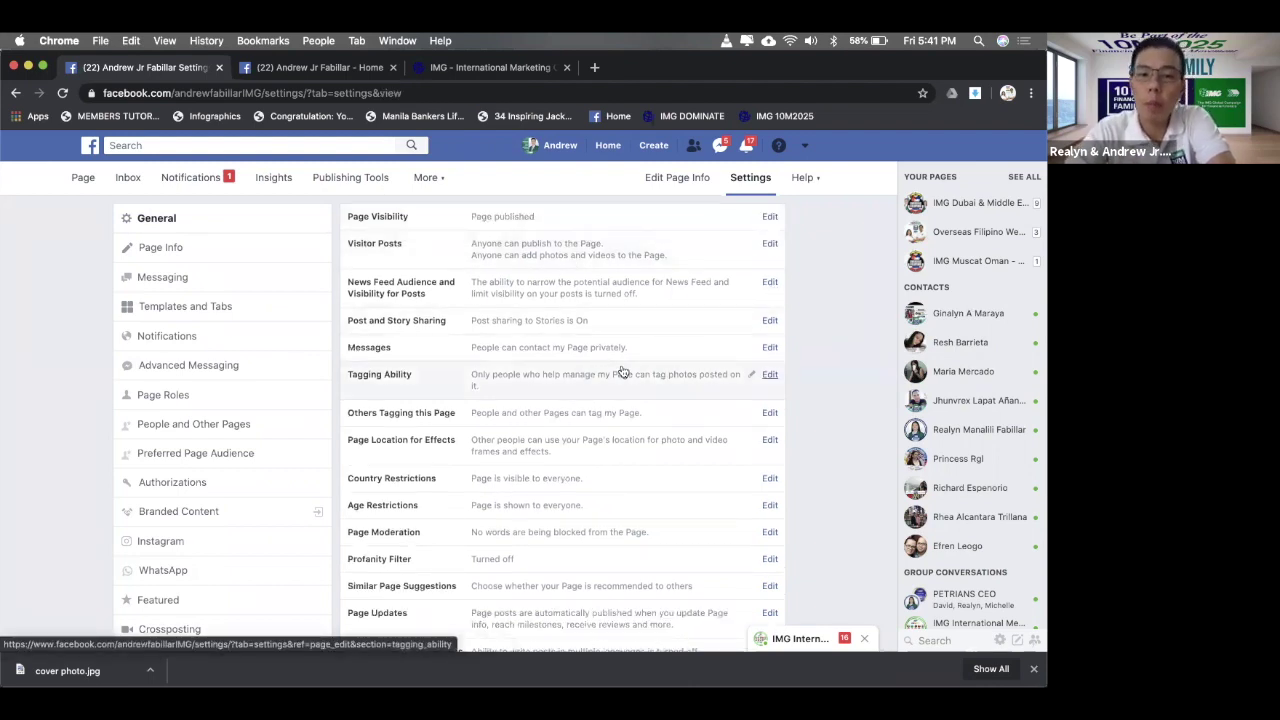
- Choose 'Disable posts by other people on the Page' under Visitor Posts and save
{"action": "left_click", "coordinate": [769, 244]}
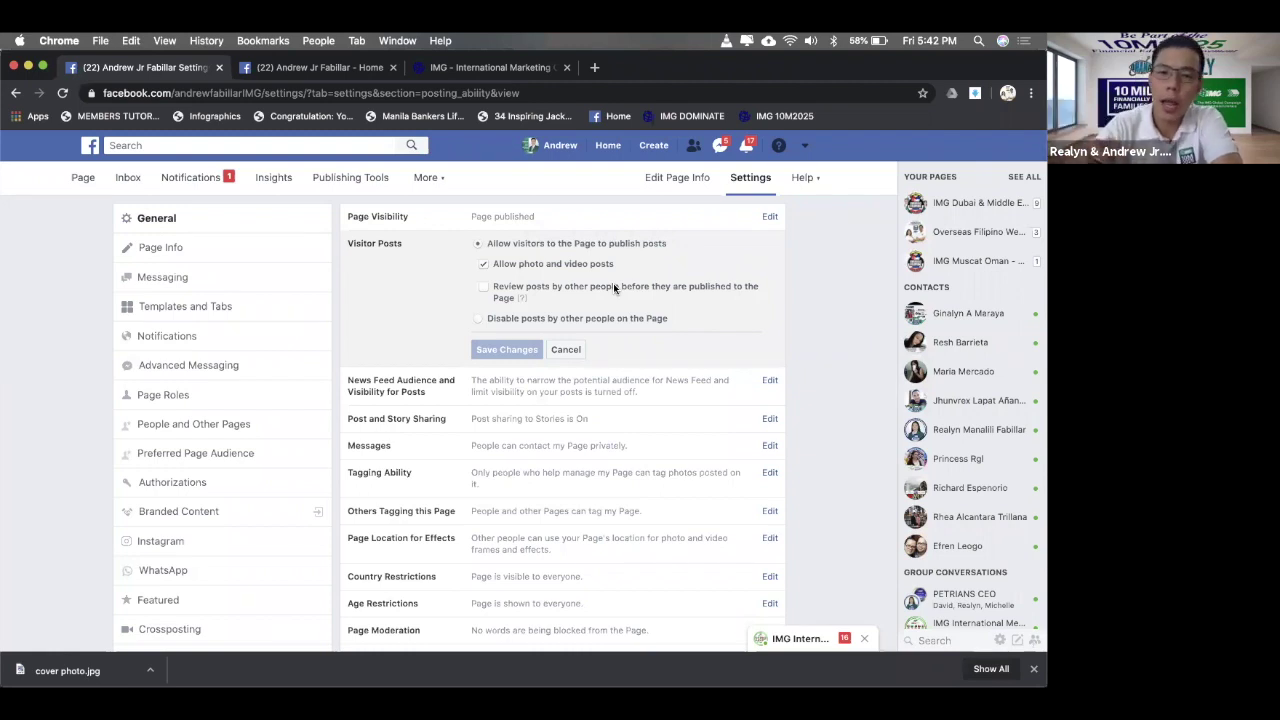
{"action": "left_click", "coordinate": [484, 290]}
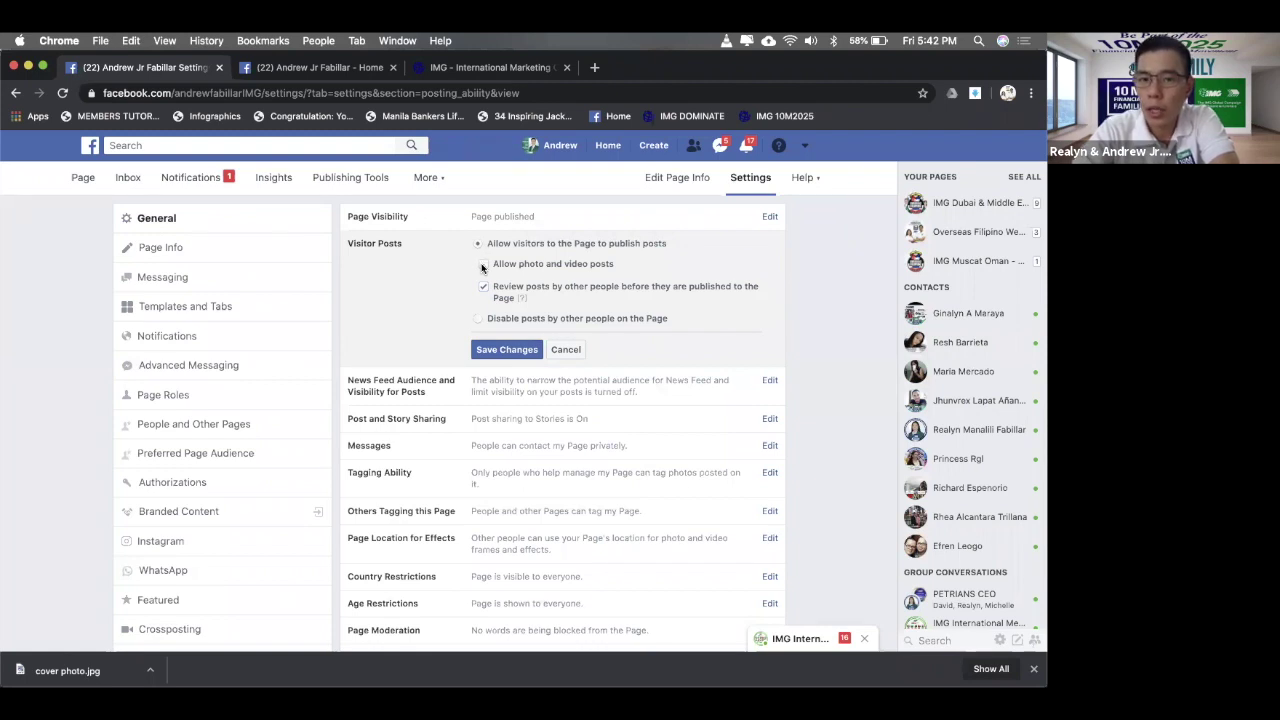
{"action": "left_click", "coordinate": [483, 265]}
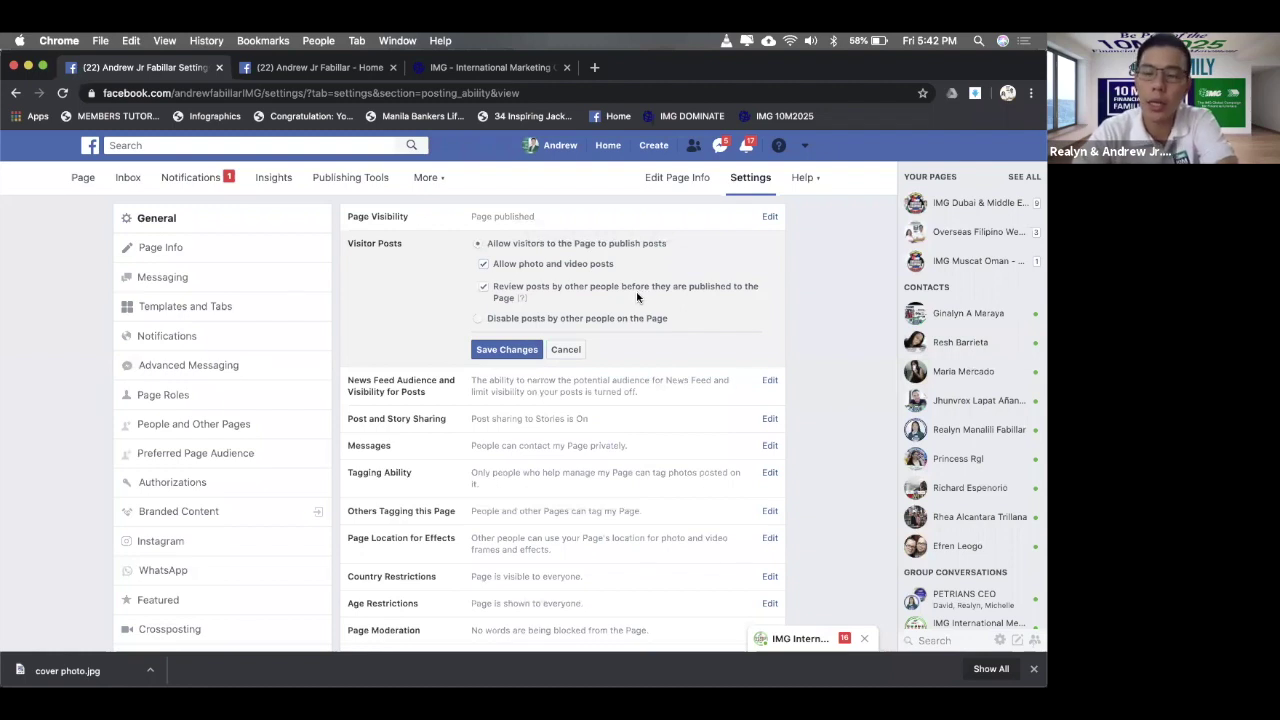
{"action": "left_click", "coordinate": [509, 319]}
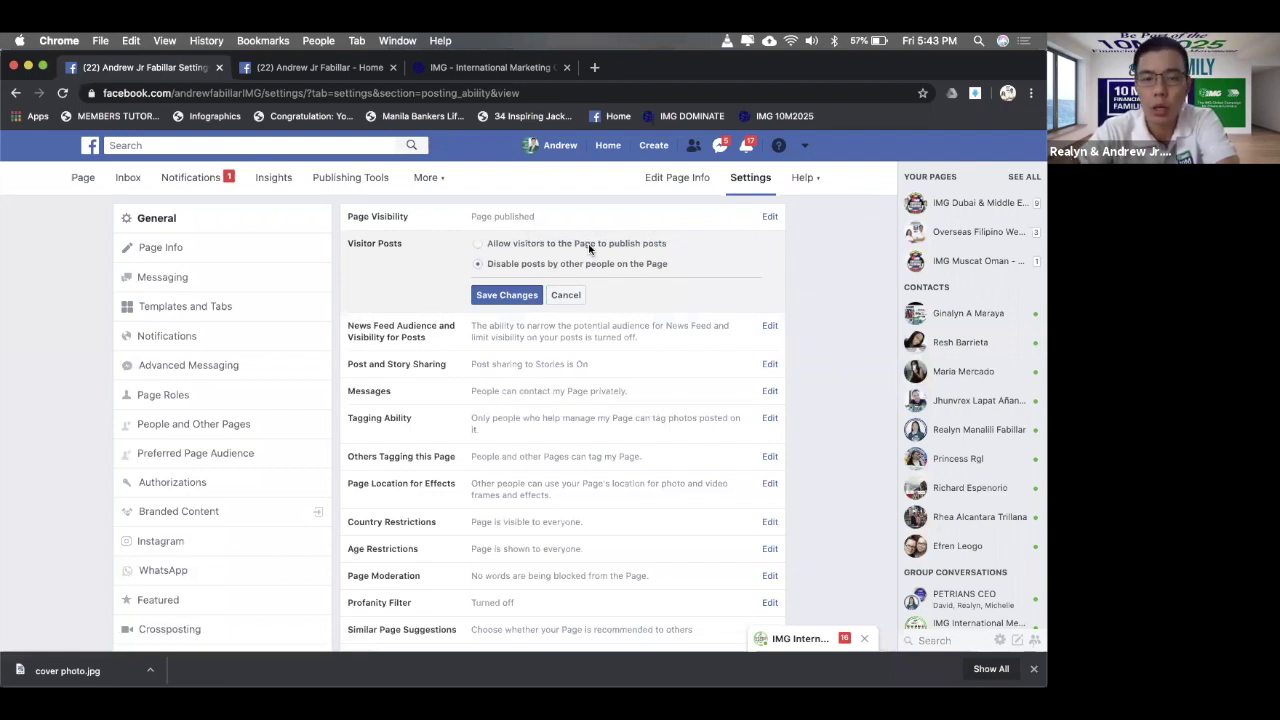
{"action": "left_click", "coordinate": [511, 296]}
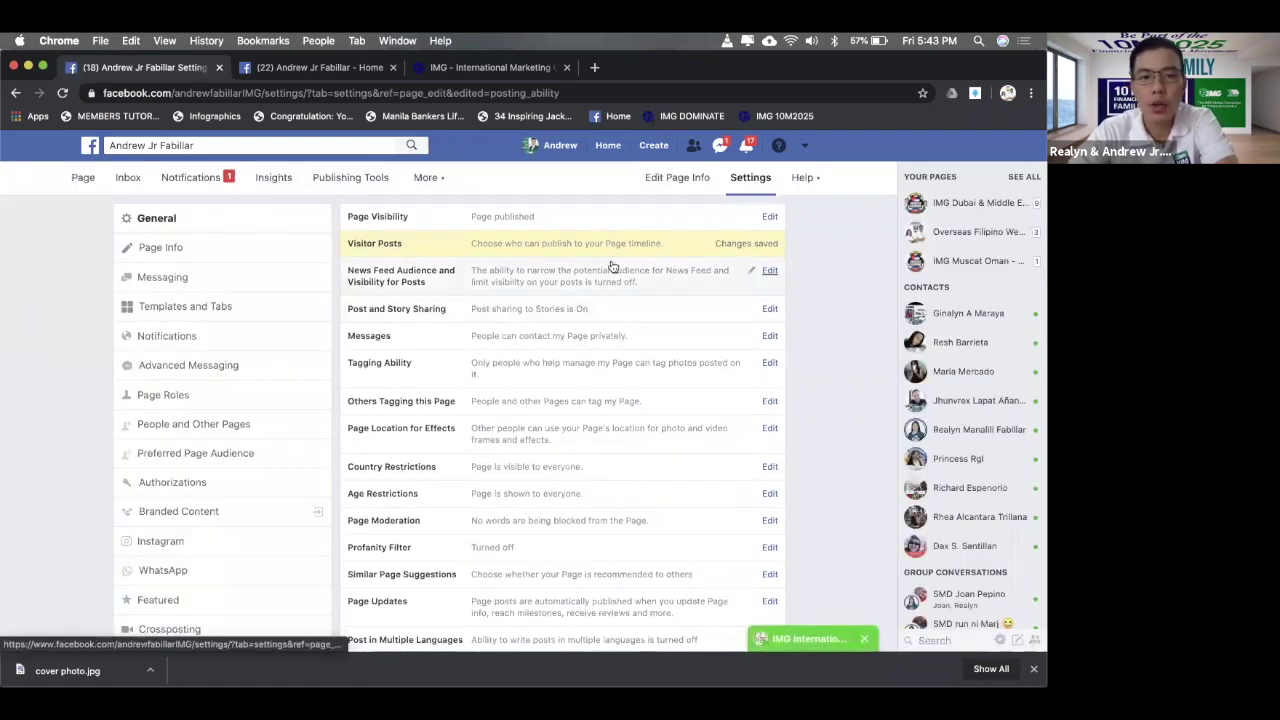
- Tick the News Feed Audience and Visibility for Posts checkbox and save the change
{"action": "left_click", "coordinate": [677, 276]}
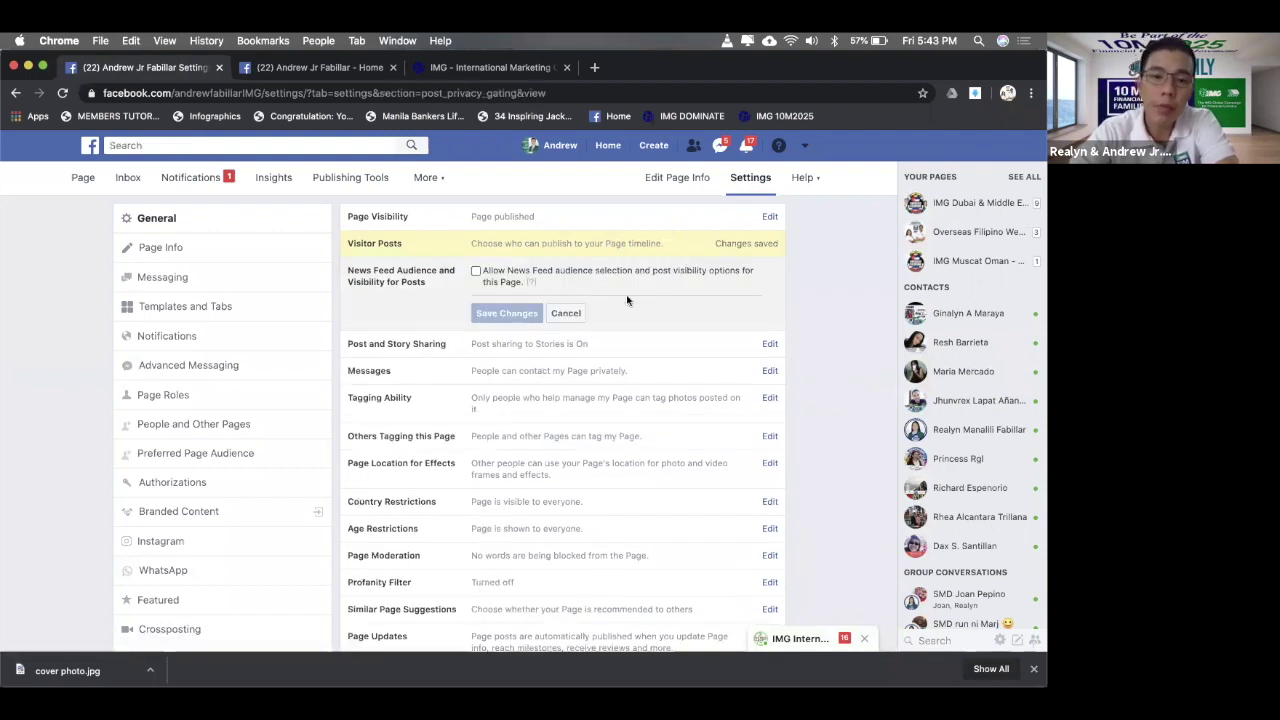
{"action": "left_click", "coordinate": [476, 271]}
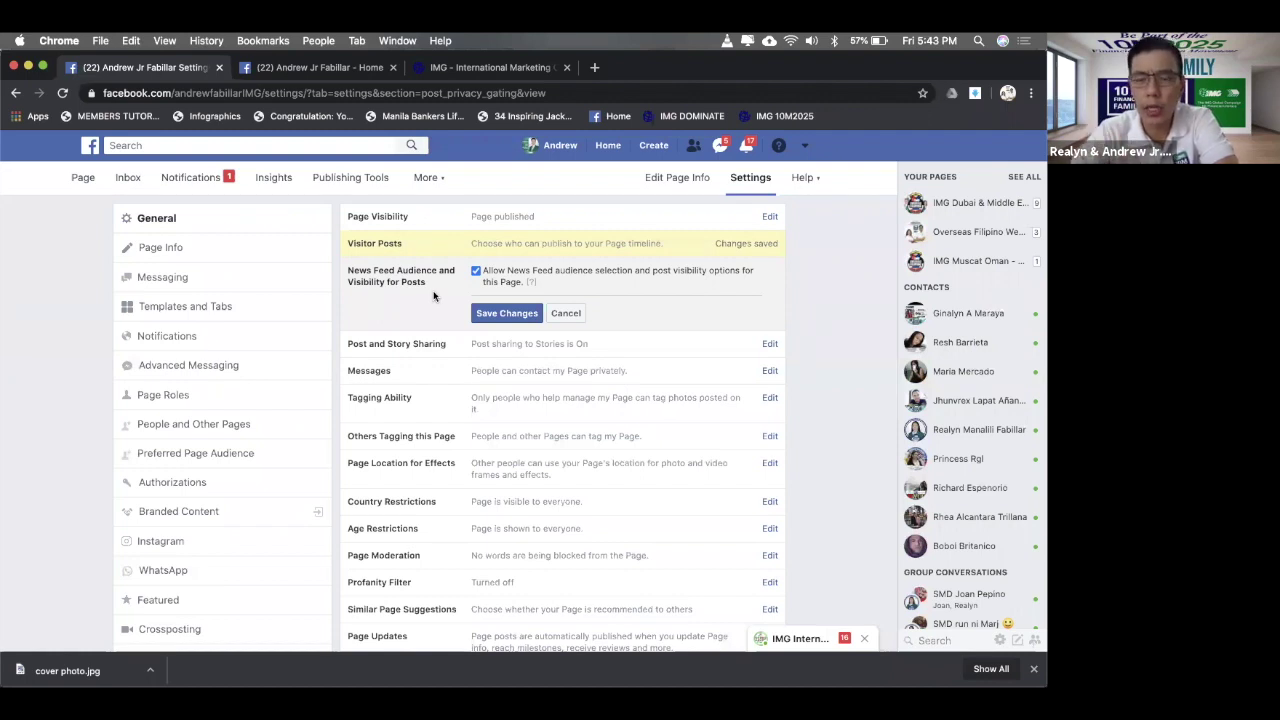
{"action": "left_click", "coordinate": [496, 314]}
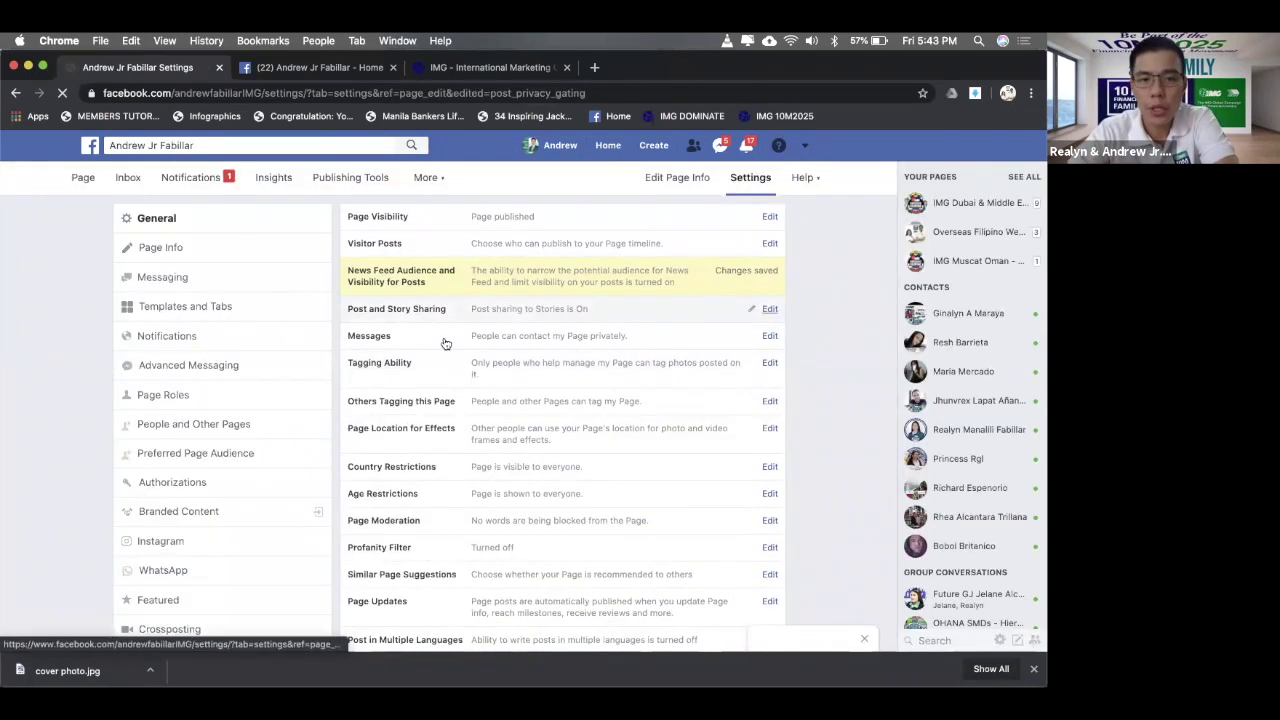
- Open the Post and Story Sharing options, leaving Allow Sharing to Stories selected
{"action": "left_click", "coordinate": [706, 305]}
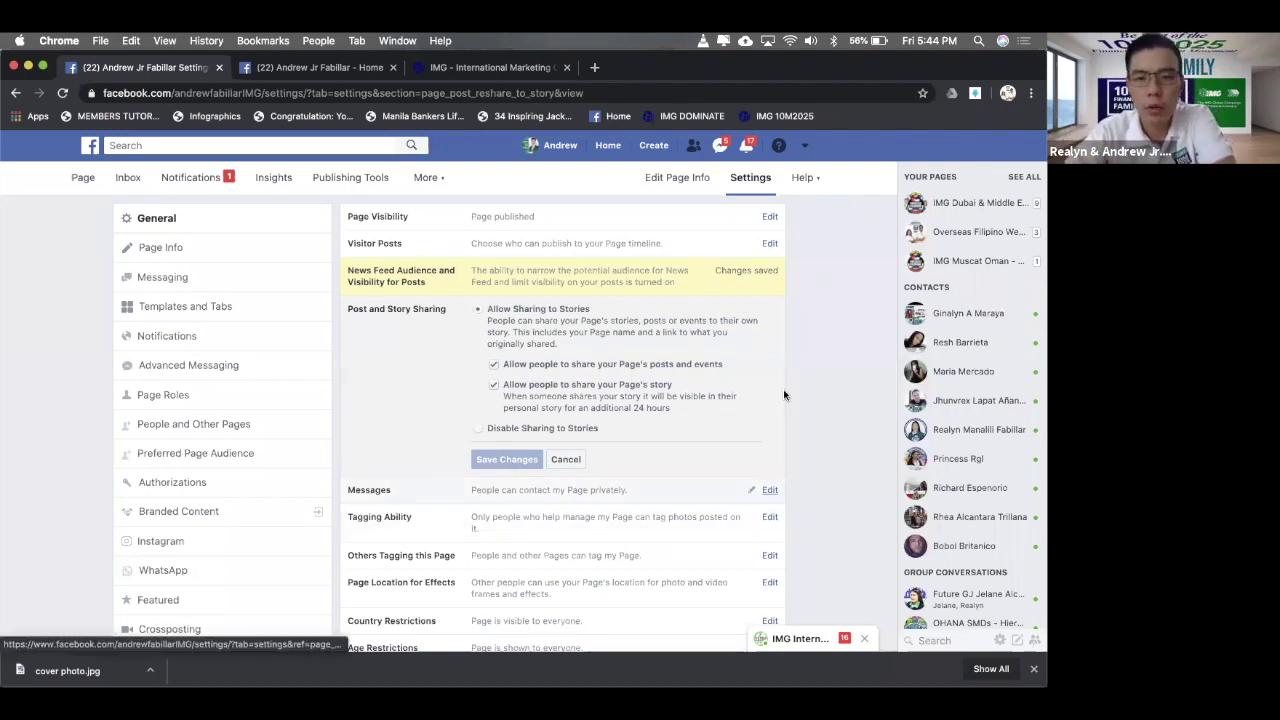
{"action": "scroll", "coordinate": [838, 398], "scroll_direction": "down", "scroll_amount": 1}
{"action": "scroll", "coordinate": [838, 398], "scroll_direction": "down", "scroll_amount": 3}
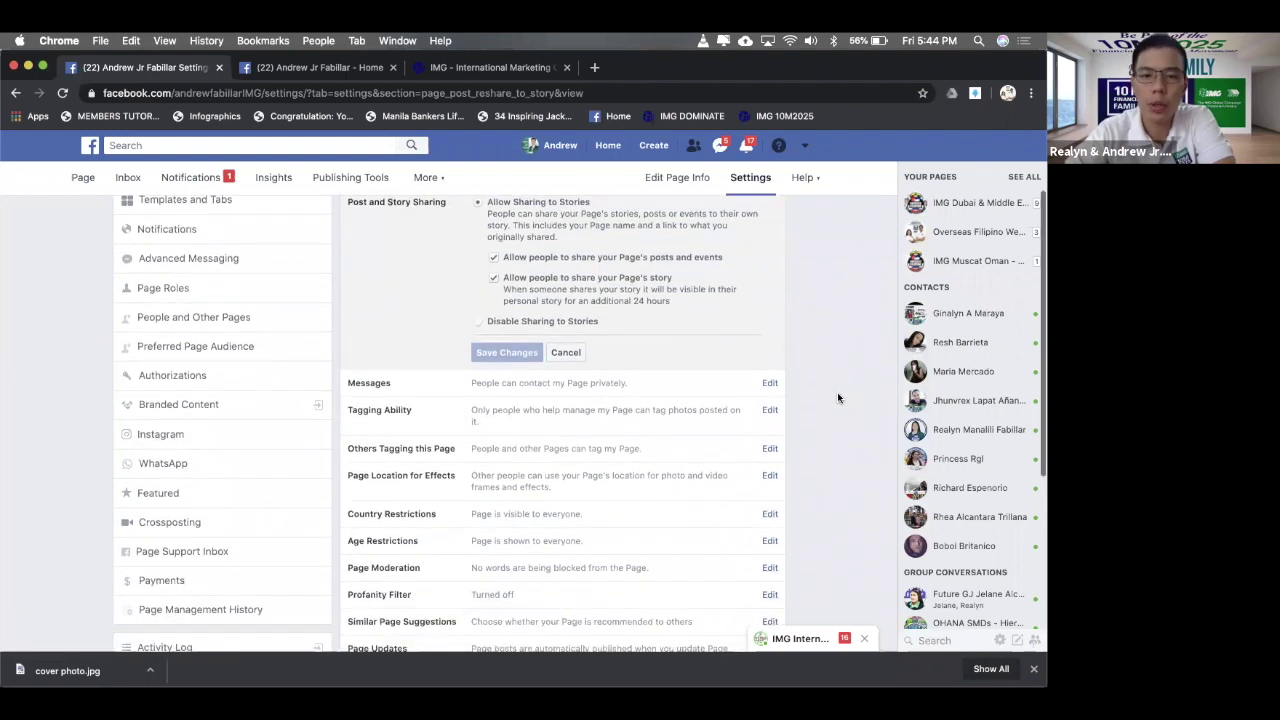
{"action": "scroll", "coordinate": [838, 398], "scroll_direction": "up", "scroll_amount": 2}
{"action": "scroll", "coordinate": [838, 398], "scroll_direction": "down", "scroll_amount": 1}
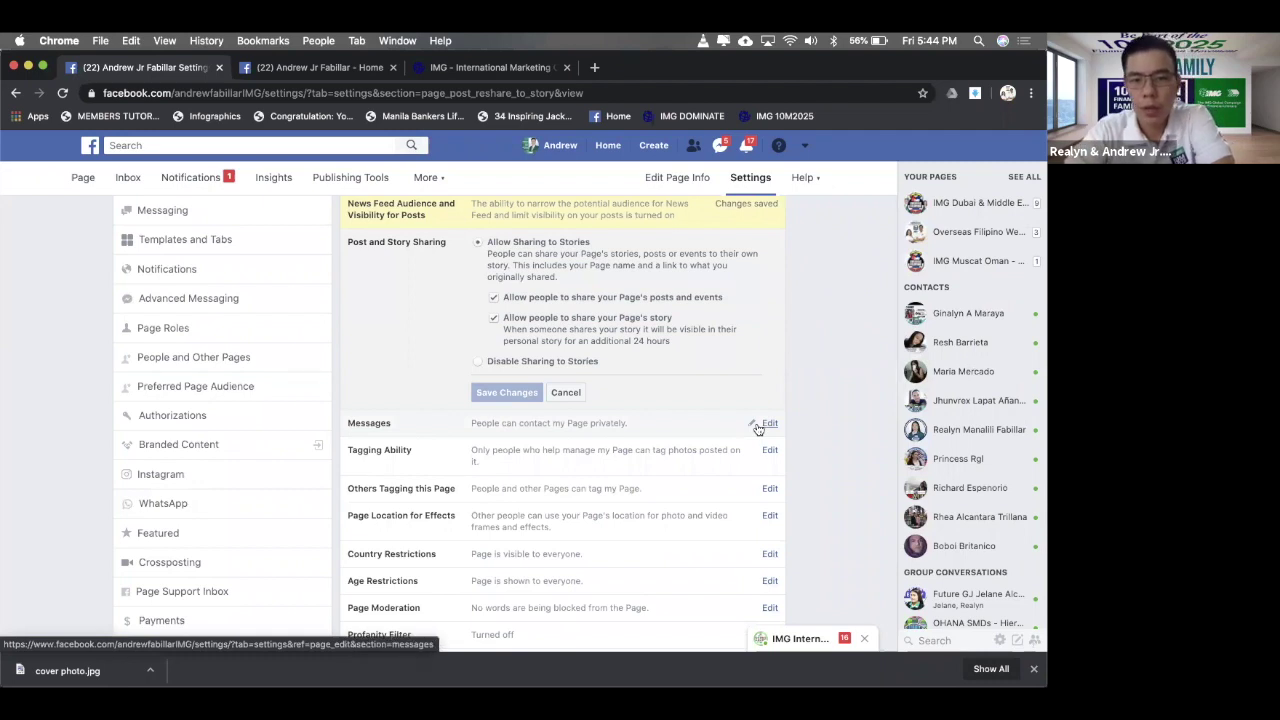
- Tick 'Allow others to tag photos and videos' under Tagging Ability and save
{"action": "left_click", "coordinate": [762, 424]}
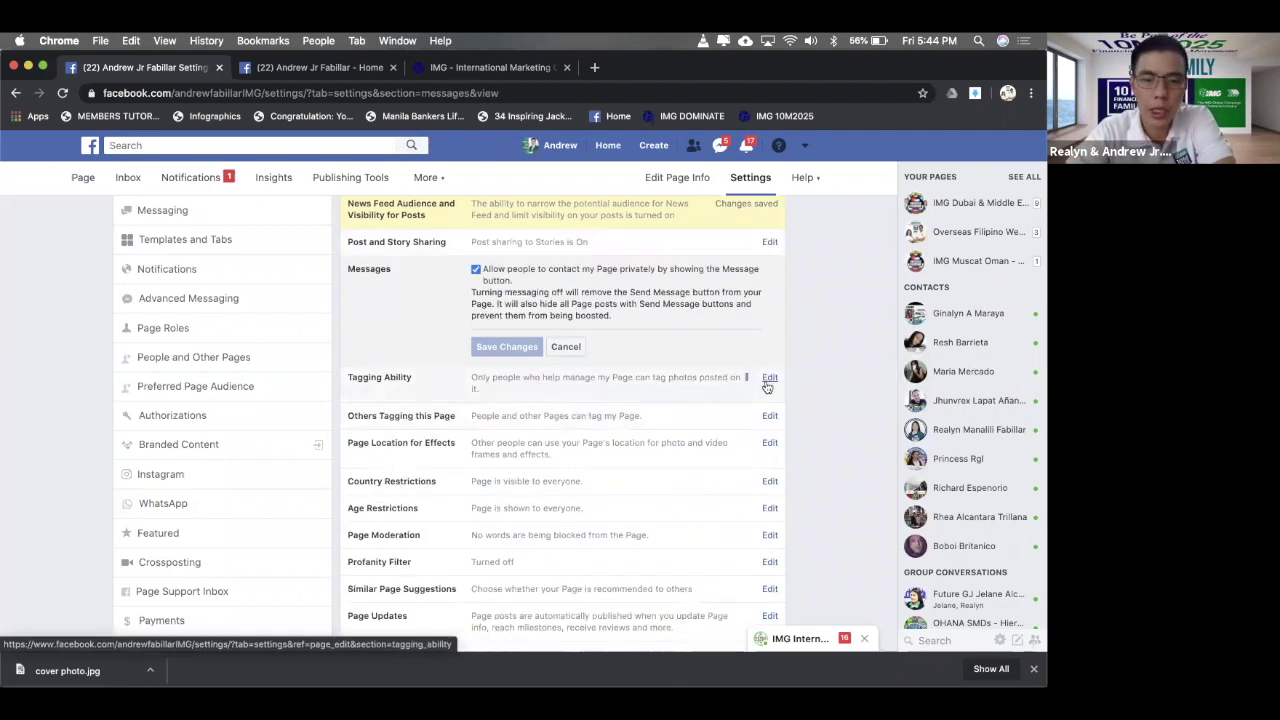
{"action": "left_click", "coordinate": [768, 384]}
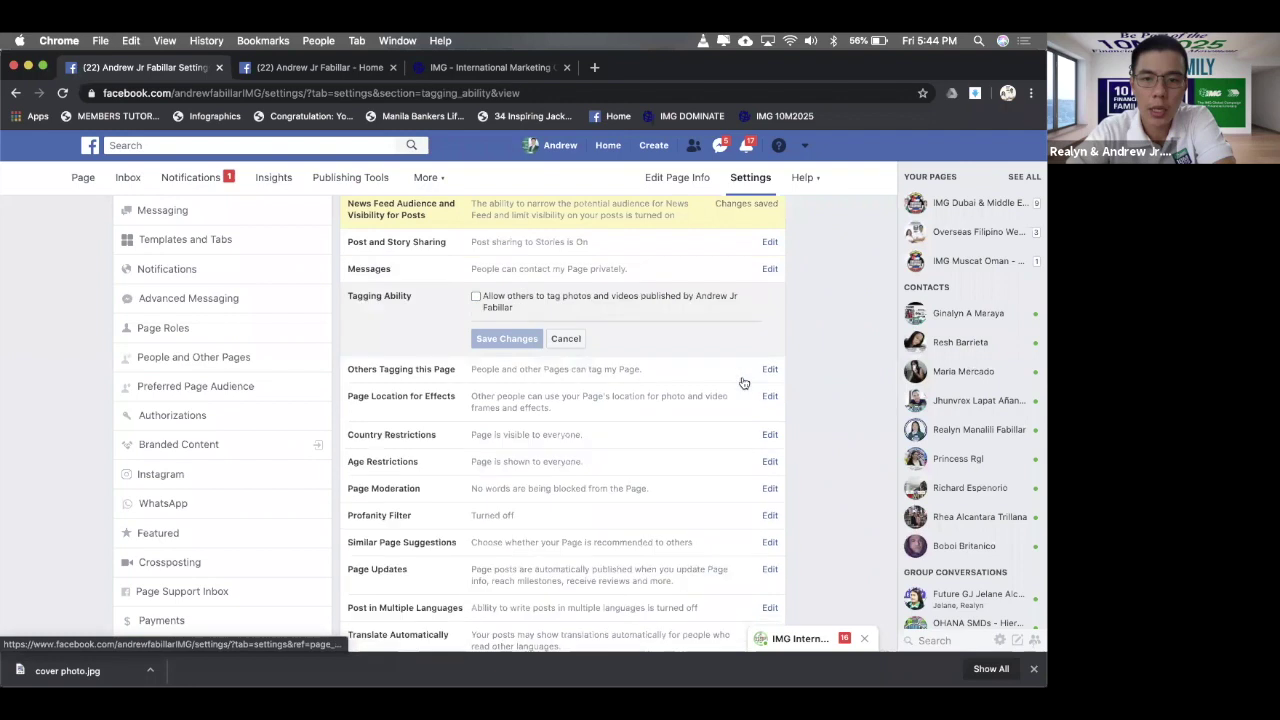
{"action": "left_click", "coordinate": [766, 269]}
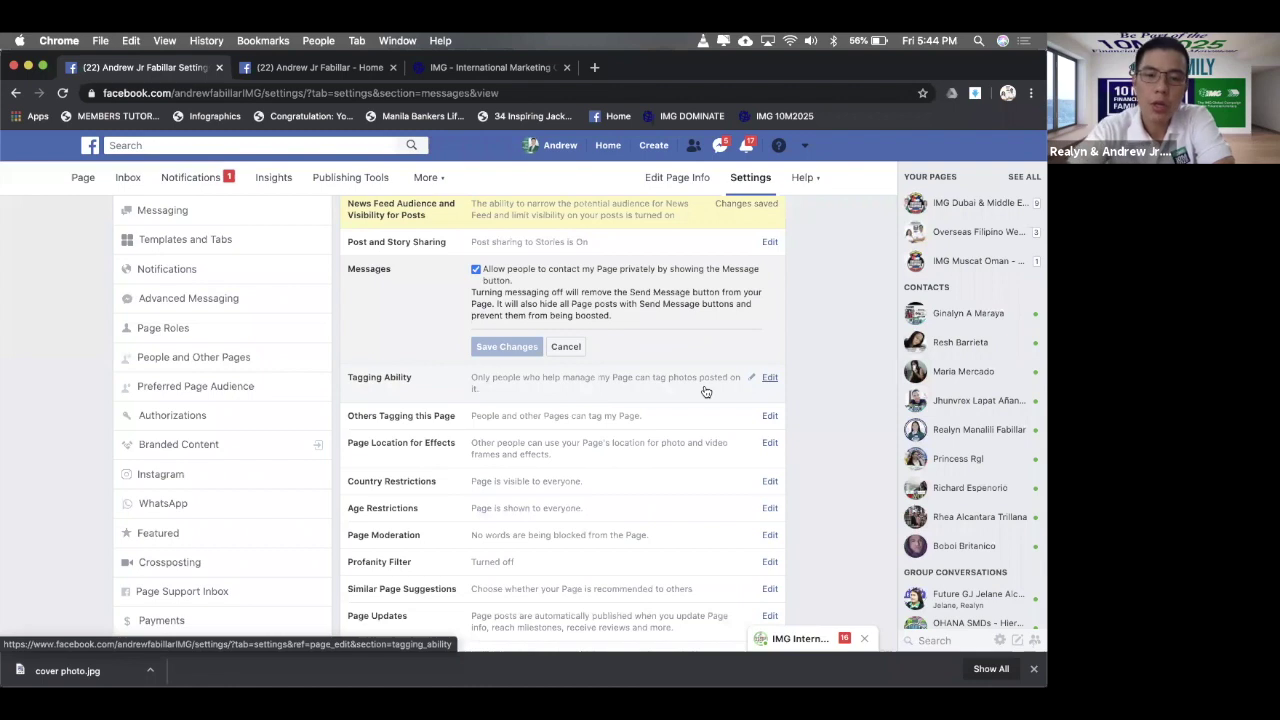
{"action": "left_click", "coordinate": [766, 383]}
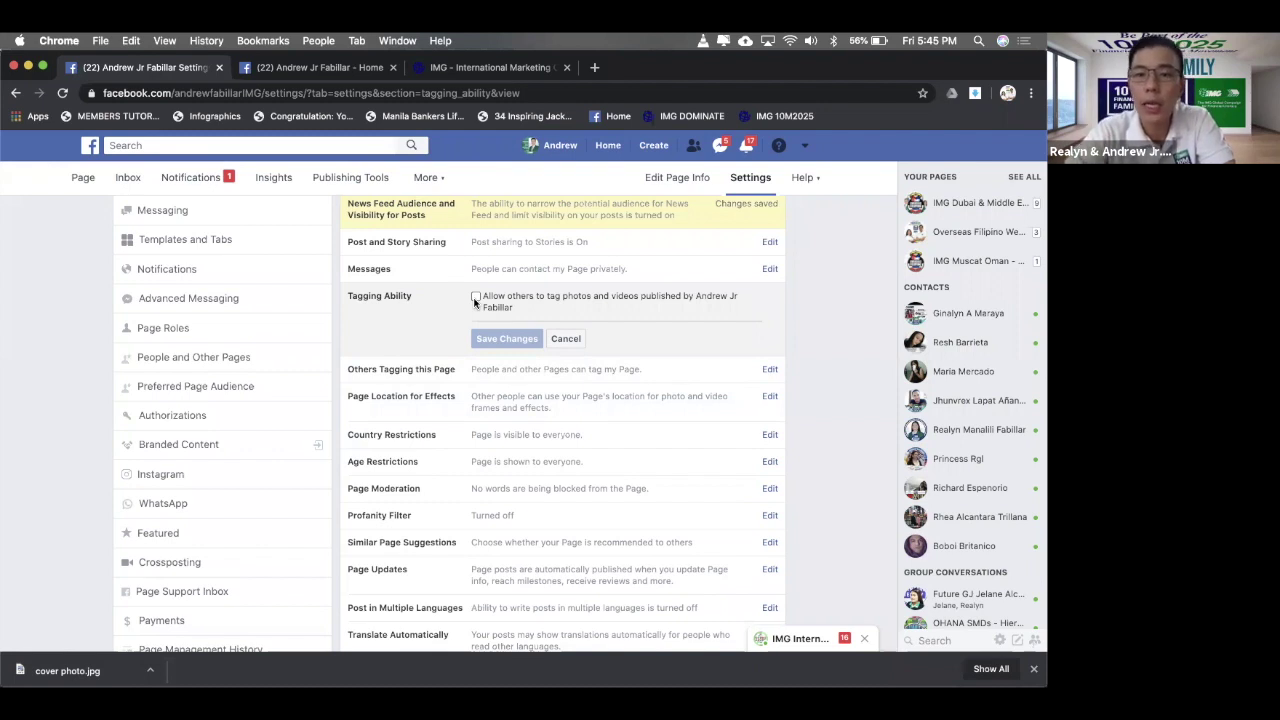
{"action": "left_click", "coordinate": [476, 298]}
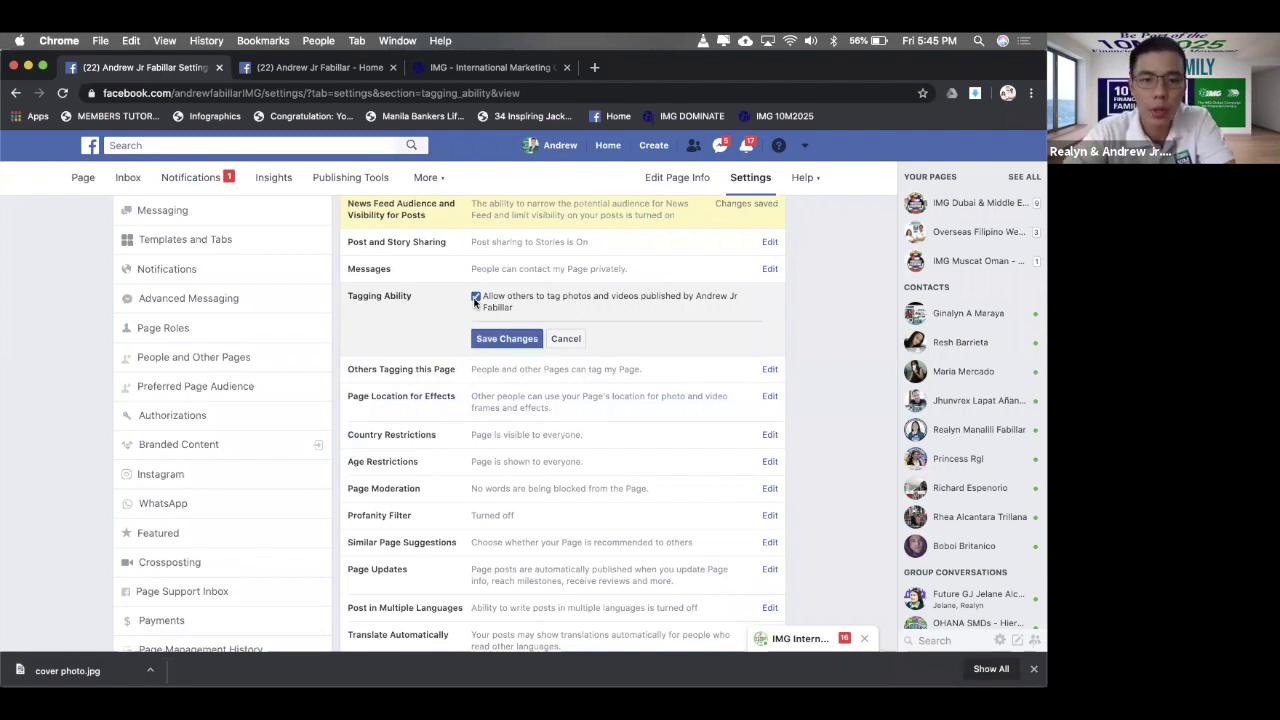
{"action": "left_click", "coordinate": [510, 340]}
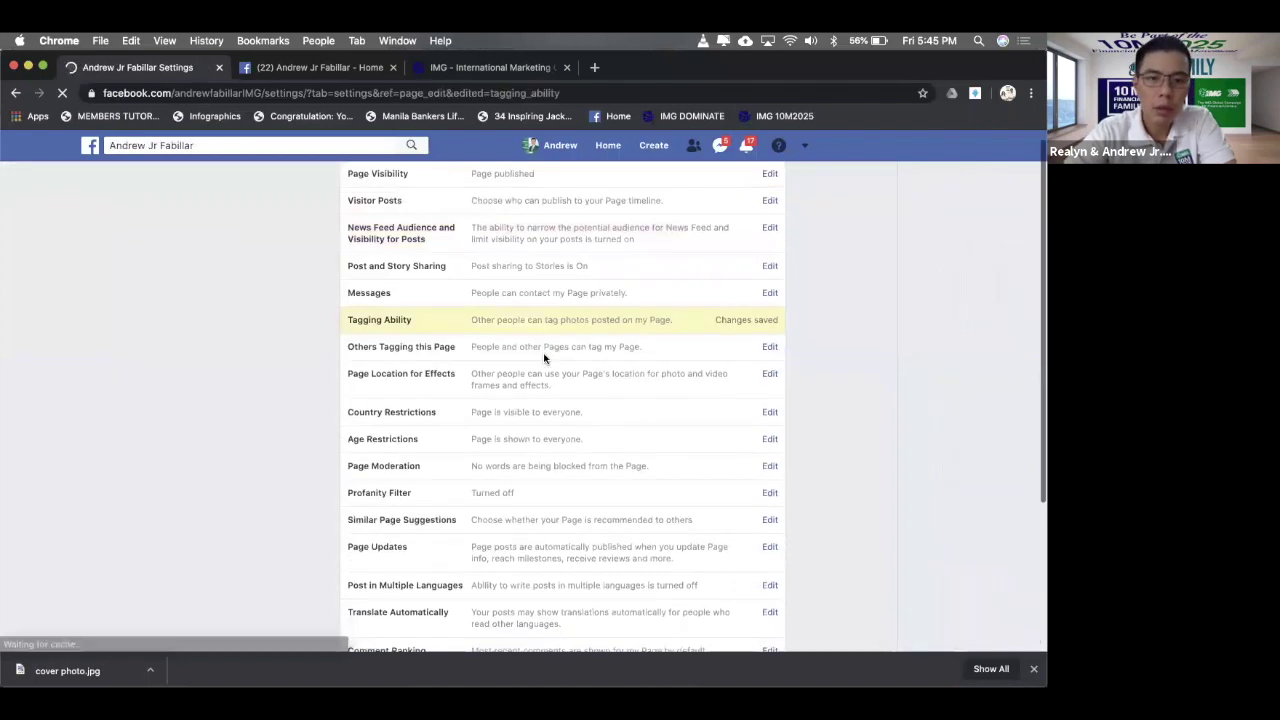
- Open Others Tagging this Page, then Page Location for Effects, then Country Restrictions, unchanged
{"action": "left_click", "coordinate": [621, 395]}
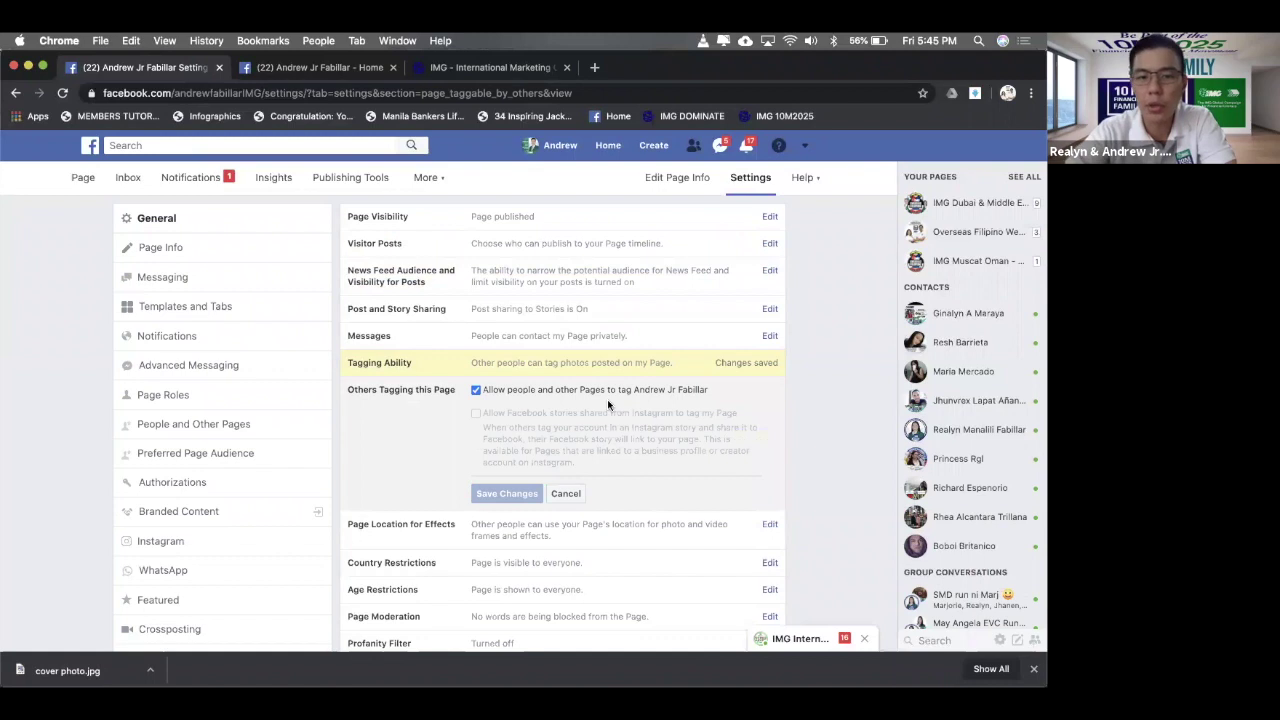
{"action": "scroll", "coordinate": [629, 392], "scroll_direction": "down", "scroll_amount": 2}
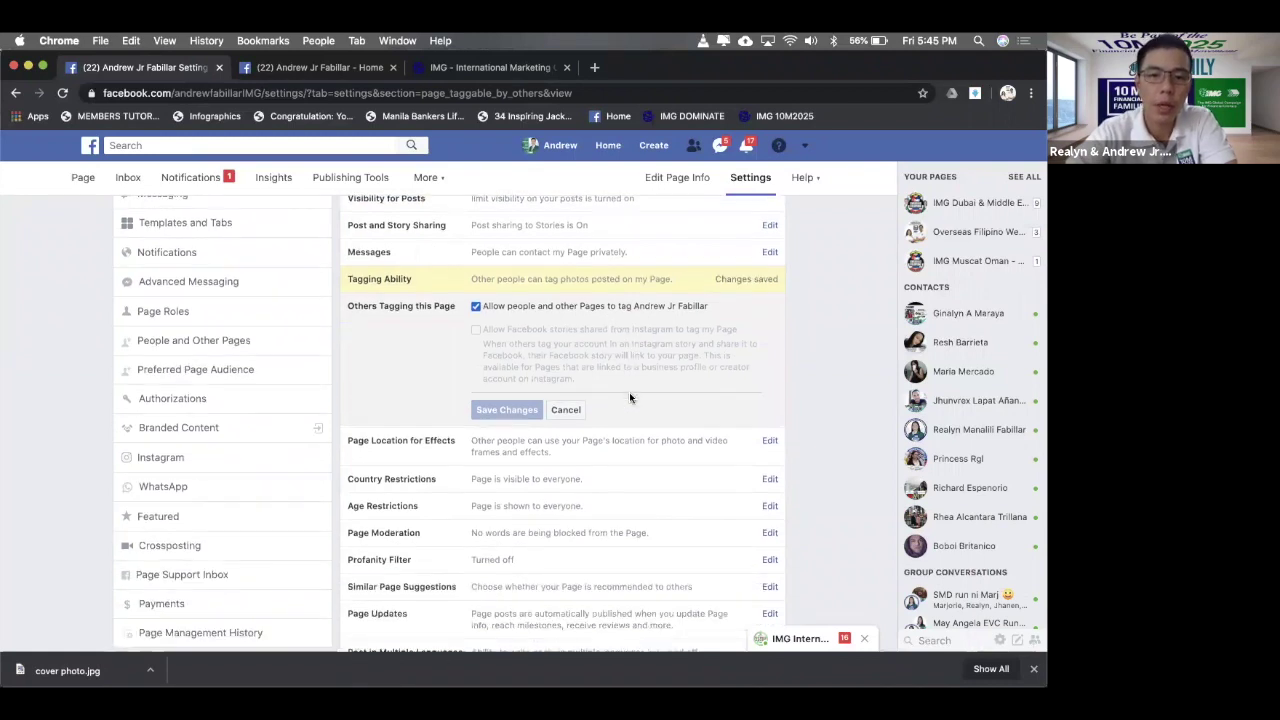
{"action": "scroll", "coordinate": [629, 397], "scroll_direction": "down", "scroll_amount": 1}
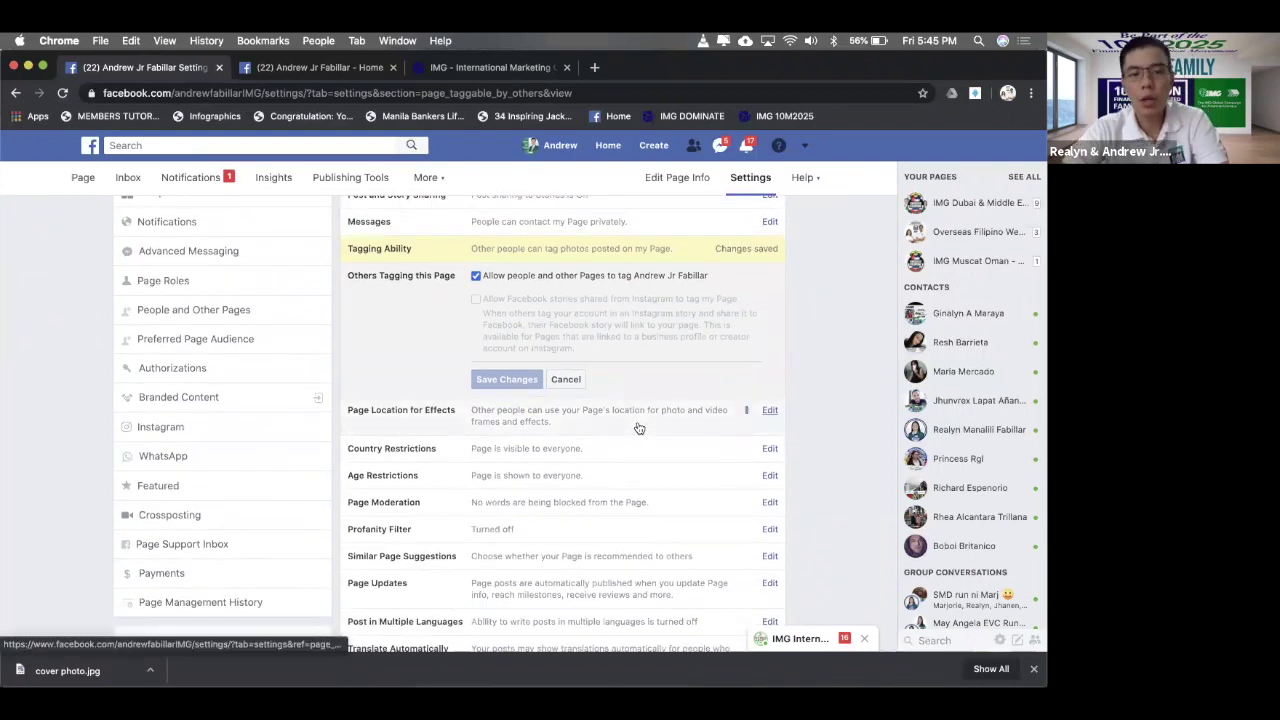
{"action": "left_click", "coordinate": [636, 425]}
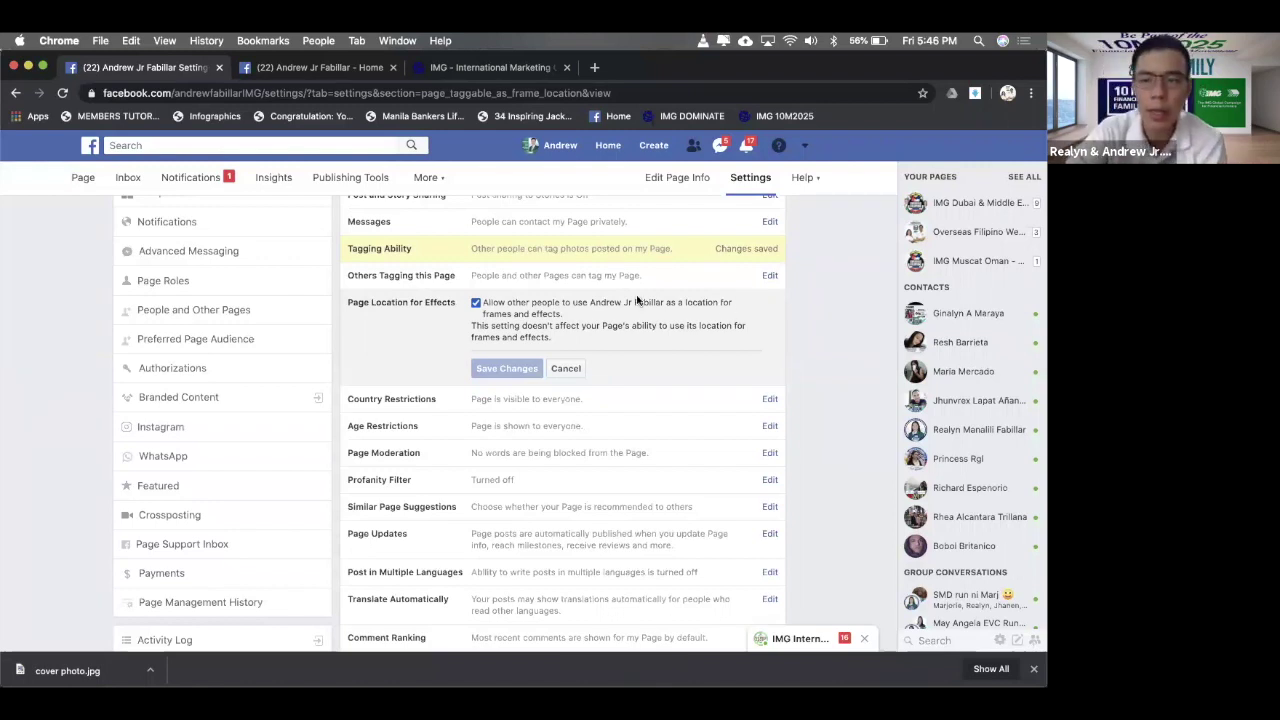
{"action": "left_click", "coordinate": [654, 399]}
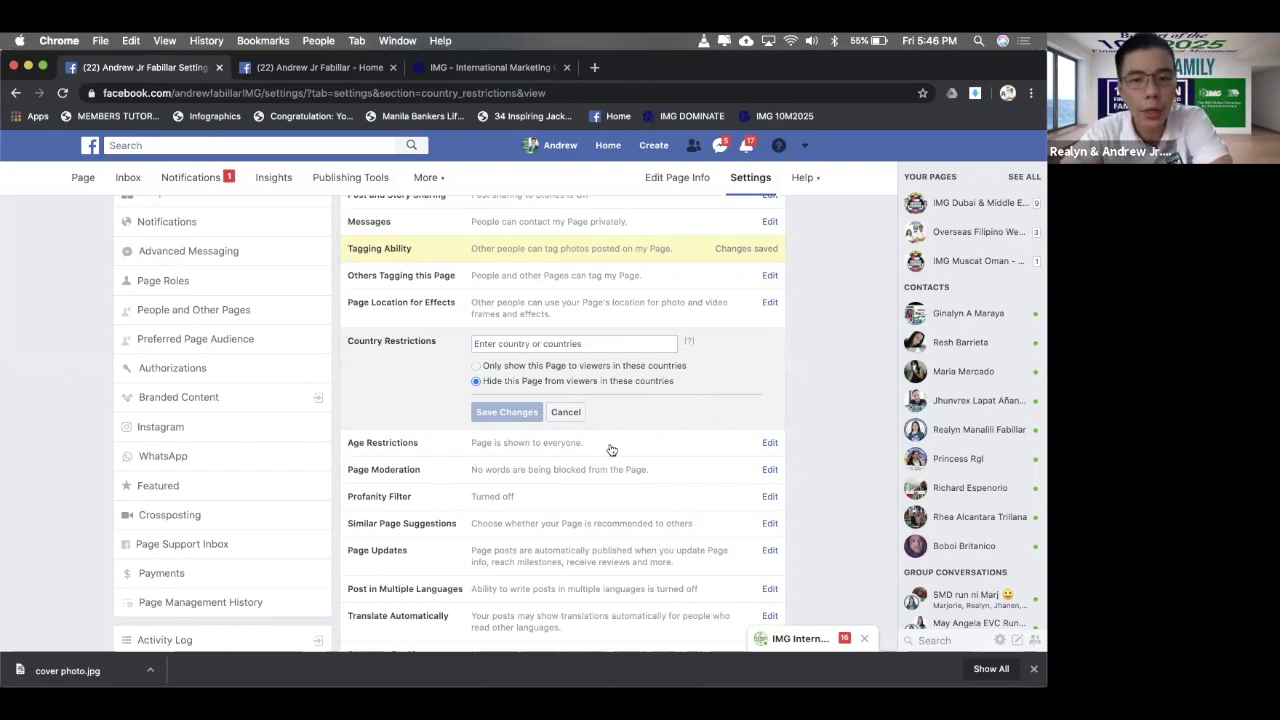
- Open Age Restrictions, then the Page Moderation block-words editor, with no words blocked
{"action": "left_click", "coordinate": [493, 454]}
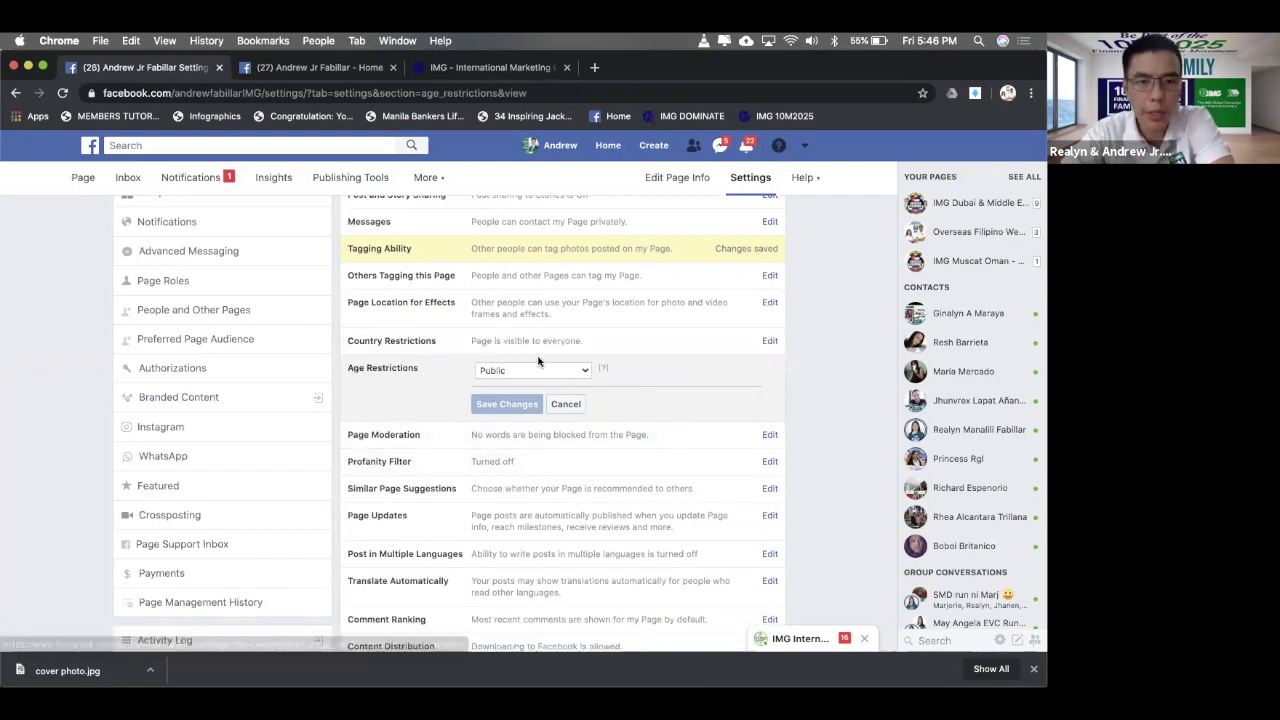
{"action": "scroll", "coordinate": [668, 389], "scroll_direction": "down", "scroll_amount": 1}
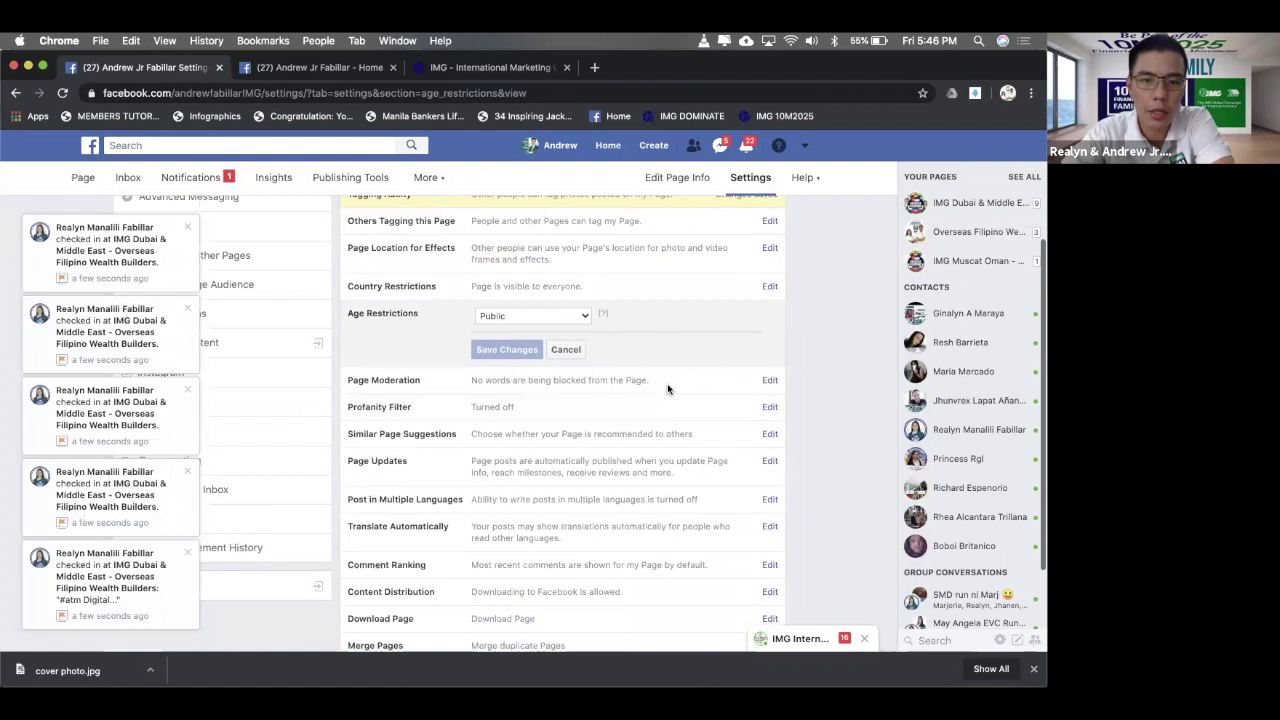
{"action": "scroll", "coordinate": [668, 389], "scroll_direction": "down", "scroll_amount": 1}
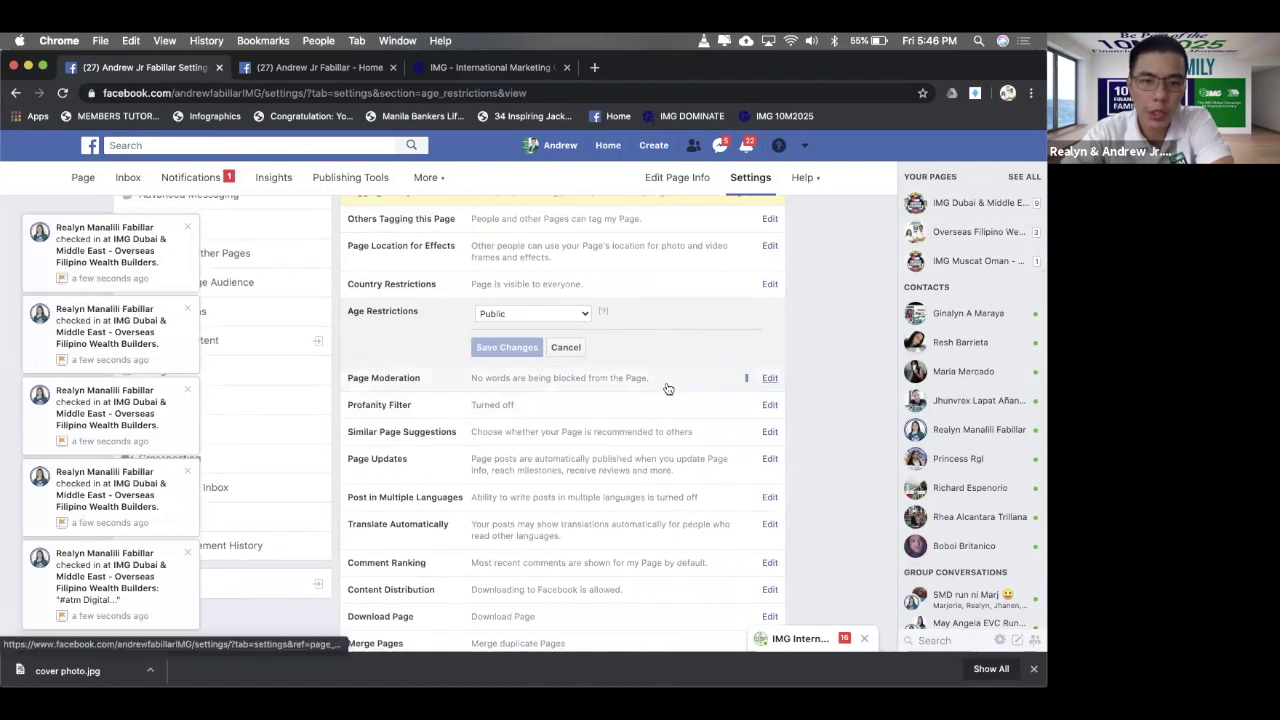
{"action": "left_click", "coordinate": [668, 386]}
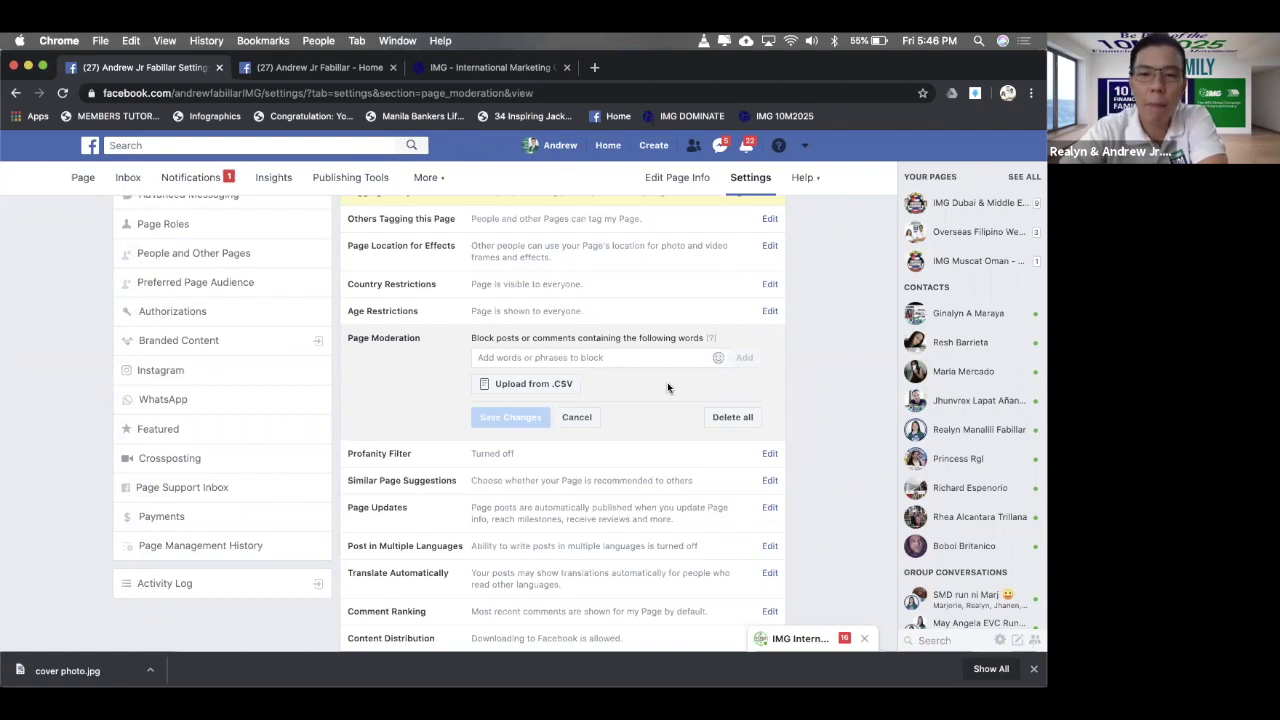
- Add the words 'scam' and 'scammer' to the Page's blocked words list
{"action": "left_click", "coordinate": [638, 355]}
{"action": "type", "text": "sda"}
{"action": "key", "text": "BackSpace"}
{"action": "type", "text": "cam"}
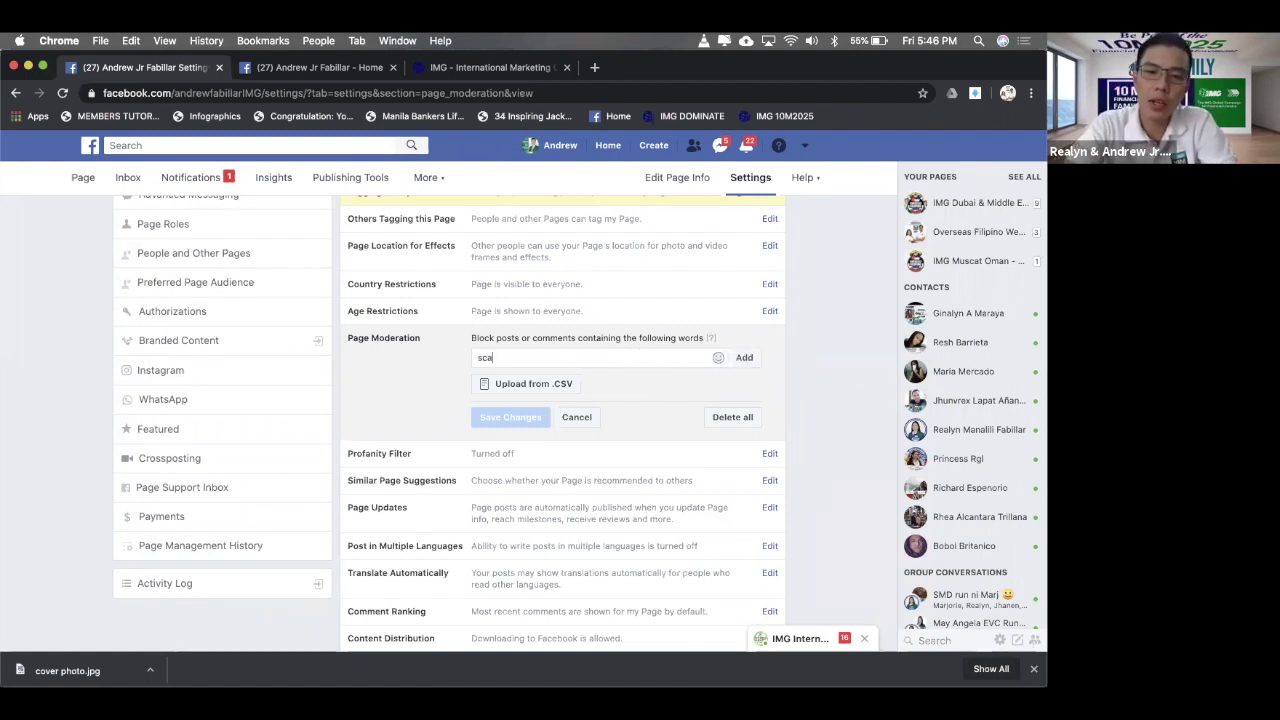
{"action": "left_click", "coordinate": [748, 357]}
{"action": "type", "text": "scammer"}
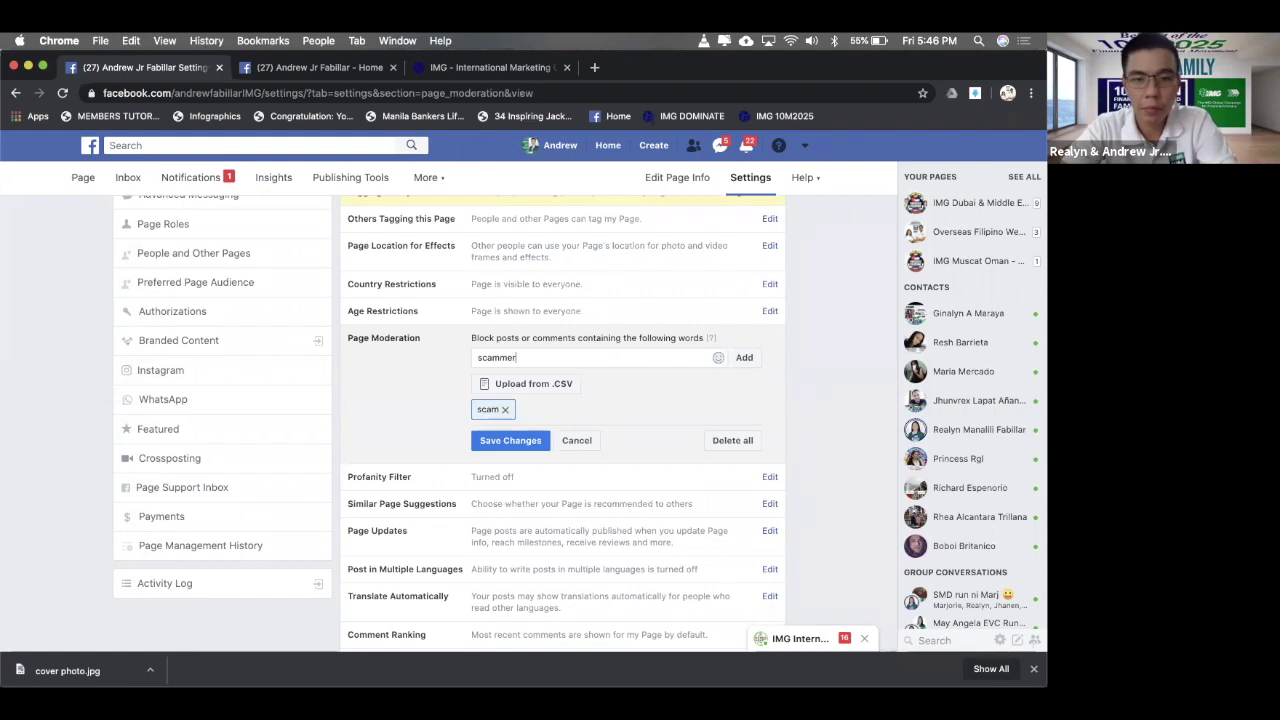
{"action": "left_click", "coordinate": [744, 357]}
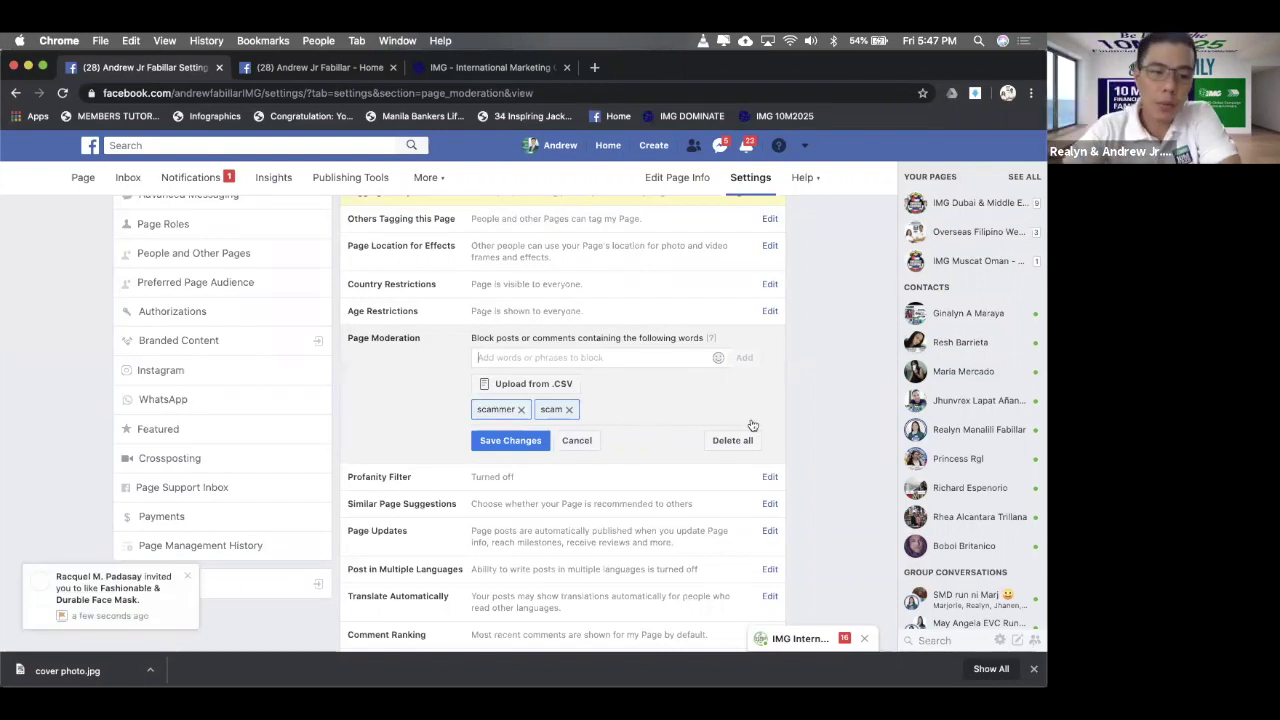
- Save the updated blocked-words moderation setting
{"action": "scroll", "coordinate": [520, 420], "scroll_direction": "down", "scroll_amount": 1}
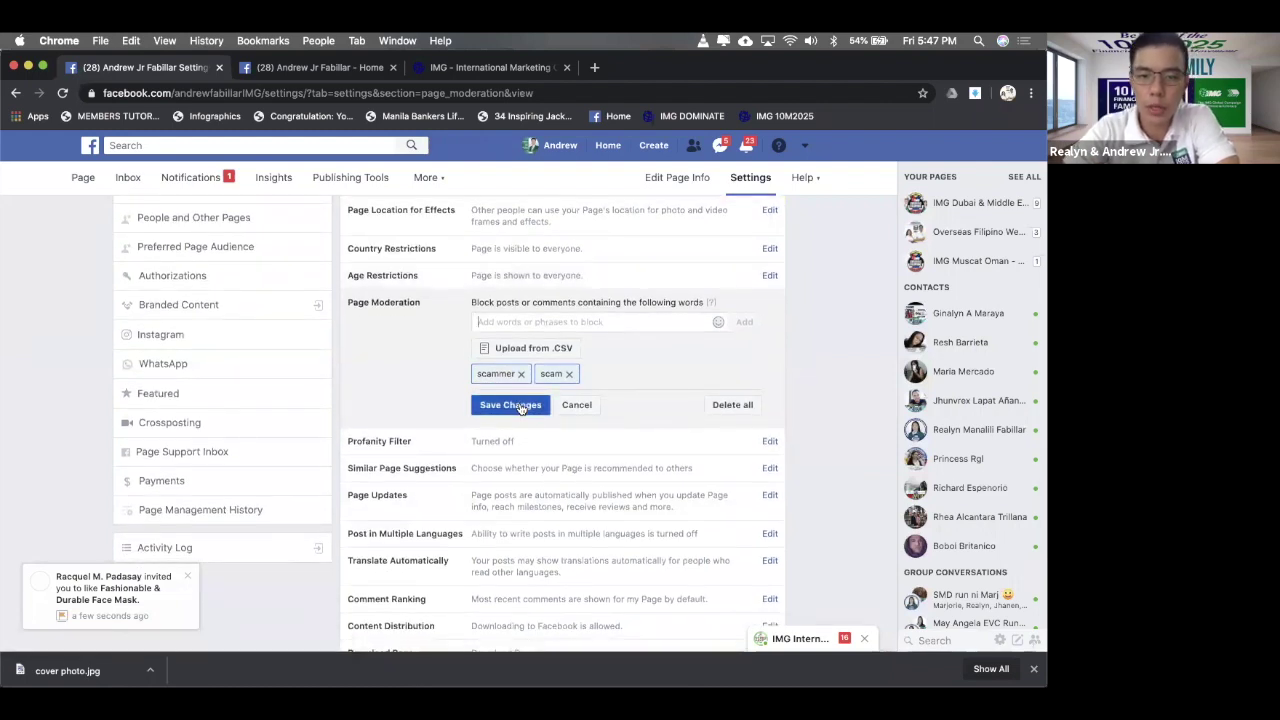
{"action": "left_click", "coordinate": [520, 406]}
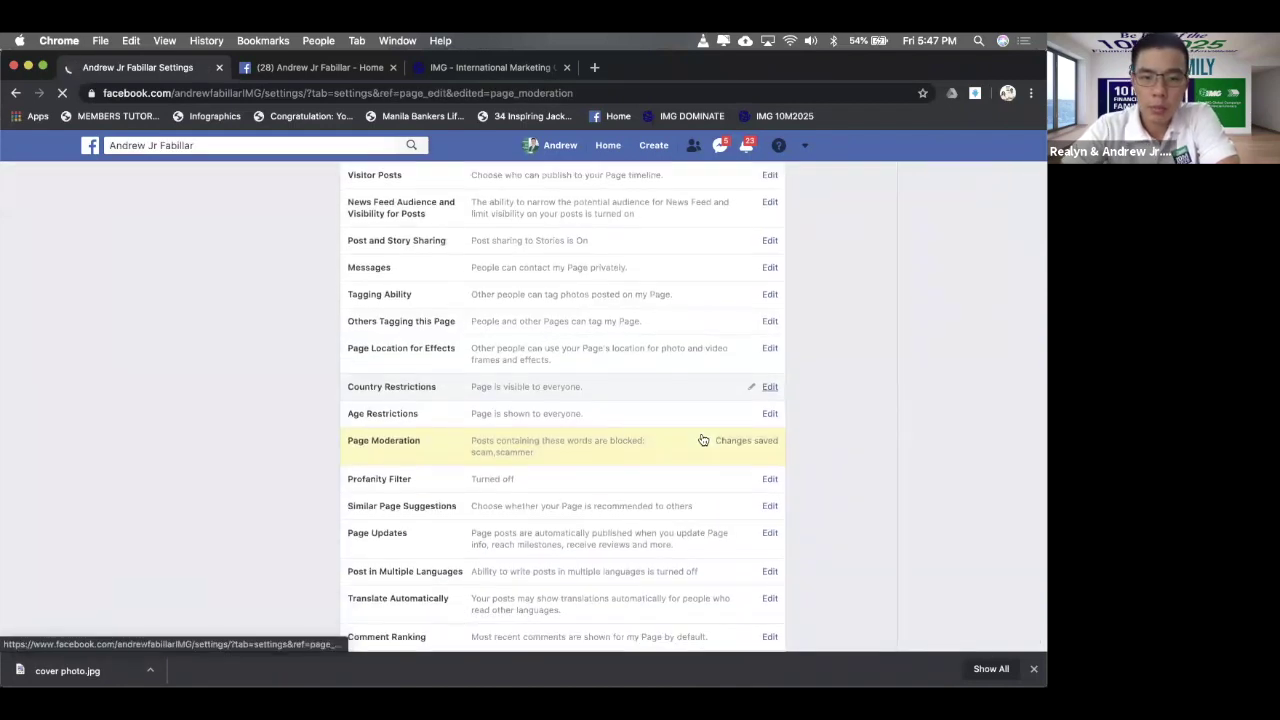
{"action": "scroll", "coordinate": [703, 440], "scroll_direction": "down", "scroll_amount": 1}
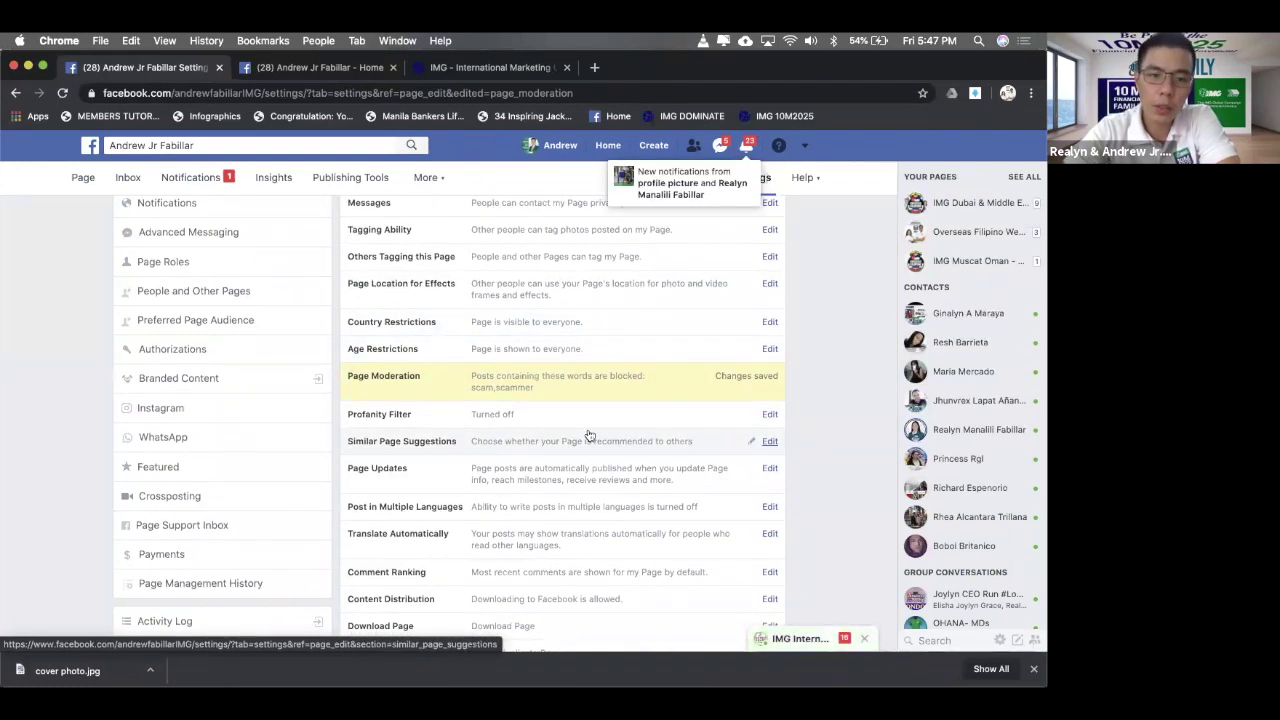
- Open the Similar Page Suggestions setting to review it
{"action": "scroll", "coordinate": [590, 436], "scroll_direction": "down", "scroll_amount": 1}
{"action": "scroll", "coordinate": [590, 436], "scroll_direction": "down", "scroll_amount": 1}
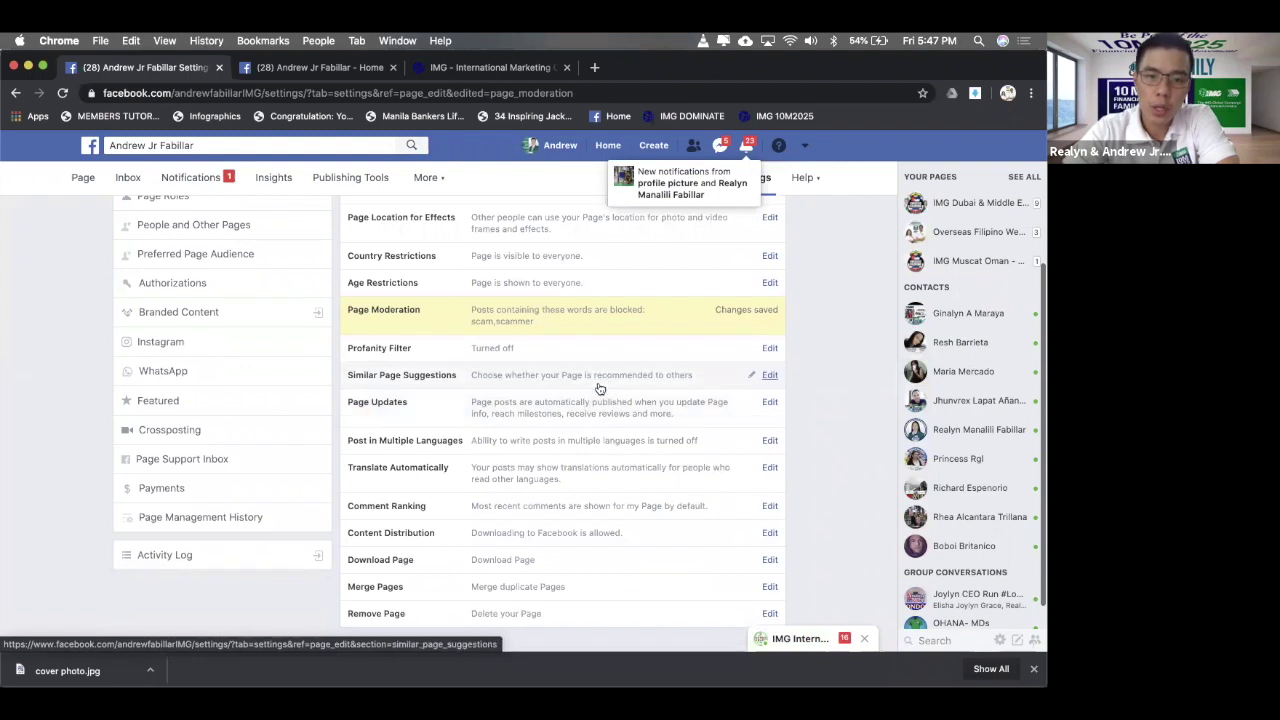
{"action": "left_click", "coordinate": [598, 387]}
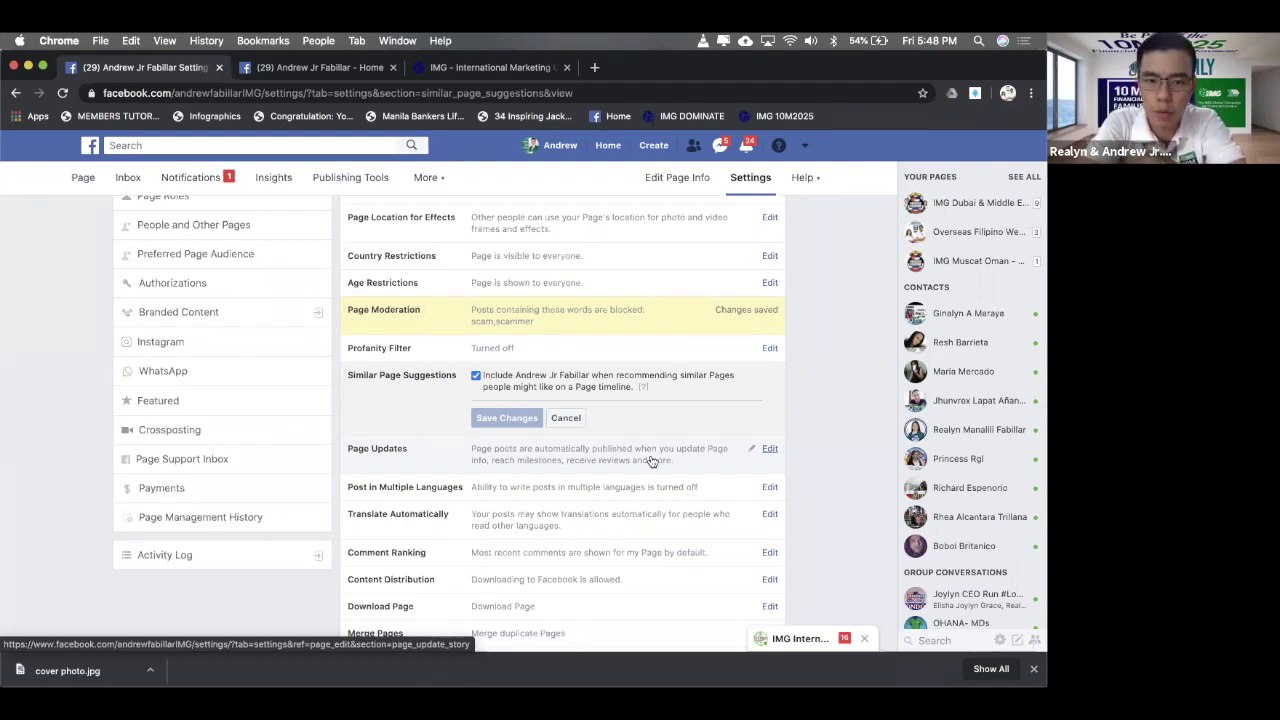
- Review the Page Updates options, keeping automatic publishing of Page info updates ticked
{"action": "left_click", "coordinate": [752, 447]}
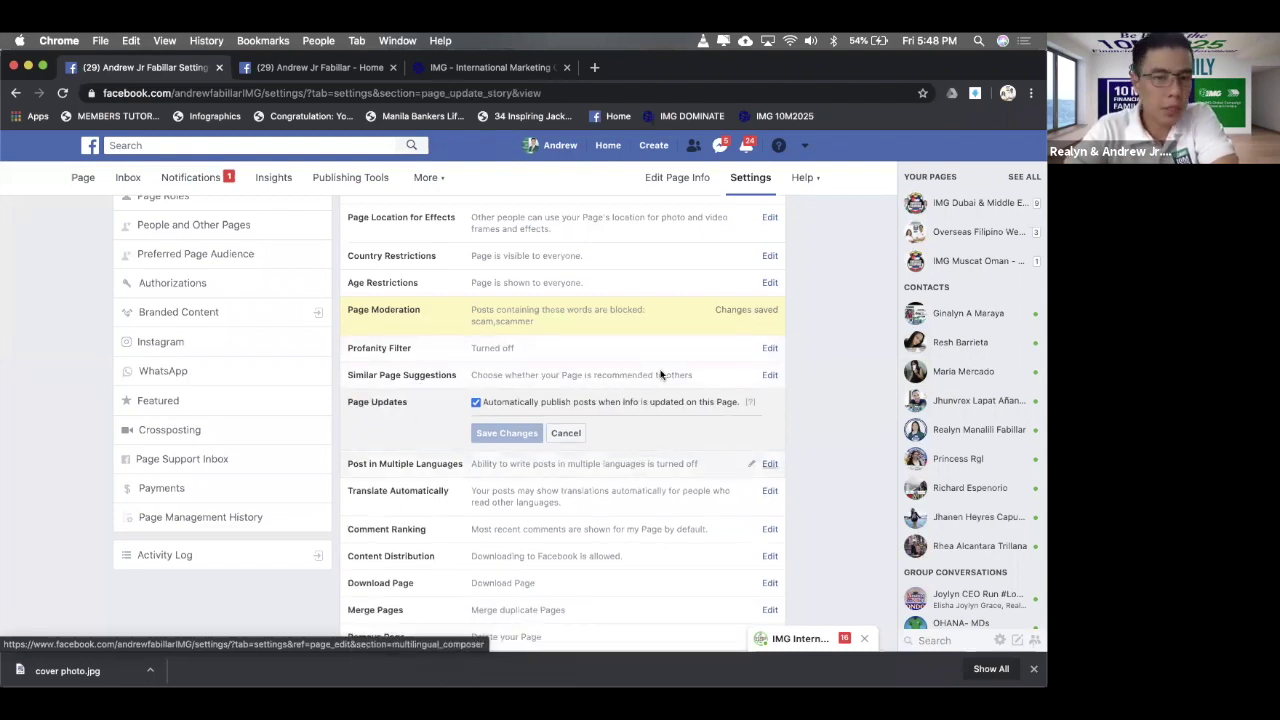
{"action": "scroll", "coordinate": [642, 427], "scroll_direction": "down", "scroll_amount": 1}
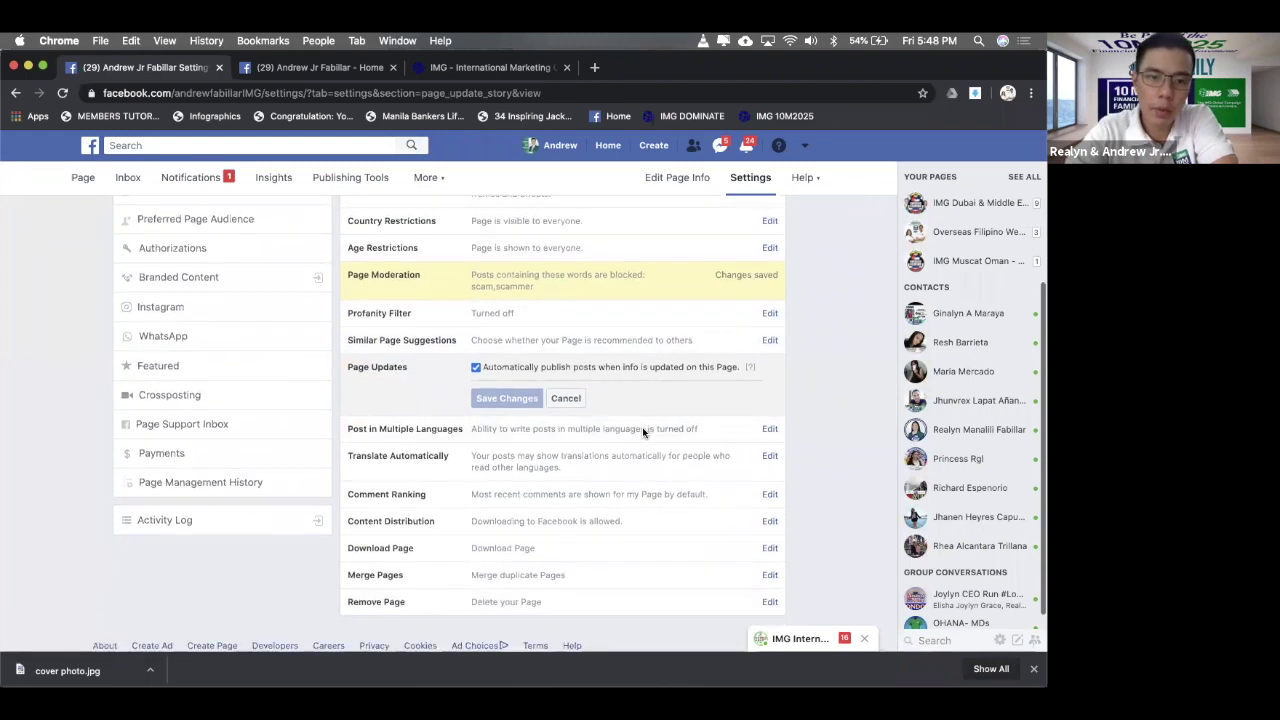
{"action": "right_click", "coordinate": [643, 427]}
{"action": "left_click", "coordinate": [588, 435]}
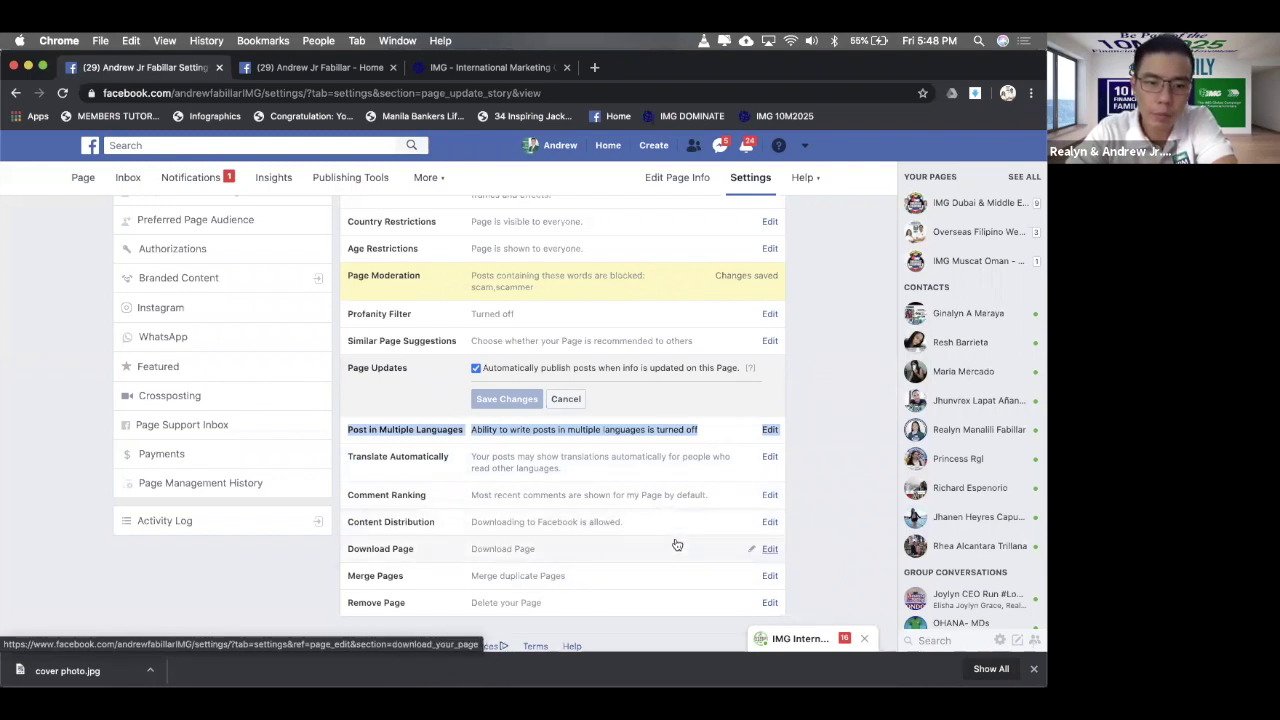
{"action": "scroll", "coordinate": [675, 543], "scroll_direction": "down", "scroll_amount": 2}
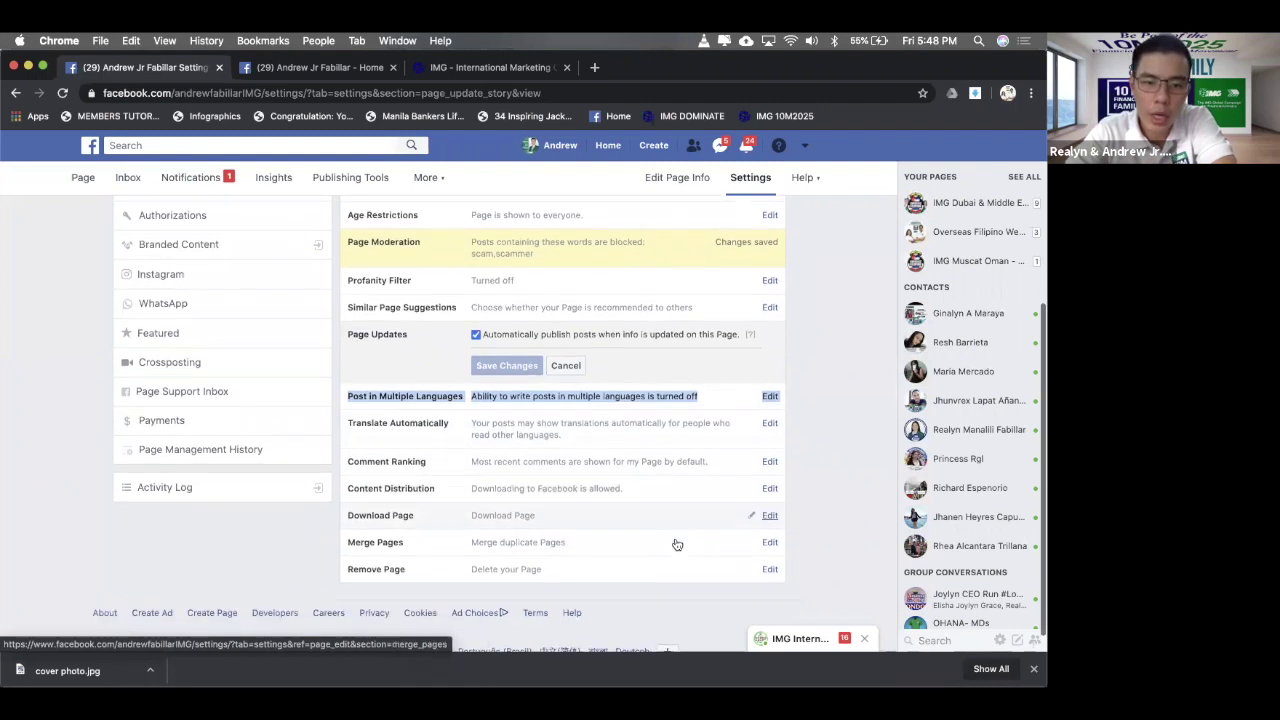
{"action": "scroll", "coordinate": [677, 544], "scroll_direction": "up", "scroll_amount": 1}
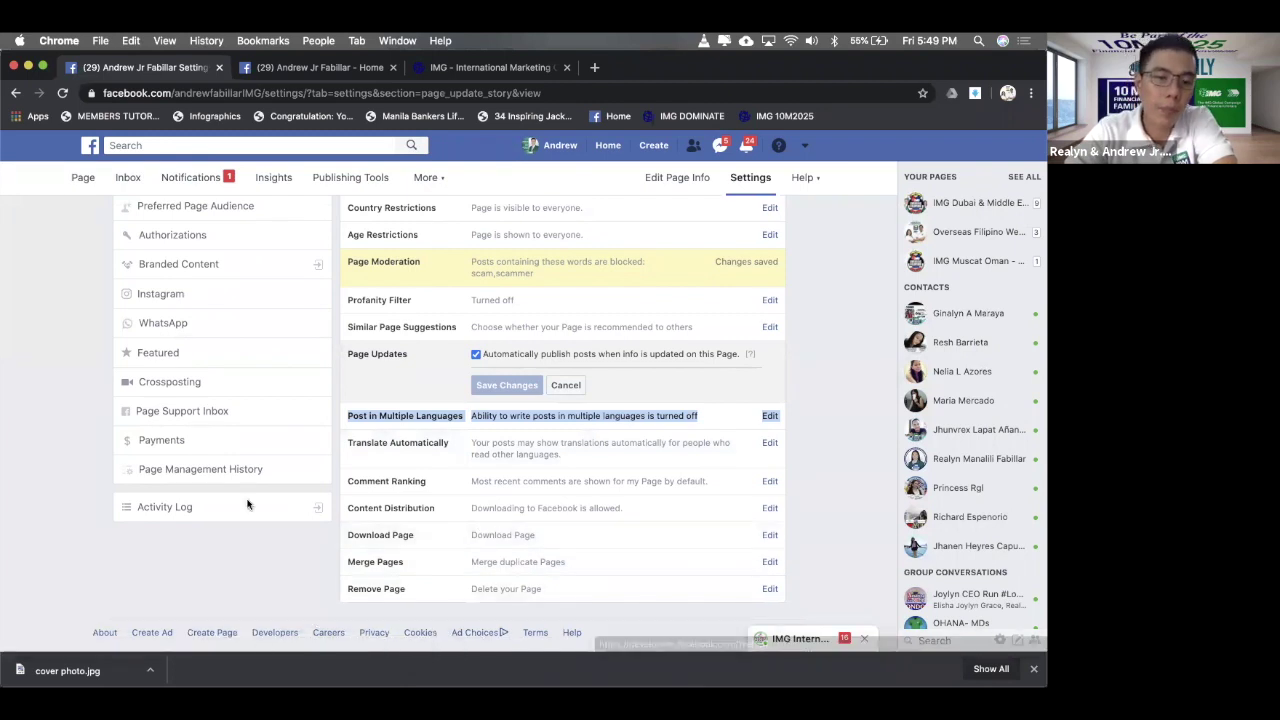
{"action": "scroll", "coordinate": [150, 412], "scroll_direction": "up", "scroll_amount": 3}
{"action": "scroll", "coordinate": [150, 418], "scroll_direction": "down", "scroll_amount": 2}
{"action": "scroll", "coordinate": [150, 420], "scroll_direction": "up", "scroll_amount": 5}
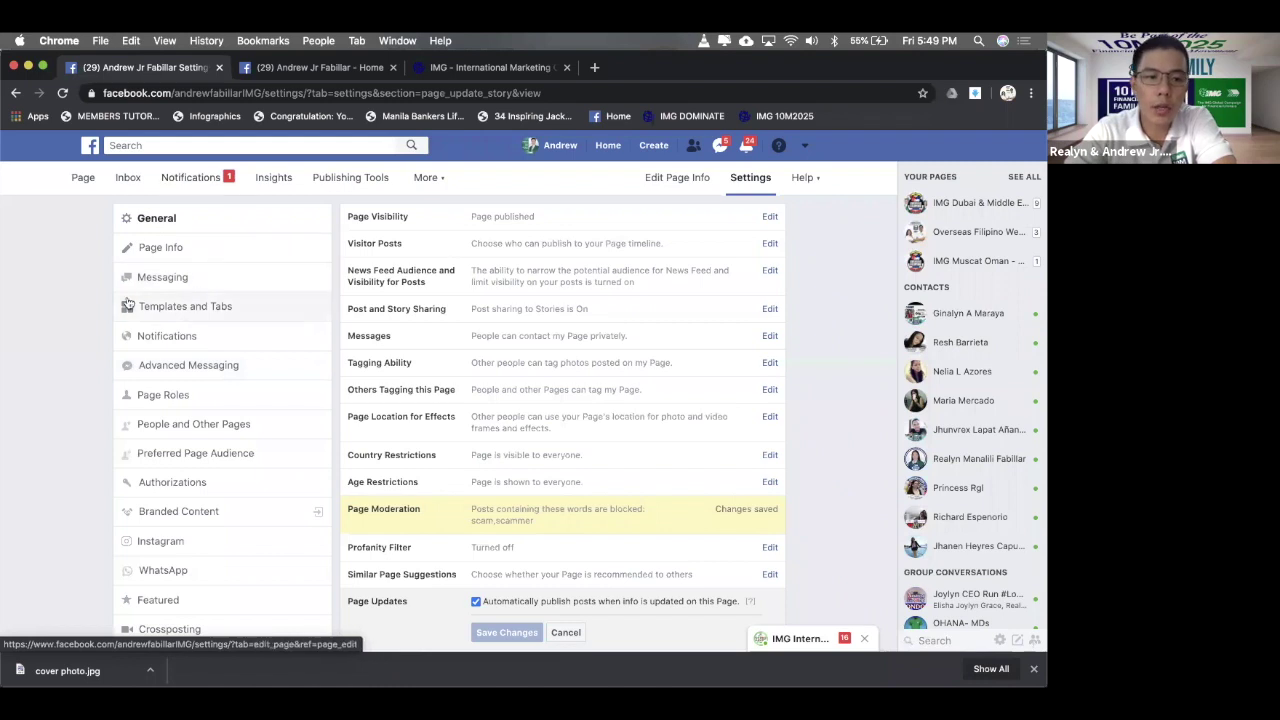
- Go to the Page's Messaging settings and find Starting a Messenger Conversation
{"action": "left_click", "coordinate": [197, 282]}
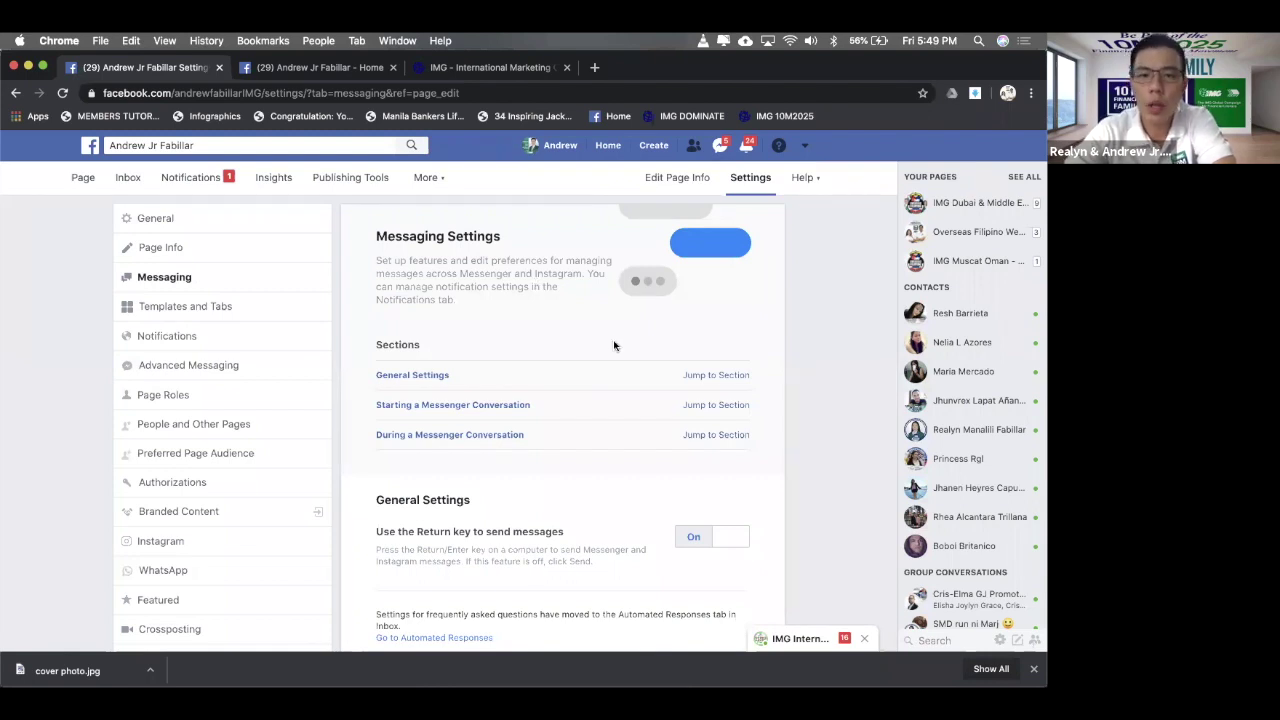
{"action": "scroll", "coordinate": [614, 345], "scroll_direction": "down", "scroll_amount": 1}
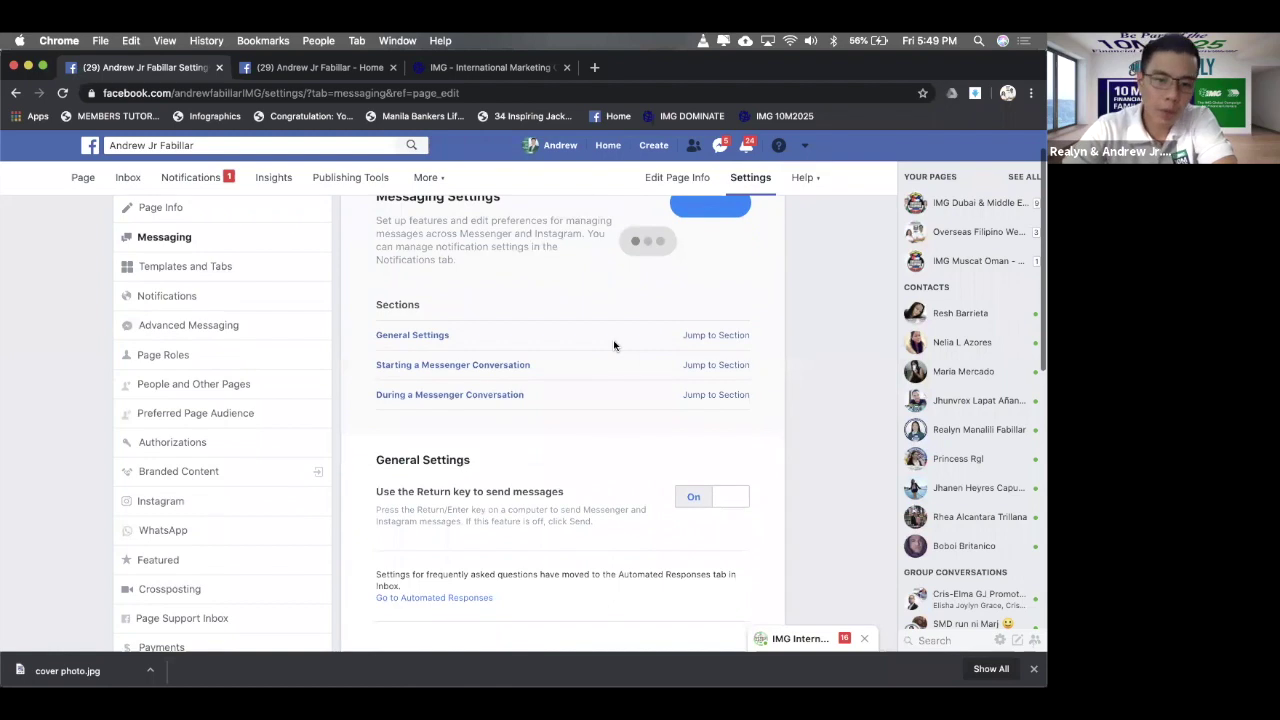
{"action": "scroll", "coordinate": [614, 345], "scroll_direction": "down", "scroll_amount": 2}
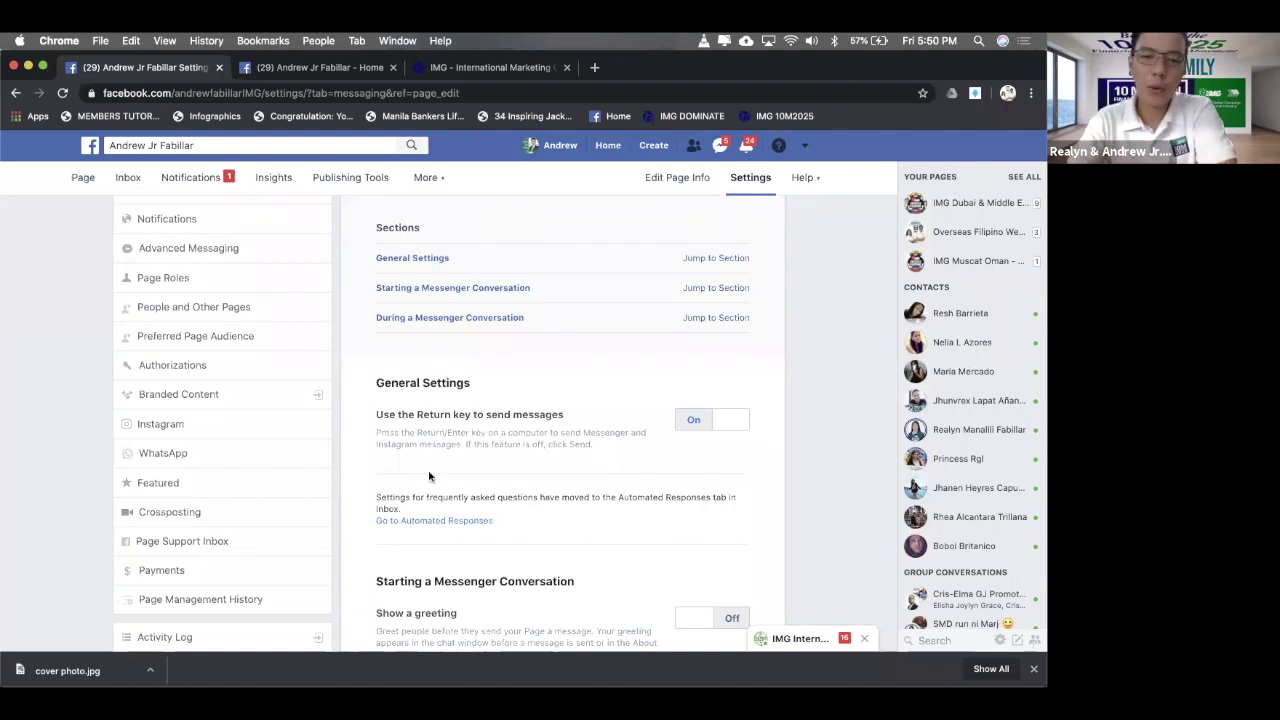
{"action": "scroll", "coordinate": [512, 381], "scroll_direction": "down", "scroll_amount": 3}
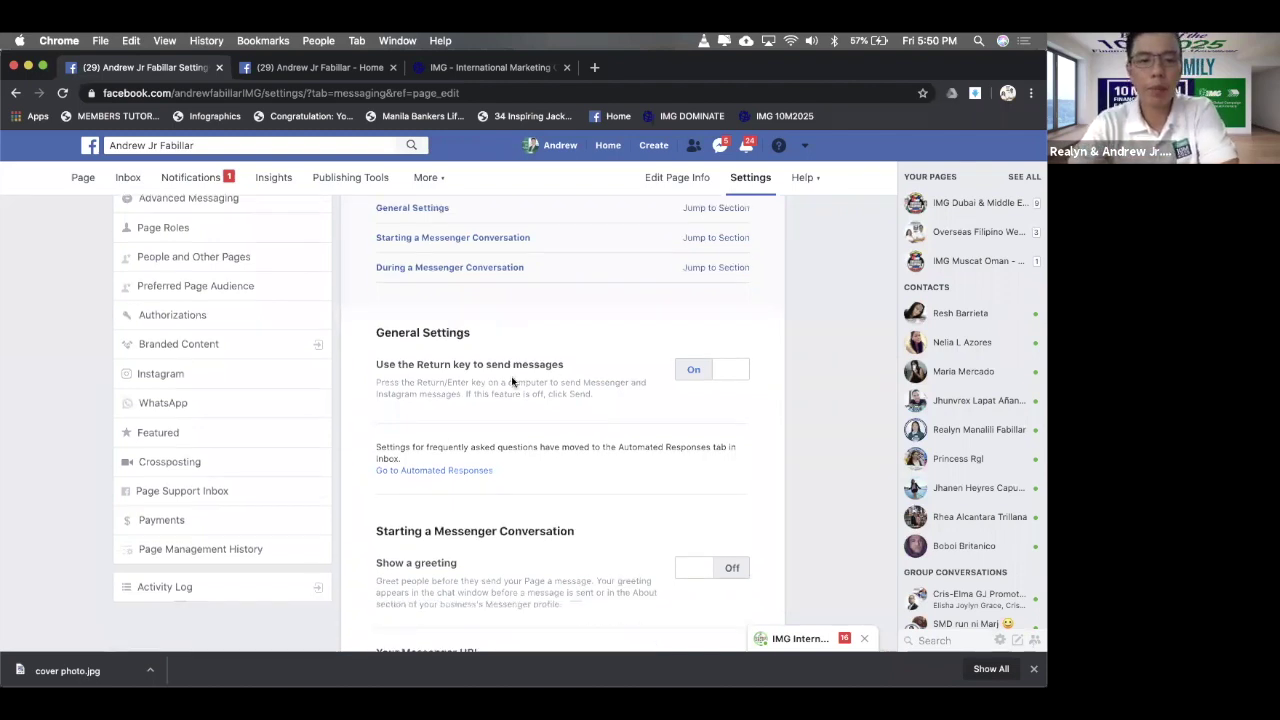
{"action": "scroll", "coordinate": [540, 380], "scroll_direction": "down", "scroll_amount": 2}
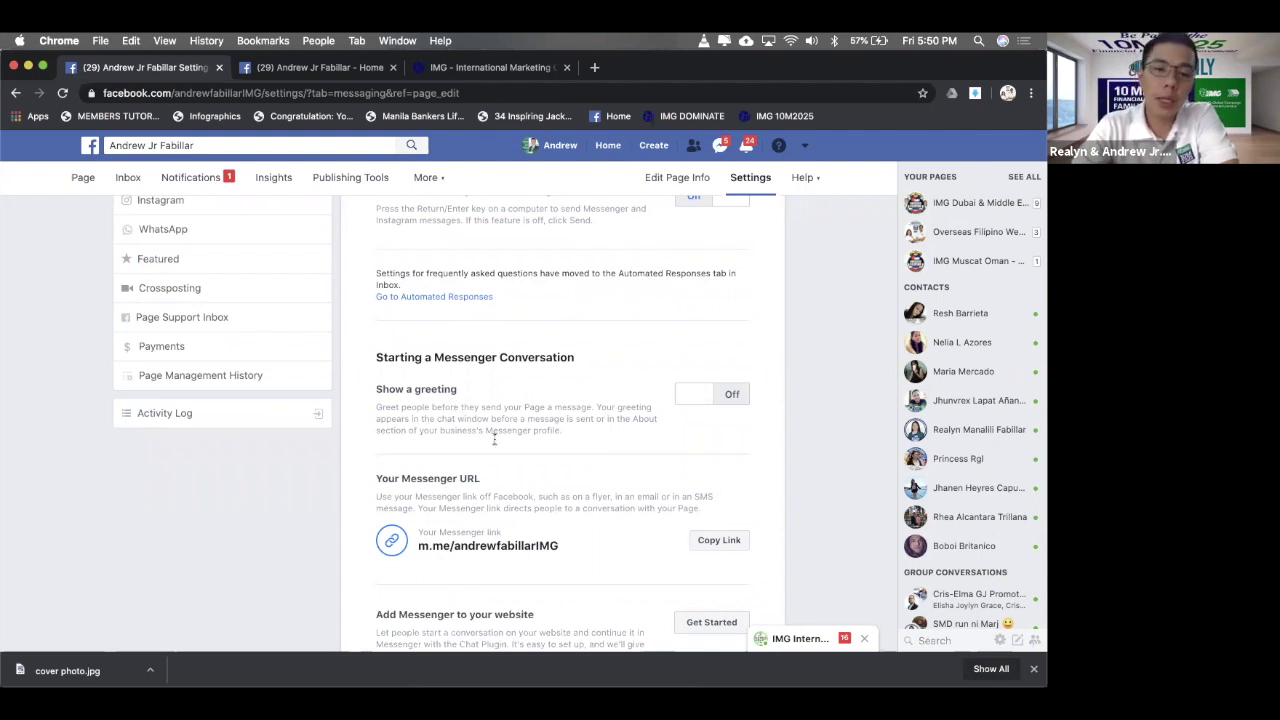
- Switch Show a greeting on and bring up the Your Greeting editor
{"action": "left_click", "coordinate": [707, 396]}
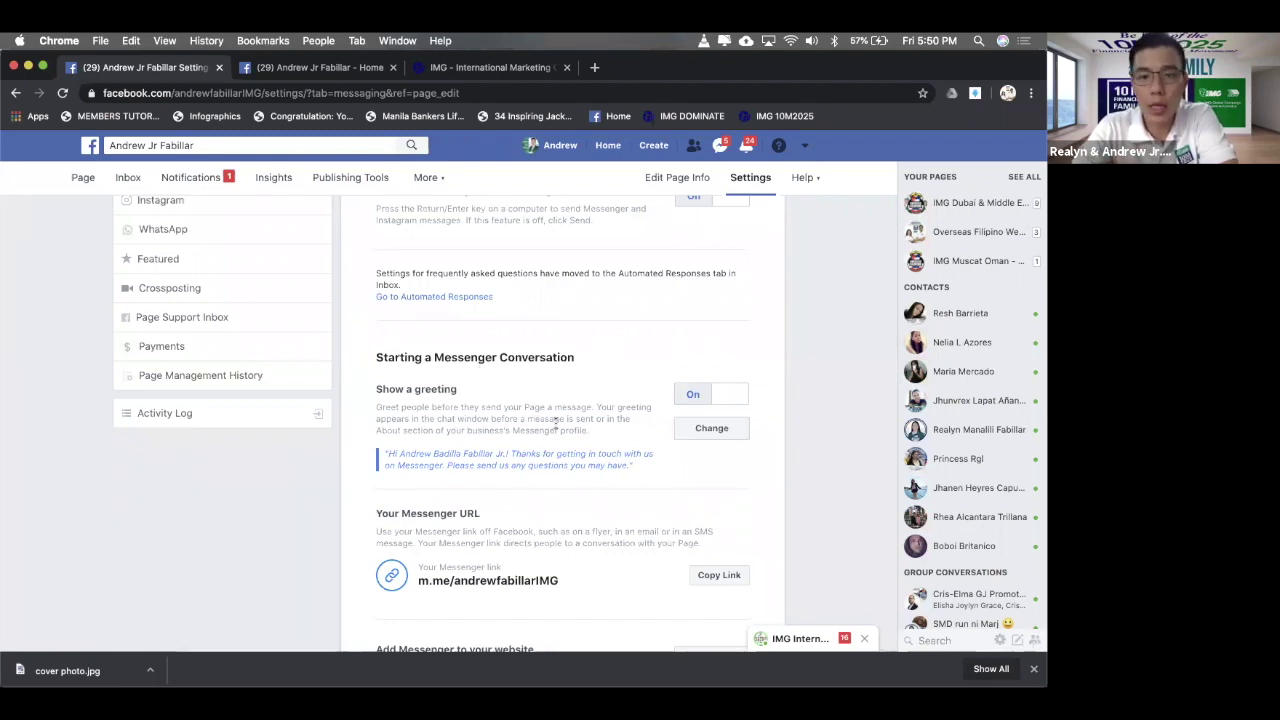
{"action": "left_click", "coordinate": [725, 437]}
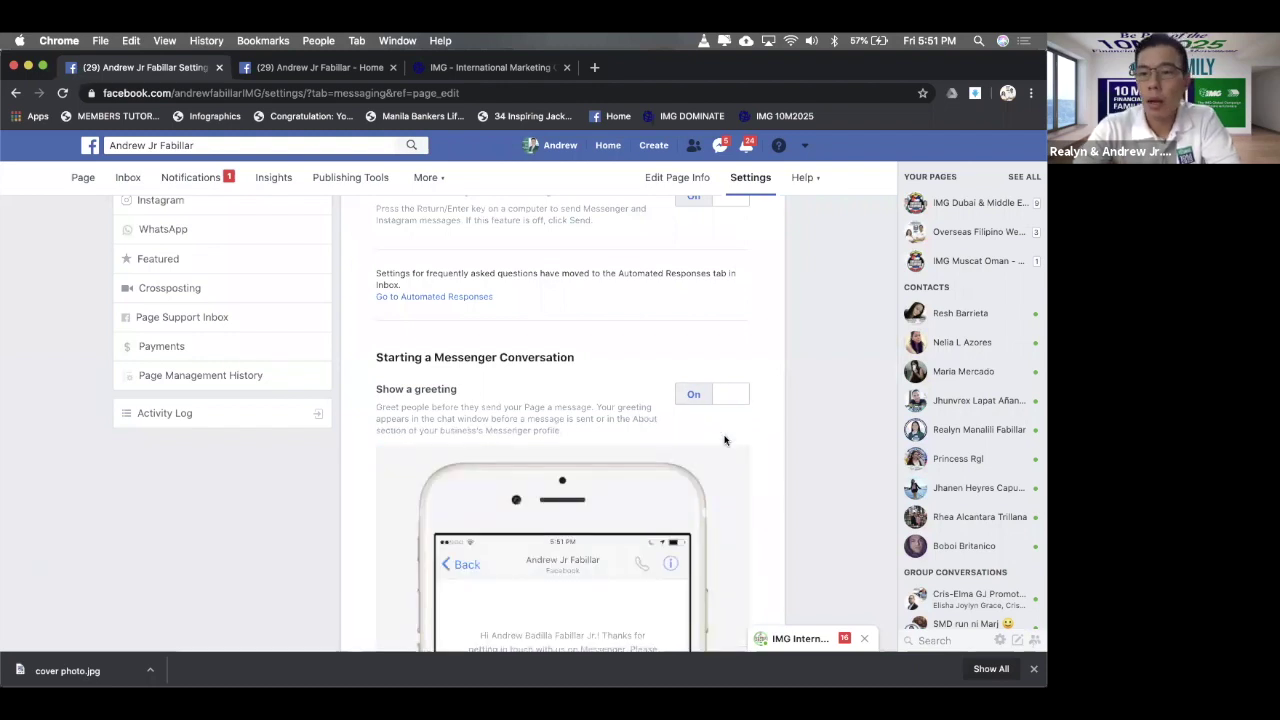
{"action": "scroll", "coordinate": [725, 440], "scroll_direction": "down", "scroll_amount": 6}
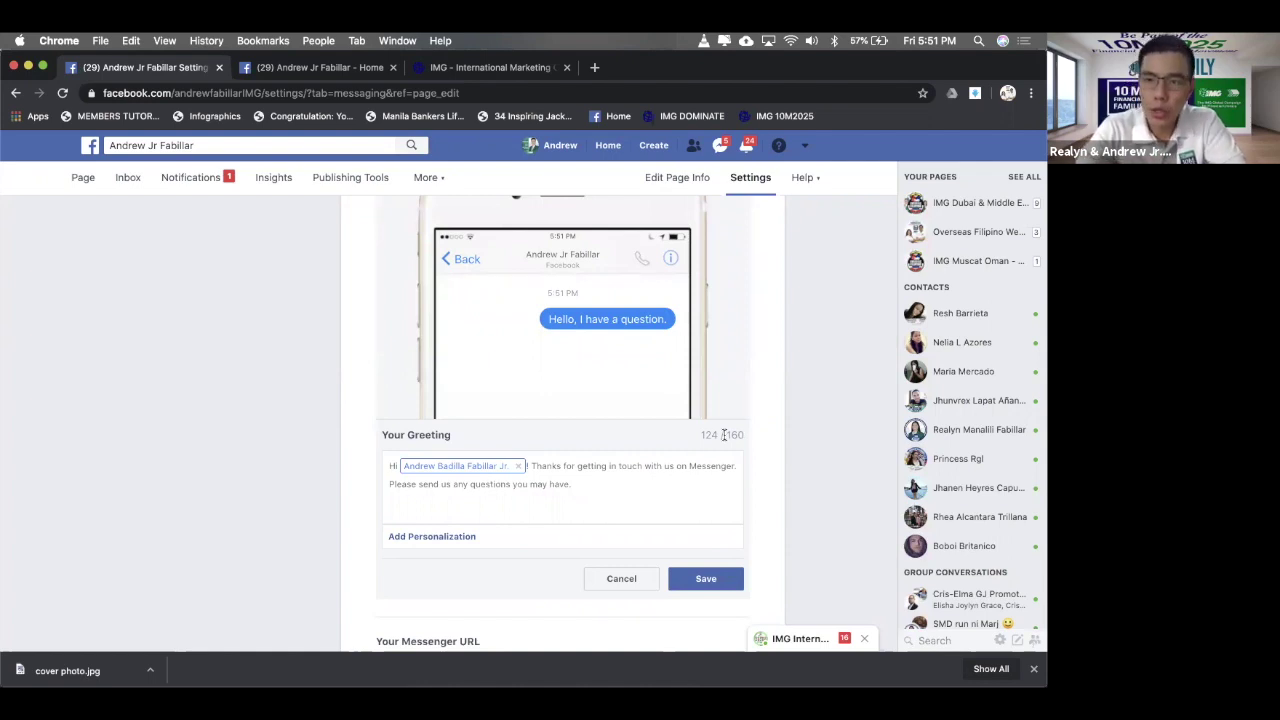
- Replace the default text after the name tag with 'Kamusta ka? Maraming salamat sa pagvisit ng aming page. Paano po namin kayo matutulungan?'
{"action": "left_click", "coordinate": [578, 487]}
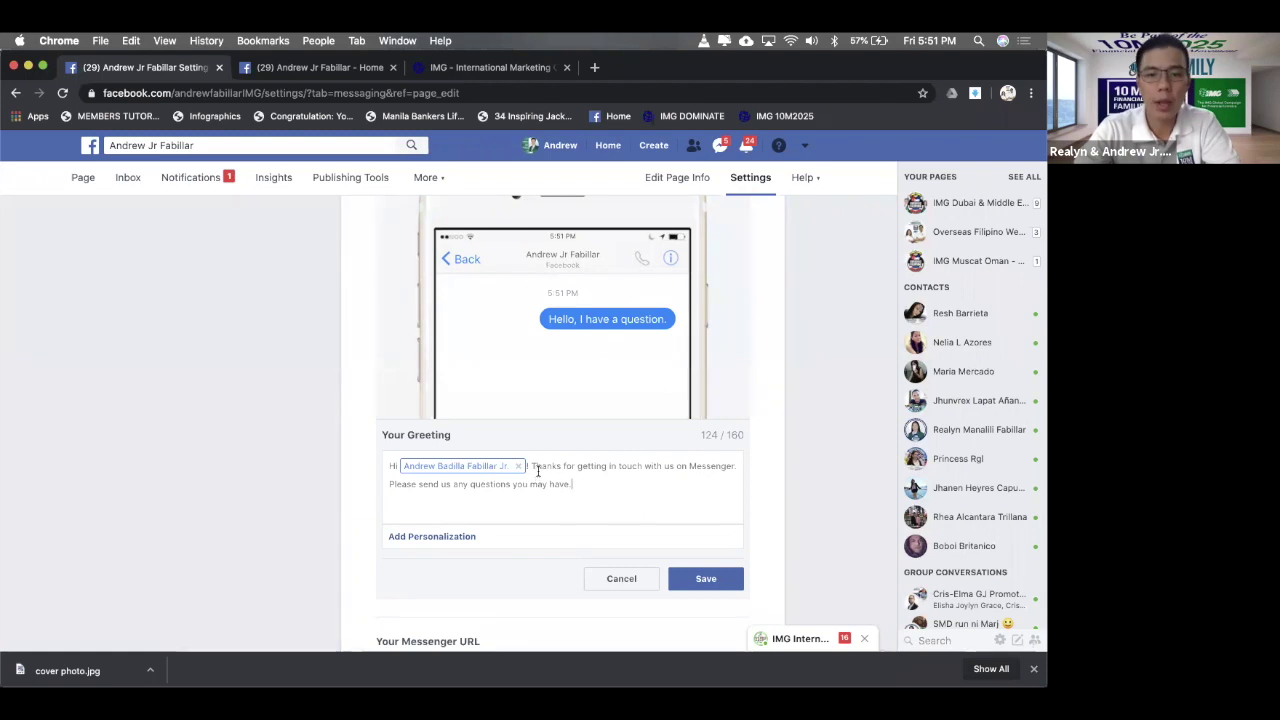
{"action": "left_click_drag", "start_coordinate": [532, 467], "coordinate": [640, 487]}
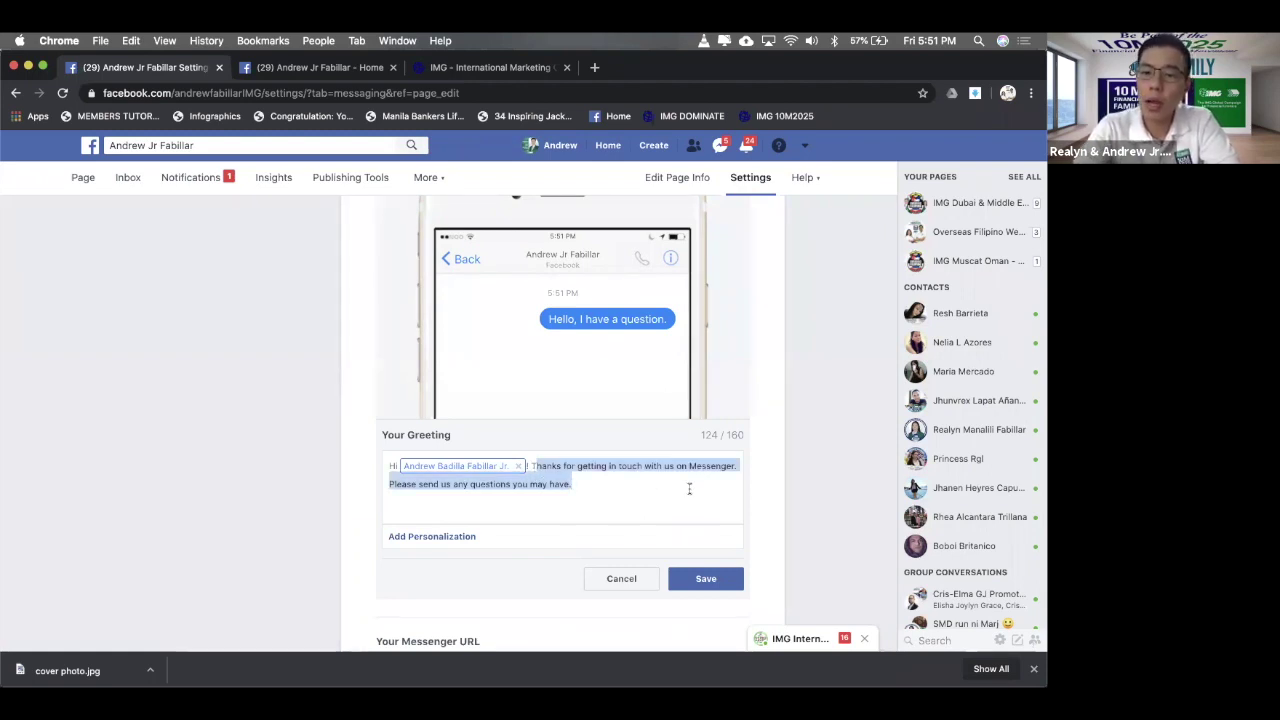
{"action": "left_click", "coordinate": [656, 479]}
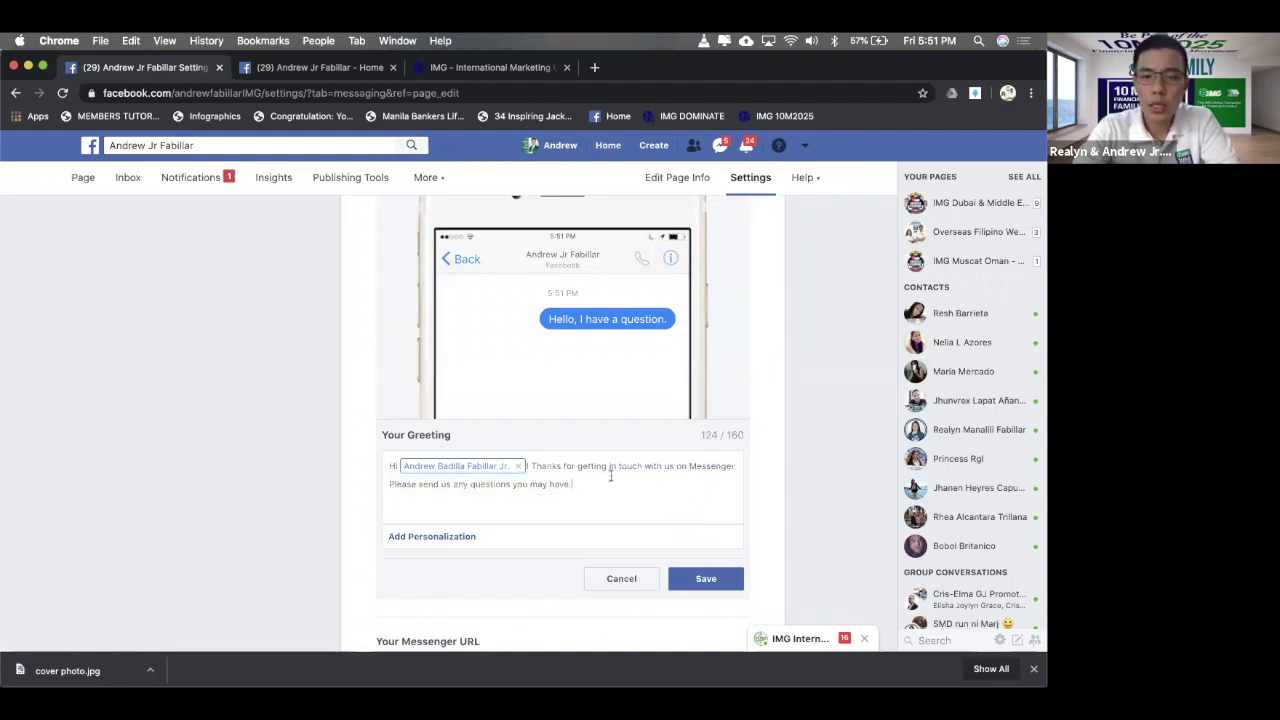
{"action": "left_click", "coordinate": [534, 467], "text": "shift"}
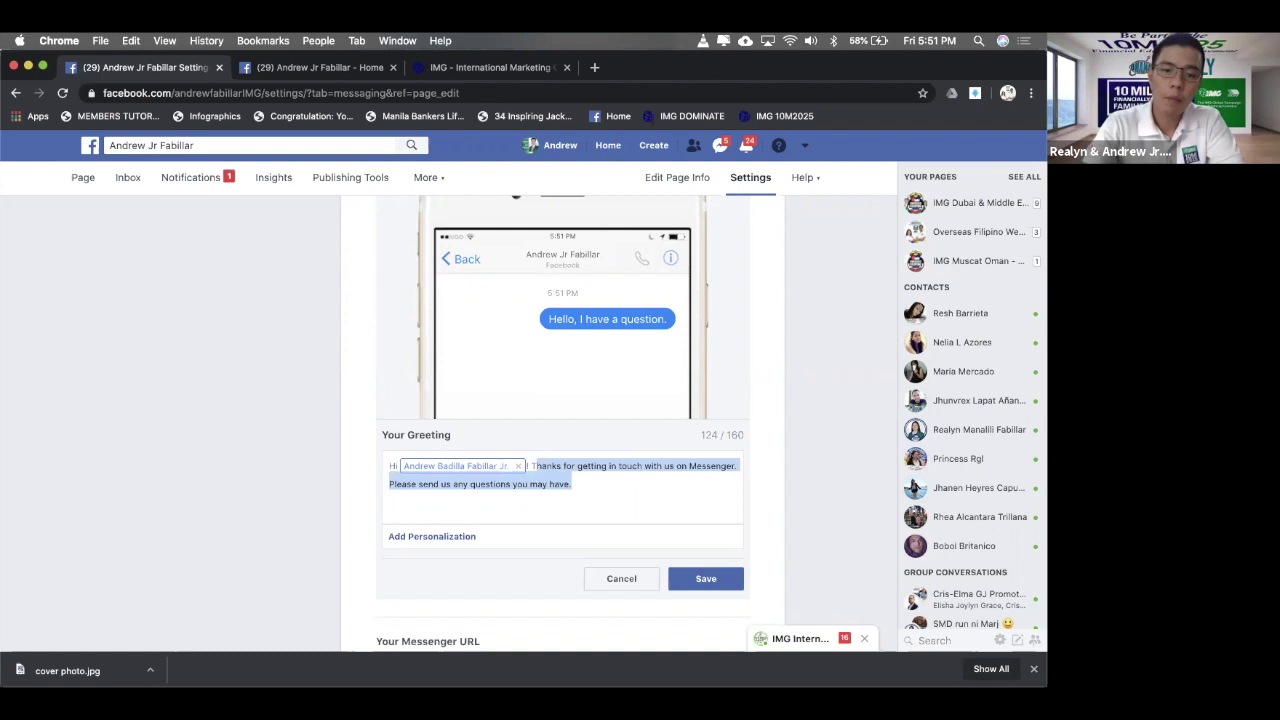
{"action": "key", "text": "BackSpace"}
{"action": "type", "text": "Kam"}
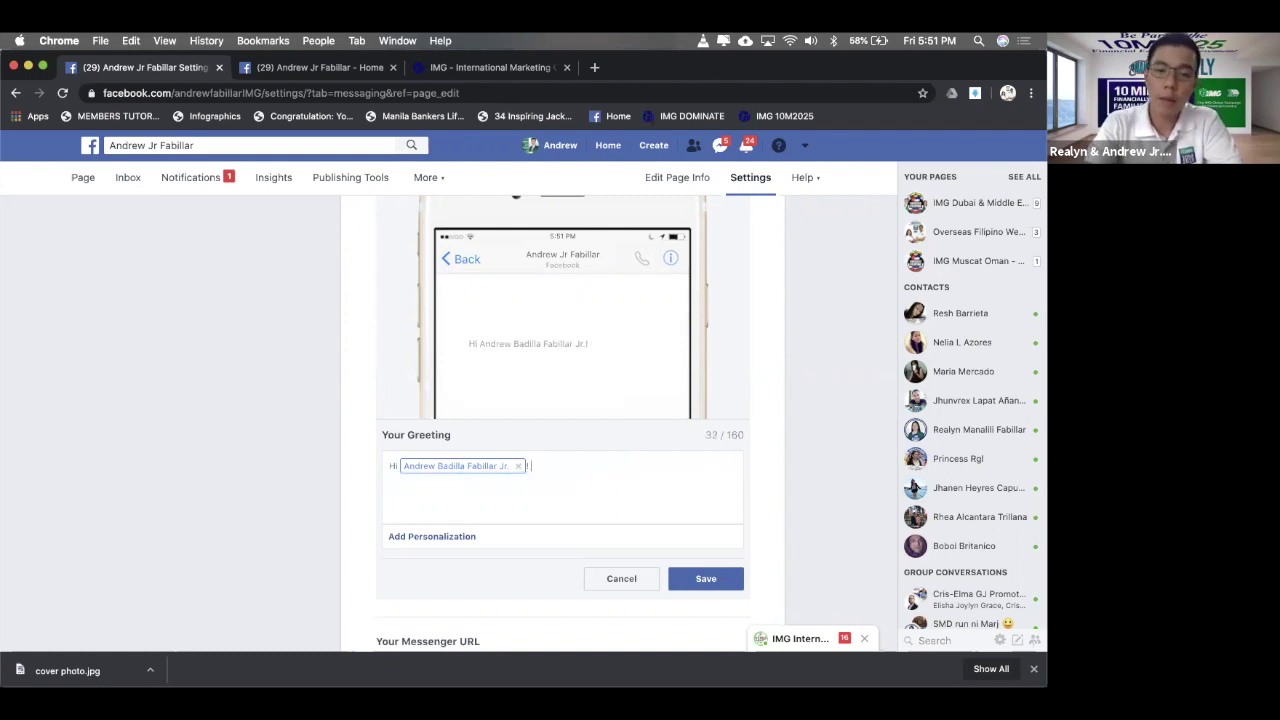
{"action": "type", "text": "usta"}
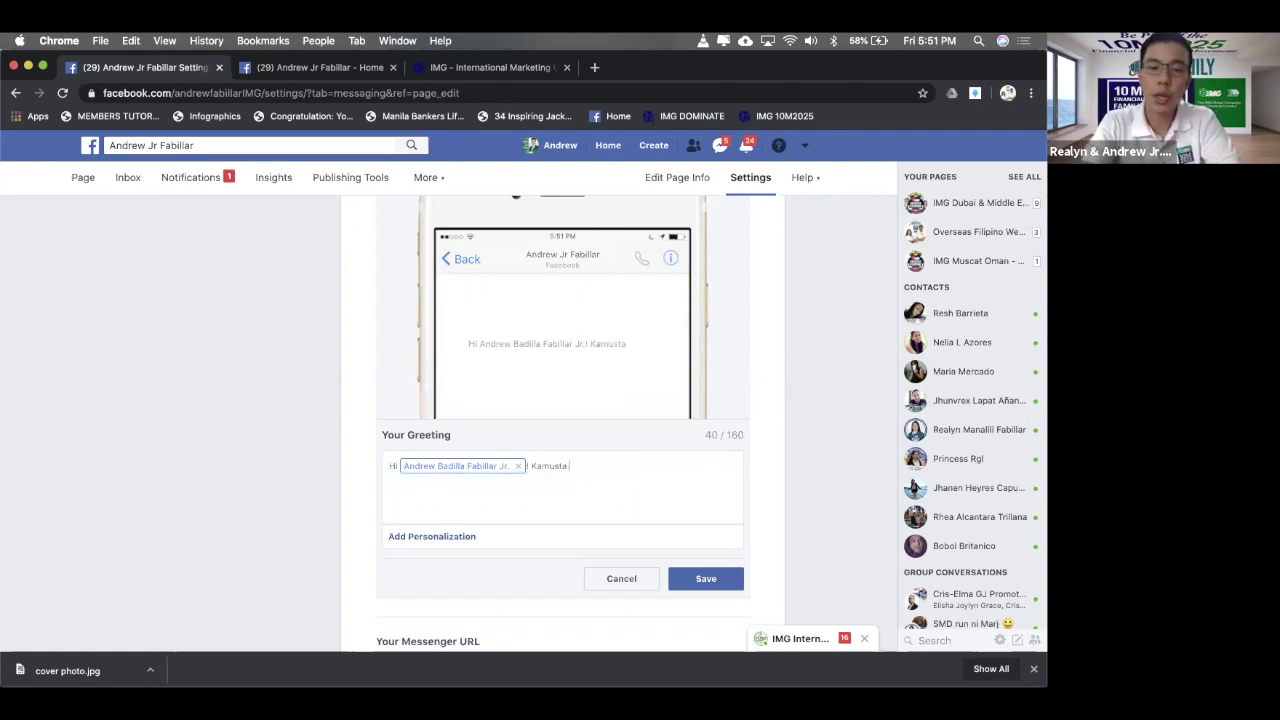
{"action": "type", "text": " ka?Maram"}
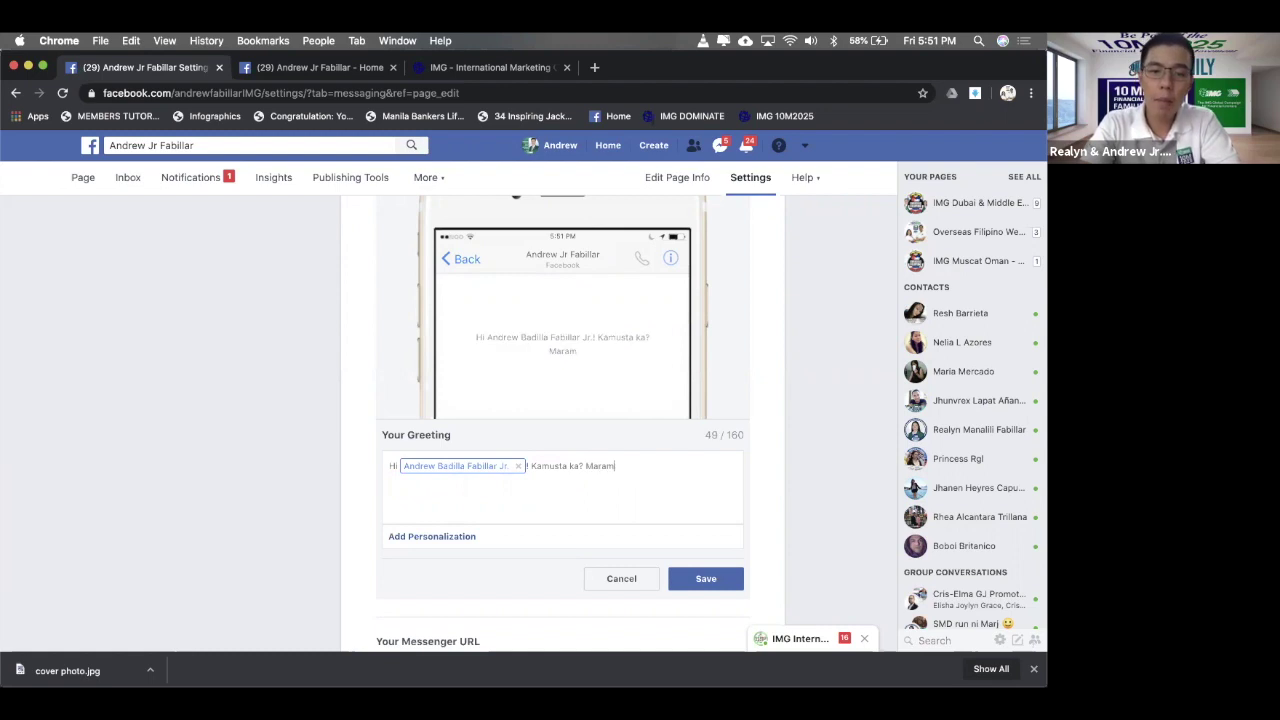
{"action": "type", "text": "ing salamat"}
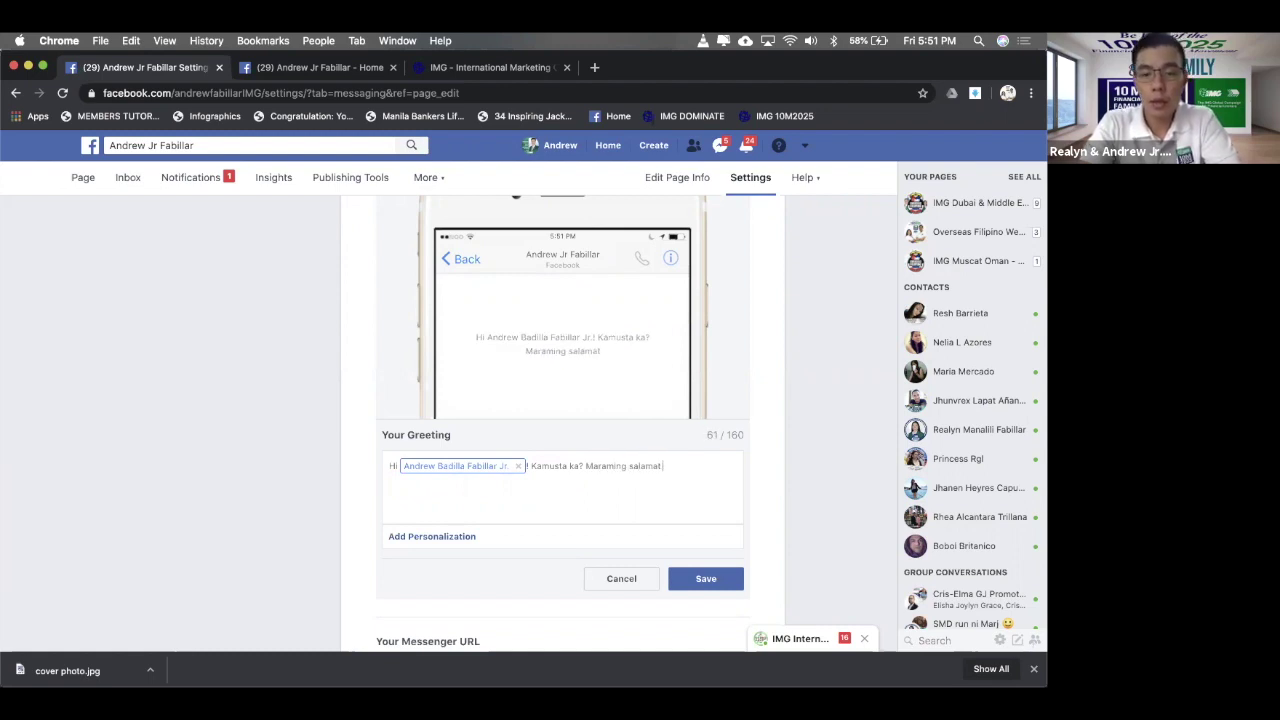
{"action": "type", "text": " sa pagvi"}
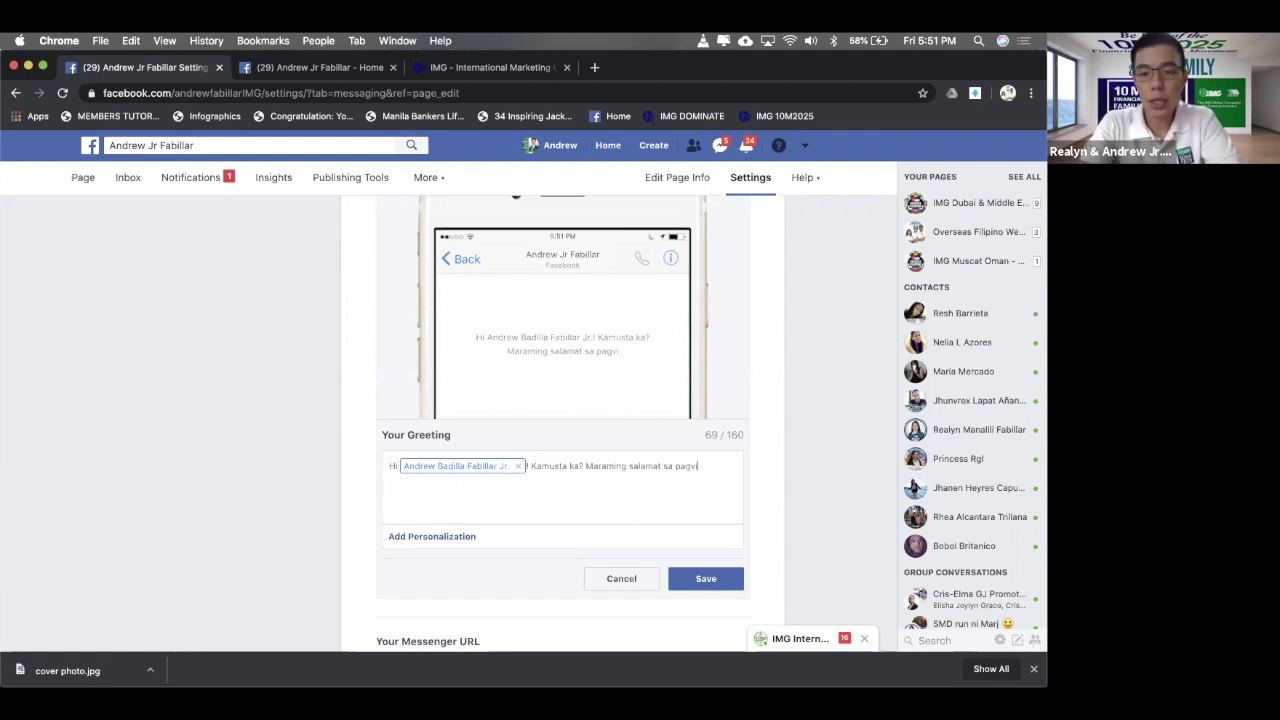
{"action": "type", "text": "sit ng aming "}
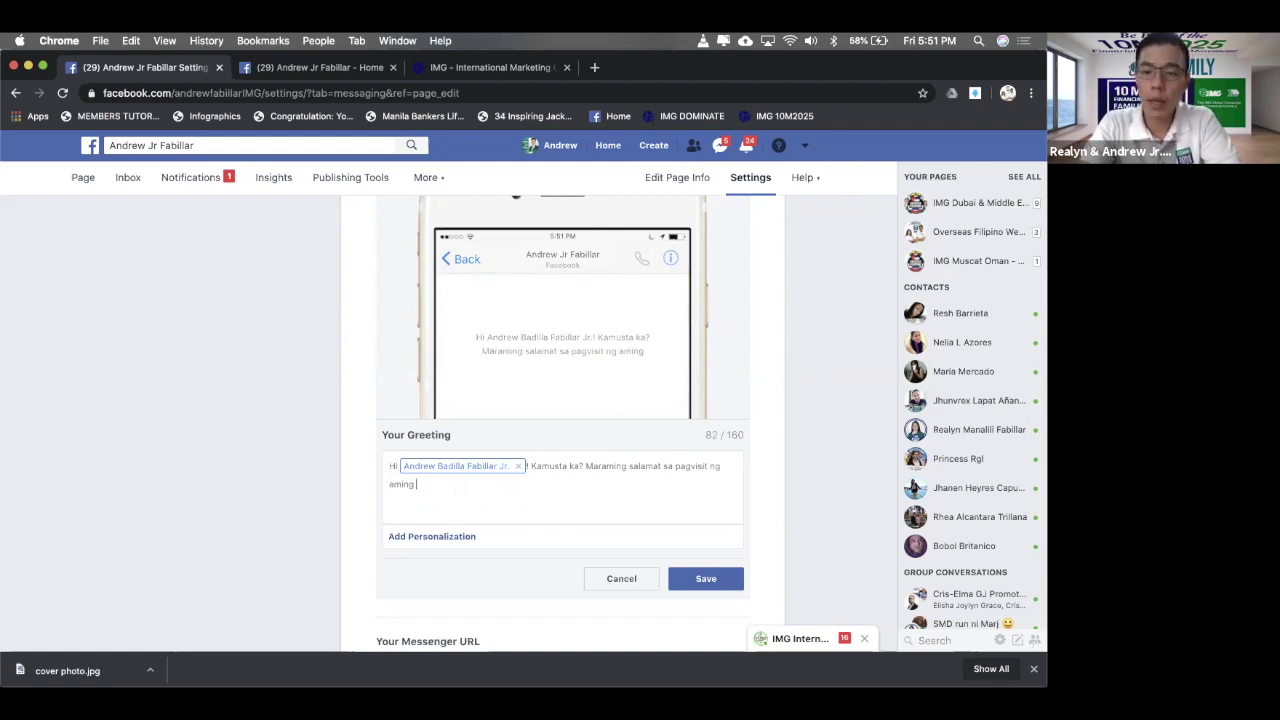
{"action": "type", "text": "pag"}
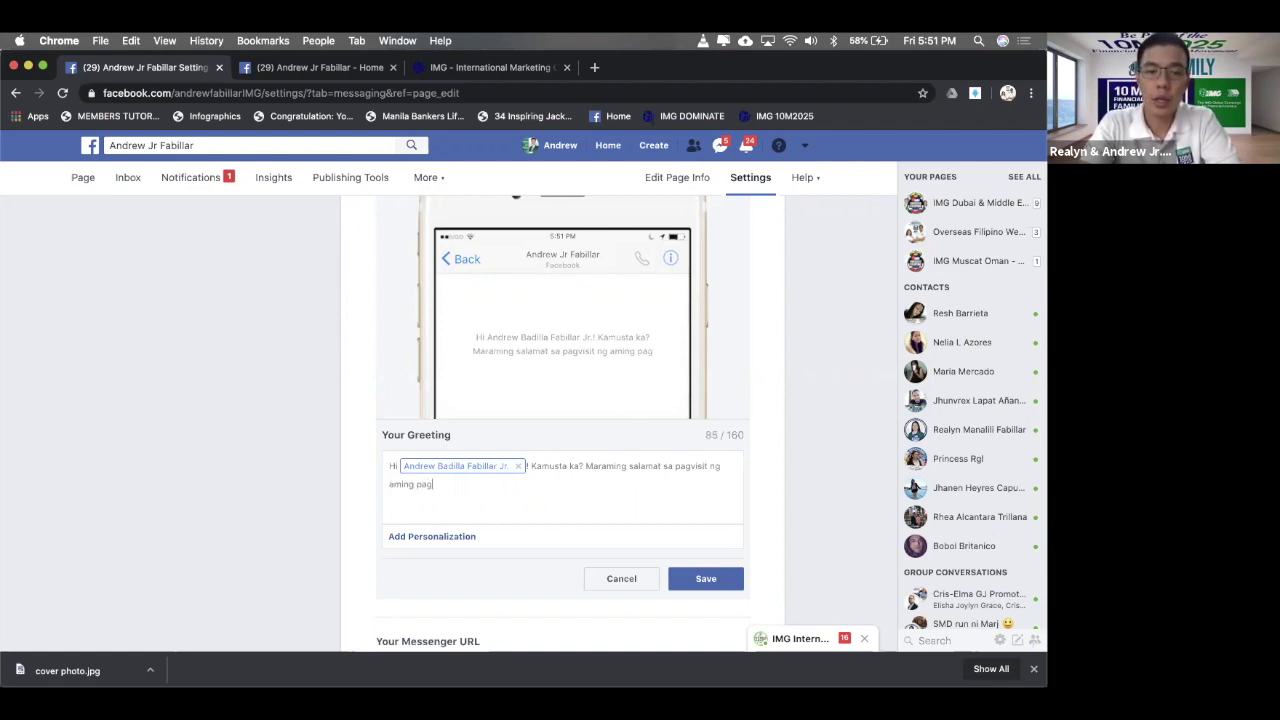
{"action": "type", "text": "e ."}
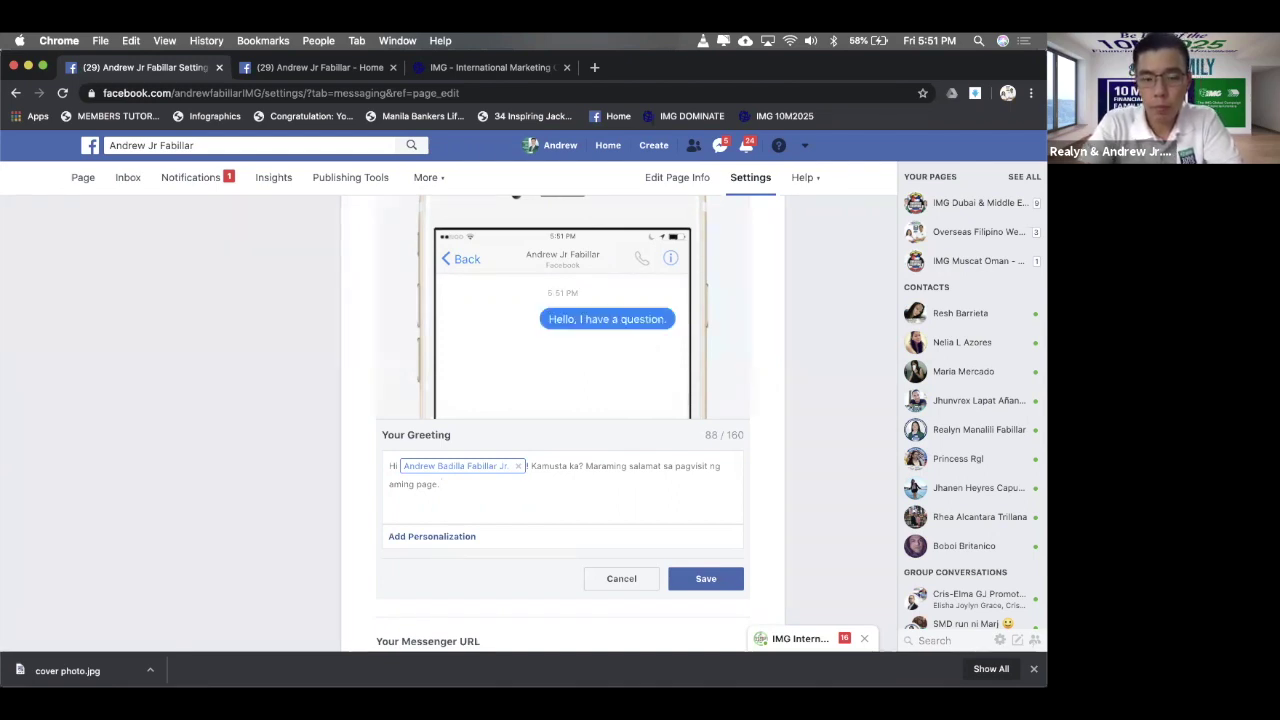
{"action": "type", "text": "Paa"}
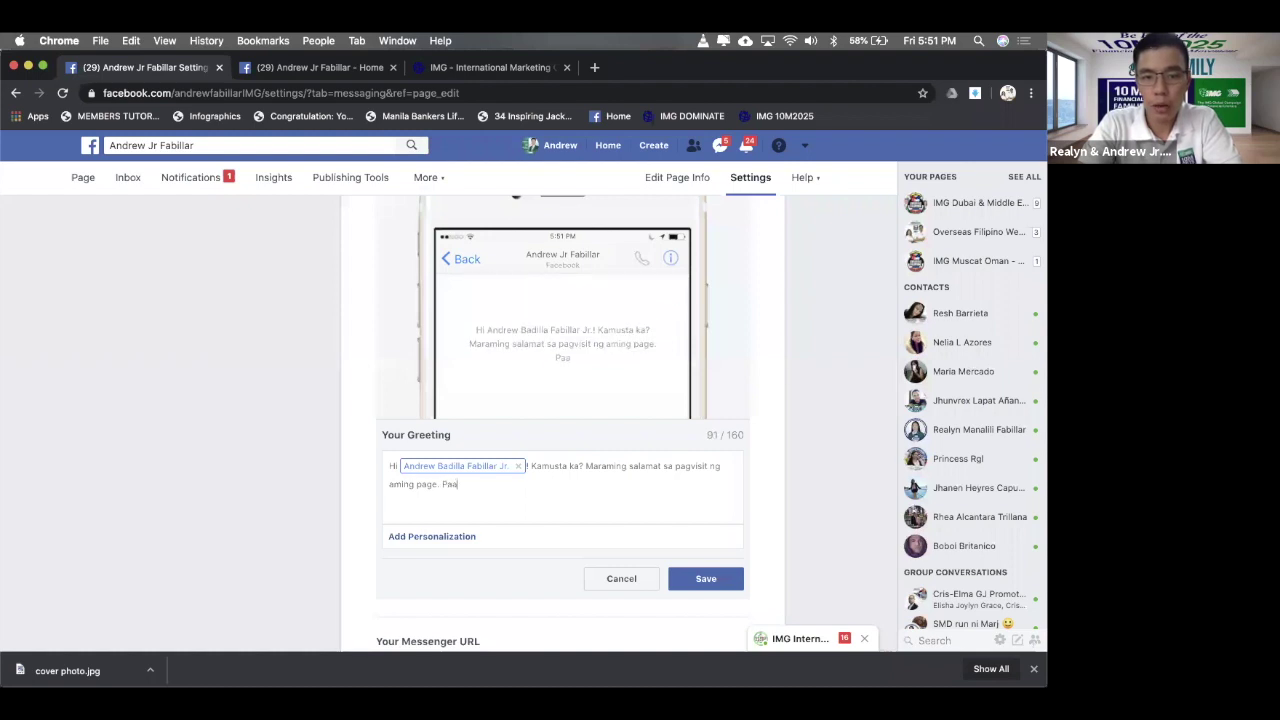
{"action": "type", "text": "no po namin"}
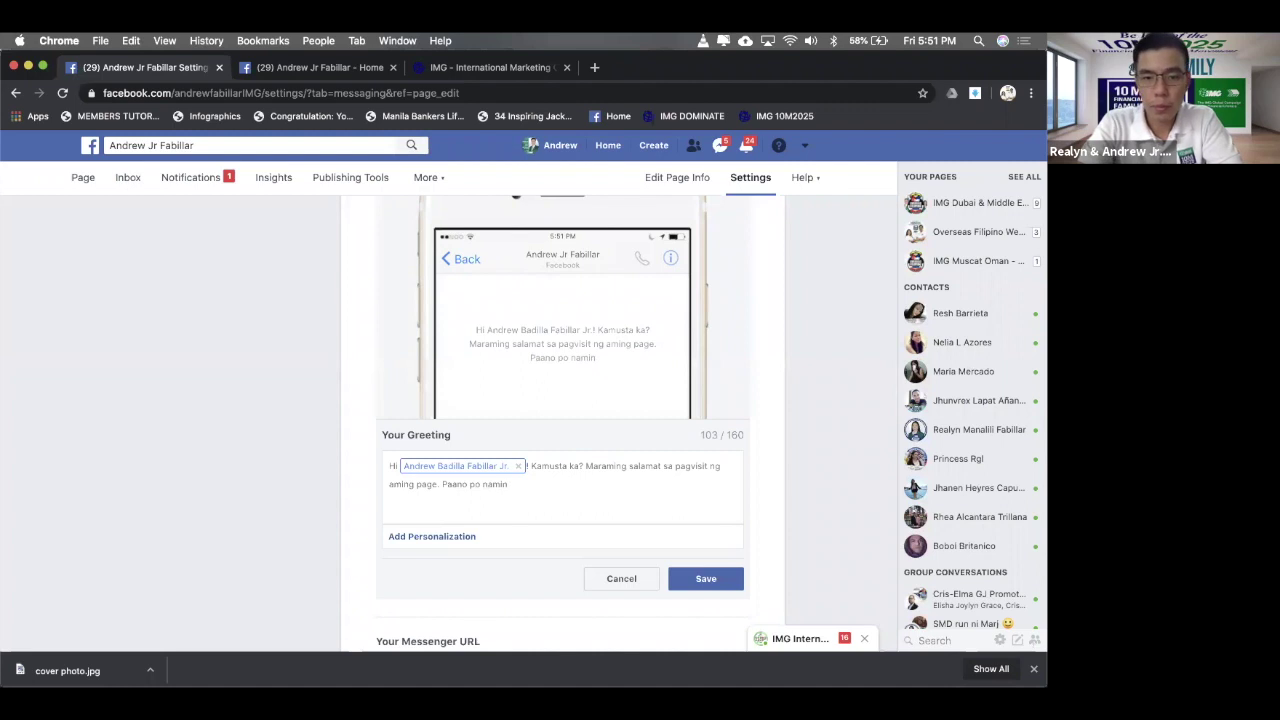
{"action": "type", "text": " kayo matutulungan?"}
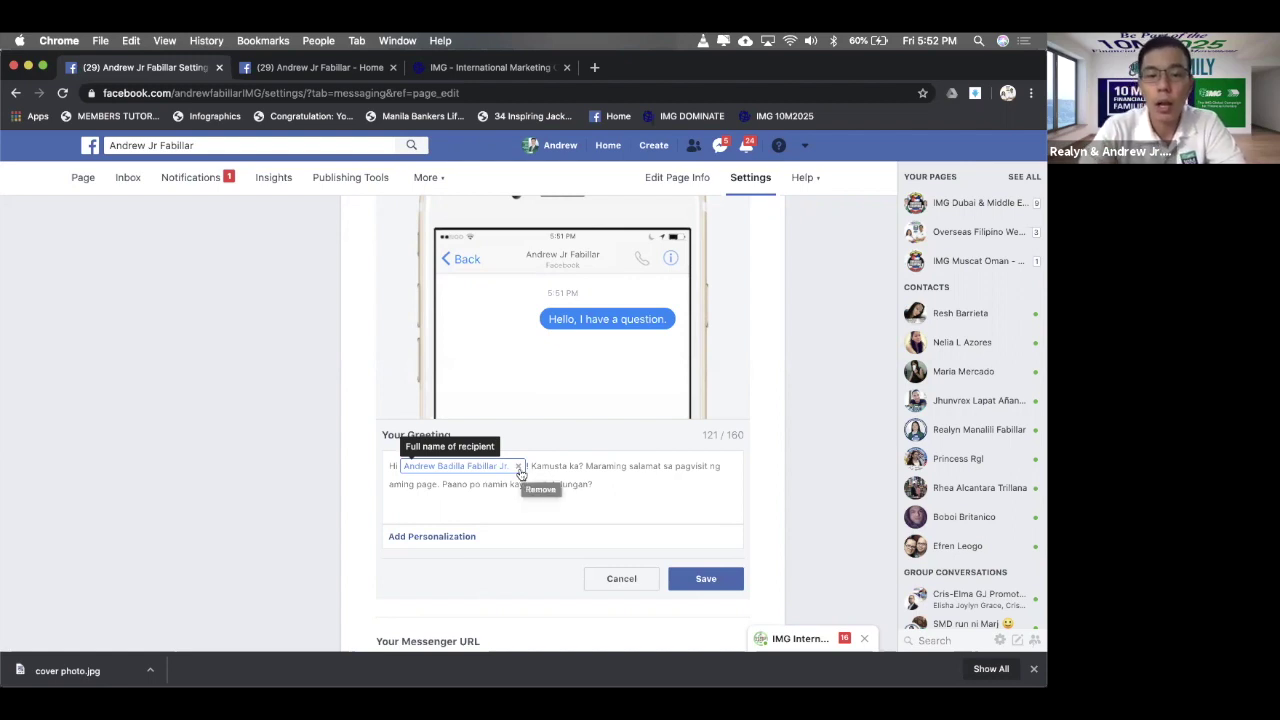
- Swap the full-name tag for the recipient's first name, then save the greeting
{"action": "left_click", "coordinate": [519, 466]}
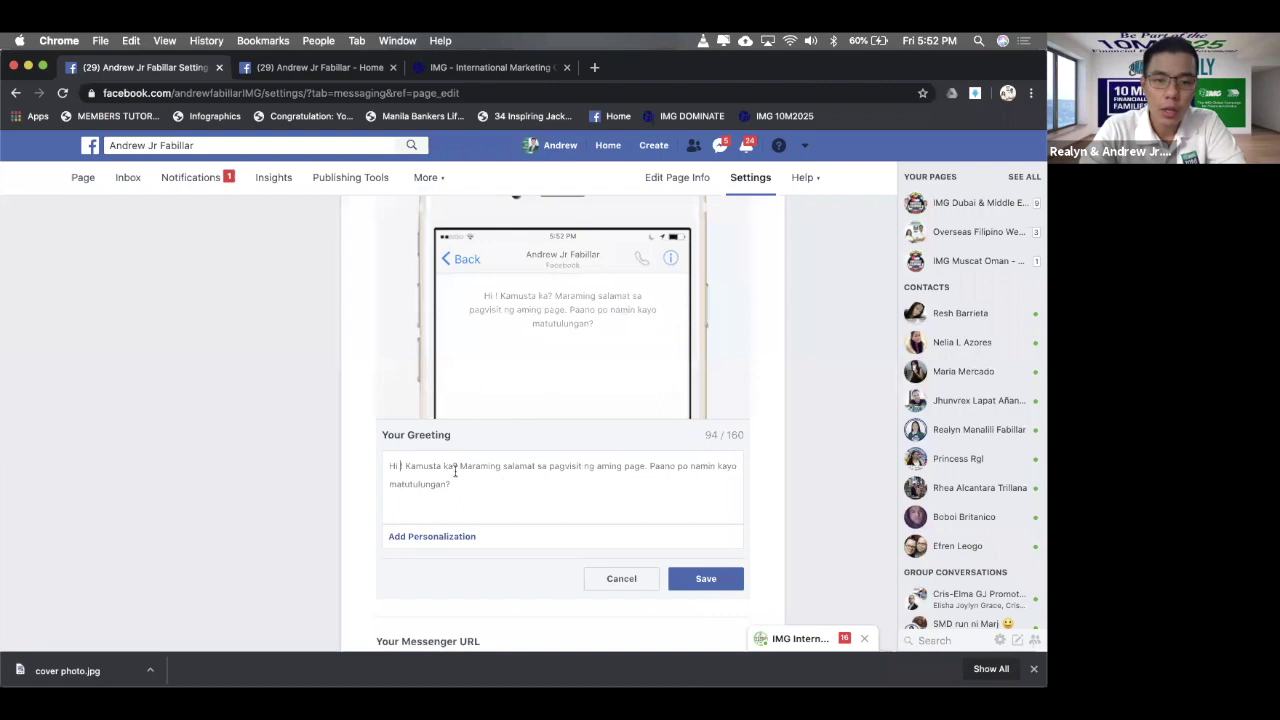
{"action": "left_click", "coordinate": [445, 540]}
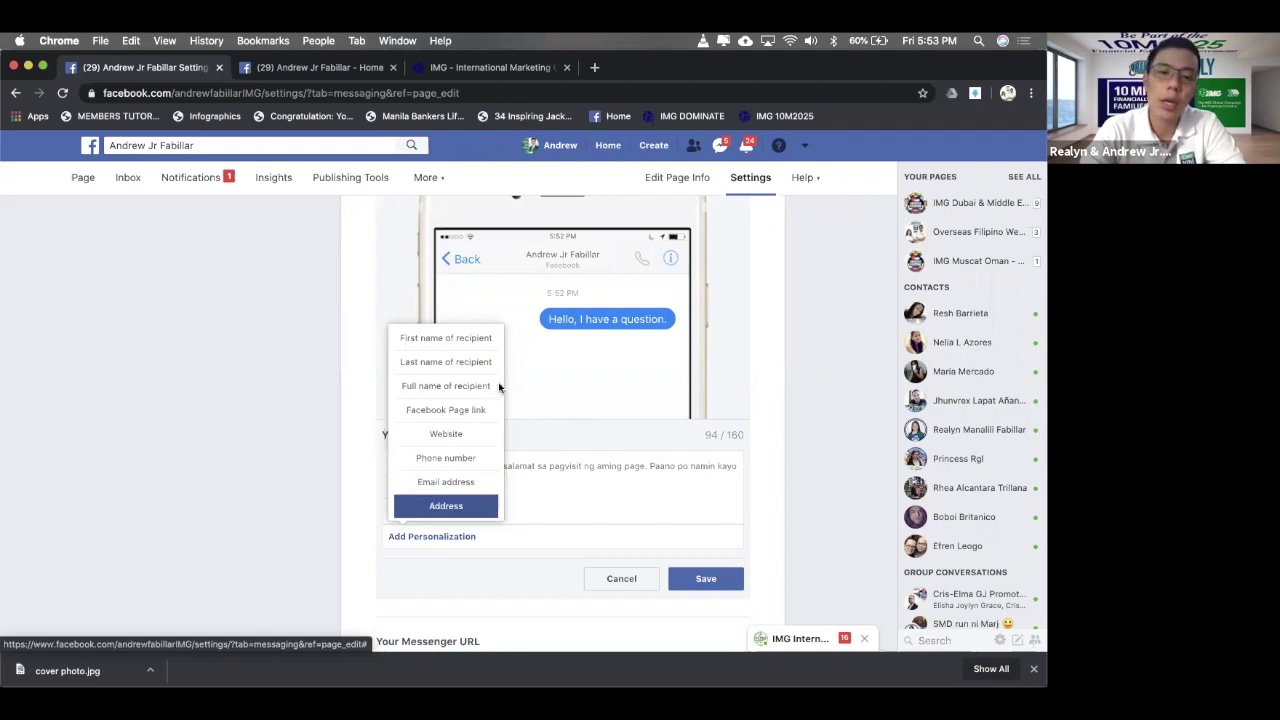
{"action": "left_click", "coordinate": [461, 346]}
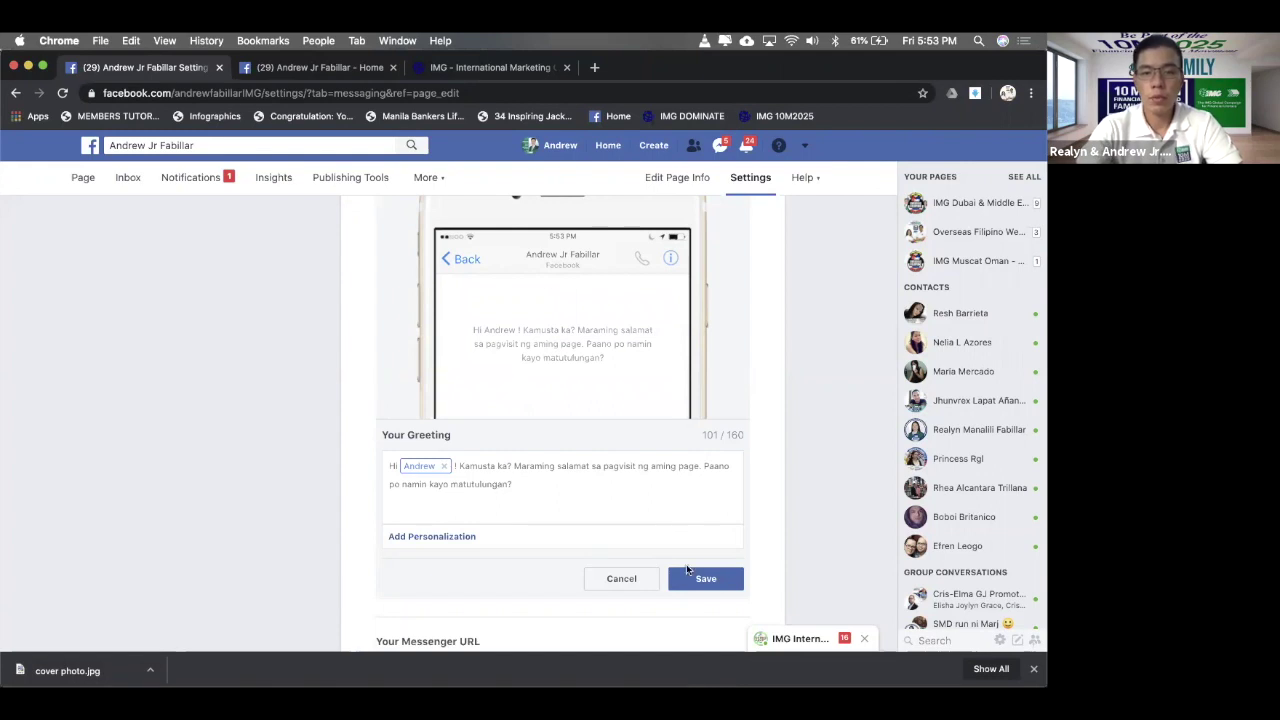
{"action": "left_click", "coordinate": [709, 580]}
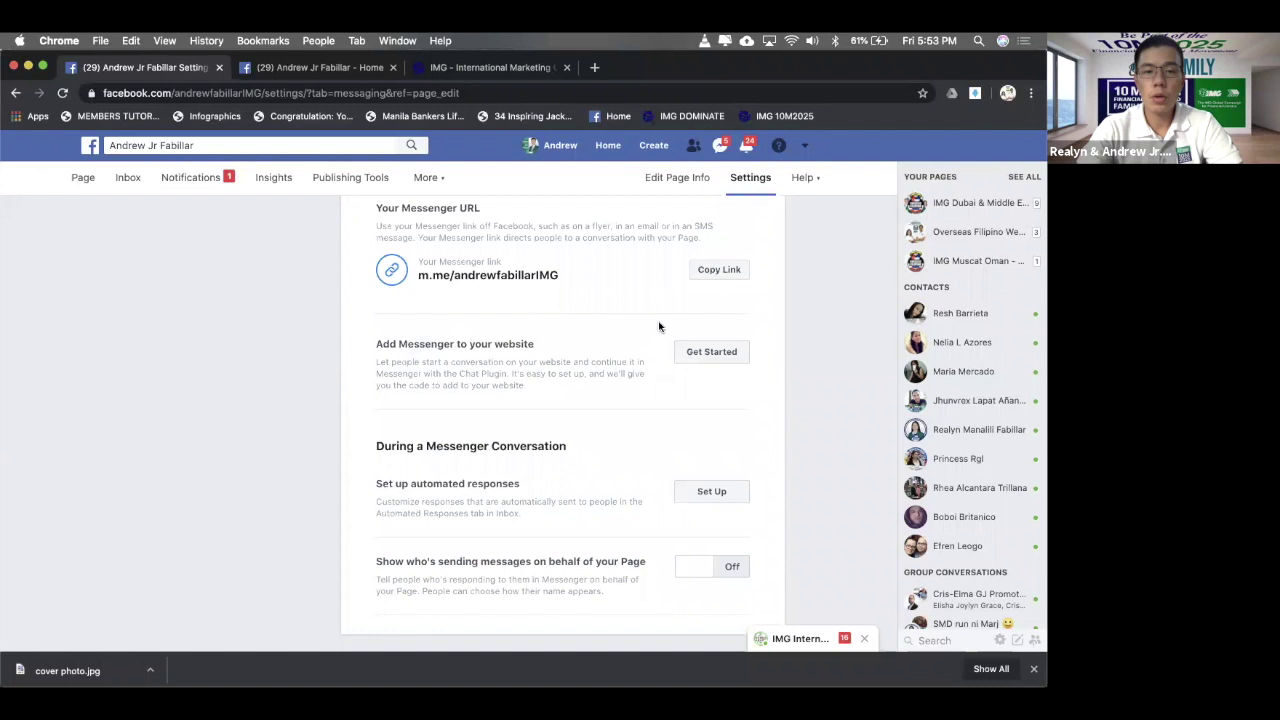
{"action": "scroll", "coordinate": [544, 280], "scroll_direction": "up", "scroll_amount": 2}
{"action": "scroll", "coordinate": [544, 280], "scroll_direction": "up", "scroll_amount": 3}
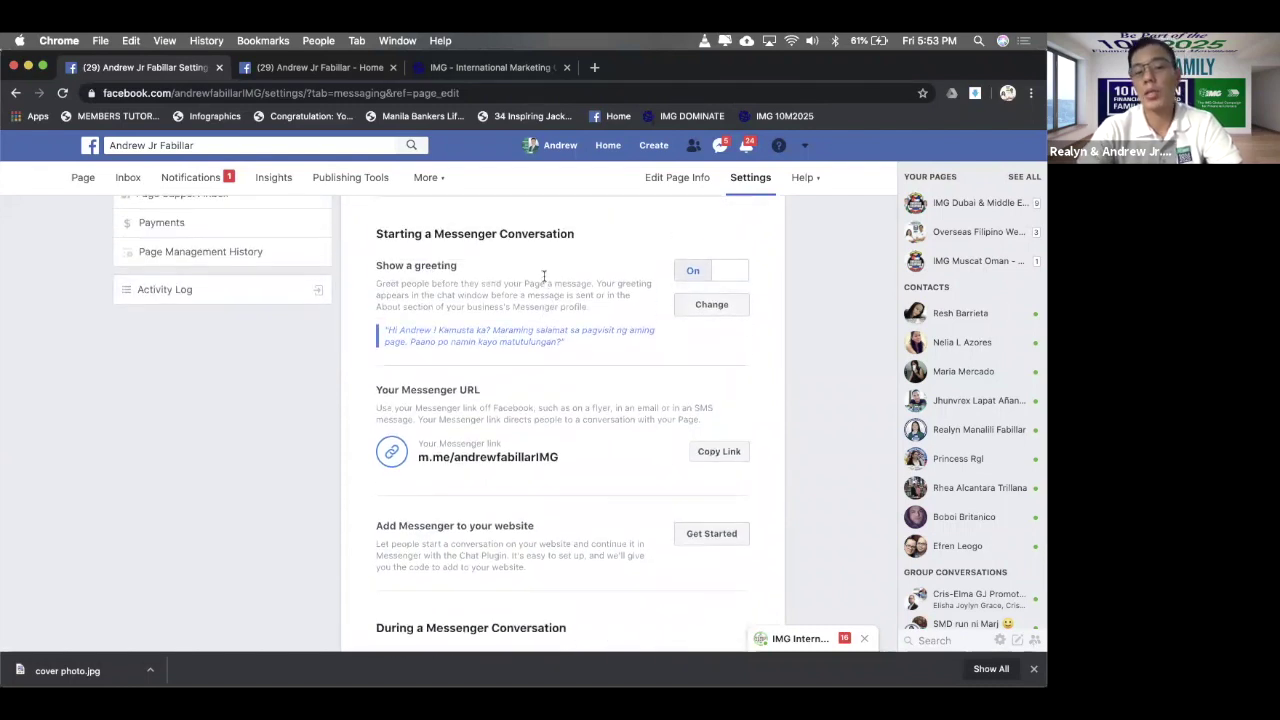
{"action": "left_click_drag", "start_coordinate": [567, 345], "coordinate": [398, 330]}
{"action": "left_click", "coordinate": [593, 325]}
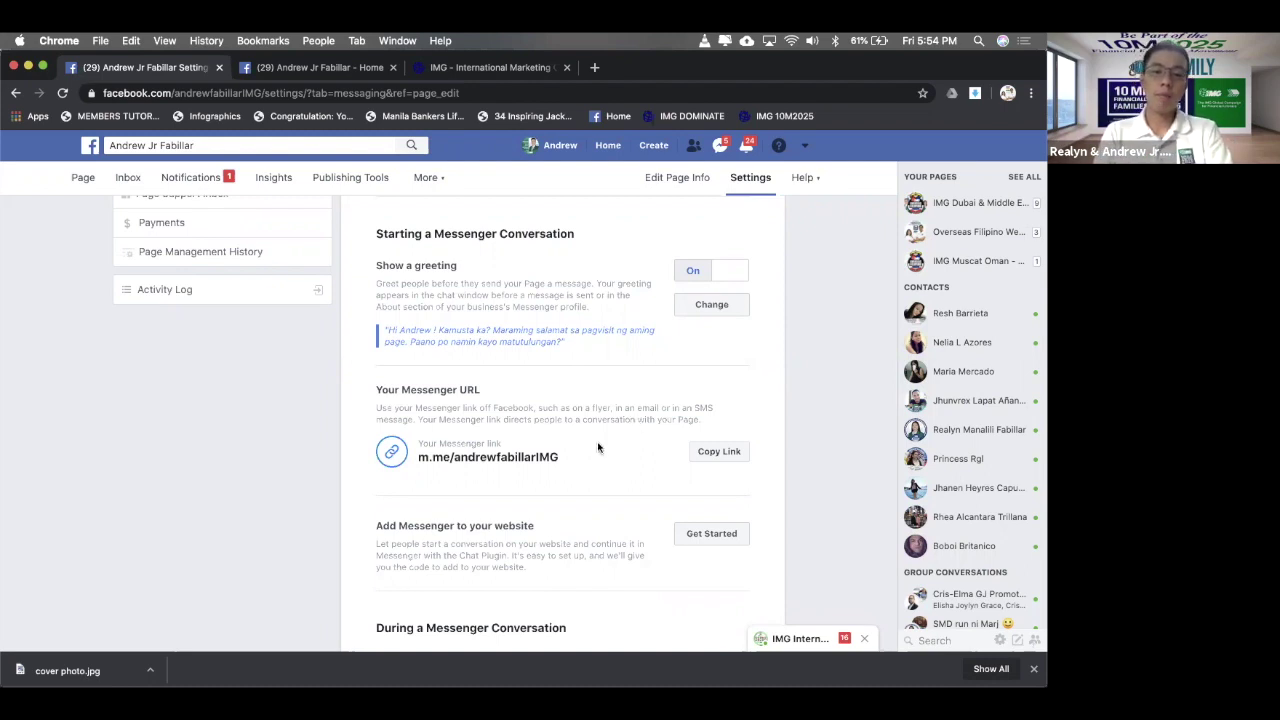
{"action": "left_click_drag", "start_coordinate": [417, 443], "coordinate": [551, 459]}
{"action": "left_click", "coordinate": [568, 461]}
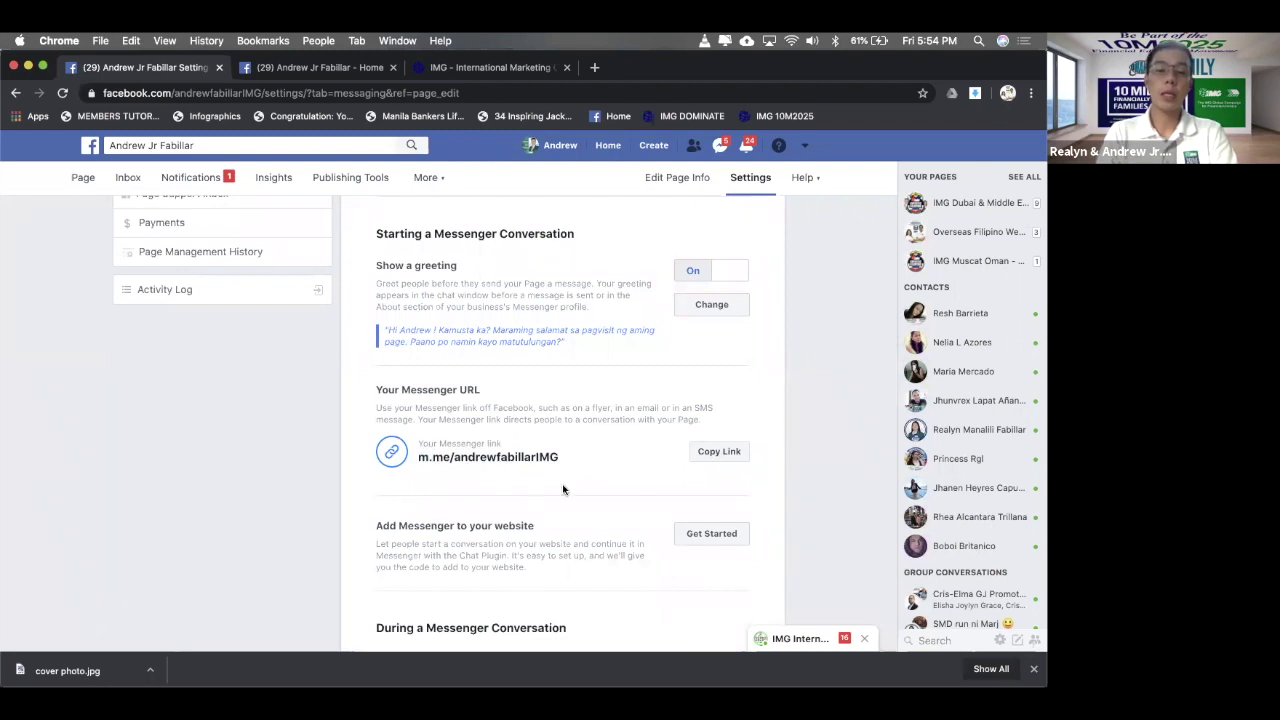
{"action": "scroll", "coordinate": [563, 489], "scroll_direction": "down", "scroll_amount": 2}
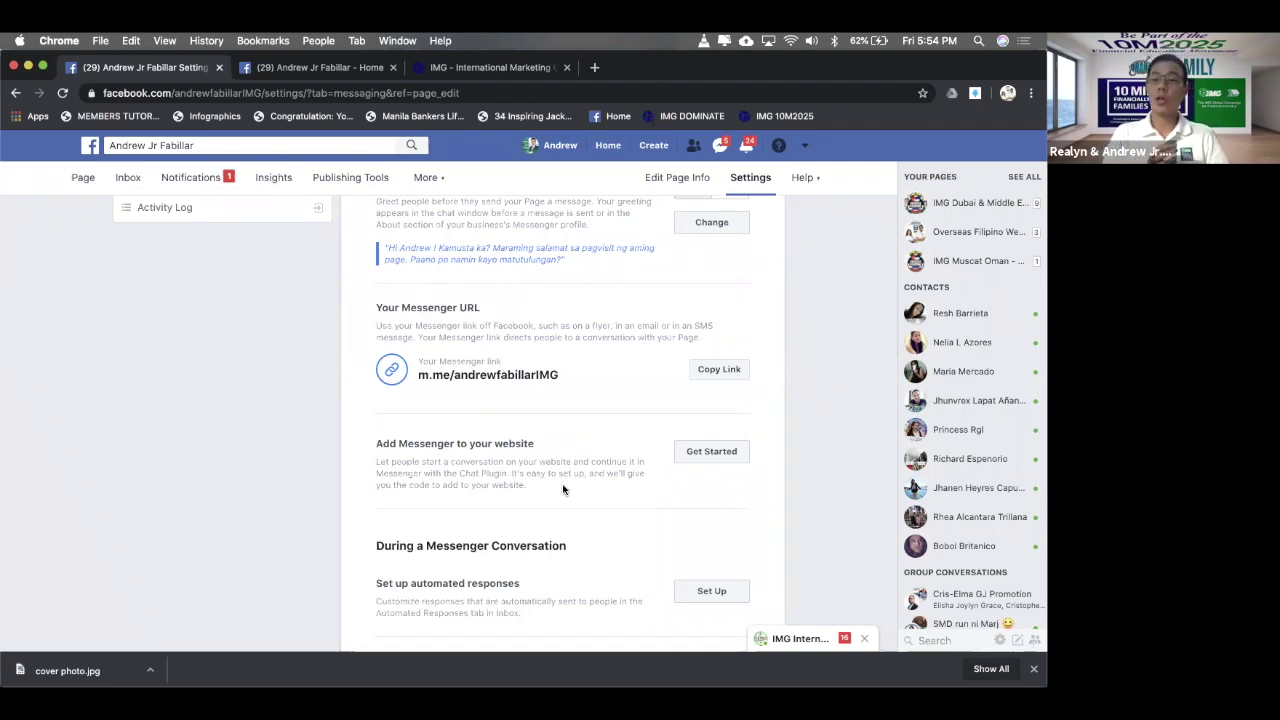
- Start setting up automated responses under During a Messenger Conversation
{"action": "scroll", "coordinate": [563, 489], "scroll_direction": "down", "scroll_amount": 3}
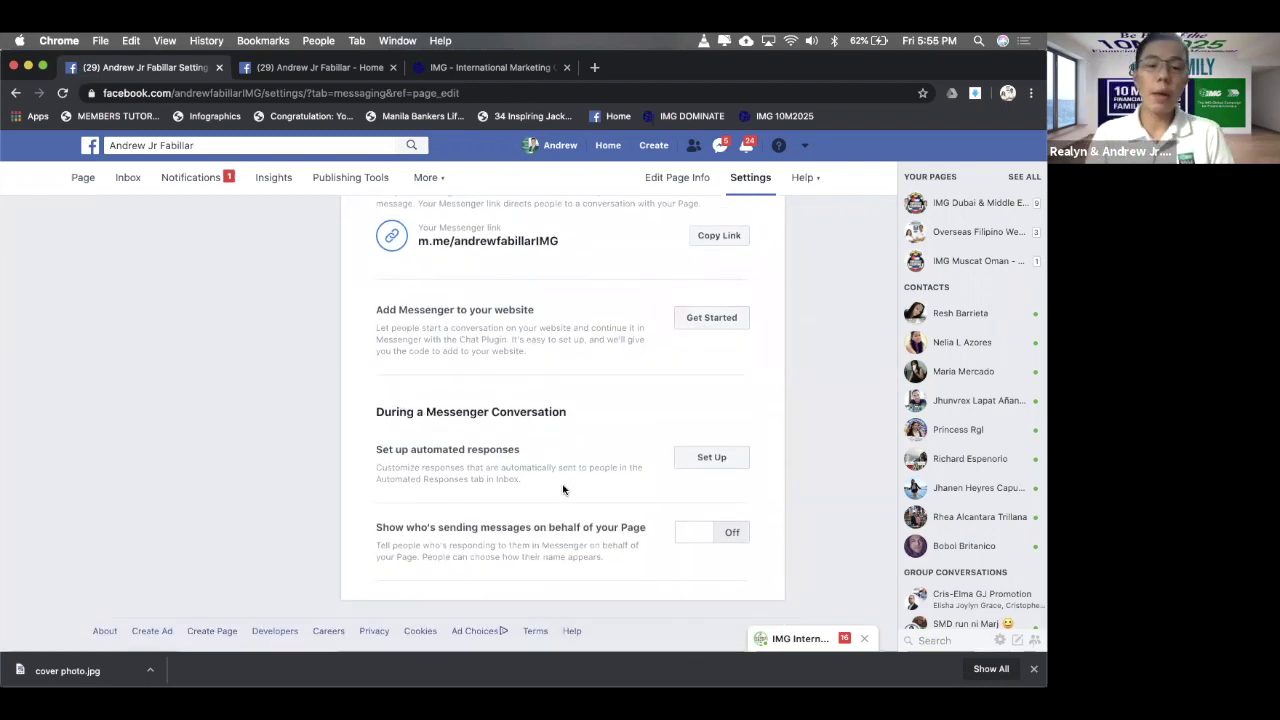
{"action": "left_click_drag", "start_coordinate": [576, 411], "coordinate": [346, 414]}
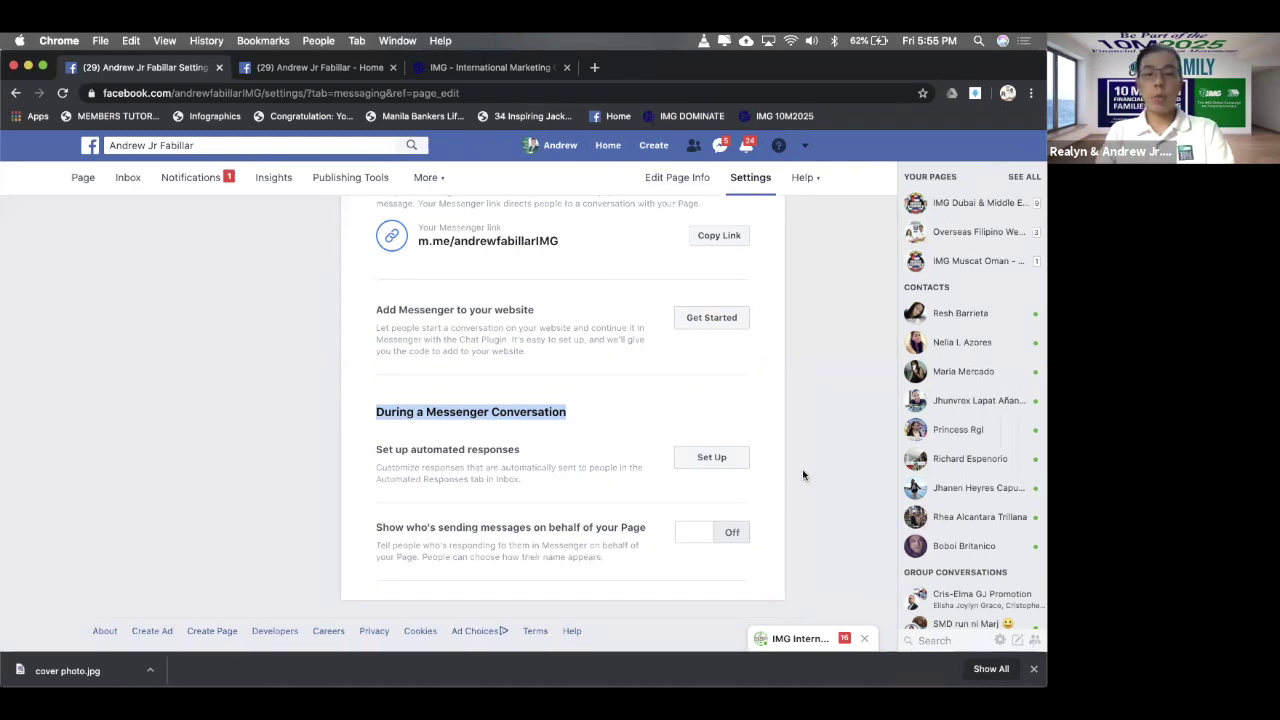
{"action": "left_click", "coordinate": [712, 458]}
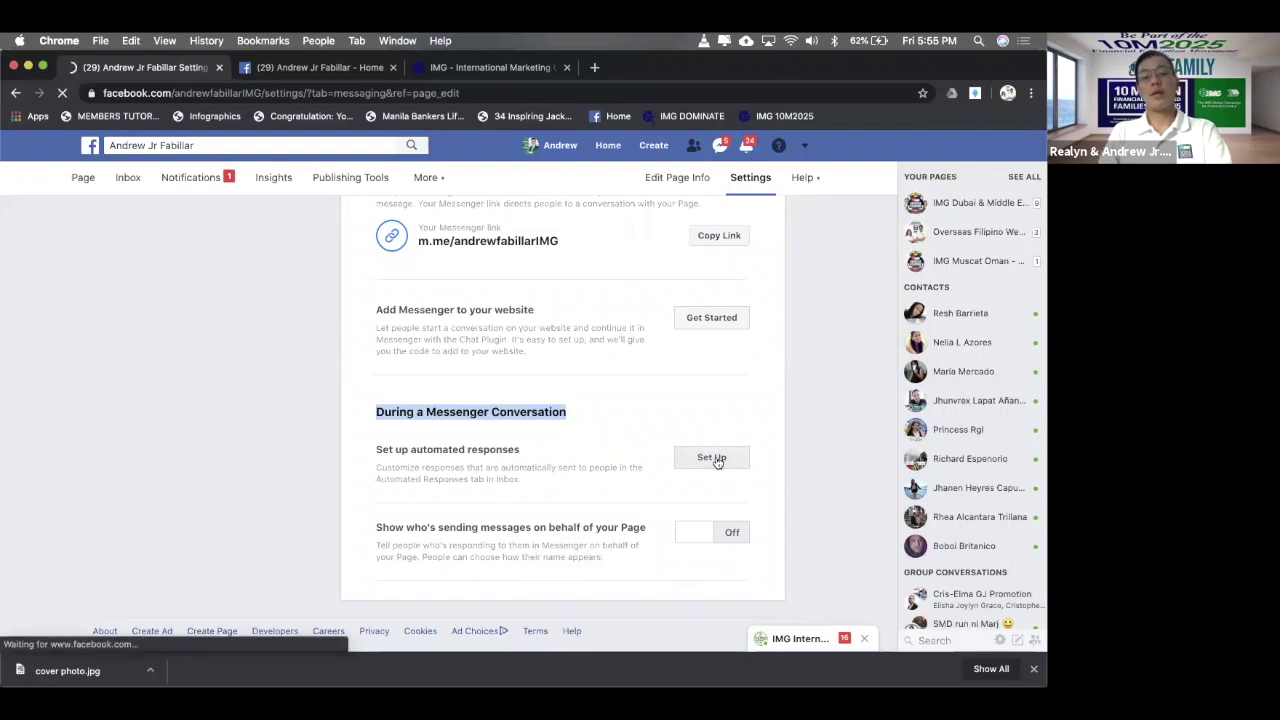
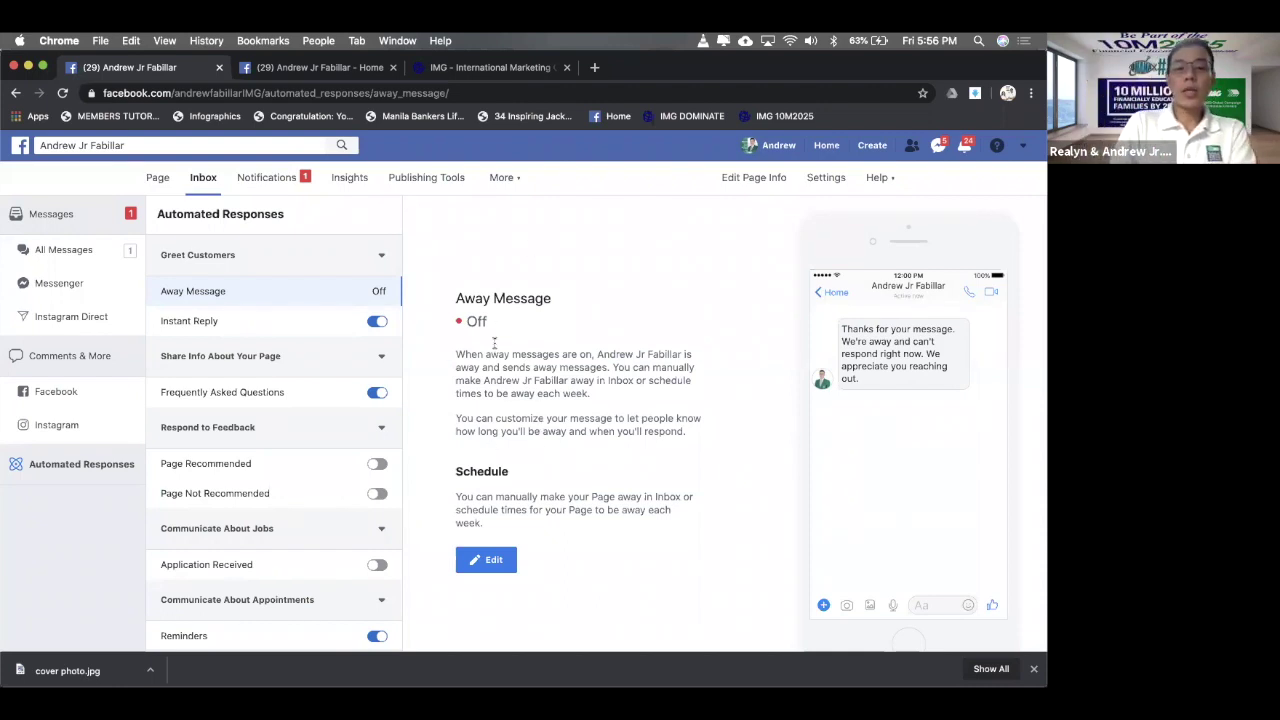
- Open the Away Message editor, which shows an all-day 12:00 AM–11:59 PM schedule slot
{"action": "left_click", "coordinate": [494, 560]}
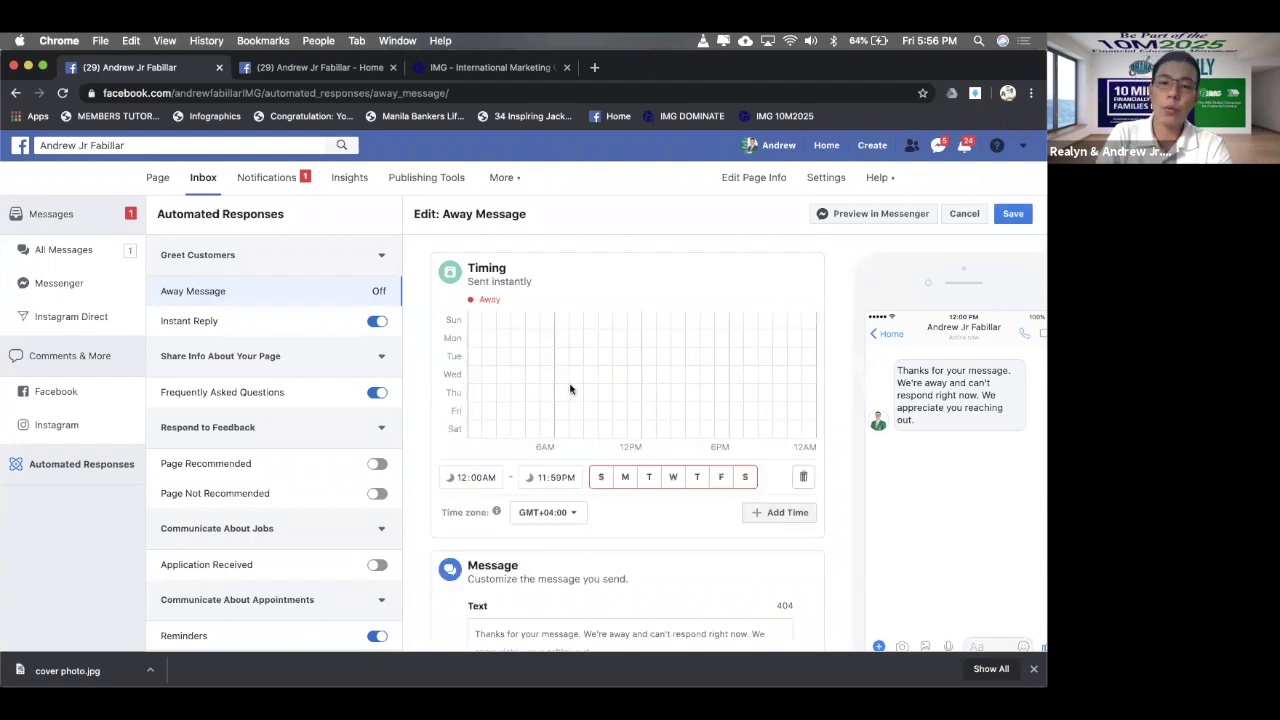
{"action": "scroll", "coordinate": [680, 366], "scroll_direction": "down", "scroll_amount": 2}
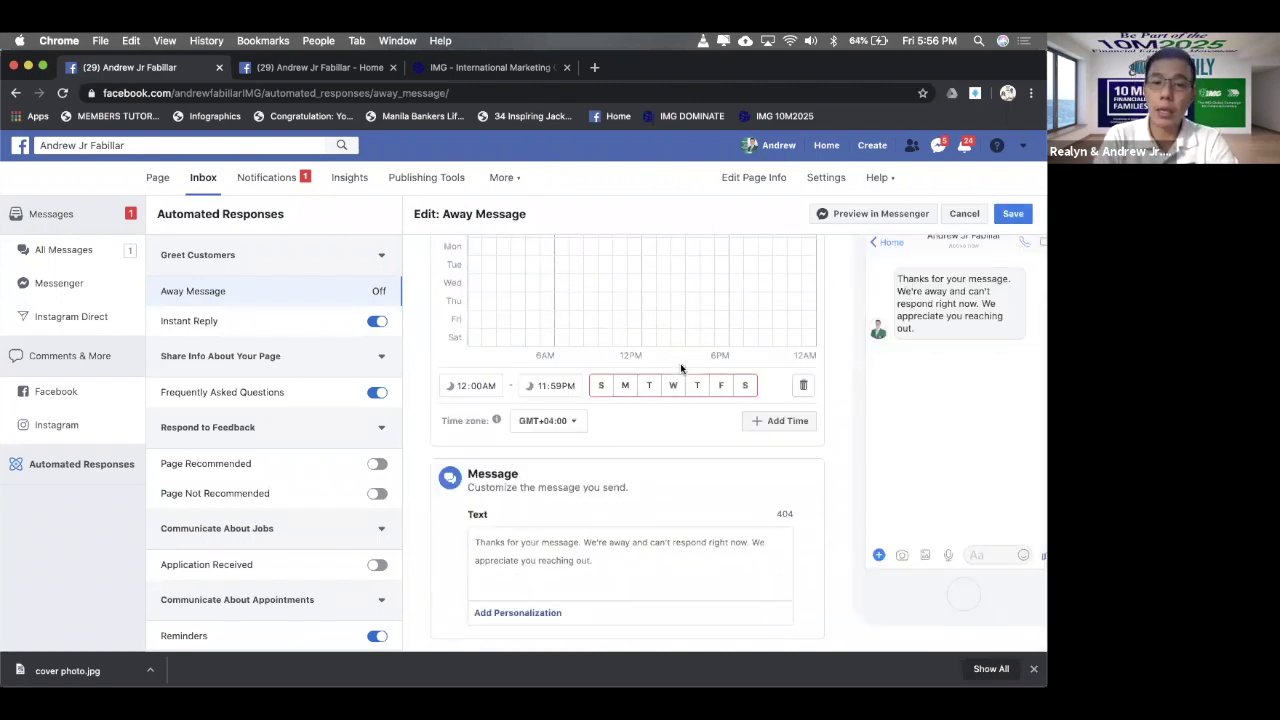
{"action": "scroll", "coordinate": [630, 390], "scroll_direction": "up", "scroll_amount": 1}
{"action": "scroll", "coordinate": [587, 428], "scroll_direction": "down", "scroll_amount": 1}
{"action": "left_click", "coordinate": [587, 428]}
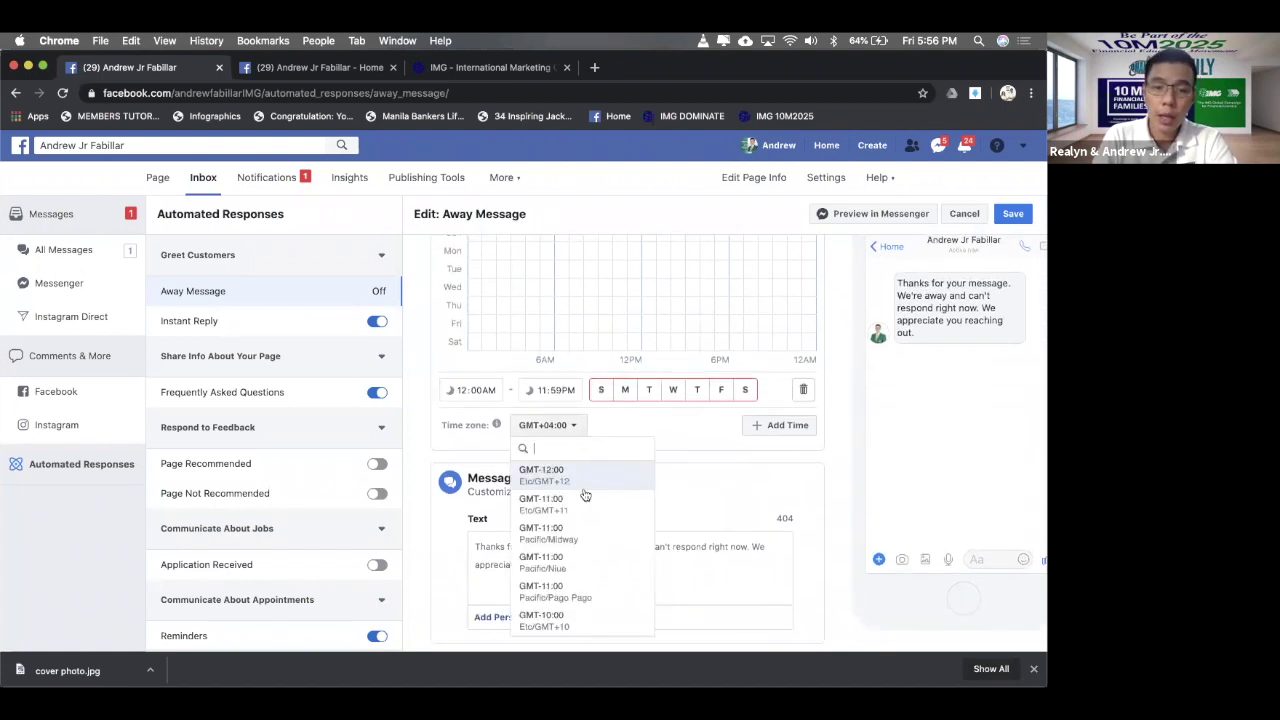
{"action": "scroll", "coordinate": [584, 493], "scroll_direction": "down", "scroll_amount": 4}
{"action": "scroll", "coordinate": [584, 493], "scroll_direction": "down", "scroll_amount": 5}
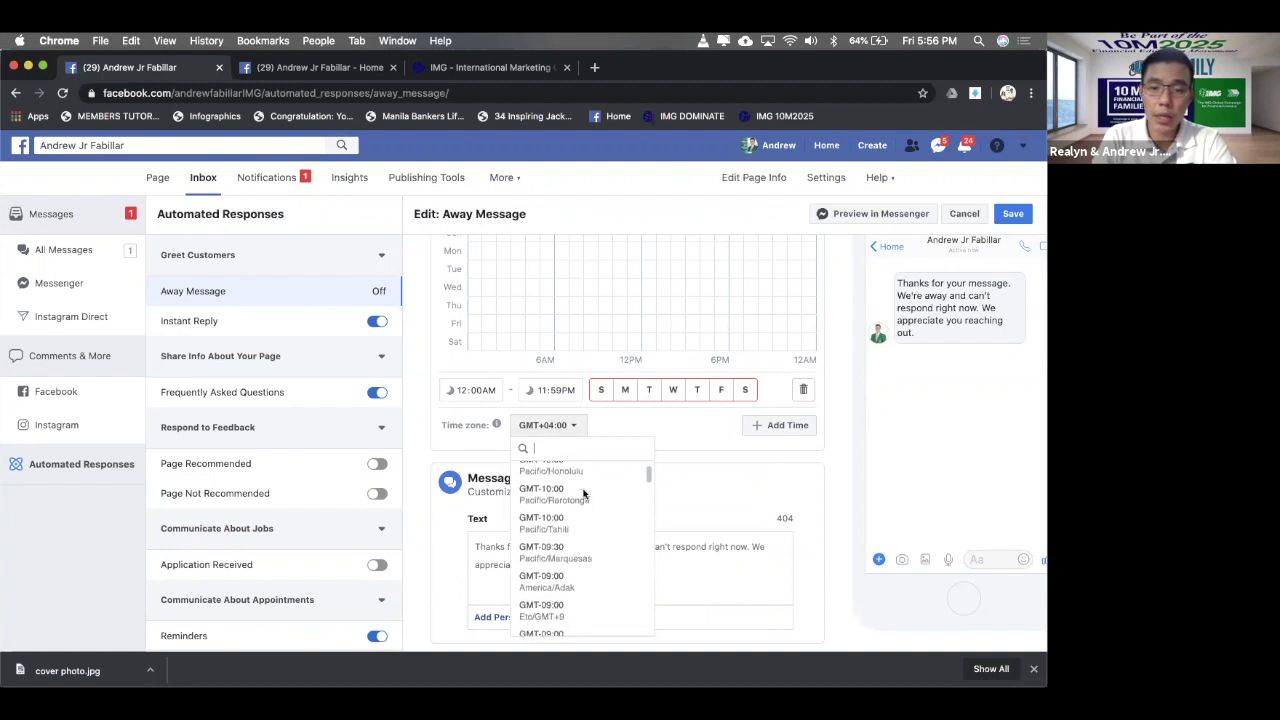
{"action": "scroll", "coordinate": [584, 493], "scroll_direction": "down", "scroll_amount": 4}
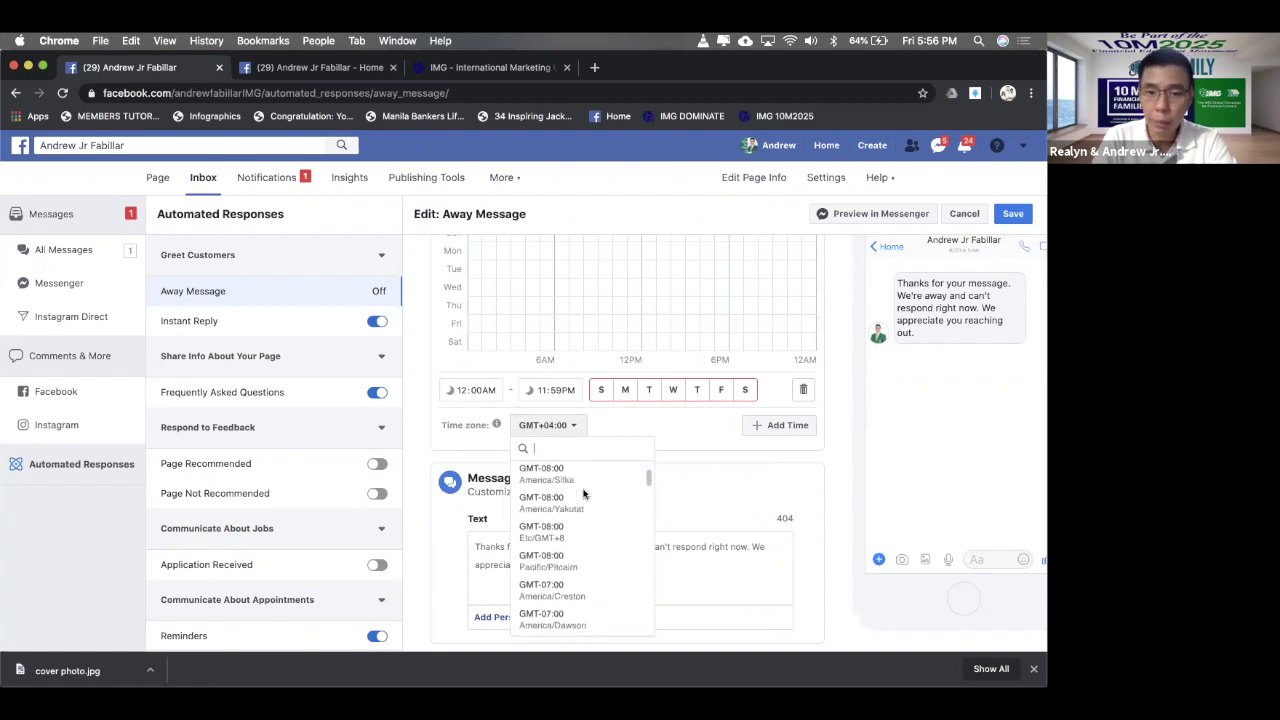
{"action": "scroll", "coordinate": [584, 493], "scroll_direction": "down", "scroll_amount": 2}
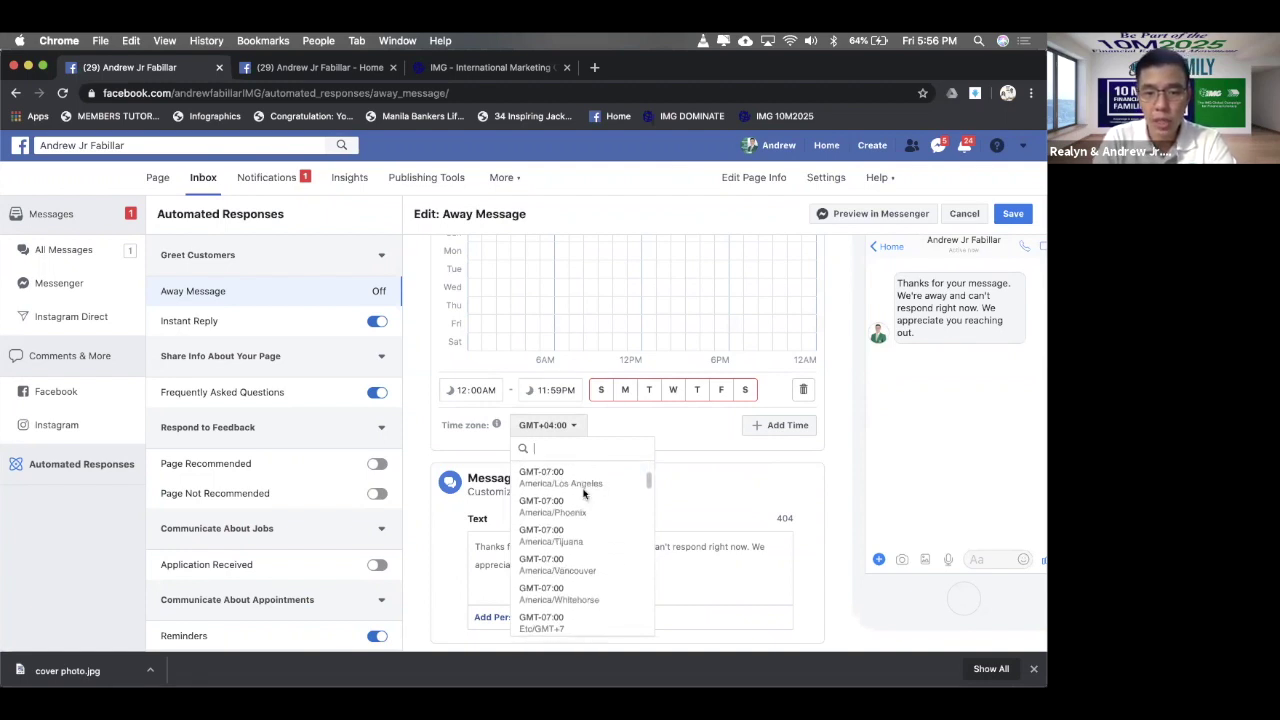
{"action": "scroll", "coordinate": [584, 493], "scroll_direction": "up", "scroll_amount": 3}
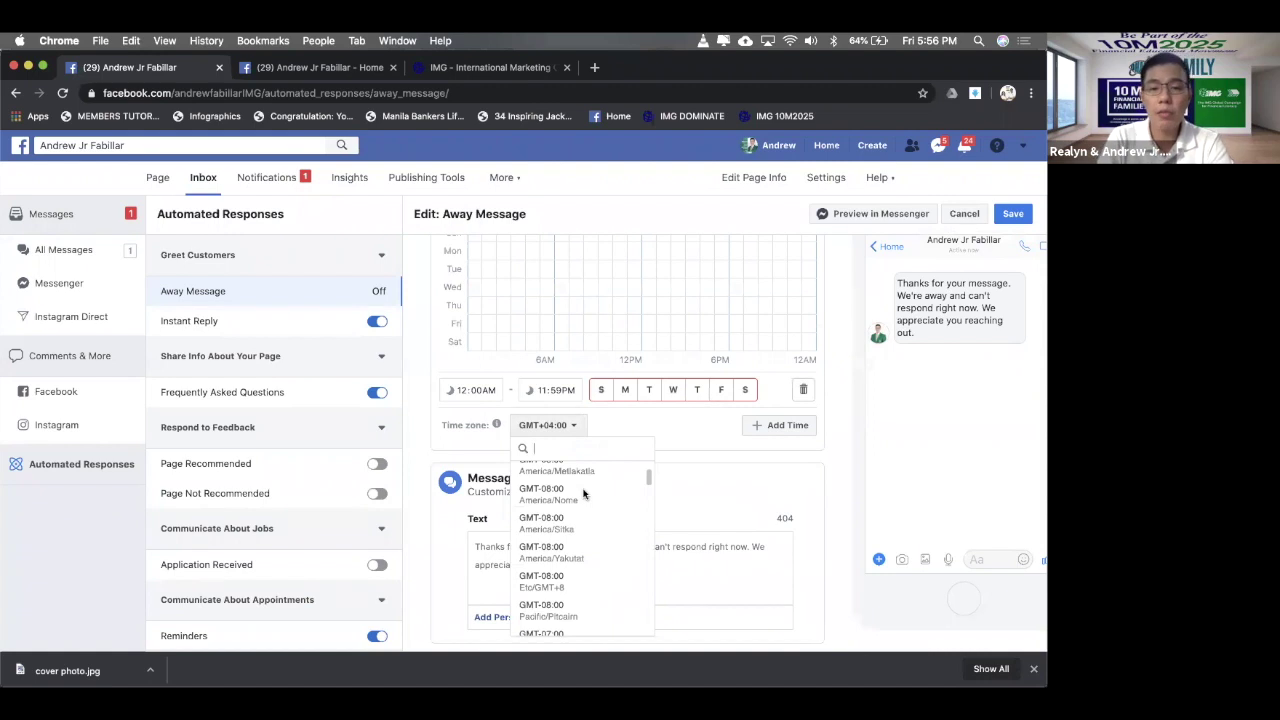
{"action": "scroll", "coordinate": [580, 503], "scroll_direction": "up", "scroll_amount": 3}
{"action": "left_click", "coordinate": [685, 425]}
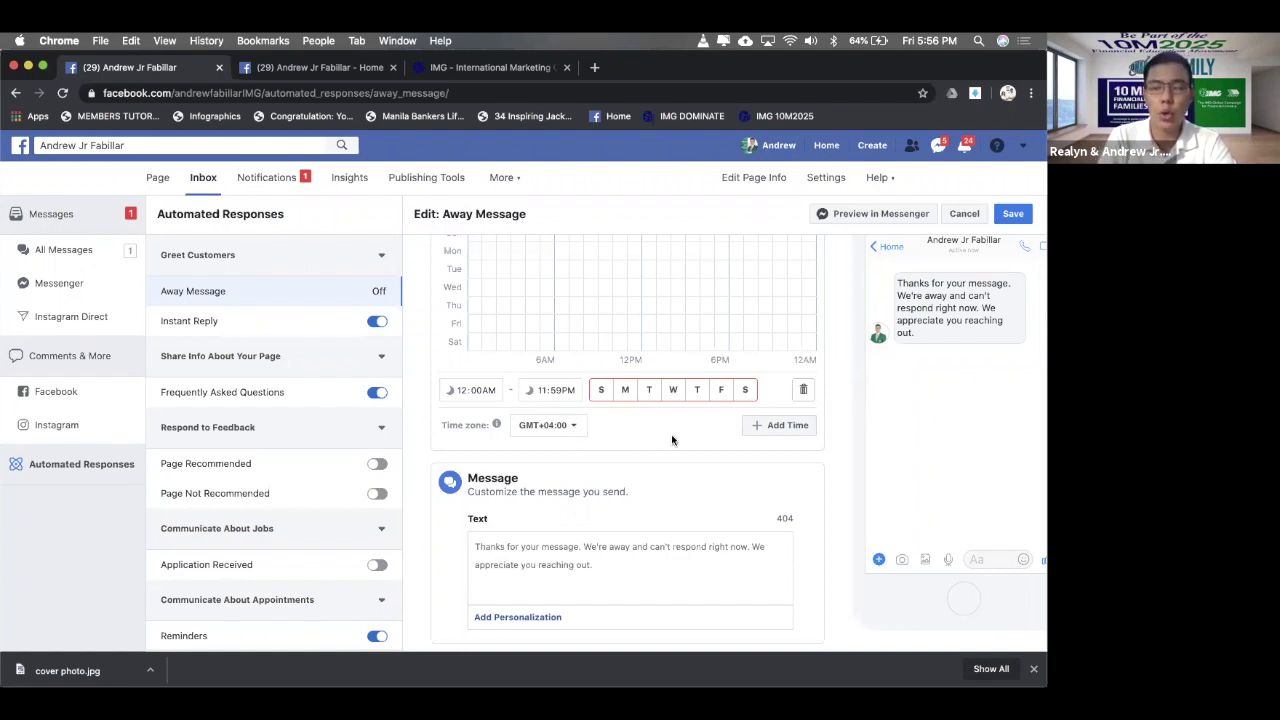
{"action": "scroll", "coordinate": [671, 434], "scroll_direction": "up", "scroll_amount": 3}
{"action": "scroll", "coordinate": [671, 434], "scroll_direction": "down", "scroll_amount": 3}
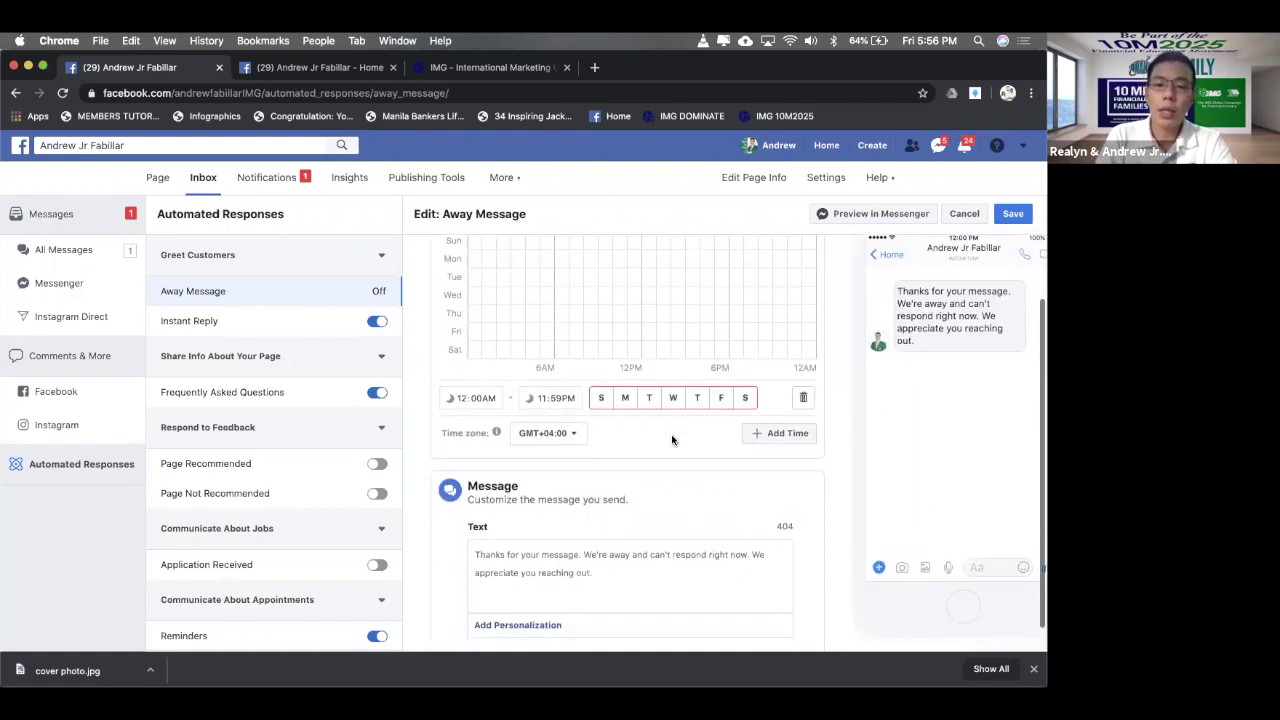
{"action": "scroll", "coordinate": [590, 450], "scroll_direction": "right", "scroll_amount": 1}
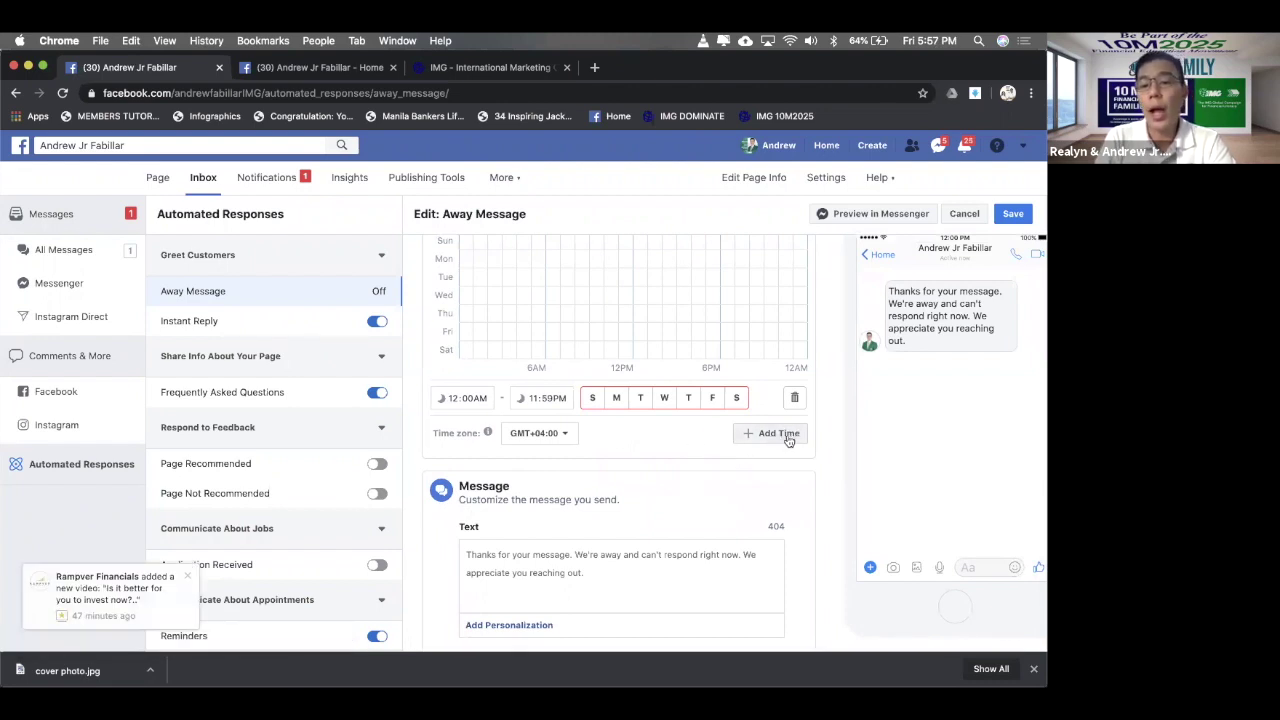
{"action": "scroll", "coordinate": [674, 421], "scroll_direction": "up", "scroll_amount": 1}
{"action": "scroll", "coordinate": [674, 421], "scroll_direction": "up", "scroll_amount": 3}
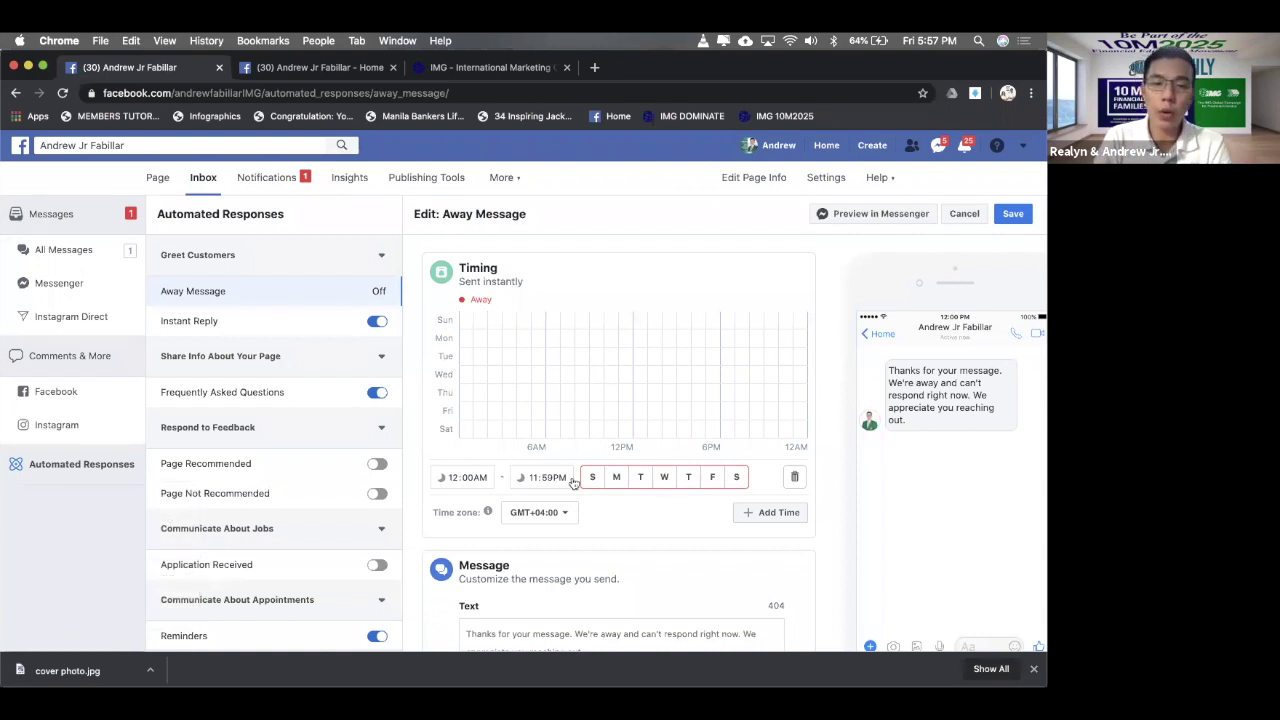
- Set the away slot to run from 11:00 PM to 7:00 AM, with no days selected yet
{"action": "left_click", "coordinate": [453, 478]}
{"action": "type", "text": "1100p"}
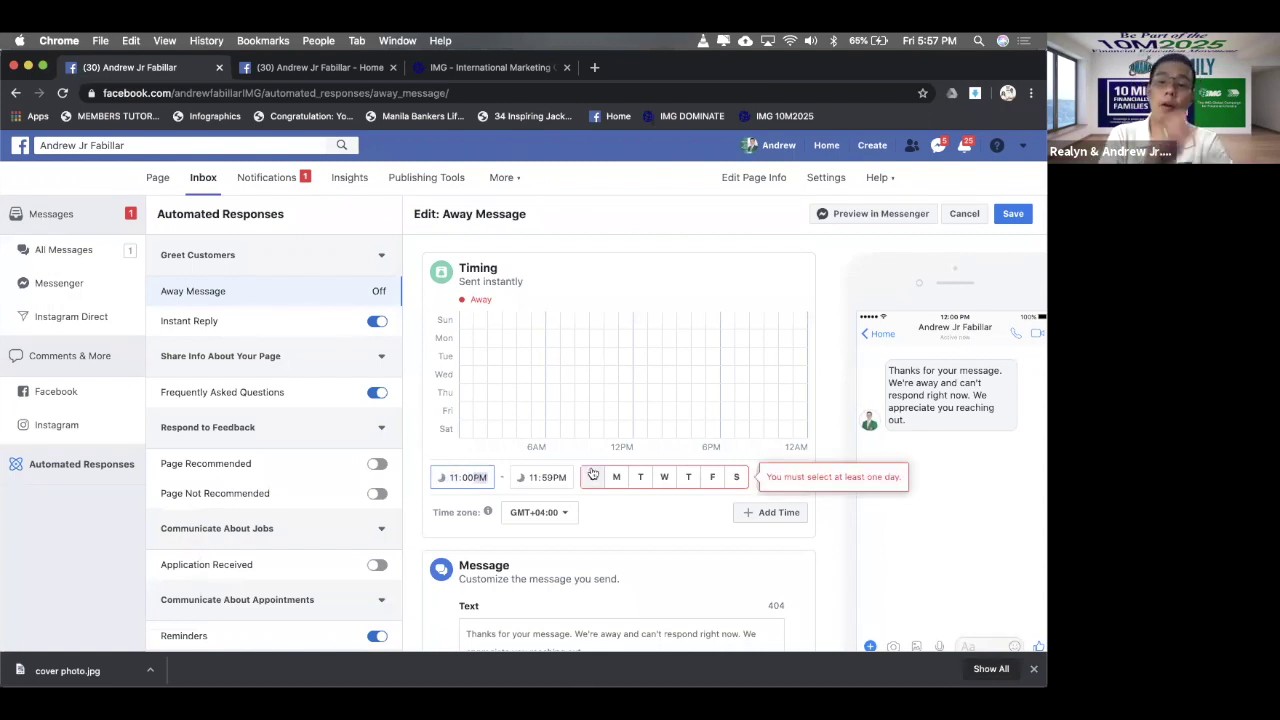
{"action": "left_click", "coordinate": [537, 479]}
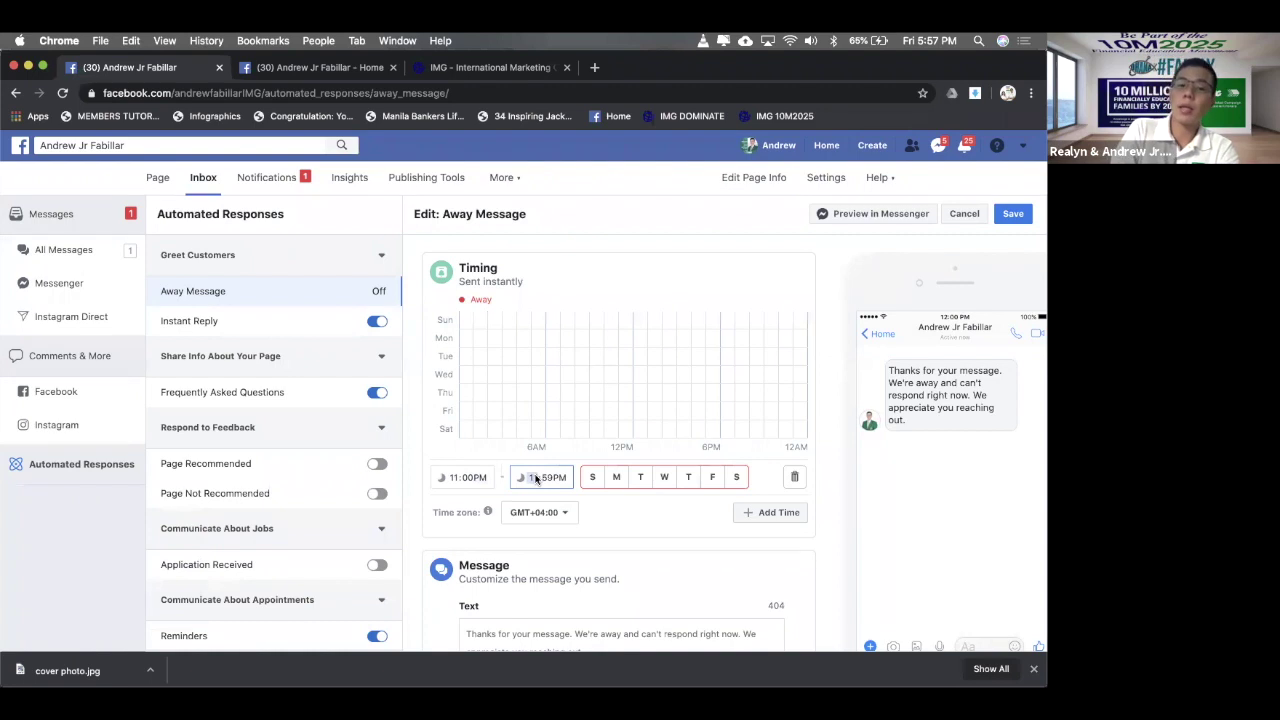
{"action": "type", "text": "6:"}
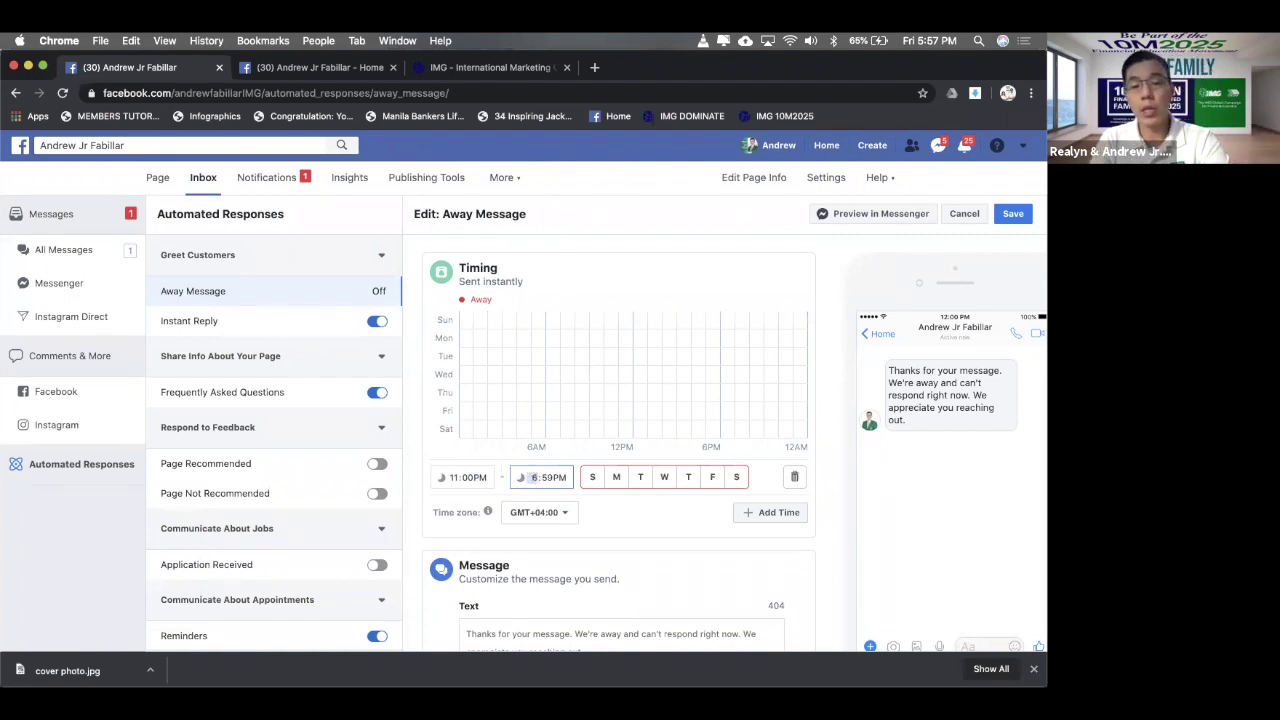
{"action": "type", "text": "00"}
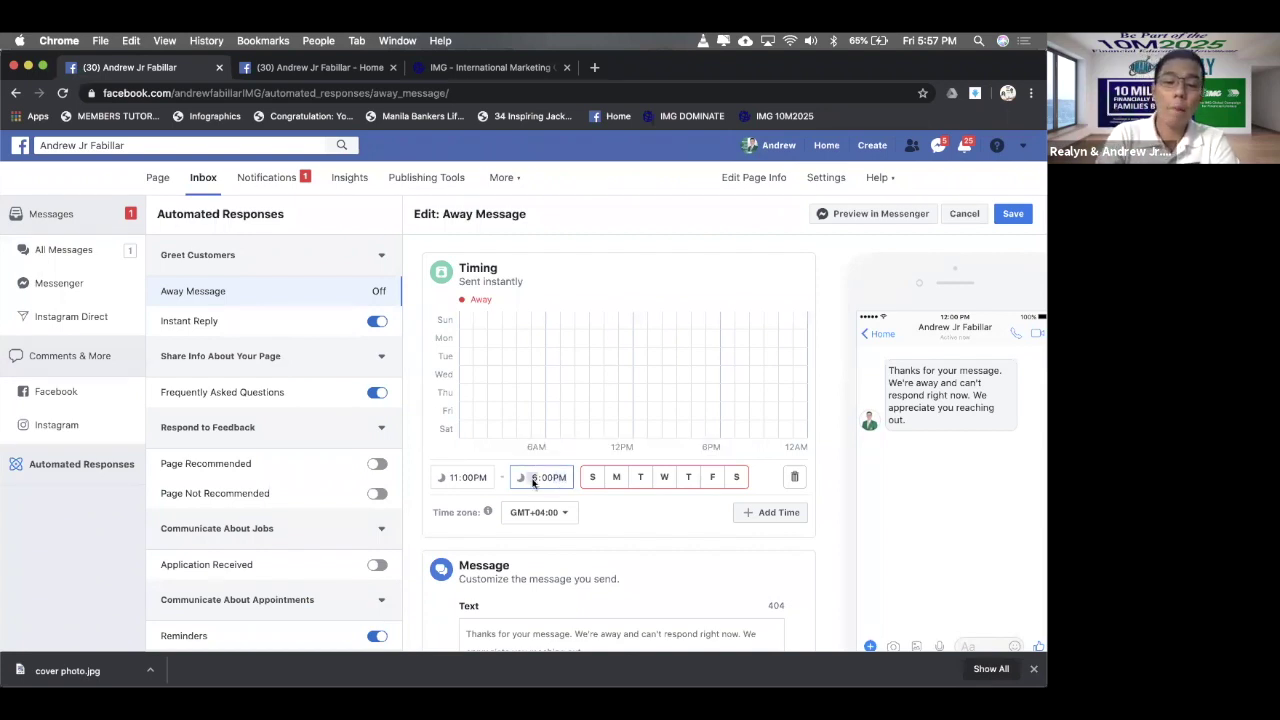
{"action": "left_click", "coordinate": [533, 480]}
{"action": "type", "text": "7"}
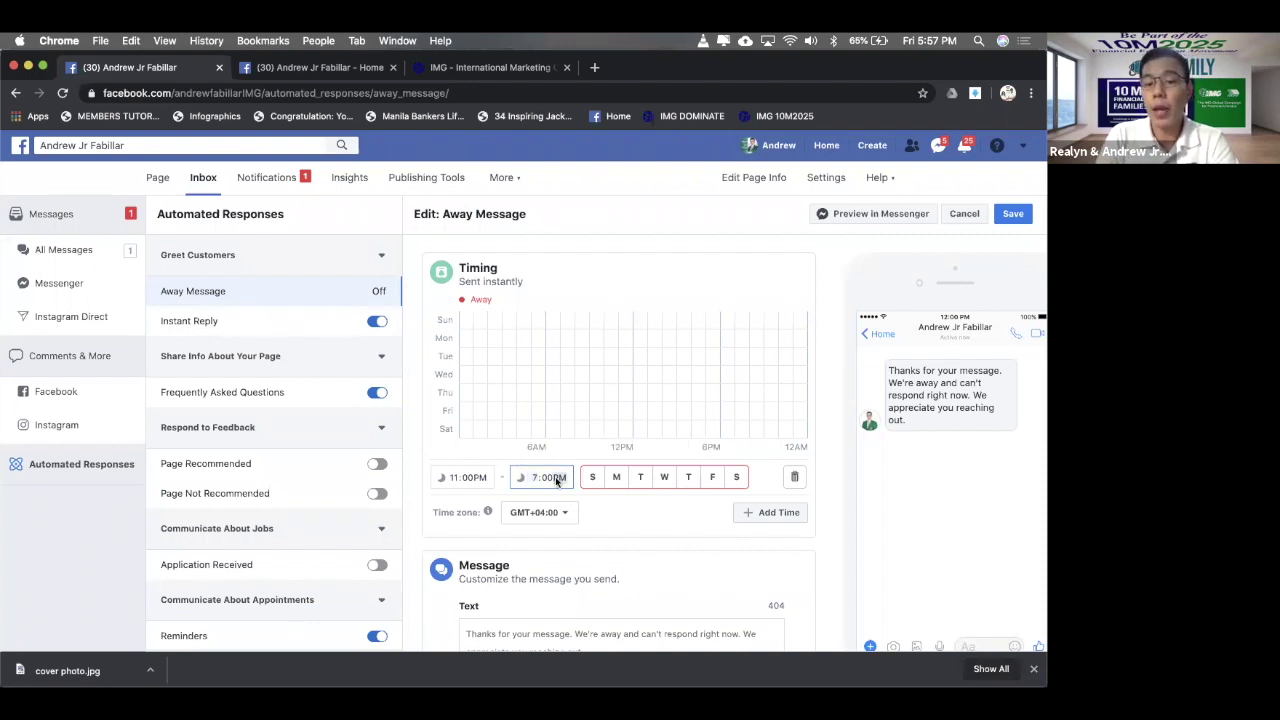
{"action": "left_click", "coordinate": [557, 481]}
{"action": "type", "text": "a"}
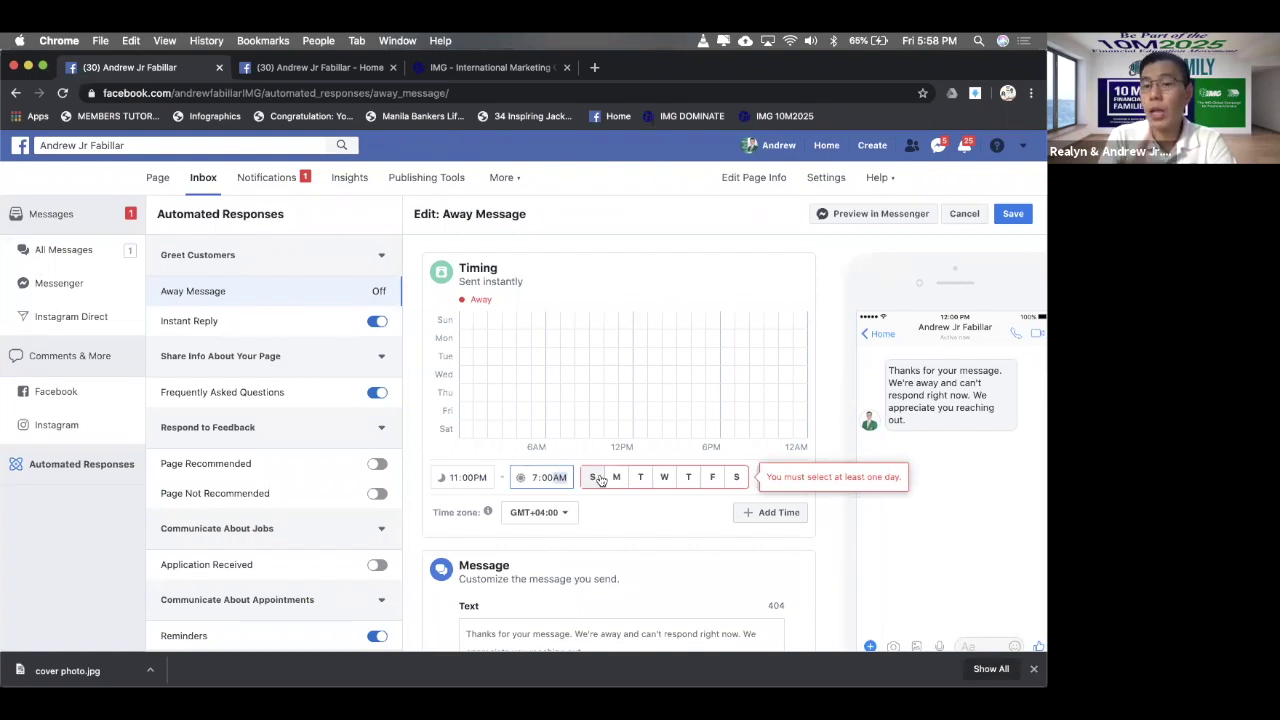
{"action": "left_click", "coordinate": [598, 480]}
{"action": "left_click", "coordinate": [596, 482]}
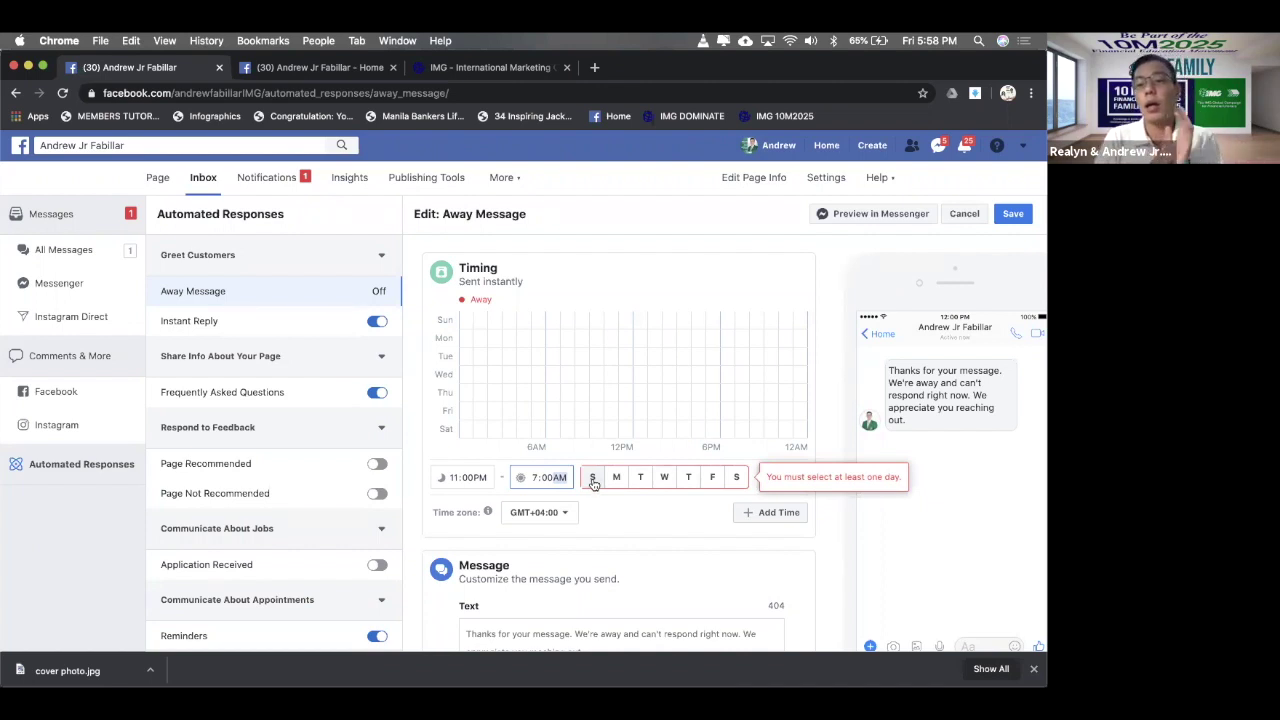
- Select all seven days, Sunday through Saturday, for the 11:00 PM–7:00 AM away block
{"action": "left_click", "coordinate": [594, 482]}
{"action": "left_click", "coordinate": [594, 483]}
{"action": "left_click", "coordinate": [595, 484]}
{"action": "left_click", "coordinate": [615, 480]}
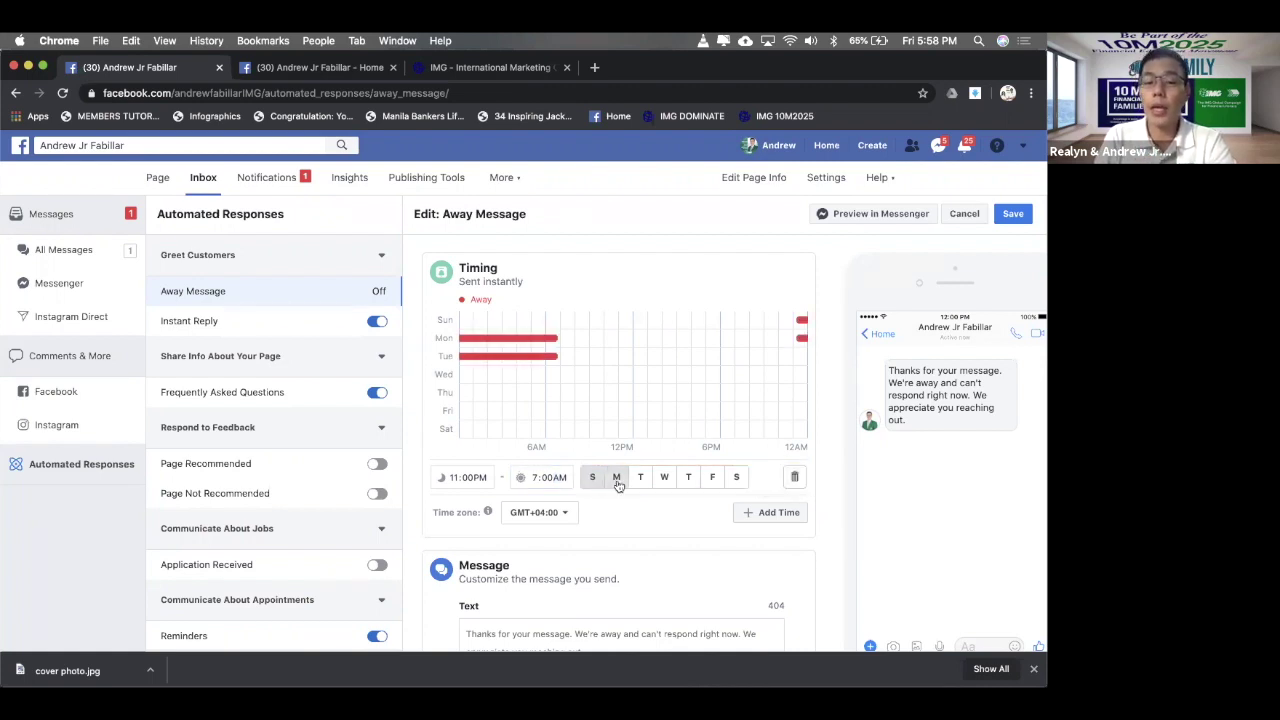
{"action": "left_click", "coordinate": [639, 480]}
{"action": "left_click", "coordinate": [663, 479]}
{"action": "left_click", "coordinate": [688, 479]}
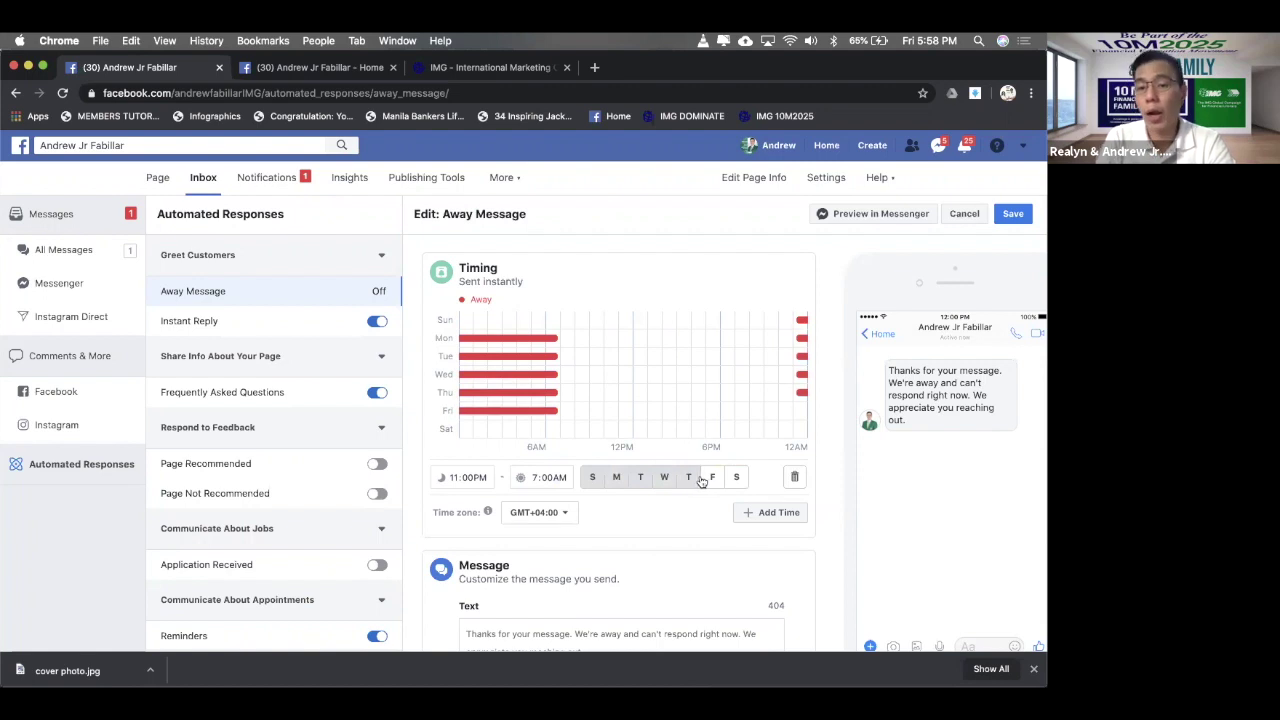
{"action": "left_click", "coordinate": [712, 479]}
{"action": "left_click", "coordinate": [737, 479]}
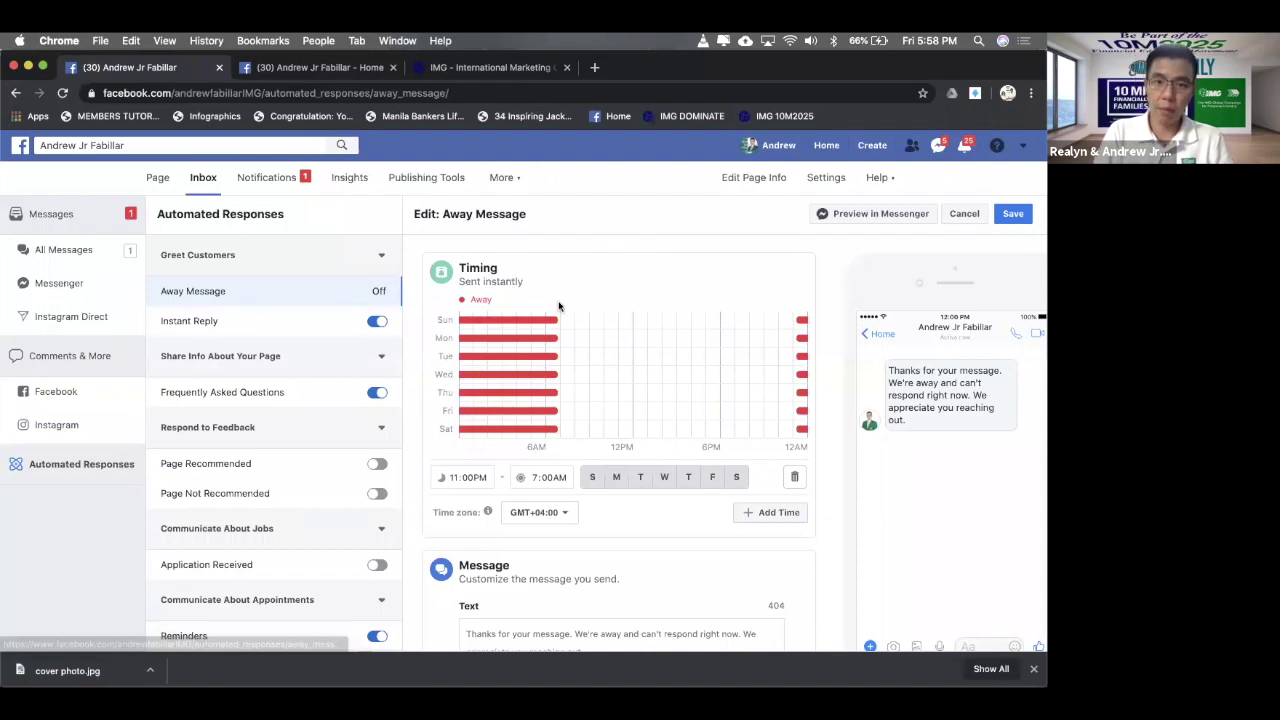
{"action": "scroll", "coordinate": [557, 468], "scroll_direction": "down", "scroll_amount": 2}
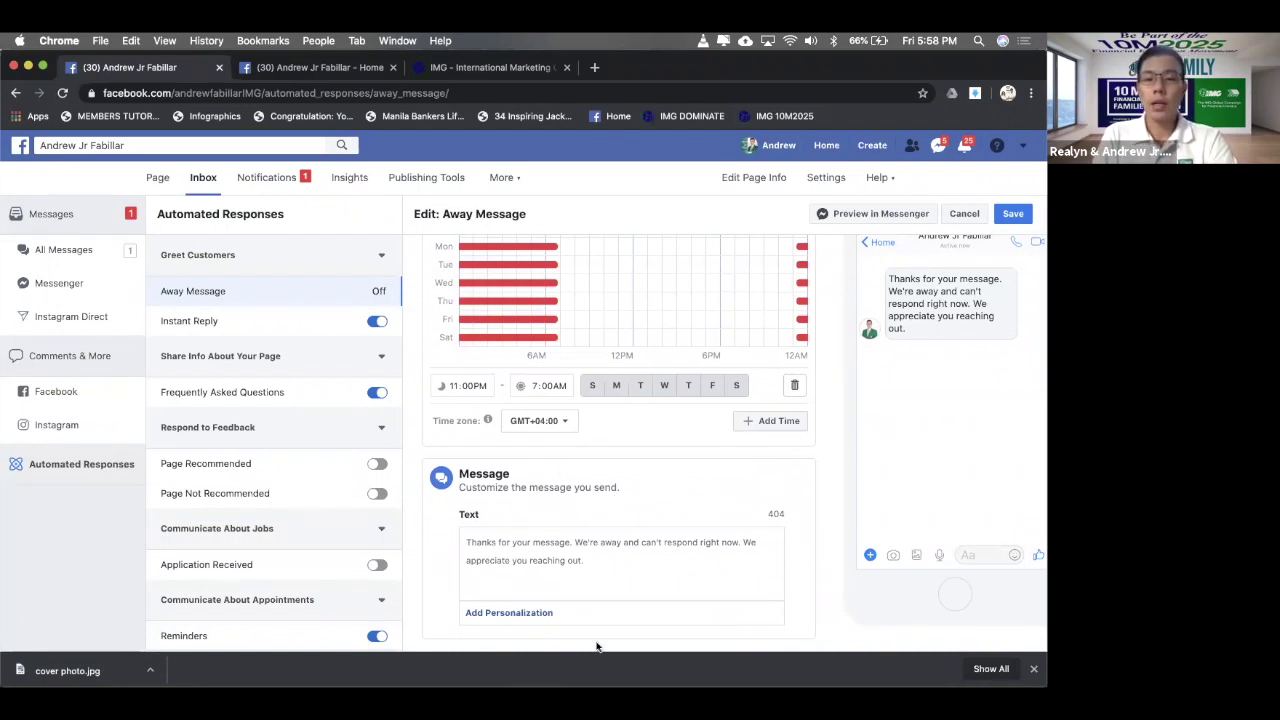
{"action": "scroll", "coordinate": [583, 425], "scroll_direction": "up", "scroll_amount": 2}
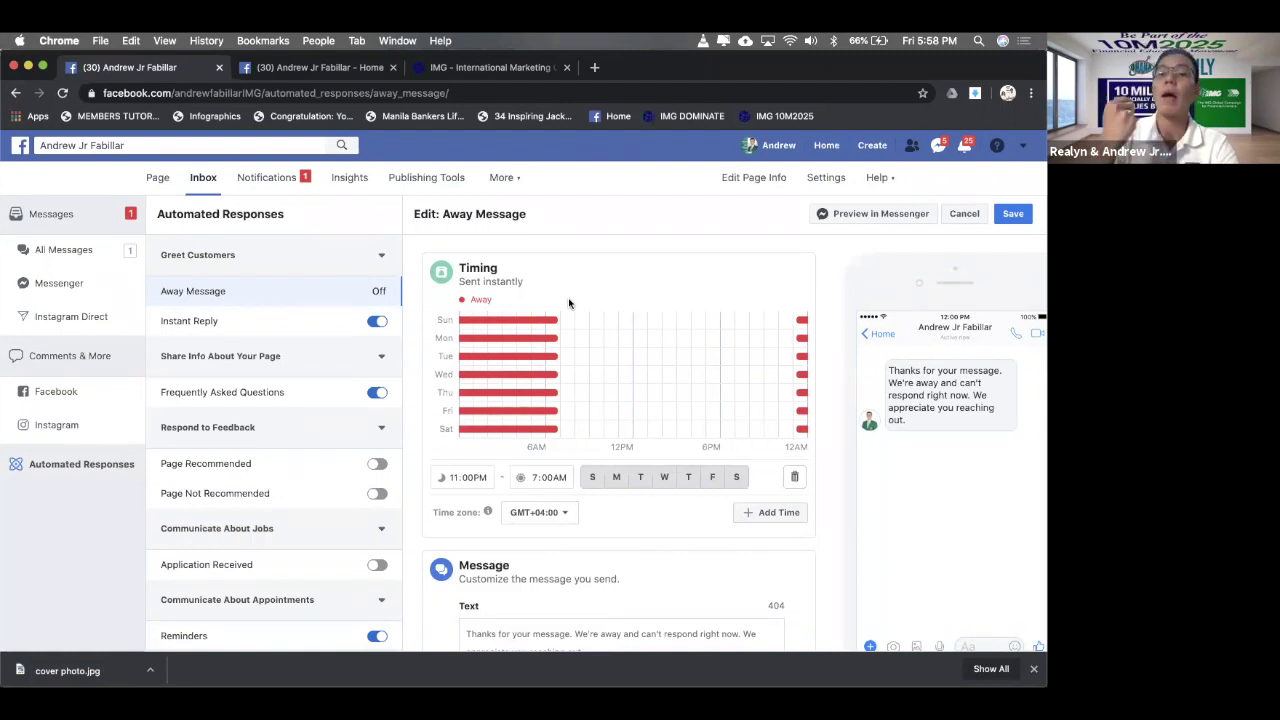
{"action": "scroll", "coordinate": [568, 302], "scroll_direction": "down", "scroll_amount": 1}
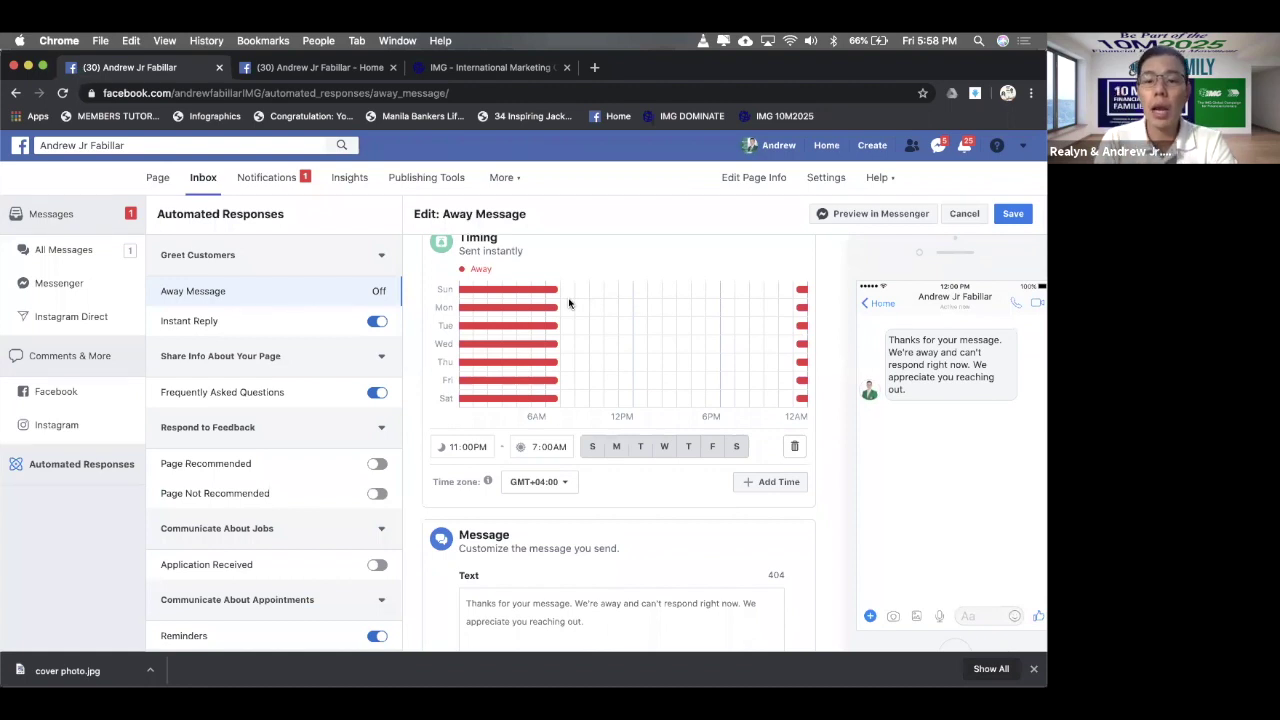
{"action": "scroll", "coordinate": [568, 302], "scroll_direction": "down", "scroll_amount": 2}
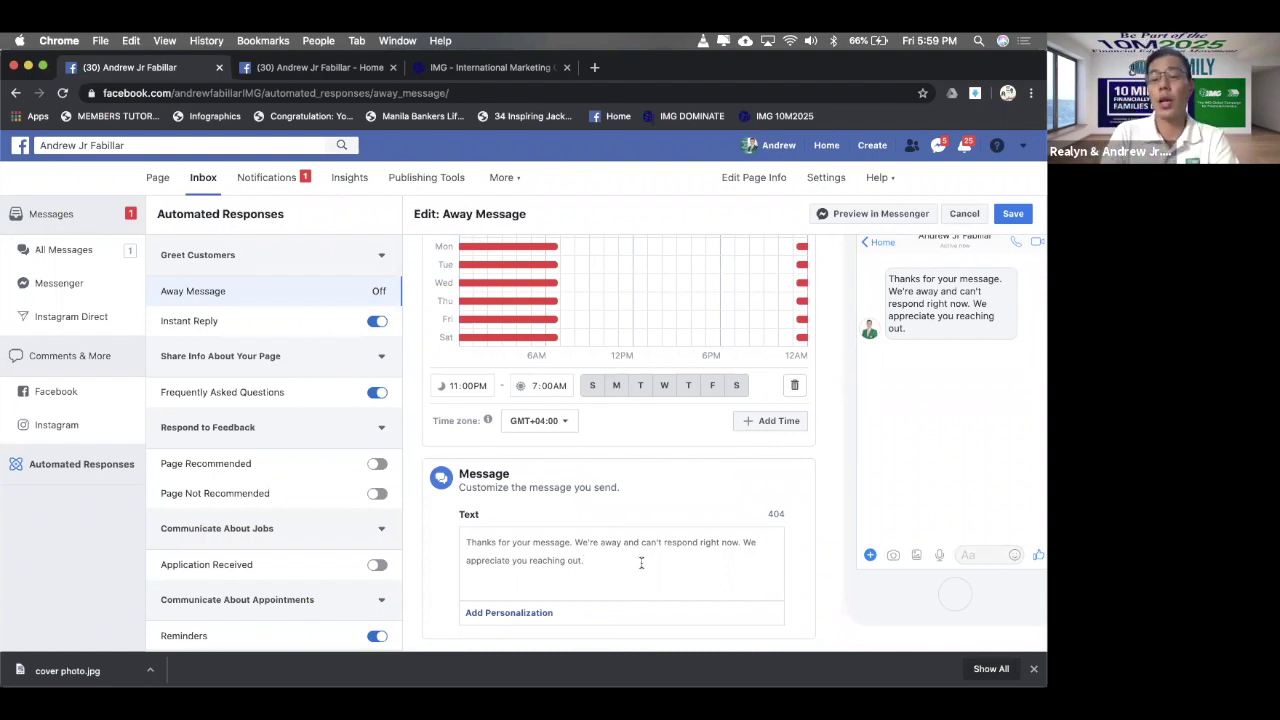
- Replace the away message text with 'Hi' followed by the recipient's first-name field
{"action": "key", "text": "super+a"}
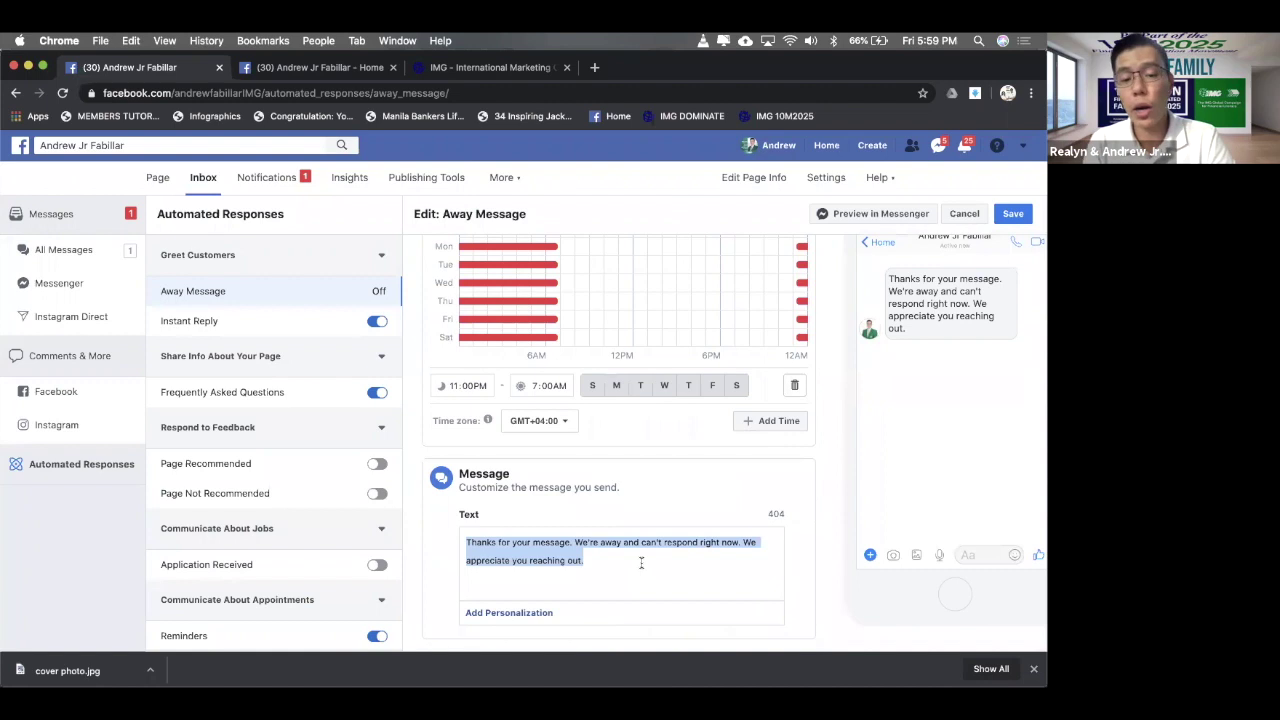
{"action": "type", "text": "Hi"}
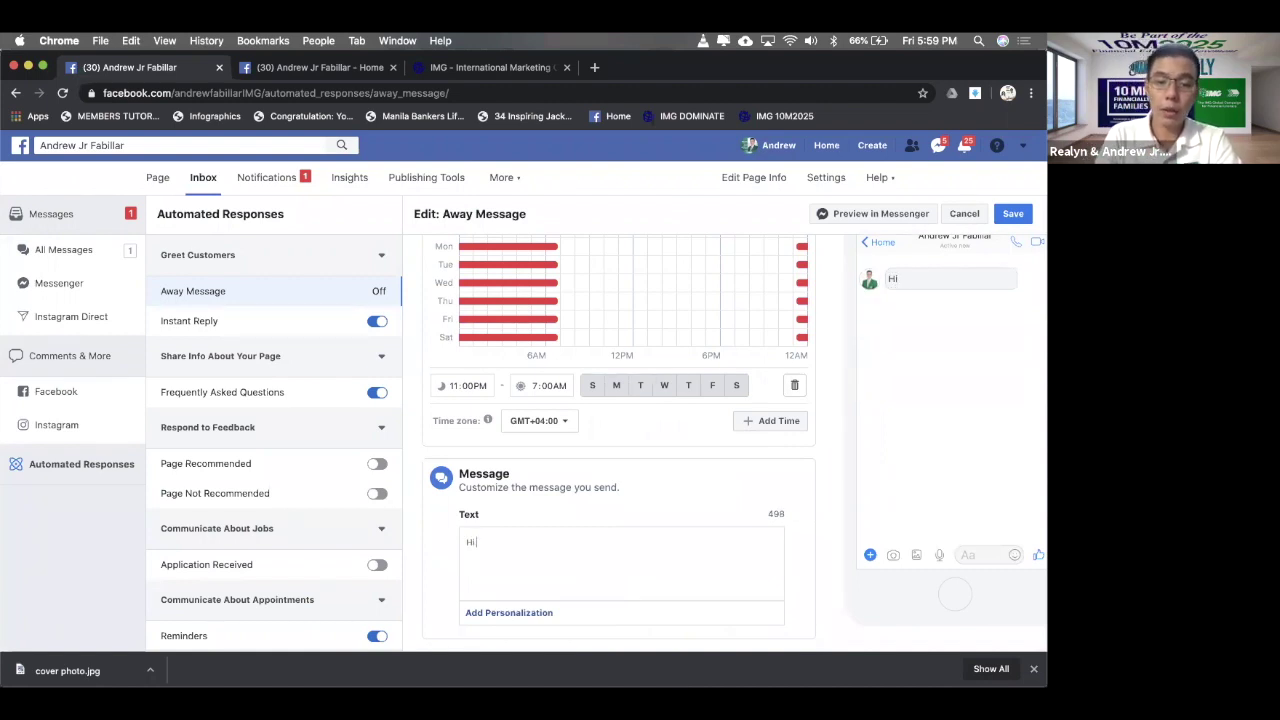
{"action": "left_click", "coordinate": [490, 613]}
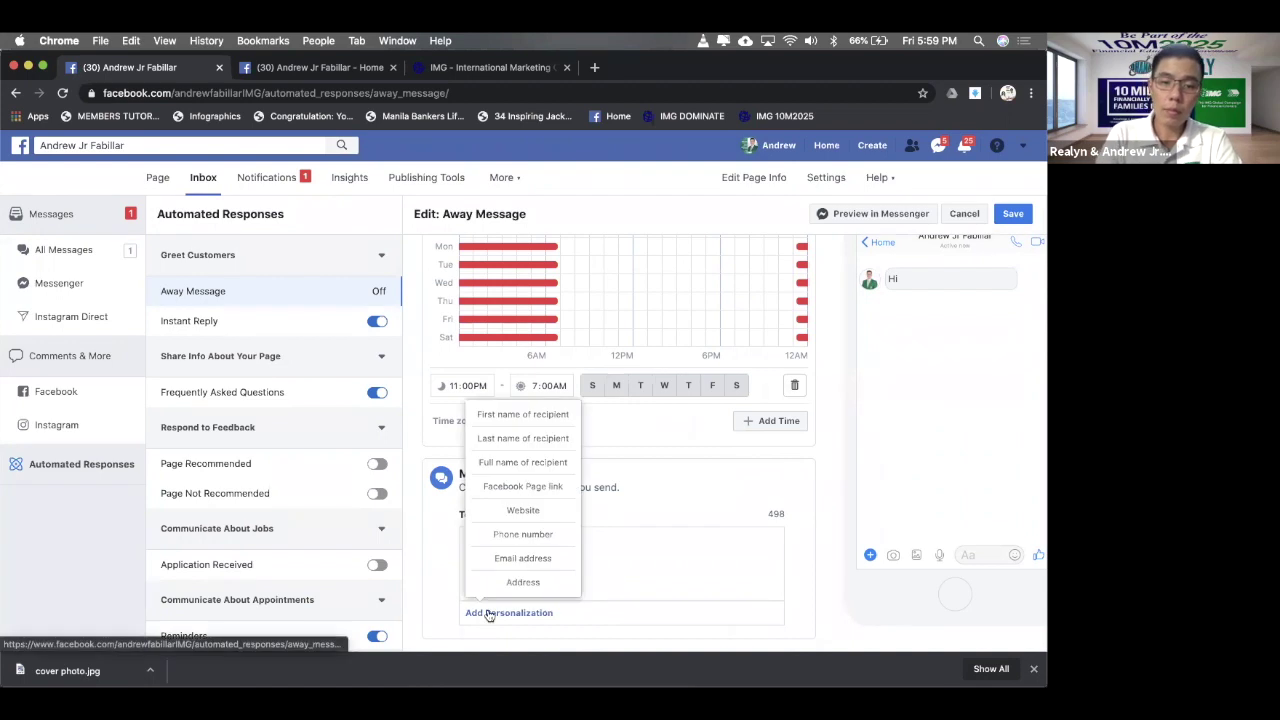
{"action": "left_click", "coordinate": [520, 415]}
{"action": "type", "text": ", ds"}
{"action": "key", "text": "BackSpace"}
{"action": "key", "text": "BackSpace"}
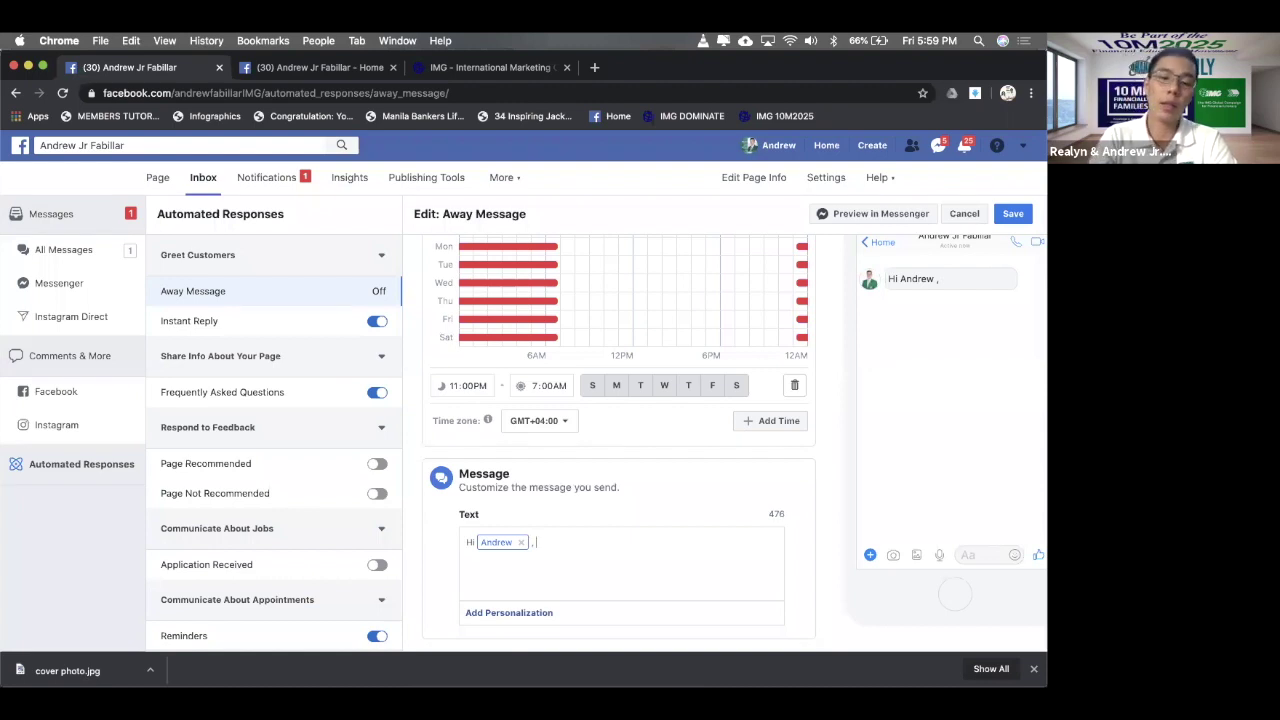
- Add 'Salamat sa pagmessage sa aming page. Kasalukuyan kaming nagpapahinga, babalikan kita pag kami available na.'
{"action": "type", "text": "Salama"}
{"action": "key", "text": "BackSpace"}
{"action": "key", "text": "BackSpace"}
{"action": "type", "text": "amat sa pag"}
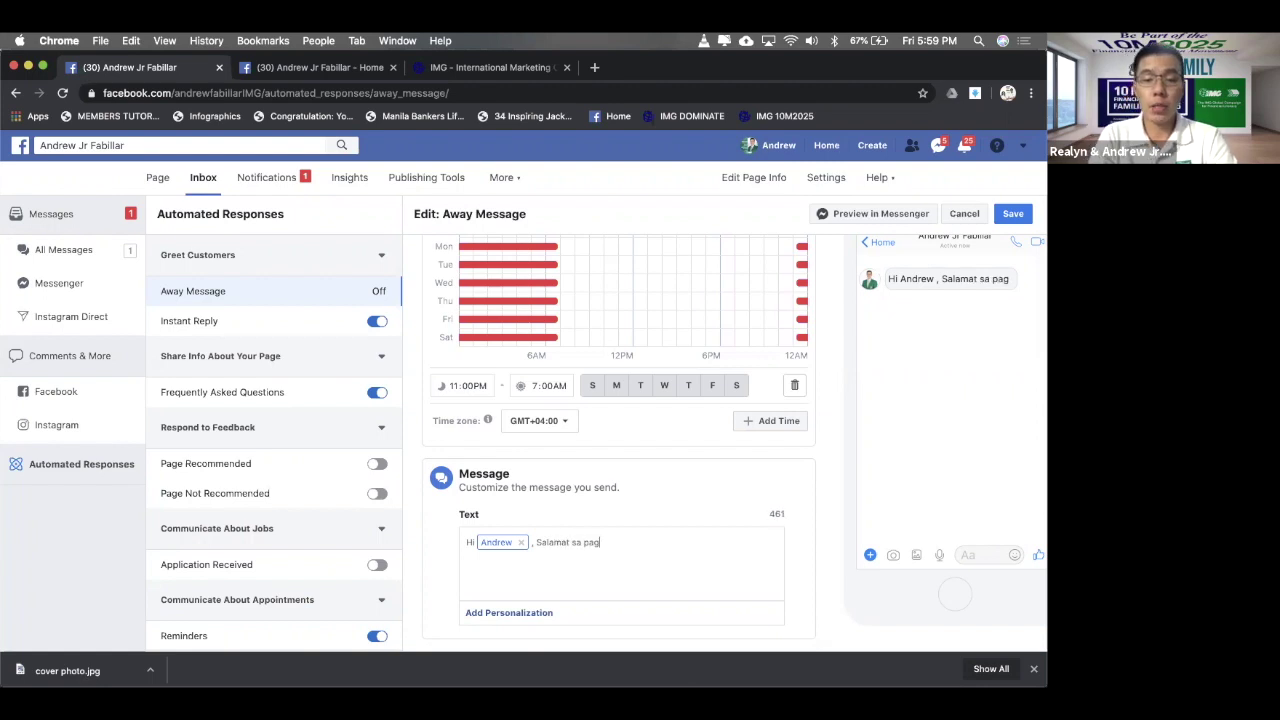
{"action": "type", "text": "message sa"}
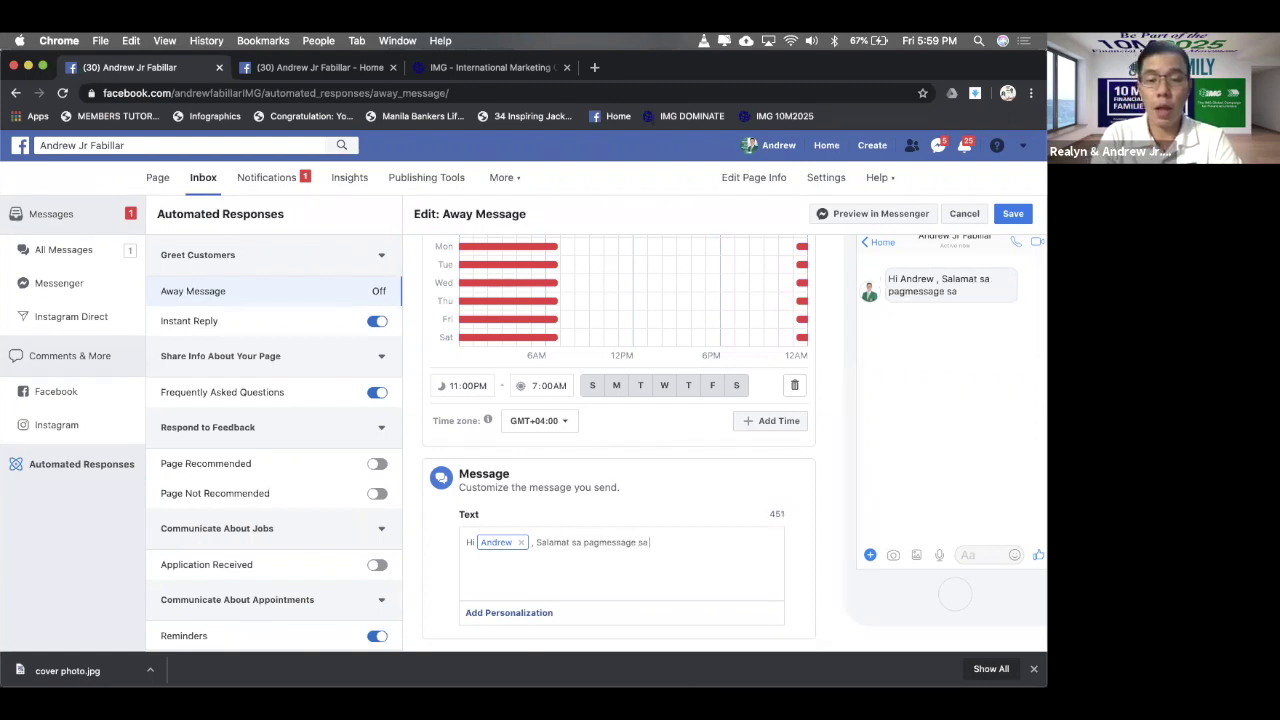
{"action": "type", "text": " aming page. Kasaluka"}
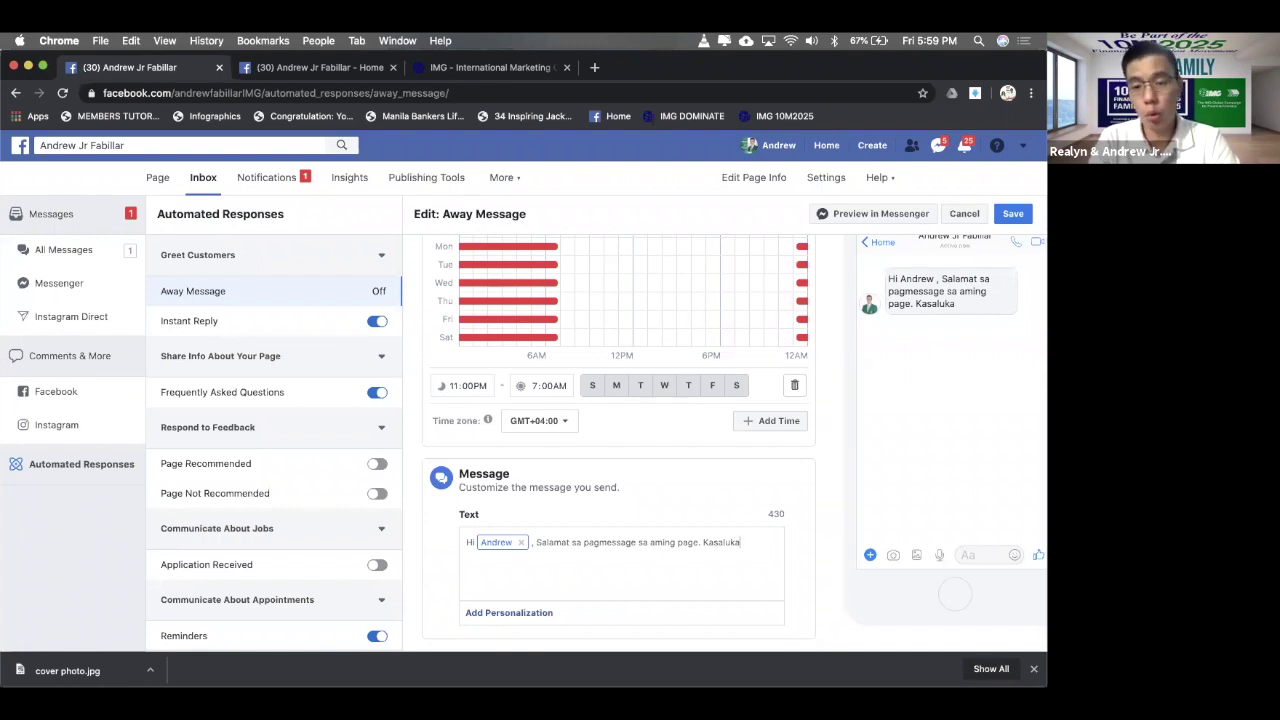
{"action": "key", "text": "BackSpace"}
{"action": "type", "text": "uya"}
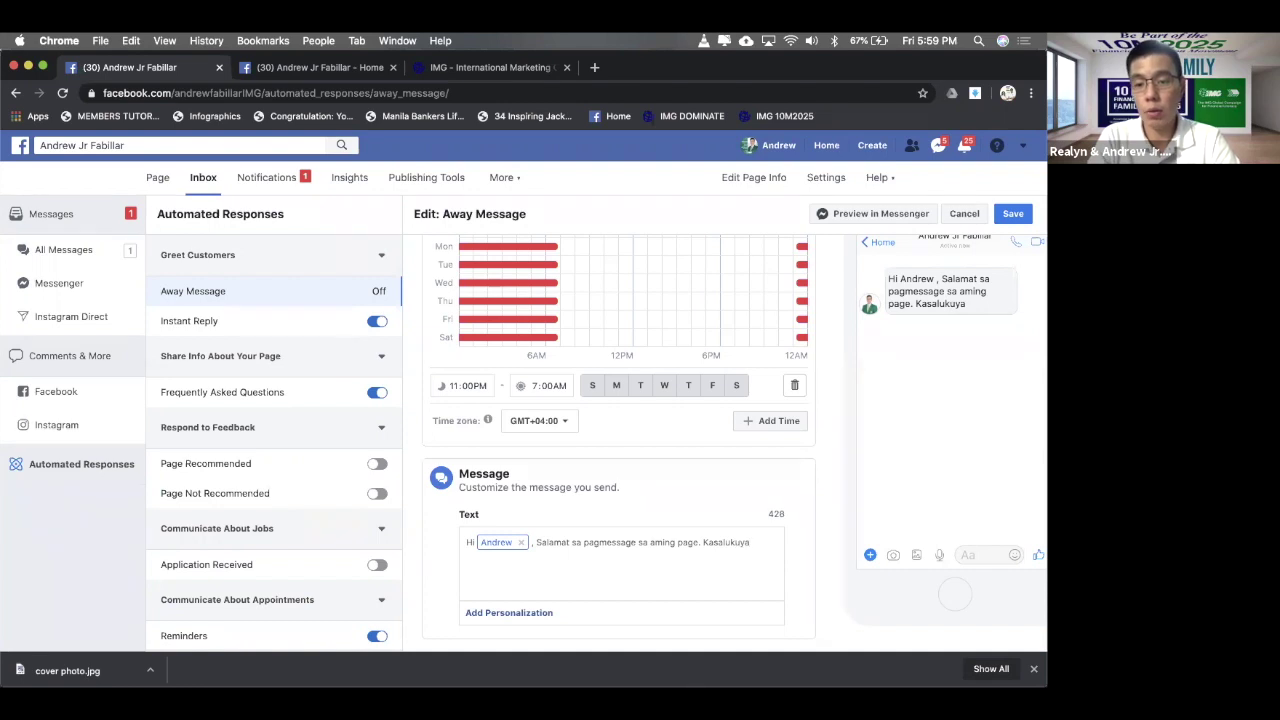
{"action": "type", "text": "n"}
{"action": "type", "text": "kaming nagpapahinga ds"}
{"action": "key", "text": "BackSpace"}
{"action": "key", "text": "BackSpace"}
{"action": "key", "text": "BackSpace"}
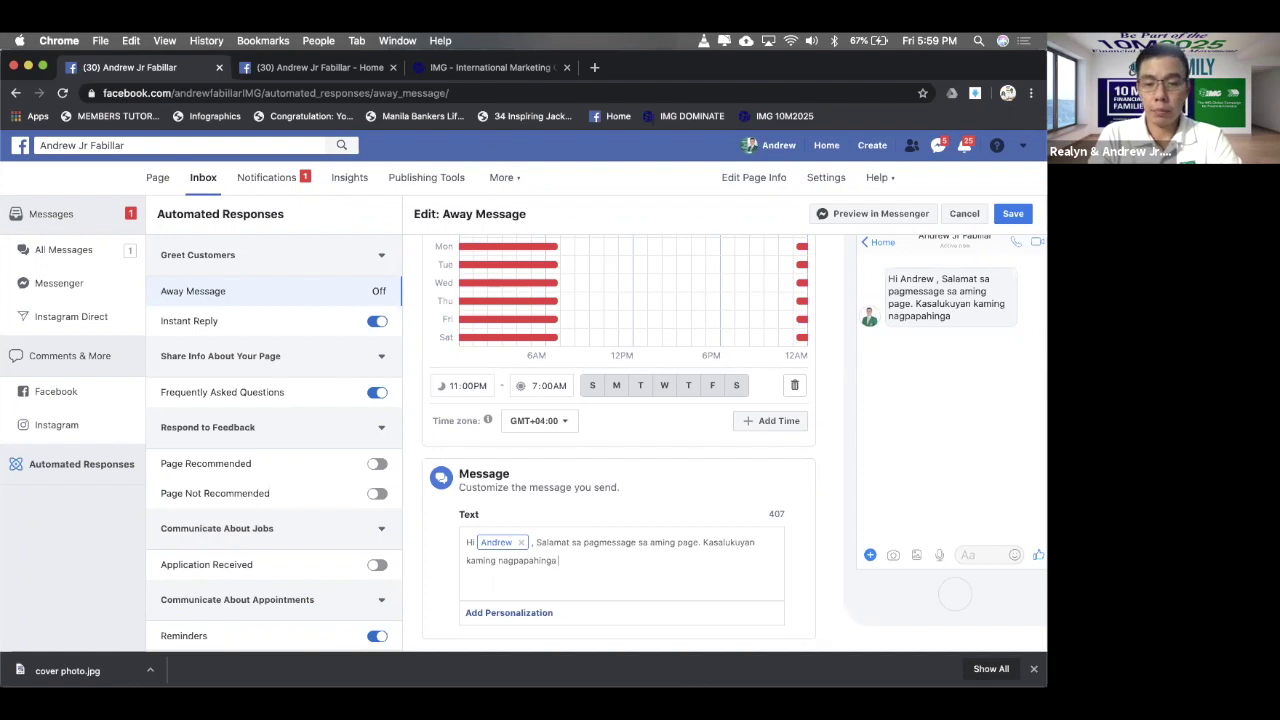
{"action": "type", "text": ", ba"}
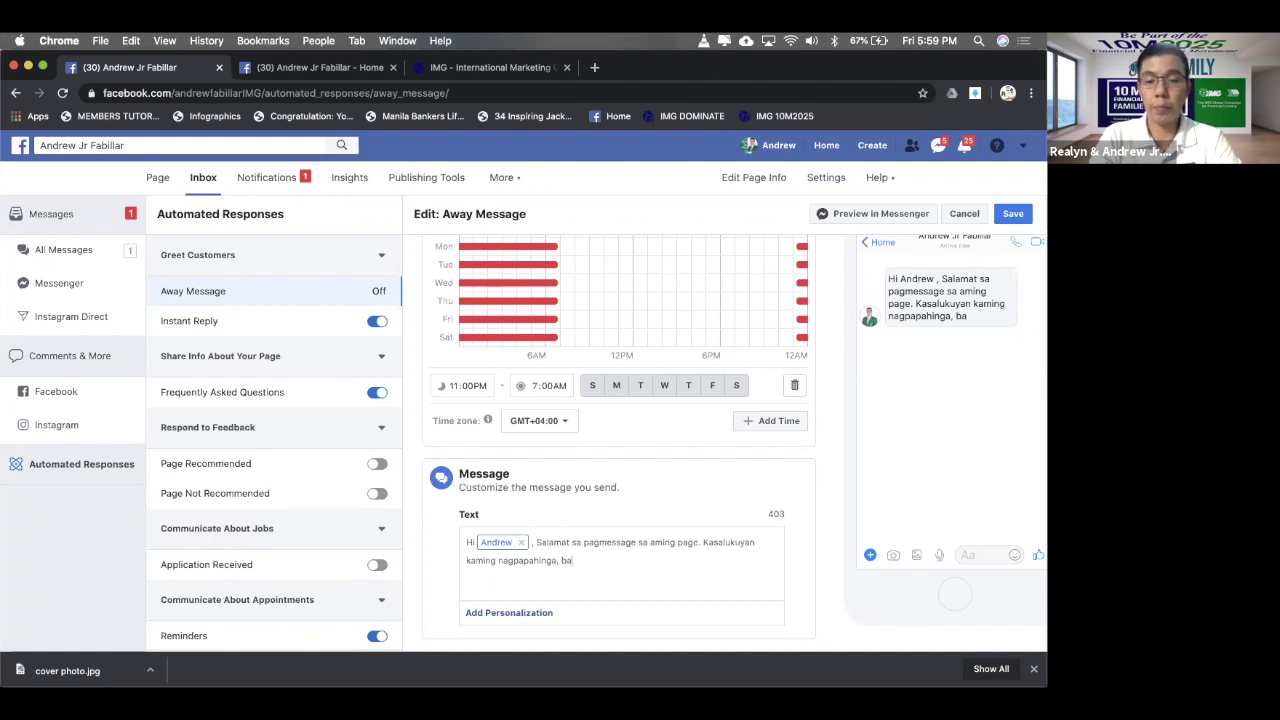
{"action": "type", "text": "balik"}
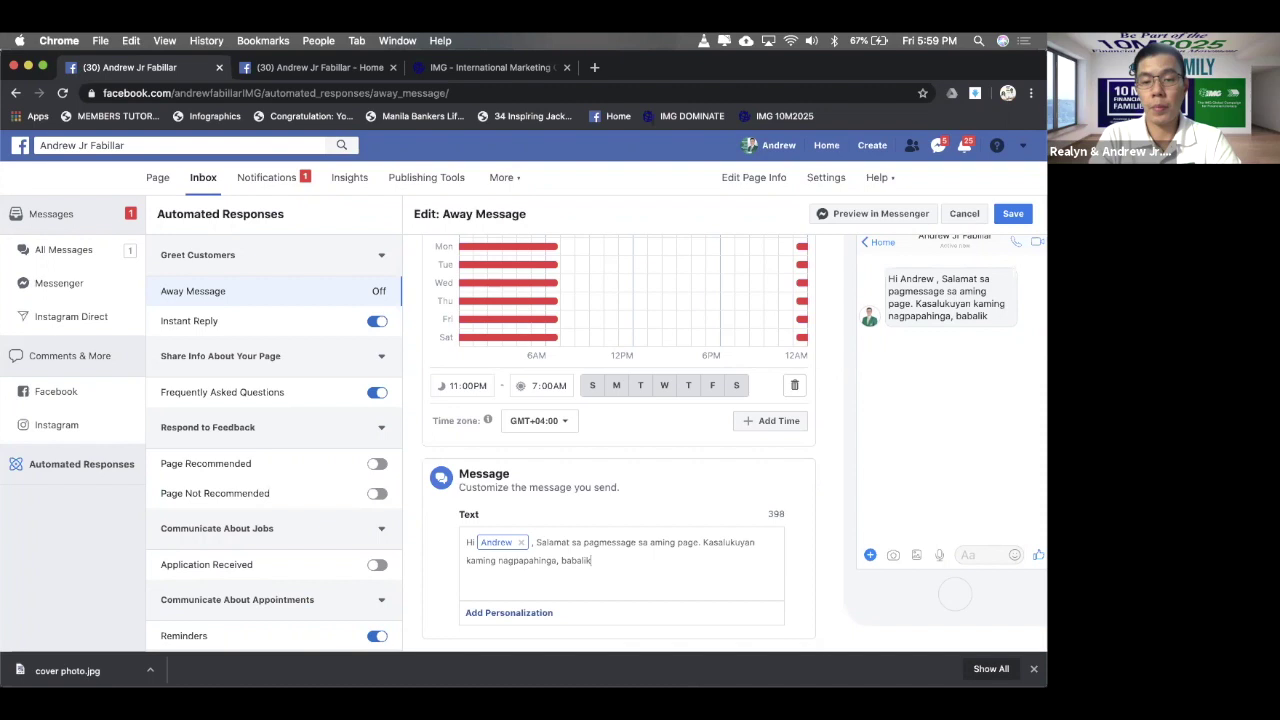
{"action": "type", "text": "an kita pag"}
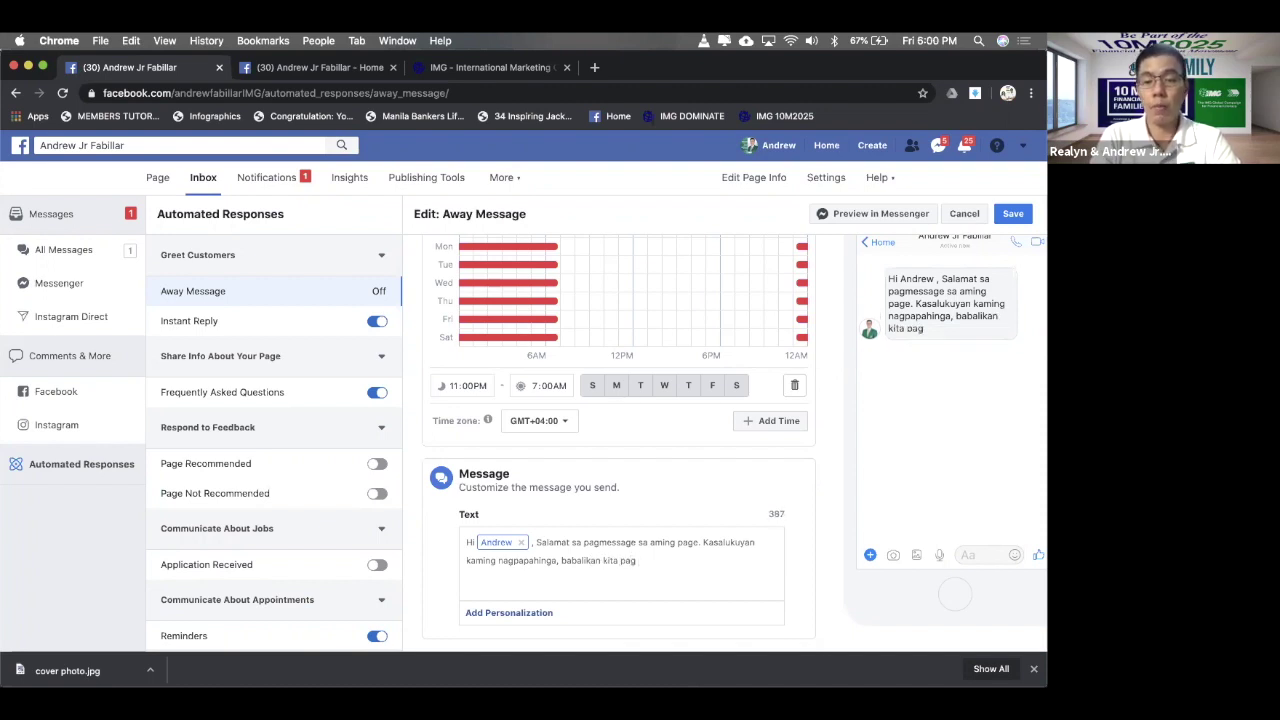
{"action": "type", "text": " kami ava"}
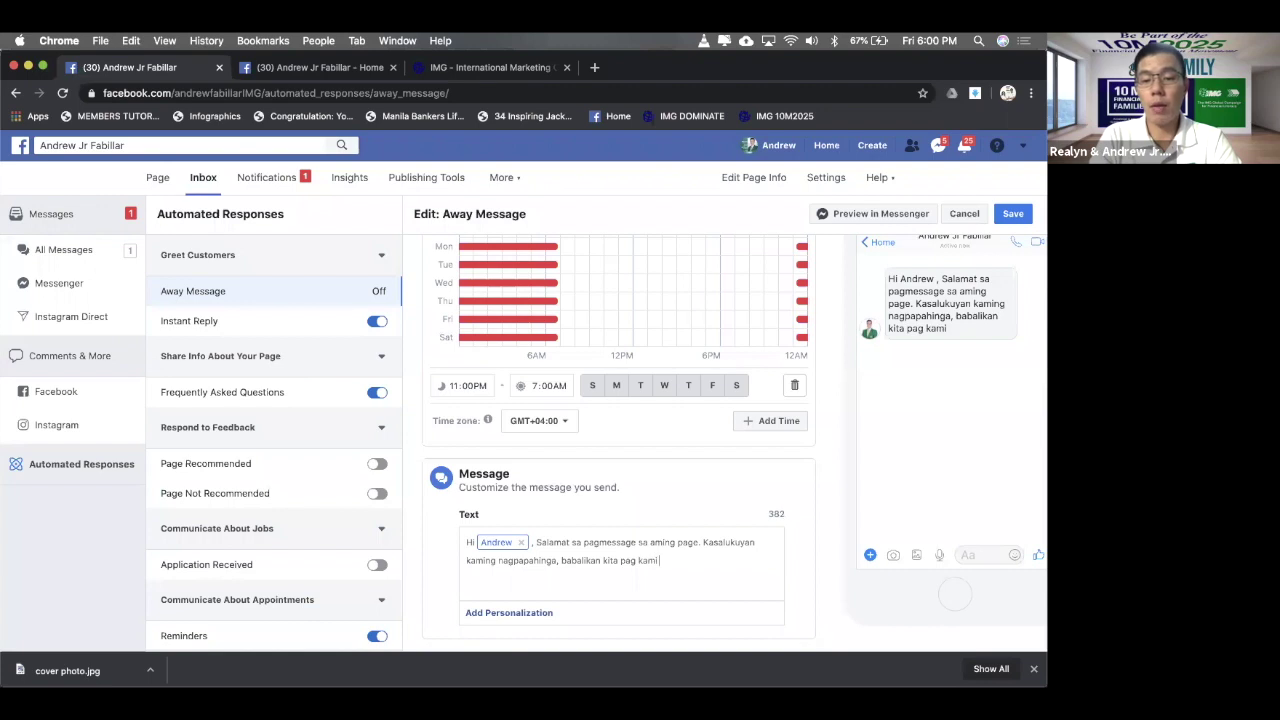
{"action": "key", "text": "BackSpace"}
{"action": "key", "text": "BackSpace"}
{"action": "key", "text": "BackSpace"}
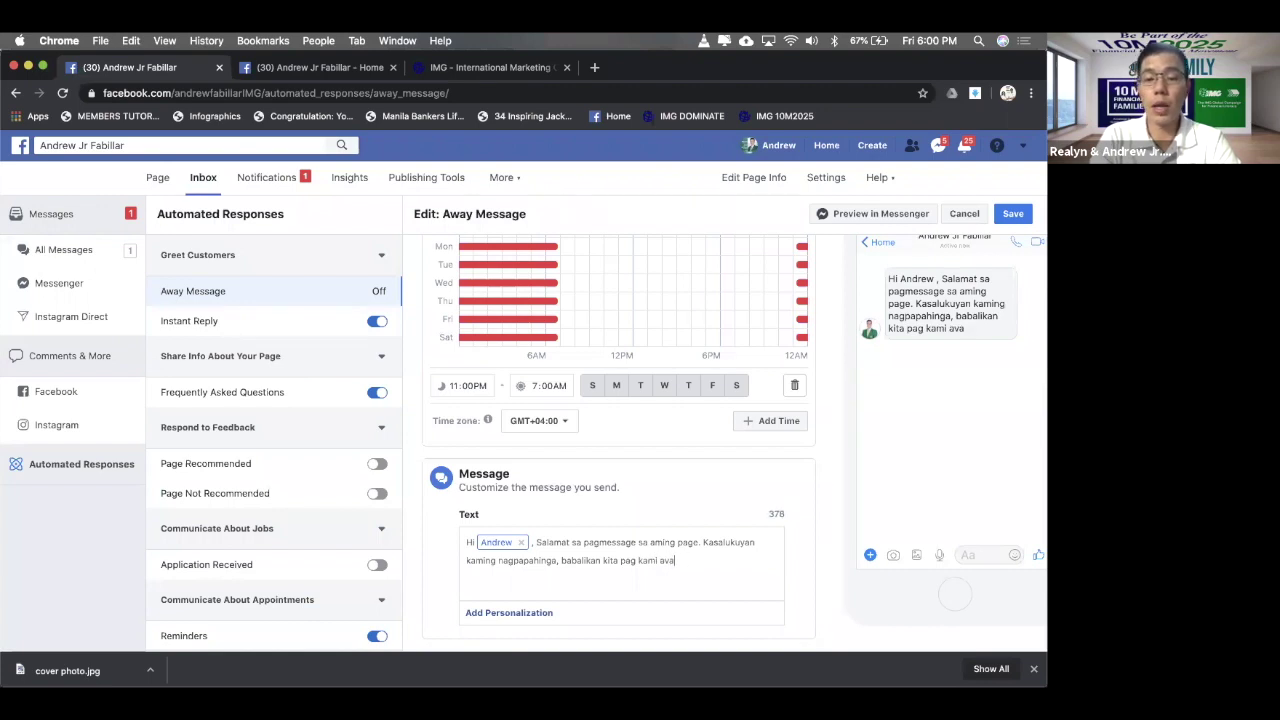
{"action": "type", "text": "available."}
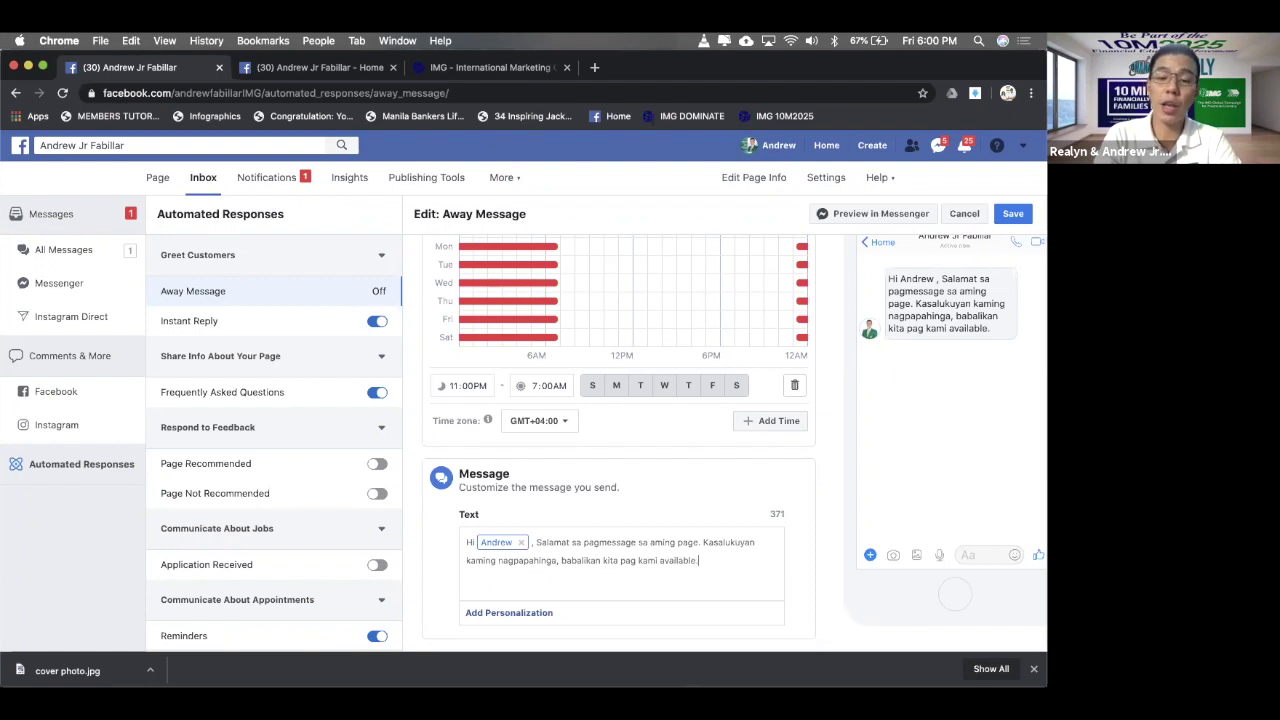
{"action": "key", "text": "BackSpace"}
{"action": "type", "text": "na."}
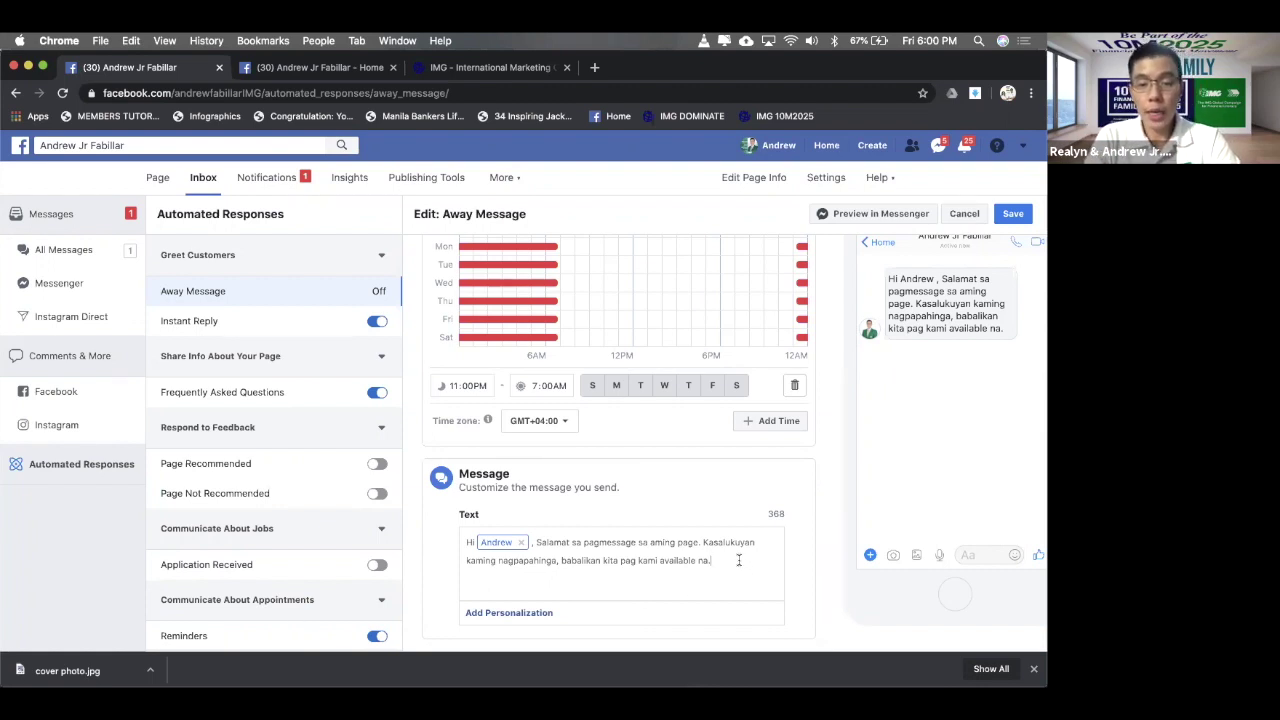
- Insert 'ay' after 'kami' so the sentence ends 'pag kami ay available na.'
{"action": "left_click", "coordinate": [663, 560]}
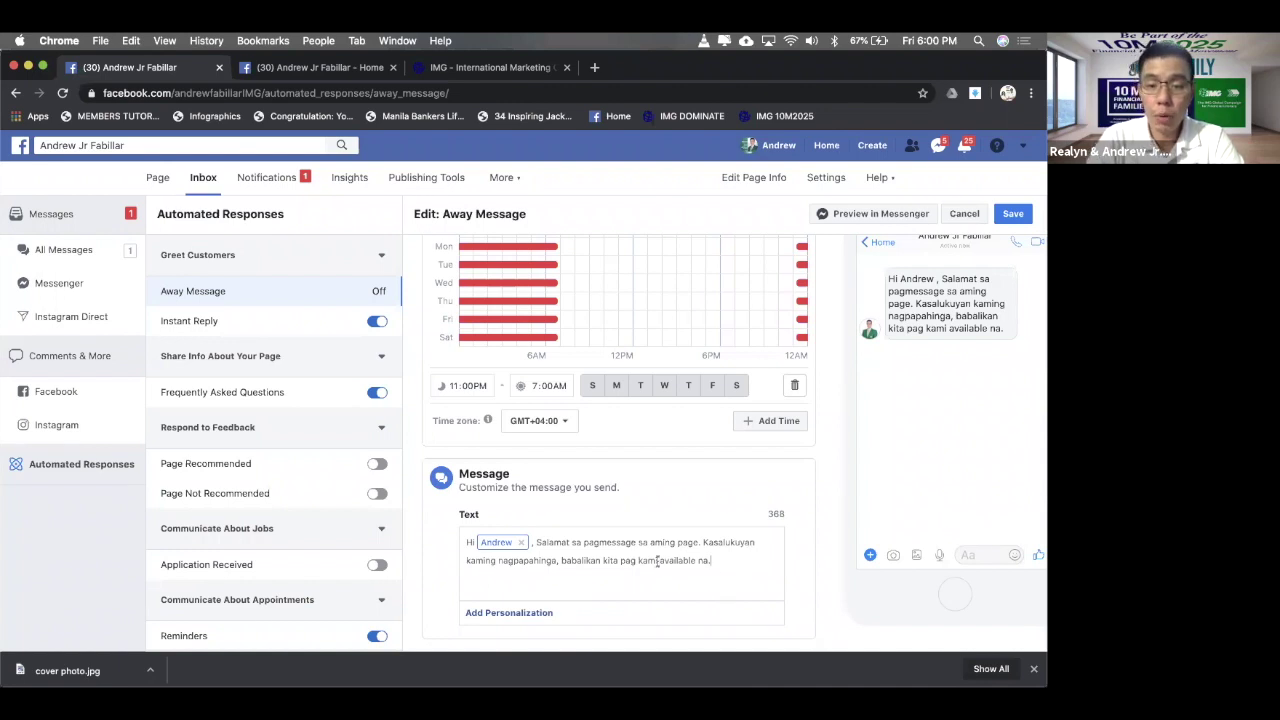
{"action": "type", "text": "a"}
{"action": "key", "text": "BackSpace"}
{"action": "type", "text": "ay"}
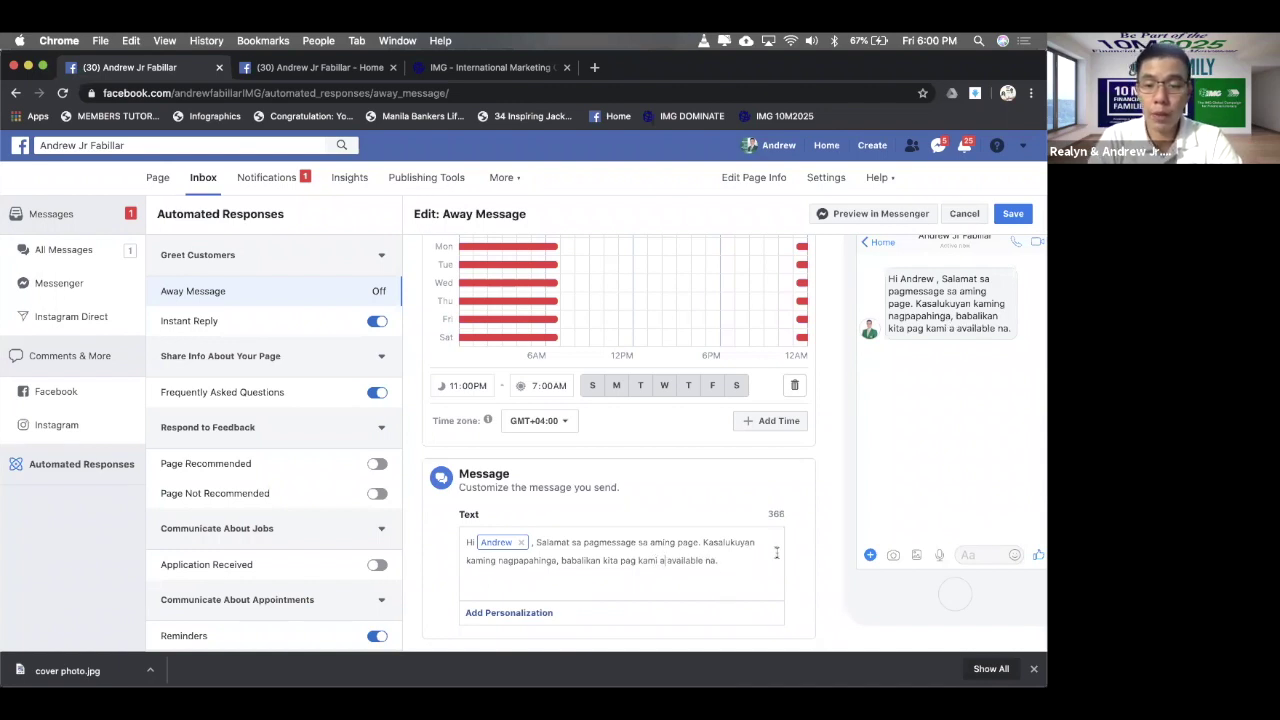
{"action": "key", "text": "Return"}
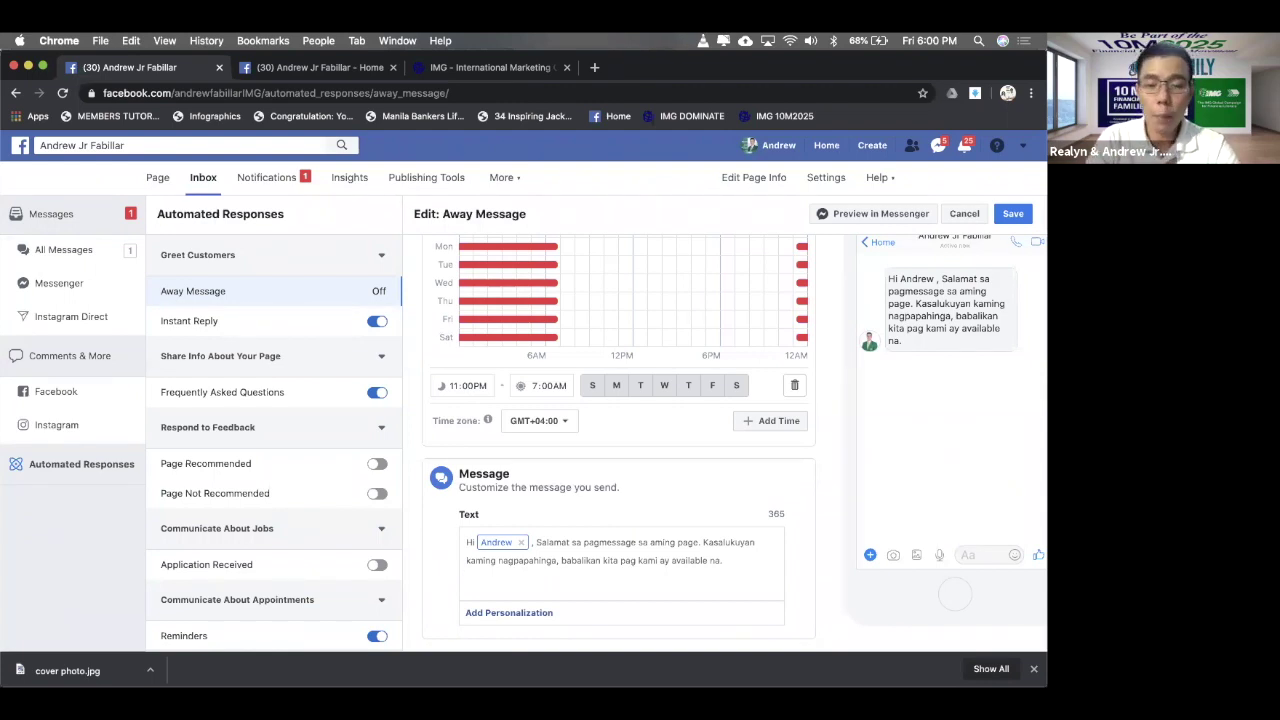
- Add a new line: 'Habang kayo ay nagaantay maari nyong ivisit ang aming website.'
{"action": "key", "text": "Return"}
{"action": "type", "text": "Habang kayo aya"}
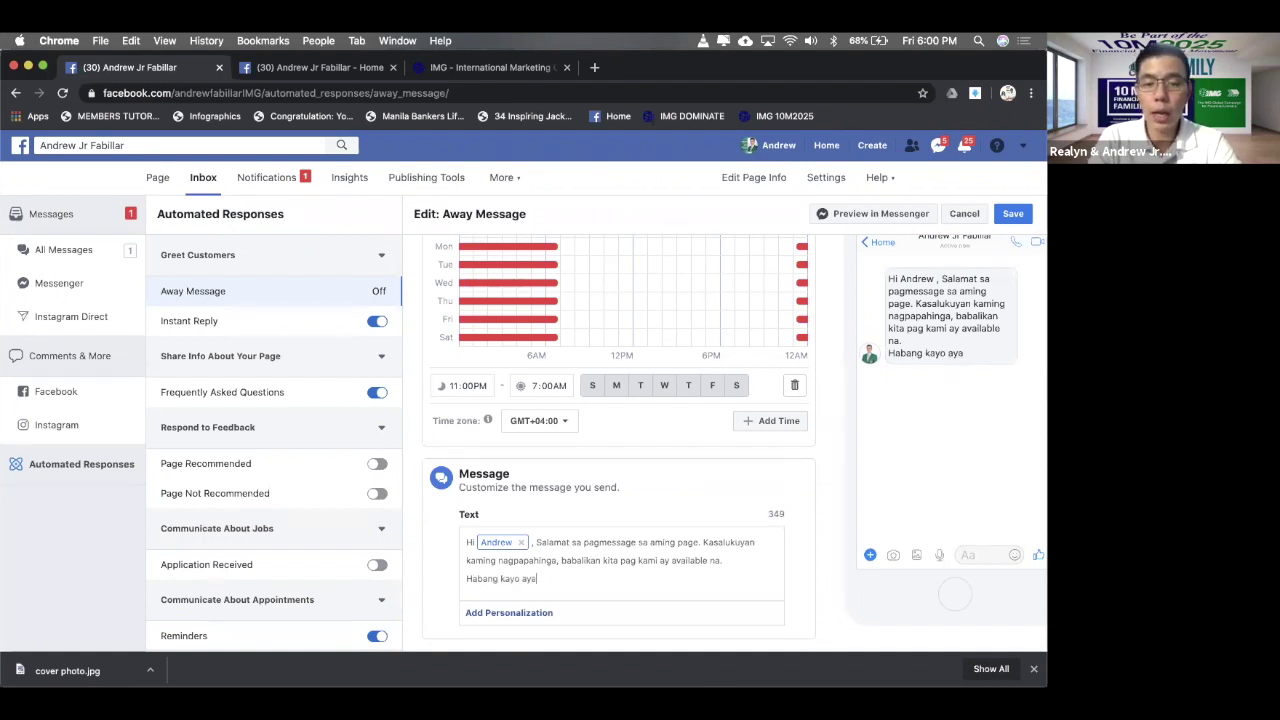
{"action": "key", "text": "BackSpace"}
{"action": "type", "text": "nagaat"}
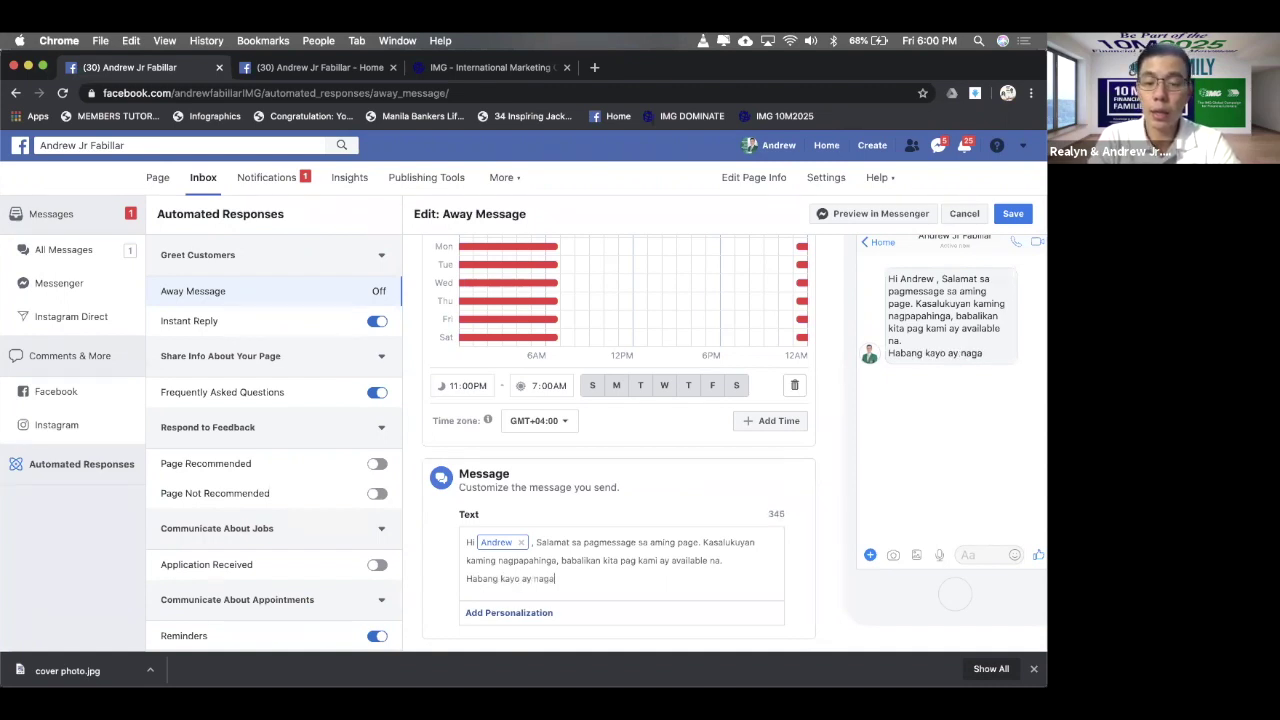
{"action": "key", "text": "BackSpace"}
{"action": "type", "text": "ntay"}
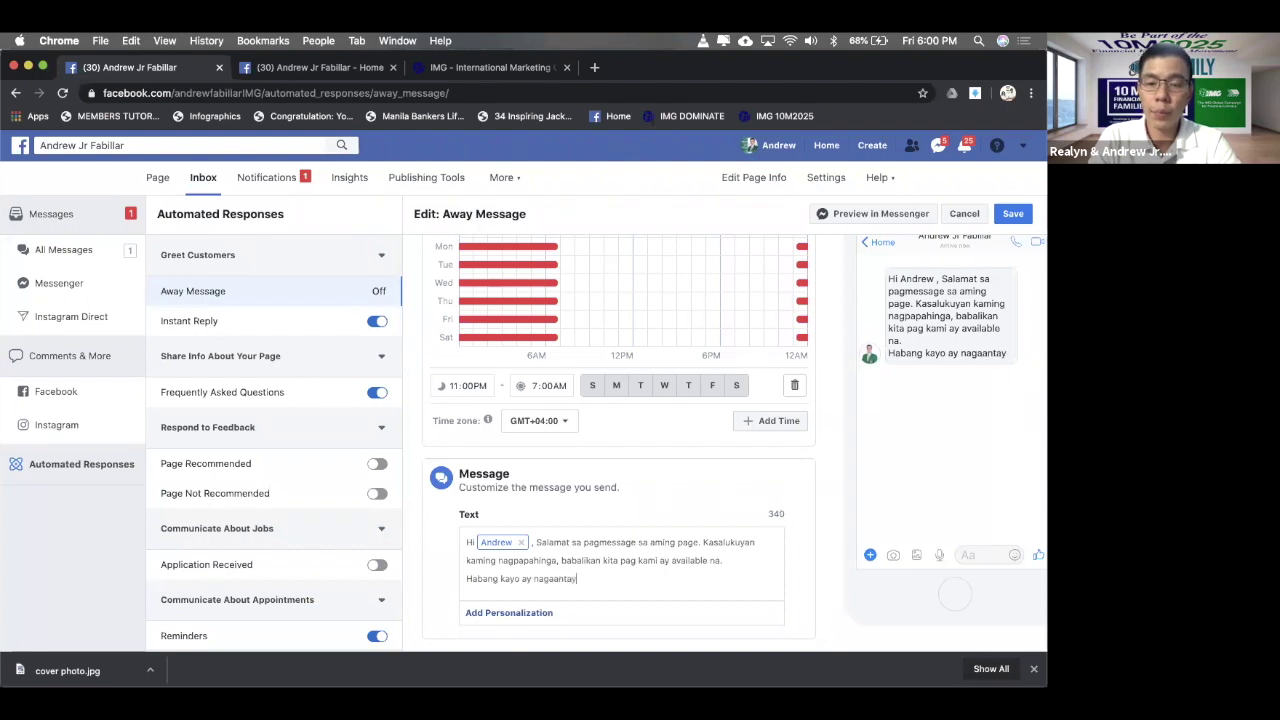
{"action": "type", "text": " maari"}
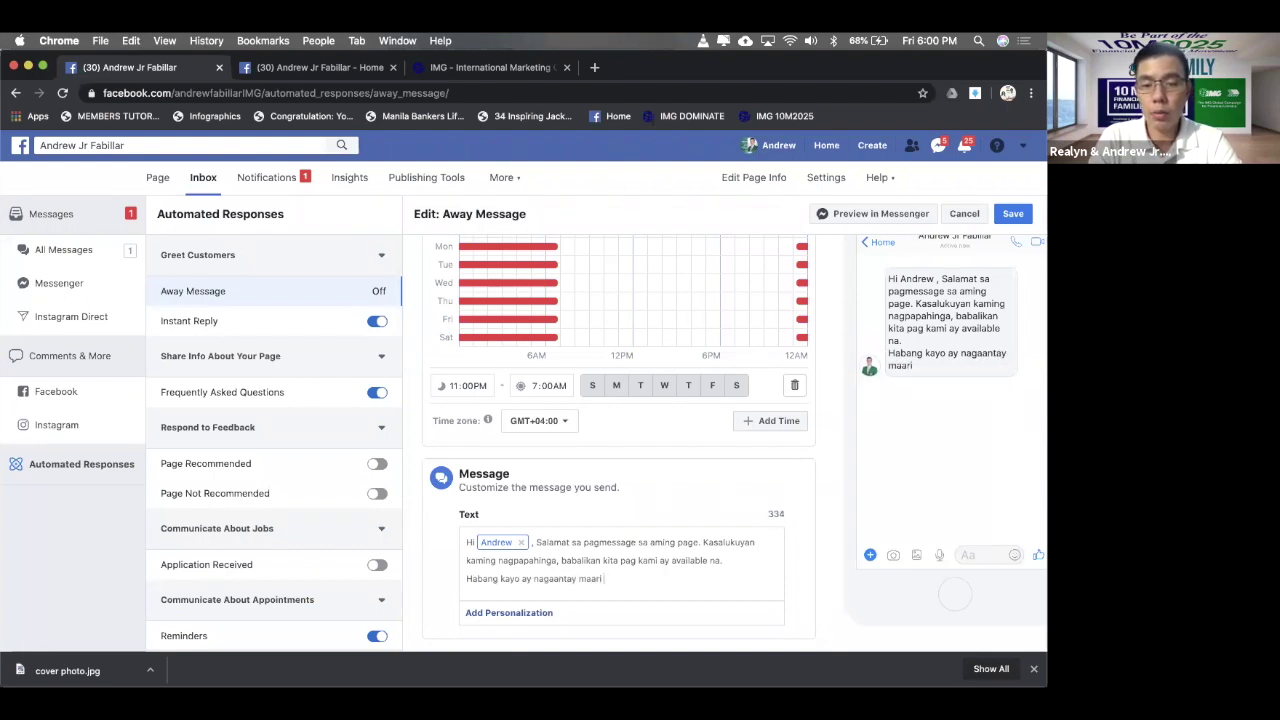
{"action": "type", "text": " nyong ivisit"}
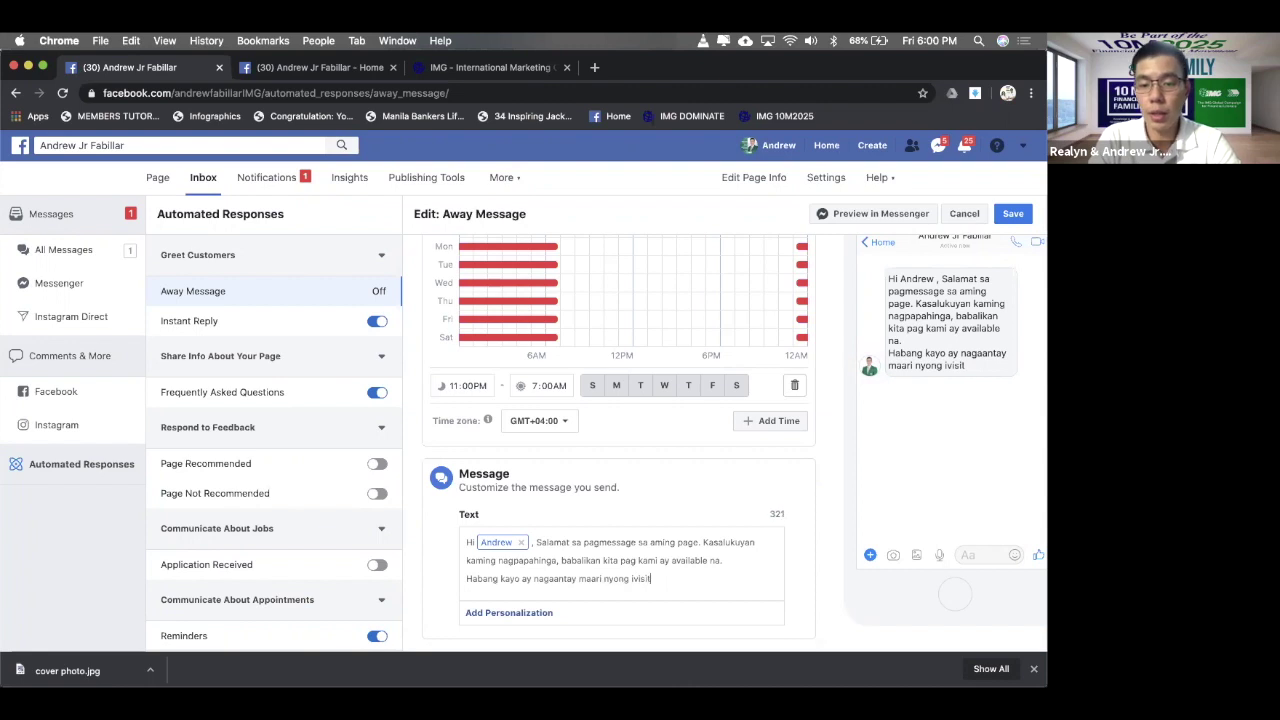
{"action": "type", "text": " ang min"}
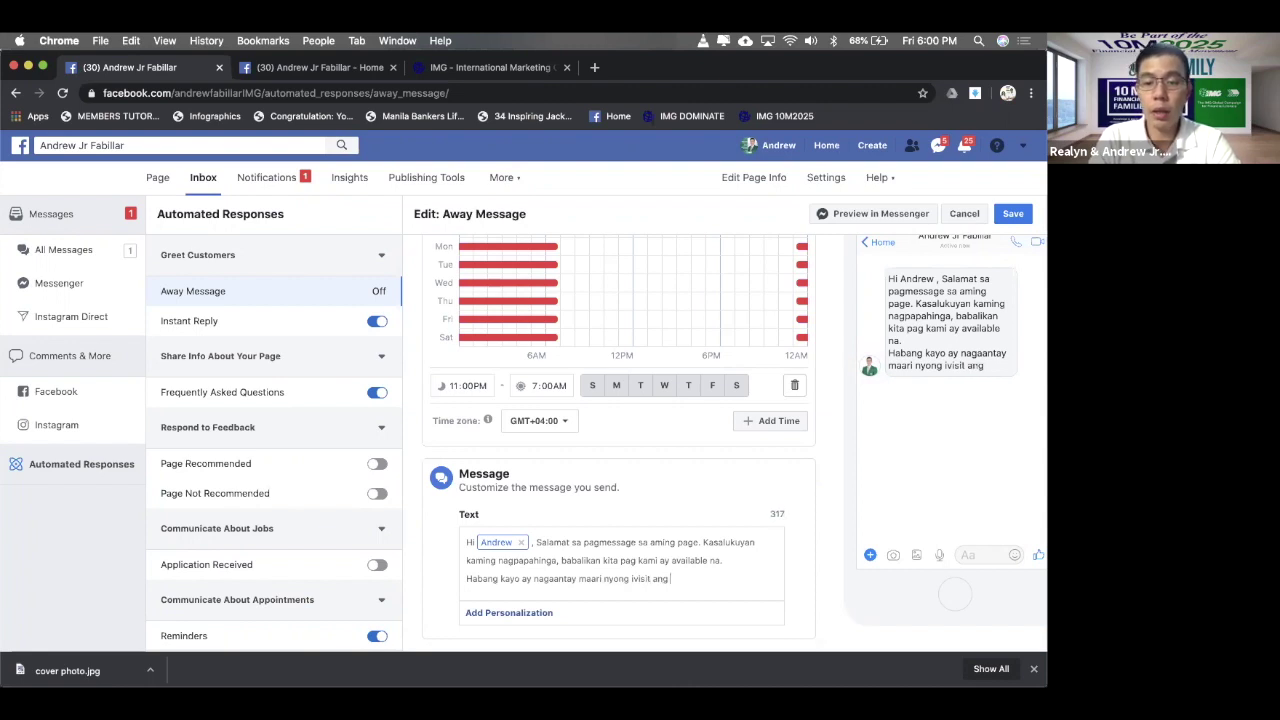
{"action": "key", "text": "BackSpace"}
{"action": "key", "text": "BackSpace"}
{"action": "key", "text": "BackSpace"}
{"action": "type", "text": "aming"}
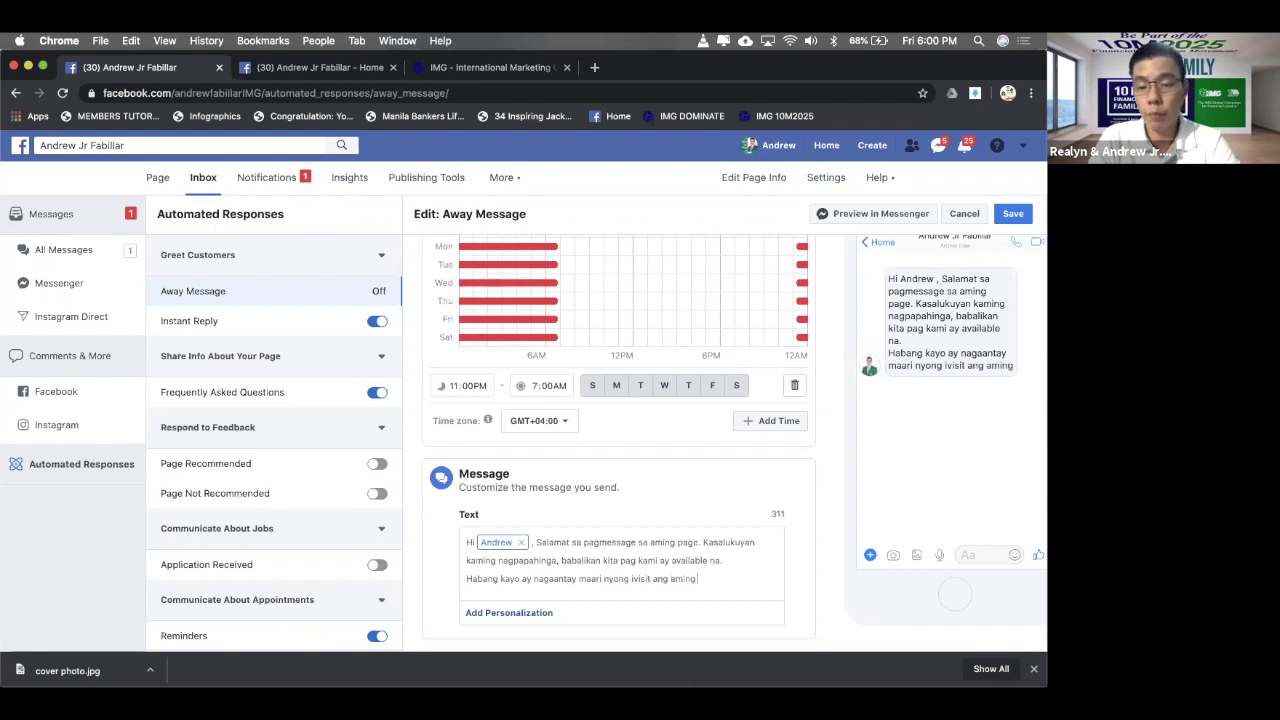
{"action": "type", "text": " website."}
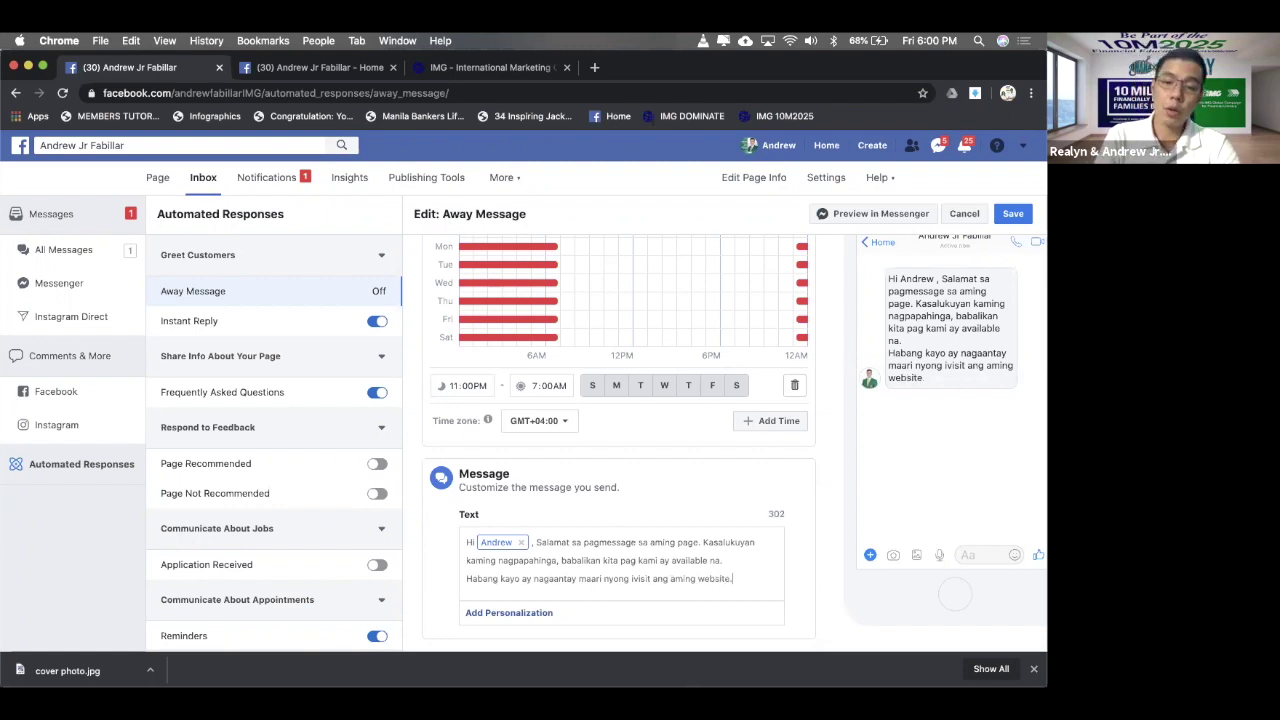
{"action": "key", "text": "Return"}
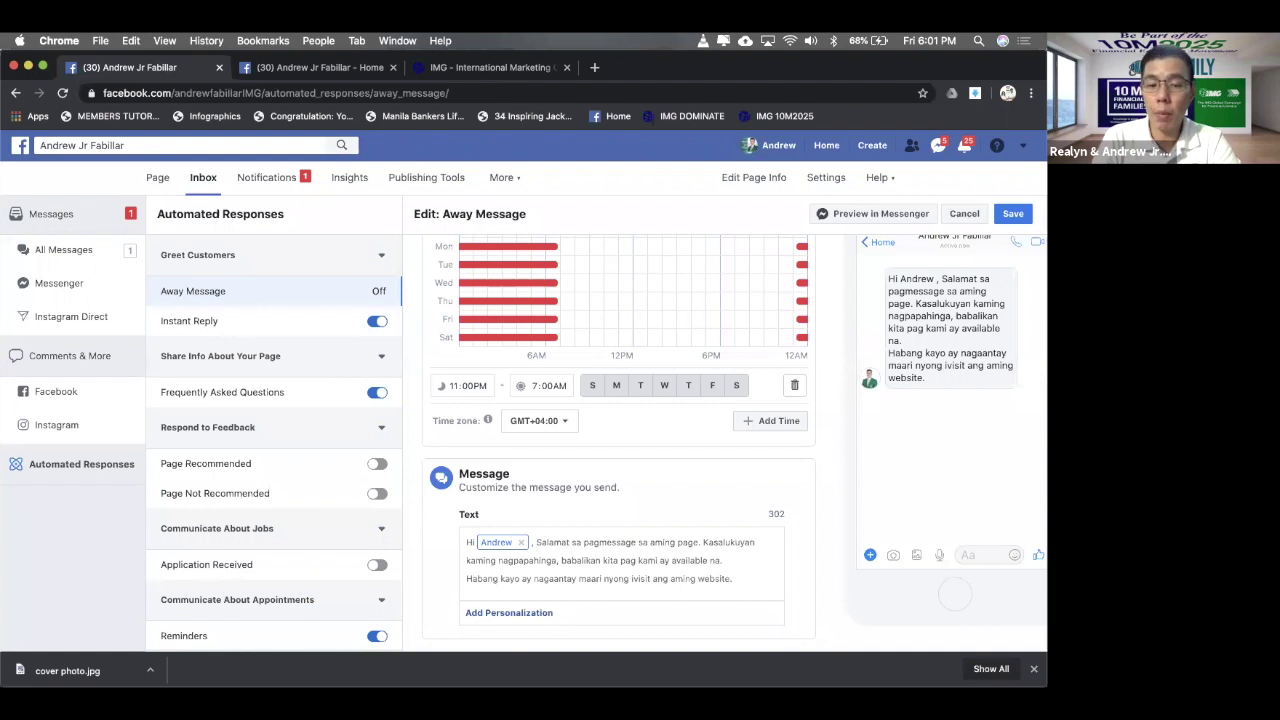
- Append the page's website link field to the away message and save it
{"action": "left_click", "coordinate": [536, 613]}
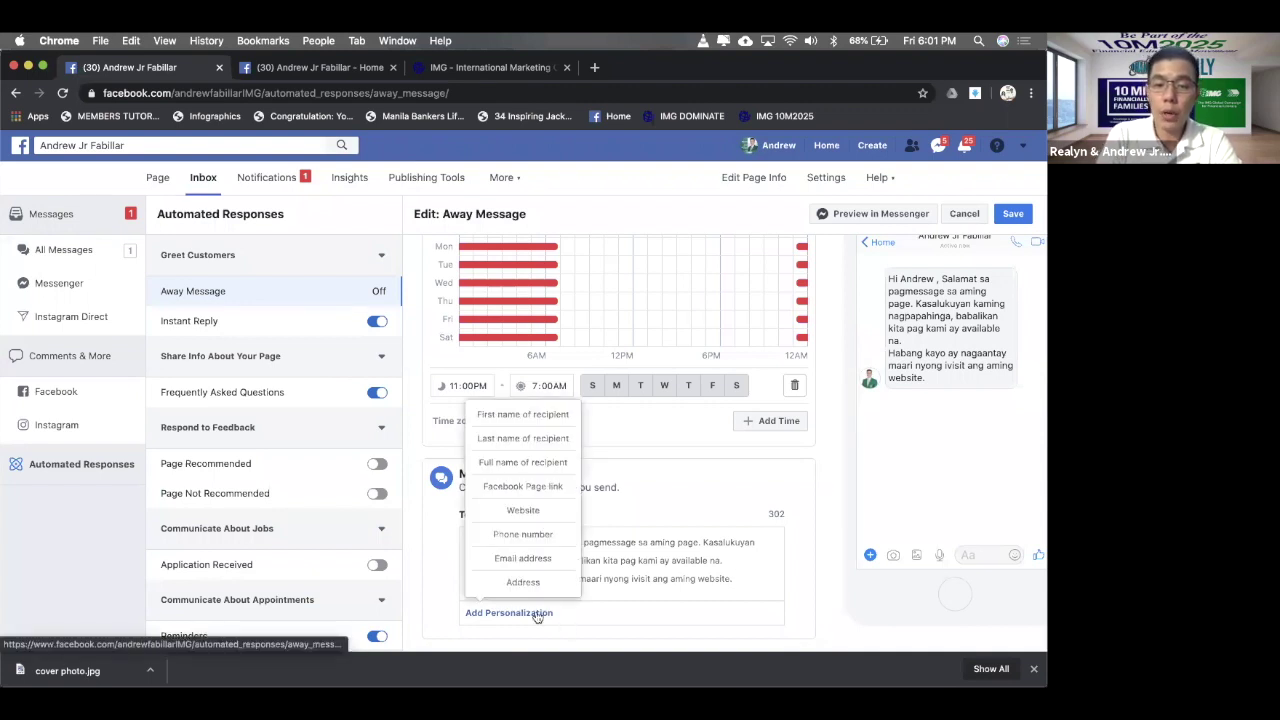
{"action": "left_click", "coordinate": [546, 510]}
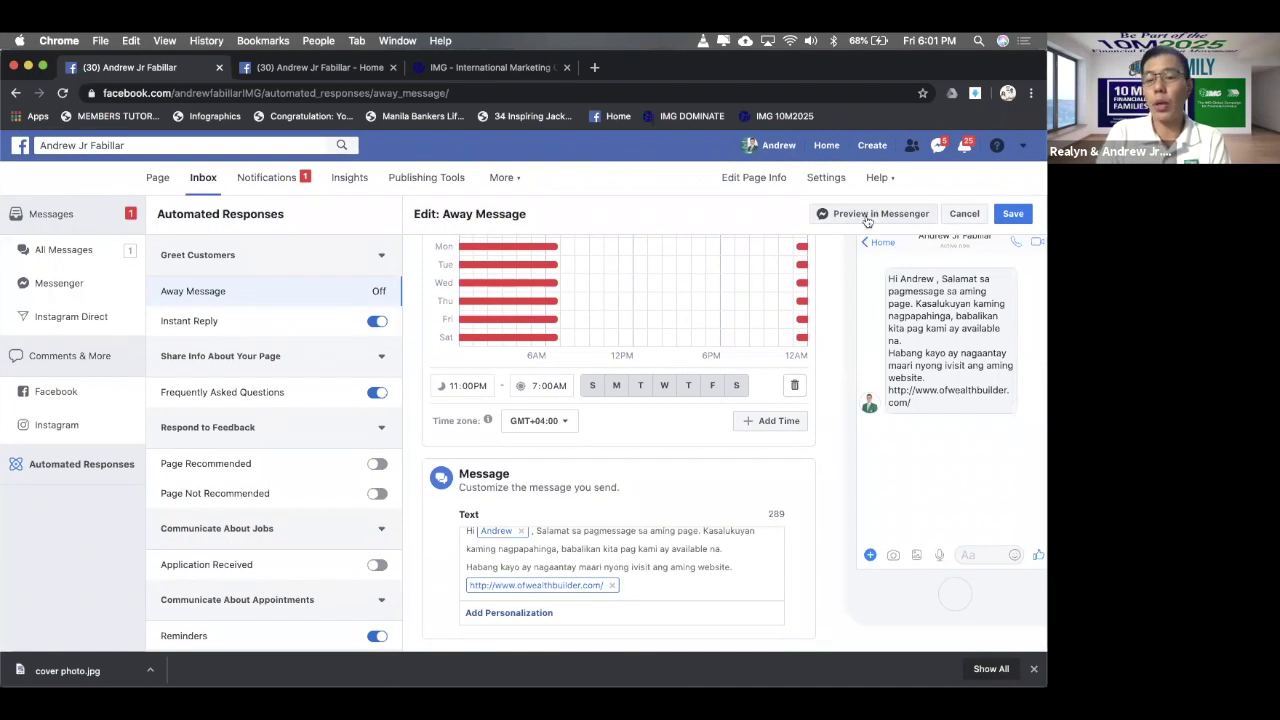
{"action": "left_click", "coordinate": [1015, 215]}
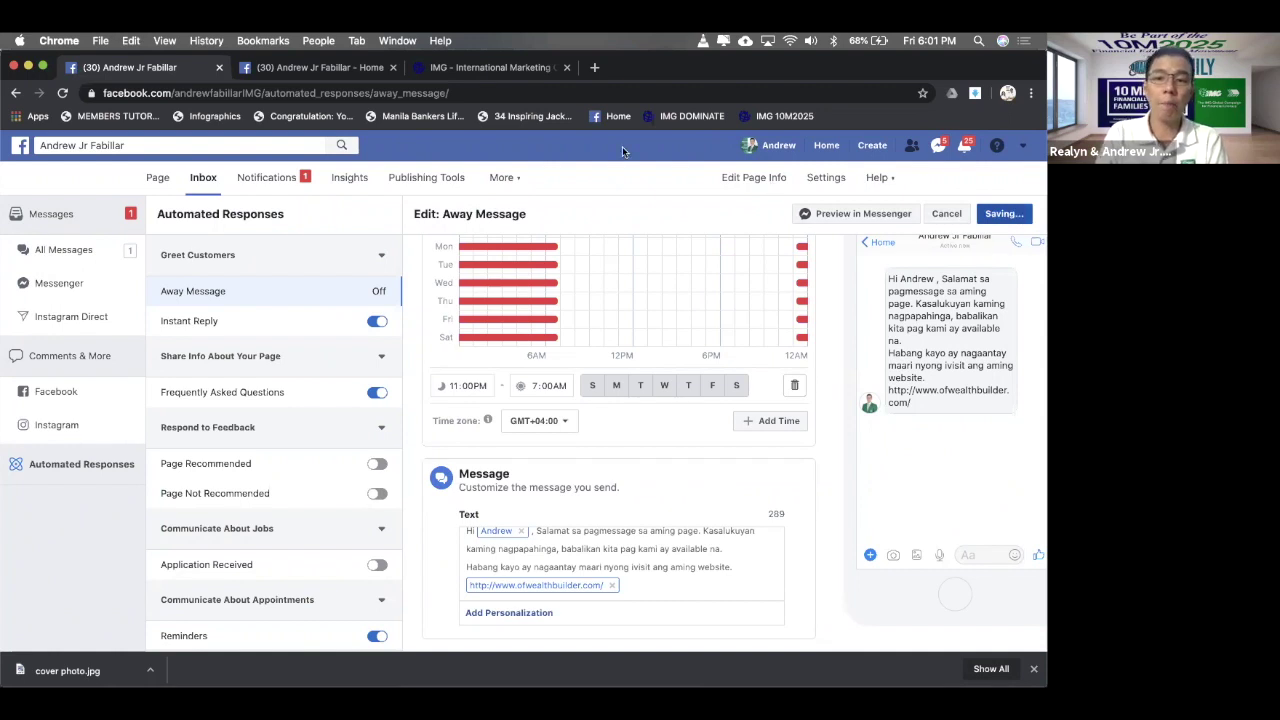
- Reopen the away message and send a Messenger preview of it
{"action": "scroll", "coordinate": [577, 460], "scroll_direction": "down", "scroll_amount": 2}
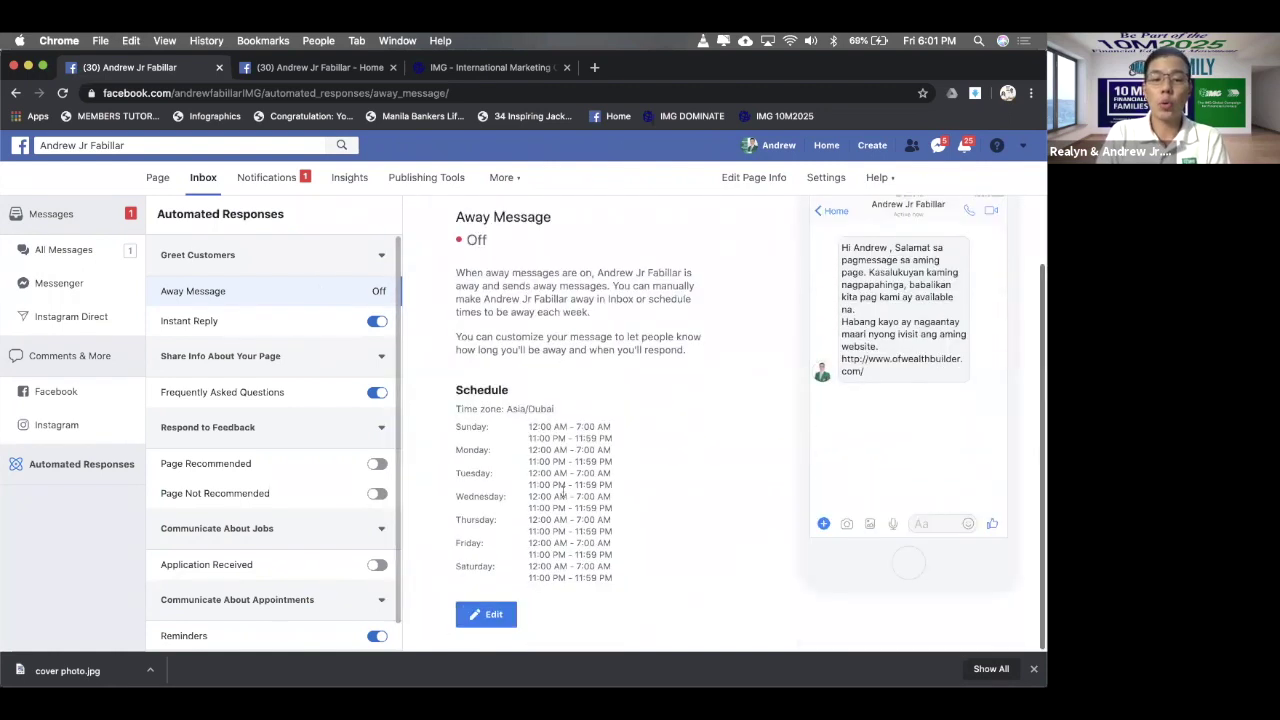
{"action": "left_click", "coordinate": [489, 612]}
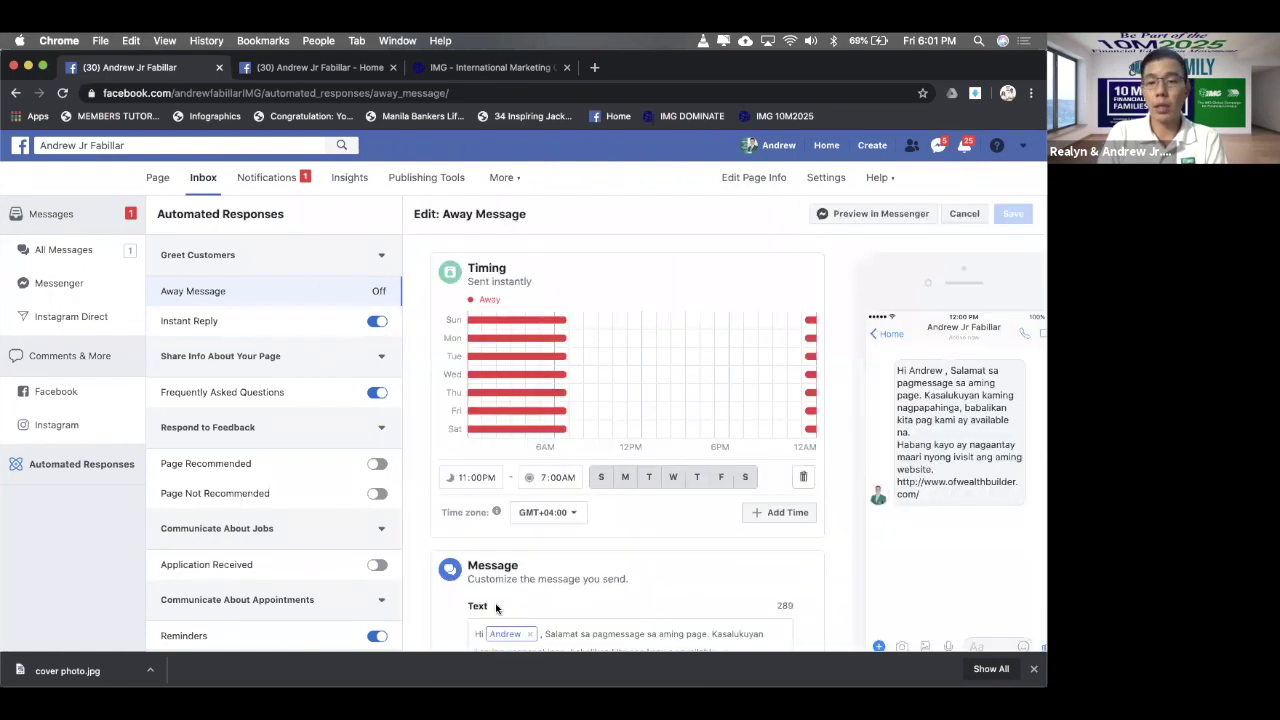
{"action": "left_click", "coordinate": [874, 218]}
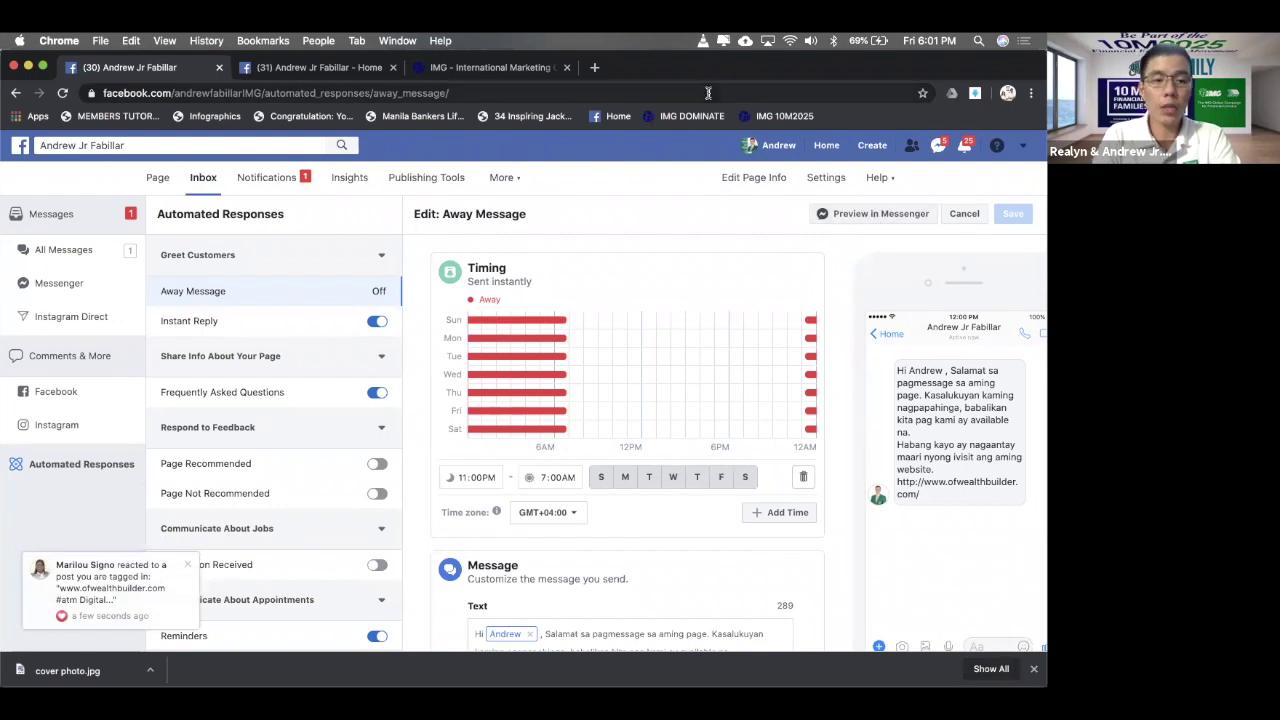
- From the page Home tab, open the ofwealthbuilder.com link in the Messenger away reply
{"action": "left_click", "coordinate": [310, 70]}
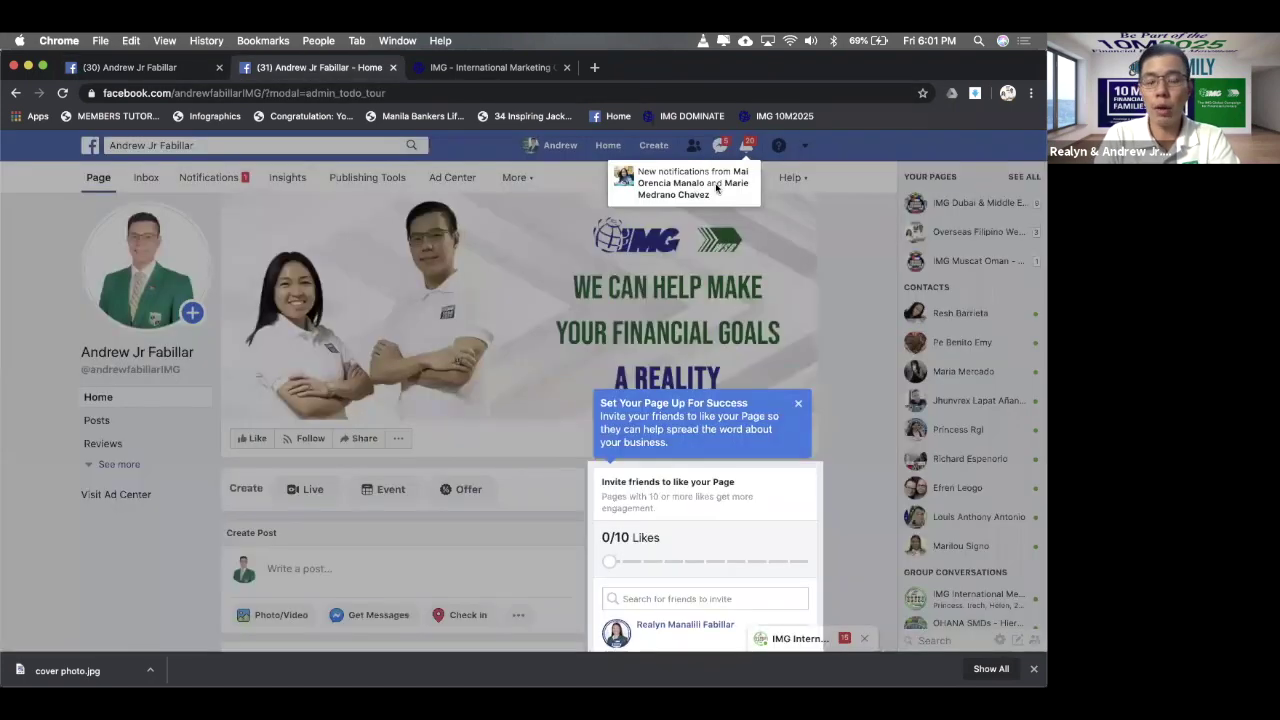
{"action": "left_click", "coordinate": [798, 403]}
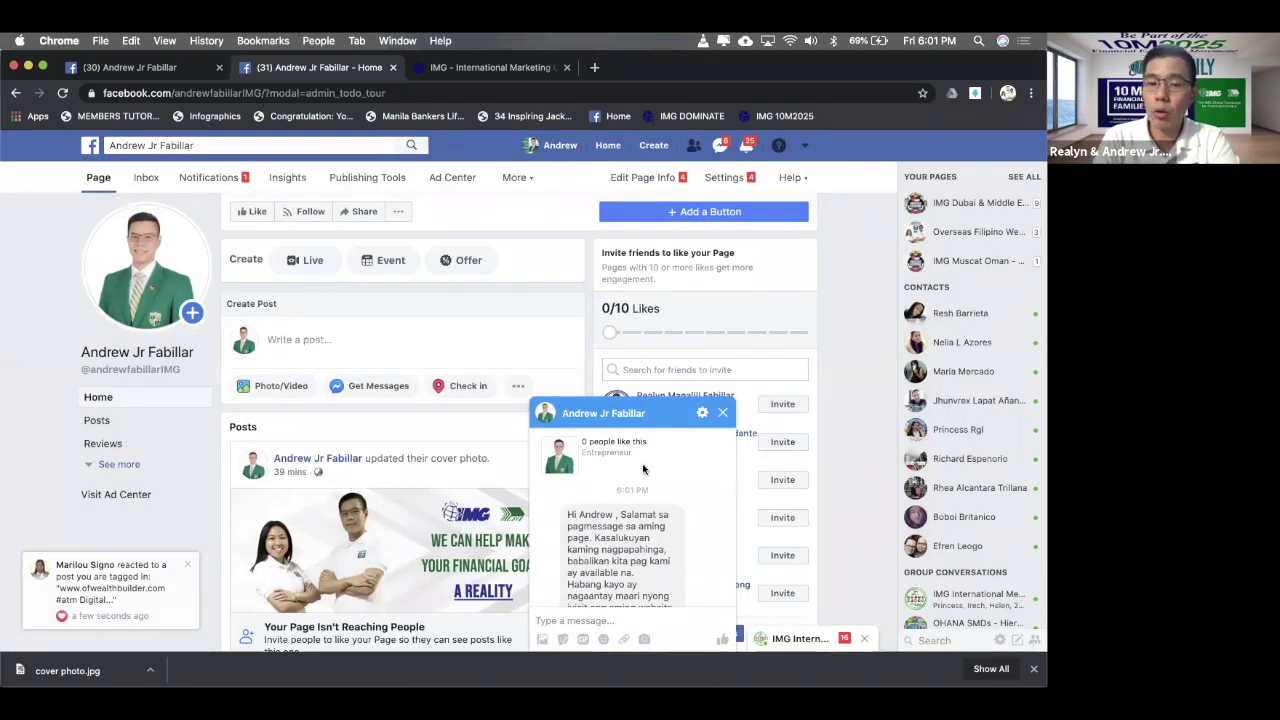
{"action": "scroll", "coordinate": [723, 467], "scroll_direction": "down", "scroll_amount": 1}
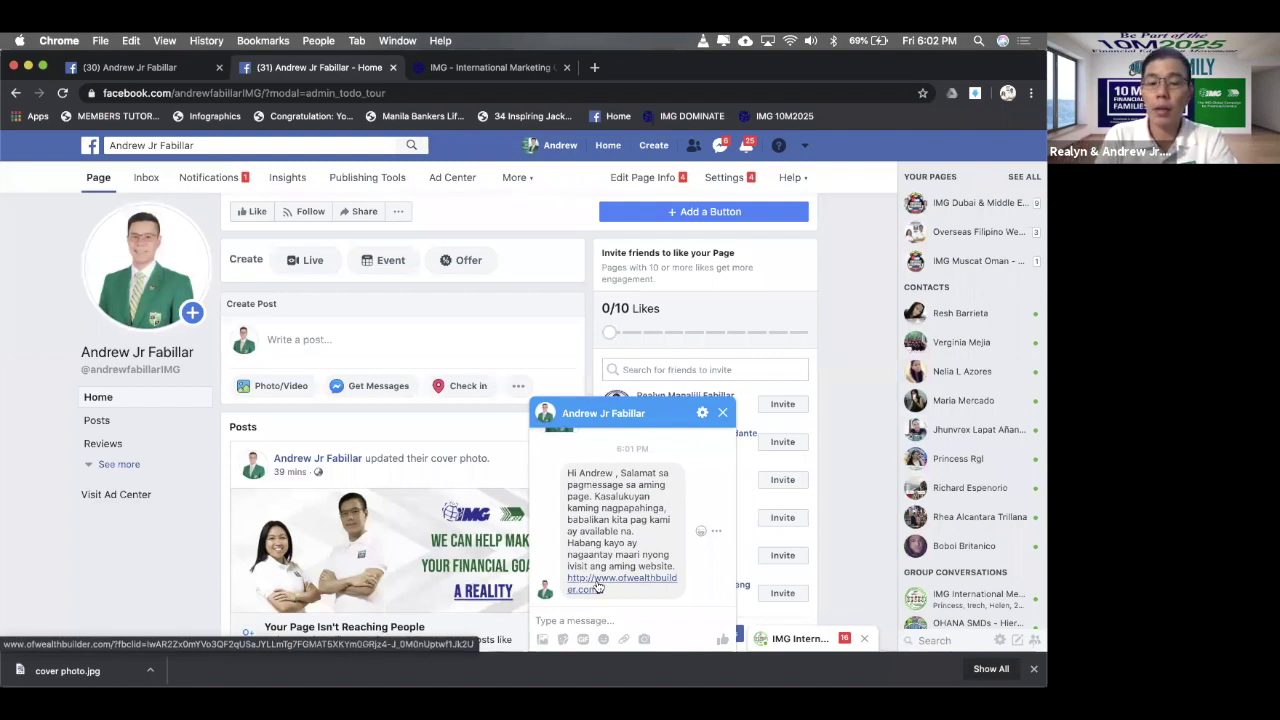
{"action": "left_click", "coordinate": [597, 586]}
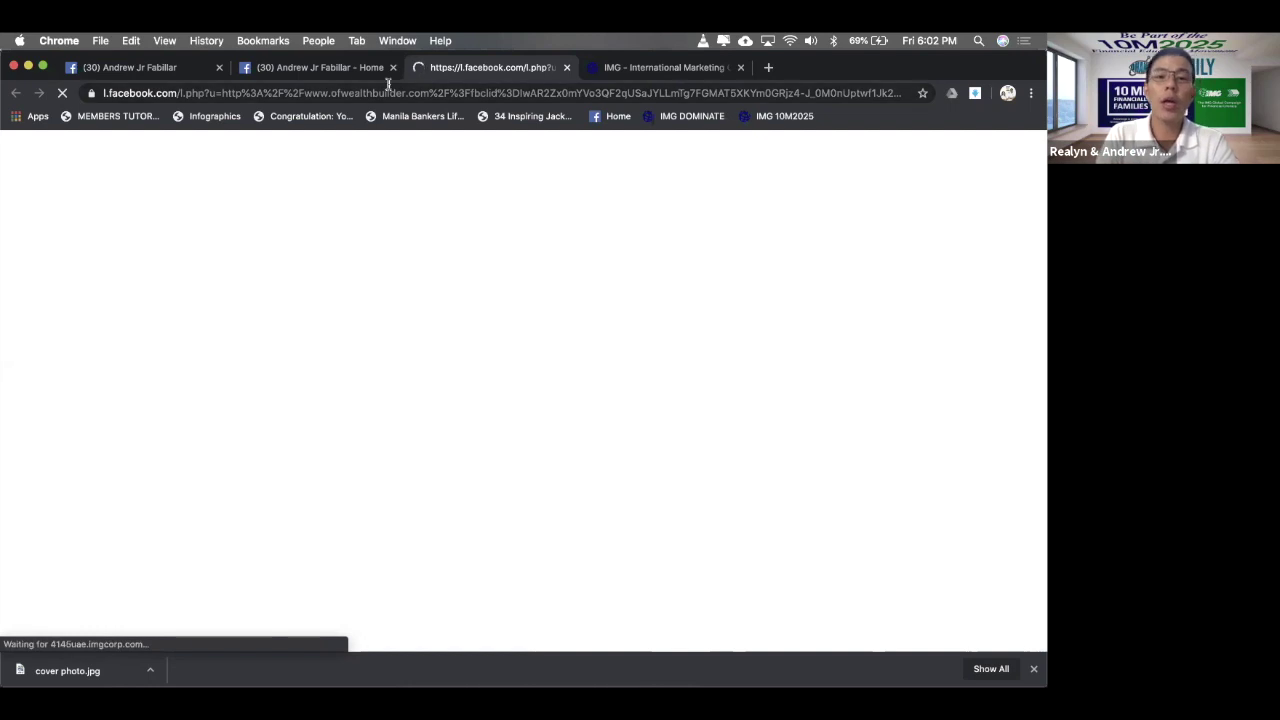
- Check the IMG benefits site, close the 4145uae.imgcorp.com duplicate tab, and return to Facebook Home
{"action": "left_click", "coordinate": [642, 69]}
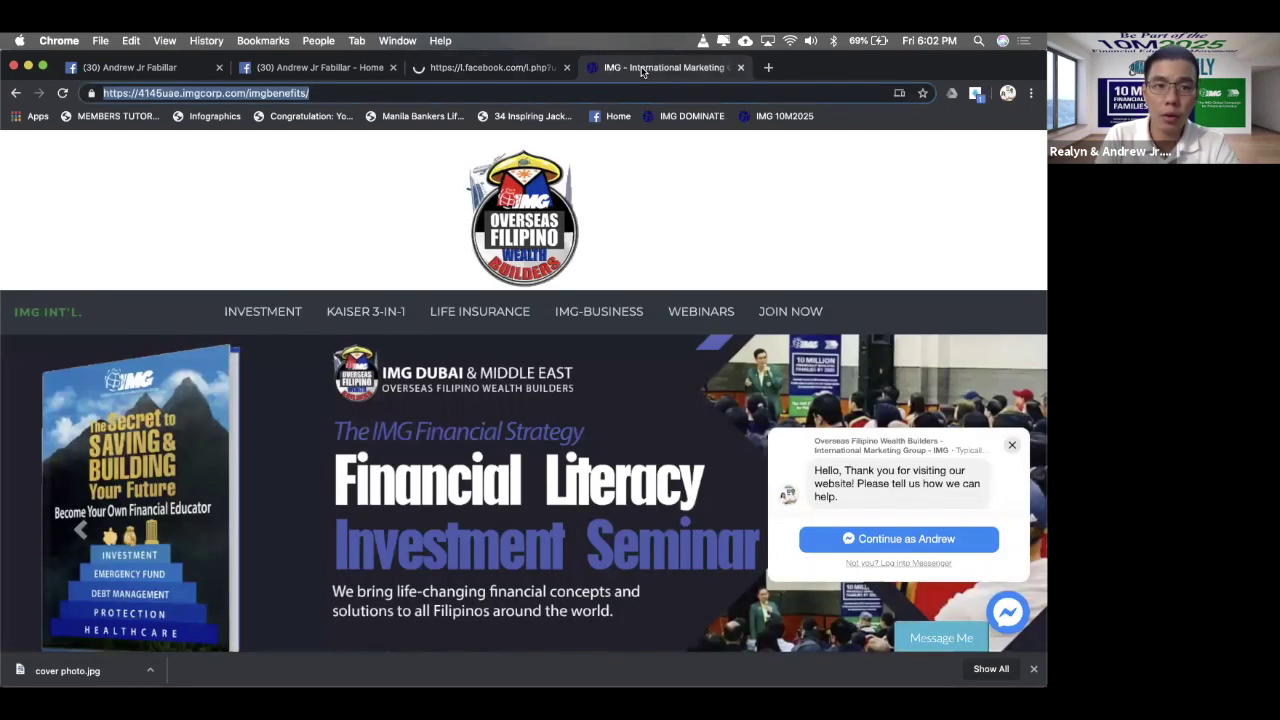
{"action": "left_click", "coordinate": [566, 69]}
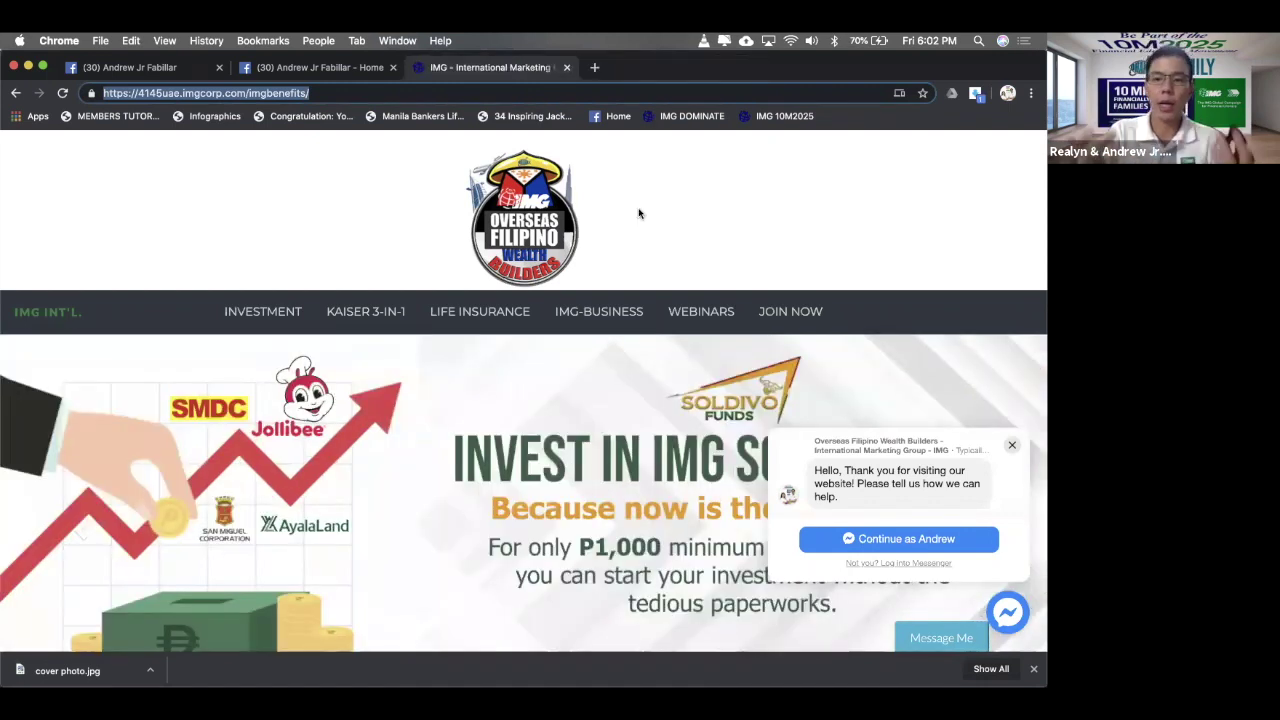
{"action": "scroll", "coordinate": [639, 213], "scroll_direction": "down", "scroll_amount": 5}
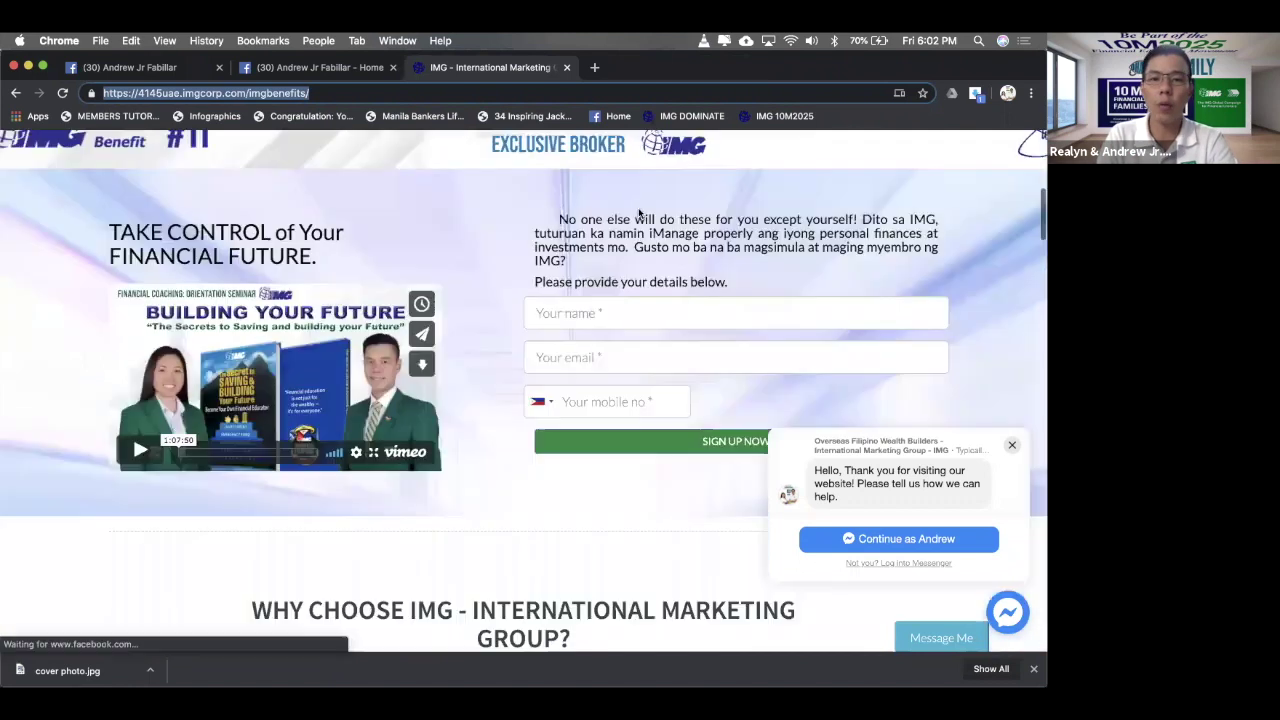
{"action": "scroll", "coordinate": [638, 213], "scroll_direction": "up", "scroll_amount": 10}
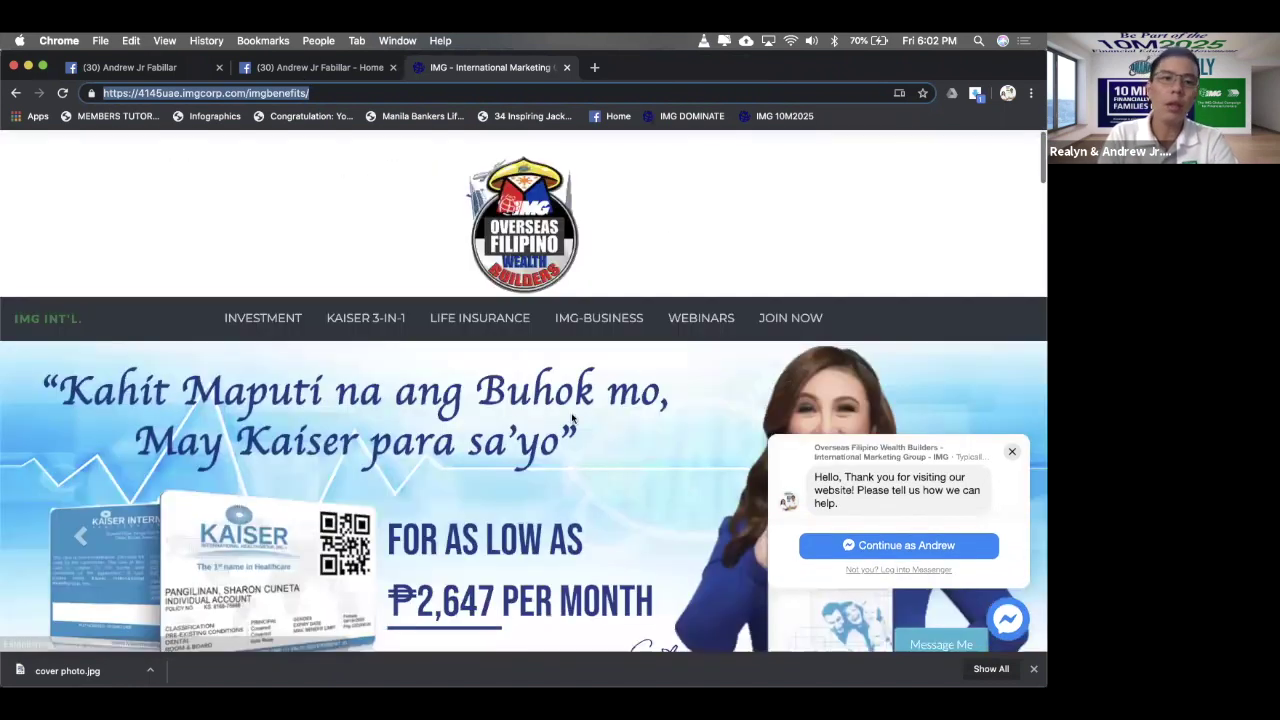
{"action": "left_click", "coordinate": [320, 67]}
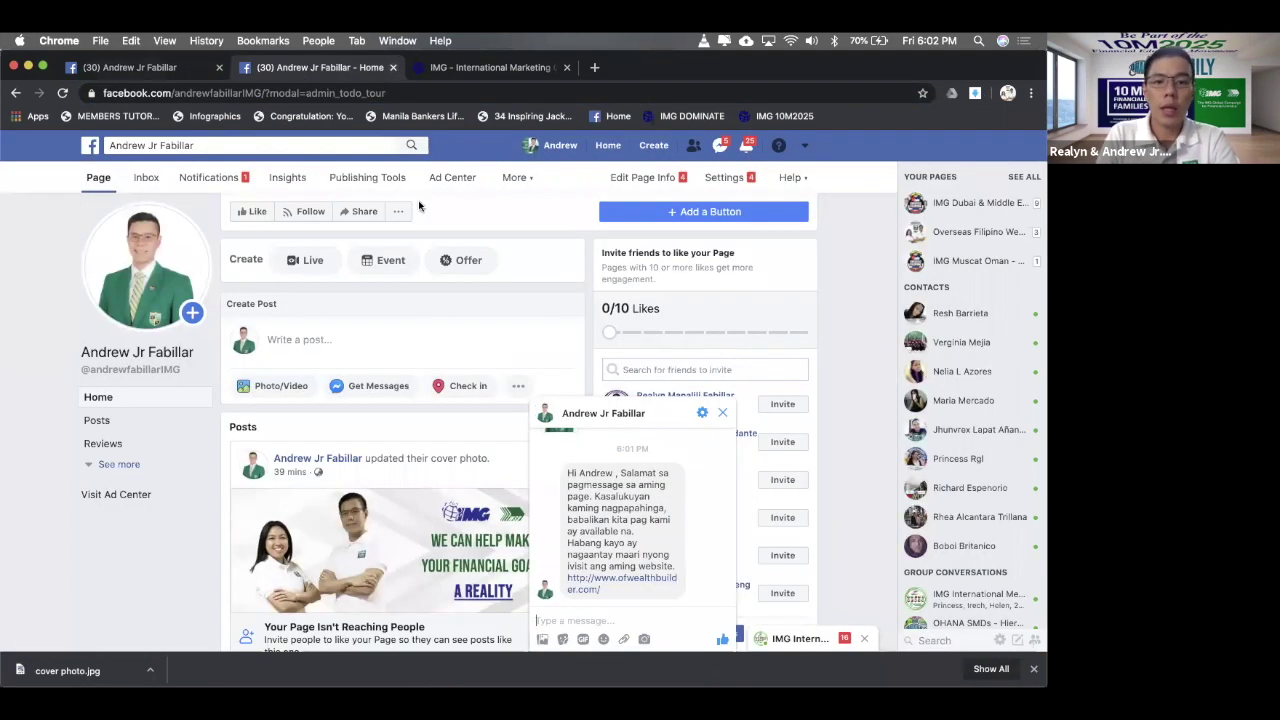
- Return to Automated Responses and view the Instant Reply, which is On
{"action": "key", "text": "ctrl+shift+Tab"}
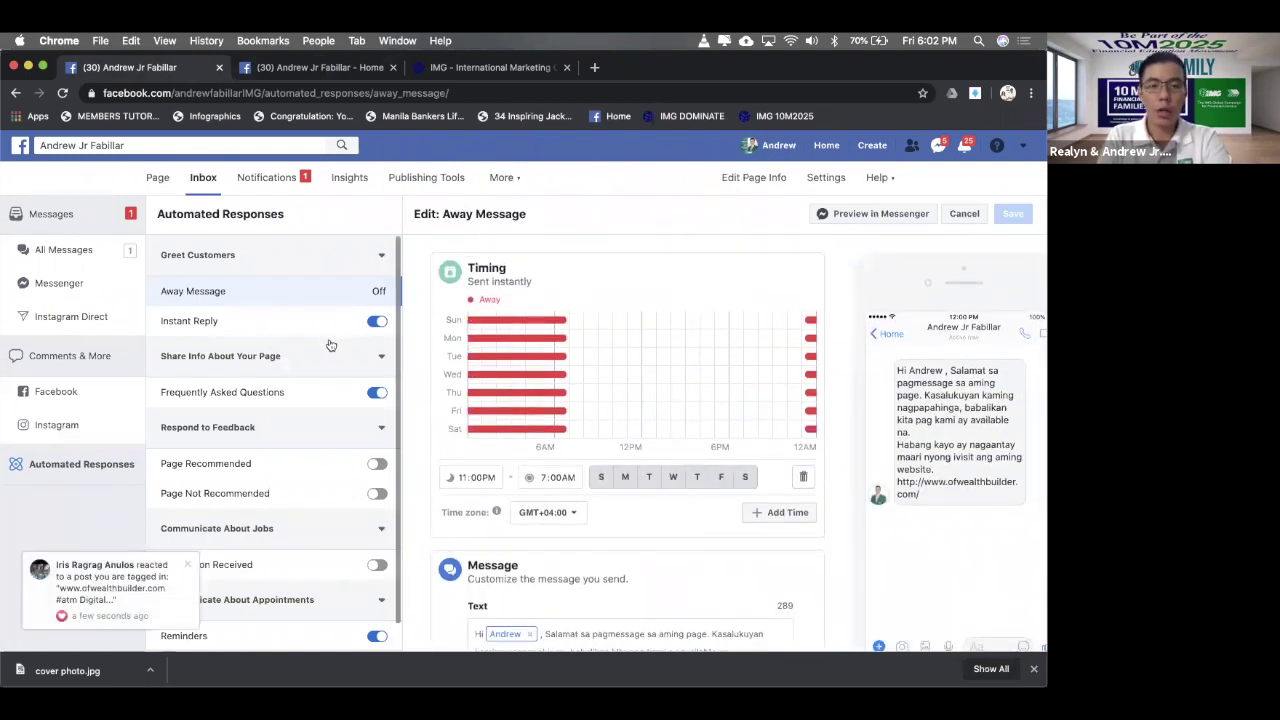
{"action": "left_click", "coordinate": [233, 324]}
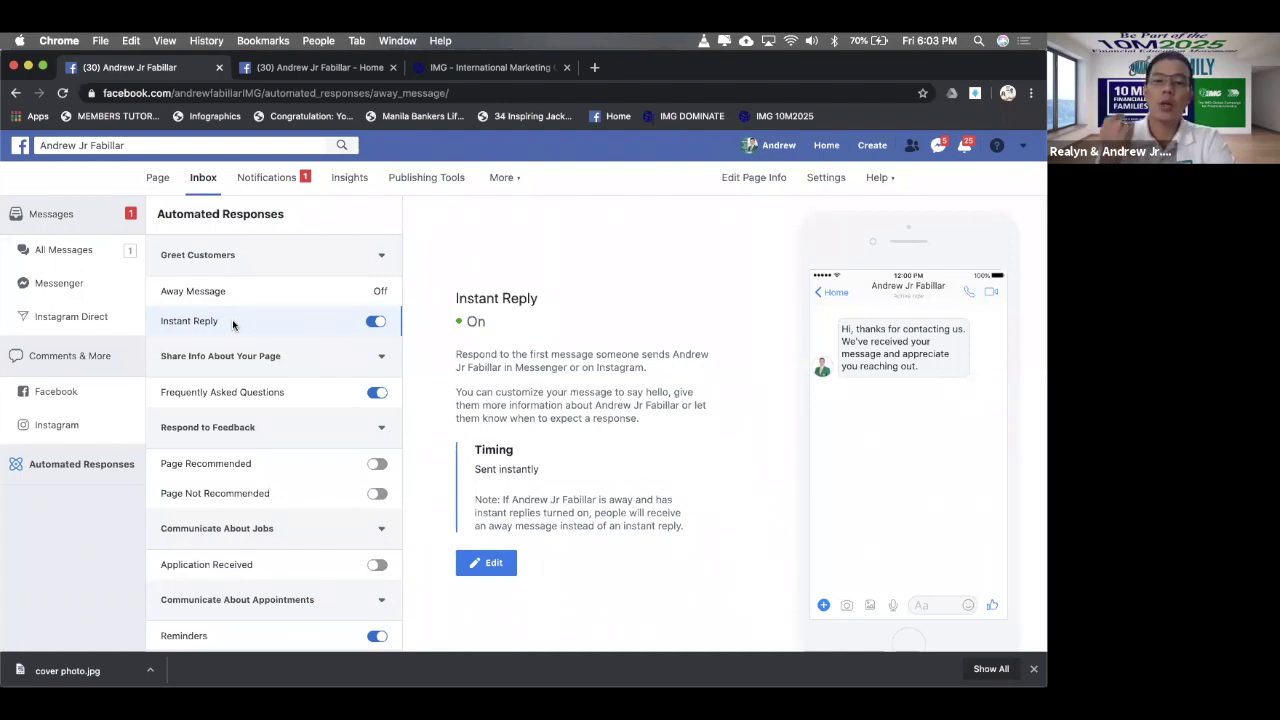
- Edit the Instant Reply and delete everything after 'Hi', including the comma
{"action": "left_click", "coordinate": [487, 562]}
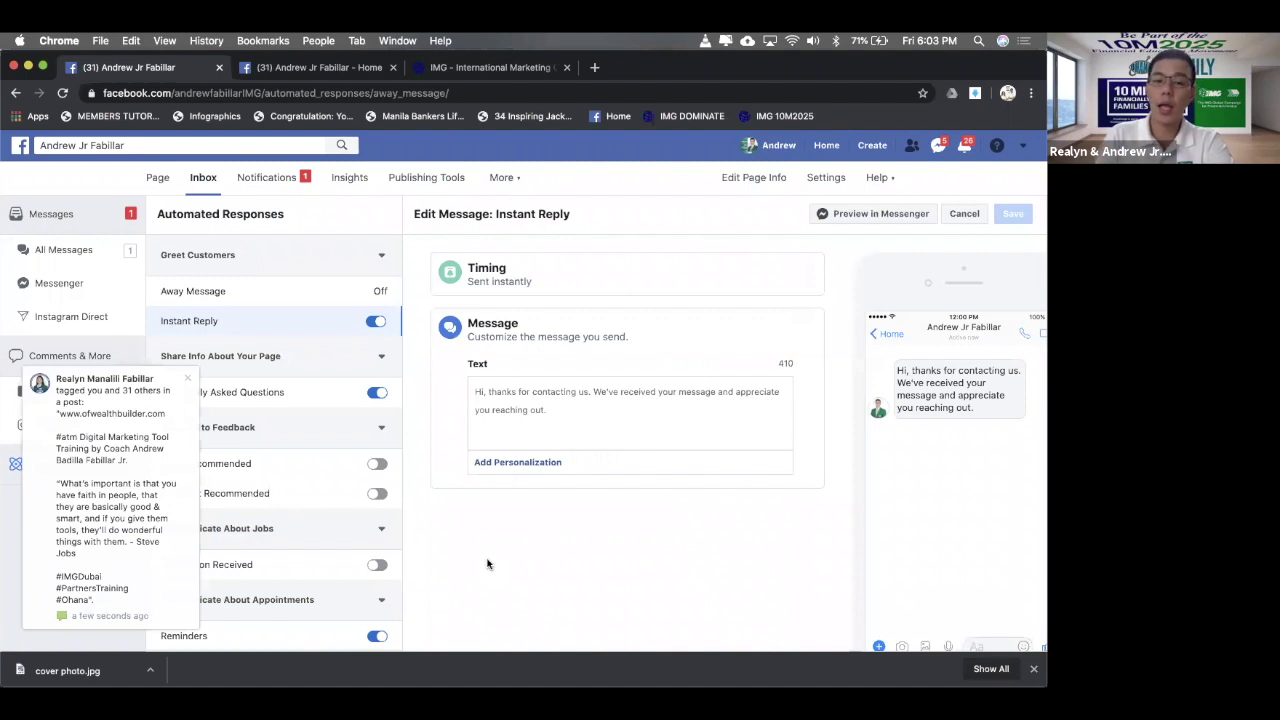
{"action": "left_click", "coordinate": [610, 414]}
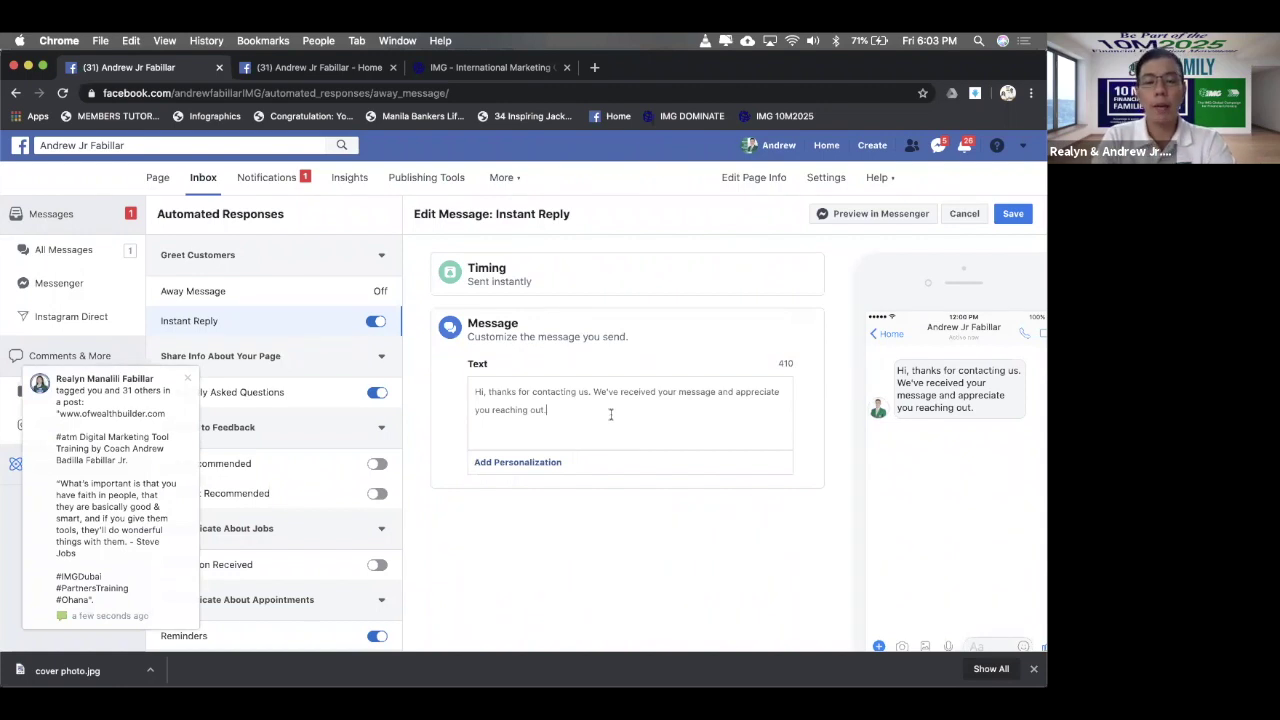
{"action": "left_click_drag", "start_coordinate": [580, 406], "coordinate": [489, 391]}
{"action": "key", "text": "BackSpace"}
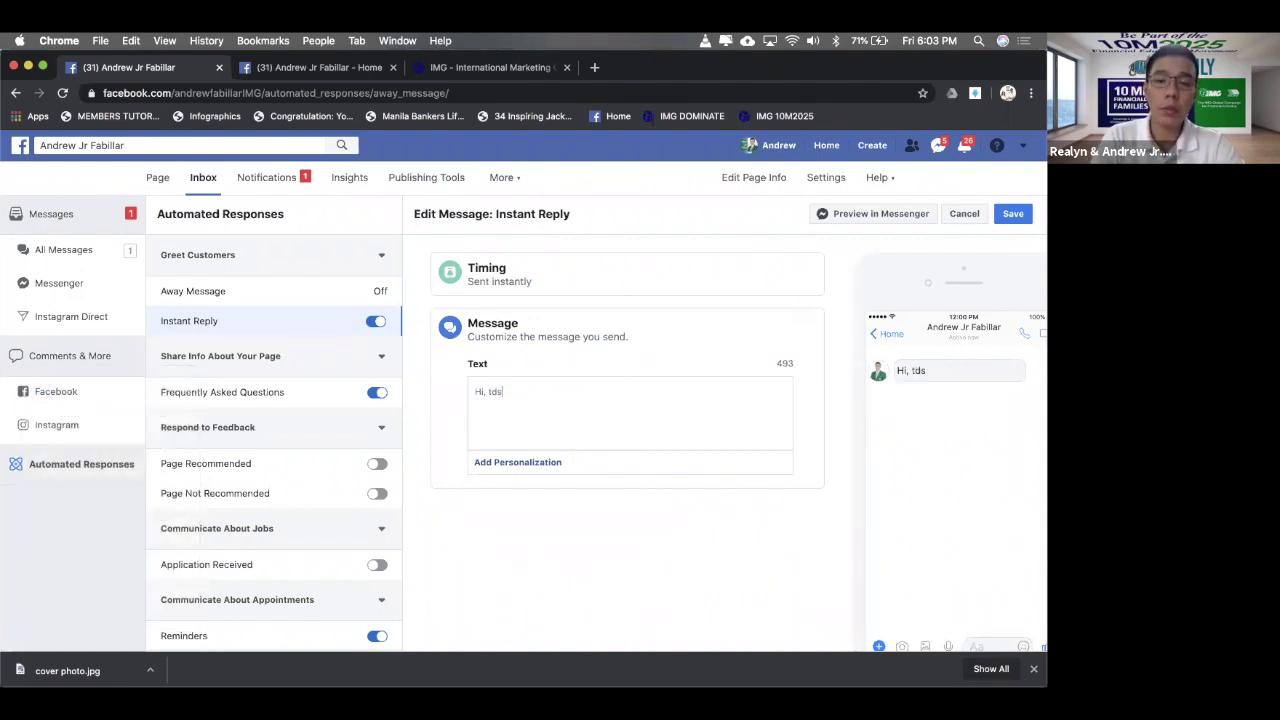
{"action": "key", "text": "BackSpace"}
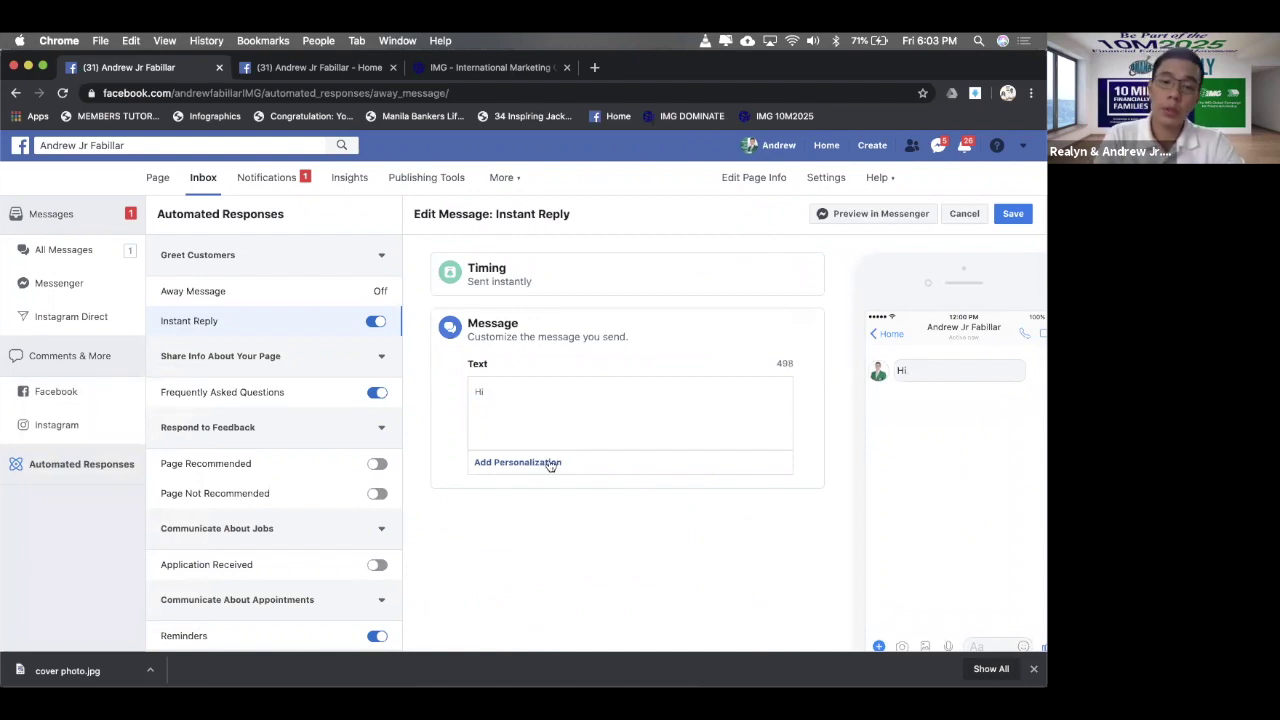
- Insert the recipient's first-name field and a comma after 'Hi' in the Instant Reply
{"action": "left_click", "coordinate": [551, 462]}
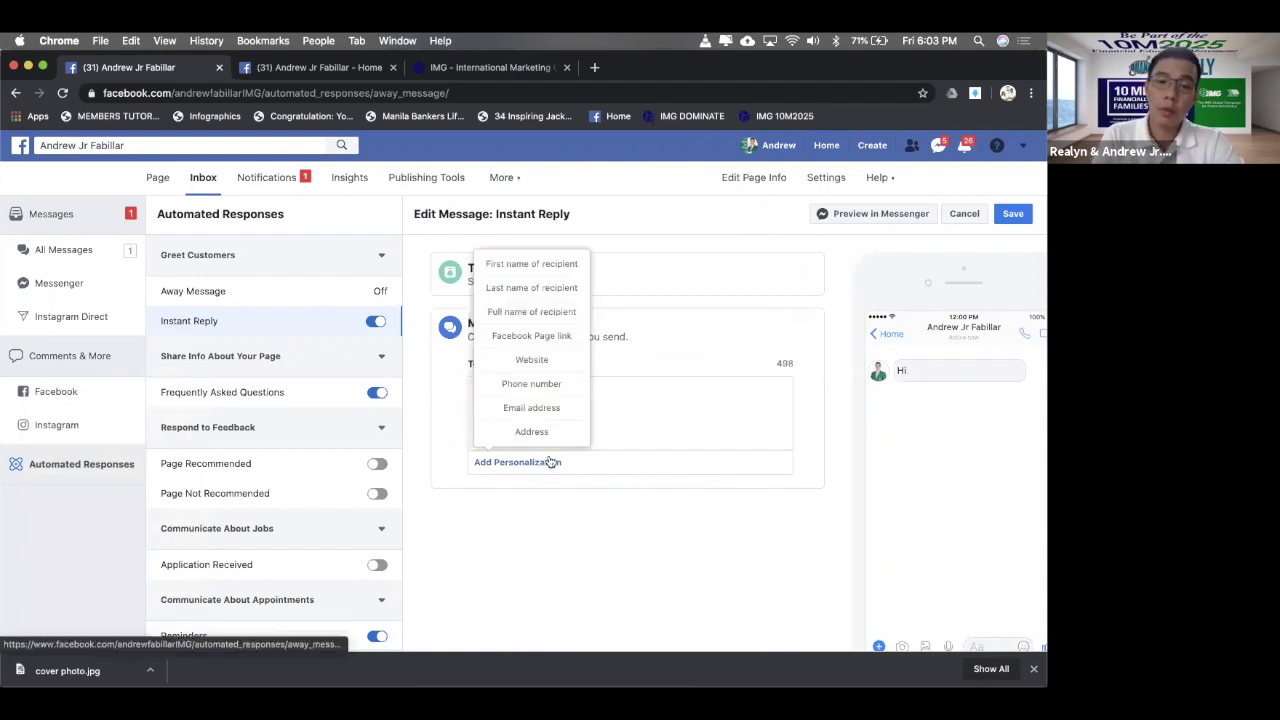
{"action": "left_click", "coordinate": [665, 388]}
{"action": "left_click", "coordinate": [518, 462]}
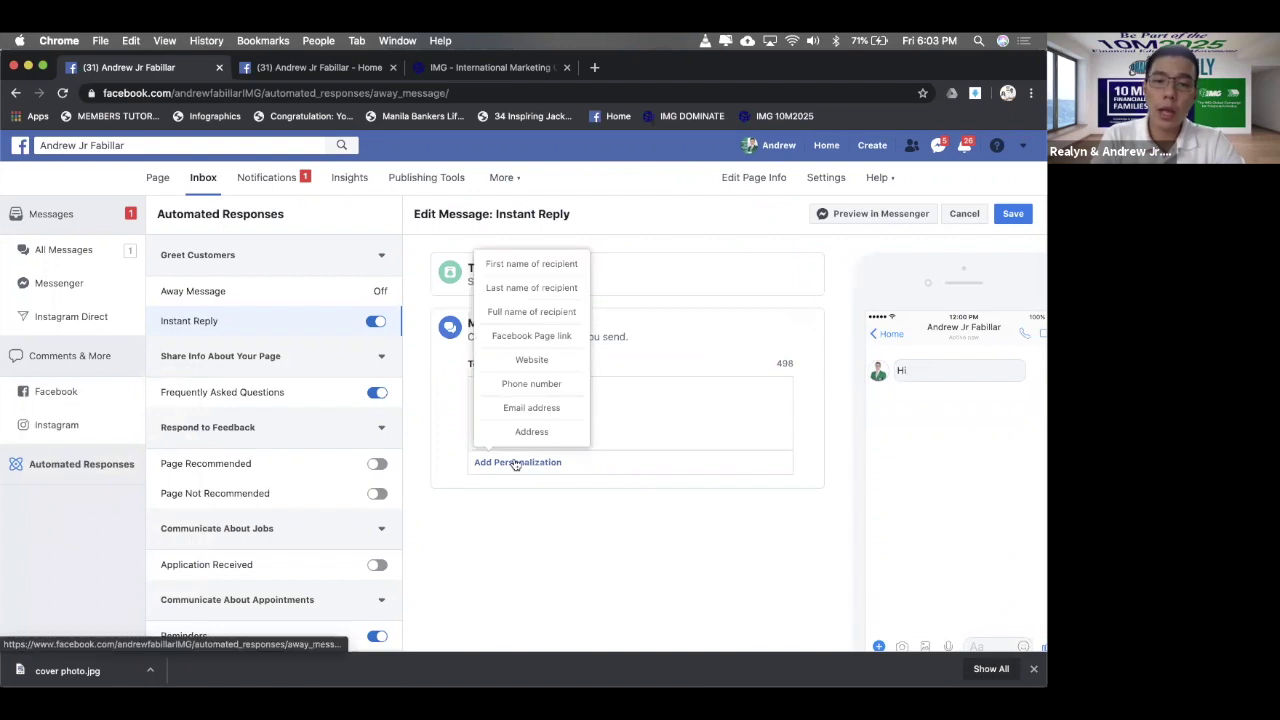
{"action": "left_click", "coordinate": [514, 262]}
{"action": "type", "text": ","}
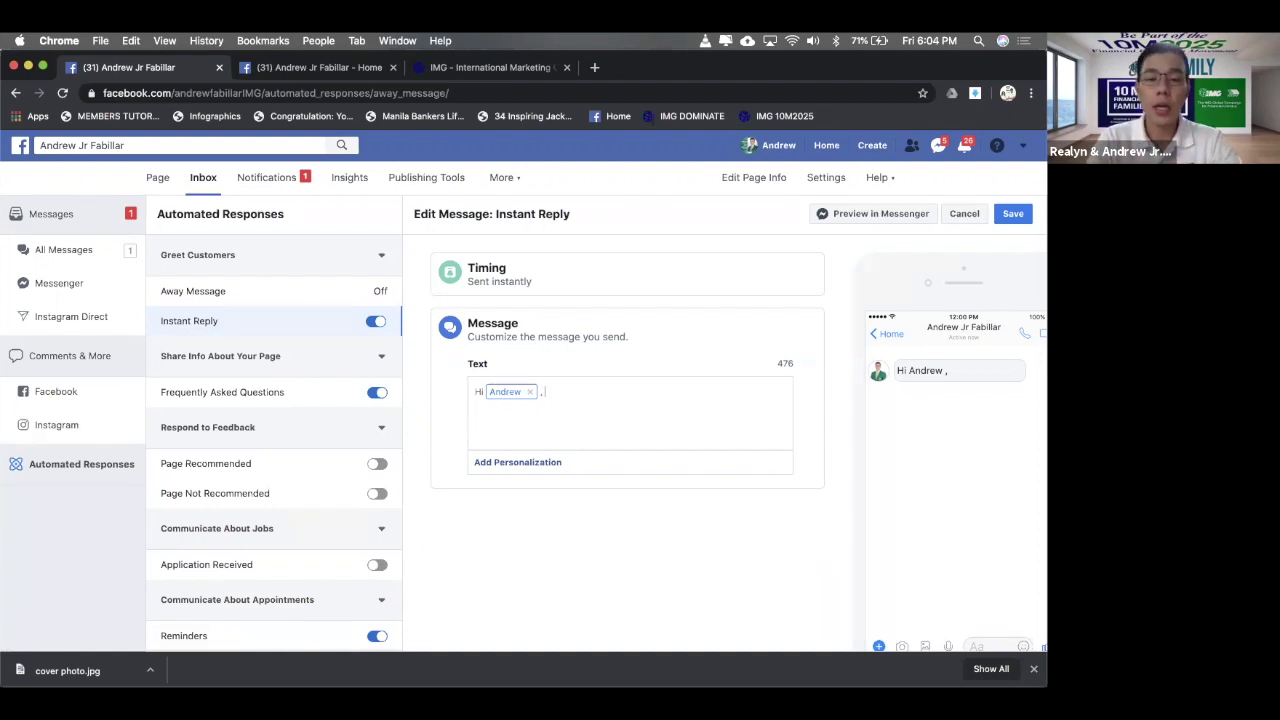
- Add 'salamat sa iyong message. Magrereply agad ako pagnabasa ko na ito.' and save the reply
{"action": "type", "text": "salamat sa"}
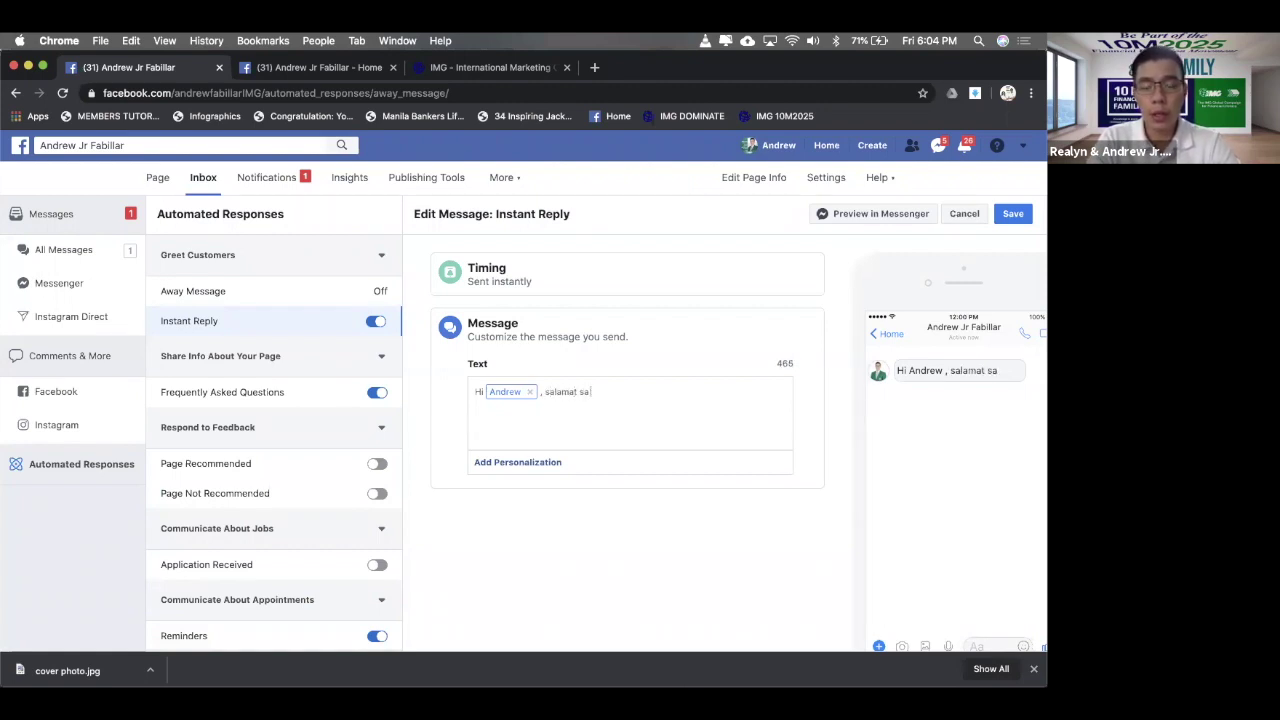
{"action": "type", "text": " iyong message"}
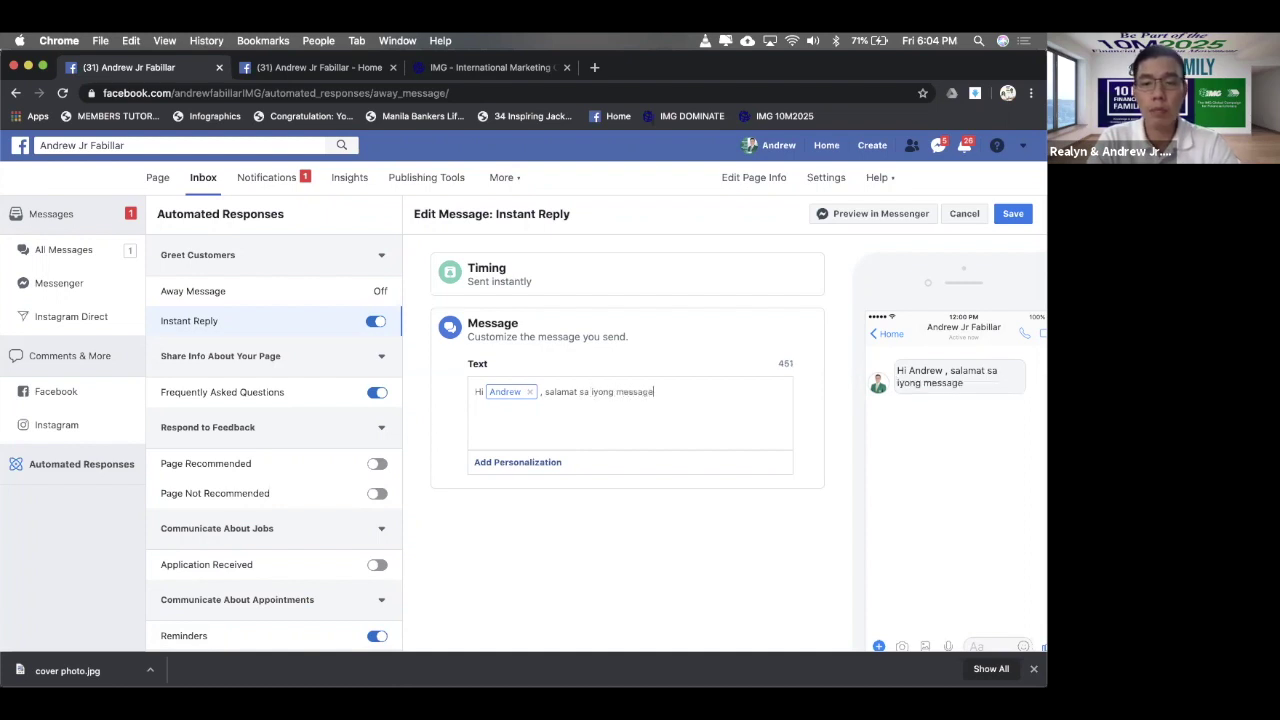
{"action": "type", "text": "."}
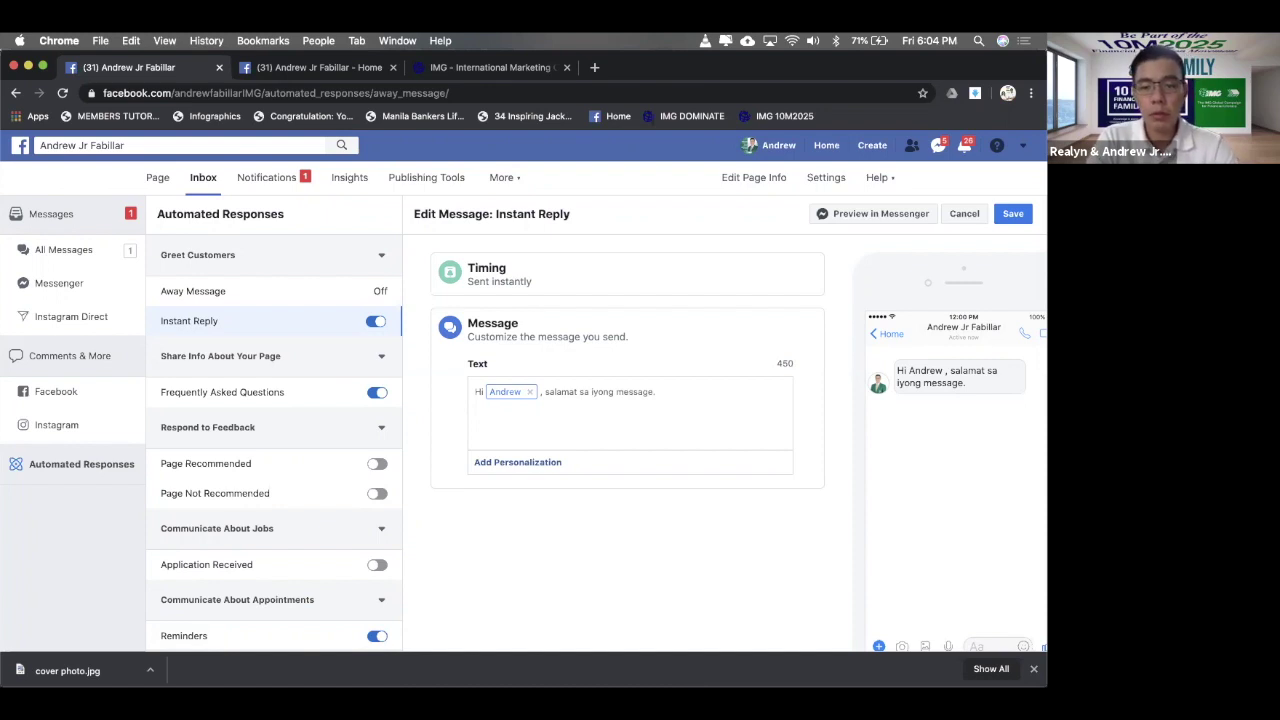
{"action": "type", "text": " M"}
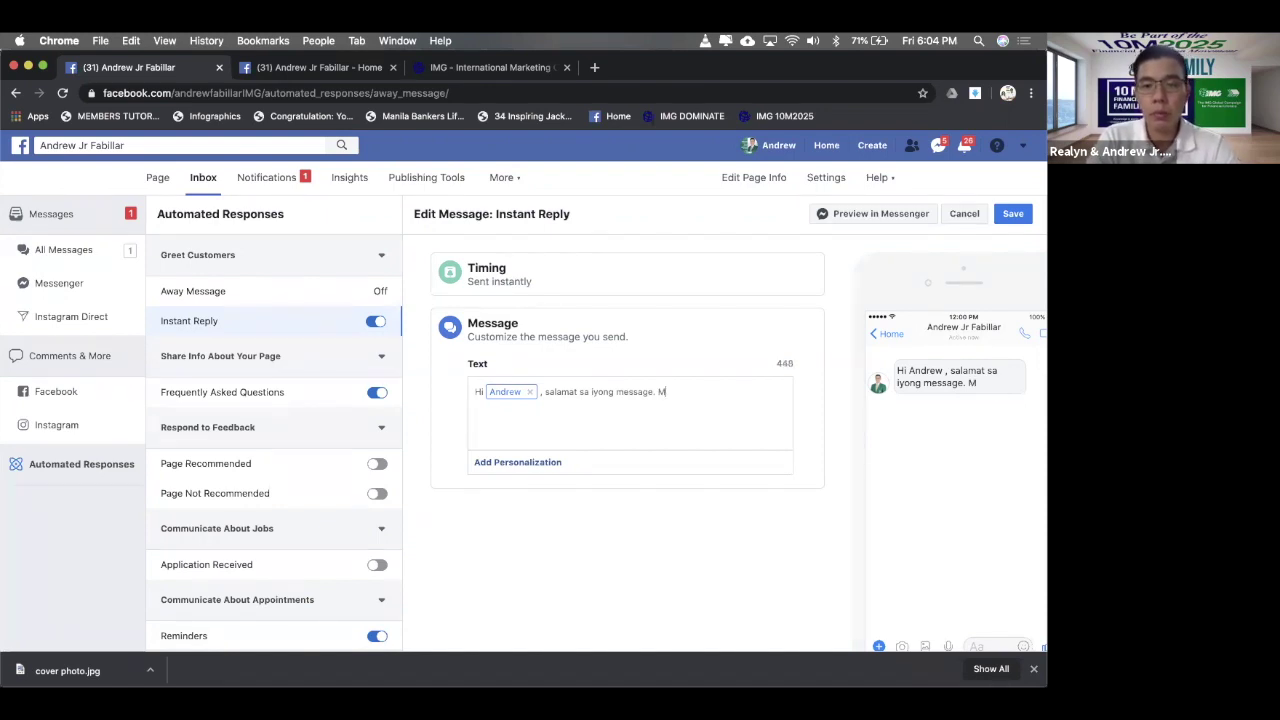
{"action": "type", "text": "agre"}
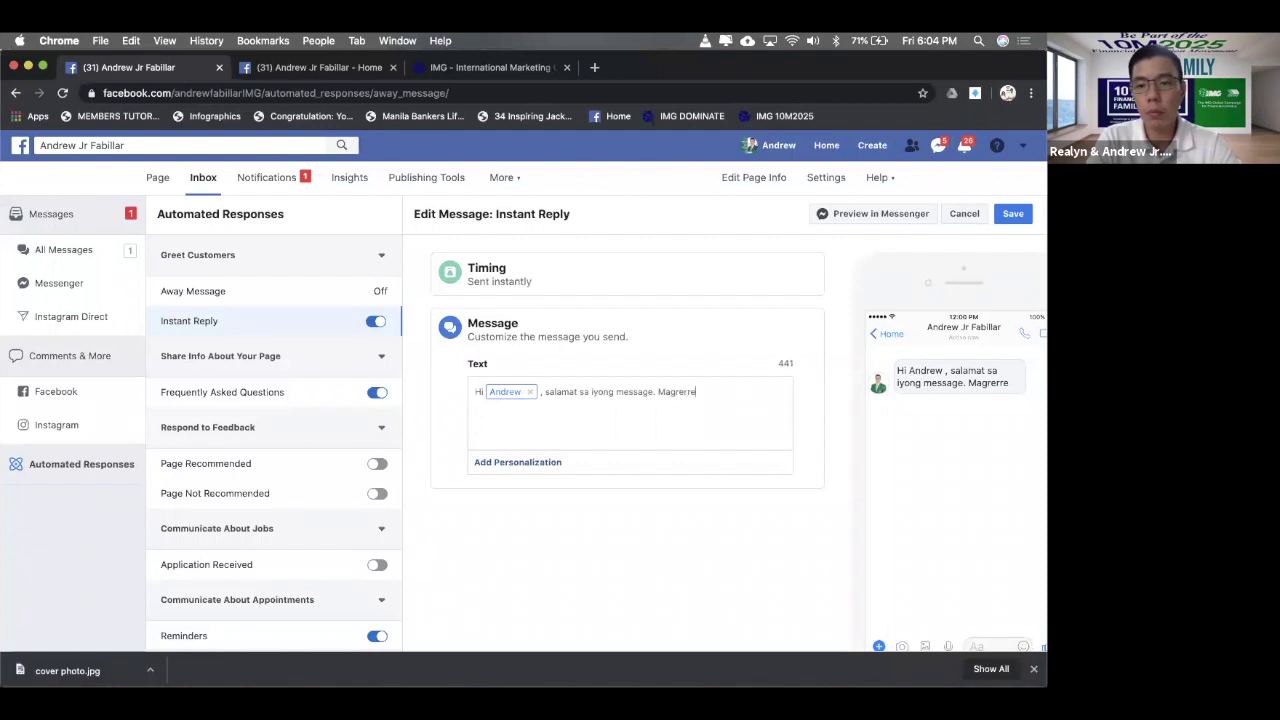
{"action": "type", "text": "reply af"}
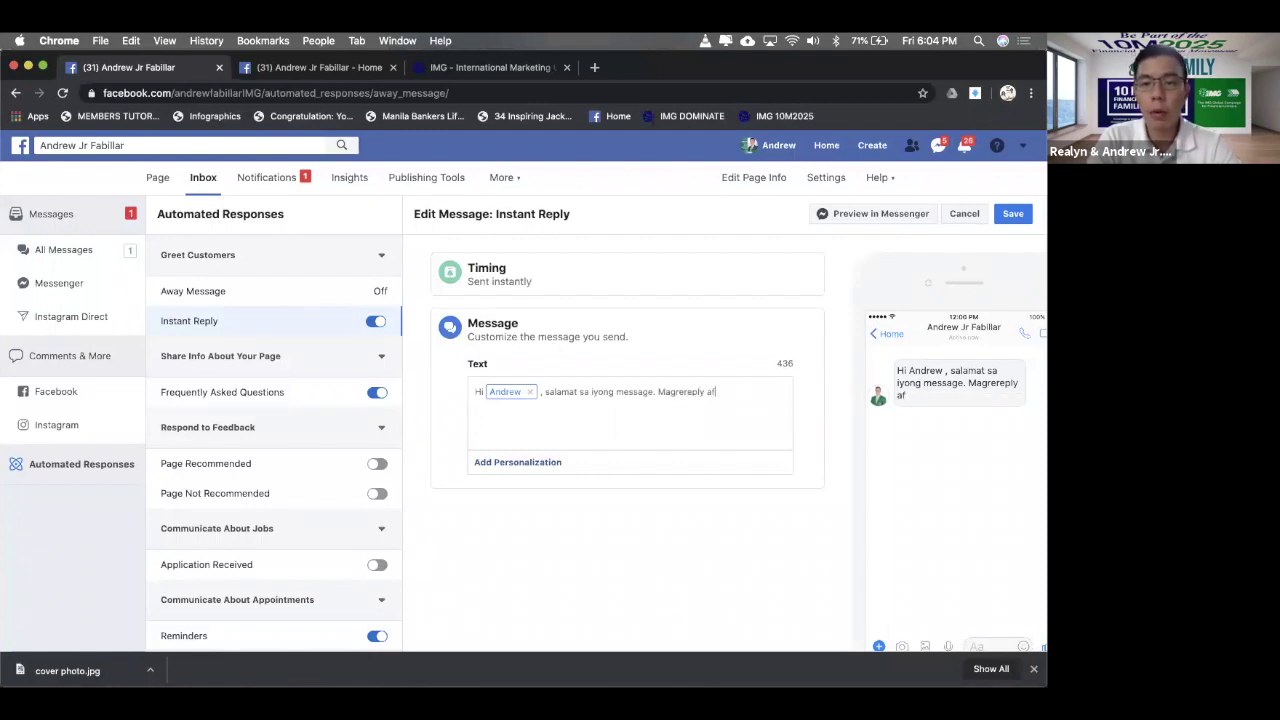
{"action": "key", "text": "BackSpace"}
{"action": "type", "text": "gad"}
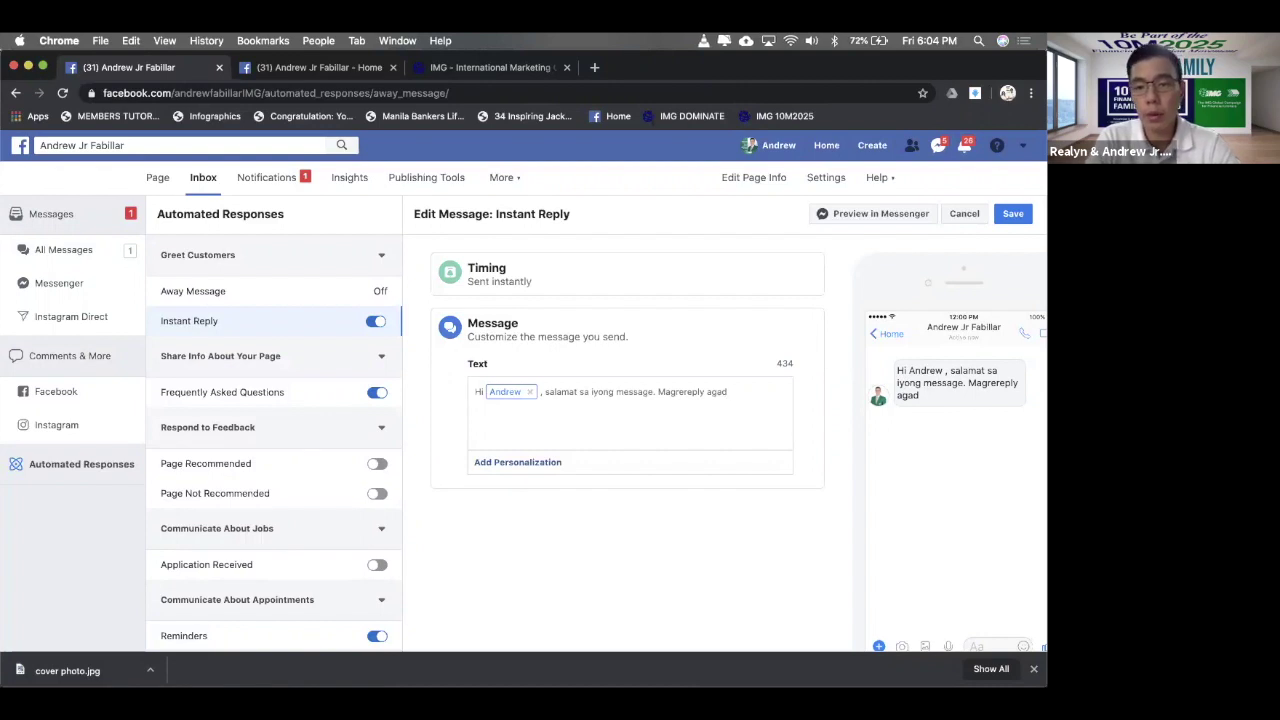
{"action": "type", "text": " ako "}
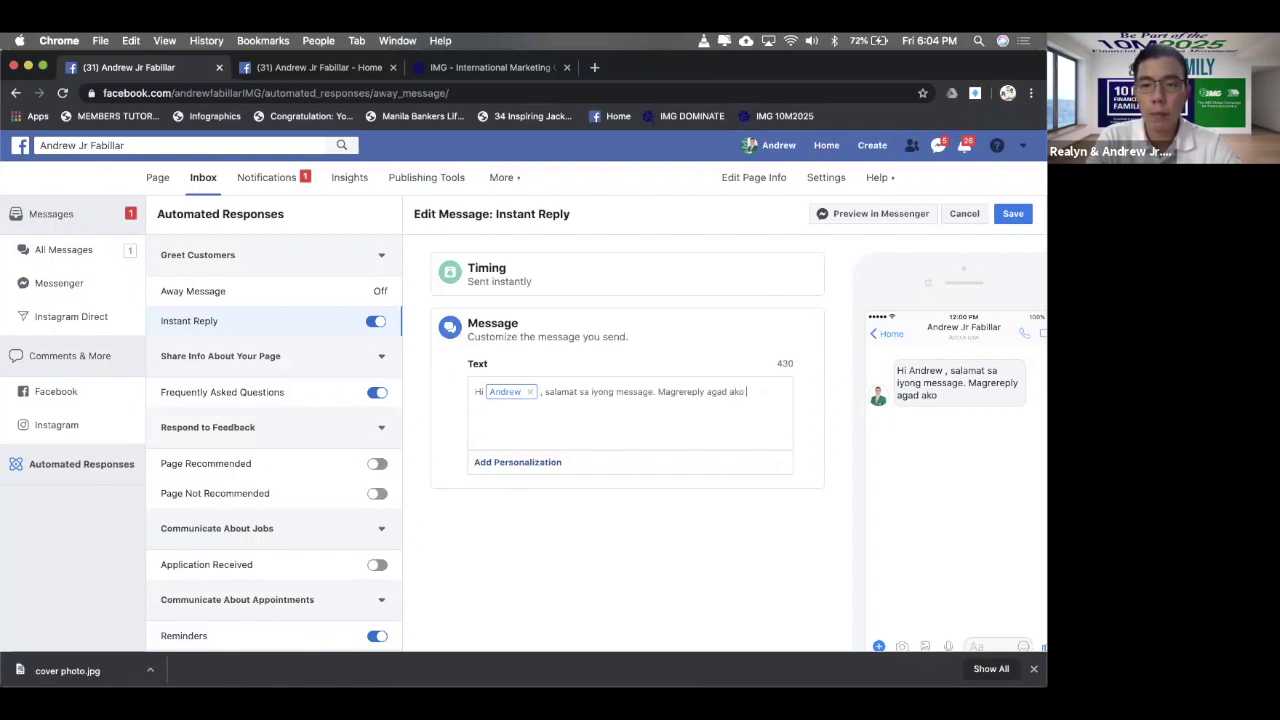
{"action": "type", "text": "pagnabasa"}
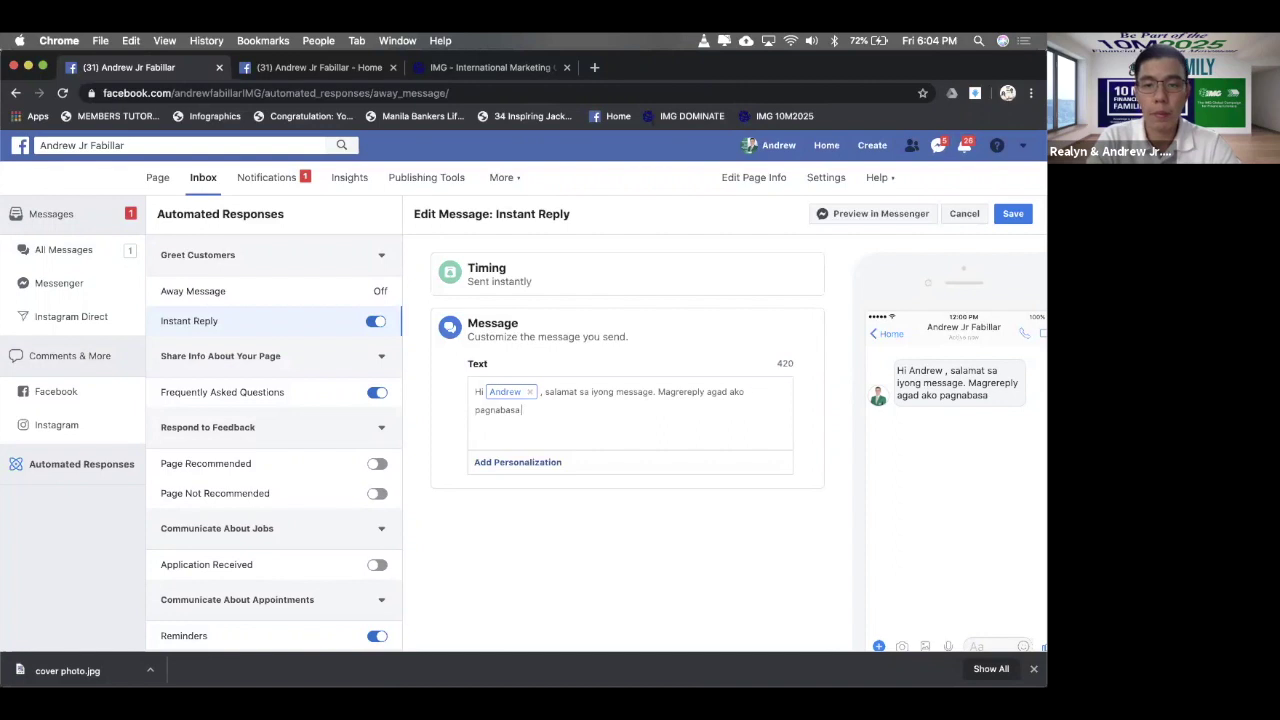
{"action": "type", "text": " ko n"}
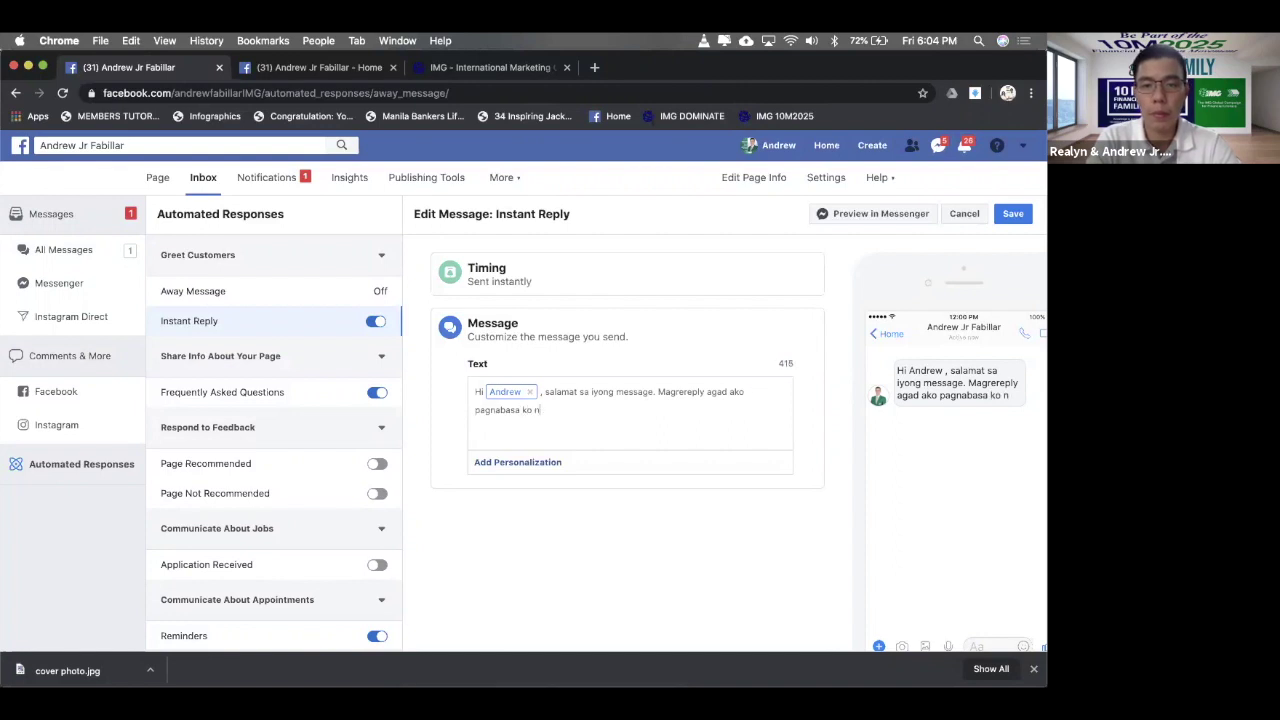
{"action": "type", "text": "a ito."}
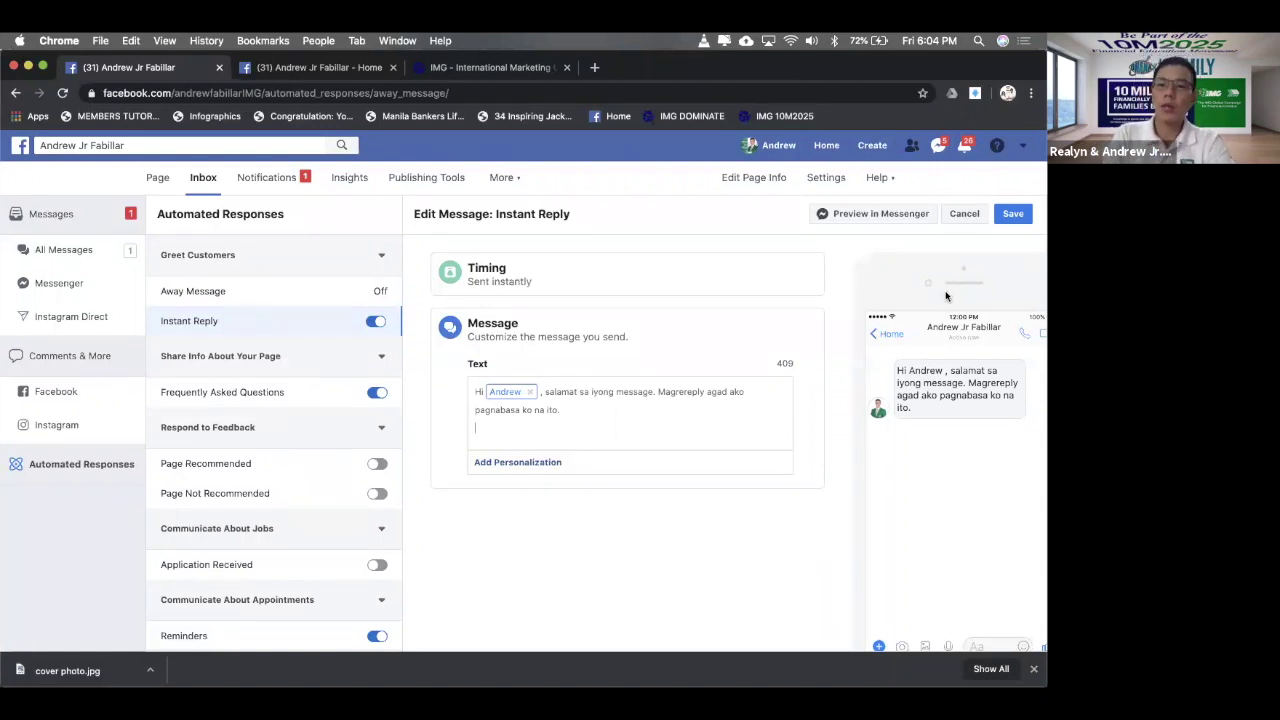
{"action": "left_click", "coordinate": [1012, 214]}
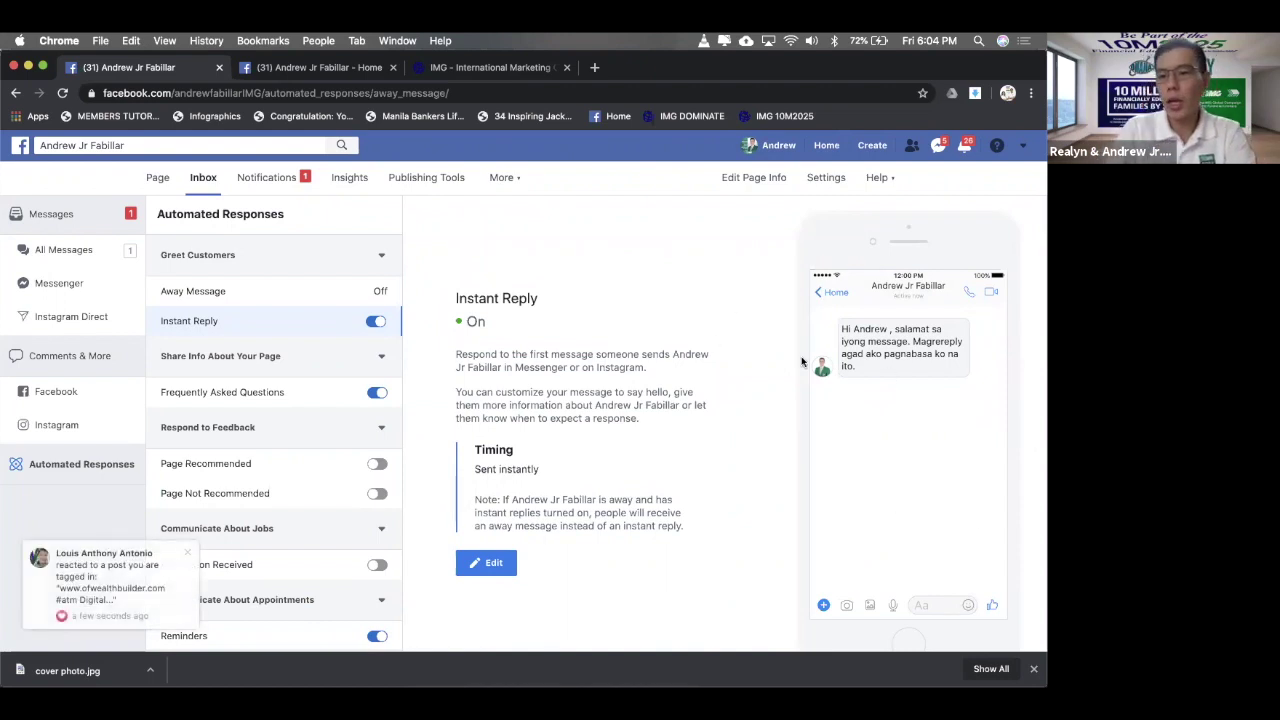
- Open the Frequently Asked Questions automated response
{"action": "left_click", "coordinate": [263, 390]}
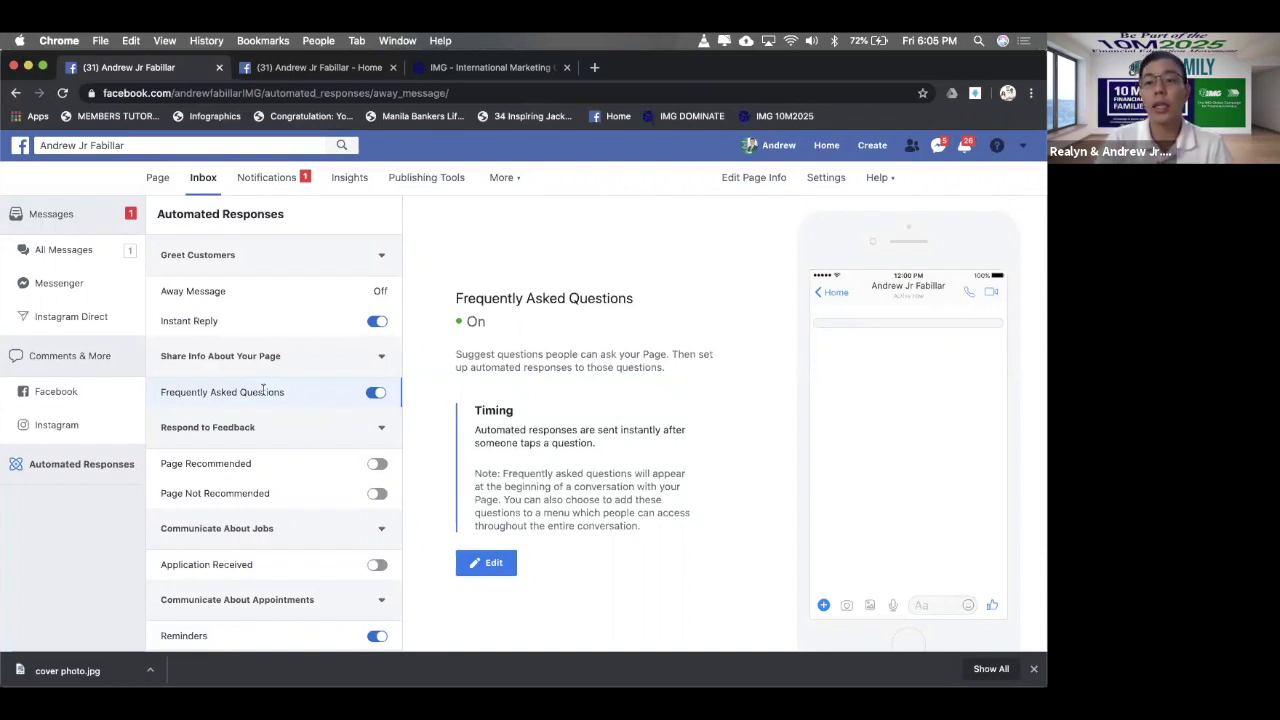
- Add Question #1 reading 'Paano maging member ng IMG?' to the FAQ
{"action": "left_click", "coordinate": [486, 564]}
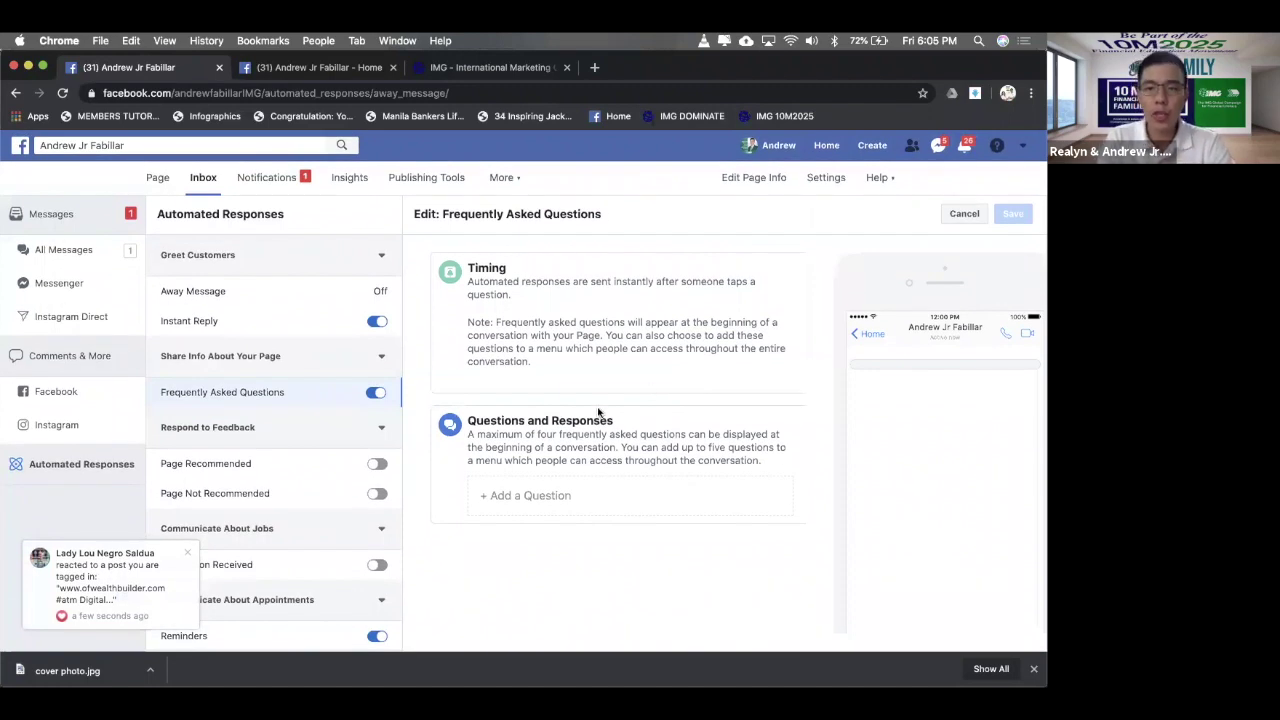
{"action": "left_click", "coordinate": [594, 506]}
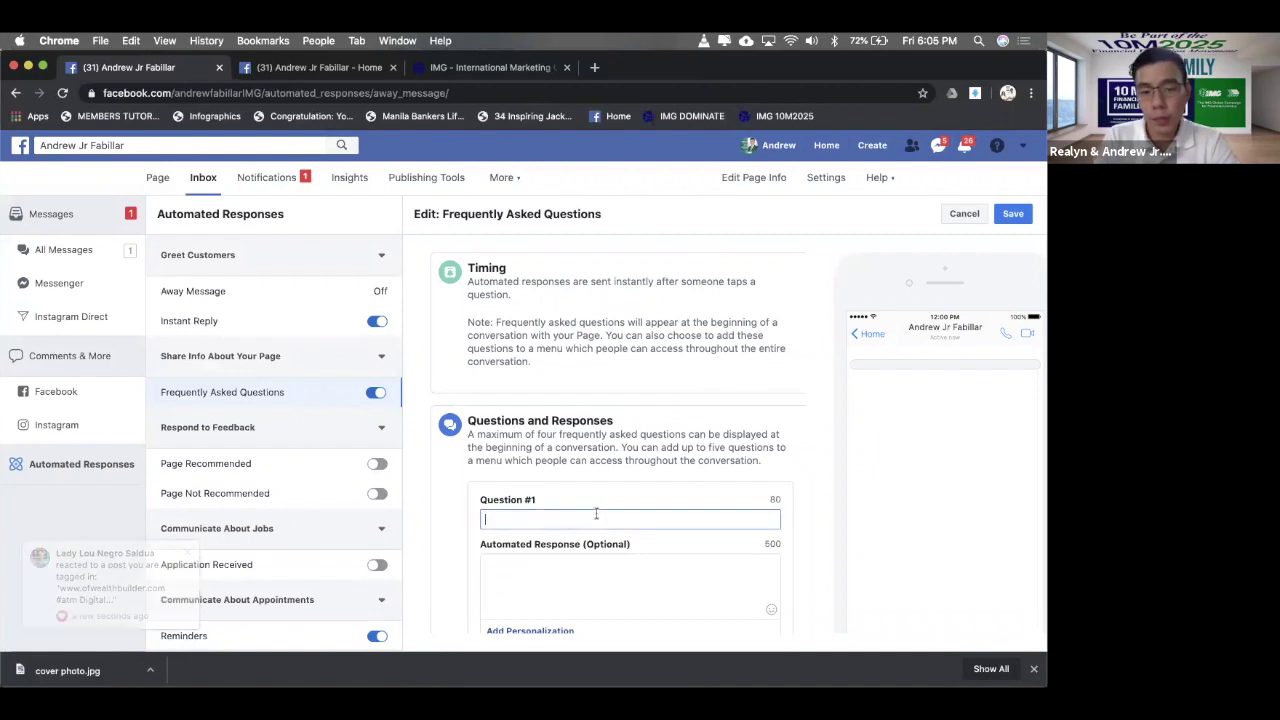
{"action": "scroll", "coordinate": [597, 517], "scroll_direction": "down", "scroll_amount": 1}
{"action": "scroll", "coordinate": [597, 517], "scroll_direction": "down", "scroll_amount": 1}
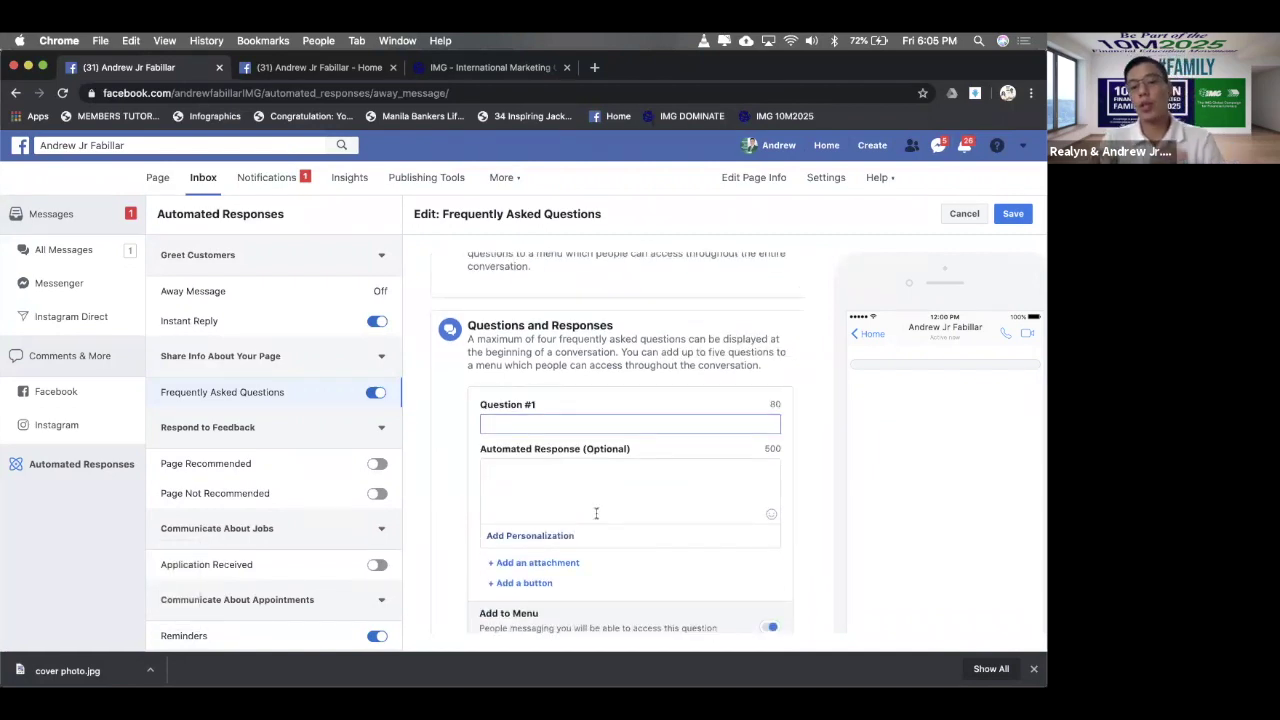
{"action": "type", "text": "Paa"}
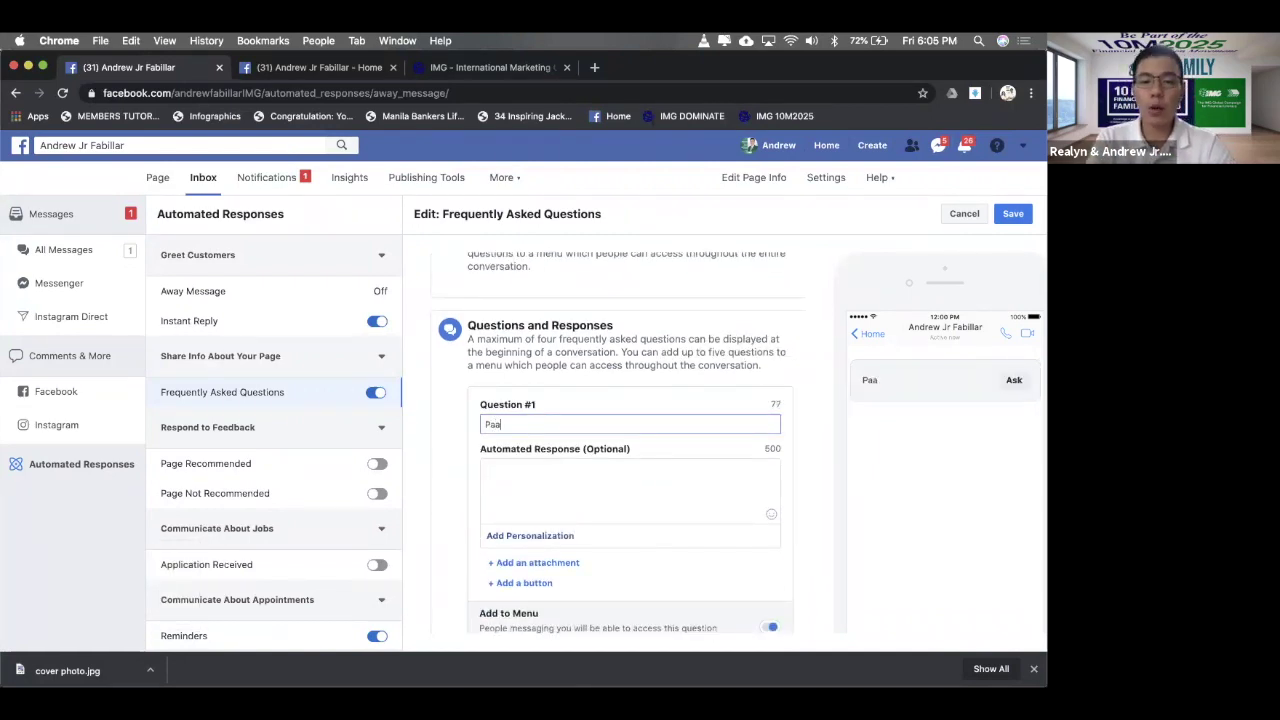
{"action": "type", "text": "no mag"}
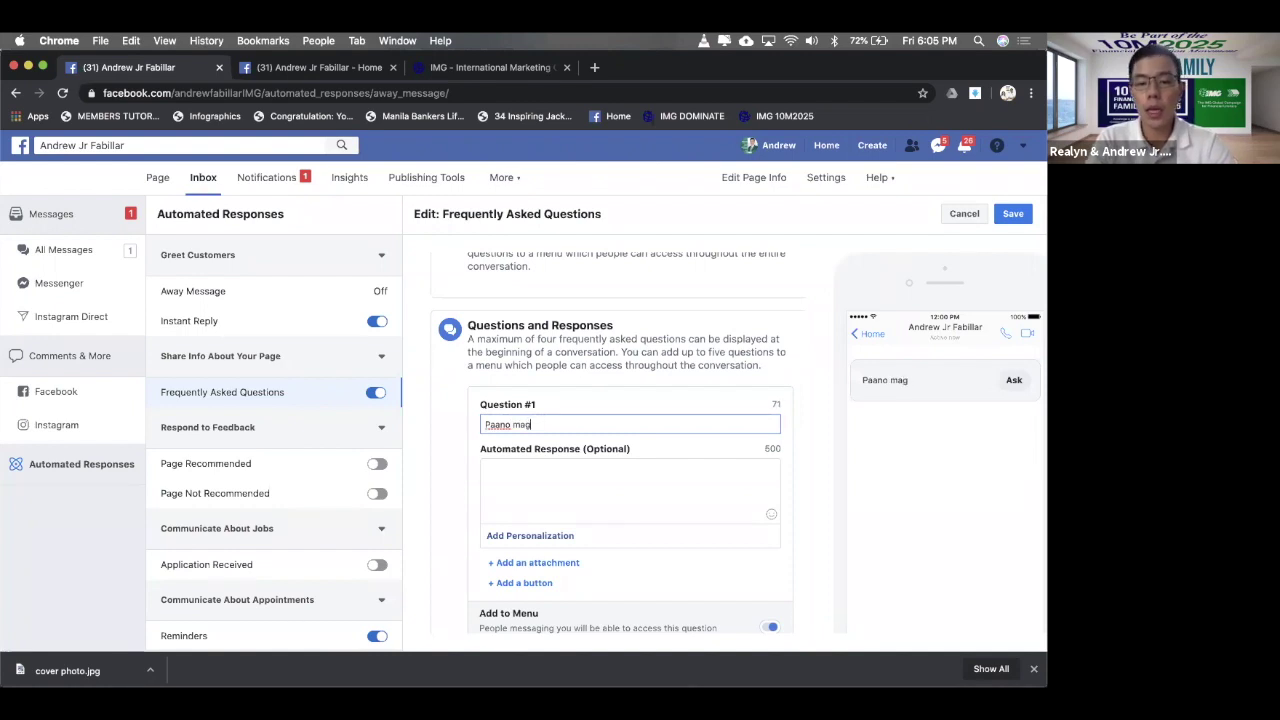
{"action": "type", "text": "ing membernb"}
{"action": "key", "text": "BackSpace"}
{"action": "key", "text": "BackSpace"}
{"action": "type", "text": "ng IM"}
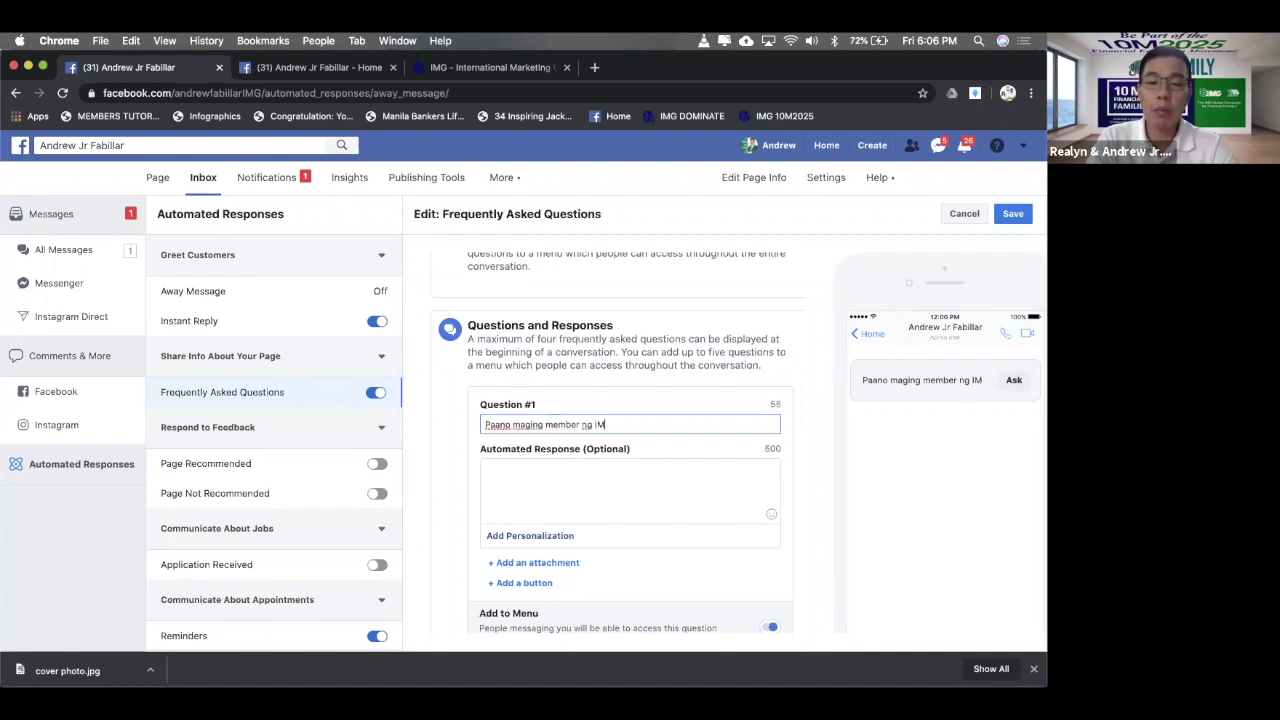
{"action": "type", "text": "G?"}
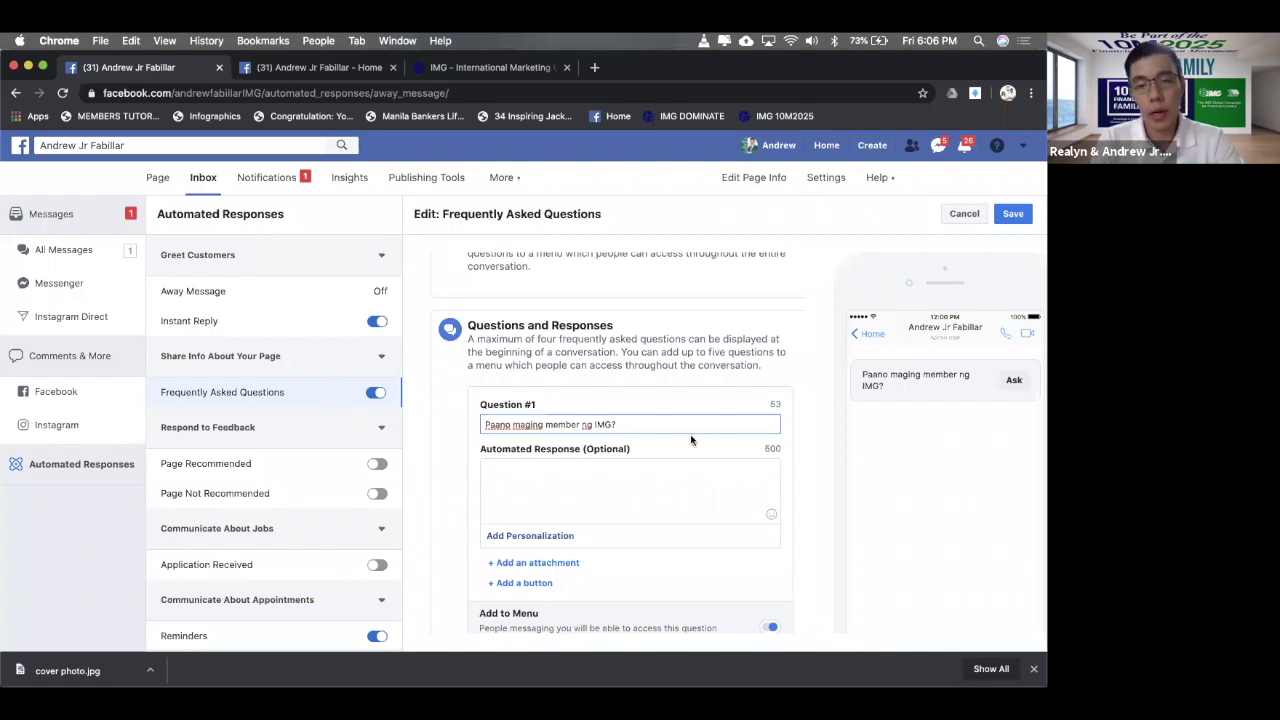
- Answer with '> 18 yrs and above' and '> Accomplish filling up the online registration form'
{"action": "left_click", "coordinate": [646, 466]}
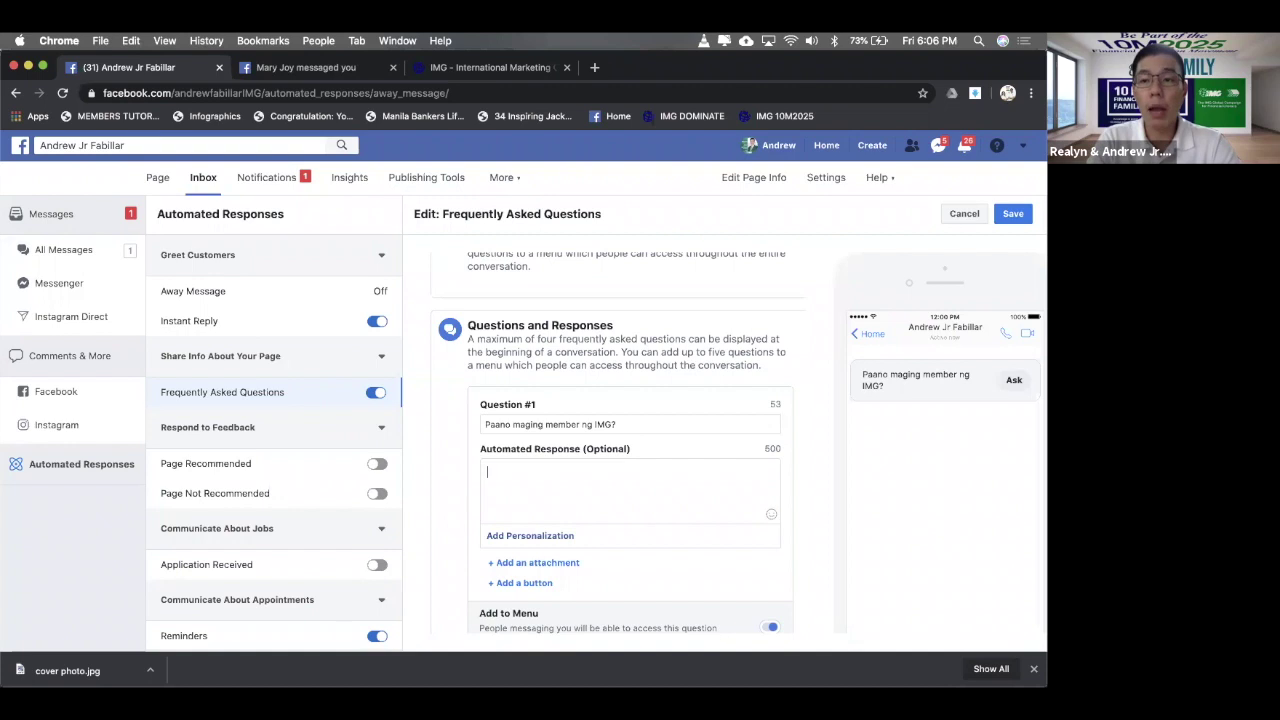
{"action": "type", "text": ">"}
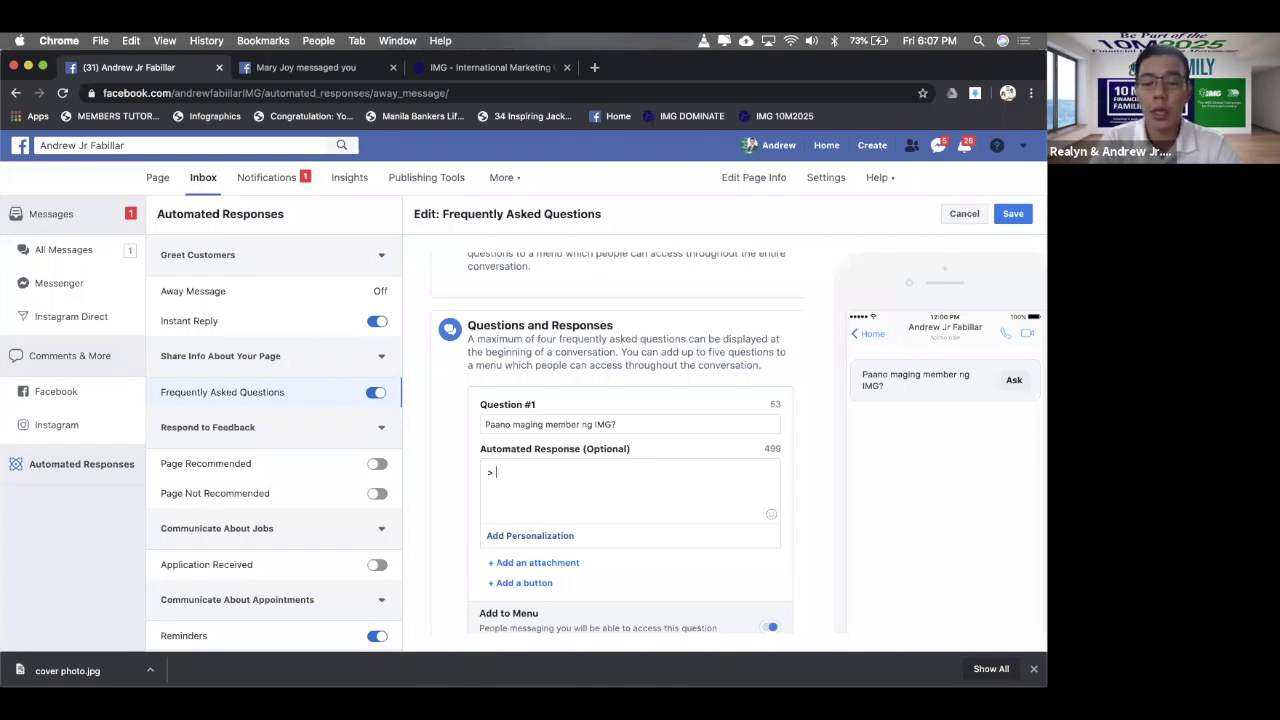
{"action": "type", "text": "18"}
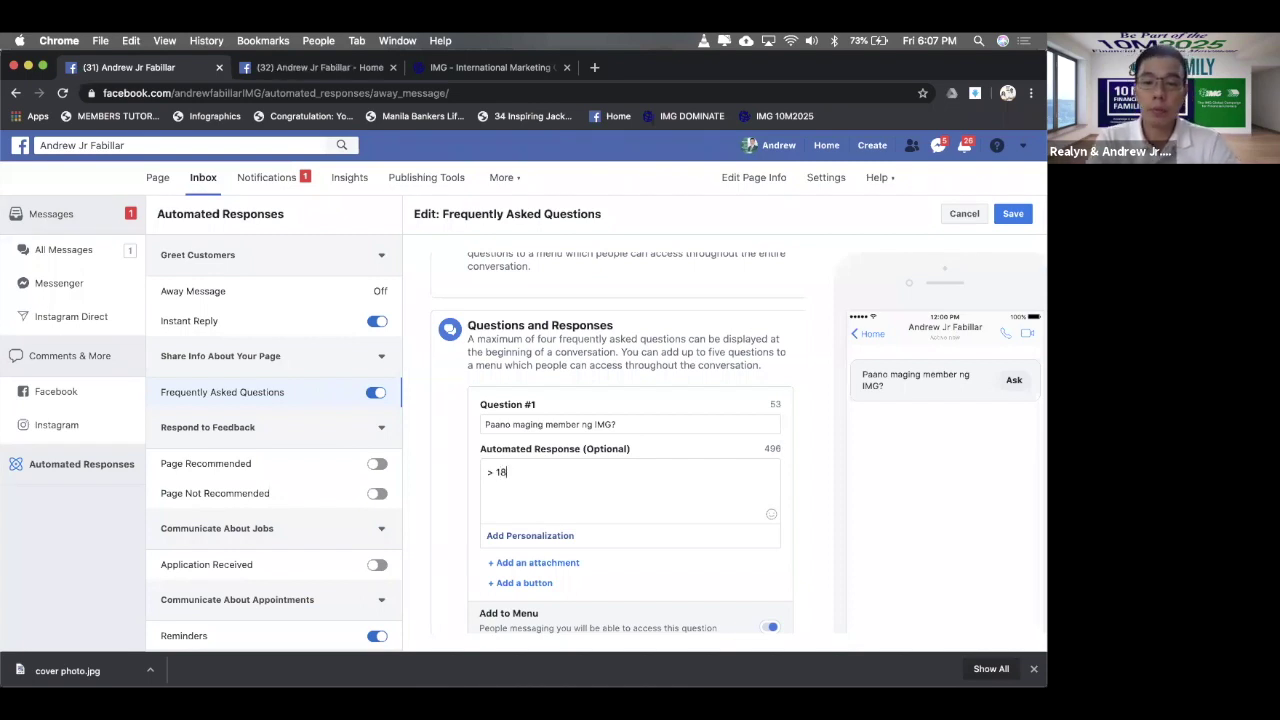
{"action": "type", "text": " yrs"}
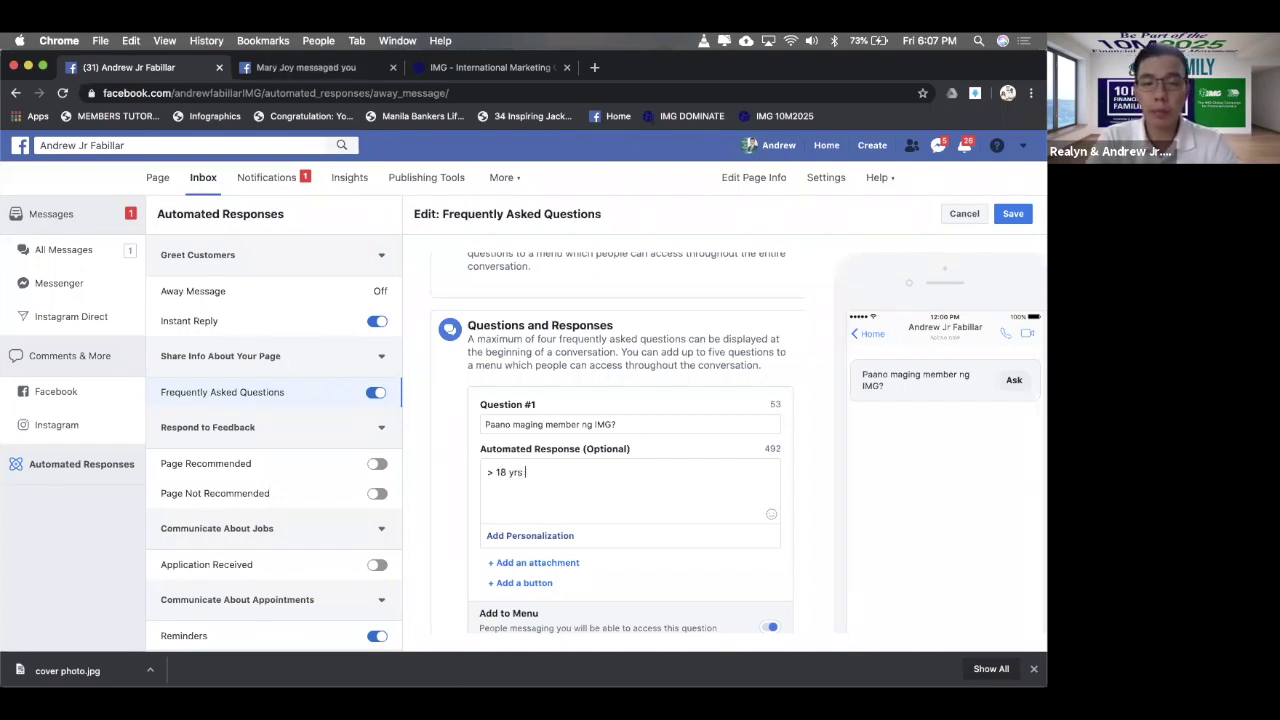
{"action": "type", "text": " and above"}
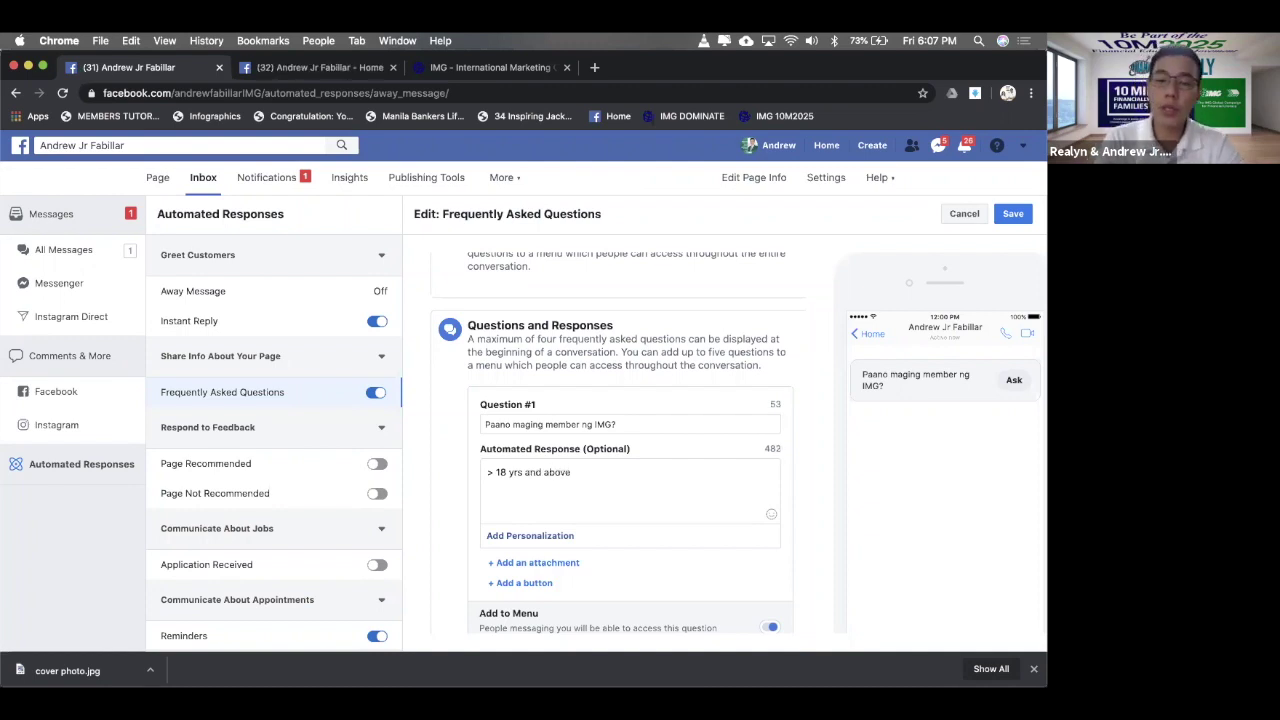
{"action": "key", "text": "Return"}
{"action": "type", "text": ">"}
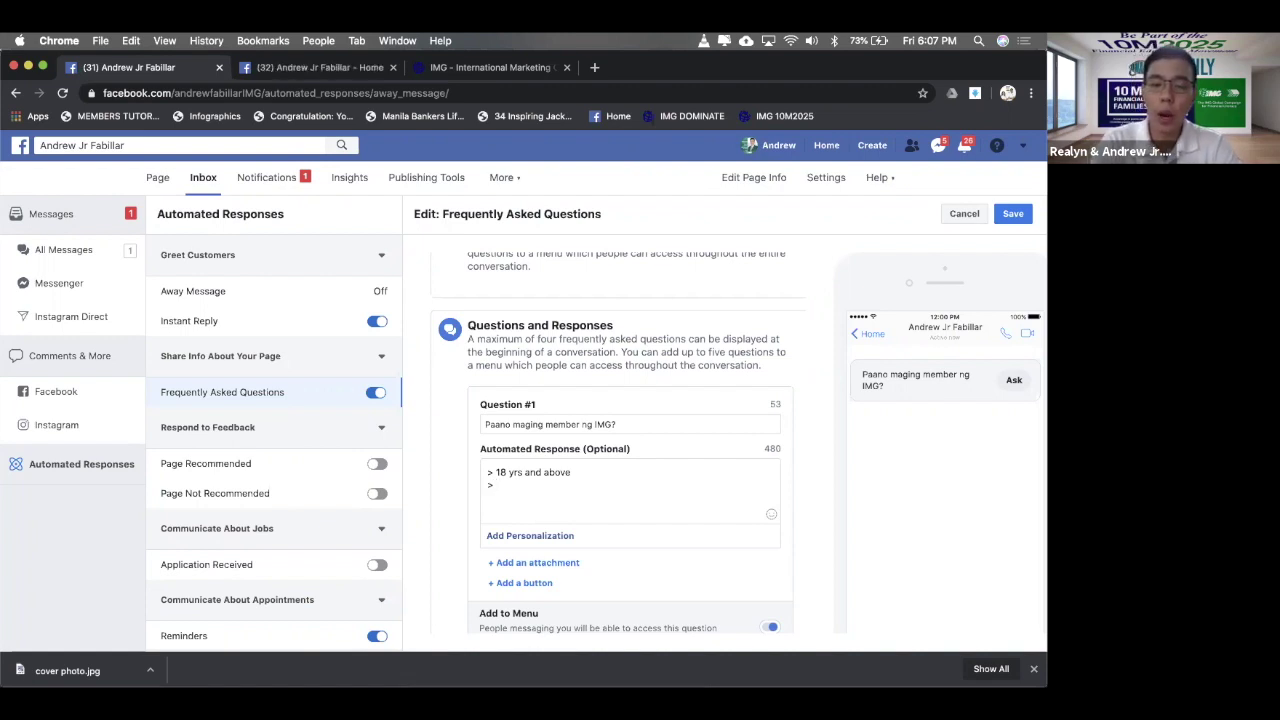
{"action": "type", "text": " Accomplish"}
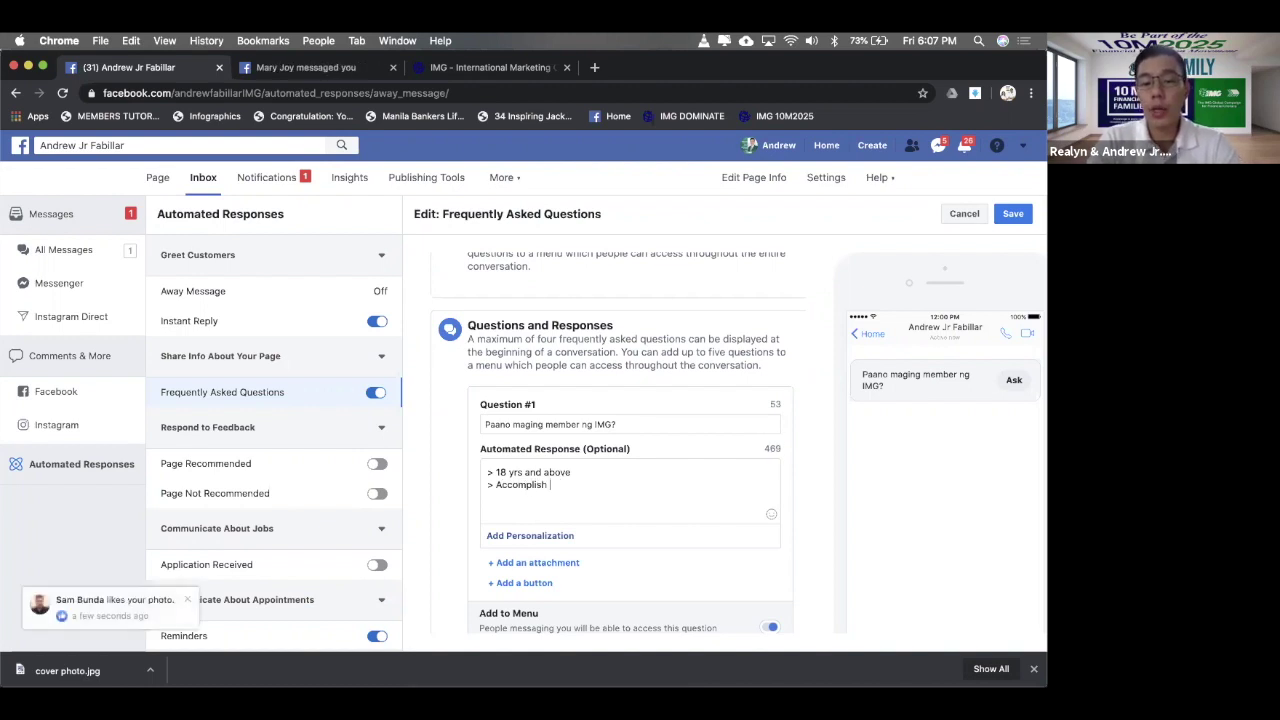
{"action": "type", "text": " t"}
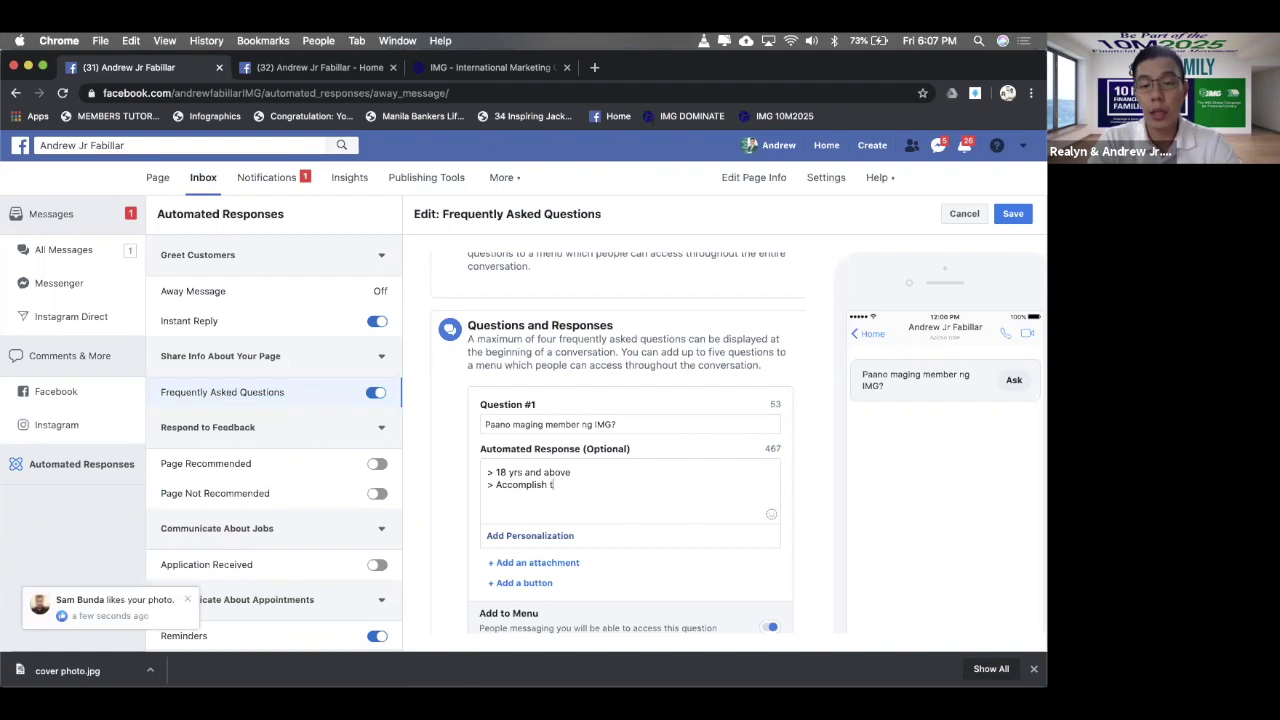
{"action": "key", "text": "BackSpace"}
{"action": "type", "text": "fill u"}
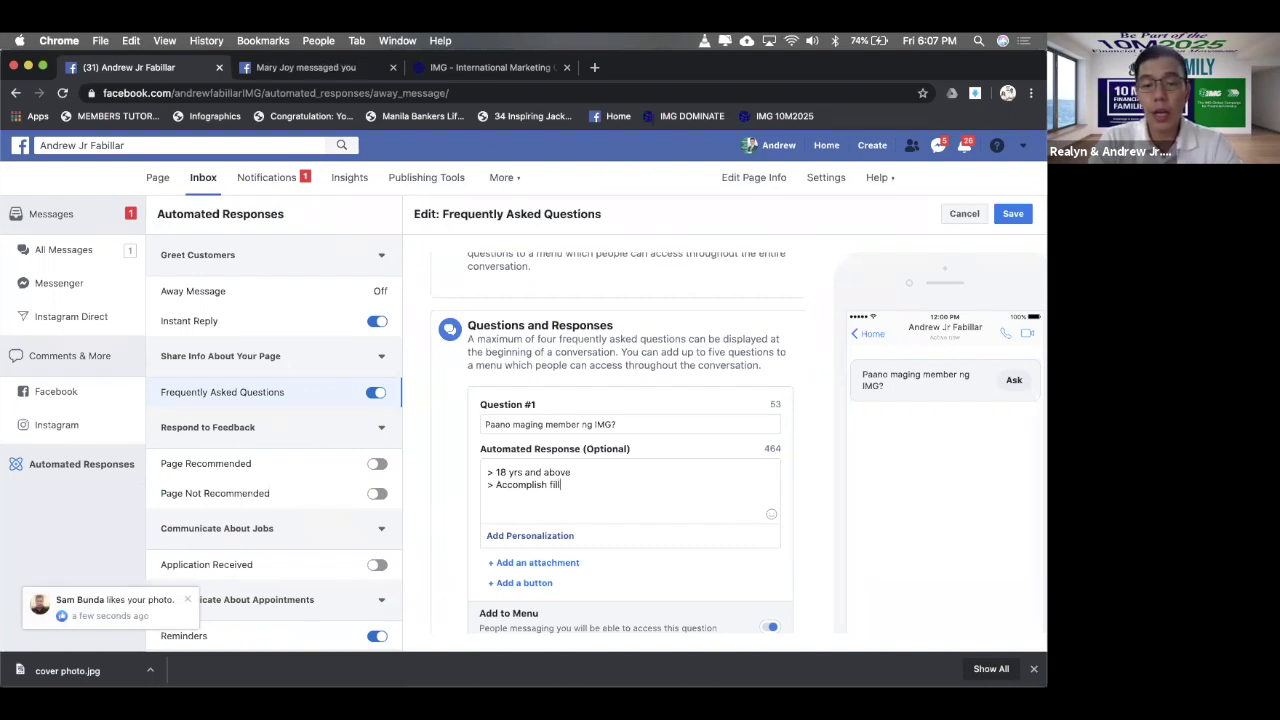
{"action": "key", "text": "BackSpace"}
{"action": "key", "text": "BackSpace"}
{"action": "type", "text": "ill"}
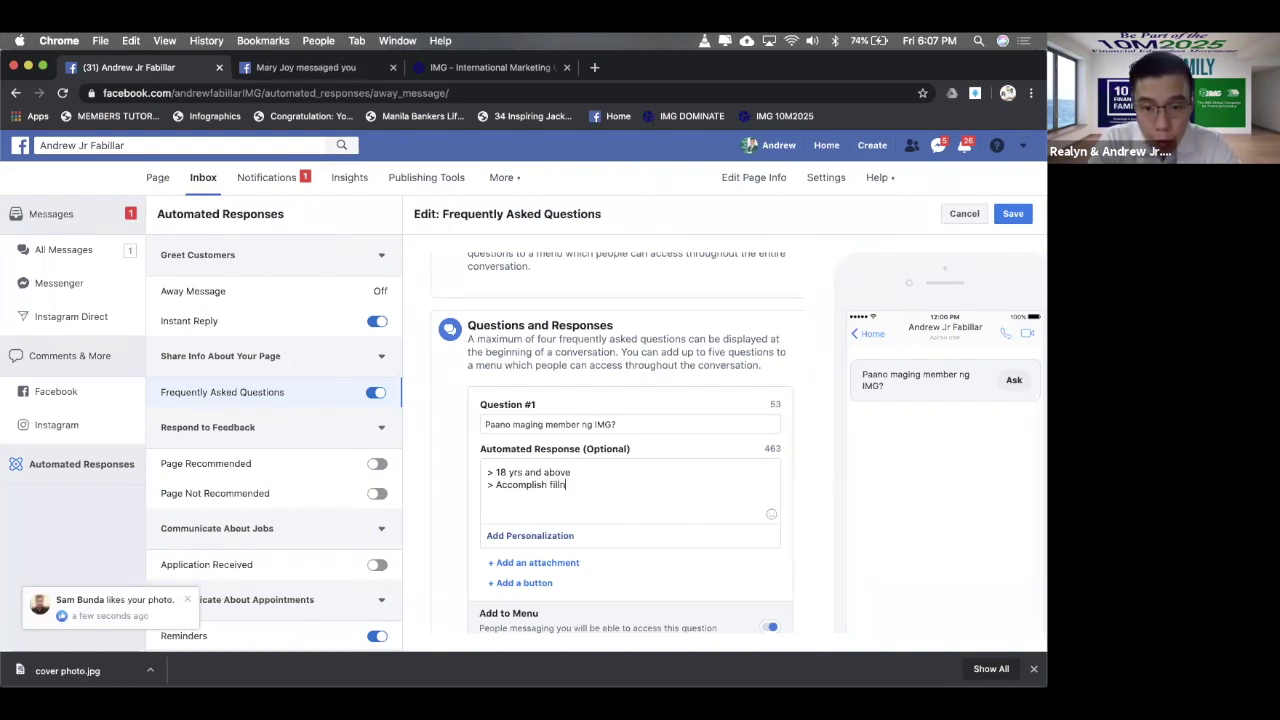
{"action": "type", "text": "ing up the "}
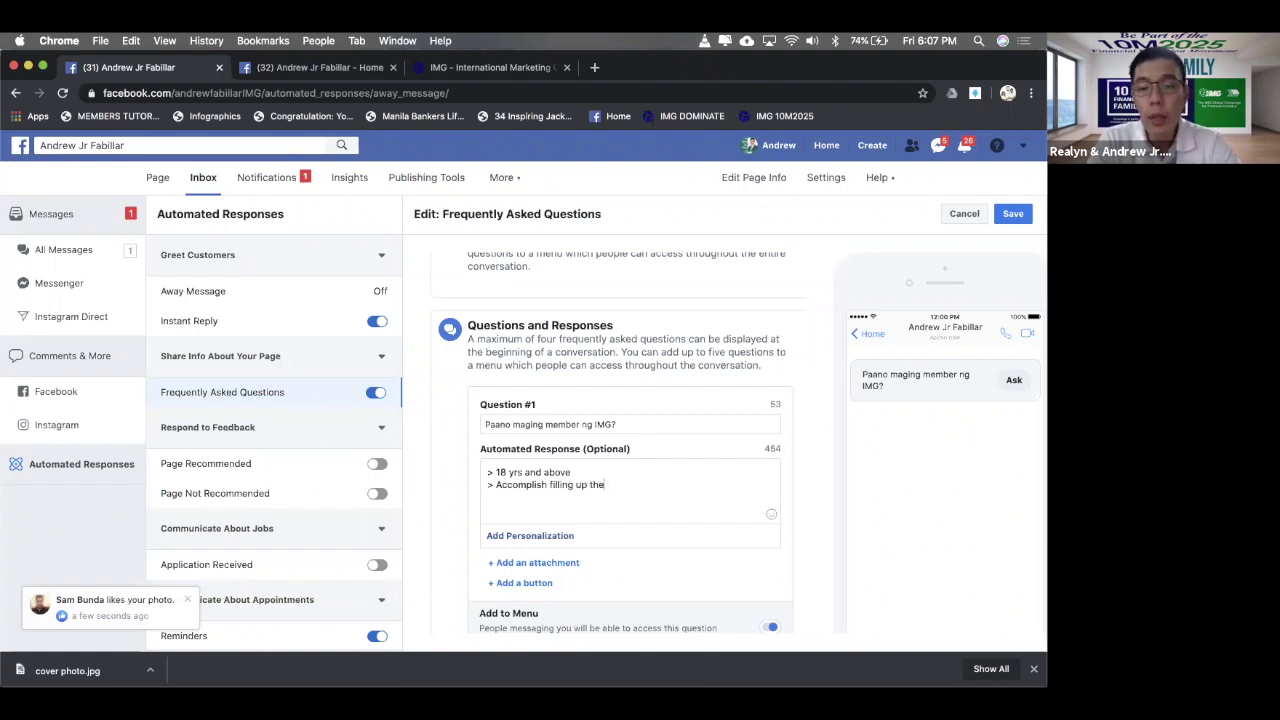
{"action": "type", "text": "online reg"}
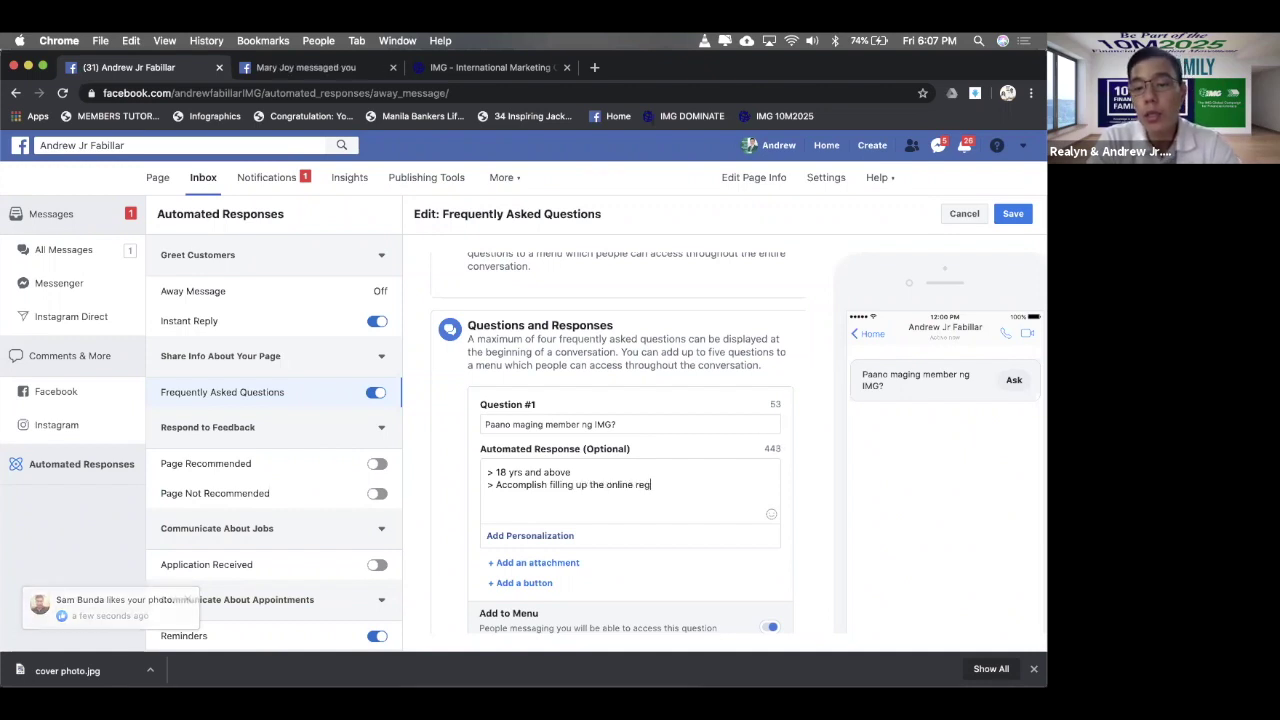
{"action": "type", "text": "istration form,"}
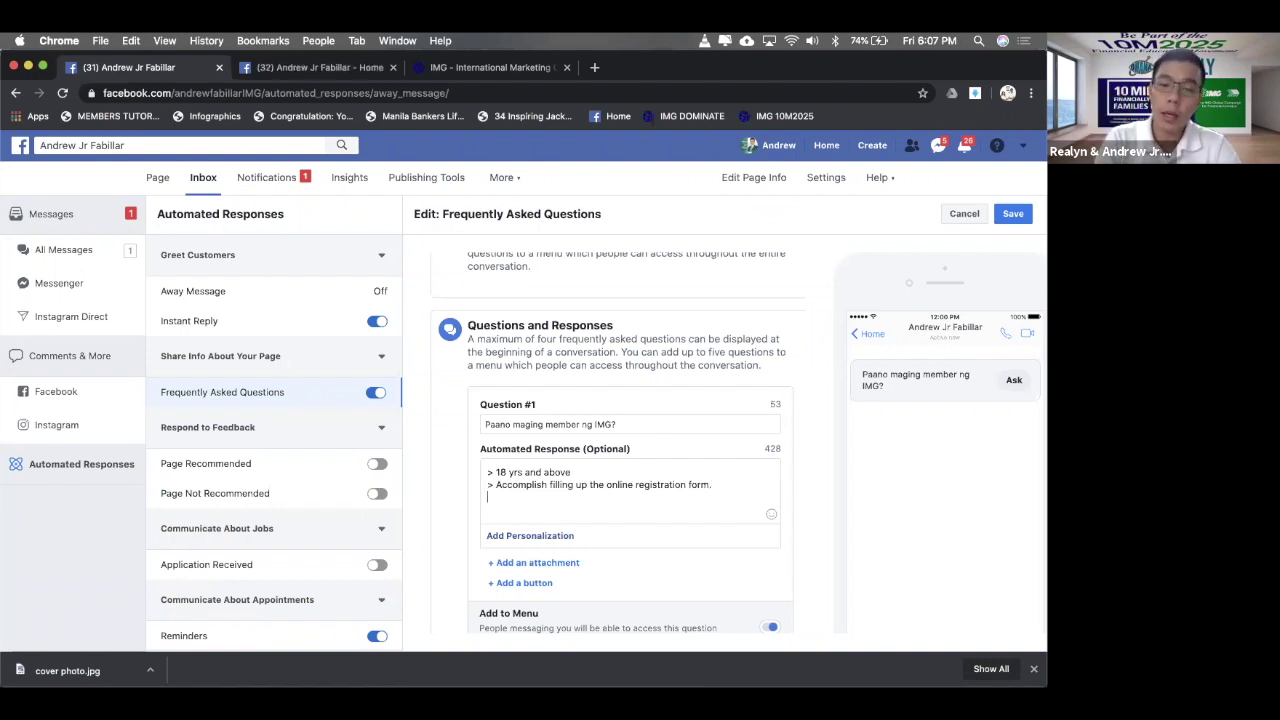
- Add the line '> Payment of IMG One-time lifetime membership fee.' to the answer
{"action": "type", "text": ">"}
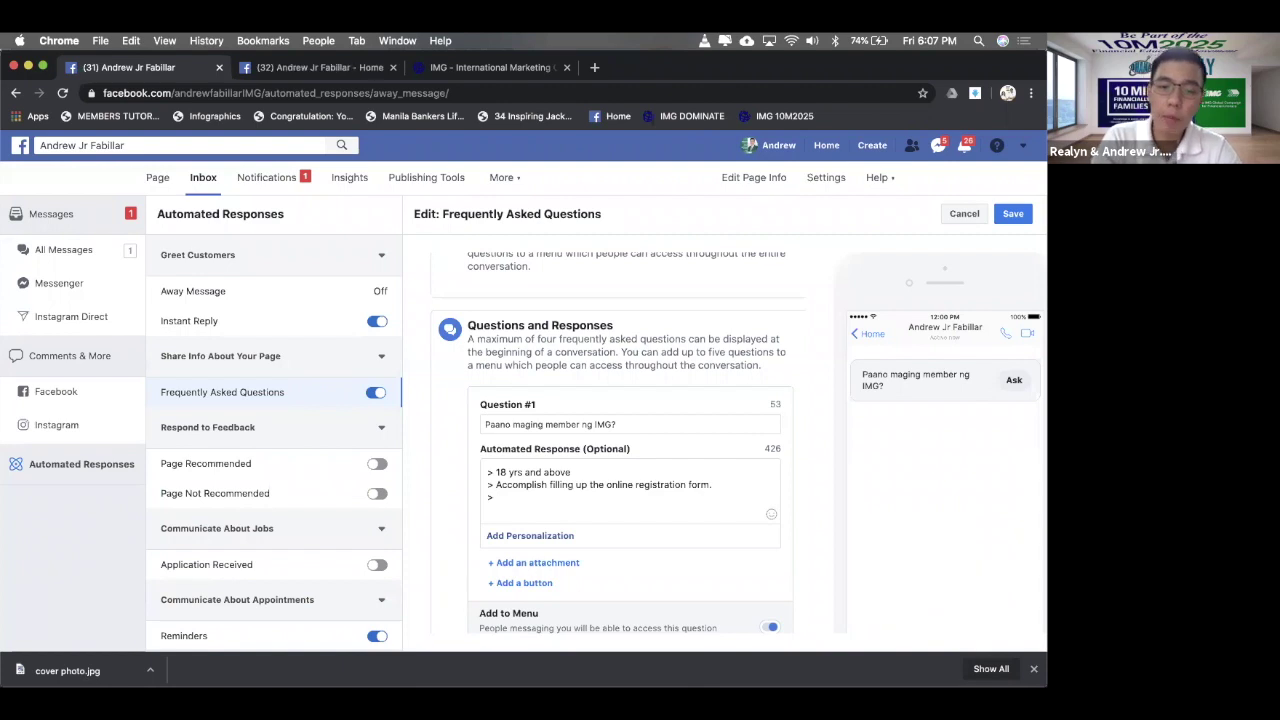
{"action": "type", "text": "P"}
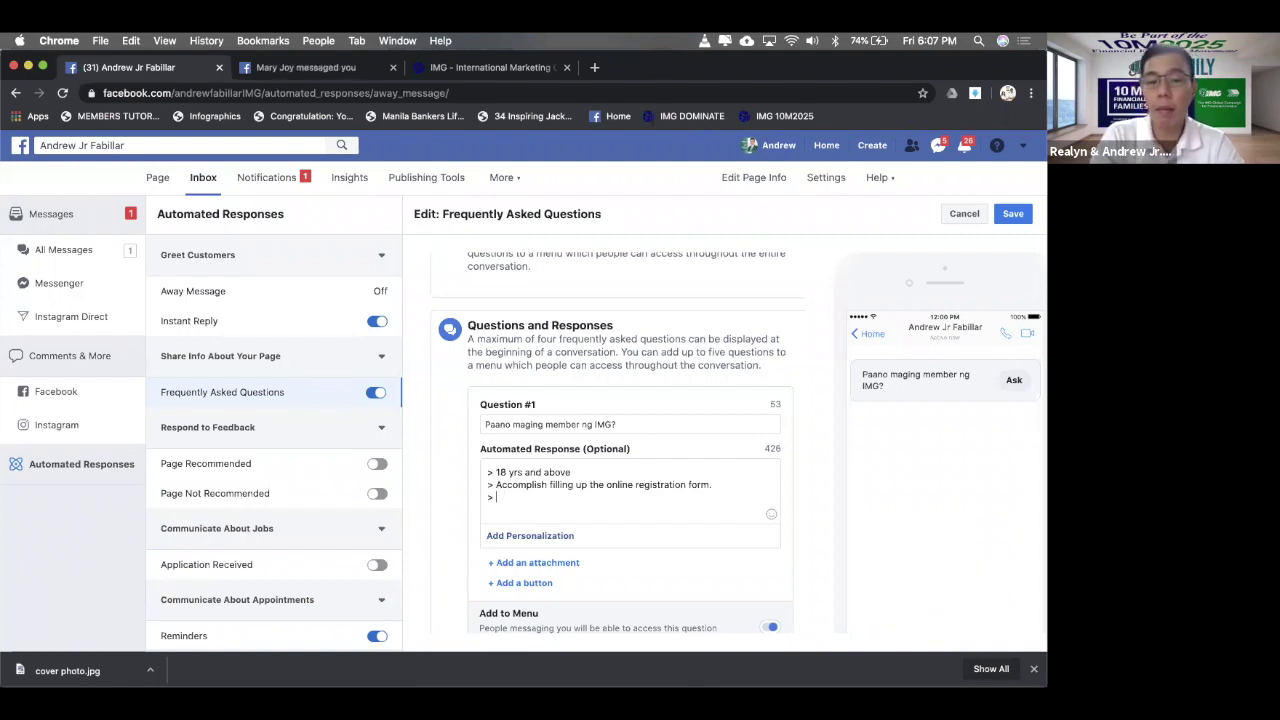
{"action": "type", "text": "n"}
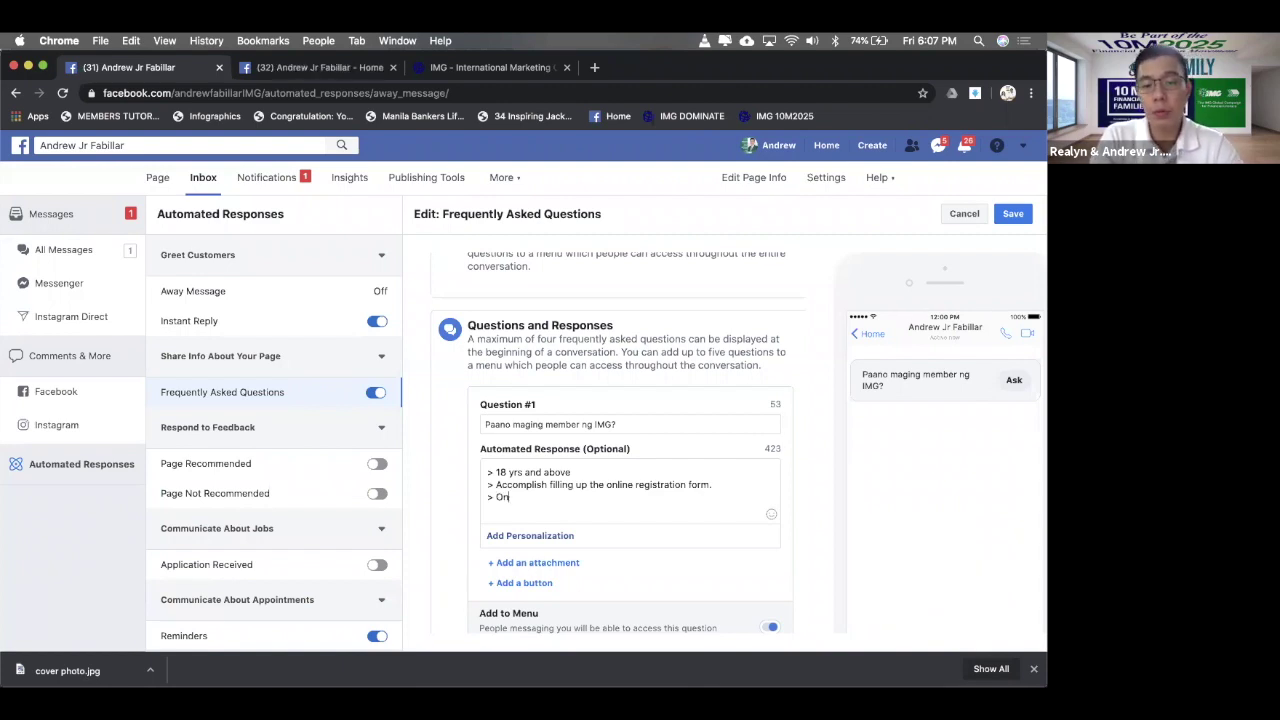
{"action": "key", "text": "BackSpace"}
{"action": "key", "text": "BackSpace"}
{"action": "type", "text": "Payme"}
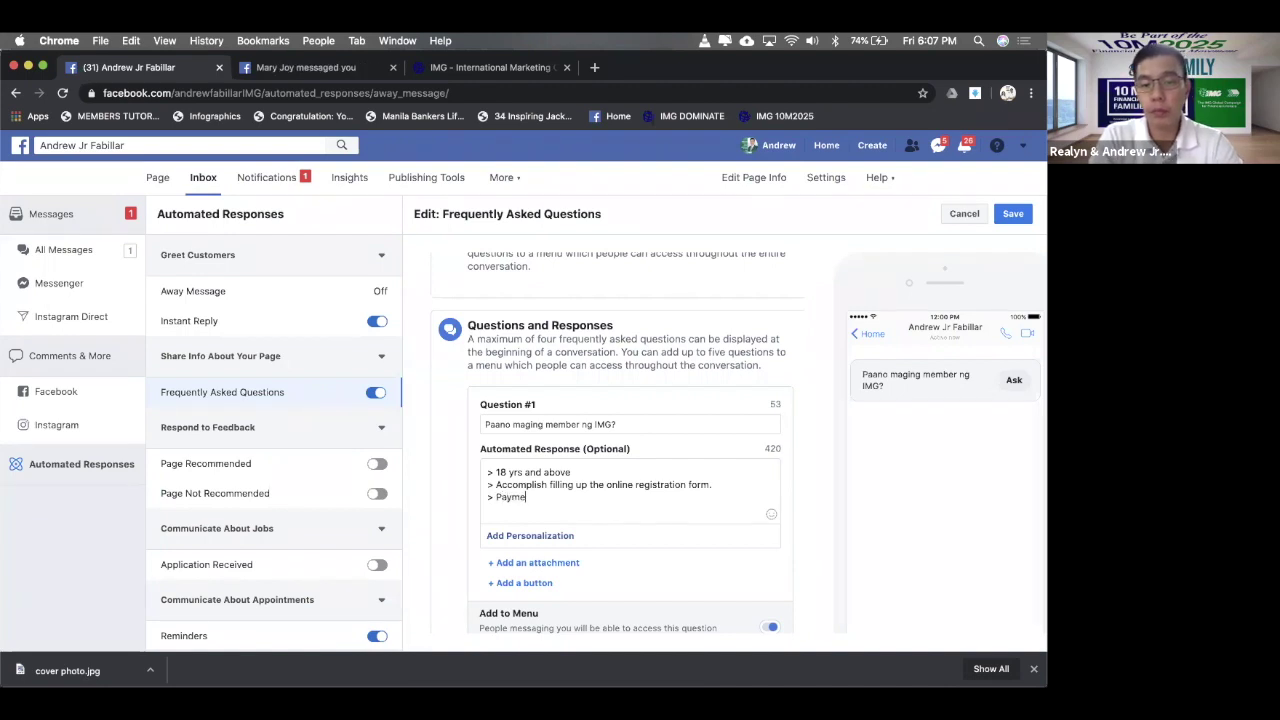
{"action": "type", "text": "nt of "}
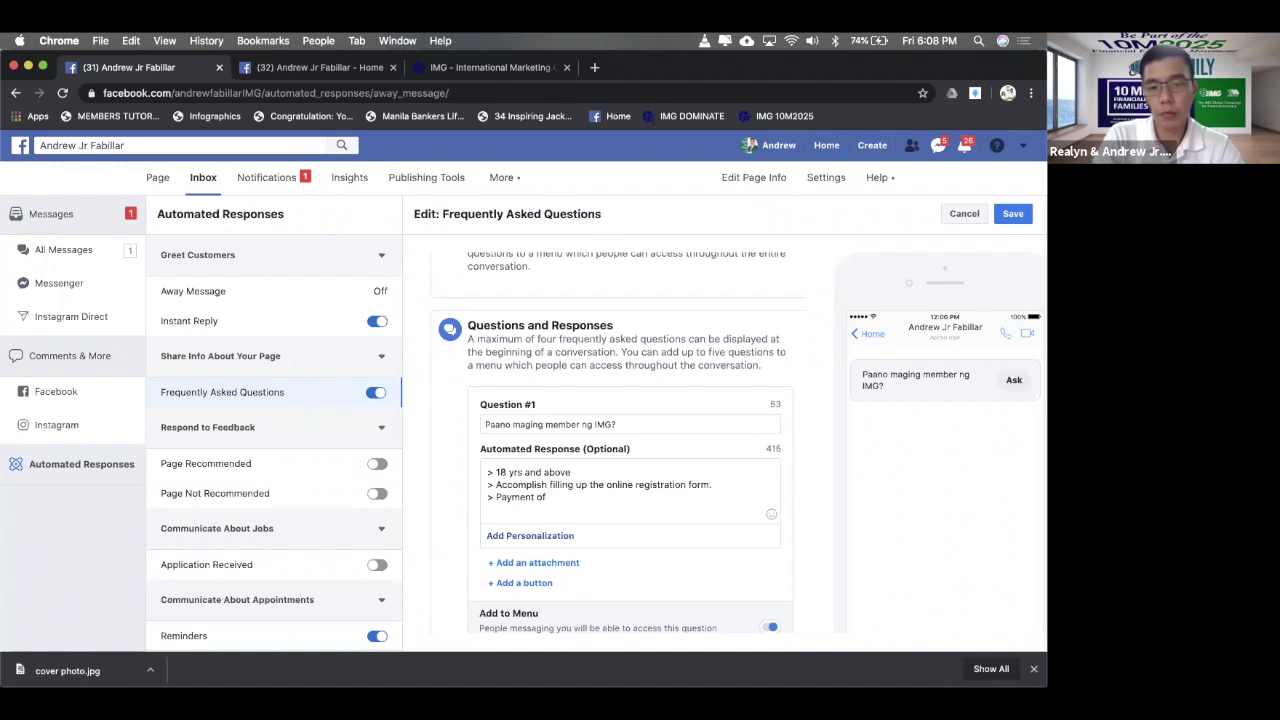
{"action": "type", "text": "IMG "}
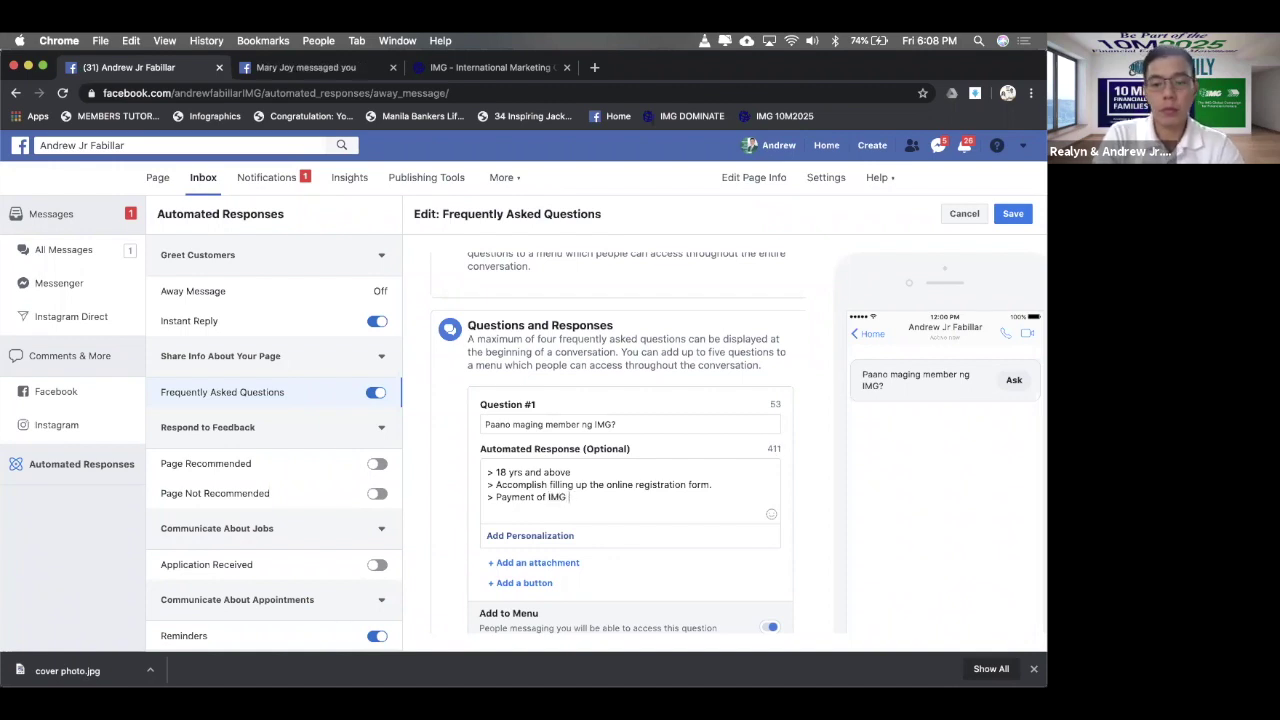
{"action": "type", "text": "One-time l"}
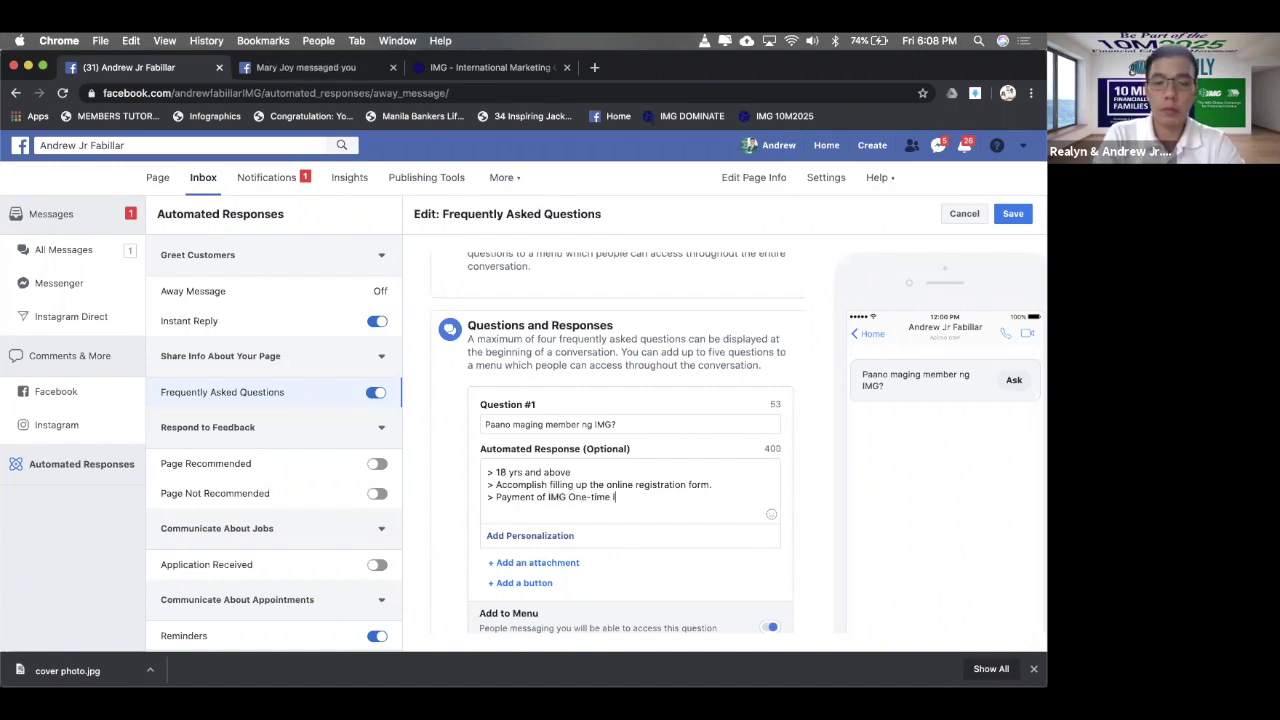
{"action": "type", "text": "ifetime membe"}
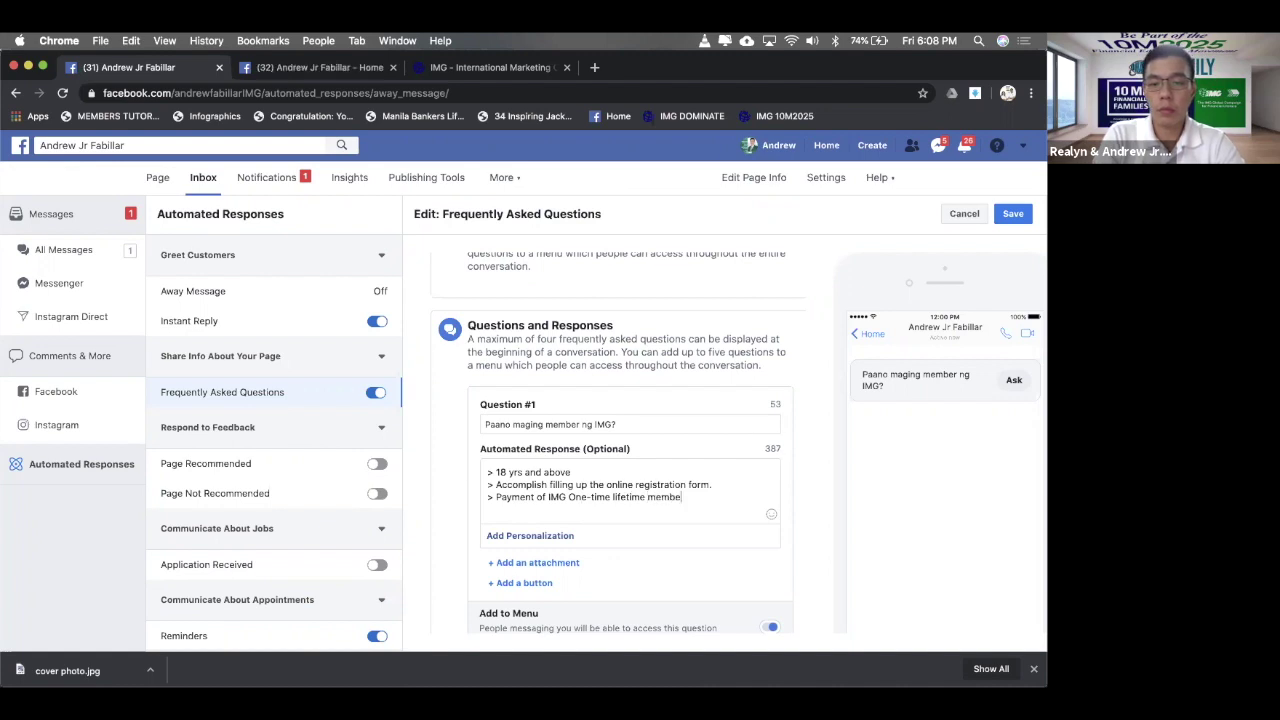
{"action": "type", "text": "rship fee."}
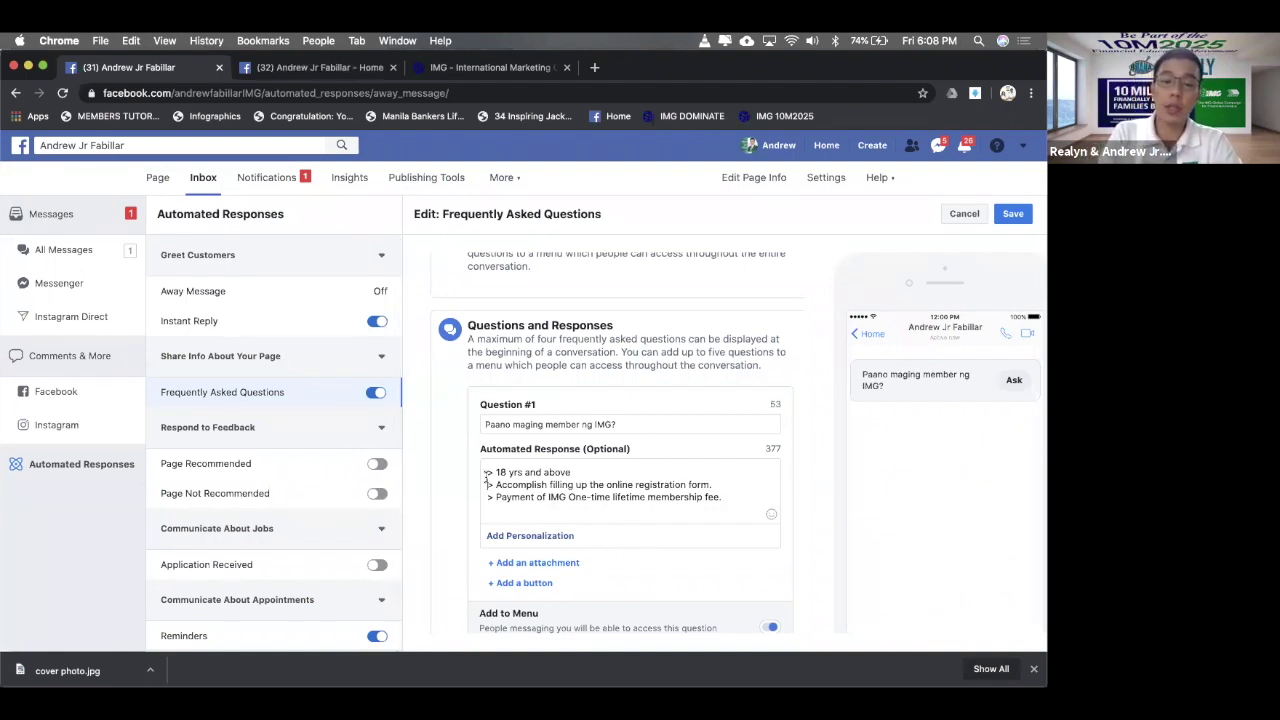
- Add blank lines above the requirements, type 'Hi', and add an image attachment slot
{"action": "left_click", "coordinate": [487, 476]}
{"action": "key", "text": "Return"}
{"action": "key", "text": "Return"}
{"action": "key", "text": "Up"}
{"action": "key", "text": "Up"}
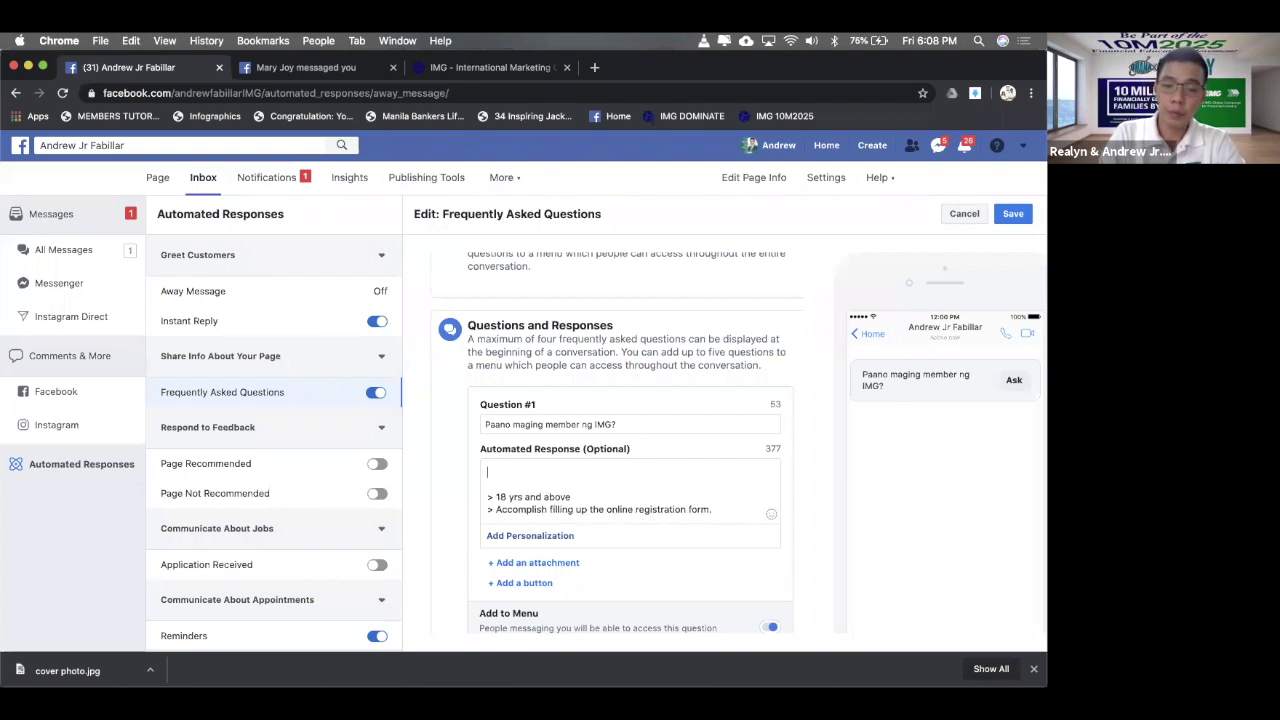
{"action": "type", "text": "Hi"}
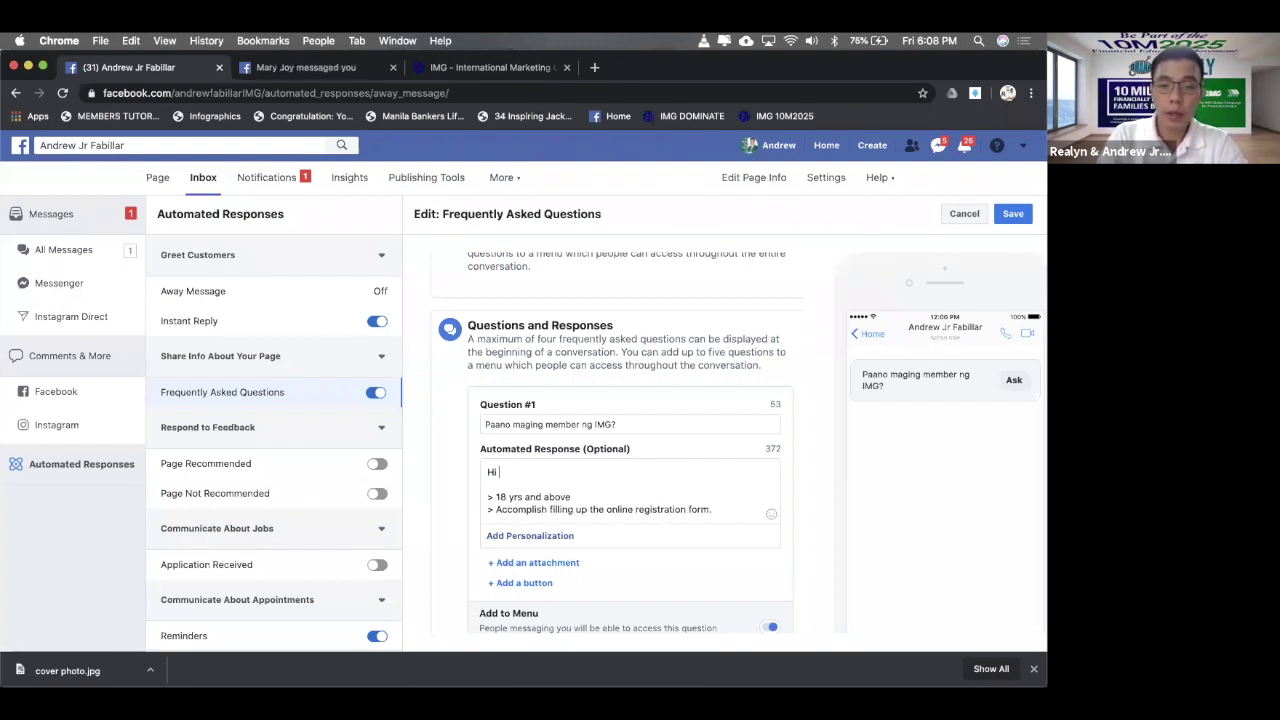
{"action": "left_click", "coordinate": [546, 563]}
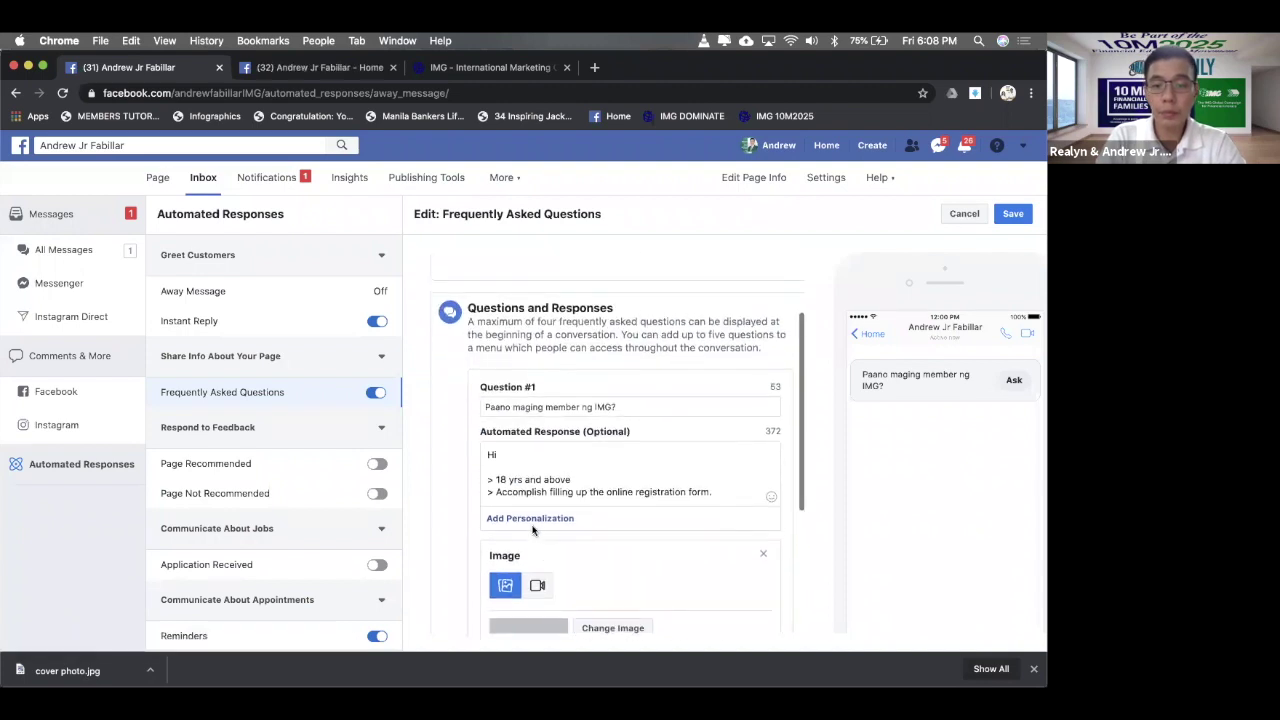
- Insert the First name personalization and finish the greeting about IMG membership requirements
{"action": "left_click", "coordinate": [534, 521]}
{"action": "left_click", "coordinate": [544, 320]}
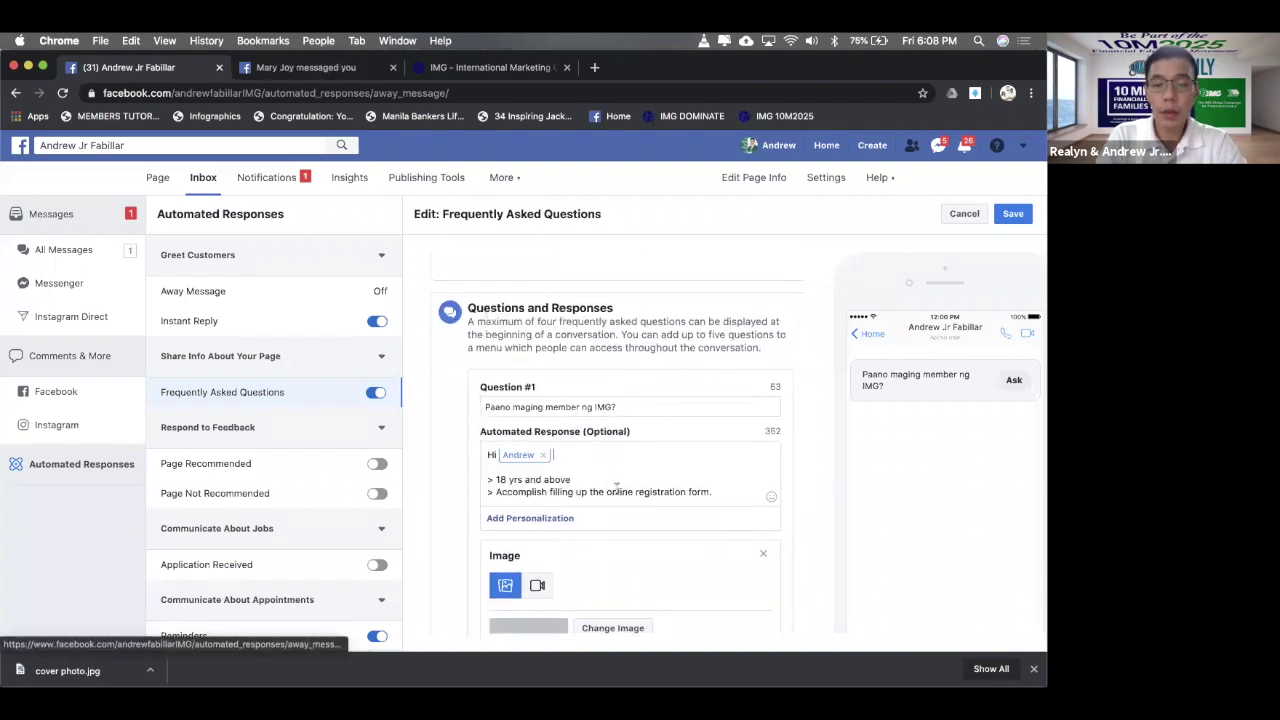
{"action": "type", "text": ", ito mga"}
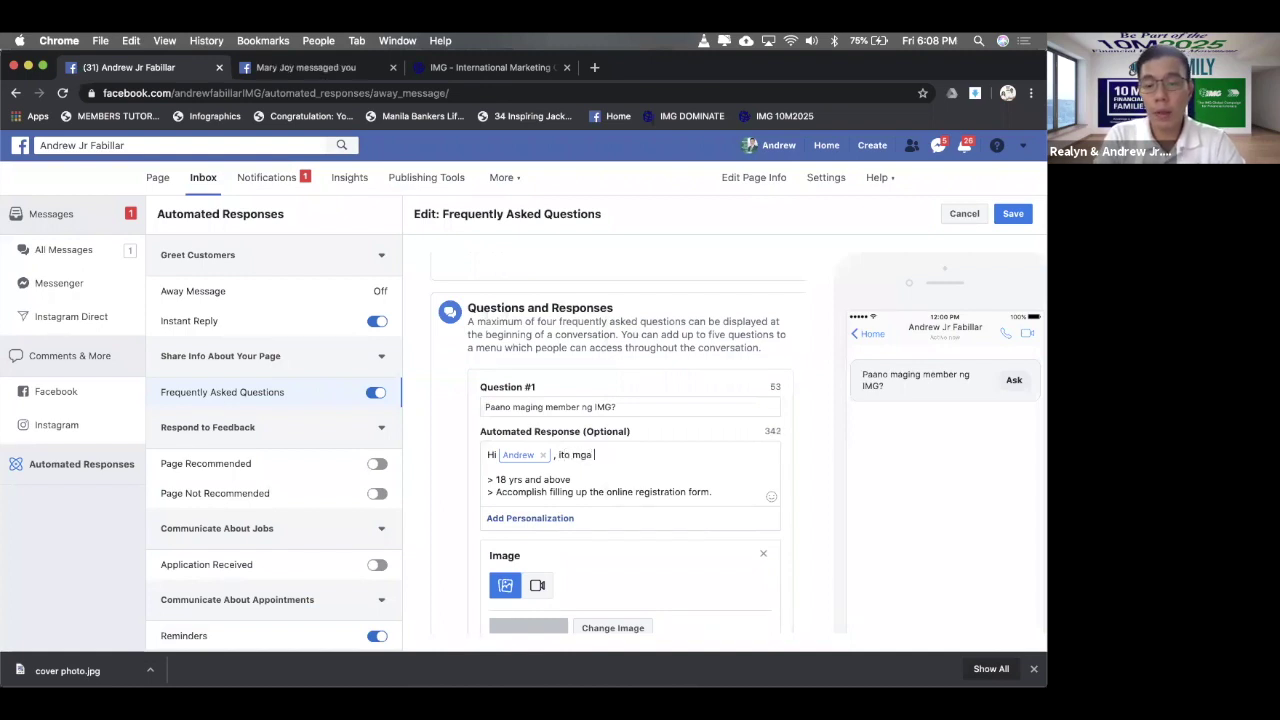
{"action": "type", "text": " basic requi"}
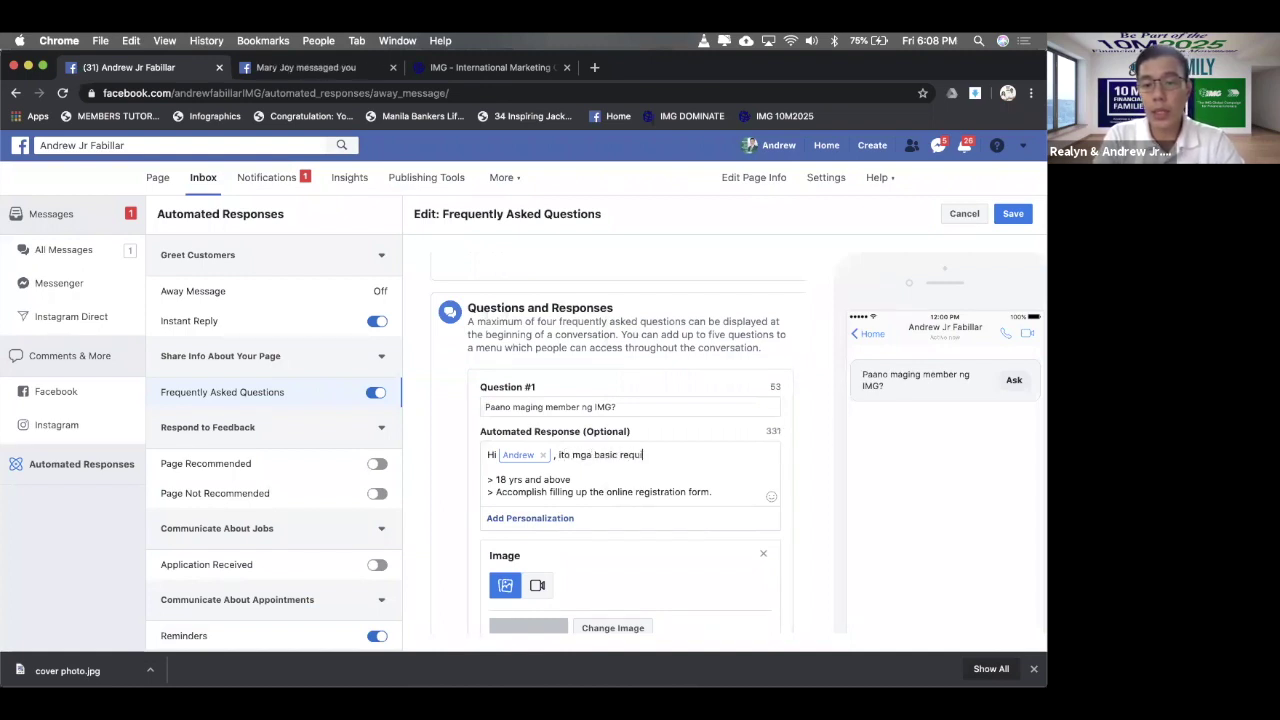
{"action": "type", "text": "rements pa"}
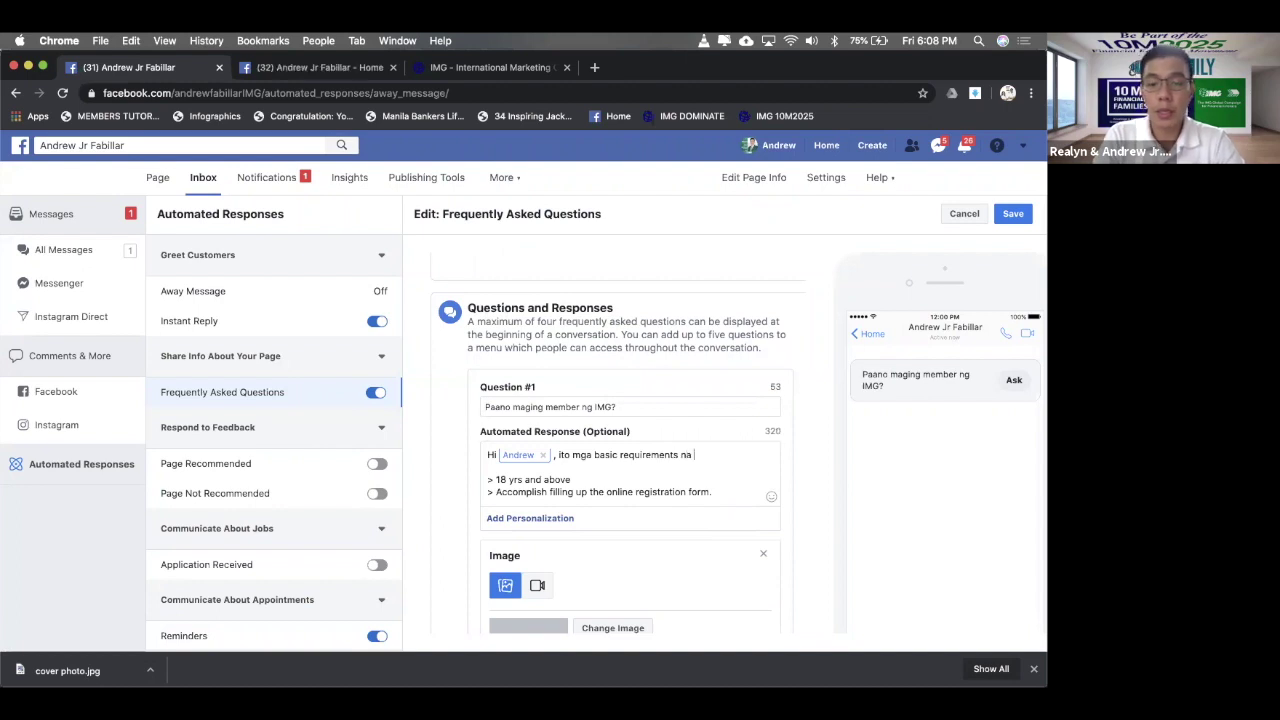
{"action": "type", "text": "ra ma"}
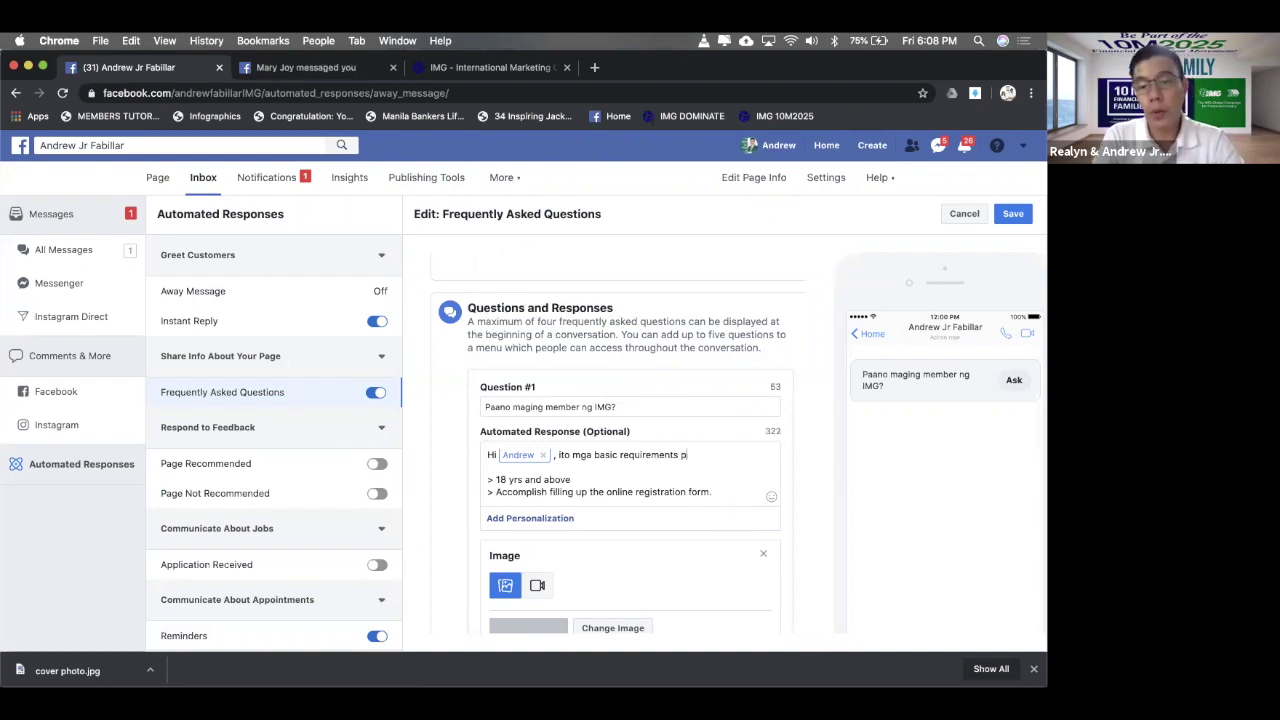
{"action": "type", "text": "gi"}
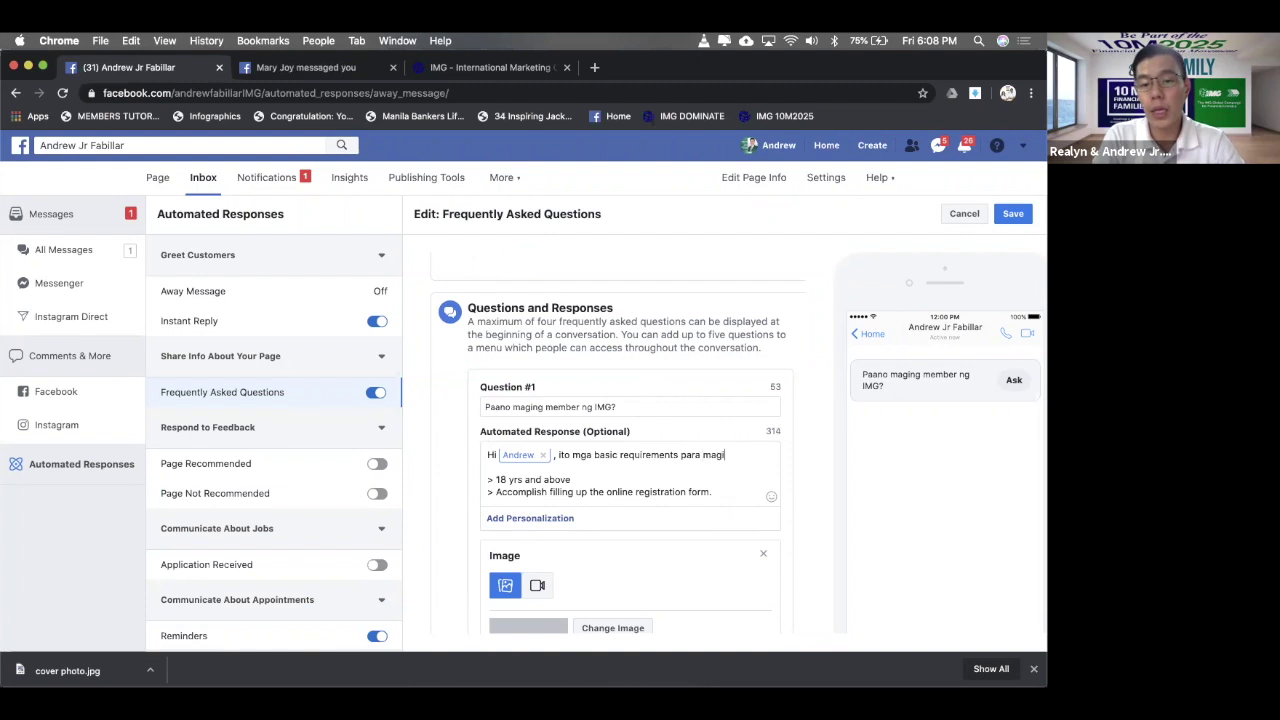
{"action": "type", "text": "ng myemb"}
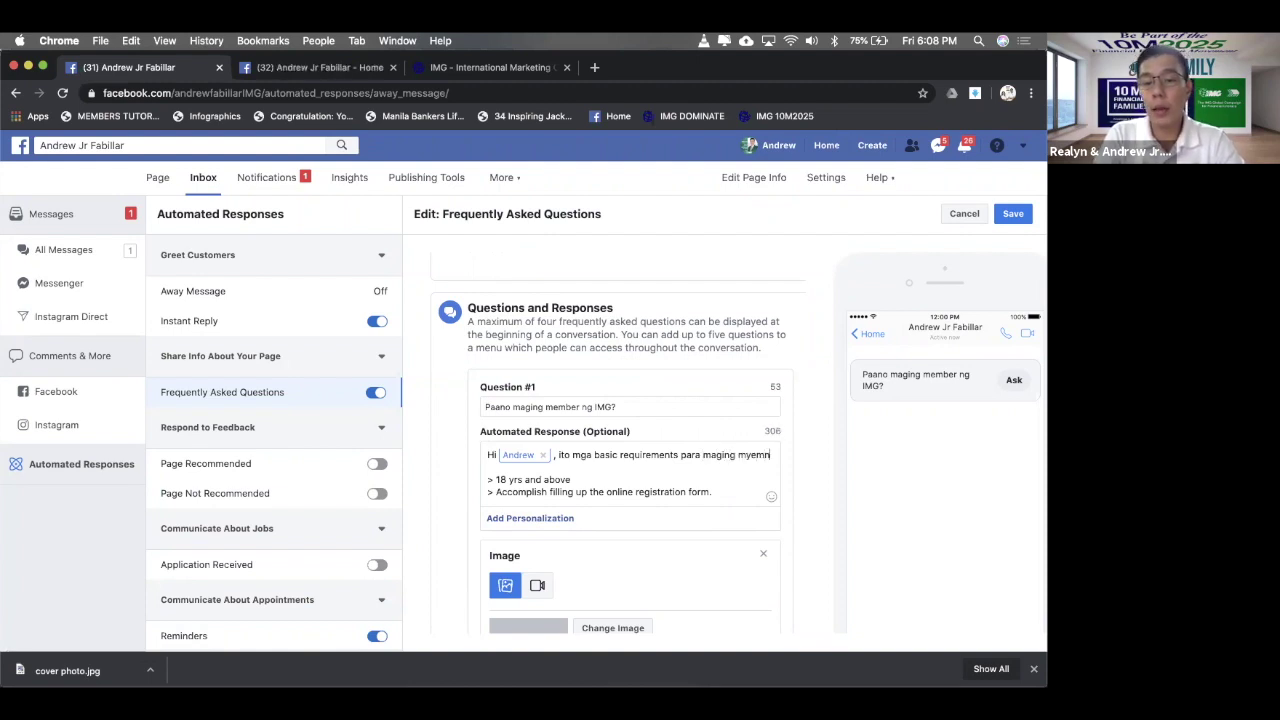
{"action": "type", "text": "er  >"}
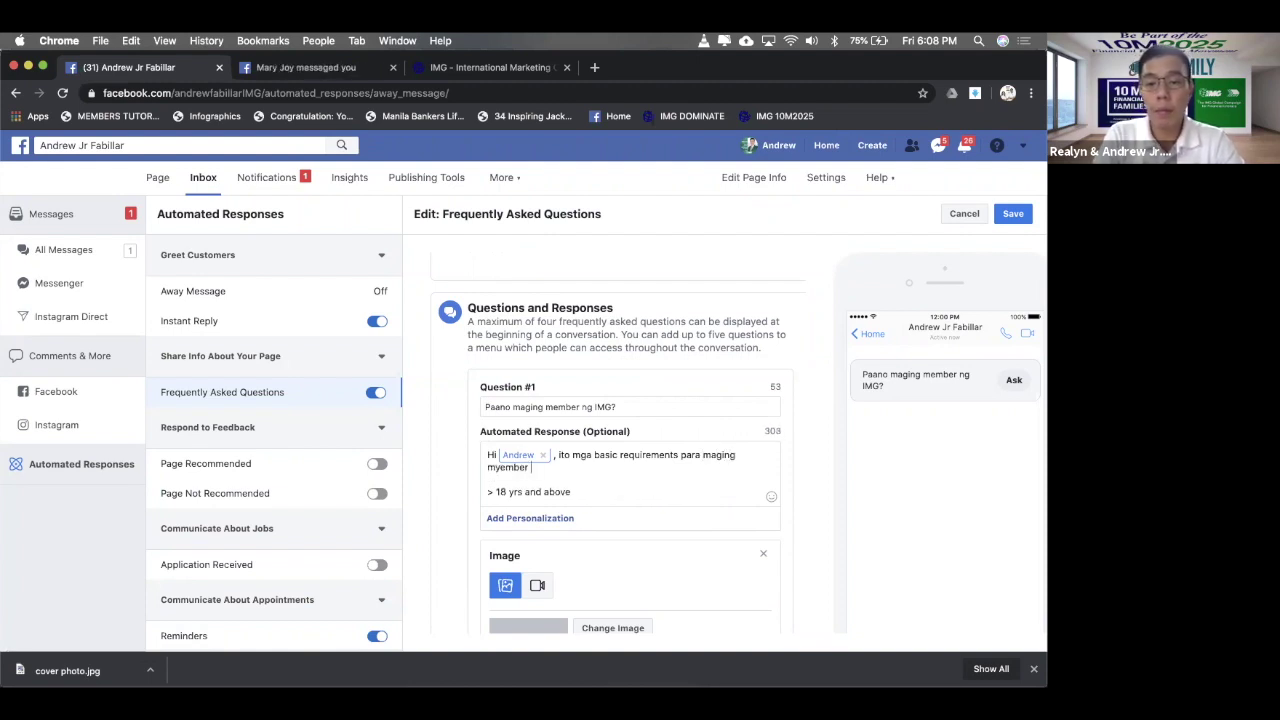
{"action": "key", "text": "BackSpace"}
{"action": "key", "text": "BackSpace"}
{"action": "type", "text": "ro ka"}
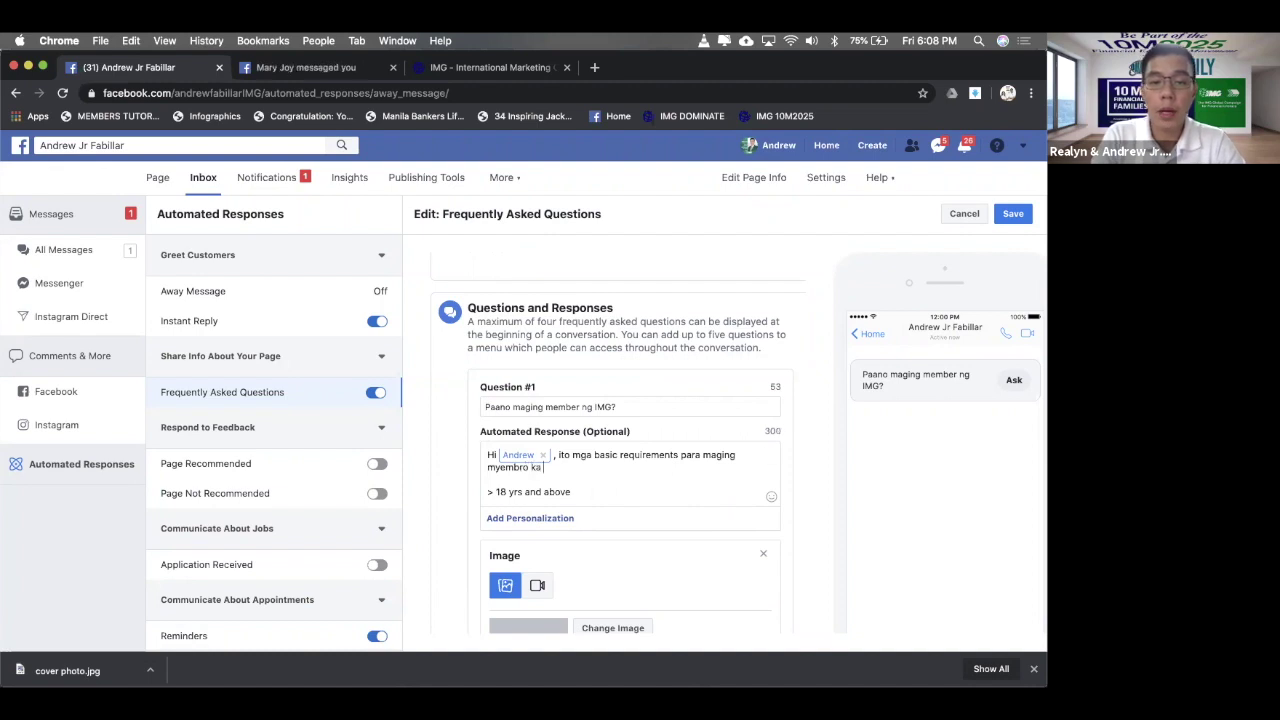
{"action": "type", "text": " ng IMG."}
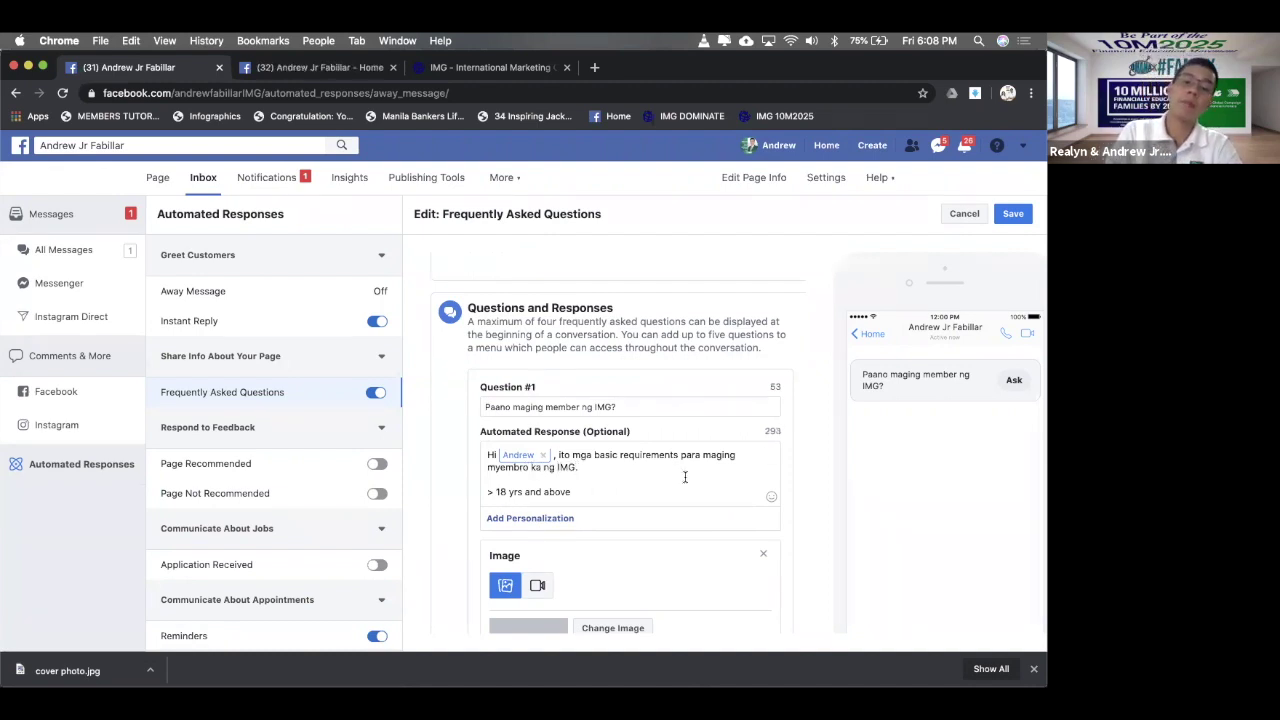
{"action": "scroll", "coordinate": [628, 477], "scroll_direction": "down", "scroll_amount": 2}
{"action": "scroll", "coordinate": [653, 464], "scroll_direction": "up", "scroll_amount": 2}
{"action": "left_click", "coordinate": [653, 462]}
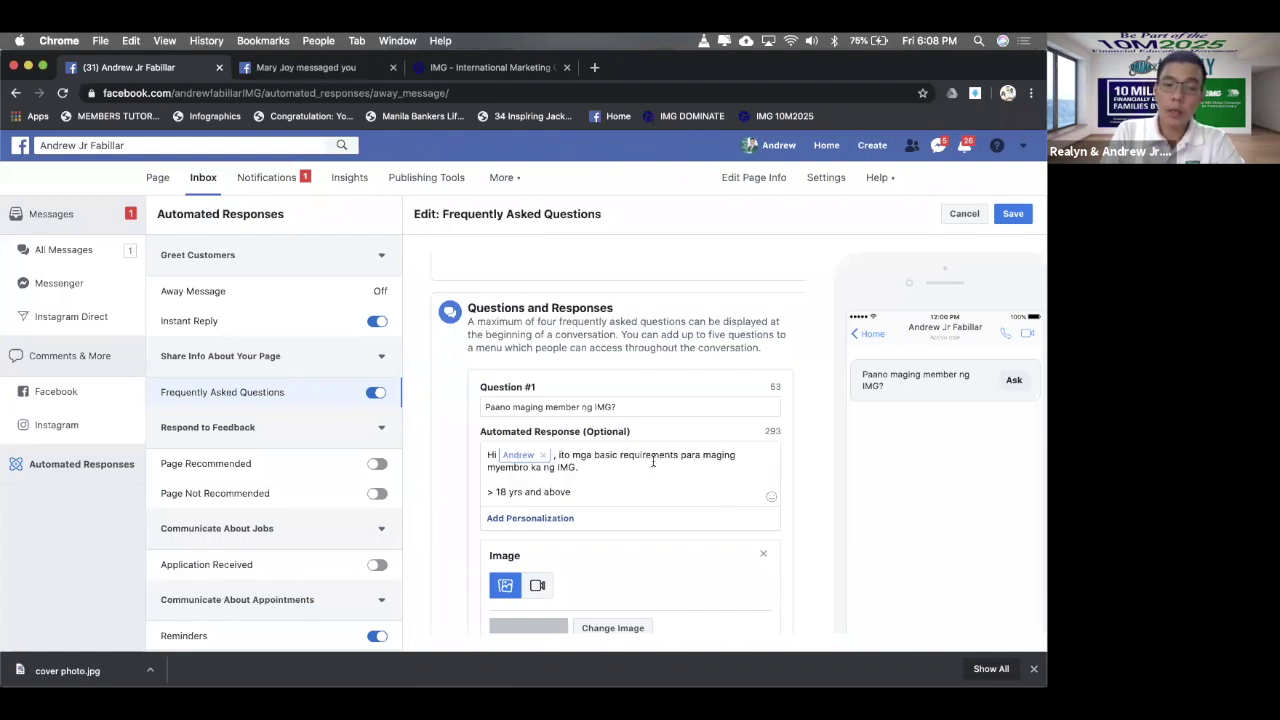
{"action": "scroll", "coordinate": [653, 462], "scroll_direction": "down", "scroll_amount": 2}
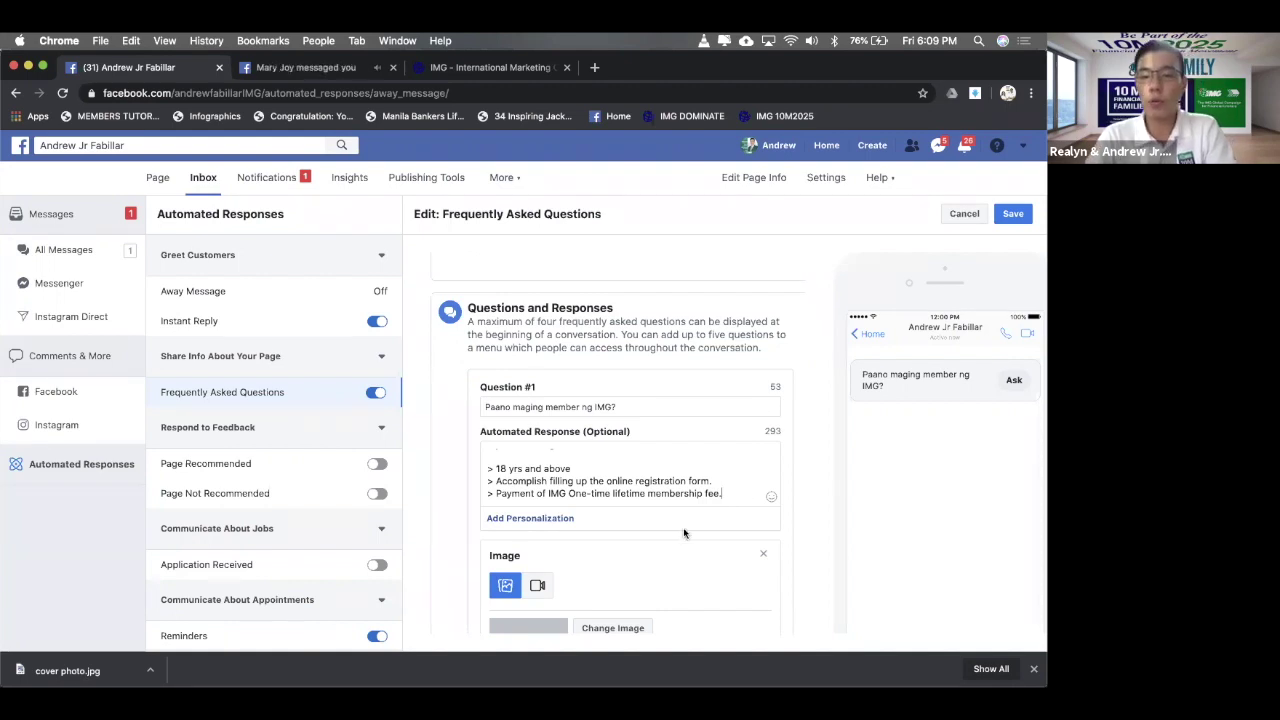
{"action": "scroll", "coordinate": [703, 459], "scroll_direction": "down", "scroll_amount": 1}
{"action": "scroll", "coordinate": [703, 459], "scroll_direction": "up", "scroll_amount": 1}
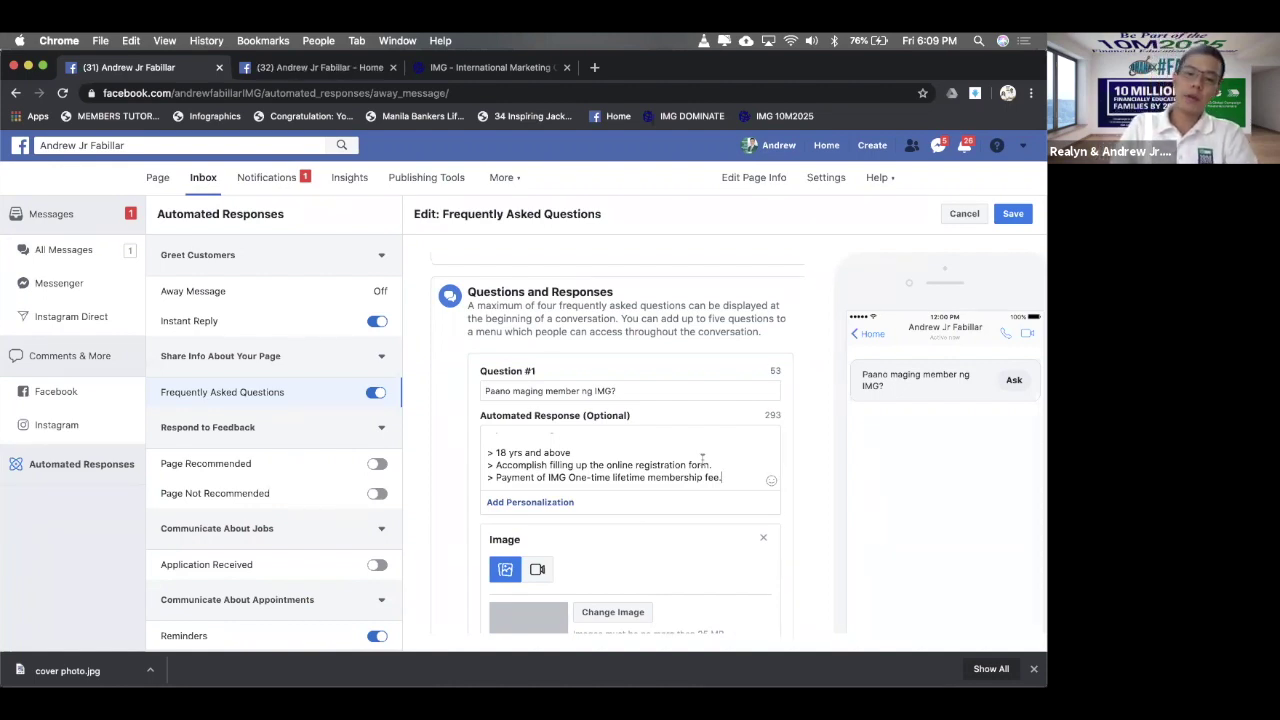
{"action": "scroll", "coordinate": [594, 450], "scroll_direction": "down", "scroll_amount": 3}
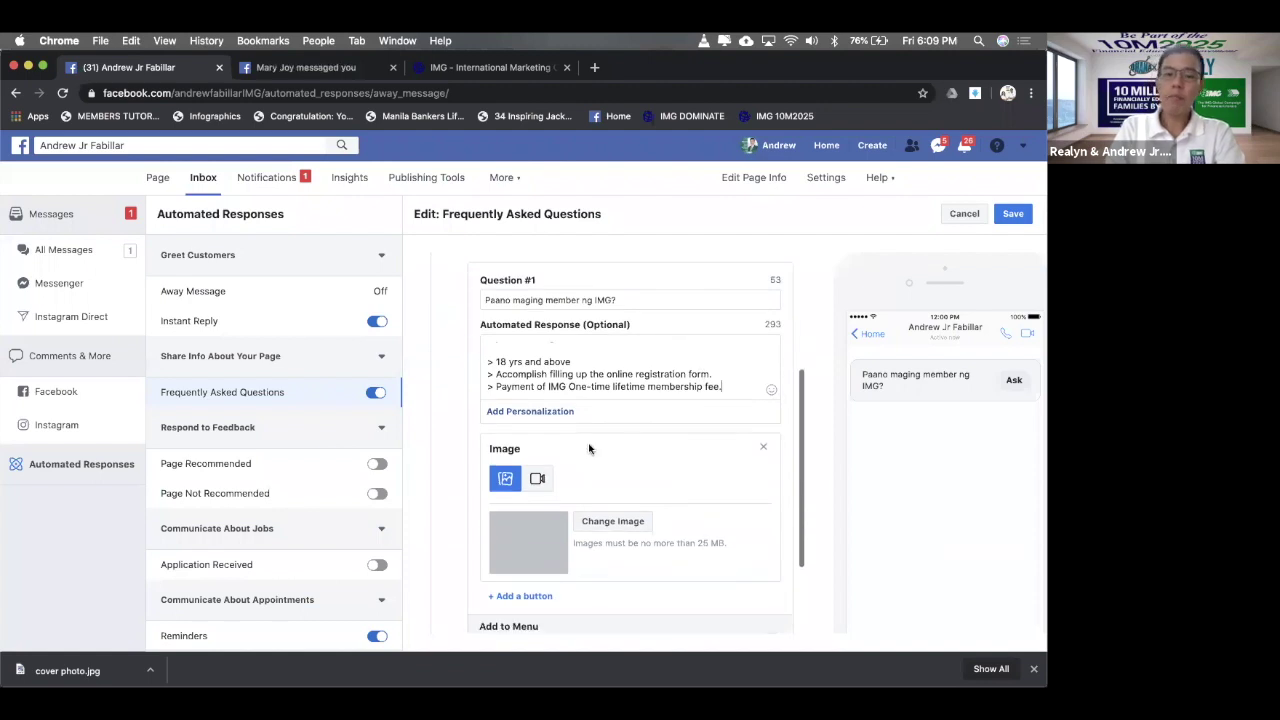
{"action": "scroll", "coordinate": [594, 450], "scroll_direction": "up", "scroll_amount": 2}
{"action": "scroll", "coordinate": [594, 450], "scroll_direction": "down", "scroll_amount": 2}
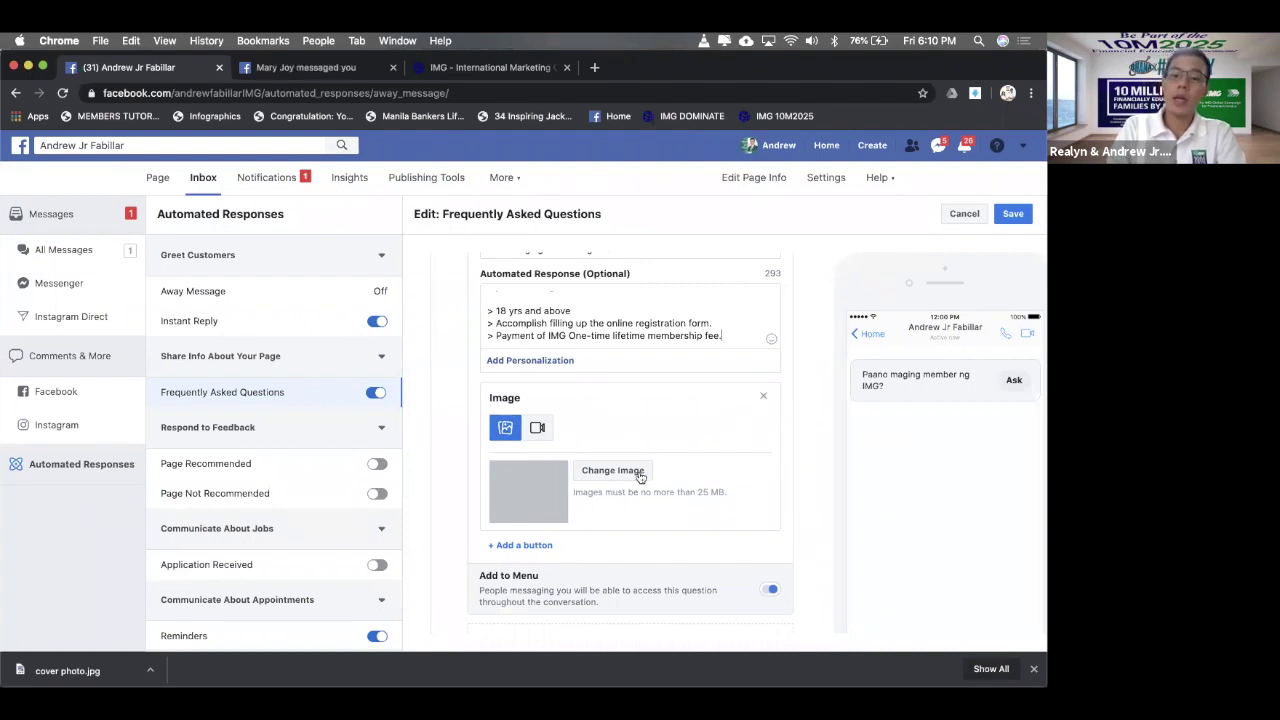
- Attach ONLINE REGISTRATION IMG.jpg as the answer's image, found by searching 'online registra'
{"action": "left_click", "coordinate": [636, 472]}
{"action": "left_click", "coordinate": [757, 120]}
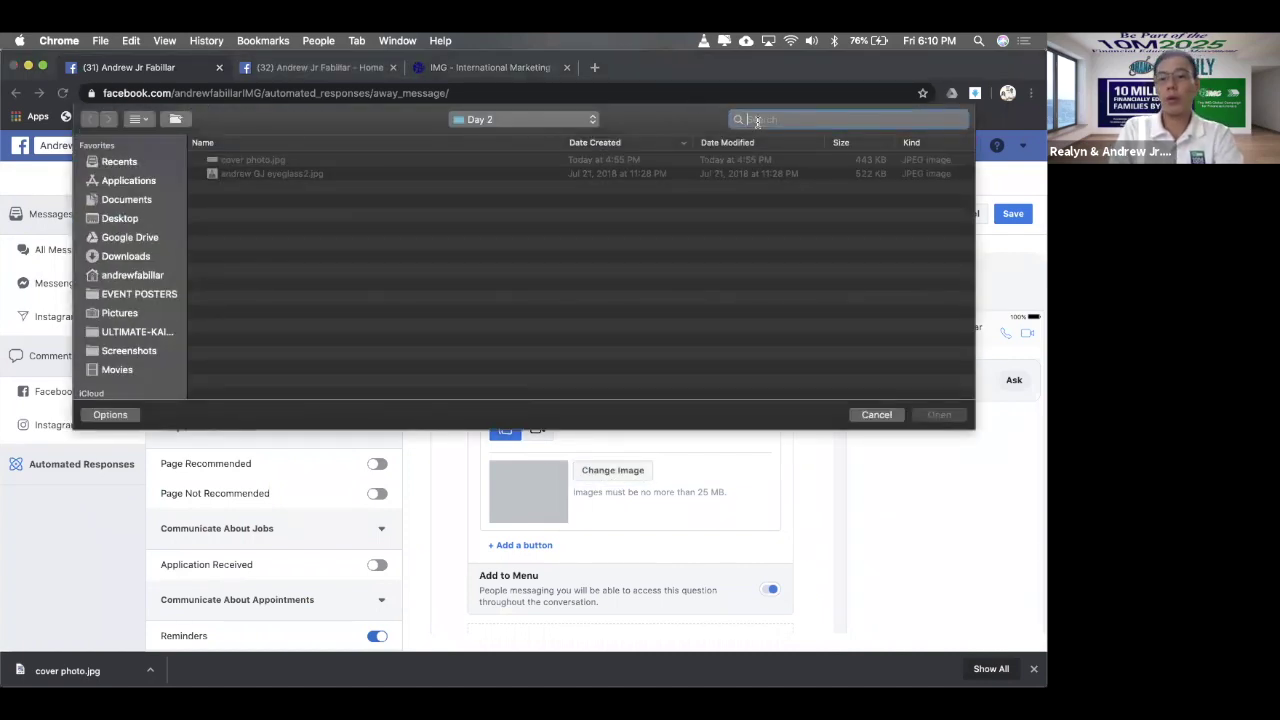
{"action": "type", "text": "img"}
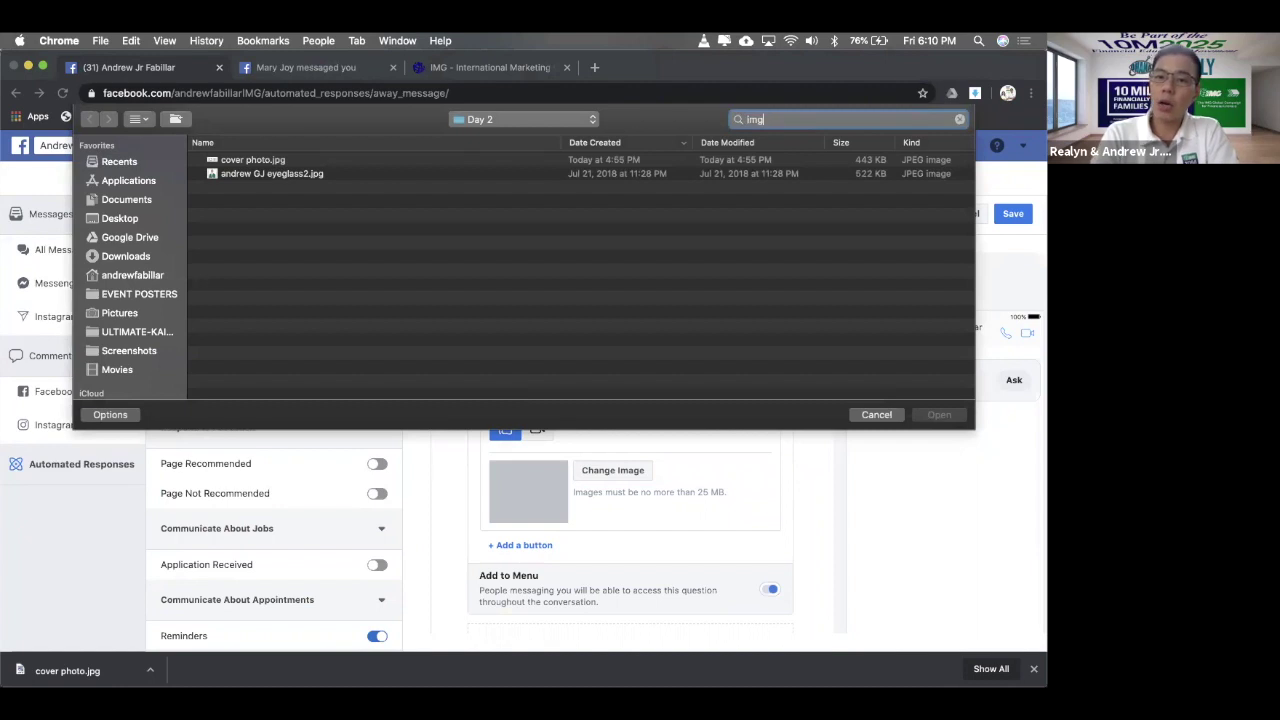
{"action": "key", "text": "BackSpace"}
{"action": "key", "text": "BackSpace"}
{"action": "key", "text": "BackSpace"}
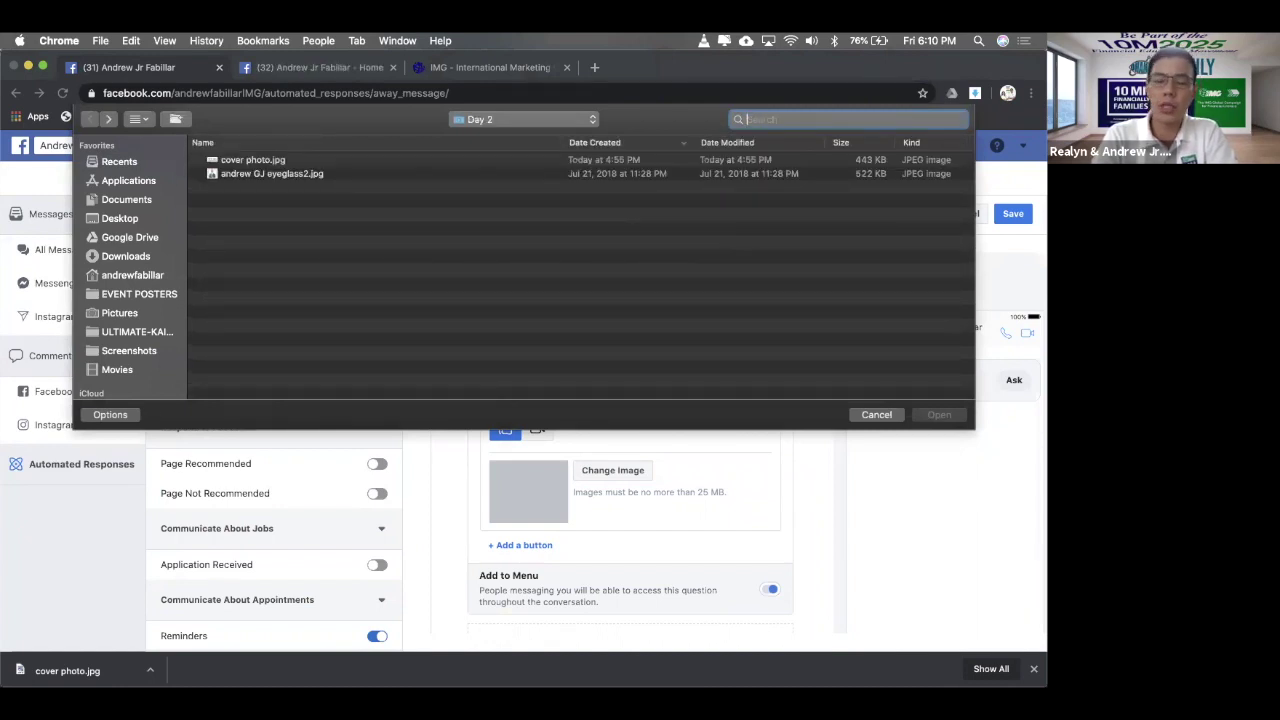
{"action": "type", "text": "online"}
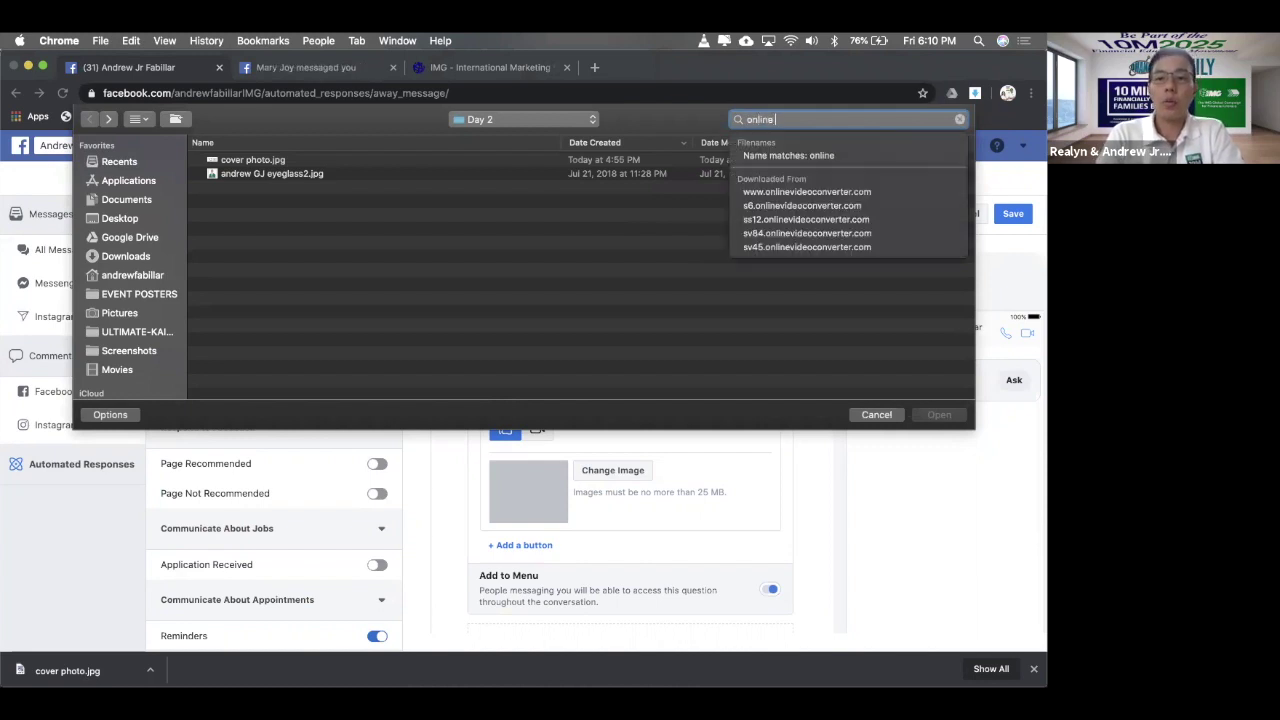
{"action": "type", "text": " registra"}
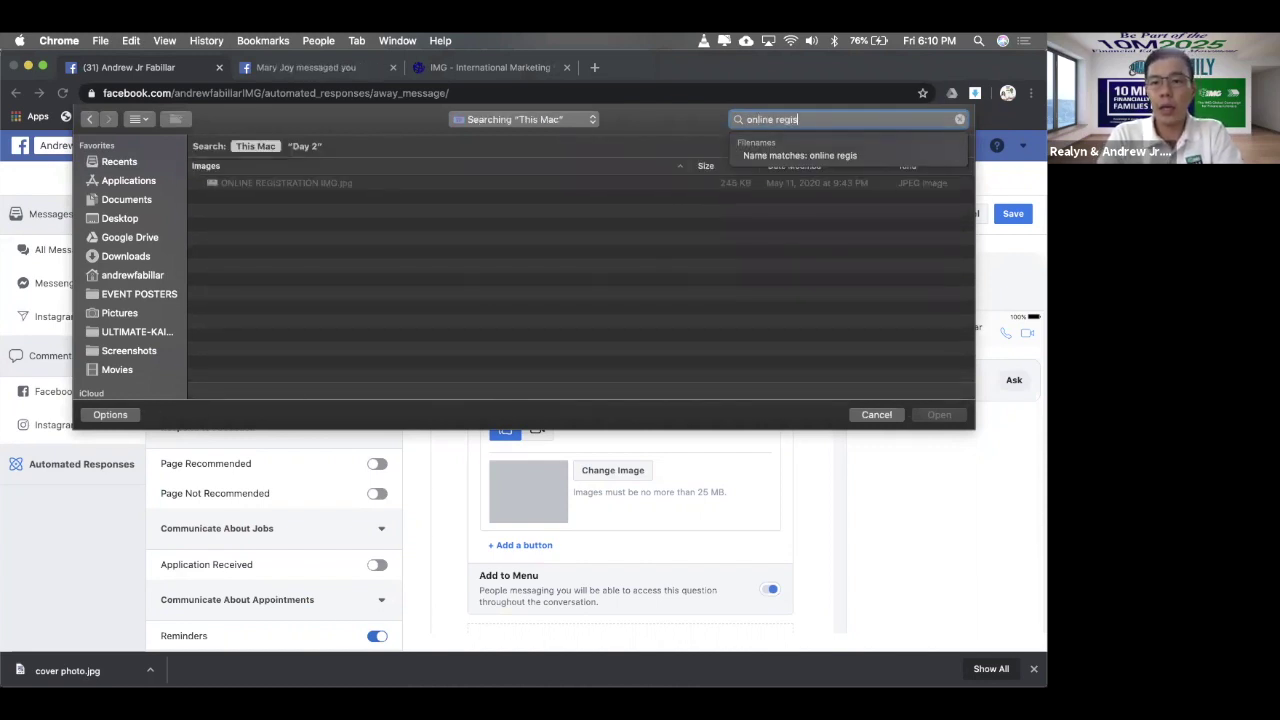
{"action": "double_click", "coordinate": [408, 184]}
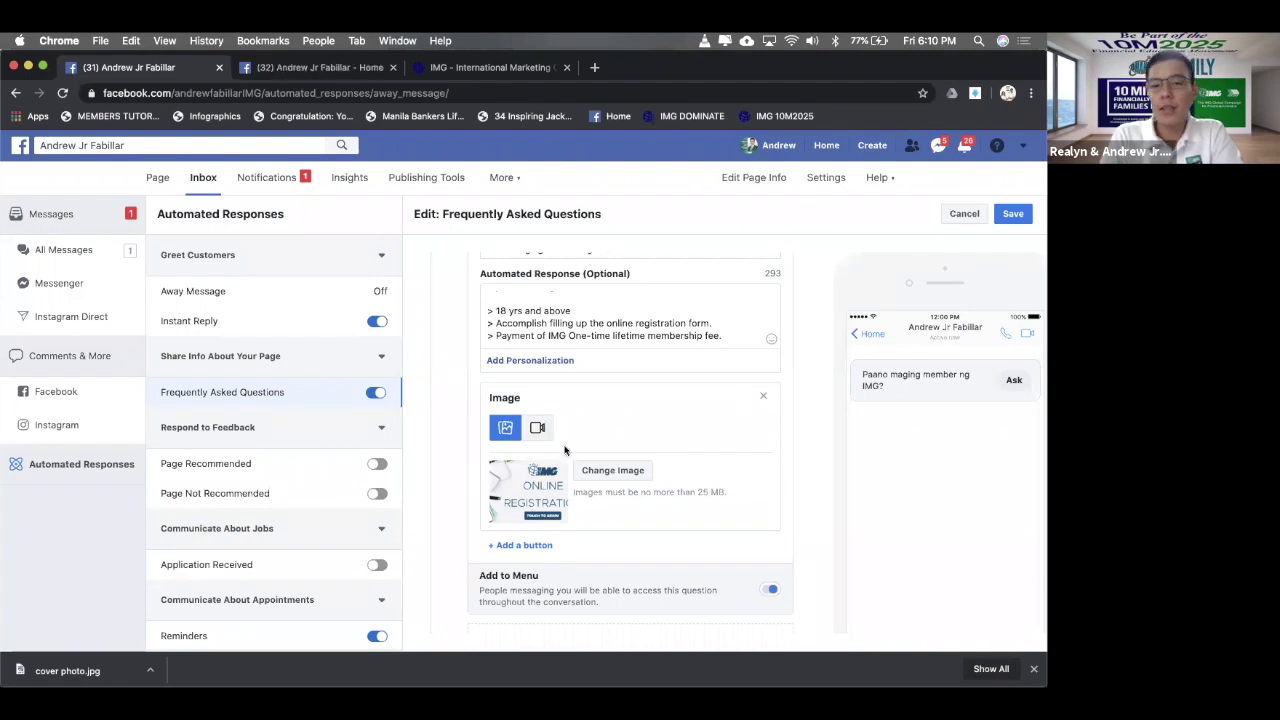
- Switch the attachment to video and upload OFWB Page Cover Video.mp4
{"action": "left_click", "coordinate": [535, 428]}
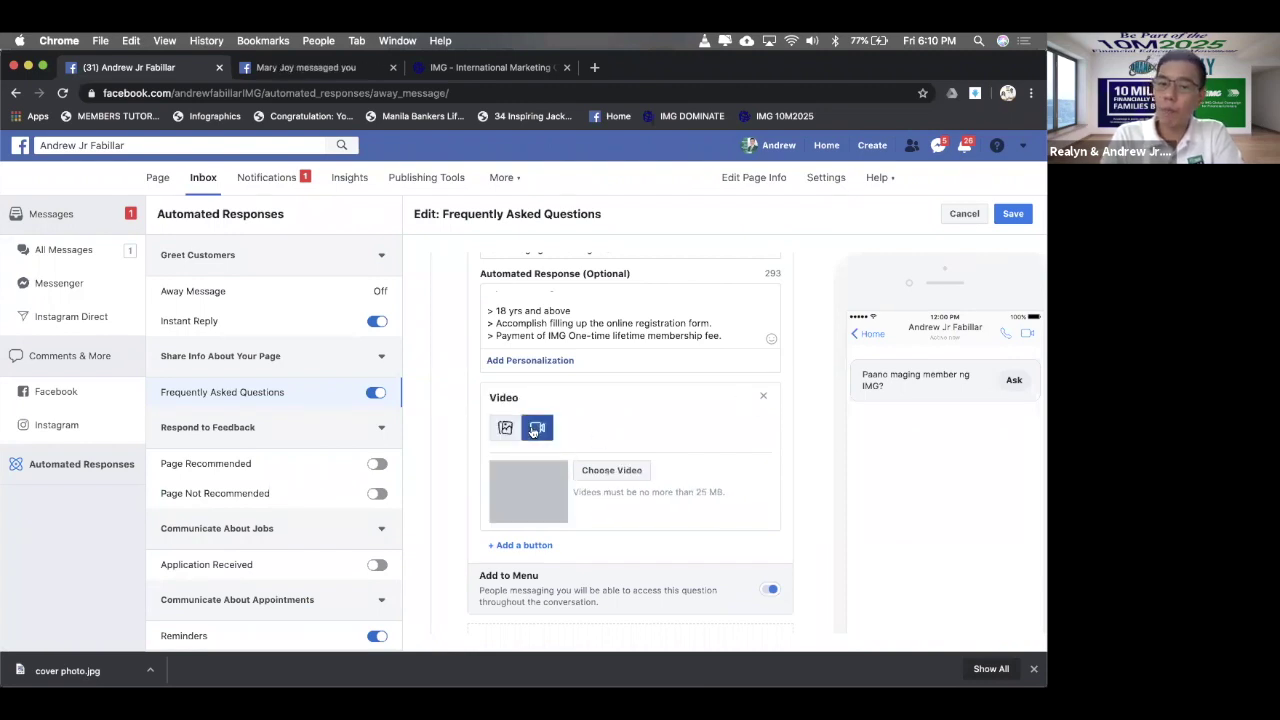
{"action": "left_click", "coordinate": [607, 471]}
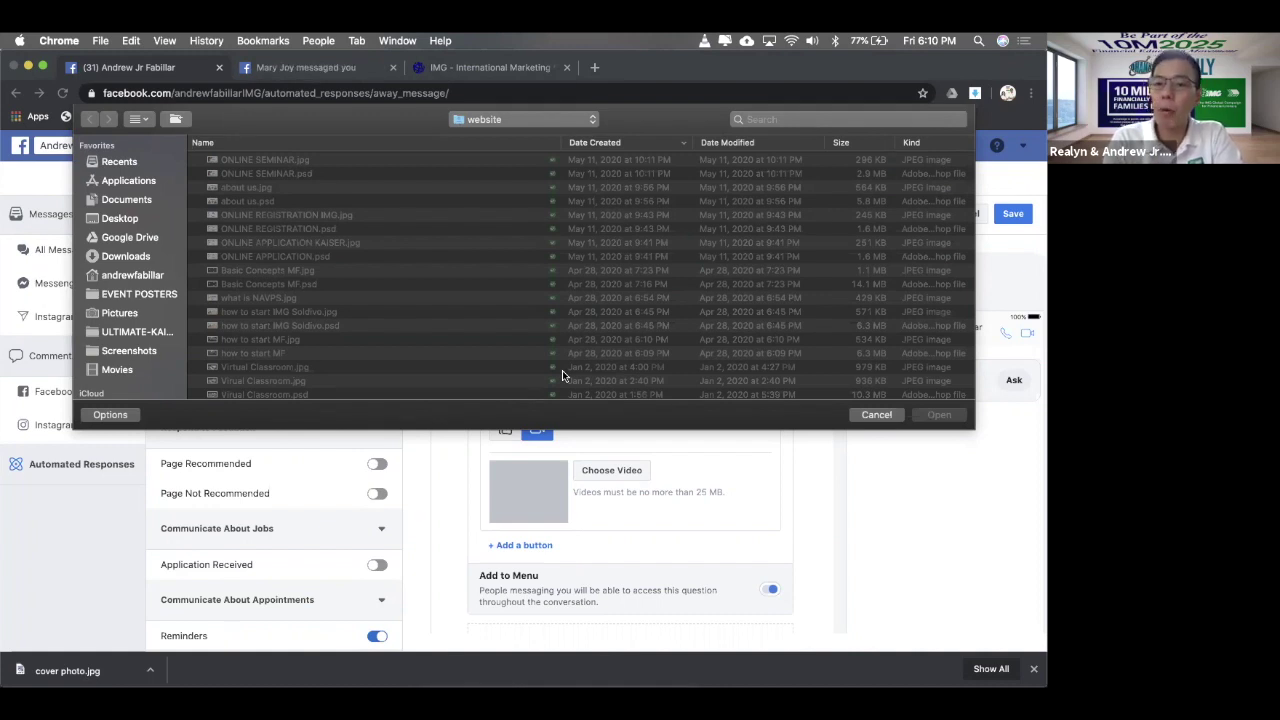
{"action": "left_click", "coordinate": [780, 119]}
{"action": "type", "text": "img"}
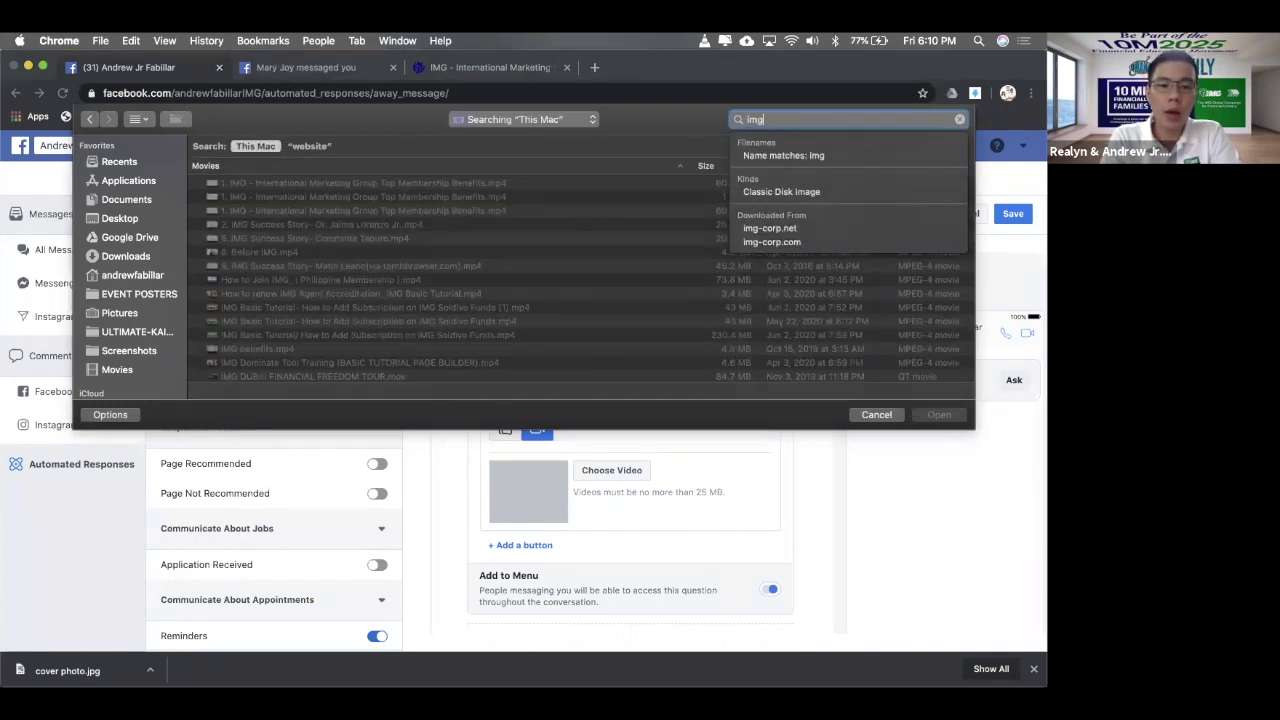
{"action": "key", "text": "BackSpace"}
{"action": "key", "text": "BackSpace"}
{"action": "key", "text": "BackSpace"}
{"action": "type", "text": "ofw"}
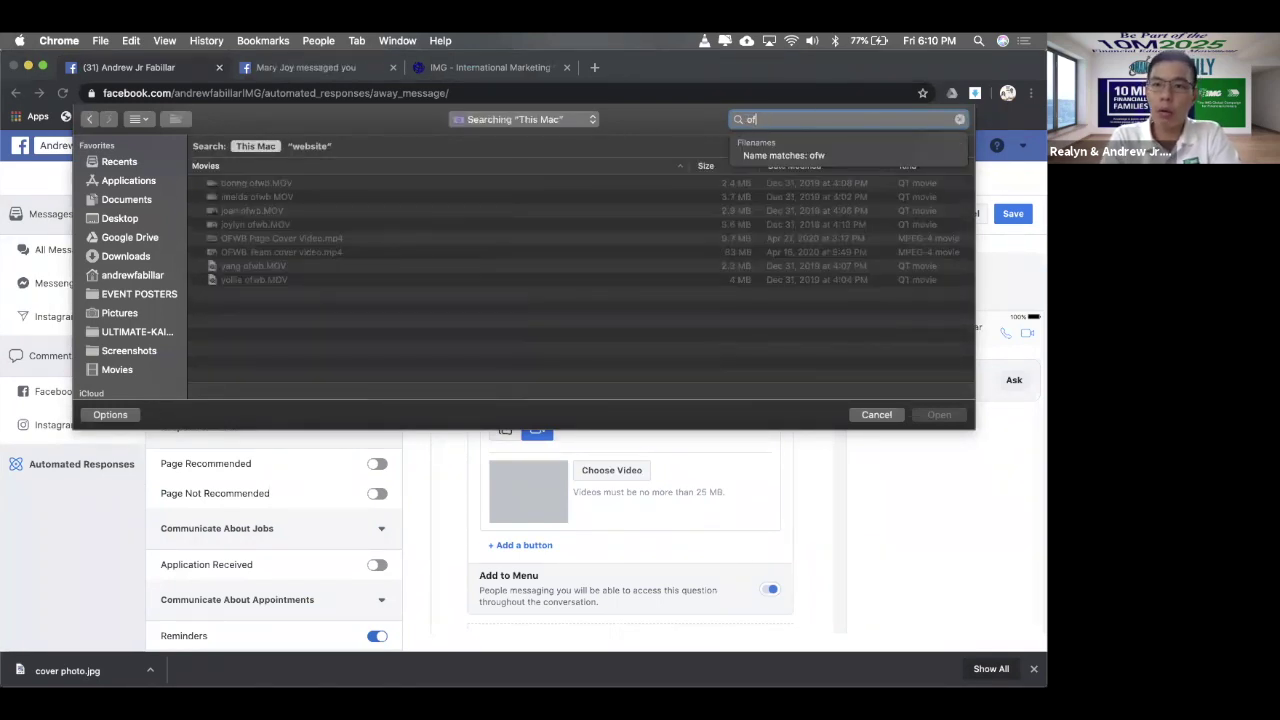
{"action": "type", "text": "o"}
{"action": "type", "text": "b"}
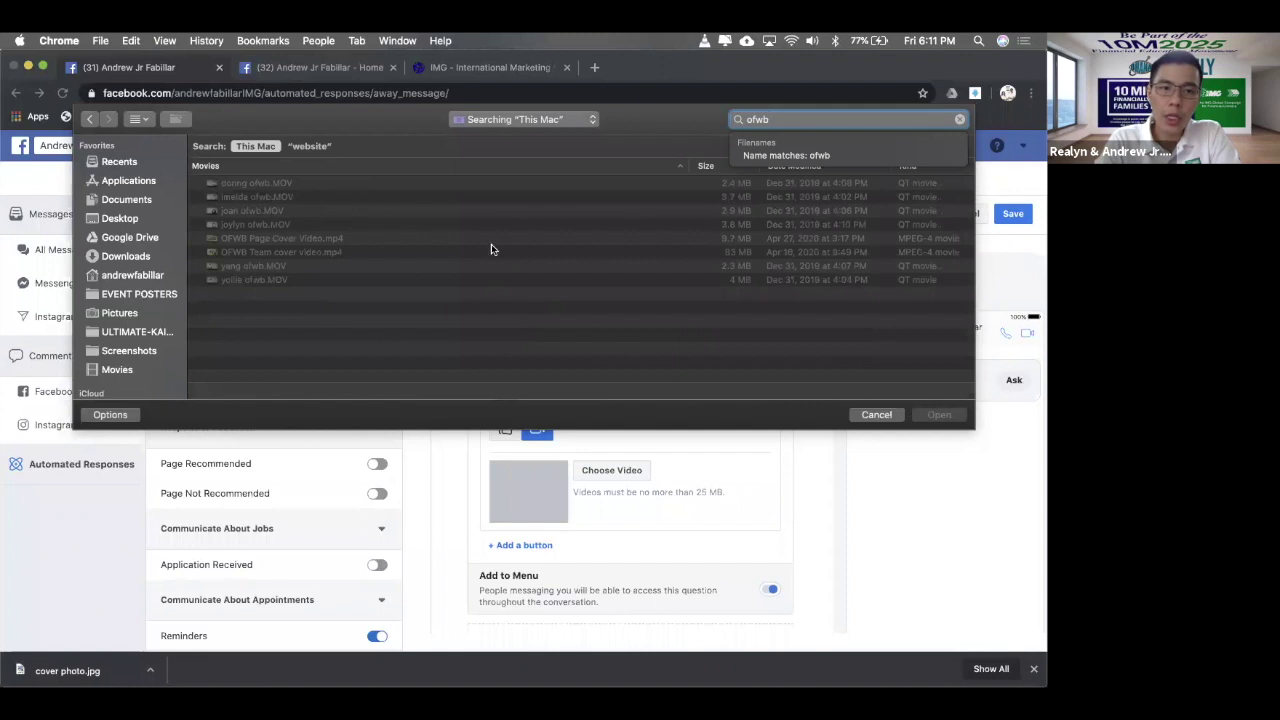
{"action": "left_click", "coordinate": [482, 243]}
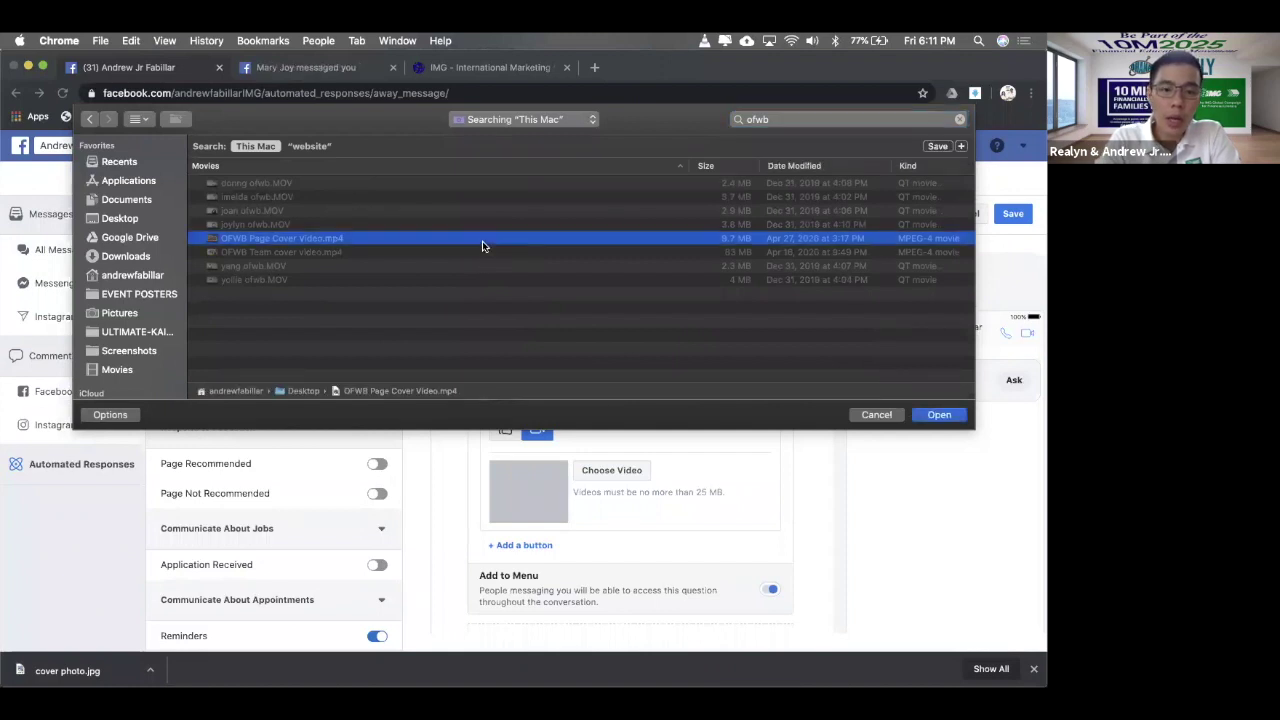
{"action": "key", "text": "Down"}
{"action": "key", "text": "Up"}
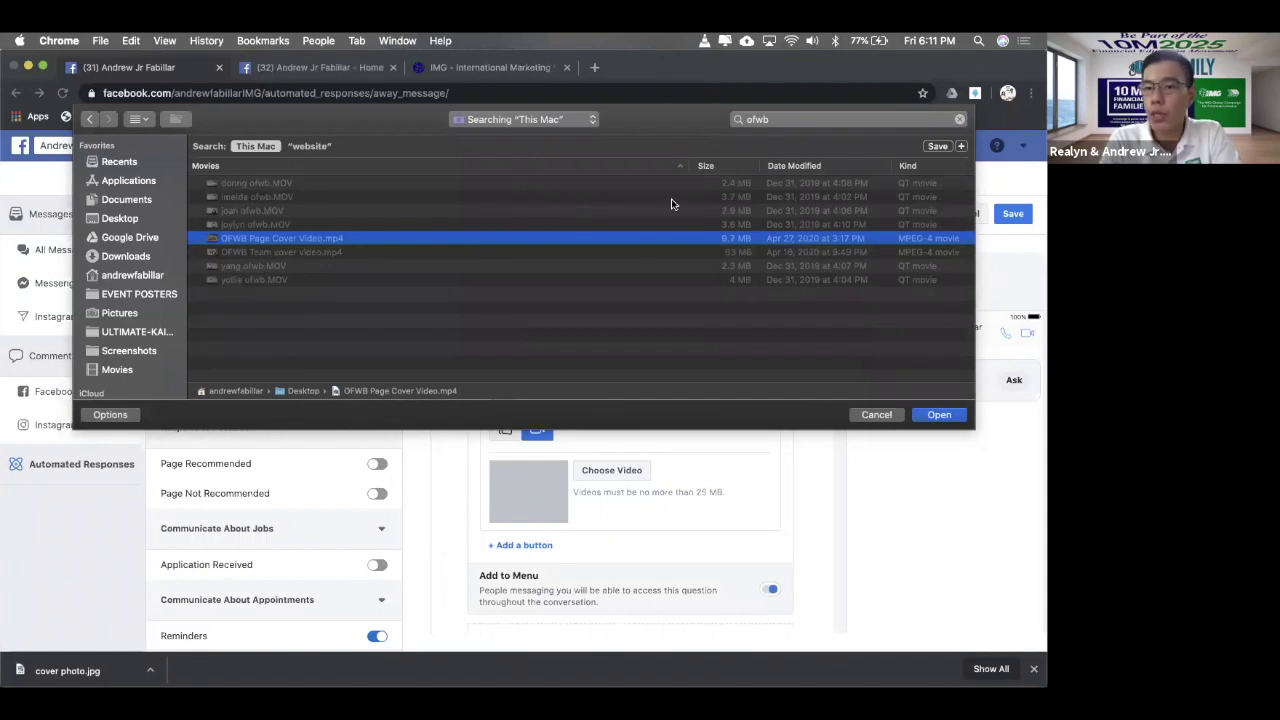
{"action": "left_click", "coordinate": [966, 416]}
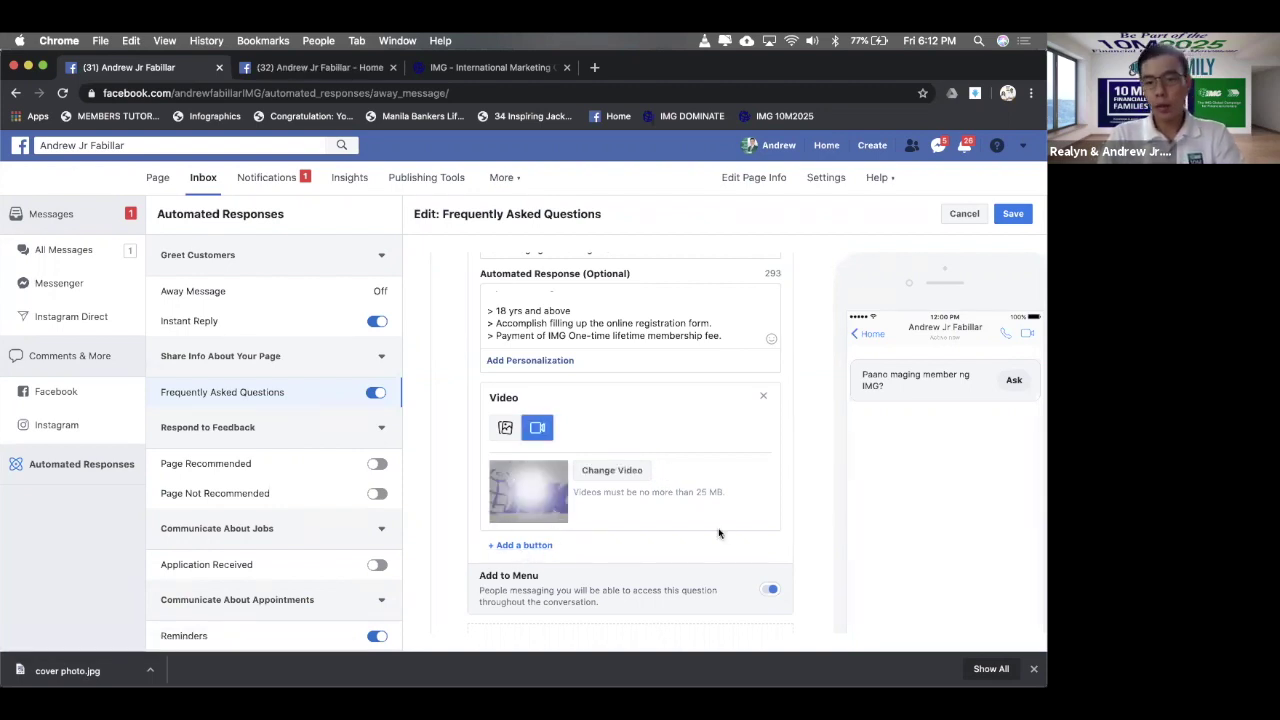
{"action": "scroll", "coordinate": [718, 527], "scroll_direction": "down", "scroll_amount": 1}
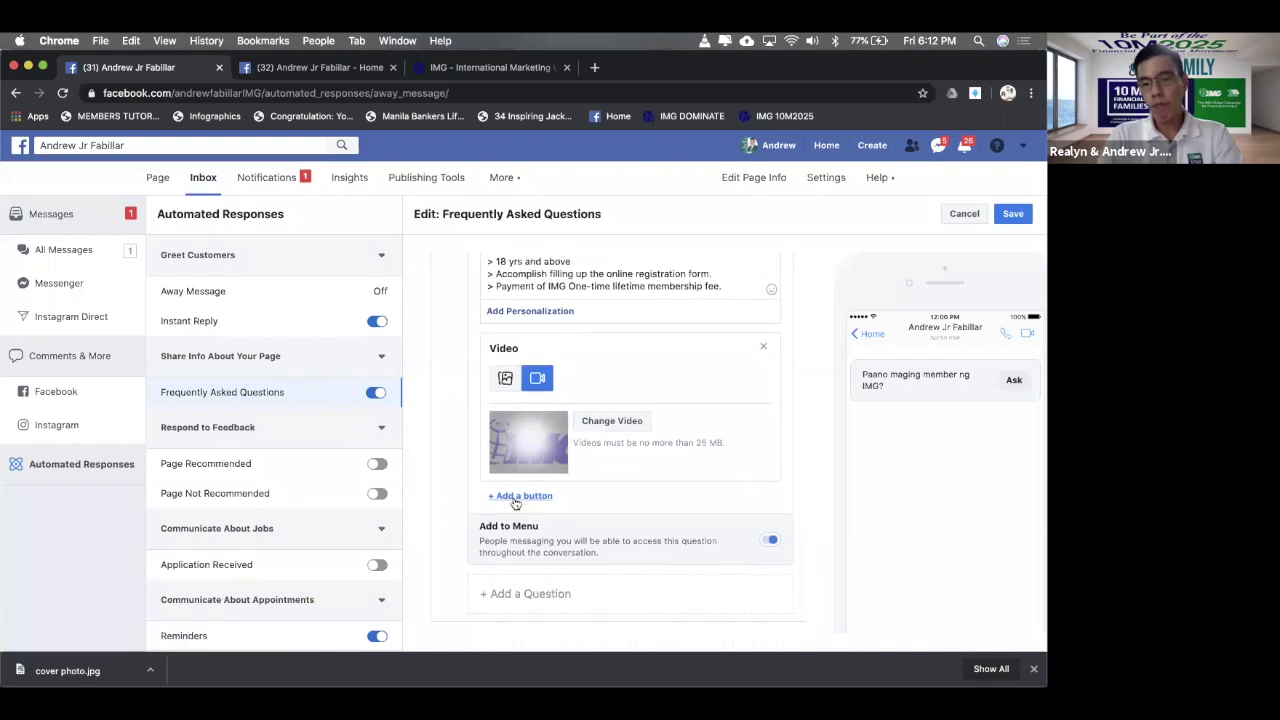
- Add Button #1 to the answer with the label 'Fill out the form now'
{"action": "left_click", "coordinate": [518, 496]}
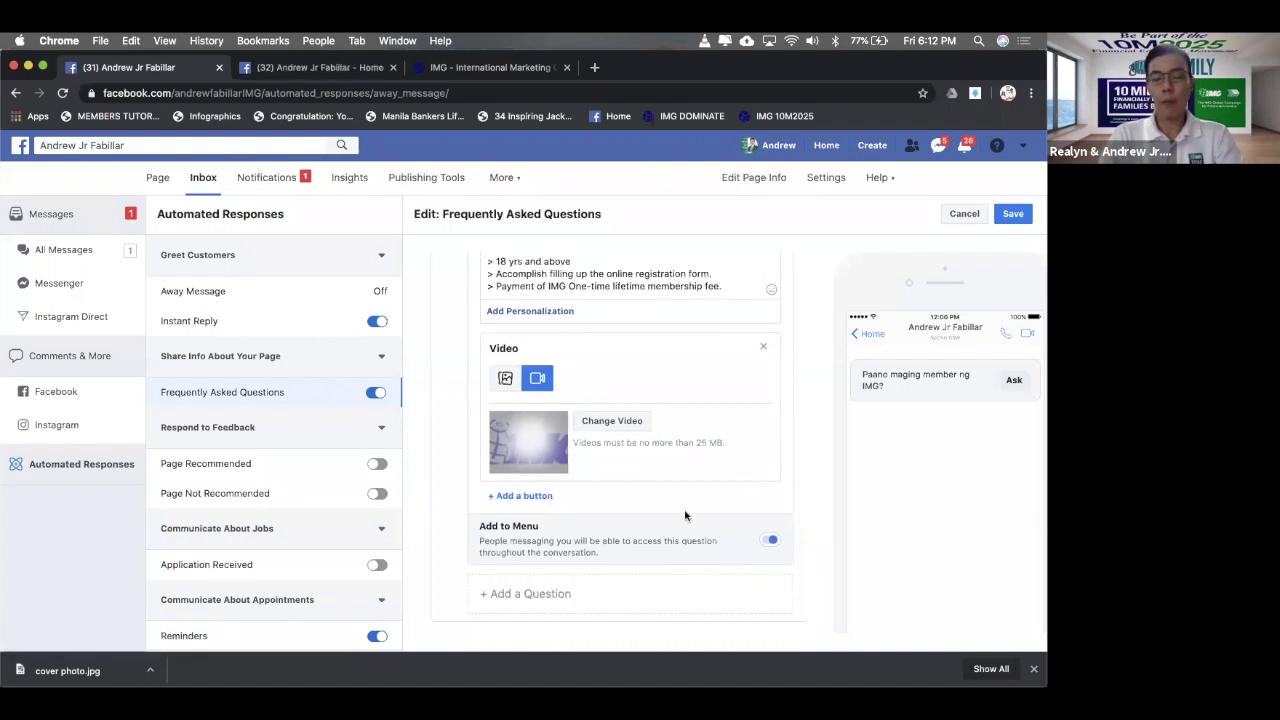
{"action": "scroll", "coordinate": [685, 515], "scroll_direction": "down", "scroll_amount": 3}
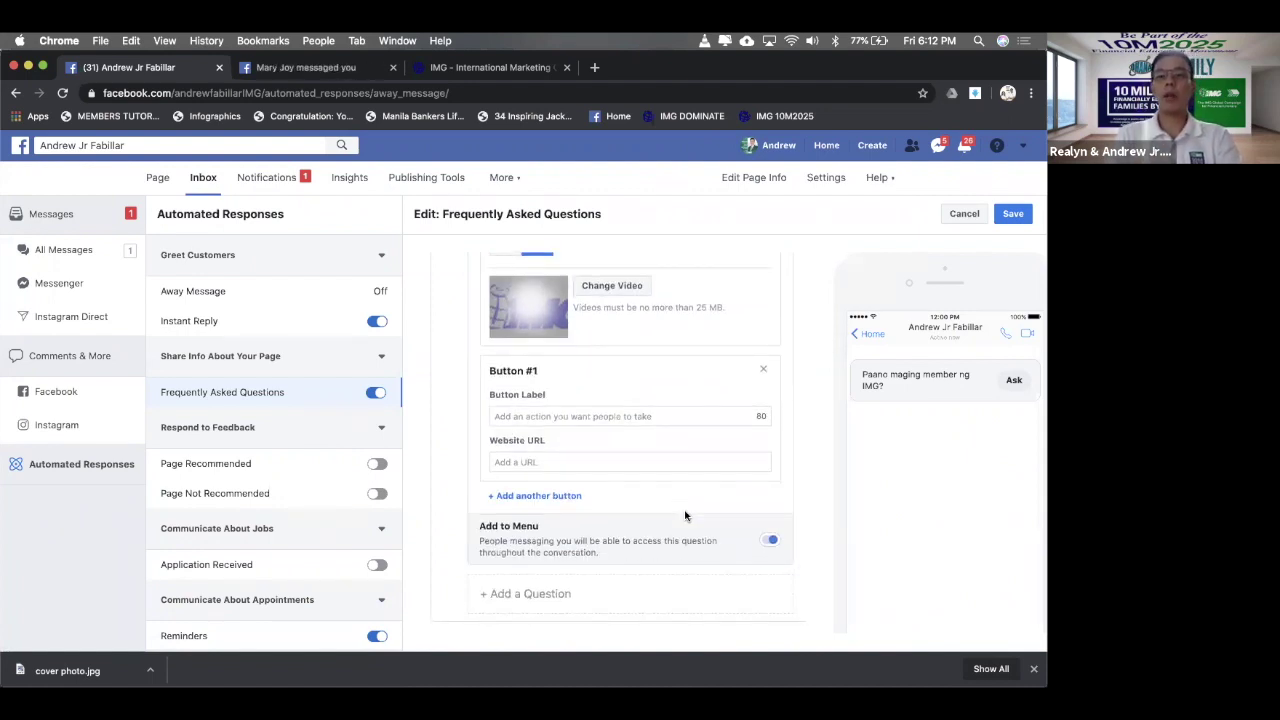
{"action": "left_click", "coordinate": [588, 415]}
{"action": "type", "text": "ds"}
{"action": "key", "text": "BackSpace"}
{"action": "key", "text": "BackSpace"}
{"action": "type", "text": "d"}
{"action": "key", "text": "BackSpace"}
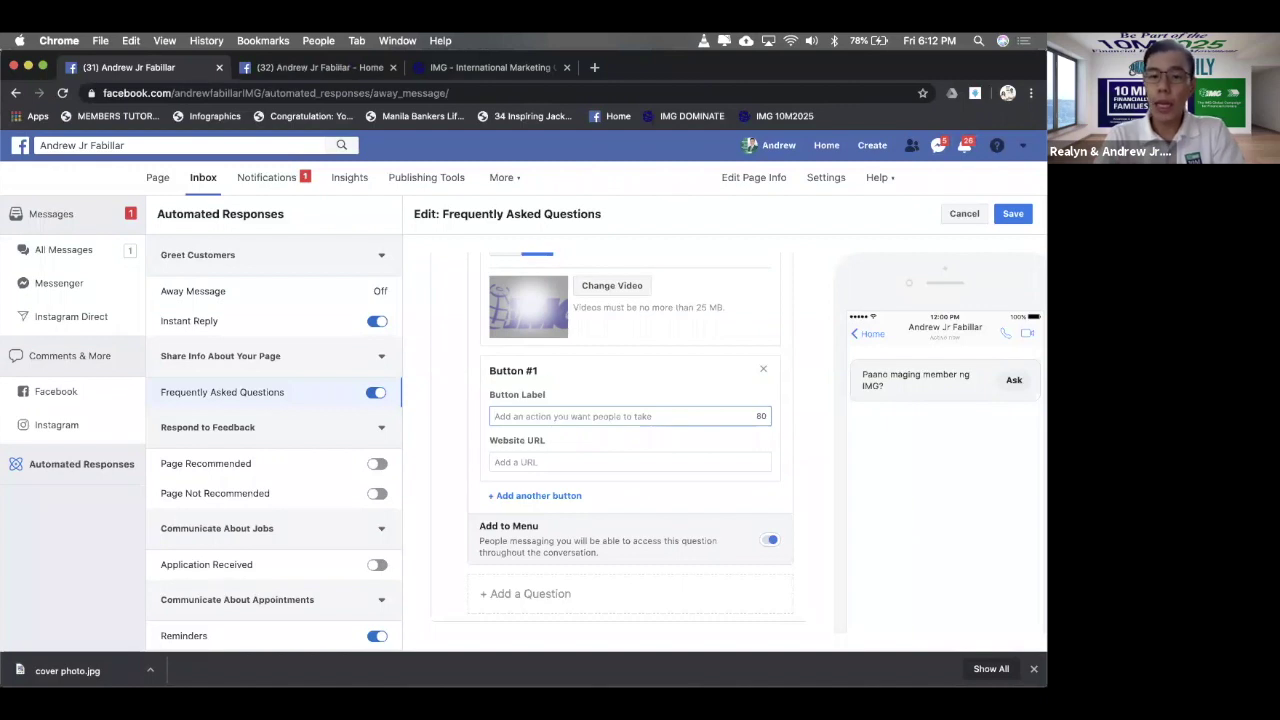
{"action": "scroll", "coordinate": [630, 440], "scroll_direction": "up", "scroll_amount": 5}
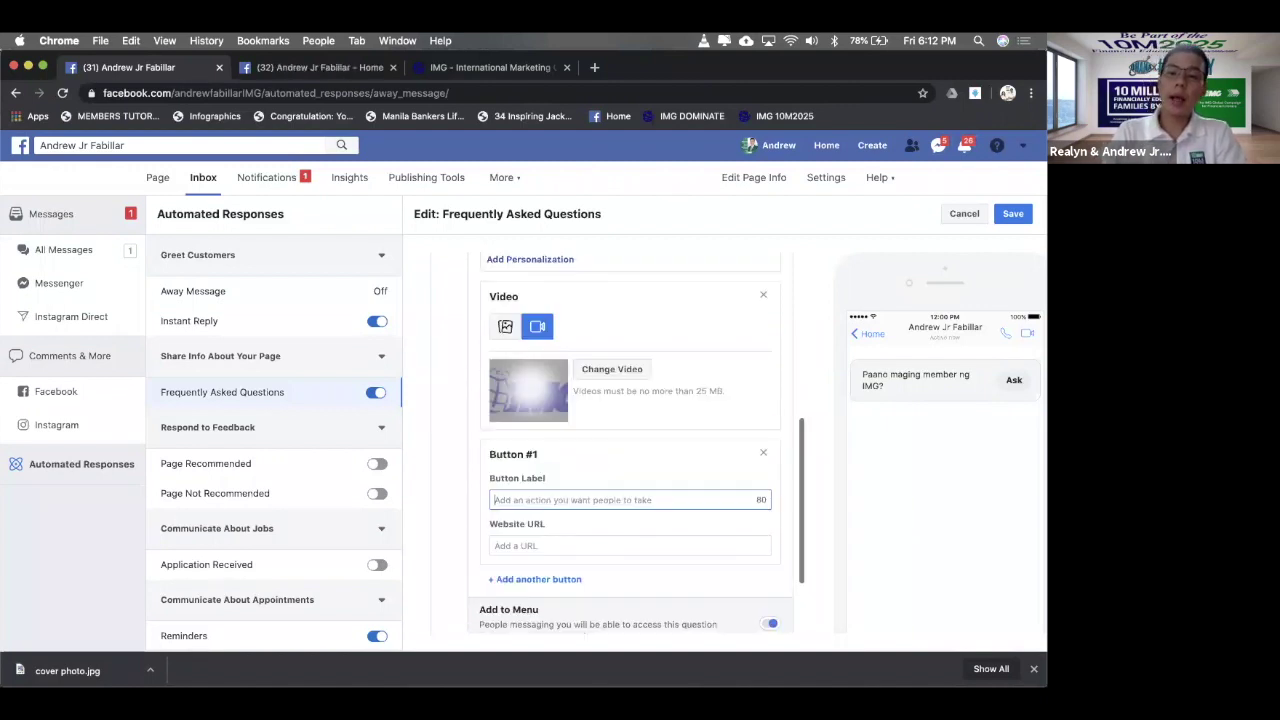
{"action": "scroll", "coordinate": [630, 440], "scroll_direction": "down", "scroll_amount": 2}
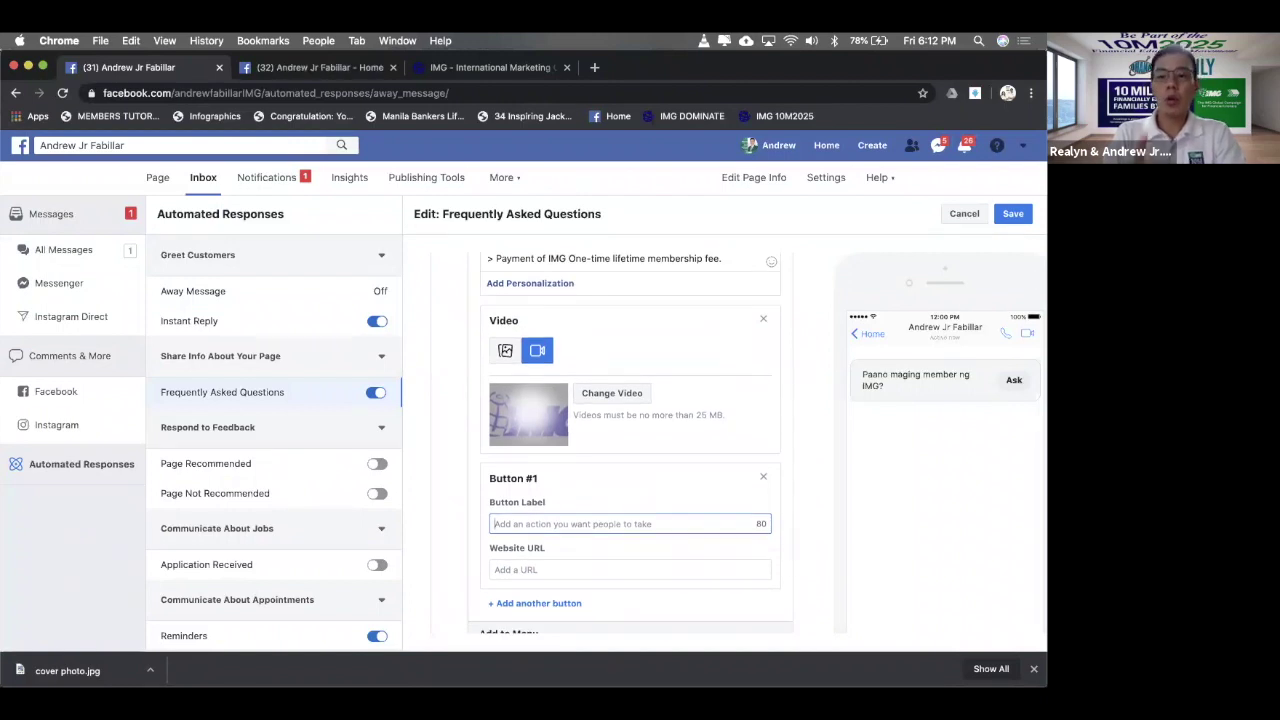
{"action": "type", "text": "Fi"}
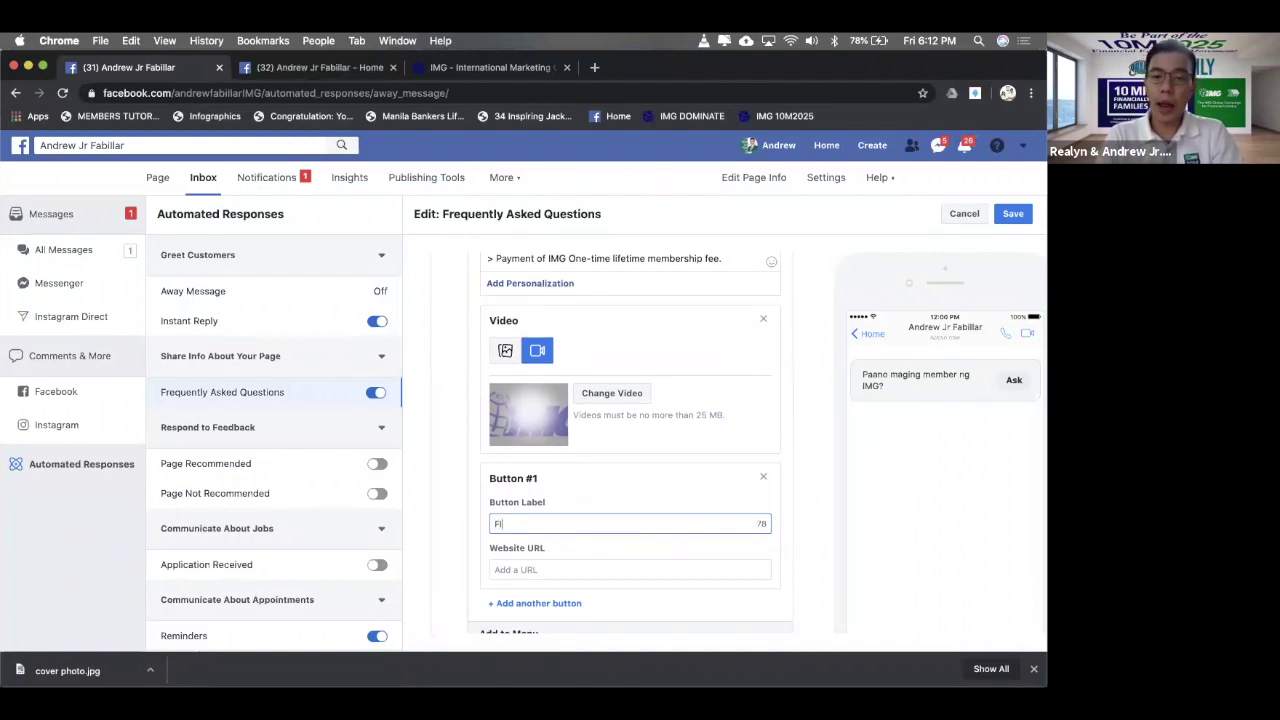
{"action": "type", "text": "ll"}
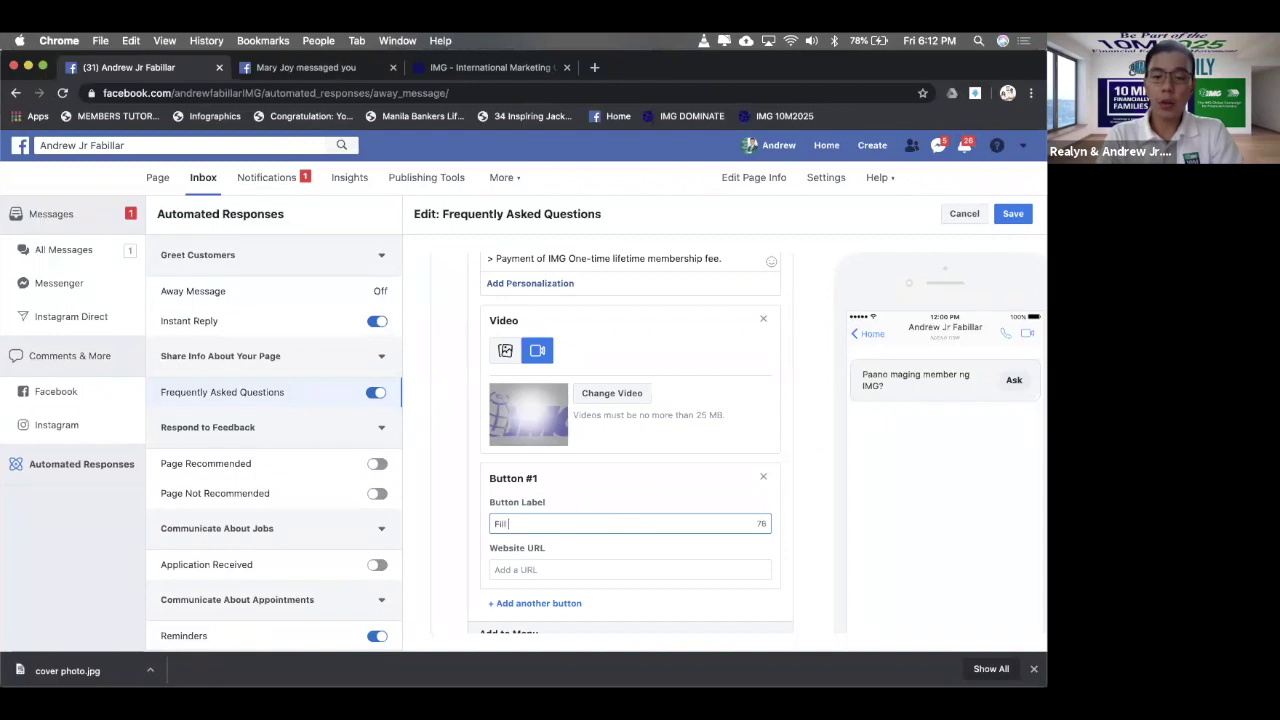
{"action": "type", "text": " out your"}
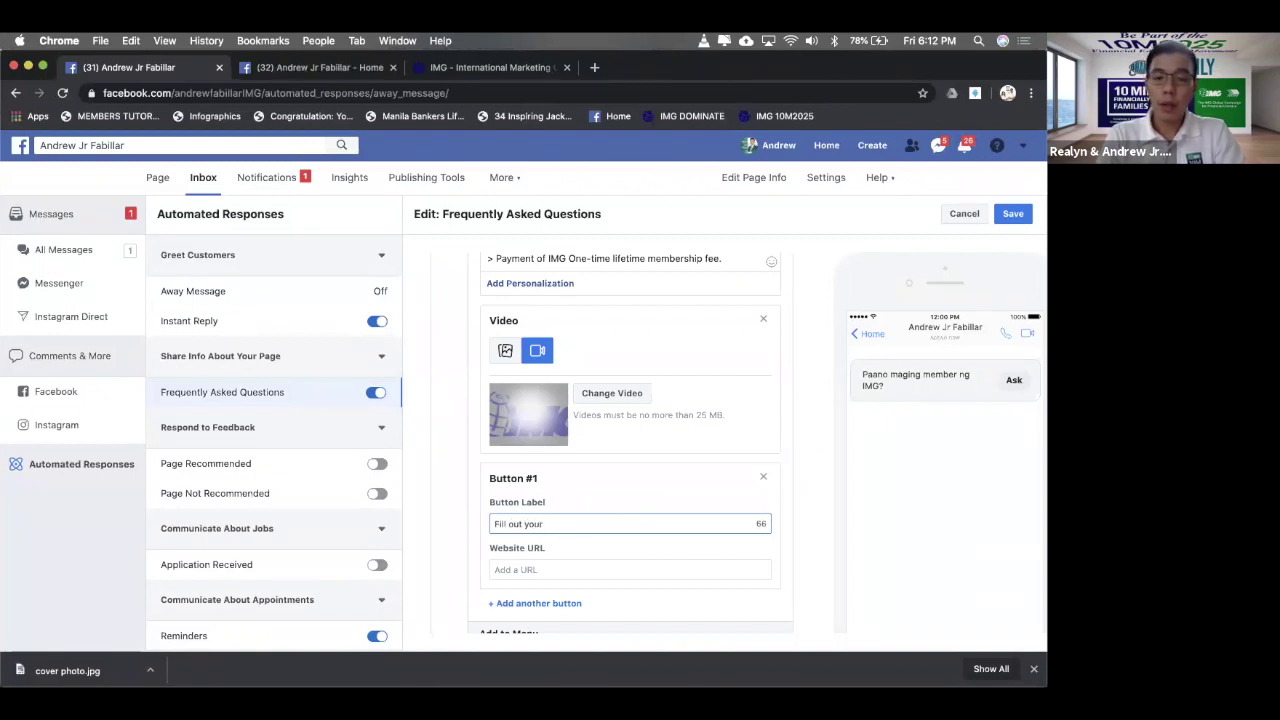
{"action": "key", "text": "BackSpace"}
{"action": "key", "text": "BackSpace"}
{"action": "key", "text": "BackSpace"}
{"action": "key", "text": "BackSpace"}
{"action": "key", "text": "BackSpace"}
{"action": "type", "text": "the"}
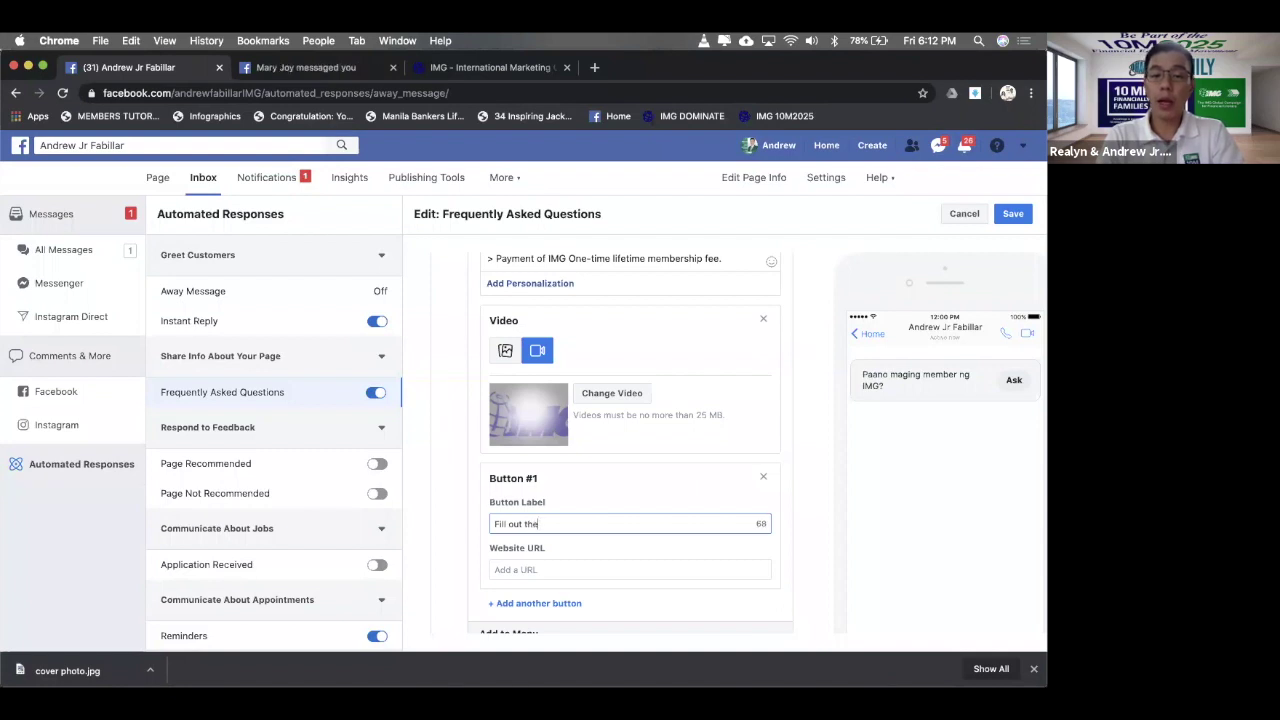
{"action": "type", "text": " form now"}
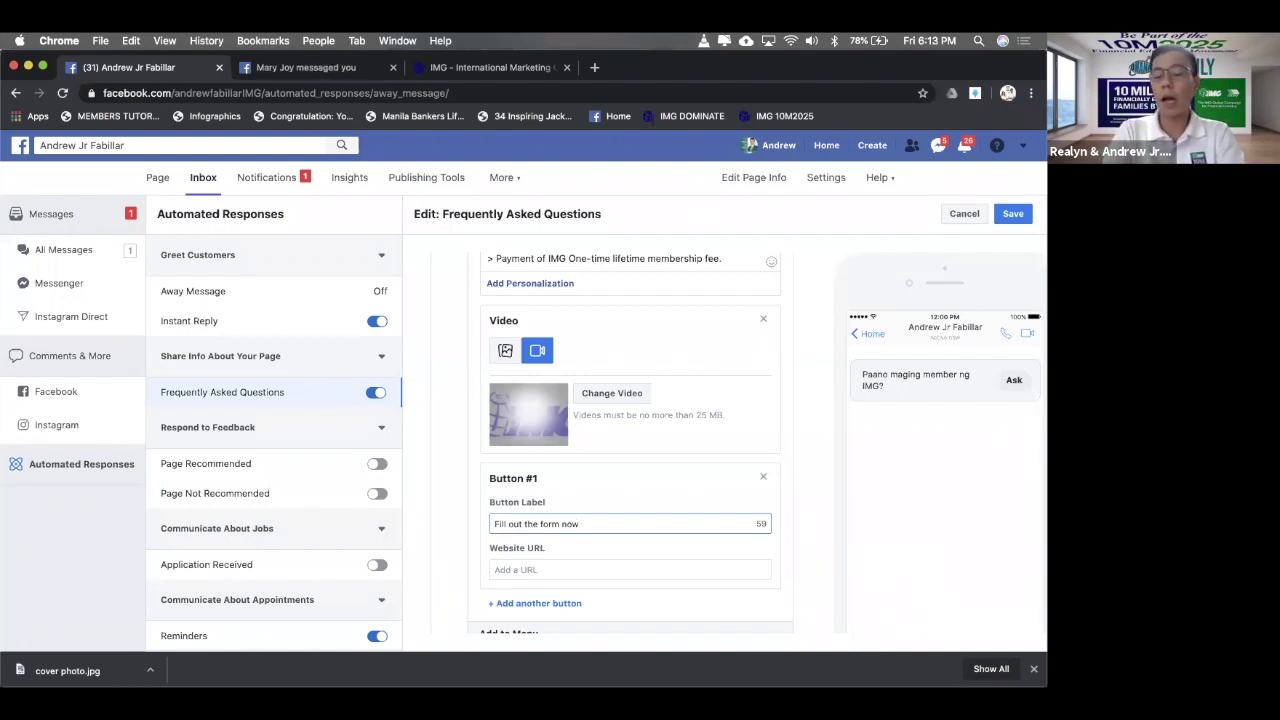
{"action": "left_click", "coordinate": [528, 569]}
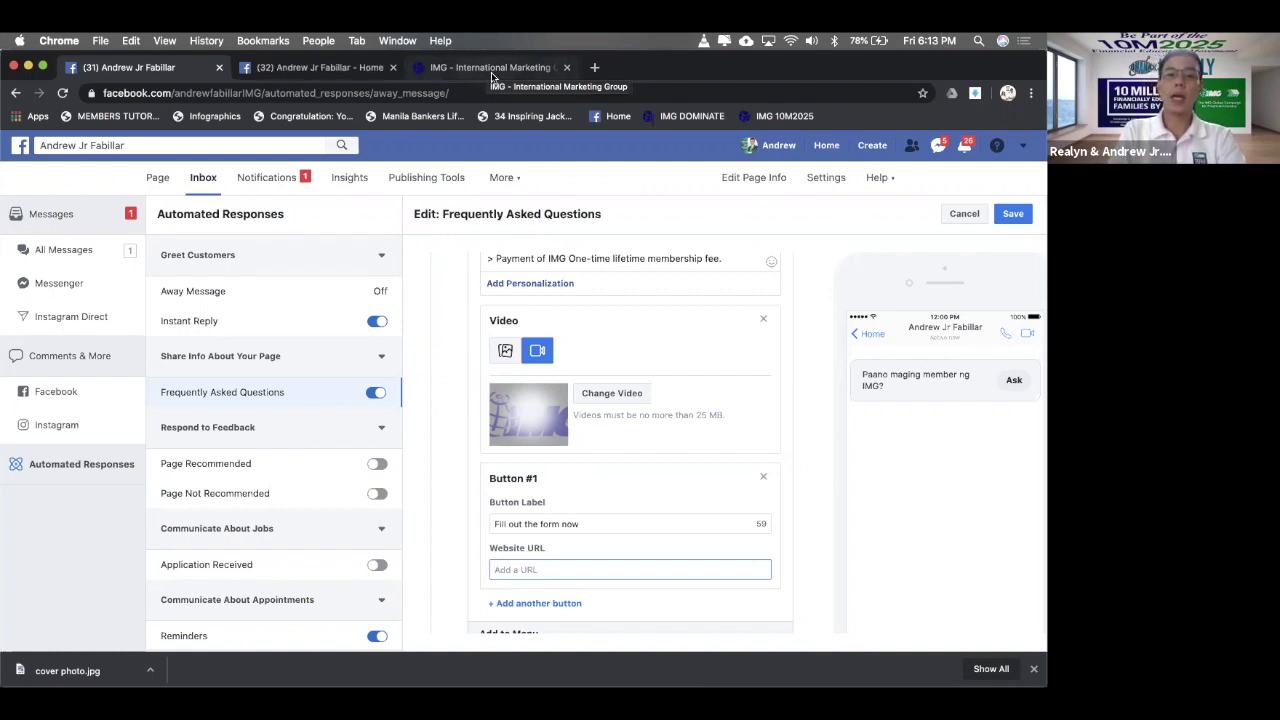
- Copy the IMG online registration page address from the IMG site, then return to Facebook
{"action": "left_click", "coordinate": [492, 70]}
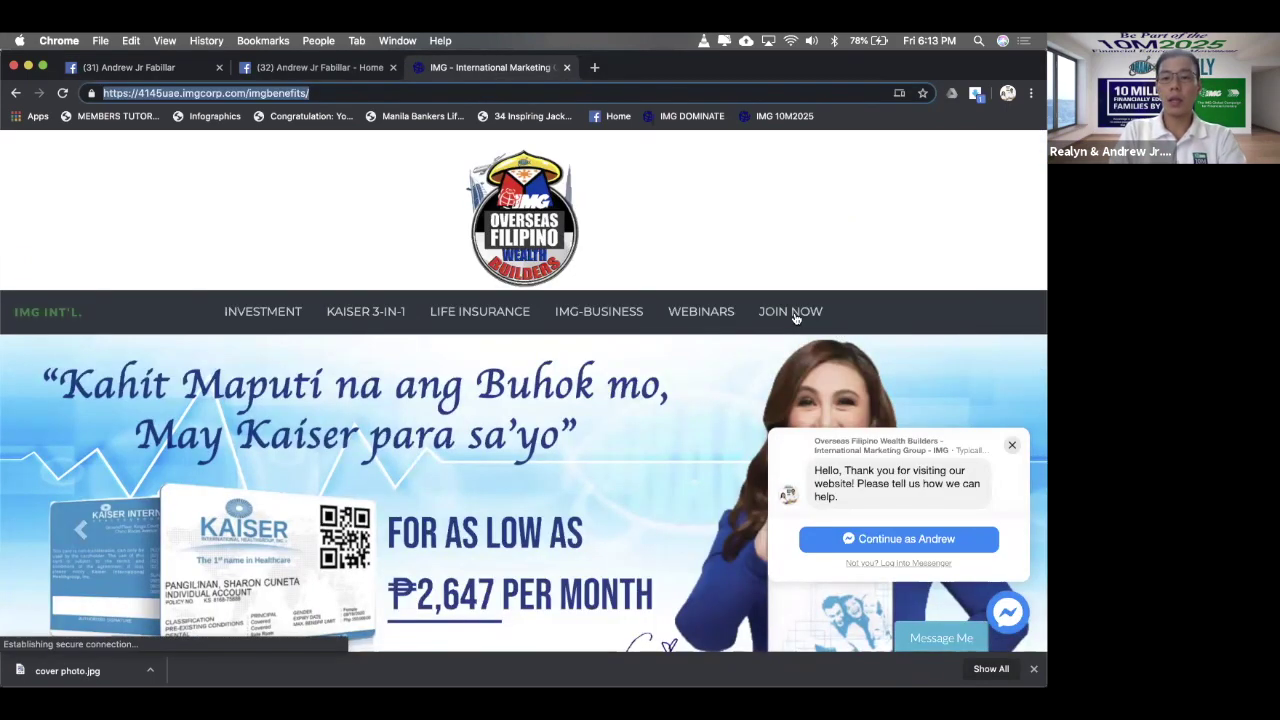
{"action": "left_click", "coordinate": [810, 326]}
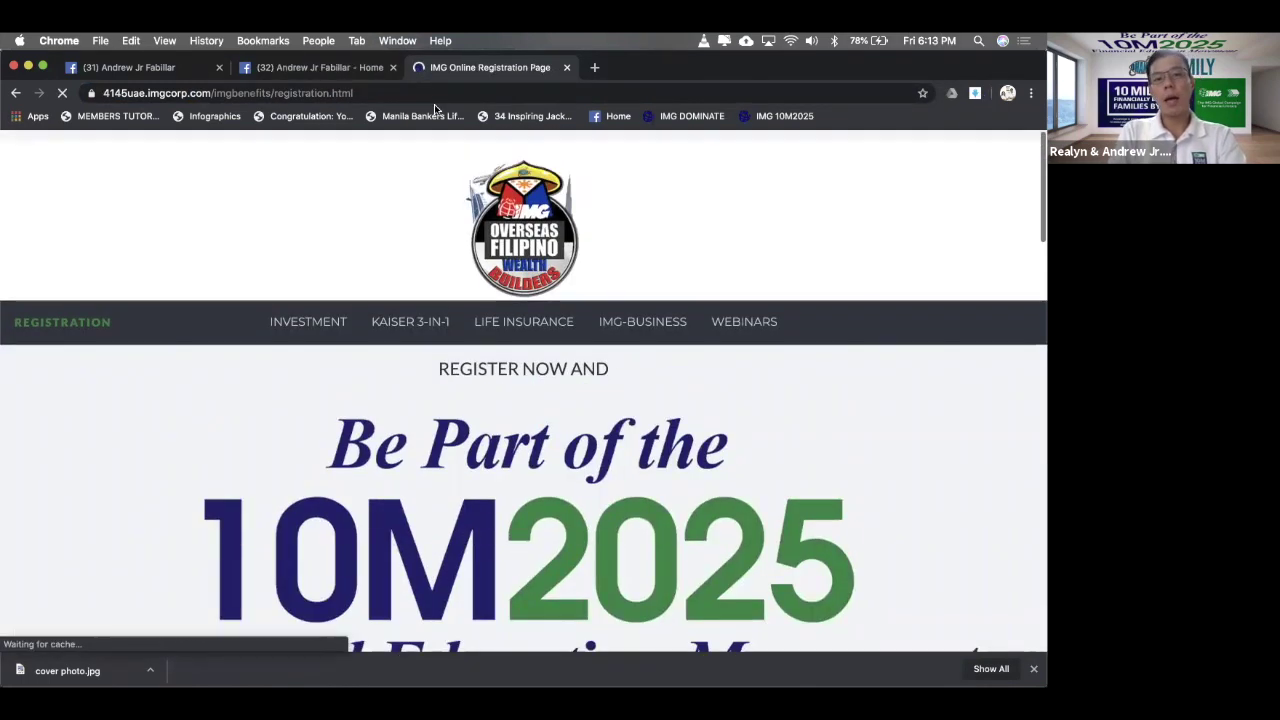
{"action": "left_click", "coordinate": [429, 94]}
{"action": "key", "text": "super+c"}
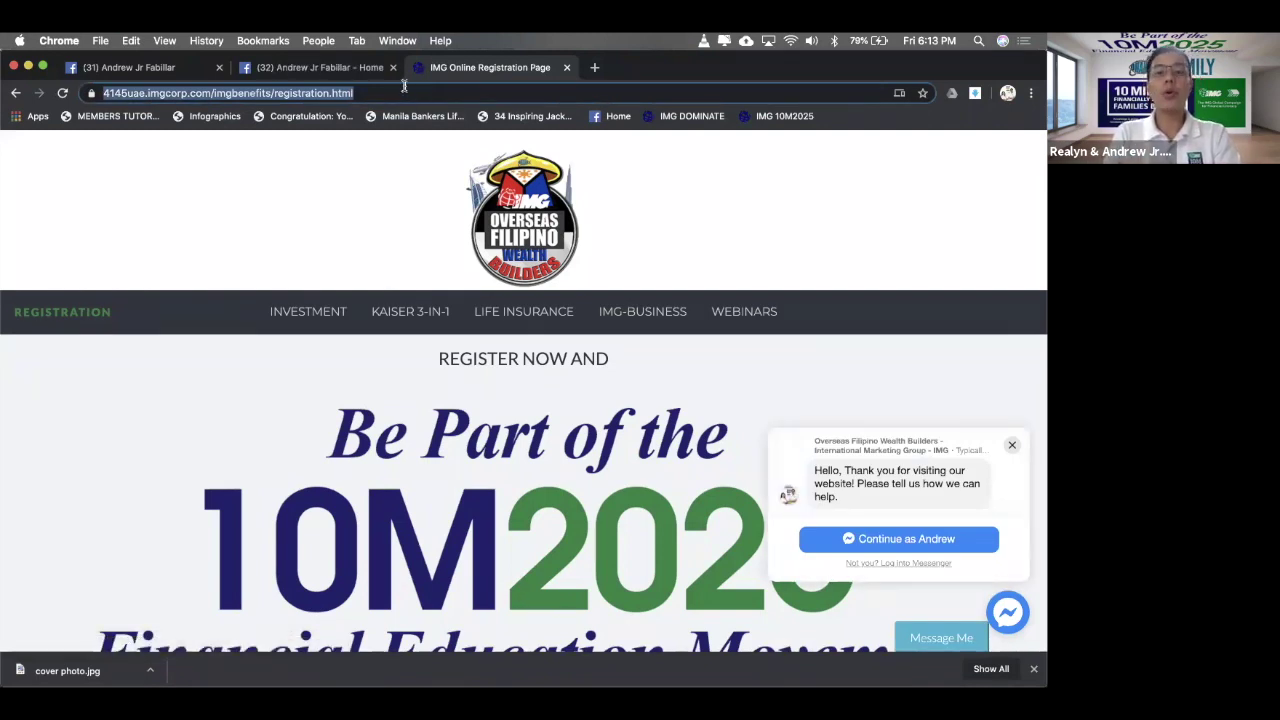
{"action": "left_click", "coordinate": [130, 69]}
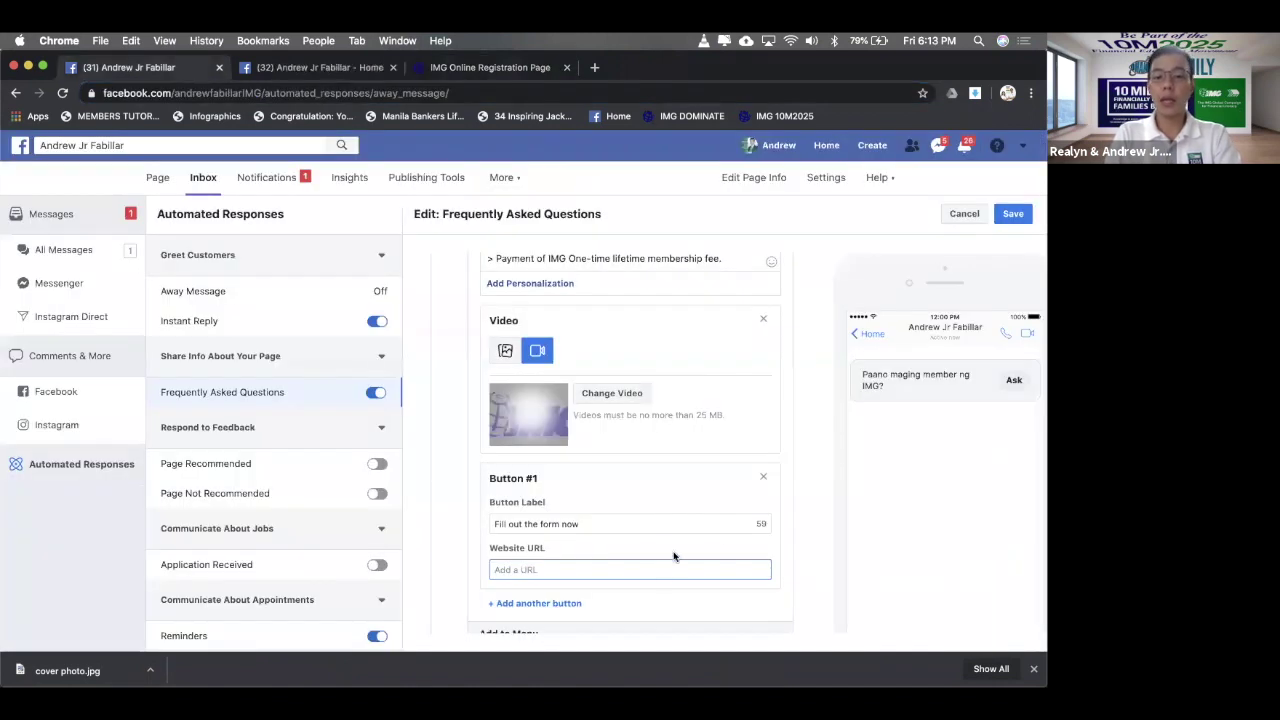
- Paste the registration page URL into Button #1's Website URL field
{"action": "key", "text": "super+v"}
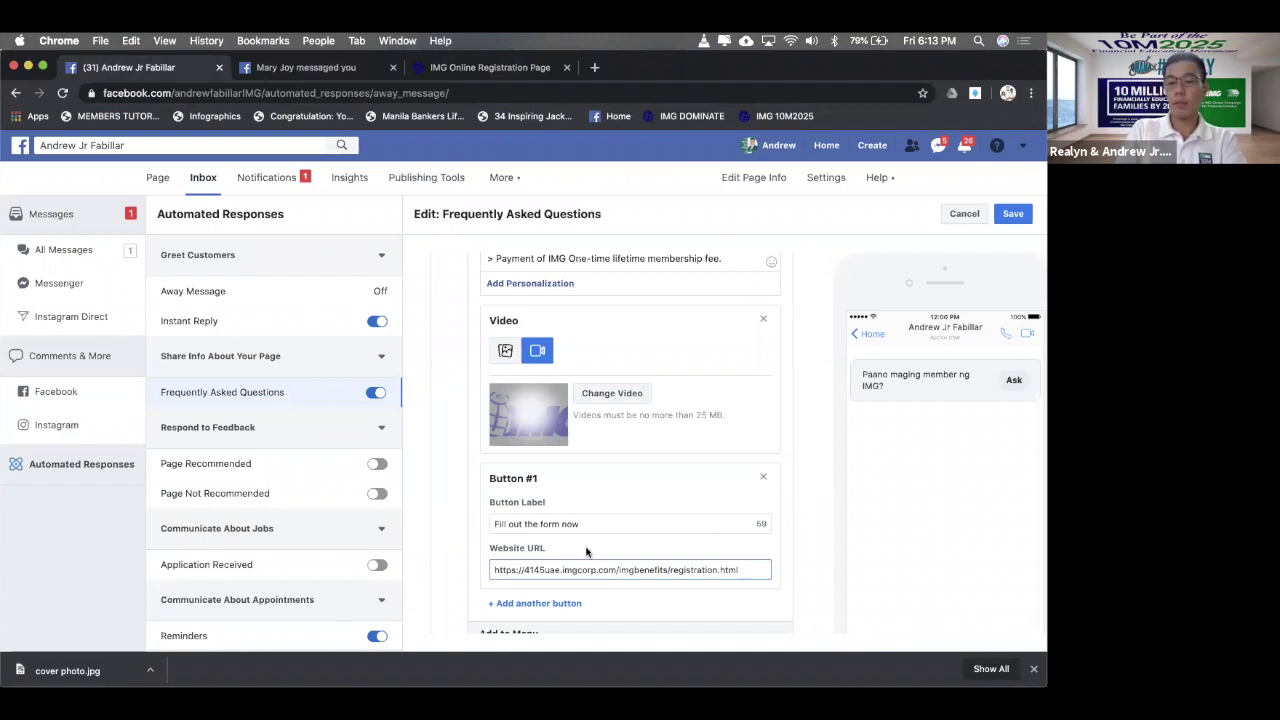
{"action": "scroll", "coordinate": [586, 551], "scroll_direction": "down", "scroll_amount": 1}
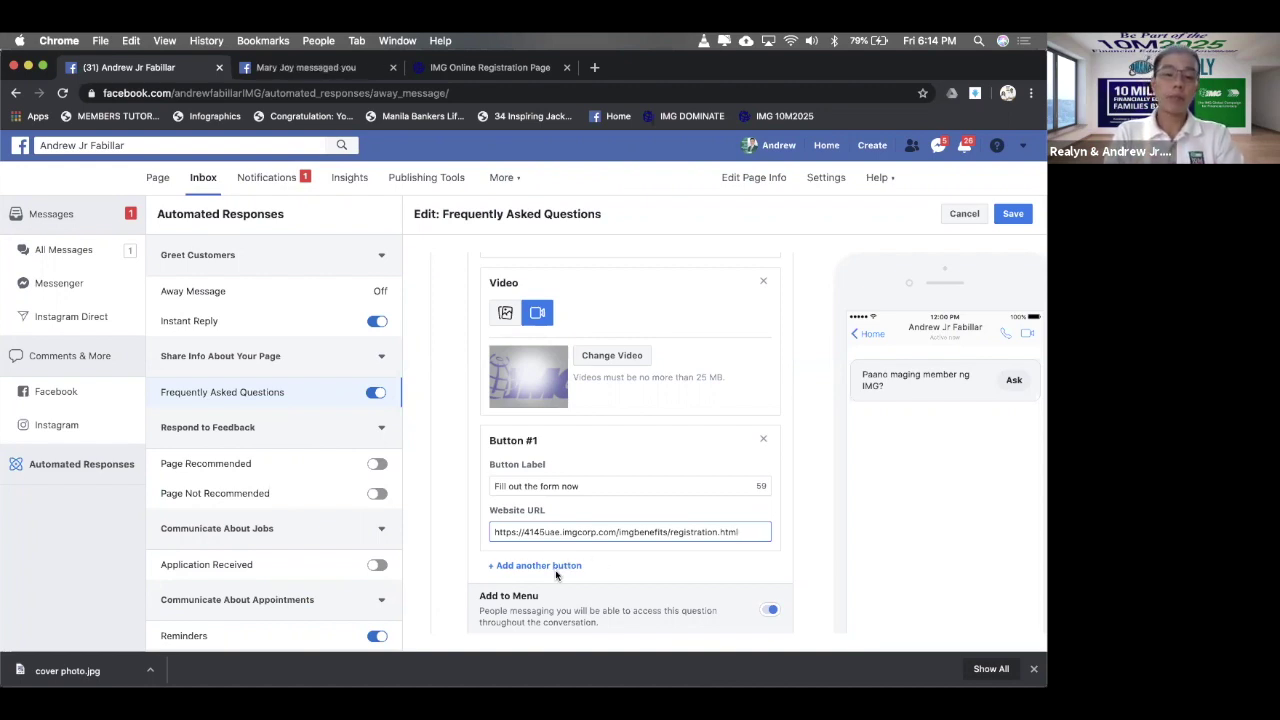
- Add Button #2 to the first FAQ answer, labelled 'May recorded videos ba kayo na pwedeng panuorin?'
{"action": "left_click", "coordinate": [530, 566]}
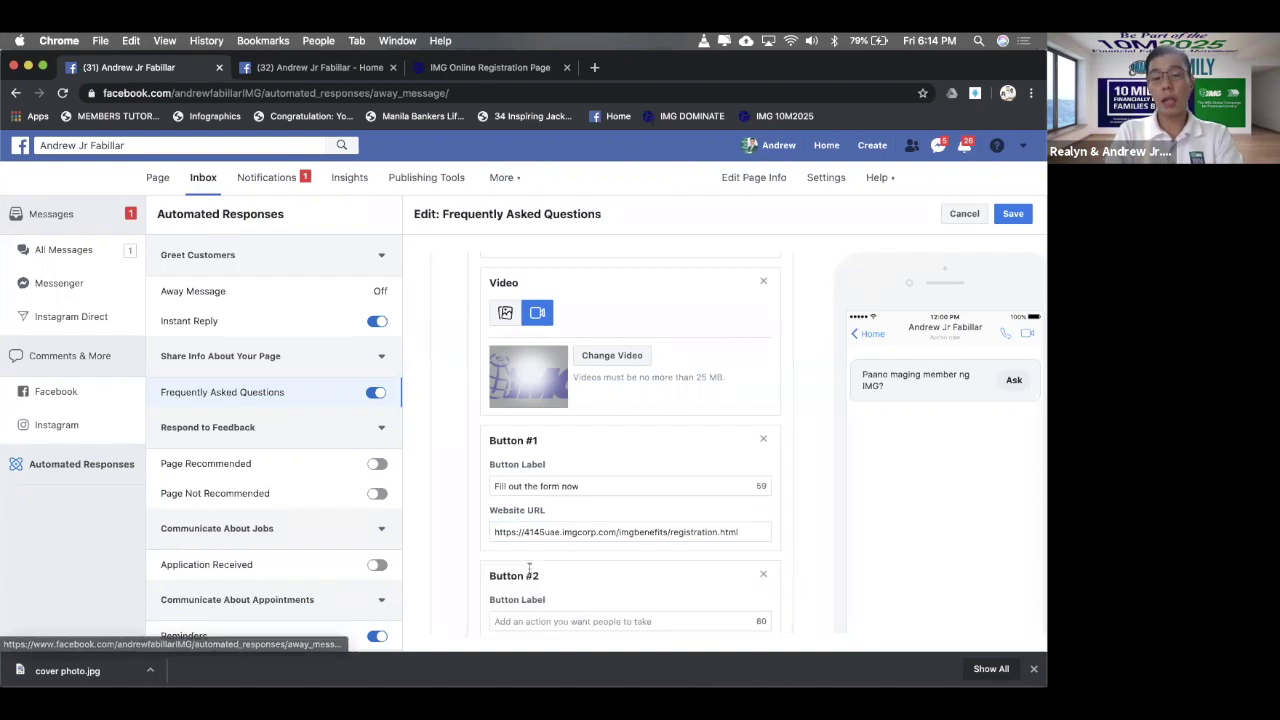
{"action": "scroll", "coordinate": [530, 567], "scroll_direction": "down", "scroll_amount": 4}
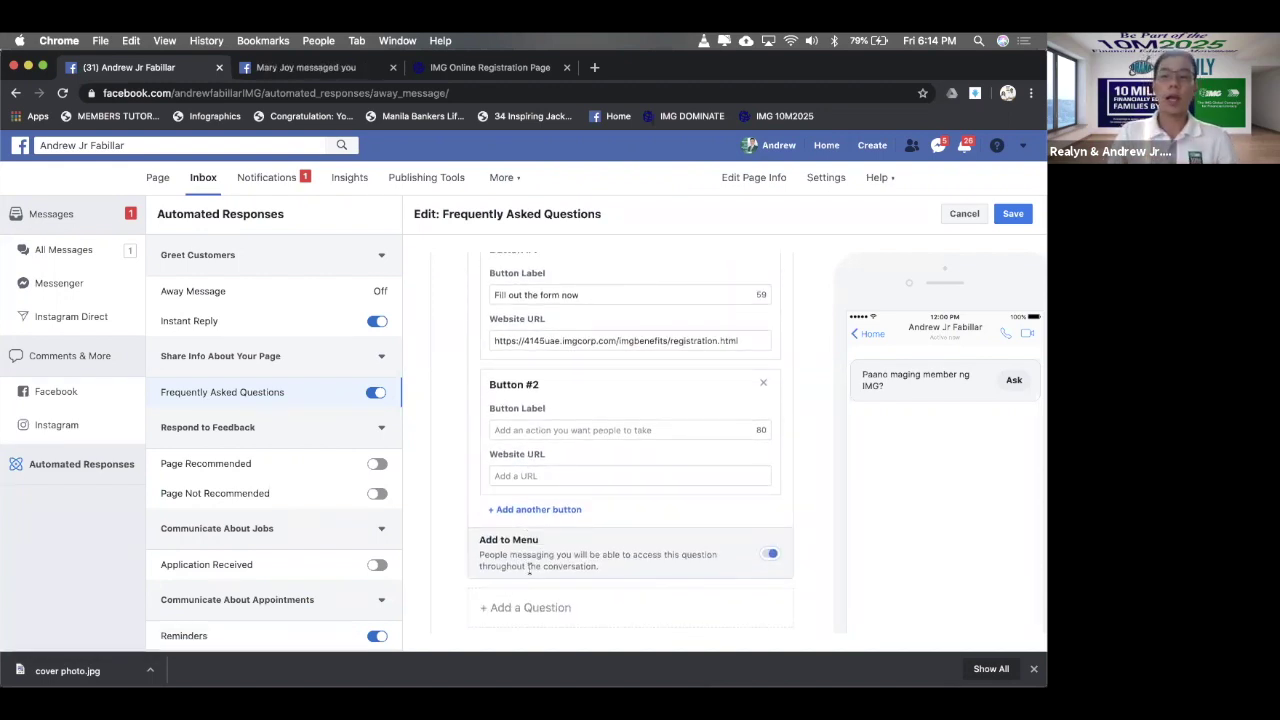
{"action": "left_click", "coordinate": [765, 383]}
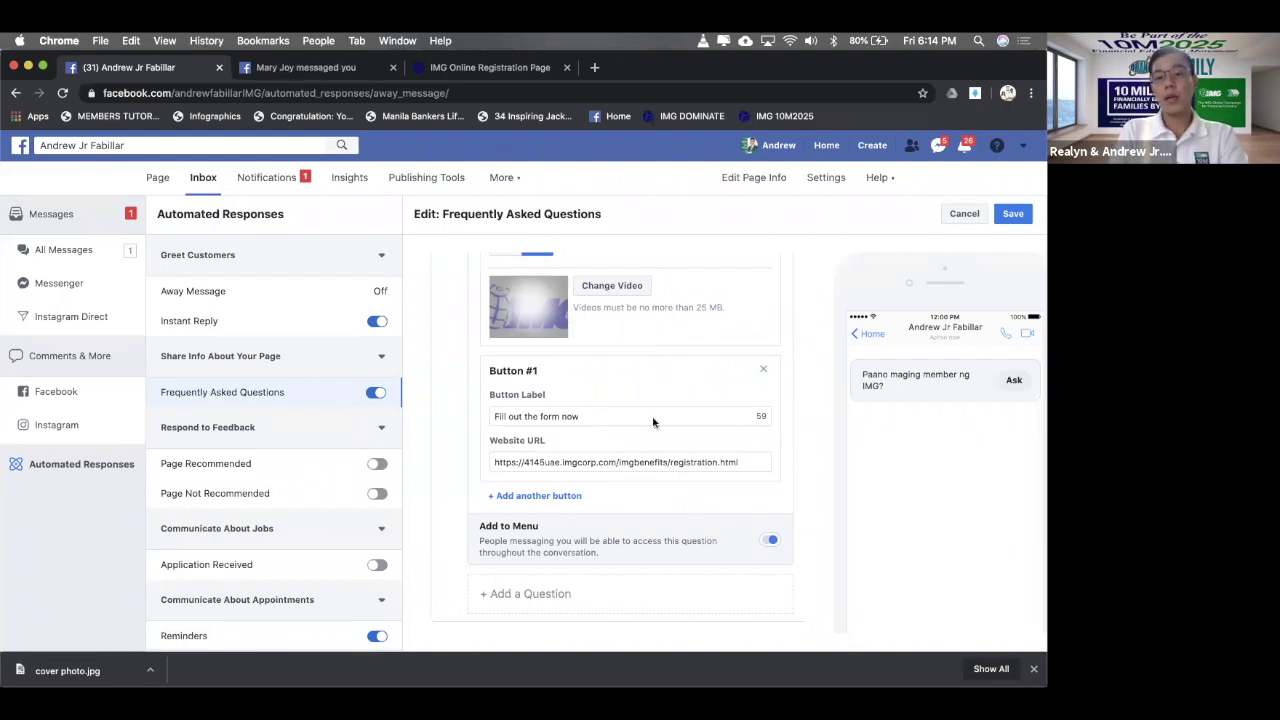
{"action": "left_click", "coordinate": [558, 498]}
{"action": "left_click", "coordinate": [563, 428]}
{"action": "type", "text": "May recorded videos "}
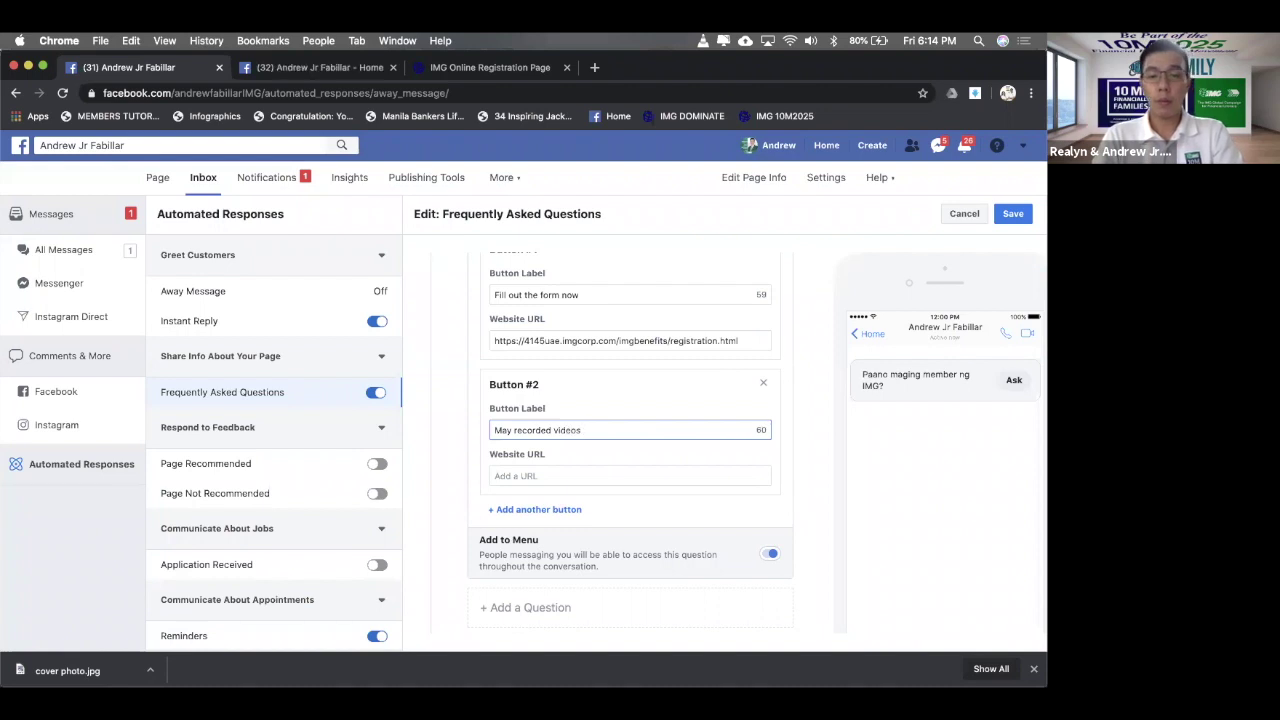
{"action": "type", "text": "ba "}
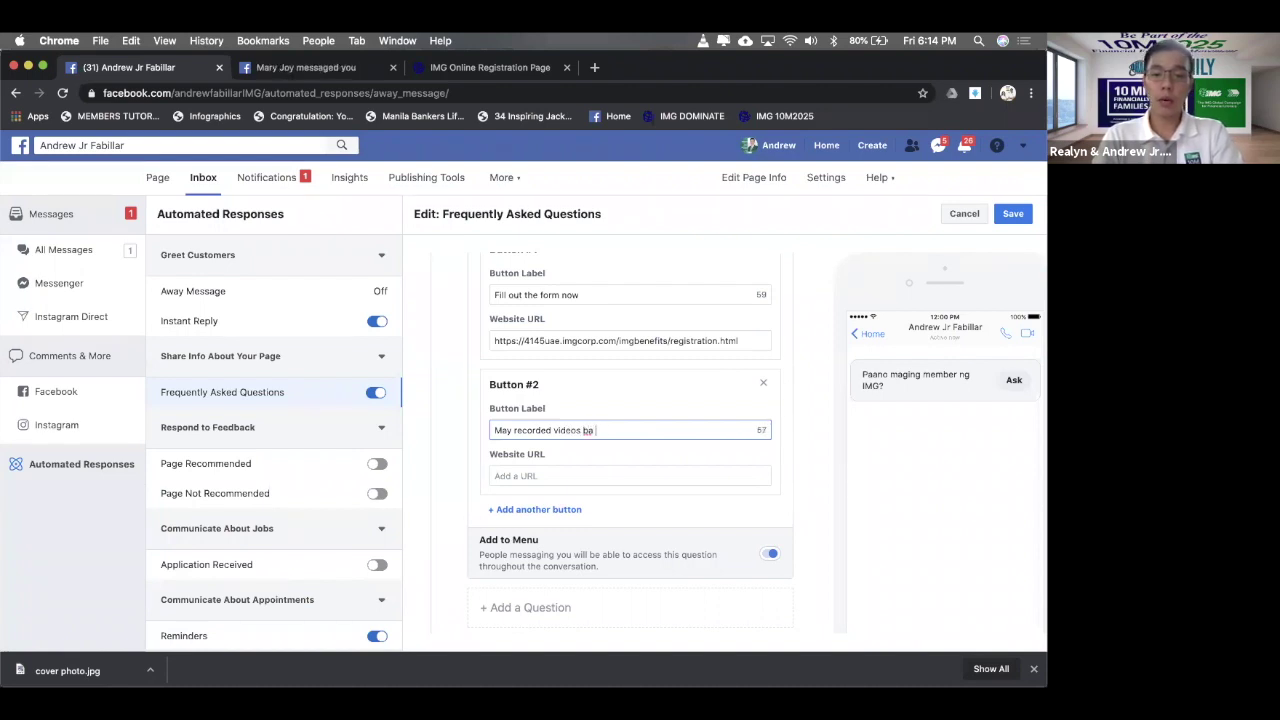
{"action": "type", "text": "kayo na pwedeng panuorin?"}
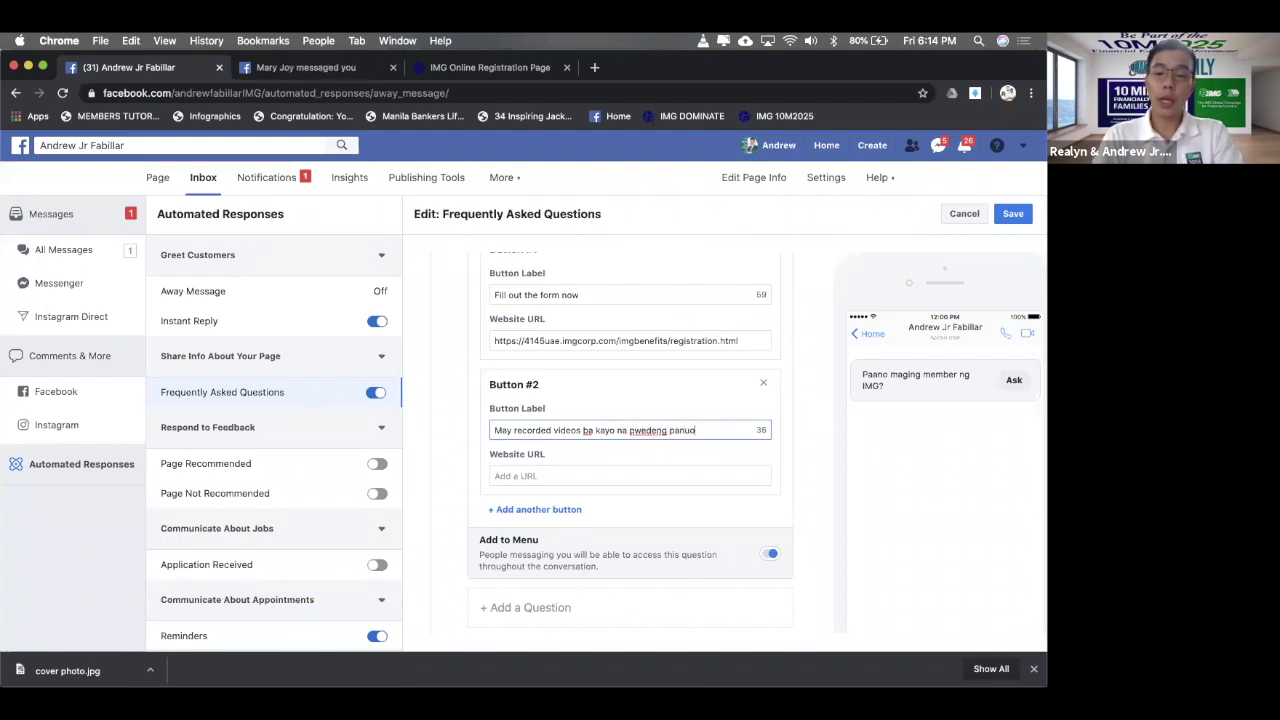
{"action": "left_click", "coordinate": [549, 472]}
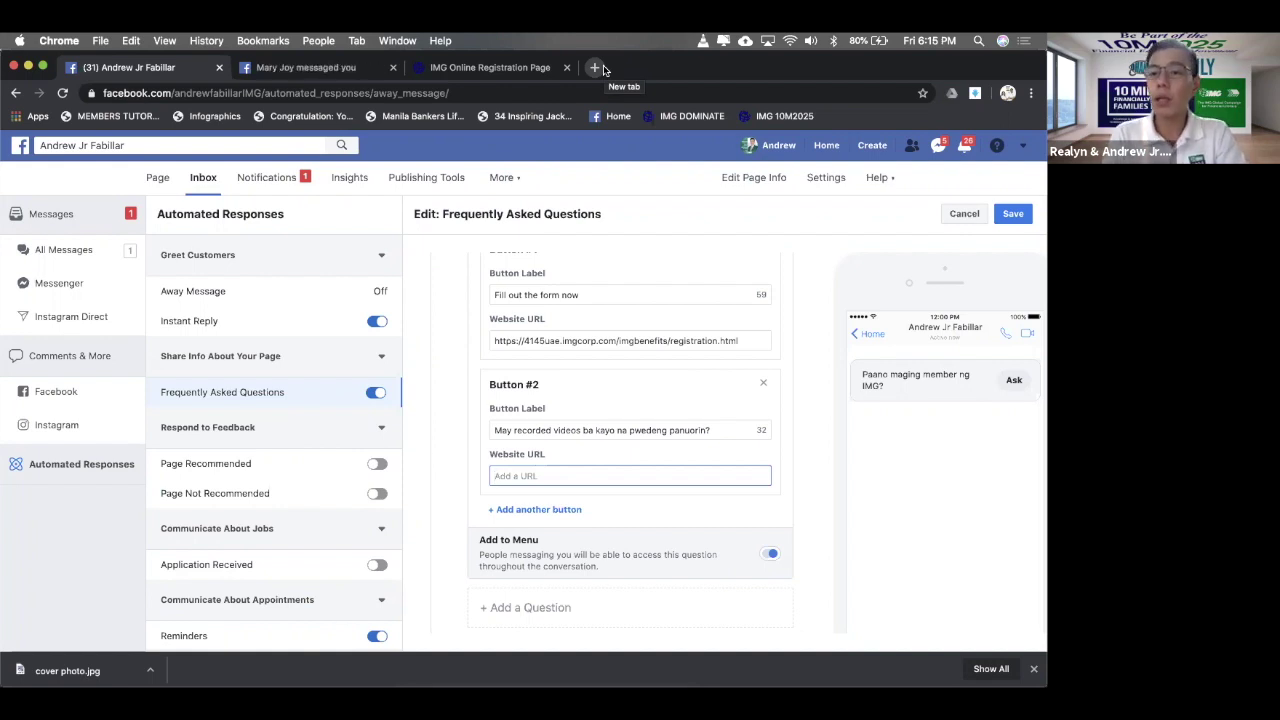
- Open YouTube in a new tab and go to your own channel page
{"action": "left_click", "coordinate": [595, 68]}
{"action": "type", "text": "youtube.com"}
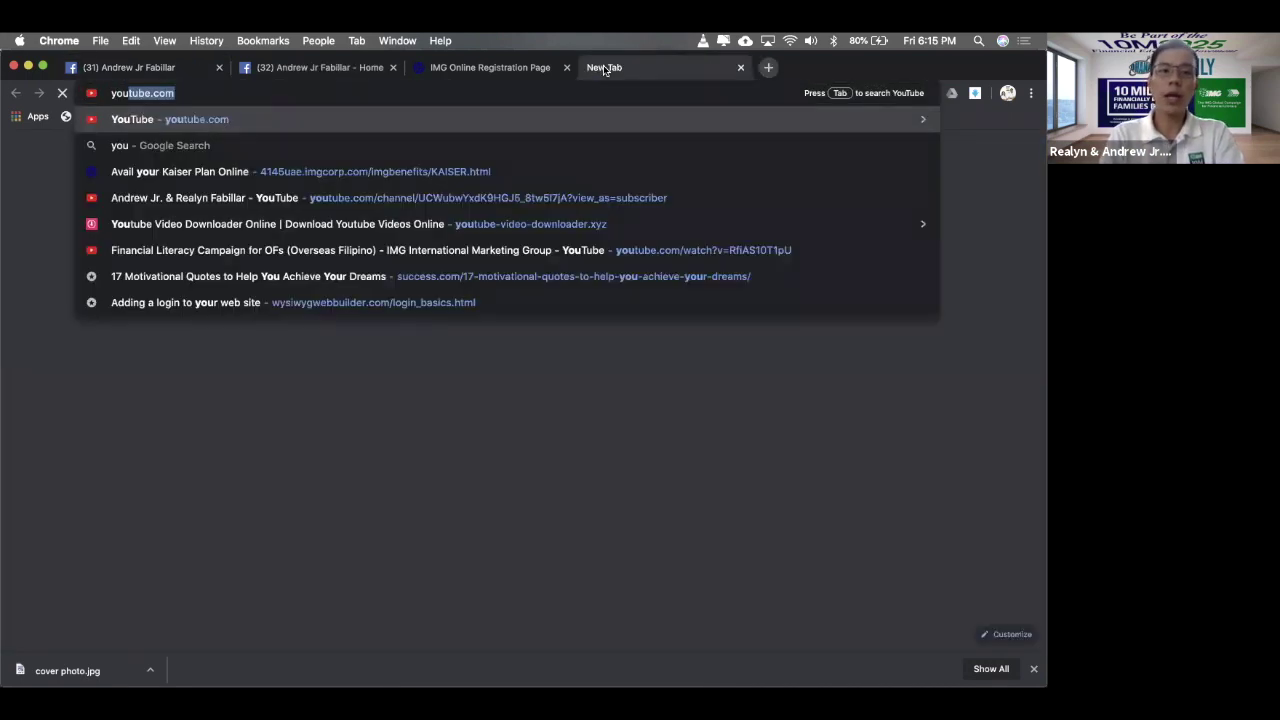
{"action": "key", "text": "Return"}
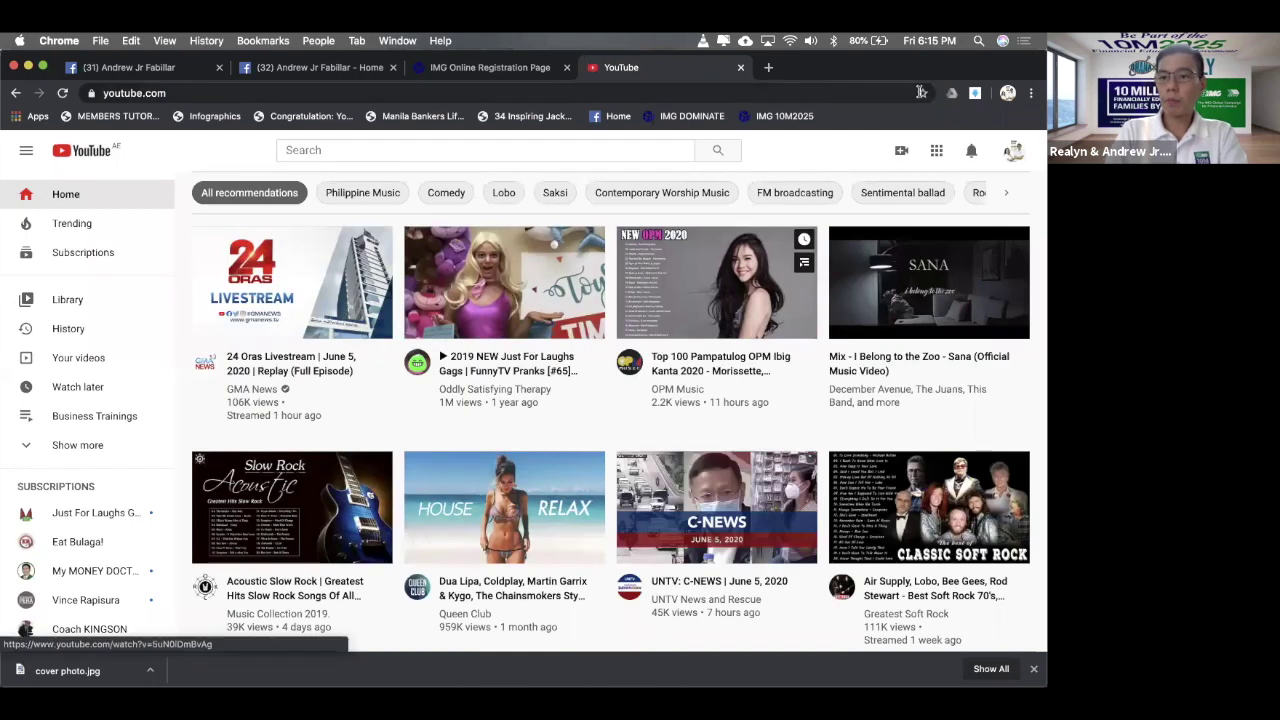
{"action": "left_click", "coordinate": [1014, 152]}
{"action": "left_click", "coordinate": [890, 230]}
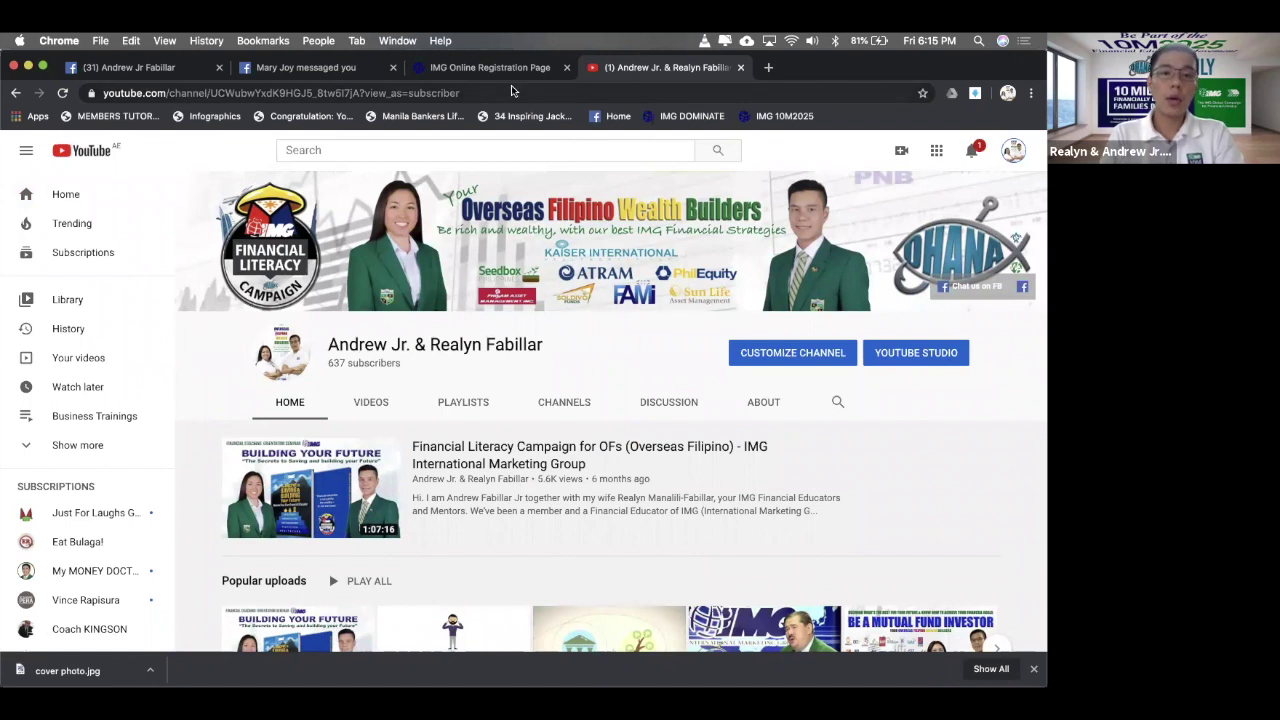
- Copy the channel address without the ?view_as part and load that clean URL
{"action": "left_click", "coordinate": [362, 92]}
{"action": "left_click", "coordinate": [360, 92]}
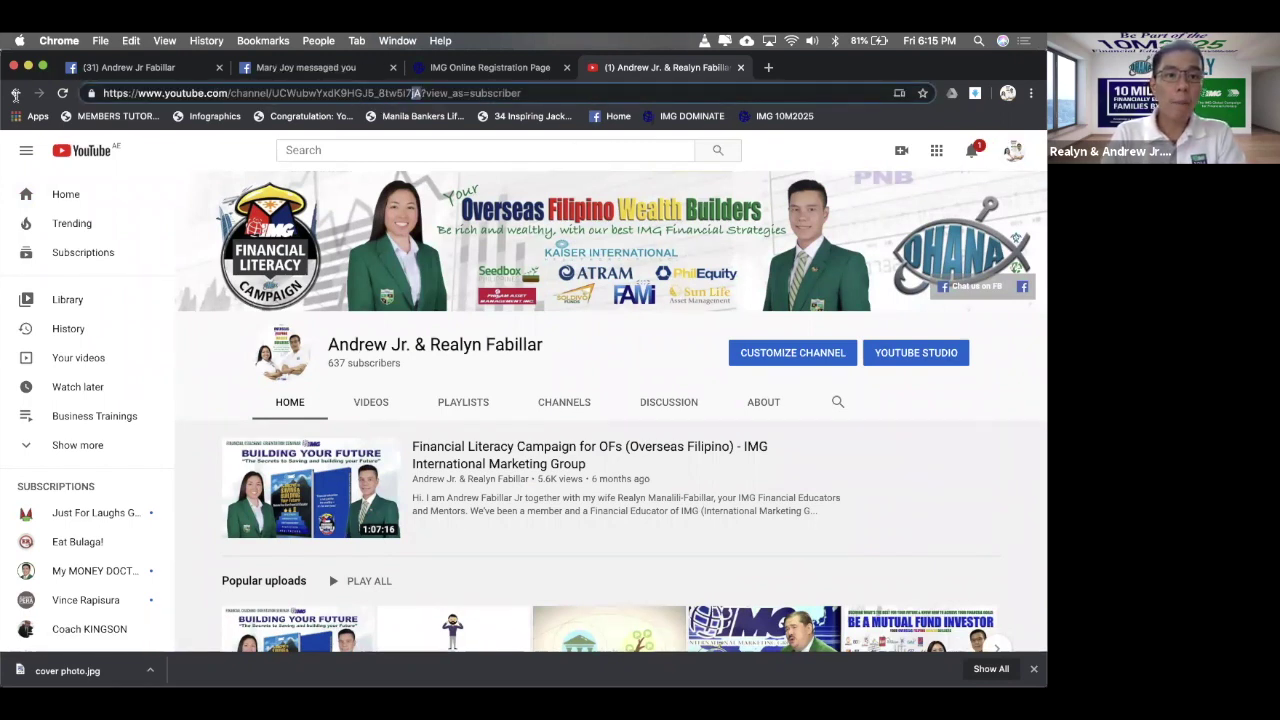
{"action": "left_click_drag", "start_coordinate": [420, 92], "coordinate": [103, 92]}
{"action": "key", "text": "super+c"}
{"action": "left_click", "coordinate": [649, 93]}
{"action": "key", "text": "super+a"}
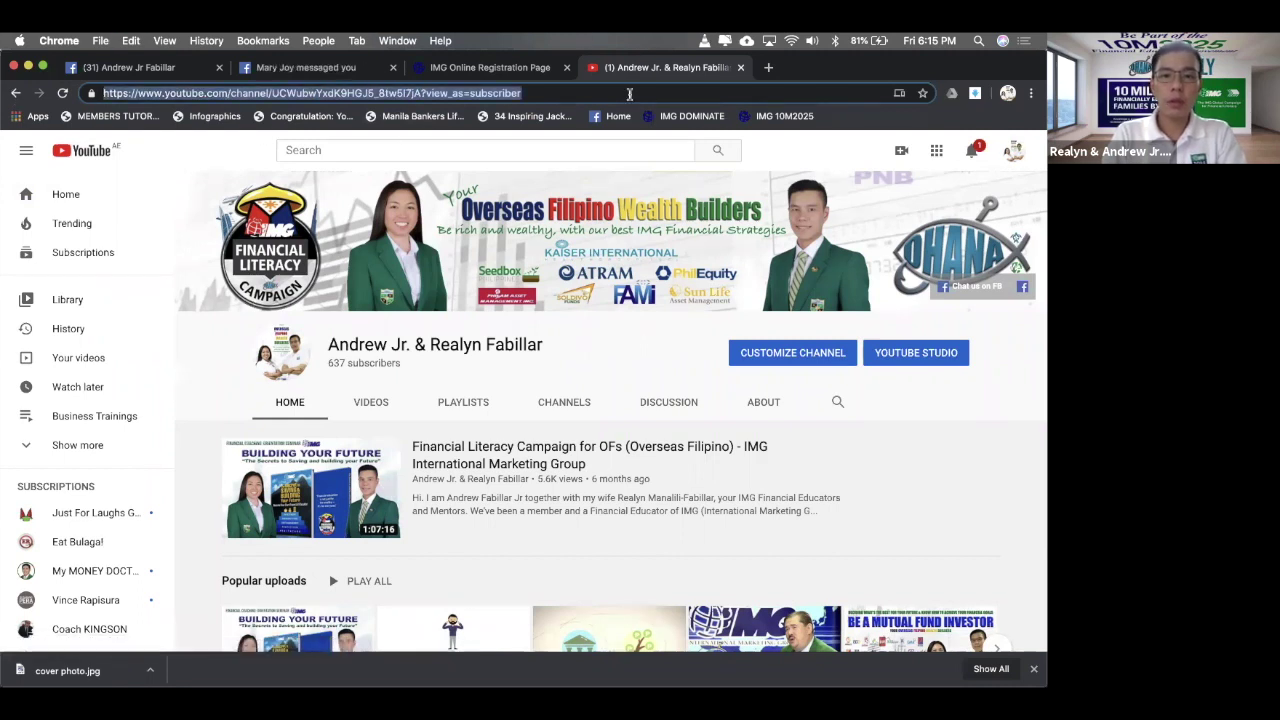
{"action": "key", "text": "super+v"}
{"action": "key", "text": "Return"}
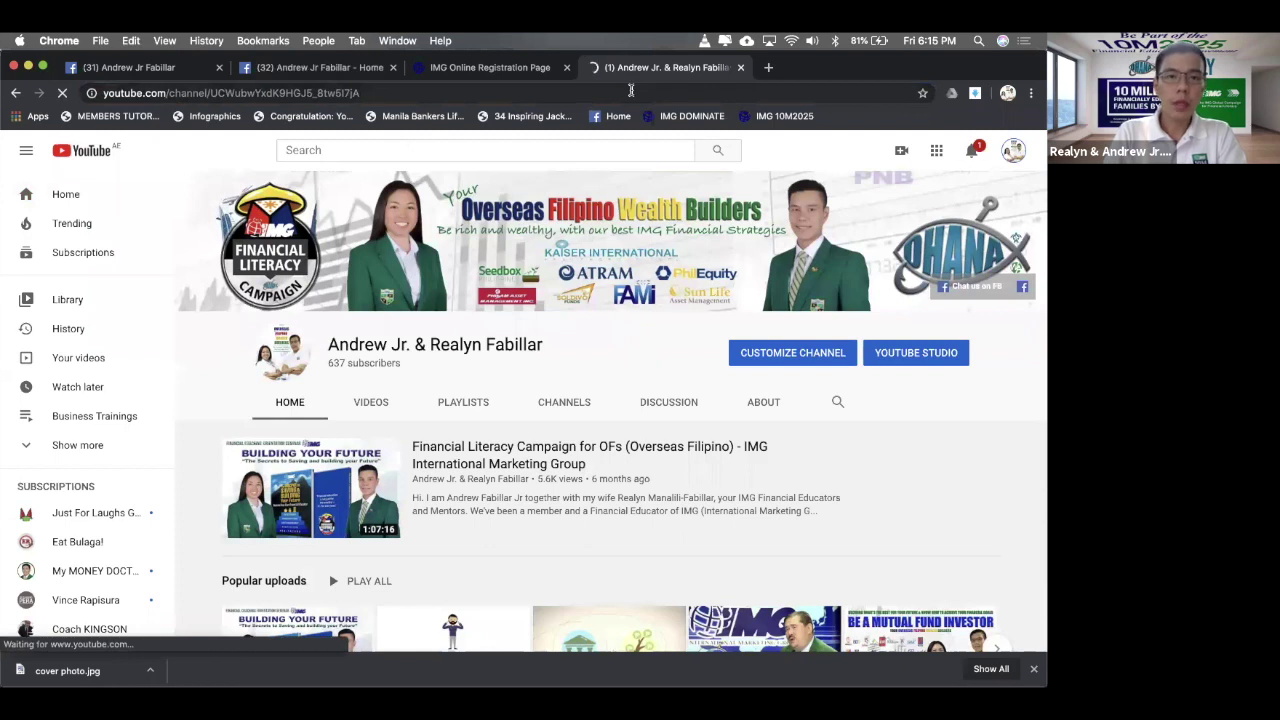
{"action": "left_click", "coordinate": [408, 93]}
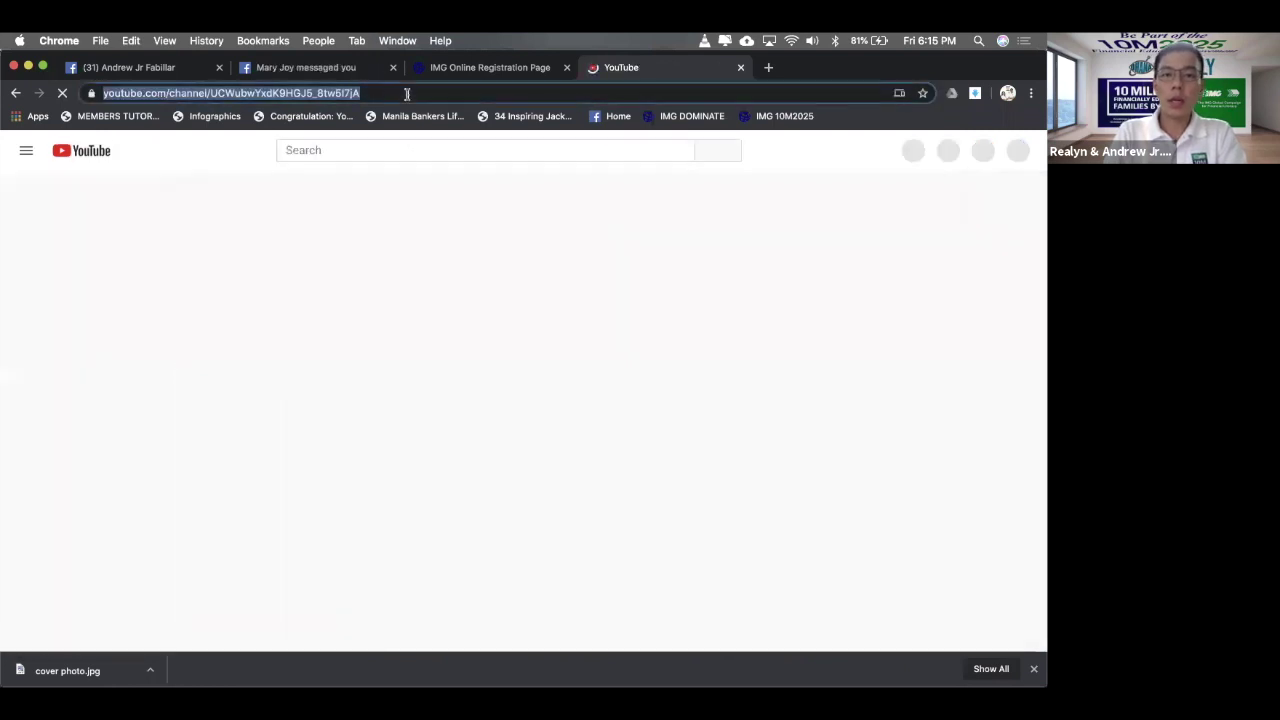
- Paste the YouTube channel address into Button #2's Website URL field in the FAQ editor
{"action": "left_click", "coordinate": [162, 67]}
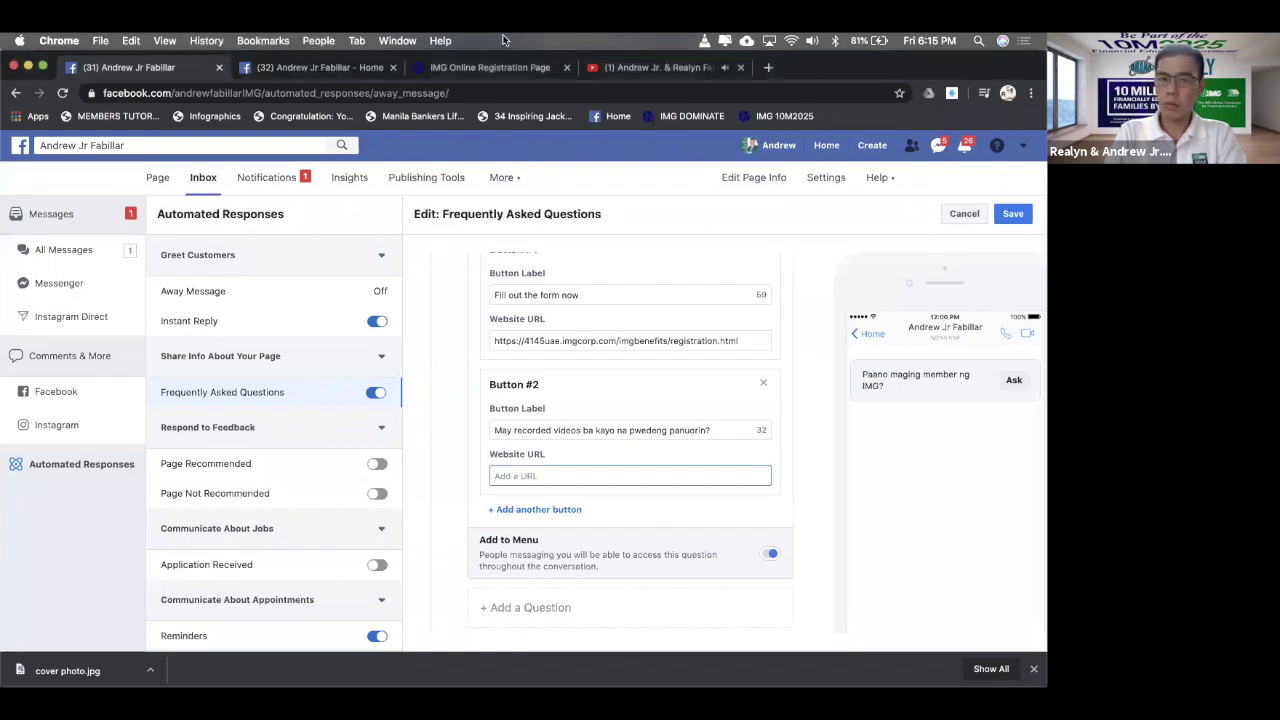
{"action": "left_click", "coordinate": [624, 70]}
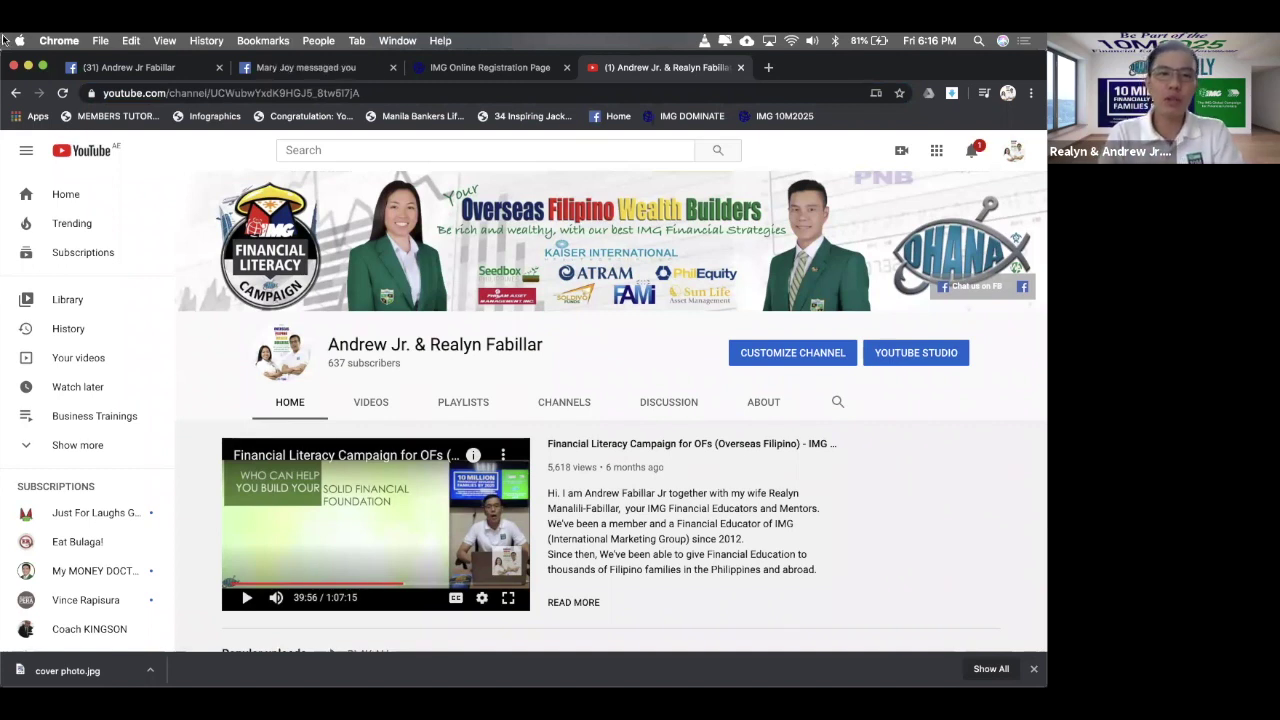
{"action": "left_click", "coordinate": [140, 70]}
{"action": "left_click", "coordinate": [620, 67]}
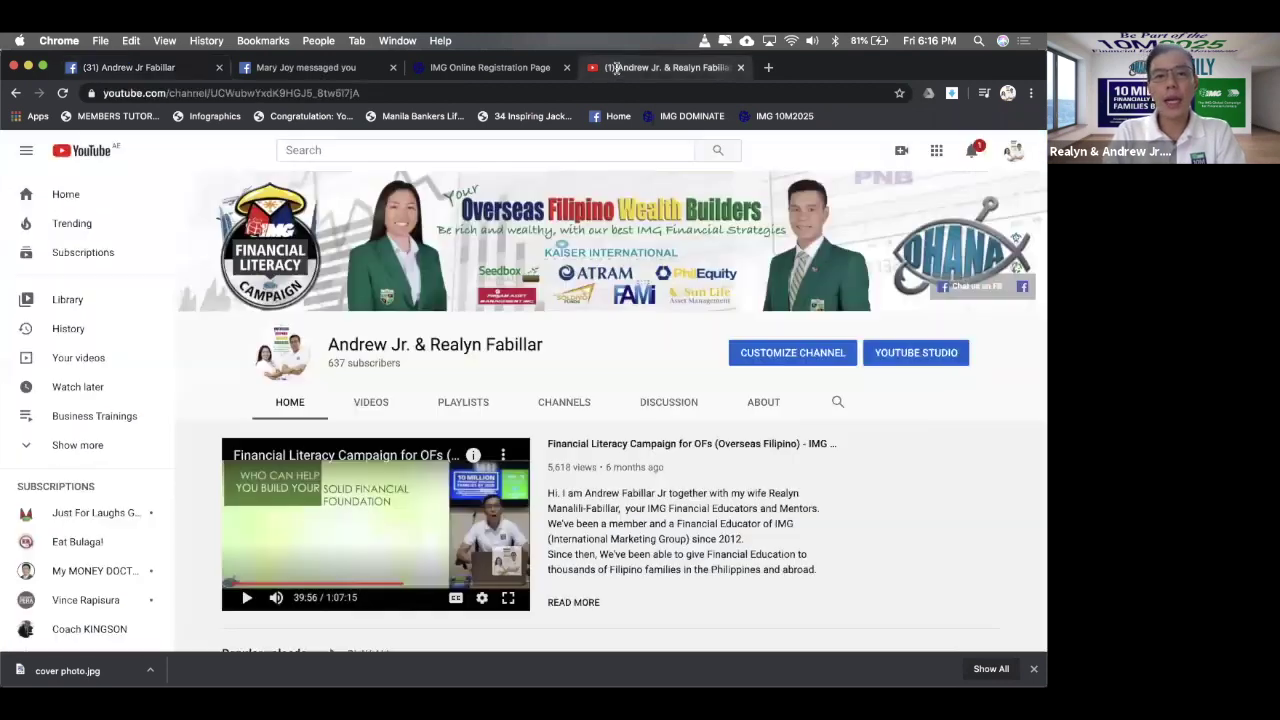
{"action": "left_click", "coordinate": [548, 94]}
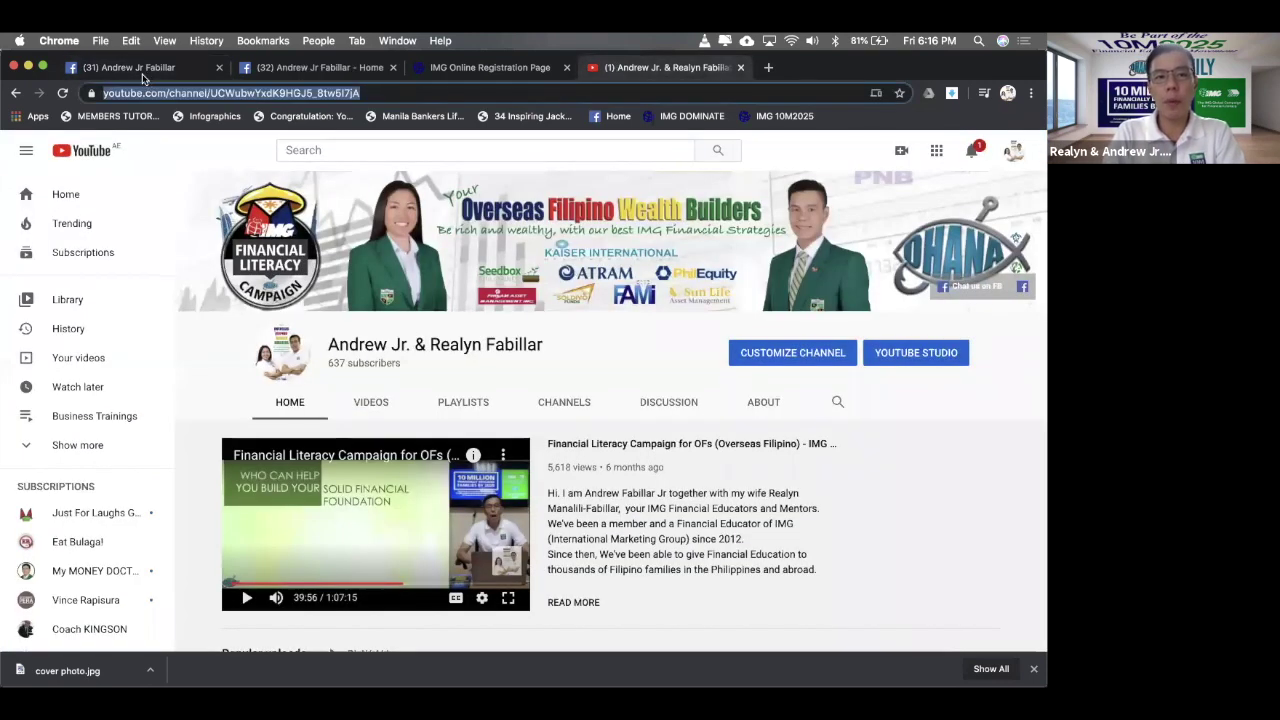
{"action": "left_click", "coordinate": [128, 67]}
{"action": "left_click", "coordinate": [603, 494]}
{"action": "left_click", "coordinate": [577, 477]}
{"action": "key", "text": "ctrl+v"}
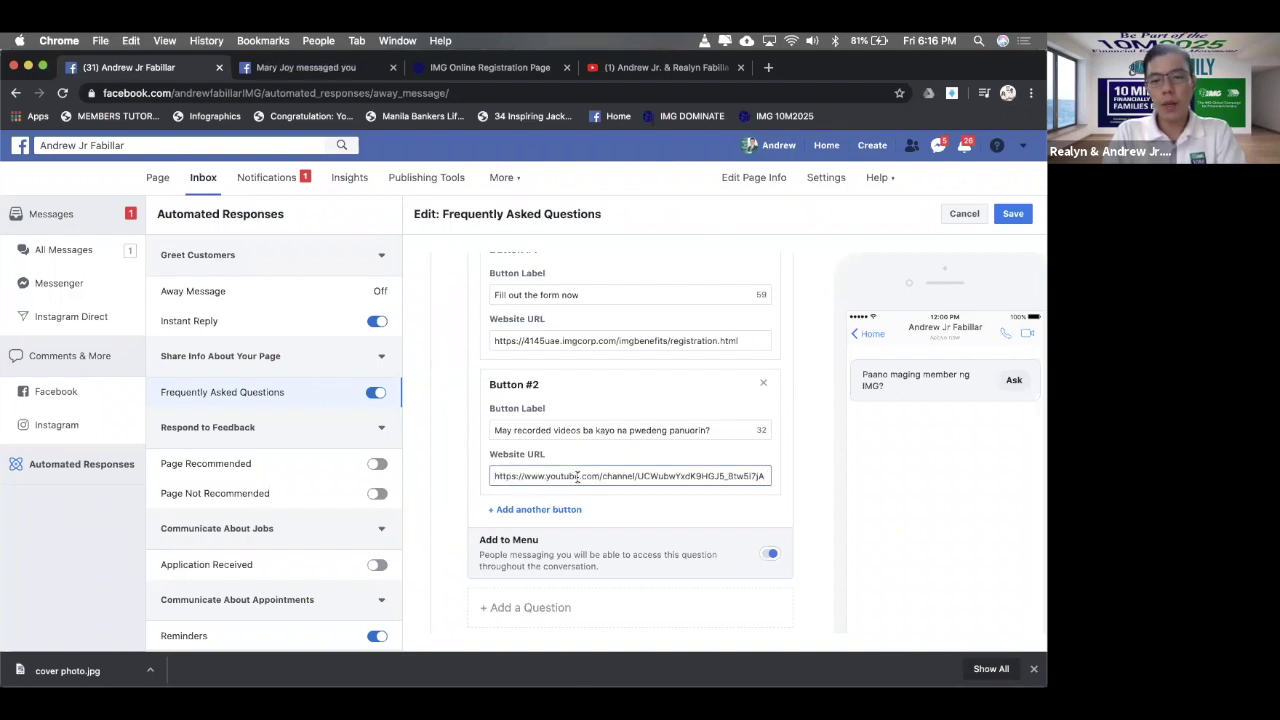
- Recheck the YouTube channel, then save the first FAQ with its two link buttons
{"action": "left_click", "coordinate": [626, 70]}
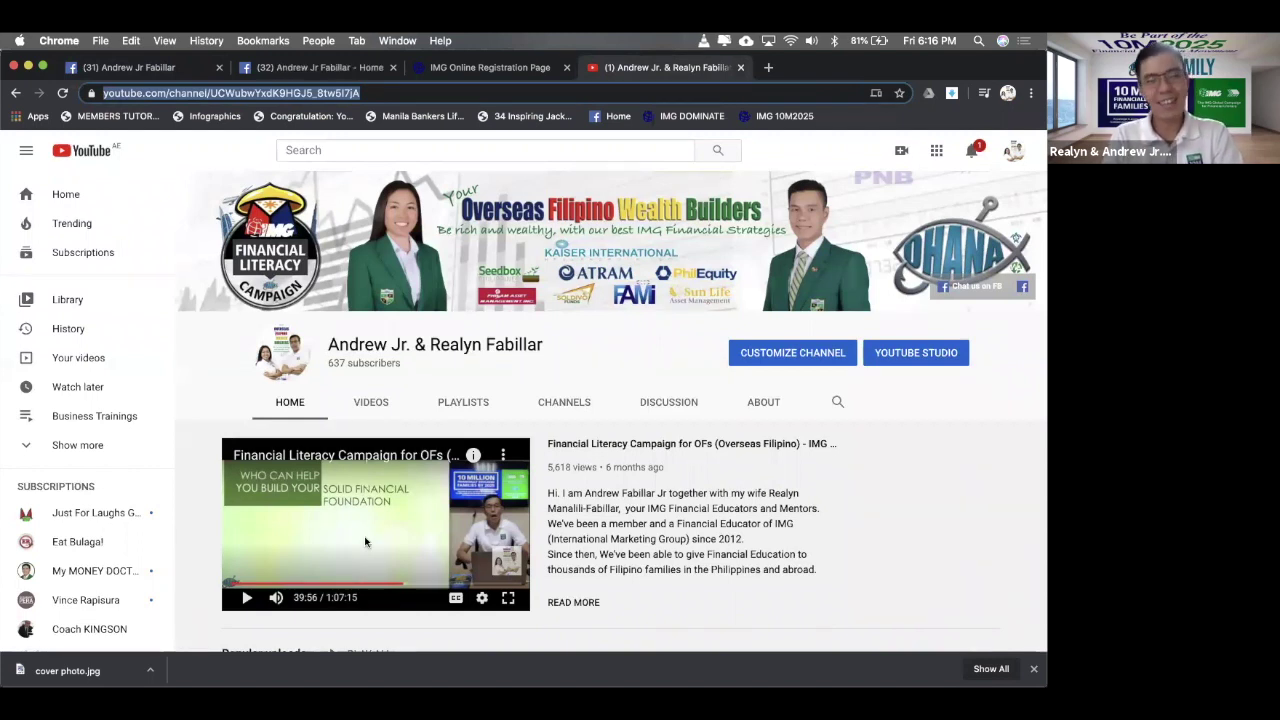
{"action": "left_click", "coordinate": [124, 68]}
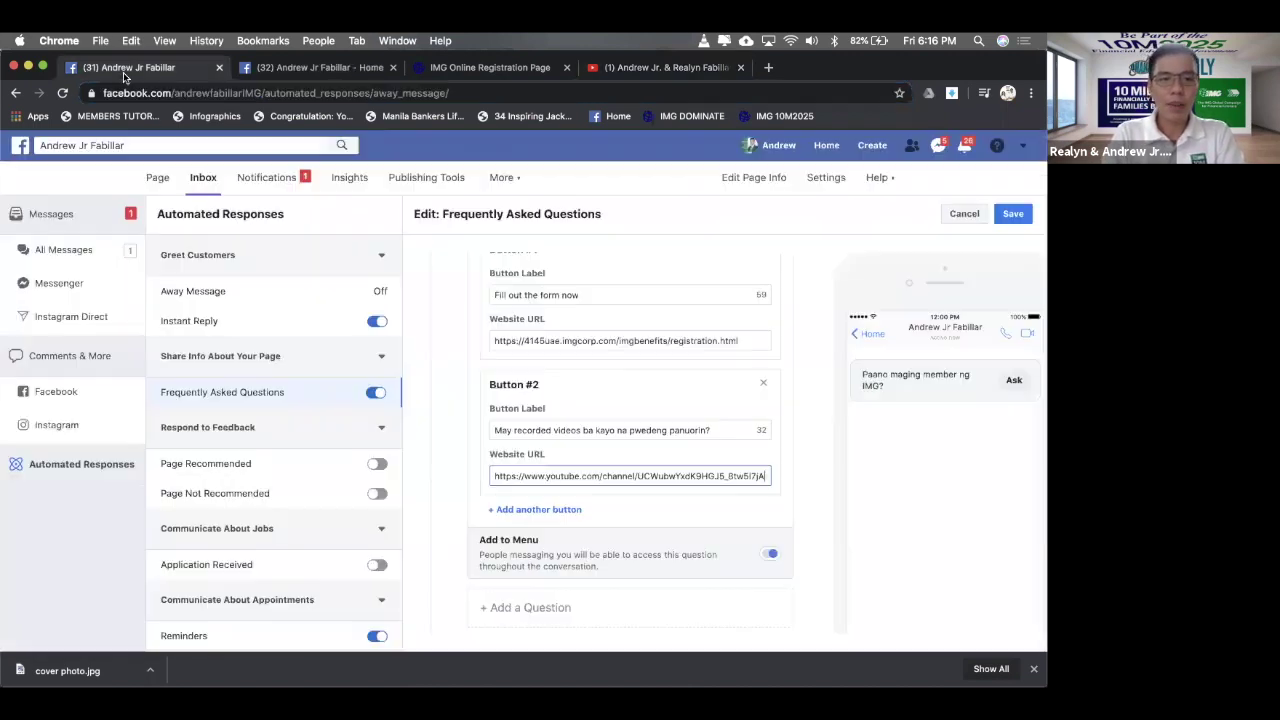
{"action": "scroll", "coordinate": [688, 468], "scroll_direction": "down", "scroll_amount": 1}
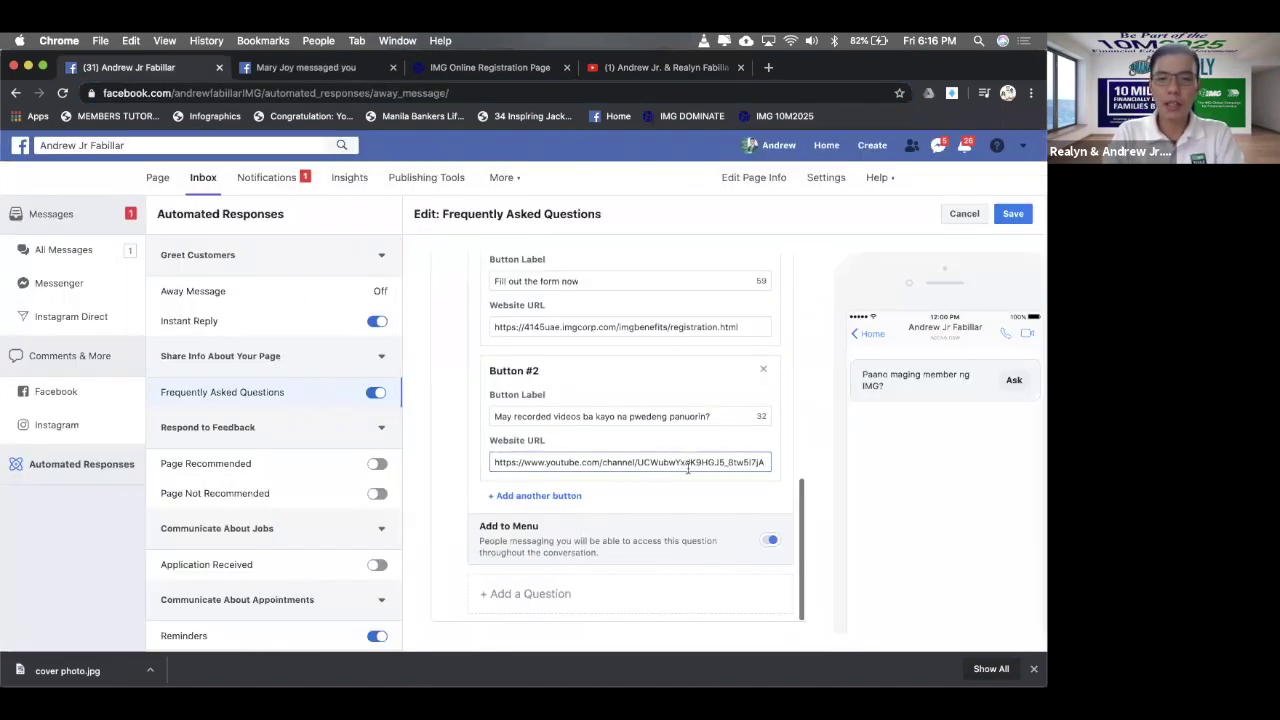
{"action": "scroll", "coordinate": [657, 429], "scroll_direction": "up", "scroll_amount": 10}
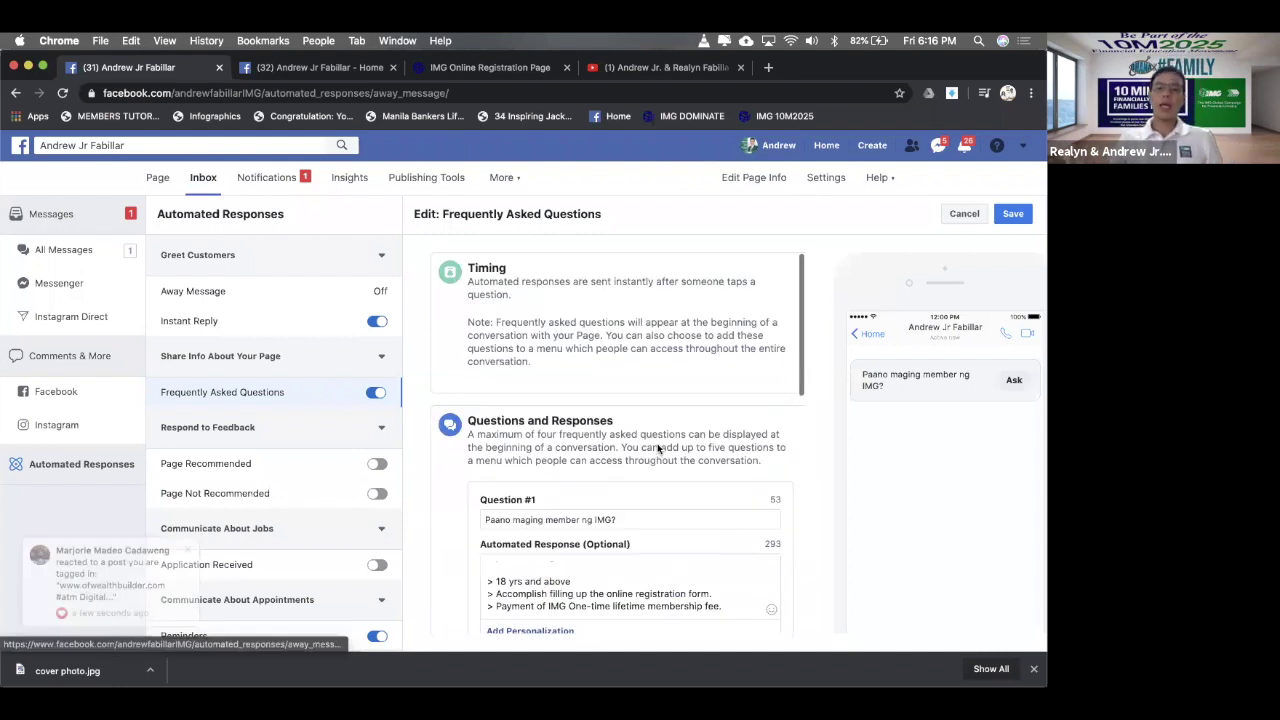
{"action": "scroll", "coordinate": [657, 448], "scroll_direction": "down", "scroll_amount": 3}
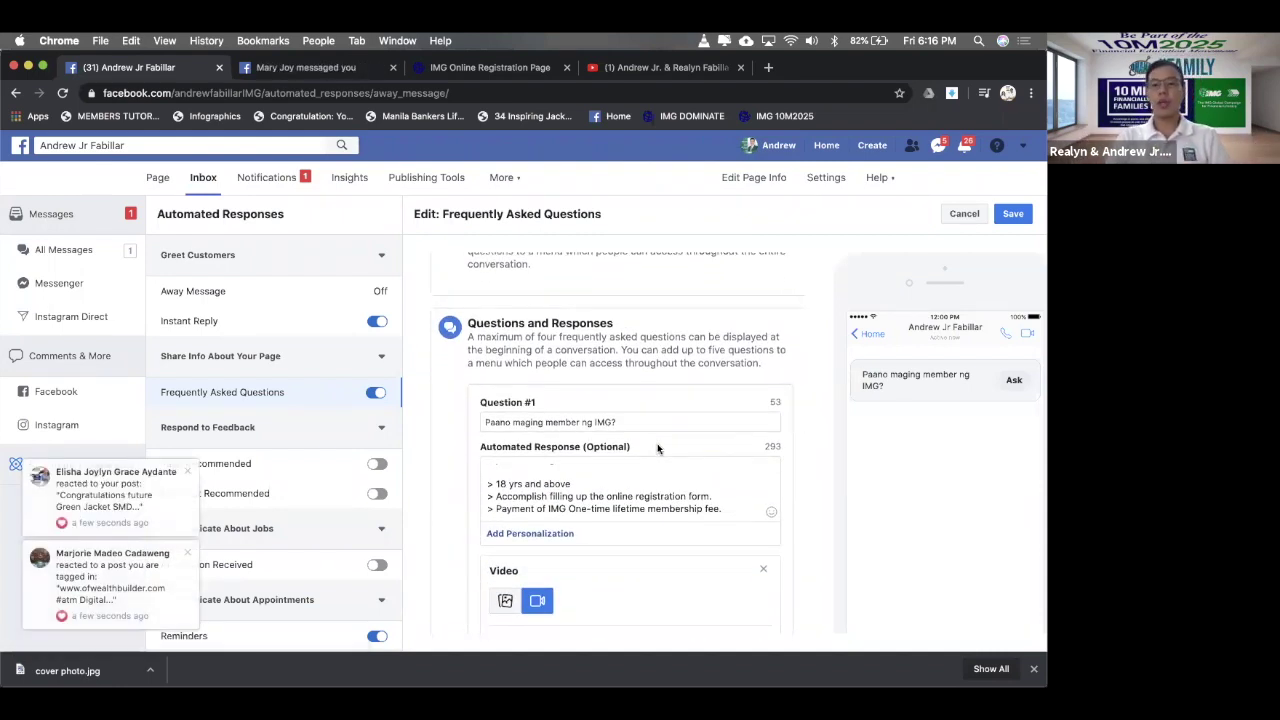
{"action": "scroll", "coordinate": [713, 446], "scroll_direction": "down", "scroll_amount": 10}
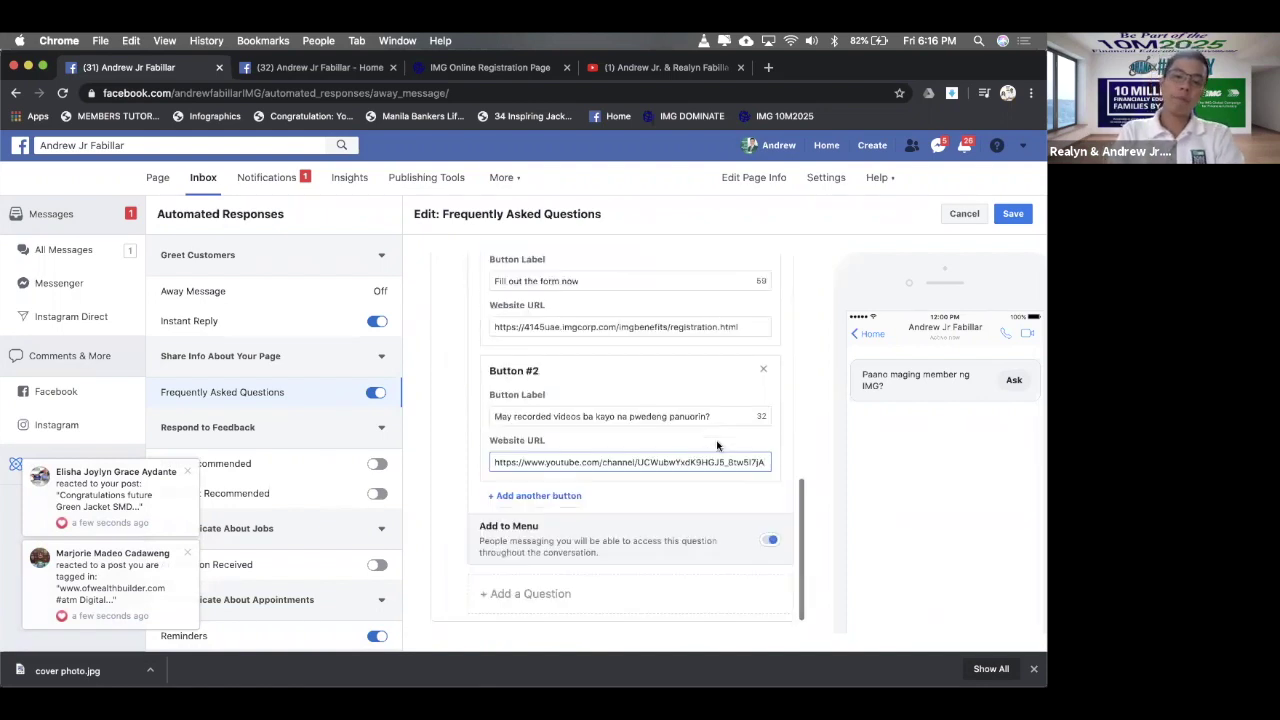
{"action": "left_click", "coordinate": [1016, 220]}
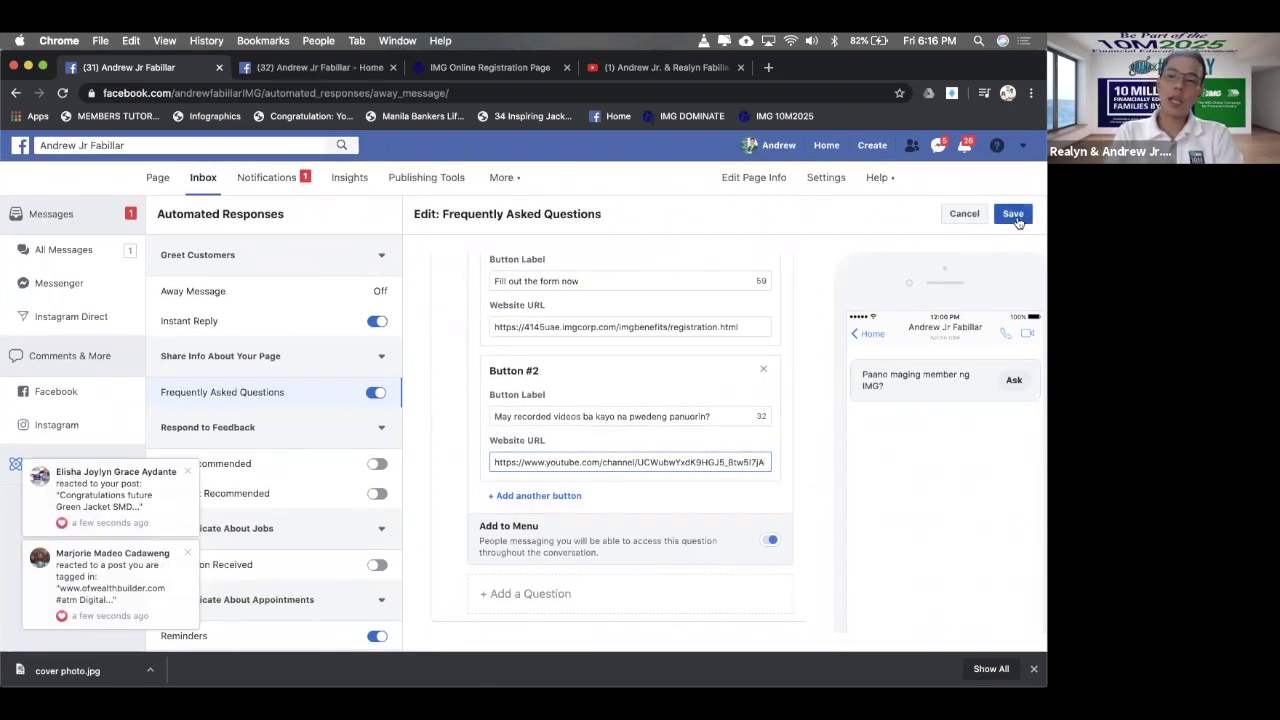
{"action": "left_click", "coordinate": [1014, 215]}
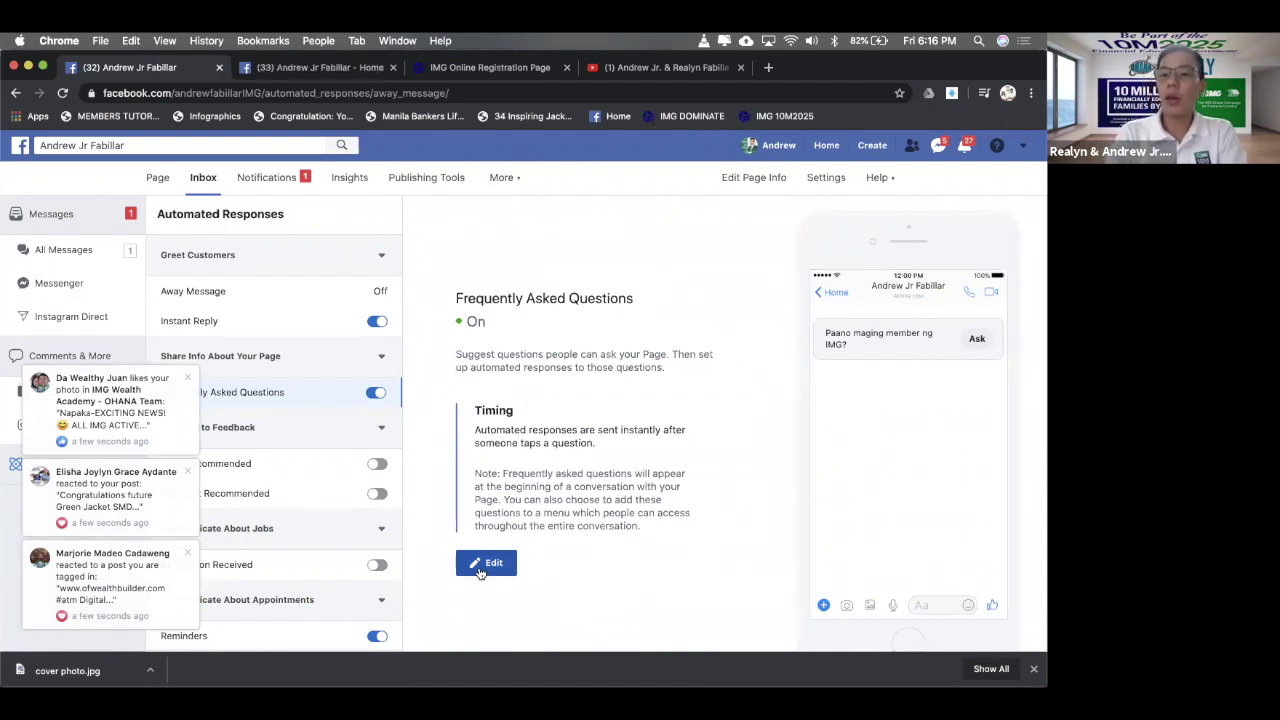
- Reopen the FAQ editor and add an empty Question #2
{"action": "left_click", "coordinate": [482, 568]}
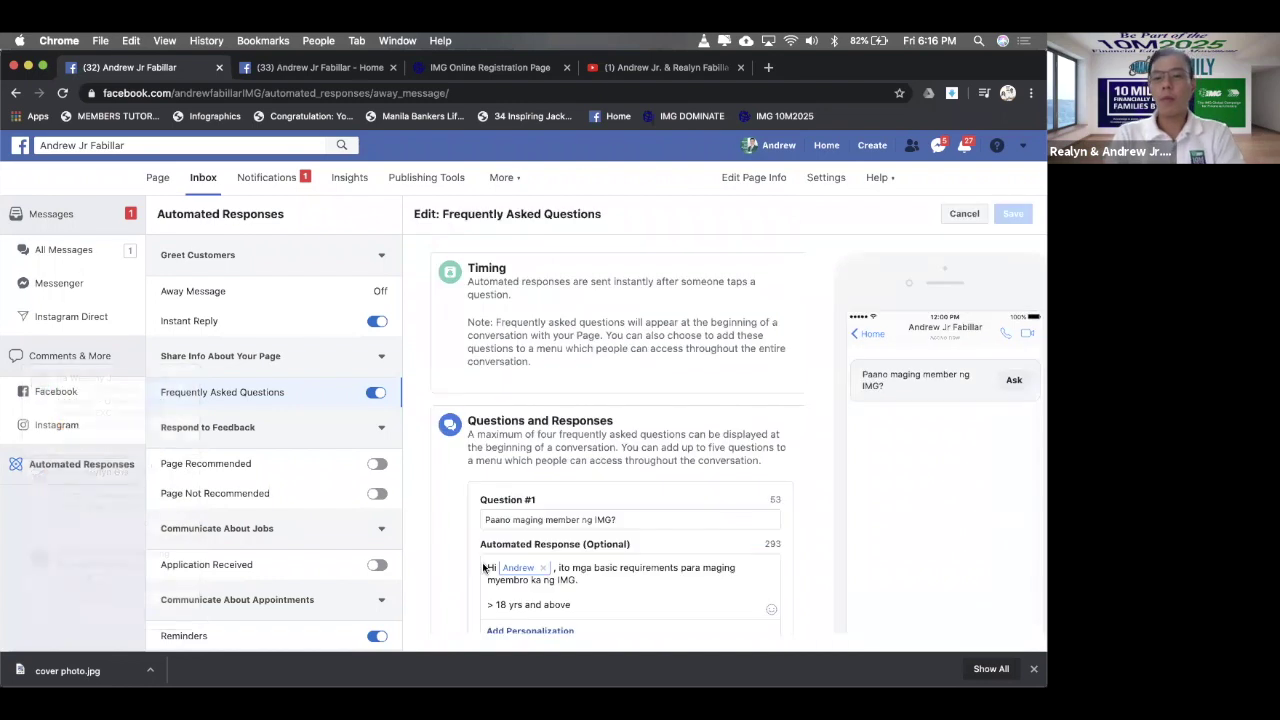
{"action": "scroll", "coordinate": [728, 335], "scroll_direction": "down", "scroll_amount": 10}
{"action": "scroll", "coordinate": [728, 335], "scroll_direction": "up", "scroll_amount": 4}
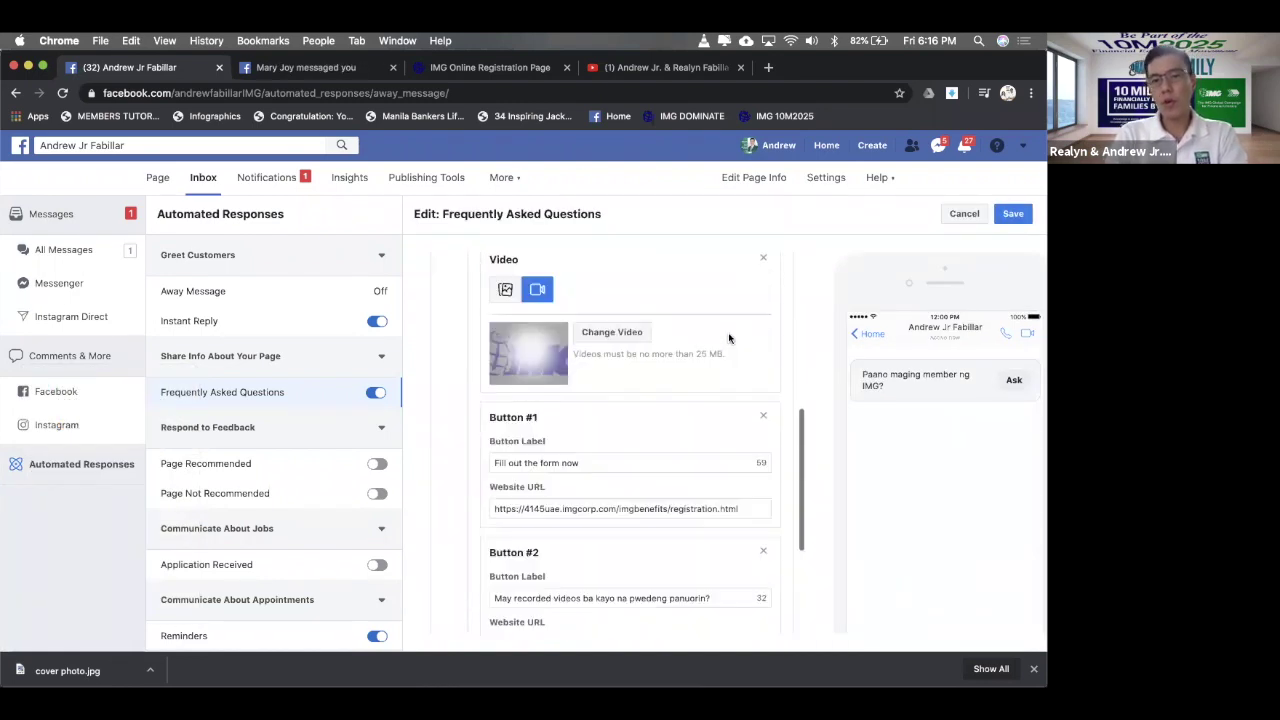
{"action": "scroll", "coordinate": [728, 338], "scroll_direction": "up", "scroll_amount": 3}
{"action": "scroll", "coordinate": [732, 320], "scroll_direction": "down", "scroll_amount": 5}
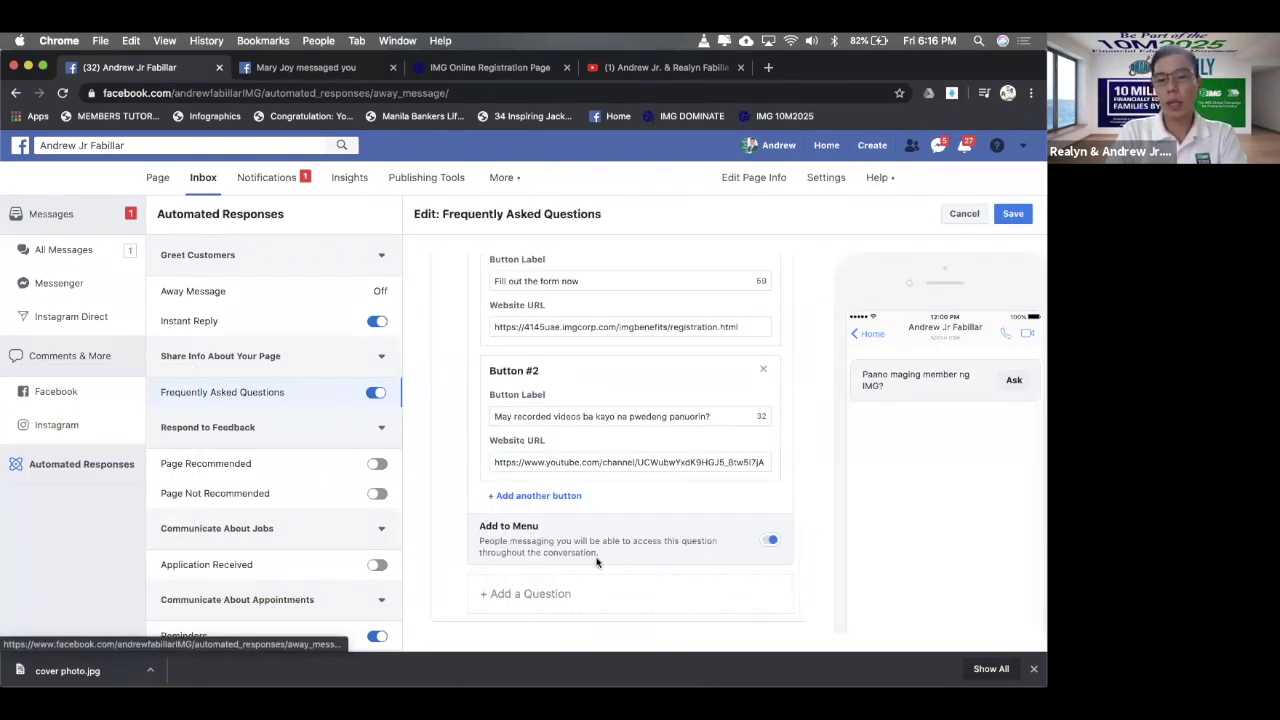
{"action": "left_click", "coordinate": [567, 612]}
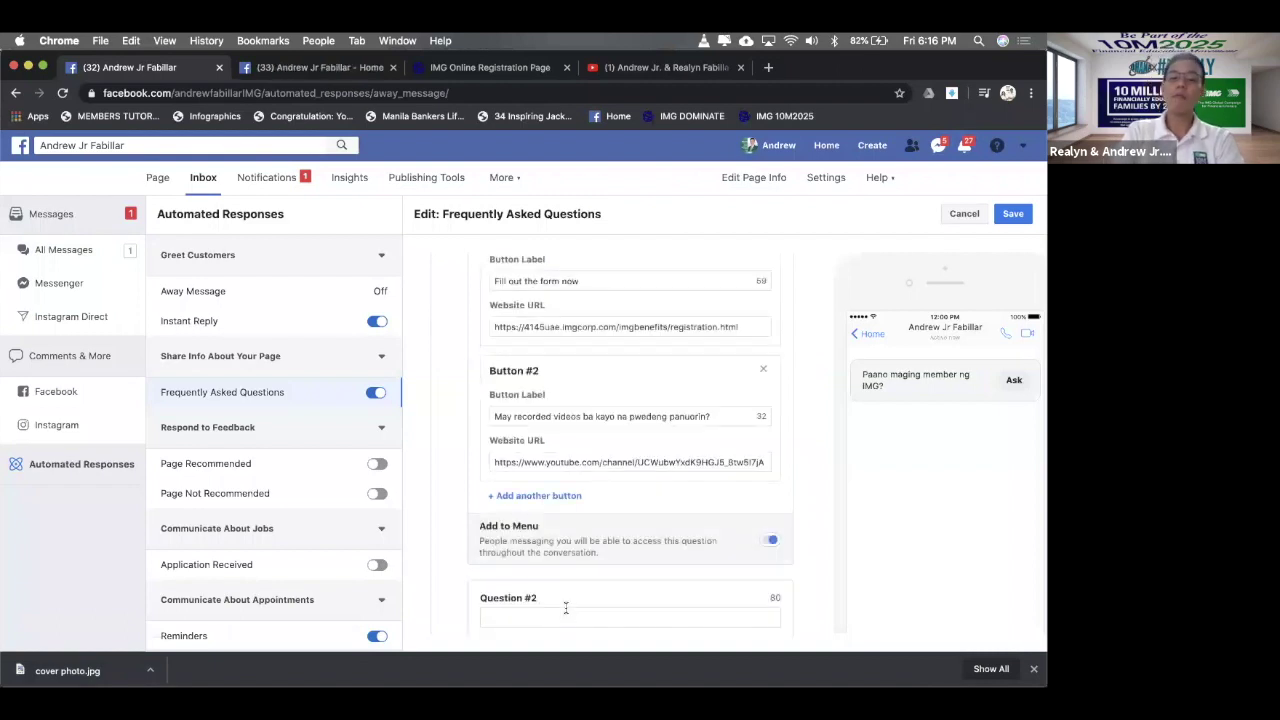
{"action": "scroll", "coordinate": [566, 607], "scroll_direction": "down", "scroll_amount": 1}
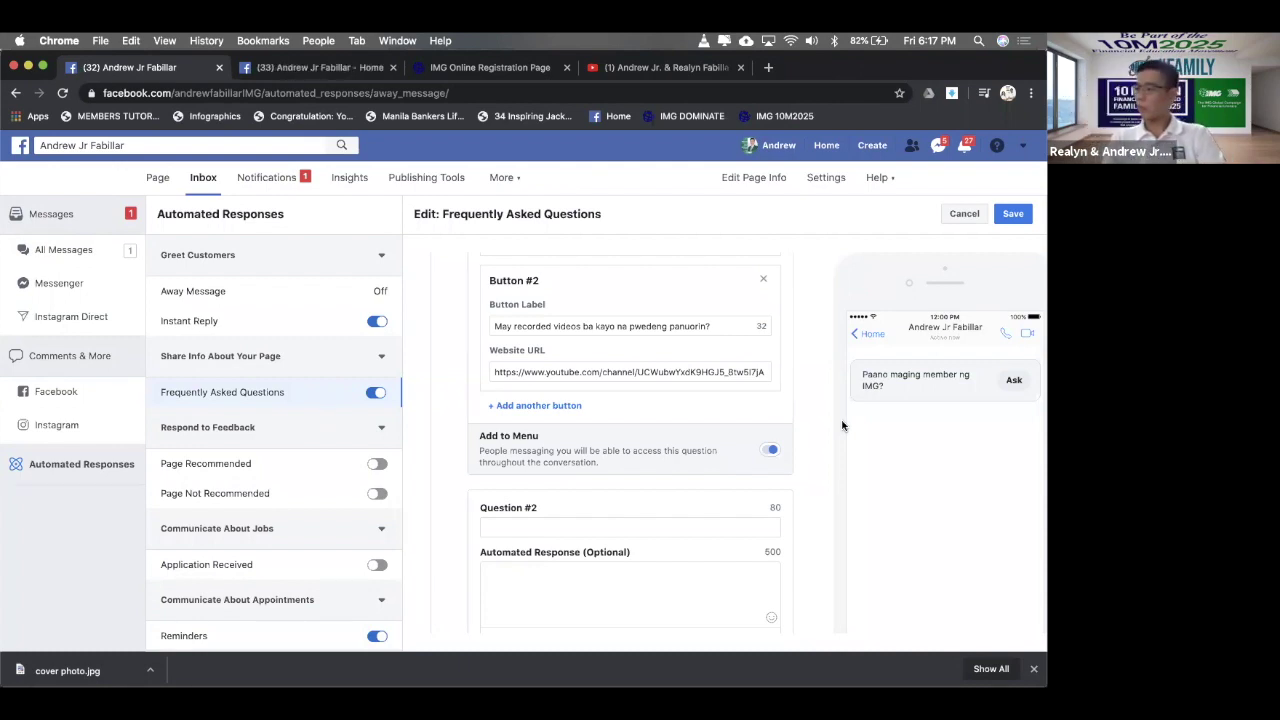
{"action": "scroll", "coordinate": [632, 393], "scroll_direction": "up", "scroll_amount": 8}
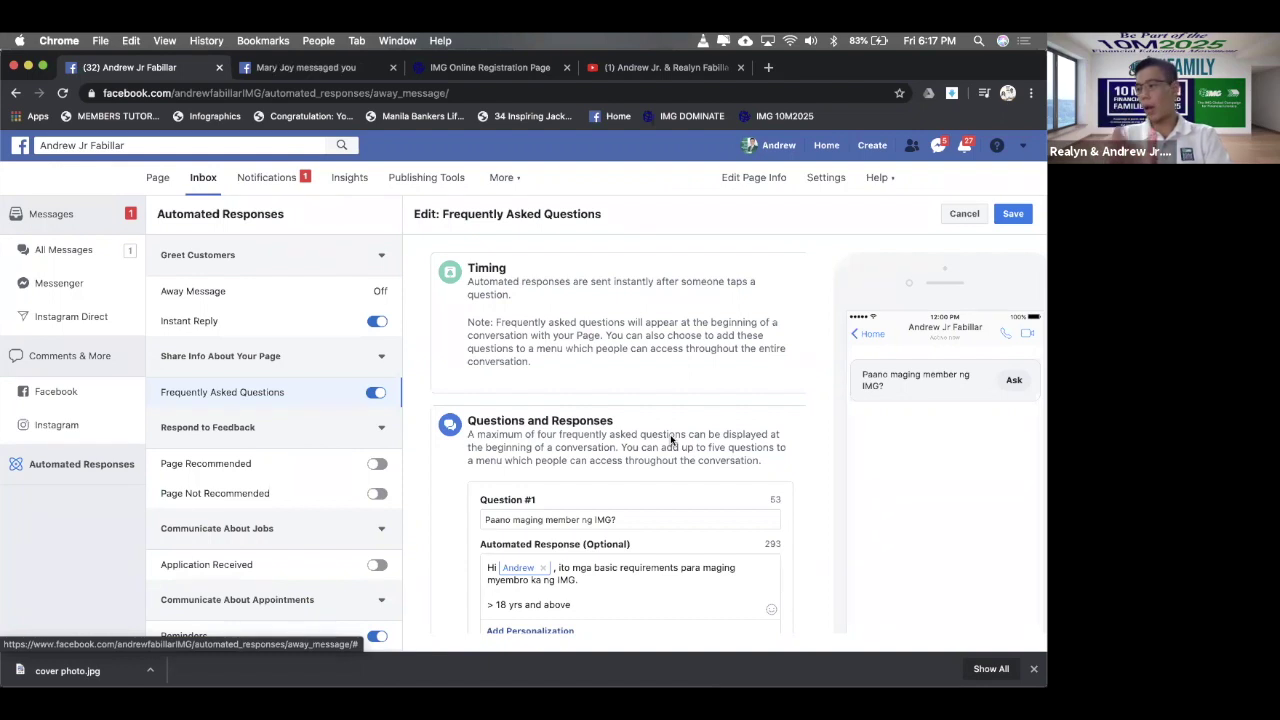
{"action": "scroll", "coordinate": [670, 438], "scroll_direction": "down", "scroll_amount": 7}
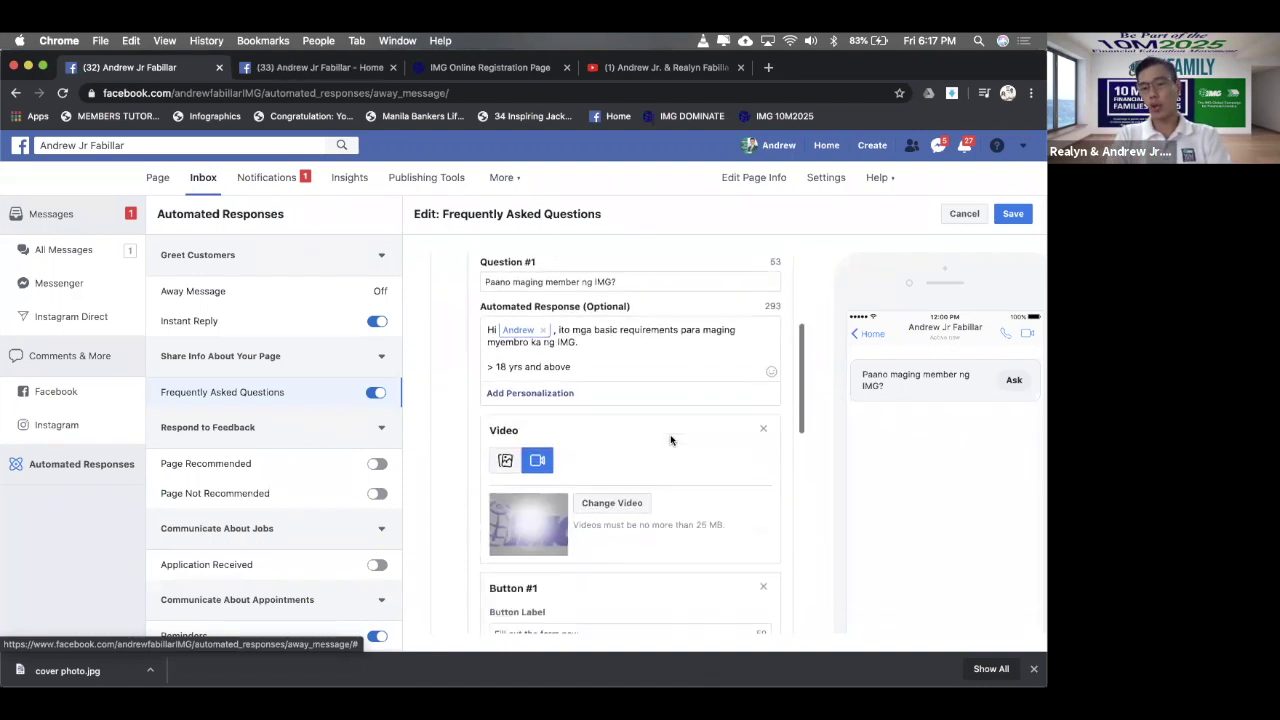
{"action": "scroll", "coordinate": [670, 437], "scroll_direction": "down", "scroll_amount": 4}
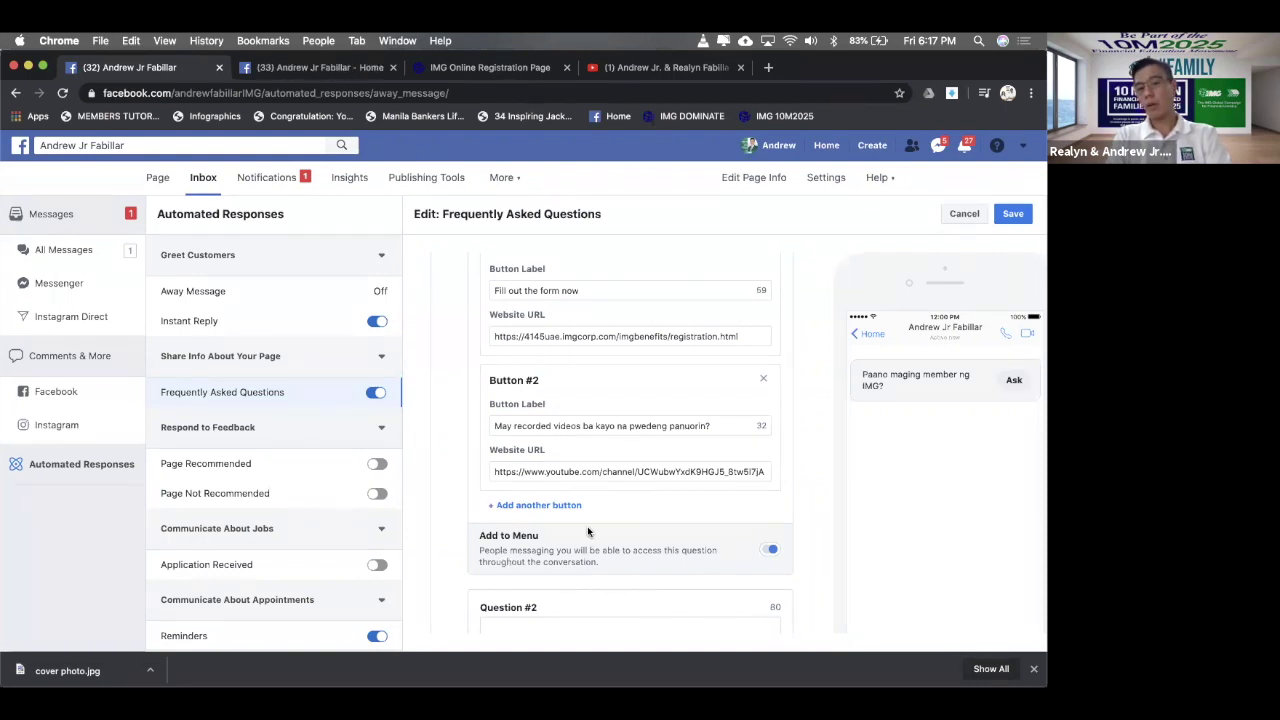
{"action": "scroll", "coordinate": [606, 517], "scroll_direction": "up", "scroll_amount": 3}
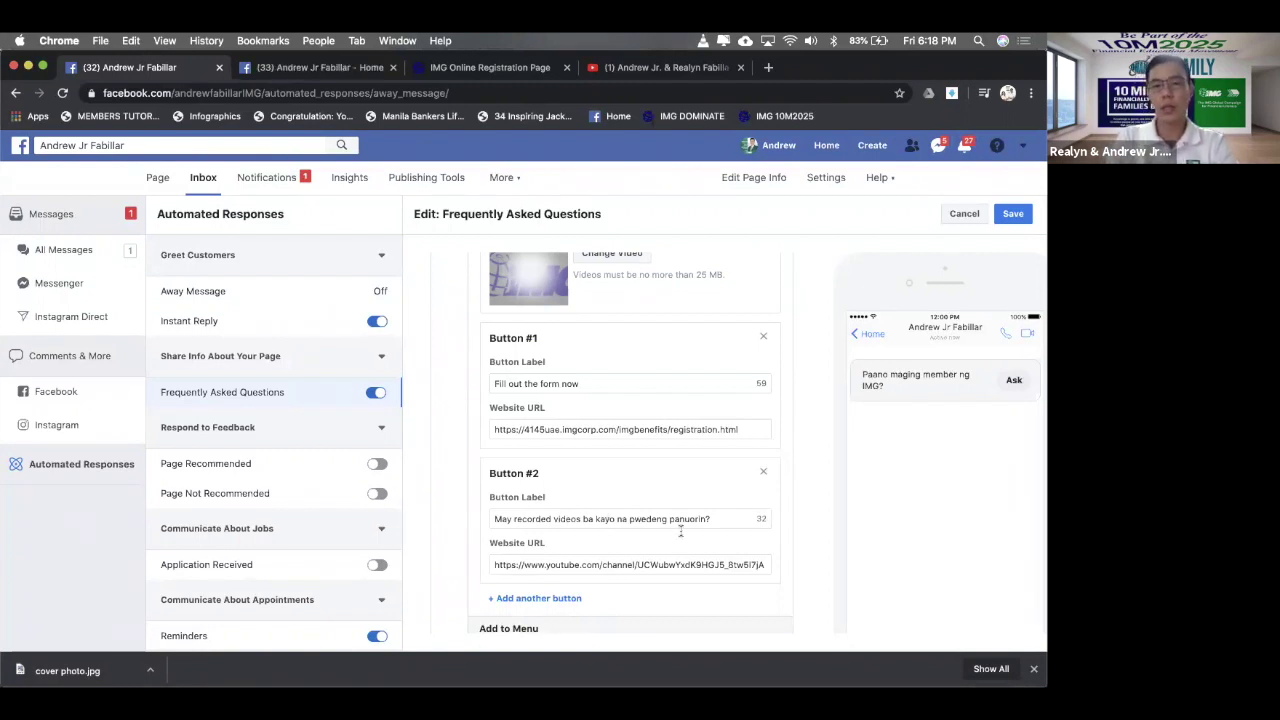
{"action": "scroll", "coordinate": [556, 478], "scroll_direction": "down", "scroll_amount": 4}
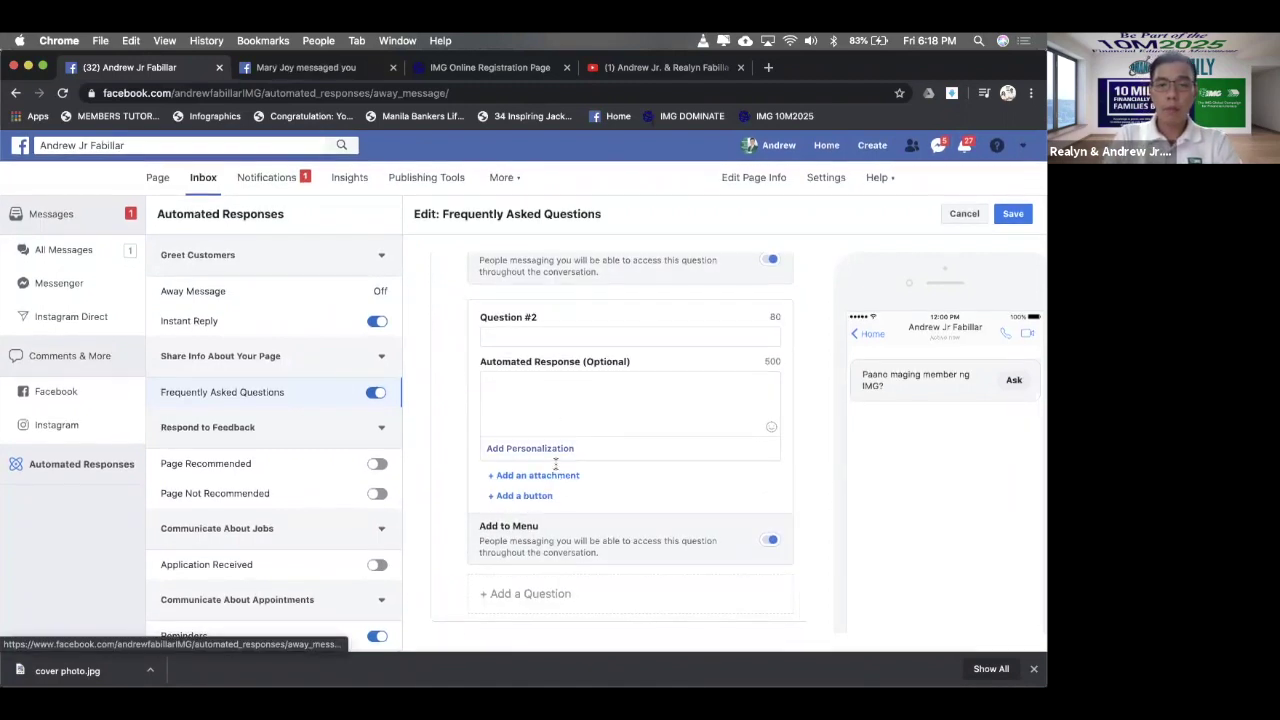
- Clear the stray test text and enter 'Ano ano ang mga benefits mayroon ang IMG?' as Question #2
{"action": "left_click", "coordinate": [528, 338]}
{"action": "type", "text": "ds"}
{"action": "key", "text": "BackSpace"}
{"action": "key", "text": "BackSpace"}
{"action": "type", "text": "ds"}
{"action": "key", "text": "BackSpace"}
{"action": "key", "text": "BackSpace"}
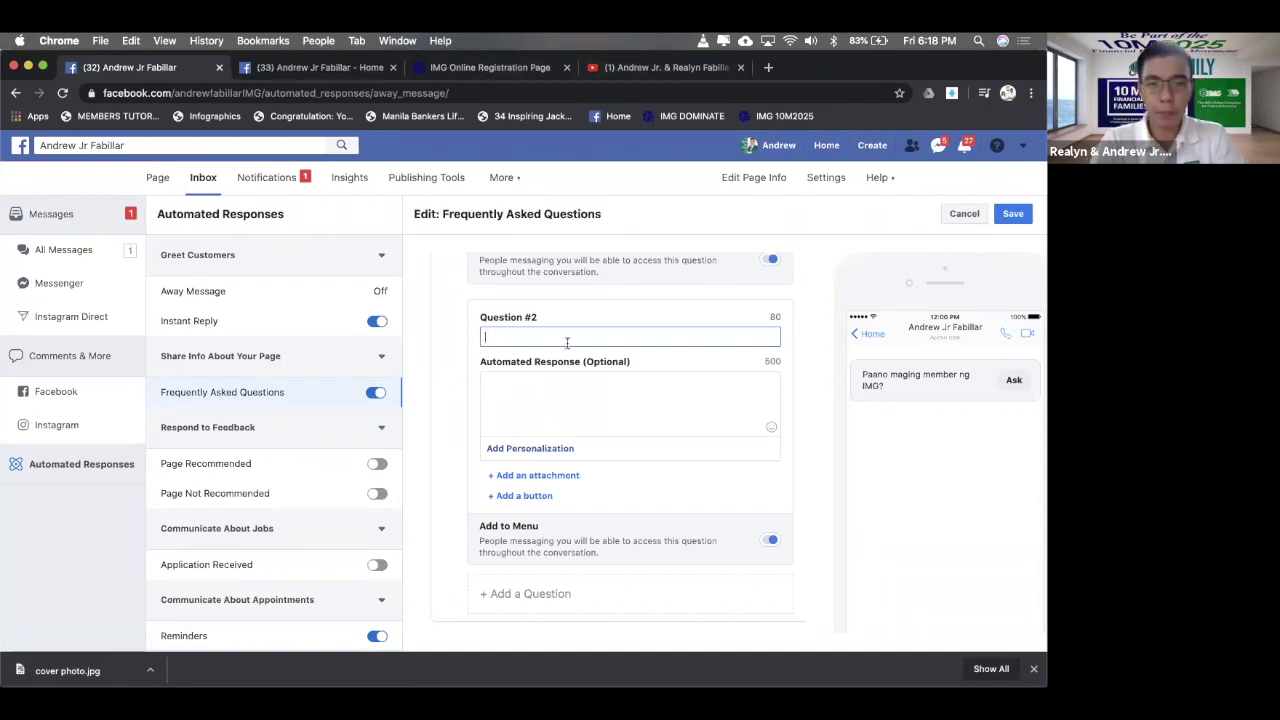
{"action": "type", "text": "IM"}
{"action": "key", "text": "BackSpace"}
{"action": "key", "text": "BackSpace"}
{"action": "type", "text": "I"}
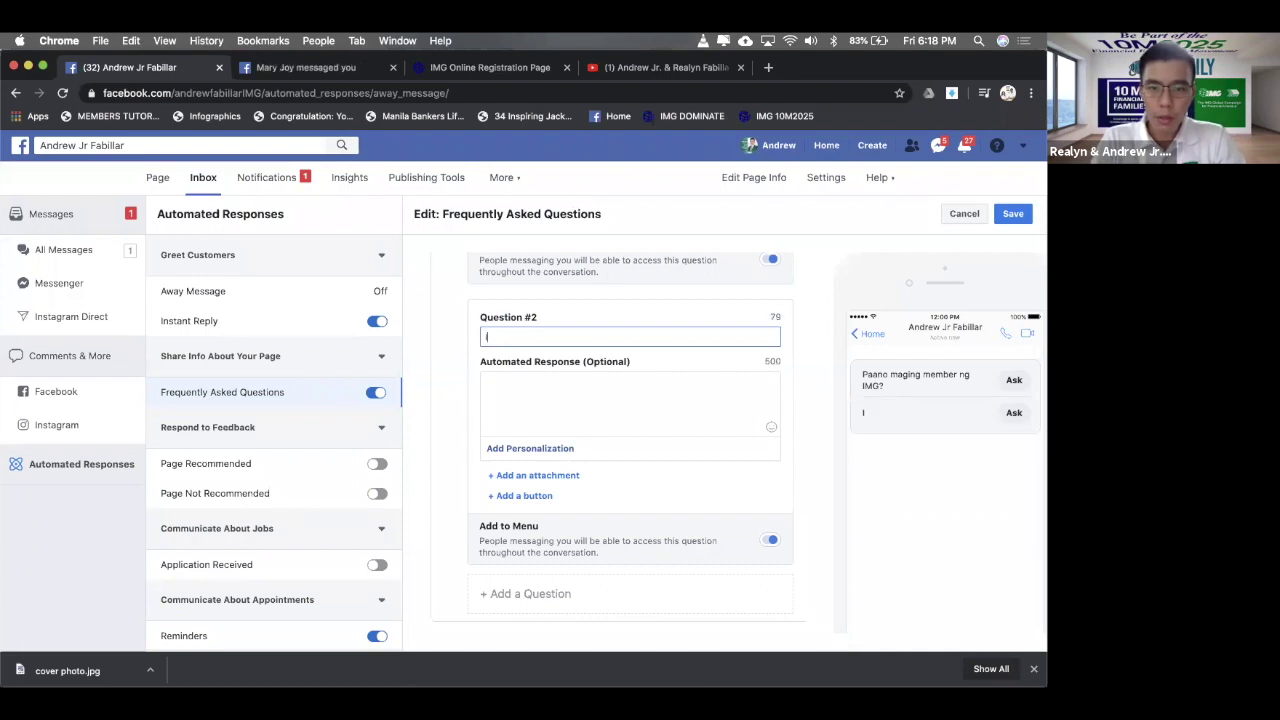
{"action": "type", "text": "MG dB"}
{"action": "key", "text": "BackSpace"}
{"action": "key", "text": "BackSpace"}
{"action": "key", "text": "BackSpace"}
{"action": "key", "text": "BackSpace"}
{"action": "type", "text": "an"}
{"action": "key", "text": "BackSpace"}
{"action": "key", "text": "BackSpace"}
{"action": "type", "text": "Ano ano ang"}
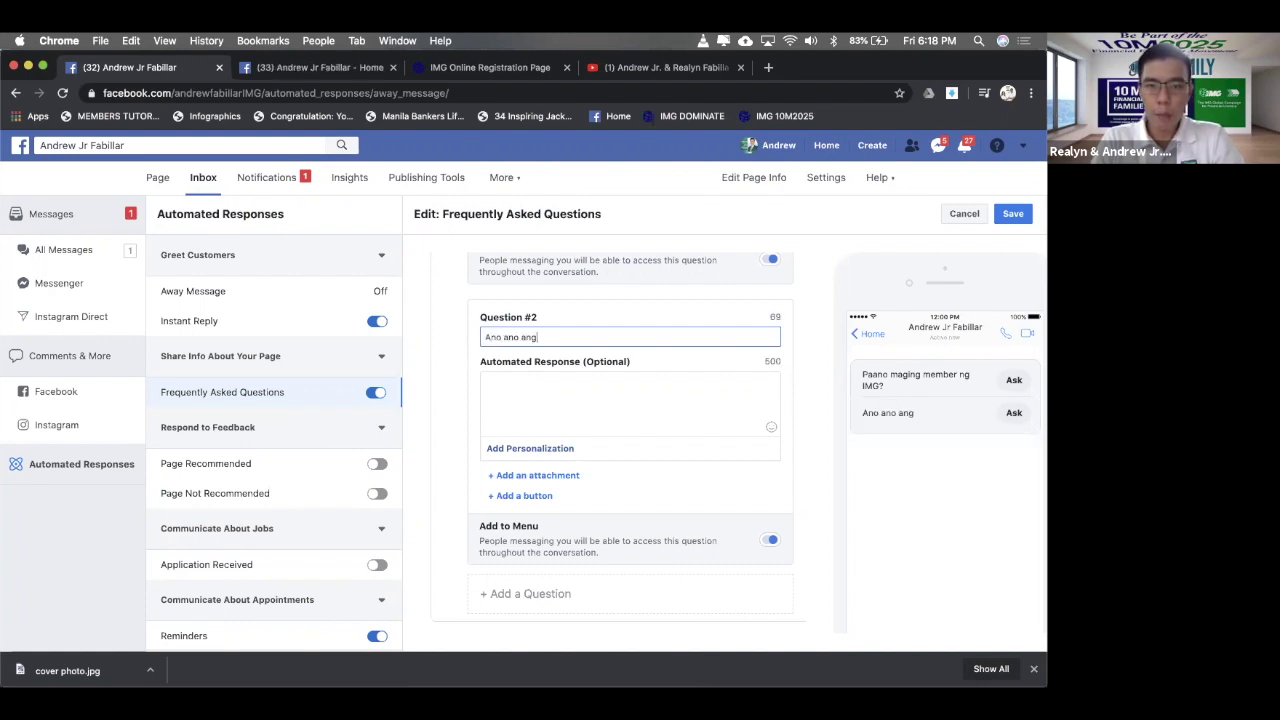
{"action": "type", "text": " mga be"}
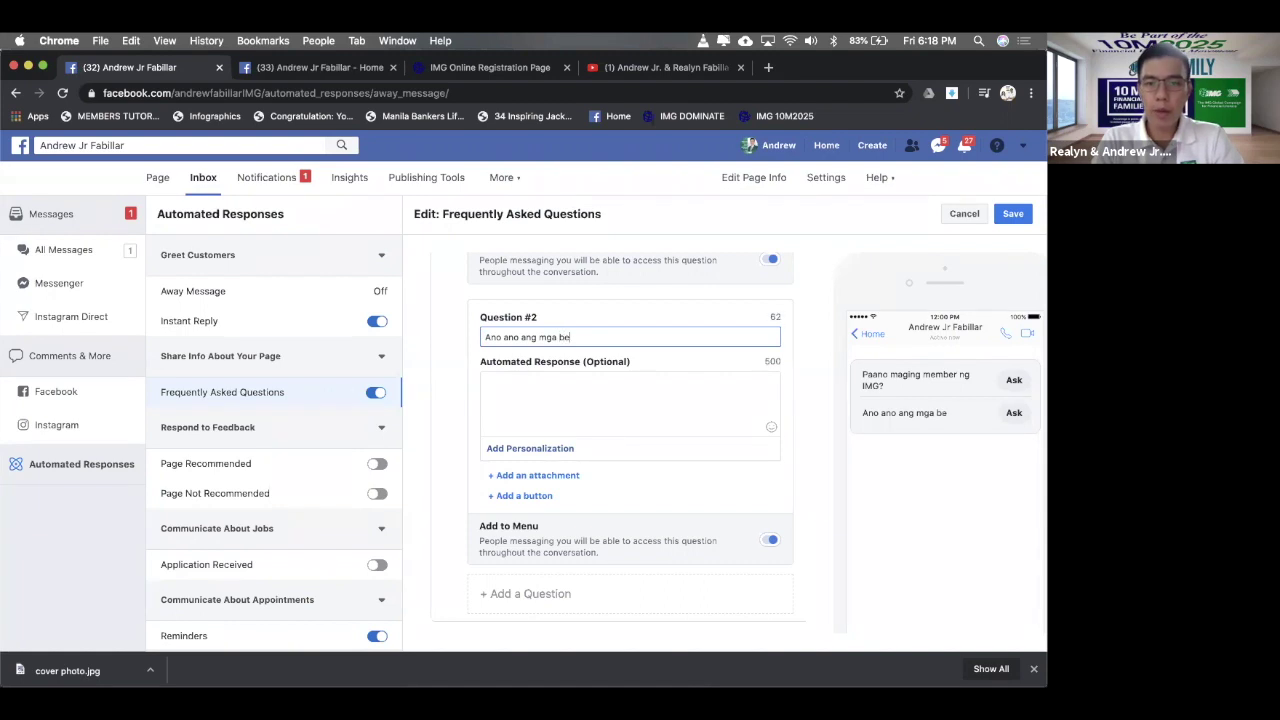
{"action": "type", "text": "nefits m"}
{"action": "type", "text": "ayro"}
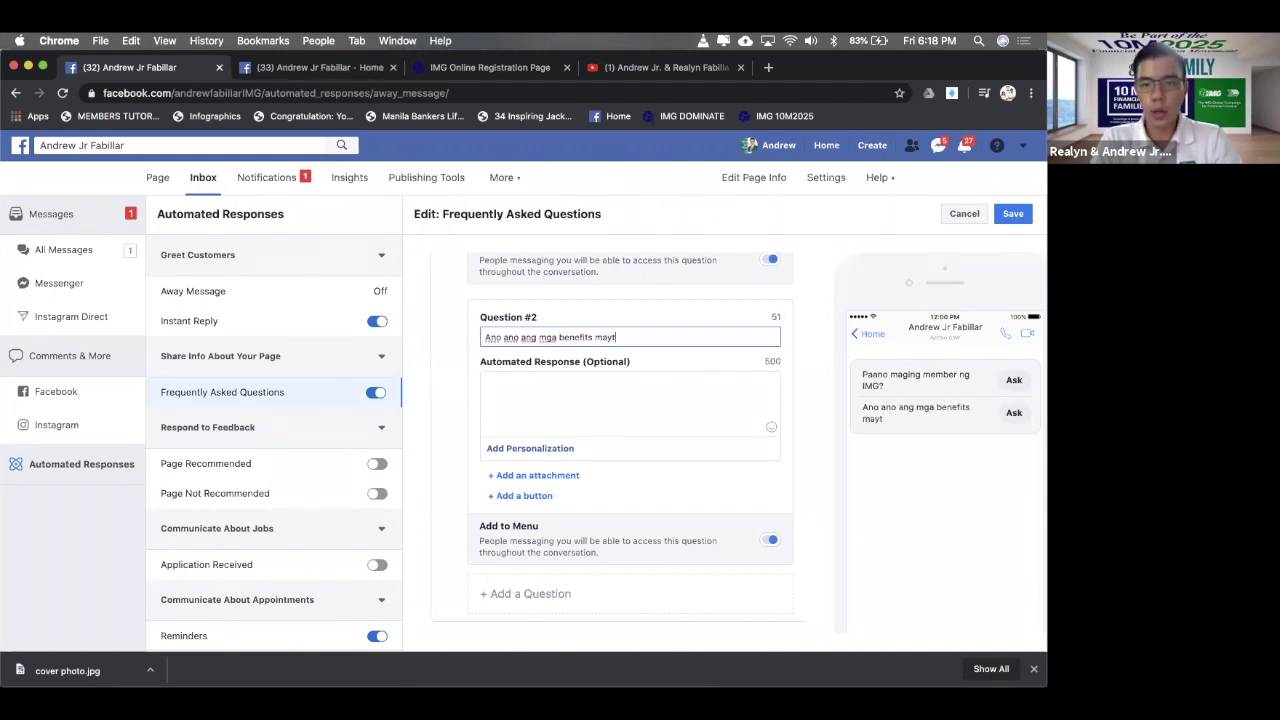
{"action": "type", "text": "on ang "}
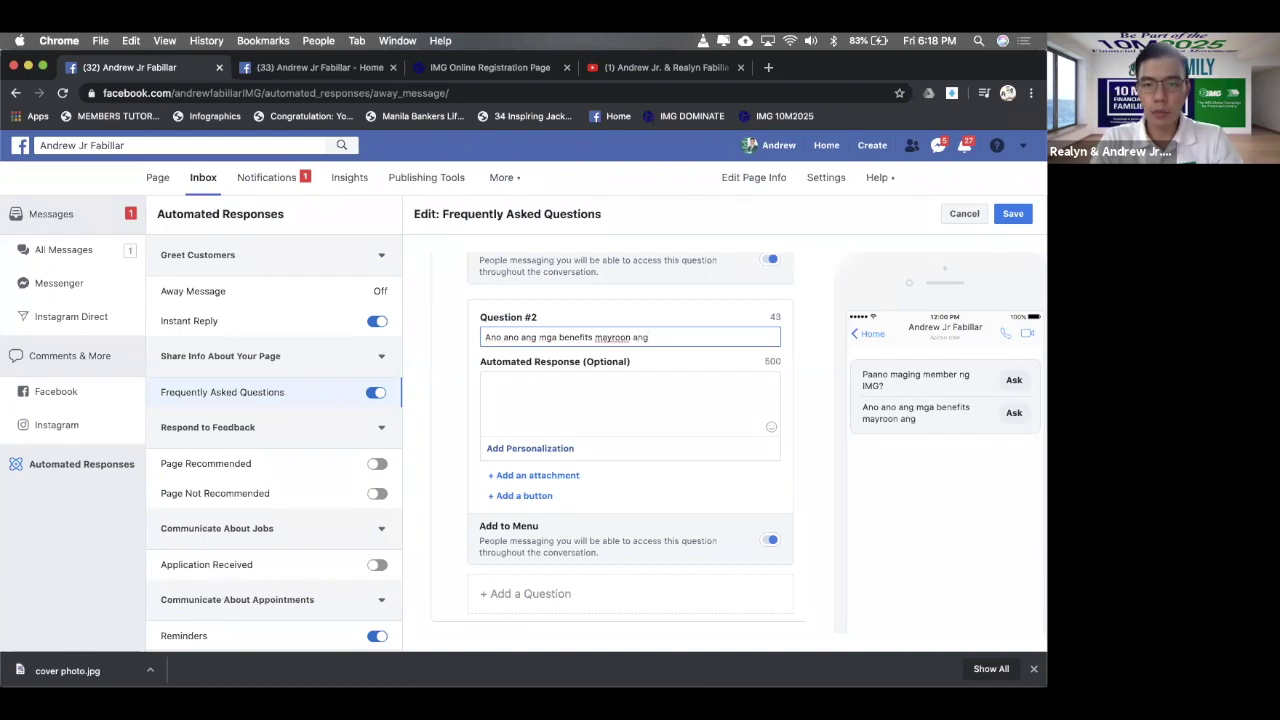
{"action": "type", "text": "IMG?"}
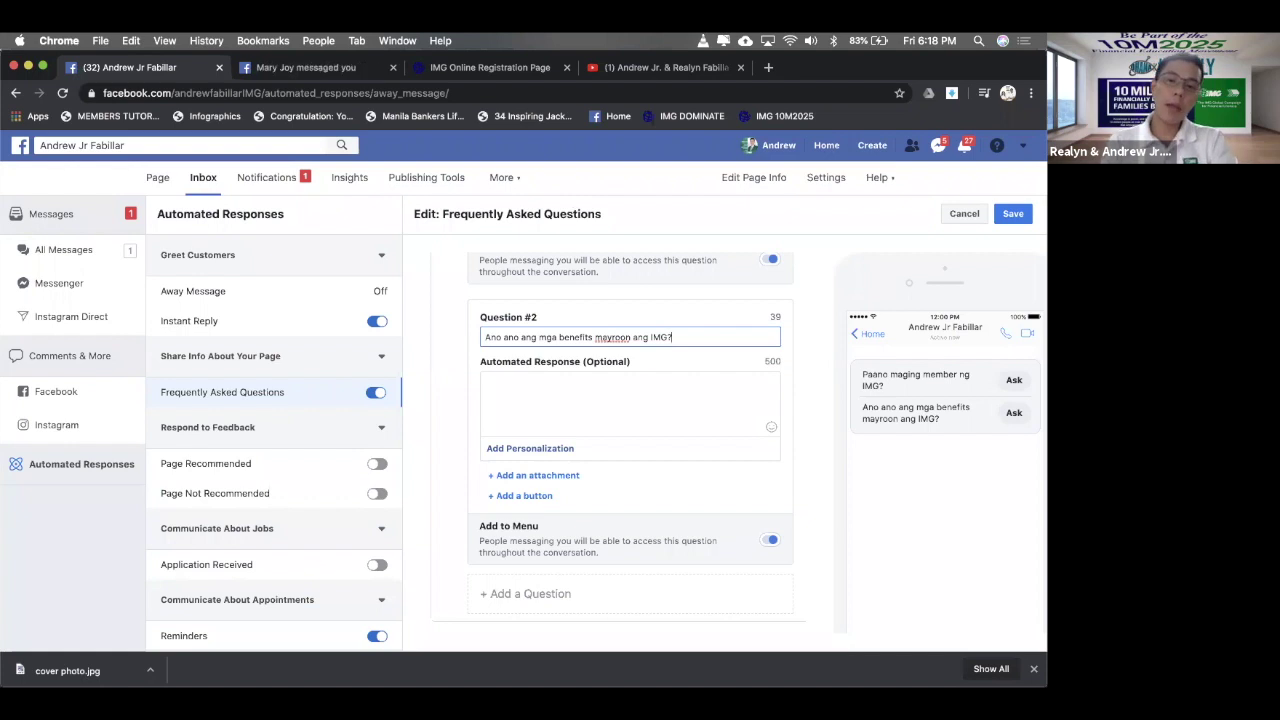
- Begin the second answer with 'Hi' followed by the recipient's First name personalization
{"action": "left_click", "coordinate": [641, 385]}
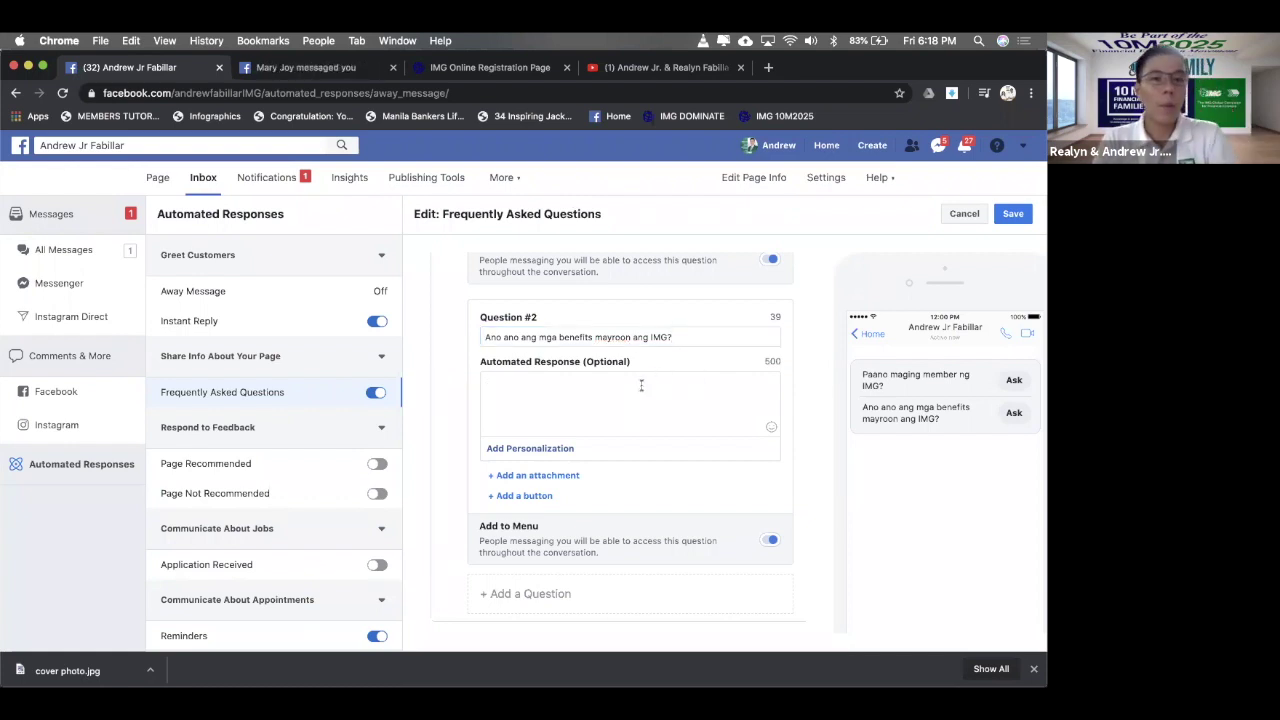
{"action": "type", "text": "Hi"}
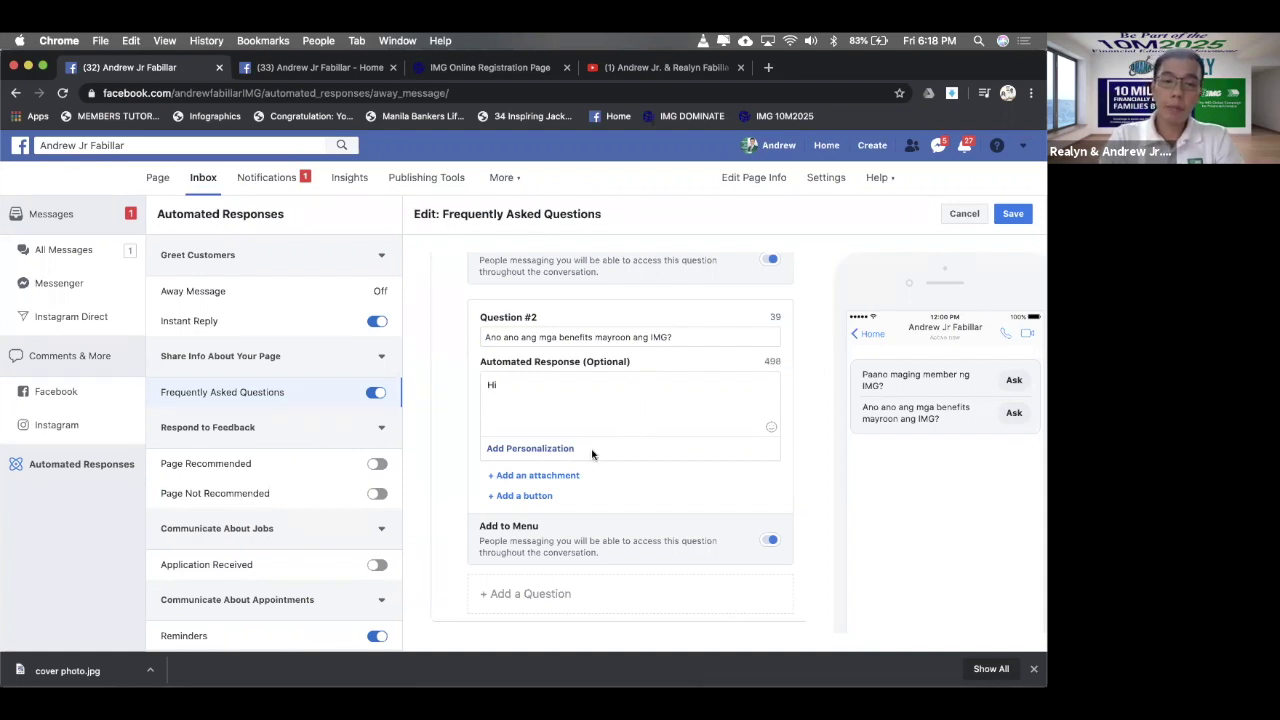
{"action": "left_click", "coordinate": [548, 456]}
{"action": "left_click", "coordinate": [537, 251]}
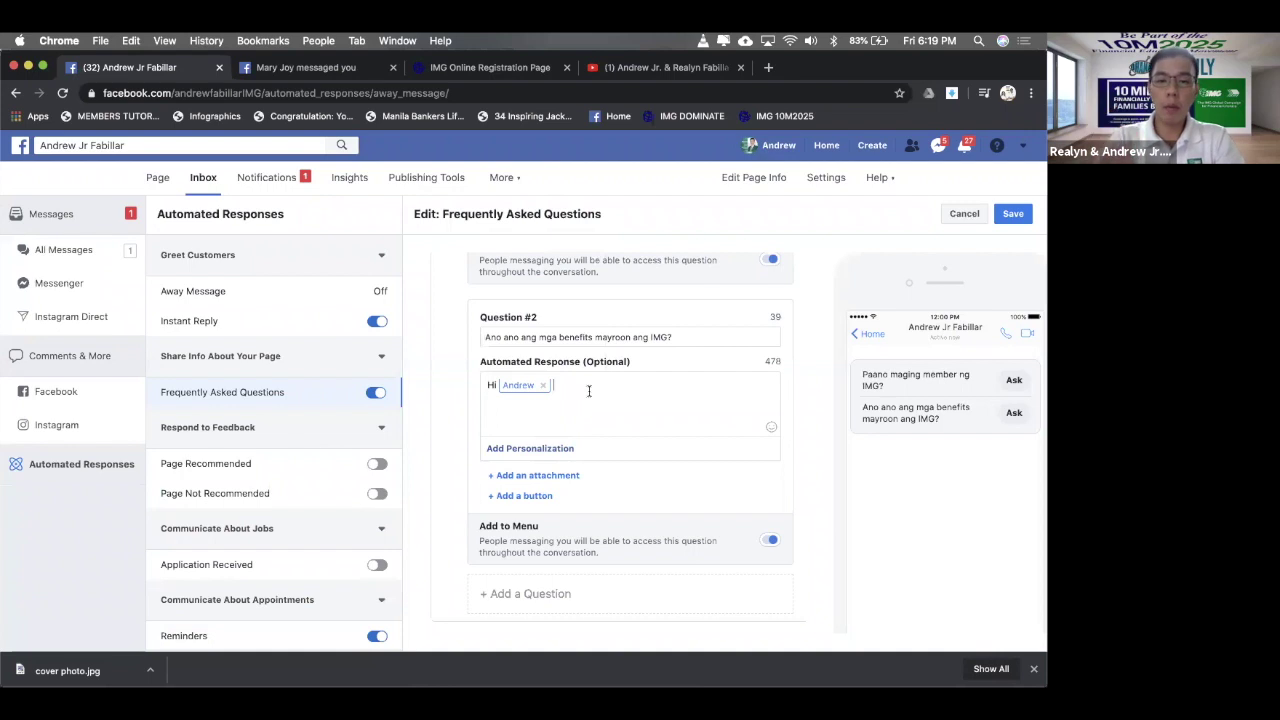
- Add the sentence about the benefits members can maximize and avail once they join IMG
{"action": "type", "text": ", "}
{"action": "type", "text": "d"}
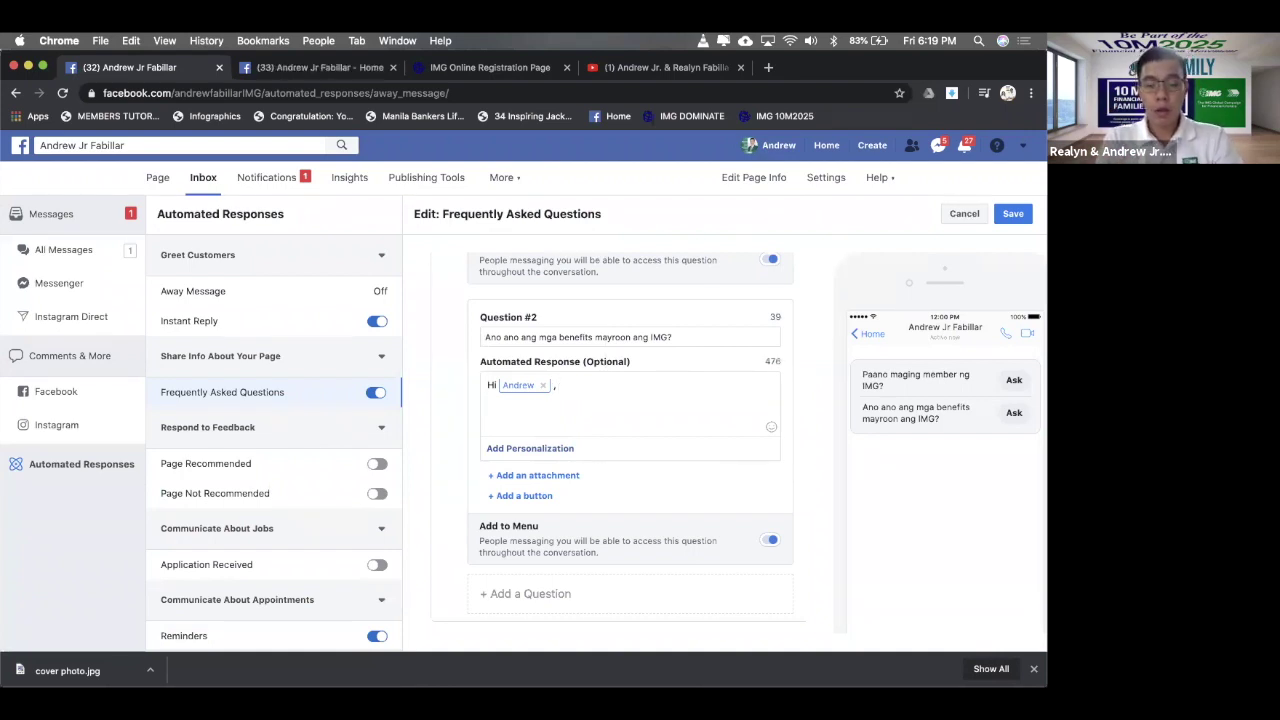
{"action": "type", "text": "to"}
{"action": "key", "text": "BackSpace"}
{"action": "key", "text": "BackSpace"}
{"action": "key", "text": "BackSpace"}
{"action": "key", "text": "BackSpace"}
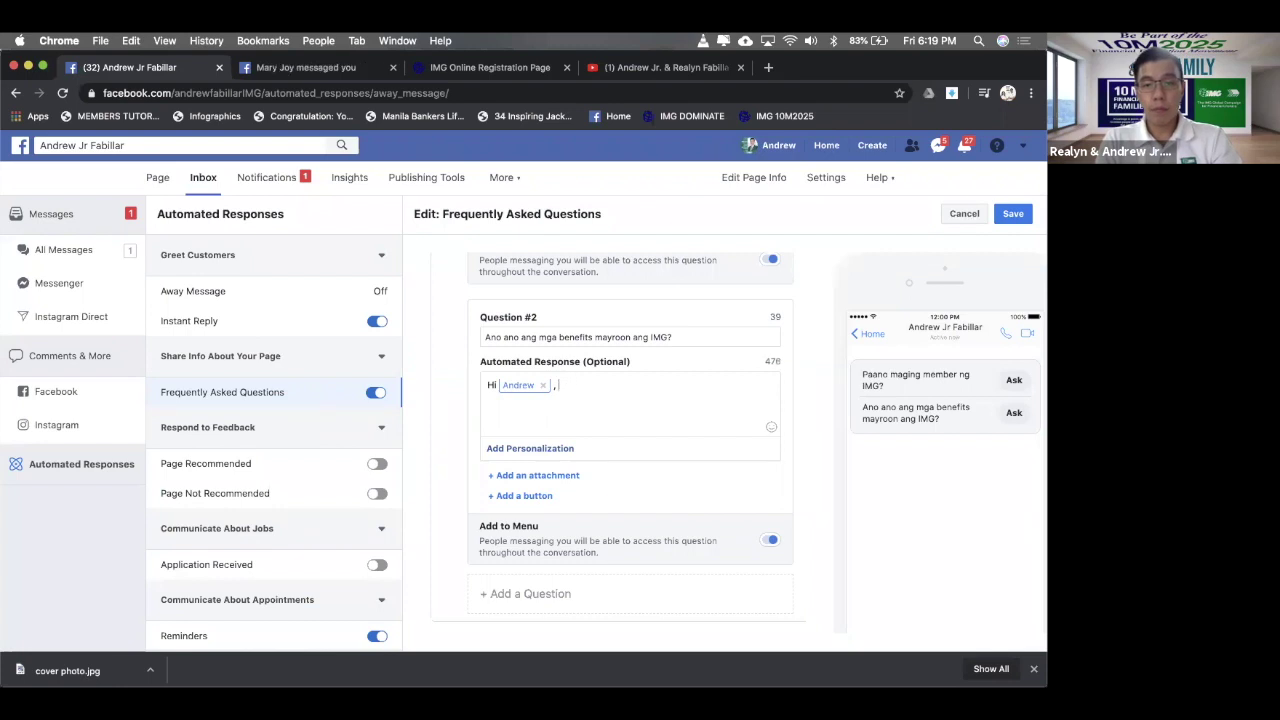
{"action": "type", "text": "Ito po an"}
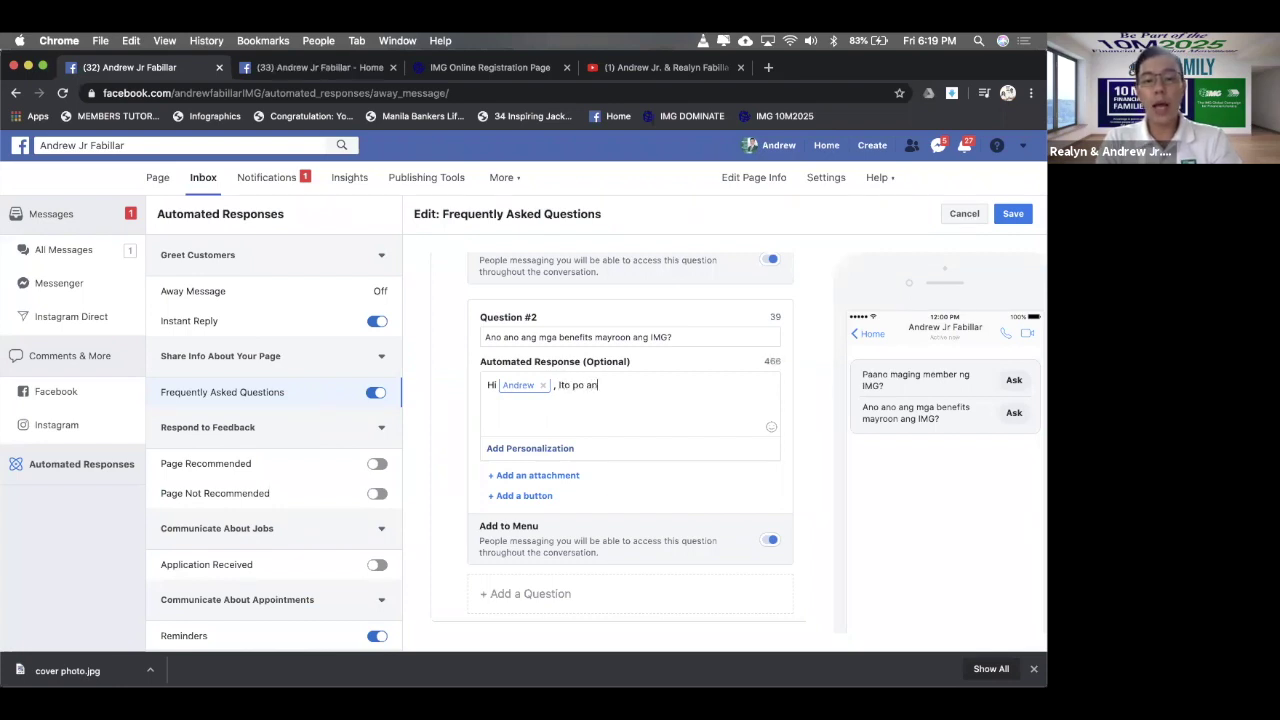
{"action": "type", "text": "g be"}
{"action": "key", "text": "BackSpace"}
{"action": "key", "text": "BackSpace"}
{"action": "type", "text": "benef"}
{"action": "type", "text": "t"}
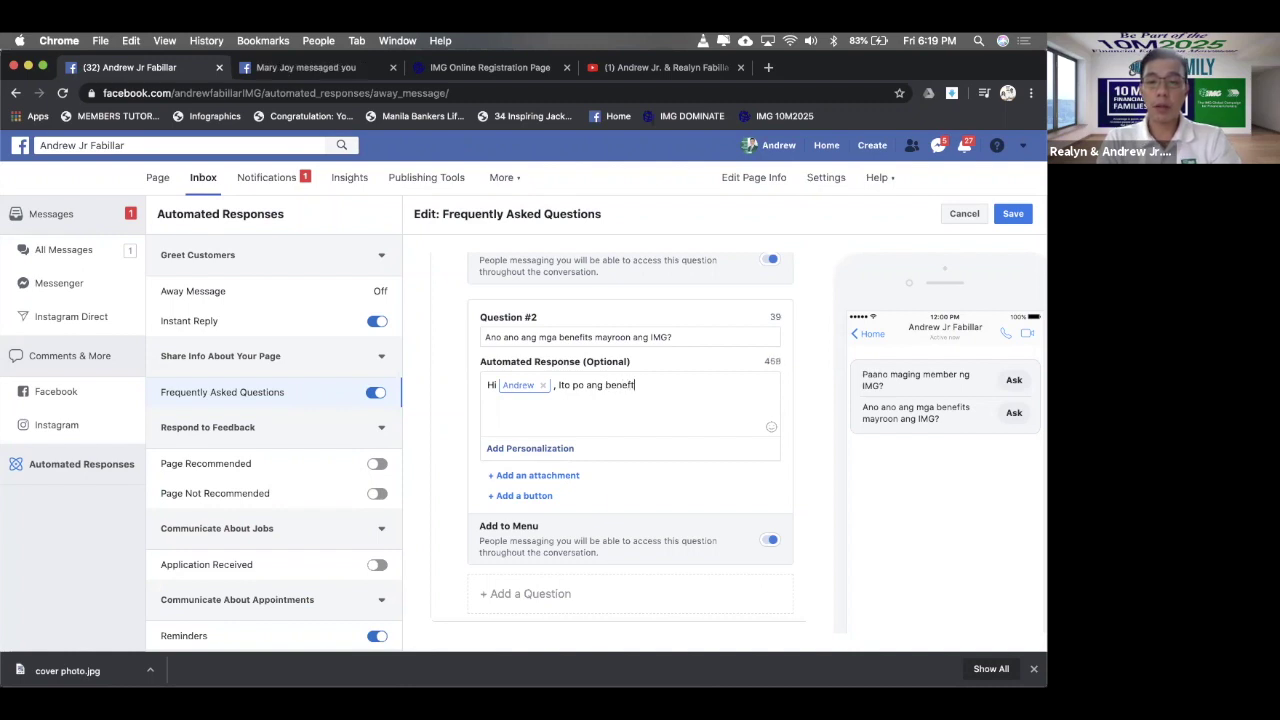
{"action": "type", "text": "its na"}
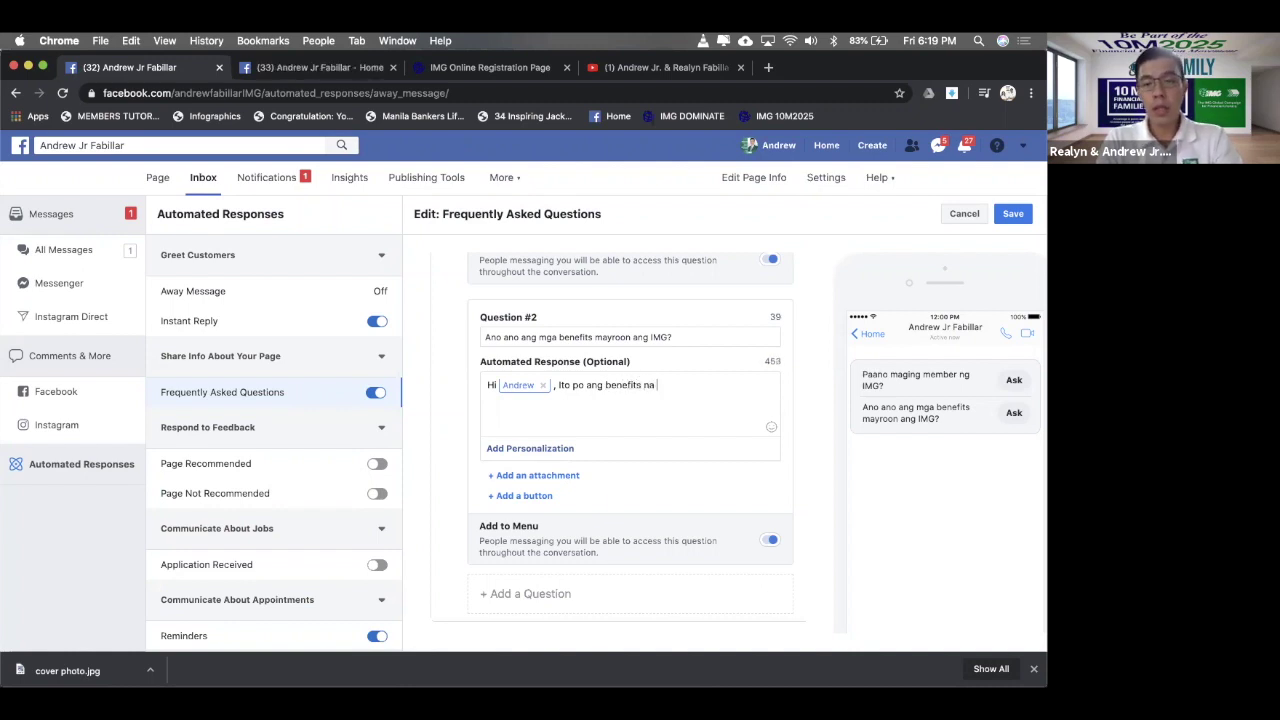
{"action": "type", "text": " ma"}
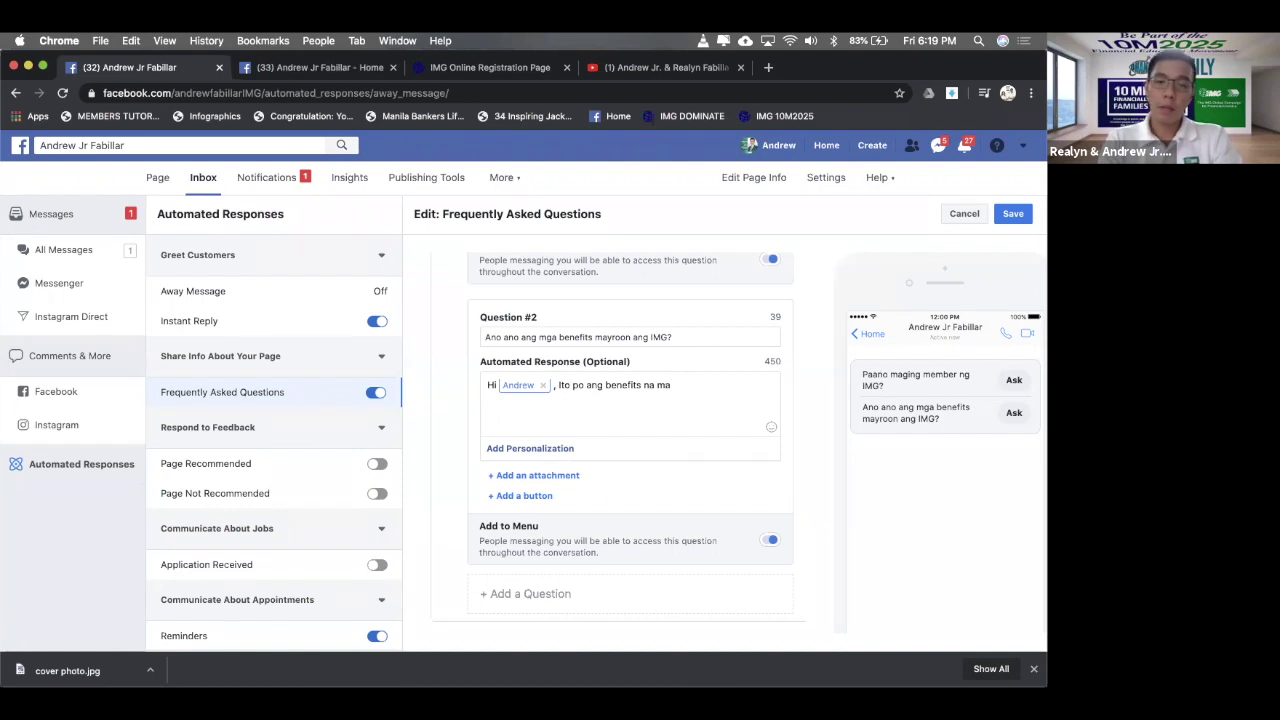
{"action": "key", "text": "BackSpace"}
{"action": "key", "text": "BackSpace"}
{"action": "key", "text": "BackSpace"}
{"action": "type", "text": "pwe"}
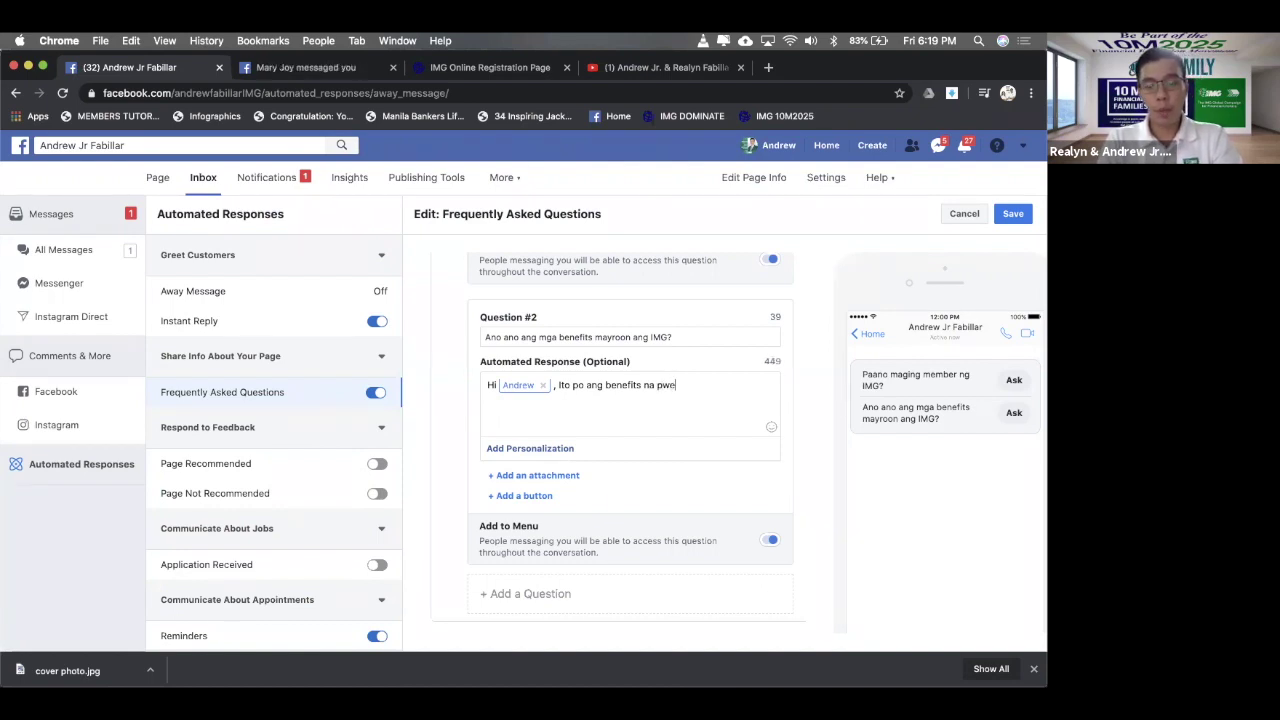
{"action": "type", "text": "deng mam"}
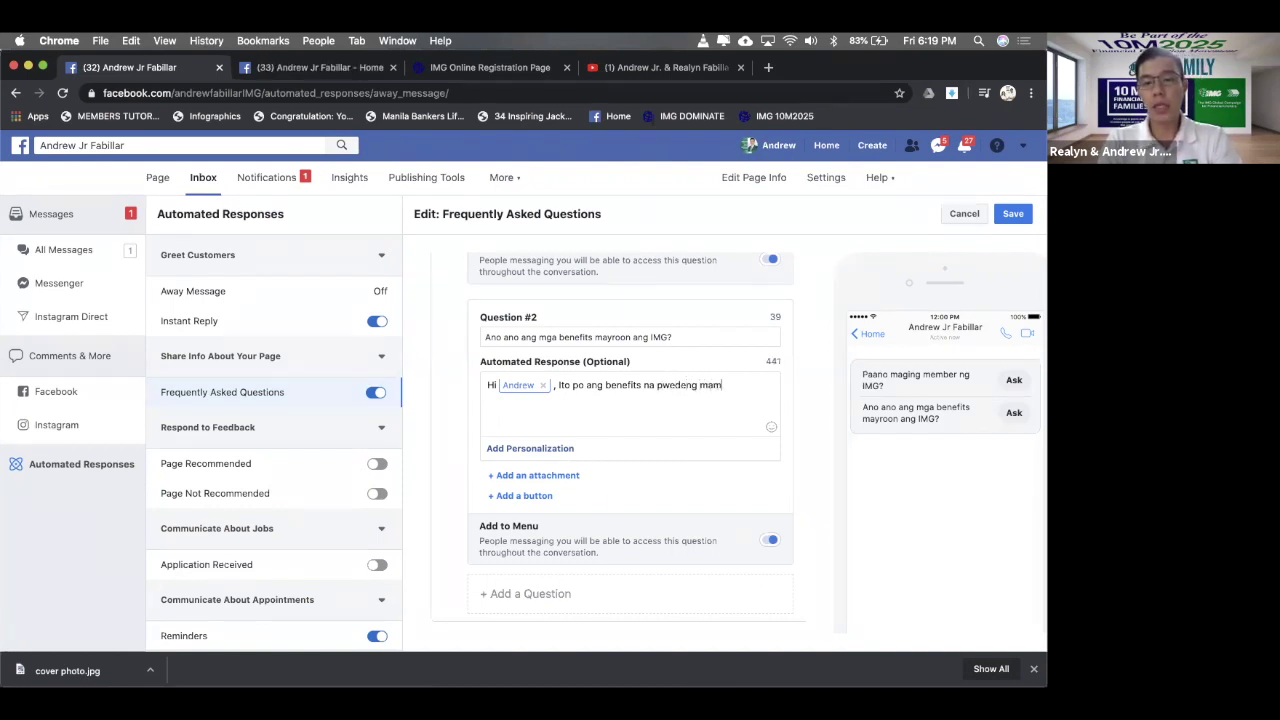
{"action": "type", "text": "aximize and maAva"}
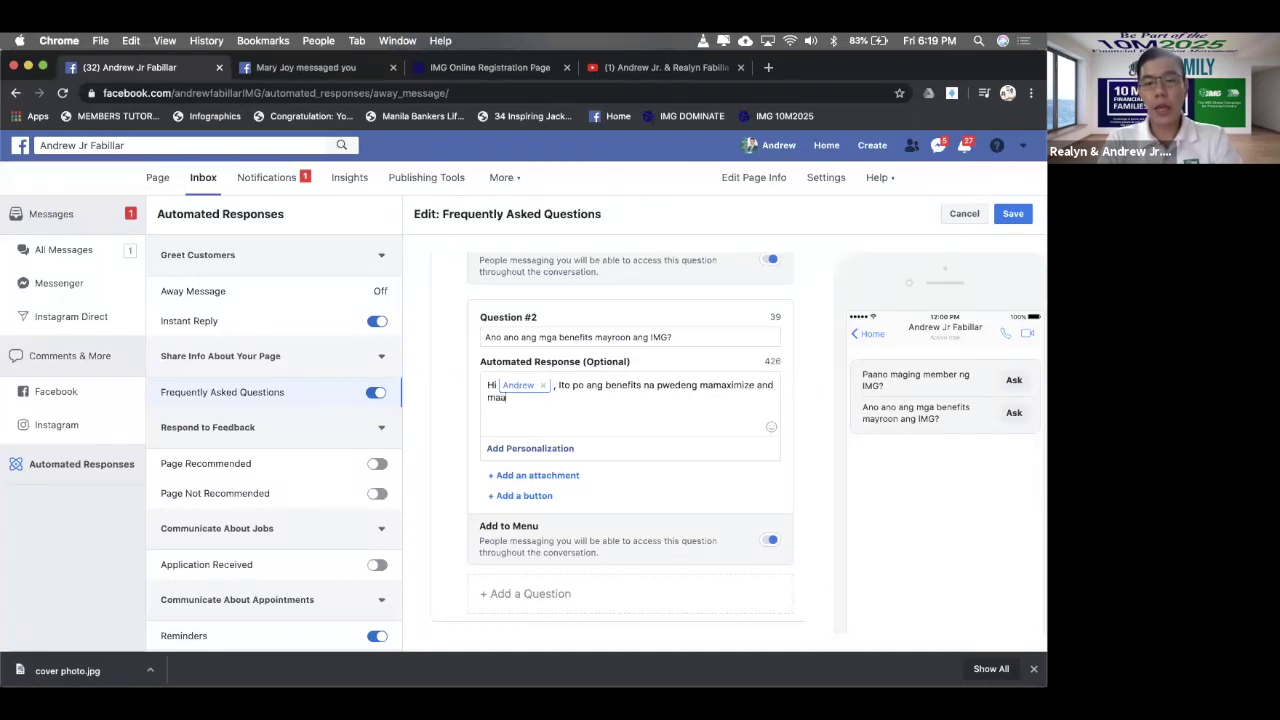
{"action": "type", "text": "il once member na kayo ng IMG."}
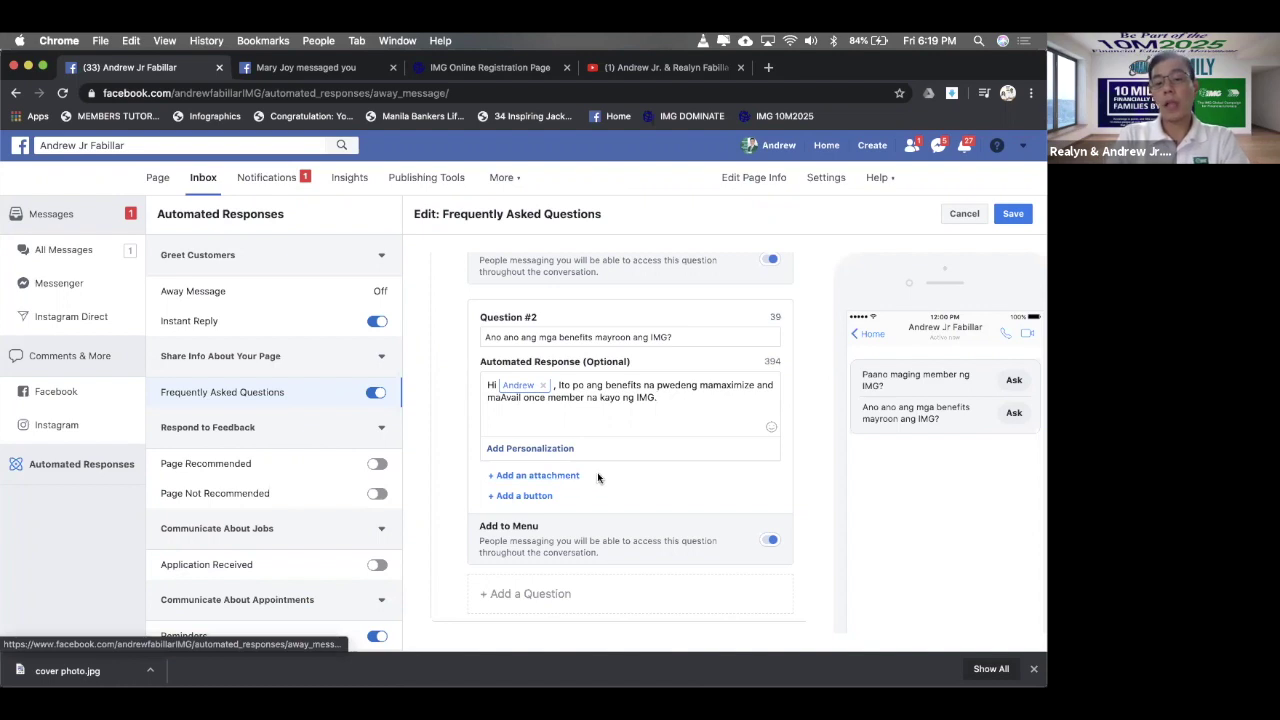
- Attach BANNER FOR IMG 29 BENEFITS no frame.jpg, found by searching 'banner', to the second answer
{"action": "left_click", "coordinate": [557, 478]}
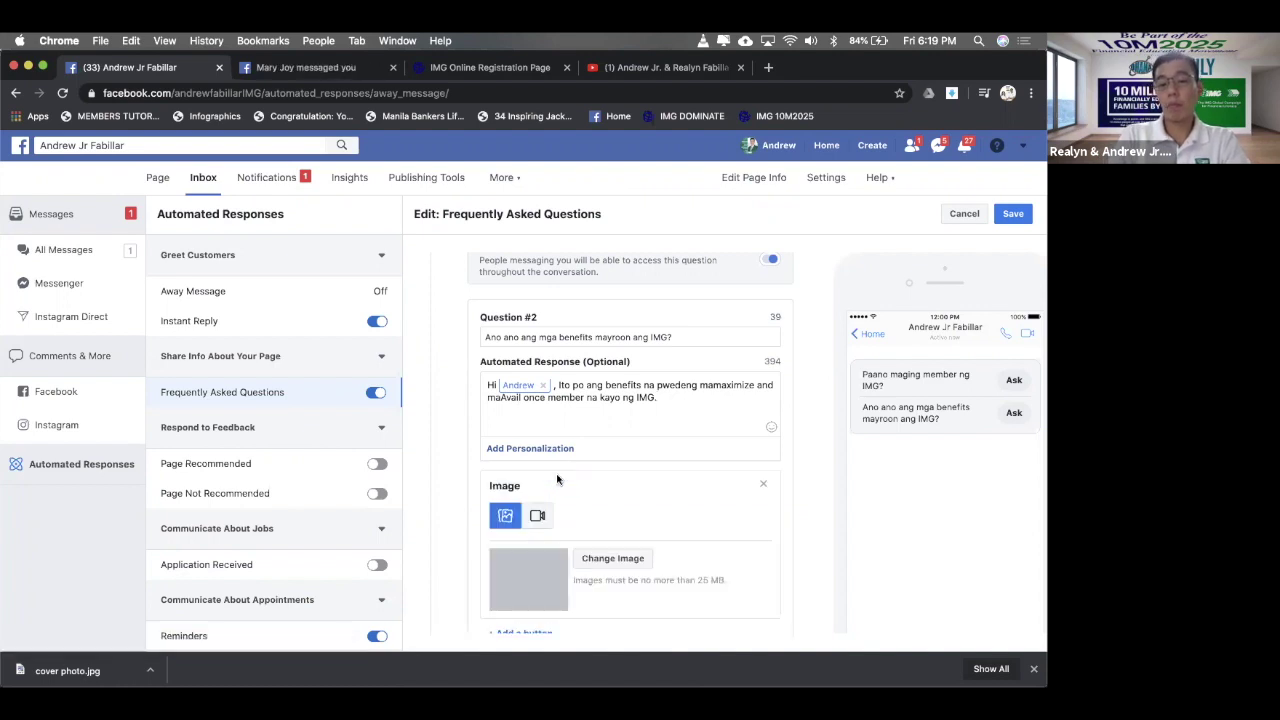
{"action": "scroll", "coordinate": [646, 467], "scroll_direction": "down", "scroll_amount": 1}
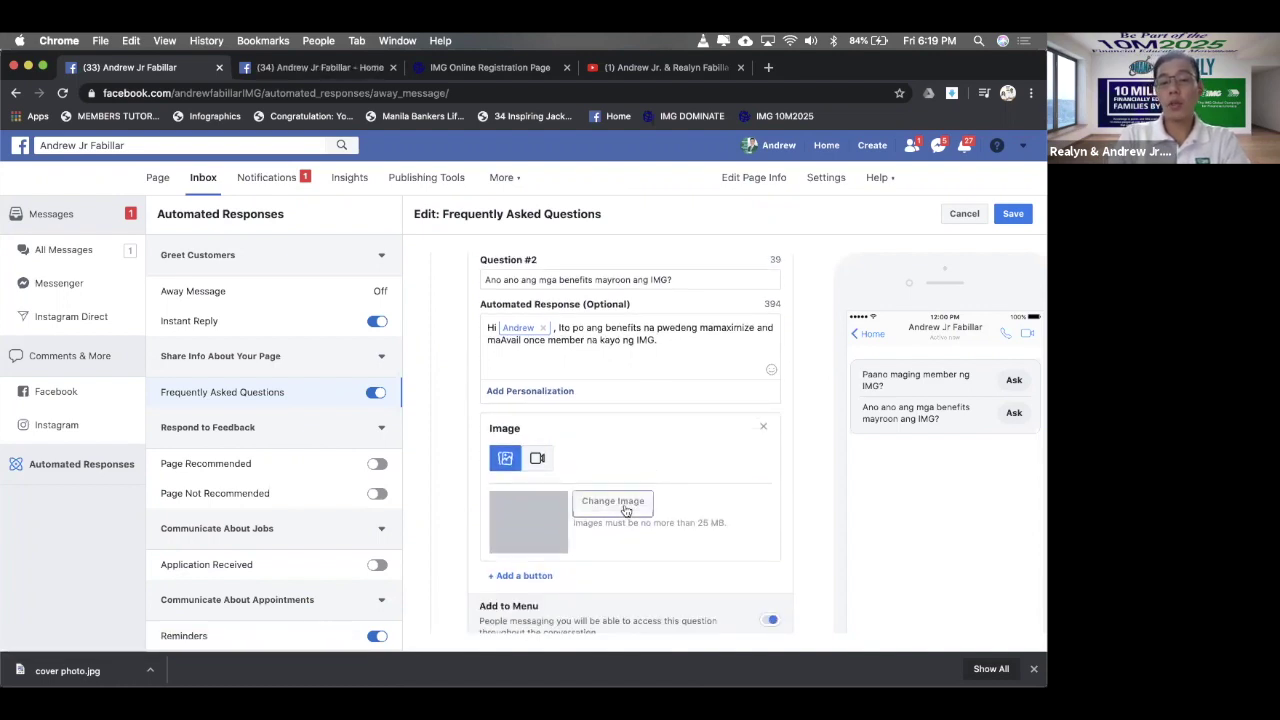
{"action": "left_click", "coordinate": [626, 508]}
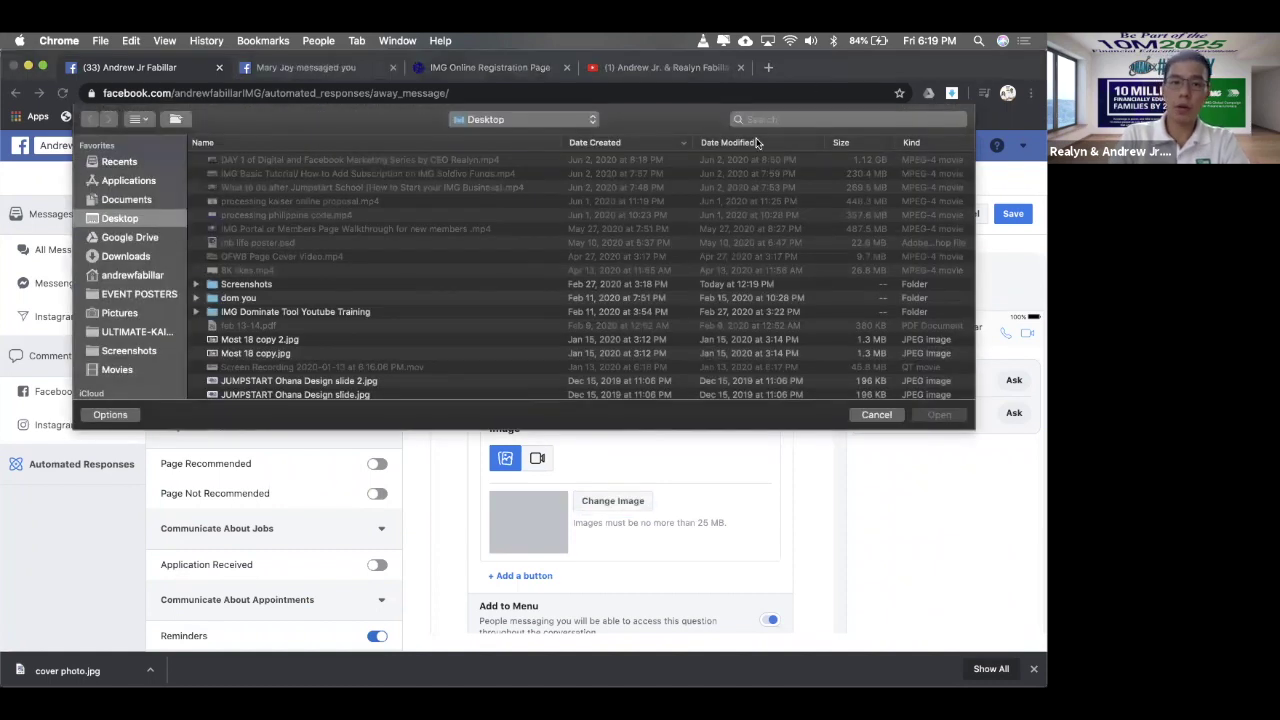
{"action": "left_click", "coordinate": [777, 119]}
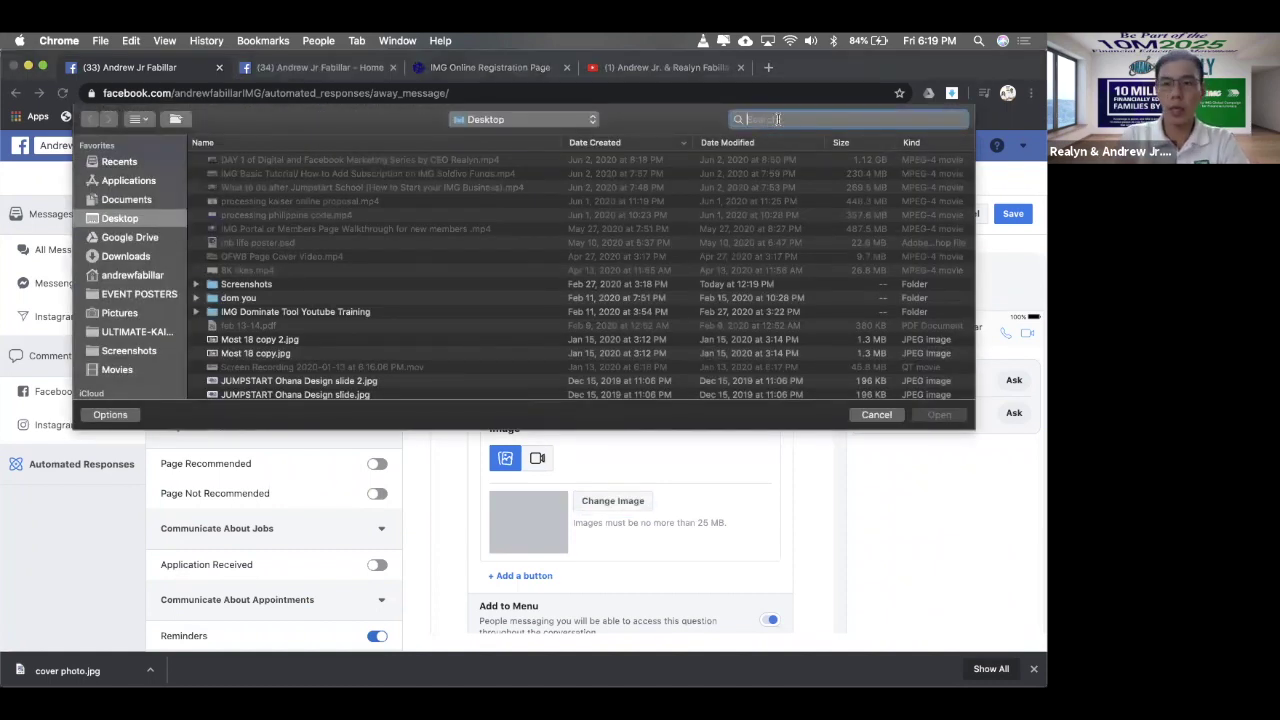
{"action": "type", "text": "banner"}
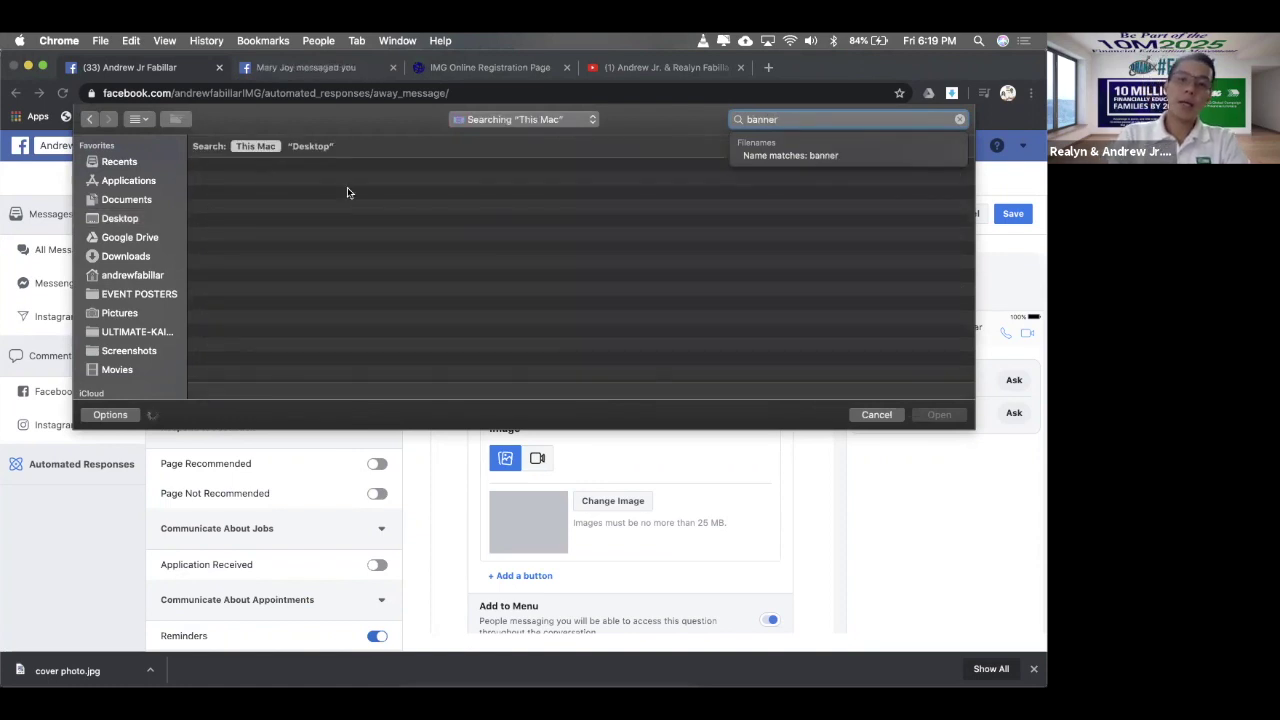
{"action": "scroll", "coordinate": [331, 222], "scroll_direction": "down", "scroll_amount": 1}
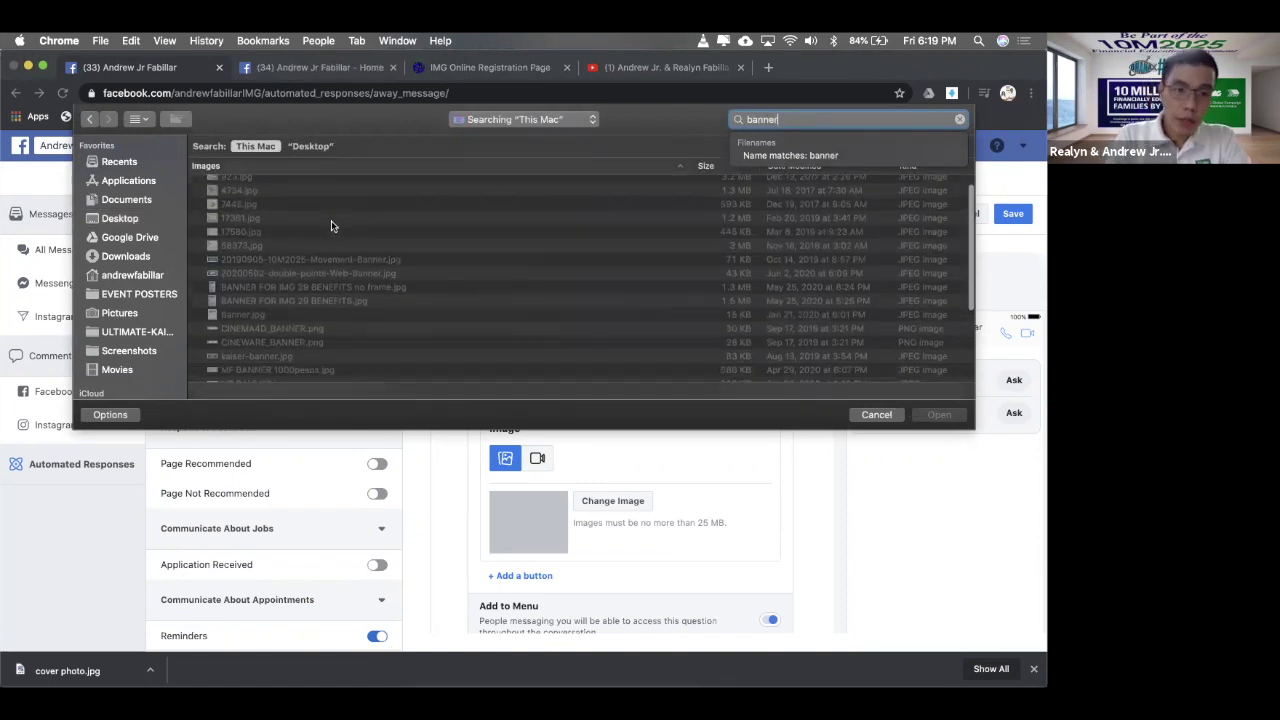
{"action": "left_click", "coordinate": [306, 287]}
{"action": "key", "text": "space"}
{"action": "key", "text": "space"}
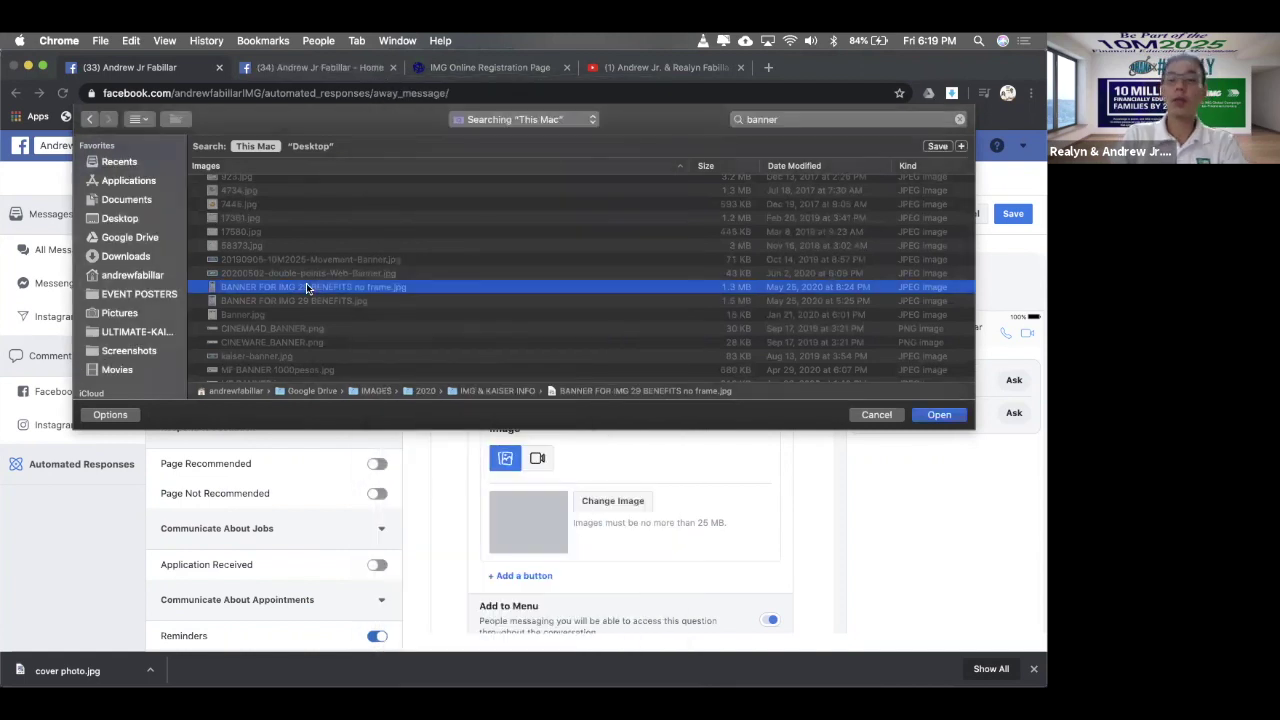
{"action": "key", "text": "space"}
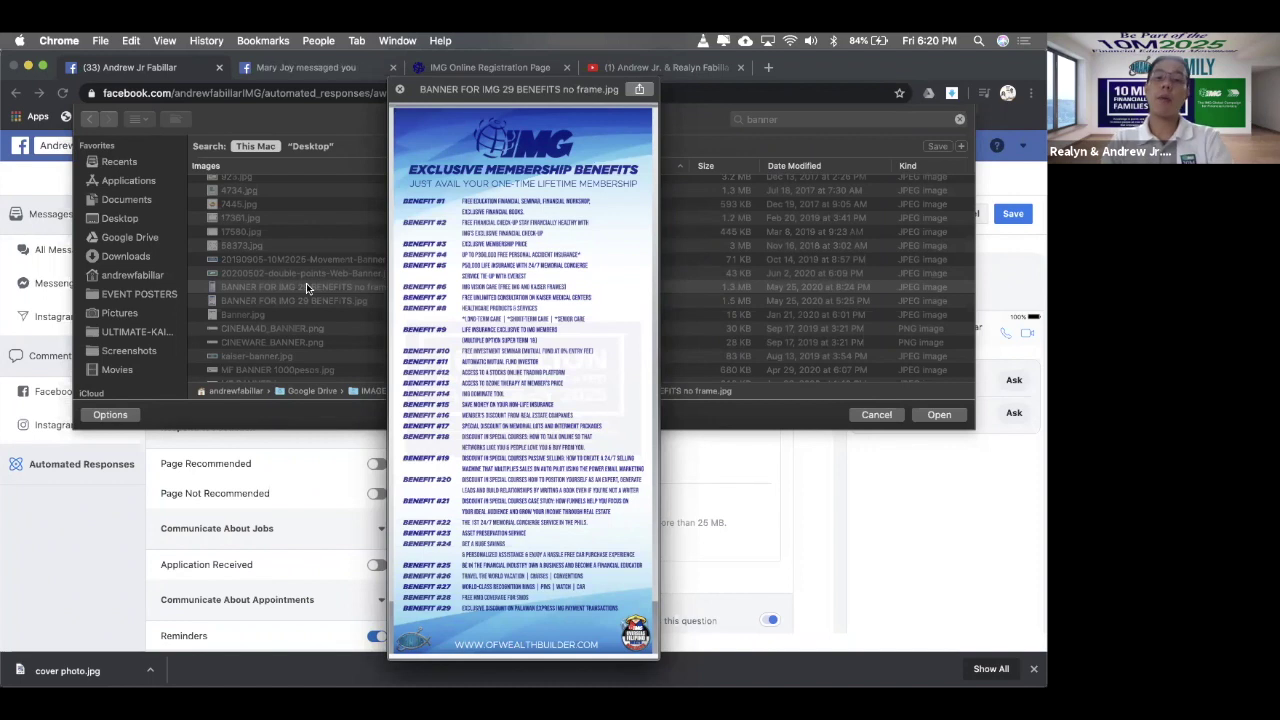
{"action": "key", "text": "space"}
{"action": "key", "text": "Return"}
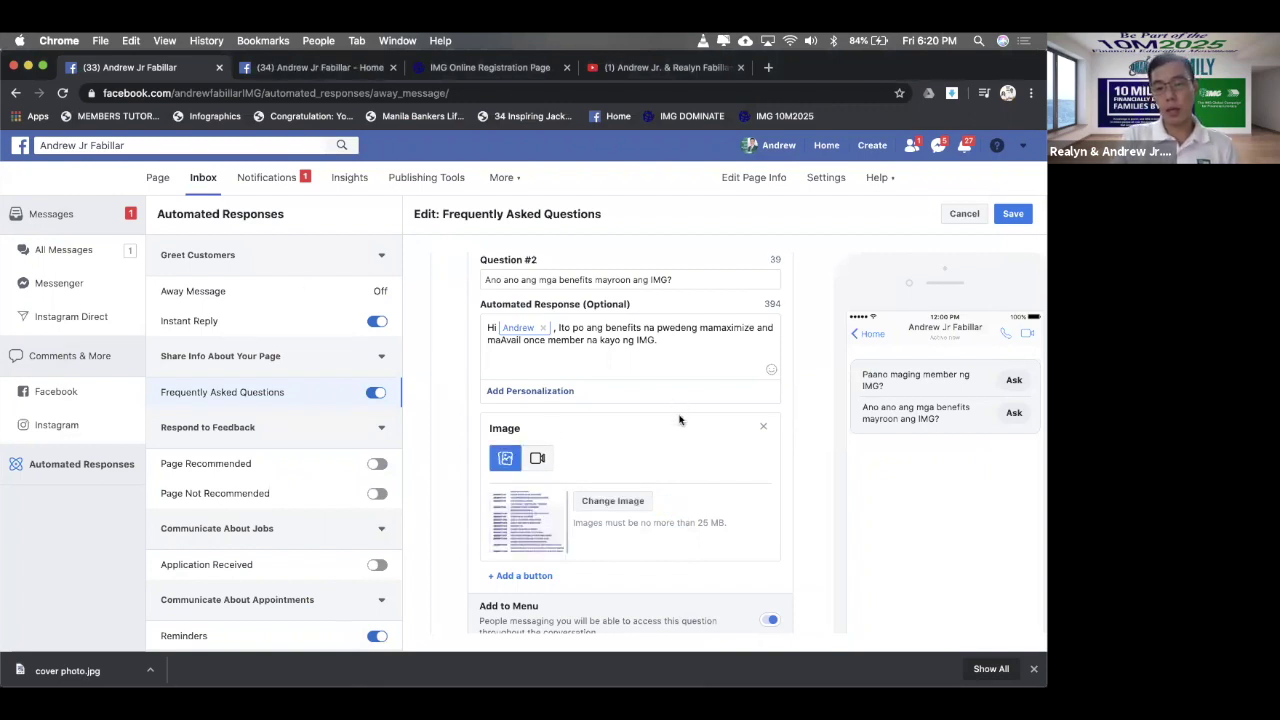
{"action": "scroll", "coordinate": [682, 440], "scroll_direction": "down", "scroll_amount": 2}
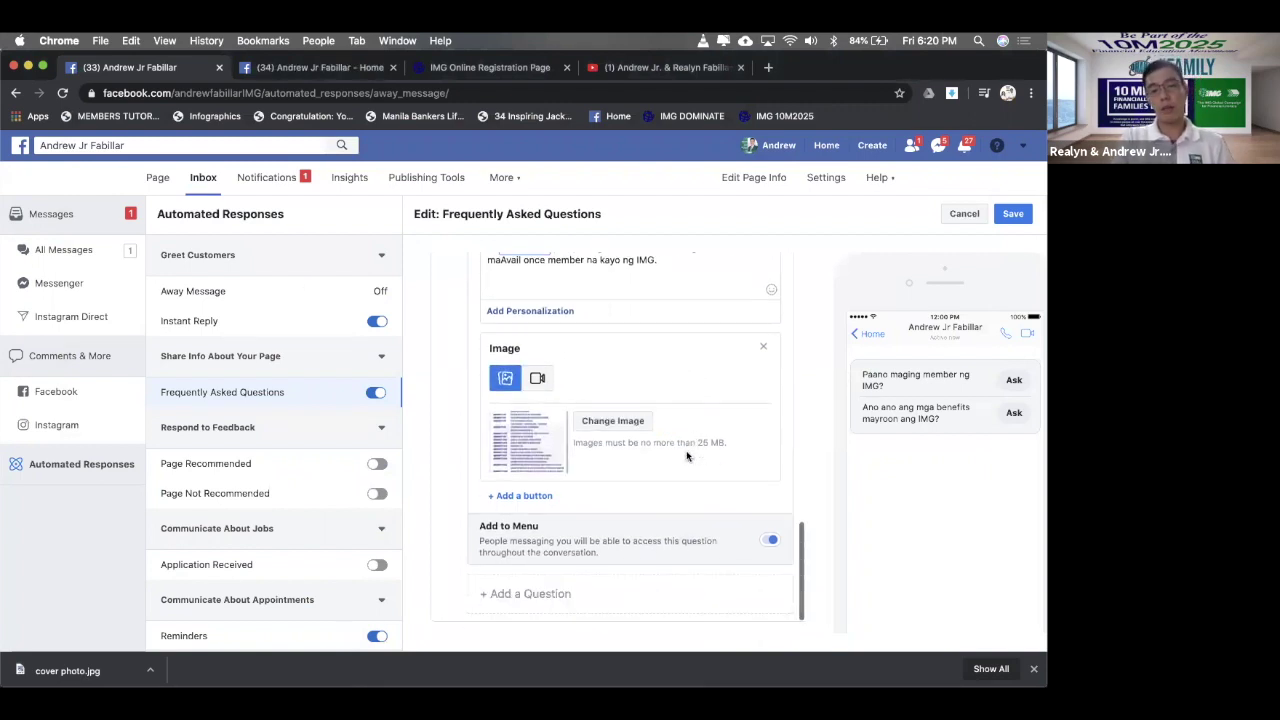
- Add Button #1 to the second answer labelled 'Show me the benefits one by one'
{"action": "left_click", "coordinate": [538, 495]}
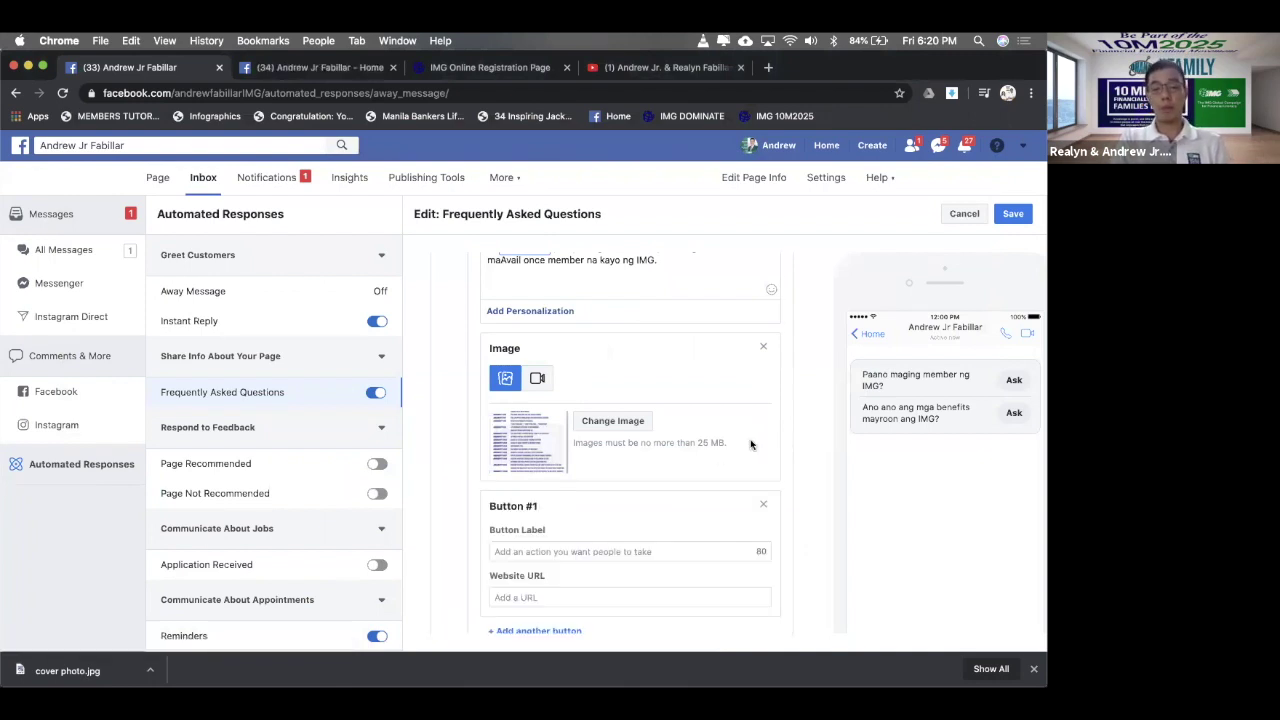
{"action": "scroll", "coordinate": [752, 446], "scroll_direction": "down", "scroll_amount": 1}
{"action": "left_click", "coordinate": [660, 486]}
{"action": "scroll", "coordinate": [658, 480], "scroll_direction": "up", "scroll_amount": 1}
{"action": "scroll", "coordinate": [658, 480], "scroll_direction": "down", "scroll_amount": 2}
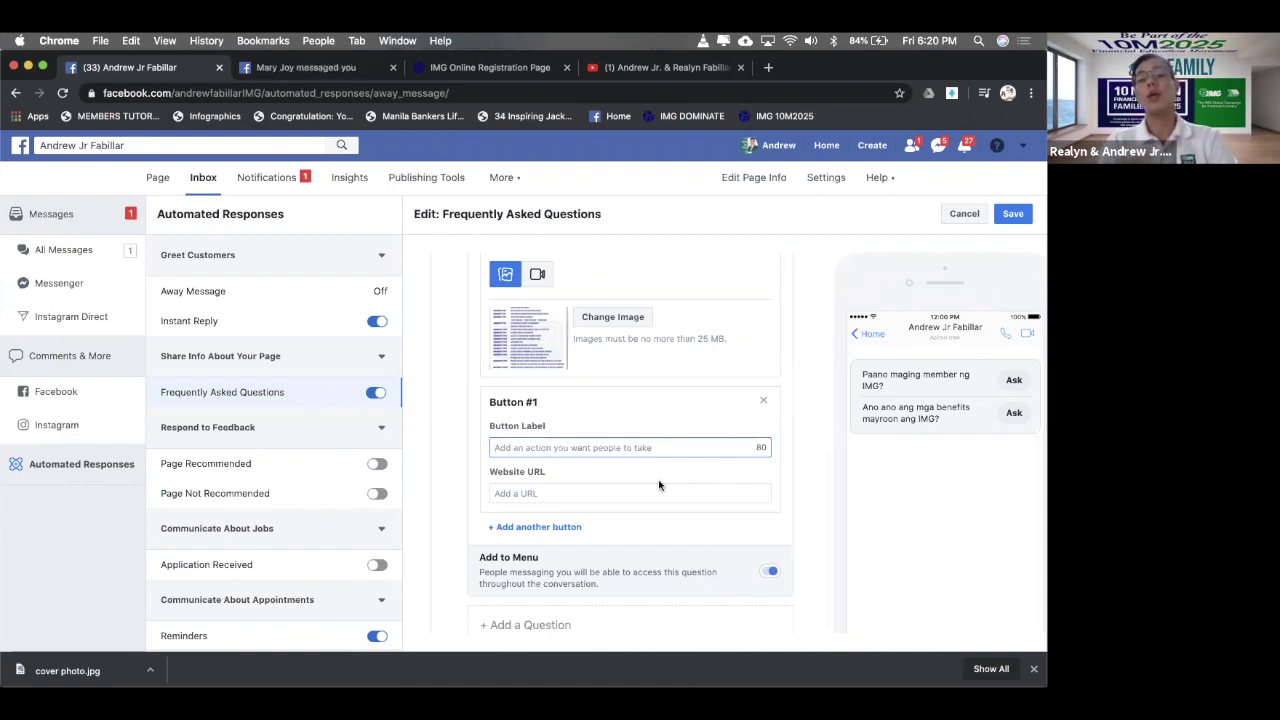
{"action": "type", "text": "SEC"}
{"action": "key", "text": "BackSpace"}
{"action": "key", "text": "BackSpace"}
{"action": "key", "text": "BackSpace"}
{"action": "type", "text": "Sh"}
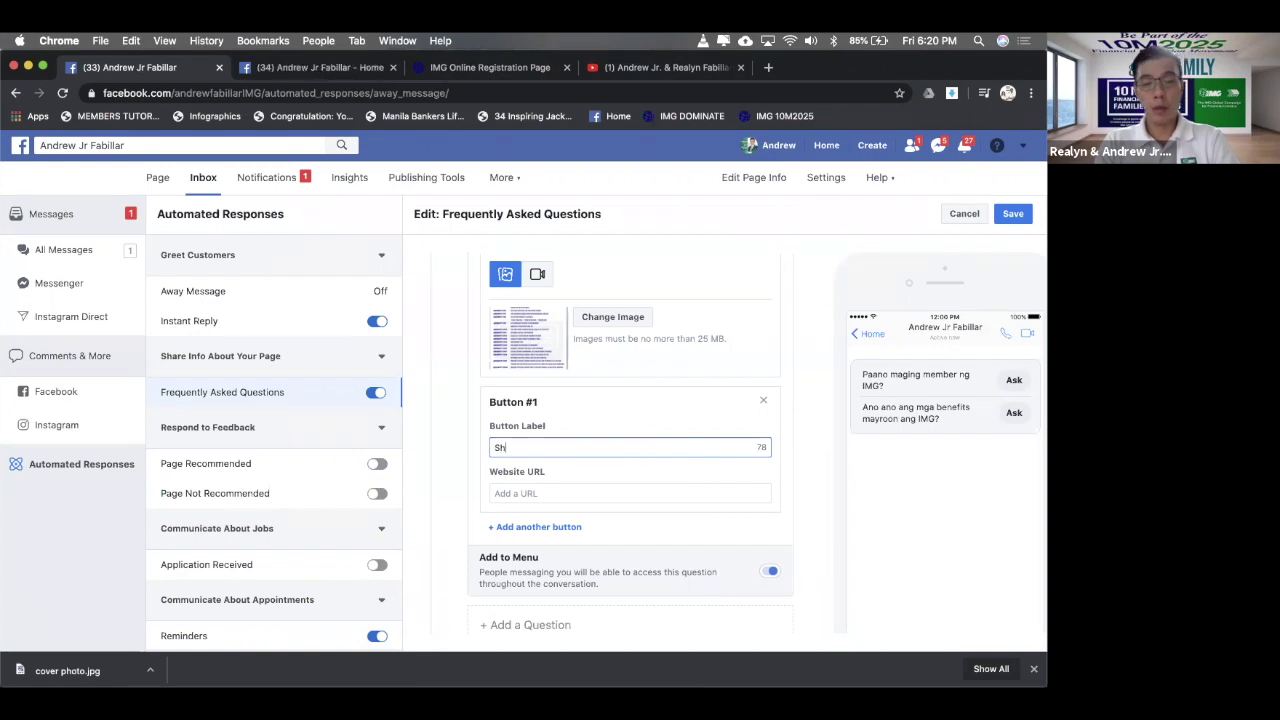
{"action": "type", "text": "ow"}
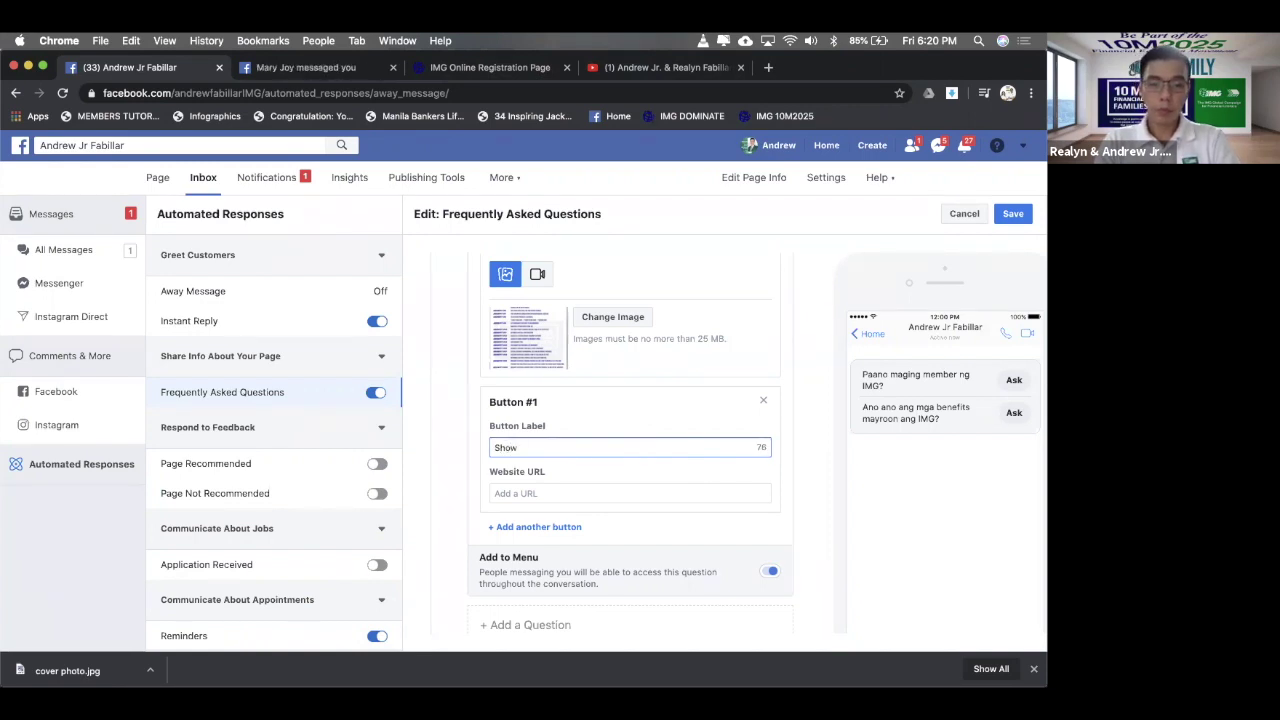
{"action": "type", "text": " me t"}
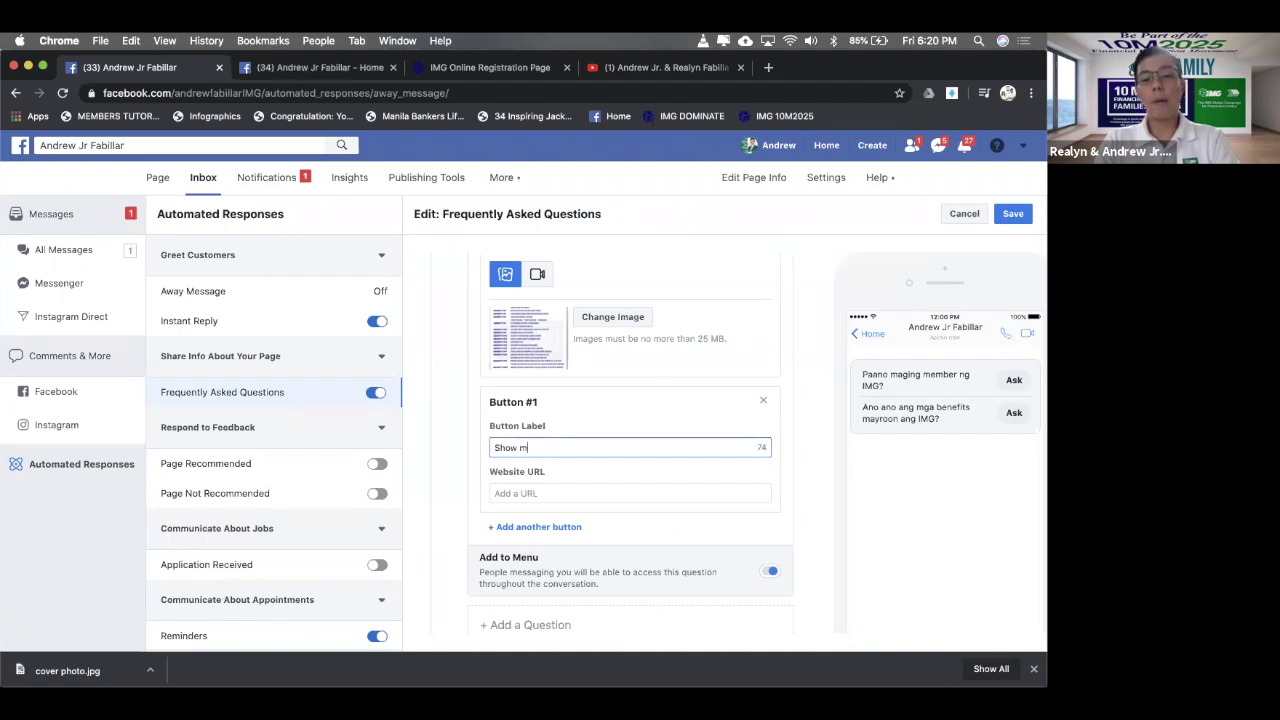
{"action": "type", "text": "e th"}
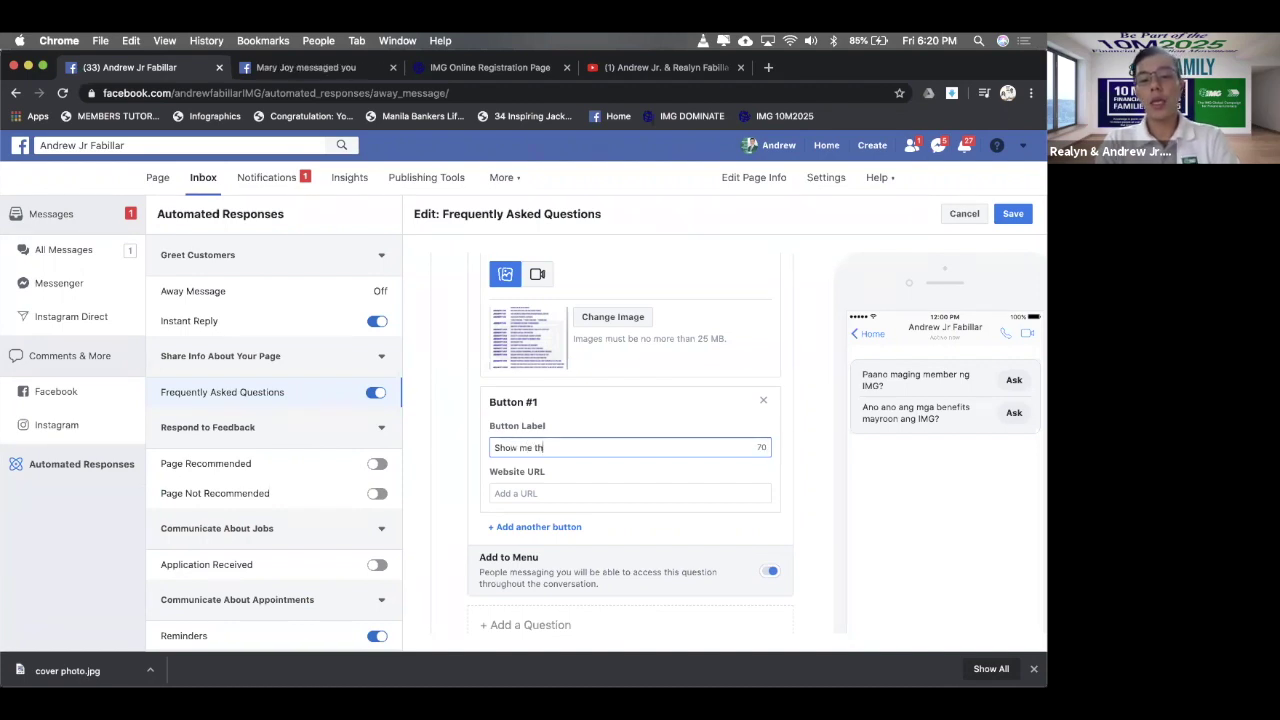
{"action": "type", "text": "e benefi"}
{"action": "type", "text": "ts in "}
{"action": "type", "text": "one by on"}
{"action": "type", "text": "e."}
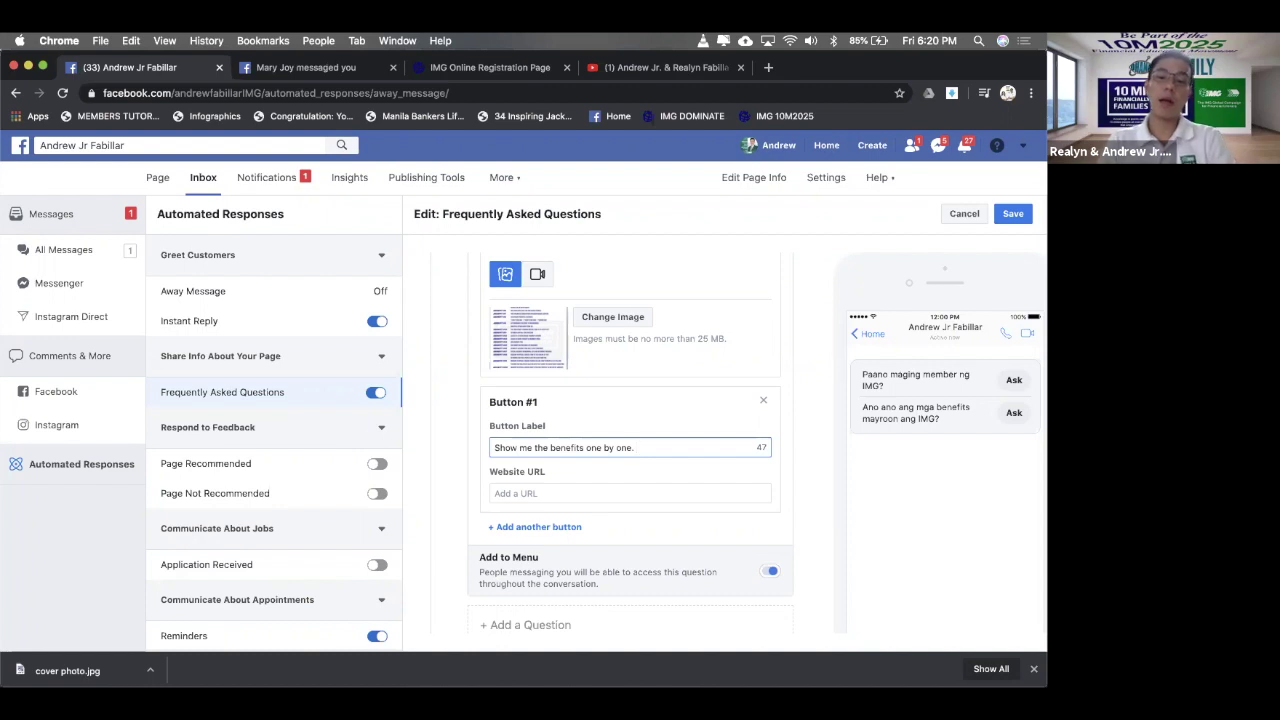
{"action": "key", "text": "BackSpace"}
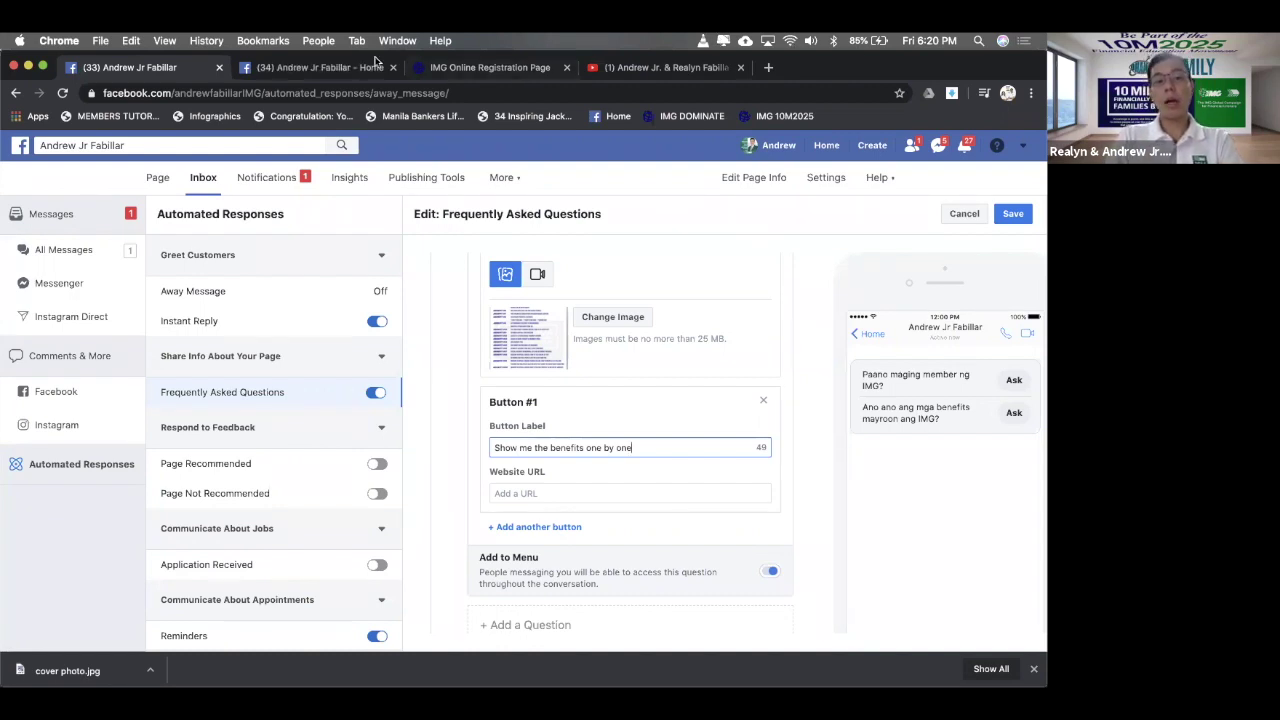
- Load 4145uae.imgcorp.com in a new tab, dropping the autocompleted path
{"action": "left_click", "coordinate": [770, 68]}
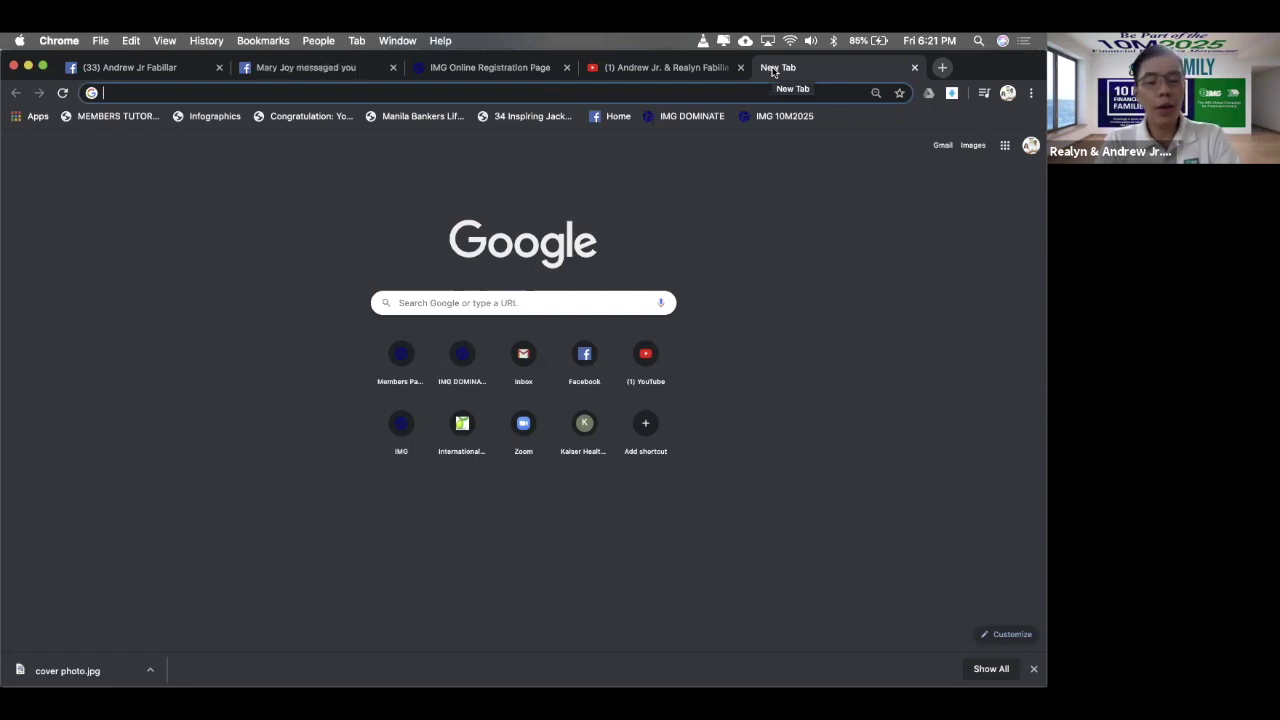
{"action": "type", "text": "41"}
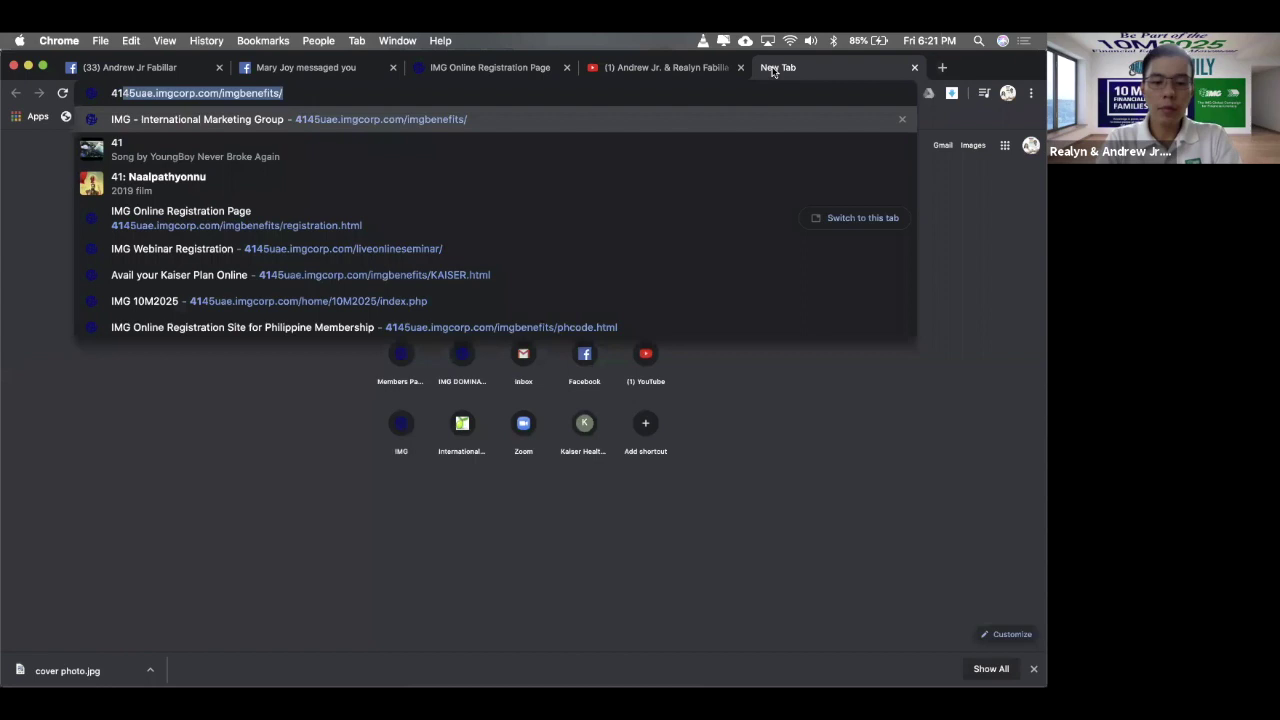
{"action": "type", "text": "45uae"}
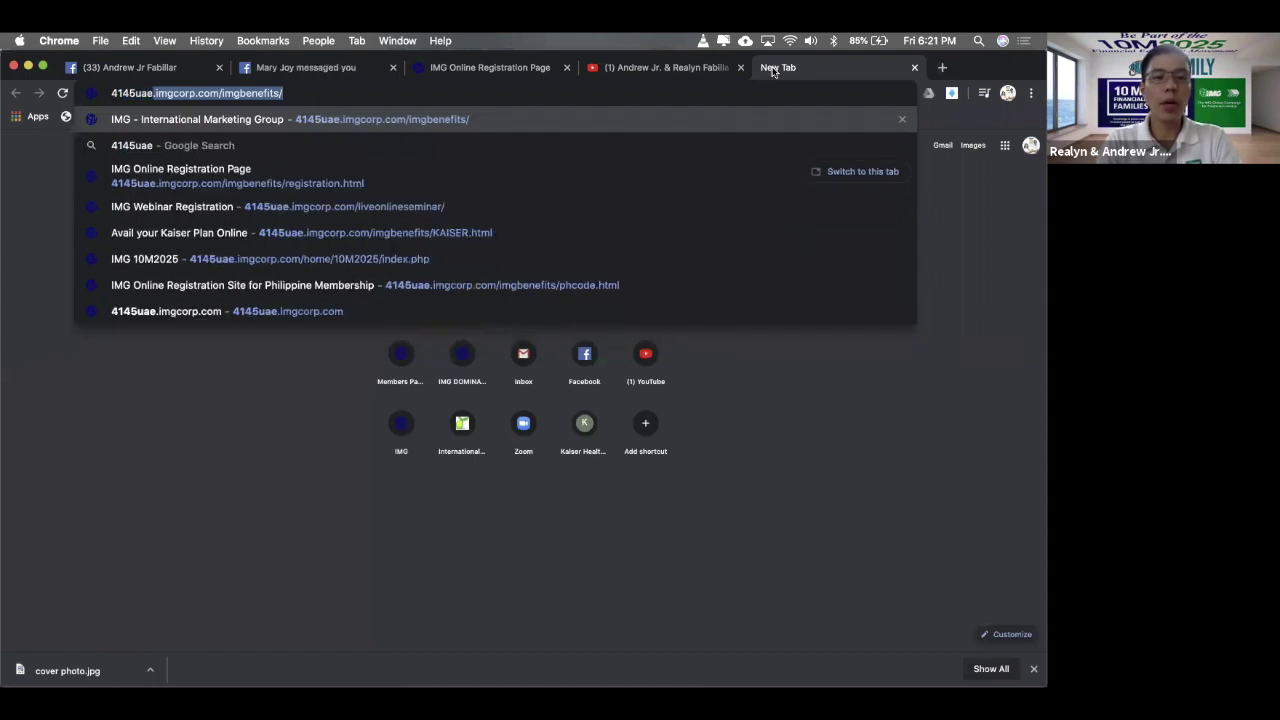
{"action": "type", "text": "."}
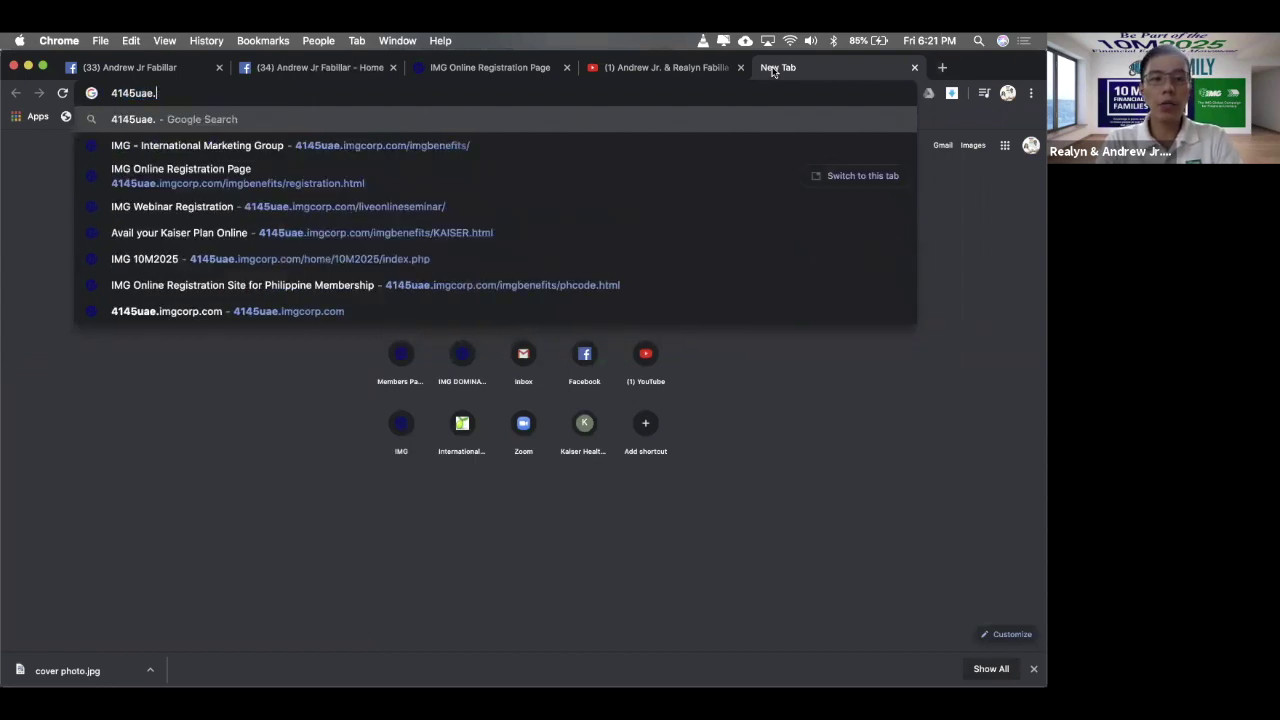
{"action": "type", "text": "imgcorp.com"}
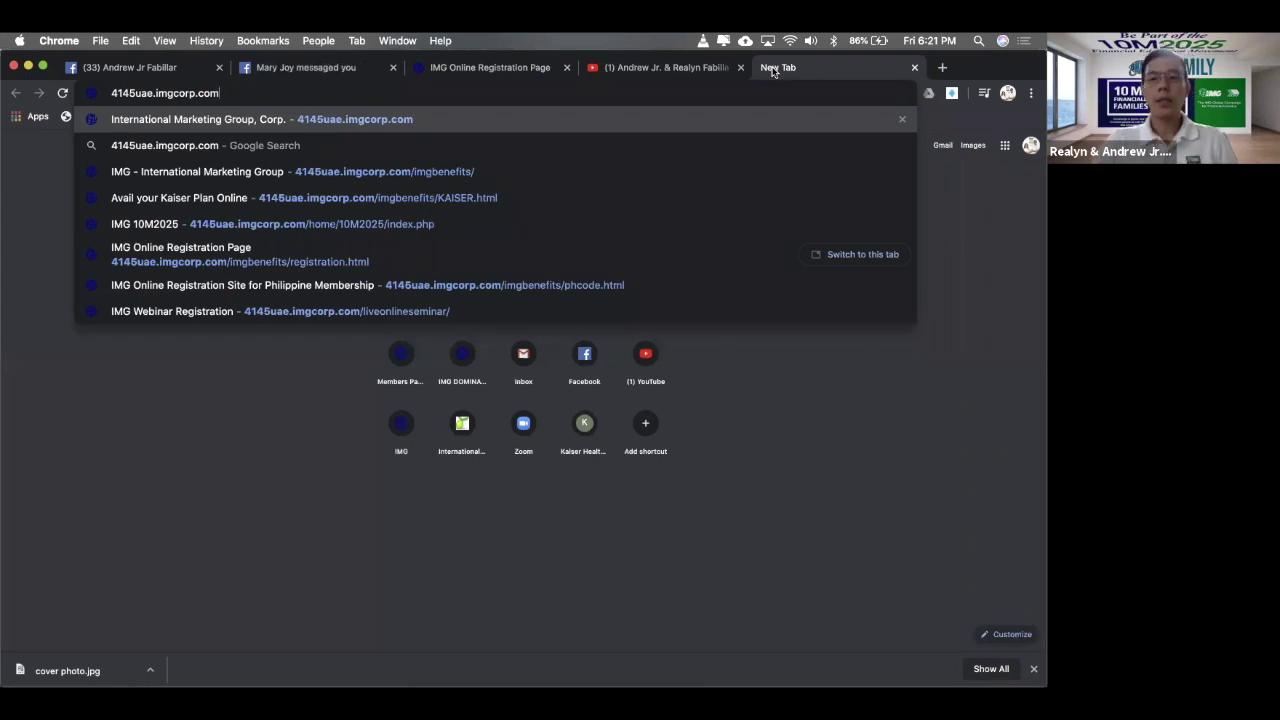
{"action": "key", "text": "super+a"}
{"action": "key", "text": "super+c"}
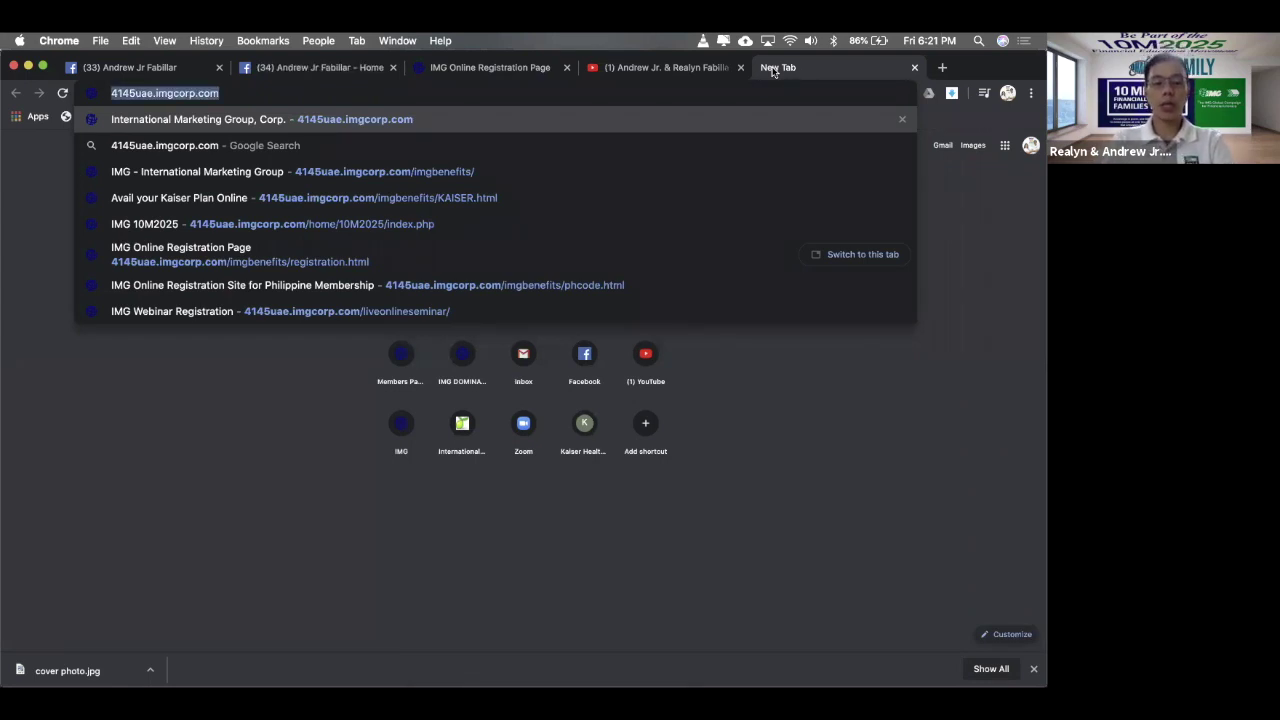
{"action": "key", "text": "Right"}
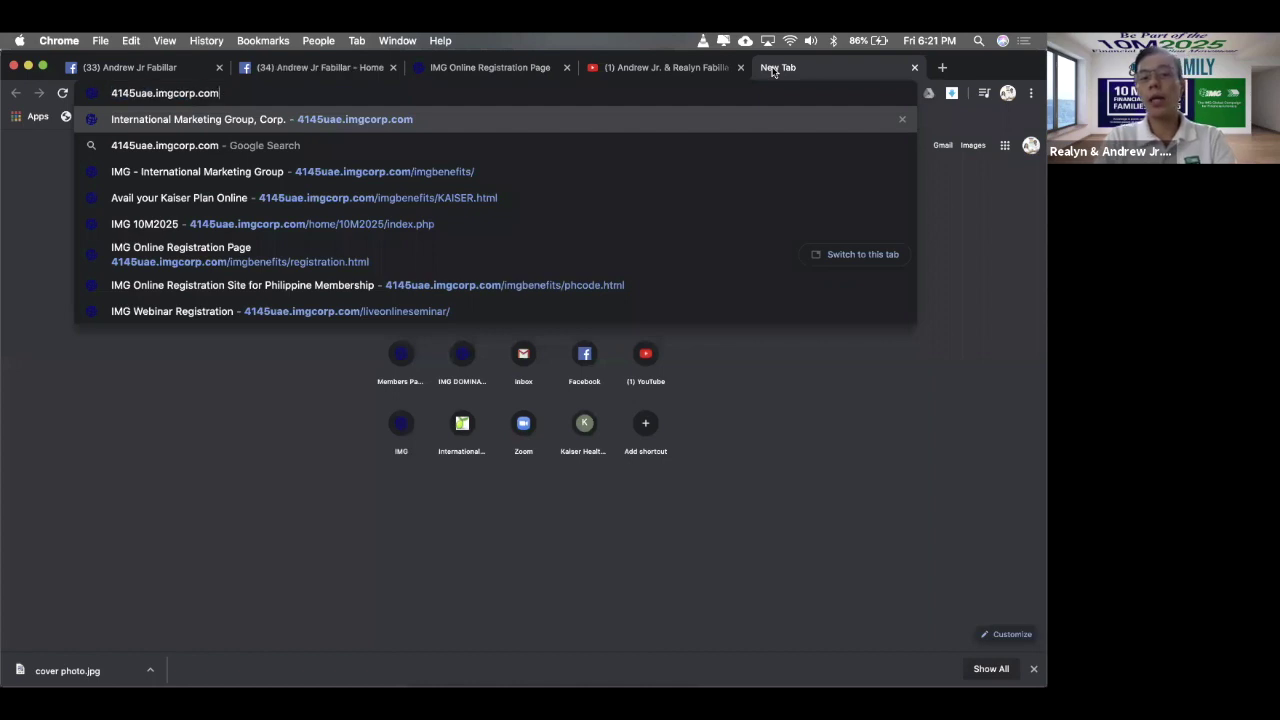
{"action": "key", "text": "Return"}
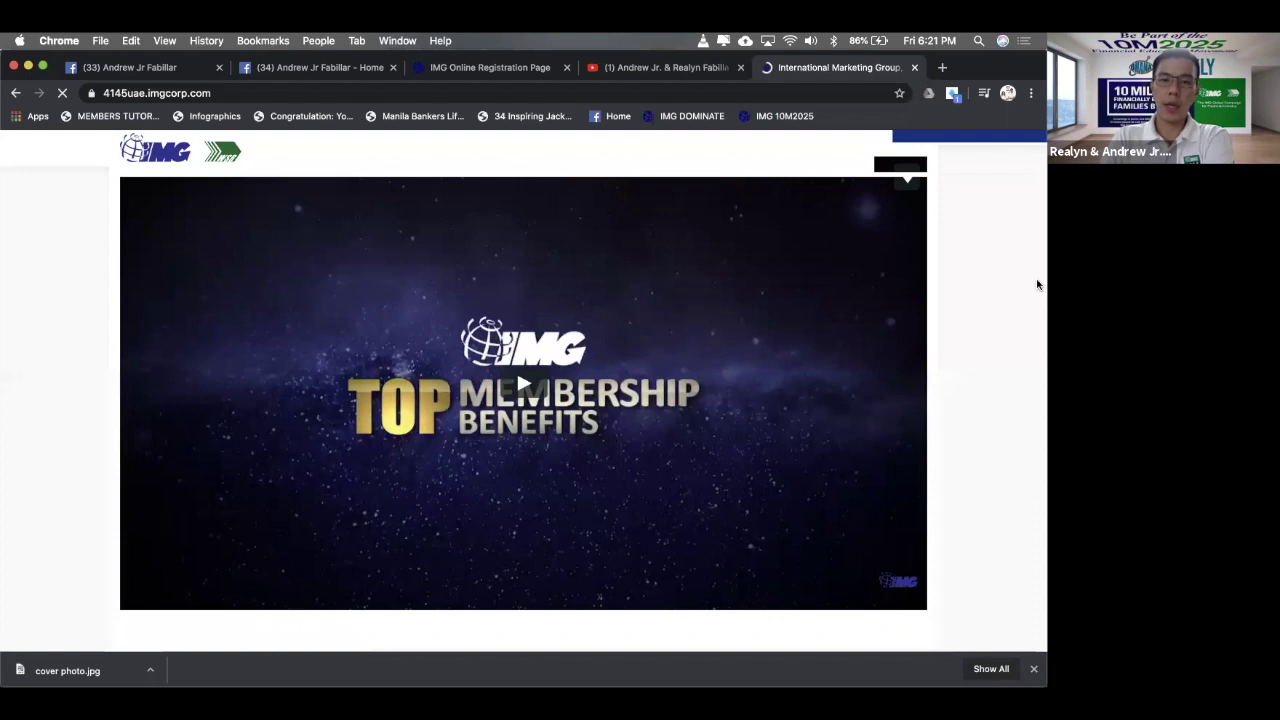
- Scroll through the membership benefits on the IMG homepage
{"action": "scroll", "coordinate": [1037, 285], "scroll_direction": "down", "scroll_amount": 5}
{"action": "scroll", "coordinate": [1037, 285], "scroll_direction": "down", "scroll_amount": 3}
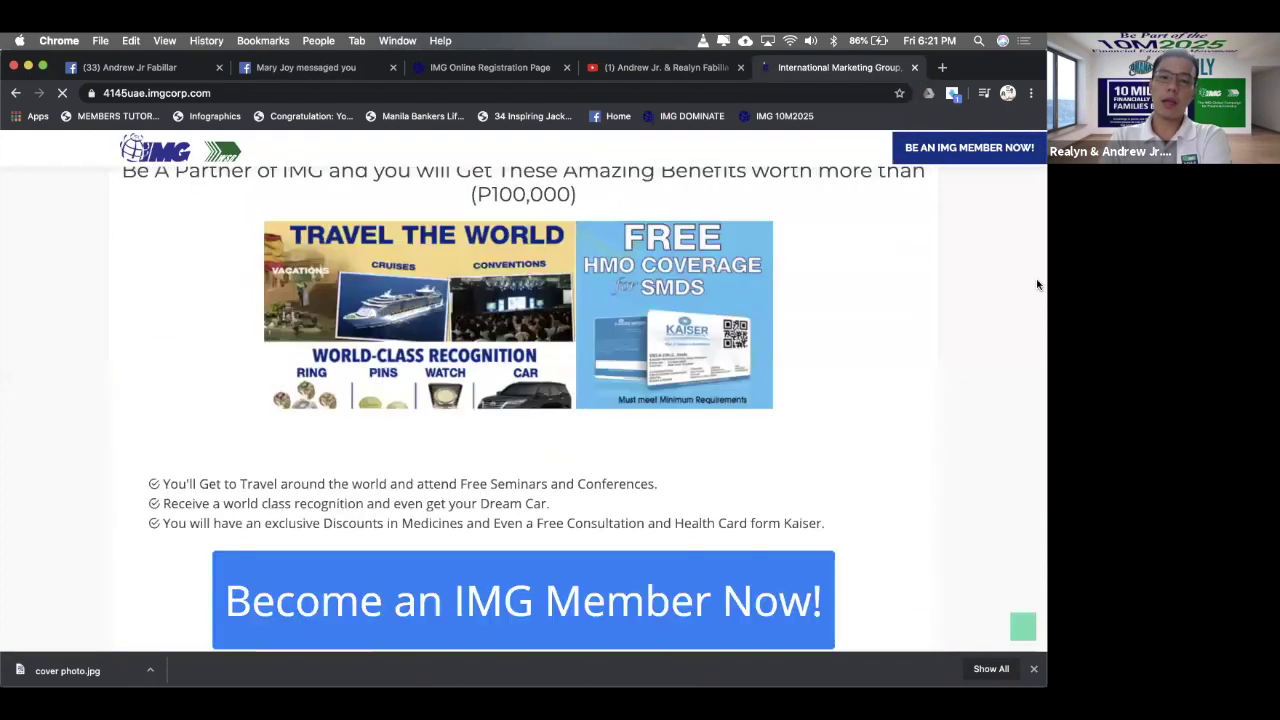
{"action": "scroll", "coordinate": [1037, 285], "scroll_direction": "down", "scroll_amount": 4}
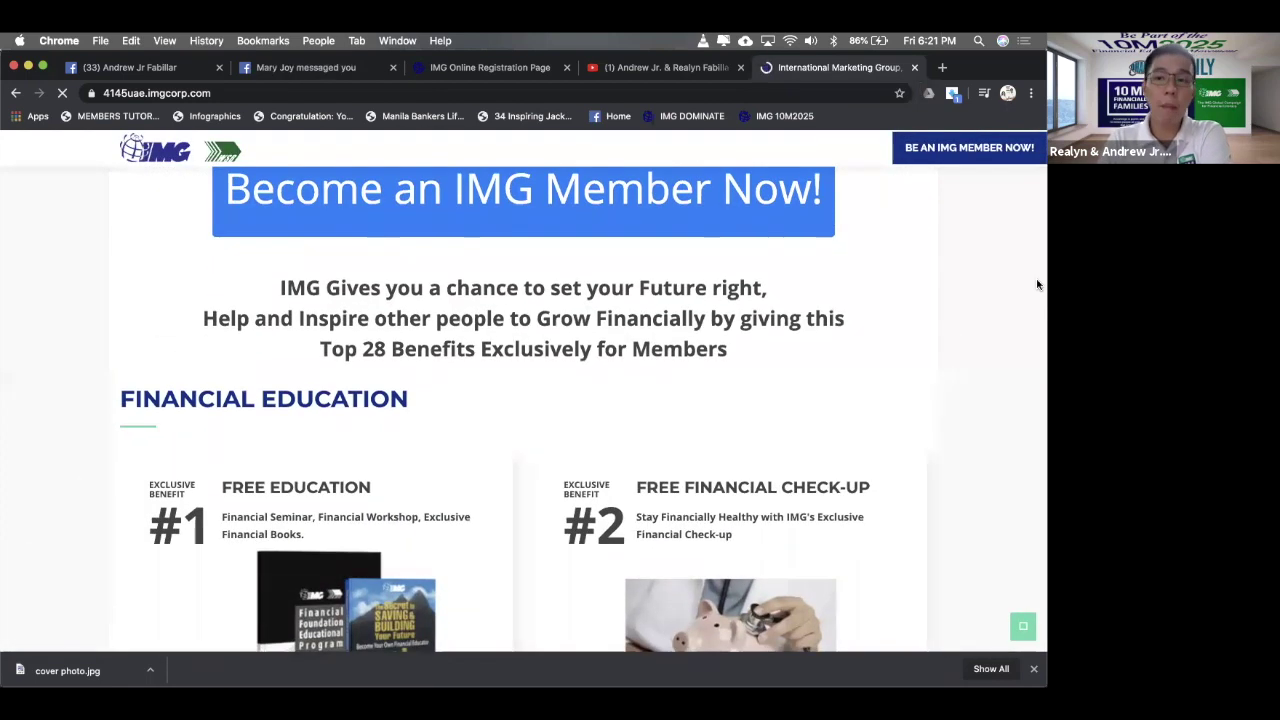
{"action": "scroll", "coordinate": [1037, 285], "scroll_direction": "down", "scroll_amount": 3}
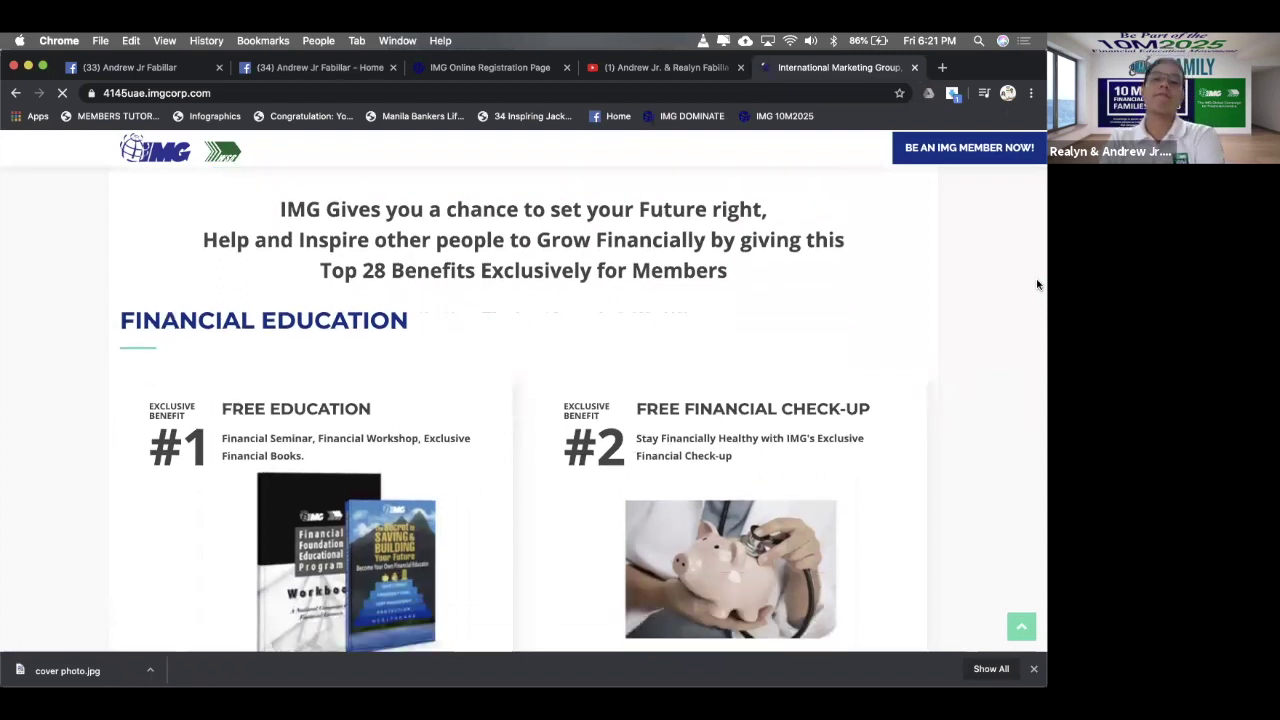
{"action": "scroll", "coordinate": [1037, 285], "scroll_direction": "down", "scroll_amount": 4}
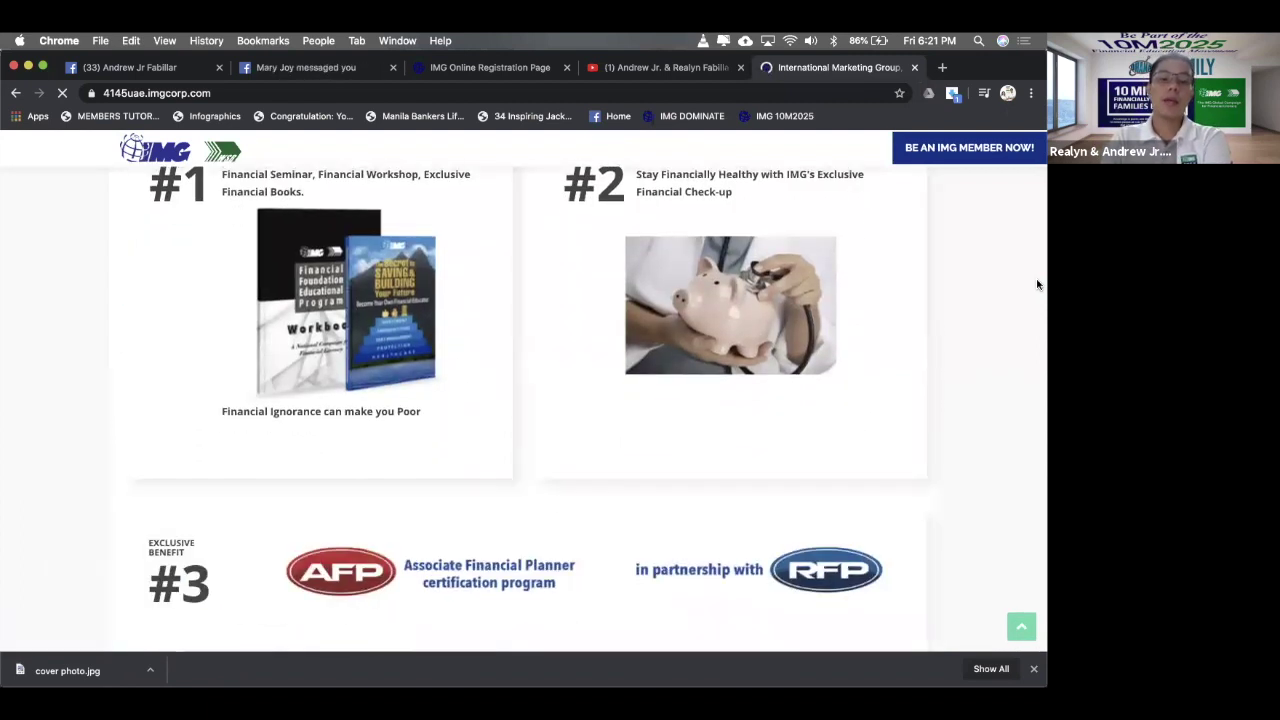
{"action": "scroll", "coordinate": [1037, 285], "scroll_direction": "down", "scroll_amount": 4}
{"action": "scroll", "coordinate": [1037, 285], "scroll_direction": "down", "scroll_amount": 4}
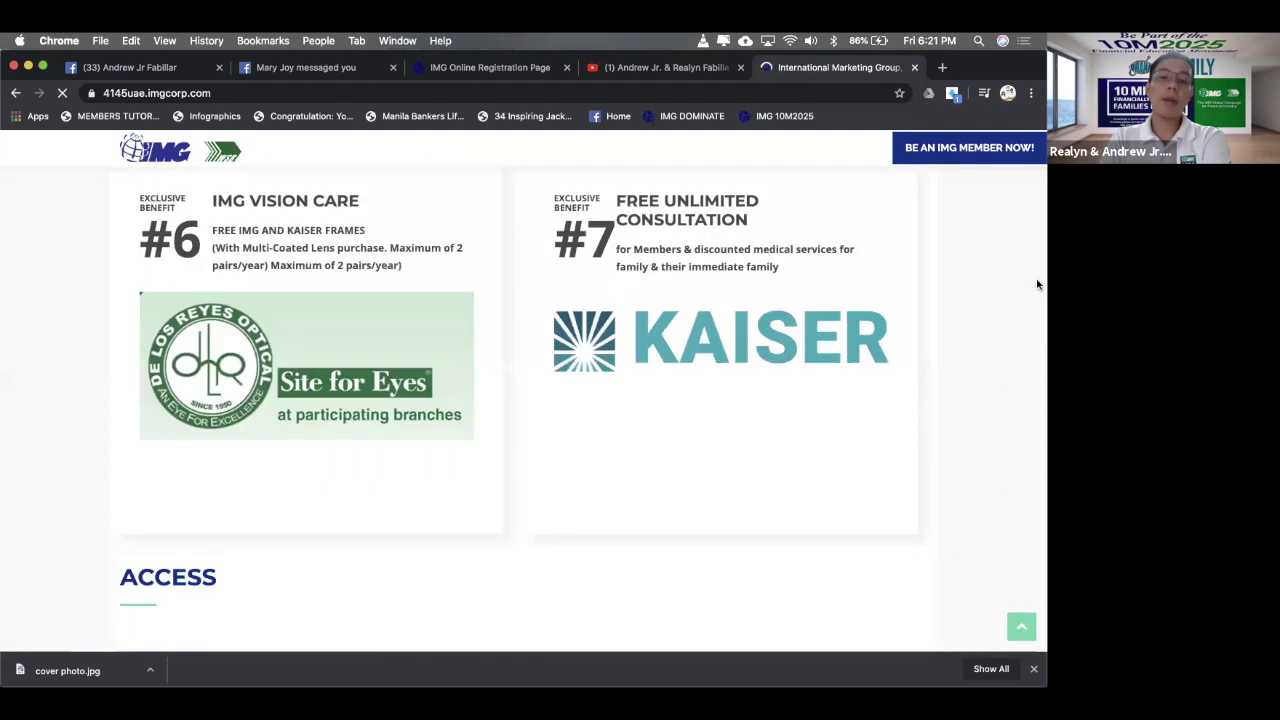
{"action": "scroll", "coordinate": [1037, 285], "scroll_direction": "down", "scroll_amount": 4}
{"action": "scroll", "coordinate": [1037, 285], "scroll_direction": "down", "scroll_amount": 5}
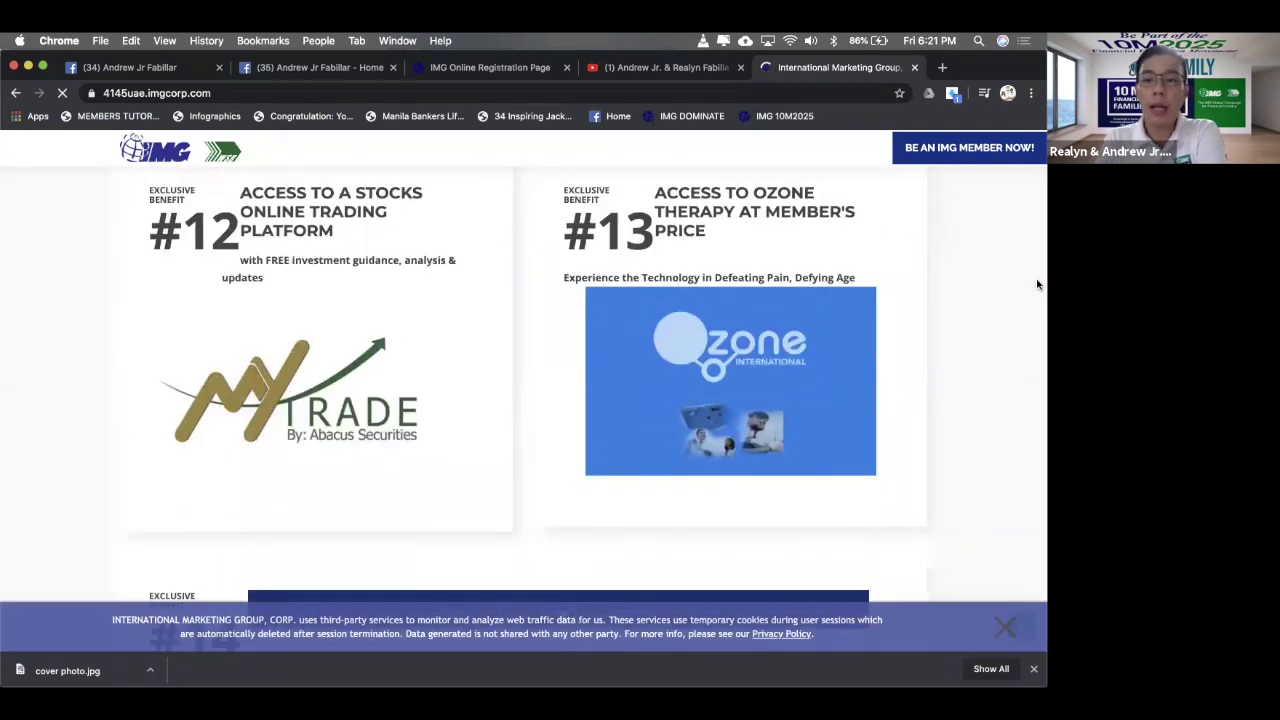
{"action": "scroll", "coordinate": [1037, 285], "scroll_direction": "down", "scroll_amount": 1}
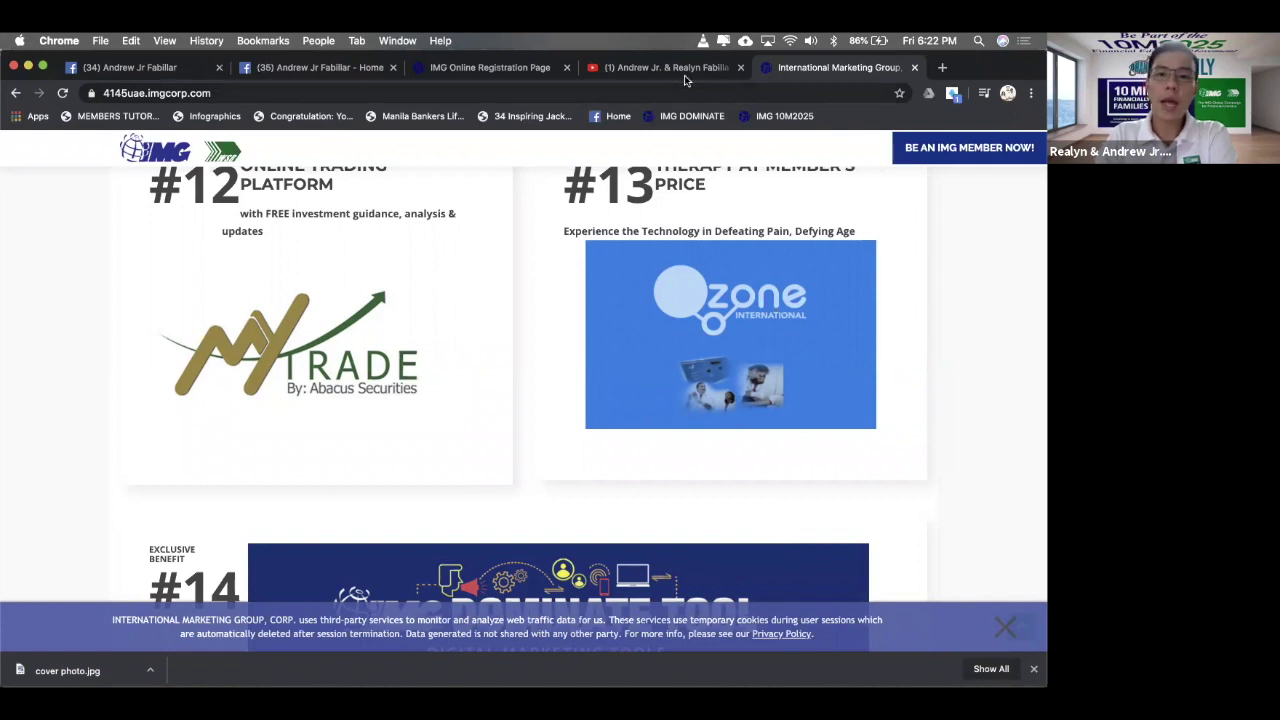
- Switch back to the Facebook FAQ editor tab
{"action": "left_click", "coordinate": [605, 70]}
{"action": "left_click", "coordinate": [785, 66]}
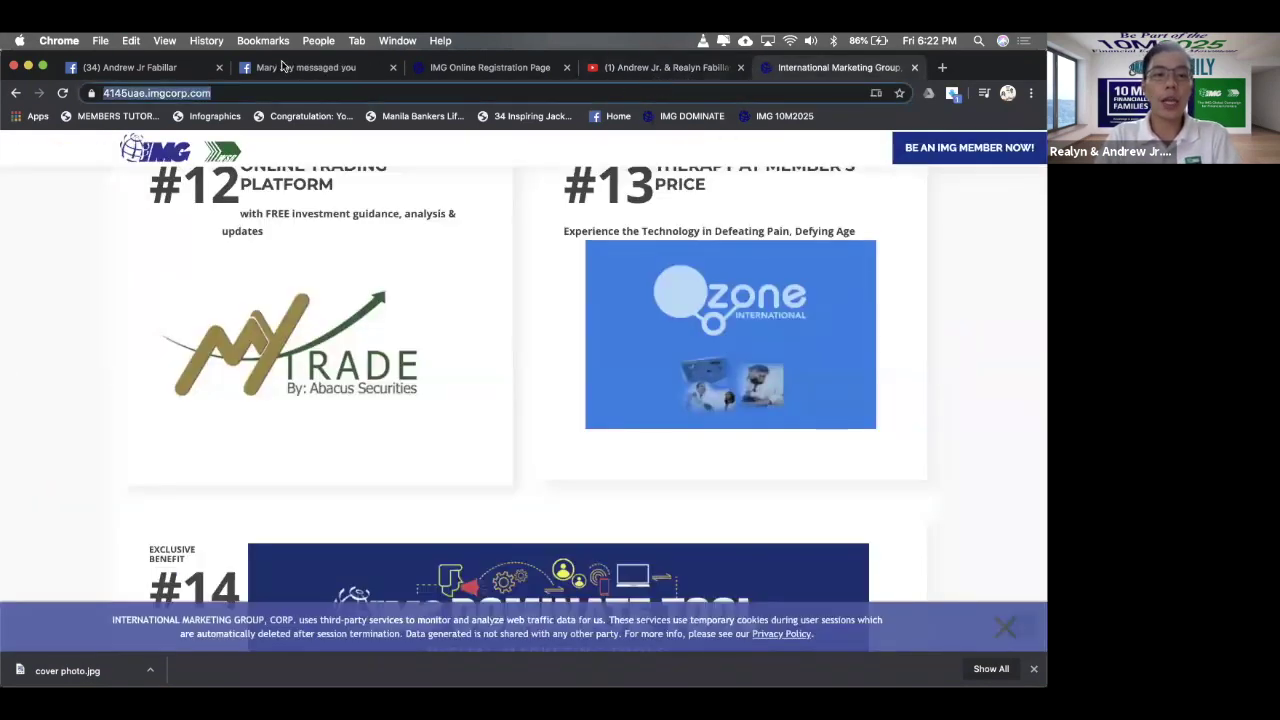
{"action": "left_click", "coordinate": [140, 67]}
- Paste the IMG website address into Button #1's URL and add an empty Button #2
{"action": "left_click", "coordinate": [556, 494]}
{"action": "key", "text": "super+v"}
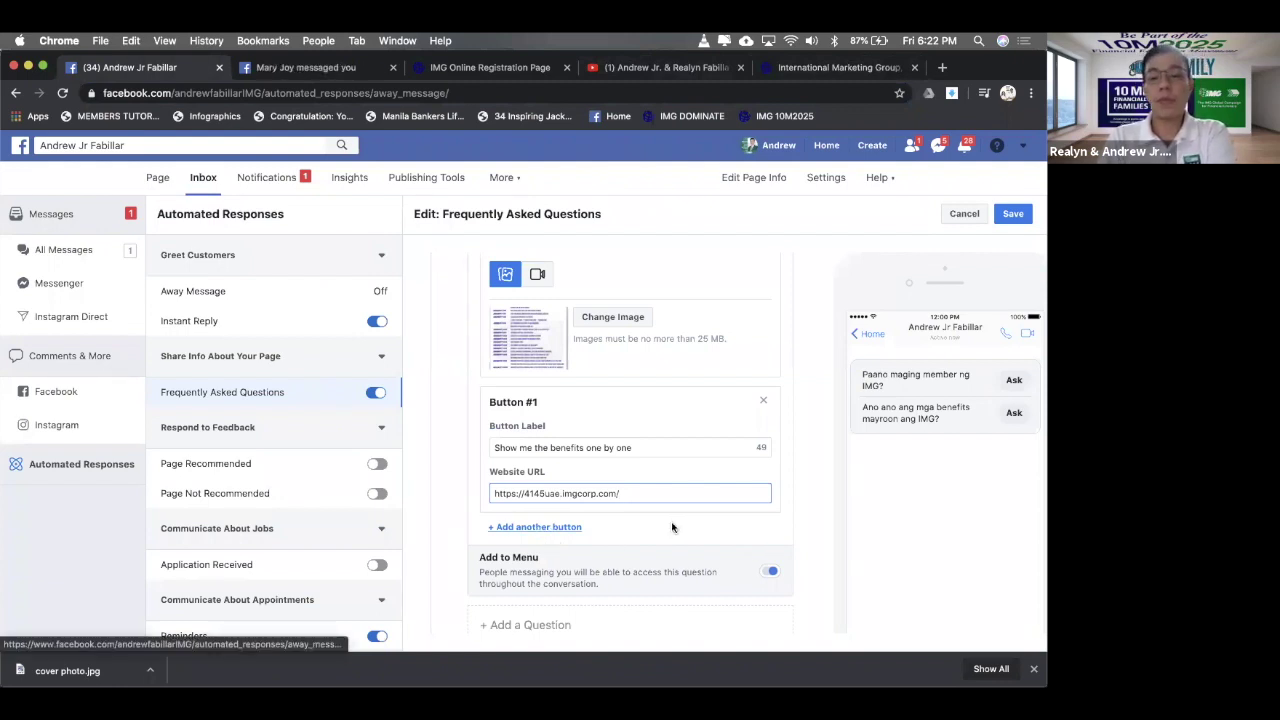
{"action": "left_click", "coordinate": [558, 527]}
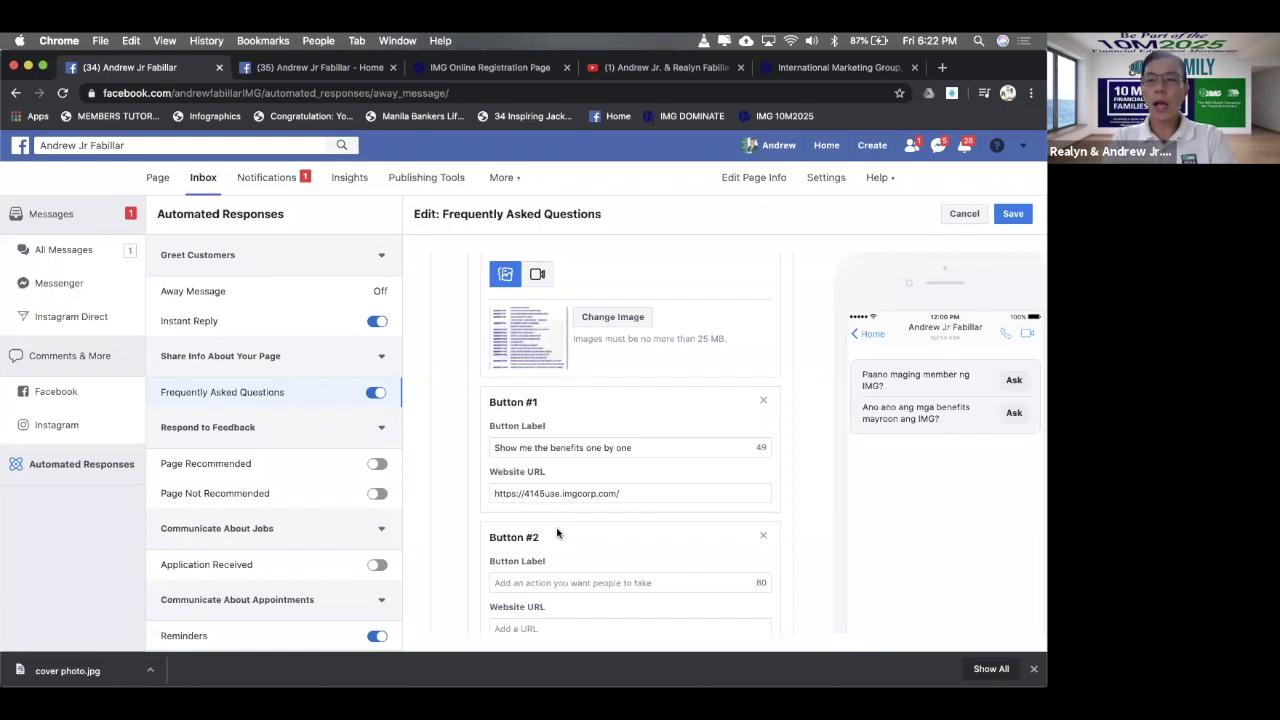
{"action": "scroll", "coordinate": [556, 527], "scroll_direction": "up", "scroll_amount": 5}
{"action": "scroll", "coordinate": [557, 533], "scroll_direction": "up", "scroll_amount": 3}
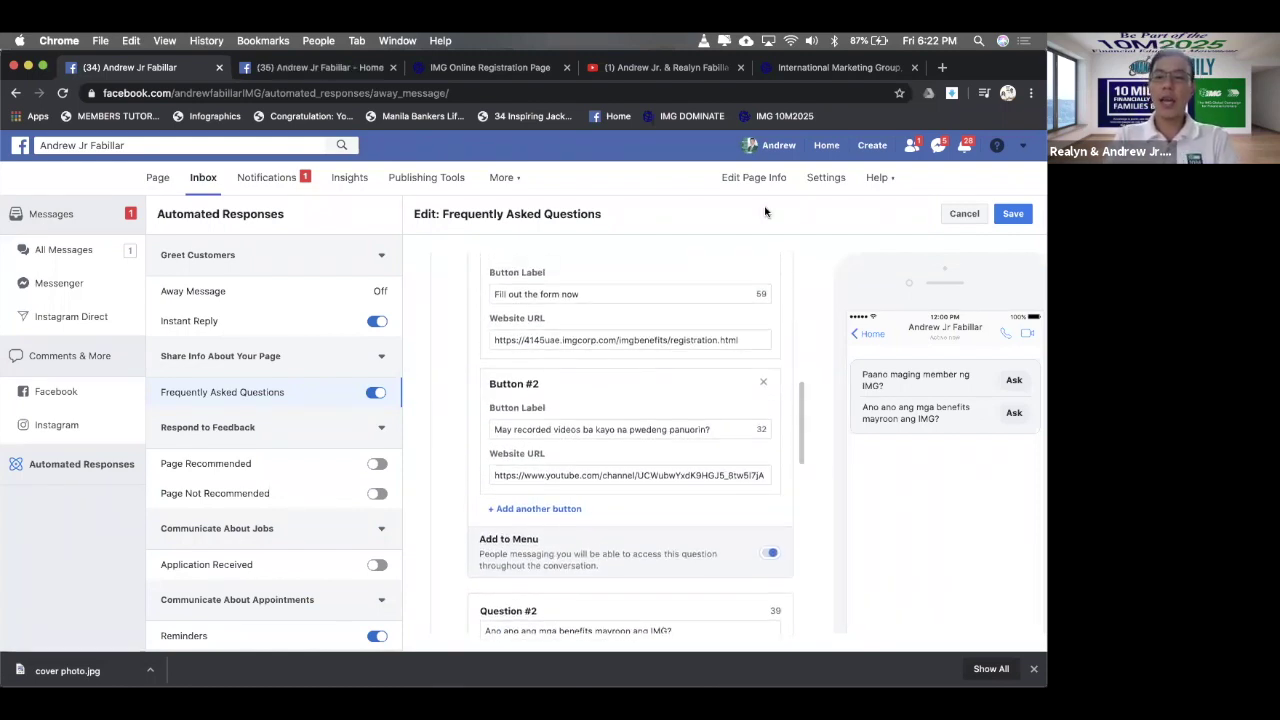
- Review the International Marketing Group membership benefits page, then go back to the Facebook FAQ editor
{"action": "left_click", "coordinate": [802, 68]}
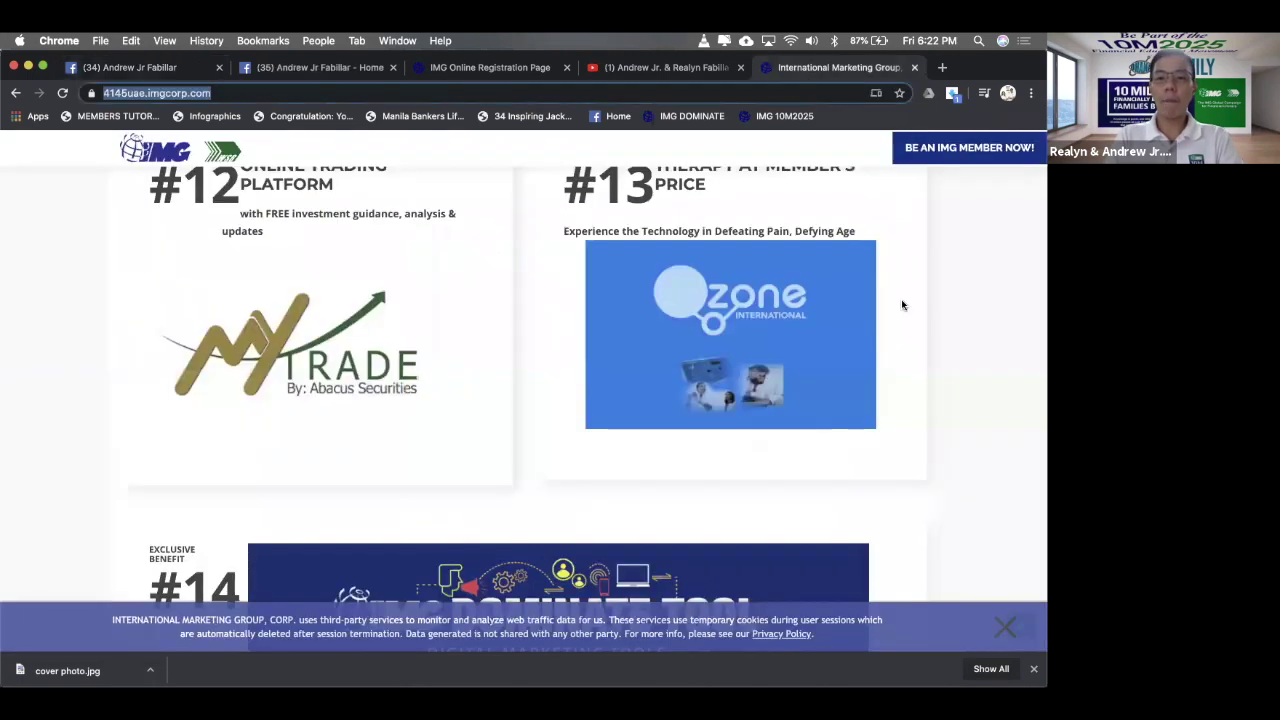
{"action": "scroll", "coordinate": [902, 305], "scroll_direction": "up", "scroll_amount": 15}
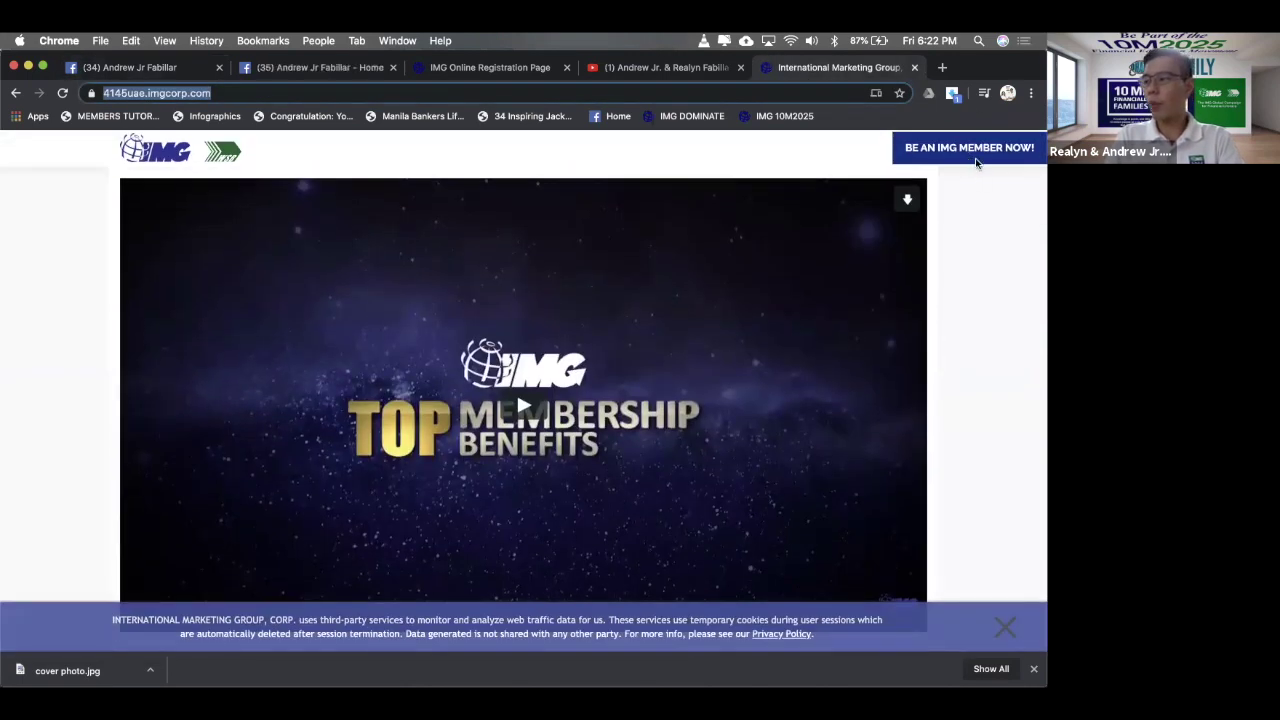
{"action": "scroll", "coordinate": [970, 258], "scroll_direction": "down", "scroll_amount": 20}
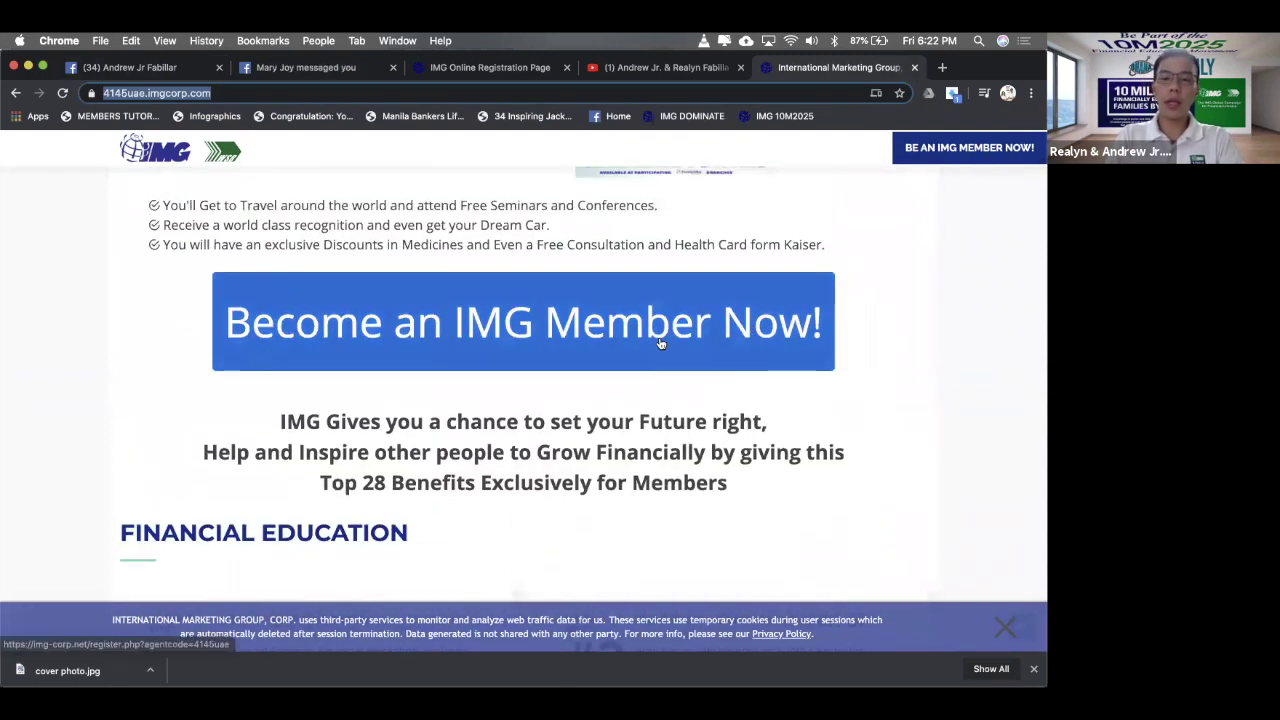
{"action": "scroll", "coordinate": [660, 343], "scroll_direction": "down", "scroll_amount": 20}
{"action": "scroll", "coordinate": [660, 343], "scroll_direction": "down", "scroll_amount": 15}
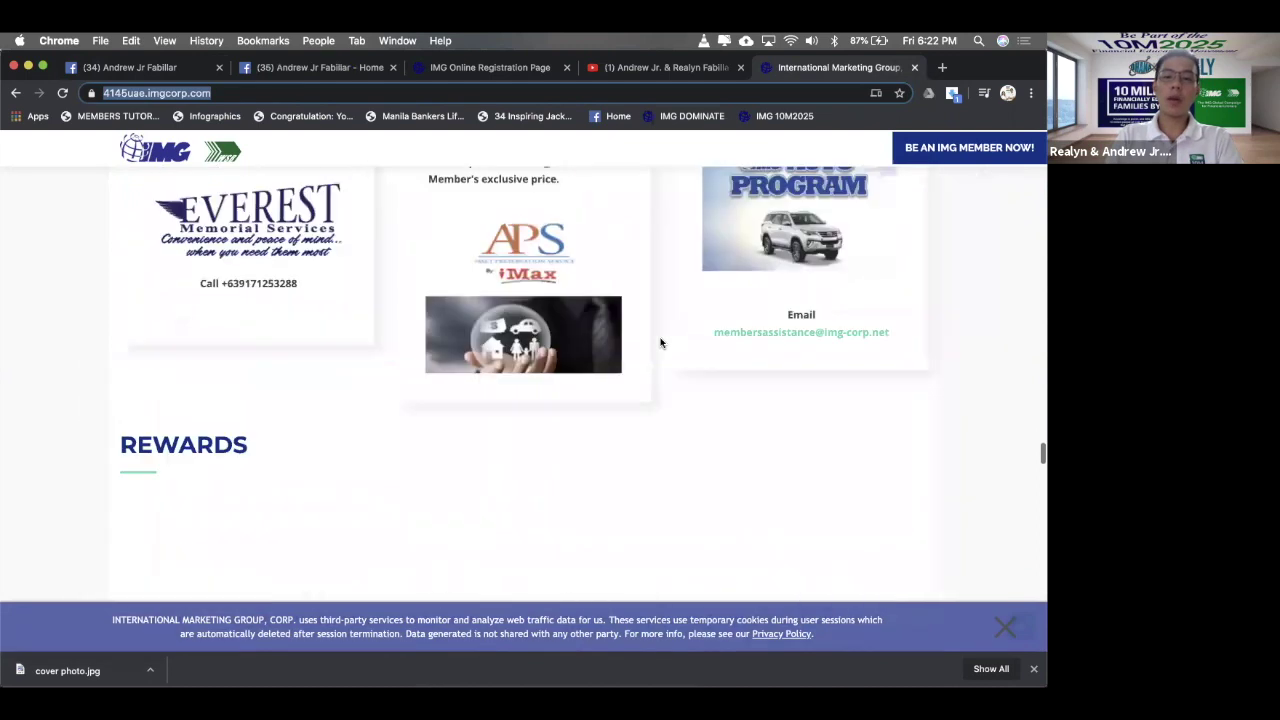
{"action": "scroll", "coordinate": [620, 210], "scroll_direction": "up", "scroll_amount": 3}
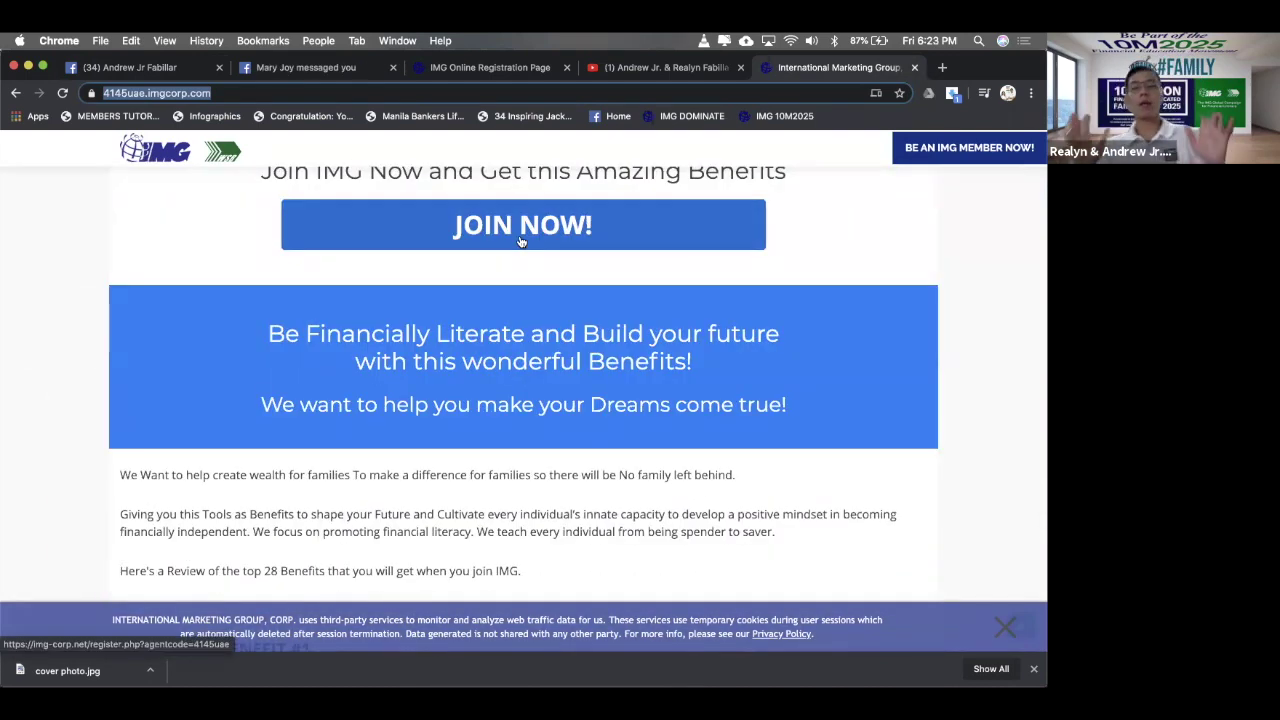
{"action": "left_click", "coordinate": [340, 70]}
{"action": "left_click", "coordinate": [155, 68]}
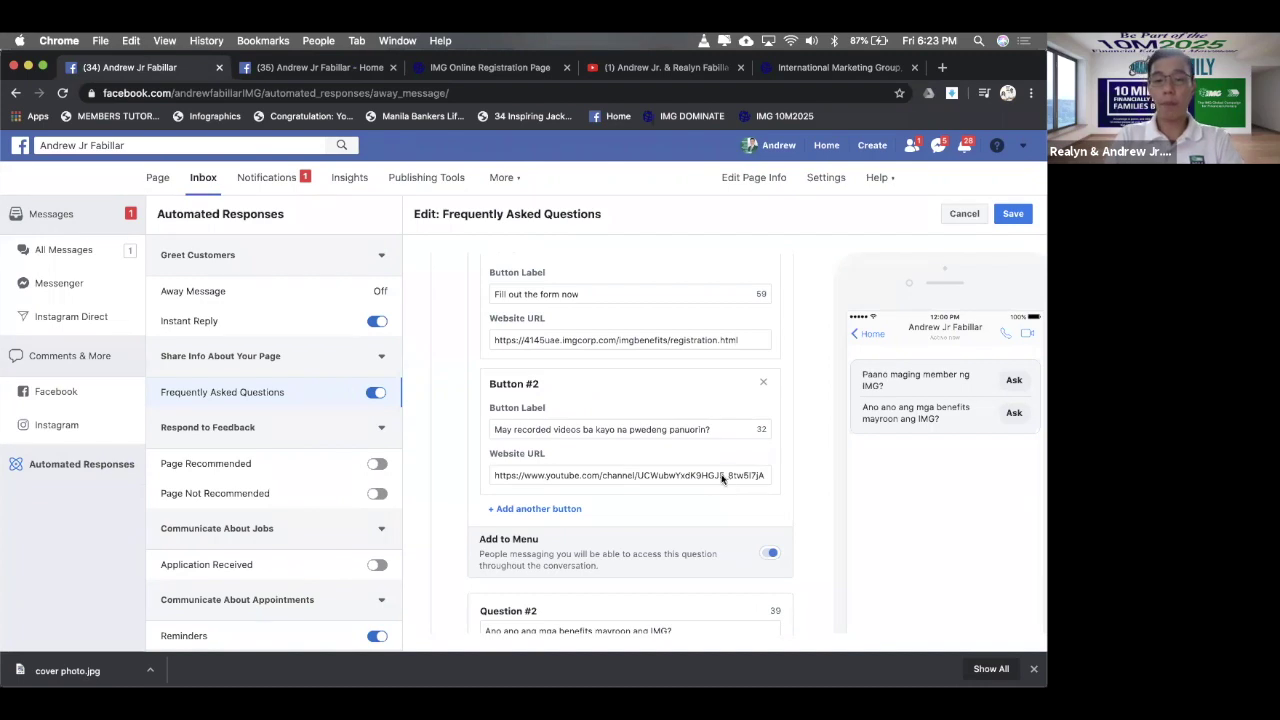
- Copy Question #1's button label 'Fill out the form now' into Question #2's Button #2 label
{"action": "scroll", "coordinate": [722, 431], "scroll_direction": "down", "scroll_amount": 5}
{"action": "scroll", "coordinate": [700, 470], "scroll_direction": "down", "scroll_amount": 3}
{"action": "left_click", "coordinate": [611, 541]}
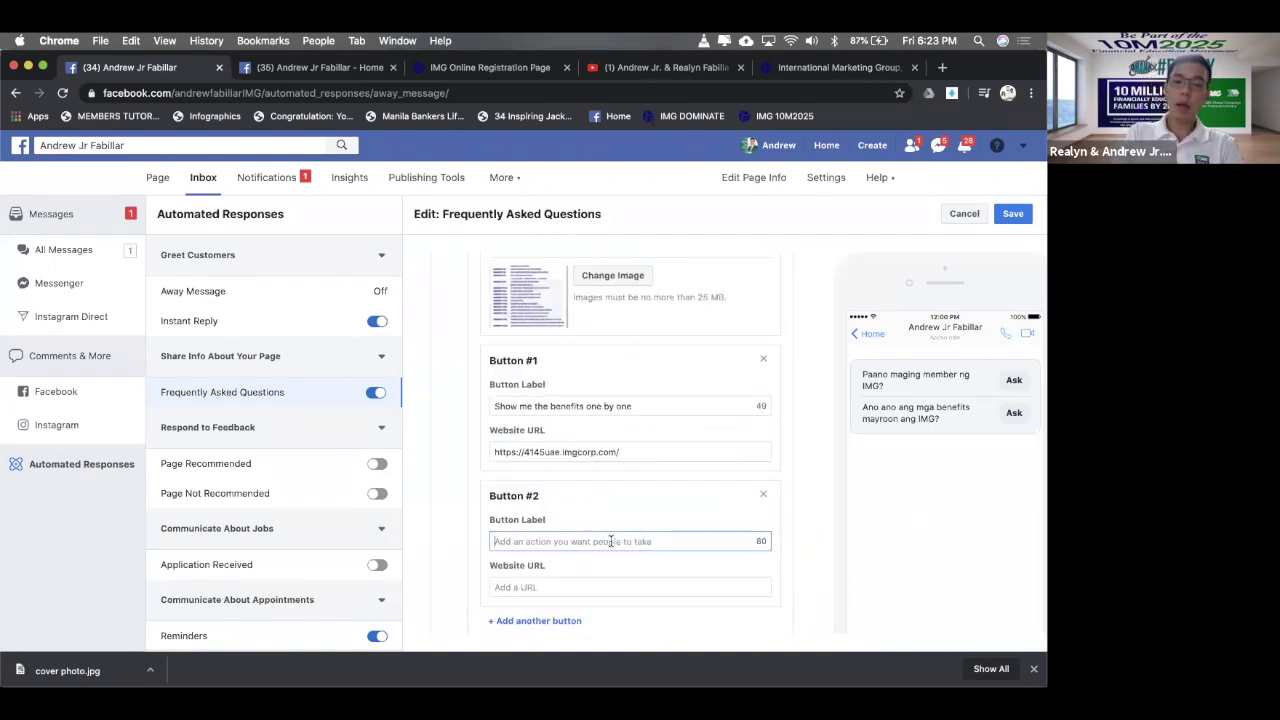
{"action": "scroll", "coordinate": [611, 541], "scroll_direction": "up", "scroll_amount": 8}
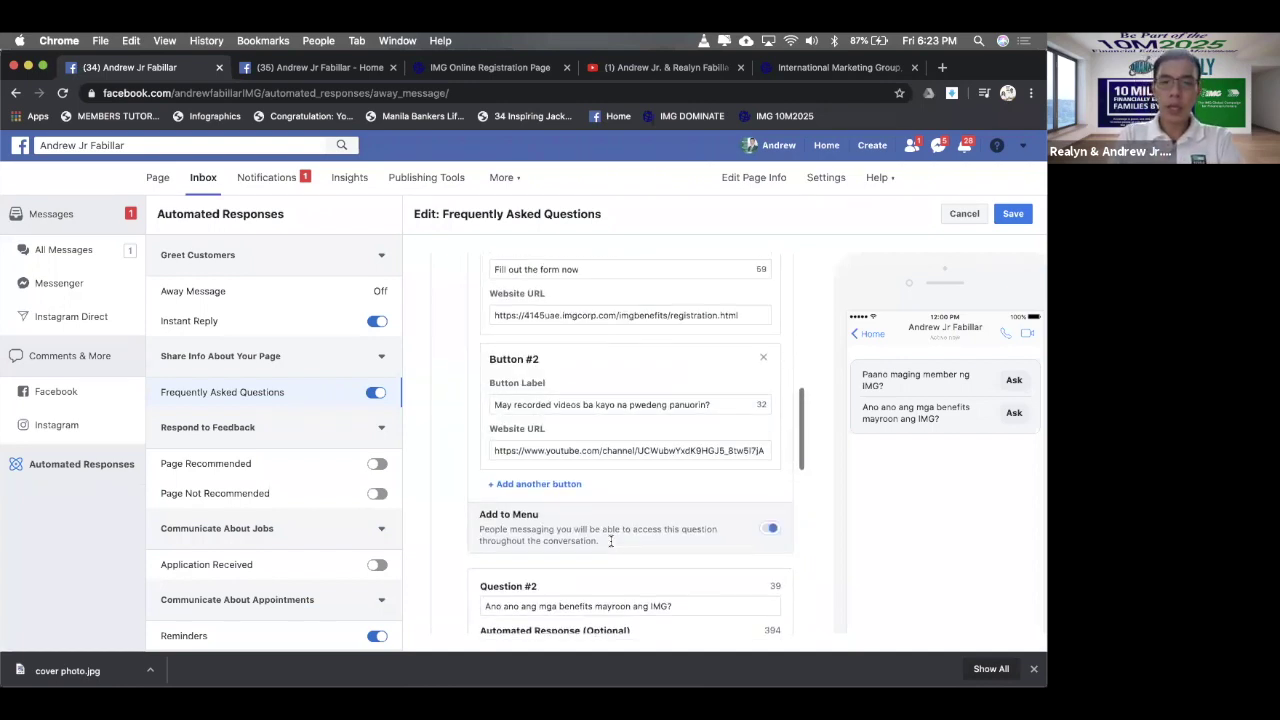
{"action": "left_click", "coordinate": [579, 317]}
{"action": "key", "text": "super+a"}
{"action": "key", "text": "super+c"}
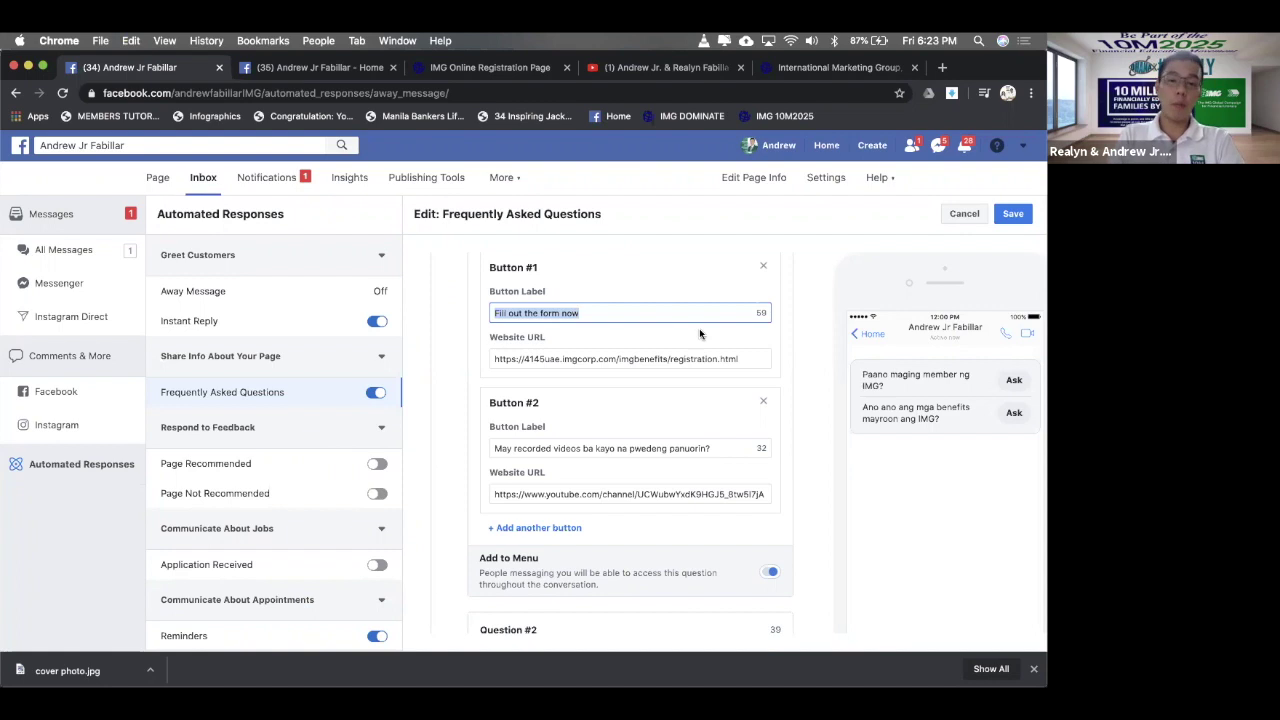
{"action": "scroll", "coordinate": [699, 333], "scroll_direction": "down", "scroll_amount": 8}
{"action": "left_click", "coordinate": [557, 417]}
{"action": "key", "text": "super+v"}
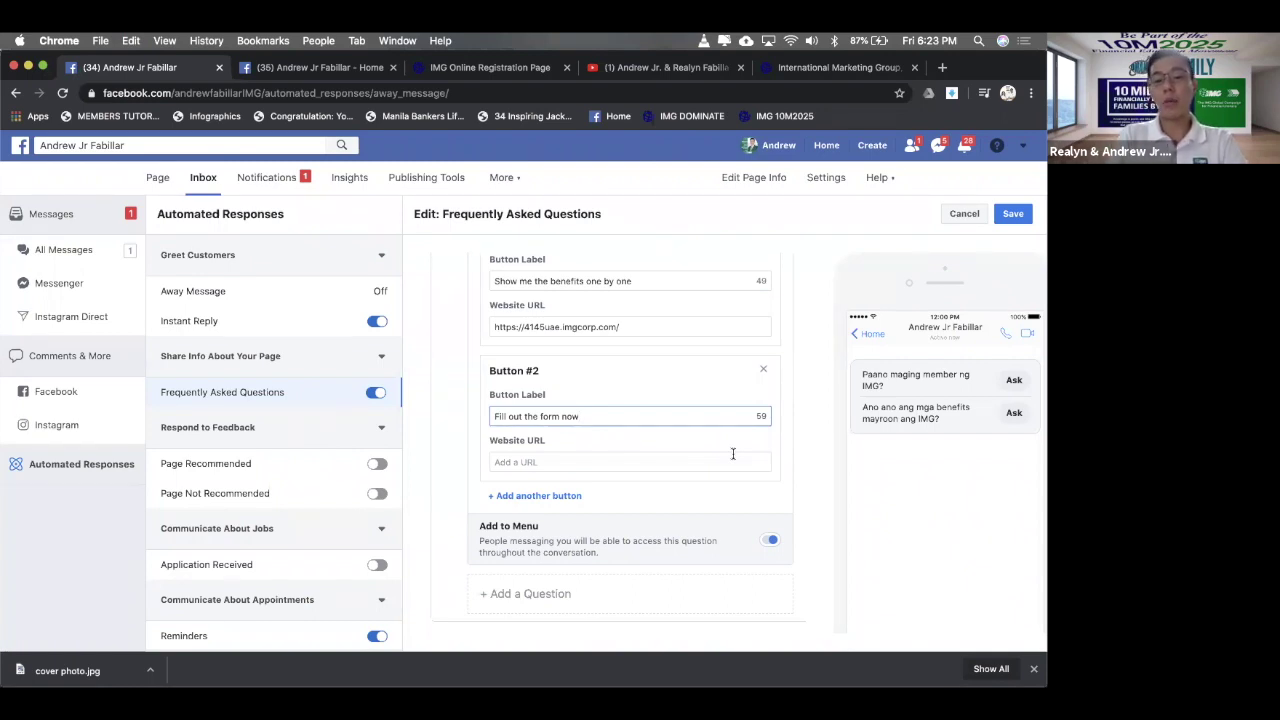
- Copy Question #1's registration form URL and select Question #2's Button #2 Website URL field
{"action": "scroll", "coordinate": [733, 454], "scroll_direction": "up", "scroll_amount": 15}
{"action": "scroll", "coordinate": [733, 456], "scroll_direction": "down", "scroll_amount": 5}
{"action": "scroll", "coordinate": [733, 457], "scroll_direction": "down", "scroll_amount": 5}
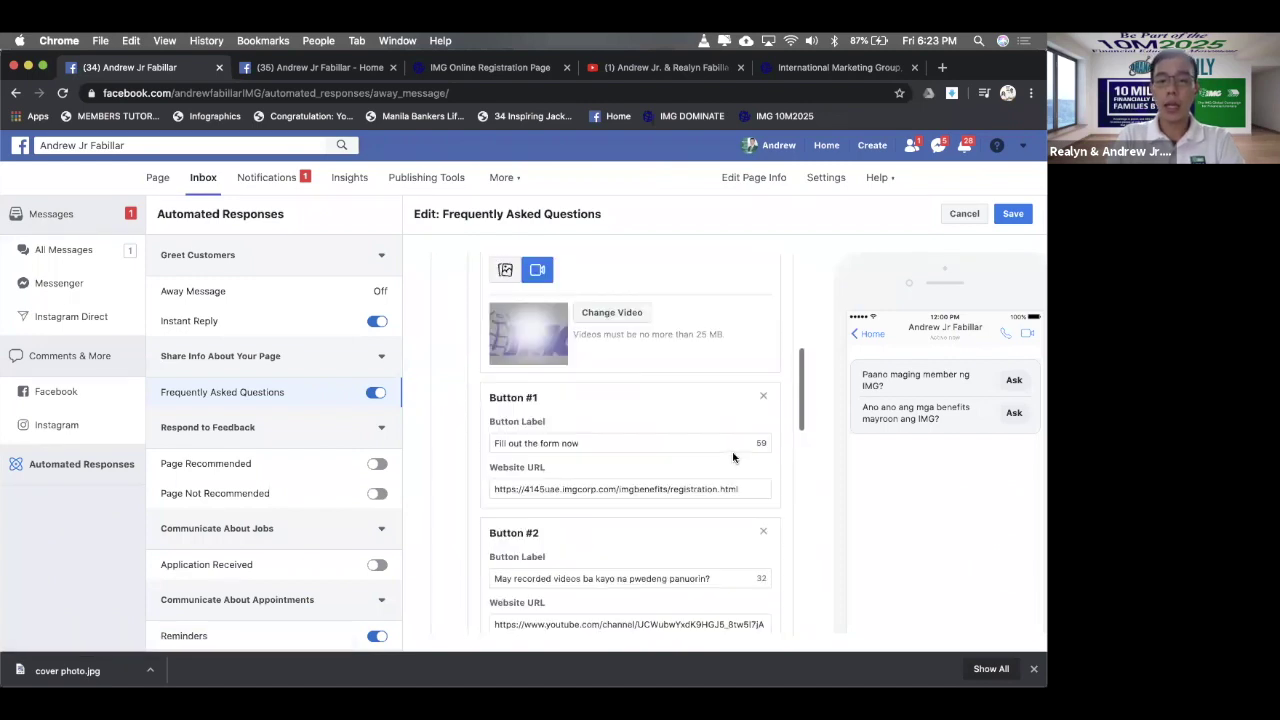
{"action": "left_click", "coordinate": [658, 366]}
{"action": "key", "text": "super+a"}
{"action": "scroll", "coordinate": [652, 370], "scroll_direction": "down", "scroll_amount": 2}
{"action": "scroll", "coordinate": [651, 373], "scroll_direction": "down", "scroll_amount": 5}
{"action": "left_click", "coordinate": [627, 462]}
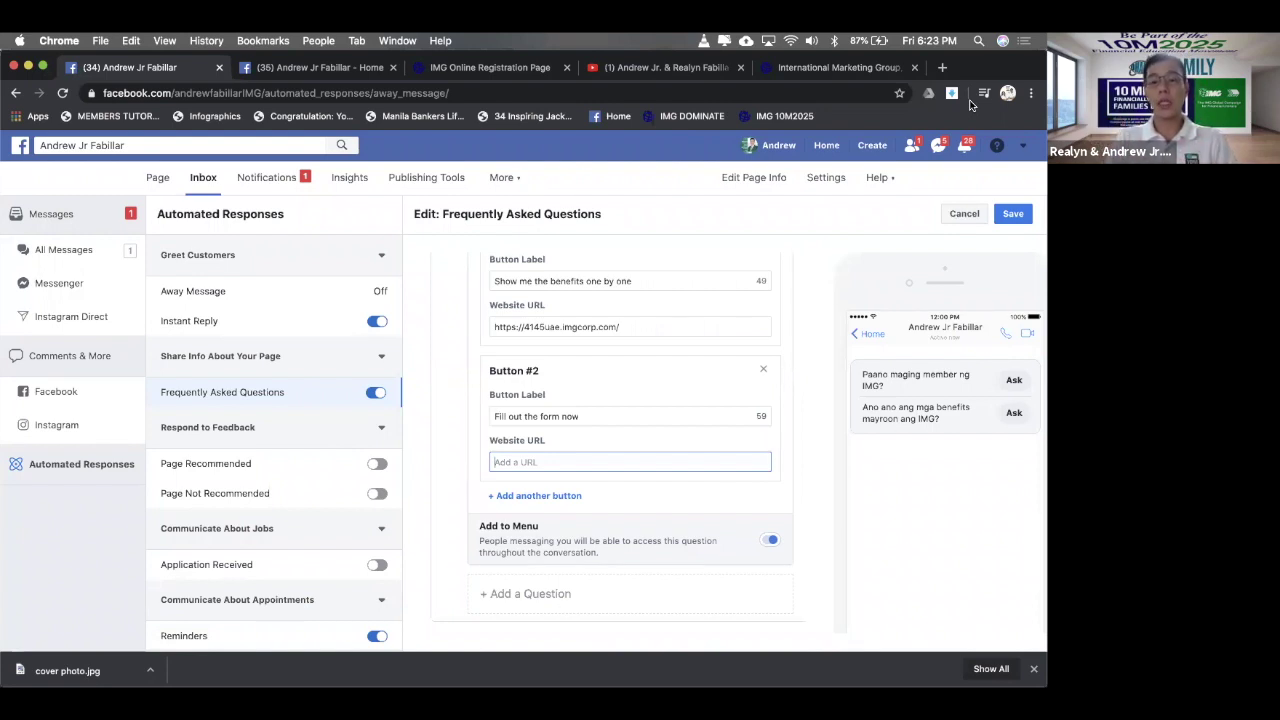
- On the IMG Online Registration page, choose REGISTER NOW and the Philippine local membership
{"action": "left_click", "coordinate": [845, 67]}
{"action": "left_click", "coordinate": [460, 74]}
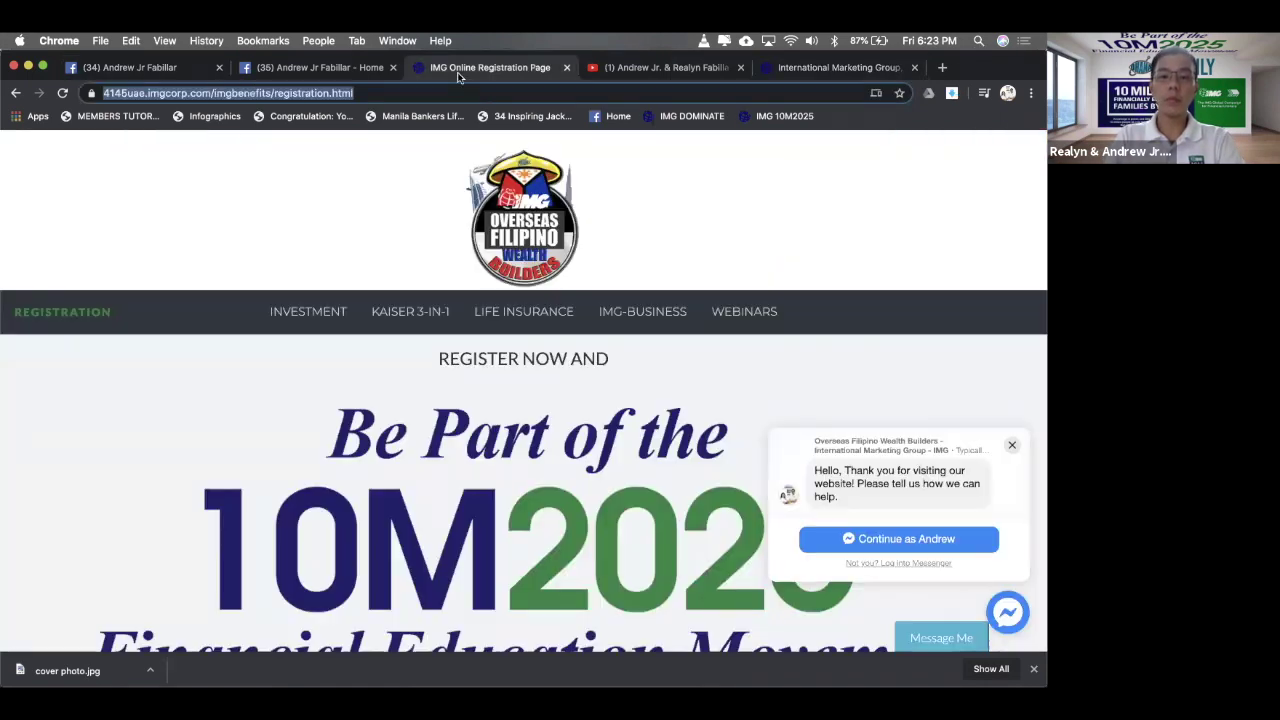
{"action": "scroll", "coordinate": [297, 351], "scroll_direction": "down", "scroll_amount": 15}
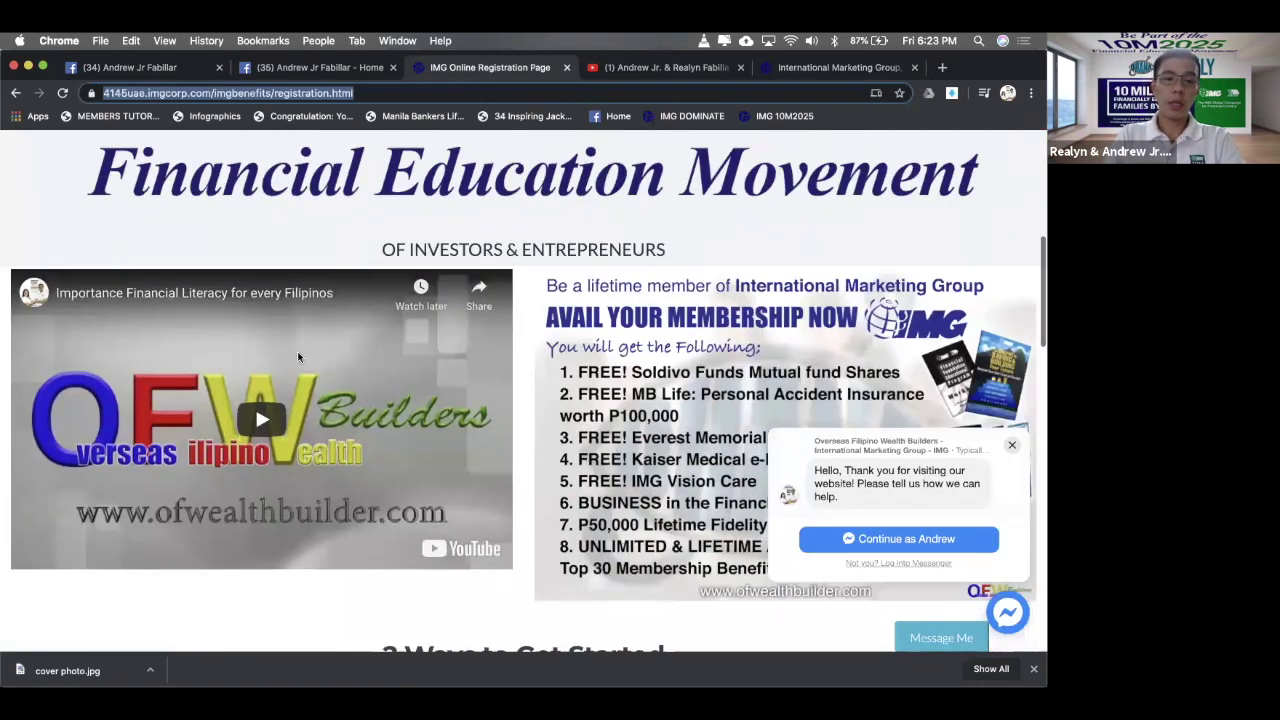
{"action": "left_click", "coordinate": [298, 330]}
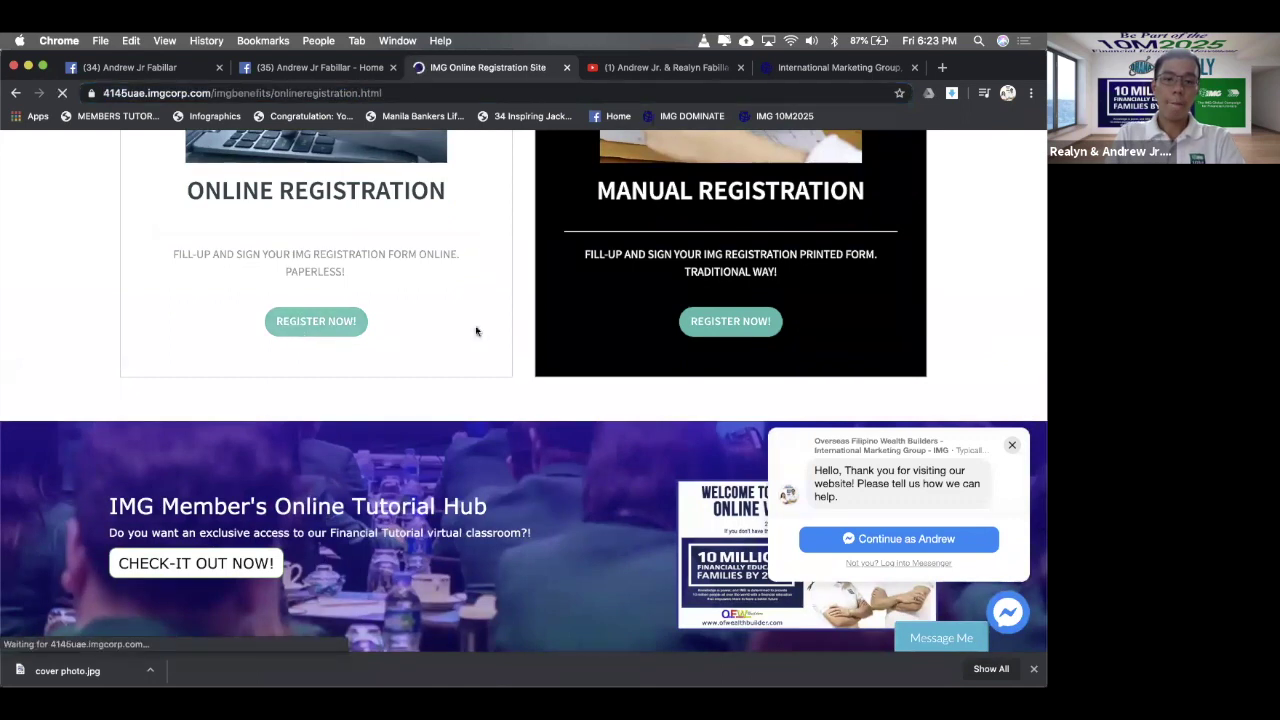
{"action": "scroll", "coordinate": [476, 329], "scroll_direction": "down", "scroll_amount": 2}
{"action": "scroll", "coordinate": [475, 325], "scroll_direction": "down", "scroll_amount": 7}
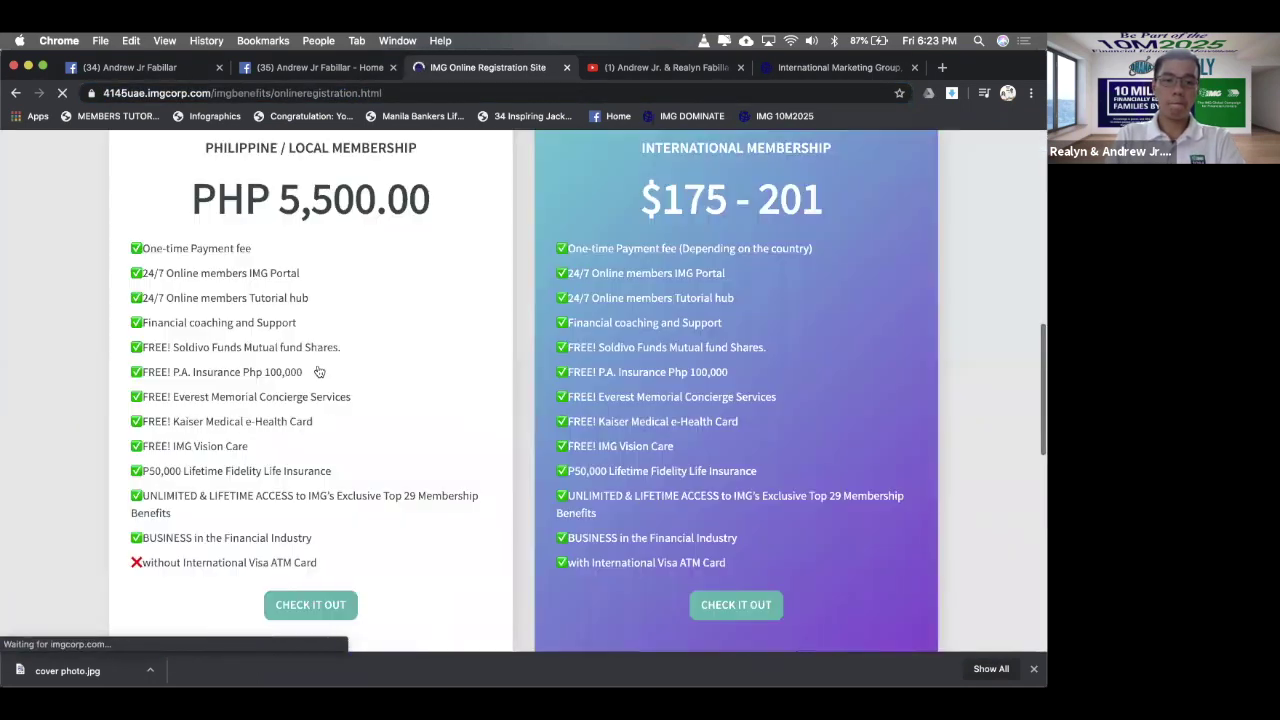
{"action": "left_click", "coordinate": [405, 293]}
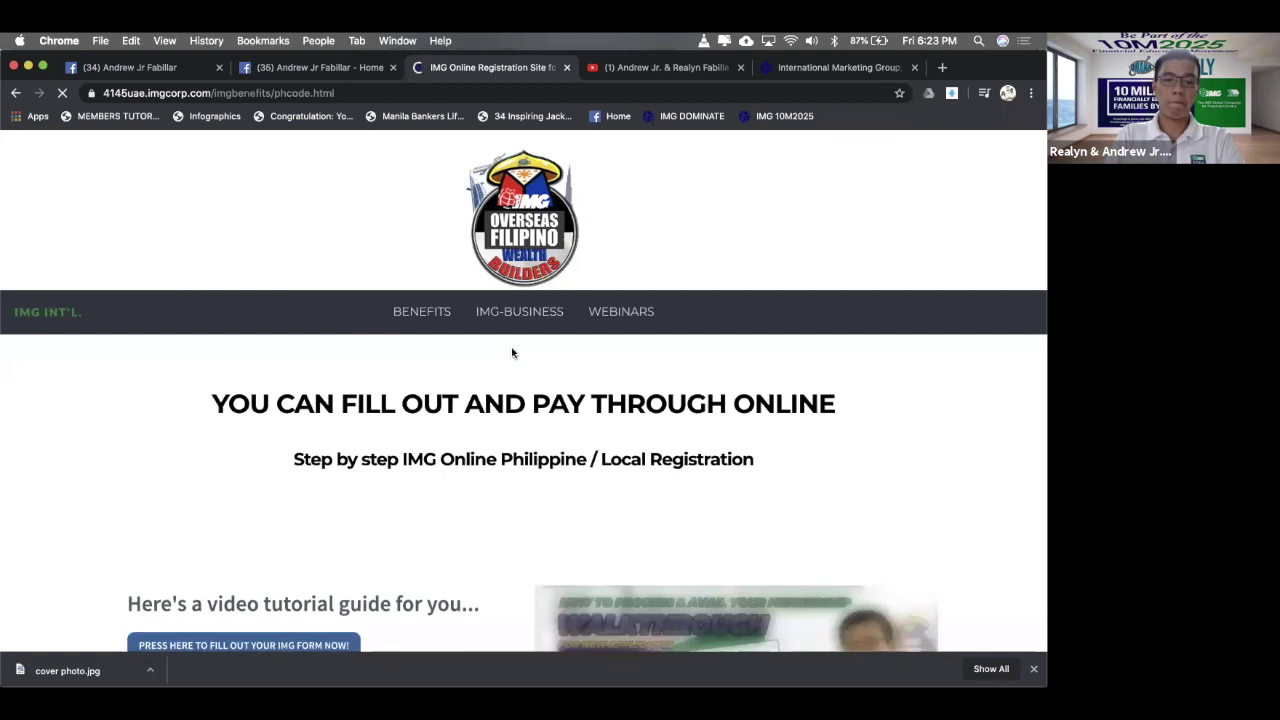
- Copy the PRESS HERE form link address and paste it into a new tab's address bar
{"action": "scroll", "coordinate": [683, 365], "scroll_direction": "down", "scroll_amount": 7}
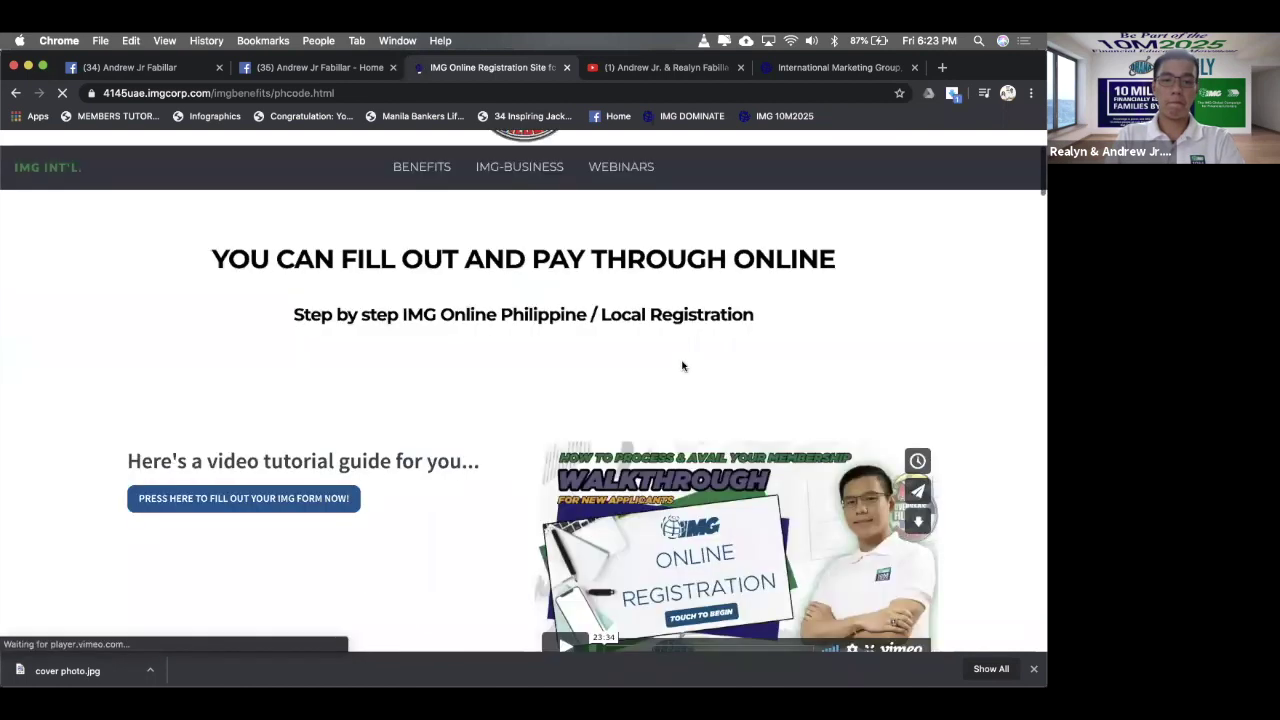
{"action": "scroll", "coordinate": [328, 280], "scroll_direction": "up", "scroll_amount": 7}
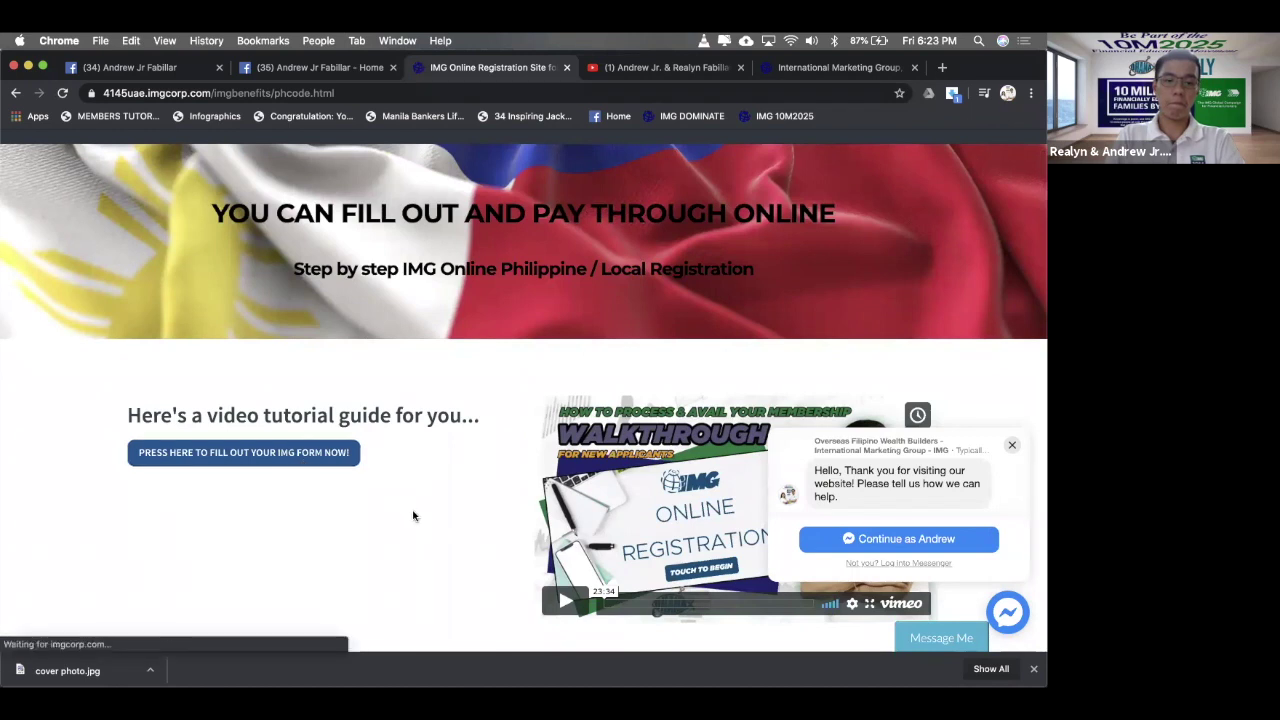
{"action": "right_click", "coordinate": [304, 459]}
{"action": "key", "text": "Escape"}
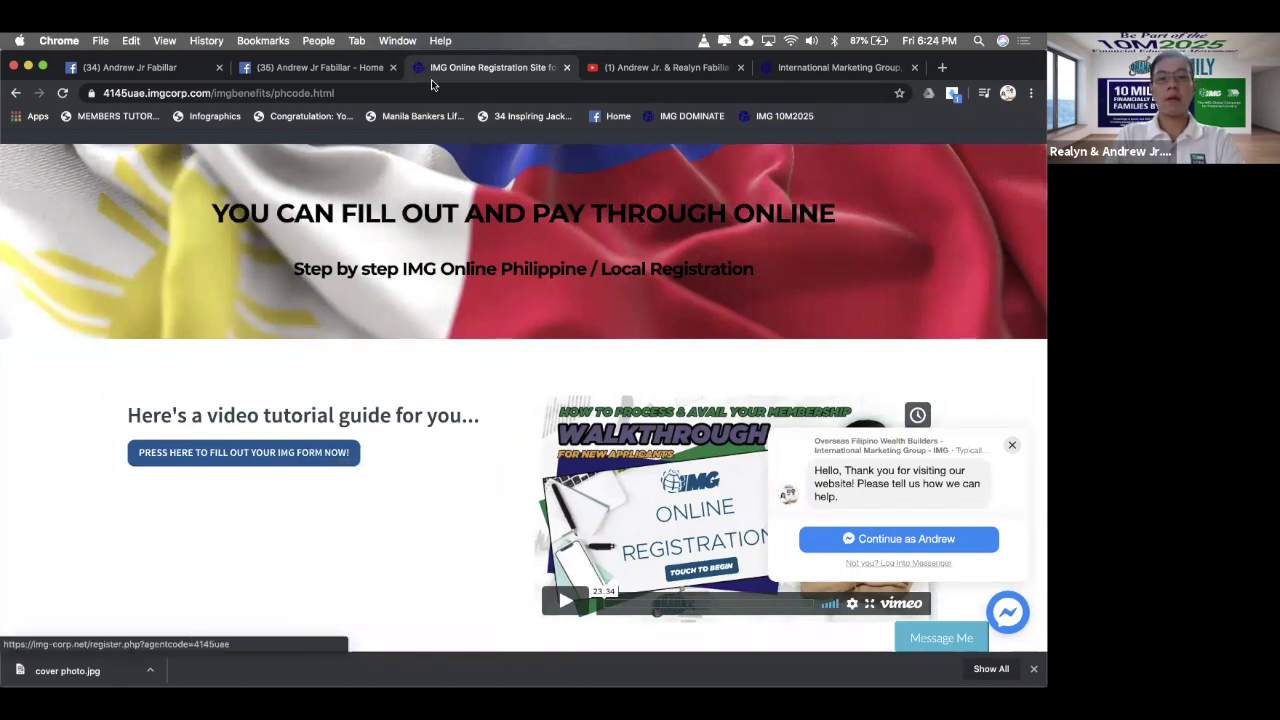
{"action": "left_click", "coordinate": [430, 90]}
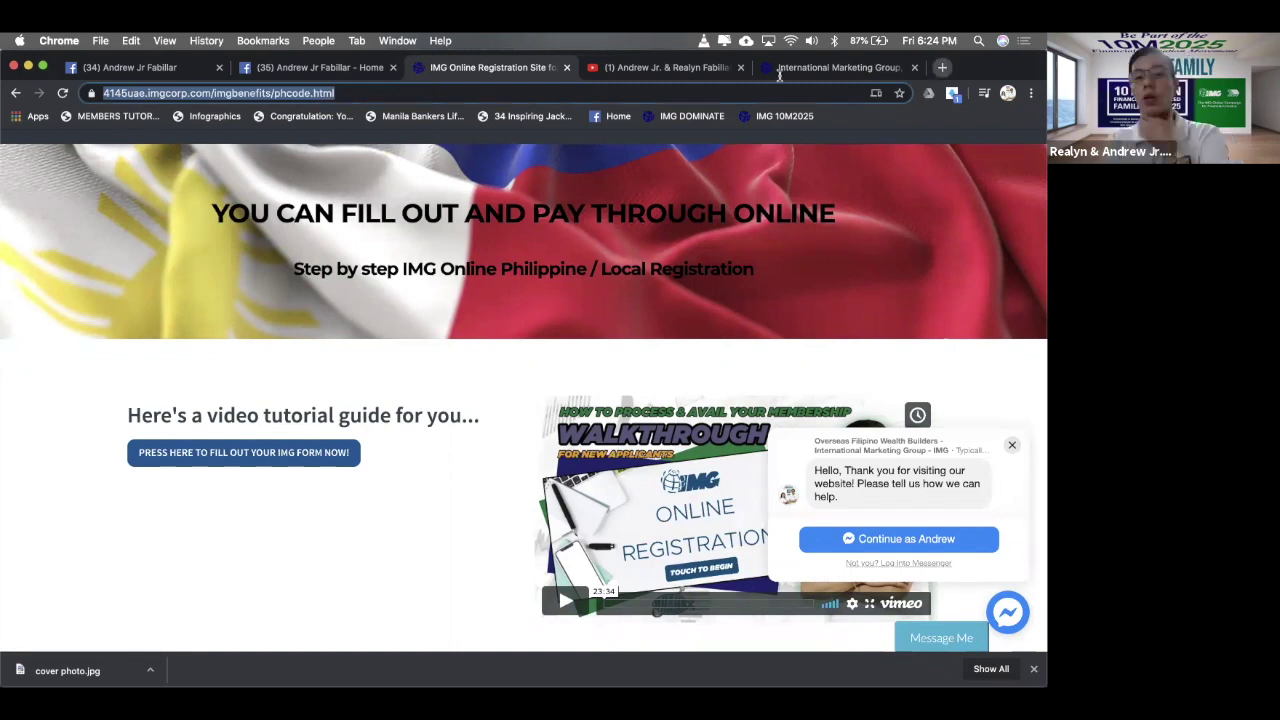
{"action": "key", "text": "super+t"}
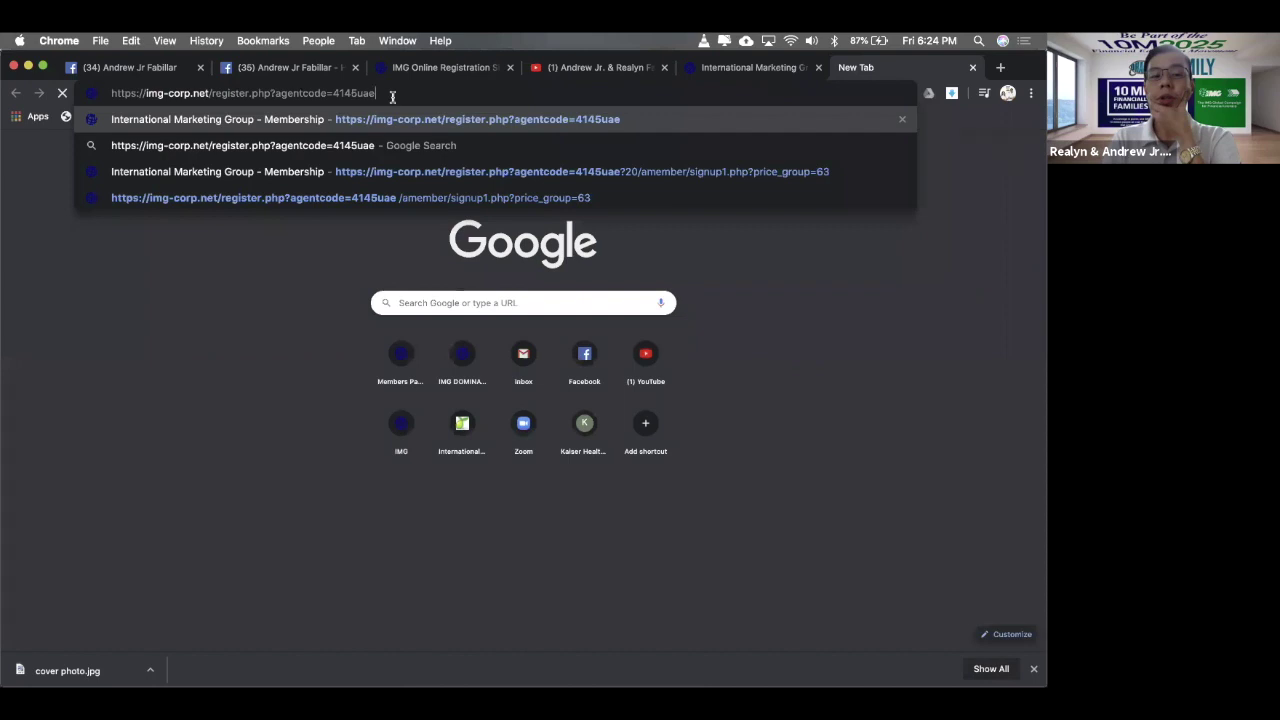
{"action": "key", "text": "shift+Left"}
{"action": "key", "text": "shift+Left"}
{"action": "key", "text": "shift+Left"}
{"action": "key", "text": "shift+Left"}
{"action": "key", "text": "shift+Left"}
{"action": "key", "text": "shift+Left"}
{"action": "key", "text": "shift+Left"}
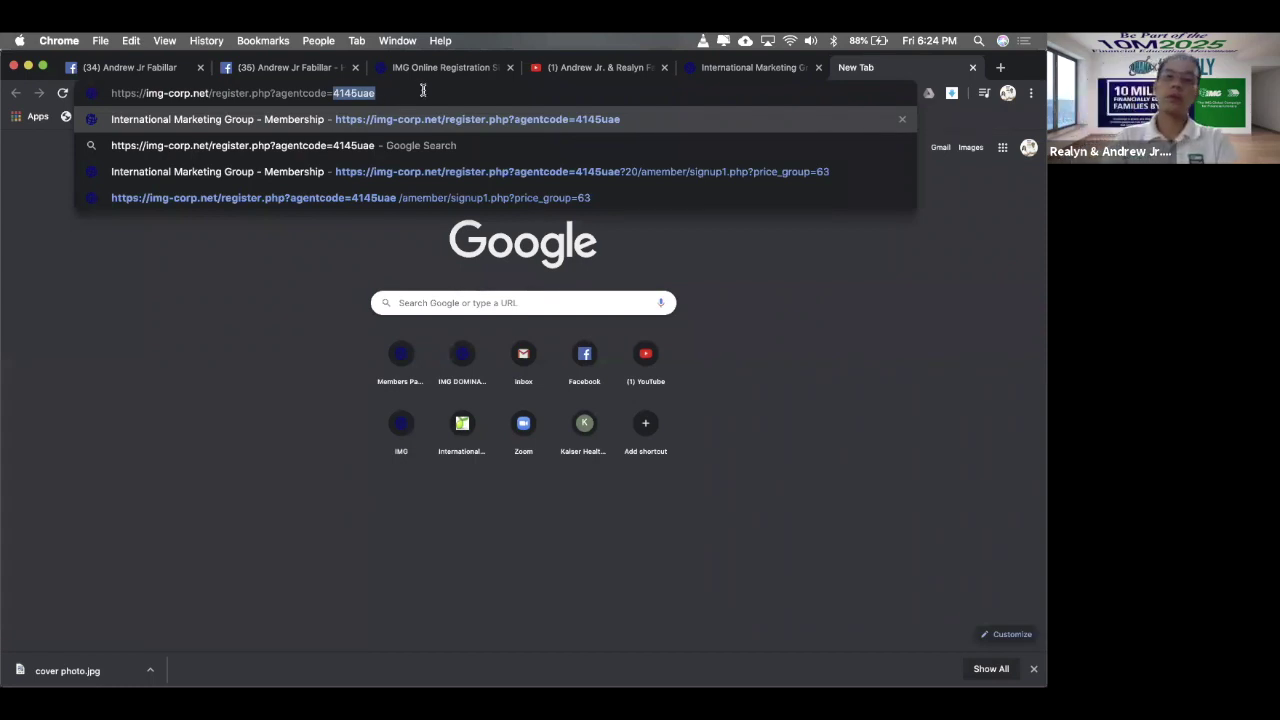
{"action": "left_click", "coordinate": [423, 91]}
{"action": "key", "text": "super+a"}
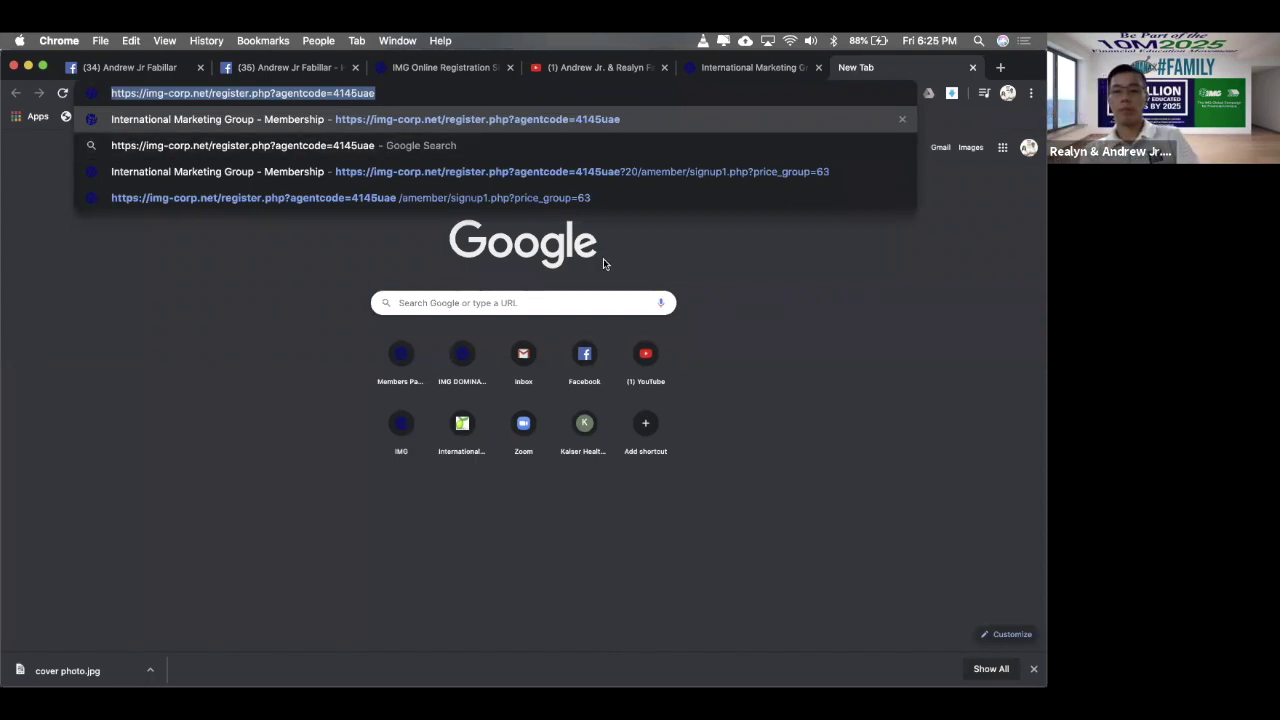
{"action": "mouse_move", "coordinate": [697, 634]}
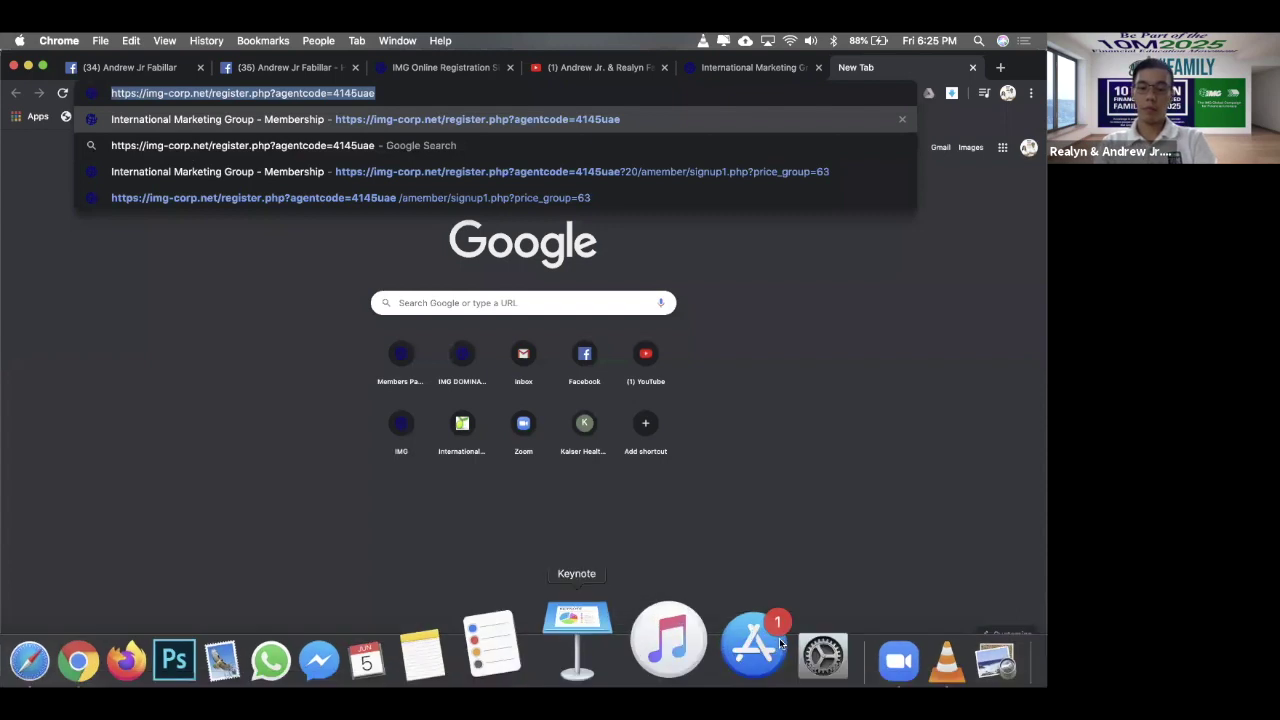
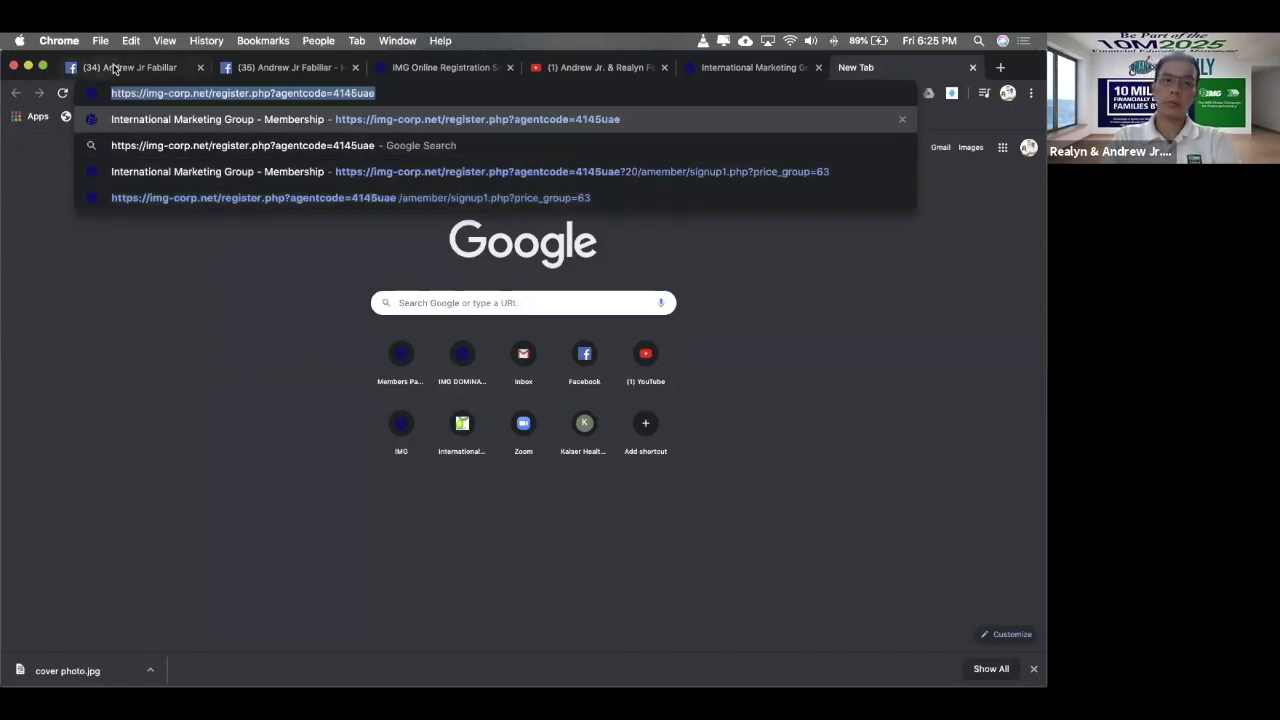
- Paste the IMG registration URL as Button #2's Website URL for 'Fill out the form now' and save the FAQ
{"action": "key", "text": "super+1"}
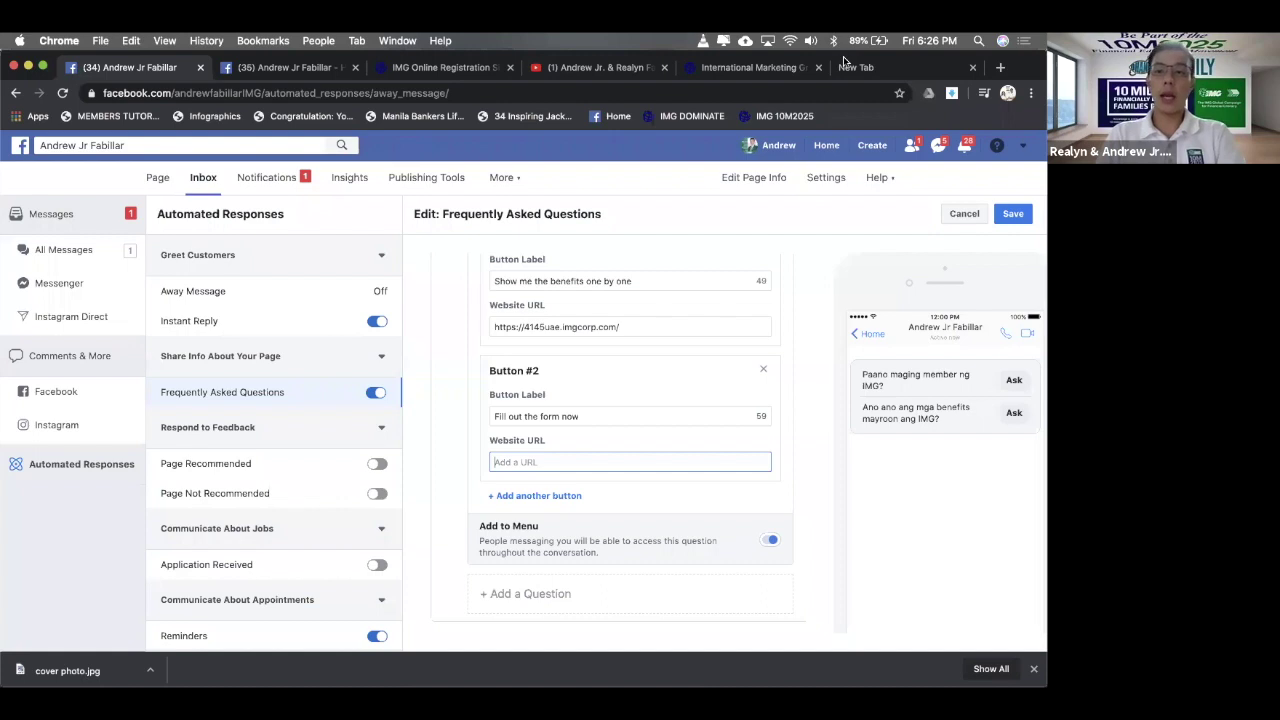
{"action": "key", "text": "super+9"}
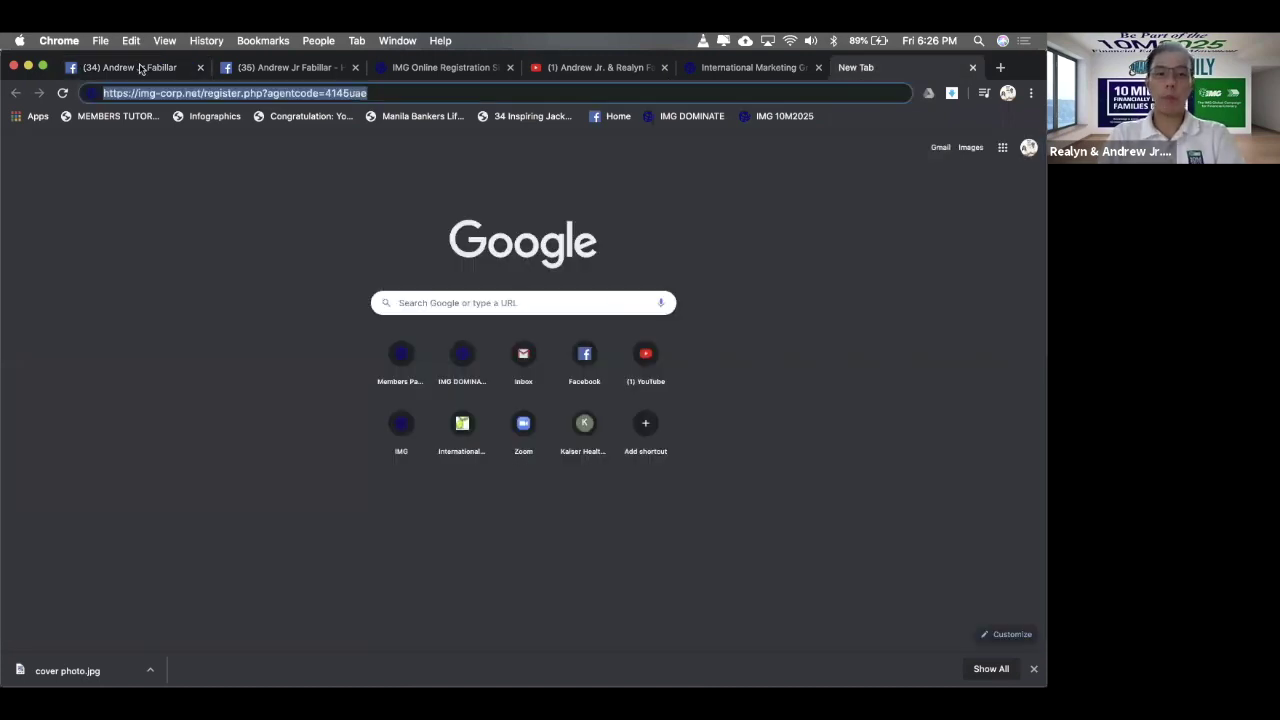
{"action": "key", "text": "super+1"}
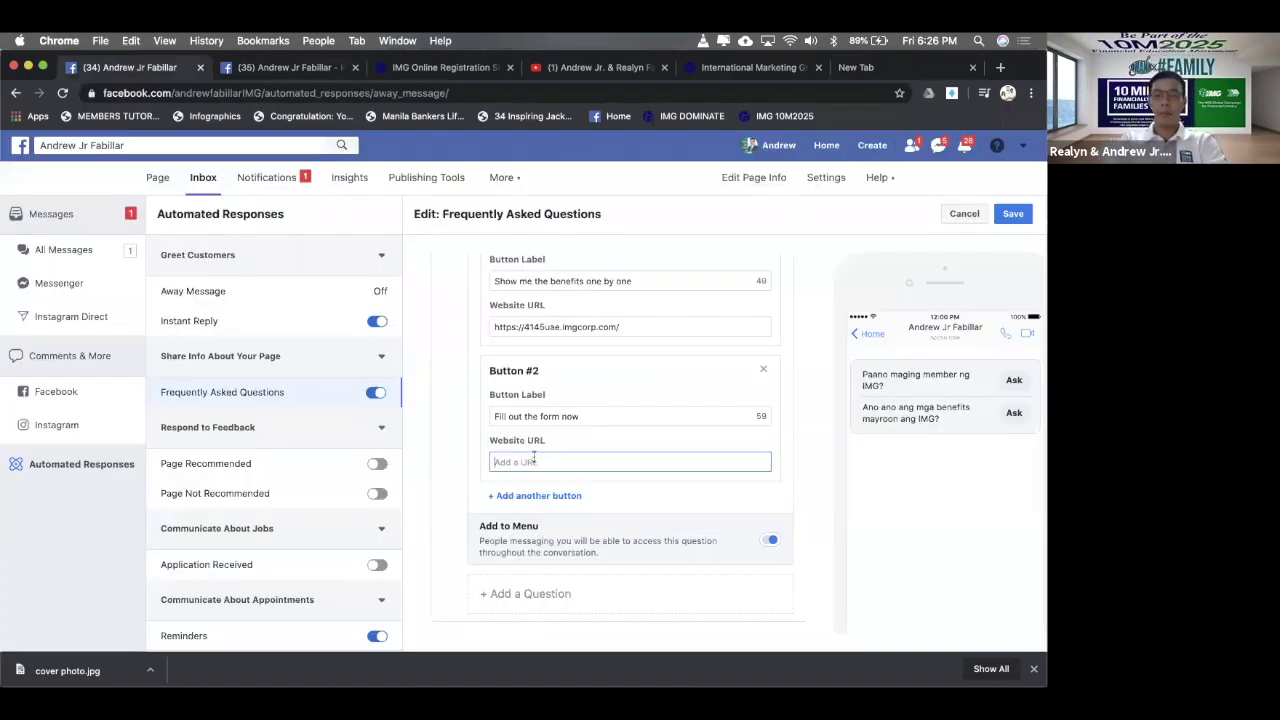
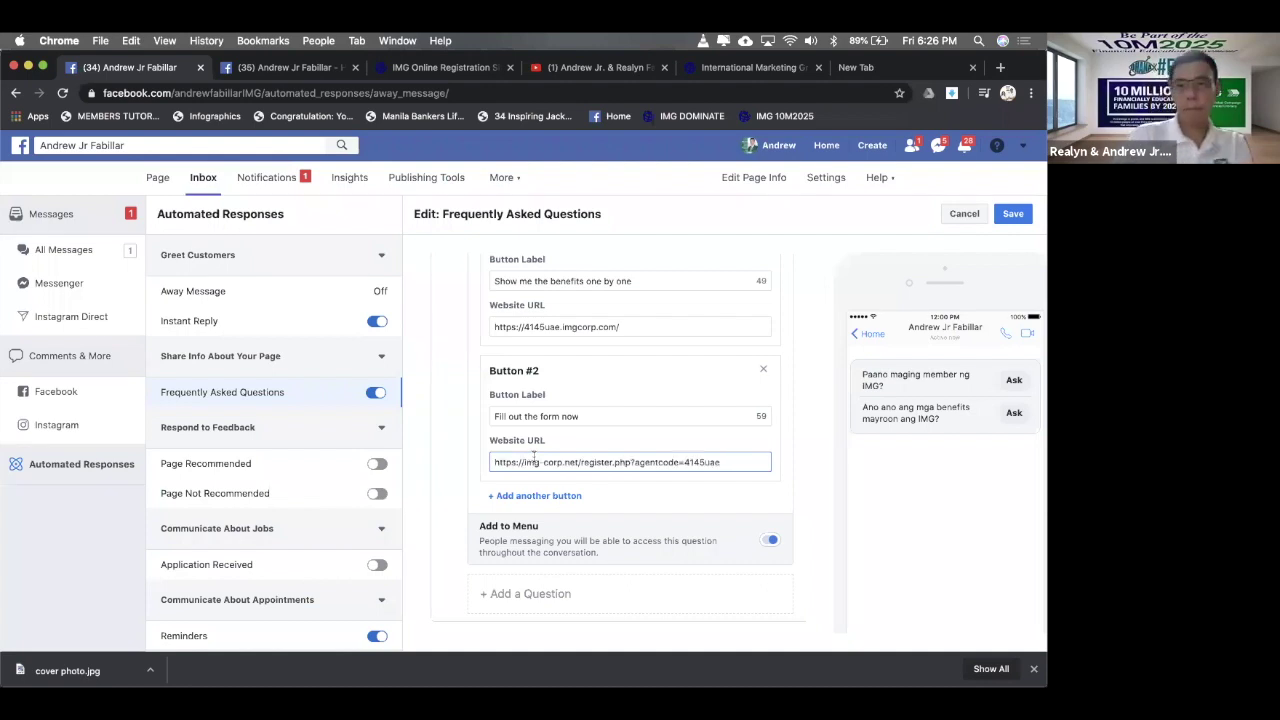
{"action": "left_click", "coordinate": [1018, 218]}
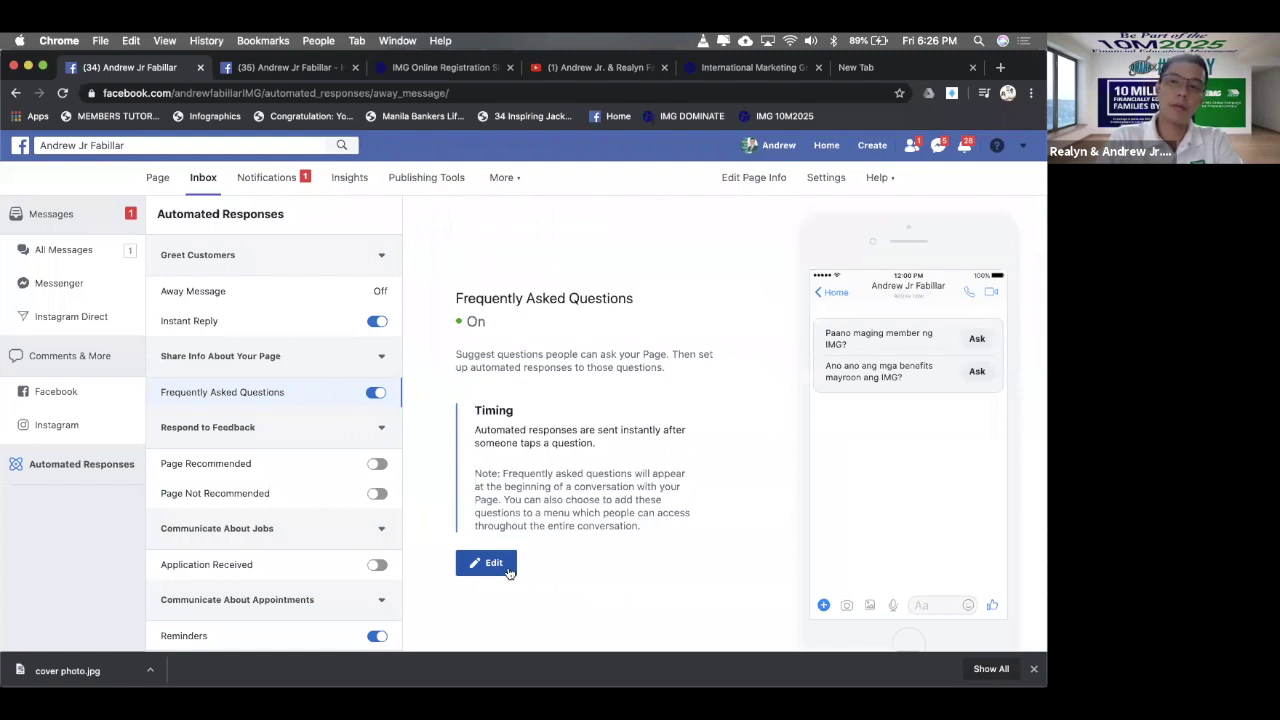
- Reopen the FAQ editor and scroll through the questions, responses and their registration and YouTube buttons
{"action": "left_click", "coordinate": [494, 563]}
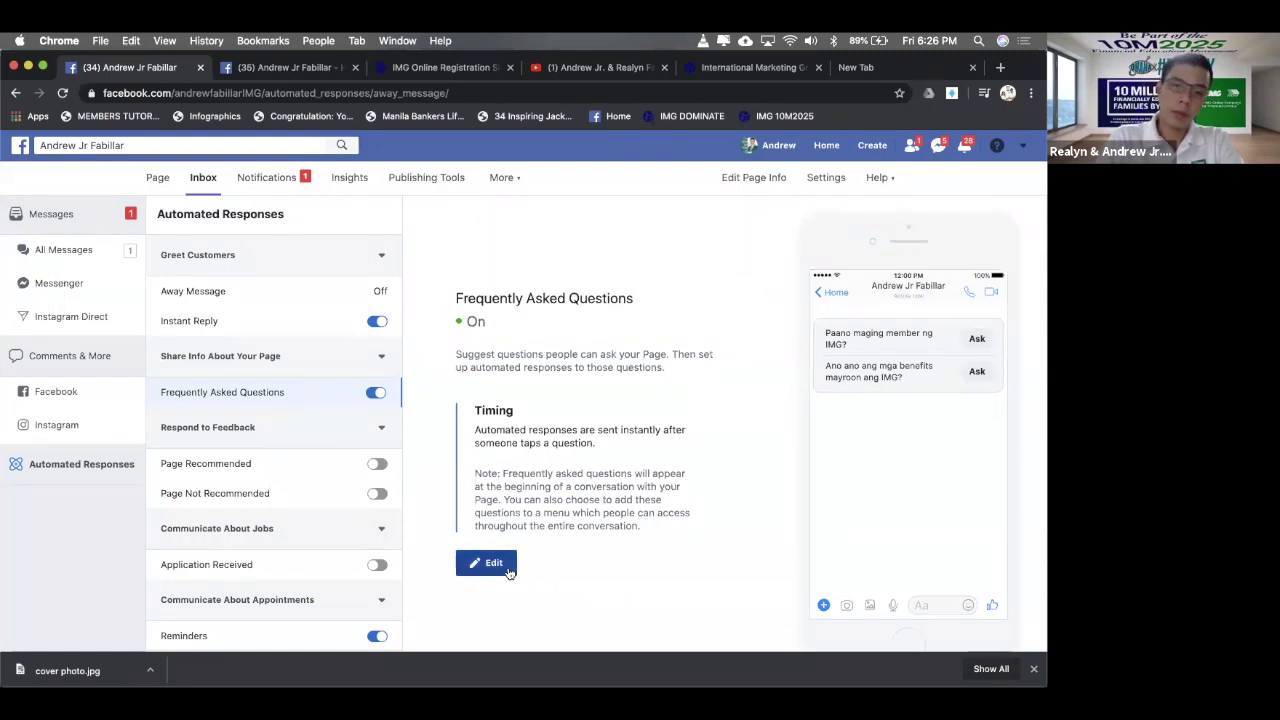
{"action": "scroll", "coordinate": [686, 406], "scroll_direction": "down", "scroll_amount": 2}
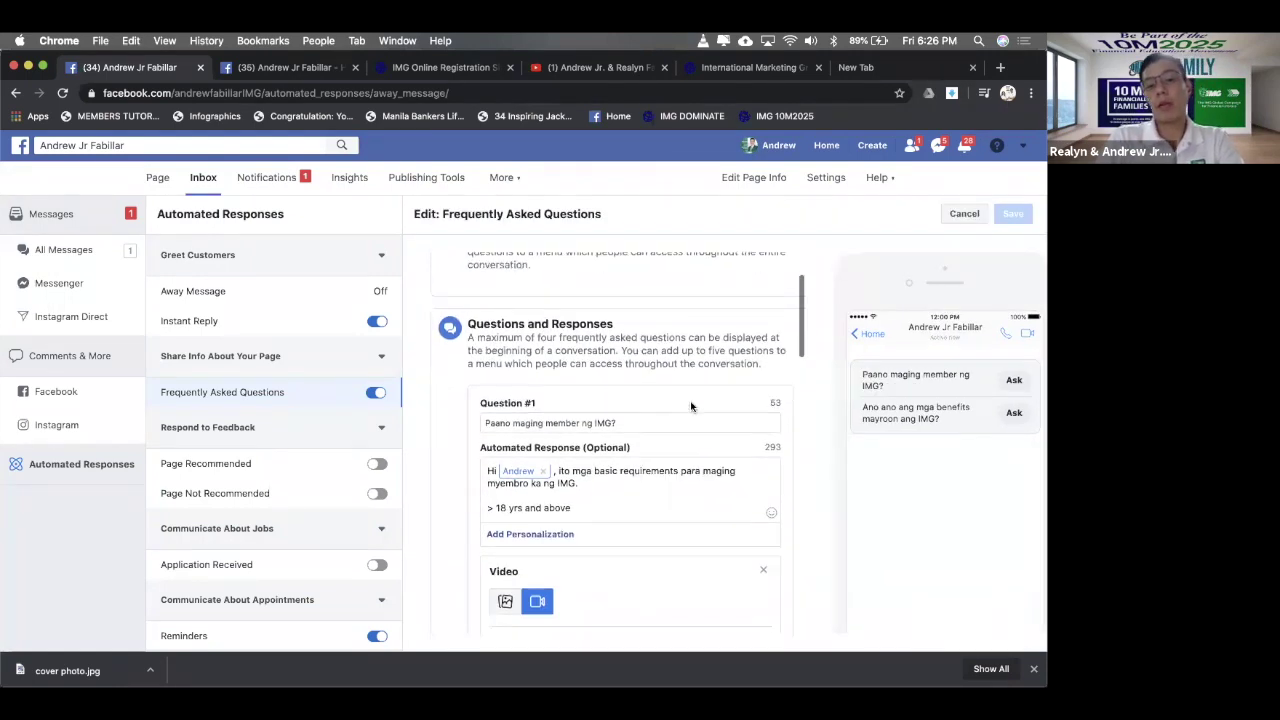
{"action": "scroll", "coordinate": [690, 406], "scroll_direction": "down", "scroll_amount": 5}
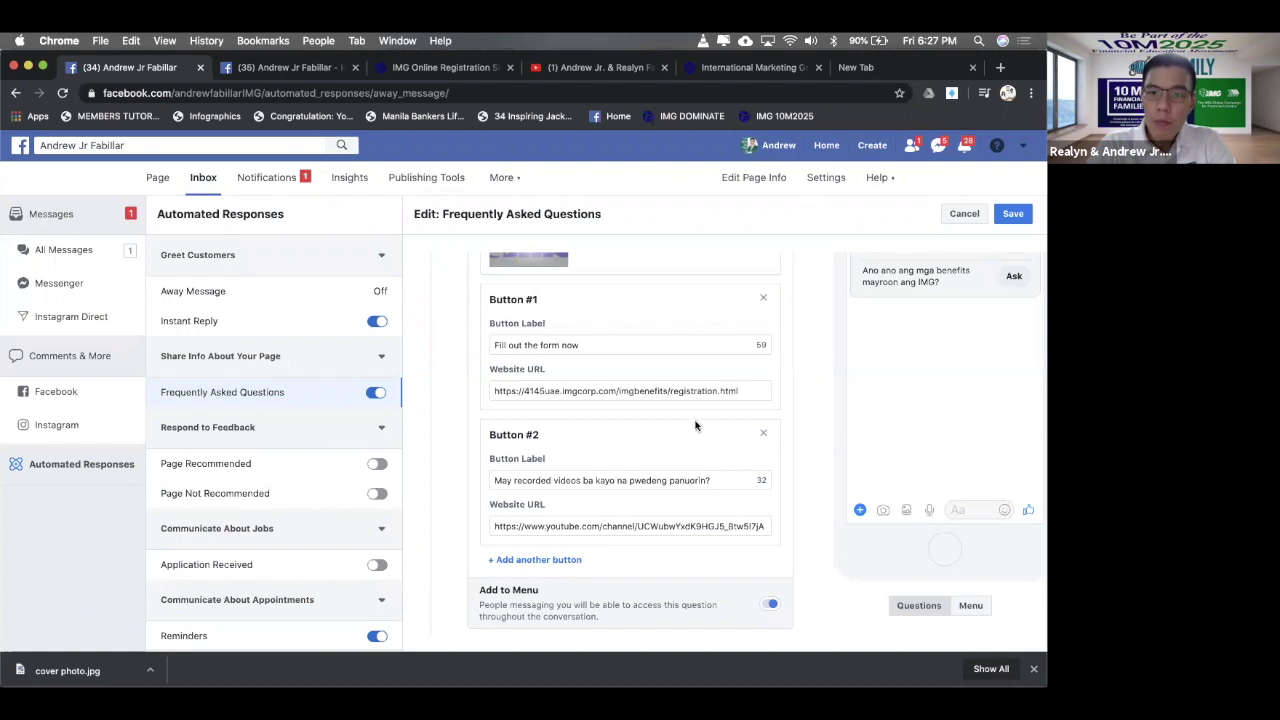
{"action": "scroll", "coordinate": [696, 425], "scroll_direction": "down", "scroll_amount": 1}
{"action": "scroll", "coordinate": [696, 425], "scroll_direction": "down", "scroll_amount": 5}
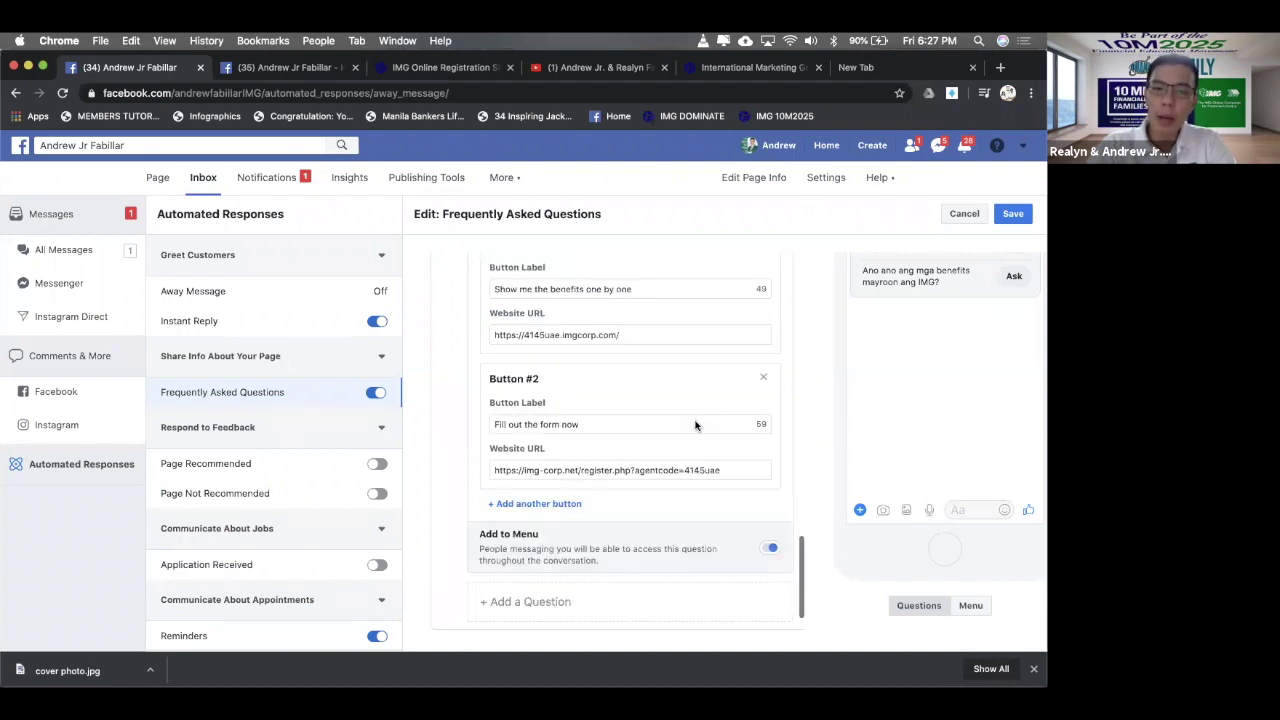
- Add Question #3 reading 'May online live orientation seminar po kayo?', inserting the missing 'orientation'
{"action": "left_click", "coordinate": [519, 595]}
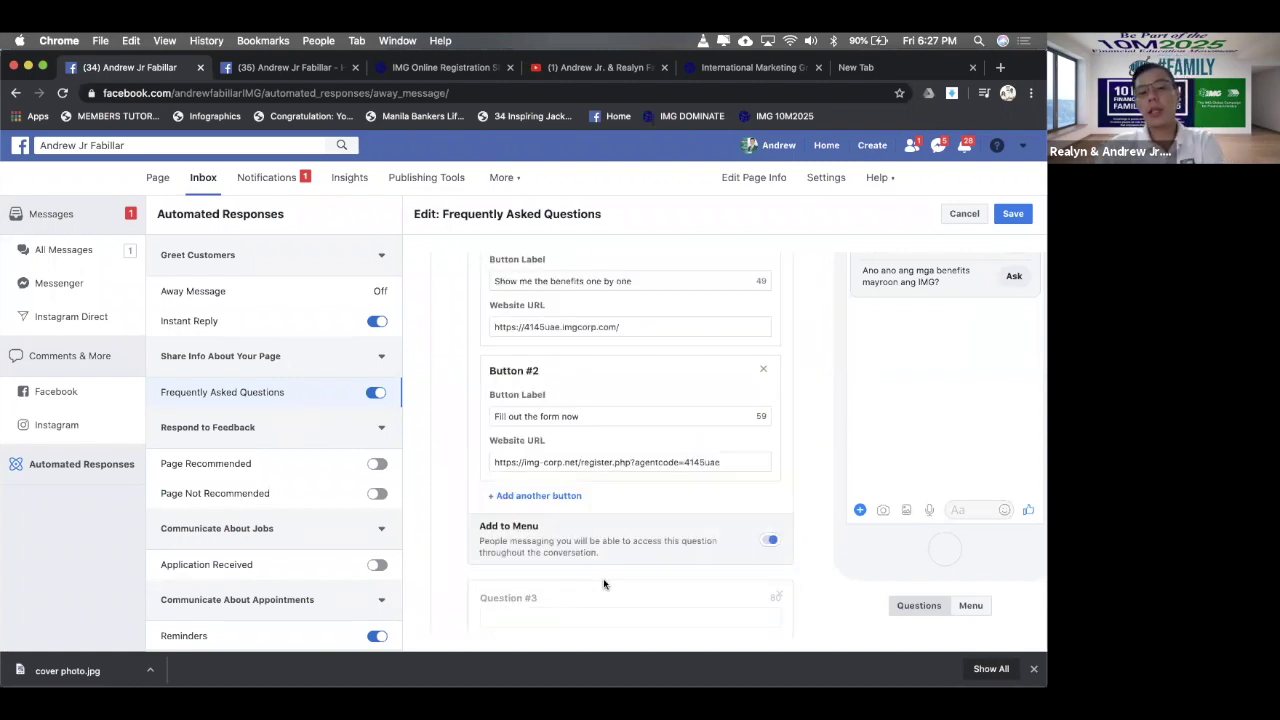
{"action": "scroll", "coordinate": [651, 383], "scroll_direction": "down", "scroll_amount": 1}
{"action": "scroll", "coordinate": [526, 360], "scroll_direction": "down", "scroll_amount": 4}
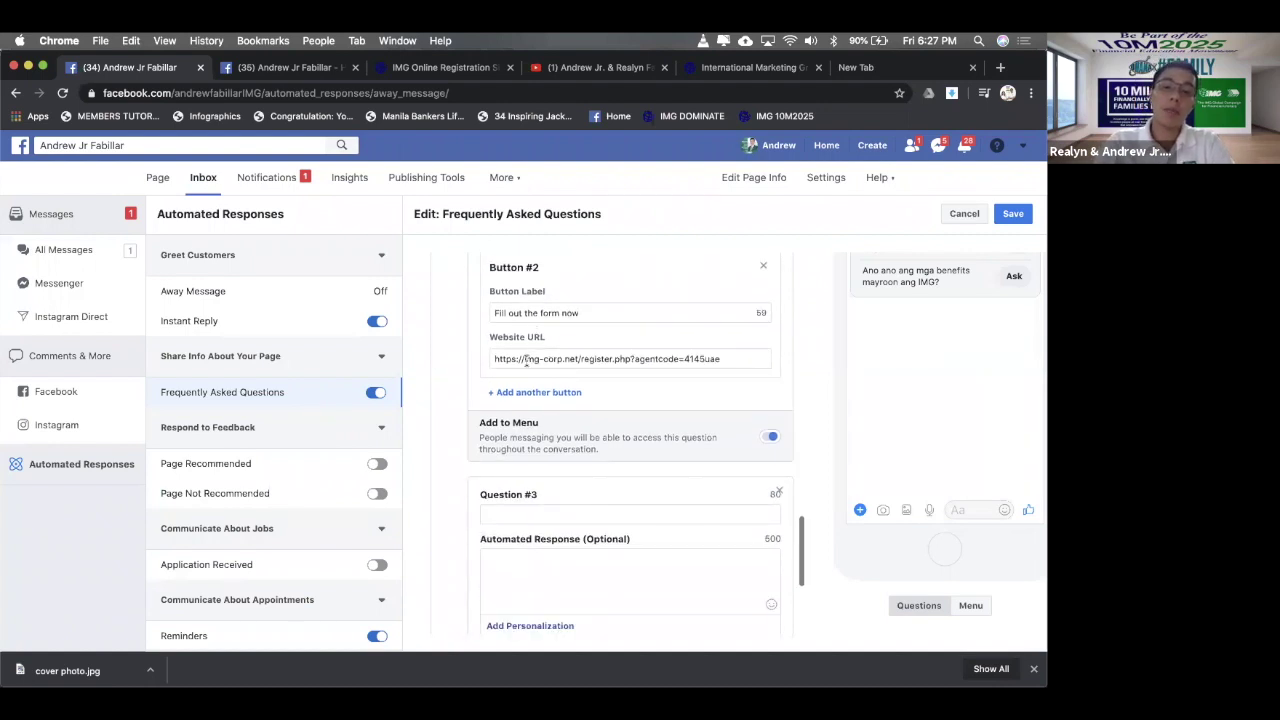
{"action": "left_click", "coordinate": [526, 360]}
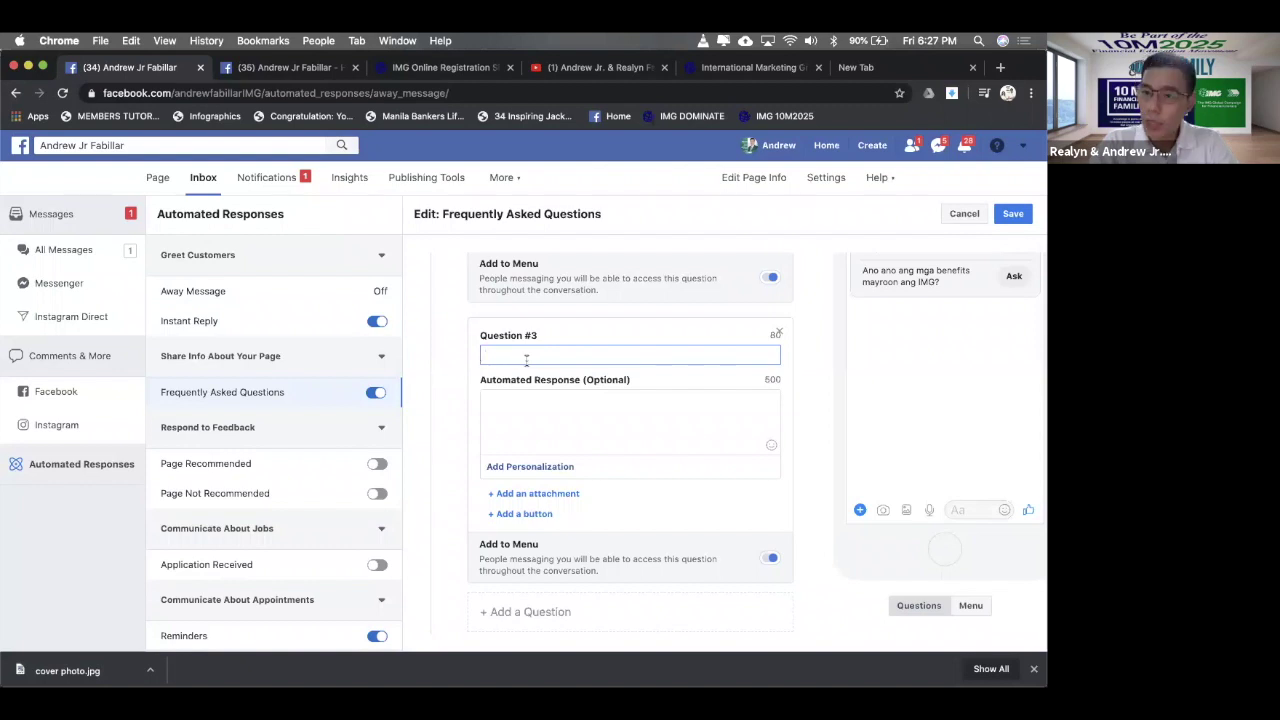
{"action": "type", "text": "Ma"}
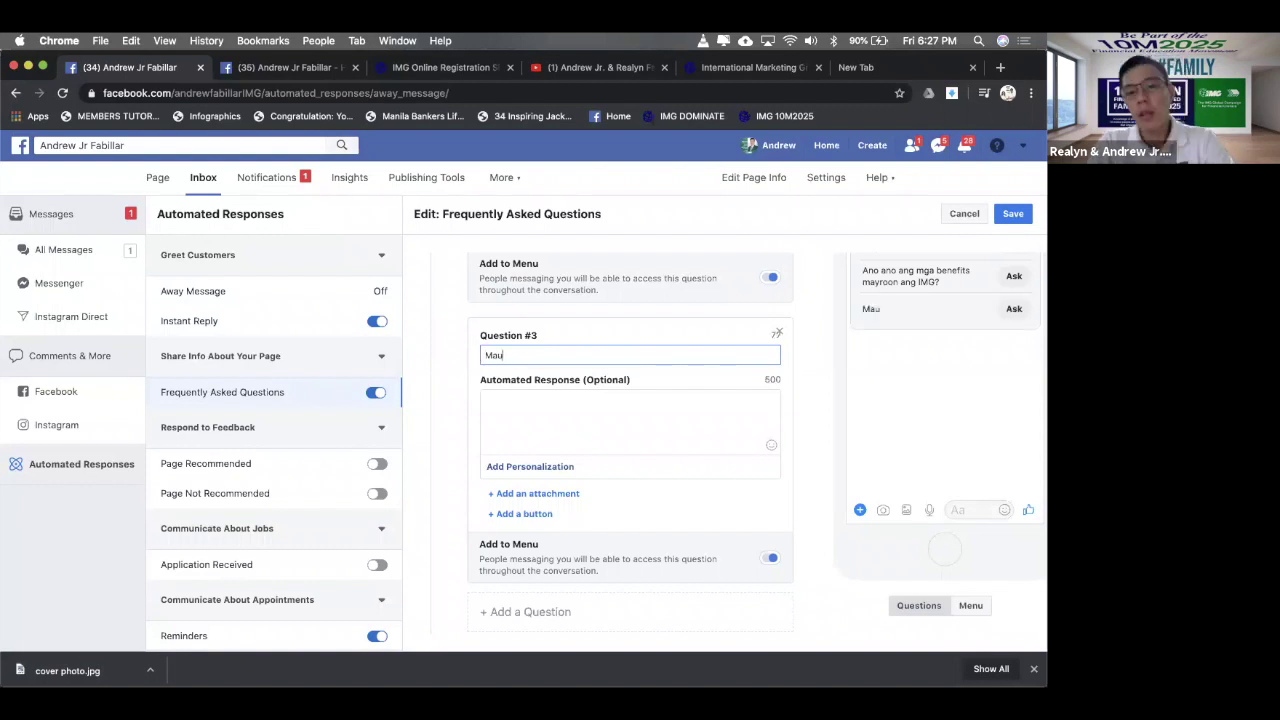
{"action": "type", "text": "y online "}
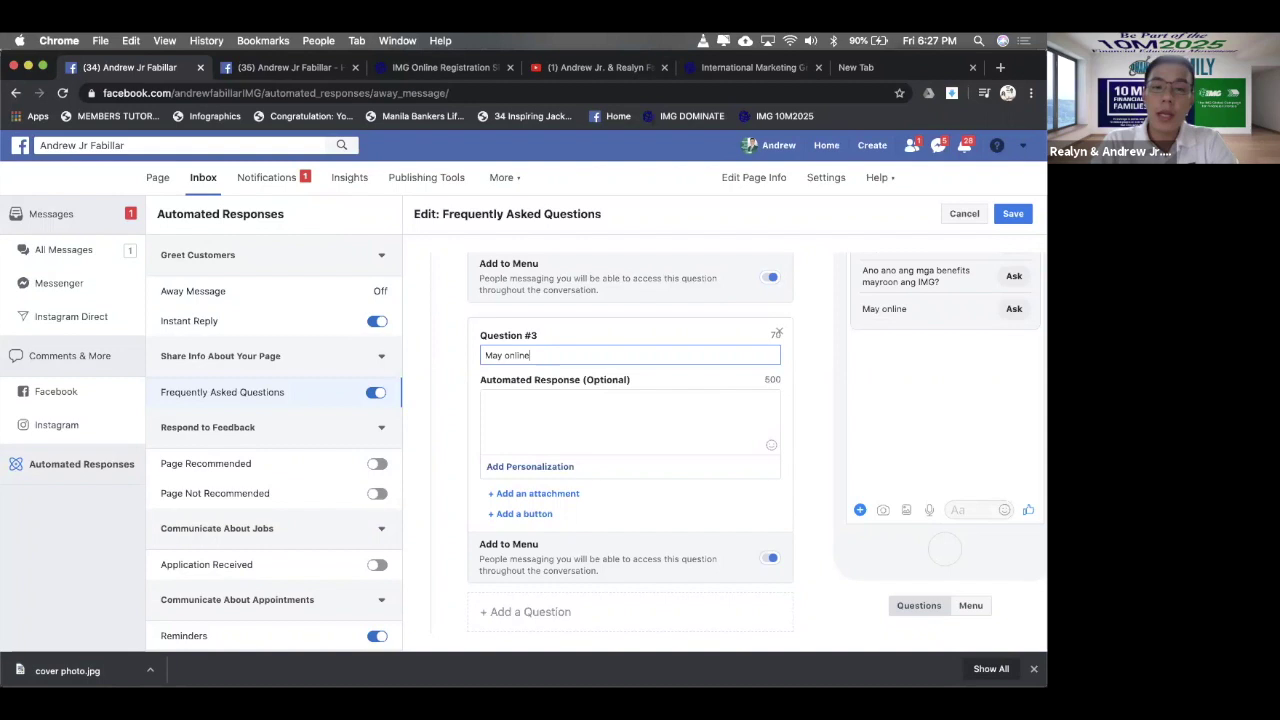
{"action": "type", "text": " li"}
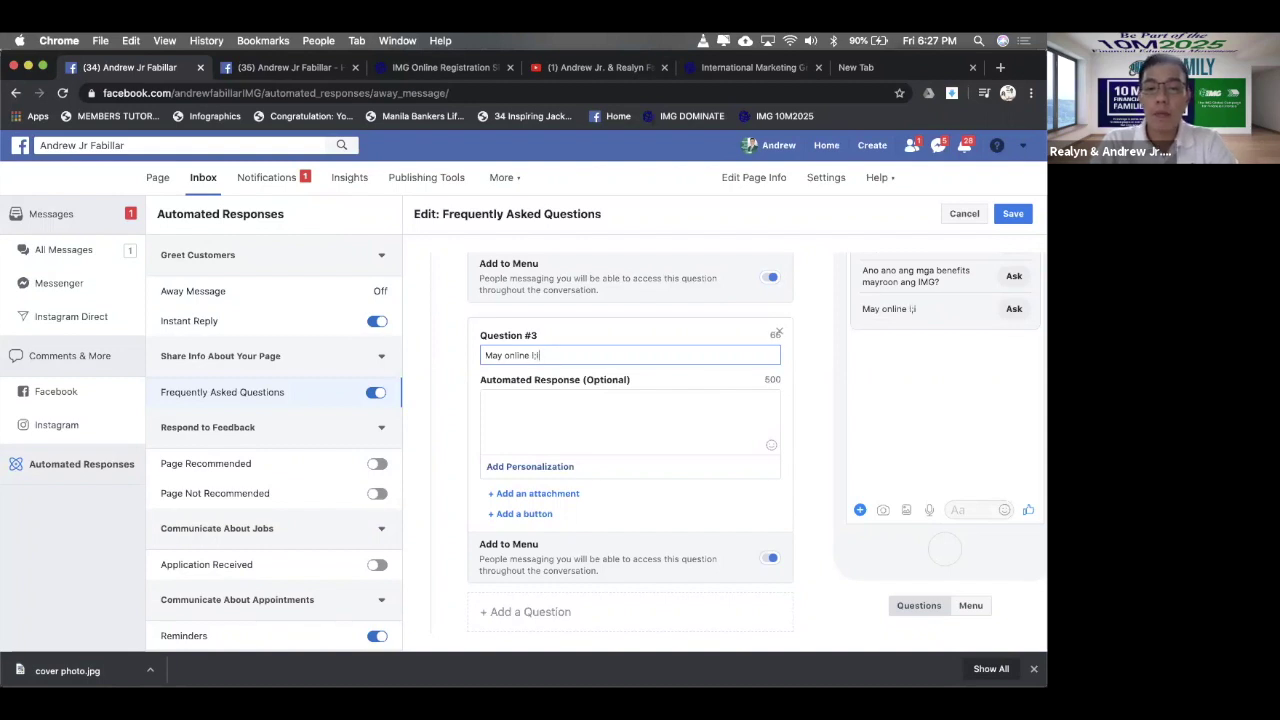
{"action": "type", "text": "ive semin"}
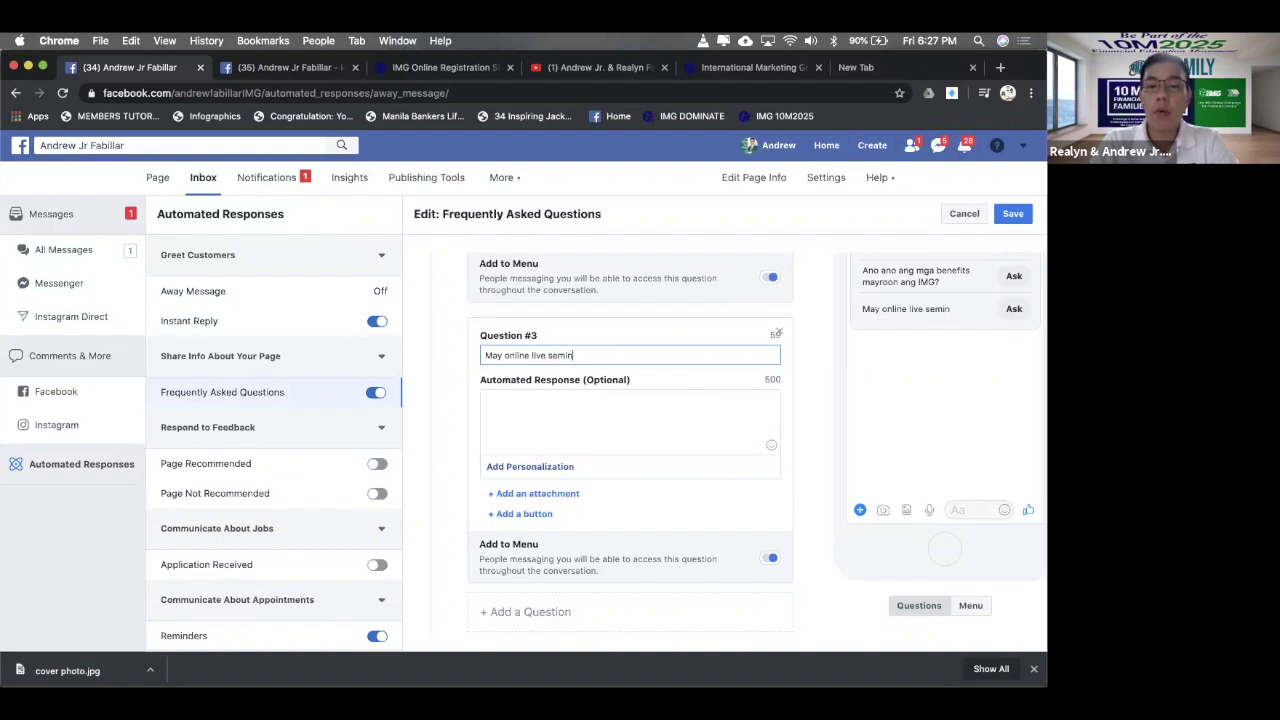
{"action": "type", "text": "ar po kayo?"}
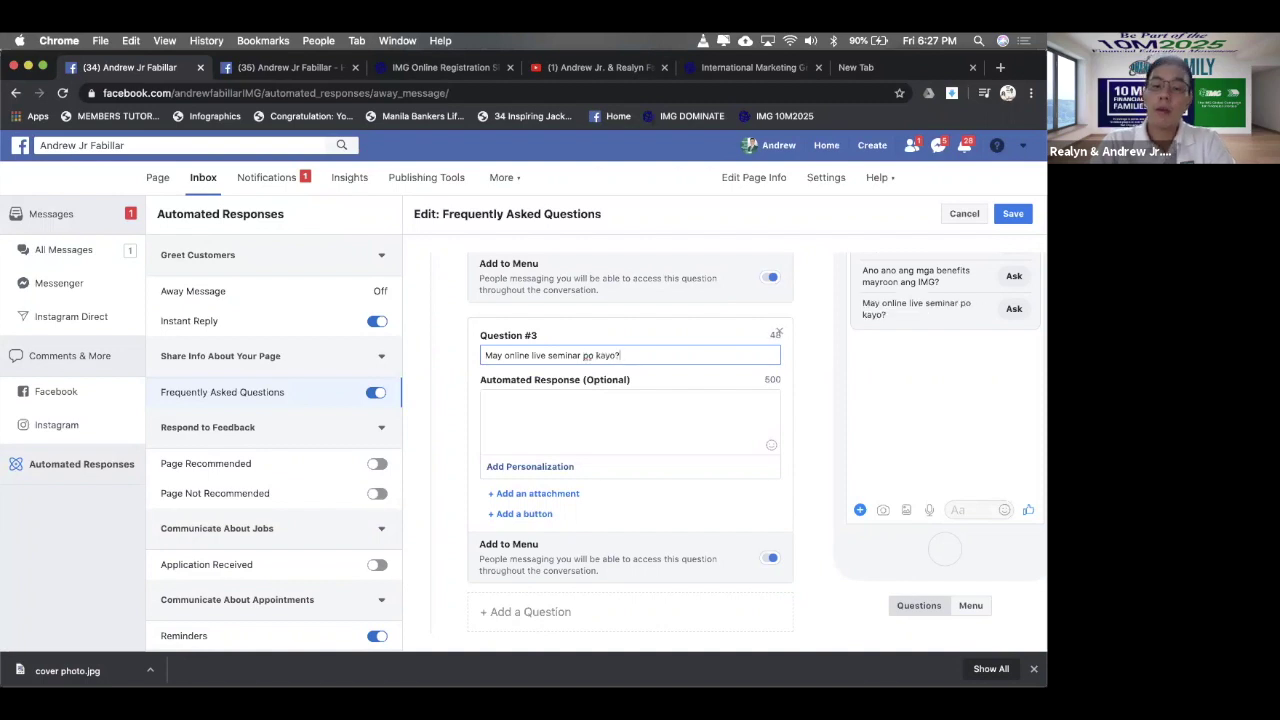
{"action": "left_click", "coordinate": [548, 355]}
{"action": "type", "text": "orien "}
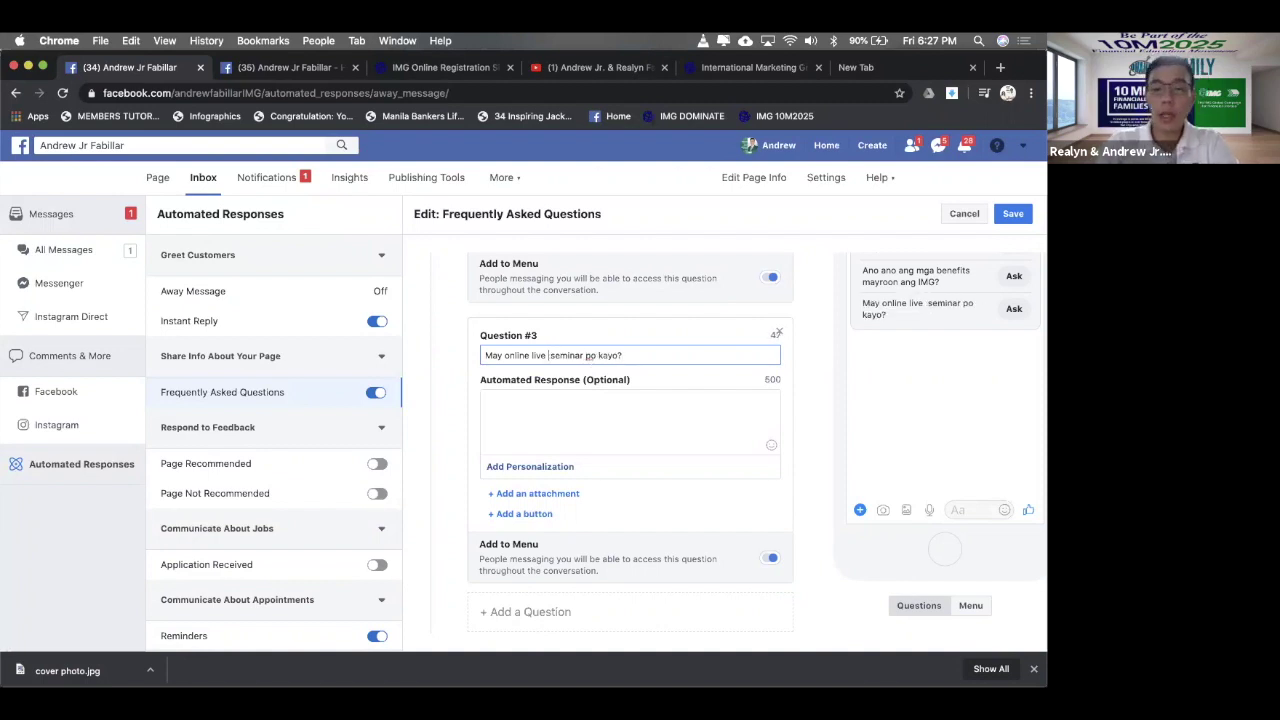
{"action": "type", "text": "tation"}
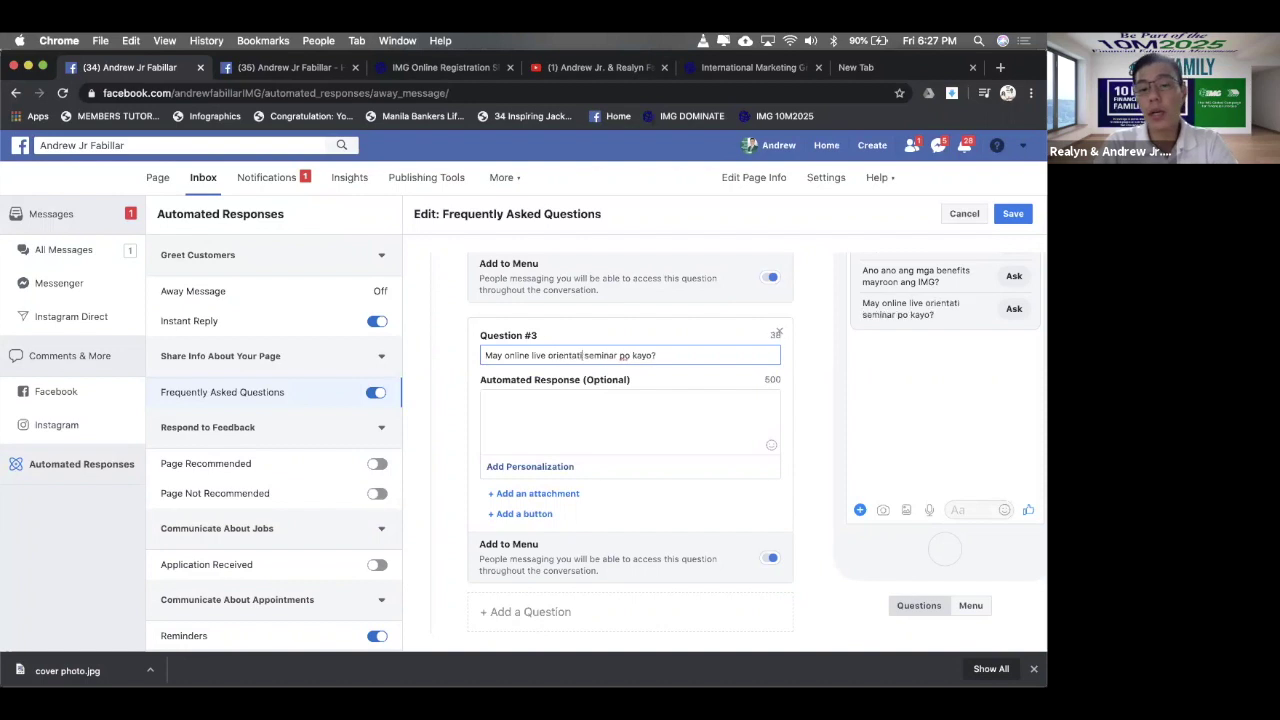
{"action": "left_click", "coordinate": [641, 411]}
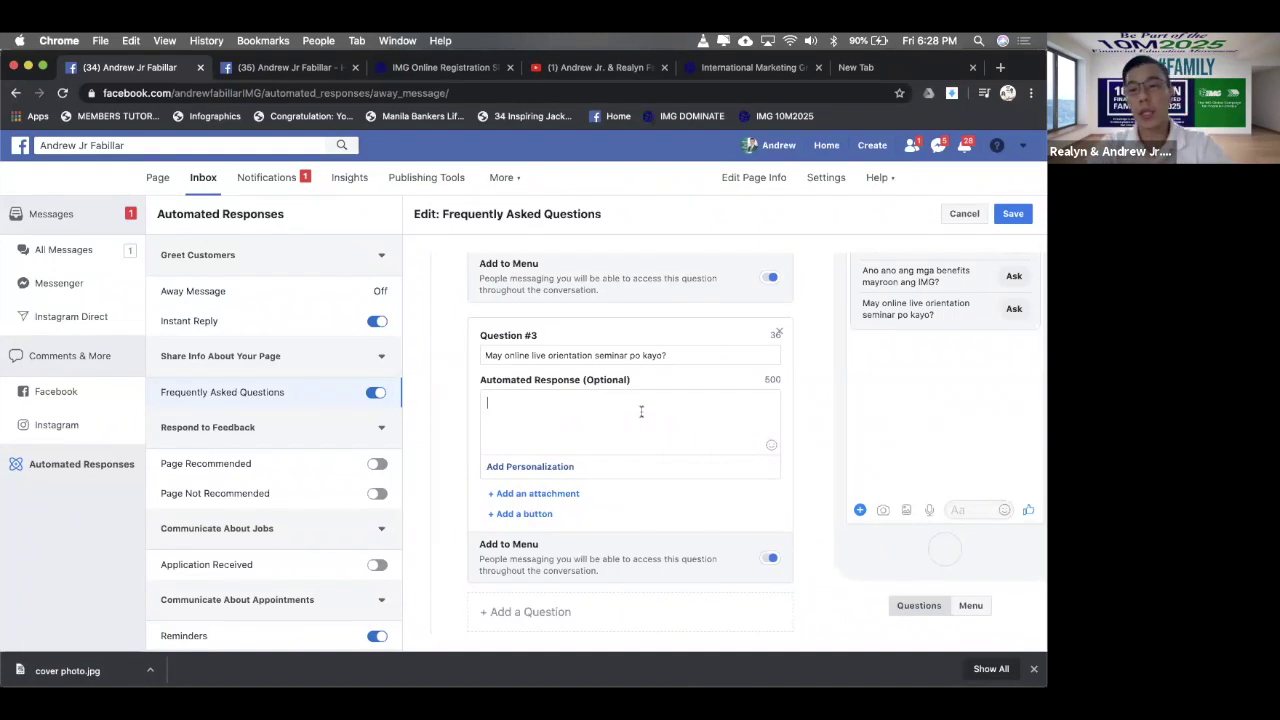
- Start Question #3's reply with 'Hi {first name}, yes mayroon po kaming scheduled live online orientation seminars here in IMG.'
{"action": "type", "text": "Hi"}
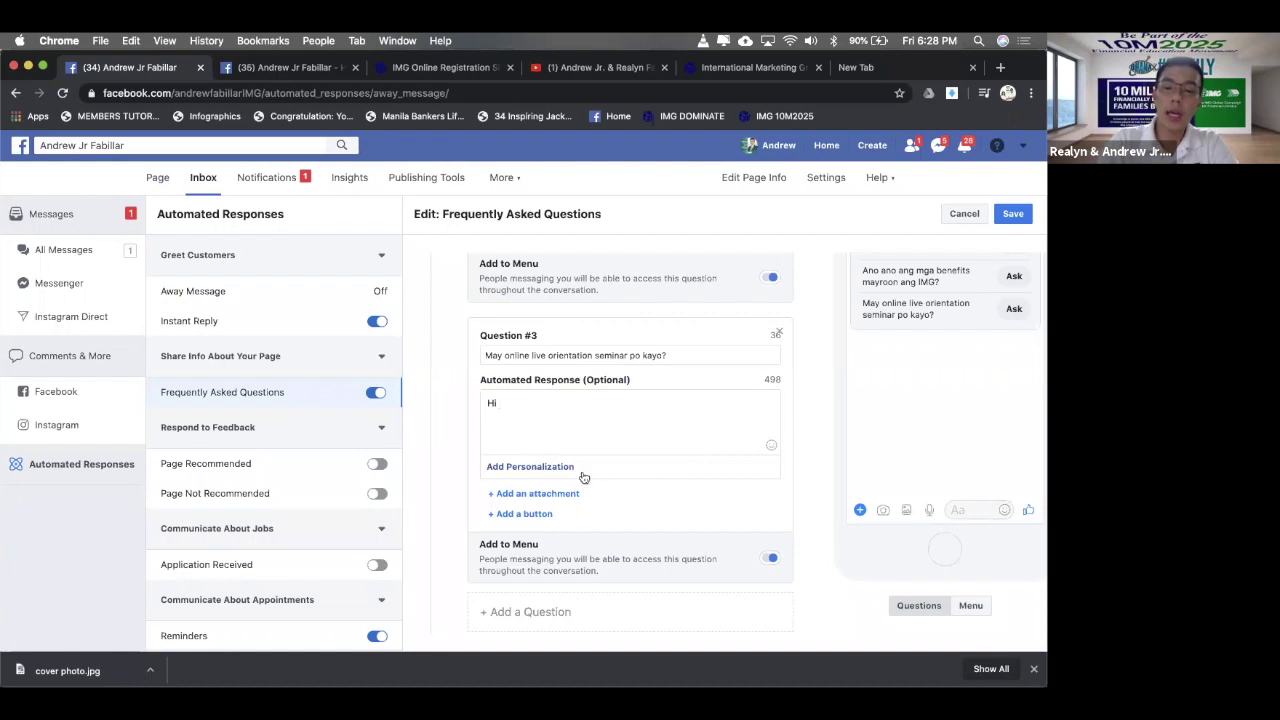
{"action": "left_click", "coordinate": [545, 467]}
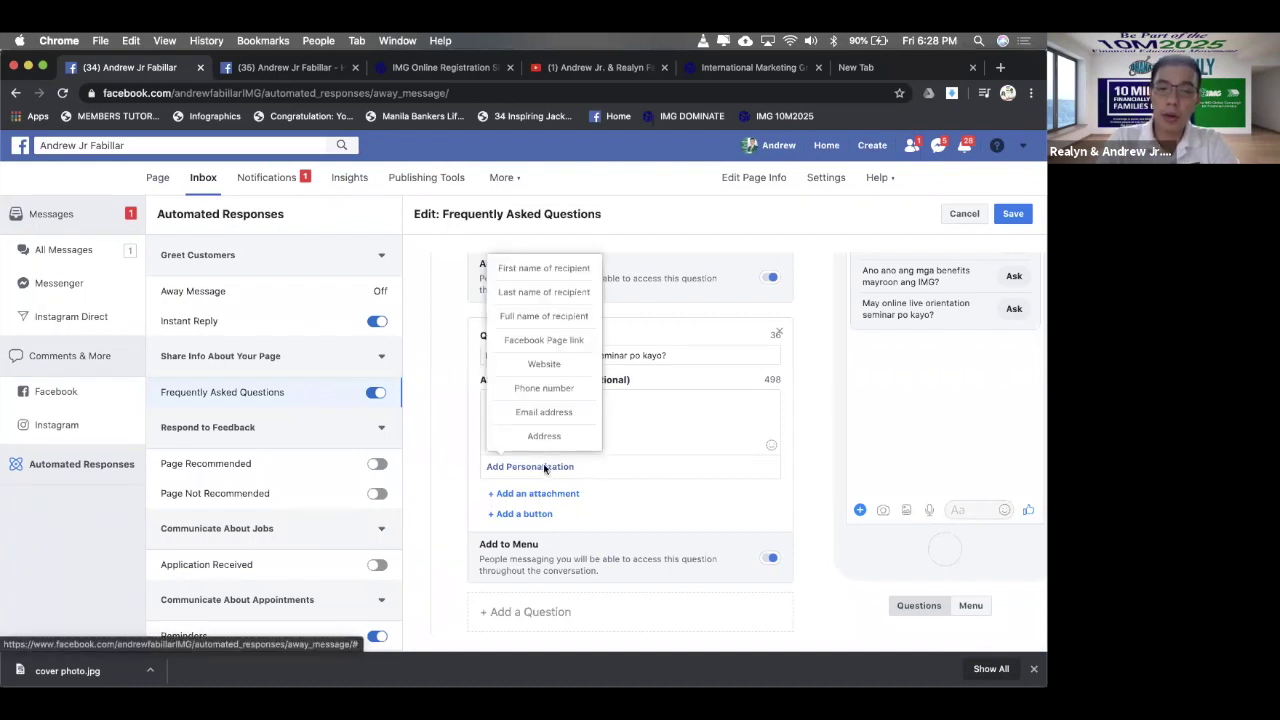
{"action": "left_click", "coordinate": [549, 267]}
{"action": "type", "text": ", "}
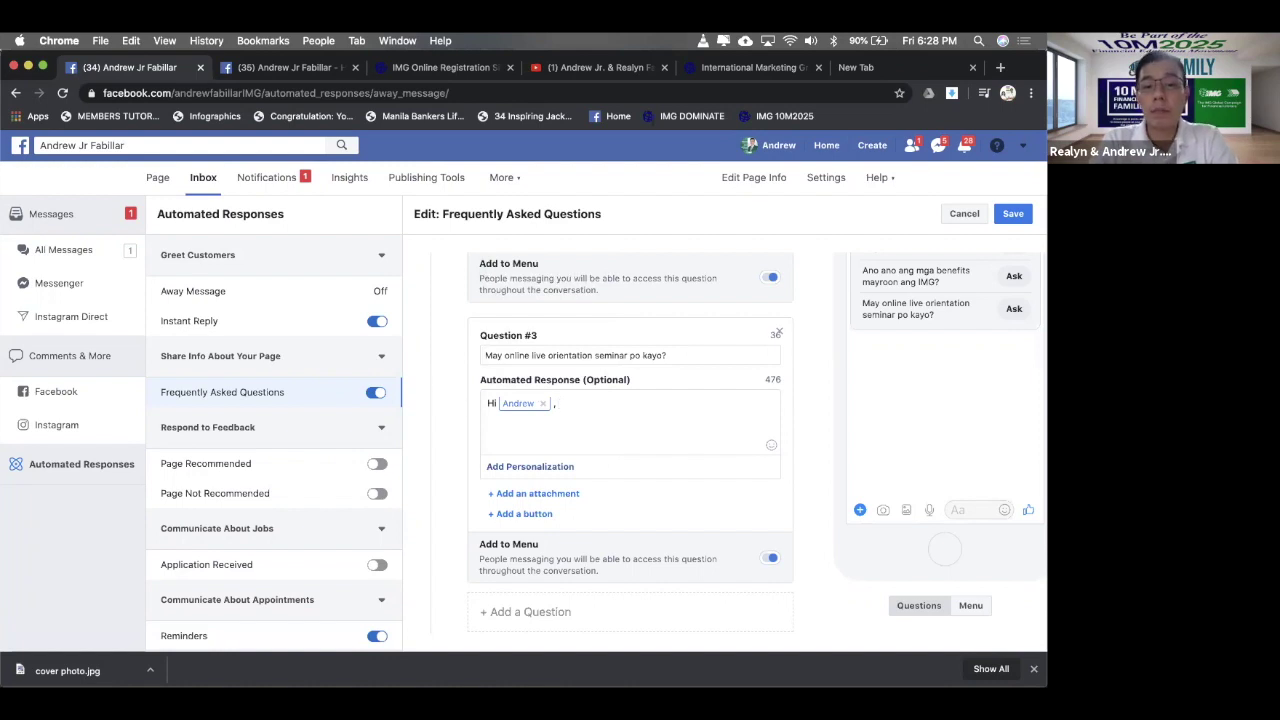
{"action": "type", "text": "yes may"}
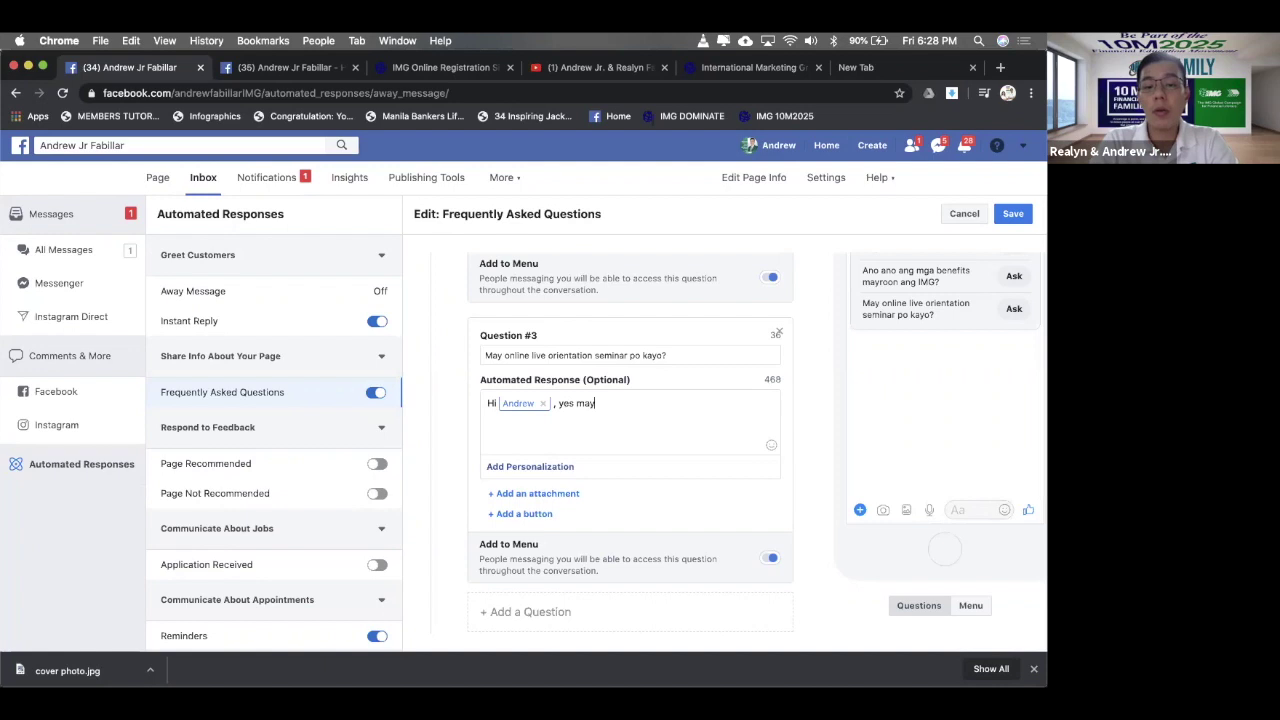
{"action": "type", "text": "roon po kaming schedule"}
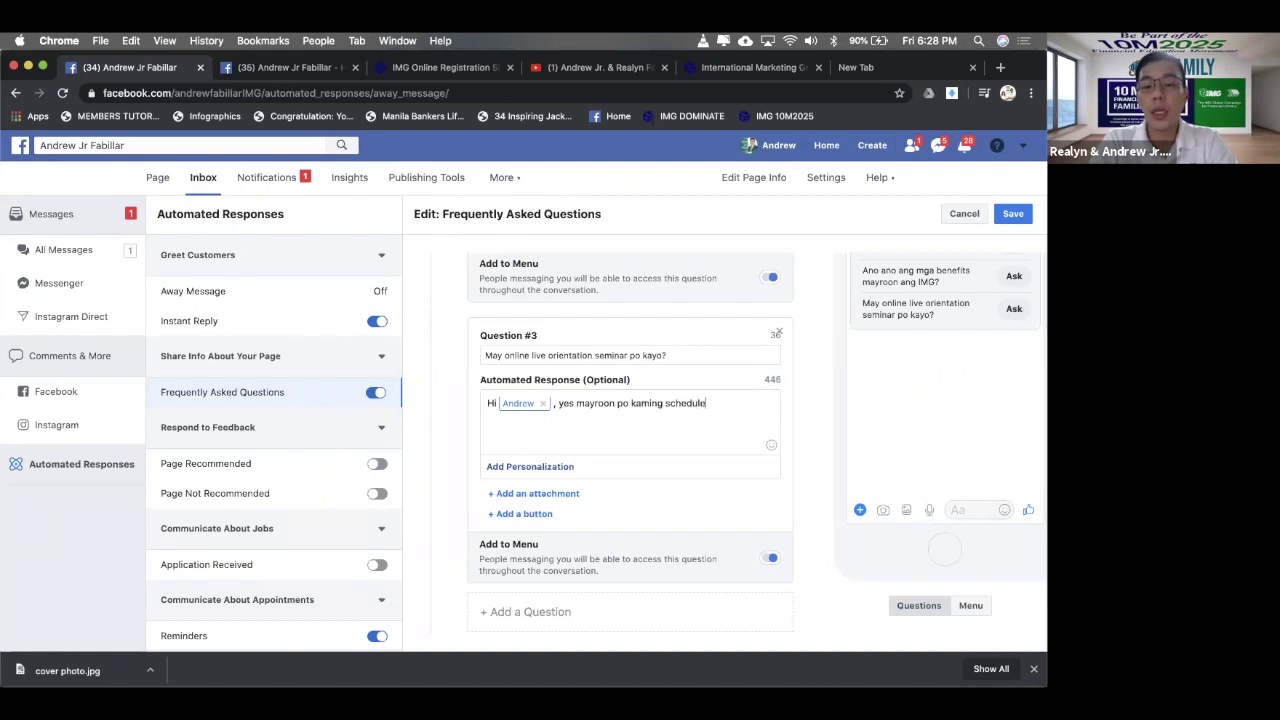
{"action": "type", "text": "d live"}
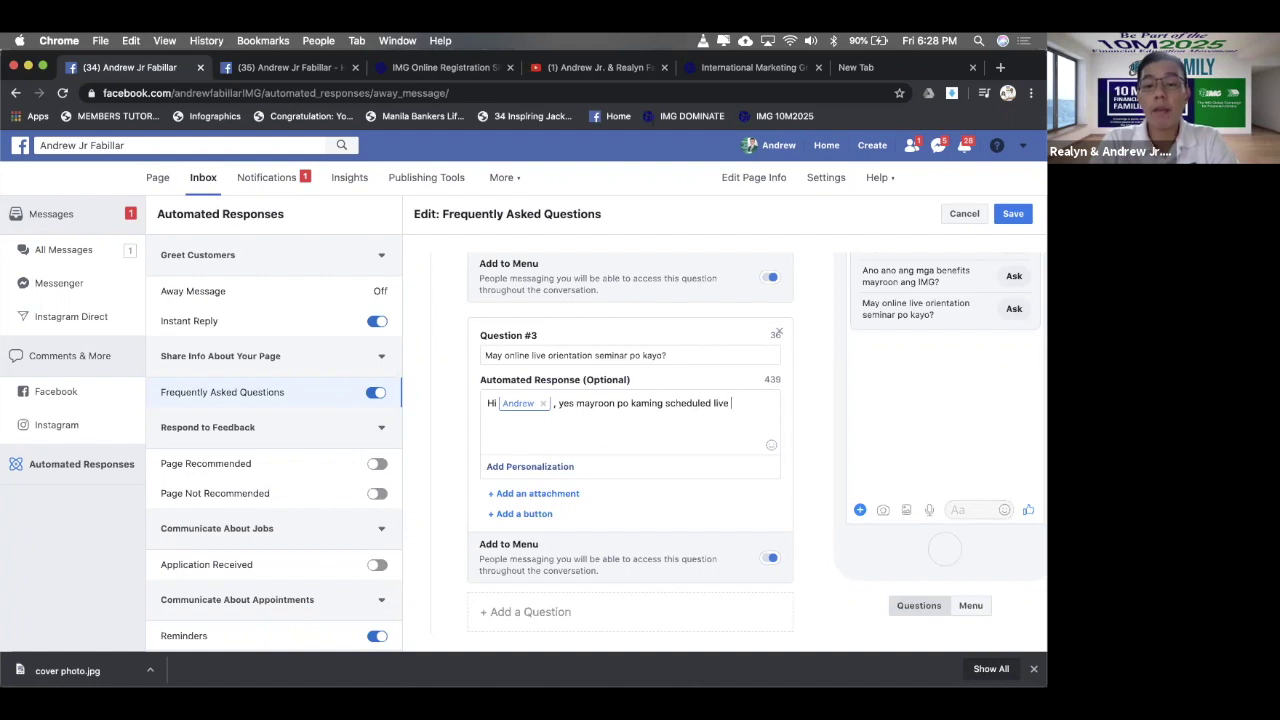
{"action": "key", "text": "BackSpace"}
{"action": "type", "text": "e online ori"}
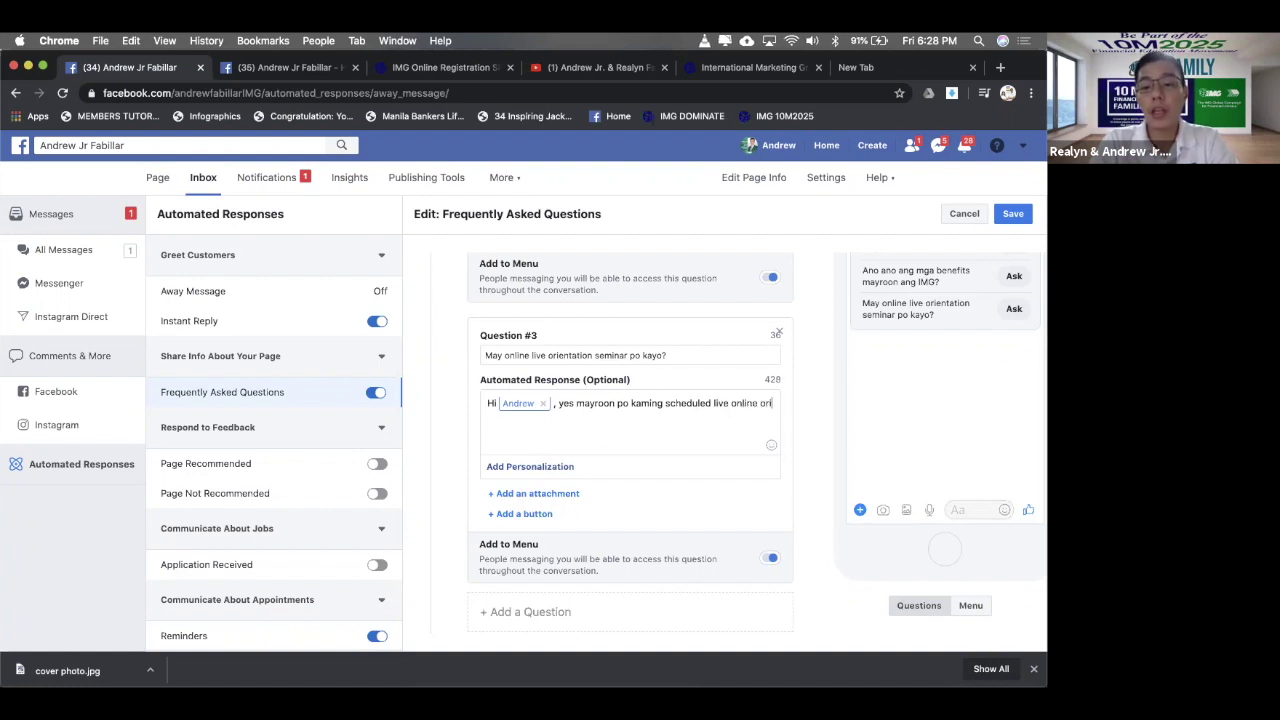
{"action": "type", "text": "entation s"}
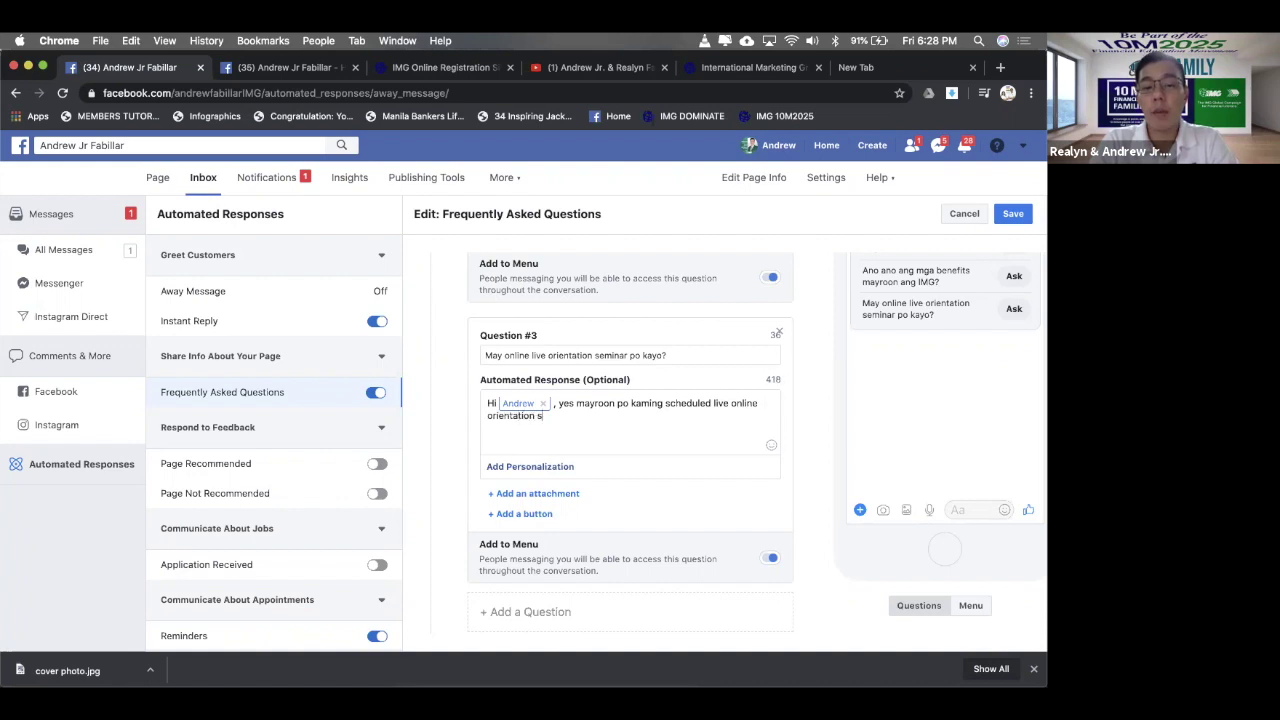
{"action": "type", "text": "eminars here in IMG."}
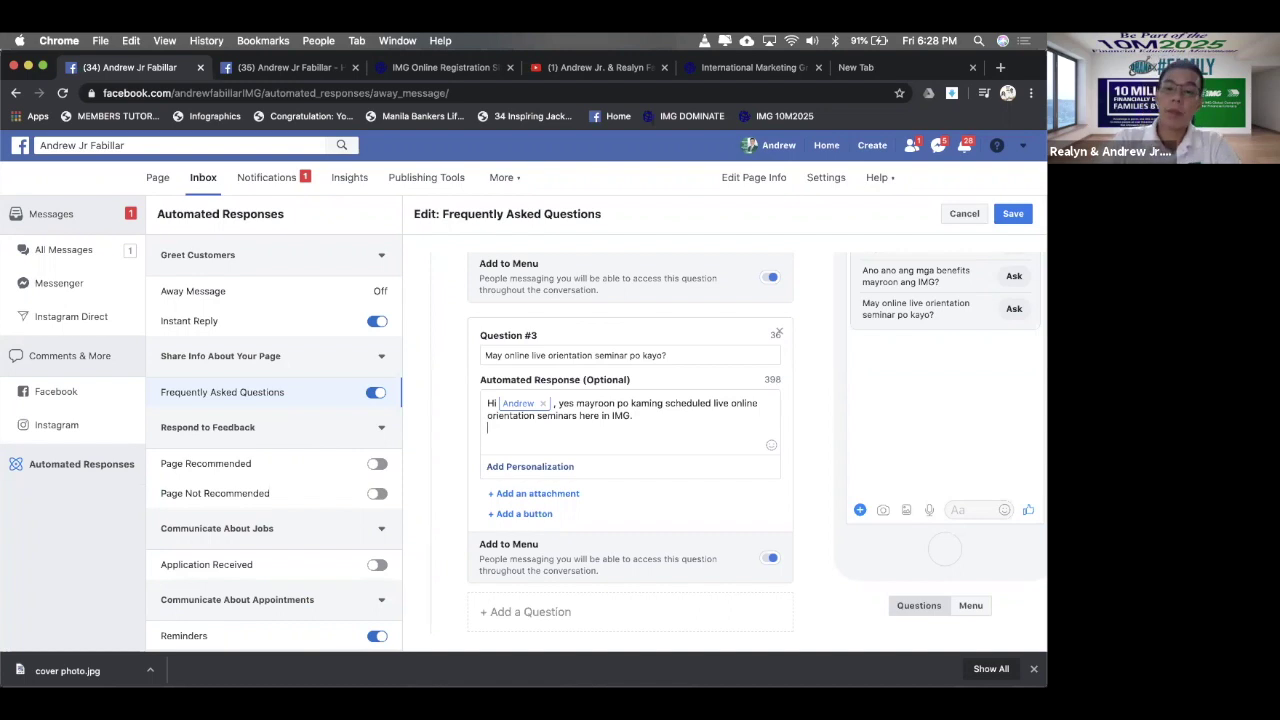
- Add the line 'Pakiclick or press lamang po ang link sa ibaba para magregister for free.'
{"action": "type", "text": "Pakiclick or press lan"}
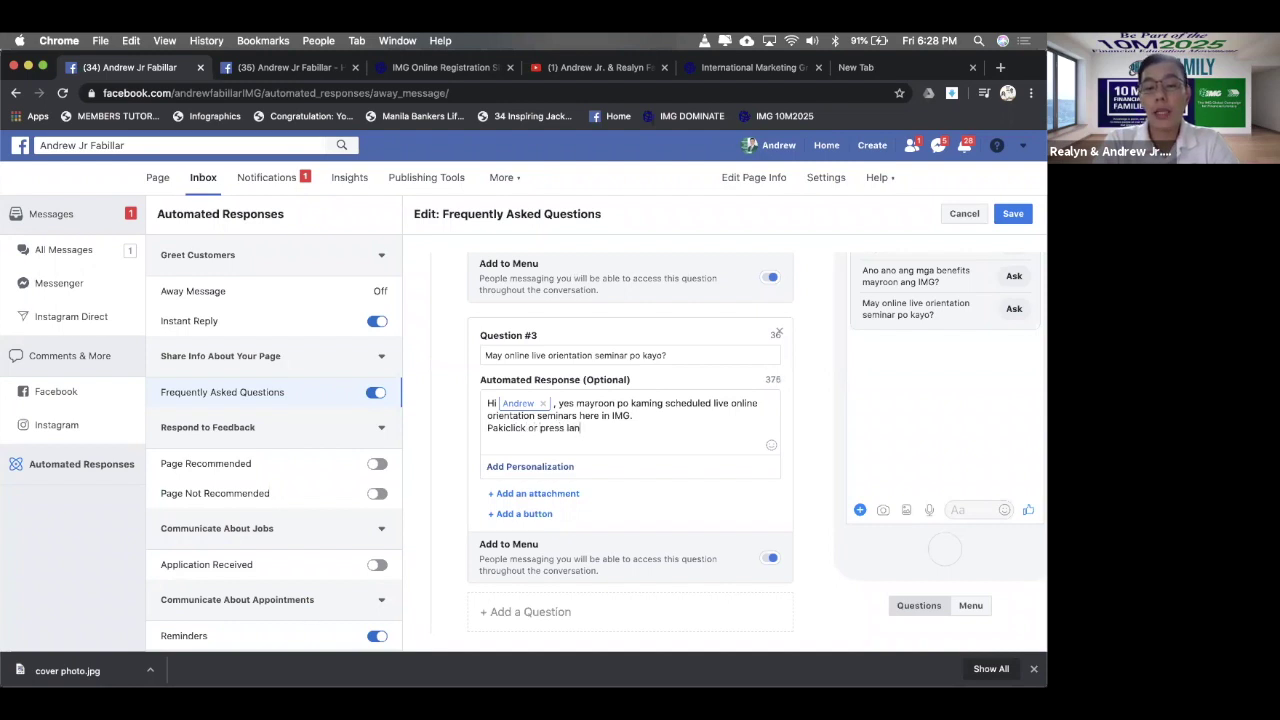
{"action": "key", "text": "BackSpace"}
{"action": "key", "text": "BackSpace"}
{"action": "type", "text": "amang po ang link sa"}
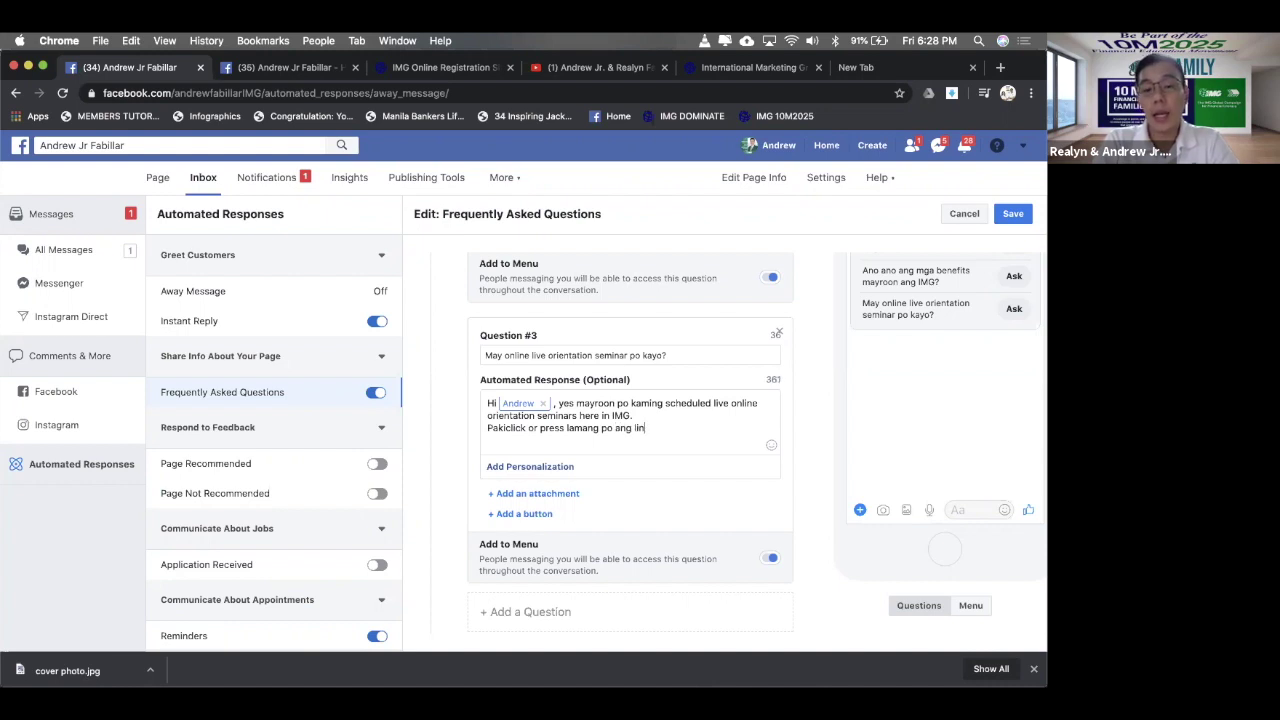
{"action": "type", "text": " ib"}
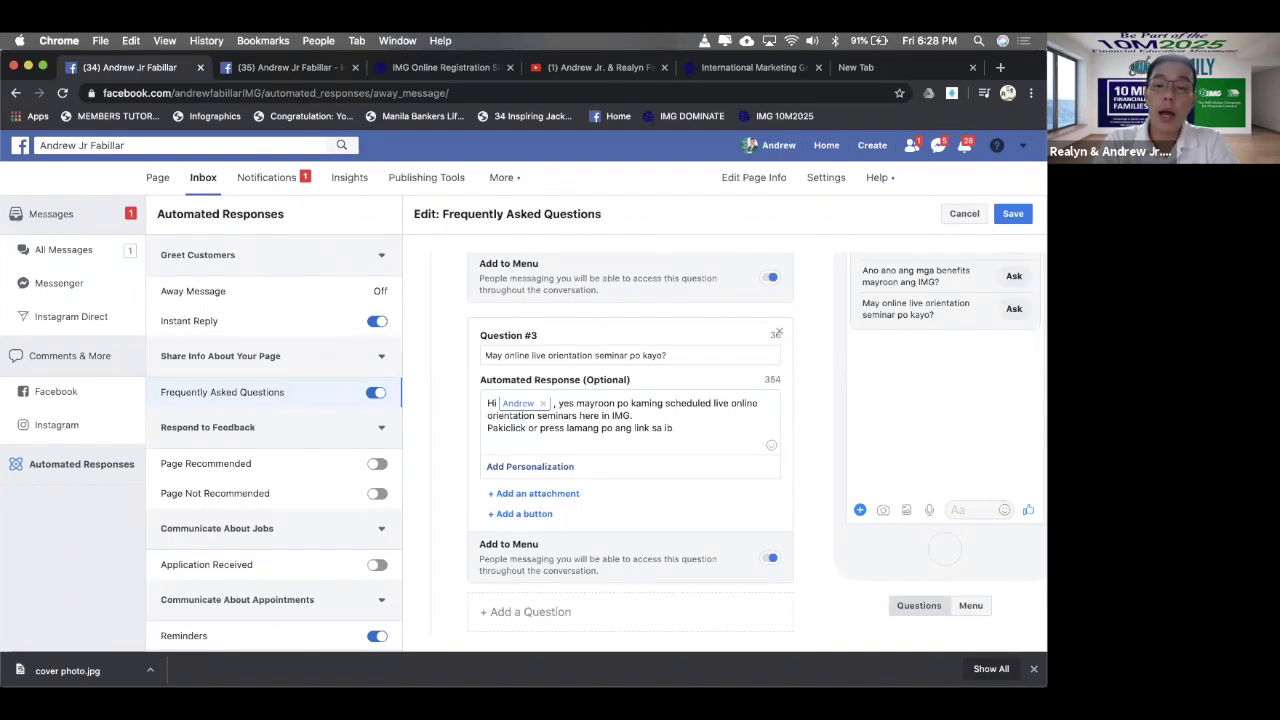
{"action": "type", "text": "aba par"}
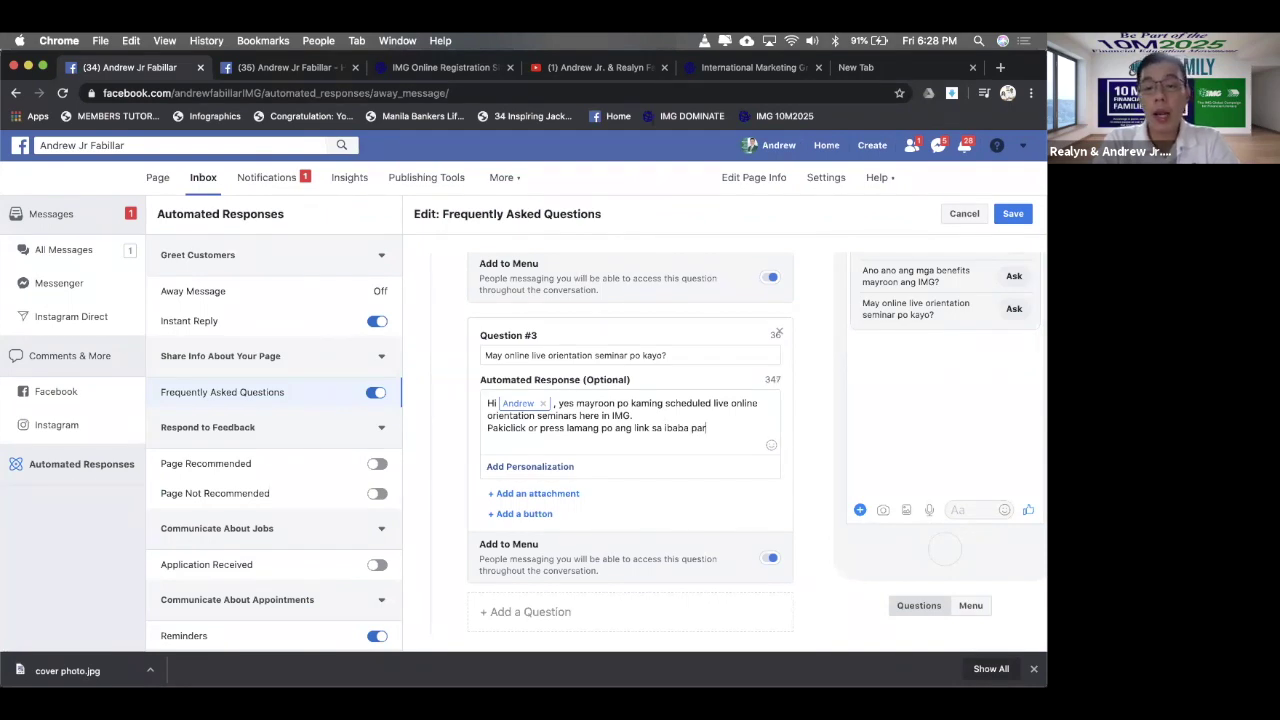
{"action": "type", "text": "a magre"}
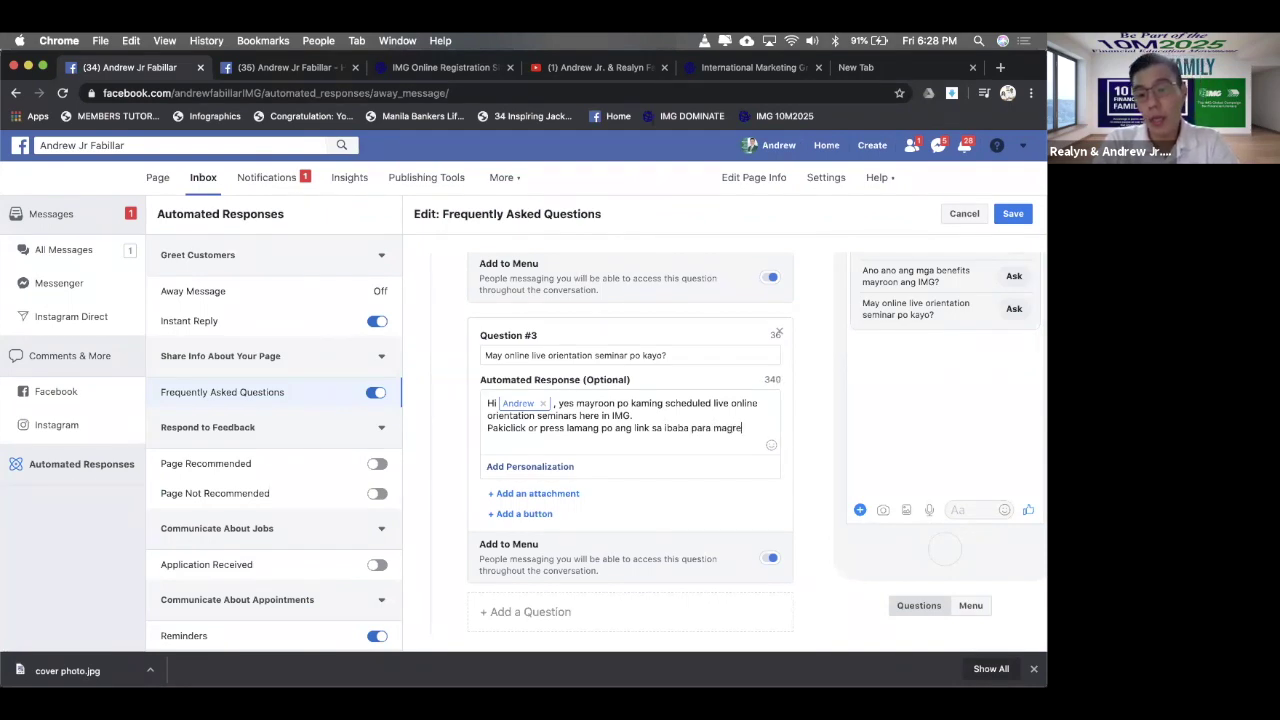
{"action": "type", "text": "gister f"}
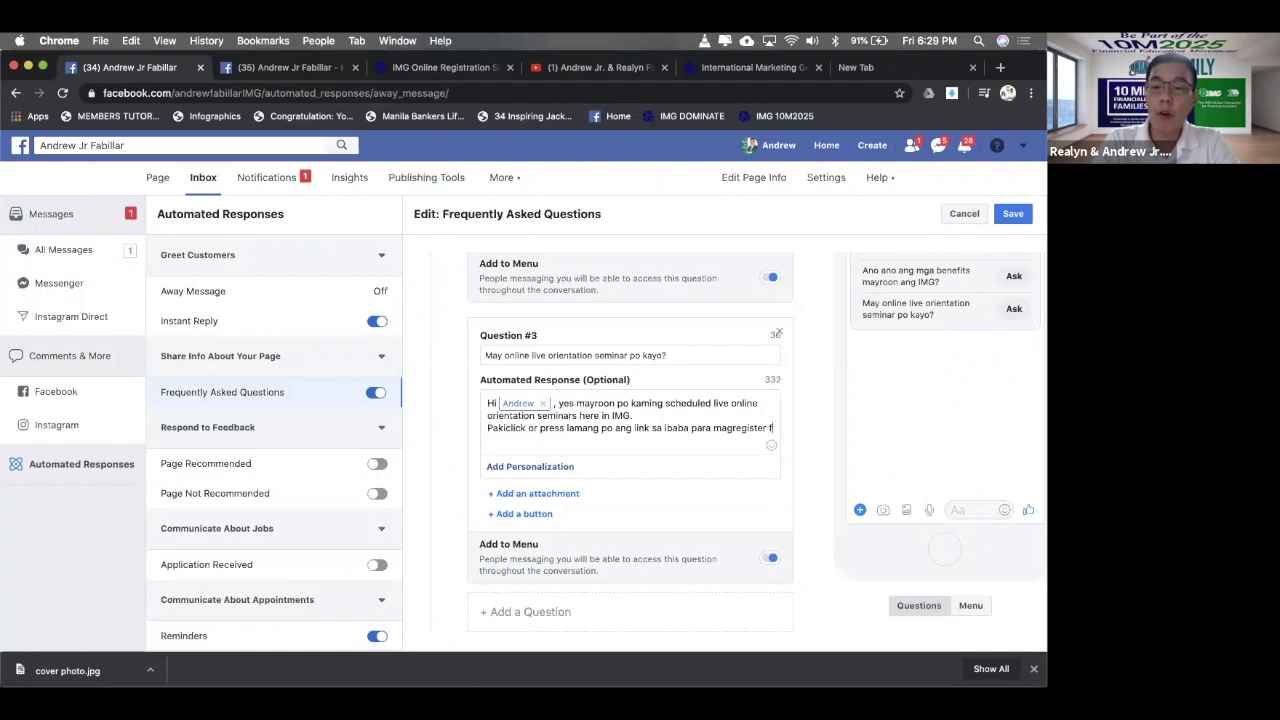
{"action": "type", "text": "or free."}
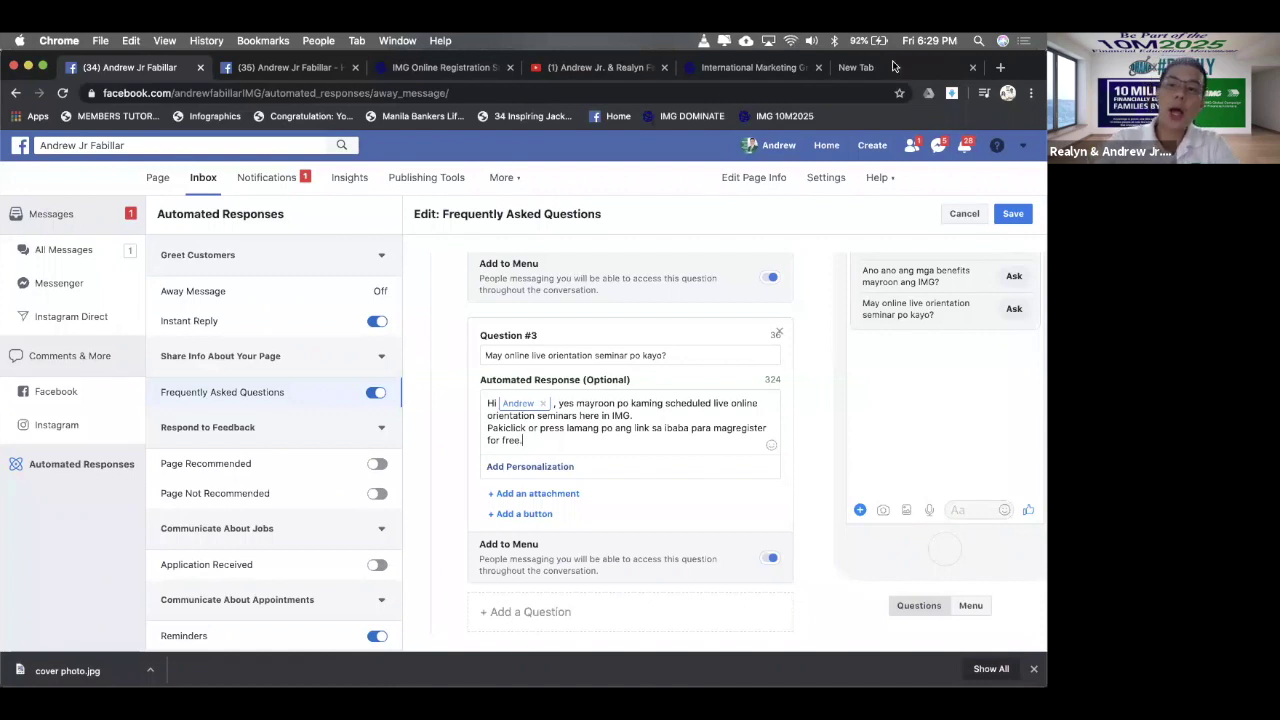
{"action": "left_click", "coordinate": [905, 70]}
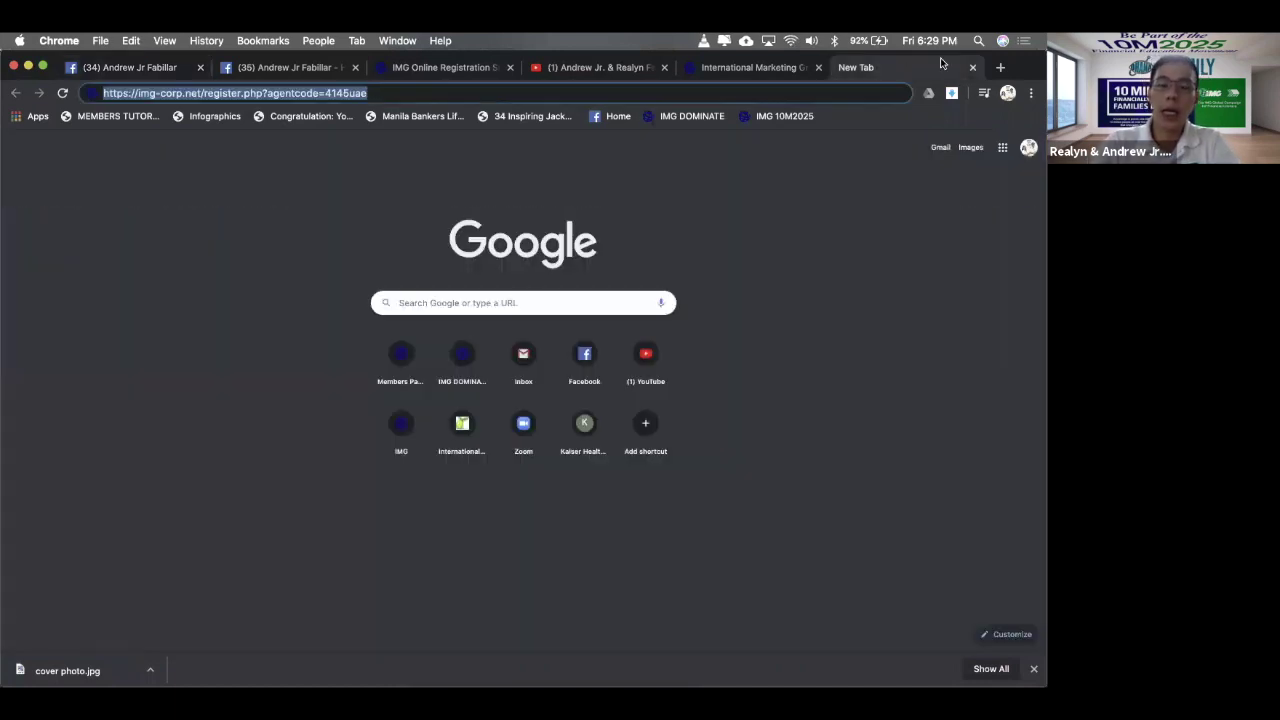
{"action": "left_click", "coordinate": [1000, 67]}
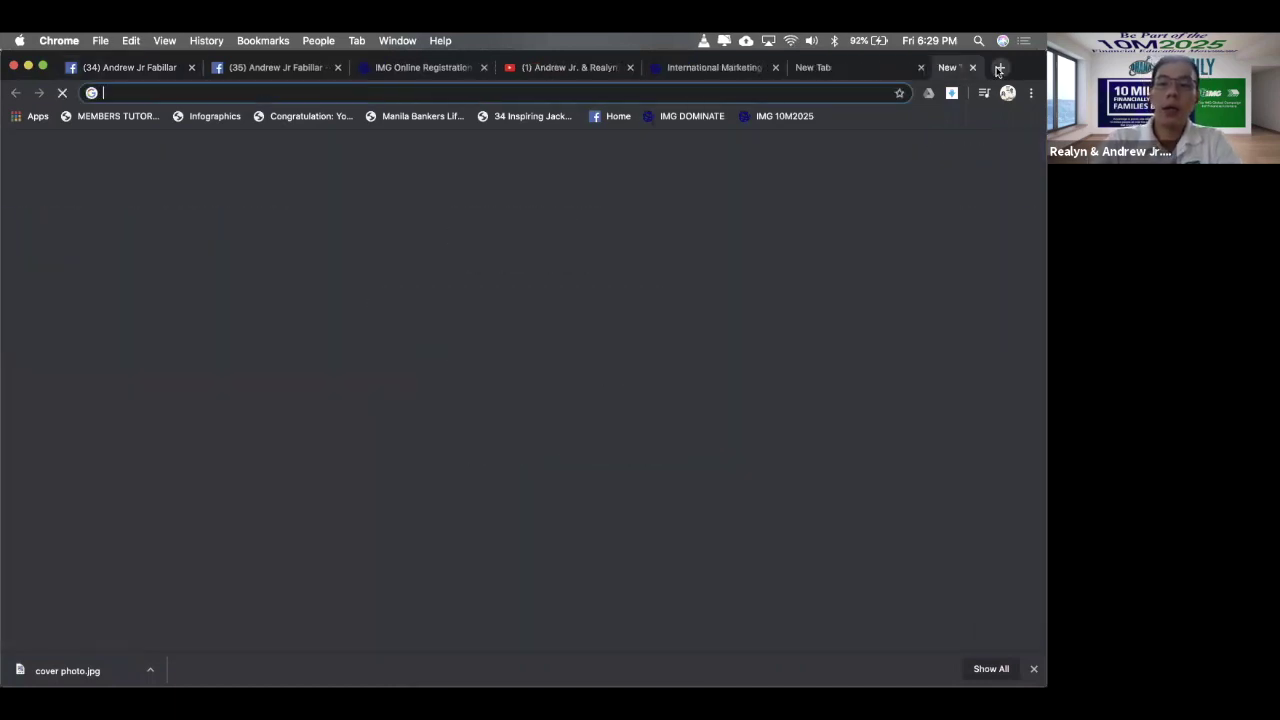
{"action": "left_click", "coordinate": [121, 70]}
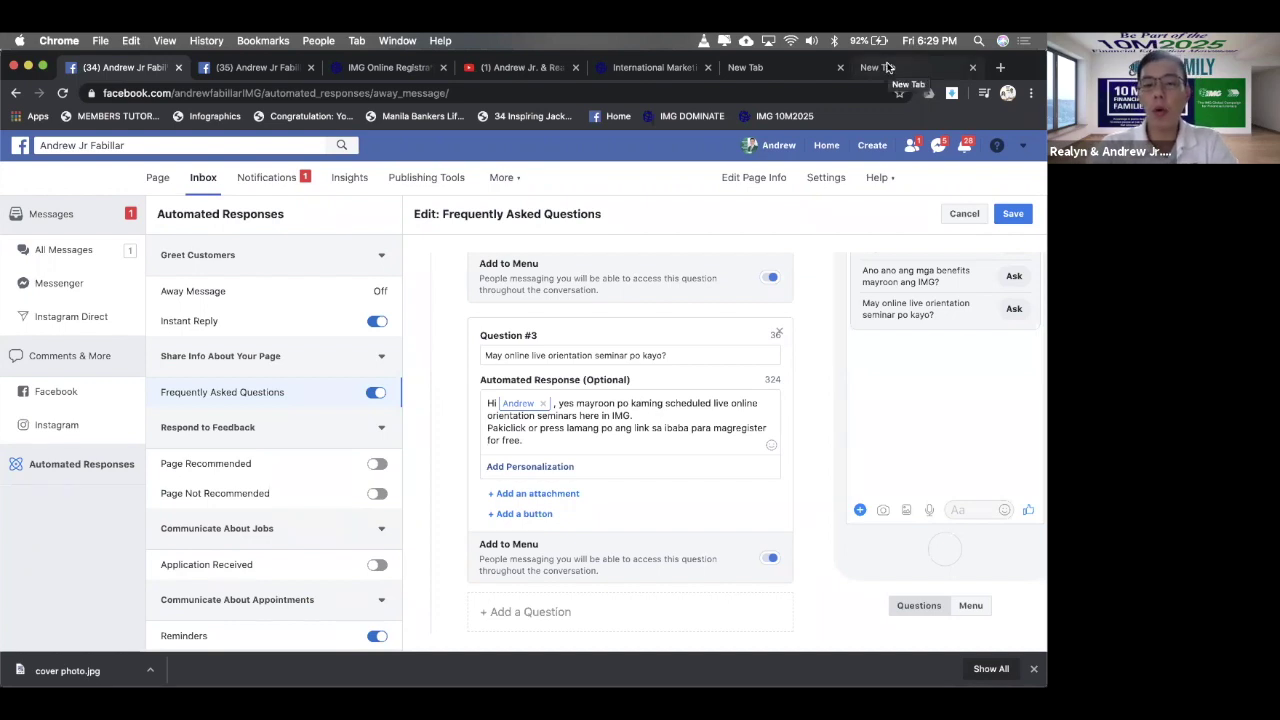
{"action": "left_click", "coordinate": [887, 67]}
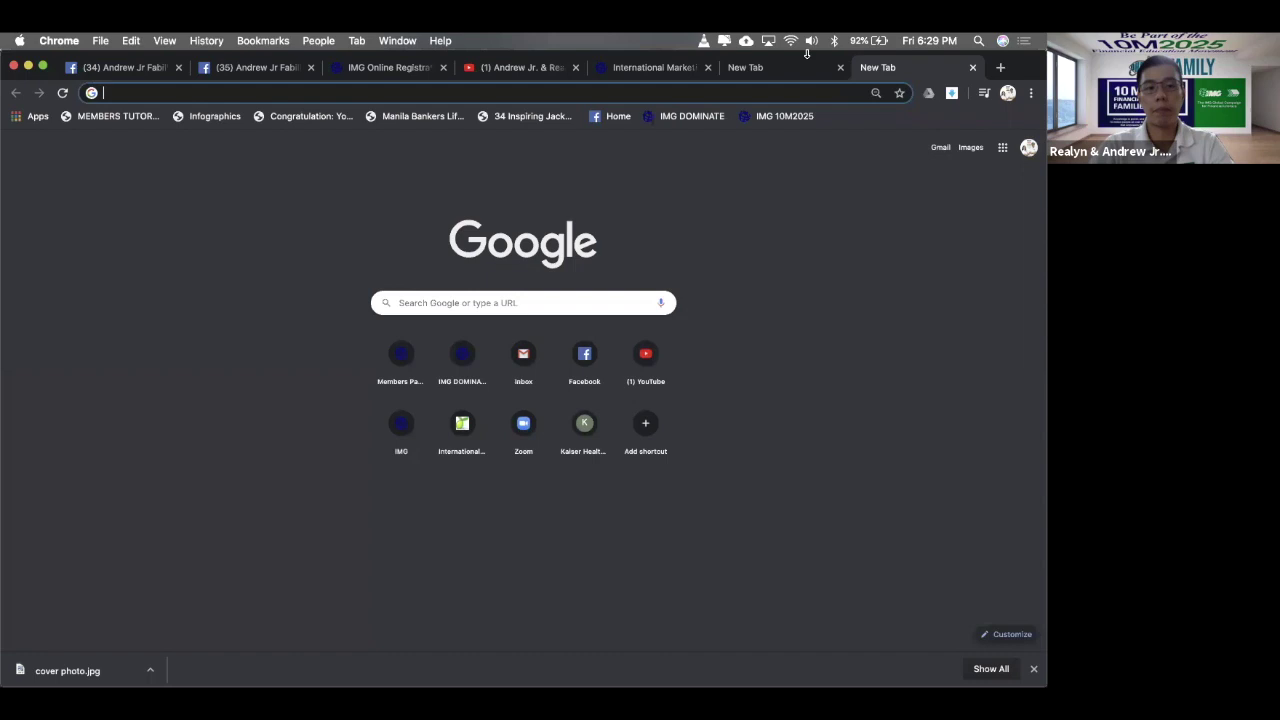
{"action": "type", "text": "htt"}
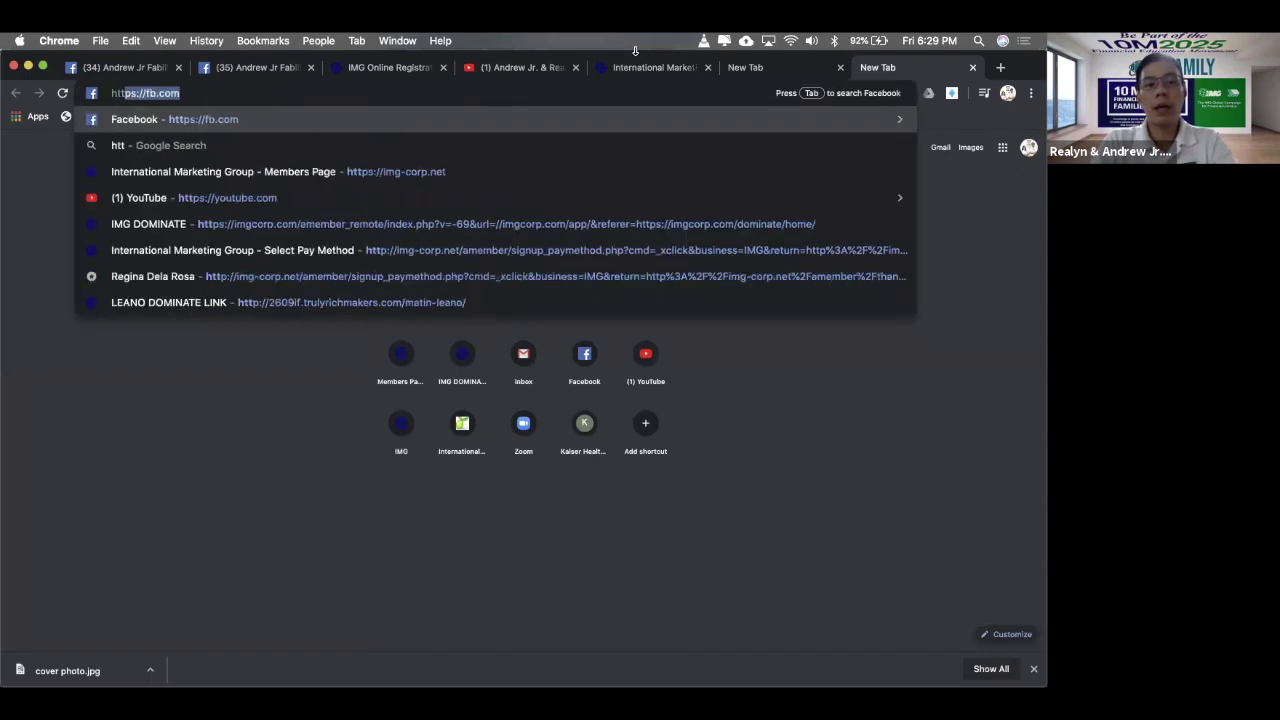
{"action": "key", "text": "BackSpace"}
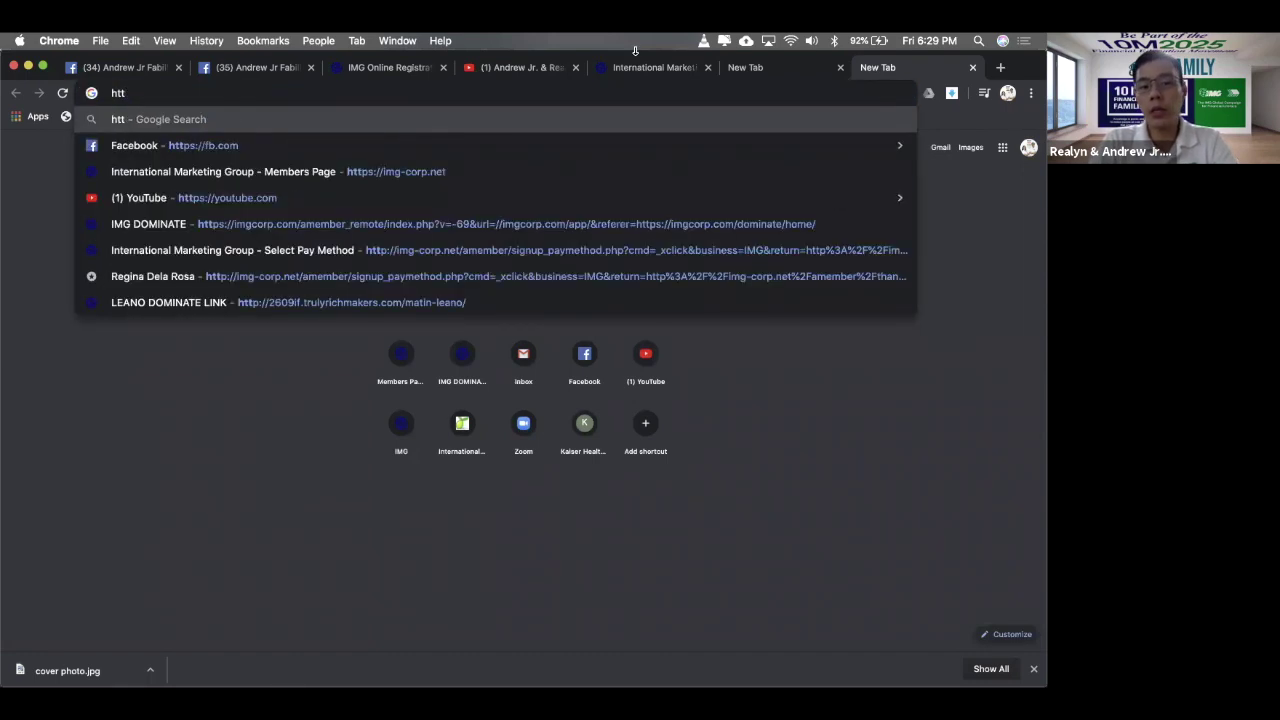
{"action": "type", "text": "p"}
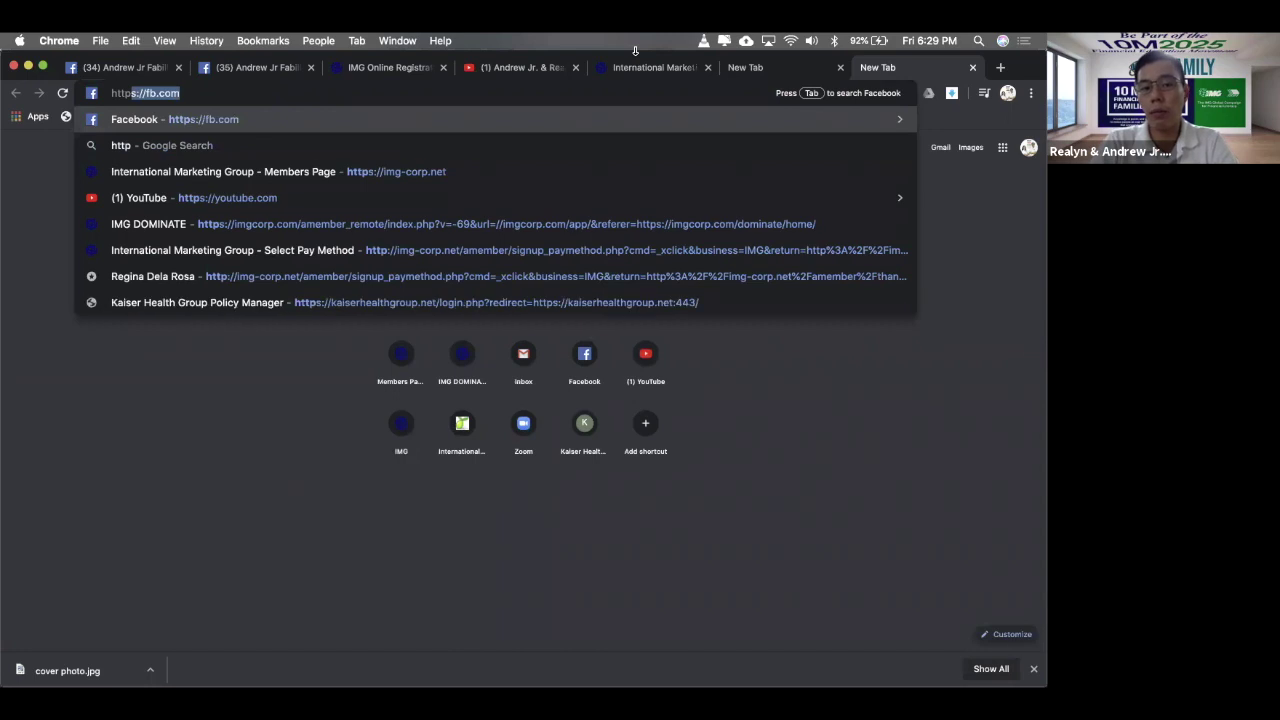
{"action": "type", "text": "://"}
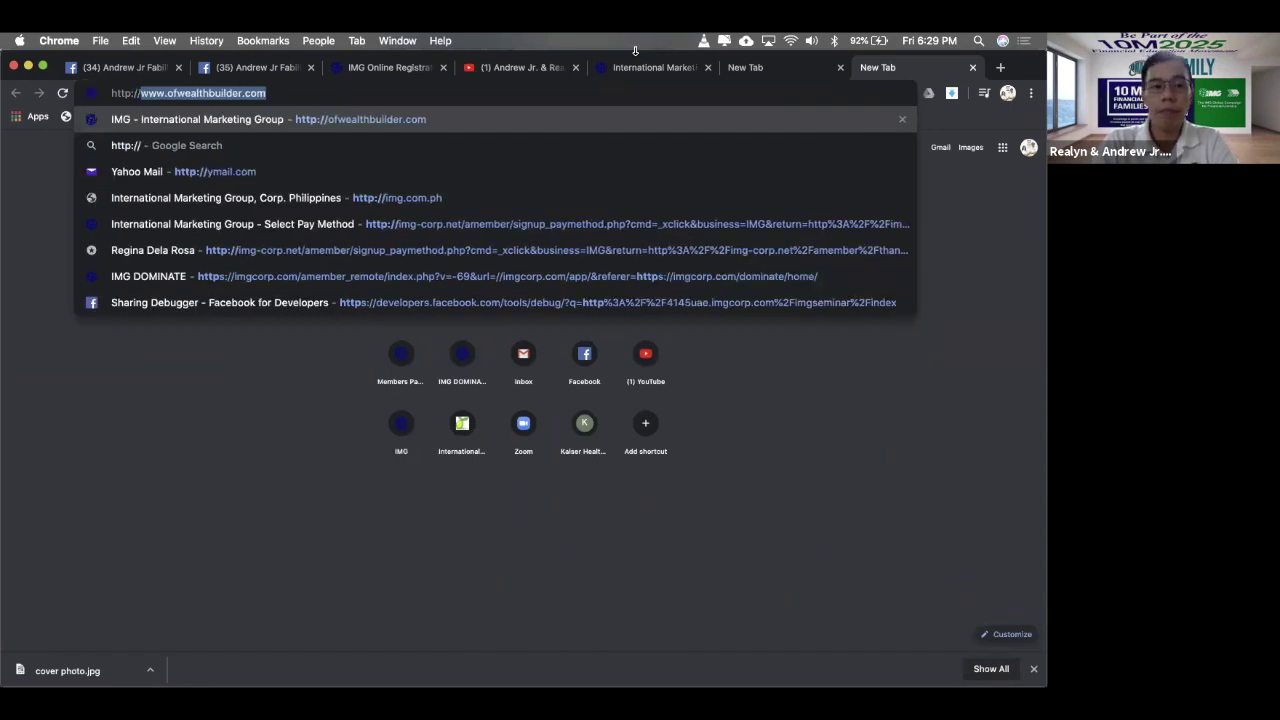
{"action": "type", "text": "webi"}
{"action": "key", "text": "Right"}
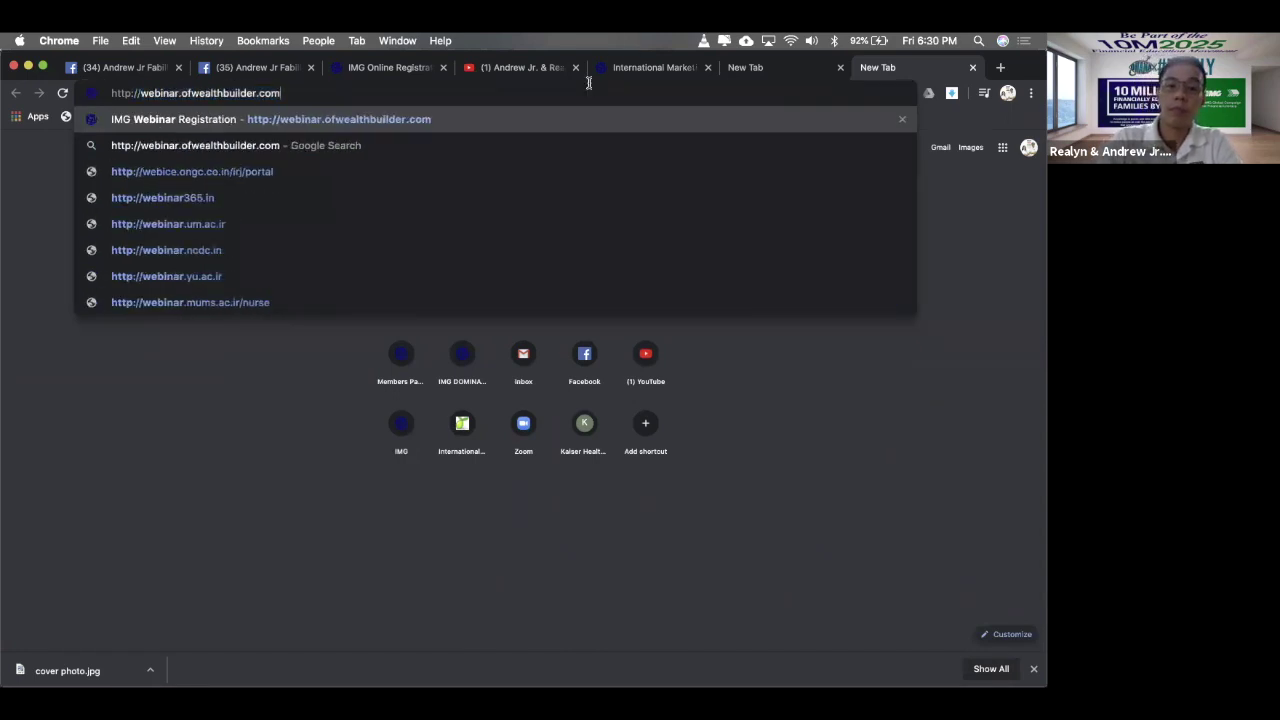
{"action": "key", "text": "super+a"}
{"action": "key", "text": "super+c"}
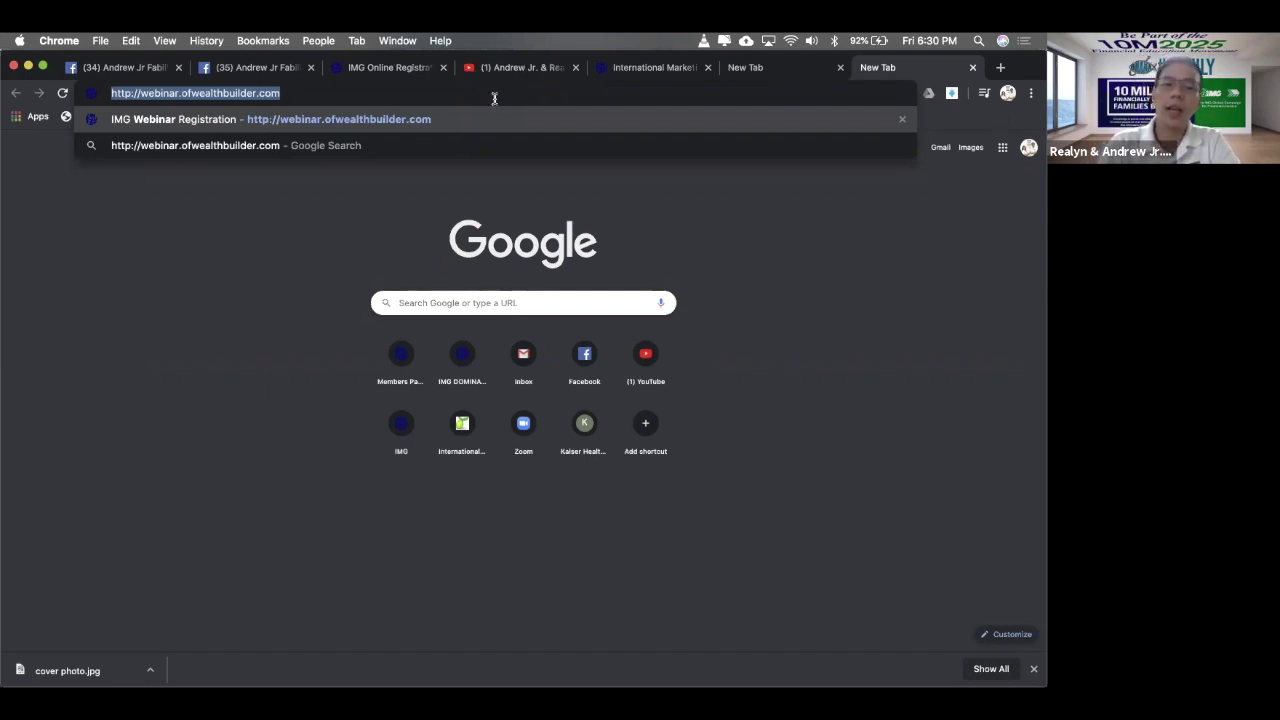
{"action": "key", "text": "Return"}
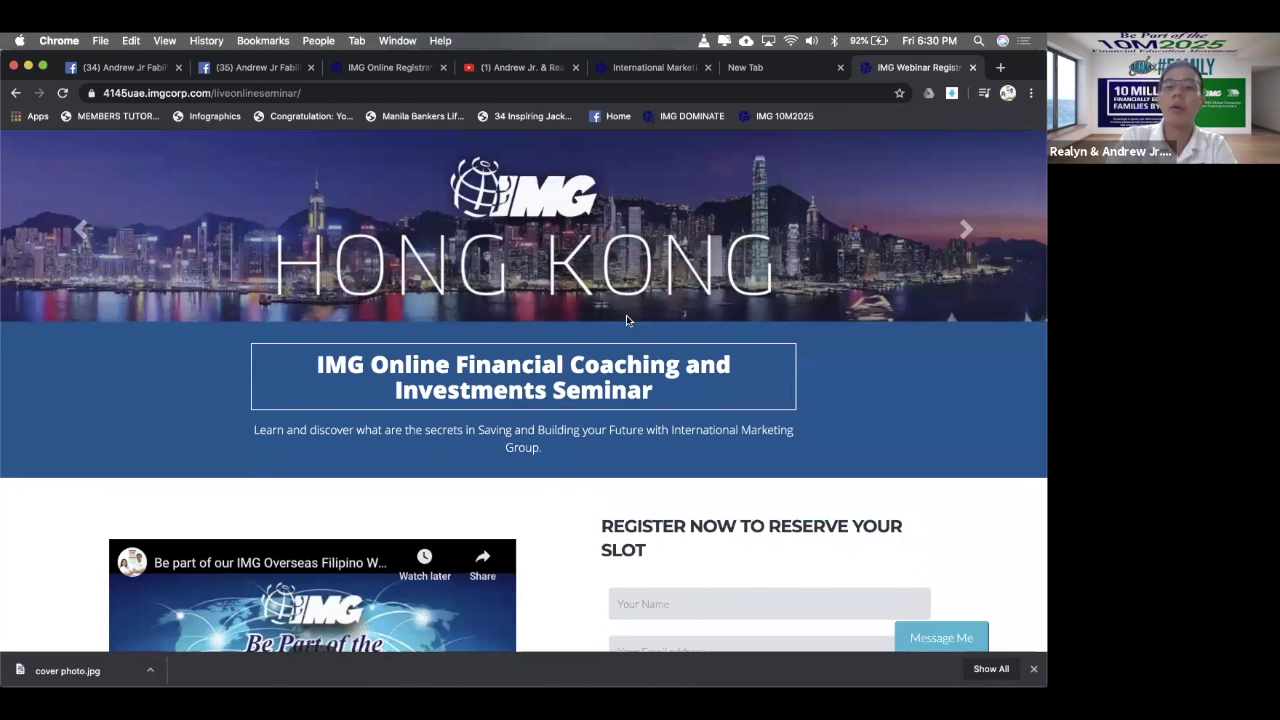
- Review the IMG webinar registration page, then go back to the FAQ editor
{"action": "scroll", "coordinate": [626, 317], "scroll_direction": "down", "scroll_amount": 3}
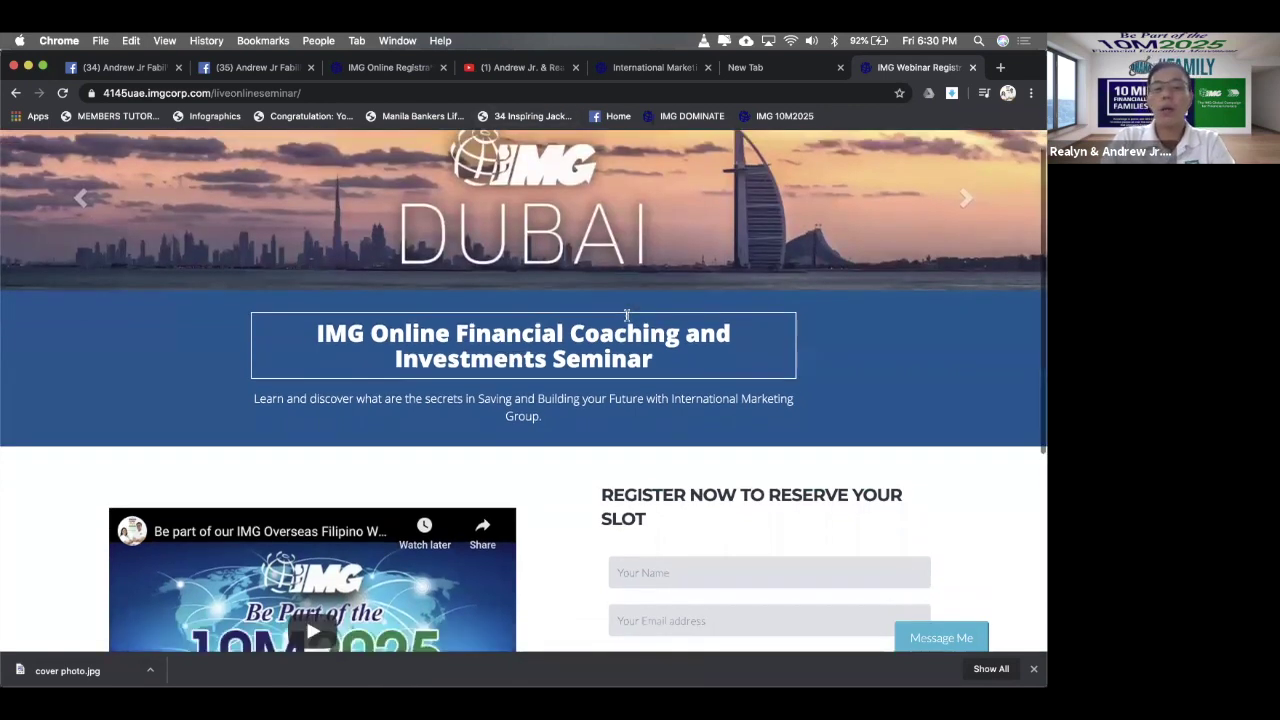
{"action": "scroll", "coordinate": [626, 318], "scroll_direction": "down", "scroll_amount": 1}
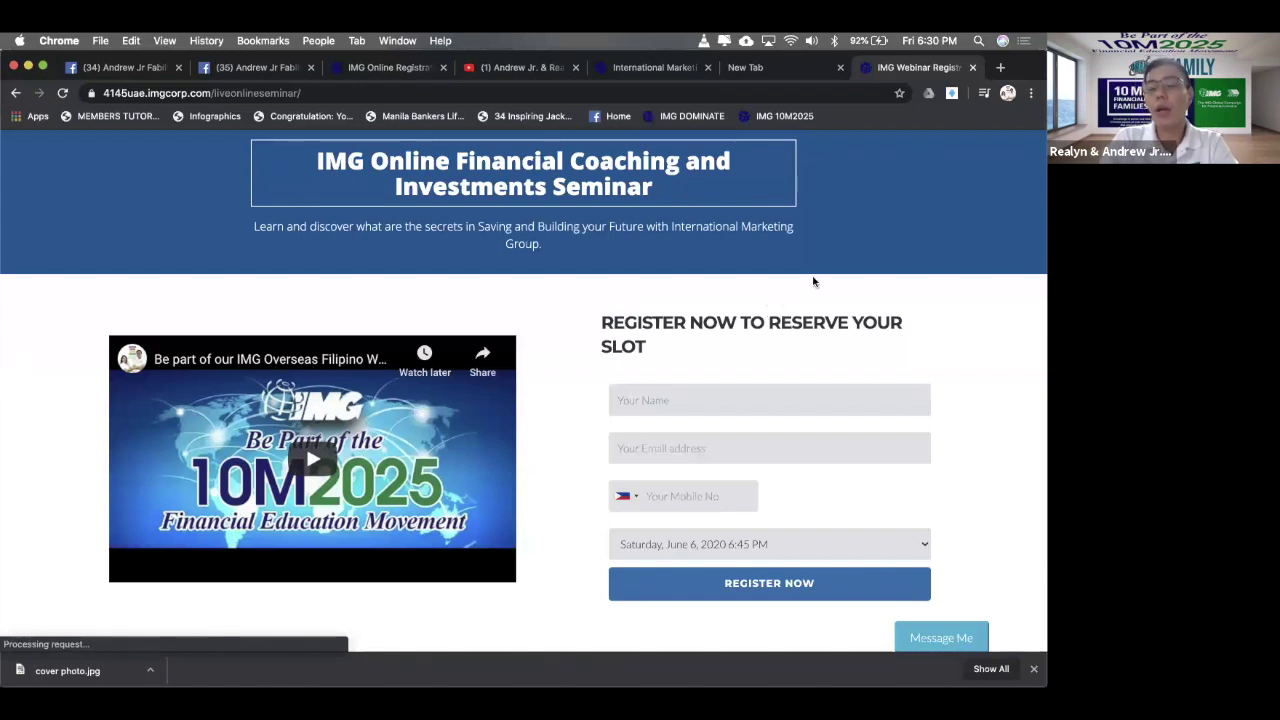
{"action": "scroll", "coordinate": [805, 330], "scroll_direction": "up", "scroll_amount": 4}
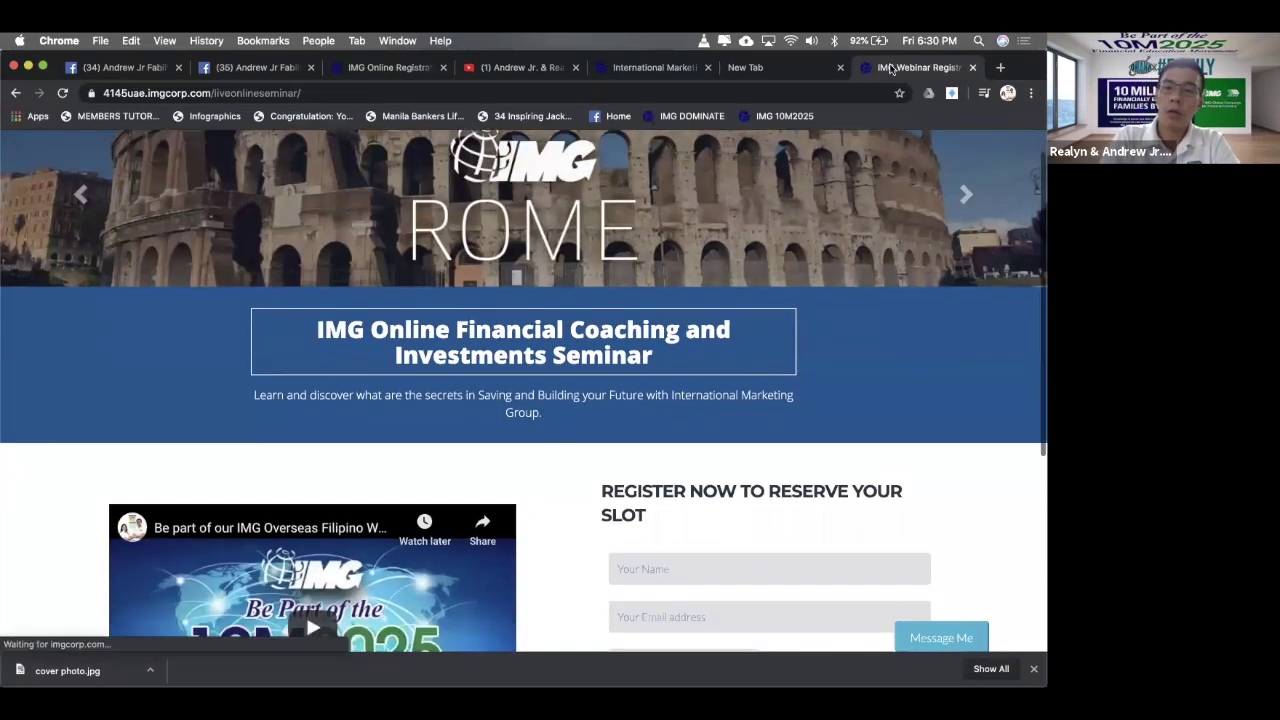
{"action": "left_click", "coordinate": [765, 67]}
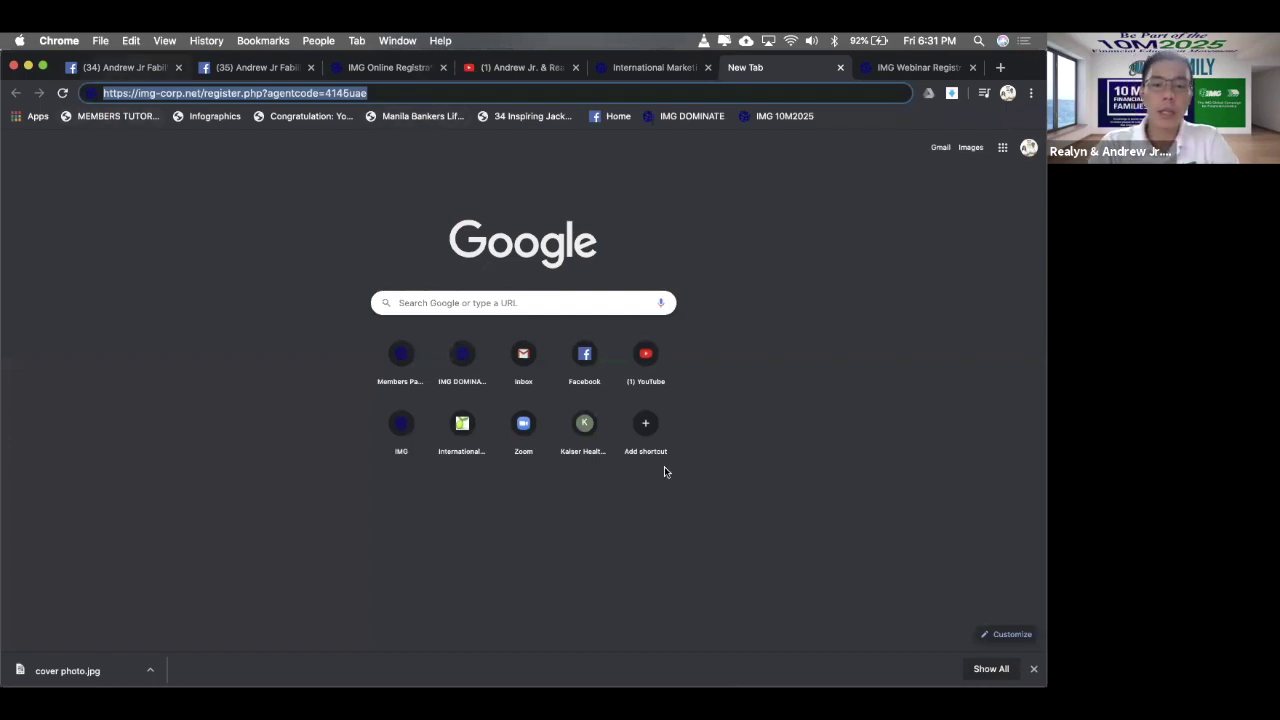
{"action": "key", "text": "super+1"}
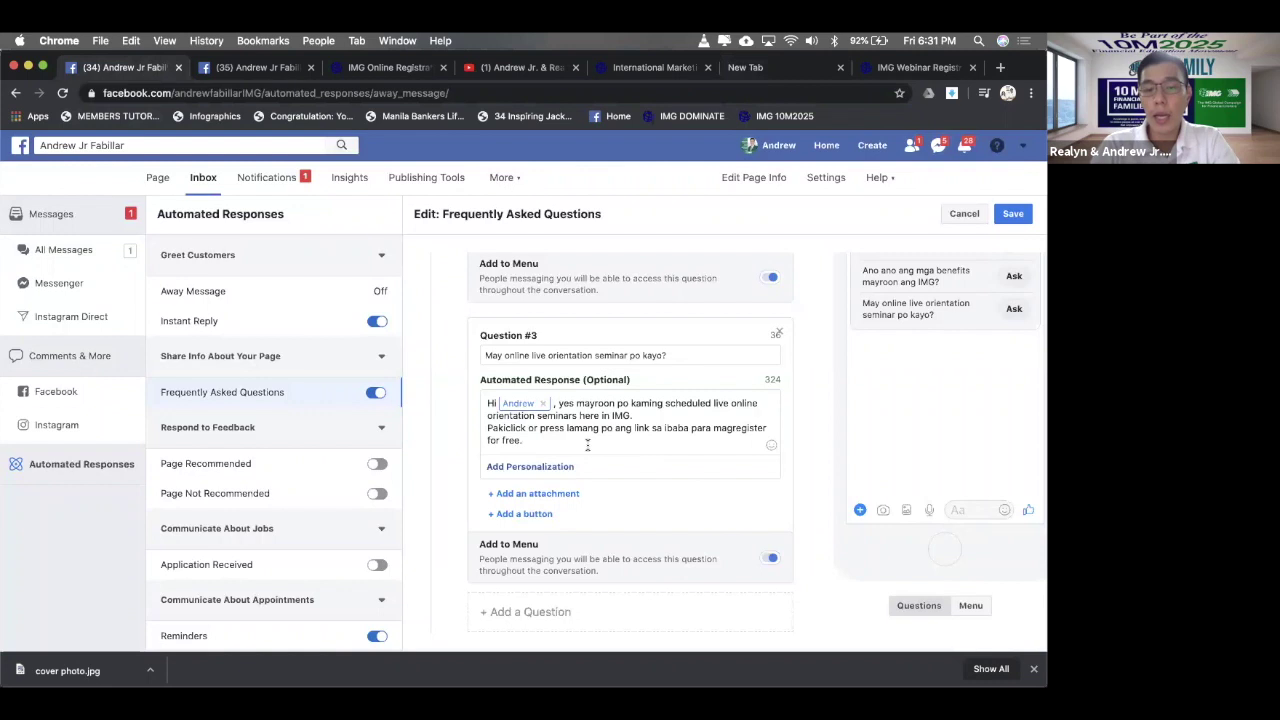
{"action": "key", "text": "Return"}
{"action": "key", "text": "super+v"}
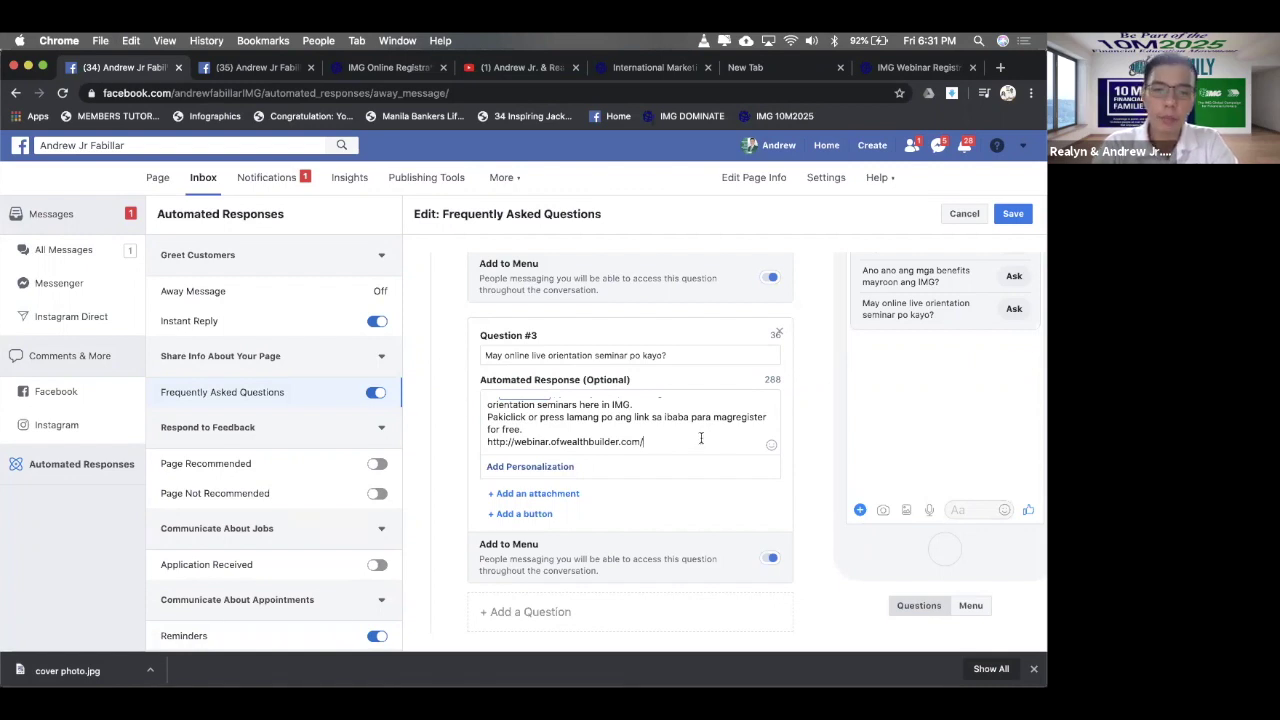
{"action": "scroll", "coordinate": [700, 437], "scroll_direction": "down", "scroll_amount": 1}
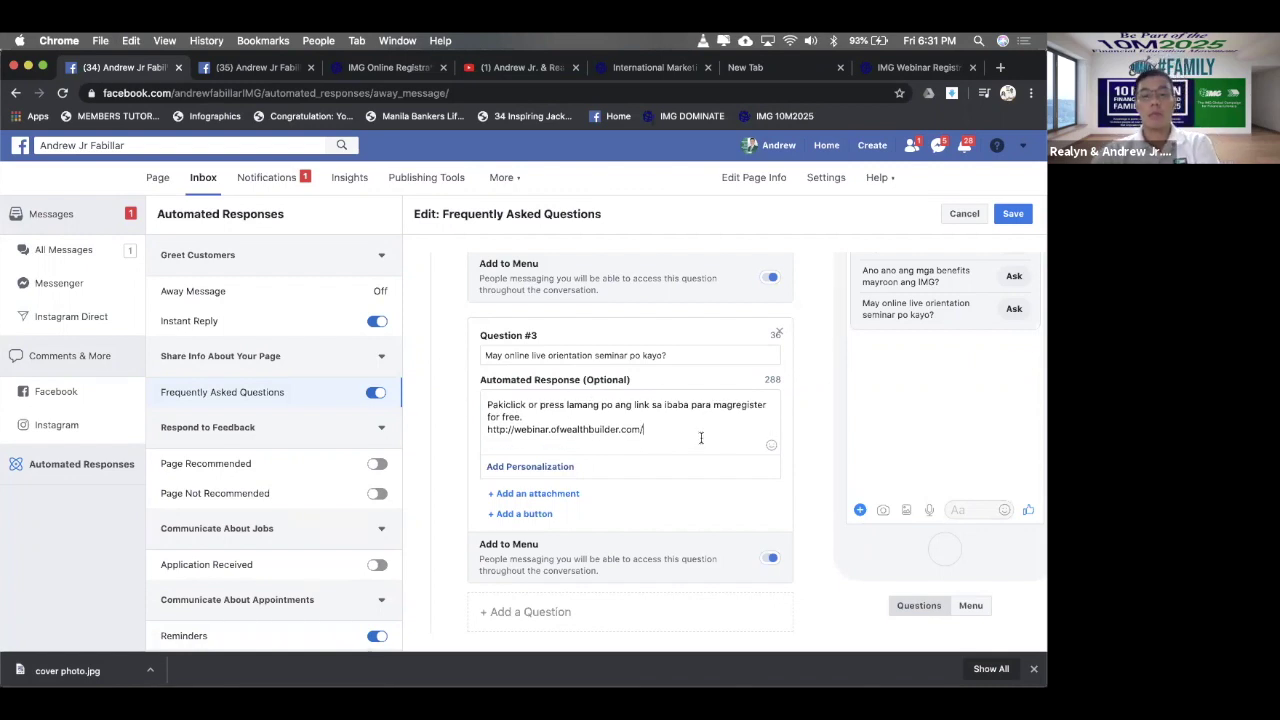
{"action": "key", "text": "Return"}
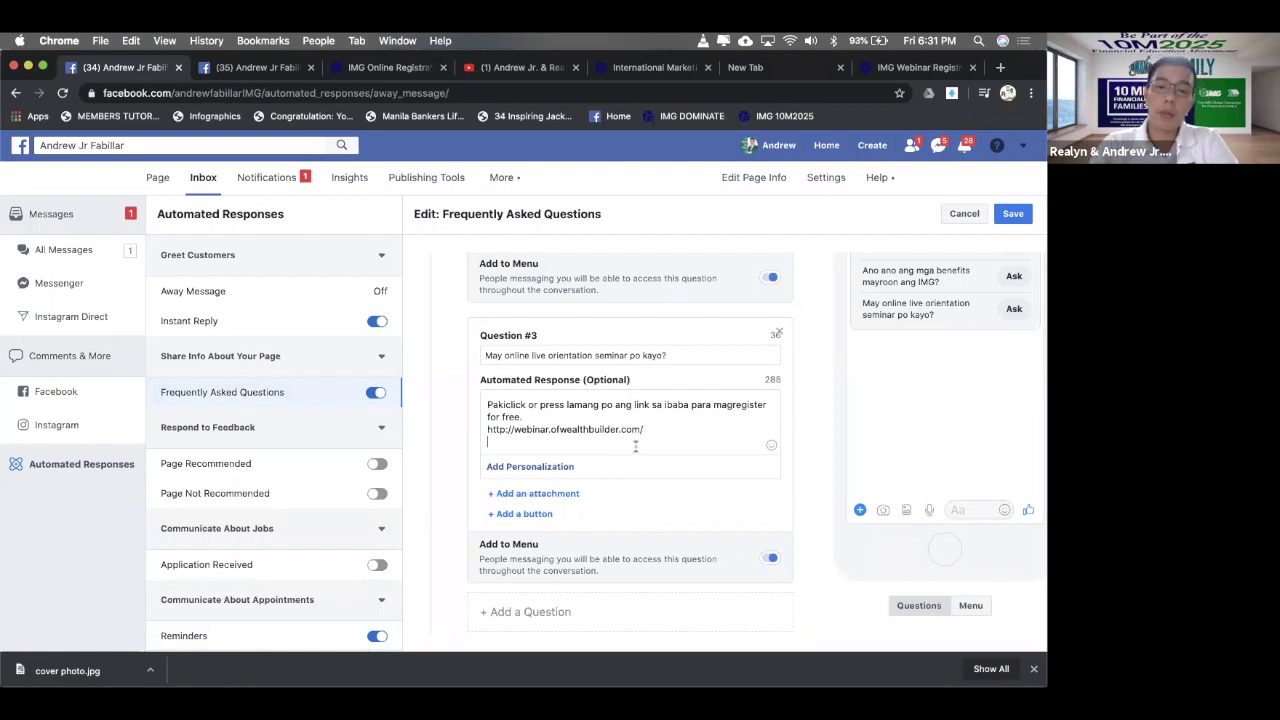
{"action": "key", "text": "Return"}
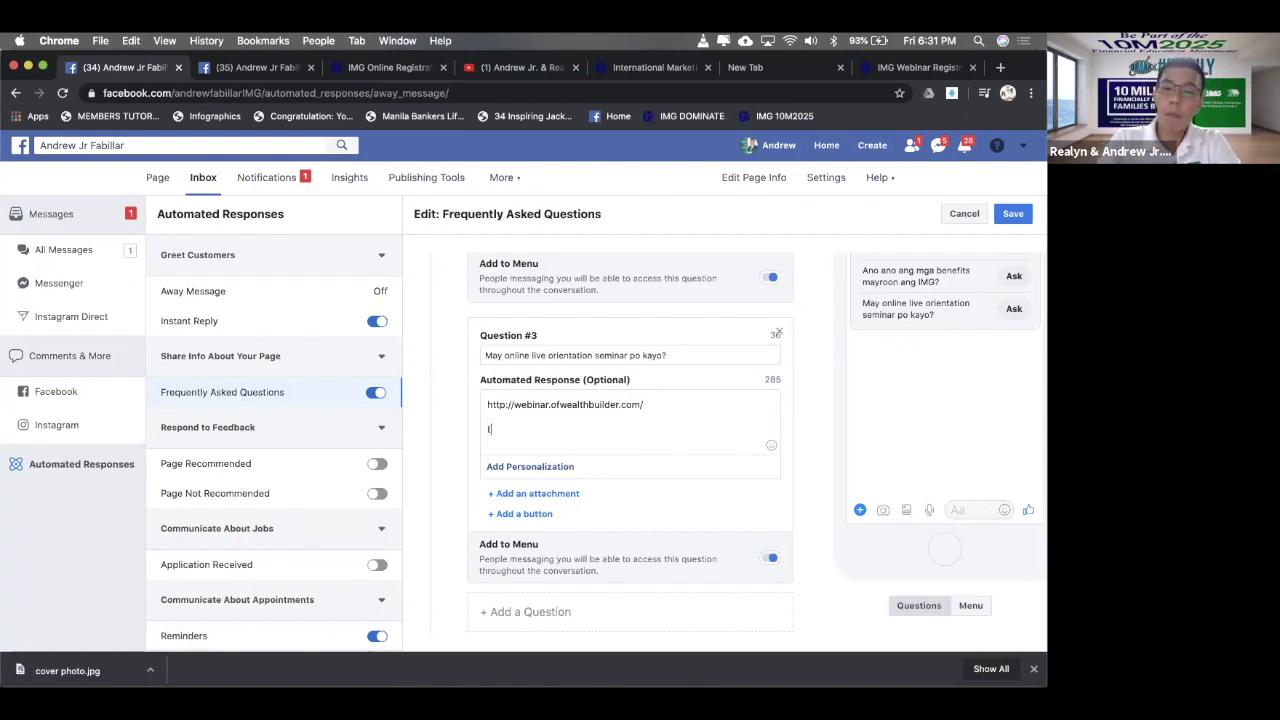
{"action": "type", "text": "Tapos"}
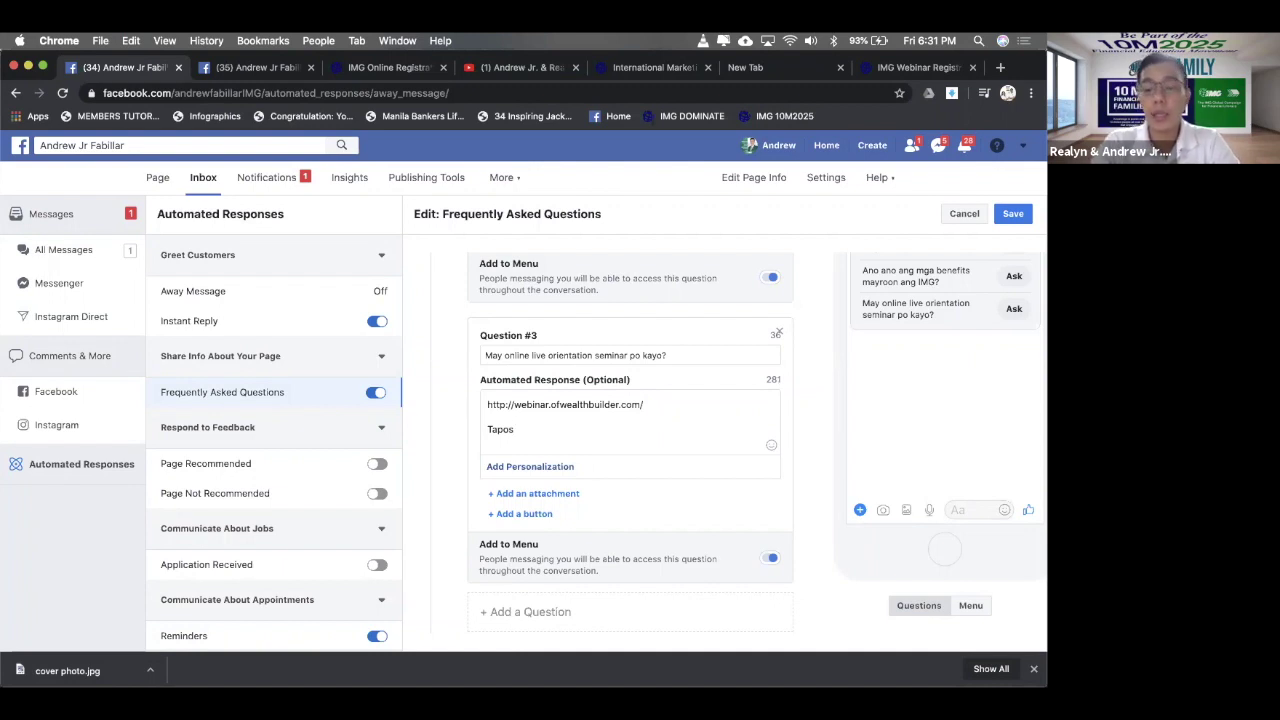
{"action": "key", "text": "BackSpace"}
{"action": "key", "text": "BackSpace"}
{"action": "key", "text": "BackSpace"}
{"action": "key", "text": "BackSpace"}
{"action": "key", "text": "BackSpace"}
{"action": "key", "text": "BackSpace"}
{"action": "key", "text": "BackSpace"}
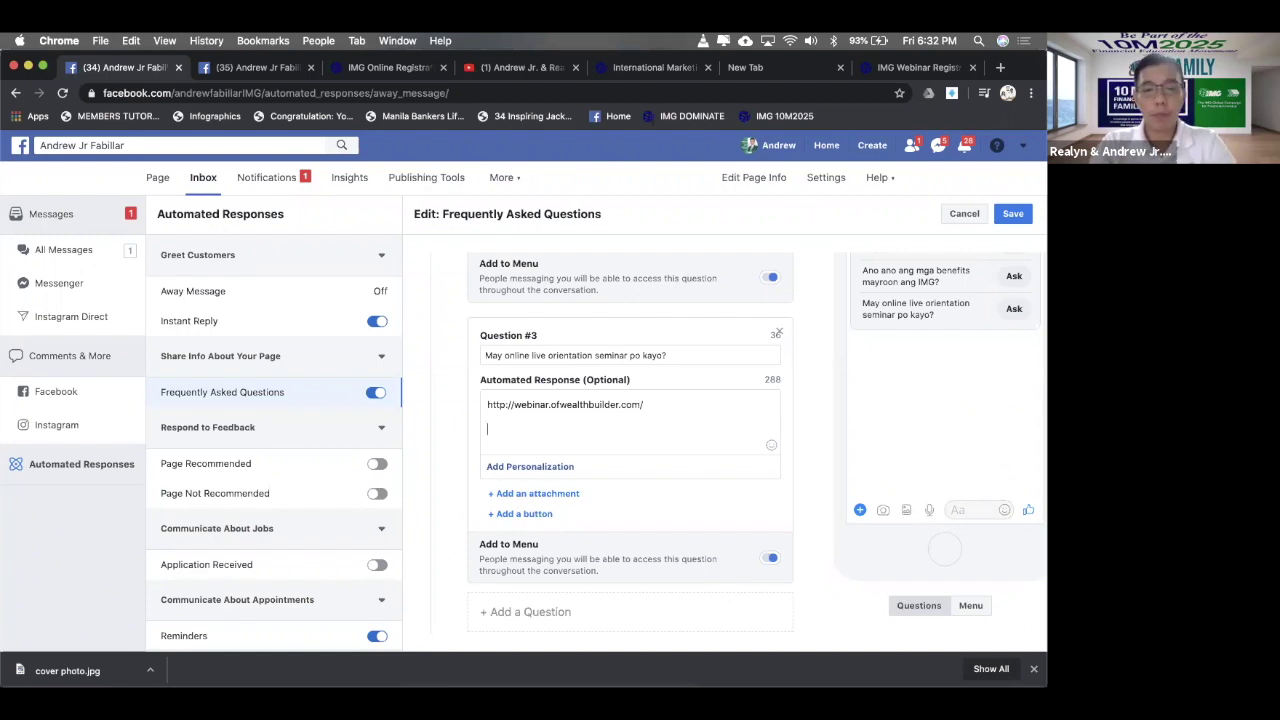
- Begin a new line below the link: 'Pansamantala, maaari mo ring panuorin ang aming recorded…'
{"action": "type", "text": "Ple"}
{"action": "key", "text": "BackSpace"}
{"action": "key", "text": "BackSpace"}
{"action": "key", "text": "BackSpace"}
{"action": "type", "text": "Pansa"}
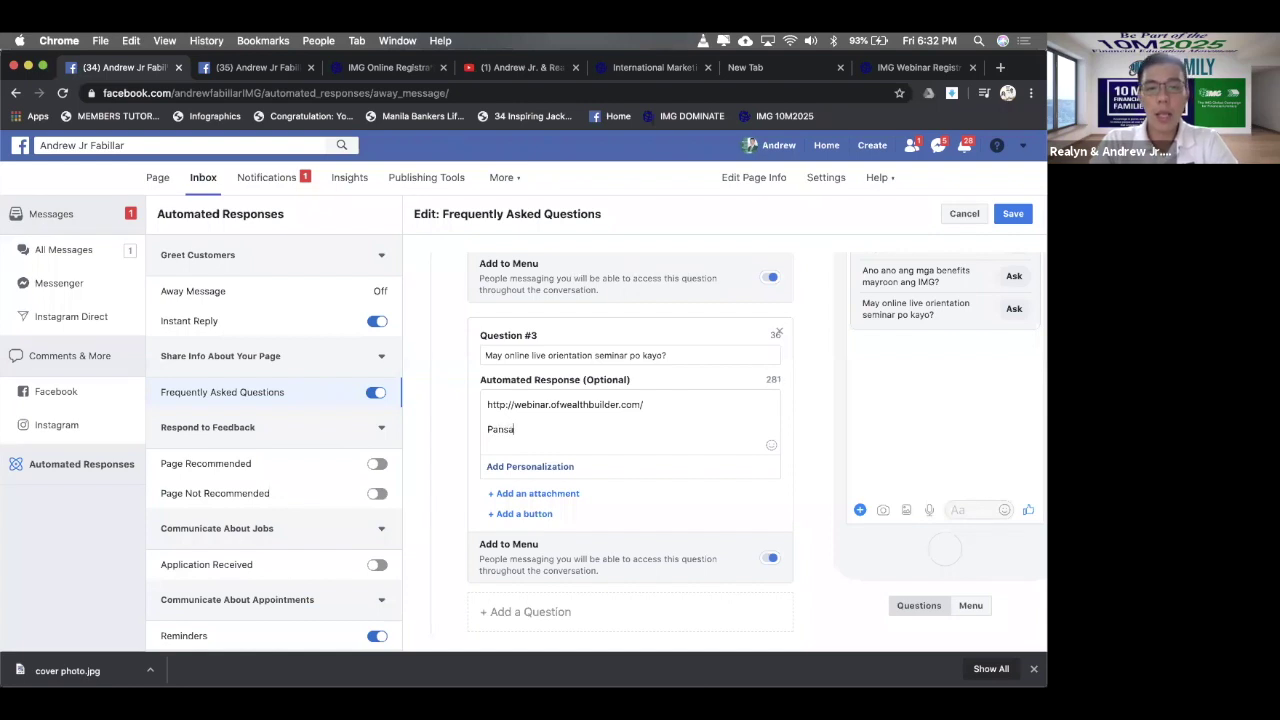
{"action": "type", "text": "mantala,"}
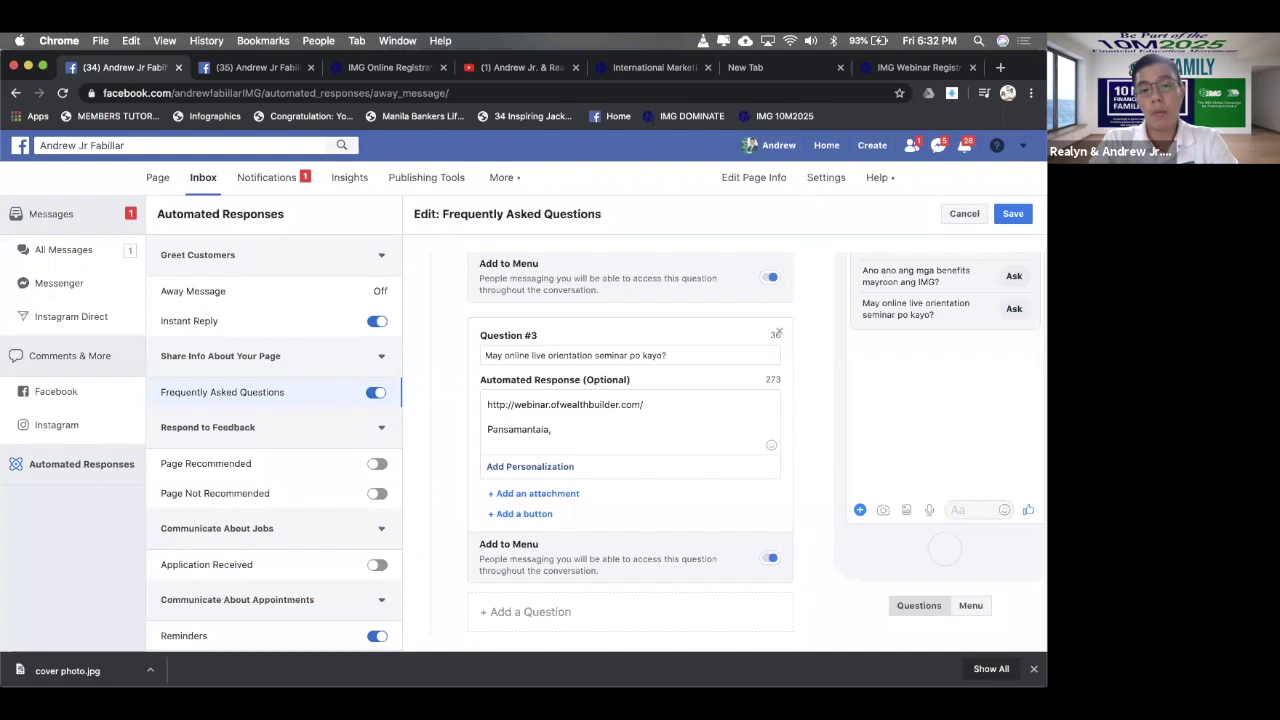
{"action": "type", "text": " maaari mo t"}
{"action": "key", "text": "BackSpace"}
{"action": "type", "text": "r"}
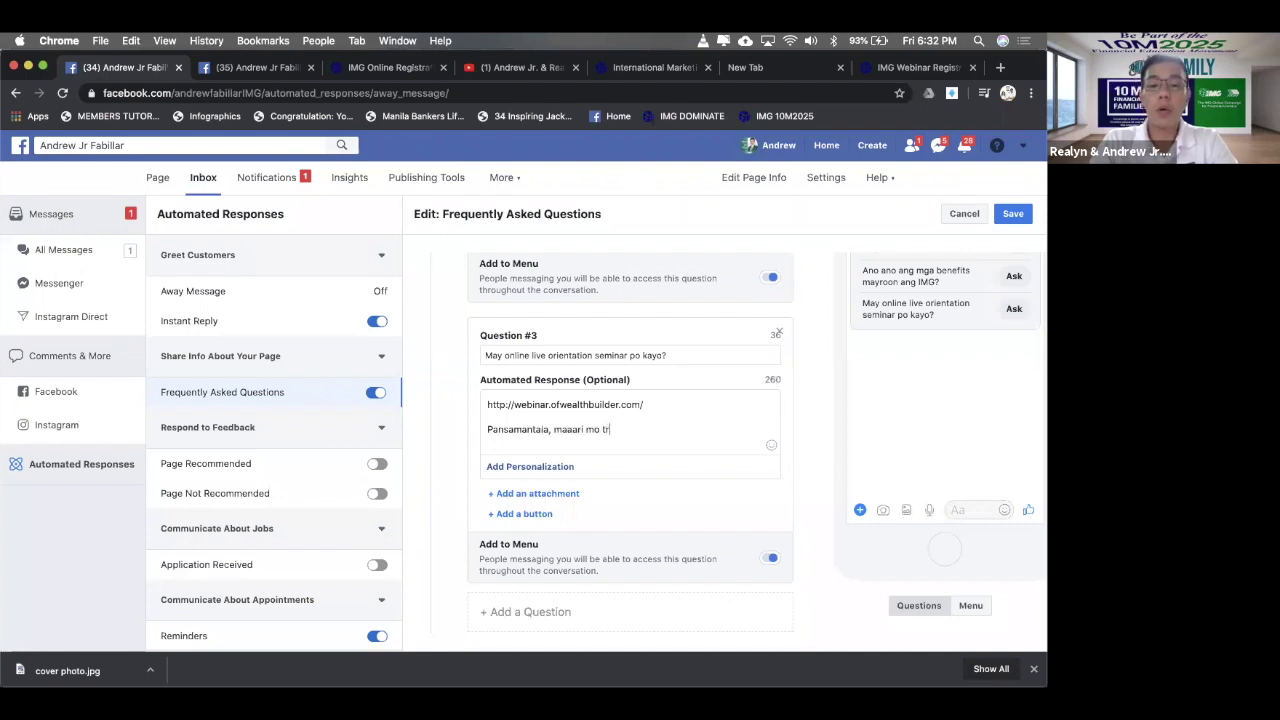
{"action": "type", "text": "ing panuorin"}
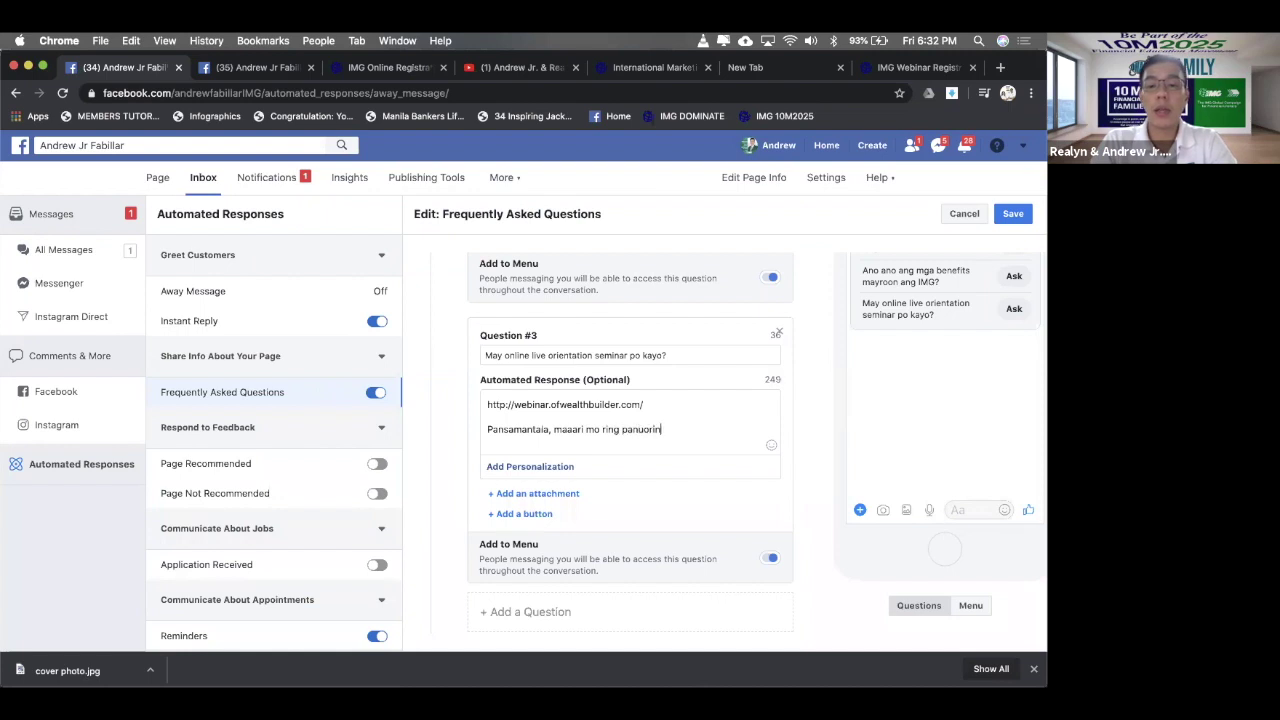
{"action": "type", "text": " ang aming recorded v"}
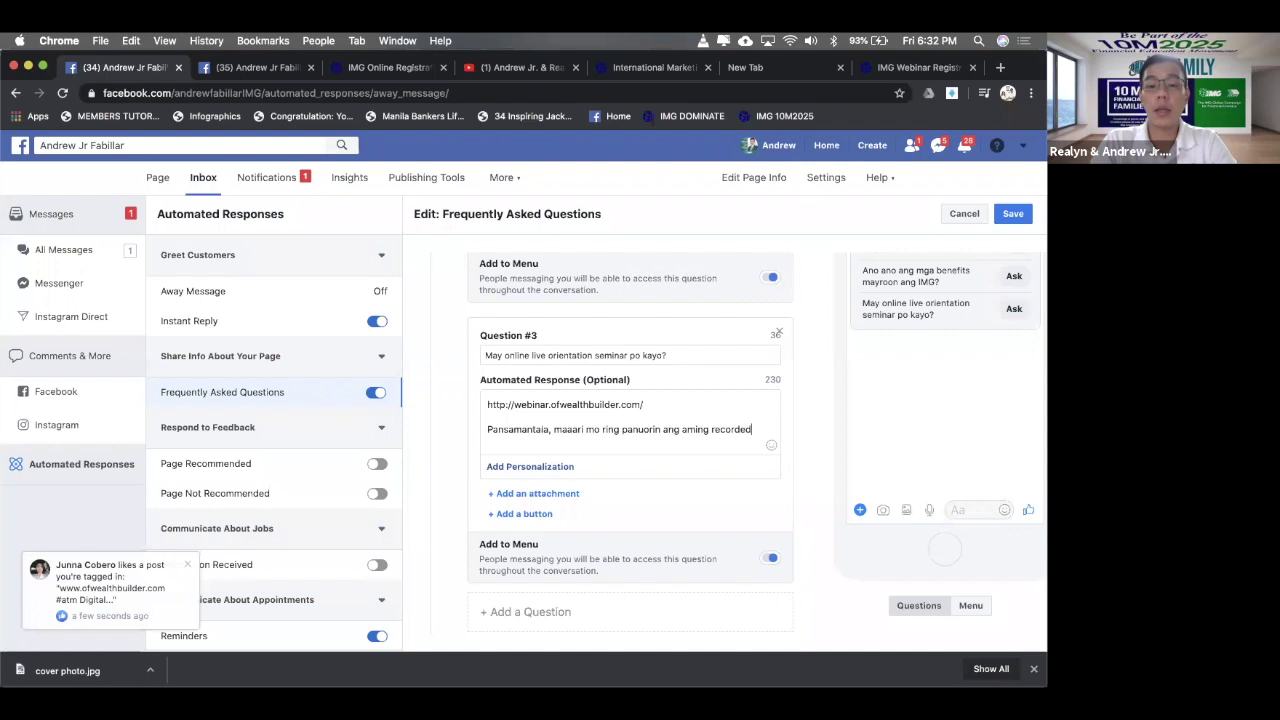
{"action": "key", "text": "BackSpace"}
{"action": "key", "text": "BackSpace"}
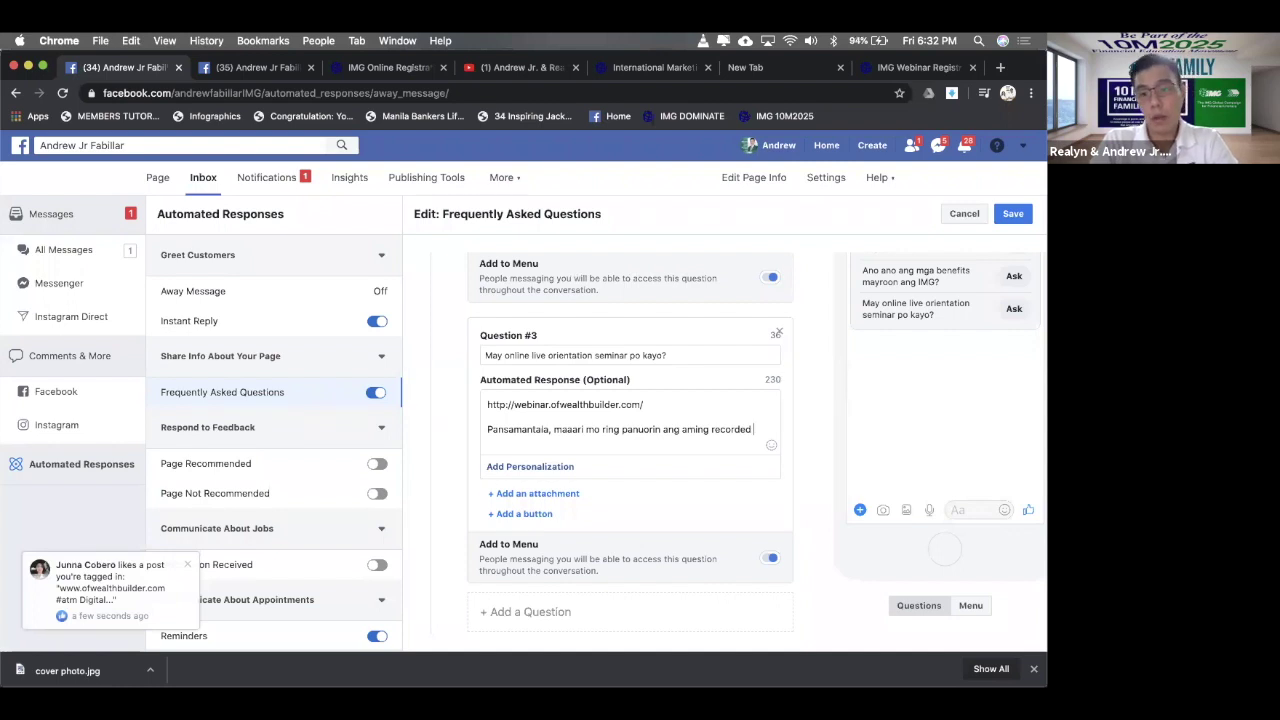
{"action": "type", "text": "onl"}
{"action": "type", "text": "entation"}
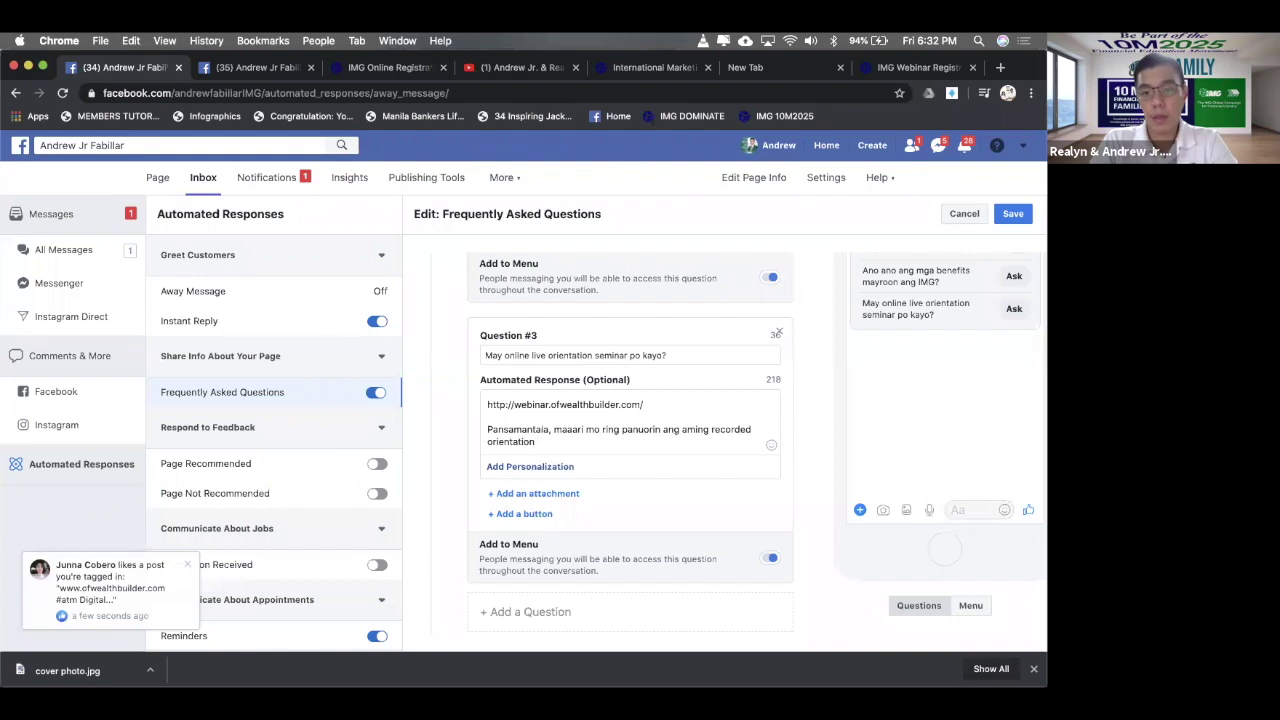
{"action": "type", "text": " se"}
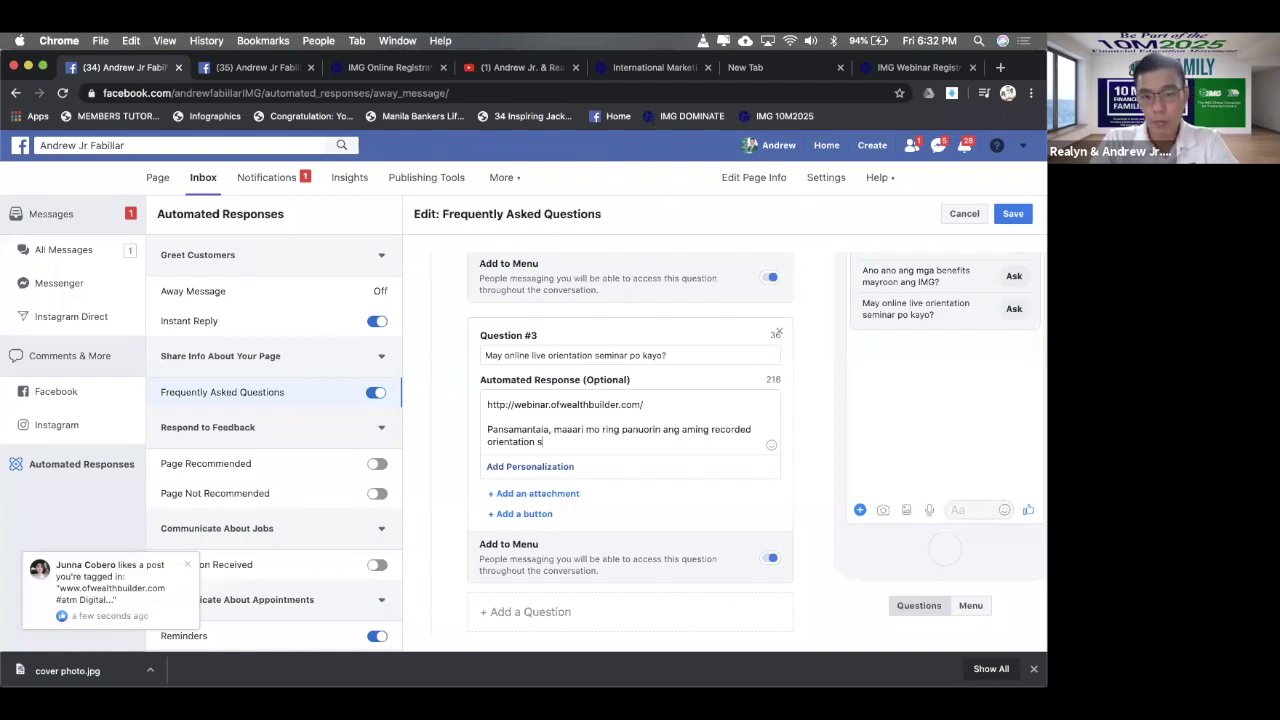
{"action": "key", "text": "BackSpace"}
{"action": "key", "text": "BackSpace"}
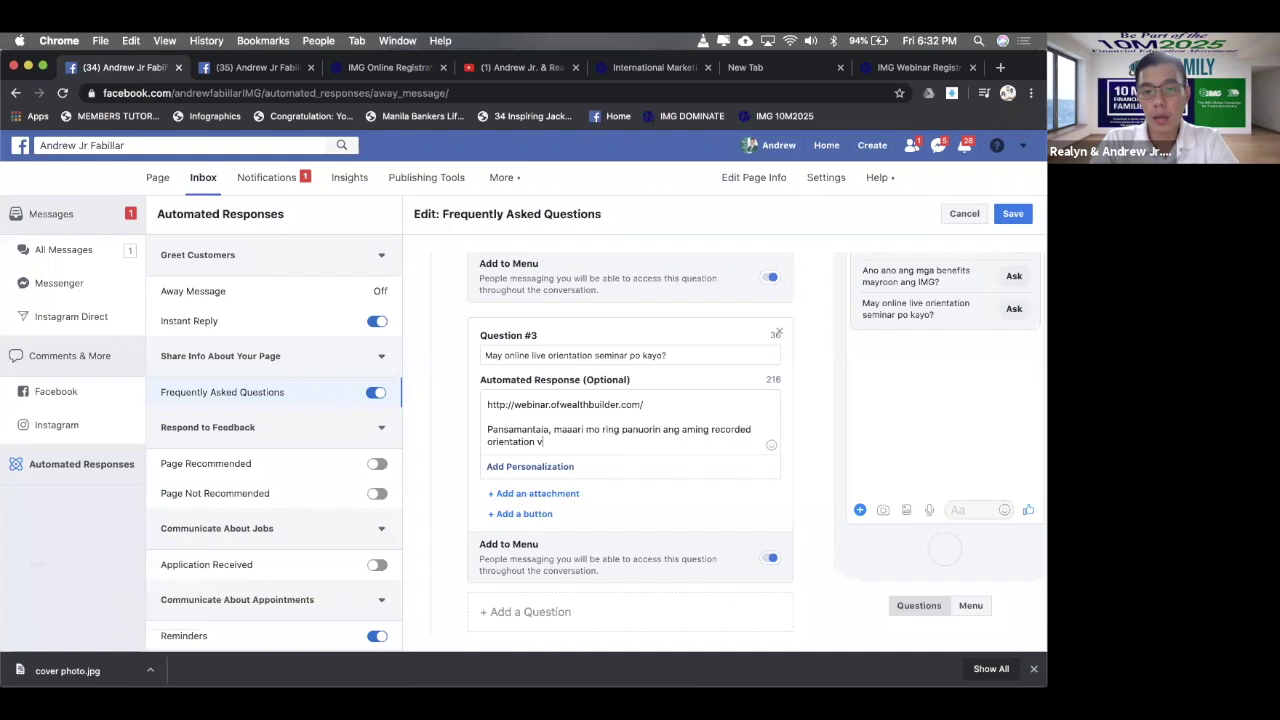
- Finish it as '…ang recorded video ng aming orientation seminar.', removing the extra 'aming'
{"action": "left_click", "coordinate": [754, 428]}
{"action": "type", "text": "vid"}
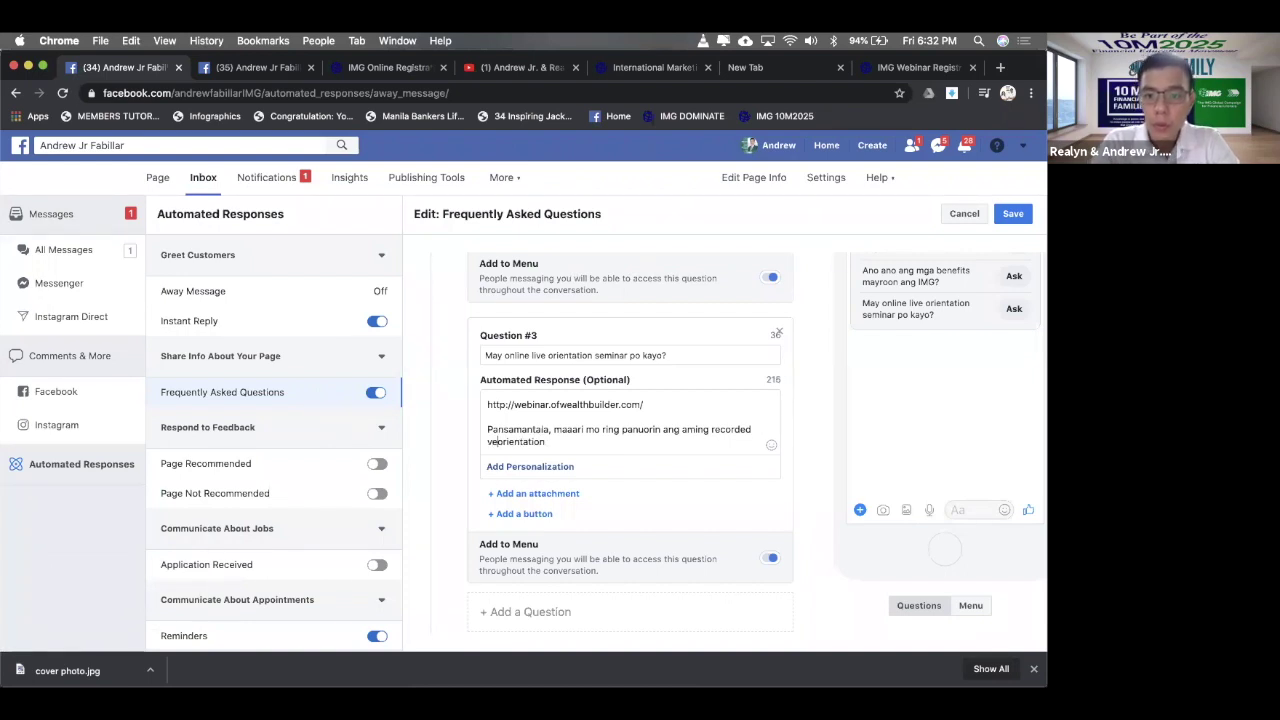
{"action": "key", "text": "BackSpace"}
{"action": "type", "text": "ideo "}
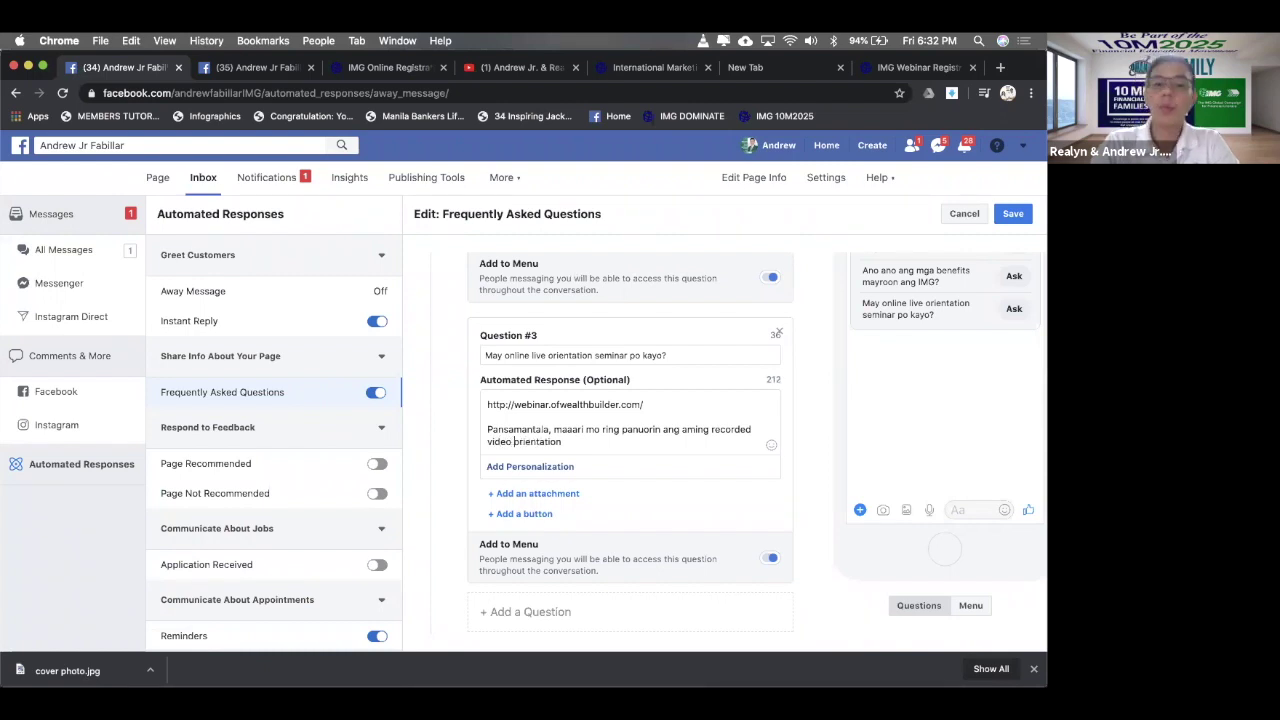
{"action": "type", "text": "ng aming orientation "}
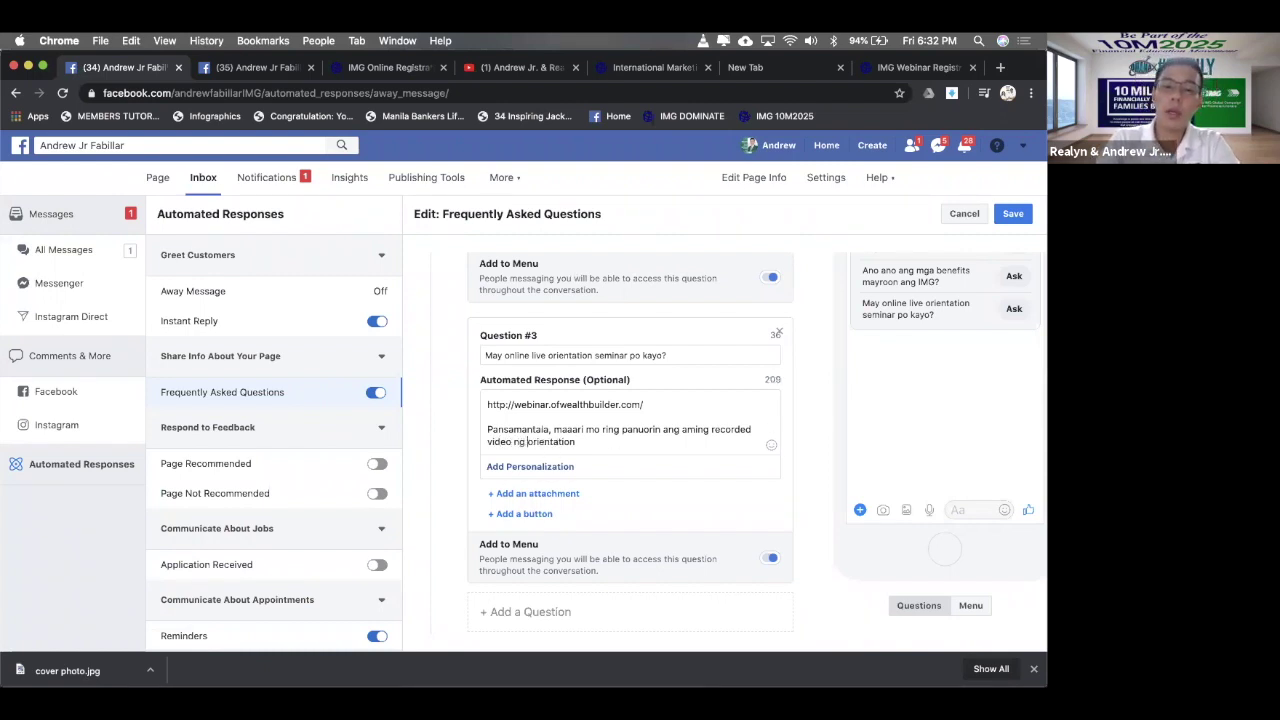
{"action": "type", "text": "seminar"}
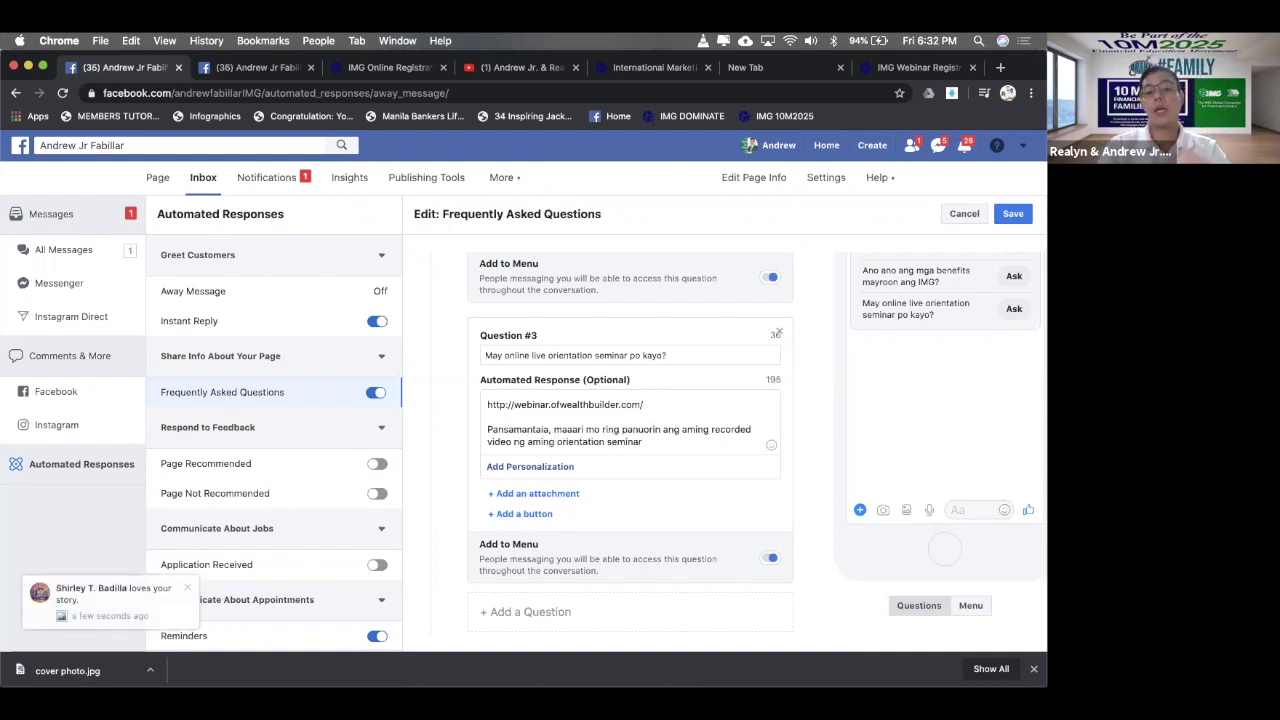
{"action": "type", "text": "."}
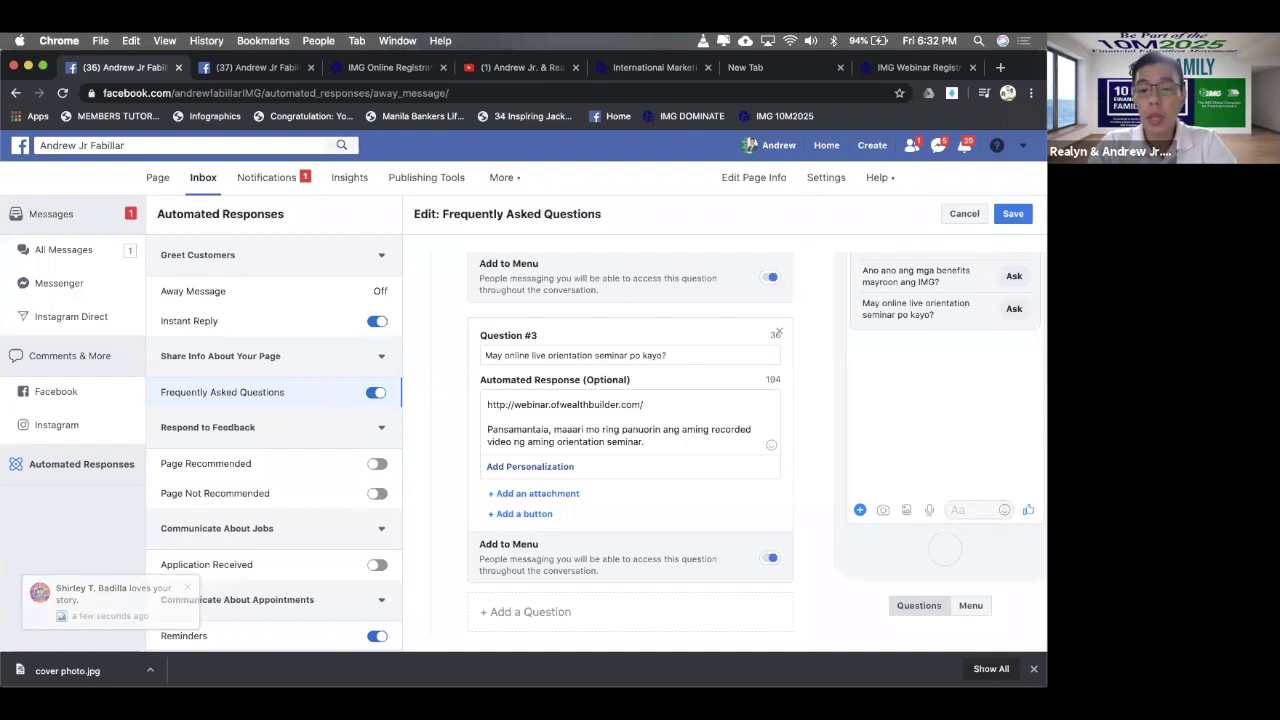
{"action": "key", "text": "BackSpace"}
{"action": "key", "text": "BackSpace"}
{"action": "key", "text": "BackSpace"}
{"action": "key", "text": "BackSpace"}
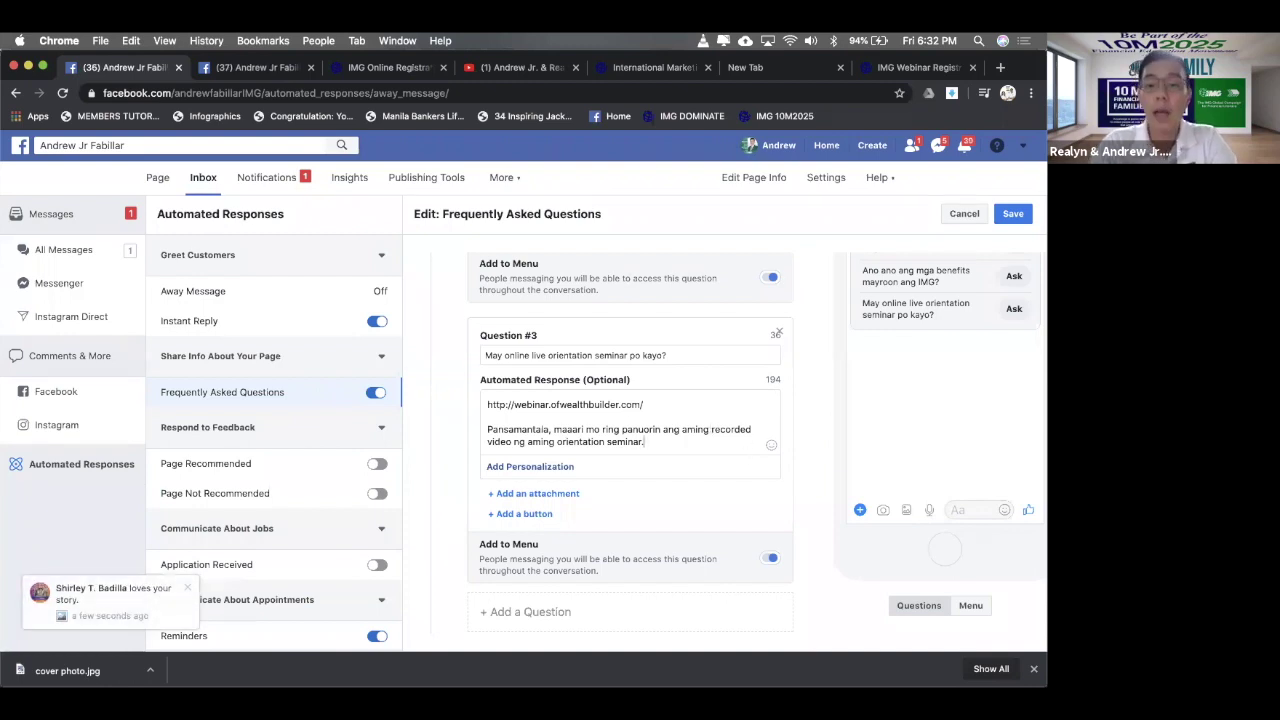
{"action": "key", "text": "BackSpace"}
{"action": "key", "text": "BackSpace"}
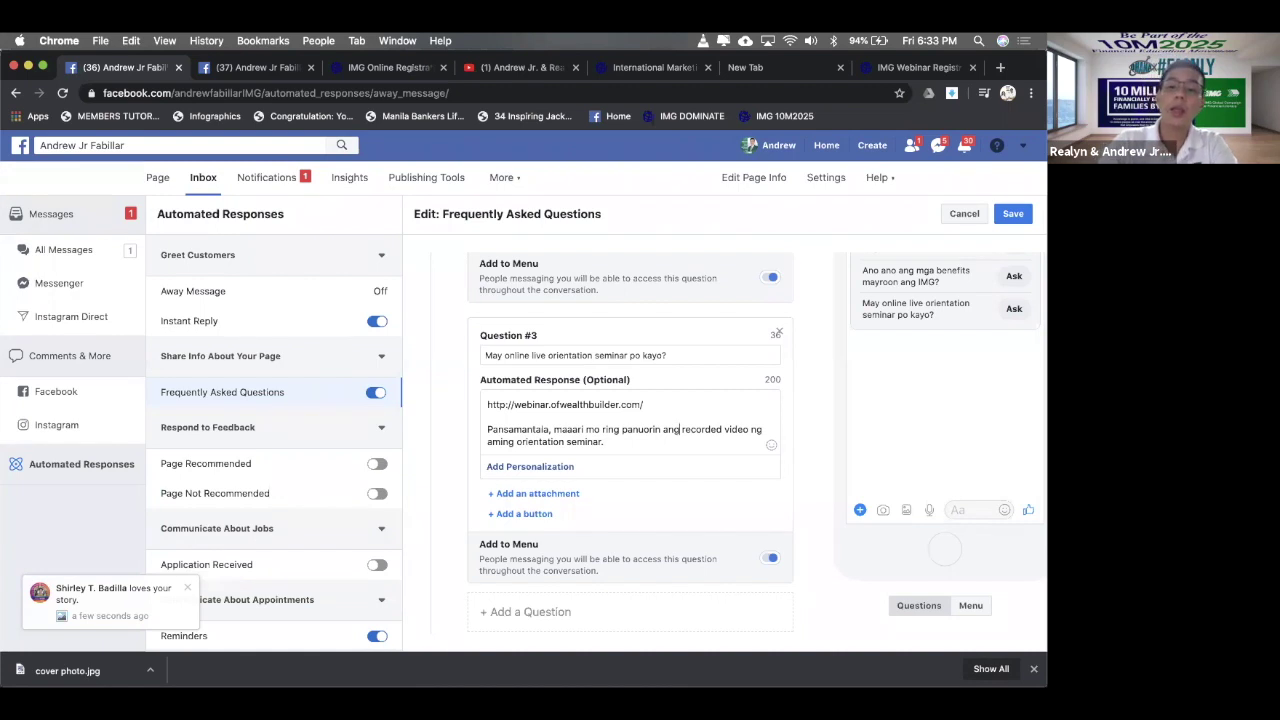
{"action": "left_click", "coordinate": [650, 441]}
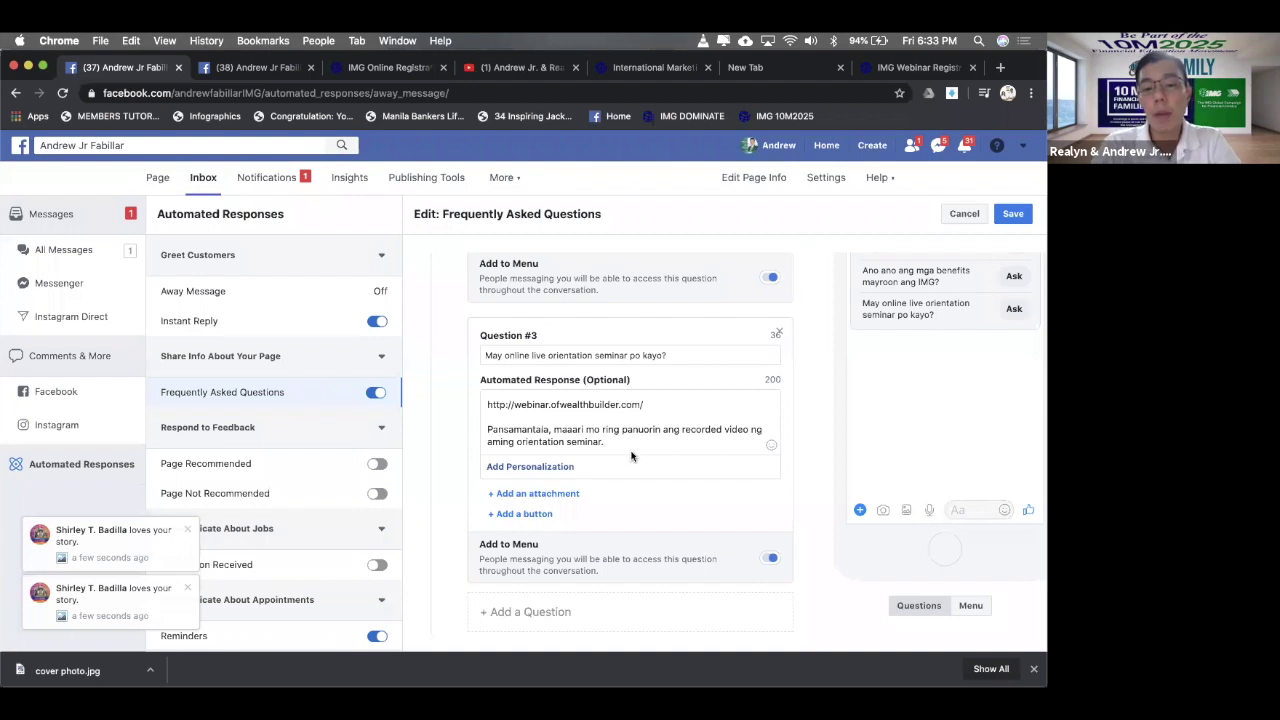
{"action": "scroll", "coordinate": [628, 443], "scroll_direction": "down", "scroll_amount": 2}
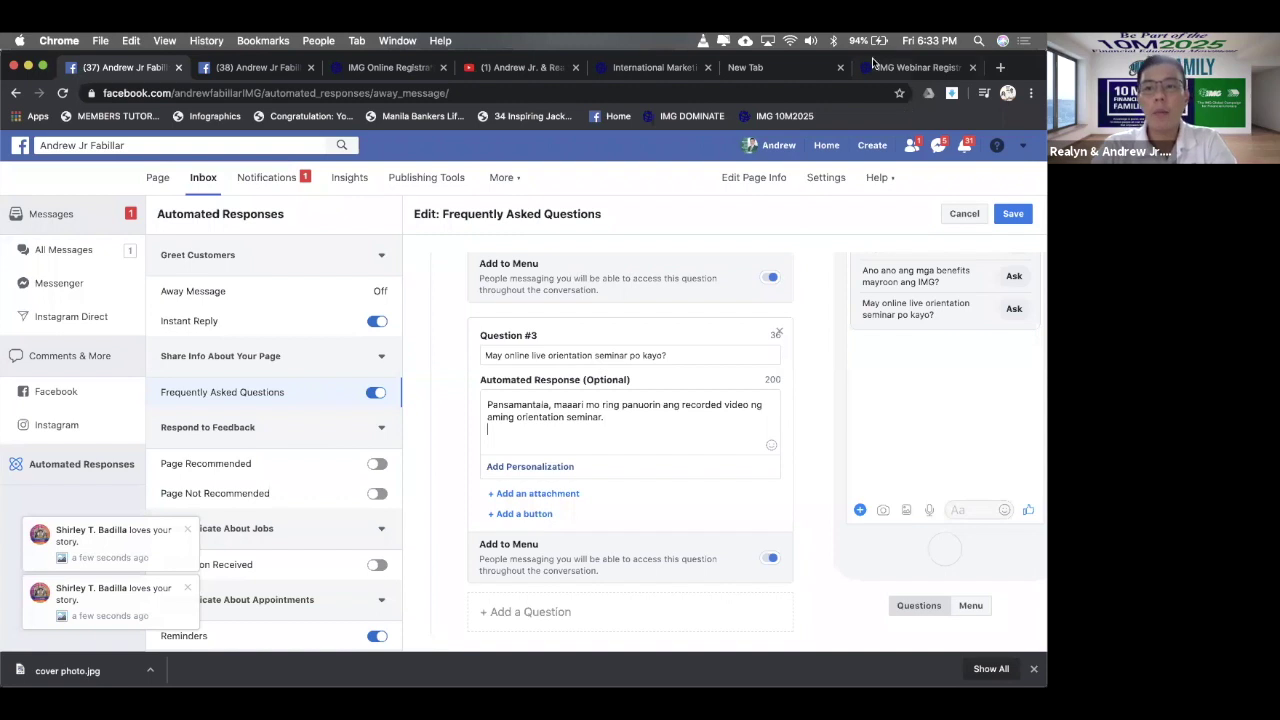
- Switch to the YouTube channel tab and check its featured video player
{"action": "left_click", "coordinate": [782, 64]}
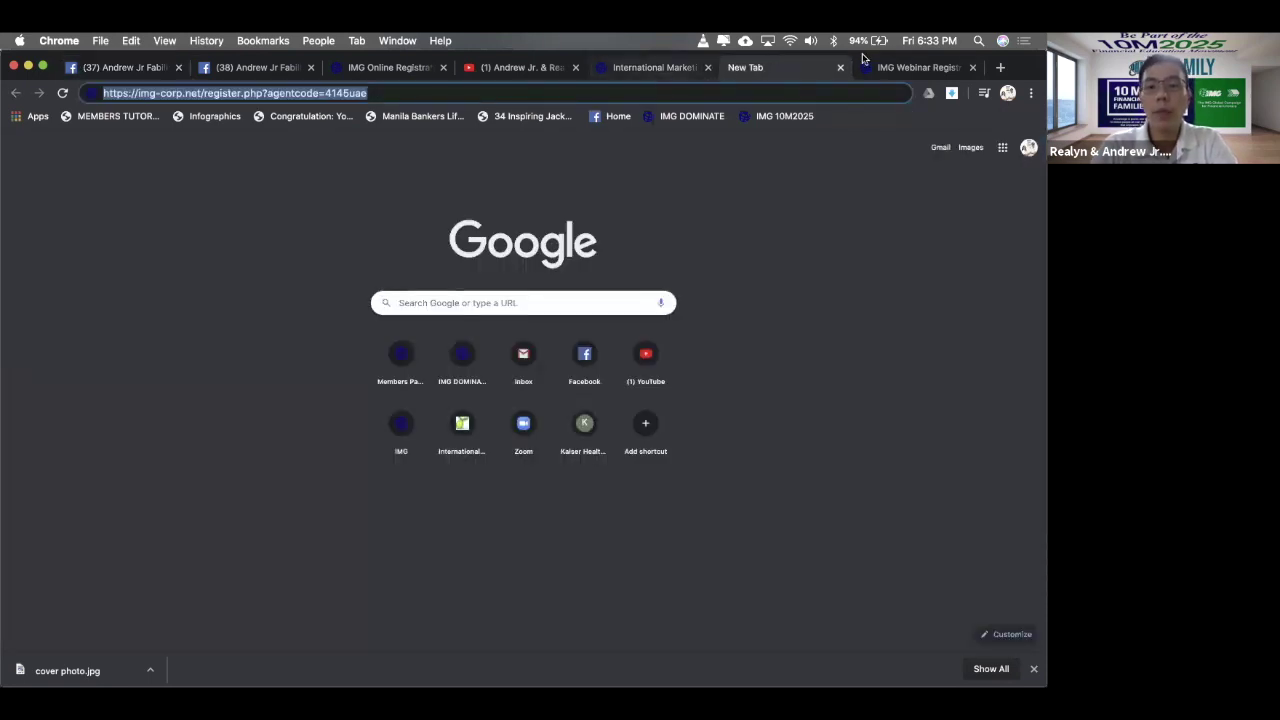
{"action": "key", "text": "ctrl+Tab"}
{"action": "left_click", "coordinate": [596, 70]}
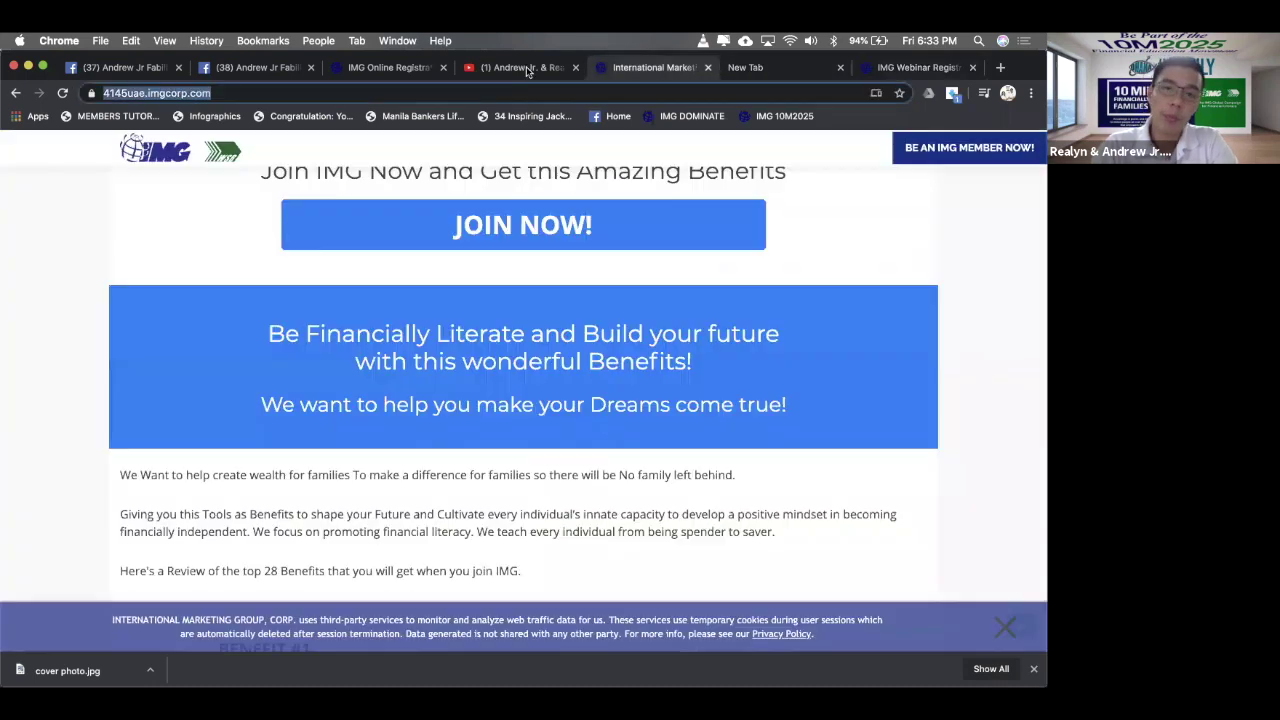
{"action": "left_click", "coordinate": [526, 66]}
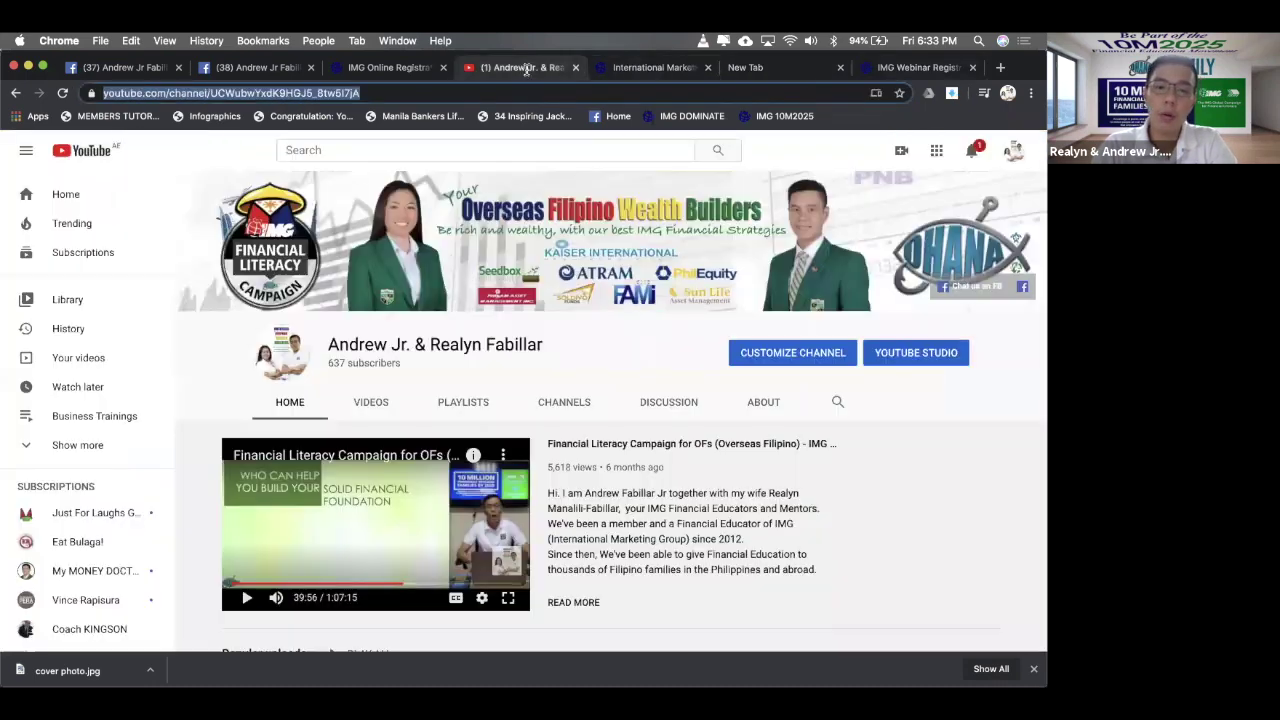
{"action": "left_click", "coordinate": [482, 598]}
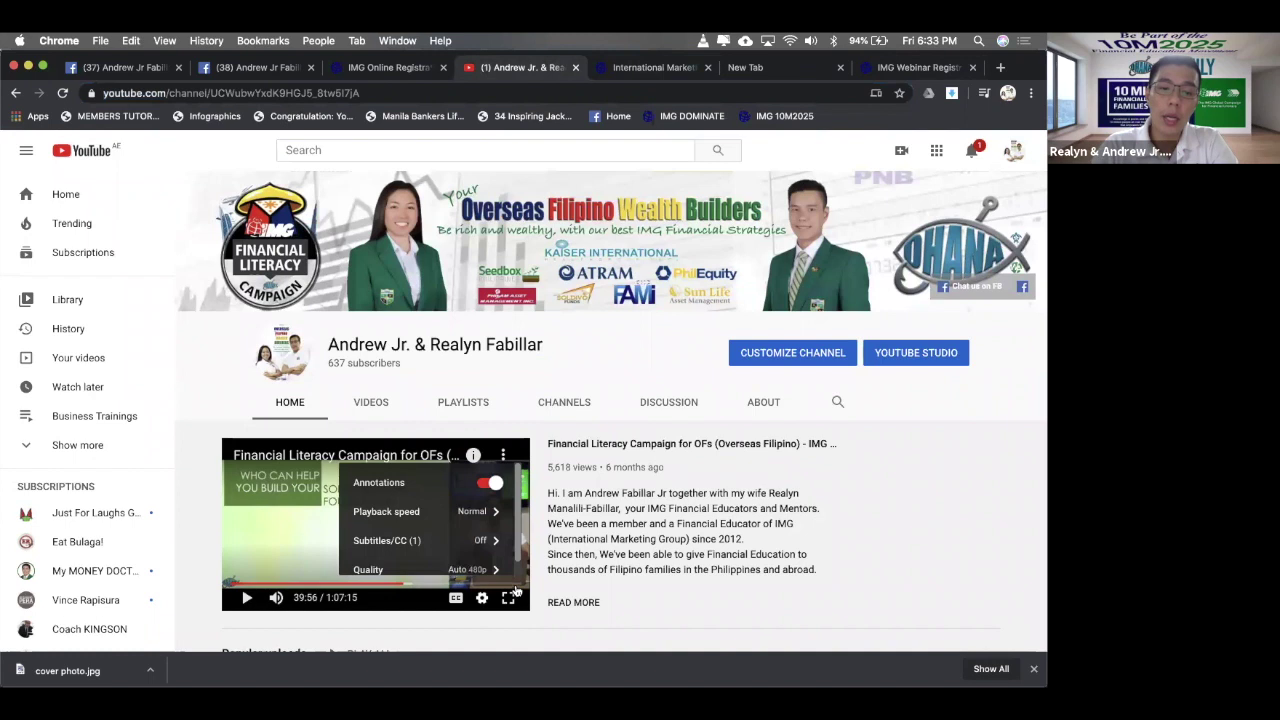
{"action": "left_click", "coordinate": [290, 559]}
{"action": "scroll", "coordinate": [434, 460], "scroll_direction": "down", "scroll_amount": 1}
{"action": "scroll", "coordinate": [434, 460], "scroll_direction": "up", "scroll_amount": 1}
- Open the Financial Literacy Campaign video's youtu.be share link, preview it, then close that tab
{"action": "left_click", "coordinate": [511, 456]}
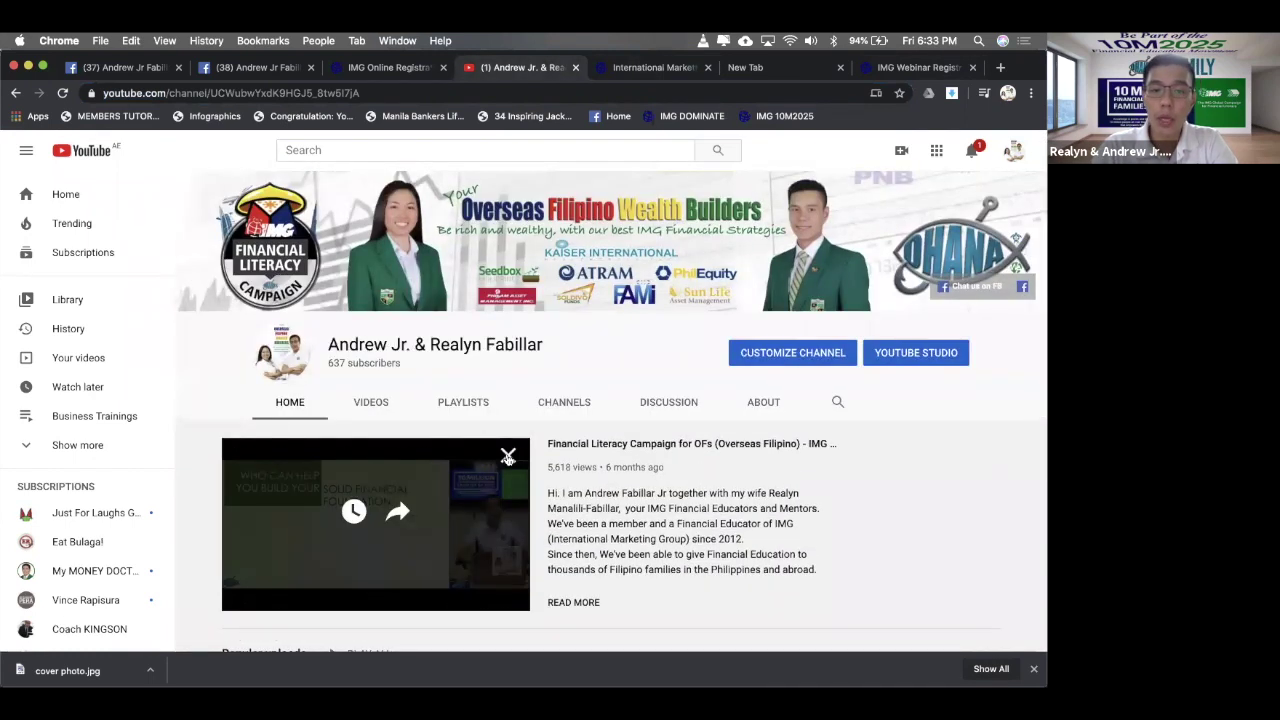
{"action": "left_click", "coordinate": [398, 510]}
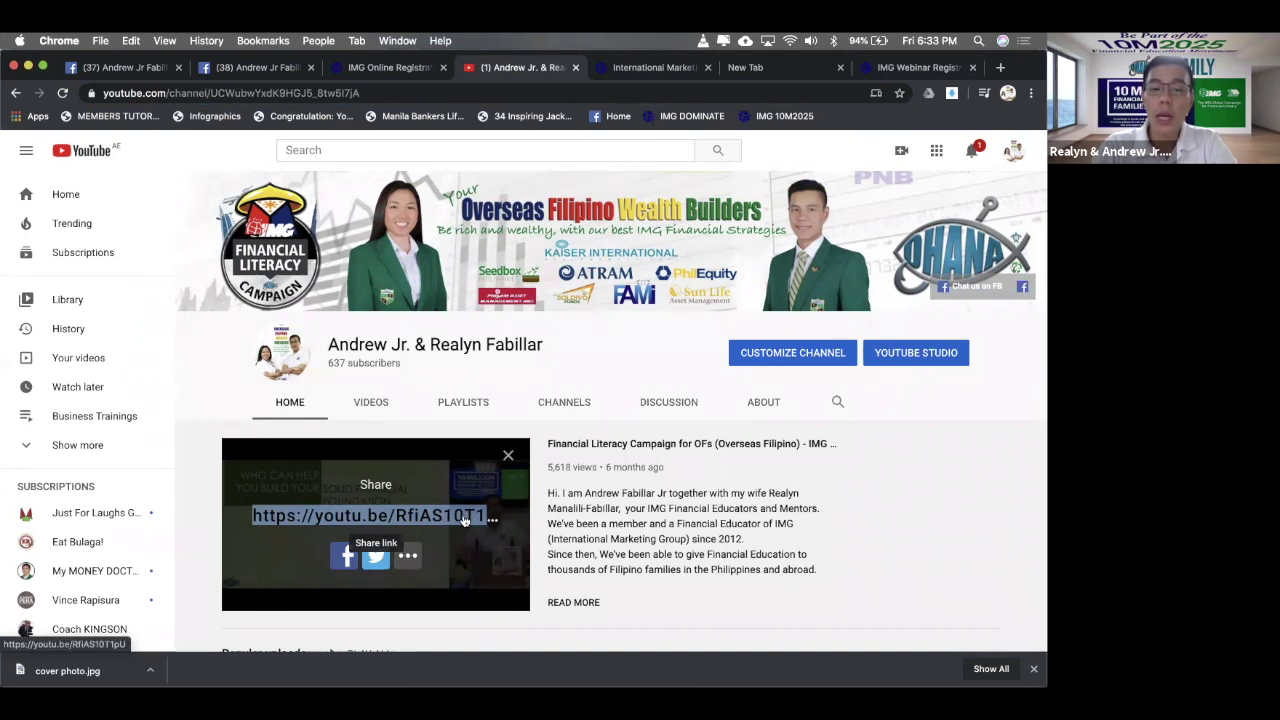
{"action": "left_click", "coordinate": [463, 518]}
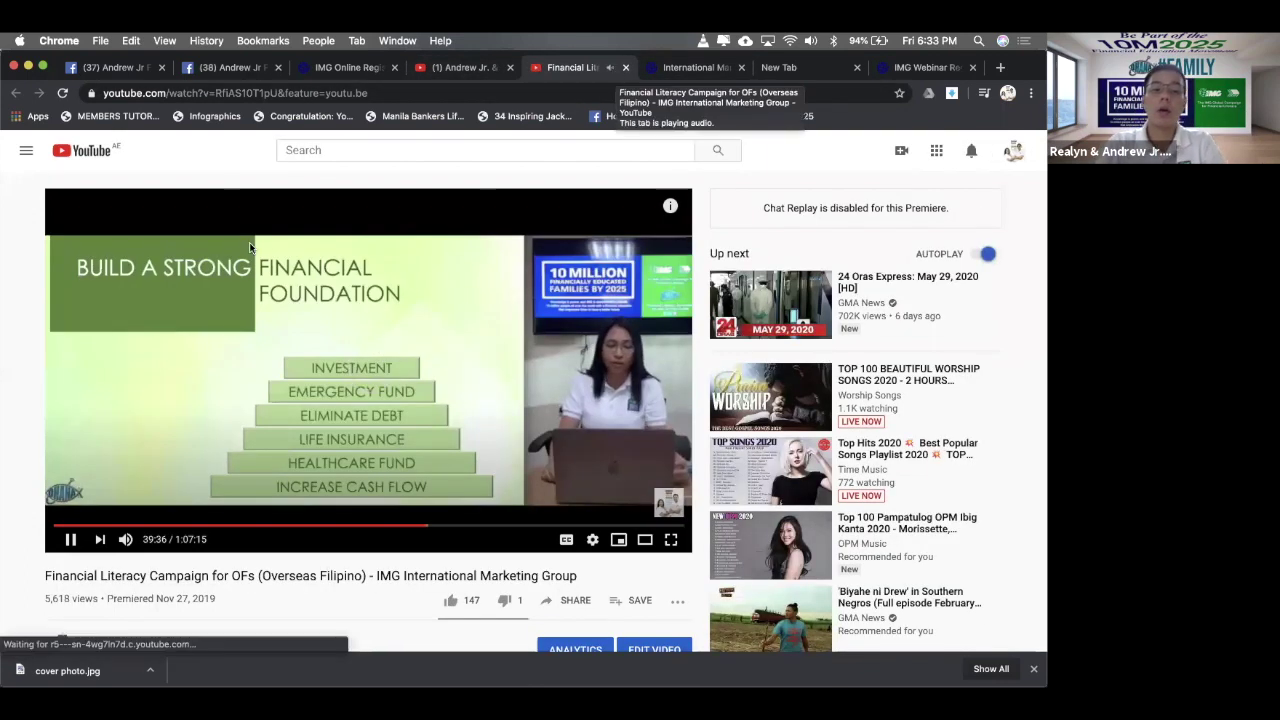
{"action": "left_click", "coordinate": [60, 526]}
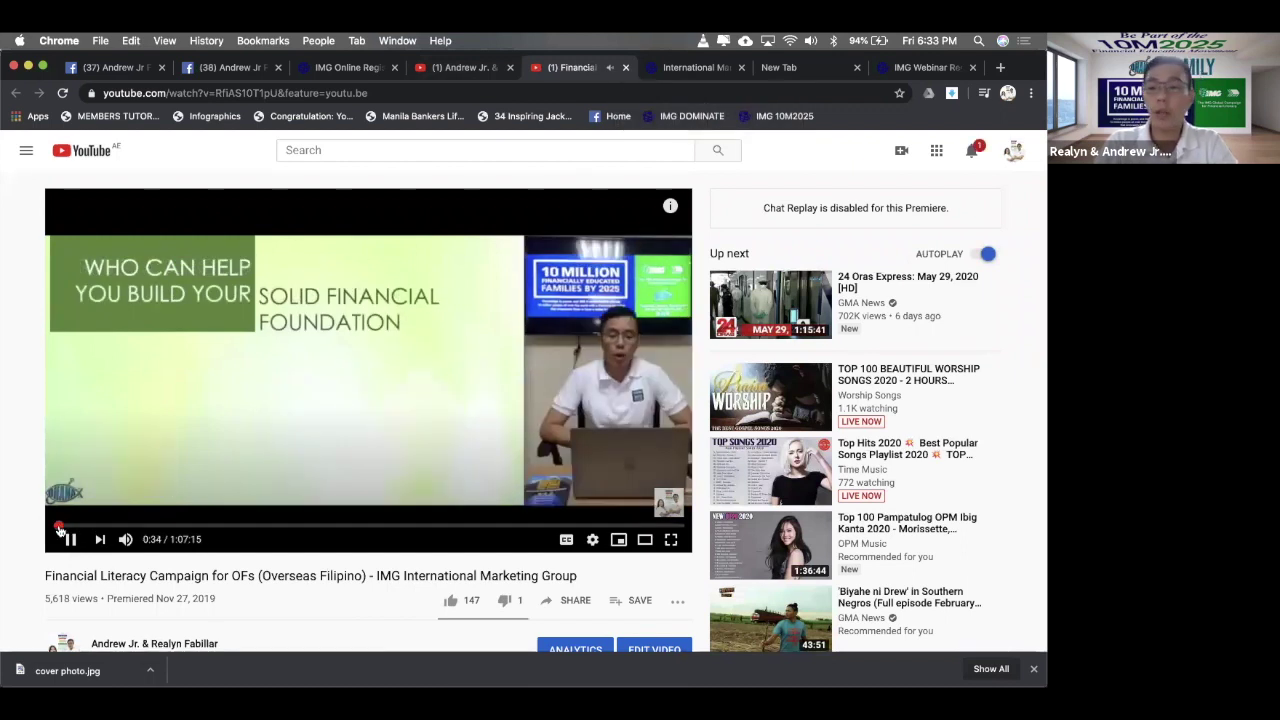
{"action": "left_click", "coordinate": [290, 406]}
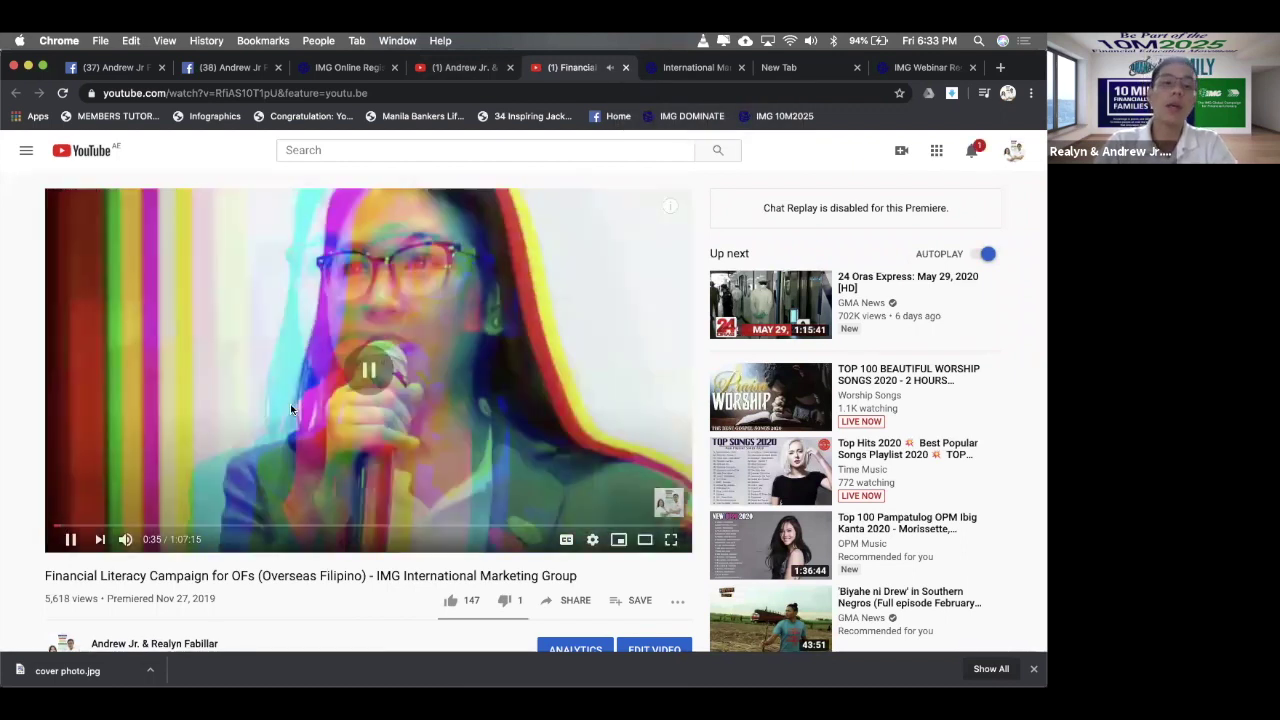
{"action": "left_click", "coordinate": [627, 68]}
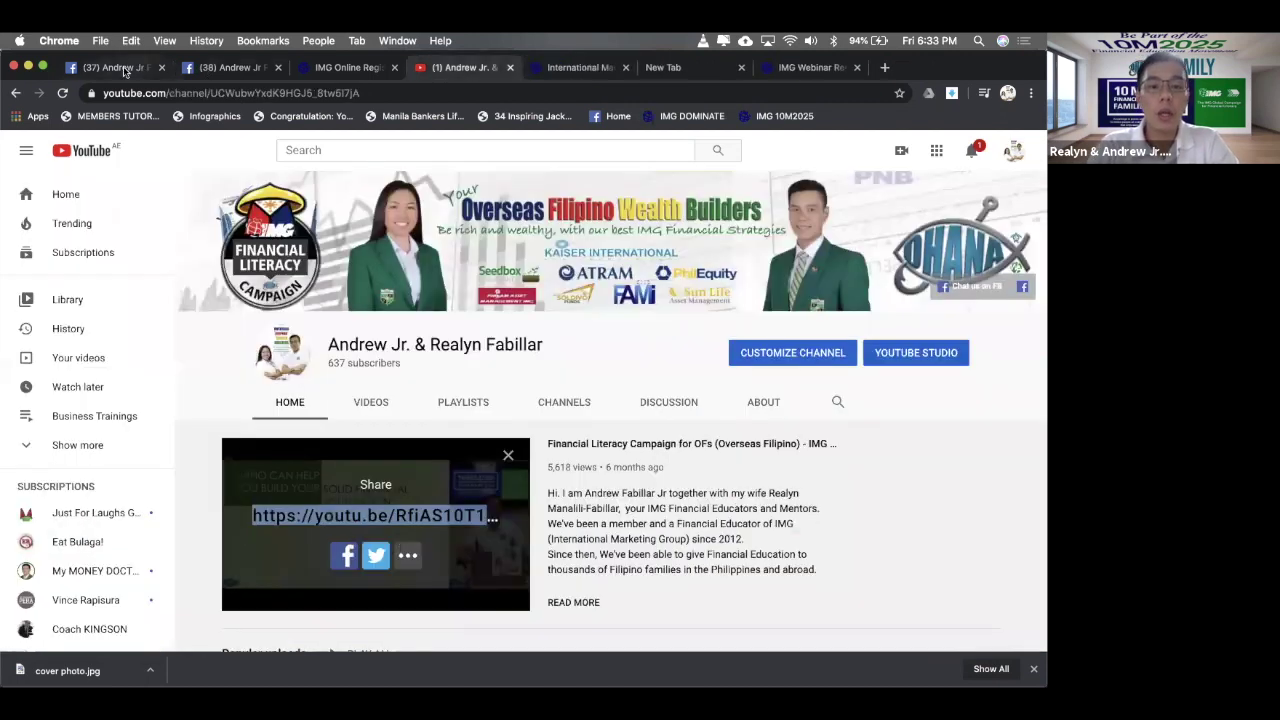
{"action": "left_click", "coordinate": [118, 68]}
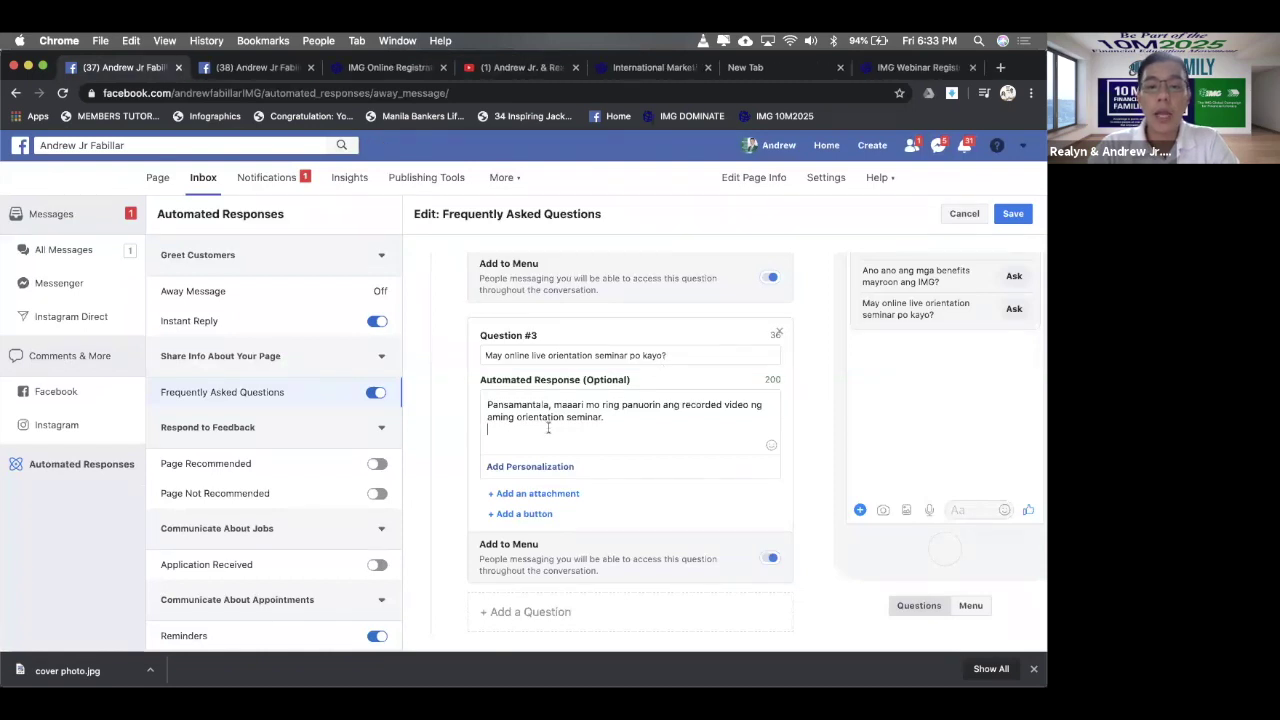
{"action": "type", "text": "http://webinar.ofwealthbuilder.com/"}
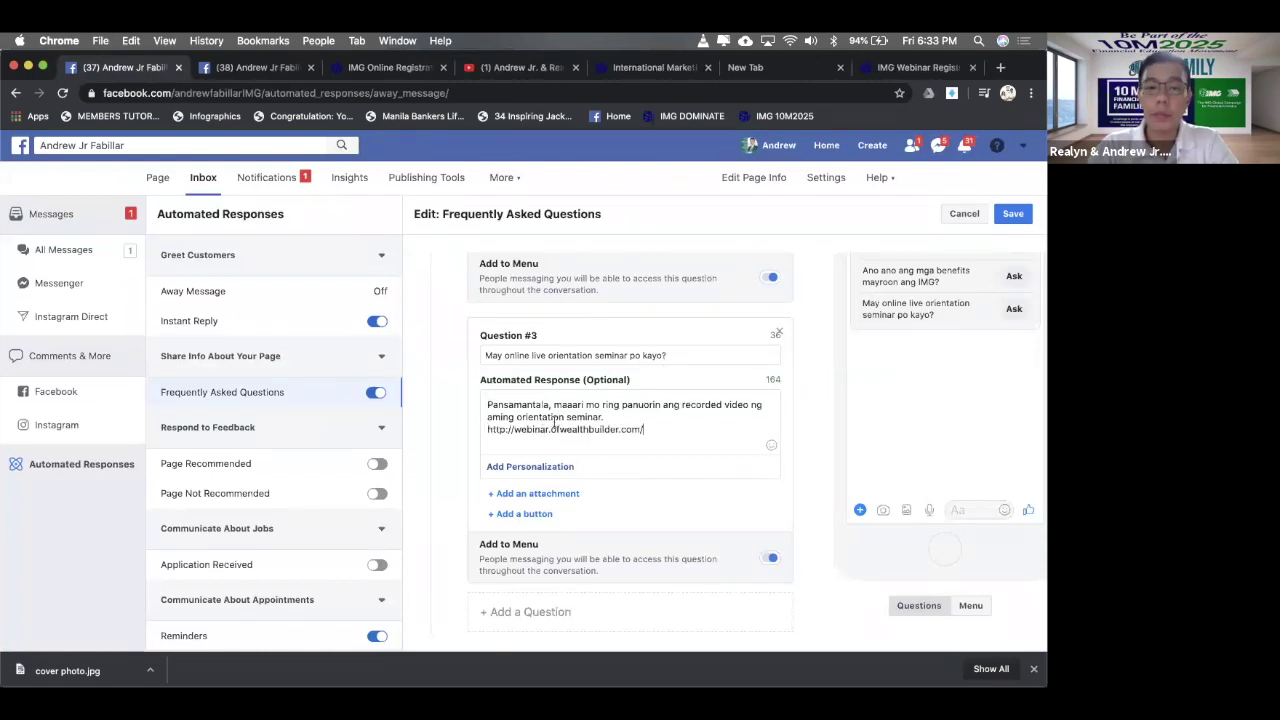
{"action": "key", "text": "super+z"}
{"action": "left_click", "coordinate": [497, 68]}
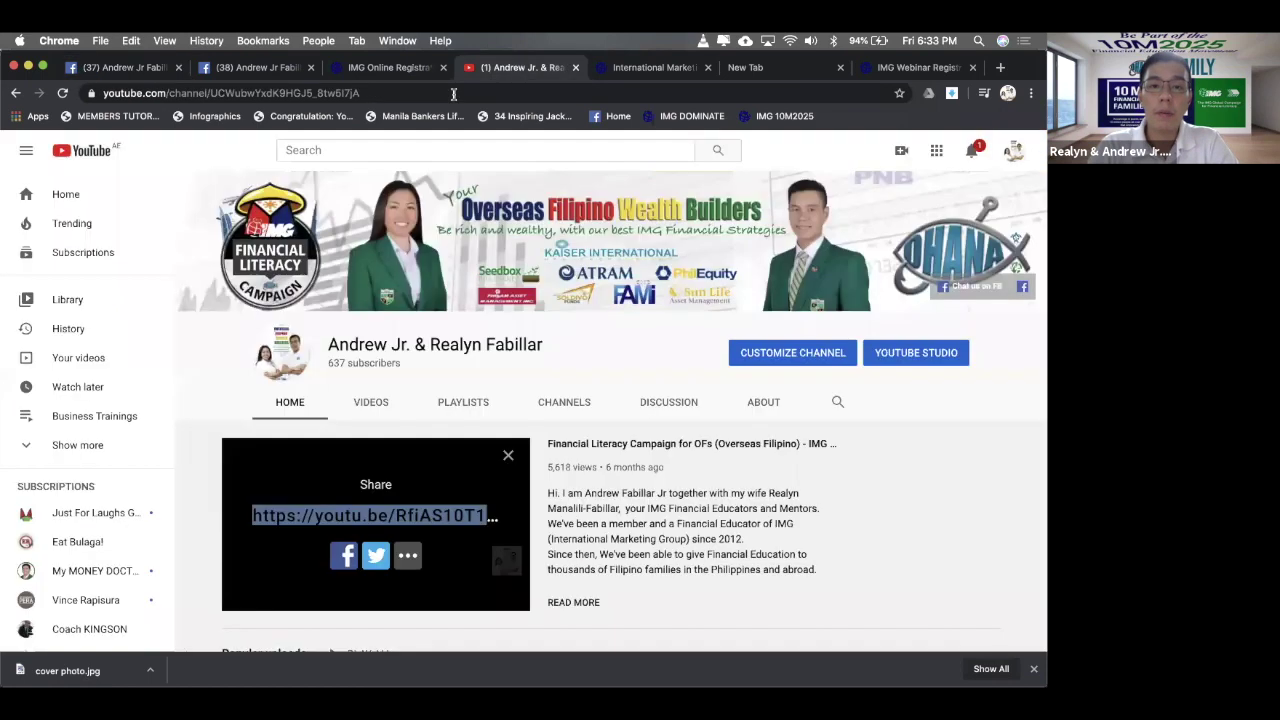
{"action": "right_click", "coordinate": [455, 530]}
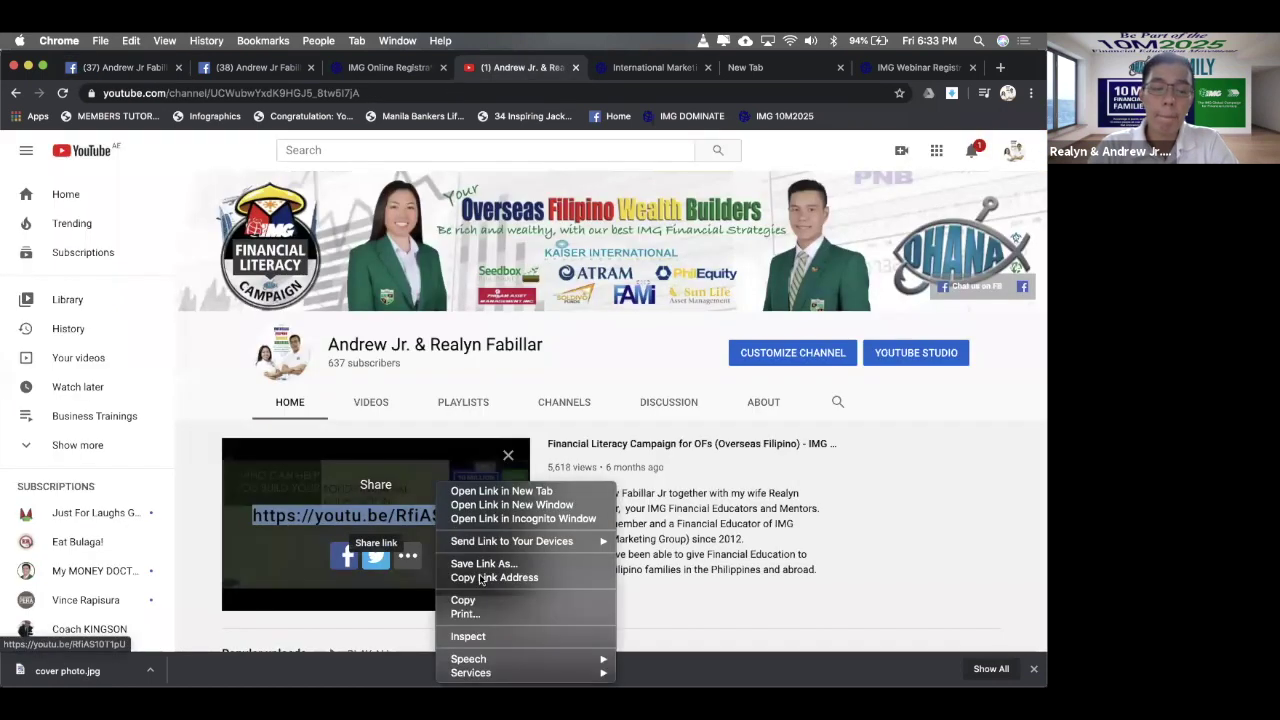
{"action": "left_click", "coordinate": [505, 601]}
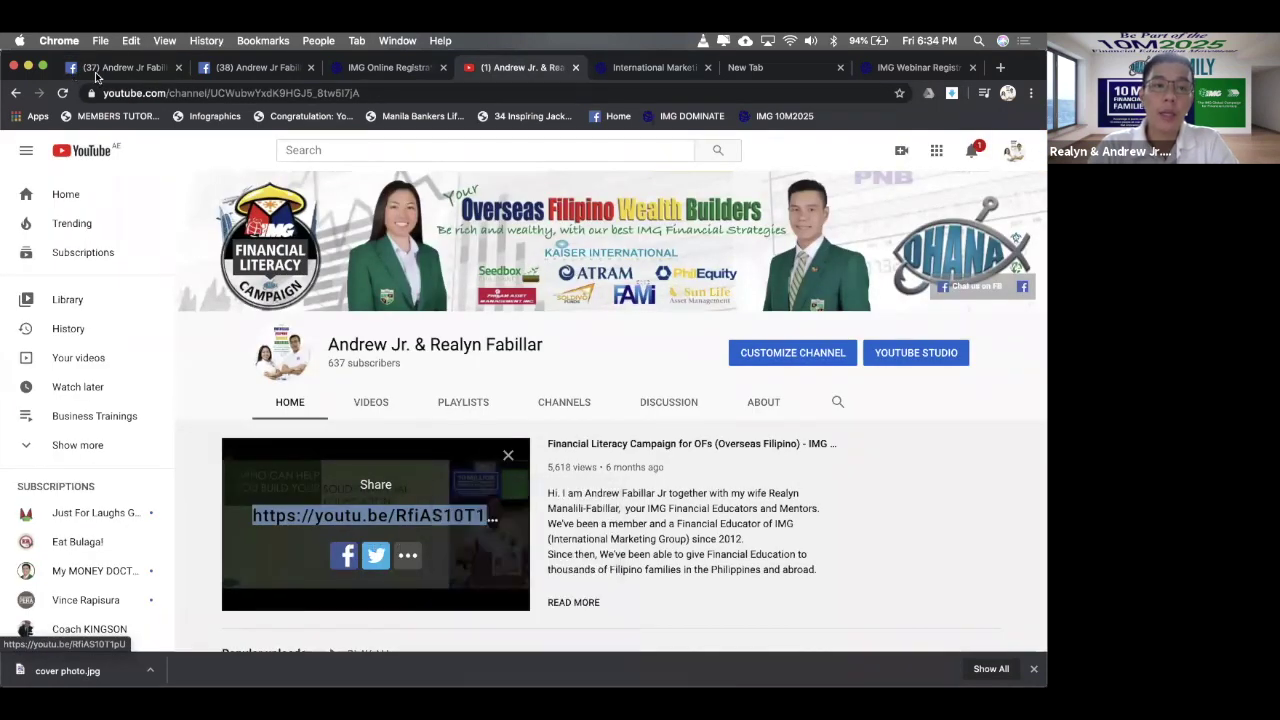
{"action": "left_click", "coordinate": [72, 68]}
{"action": "type", "text": "https://youtu.be/RfiAS10T1pU"}
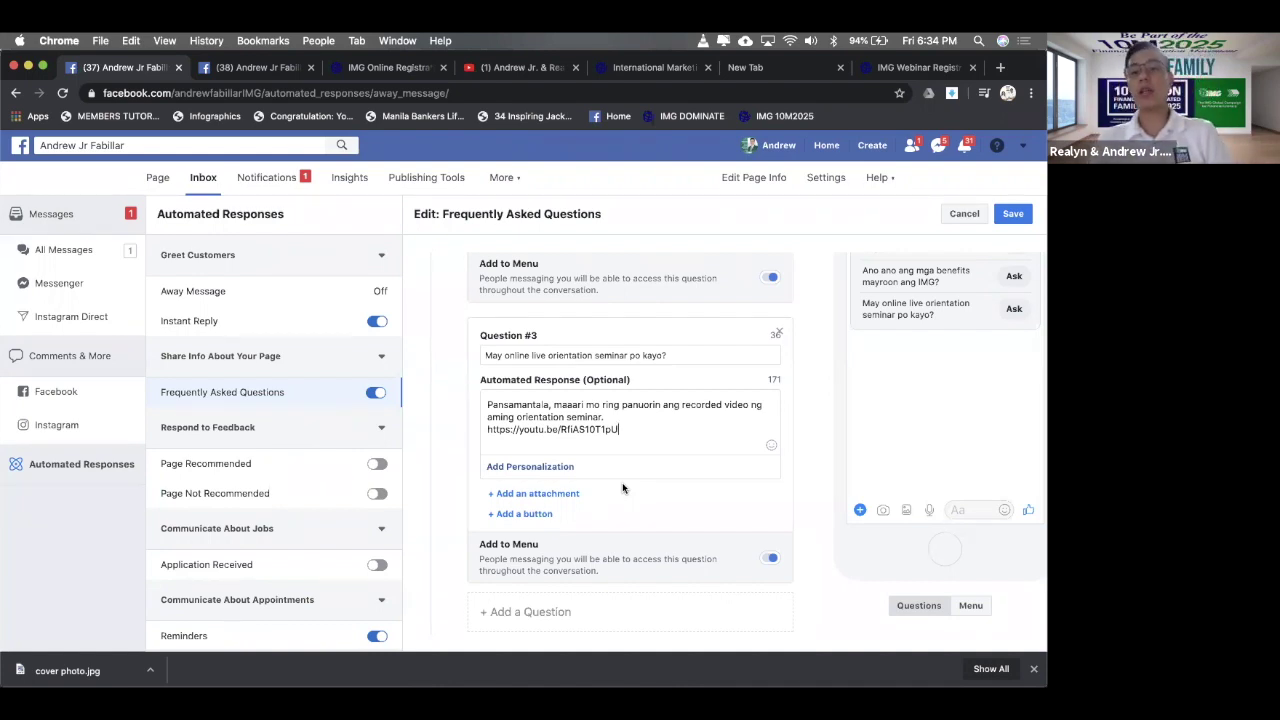
- Check the other open tabs, then confirm the reply still ends with the YouTube link
{"action": "left_click", "coordinate": [655, 67]}
{"action": "left_click", "coordinate": [752, 68]}
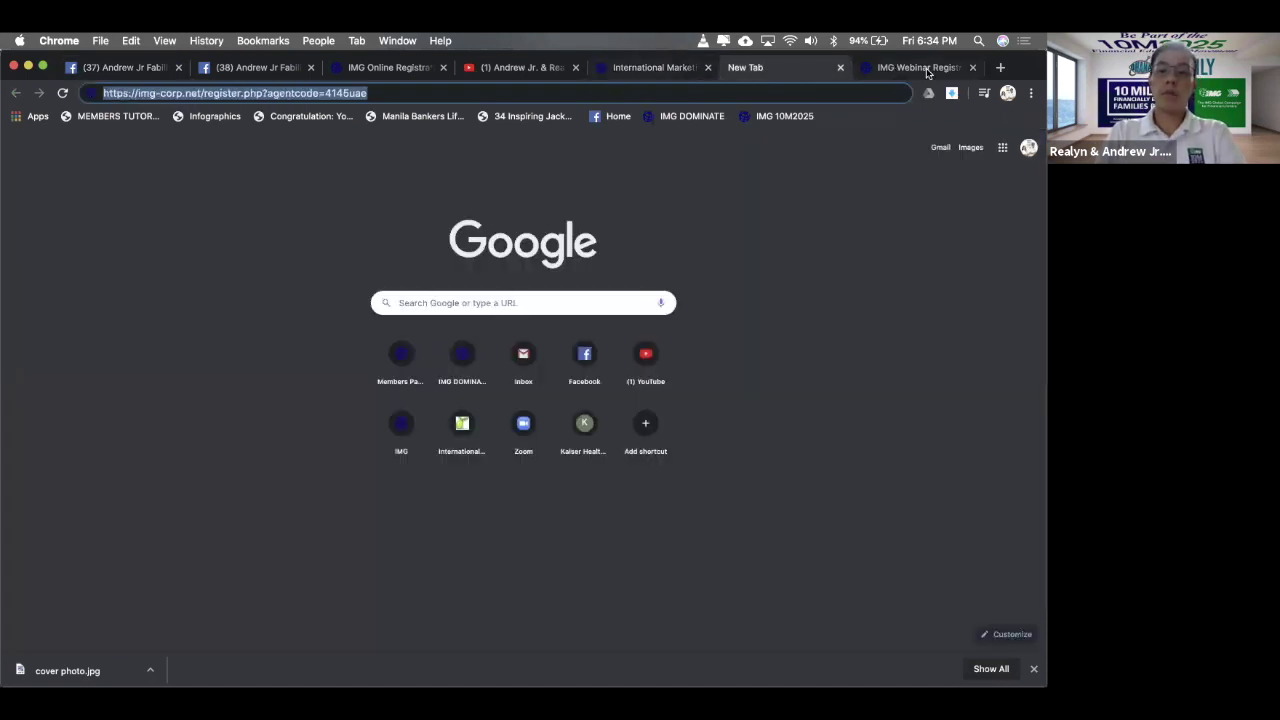
{"action": "left_click", "coordinate": [918, 67]}
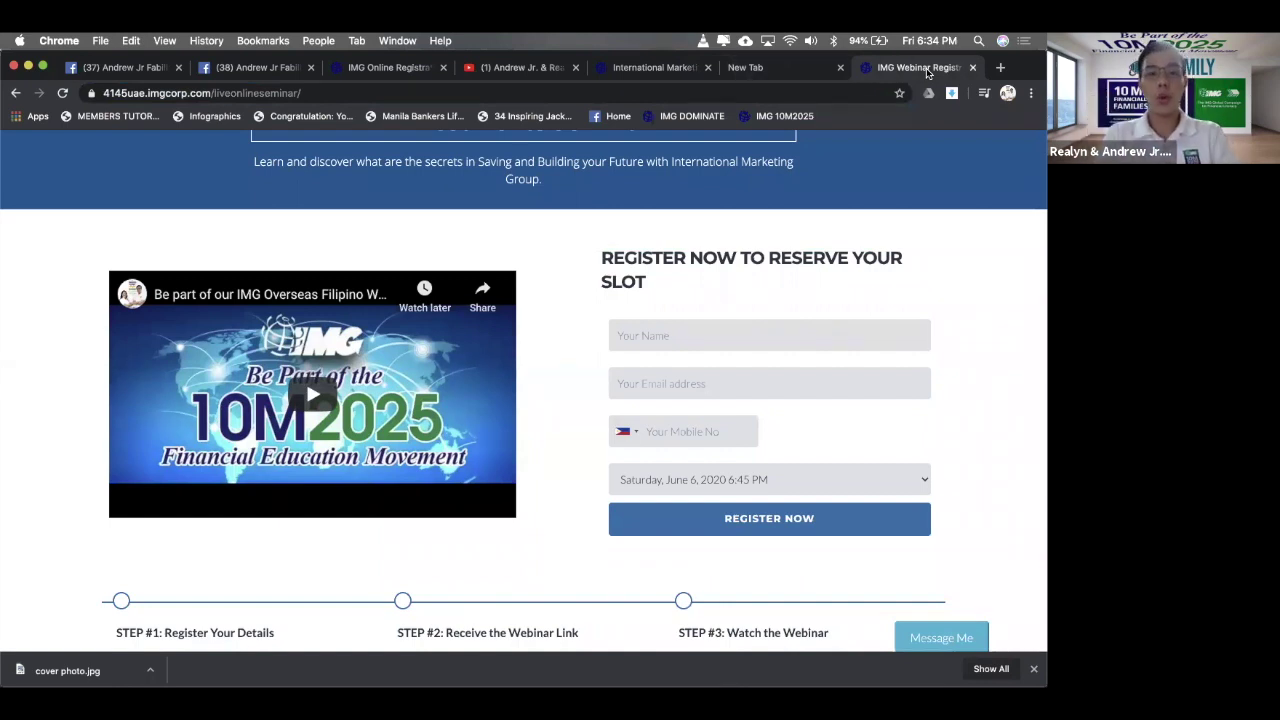
{"action": "left_click", "coordinate": [110, 67]}
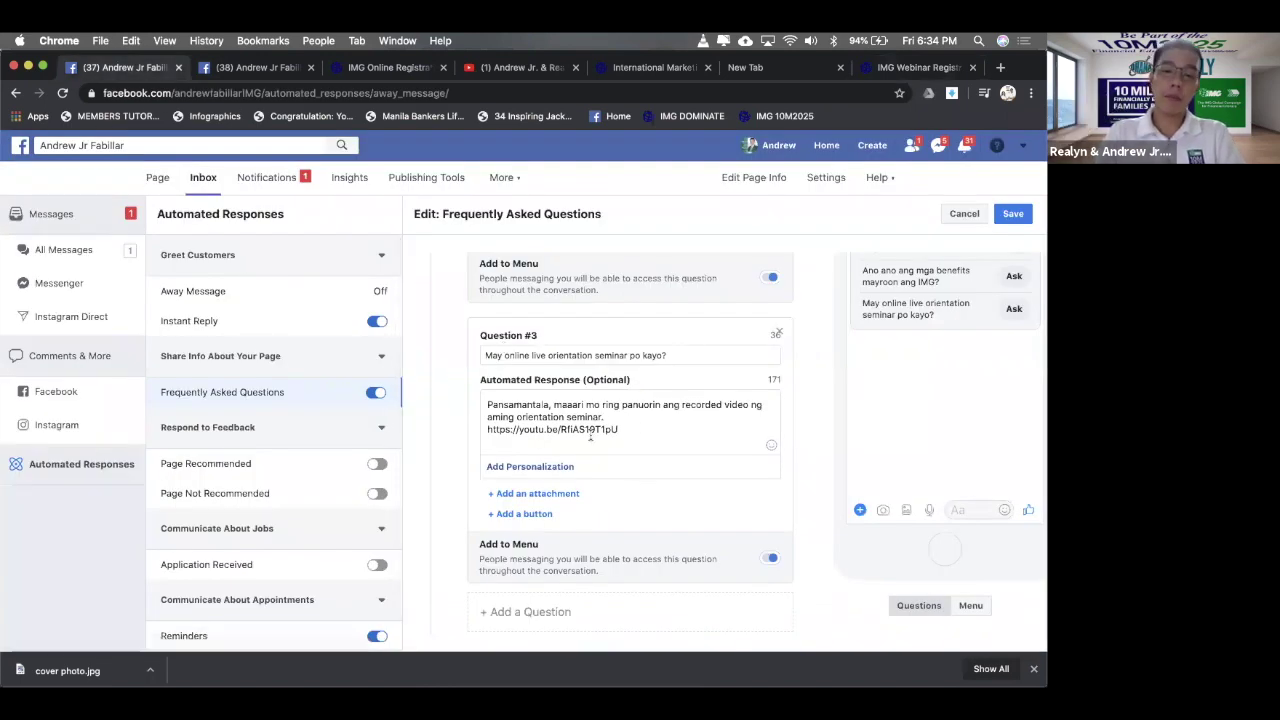
{"action": "key", "text": "super+z"}
{"action": "key", "text": "super+shift+z"}
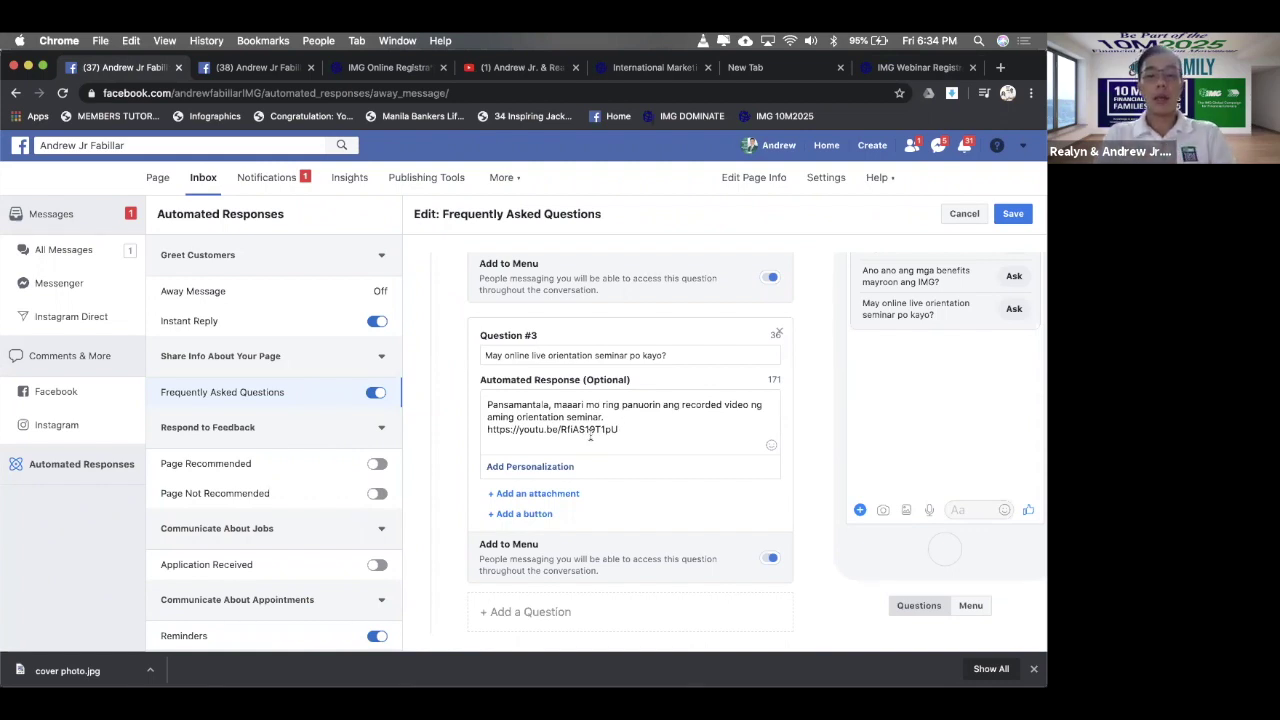
{"action": "scroll", "coordinate": [604, 486], "scroll_direction": "down", "scroll_amount": 1}
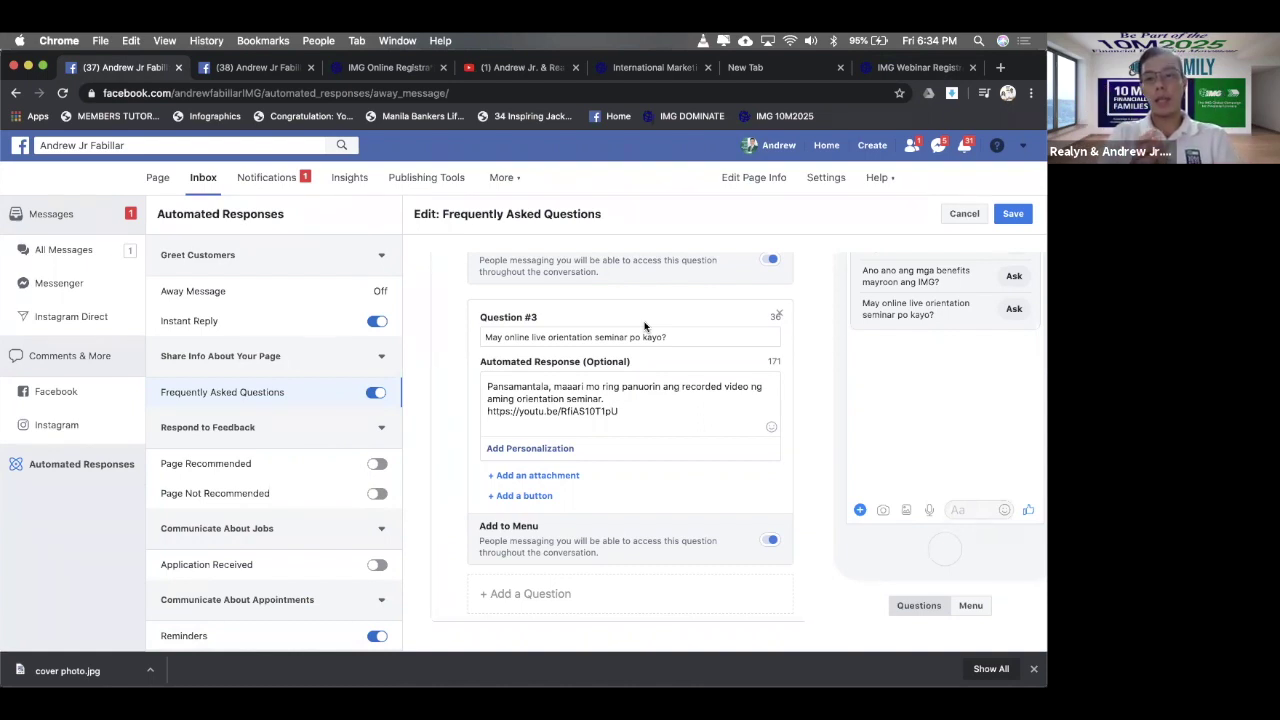
- Attach BYF Youtube Thumbnail art.jpg, found by searching 'youtub', as Question #3's image
{"action": "left_click", "coordinate": [537, 475]}
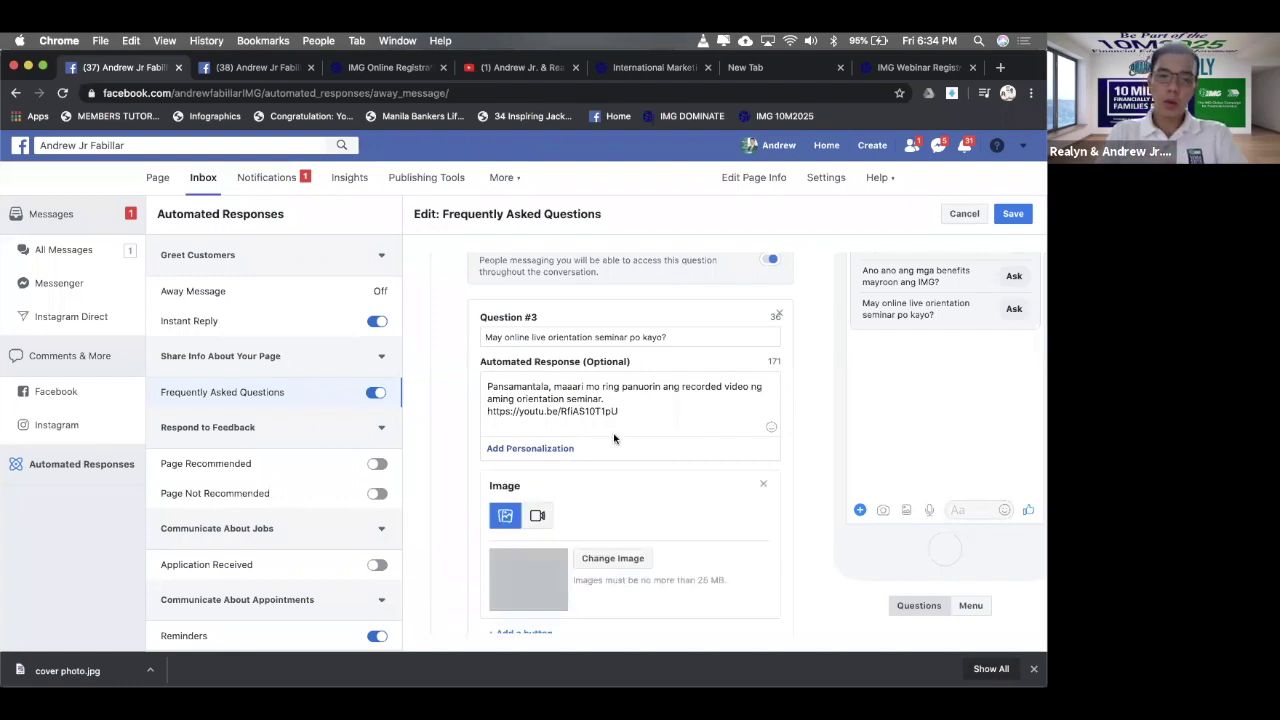
{"action": "scroll", "coordinate": [529, 549], "scroll_direction": "down", "scroll_amount": 1}
{"action": "left_click", "coordinate": [617, 527]}
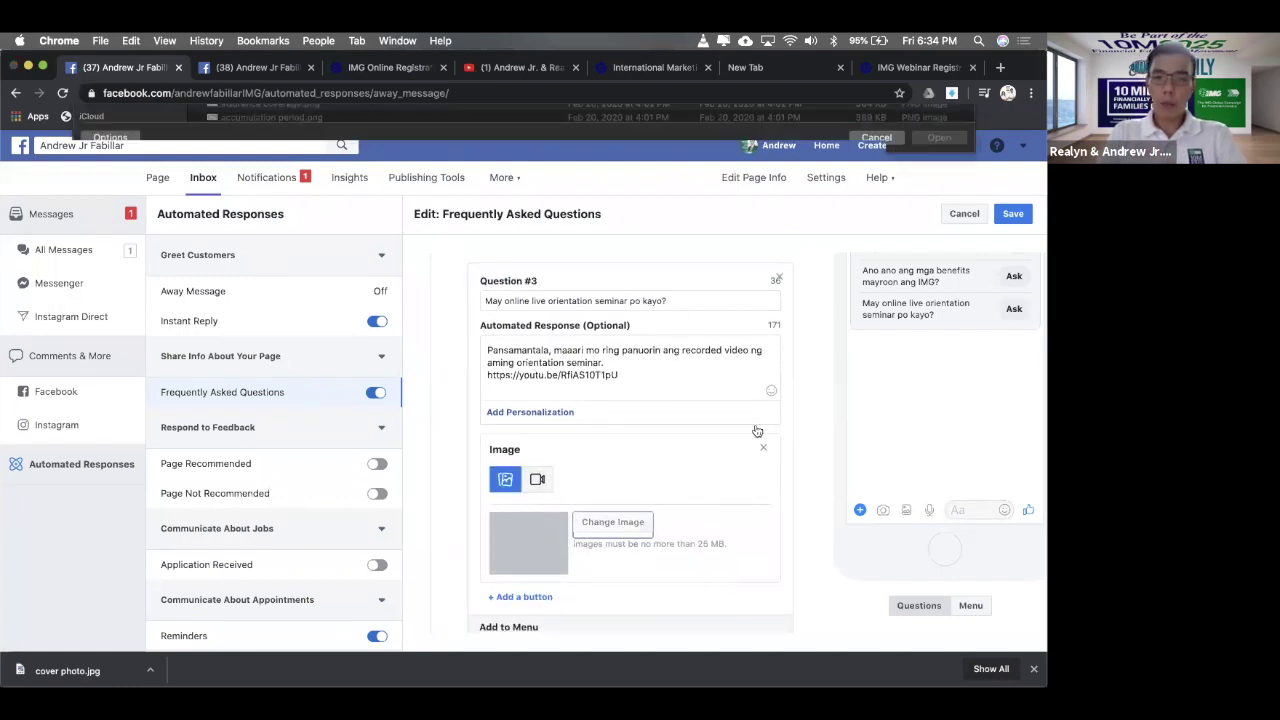
{"action": "left_click", "coordinate": [752, 119]}
{"action": "type", "text": "o"}
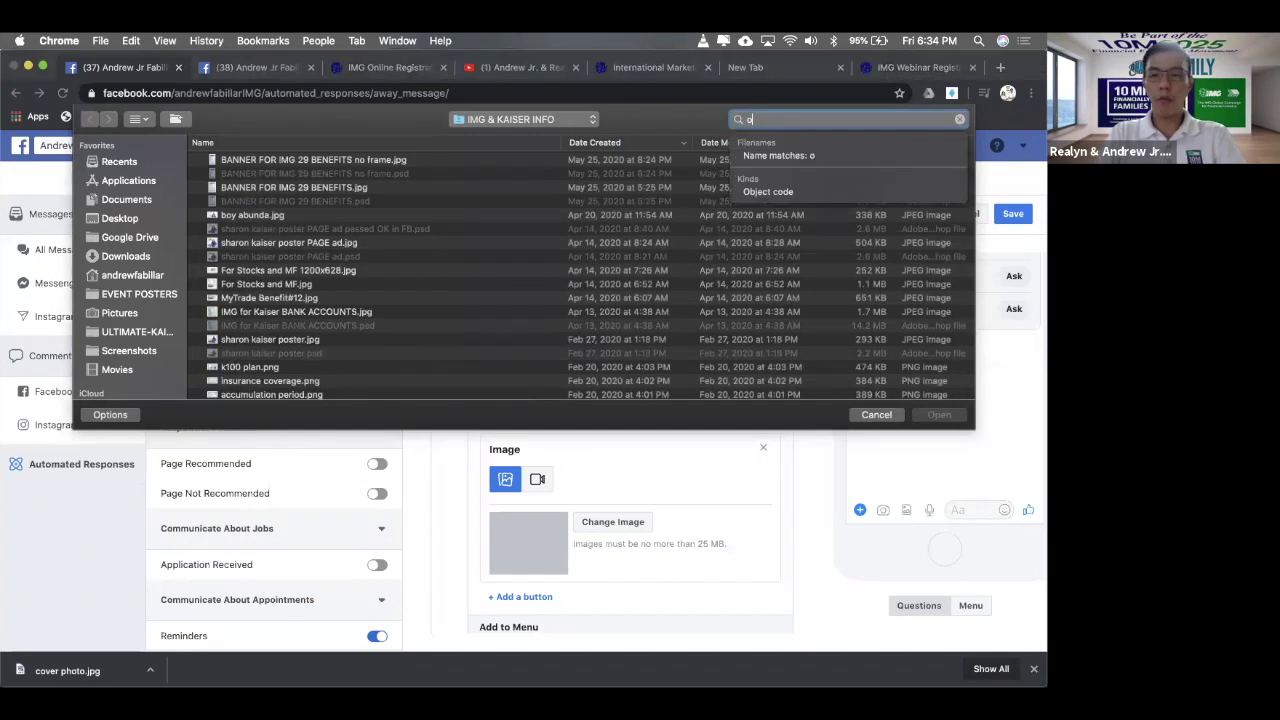
{"action": "type", "text": "fa"}
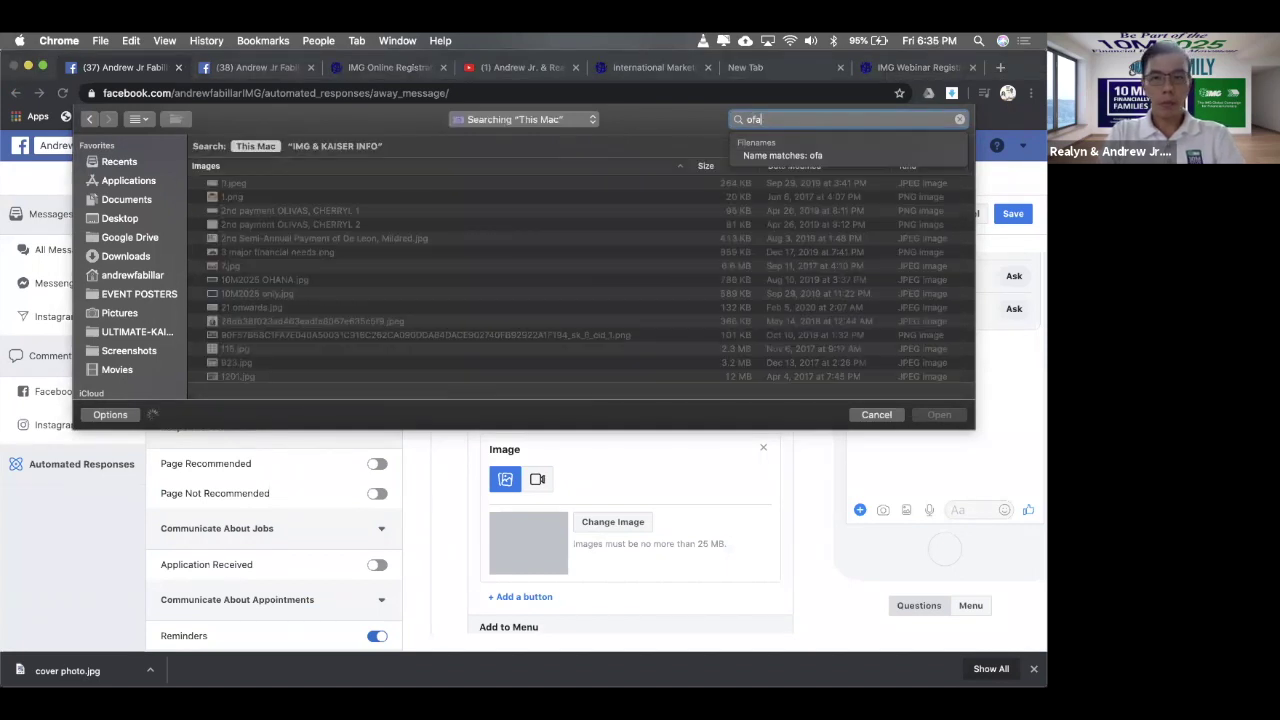
{"action": "key", "text": "BackSpace"}
{"action": "key", "text": "BackSpace"}
{"action": "type", "text": "you"}
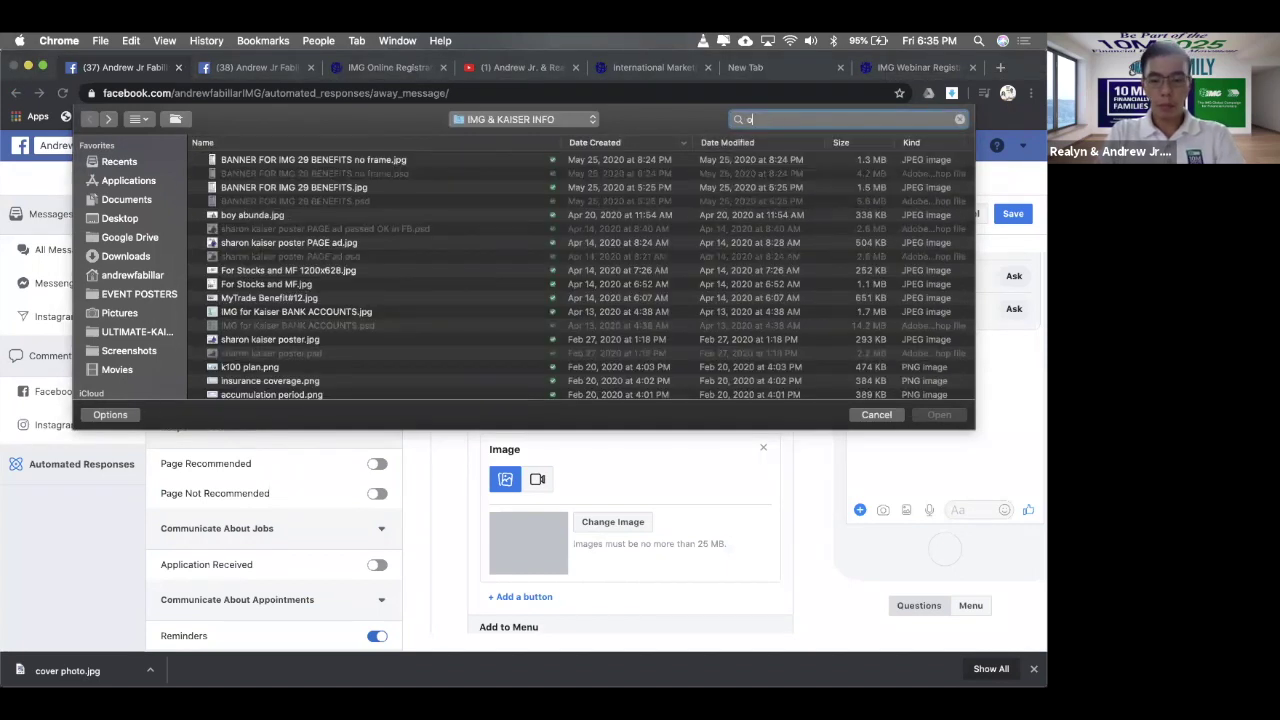
{"action": "type", "text": "tube"}
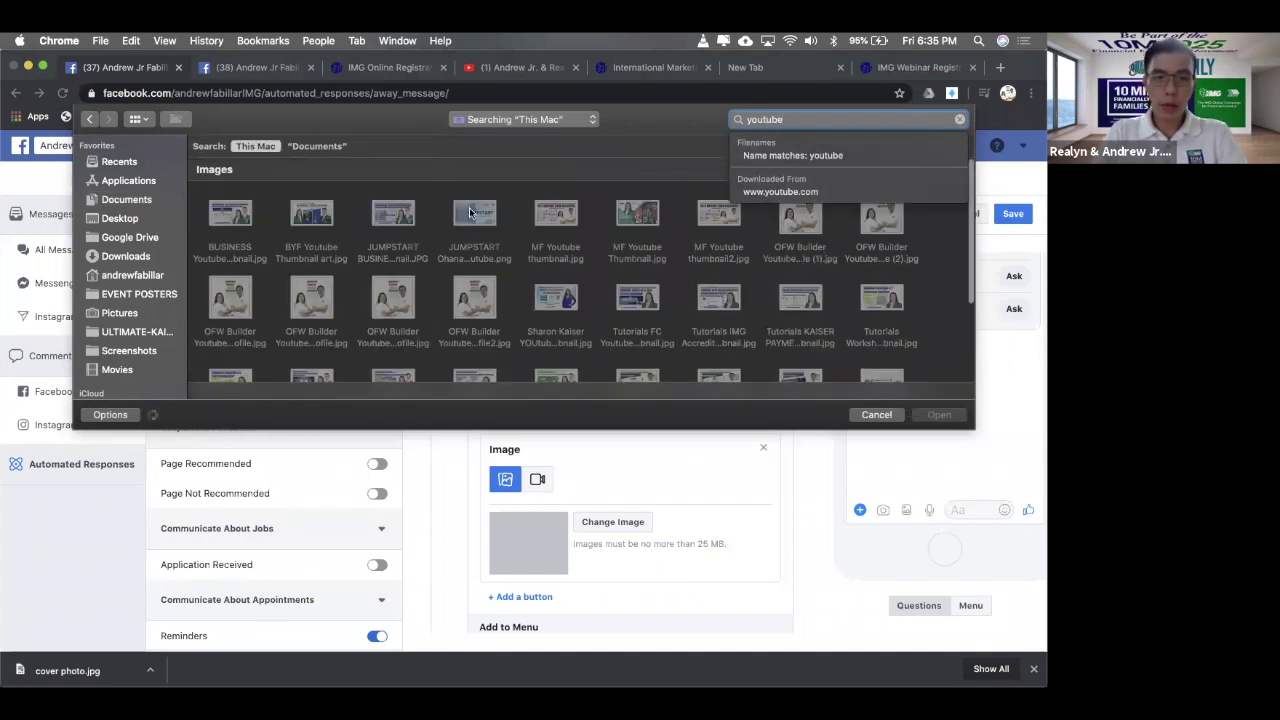
{"action": "left_click", "coordinate": [329, 211]}
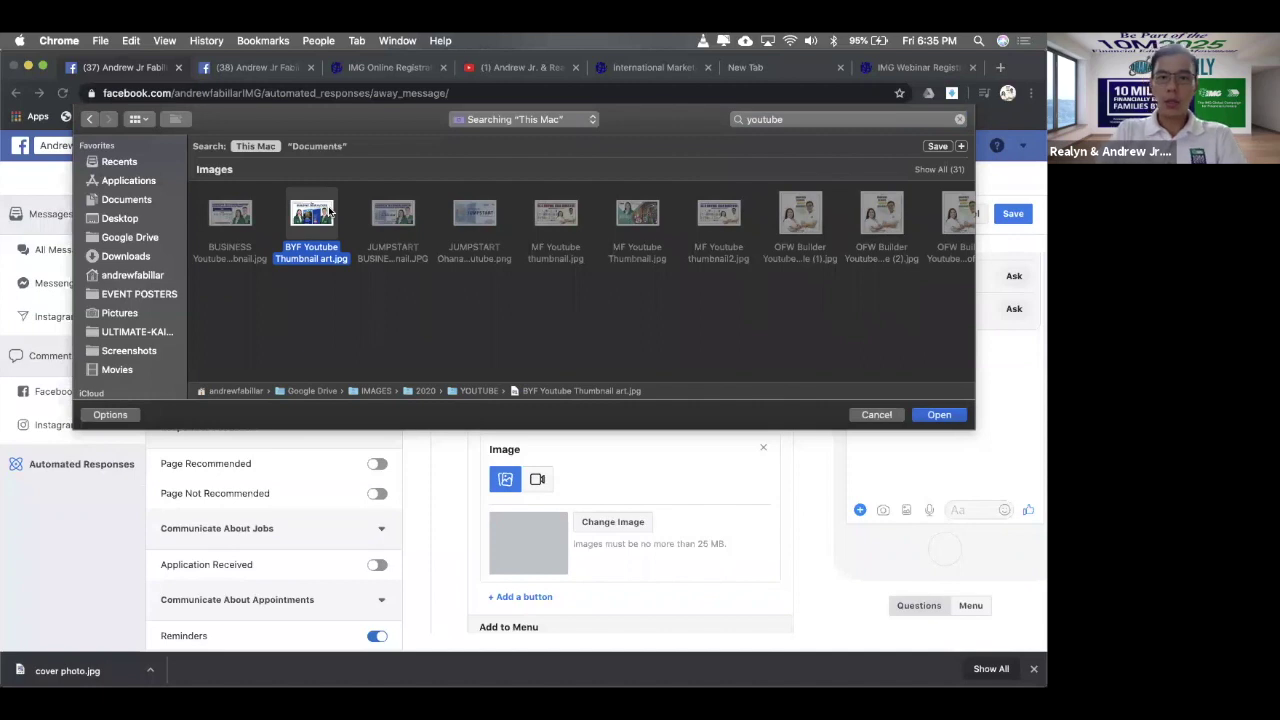
{"action": "double_click", "coordinate": [305, 214]}
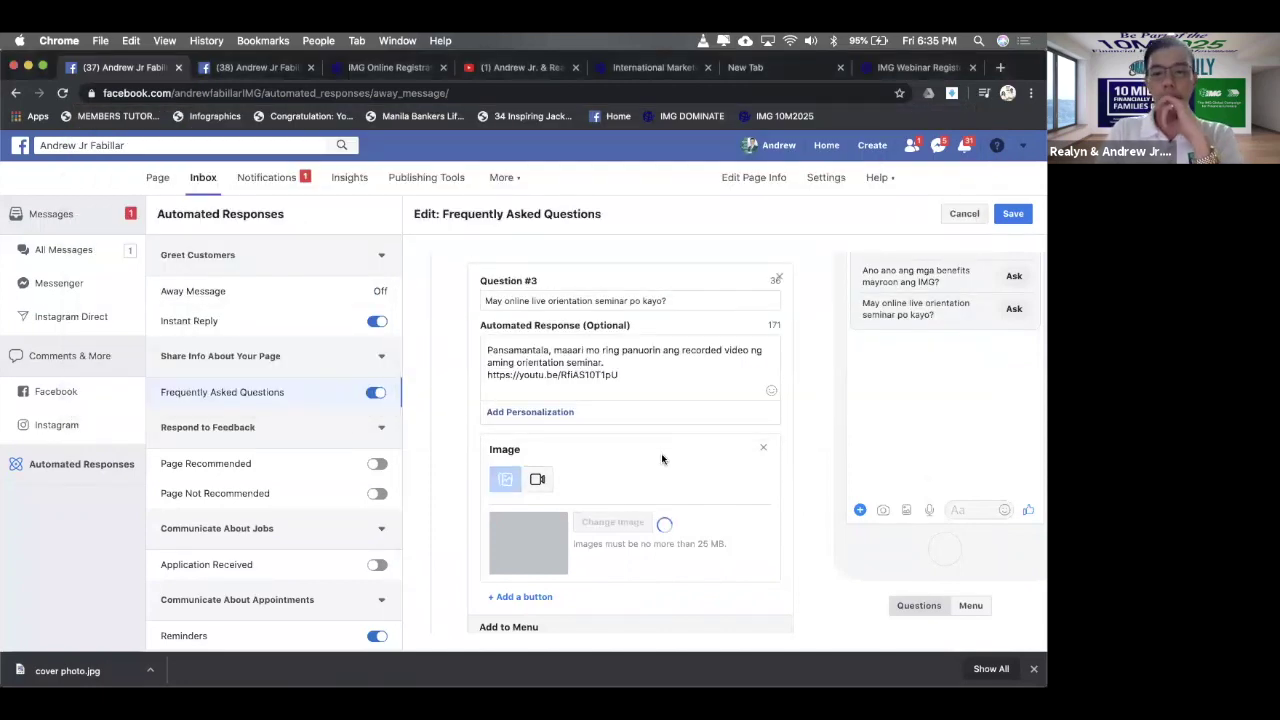
{"action": "scroll", "coordinate": [661, 456], "scroll_direction": "down", "scroll_amount": 1}
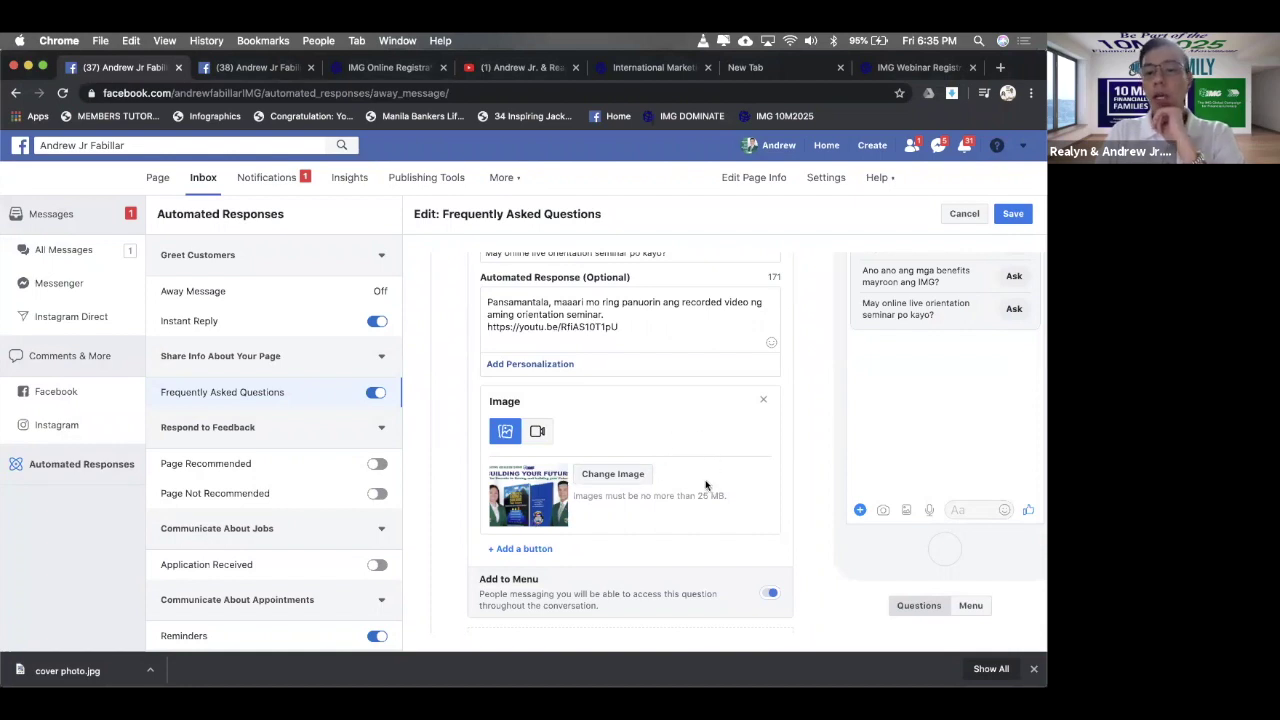
{"action": "scroll", "coordinate": [705, 485], "scroll_direction": "down", "scroll_amount": 1}
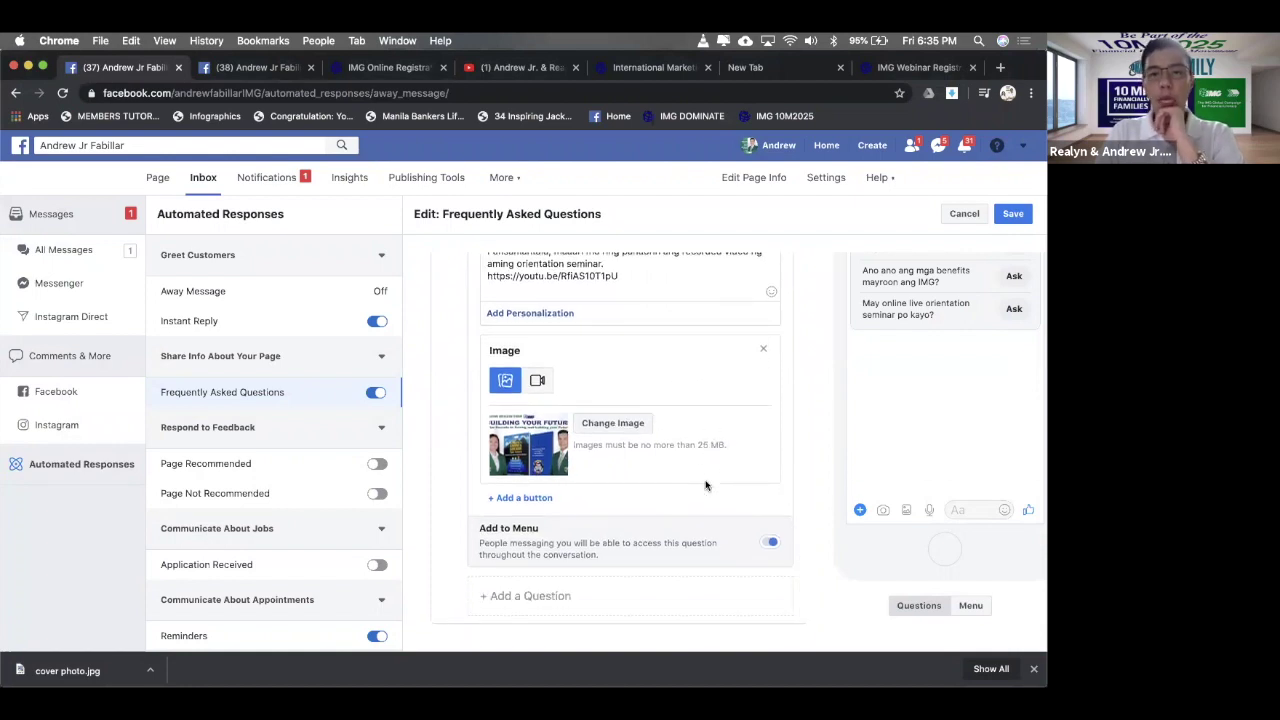
{"action": "scroll", "coordinate": [705, 485], "scroll_direction": "up", "scroll_amount": 2}
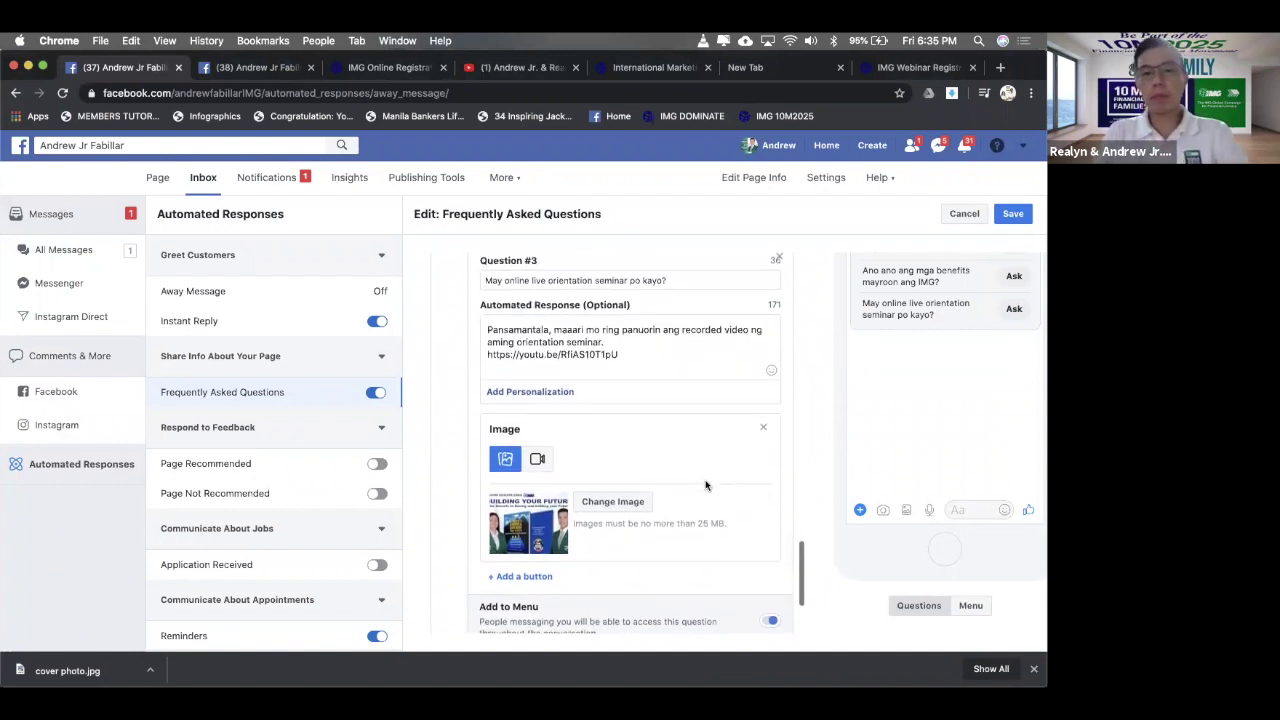
{"action": "scroll", "coordinate": [705, 485], "scroll_direction": "down", "scroll_amount": 1}
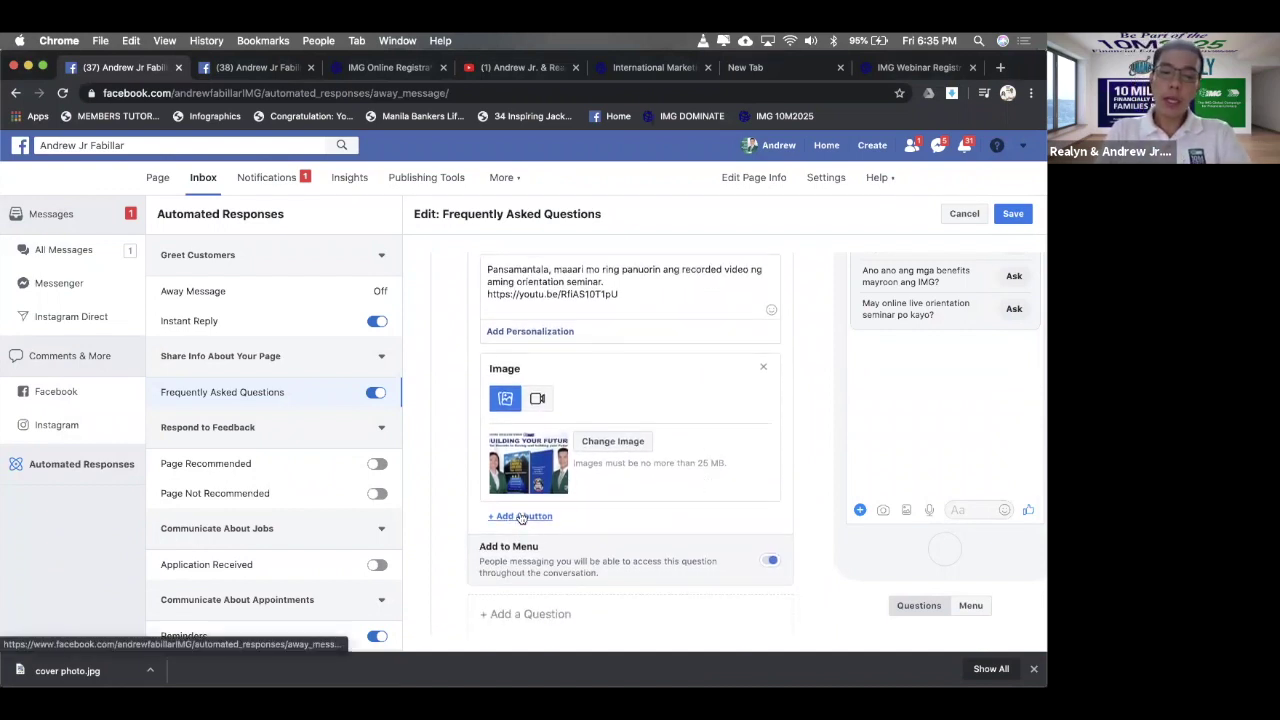
- Add a first button to Question #3's response and label it 'Register Now!'
{"action": "left_click", "coordinate": [520, 516]}
{"action": "scroll", "coordinate": [657, 520], "scroll_direction": "down", "scroll_amount": 2}
{"action": "left_click", "coordinate": [657, 509]}
{"action": "scroll", "coordinate": [654, 510], "scroll_direction": "up", "scroll_amount": 3}
{"action": "scroll", "coordinate": [654, 507], "scroll_direction": "up", "scroll_amount": 3}
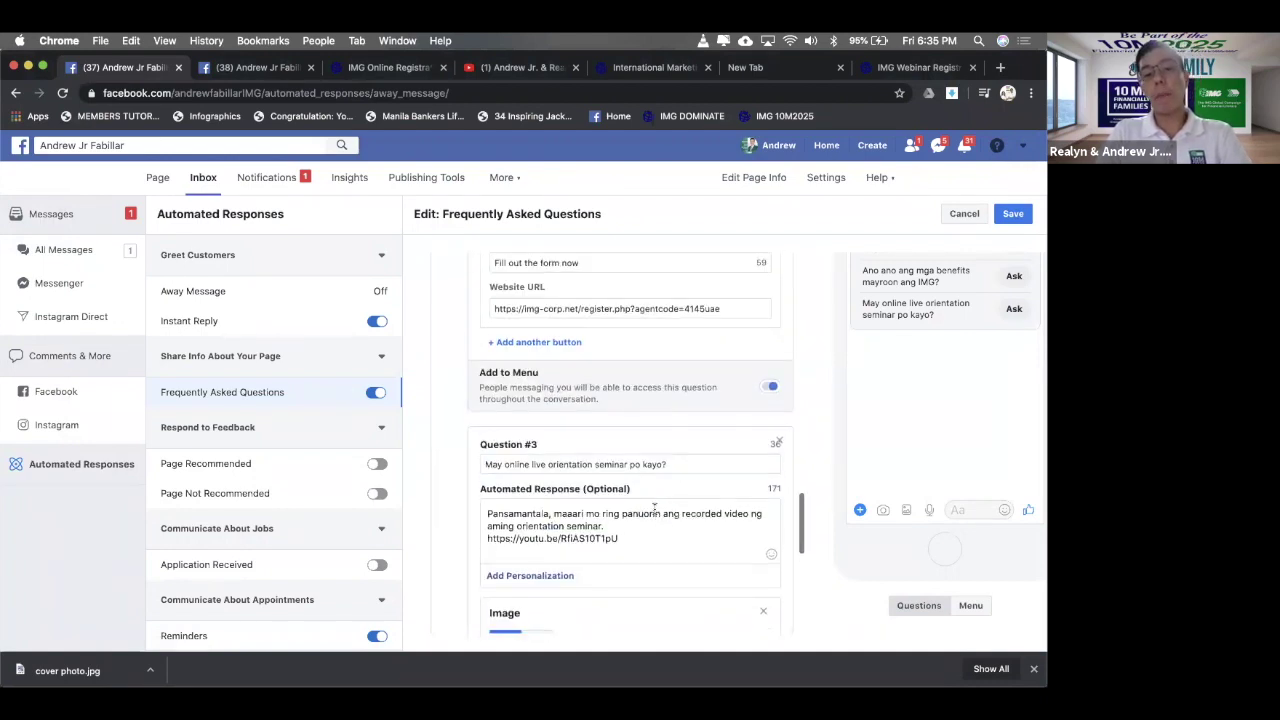
{"action": "scroll", "coordinate": [654, 512], "scroll_direction": "down", "scroll_amount": 3}
{"action": "scroll", "coordinate": [654, 507], "scroll_direction": "up", "scroll_amount": 3}
{"action": "scroll", "coordinate": [654, 510], "scroll_direction": "up", "scroll_amount": 3}
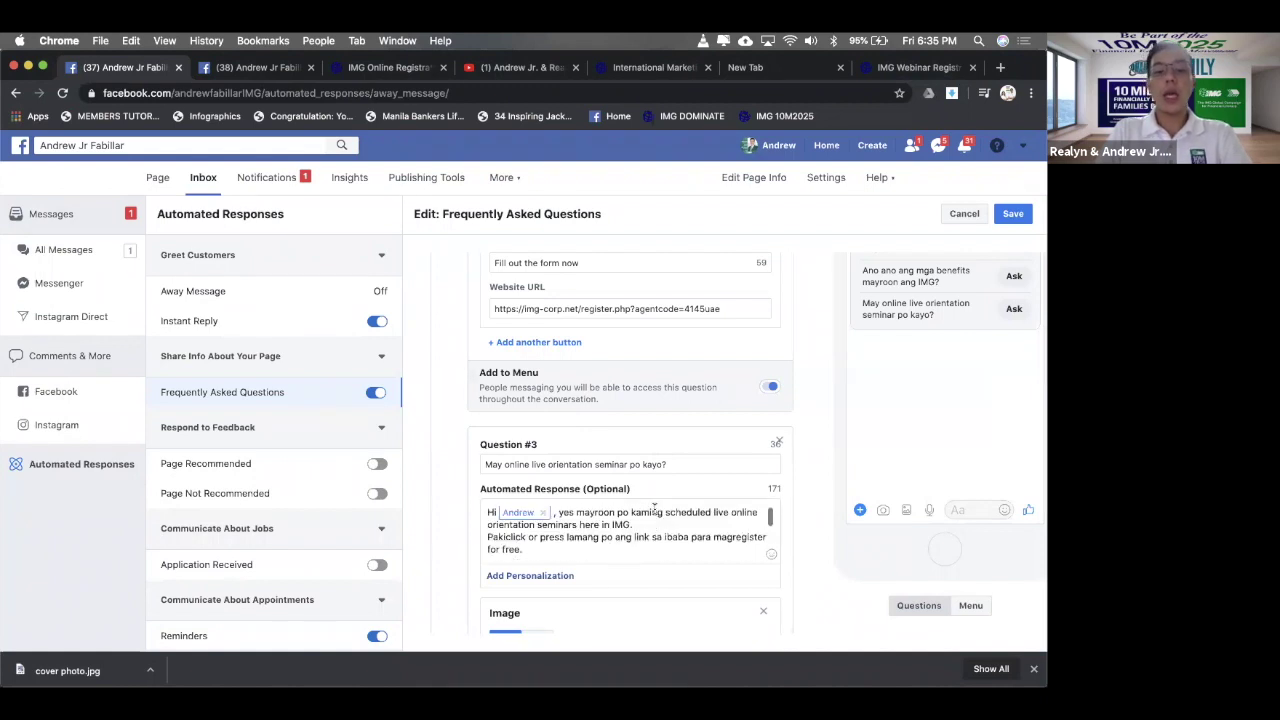
{"action": "scroll", "coordinate": [654, 510], "scroll_direction": "down", "scroll_amount": 3}
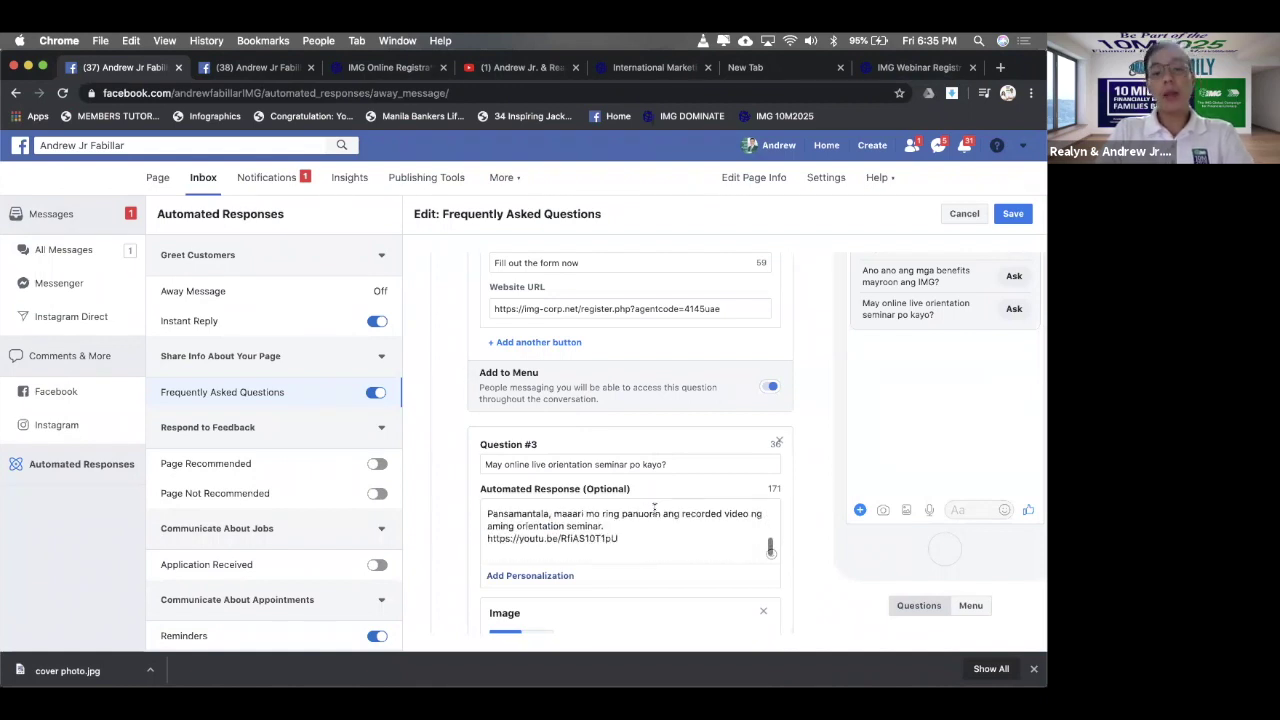
{"action": "scroll", "coordinate": [654, 507], "scroll_direction": "down", "scroll_amount": 2}
{"action": "scroll", "coordinate": [654, 509], "scroll_direction": "up", "scroll_amount": 3}
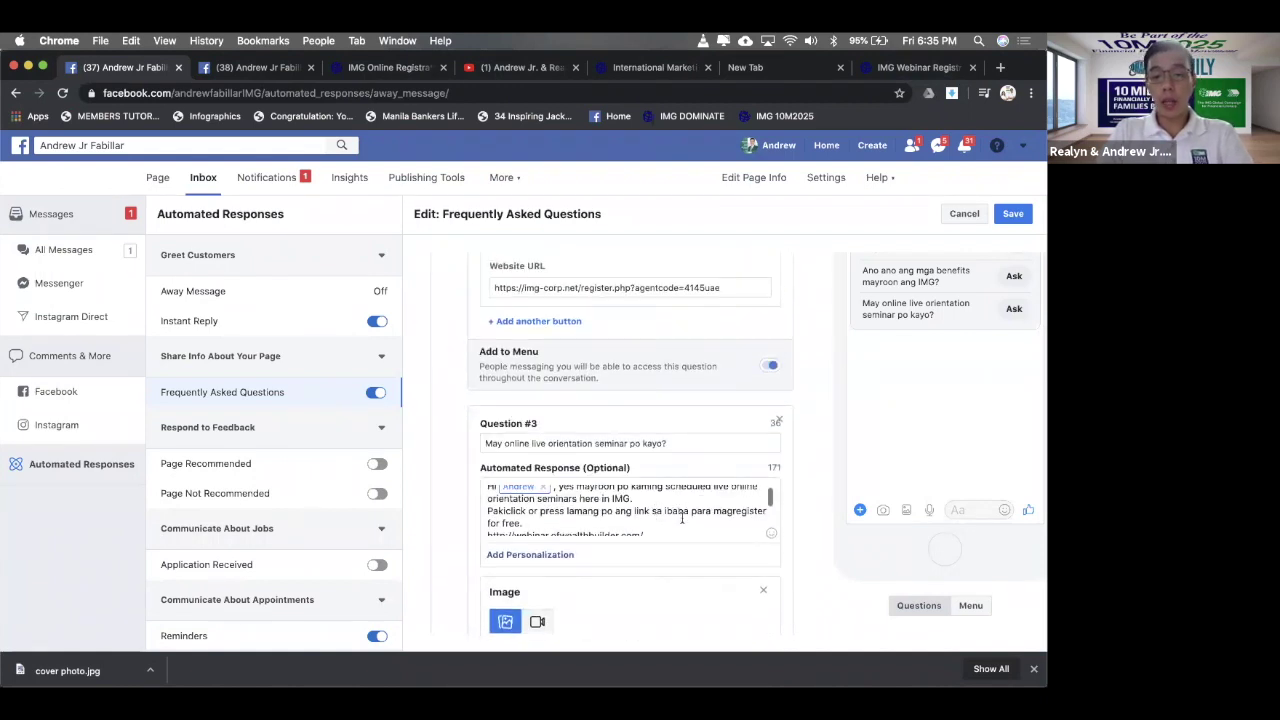
{"action": "scroll", "coordinate": [676, 534], "scroll_direction": "down", "scroll_amount": 2}
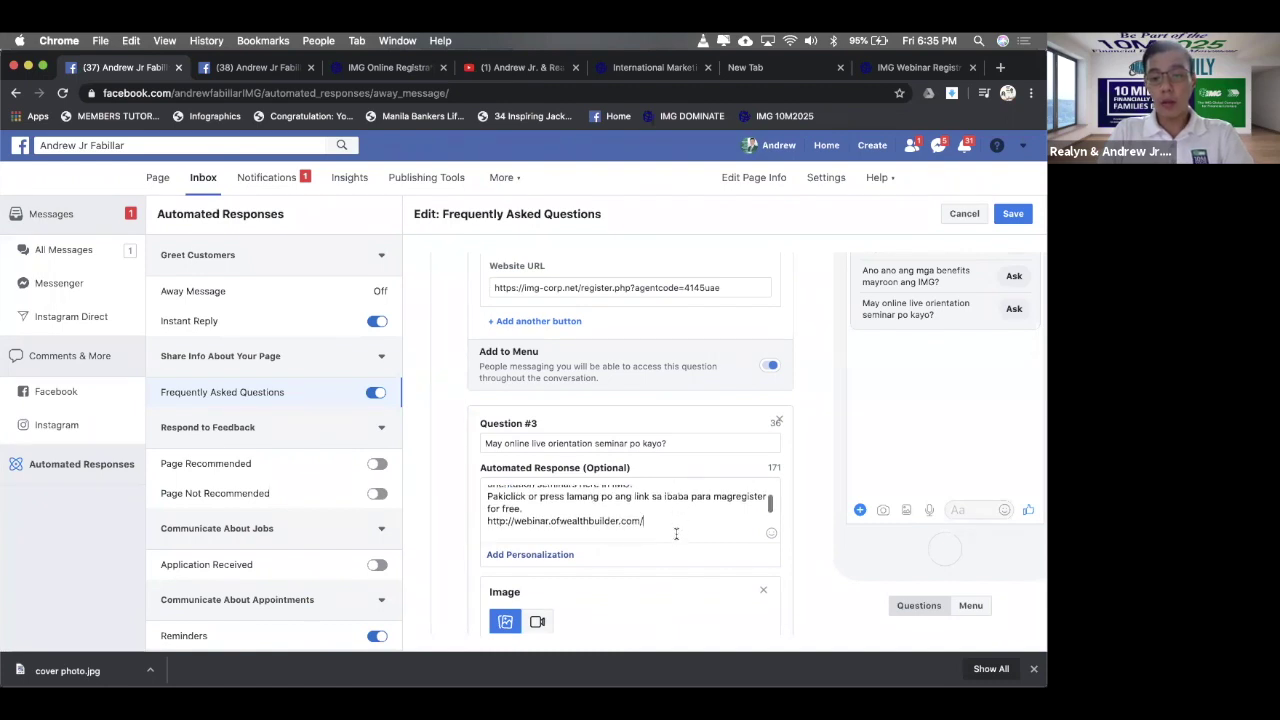
{"action": "scroll", "coordinate": [676, 534], "scroll_direction": "down", "scroll_amount": 5}
{"action": "scroll", "coordinate": [676, 534], "scroll_direction": "down", "scroll_amount": 2}
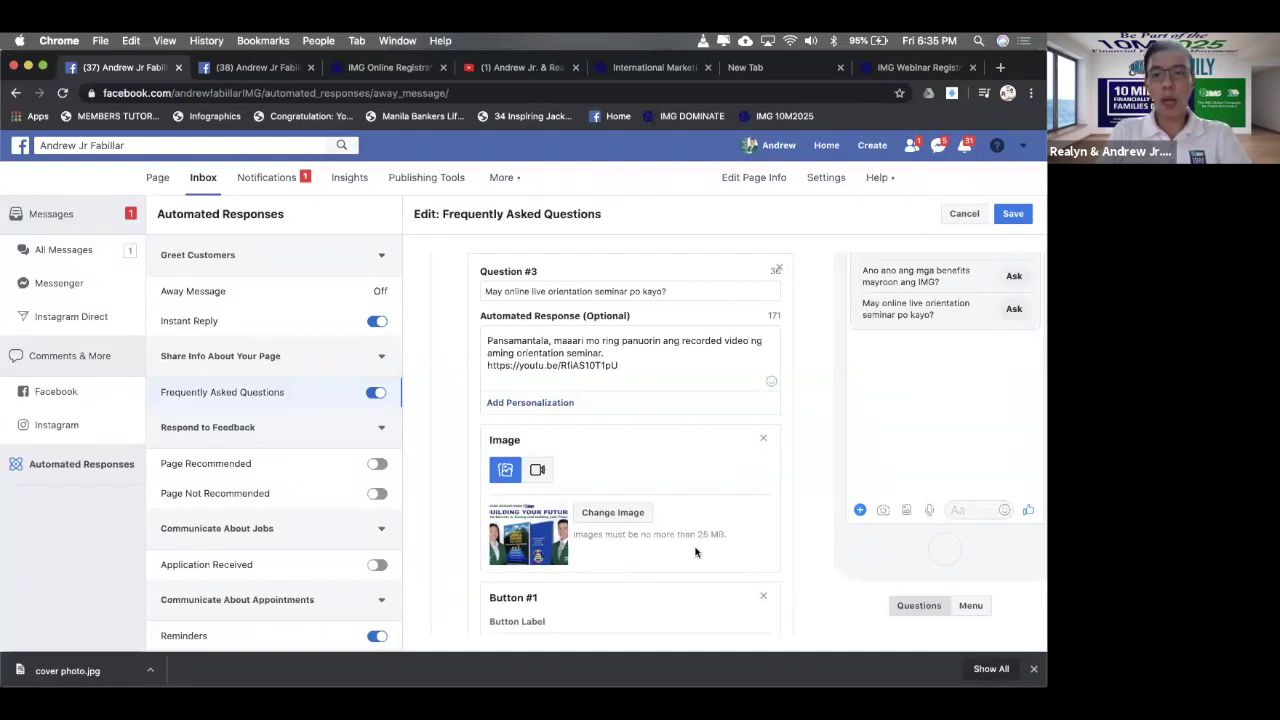
{"action": "scroll", "coordinate": [696, 552], "scroll_direction": "down", "scroll_amount": 2}
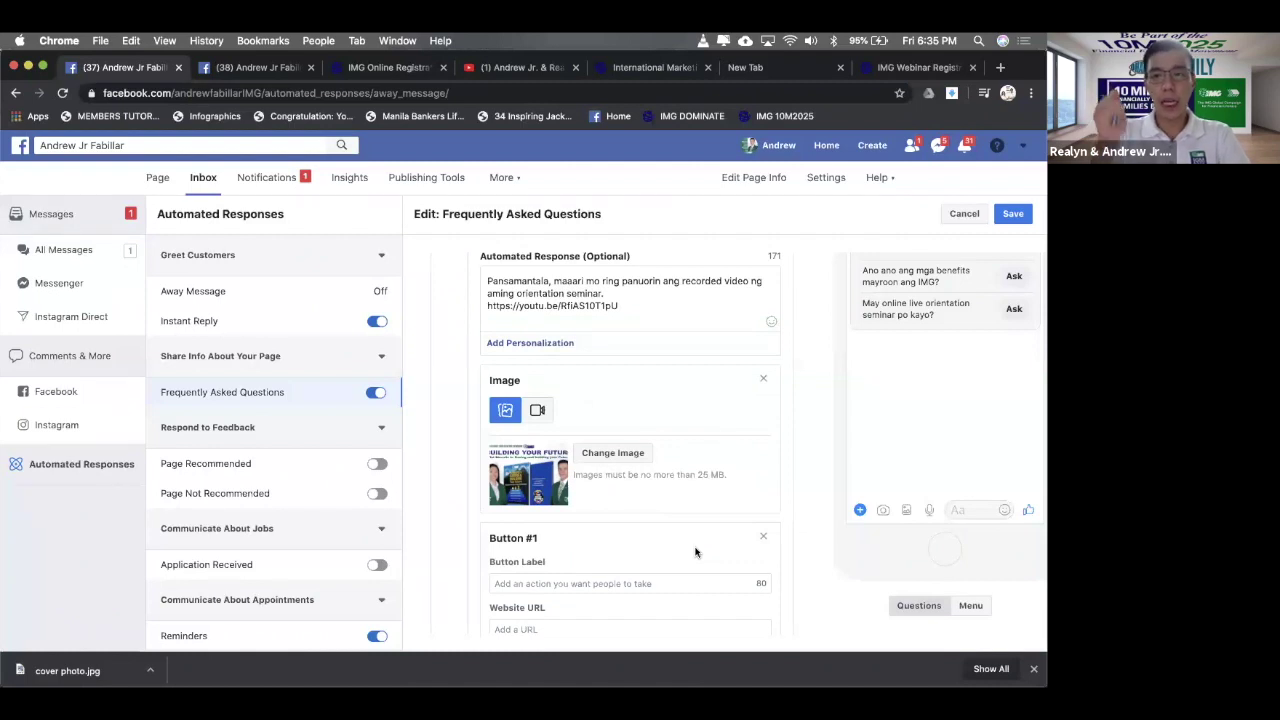
{"action": "left_click", "coordinate": [598, 586]}
{"action": "type", "text": "Register"}
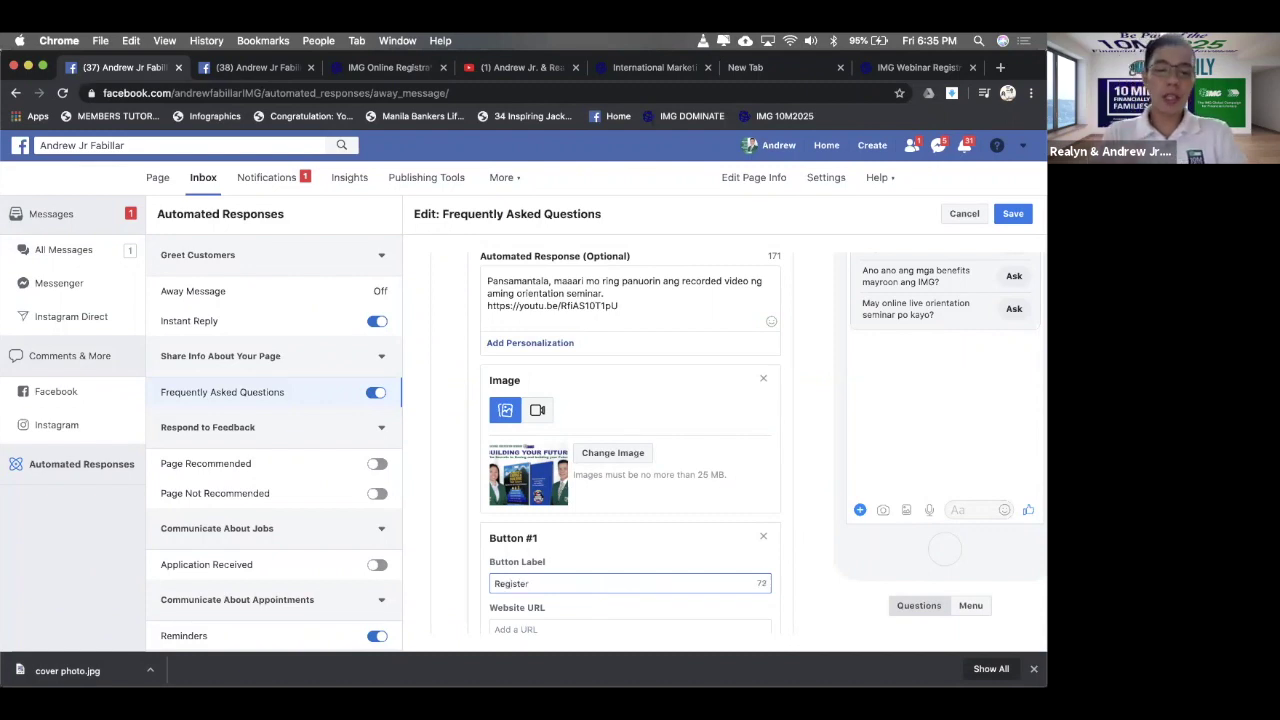
{"action": "type", "text": " Now!"}
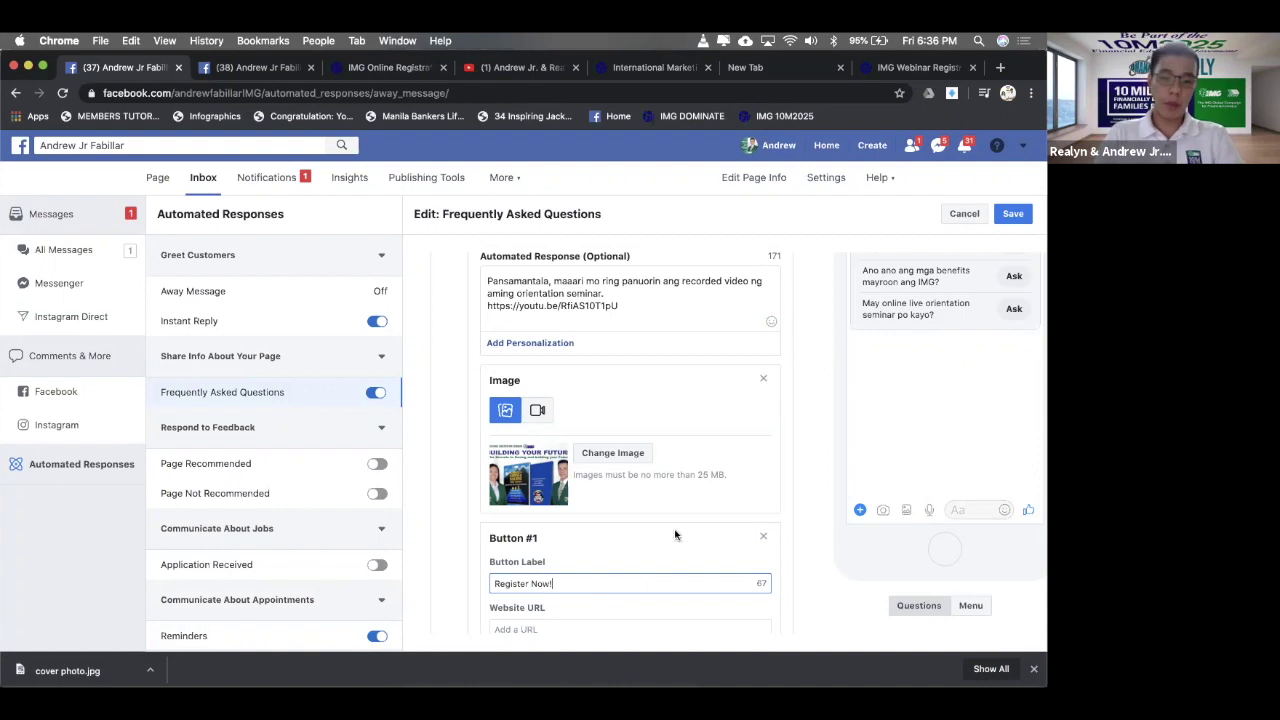
{"action": "scroll", "coordinate": [678, 506], "scroll_direction": "down", "scroll_amount": 5}
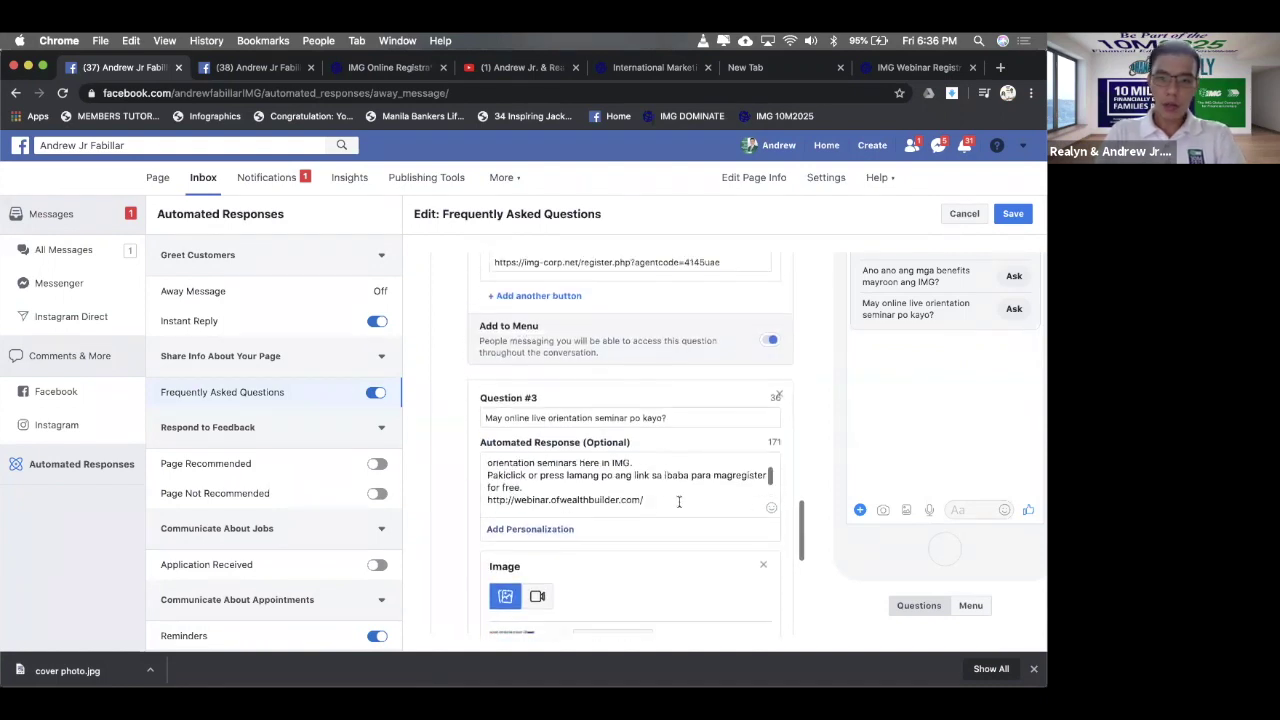
{"action": "scroll", "coordinate": [678, 503], "scroll_direction": "down", "scroll_amount": 2}
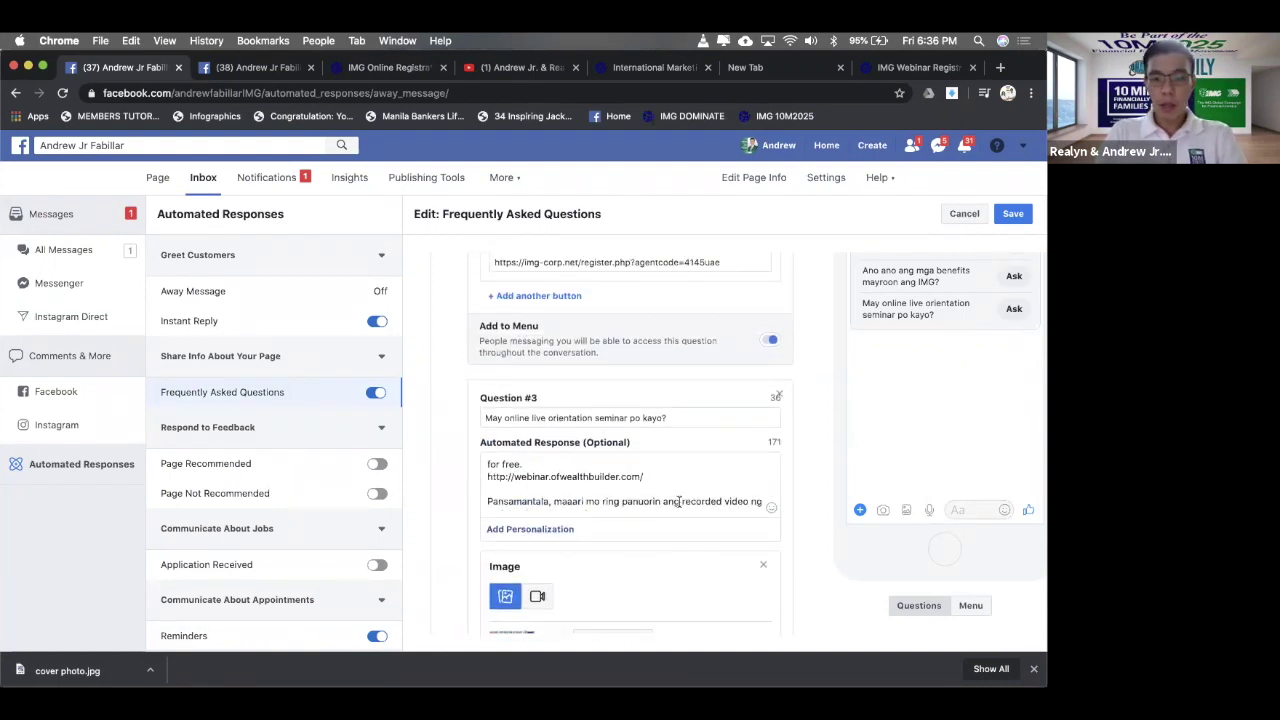
{"action": "left_click_drag", "start_coordinate": [646, 477], "coordinate": [486, 477]}
{"action": "key", "text": "super+c"}
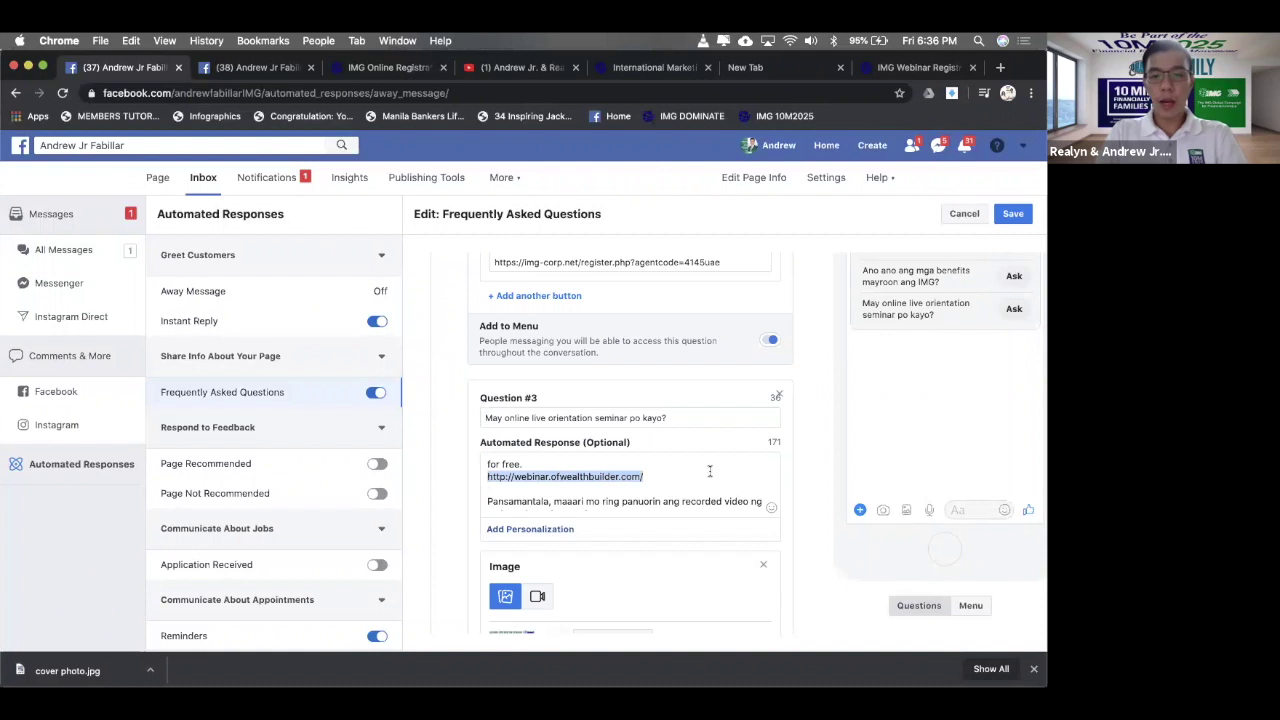
{"action": "scroll", "coordinate": [648, 491], "scroll_direction": "down", "scroll_amount": 3}
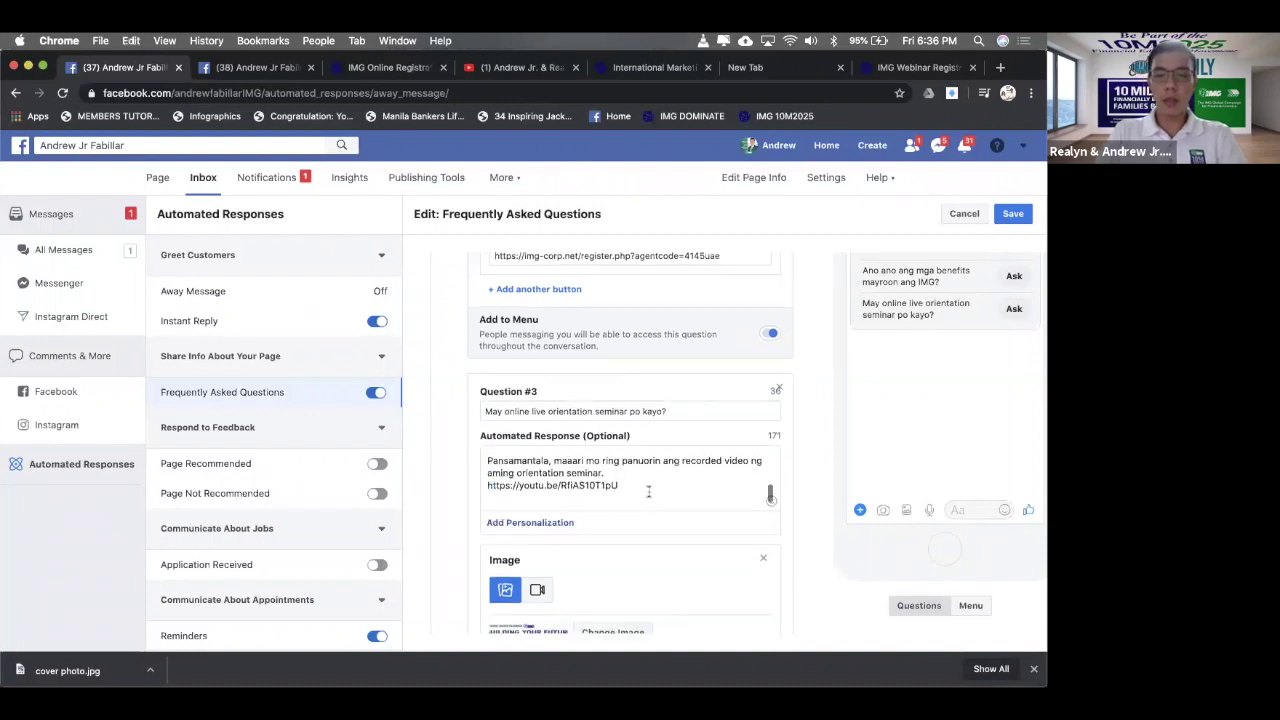
{"action": "scroll", "coordinate": [643, 510], "scroll_direction": "down", "scroll_amount": 3}
{"action": "scroll", "coordinate": [608, 590], "scroll_direction": "down", "scroll_amount": 1}
{"action": "left_click", "coordinate": [610, 606]}
{"action": "key", "text": "super+v"}
{"action": "scroll", "coordinate": [610, 604], "scroll_direction": "down", "scroll_amount": 2}
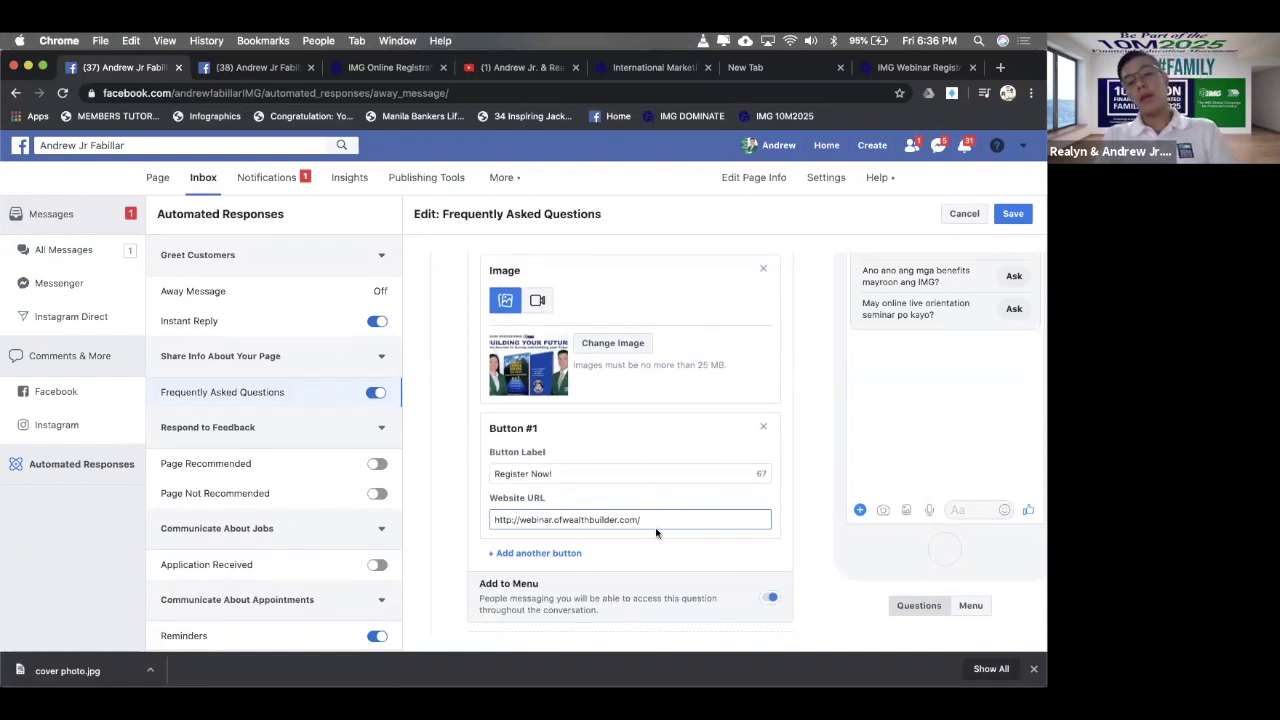
- Add a second button labelled 'Watch our Recorded video seminar right now!'
{"action": "left_click", "coordinate": [574, 553]}
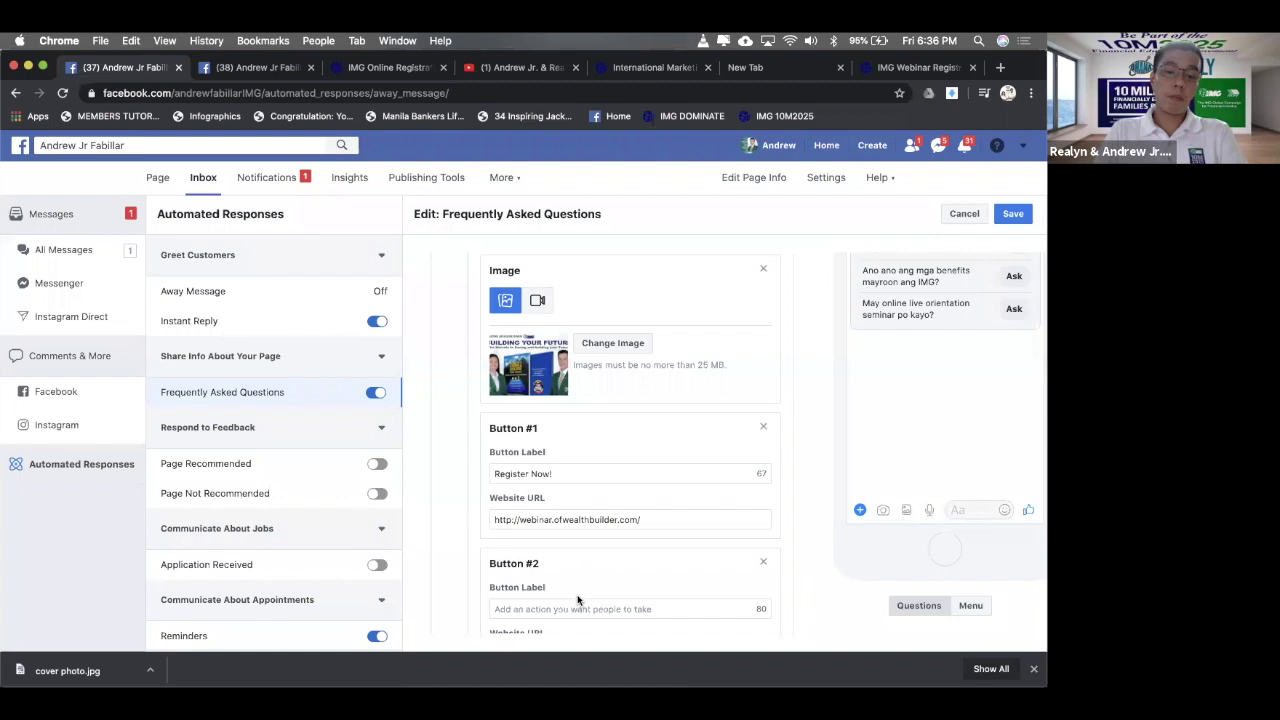
{"action": "scroll", "coordinate": [577, 600], "scroll_direction": "down", "scroll_amount": 1}
{"action": "left_click", "coordinate": [578, 576]}
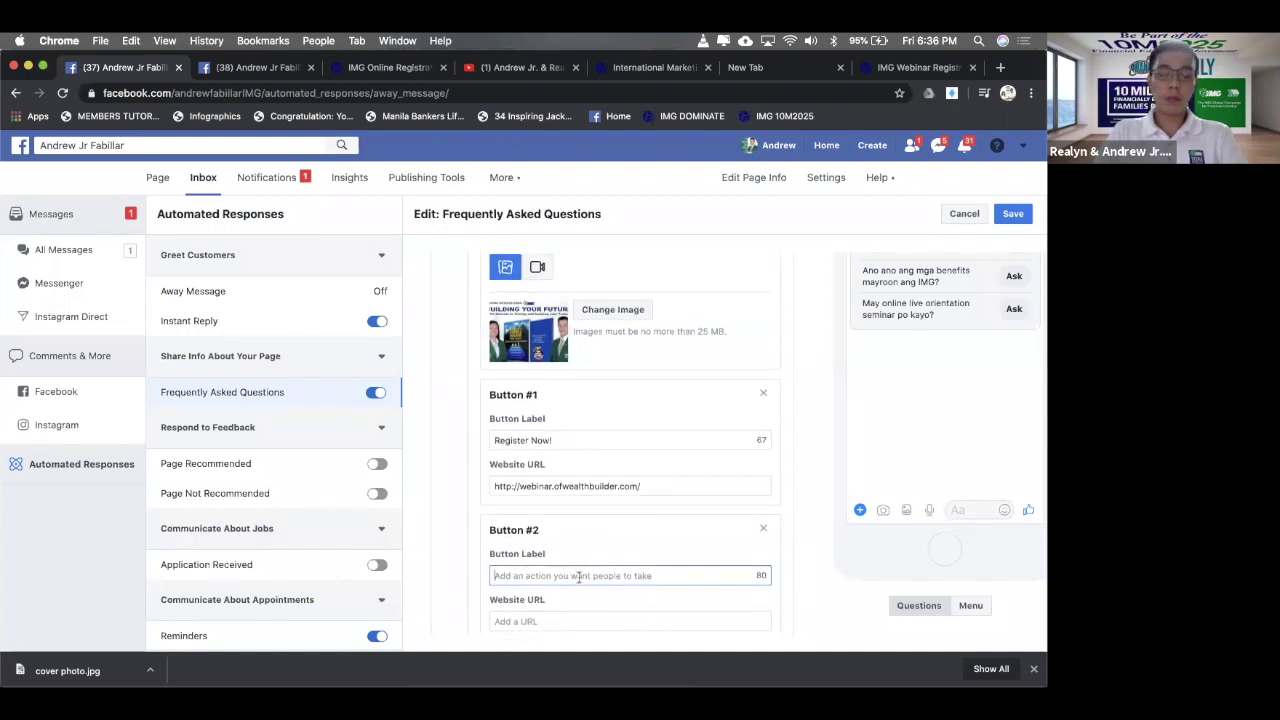
{"action": "type", "text": "Watch our Recorde"}
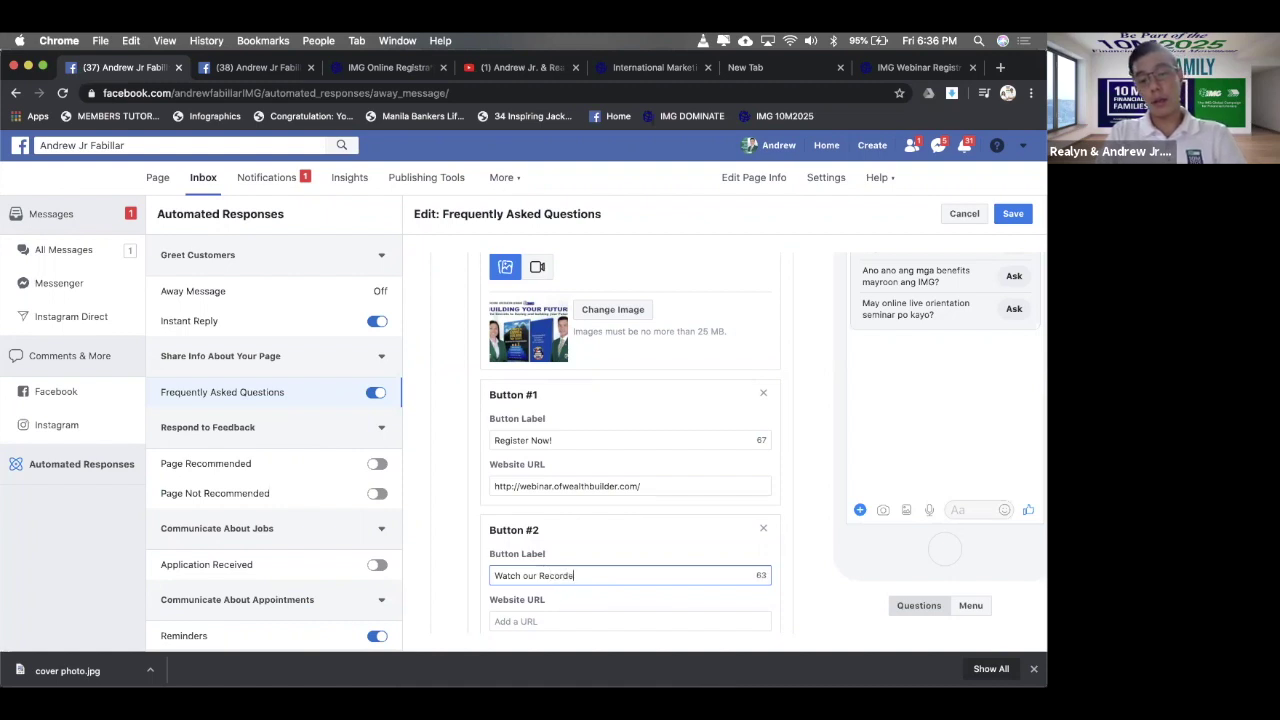
{"action": "type", "text": "d video"}
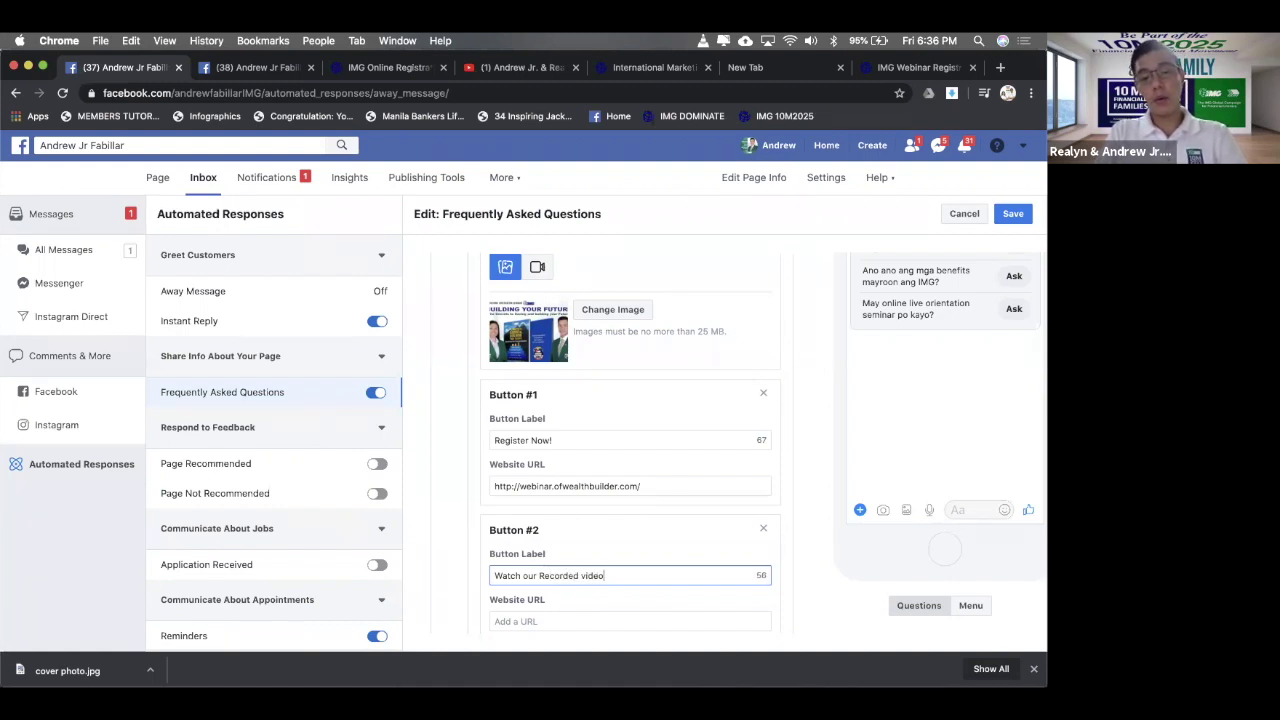
{"action": "type", "text": "nar "}
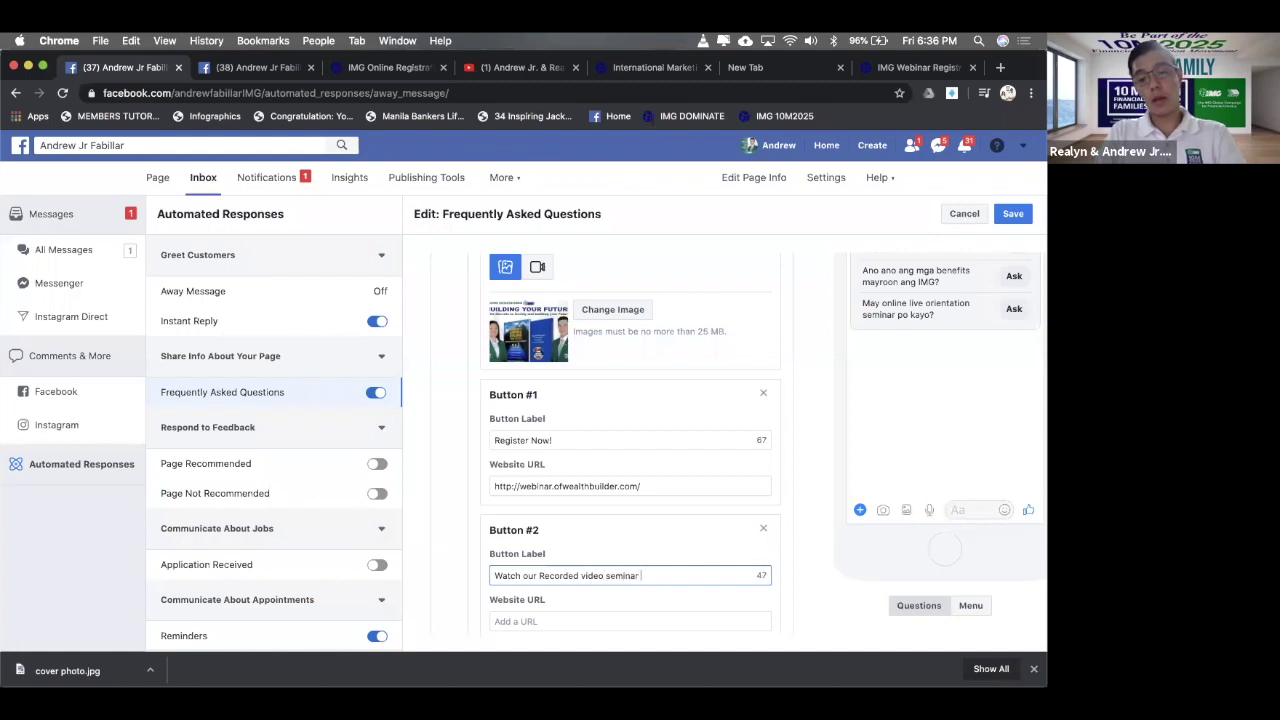
{"action": "type", "text": "right now!"}
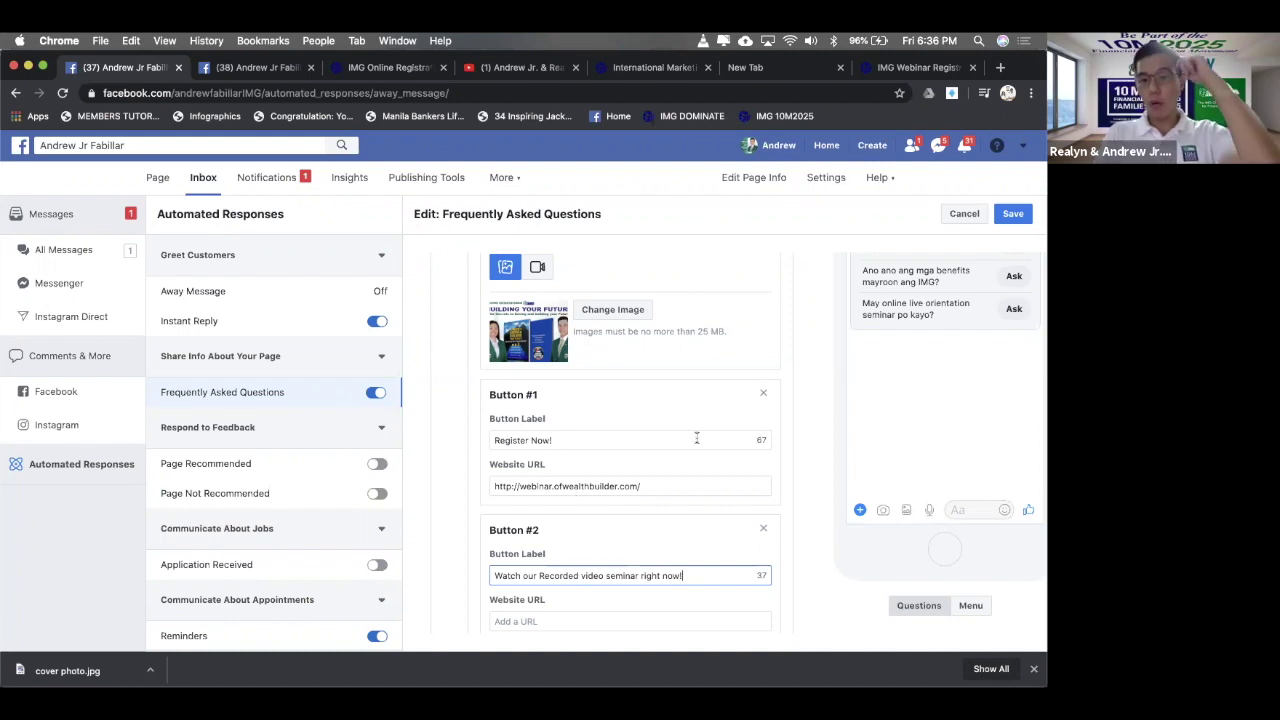
{"action": "scroll", "coordinate": [697, 440], "scroll_direction": "up", "scroll_amount": 3}
{"action": "triple_click", "coordinate": [548, 358]}
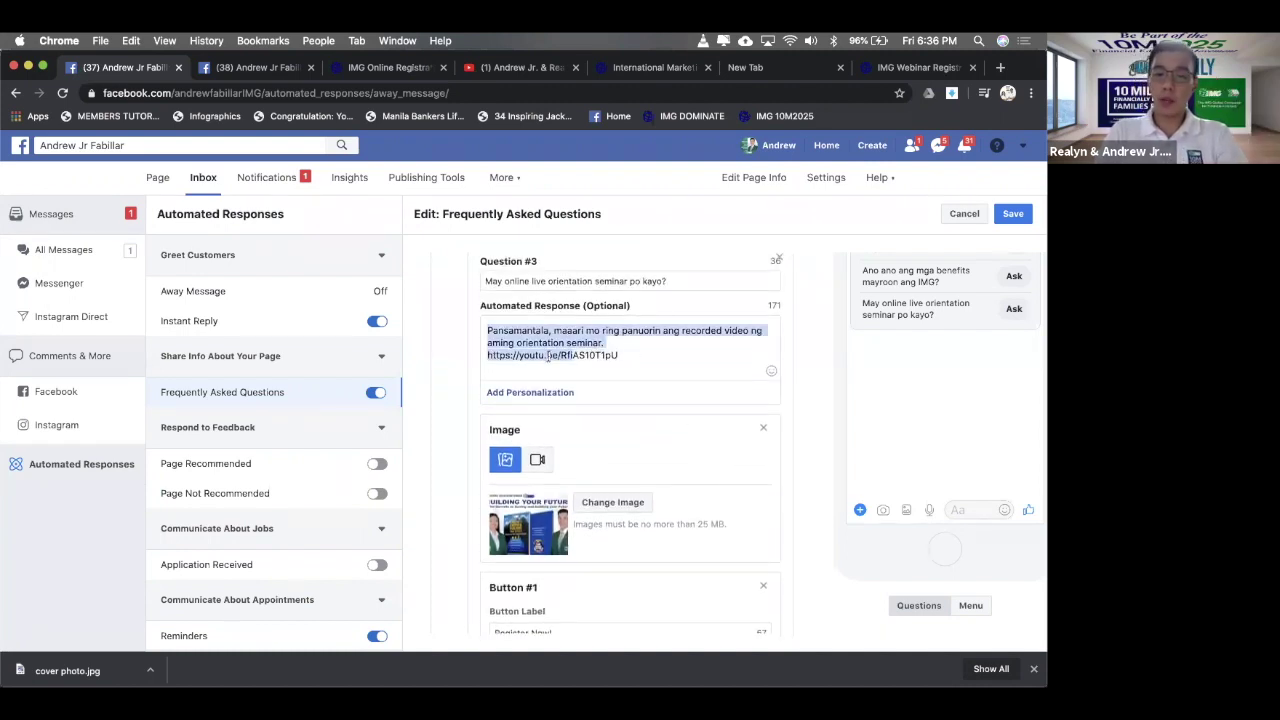
{"action": "left_click", "coordinate": [667, 370]}
{"action": "left_click_drag", "start_coordinate": [621, 356], "coordinate": [481, 360]}
{"action": "key", "text": "super+c"}
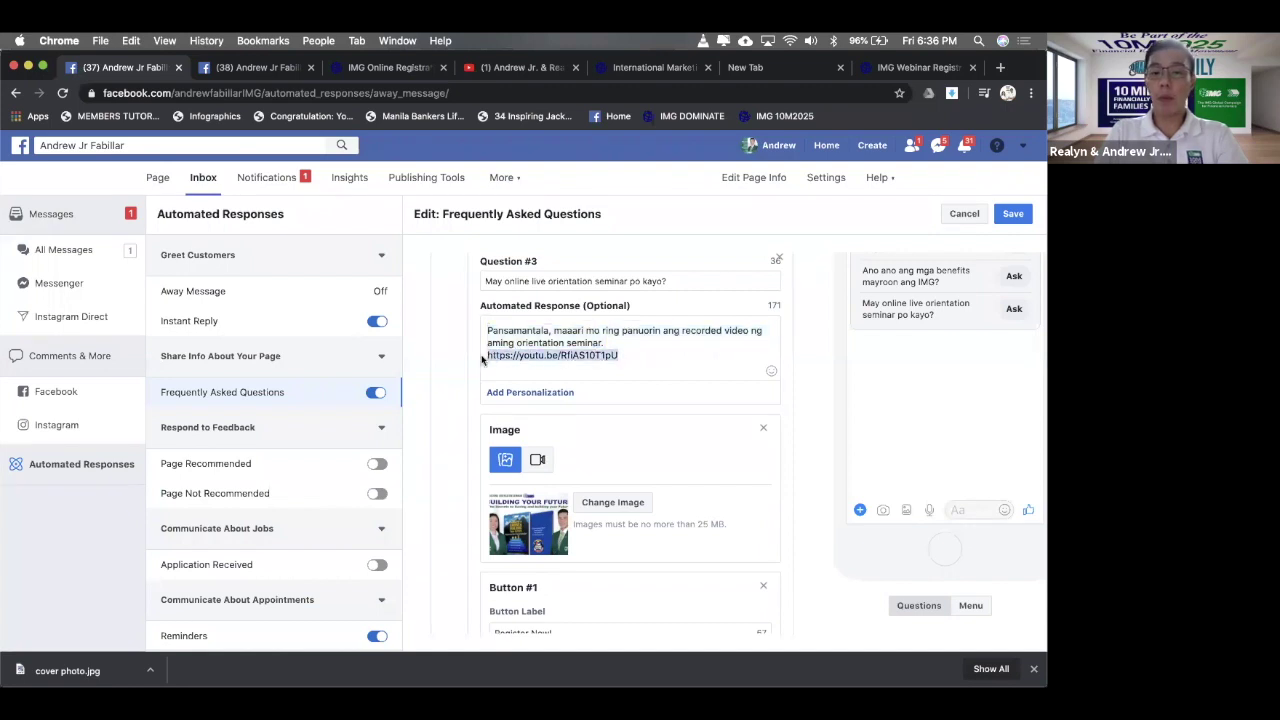
{"action": "scroll", "coordinate": [669, 358], "scroll_direction": "down", "scroll_amount": 5}
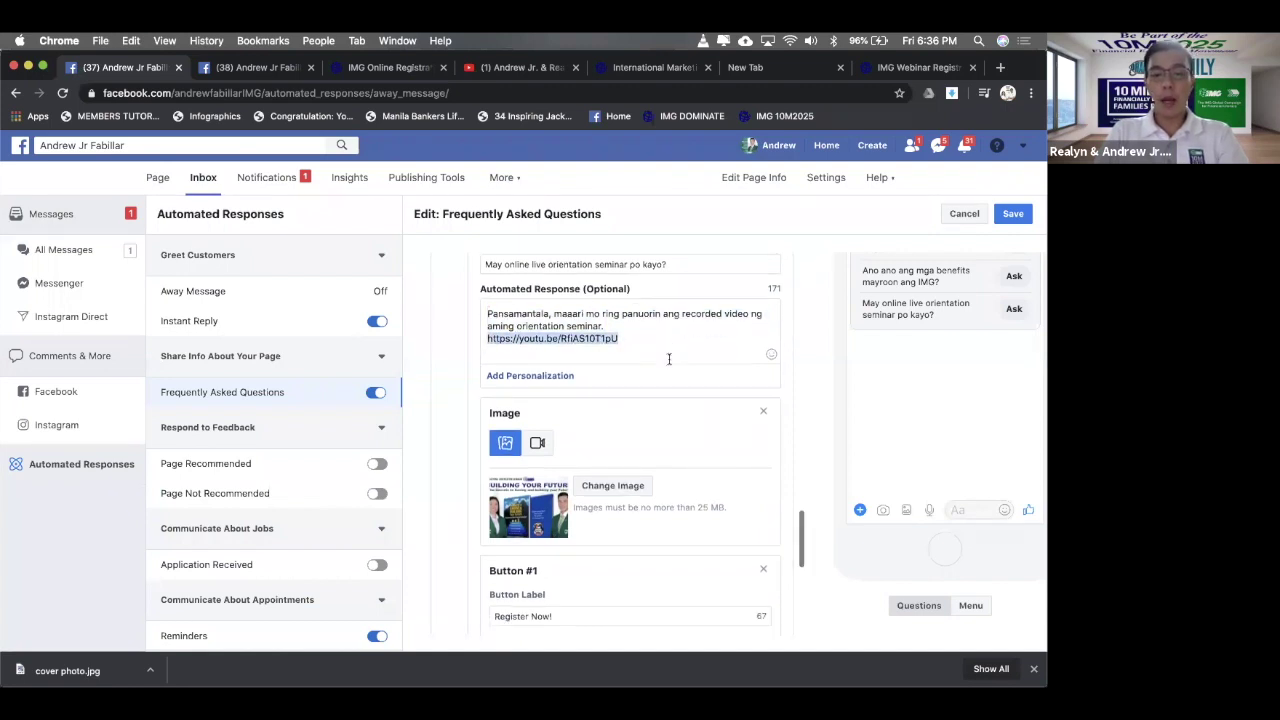
{"action": "left_click", "coordinate": [615, 508]}
{"action": "key", "text": "super+v"}
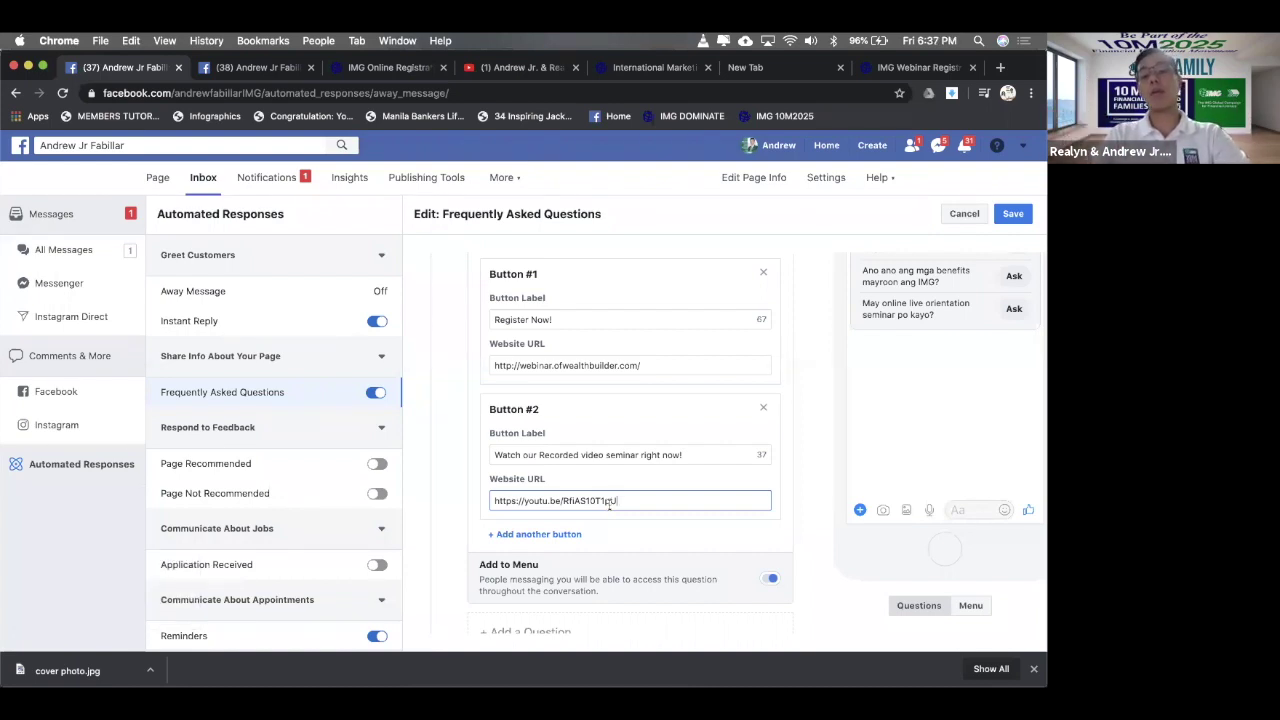
- Copy the 'Fill out the form now' label from the earlier question's button
{"action": "scroll", "coordinate": [609, 505], "scroll_direction": "up", "scroll_amount": 10}
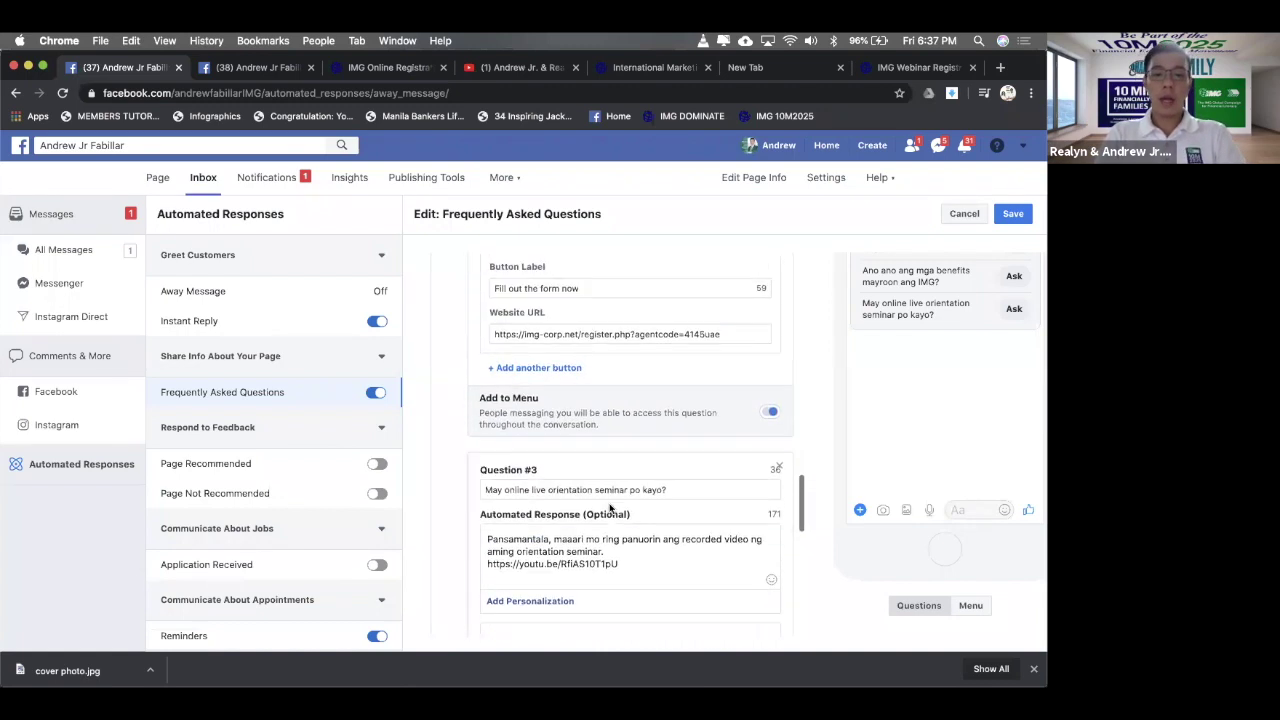
{"action": "scroll", "coordinate": [609, 505], "scroll_direction": "up", "scroll_amount": 5}
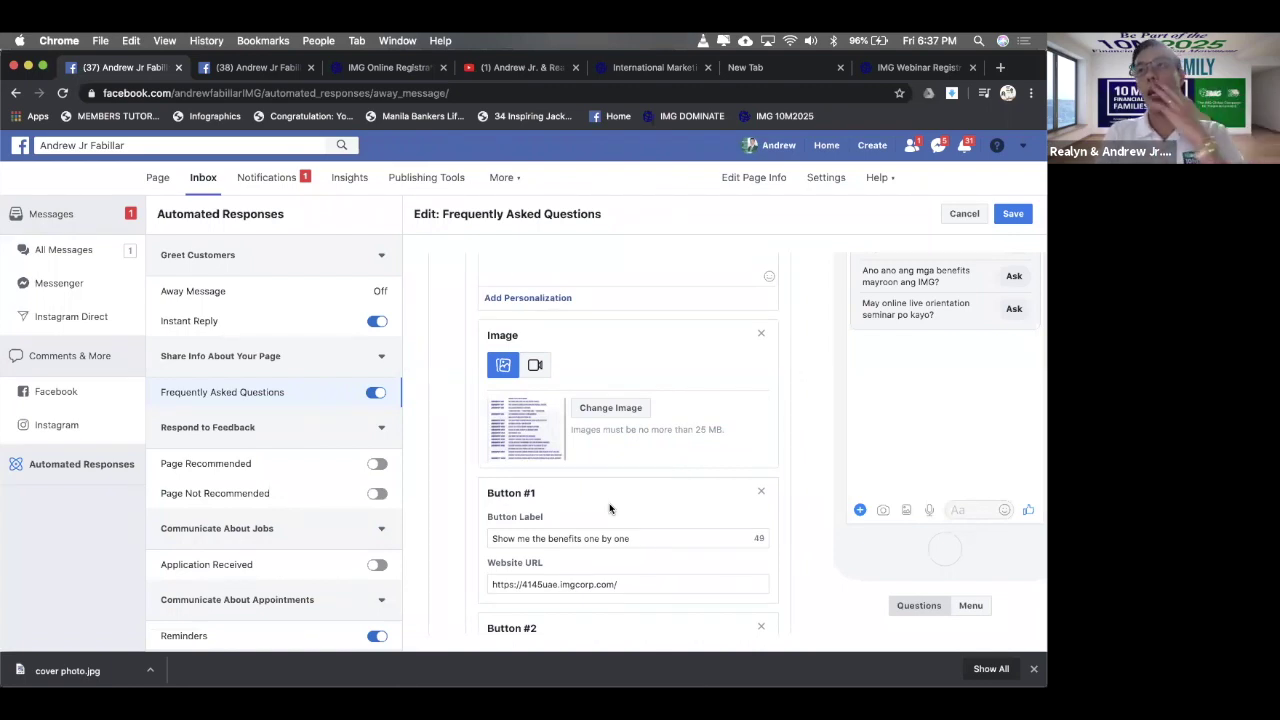
{"action": "scroll", "coordinate": [609, 508], "scroll_direction": "down", "scroll_amount": 1}
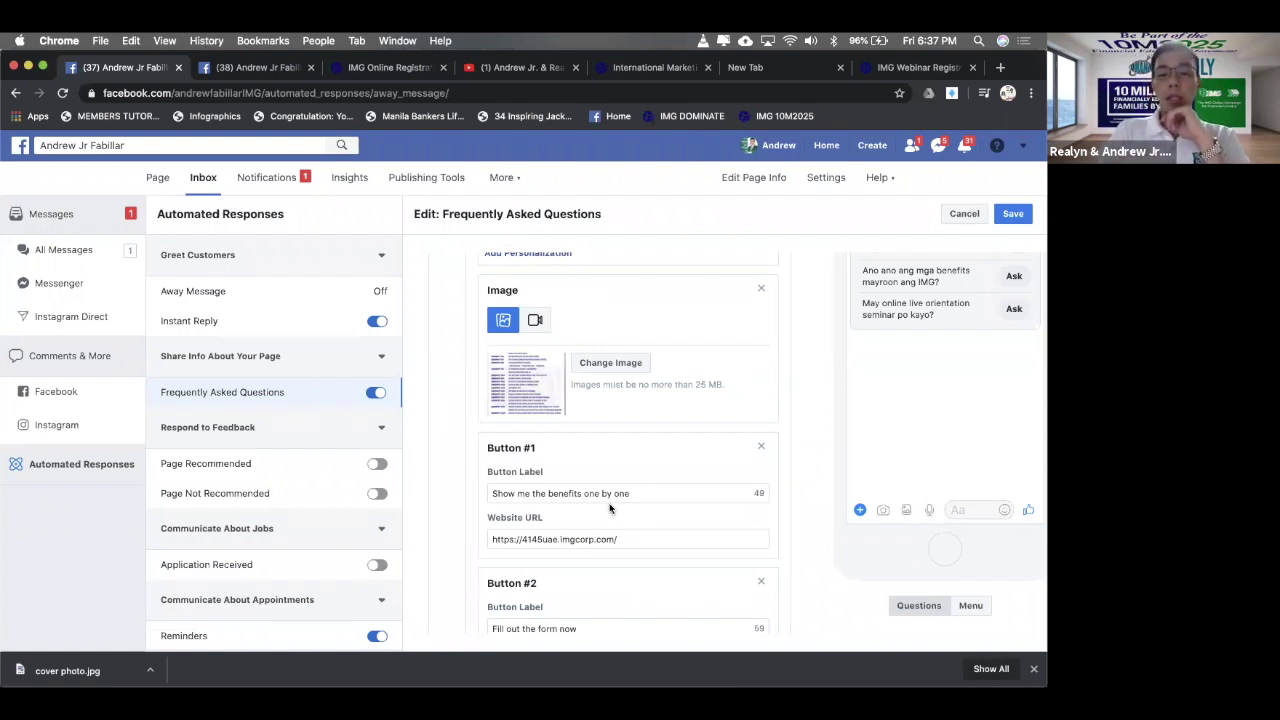
{"action": "scroll", "coordinate": [609, 508], "scroll_direction": "down", "scroll_amount": 1}
{"action": "scroll", "coordinate": [609, 508], "scroll_direction": "down", "scroll_amount": 2}
{"action": "left_click", "coordinate": [625, 513]}
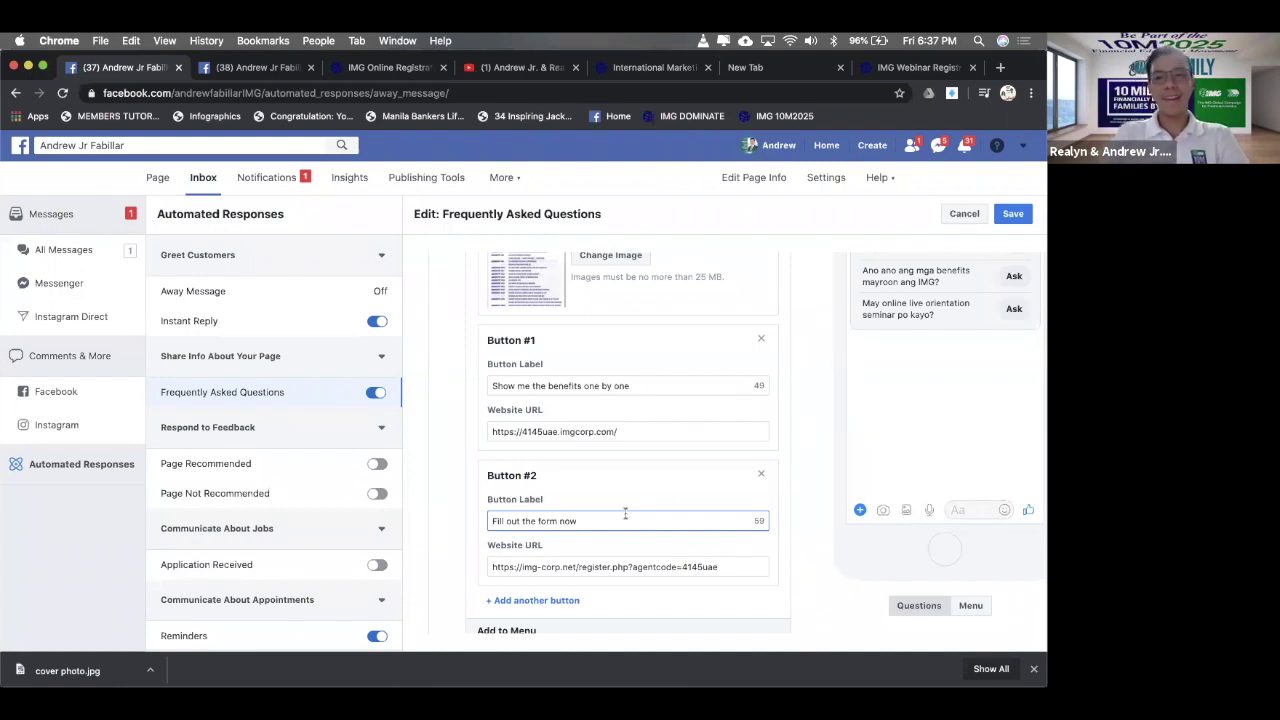
{"action": "triple_click", "coordinate": [625, 513]}
{"action": "key", "text": "super+c"}
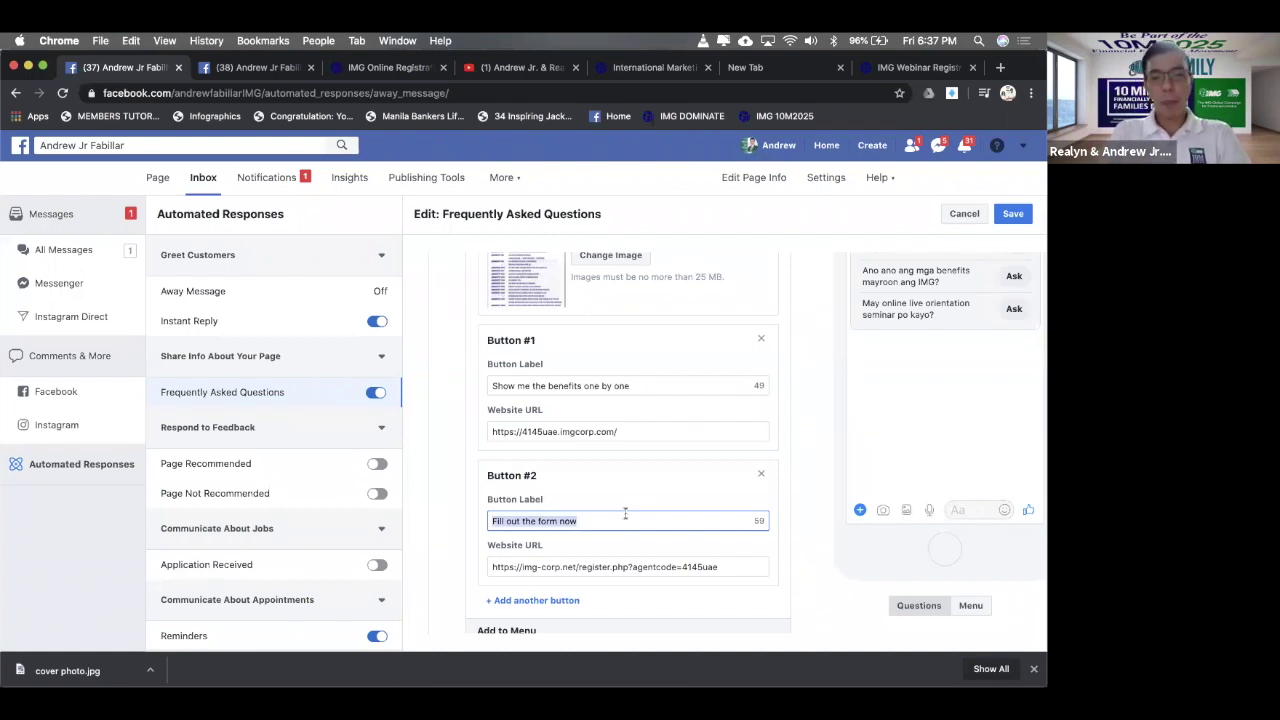
- Add a third button and edit the pasted label to 'Fill out your IMG Online form now'
{"action": "scroll", "coordinate": [626, 516], "scroll_direction": "down", "scroll_amount": 10}
{"action": "scroll", "coordinate": [626, 518], "scroll_direction": "down", "scroll_amount": 5}
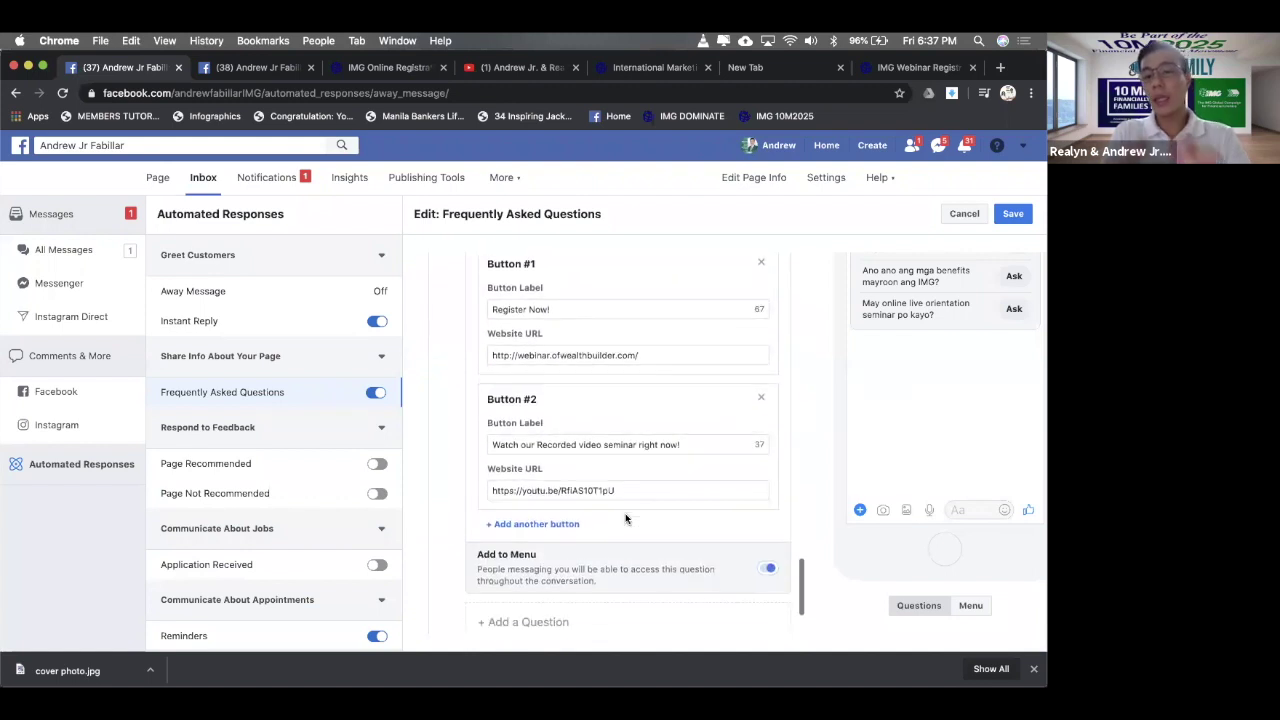
{"action": "left_click", "coordinate": [563, 524]}
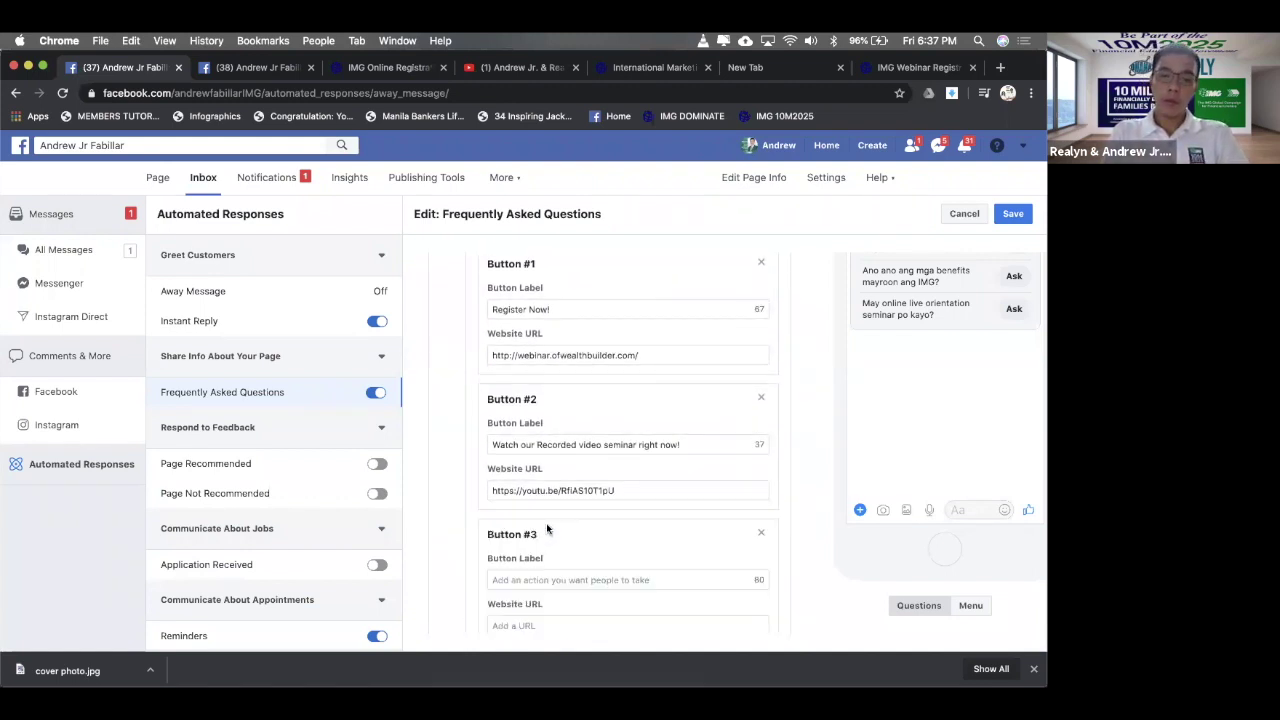
{"action": "left_click", "coordinate": [566, 580]}
{"action": "key", "text": "super+v"}
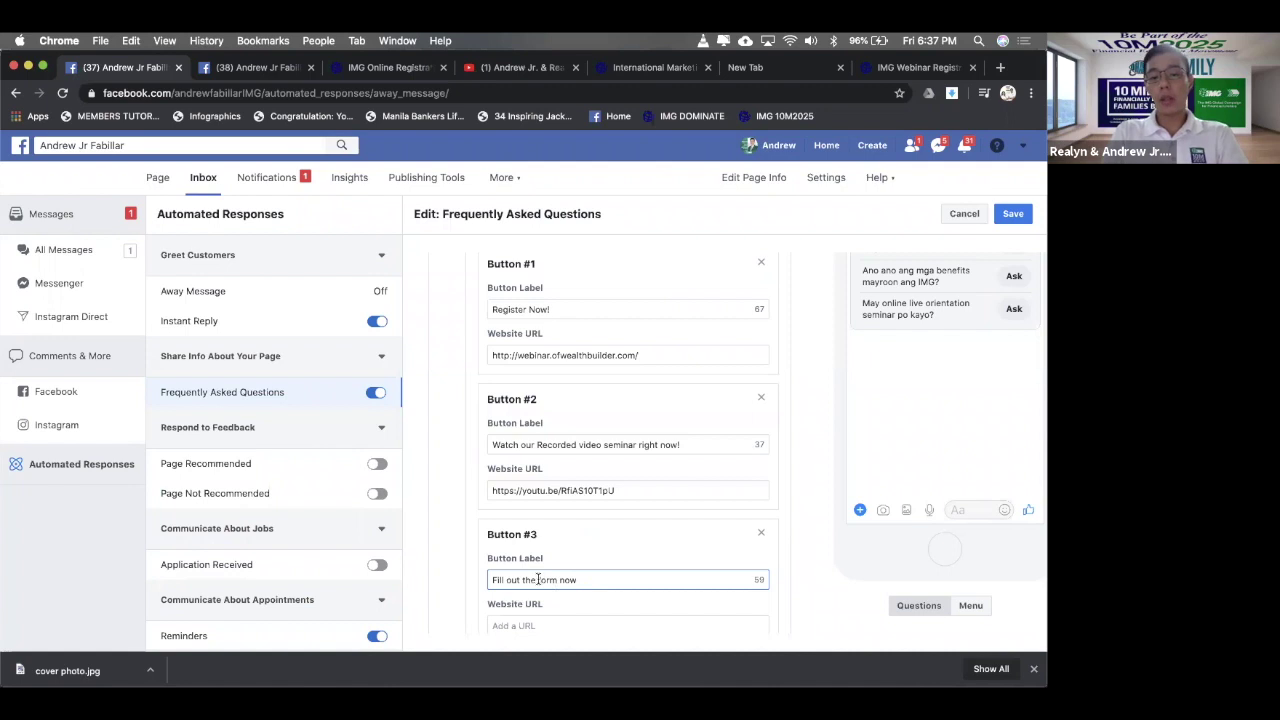
{"action": "double_click", "coordinate": [528, 580]}
{"action": "key", "text": "BackSpace"}
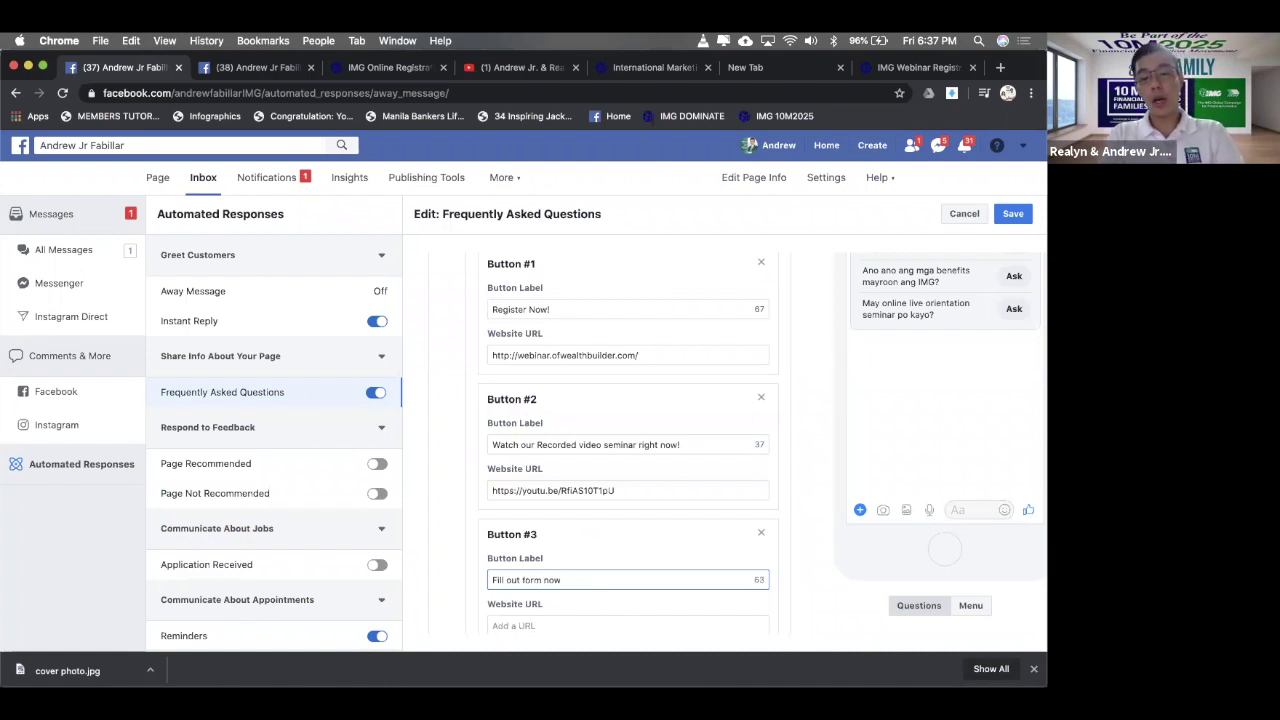
{"action": "type", "text": "your IMG O"}
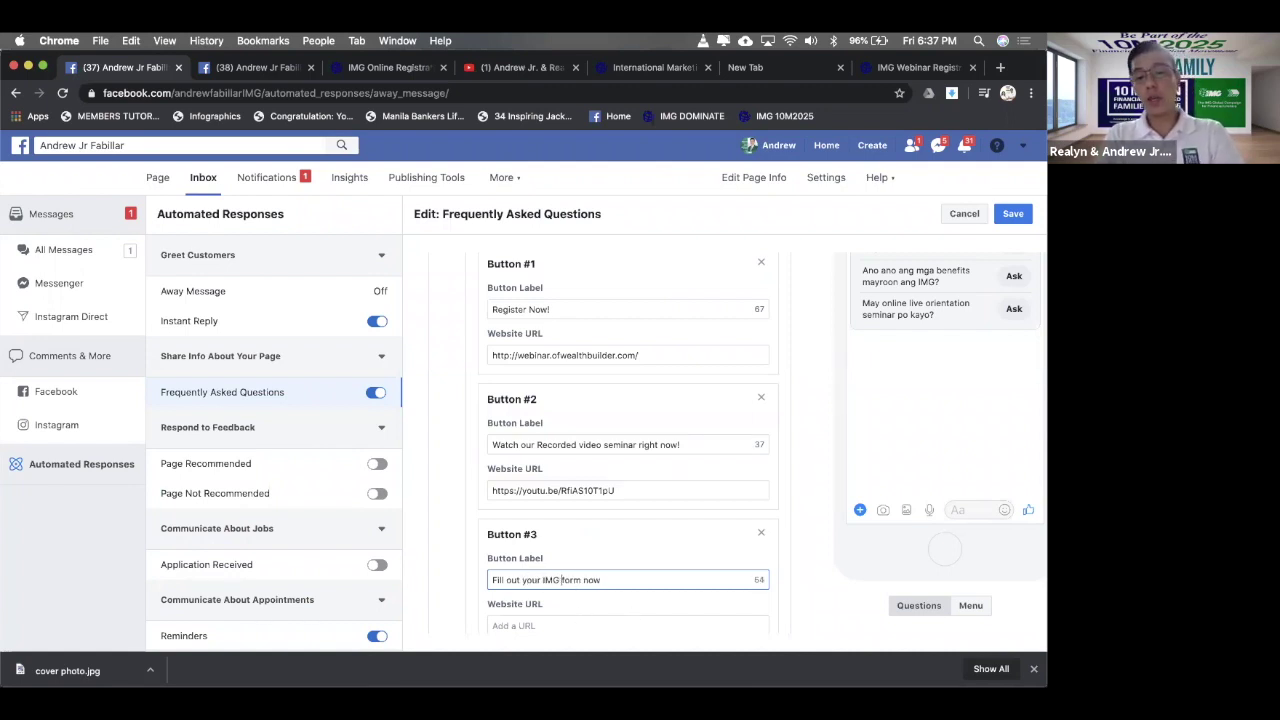
{"action": "type", "text": "nline"}
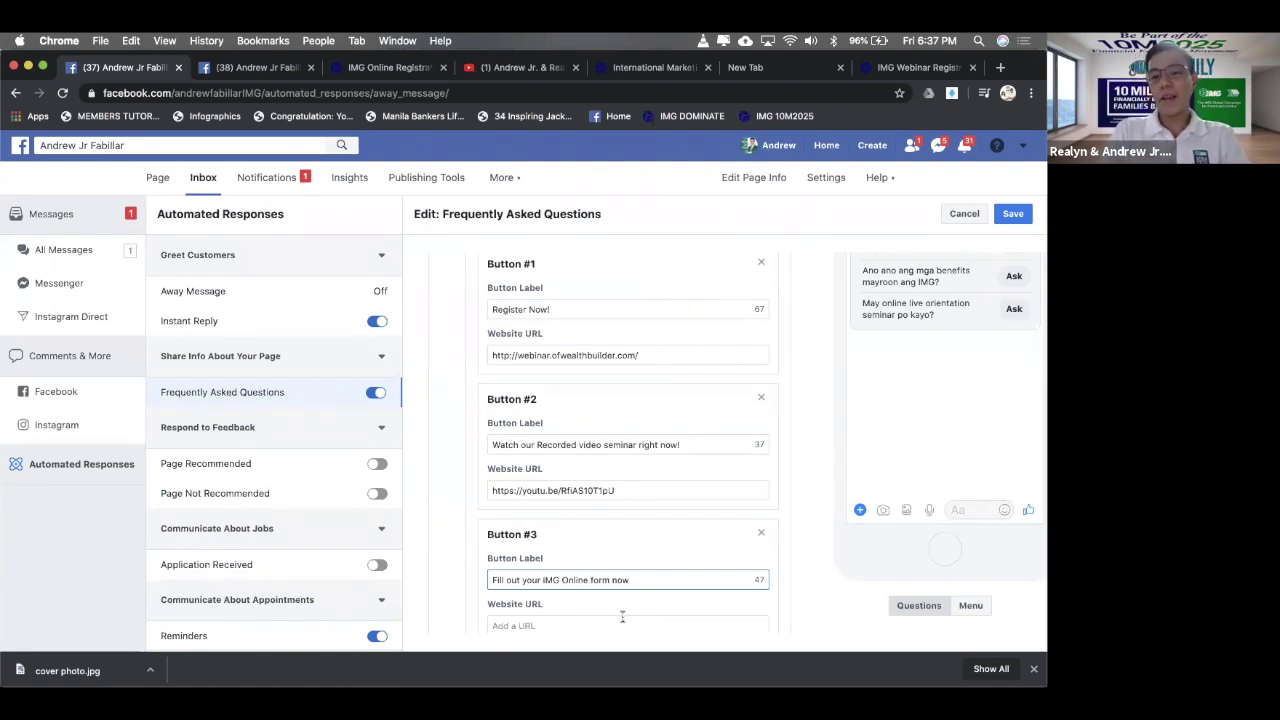
- Copy Question #2's img-corp.net registration link into the third button's empty Website URL
{"action": "scroll", "coordinate": [652, 509], "scroll_direction": "up", "scroll_amount": 5}
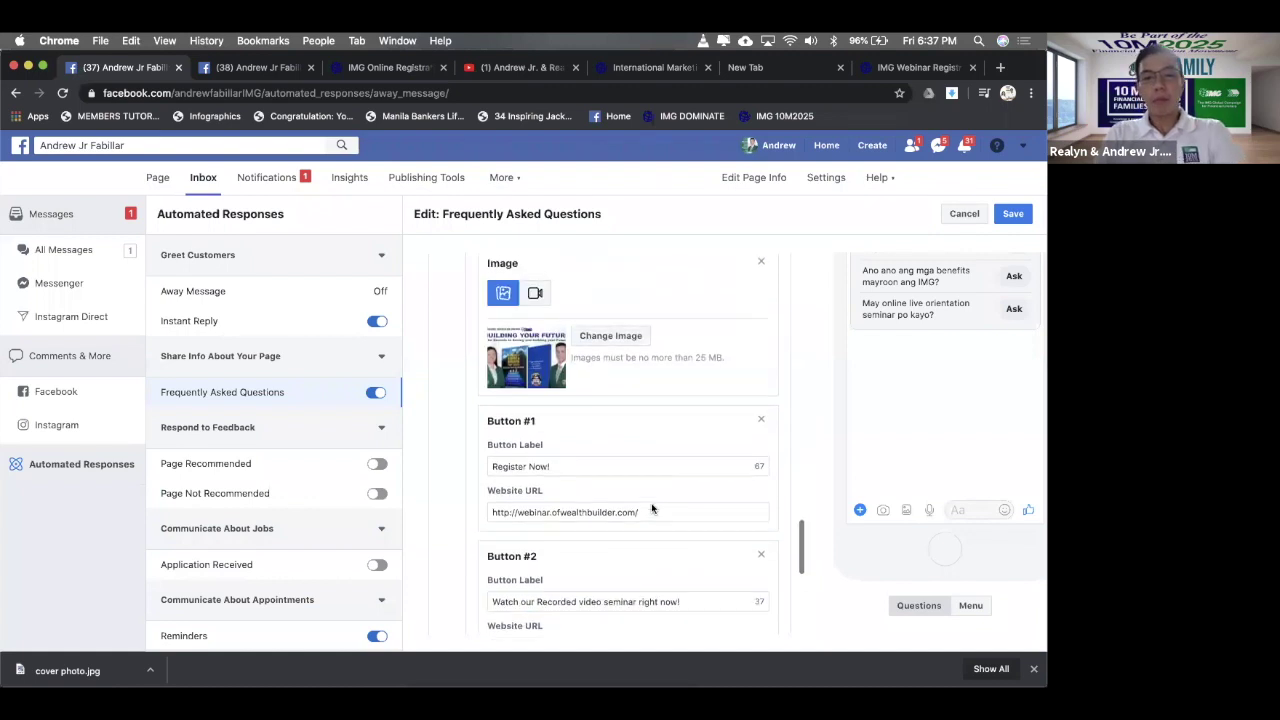
{"action": "scroll", "coordinate": [652, 509], "scroll_direction": "up", "scroll_amount": 5}
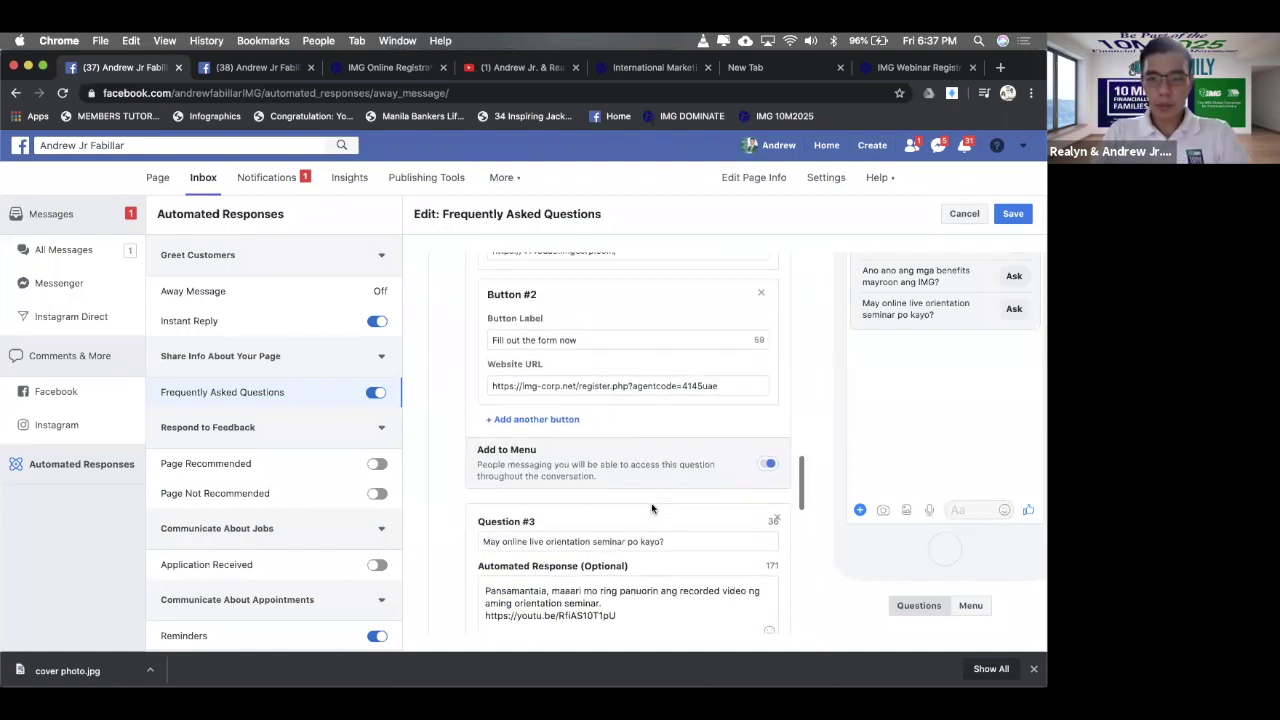
{"action": "left_click", "coordinate": [734, 397]}
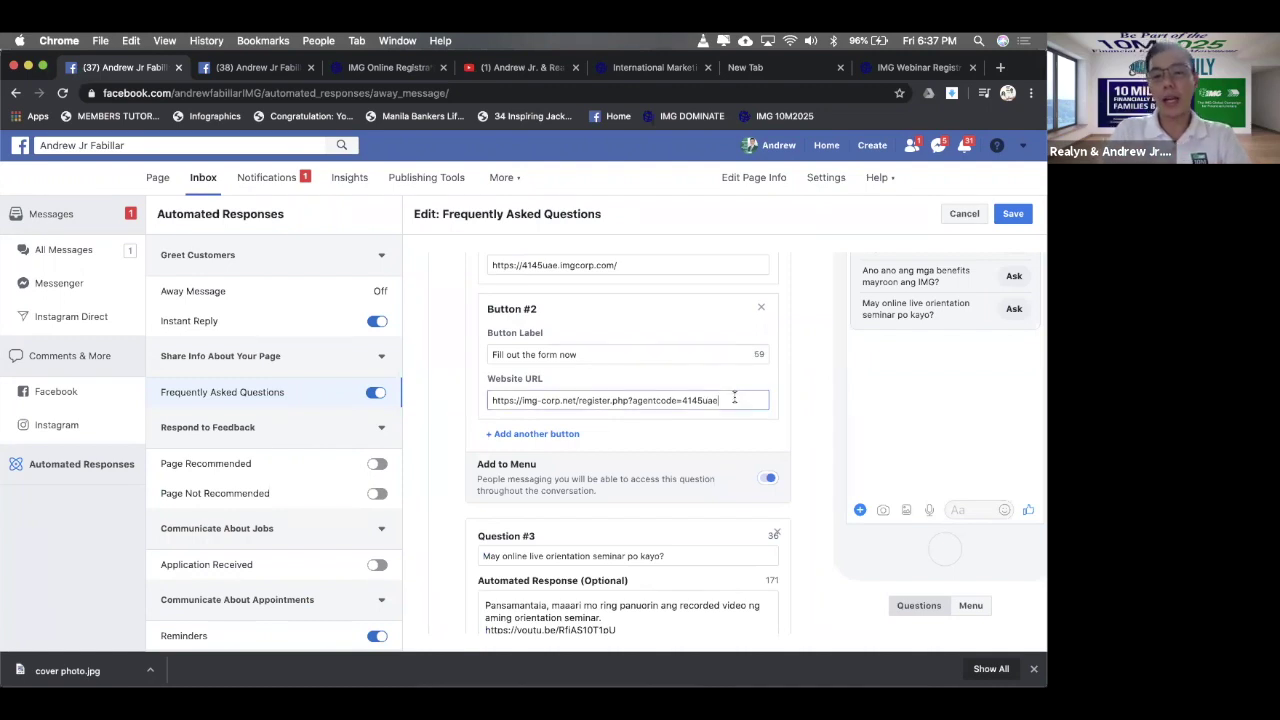
{"action": "key", "text": "super+a"}
{"action": "key", "text": "super+c"}
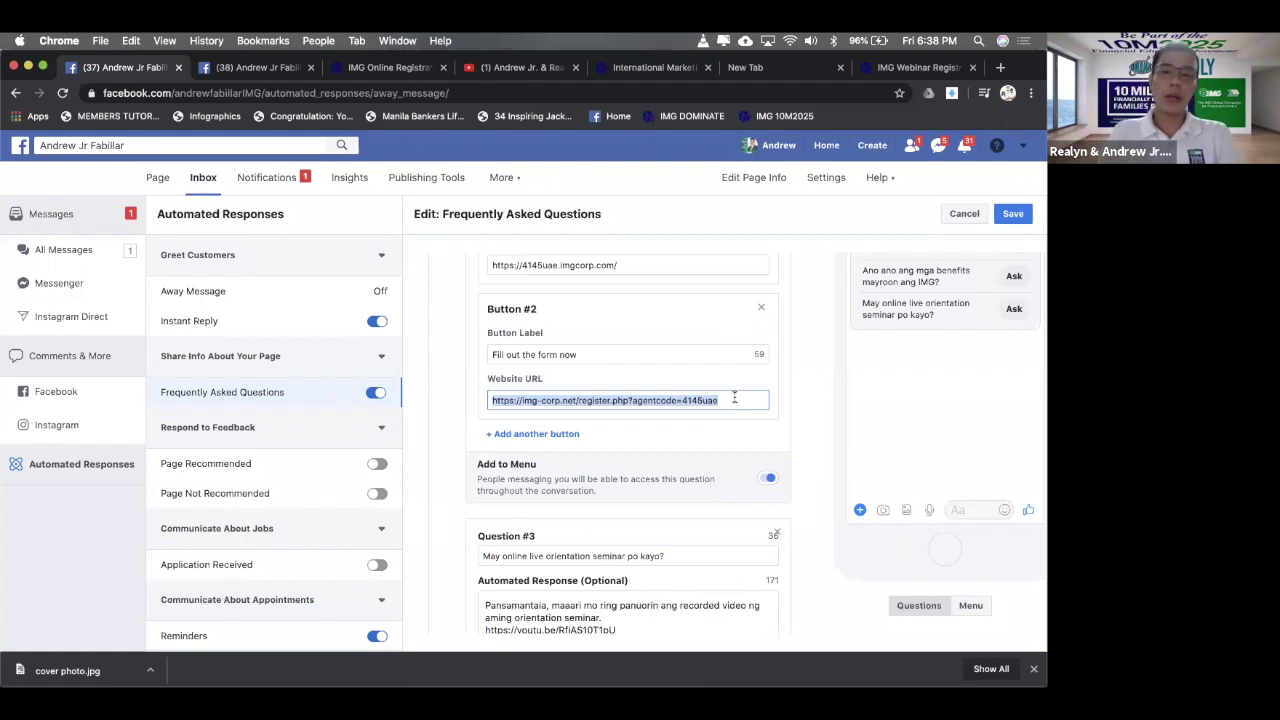
{"action": "scroll", "coordinate": [685, 345], "scroll_direction": "down", "scroll_amount": 10}
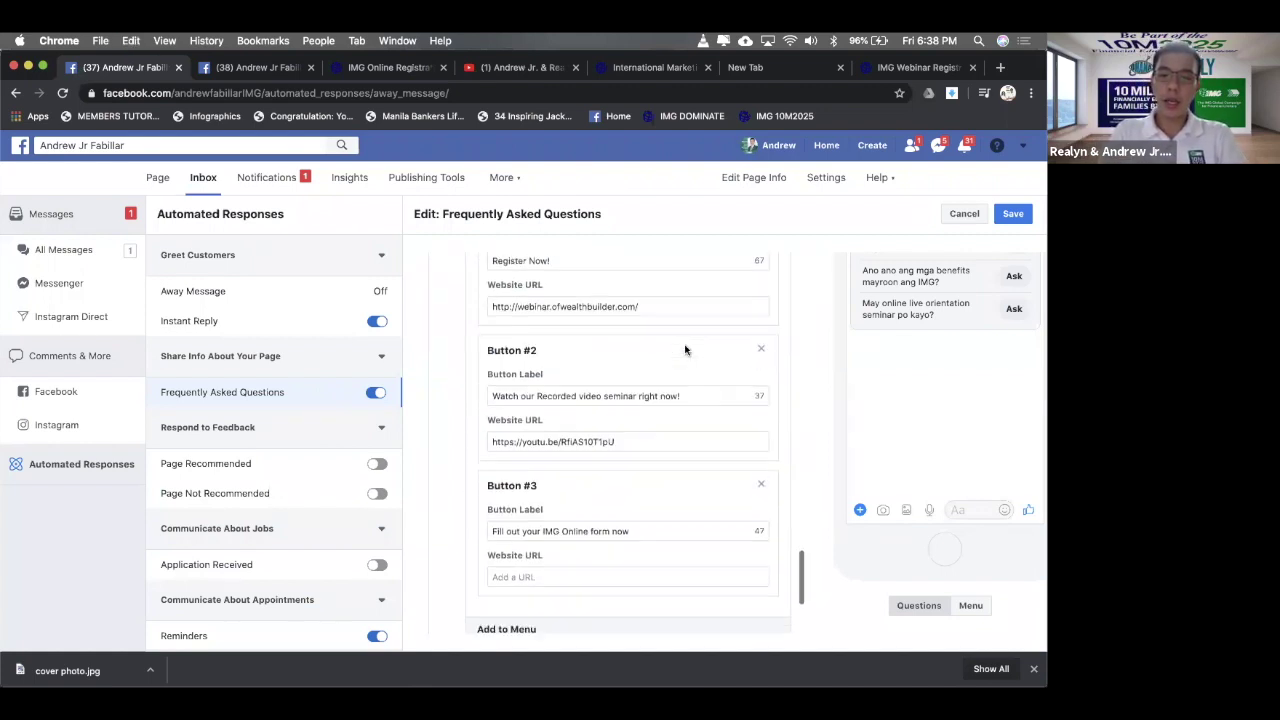
{"action": "left_click", "coordinate": [578, 475]}
{"action": "key", "text": "super+v"}
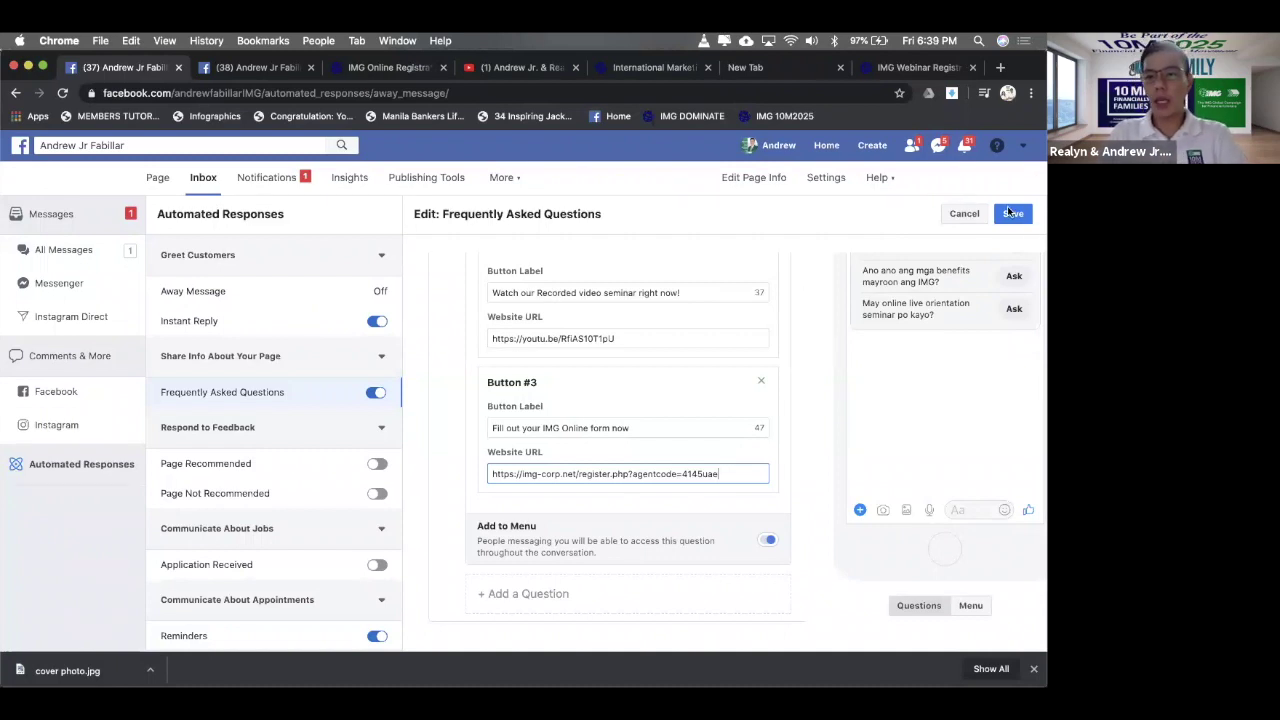
- Save the FAQ edits, reopen them with Edit, and scroll through to Question 3's buttons
{"action": "left_click", "coordinate": [1013, 214]}
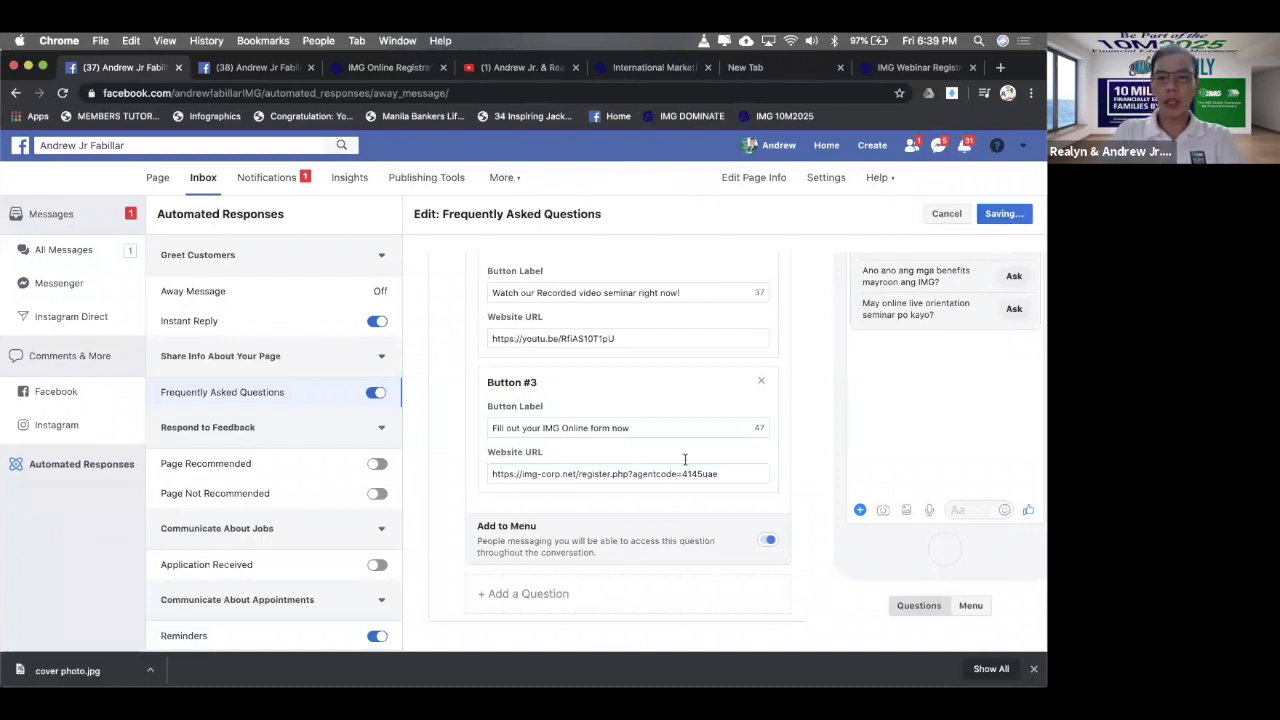
{"action": "scroll", "coordinate": [640, 480], "scroll_direction": "down", "scroll_amount": 1}
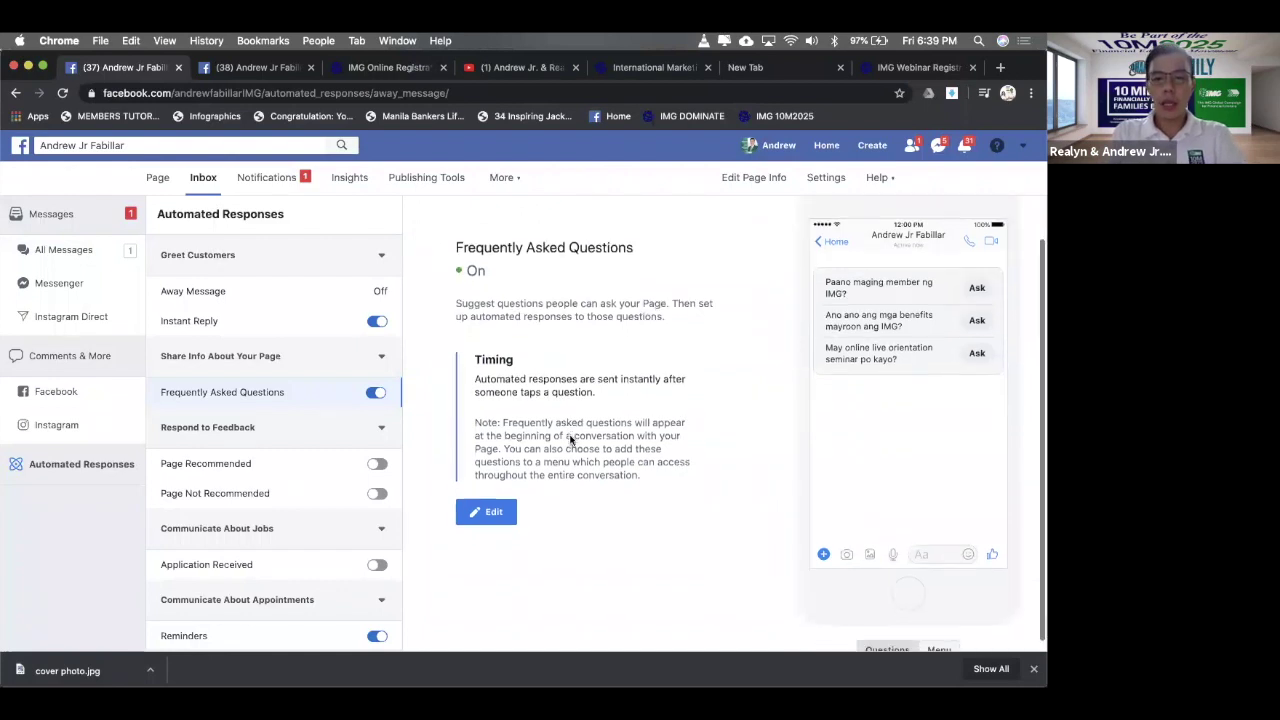
{"action": "left_click", "coordinate": [486, 513]}
{"action": "scroll", "coordinate": [906, 364], "scroll_direction": "down", "scroll_amount": 3}
{"action": "scroll", "coordinate": [678, 370], "scroll_direction": "down", "scroll_amount": 10}
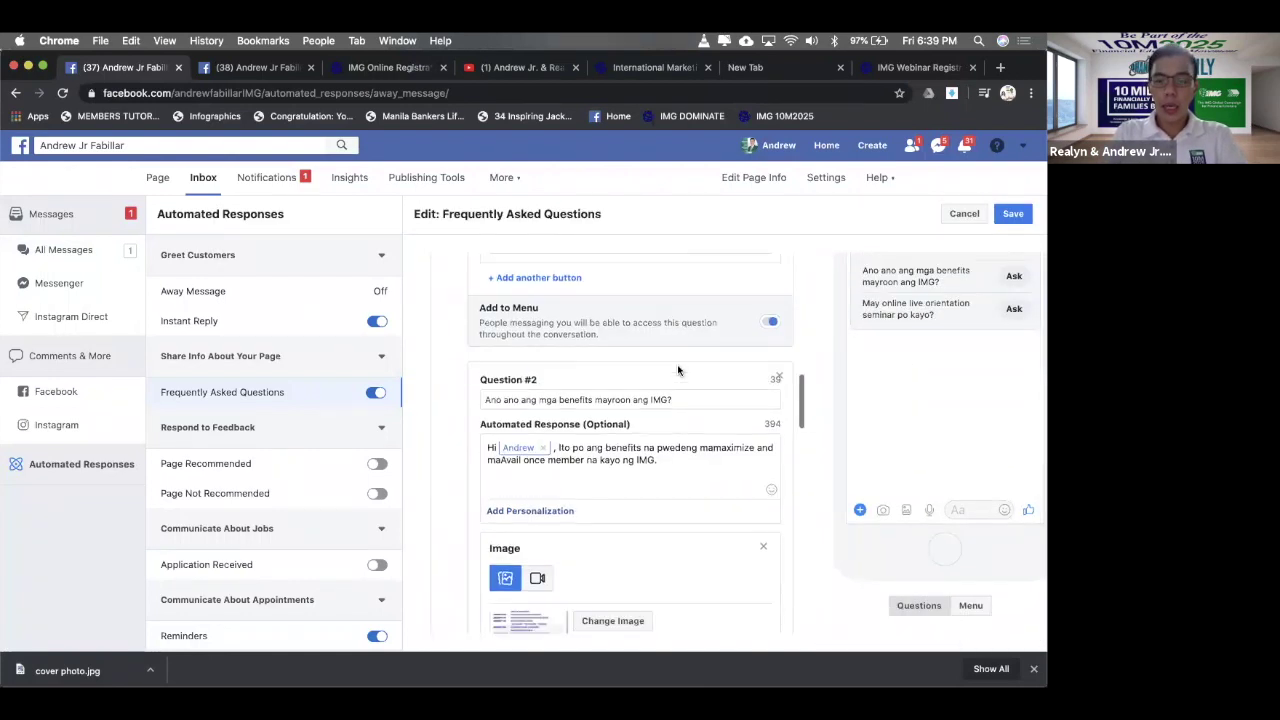
{"action": "scroll", "coordinate": [677, 370], "scroll_direction": "down", "scroll_amount": 6}
{"action": "scroll", "coordinate": [677, 366], "scroll_direction": "up", "scroll_amount": 3}
{"action": "scroll", "coordinate": [677, 366], "scroll_direction": "down", "scroll_amount": 8}
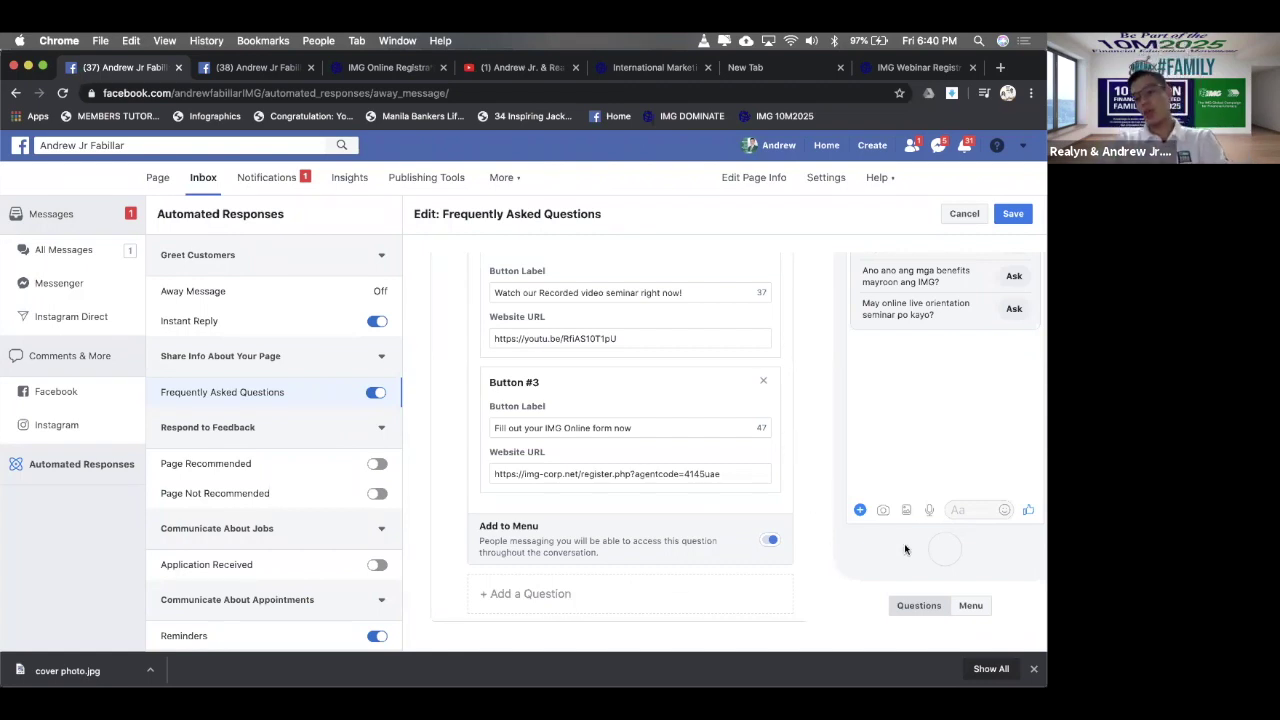
- Compare the chat preview as a persistent Menu and as suggested Questions
{"action": "left_click", "coordinate": [971, 605]}
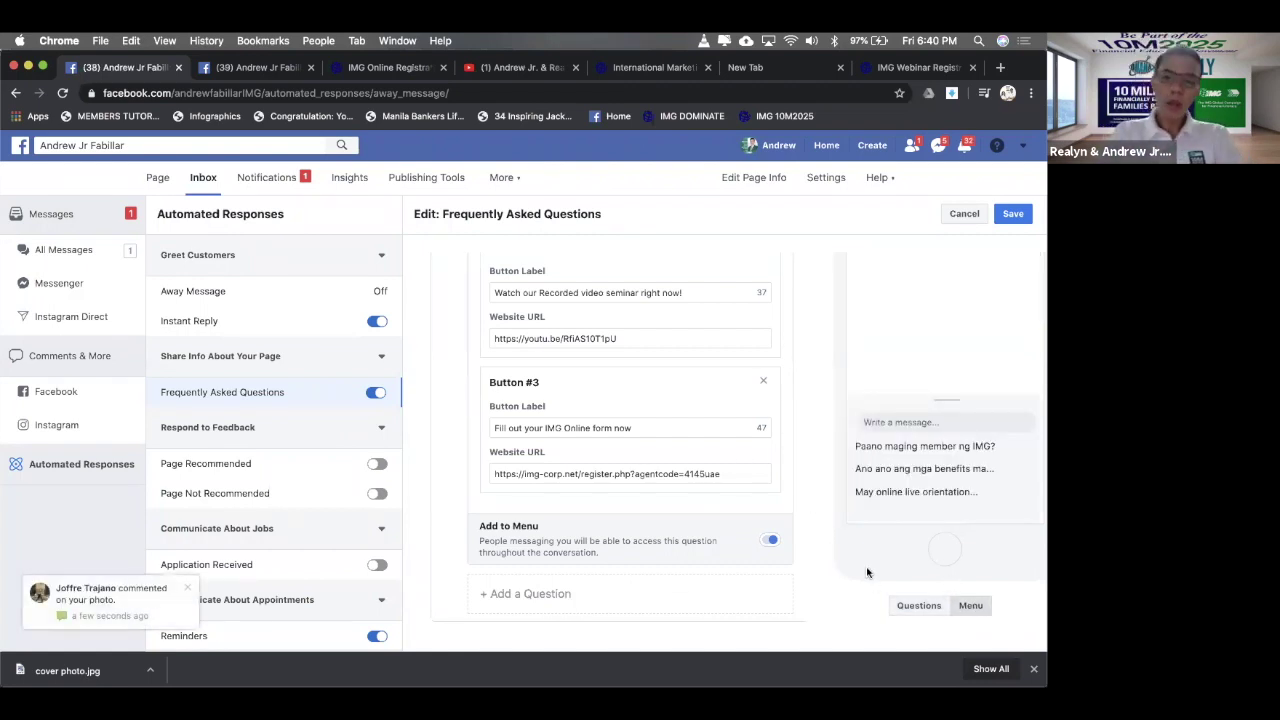
{"action": "left_click", "coordinate": [906, 610]}
{"action": "scroll", "coordinate": [797, 438], "scroll_direction": "up", "scroll_amount": 5}
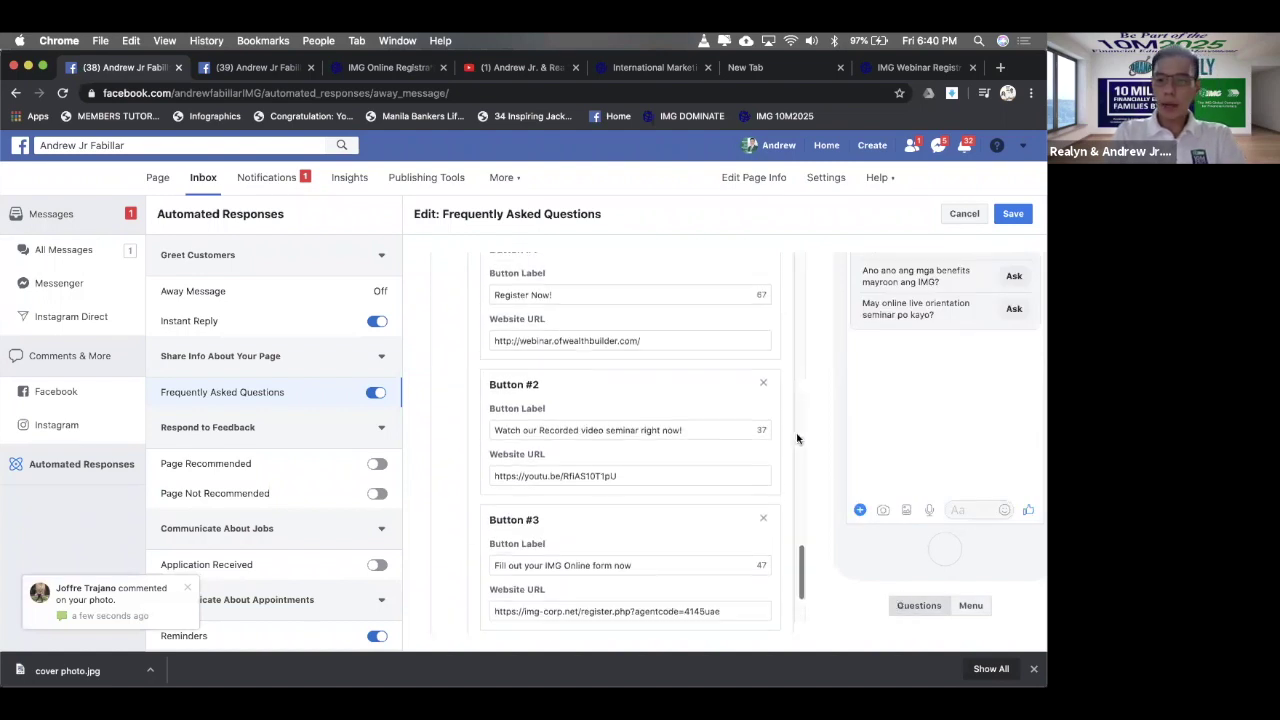
{"action": "scroll", "coordinate": [949, 373], "scroll_direction": "up", "scroll_amount": 2}
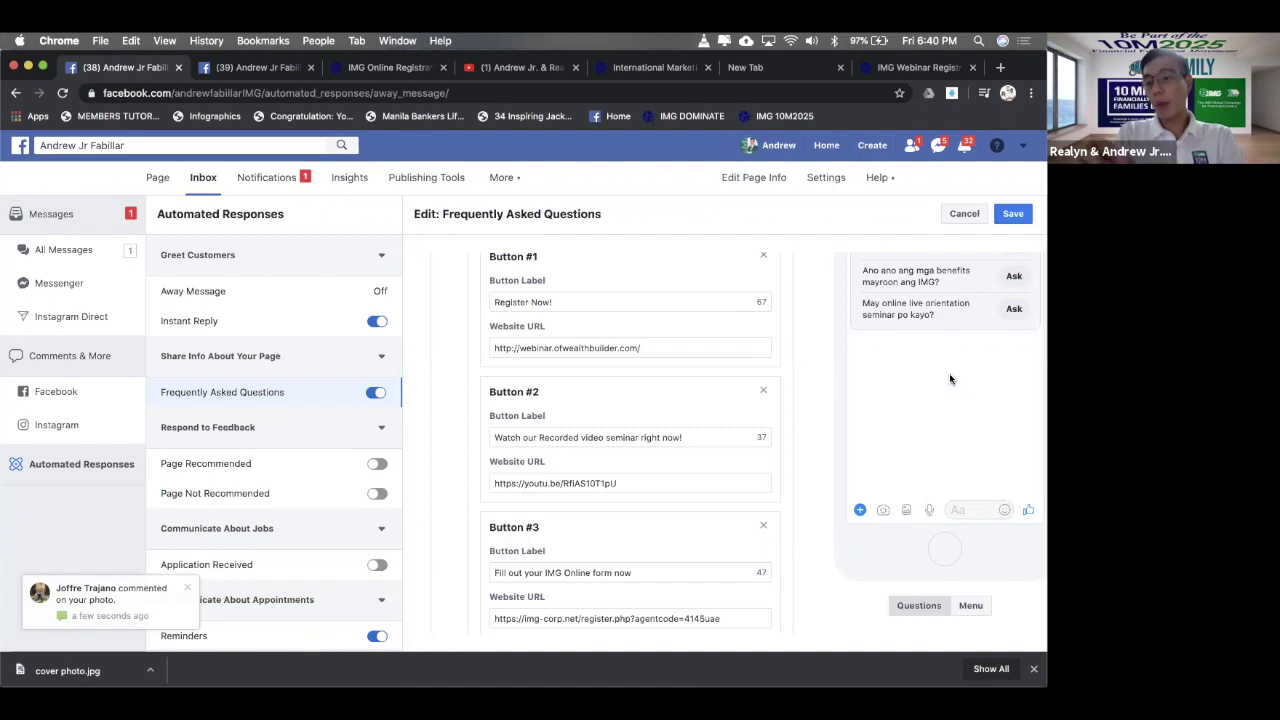
{"action": "scroll", "coordinate": [908, 437], "scroll_direction": "up", "scroll_amount": 3}
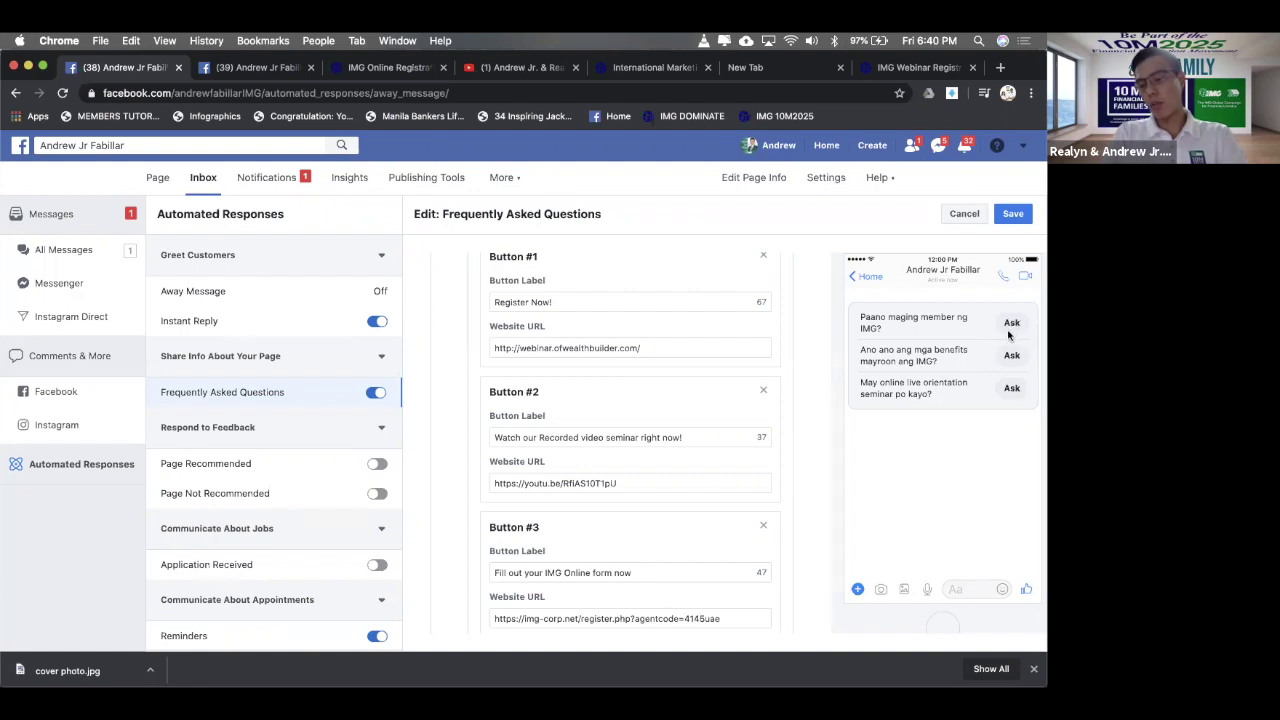
{"action": "scroll", "coordinate": [1005, 390], "scroll_direction": "down", "scroll_amount": 2}
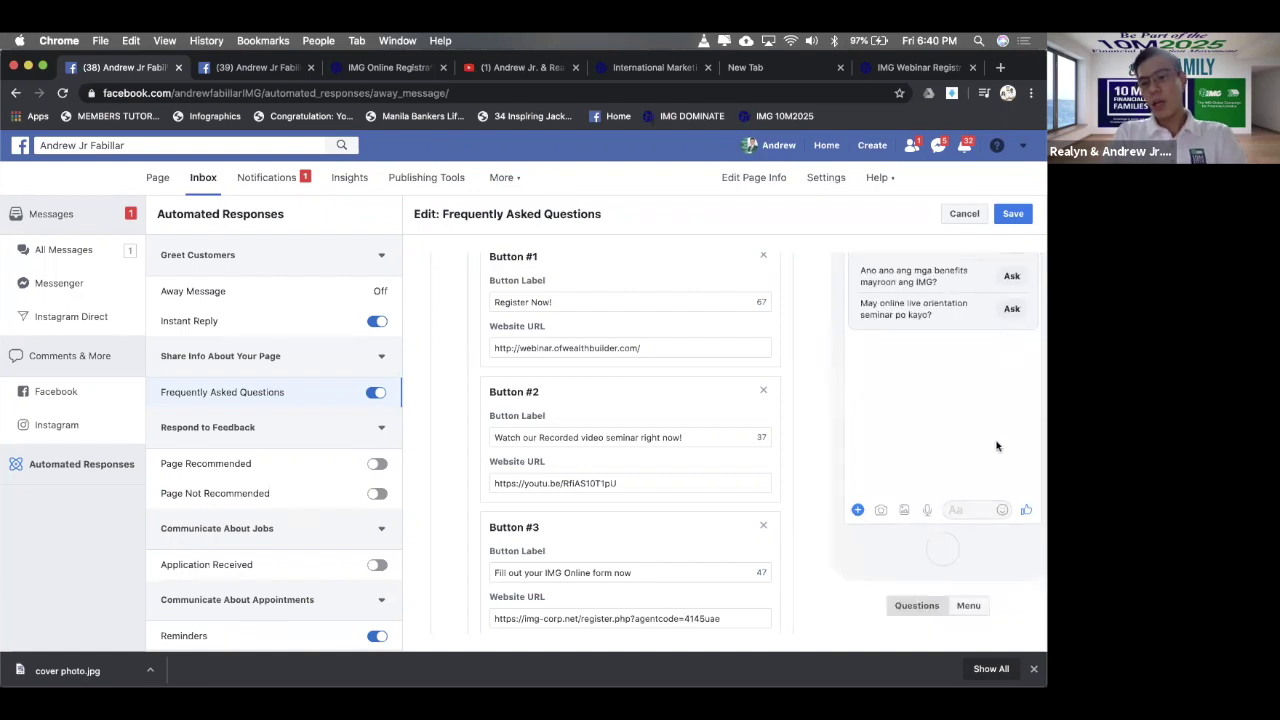
{"action": "scroll", "coordinate": [958, 452], "scroll_direction": "up", "scroll_amount": 3}
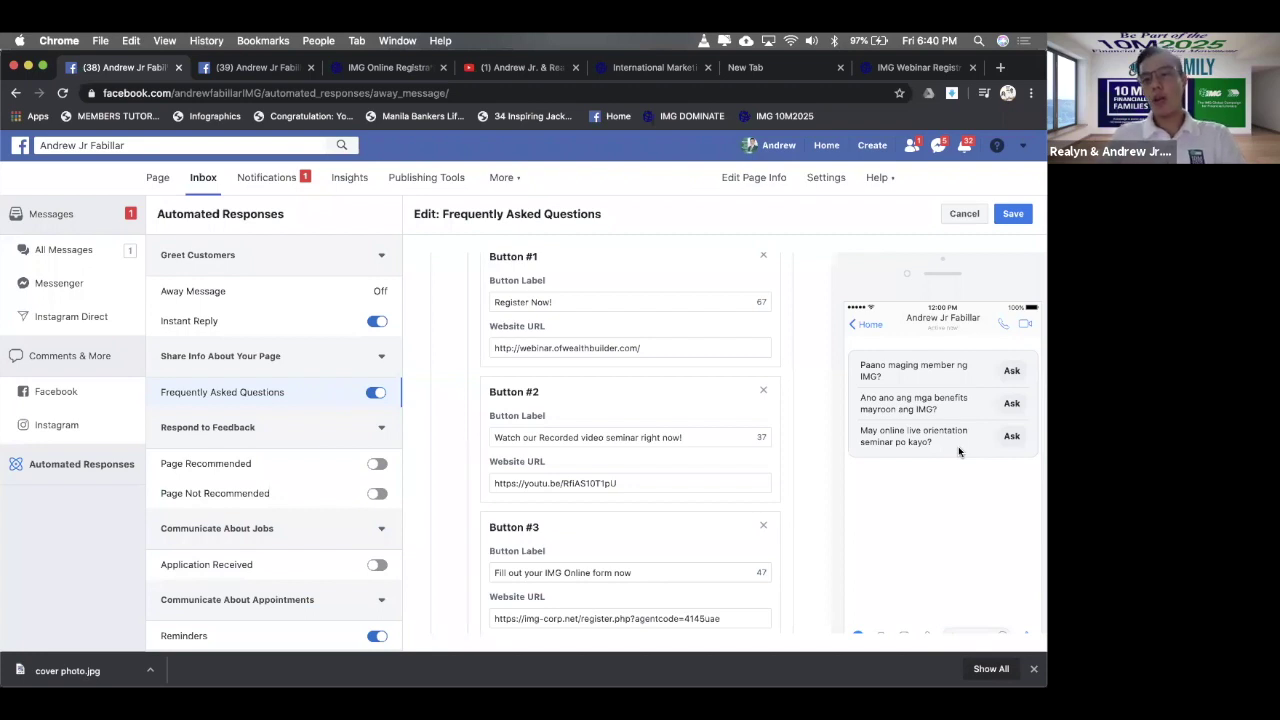
{"action": "scroll", "coordinate": [958, 446], "scroll_direction": "down", "scroll_amount": 3}
- Check the Menu preview once more and save the Frequently Asked Questions setup
{"action": "left_click", "coordinate": [969, 607]}
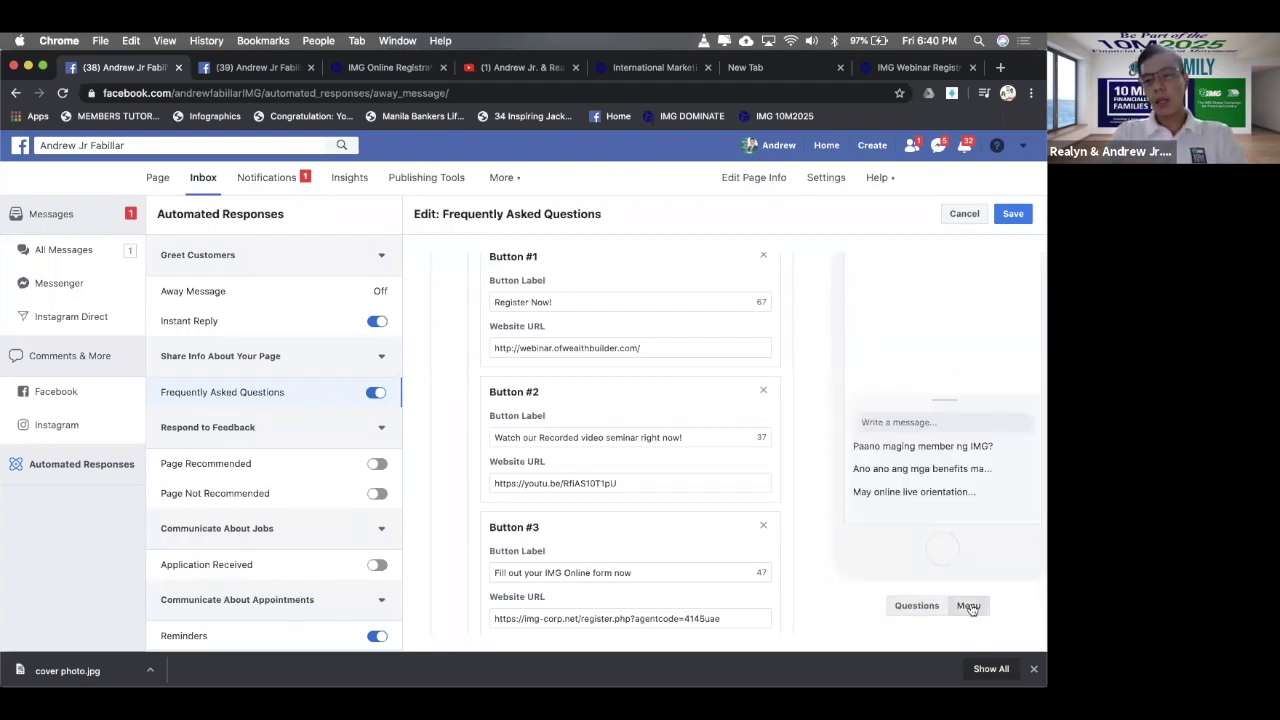
{"action": "scroll", "coordinate": [923, 456], "scroll_direction": "up", "scroll_amount": 3}
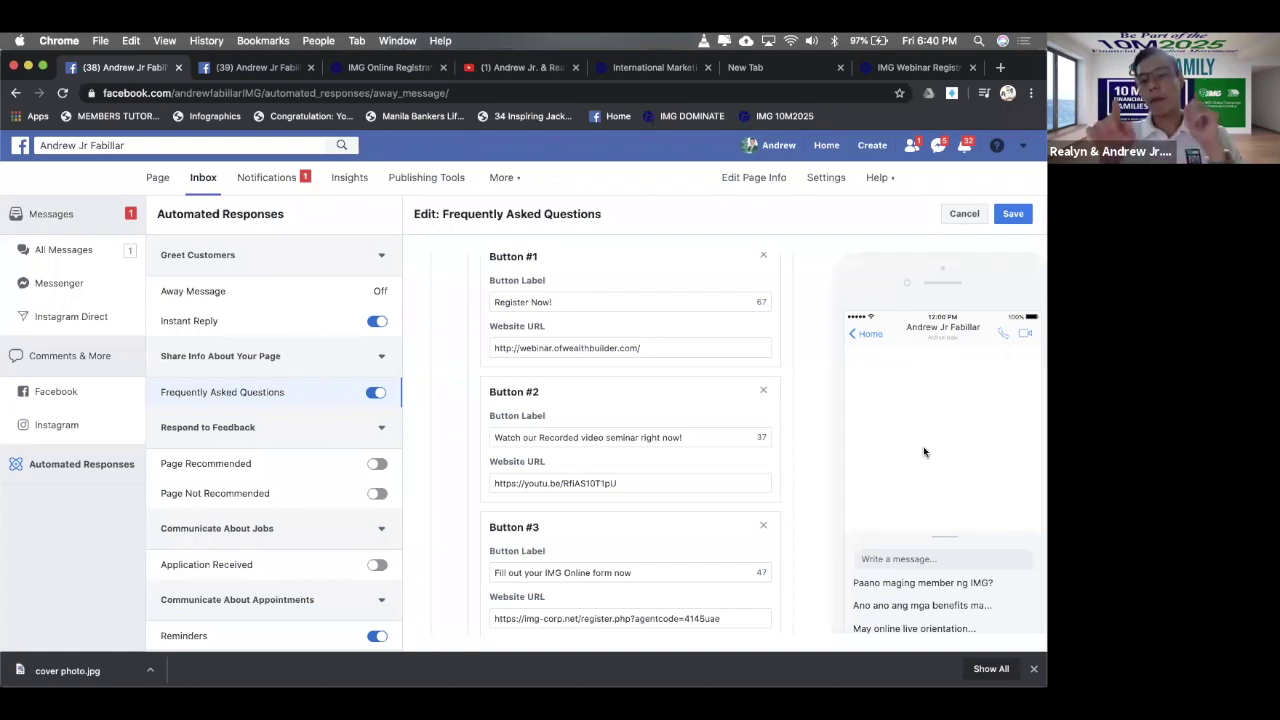
{"action": "scroll", "coordinate": [917, 597], "scroll_direction": "down", "scroll_amount": 1}
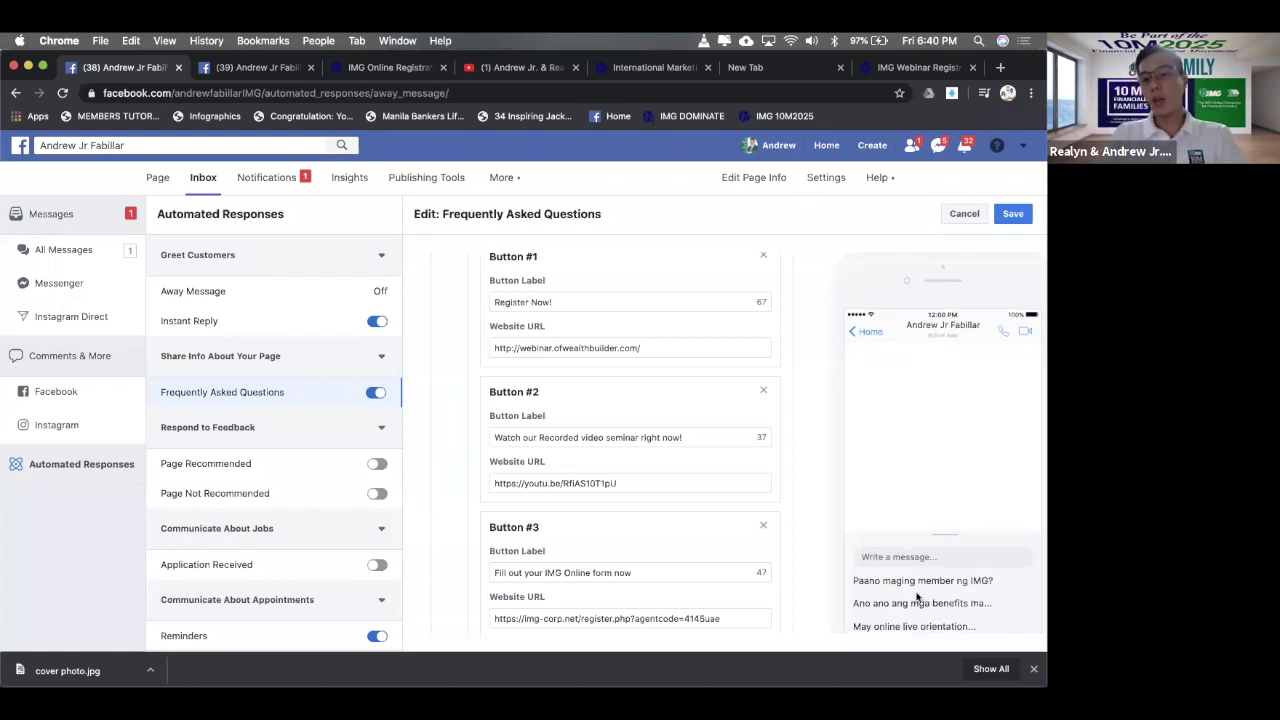
{"action": "scroll", "coordinate": [917, 597], "scroll_direction": "down", "scroll_amount": 2}
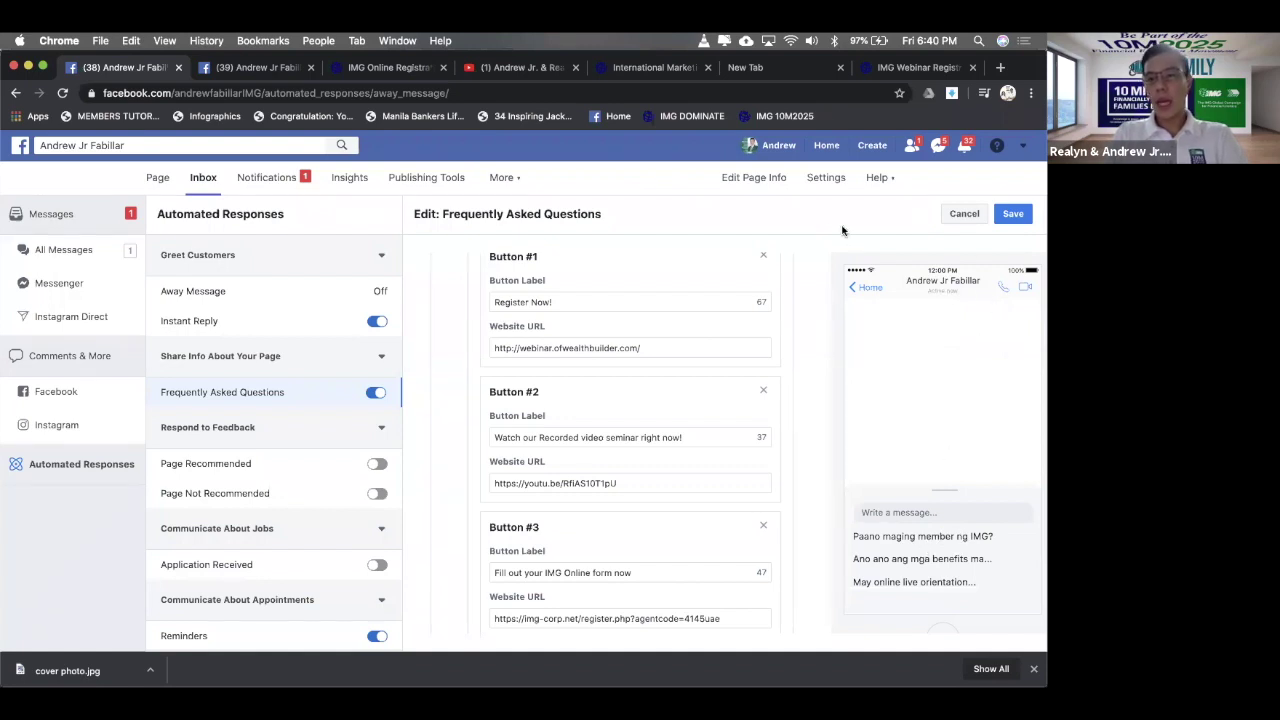
{"action": "left_click", "coordinate": [1022, 214]}
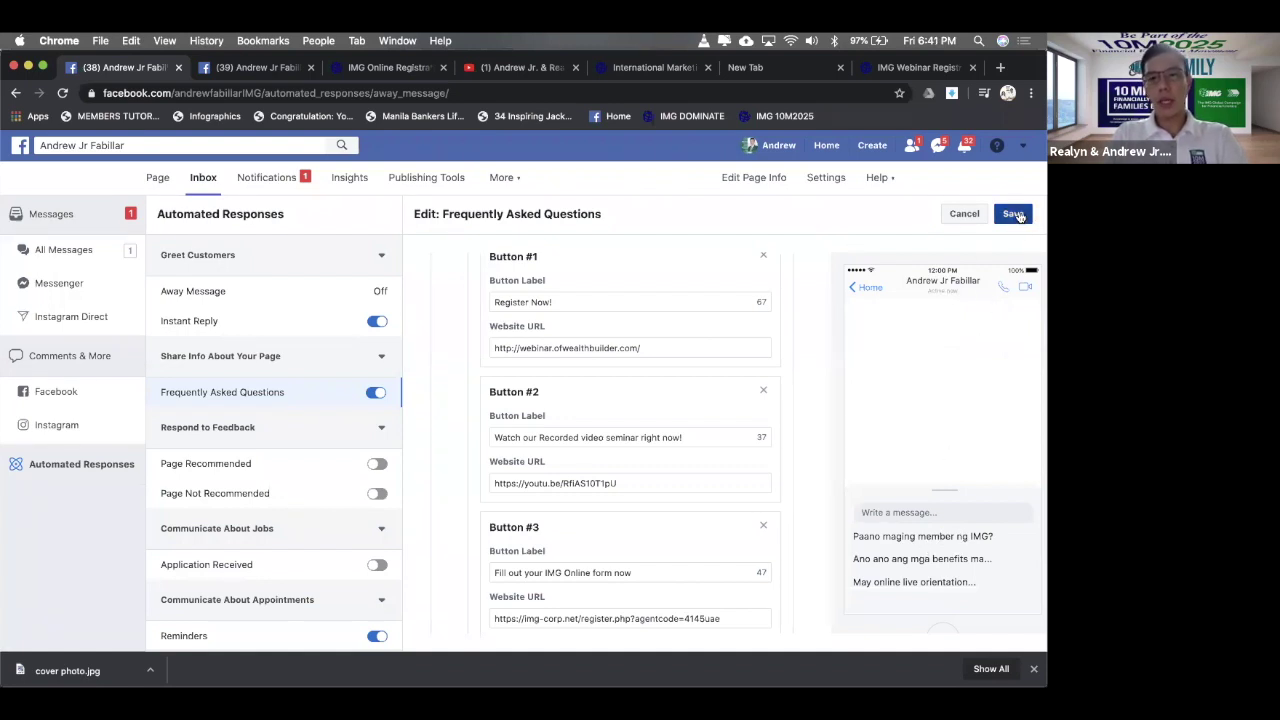
- On the other Facebook tab, close the chat popup and delete the test conversation with the Page
{"action": "left_click", "coordinate": [245, 68]}
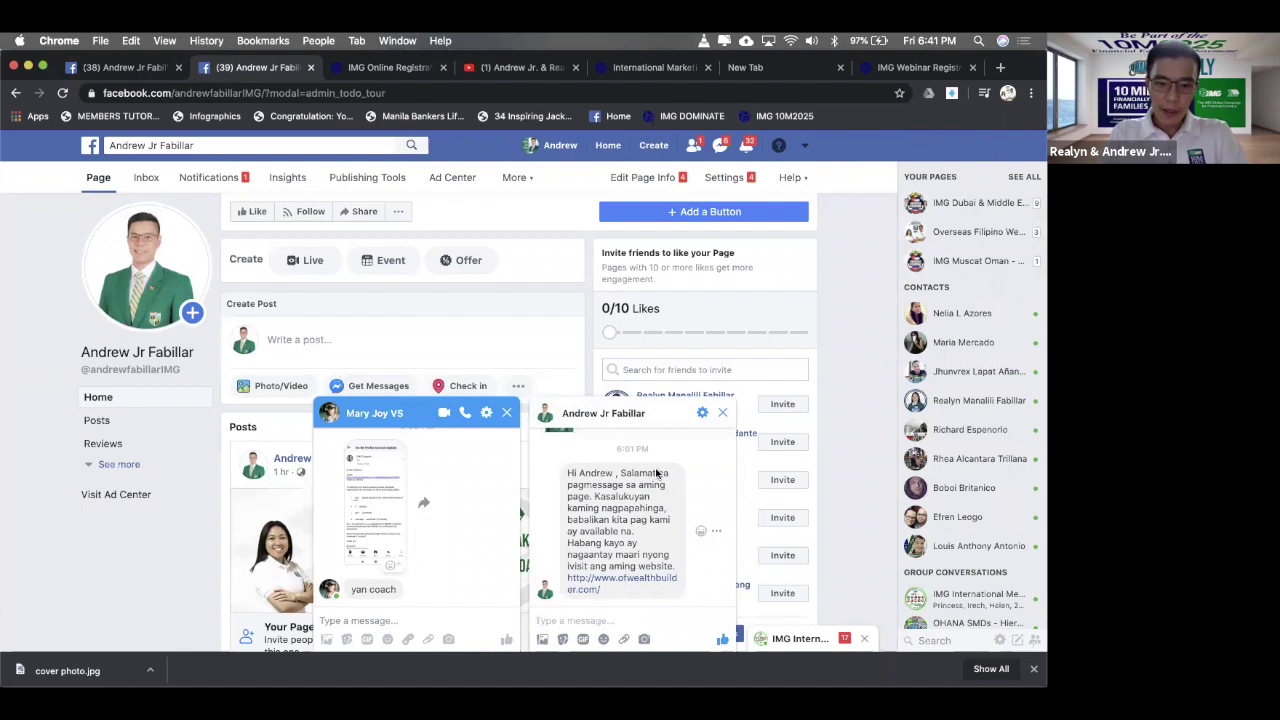
{"action": "left_click", "coordinate": [724, 413]}
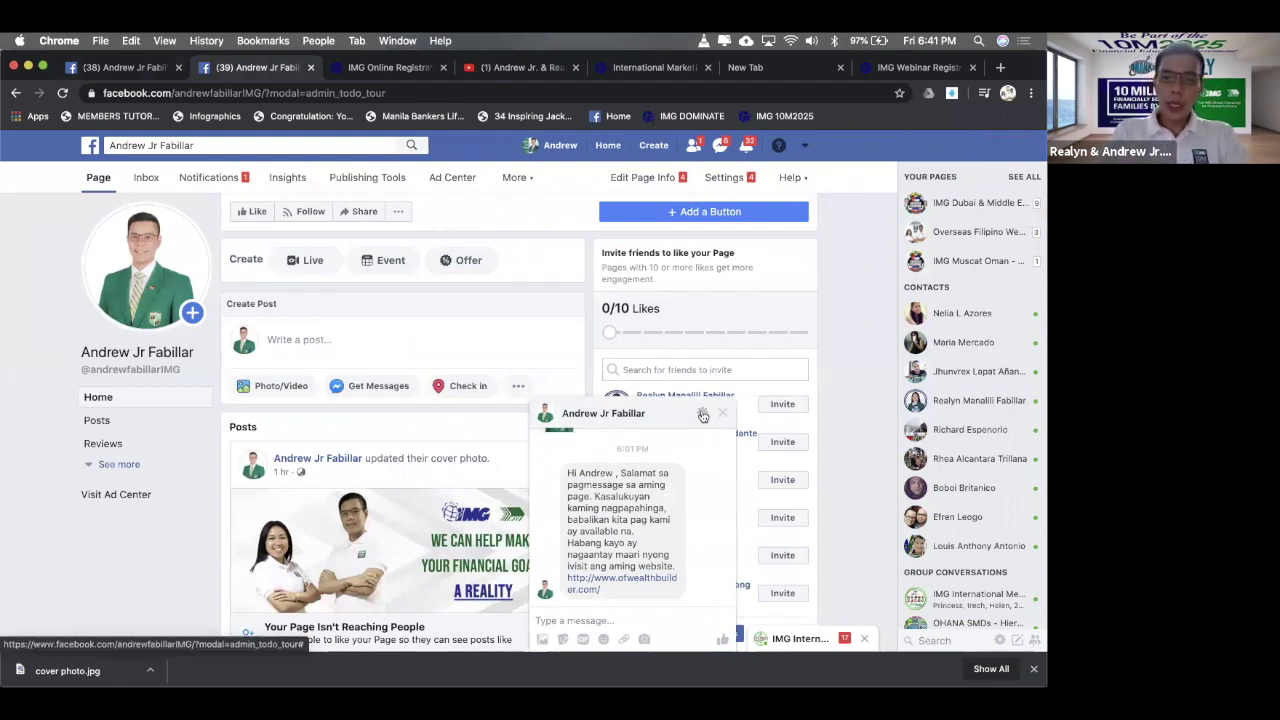
{"action": "left_click", "coordinate": [703, 414]}
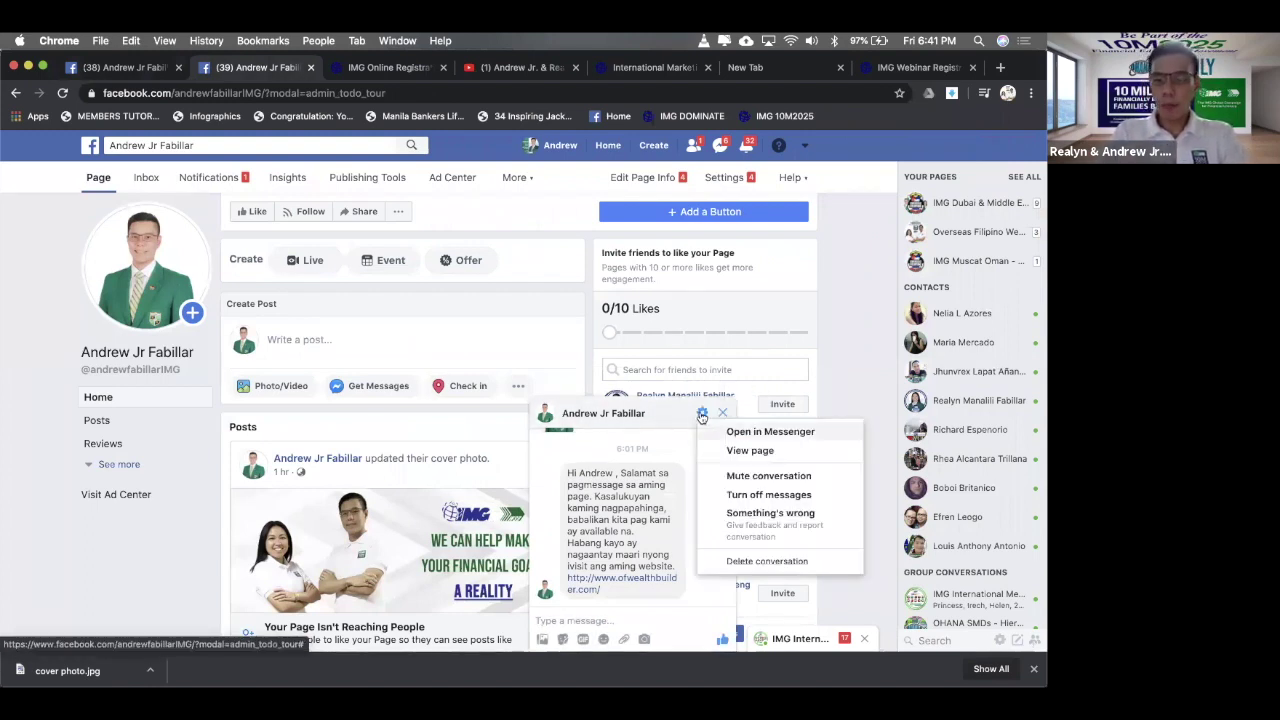
{"action": "left_click", "coordinate": [767, 568]}
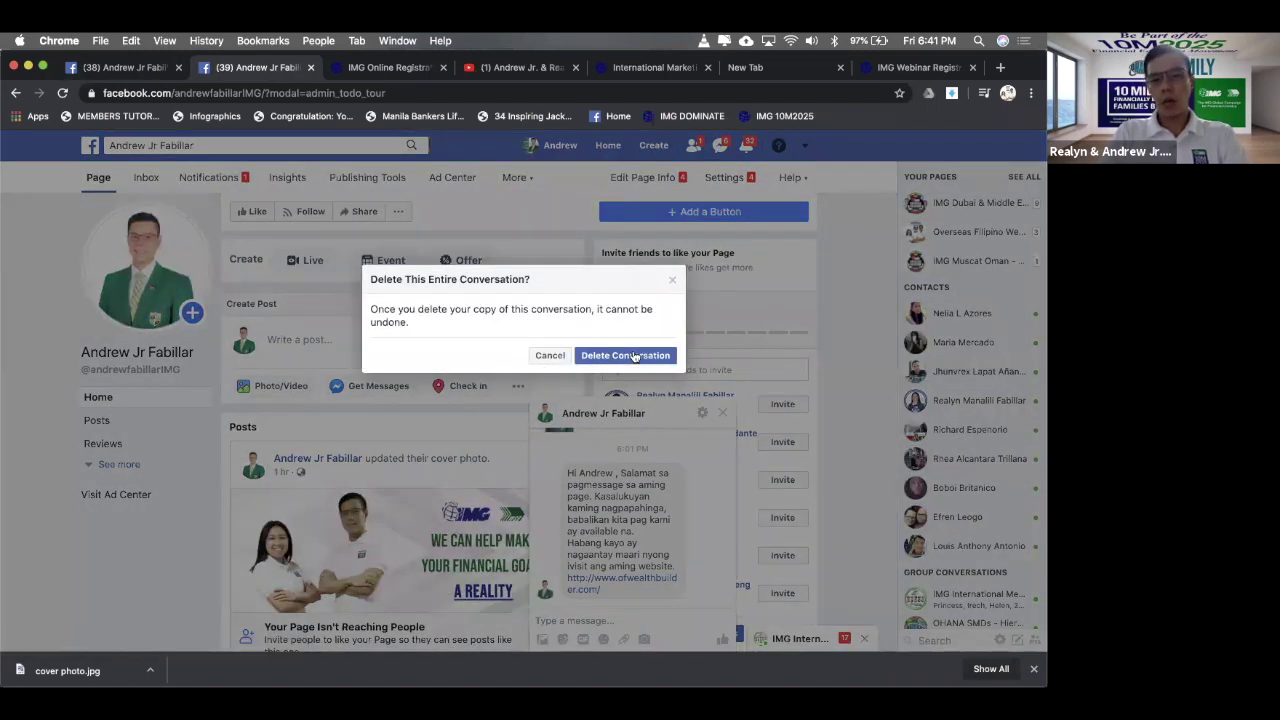
{"action": "left_click", "coordinate": [633, 356]}
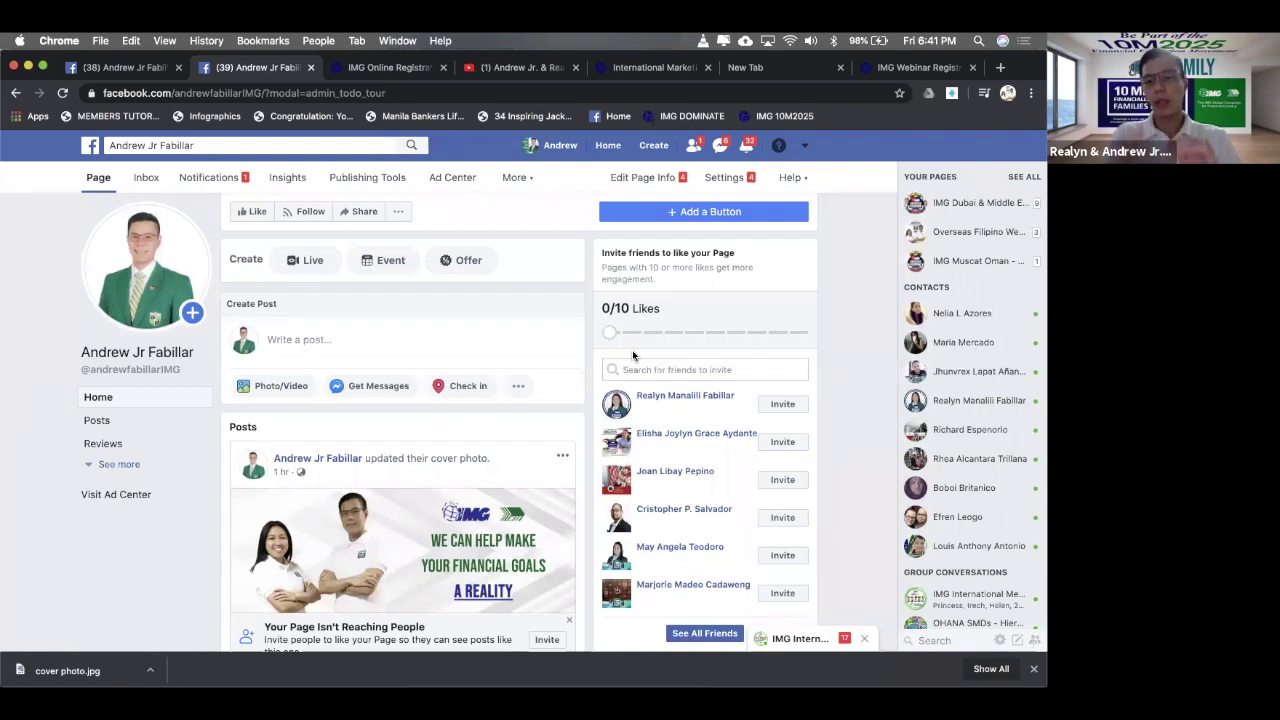
{"action": "left_click", "coordinate": [430, 93]}
- Reload the Page, search the Page's name in the chat sidebar, and open its chat
{"action": "key", "text": "Return"}
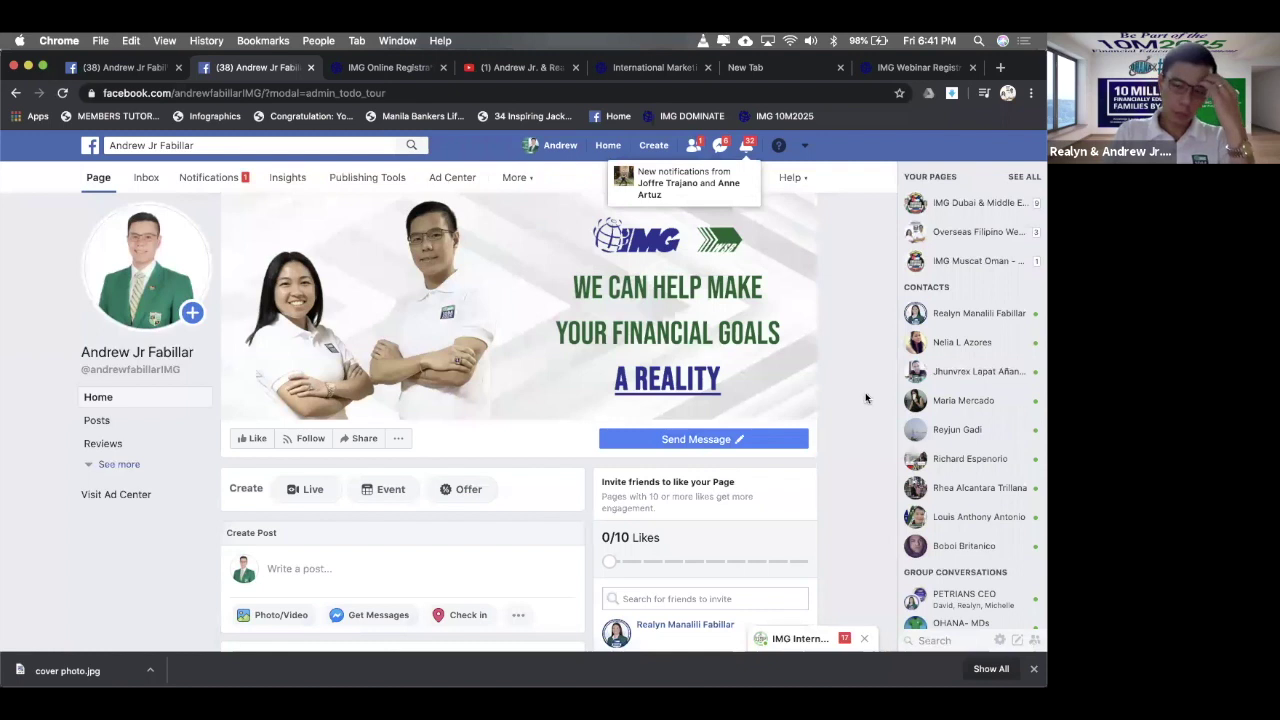
{"action": "left_click", "coordinate": [940, 638]}
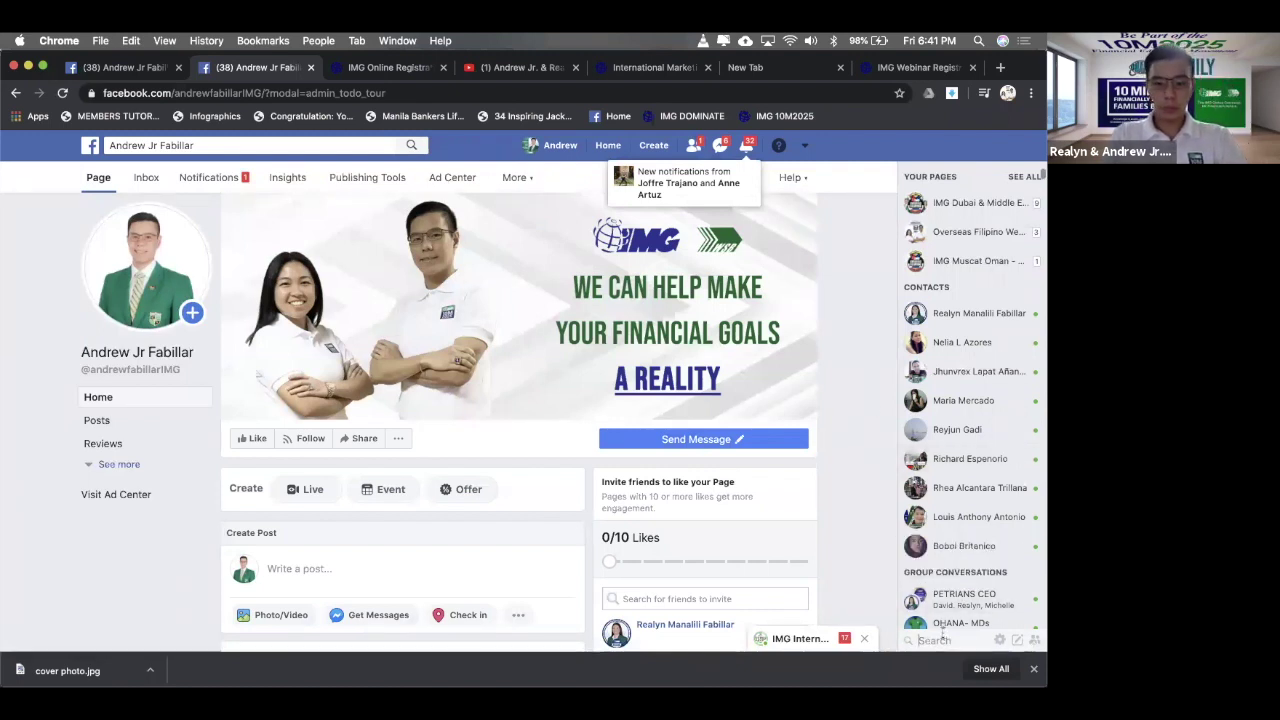
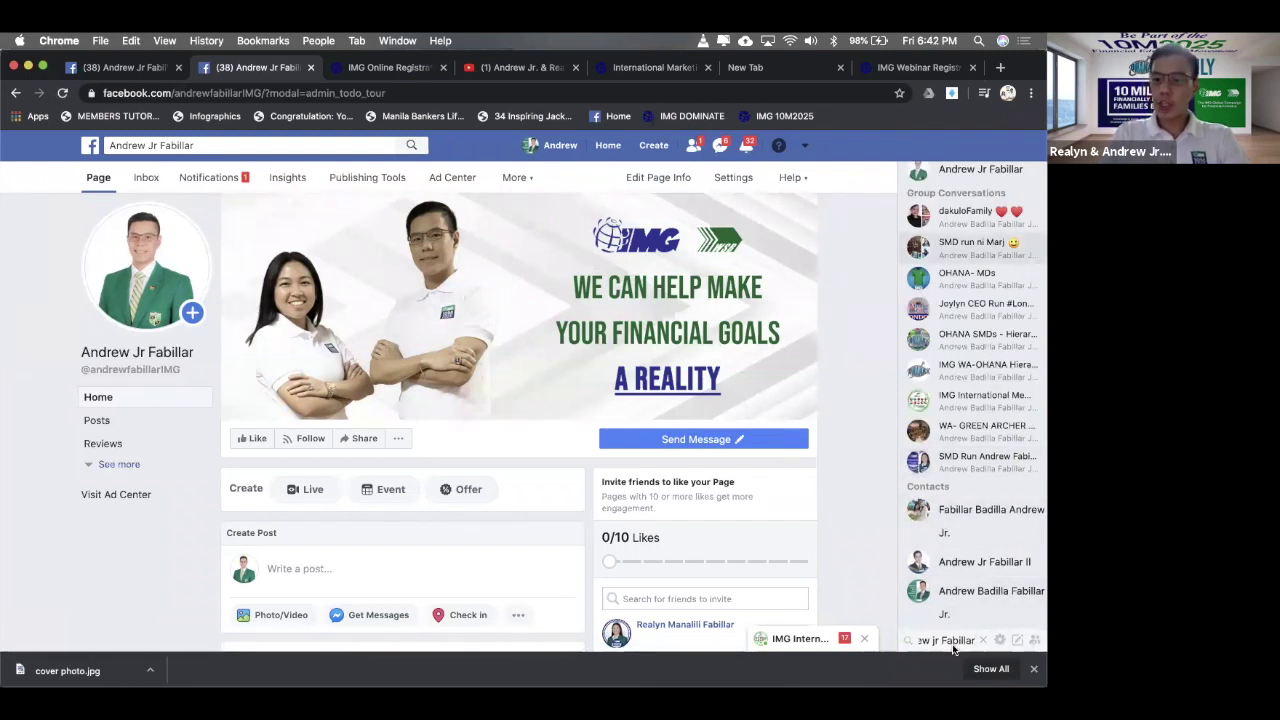
{"action": "left_click", "coordinate": [950, 172]}
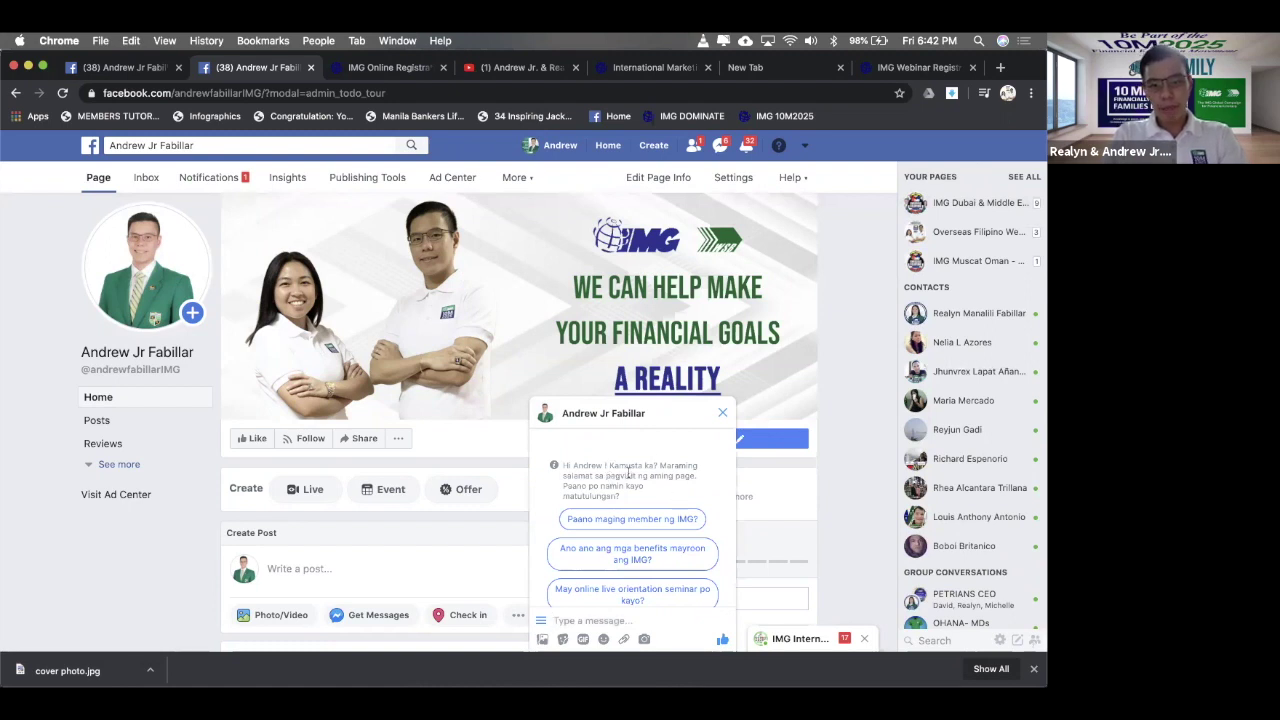
- Read the greeting and ask 'Paano maging member ng IMG?' via the quick reply
{"action": "triple_click", "coordinate": [628, 471]}
{"action": "left_click", "coordinate": [641, 495]}
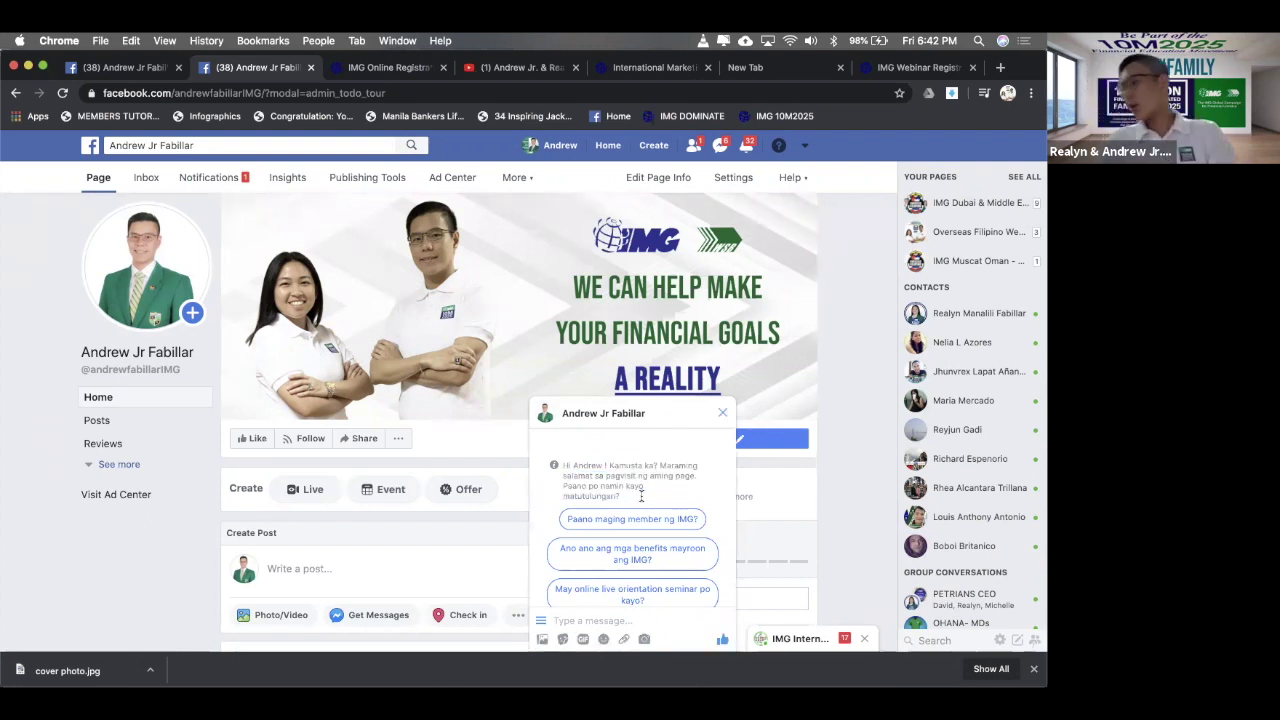
{"action": "triple_click", "coordinate": [609, 478]}
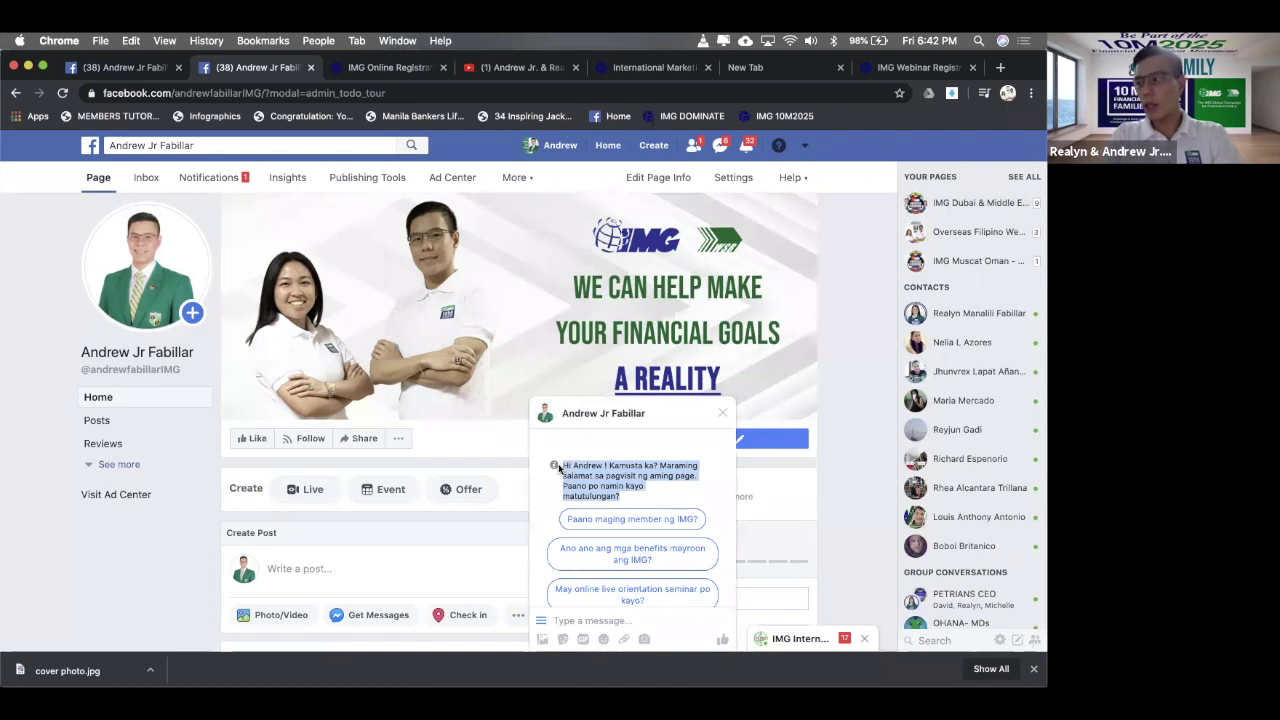
{"action": "left_click", "coordinate": [651, 480]}
{"action": "scroll", "coordinate": [655, 485], "scroll_direction": "down", "scroll_amount": 1}
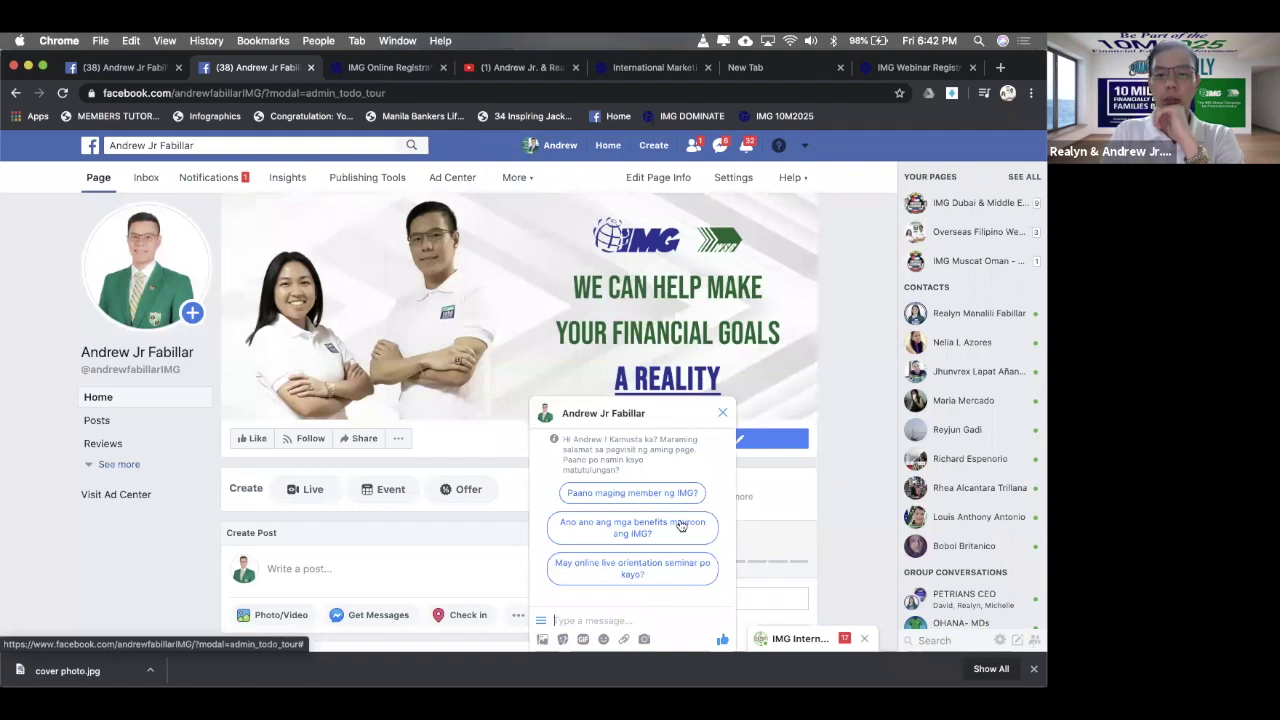
{"action": "left_click", "coordinate": [680, 524]}
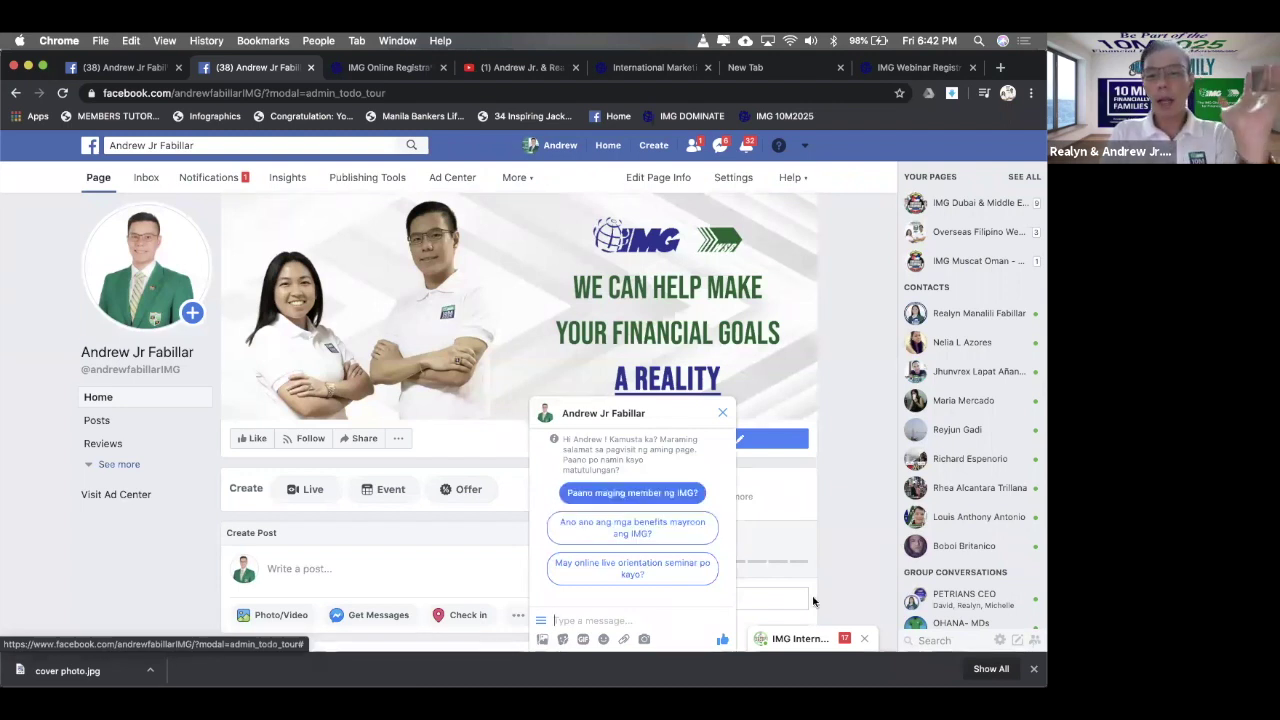
{"action": "left_click", "coordinate": [666, 494]}
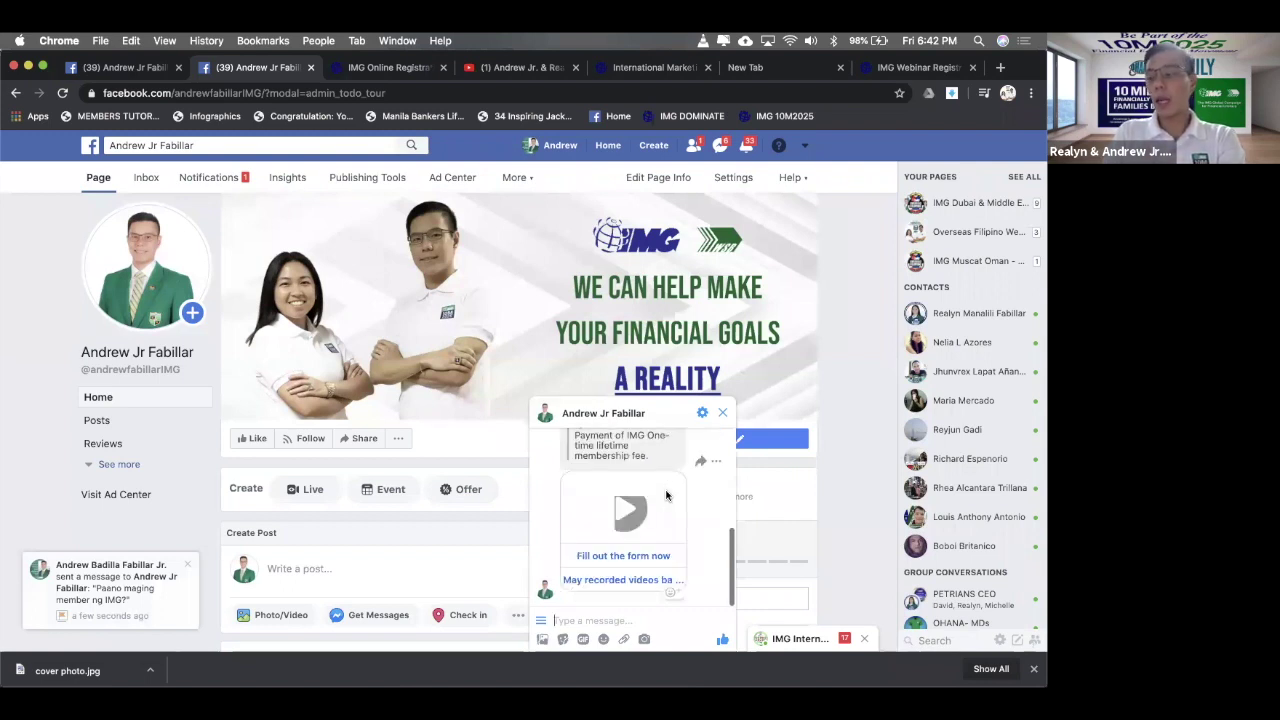
- Follow the reply's 'Fill out the form now' link and check the IMG registration and sign-up pages
{"action": "scroll", "coordinate": [666, 494], "scroll_direction": "up", "scroll_amount": 2}
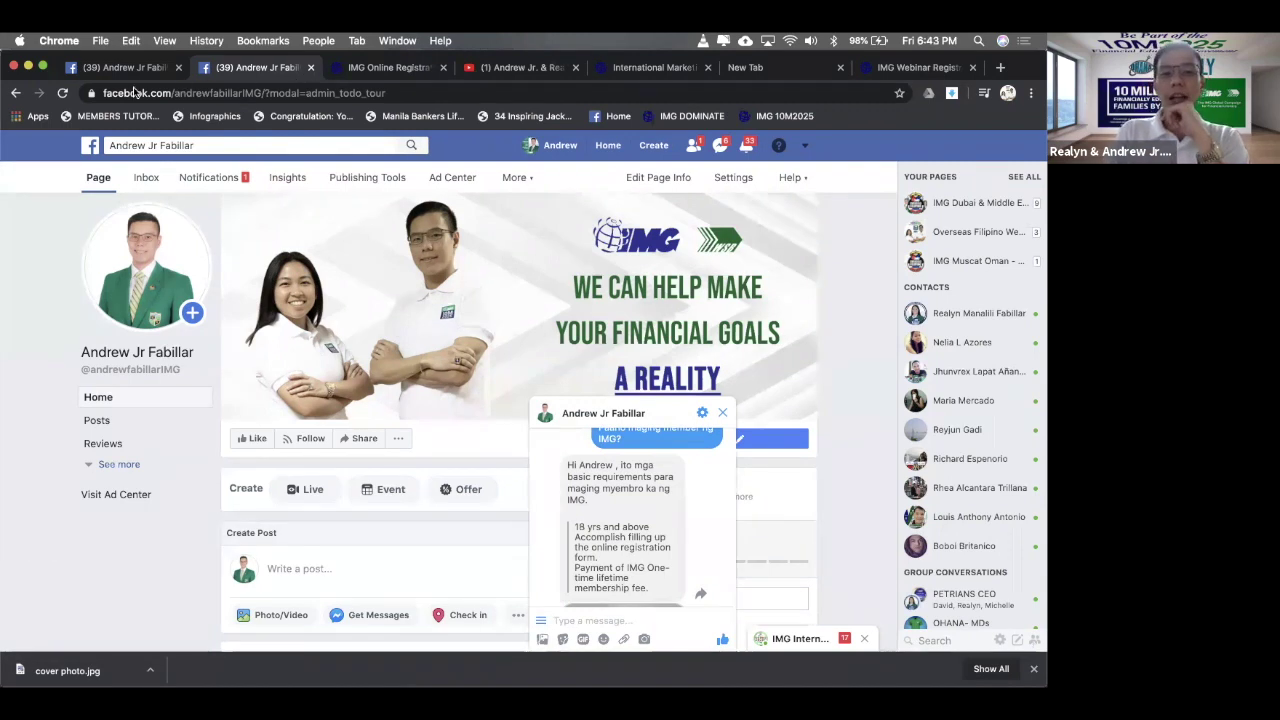
{"action": "left_click", "coordinate": [619, 417]}
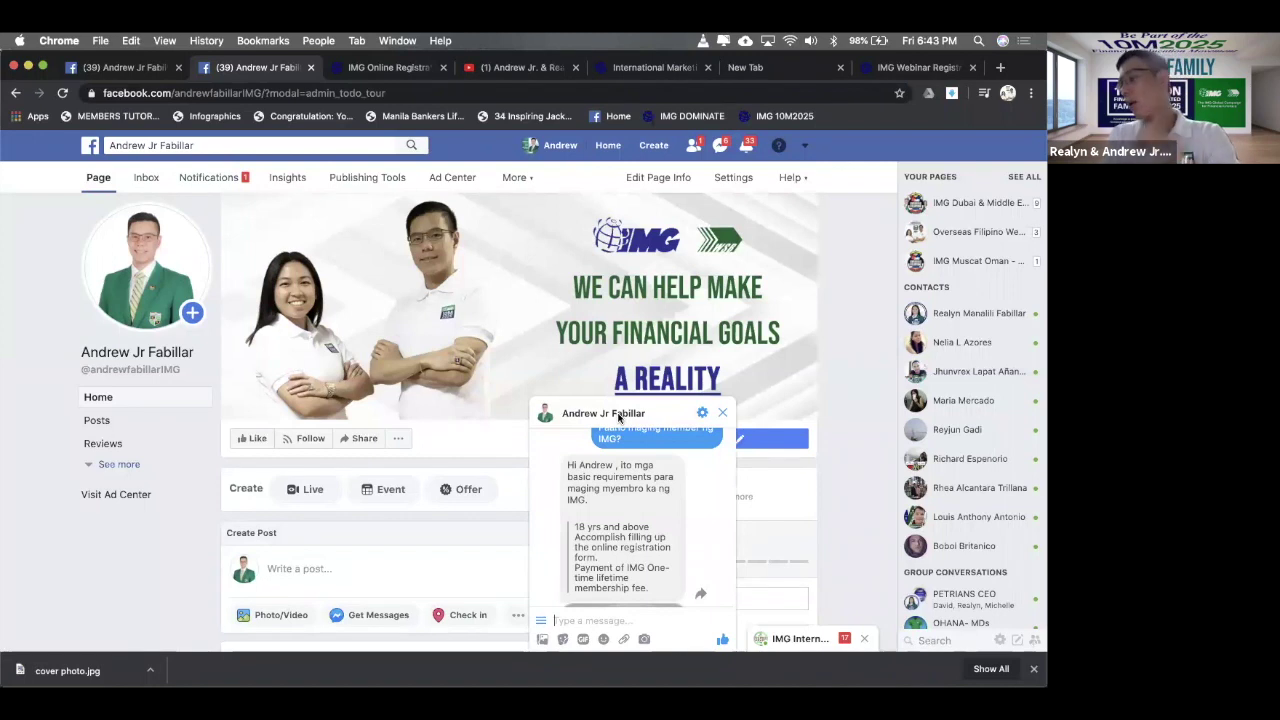
{"action": "scroll", "coordinate": [681, 537], "scroll_direction": "up", "scroll_amount": 1}
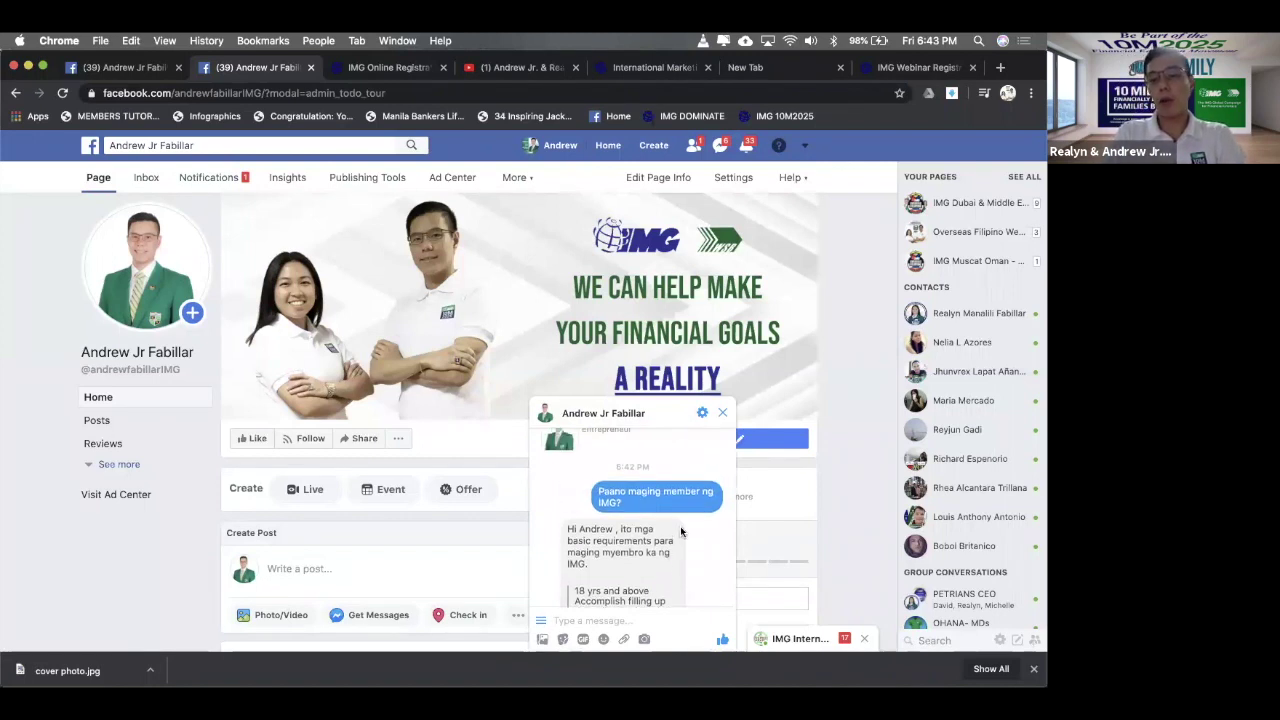
{"action": "scroll", "coordinate": [681, 533], "scroll_direction": "down", "scroll_amount": 1}
{"action": "scroll", "coordinate": [681, 533], "scroll_direction": "up", "scroll_amount": 1}
{"action": "scroll", "coordinate": [660, 535], "scroll_direction": "down", "scroll_amount": 3}
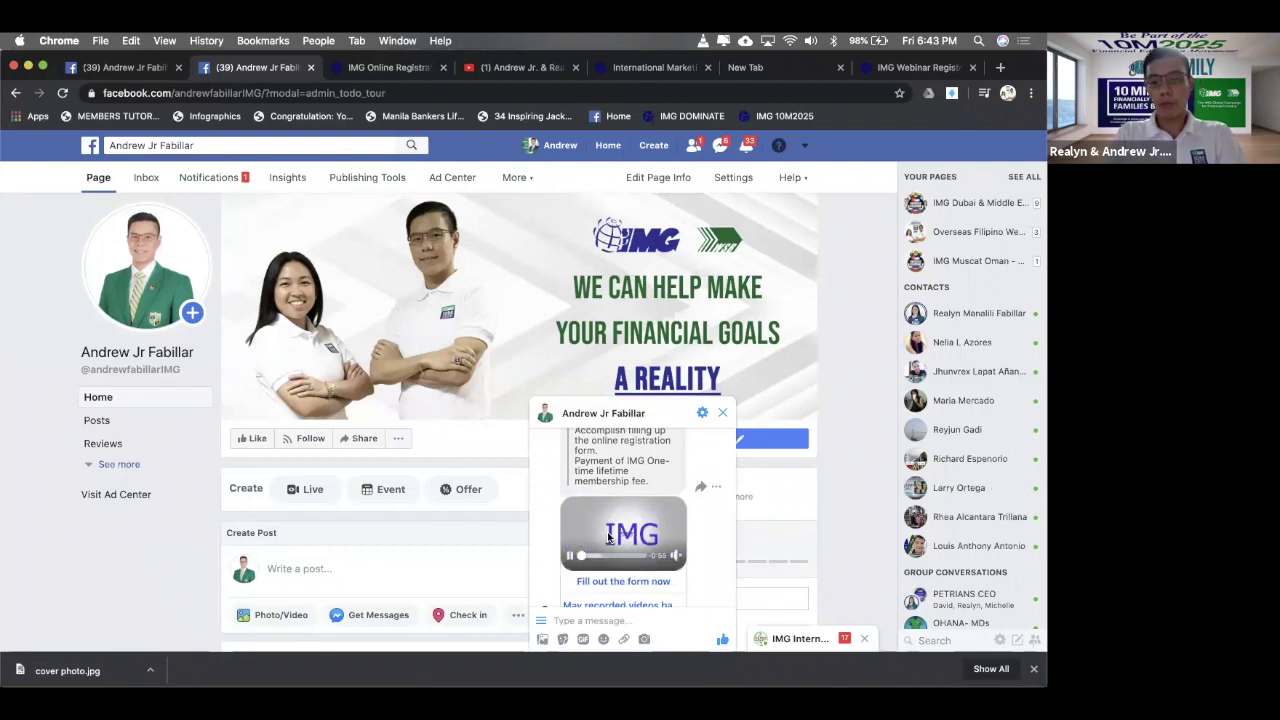
{"action": "scroll", "coordinate": [607, 537], "scroll_direction": "down", "scroll_amount": 1}
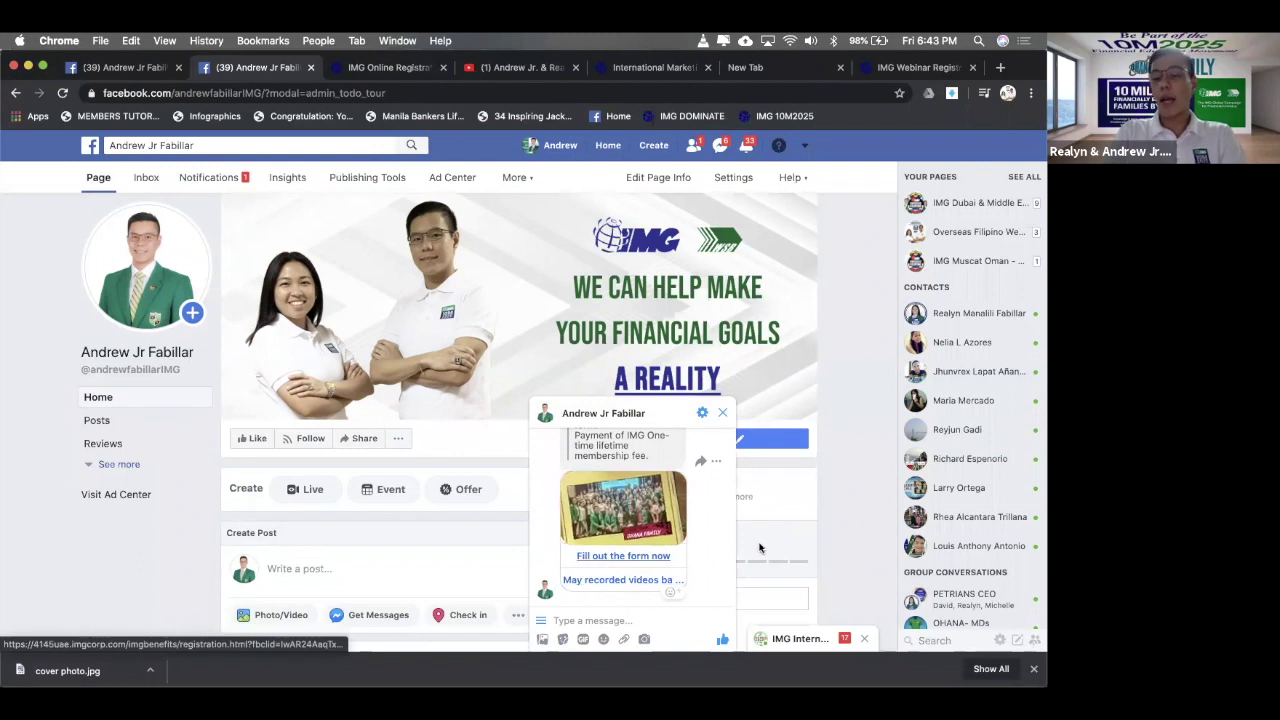
{"action": "left_click", "coordinate": [649, 556]}
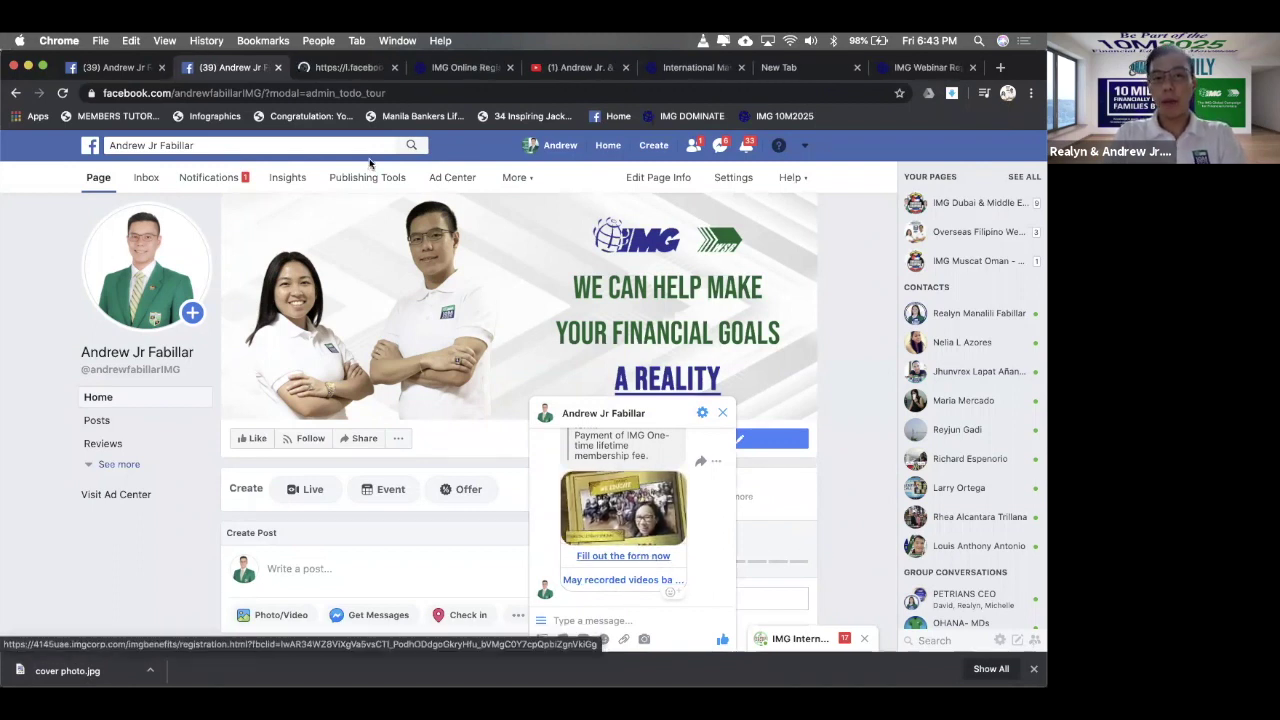
{"action": "left_click", "coordinate": [328, 68]}
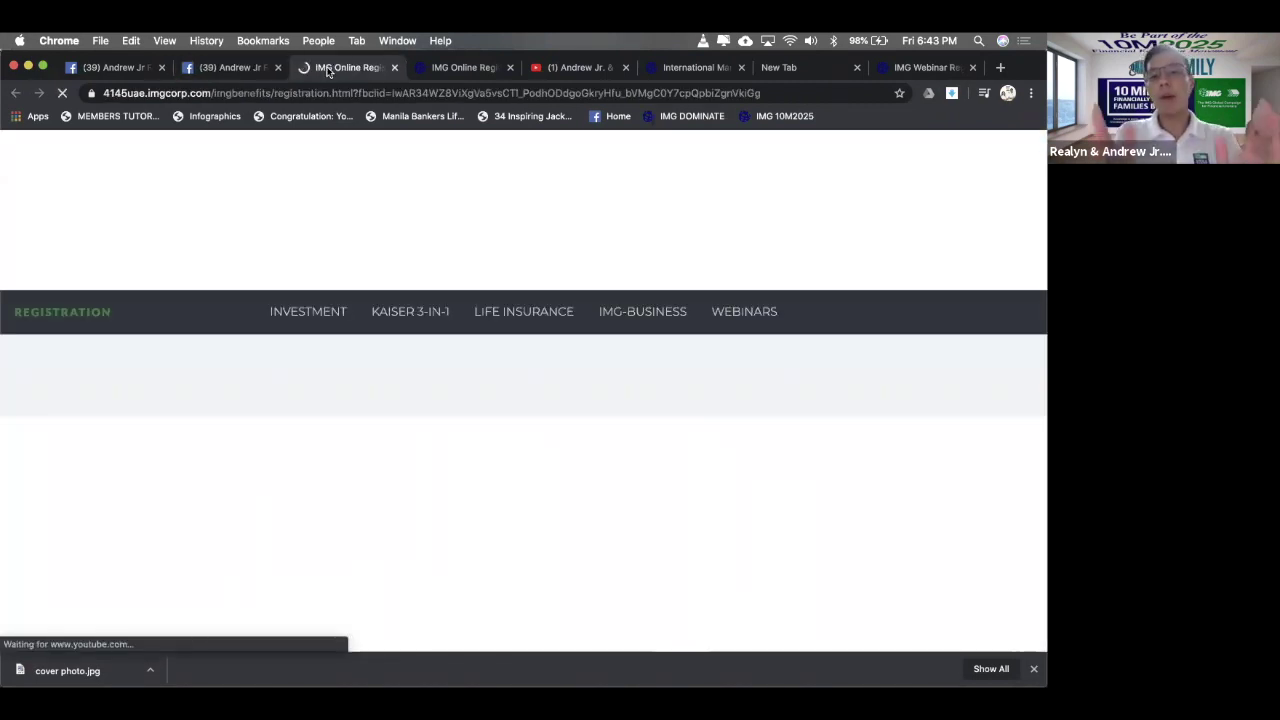
{"action": "left_click", "coordinate": [395, 67]}
{"action": "left_click", "coordinate": [590, 72]}
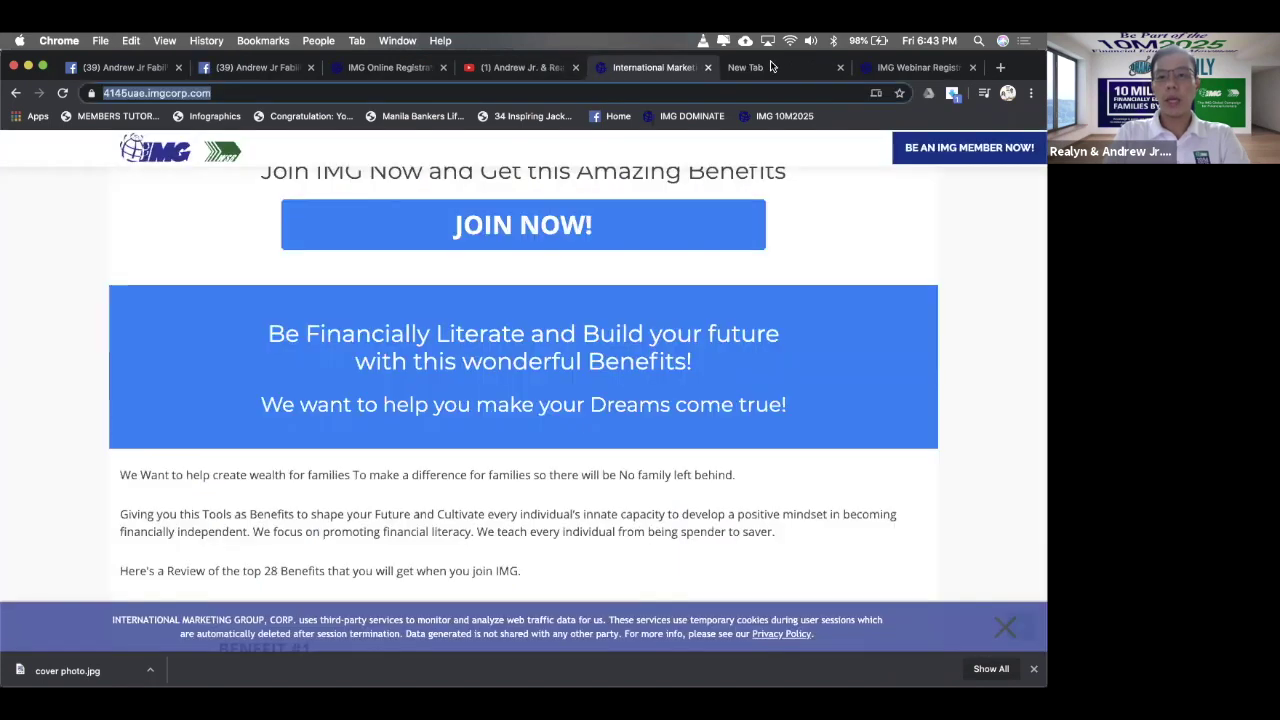
{"action": "left_click", "coordinate": [588, 248]}
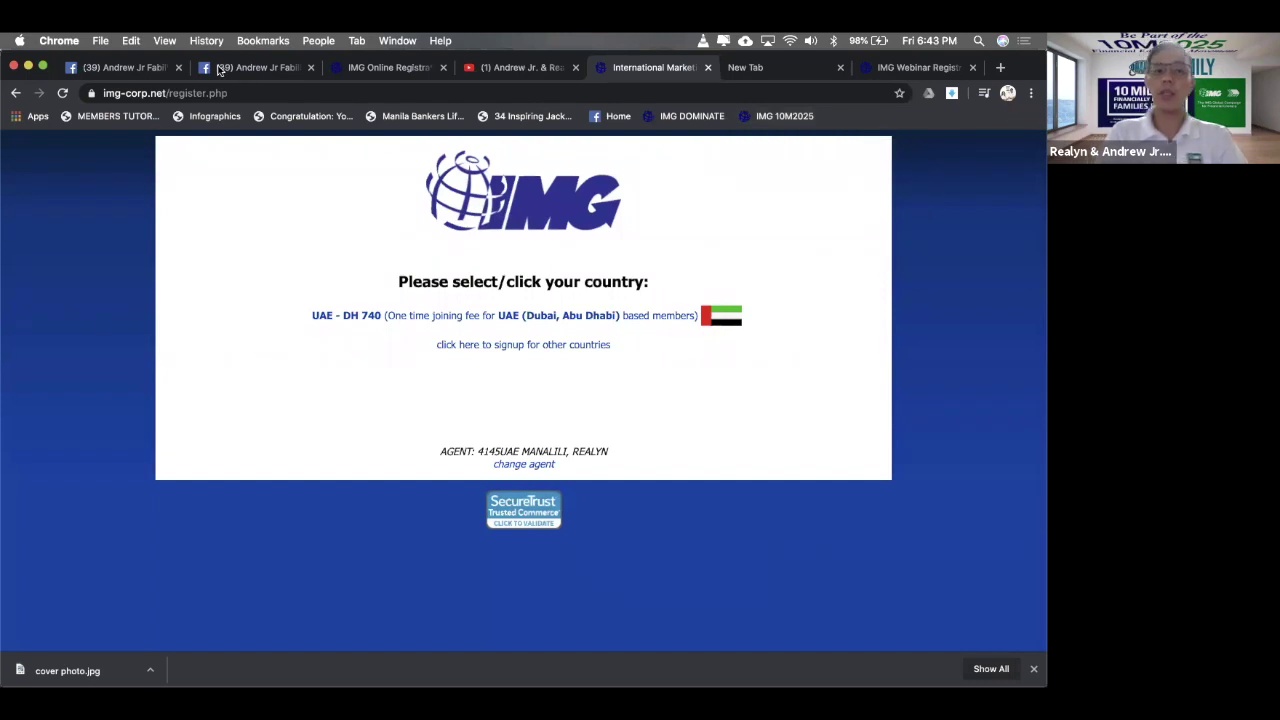
{"action": "left_click", "coordinate": [295, 62]}
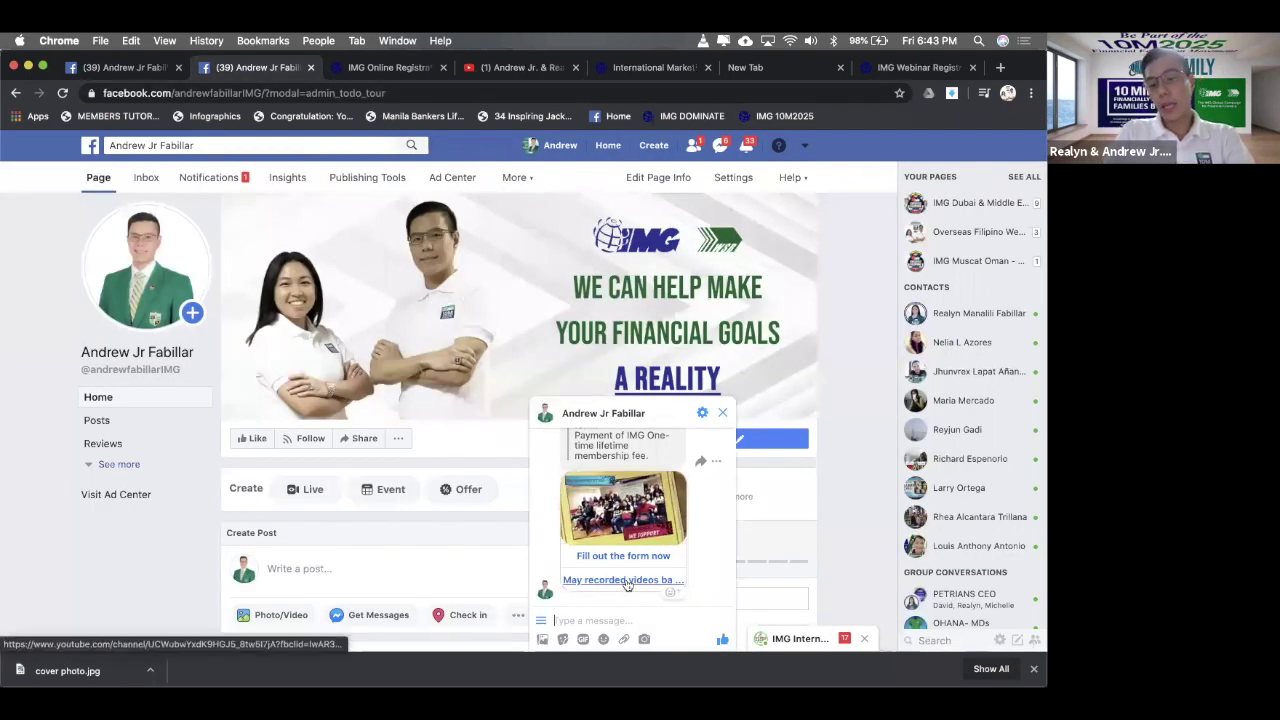
- Open and close the reply's recorded videos YouTube link, then toggle the suggested questions list
{"action": "left_click", "coordinate": [623, 580]}
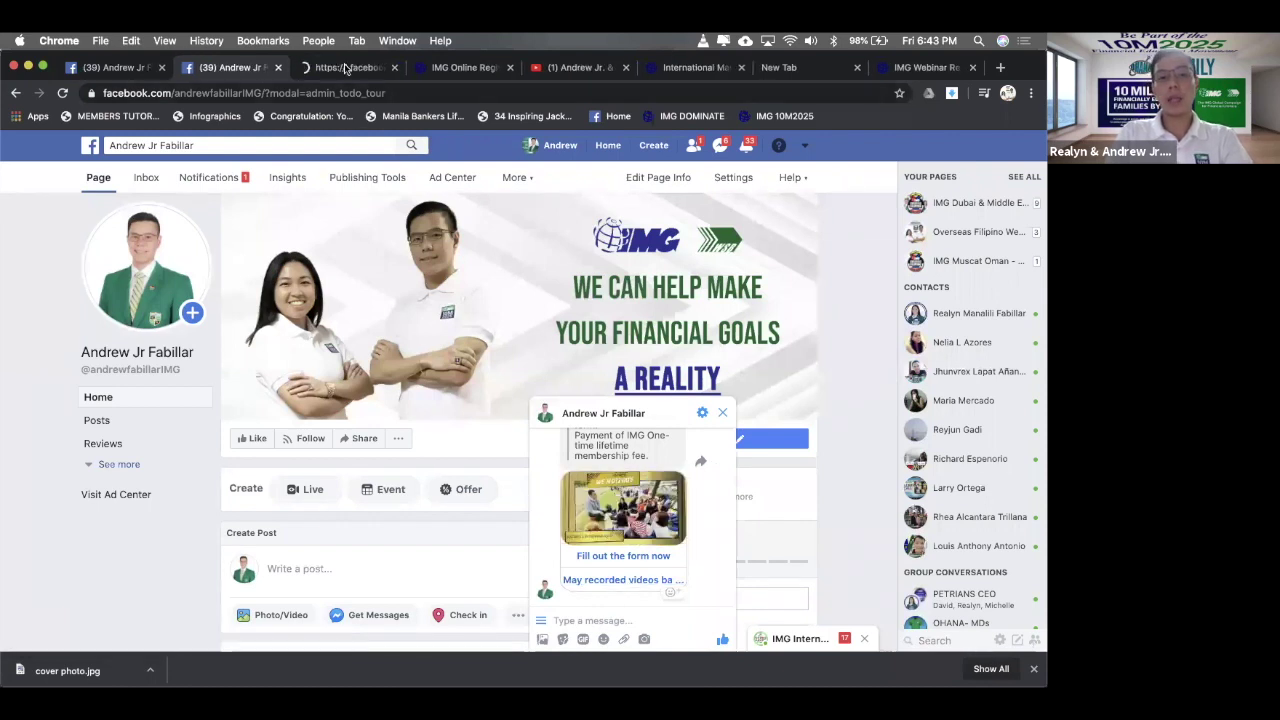
{"action": "left_click", "coordinate": [346, 72]}
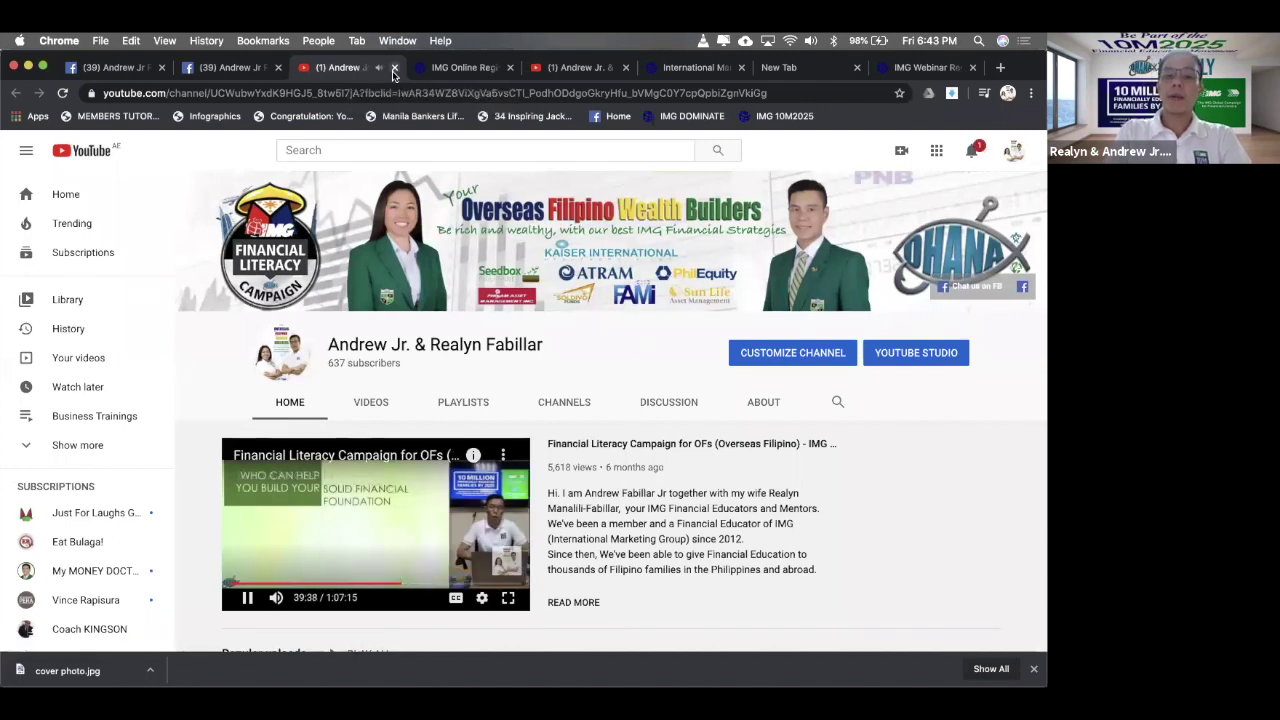
{"action": "left_click", "coordinate": [394, 69]}
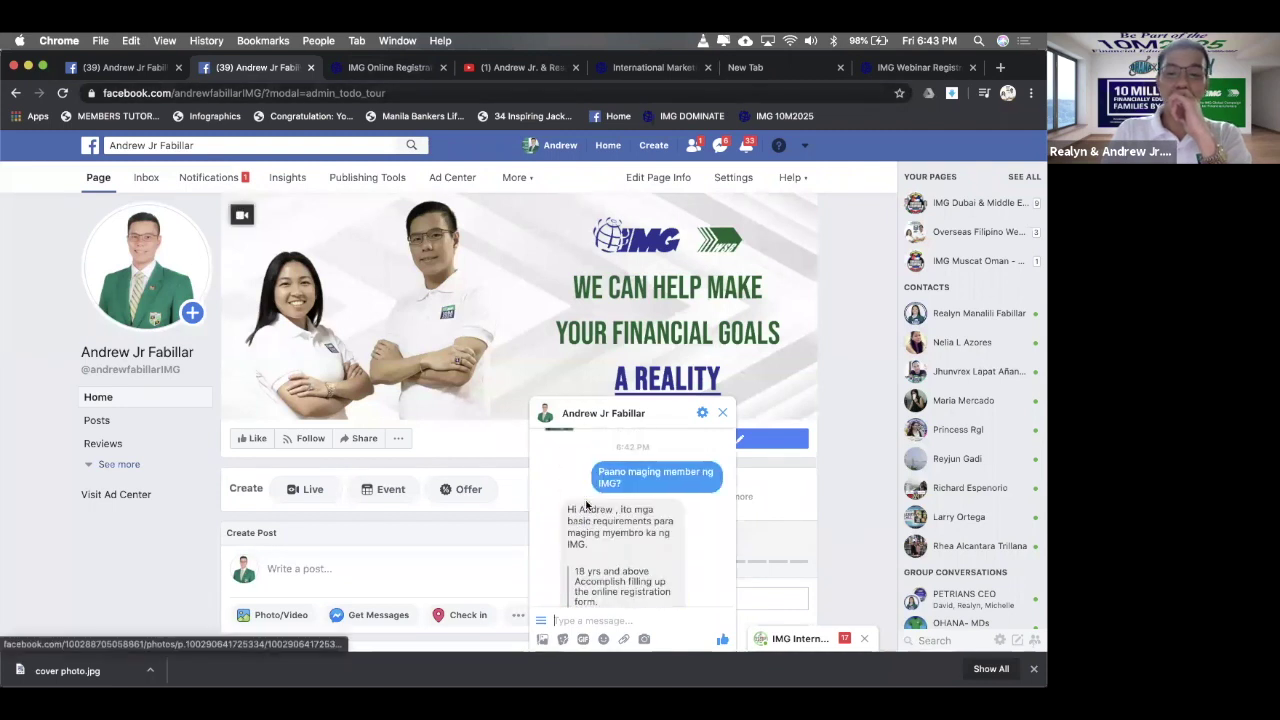
{"action": "scroll", "coordinate": [587, 505], "scroll_direction": "down", "scroll_amount": 5}
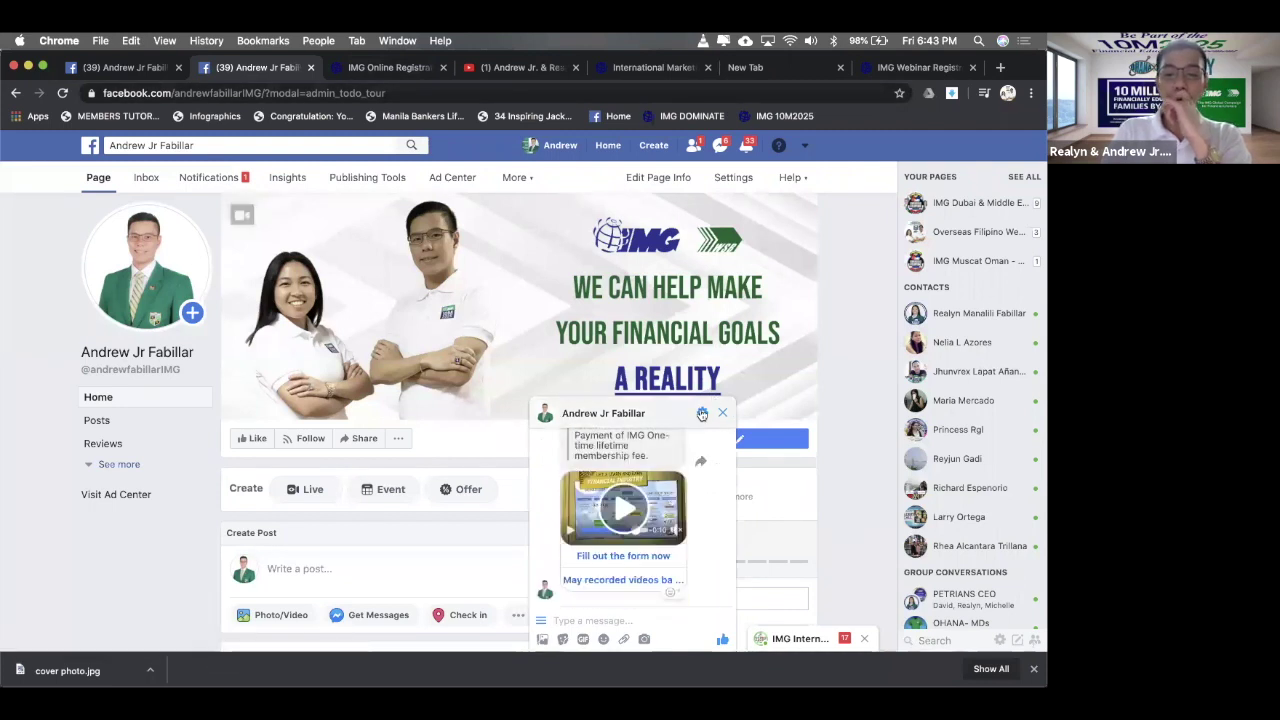
{"action": "left_click", "coordinate": [540, 621]}
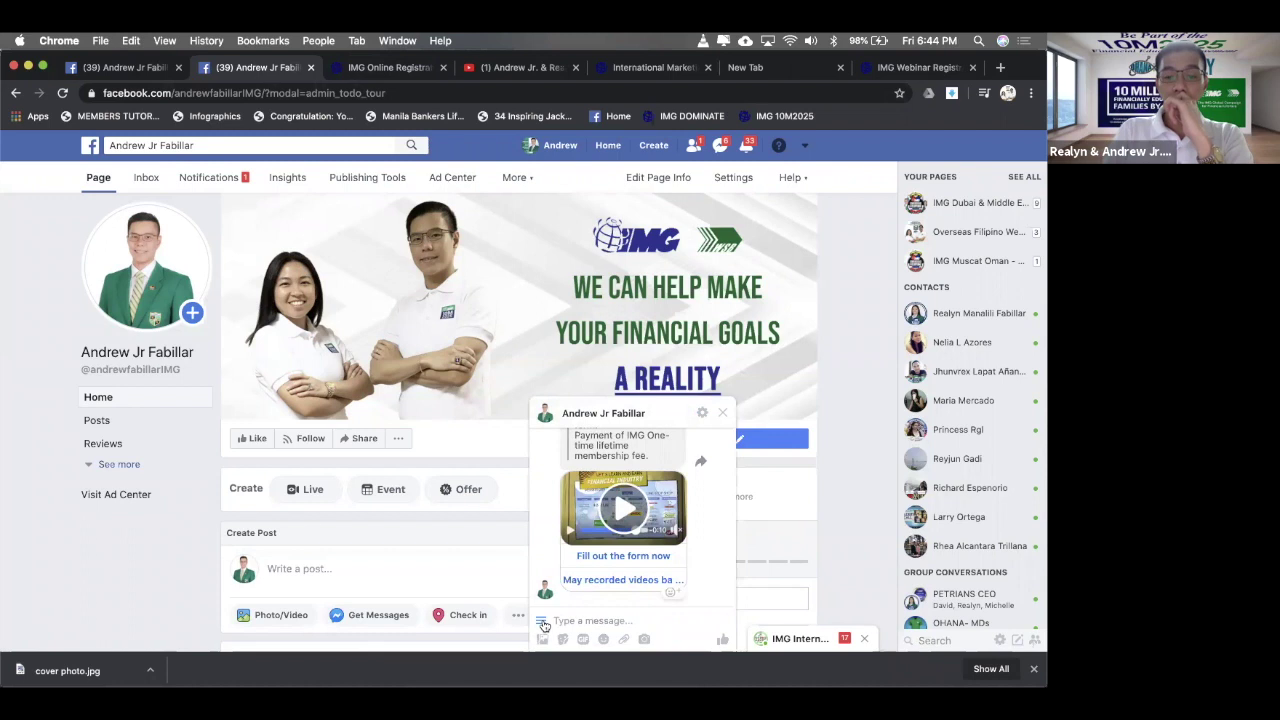
{"action": "left_click", "coordinate": [613, 619]}
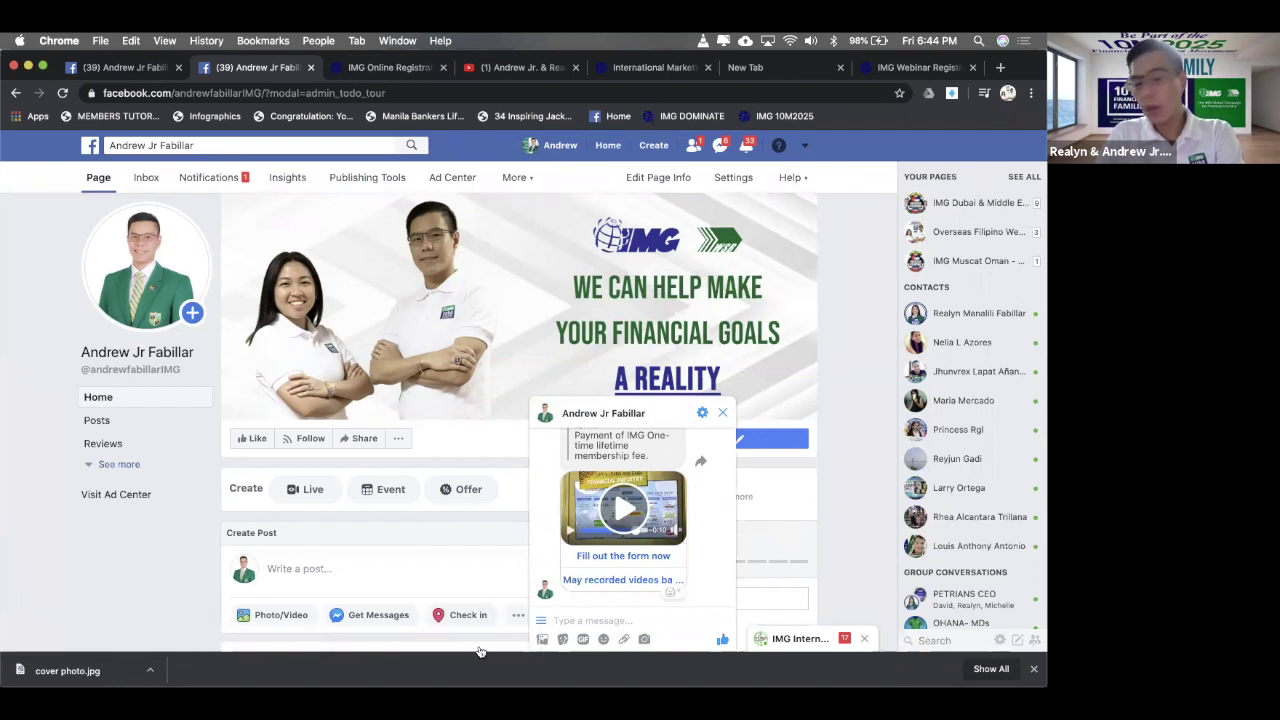
- Ask the Page about online live orientation seminars from the suggested questions
{"action": "left_click", "coordinate": [540, 622]}
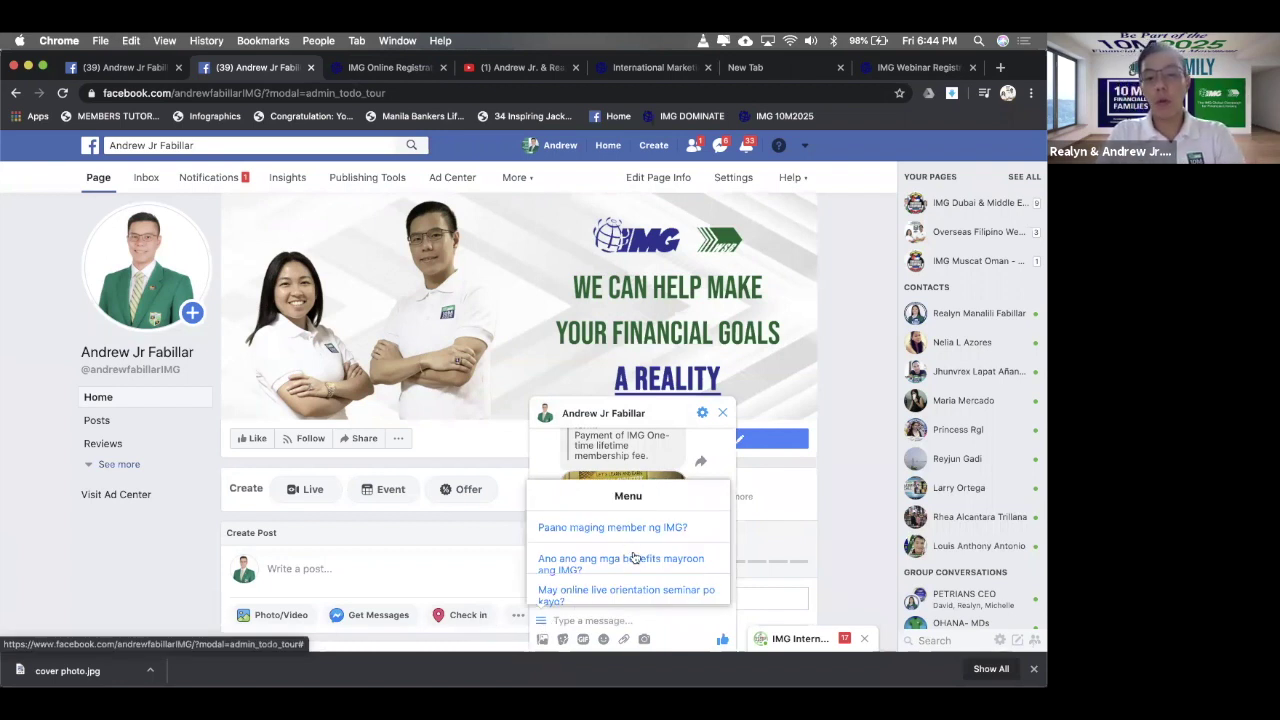
{"action": "scroll", "coordinate": [632, 557], "scroll_direction": "down", "scroll_amount": 1}
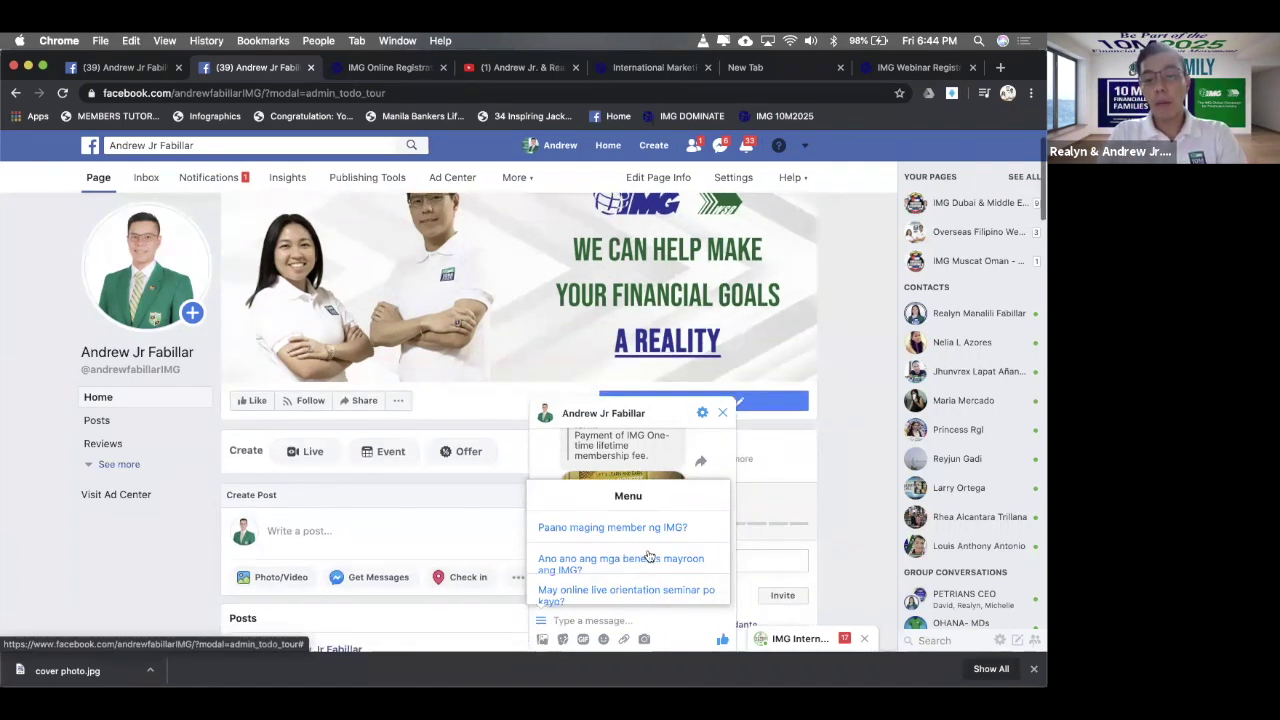
{"action": "left_click", "coordinate": [567, 596]}
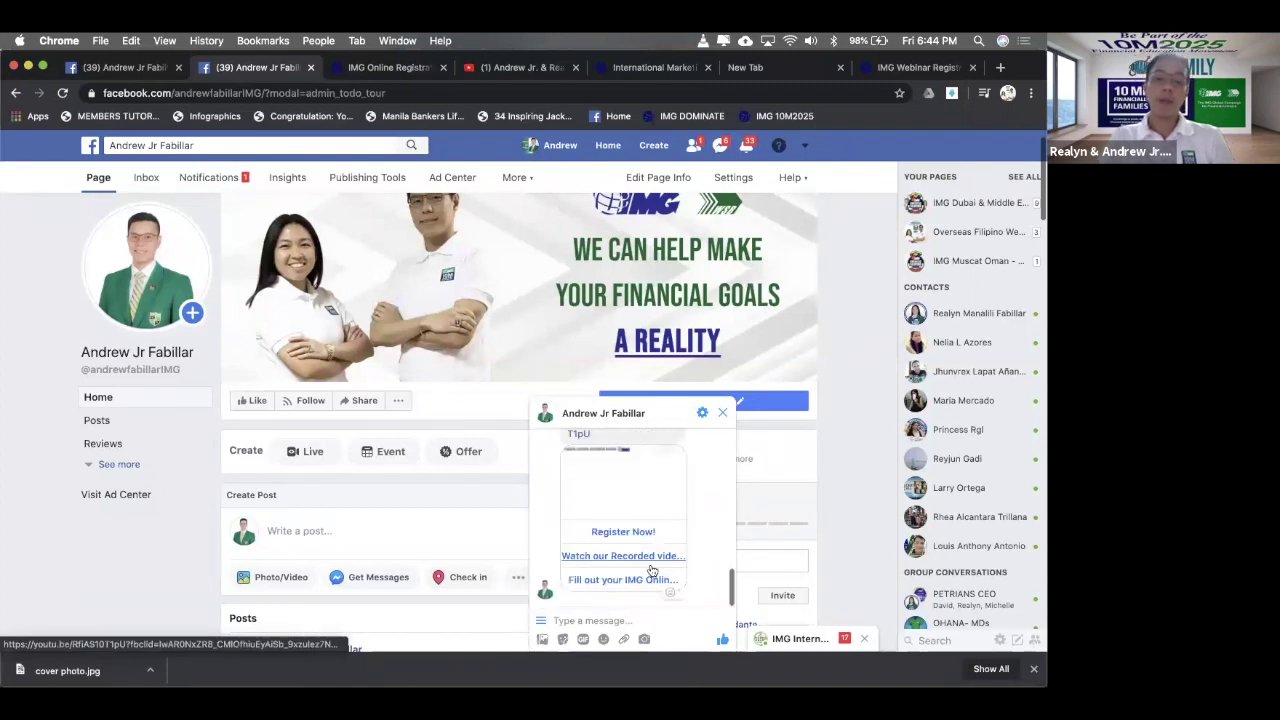
- Read the seminar reply with its 'Building Your Future' image and three buttons, then show the question menu
{"action": "scroll", "coordinate": [651, 570], "scroll_direction": "up", "scroll_amount": 5}
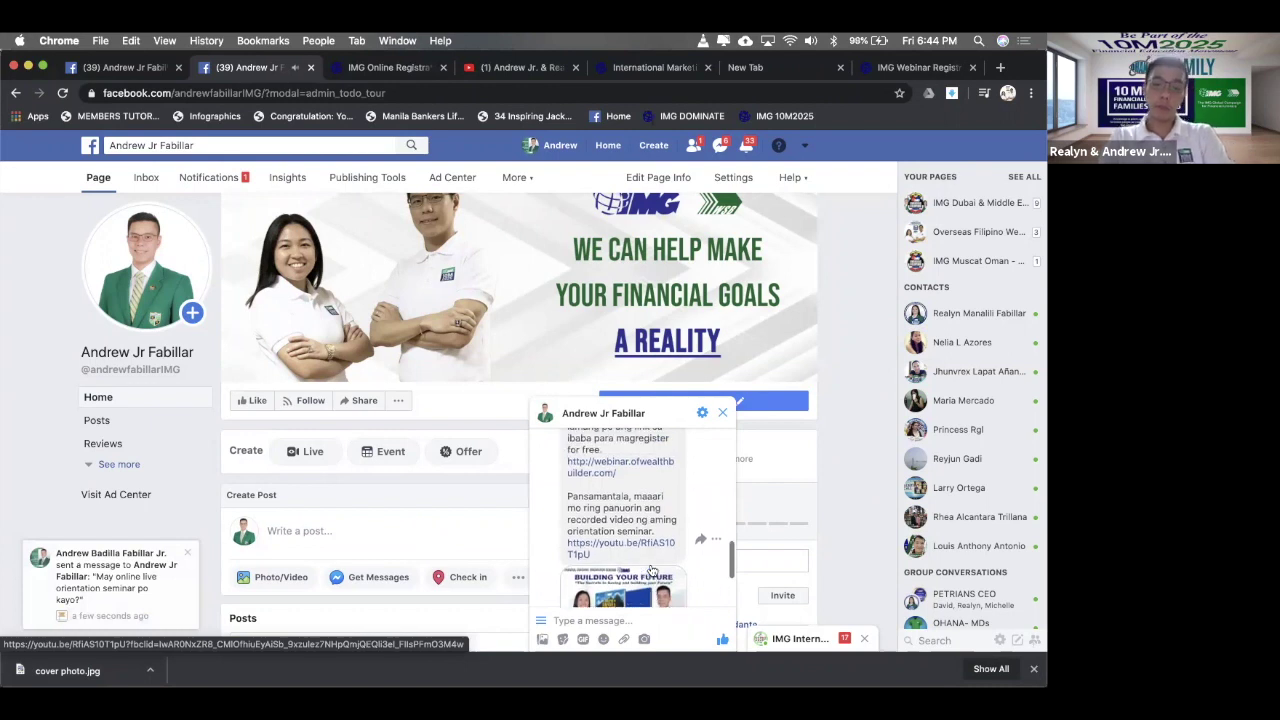
{"action": "scroll", "coordinate": [651, 570], "scroll_direction": "down", "scroll_amount": 2}
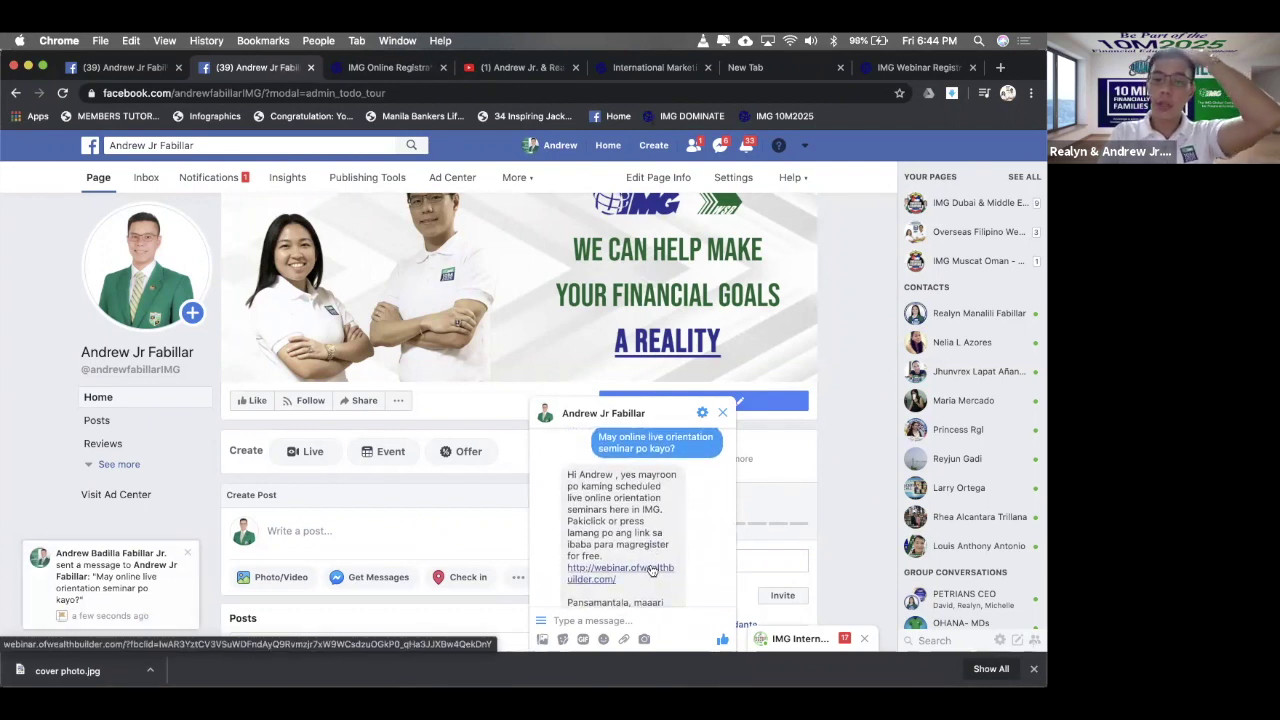
{"action": "scroll", "coordinate": [640, 565], "scroll_direction": "down", "scroll_amount": 1}
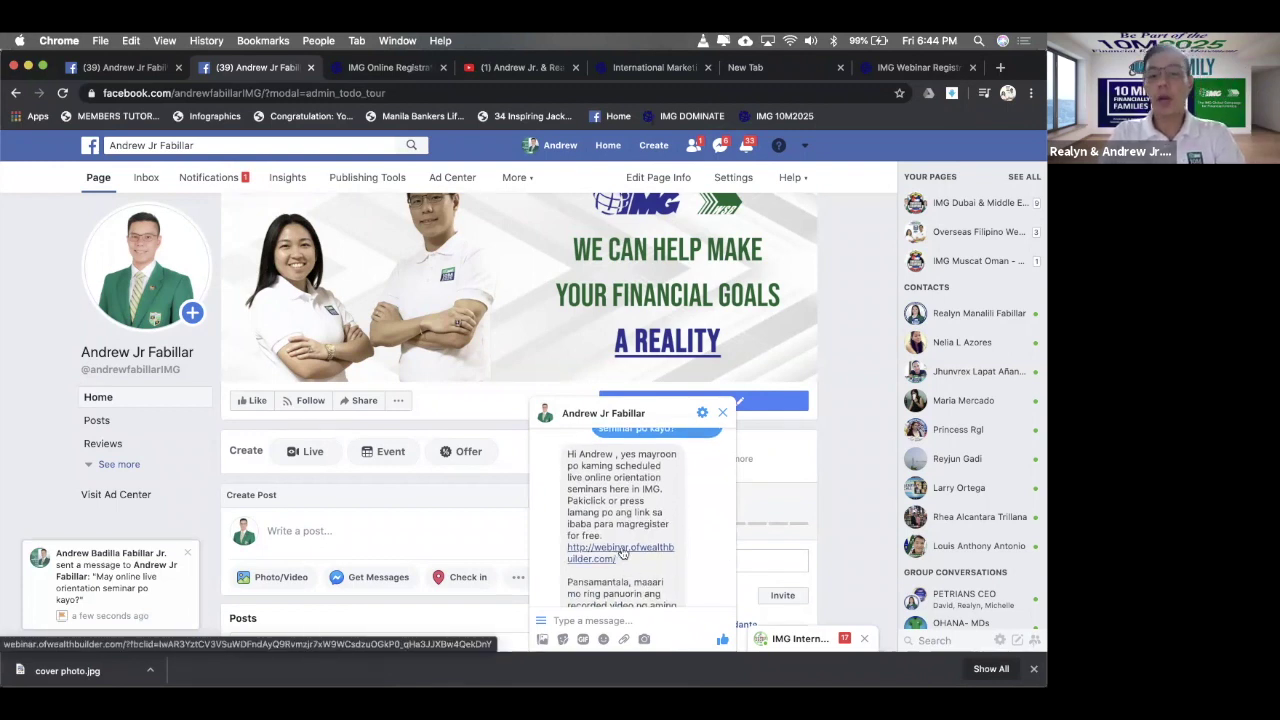
{"action": "scroll", "coordinate": [620, 555], "scroll_direction": "down", "scroll_amount": 2}
{"action": "scroll", "coordinate": [630, 555], "scroll_direction": "down", "scroll_amount": 5}
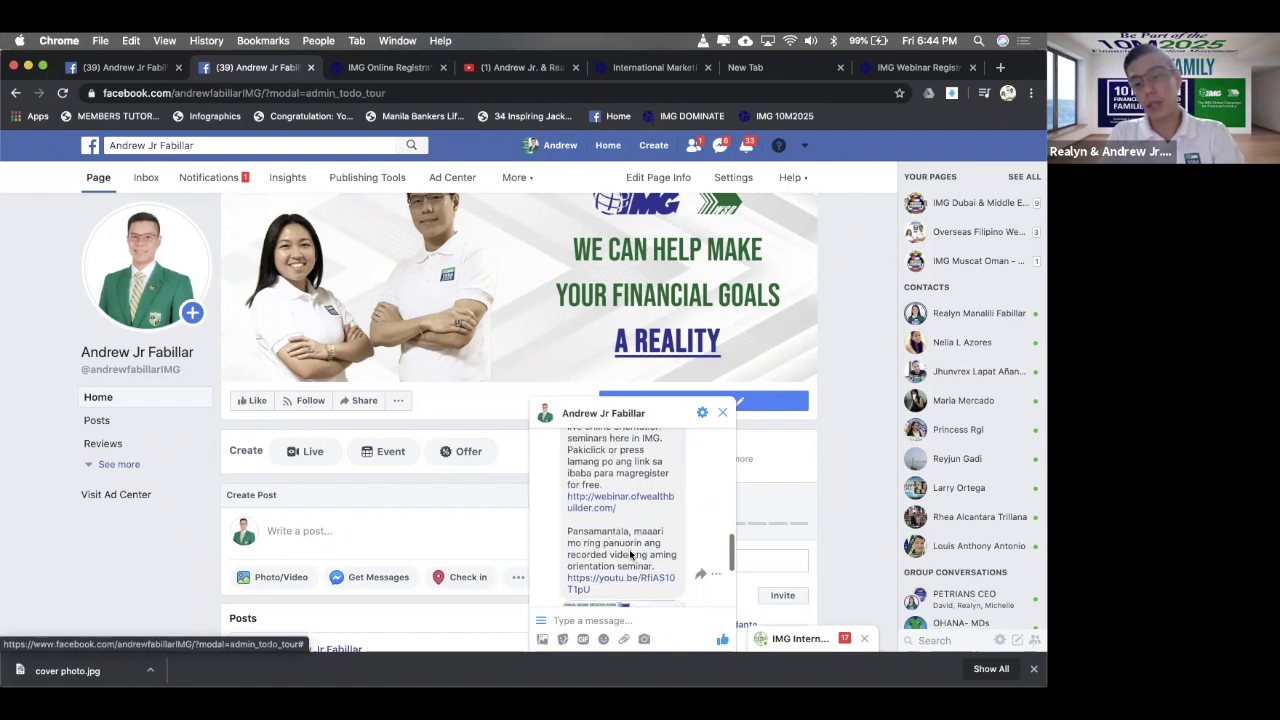
{"action": "scroll", "coordinate": [631, 556], "scroll_direction": "down", "scroll_amount": 1}
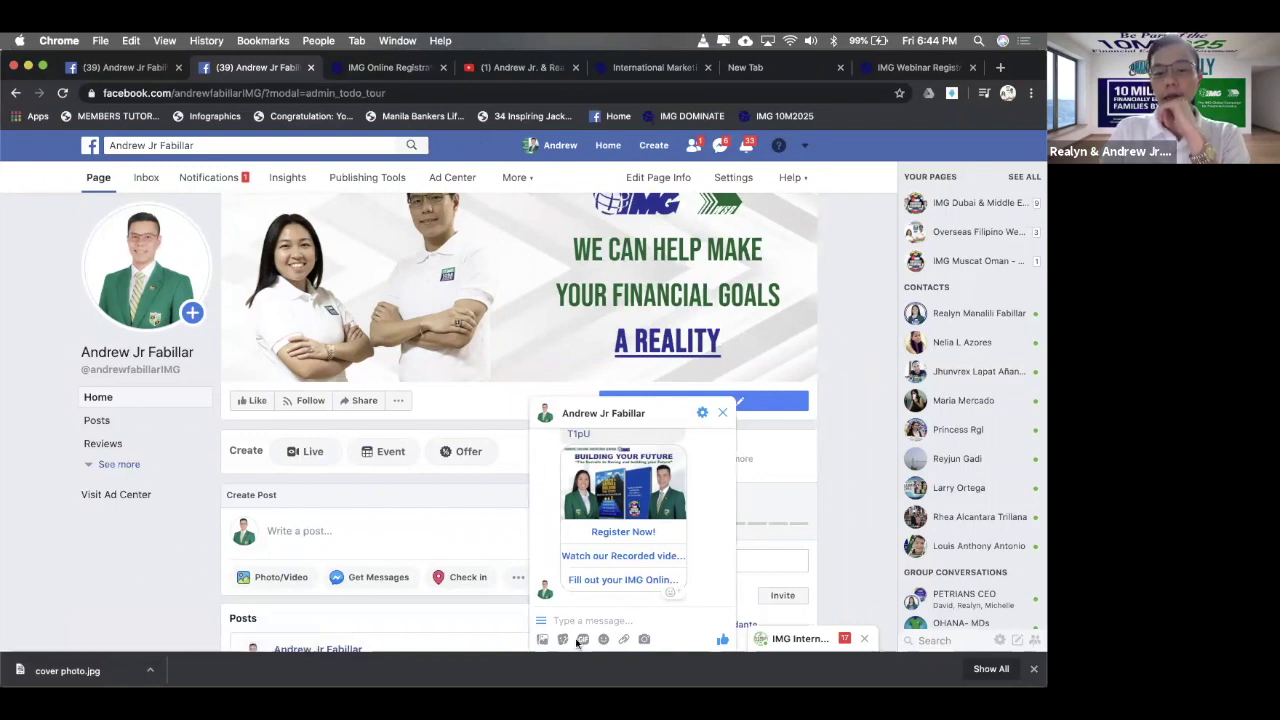
{"action": "left_click", "coordinate": [540, 620]}
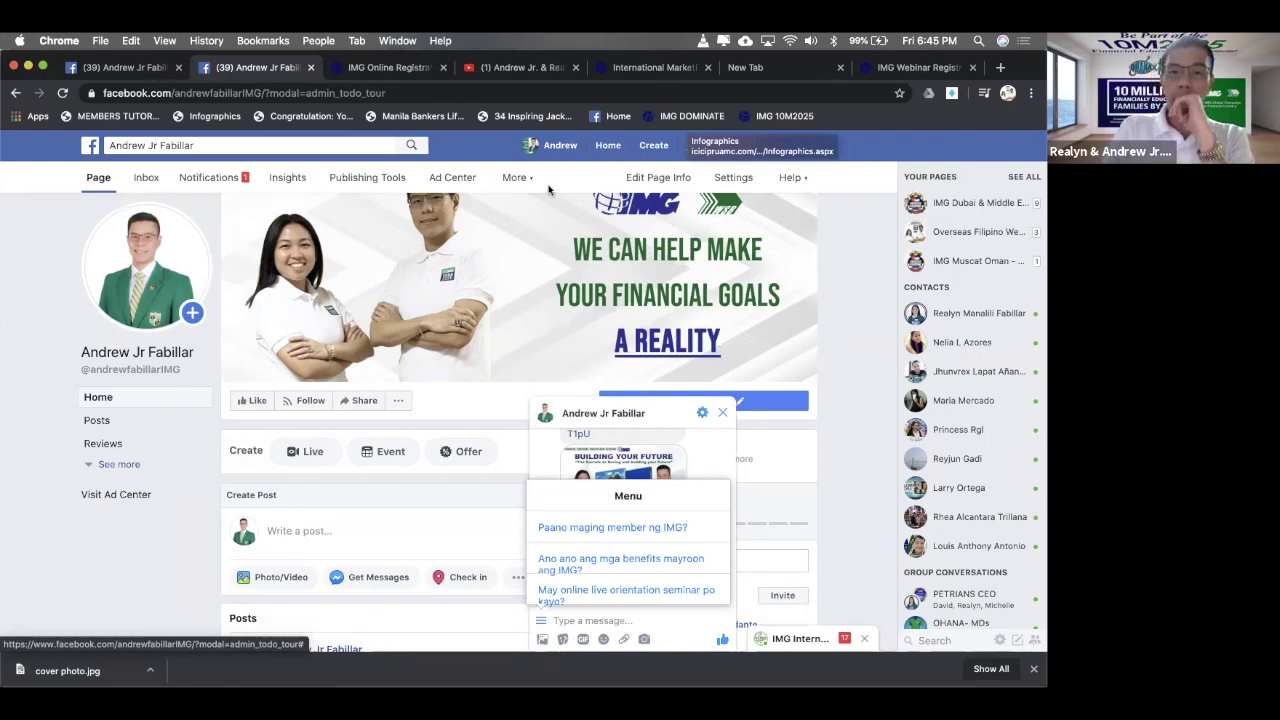
- Send 'Ano ano ang mga benefits mayroon ang IMG?' and read the automated membership reply
{"action": "left_click", "coordinate": [618, 563]}
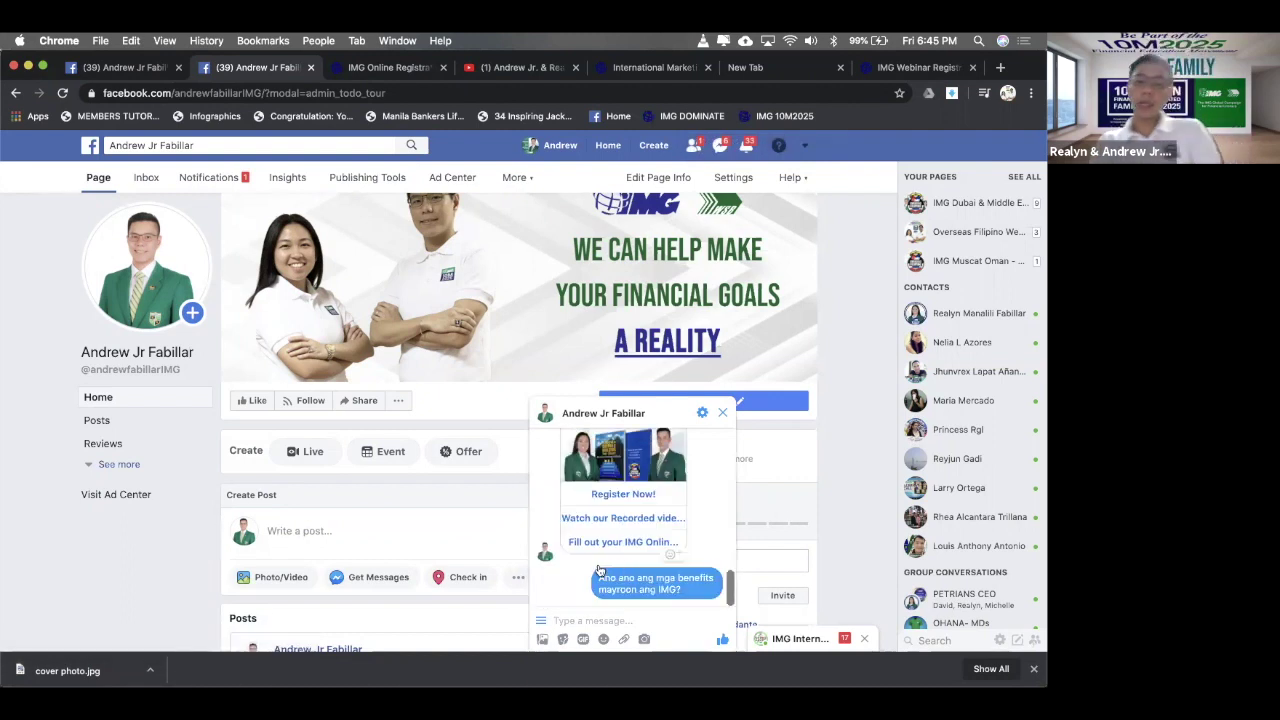
{"action": "scroll", "coordinate": [598, 568], "scroll_direction": "up", "scroll_amount": 3}
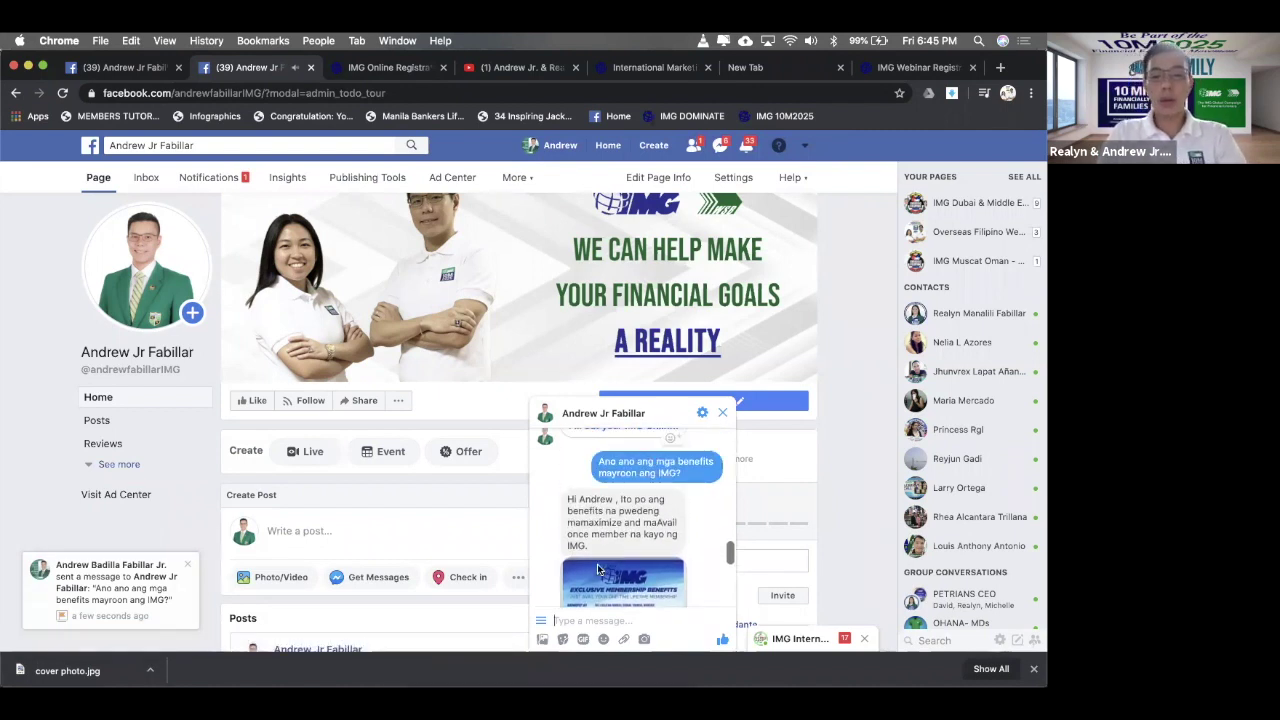
{"action": "scroll", "coordinate": [598, 568], "scroll_direction": "down", "scroll_amount": 3}
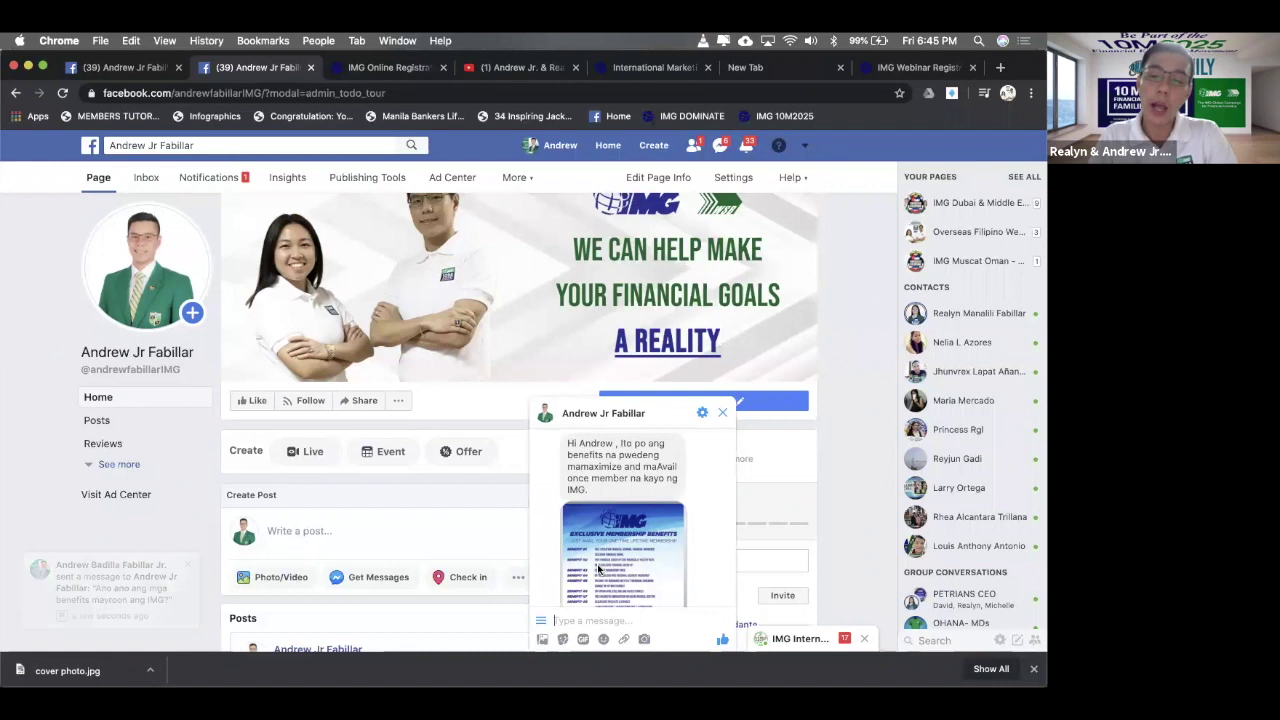
{"action": "scroll", "coordinate": [598, 568], "scroll_direction": "down", "scroll_amount": 2}
{"action": "scroll", "coordinate": [598, 568], "scroll_direction": "down", "scroll_amount": 5}
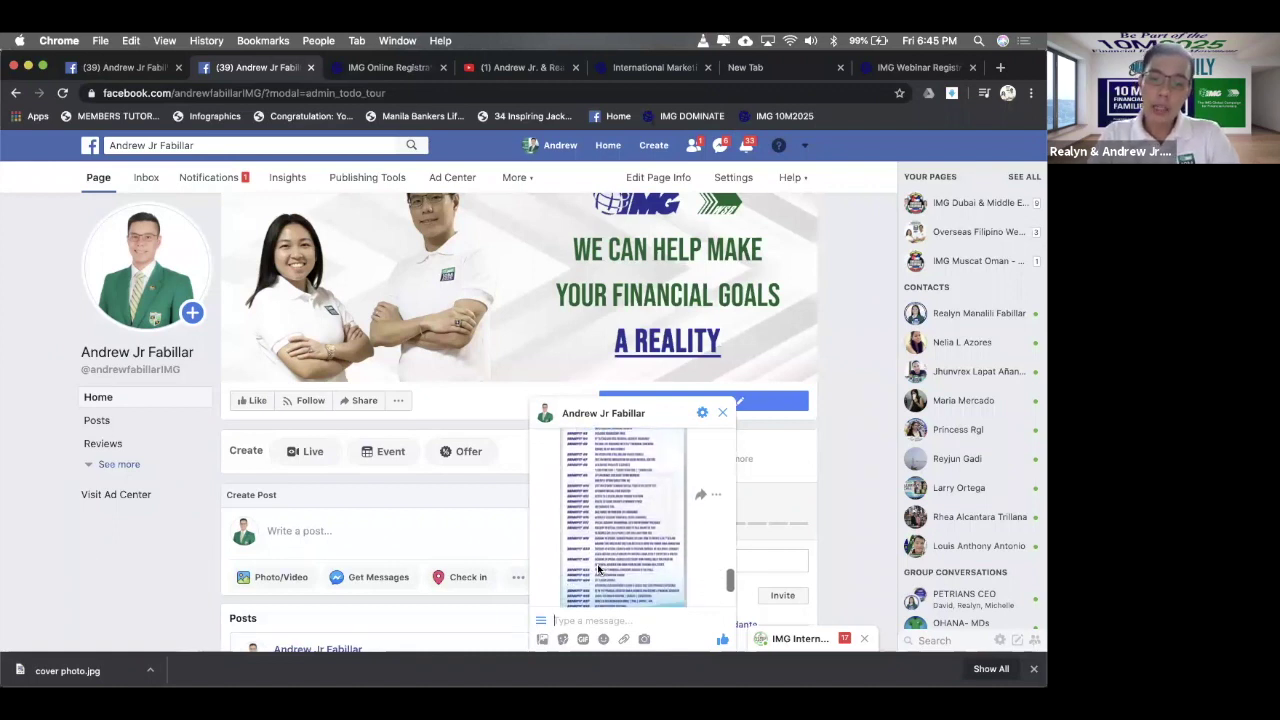
{"action": "scroll", "coordinate": [598, 568], "scroll_direction": "down", "scroll_amount": 1}
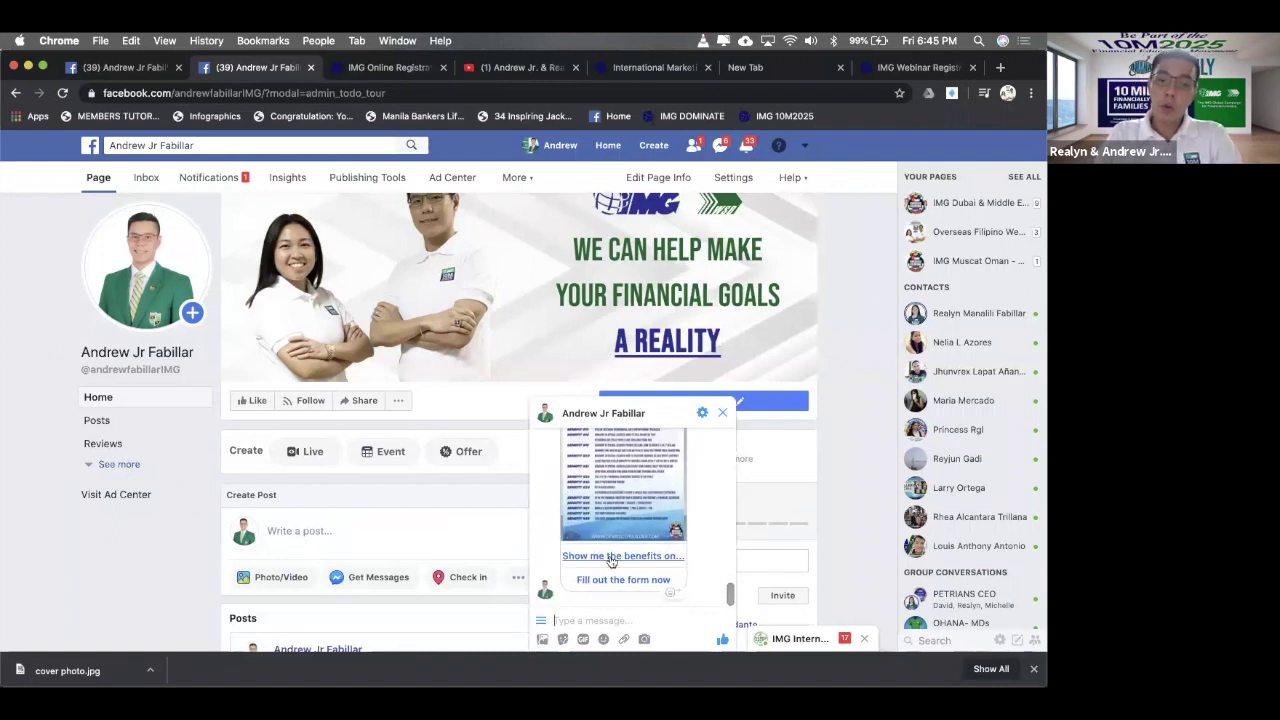
- Check the reply's 'Show me the benefits' and 'Fill out the form now' links, closing each page
{"action": "left_click", "coordinate": [611, 557]}
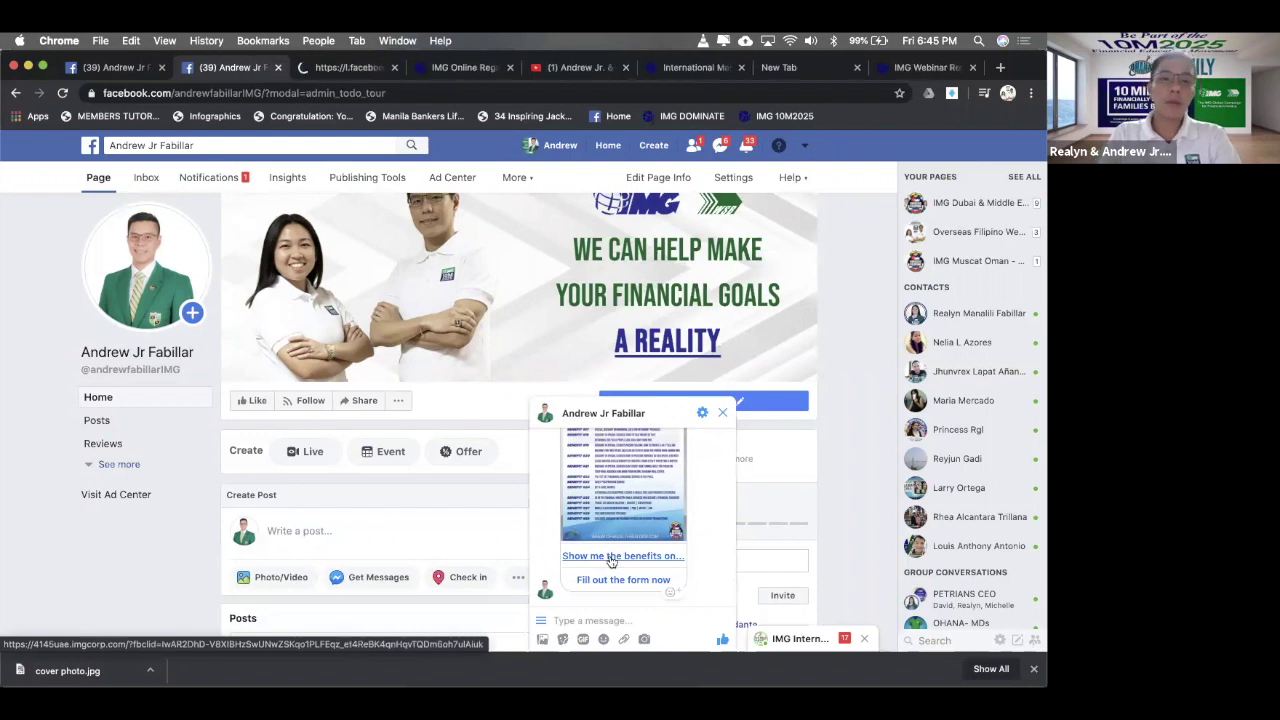
{"action": "left_click", "coordinate": [328, 70]}
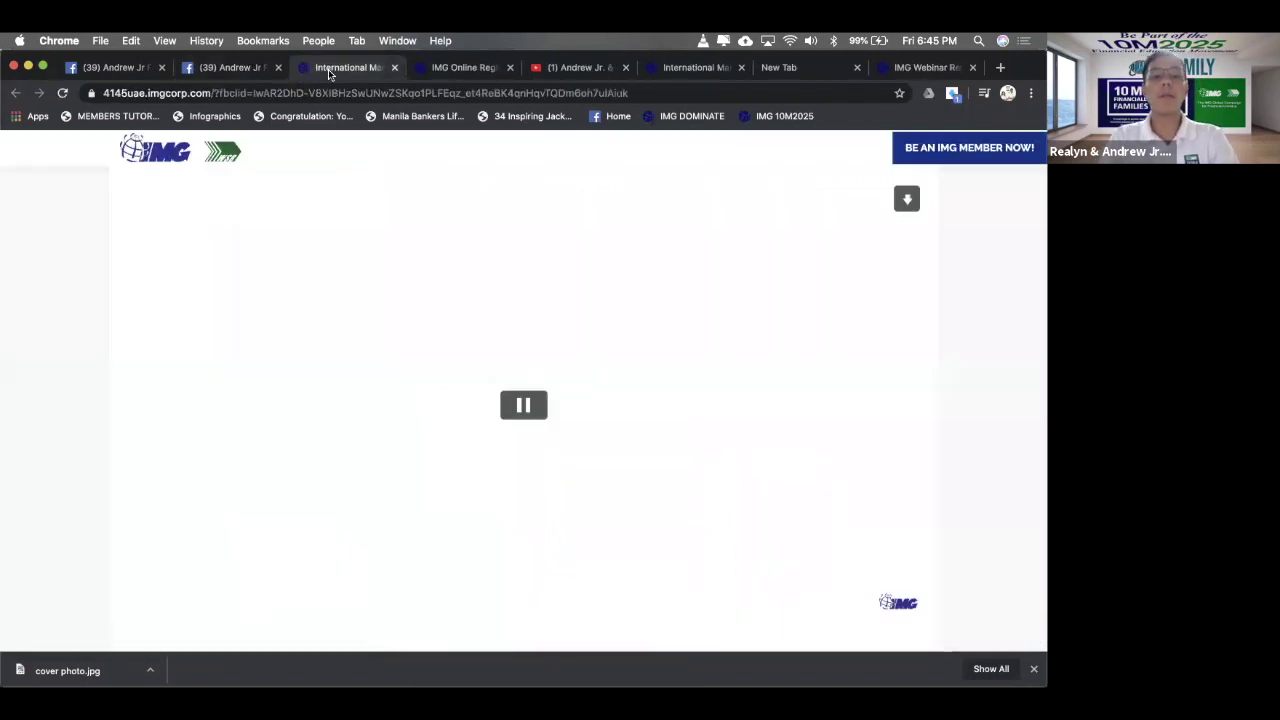
{"action": "scroll", "coordinate": [334, 343], "scroll_direction": "down", "scroll_amount": 20}
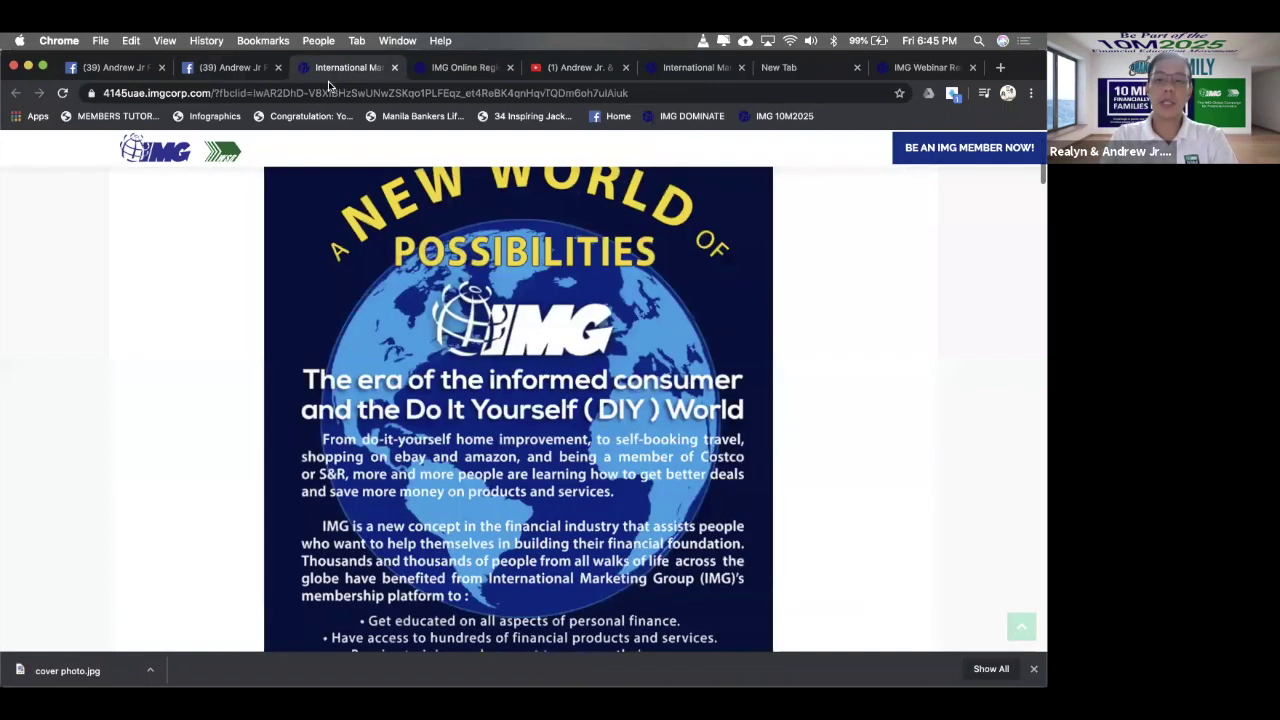
{"action": "left_click", "coordinate": [394, 67]}
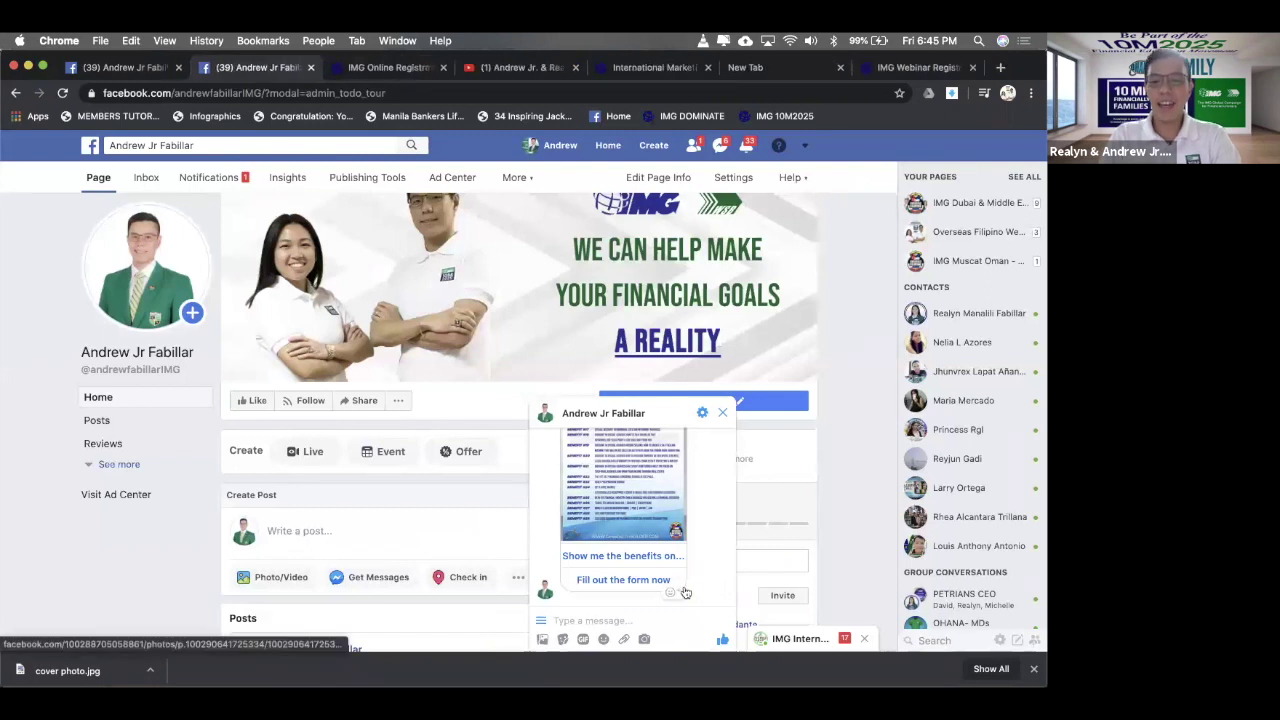
{"action": "left_click", "coordinate": [630, 580]}
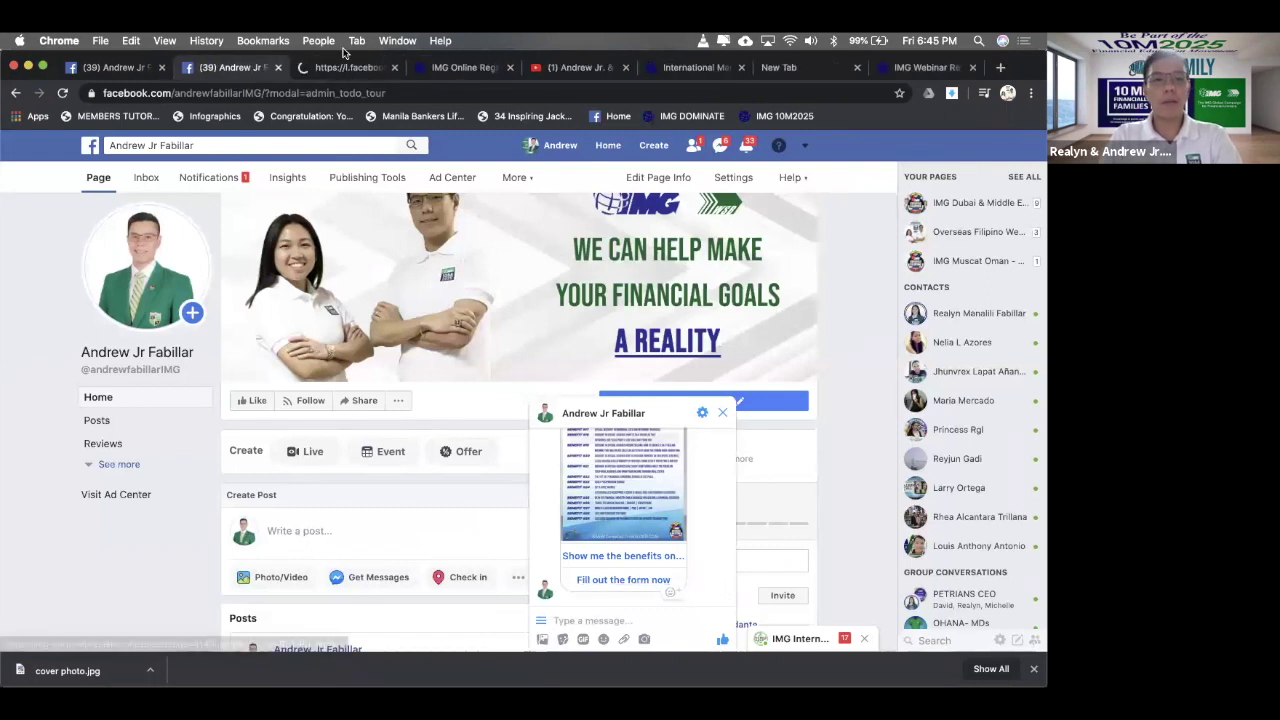
{"action": "left_click", "coordinate": [342, 67]}
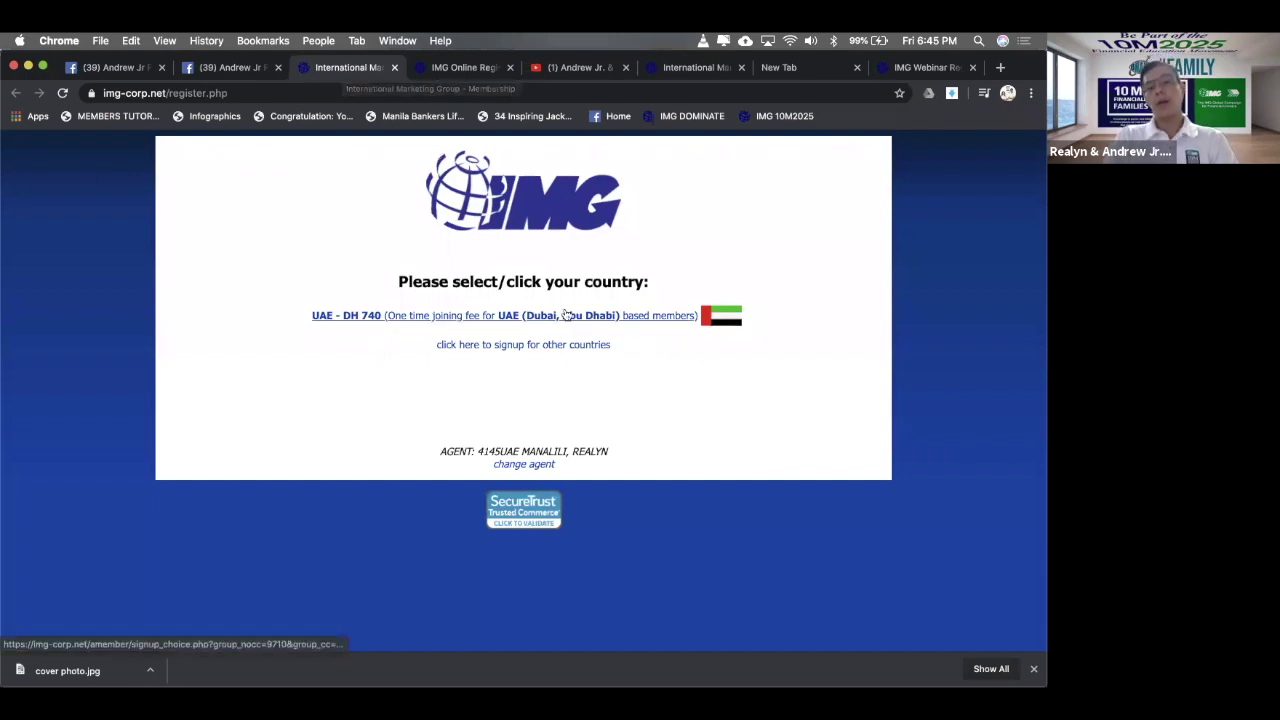
{"action": "left_click", "coordinate": [393, 67]}
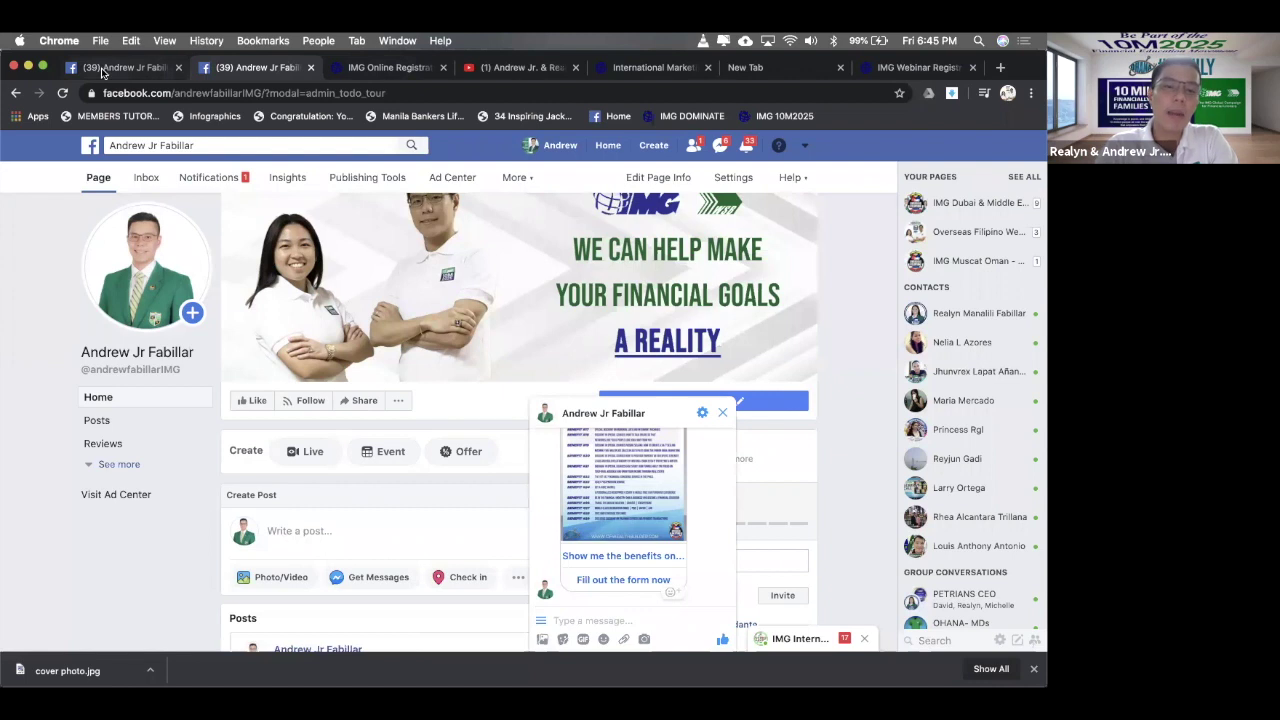
- Back in Inbox > Automated Responses, toggle Page Recommended on
{"action": "left_click", "coordinate": [105, 67]}
{"action": "scroll", "coordinate": [234, 428], "scroll_direction": "down", "scroll_amount": 1}
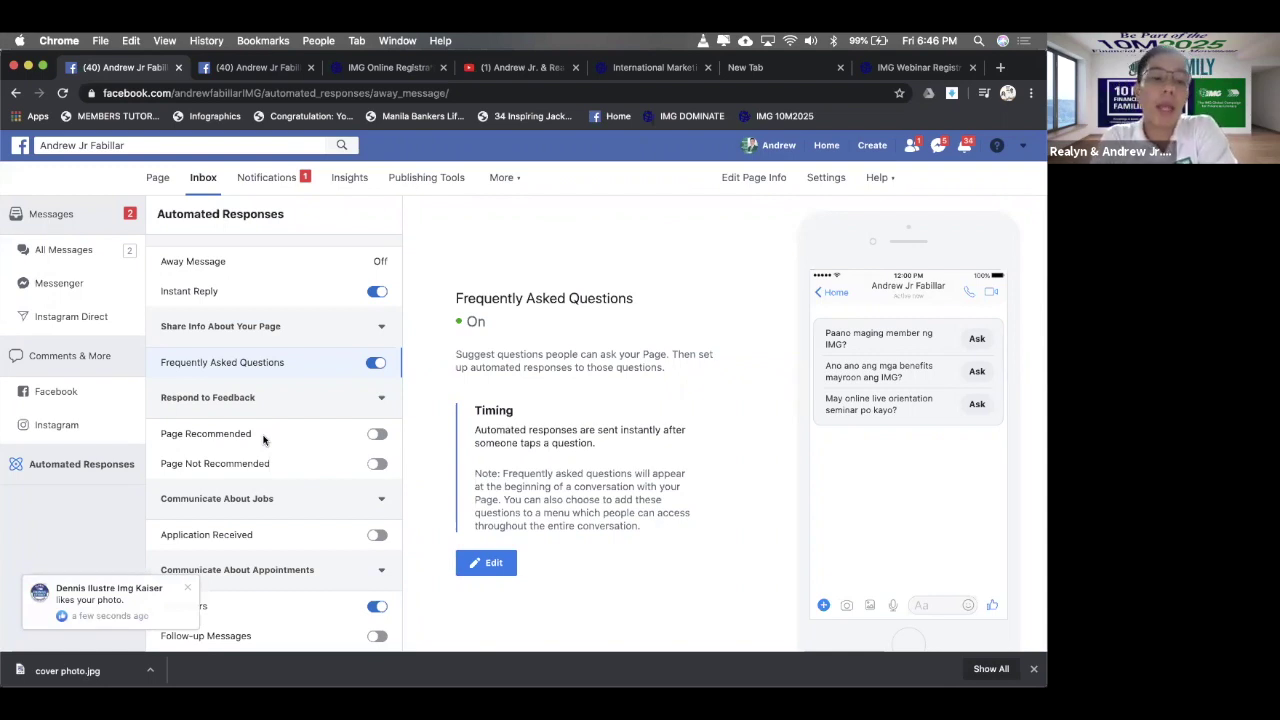
{"action": "left_click", "coordinate": [377, 435]}
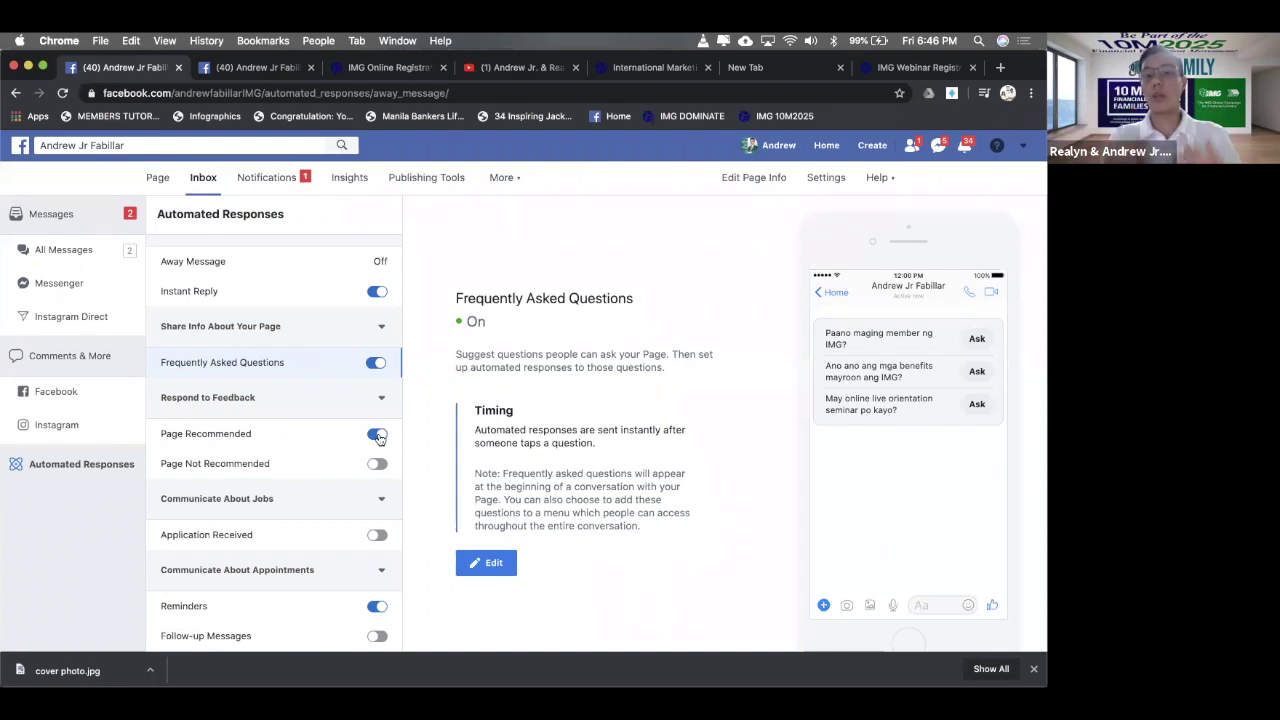
- Review the Page Recommended thank-you message in its editor, then display the Page Not Recommended response
{"action": "left_click", "coordinate": [490, 560]}
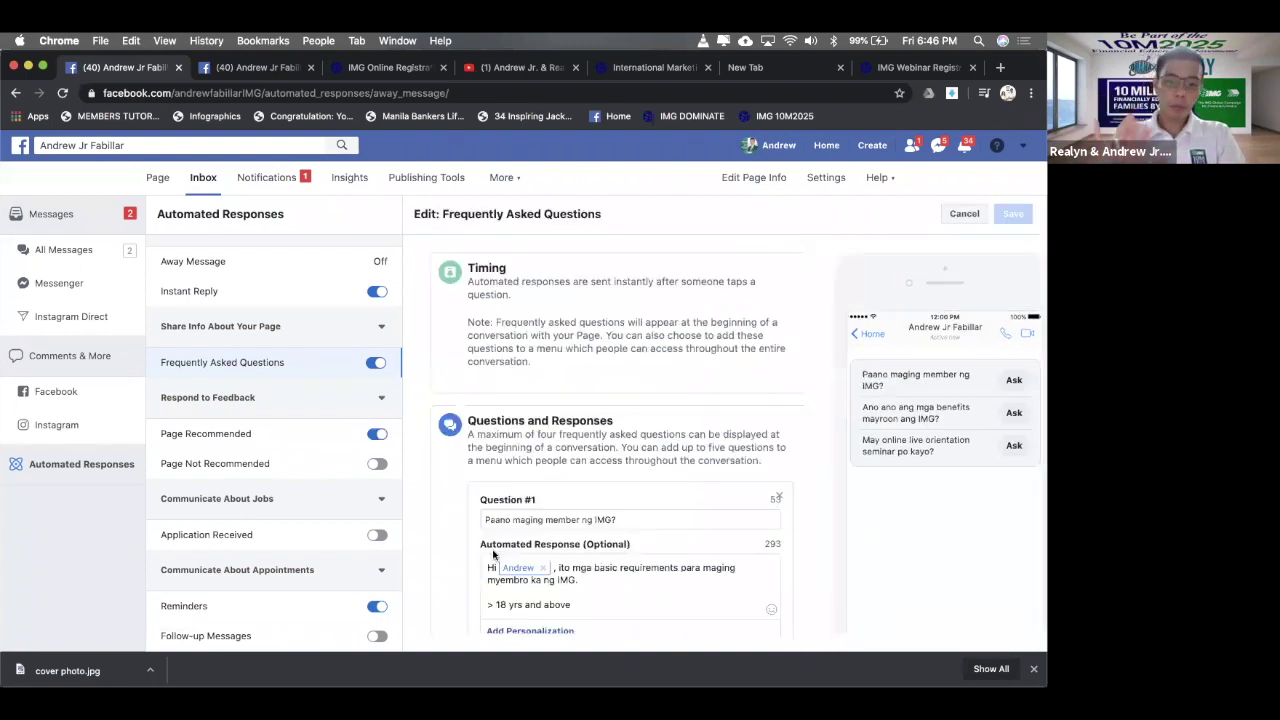
{"action": "left_click", "coordinate": [280, 463]}
{"action": "left_click", "coordinate": [268, 434]}
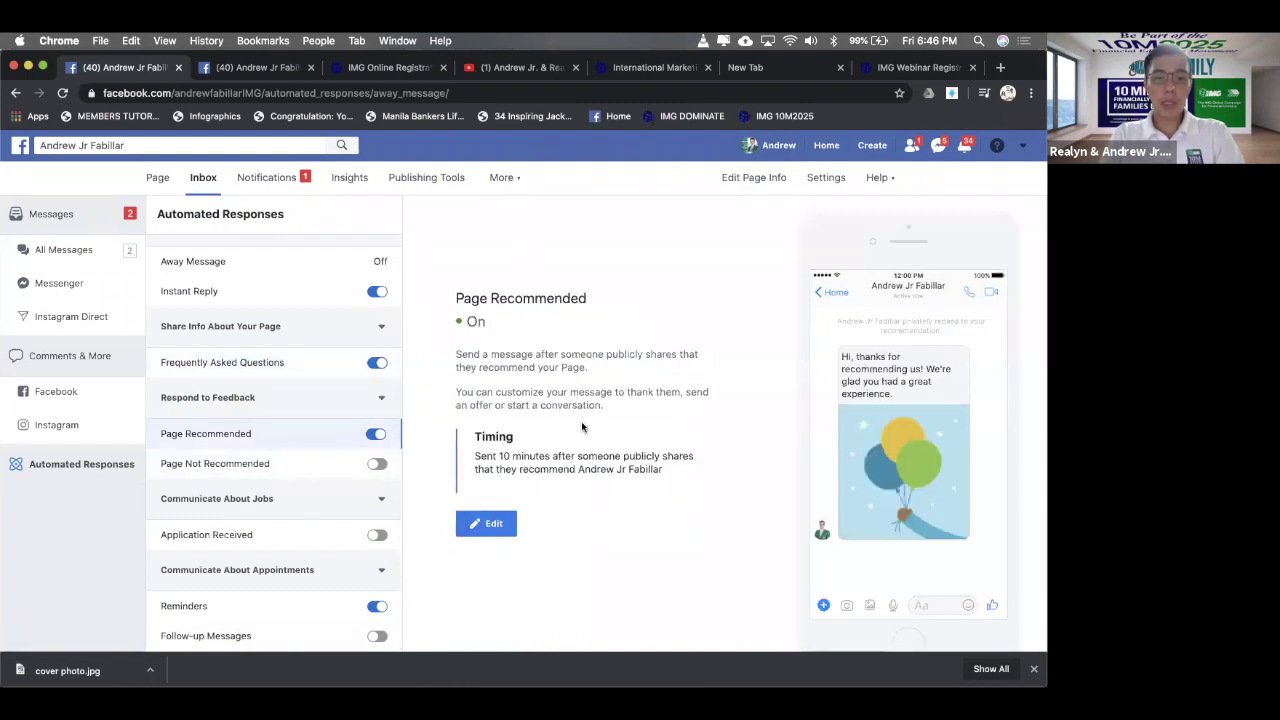
{"action": "scroll", "coordinate": [581, 423], "scroll_direction": "down", "scroll_amount": 1}
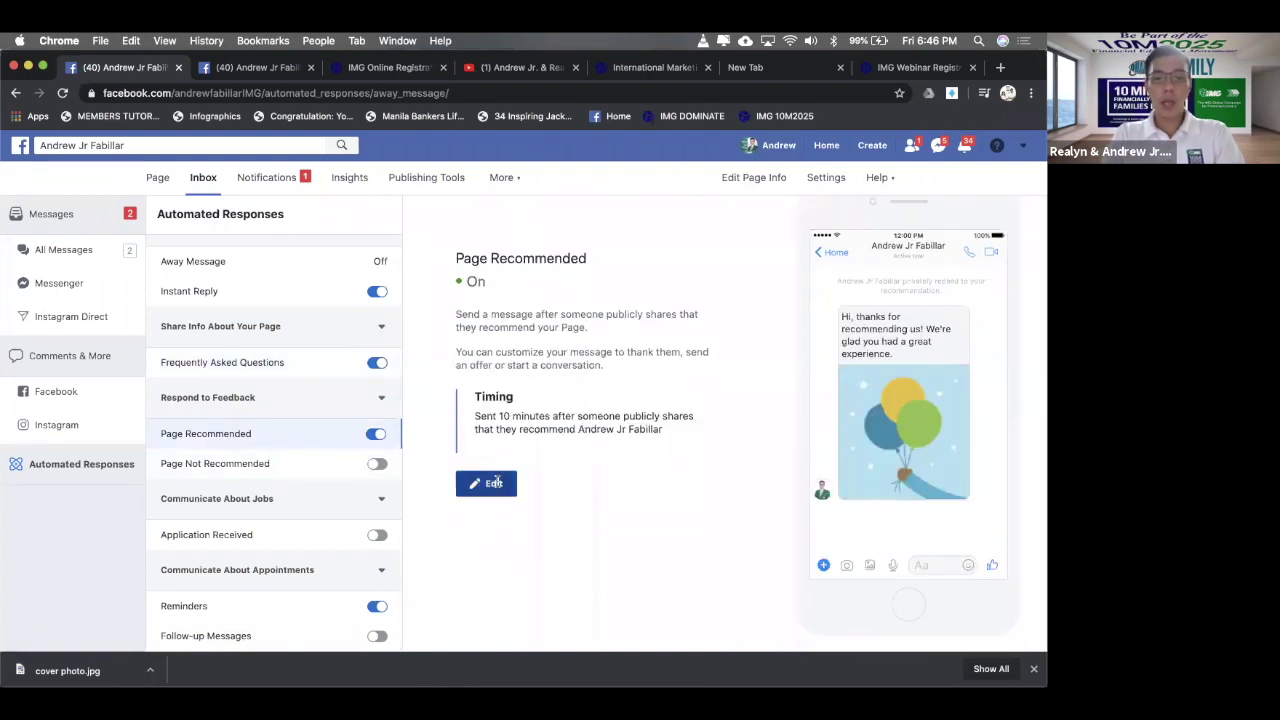
{"action": "left_click", "coordinate": [494, 483]}
{"action": "scroll", "coordinate": [627, 459], "scroll_direction": "down", "scroll_amount": 2}
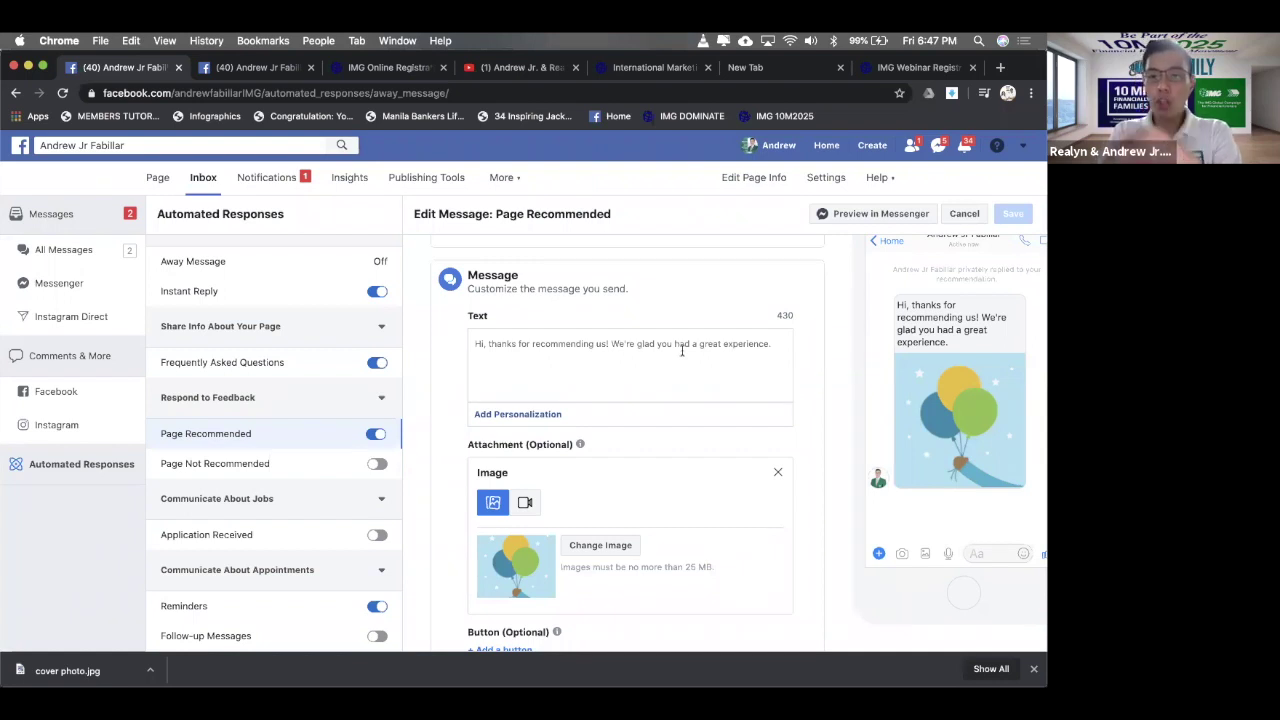
{"action": "scroll", "coordinate": [671, 443], "scroll_direction": "down", "scroll_amount": 1}
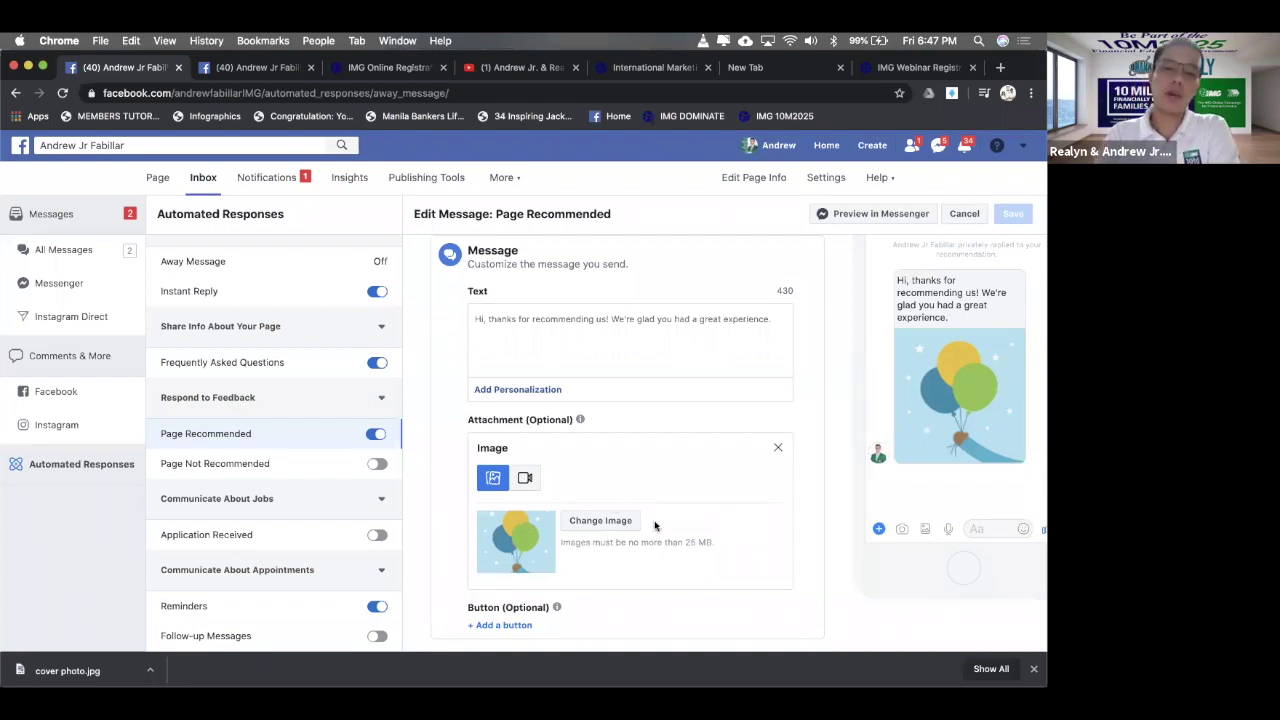
{"action": "mouse_move", "coordinate": [580, 419]}
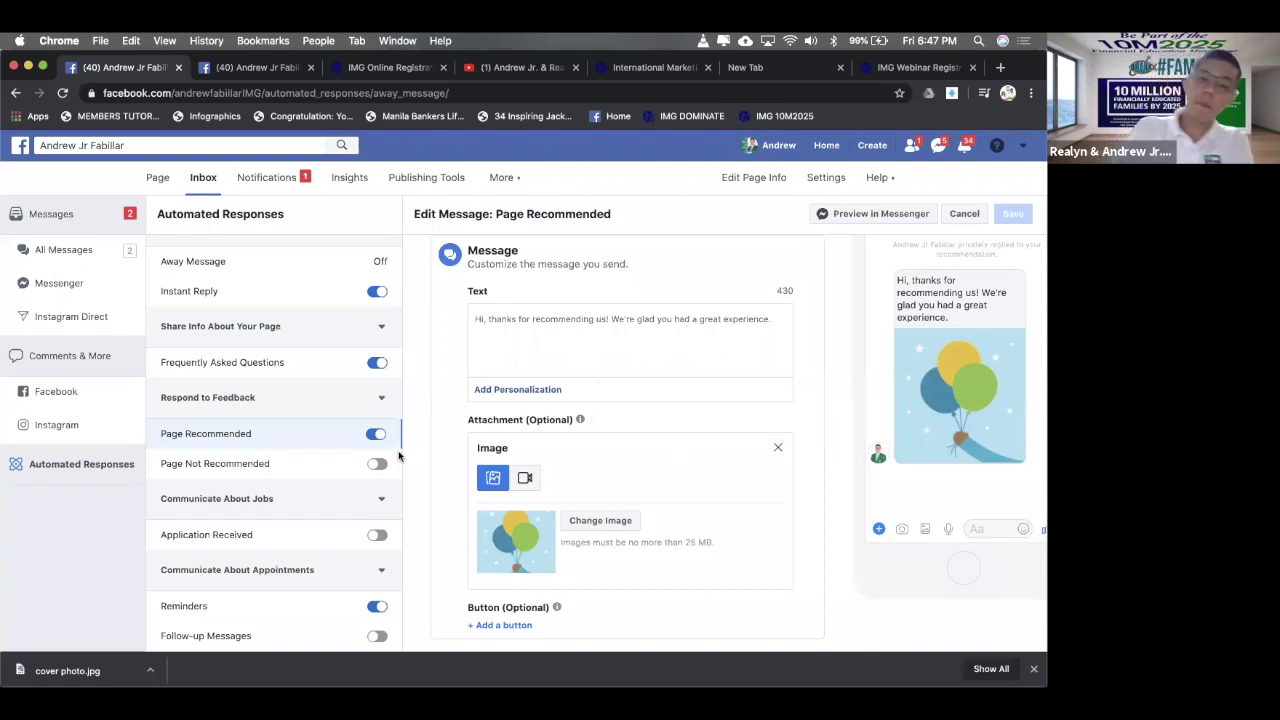
{"action": "left_click", "coordinate": [299, 463]}
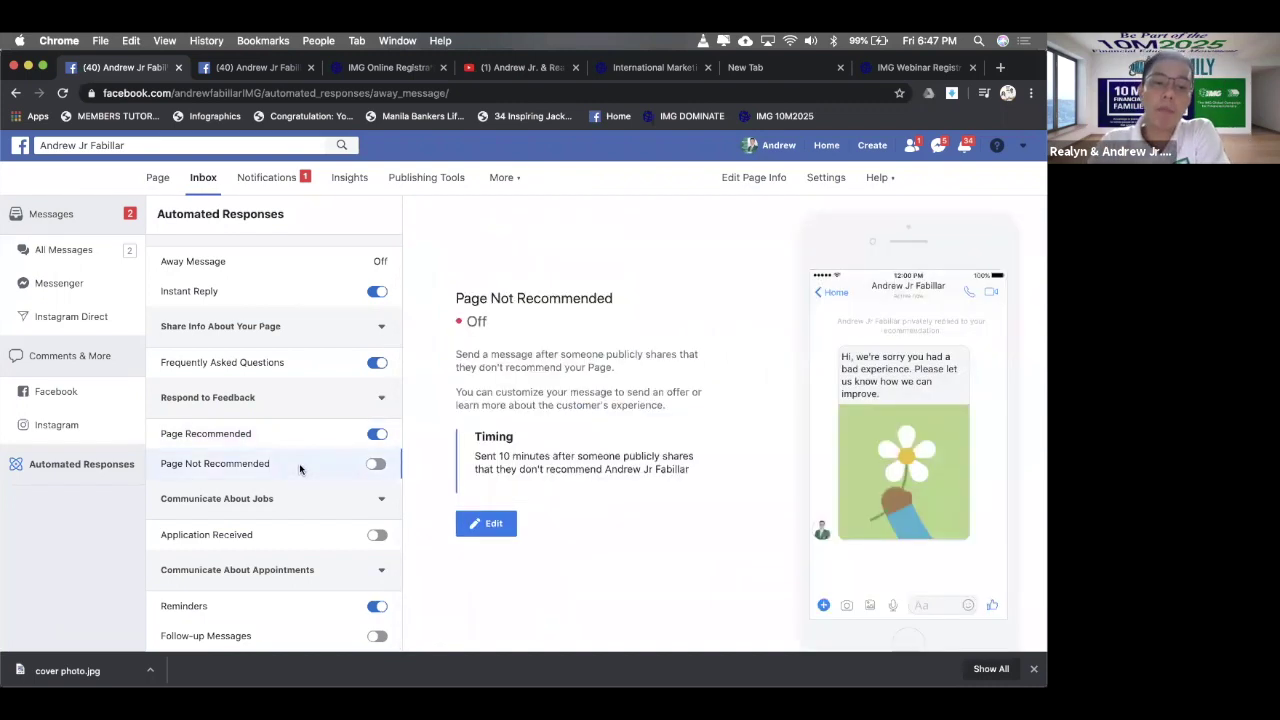
- Switch on Page Not Recommended and select its apology message text for editing
{"action": "left_click", "coordinate": [488, 527]}
{"action": "left_click", "coordinate": [372, 465]}
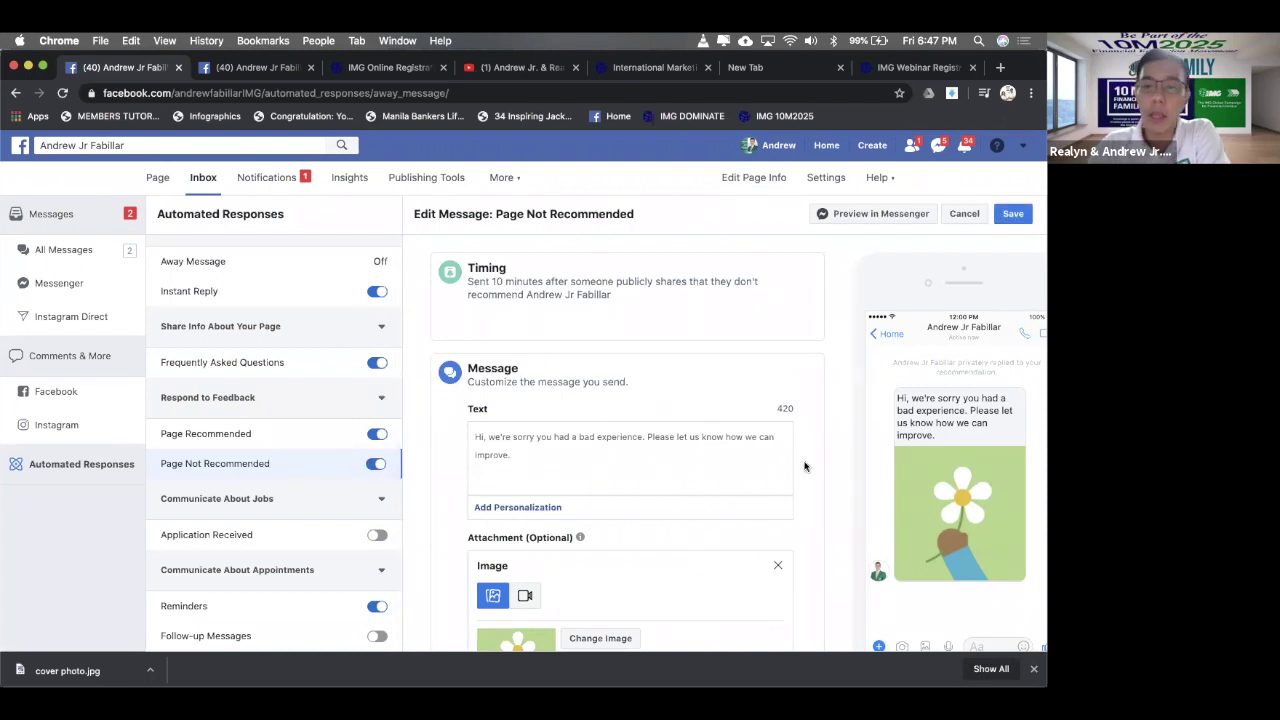
{"action": "scroll", "coordinate": [760, 450], "scroll_direction": "down", "scroll_amount": 2}
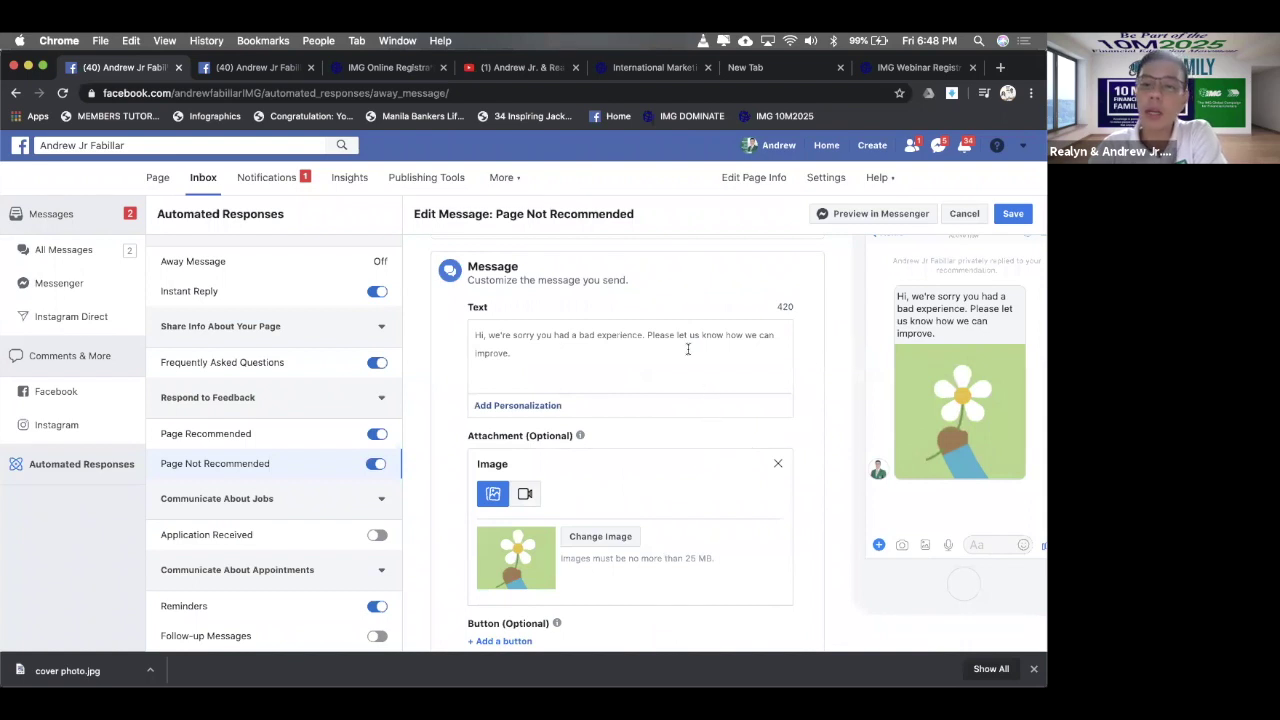
{"action": "triple_click", "coordinate": [522, 341]}
{"action": "left_click", "coordinate": [490, 330]}
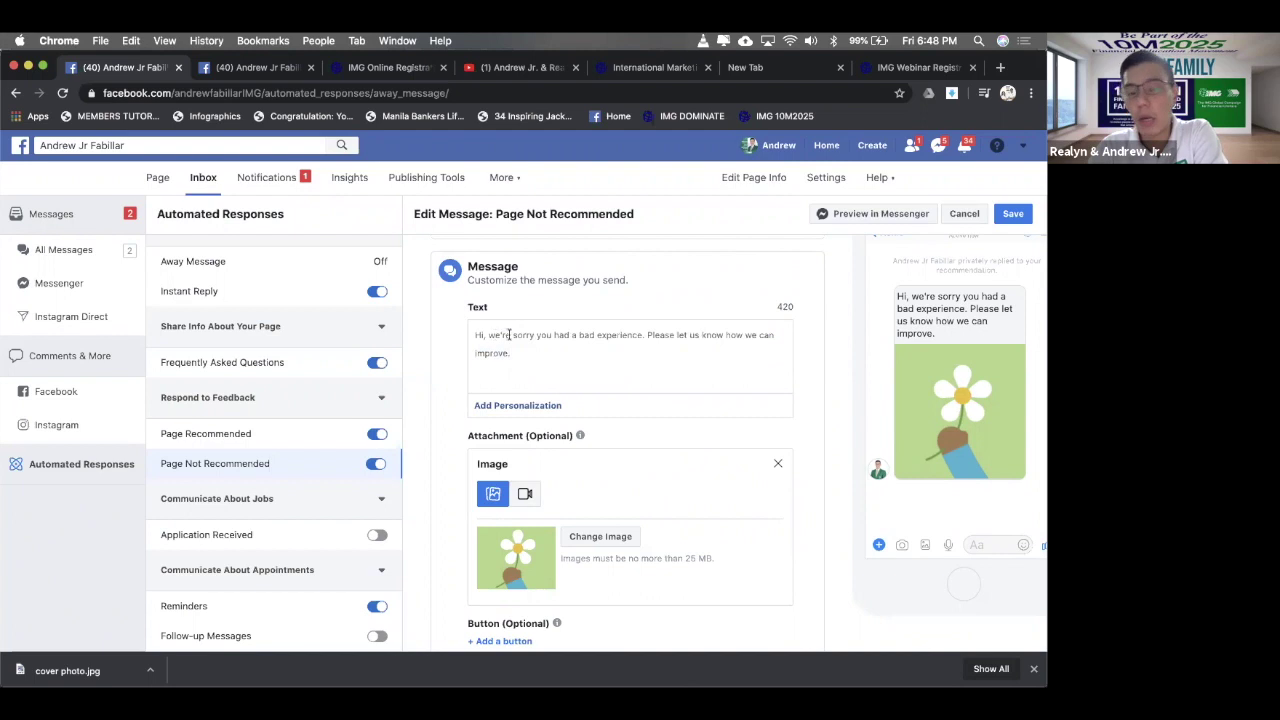
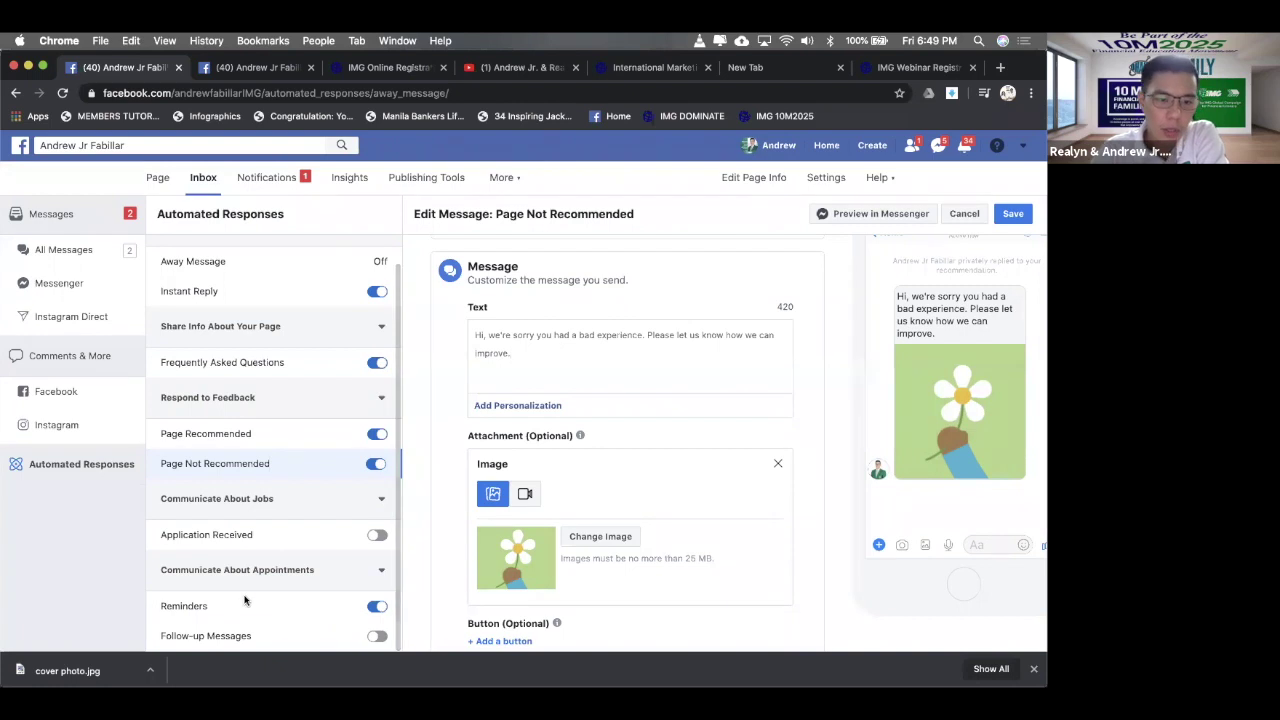
- Open the details of the appointment Reminders automated response
{"action": "left_click", "coordinate": [245, 600]}
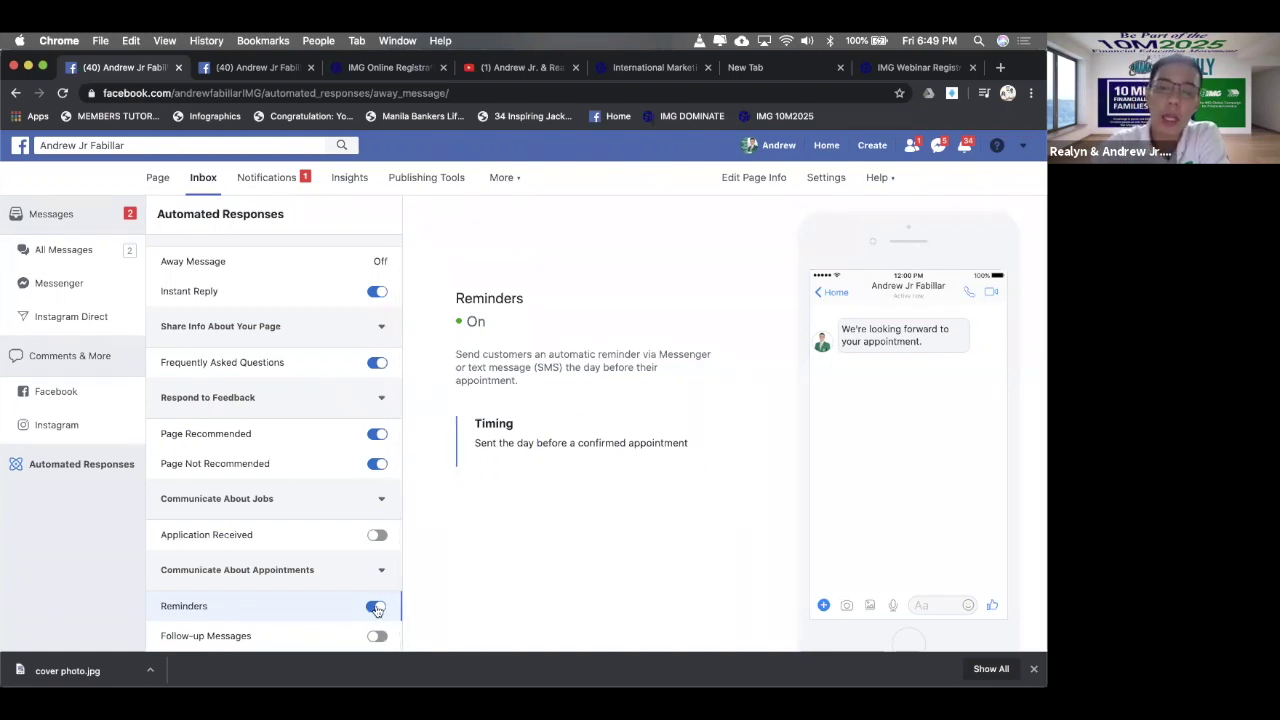
- Highlight the sample reminder message, then view the Follow-up Messages response details
{"action": "left_click_drag", "start_coordinate": [948, 330], "coordinate": [851, 328]}
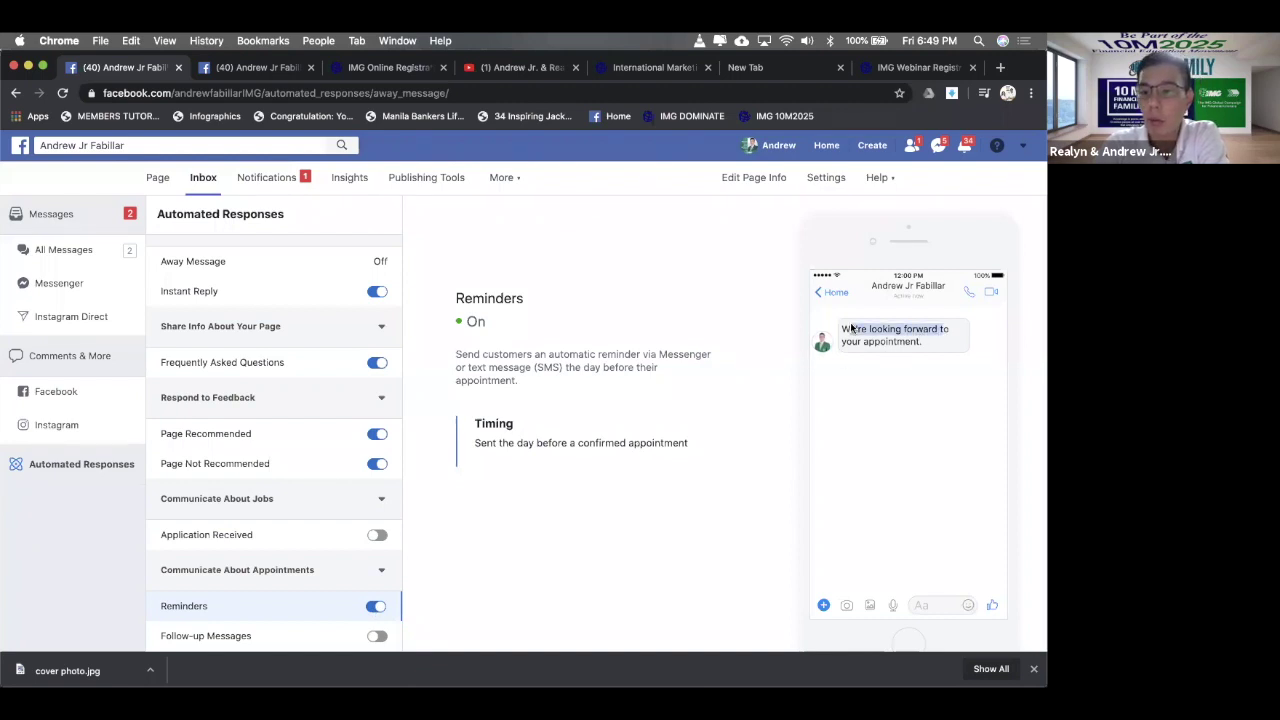
{"action": "left_click_drag", "start_coordinate": [926, 344], "coordinate": [841, 333]}
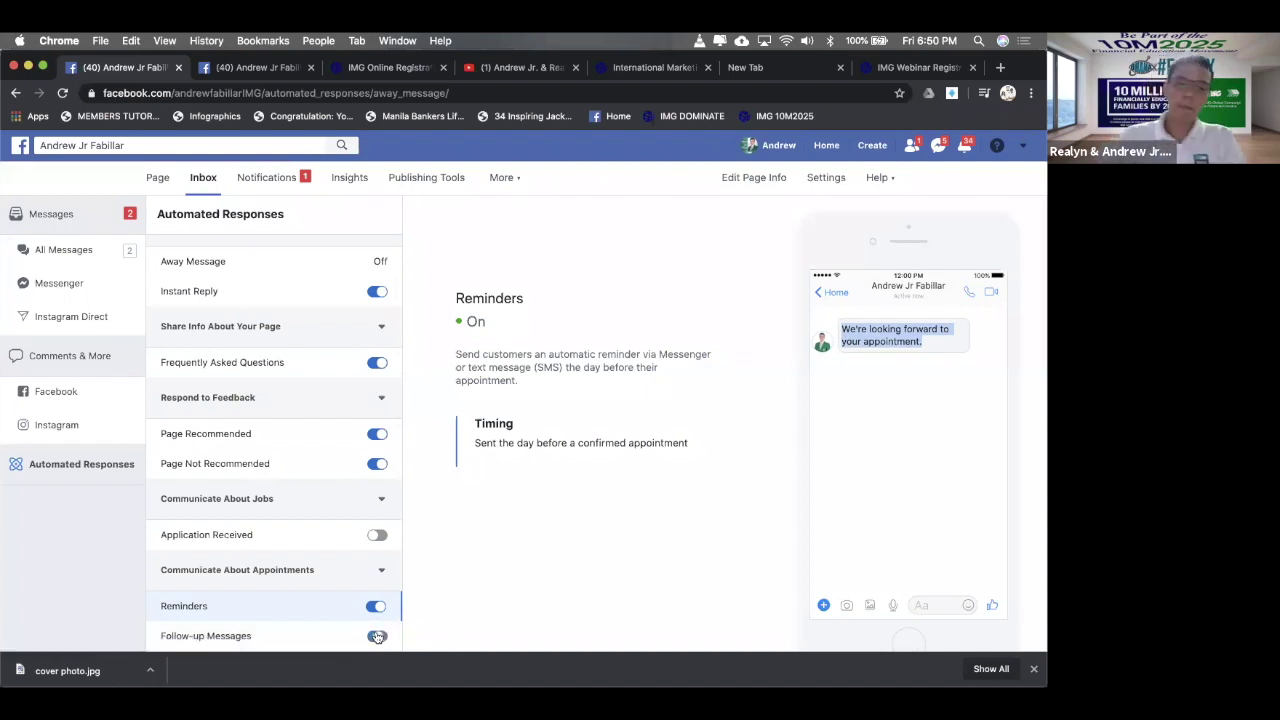
{"action": "left_click", "coordinate": [309, 631]}
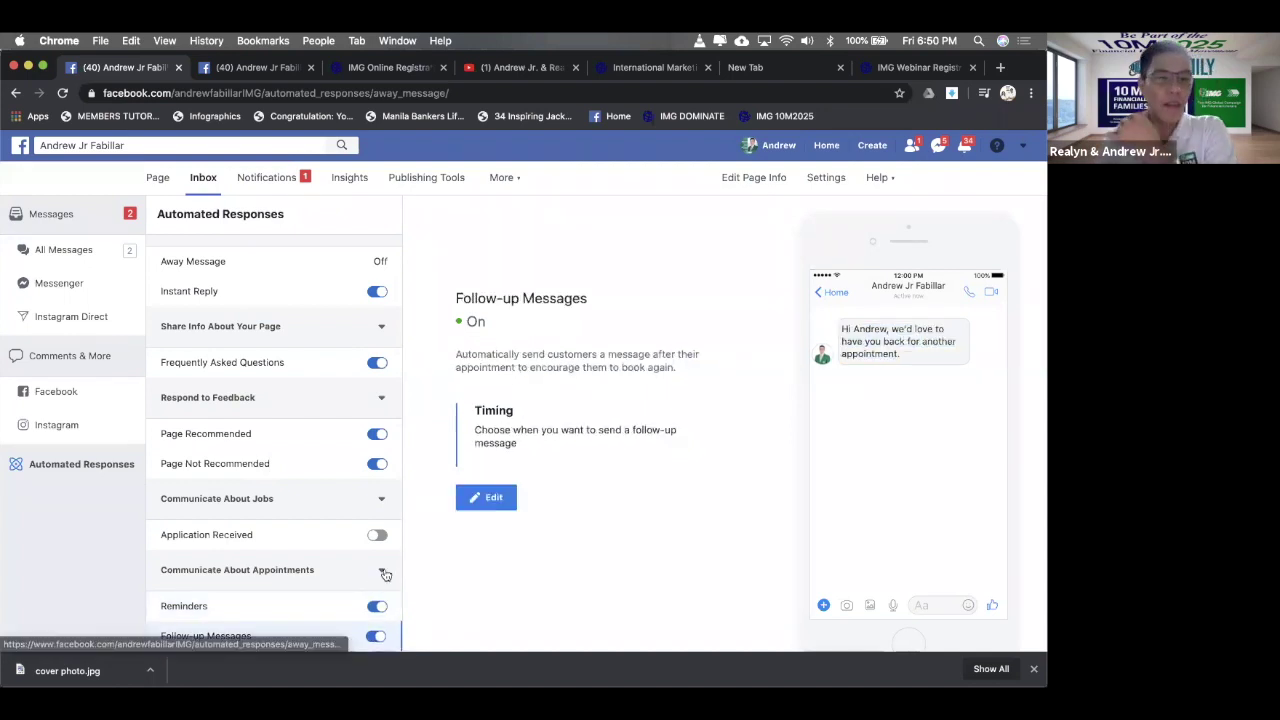
- Open the Follow-up Messages response in the editor
{"action": "left_click", "coordinate": [488, 498]}
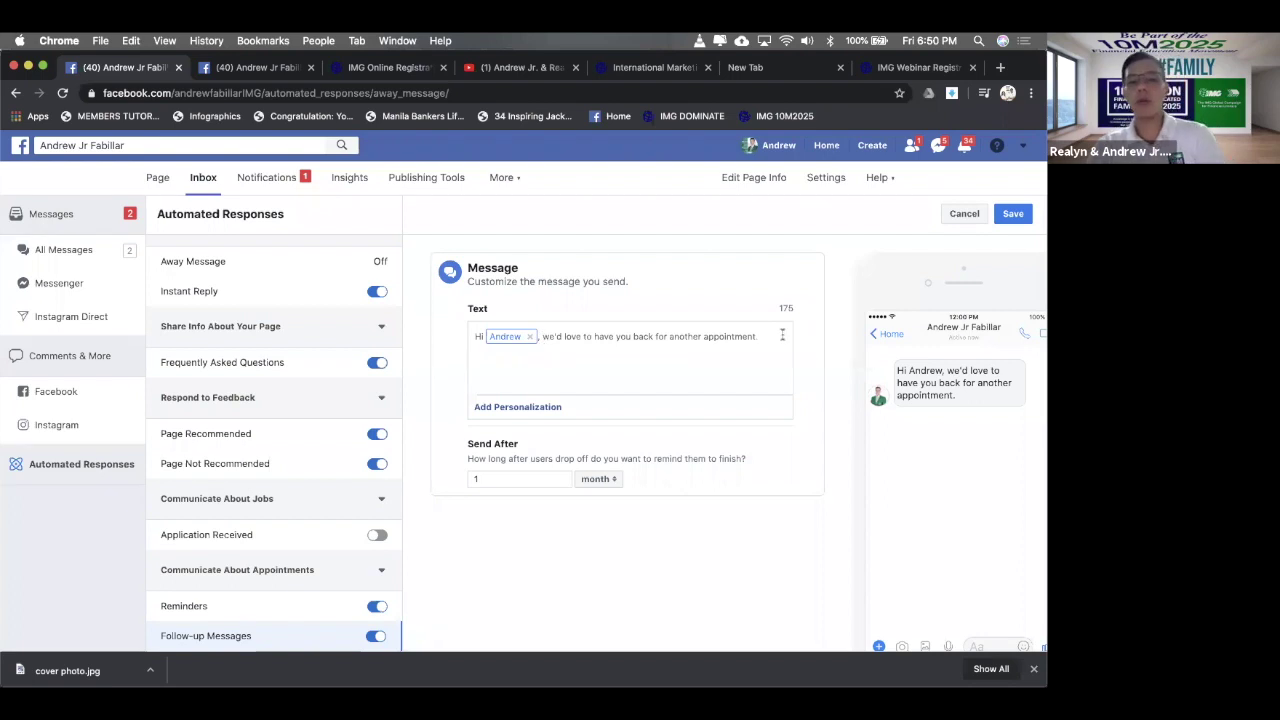
- Replace the post-greeting text with the Filipino IMG invitation ending 'sasagutin ko po ito para sa iyo'
{"action": "key", "text": "shift+super+Left"}
{"action": "key", "text": "BackSpace"}
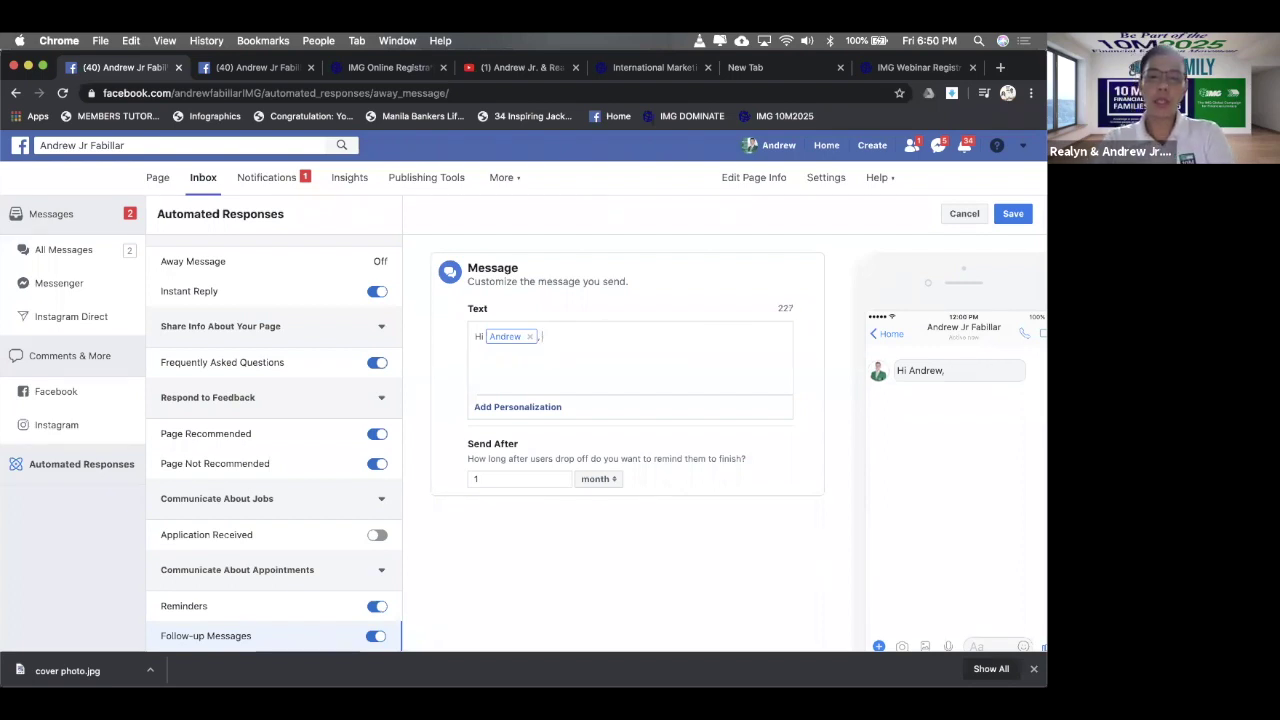
{"action": "type", "text": "Ka"}
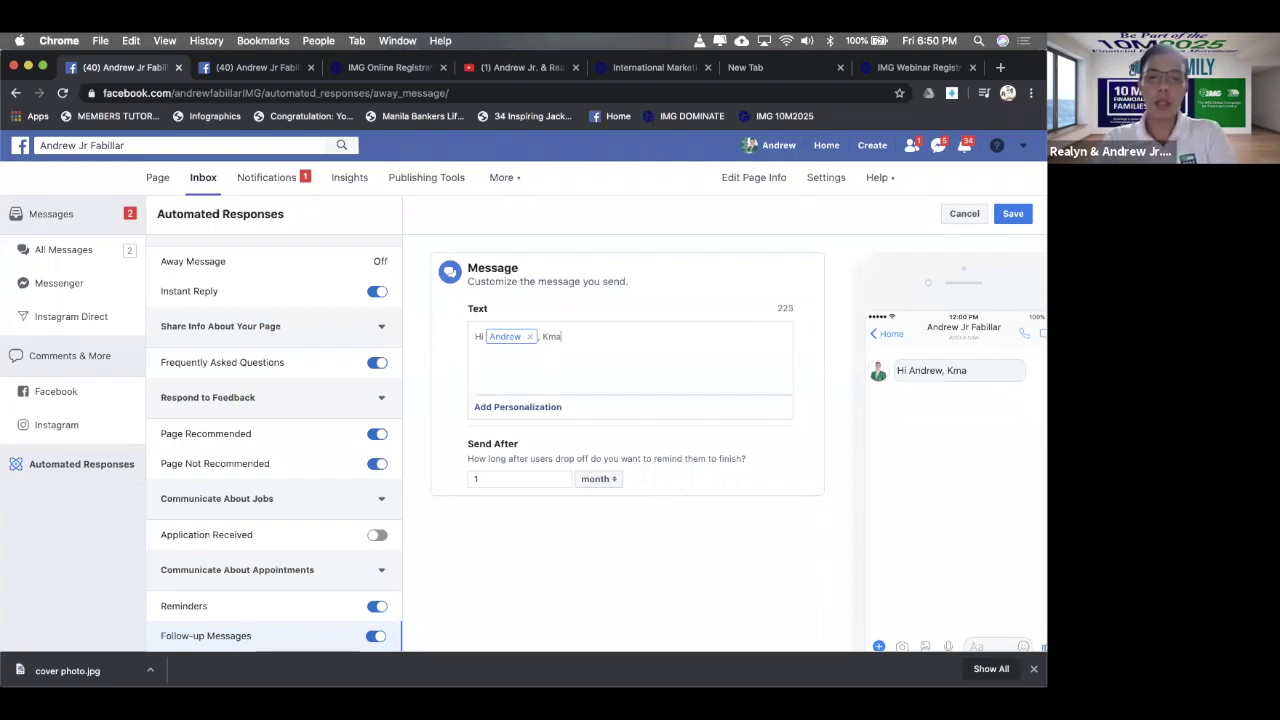
{"action": "type", "text": "musta kan"}
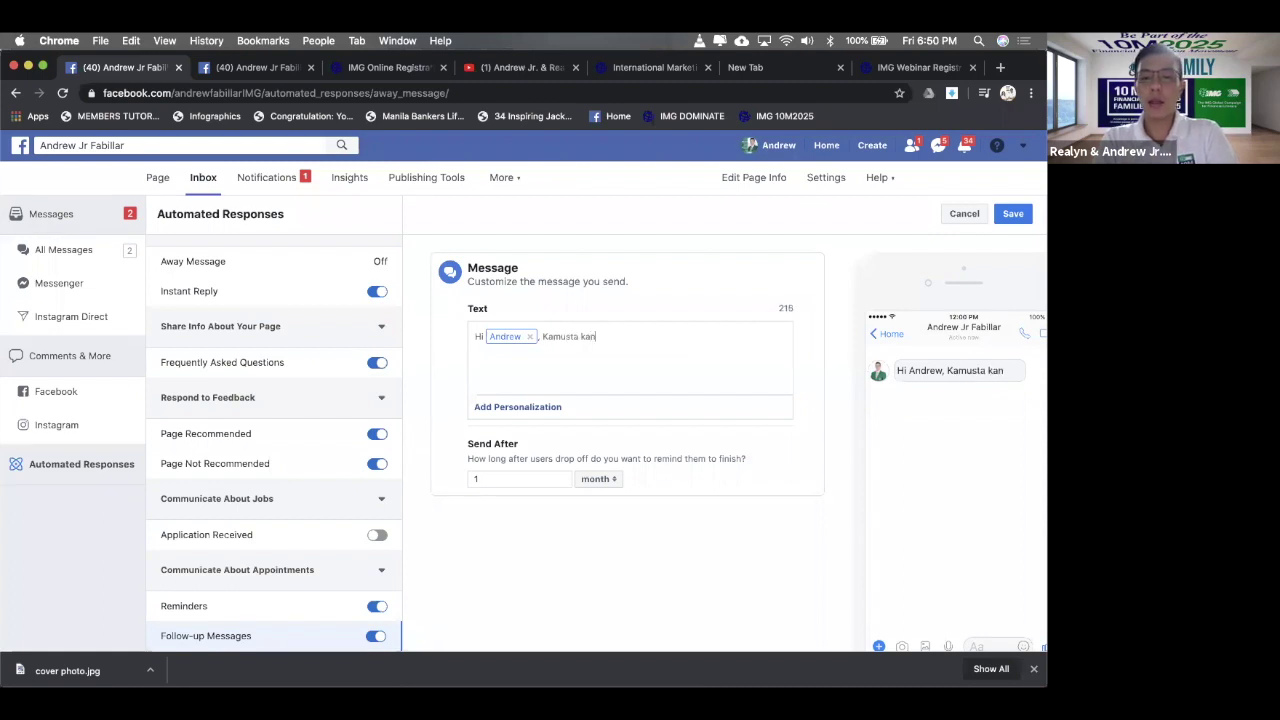
{"action": "type", "text": "a? sds"}
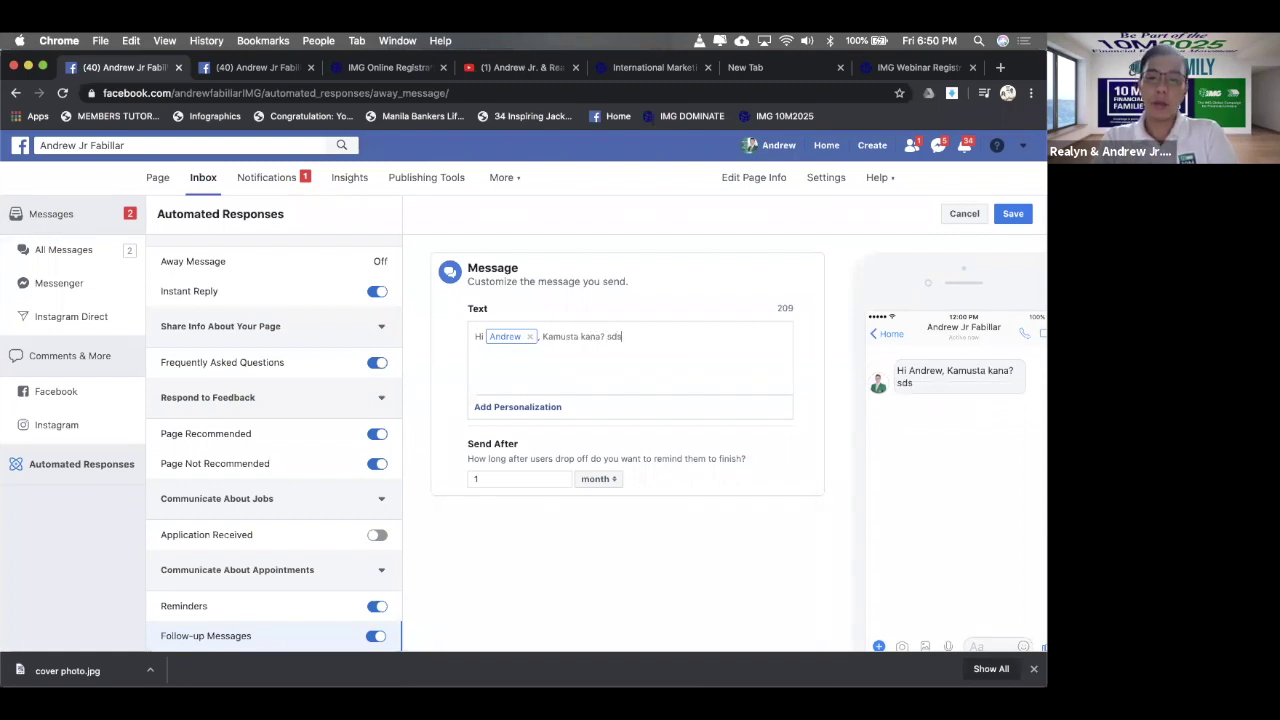
{"action": "key", "text": "BackSpace"}
{"action": "key", "text": "BackSpace"}
{"action": "type", "text": "s"}
{"action": "key", "text": "BackSpace"}
{"action": "key", "text": "BackSpace"}
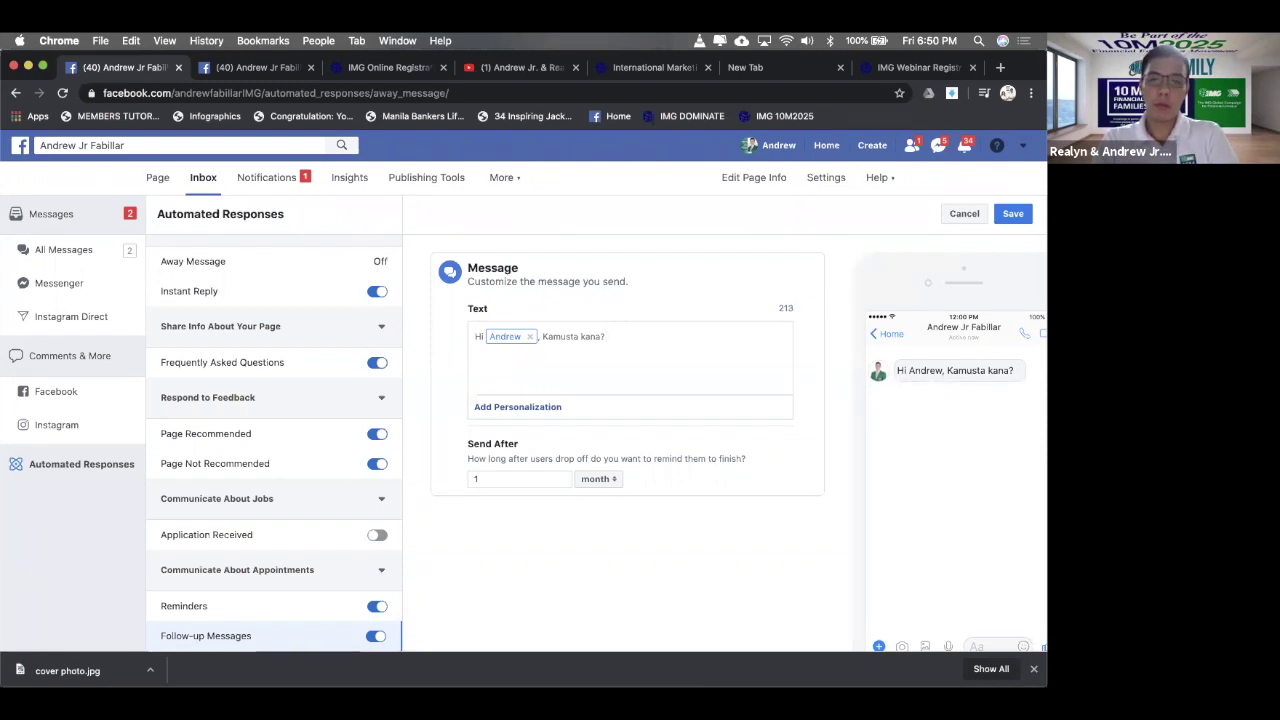
{"action": "type", "text": "Baka"}
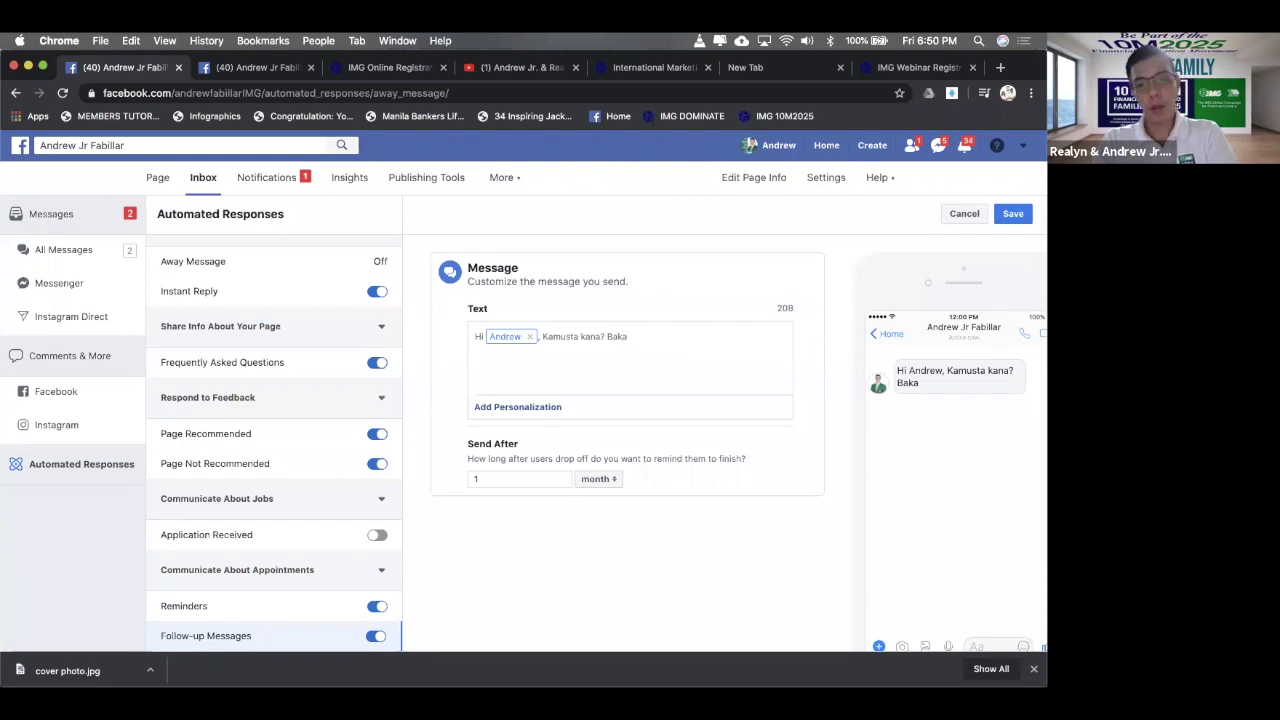
{"action": "type", "text": " ready na"}
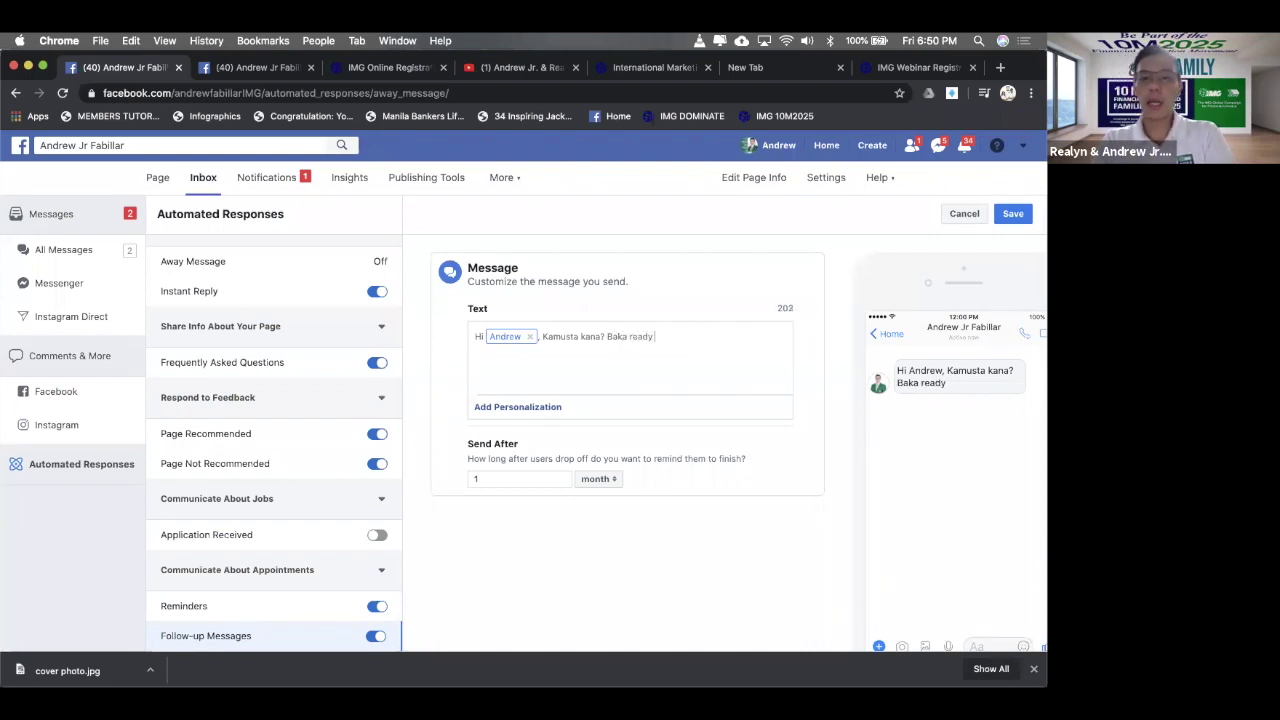
{"action": "key", "text": "BackSpace"}
{"action": "key", "text": "BackSpace"}
{"action": "type", "text": "ka"}
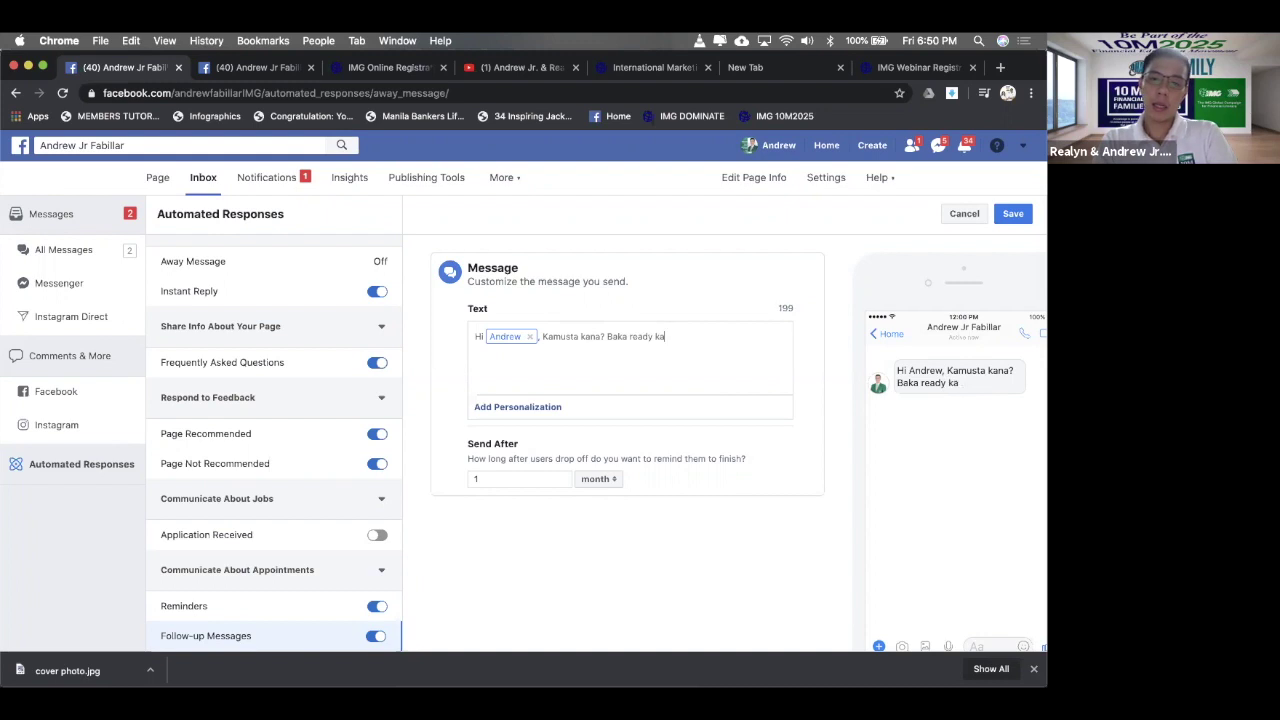
{"action": "type", "text": "na magbuil"}
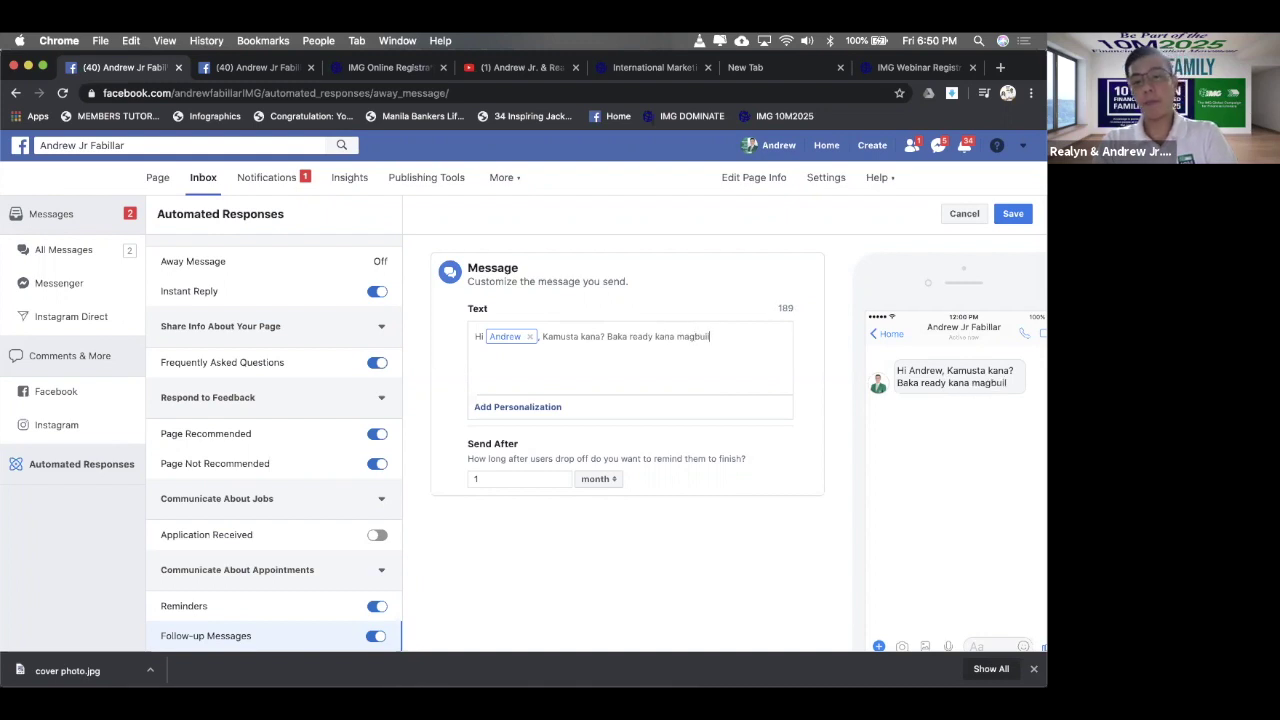
{"action": "type", "text": "d ng iy"}
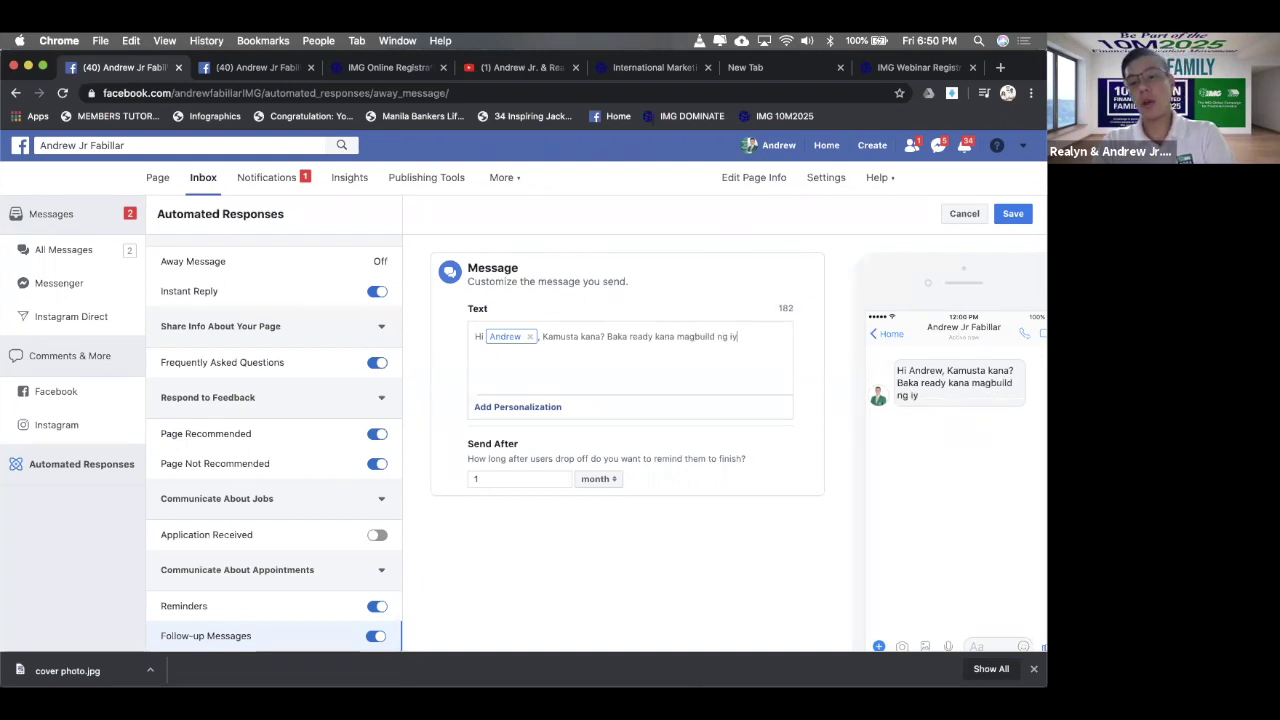
{"action": "type", "text": "ong solid "}
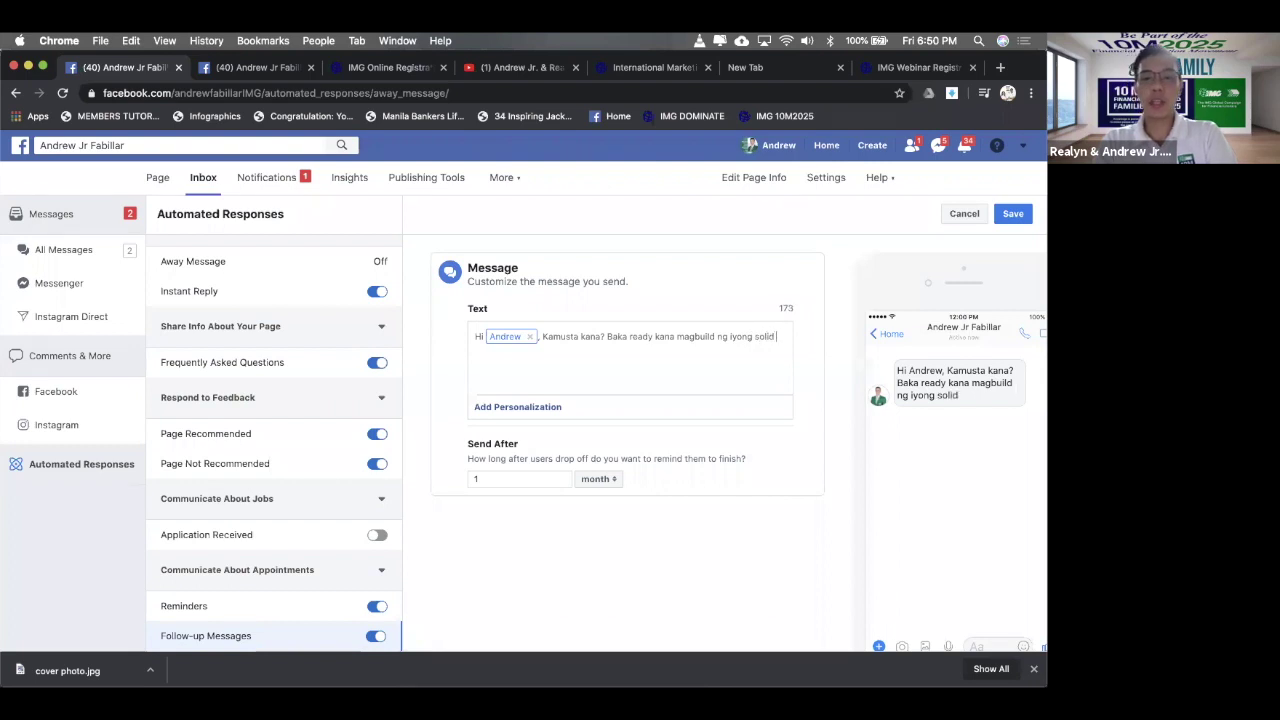
{"action": "type", "text": "financial f"}
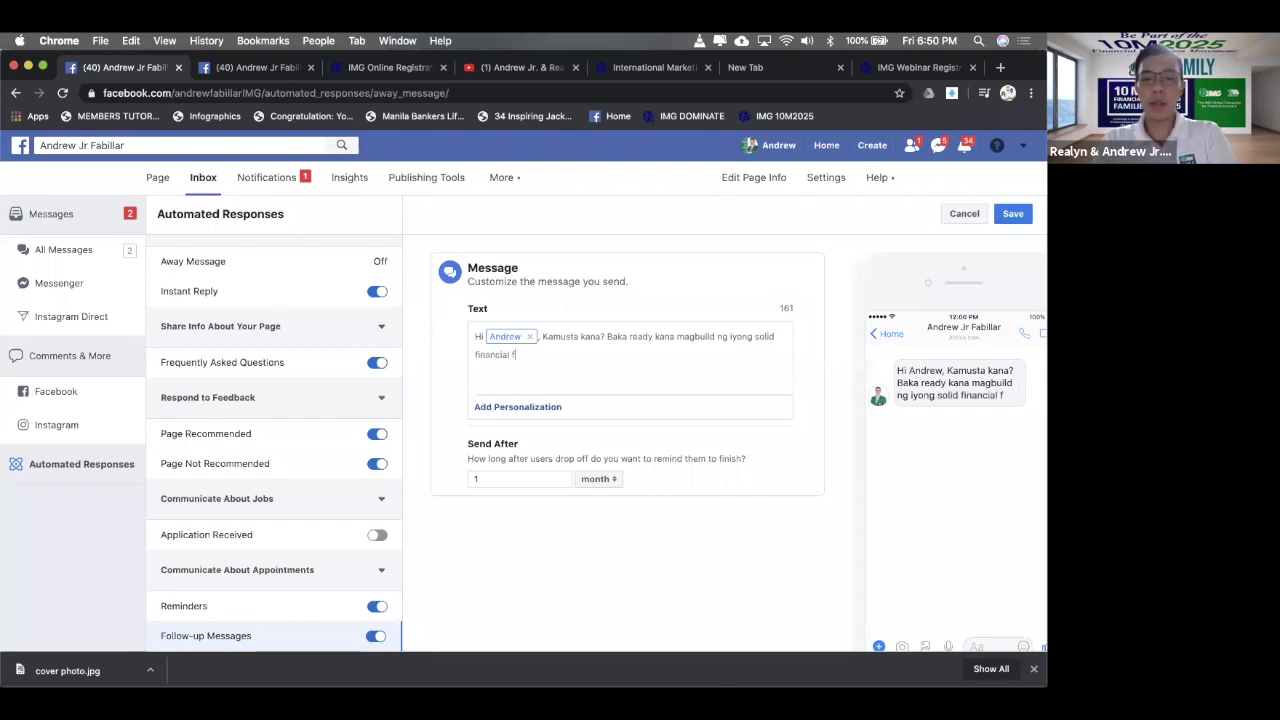
{"action": "type", "text": "oundation w"}
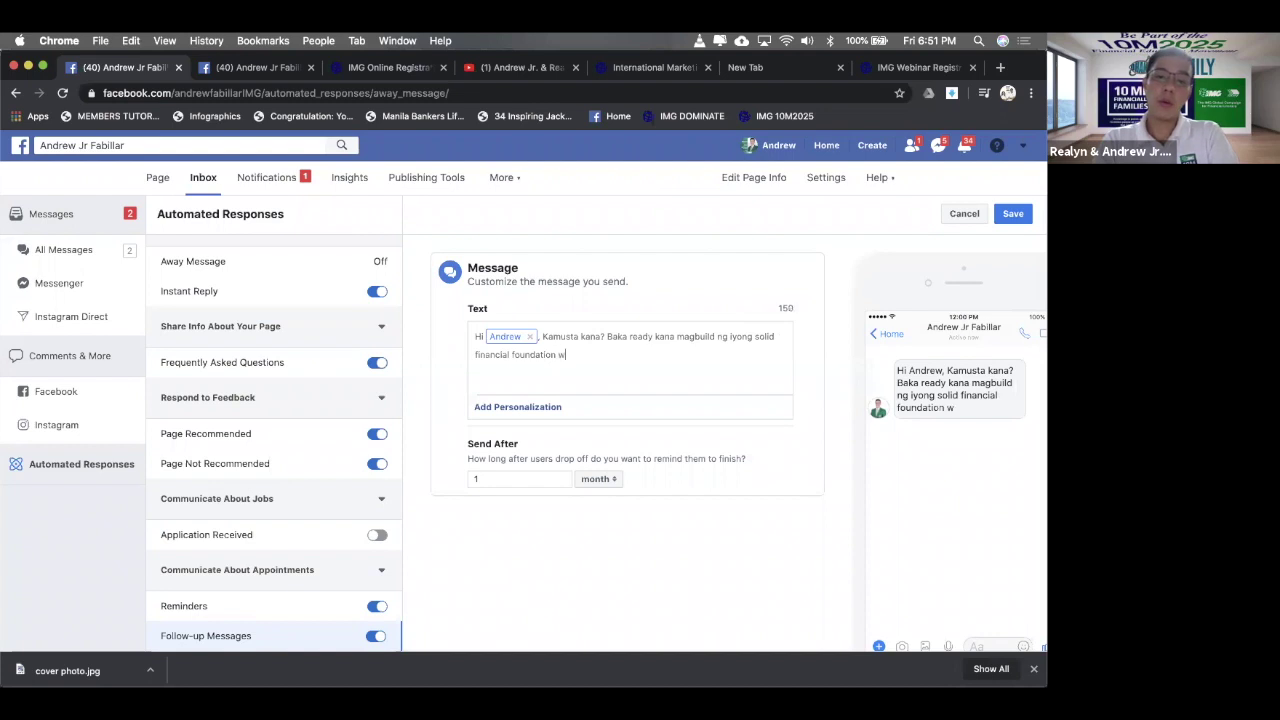
{"action": "type", "text": "ith IMG"}
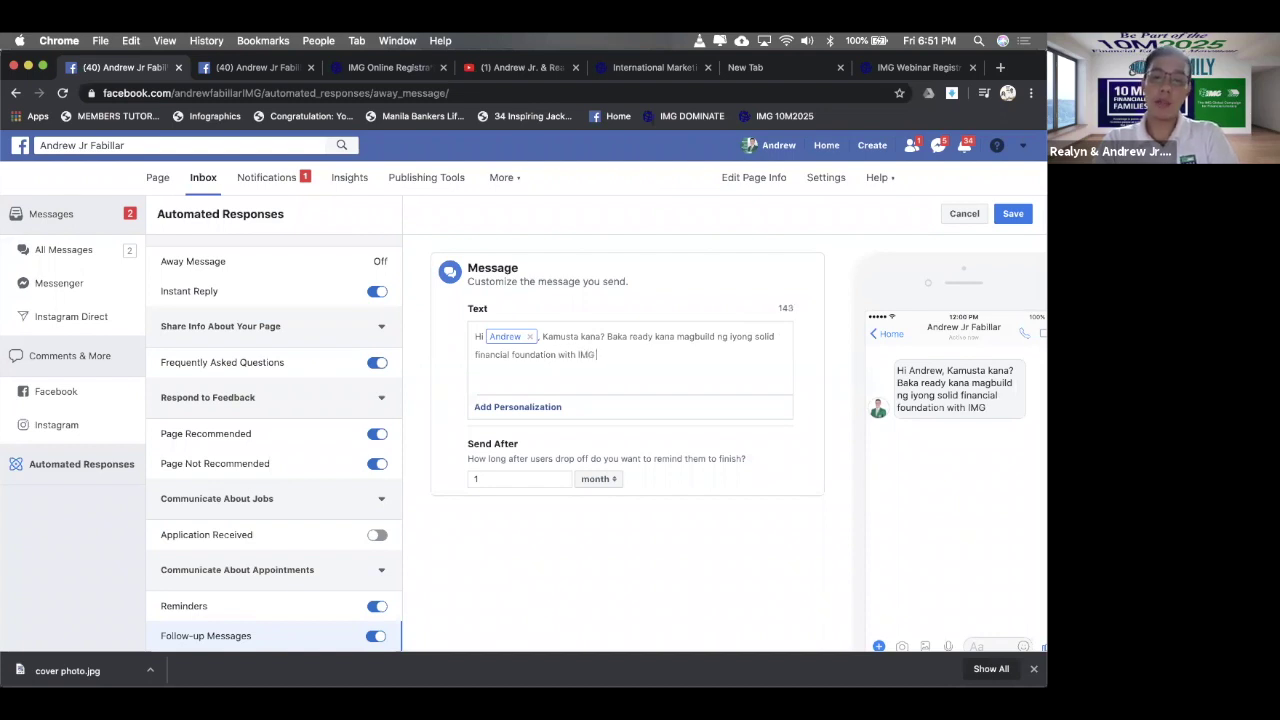
{"action": "type", "text": "?"}
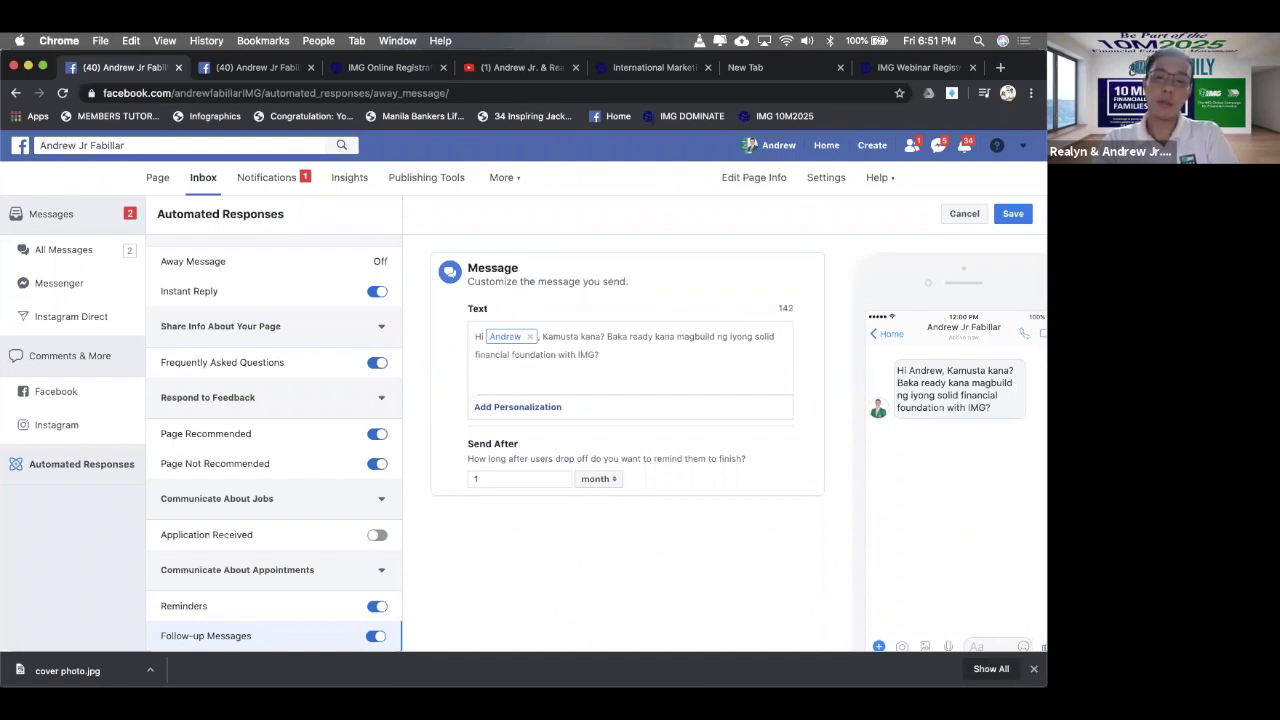
{"action": "type", "text": " Or baka may"}
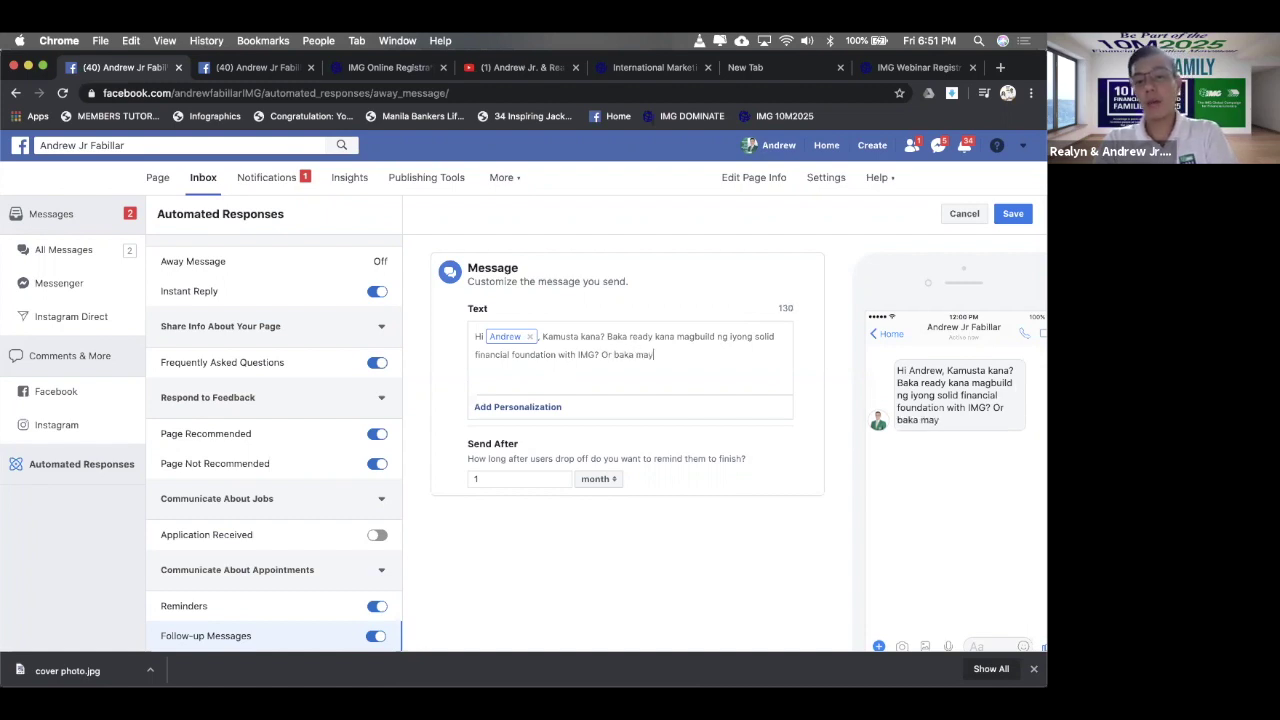
{"action": "type", "text": " gusto ka pang ma"}
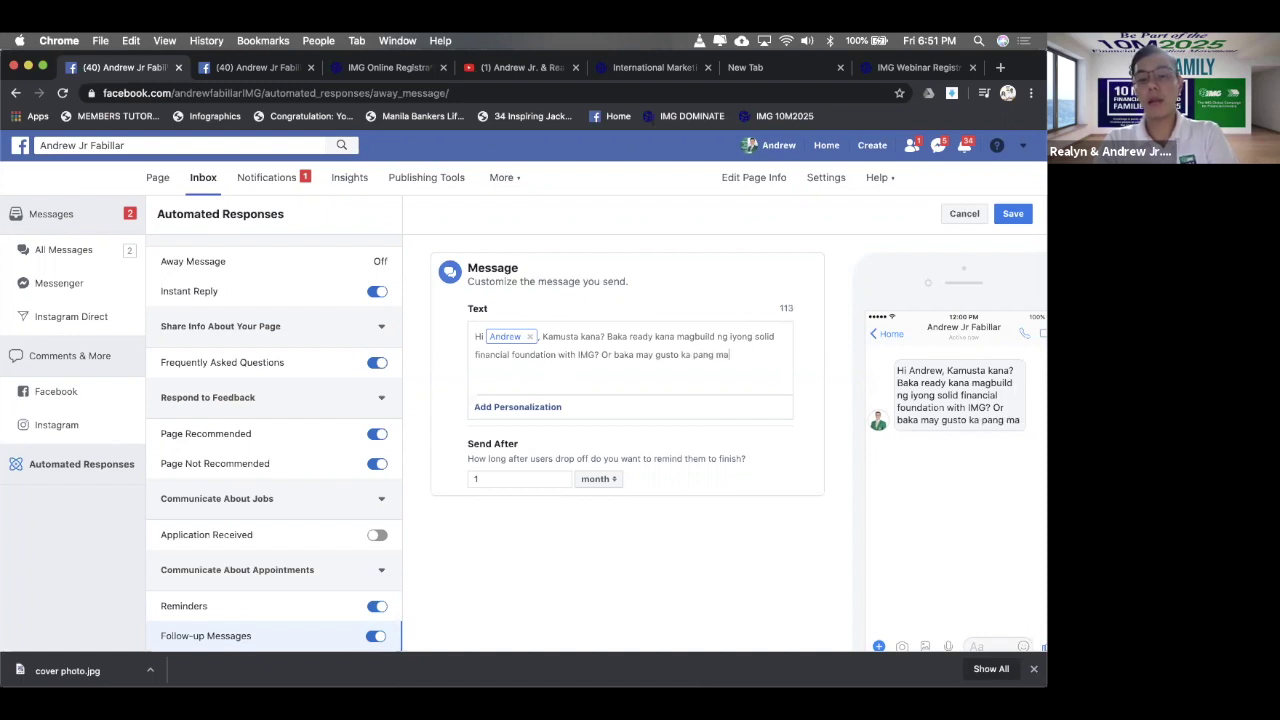
{"action": "type", "text": "laman"}
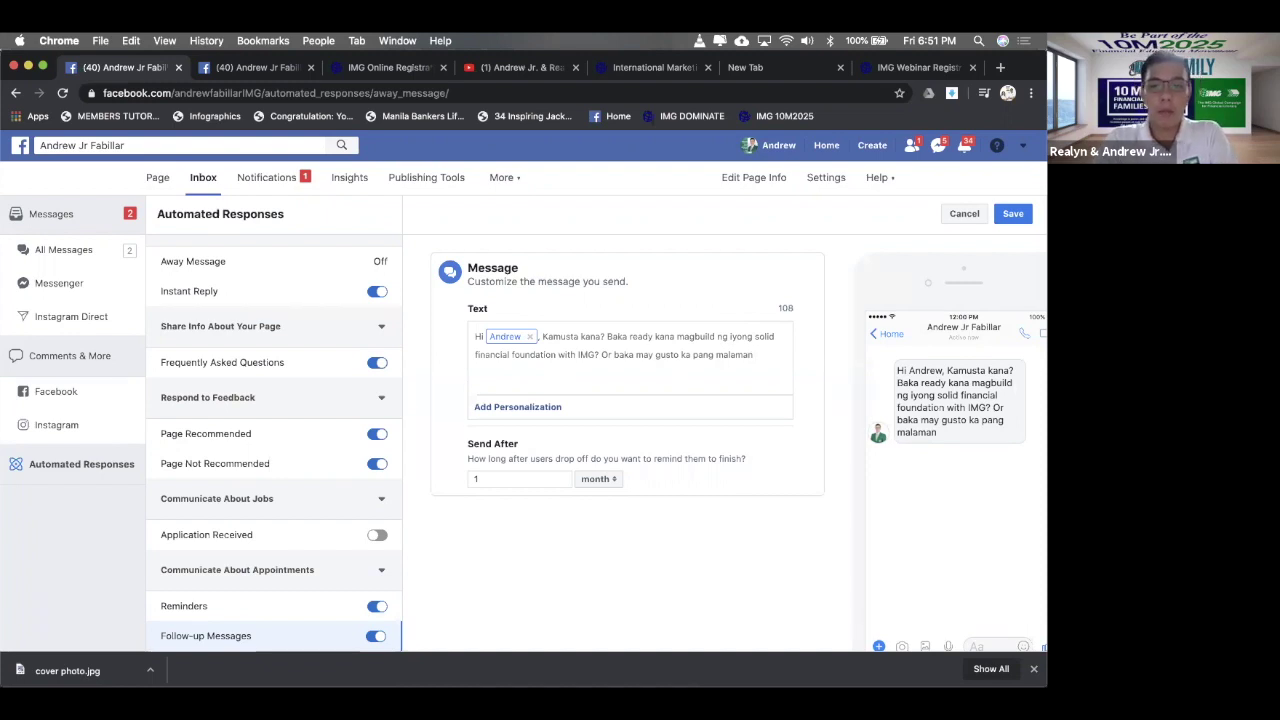
{"action": "type", "text": " about IMG"}
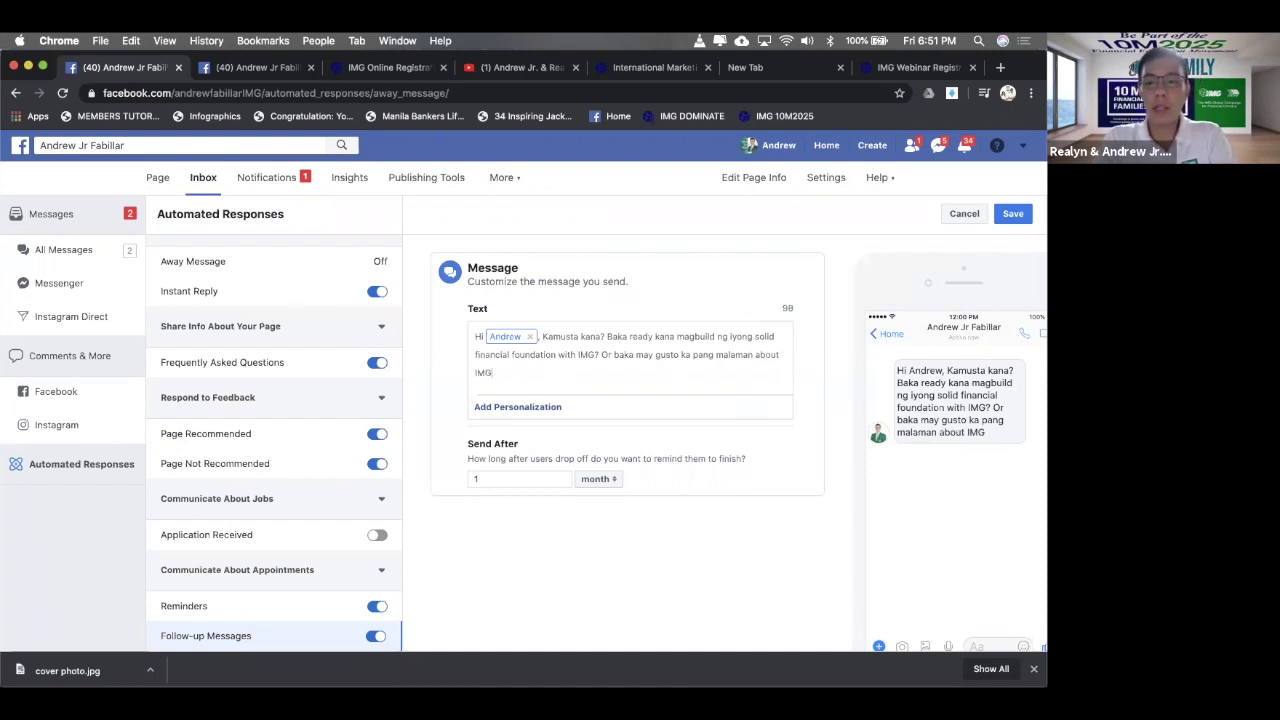
{"action": "type", "text": "  ,"}
{"action": "type", "text": "sasaf"}
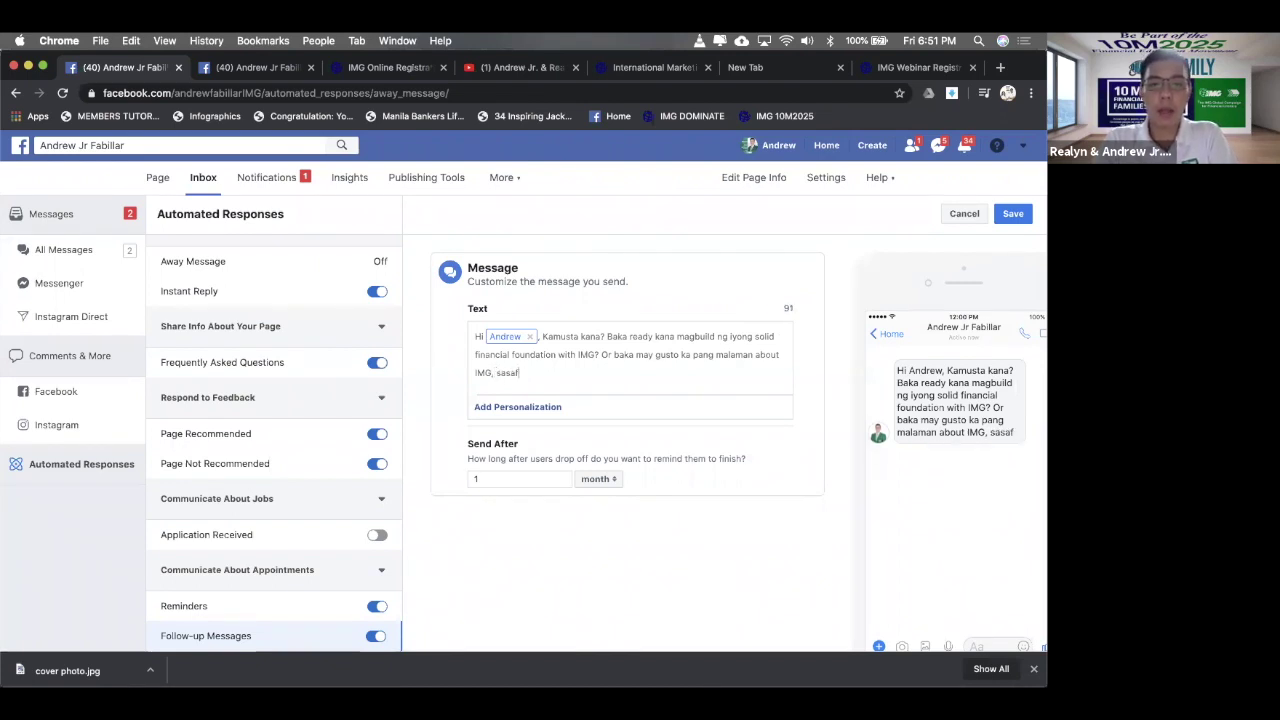
{"action": "key", "text": "BackSpace"}
{"action": "type", "text": "gutin "}
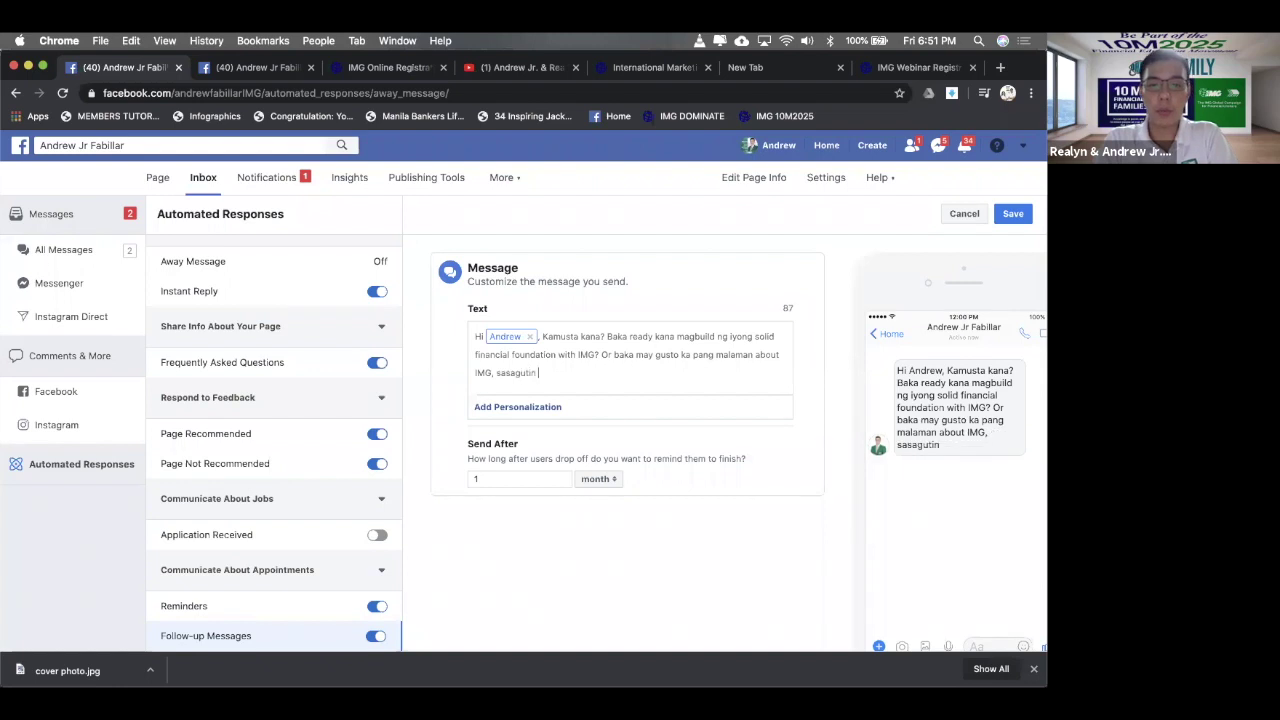
{"action": "type", "text": "ko po it"}
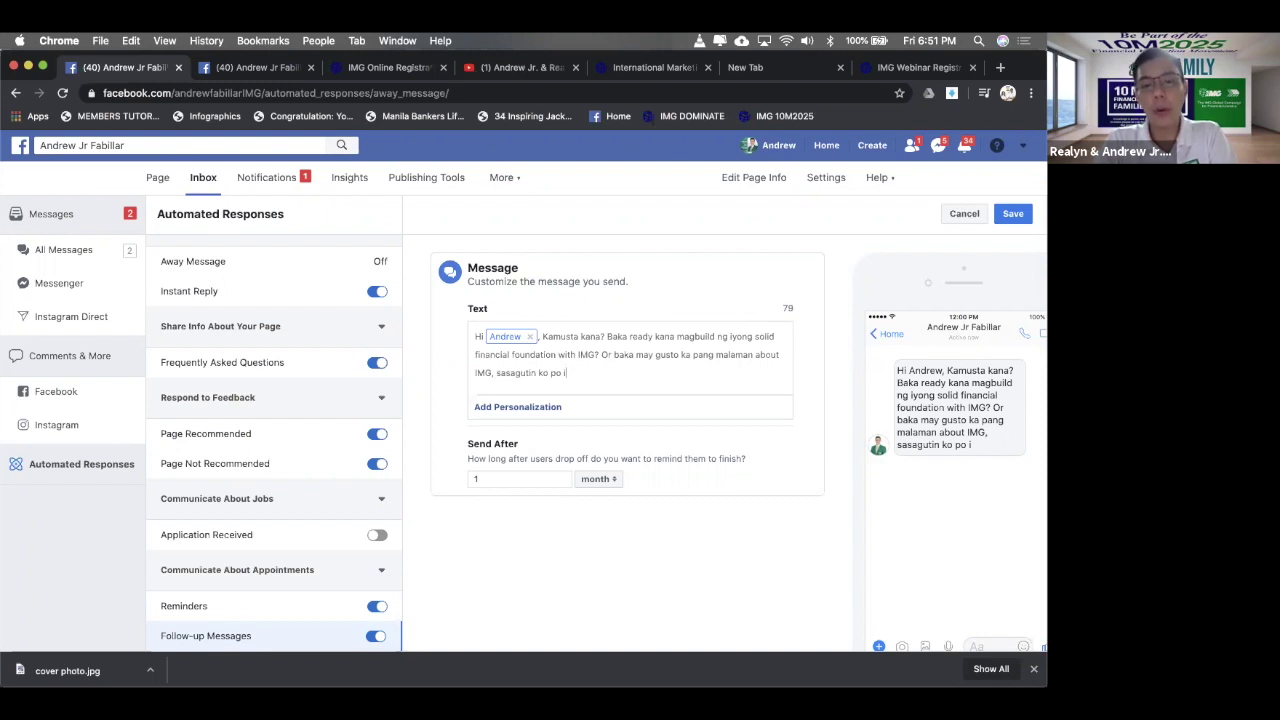
{"action": "type", "text": "o para"}
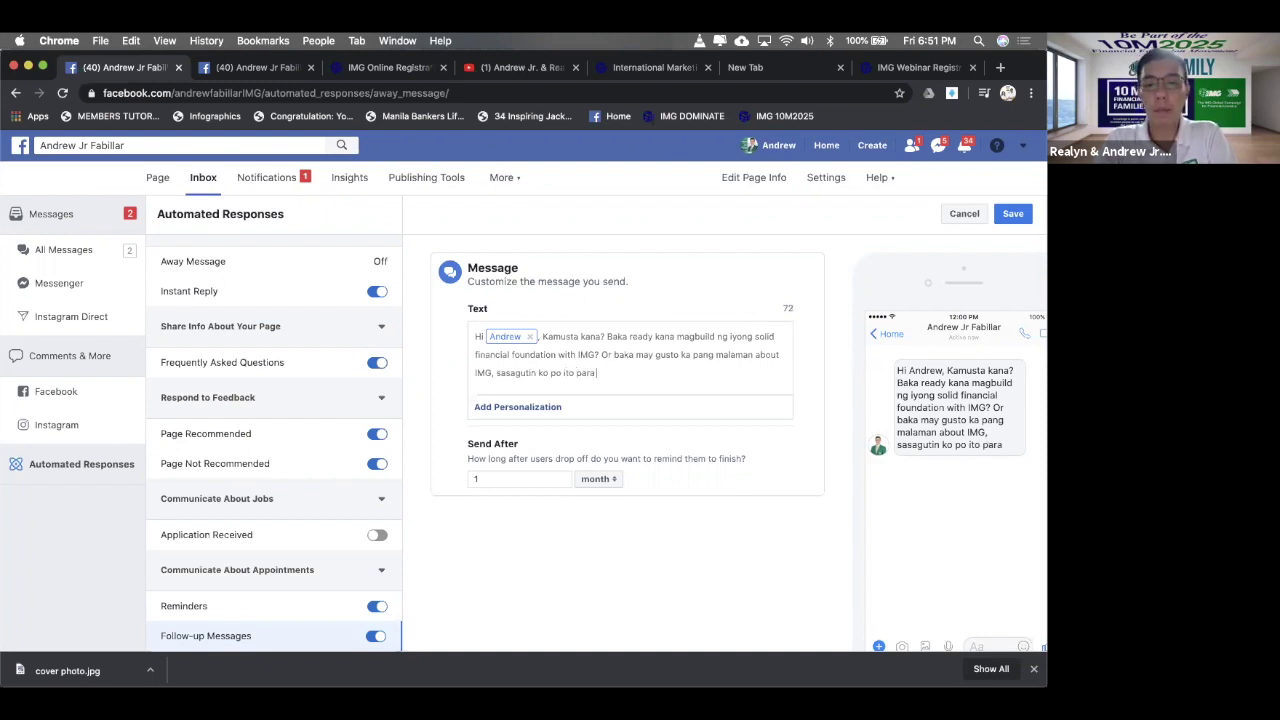
{"action": "type", "text": " sa iyo."}
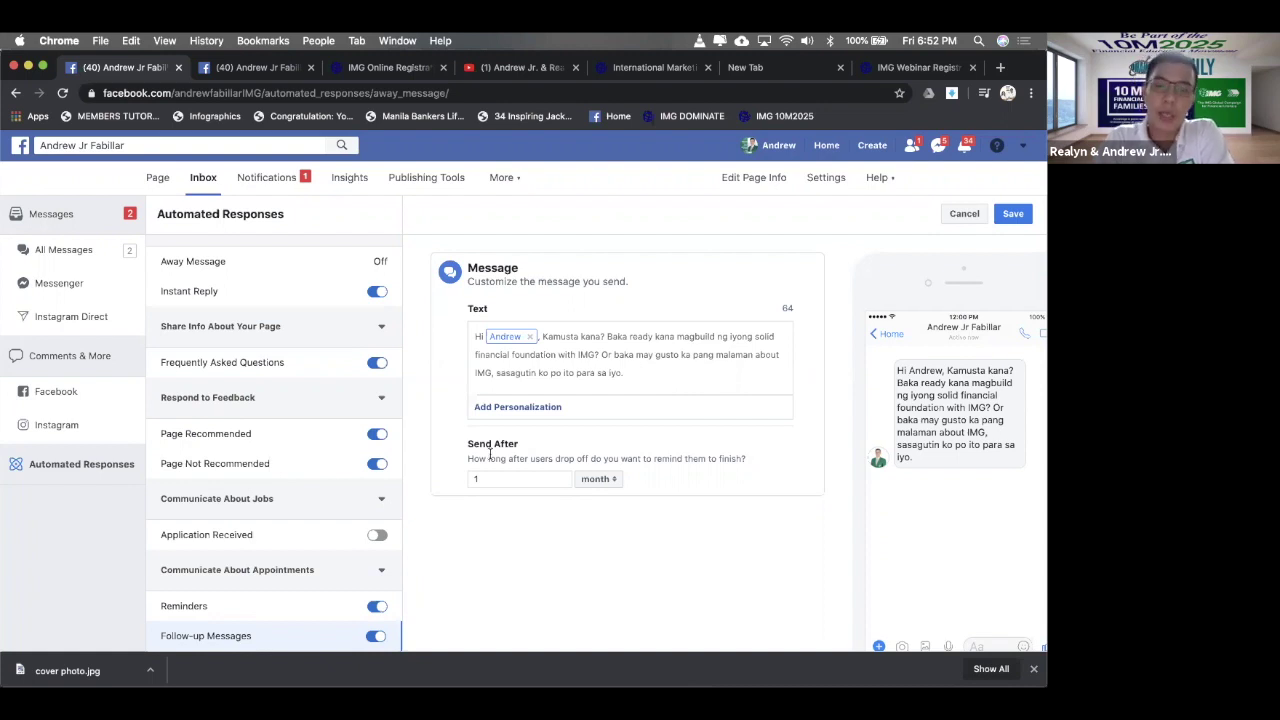
- Switch the Send After unit to weeks and enter 2
{"action": "left_click", "coordinate": [605, 479]}
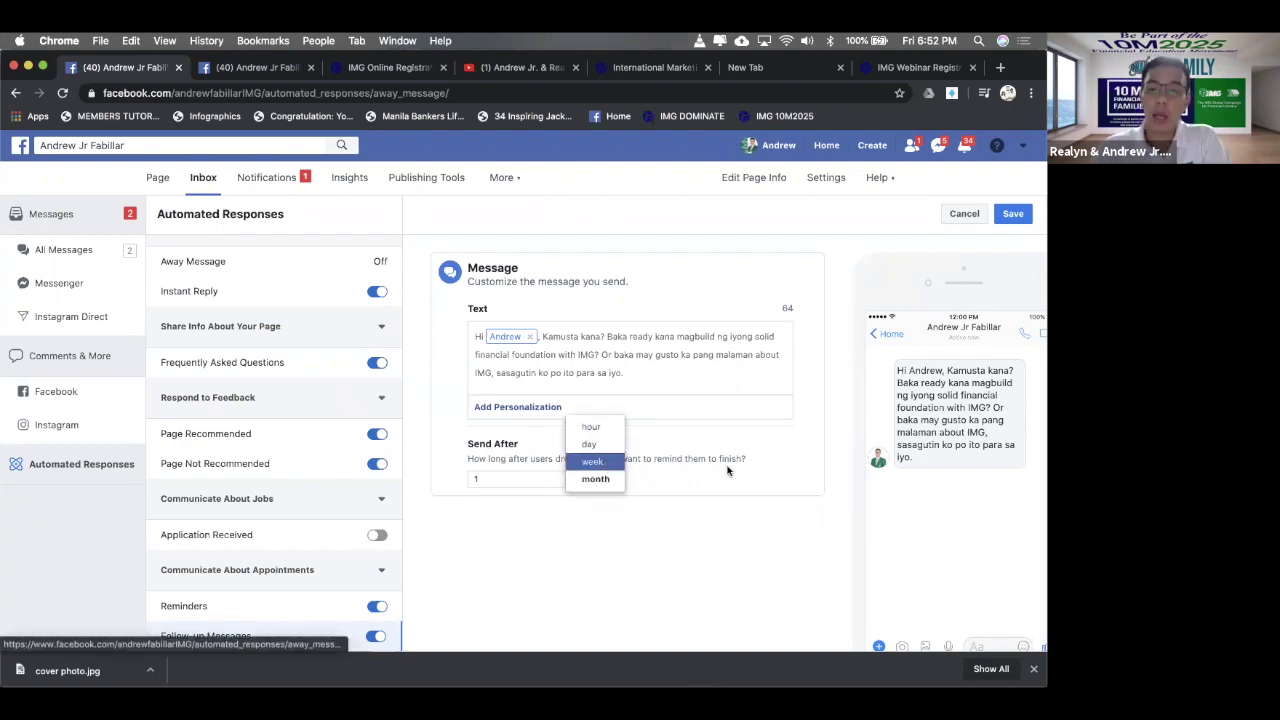
{"action": "left_click", "coordinate": [618, 478]}
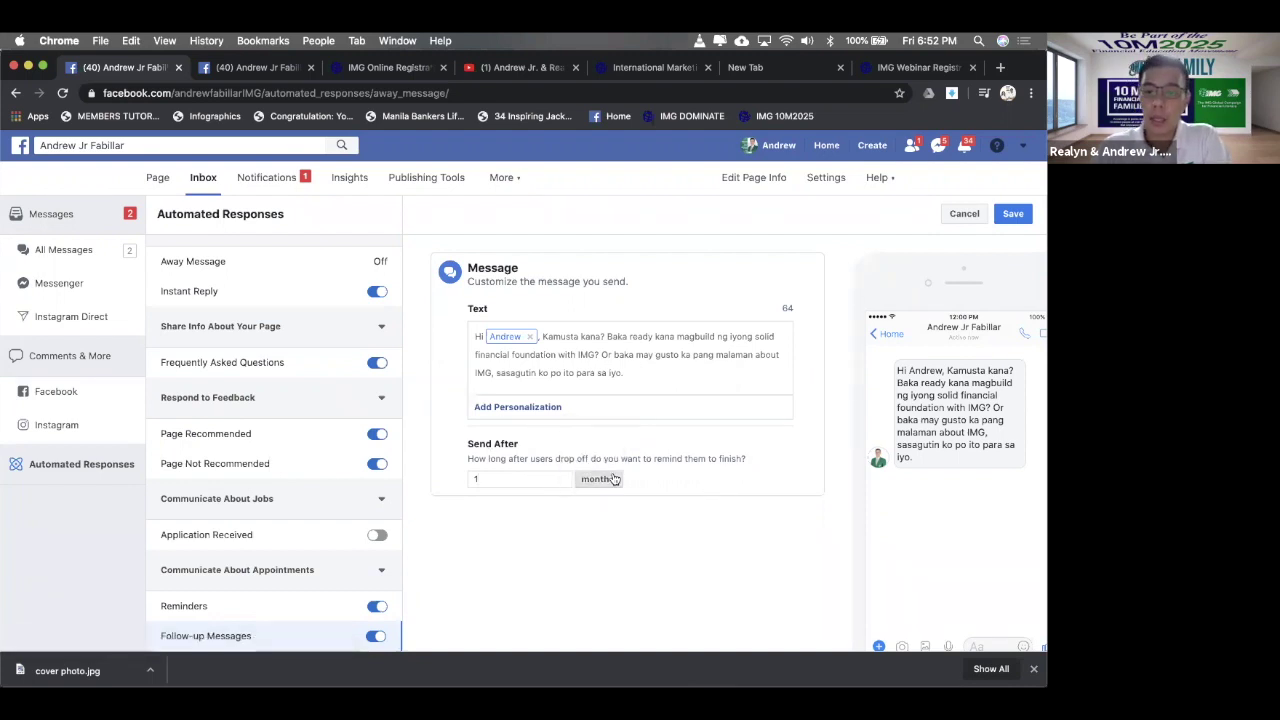
{"action": "left_click", "coordinate": [615, 479]}
{"action": "left_click", "coordinate": [592, 460]}
{"action": "left_click", "coordinate": [527, 483]}
{"action": "key", "text": "BackSpace"}
{"action": "type", "text": "2"}
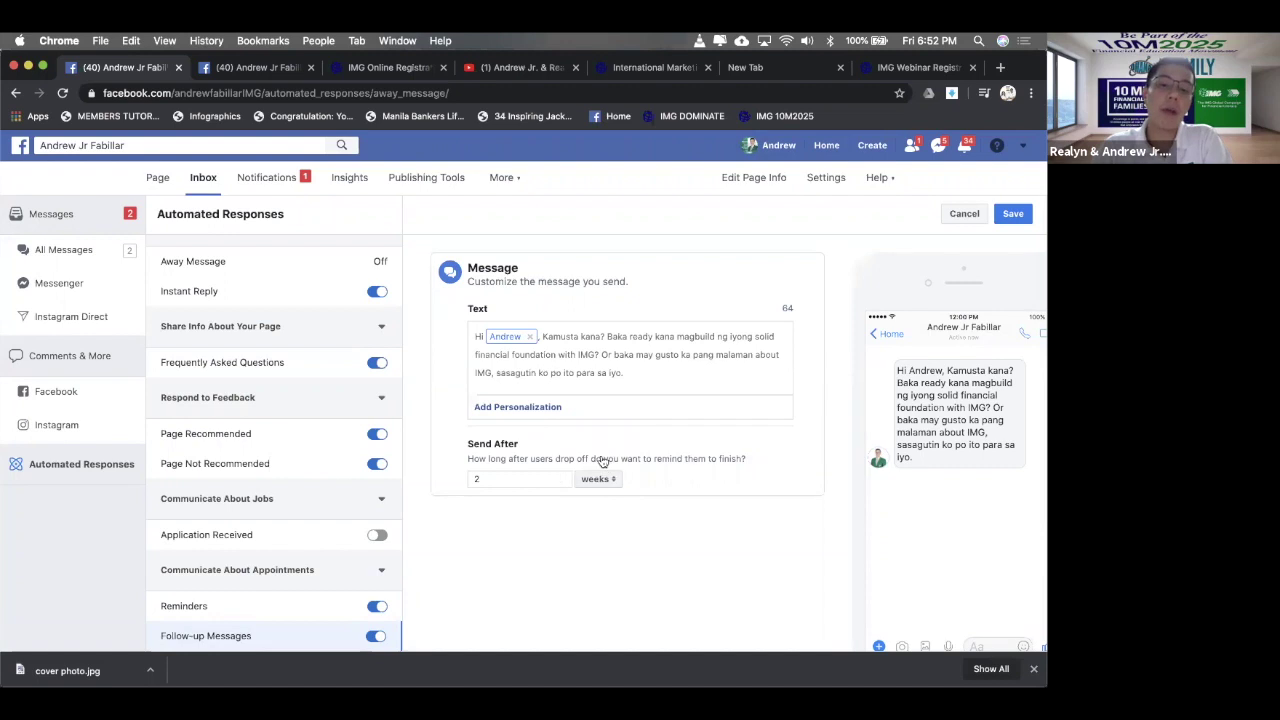
- Try a Send After of 5 days instead
{"action": "left_click", "coordinate": [598, 478]}
{"action": "left_click", "coordinate": [600, 461]}
{"action": "left_click", "coordinate": [497, 478]}
{"action": "key", "text": "BackSpace"}
{"action": "type", "text": "52"}
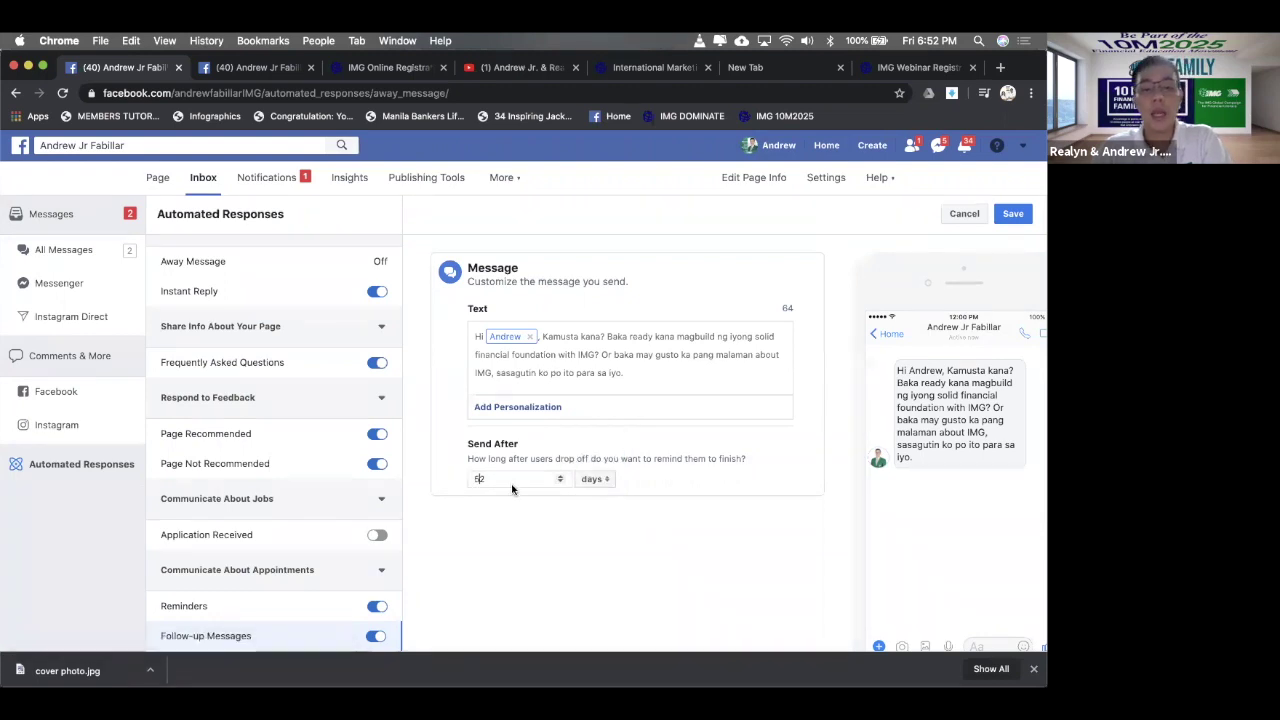
{"action": "key", "text": "BackSpace"}
{"action": "key", "text": "BackSpace"}
{"action": "type", "text": "5"}
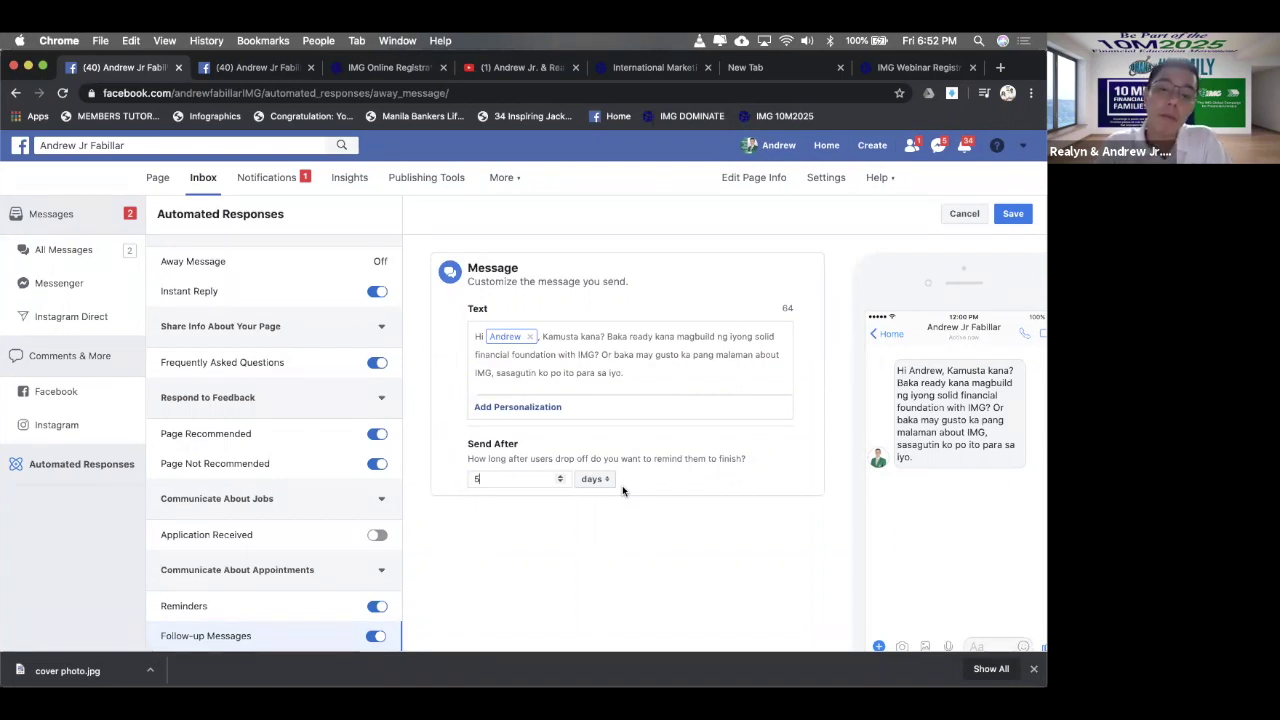
- Settle the Send After timing back on 2 weeks
{"action": "double_click", "coordinate": [542, 476]}
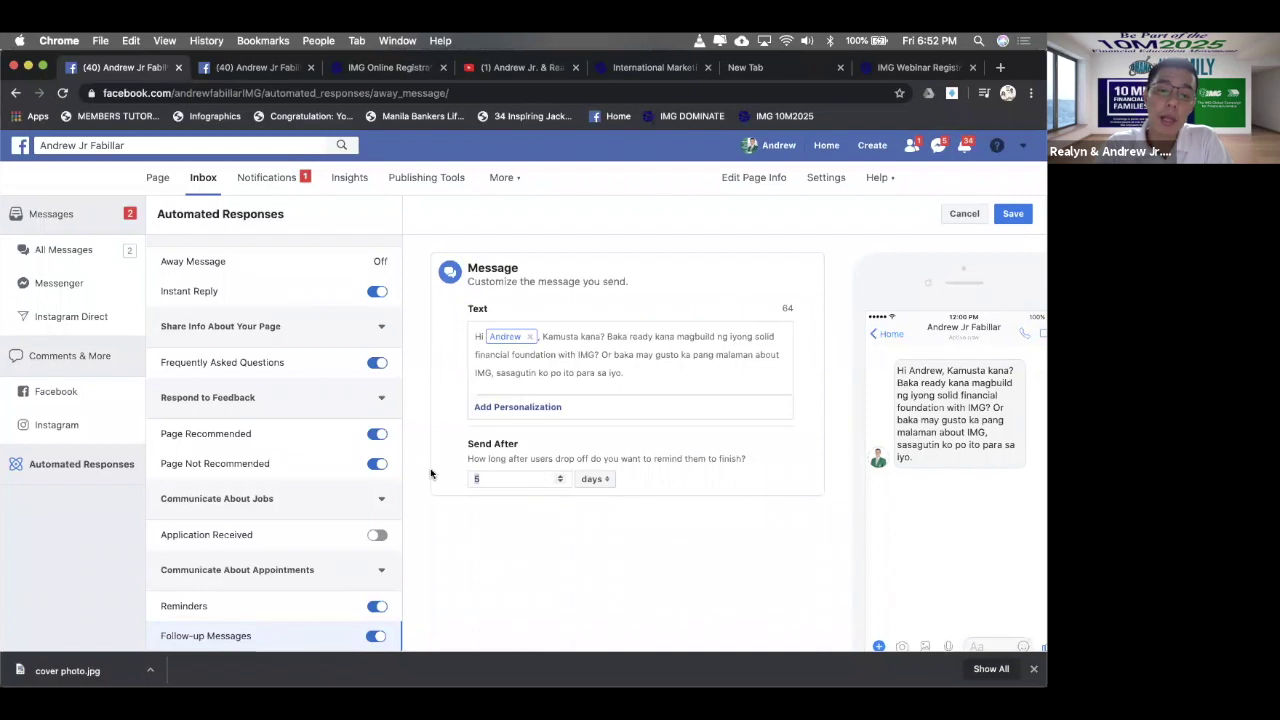
{"action": "type", "text": "2"}
{"action": "left_click", "coordinate": [609, 479]}
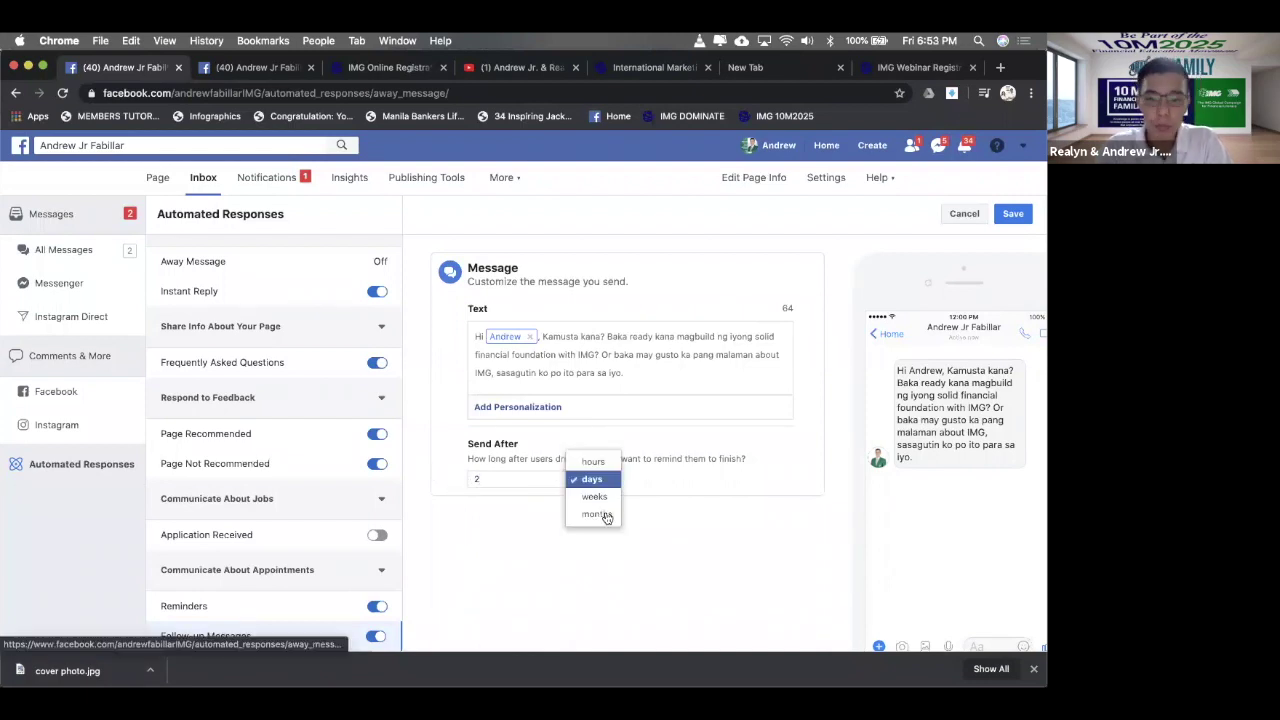
{"action": "left_click", "coordinate": [604, 497]}
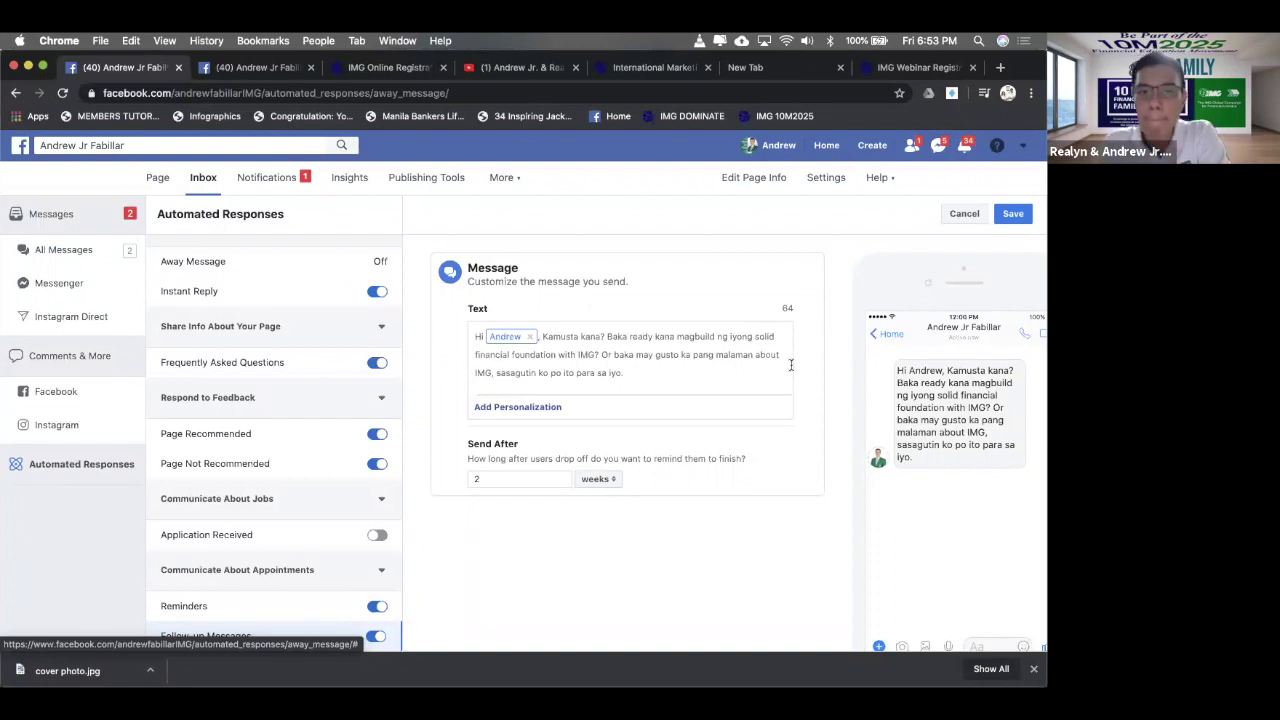
- Save the 2-week follow-up message and highlight the Automated Responses heading
{"action": "left_click", "coordinate": [1015, 214]}
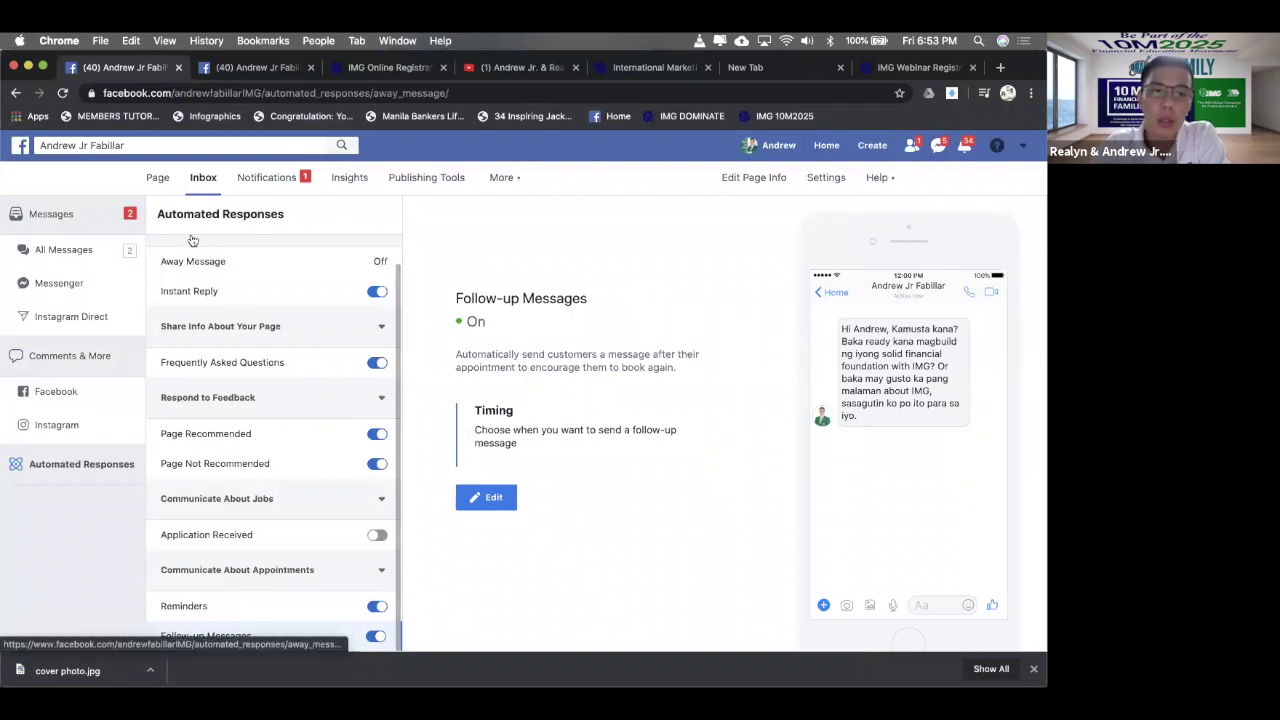
{"action": "left_click_drag", "start_coordinate": [285, 214], "coordinate": [155, 218]}
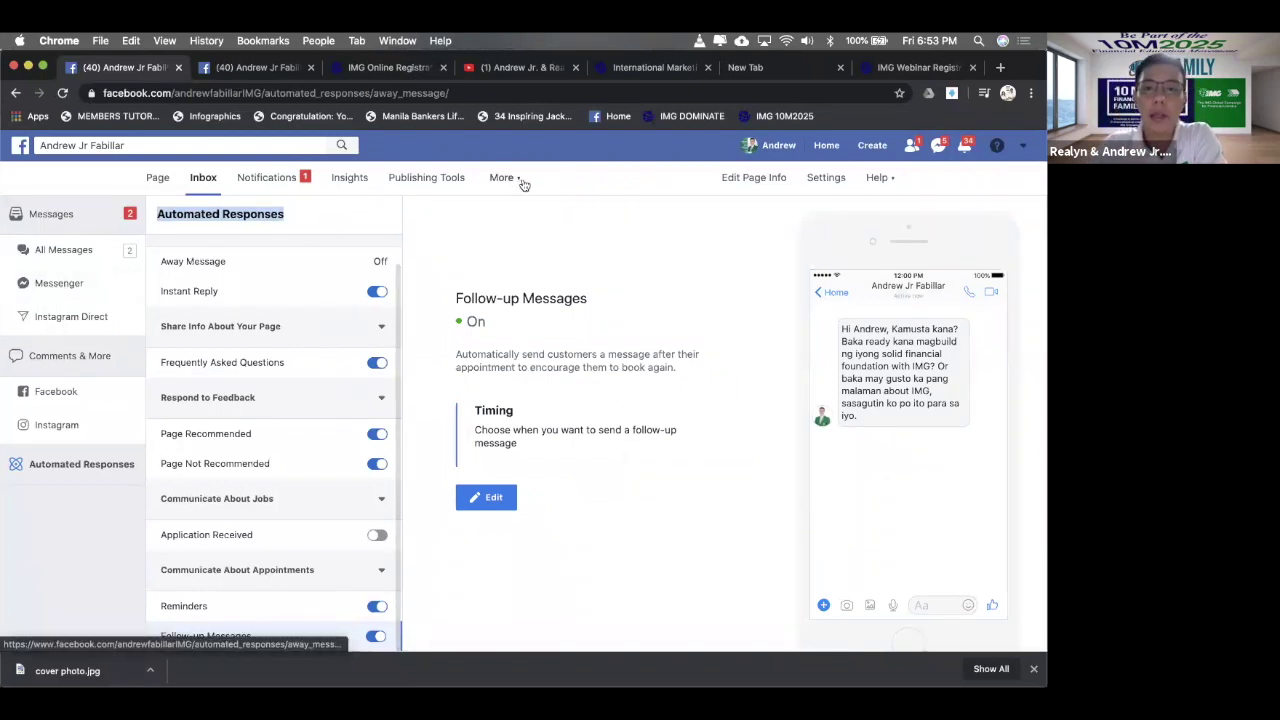
- Go to Page Settings > Messaging and read the sender-visibility option description
{"action": "left_click", "coordinate": [828, 178]}
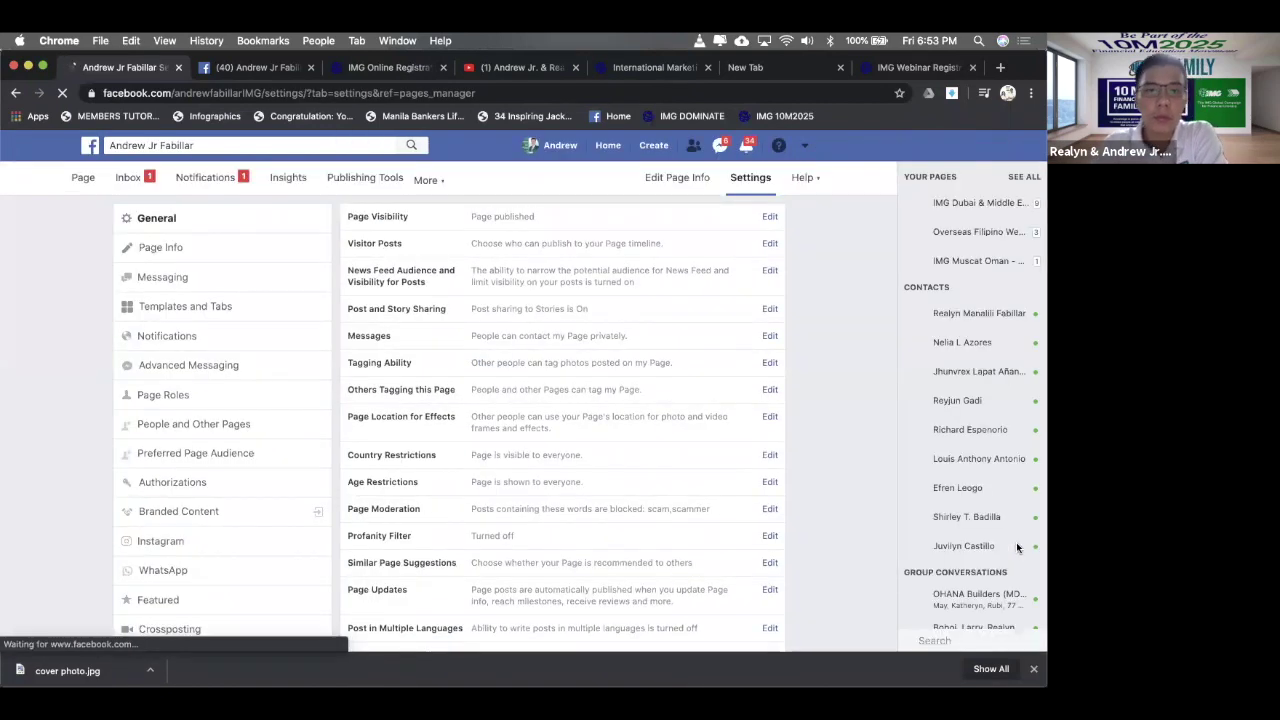
{"action": "left_click", "coordinate": [190, 279]}
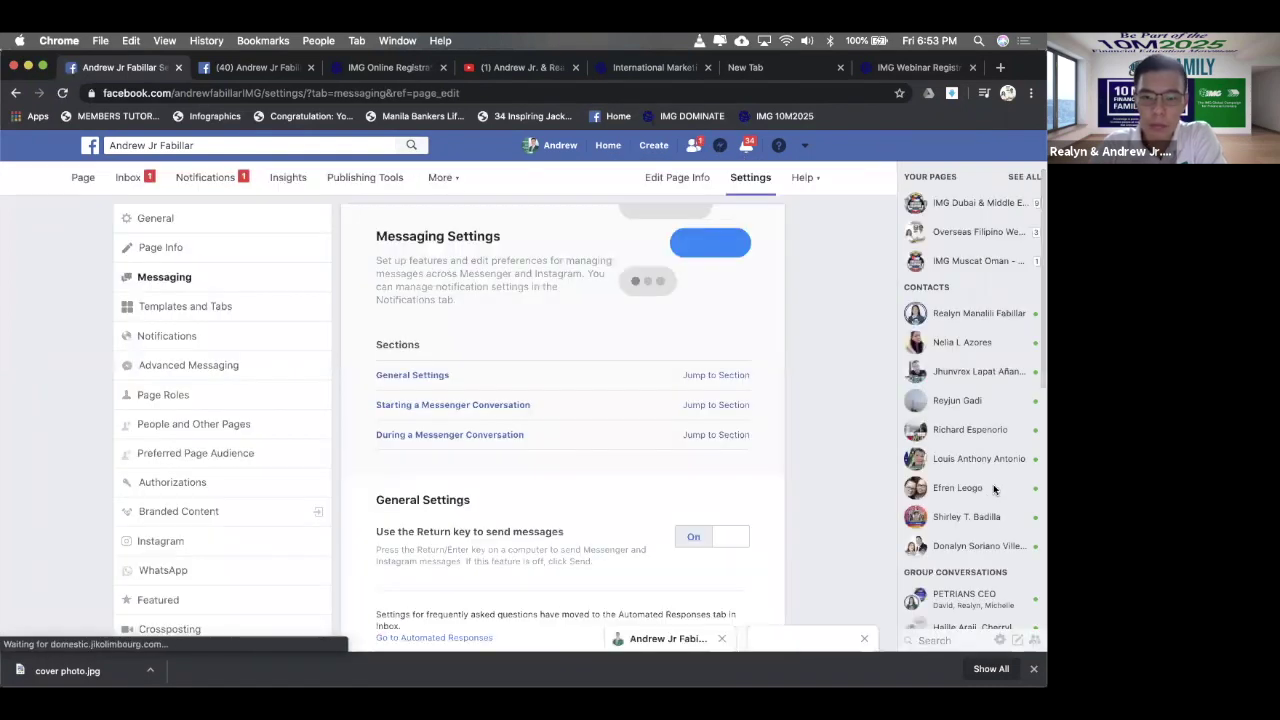
{"action": "scroll", "coordinate": [577, 451], "scroll_direction": "down", "scroll_amount": 5}
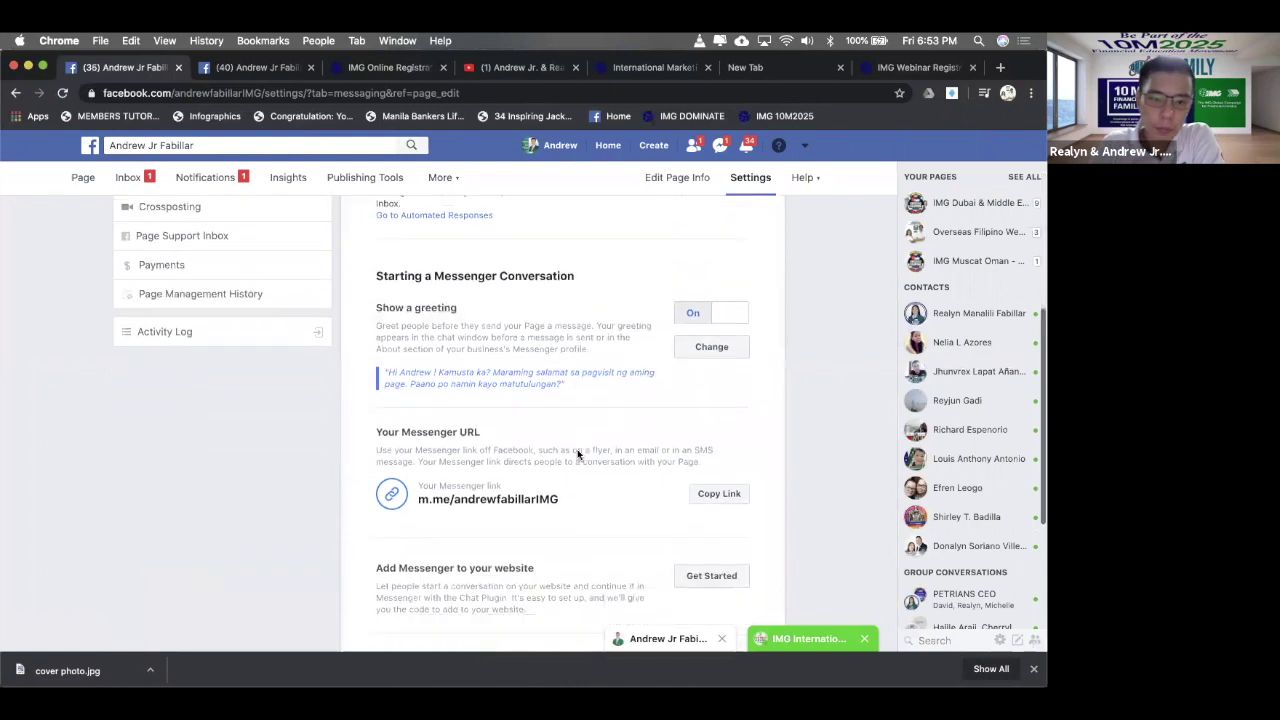
{"action": "scroll", "coordinate": [577, 455], "scroll_direction": "down", "scroll_amount": 4}
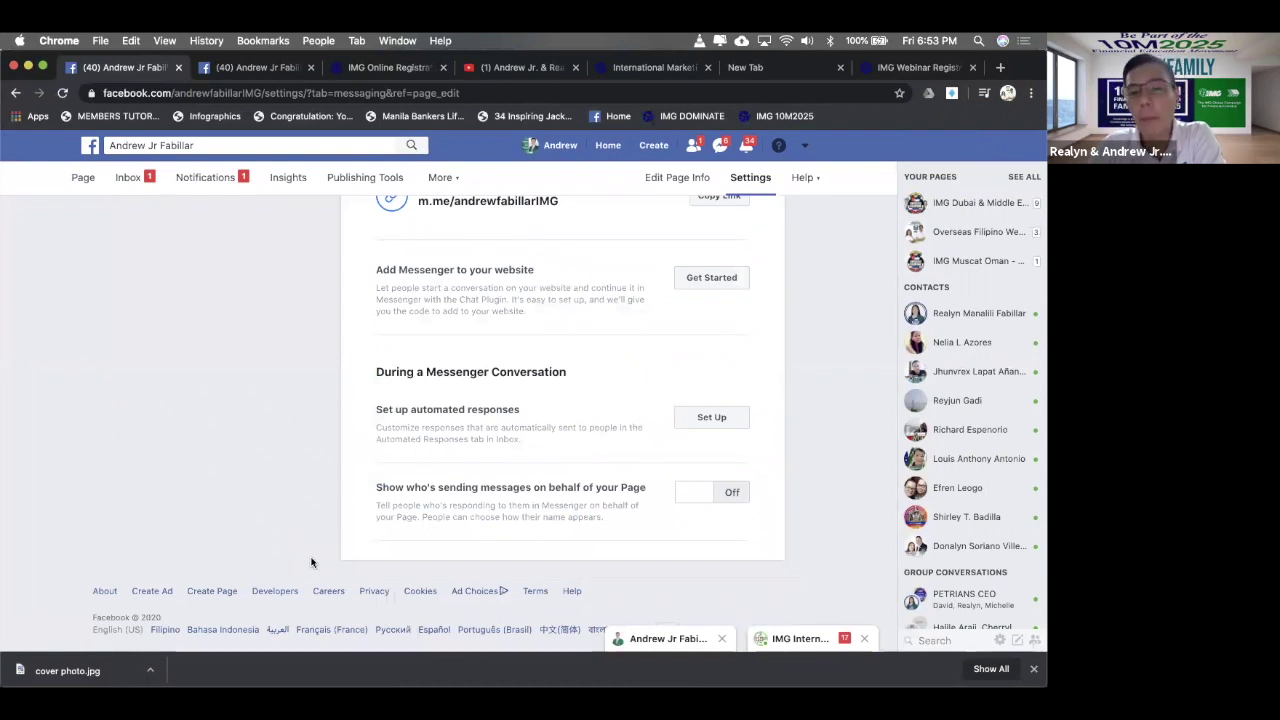
{"action": "left_click_drag", "start_coordinate": [645, 500], "coordinate": [344, 456]}
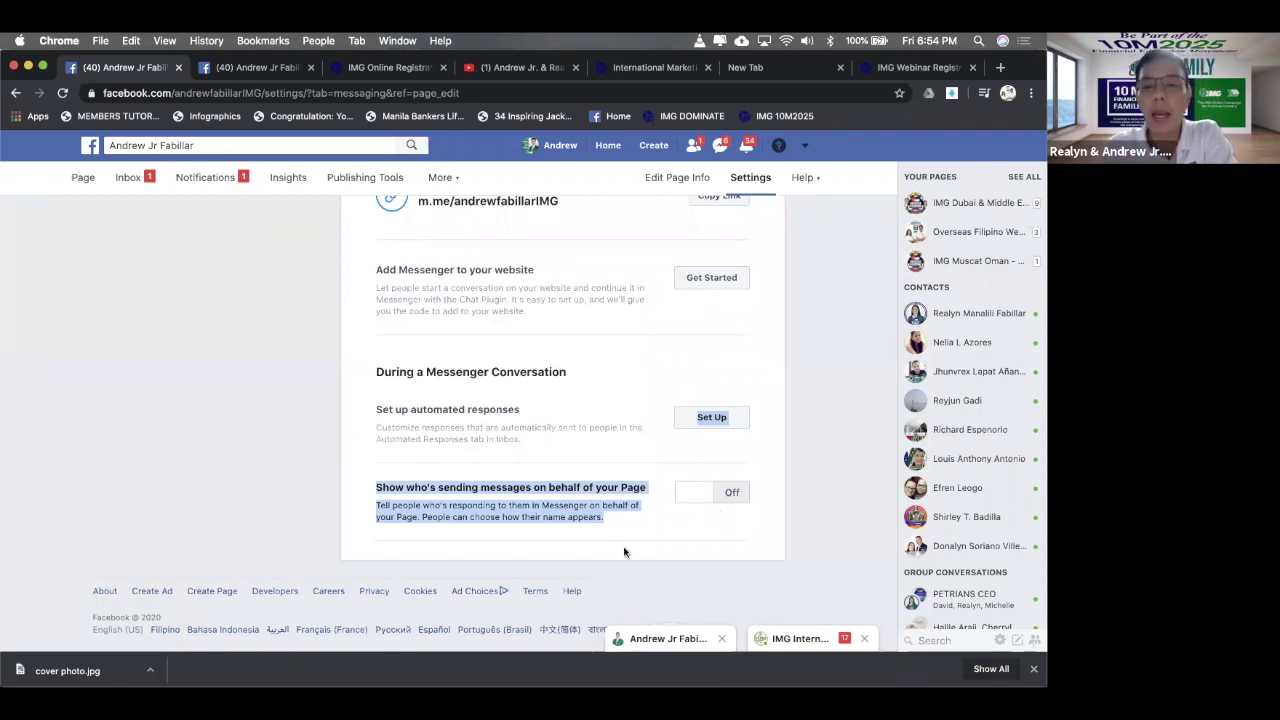
{"action": "left_click", "coordinate": [685, 523]}
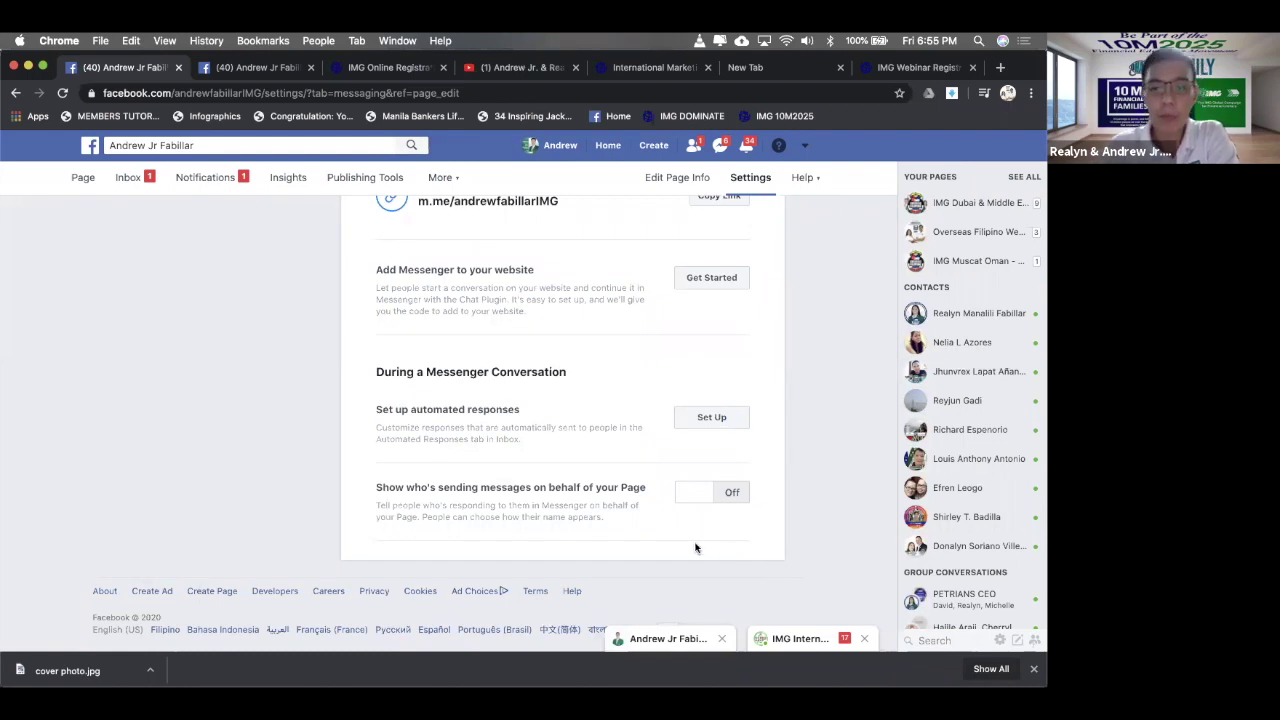
- Show who sends messages for the Page and turn My Display Name on
{"action": "left_click", "coordinate": [699, 501]}
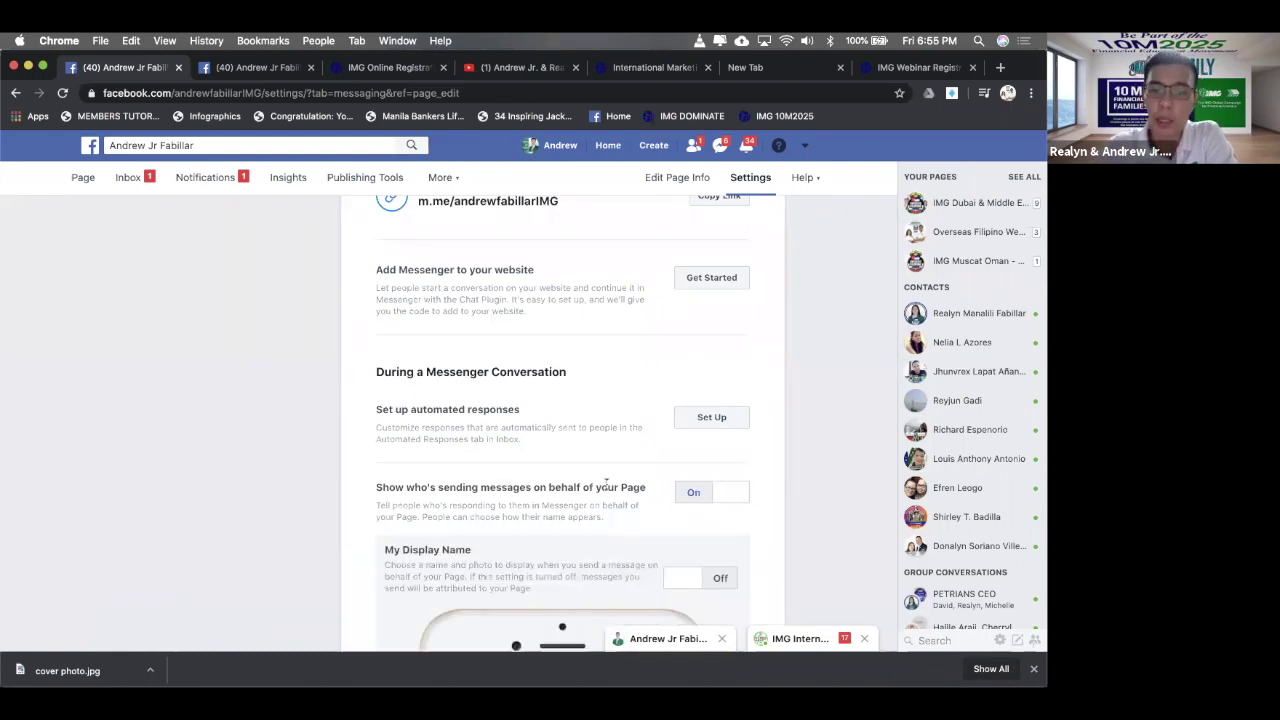
{"action": "scroll", "coordinate": [606, 486], "scroll_direction": "down", "scroll_amount": 3}
{"action": "scroll", "coordinate": [606, 484], "scroll_direction": "down", "scroll_amount": 4}
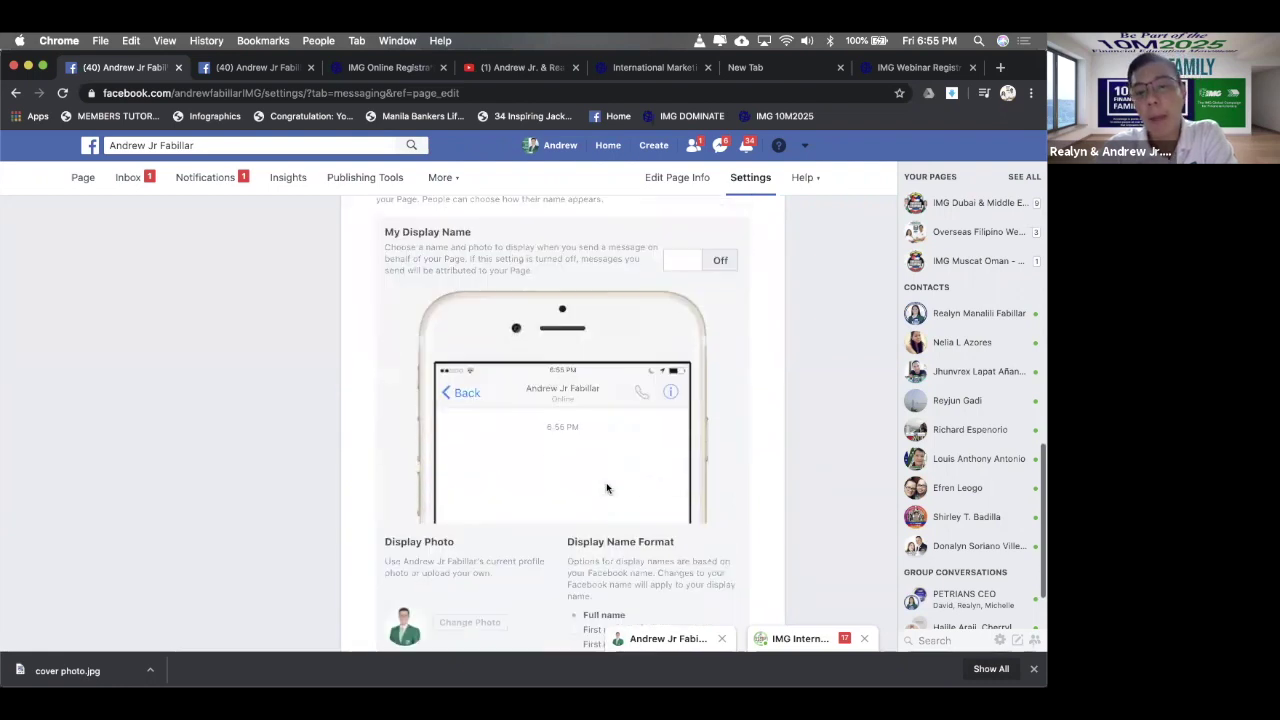
{"action": "left_click", "coordinate": [688, 245]}
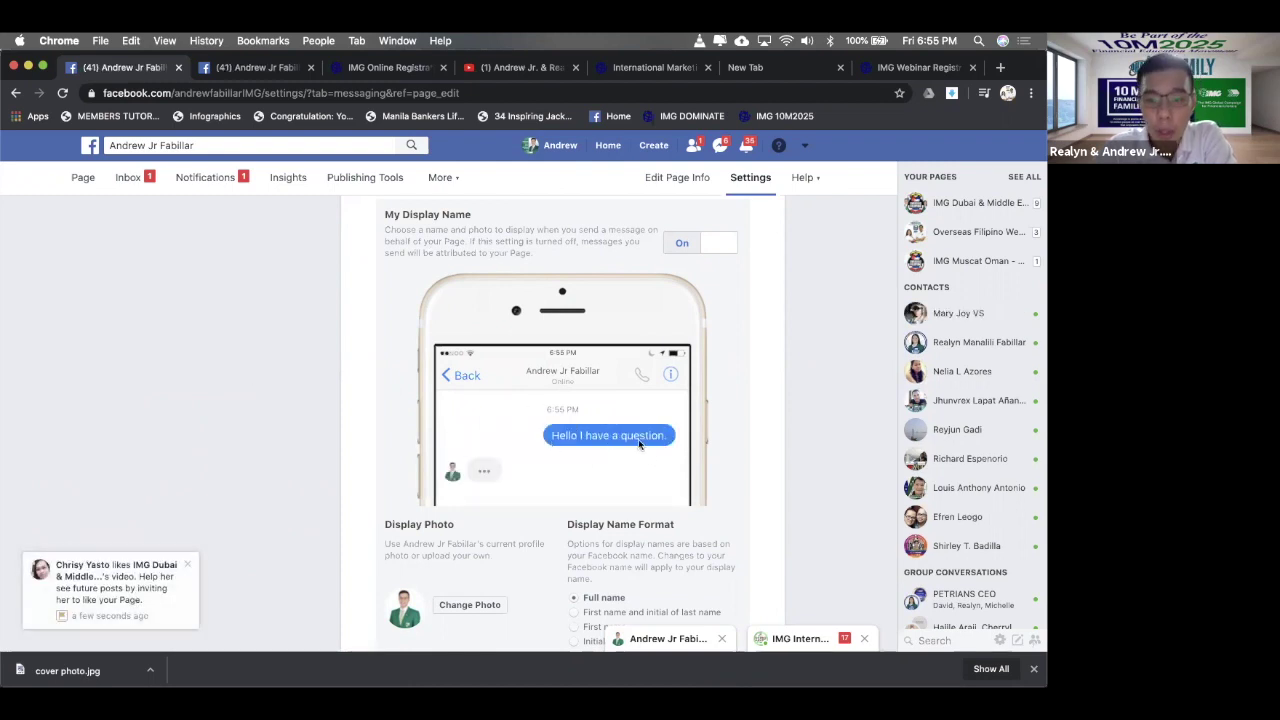
- Highlight the sample question, reply and sender name in the preview
{"action": "left_click_drag", "start_coordinate": [668, 437], "coordinate": [548, 440]}
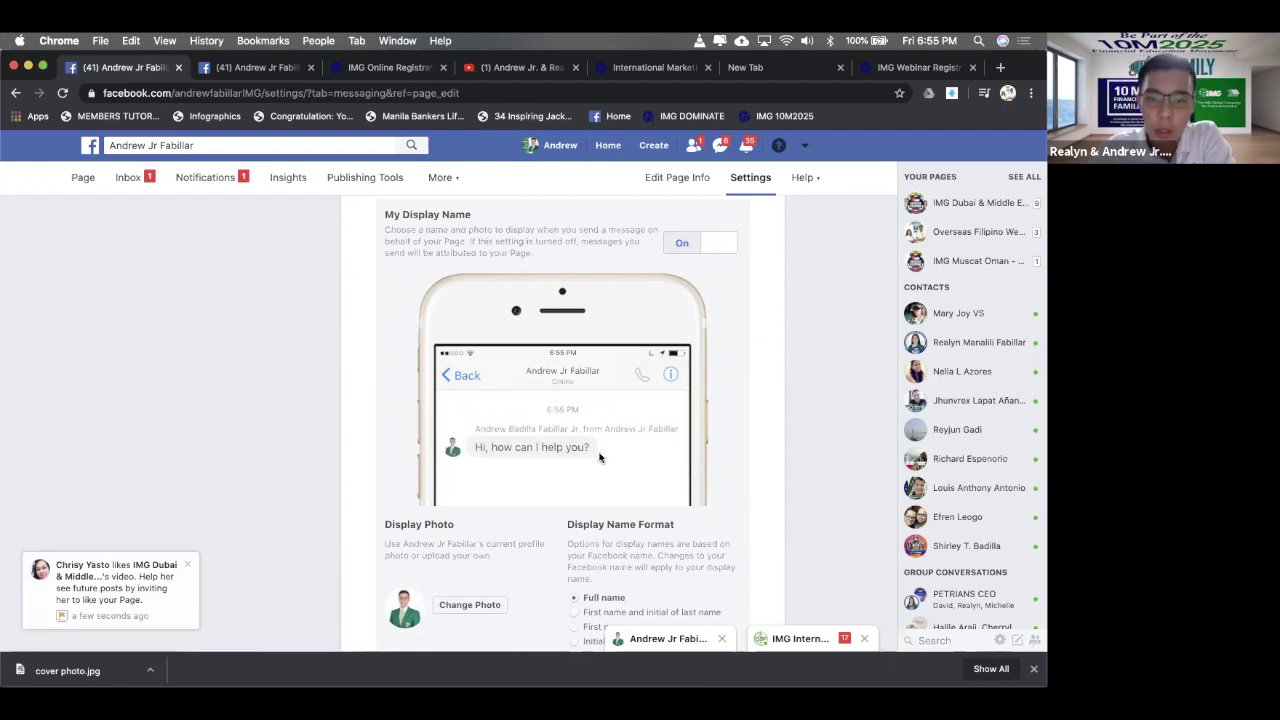
{"action": "left_click_drag", "start_coordinate": [602, 459], "coordinate": [472, 456]}
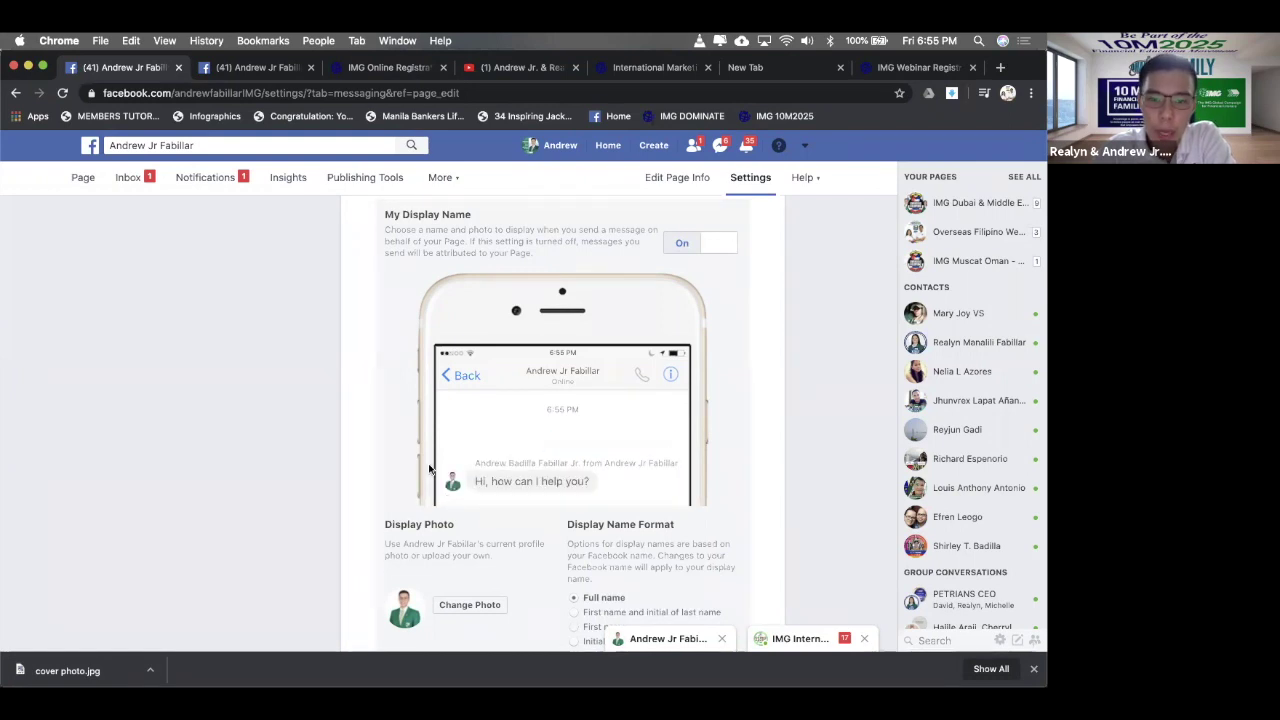
{"action": "left_click_drag", "start_coordinate": [581, 428], "coordinate": [466, 428]}
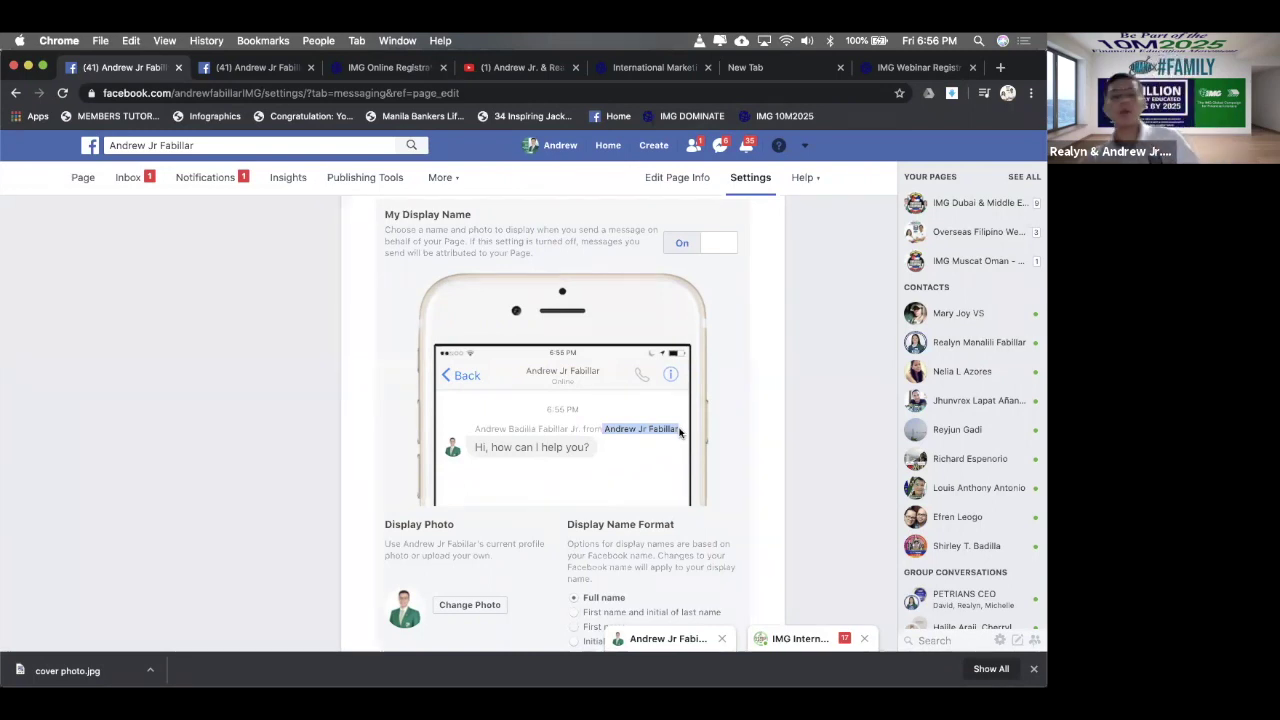
{"action": "scroll", "coordinate": [736, 420], "scroll_direction": "down", "scroll_amount": 3}
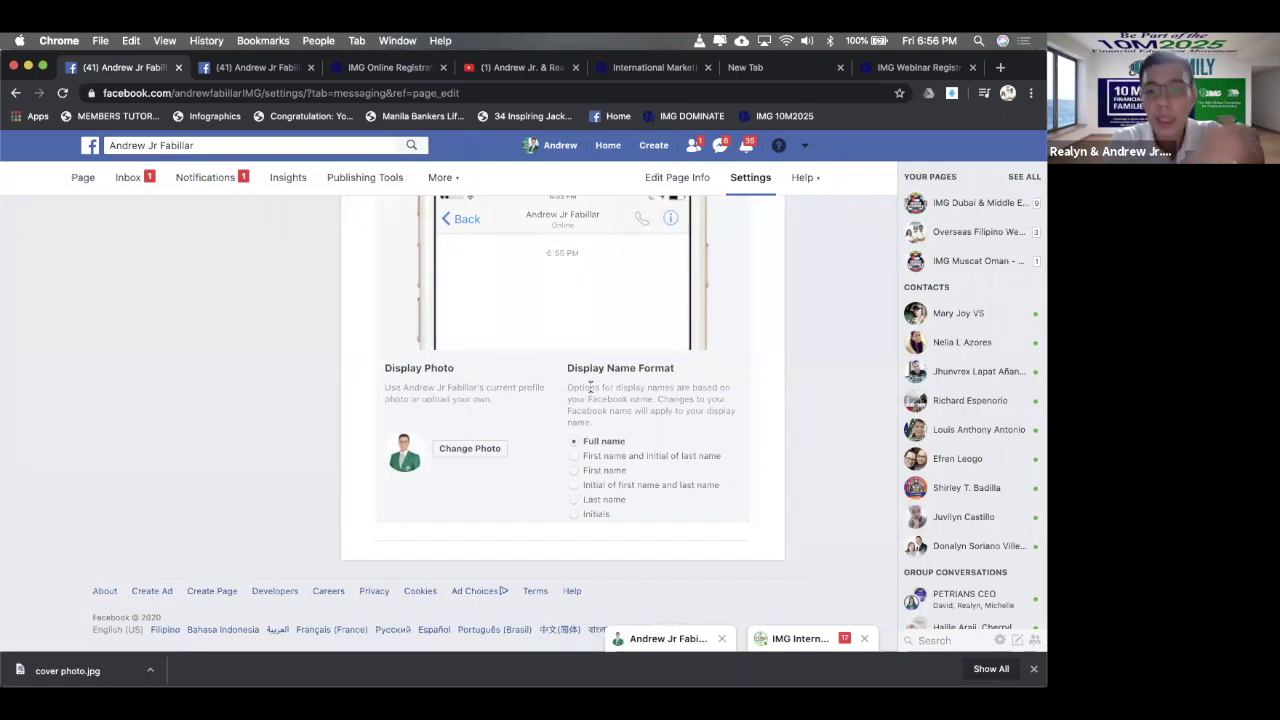
- Choose the First name display format and scroll back to the top of Messaging
{"action": "left_click", "coordinate": [582, 472]}
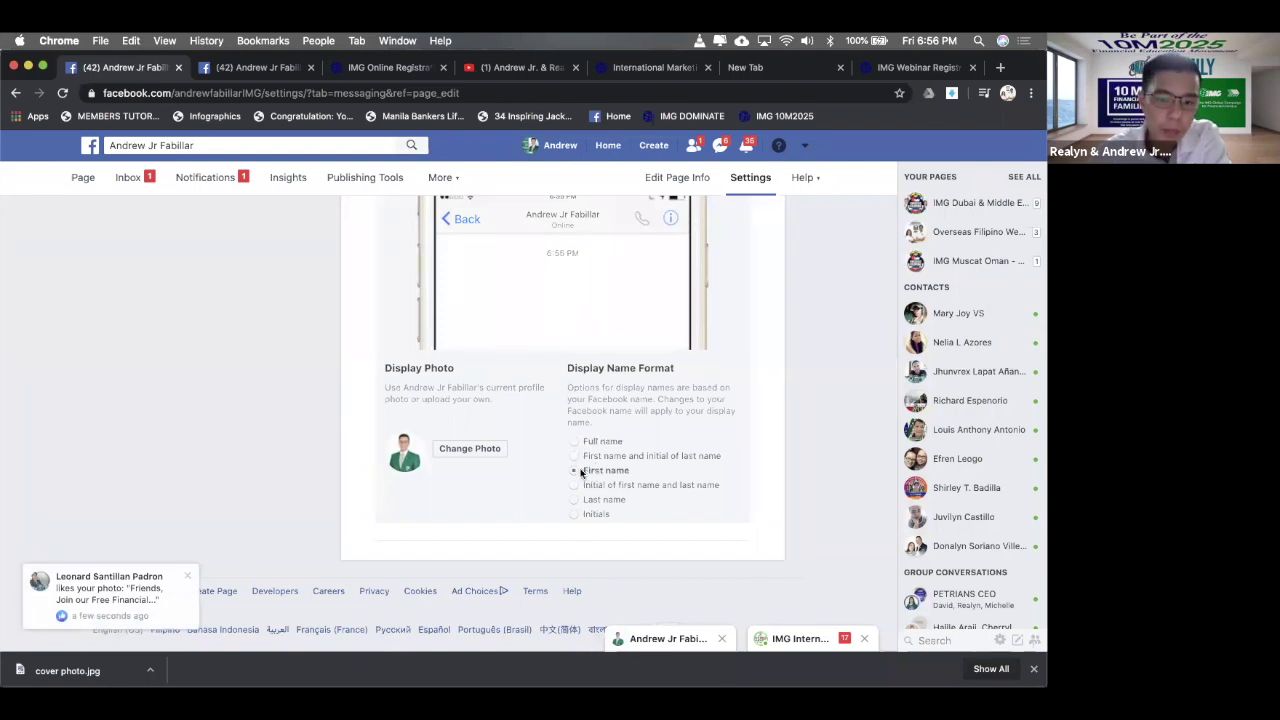
{"action": "scroll", "coordinate": [506, 455], "scroll_direction": "up", "scroll_amount": 3}
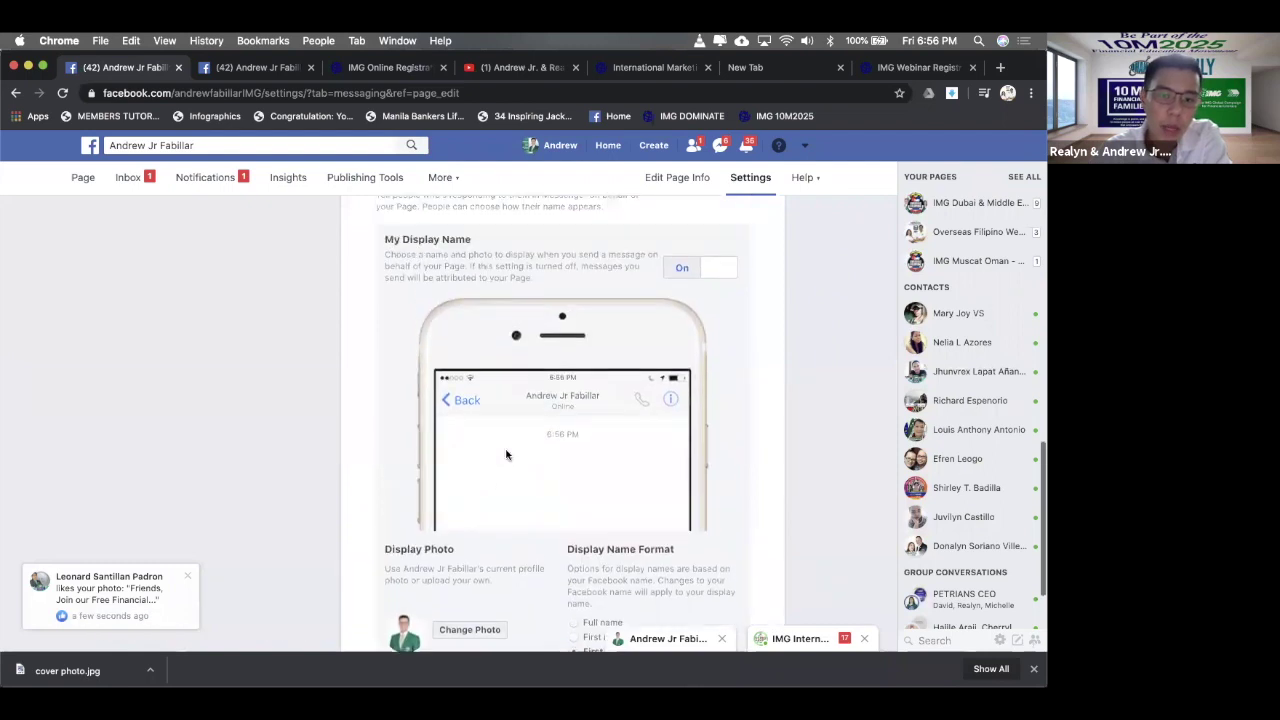
{"action": "scroll", "coordinate": [506, 455], "scroll_direction": "down", "scroll_amount": 2}
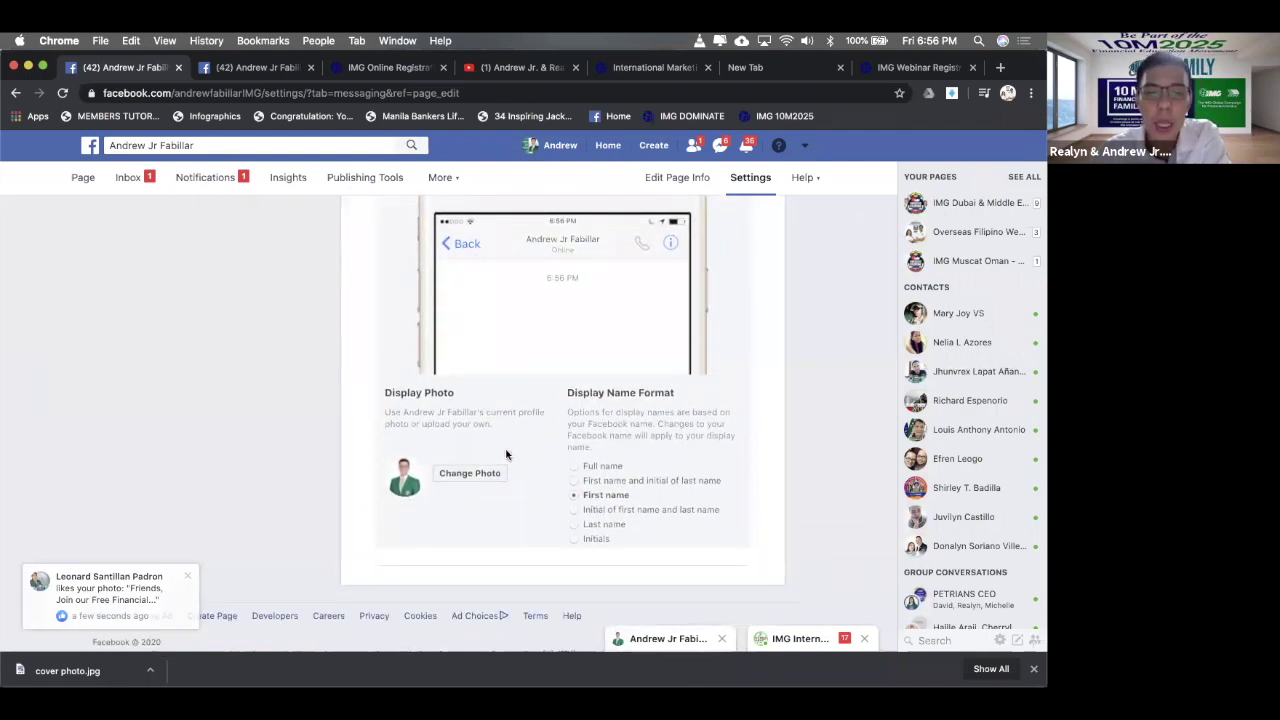
{"action": "scroll", "coordinate": [713, 282], "scroll_direction": "up", "scroll_amount": 2}
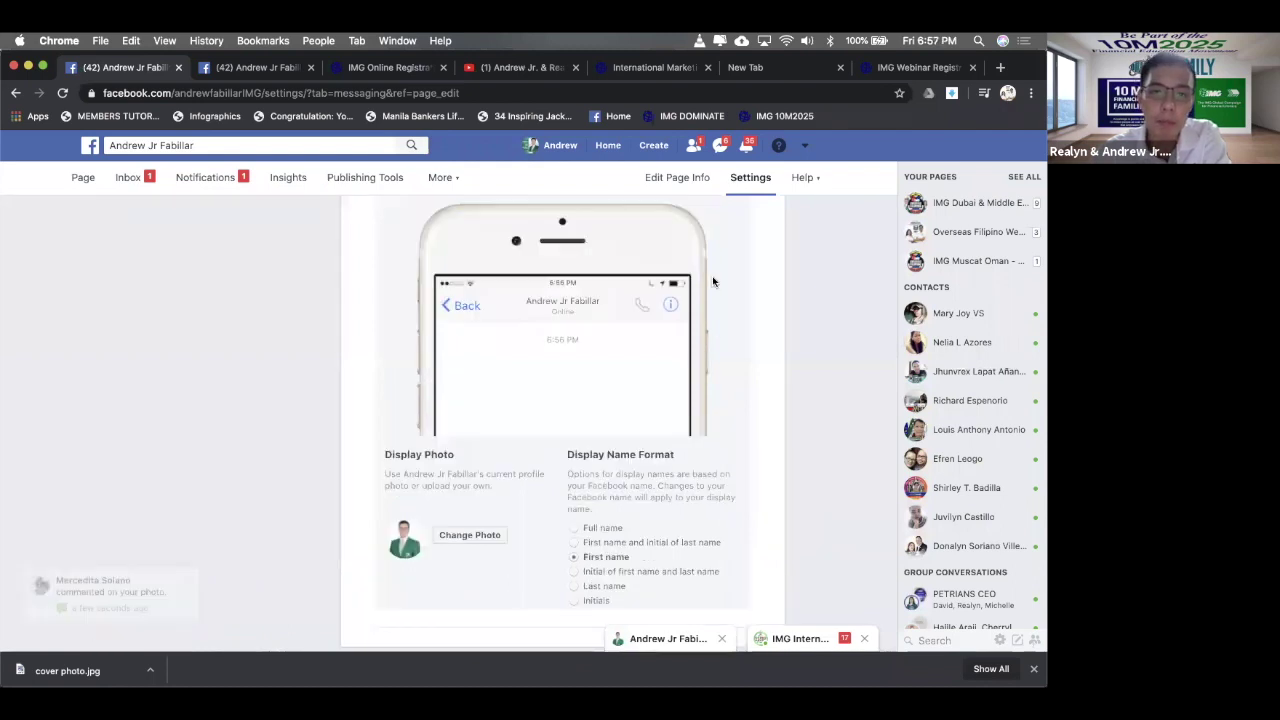
{"action": "scroll", "coordinate": [703, 318], "scroll_direction": "down", "scroll_amount": 3}
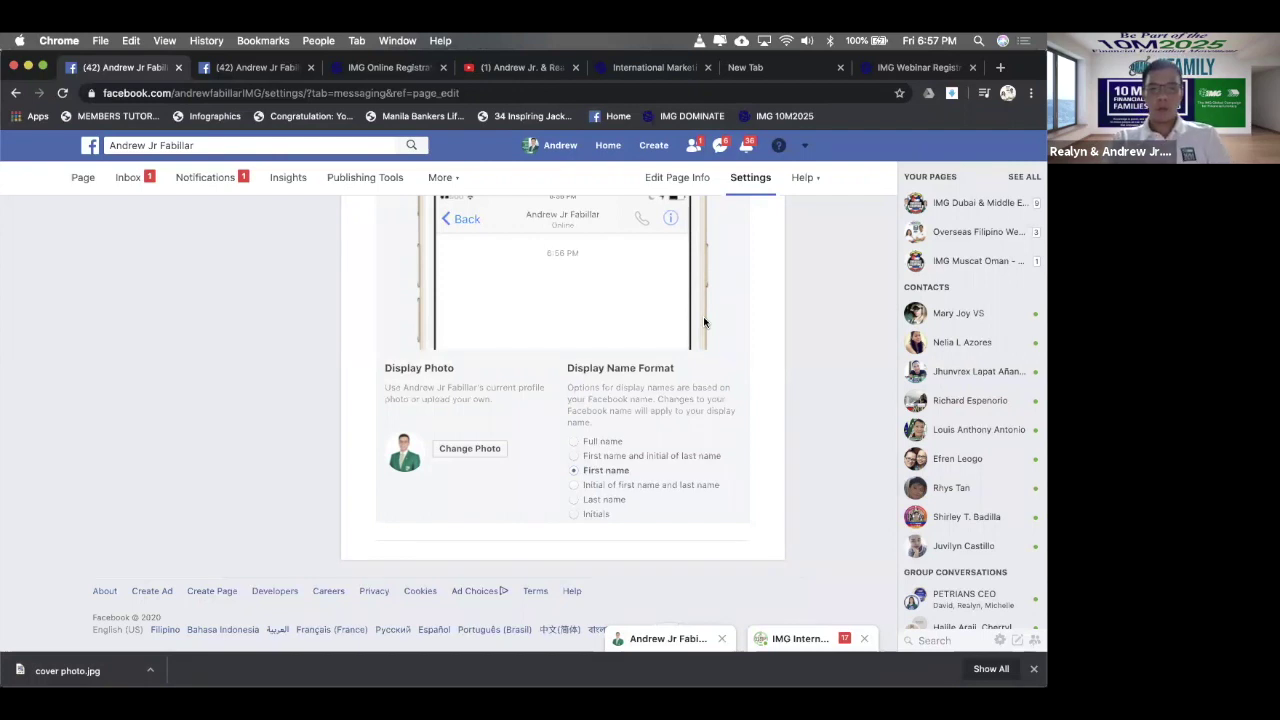
{"action": "scroll", "coordinate": [704, 320], "scroll_direction": "up", "scroll_amount": 15}
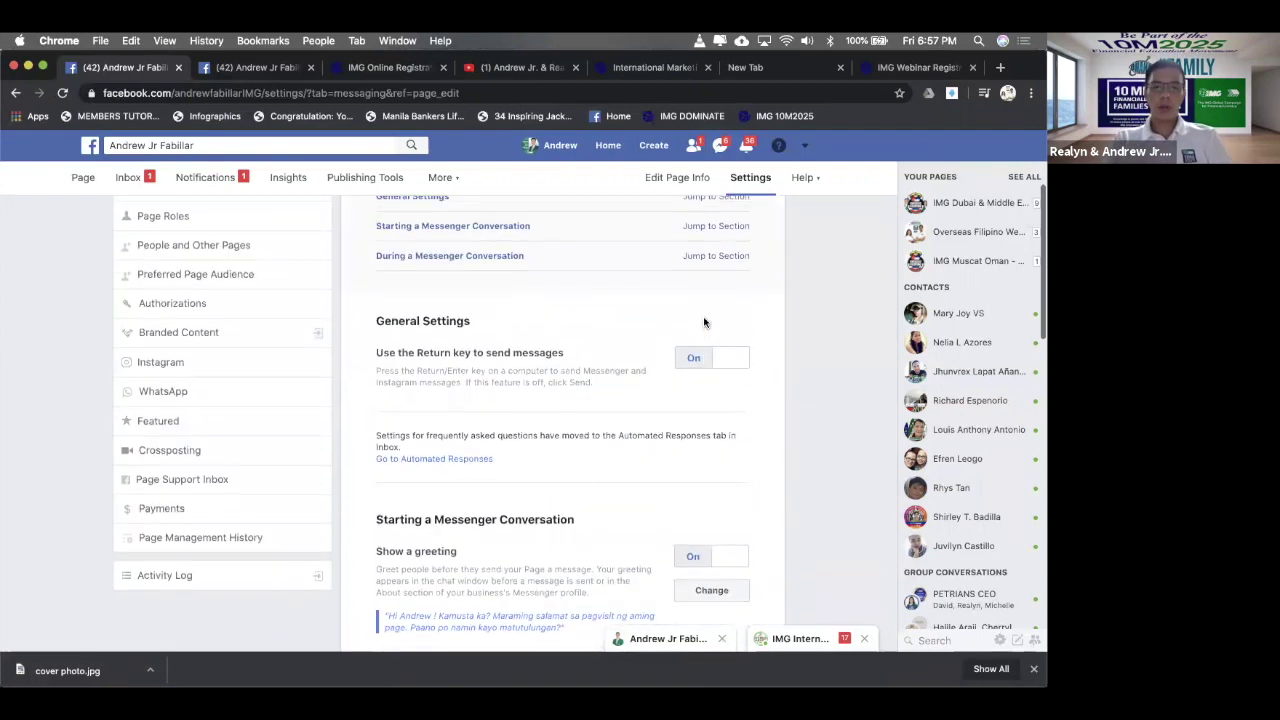
{"action": "scroll", "coordinate": [704, 320], "scroll_direction": "up", "scroll_amount": 2}
- Review the Templates and Tabs settings, then switch to the Page's public home view
{"action": "left_click", "coordinate": [178, 317]}
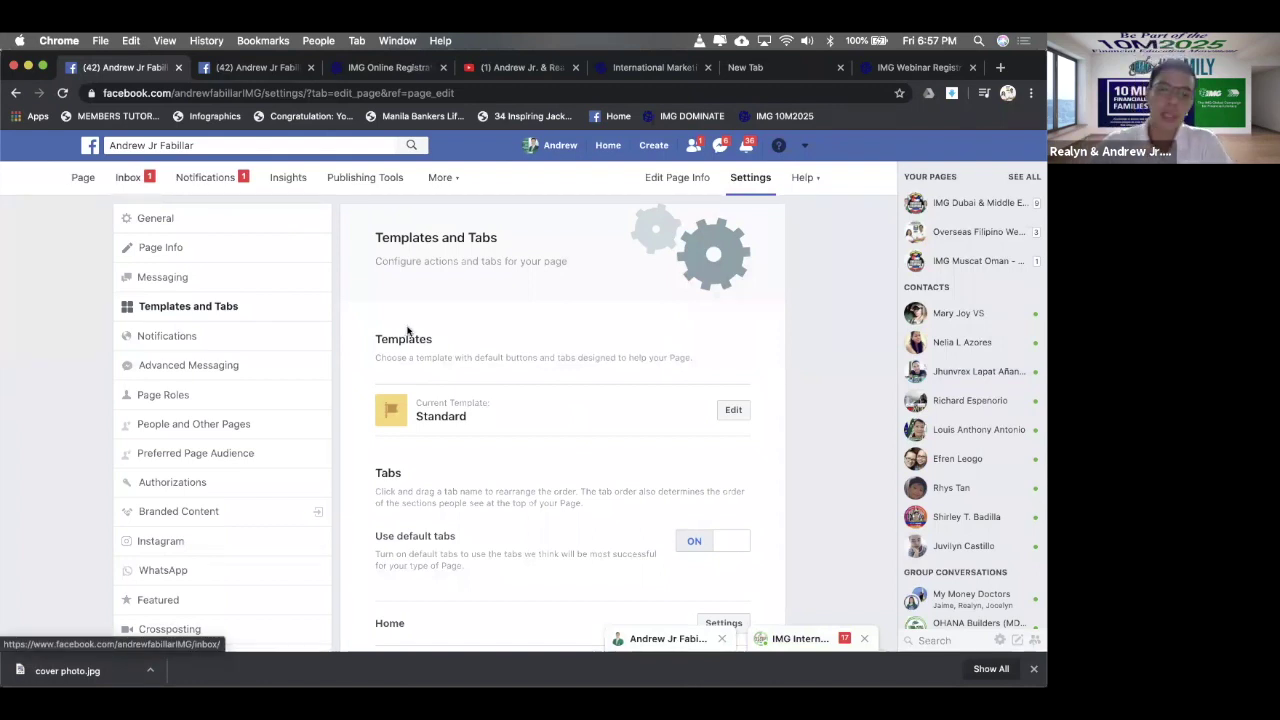
{"action": "scroll", "coordinate": [407, 331], "scroll_direction": "down", "scroll_amount": 1}
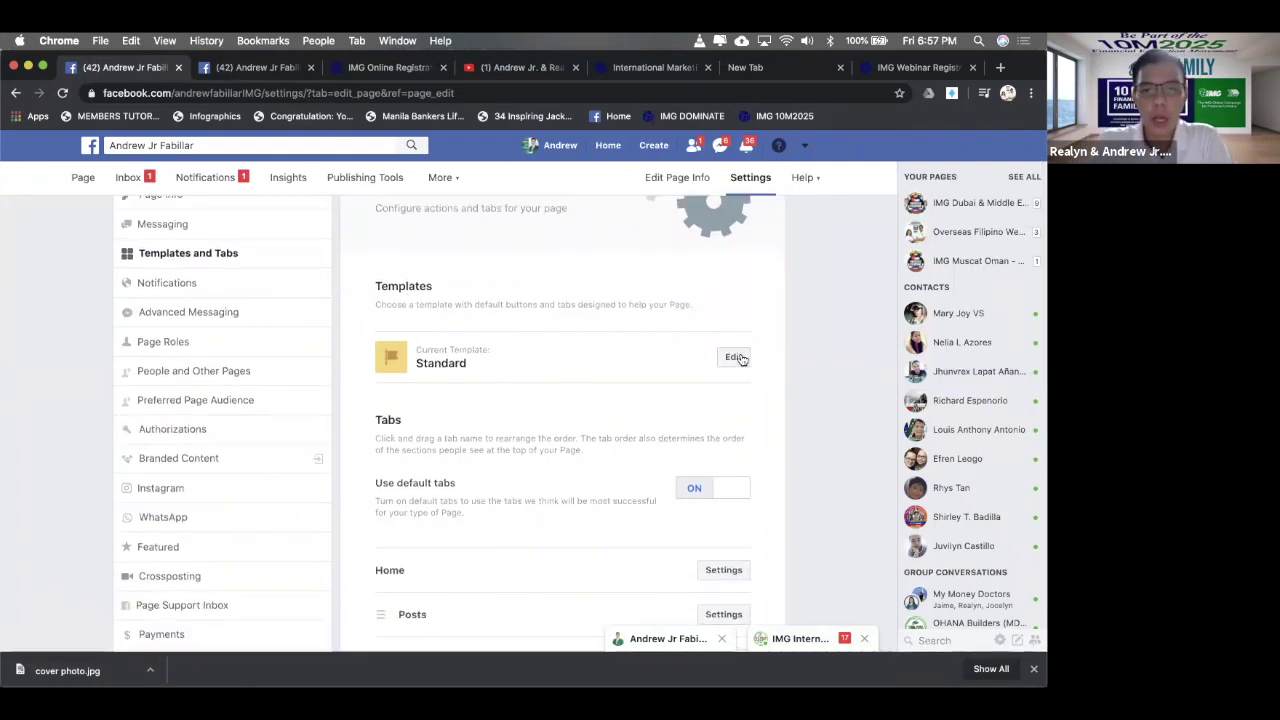
{"action": "scroll", "coordinate": [510, 375], "scroll_direction": "down", "scroll_amount": 2}
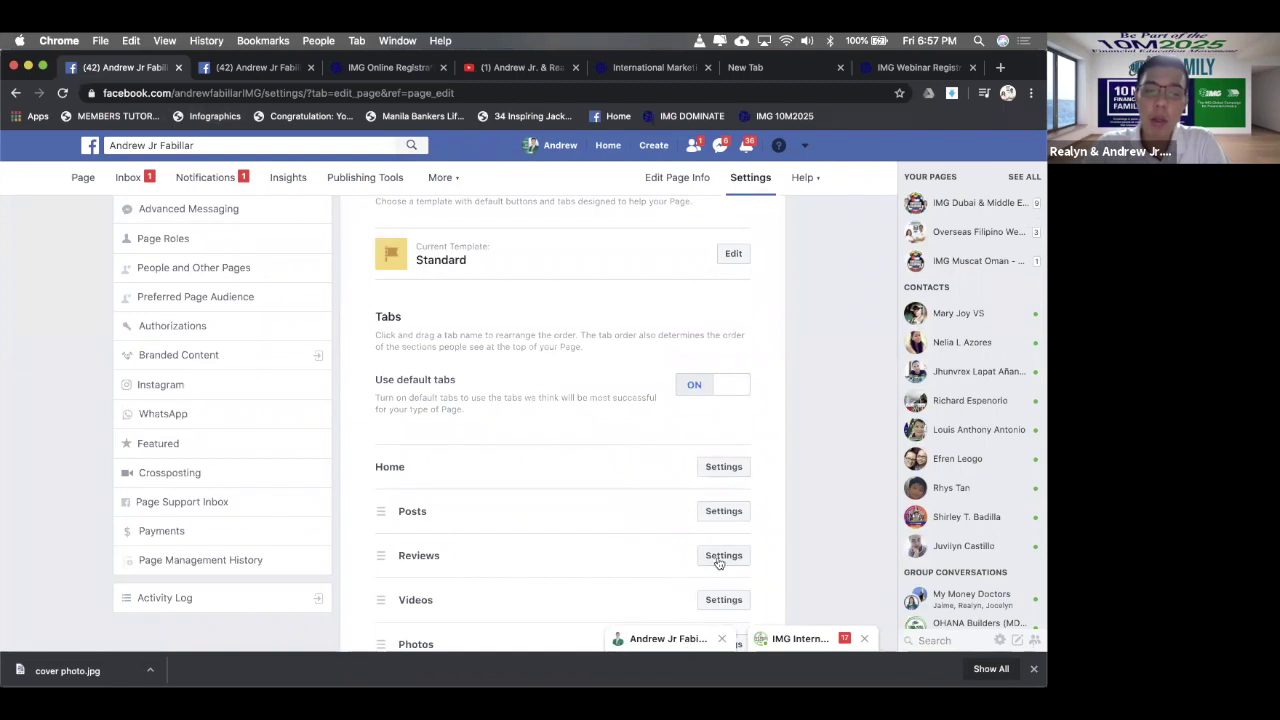
{"action": "scroll", "coordinate": [718, 563], "scroll_direction": "down", "scroll_amount": 2}
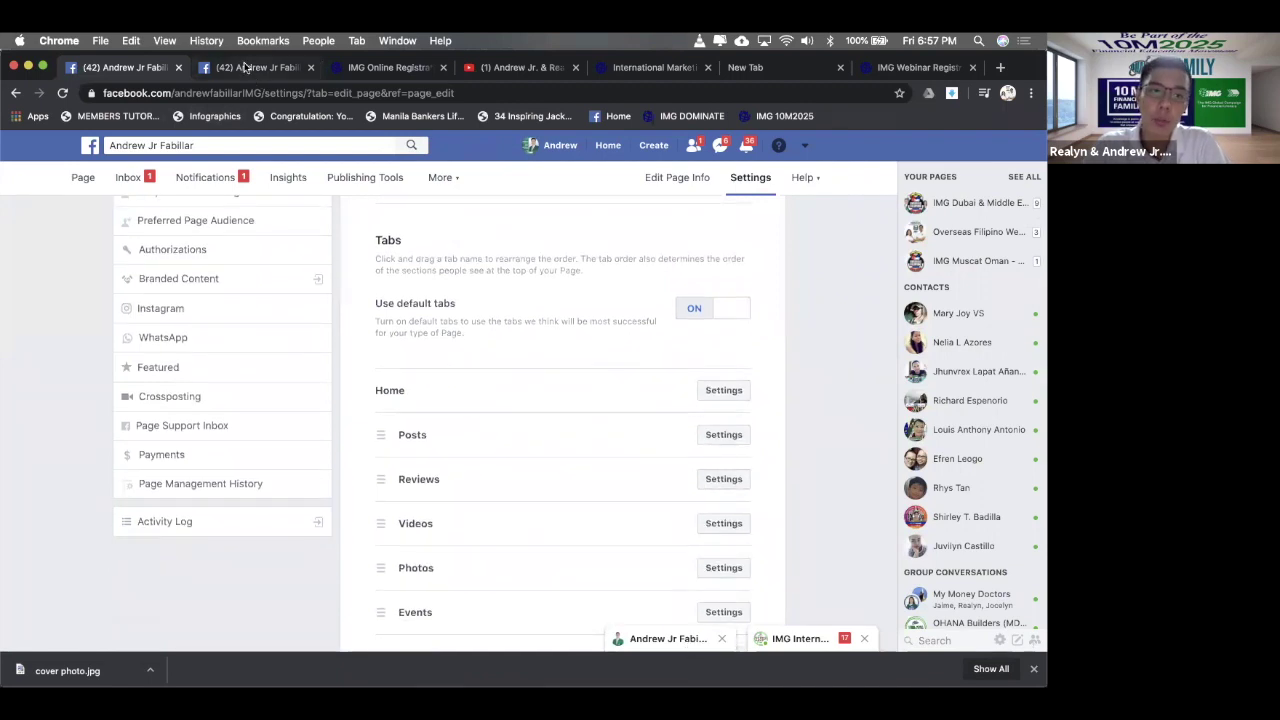
{"action": "left_click", "coordinate": [245, 67]}
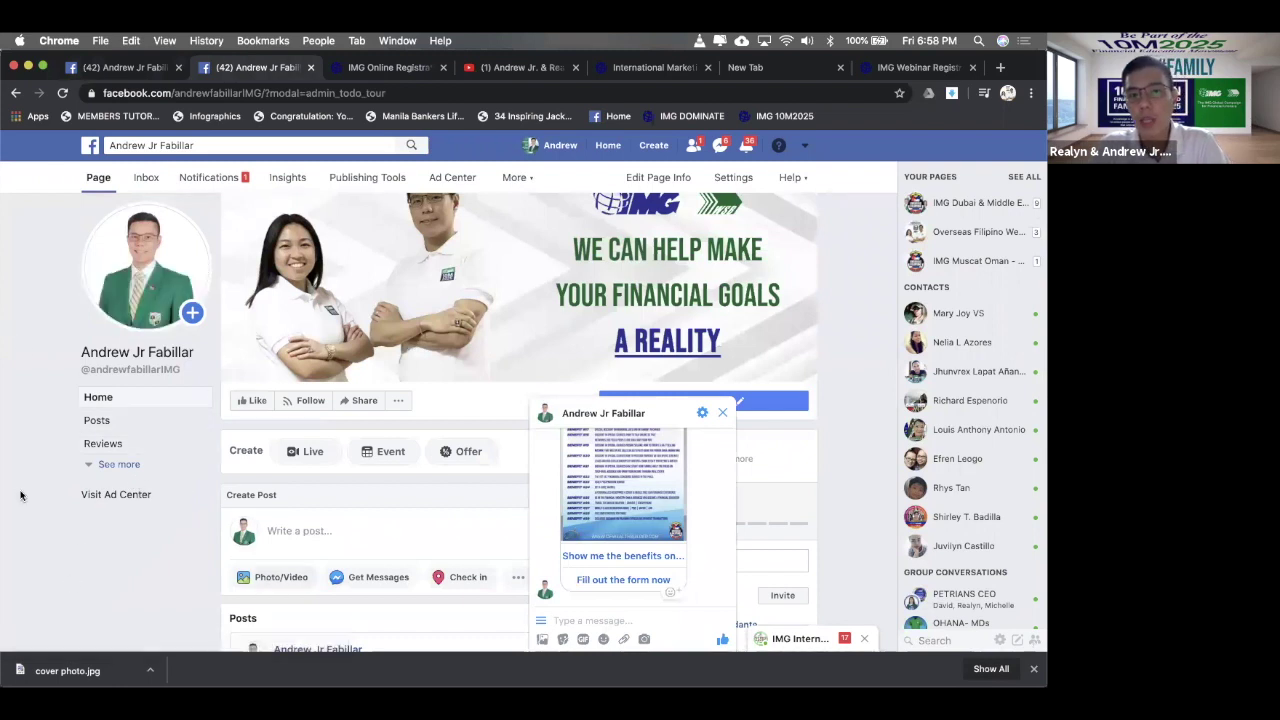
- Expand the Page's left navigation sections and close the Messenger chat window
{"action": "left_click", "coordinate": [102, 465]}
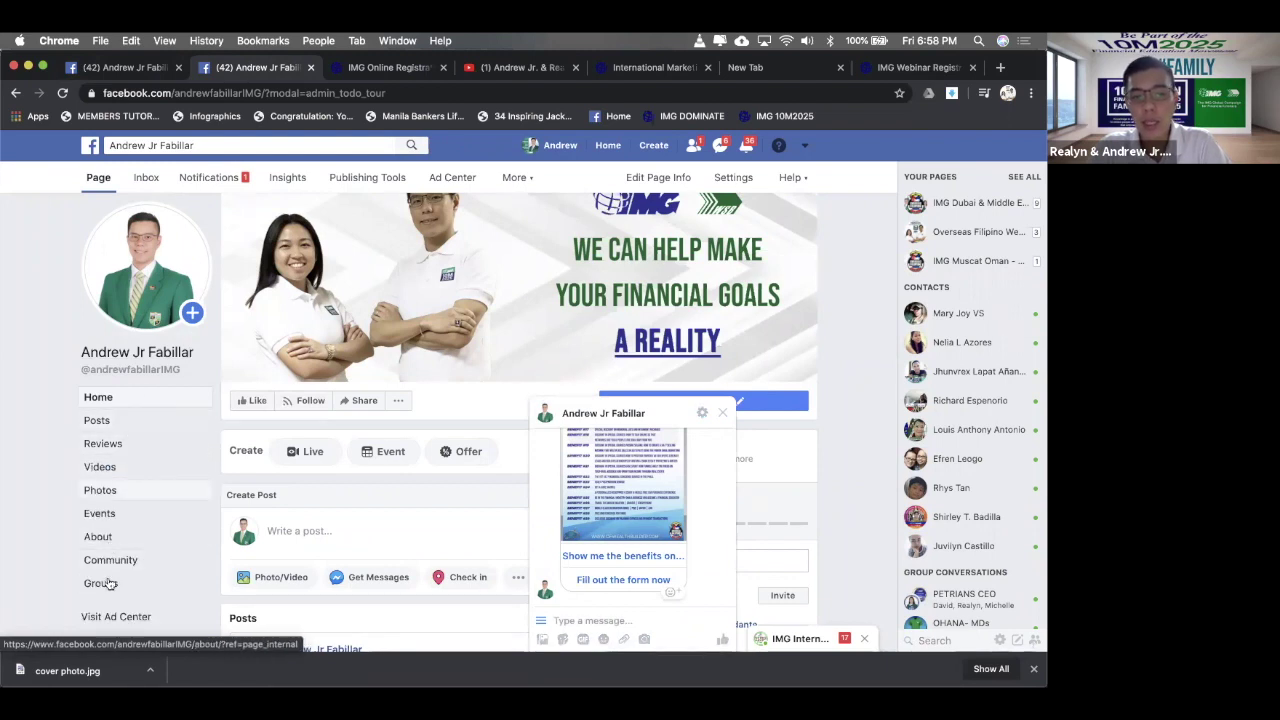
{"action": "left_click", "coordinate": [136, 70]}
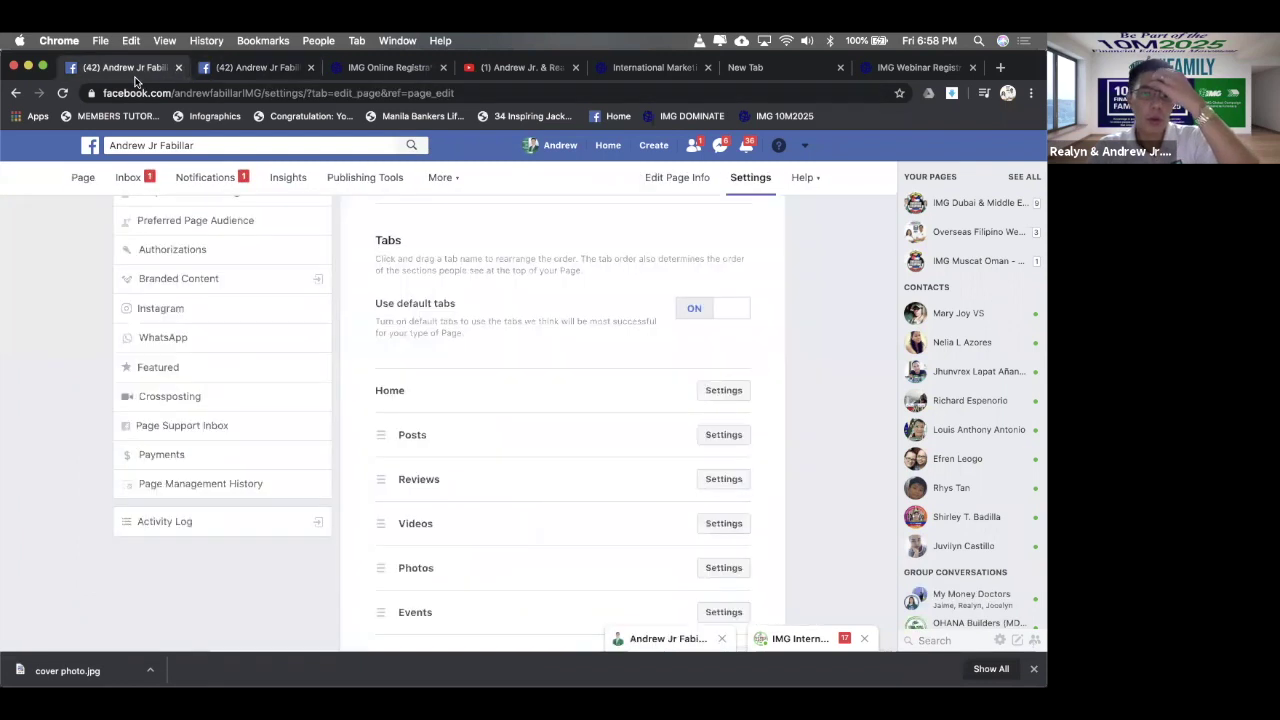
{"action": "left_click", "coordinate": [245, 70]}
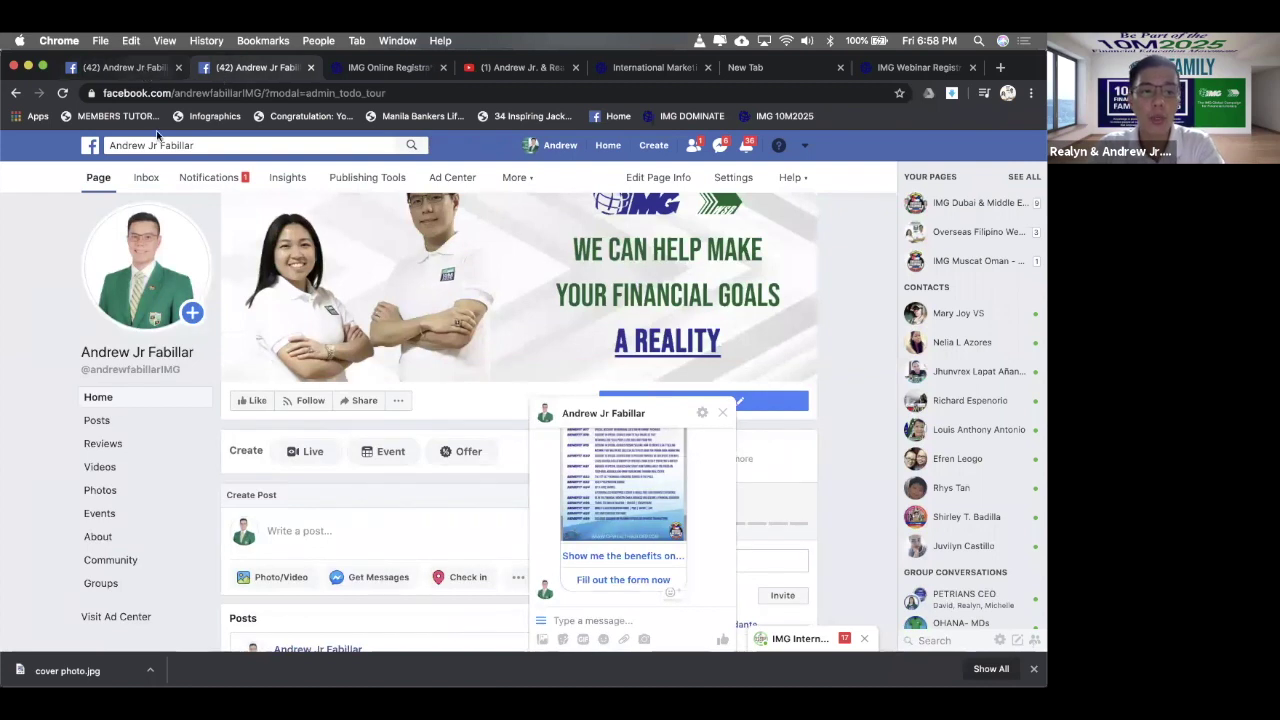
{"action": "left_click", "coordinate": [121, 72]}
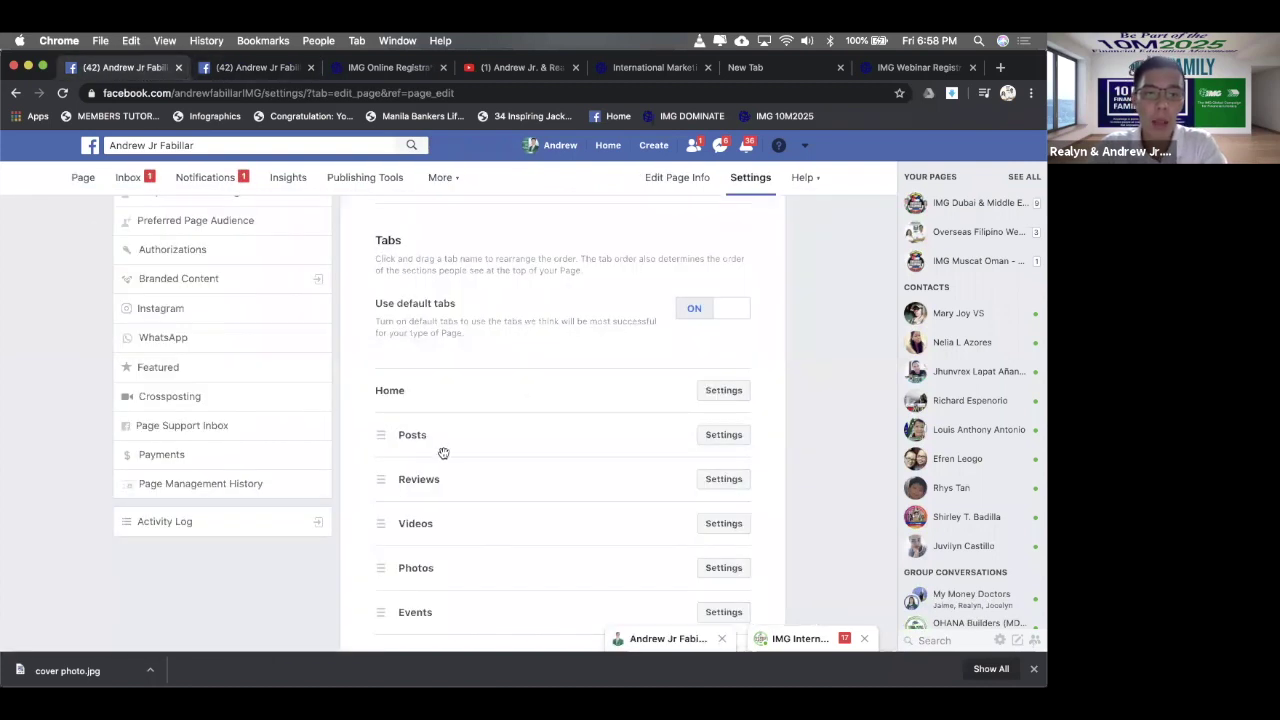
{"action": "left_click", "coordinate": [240, 70]}
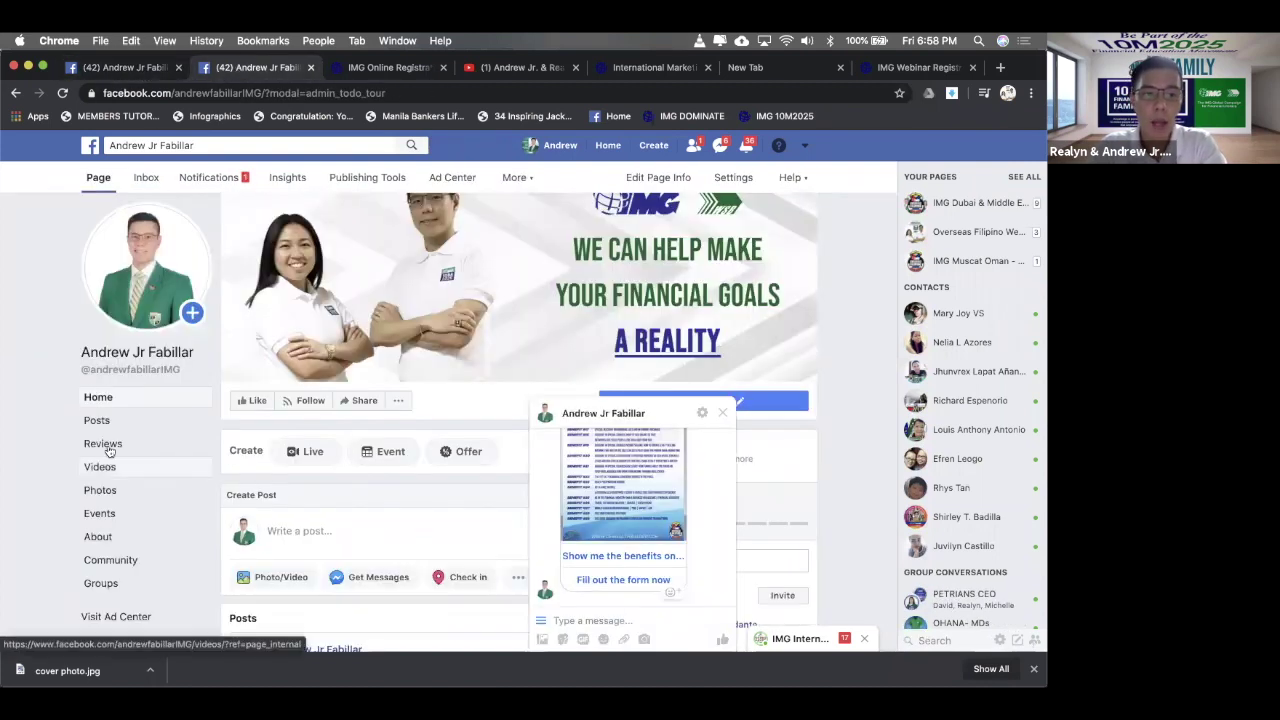
{"action": "left_click", "coordinate": [105, 444]}
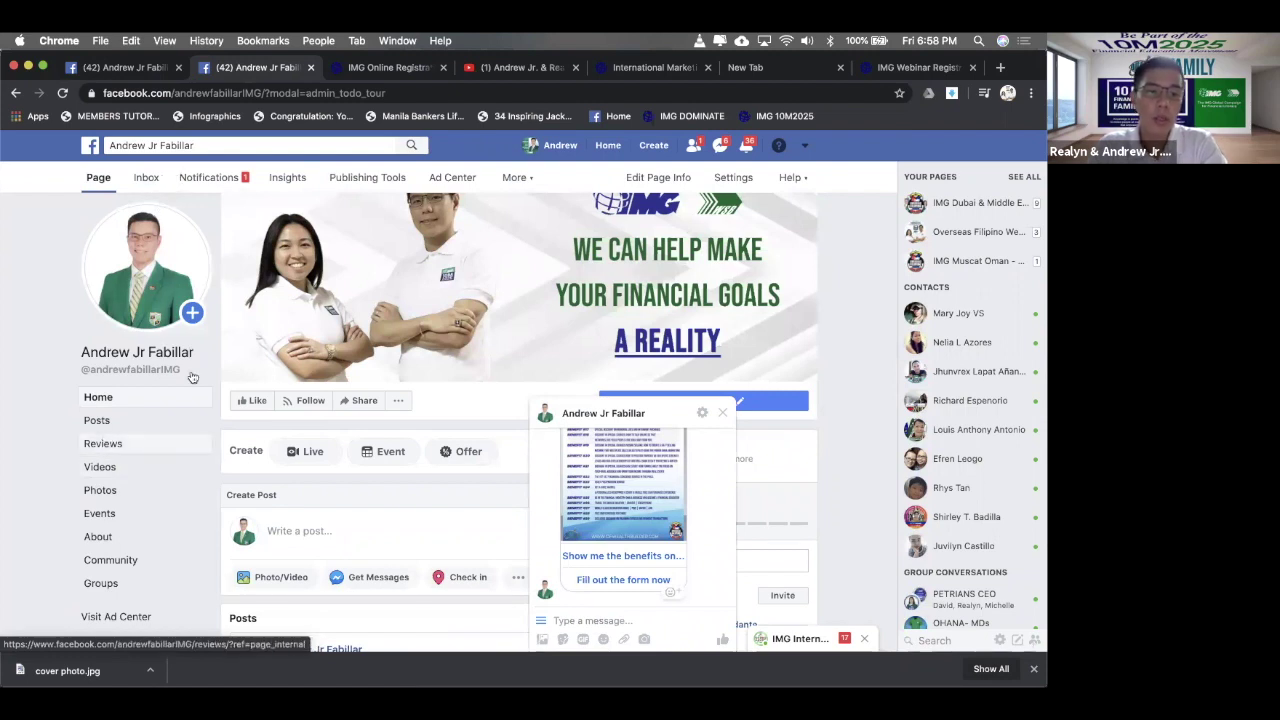
{"action": "mouse_move", "coordinate": [193, 375]}
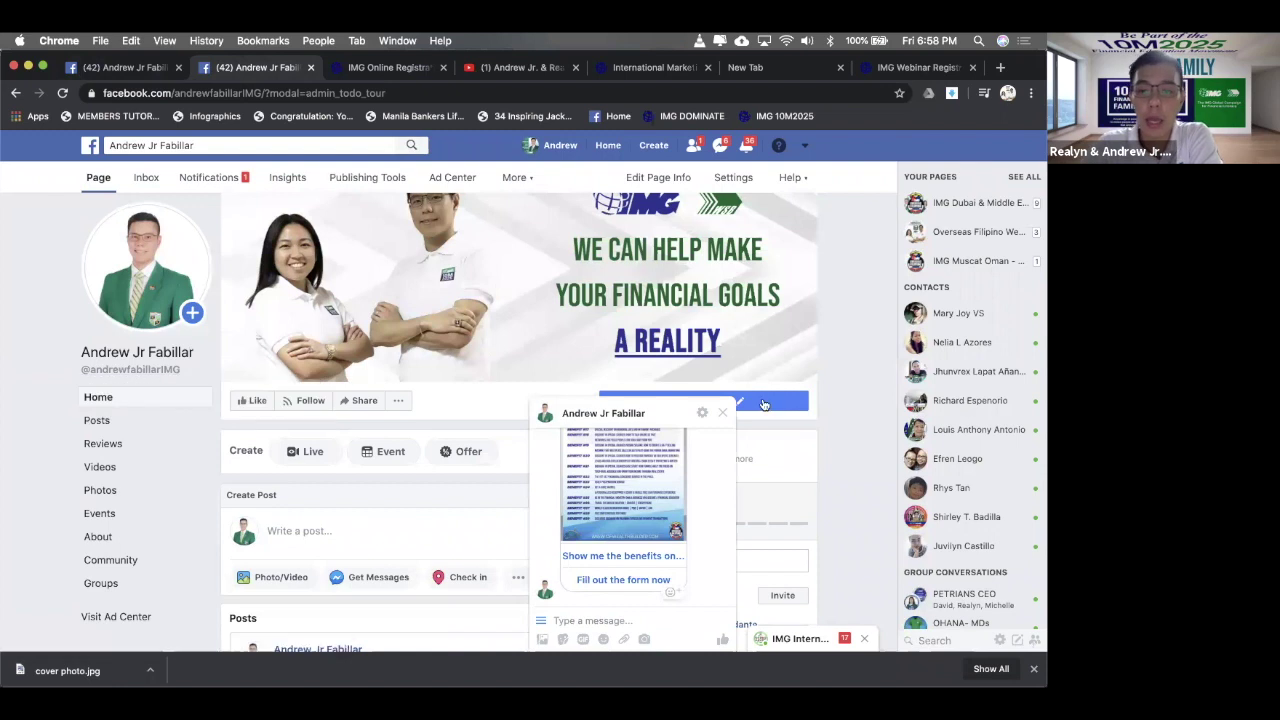
{"action": "left_click", "coordinate": [726, 413]}
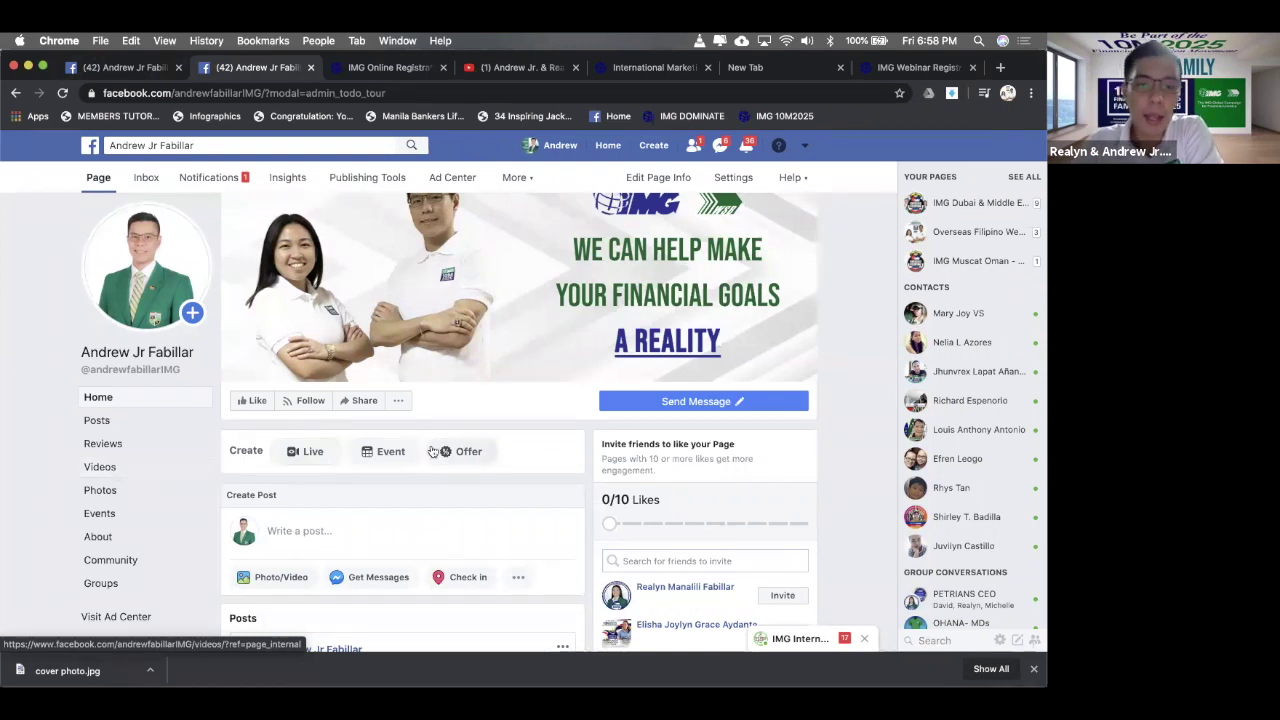
- Back in the Settings tab, scroll the Tabs list down to Groups and Add a Tab
{"action": "scroll", "coordinate": [432, 452], "scroll_direction": "down", "scroll_amount": 3}
{"action": "scroll", "coordinate": [432, 452], "scroll_direction": "down", "scroll_amount": 5}
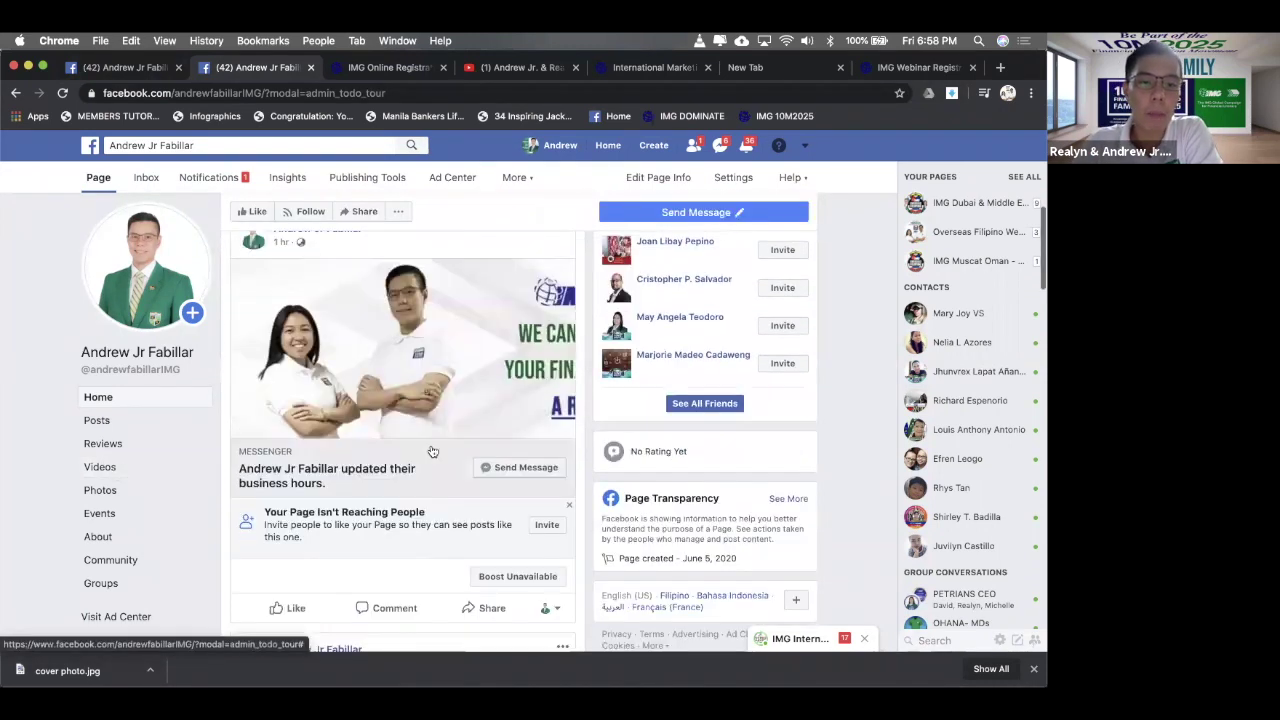
{"action": "scroll", "coordinate": [432, 452], "scroll_direction": "up", "scroll_amount": 3}
{"action": "scroll", "coordinate": [432, 452], "scroll_direction": "up", "scroll_amount": 5}
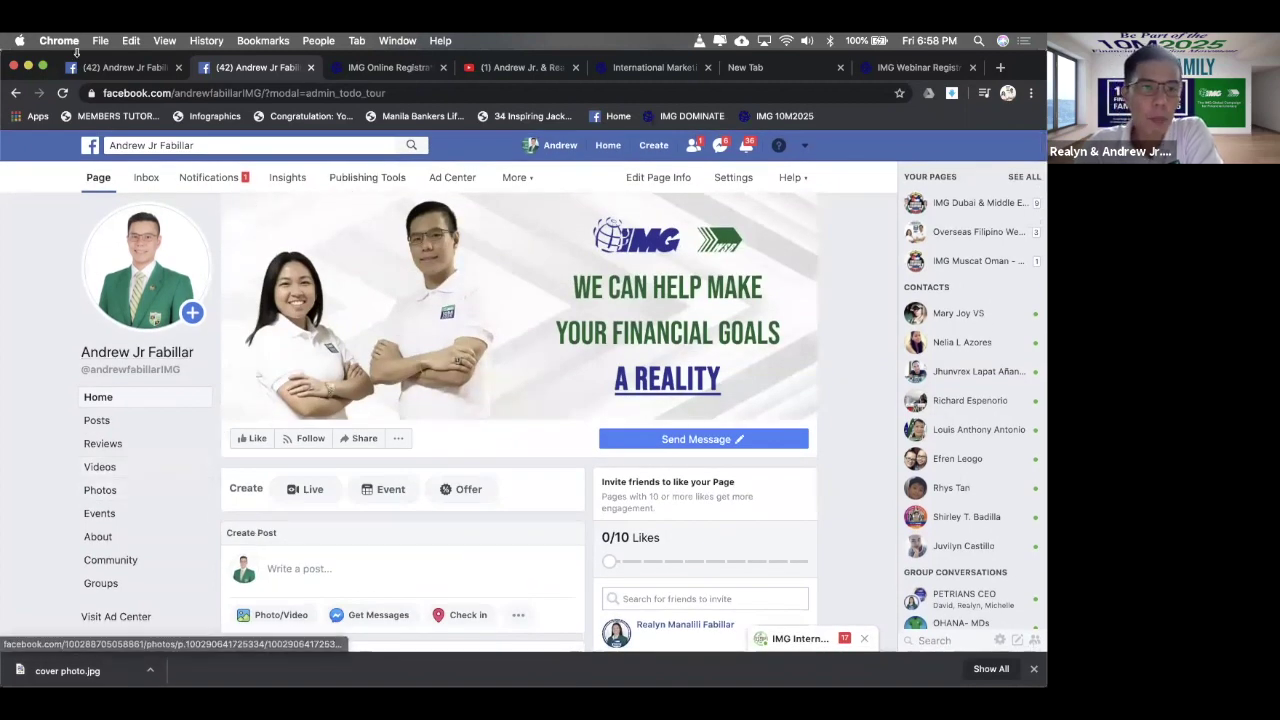
{"action": "left_click", "coordinate": [126, 69]}
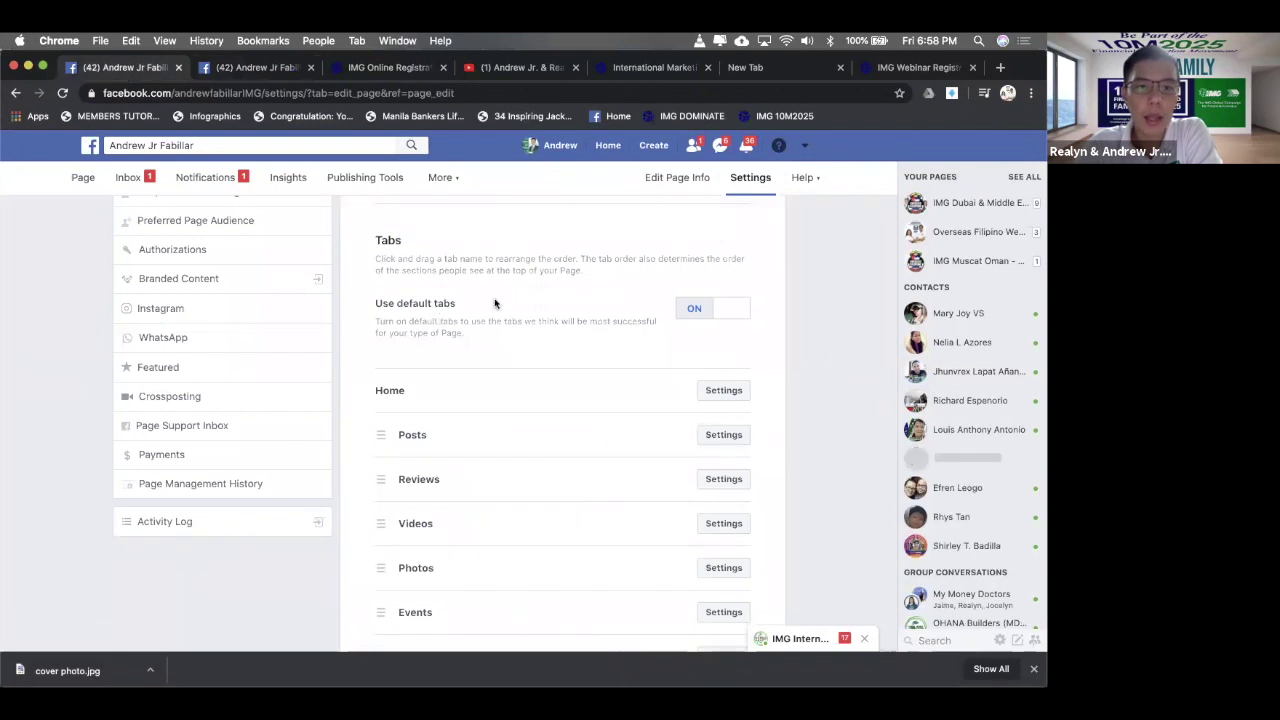
{"action": "scroll", "coordinate": [491, 290], "scroll_direction": "up", "scroll_amount": 5}
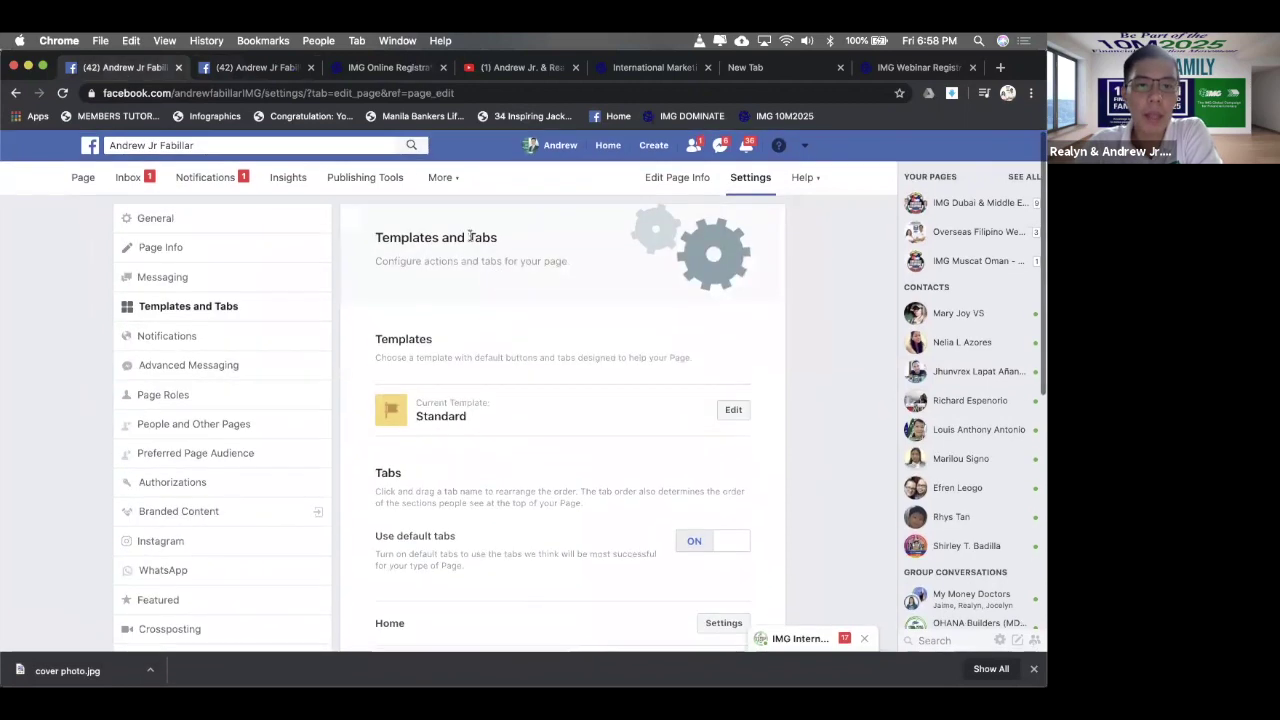
{"action": "scroll", "coordinate": [523, 507], "scroll_direction": "down", "scroll_amount": 10}
{"action": "scroll", "coordinate": [523, 507], "scroll_direction": "up", "scroll_amount": 10}
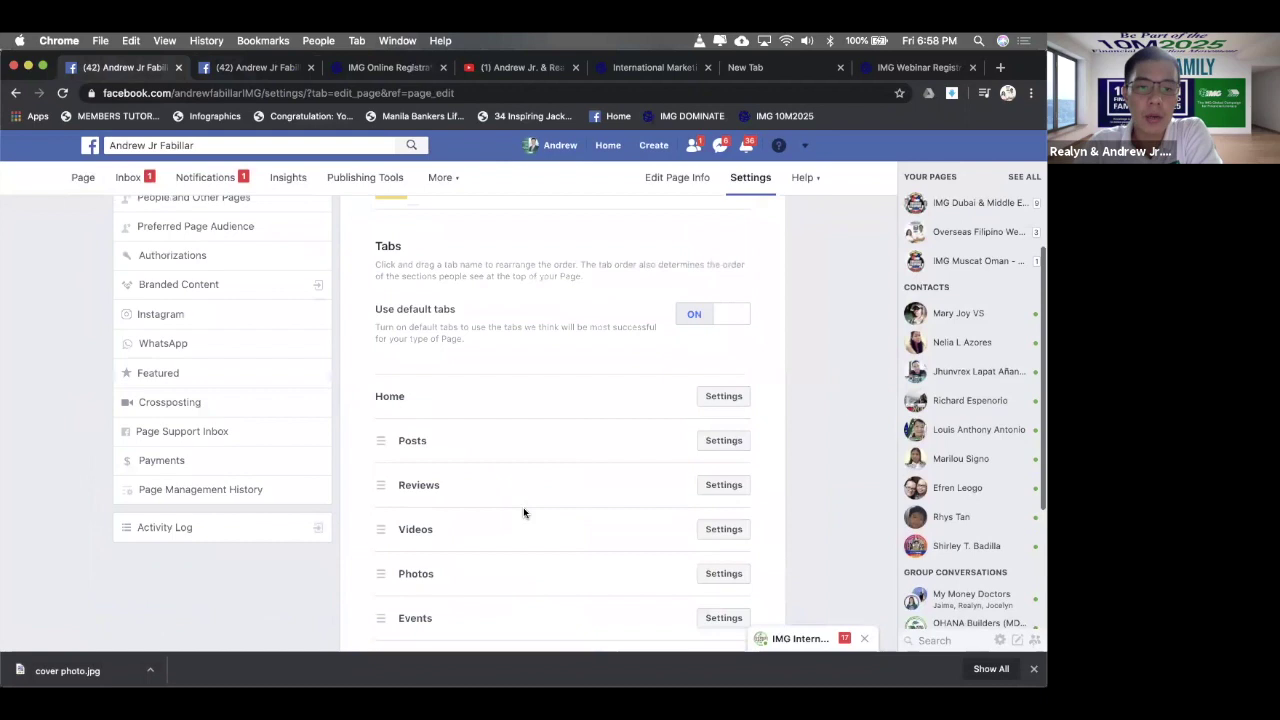
{"action": "key", "text": "ctrl+Tab"}
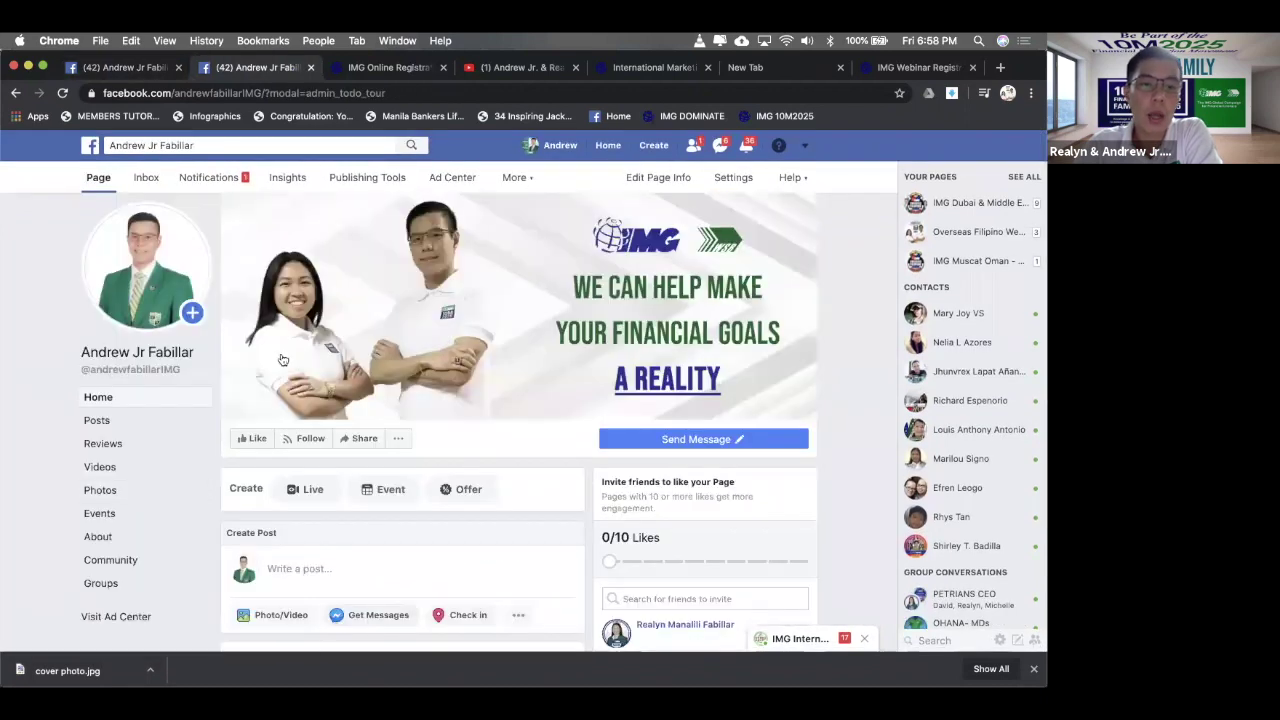
{"action": "left_click", "coordinate": [107, 68]}
{"action": "scroll", "coordinate": [523, 434], "scroll_direction": "down", "scroll_amount": 10}
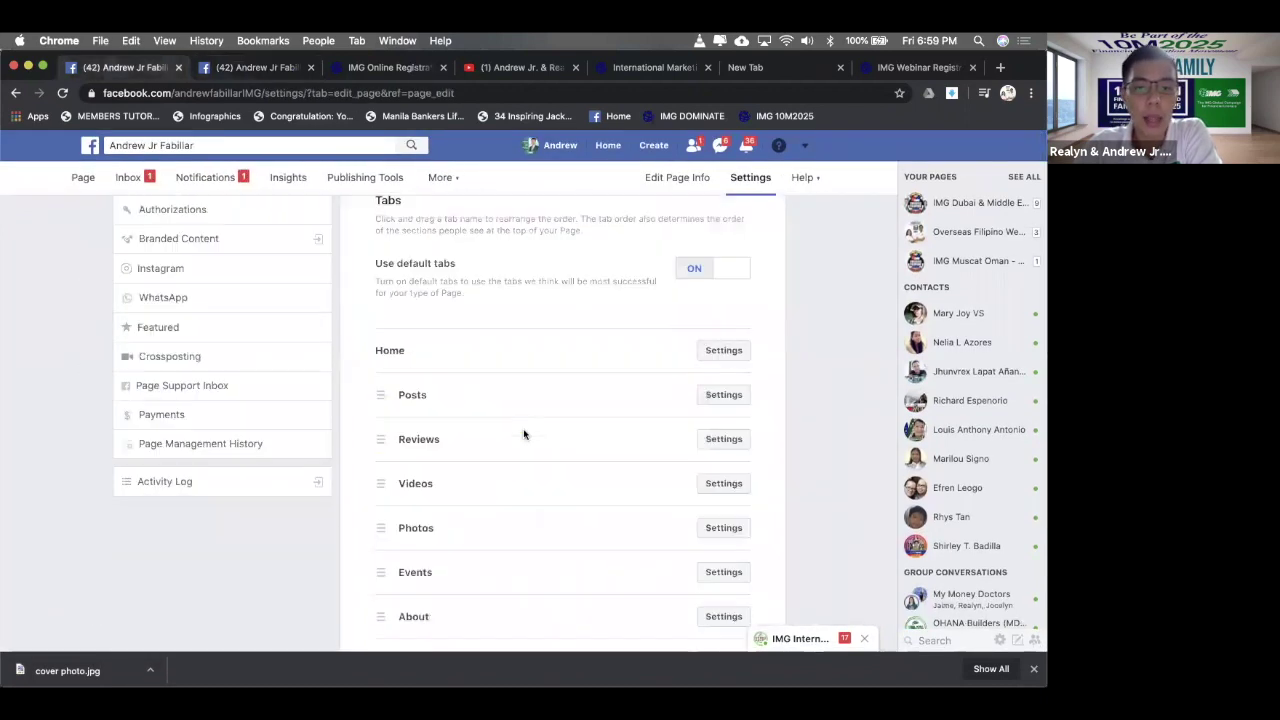
- Turn off the Groups tab, then open and close the Community tab settings
{"action": "left_click", "coordinate": [723, 476]}
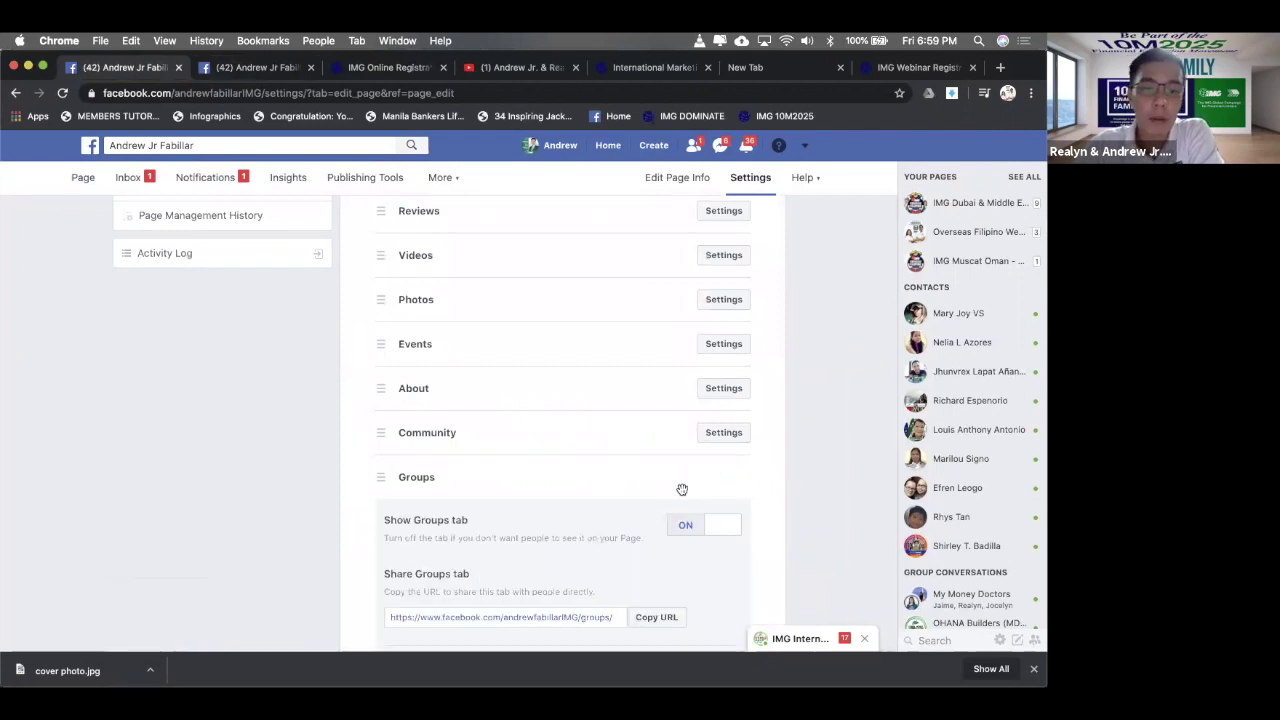
{"action": "scroll", "coordinate": [725, 470], "scroll_direction": "down", "scroll_amount": 2}
{"action": "left_click", "coordinate": [729, 458]}
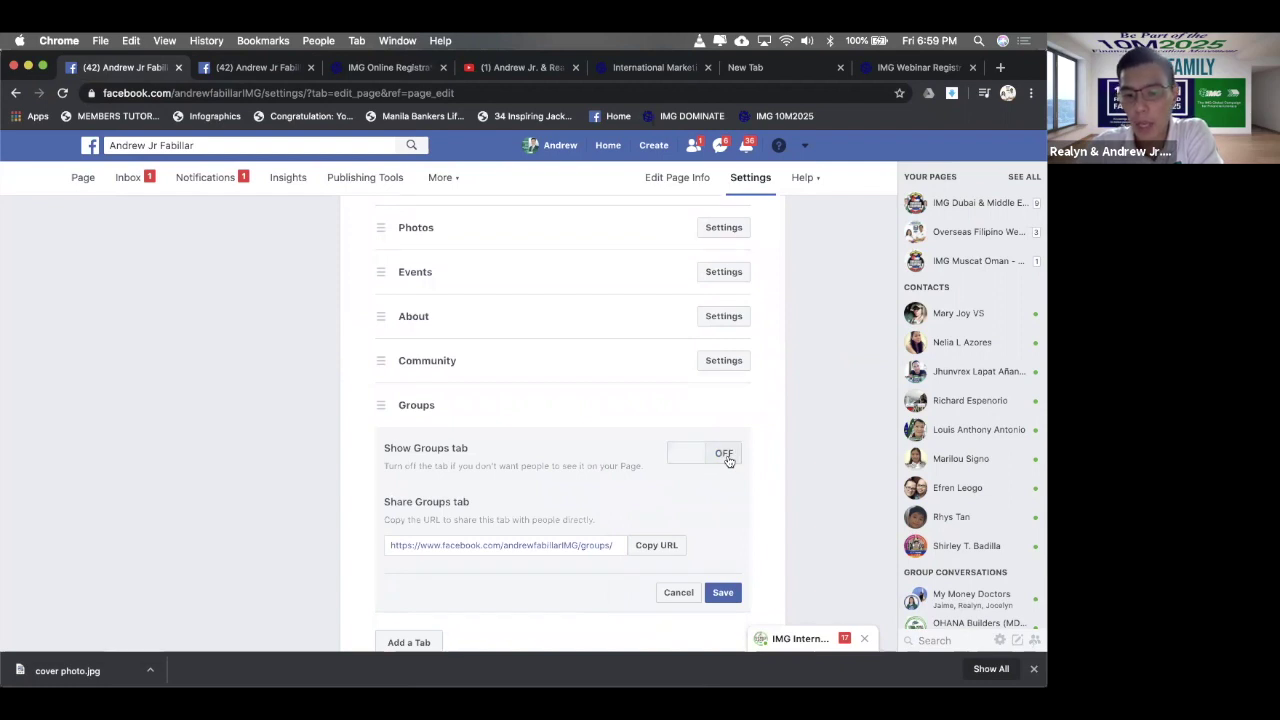
{"action": "left_click", "coordinate": [722, 361]}
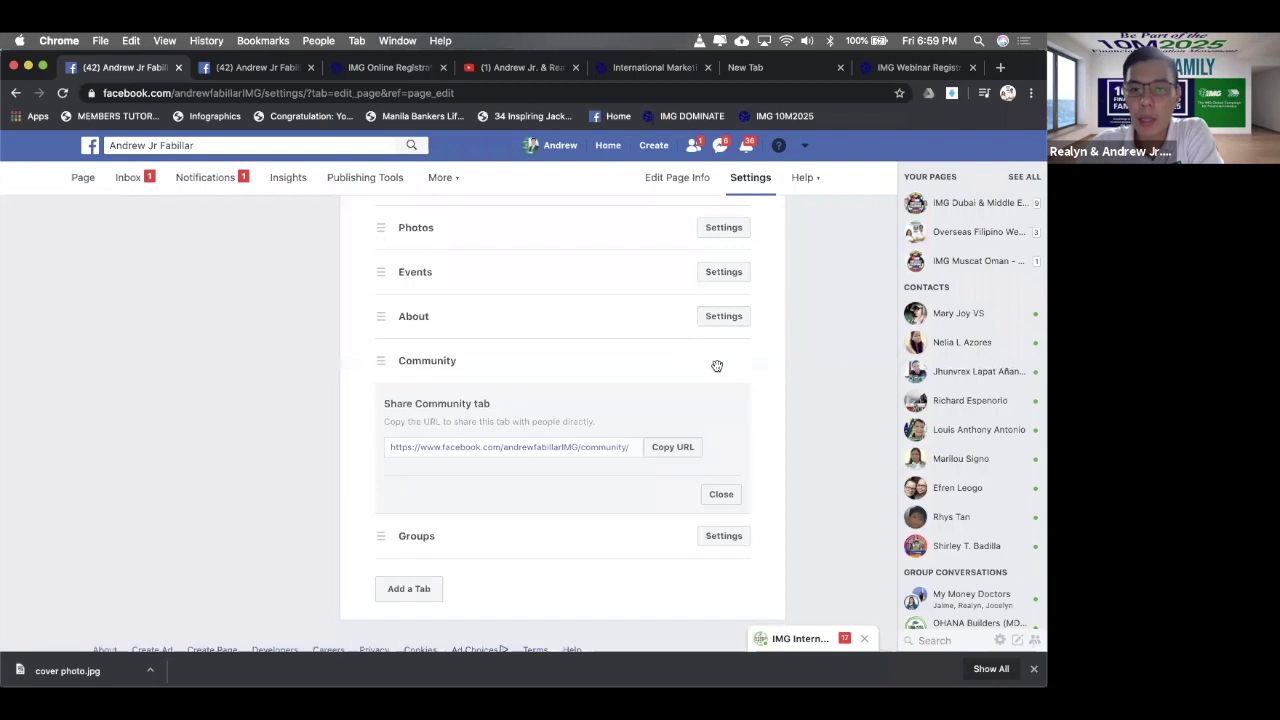
{"action": "left_click", "coordinate": [721, 497]}
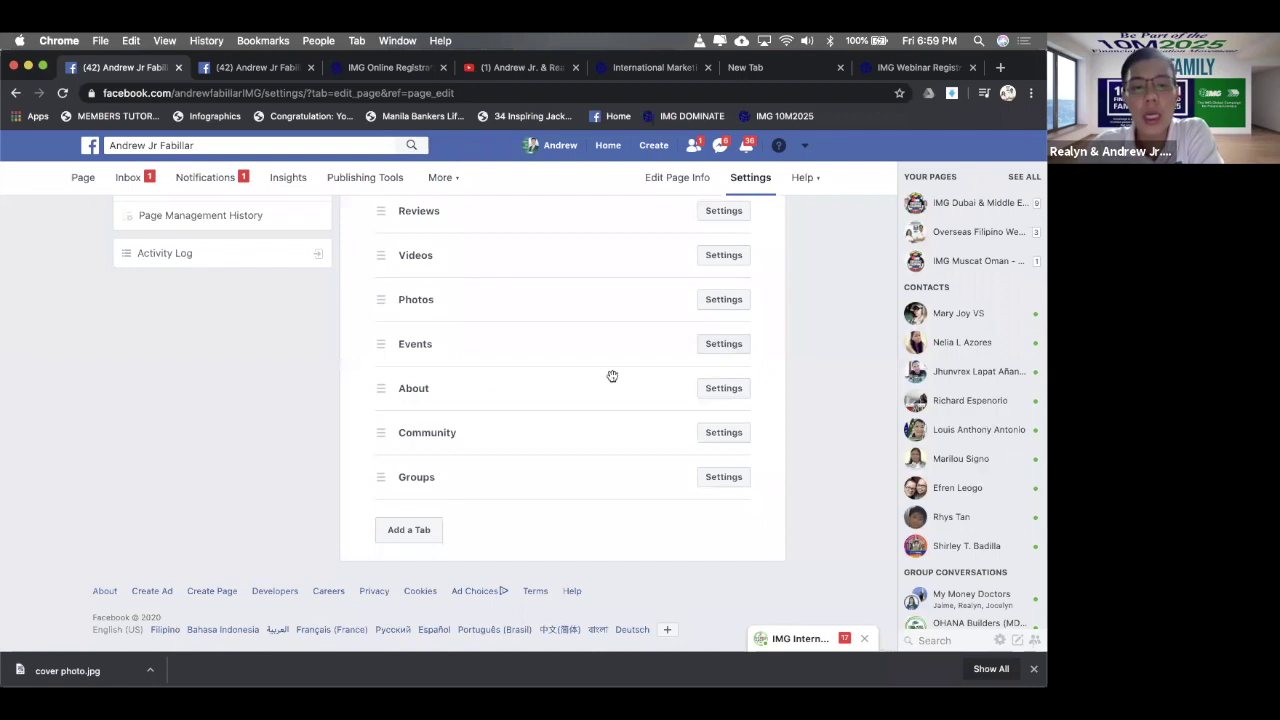
{"action": "scroll", "coordinate": [612, 376], "scroll_direction": "up", "scroll_amount": 5}
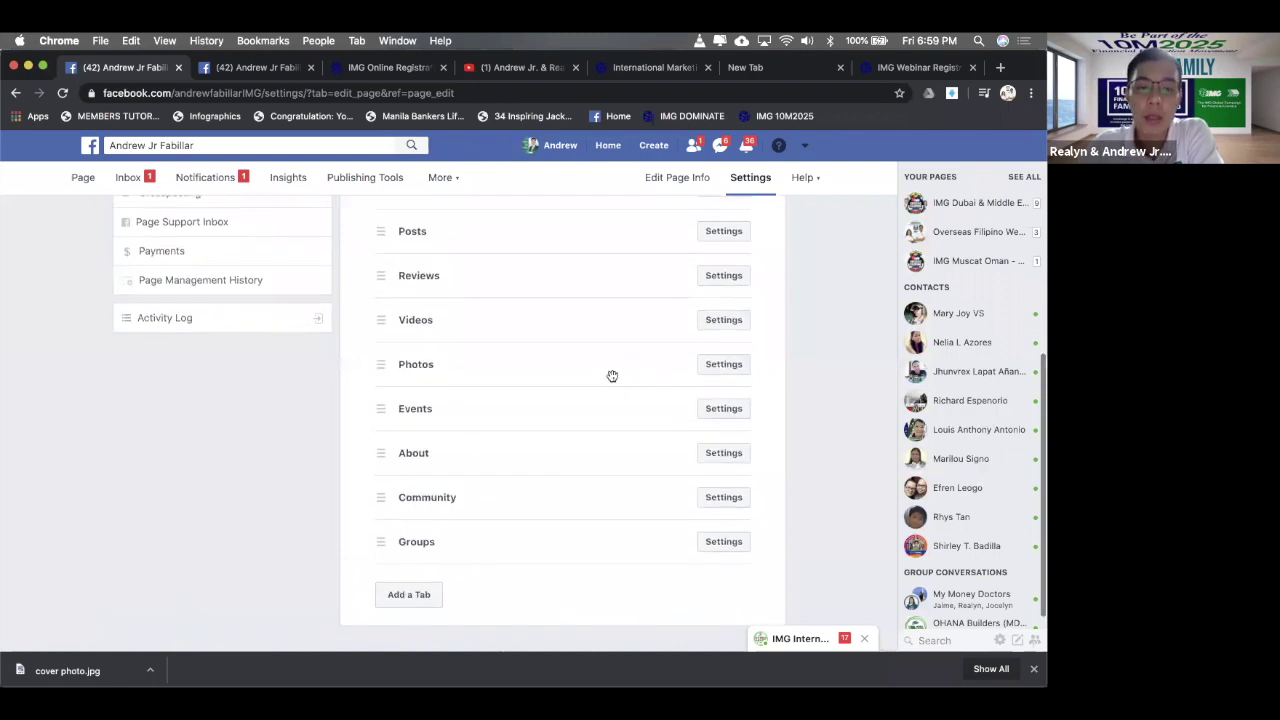
{"action": "scroll", "coordinate": [612, 378], "scroll_direction": "up", "scroll_amount": 3}
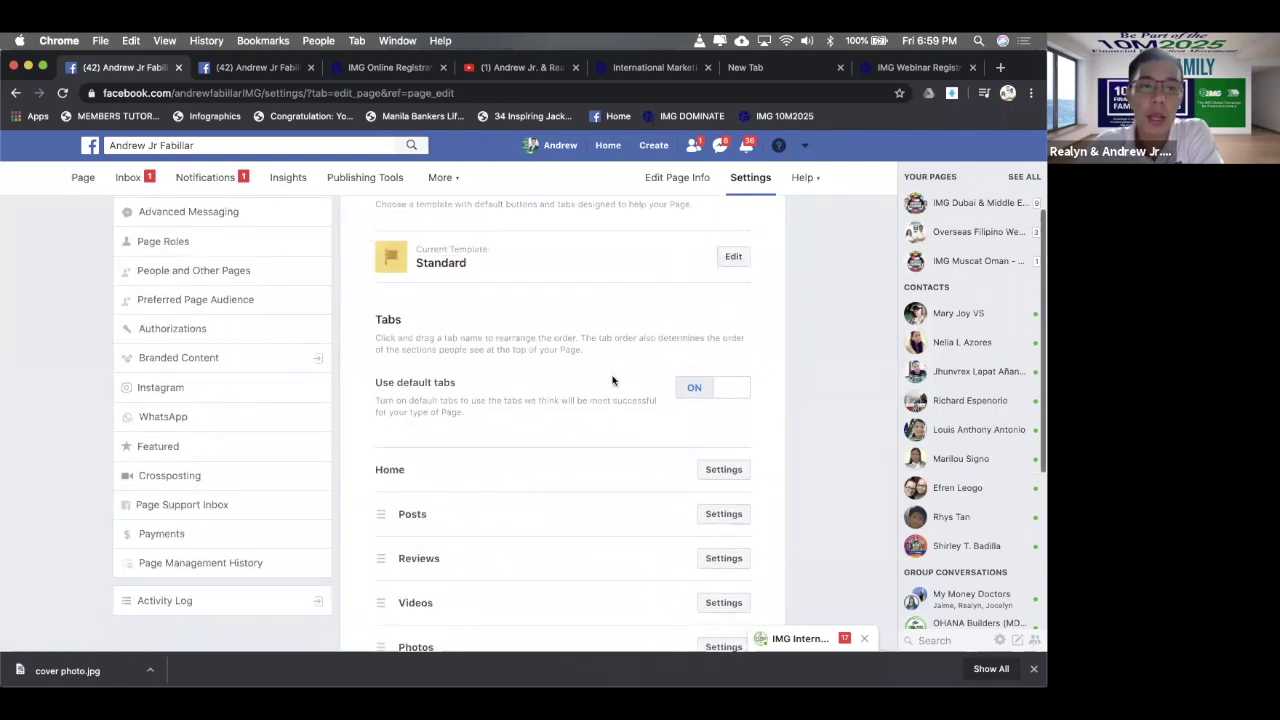
- Check the Events tab settings, then return to the Templates and Tabs view
{"action": "left_click", "coordinate": [234, 74]}
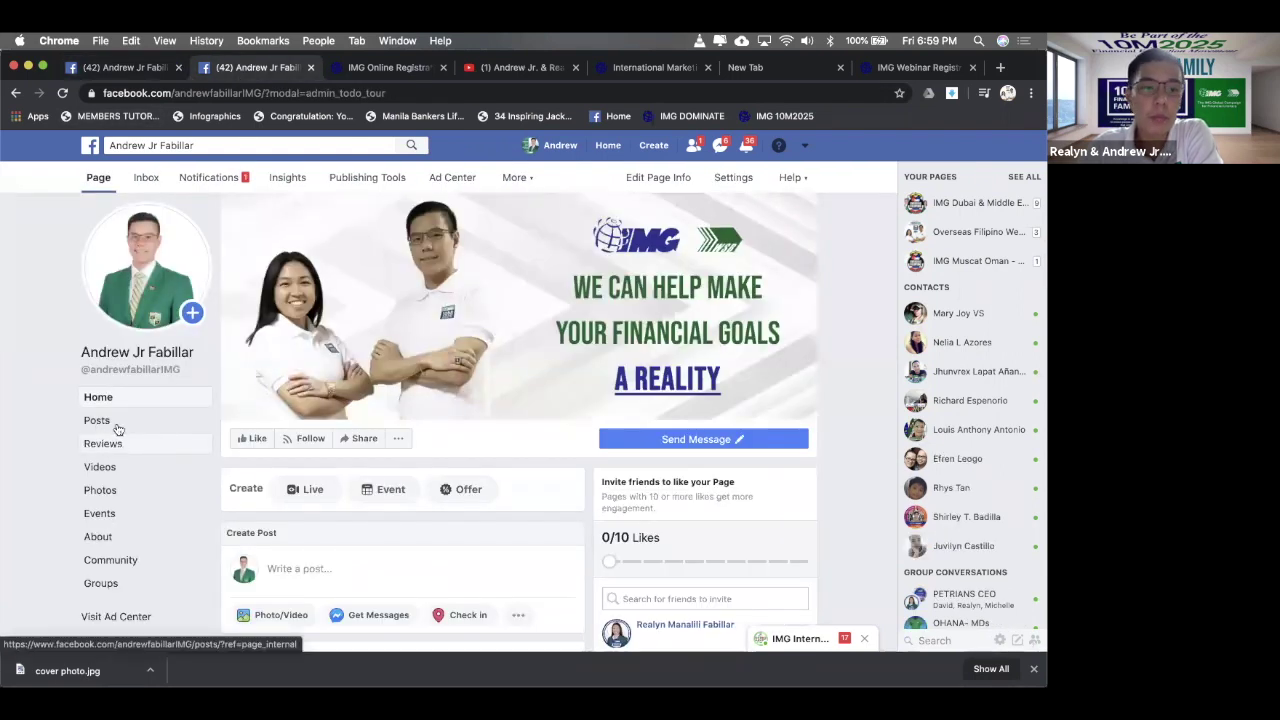
{"action": "left_click", "coordinate": [112, 76]}
{"action": "scroll", "coordinate": [614, 483], "scroll_direction": "down", "scroll_amount": 5}
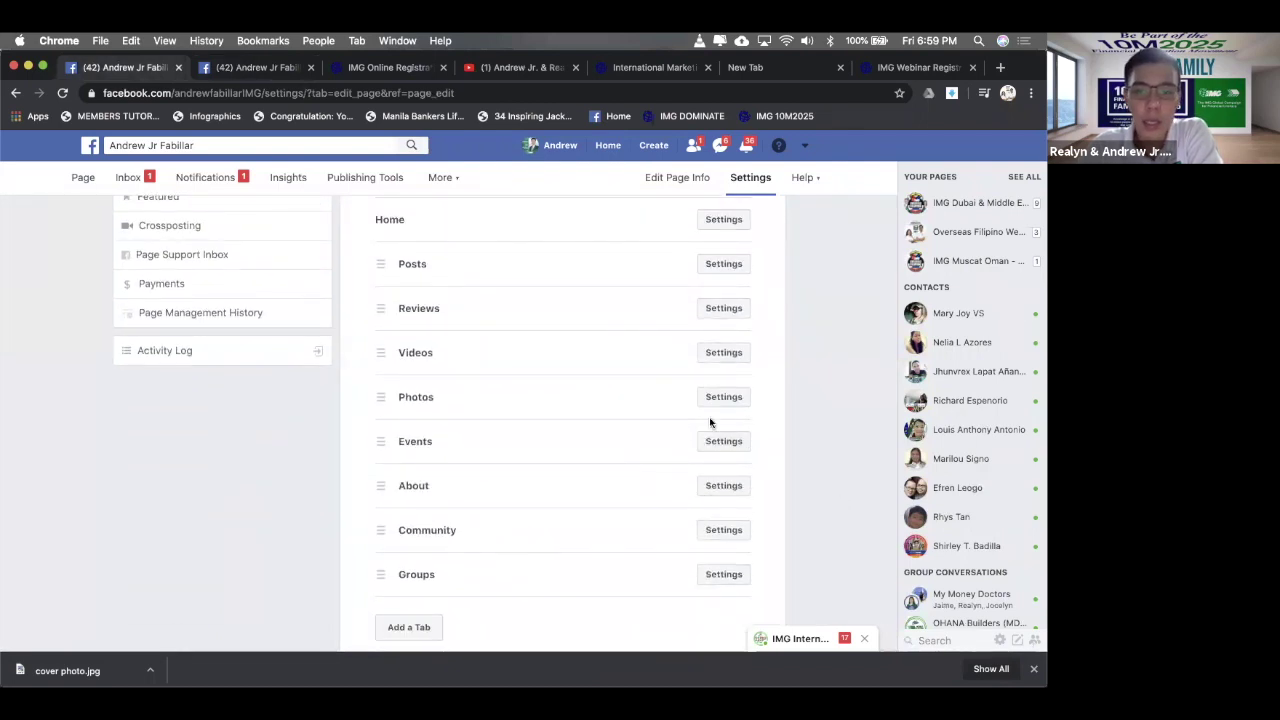
{"action": "left_click", "coordinate": [711, 440]}
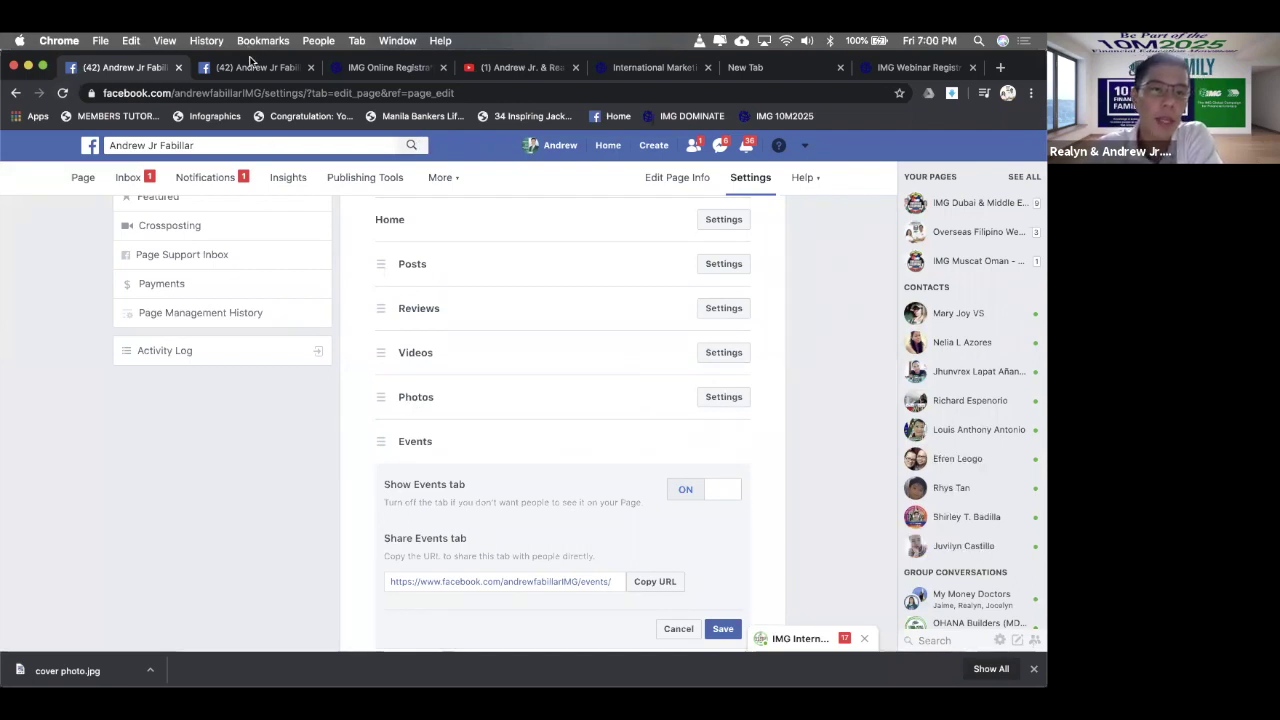
{"action": "left_click", "coordinate": [253, 66]}
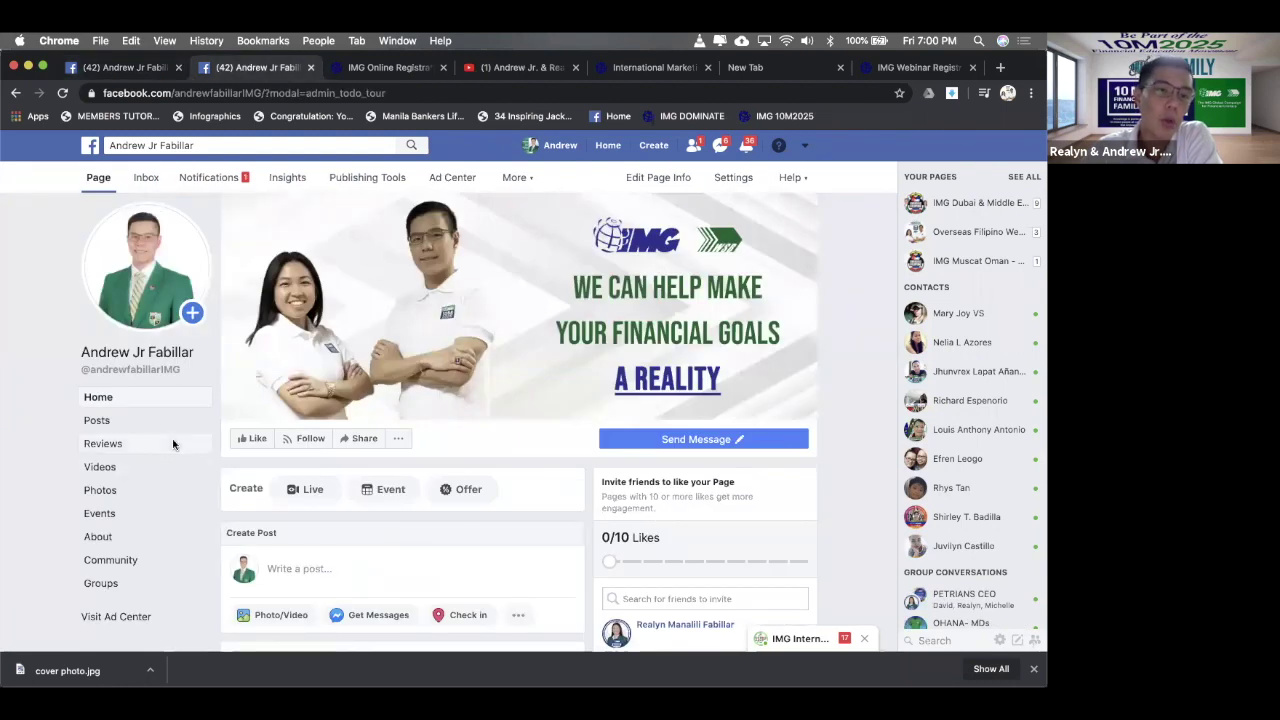
{"action": "key", "text": "ctrl+shift+Tab"}
{"action": "scroll", "coordinate": [535, 465], "scroll_direction": "down", "scroll_amount": 5}
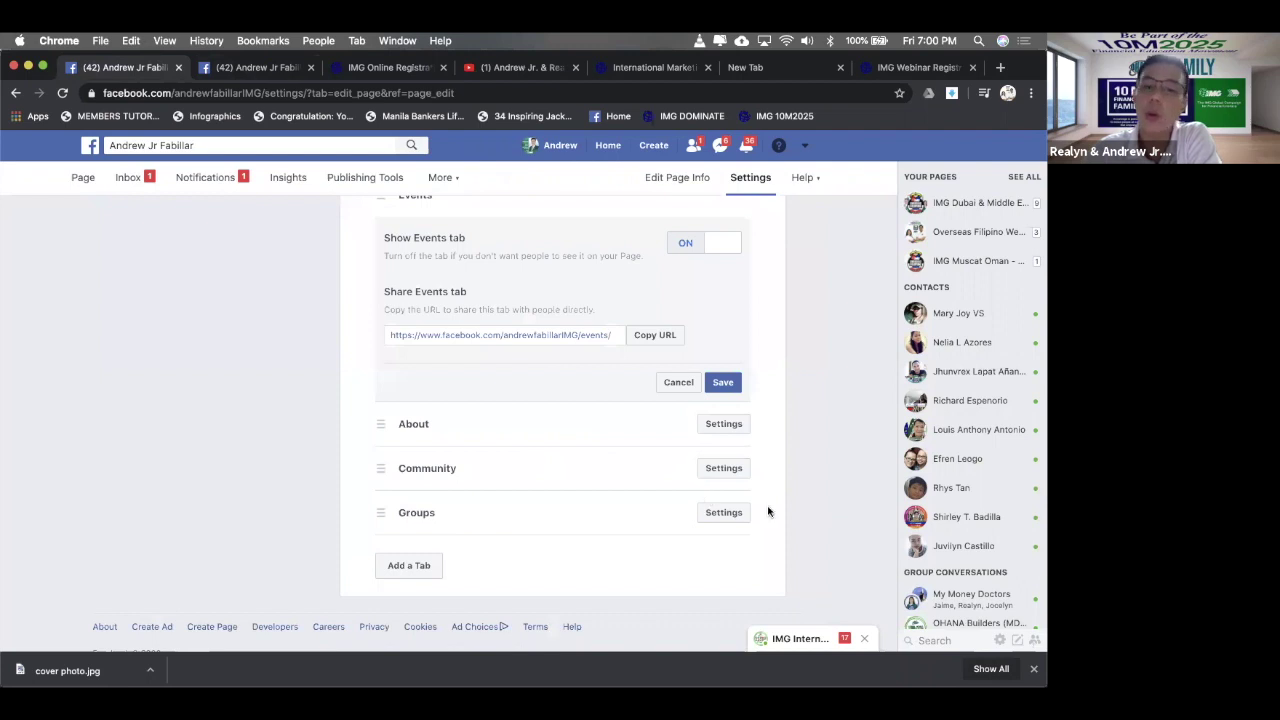
{"action": "scroll", "coordinate": [731, 489], "scroll_direction": "up", "scroll_amount": 5}
{"action": "scroll", "coordinate": [730, 489], "scroll_direction": "up", "scroll_amount": 5}
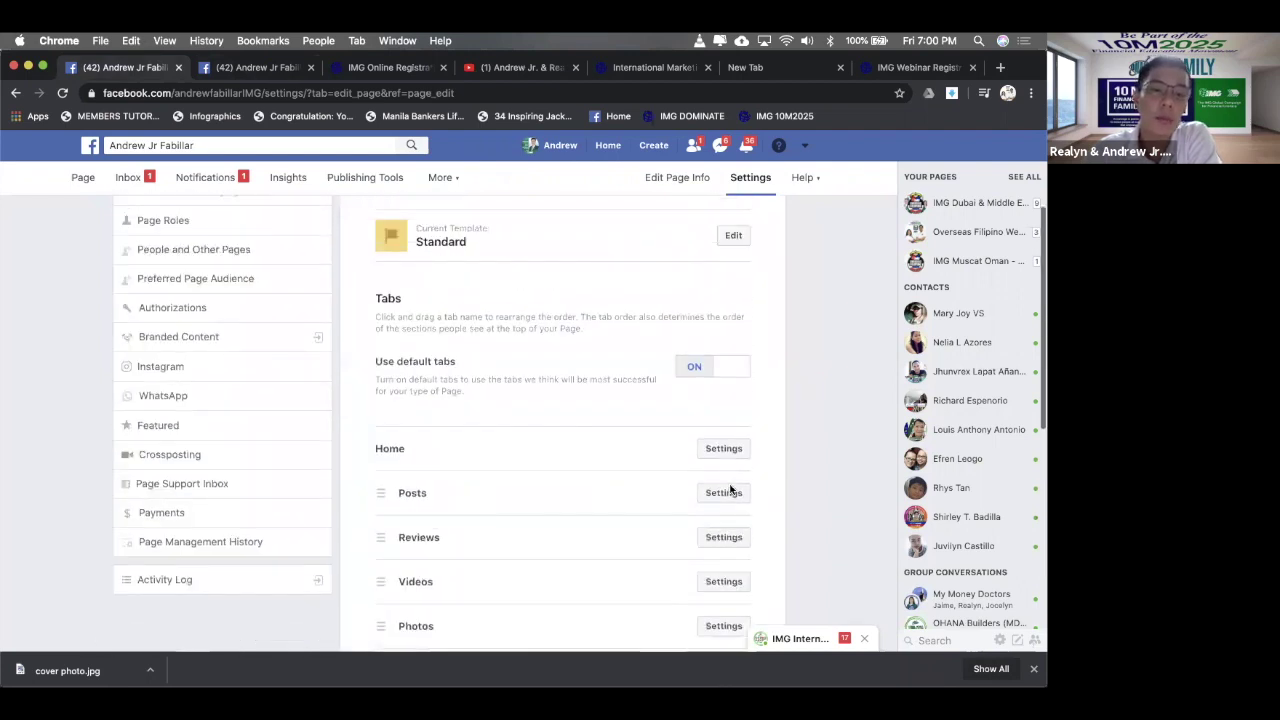
{"action": "scroll", "coordinate": [526, 451], "scroll_direction": "down", "scroll_amount": 7}
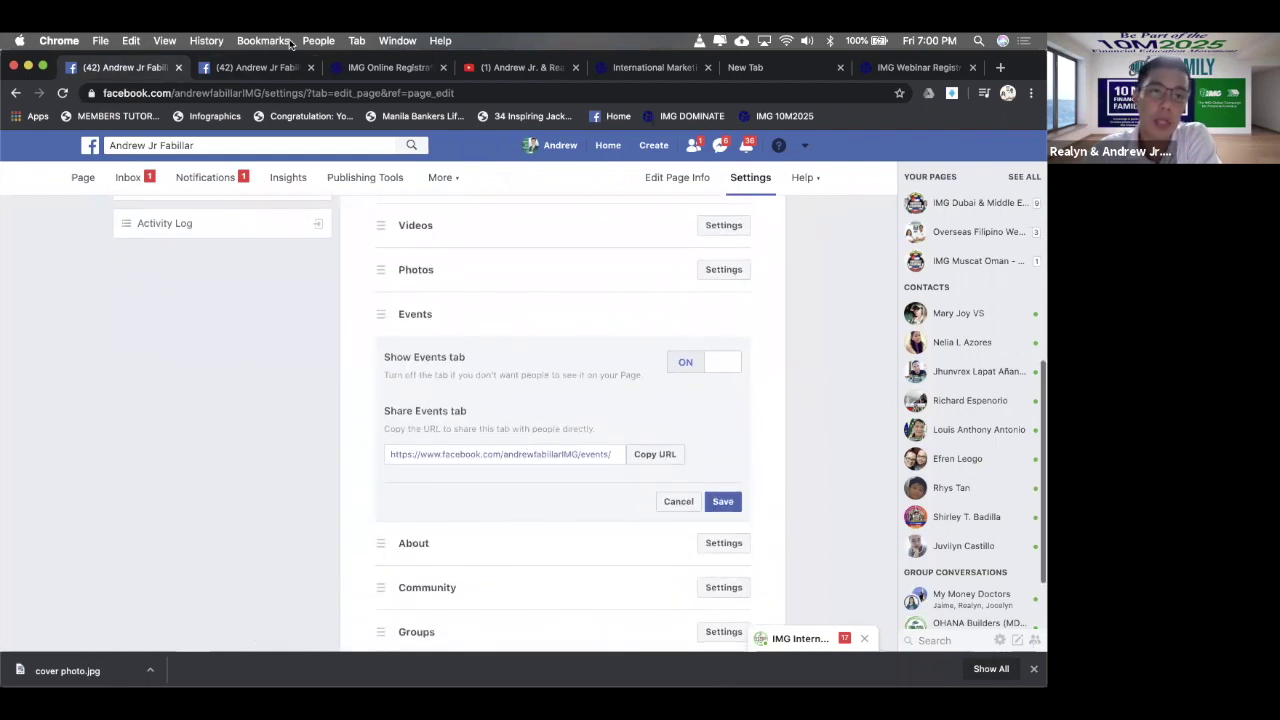
{"action": "left_click", "coordinate": [249, 69]}
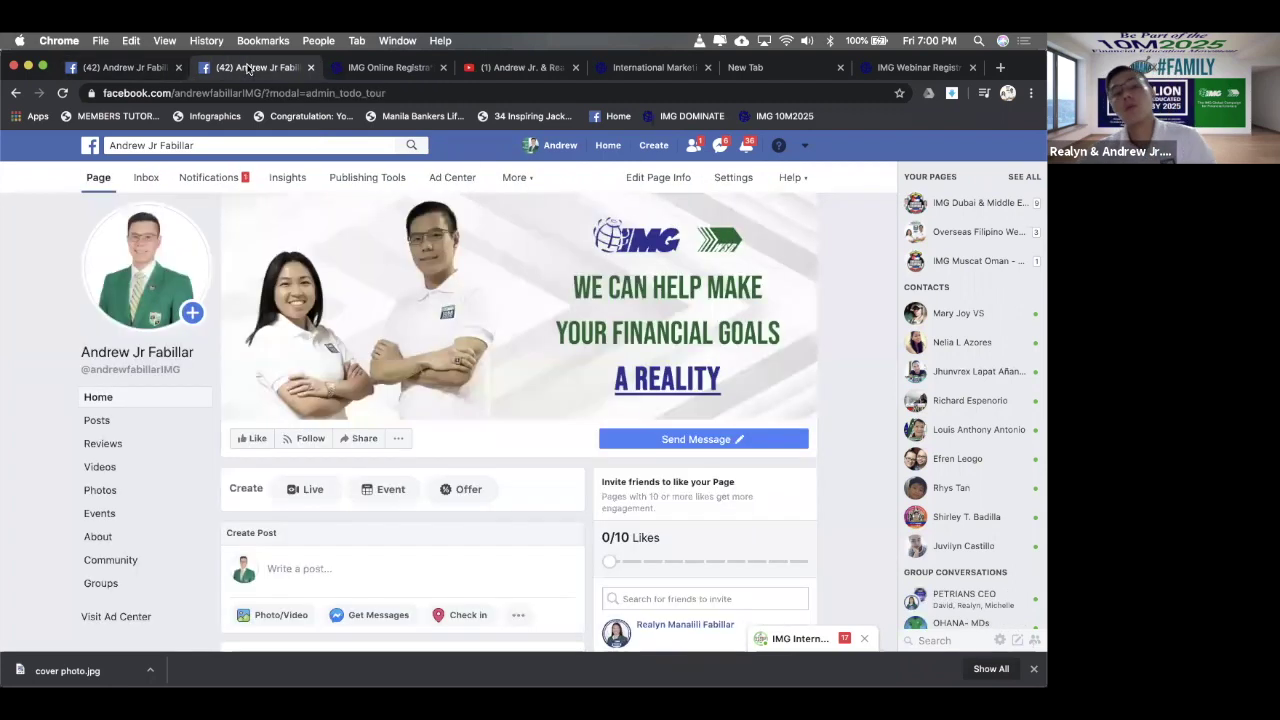
{"action": "scroll", "coordinate": [267, 263], "scroll_direction": "down", "scroll_amount": 1}
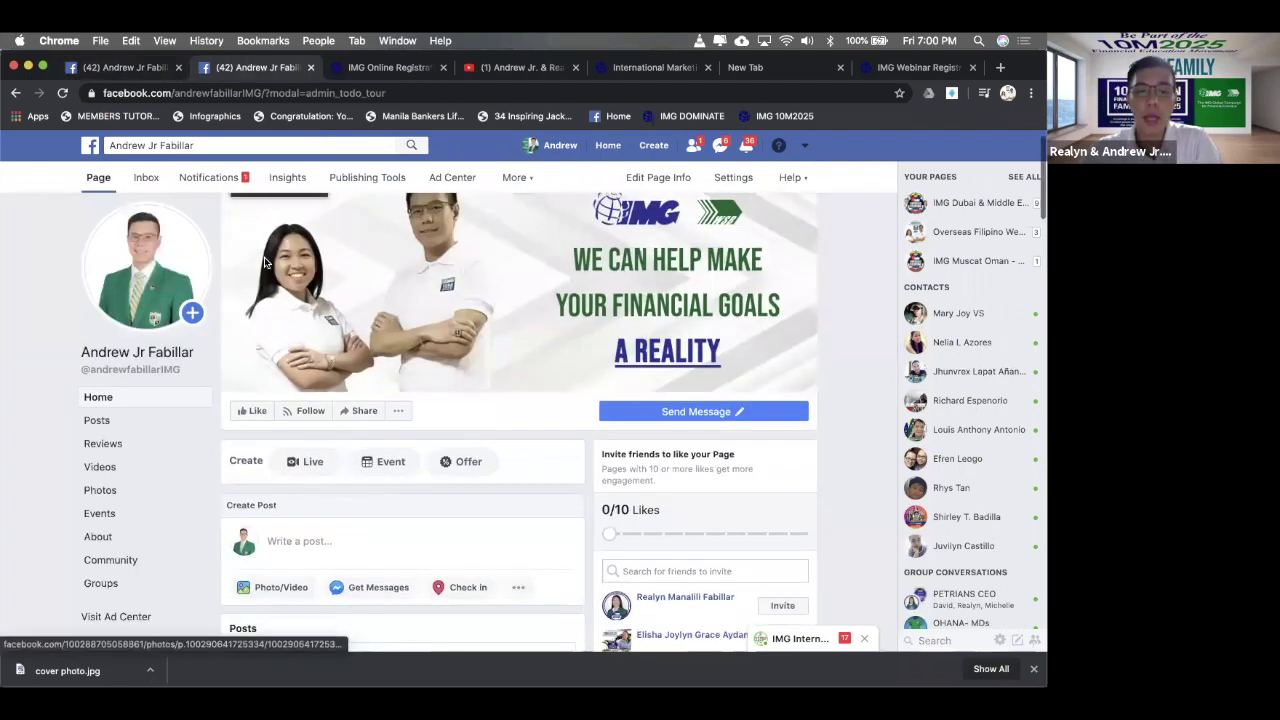
{"action": "left_click", "coordinate": [143, 67]}
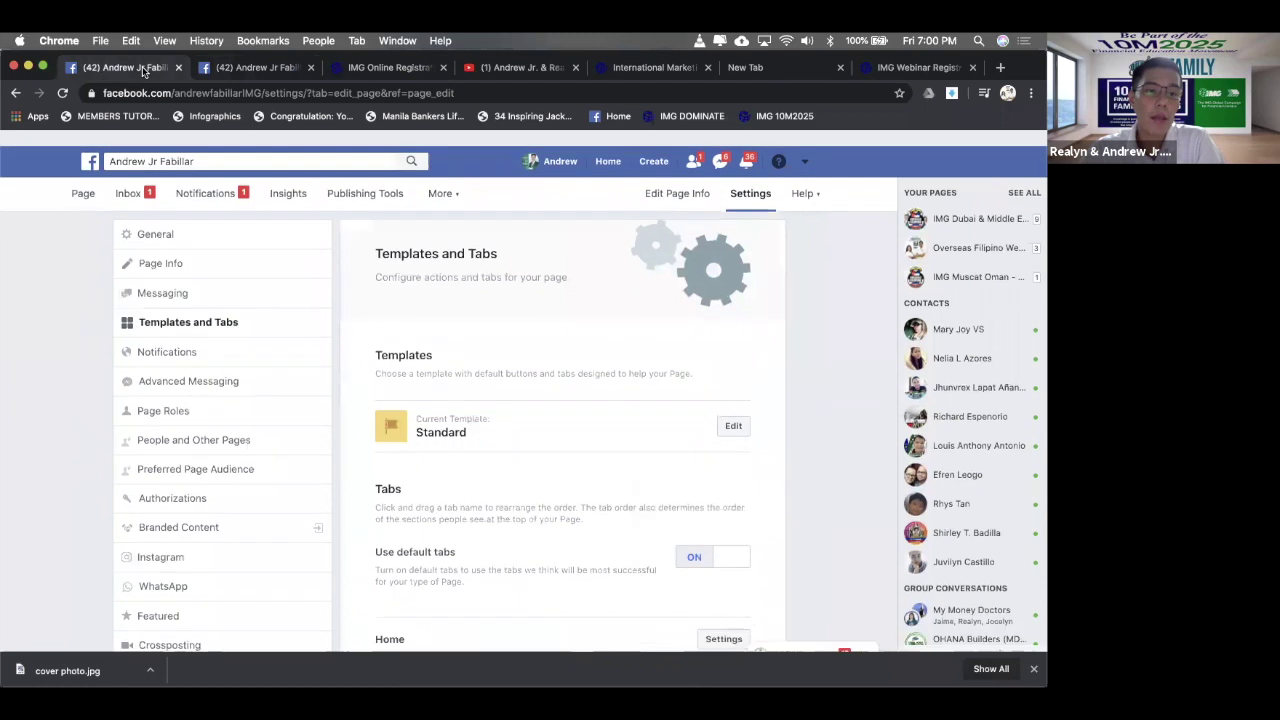
- Review the Page's Notifications settings, scrolling through all the options
{"action": "left_click", "coordinate": [185, 337]}
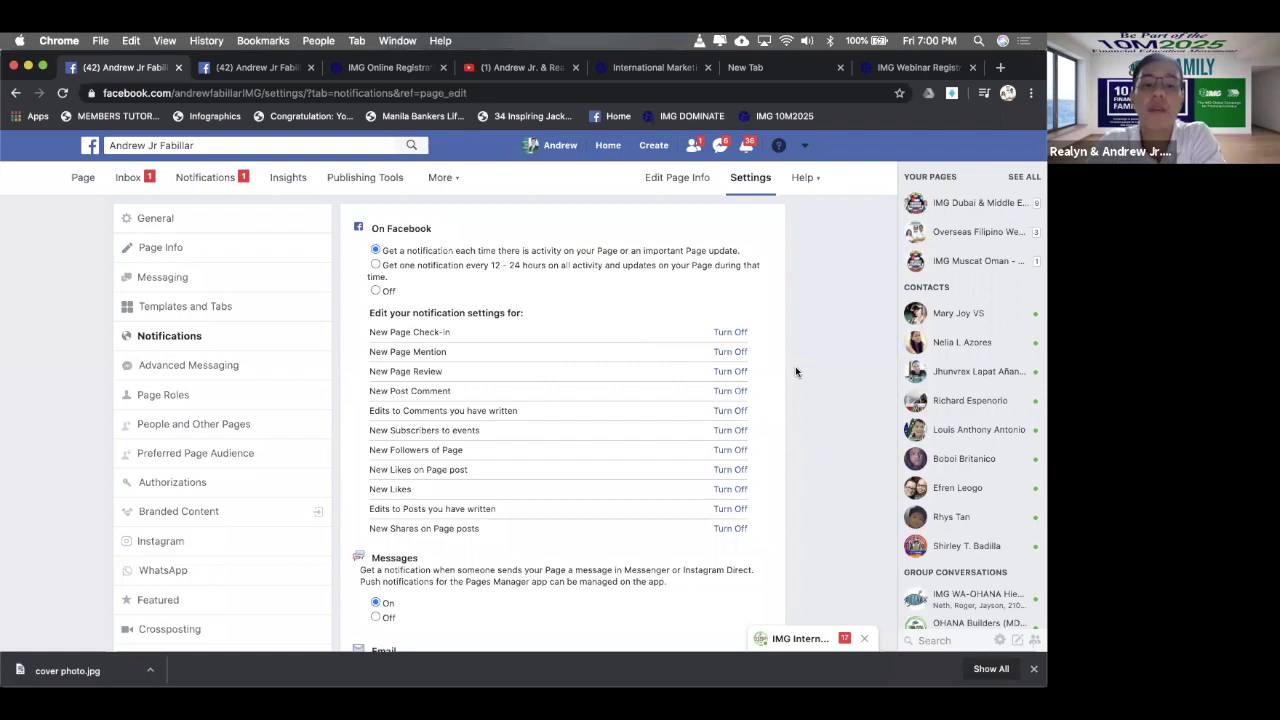
{"action": "scroll", "coordinate": [795, 366], "scroll_direction": "down", "scroll_amount": 5}
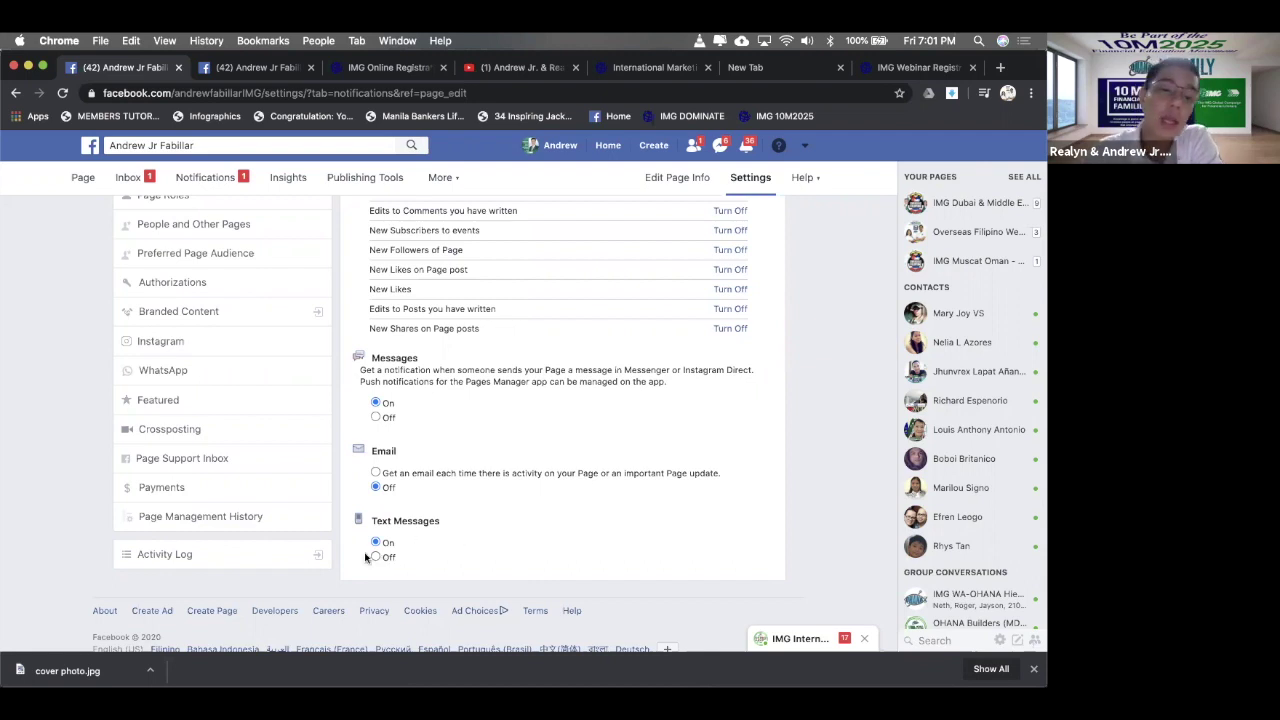
{"action": "scroll", "coordinate": [434, 558], "scroll_direction": "up", "scroll_amount": 1}
{"action": "scroll", "coordinate": [434, 558], "scroll_direction": "up", "scroll_amount": 3}
{"action": "scroll", "coordinate": [434, 558], "scroll_direction": "down", "scroll_amount": 4}
{"action": "scroll", "coordinate": [434, 558], "scroll_direction": "up", "scroll_amount": 3}
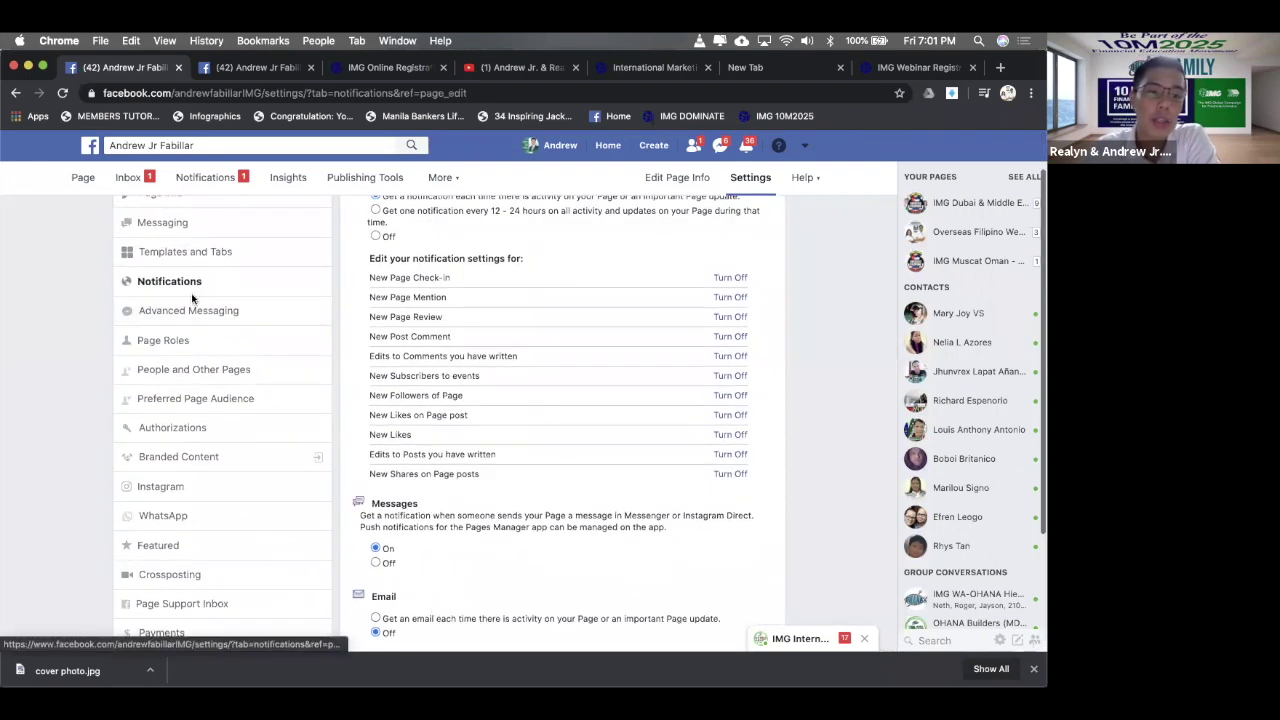
- Look through the Advanced Messaging settings, then move on to Page Roles
{"action": "left_click", "coordinate": [196, 308]}
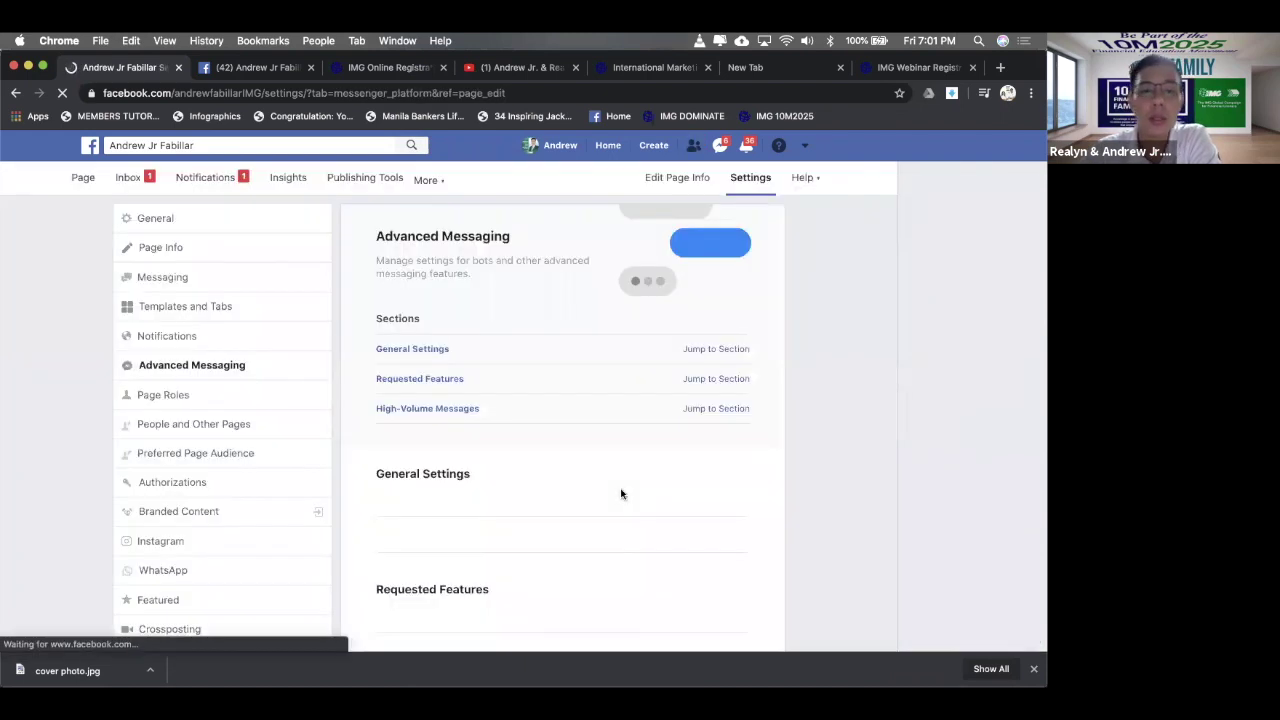
{"action": "scroll", "coordinate": [620, 493], "scroll_direction": "down", "scroll_amount": 3}
{"action": "scroll", "coordinate": [620, 493], "scroll_direction": "down", "scroll_amount": 5}
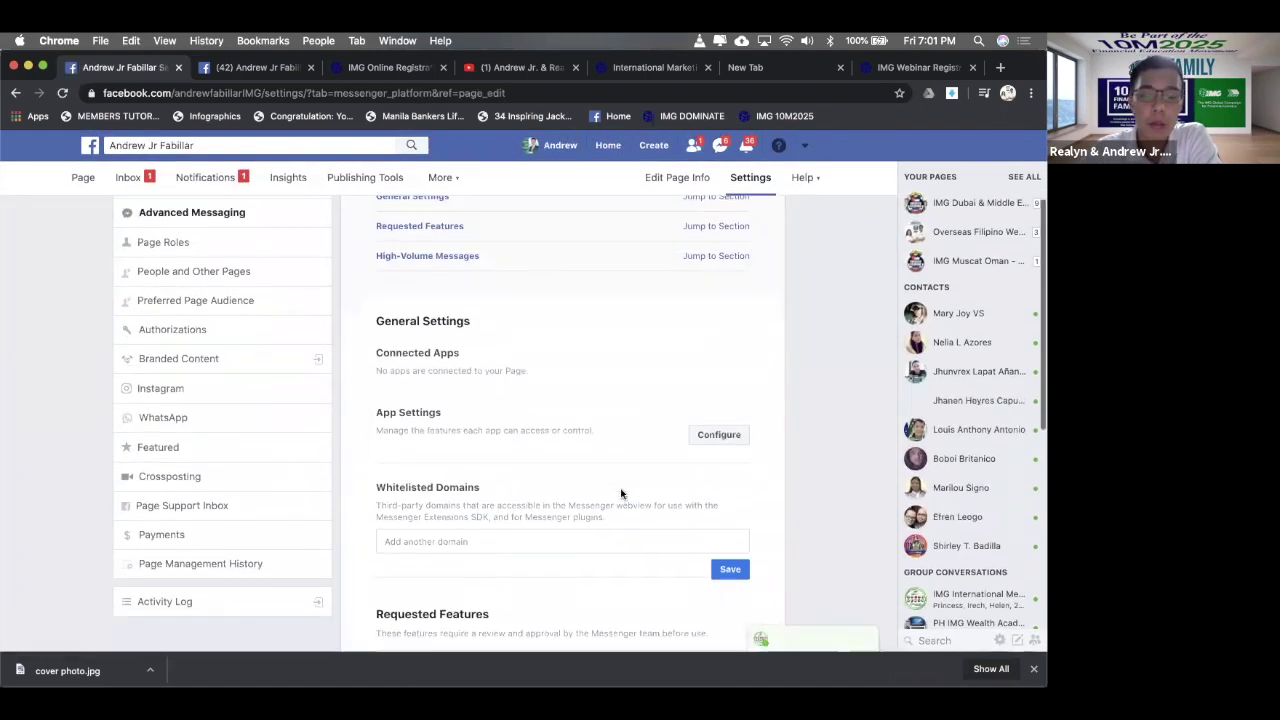
{"action": "scroll", "coordinate": [620, 490], "scroll_direction": "up", "scroll_amount": 6}
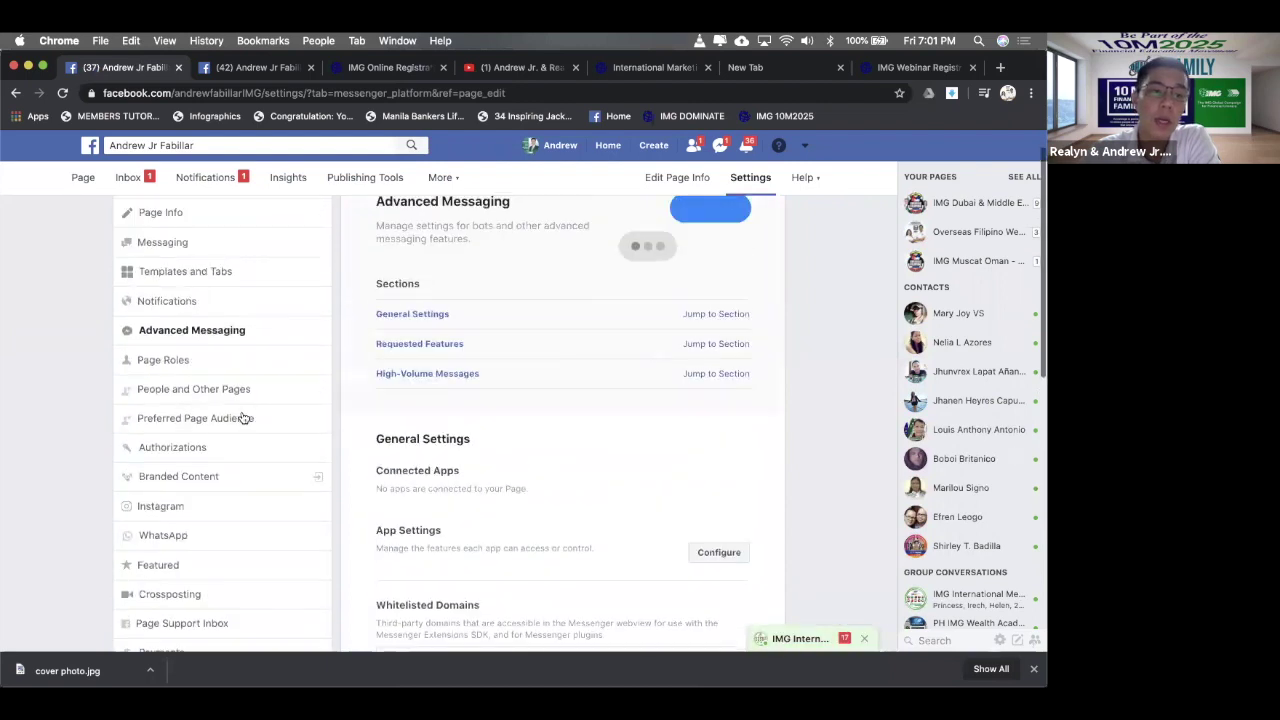
{"action": "left_click", "coordinate": [227, 365]}
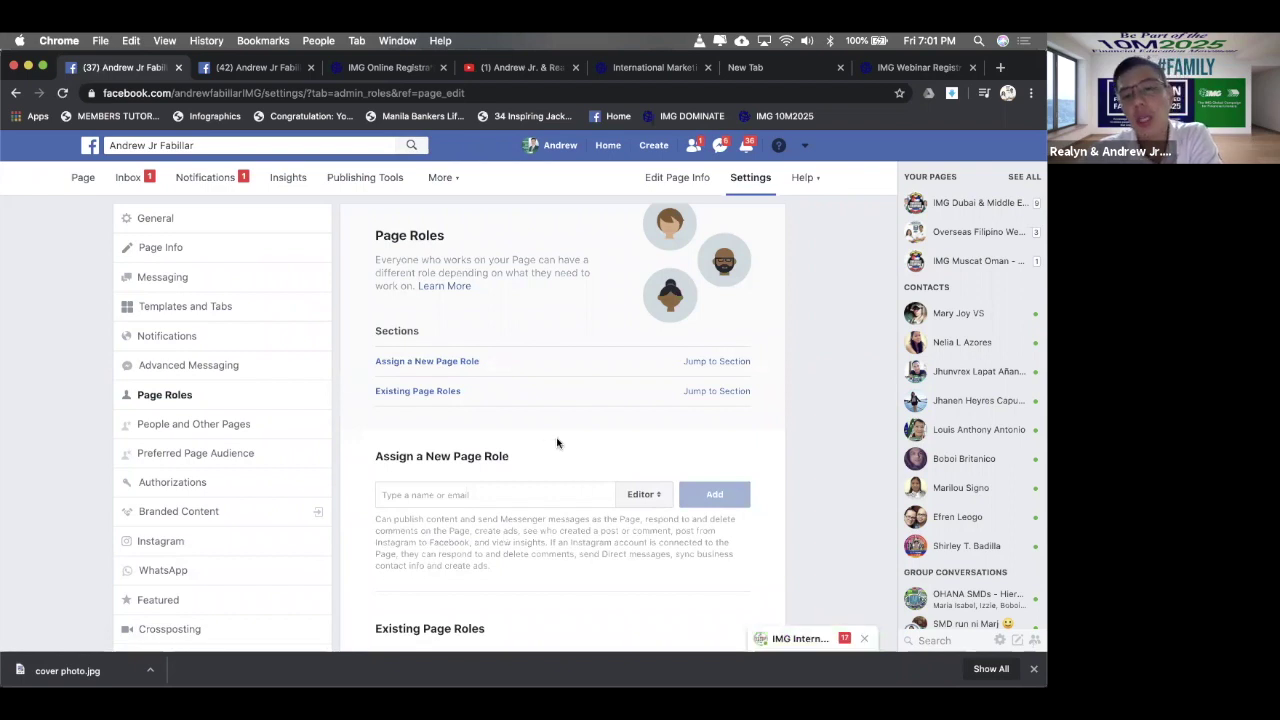
- Choose Admin from the role dropdown in Assign a New Page Role
{"action": "scroll", "coordinate": [557, 440], "scroll_direction": "down", "scroll_amount": 5}
{"action": "scroll", "coordinate": [557, 440], "scroll_direction": "up", "scroll_amount": 4}
{"action": "scroll", "coordinate": [557, 440], "scroll_direction": "down", "scroll_amount": 2}
{"action": "scroll", "coordinate": [557, 440], "scroll_direction": "up", "scroll_amount": 2}
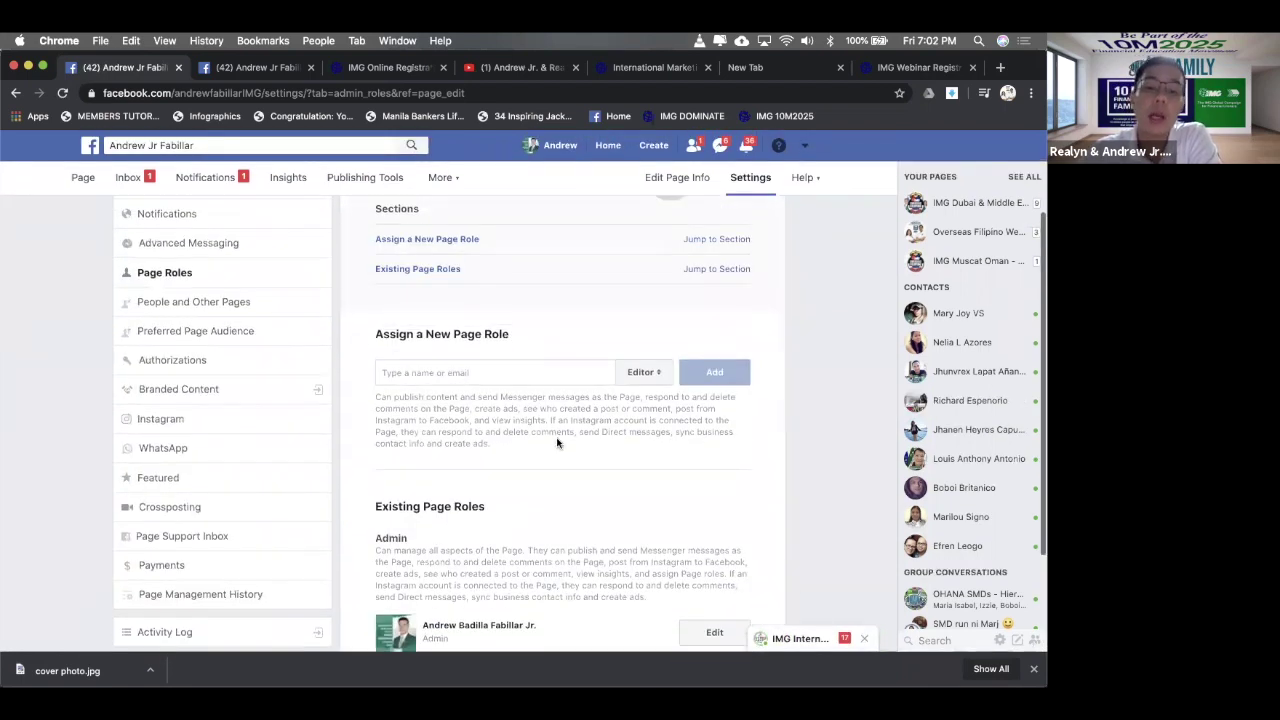
{"action": "left_click", "coordinate": [659, 384]}
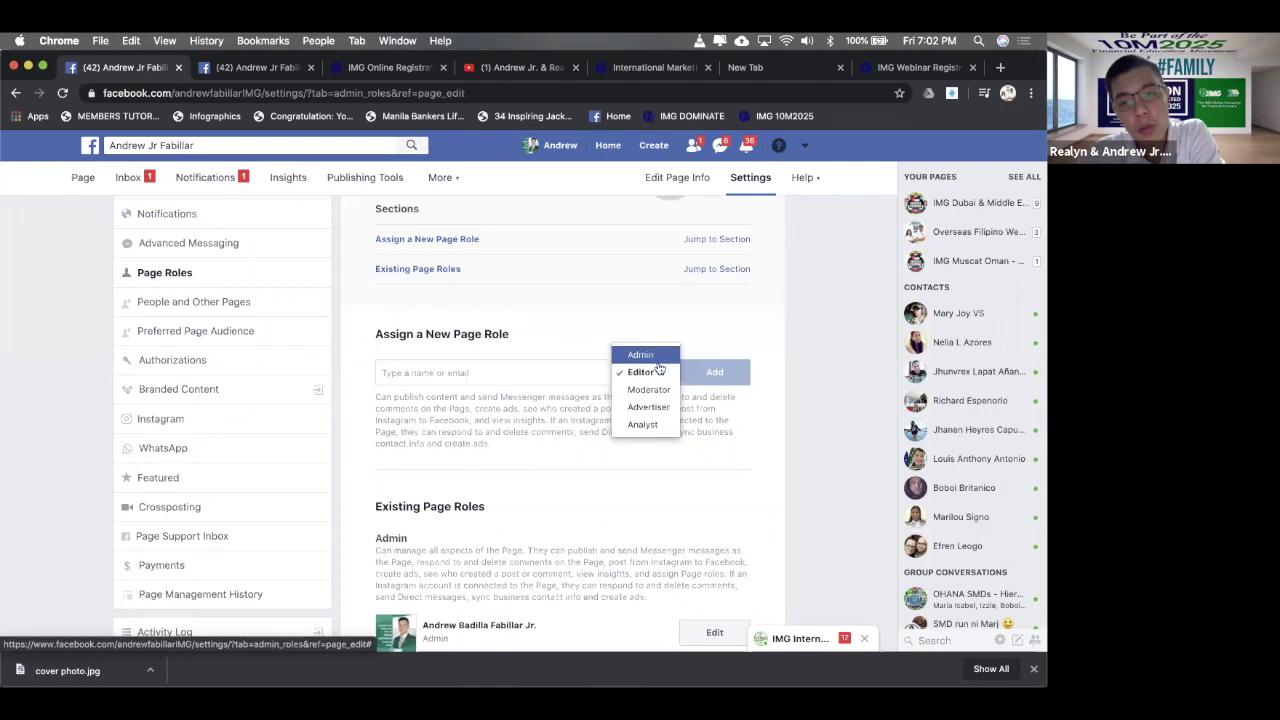
{"action": "left_click", "coordinate": [641, 355]}
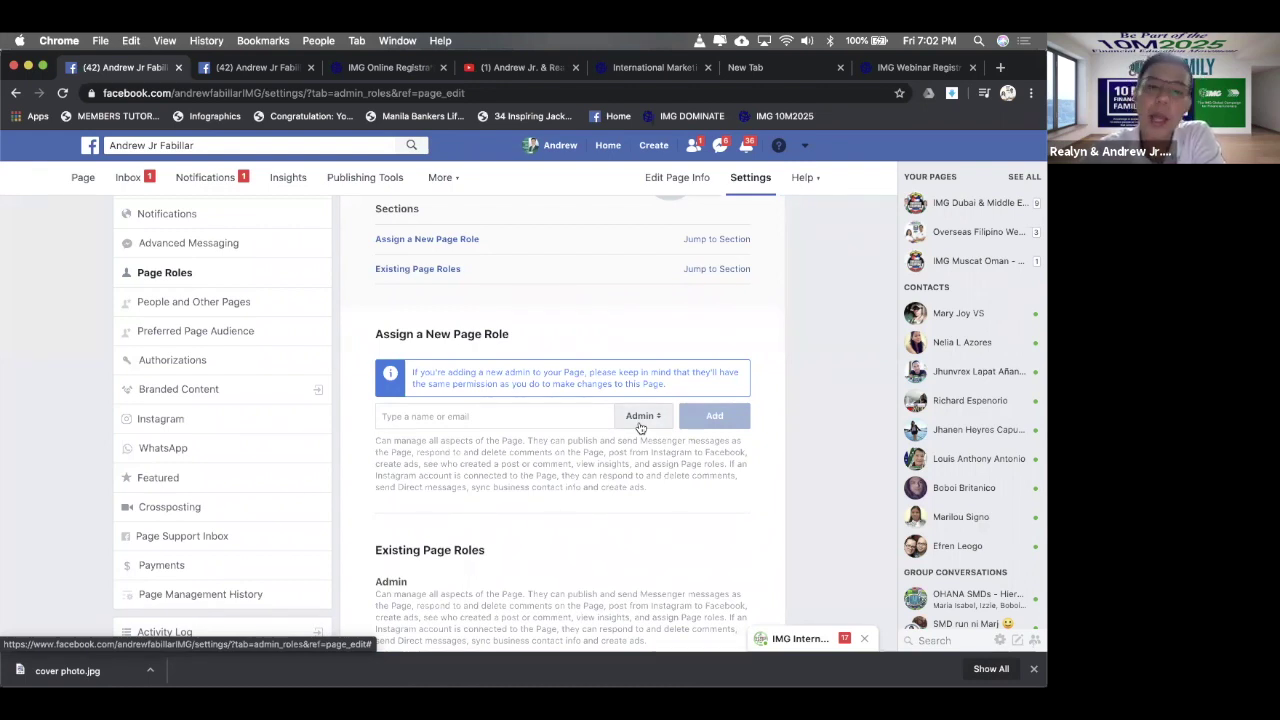
{"action": "left_click", "coordinate": [640, 418]}
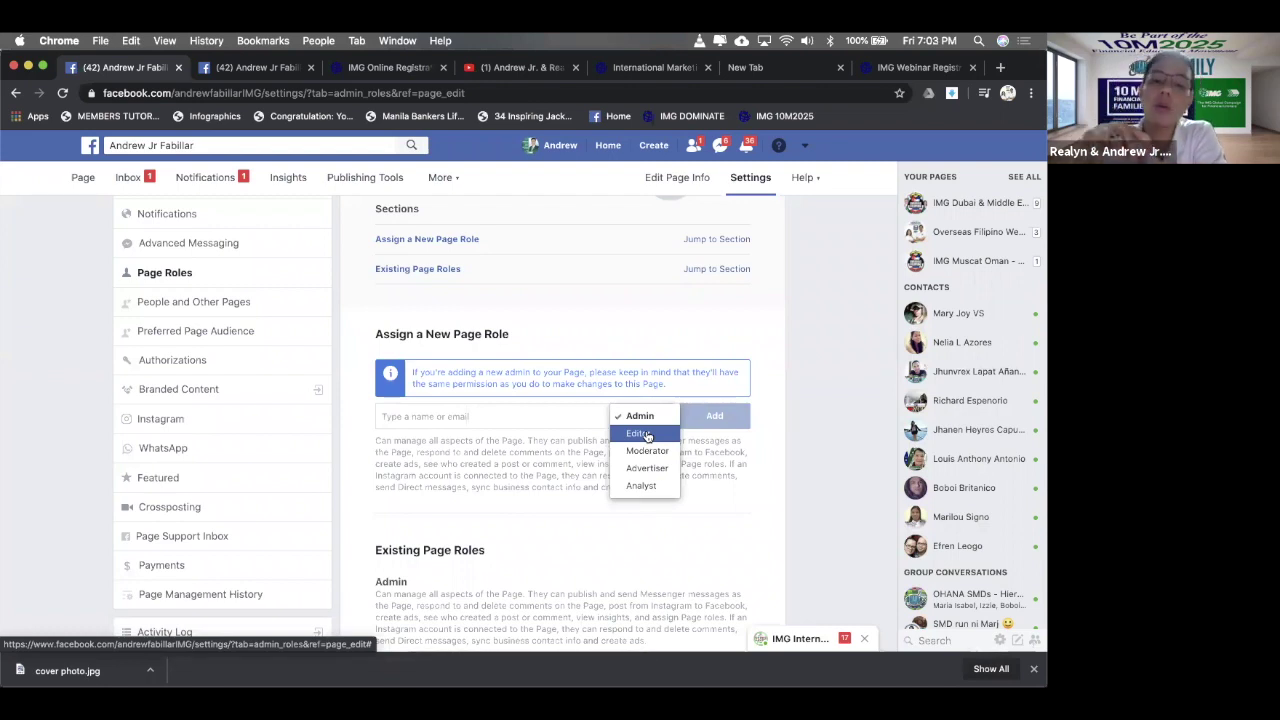
{"action": "left_click", "coordinate": [424, 418]}
- Enter the friend's name, pick the matching suggestion, and add them as Admin
{"action": "left_click", "coordinate": [424, 416]}
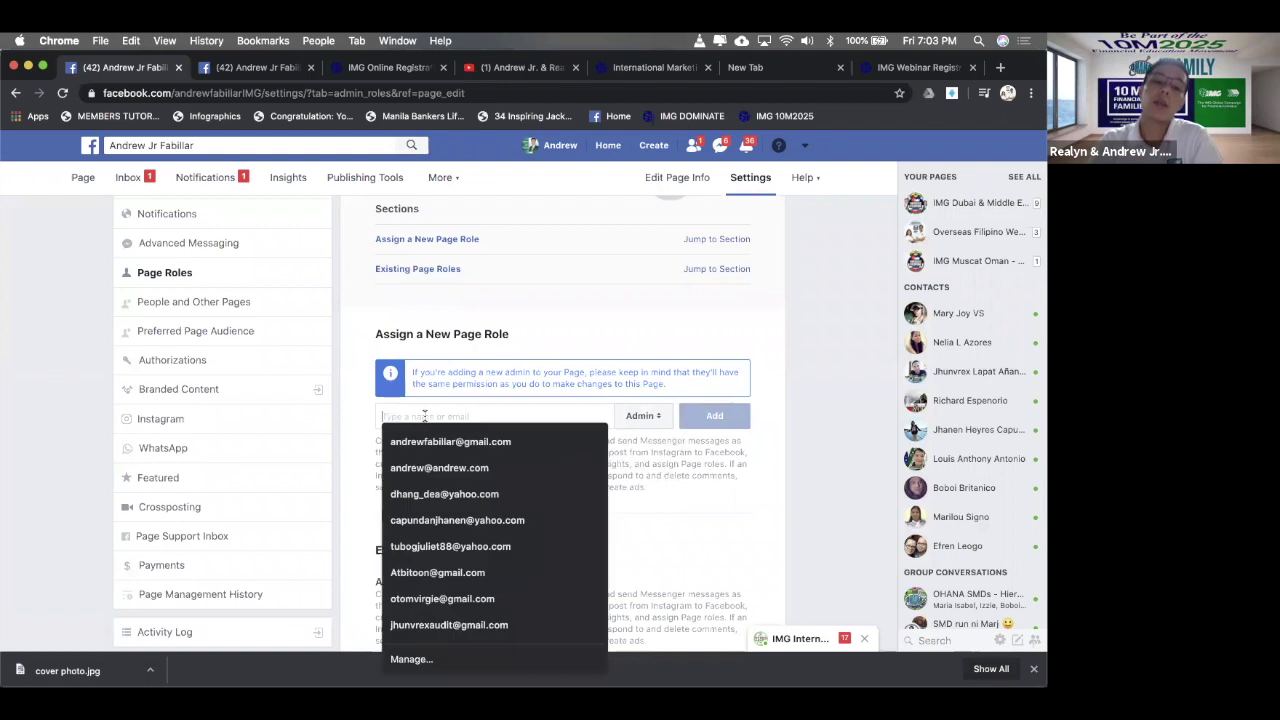
{"action": "type", "text": "yan"}
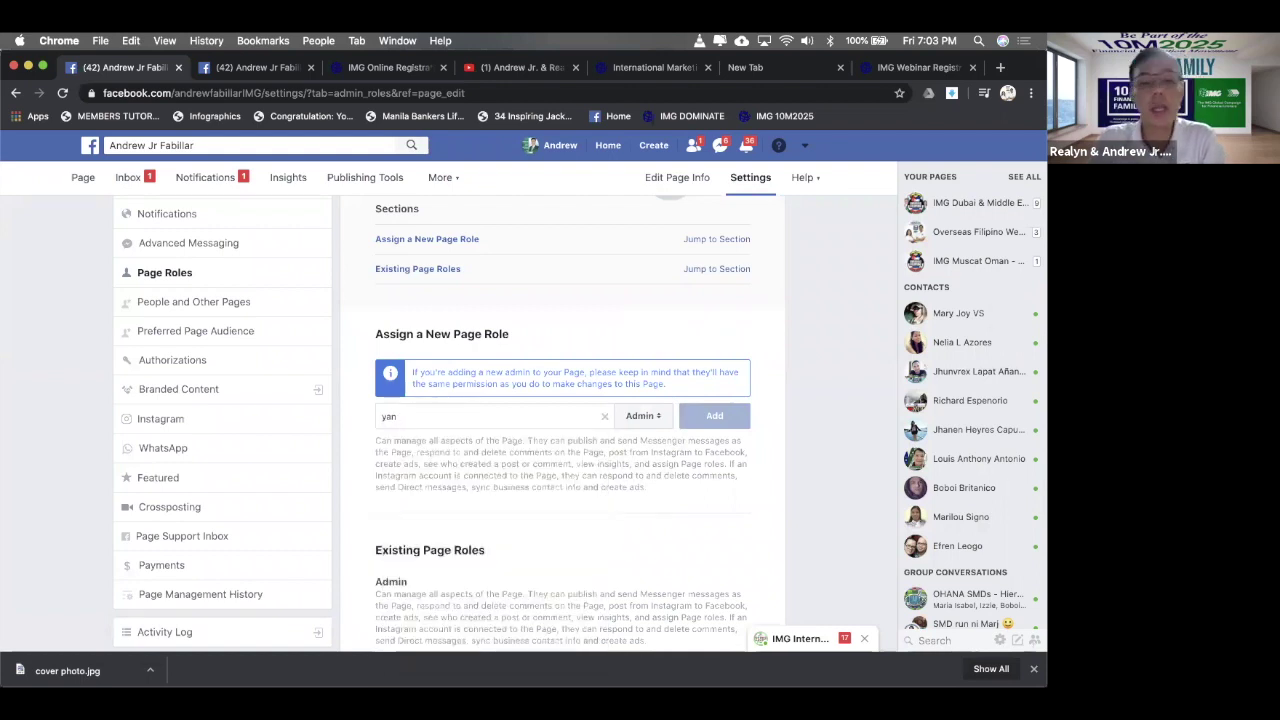
{"action": "key", "text": "BackSpace"}
{"action": "key", "text": "BackSpace"}
{"action": "type", "text": "yn"}
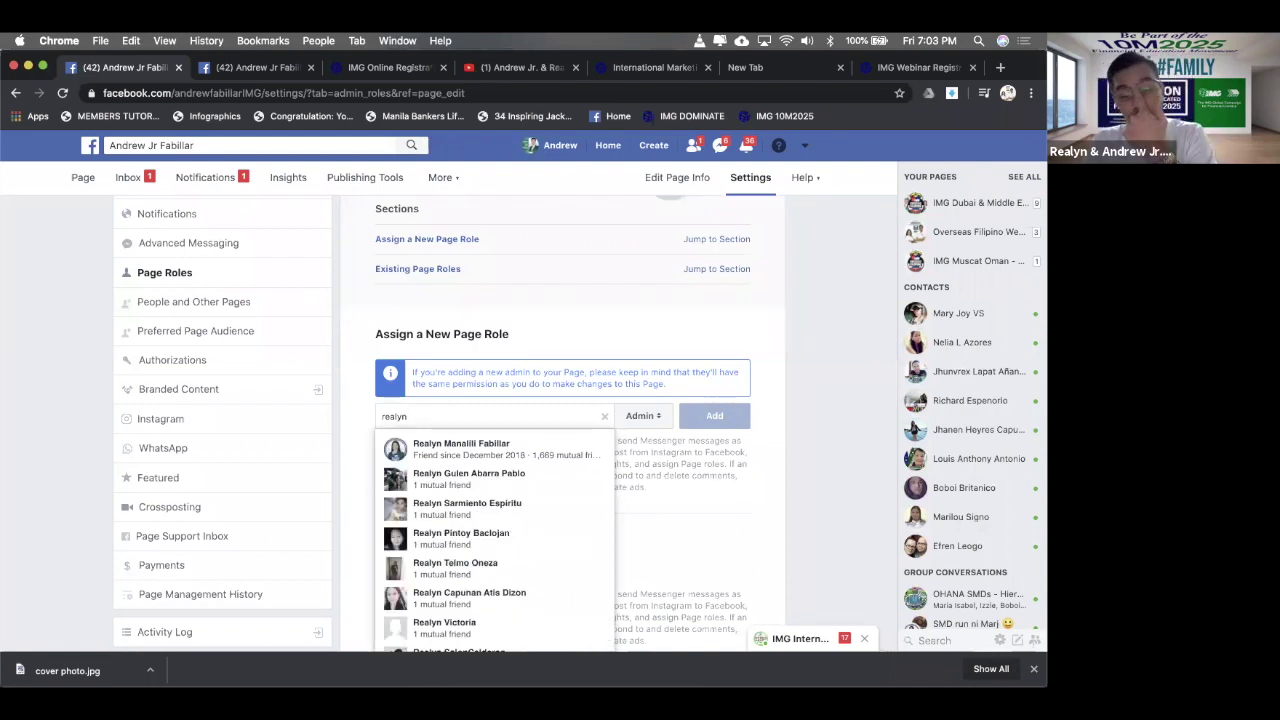
{"action": "left_click", "coordinate": [460, 452]}
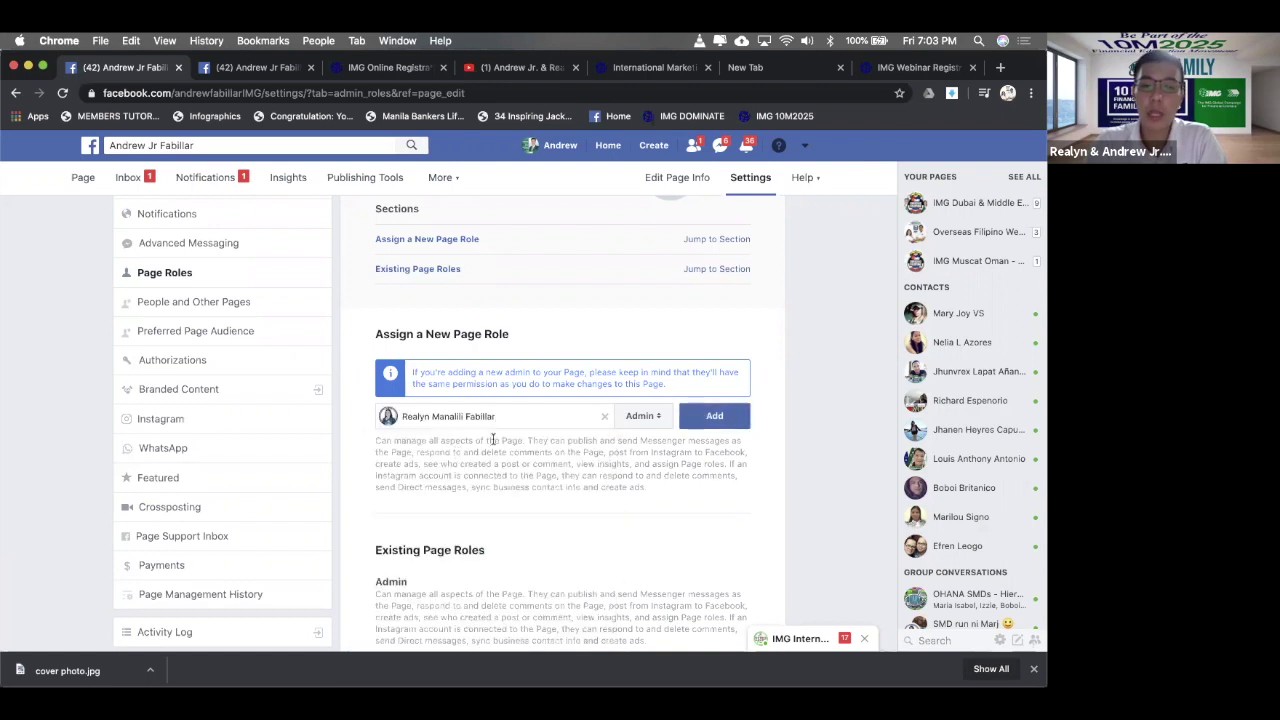
{"action": "left_click", "coordinate": [740, 427]}
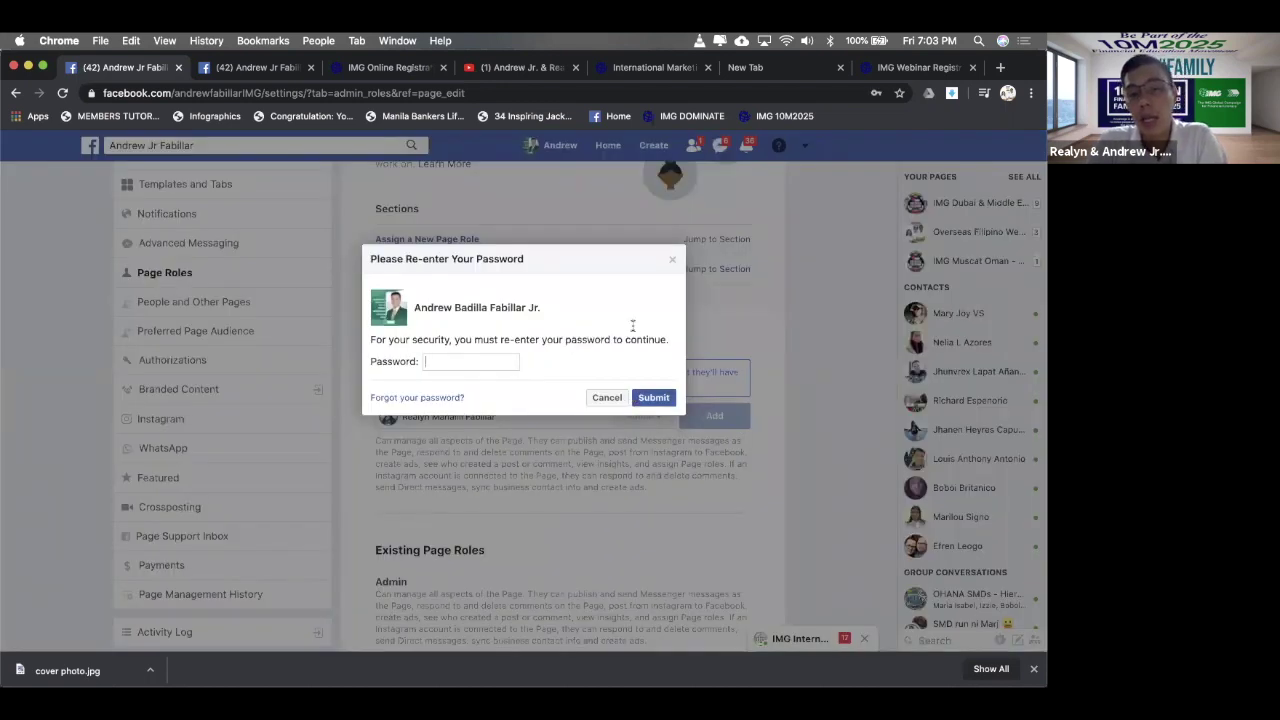
- Dismiss the password re-entry prompt unconfirmed and review the Existing Page Roles list
{"action": "left_click", "coordinate": [676, 262]}
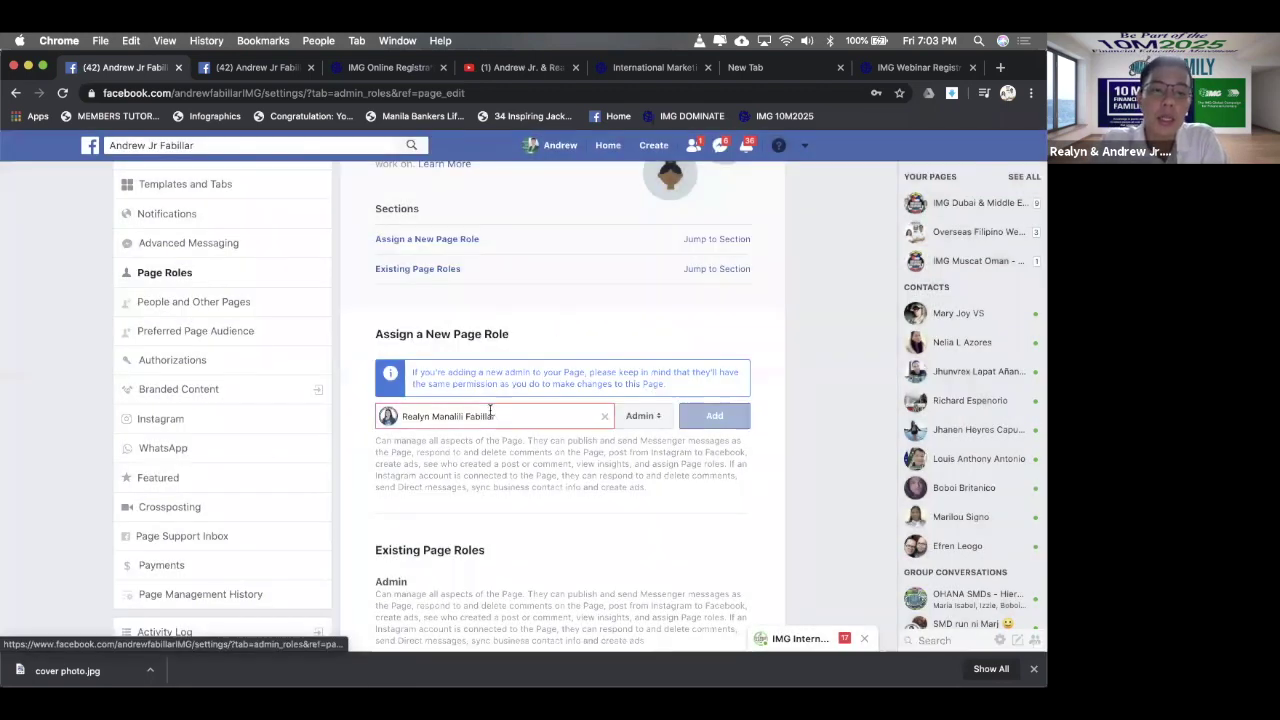
{"action": "scroll", "coordinate": [350, 351], "scroll_direction": "down", "scroll_amount": 3}
{"action": "scroll", "coordinate": [311, 309], "scroll_direction": "up", "scroll_amount": 5}
{"action": "scroll", "coordinate": [300, 449], "scroll_direction": "down", "scroll_amount": 1}
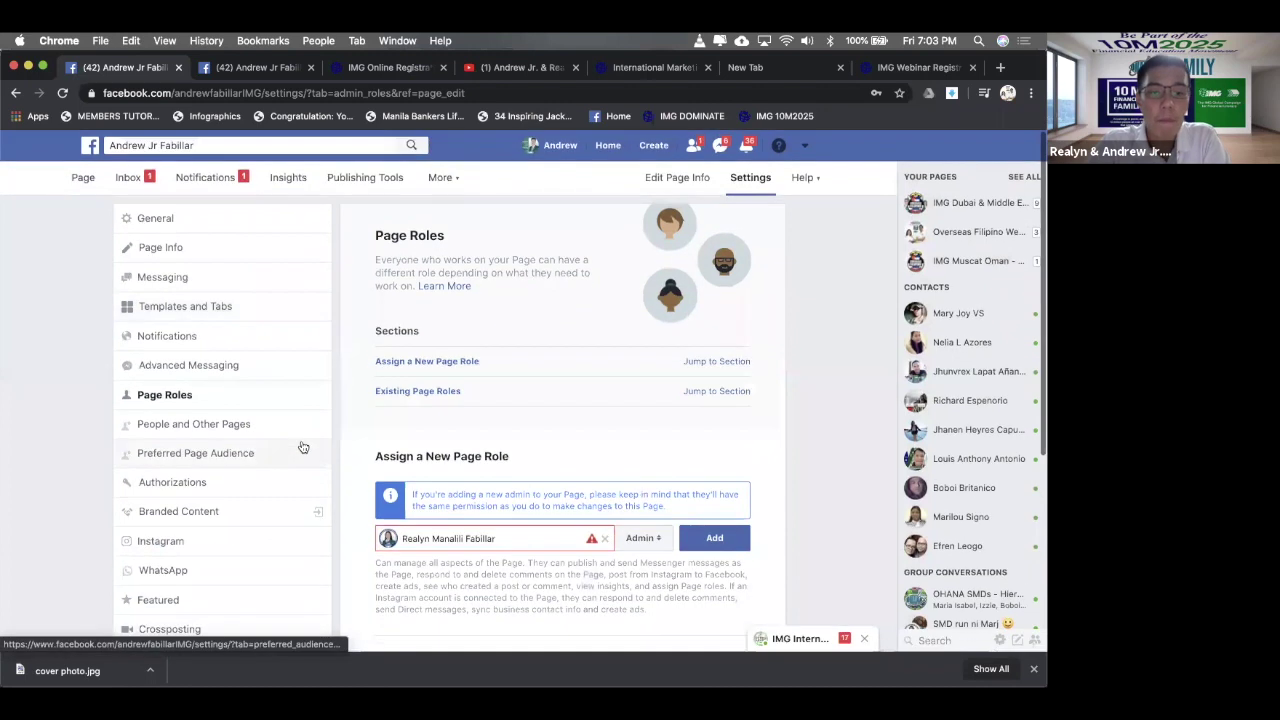
{"action": "scroll", "coordinate": [509, 420], "scroll_direction": "down", "scroll_amount": 4}
{"action": "scroll", "coordinate": [420, 460], "scroll_direction": "up", "scroll_amount": 5}
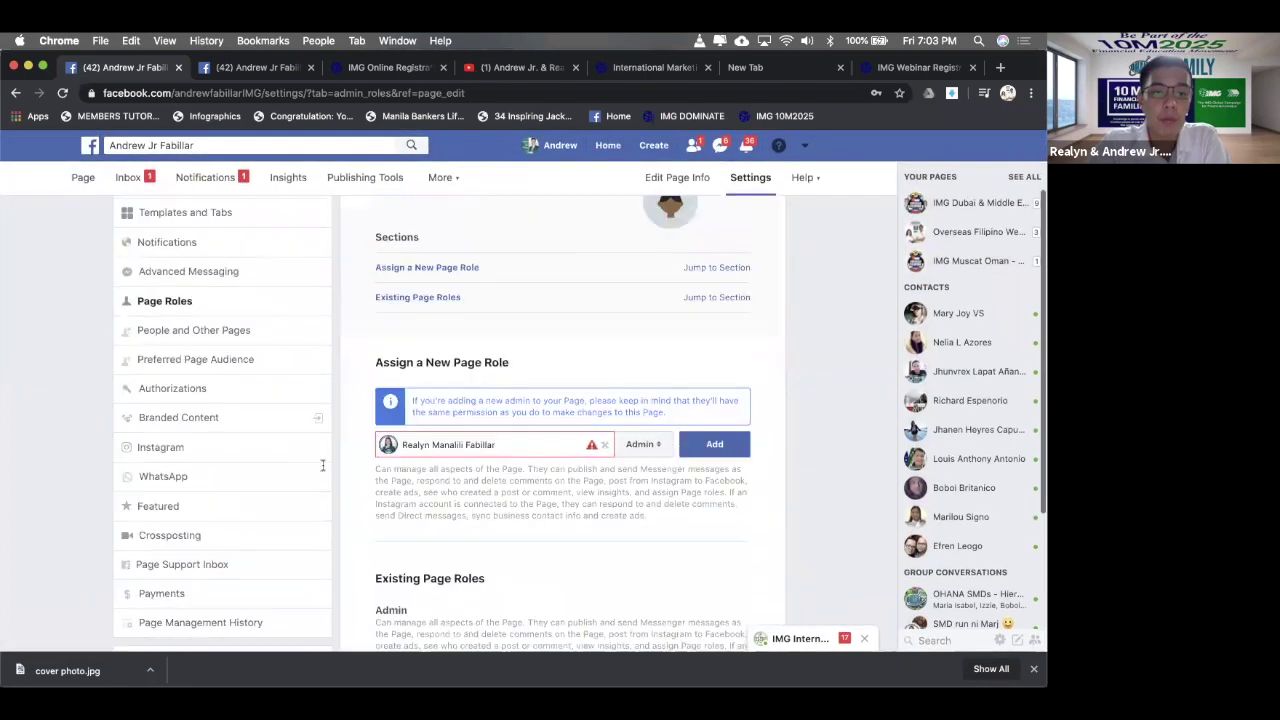
{"action": "scroll", "coordinate": [360, 457], "scroll_direction": "down", "scroll_amount": 5}
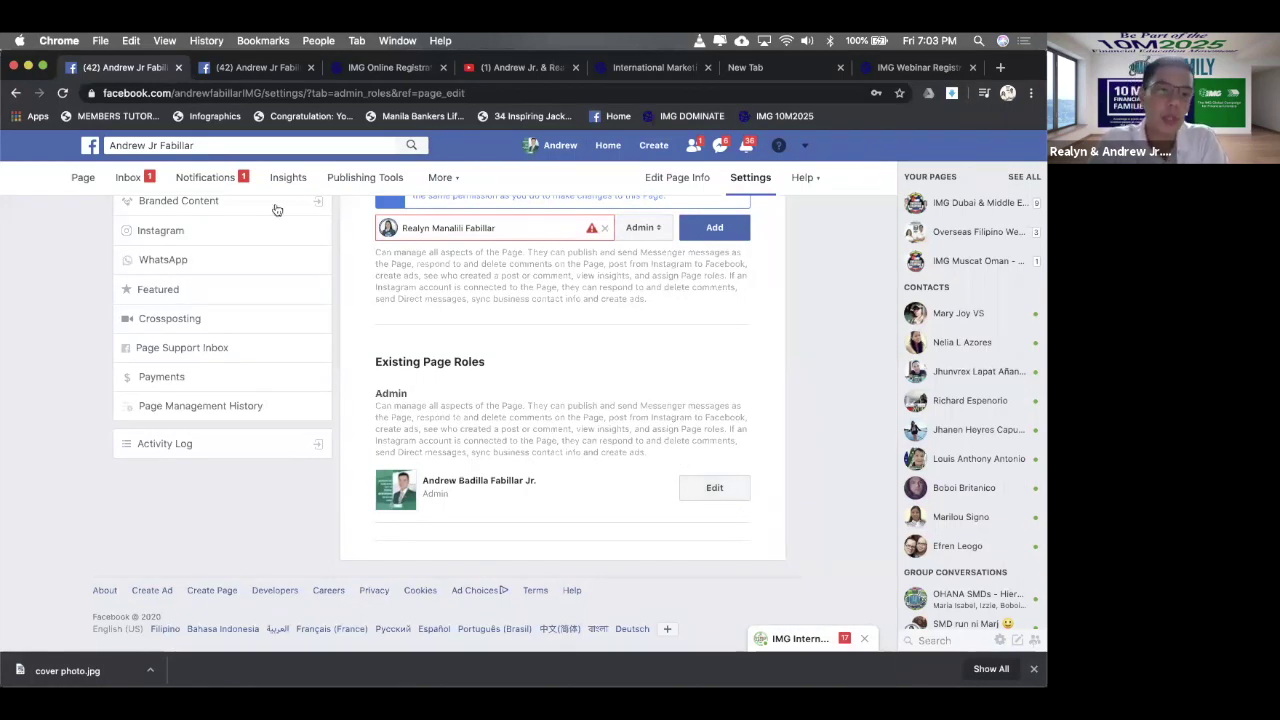
{"action": "scroll", "coordinate": [240, 357], "scroll_direction": "up", "scroll_amount": 3}
{"action": "scroll", "coordinate": [206, 274], "scroll_direction": "up", "scroll_amount": 1}
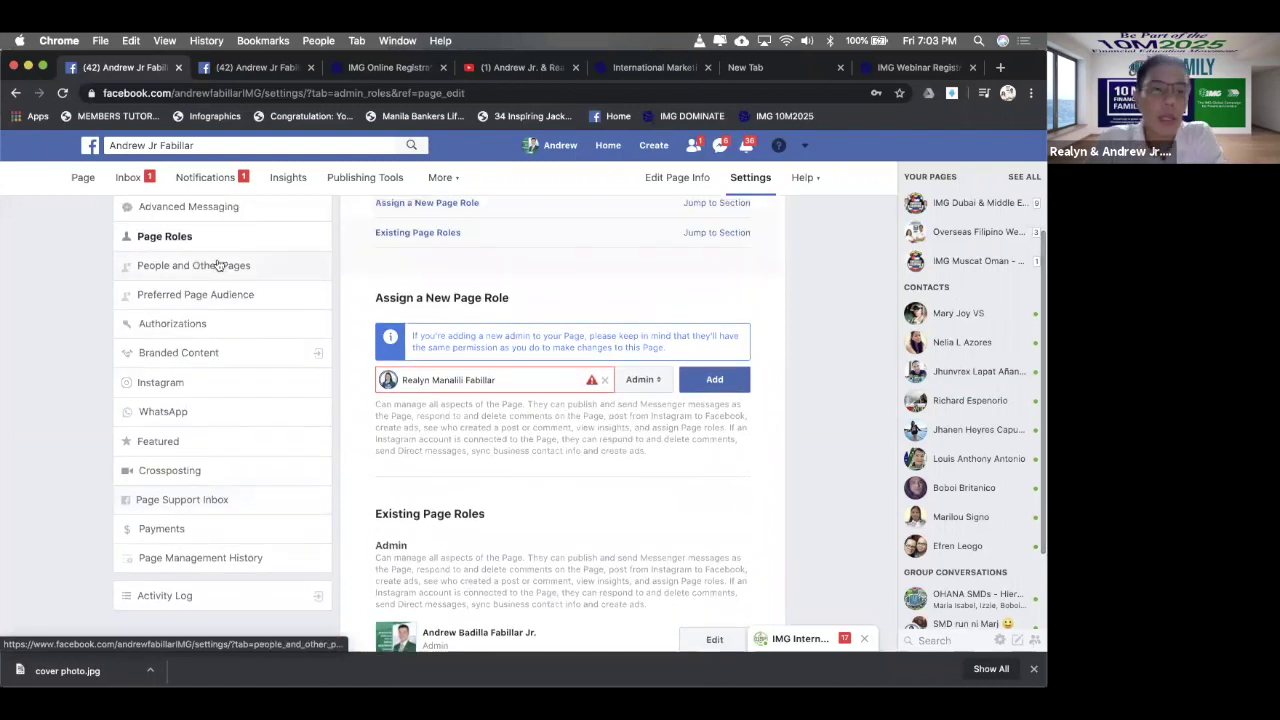
- View the Page's followers, then Pages That Like This Page, then open Preferred Page Audience
{"action": "left_click", "coordinate": [218, 264]}
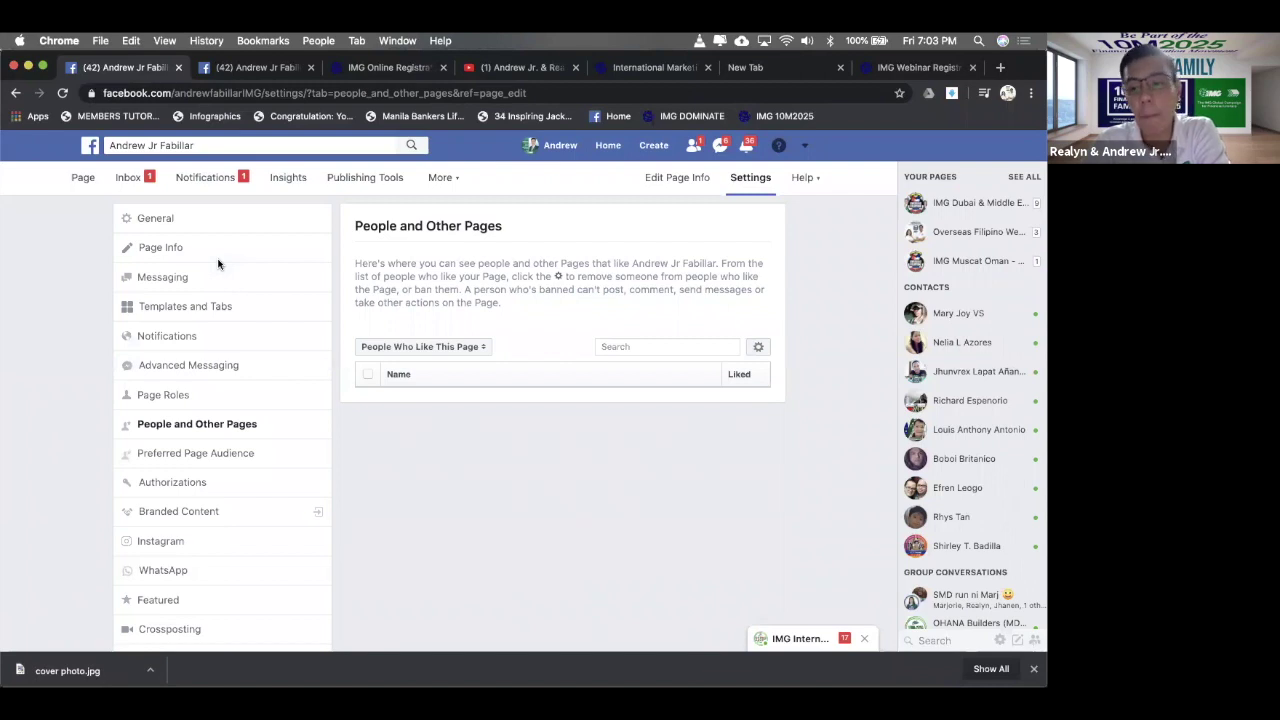
{"action": "left_click", "coordinate": [404, 350]}
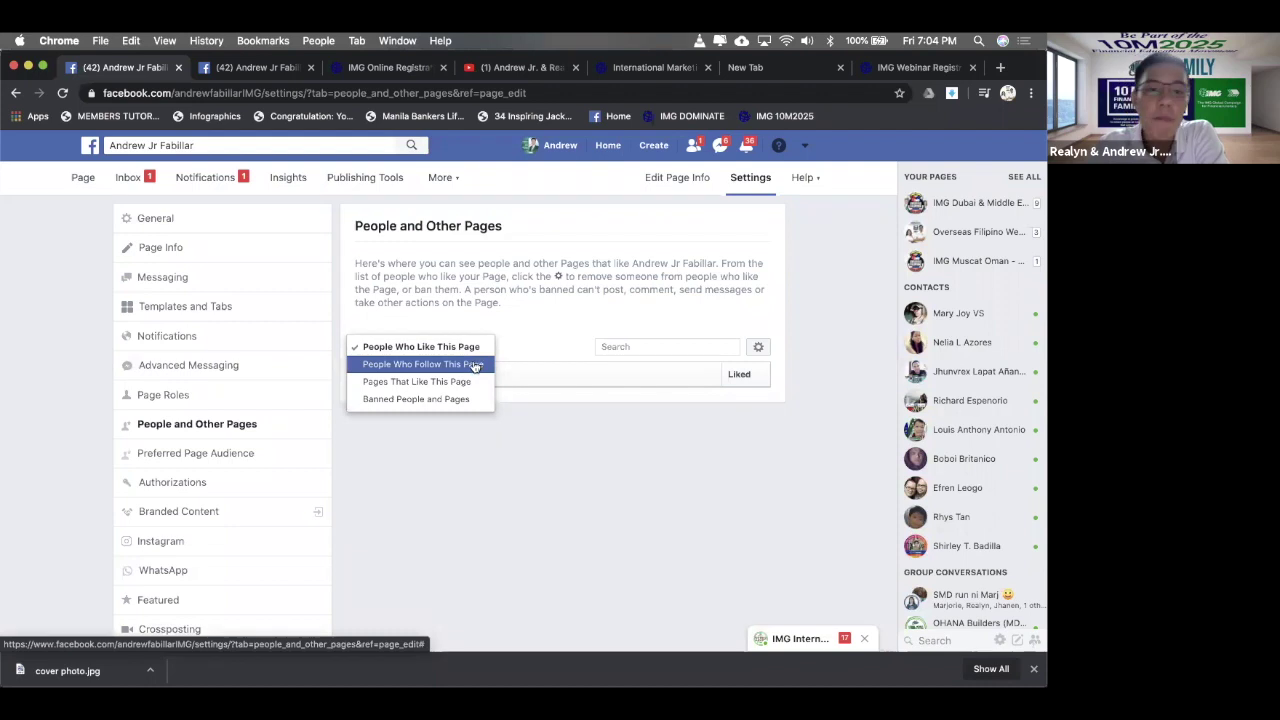
{"action": "left_click", "coordinate": [476, 367]}
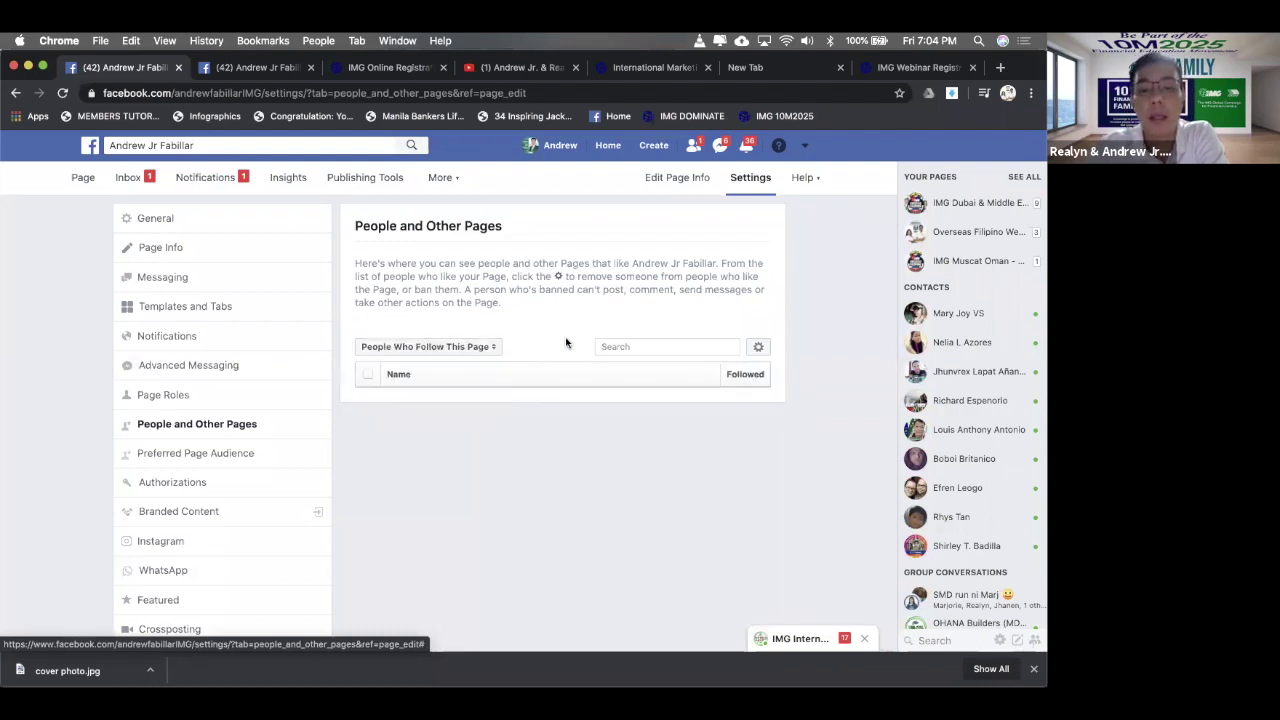
{"action": "left_click", "coordinate": [484, 348]}
{"action": "left_click", "coordinate": [482, 364]}
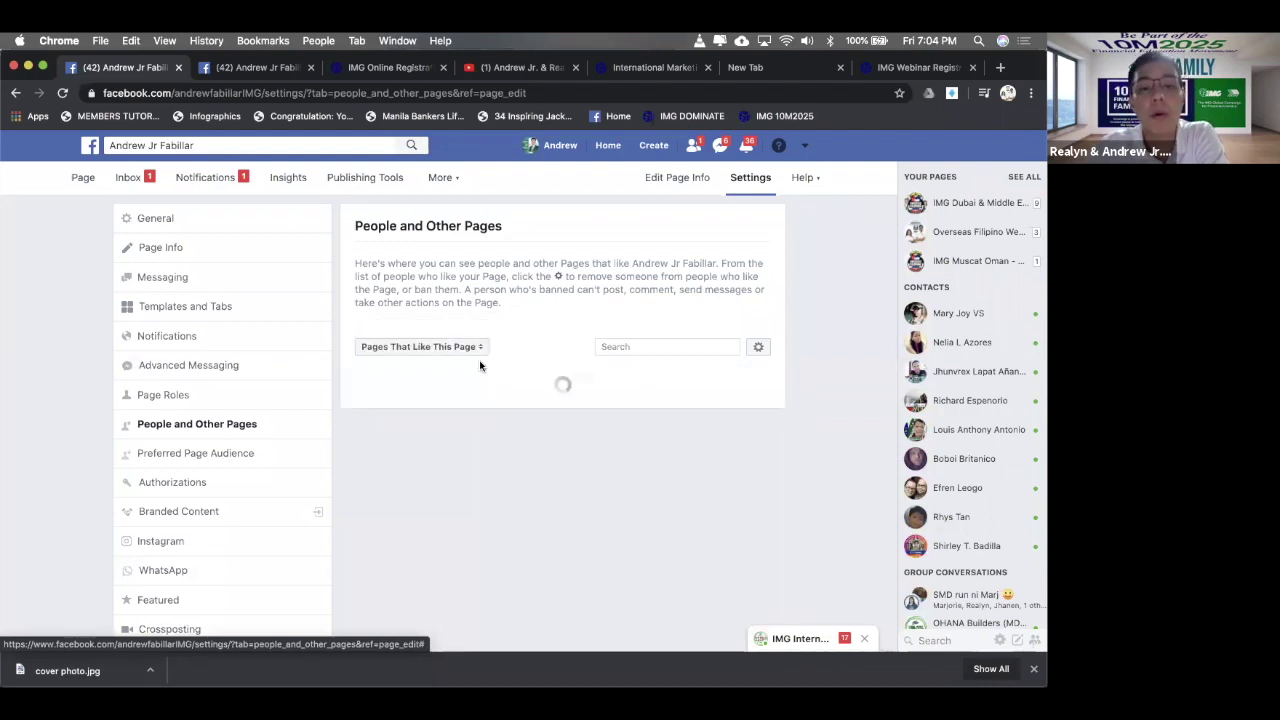
{"action": "left_click", "coordinate": [634, 346]}
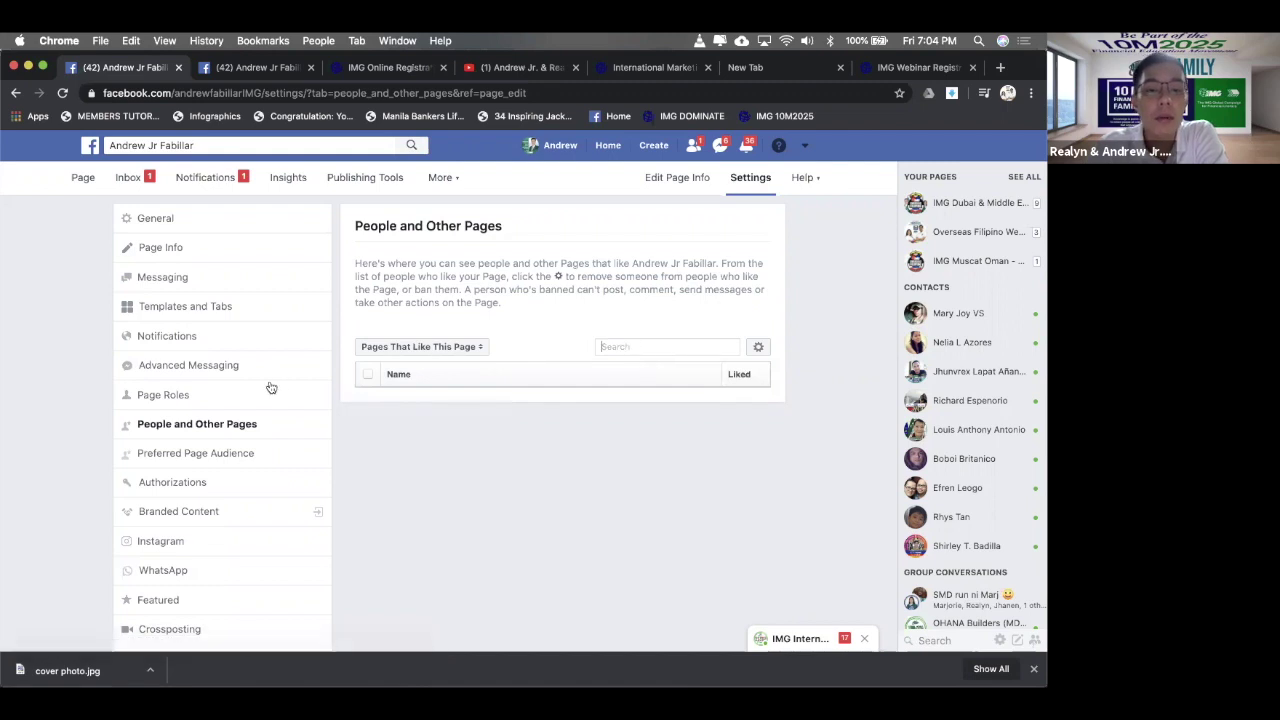
{"action": "left_click", "coordinate": [215, 452]}
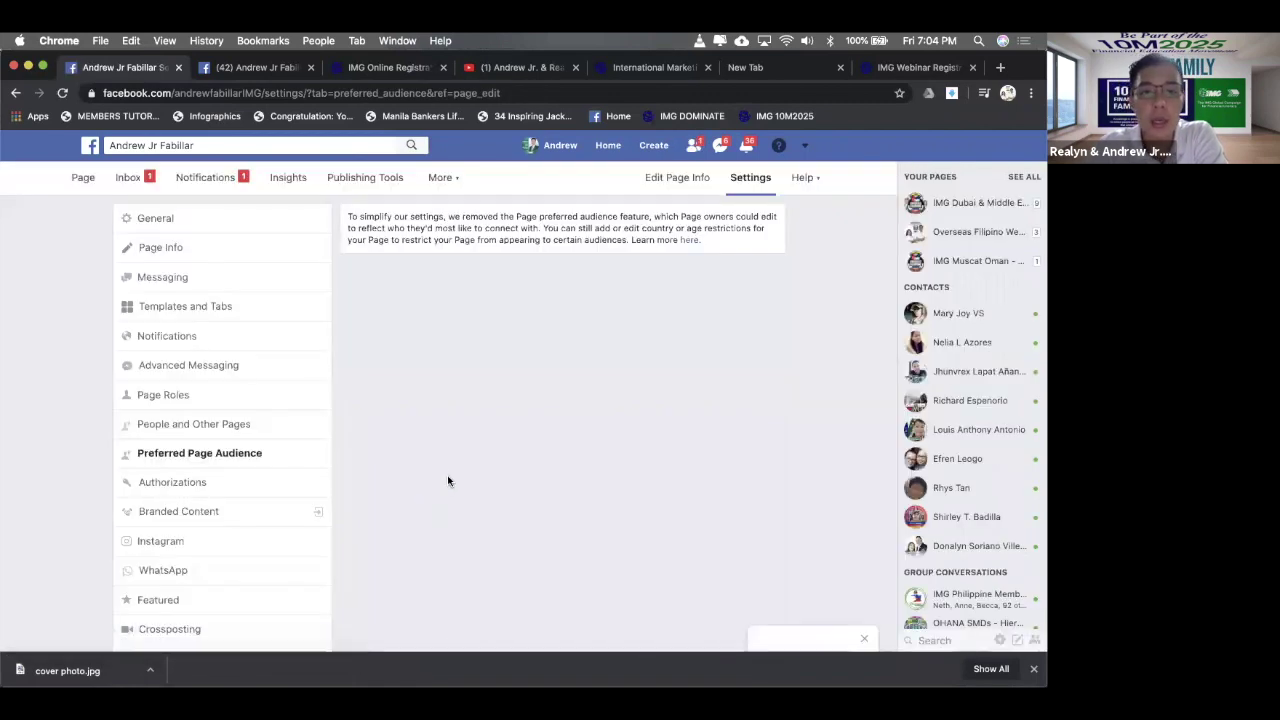
{"action": "left_click", "coordinate": [203, 482]}
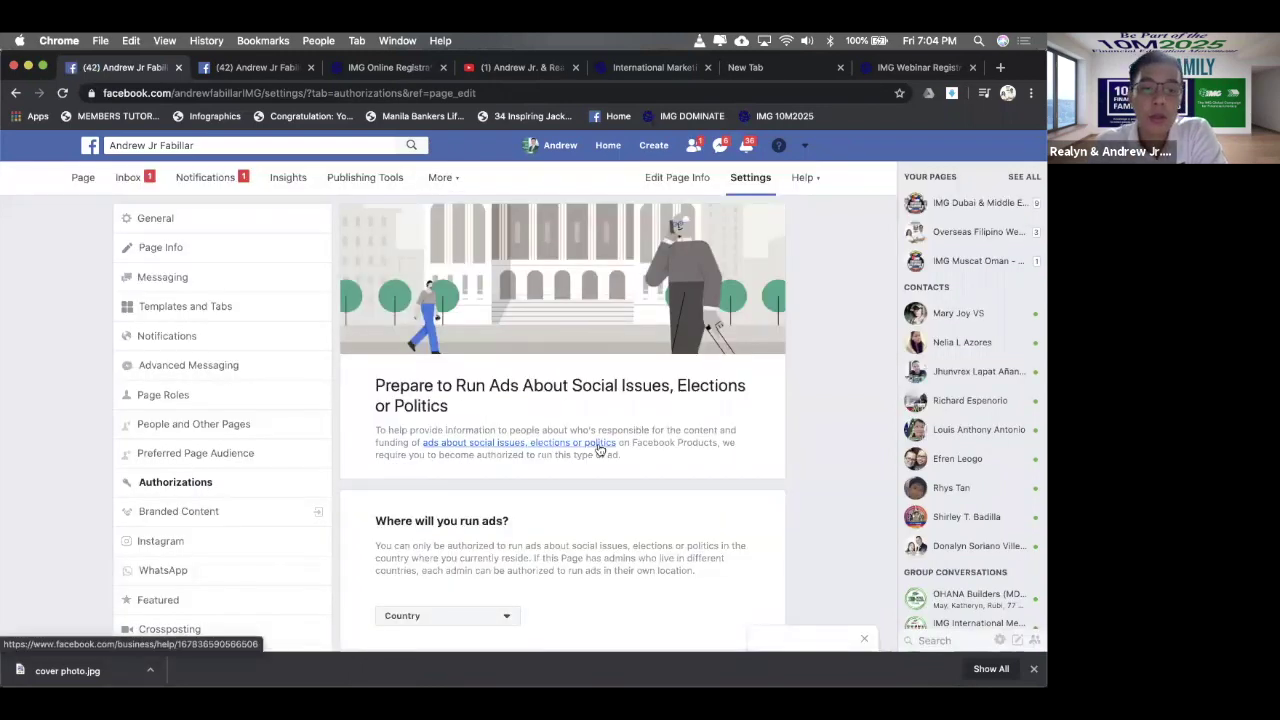
{"action": "scroll", "coordinate": [599, 449], "scroll_direction": "down", "scroll_amount": 2}
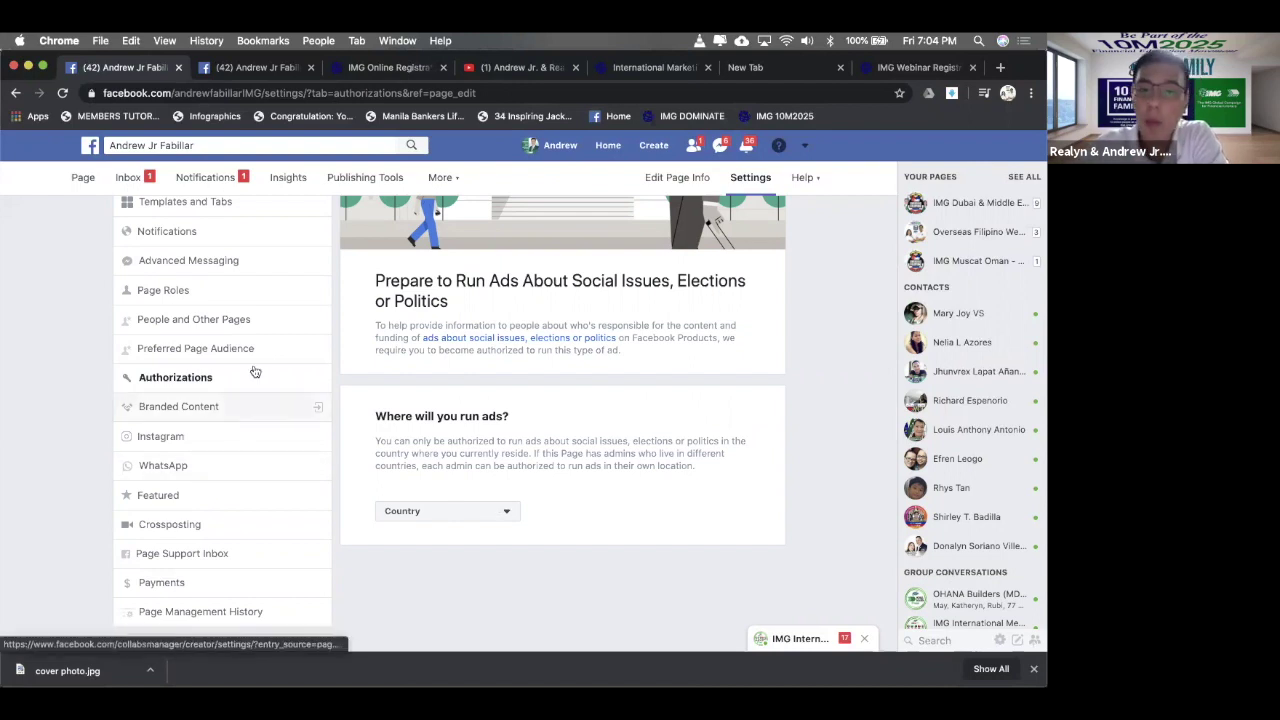
{"action": "left_click", "coordinate": [210, 414]}
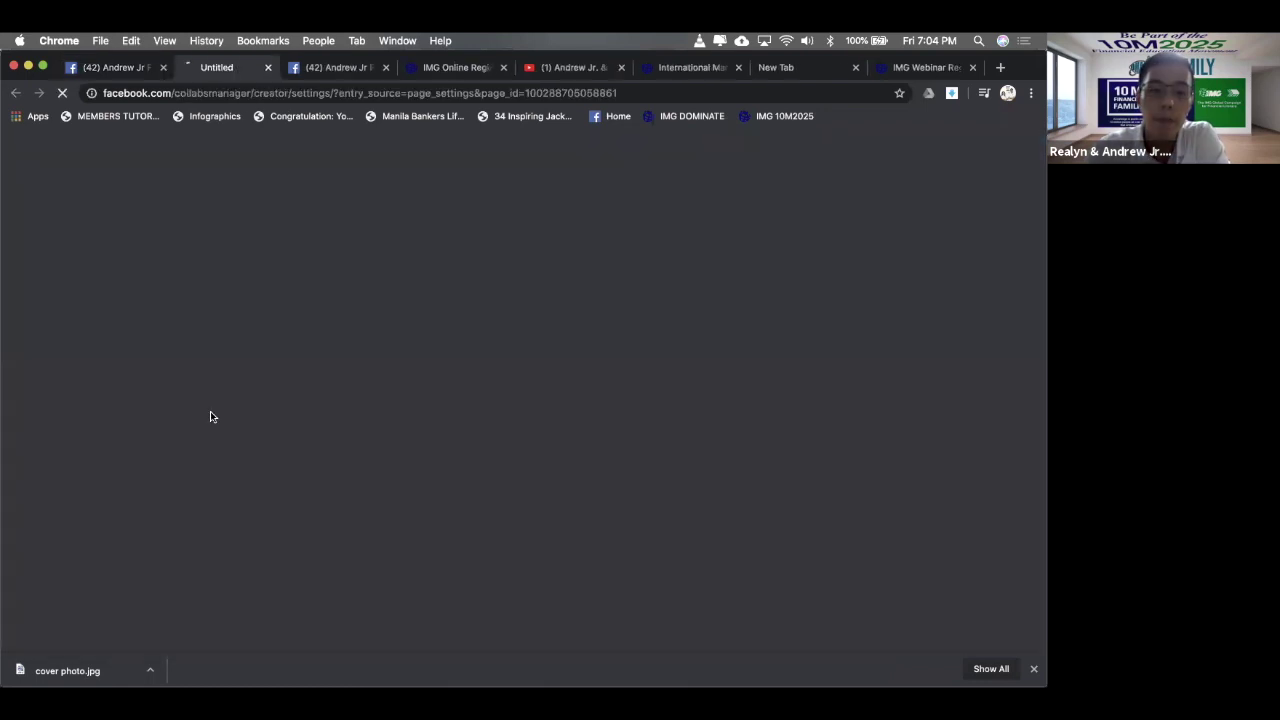
{"action": "left_click", "coordinate": [278, 67]}
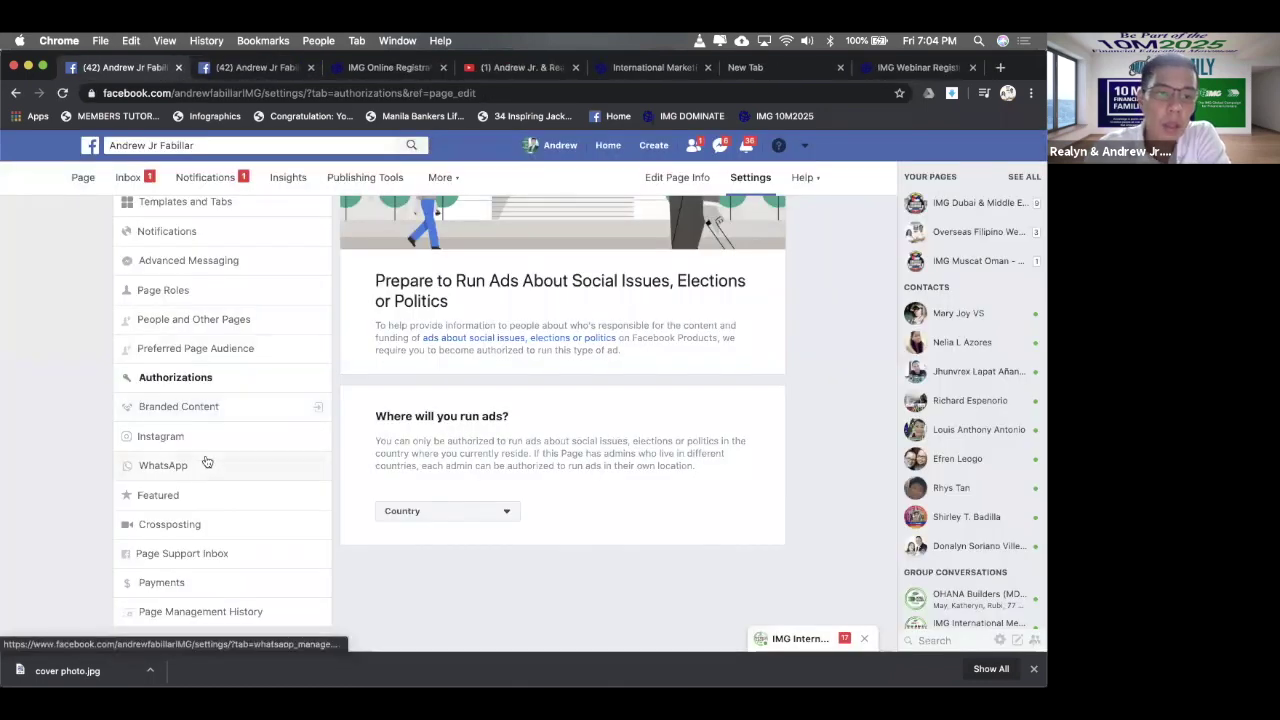
- Enter the page's phone number in WhatsApp settings, then dismiss the confirmation code prompt
{"action": "left_click", "coordinate": [255, 443]}
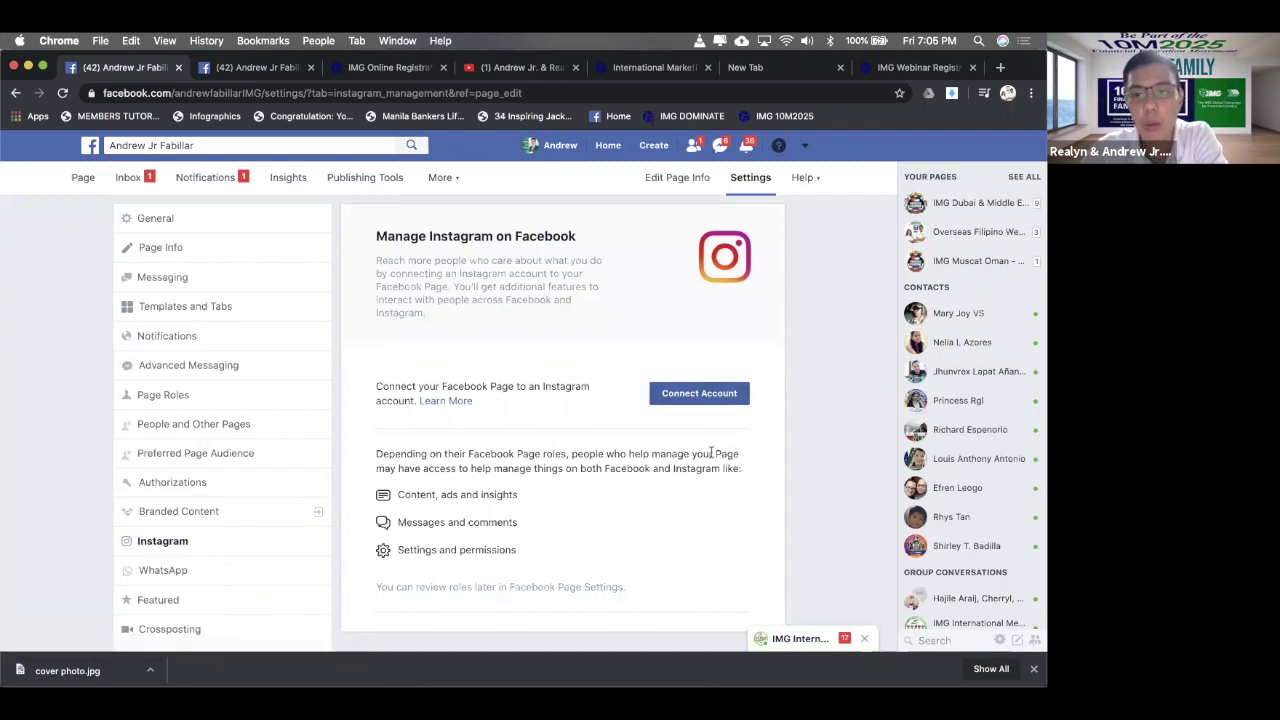
{"action": "scroll", "coordinate": [240, 513], "scroll_direction": "down", "scroll_amount": 1}
{"action": "left_click", "coordinate": [238, 510]}
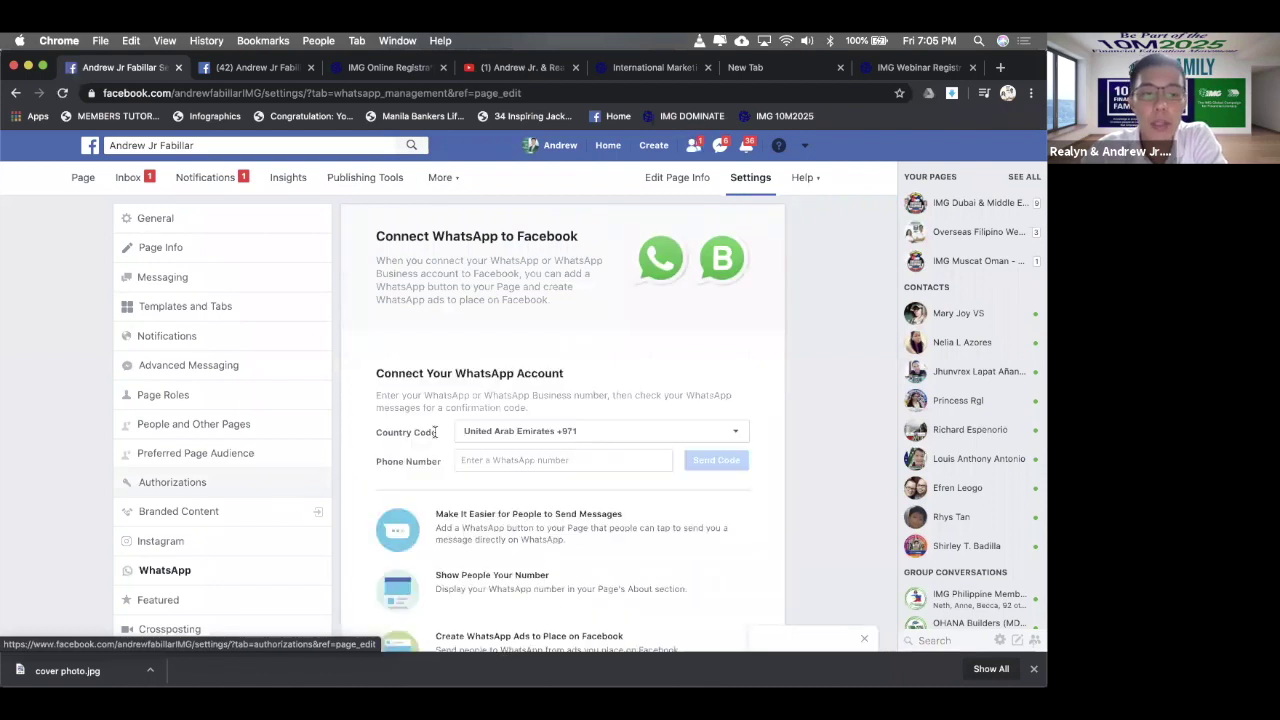
{"action": "scroll", "coordinate": [470, 430], "scroll_direction": "down", "scroll_amount": 2}
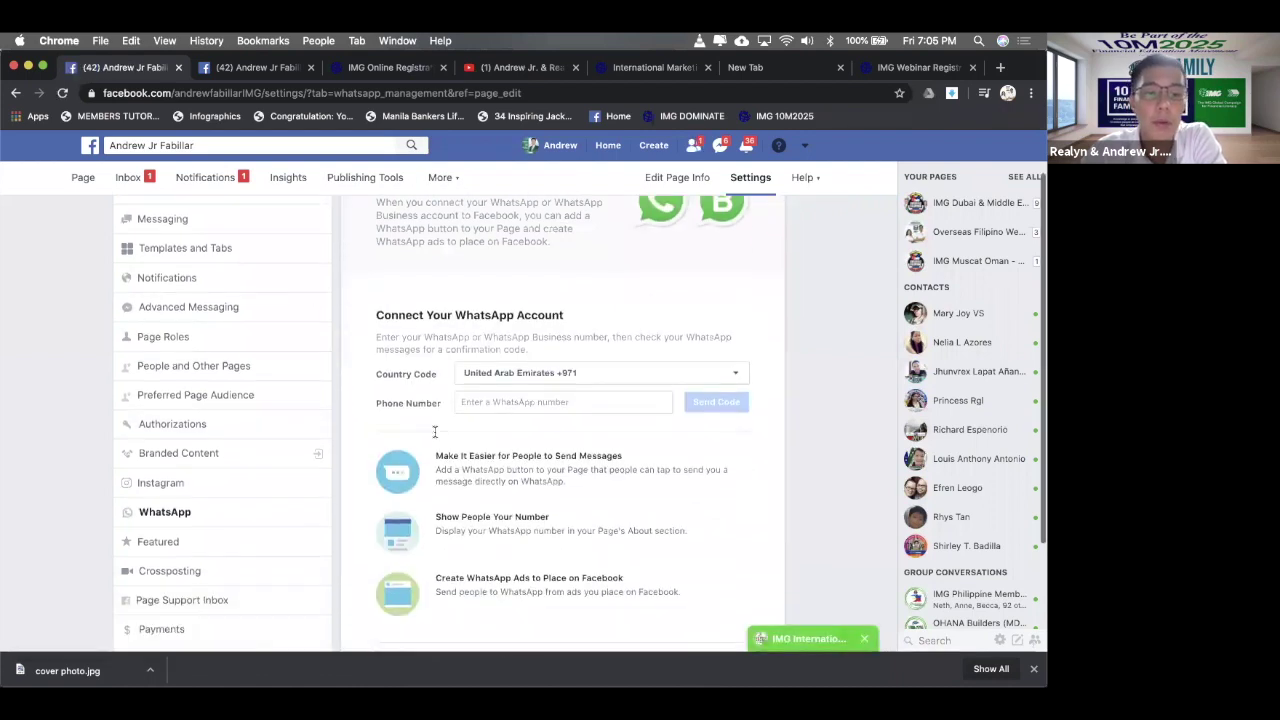
{"action": "left_click", "coordinate": [586, 375]}
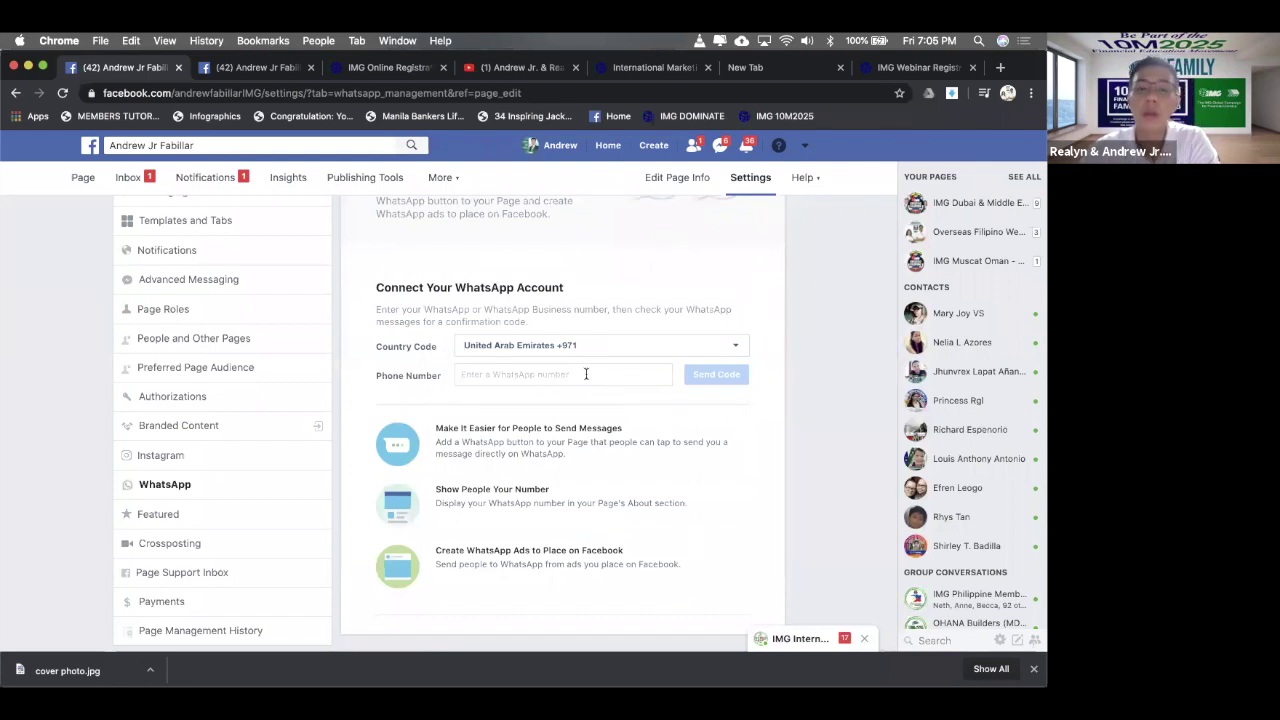
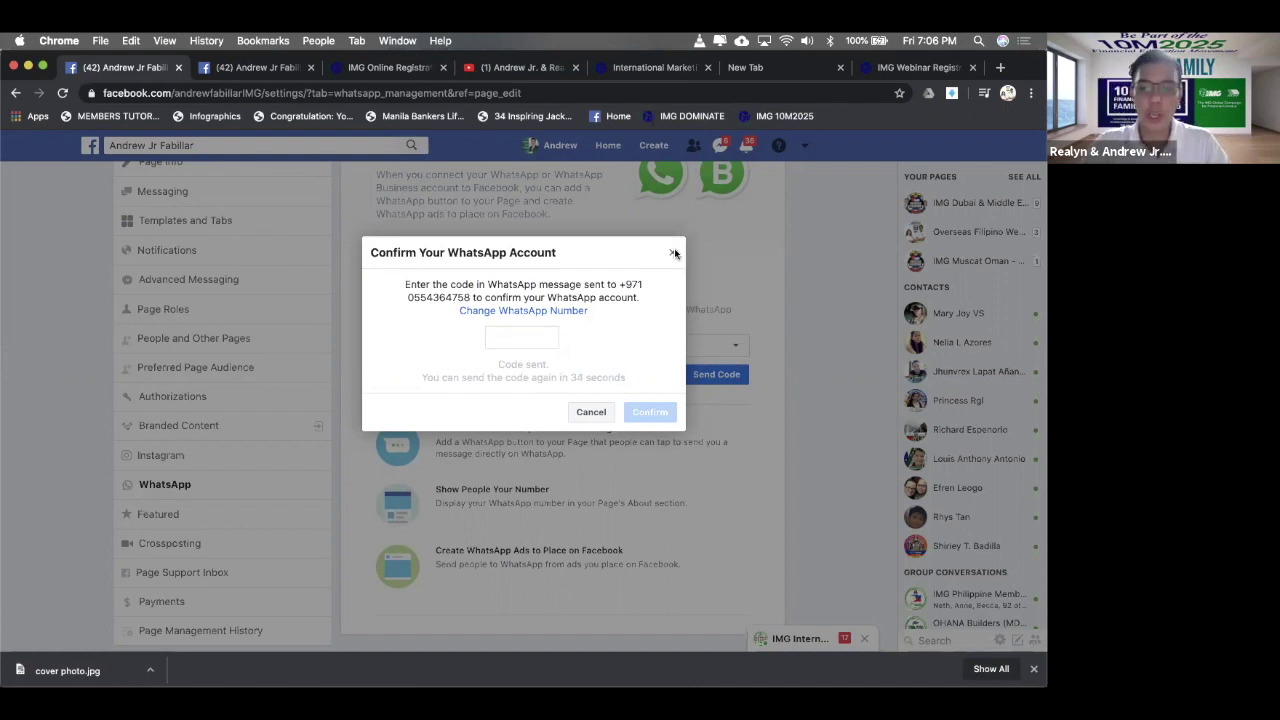
{"action": "left_click", "coordinate": [672, 252]}
{"action": "left_click", "coordinate": [210, 515]}
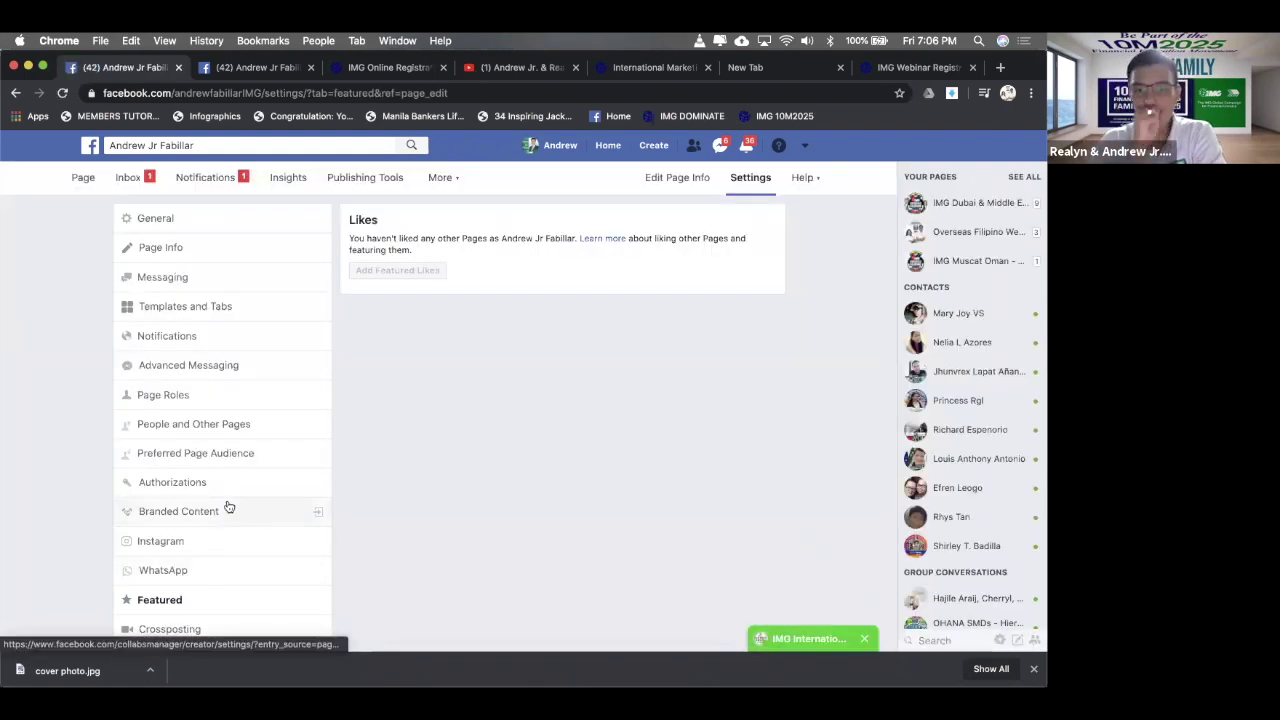
- Scroll through the Featured settings, then go to Crossposting settings
{"action": "scroll", "coordinate": [211, 440], "scroll_direction": "down", "scroll_amount": 1}
{"action": "scroll", "coordinate": [211, 440], "scroll_direction": "up", "scroll_amount": 1}
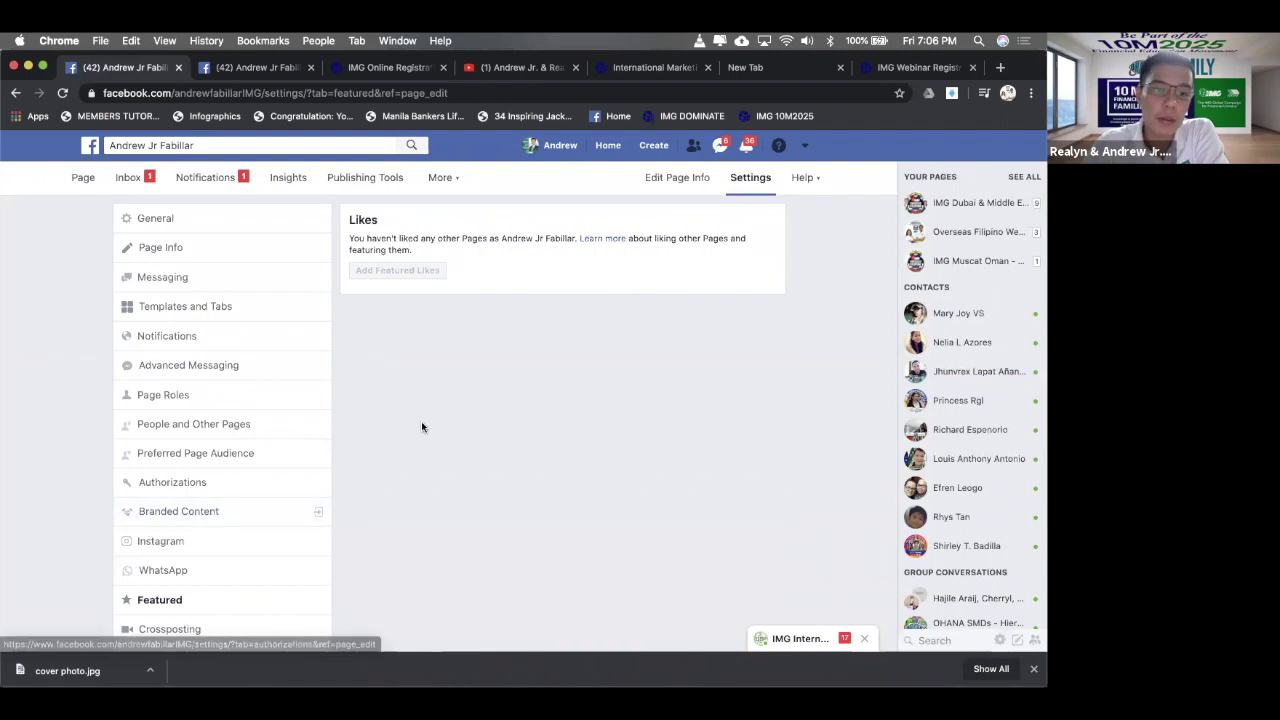
{"action": "scroll", "coordinate": [421, 427], "scroll_direction": "down", "scroll_amount": 2}
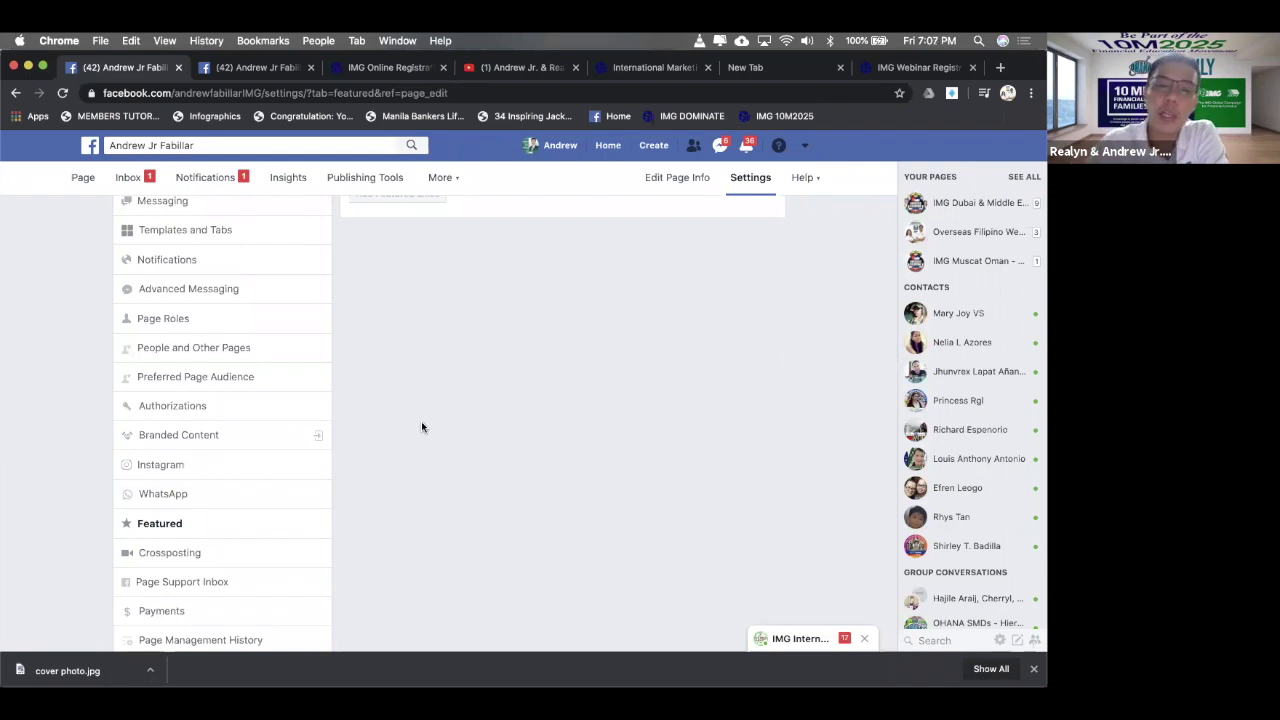
{"action": "scroll", "coordinate": [420, 400], "scroll_direction": "up", "scroll_amount": 2}
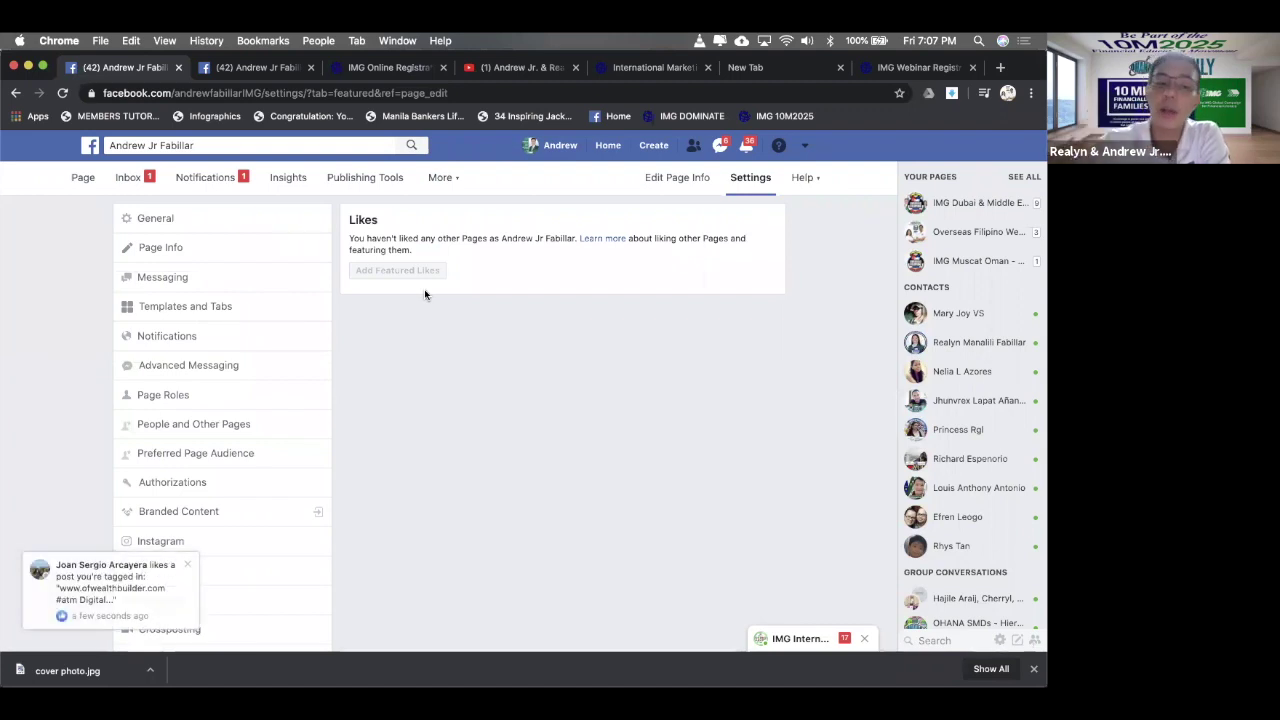
{"action": "scroll", "coordinate": [260, 451], "scroll_direction": "down", "scroll_amount": 4}
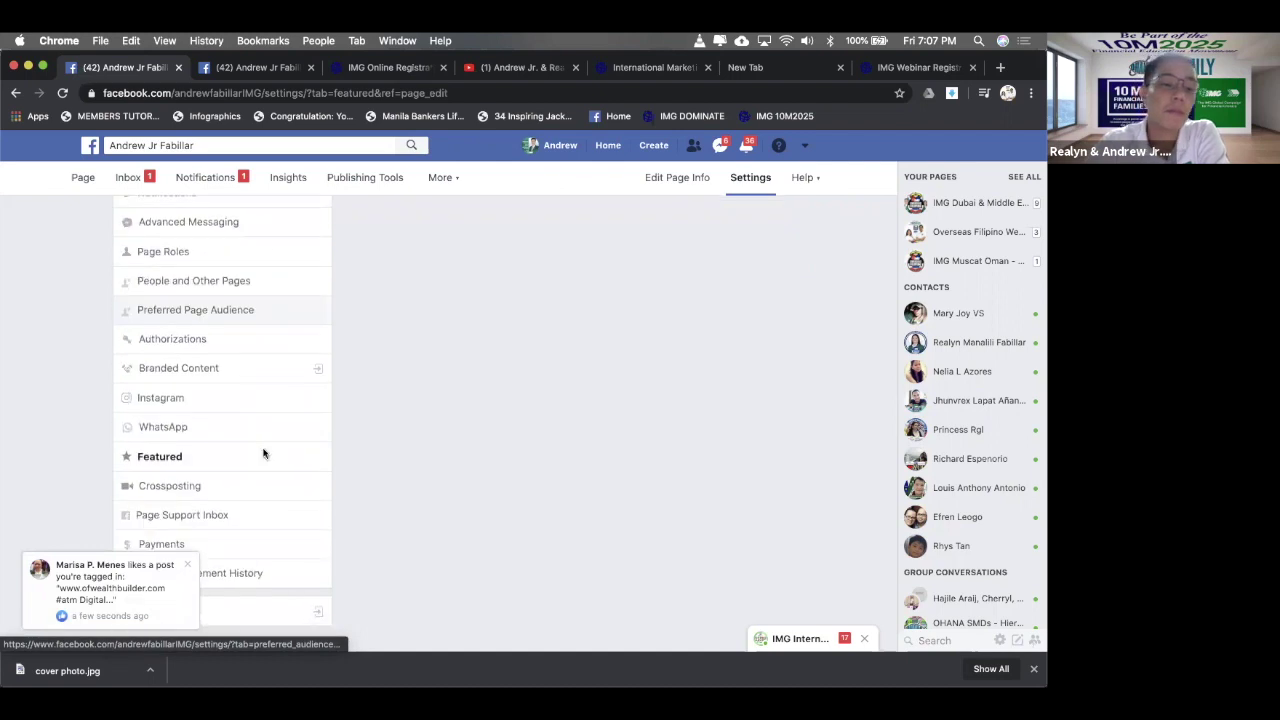
{"action": "left_click", "coordinate": [222, 457]}
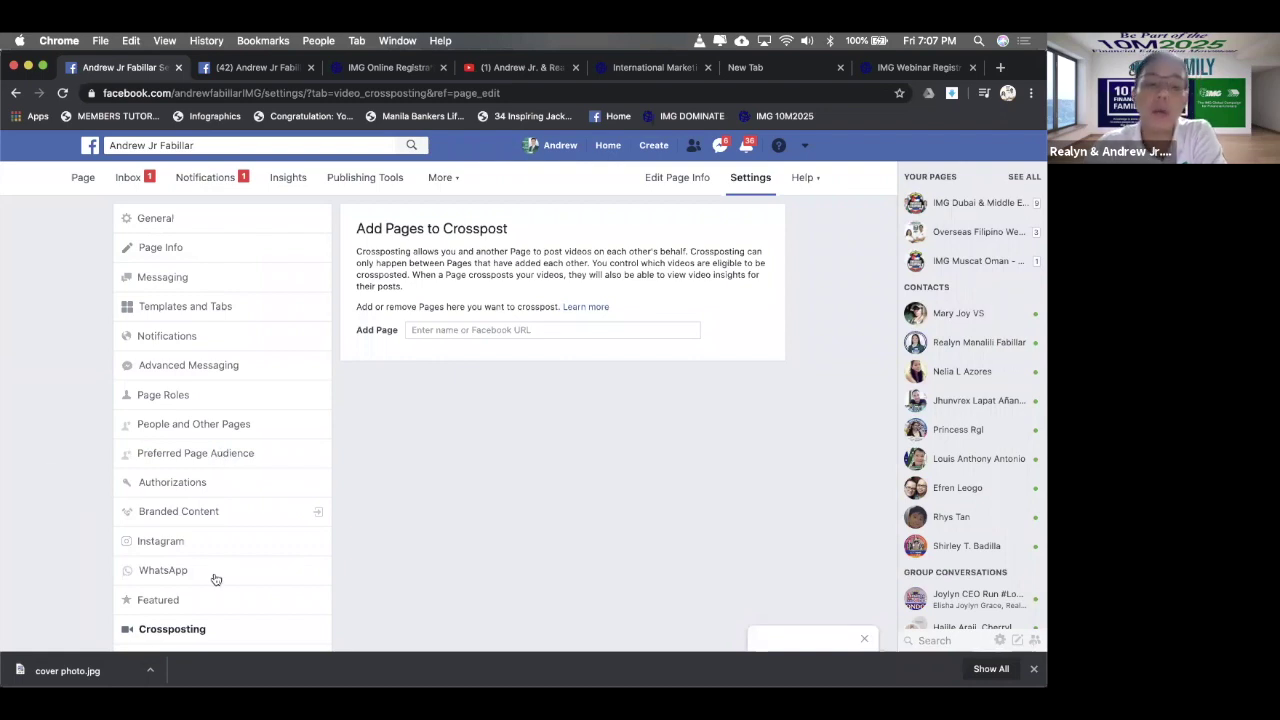
- Look through the empty Page Support Inbox, then return to the Page's timeline
{"action": "scroll", "coordinate": [215, 579], "scroll_direction": "down", "scroll_amount": 3}
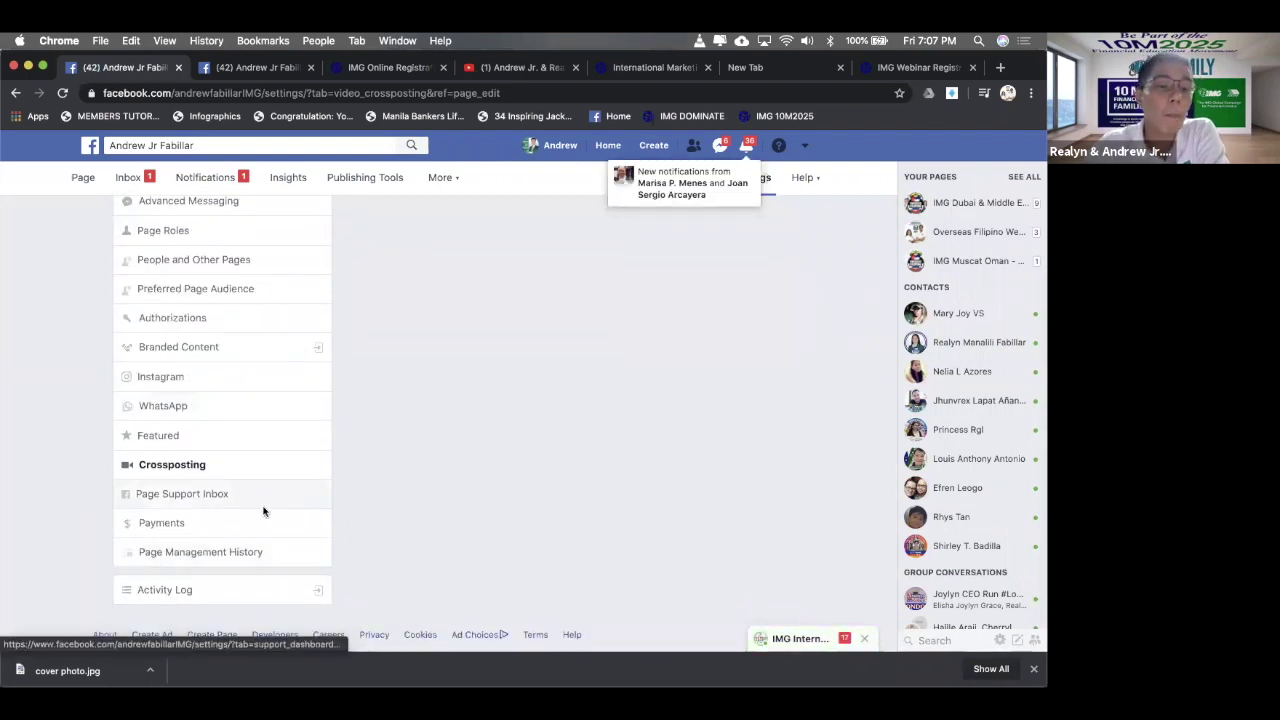
{"action": "left_click", "coordinate": [224, 505]}
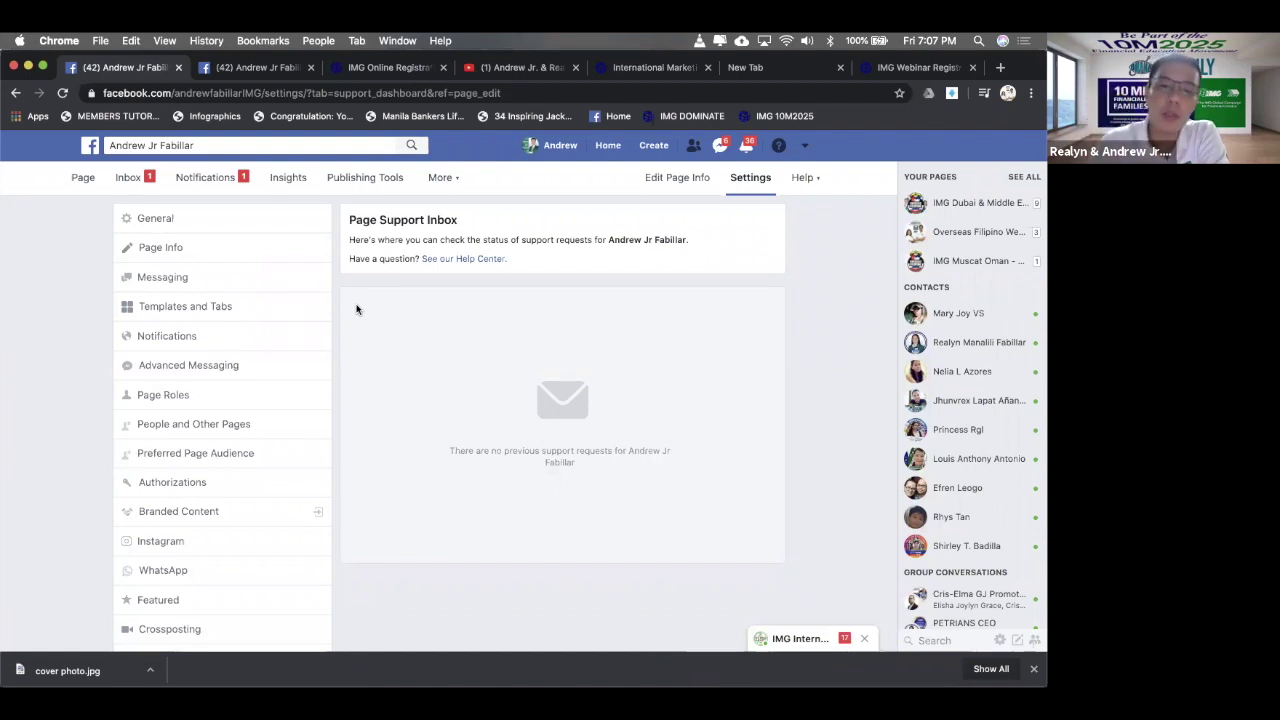
{"action": "scroll", "coordinate": [211, 517], "scroll_direction": "down", "scroll_amount": 4}
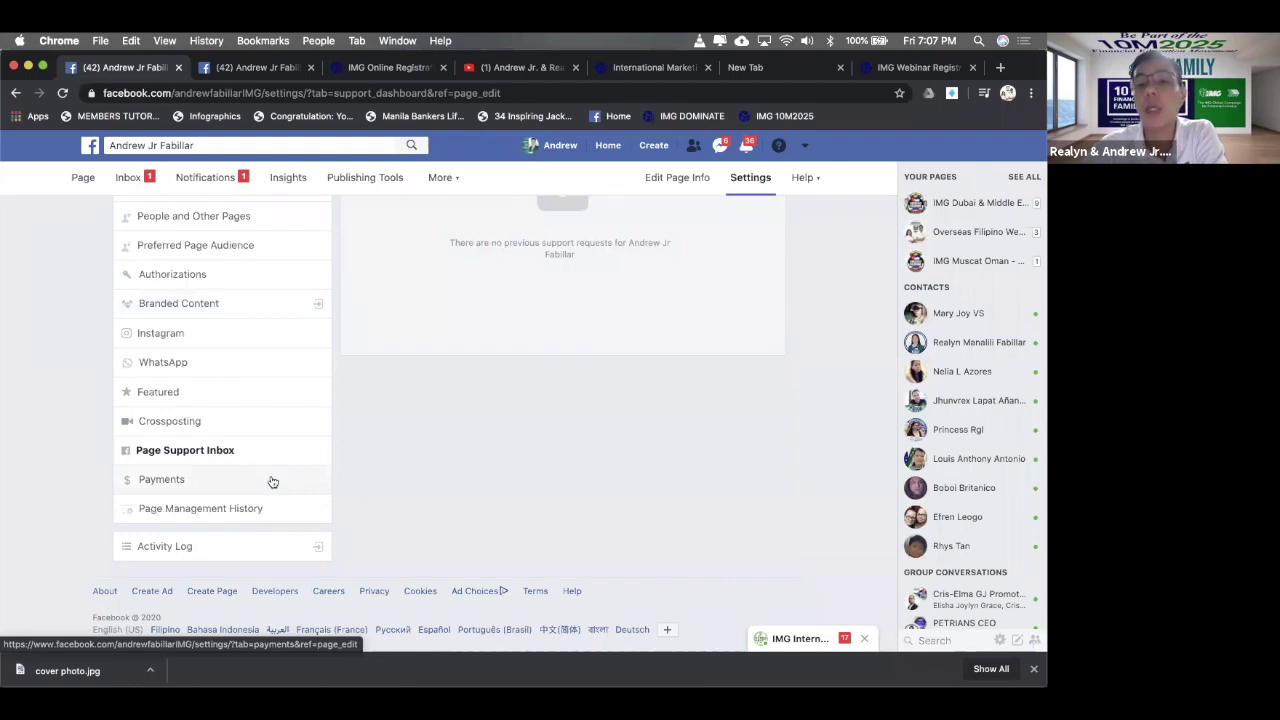
{"action": "scroll", "coordinate": [272, 482], "scroll_direction": "up", "scroll_amount": 4}
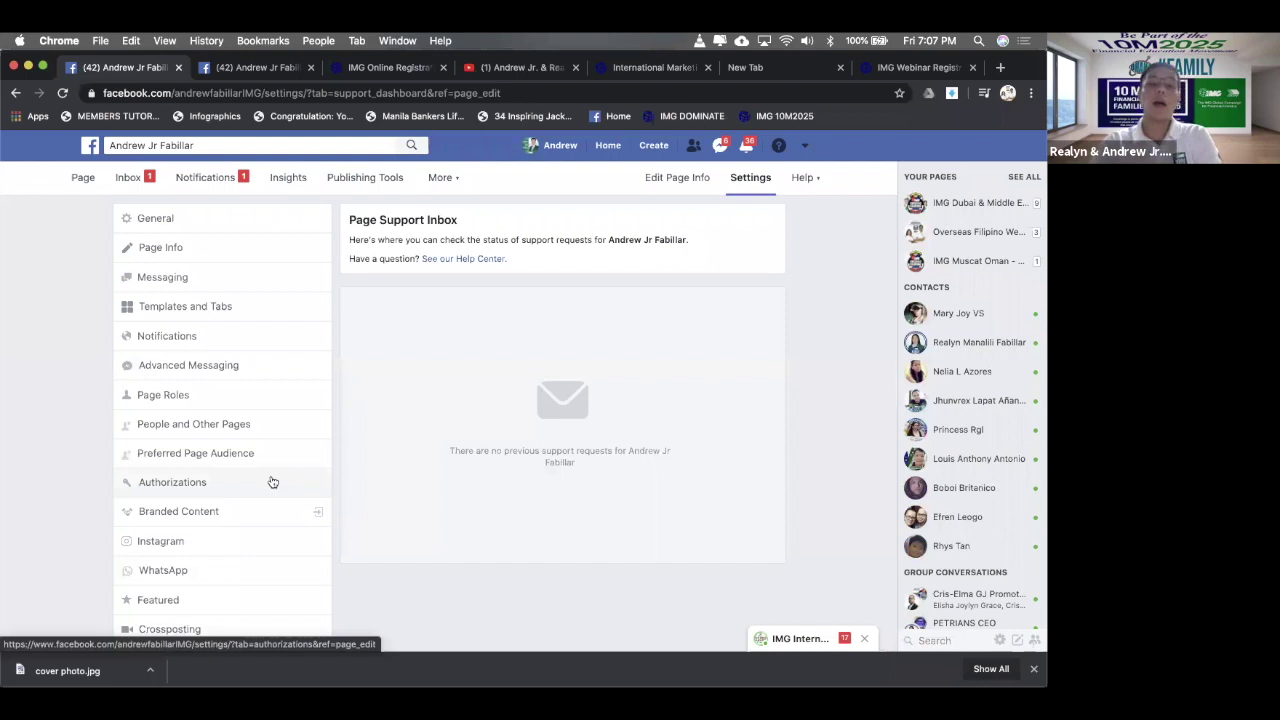
{"action": "left_click", "coordinate": [85, 178]}
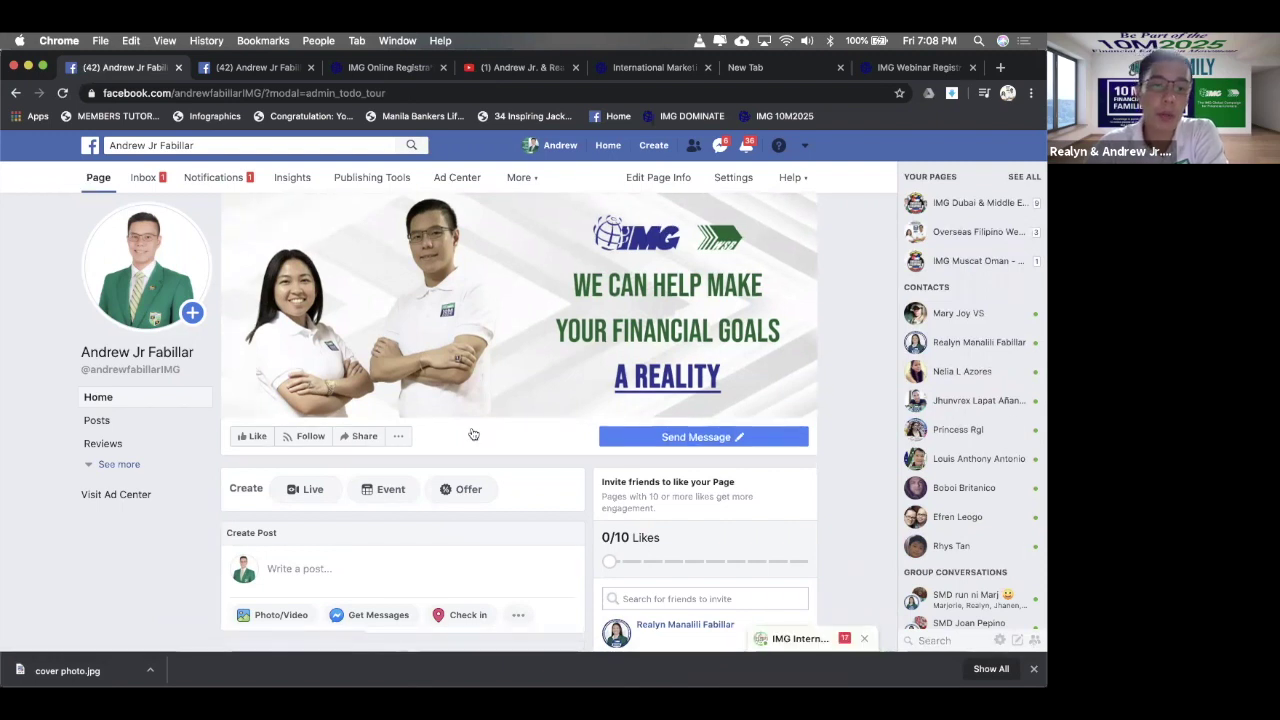
- Start a new post, close the composer, and expand the Page's extra sections
{"action": "scroll", "coordinate": [473, 434], "scroll_direction": "down", "scroll_amount": 3}
{"action": "scroll", "coordinate": [471, 428], "scroll_direction": "up", "scroll_amount": 1}
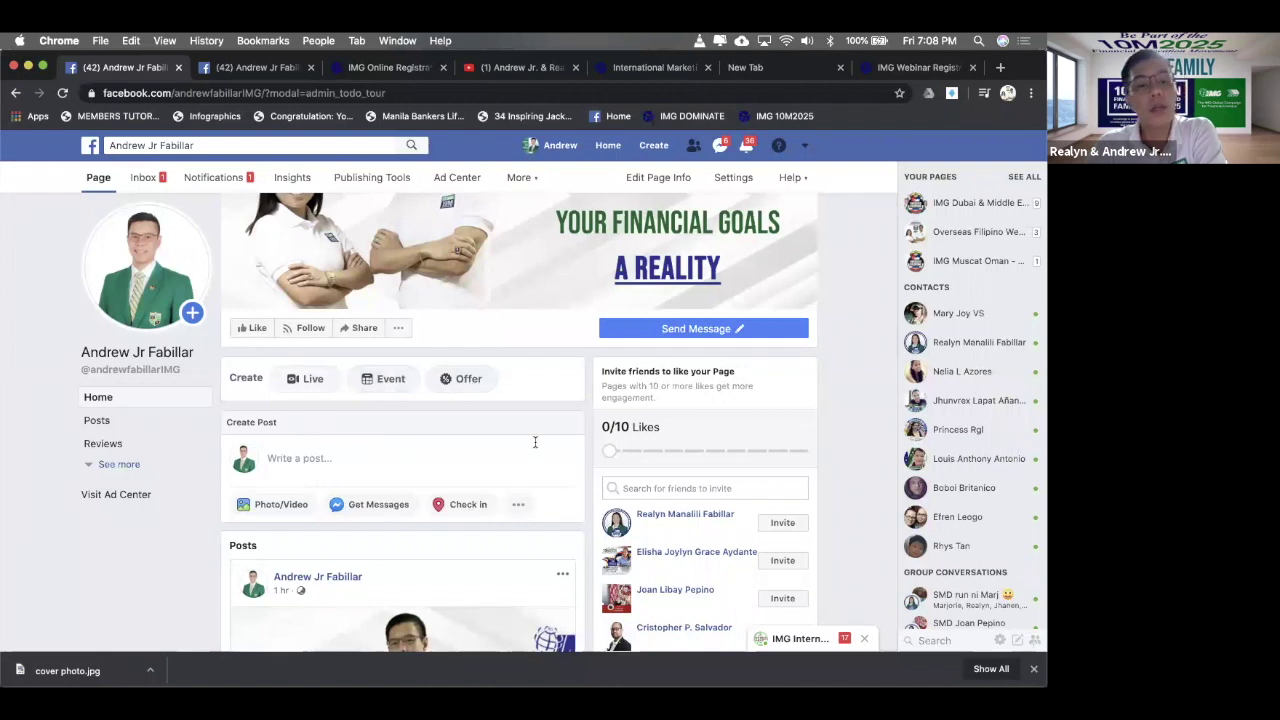
{"action": "left_click", "coordinate": [273, 460]}
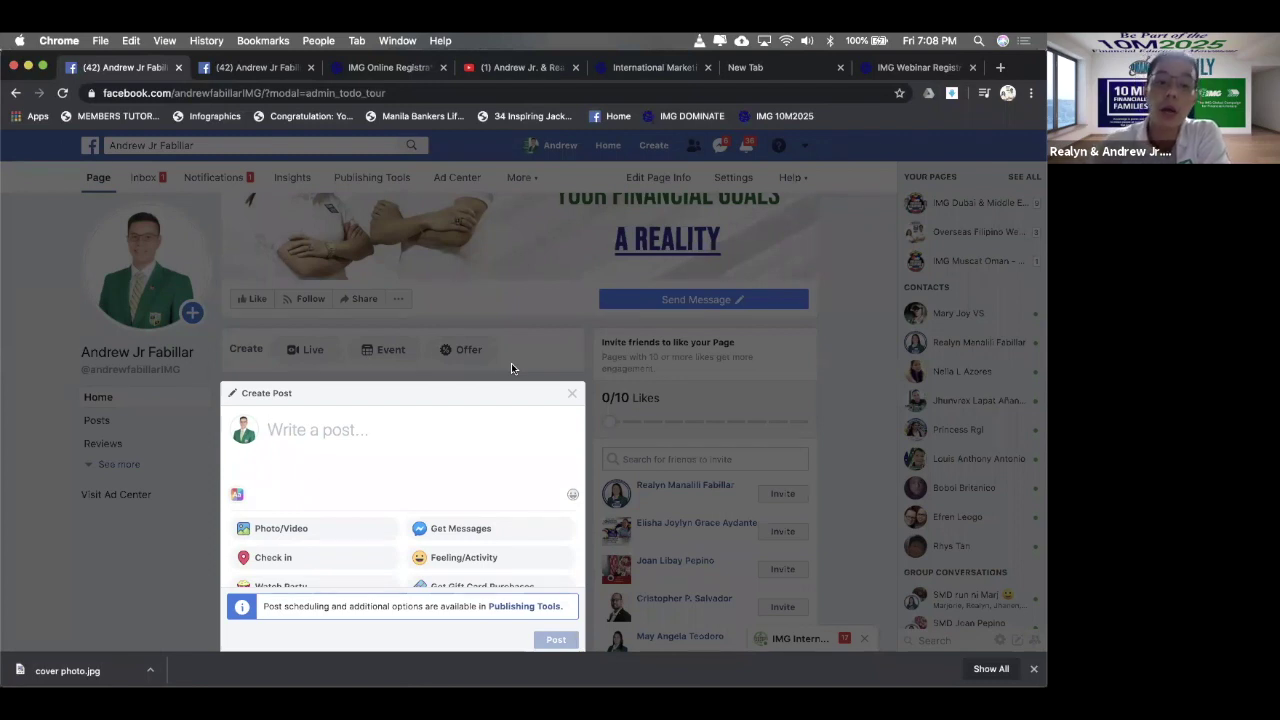
{"action": "scroll", "coordinate": [473, 410], "scroll_direction": "down", "scroll_amount": 3}
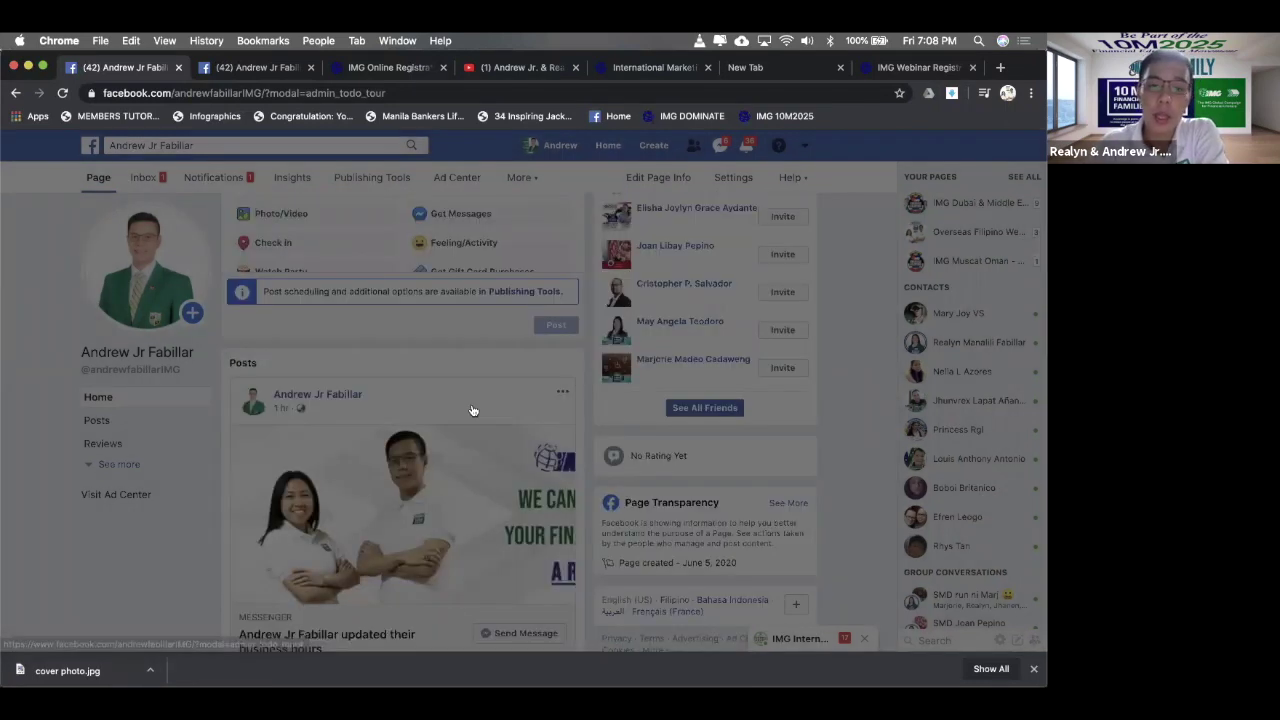
{"action": "left_click", "coordinate": [473, 410]}
{"action": "scroll", "coordinate": [471, 408], "scroll_direction": "up", "scroll_amount": 3}
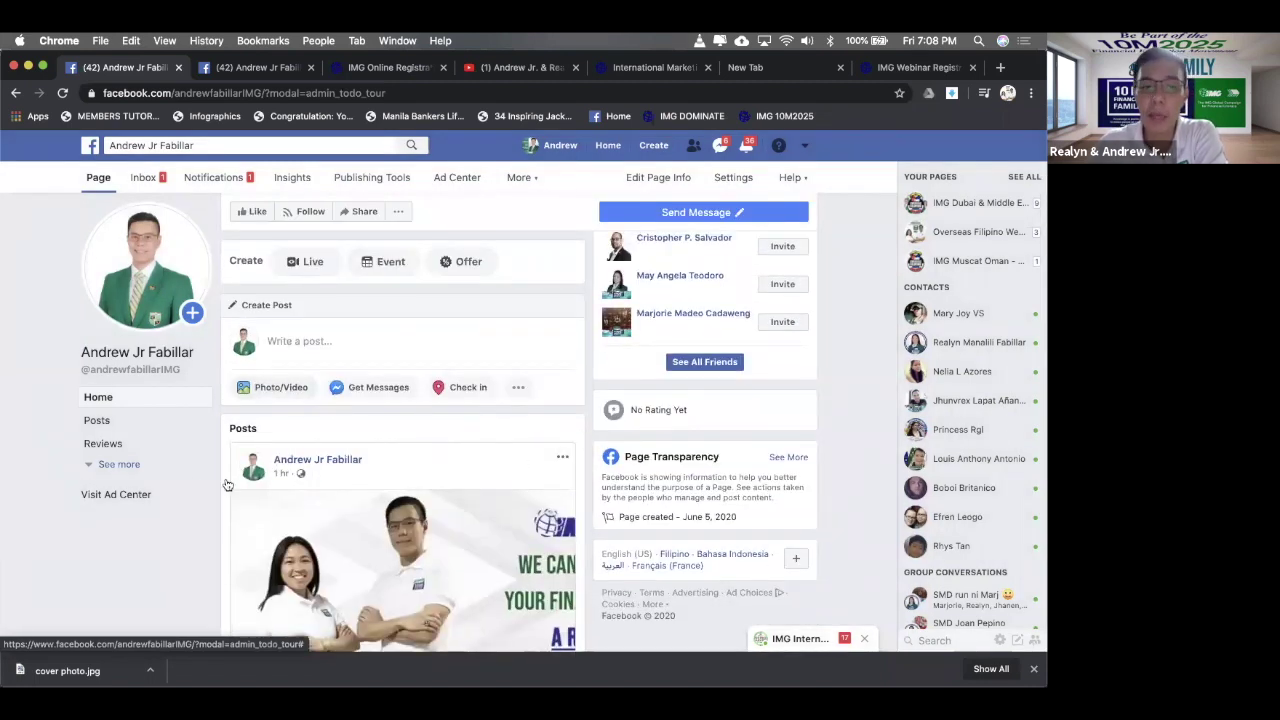
{"action": "left_click", "coordinate": [123, 465]}
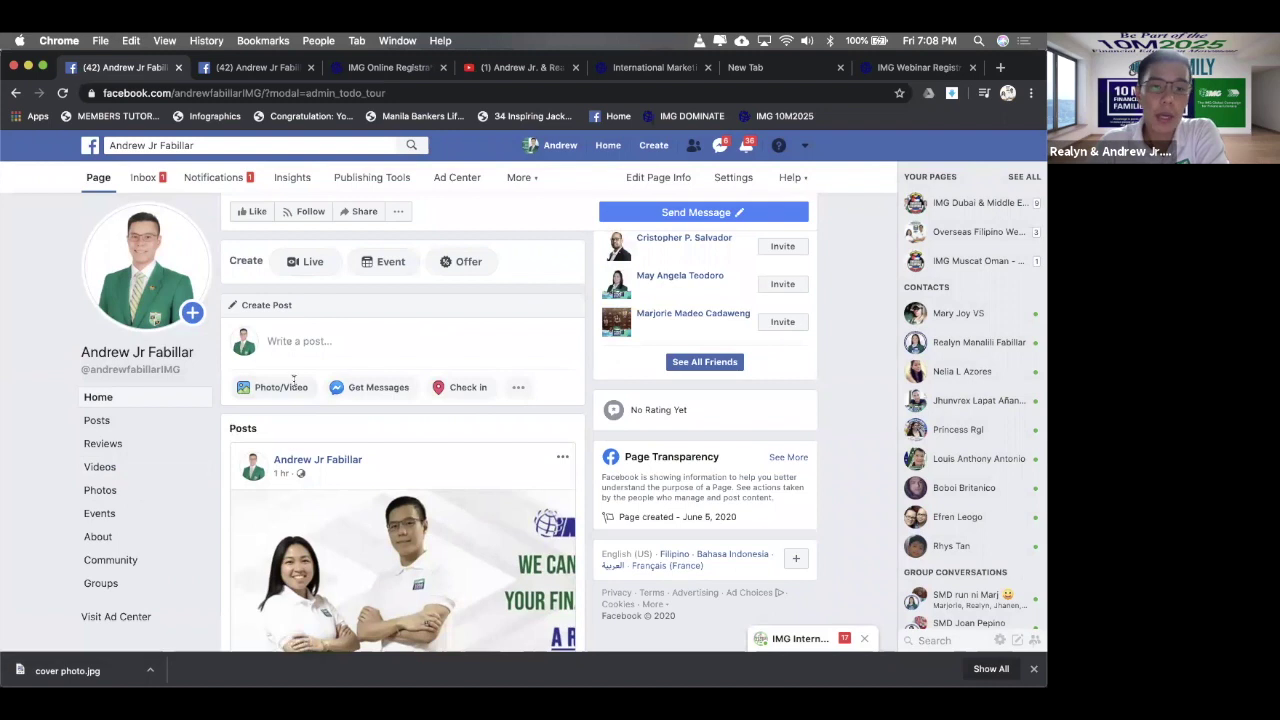
{"action": "scroll", "coordinate": [294, 380], "scroll_direction": "down", "scroll_amount": 10}
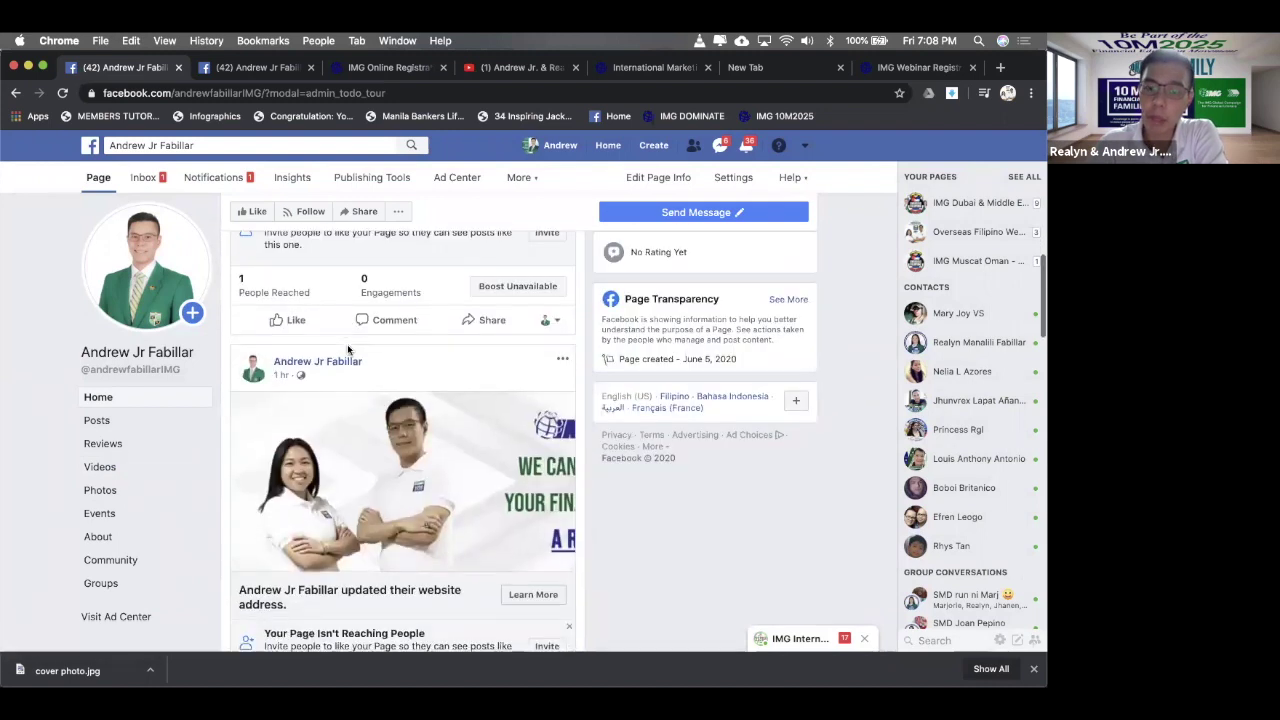
{"action": "scroll", "coordinate": [347, 349], "scroll_direction": "up", "scroll_amount": 6}
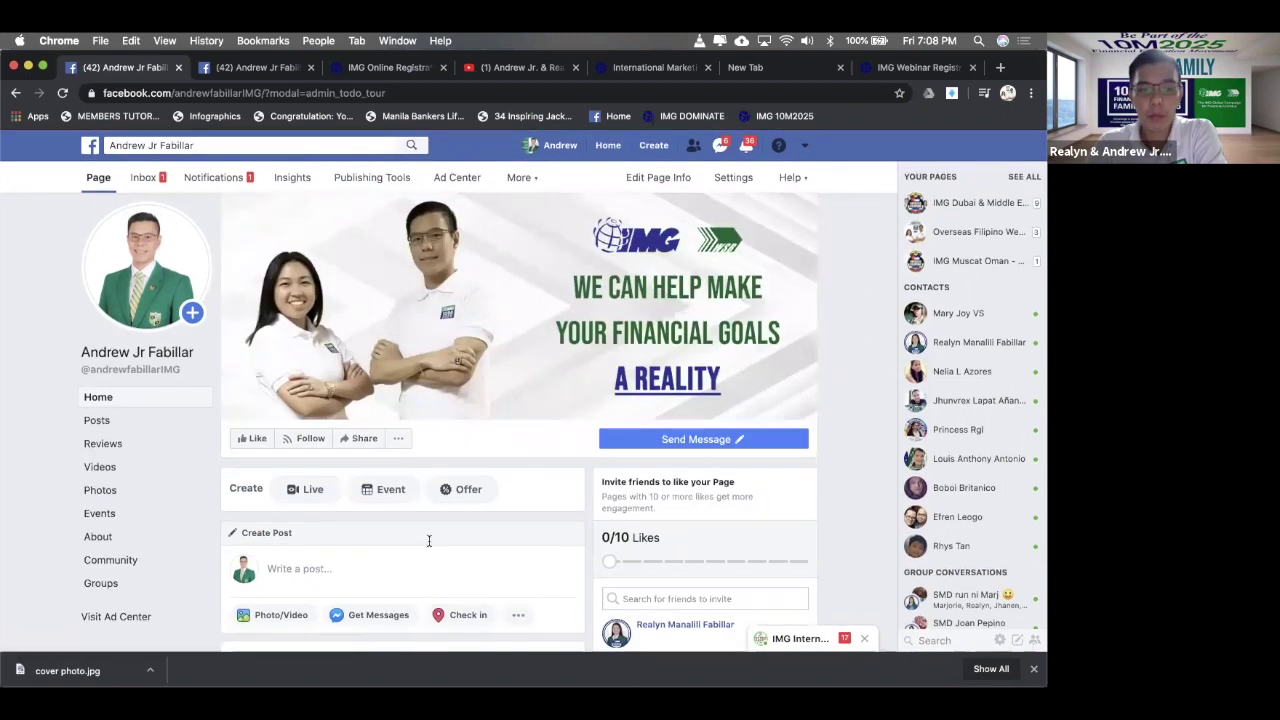
- Reopen the post composer and follow its Publishing Tools link to Published Posts
{"action": "left_click", "coordinate": [429, 541]}
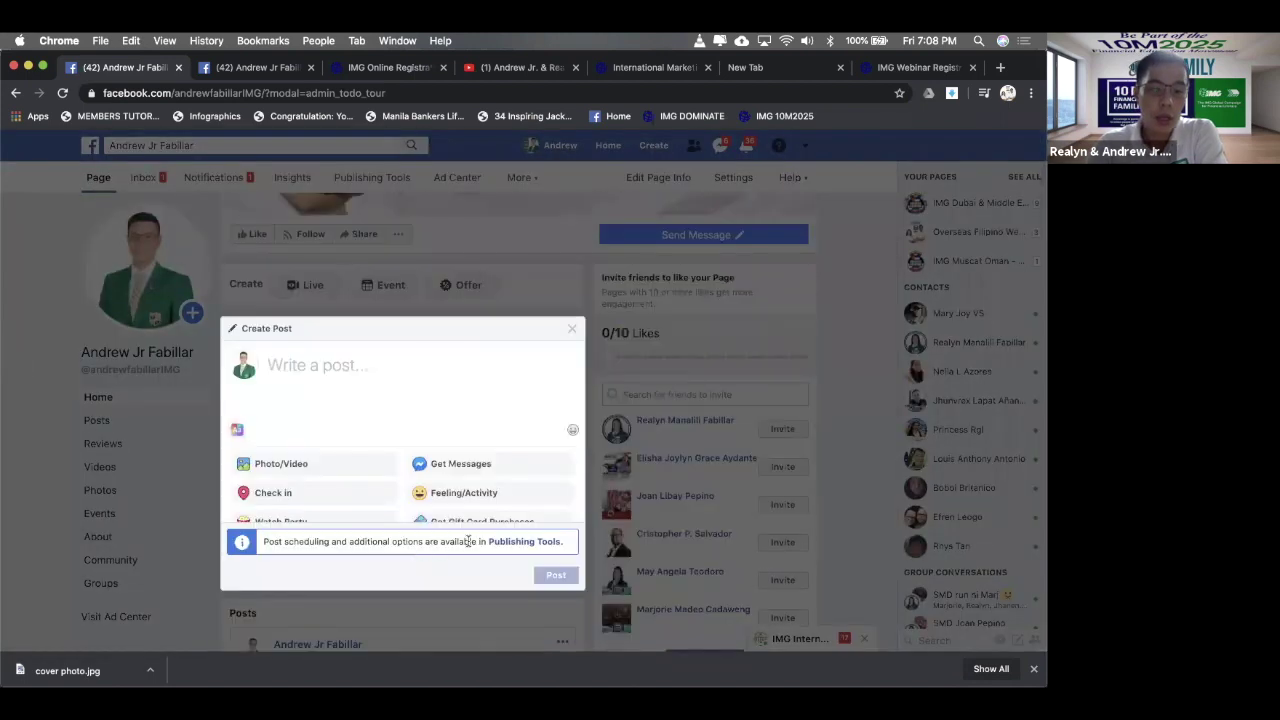
{"action": "scroll", "coordinate": [495, 450], "scroll_direction": "down", "scroll_amount": 2}
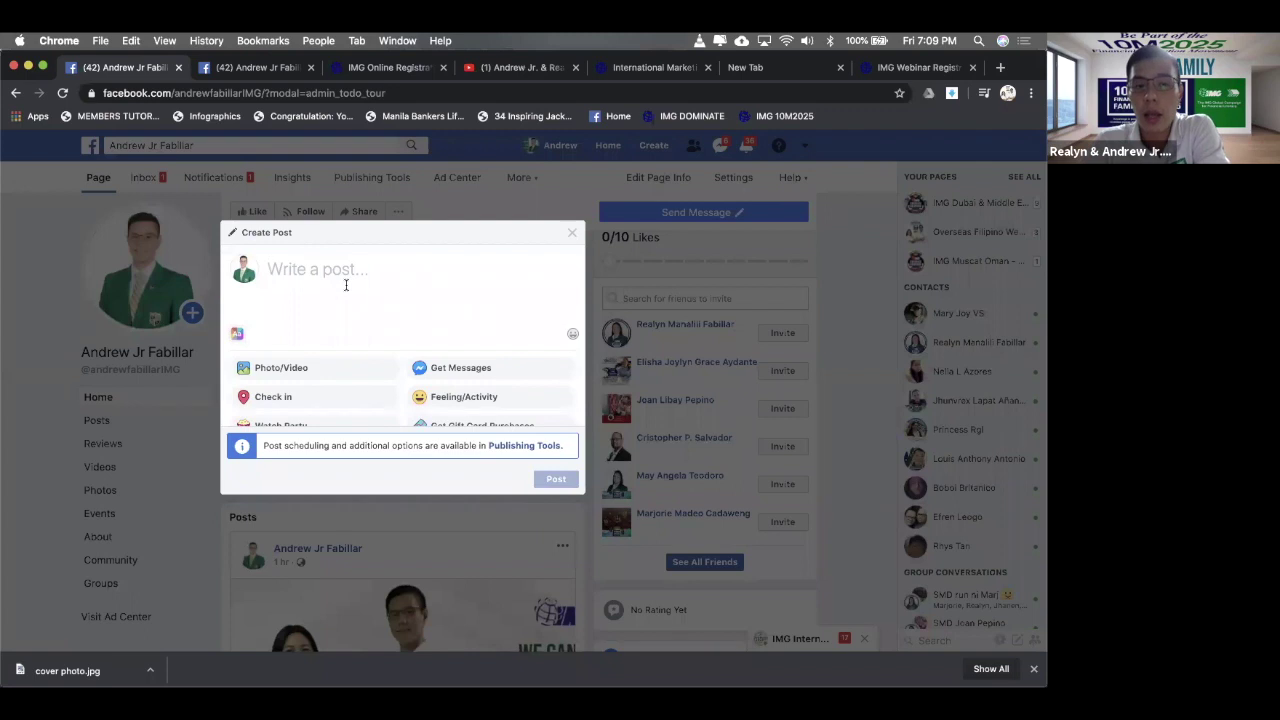
{"action": "mouse_move", "coordinate": [296, 655]}
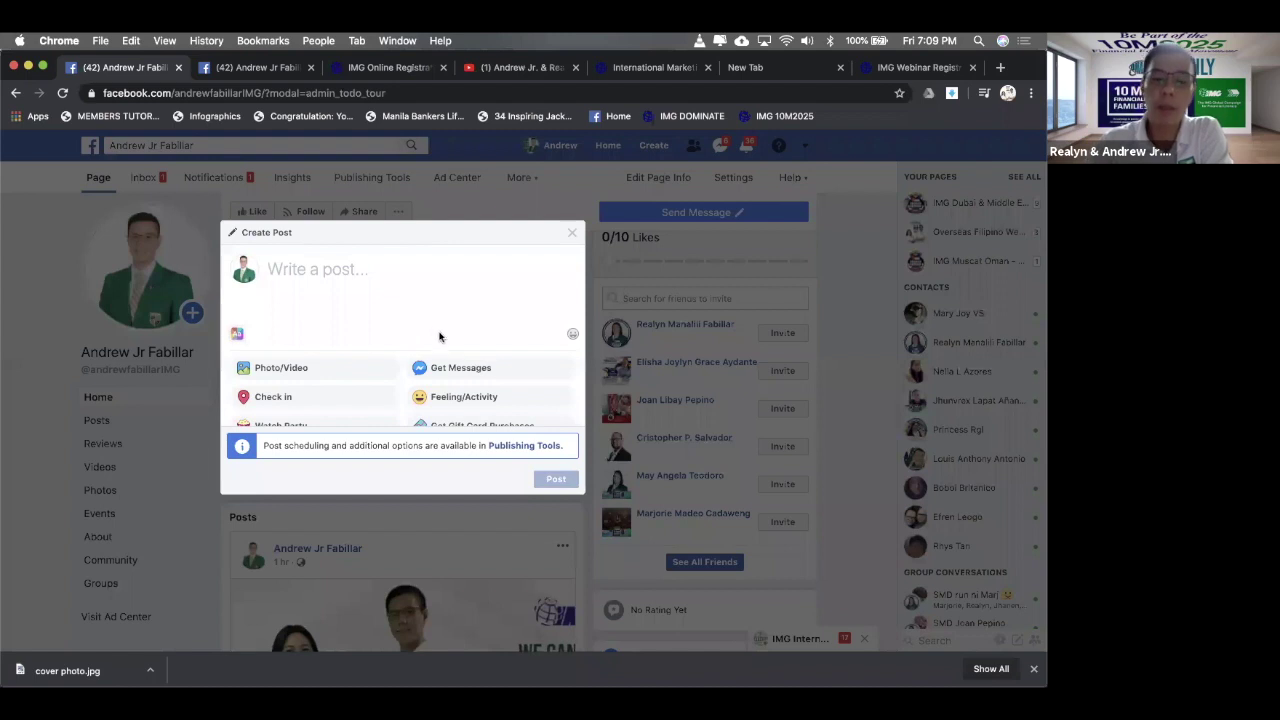
{"action": "scroll", "coordinate": [441, 341], "scroll_direction": "down", "scroll_amount": 1}
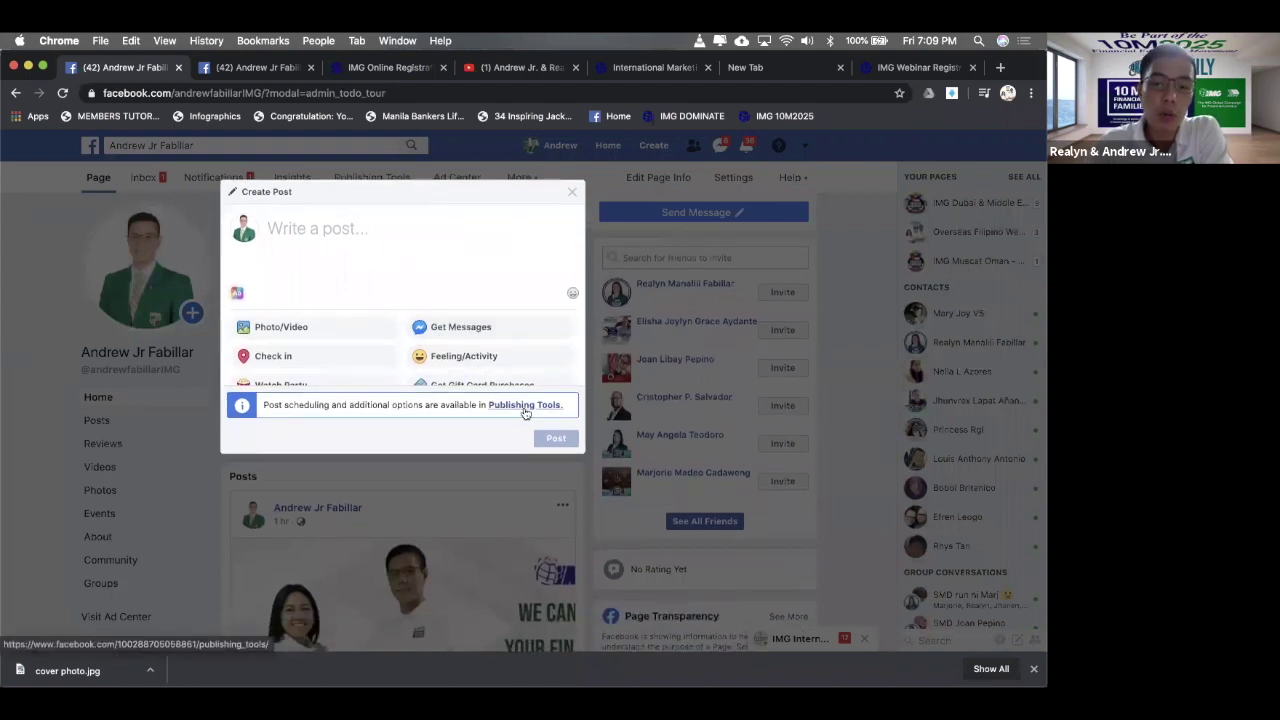
{"action": "left_click", "coordinate": [525, 405]}
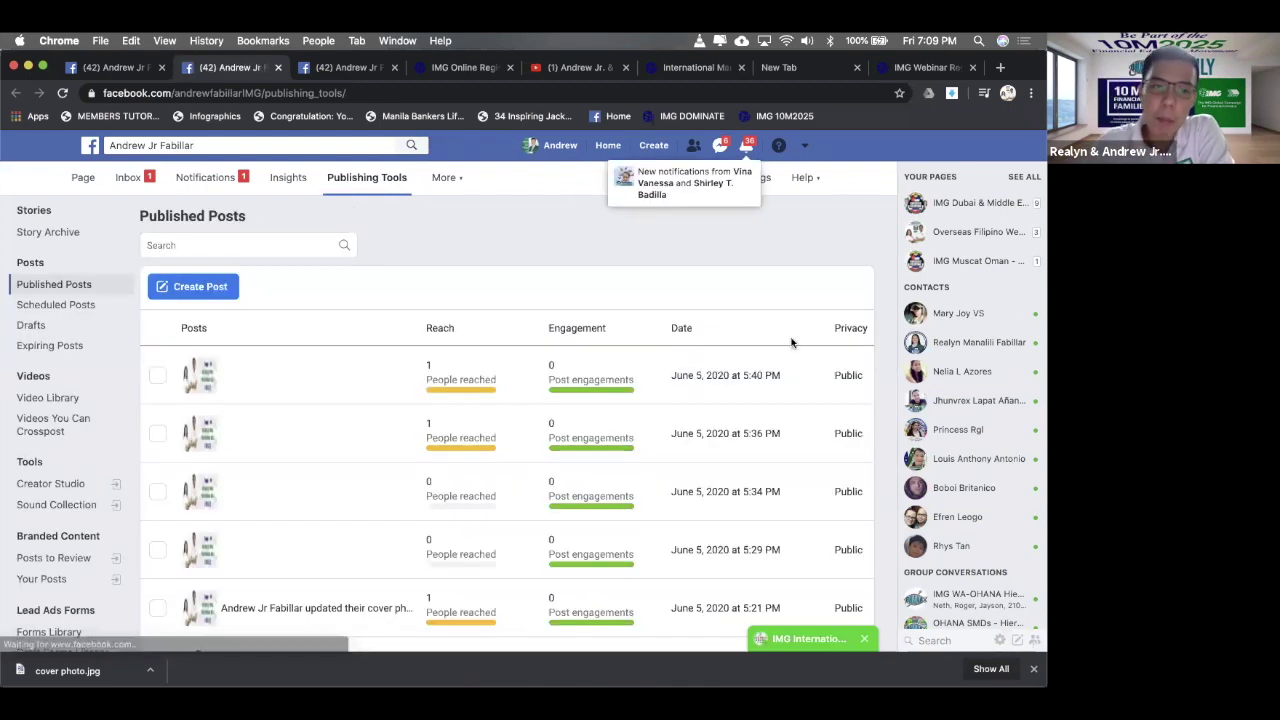
- Open a new post composer on the page's Published Posts list
{"action": "scroll", "coordinate": [469, 282], "scroll_direction": "down", "scroll_amount": 2}
{"action": "scroll", "coordinate": [469, 282], "scroll_direction": "up", "scroll_amount": 2}
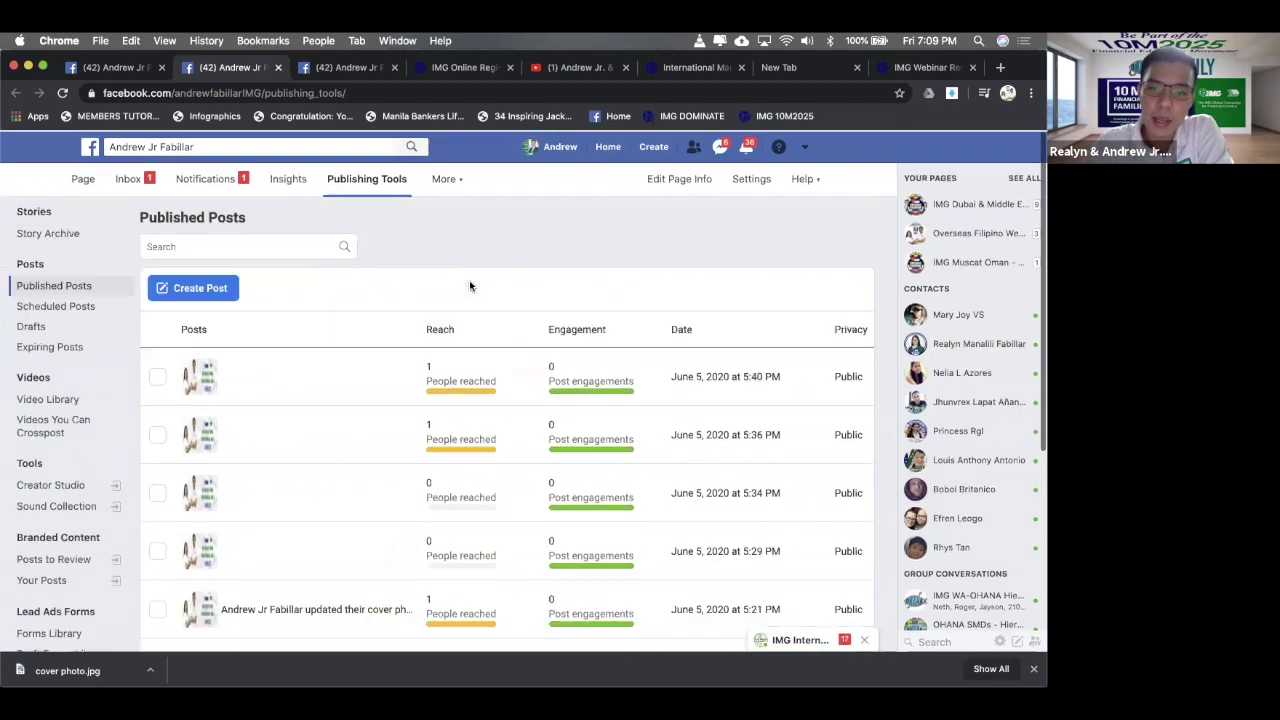
{"action": "scroll", "coordinate": [469, 286], "scroll_direction": "down", "scroll_amount": 2}
{"action": "scroll", "coordinate": [469, 286], "scroll_direction": "up", "scroll_amount": 2}
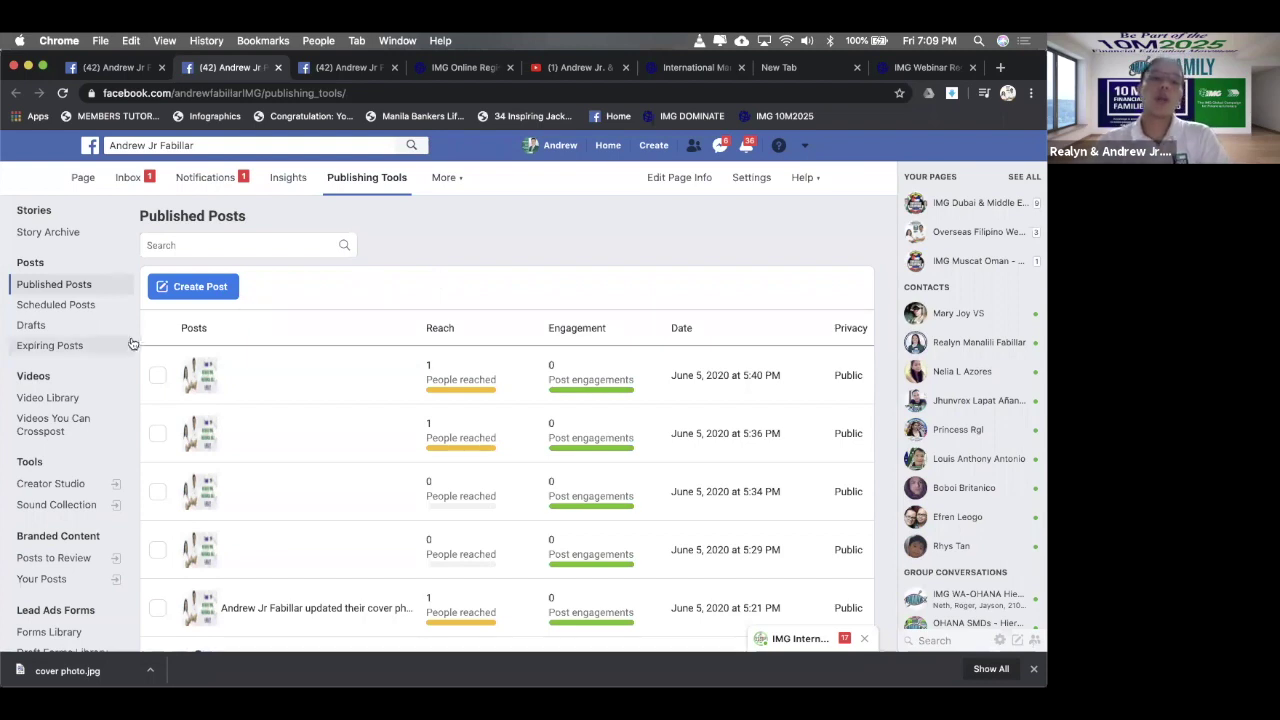
{"action": "left_click", "coordinate": [210, 287]}
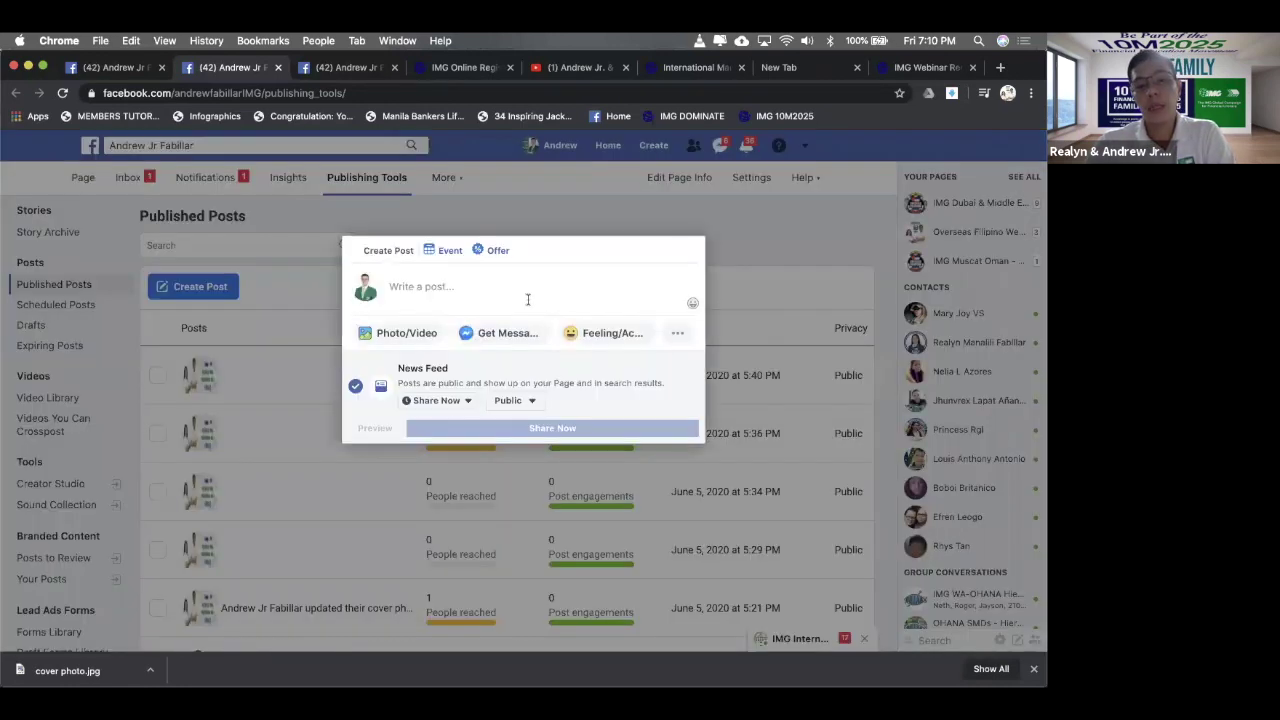
- Upload OFWB Page Cover Video.mp4, found by a Finder search for 'ofwb', as a video post
{"action": "left_click", "coordinate": [414, 338]}
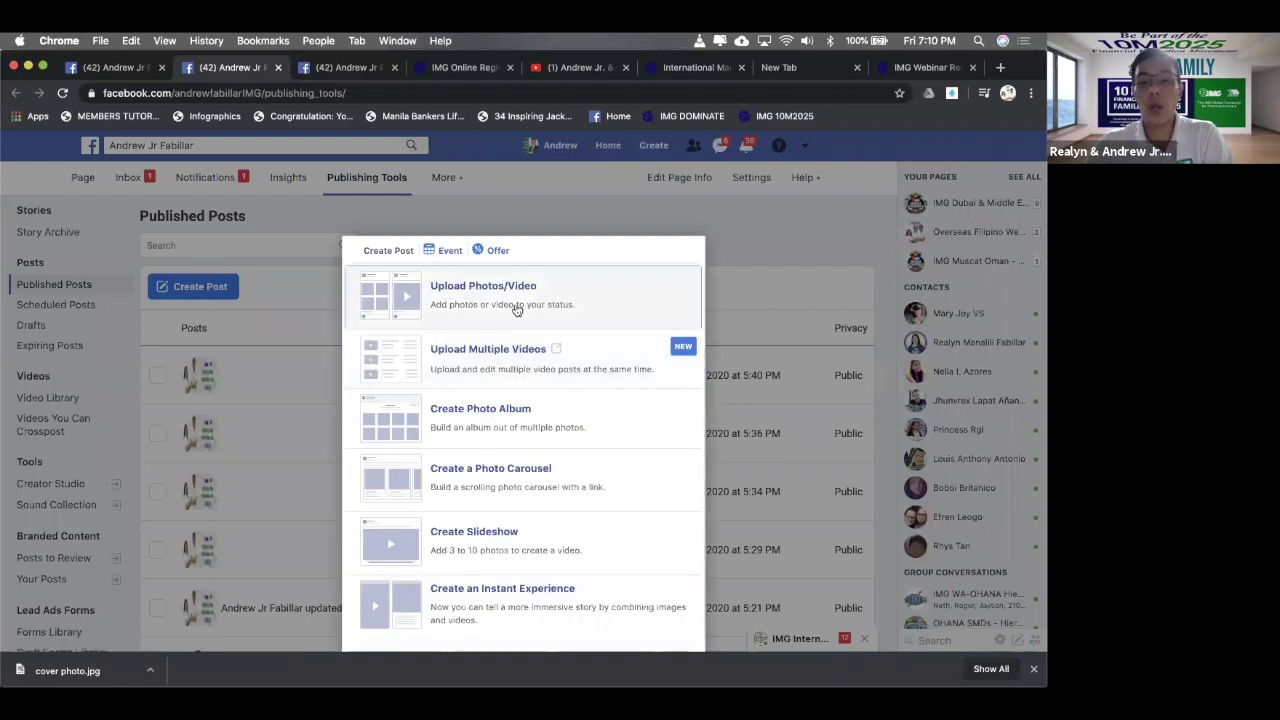
{"action": "left_click", "coordinate": [516, 308]}
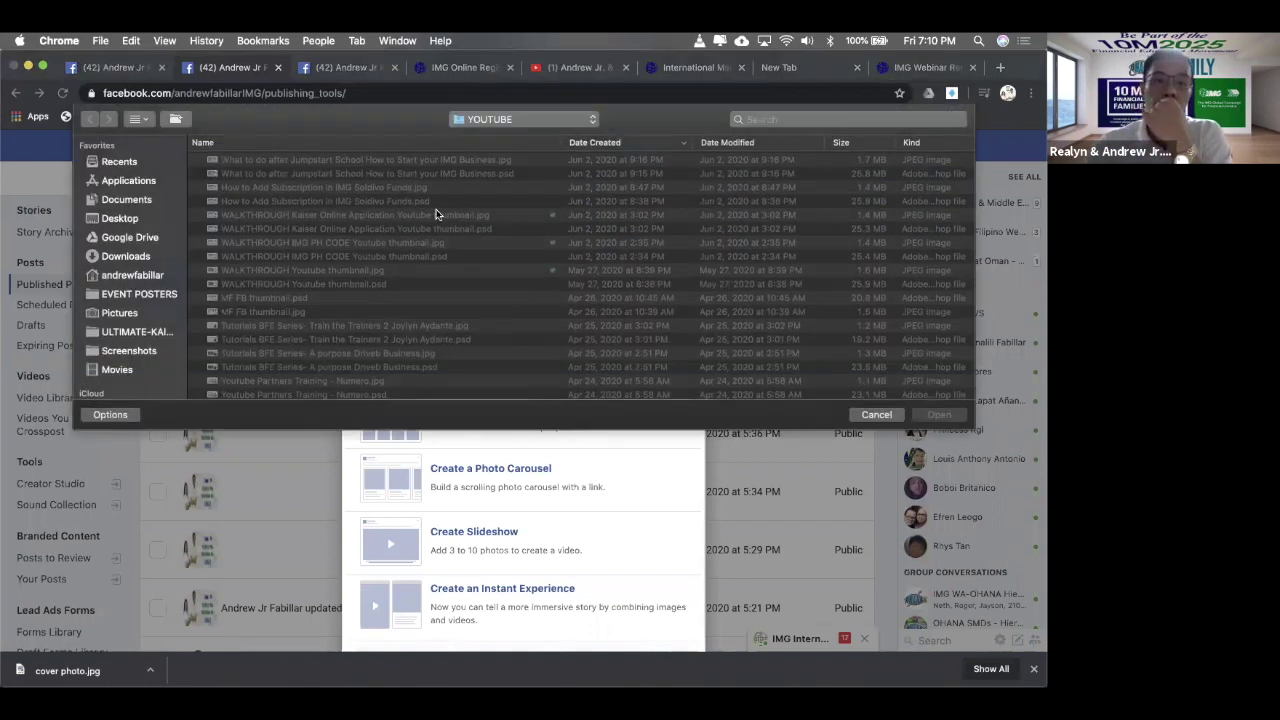
{"action": "left_click", "coordinate": [540, 117]}
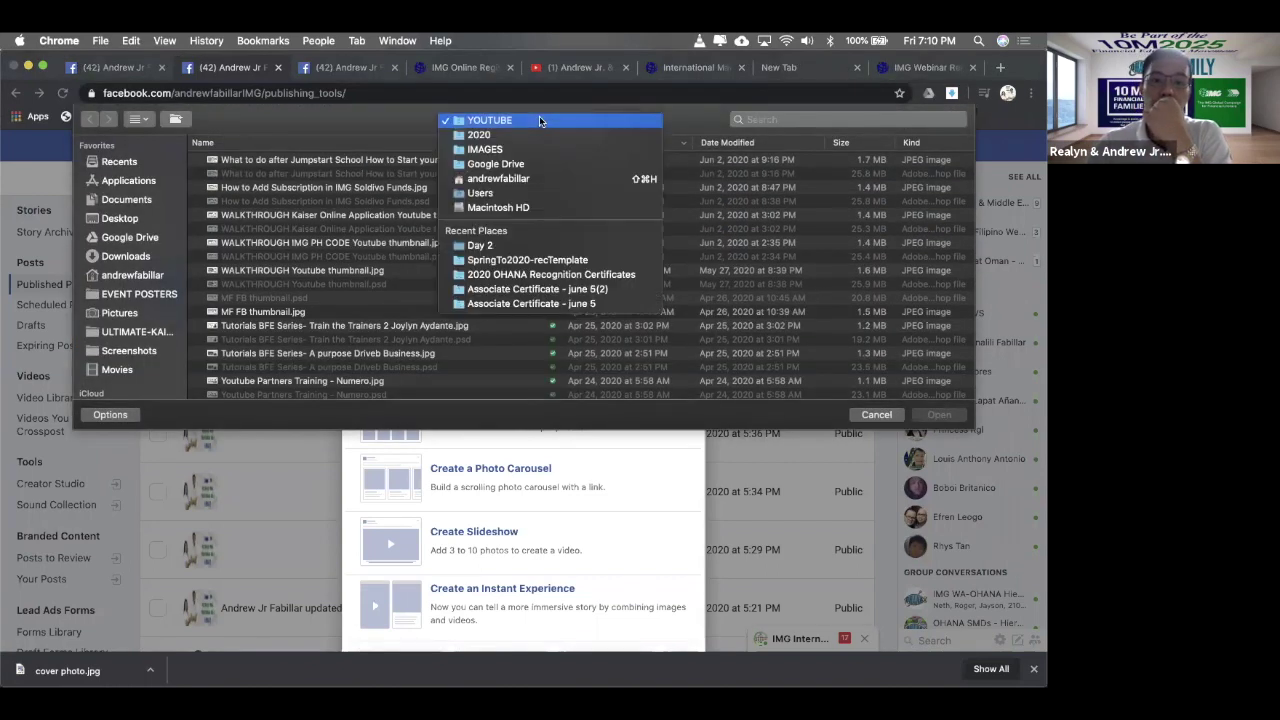
{"action": "left_click", "coordinate": [831, 110]}
{"action": "left_click", "coordinate": [831, 112]}
{"action": "type", "text": "ofw"}
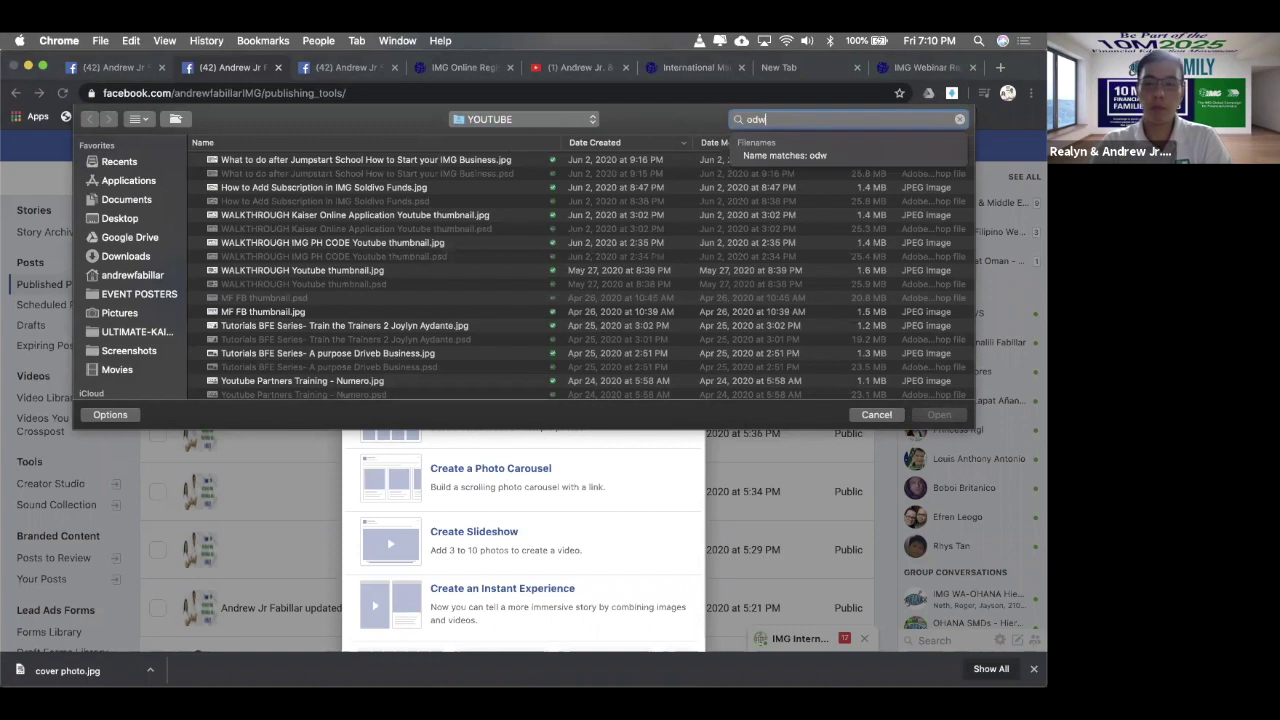
{"action": "type", "text": "b"}
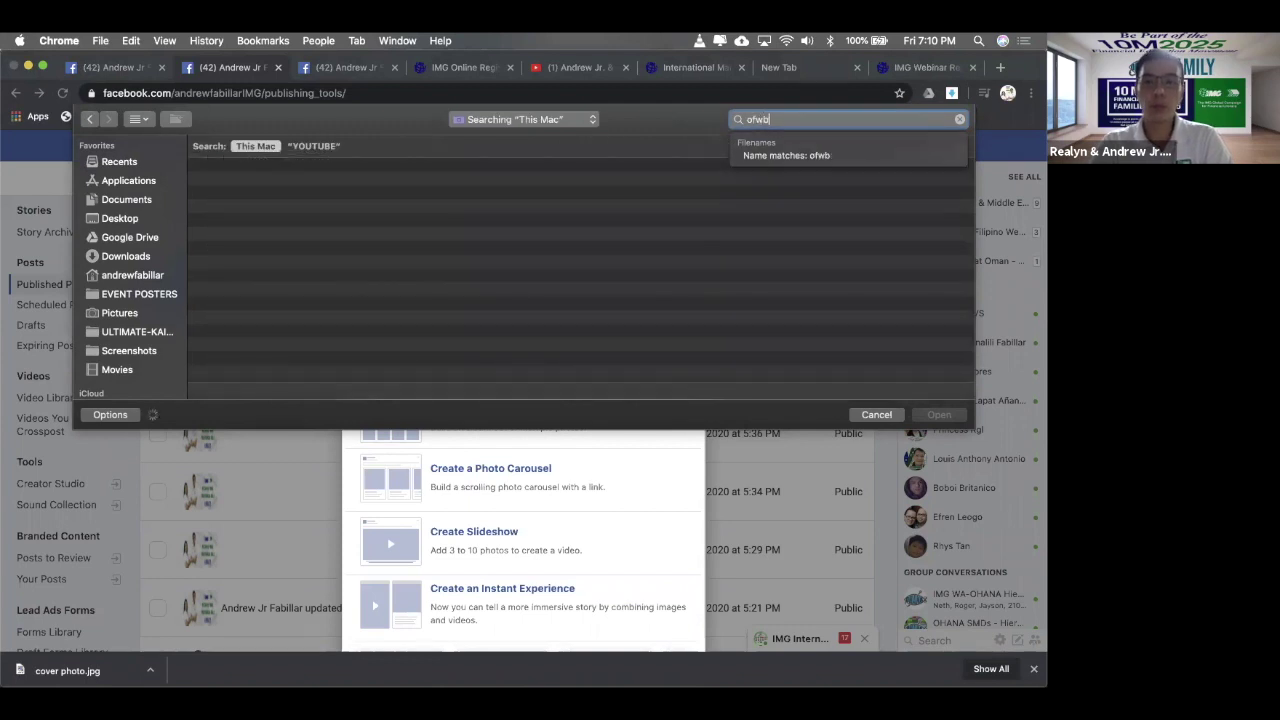
{"action": "left_click", "coordinate": [362, 187]}
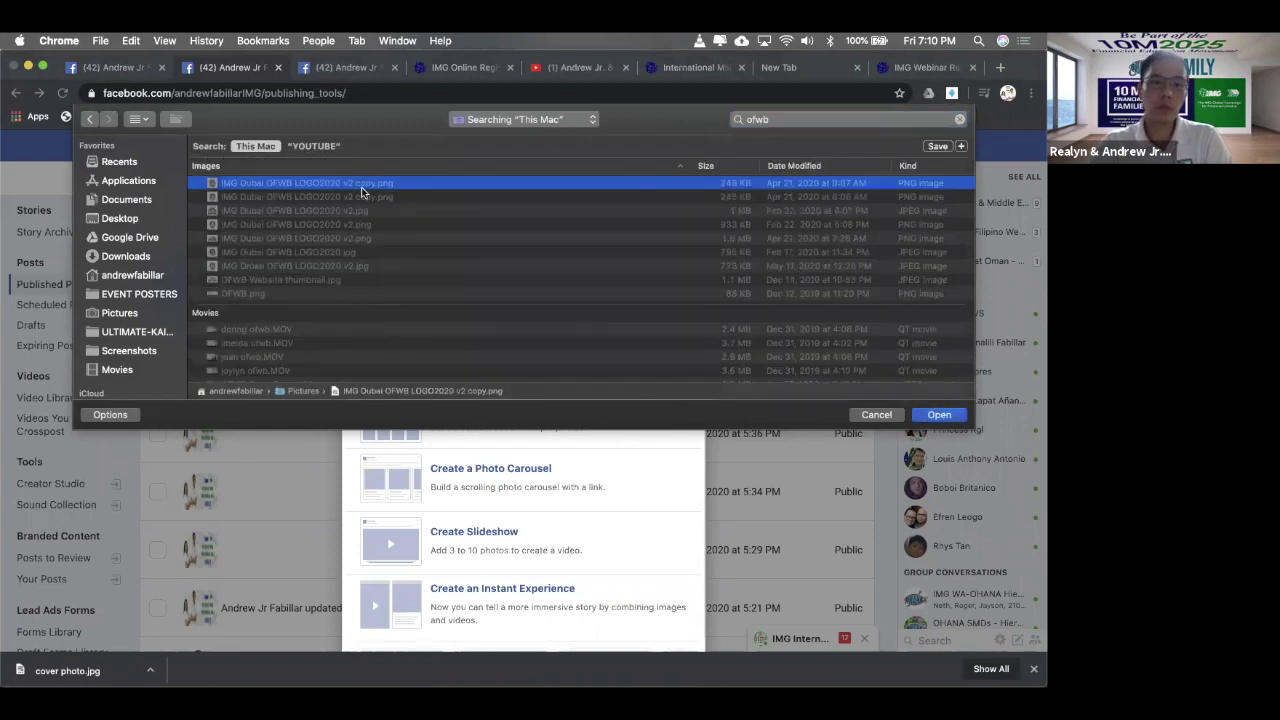
{"action": "scroll", "coordinate": [369, 280], "scroll_direction": "down", "scroll_amount": 2}
{"action": "left_click", "coordinate": [354, 280]}
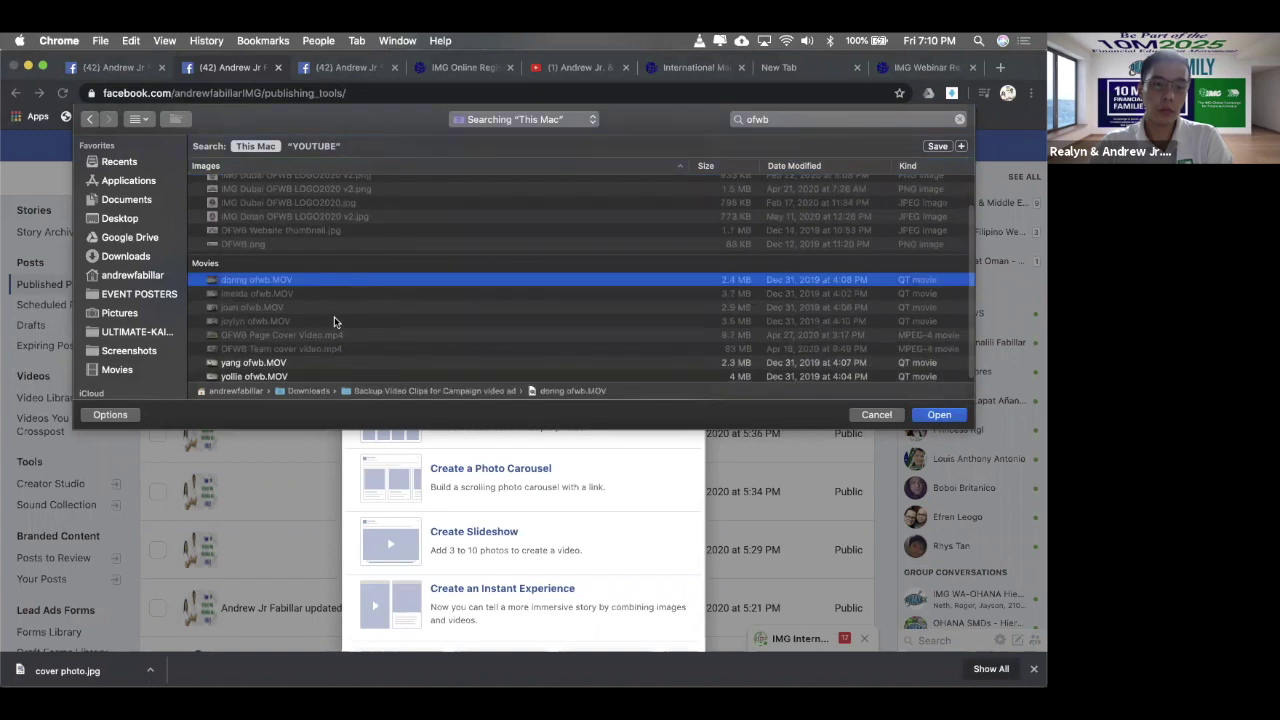
{"action": "left_click", "coordinate": [332, 321]}
{"action": "double_click", "coordinate": [331, 334]}
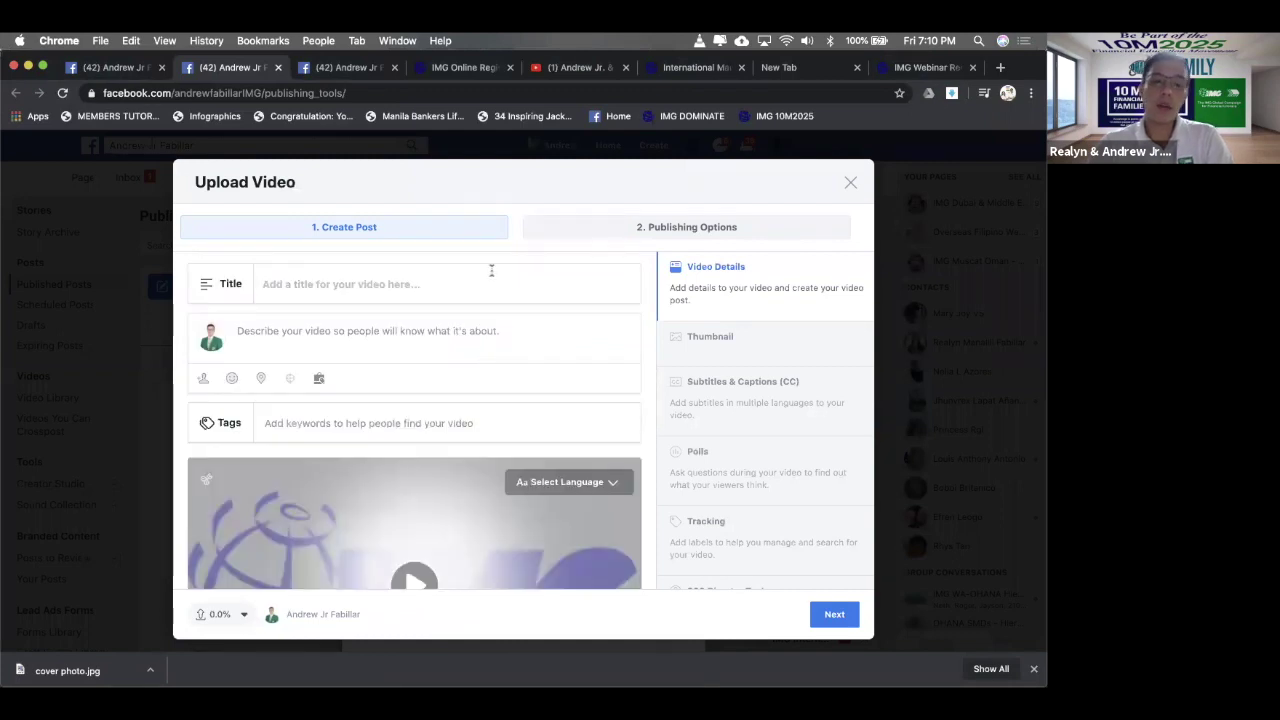
- Cancel closing the upload window so the video upload keeps running
{"action": "scroll", "coordinate": [489, 306], "scroll_direction": "down", "scroll_amount": 1}
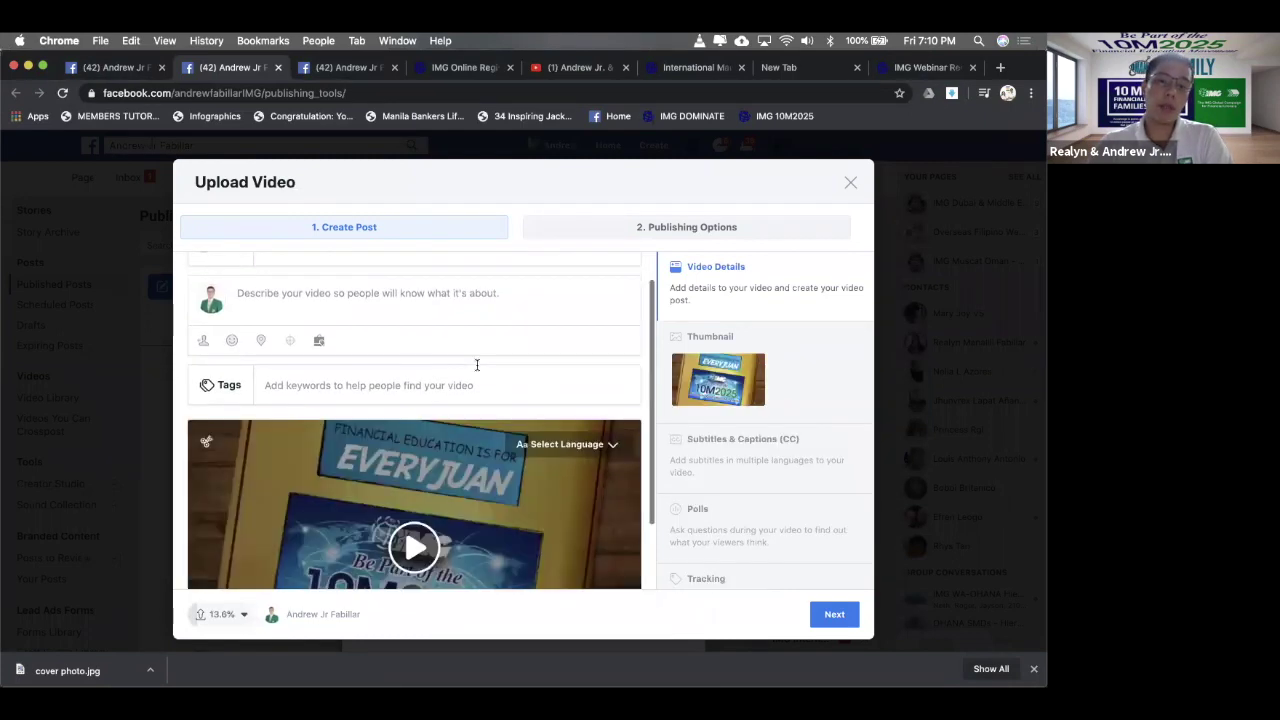
{"action": "scroll", "coordinate": [477, 365], "scroll_direction": "down", "scroll_amount": 2}
{"action": "scroll", "coordinate": [476, 366], "scroll_direction": "up", "scroll_amount": 3}
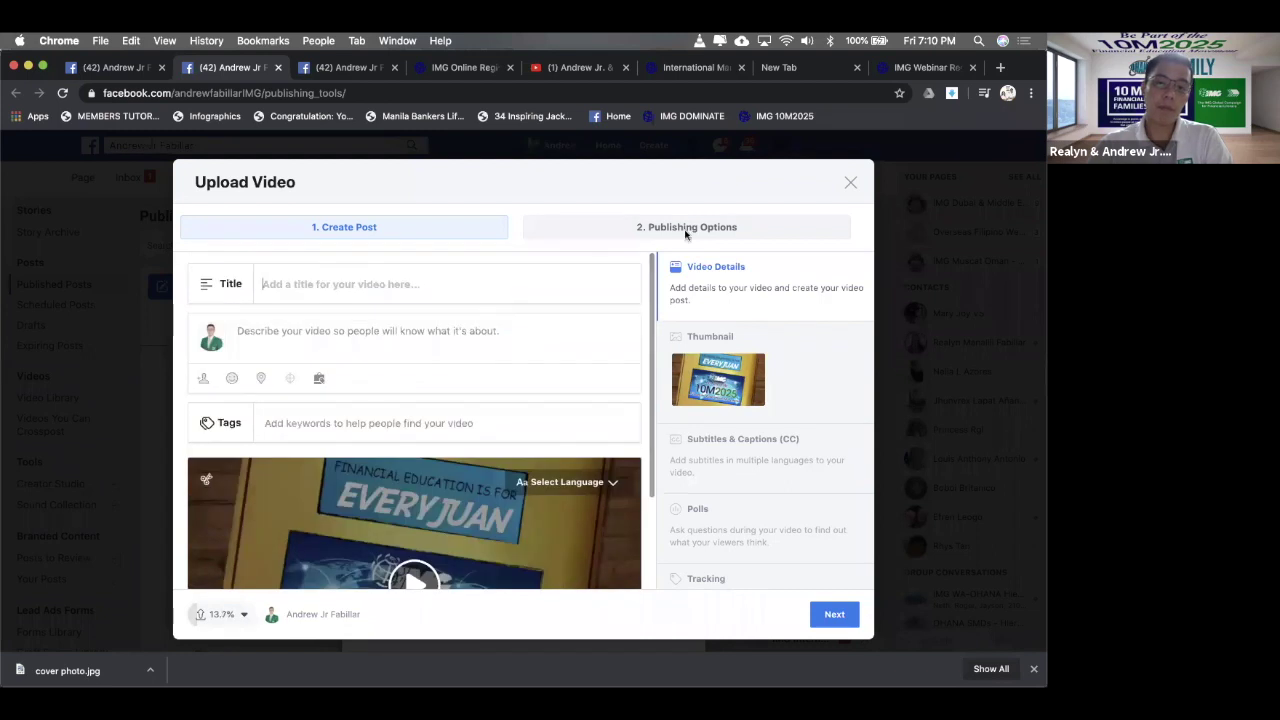
{"action": "left_click", "coordinate": [850, 180]}
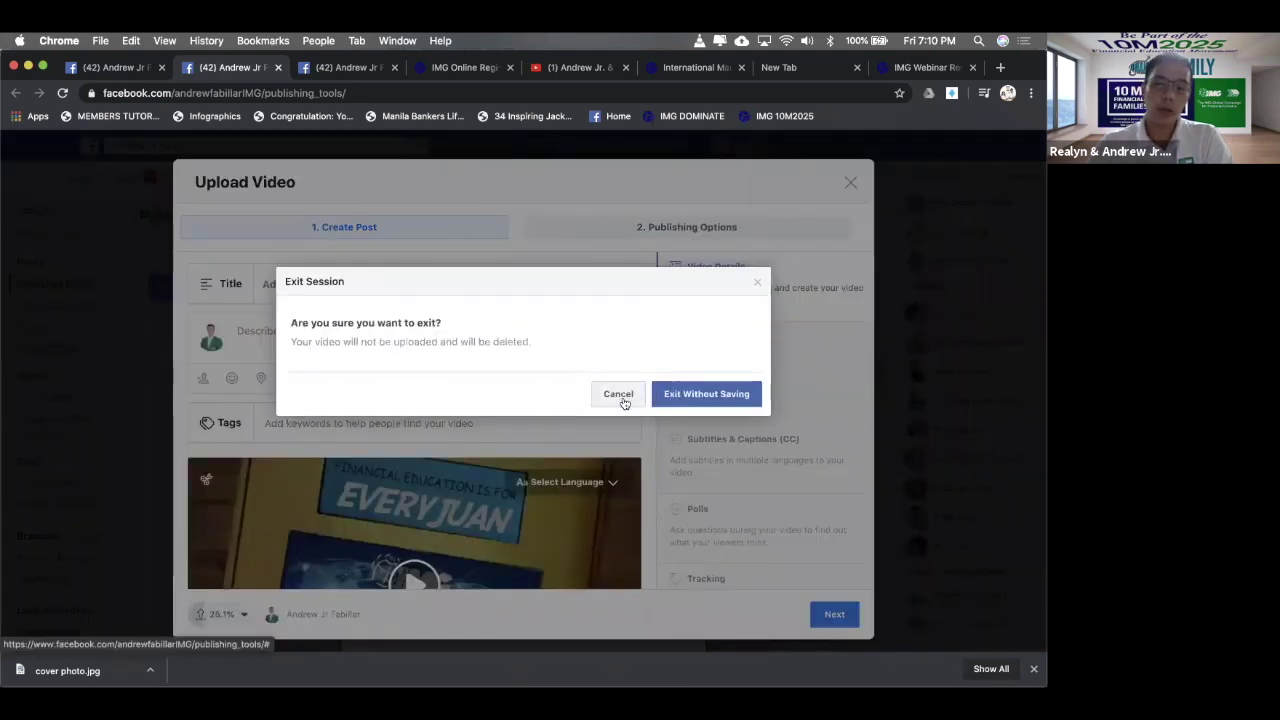
{"action": "left_click", "coordinate": [622, 396]}
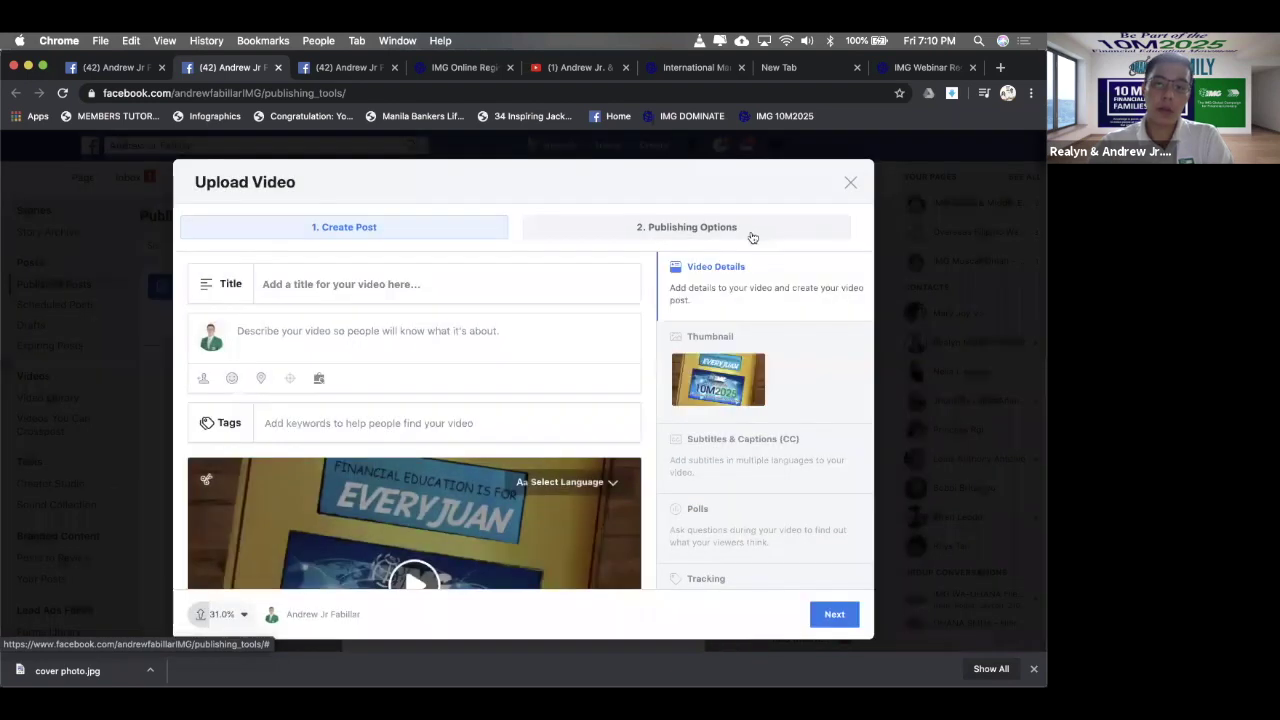
- Title the video 'Financial Literacy Campaign'
{"action": "left_click", "coordinate": [480, 278]}
{"action": "type", "text": "sd"}
{"action": "key", "text": "BackSpace"}
{"action": "key", "text": "BackSpace"}
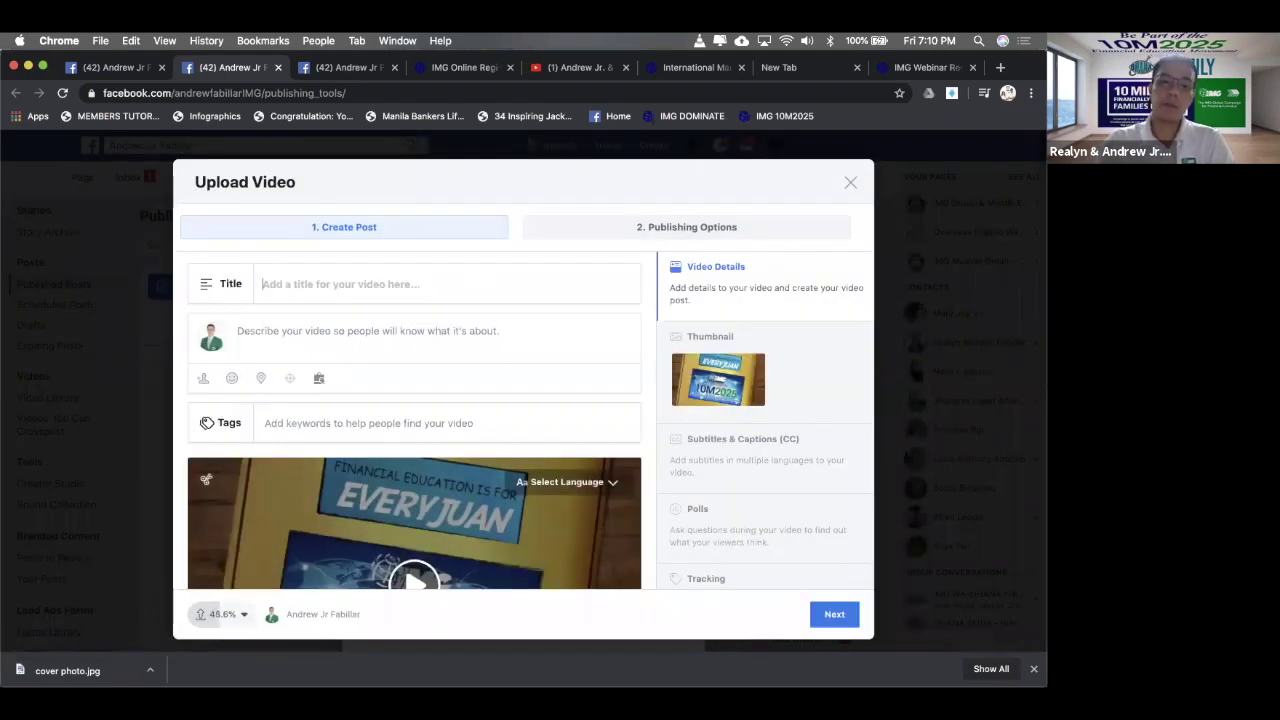
{"action": "type", "text": "sd"}
{"action": "key", "text": "BackSpace"}
{"action": "key", "text": "BackSpace"}
{"action": "type", "text": "sd"}
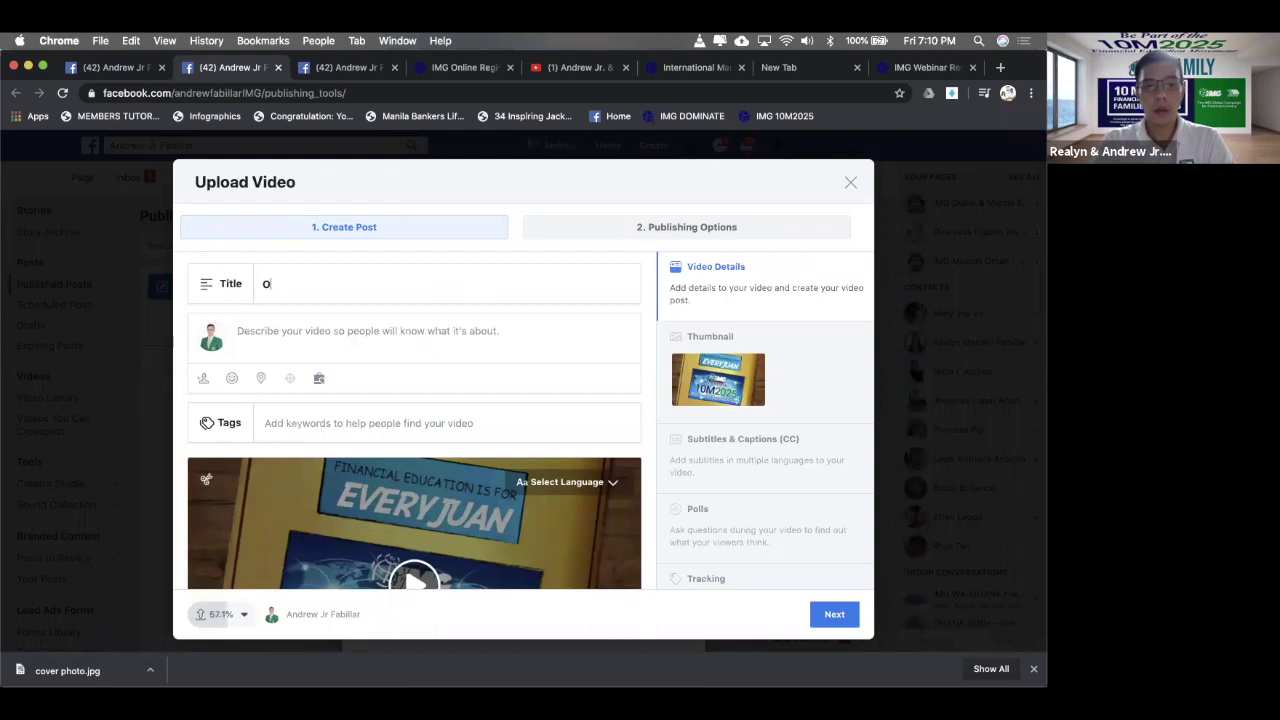
{"action": "key", "text": "BackSpace"}
{"action": "key", "text": "BackSpace"}
{"action": "type", "text": "Fin"}
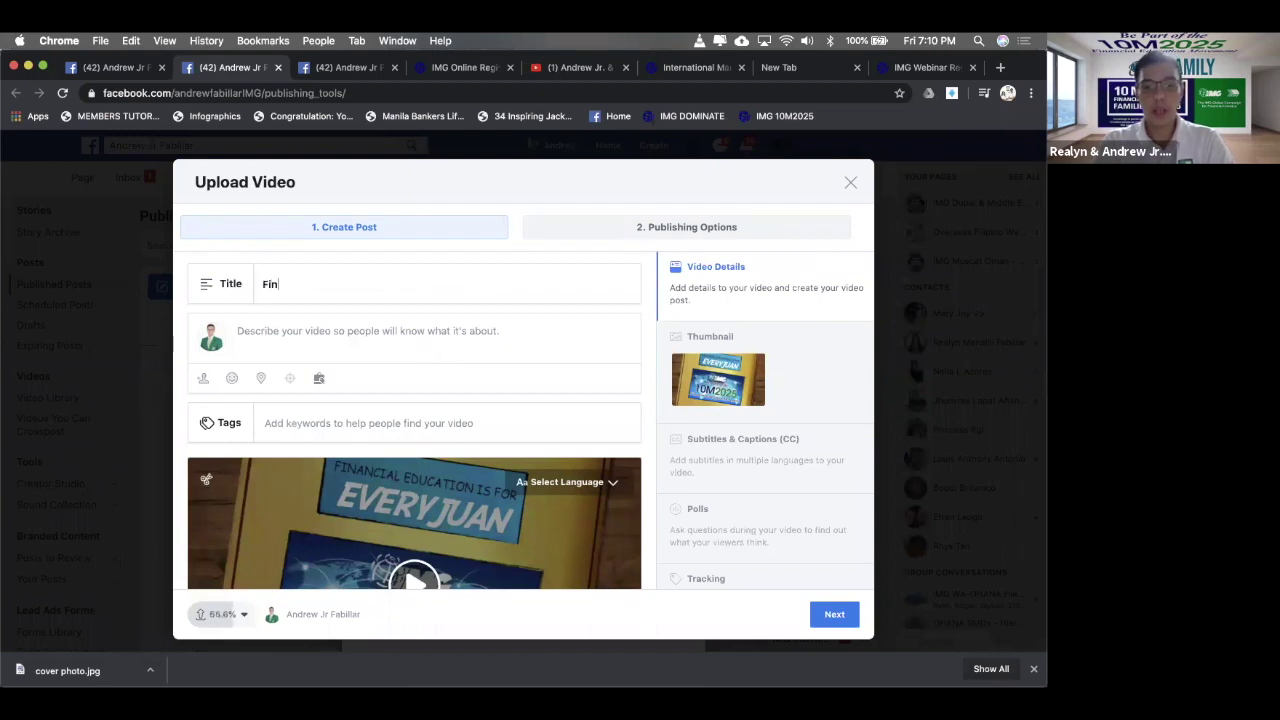
{"action": "type", "text": "ancial Liter"}
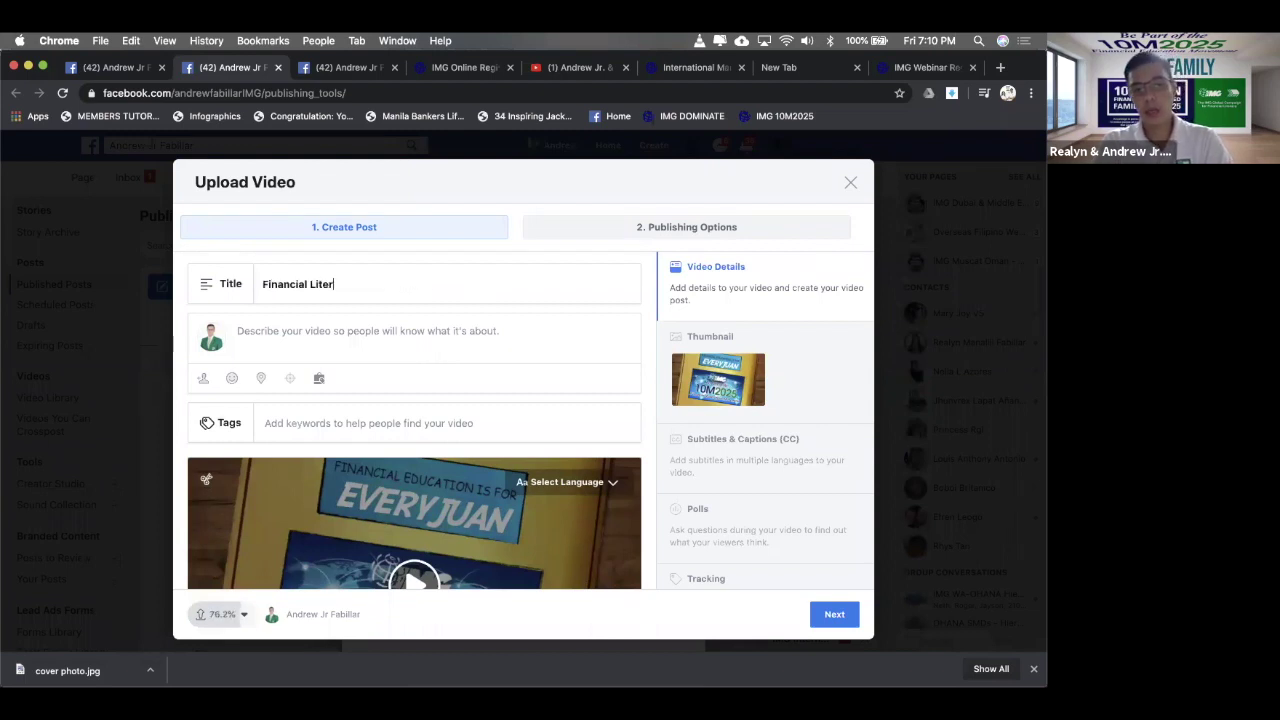
{"action": "type", "text": "acy Campaign"}
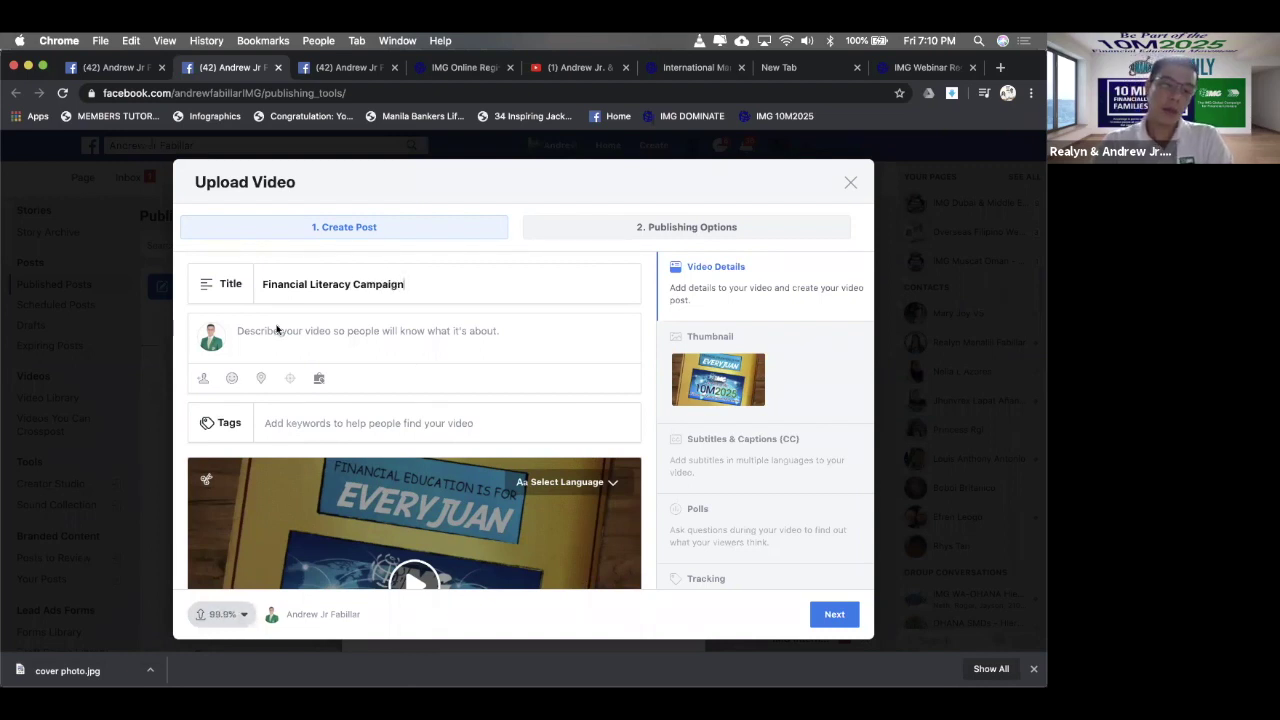
- Copy the title into the description so it also reads 'Financial Literacy Campaign'
{"action": "left_click", "coordinate": [317, 325]}
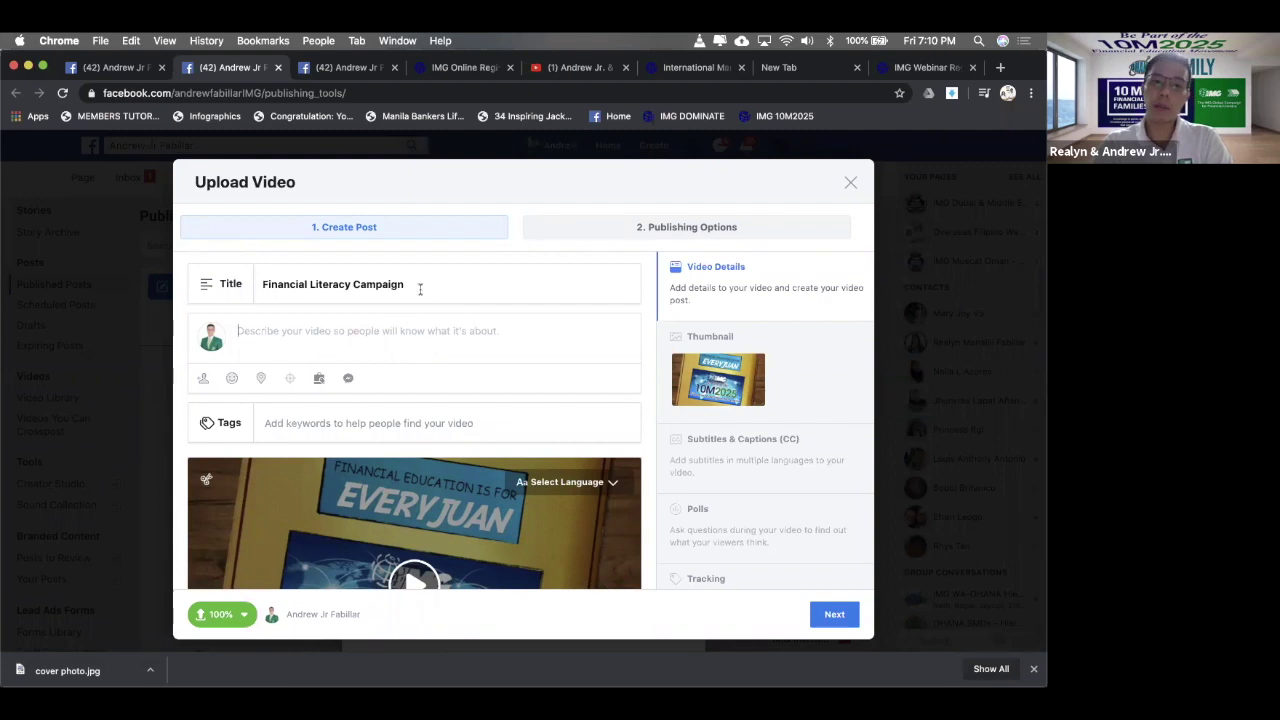
{"action": "left_click_drag", "start_coordinate": [420, 286], "coordinate": [243, 266]}
{"action": "key", "text": "super+c"}
{"action": "left_click", "coordinate": [276, 335]}
{"action": "key", "text": "super+v"}
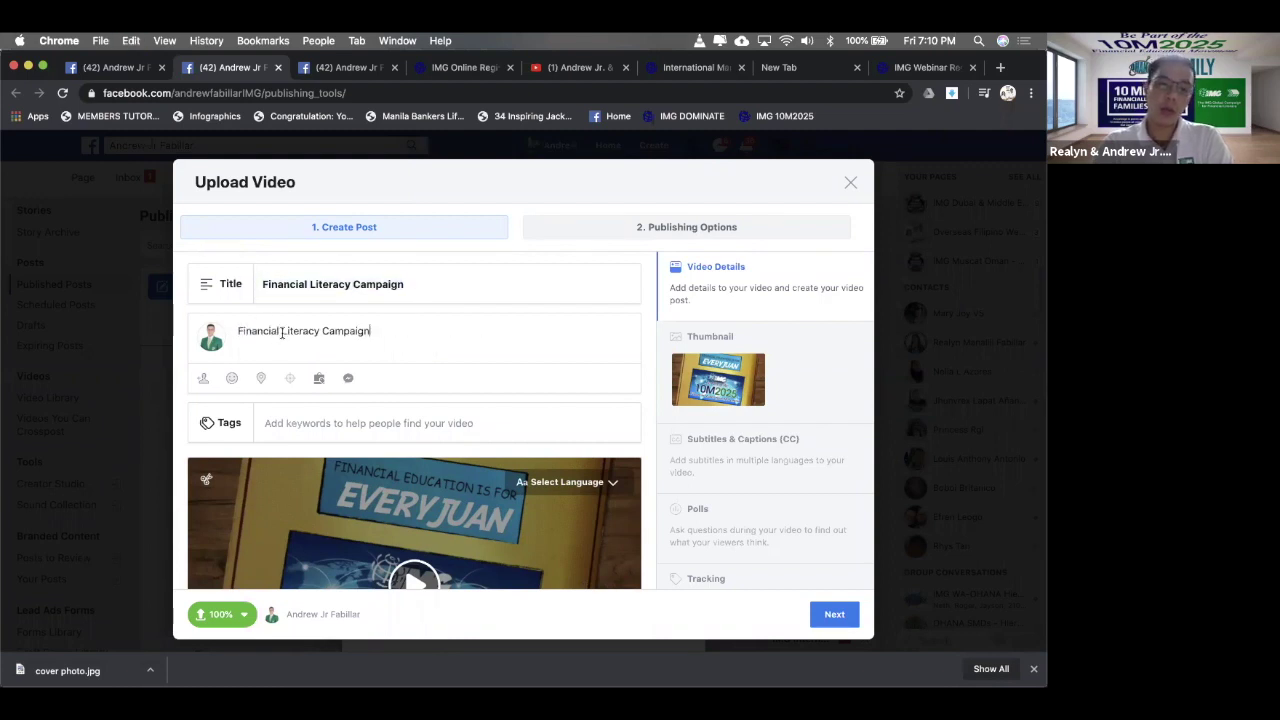
{"action": "scroll", "coordinate": [421, 298], "scroll_direction": "down", "scroll_amount": 3}
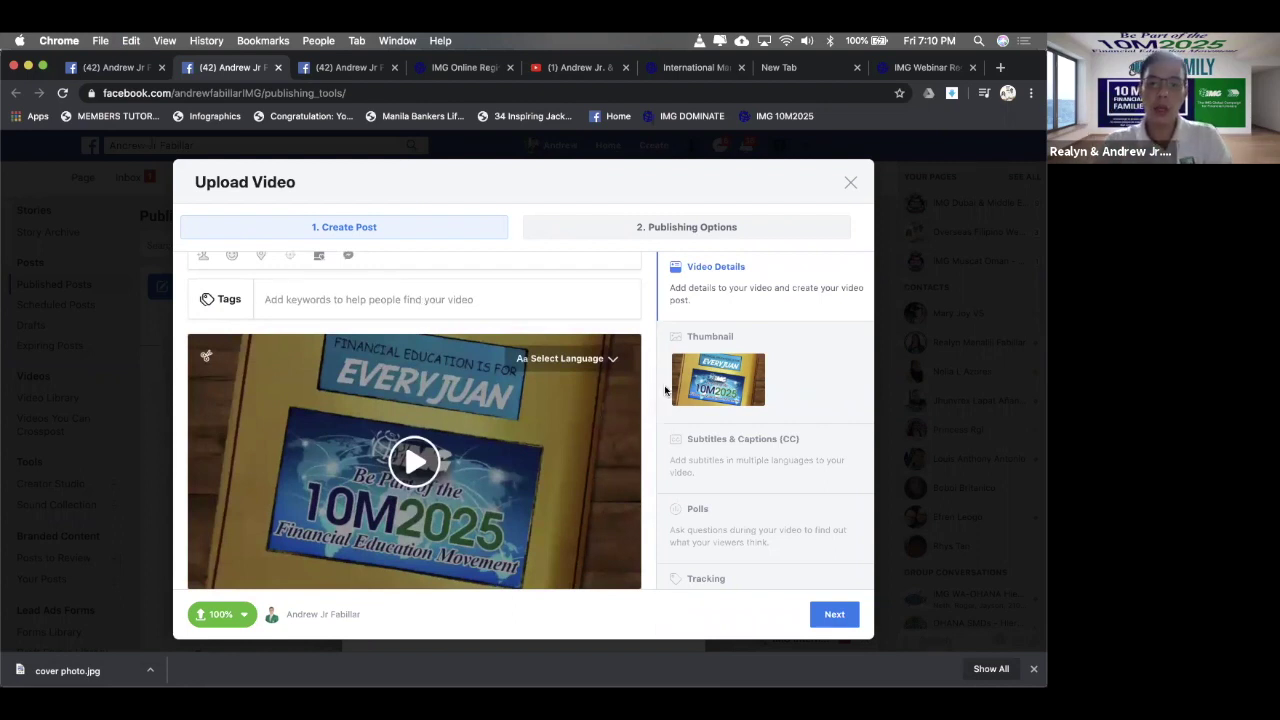
{"action": "scroll", "coordinate": [481, 327], "scroll_direction": "up", "scroll_amount": 3}
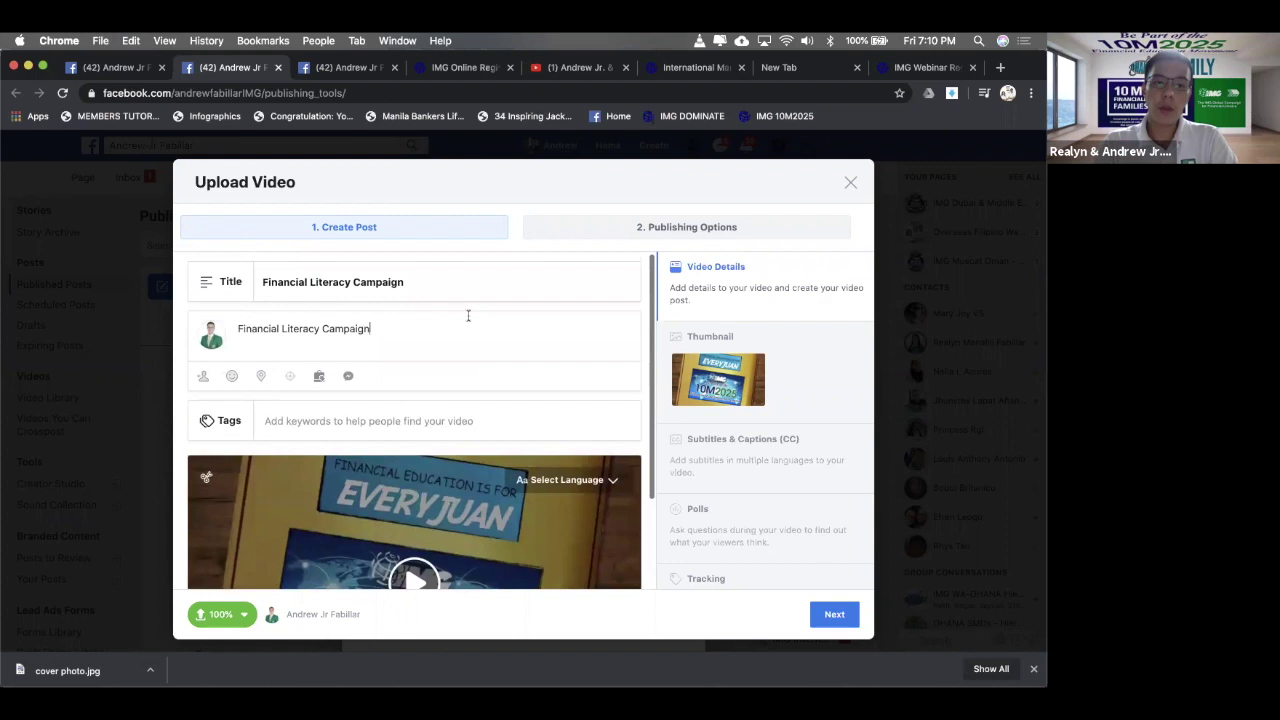
{"action": "left_click", "coordinate": [451, 416]}
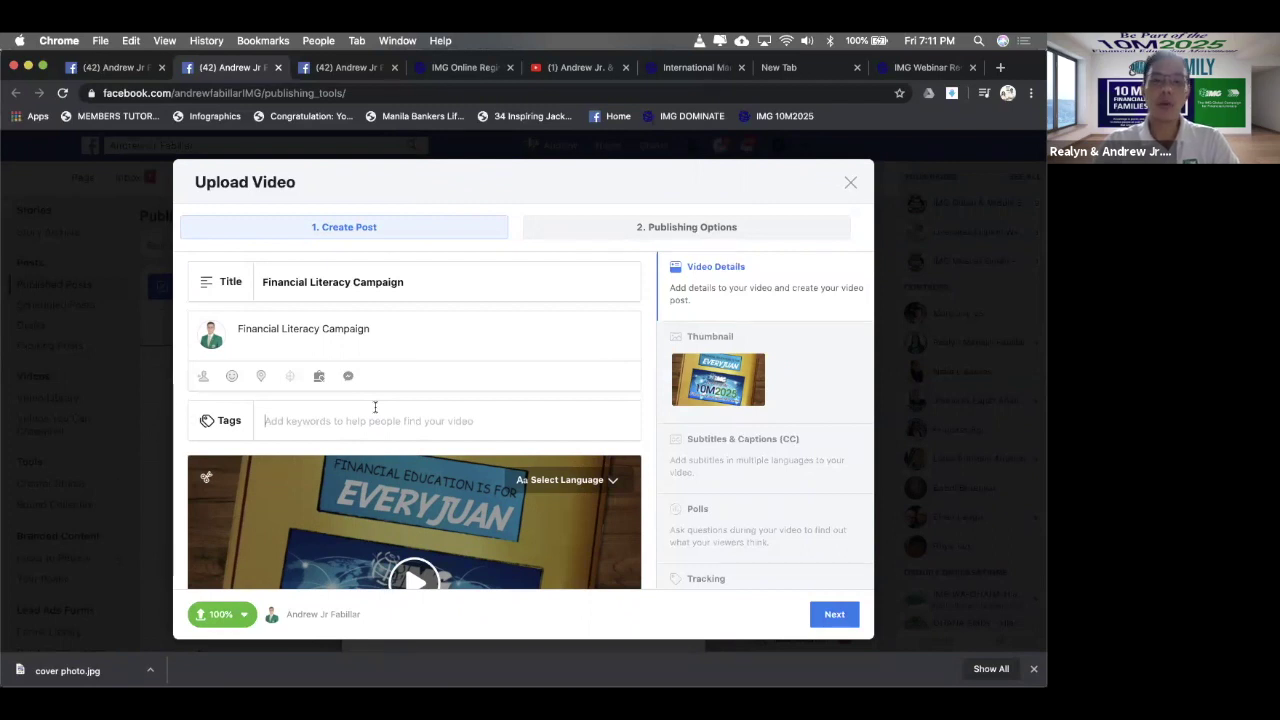
- Add the tags IMG, financial Education and investments to the video
{"action": "type", "text": "IMG"}
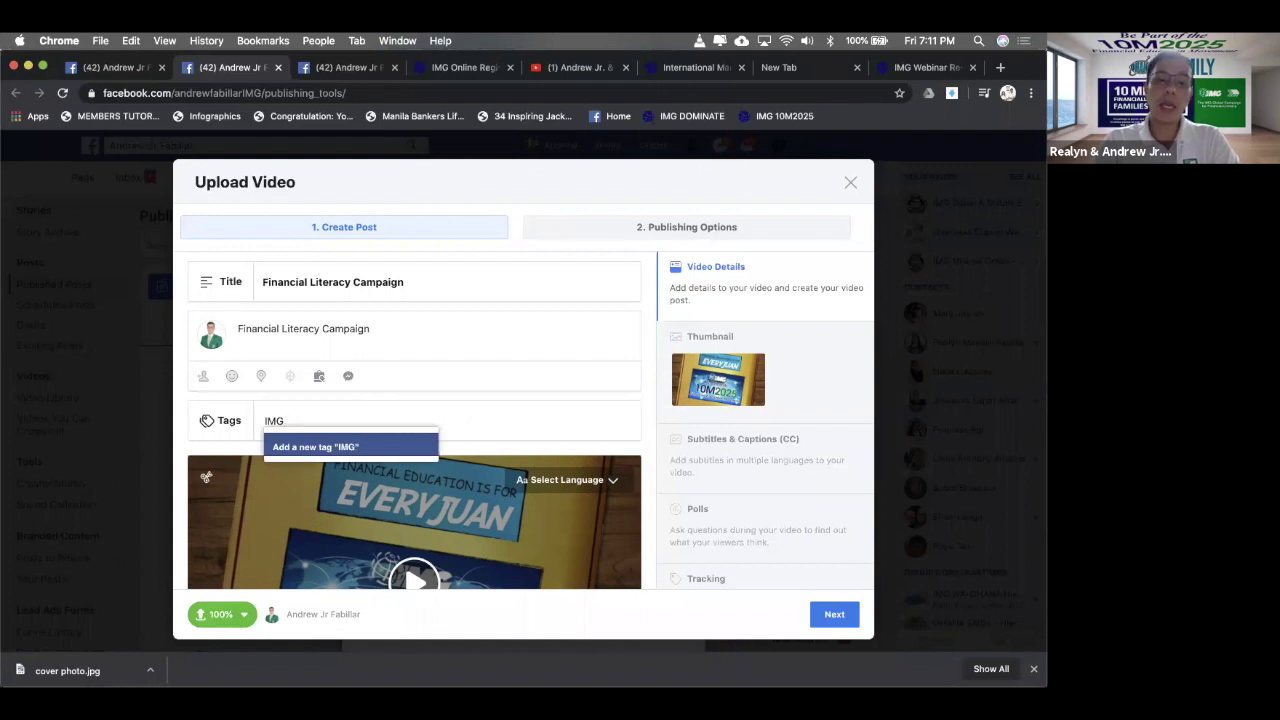
{"action": "left_click", "coordinate": [352, 443]}
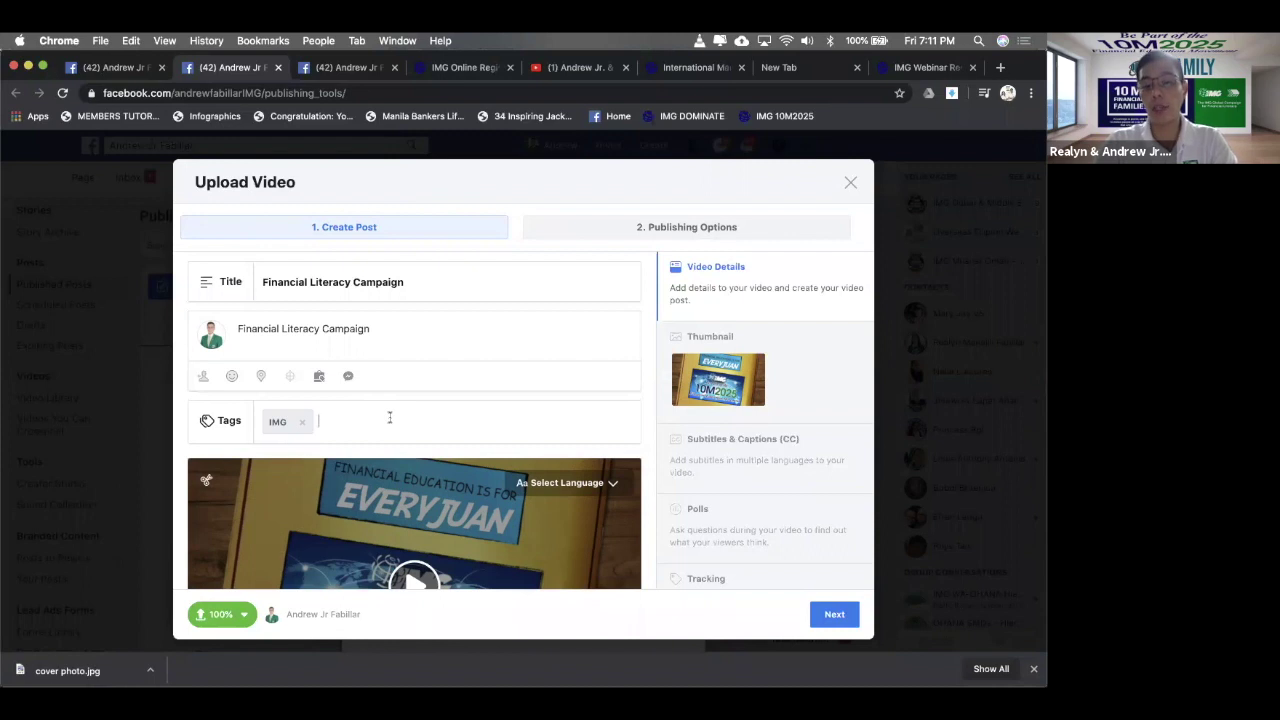
{"action": "type", "text": "fin"}
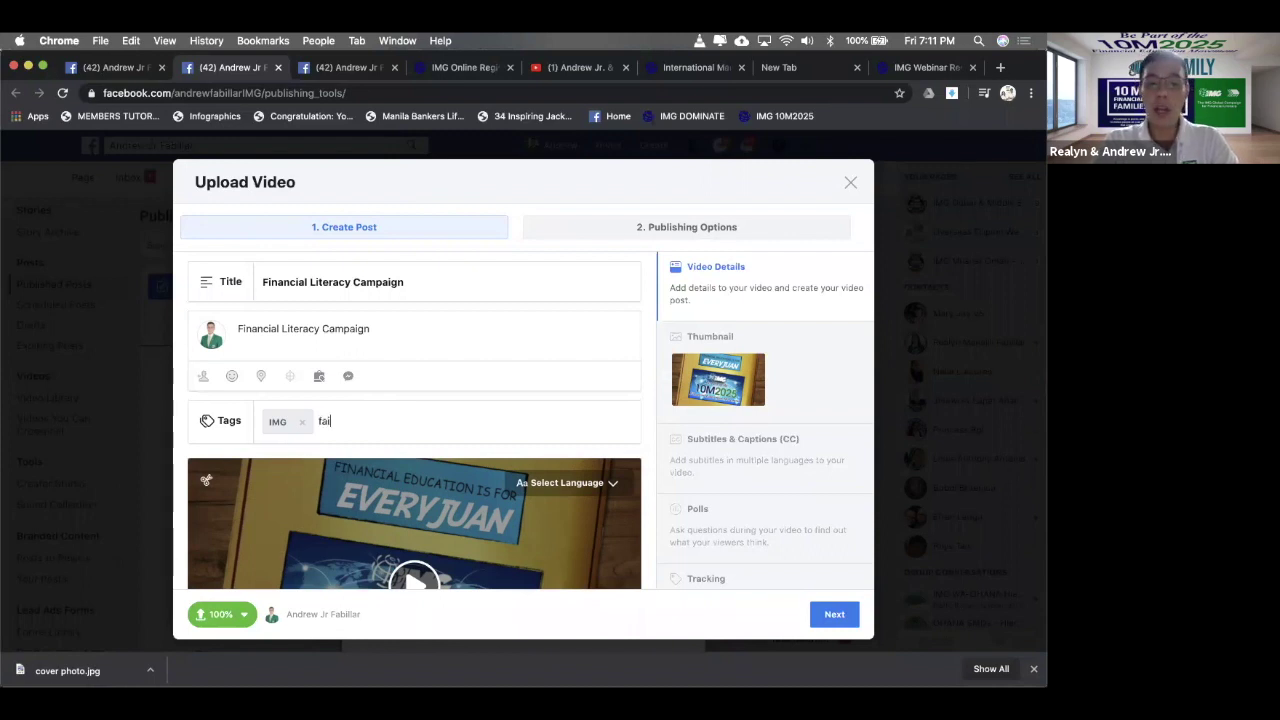
{"action": "type", "text": "ancia"}
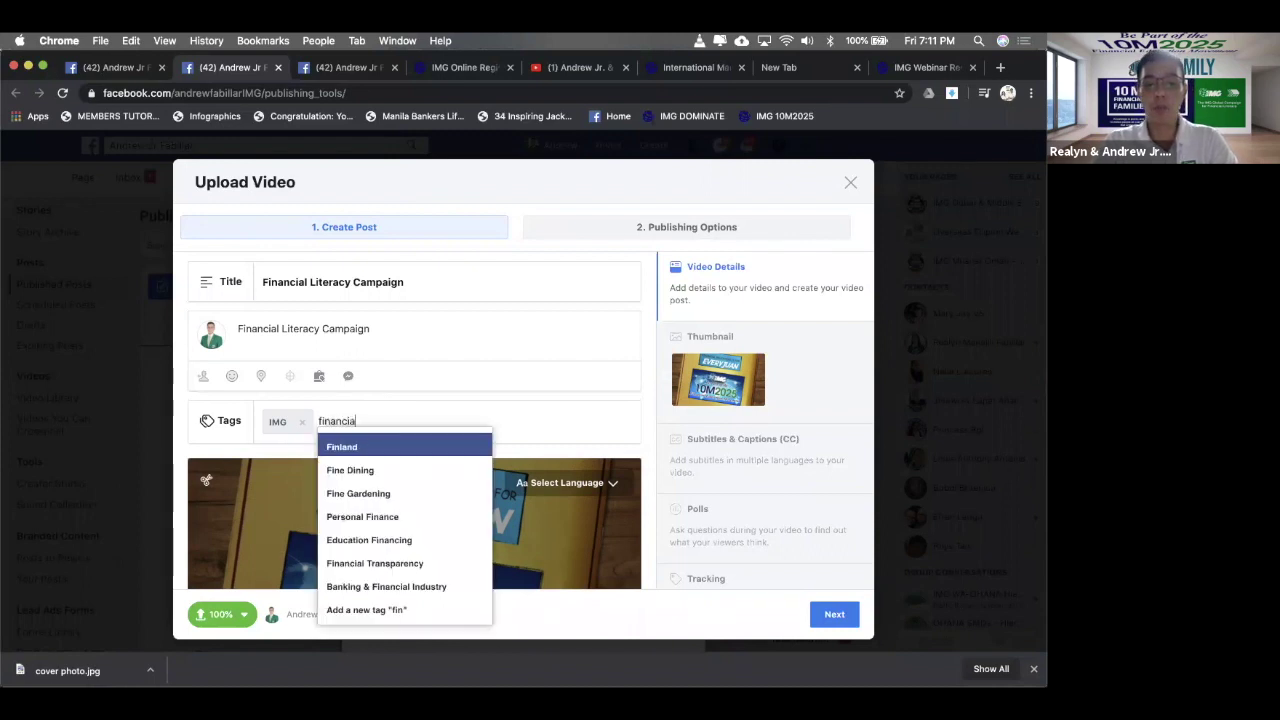
{"action": "type", "text": "l Education,"}
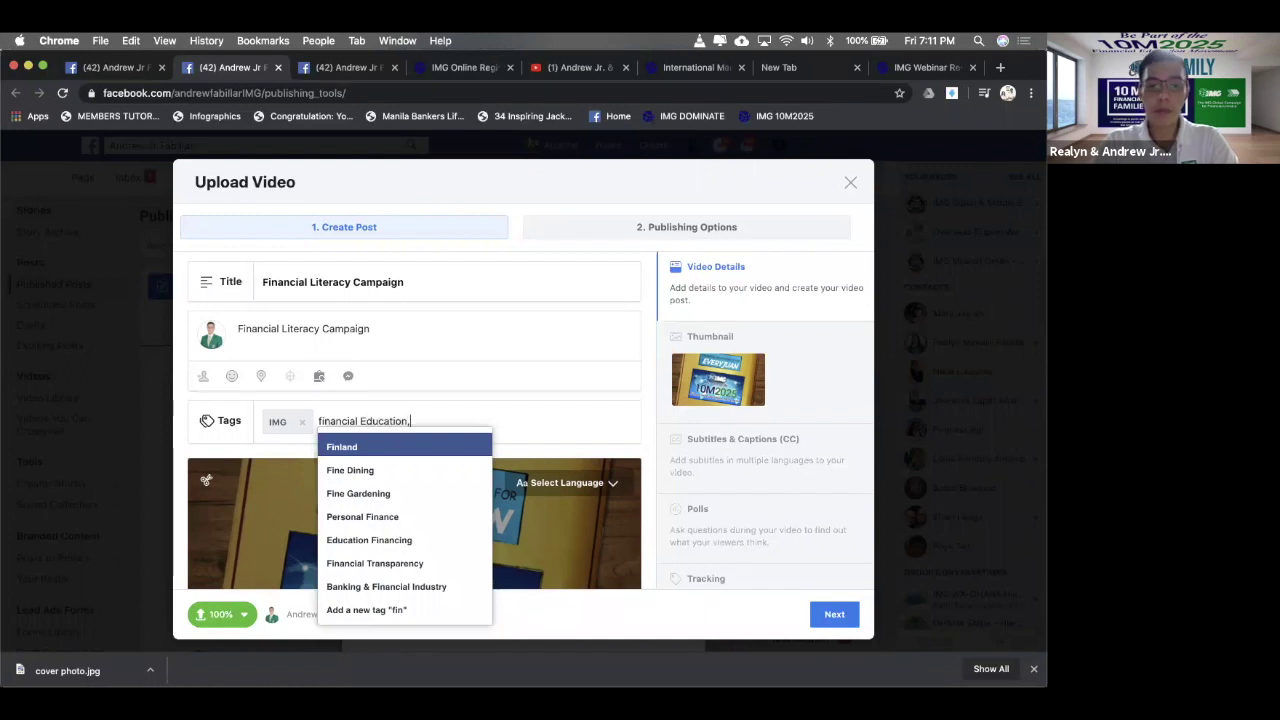
{"action": "key", "text": "BackSpace"}
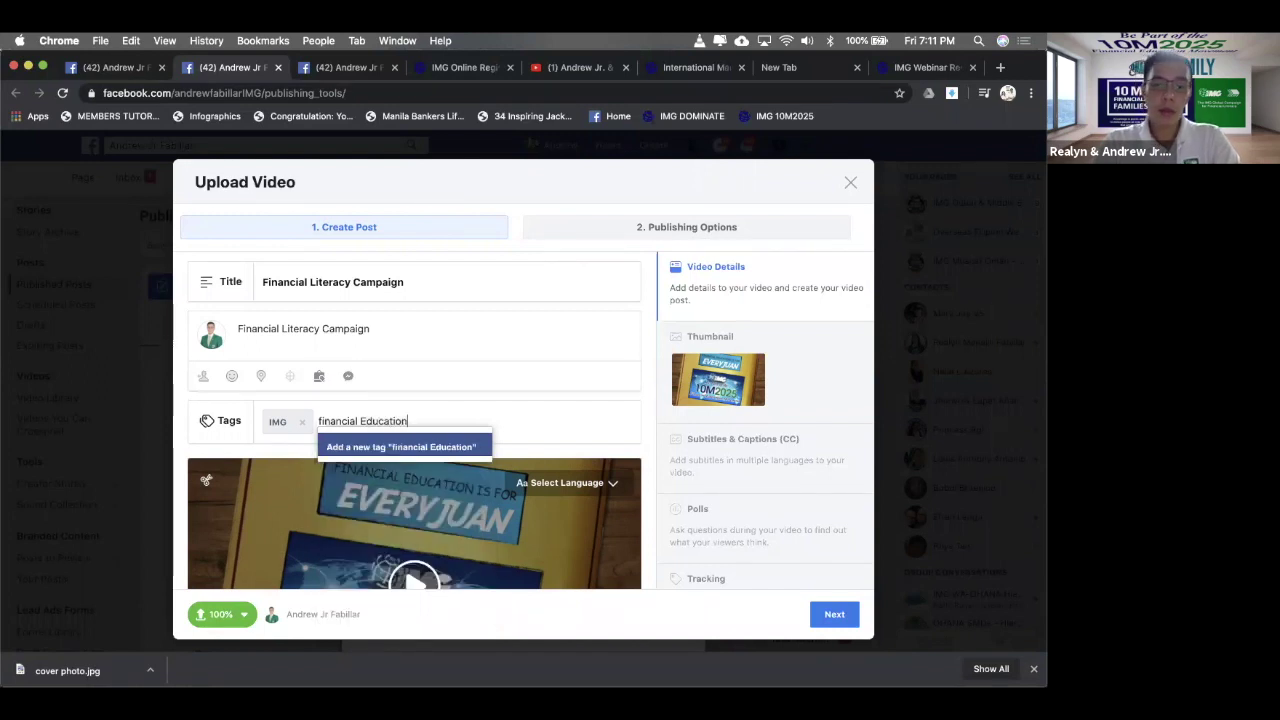
{"action": "key", "text": "Return"}
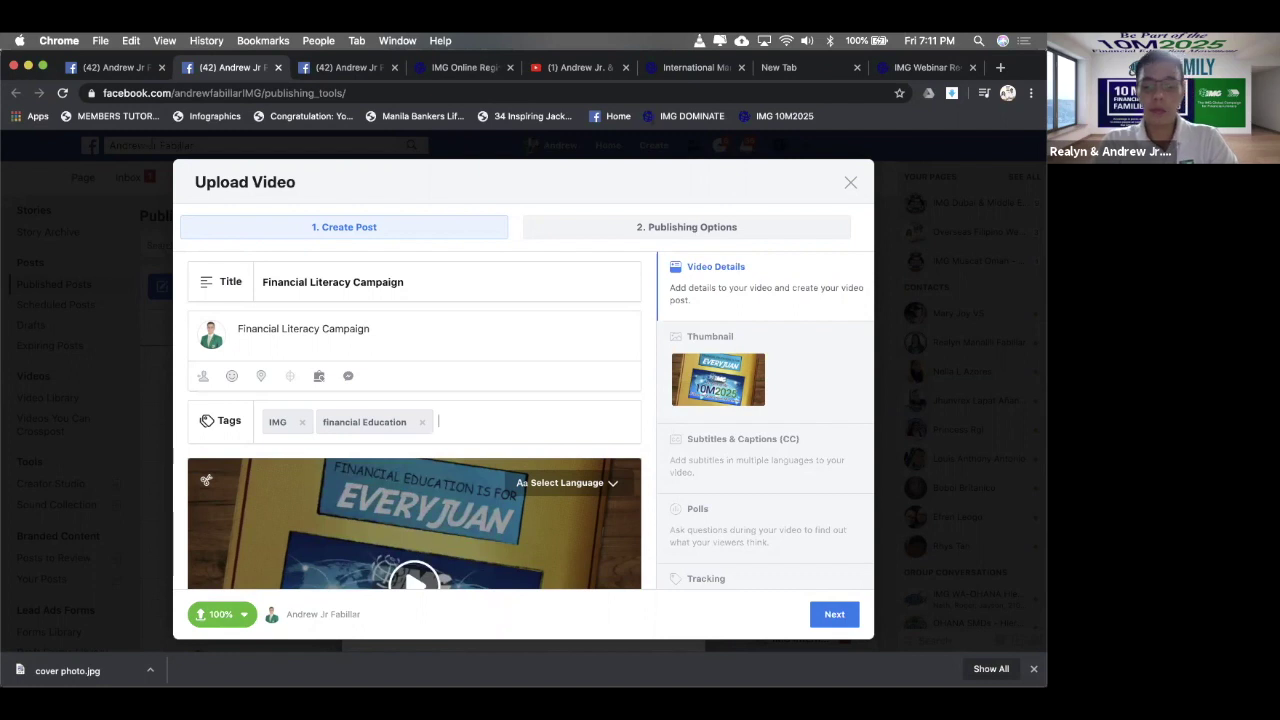
{"action": "type", "text": "investment"}
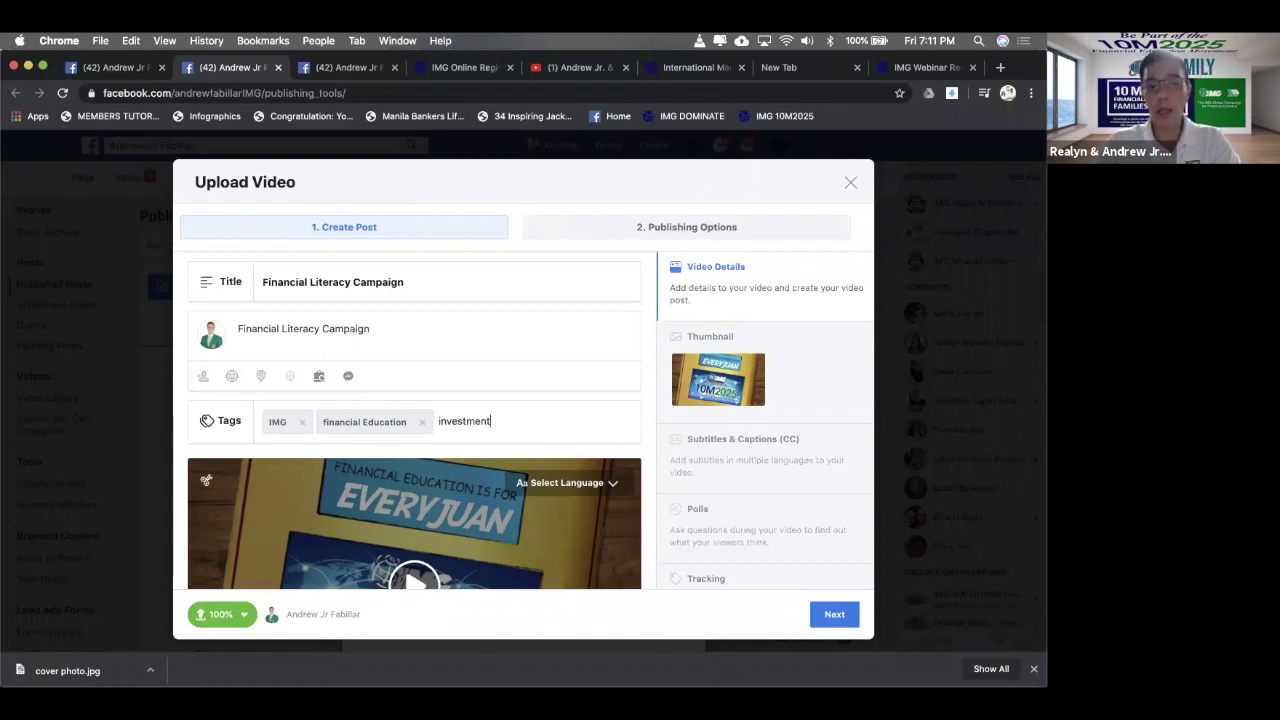
{"action": "type", "text": "s"}
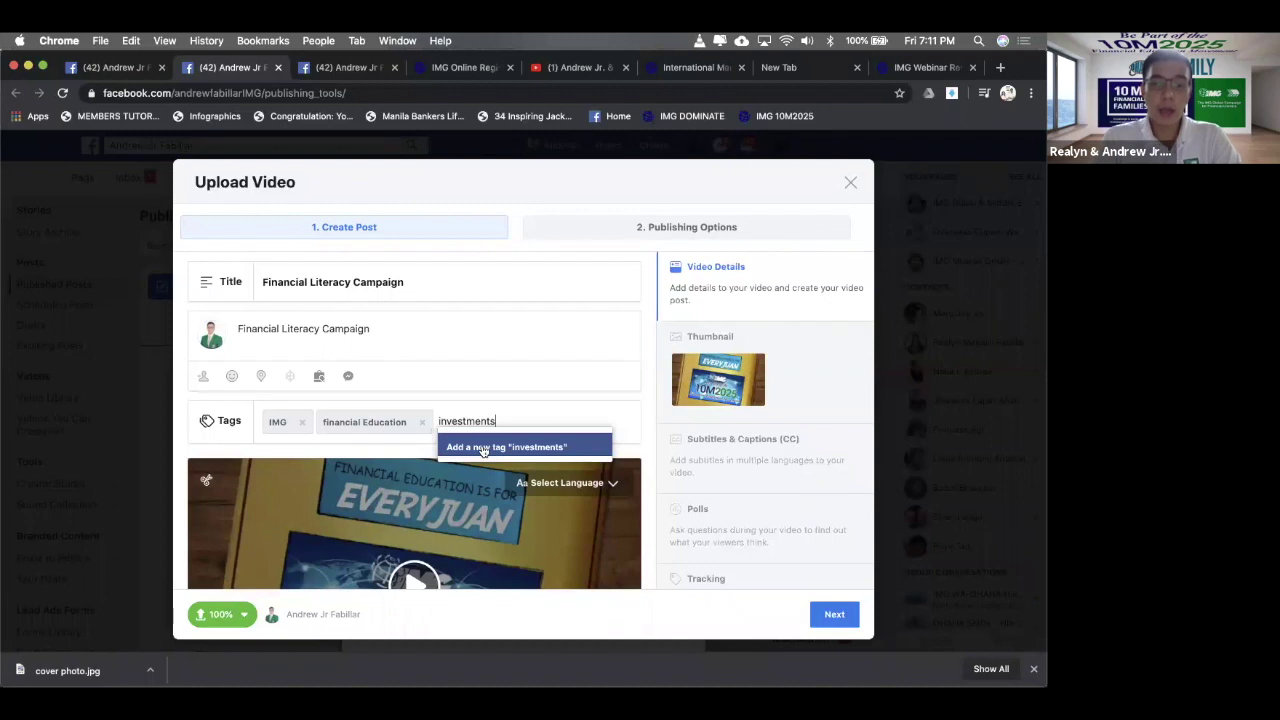
{"action": "left_click", "coordinate": [484, 447]}
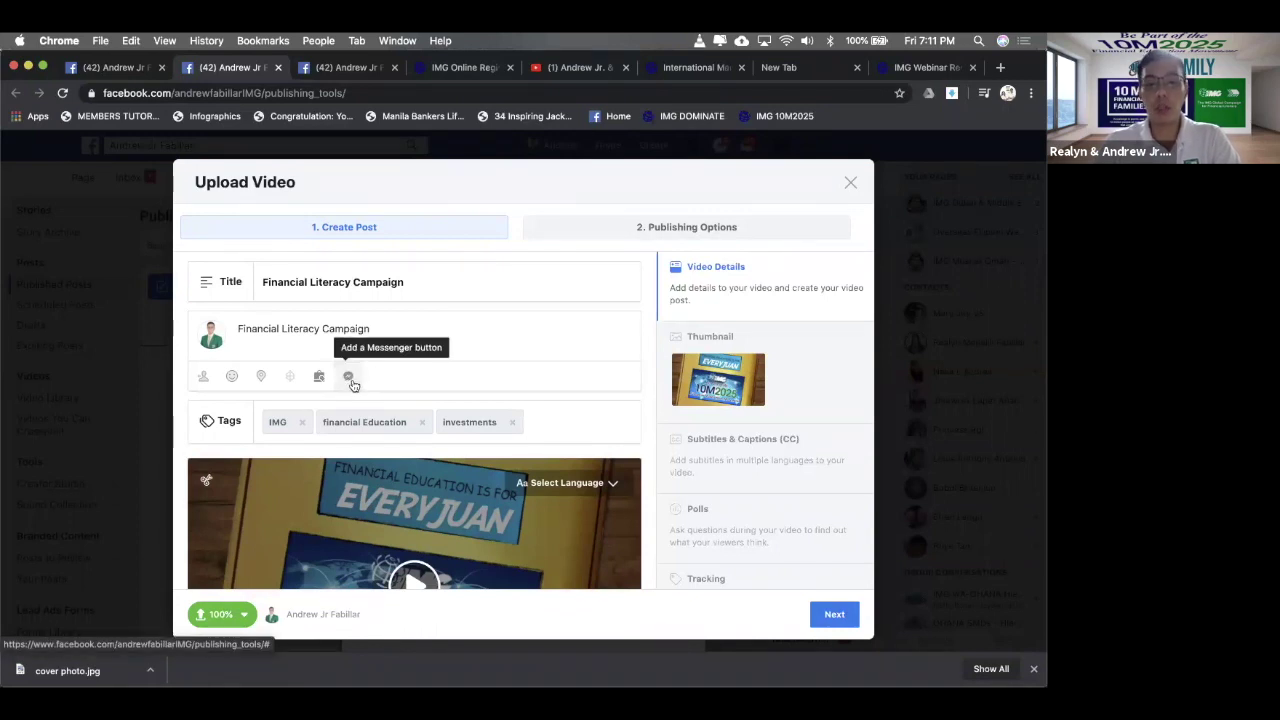
- Turn on Messenger replies for the post
{"action": "left_click", "coordinate": [349, 380]}
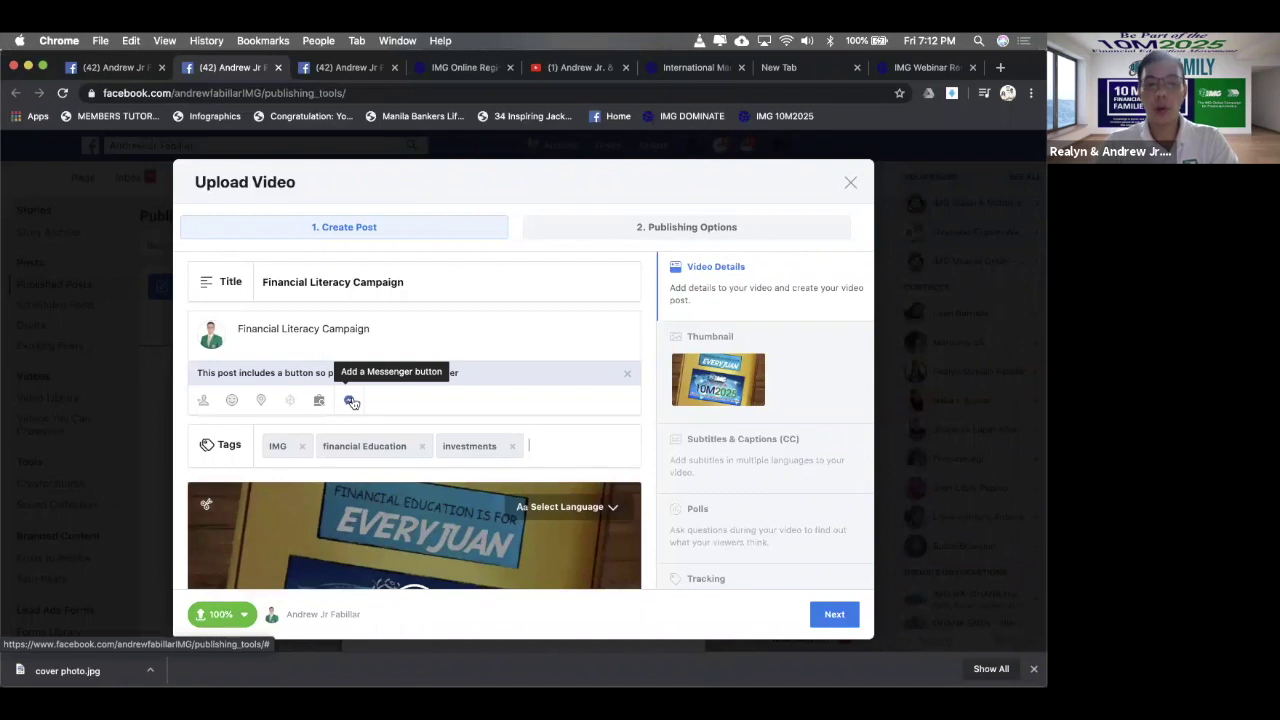
{"action": "scroll", "coordinate": [330, 380], "scroll_direction": "down", "scroll_amount": 1}
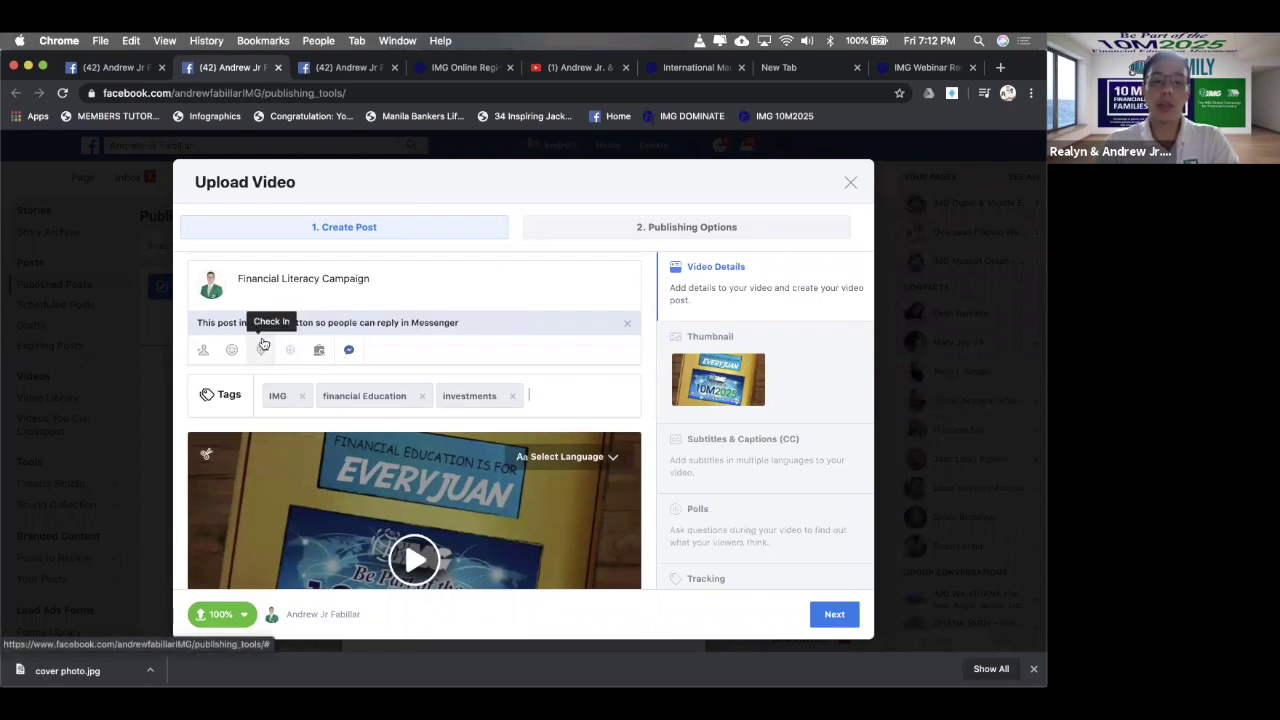
{"action": "scroll", "coordinate": [263, 342], "scroll_direction": "down", "scroll_amount": 1}
{"action": "scroll", "coordinate": [262, 360], "scroll_direction": "up", "scroll_amount": 3}
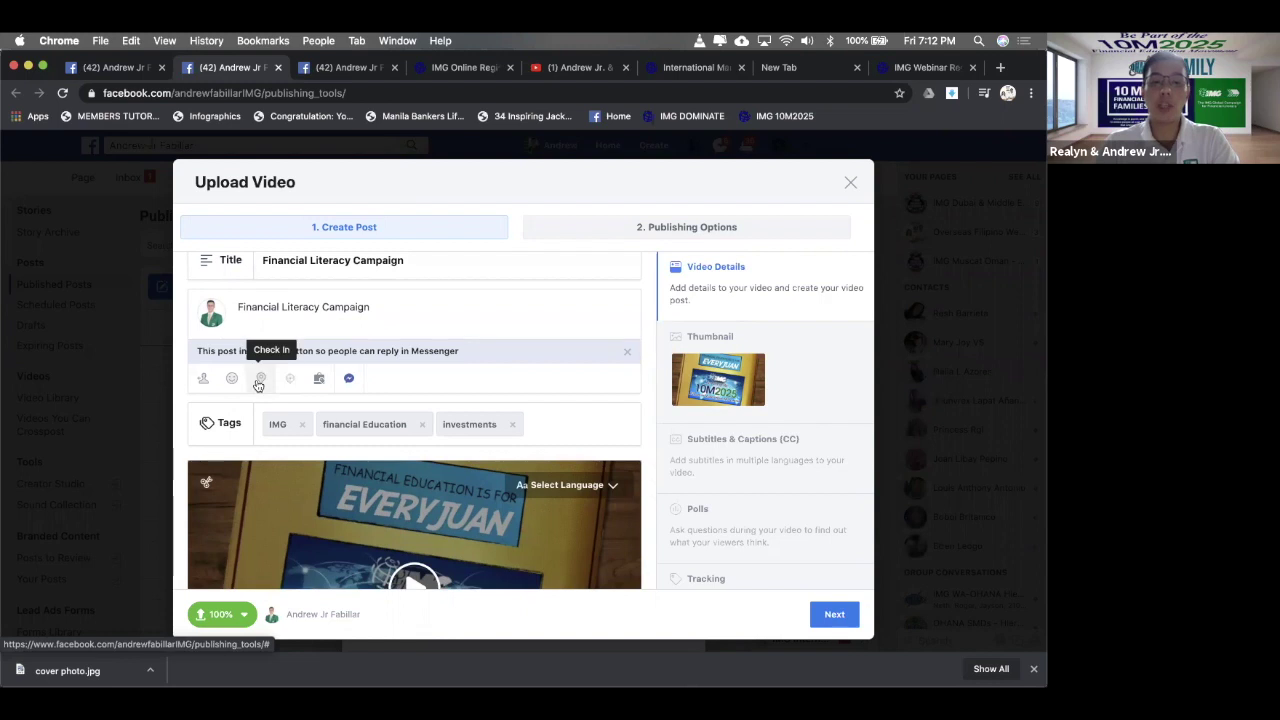
- Check the post in at IMG Dubai & Middle East - Overseas Filipino Wealth Builders
{"action": "left_click", "coordinate": [259, 381]}
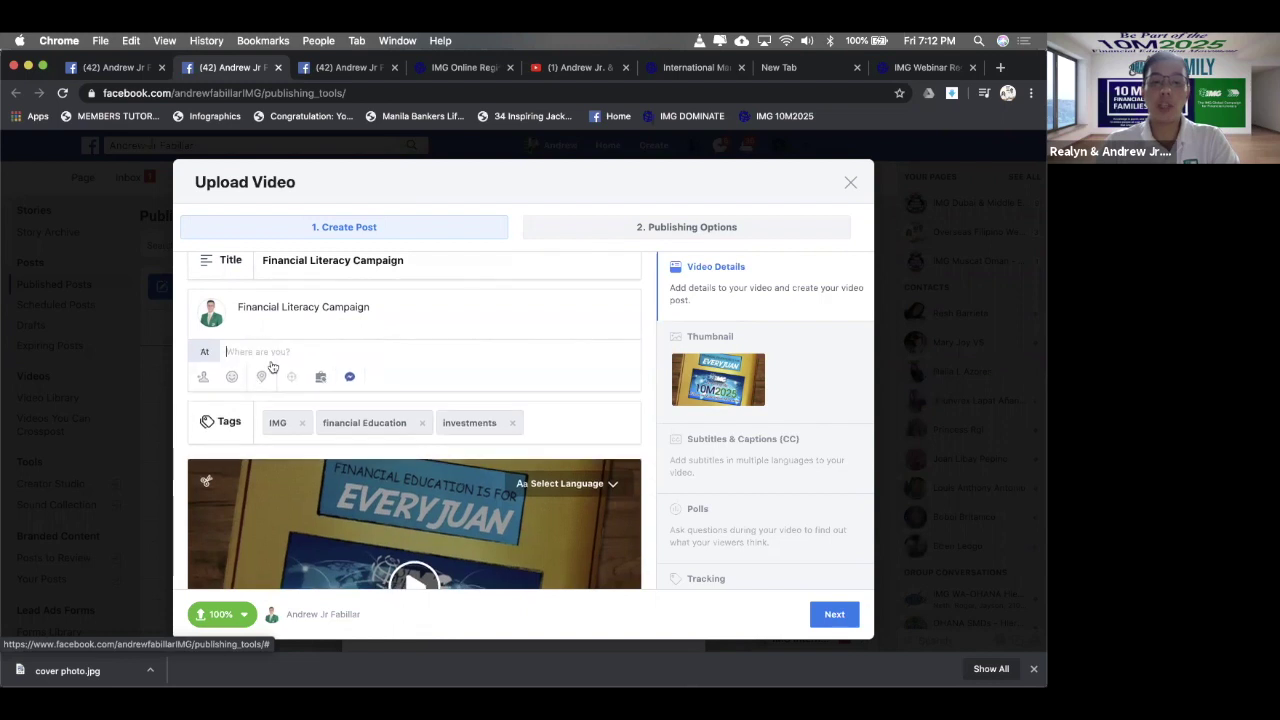
{"action": "type", "text": "IMG"}
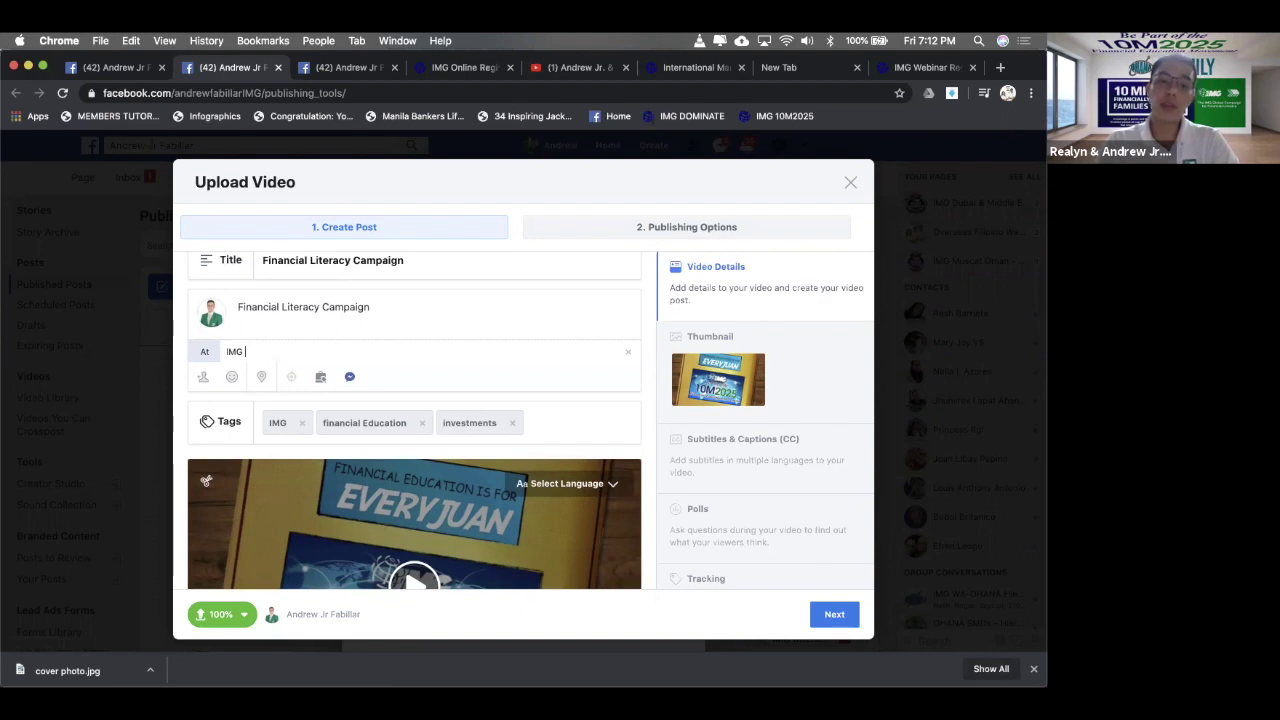
{"action": "type", "text": " Dubai"}
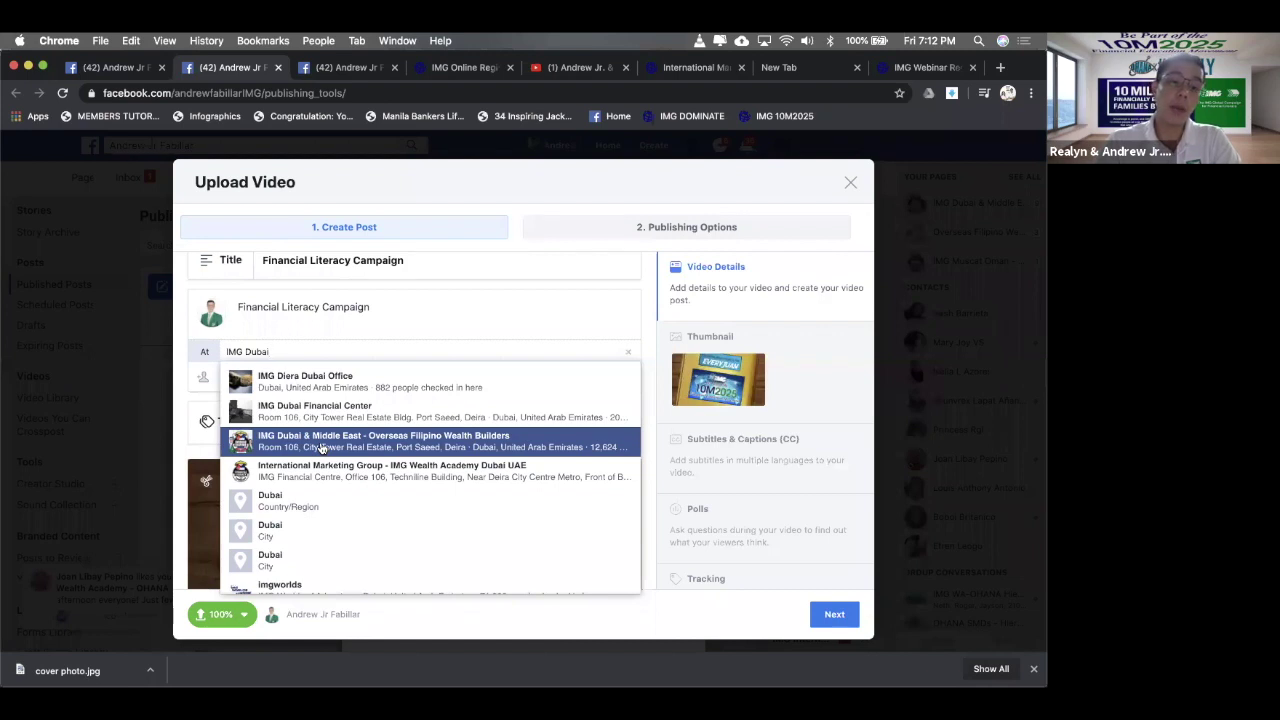
{"action": "left_click", "coordinate": [321, 441]}
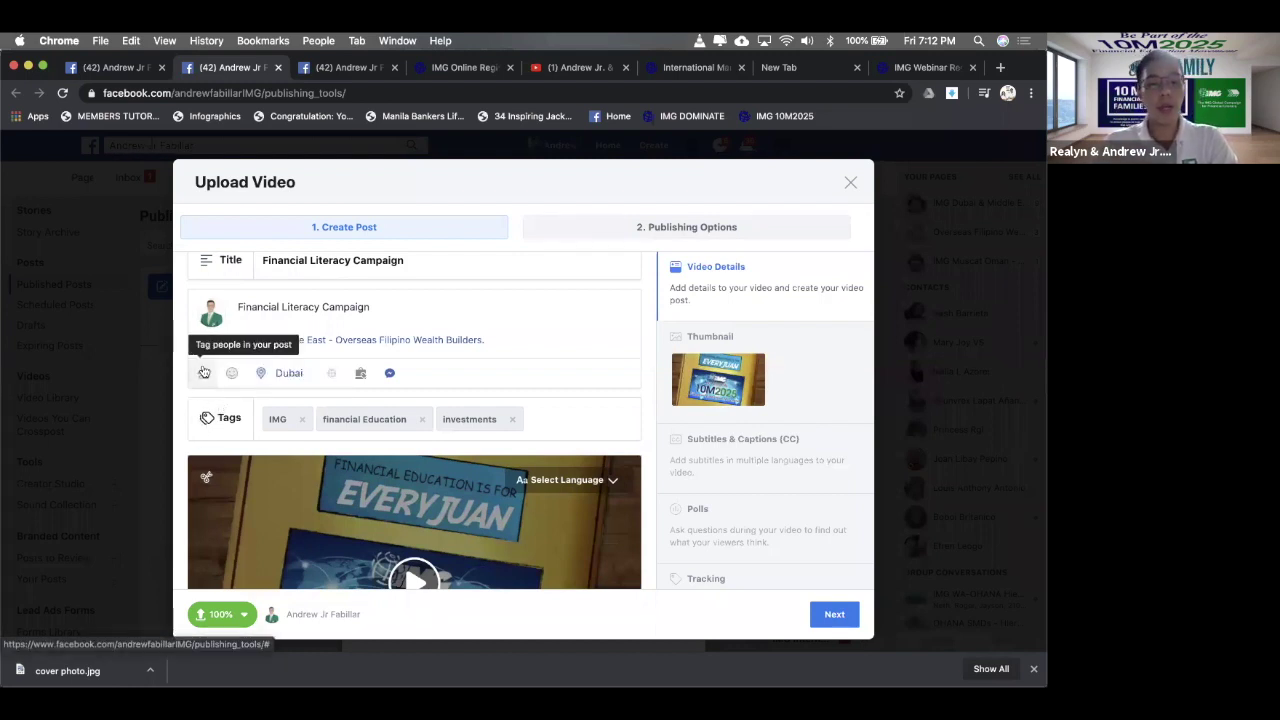
{"action": "left_click", "coordinate": [204, 372]}
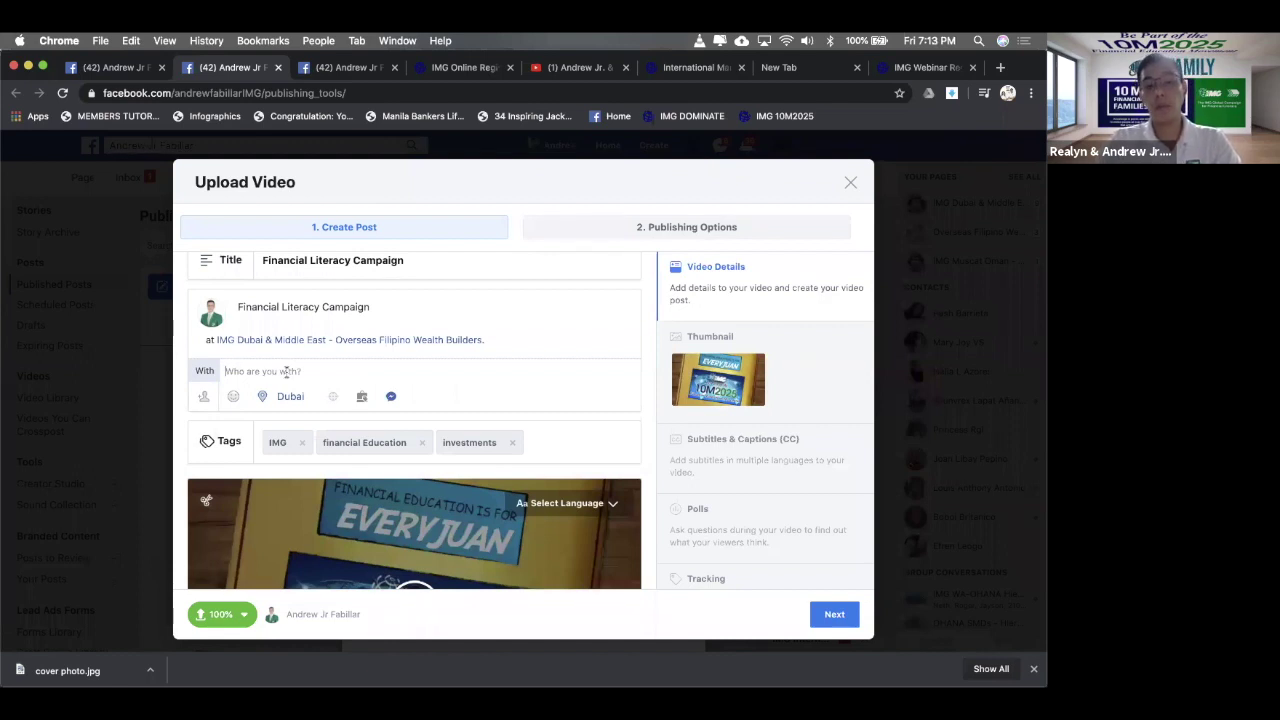
{"action": "scroll", "coordinate": [586, 331], "scroll_direction": "down", "scroll_amount": 3}
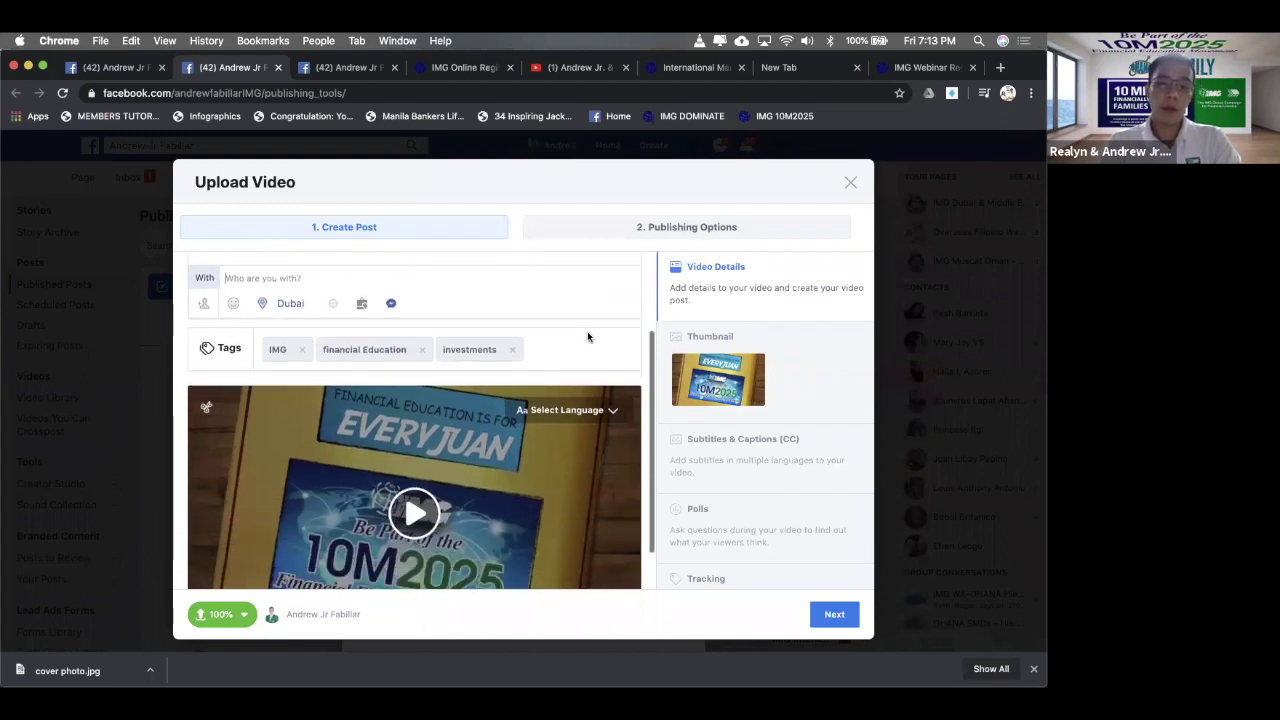
- Save the Overseas Filipino Wealth Builders frame (about 00:00:06) as the thumbnail and continue
{"action": "left_click", "coordinate": [776, 352]}
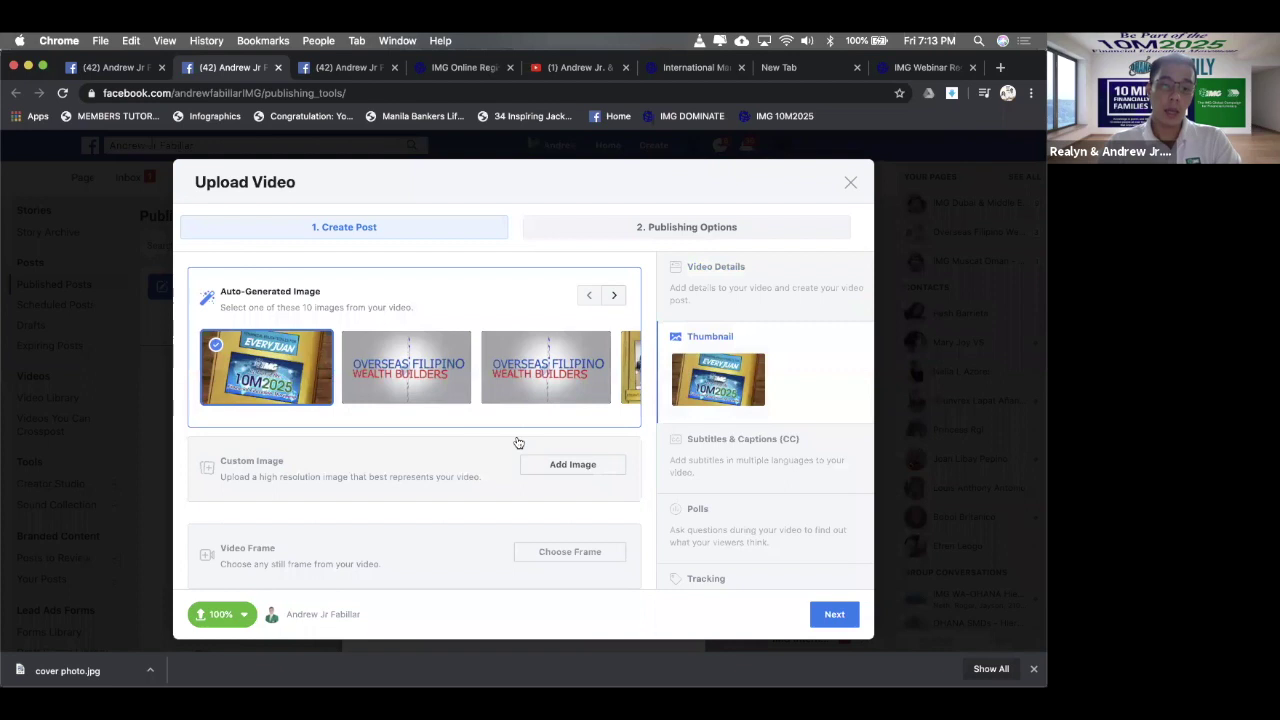
{"action": "left_click", "coordinate": [443, 582]}
{"action": "mouse_move", "coordinate": [426, 572]}
{"action": "left_mouse_down"}
{"action": "mouse_move", "coordinate": [395, 565]}
{"action": "mouse_move", "coordinate": [480, 565]}
{"action": "mouse_move", "coordinate": [376, 556]}
{"action": "left_mouse_up"}
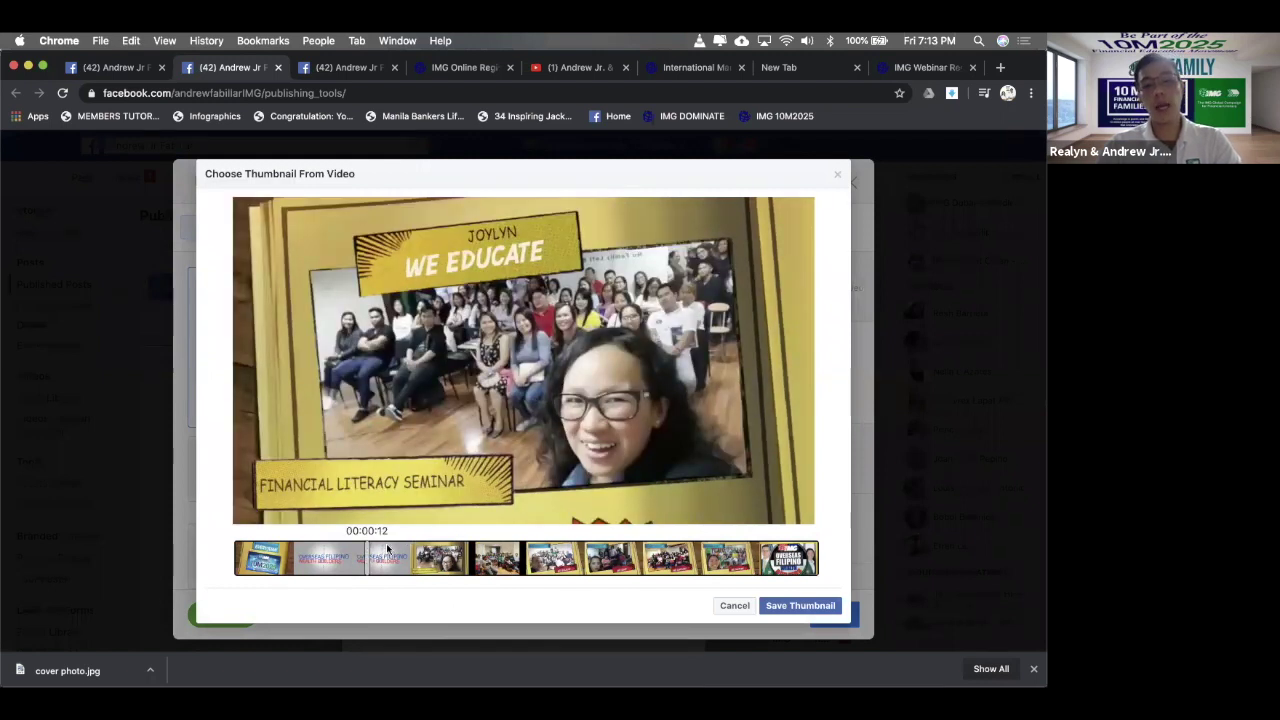
{"action": "left_click", "coordinate": [388, 548]}
{"action": "left_click", "coordinate": [372, 550]}
{"action": "left_click_drag", "start_coordinate": [336, 557], "coordinate": [306, 558]}
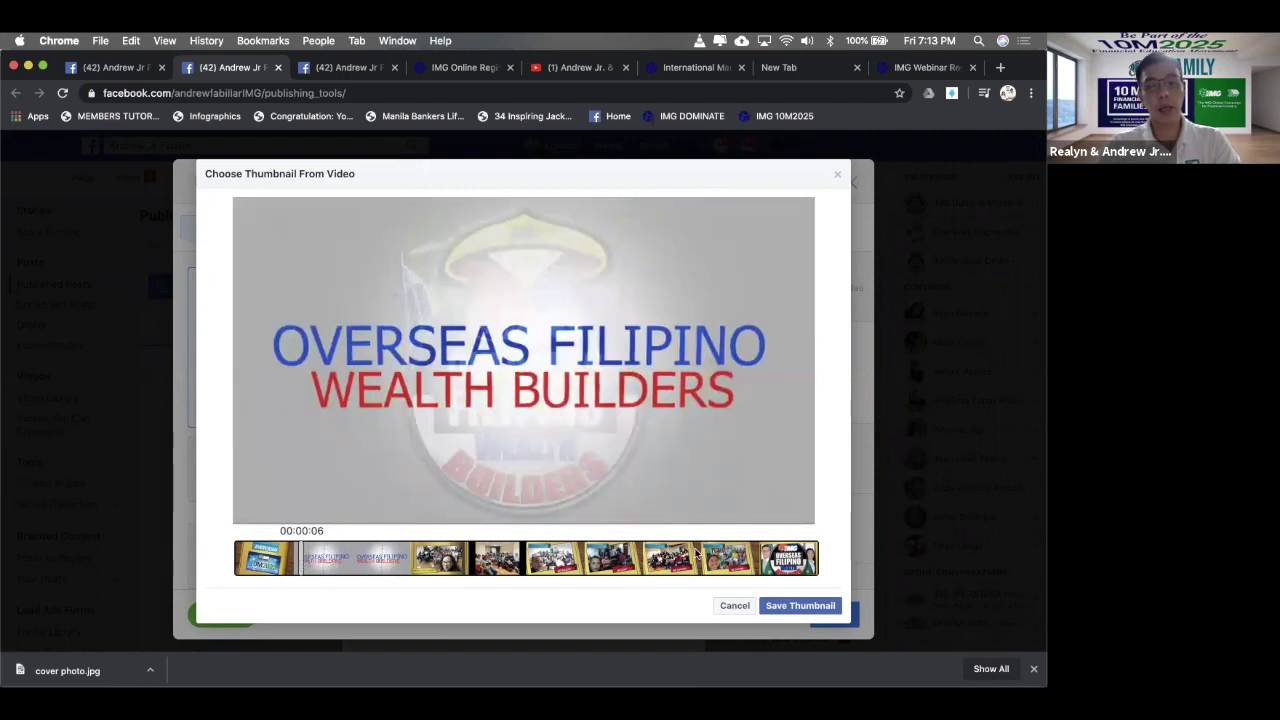
{"action": "left_click", "coordinate": [795, 605]}
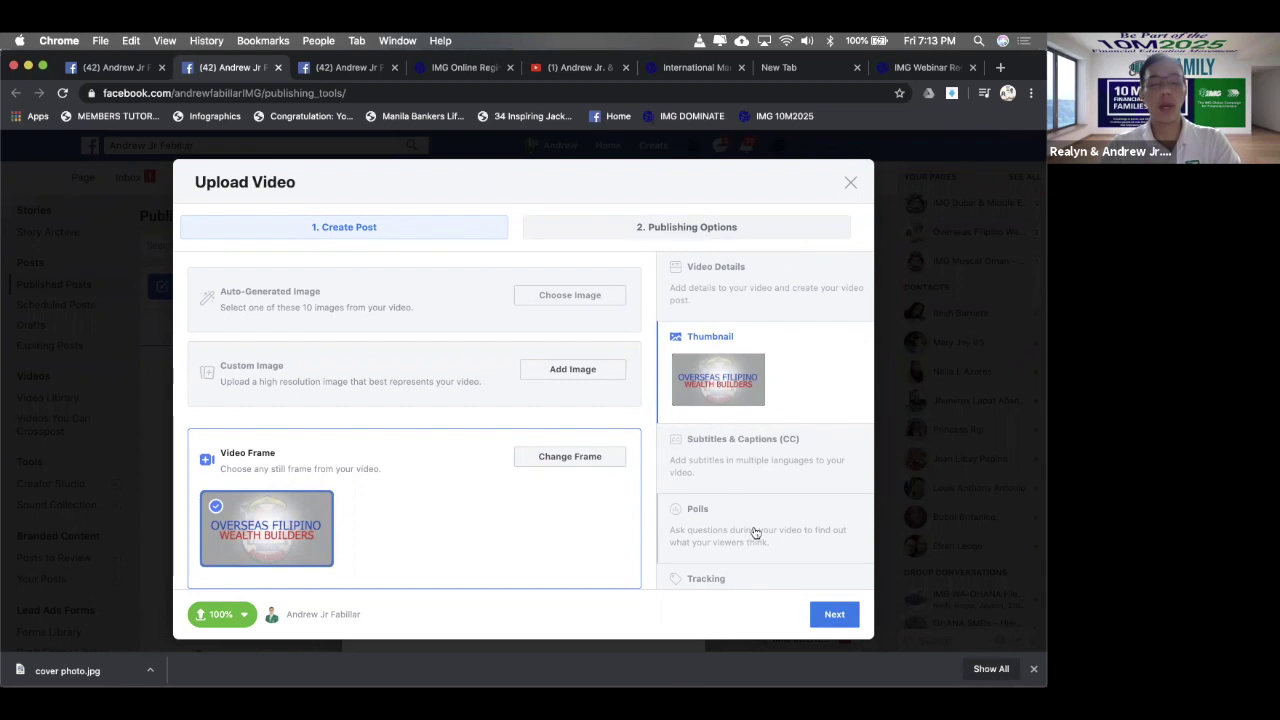
{"action": "left_click", "coordinate": [814, 612]}
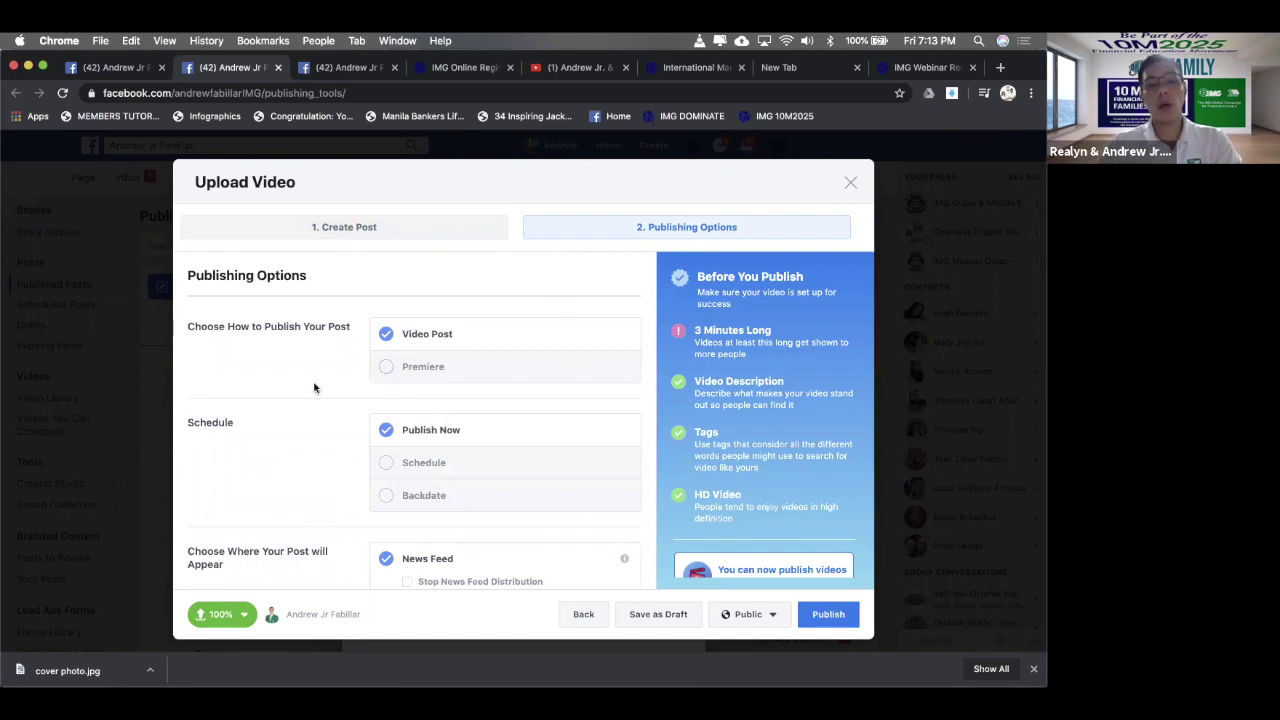
- Make the video a Premiere and pick its scheduled date, June 6, 2020, from the calendar
{"action": "left_click", "coordinate": [440, 377]}
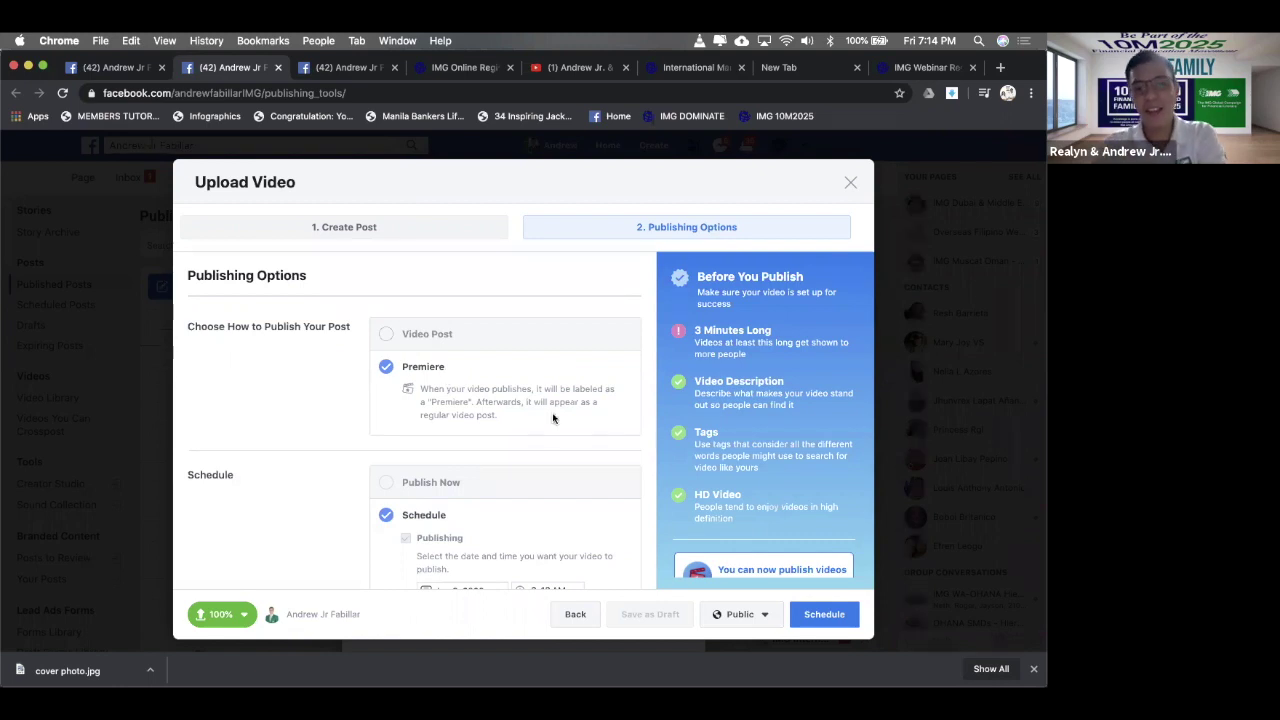
{"action": "scroll", "coordinate": [552, 412], "scroll_direction": "down", "scroll_amount": 4}
{"action": "scroll", "coordinate": [553, 418], "scroll_direction": "up", "scroll_amount": 1}
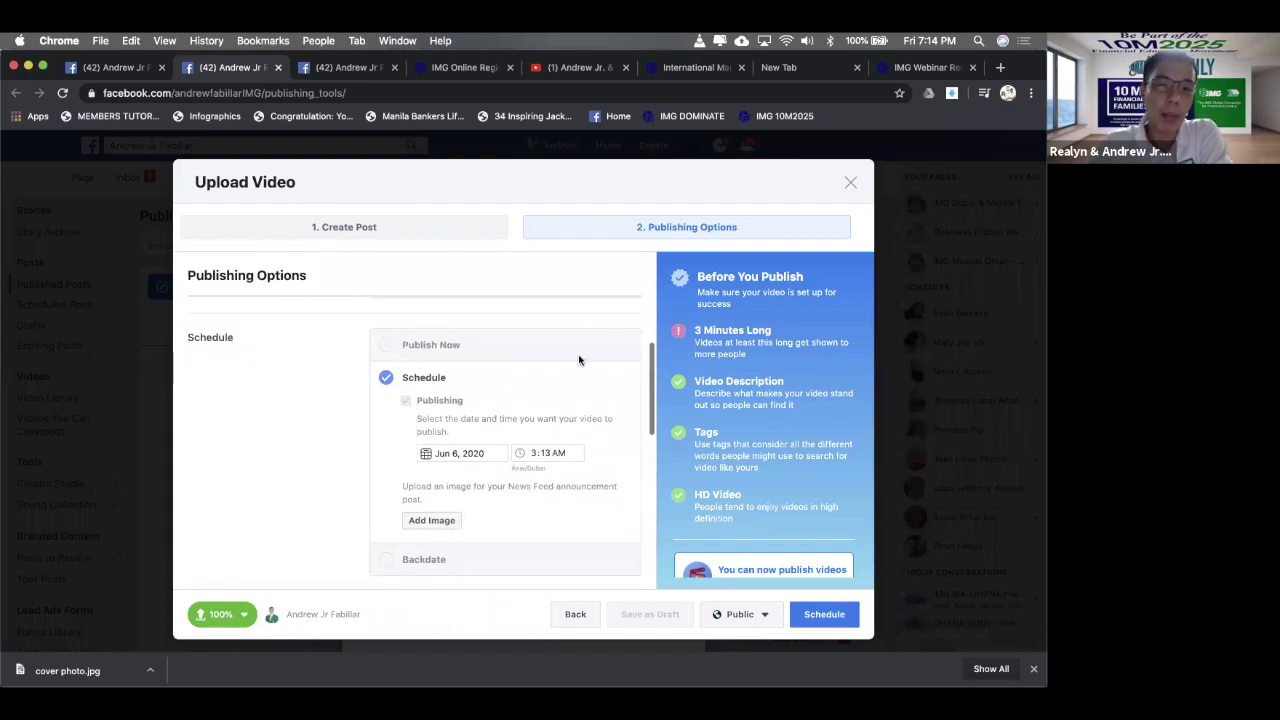
{"action": "scroll", "coordinate": [578, 354], "scroll_direction": "up", "scroll_amount": 4}
{"action": "scroll", "coordinate": [481, 537], "scroll_direction": "down", "scroll_amount": 1}
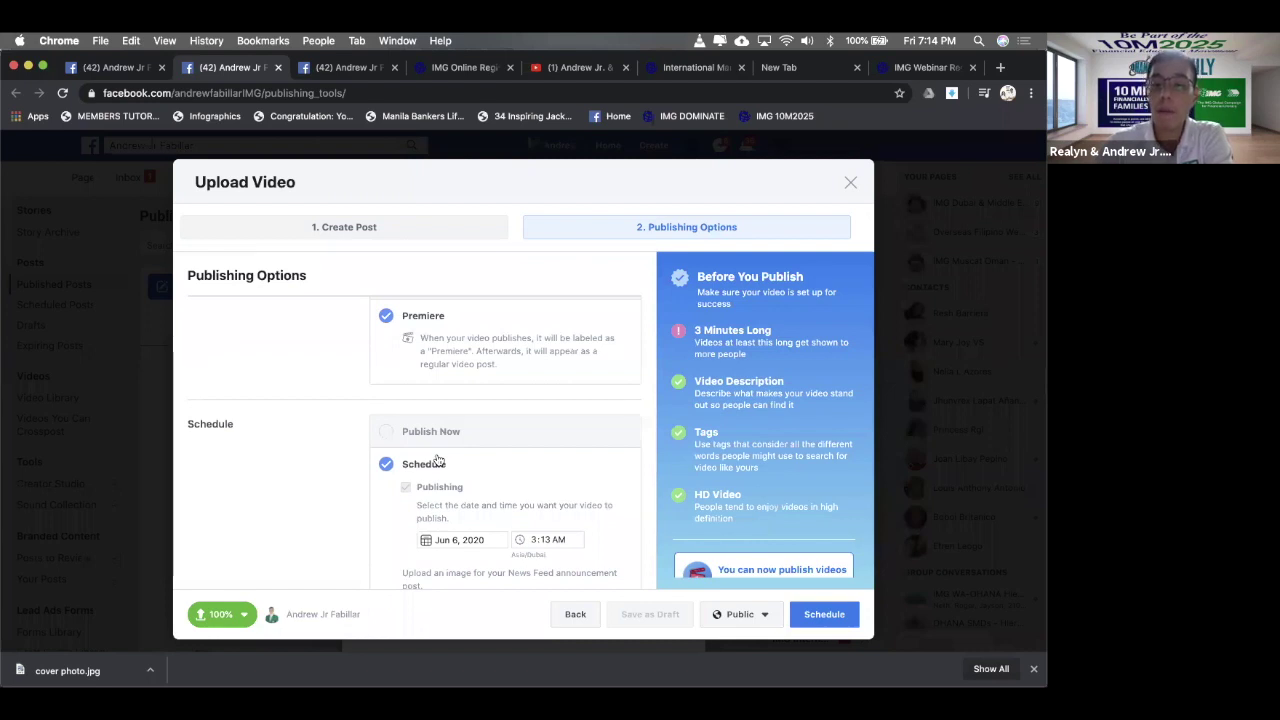
{"action": "scroll", "coordinate": [437, 460], "scroll_direction": "down", "scroll_amount": 1}
{"action": "scroll", "coordinate": [436, 457], "scroll_direction": "up", "scroll_amount": 2}
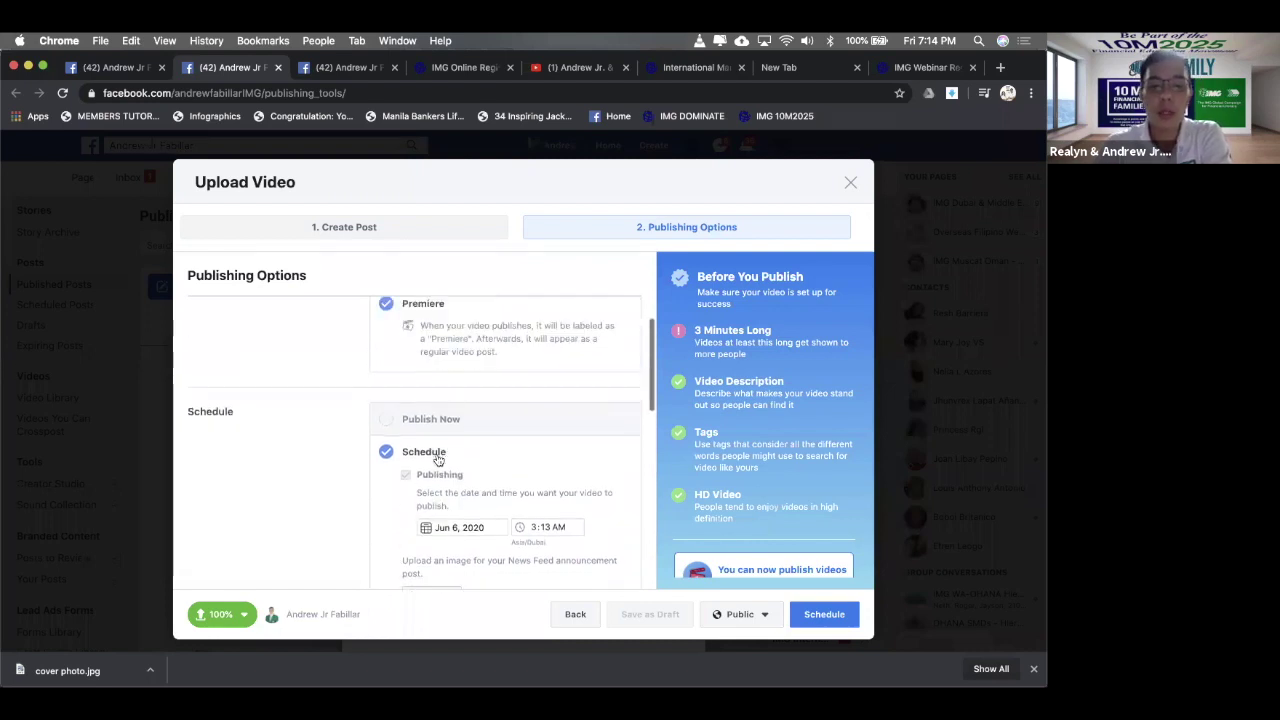
{"action": "scroll", "coordinate": [436, 455], "scroll_direction": "down", "scroll_amount": 2}
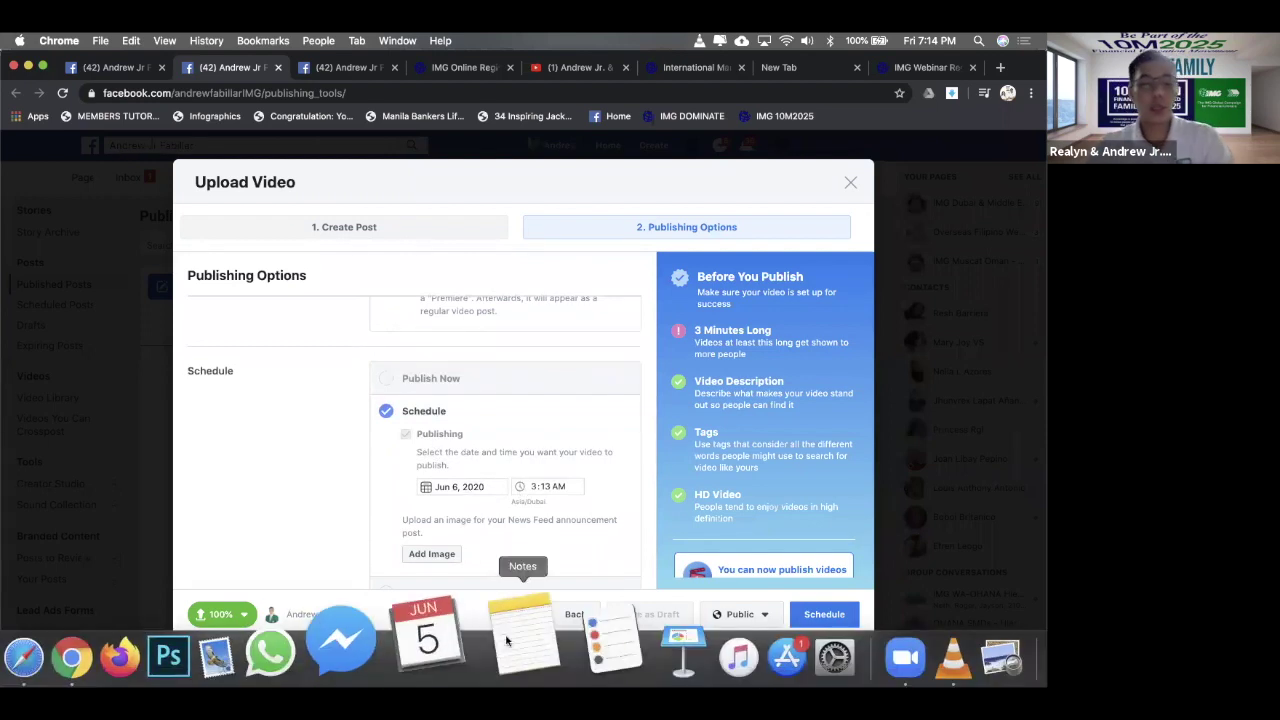
{"action": "left_click", "coordinate": [451, 488]}
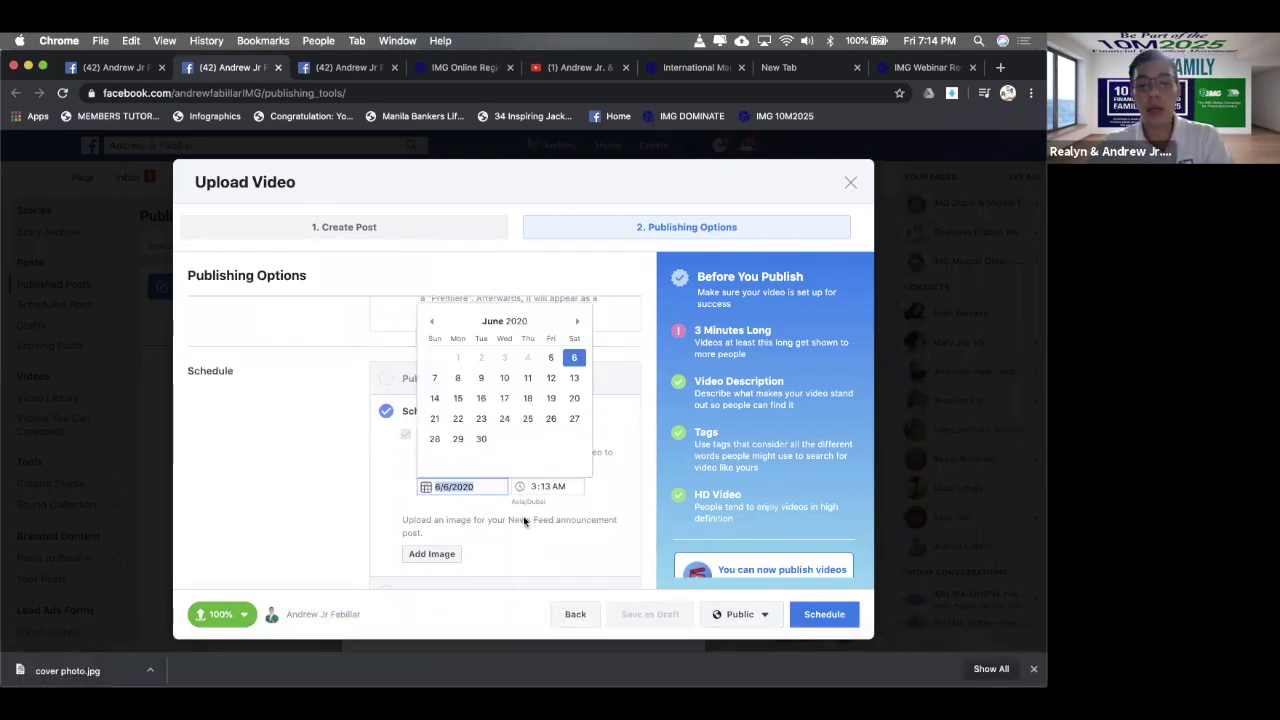
{"action": "left_click", "coordinate": [492, 490]}
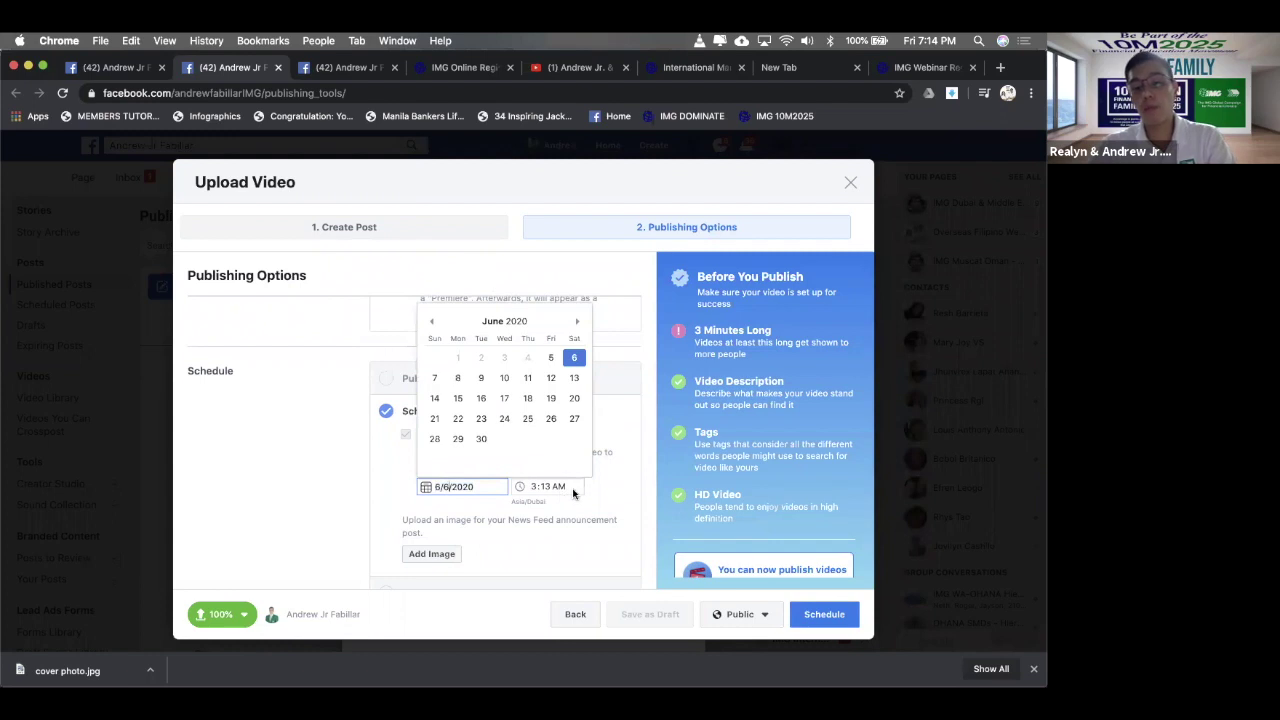
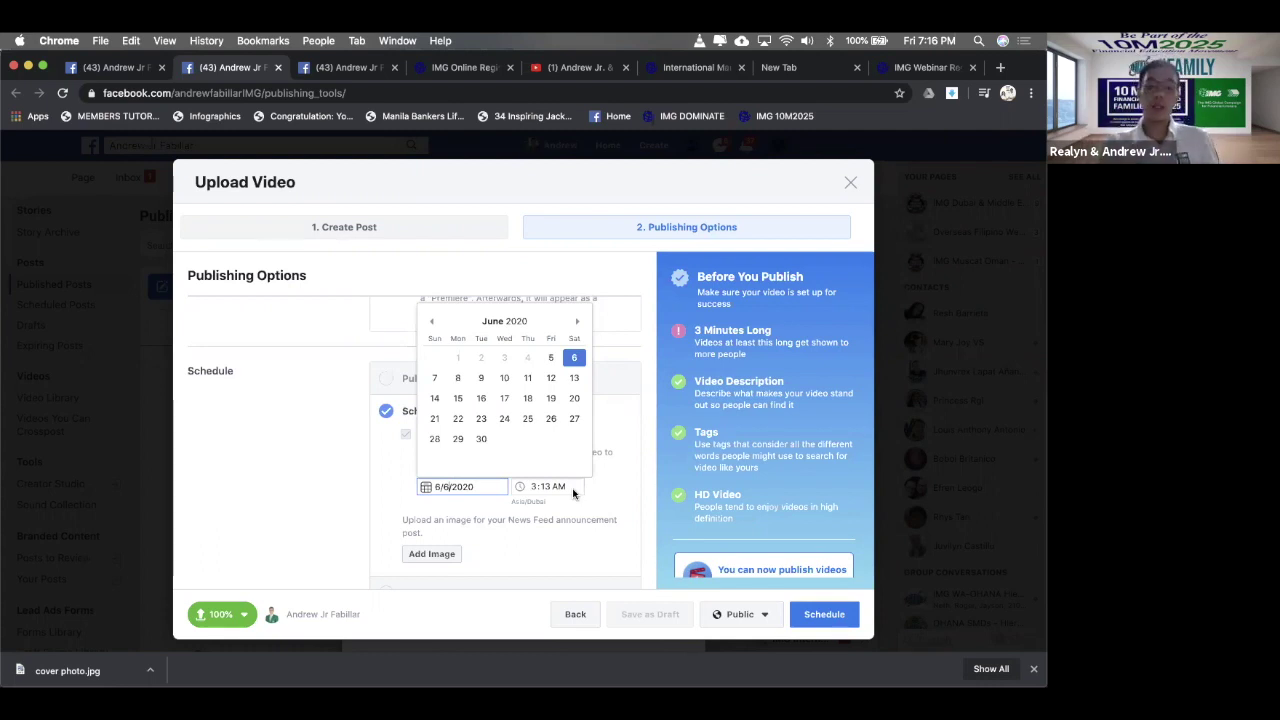
- Schedule the video for June 6, 2020 at 7:00 PM, with no announcement image
{"action": "left_click", "coordinate": [534, 487]}
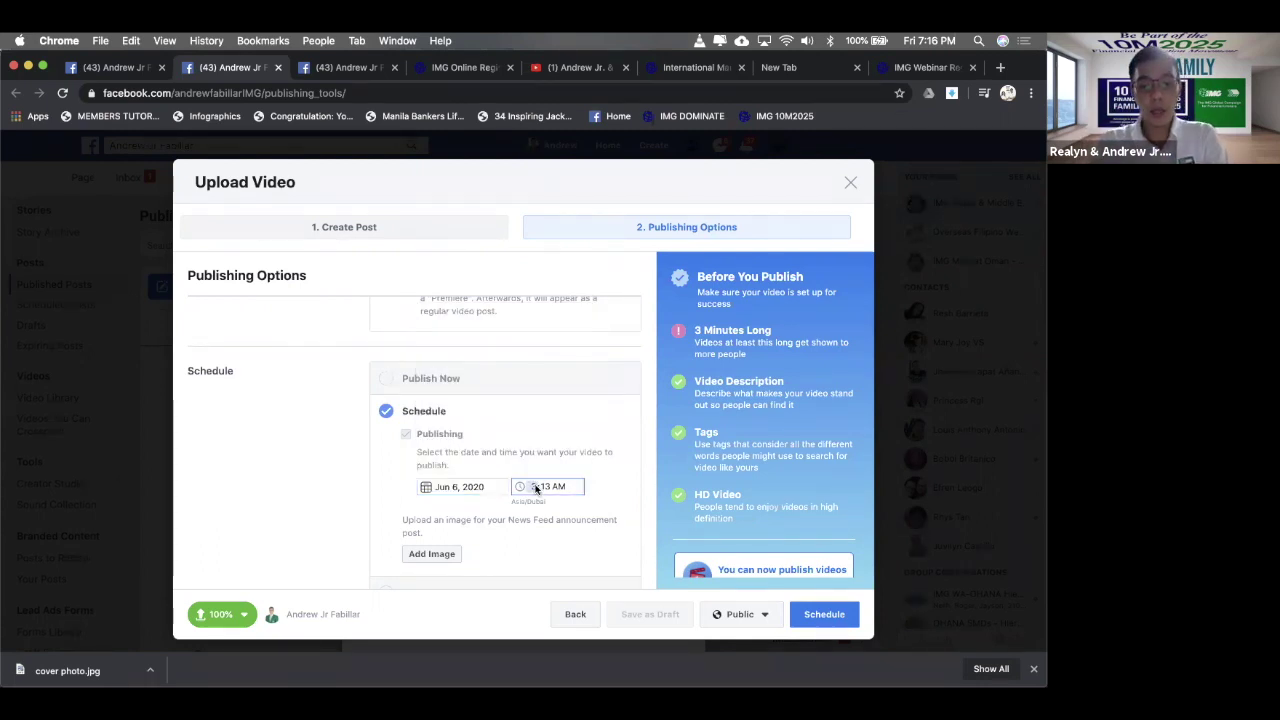
{"action": "type", "text": "7"}
{"action": "type", "text": "00"}
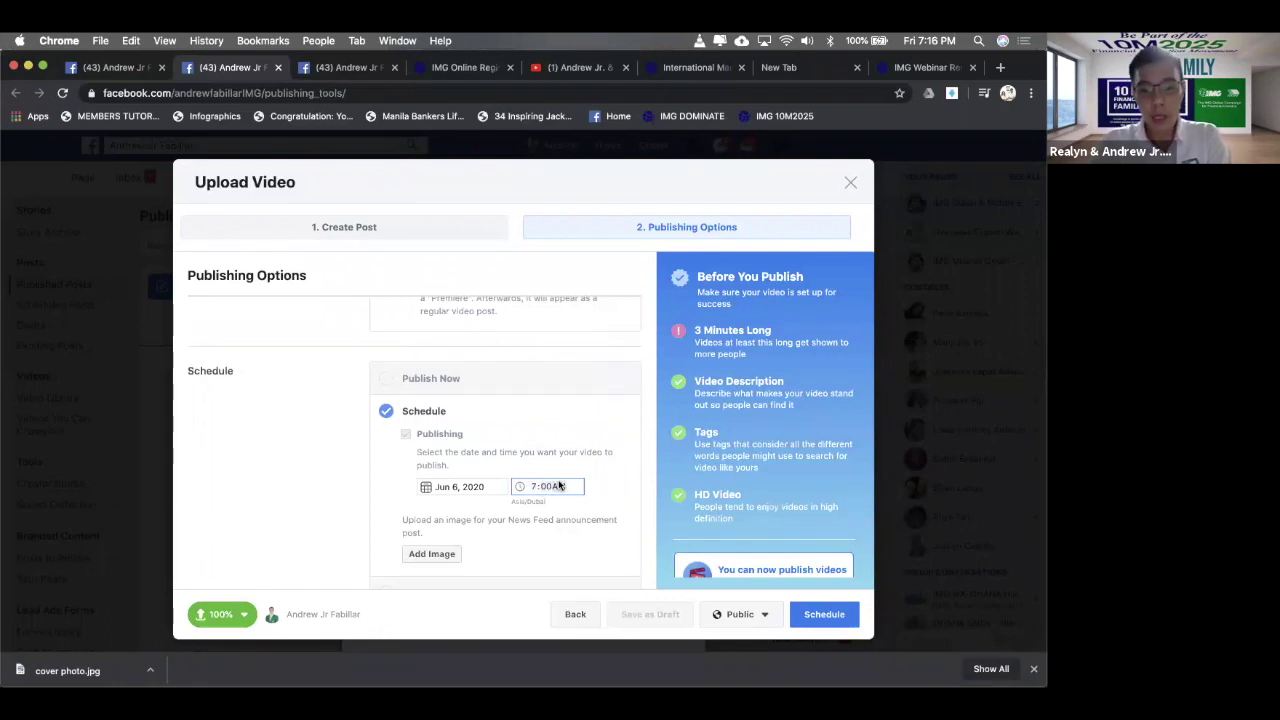
{"action": "type", "text": "p"}
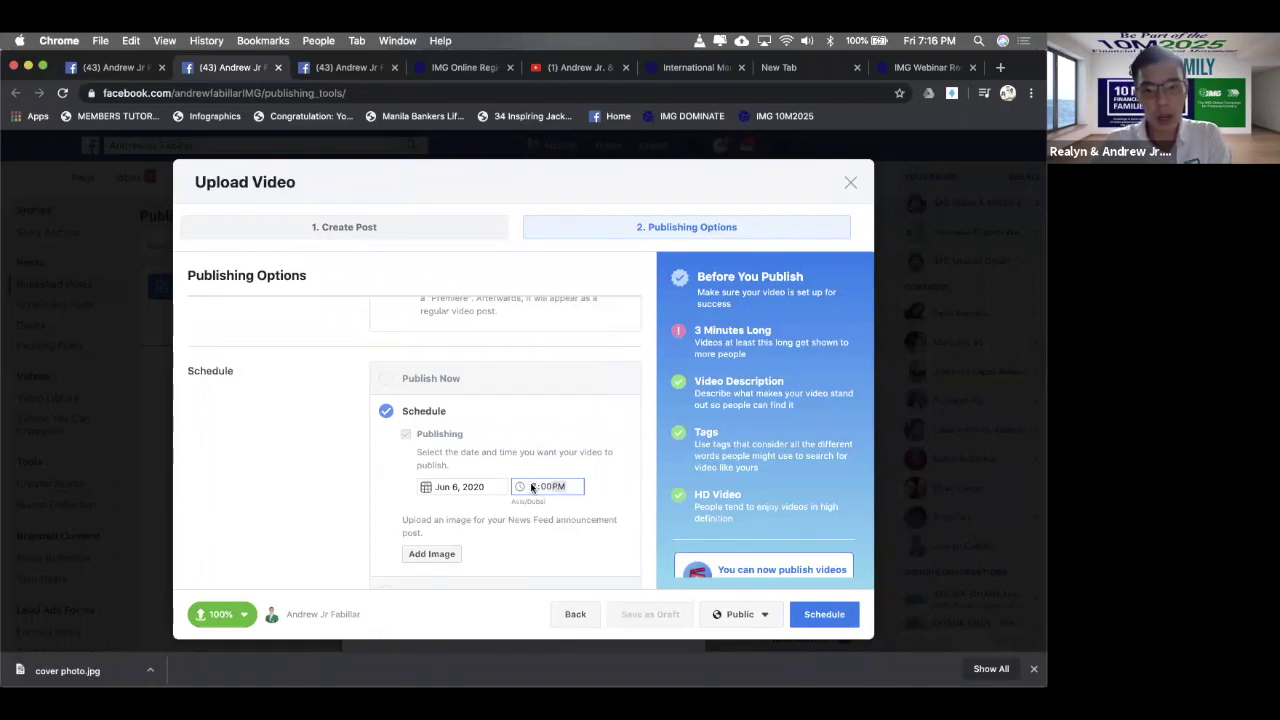
{"action": "scroll", "coordinate": [491, 452], "scroll_direction": "down", "scroll_amount": 2}
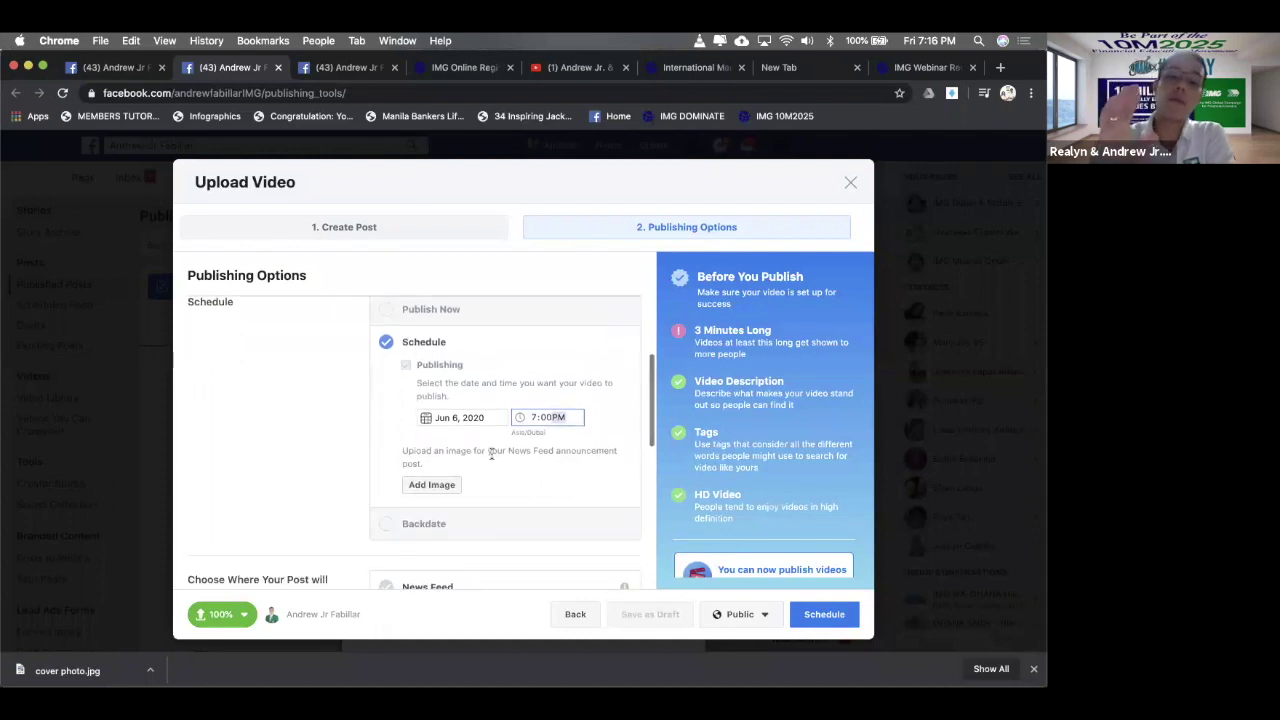
{"action": "left_click", "coordinate": [451, 486]}
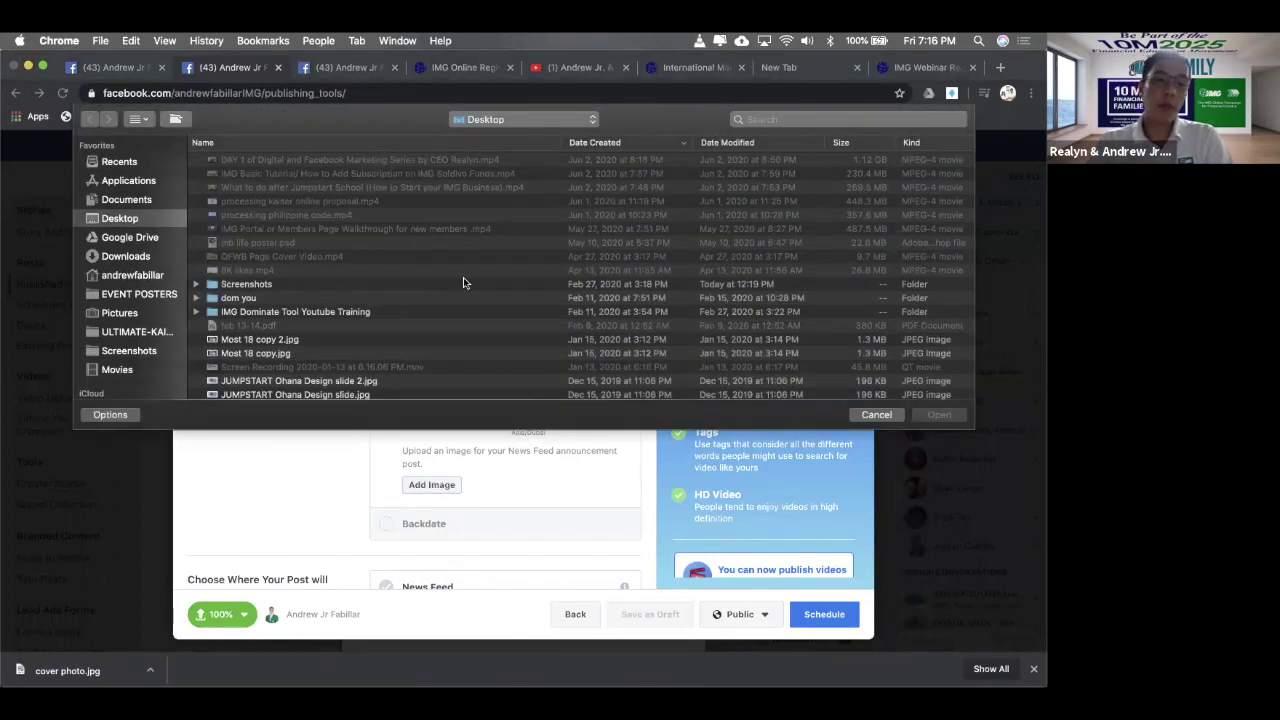
{"action": "left_click", "coordinate": [876, 414]}
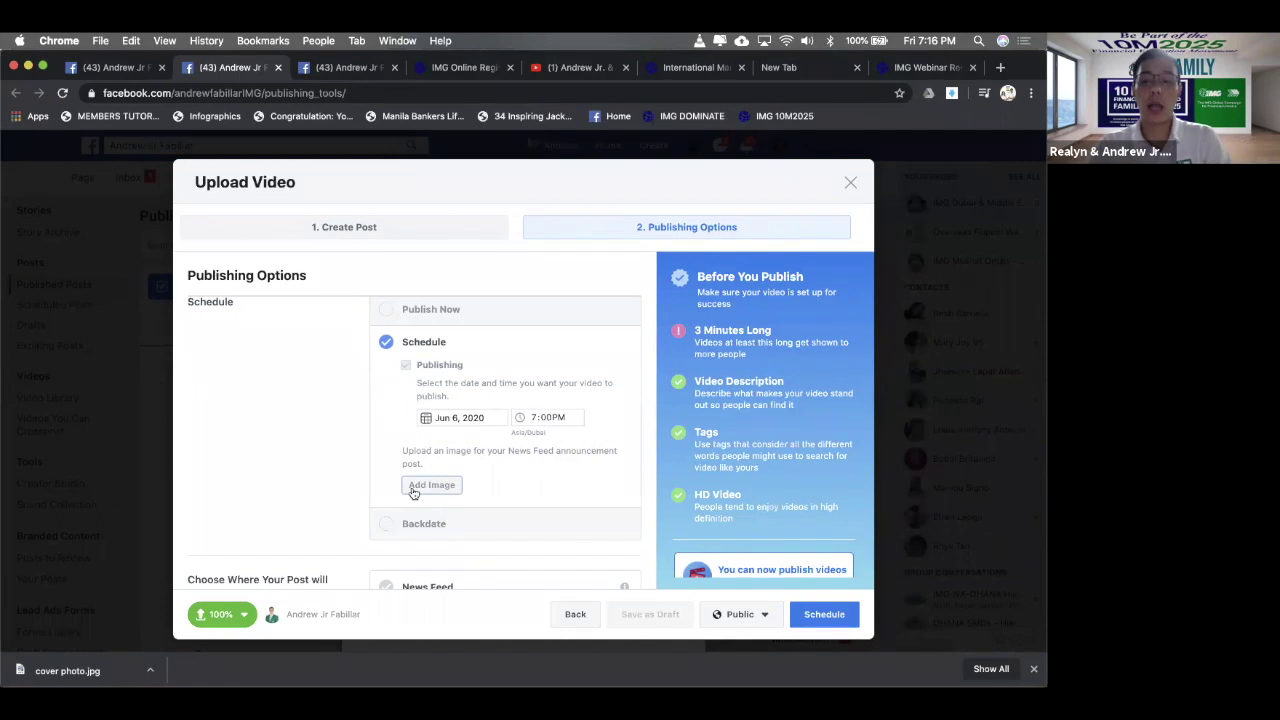
- Create a new video playlist titled 'IMG Financial Literacy Campaign'
{"action": "scroll", "coordinate": [581, 487], "scroll_direction": "down", "scroll_amount": 2}
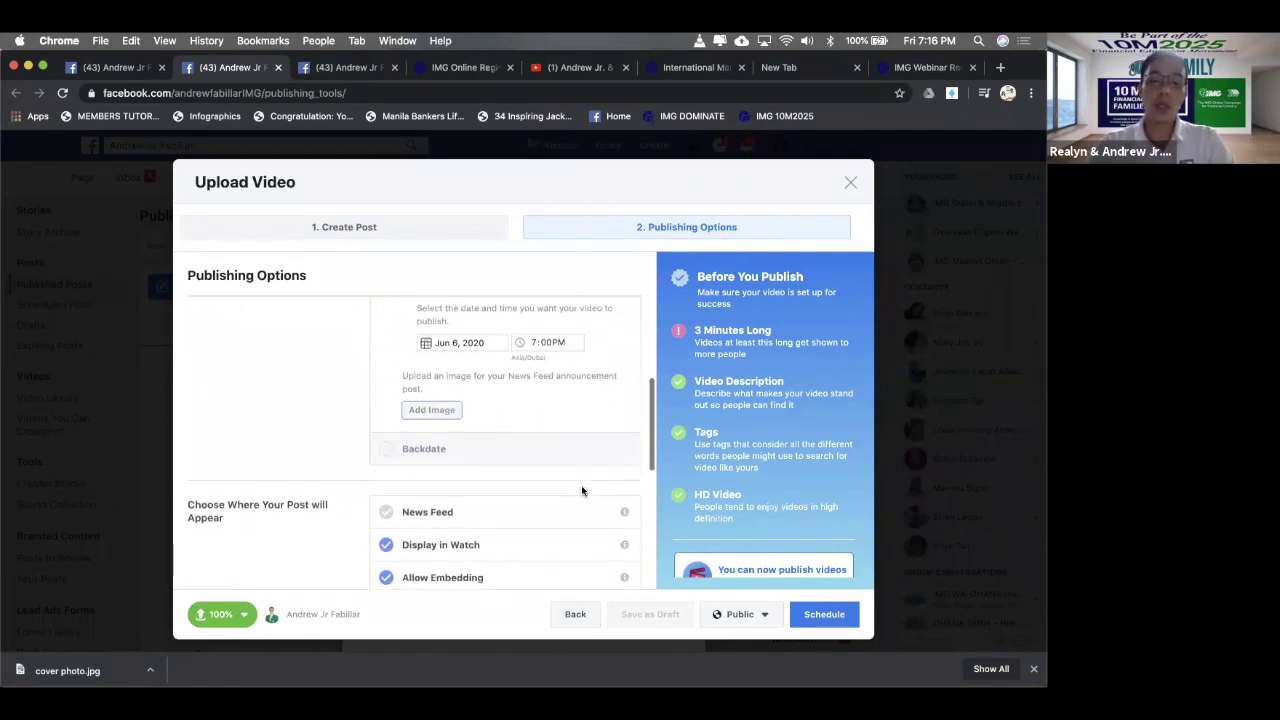
{"action": "scroll", "coordinate": [581, 485], "scroll_direction": "down", "scroll_amount": 2}
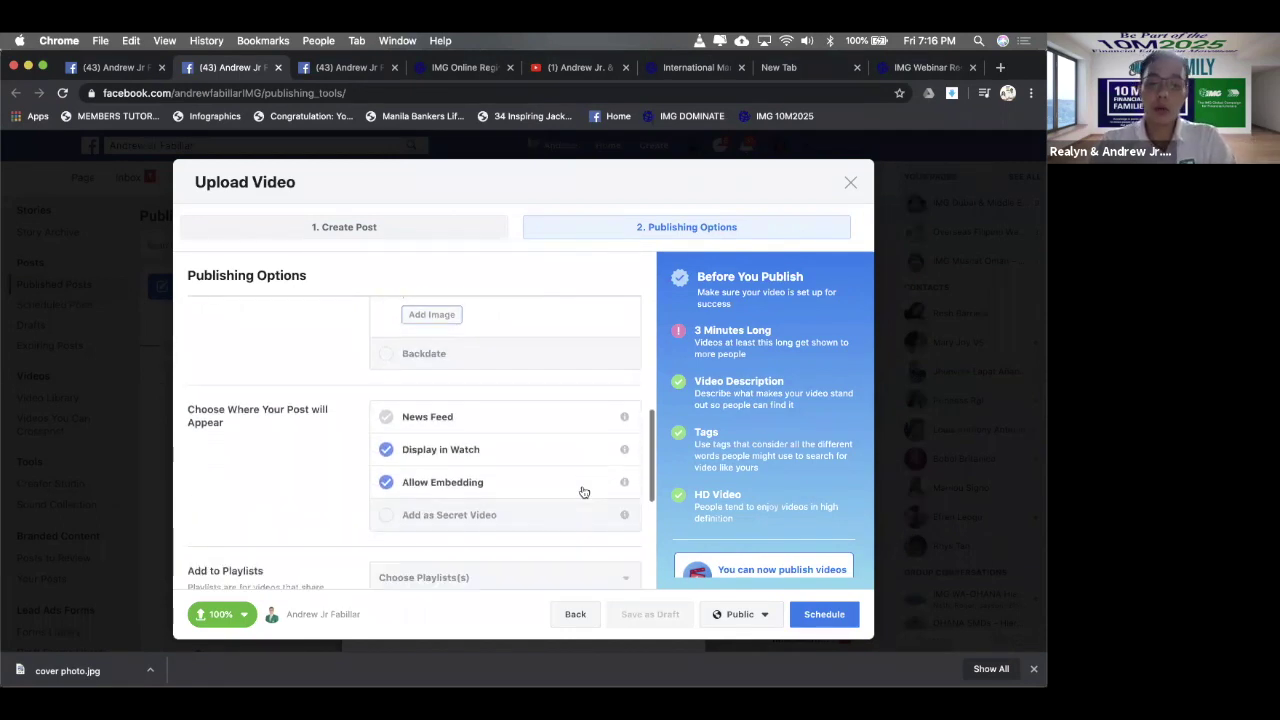
{"action": "scroll", "coordinate": [584, 492], "scroll_direction": "down", "scroll_amount": 4}
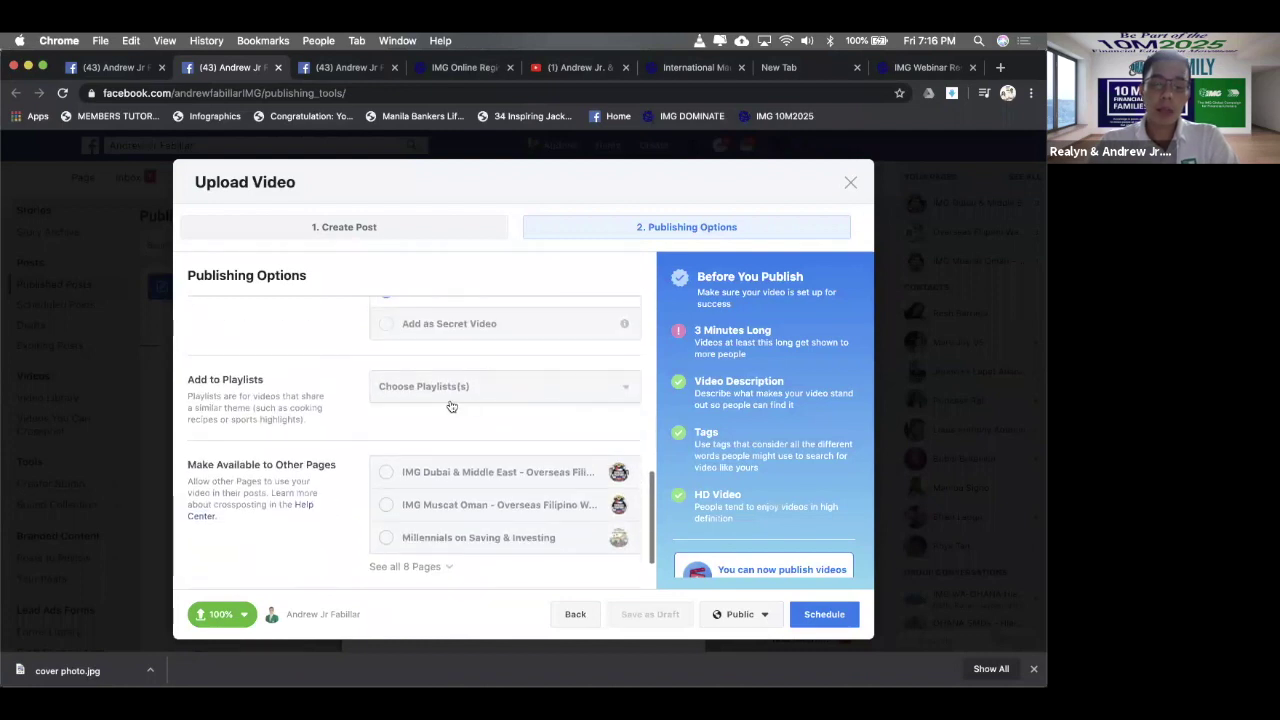
{"action": "left_click", "coordinate": [455, 398]}
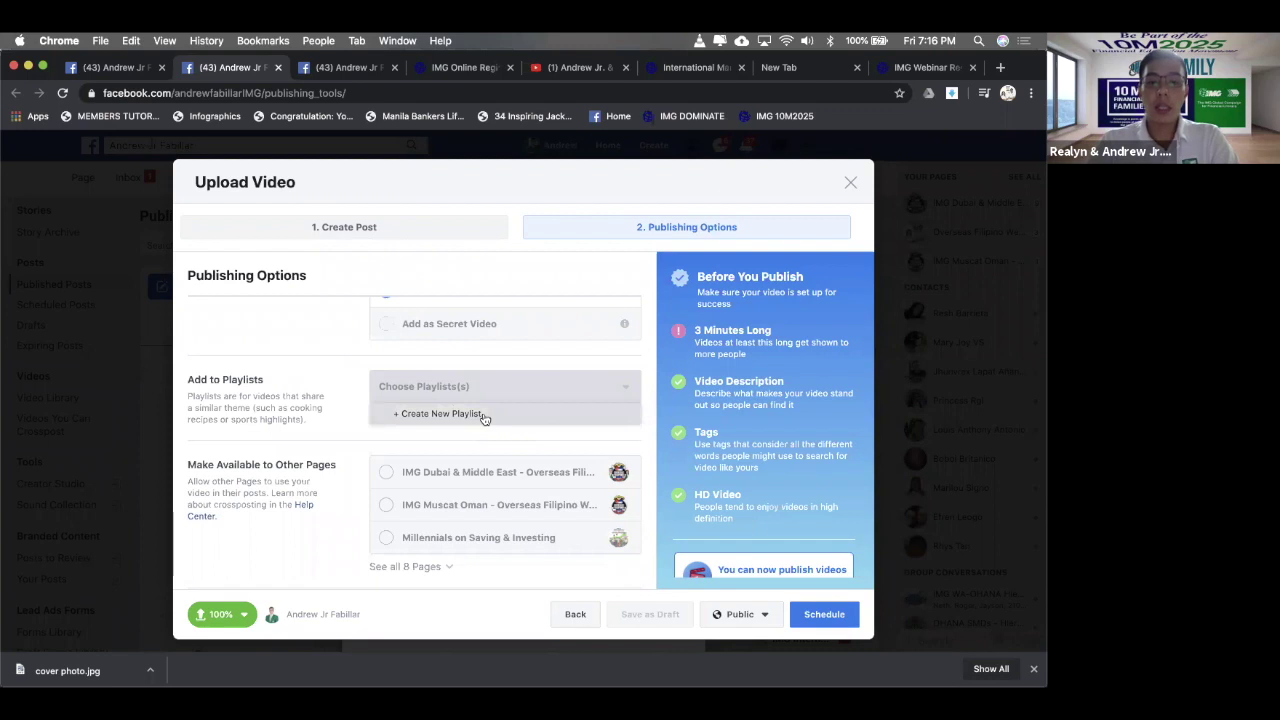
{"action": "left_click", "coordinate": [484, 418]}
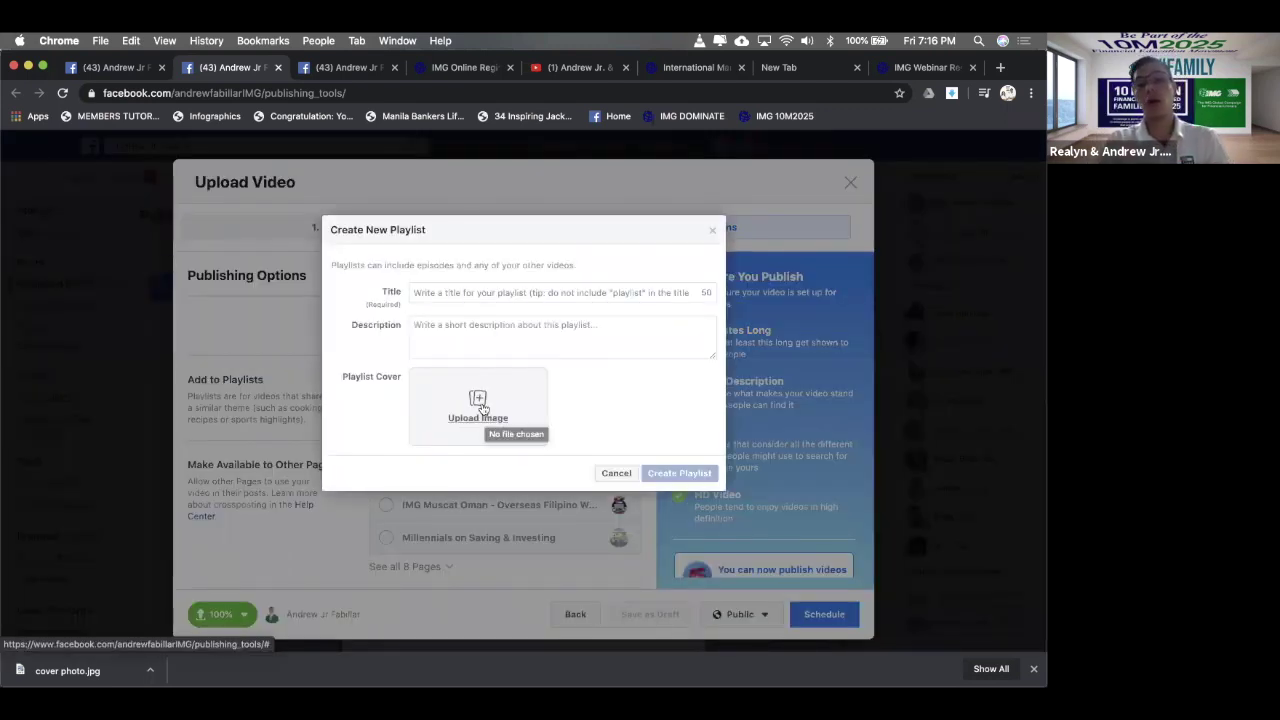
{"action": "left_click", "coordinate": [474, 293]}
{"action": "type", "text": "I"}
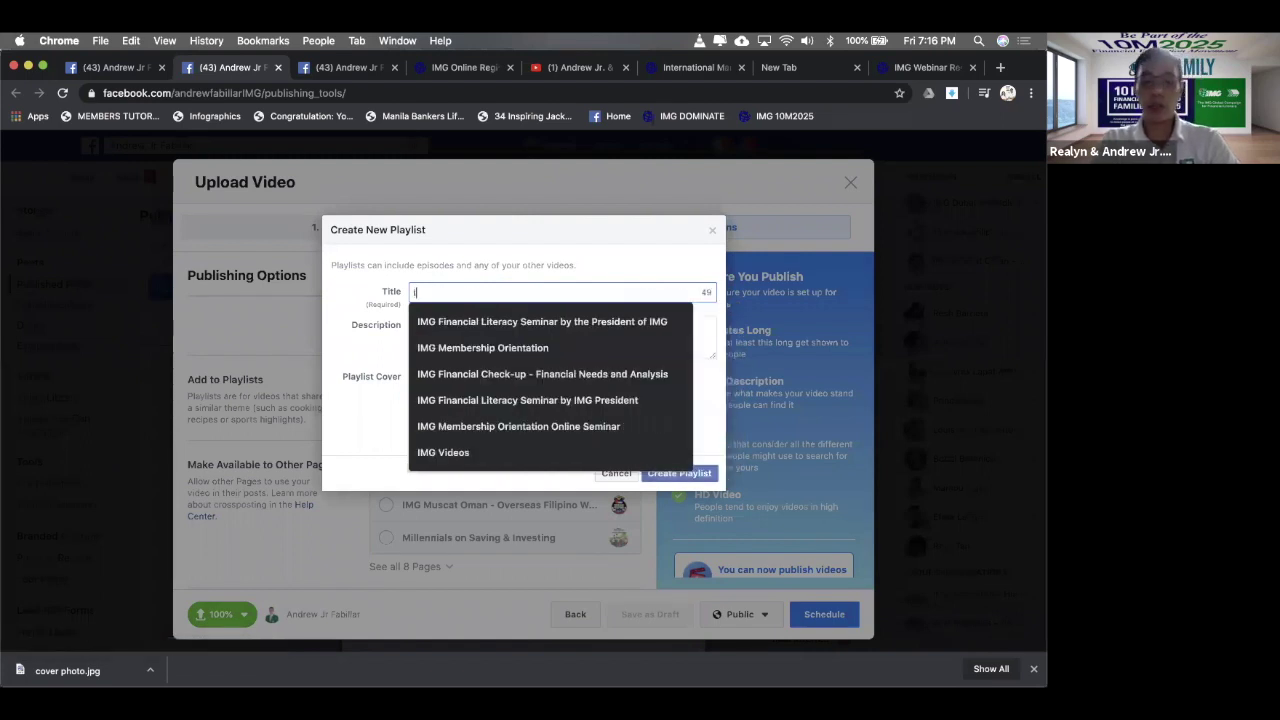
{"action": "type", "text": "MG Fina"}
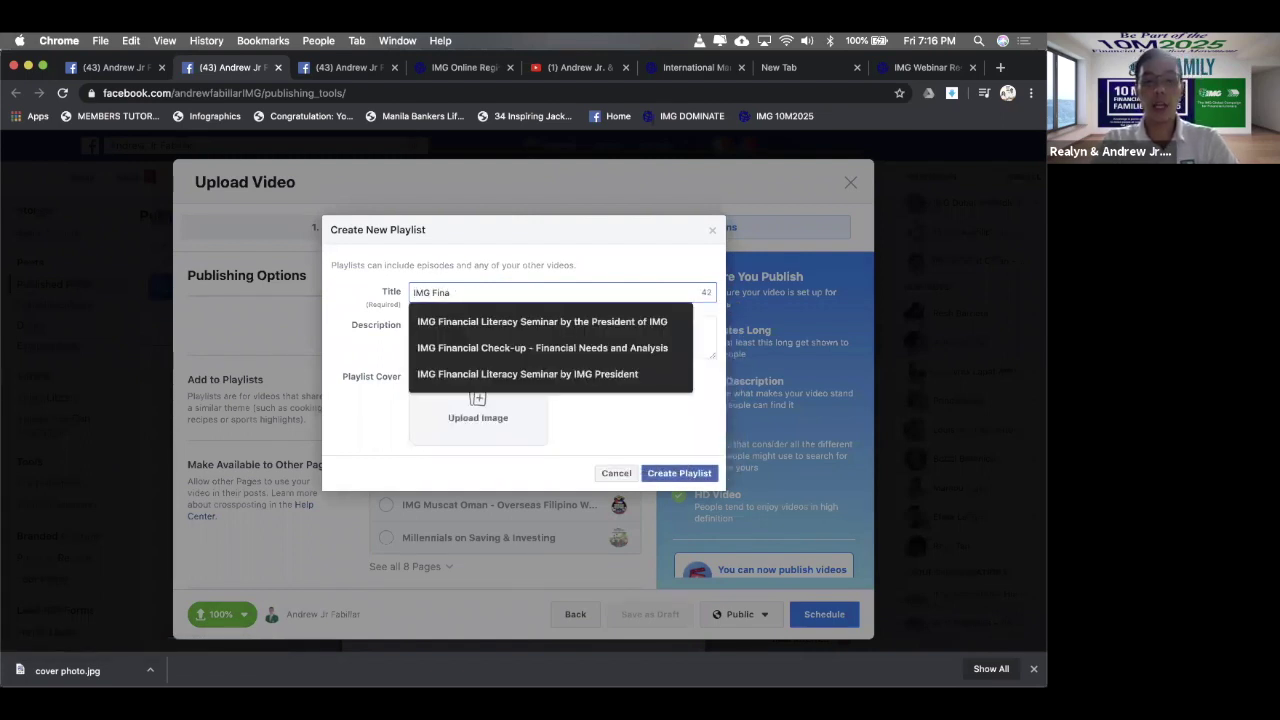
{"action": "type", "text": "ncia"}
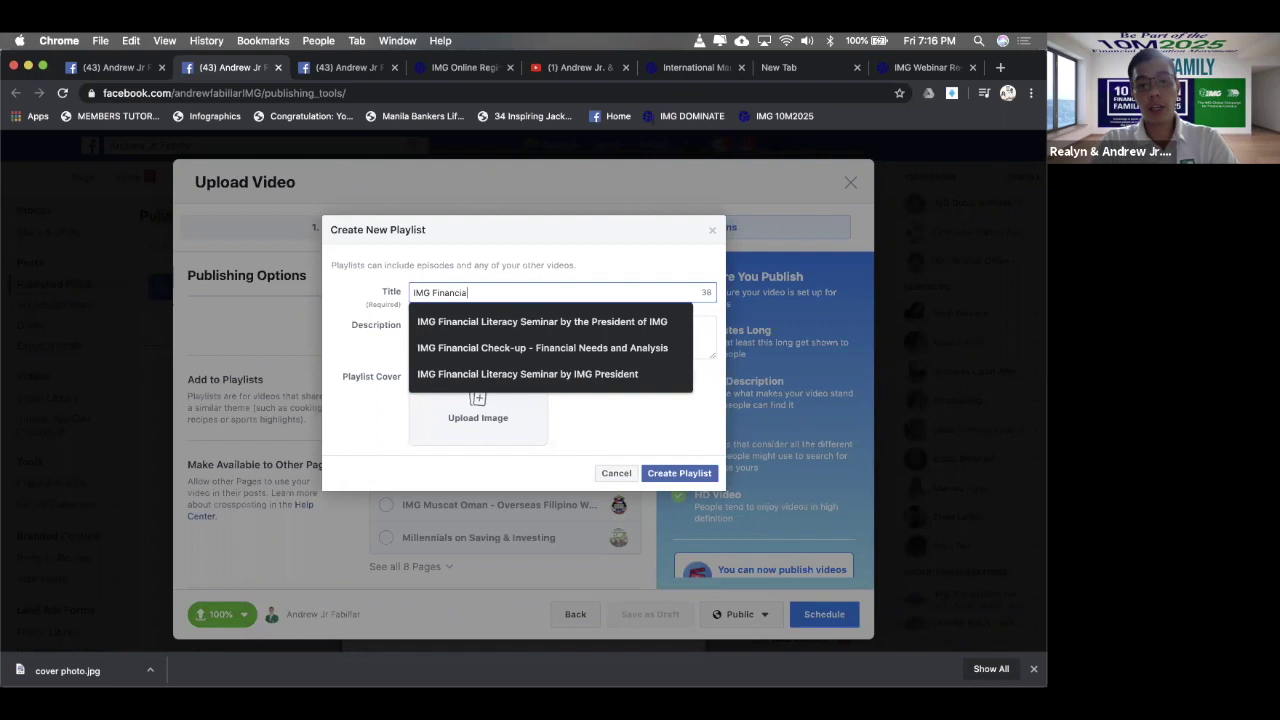
{"action": "type", "text": "l Liter"}
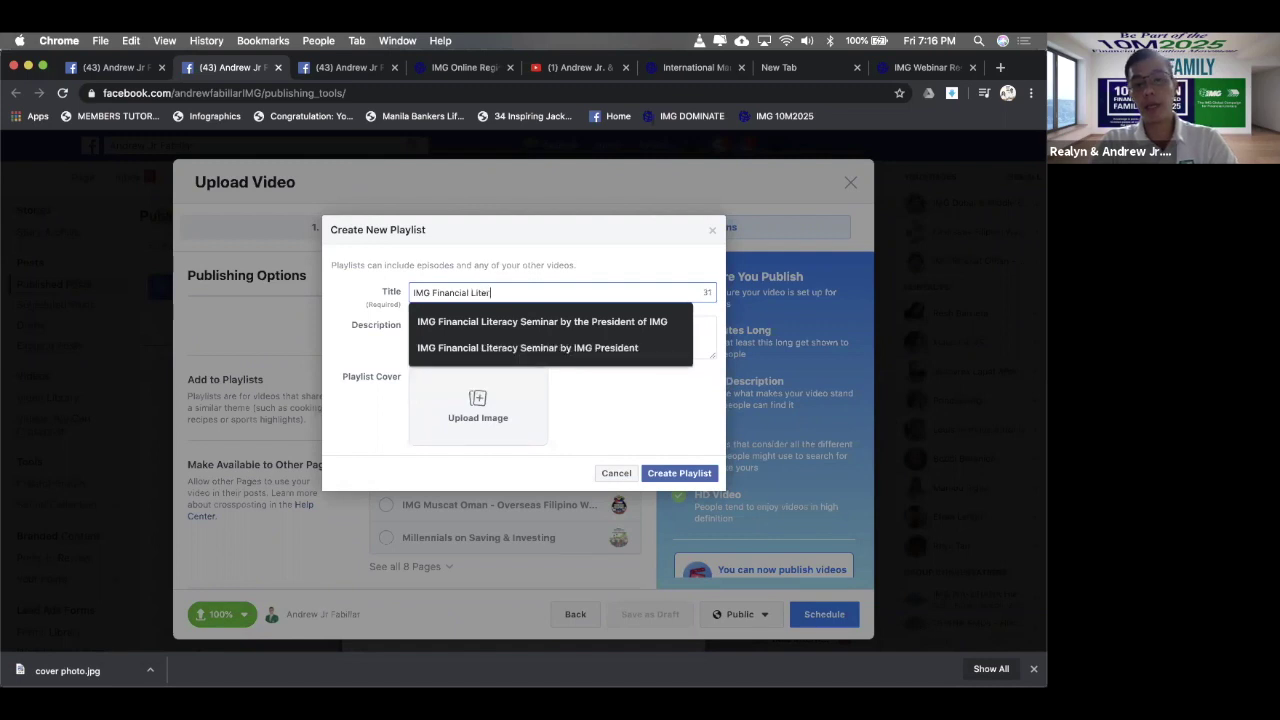
{"action": "type", "text": "acy Campaign"}
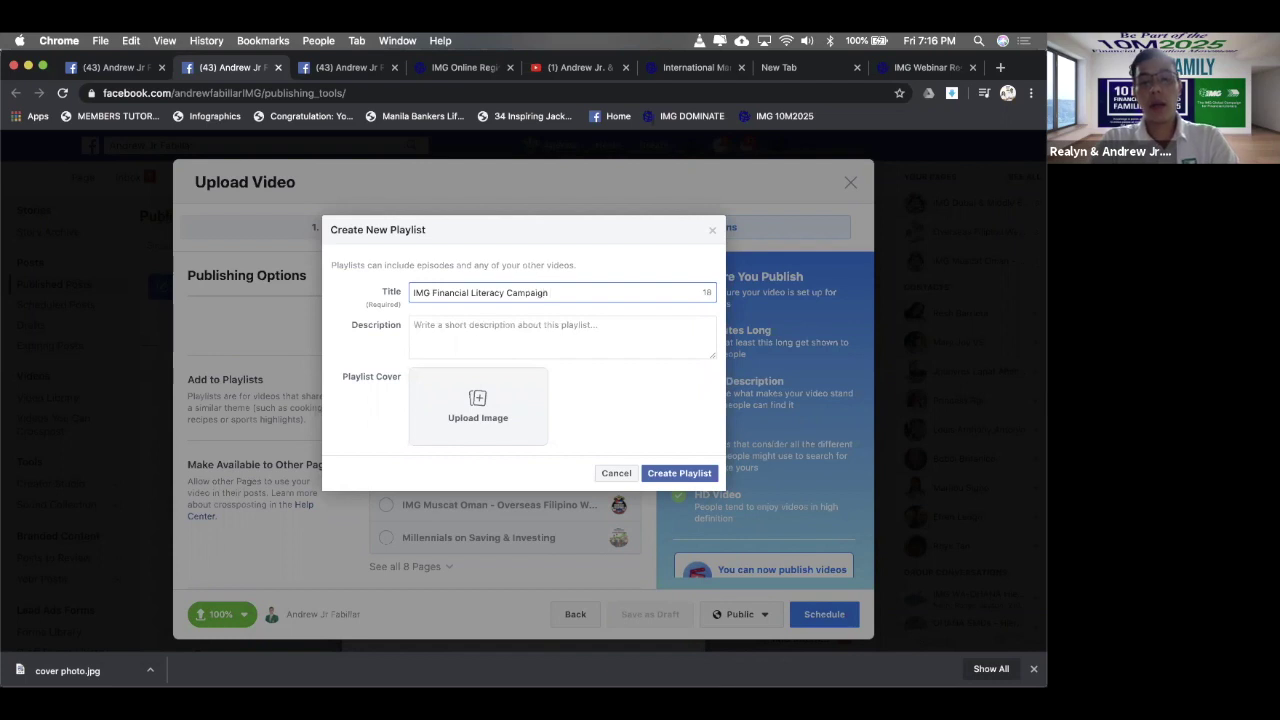
{"action": "left_click", "coordinate": [513, 342]}
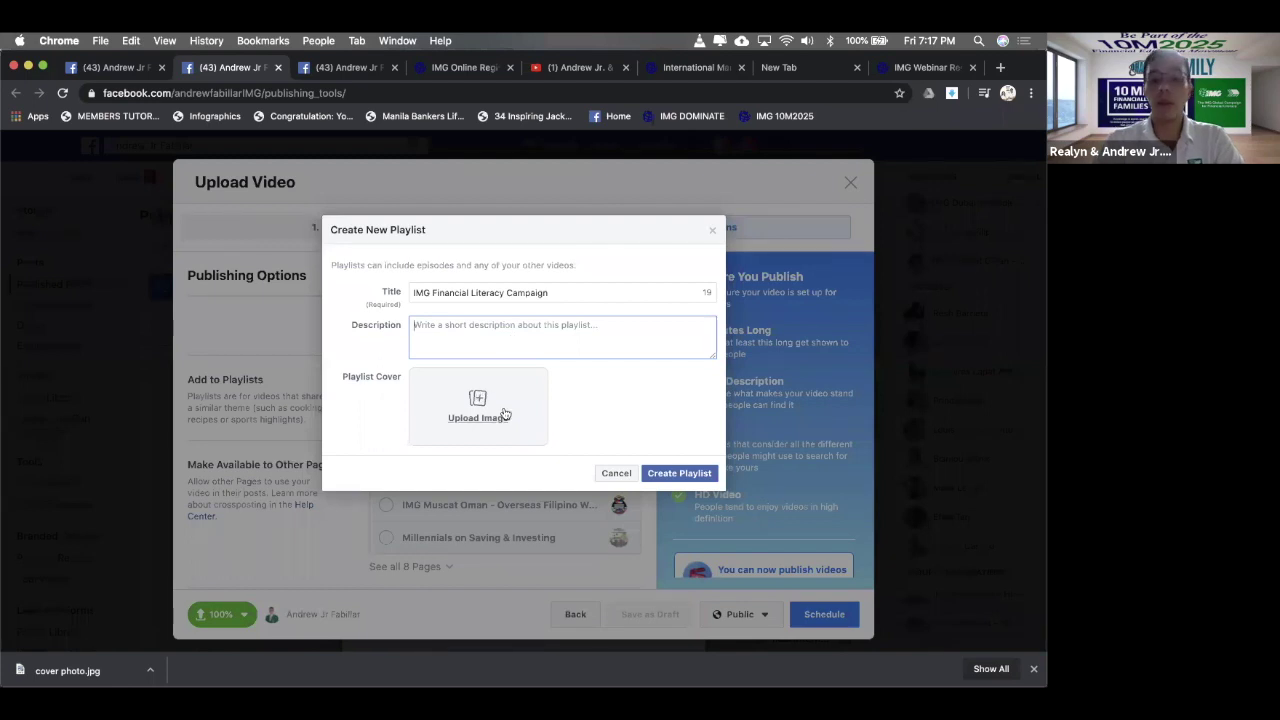
{"action": "left_click", "coordinate": [695, 474]}
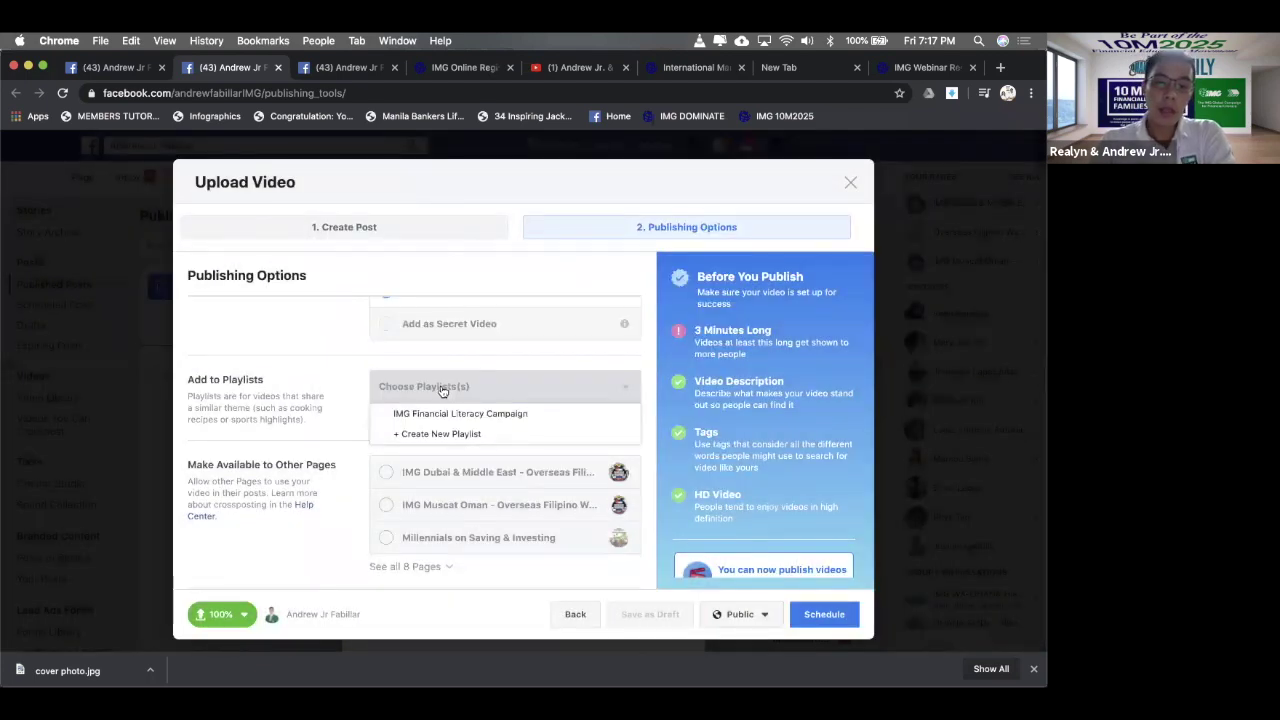
{"action": "scroll", "coordinate": [443, 386], "scroll_direction": "down", "scroll_amount": 2}
- Check IMG Financial Literacy Campaign as the video's playlist and review the Before You Publish checklist
{"action": "left_click", "coordinate": [450, 343]}
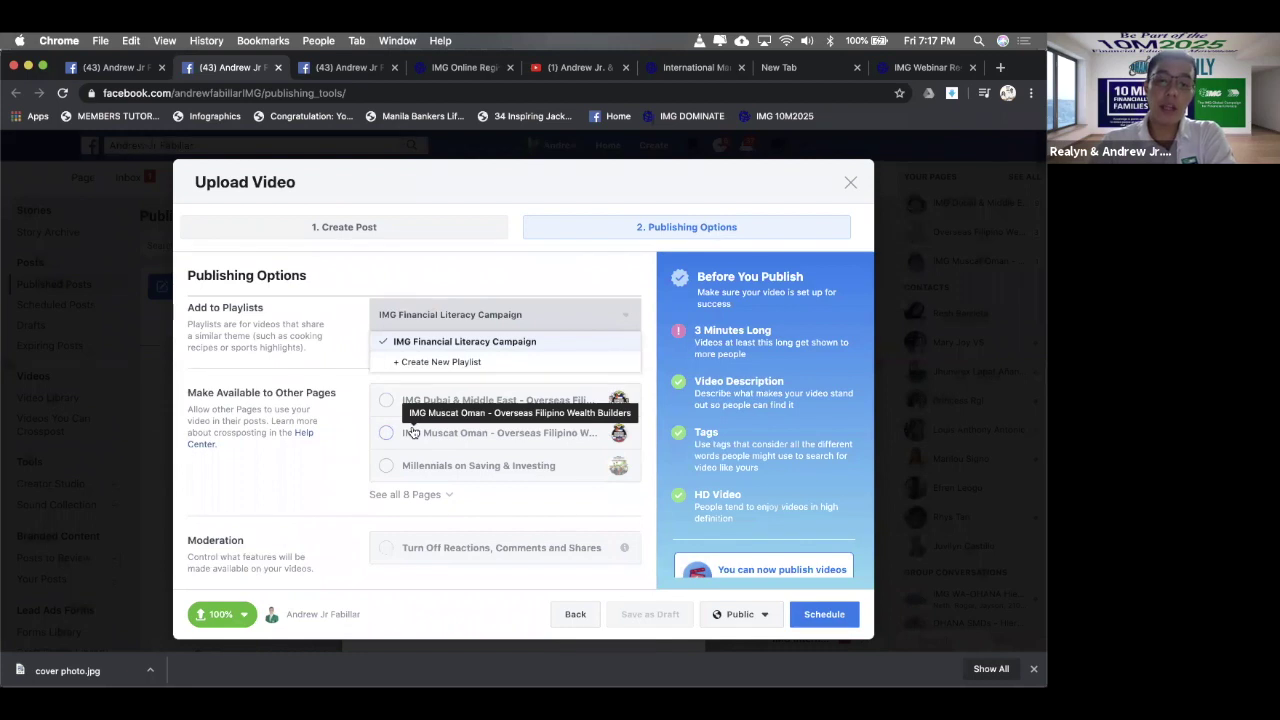
{"action": "scroll", "coordinate": [412, 451], "scroll_direction": "down", "scroll_amount": 1}
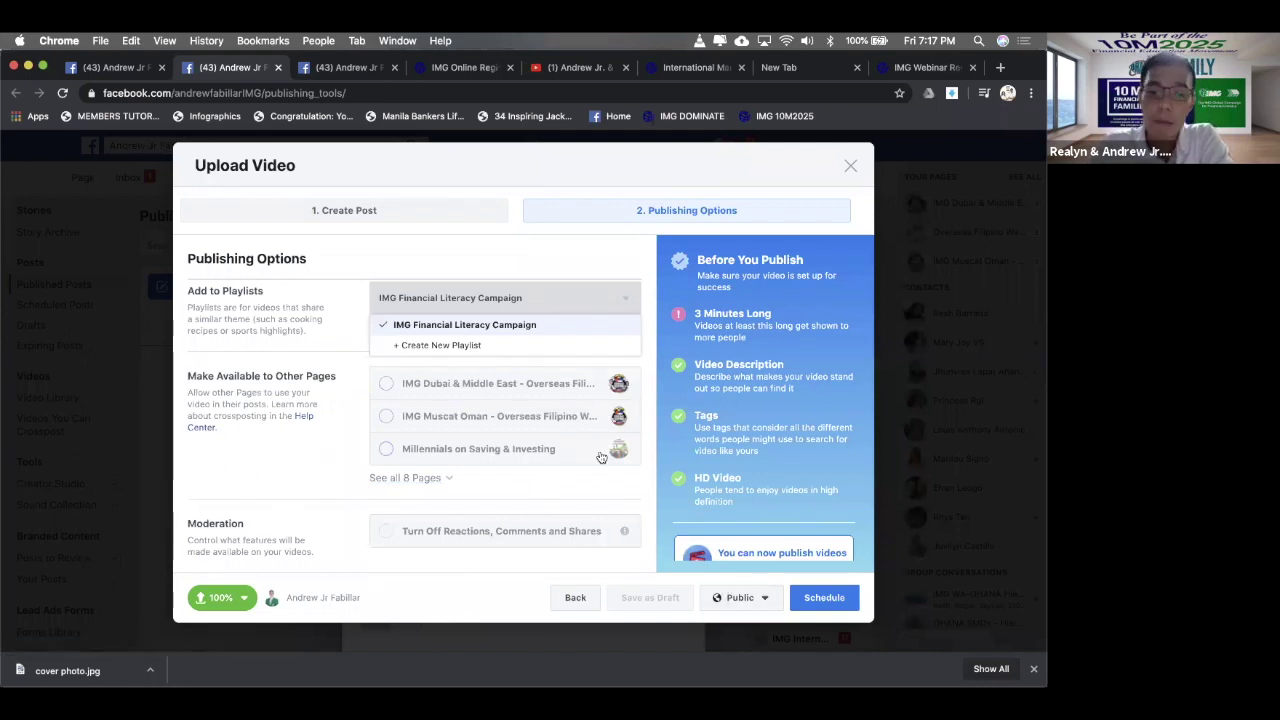
{"action": "scroll", "coordinate": [714, 441], "scroll_direction": "down", "scroll_amount": 3}
{"action": "scroll", "coordinate": [714, 441], "scroll_direction": "up", "scroll_amount": 3}
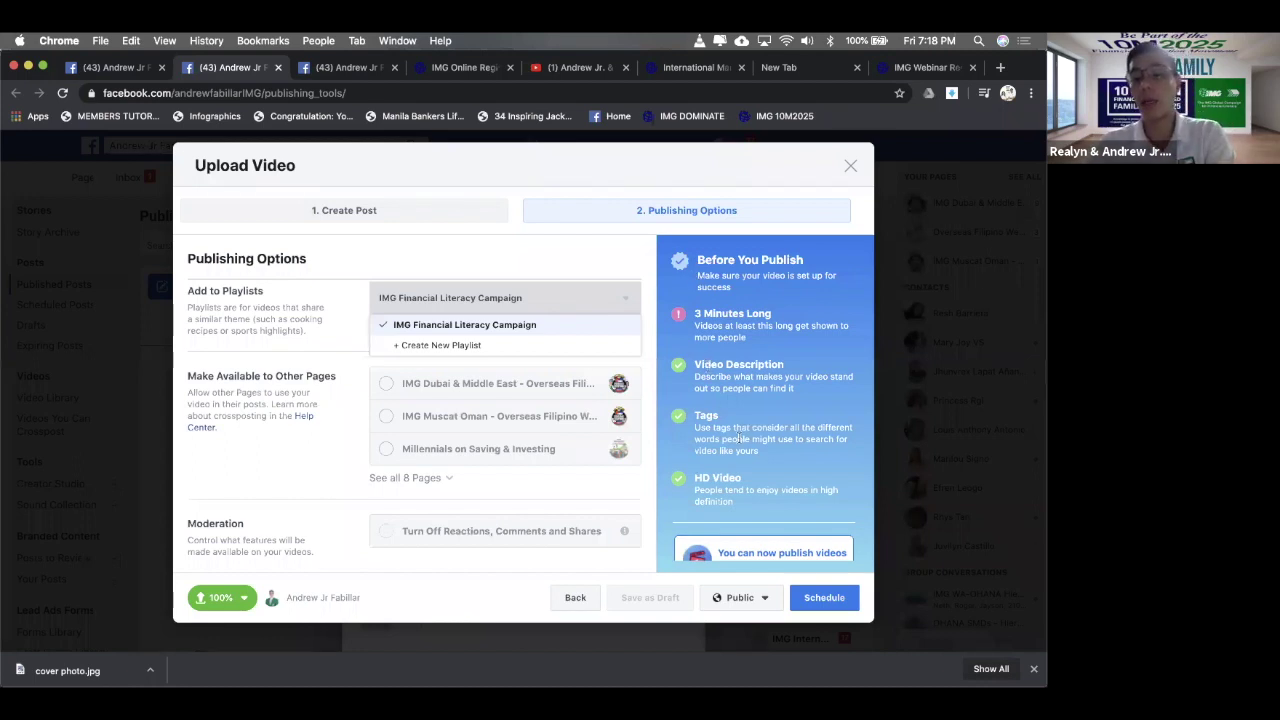
{"action": "scroll", "coordinate": [738, 435], "scroll_direction": "down", "scroll_amount": 2}
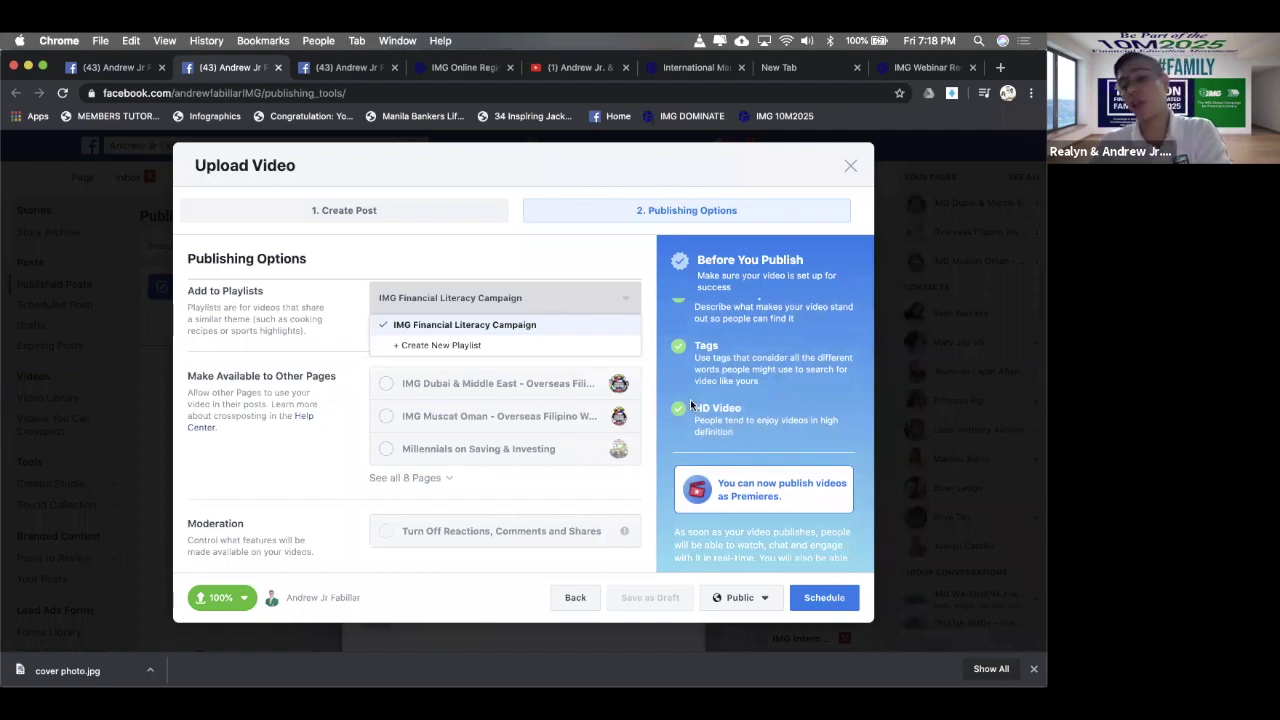
{"action": "scroll", "coordinate": [690, 403], "scroll_direction": "down", "scroll_amount": 2}
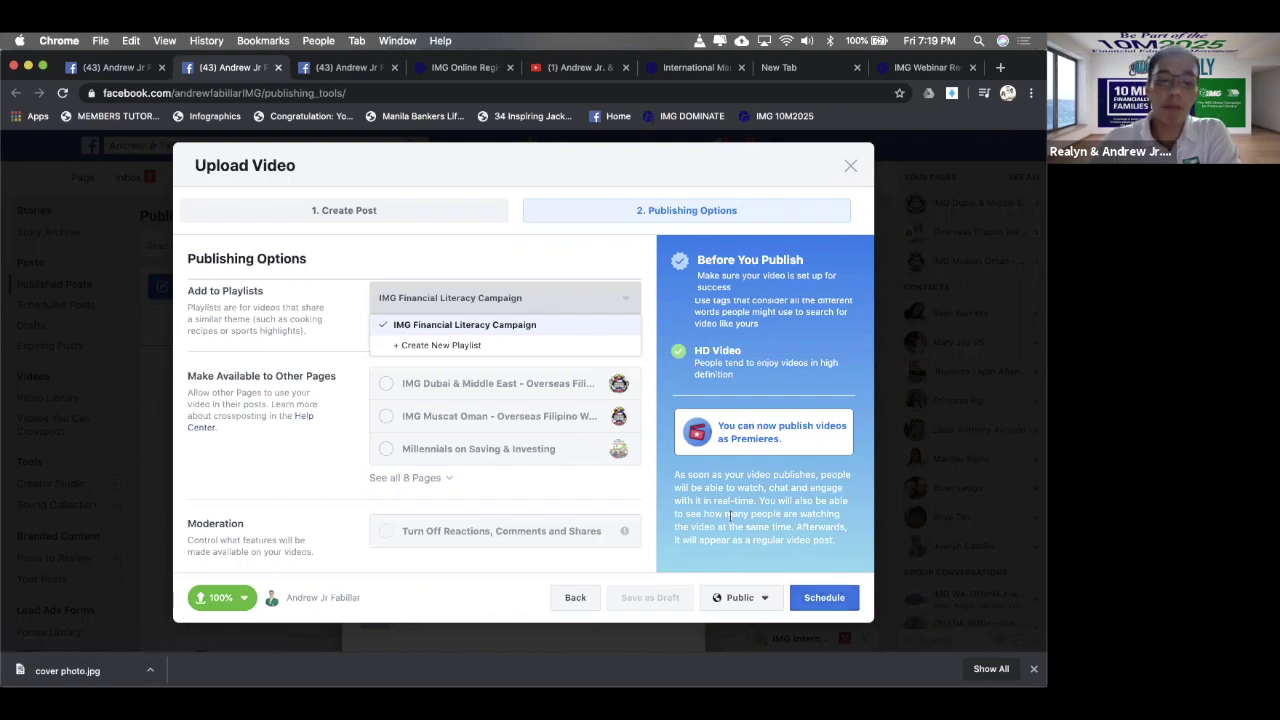
- Keep the audience Public and schedule the post for June 6, 2020 at 7:00 PM
{"action": "left_click", "coordinate": [764, 599]}
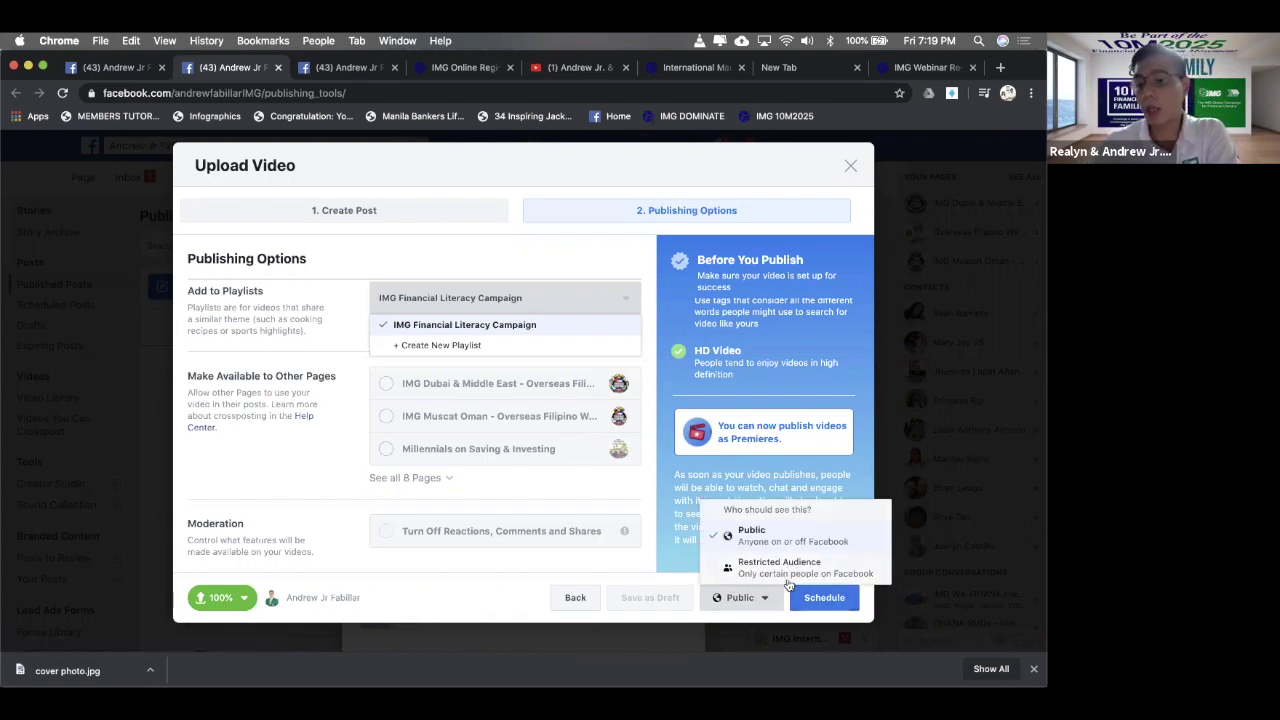
{"action": "left_click", "coordinate": [754, 600]}
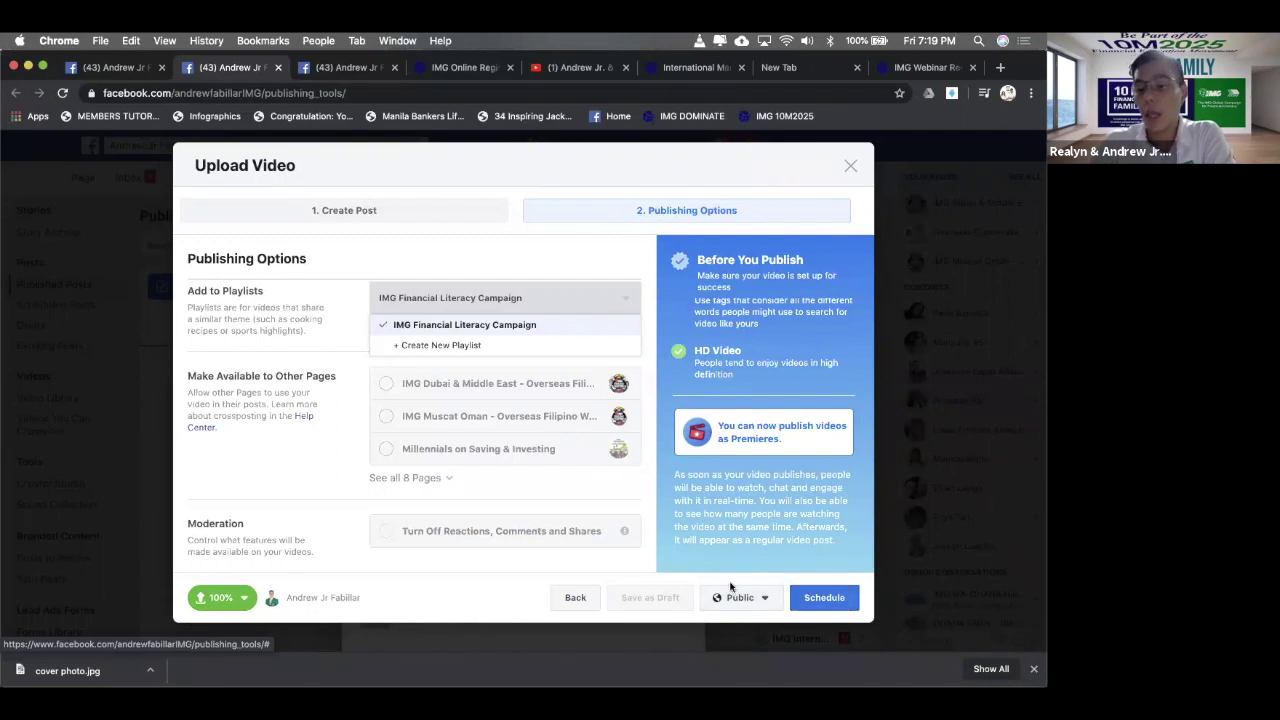
{"action": "left_click", "coordinate": [829, 598]}
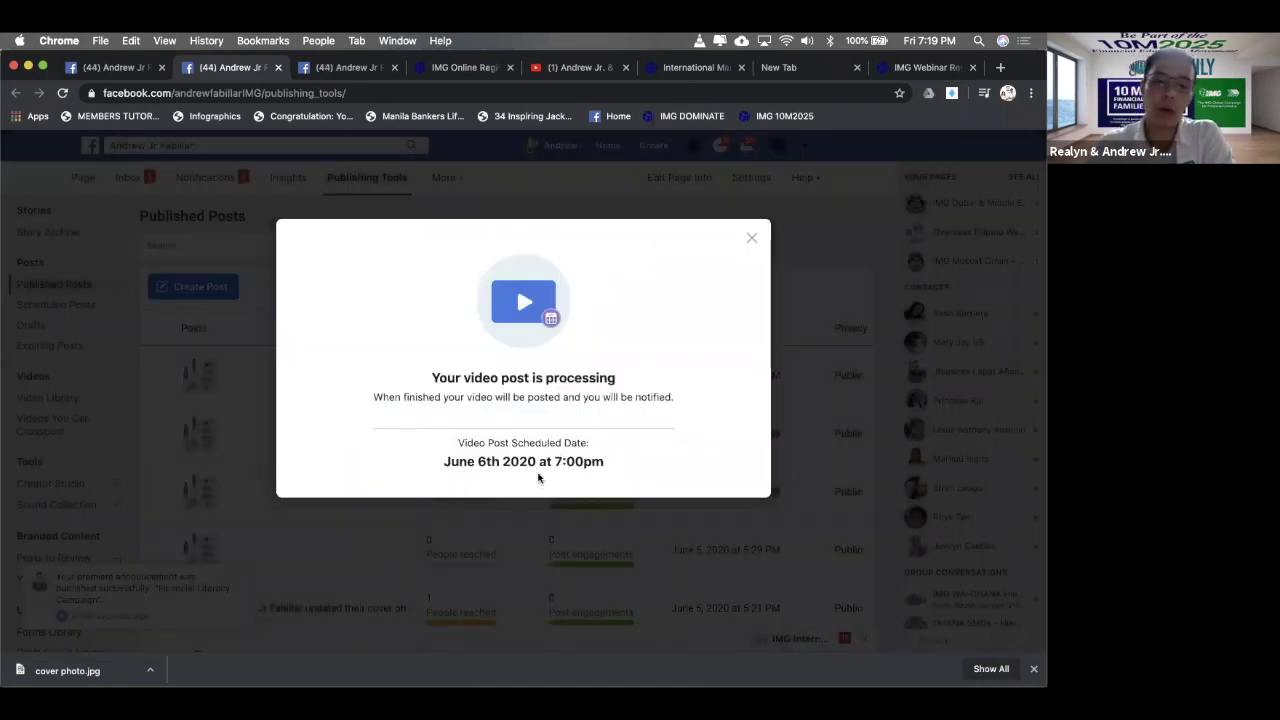
- Close the processing confirmation and view the empty Scheduled Posts list
{"action": "left_click_drag", "start_coordinate": [596, 444], "coordinate": [443, 397]}
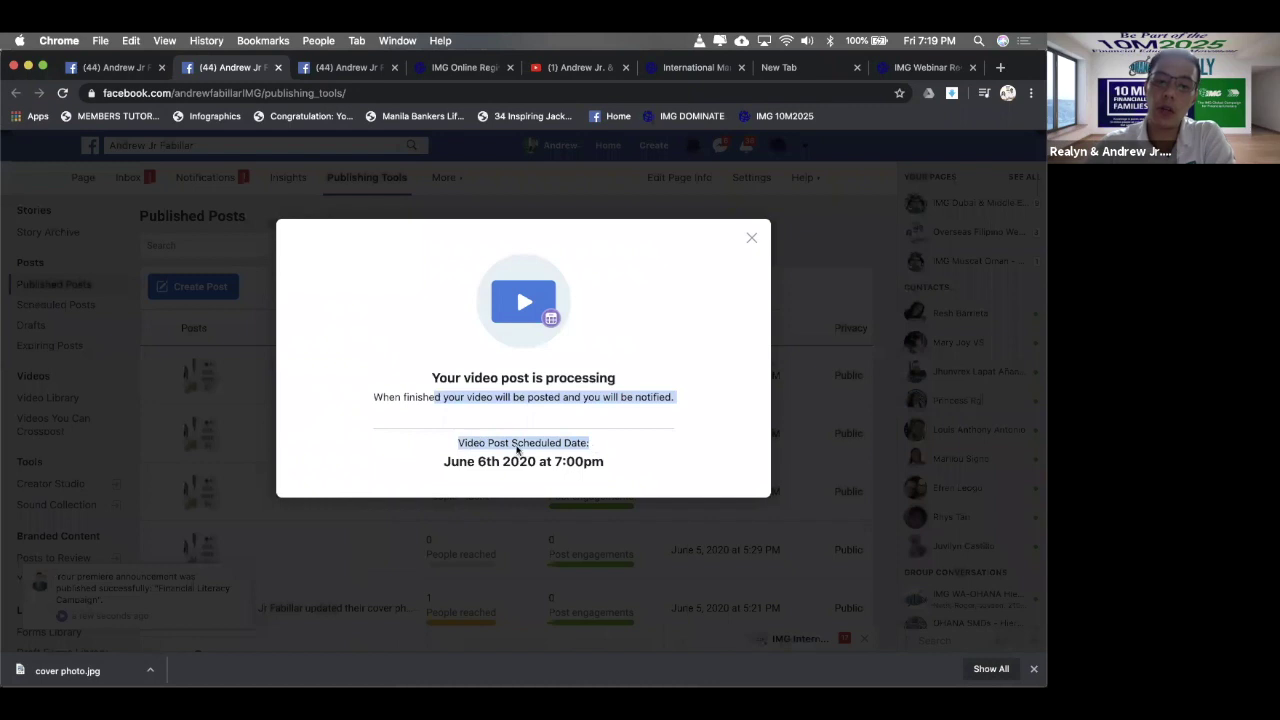
{"action": "left_click", "coordinate": [533, 458]}
{"action": "left_click", "coordinate": [563, 443]}
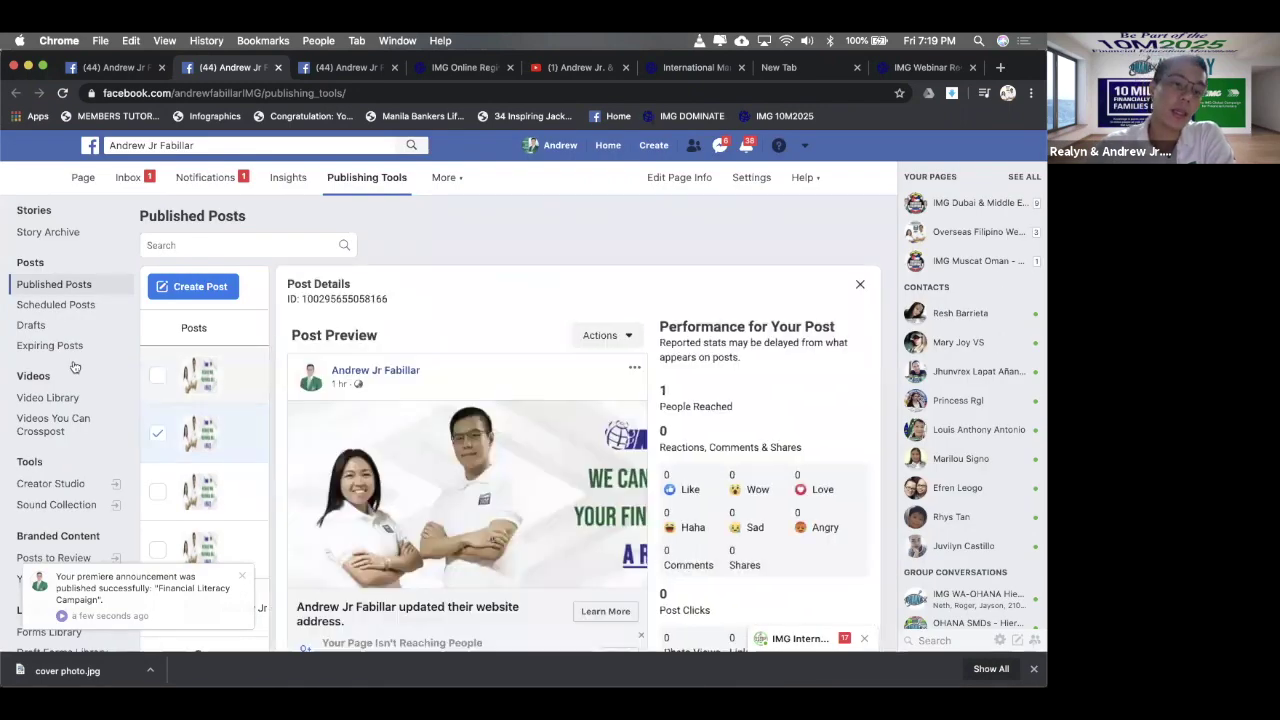
{"action": "left_click", "coordinate": [54, 306]}
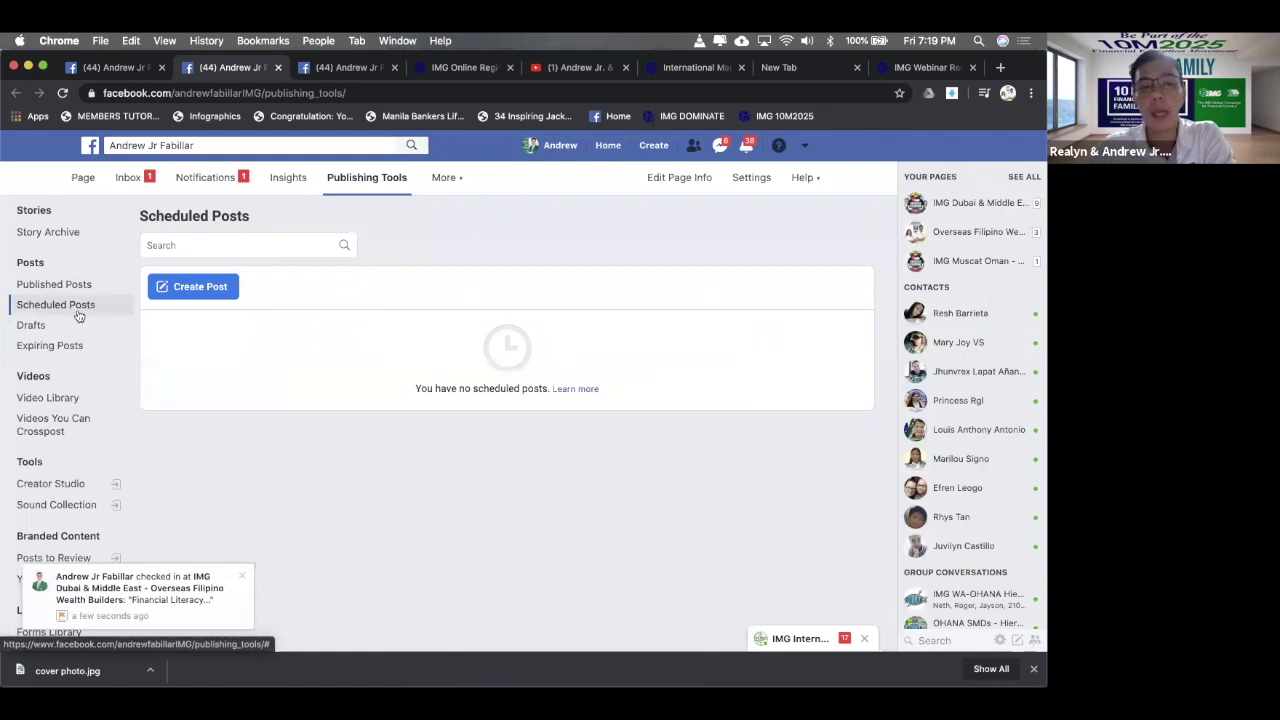
{"action": "scroll", "coordinate": [83, 341], "scroll_direction": "down", "scroll_amount": 3}
{"action": "scroll", "coordinate": [83, 341], "scroll_direction": "up", "scroll_amount": 3}
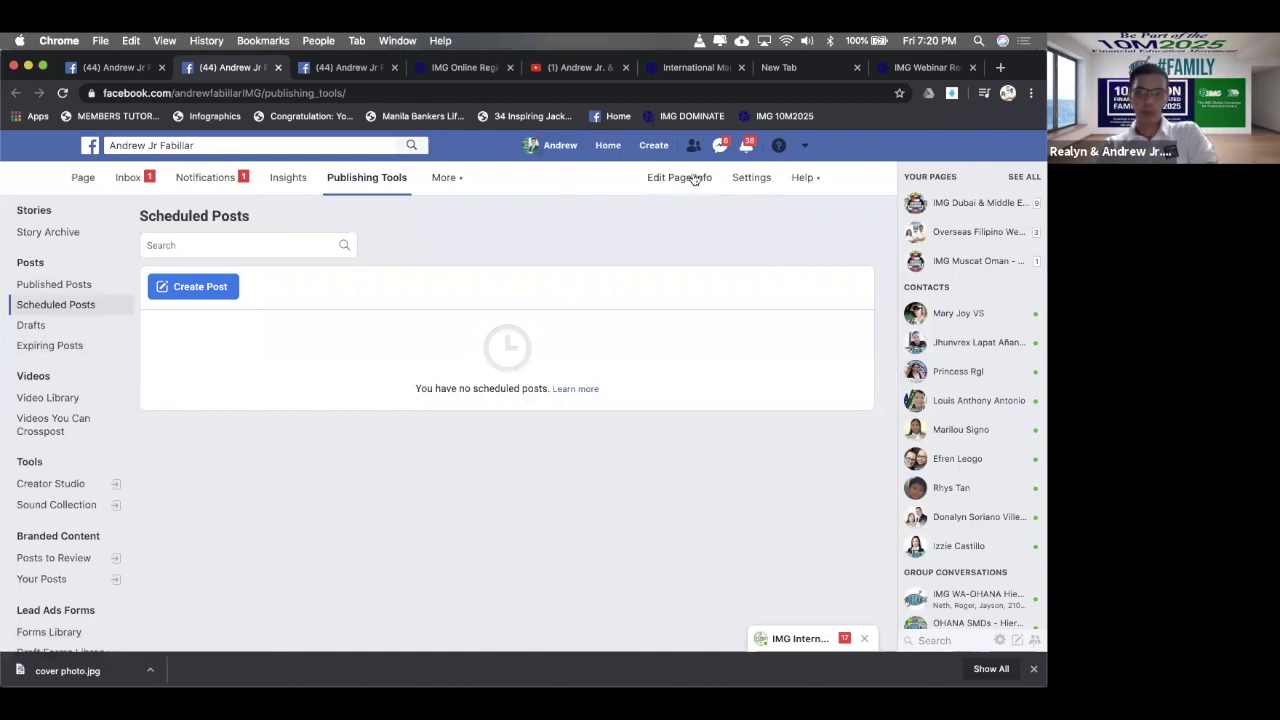
- Go to Edit Page Info, then return to the Page home with the IMG cover banner
{"action": "left_click", "coordinate": [691, 178]}
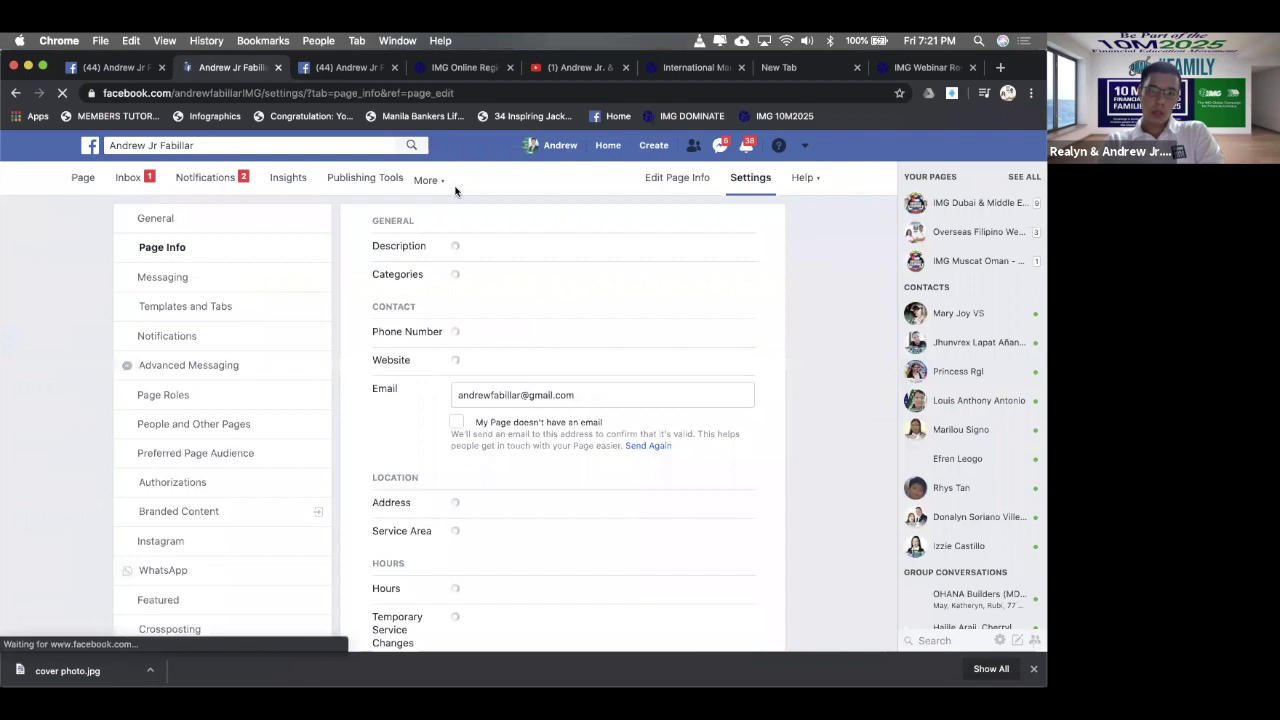
{"action": "left_click", "coordinate": [82, 178]}
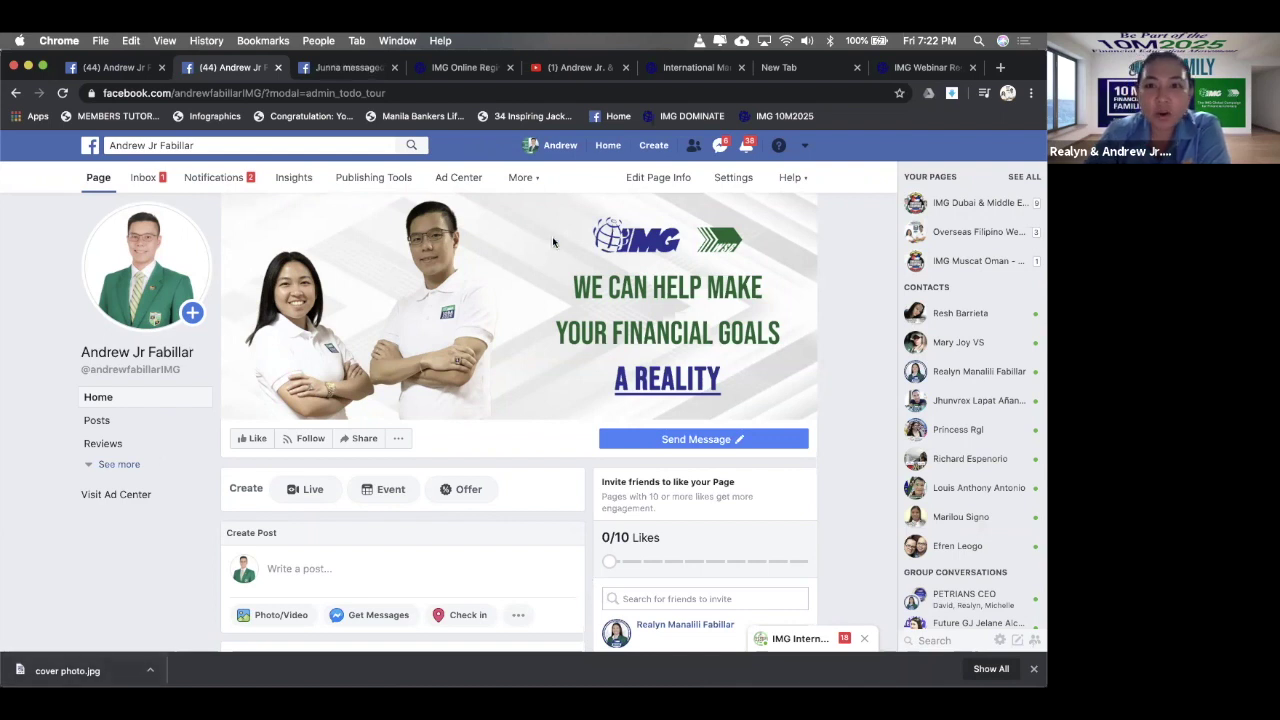
{"action": "key", "text": "super+Tab"}
{"action": "key", "text": "super+Tab"}
{"action": "key", "text": "super+Tab"}
{"action": "key", "text": "super+Tab"}
{"action": "key", "text": "super+Tab"}
{"action": "key", "text": "super+Tab"}
{"action": "key", "text": "super+Tab"}
{"action": "key", "text": "super+Tab"}
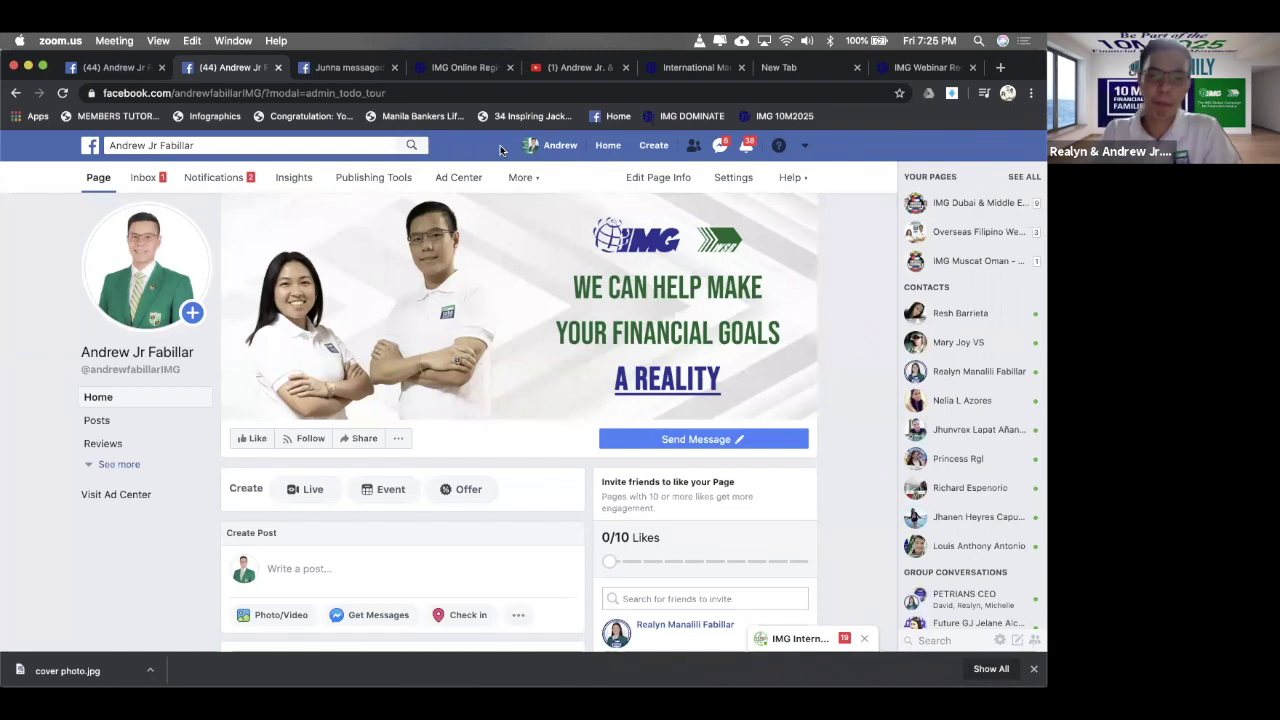
{"action": "left_click", "coordinate": [797, 137]}
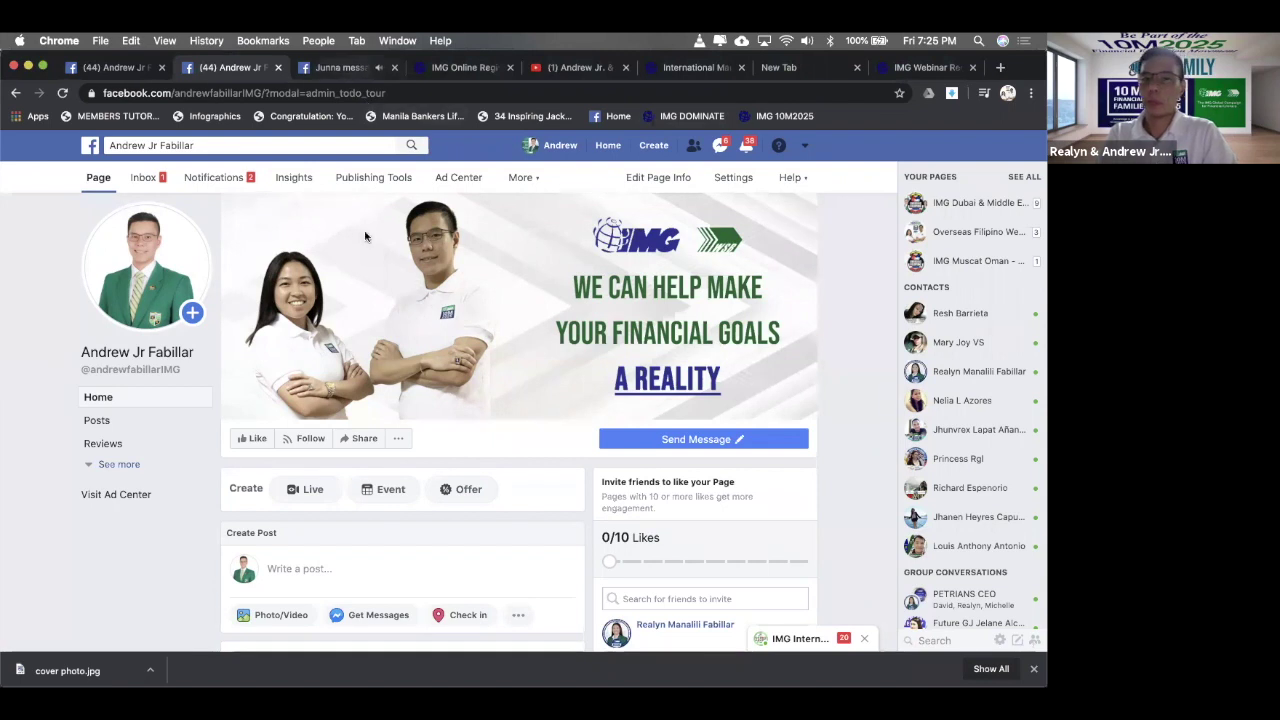
- Close the IMG Webinar and blank tabs, leaving the img-corp.net registration page active
{"action": "left_click", "coordinate": [930, 67]}
{"action": "left_click", "coordinate": [972, 67]}
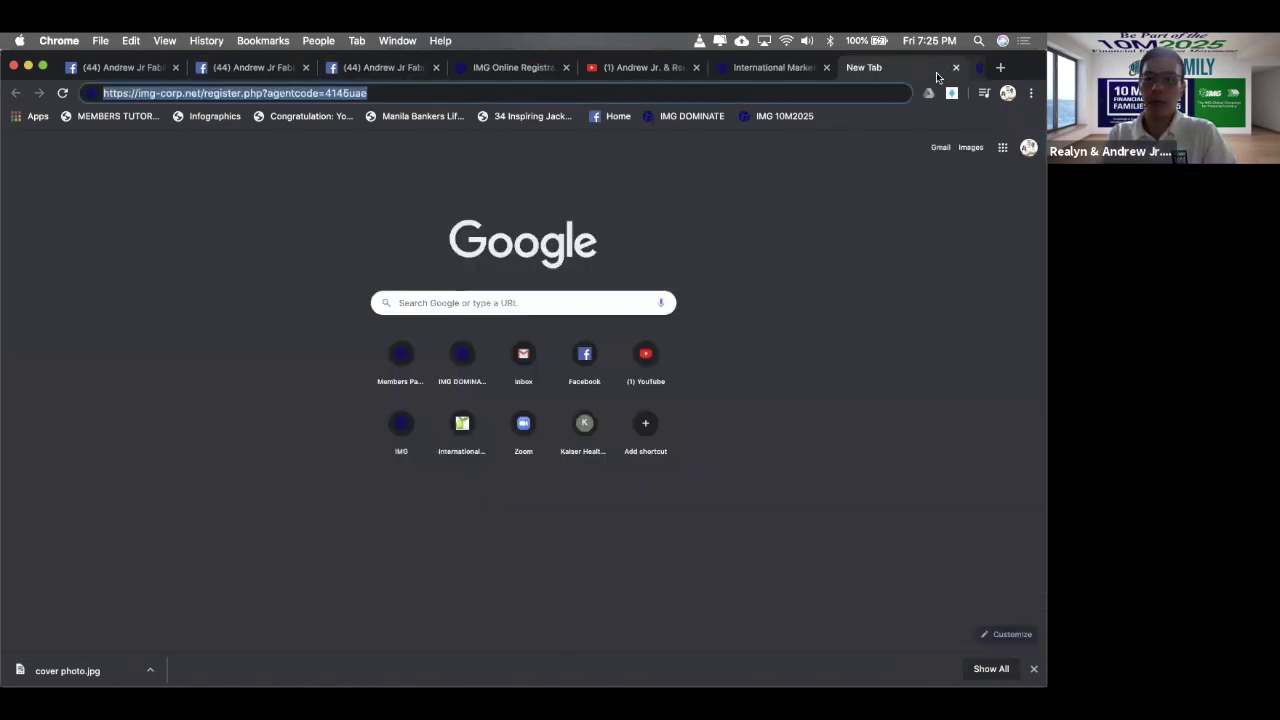
{"action": "key", "text": "super+w"}
{"action": "left_click", "coordinate": [972, 67]}
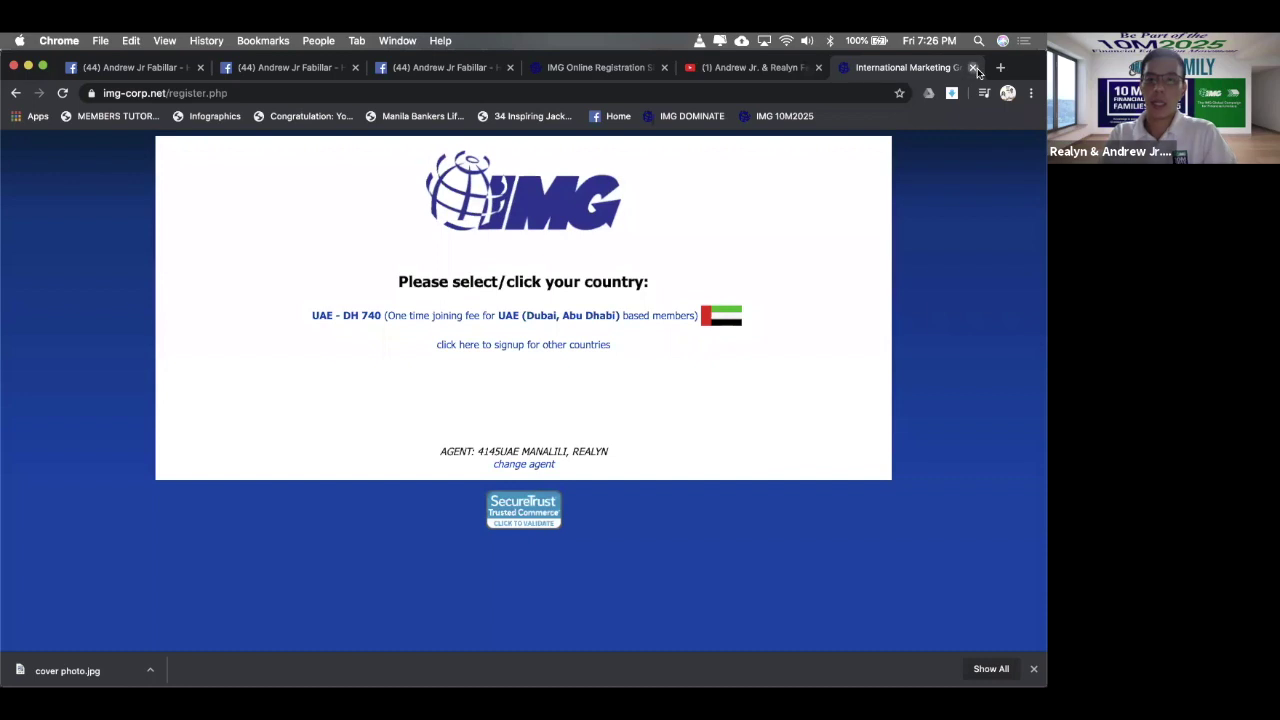
- Close the registration, YouTube and extra Facebook tabs and the Create Post dialog, then open a blank tab
{"action": "left_click", "coordinate": [974, 67]}
{"action": "left_click", "coordinate": [912, 67]}
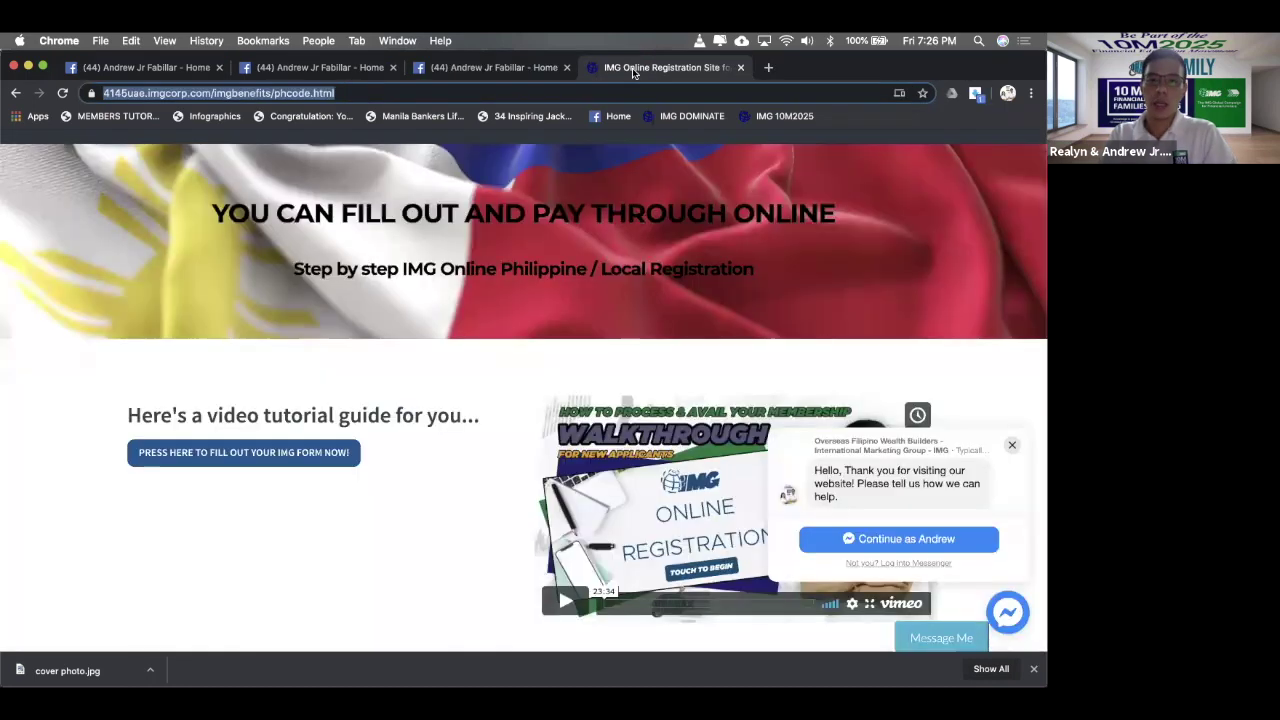
{"action": "left_click", "coordinate": [741, 67]}
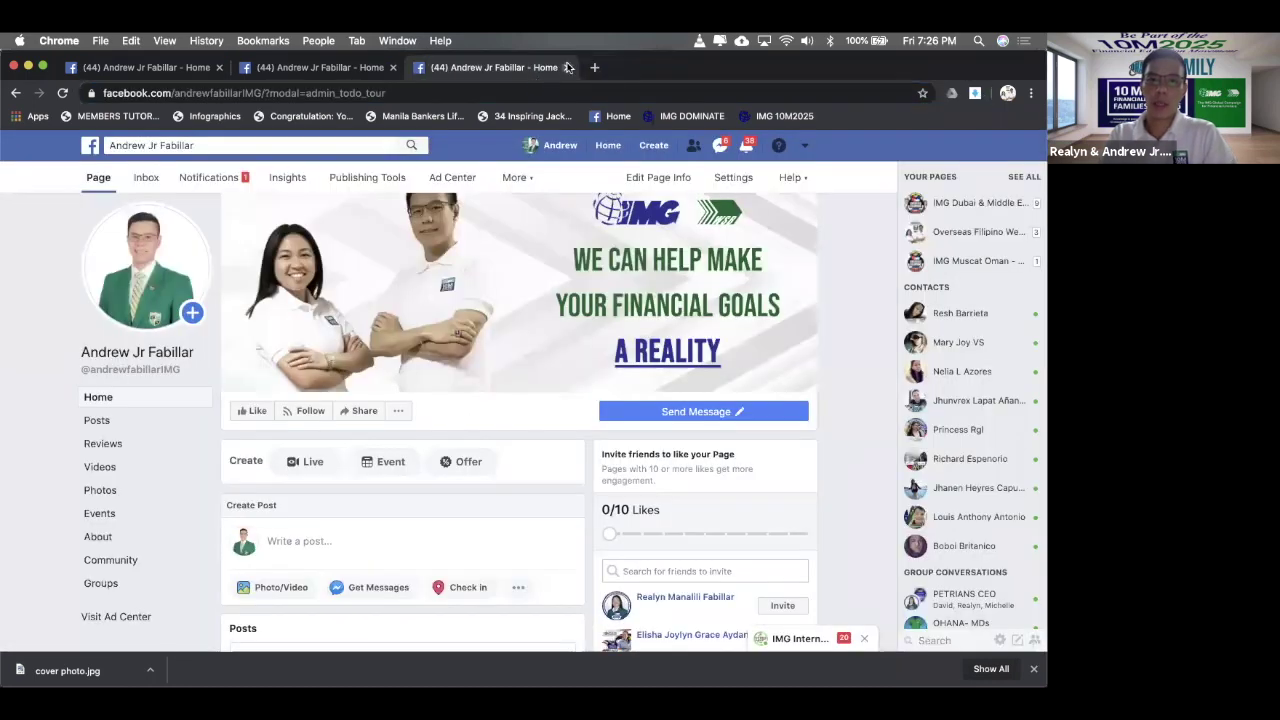
{"action": "left_click", "coordinate": [567, 67]}
{"action": "left_click", "coordinate": [393, 67]}
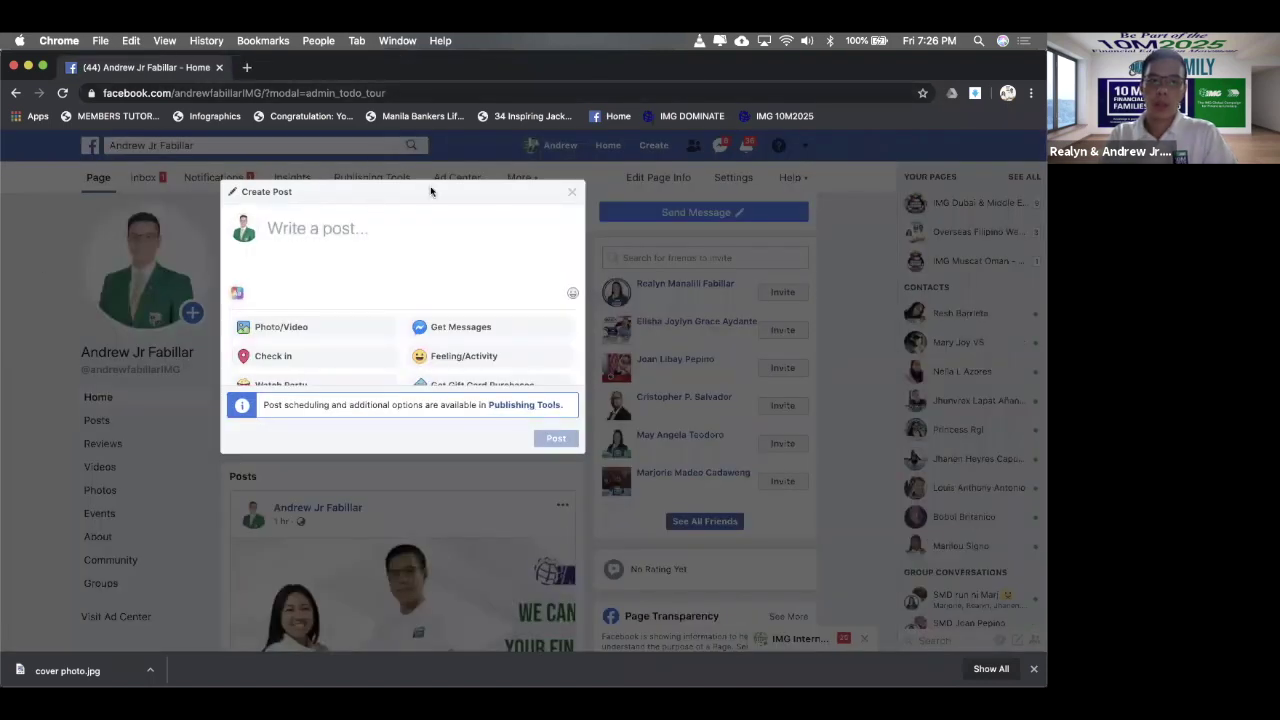
{"action": "left_click", "coordinate": [98, 177]}
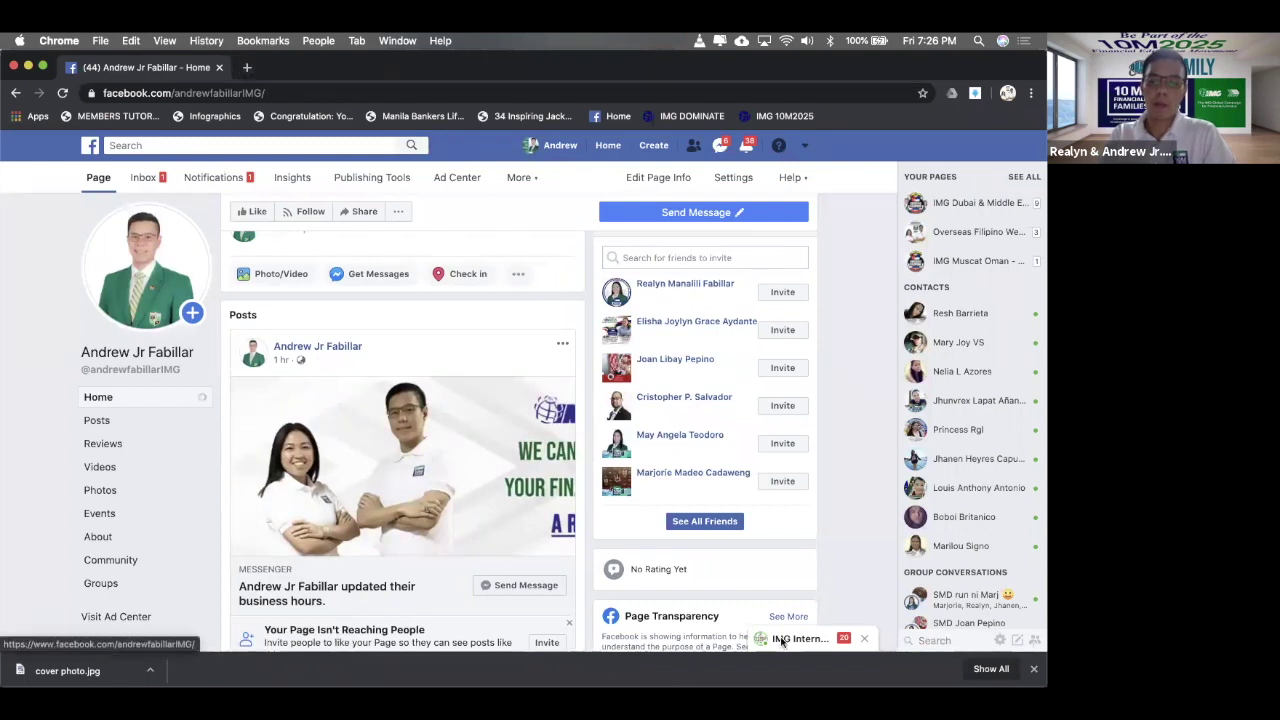
{"action": "key", "text": "super+t"}
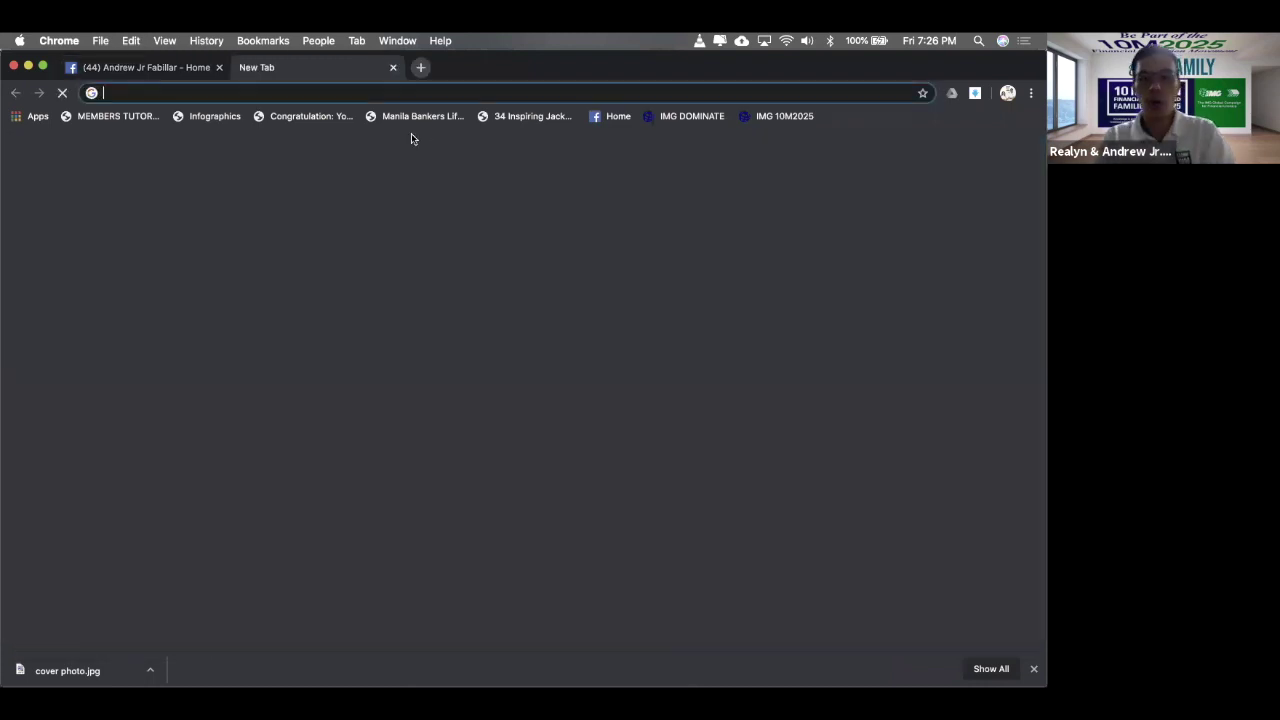
- Go to the img-corp.net site from the new tab
{"action": "type", "text": "img"}
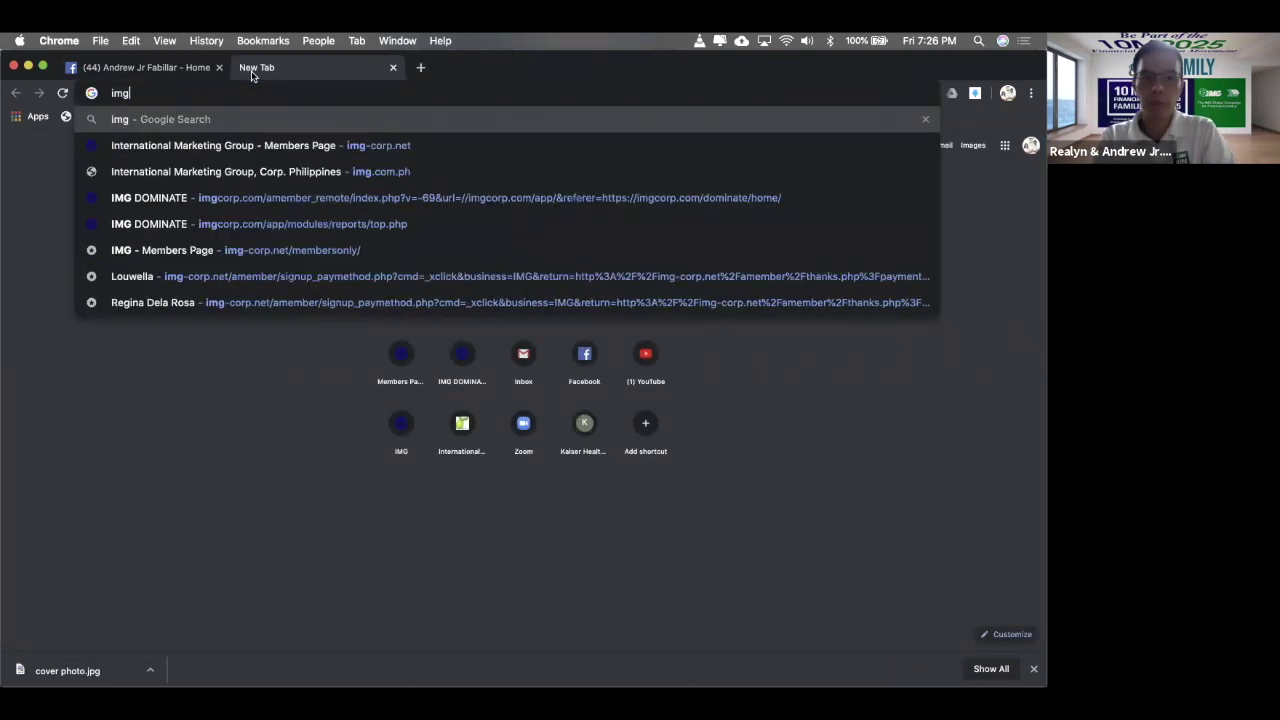
{"action": "key", "text": "BackSpace"}
{"action": "key", "text": "BackSpace"}
{"action": "key", "text": "BackSpace"}
{"action": "type", "text": "img"}
{"action": "key", "text": "BackSpace"}
{"action": "key", "text": "BackSpace"}
{"action": "key", "text": "BackSpace"}
{"action": "key", "text": "BackSpace"}
{"action": "type", "text": "img"}
{"action": "key", "text": "Return"}
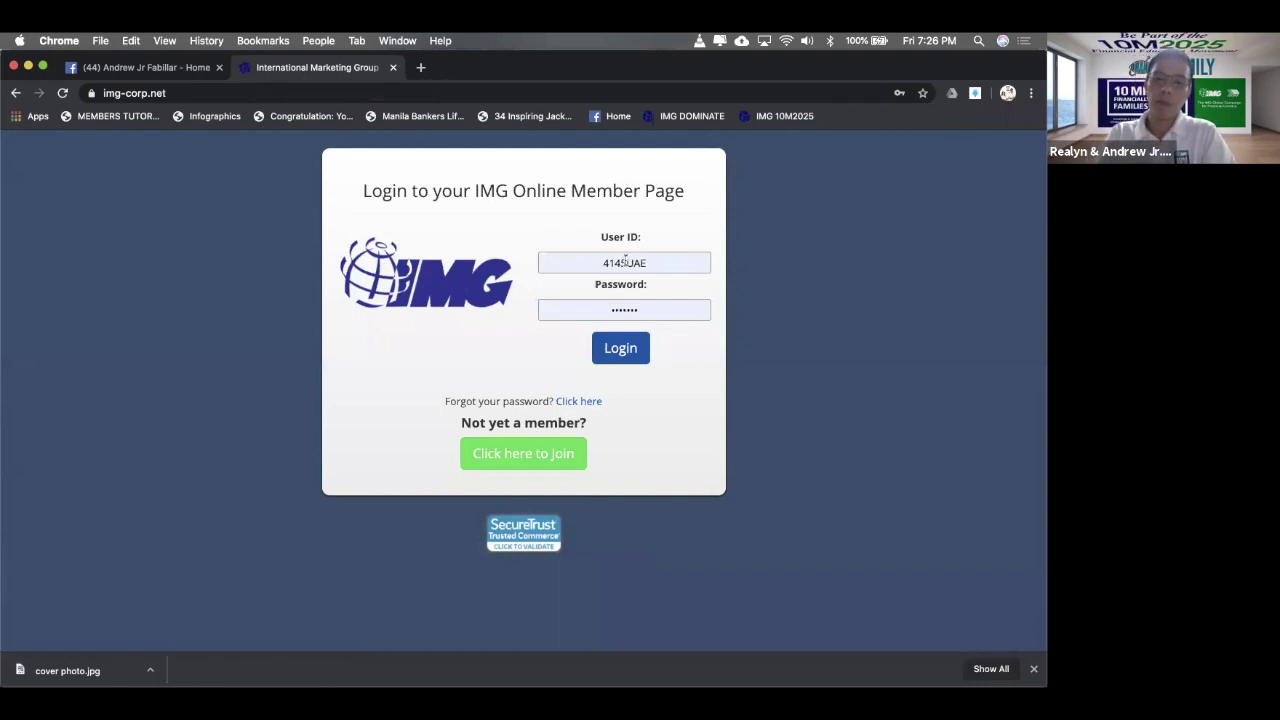
- Enter the member User ID on the login page and accept the saved login
{"action": "key", "text": "super+a"}
{"action": "left_click", "coordinate": [662, 262]}
{"action": "key", "text": "super+a"}
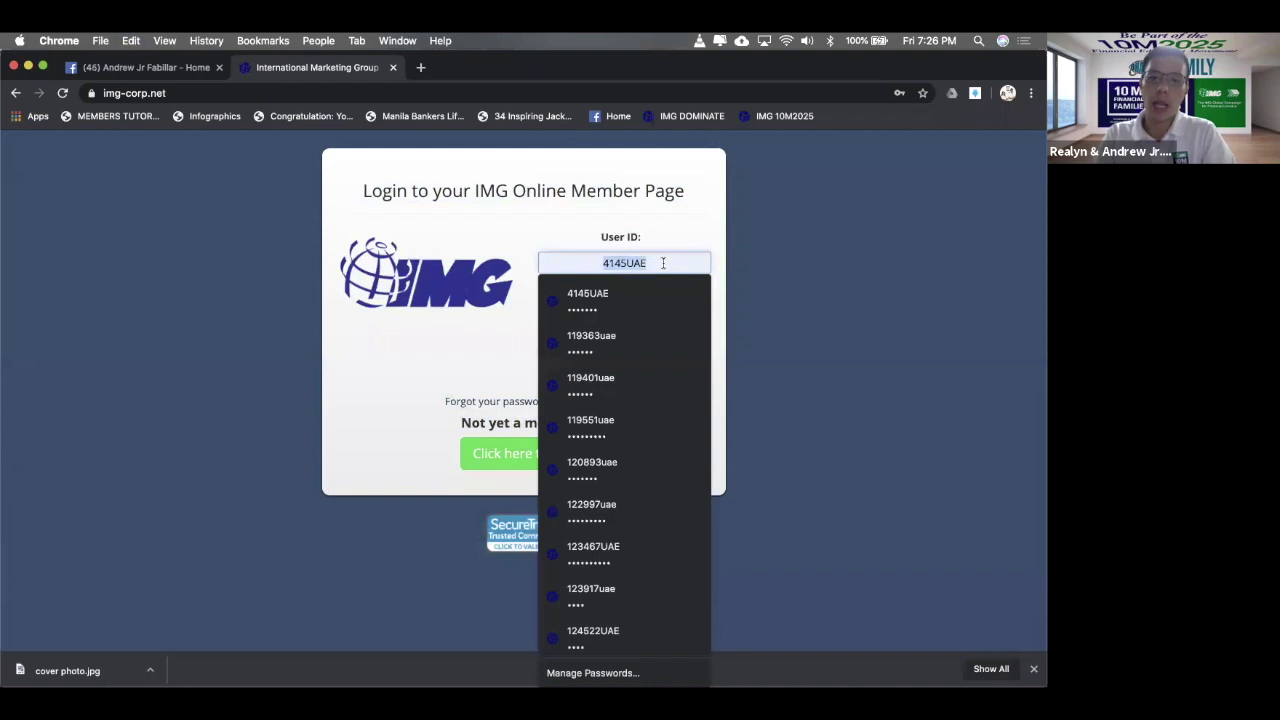
{"action": "type", "text": "43"}
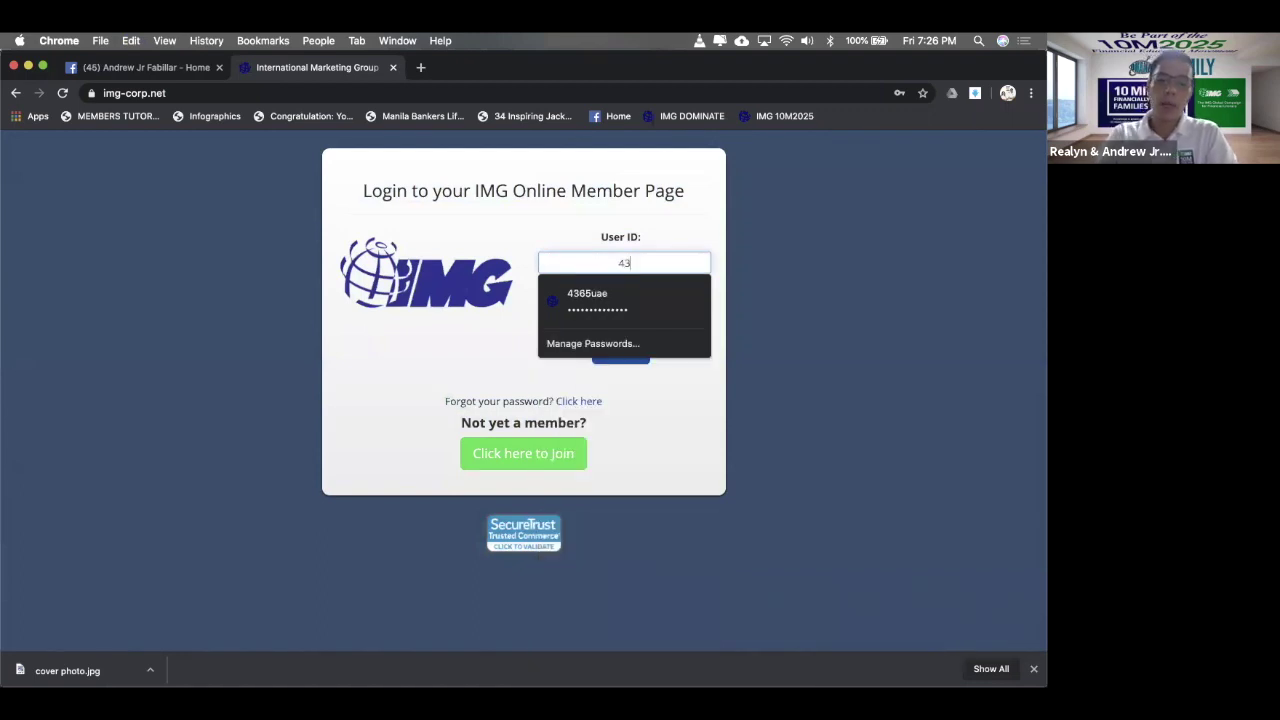
{"action": "type", "text": "65uae"}
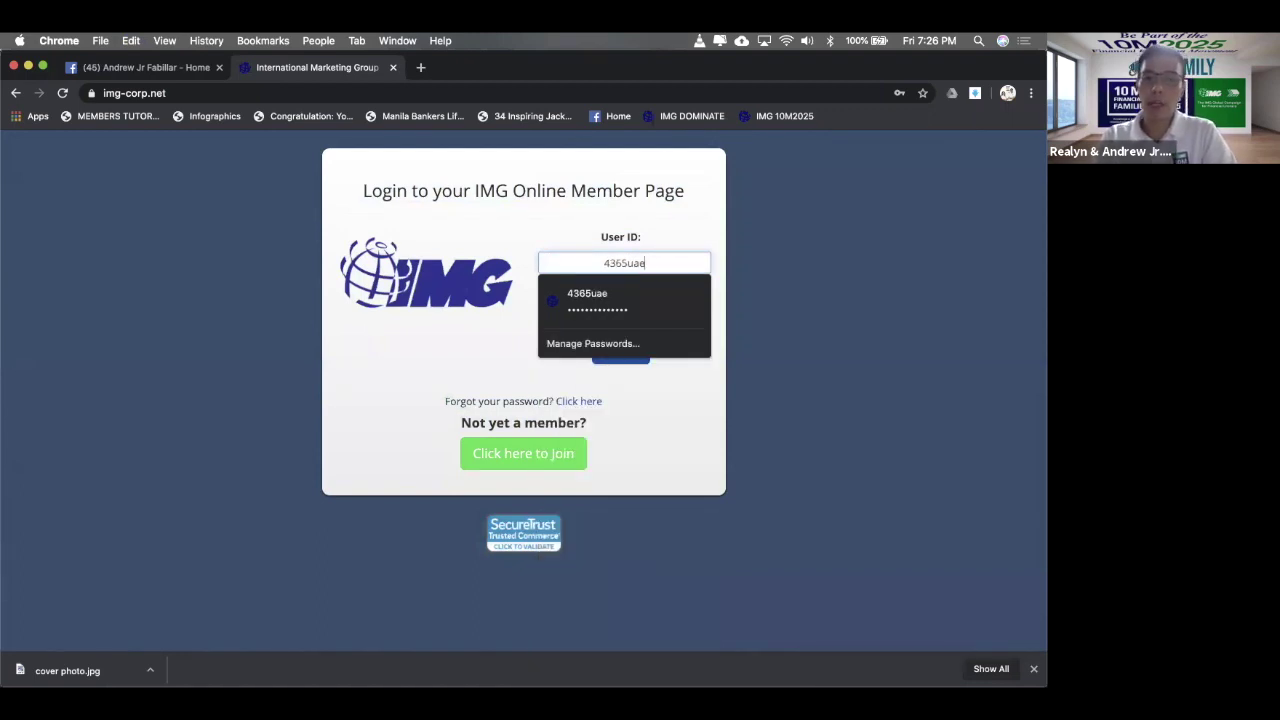
{"action": "key", "text": "Tab"}
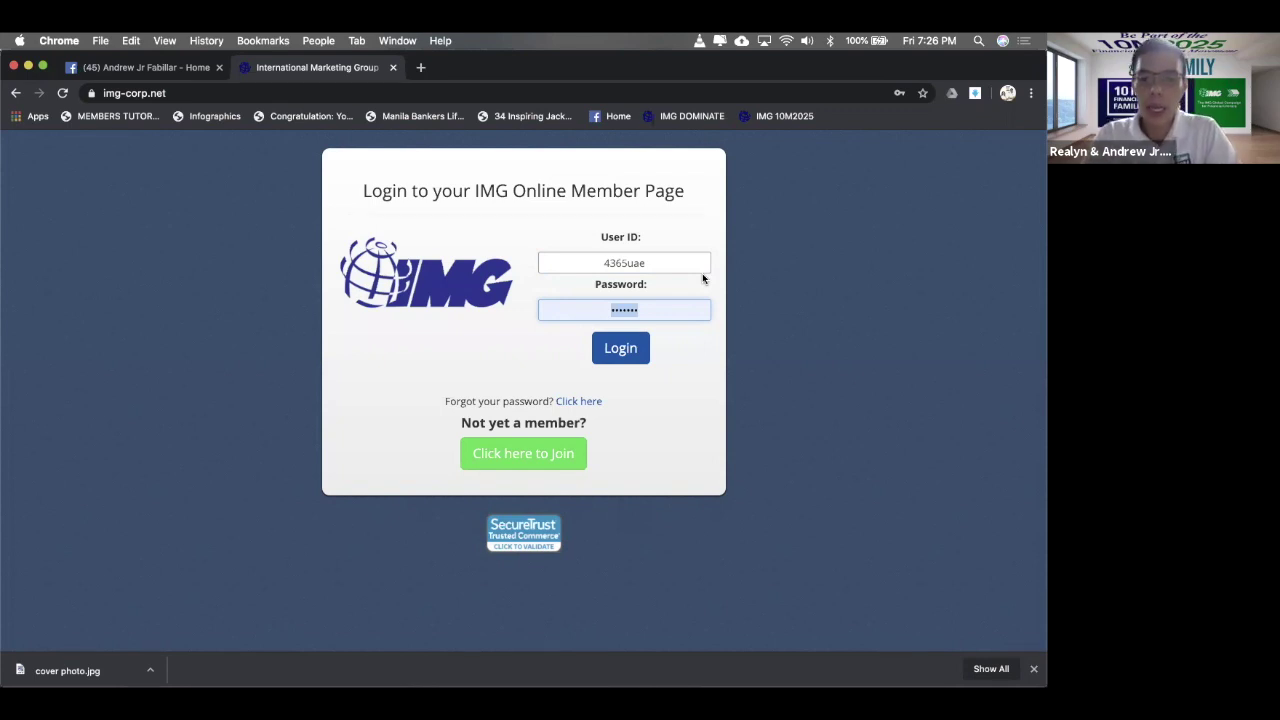
- Clear and retype the account password, then log in to the member page
{"action": "key", "text": "BackSpace"}
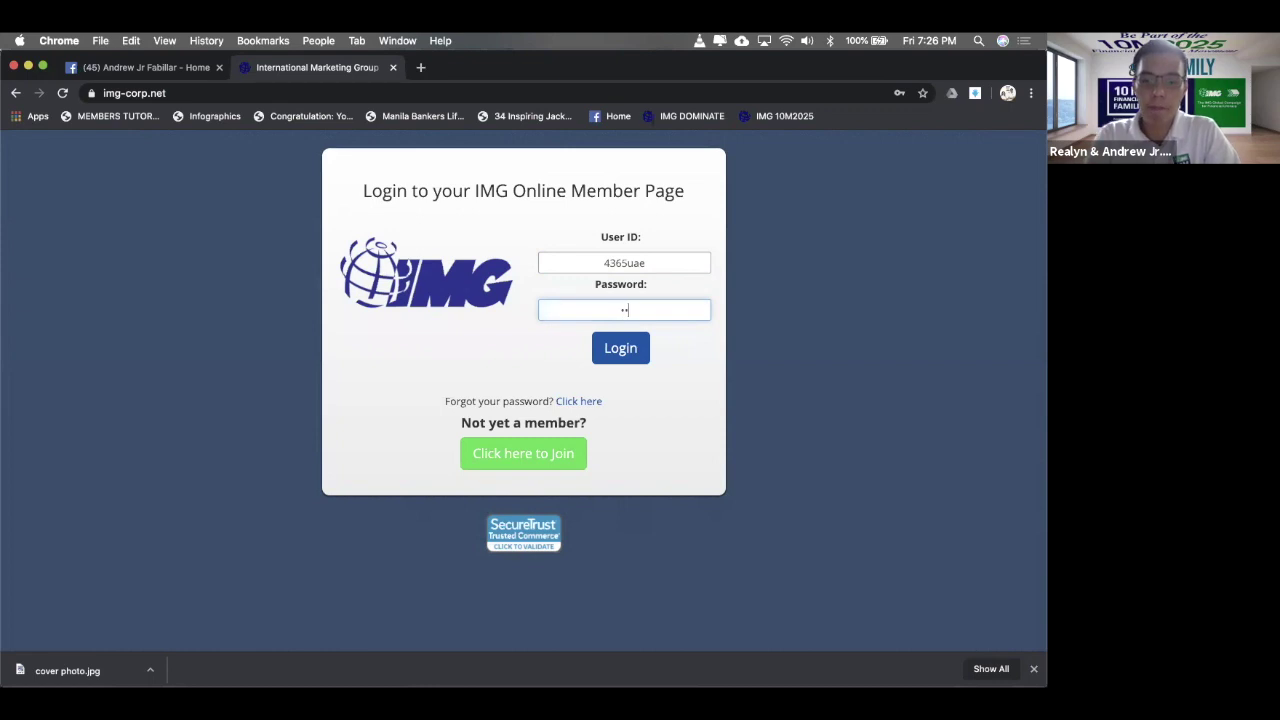
{"action": "key", "text": "BackSpace"}
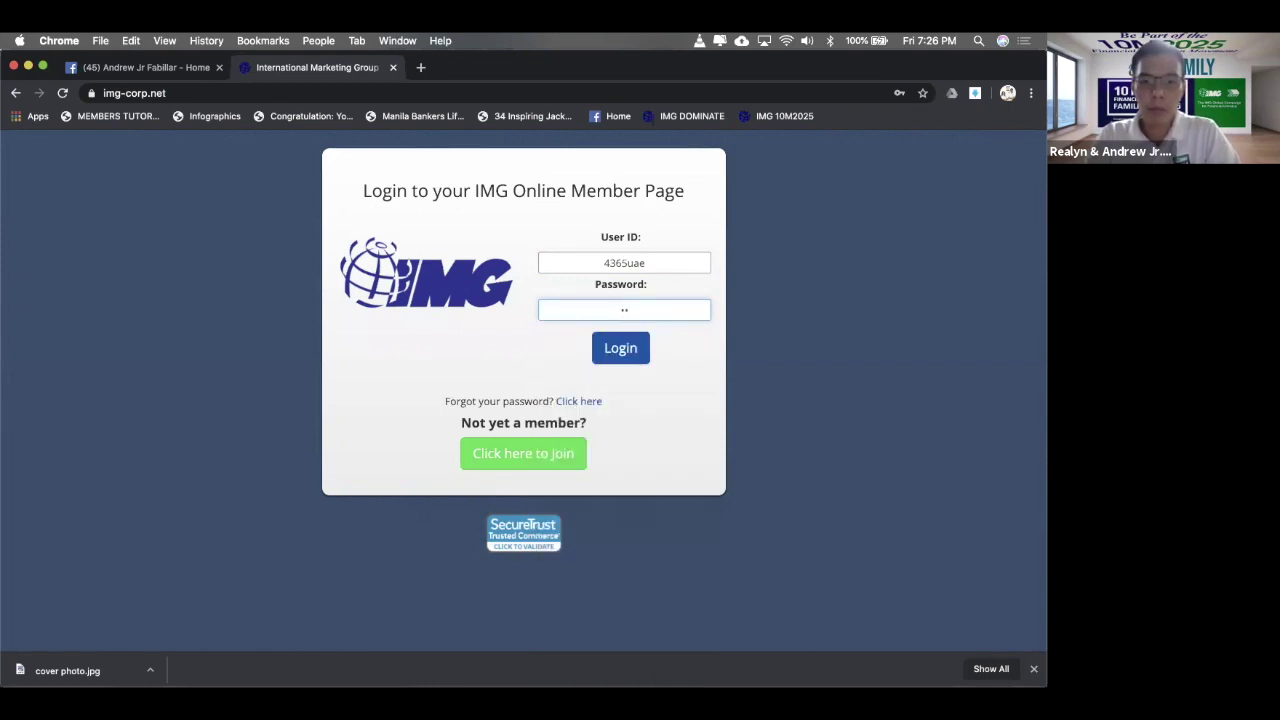
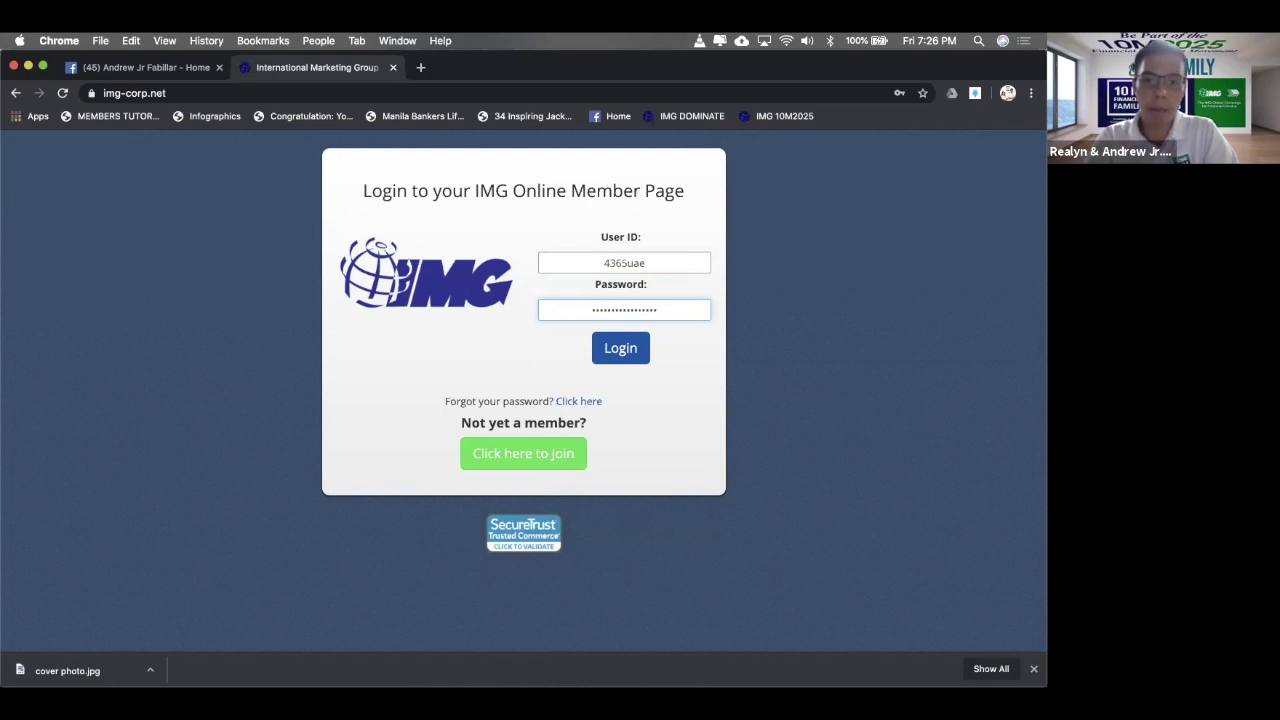
{"action": "left_click", "coordinate": [630, 362]}
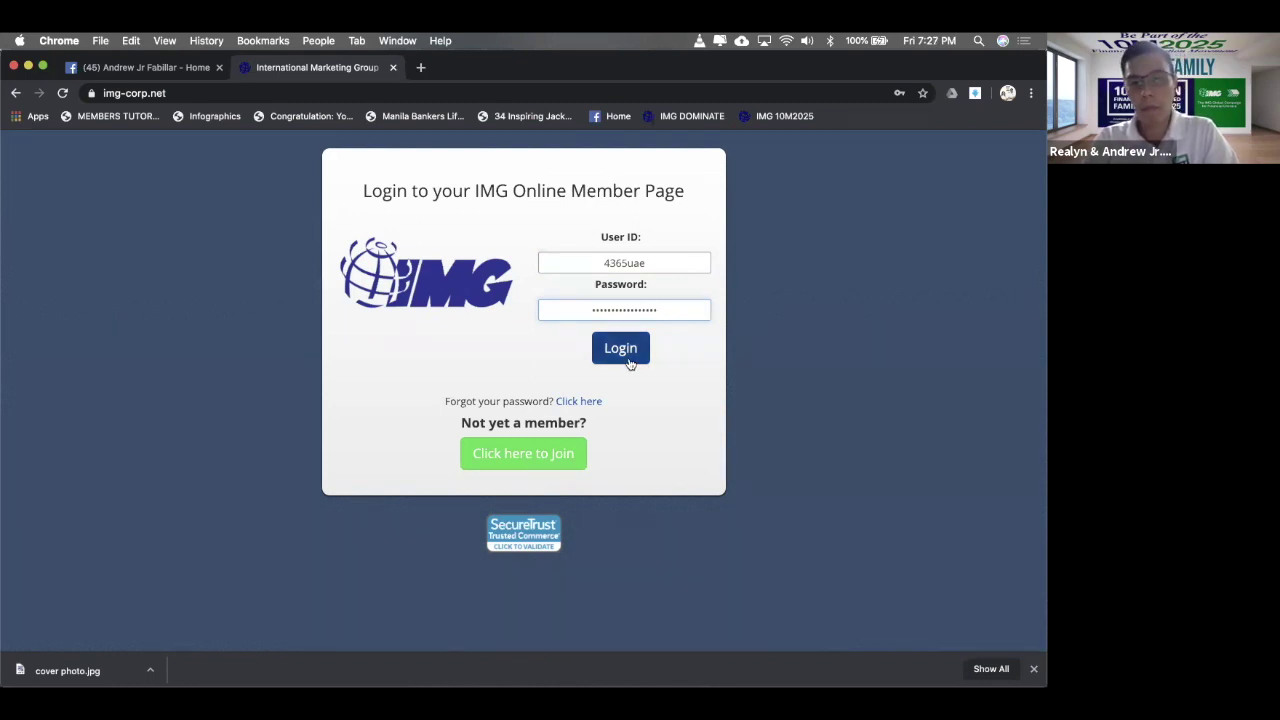
{"action": "key", "text": "super+a"}
{"action": "key", "text": "BackSpace"}
{"action": "type", "text": "65•••••••••"}
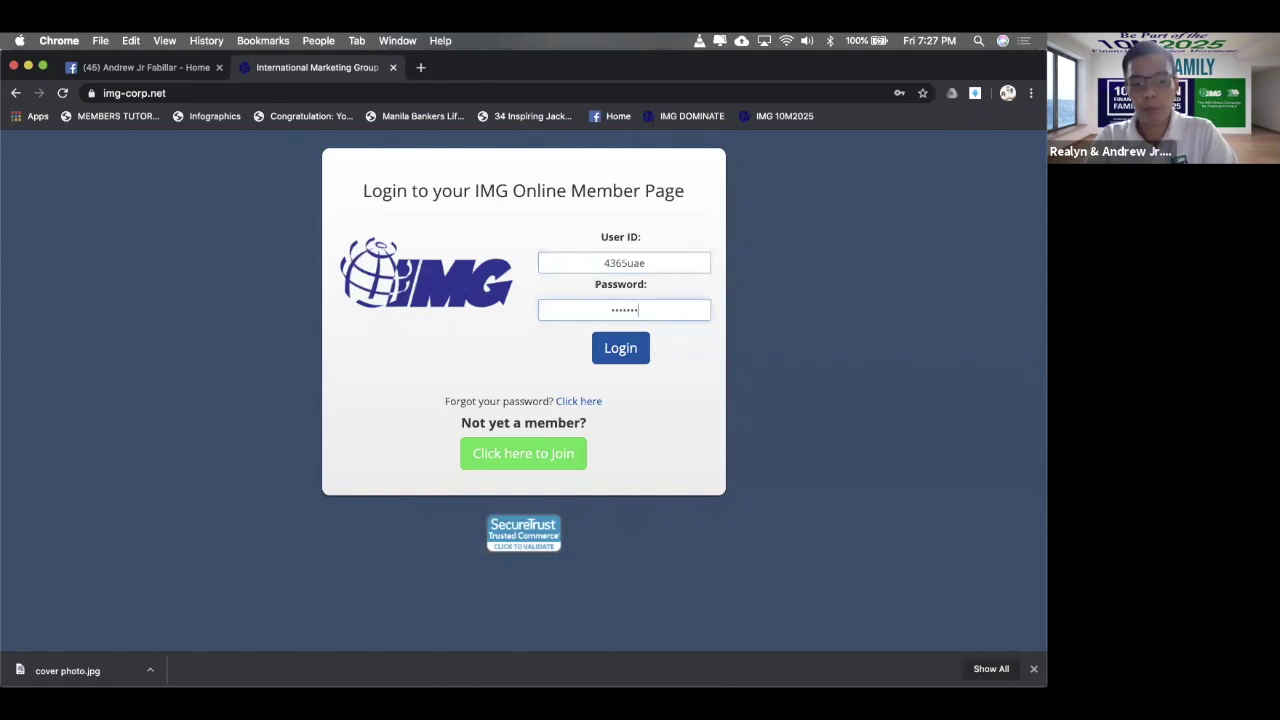
{"action": "type", "text": "•••"}
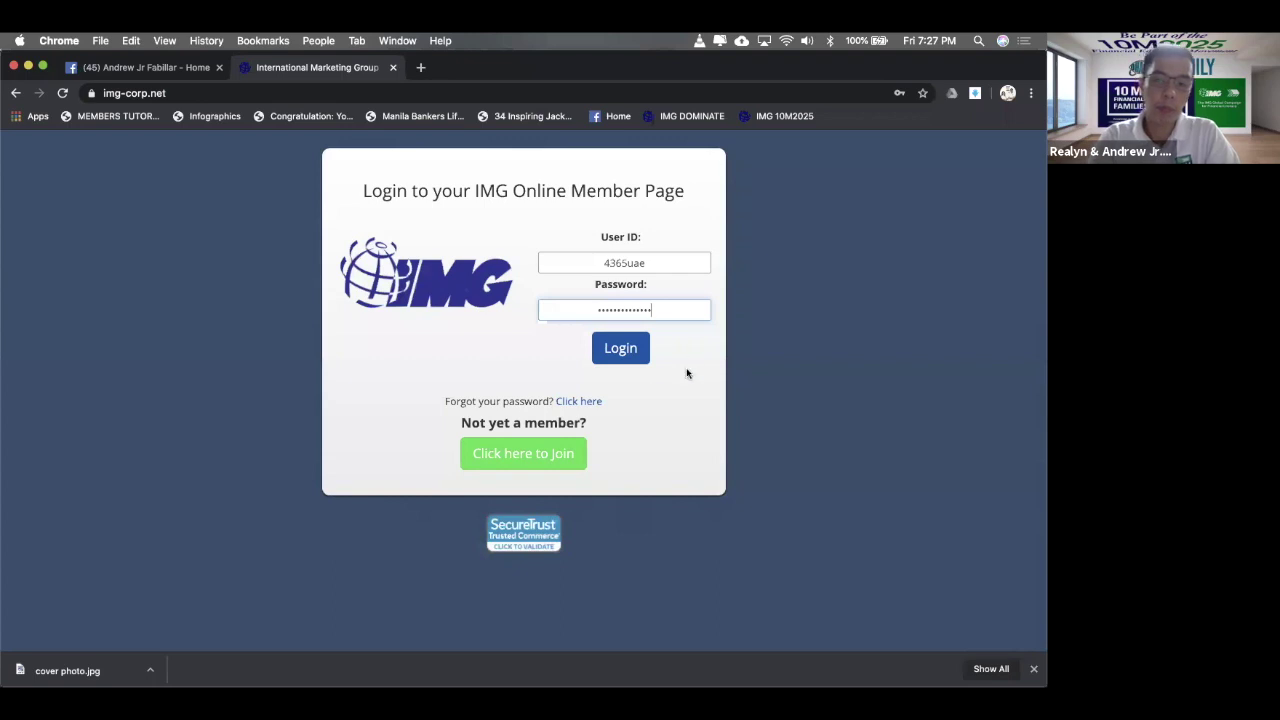
{"action": "left_click", "coordinate": [606, 362]}
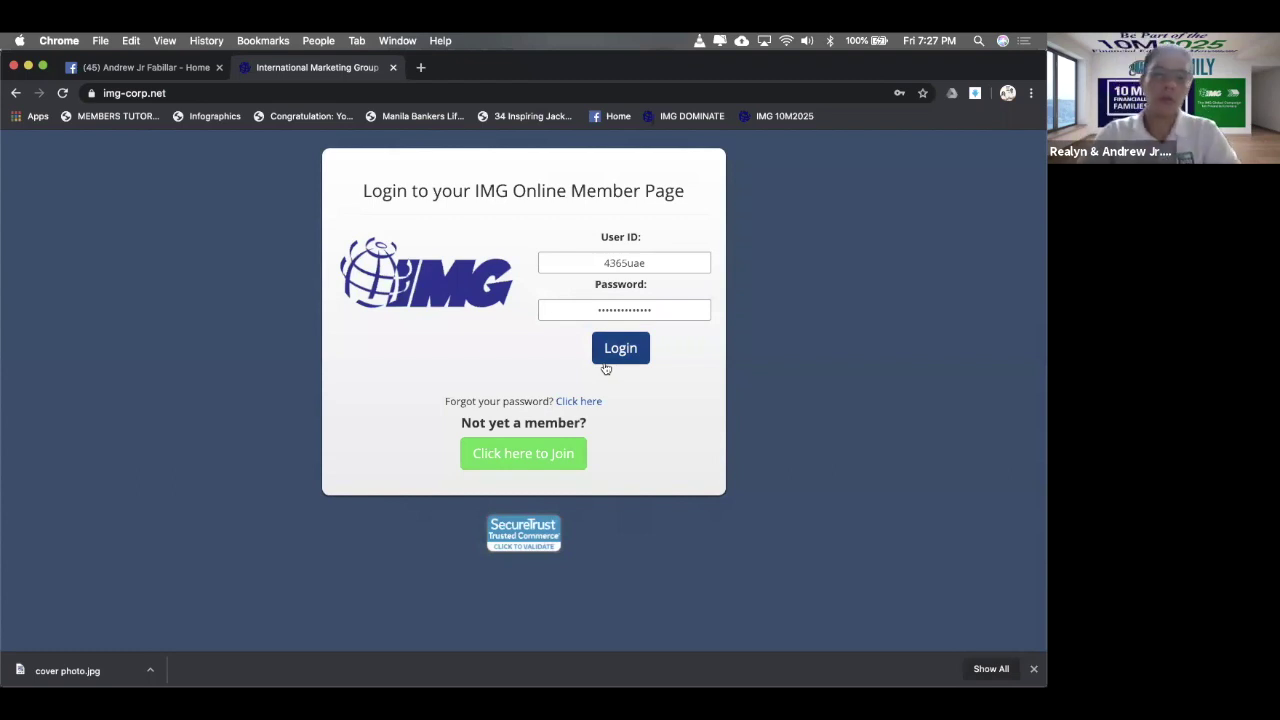
{"action": "left_click", "coordinate": [620, 361]}
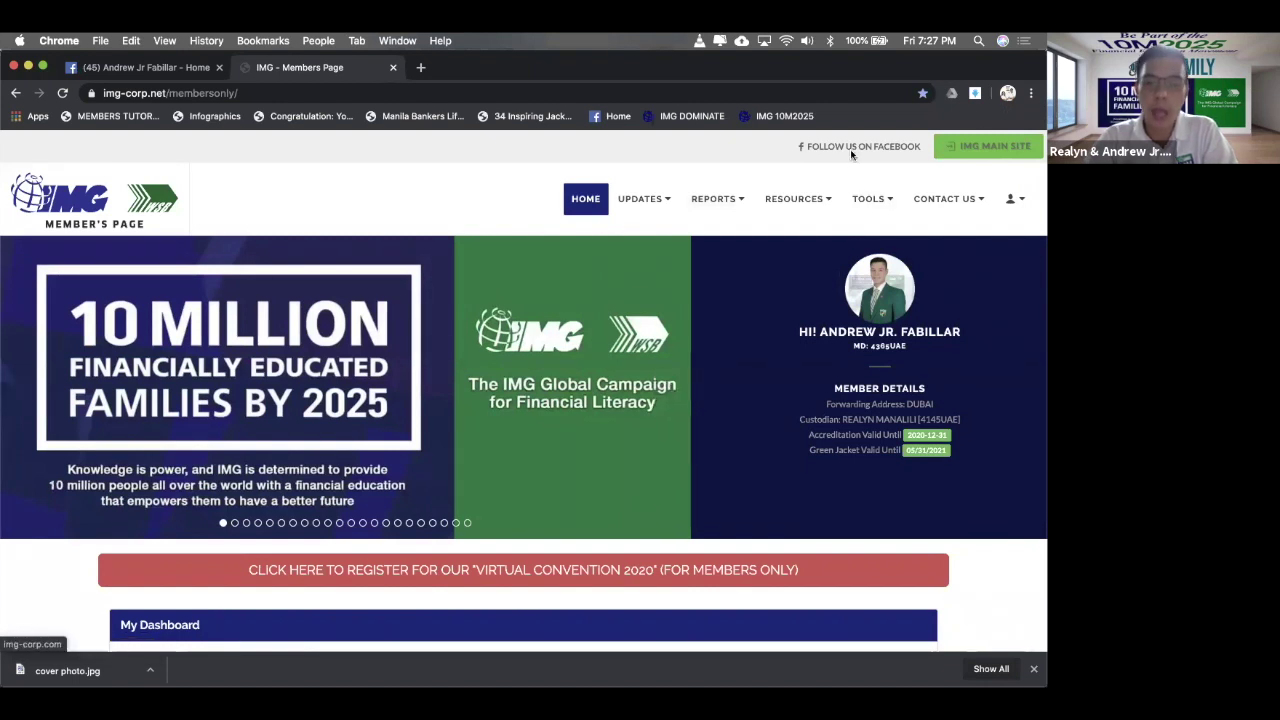
- Bring up the Members Page TOOLS menu listing IMG Dominate and other member tools
{"action": "mouse_move", "coordinate": [669, 193]}
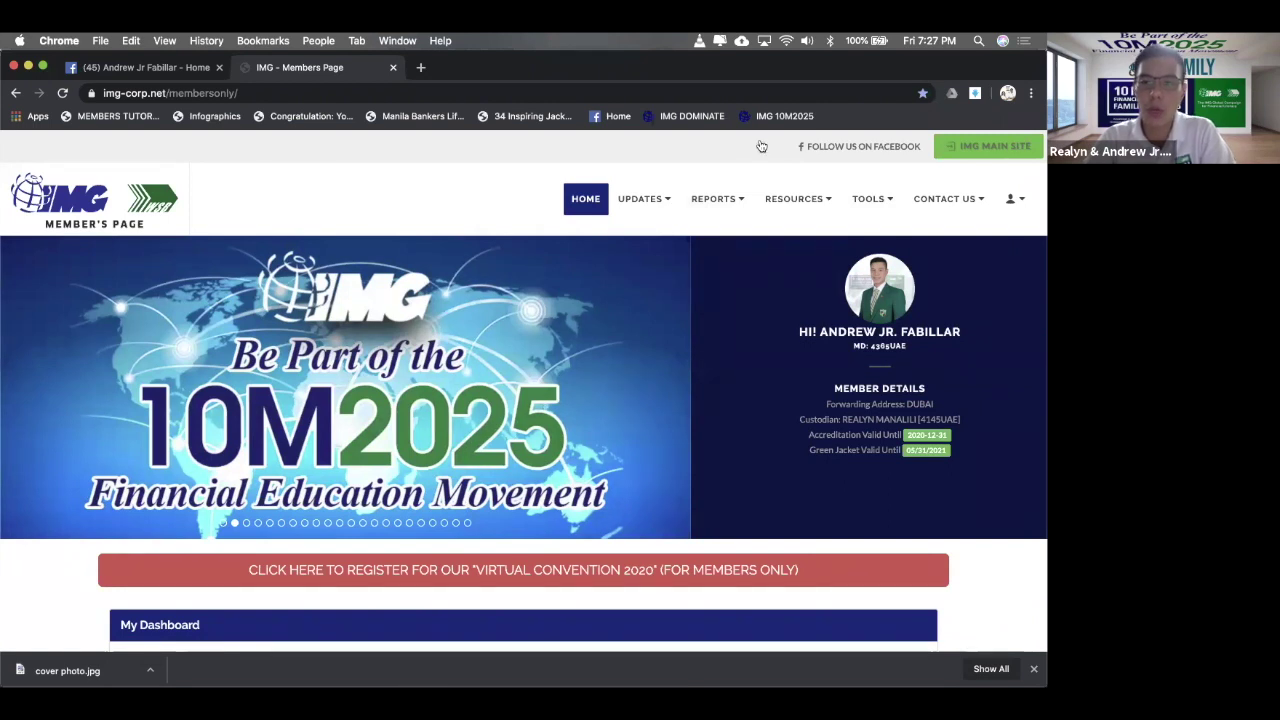
{"action": "mouse_move", "coordinate": [949, 172]}
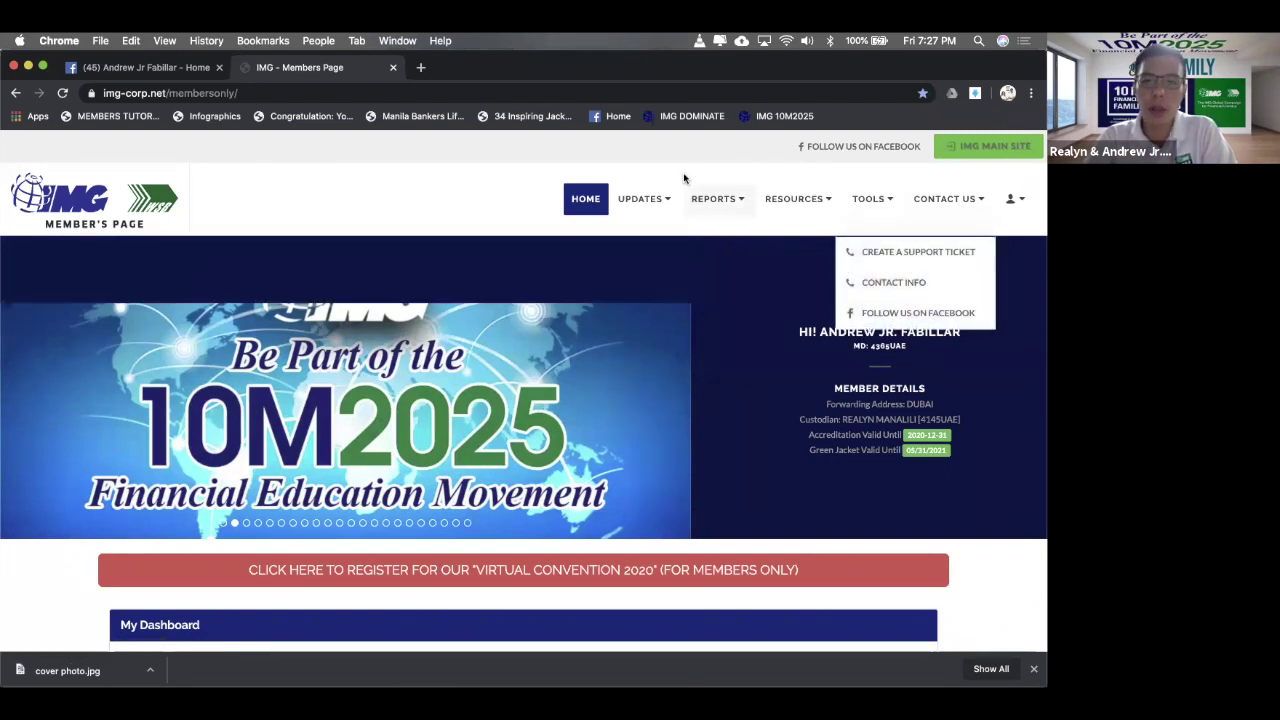
{"action": "mouse_move", "coordinate": [829, 203]}
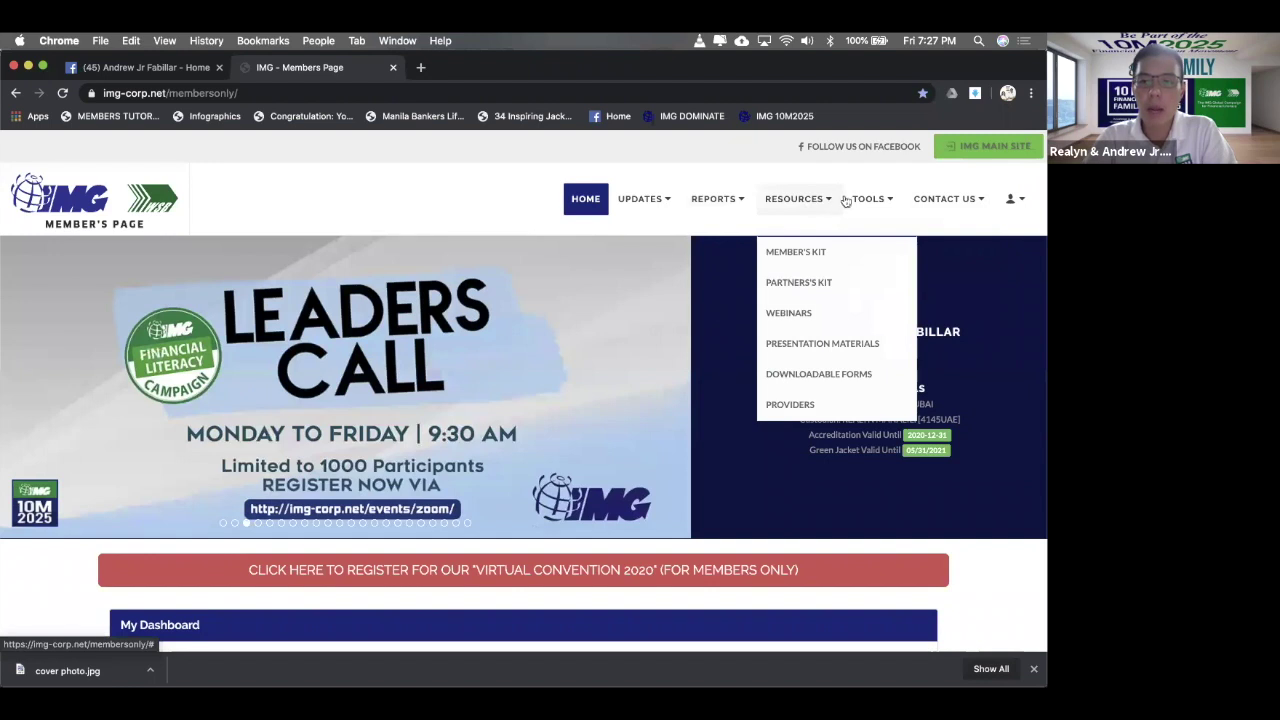
{"action": "mouse_move", "coordinate": [872, 200]}
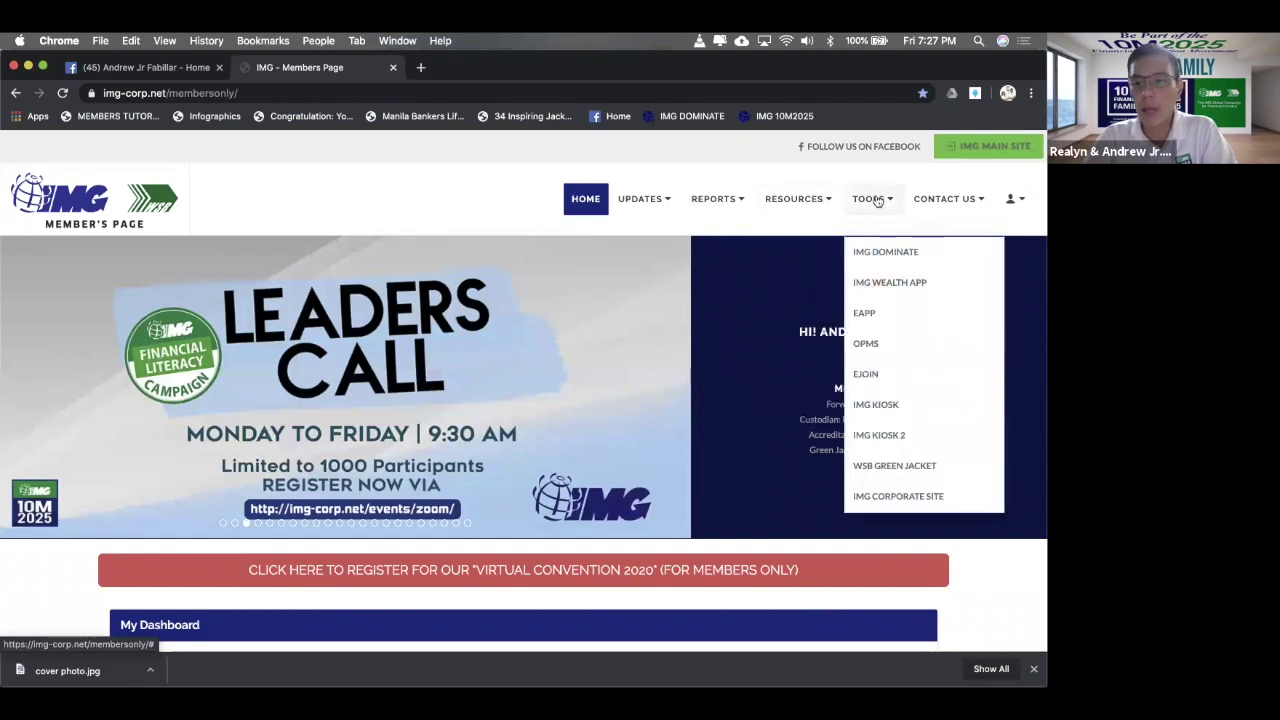
{"action": "left_click", "coordinate": [910, 253]}
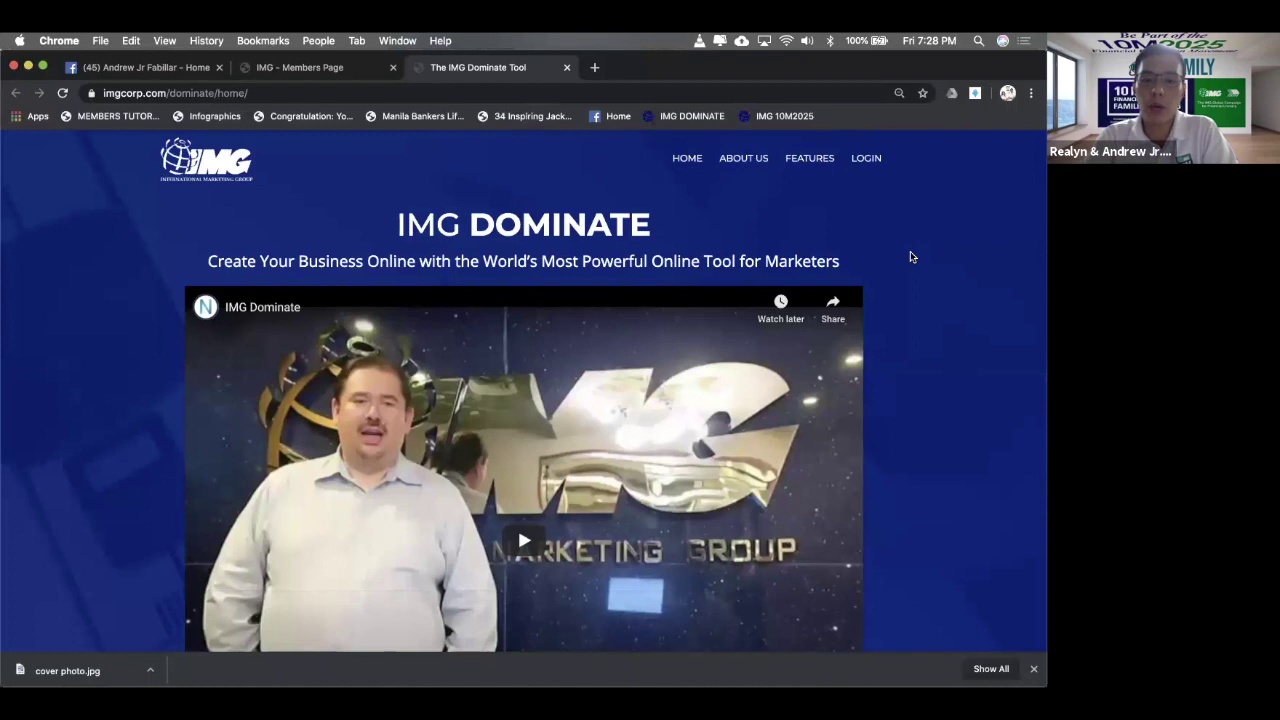
{"action": "scroll", "coordinate": [910, 257], "scroll_direction": "down", "scroll_amount": 1}
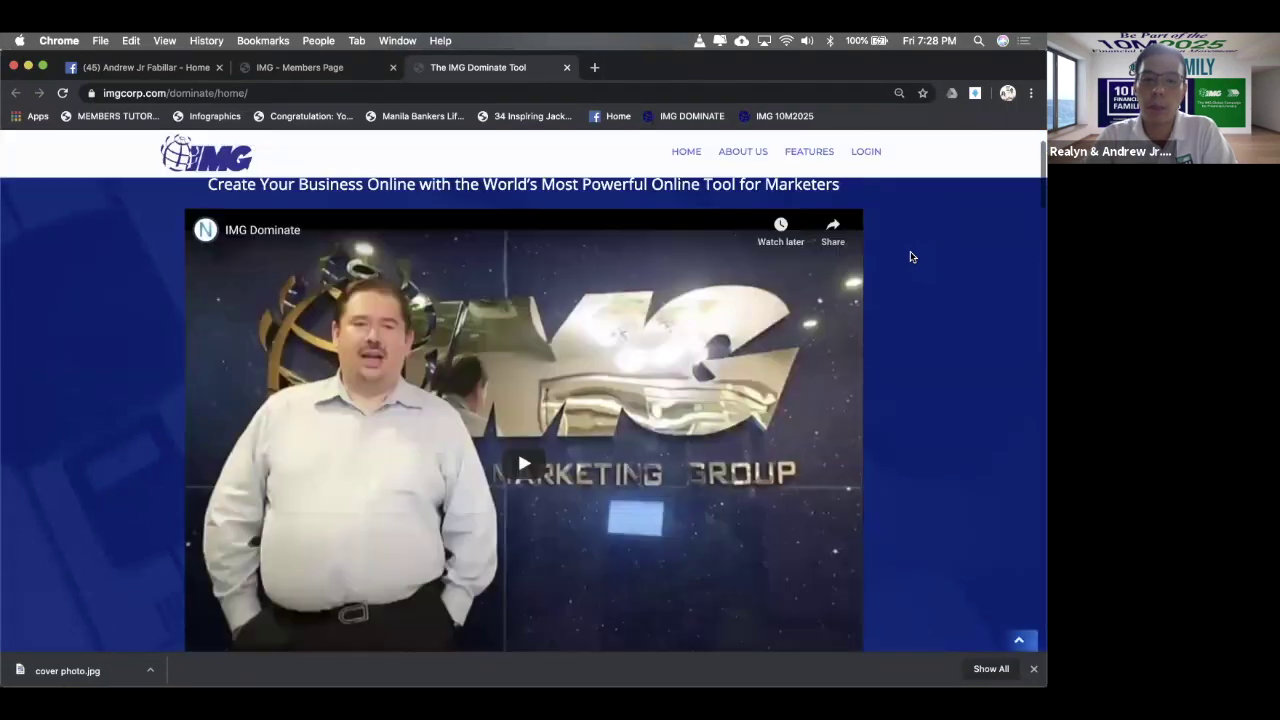
{"action": "scroll", "coordinate": [910, 257], "scroll_direction": "down", "scroll_amount": 10}
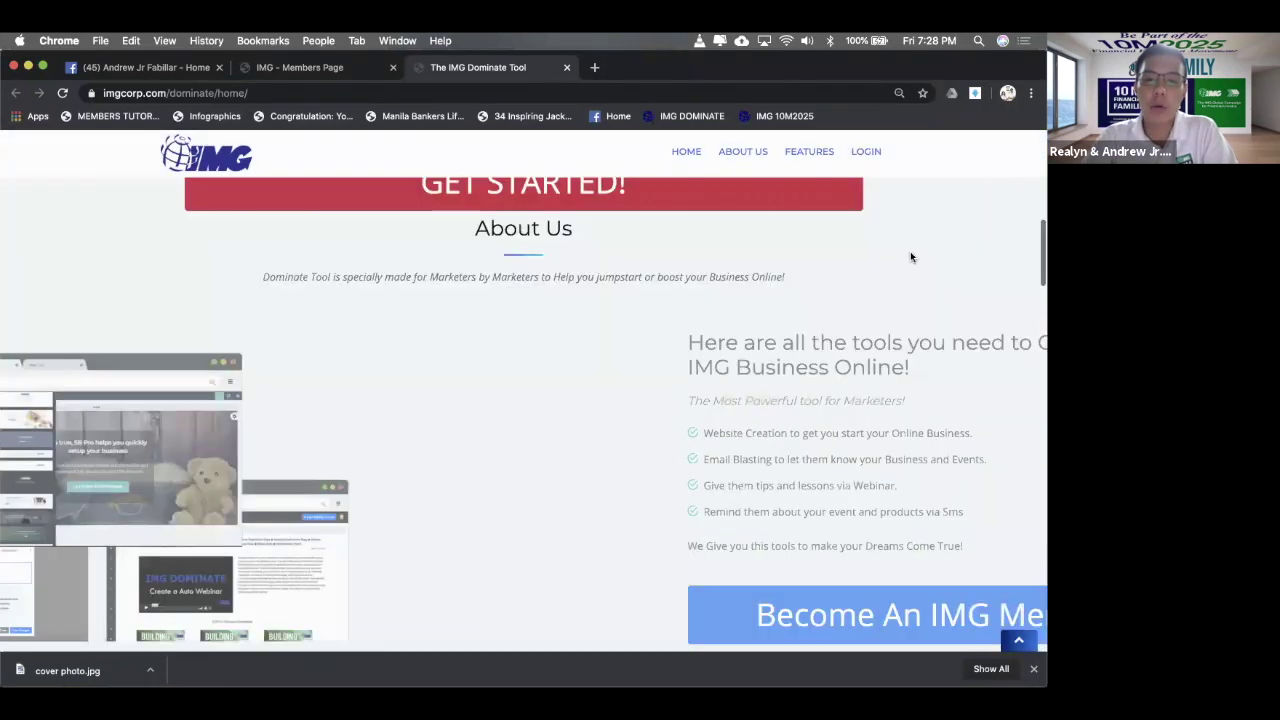
{"action": "scroll", "coordinate": [910, 257], "scroll_direction": "down", "scroll_amount": 3}
{"action": "scroll", "coordinate": [910, 257], "scroll_direction": "down", "scroll_amount": 15}
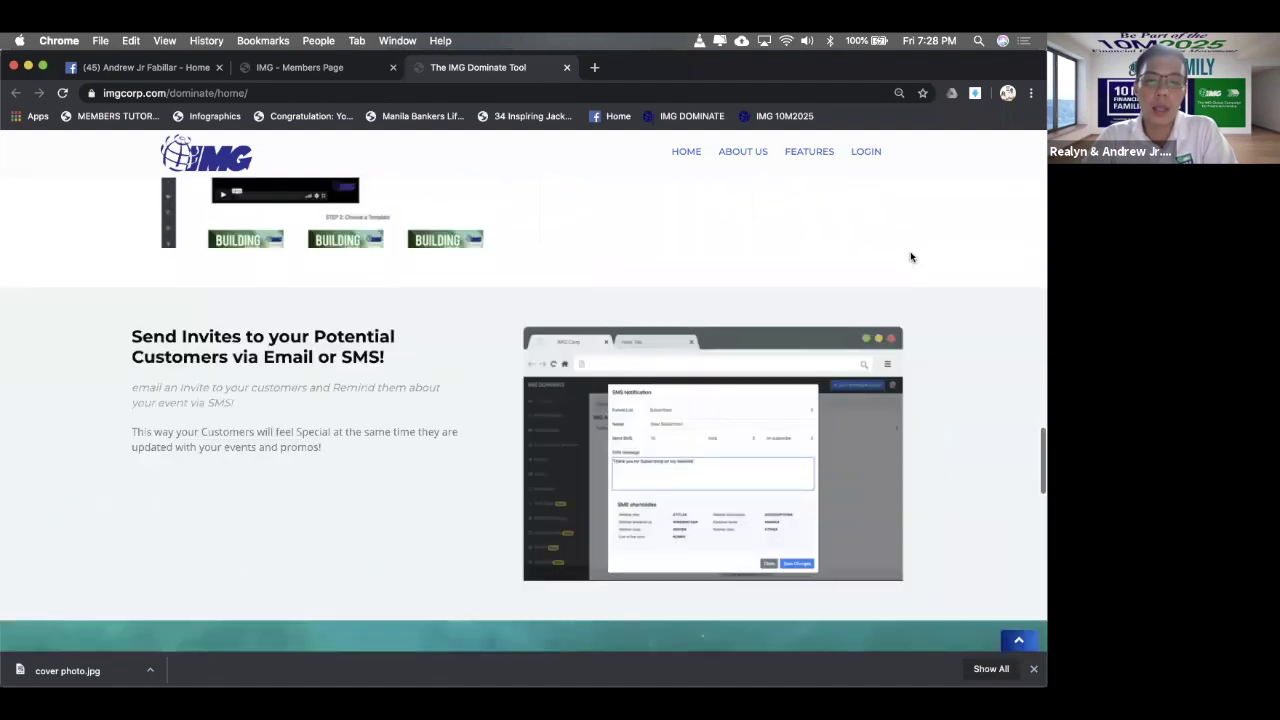
{"action": "scroll", "coordinate": [910, 257], "scroll_direction": "down", "scroll_amount": 5}
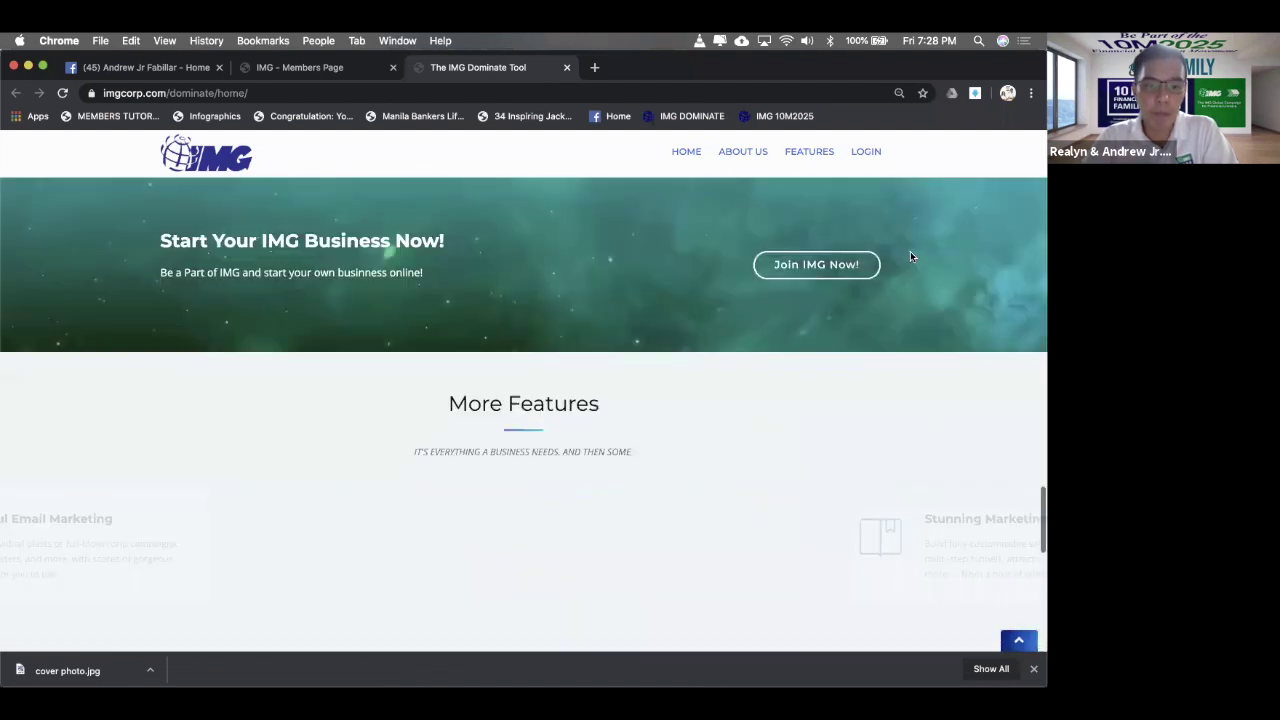
{"action": "scroll", "coordinate": [910, 257], "scroll_direction": "down", "scroll_amount": 8}
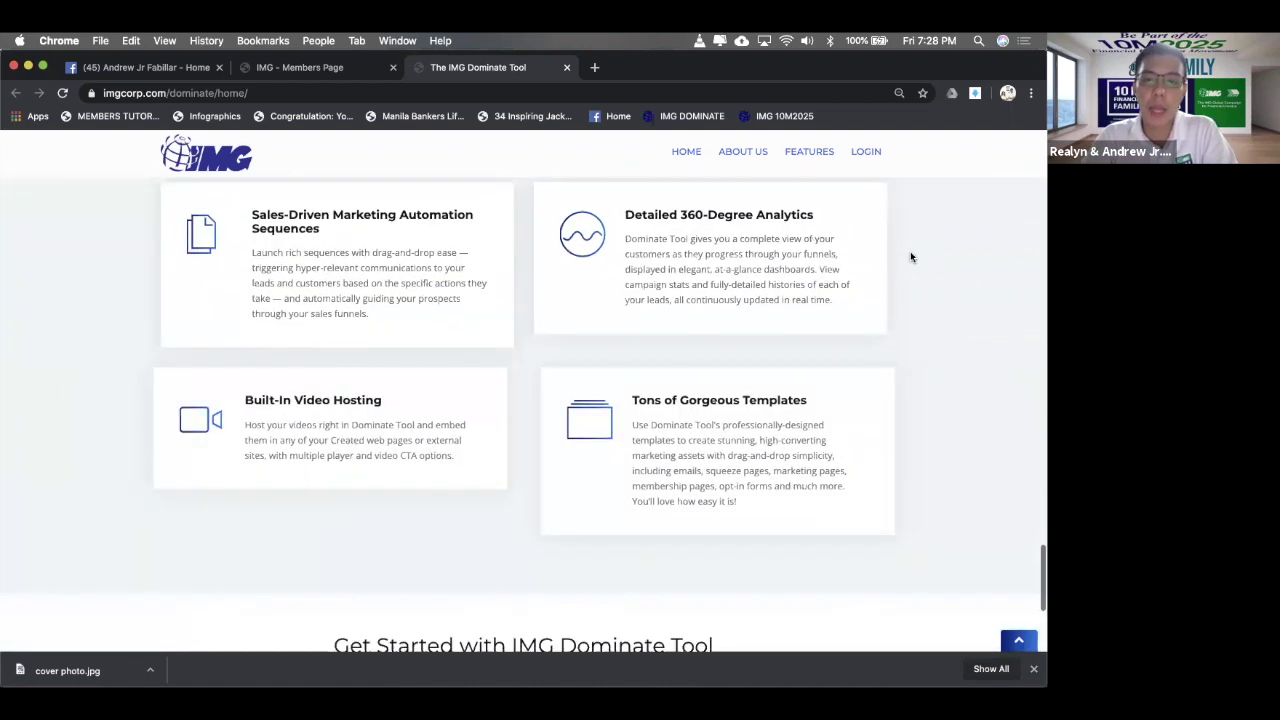
{"action": "scroll", "coordinate": [910, 257], "scroll_direction": "up", "scroll_amount": 10}
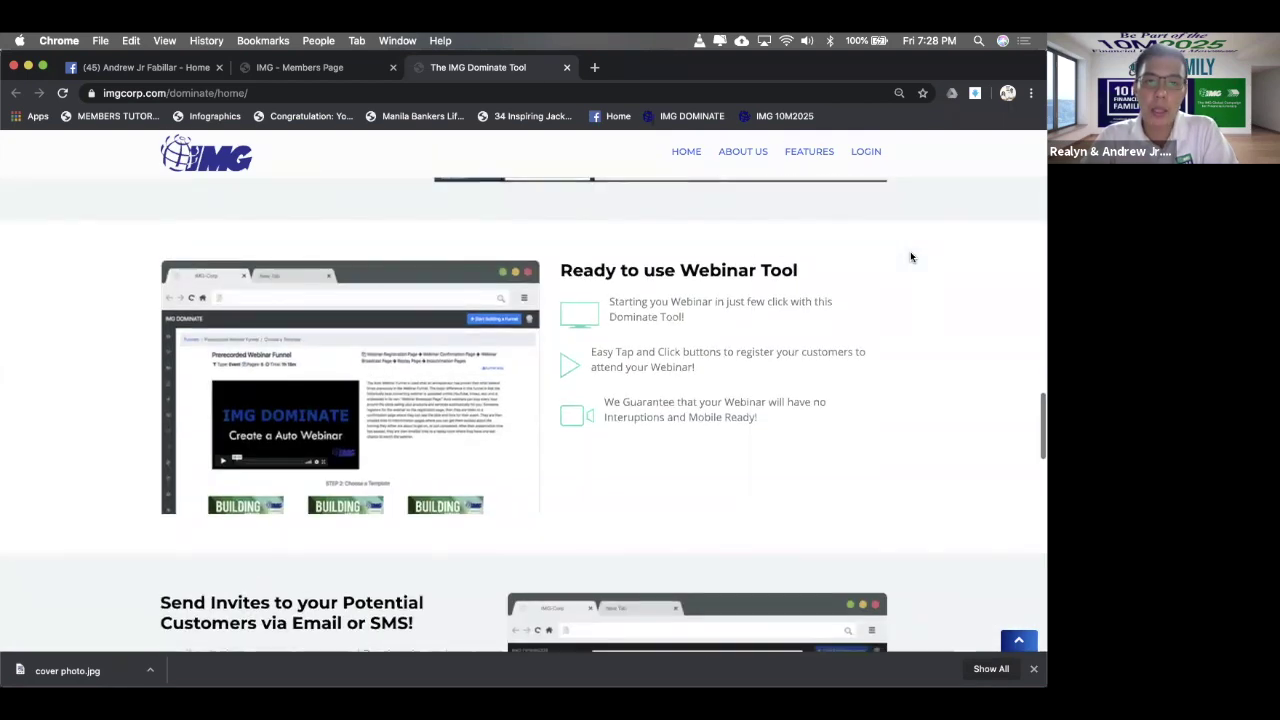
{"action": "scroll", "coordinate": [910, 257], "scroll_direction": "up", "scroll_amount": 10}
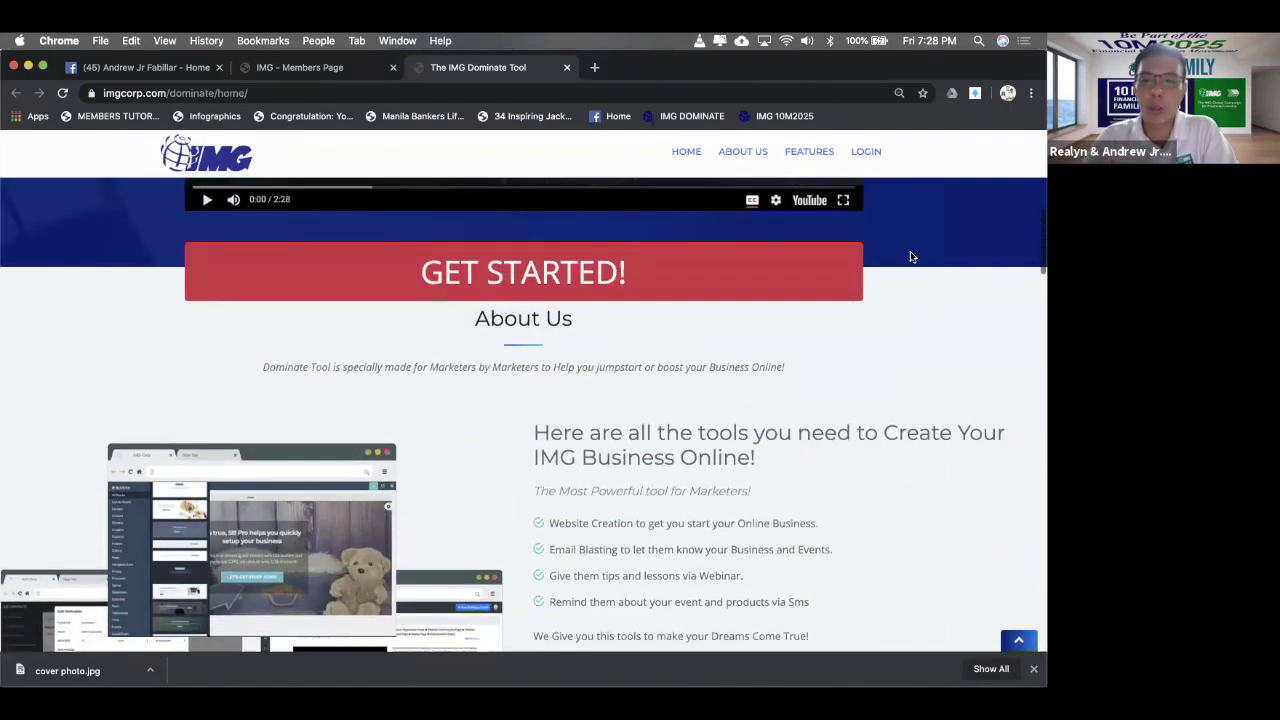
{"action": "scroll", "coordinate": [910, 257], "scroll_direction": "up", "scroll_amount": 6}
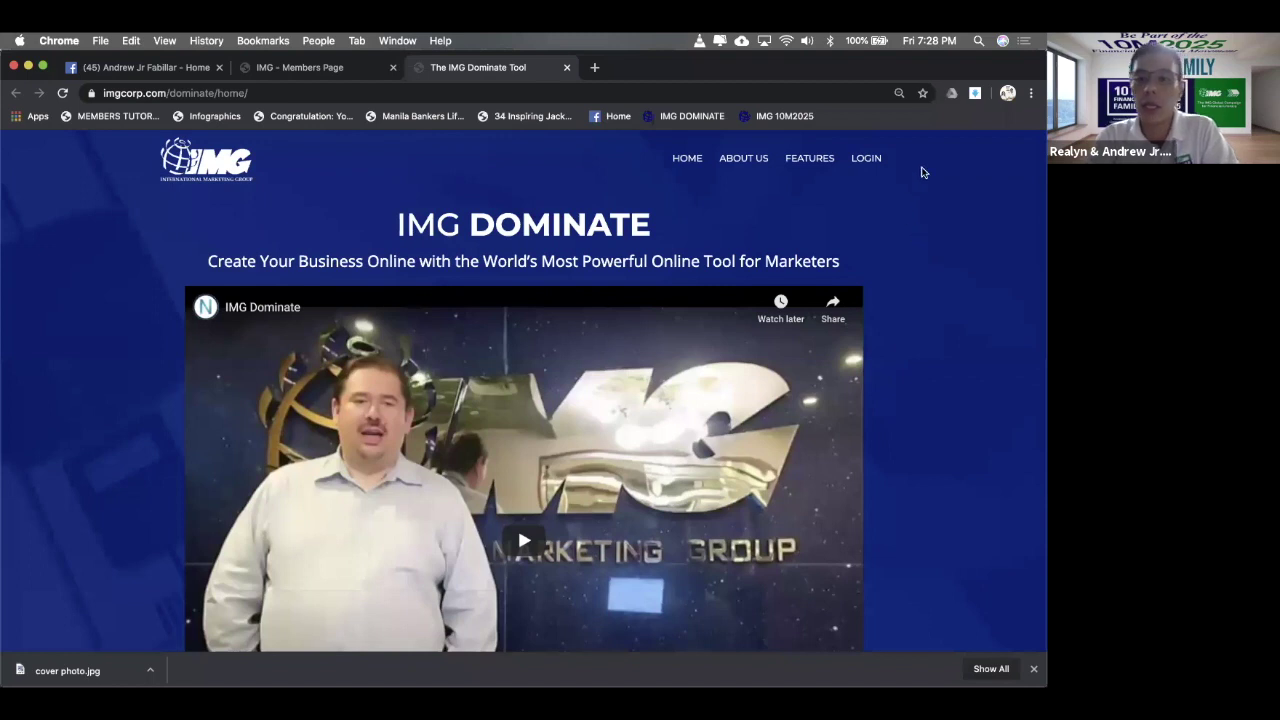
- Sign in on the member page with the account username and password
{"action": "left_click", "coordinate": [854, 170]}
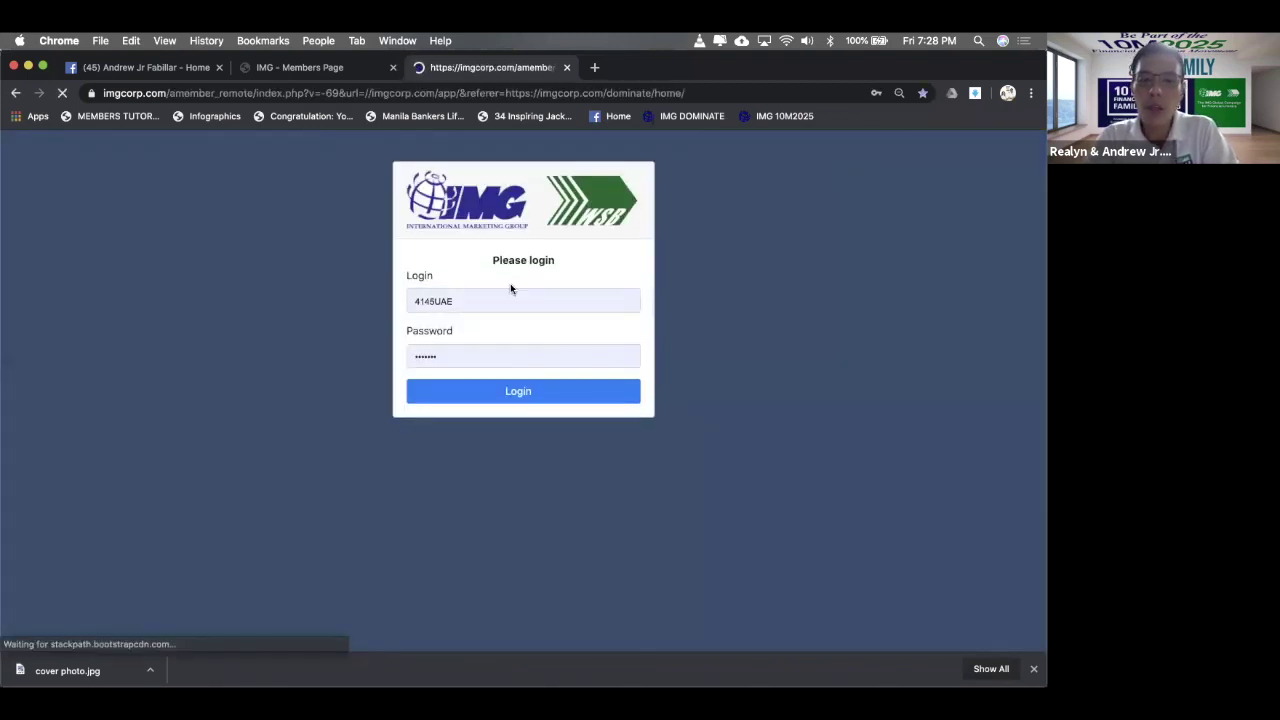
{"action": "double_click", "coordinate": [509, 292]}
{"action": "type", "text": "4365"}
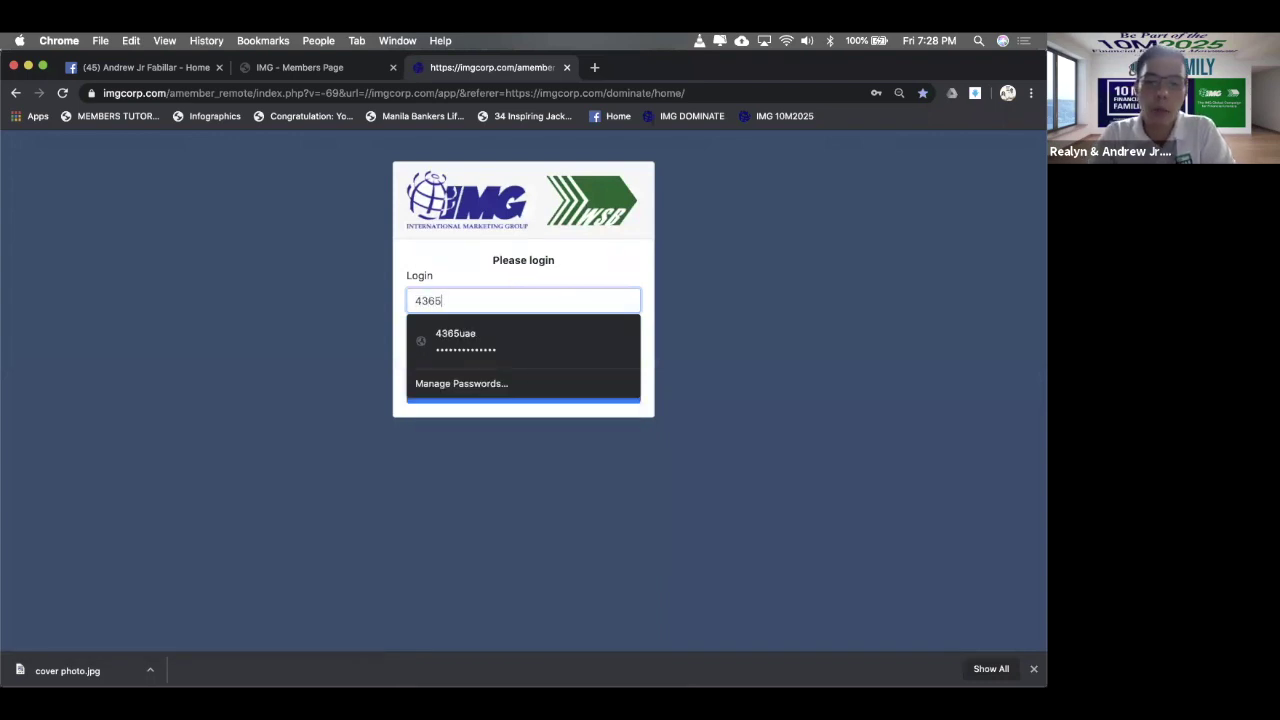
{"action": "type", "text": "uae"}
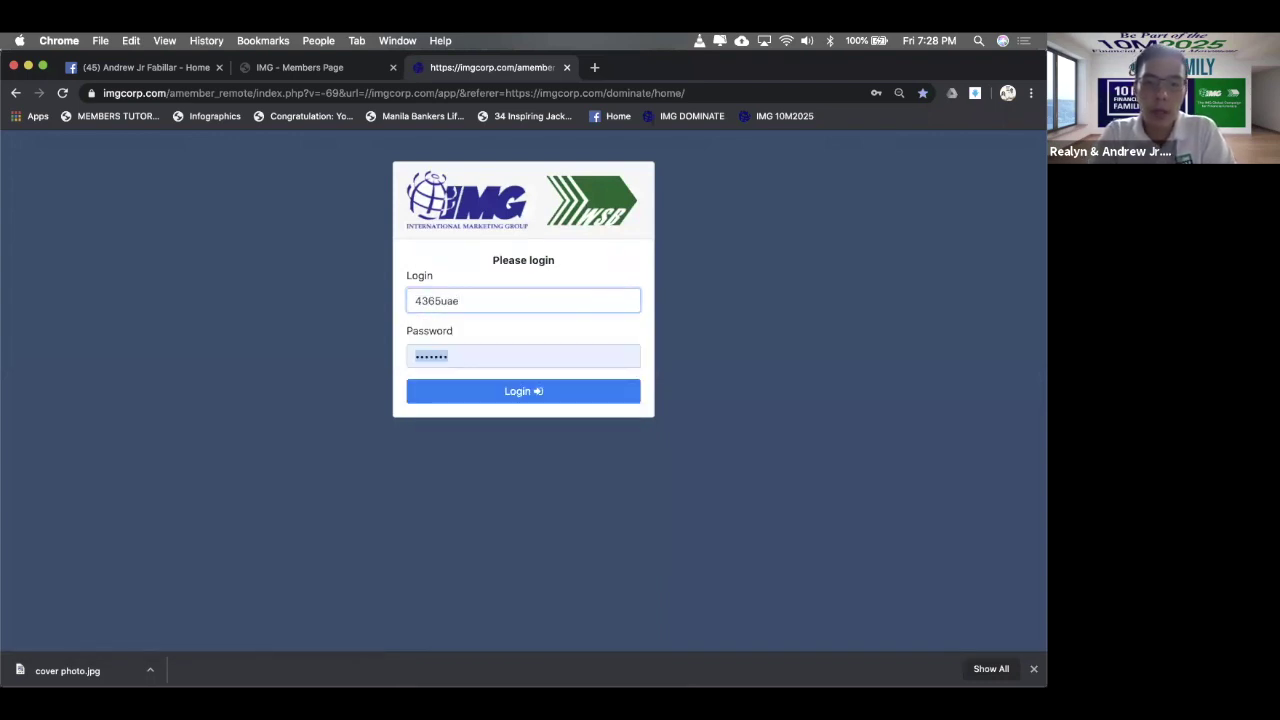
{"action": "key", "text": "Tab"}
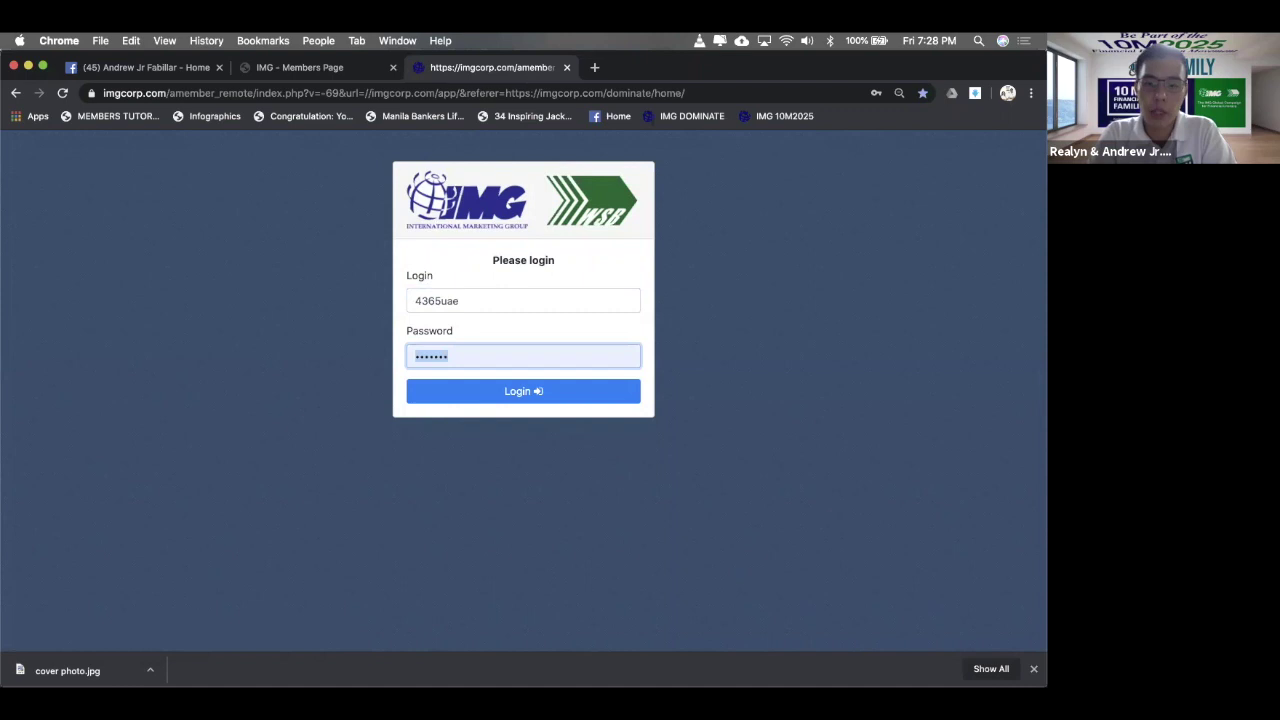
{"action": "type", "text": "••••••••"}
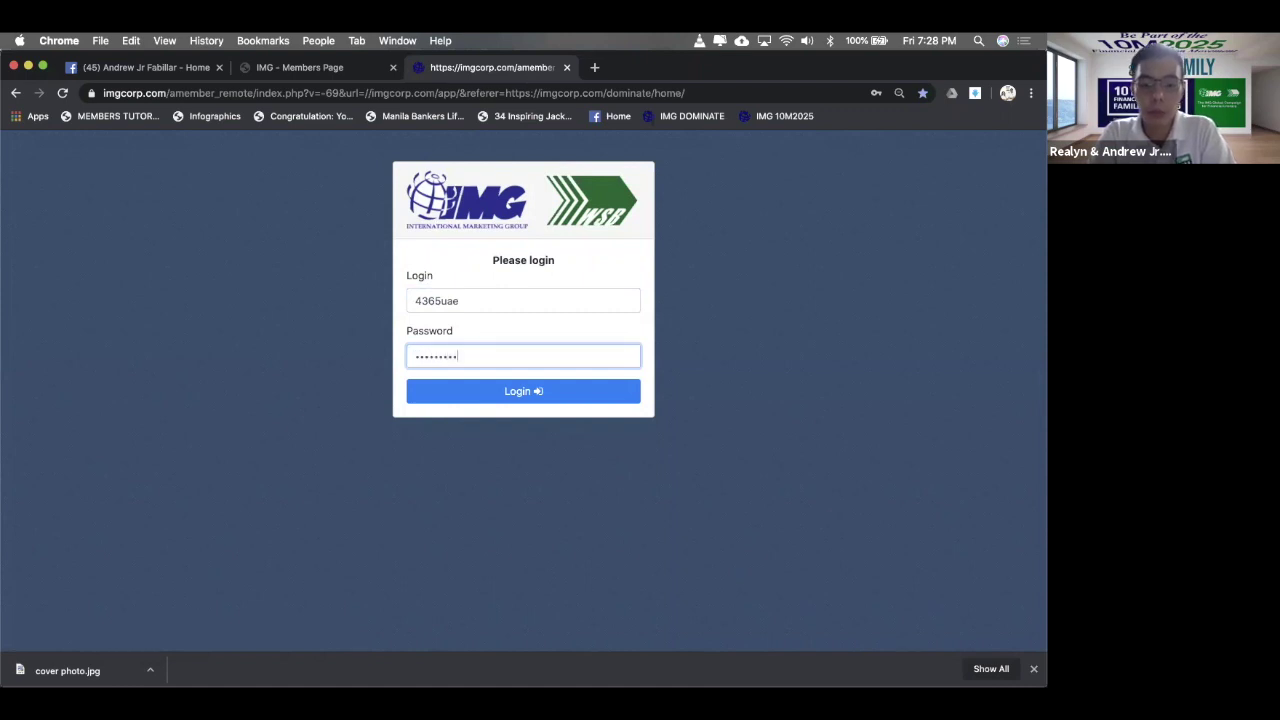
{"action": "type", "text": "•••••"}
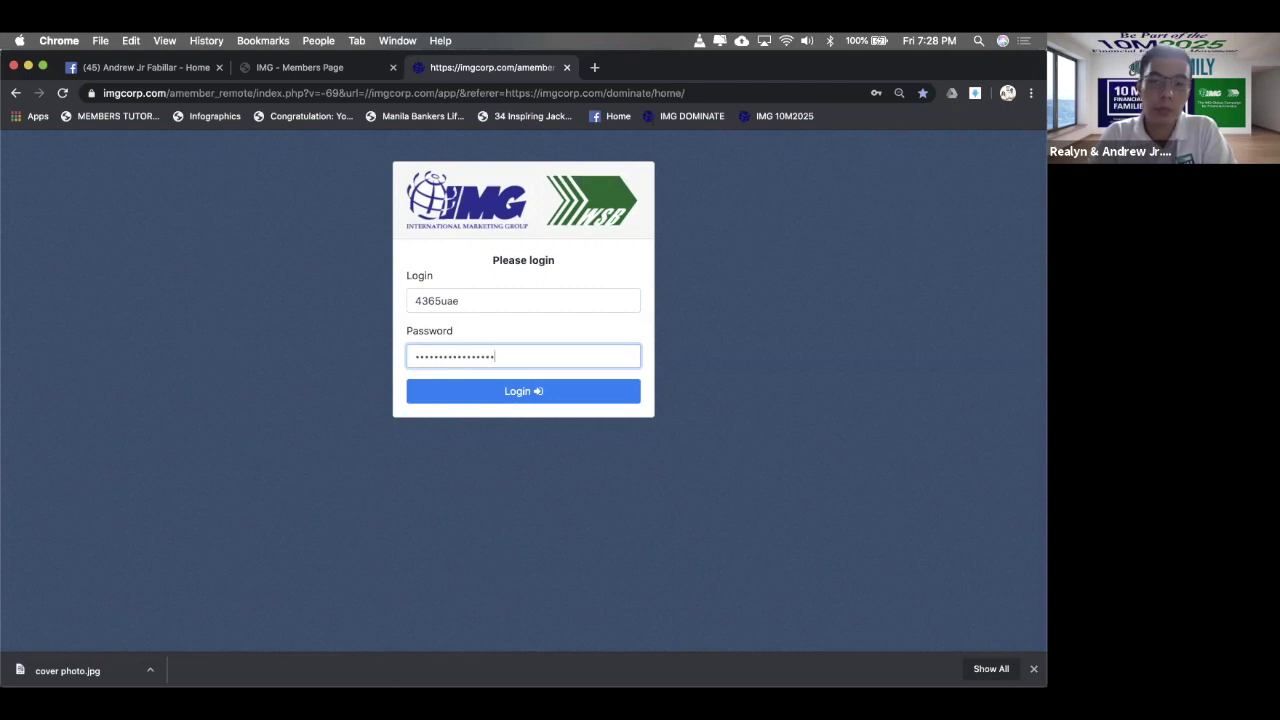
{"action": "left_click", "coordinate": [485, 401]}
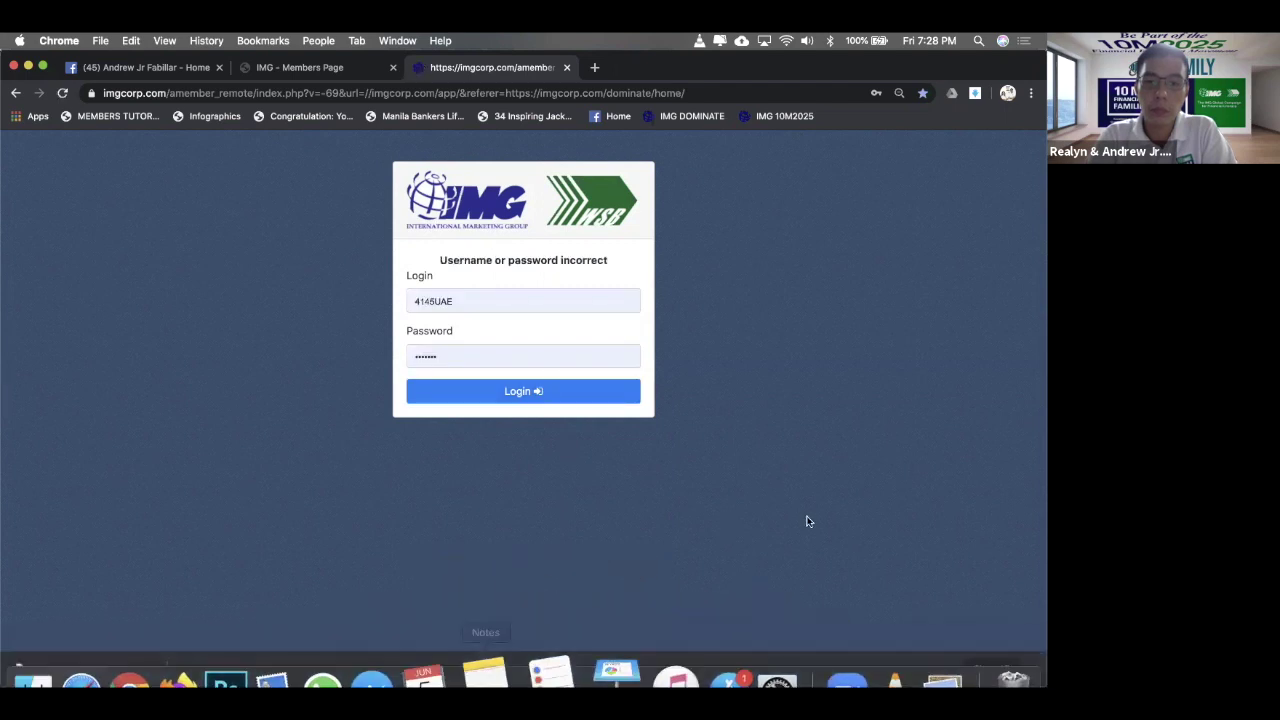
- After the sign-in error, re-enter the username, pick the saved account and sign in again
{"action": "left_click", "coordinate": [509, 353]}
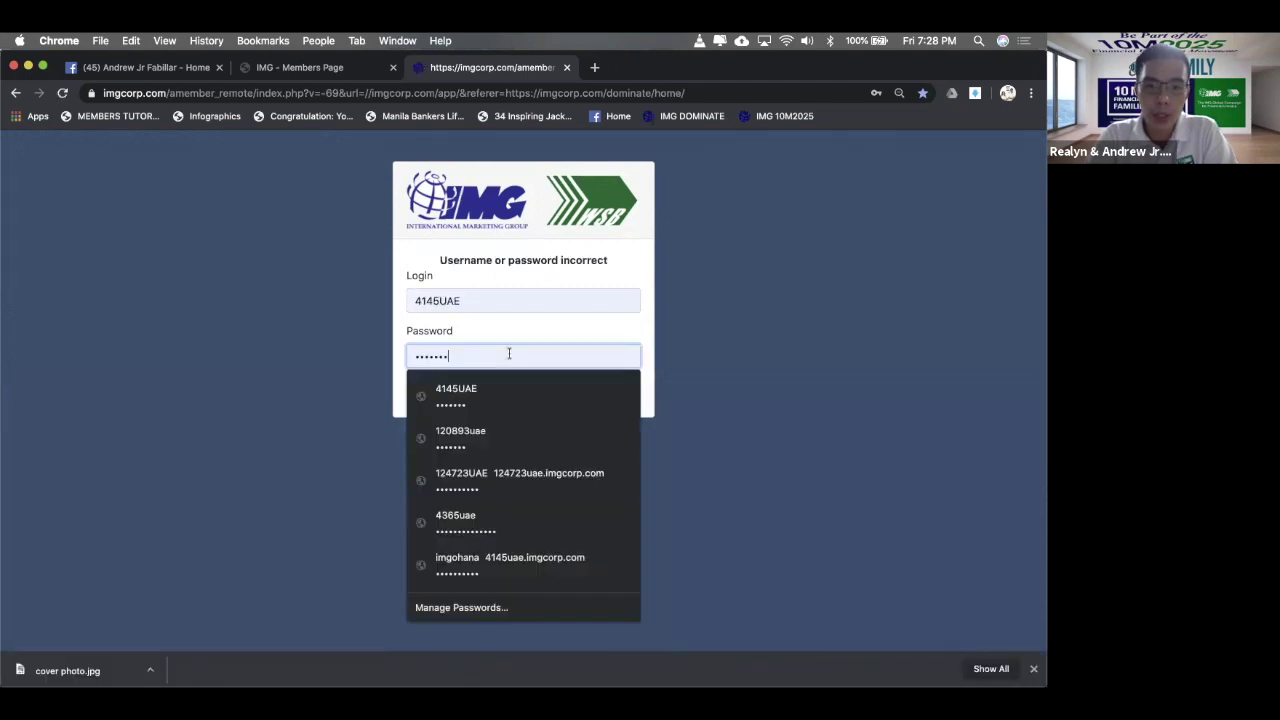
{"action": "left_click", "coordinate": [476, 297]}
{"action": "key", "text": "super+a"}
{"action": "type", "text": "4"}
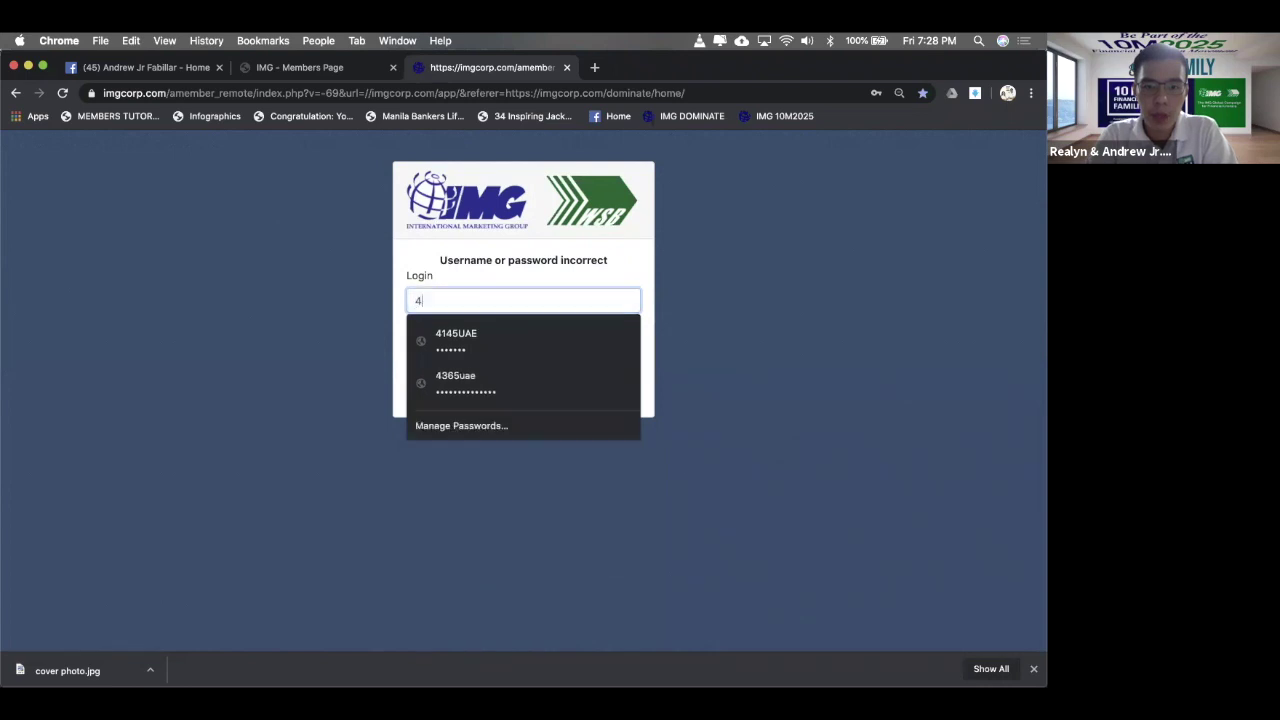
{"action": "type", "text": "365uae"}
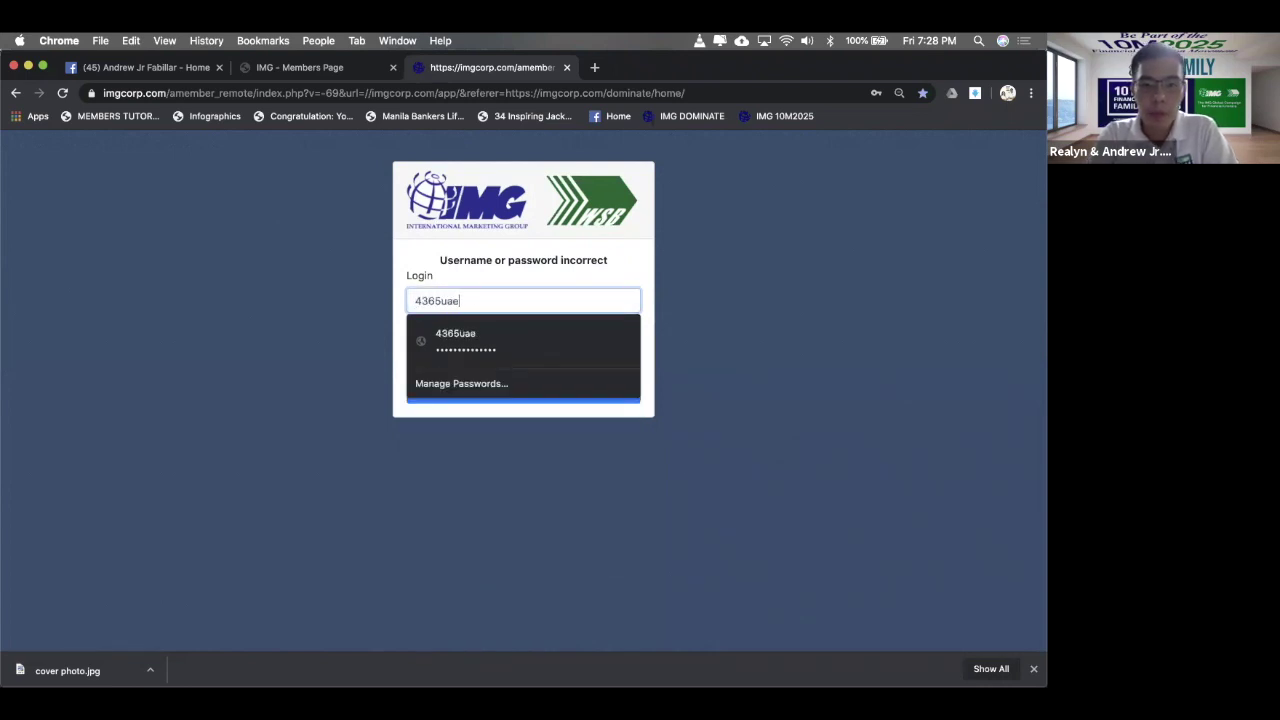
{"action": "left_click", "coordinate": [469, 343]}
{"action": "left_click", "coordinate": [525, 399]}
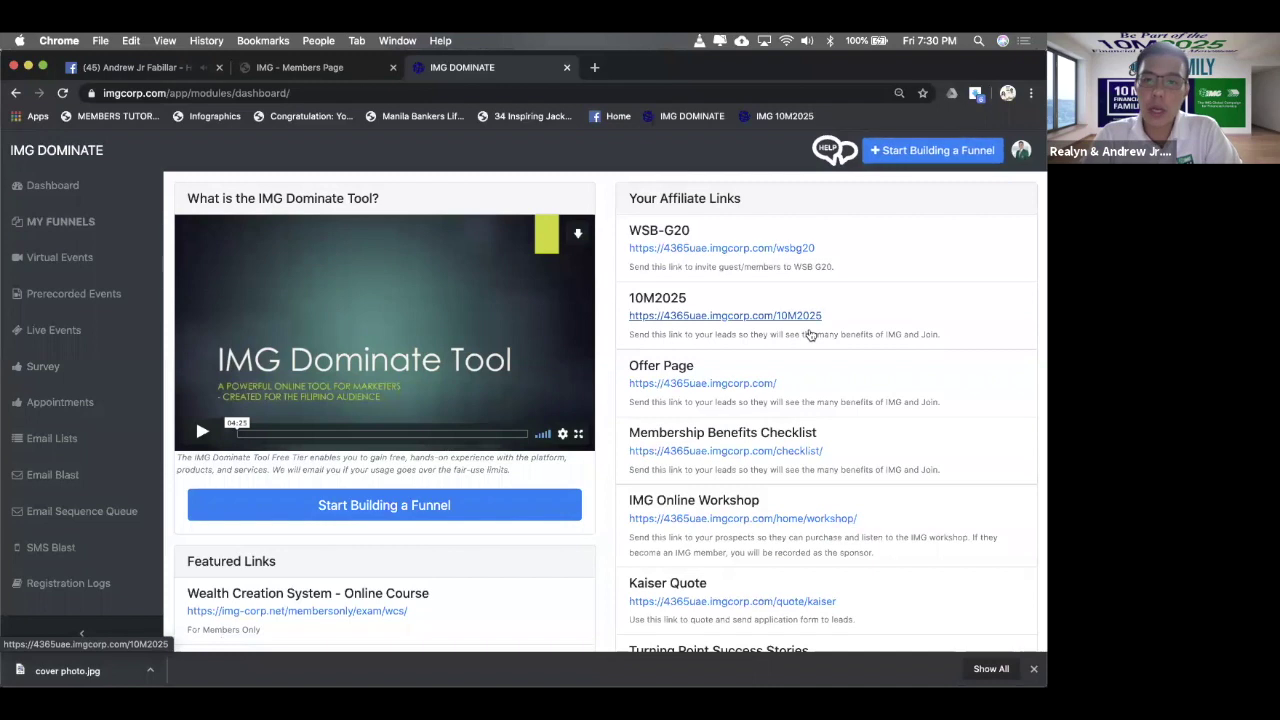
- Highlight the WSB-G20 and 10M2025 affiliate link entries, then open the 10M2025 link's page
{"action": "left_click_drag", "start_coordinate": [673, 230], "coordinate": [820, 249]}
{"action": "left_click", "coordinate": [851, 255]}
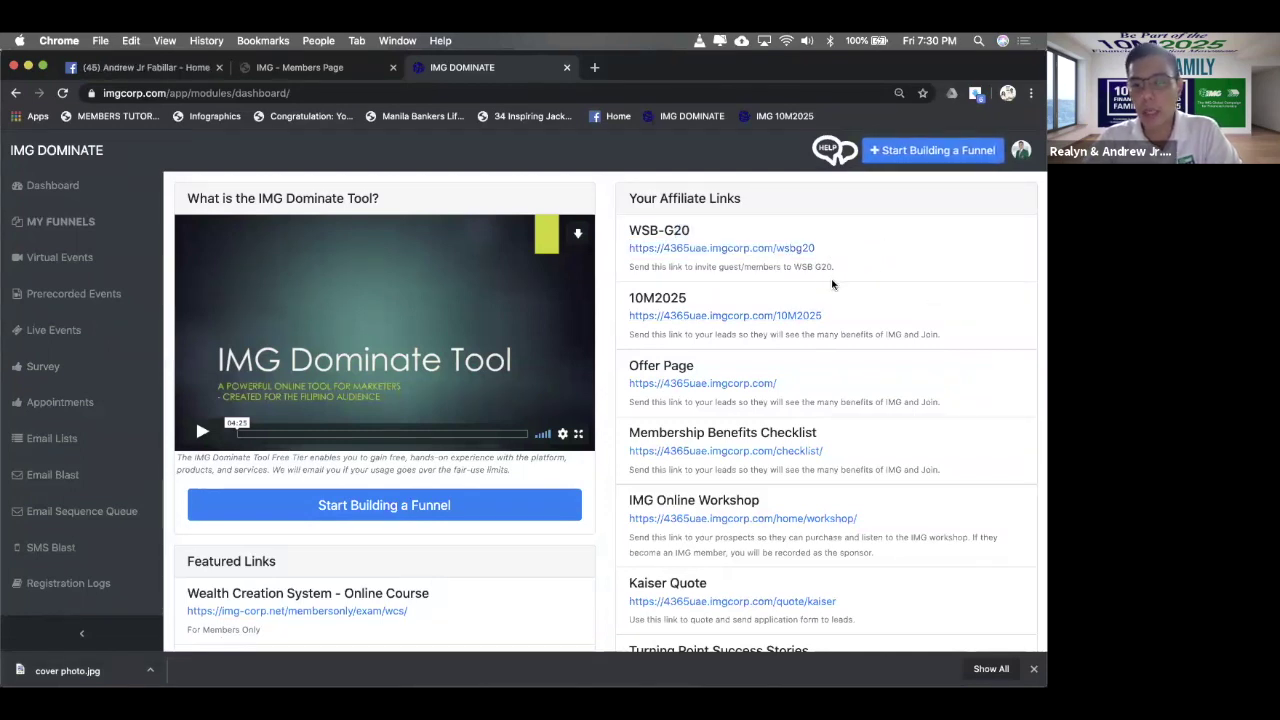
{"action": "left_click_drag", "start_coordinate": [871, 266], "coordinate": [815, 237]}
{"action": "left_click", "coordinate": [814, 236]}
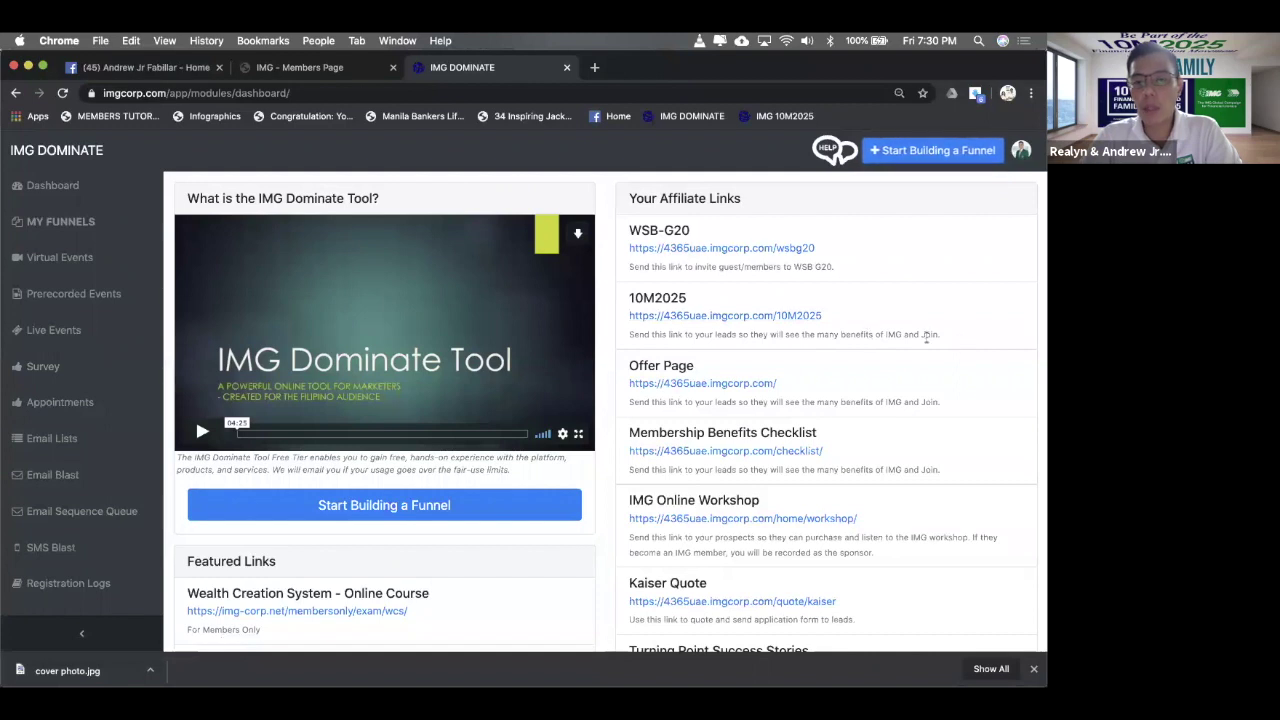
{"action": "triple_click", "coordinate": [620, 287]}
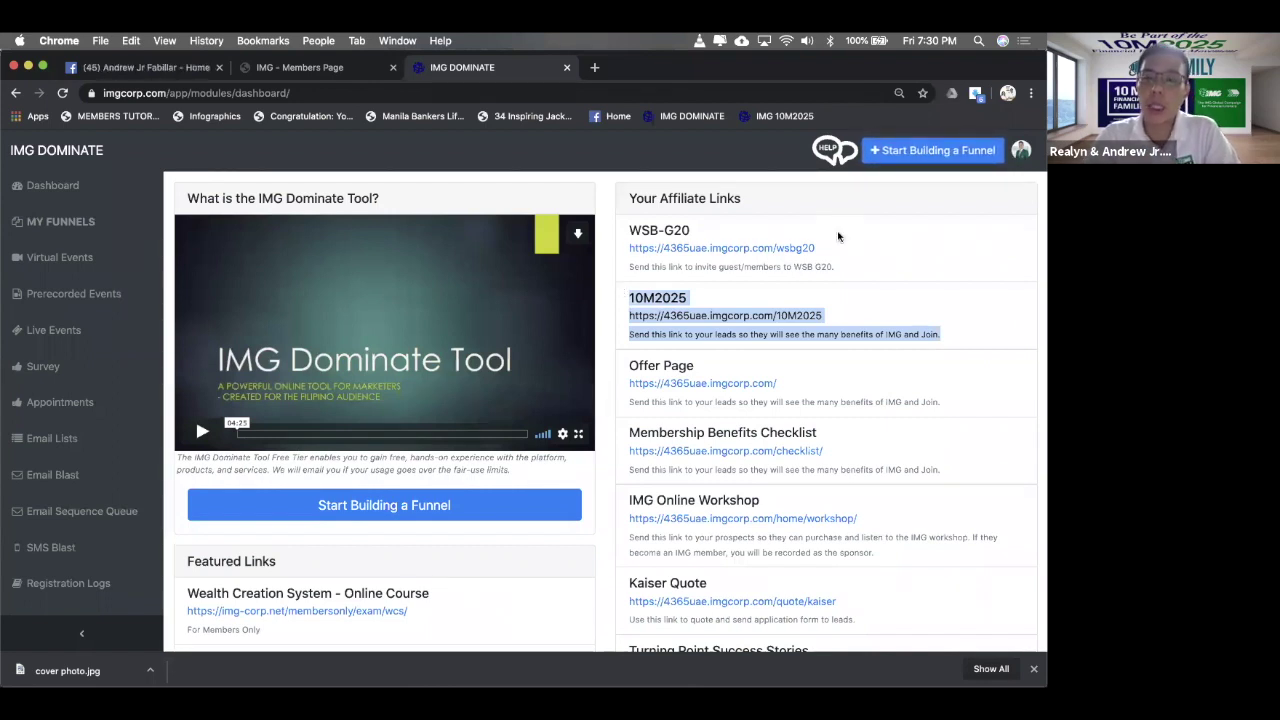
{"action": "left_click", "coordinate": [961, 338]}
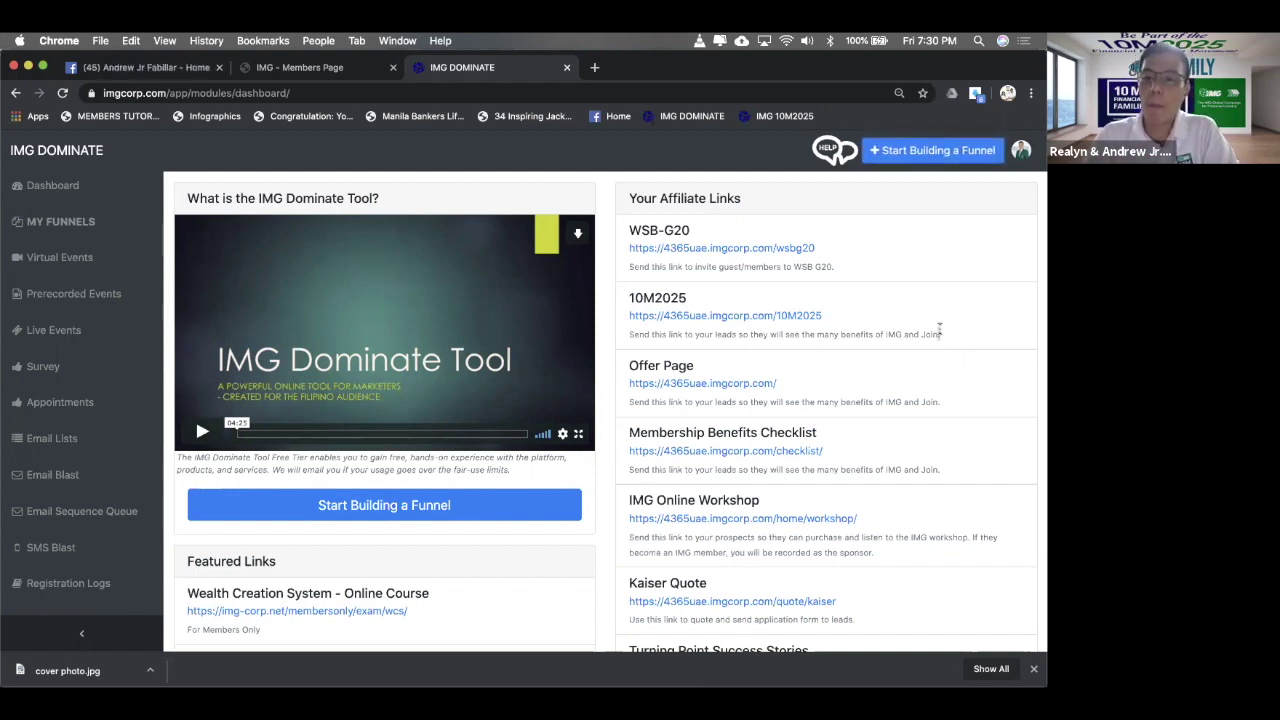
{"action": "left_click_drag", "start_coordinate": [940, 330], "coordinate": [696, 299]}
{"action": "left_click", "coordinate": [917, 271]}
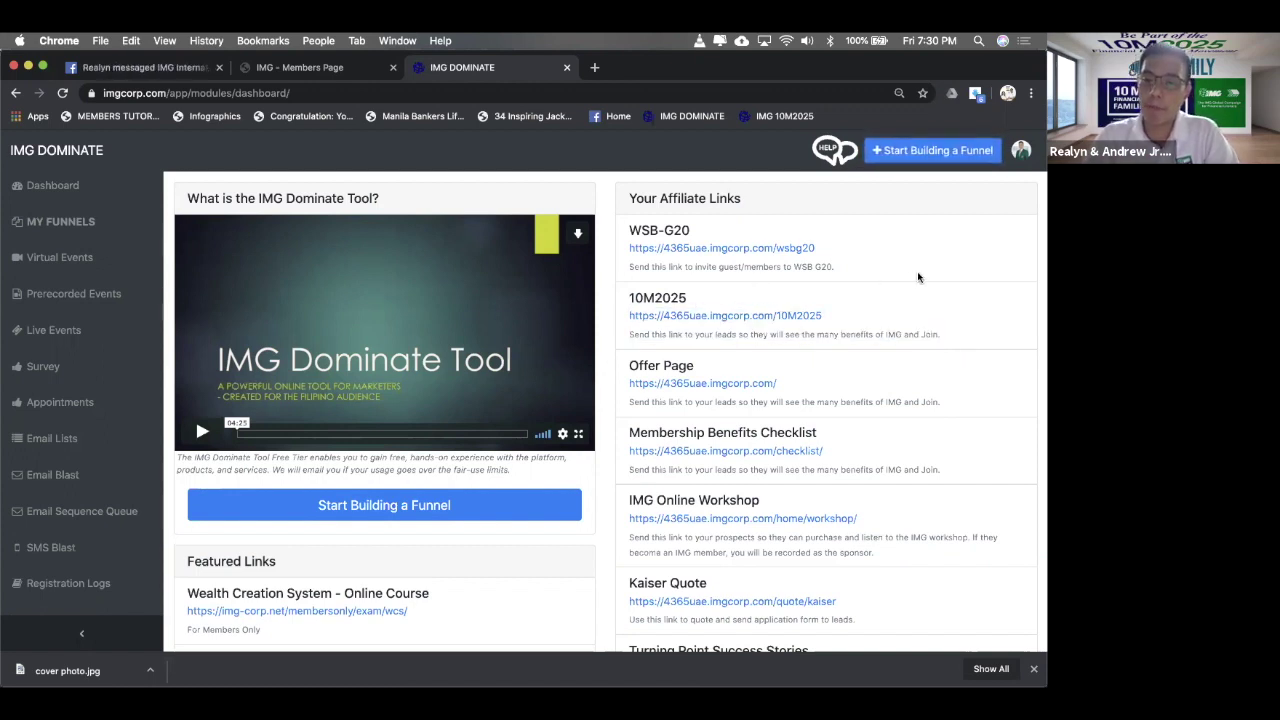
{"action": "left_click", "coordinate": [800, 315]}
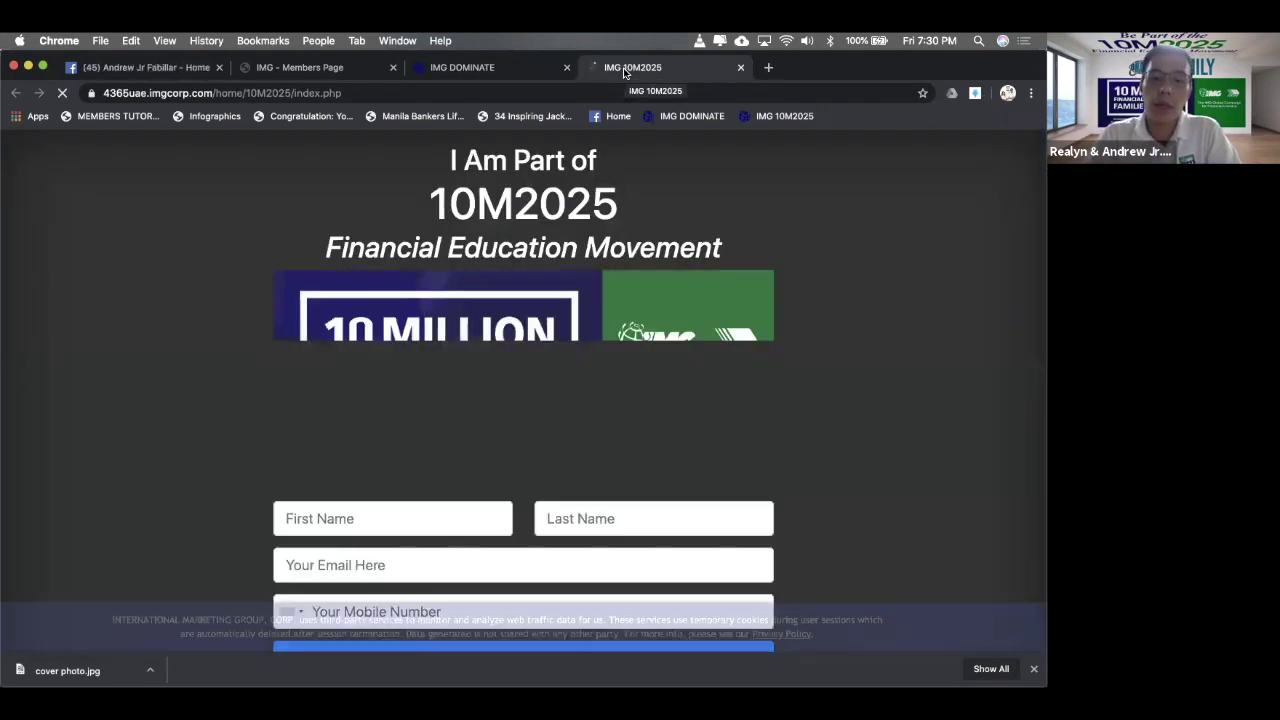
- Scroll down the 10M2025 page to view the sign-up fields and privacy consent text
{"action": "scroll", "coordinate": [742, 148], "scroll_direction": "down", "scroll_amount": 3}
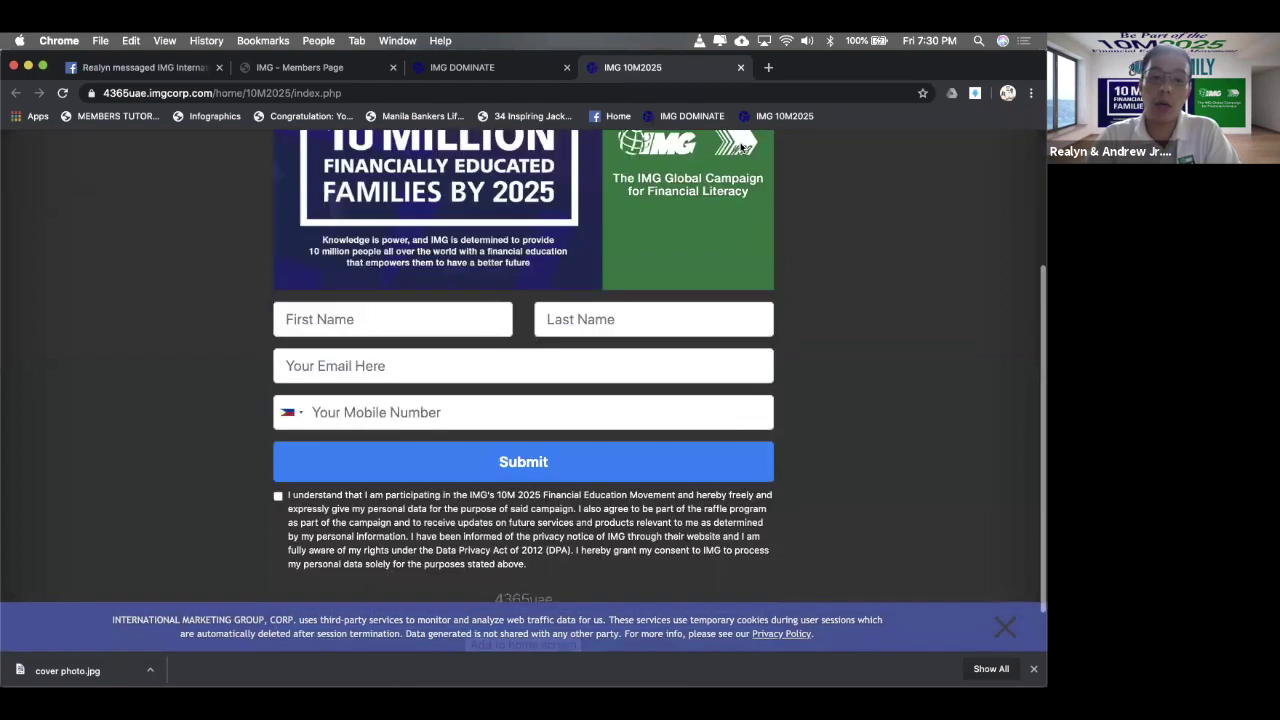
{"action": "scroll", "coordinate": [740, 142], "scroll_direction": "down", "scroll_amount": 1}
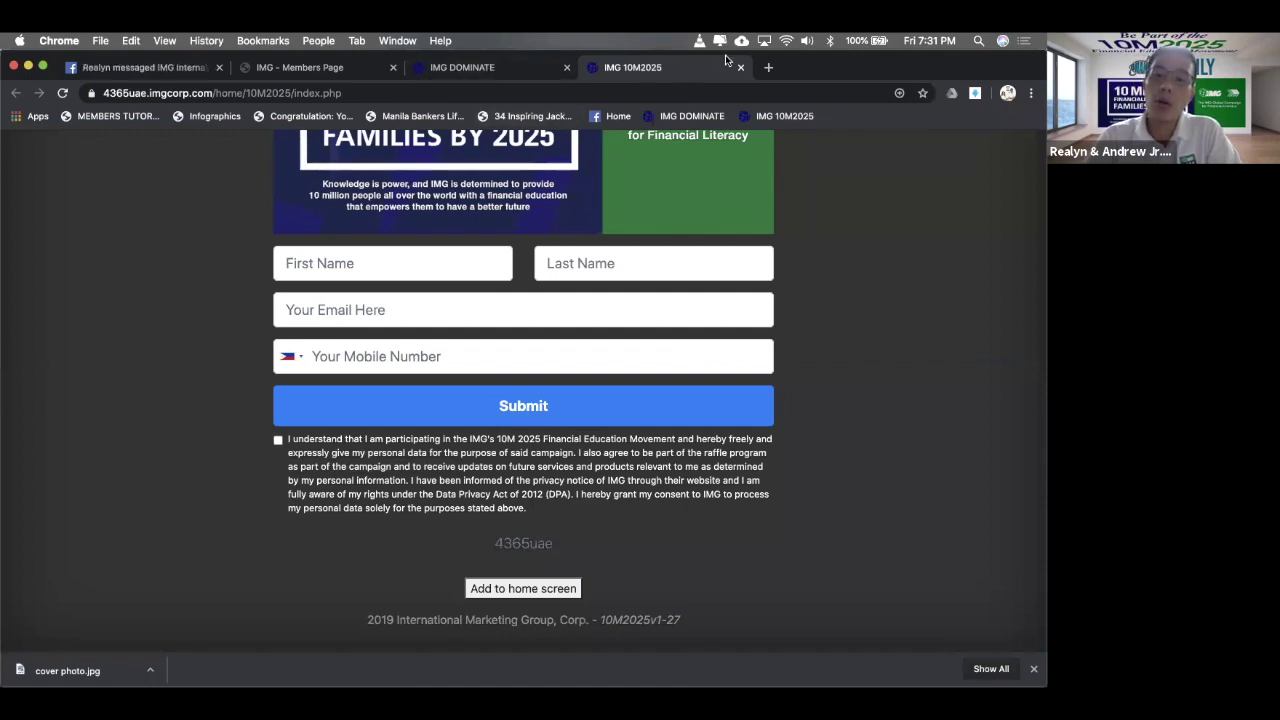
- Load img-corp.com in a new tab, view its 10M2025 counter, then return to the signup tab
{"action": "left_click", "coordinate": [767, 68]}
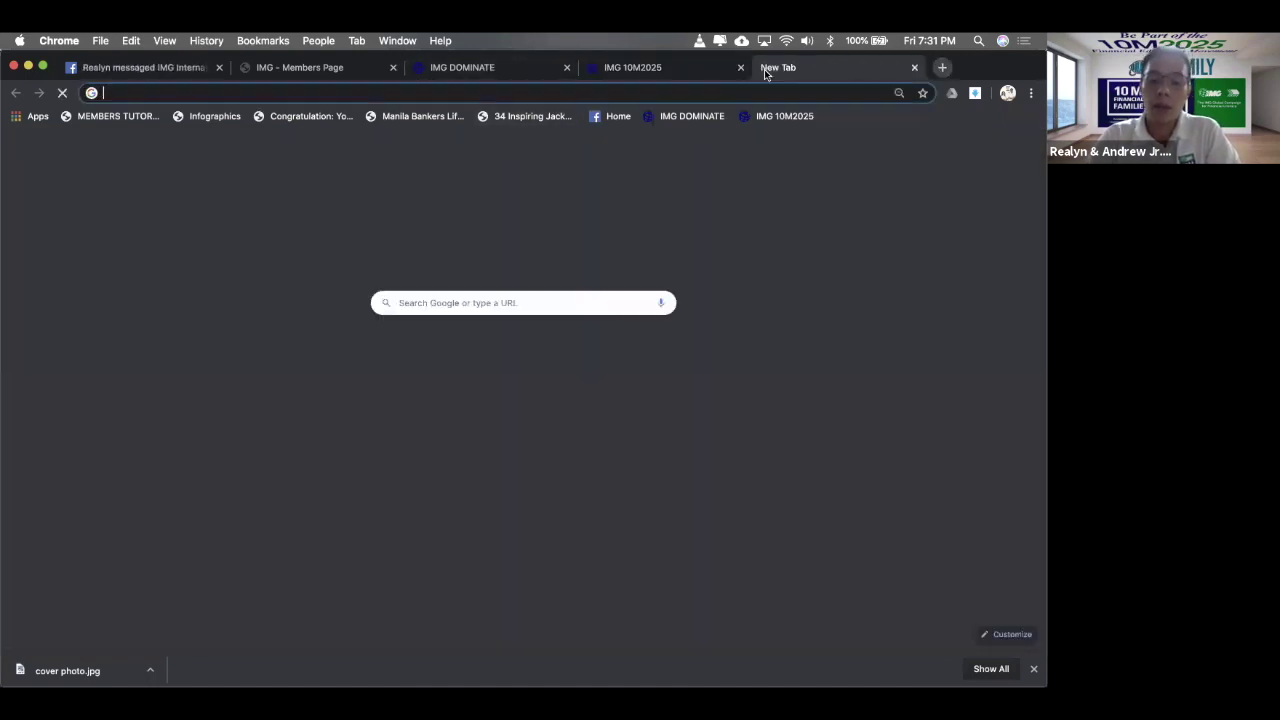
{"action": "type", "text": "img"}
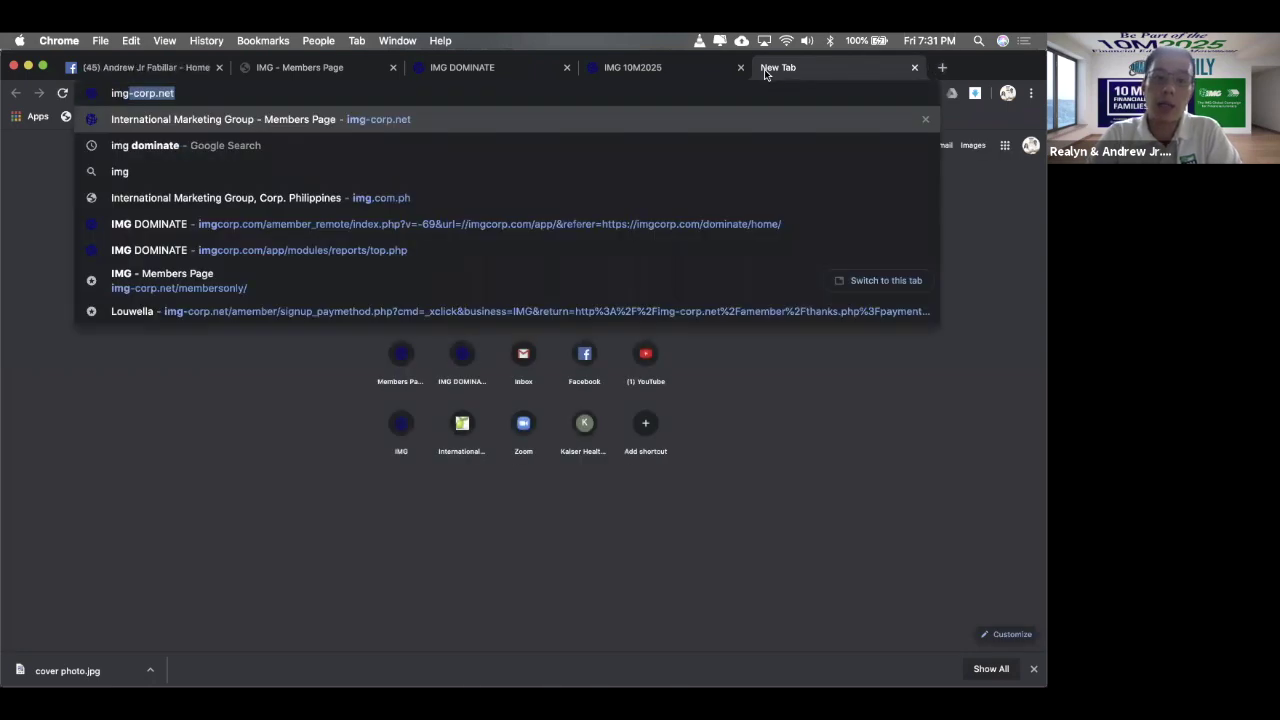
{"action": "type", "text": "-corp.com"}
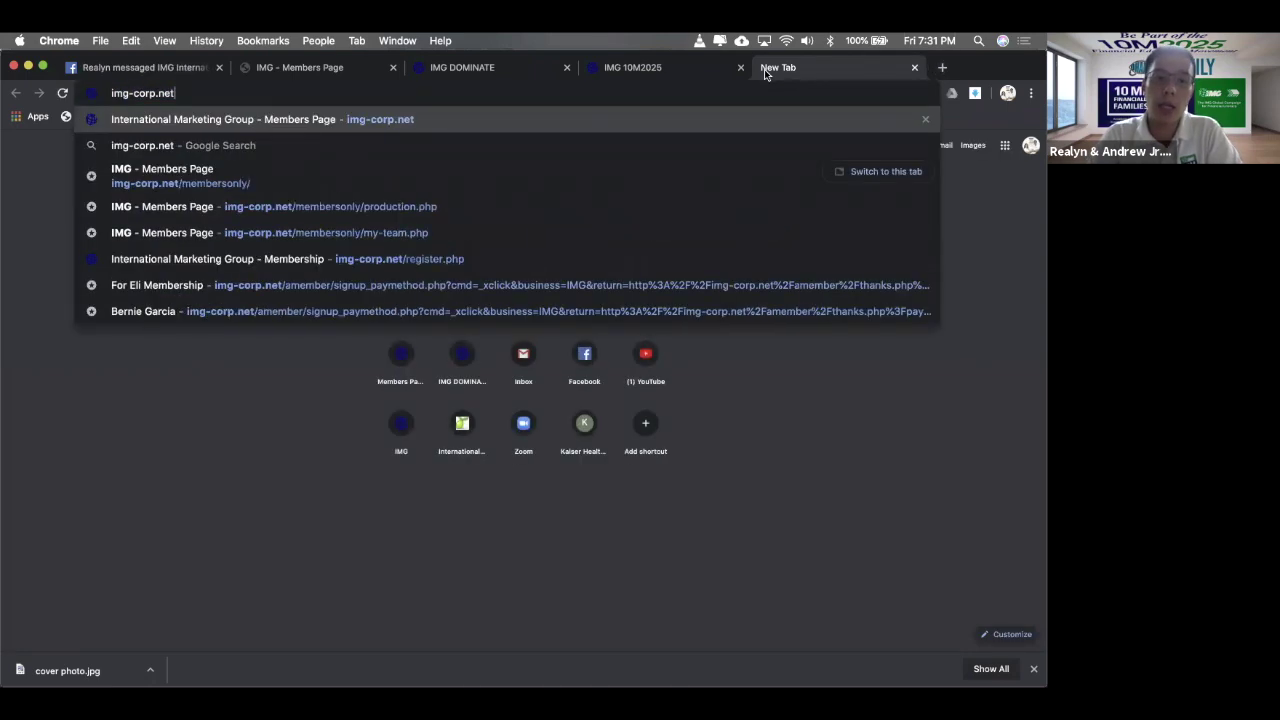
{"action": "key", "text": "Return"}
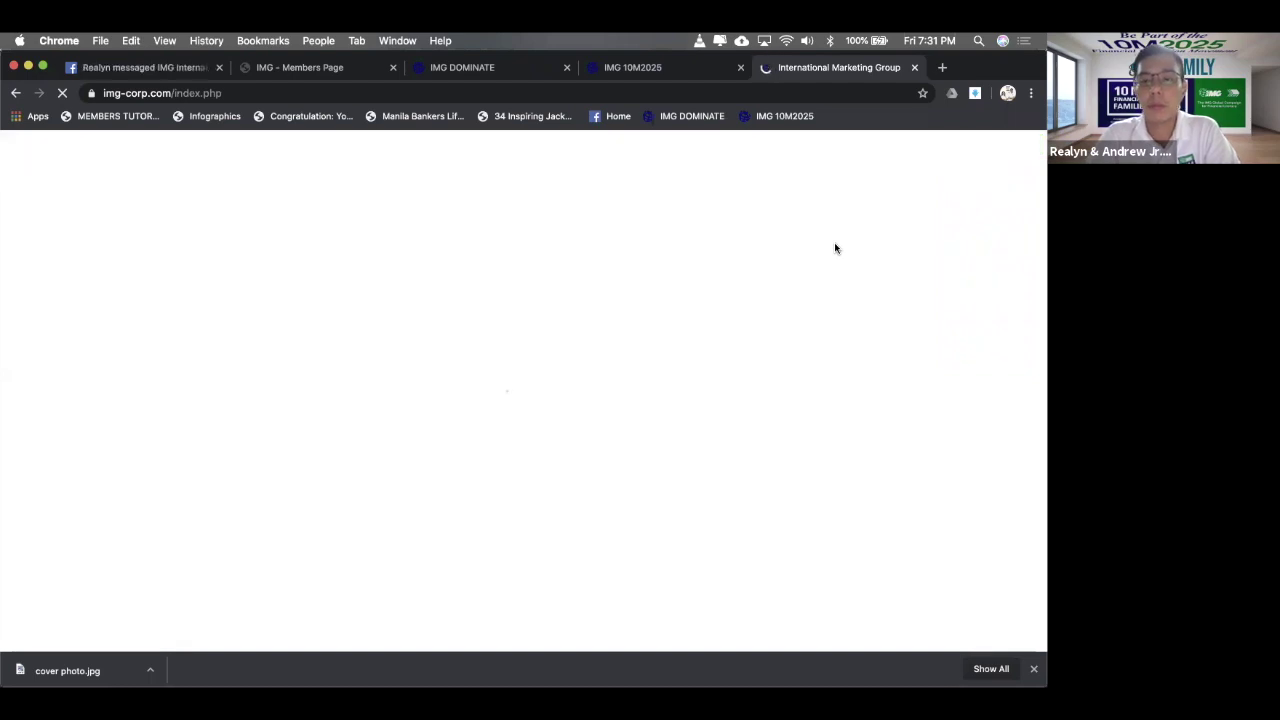
{"action": "scroll", "coordinate": [835, 249], "scroll_direction": "down", "scroll_amount": 8}
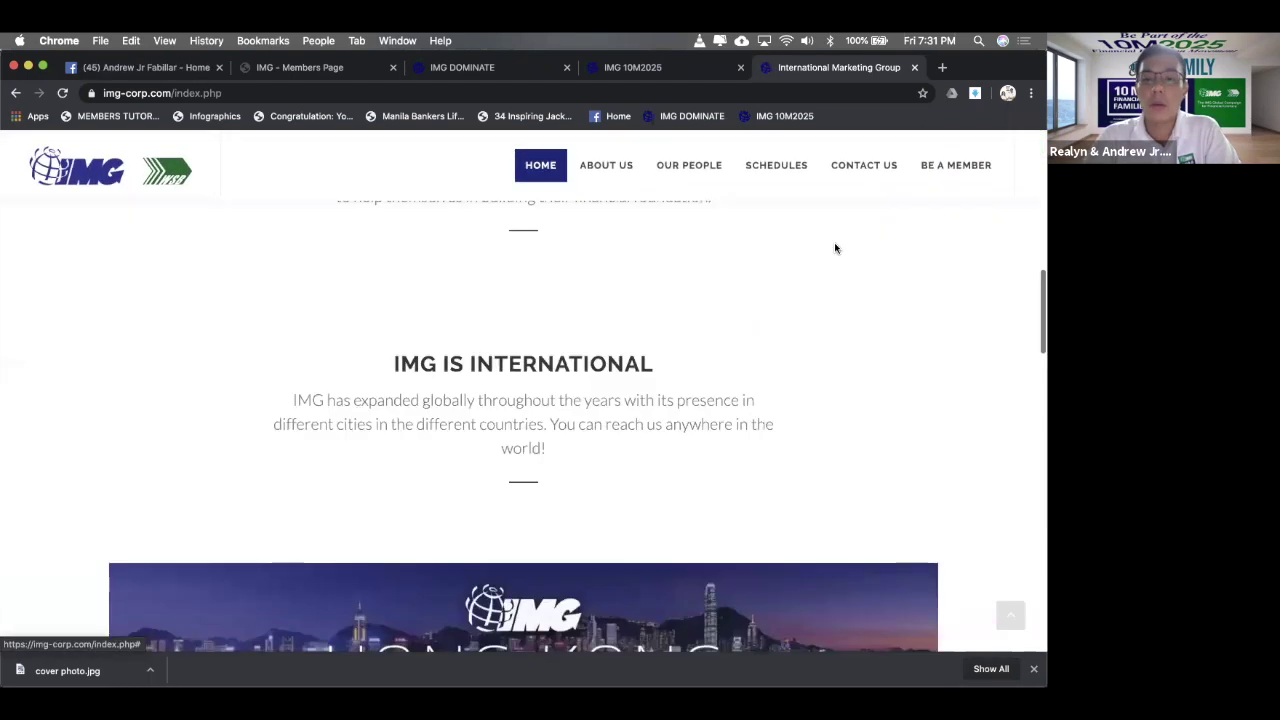
{"action": "scroll", "coordinate": [835, 250], "scroll_direction": "up", "scroll_amount": 3}
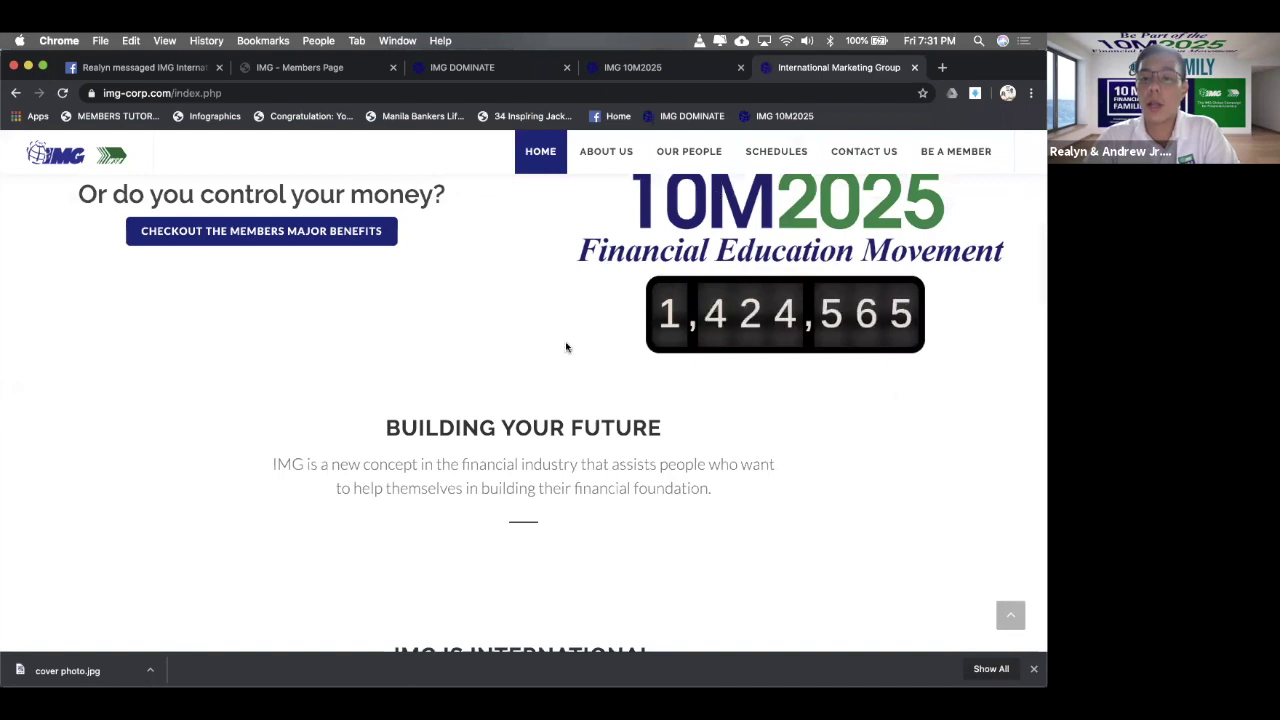
{"action": "scroll", "coordinate": [789, 427], "scroll_direction": "up", "scroll_amount": 1}
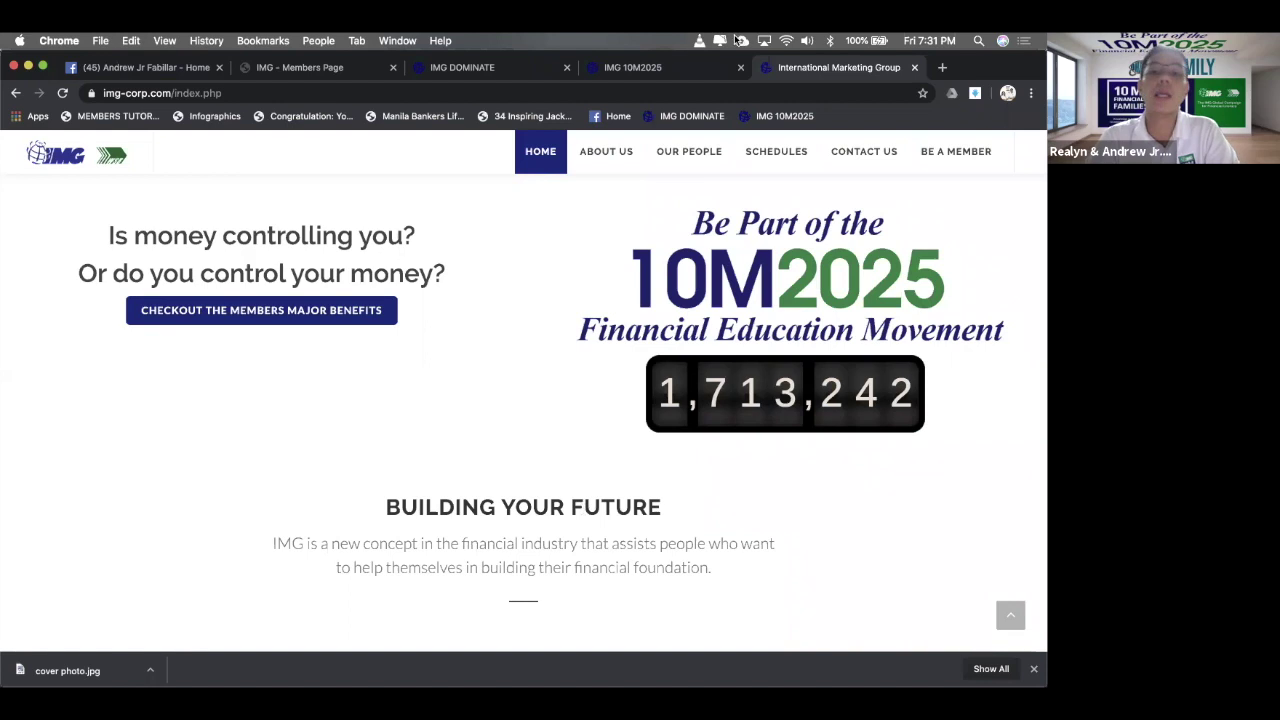
{"action": "left_click", "coordinate": [630, 68]}
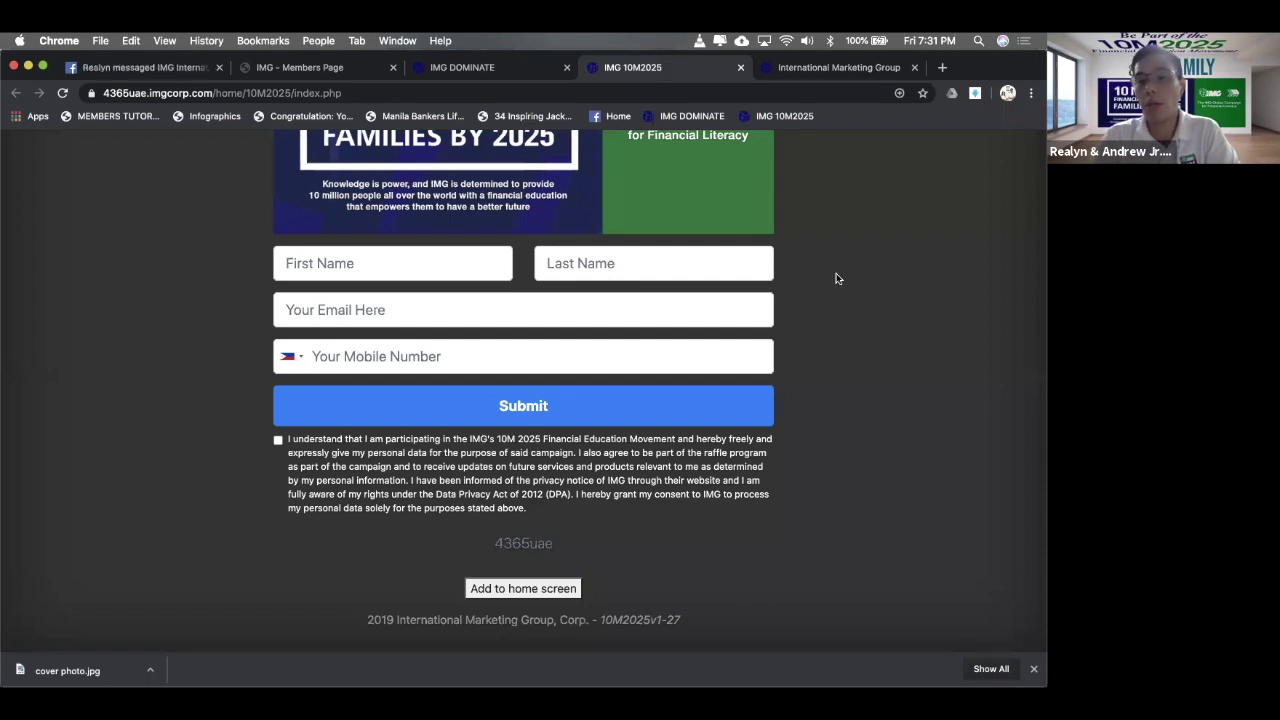
- Bring the 10 MILLION banner into view, then go back to the IMG DOMINATE dashboard tab
{"action": "key", "text": "Up"}
{"action": "key", "text": "Up"}
{"action": "key", "text": "Up"}
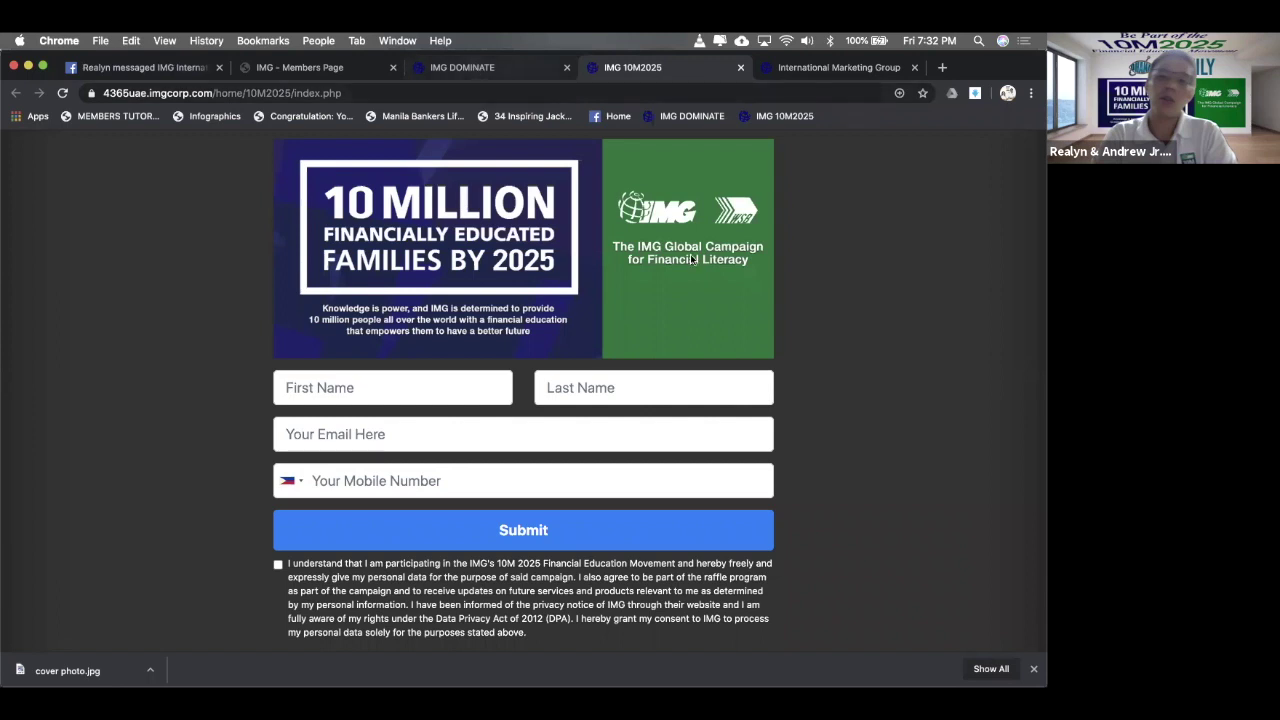
{"action": "key", "text": "ctrl+shift+Tab"}
{"action": "scroll", "coordinate": [700, 290], "scroll_direction": "down", "scroll_amount": 2}
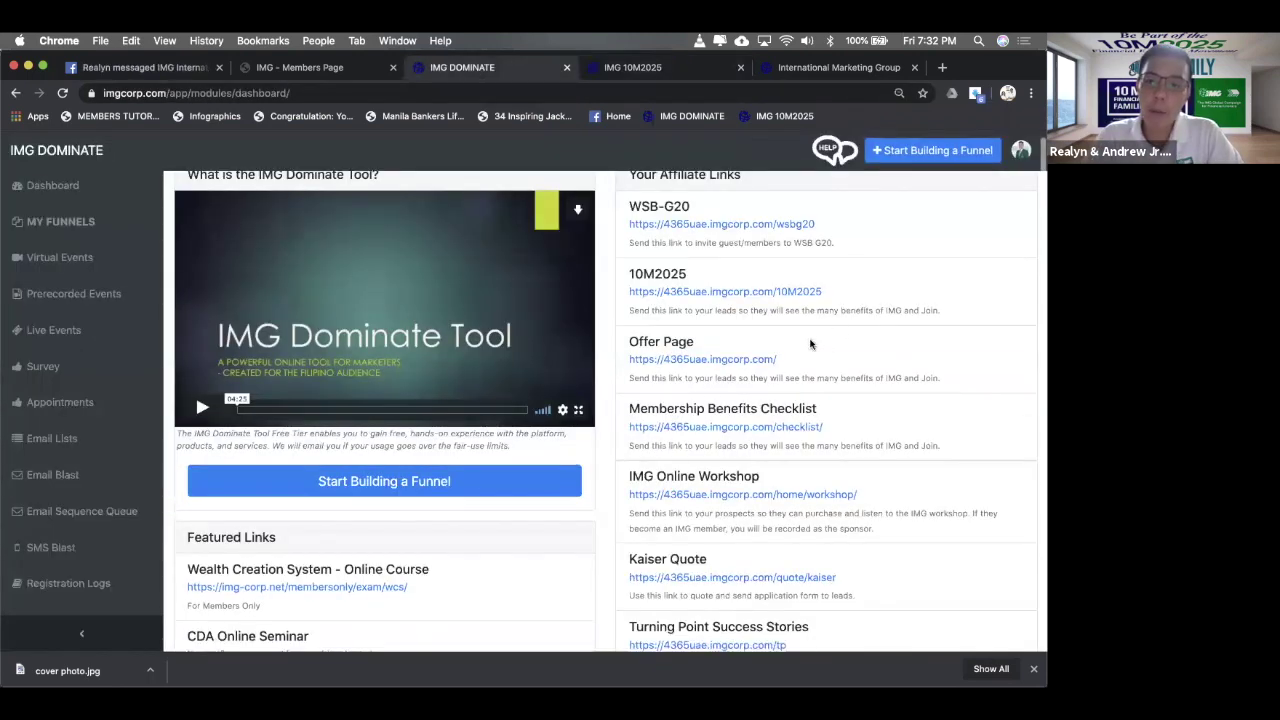
- Open the Offer Page link, close the 10M2025 signup tab and return to the dashboard
{"action": "left_click_drag", "start_coordinate": [625, 337], "coordinate": [582, 67]}
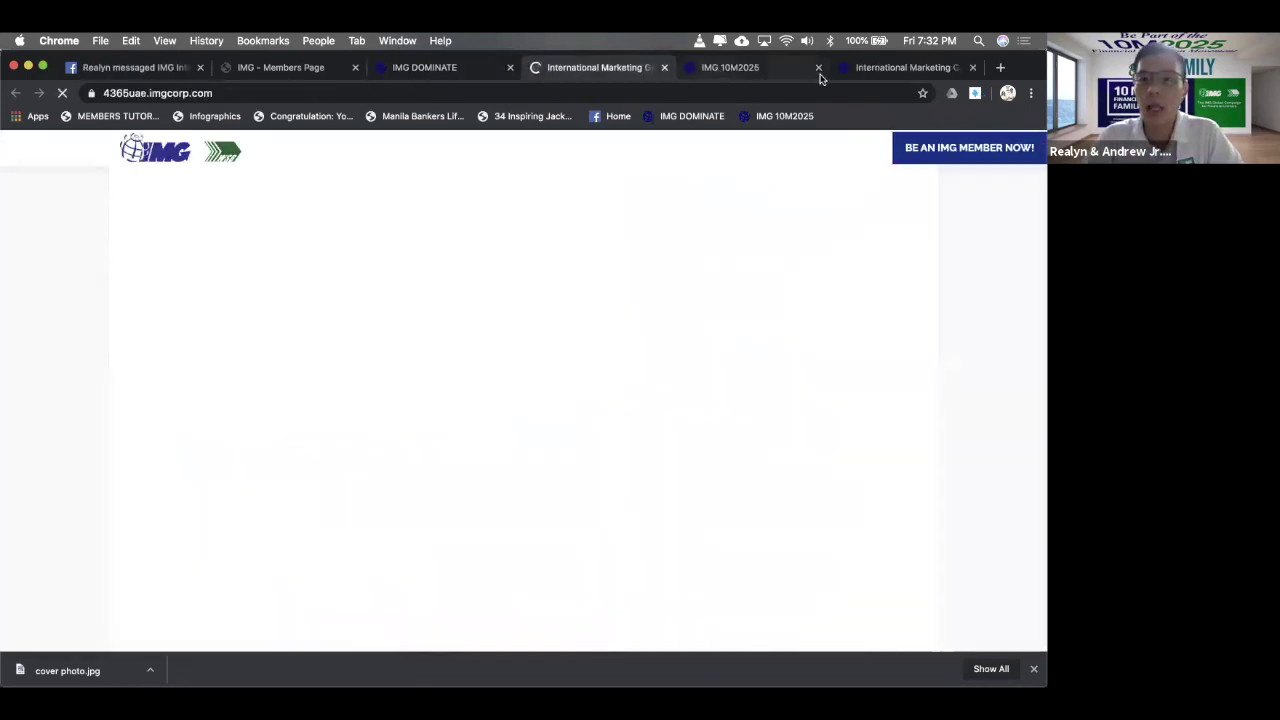
{"action": "left_click", "coordinate": [815, 75]}
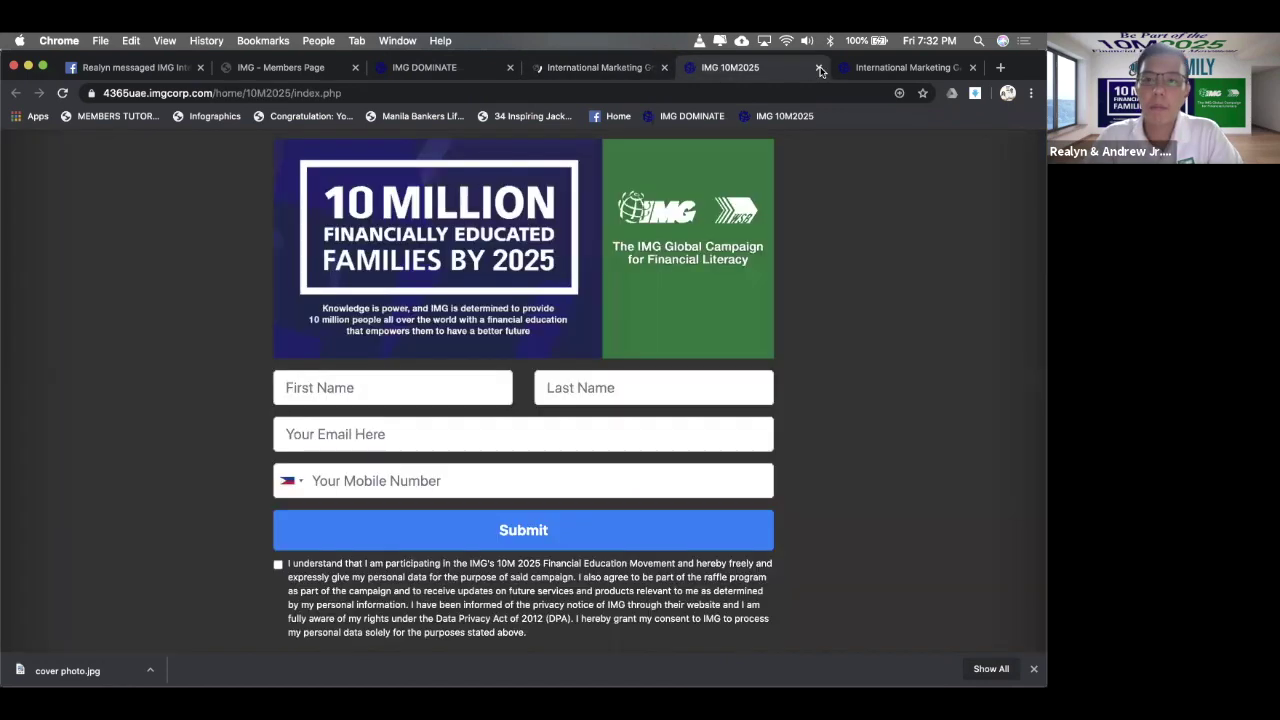
{"action": "key", "text": "super+w"}
{"action": "key", "text": "super+w"}
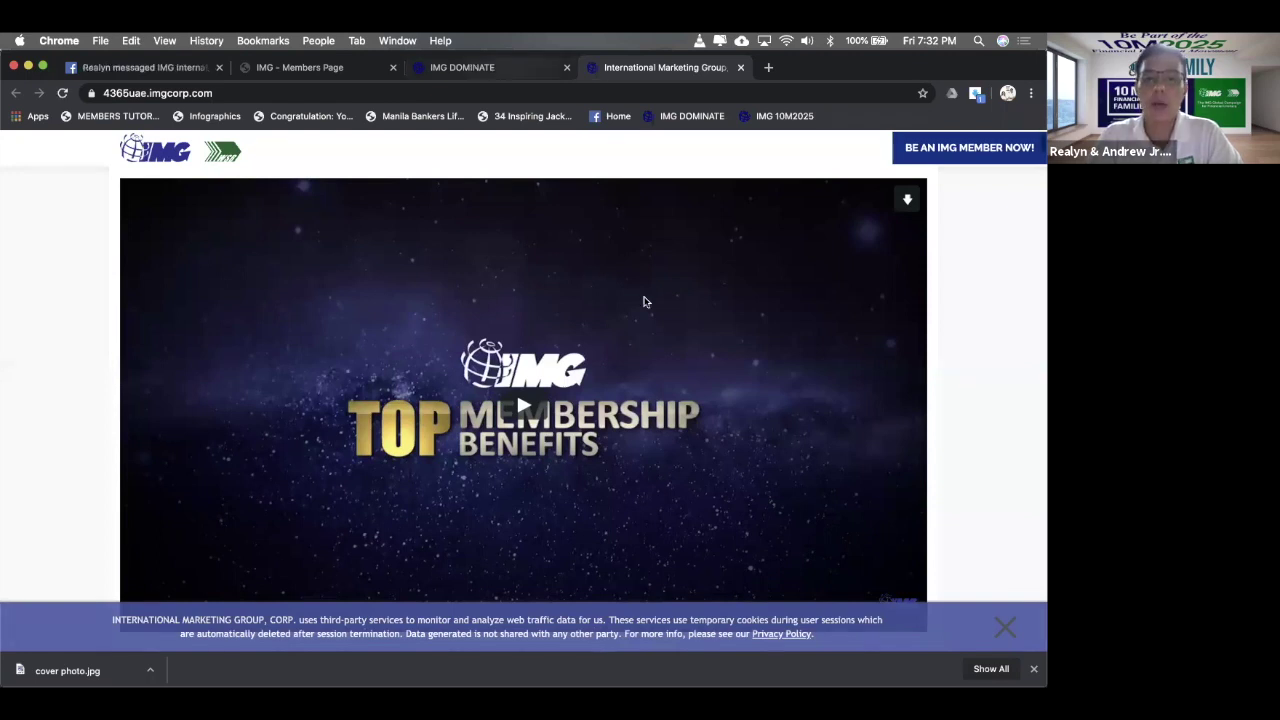
{"action": "left_click", "coordinate": [462, 67]}
- Close the offer page, open the Membership Benefits Checklist link and close its duplicate tab
{"action": "scroll", "coordinate": [195, 370], "scroll_direction": "down", "scroll_amount": 1}
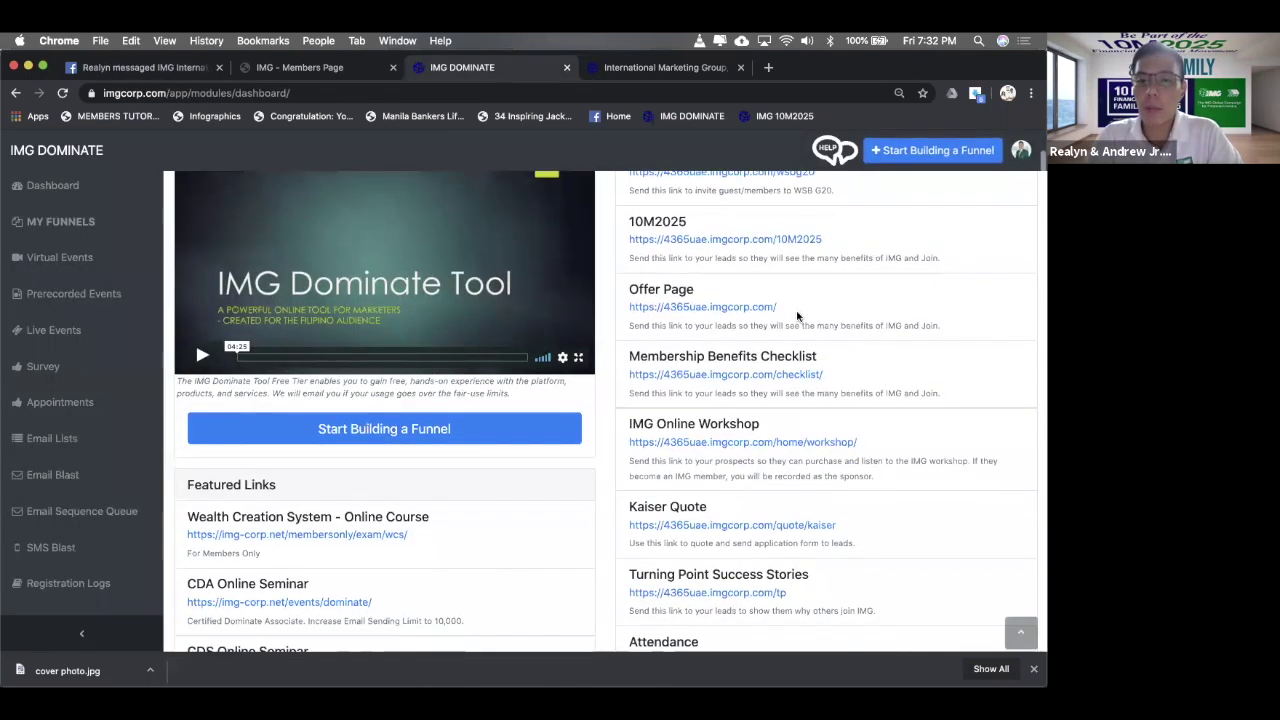
{"action": "left_click", "coordinate": [740, 67]}
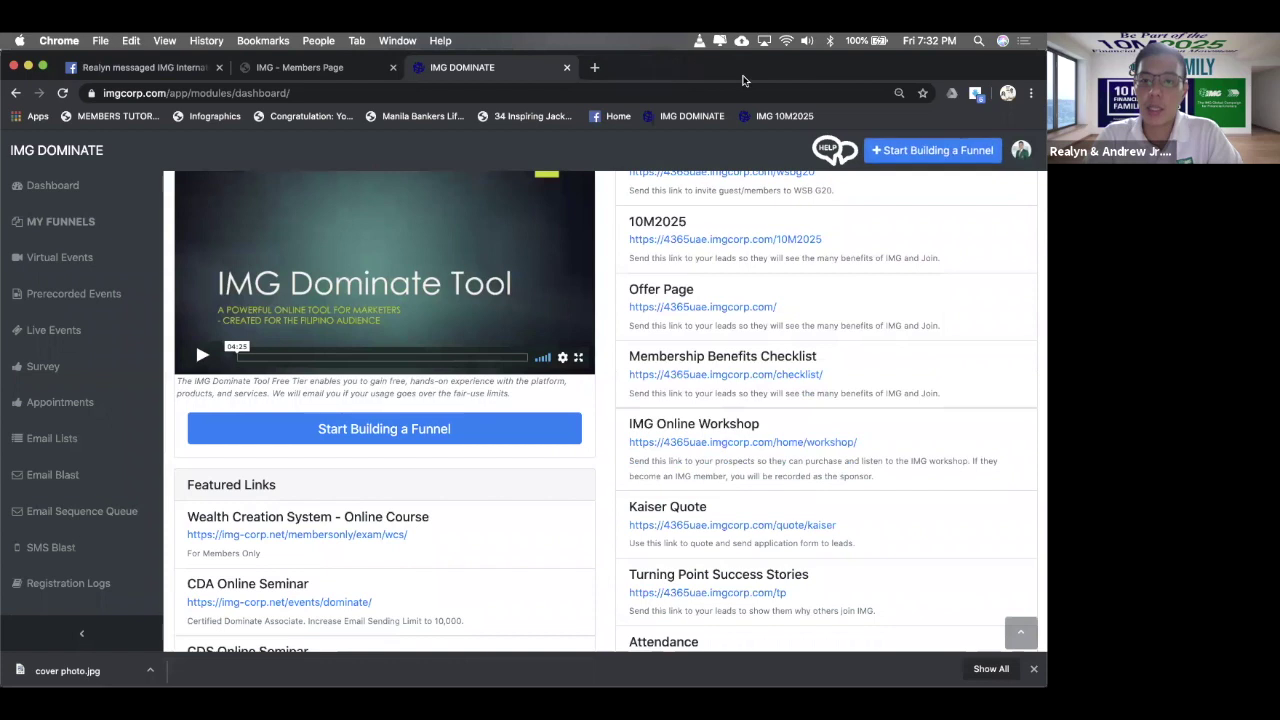
{"action": "left_click", "coordinate": [757, 376], "text": "super"}
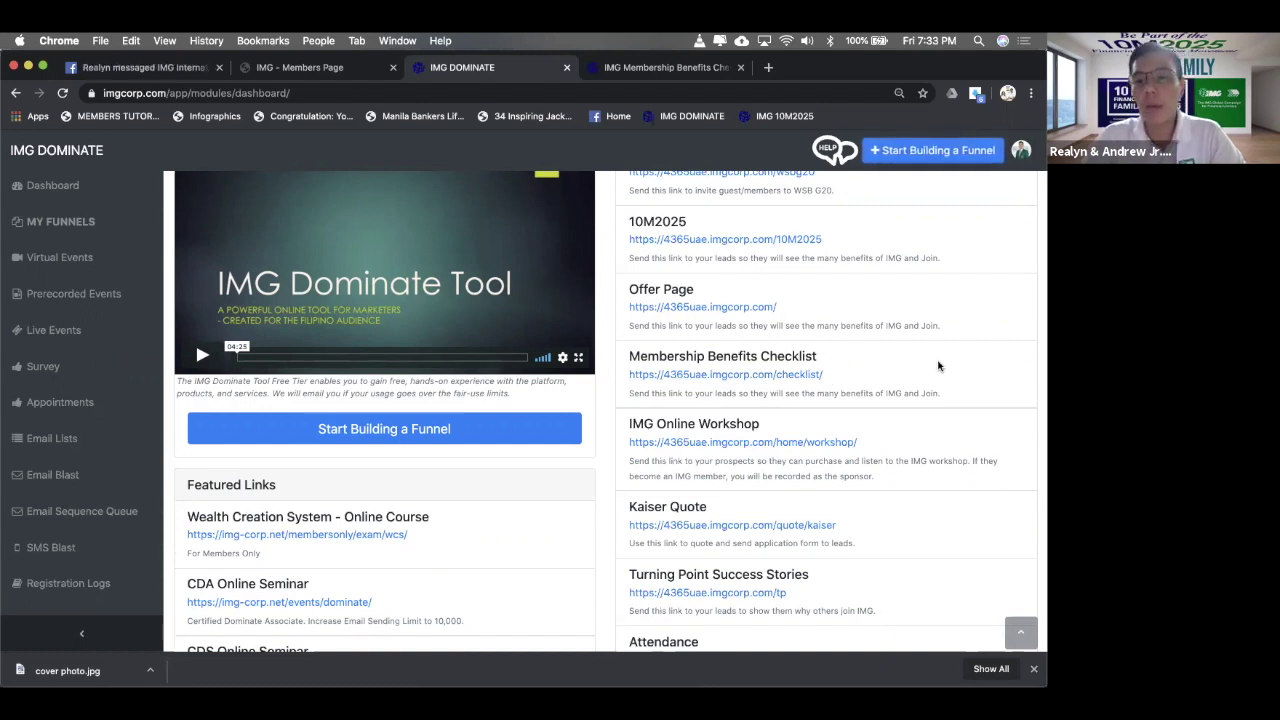
{"action": "left_click", "coordinate": [717, 376], "text": "super"}
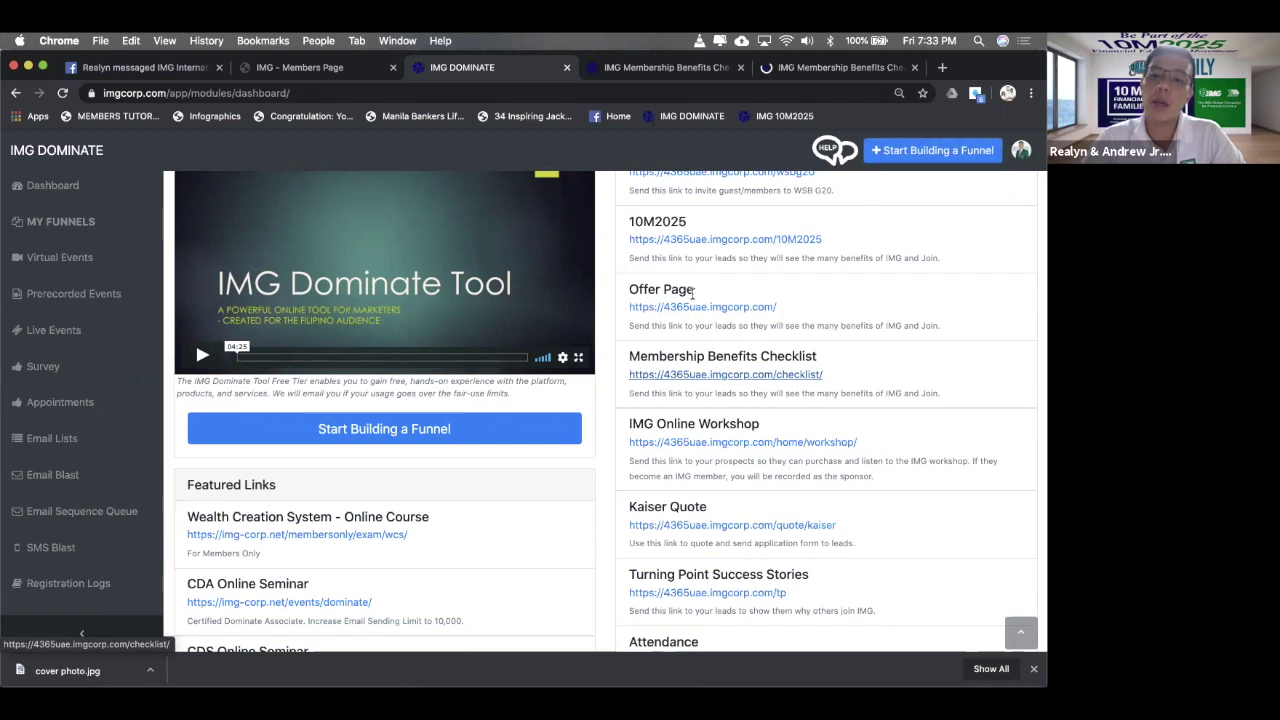
{"action": "left_click", "coordinate": [912, 67]}
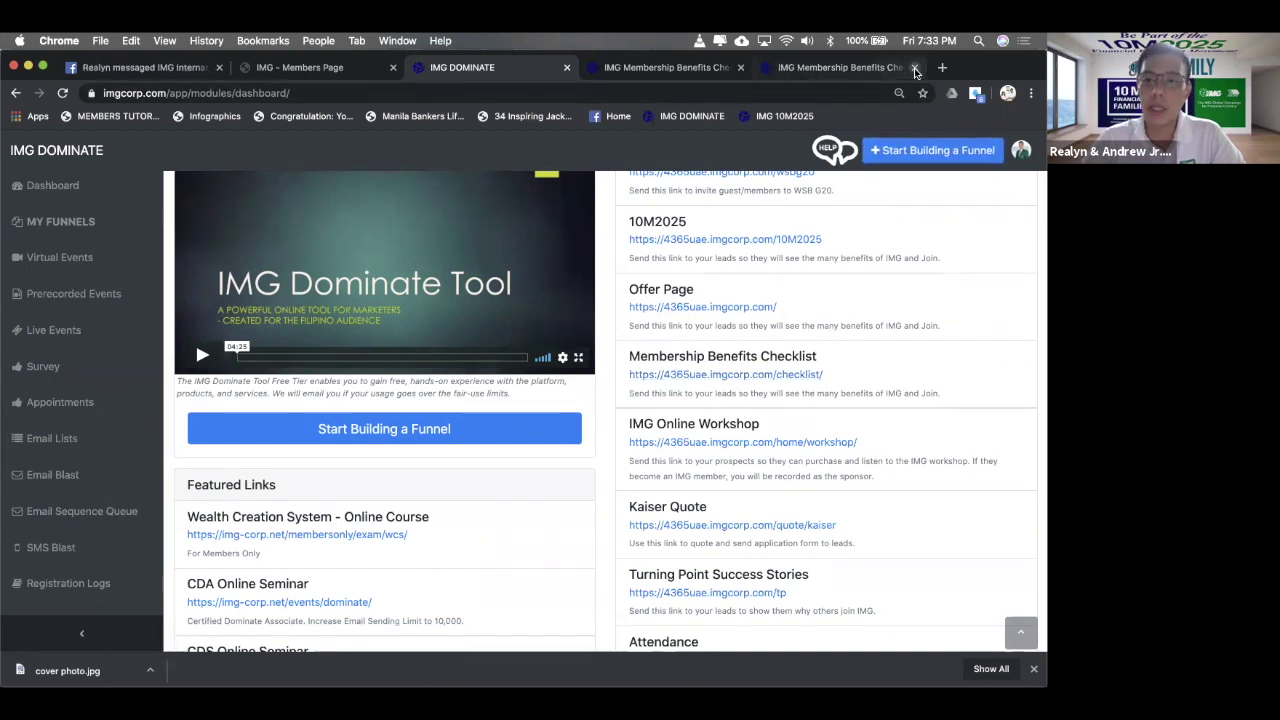
{"action": "left_click", "coordinate": [673, 67]}
- Enter a test name in the checklist form's Your name field using the saved suggestion
{"action": "left_click", "coordinate": [292, 92]}
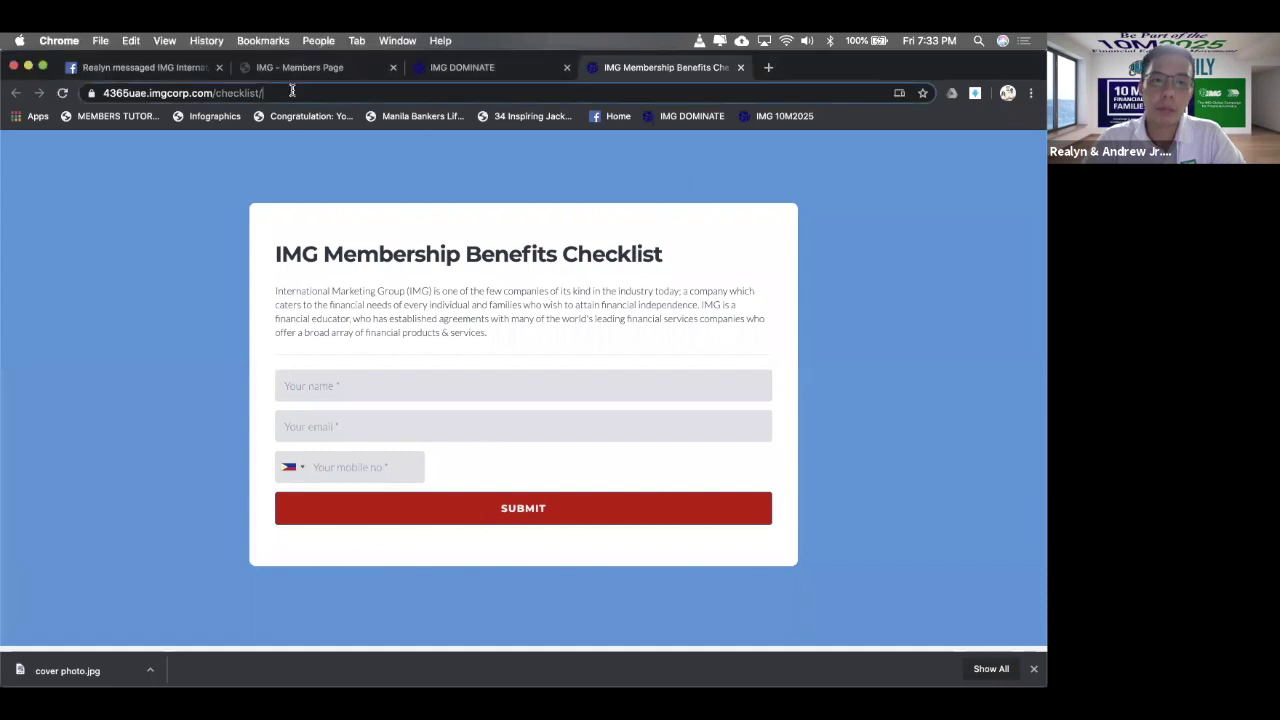
{"action": "left_click", "coordinate": [446, 390]}
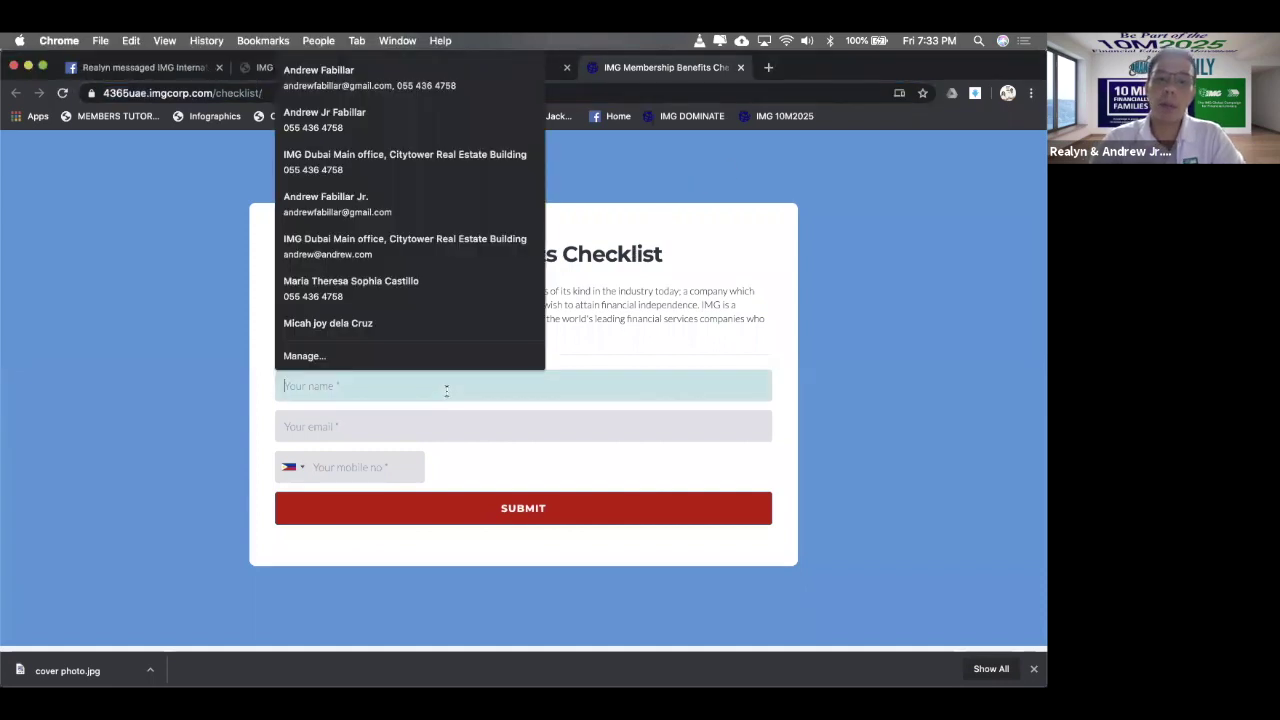
{"action": "type", "text": "a"}
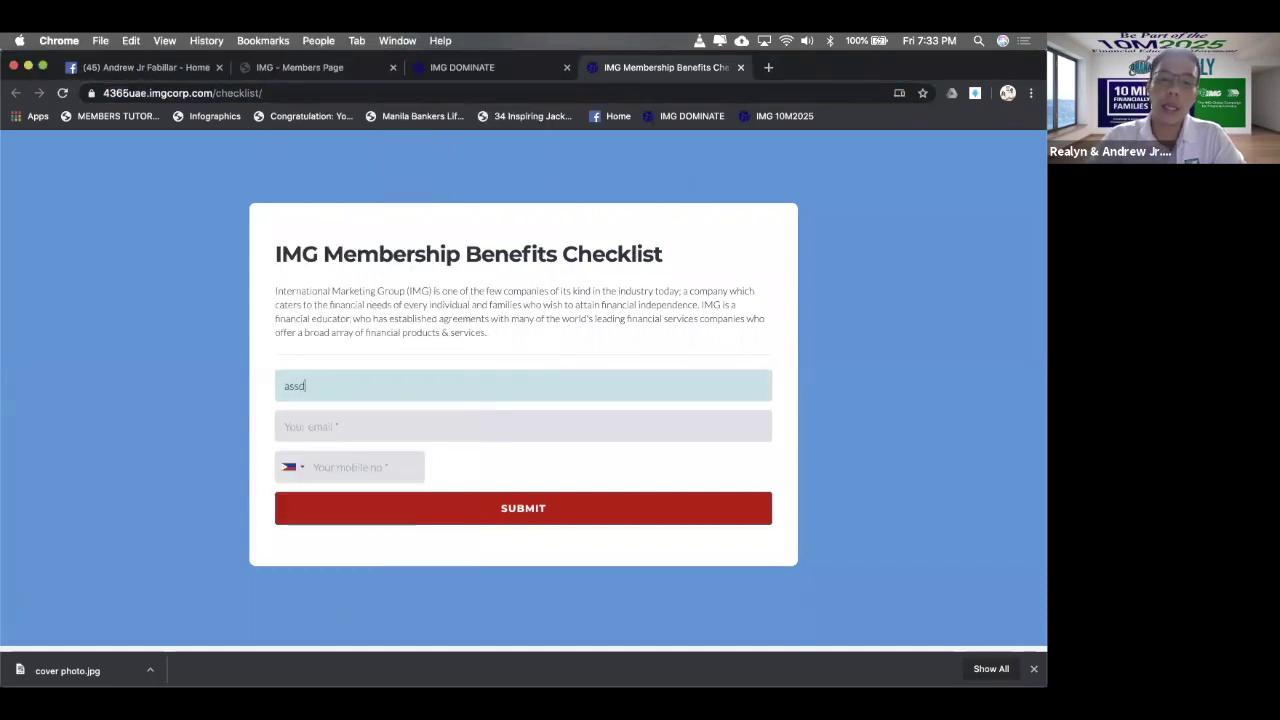
{"action": "key", "text": "BackSpace"}
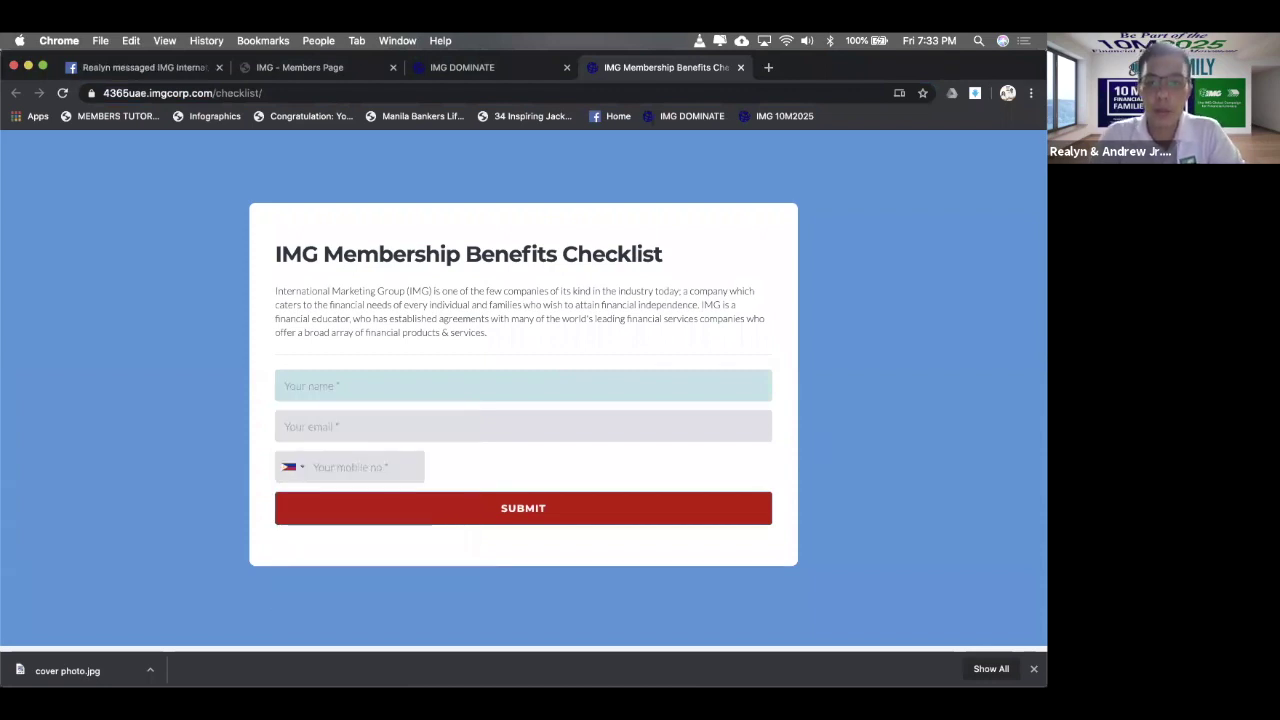
{"action": "type", "text": "a"}
{"action": "key", "text": "BackSpace"}
{"action": "type", "text": "aa"}
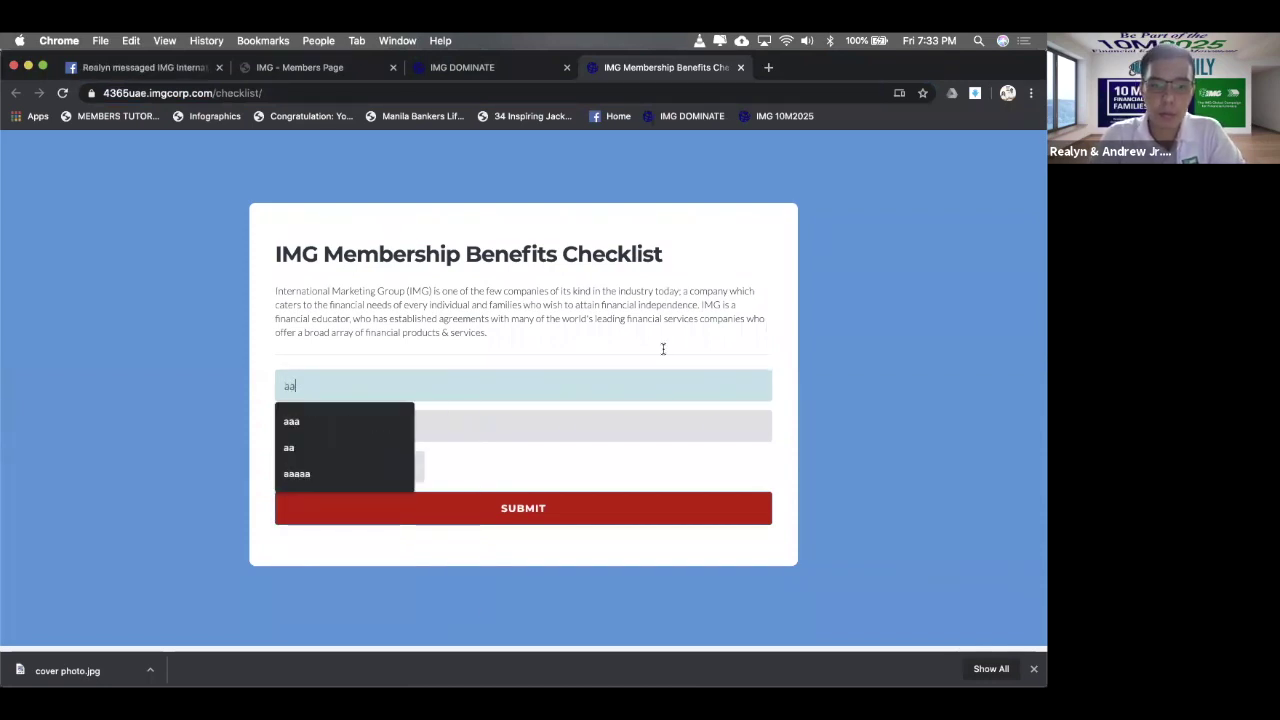
{"action": "left_click", "coordinate": [393, 419]}
- Fill in a test email address and mobile number, then submit the checklist form
{"action": "left_click", "coordinate": [400, 424]}
{"action": "type", "text": "a"}
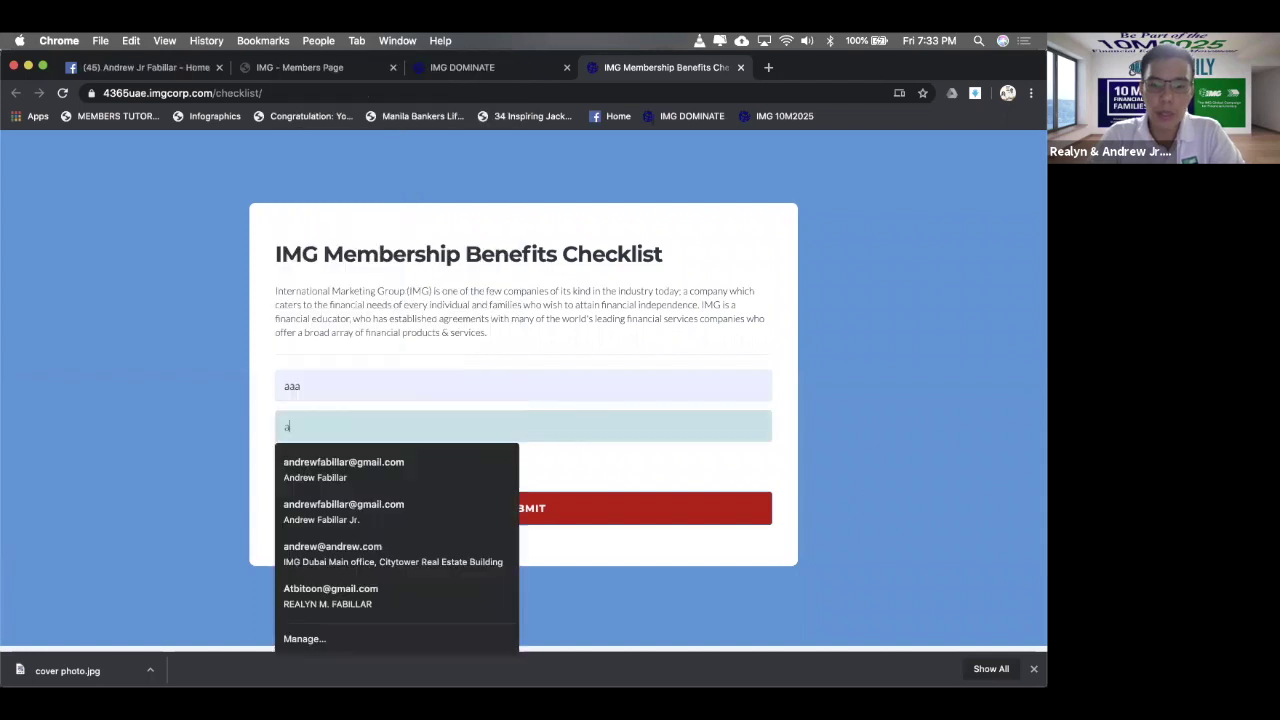
{"action": "type", "text": "dss@3232.c"}
{"action": "key", "text": "BackSpace"}
{"action": "type", "text": ".com"}
{"action": "left_click", "coordinate": [333, 474]}
{"action": "type", "text": "0553443"}
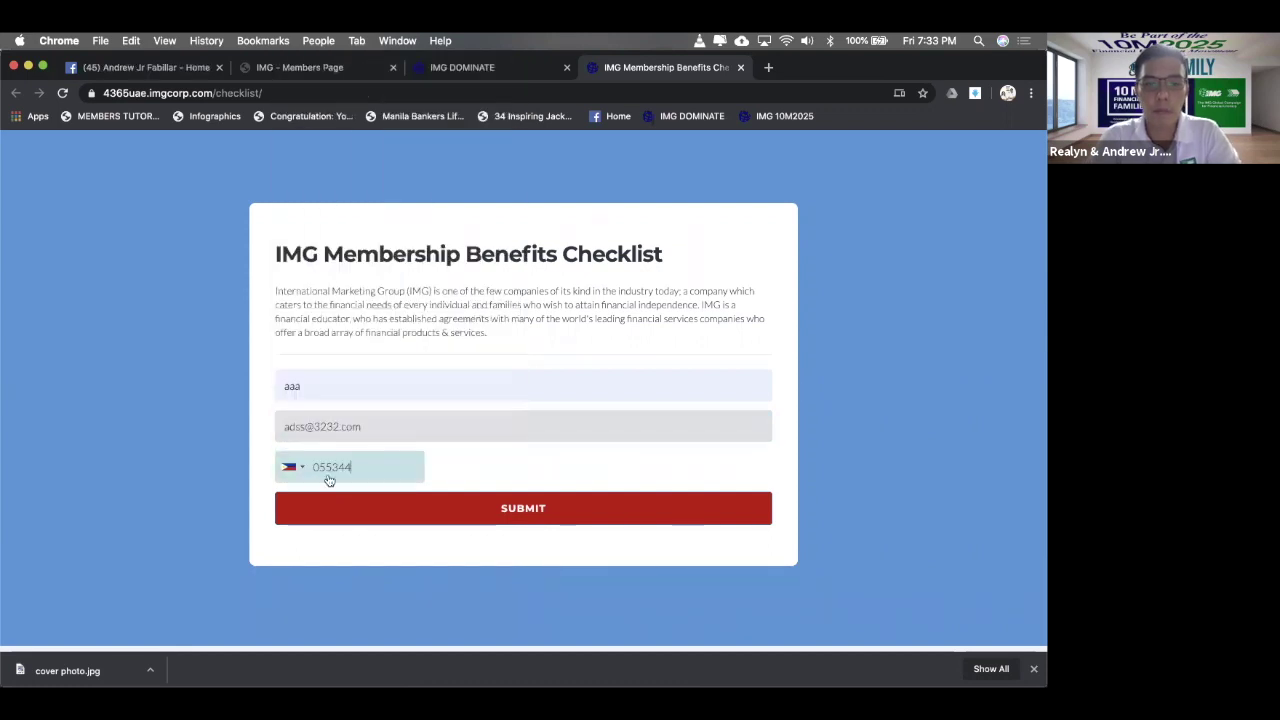
{"action": "left_click", "coordinate": [415, 507]}
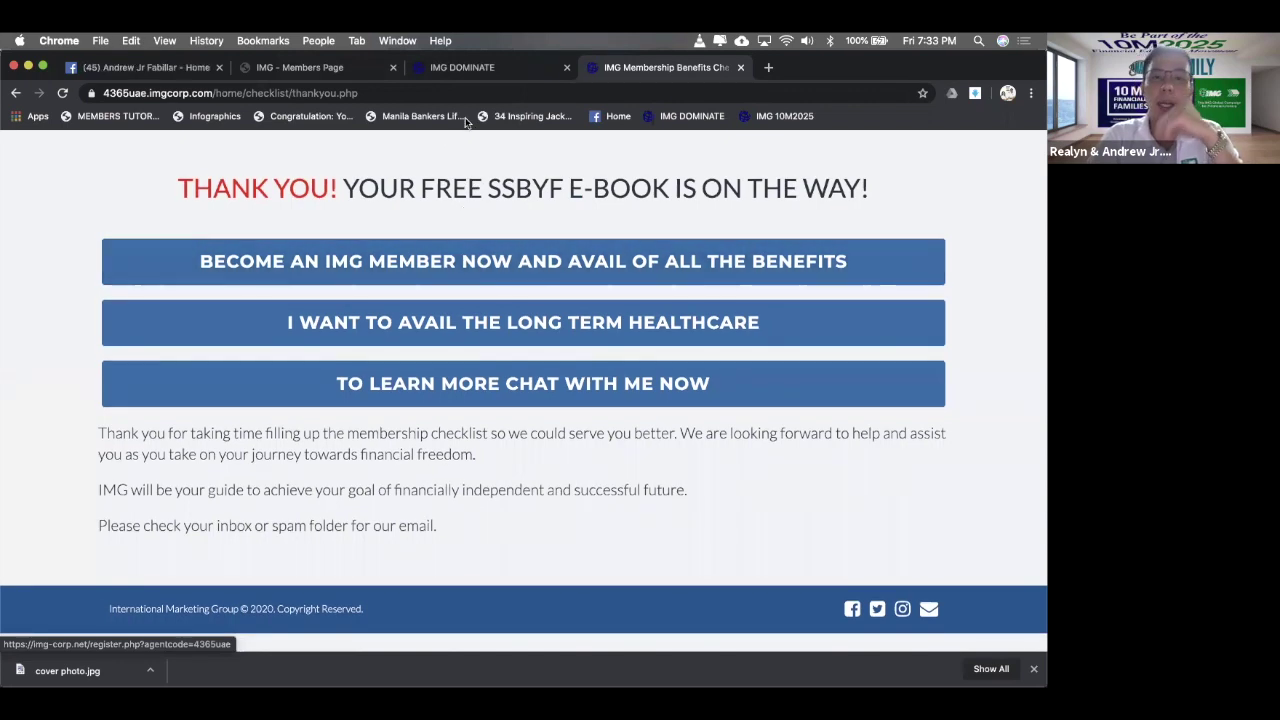
- Load the checklist/ page from the address bar's suggestions in the thank-you tab
{"action": "left_click", "coordinate": [492, 68]}
{"action": "left_click", "coordinate": [633, 68]}
{"action": "left_click", "coordinate": [495, 66]}
{"action": "left_click", "coordinate": [684, 68]}
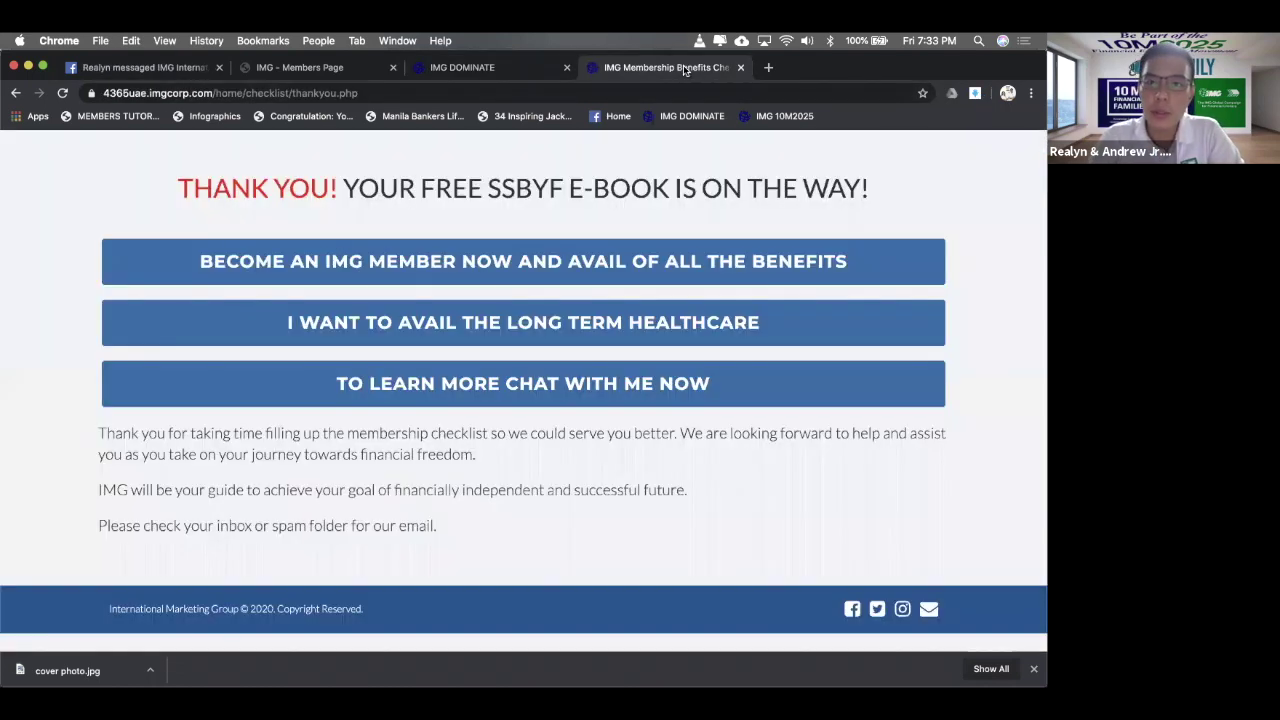
{"action": "left_click", "coordinate": [588, 95]}
{"action": "type", "text": "check"}
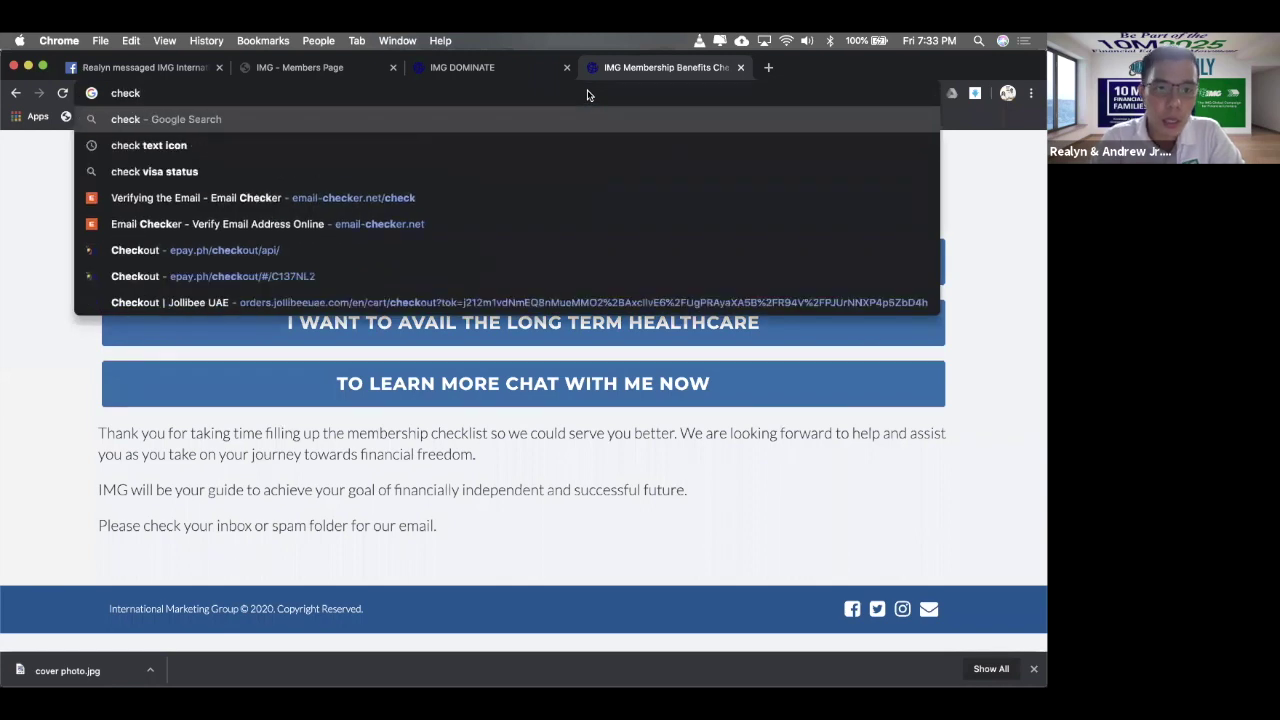
{"action": "type", "text": "list"}
{"action": "key", "text": "Down"}
{"action": "key", "text": "Down"}
{"action": "key", "text": "Down"}
{"action": "key", "text": "Down"}
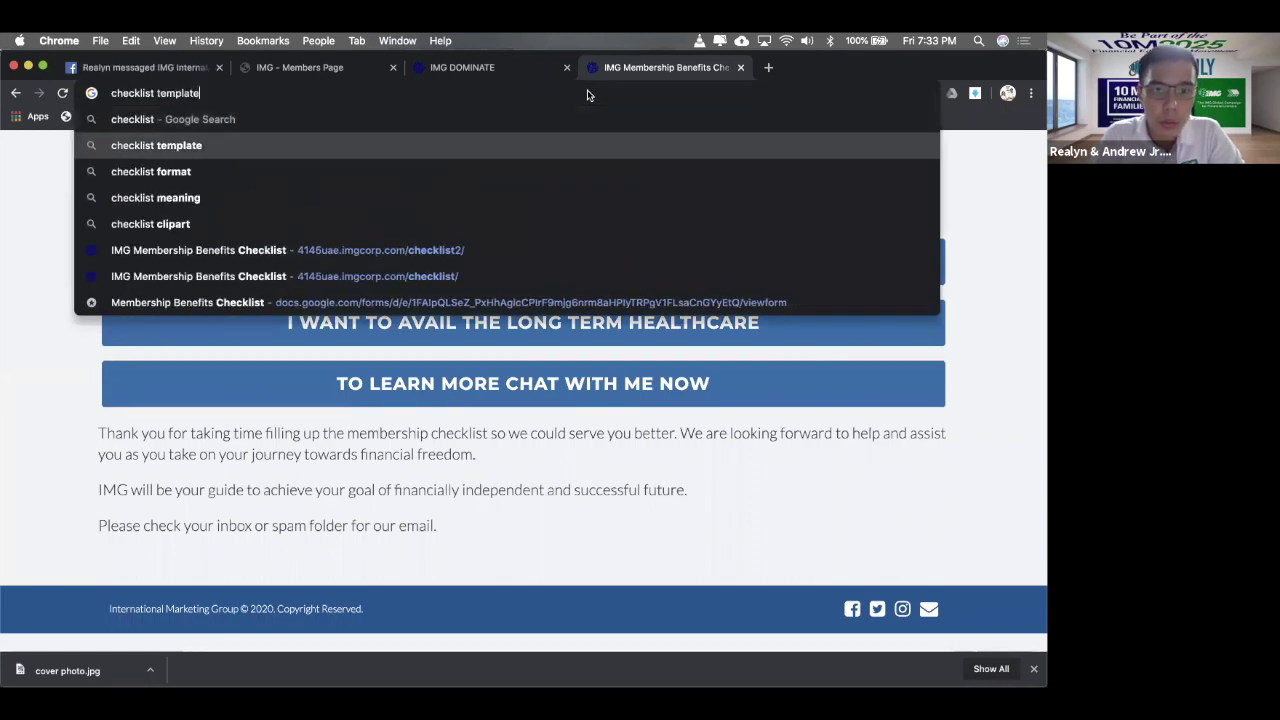
{"action": "key", "text": "Down"}
{"action": "key", "text": "Down"}
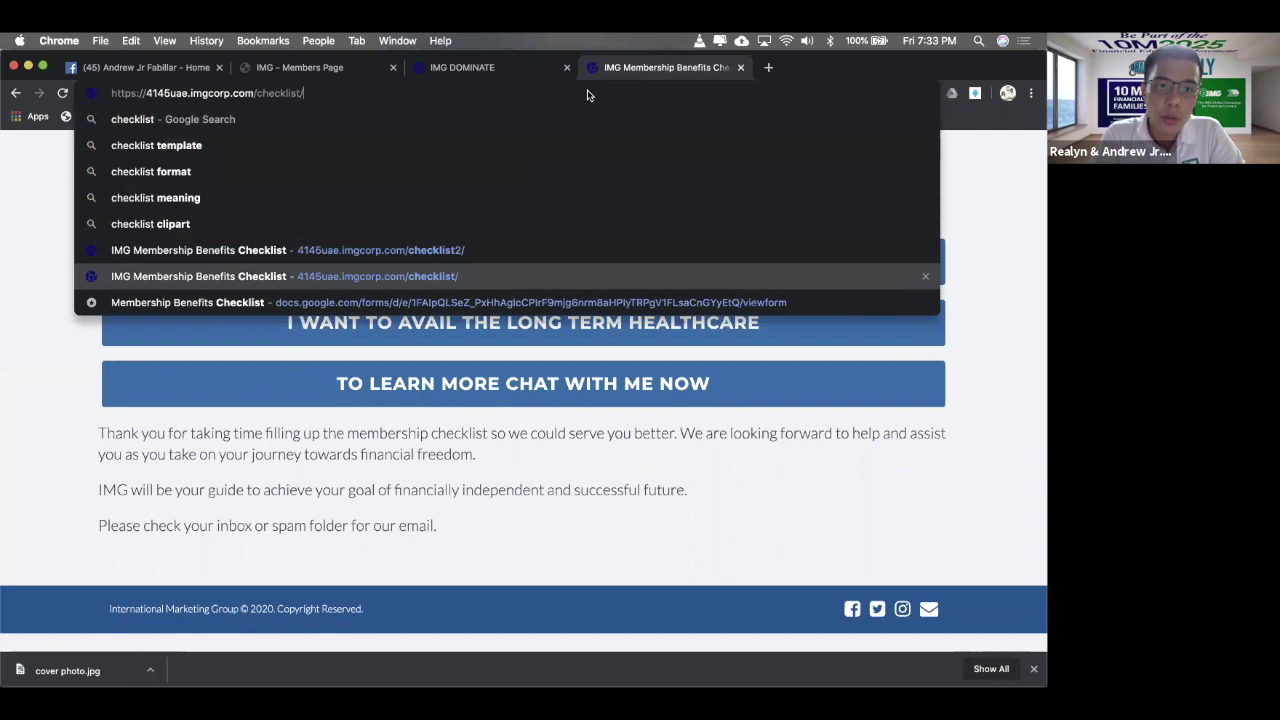
{"action": "key", "text": "Return"}
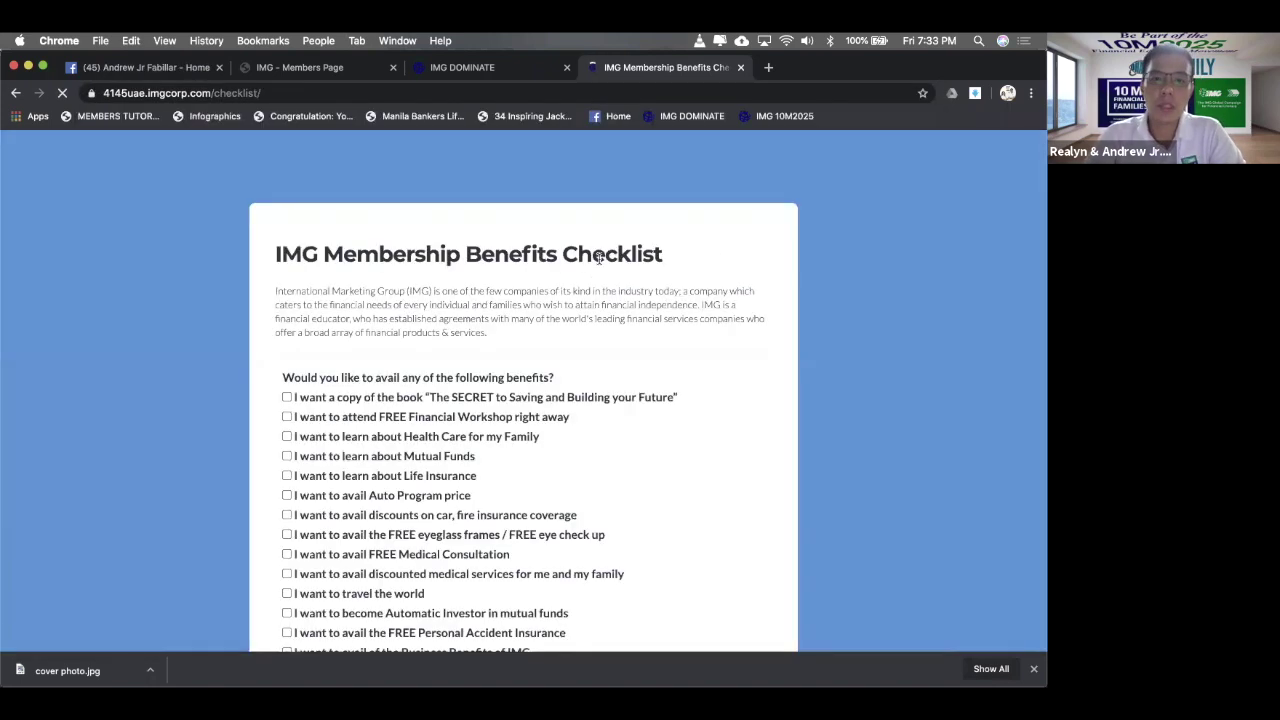
- Review the checklist page, then select the Membership Benefits Checklist link on the dashboard
{"action": "scroll", "coordinate": [709, 248], "scroll_direction": "down", "scroll_amount": 2}
{"action": "scroll", "coordinate": [709, 248], "scroll_direction": "up", "scroll_amount": 1}
{"action": "scroll", "coordinate": [709, 248], "scroll_direction": "down", "scroll_amount": 4}
{"action": "scroll", "coordinate": [709, 250], "scroll_direction": "up", "scroll_amount": 5}
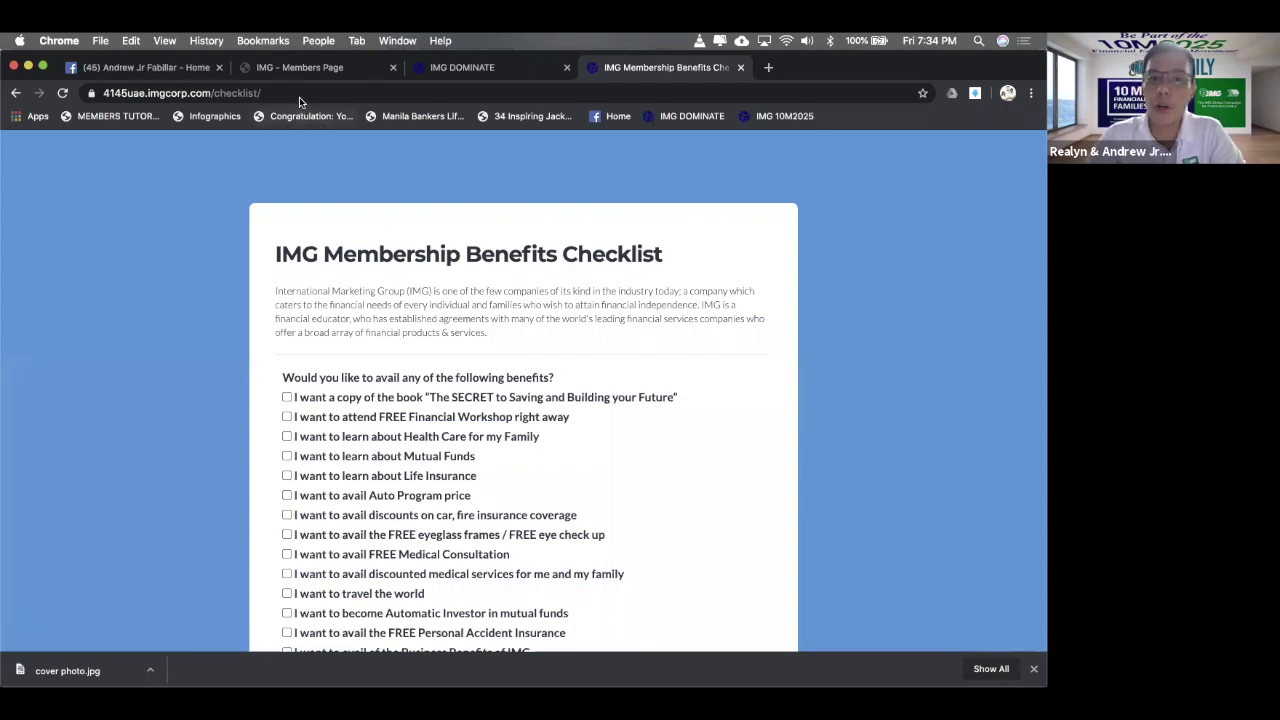
{"action": "left_click", "coordinate": [300, 67]}
{"action": "left_click", "coordinate": [470, 67]}
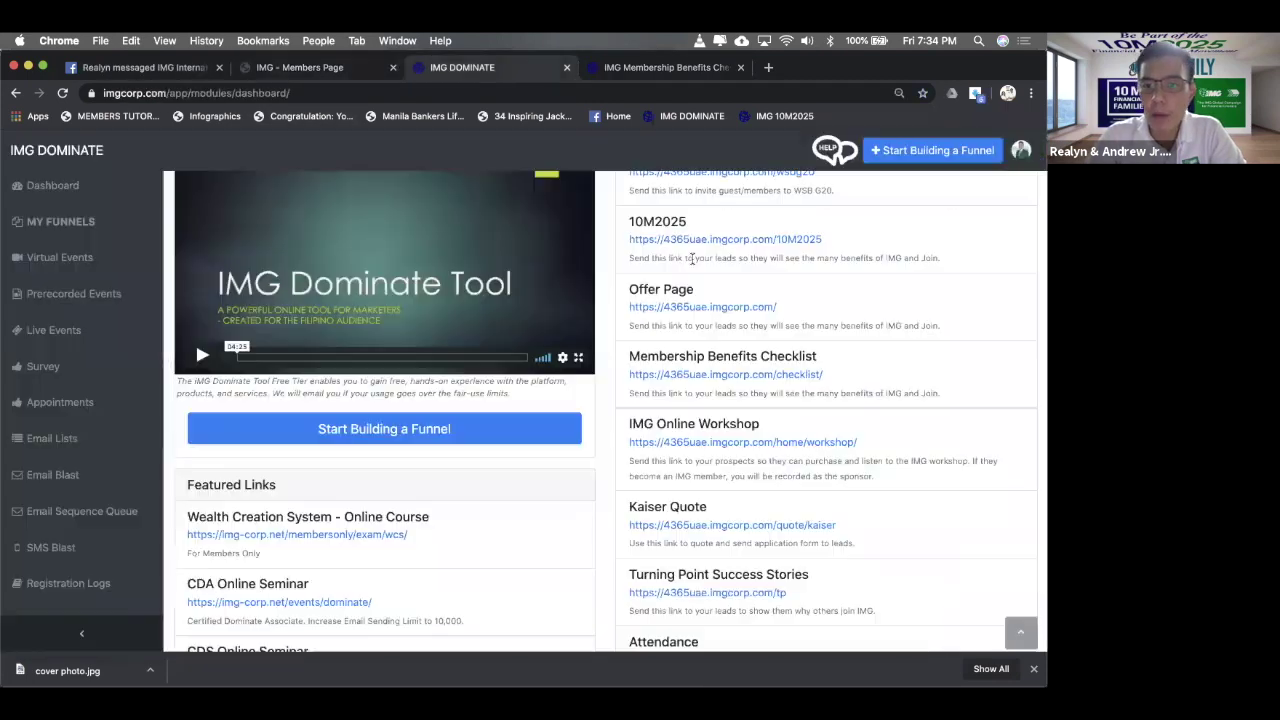
{"action": "left_click_drag", "start_coordinate": [826, 376], "coordinate": [621, 368]}
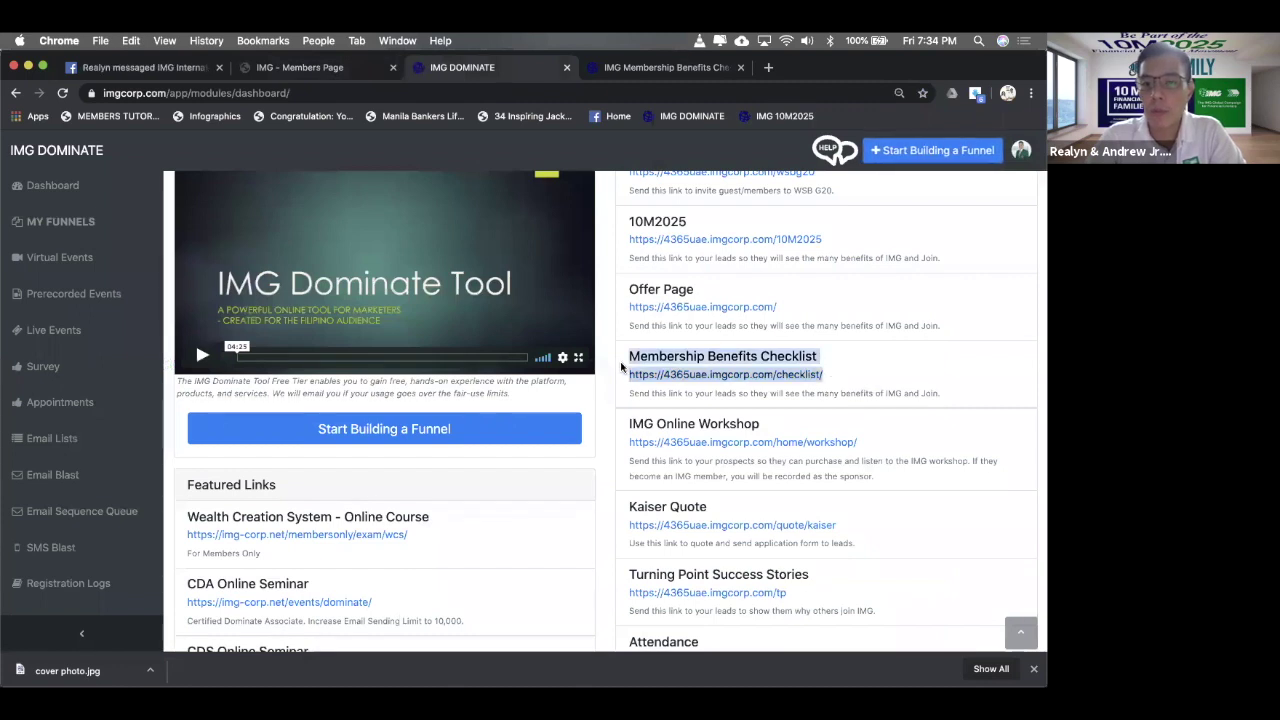
{"action": "left_click", "coordinate": [622, 70]}
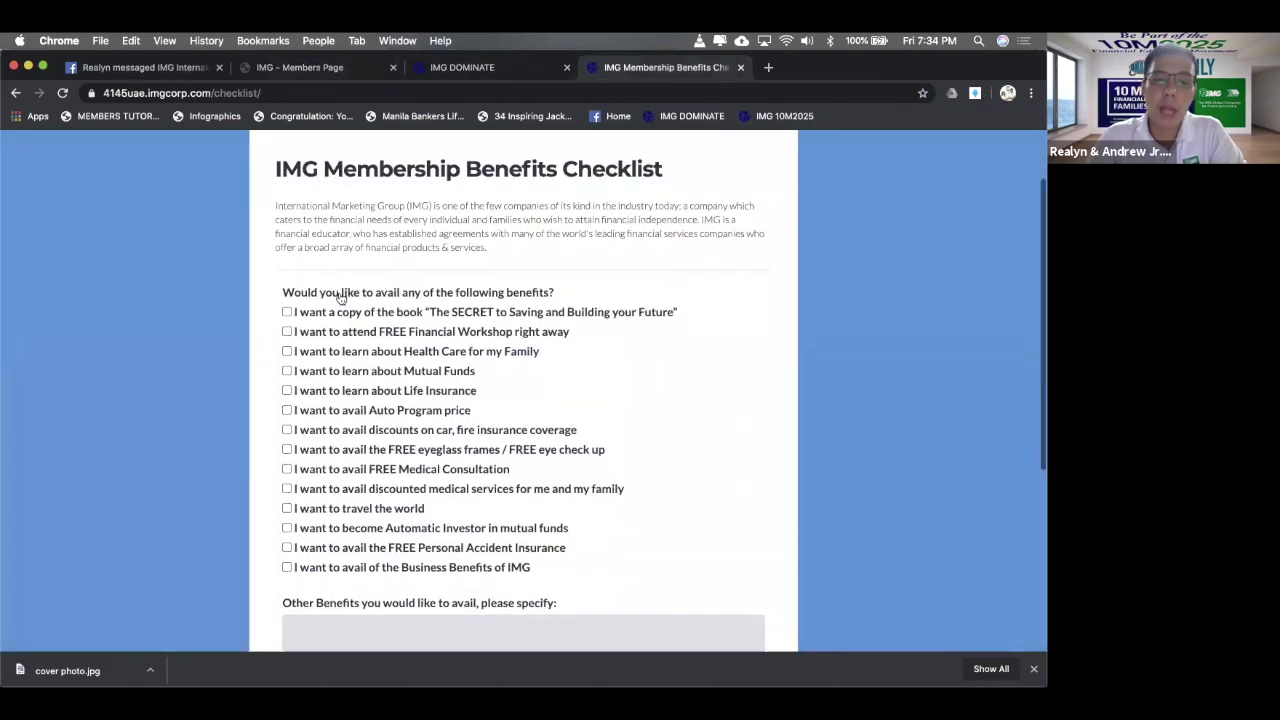
- Tick SECRET book, FREE Financial Workshop, Health Care, Mutual Funds, Life Insurance and car/fire insurance discounts
{"action": "left_click", "coordinate": [287, 312]}
{"action": "left_click", "coordinate": [287, 332]}
{"action": "left_click", "coordinate": [287, 351]}
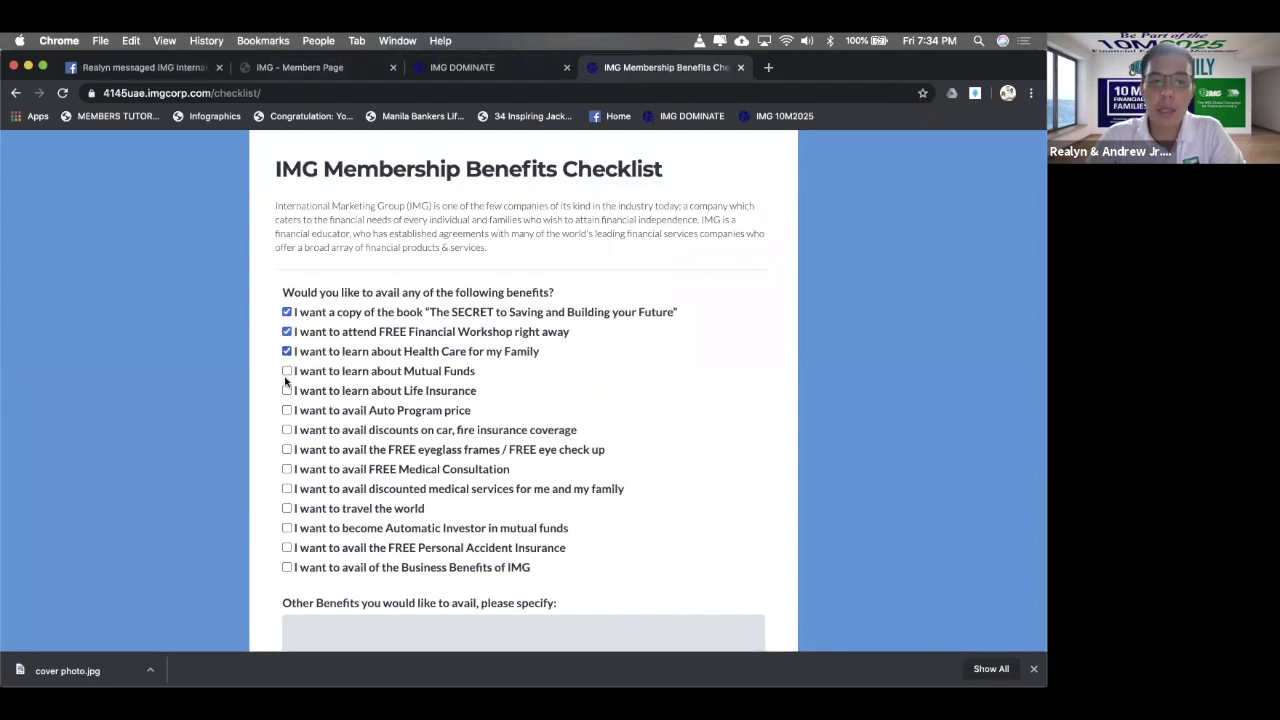
{"action": "left_click", "coordinate": [287, 371]}
{"action": "left_click", "coordinate": [287, 391]}
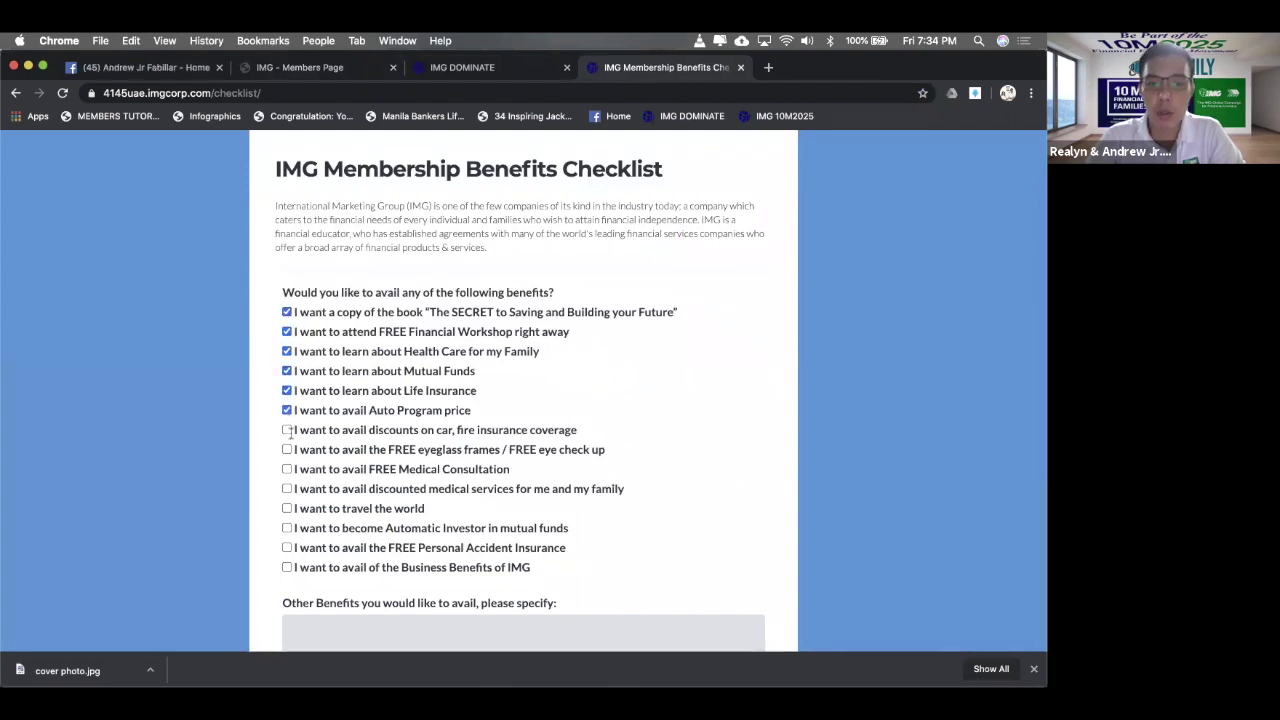
{"action": "left_click", "coordinate": [288, 431]}
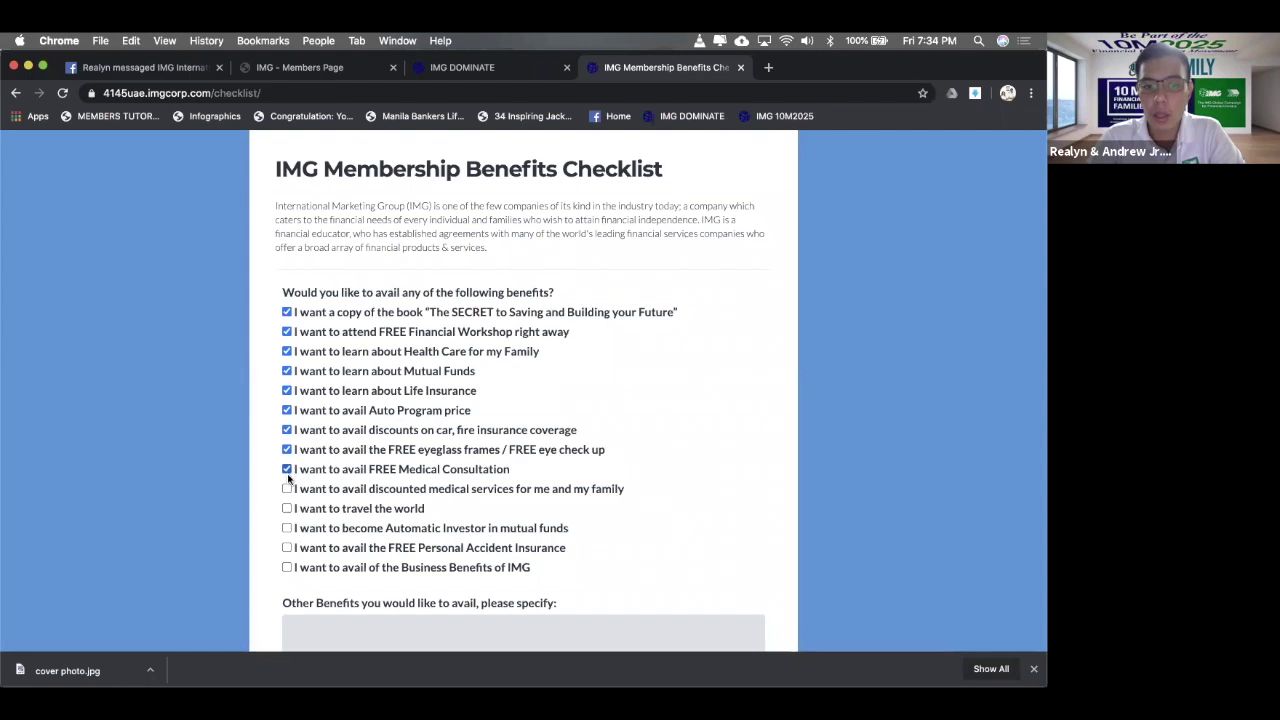
- Type and erase test text in Other Benefits, then move to the Your name field
{"action": "scroll", "coordinate": [295, 470], "scroll_direction": "down", "scroll_amount": 3}
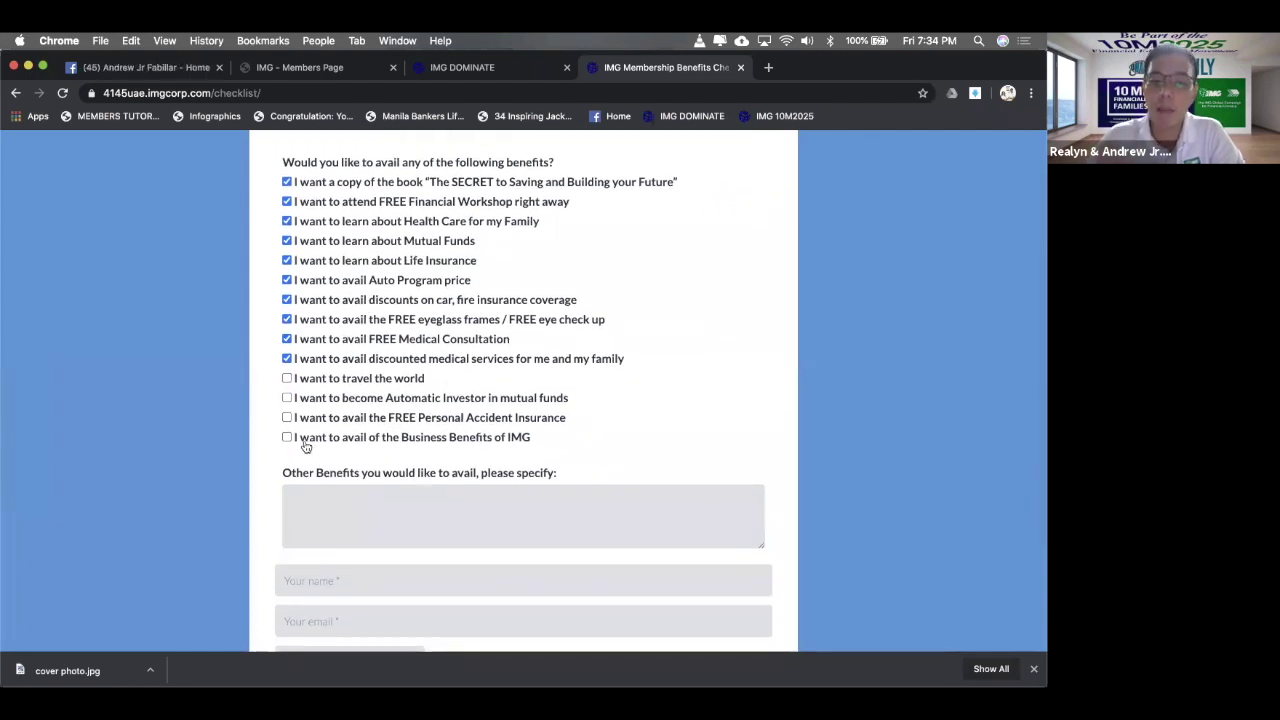
{"action": "scroll", "coordinate": [306, 447], "scroll_direction": "down", "scroll_amount": 2}
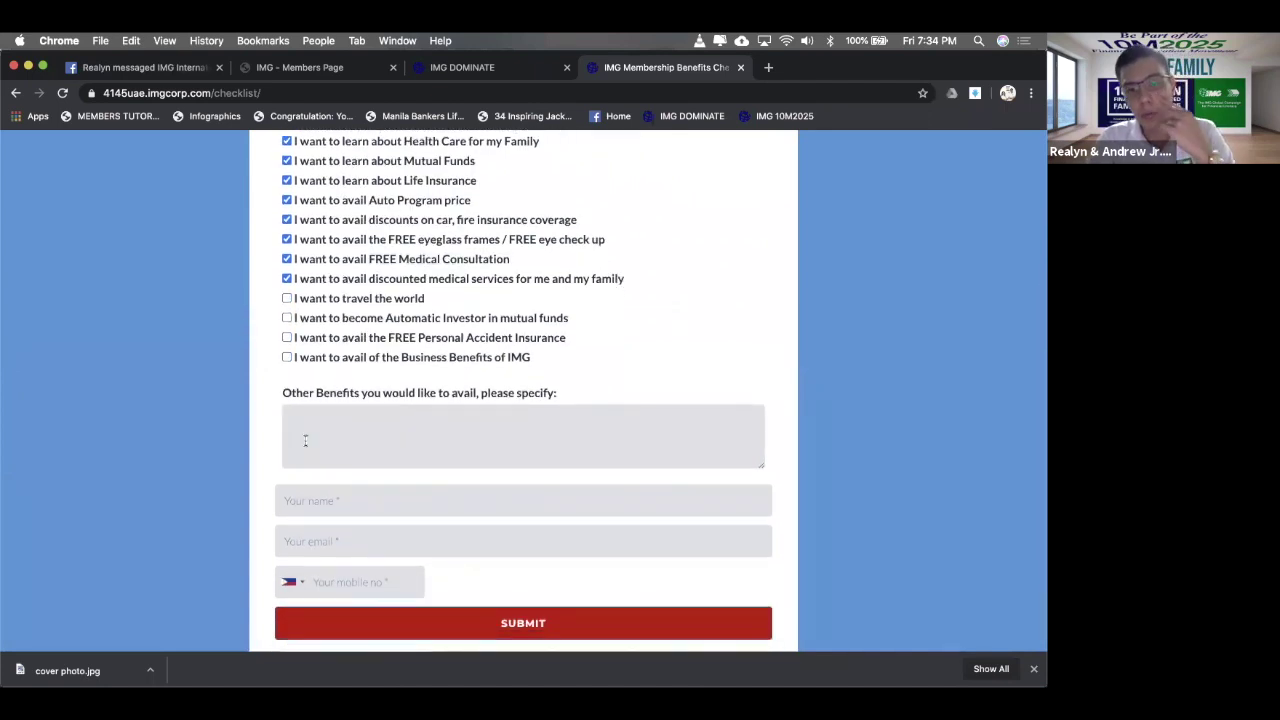
{"action": "left_click", "coordinate": [305, 440]}
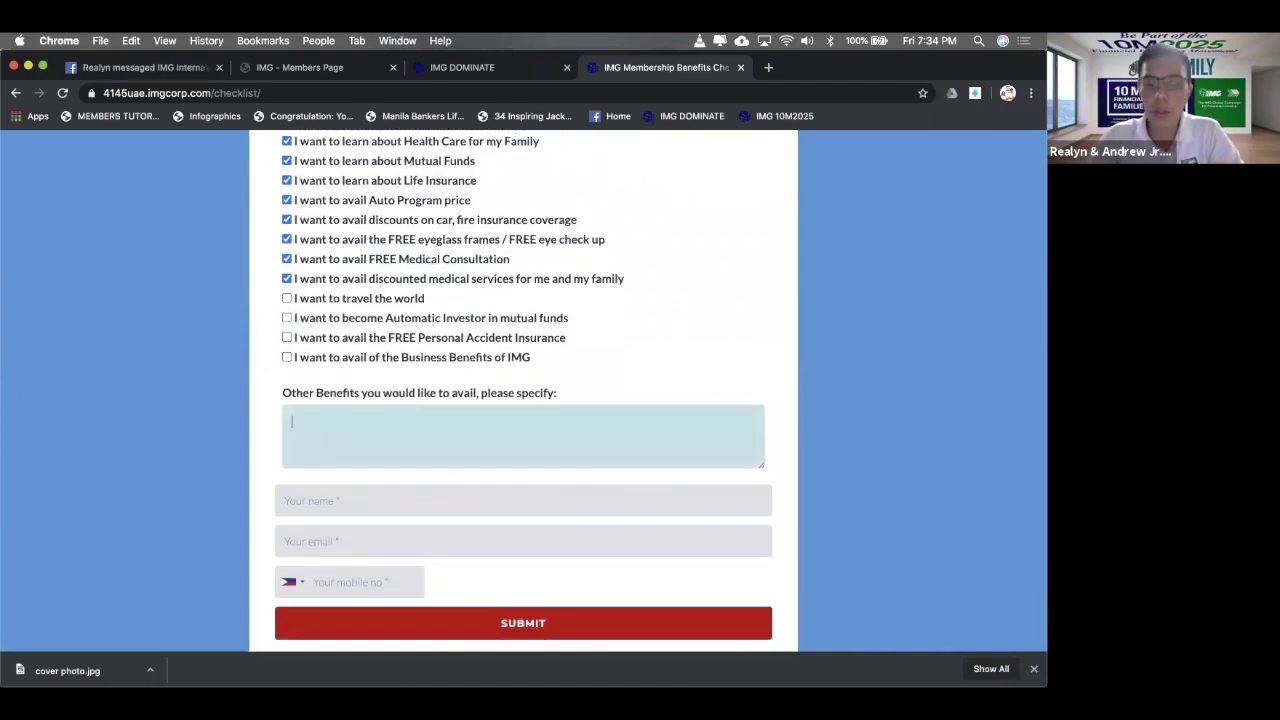
{"action": "type", "text": "dsiij"}
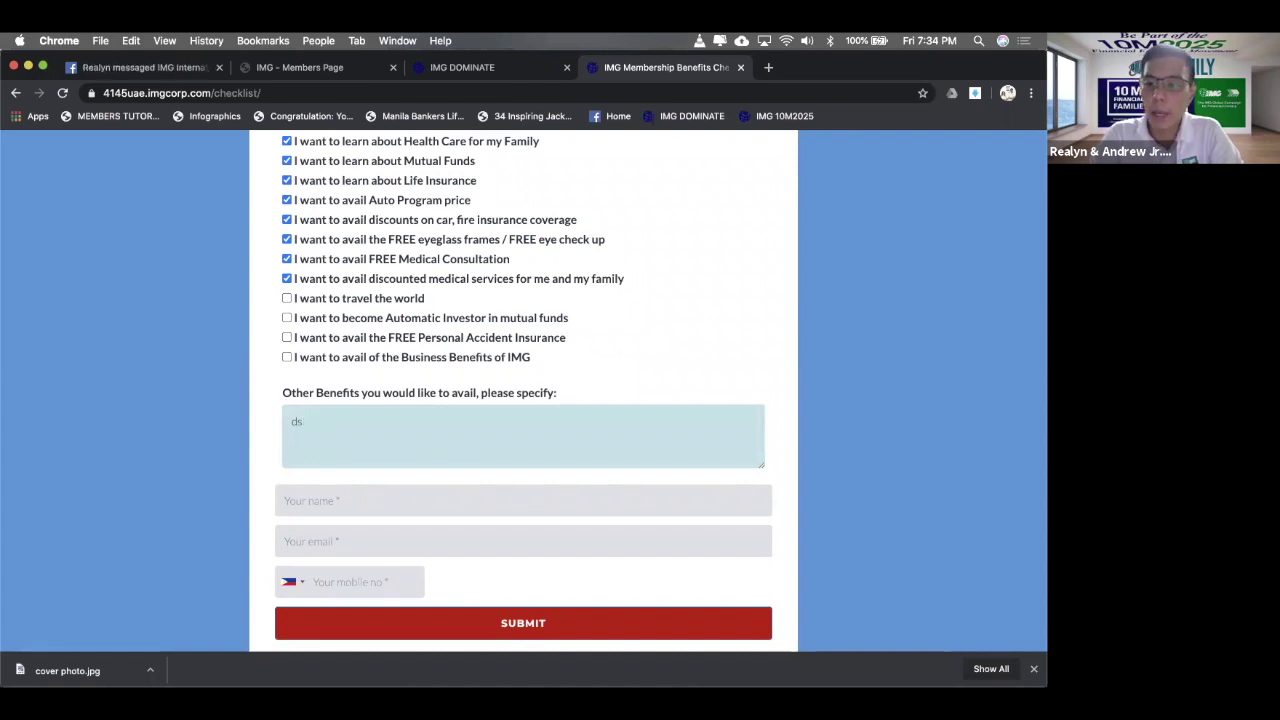
{"action": "key", "text": "BackSpace"}
{"action": "key", "text": "BackSpace"}
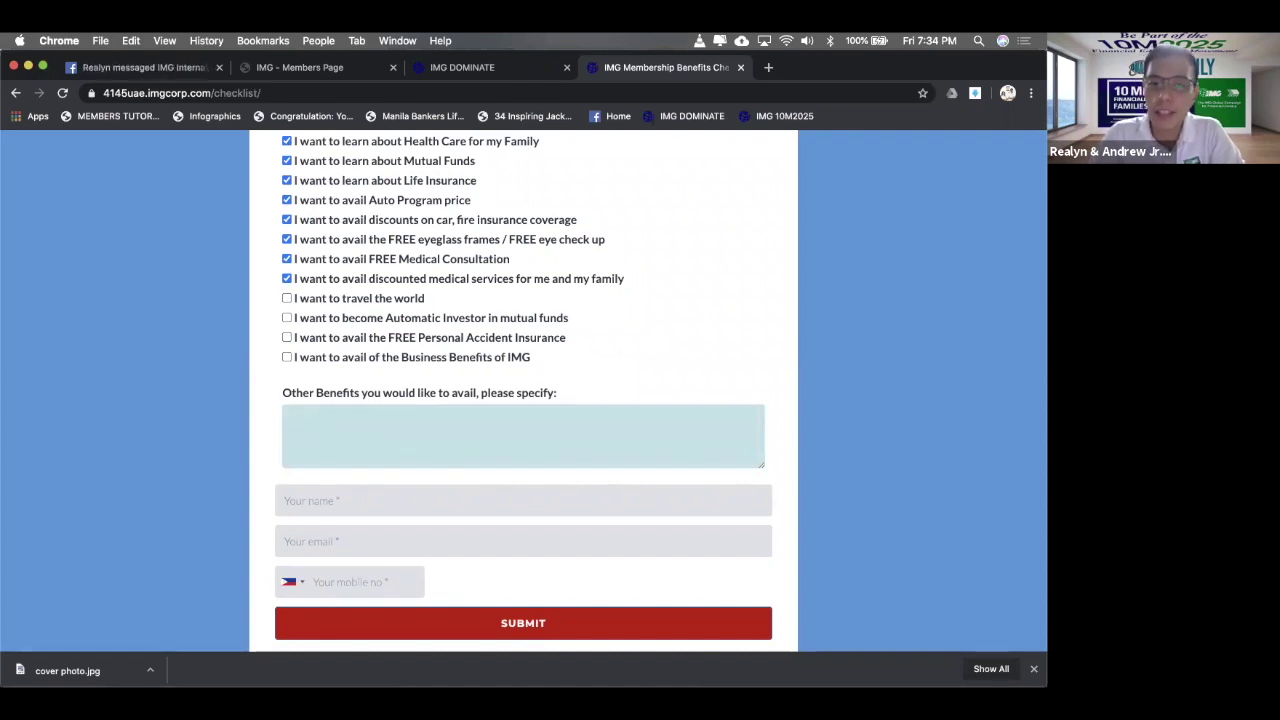
{"action": "scroll", "coordinate": [543, 337], "scroll_direction": "down", "scroll_amount": 3}
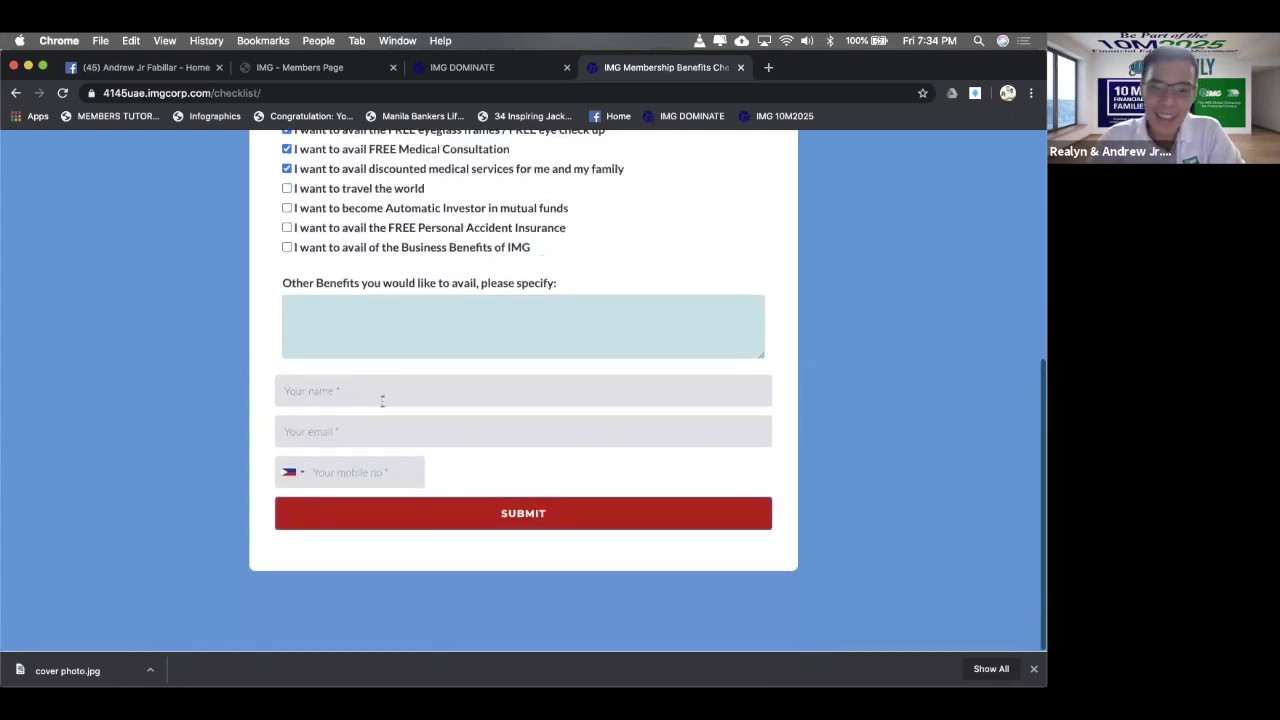
{"action": "left_click", "coordinate": [387, 399]}
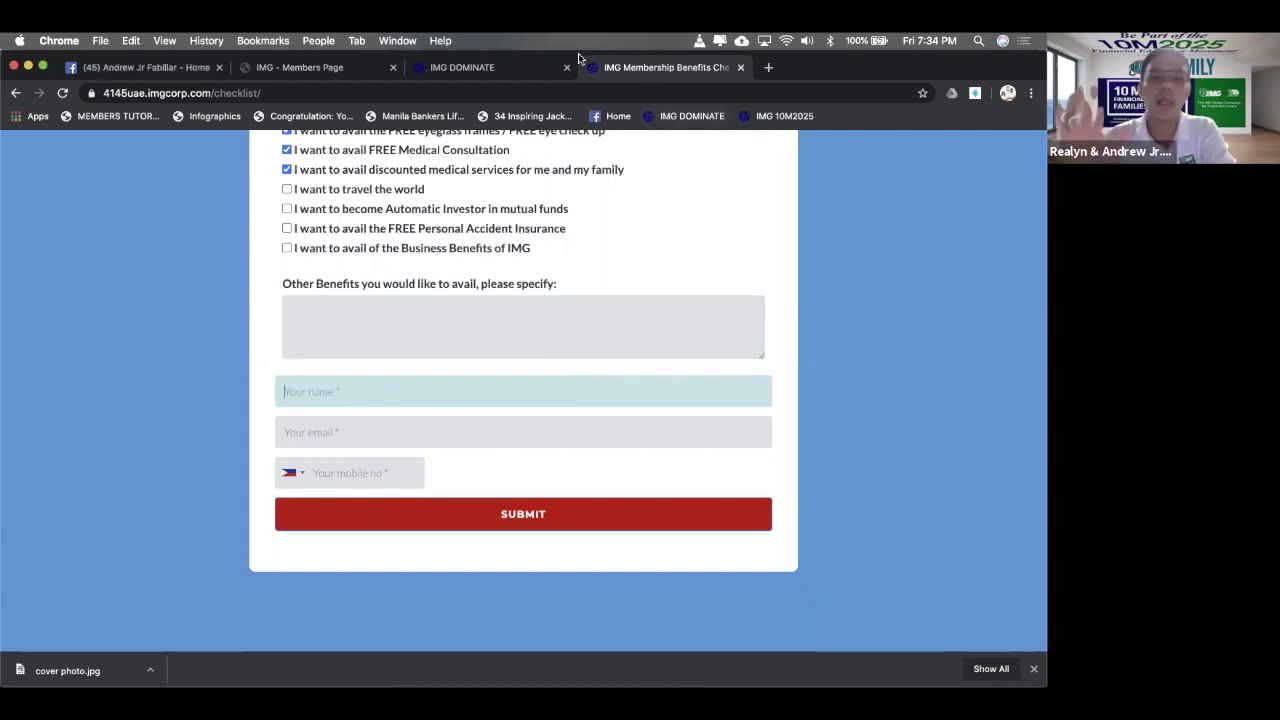
- Close the checklist tab and load the copied IMG Online Workshop link in a new tab
{"action": "left_click", "coordinate": [740, 68]}
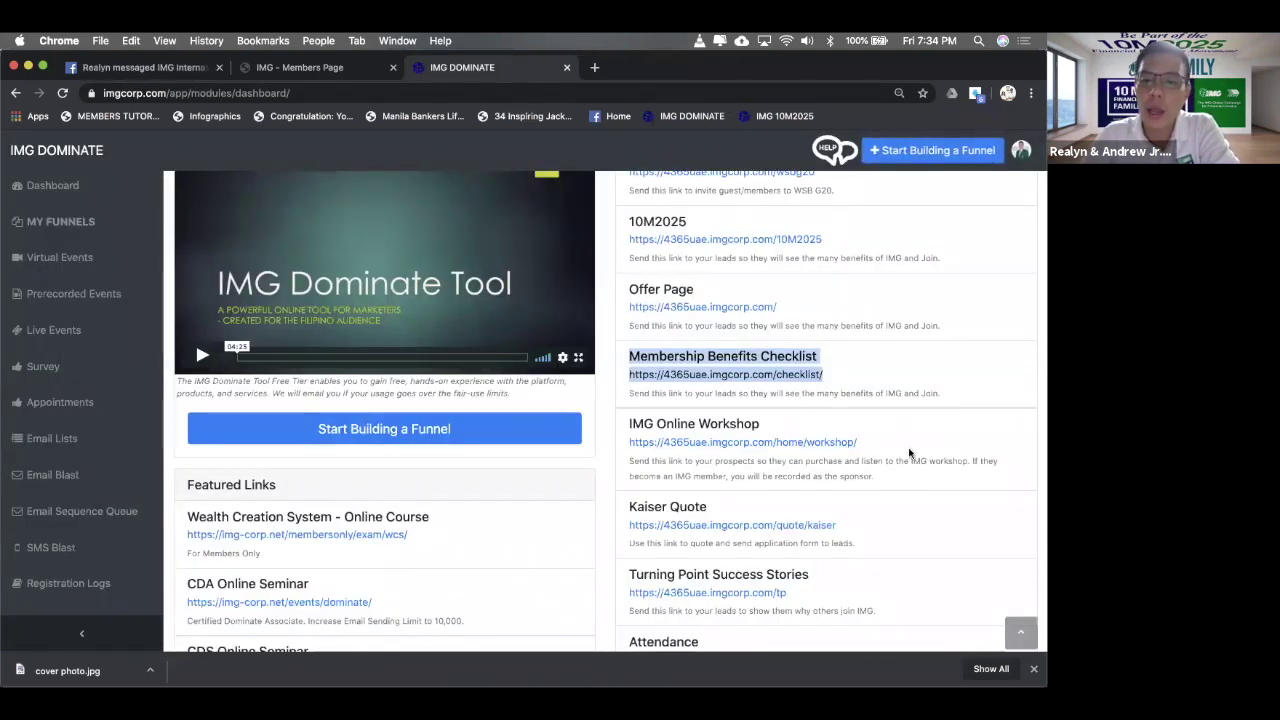
{"action": "left_click", "coordinate": [922, 447]}
{"action": "left_click_drag", "start_coordinate": [920, 447], "coordinate": [618, 450]}
{"action": "key", "text": "cmd+c"}
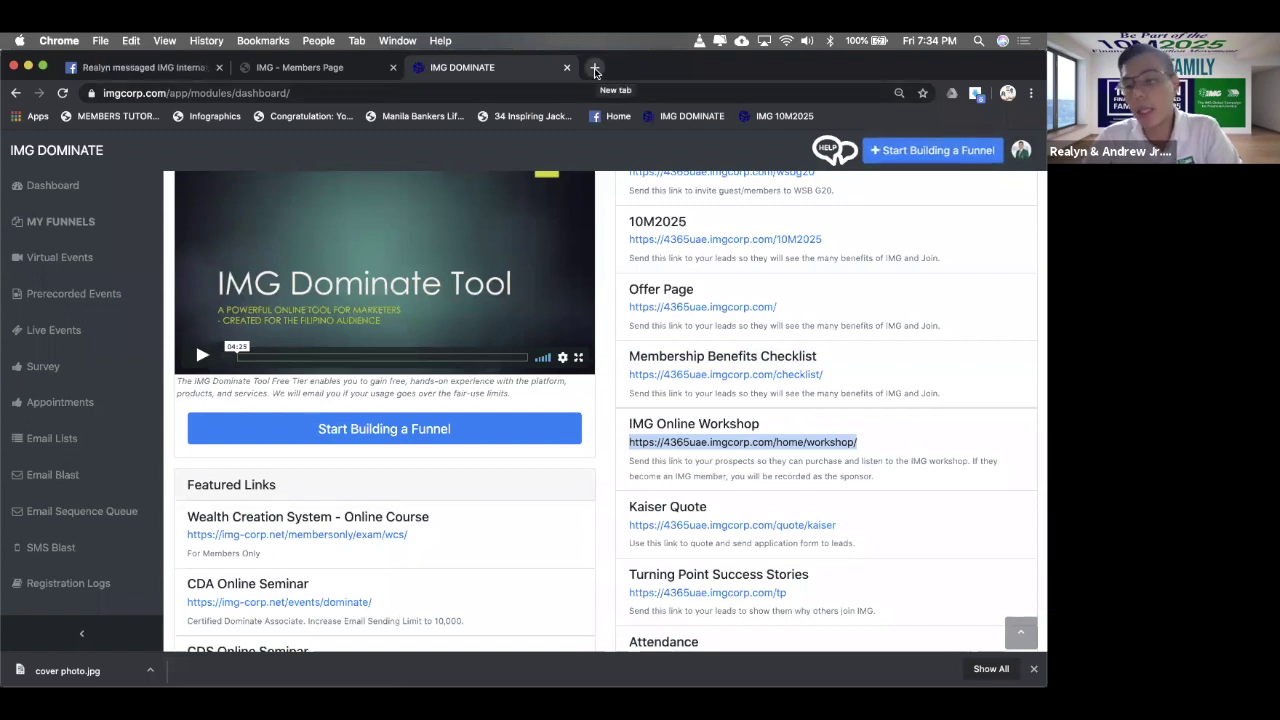
{"action": "left_click", "coordinate": [594, 68]}
{"action": "key", "text": "cmd+v"}
{"action": "key", "text": "Return"}
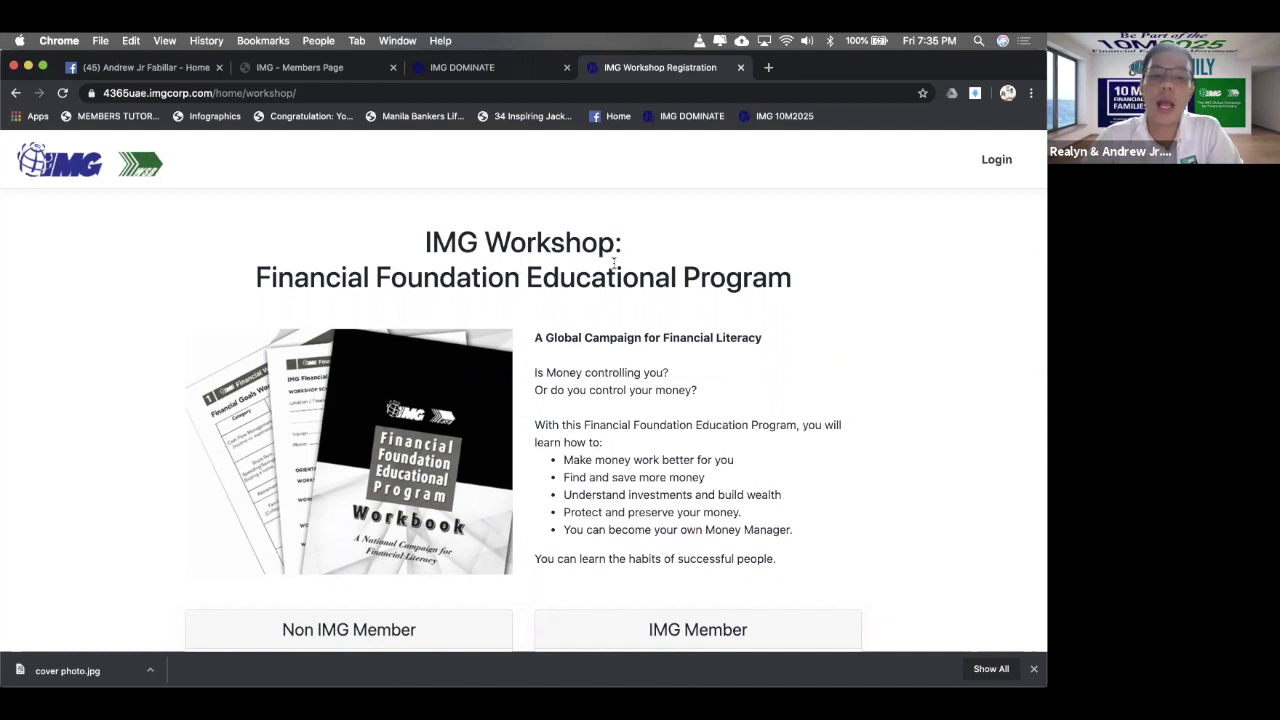
- Continue as a non-IMG member to the workshop's ₱100.00 one-time checkout
{"action": "scroll", "coordinate": [614, 262], "scroll_direction": "down", "scroll_amount": 1}
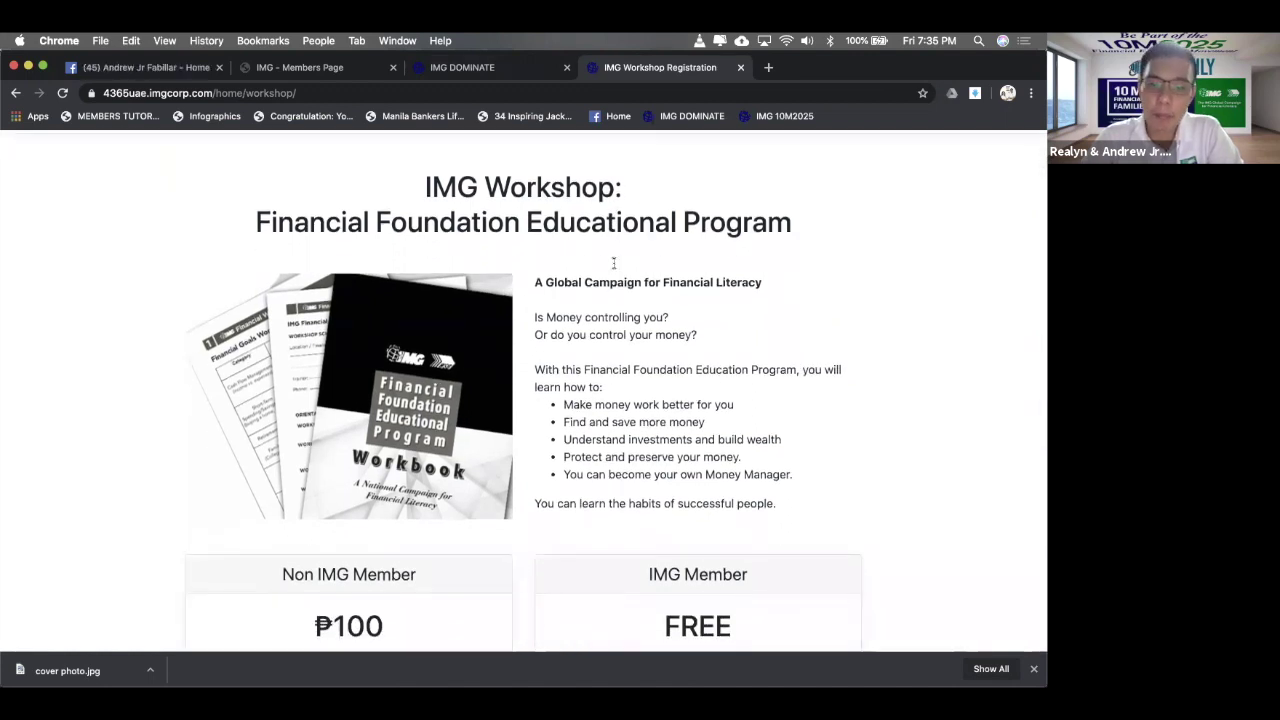
{"action": "scroll", "coordinate": [614, 262], "scroll_direction": "down", "scroll_amount": 1}
{"action": "scroll", "coordinate": [613, 261], "scroll_direction": "down", "scroll_amount": 3}
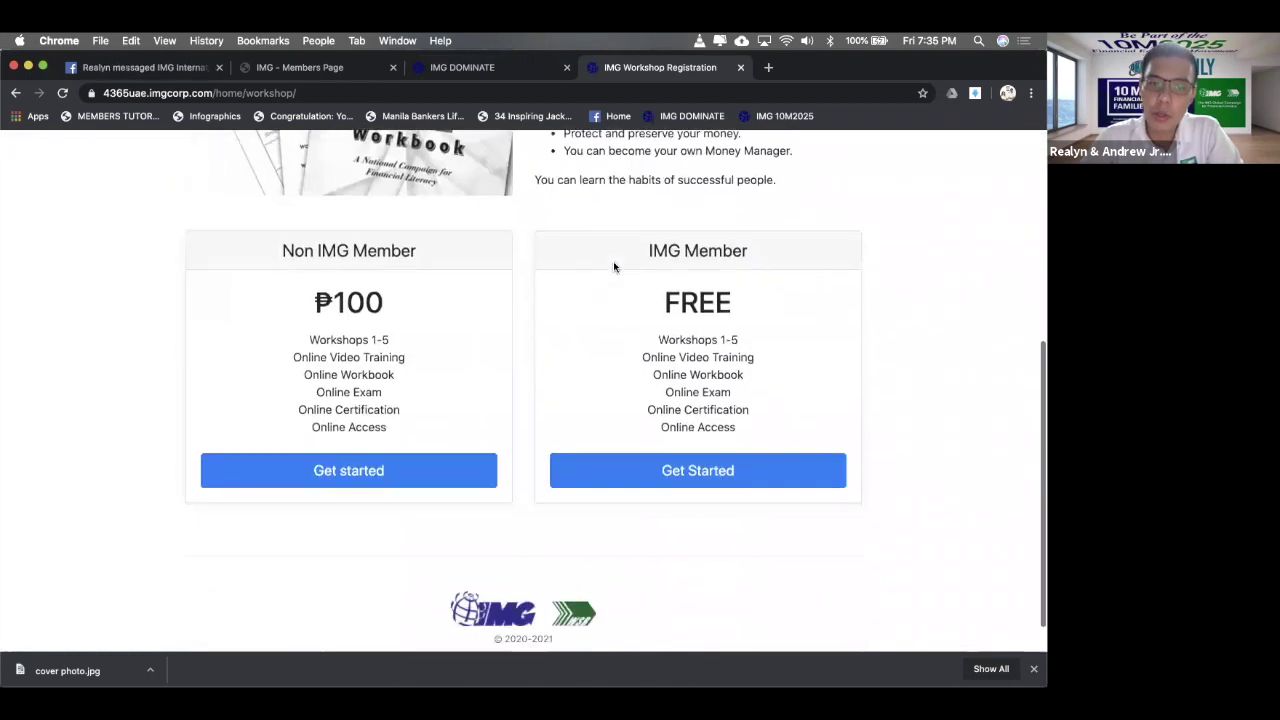
{"action": "scroll", "coordinate": [613, 267], "scroll_direction": "up", "scroll_amount": 1}
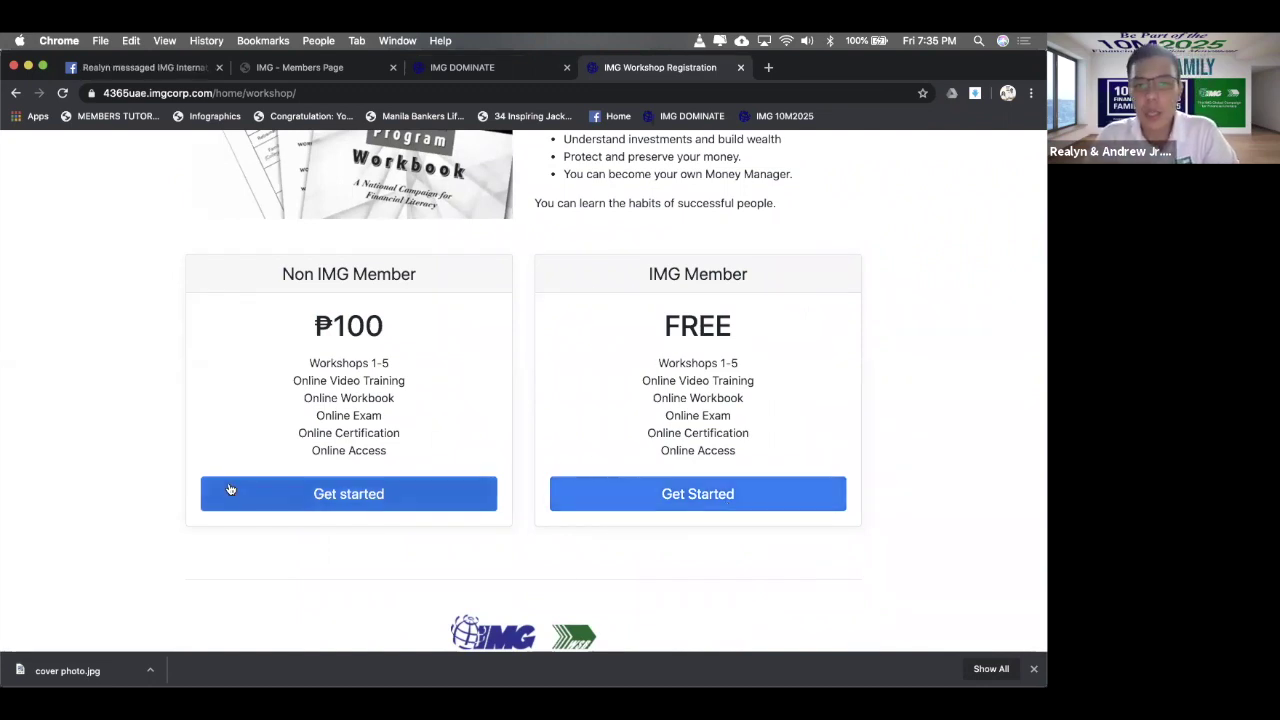
{"action": "left_click", "coordinate": [317, 493]}
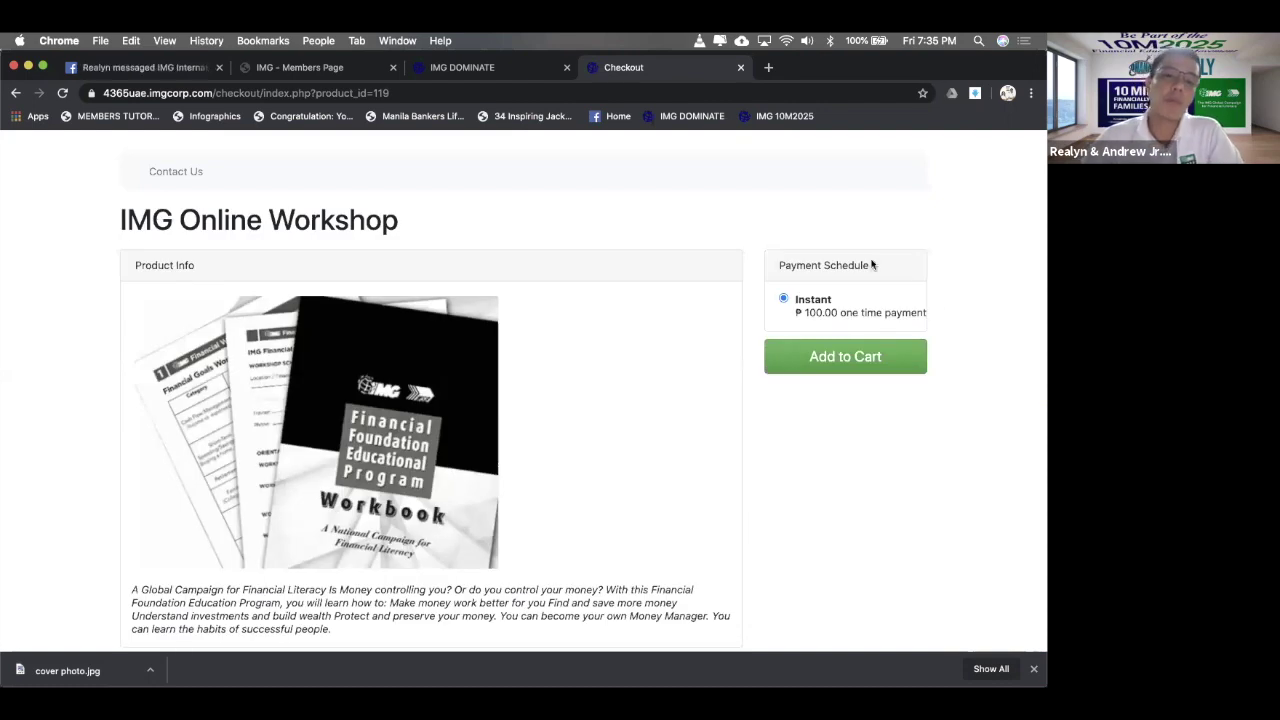
{"action": "scroll", "coordinate": [723, 289], "scroll_direction": "down", "scroll_amount": 1}
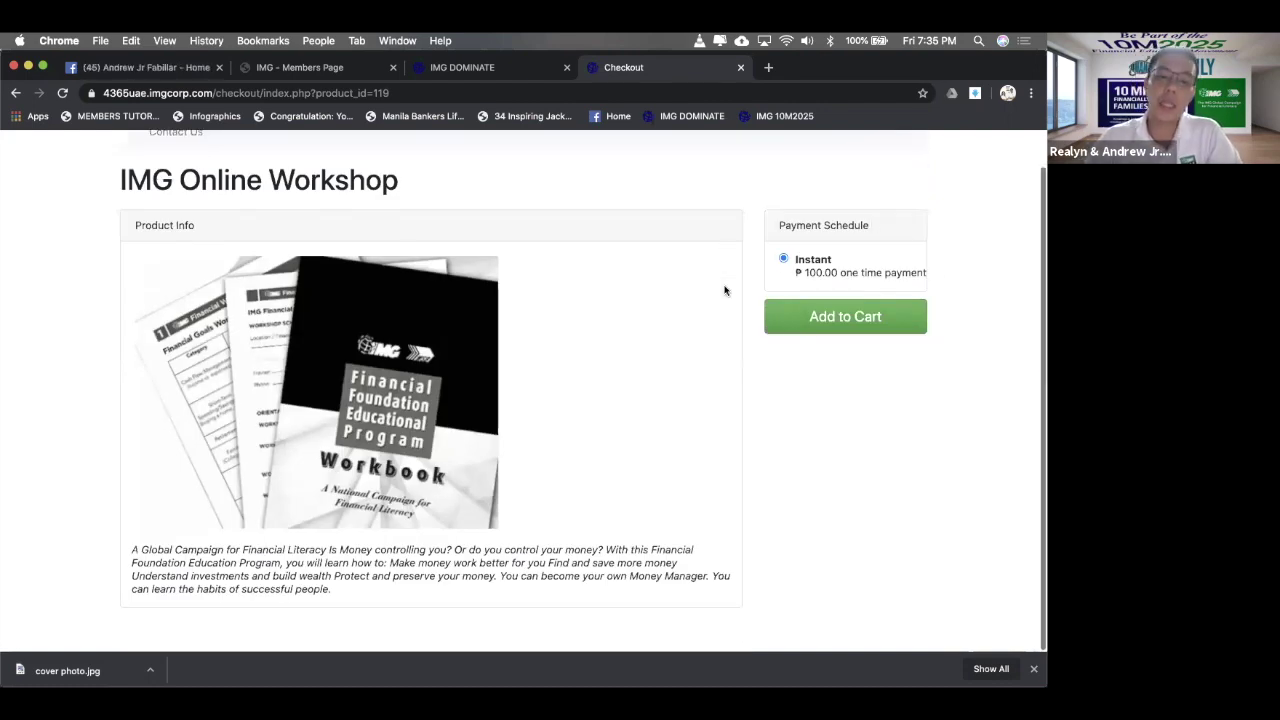
{"action": "scroll", "coordinate": [725, 290], "scroll_direction": "up", "scroll_amount": 1}
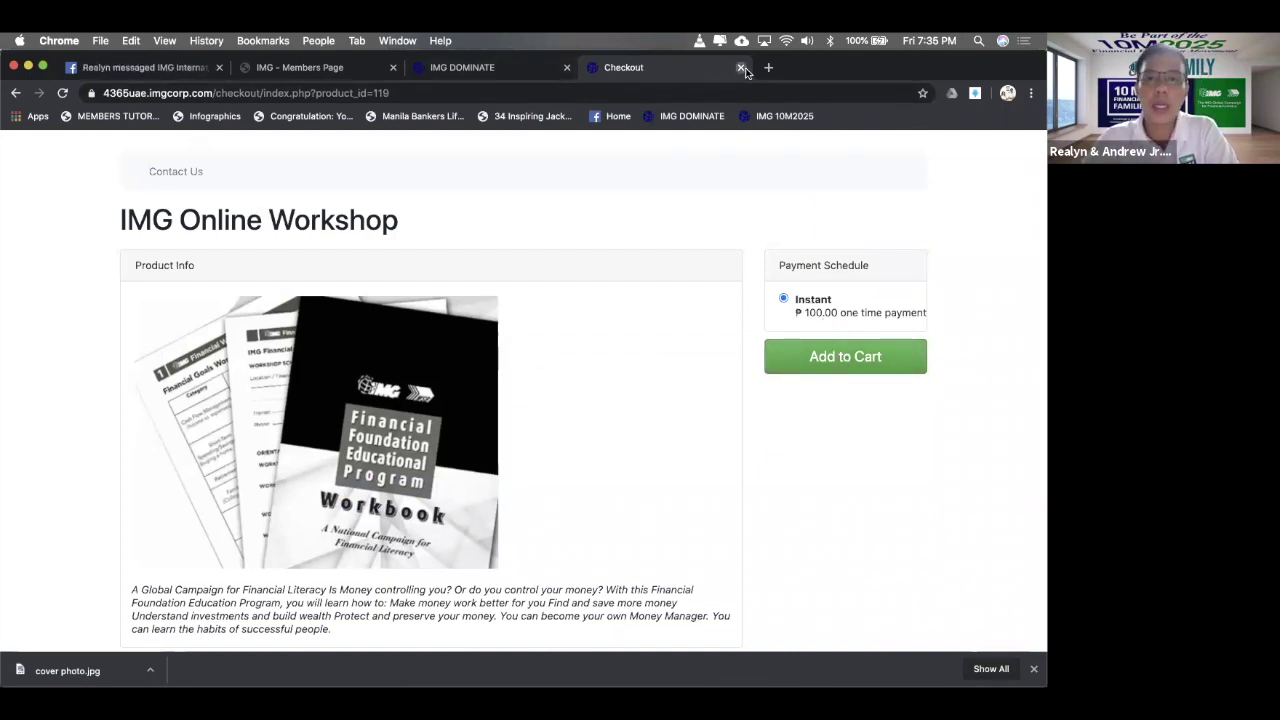
- Close the workshop checkout and load the copied Kaiser Quote link in a new tab
{"action": "key", "text": "super+w"}
{"action": "scroll", "coordinate": [914, 410], "scroll_direction": "down", "scroll_amount": 3}
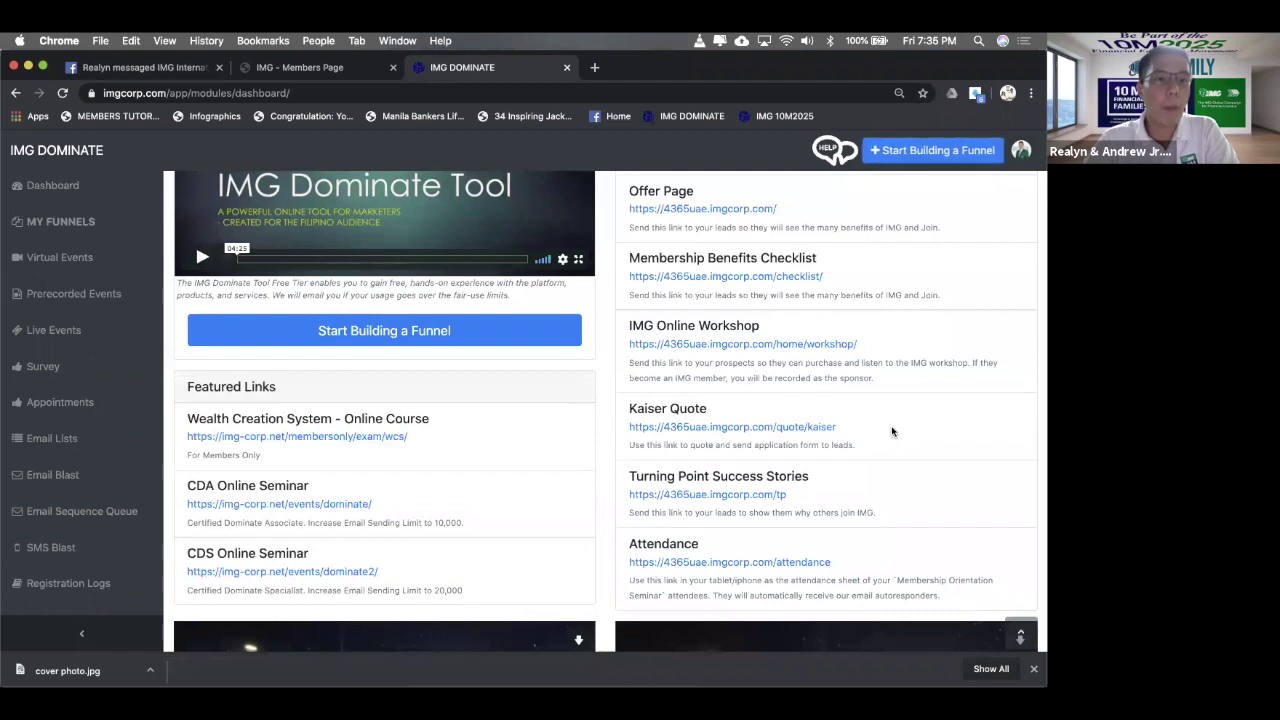
{"action": "left_click_drag", "start_coordinate": [893, 431], "coordinate": [629, 426]}
{"action": "key", "text": "super+c"}
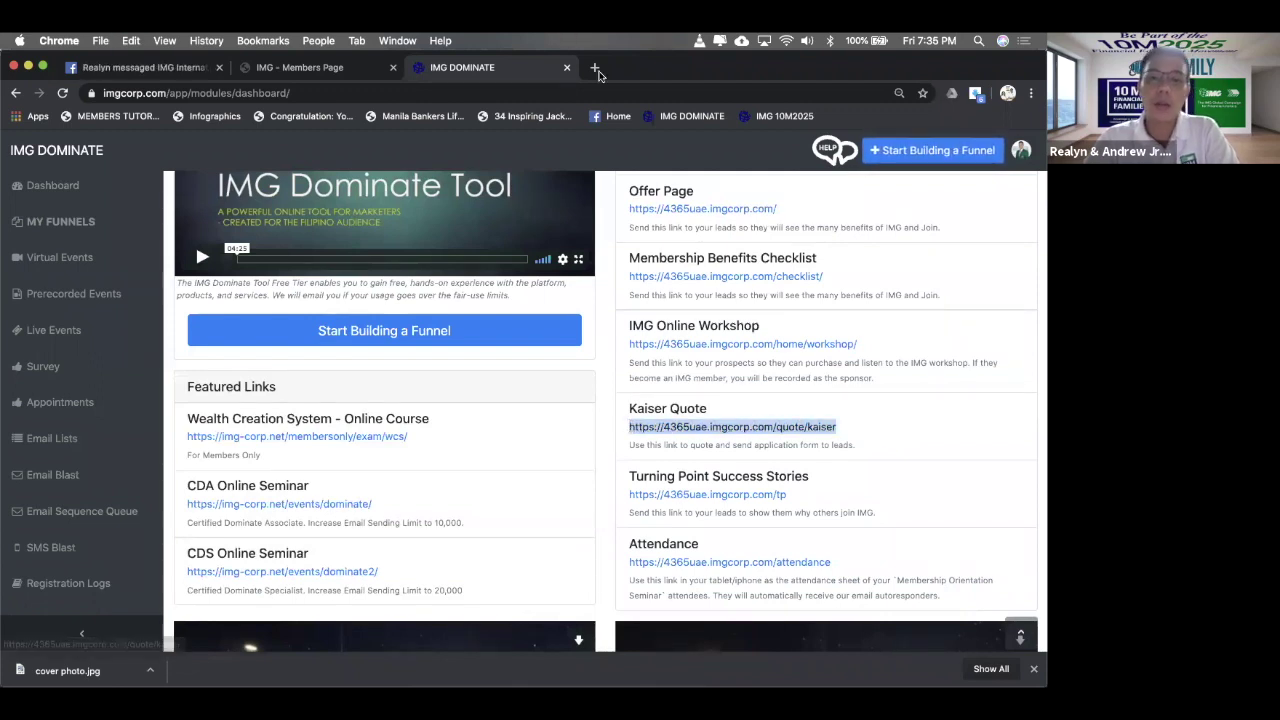
{"action": "left_click", "coordinate": [594, 67]}
{"action": "key", "text": "super+v"}
{"action": "key", "text": "Return"}
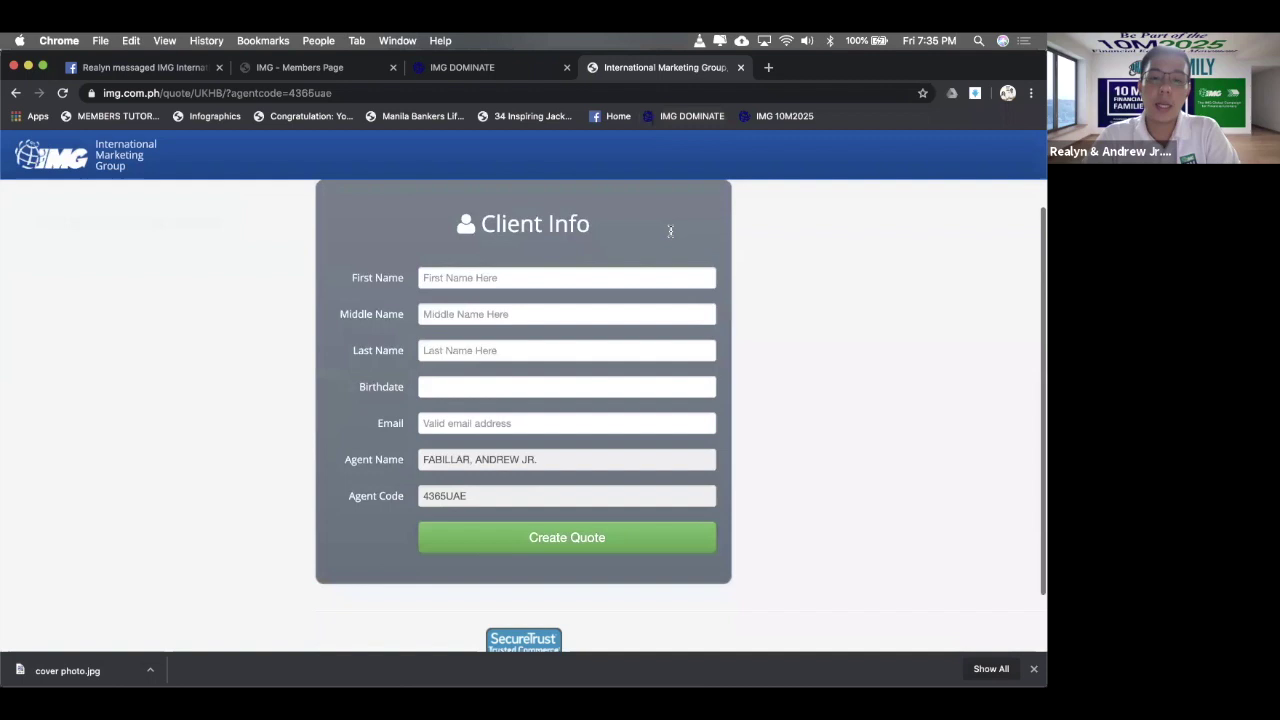
- Try the Kaiser Quote form's First Name field, scroll the form, then close the page
{"action": "scroll", "coordinate": [669, 228], "scroll_direction": "down", "scroll_amount": 1}
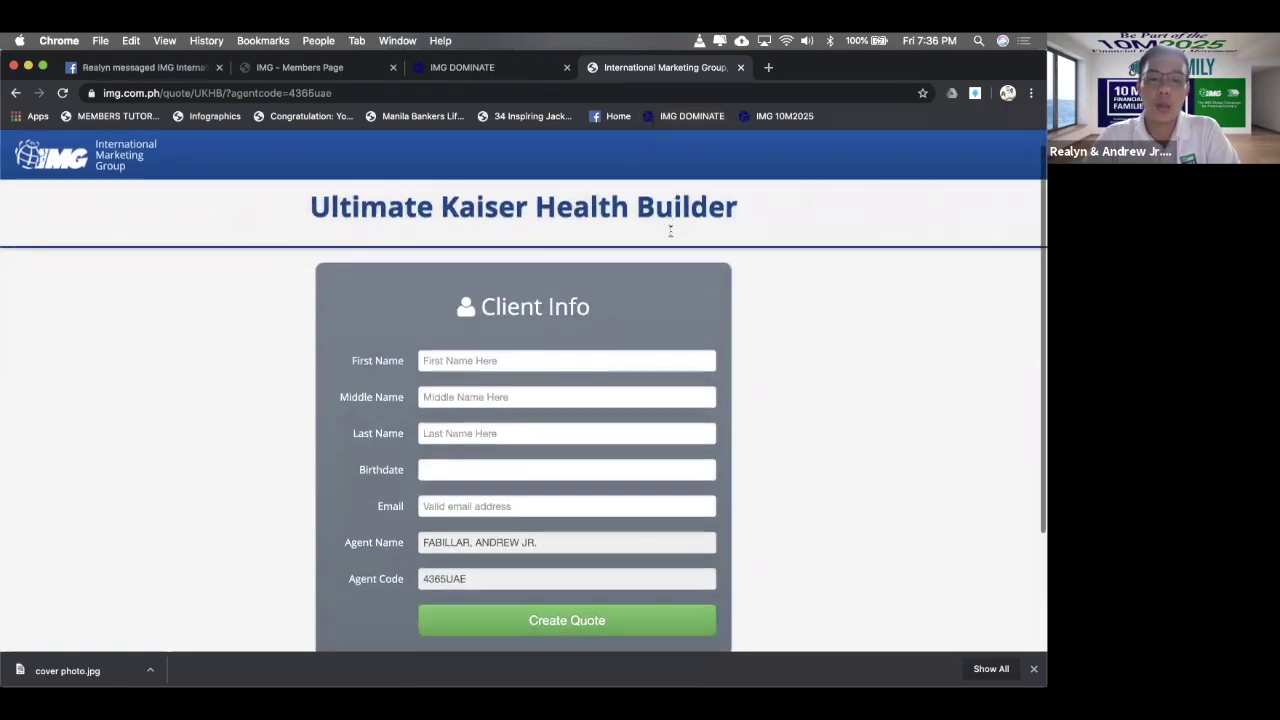
{"action": "left_click", "coordinate": [554, 358]}
{"action": "left_click", "coordinate": [645, 345]}
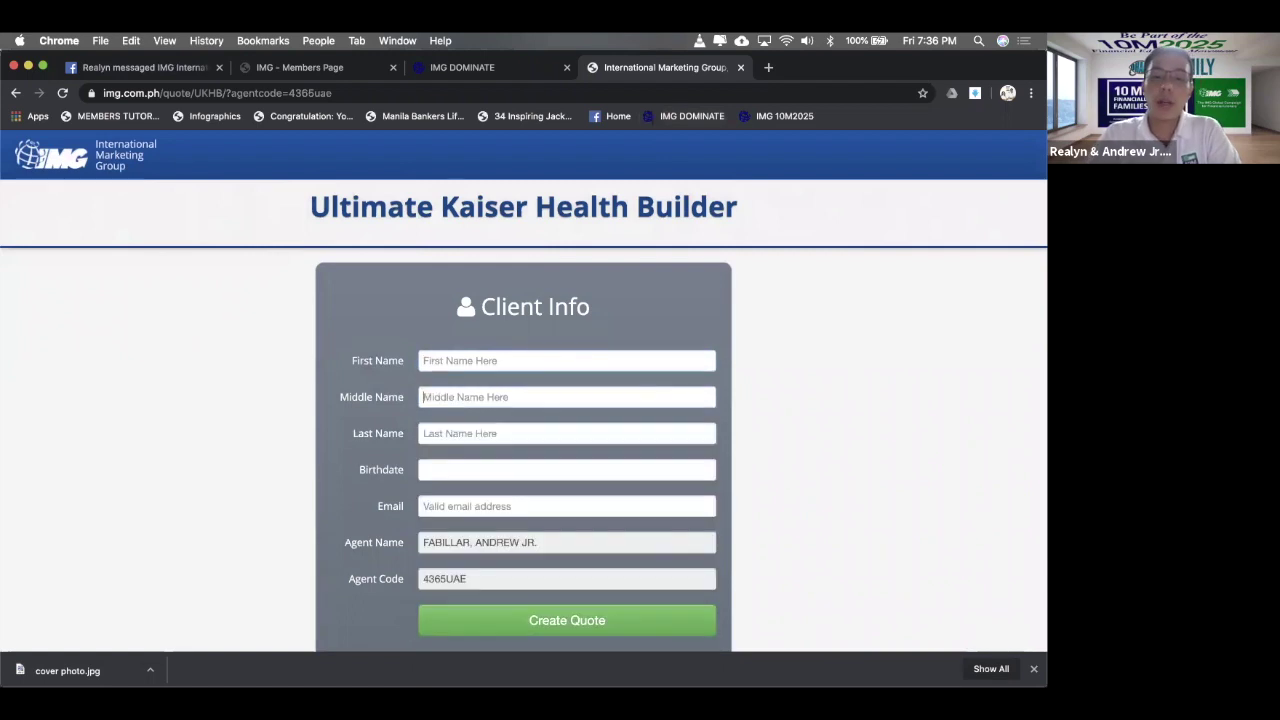
{"action": "scroll", "coordinate": [658, 348], "scroll_direction": "down", "scroll_amount": 2}
{"action": "scroll", "coordinate": [658, 348], "scroll_direction": "down", "scroll_amount": 1}
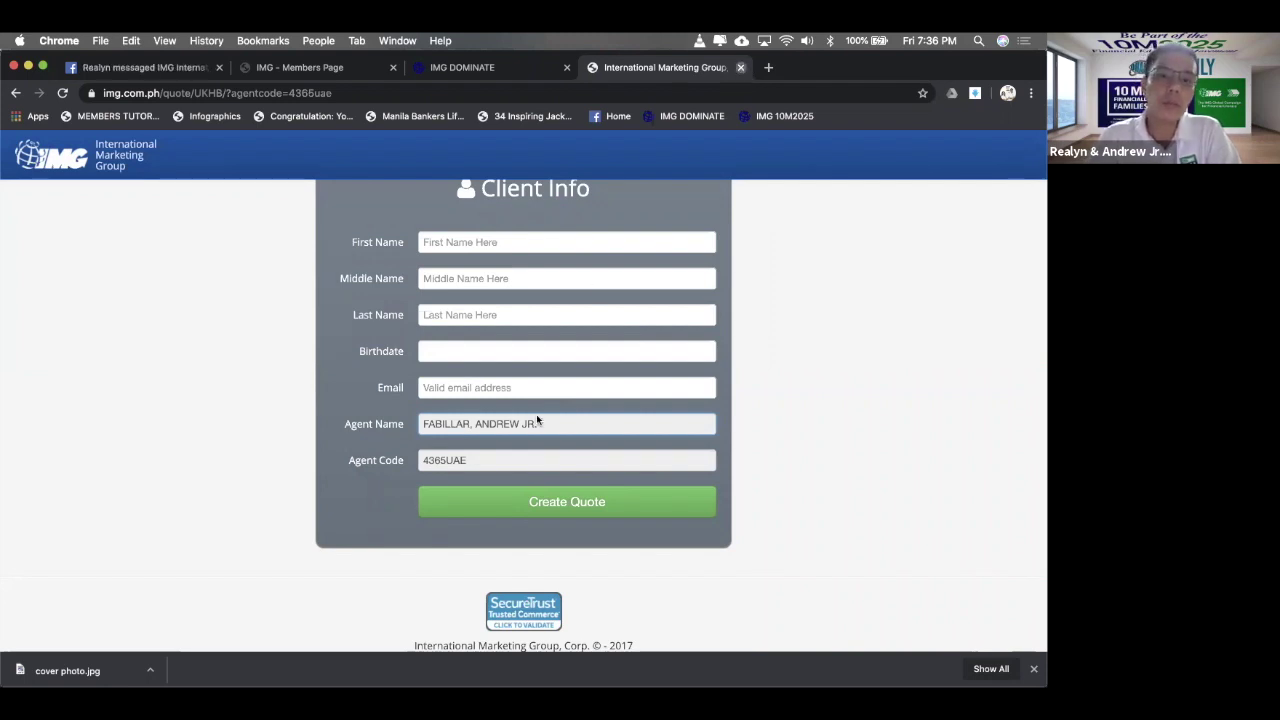
{"action": "left_click", "coordinate": [741, 68]}
{"action": "left_click", "coordinate": [903, 481]}
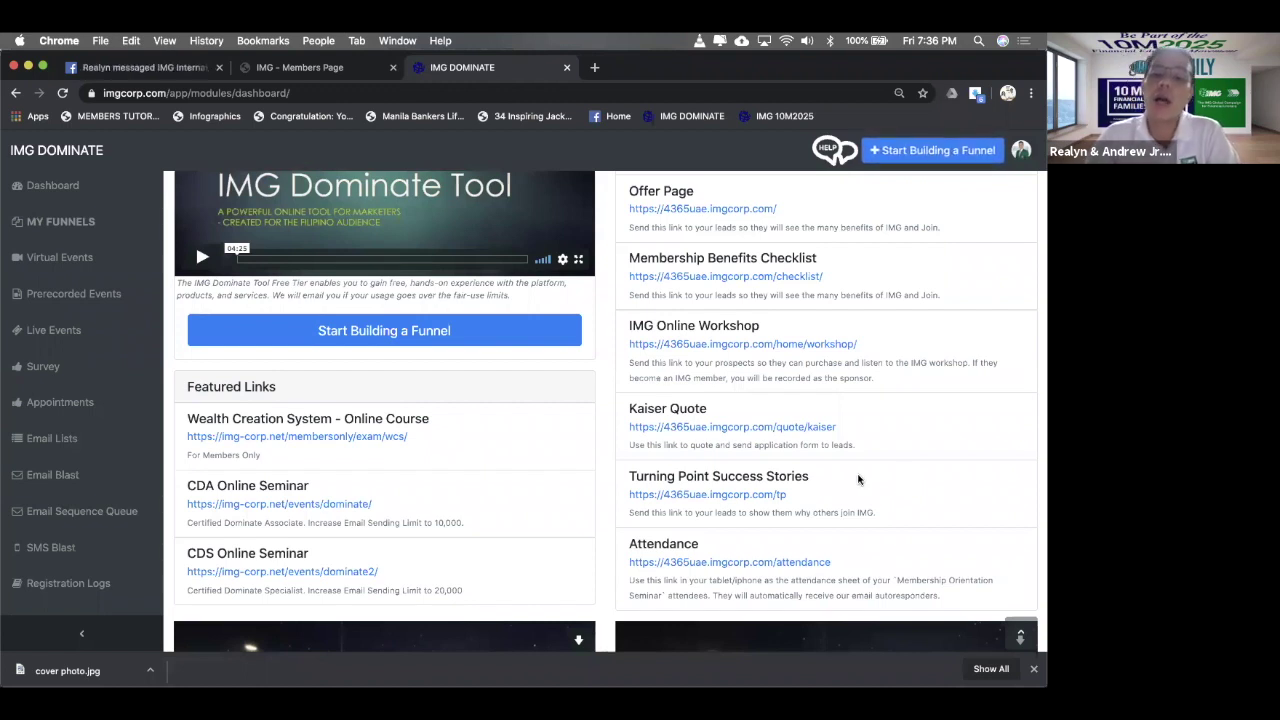
- Copy the Turning Point Success Stories /tp link and load it in a new tab
{"action": "left_click_drag", "start_coordinate": [790, 494], "coordinate": [628, 497]}
{"action": "key", "text": "super+c"}
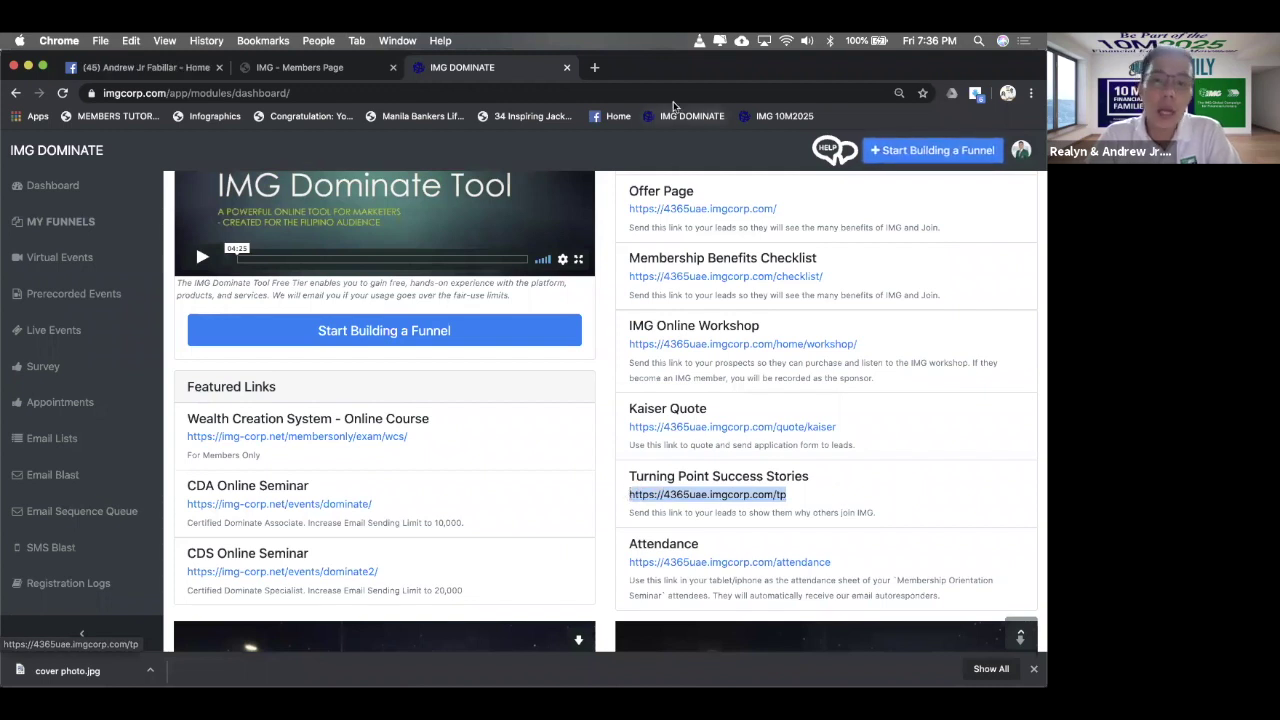
{"action": "left_click", "coordinate": [597, 67]}
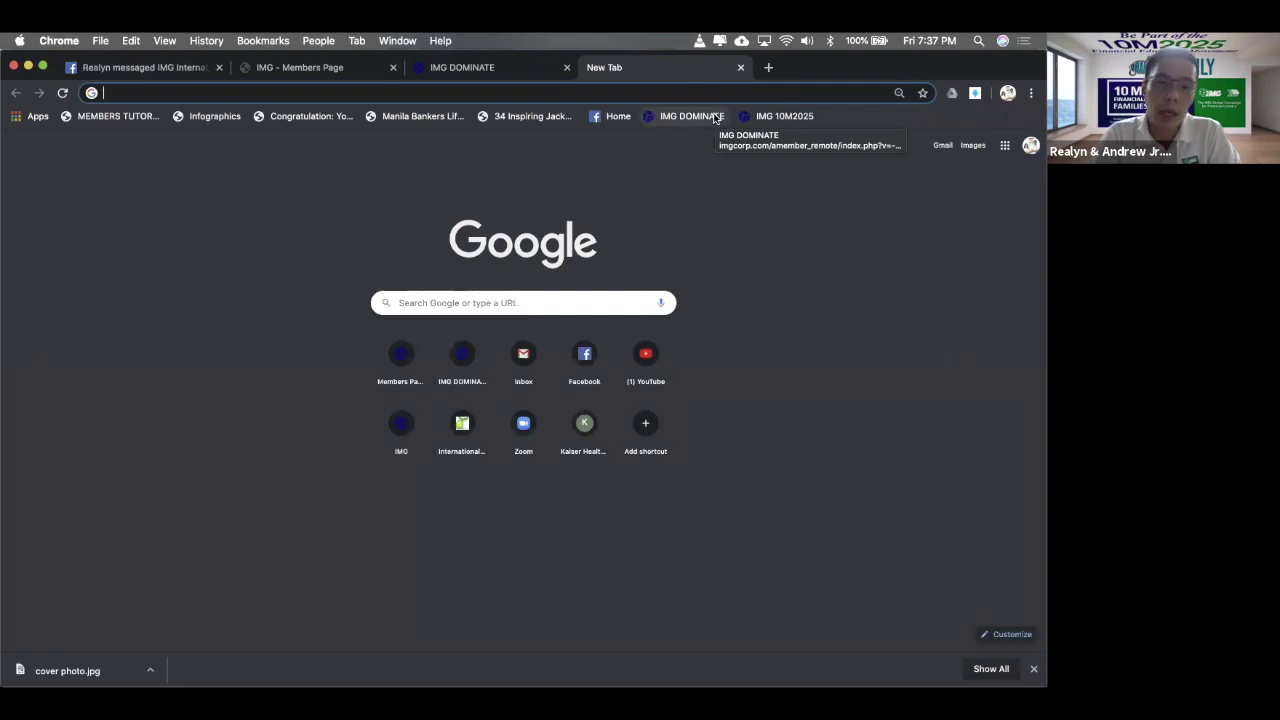
{"action": "key", "text": "super+v"}
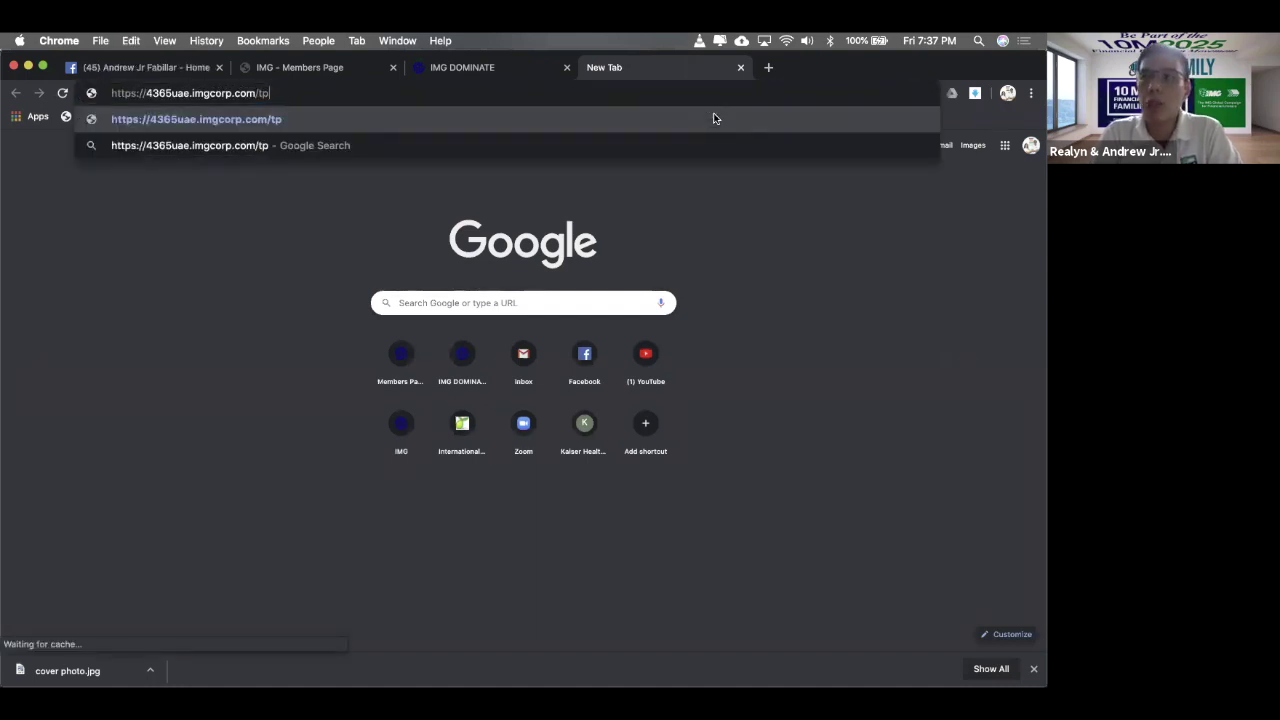
{"action": "key", "text": "Return"}
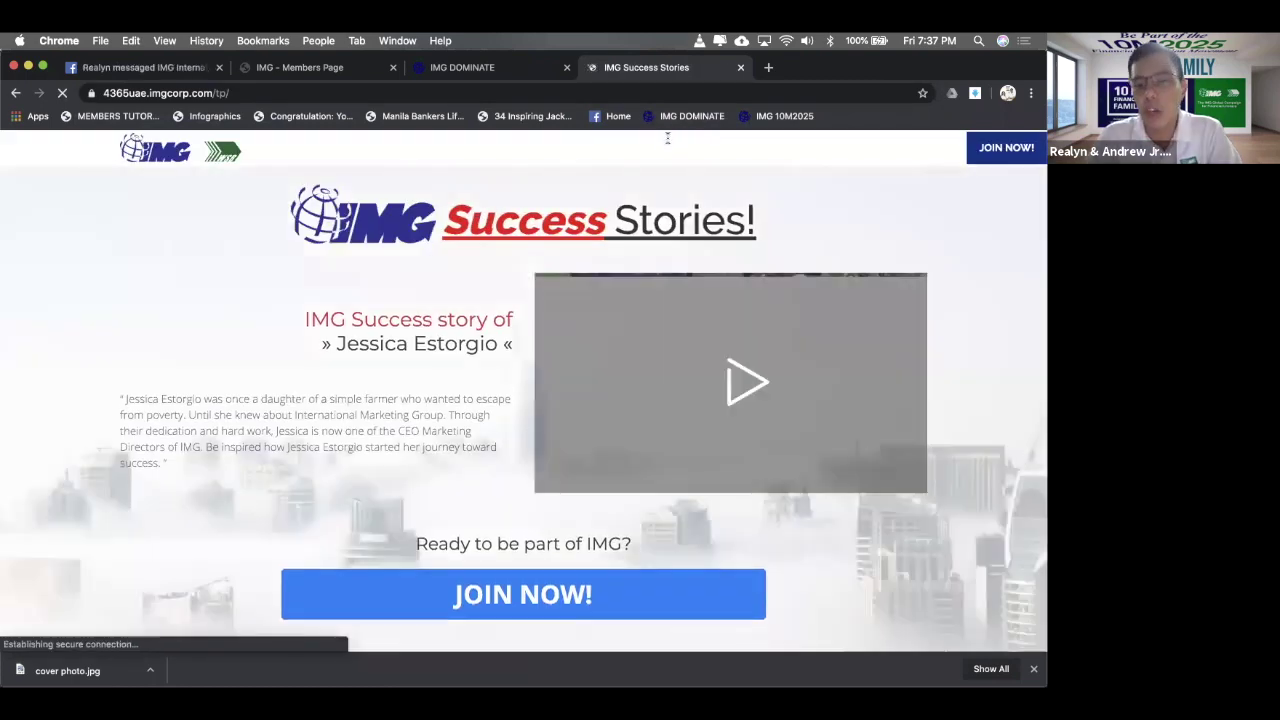
{"action": "left_click", "coordinate": [708, 386]}
{"action": "scroll", "coordinate": [708, 388], "scroll_direction": "down", "scroll_amount": 1}
{"action": "scroll", "coordinate": [708, 388], "scroll_direction": "down", "scroll_amount": 5}
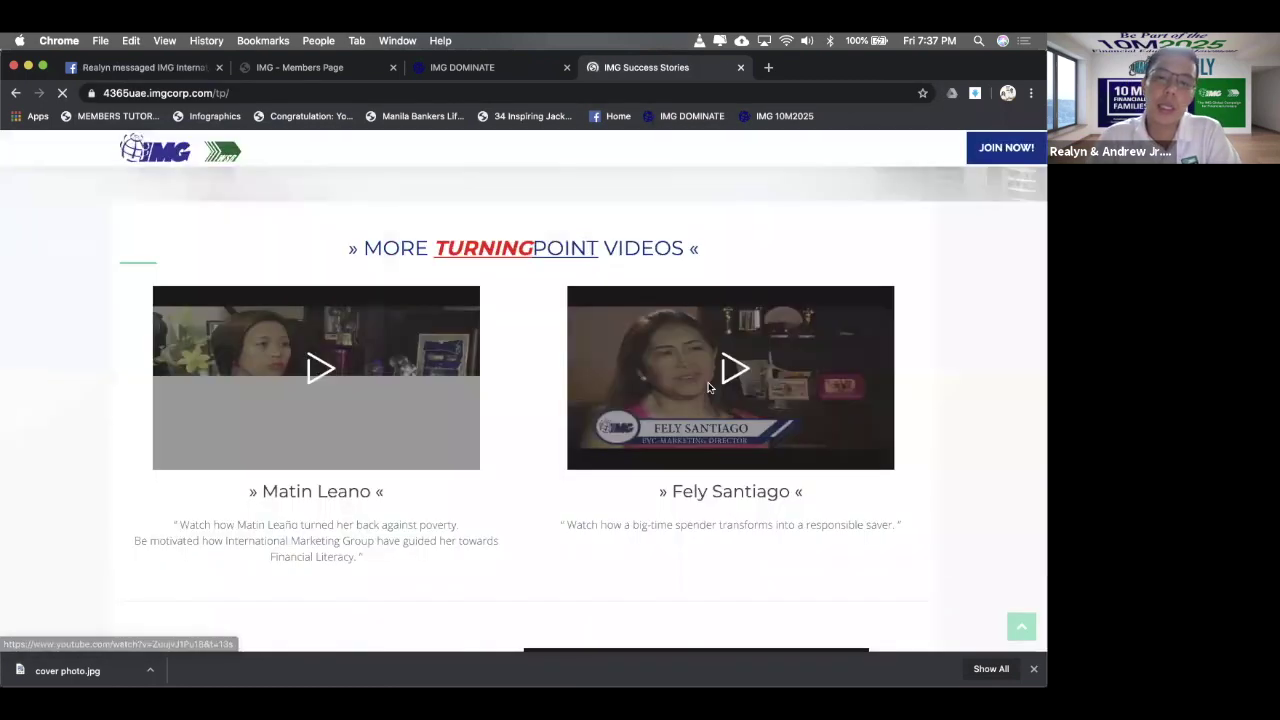
{"action": "scroll", "coordinate": [708, 388], "scroll_direction": "up", "scroll_amount": 6}
{"action": "scroll", "coordinate": [708, 388], "scroll_direction": "down", "scroll_amount": 5}
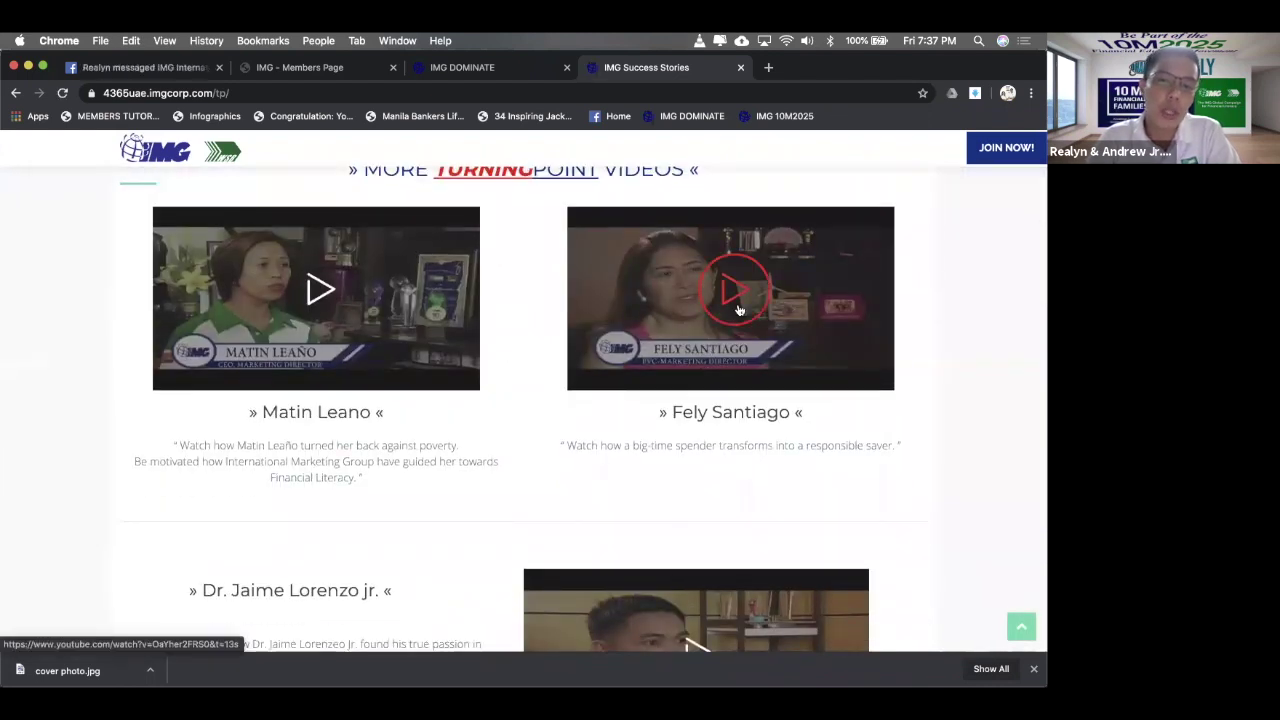
{"action": "scroll", "coordinate": [739, 310], "scroll_direction": "down", "scroll_amount": 1}
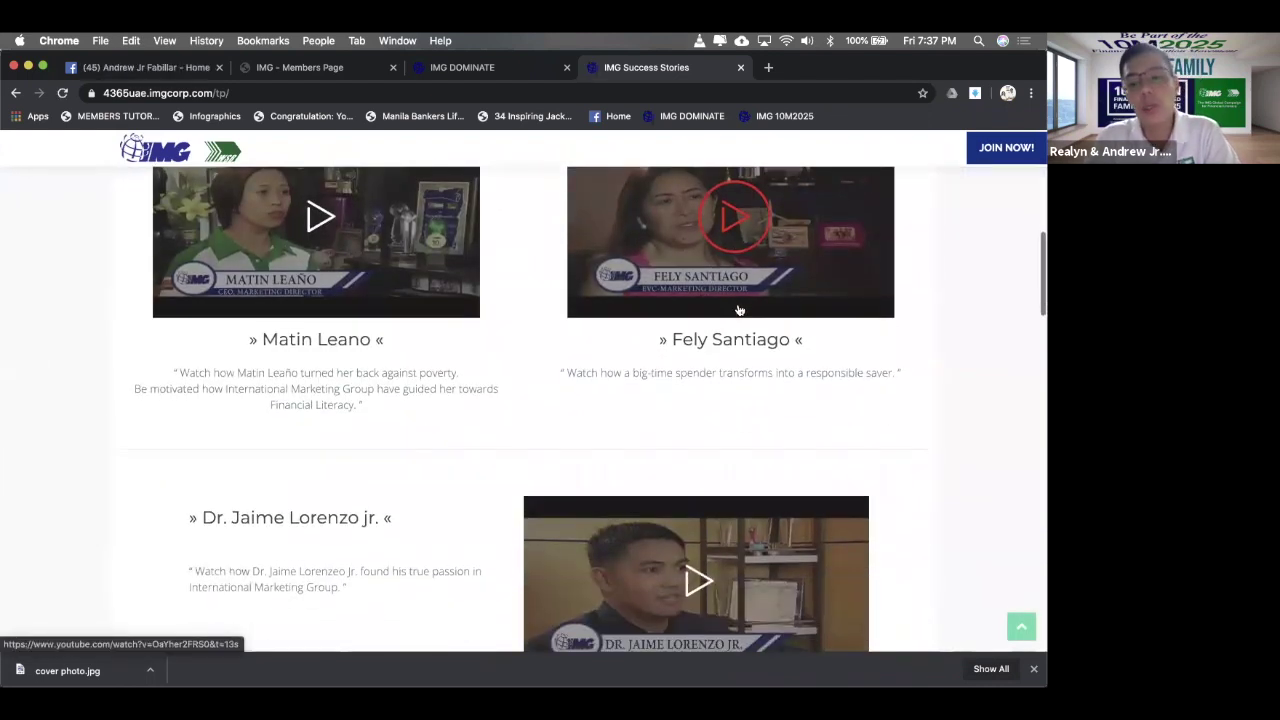
{"action": "scroll", "coordinate": [739, 310], "scroll_direction": "down", "scroll_amount": 10}
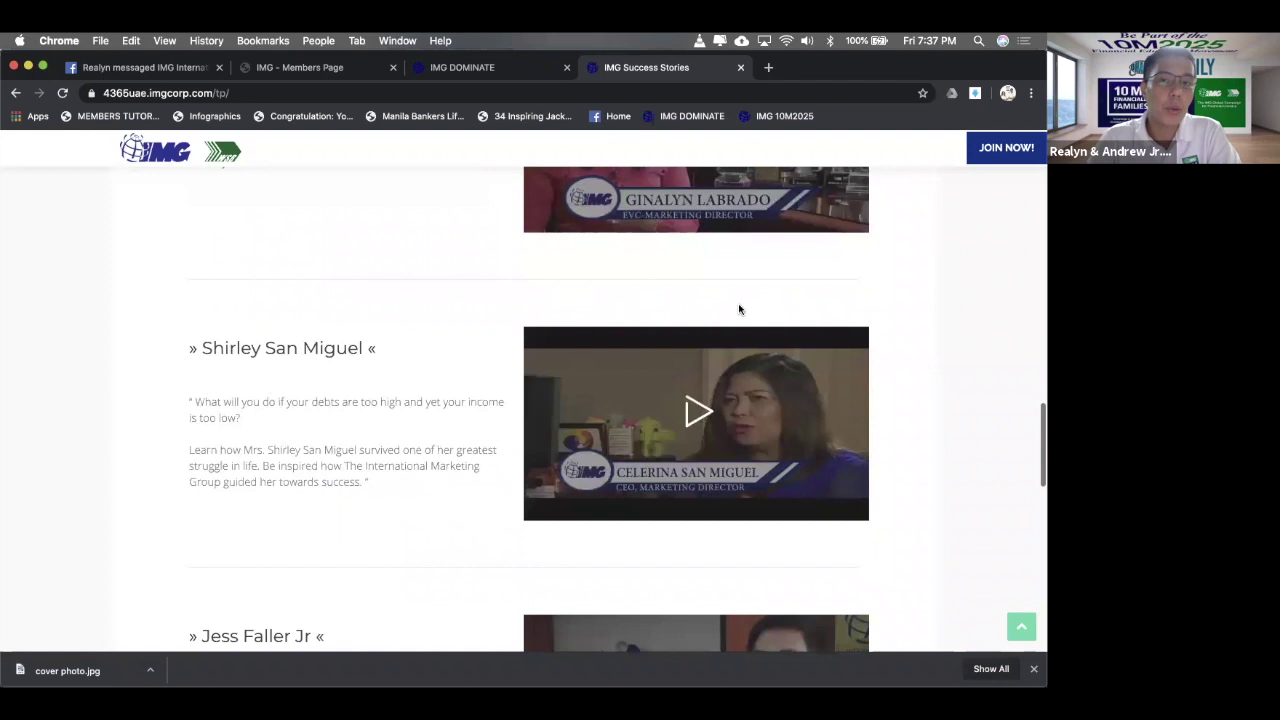
{"action": "scroll", "coordinate": [739, 310], "scroll_direction": "down", "scroll_amount": 1}
- Close the Success Stories tab and clear the Turning Point link selection
{"action": "key", "text": "super+w"}
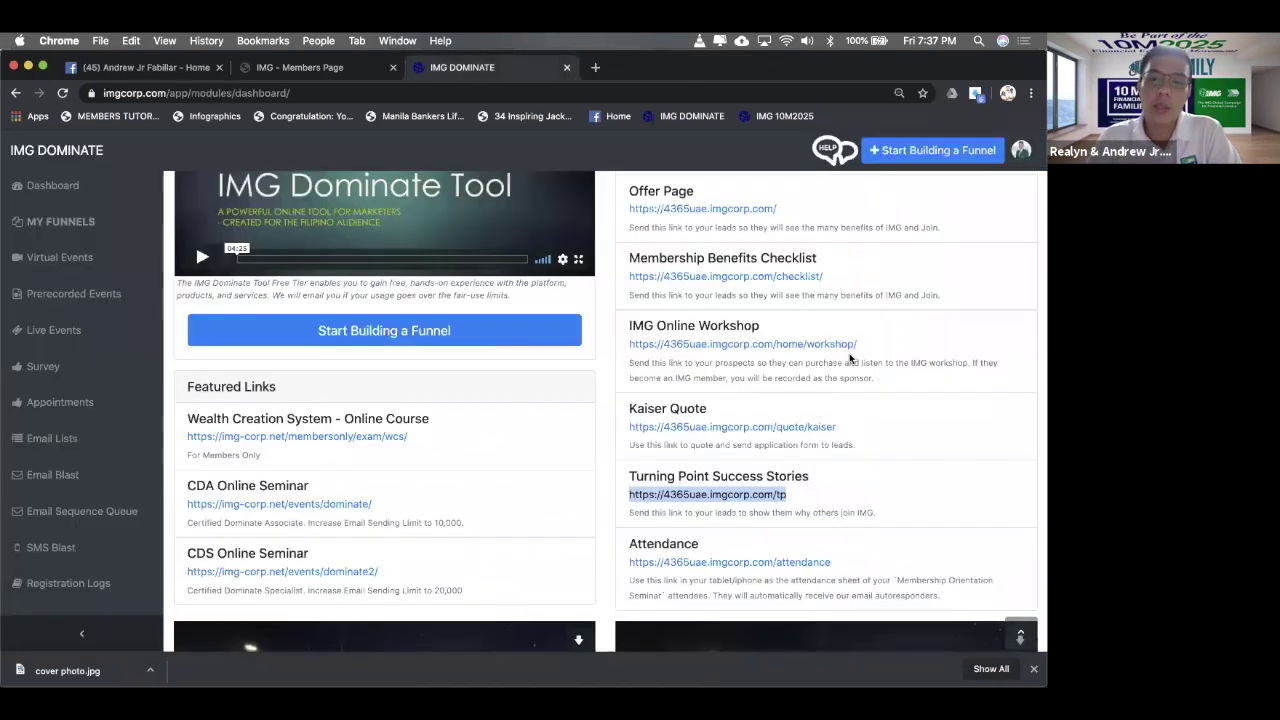
{"action": "scroll", "coordinate": [850, 360], "scroll_direction": "down", "scroll_amount": 3}
{"action": "left_click", "coordinate": [594, 337]}
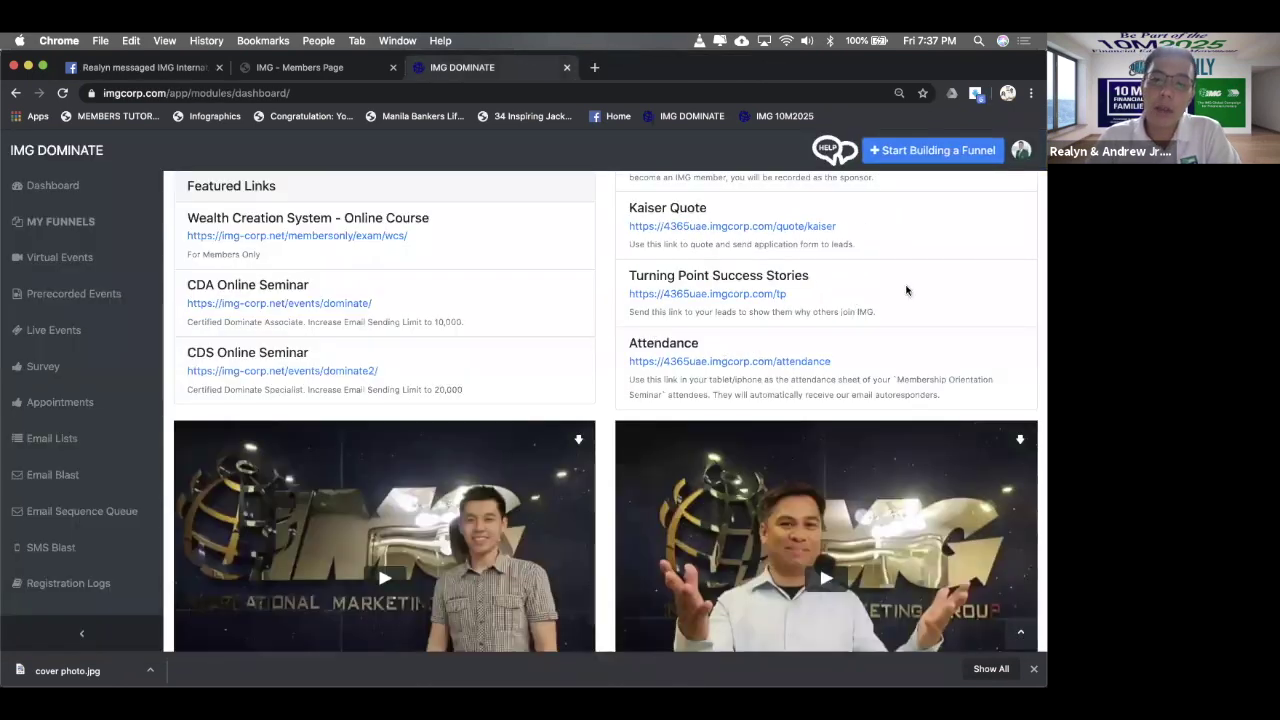
- Copy the Attendance link, paste it into a new tab, remove the stray word 'Attendance', and load it
{"action": "left_click_drag", "start_coordinate": [834, 361], "coordinate": [714, 343]}
{"action": "left_click", "coordinate": [609, 337]}
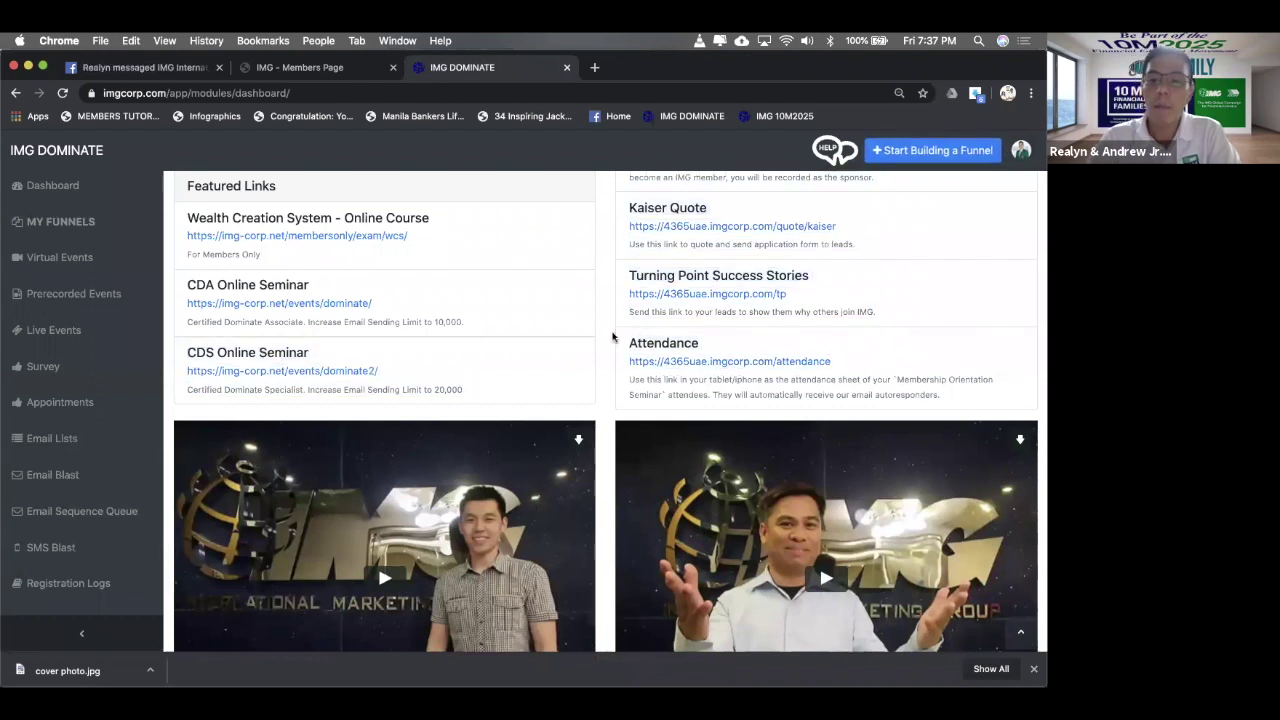
{"action": "left_click_drag", "start_coordinate": [834, 361], "coordinate": [622, 340]}
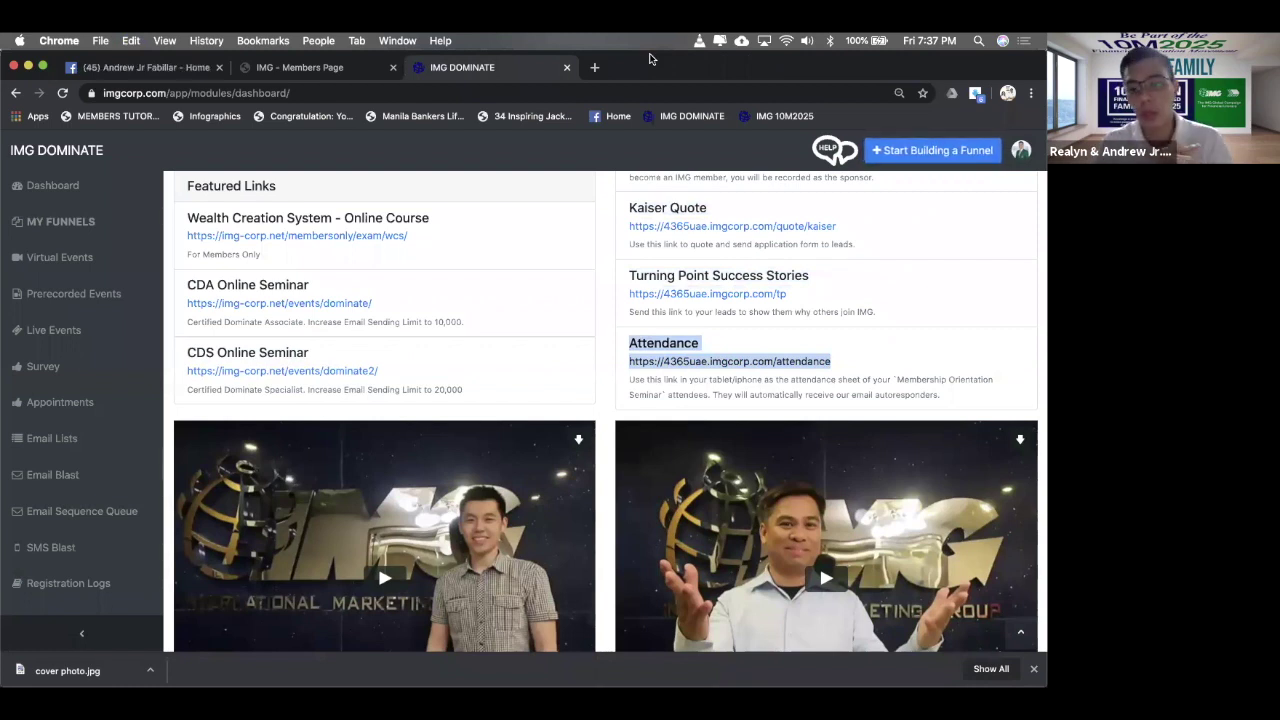
{"action": "left_click", "coordinate": [595, 67]}
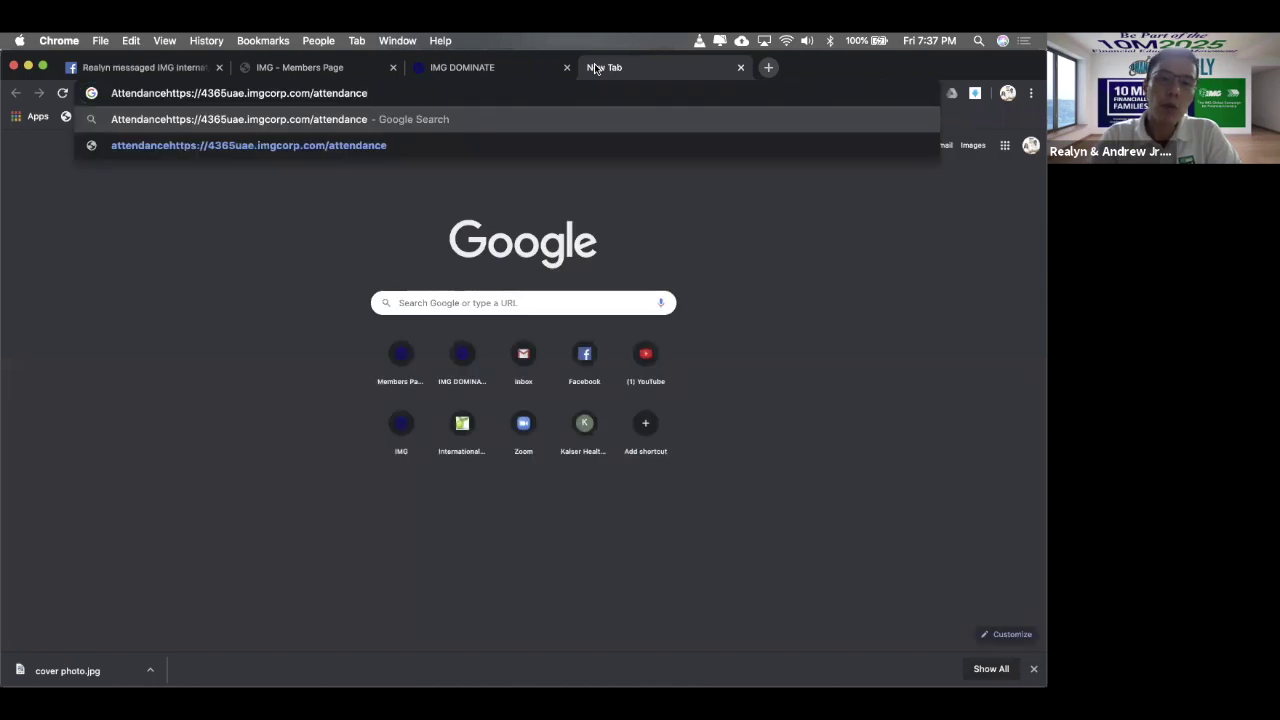
{"action": "left_click", "coordinate": [110, 92], "text": "shift"}
{"action": "key", "text": "BackSpace"}
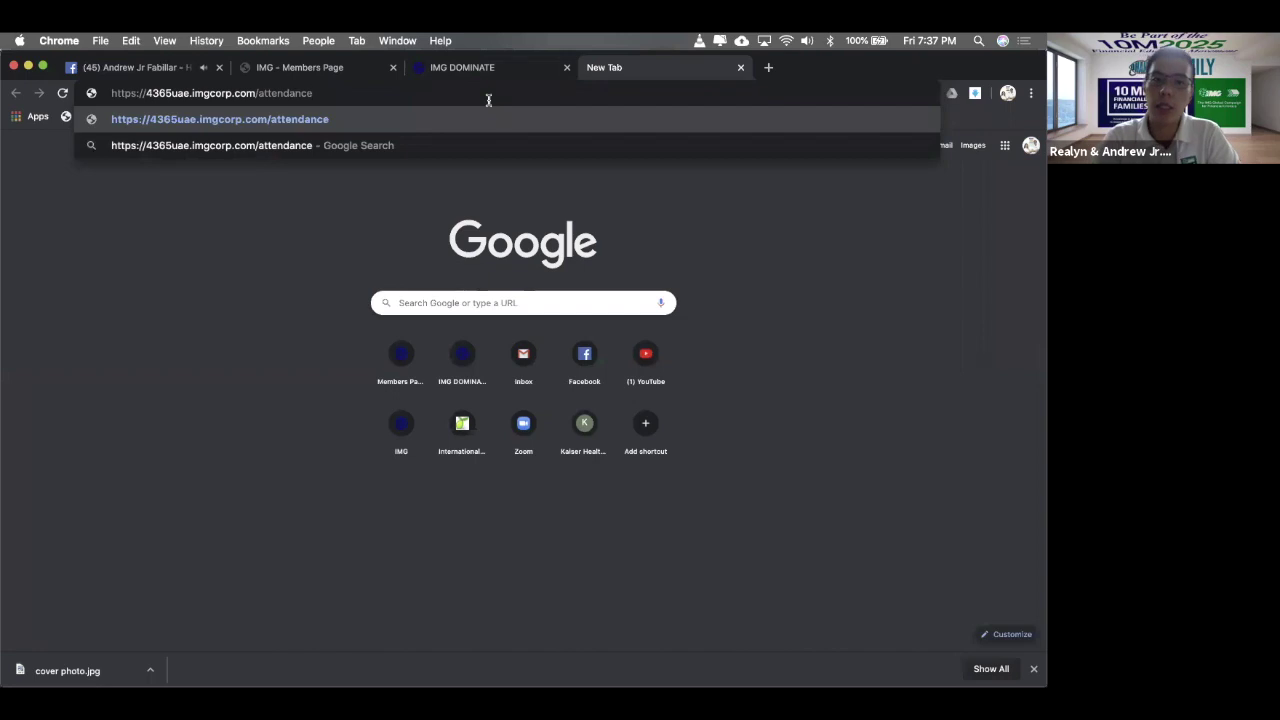
{"action": "key", "text": "Return"}
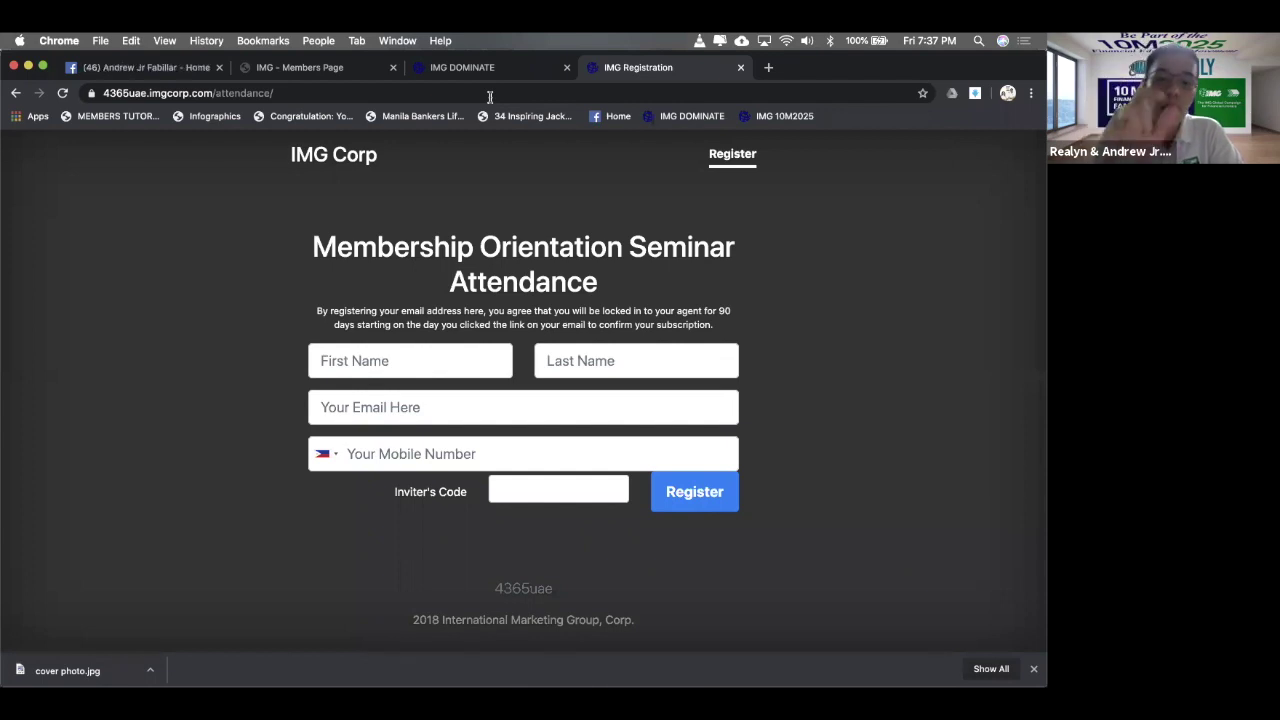
- Test the Inviter's Code field with '43', then clear it back to empty
{"action": "left_click", "coordinate": [549, 488]}
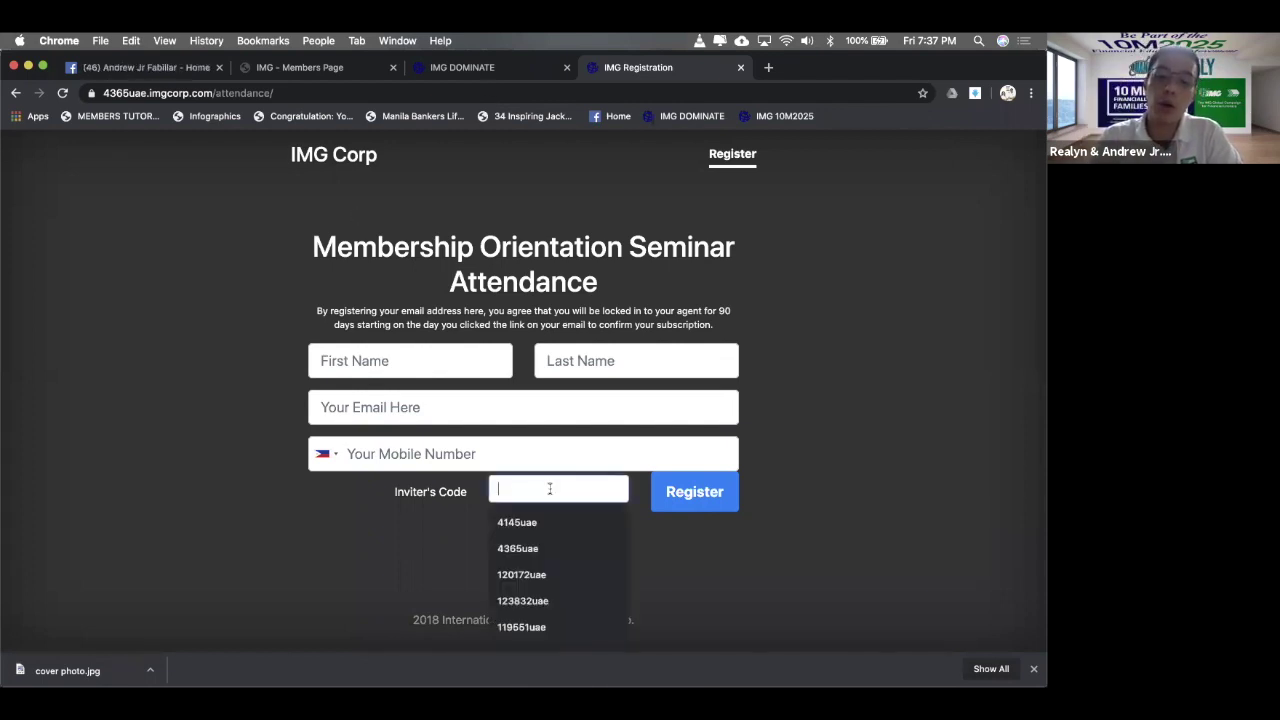
{"action": "type", "text": "43"}
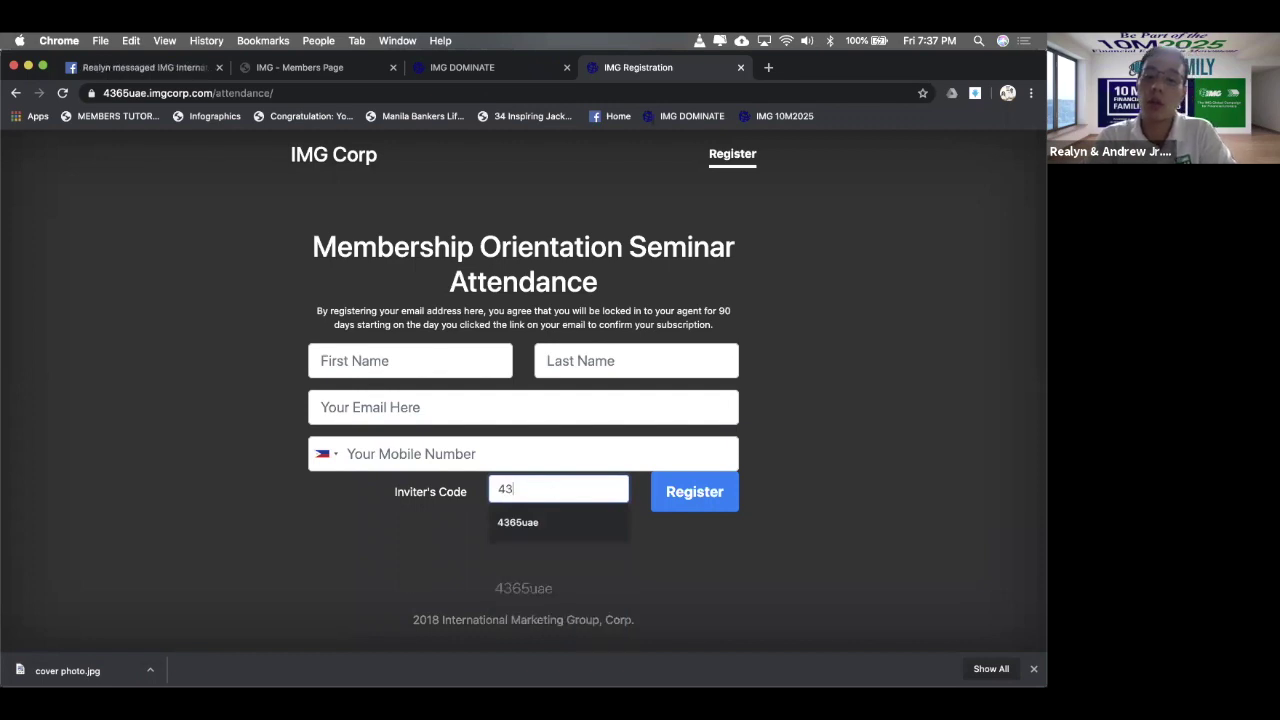
{"action": "key", "text": "BackSpace"}
{"action": "key", "text": "BackSpace"}
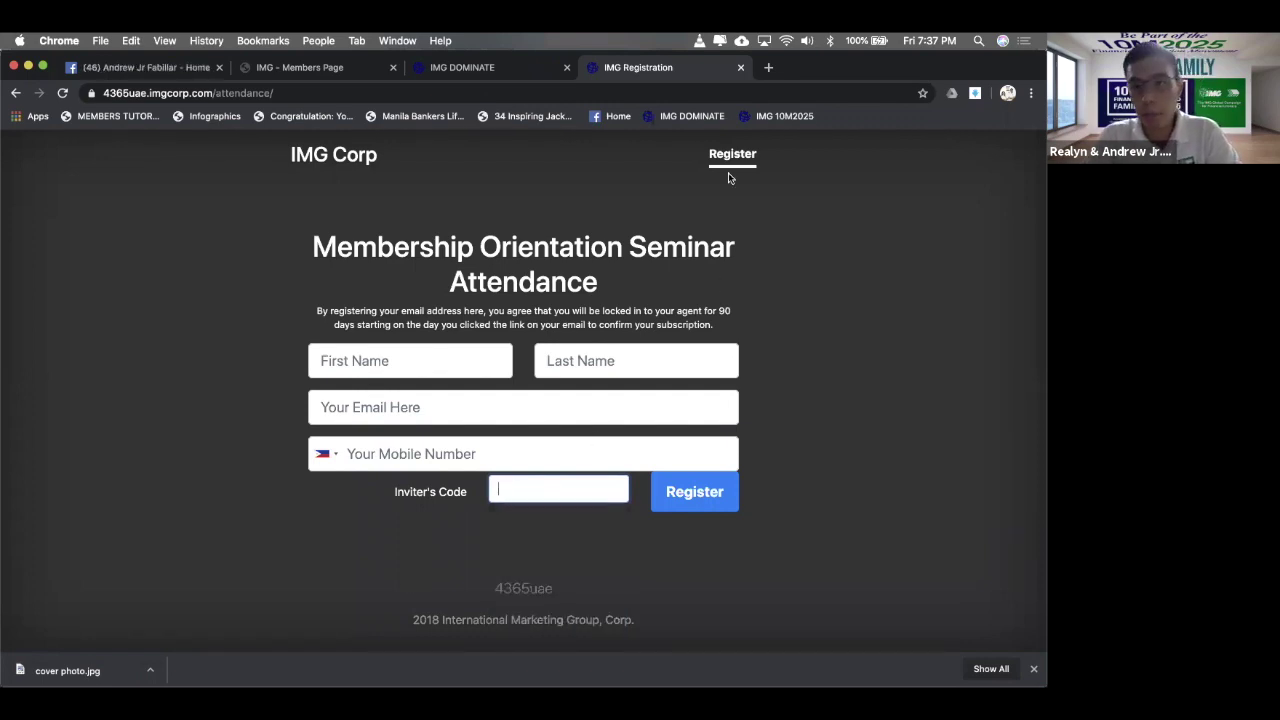
- Close the attendance tab and scroll the dashboard to Featured Links like Wealth Creation System and CDA Online Seminar
{"action": "key", "text": "super+w"}
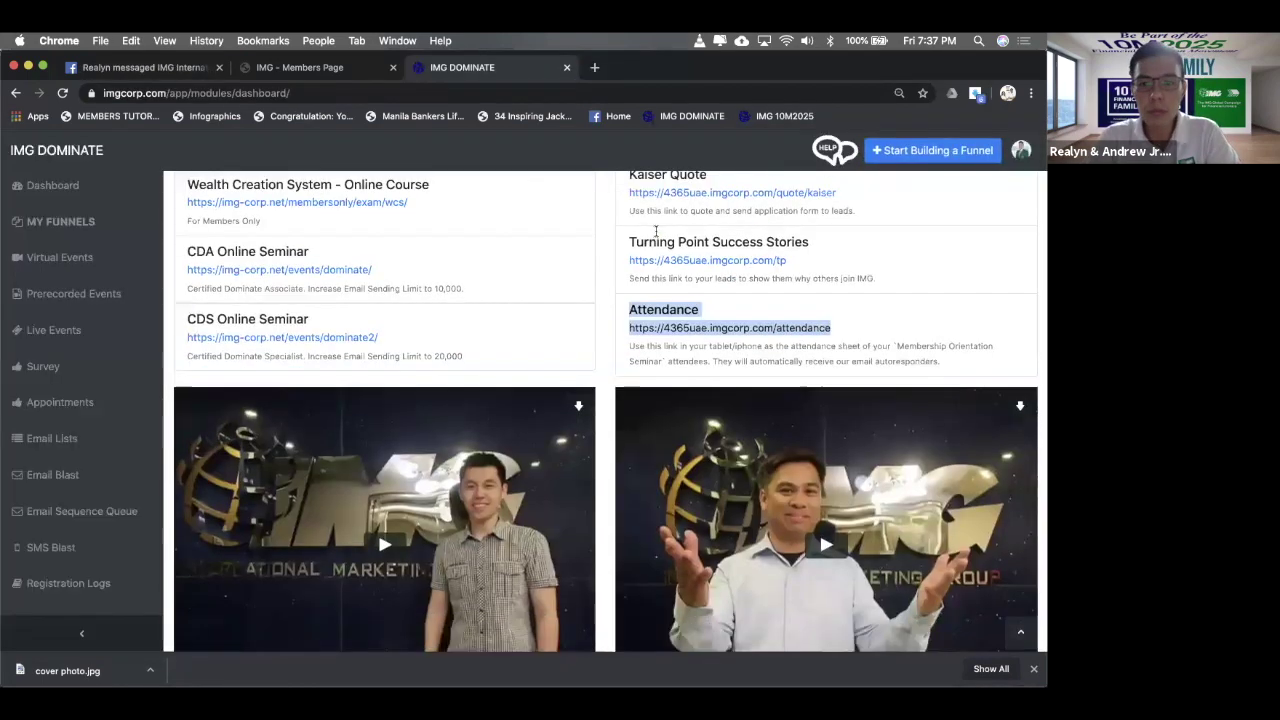
{"action": "scroll", "coordinate": [656, 230], "scroll_direction": "down", "scroll_amount": 3}
{"action": "scroll", "coordinate": [720, 240], "scroll_direction": "up", "scroll_amount": 3}
{"action": "scroll", "coordinate": [779, 244], "scroll_direction": "down", "scroll_amount": 3}
{"action": "scroll", "coordinate": [779, 244], "scroll_direction": "up", "scroll_amount": 1}
{"action": "scroll", "coordinate": [779, 244], "scroll_direction": "down", "scroll_amount": 3}
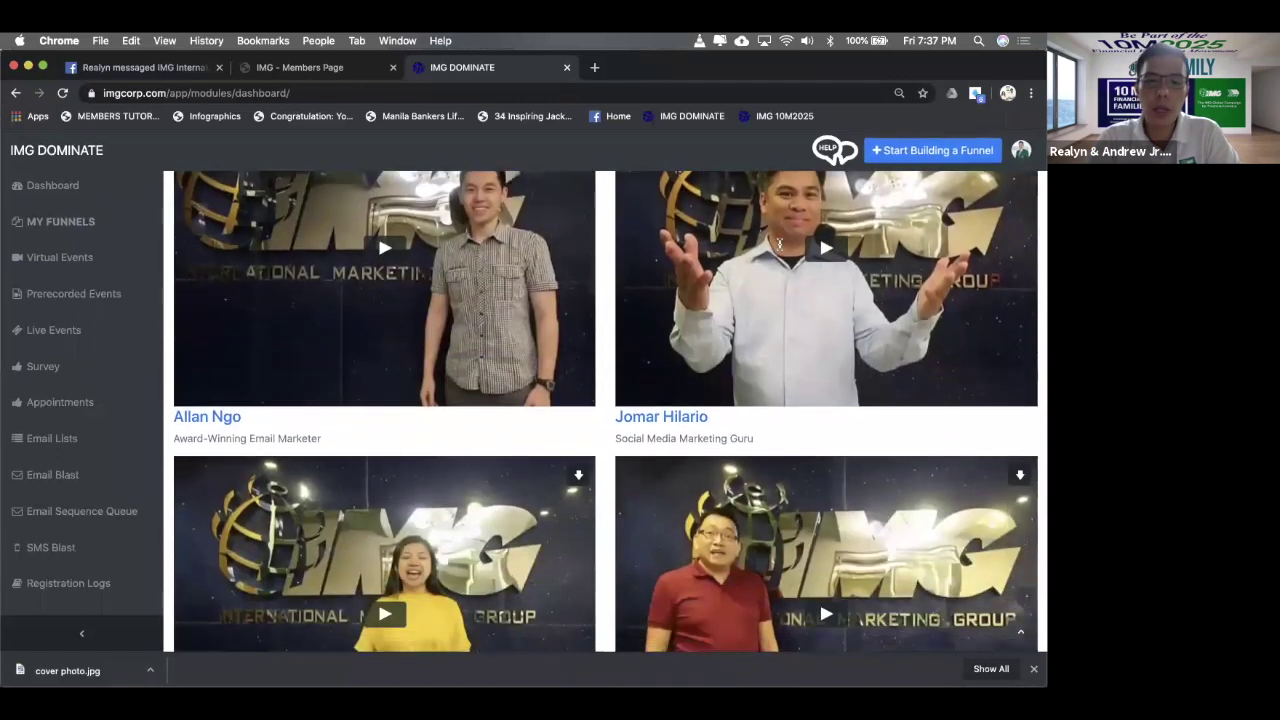
{"action": "scroll", "coordinate": [779, 242], "scroll_direction": "up", "scroll_amount": 4}
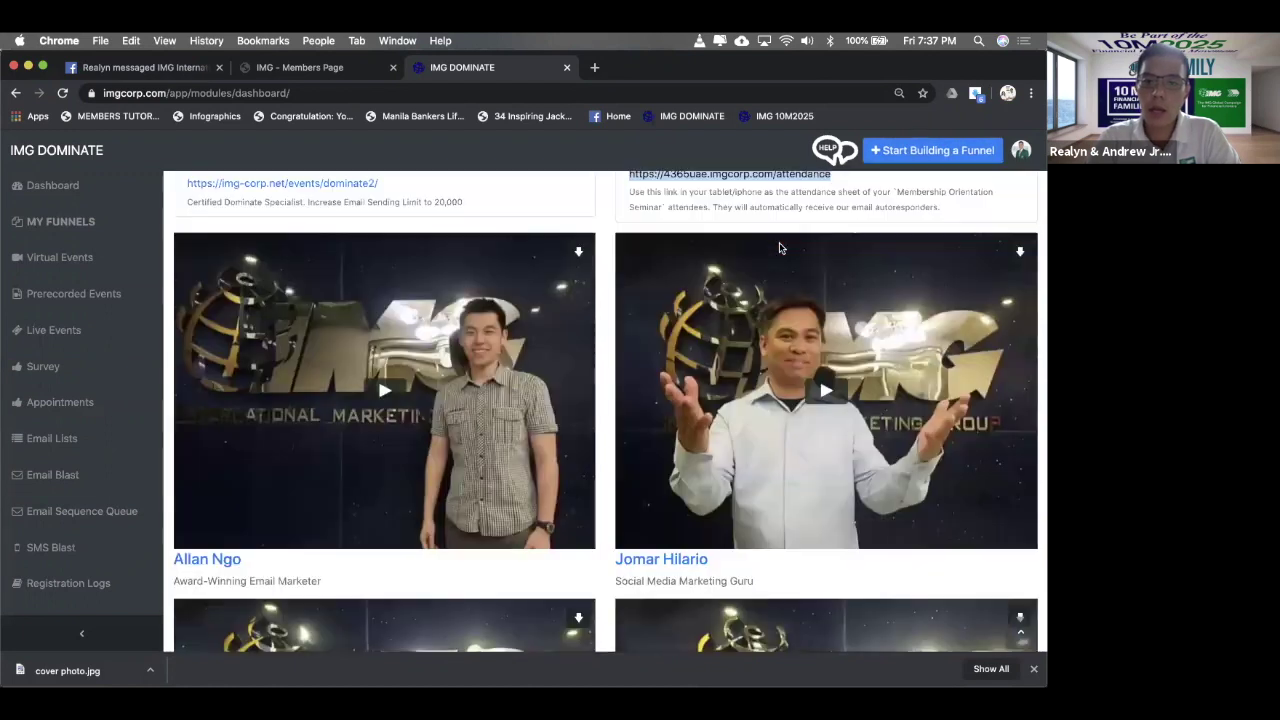
{"action": "scroll", "coordinate": [780, 245], "scroll_direction": "down", "scroll_amount": 3}
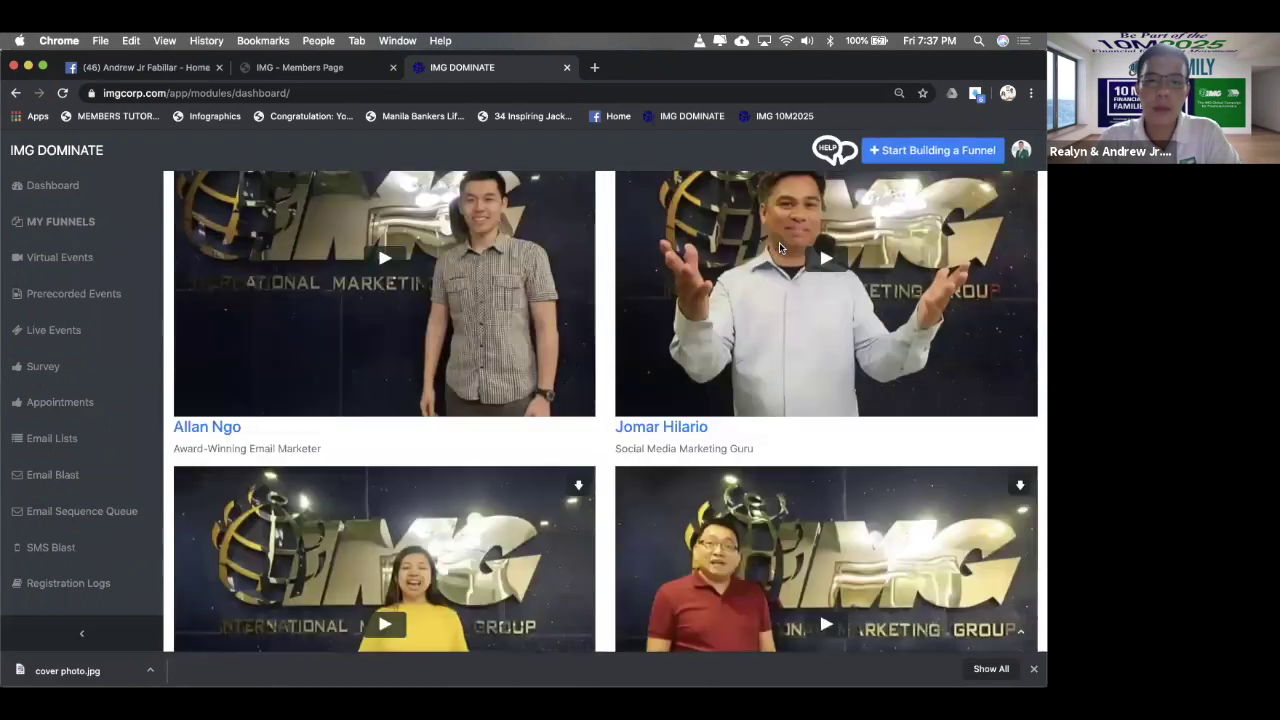
{"action": "scroll", "coordinate": [779, 248], "scroll_direction": "up", "scroll_amount": 5}
{"action": "scroll", "coordinate": [292, 333], "scroll_direction": "down", "scroll_amount": 2}
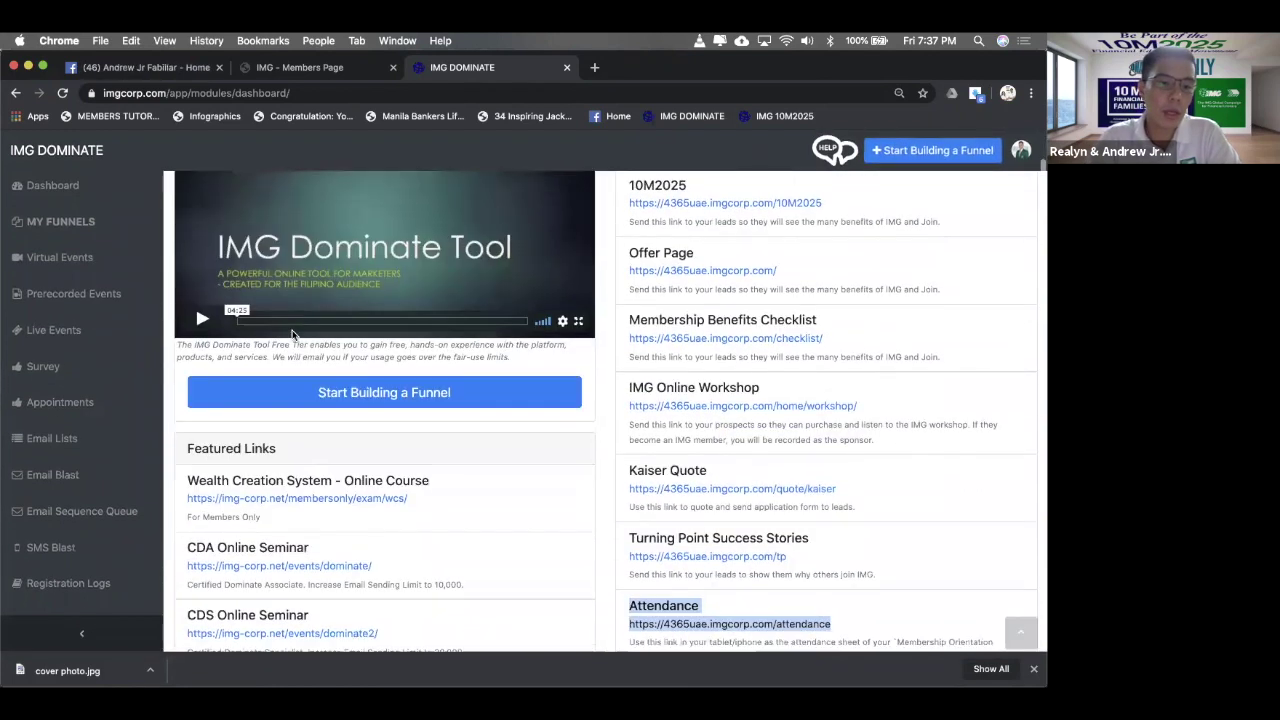
{"action": "scroll", "coordinate": [292, 333], "scroll_direction": "down", "scroll_amount": 1}
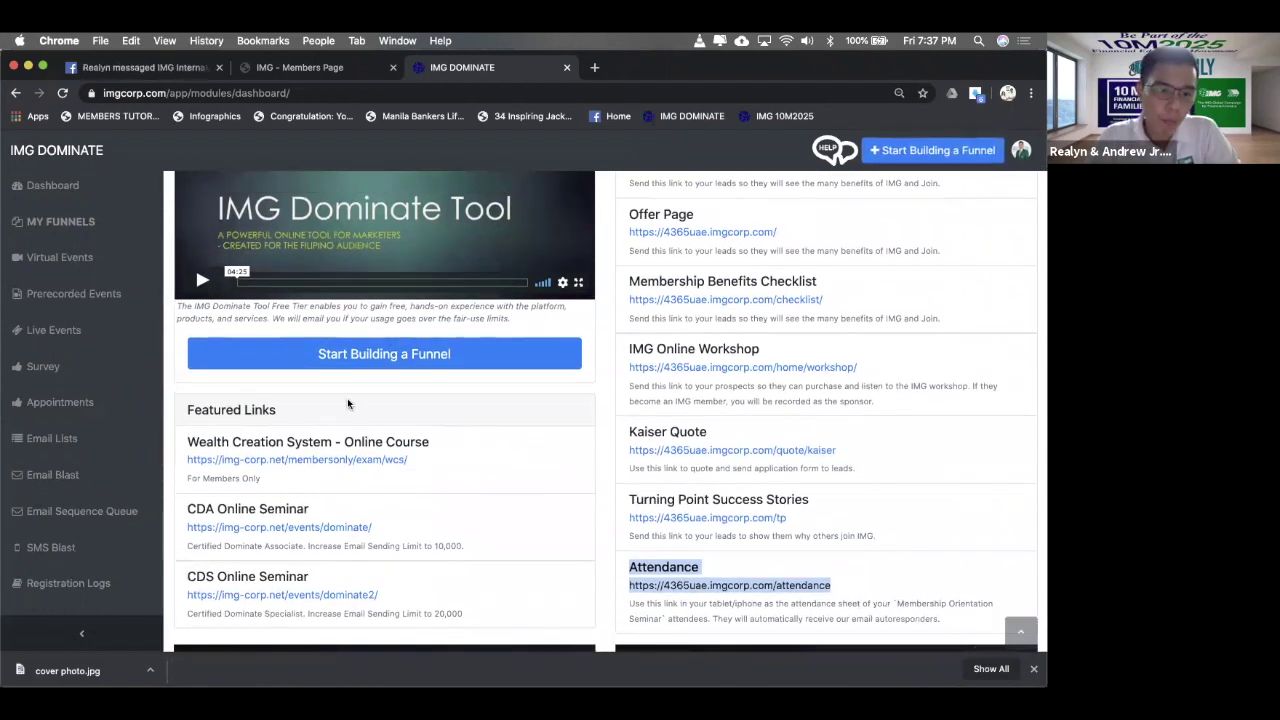
{"action": "left_click_drag", "start_coordinate": [349, 420], "coordinate": [238, 410]}
{"action": "left_click", "coordinate": [248, 402]}
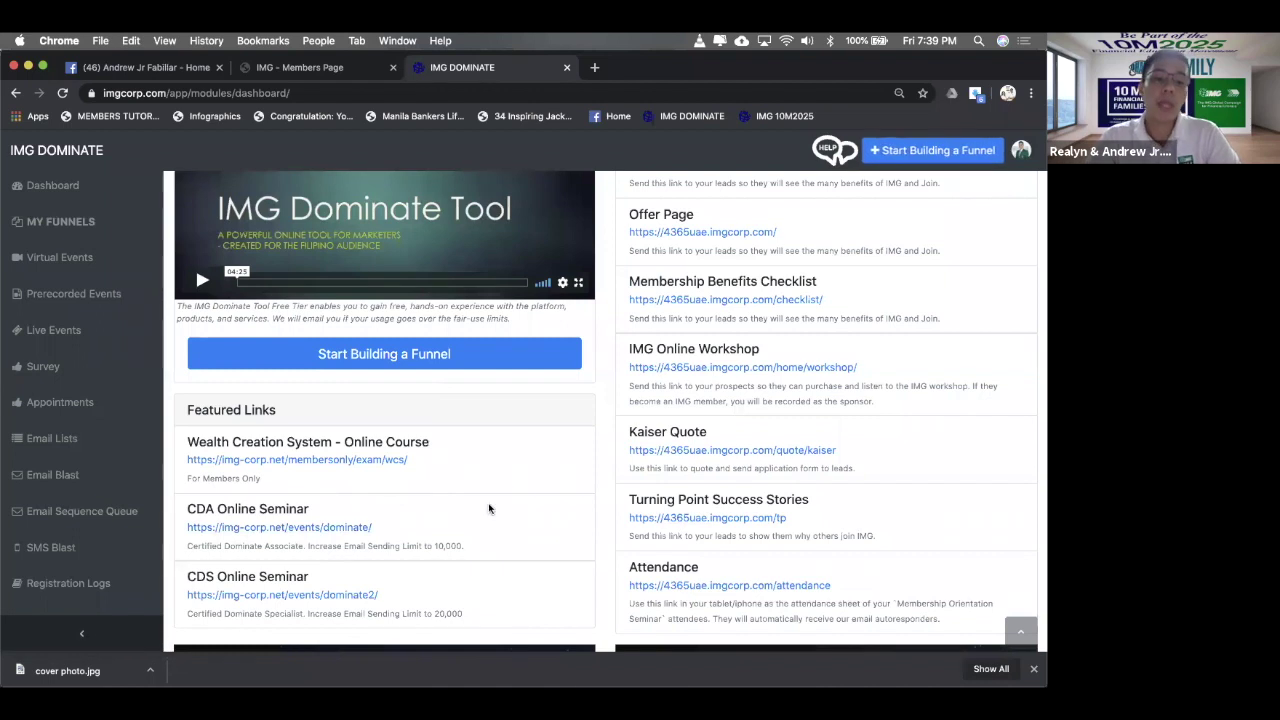
{"action": "scroll", "coordinate": [489, 509], "scroll_direction": "down", "scroll_amount": 2}
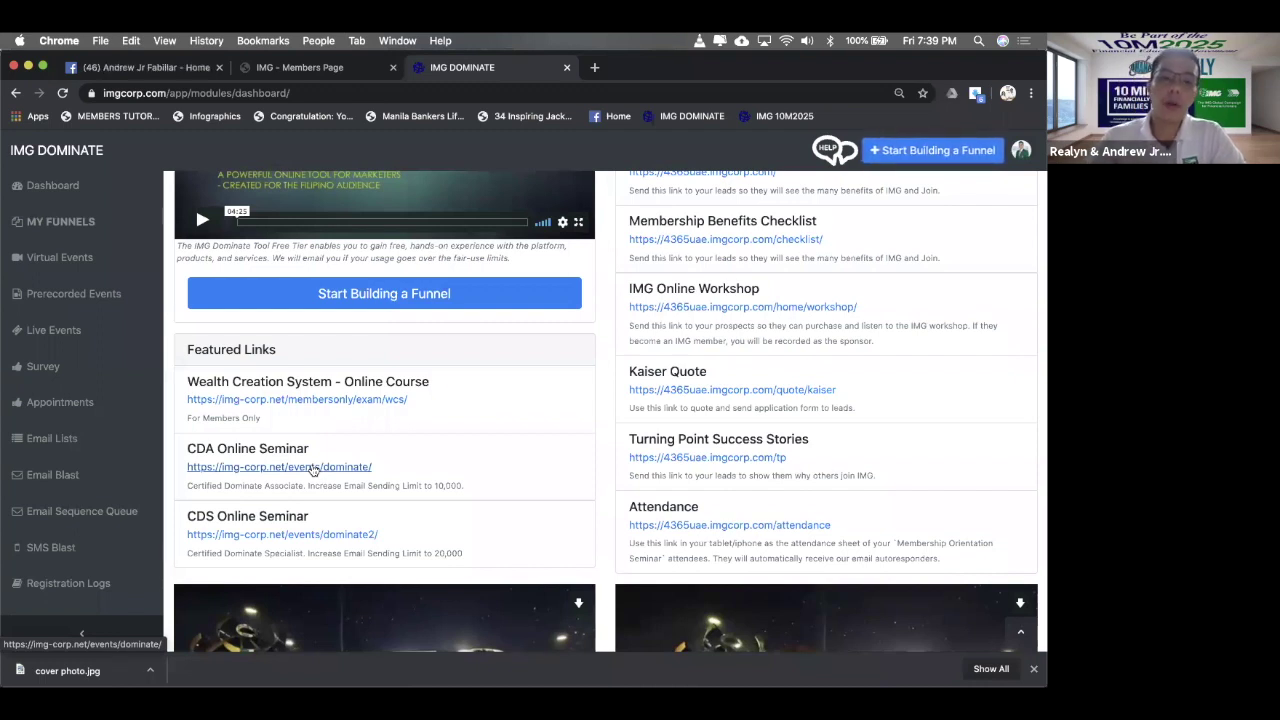
{"action": "left_click", "coordinate": [313, 470], "text": "super"}
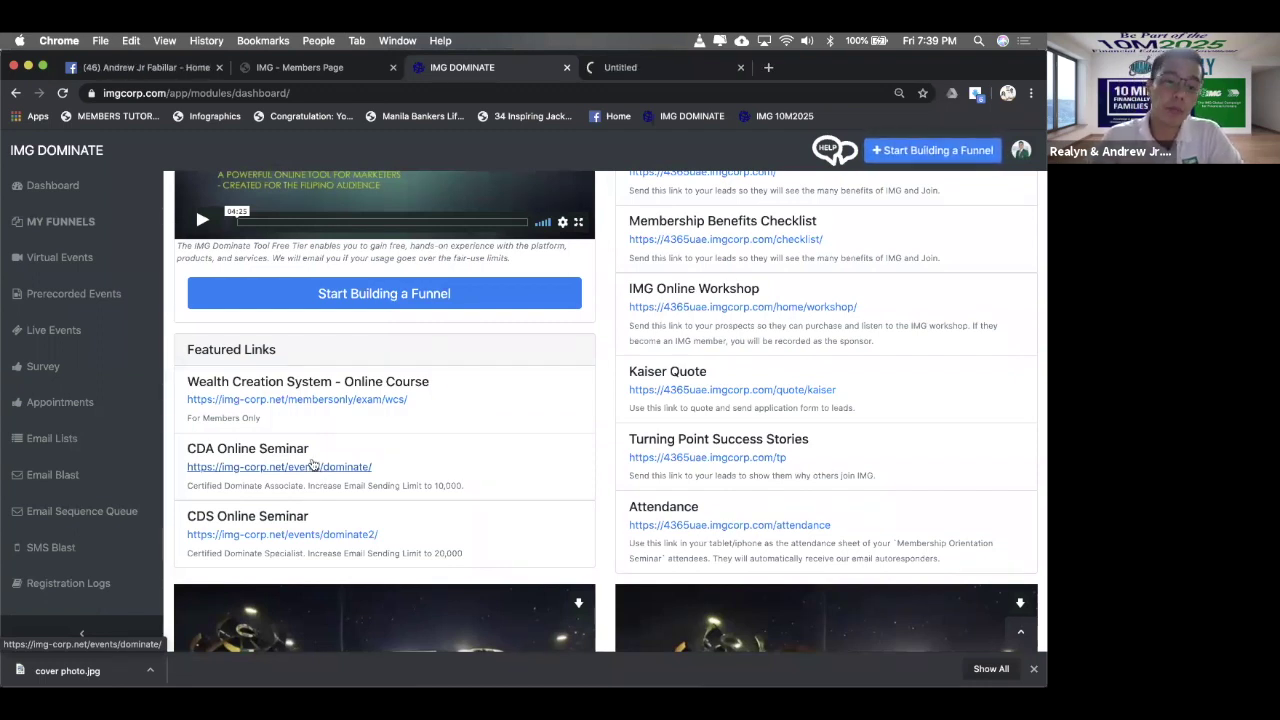
{"action": "left_click", "coordinate": [630, 67]}
{"action": "scroll", "coordinate": [627, 196], "scroll_direction": "down", "scroll_amount": 10}
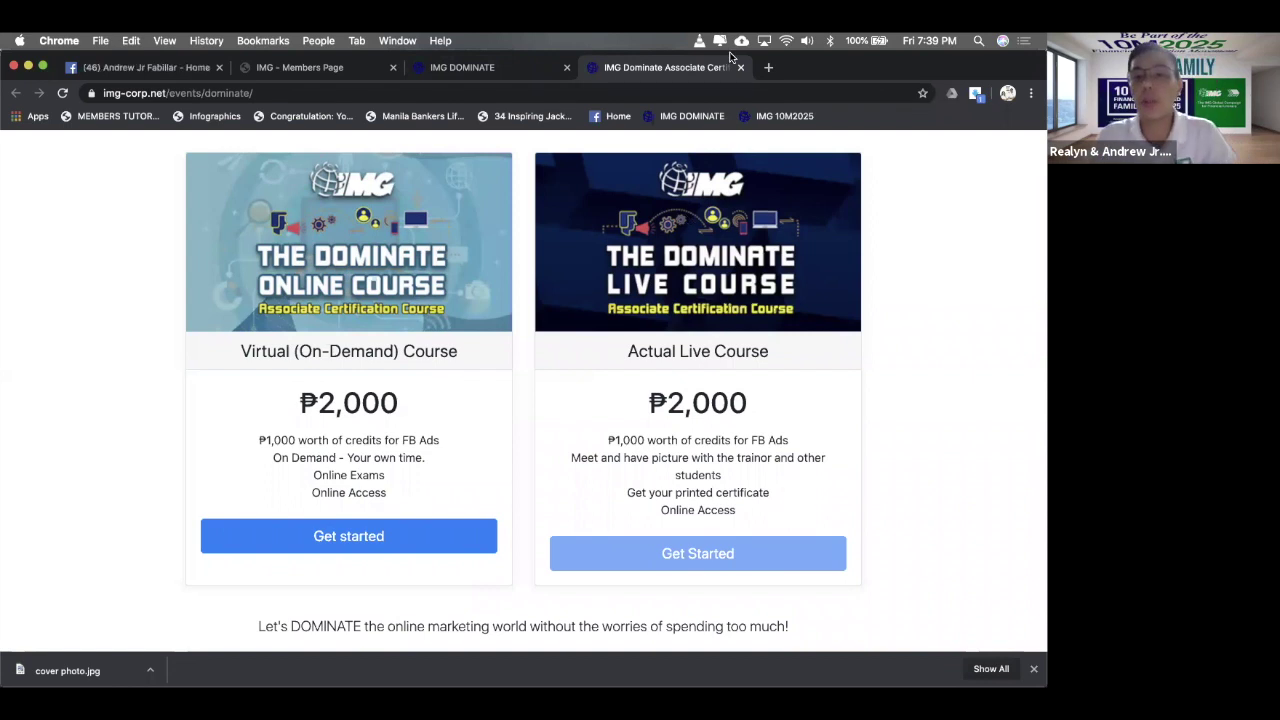
{"action": "left_click_drag", "start_coordinate": [396, 496], "coordinate": [274, 438]}
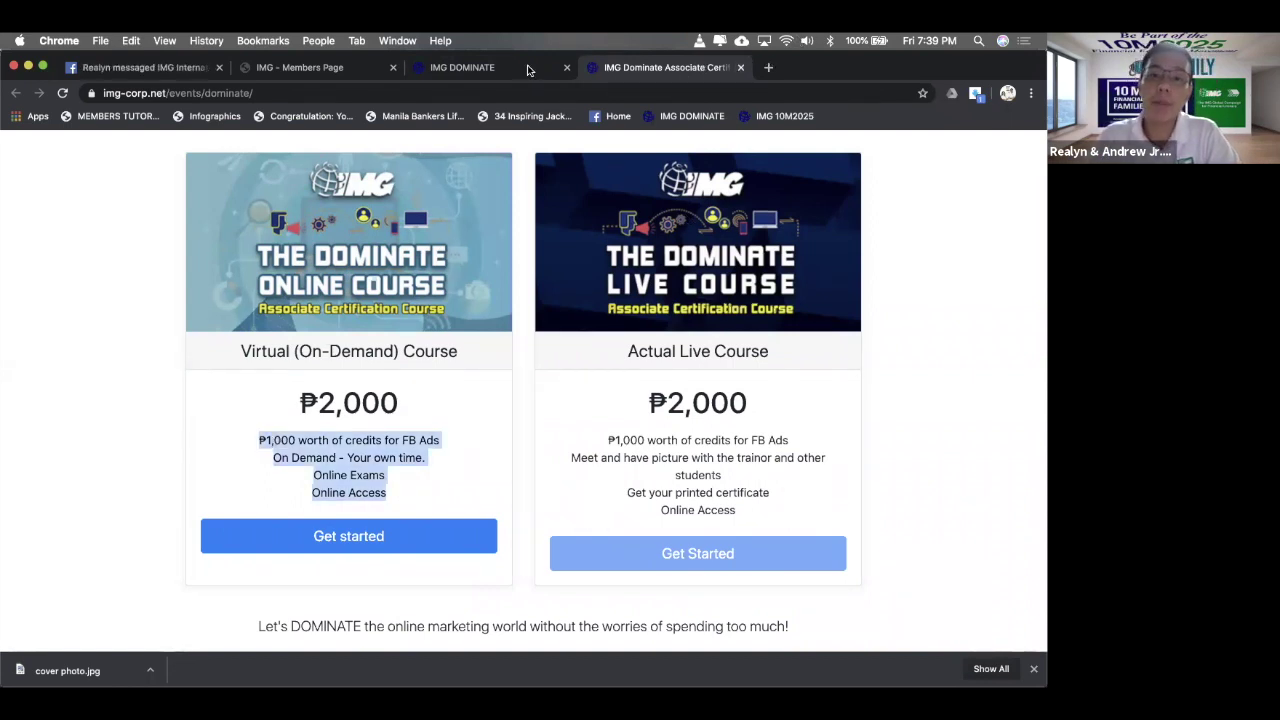
{"action": "left_click", "coordinate": [690, 116]}
{"action": "left_click", "coordinate": [740, 67]}
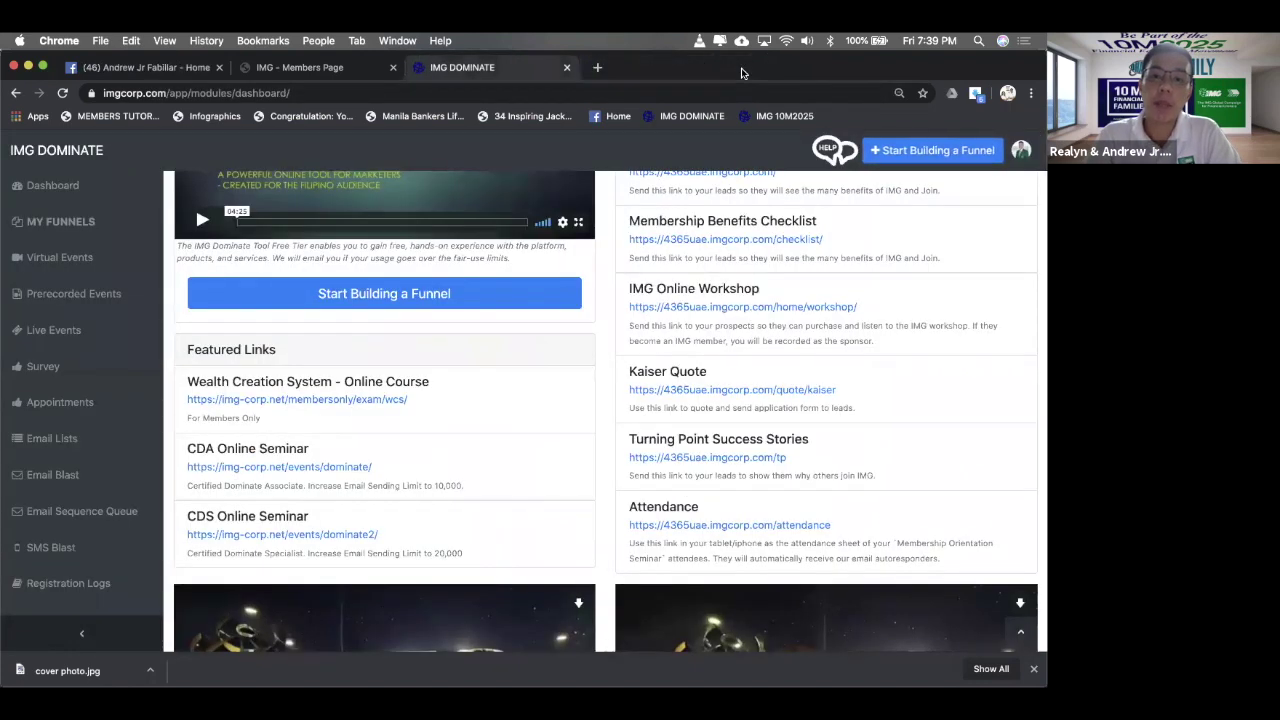
{"action": "scroll", "coordinate": [345, 374], "scroll_direction": "up", "scroll_amount": 3}
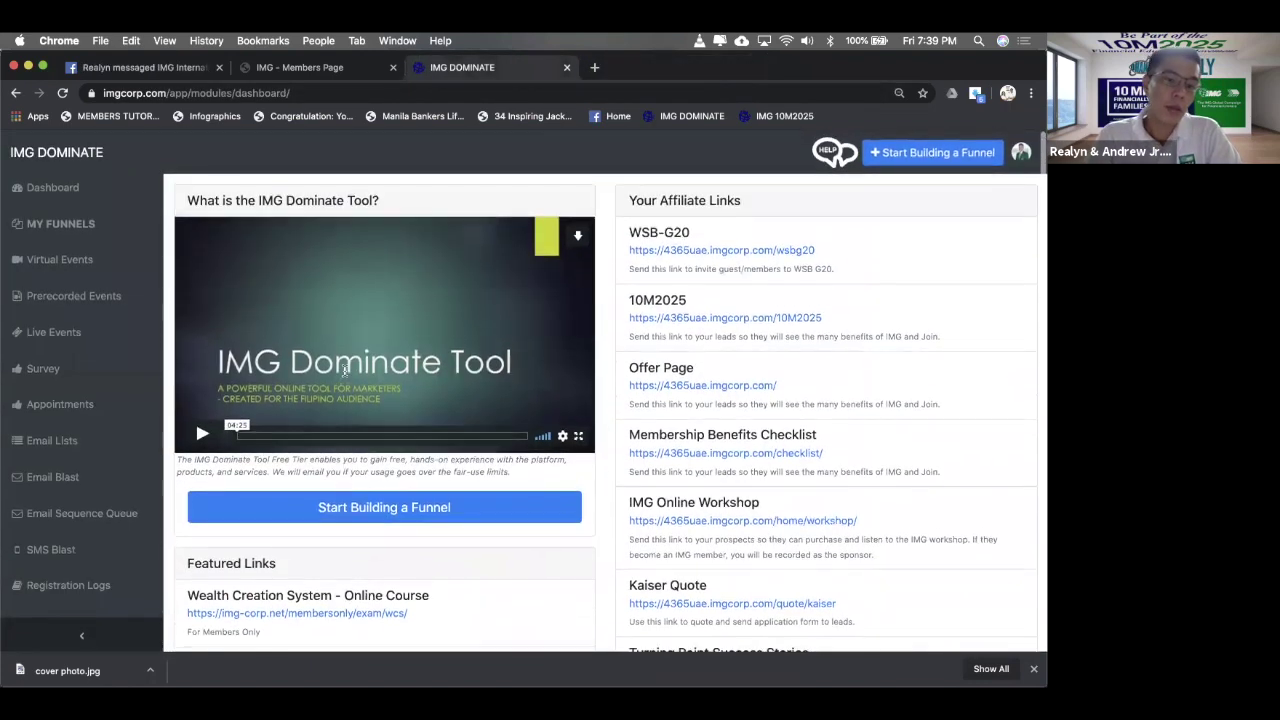
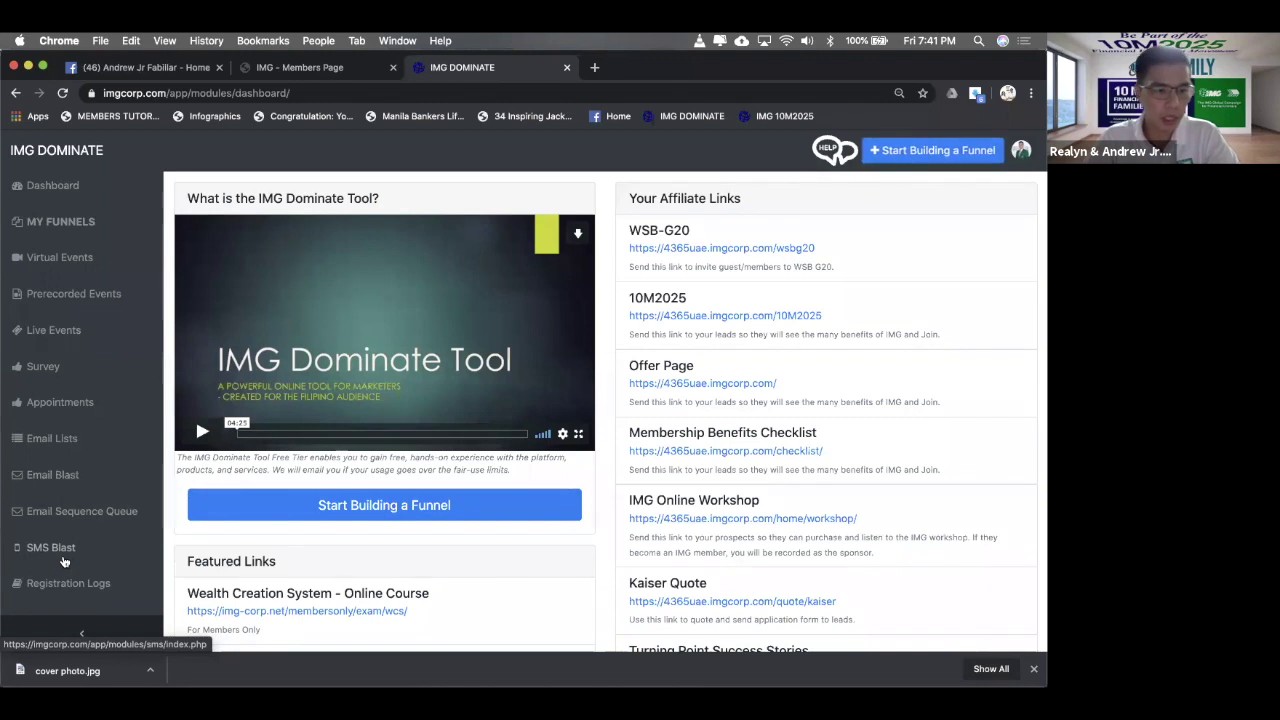
- Glance at the reports page, then start a new Lead Magnet Funnel from the dashboard
{"action": "scroll", "coordinate": [175, 423], "scroll_direction": "down", "scroll_amount": 1}
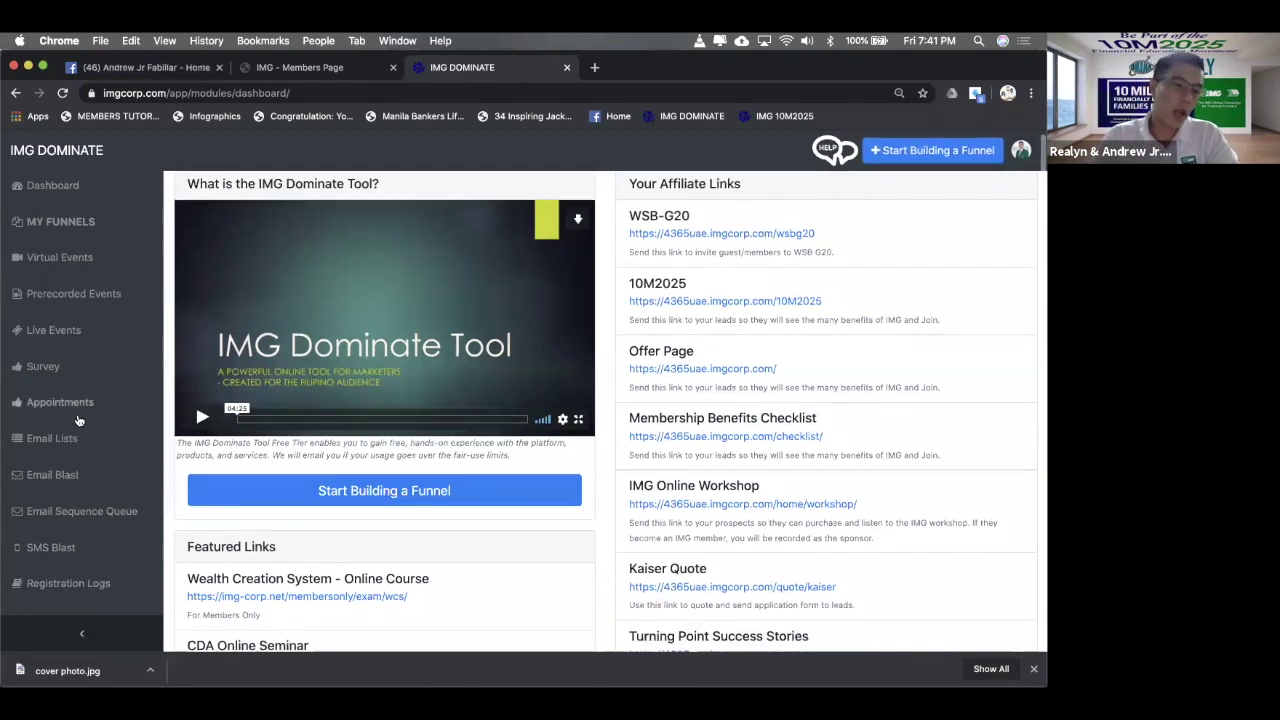
{"action": "scroll", "coordinate": [85, 440], "scroll_direction": "down", "scroll_amount": 1}
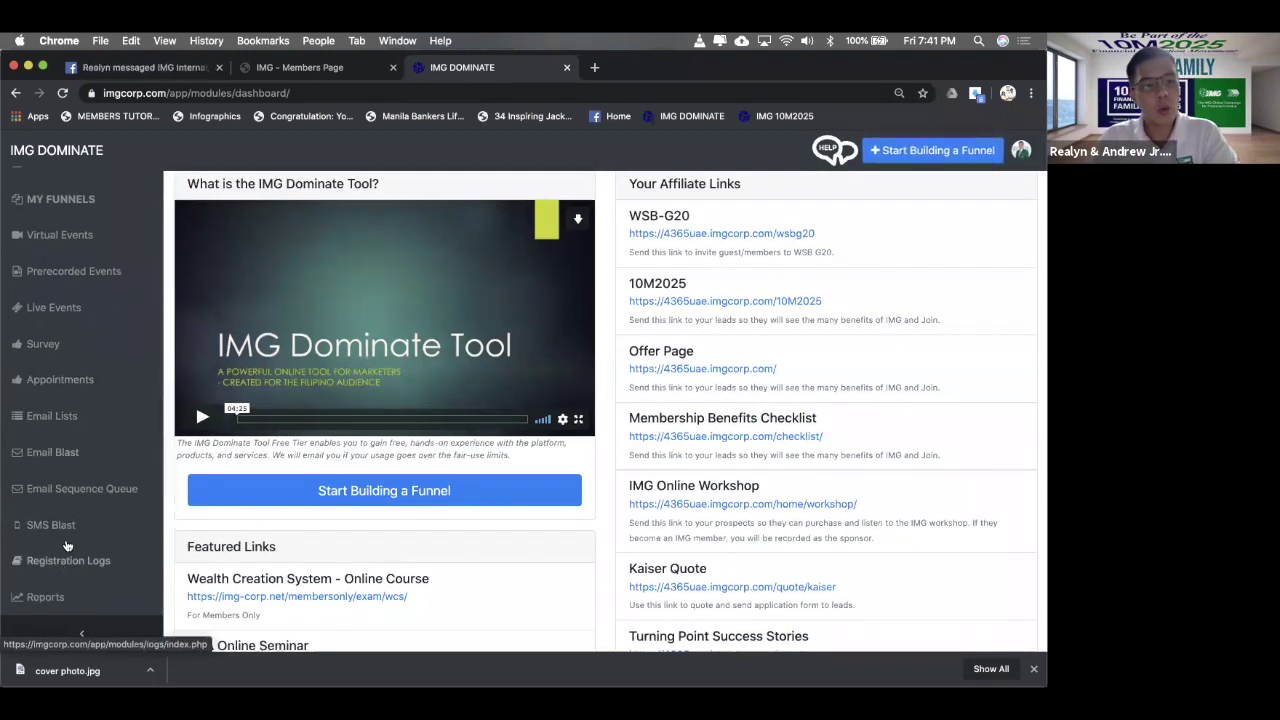
{"action": "left_click", "coordinate": [12, 603]}
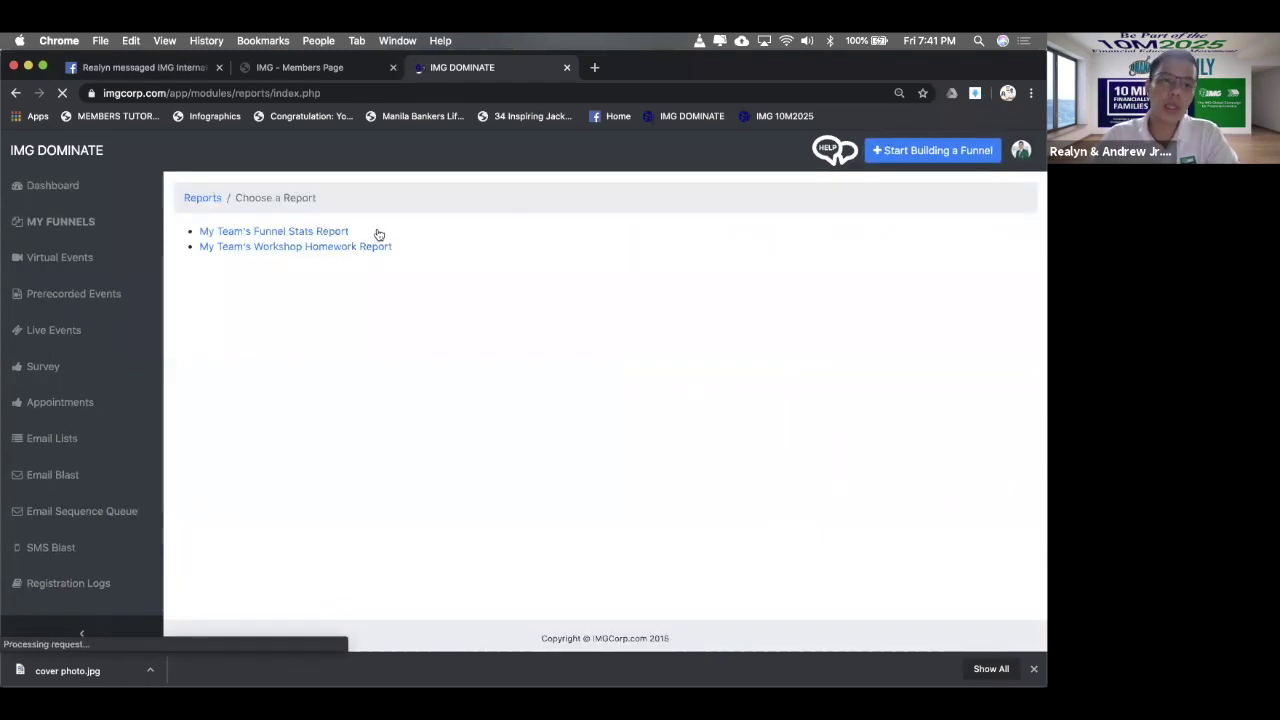
{"action": "left_click", "coordinate": [86, 189]}
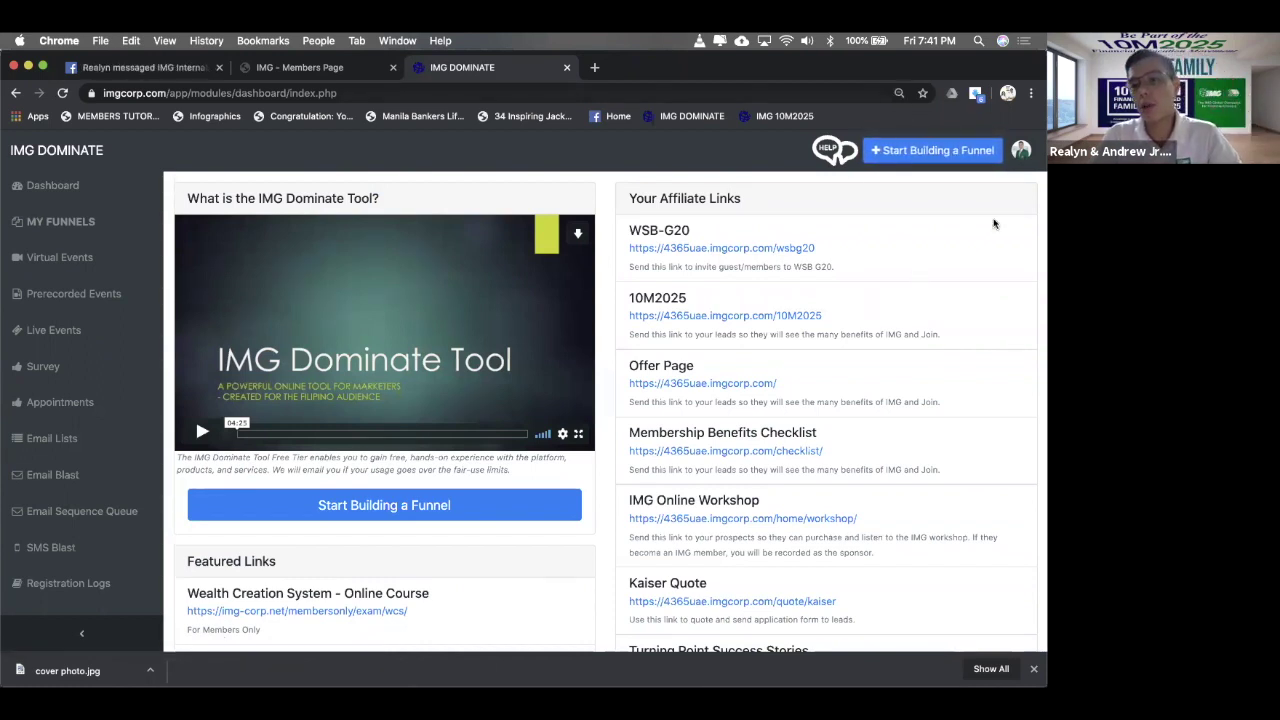
{"action": "left_click", "coordinate": [962, 156]}
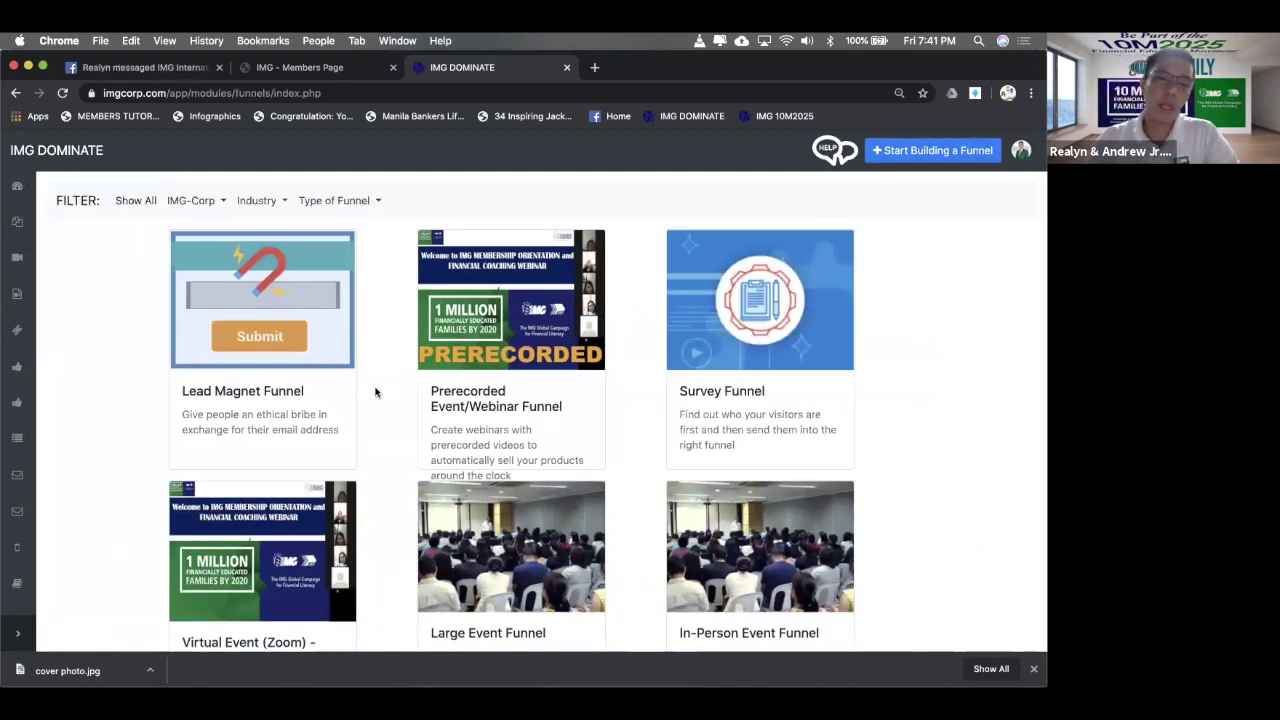
{"action": "left_click", "coordinate": [253, 384]}
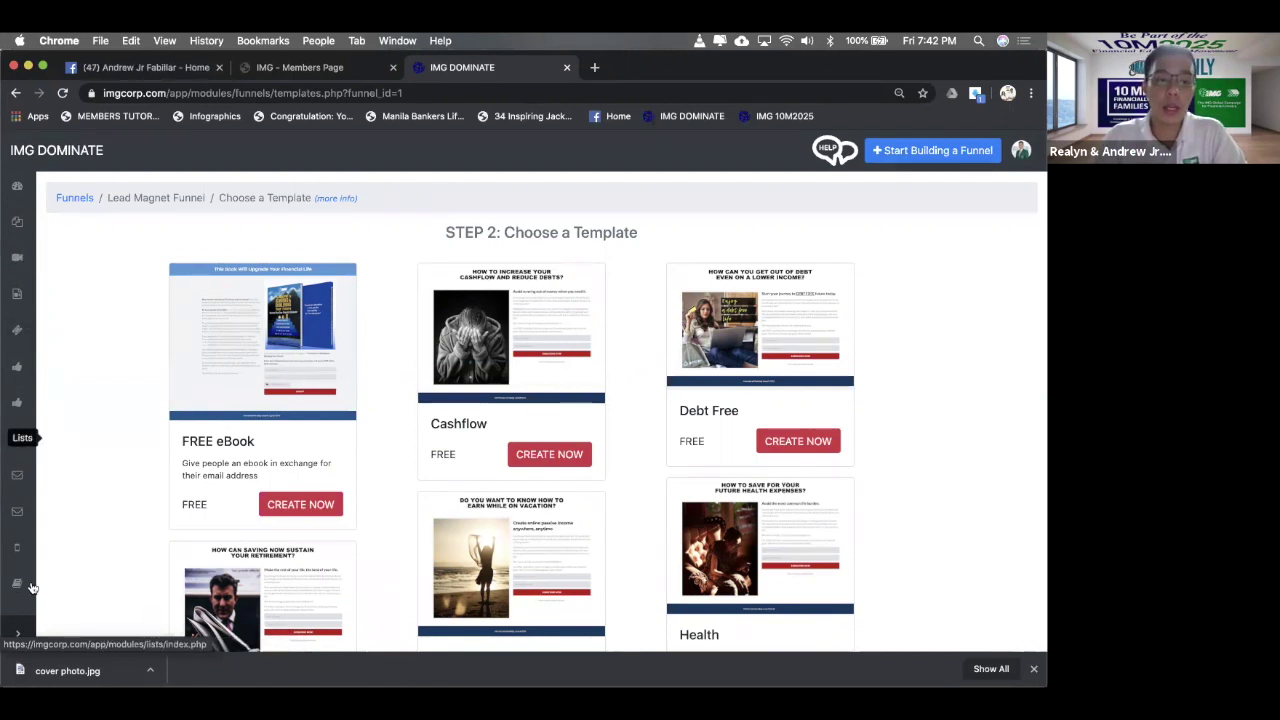
- Open Email Lists in a new tab and bring up the Add New list form
{"action": "left_click", "coordinate": [45, 440], "text": "super"}
{"action": "left_click", "coordinate": [305, 72]}
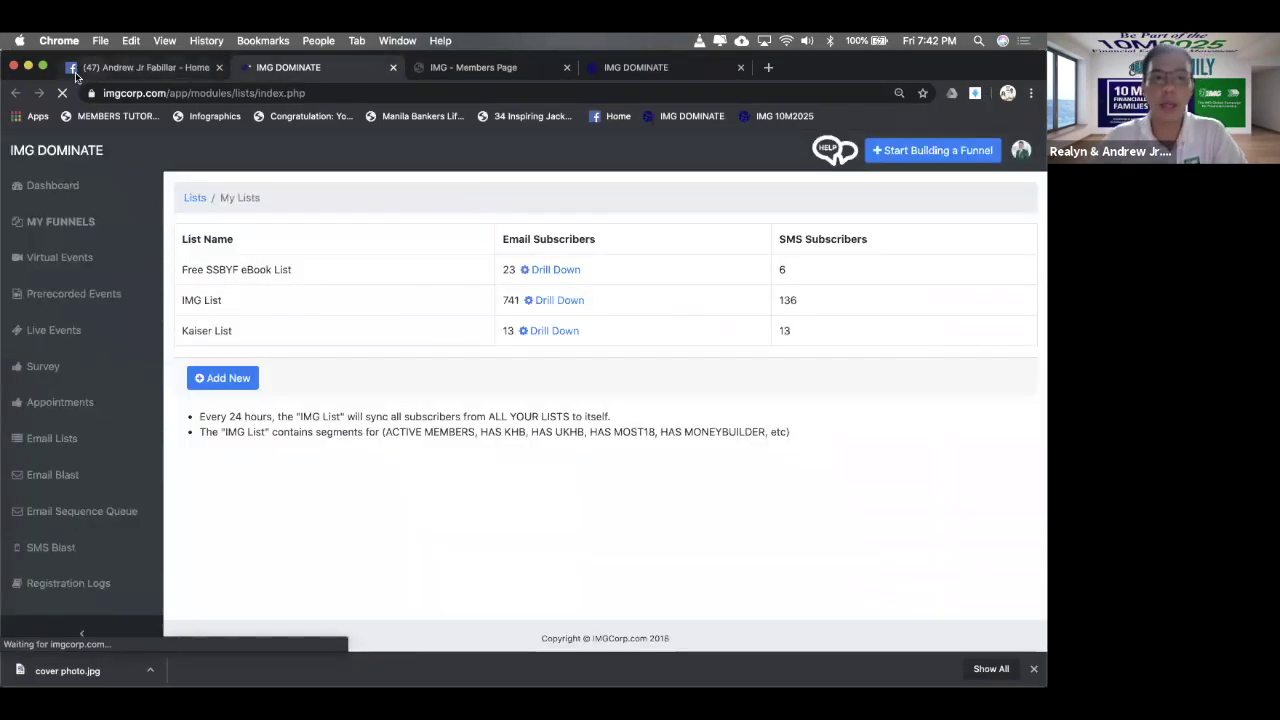
{"action": "left_click", "coordinate": [229, 433]}
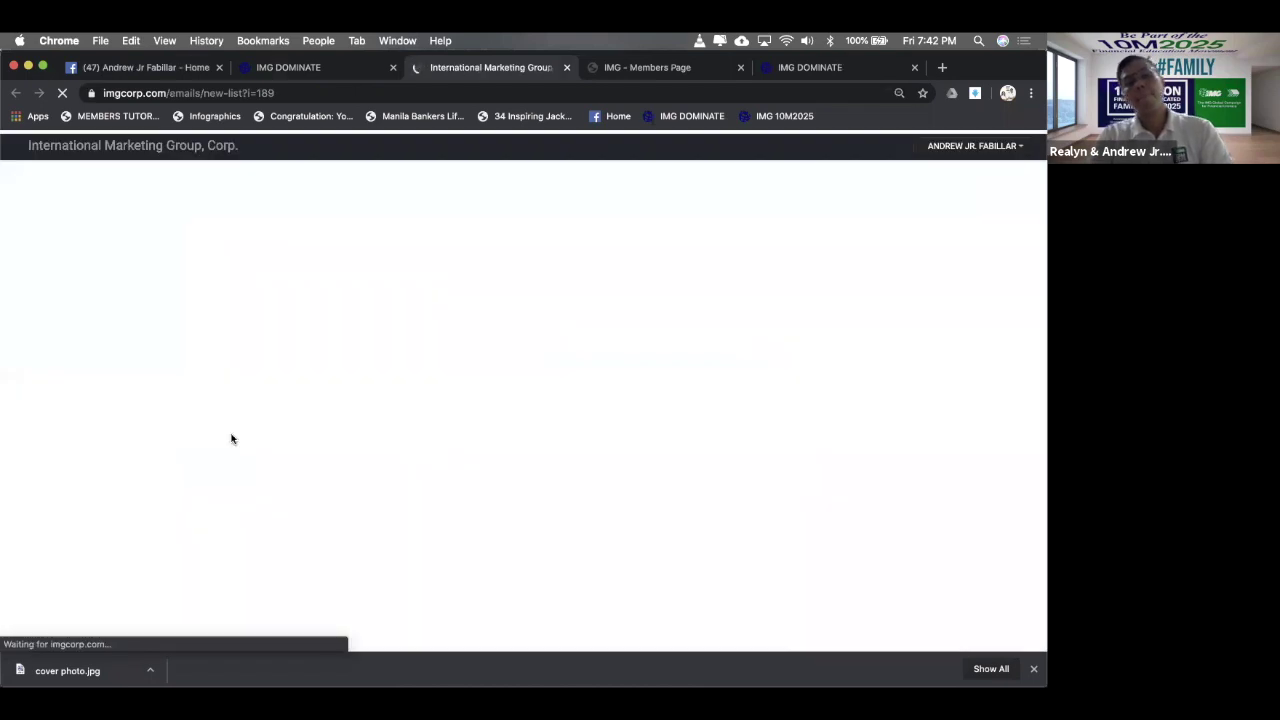
{"action": "left_click", "coordinate": [308, 68]}
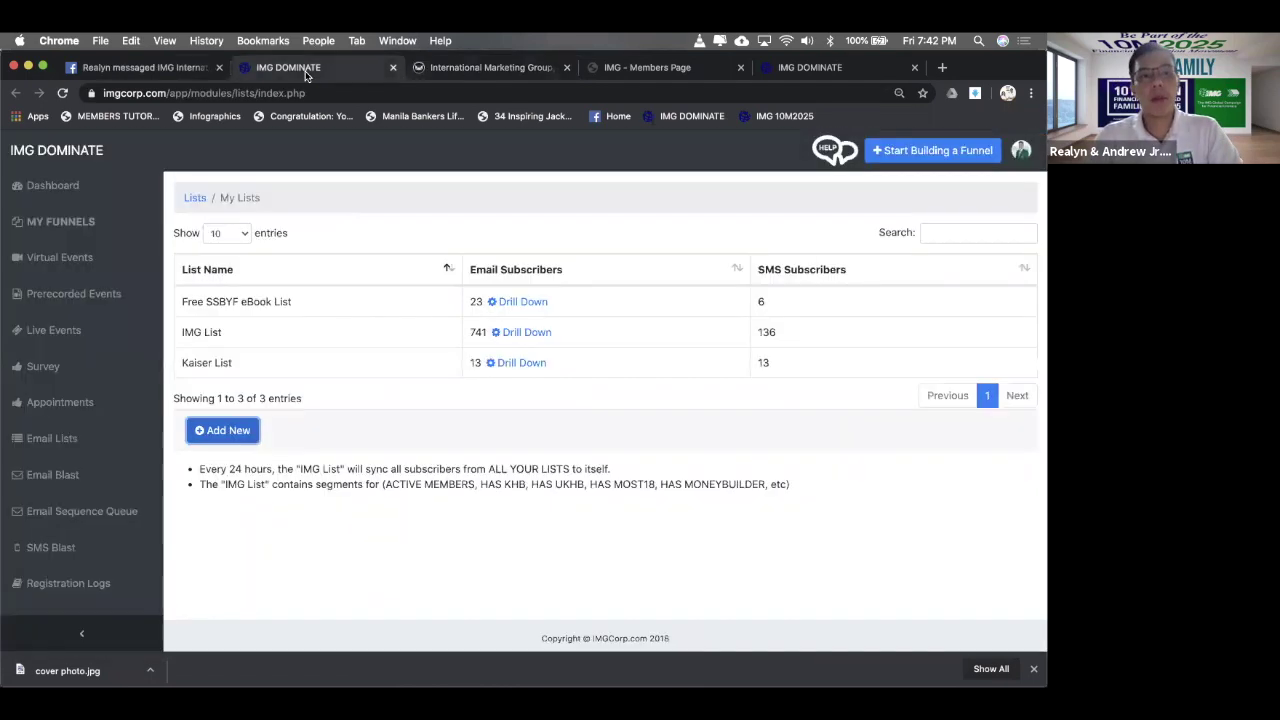
- Select the 'Free SSBYF eBook List' name in the My Lists table
{"action": "left_click_drag", "start_coordinate": [300, 301], "coordinate": [172, 307]}
{"action": "left_click", "coordinate": [285, 301]}
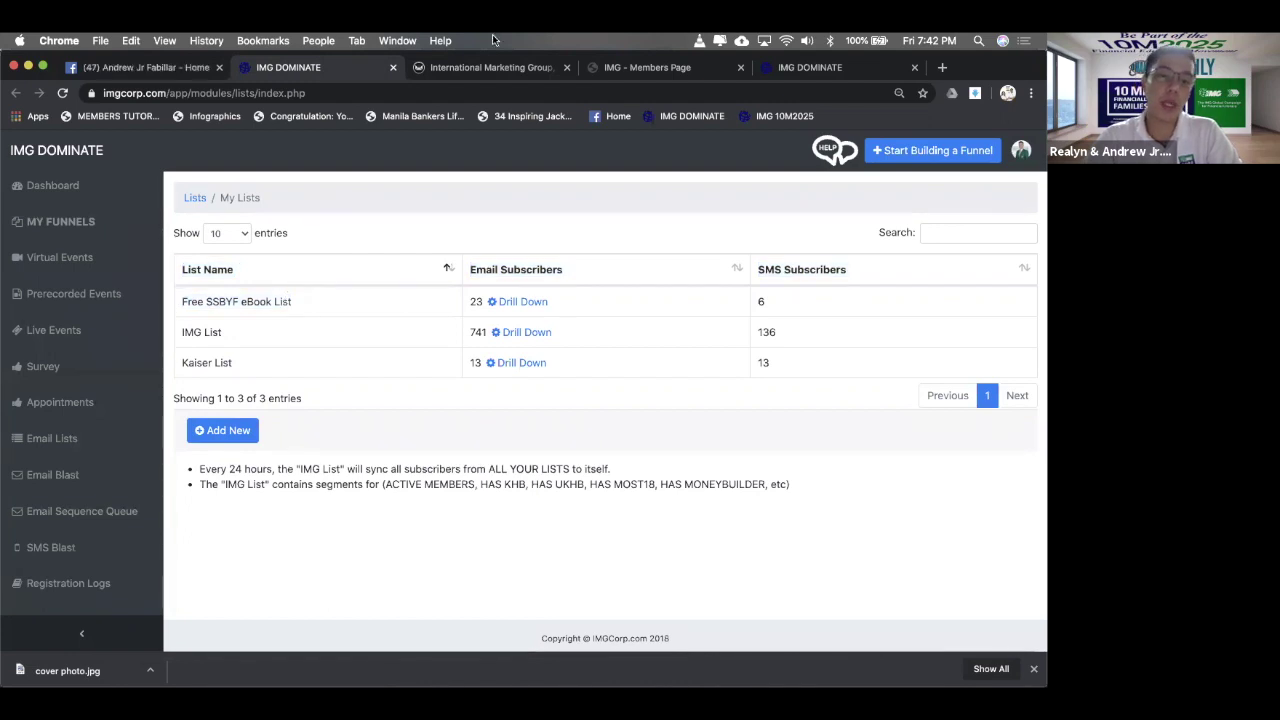
{"action": "left_click", "coordinate": [488, 69]}
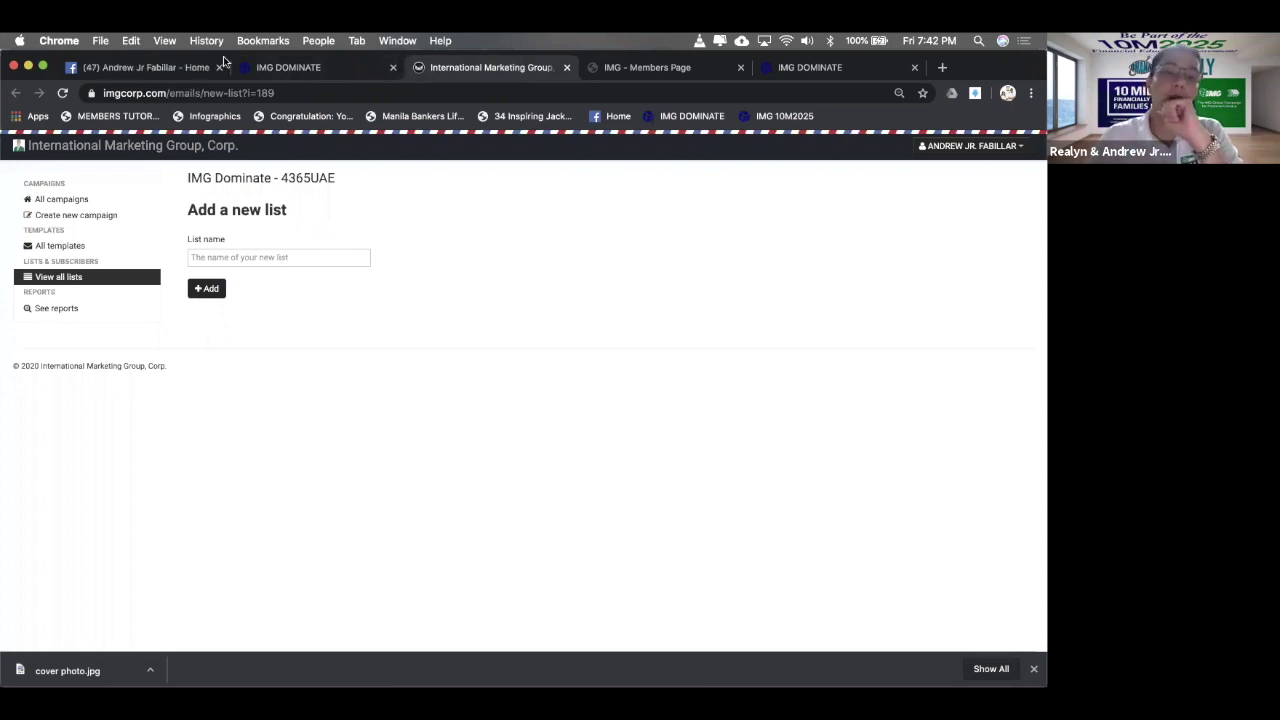
{"action": "left_click", "coordinate": [300, 68]}
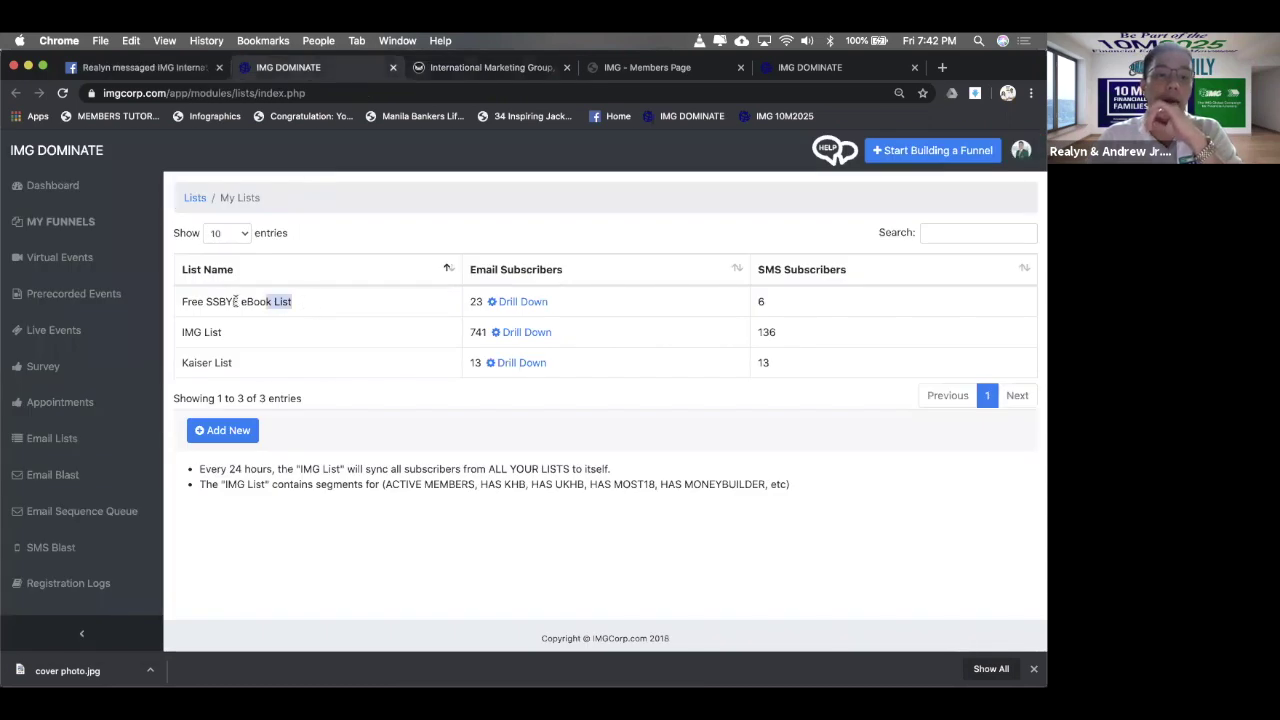
{"action": "left_click_drag", "start_coordinate": [235, 301], "coordinate": [177, 307]}
{"action": "key", "text": "super+c"}
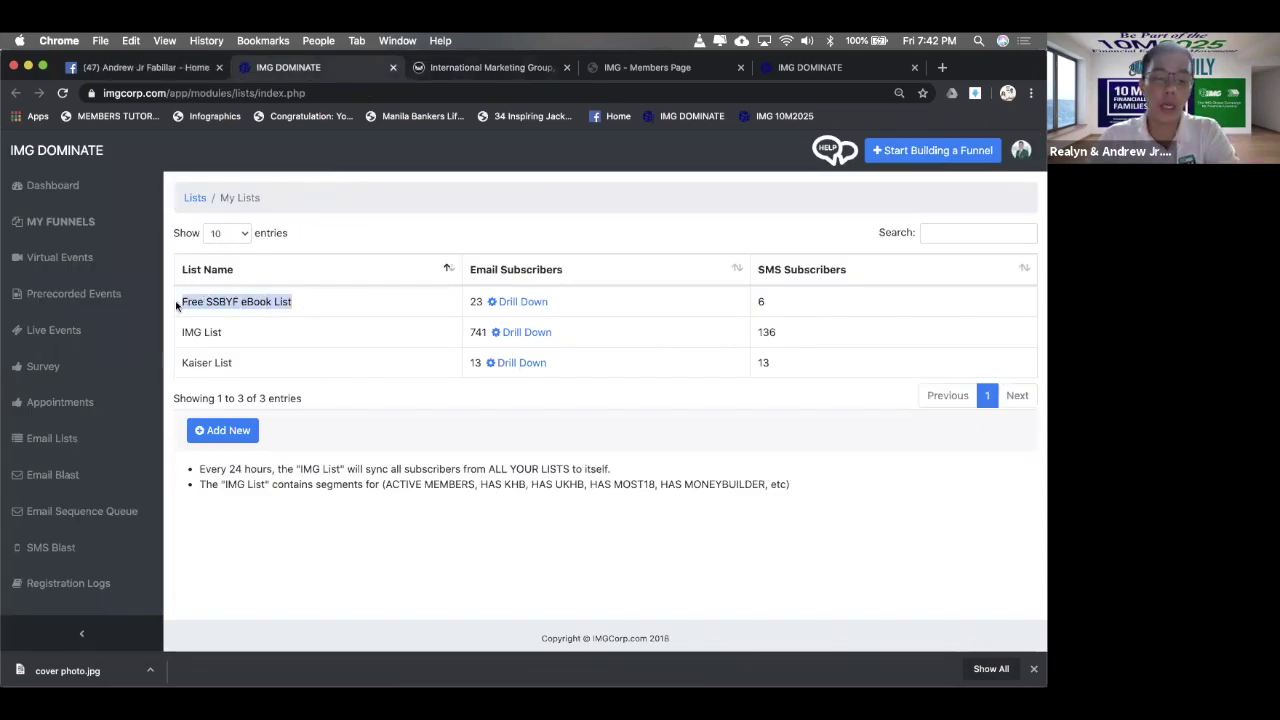
- Paste 'Free SSBYF eBook List' into the new list's name field, then return to My Lists
{"action": "left_click", "coordinate": [475, 69]}
{"action": "left_click", "coordinate": [253, 257]}
{"action": "key", "text": "super+v"}
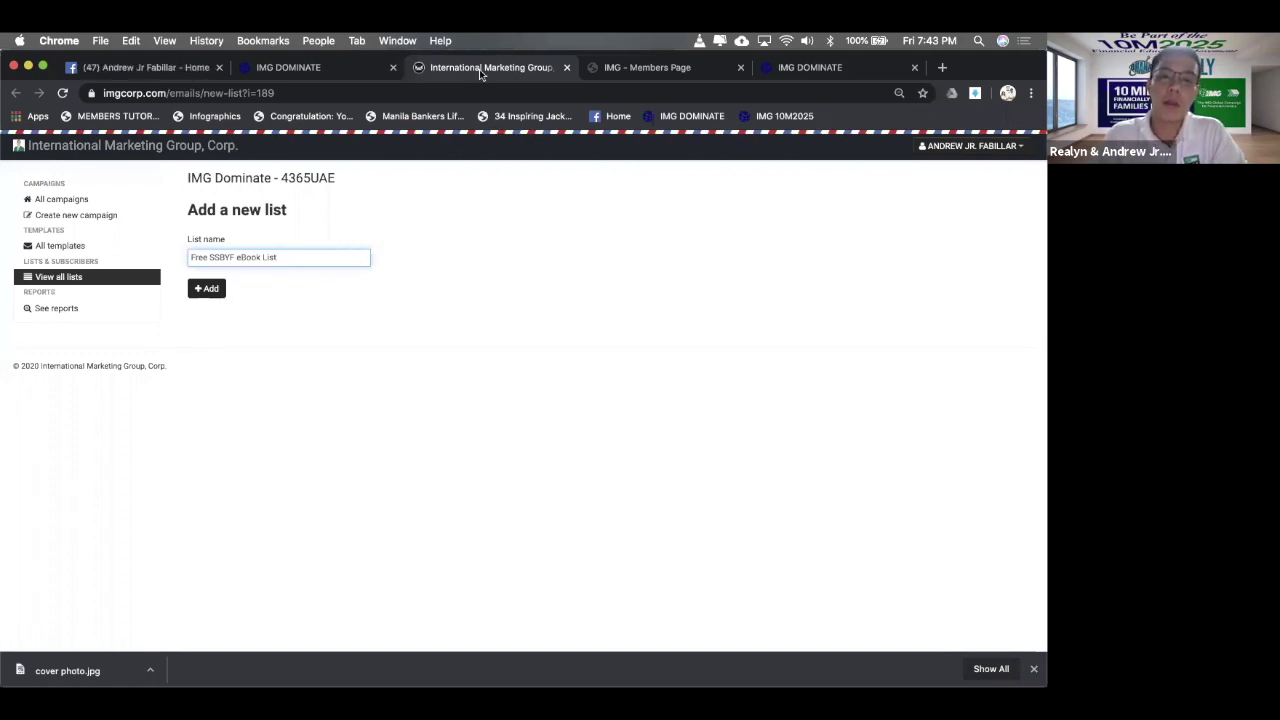
{"action": "left_click", "coordinate": [270, 69]}
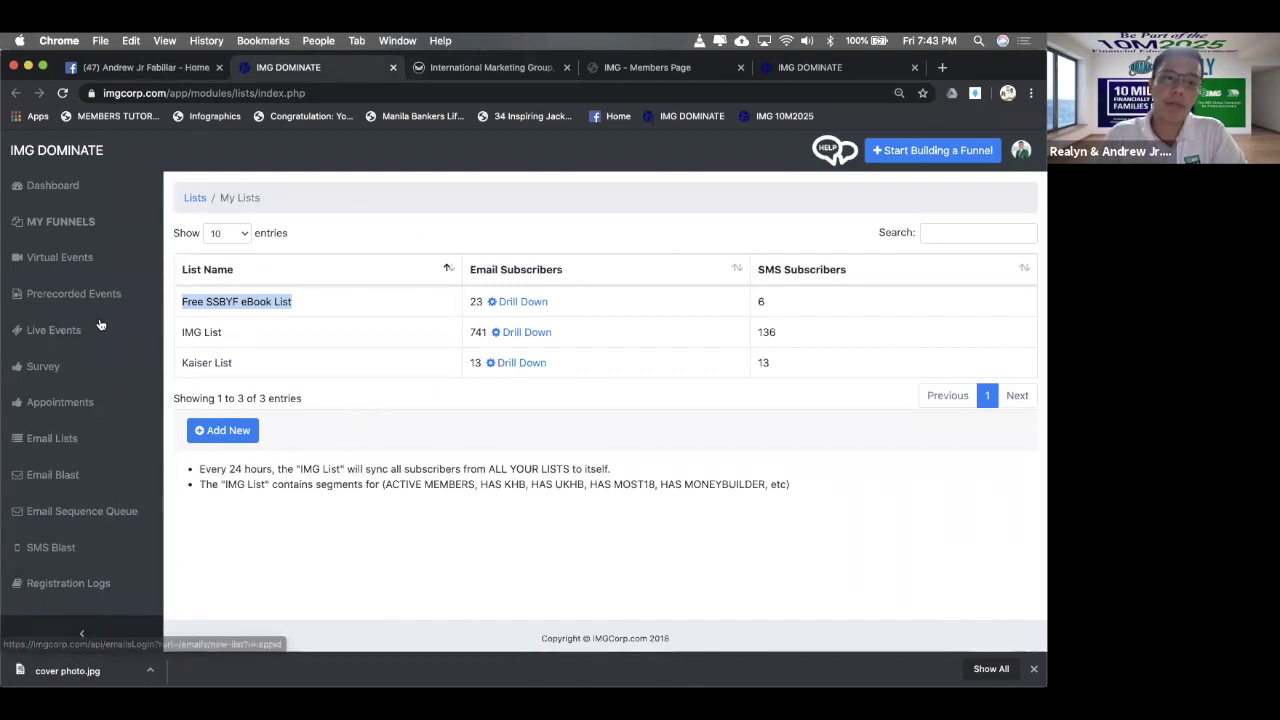
- Build from the FREE eBook template and keep imgcorp.com as the domain
{"action": "left_click", "coordinate": [806, 67]}
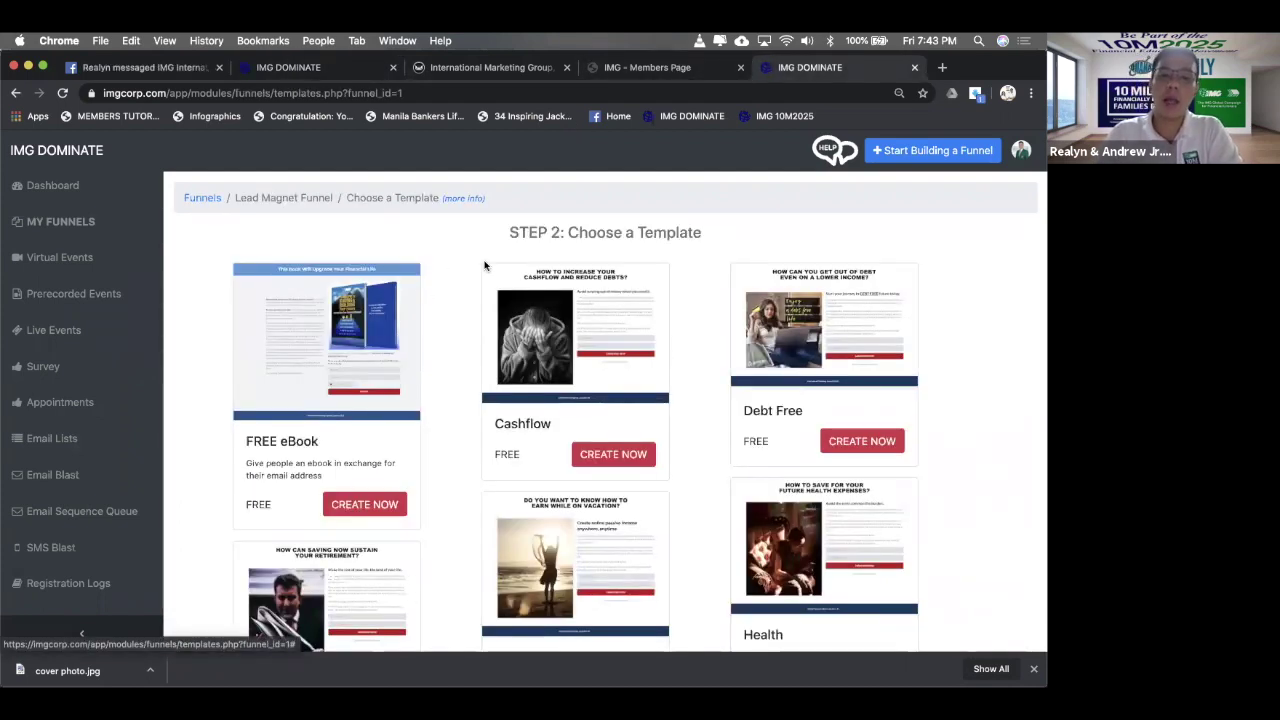
{"action": "left_click_drag", "start_coordinate": [709, 230], "coordinate": [452, 232]}
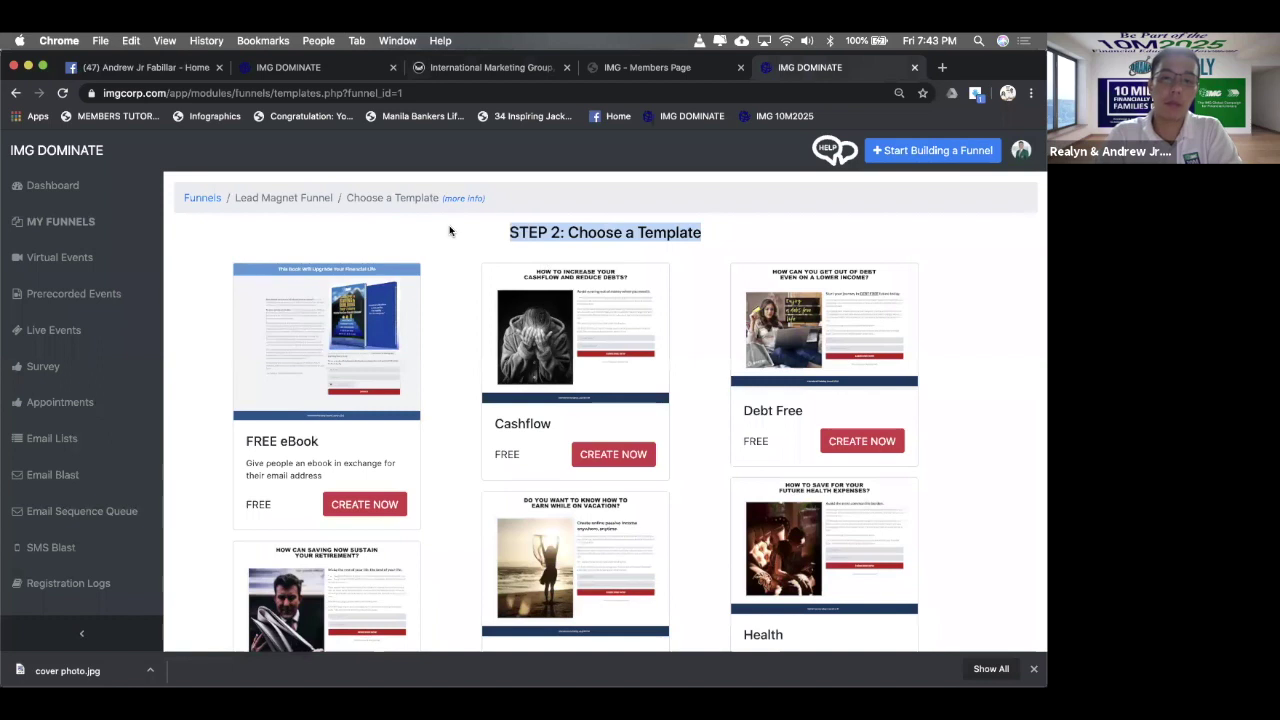
{"action": "left_click", "coordinate": [363, 512]}
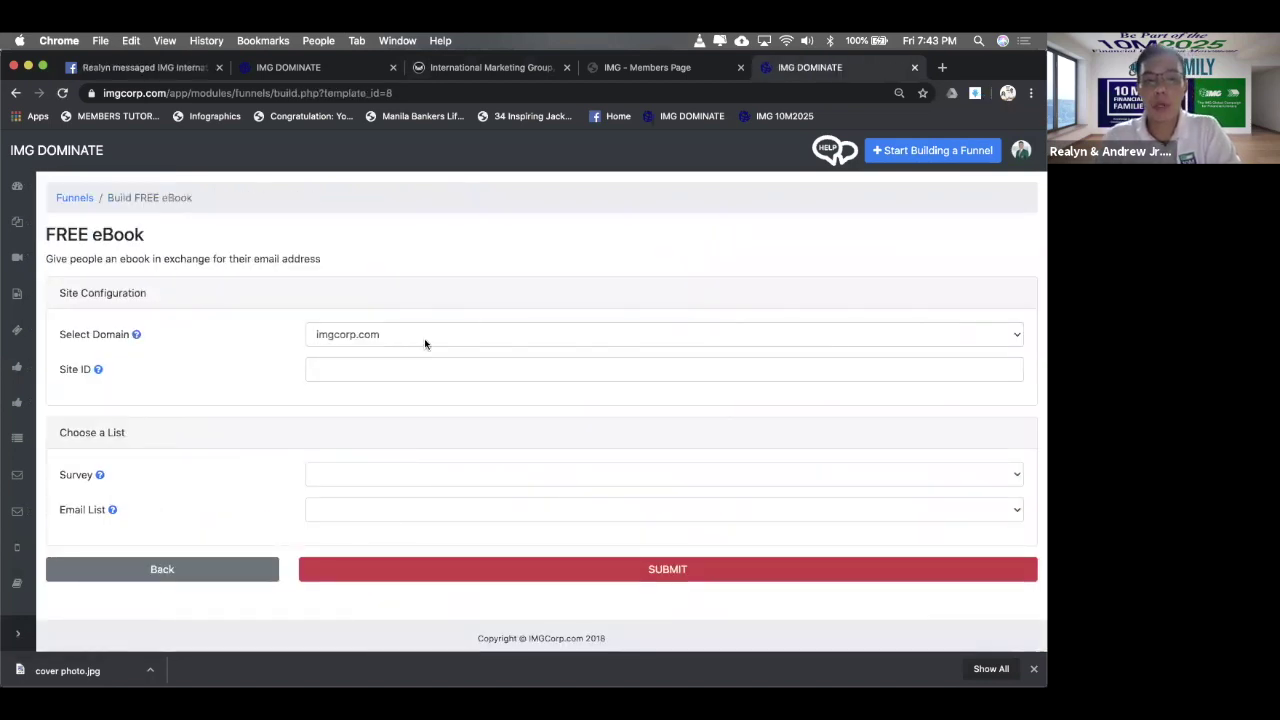
{"action": "left_click", "coordinate": [536, 337]}
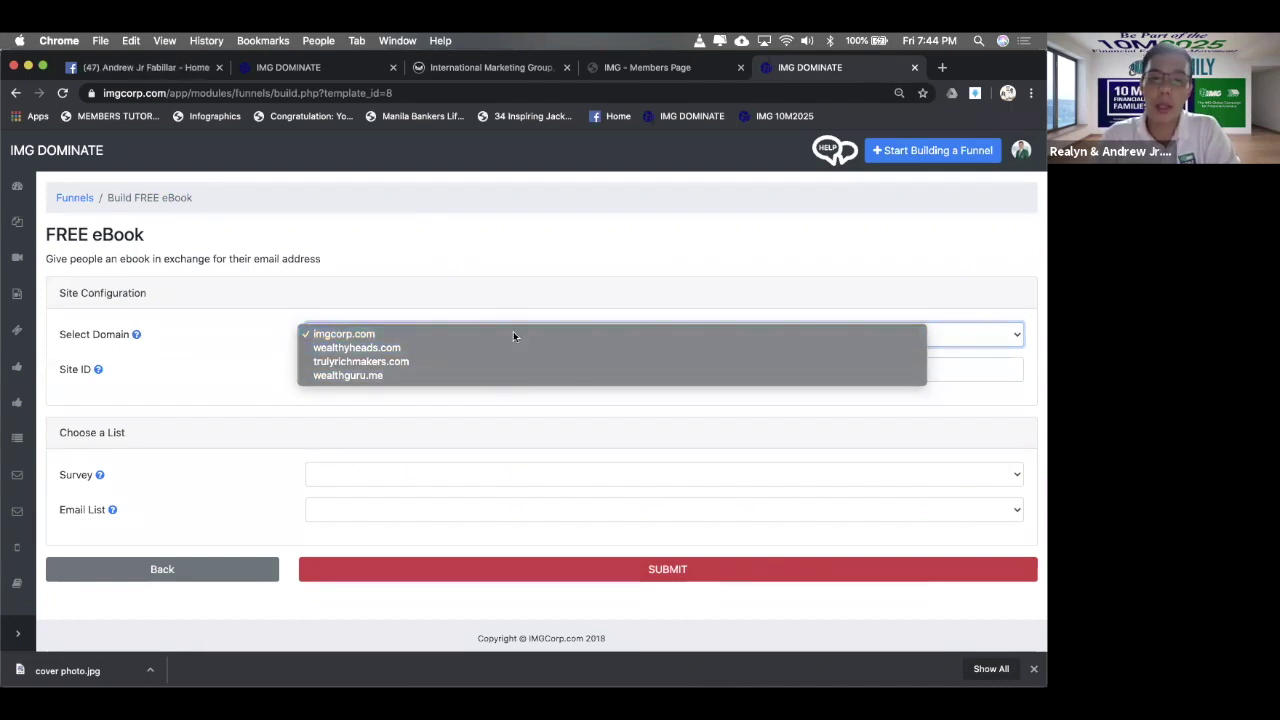
{"action": "left_click", "coordinate": [442, 289]}
- Enter site ID ssbyf and leave the survey unset
{"action": "left_click", "coordinate": [391, 370]}
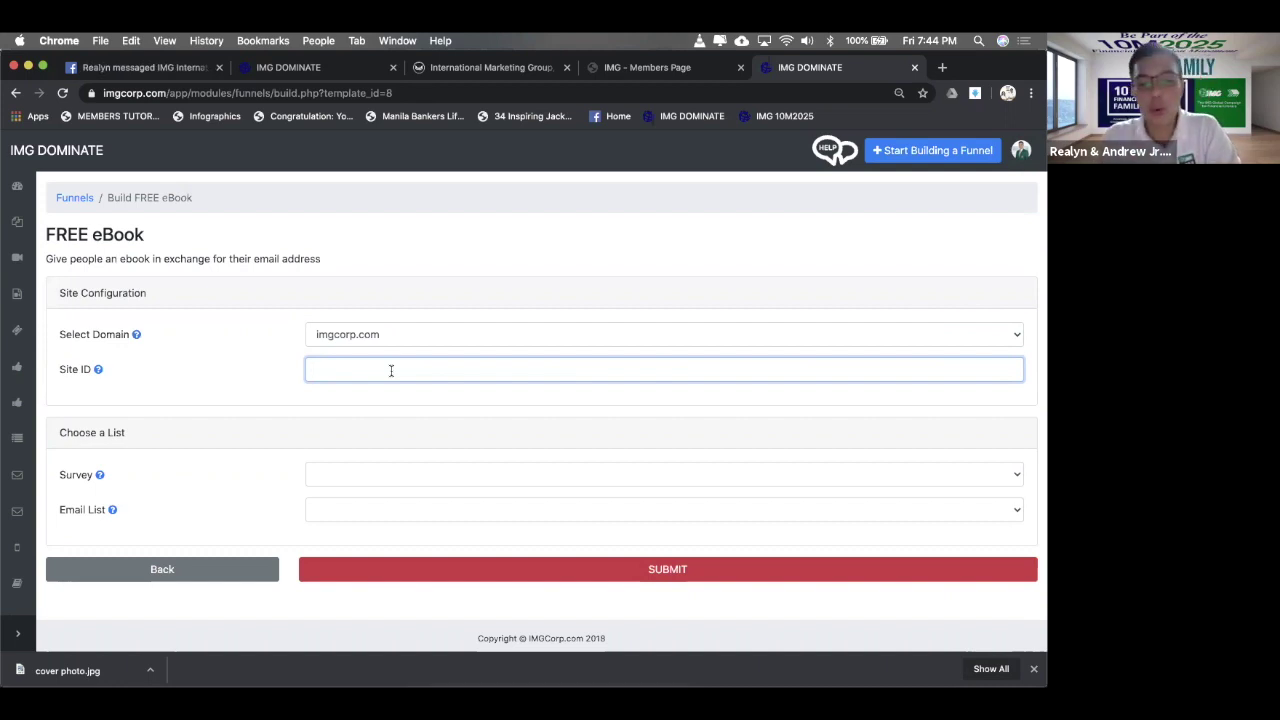
{"action": "type", "text": "sbyf"}
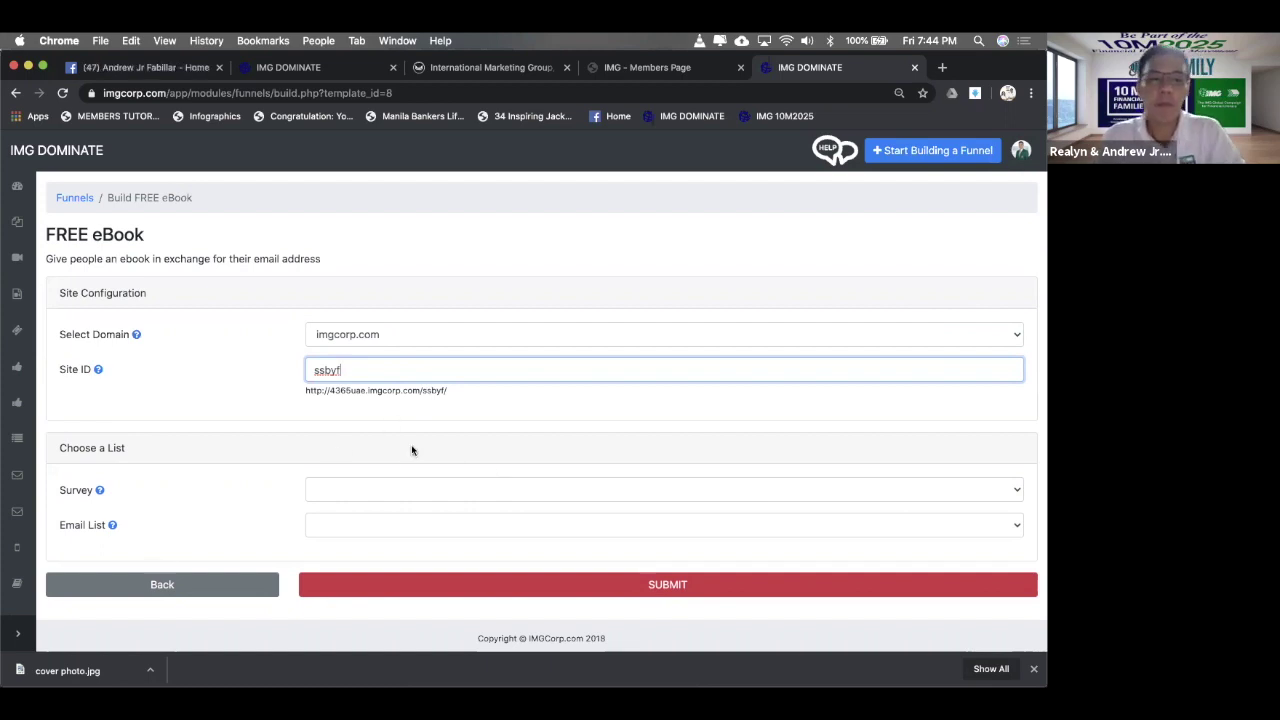
{"action": "double_click", "coordinate": [403, 363]}
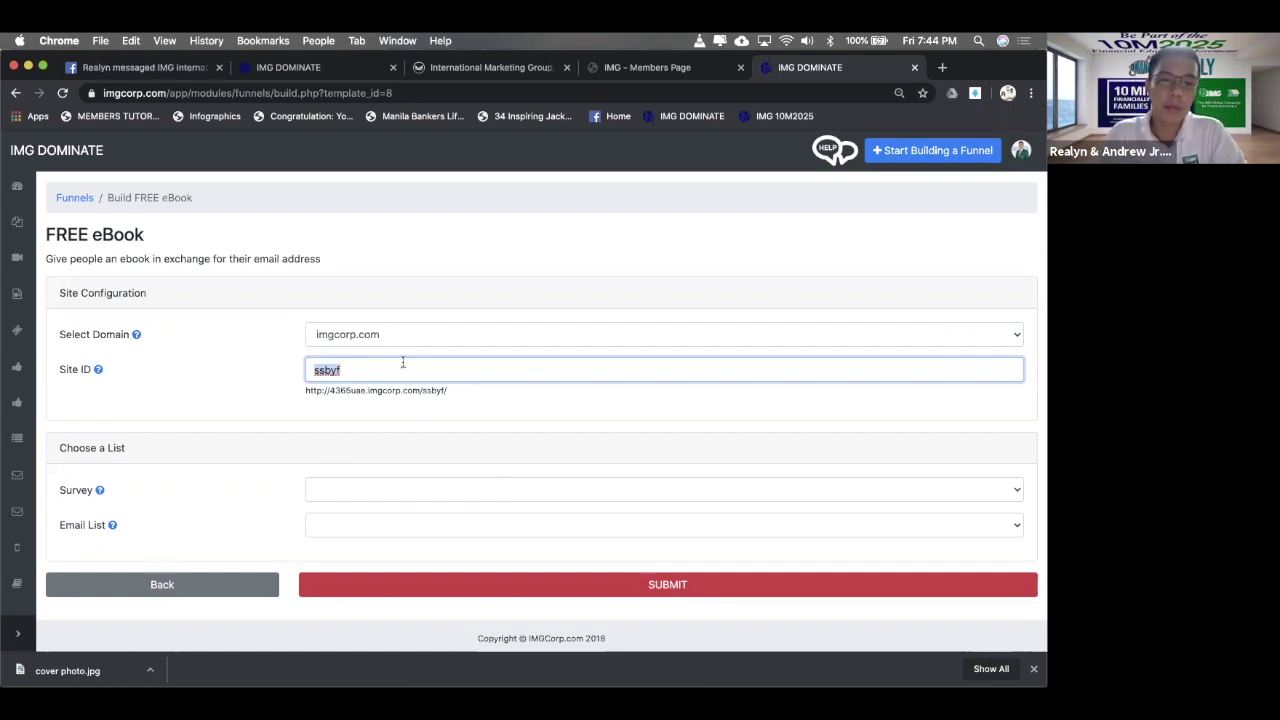
{"action": "left_click", "coordinate": [363, 489]}
{"action": "left_click", "coordinate": [436, 456]}
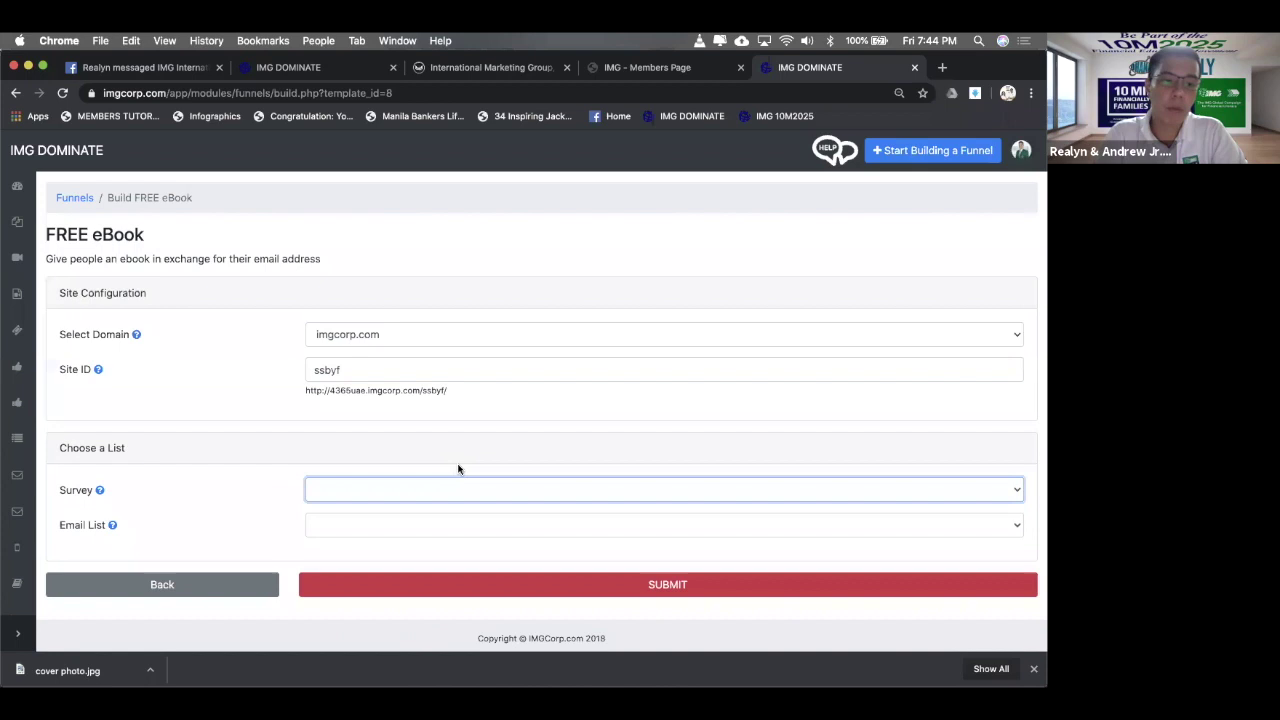
{"action": "scroll", "coordinate": [613, 460], "scroll_direction": "down", "scroll_amount": 1}
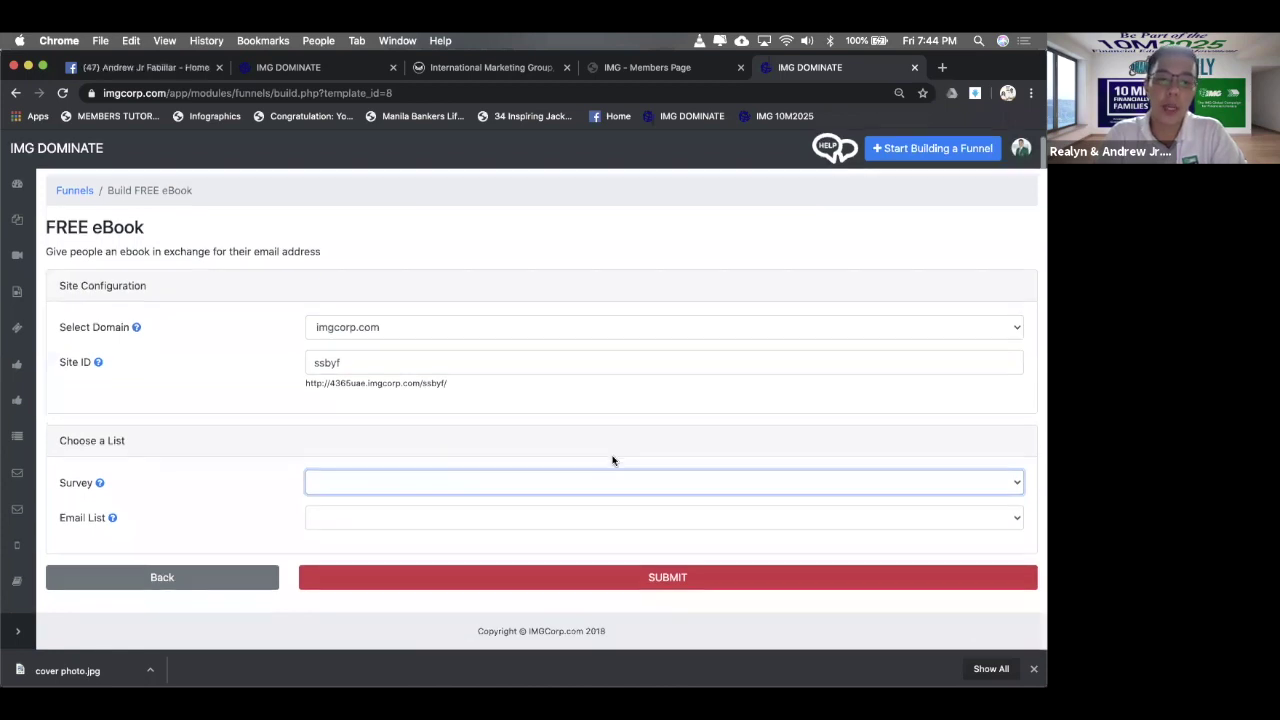
- Choose Free SSBYF eBook List as the signup list and submit the funnel
{"action": "left_click", "coordinate": [446, 526]}
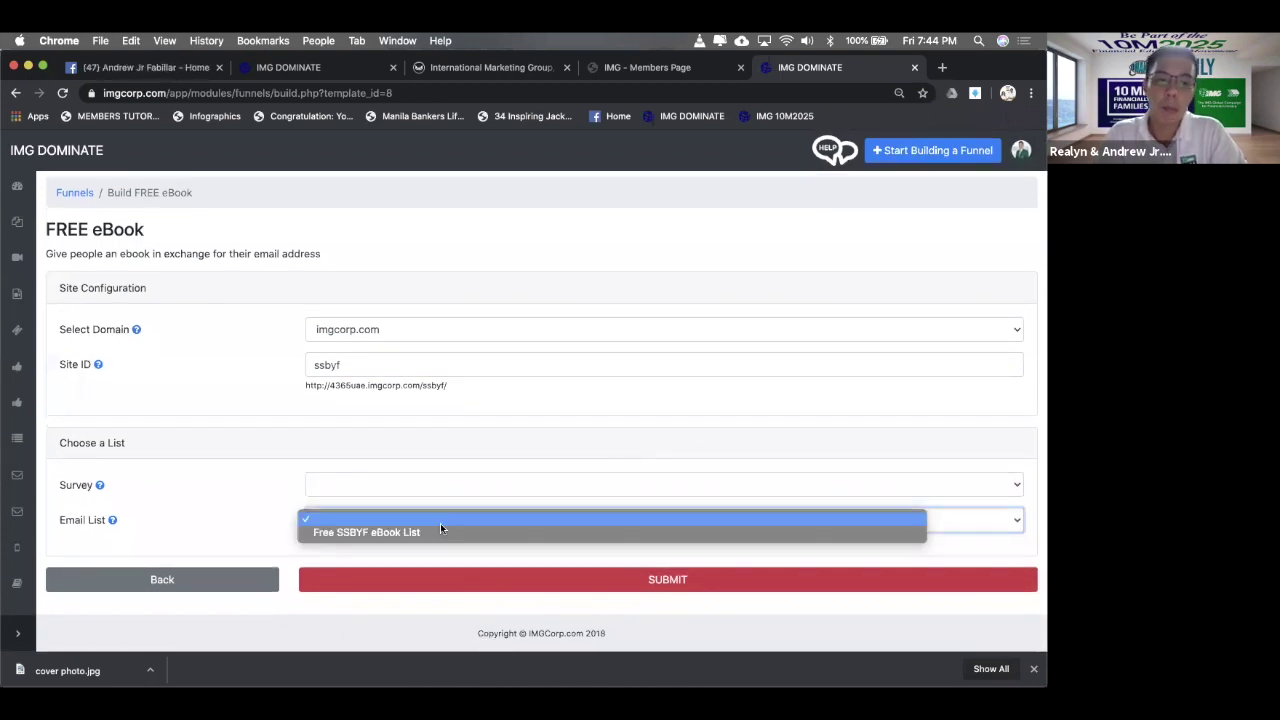
{"action": "left_click", "coordinate": [203, 483]}
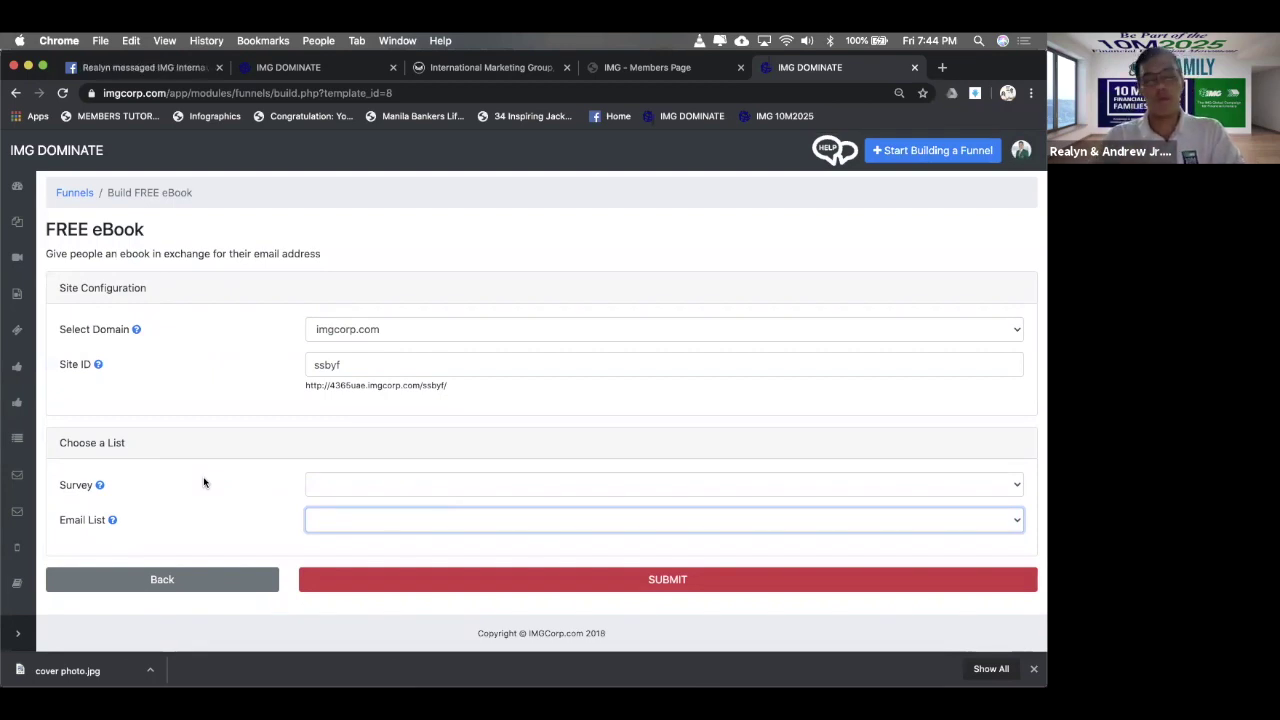
{"action": "left_click", "coordinate": [405, 533]}
{"action": "left_click", "coordinate": [396, 532]}
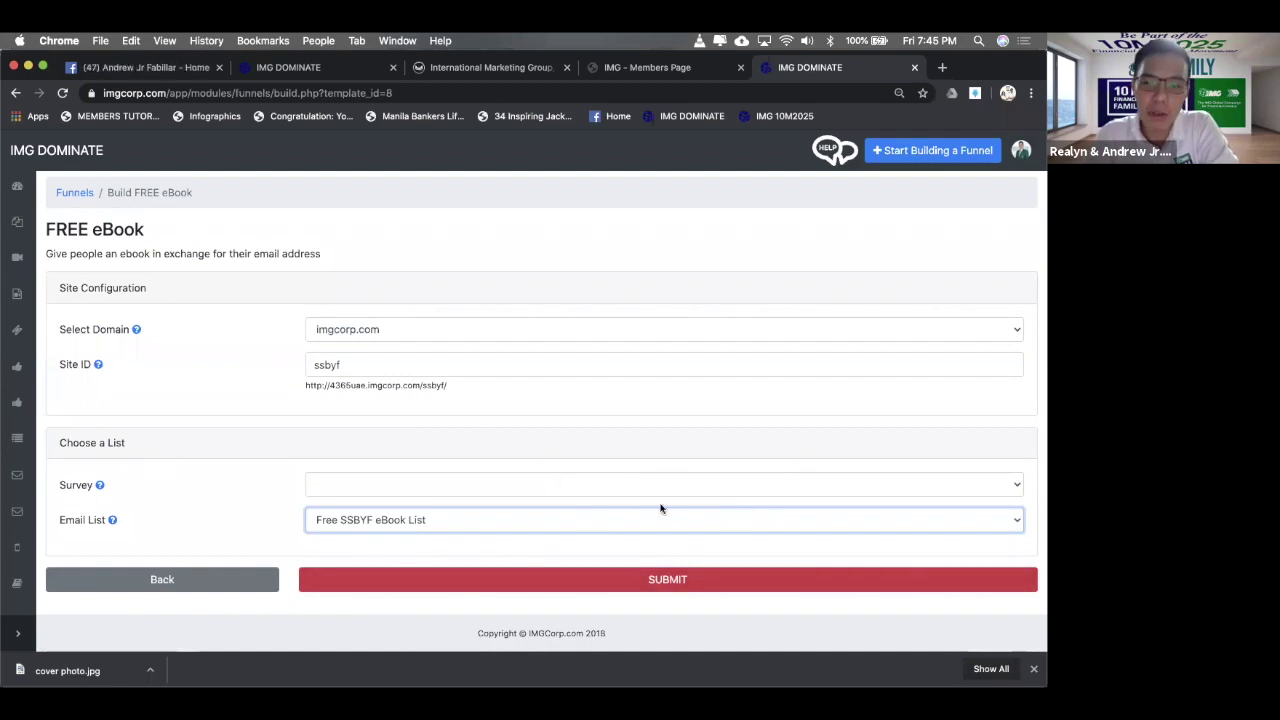
{"action": "left_click", "coordinate": [601, 585]}
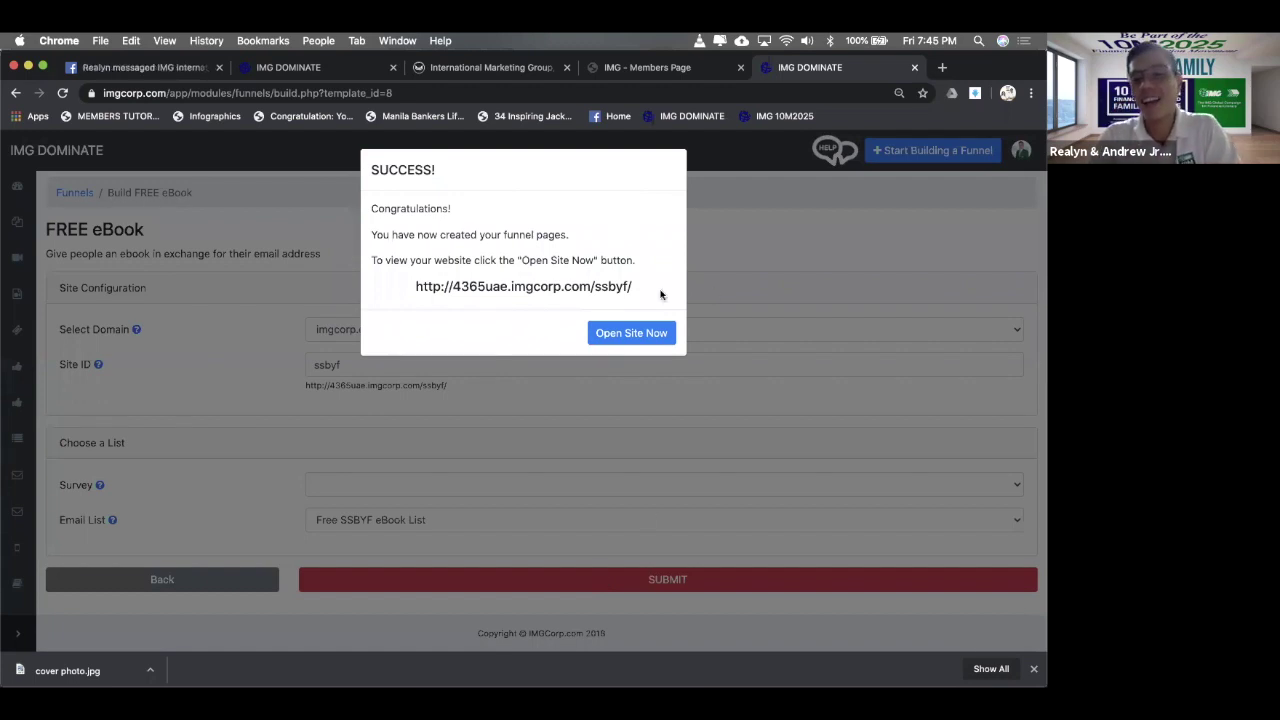
- Open the new ssbyf funnel's landing page, look it over, and return to My Funnels
{"action": "left_click", "coordinate": [642, 334]}
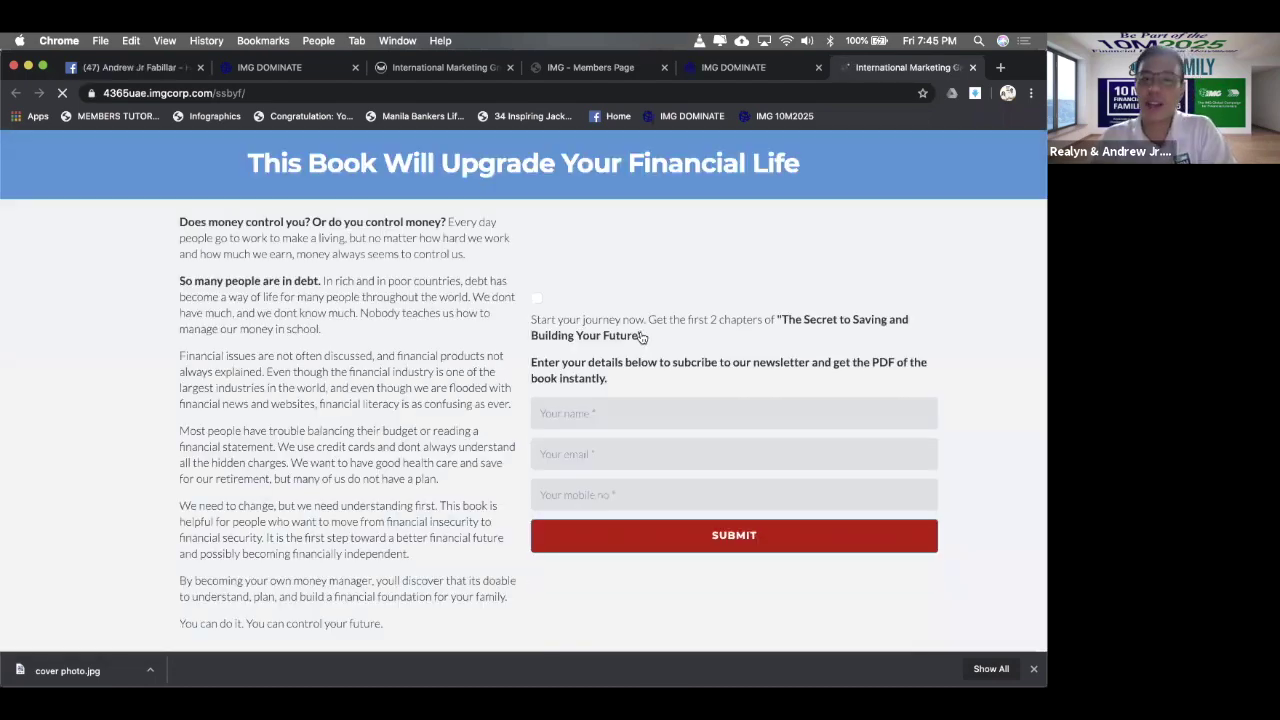
{"action": "scroll", "coordinate": [863, 293], "scroll_direction": "down", "scroll_amount": 4}
{"action": "scroll", "coordinate": [863, 293], "scroll_direction": "up", "scroll_amount": 3}
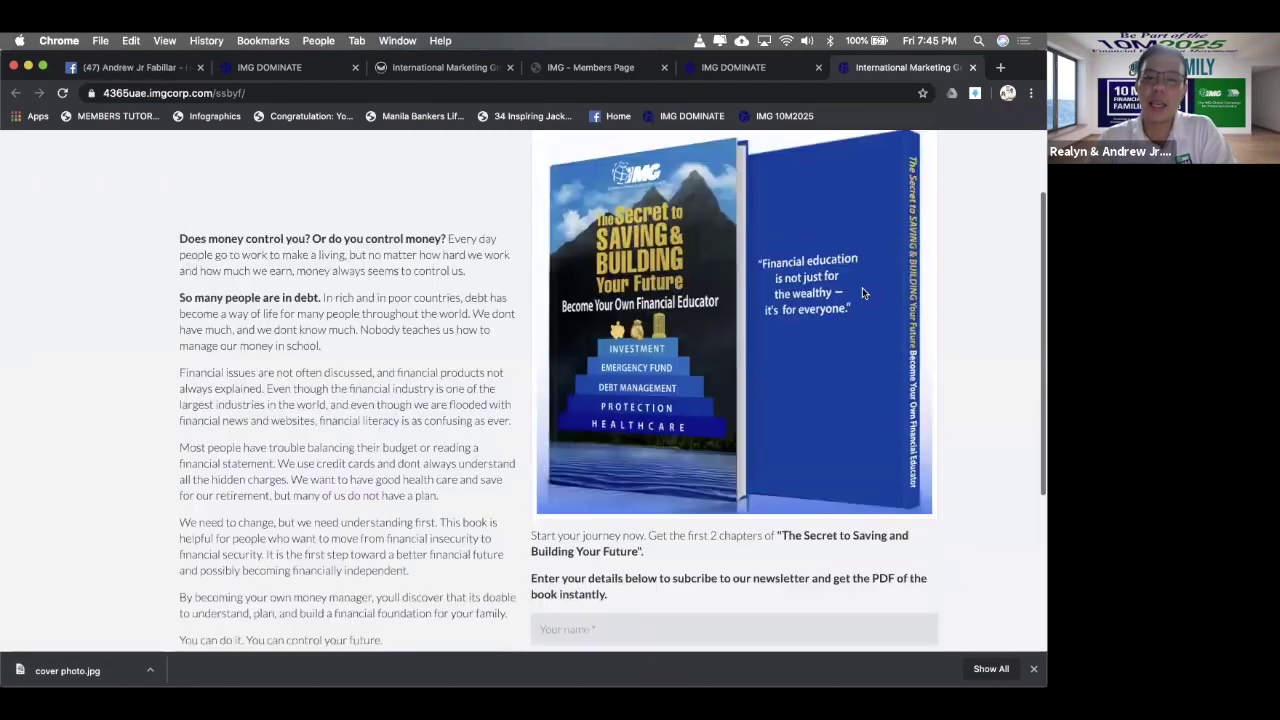
{"action": "scroll", "coordinate": [863, 293], "scroll_direction": "up", "scroll_amount": 1}
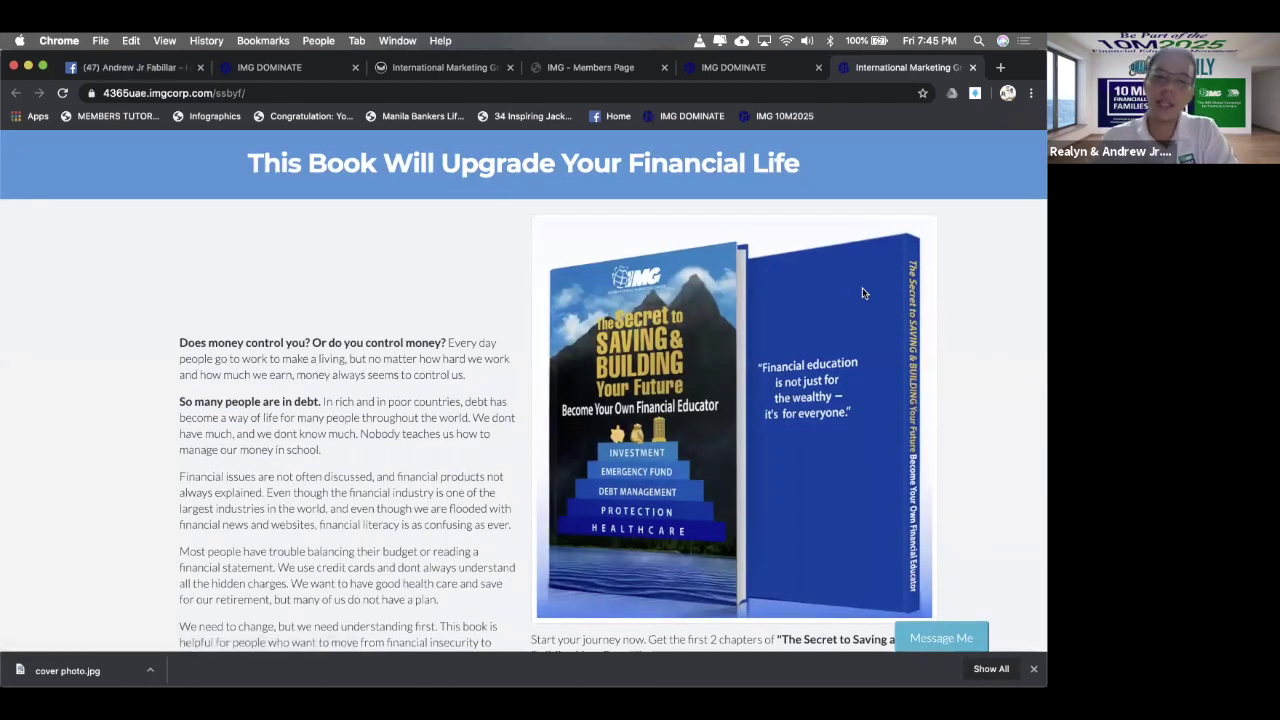
{"action": "scroll", "coordinate": [863, 293], "scroll_direction": "down", "scroll_amount": 5}
{"action": "scroll", "coordinate": [862, 290], "scroll_direction": "up", "scroll_amount": 5}
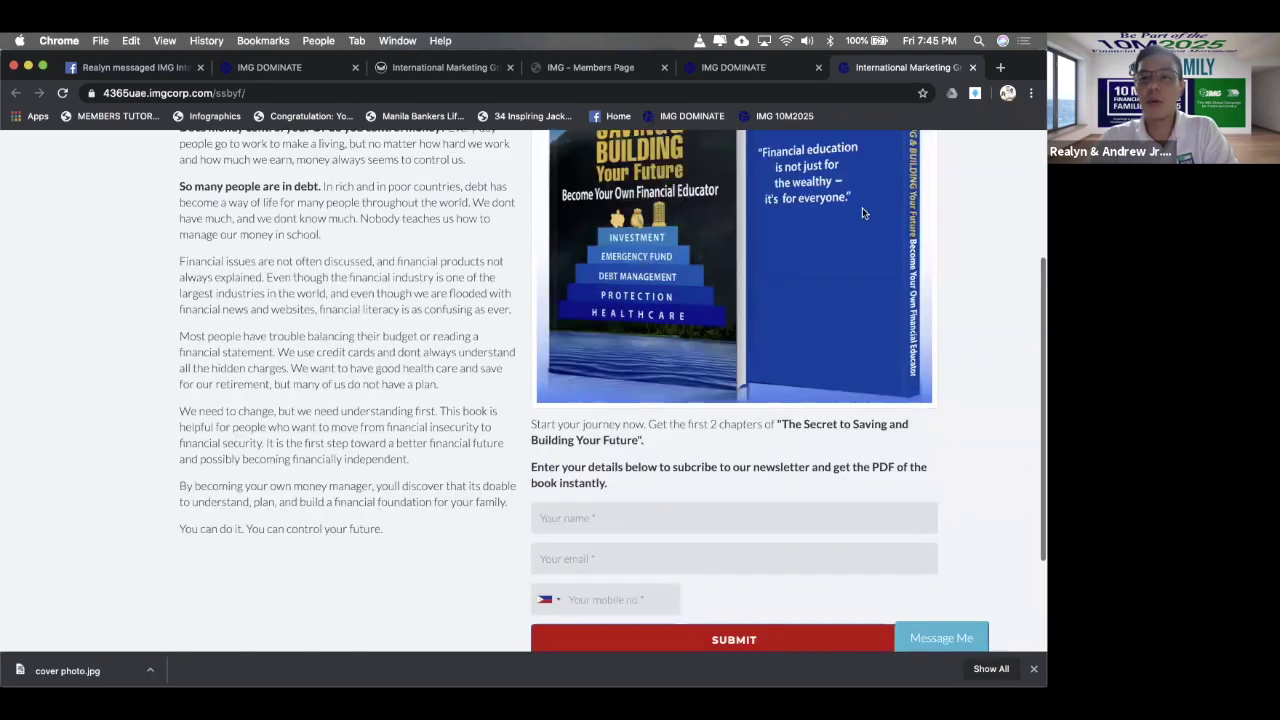
{"action": "left_click", "coordinate": [760, 68]}
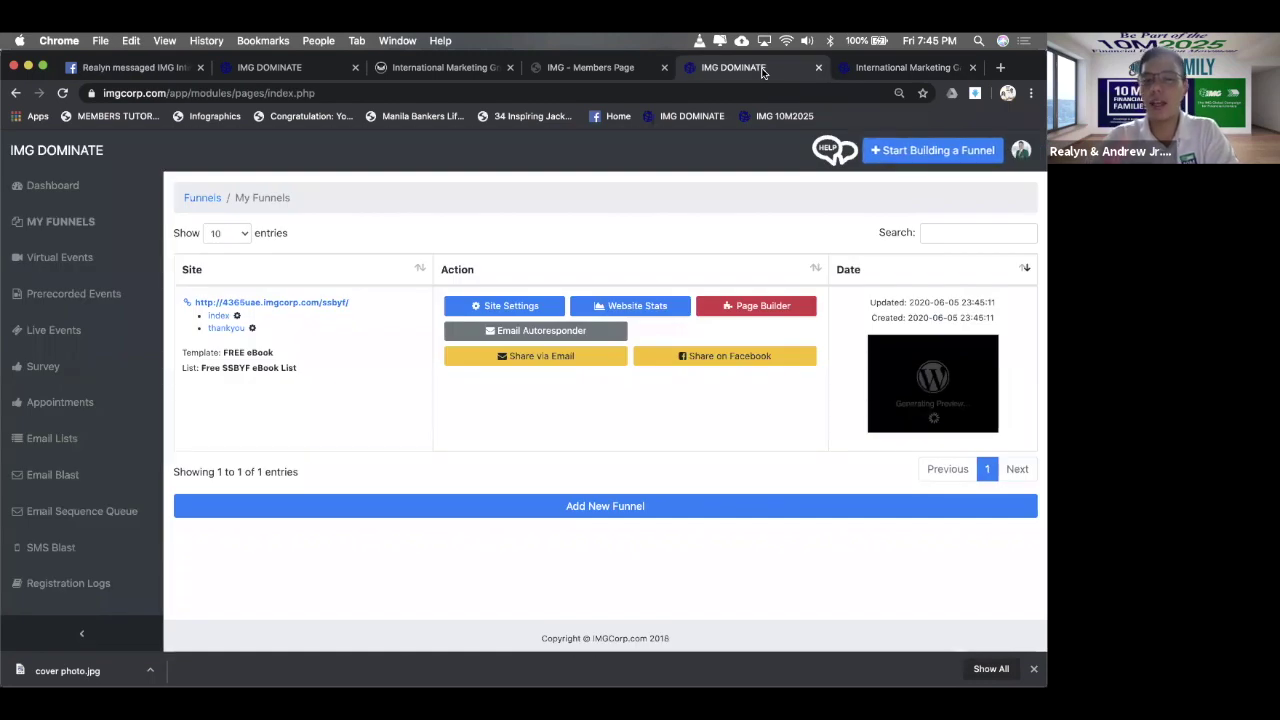
- Compare the book landing page with My Funnels, then close the extra landing page tab
{"action": "left_click", "coordinate": [880, 68]}
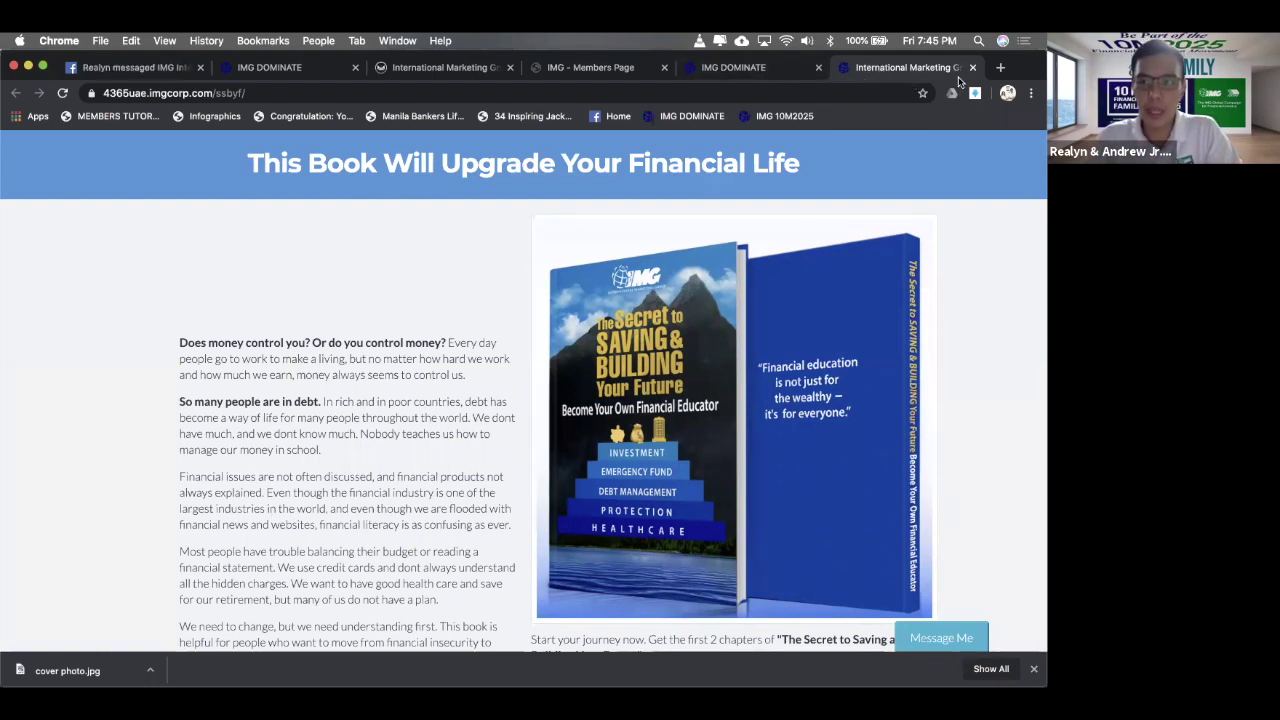
{"action": "left_click", "coordinate": [786, 64]}
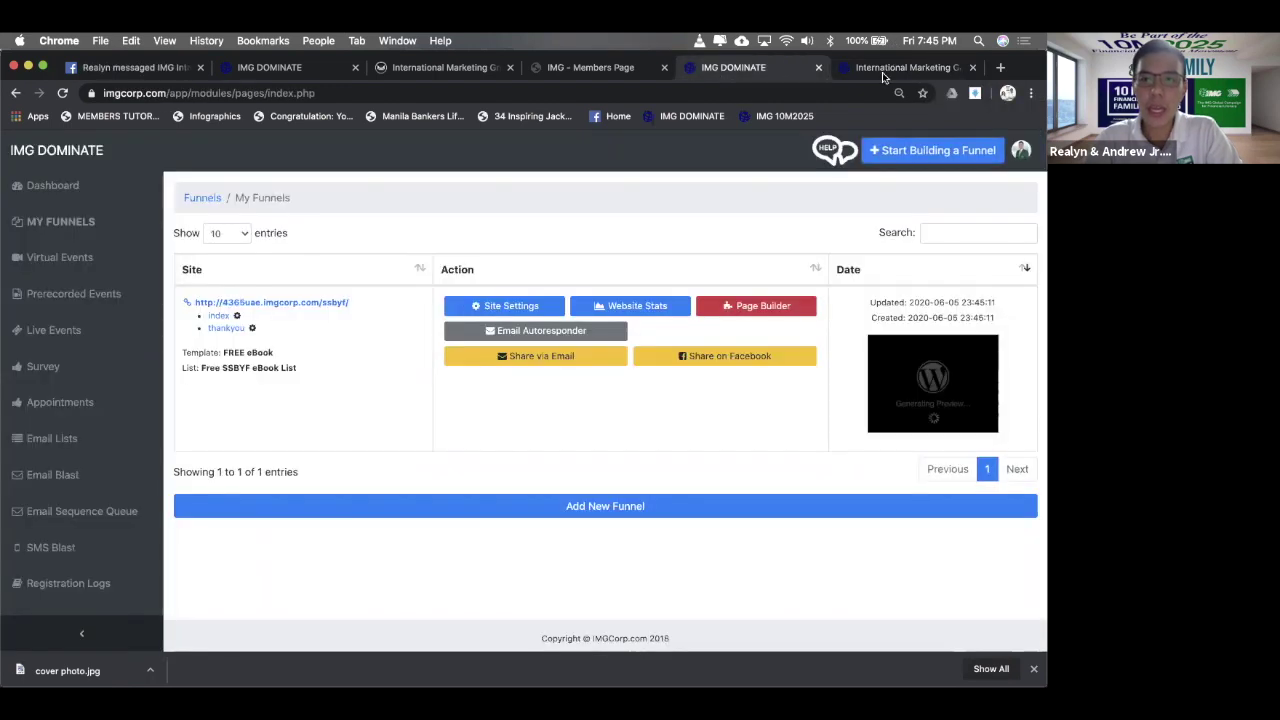
{"action": "left_click", "coordinate": [928, 68]}
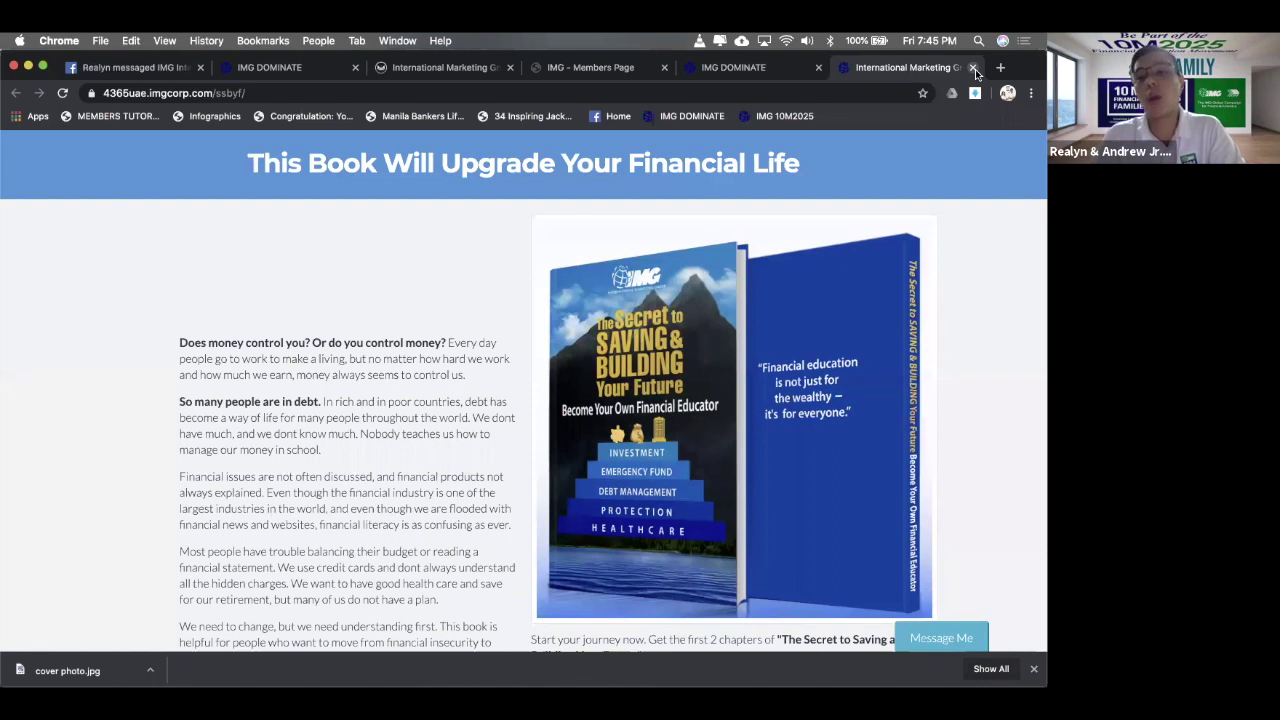
{"action": "left_click", "coordinate": [974, 68]}
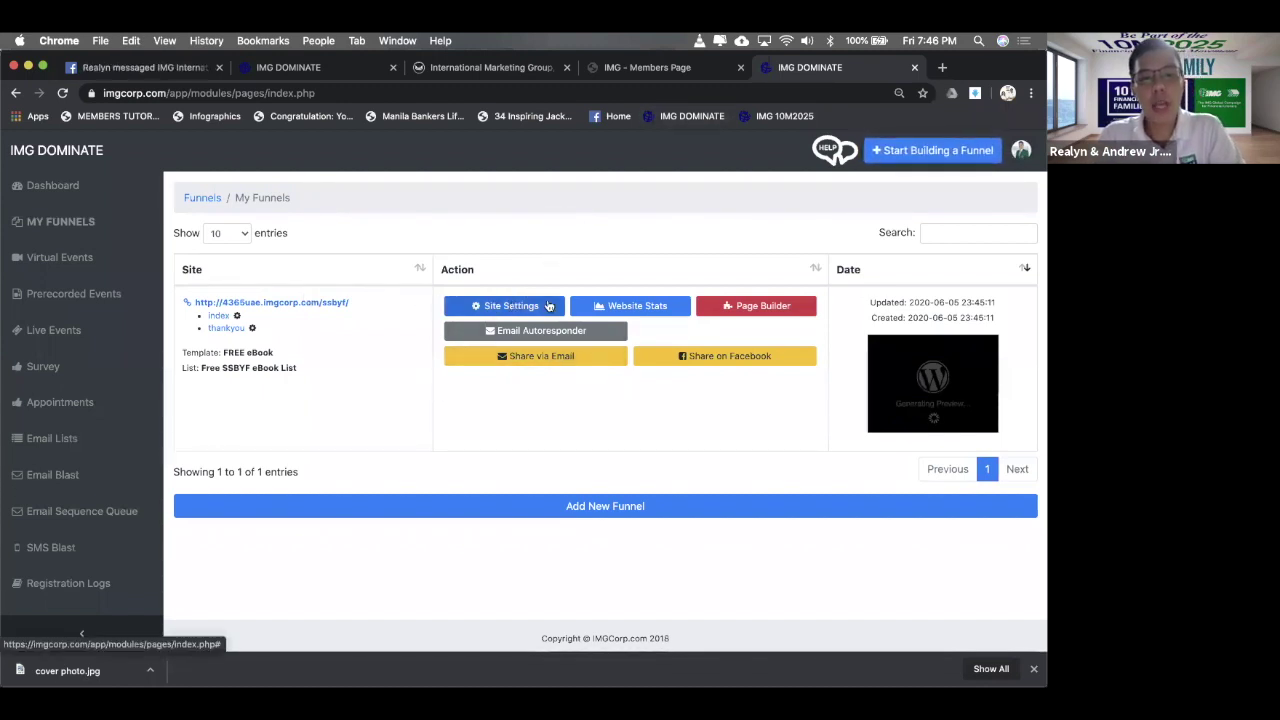
- In the ssbyf funnel's settings, confirm Free SSBYF eBook List is chosen with no survey
{"action": "left_click", "coordinate": [527, 304]}
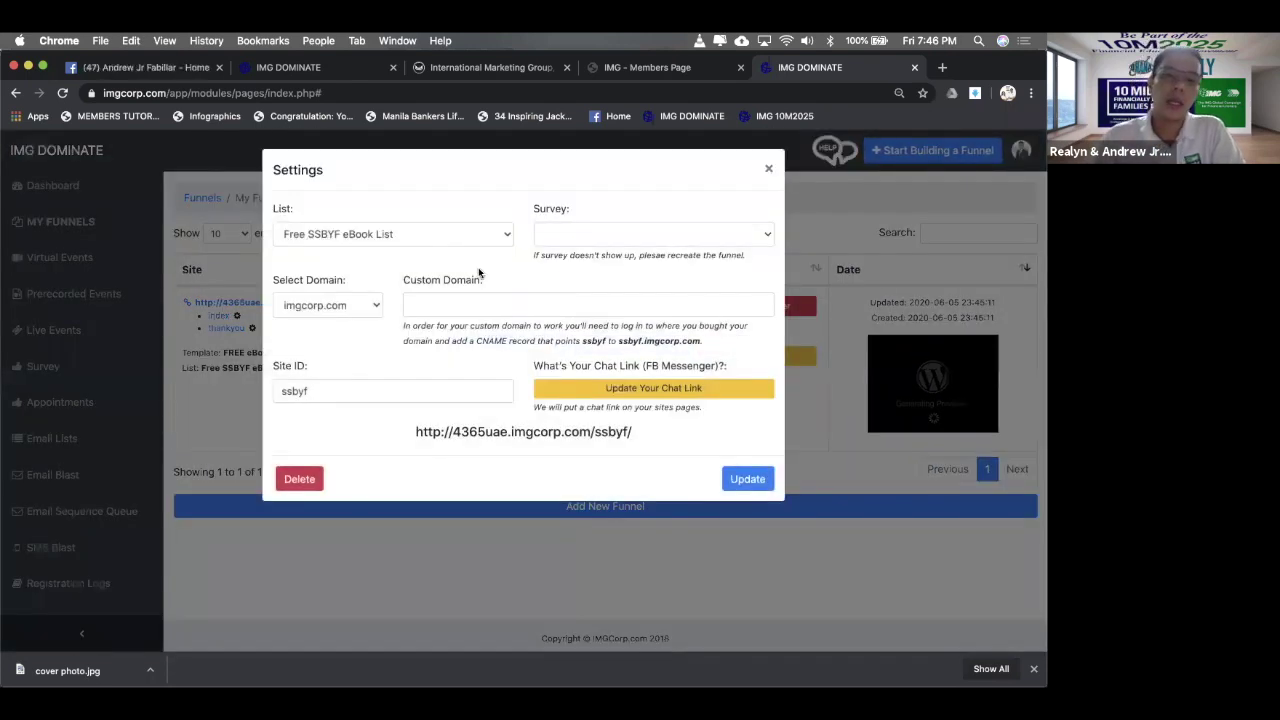
{"action": "left_click", "coordinate": [461, 242]}
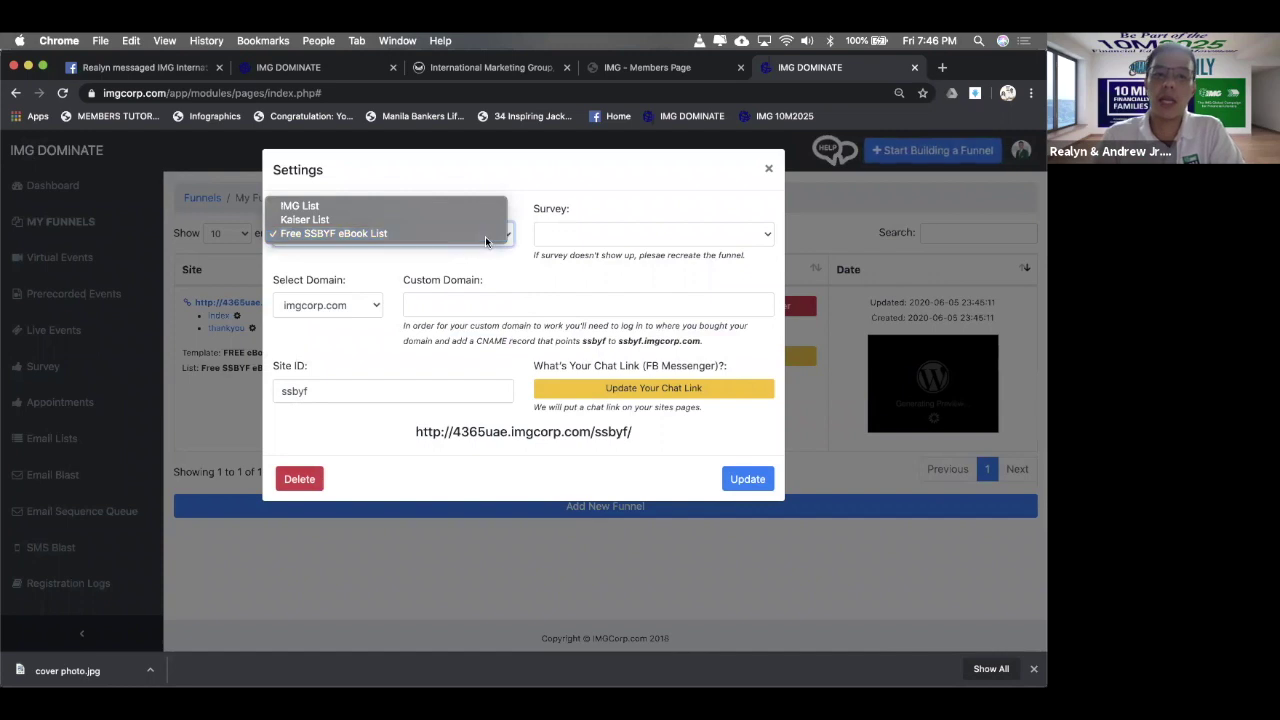
{"action": "left_click", "coordinate": [581, 200]}
{"action": "left_click", "coordinate": [500, 234]}
{"action": "left_click", "coordinate": [581, 197]}
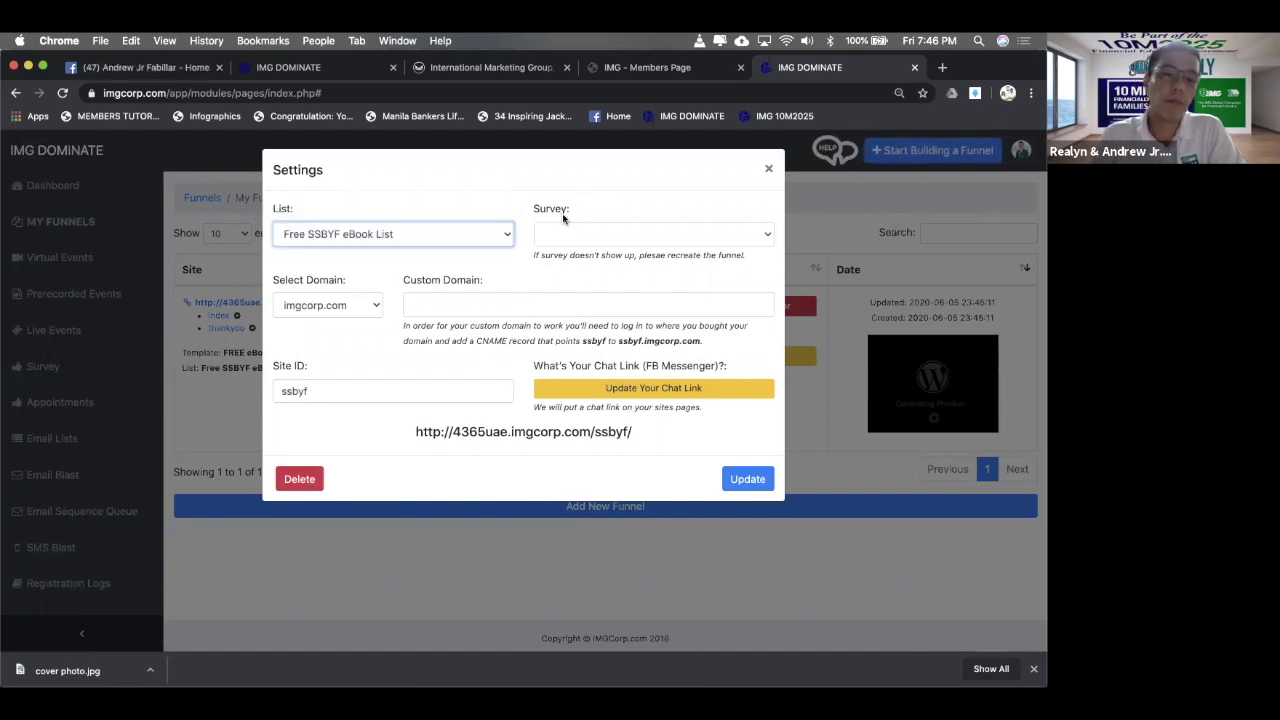
{"action": "left_click", "coordinate": [625, 235]}
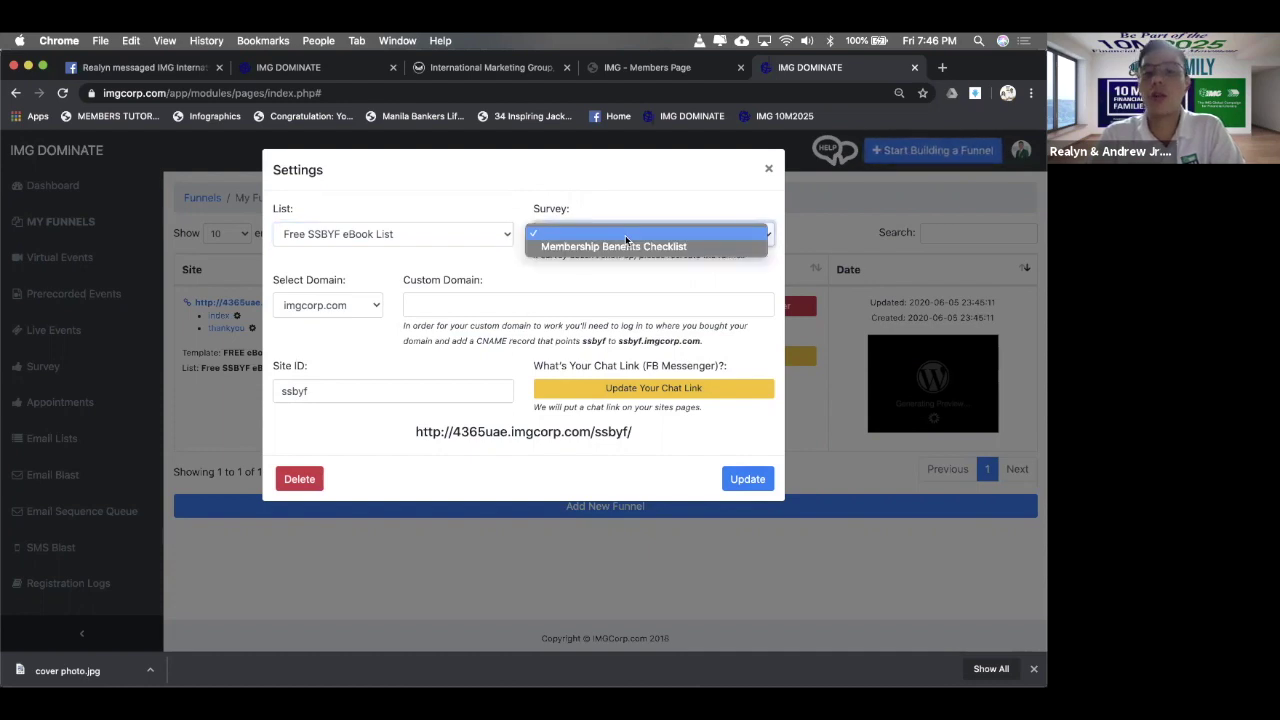
{"action": "left_click", "coordinate": [625, 231]}
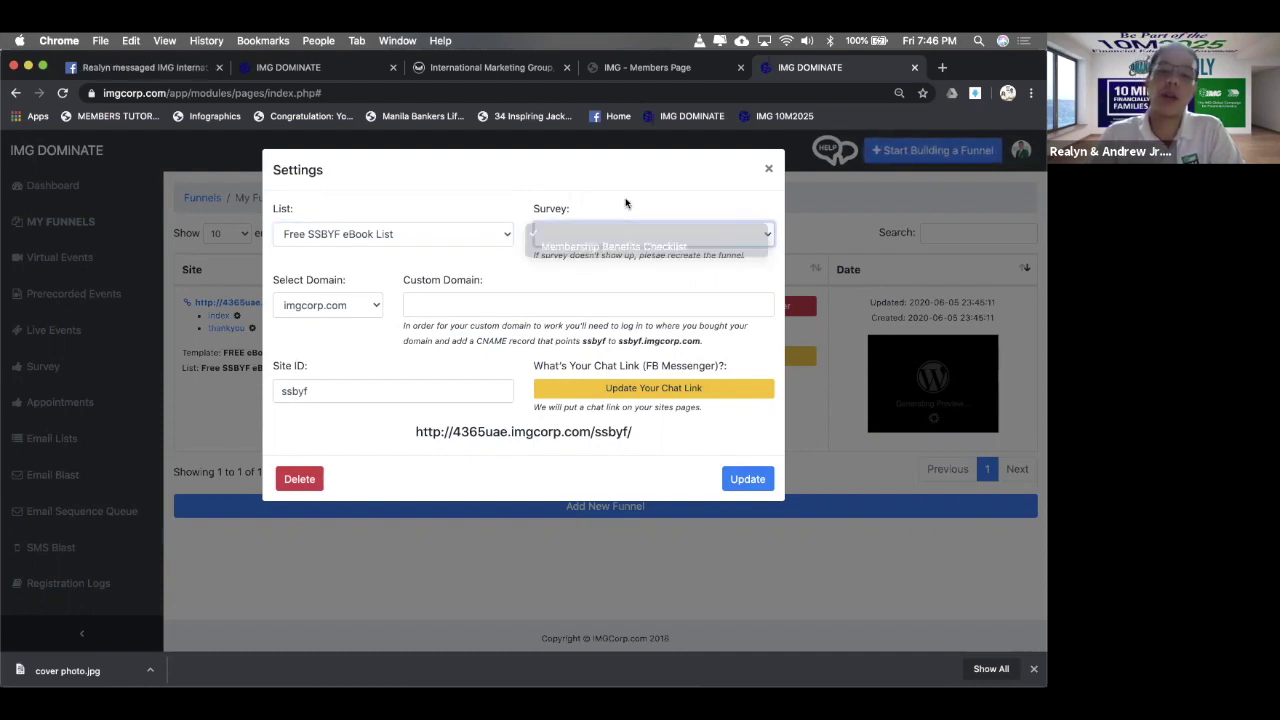
- Confirm the imgcorp.com domain and ssbyf site ID, then select the funnel's page address
{"action": "left_click", "coordinate": [378, 314]}
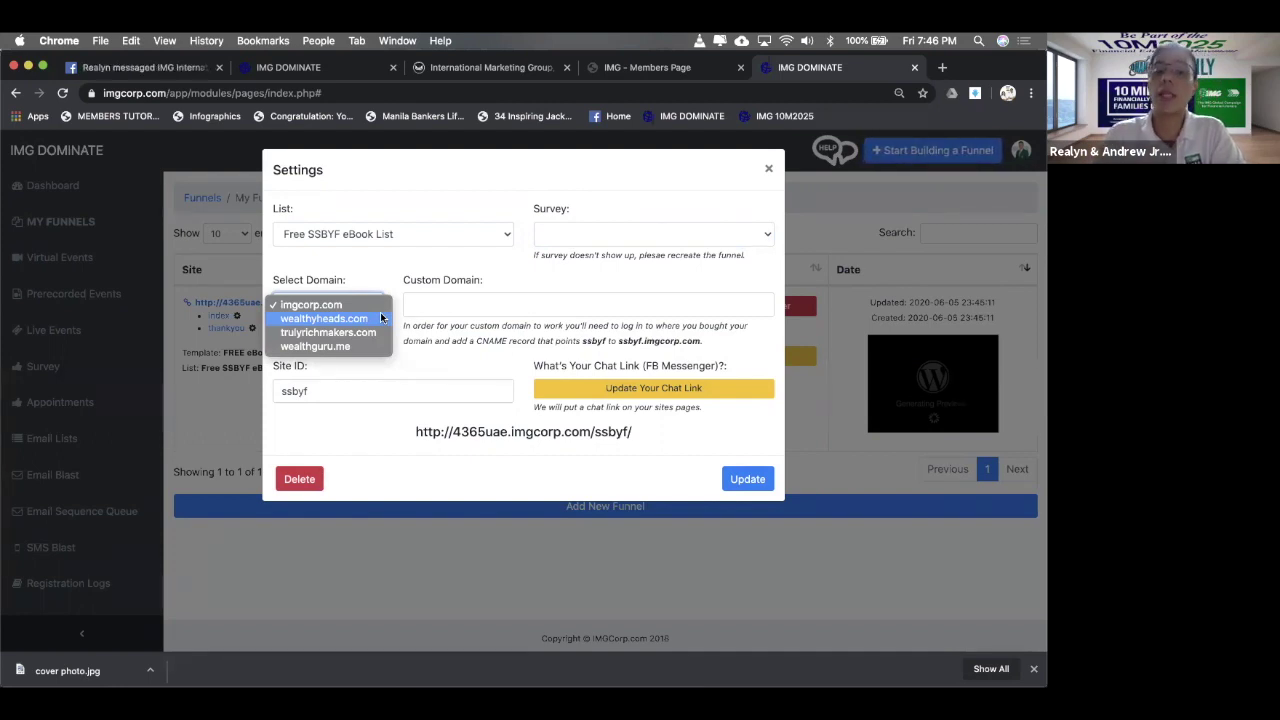
{"action": "left_click", "coordinate": [370, 305]}
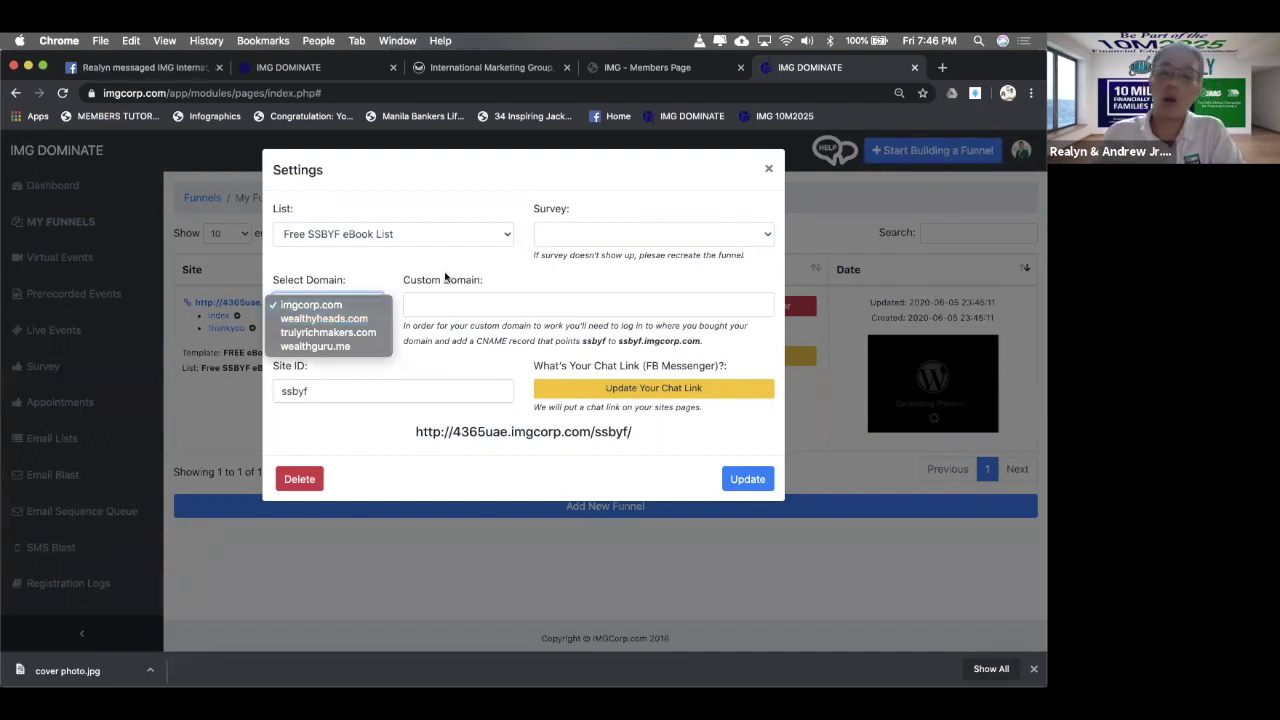
{"action": "left_click", "coordinate": [466, 303]}
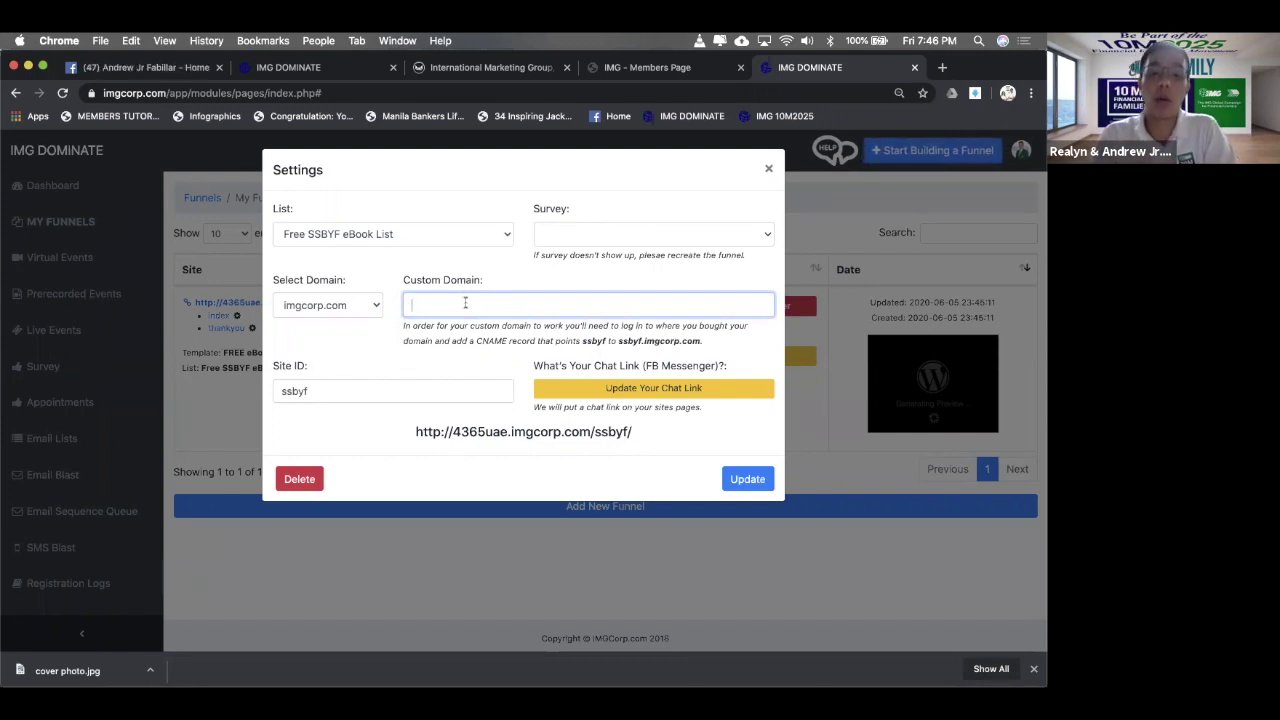
{"action": "left_click", "coordinate": [369, 386]}
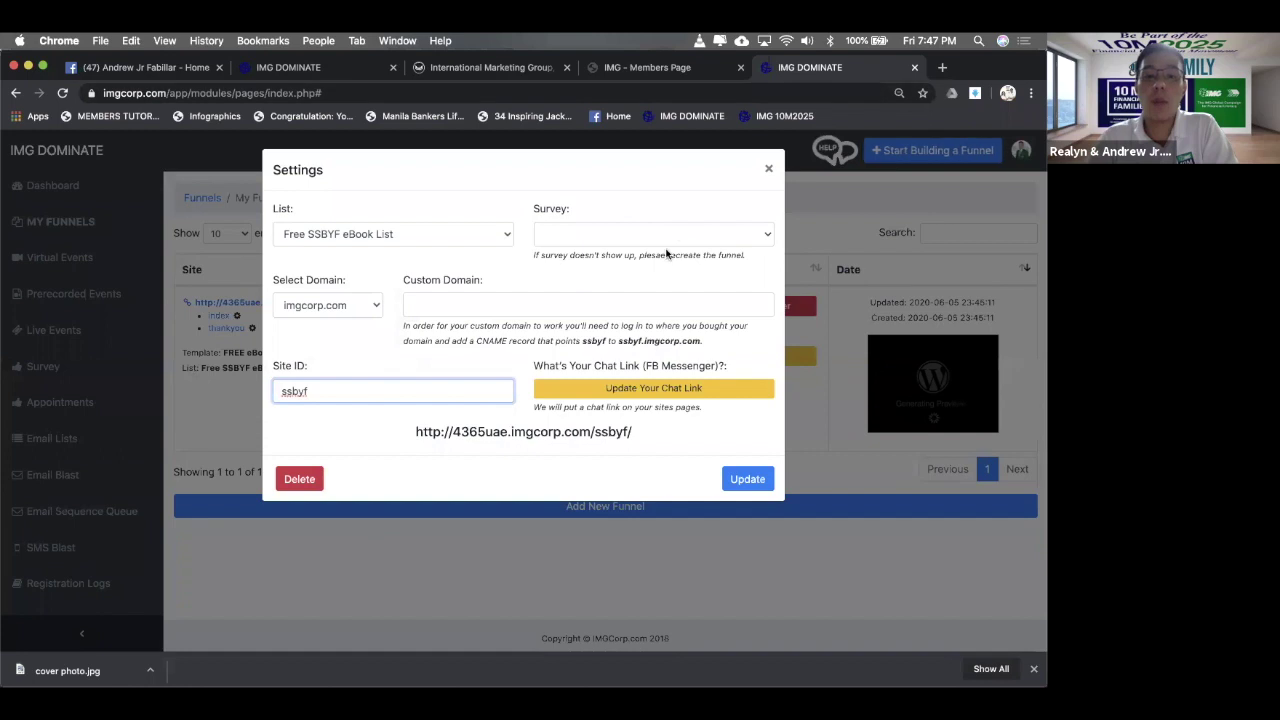
{"action": "left_click", "coordinate": [610, 392]}
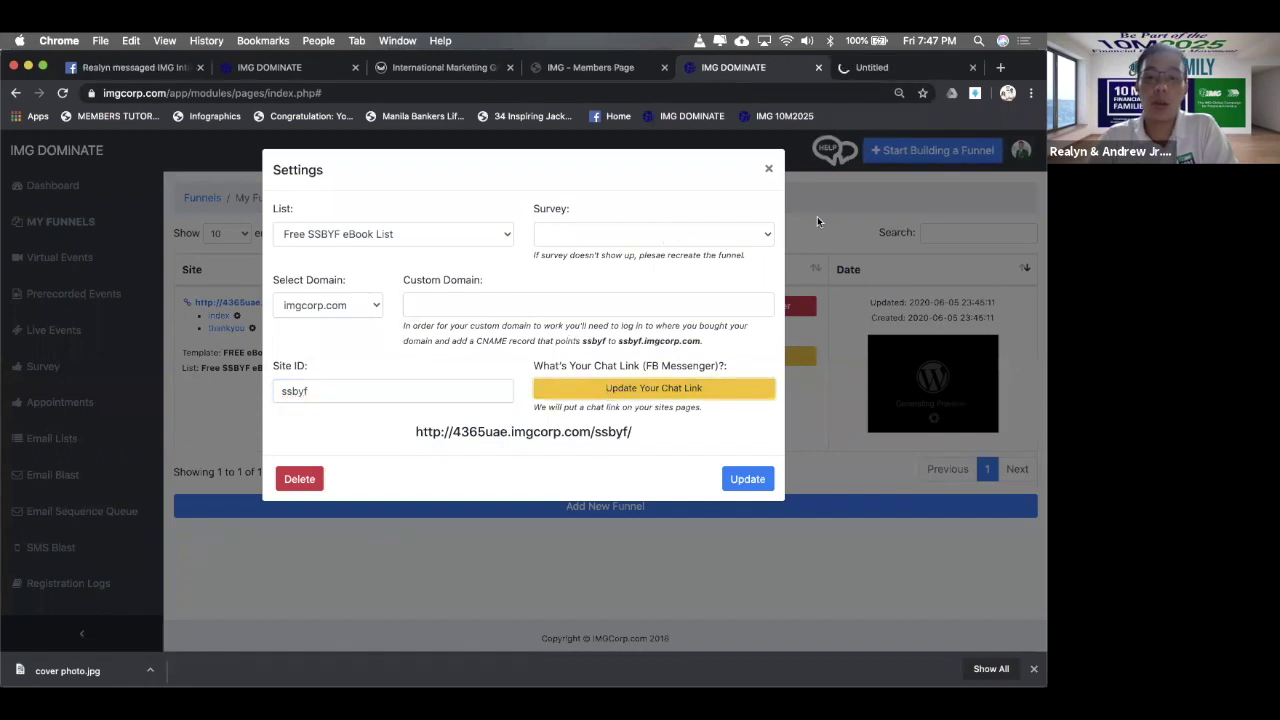
{"action": "left_click_drag", "start_coordinate": [634, 432], "coordinate": [414, 457]}
{"action": "key", "text": "super+c"}
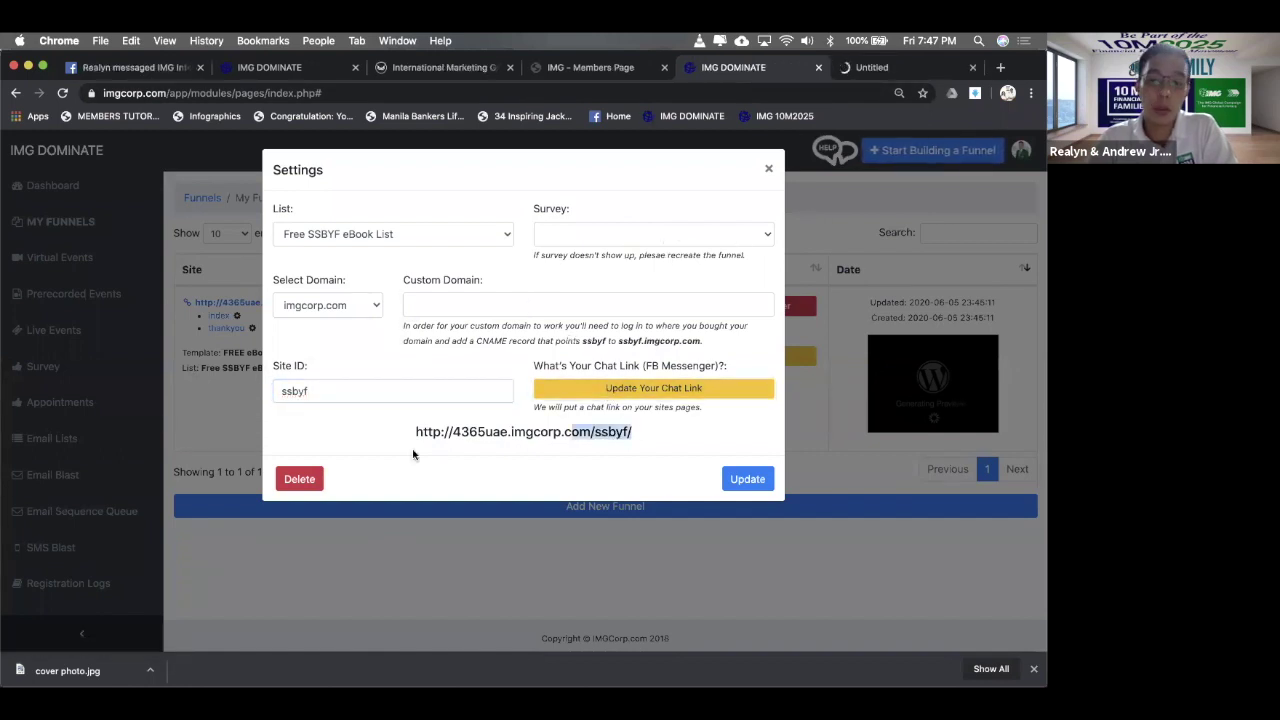
- Load the copied funnel URL in a new tab and test its Message Me chat link
{"action": "left_click", "coordinate": [1002, 68]}
{"action": "key", "text": "super+v"}
{"action": "key", "text": "Return"}
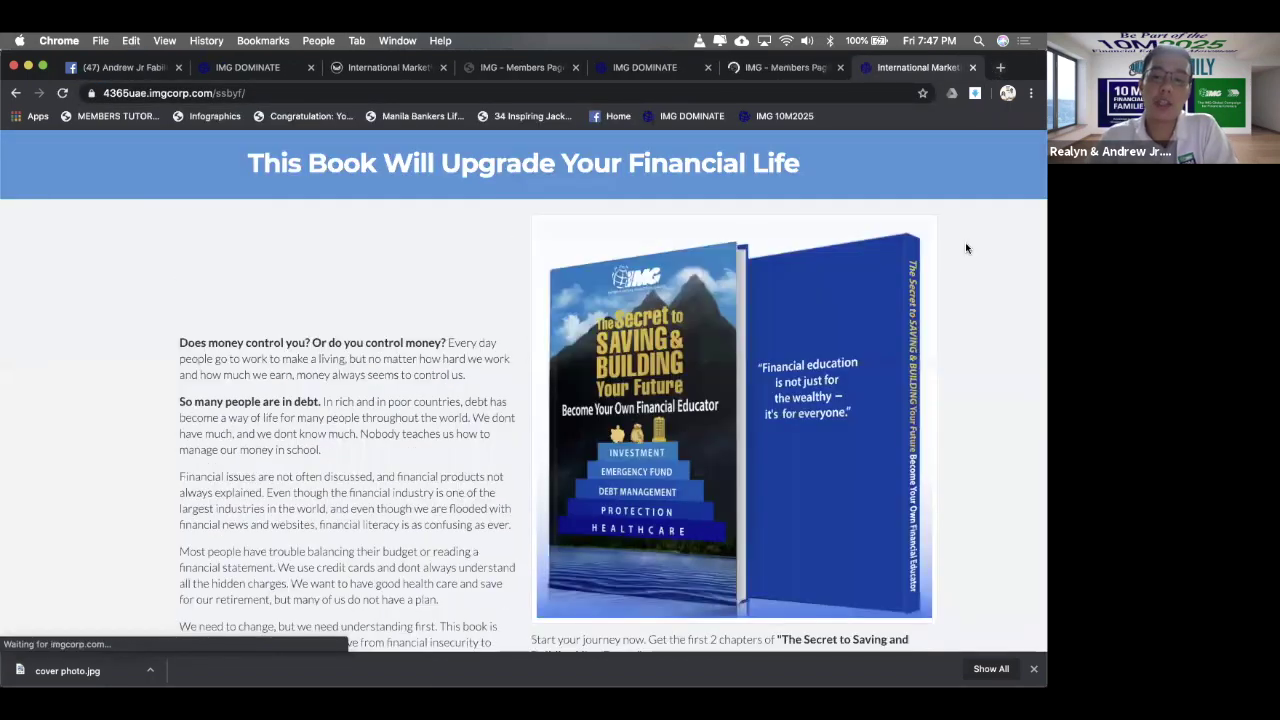
{"action": "scroll", "coordinate": [965, 242], "scroll_direction": "down", "scroll_amount": 5}
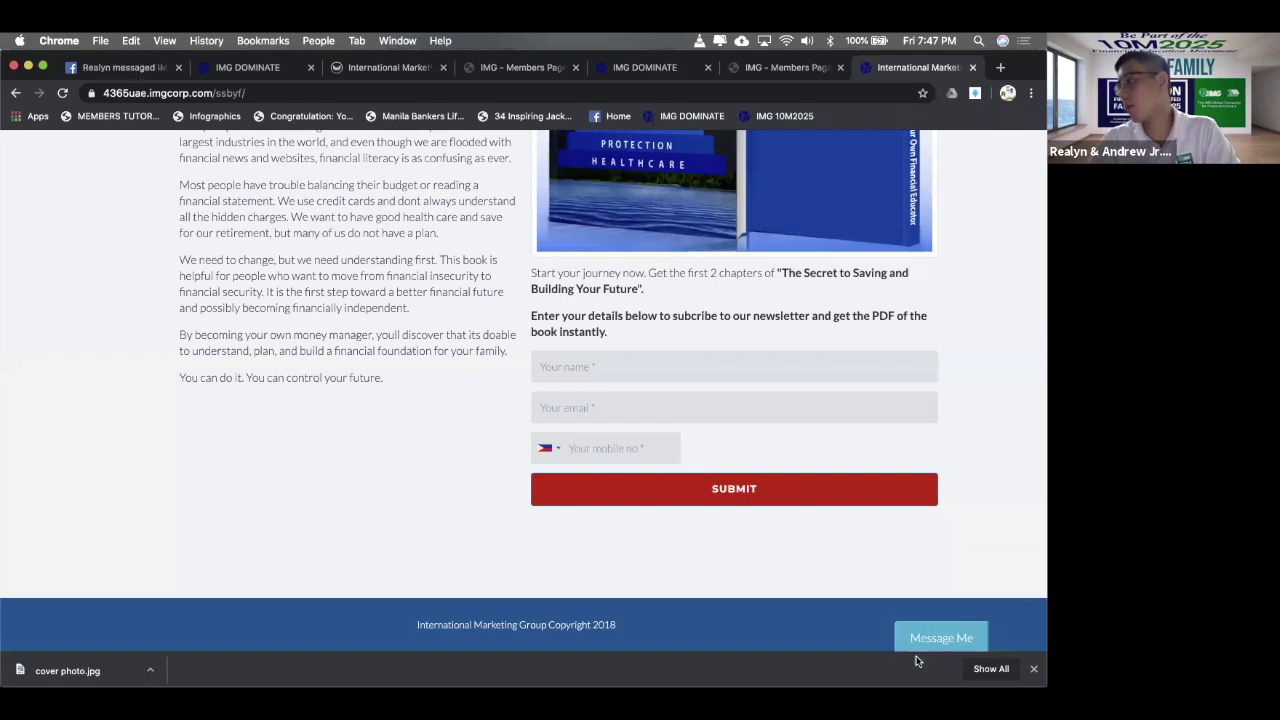
{"action": "left_click", "coordinate": [950, 645]}
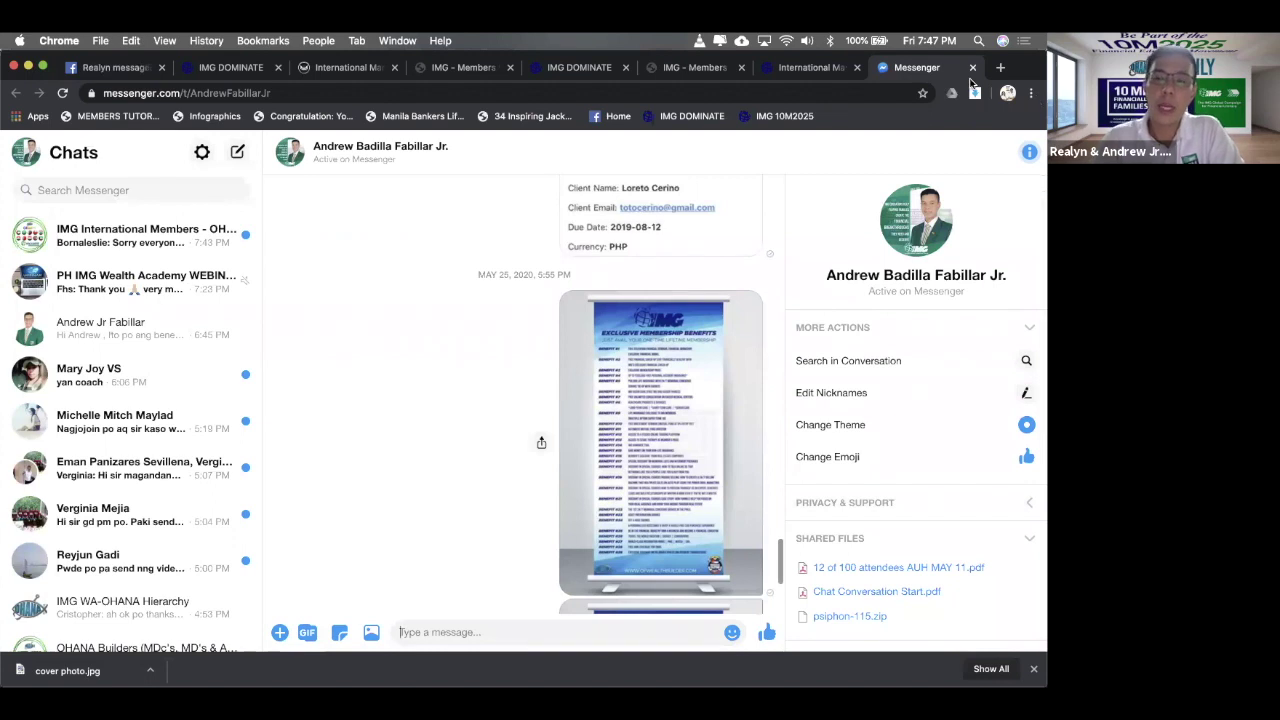
{"action": "left_click", "coordinate": [800, 70]}
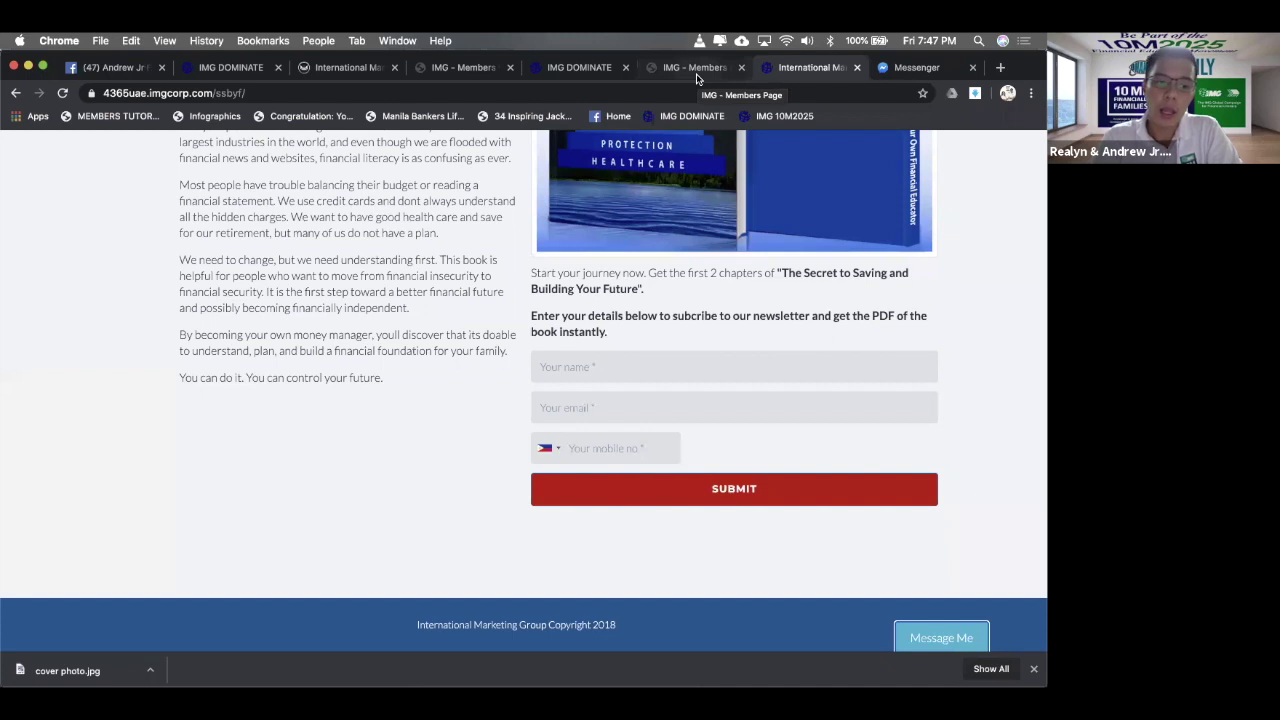
- Replace the end of the FB Messenger chat link with the member's Messenger username
{"action": "left_click", "coordinate": [696, 68]}
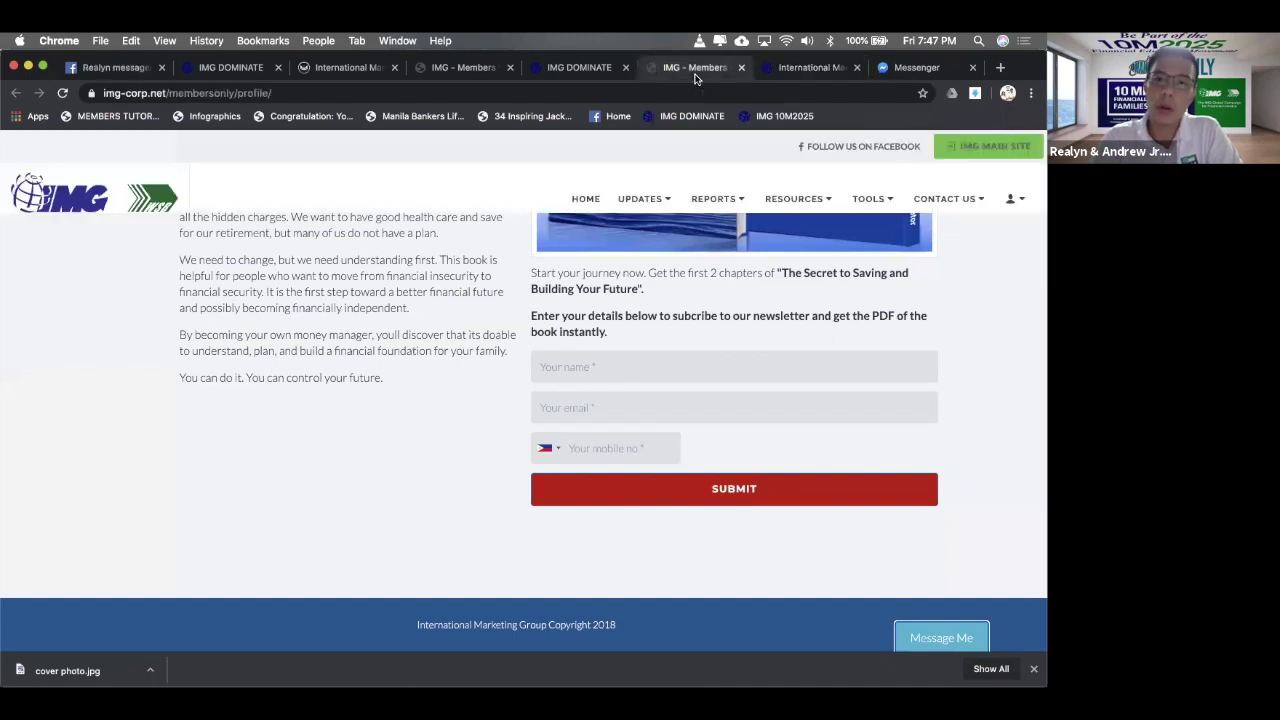
{"action": "left_click_drag", "start_coordinate": [776, 521], "coordinate": [581, 523]}
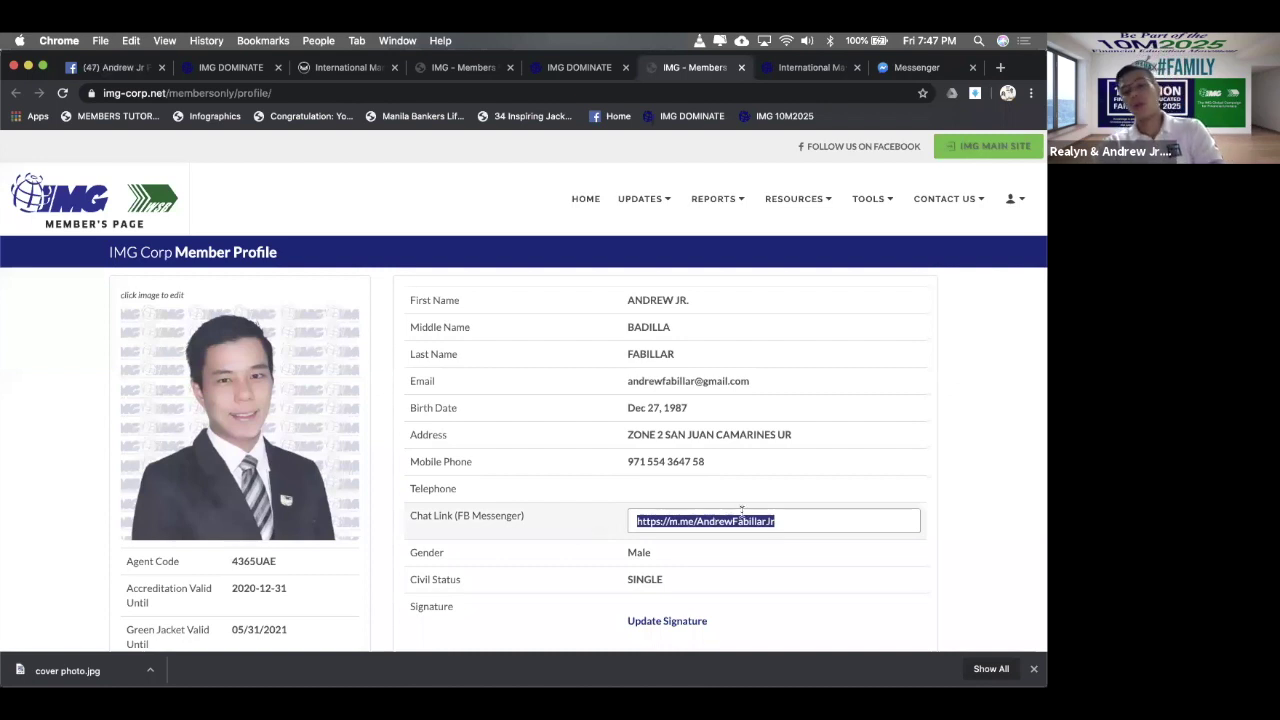
{"action": "left_click", "coordinate": [792, 519]}
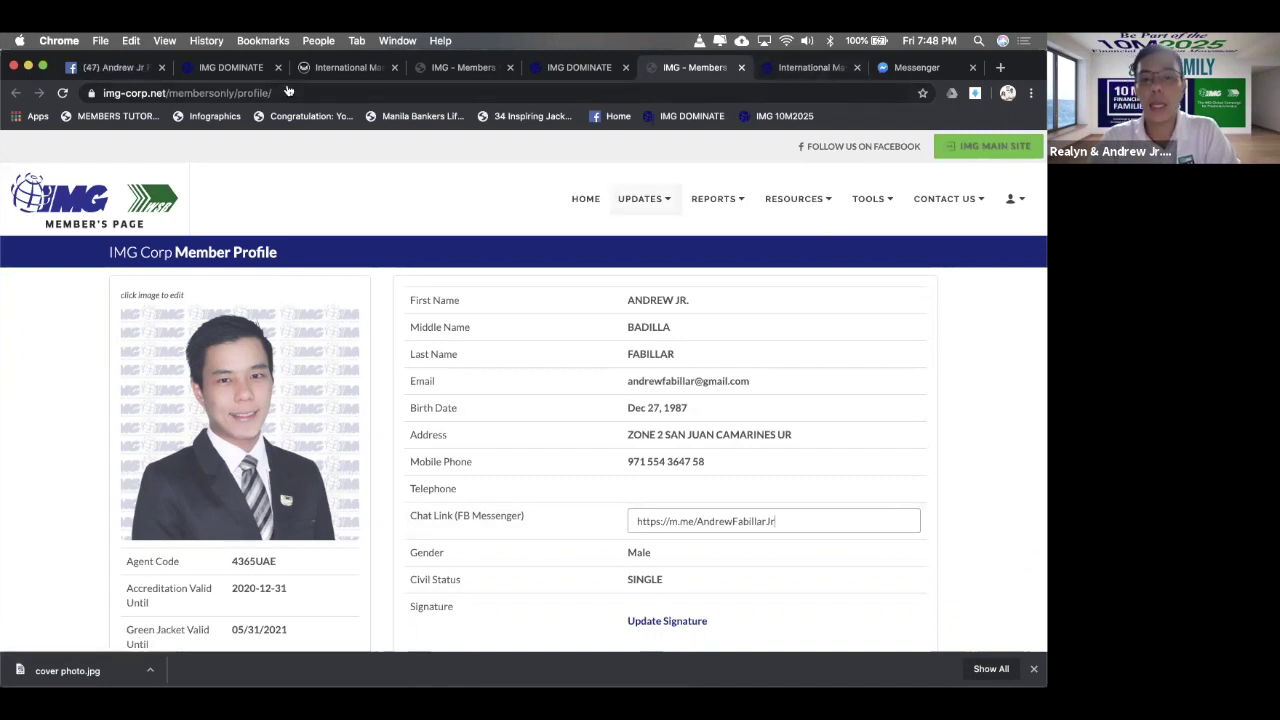
{"action": "left_click", "coordinate": [640, 198]}
{"action": "key", "text": "BackSpace"}
{"action": "key", "text": "BackSpace"}
{"action": "key", "text": "BackSpace"}
{"action": "key", "text": "BackSpace"}
{"action": "key", "text": "BackSpace"}
{"action": "key", "text": "BackSpace"}
{"action": "key", "text": "BackSpace"}
{"action": "key", "text": "BackSpace"}
{"action": "key", "text": "BackSpace"}
{"action": "key", "text": "BackSpace"}
{"action": "key", "text": "BackSpace"}
{"action": "key", "text": "BackSpace"}
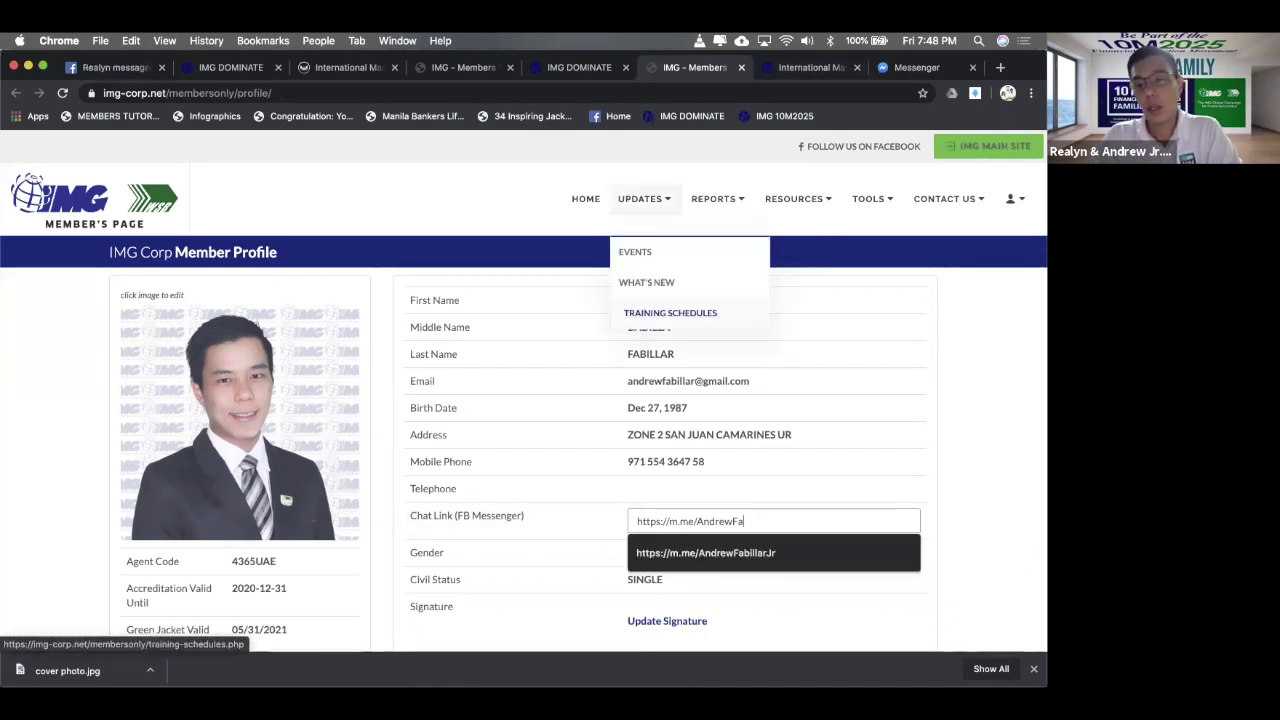
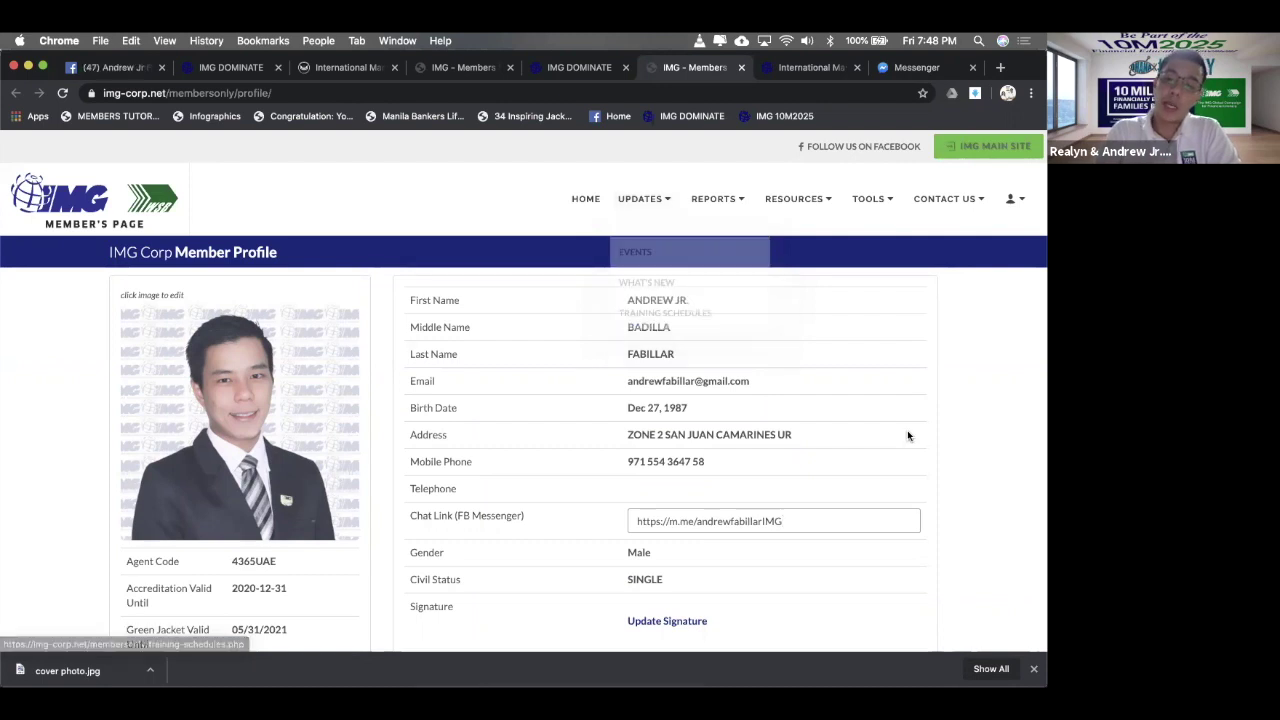
- Save the member profile so 'Member Info Updated' appears
{"action": "scroll", "coordinate": [917, 373], "scroll_direction": "down", "scroll_amount": 3}
{"action": "scroll", "coordinate": [918, 378], "scroll_direction": "down", "scroll_amount": 2}
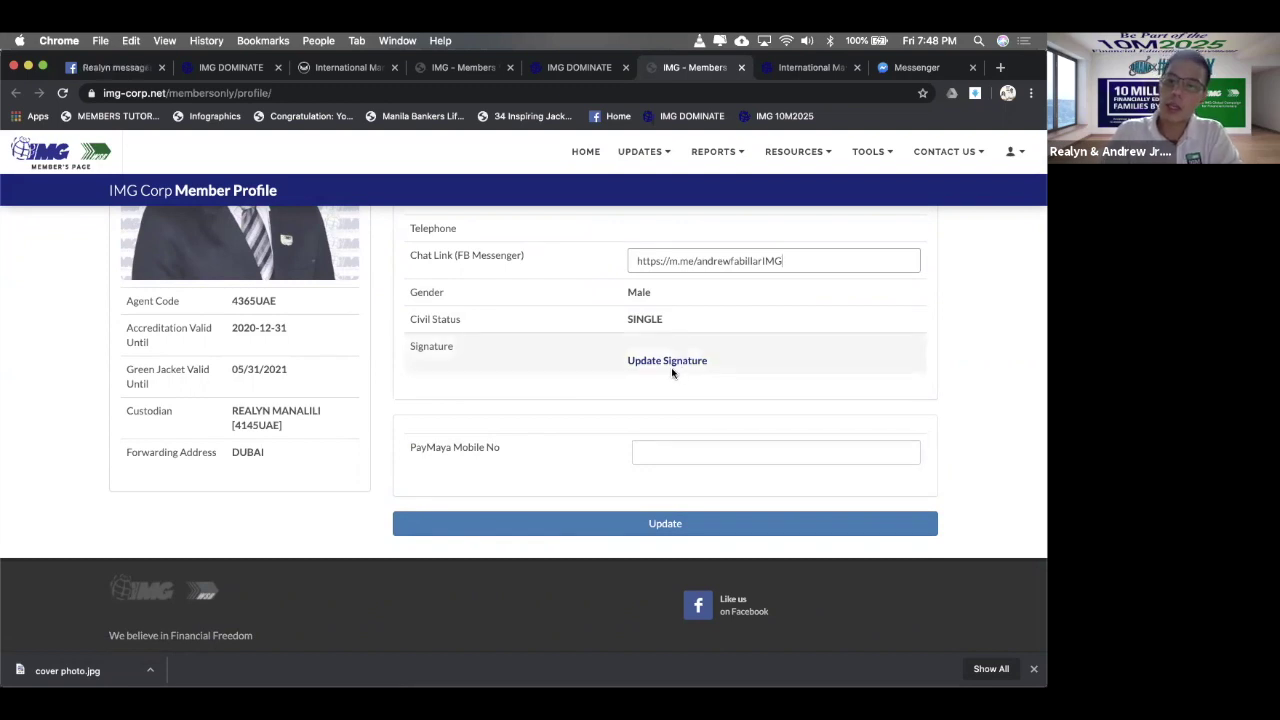
{"action": "scroll", "coordinate": [808, 348], "scroll_direction": "up", "scroll_amount": 1}
{"action": "scroll", "coordinate": [808, 348], "scroll_direction": "up", "scroll_amount": 3}
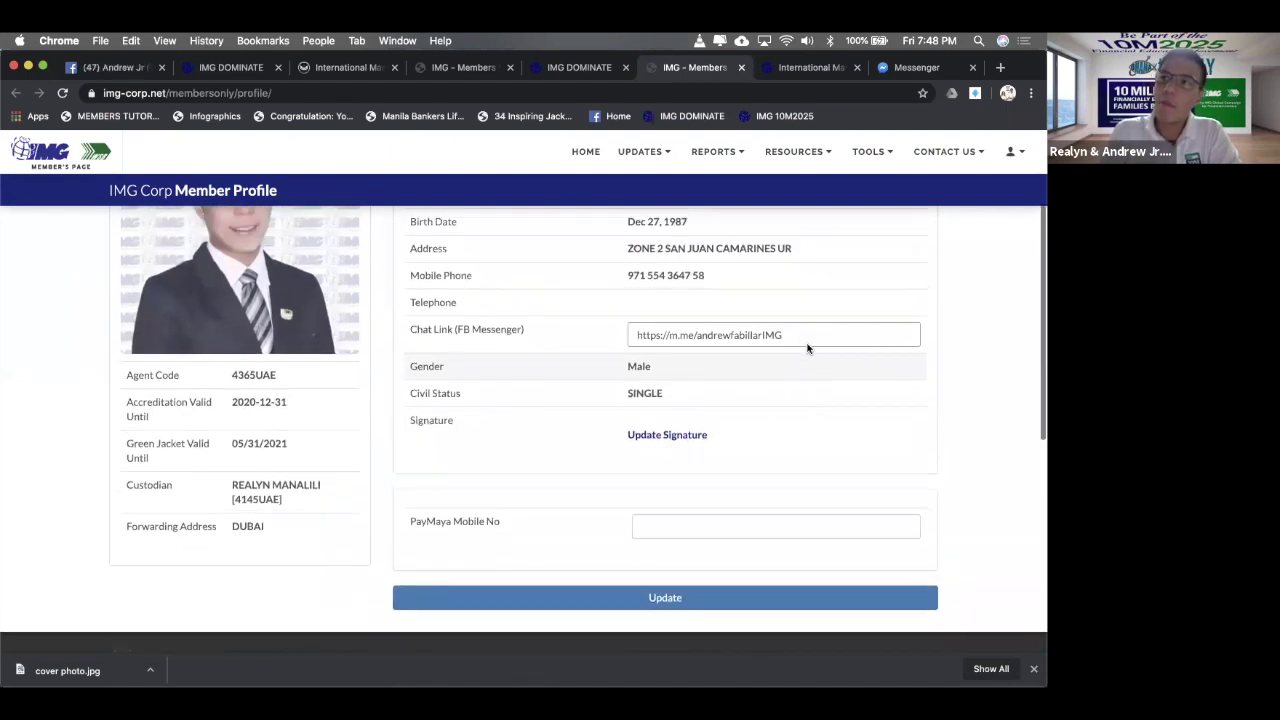
{"action": "scroll", "coordinate": [804, 360], "scroll_direction": "down", "scroll_amount": 3}
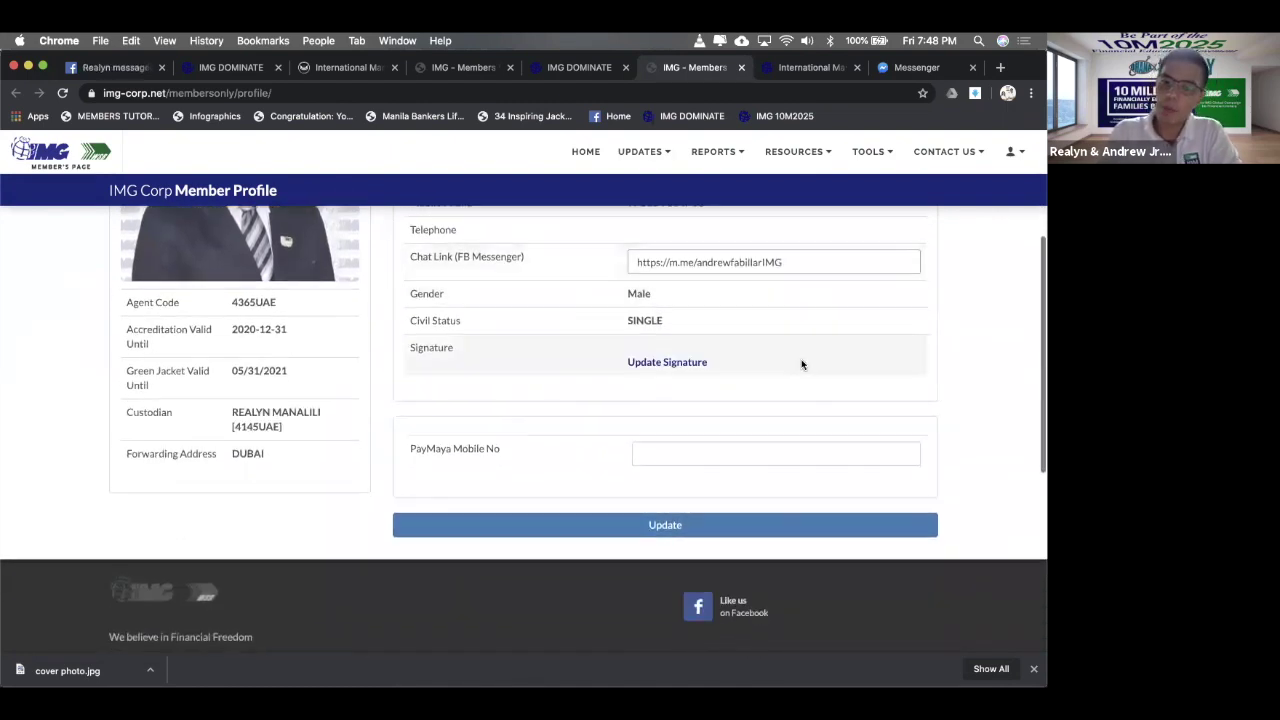
{"action": "left_click", "coordinate": [705, 533]}
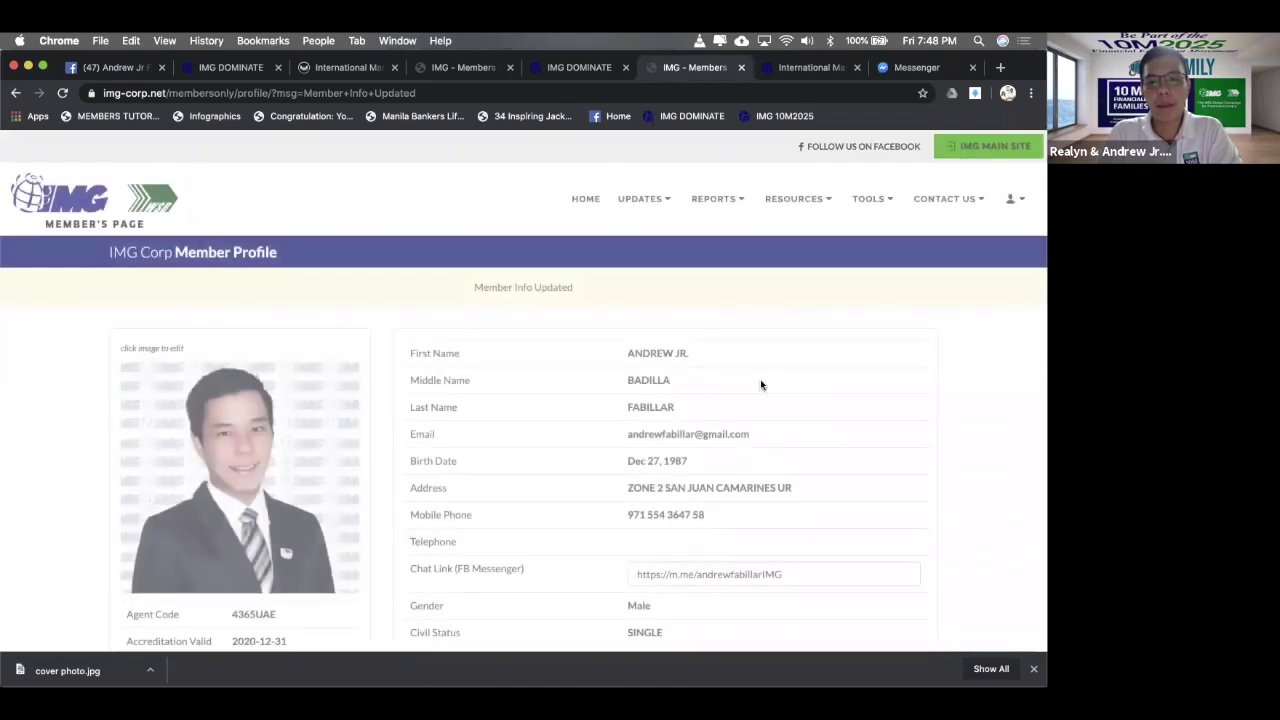
- Reload the ssbyf signup page and test its Message Me link in Messenger
{"action": "left_click", "coordinate": [916, 67]}
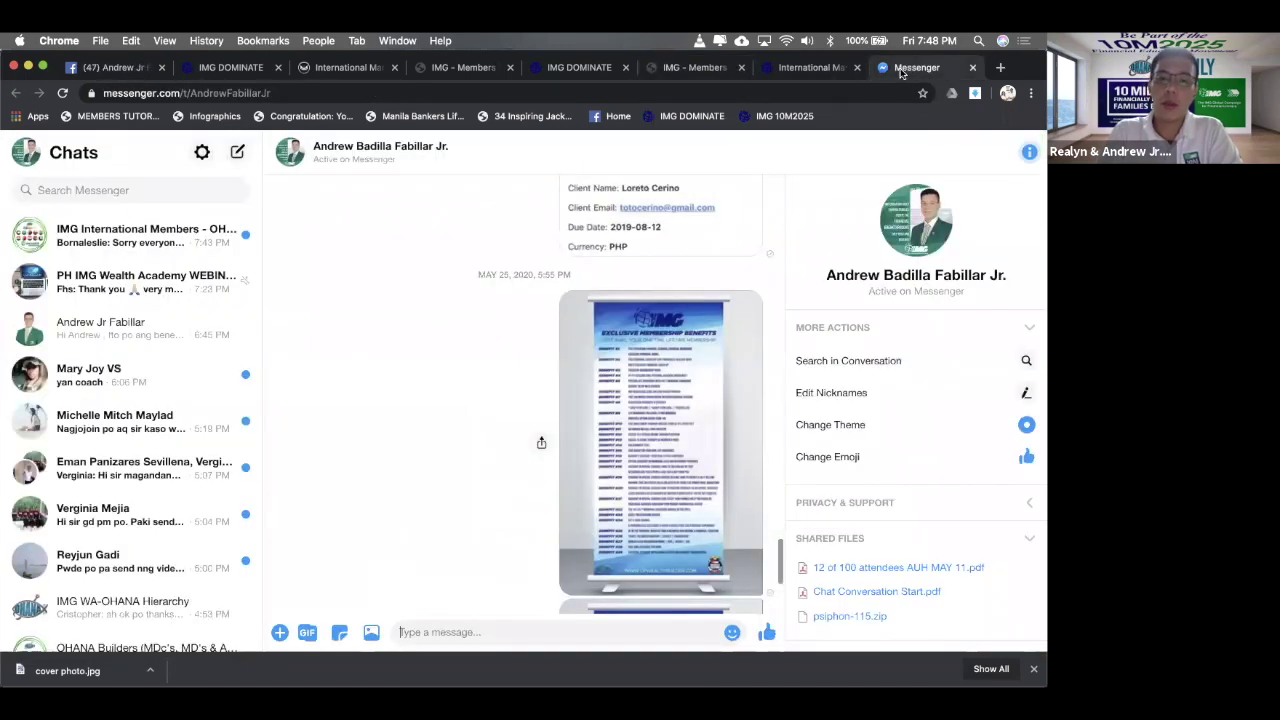
{"action": "left_click", "coordinate": [815, 70]}
{"action": "left_click", "coordinate": [299, 93]}
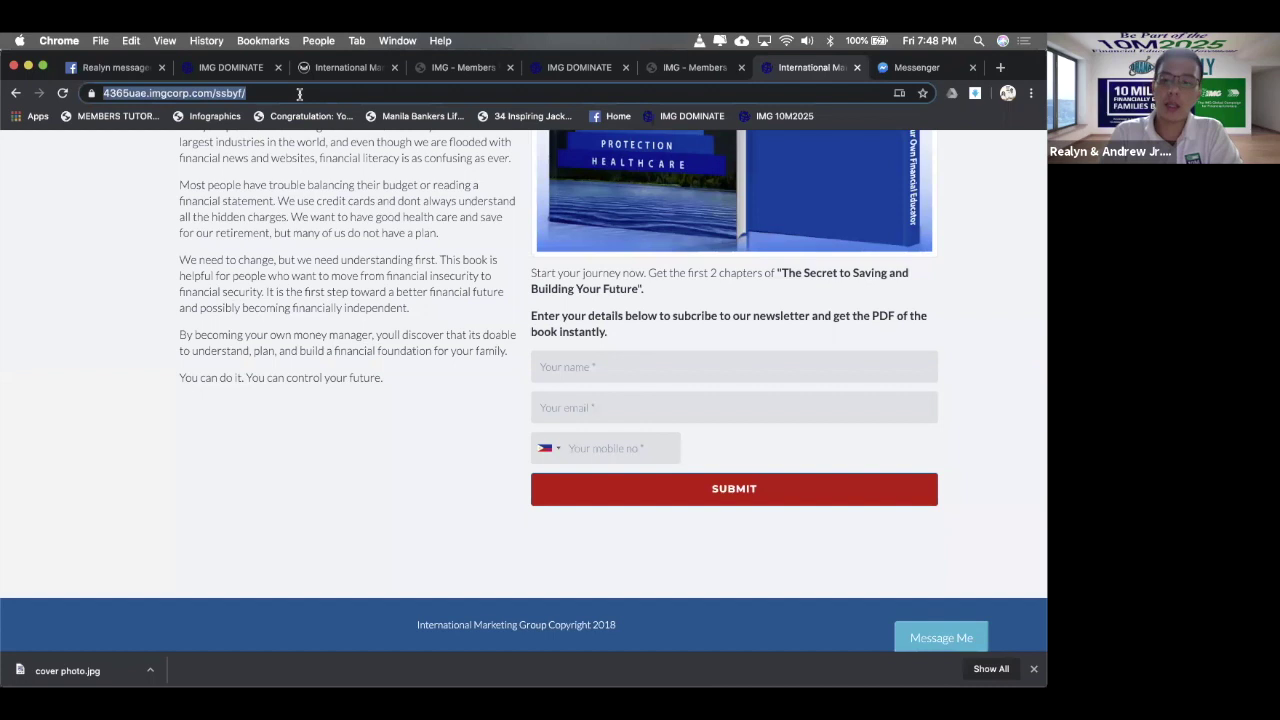
{"action": "key", "text": "Return"}
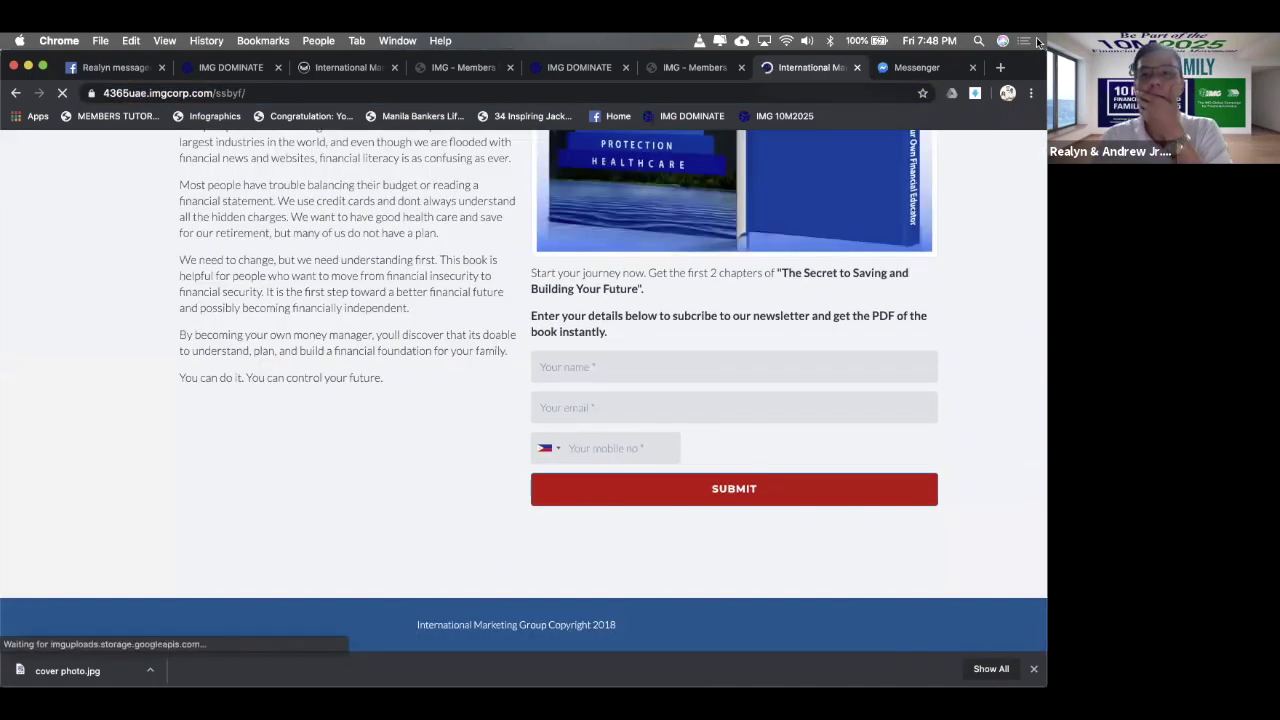
{"action": "left_click", "coordinate": [972, 67]}
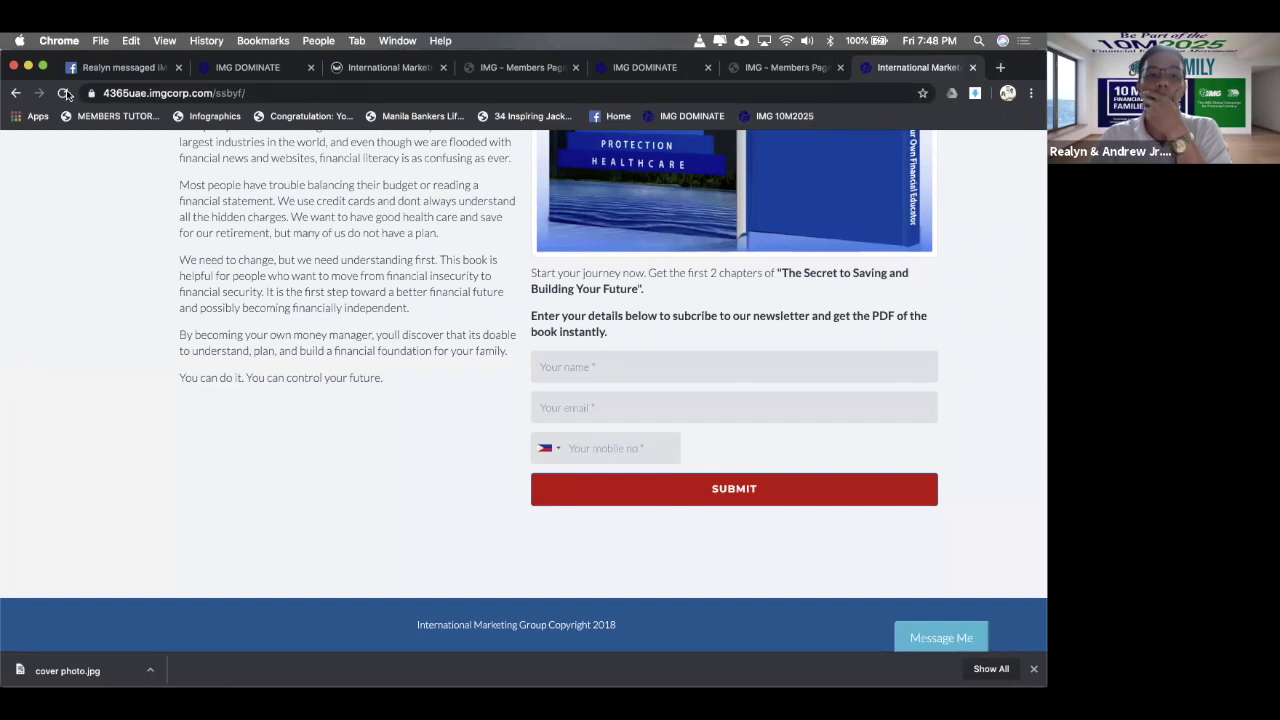
{"action": "left_click", "coordinate": [63, 93]}
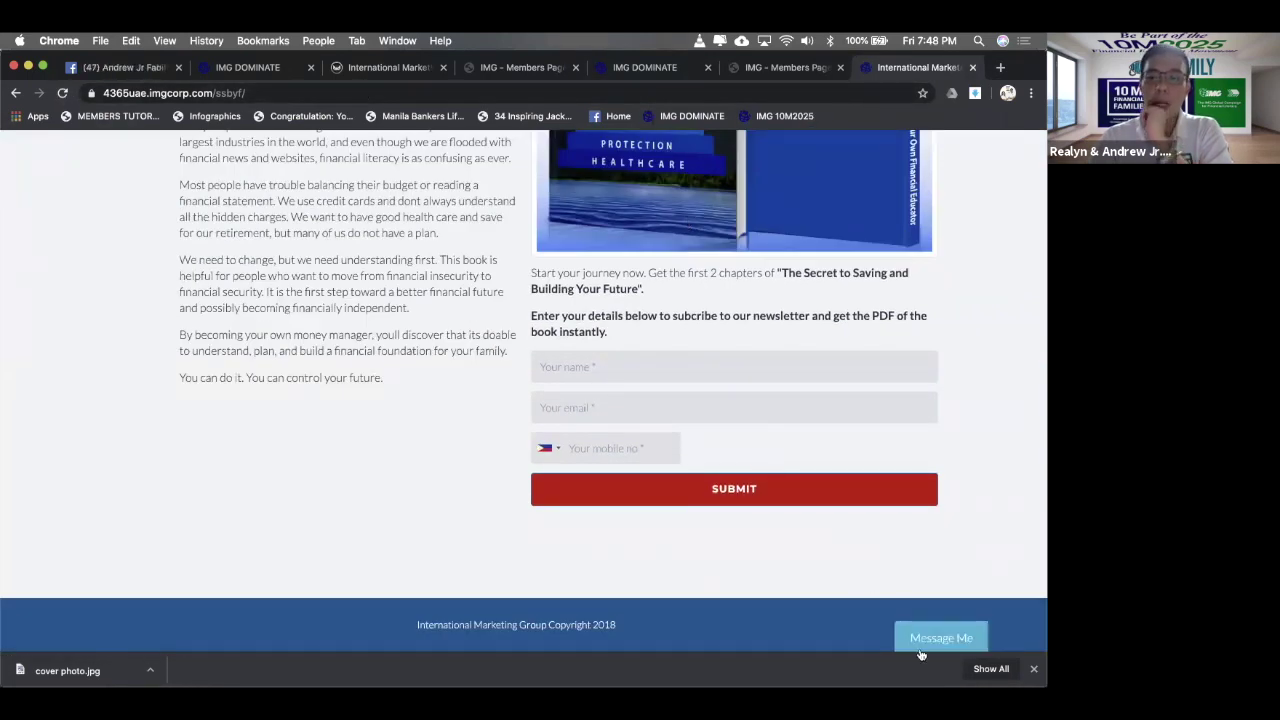
{"action": "left_click", "coordinate": [927, 640]}
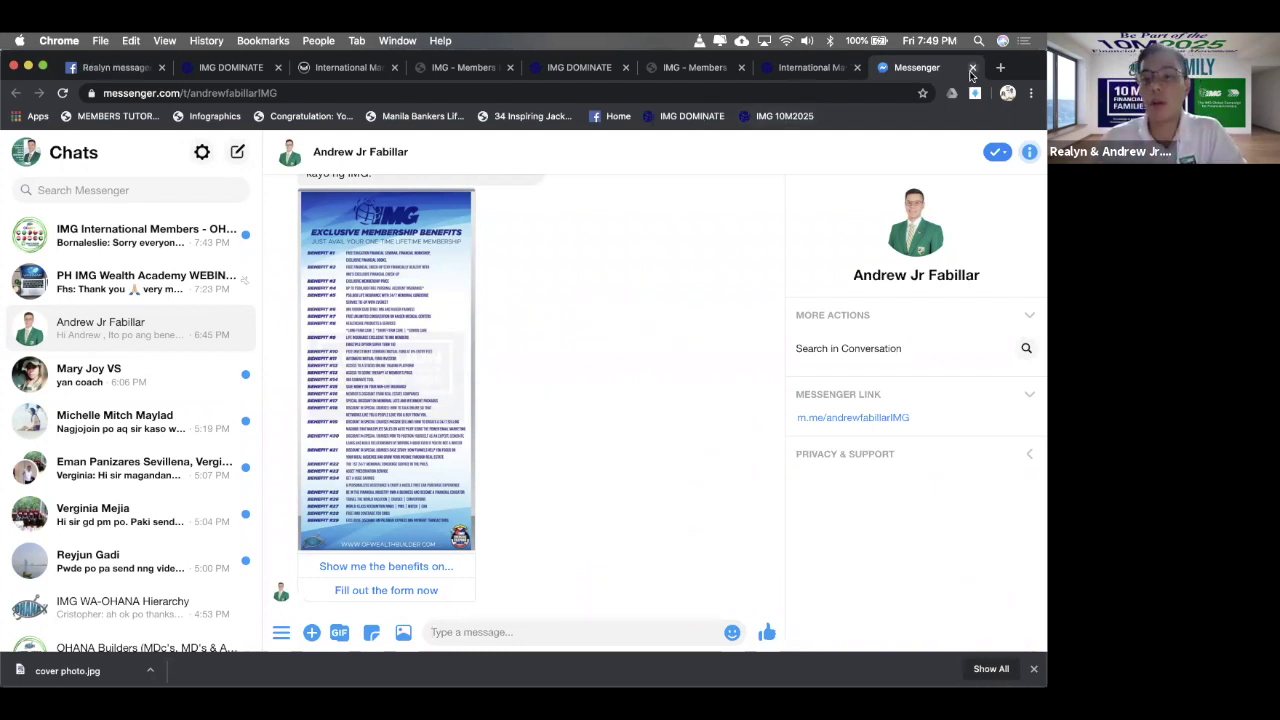
- Close the Messenger, signup page and member profile tabs to return to funnel settings
{"action": "left_click", "coordinate": [972, 69]}
{"action": "left_click", "coordinate": [972, 68]}
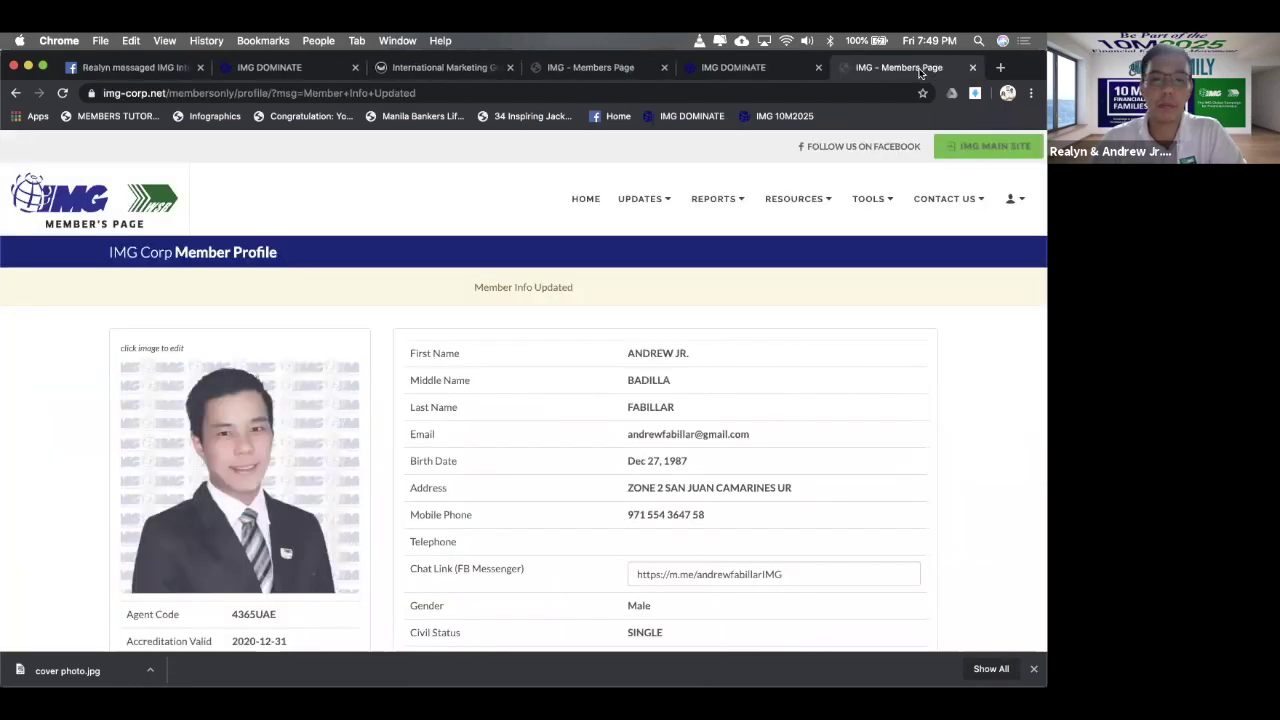
{"action": "left_click", "coordinate": [969, 68]}
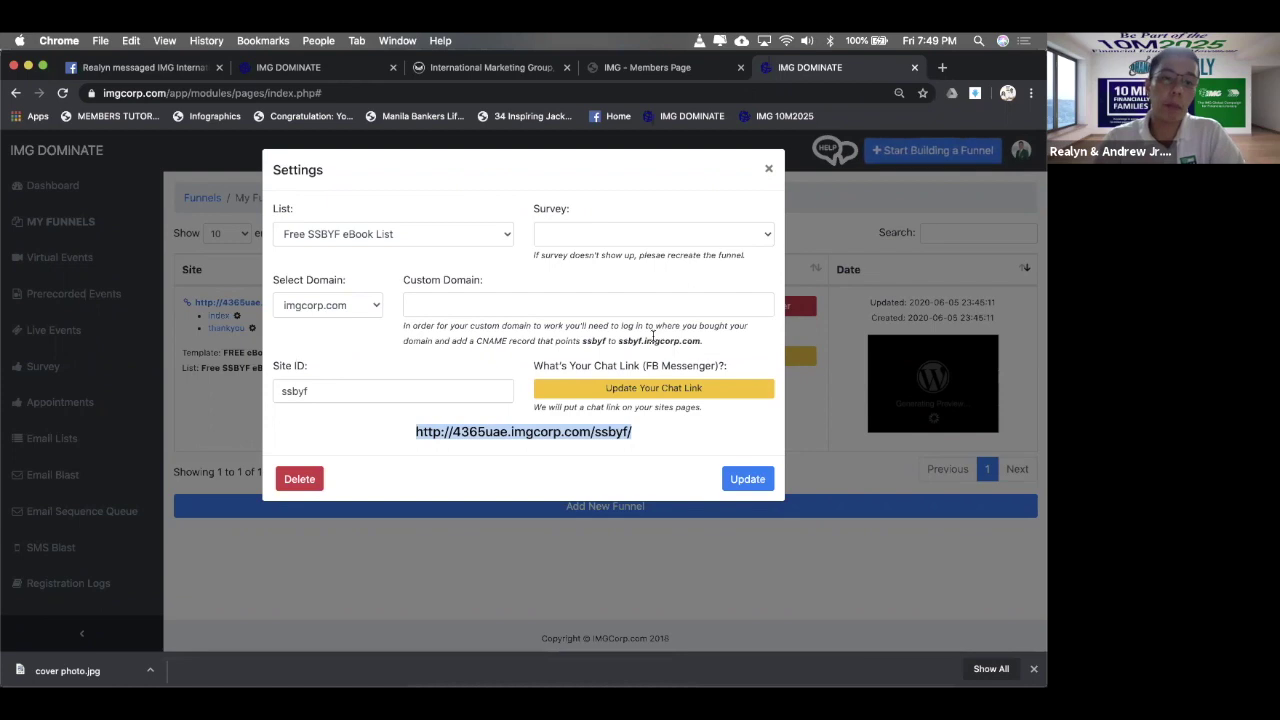
- Save the funnel settings with the Free SSBYF eBook List and bring up its Facebook sharing settings
{"action": "left_click", "coordinate": [755, 482]}
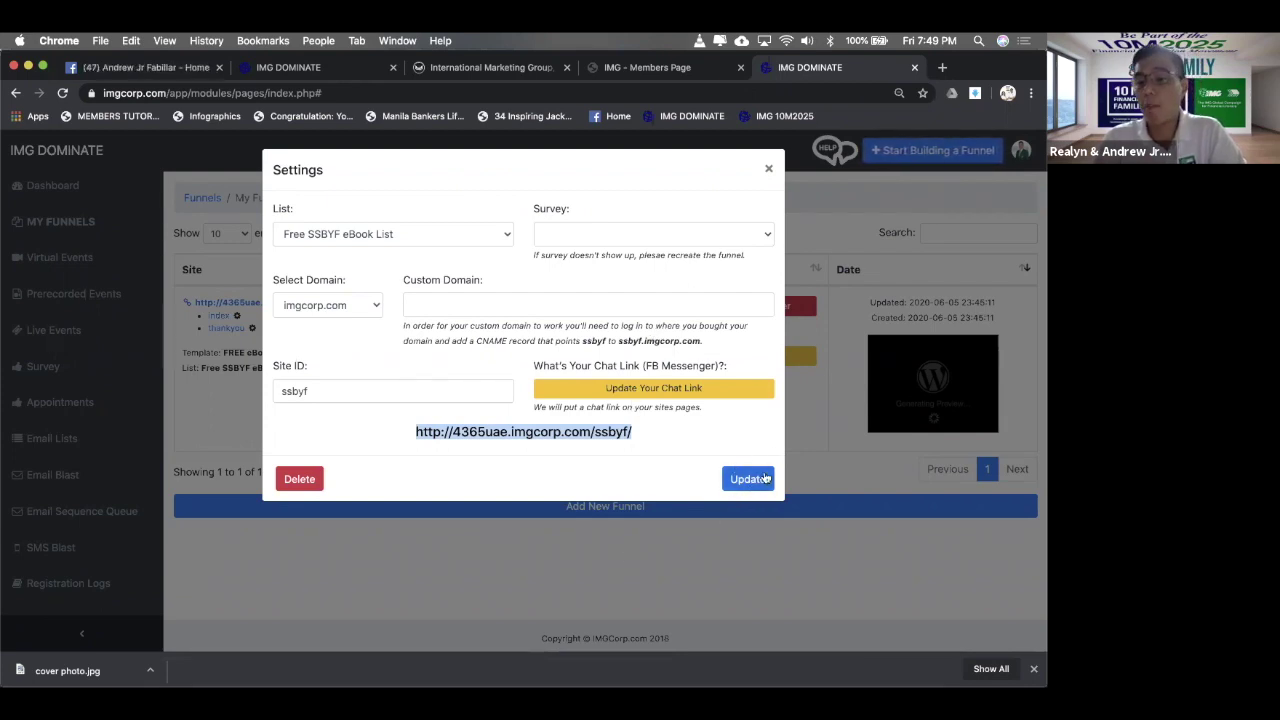
{"action": "left_click", "coordinate": [768, 169]}
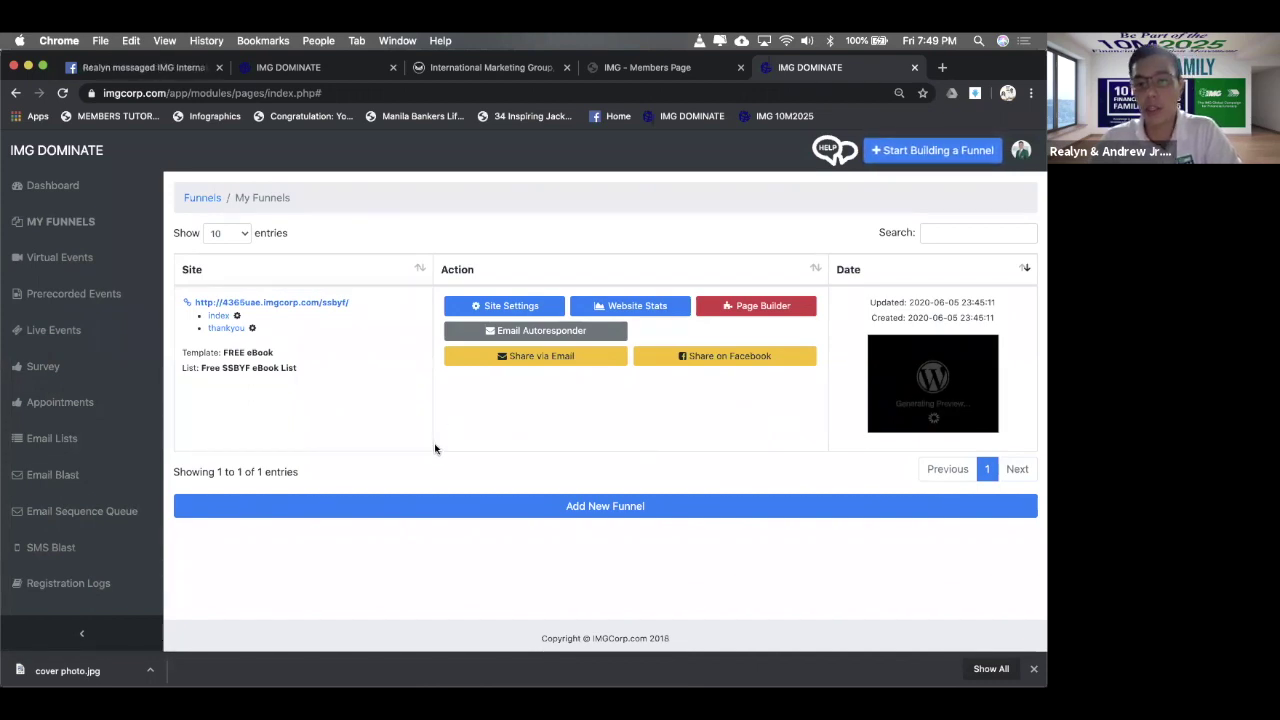
{"action": "left_click", "coordinate": [709, 360]}
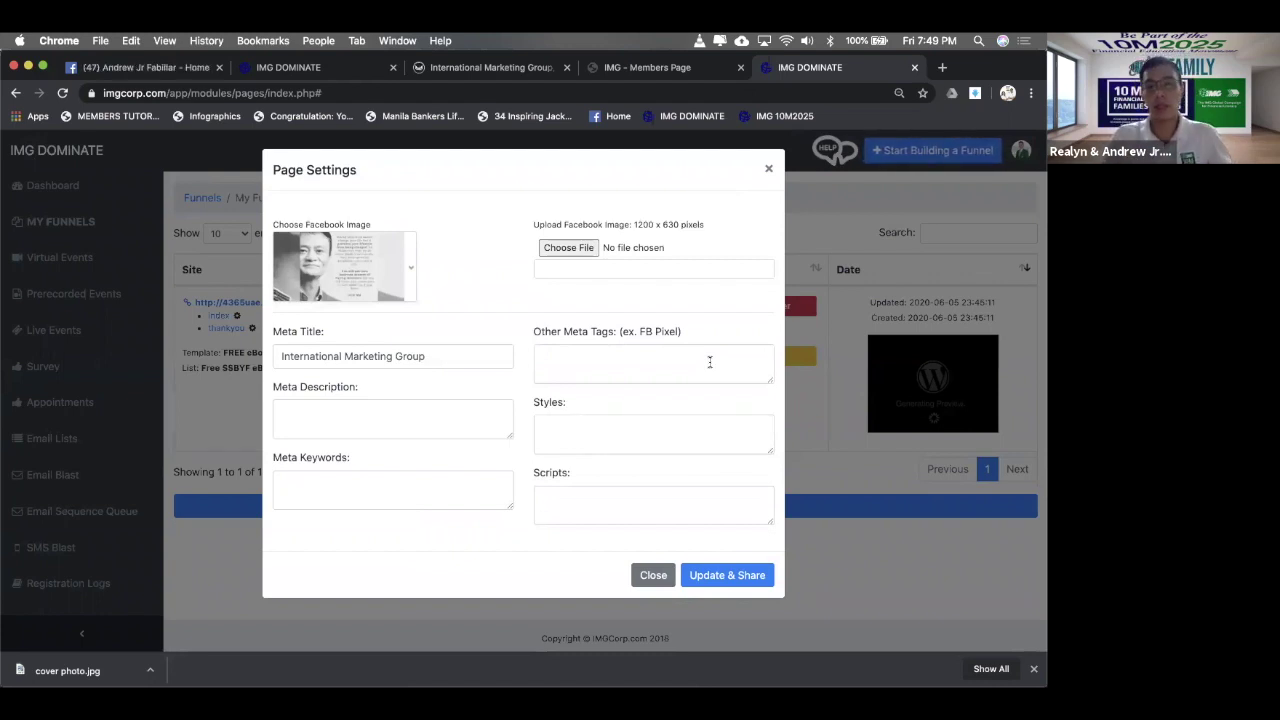
- Pick the 'Why an early education is an early investment?' picture as the Facebook share image
{"action": "left_click", "coordinate": [410, 278]}
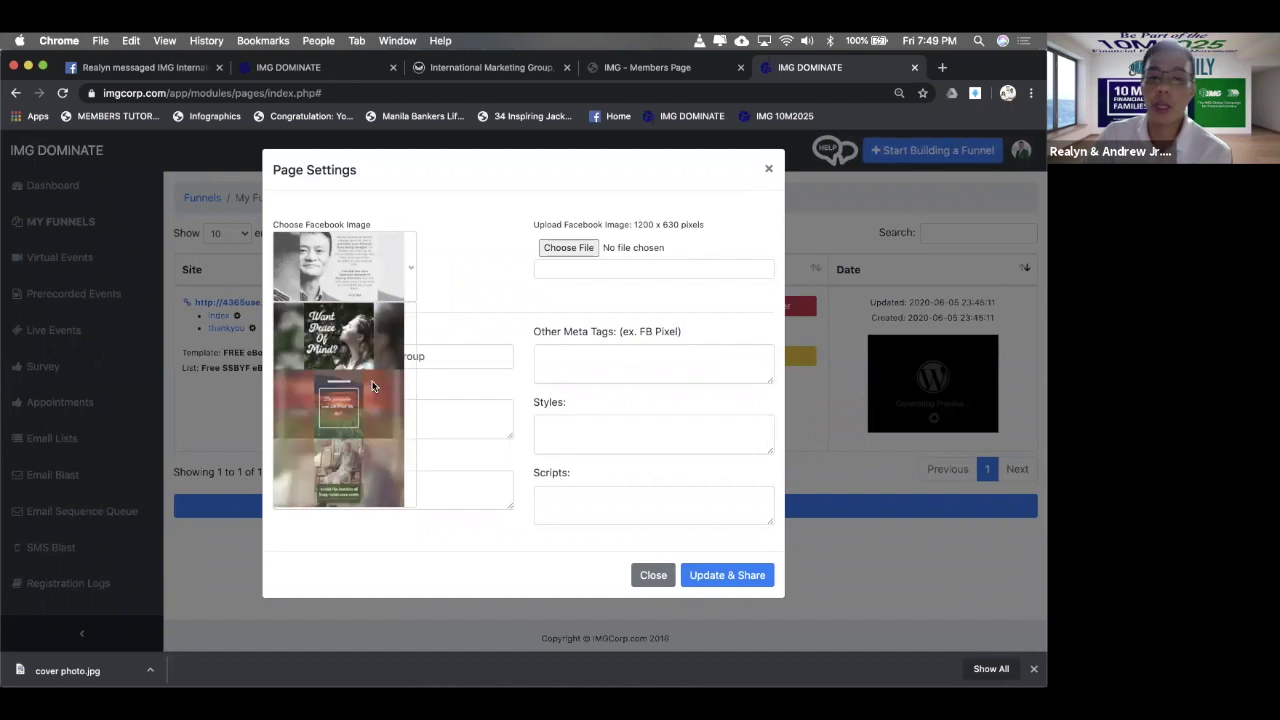
{"action": "scroll", "coordinate": [372, 386], "scroll_direction": "down", "scroll_amount": 5}
{"action": "scroll", "coordinate": [372, 386], "scroll_direction": "down", "scroll_amount": 3}
{"action": "scroll", "coordinate": [372, 386], "scroll_direction": "down", "scroll_amount": 5}
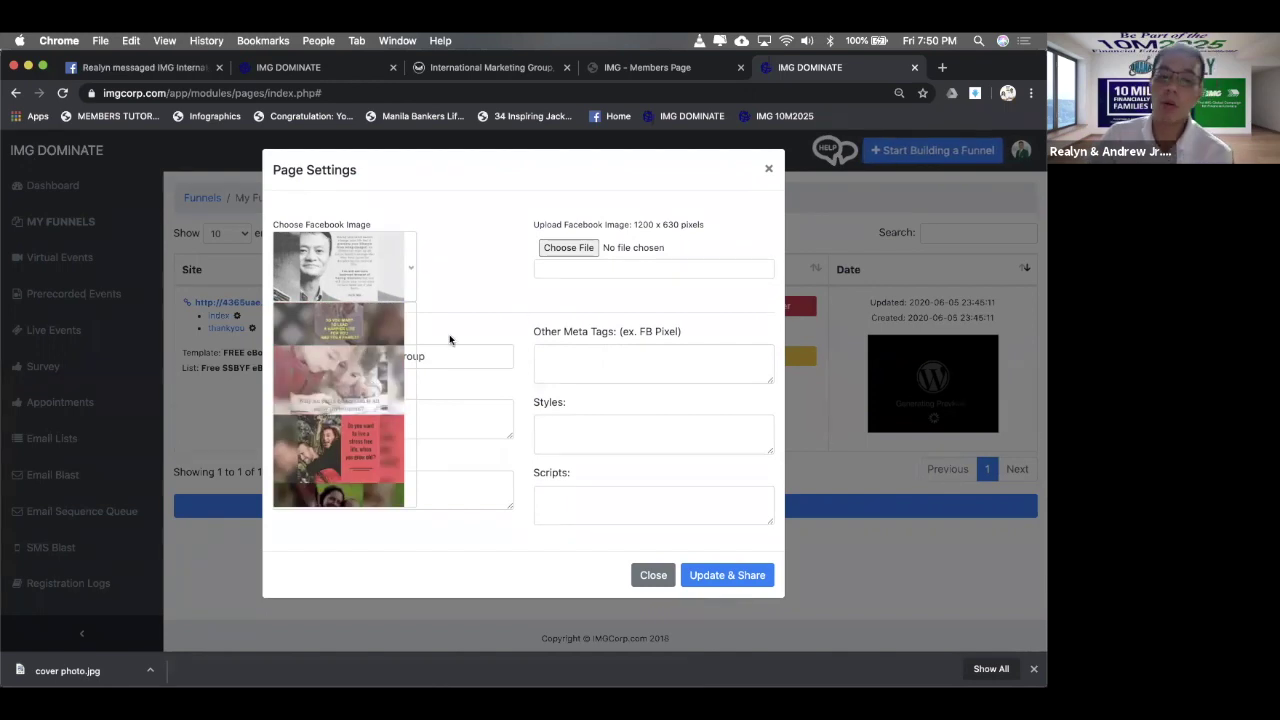
{"action": "left_click", "coordinate": [364, 367]}
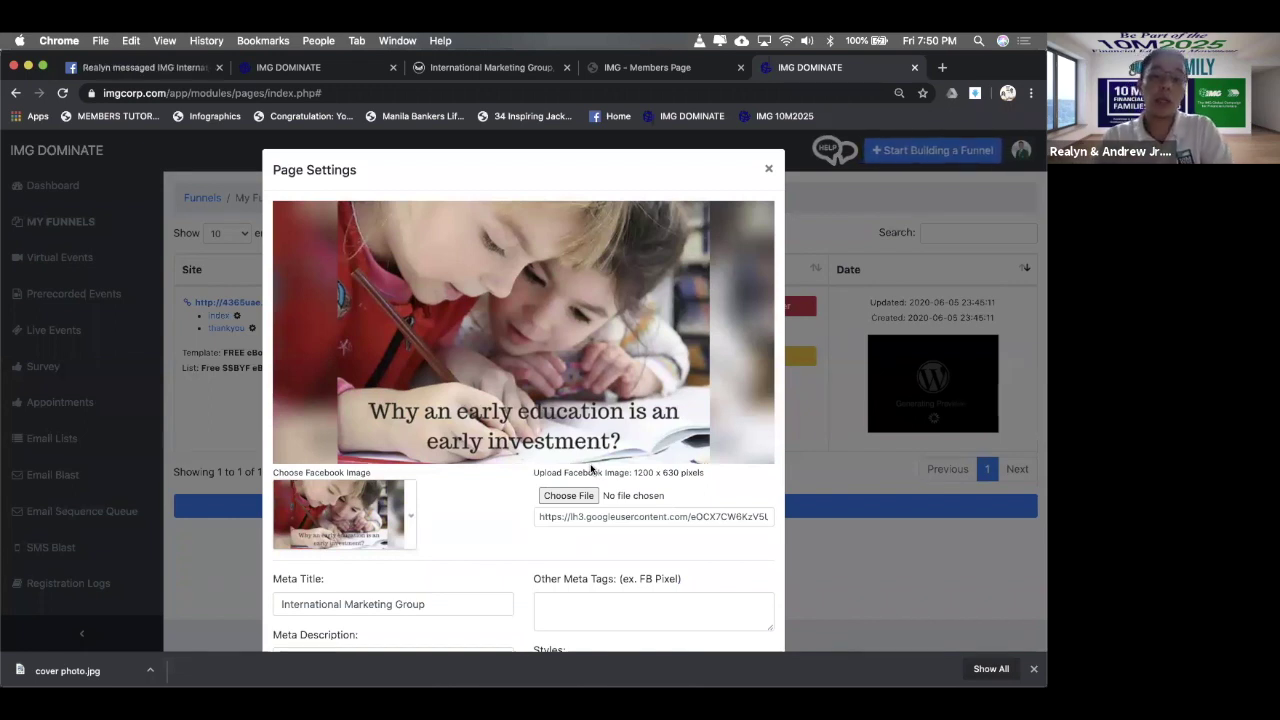
{"action": "scroll", "coordinate": [686, 488], "scroll_direction": "down", "scroll_amount": 2}
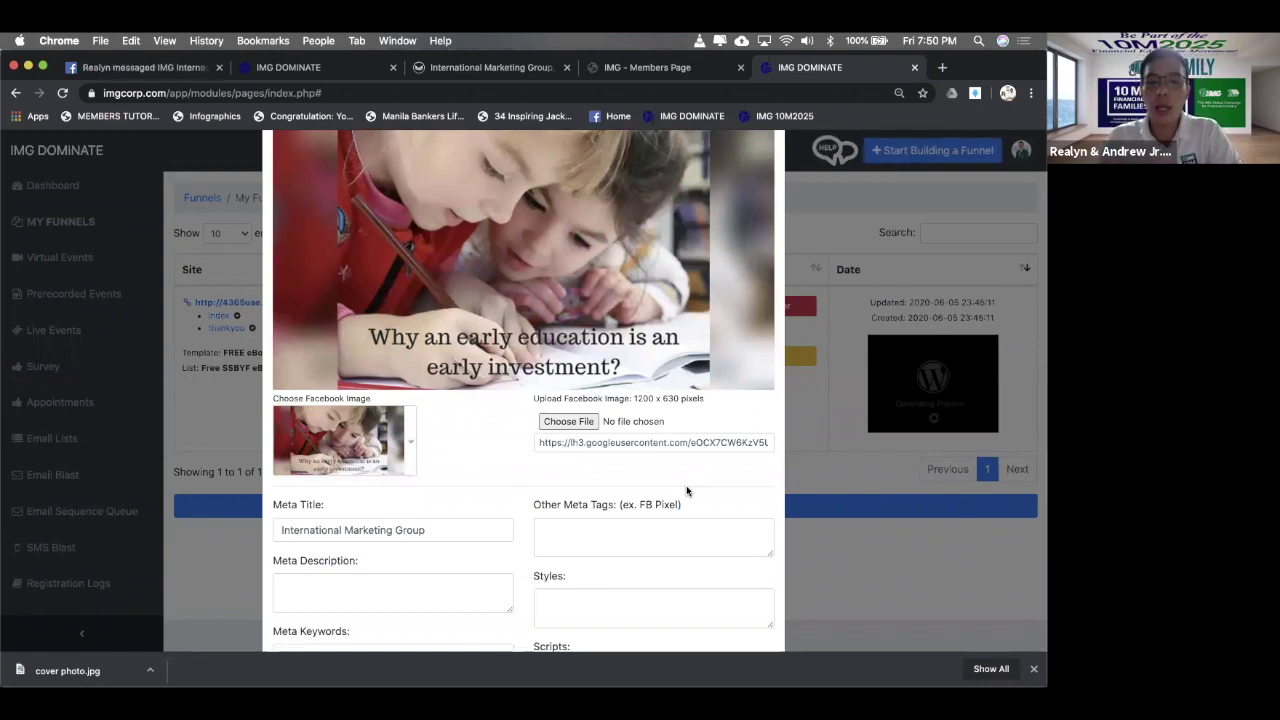
{"action": "scroll", "coordinate": [681, 449], "scroll_direction": "up", "scroll_amount": 2}
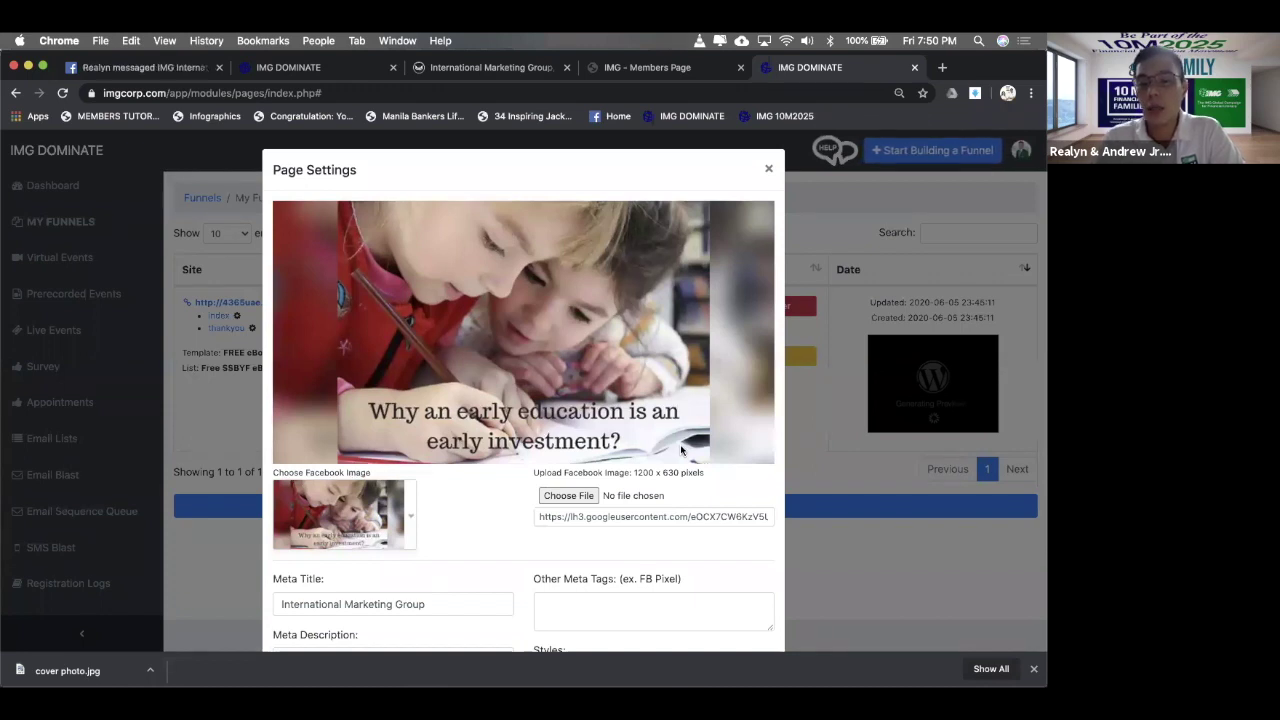
{"action": "left_click", "coordinate": [410, 516]}
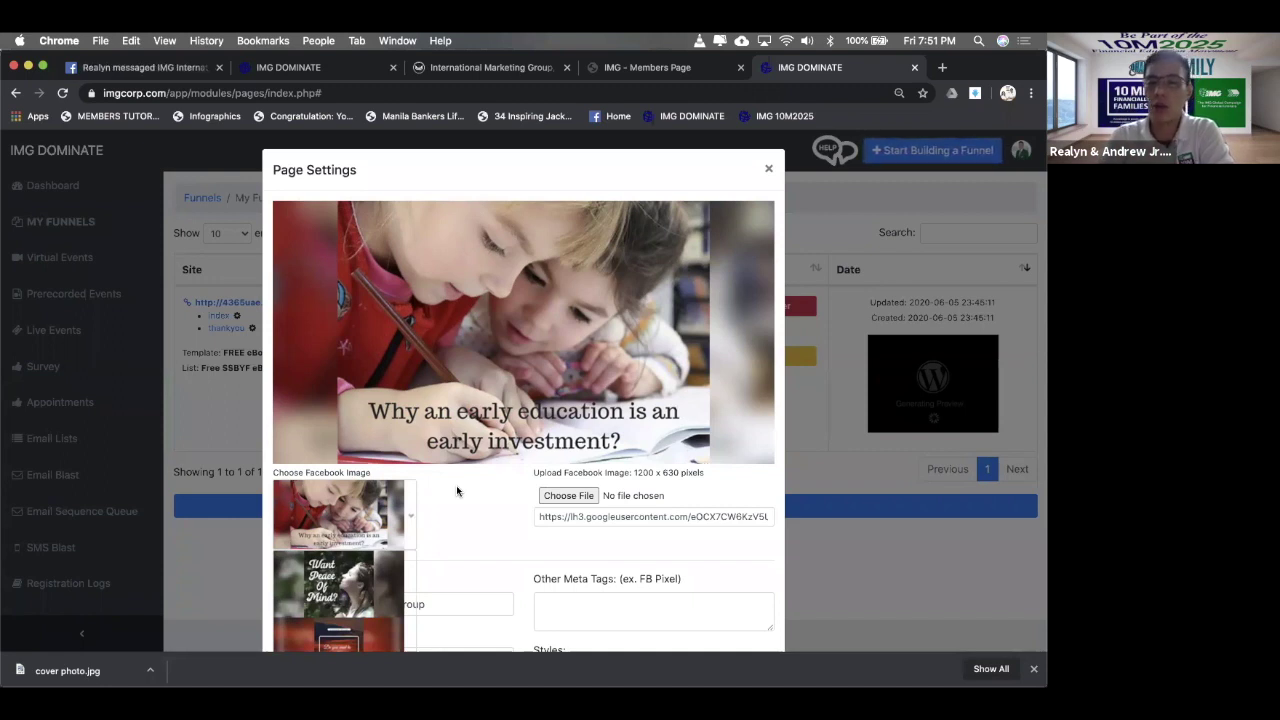
- Find bo ssbyf.jpg by searching 'ssbyf', preview it, and upload it as the share image
{"action": "left_click", "coordinate": [584, 497]}
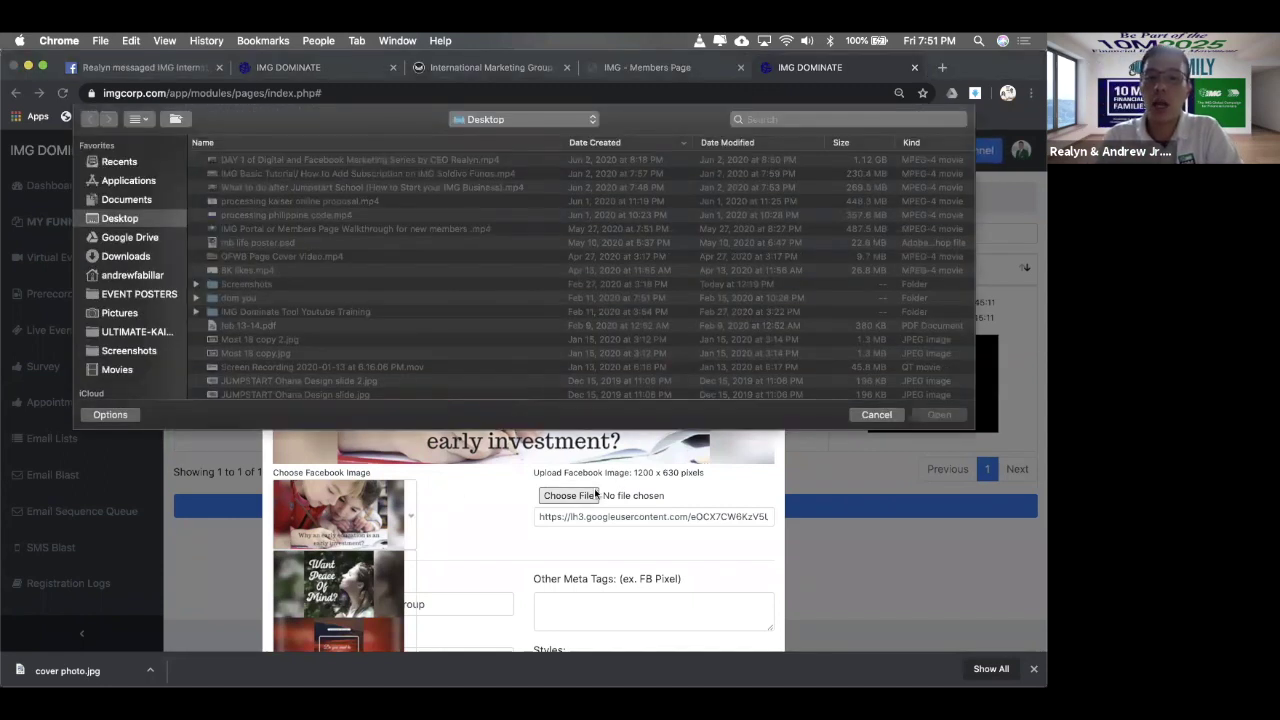
{"action": "left_click", "coordinate": [850, 119]}
{"action": "type", "text": "ssbyf"}
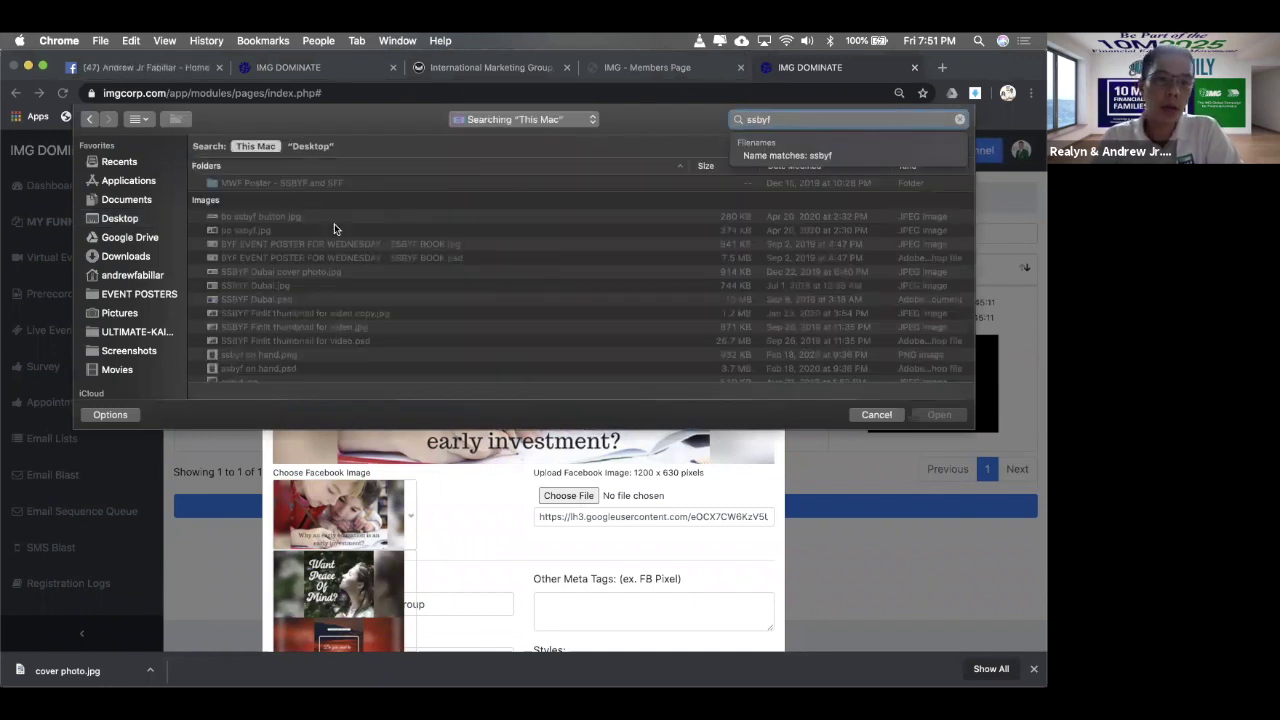
{"action": "left_click", "coordinate": [323, 216]}
{"action": "left_click", "coordinate": [306, 229]}
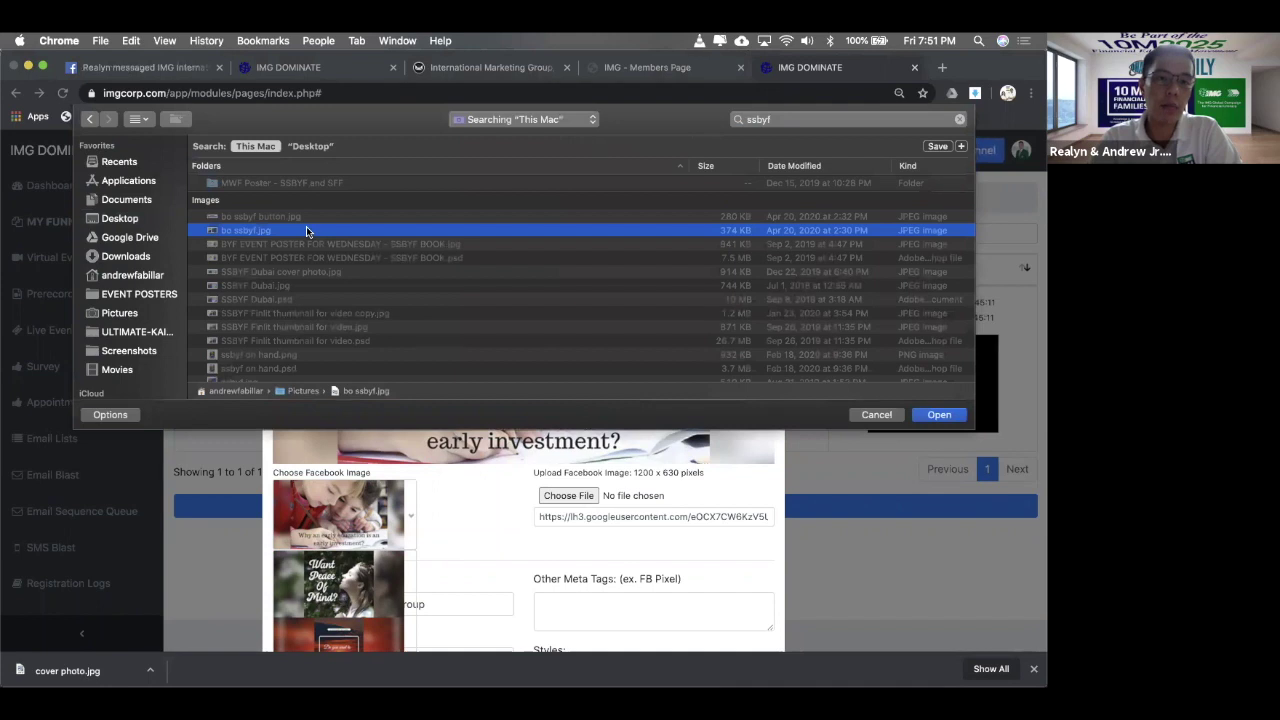
{"action": "key", "text": "space"}
{"action": "key", "text": "space"}
{"action": "key", "text": "space"}
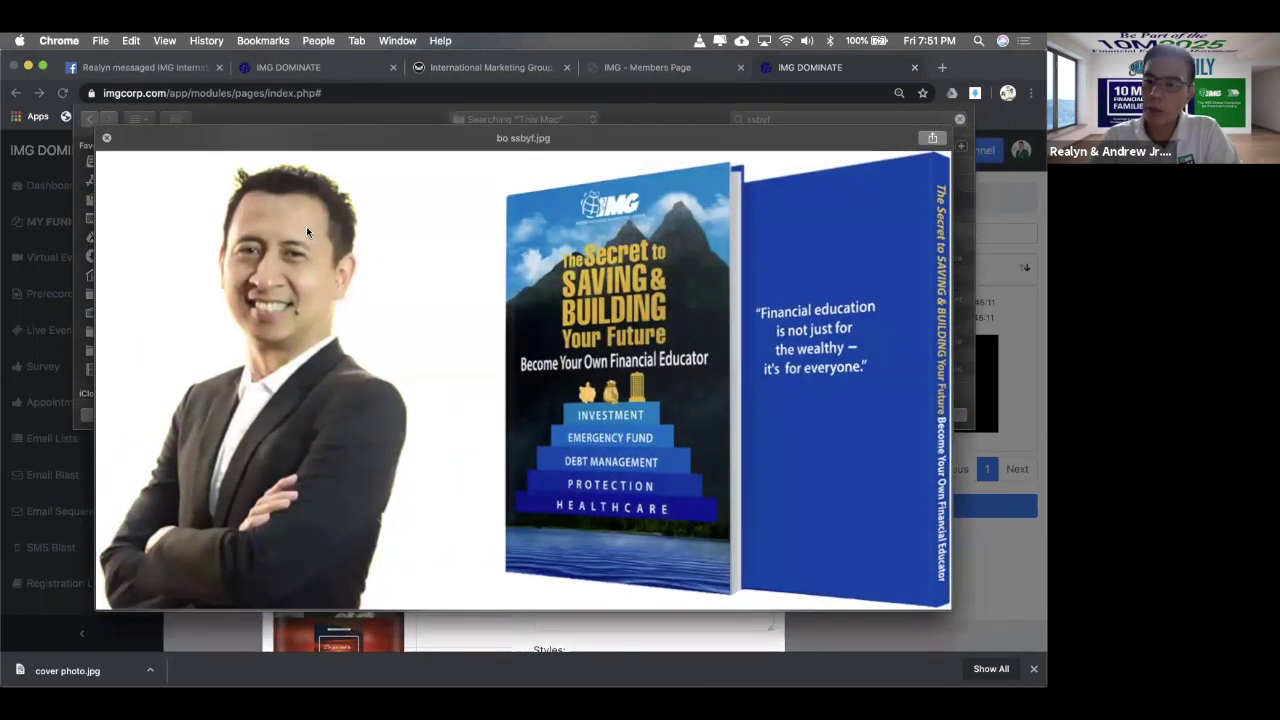
{"action": "key", "text": "space"}
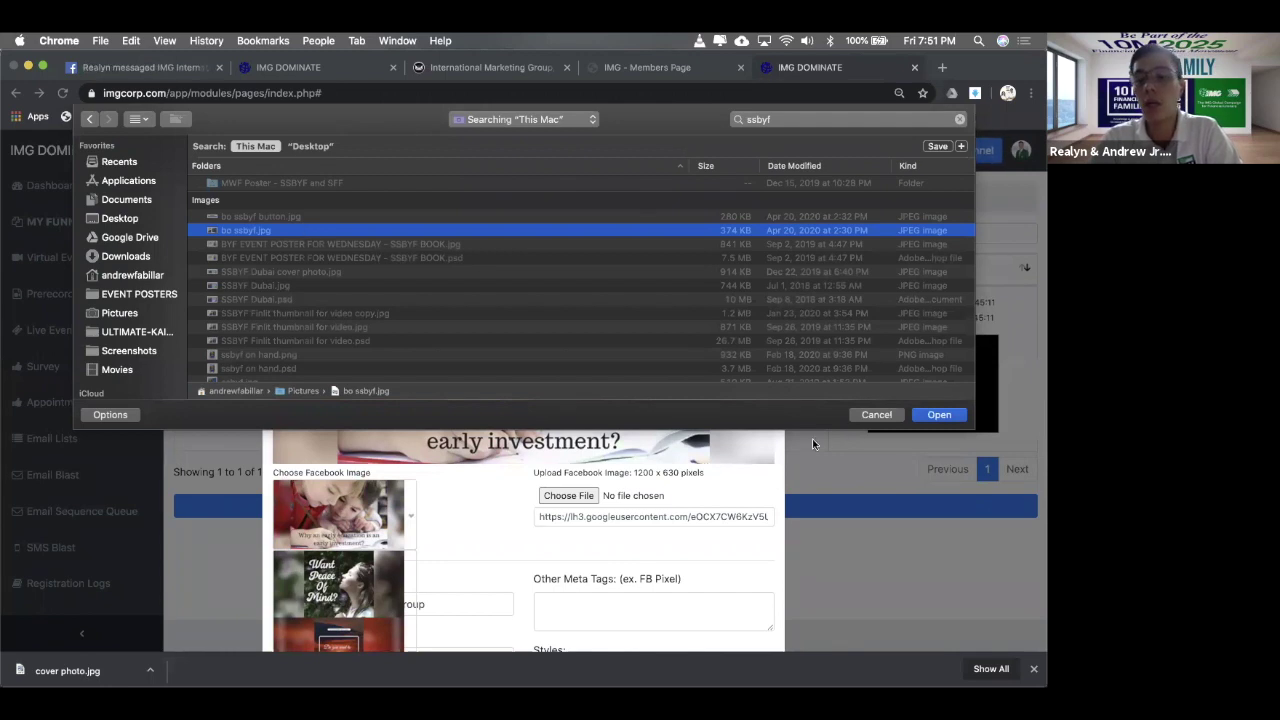
{"action": "left_click", "coordinate": [927, 410]}
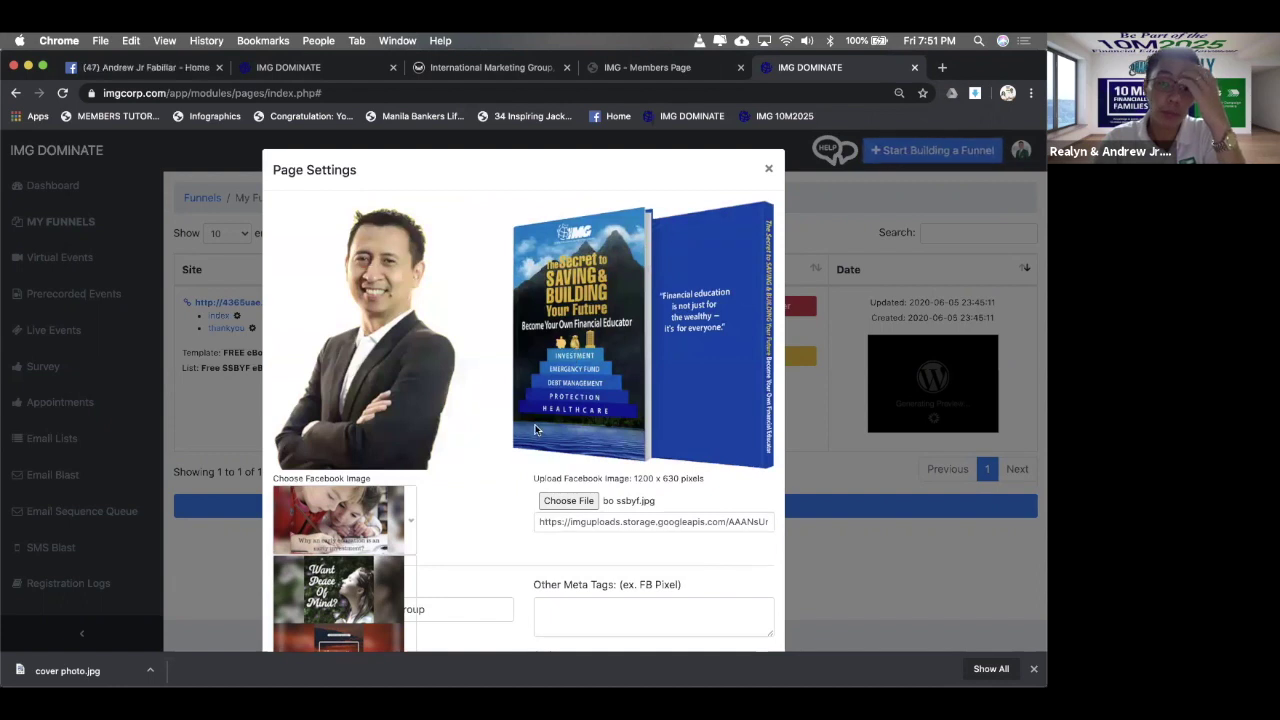
{"action": "scroll", "coordinate": [540, 420], "scroll_direction": "down", "scroll_amount": 3}
{"action": "left_click", "coordinate": [413, 388]}
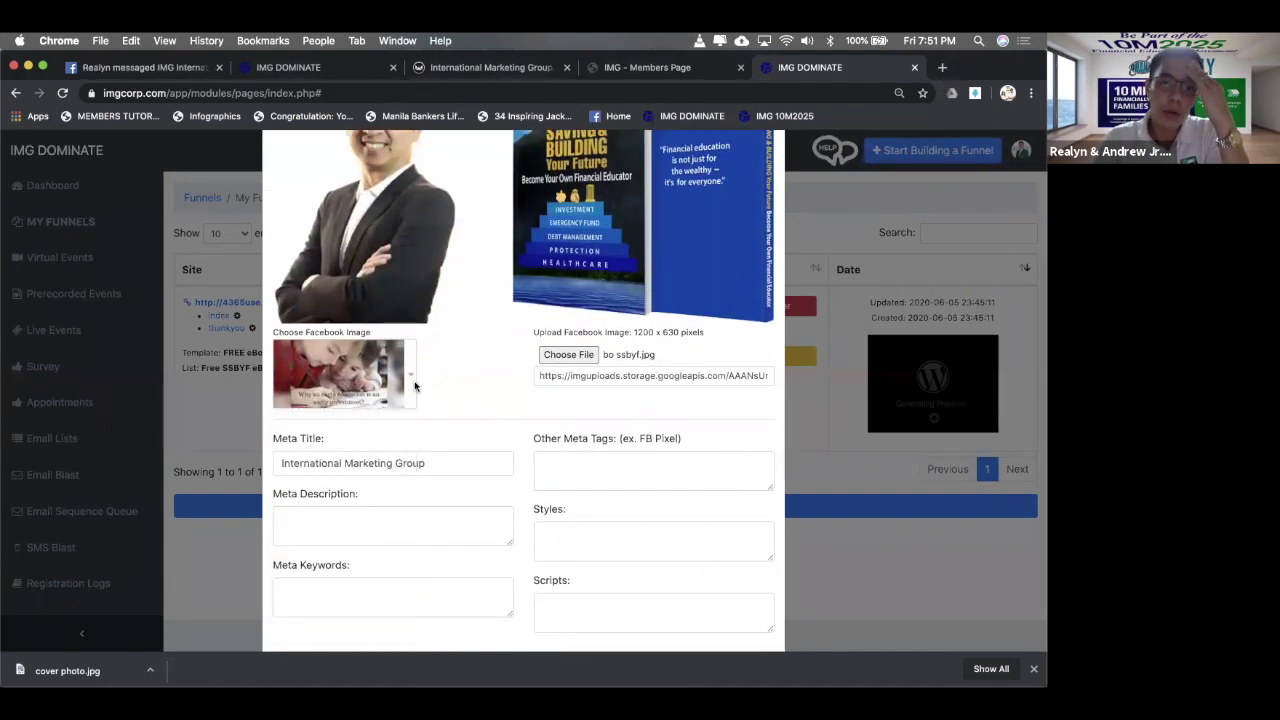
{"action": "scroll", "coordinate": [466, 330], "scroll_direction": "up", "scroll_amount": 2}
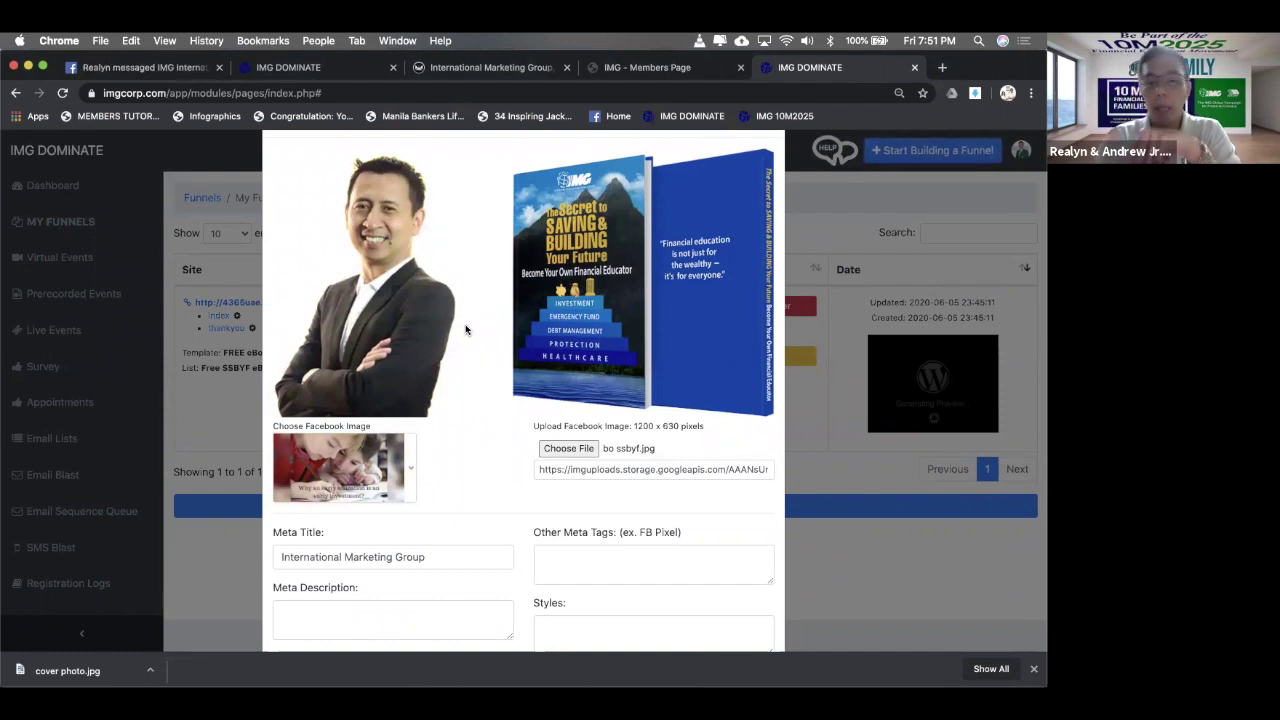
{"action": "scroll", "coordinate": [468, 546], "scroll_direction": "down", "scroll_amount": 2}
- Replace the Meta Title with 'Free IMG E-Book for a limited time only'
{"action": "scroll", "coordinate": [468, 546], "scroll_direction": "down", "scroll_amount": 1}
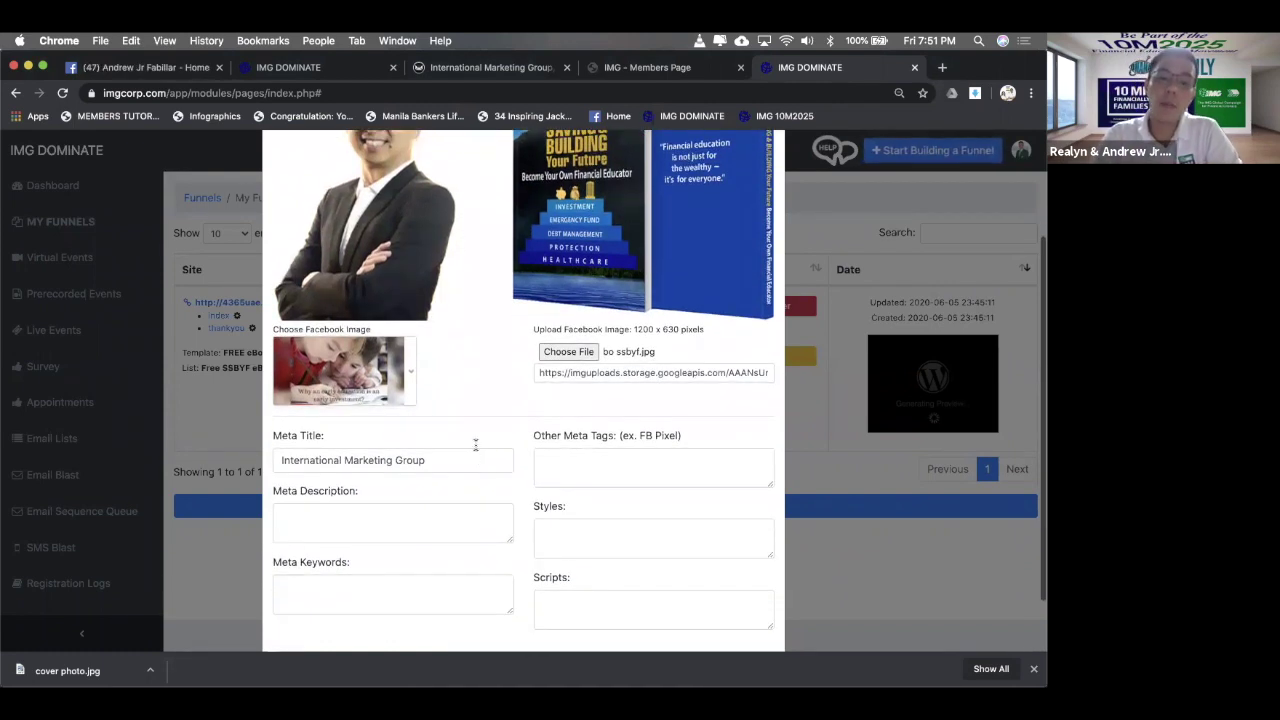
{"action": "left_click", "coordinate": [481, 458]}
{"action": "key", "text": "super+a"}
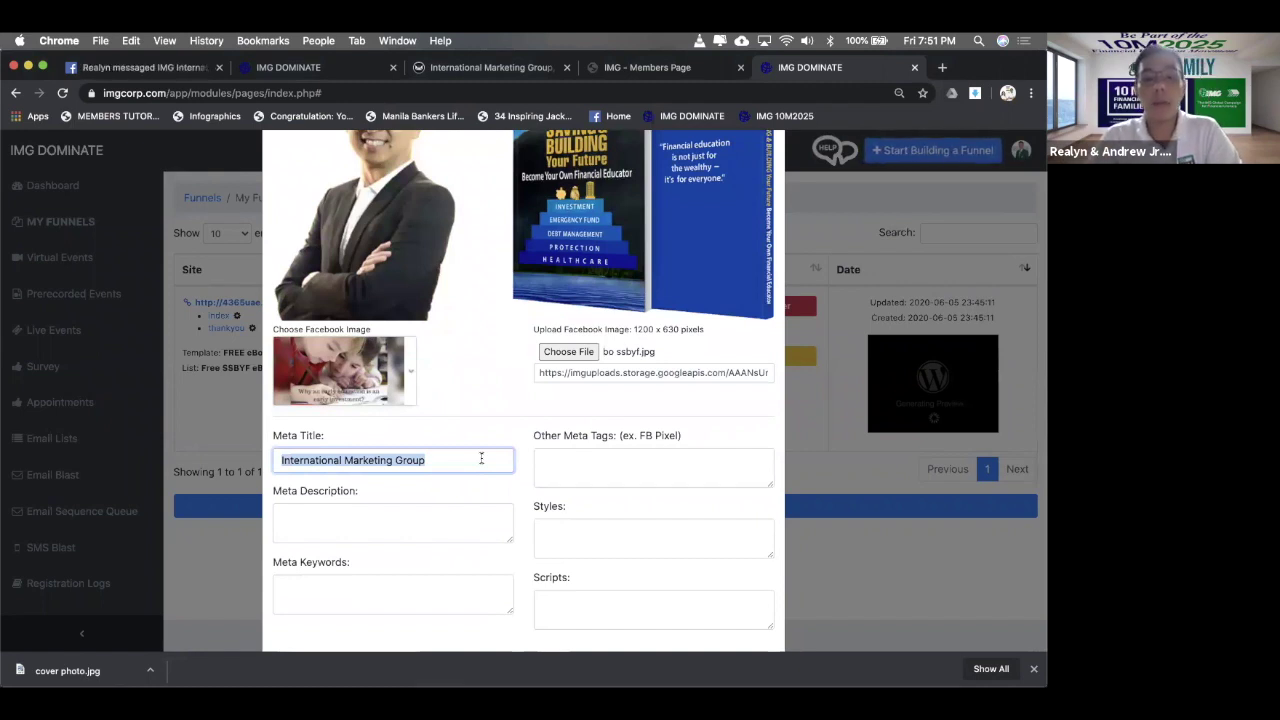
{"action": "scroll", "coordinate": [475, 408], "scroll_direction": "up", "scroll_amount": 3}
{"action": "scroll", "coordinate": [475, 408], "scroll_direction": "down", "scroll_amount": 5}
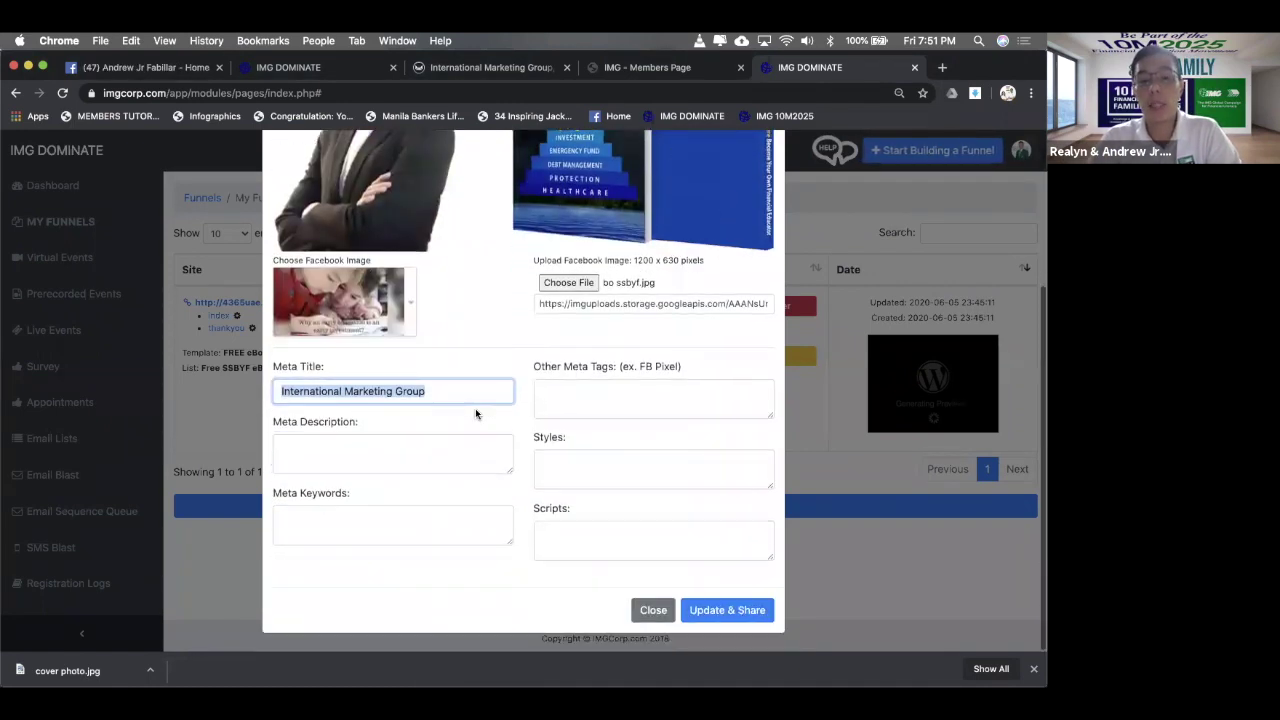
{"action": "scroll", "coordinate": [475, 408], "scroll_direction": "up", "scroll_amount": 2}
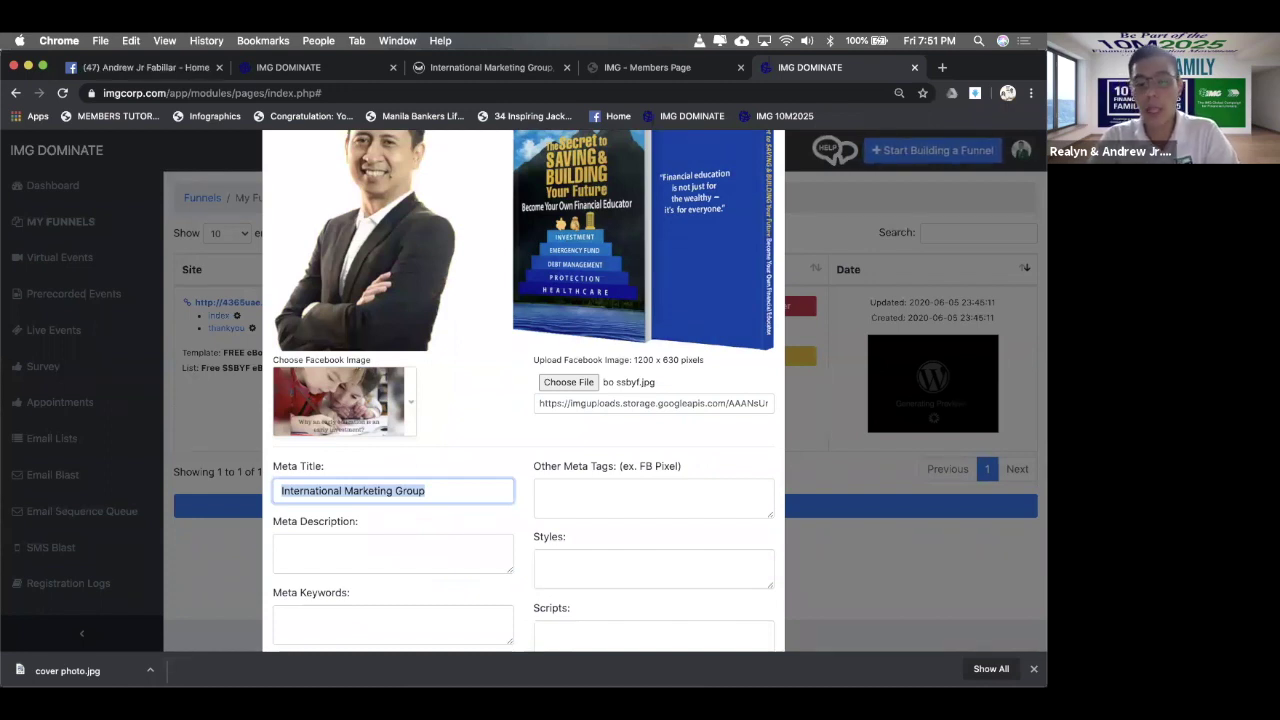
{"action": "type", "text": "Free"}
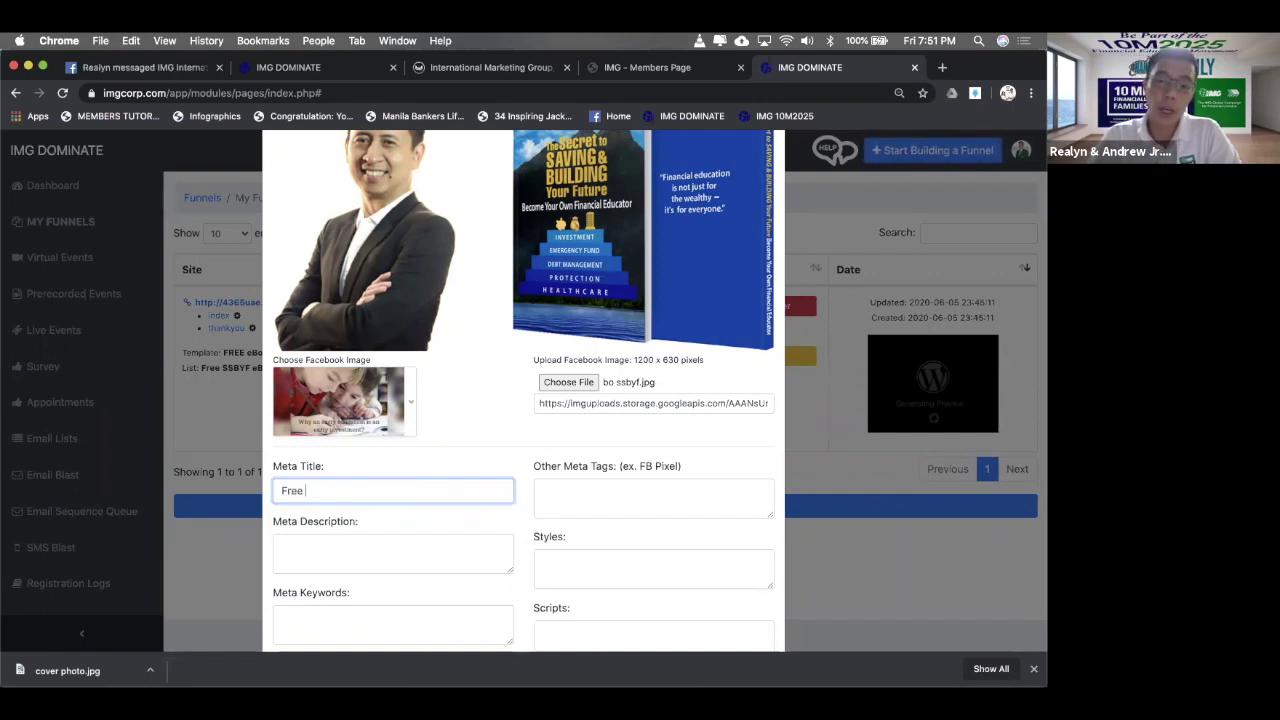
{"action": "type", "text": " IMG"}
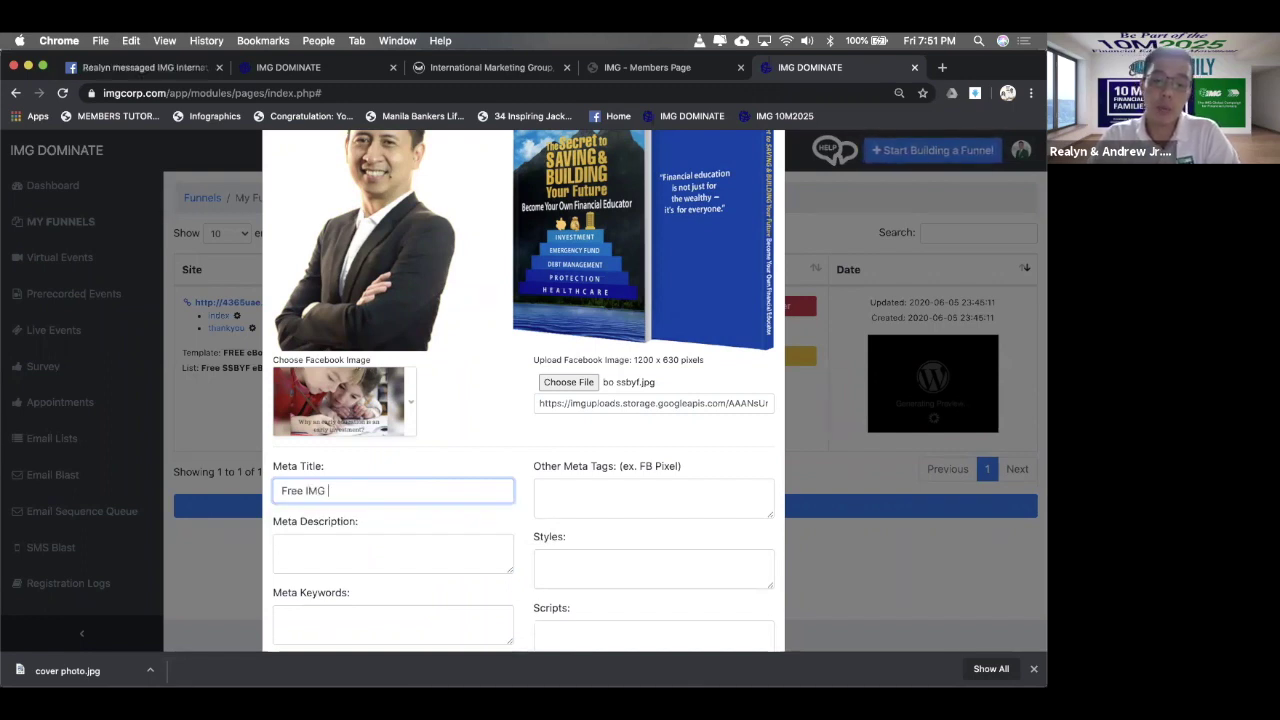
{"action": "type", "text": " E-"}
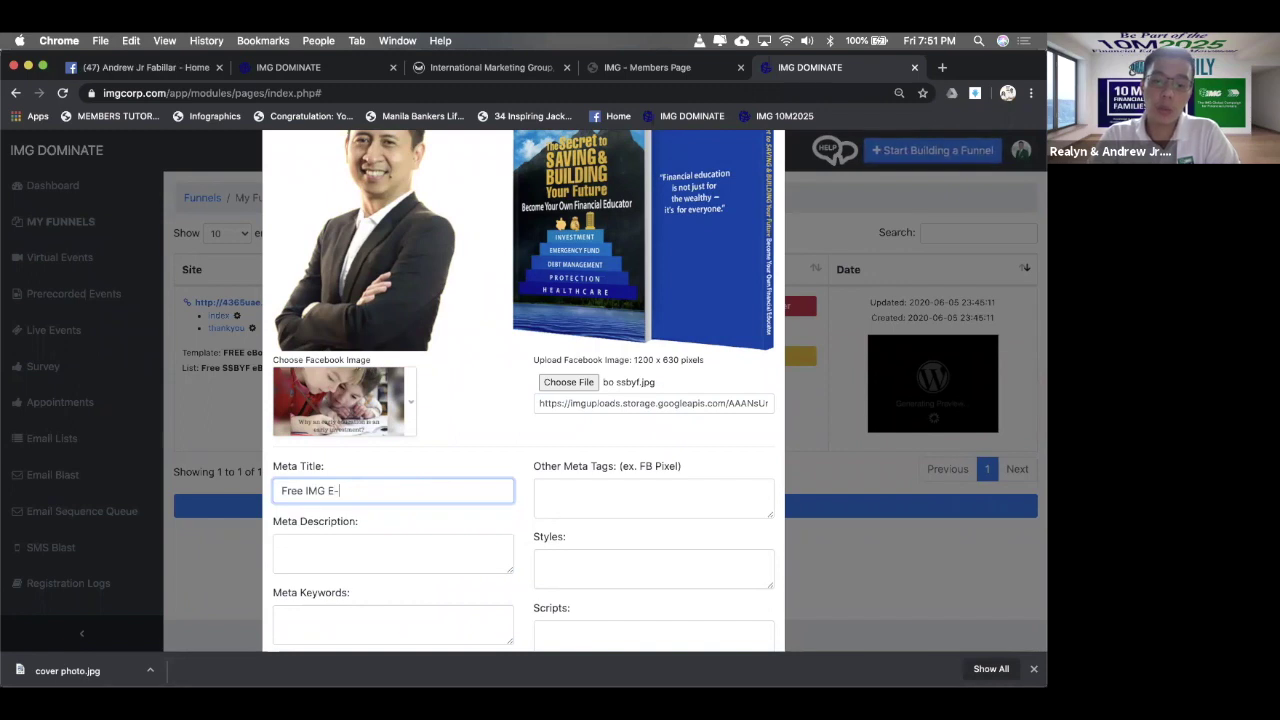
{"action": "type", "text": "Book for a limited tim"}
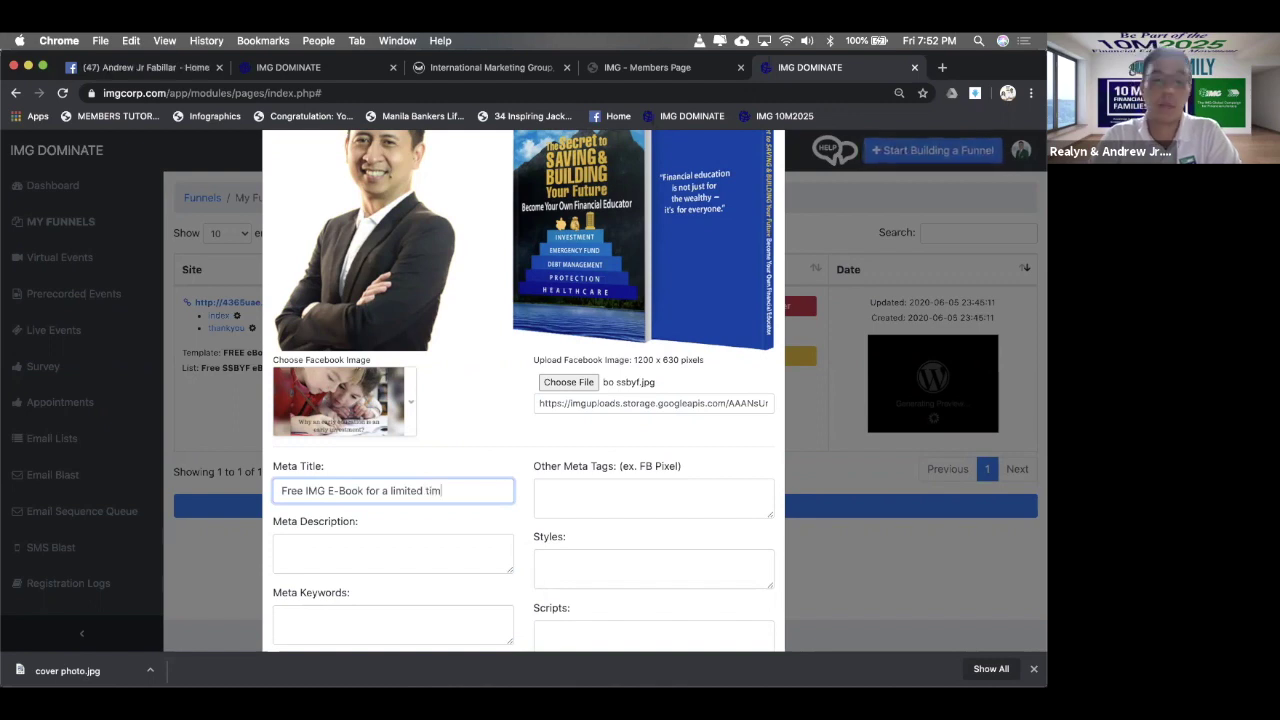
{"action": "type", "text": "e only"}
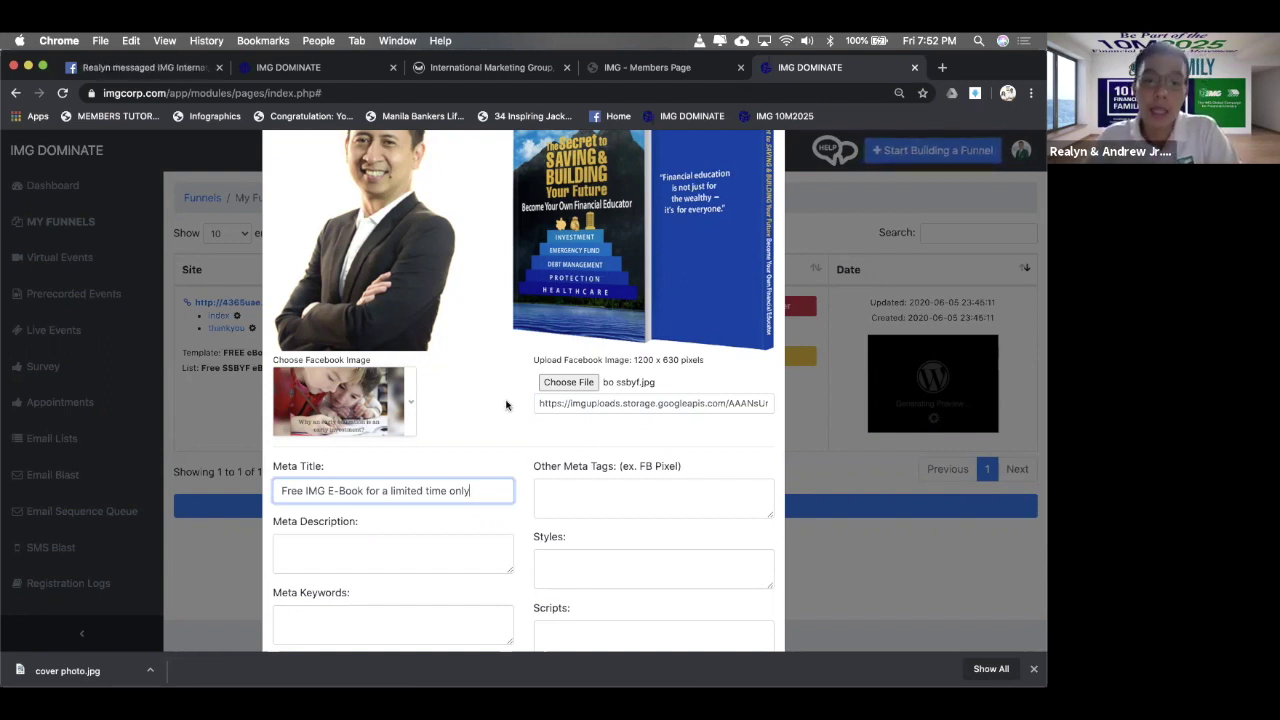
- Enter the meta description 'This for limited time only, so download it now!'
{"action": "scroll", "coordinate": [506, 405], "scroll_direction": "down", "scroll_amount": 3}
{"action": "left_click", "coordinate": [466, 477]}
{"action": "type", "text": "This for limited time only"}
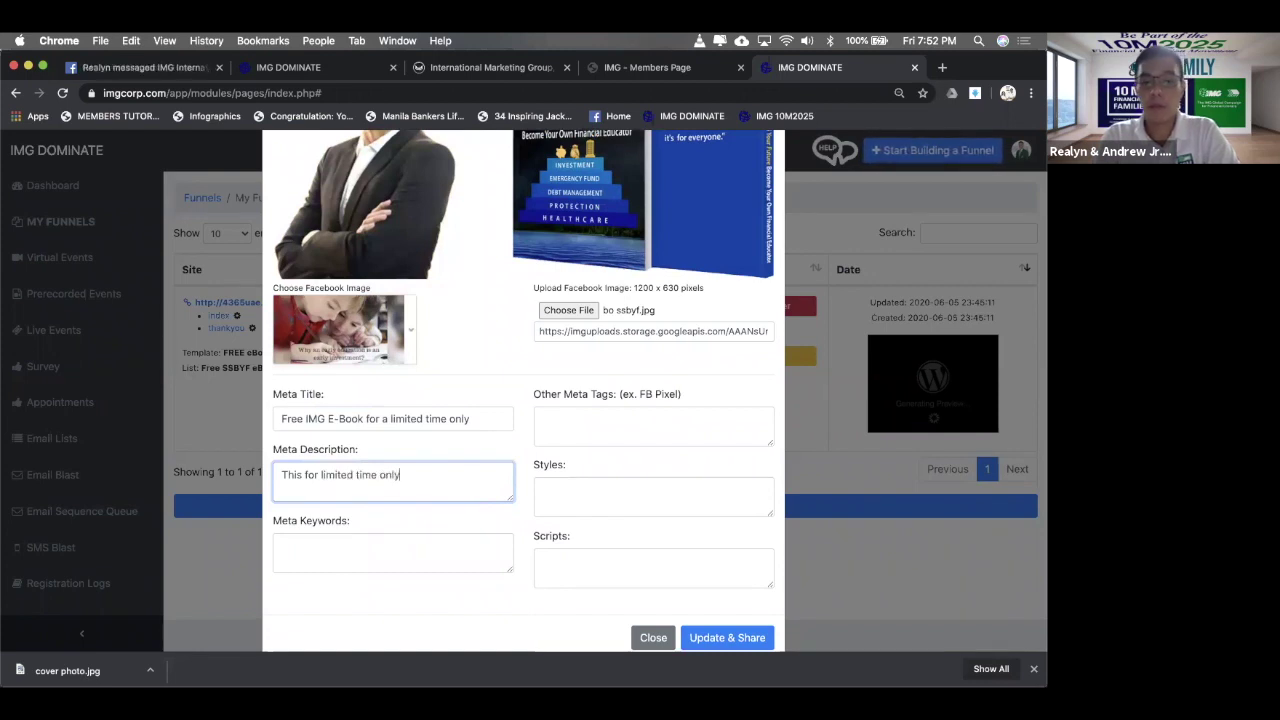
{"action": "type", "text": ", so dow"}
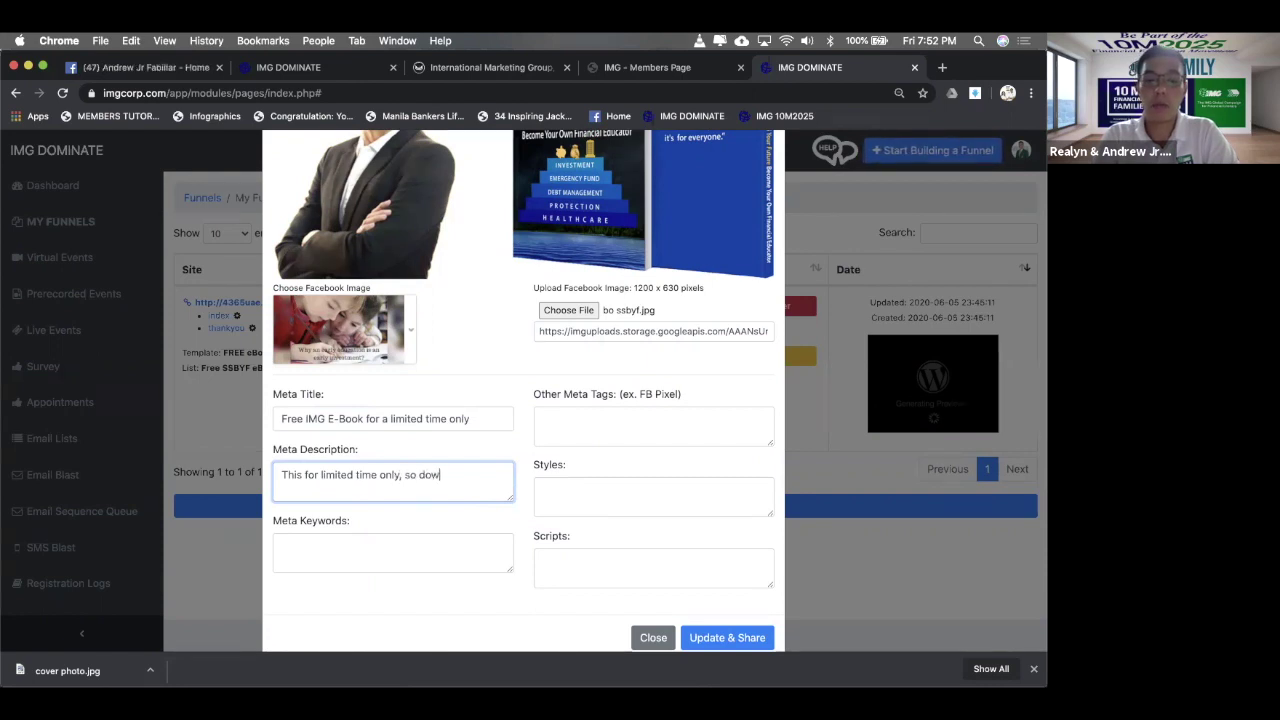
{"action": "type", "text": "nload it now!"}
{"action": "left_click", "coordinate": [325, 543]}
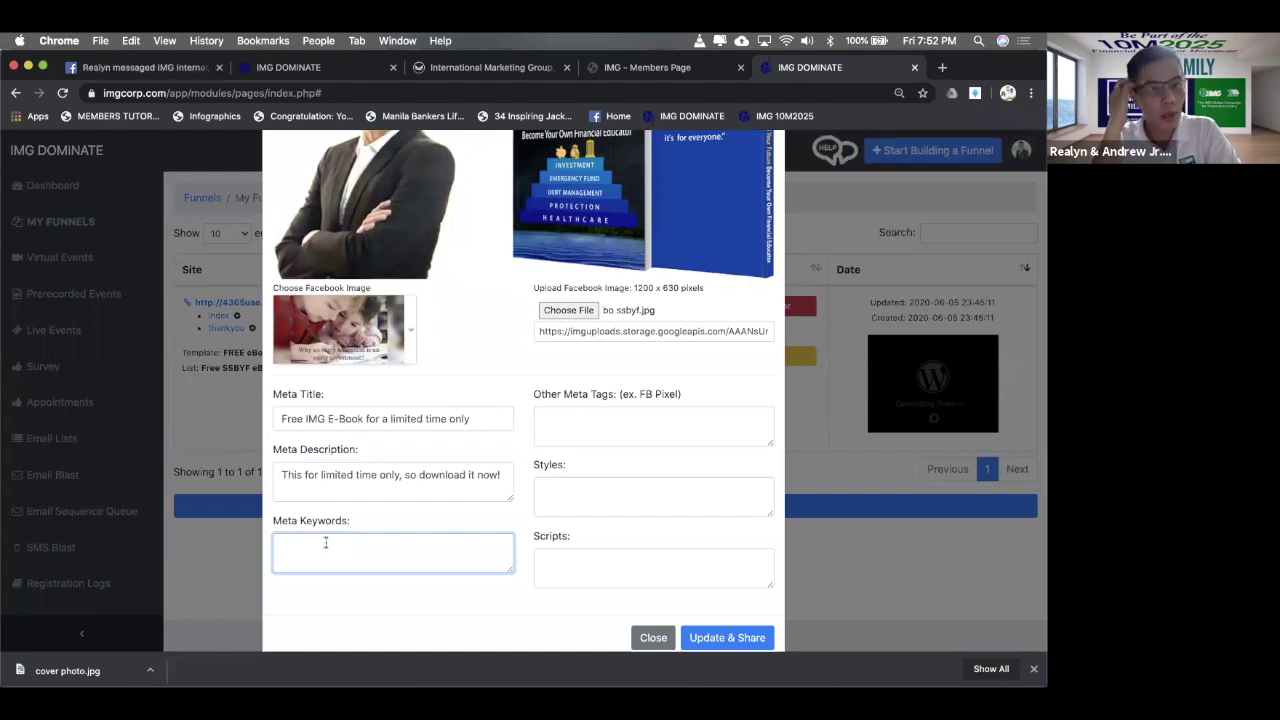
- Type the meta keywords 'img, financial education, investments, kaiser, healthcare'
{"action": "type", "text": "img"}
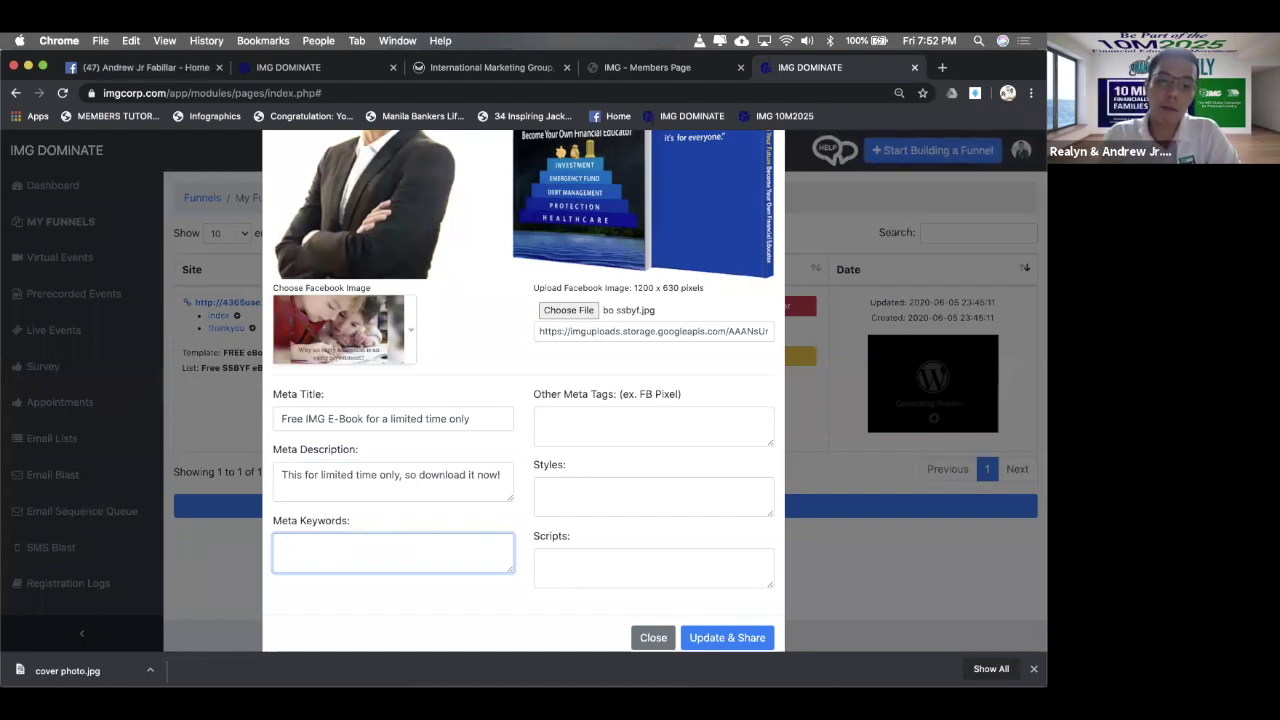
{"action": "type", "text": ", ok"}
{"action": "key", "text": "BackSpace"}
{"action": "key", "text": "BackSpace"}
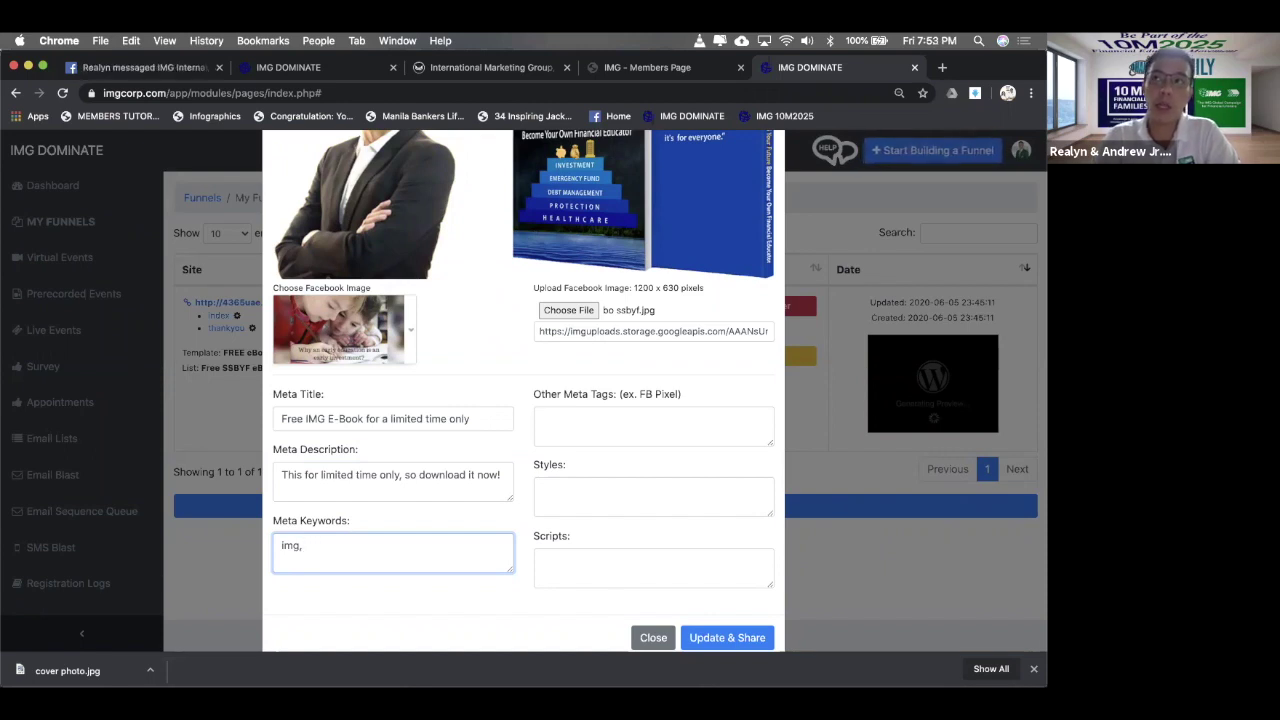
{"action": "type", "text": "ok"}
{"action": "key", "text": "BackSpace"}
{"action": "key", "text": "BackSpace"}
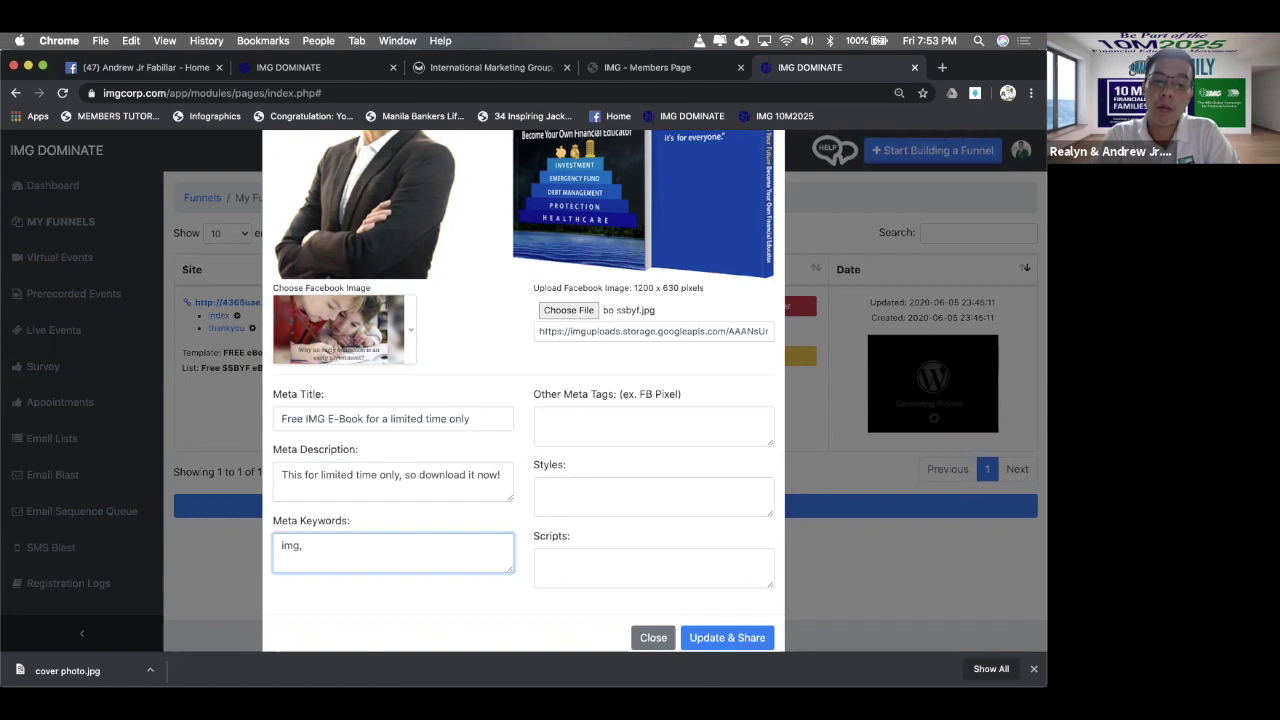
{"action": "type", "text": "financ"}
{"action": "type", "text": "ial ed"}
{"action": "type", "text": "ion"}
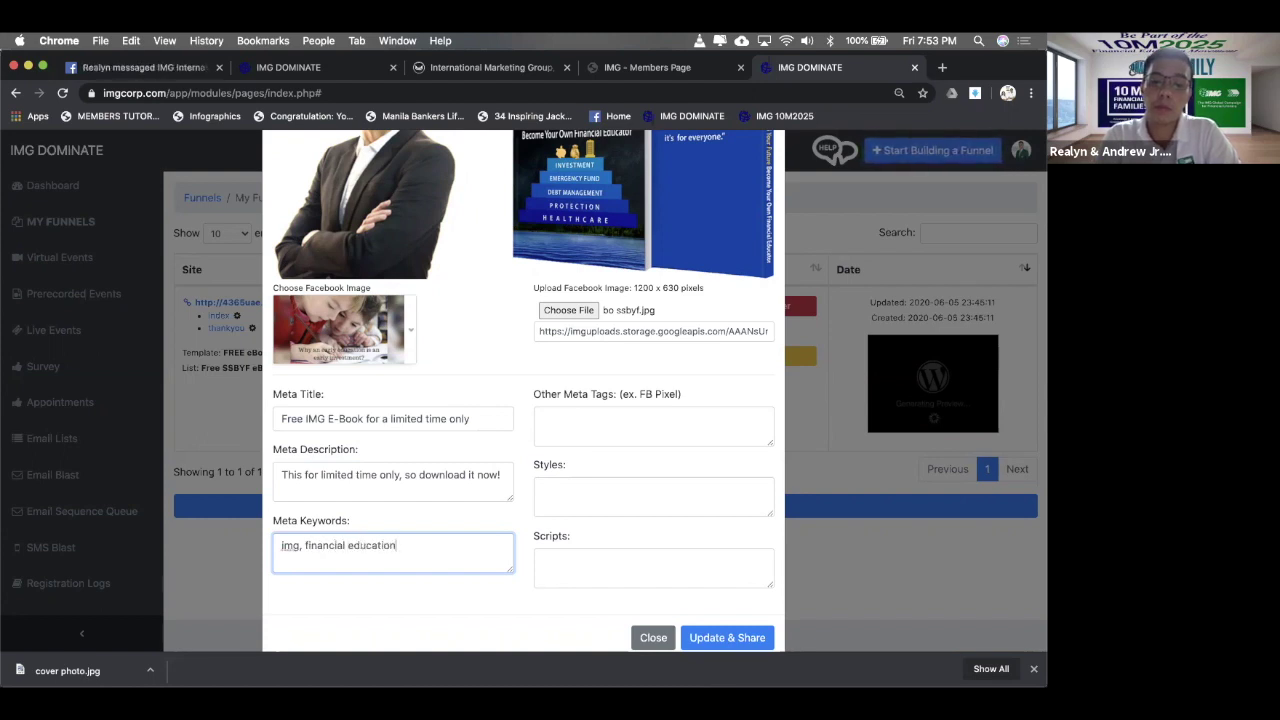
{"action": "type", "text": ", fnvestment"}
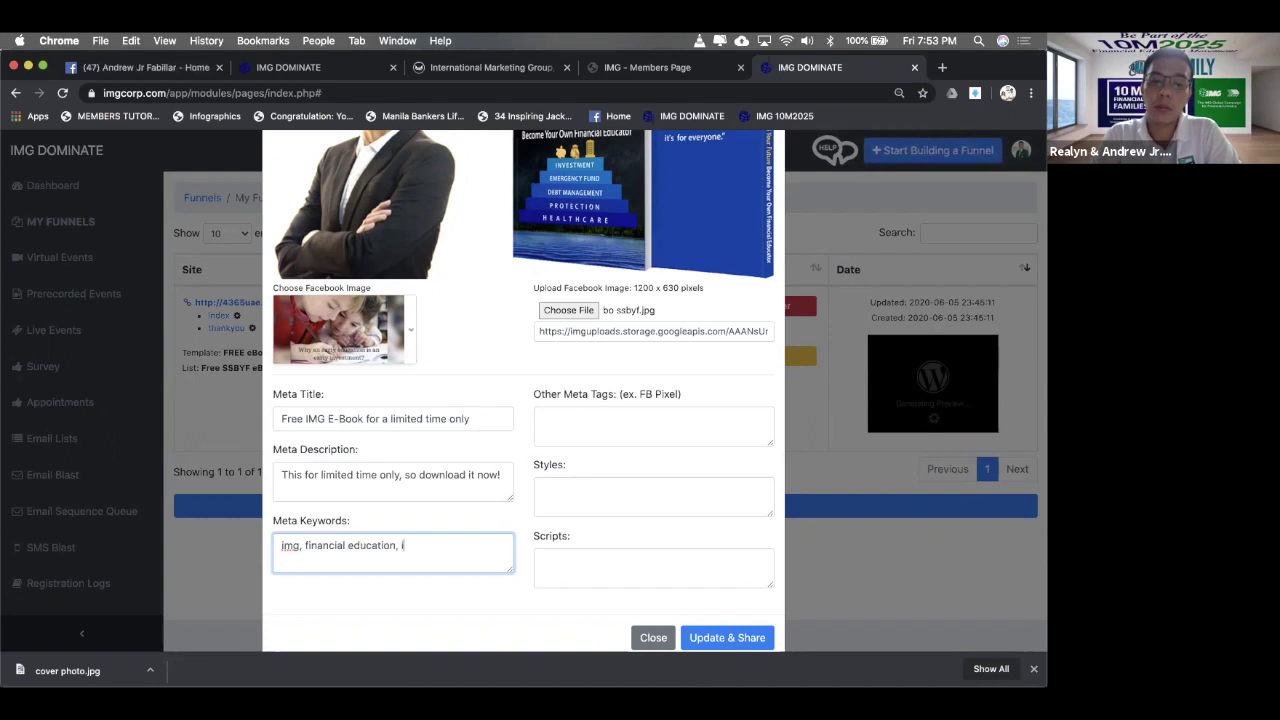
{"action": "type", "text": "s, "}
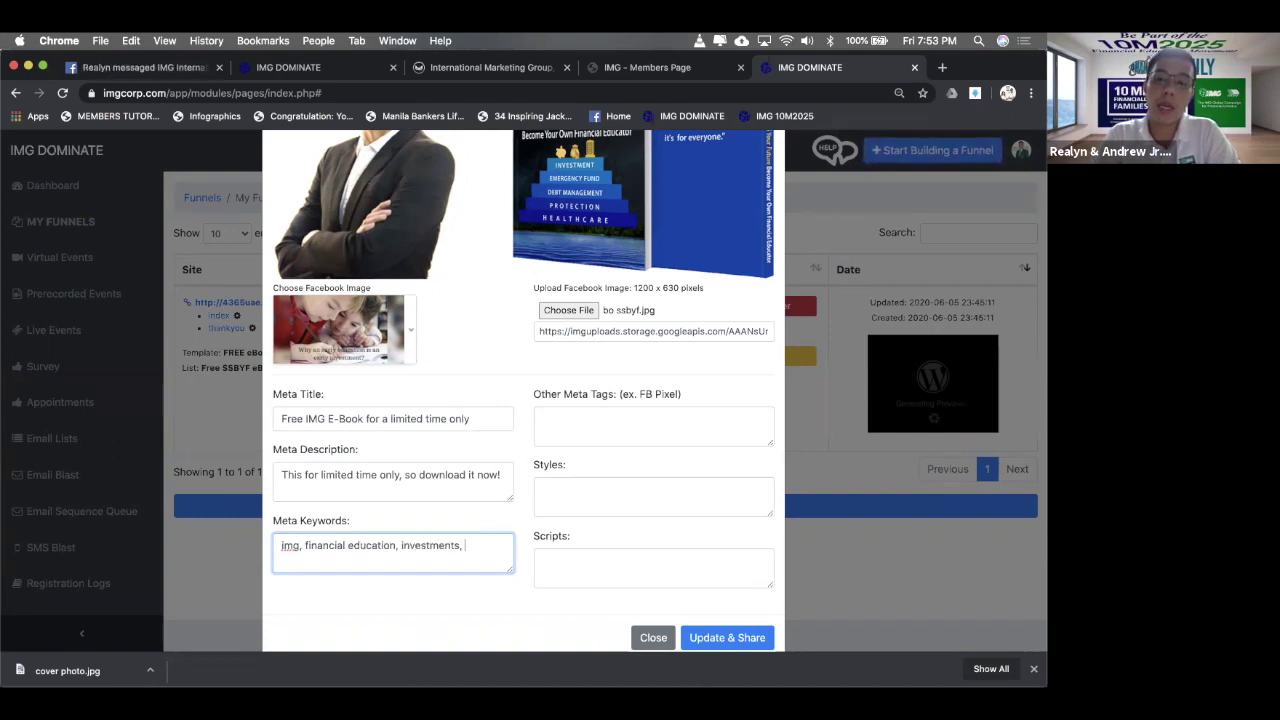
{"action": "type", "text": "img"}
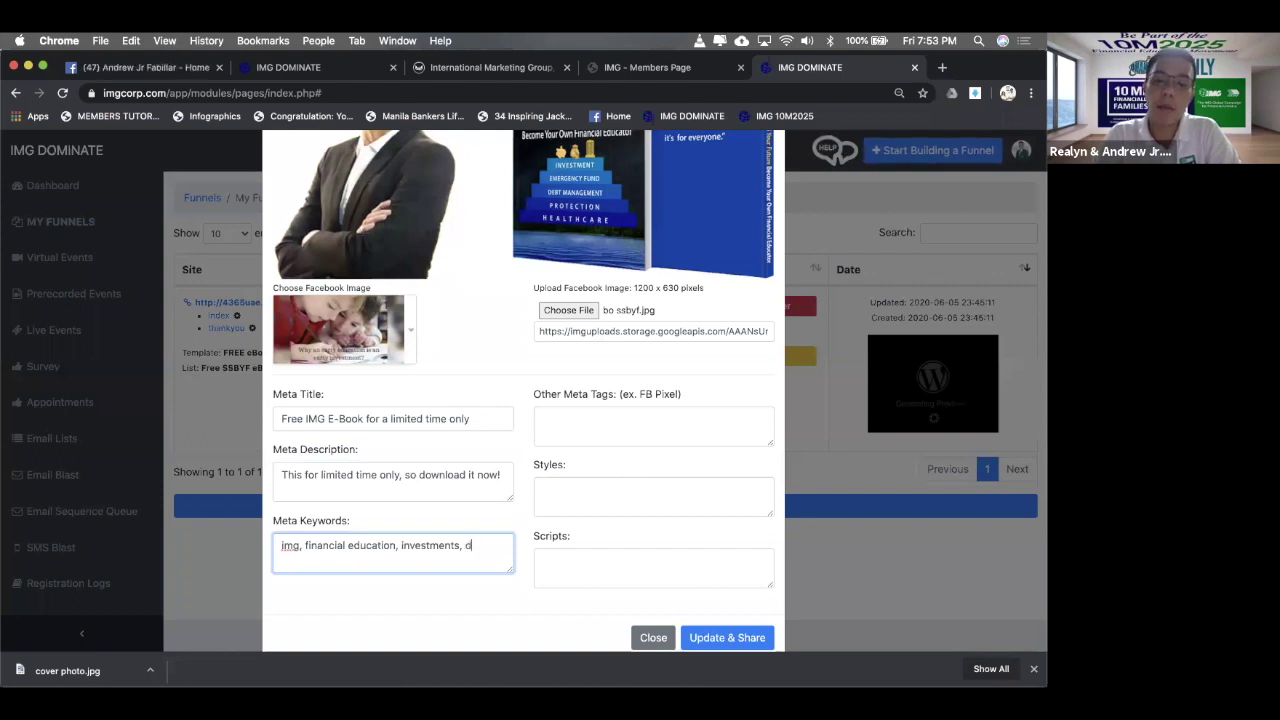
{"action": "key", "text": "BackSpace"}
{"action": "key", "text": "BackSpace"}
{"action": "key", "text": "BackSpace"}
{"action": "key", "text": "BackSpace"}
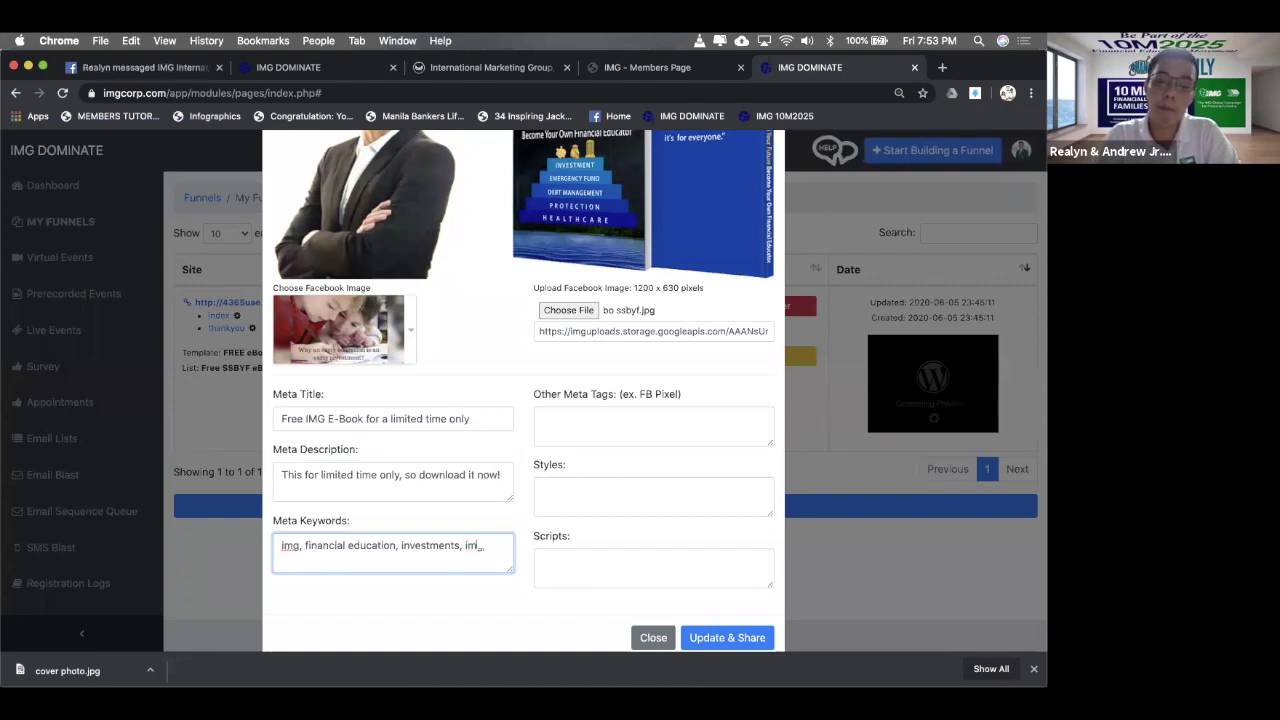
{"action": "type", "text": "k"}
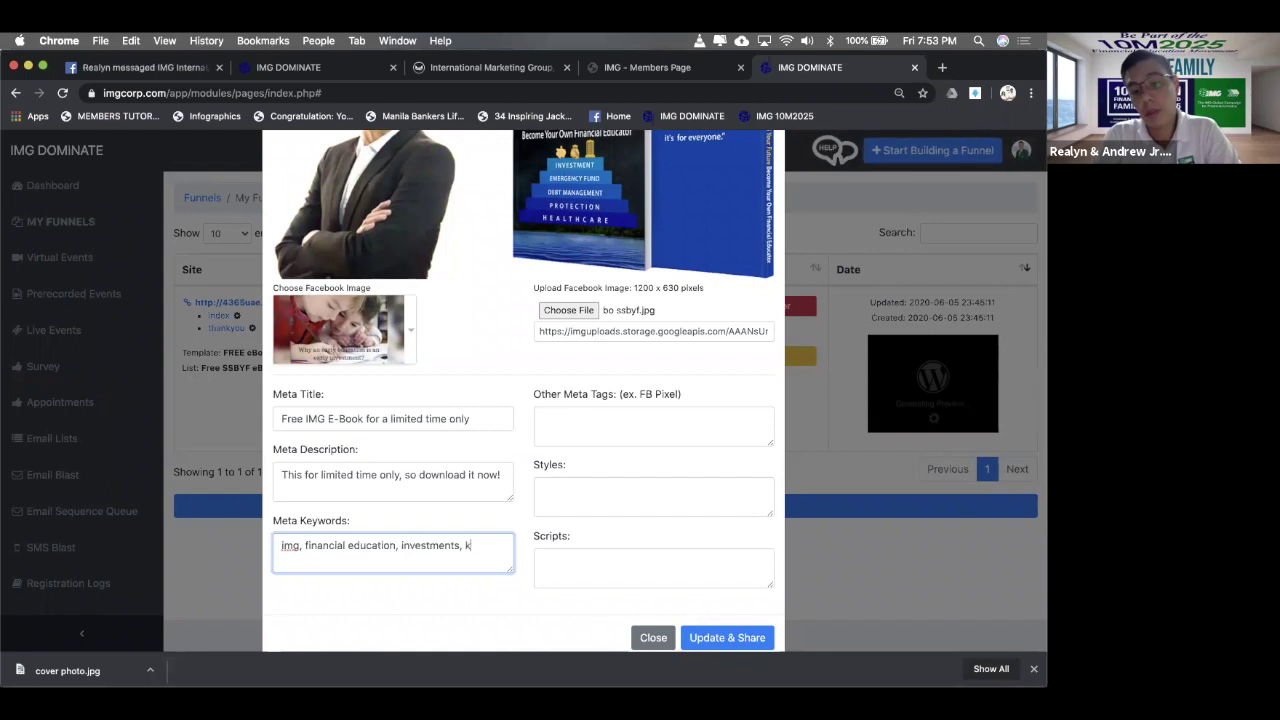
{"action": "type", "text": "aiser, healthcare"}
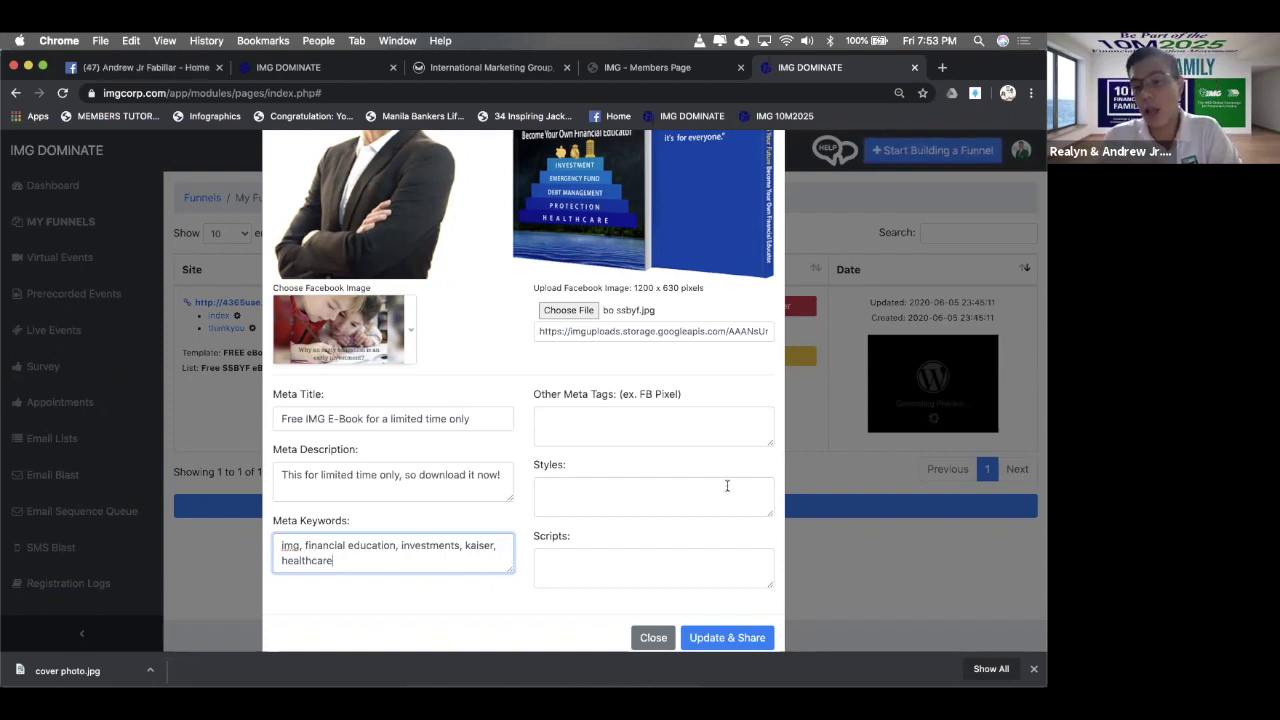
{"action": "scroll", "coordinate": [717, 412], "scroll_direction": "up", "scroll_amount": 3}
{"action": "scroll", "coordinate": [717, 415], "scroll_direction": "down", "scroll_amount": 4}
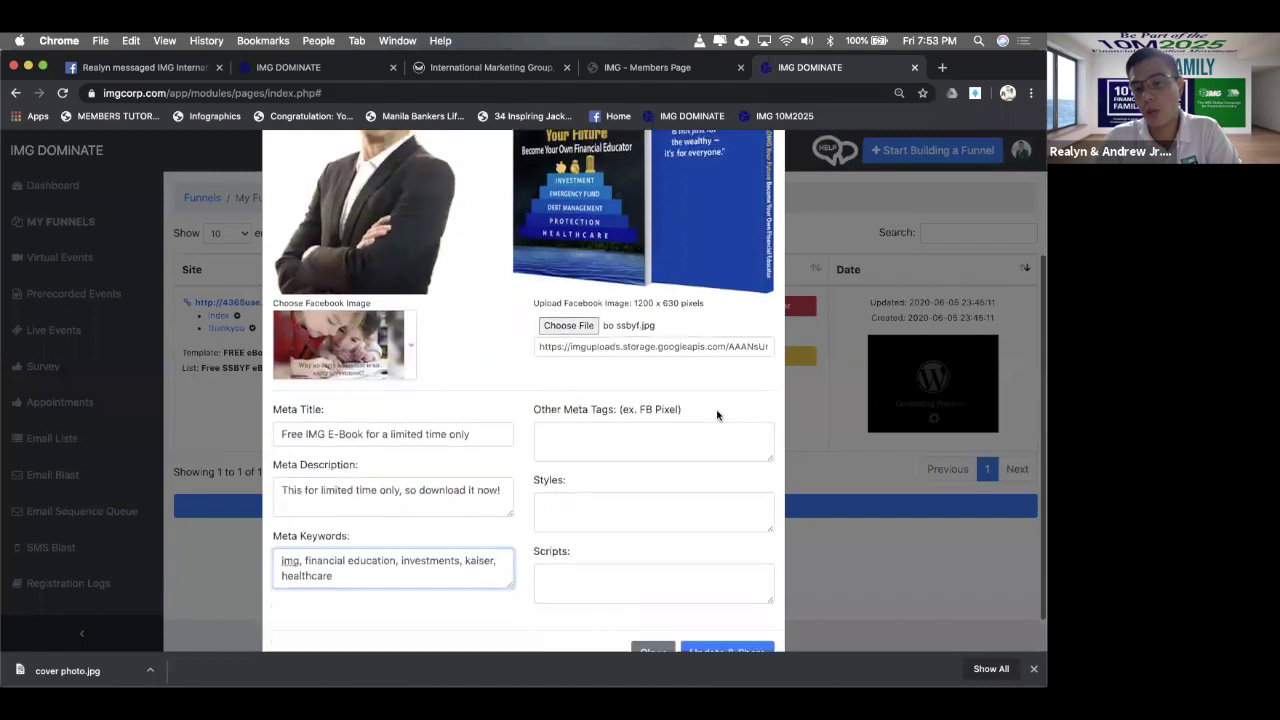
- Save the meta settings, check the Facebook share preview, and close it without posting
{"action": "left_click", "coordinate": [752, 604]}
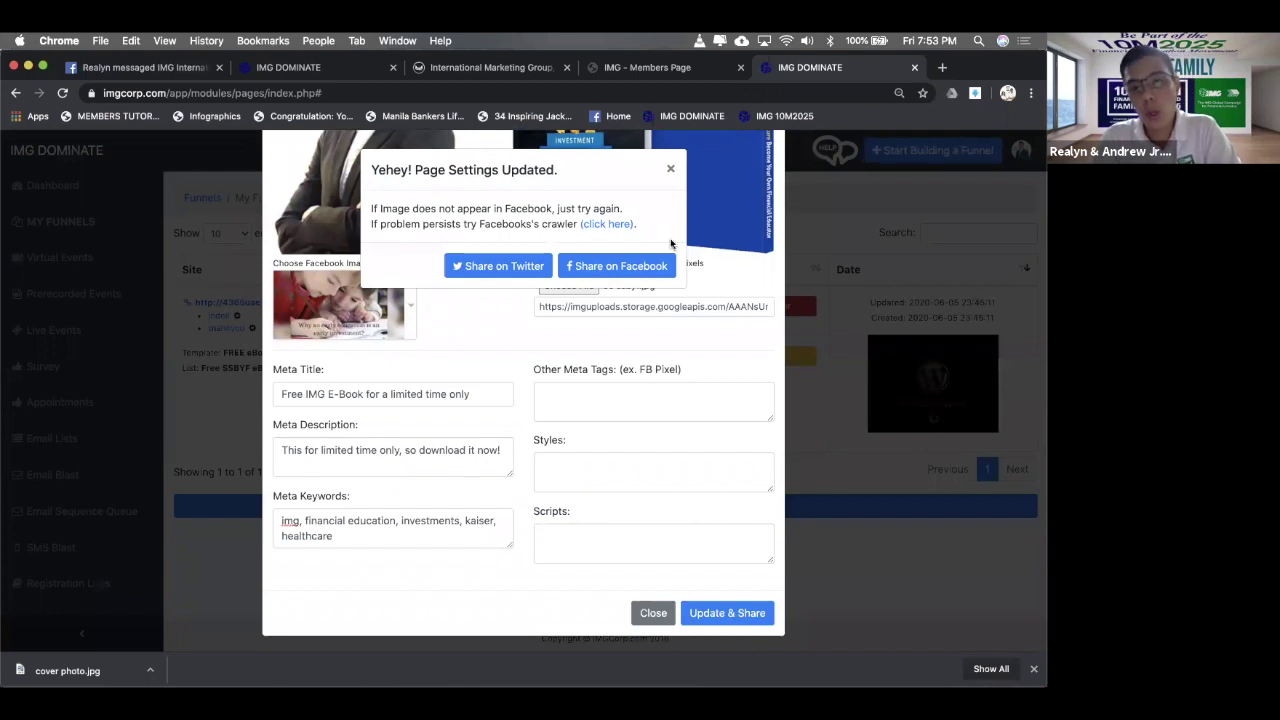
{"action": "left_click", "coordinate": [621, 272]}
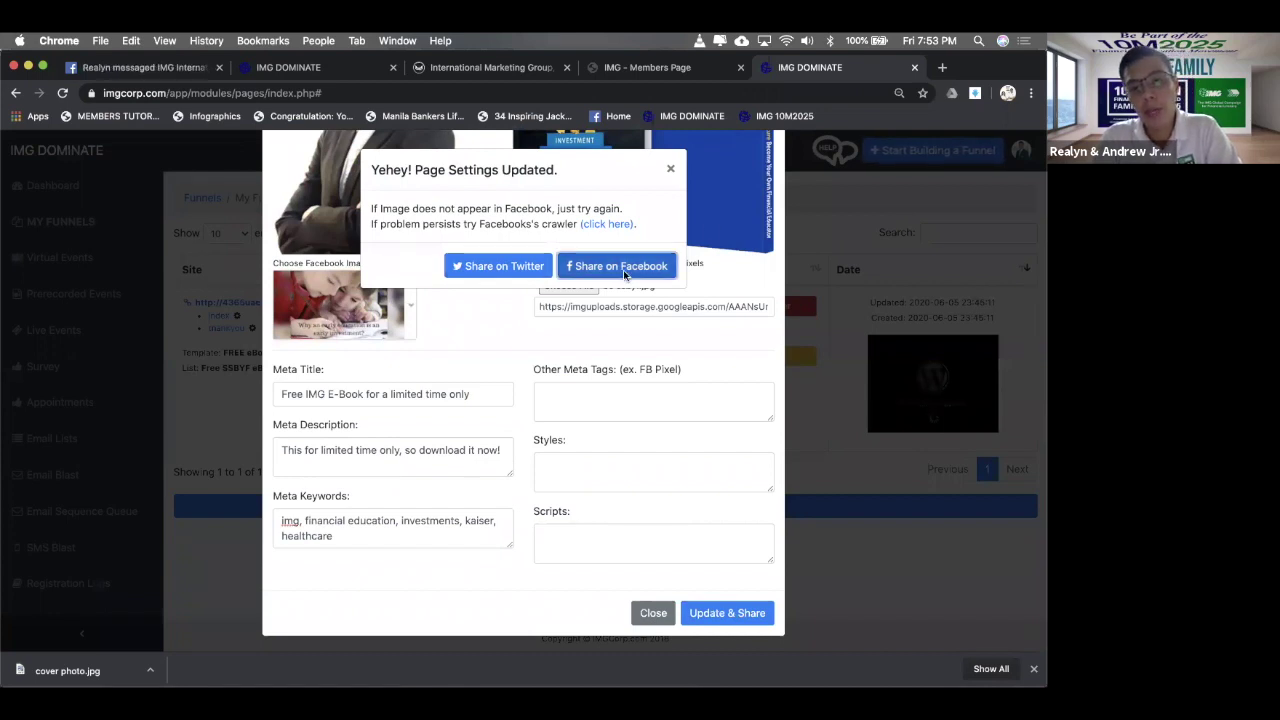
{"action": "left_click_drag", "start_coordinate": [647, 232], "coordinate": [417, 318]}
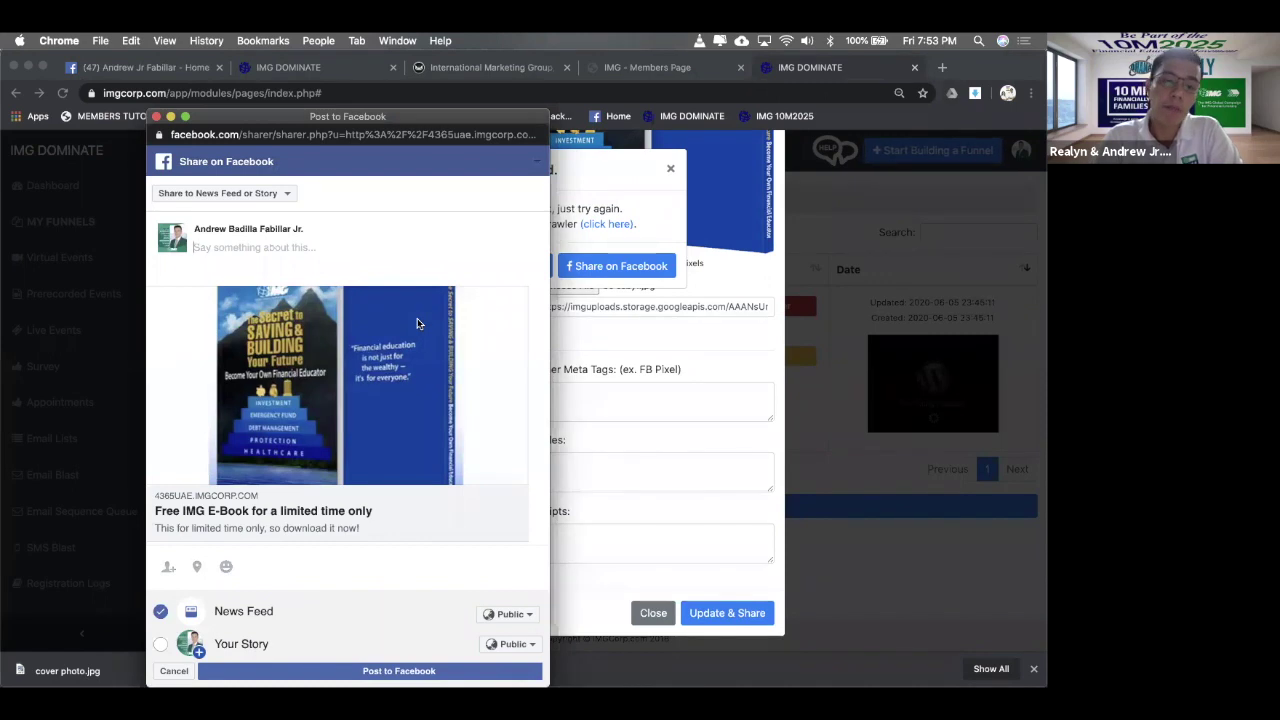
{"action": "left_click_drag", "start_coordinate": [444, 114], "coordinate": [645, 79]}
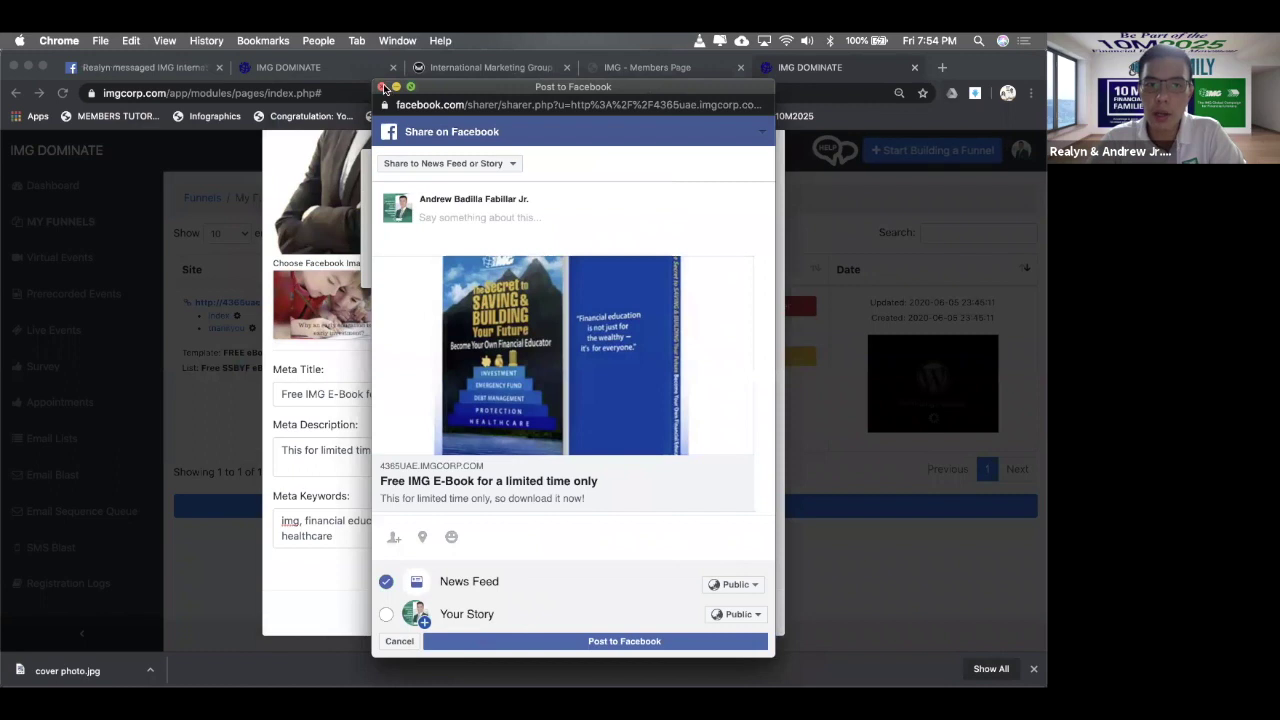
{"action": "left_click", "coordinate": [382, 88]}
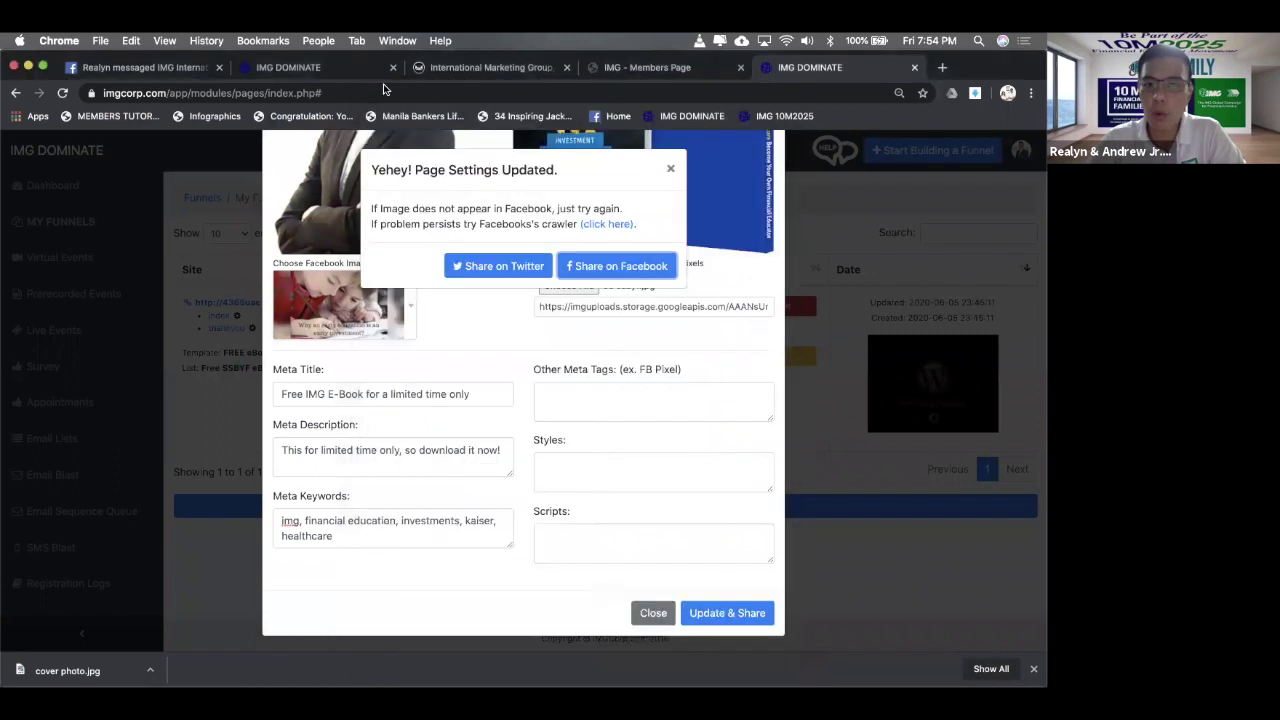
- Re-scrape the funnel link in Sharing Debugger to confirm the new title and book image
{"action": "left_click", "coordinate": [590, 225]}
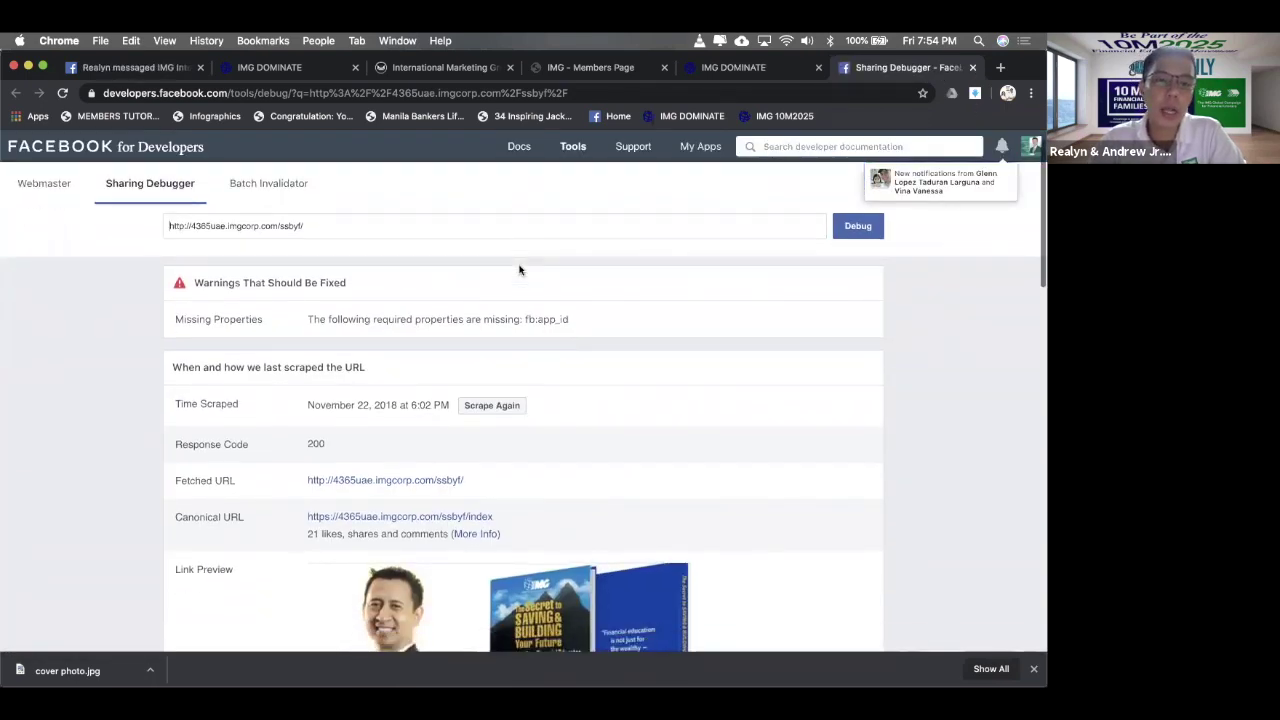
{"action": "scroll", "coordinate": [518, 266], "scroll_direction": "down", "scroll_amount": 2}
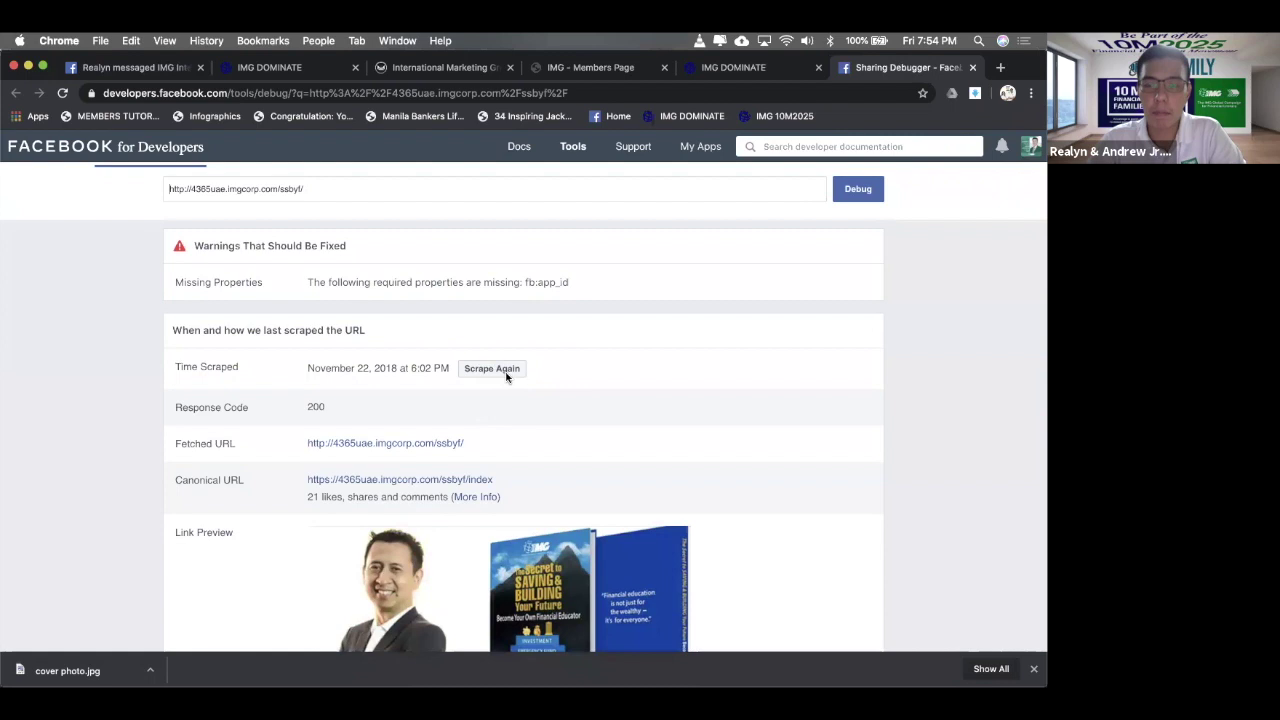
{"action": "left_click", "coordinate": [506, 374]}
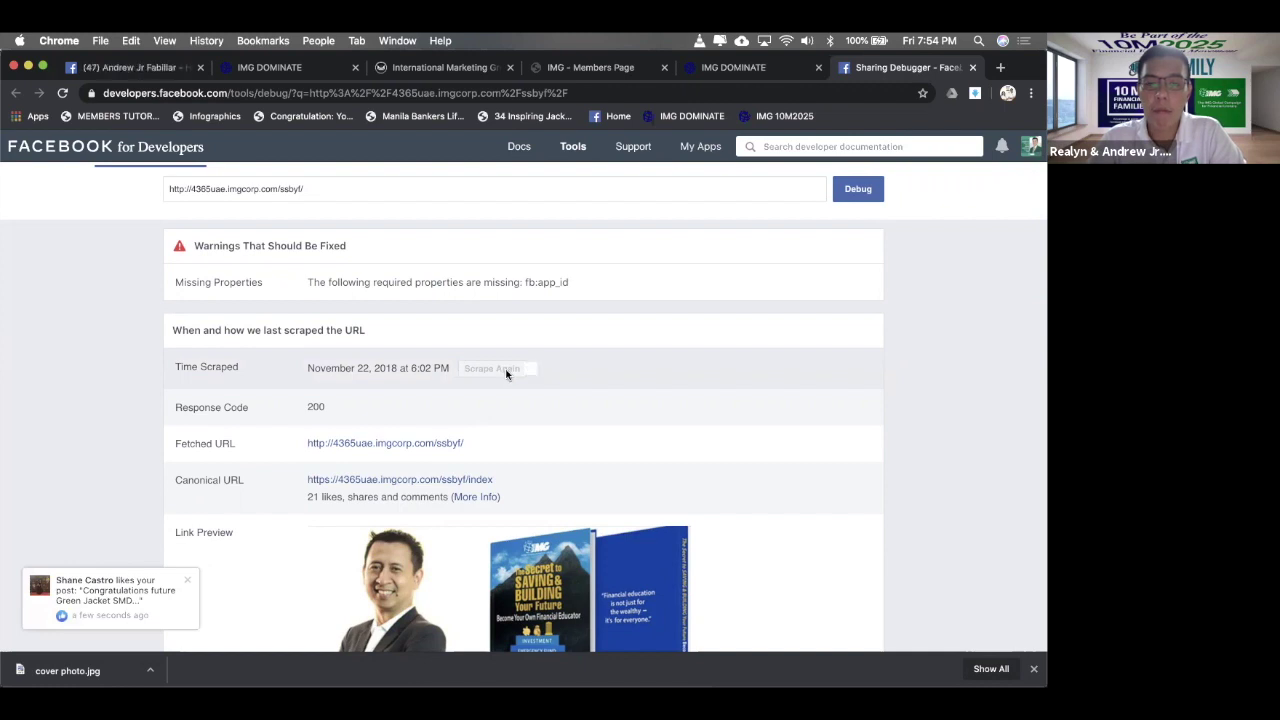
{"action": "scroll", "coordinate": [602, 358], "scroll_direction": "down", "scroll_amount": 1}
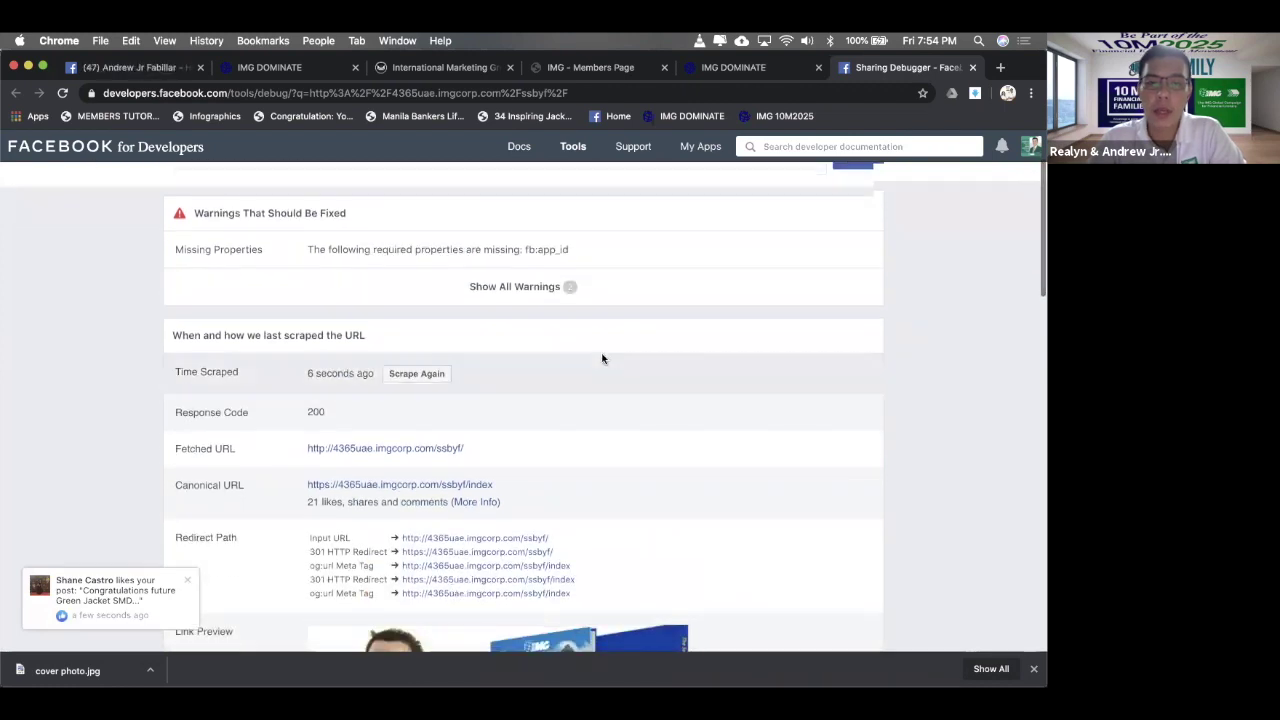
{"action": "scroll", "coordinate": [602, 358], "scroll_direction": "down", "scroll_amount": 3}
{"action": "scroll", "coordinate": [602, 358], "scroll_direction": "down", "scroll_amount": 5}
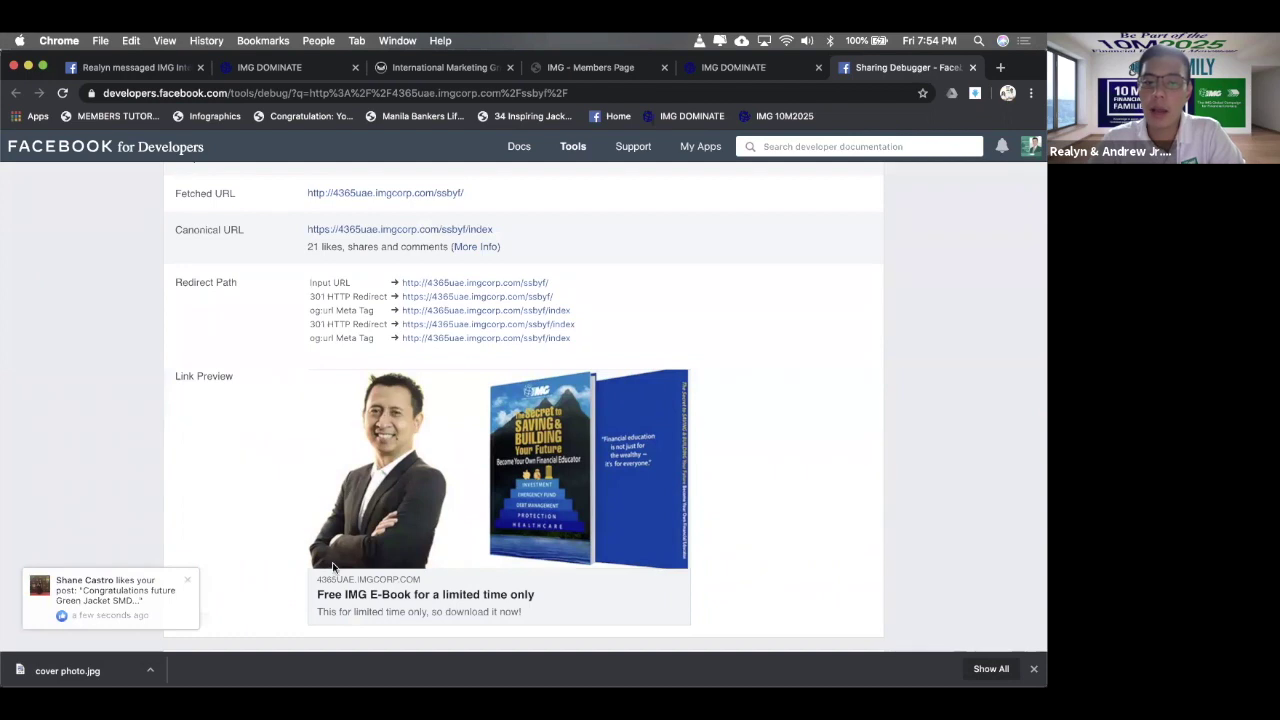
{"action": "scroll", "coordinate": [447, 476], "scroll_direction": "down", "scroll_amount": 2}
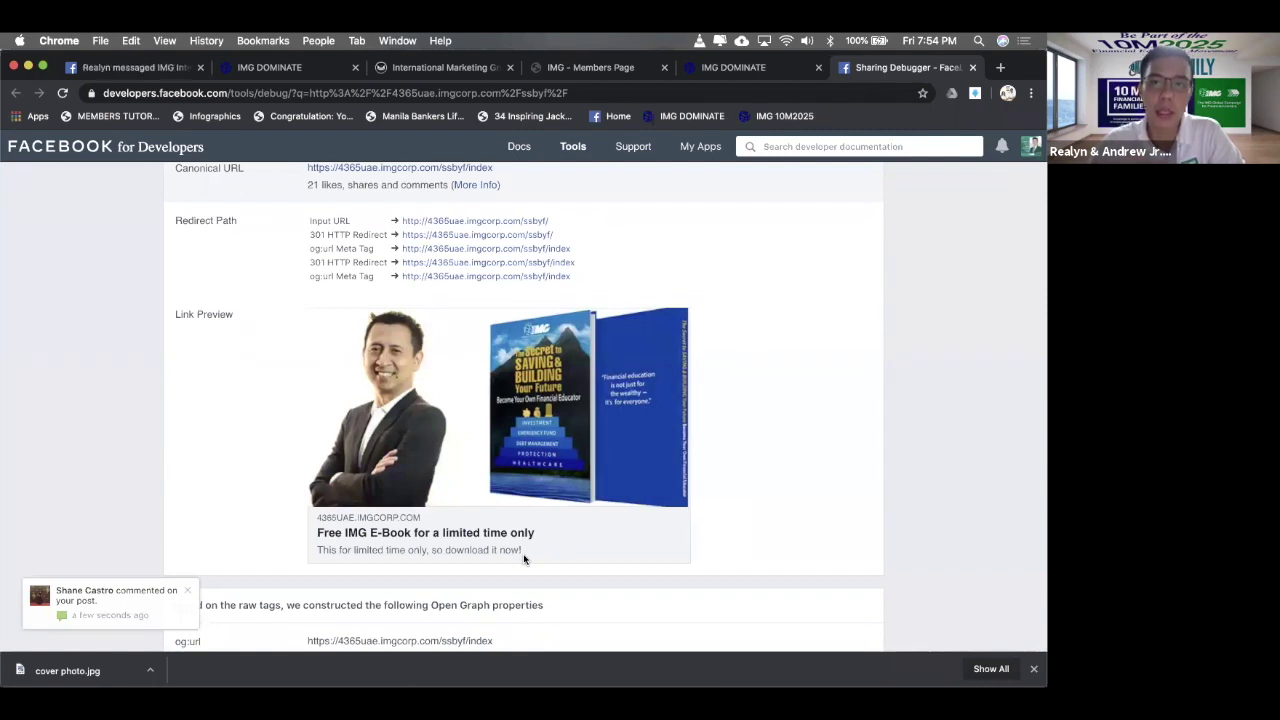
{"action": "left_click", "coordinate": [700, 146]}
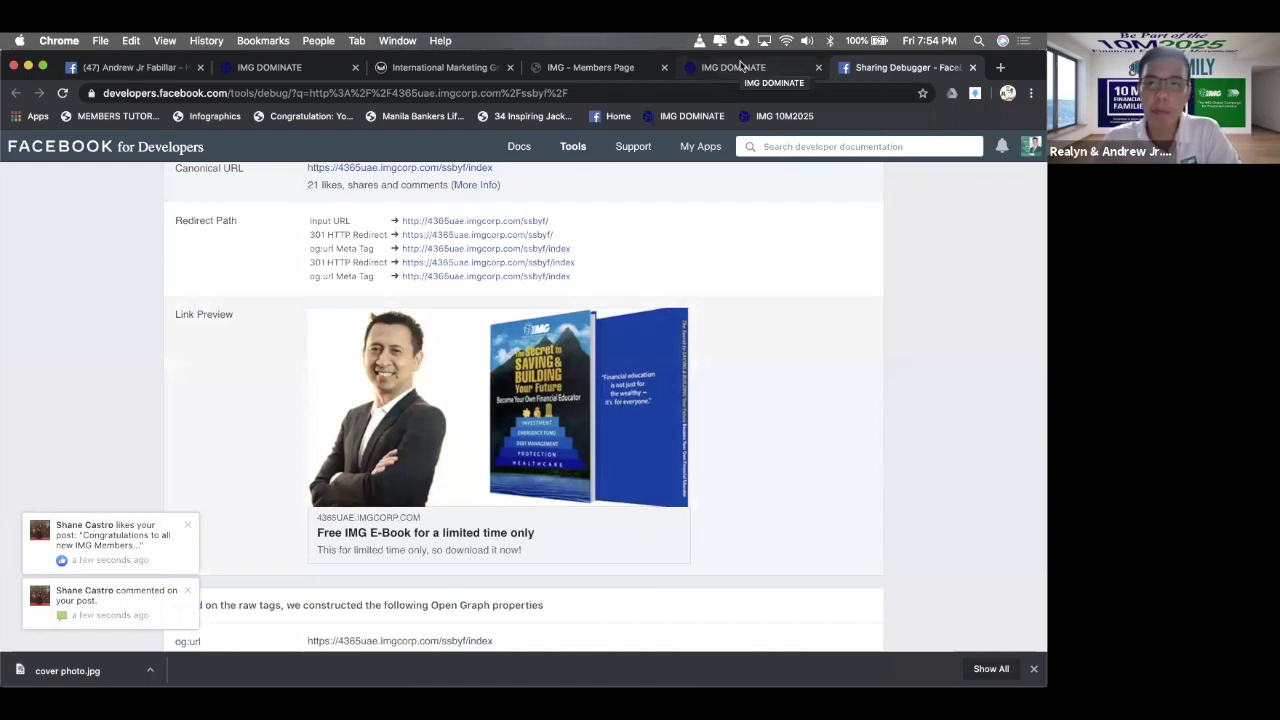
- Close the Sharing Debugger and reopen the funnel's Share on Facebook popup
{"action": "left_click", "coordinate": [740, 67]}
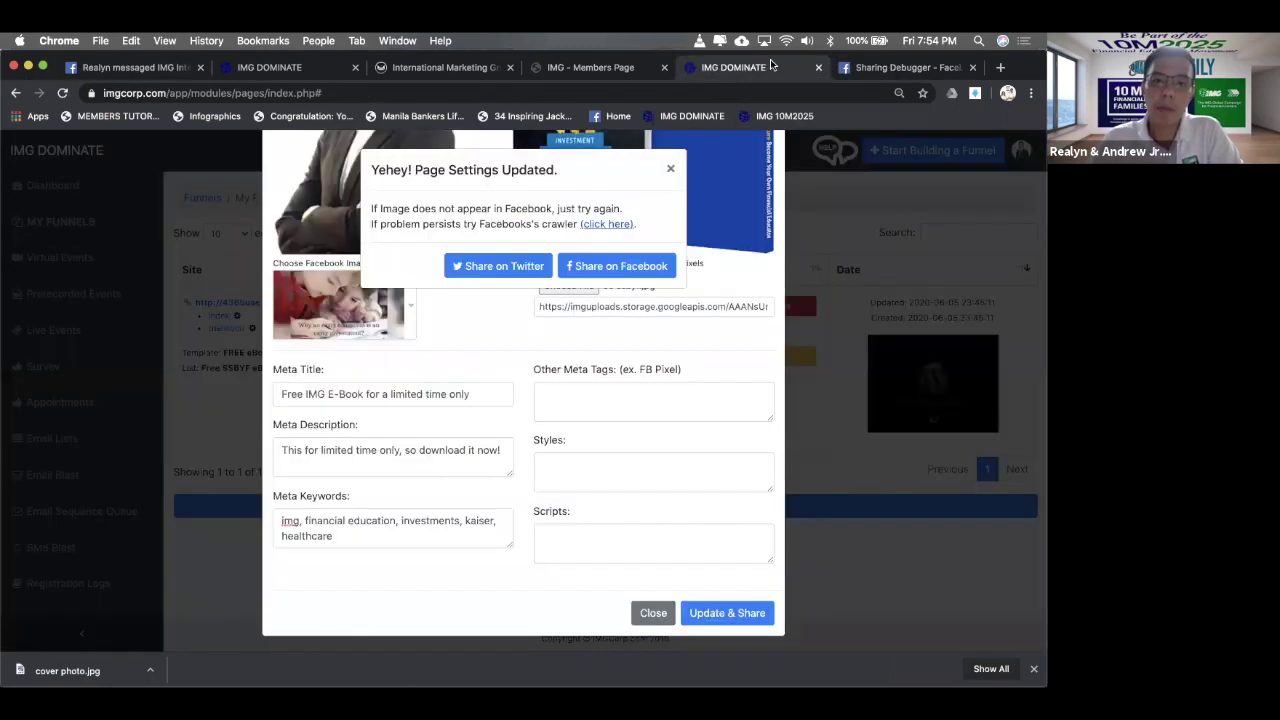
{"action": "left_click", "coordinate": [957, 72]}
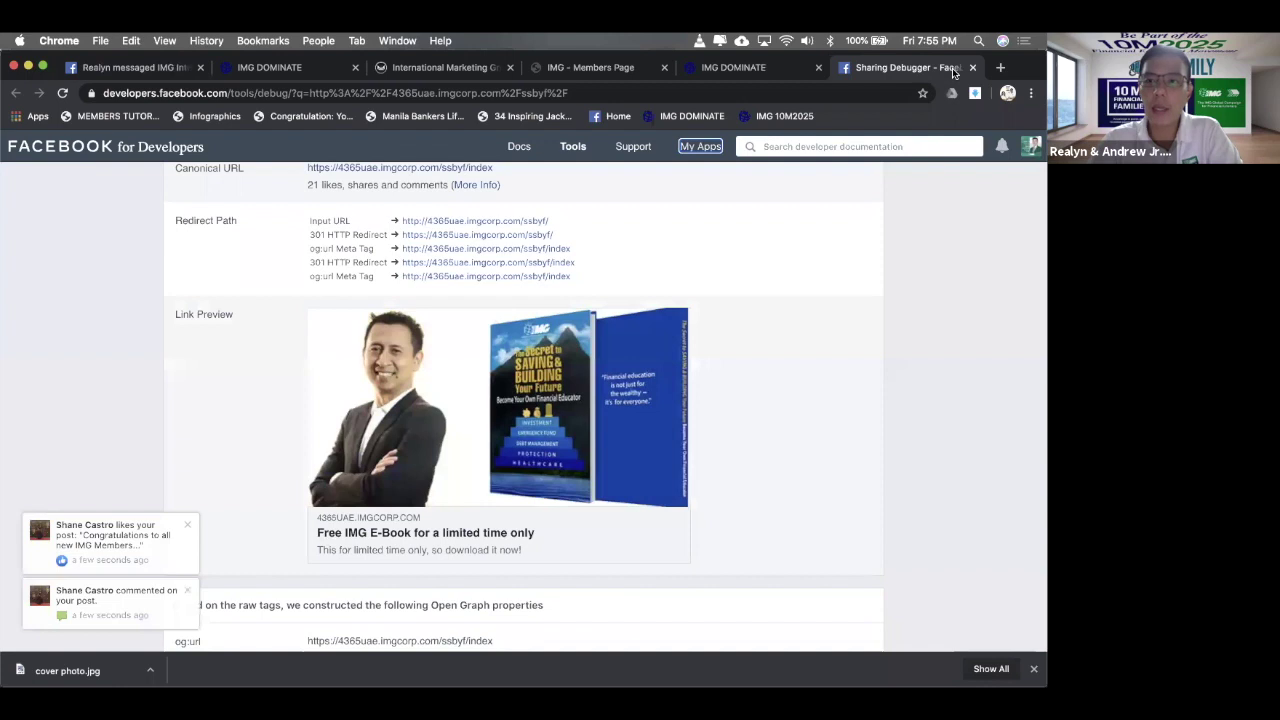
{"action": "left_click", "coordinate": [973, 68]}
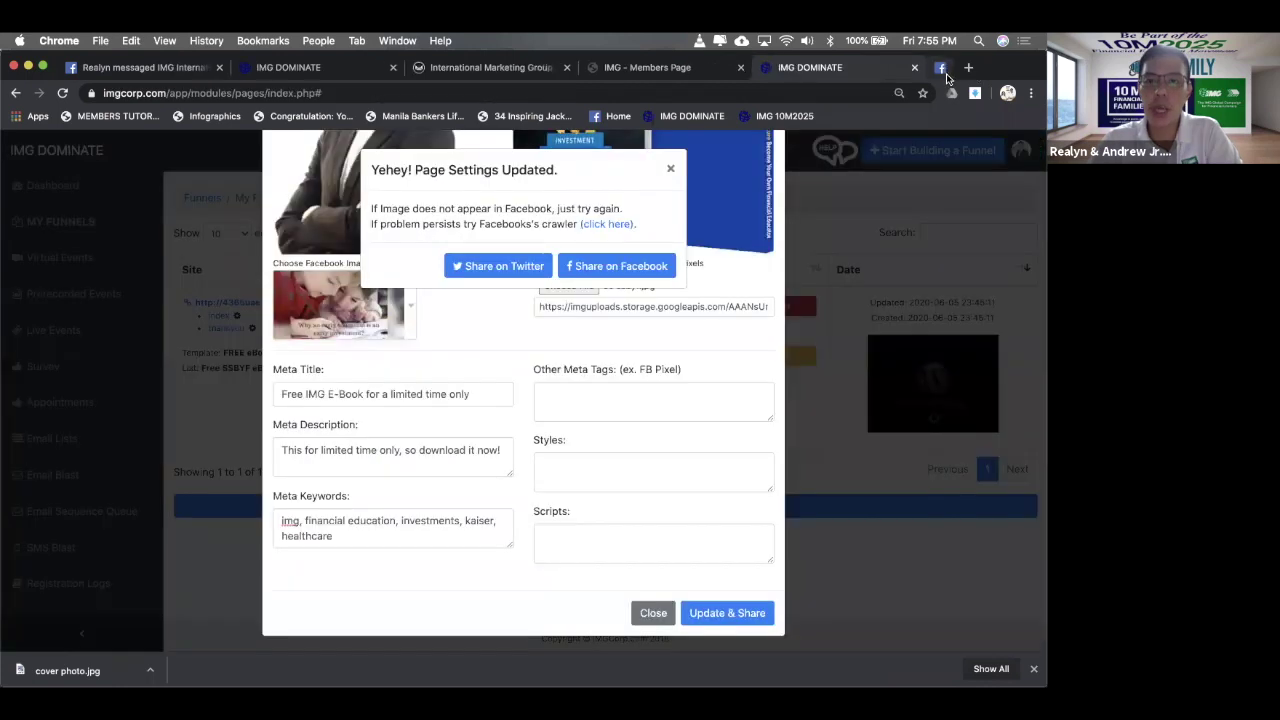
{"action": "left_click", "coordinate": [623, 266]}
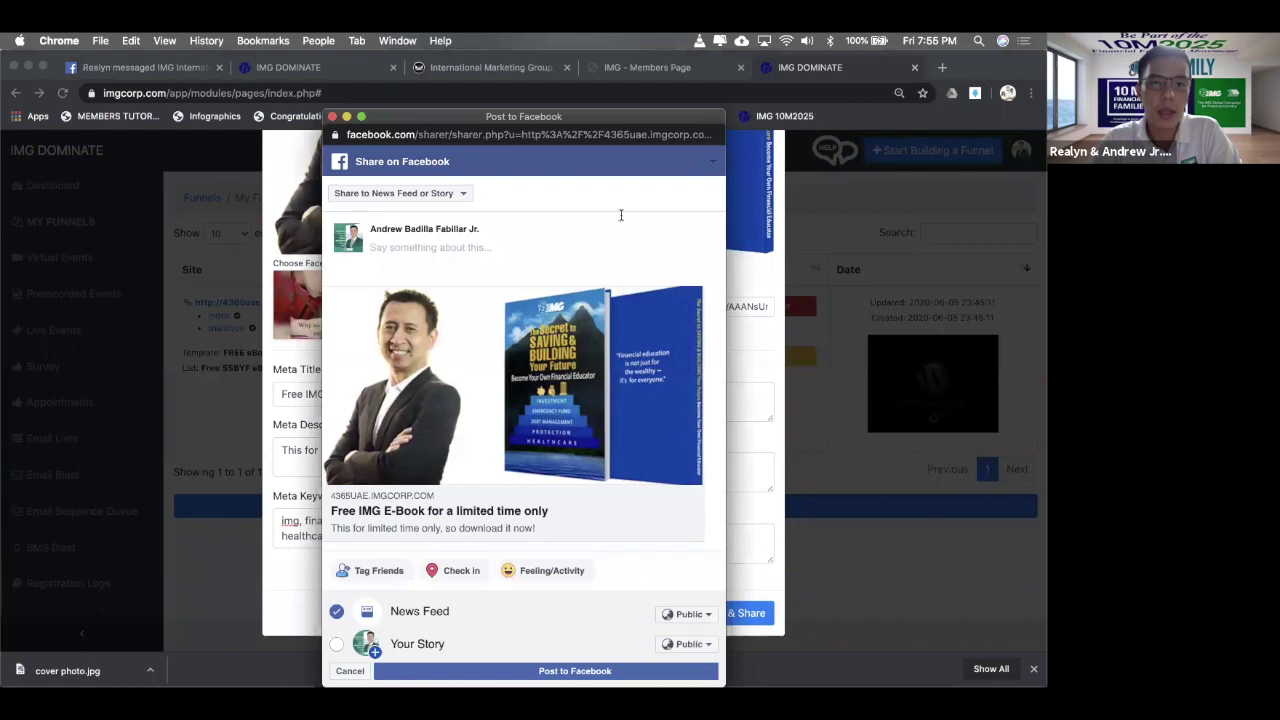
- Write the caption 'Free E-BOOK Download for a limited time only.'
{"action": "type", "text": "ds"}
{"action": "key", "text": "BackSpace"}
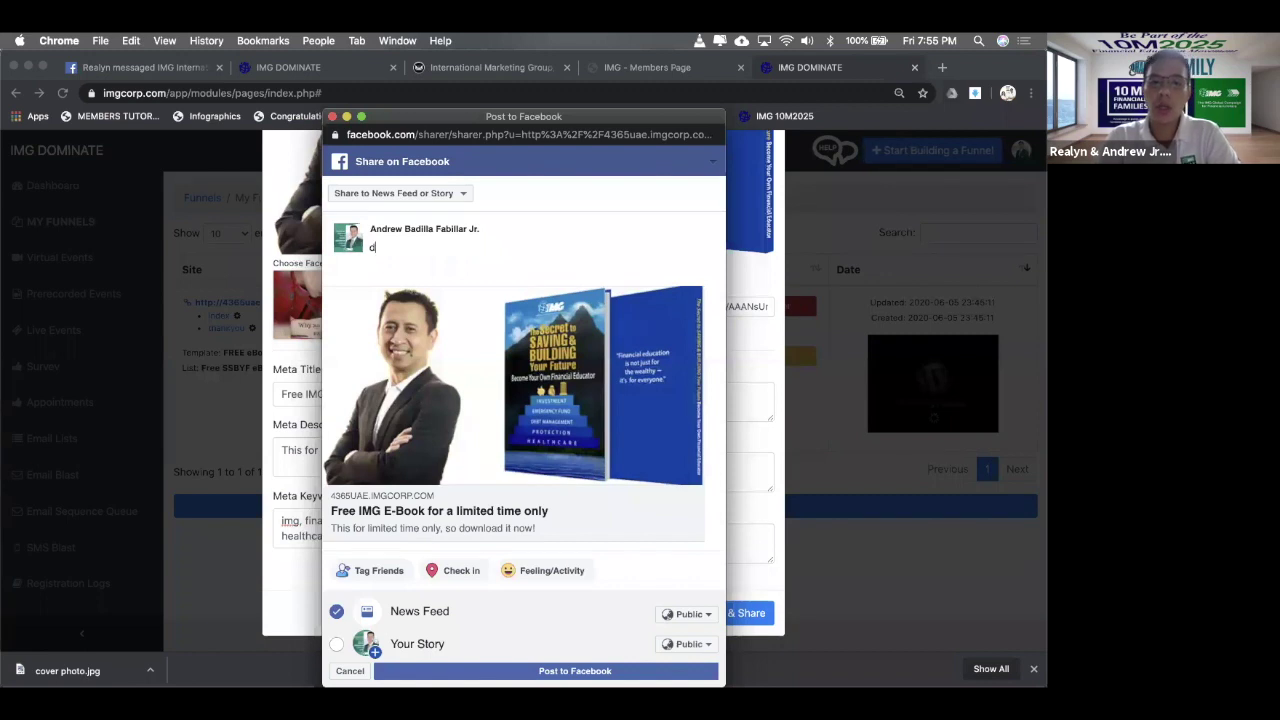
{"action": "type", "text": "T"}
{"action": "key", "text": "BackSpace"}
{"action": "type", "text": "T"}
{"action": "key", "text": "BackSpace"}
{"action": "type", "text": "F"}
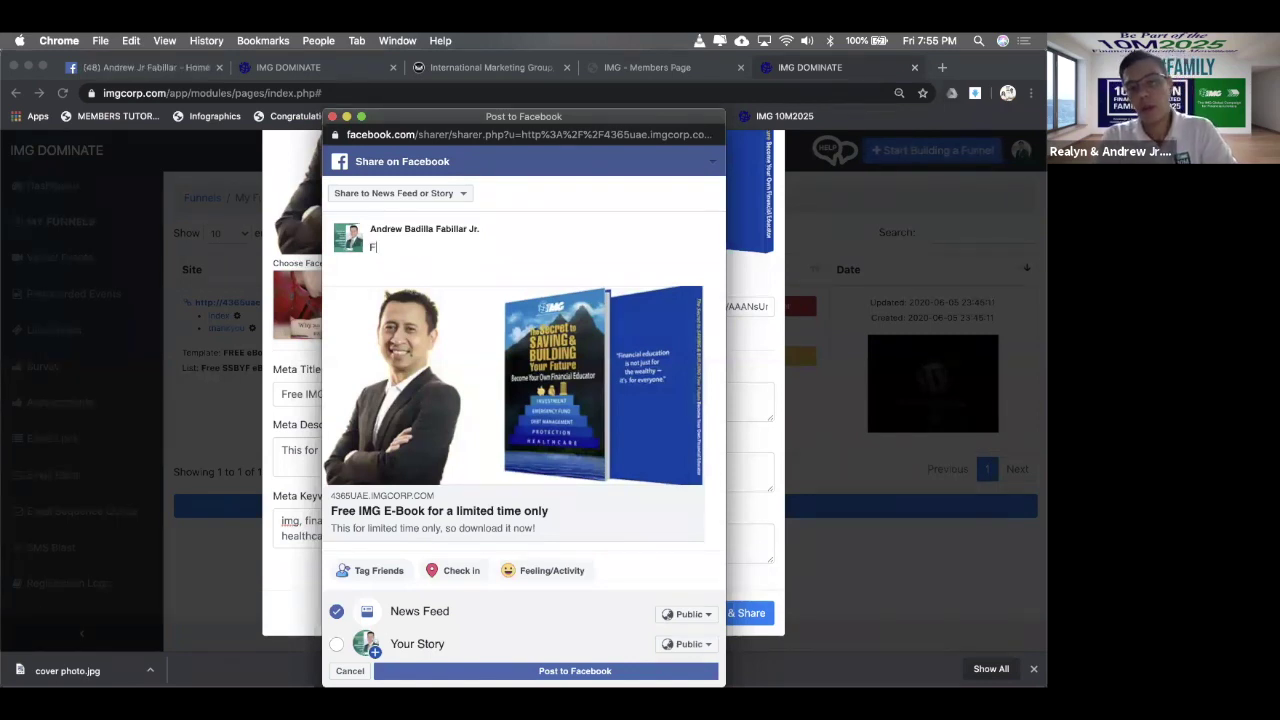
{"action": "key", "text": "BackSpace"}
{"action": "type", "text": "Free IG"}
{"action": "key", "text": "BackSpace"}
{"action": "type", "text": "aE-BOOK D"}
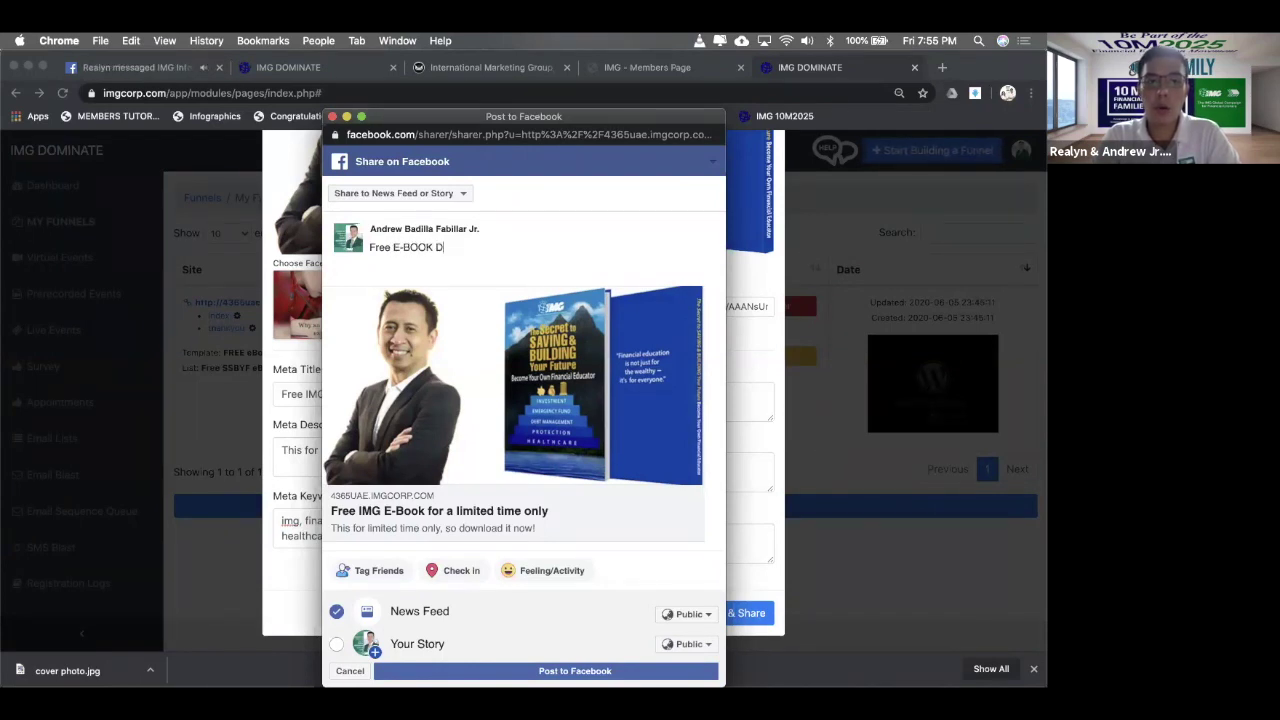
{"action": "type", "text": "ownload a"}
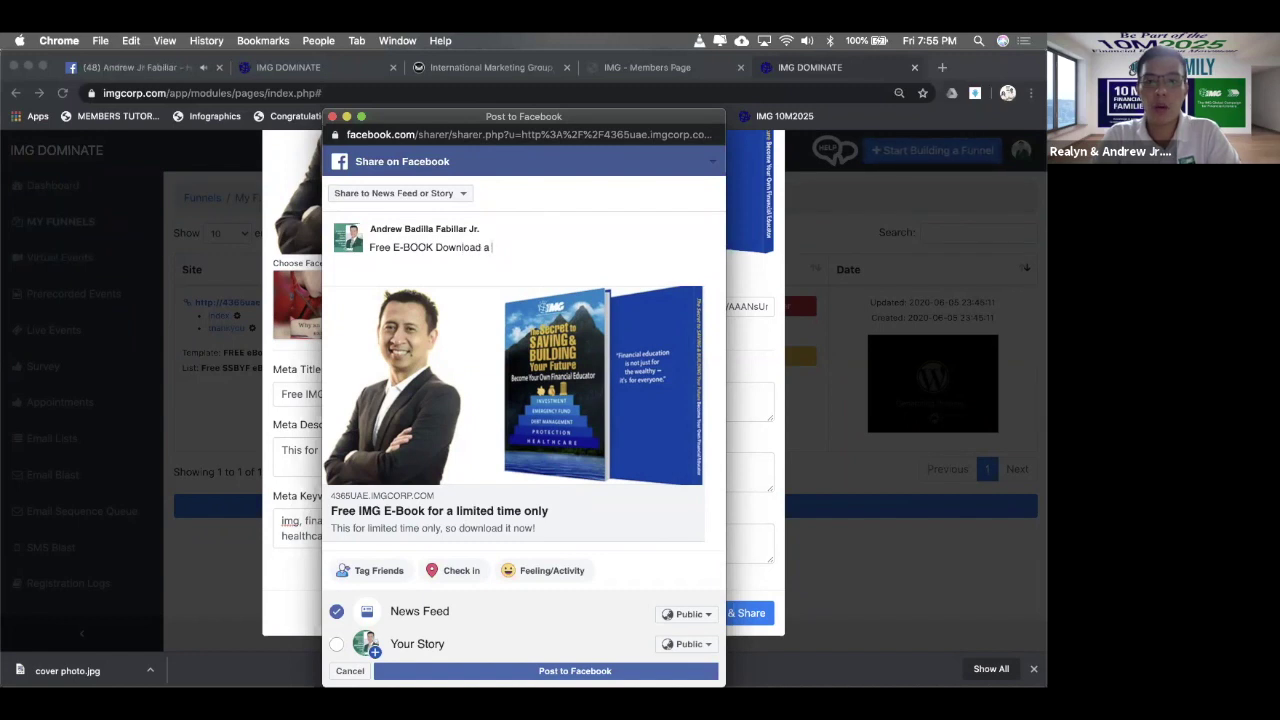
{"action": "key", "text": "BackSpace"}
{"action": "type", "text": "for a limited t"}
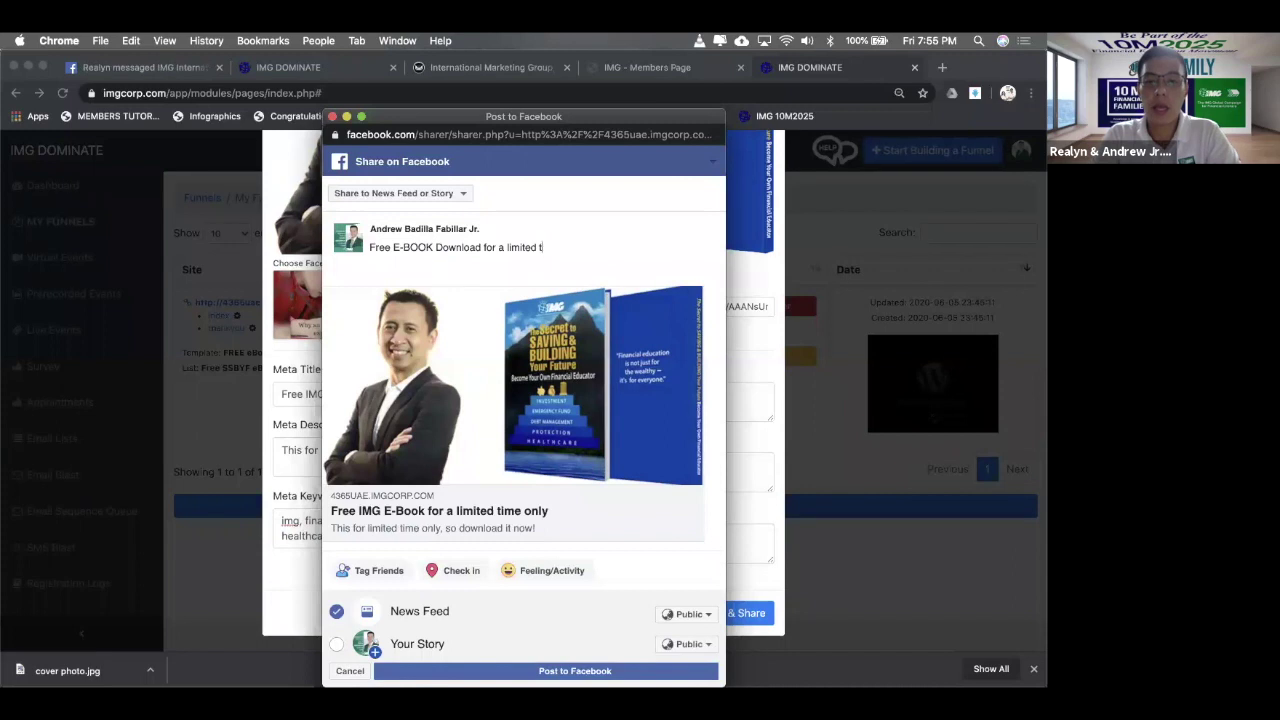
{"action": "type", "text": "ime only."}
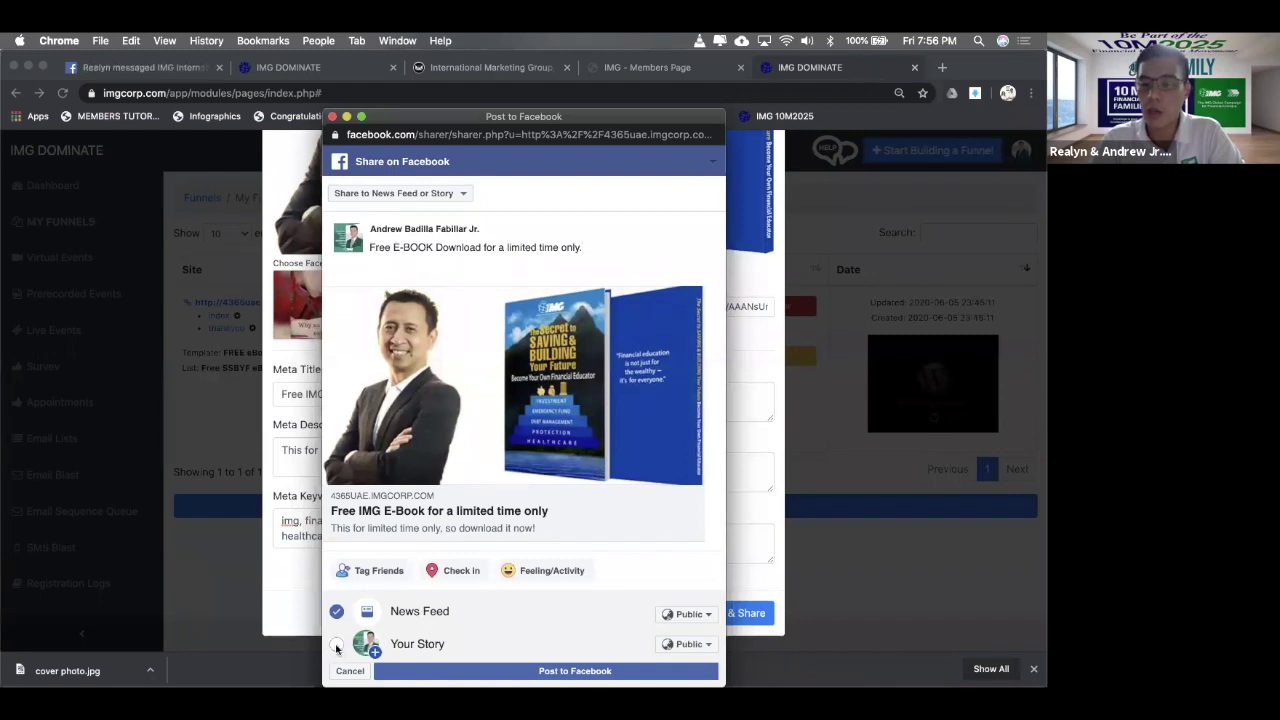
- Also share to Your Story and post the e-book page to Facebook
{"action": "left_click", "coordinate": [337, 645]}
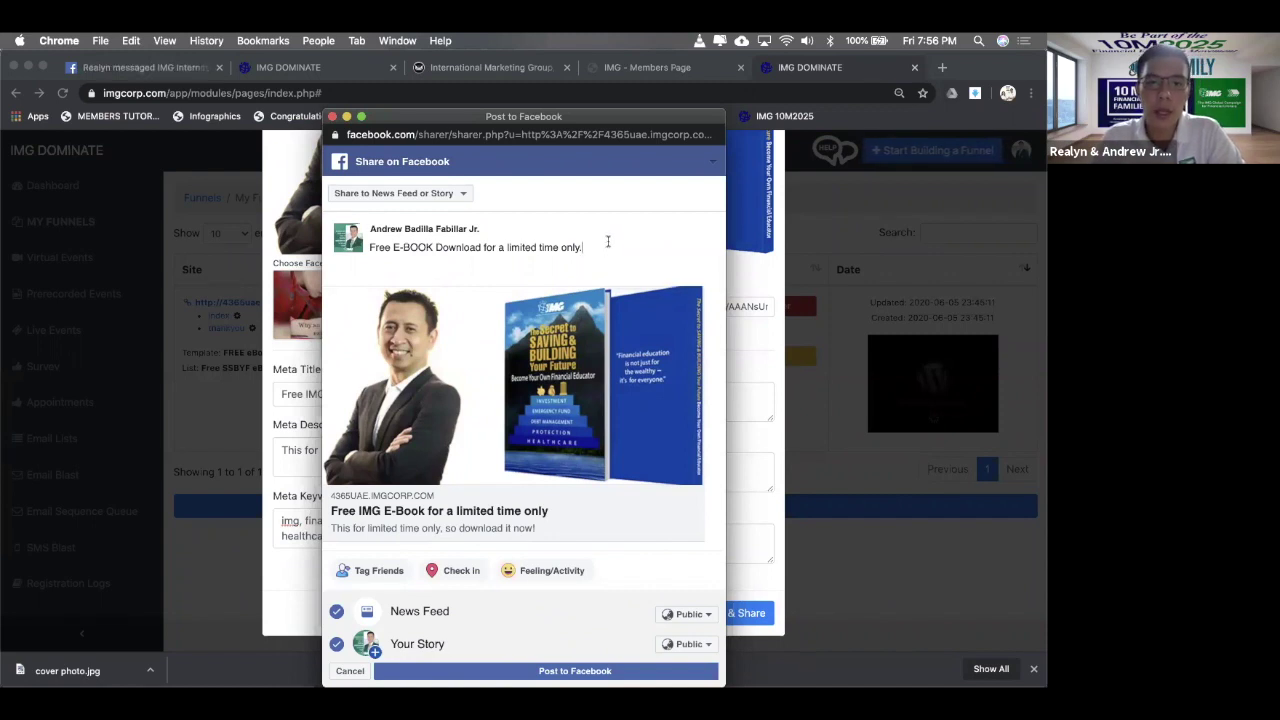
{"action": "key", "text": "super+a"}
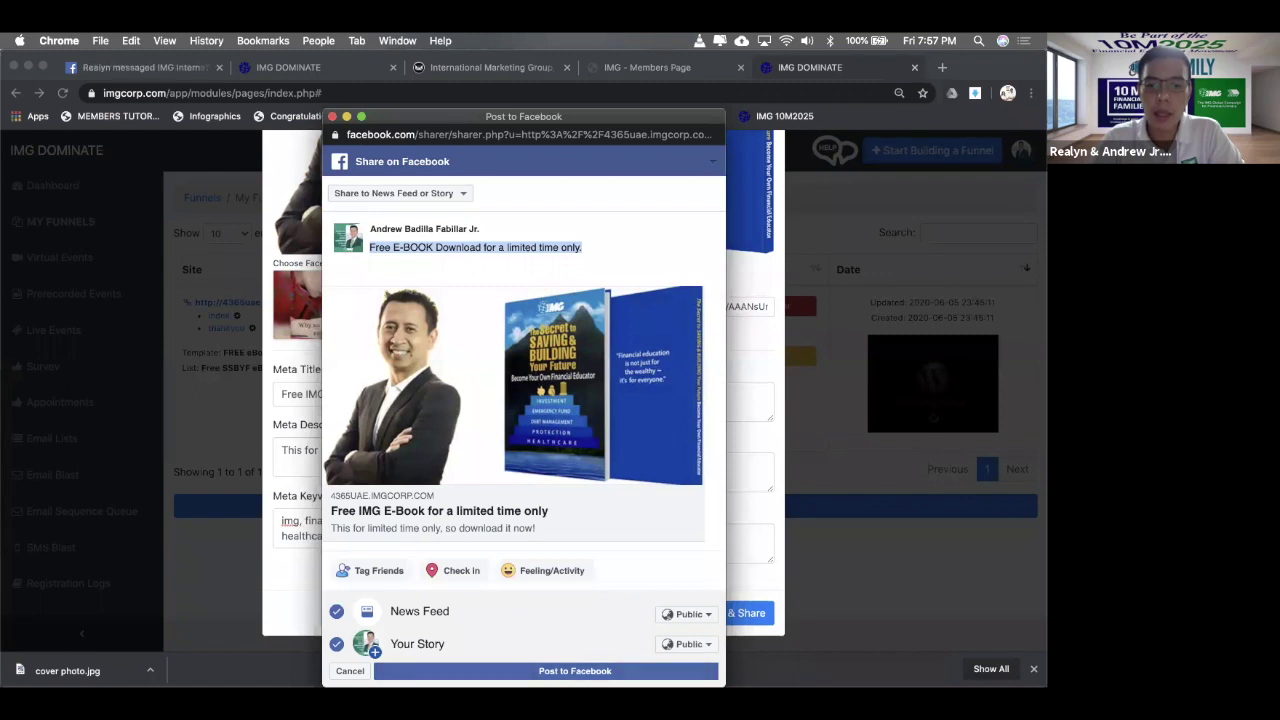
{"action": "left_click", "coordinate": [575, 671]}
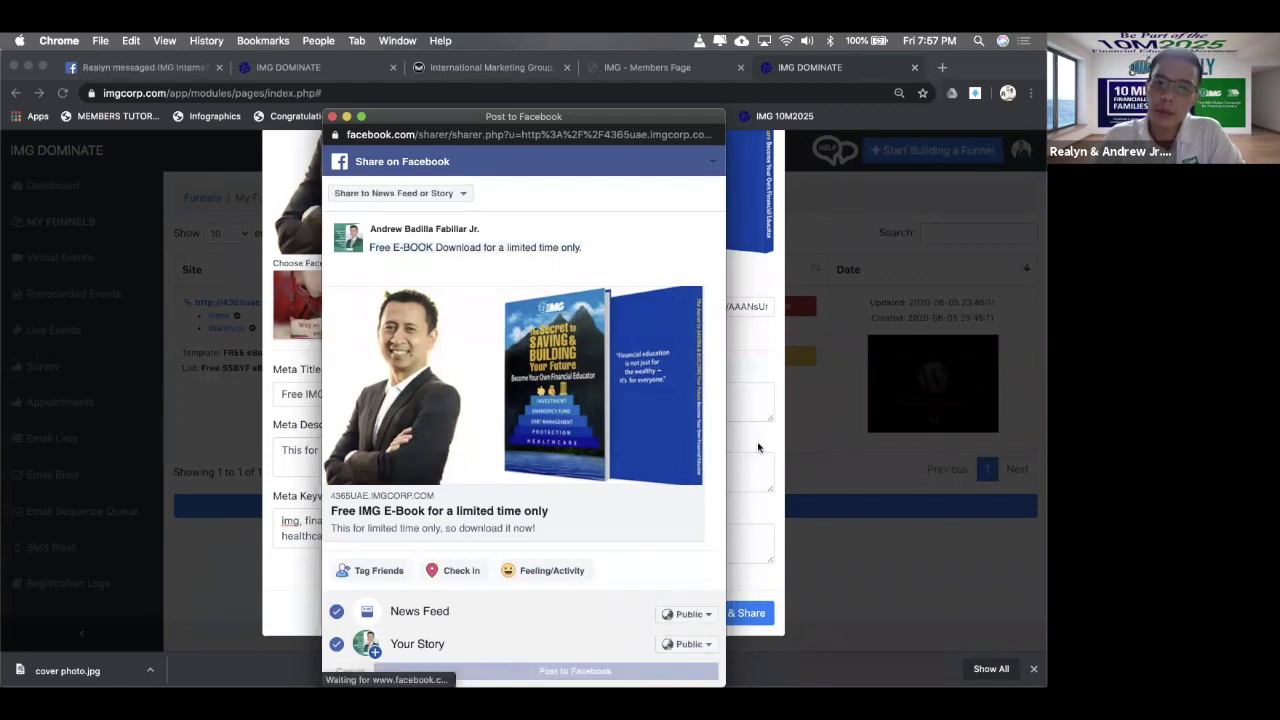
- Load facebook.com in a new browser tab
{"action": "left_click", "coordinate": [944, 68]}
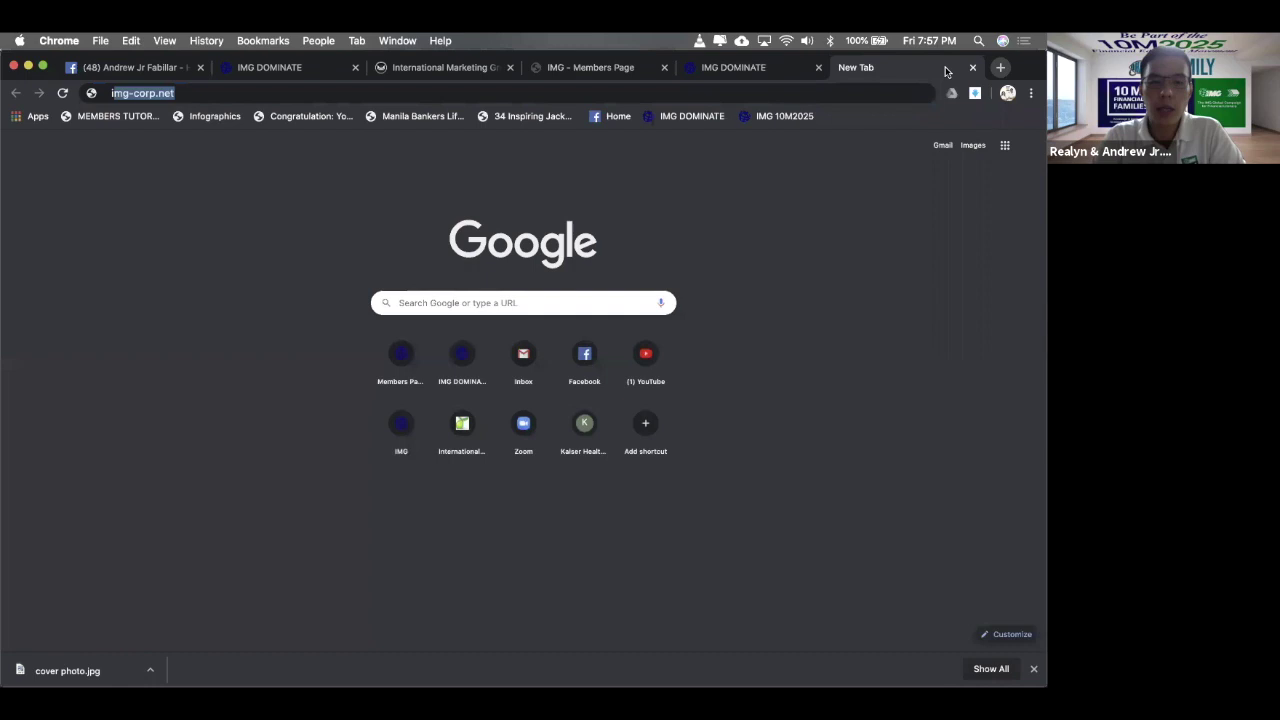
{"action": "key", "text": "BackSpace"}
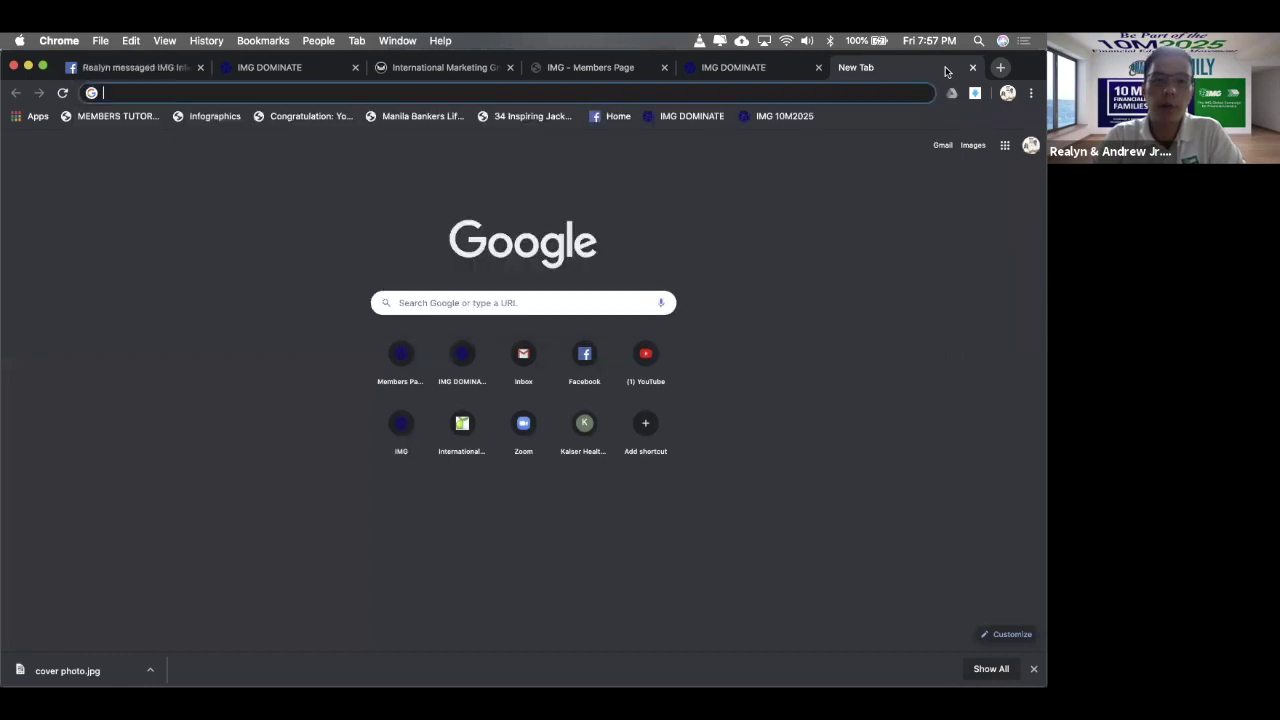
{"action": "type", "text": "fa"}
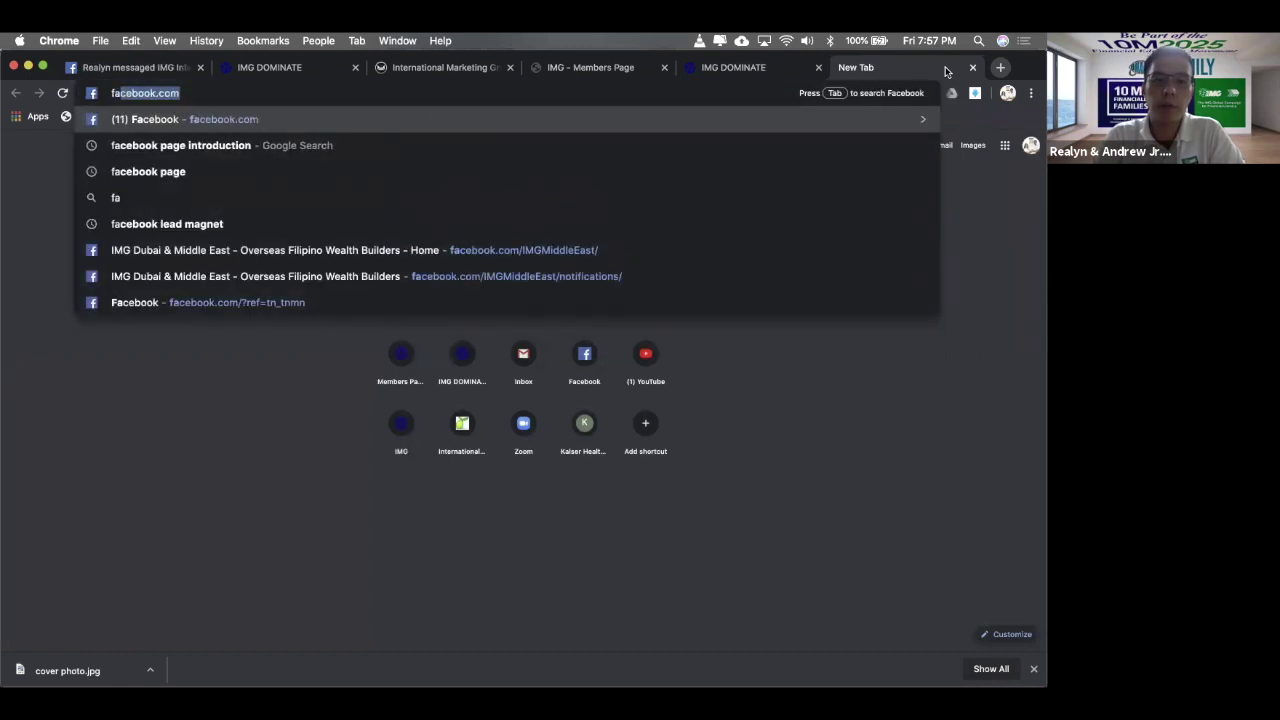
{"action": "key", "text": "Return"}
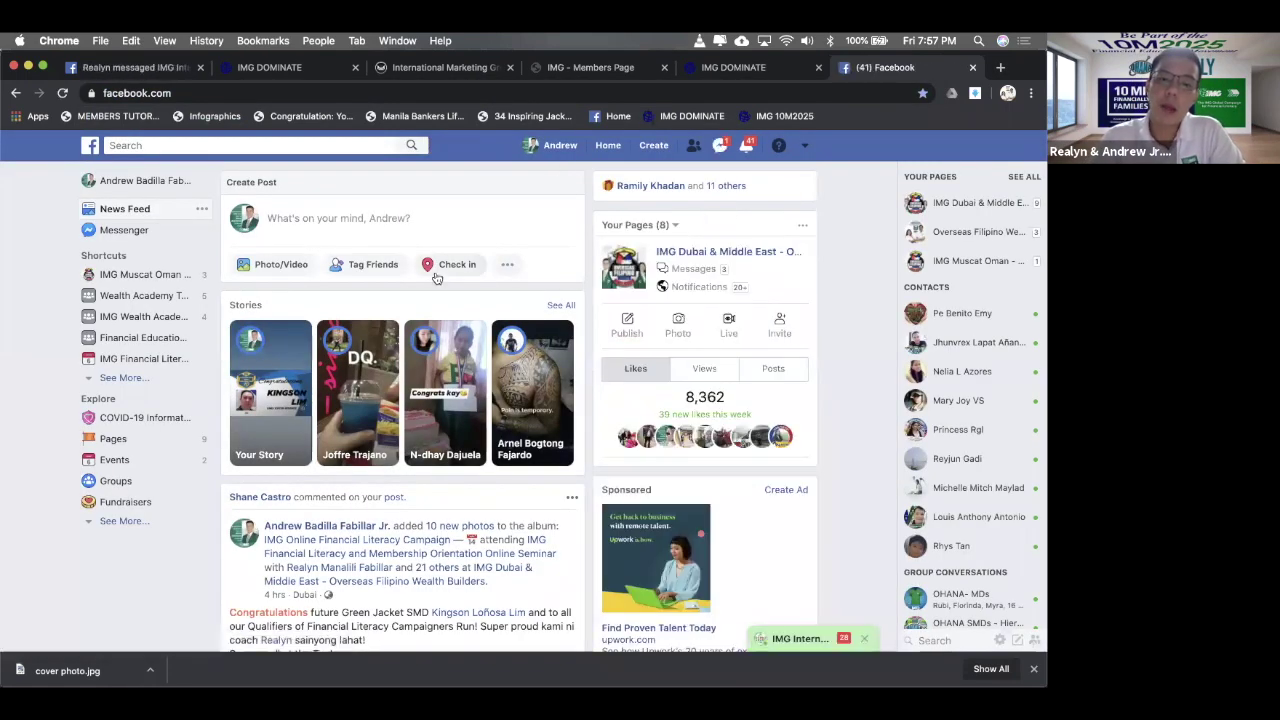
- Find the Free E-BOOK post on your profile timeline, then return to the News Feed
{"action": "left_click", "coordinate": [562, 148]}
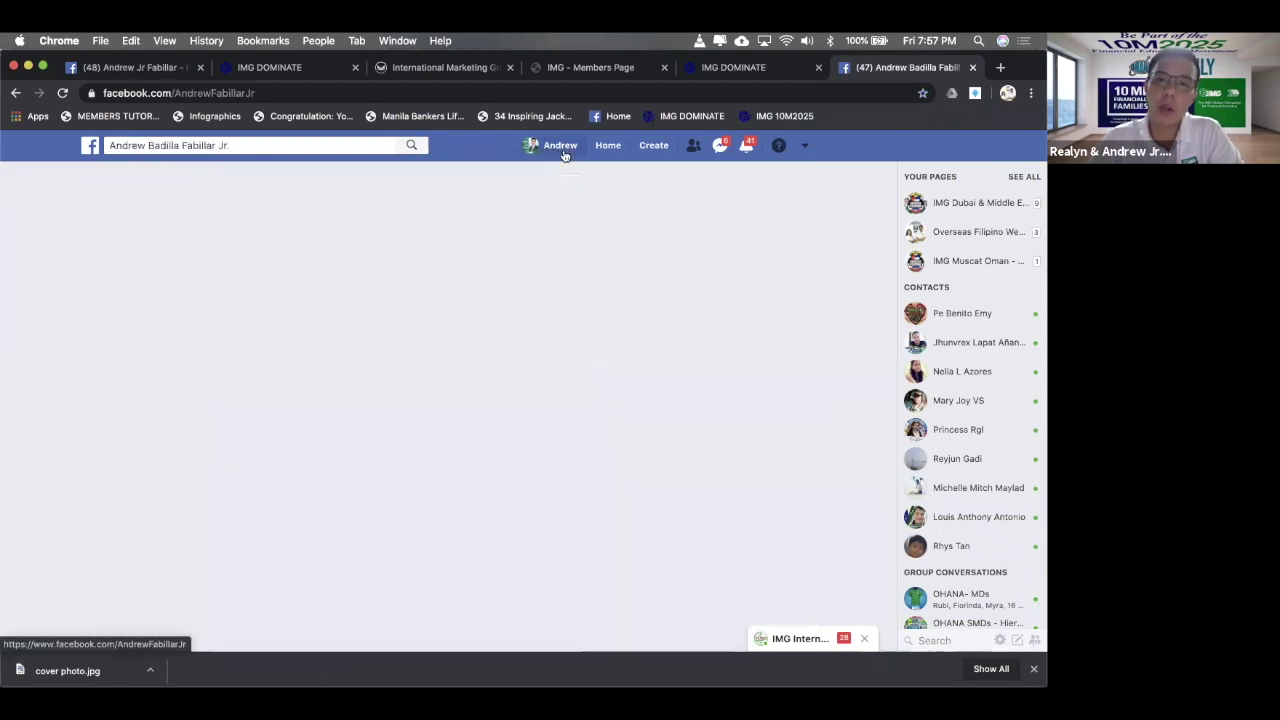
{"action": "scroll", "coordinate": [520, 252], "scroll_direction": "down", "scroll_amount": 5}
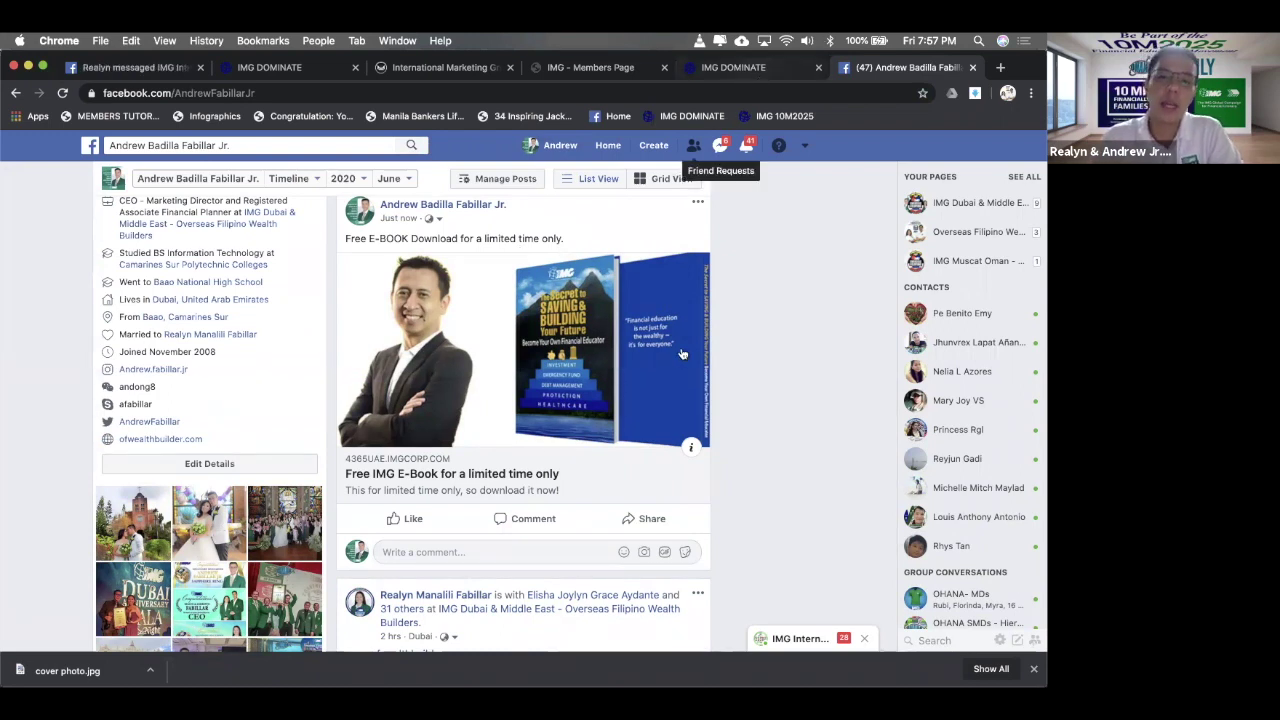
{"action": "scroll", "coordinate": [680, 352], "scroll_direction": "up", "scroll_amount": 2}
{"action": "scroll", "coordinate": [680, 352], "scroll_direction": "up", "scroll_amount": 3}
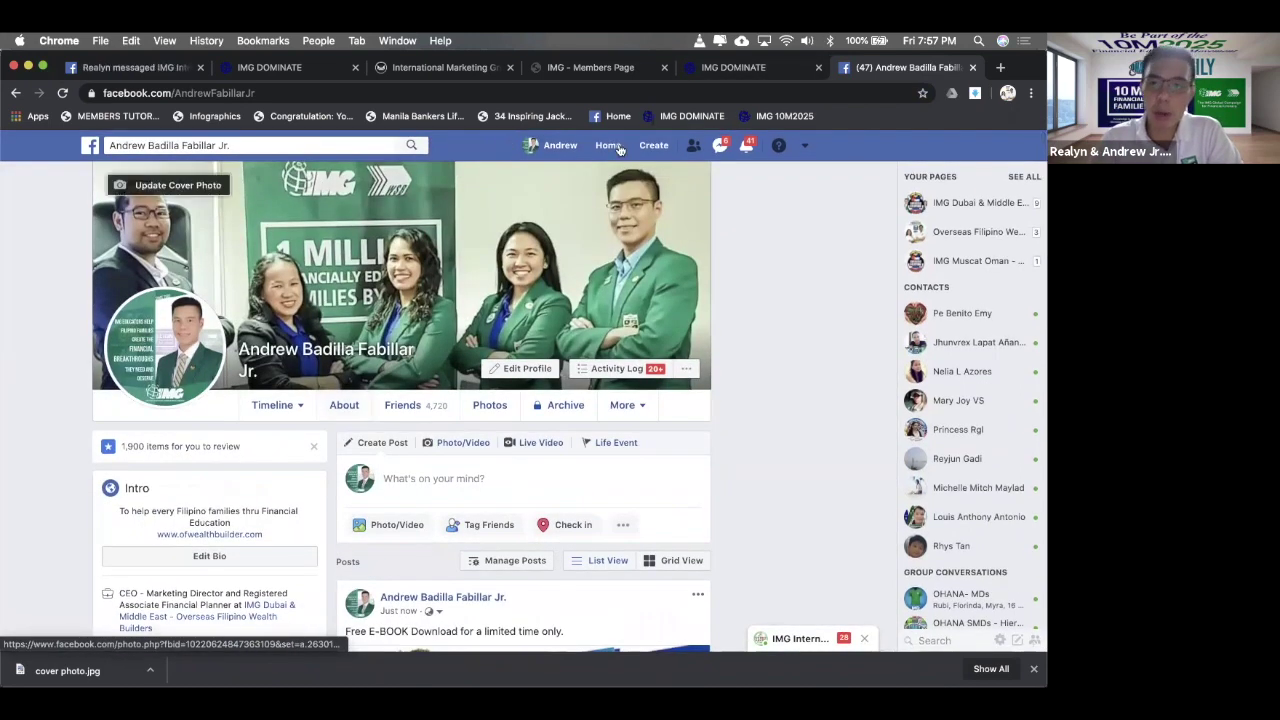
{"action": "left_click", "coordinate": [610, 155]}
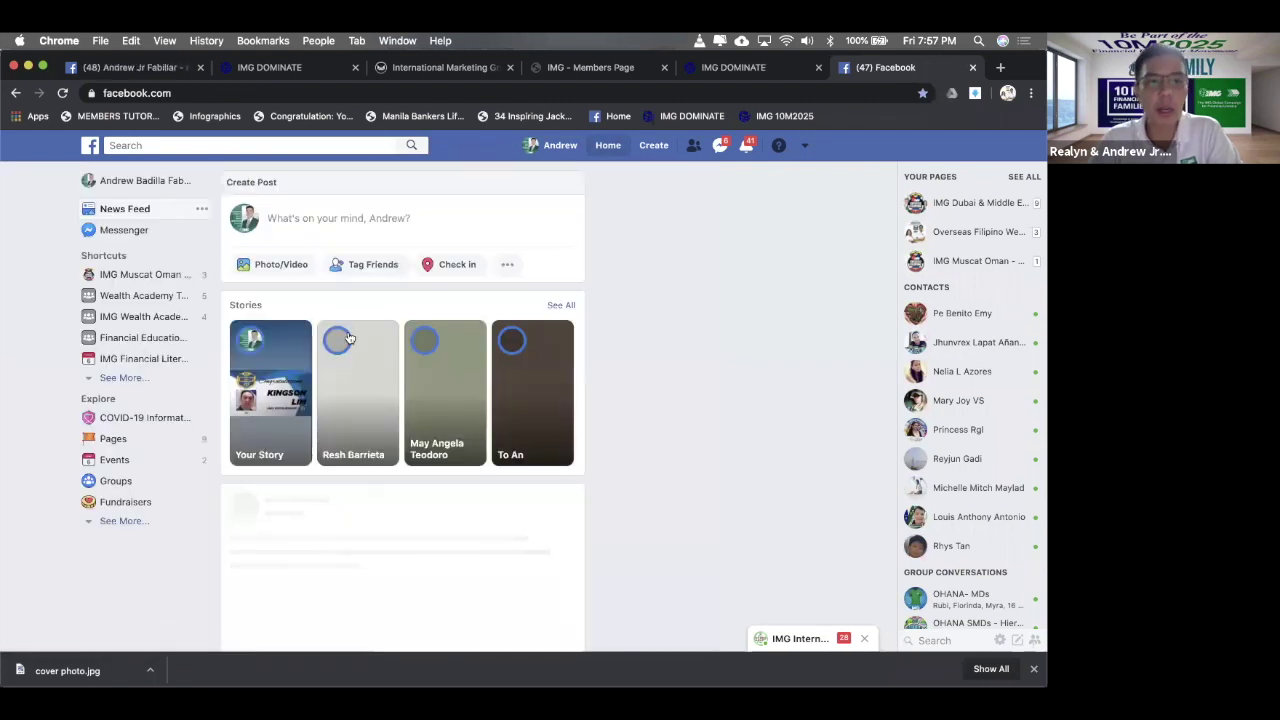
- Open your story in the viewer and skip through its slides to the end
{"action": "left_click", "coordinate": [295, 376]}
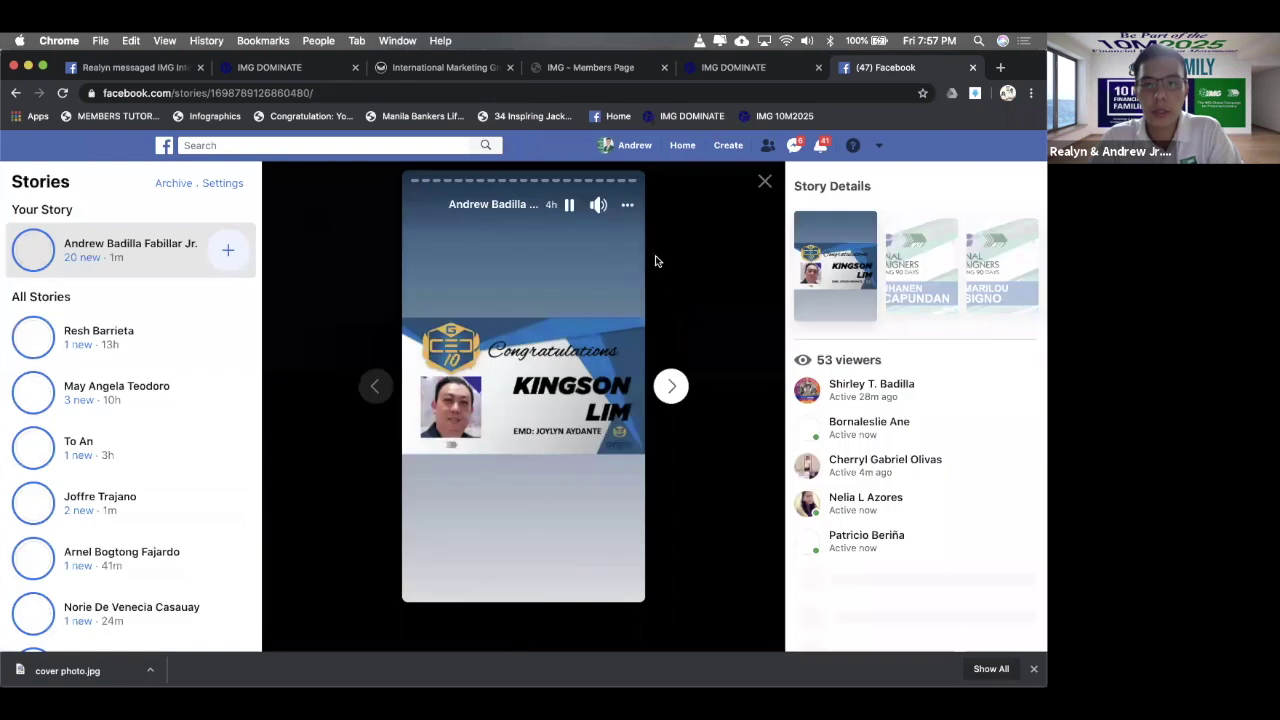
{"action": "left_click", "coordinate": [672, 388]}
{"action": "left_click", "coordinate": [672, 388]}
{"action": "left_click", "coordinate": [672, 388]}
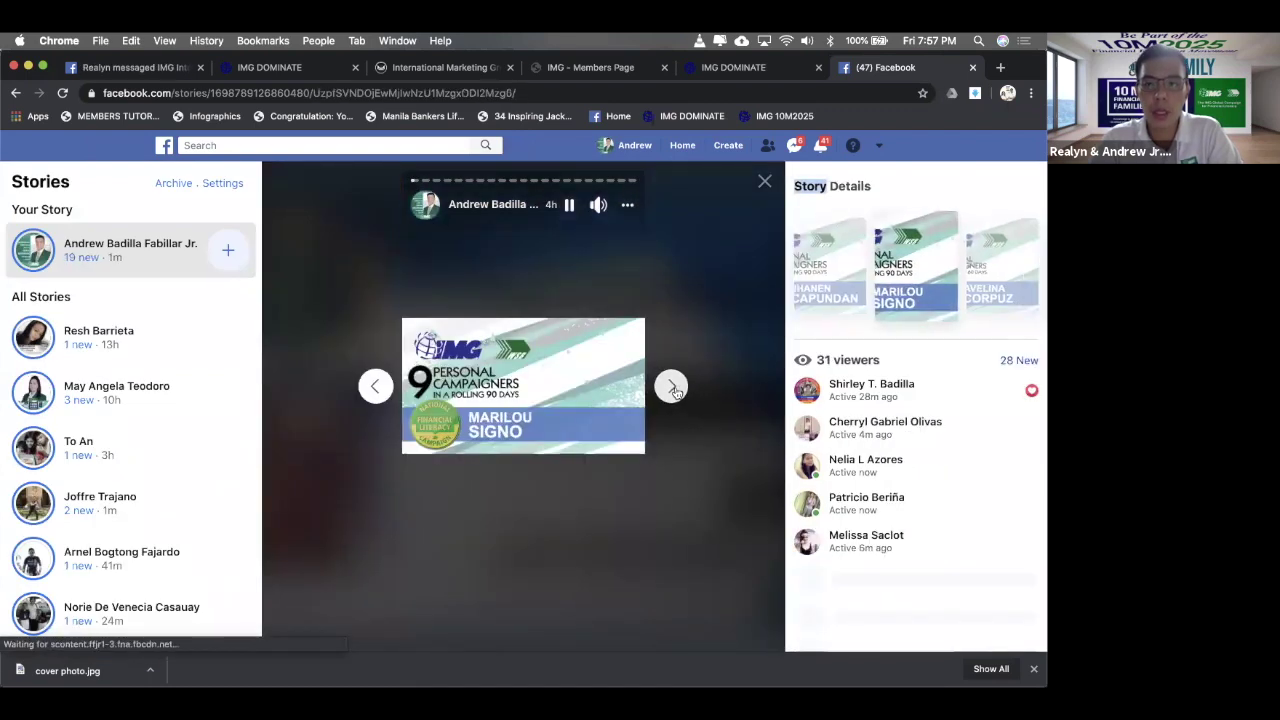
{"action": "left_click", "coordinate": [672, 388]}
{"action": "left_click", "coordinate": [672, 388]}
{"action": "left_click", "coordinate": [672, 388]}
{"action": "left_click", "coordinate": [672, 388]}
{"action": "left_click", "coordinate": [672, 388]}
{"action": "left_click", "coordinate": [672, 388]}
{"action": "left_click", "coordinate": [672, 388]}
{"action": "left_click", "coordinate": [672, 388]}
{"action": "left_click", "coordinate": [672, 388]}
{"action": "left_click", "coordinate": [672, 388]}
{"action": "left_click", "coordinate": [672, 388]}
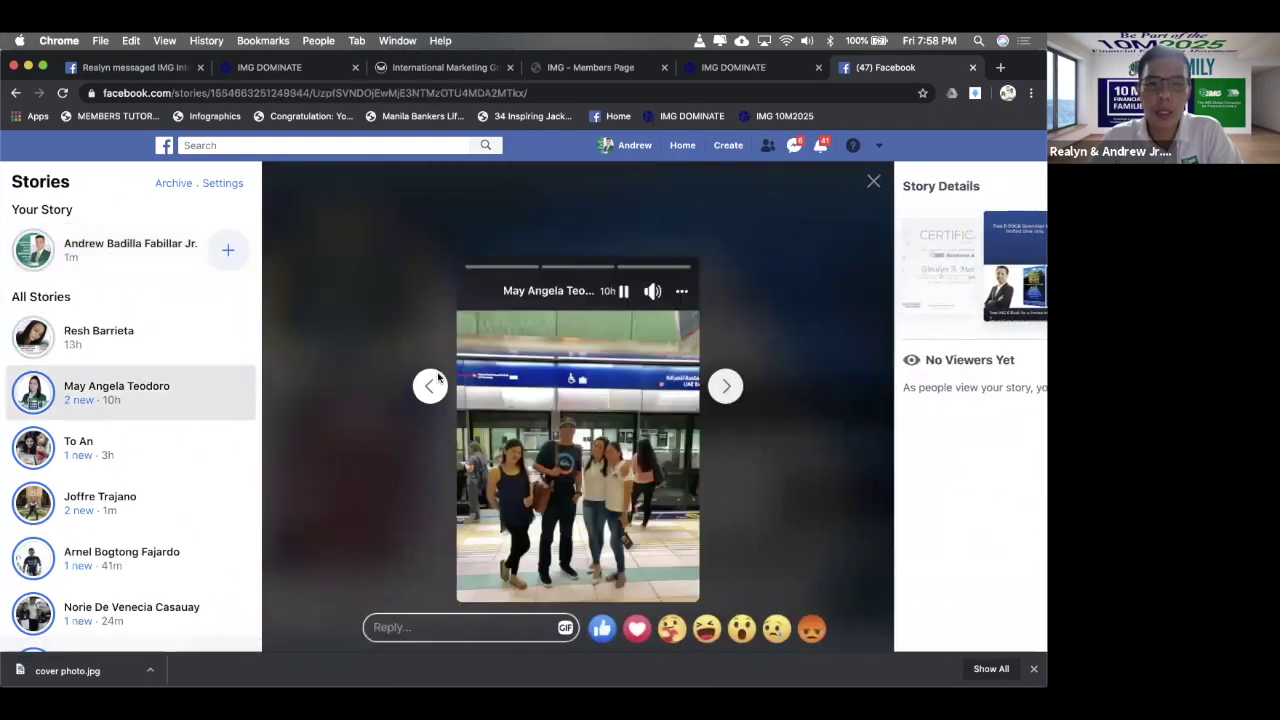
- Step back to the Free E-BOOK Download slide to confirm it, then close the Facebook tab
{"action": "left_click", "coordinate": [506, 386]}
{"action": "left_click", "coordinate": [506, 386]}
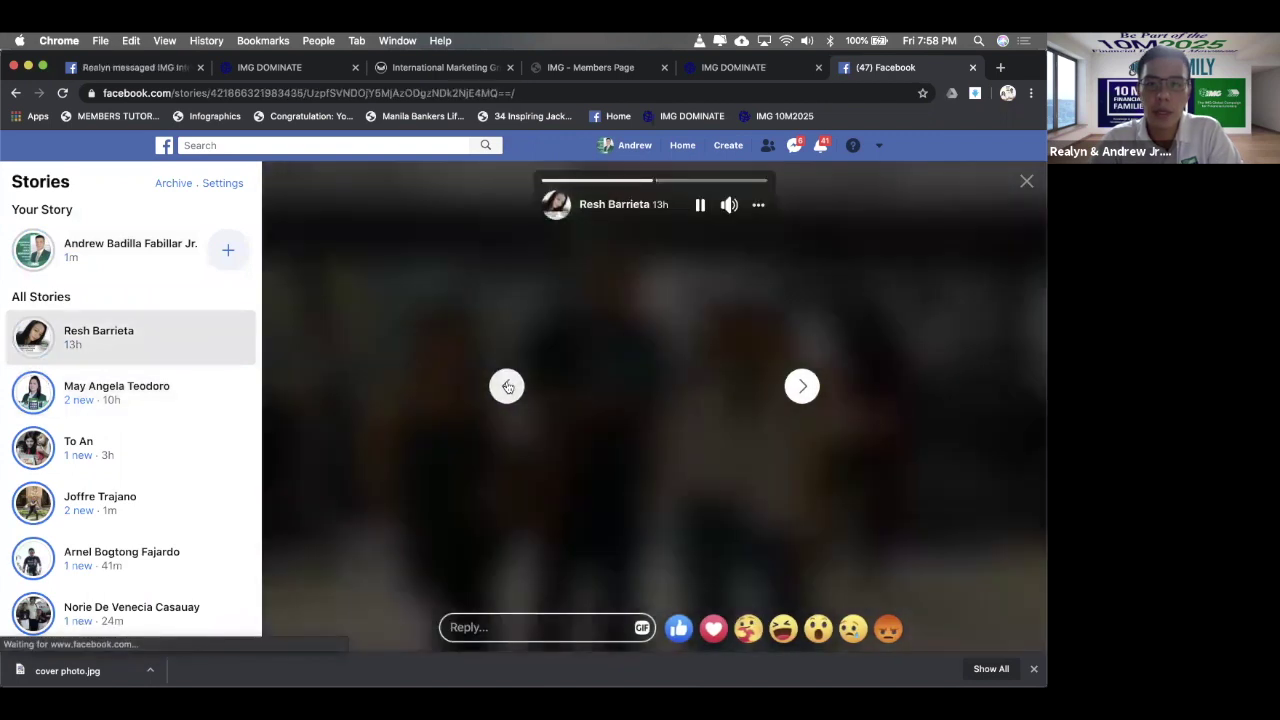
{"action": "left_click", "coordinate": [507, 386]}
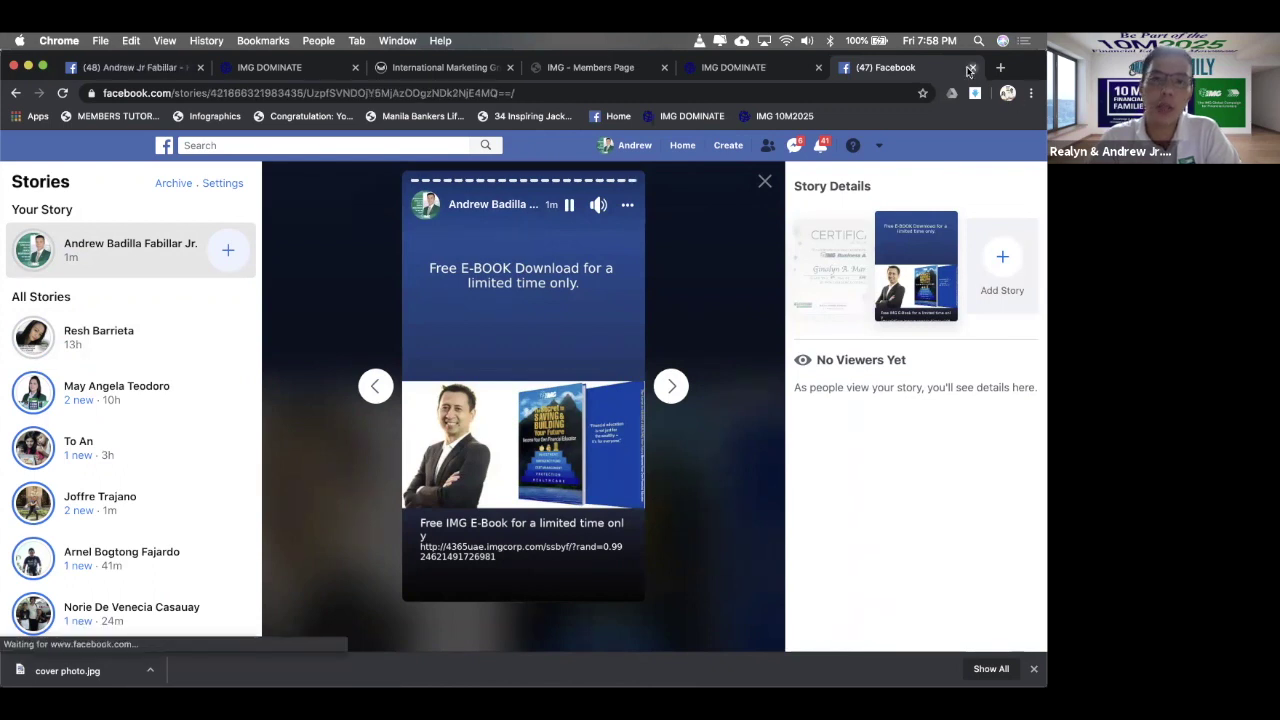
{"action": "left_click", "coordinate": [973, 67]}
{"action": "left_click", "coordinate": [110, 67]}
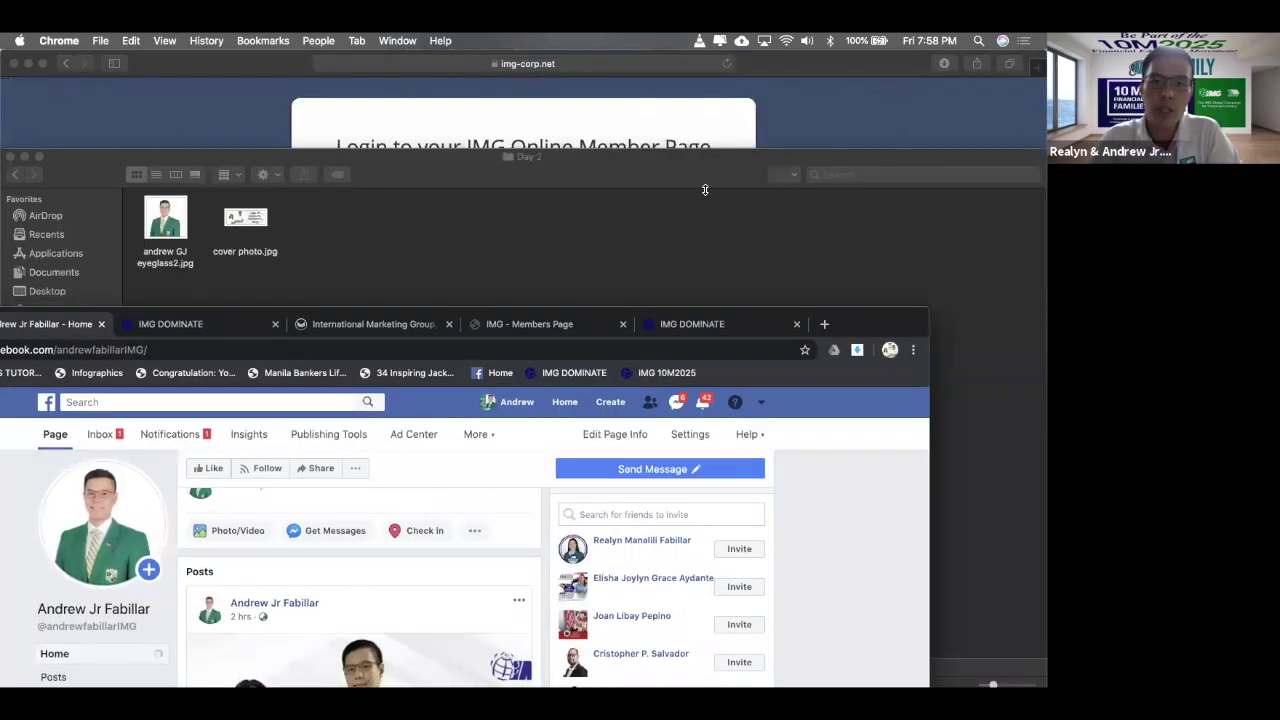
- Close the Day 2 folder and reopen the Share on Facebook popup from IMG DOMINATE page settings
{"action": "left_click", "coordinate": [705, 189]}
{"action": "key", "text": "super+w"}
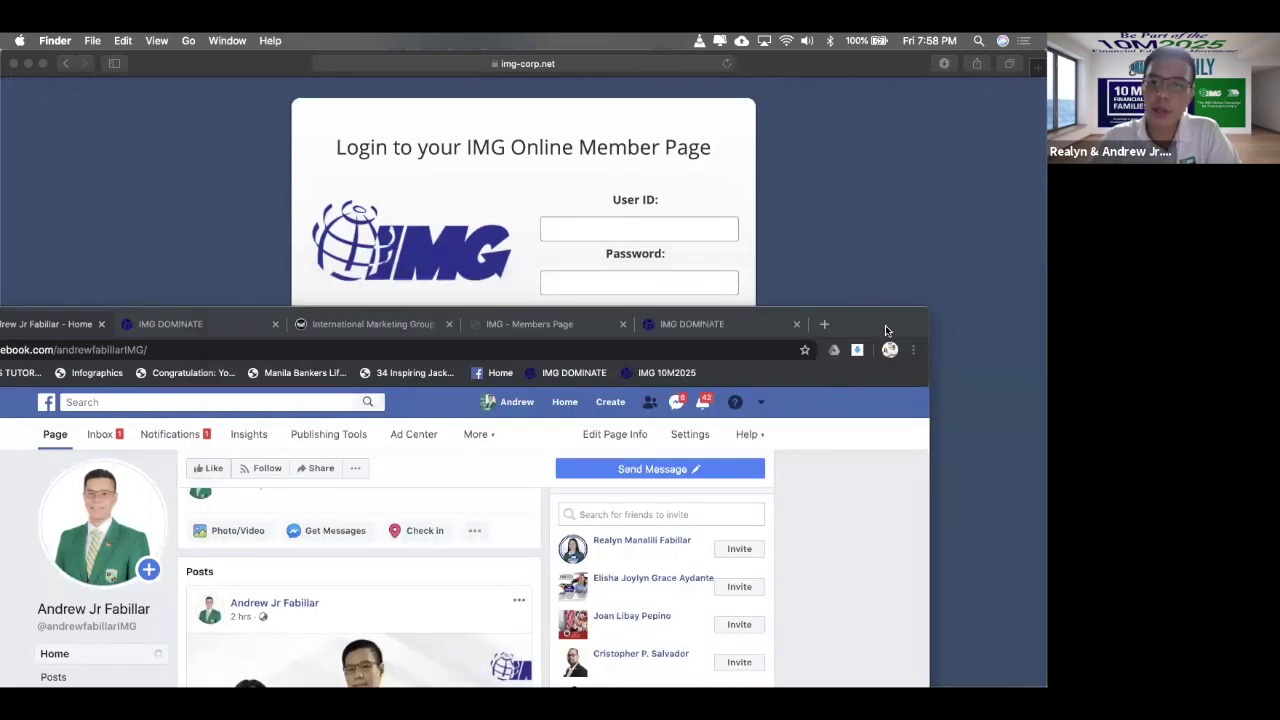
{"action": "left_click", "coordinate": [885, 325]}
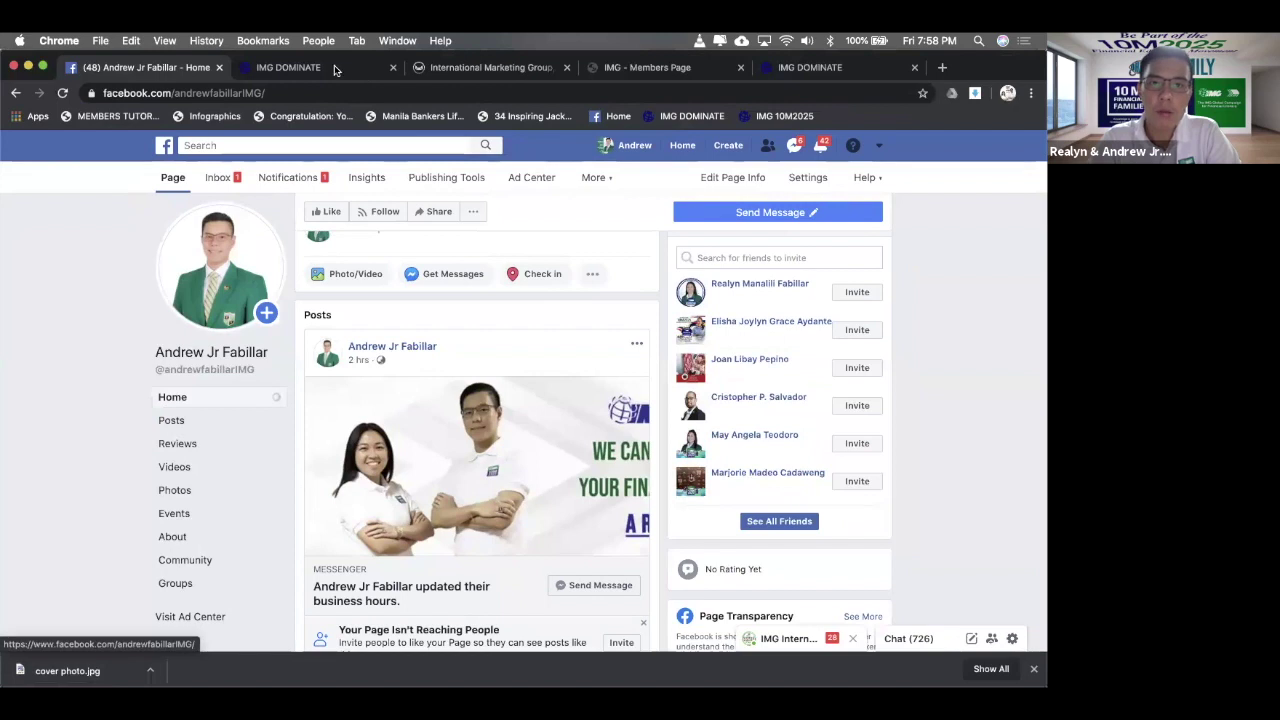
{"action": "left_click", "coordinate": [335, 68]}
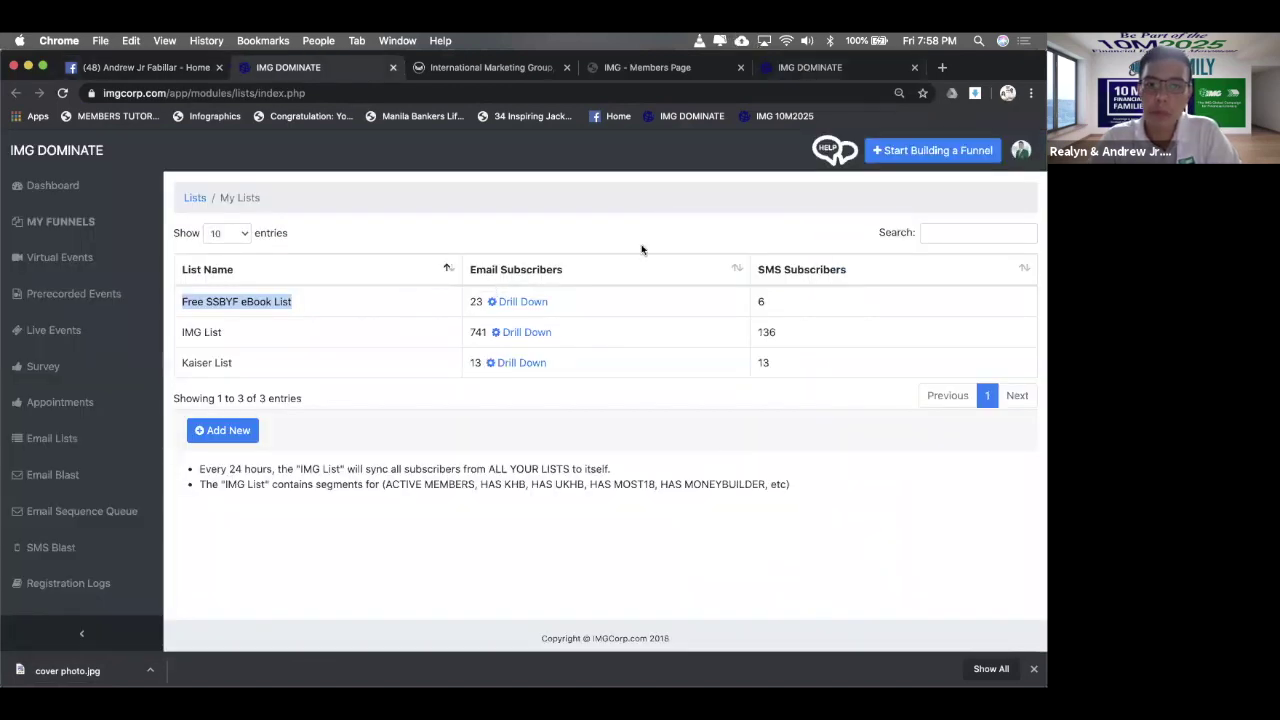
{"action": "key", "text": "super+5"}
{"action": "left_click", "coordinate": [631, 268]}
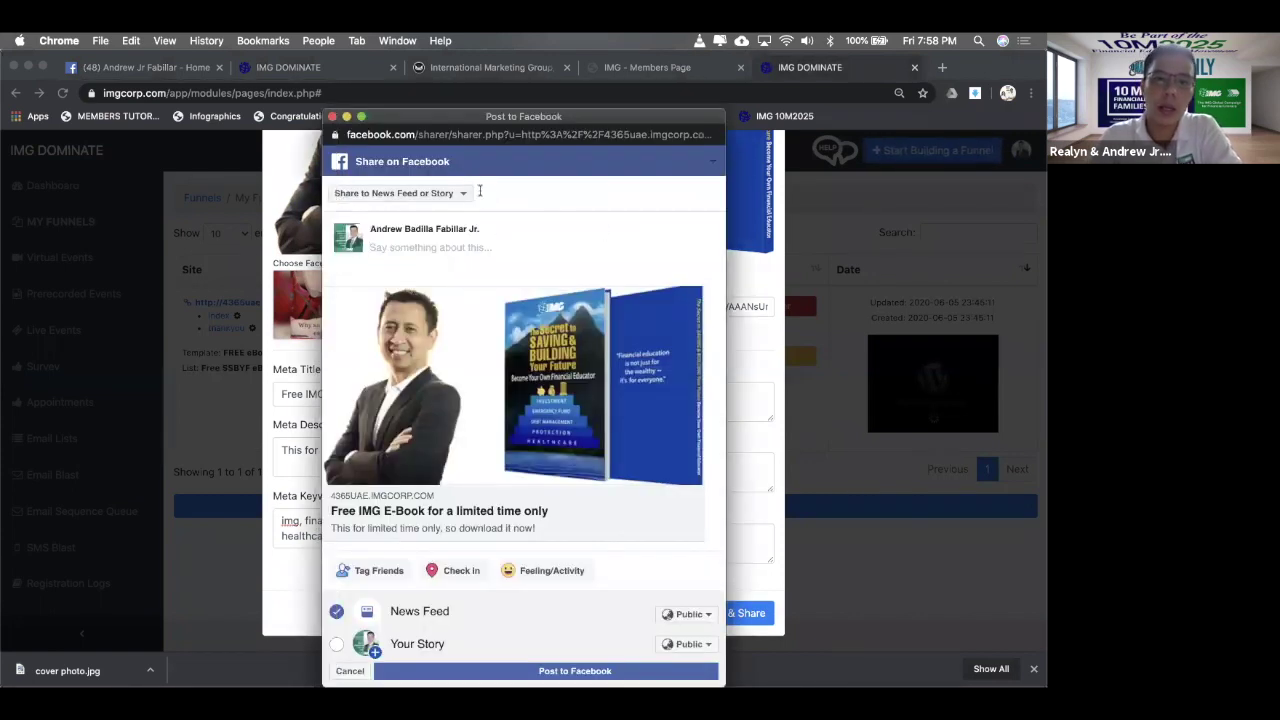
- Keep the current managed page as the share destination and paste the caption into the post
{"action": "left_click", "coordinate": [401, 200]}
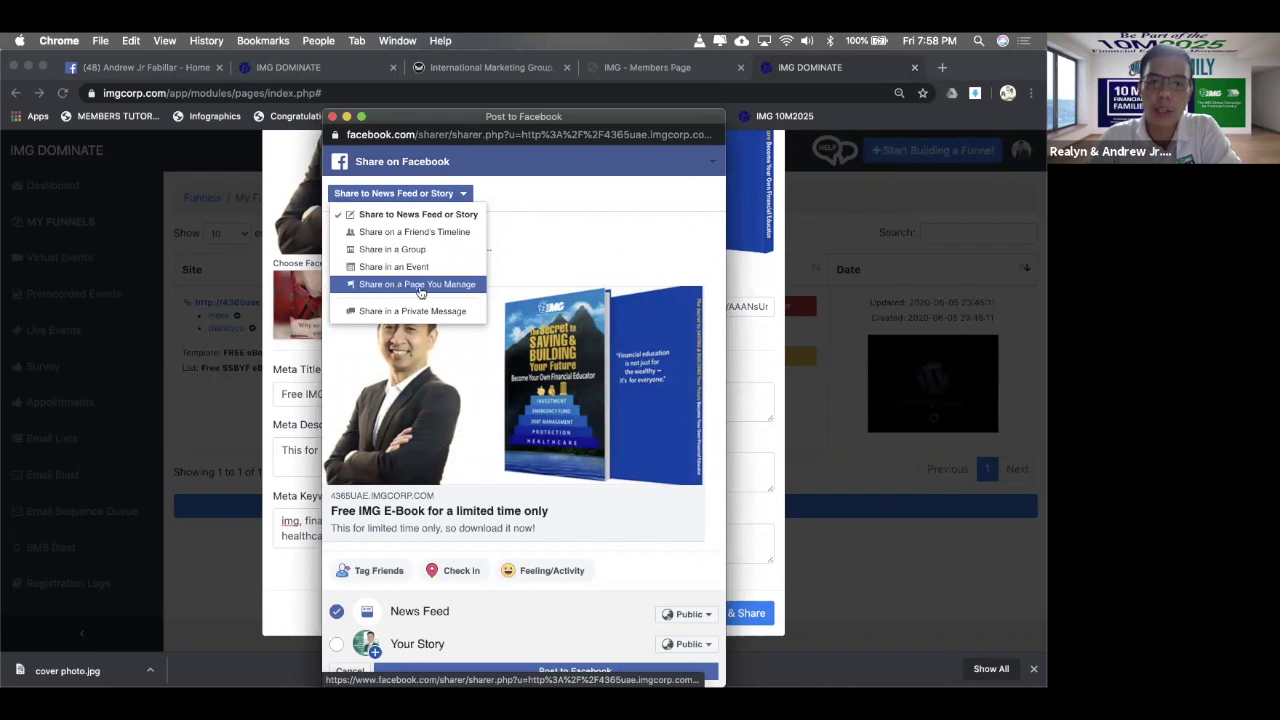
{"action": "left_click", "coordinate": [421, 290]}
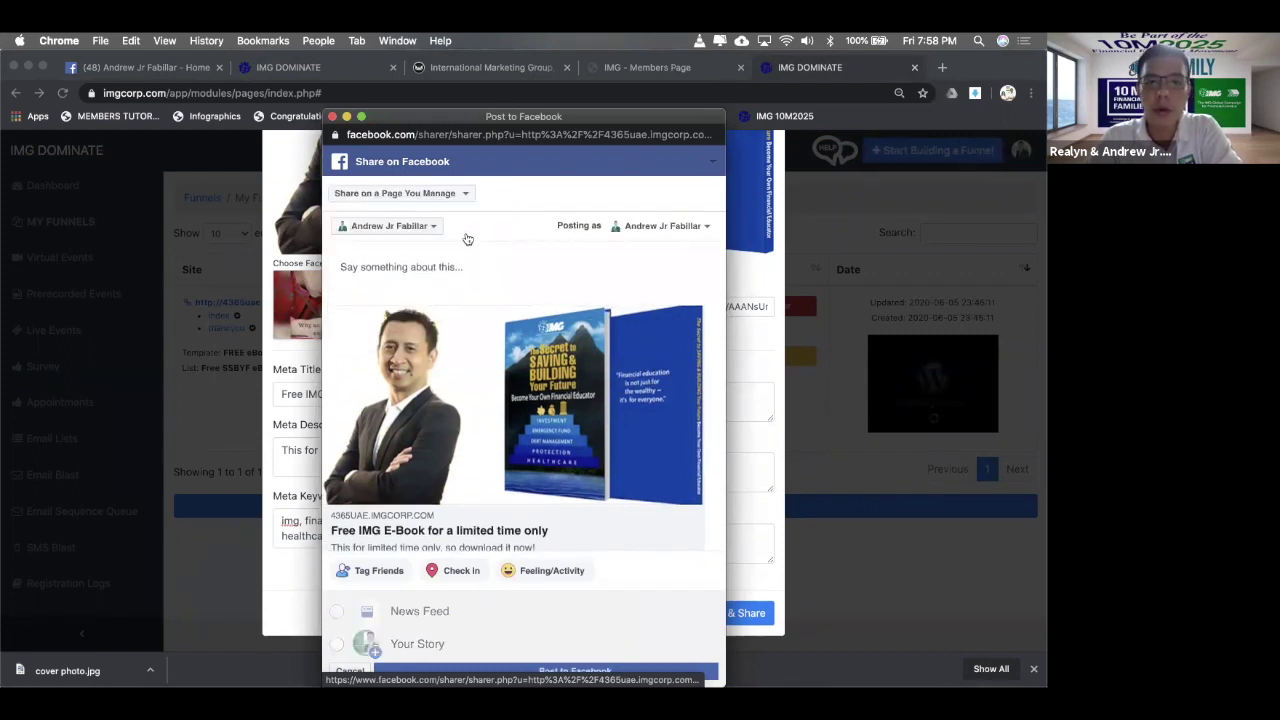
{"action": "left_click", "coordinate": [424, 227]}
{"action": "scroll", "coordinate": [452, 264], "scroll_direction": "down", "scroll_amount": 3}
{"action": "scroll", "coordinate": [450, 262], "scroll_direction": "up", "scroll_amount": 3}
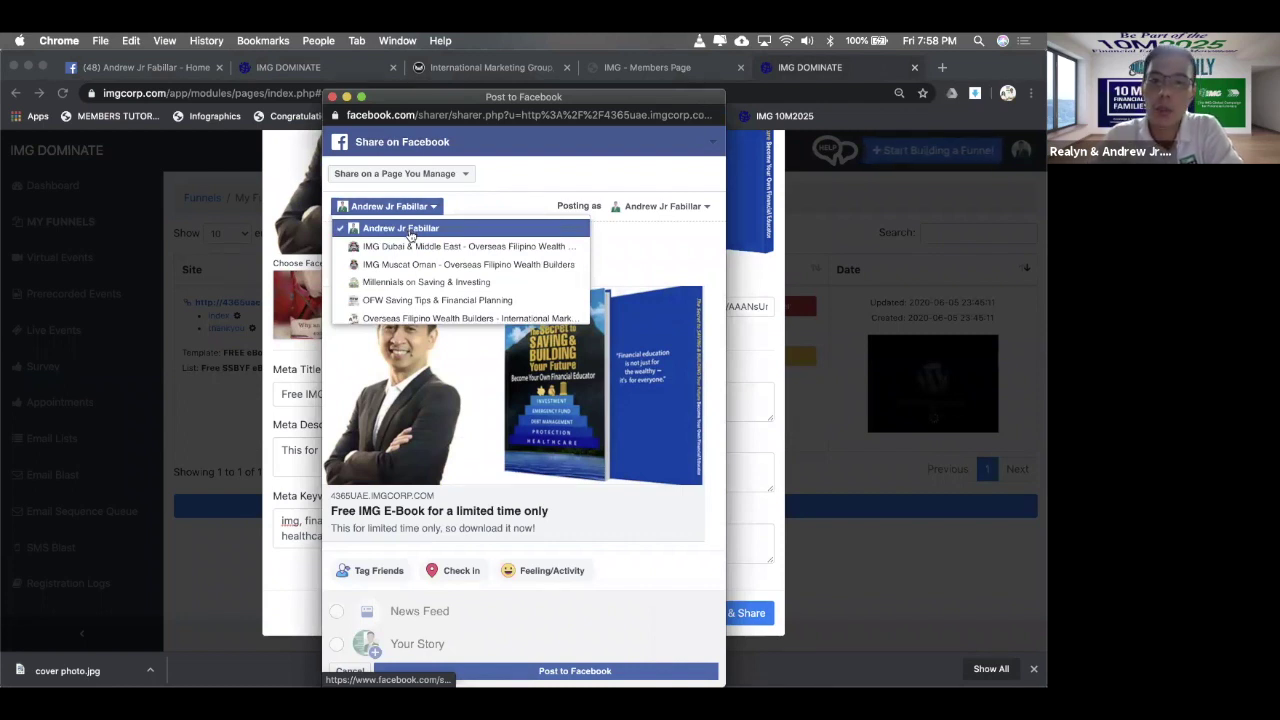
{"action": "left_click", "coordinate": [410, 235]}
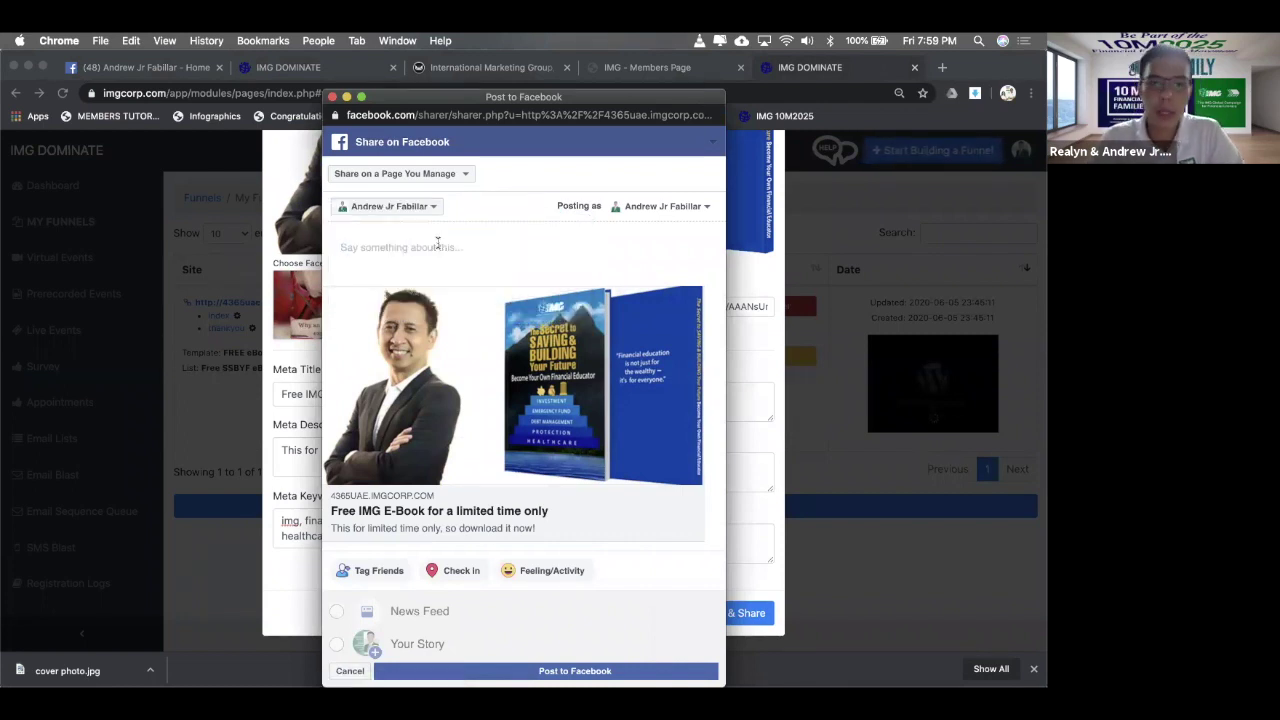
{"action": "type", "text": "Free E-BOOK Download for a limited time only."}
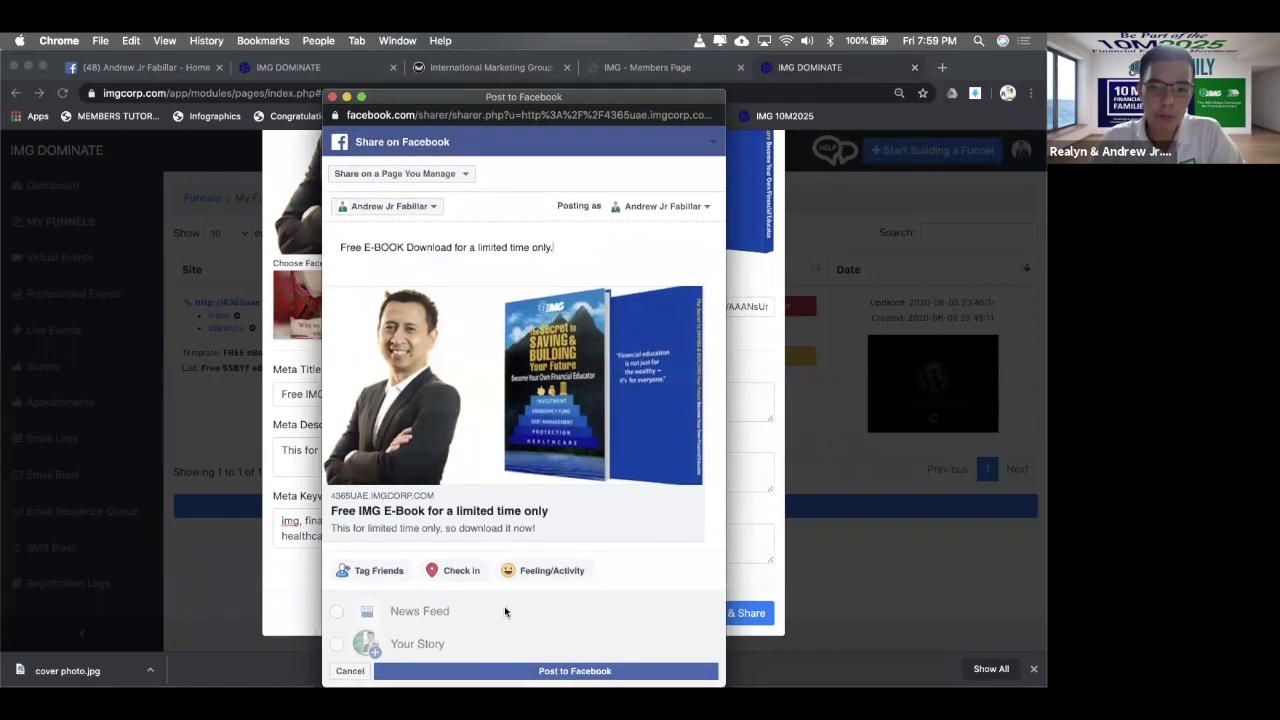
- Check in at IMG Dubai & Middle East and publish the e-book post to Facebook
{"action": "left_click", "coordinate": [495, 538]}
{"action": "type", "text": "img dub"}
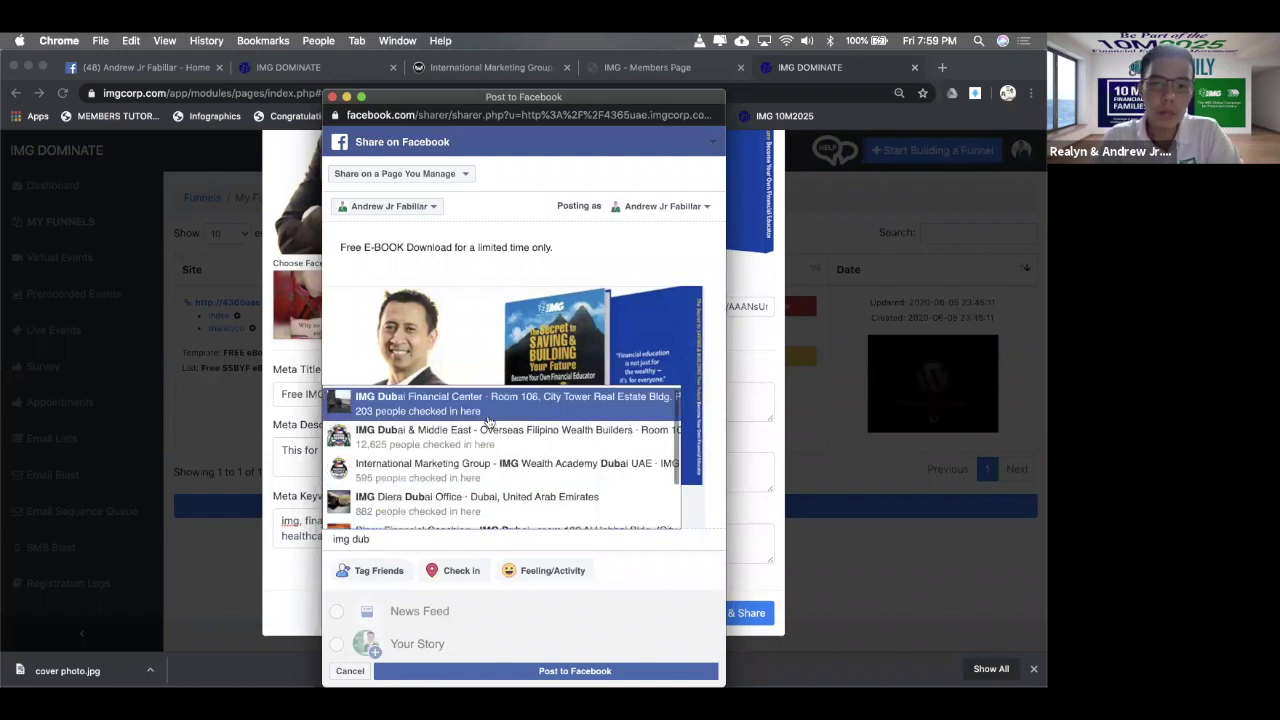
{"action": "left_click", "coordinate": [490, 440]}
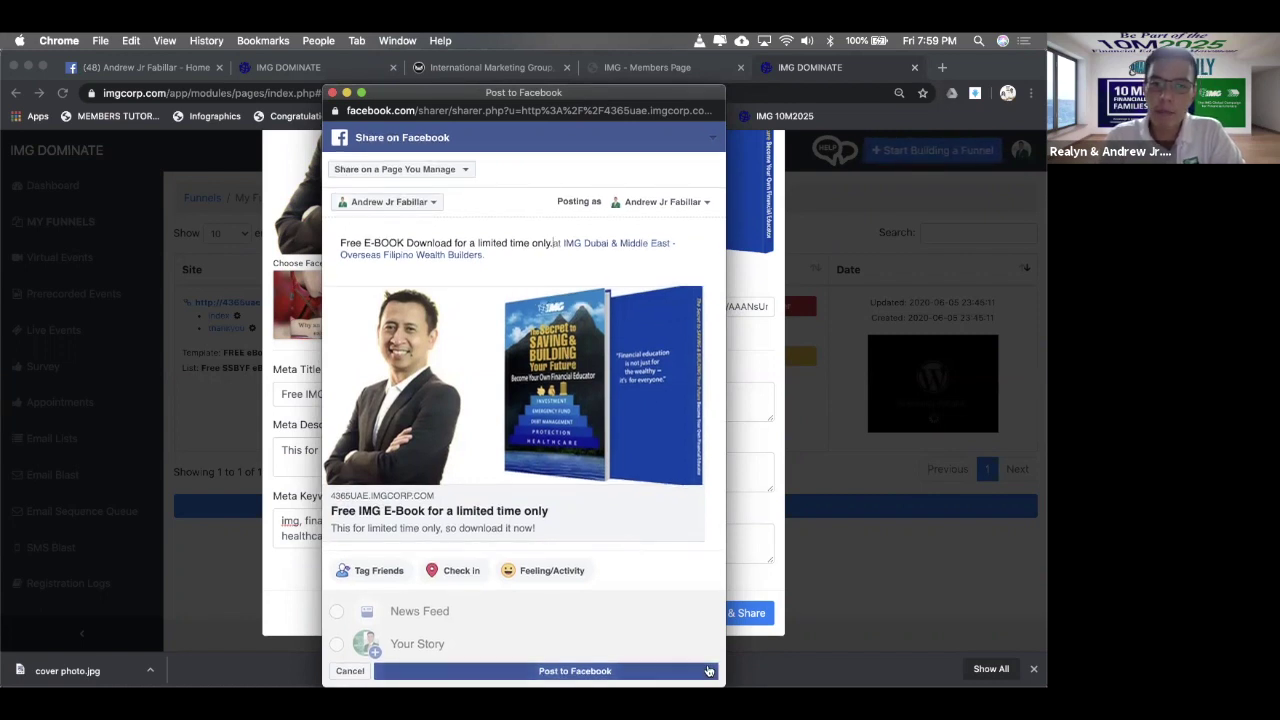
{"action": "left_click", "coordinate": [686, 208]}
{"action": "left_click", "coordinate": [686, 208]}
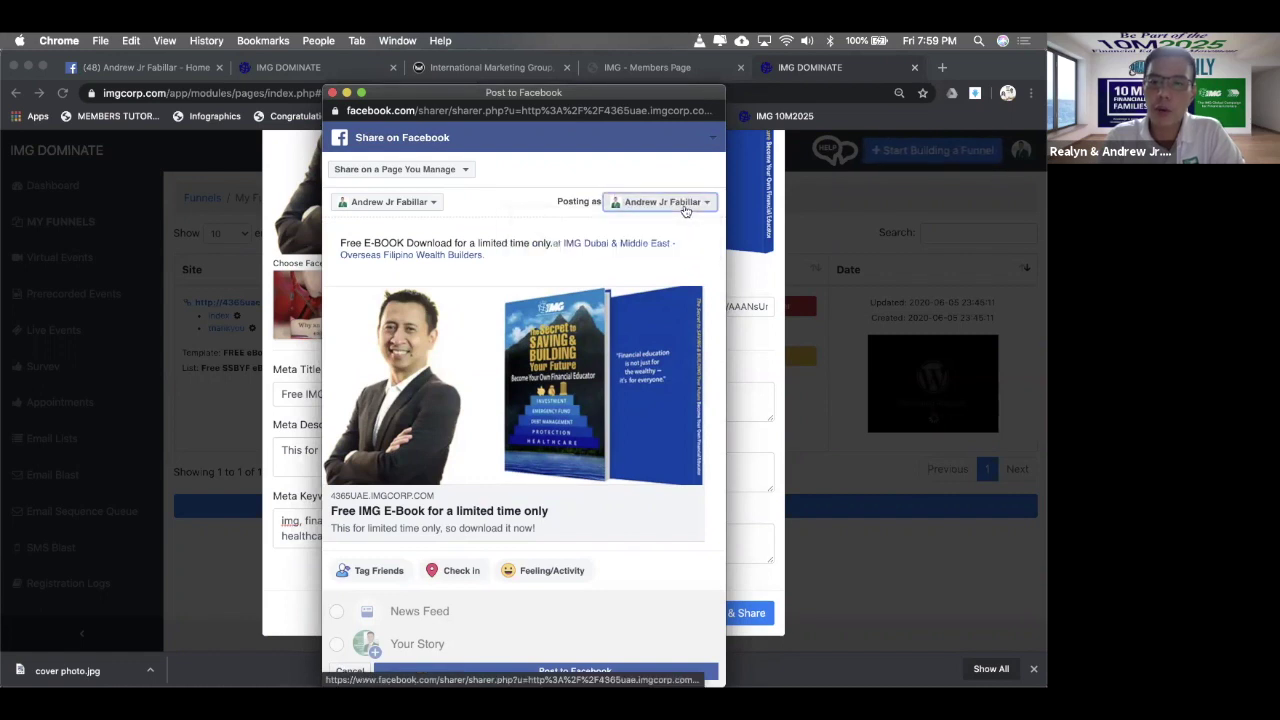
{"action": "left_click", "coordinate": [703, 668]}
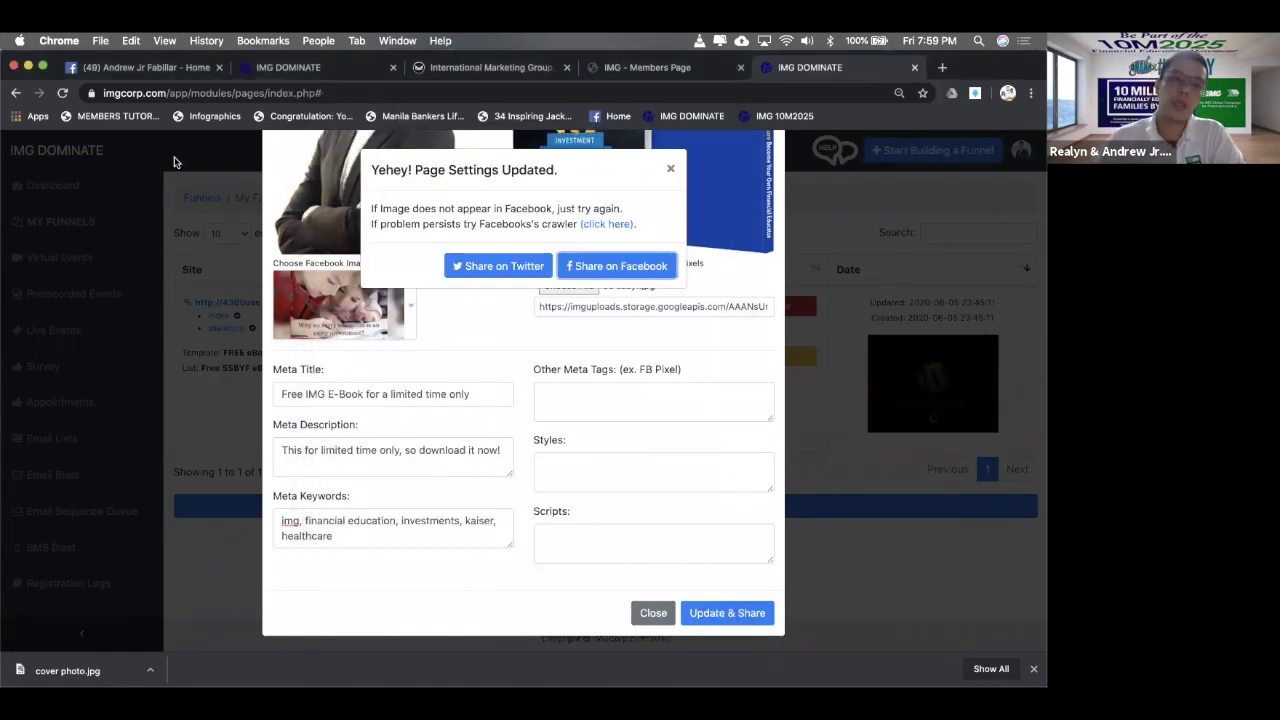
- Go to the Facebook Page's home view and reload it to load the new post
{"action": "left_click", "coordinate": [133, 42]}
{"action": "left_click", "coordinate": [134, 44]}
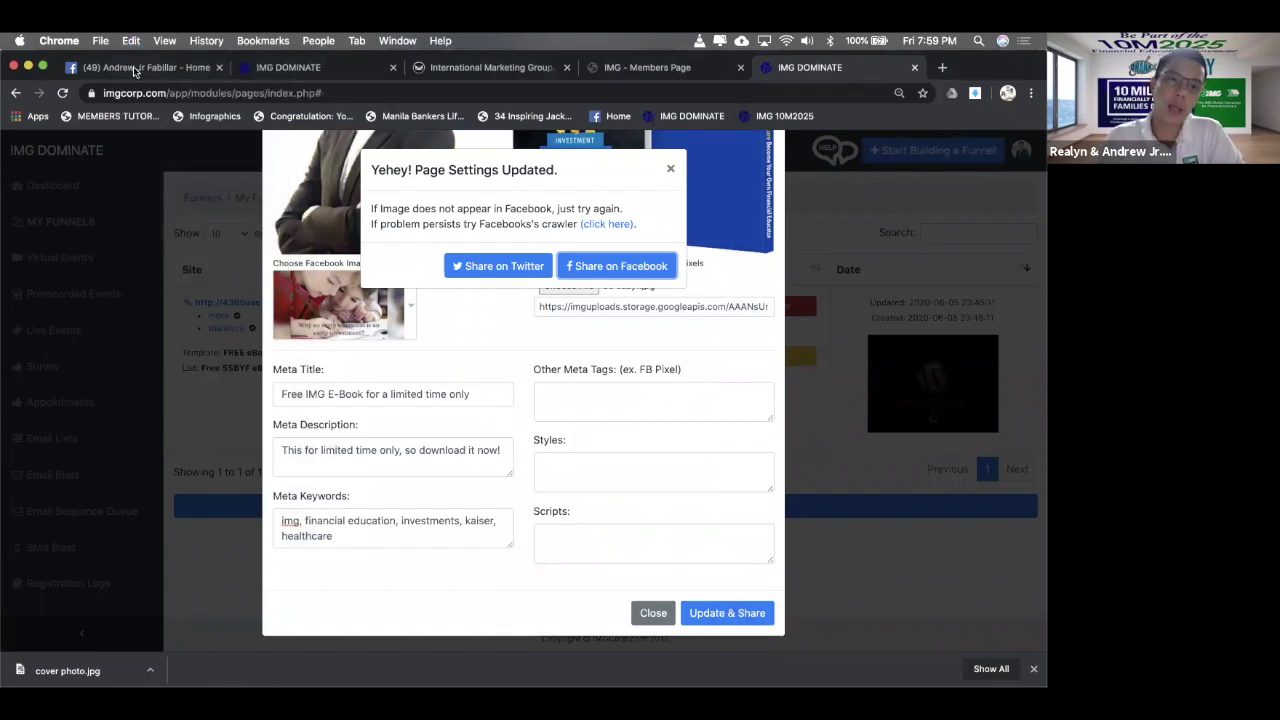
{"action": "left_click", "coordinate": [137, 68]}
{"action": "left_click", "coordinate": [176, 183]}
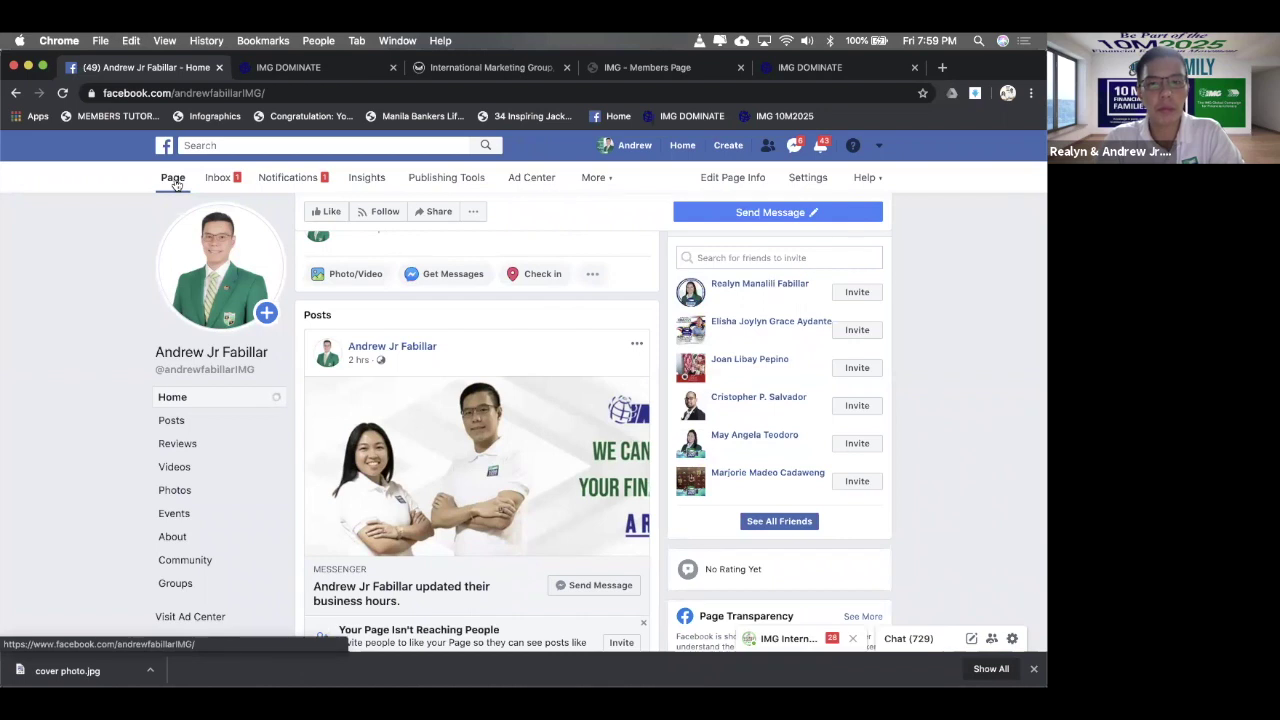
{"action": "scroll", "coordinate": [446, 309], "scroll_direction": "down", "scroll_amount": 5}
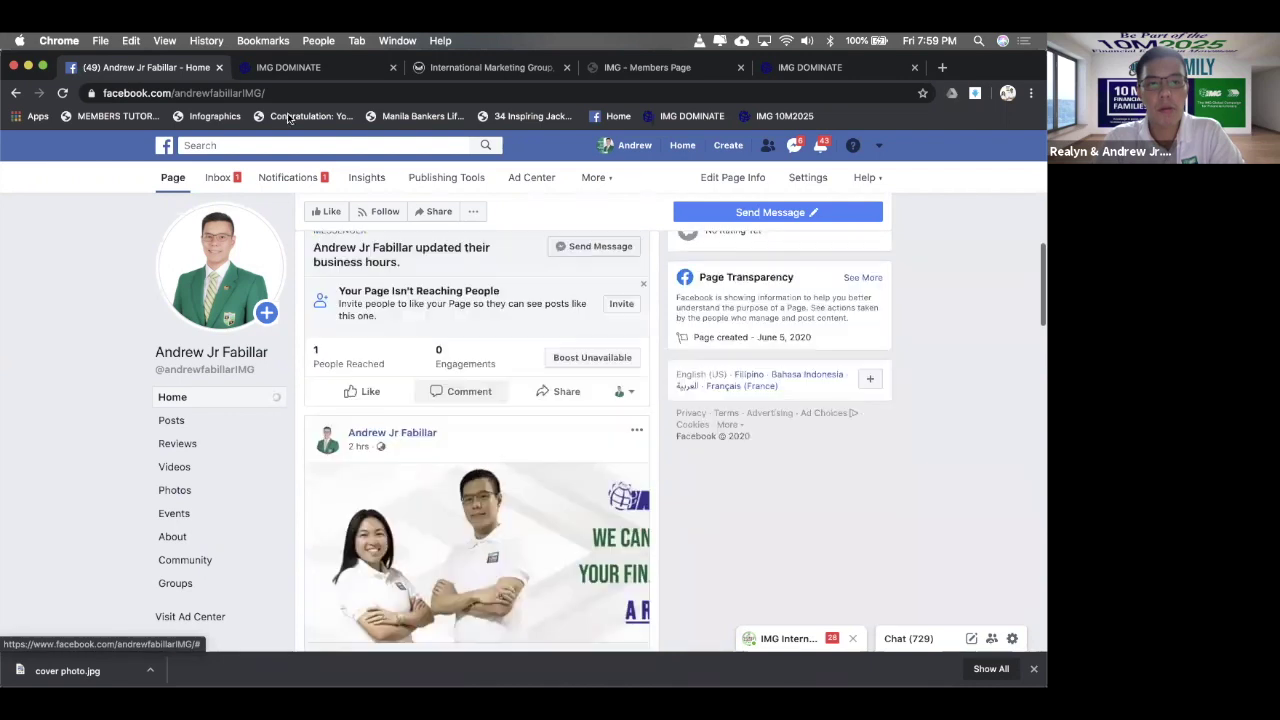
{"action": "key", "text": "super+r"}
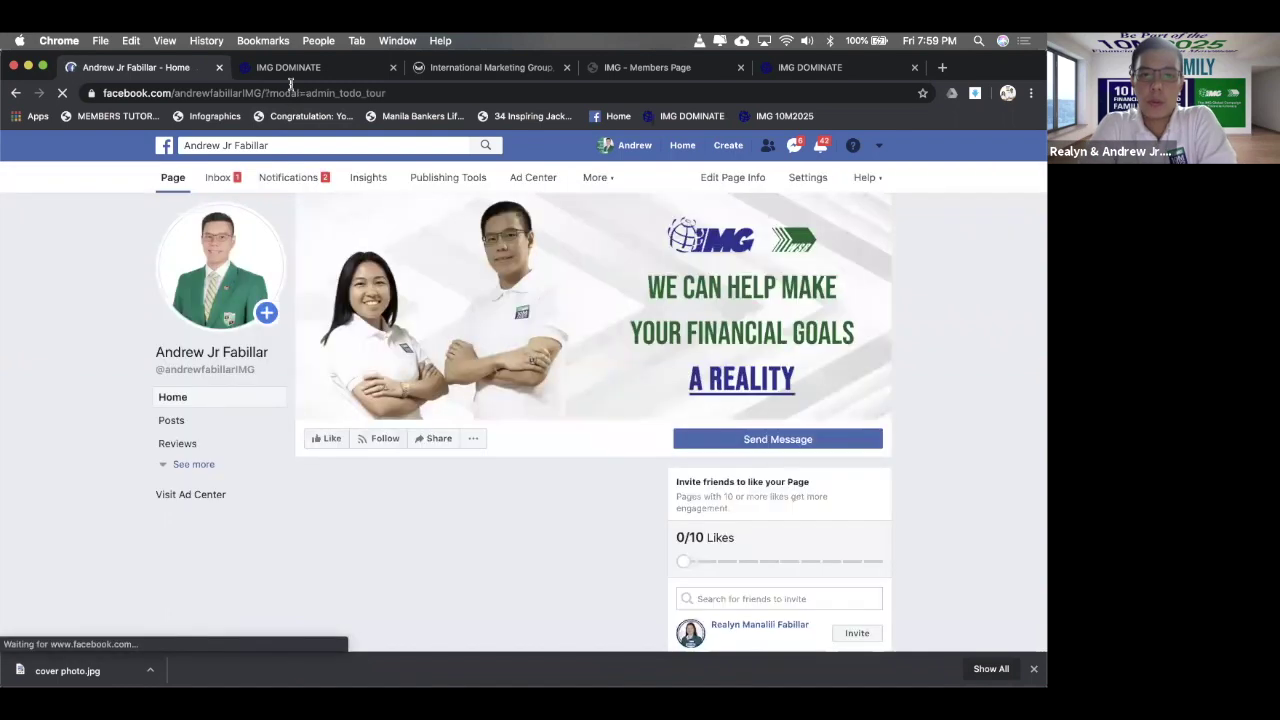
- Scroll down to the new e-book post and open its landing page link preview
{"action": "scroll", "coordinate": [420, 328], "scroll_direction": "down", "scroll_amount": 3}
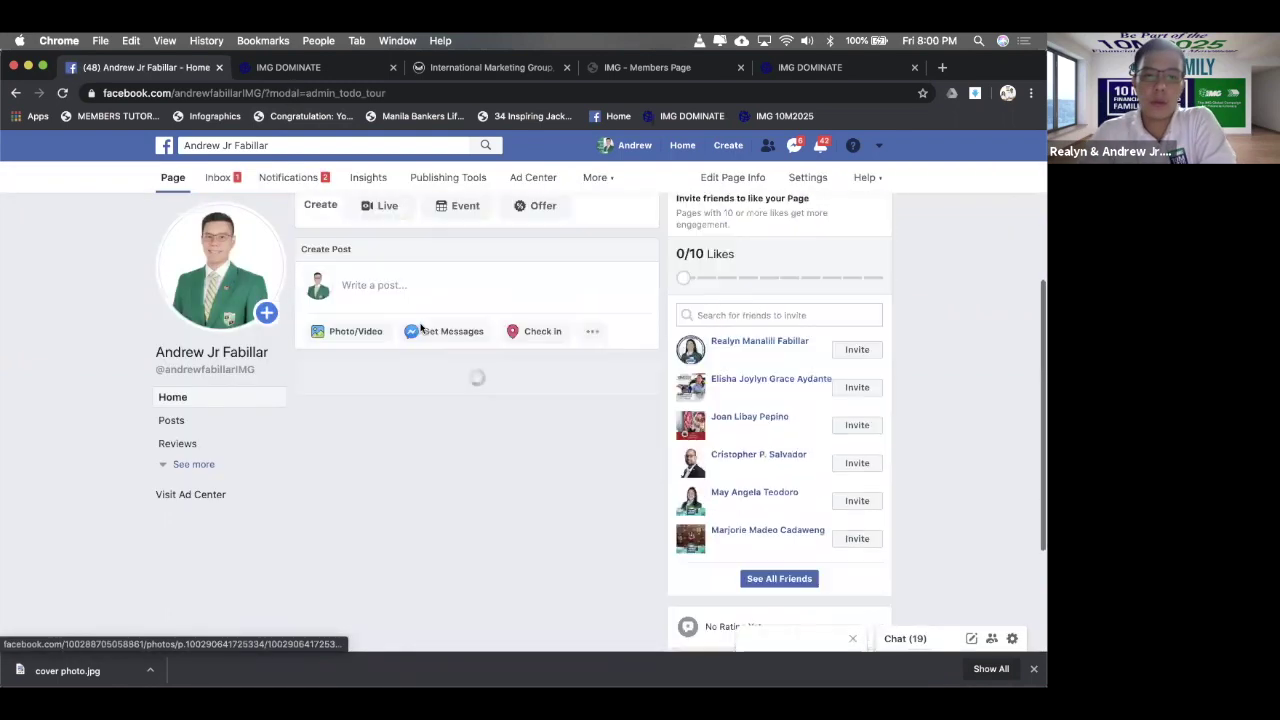
{"action": "scroll", "coordinate": [420, 328], "scroll_direction": "down", "scroll_amount": 2}
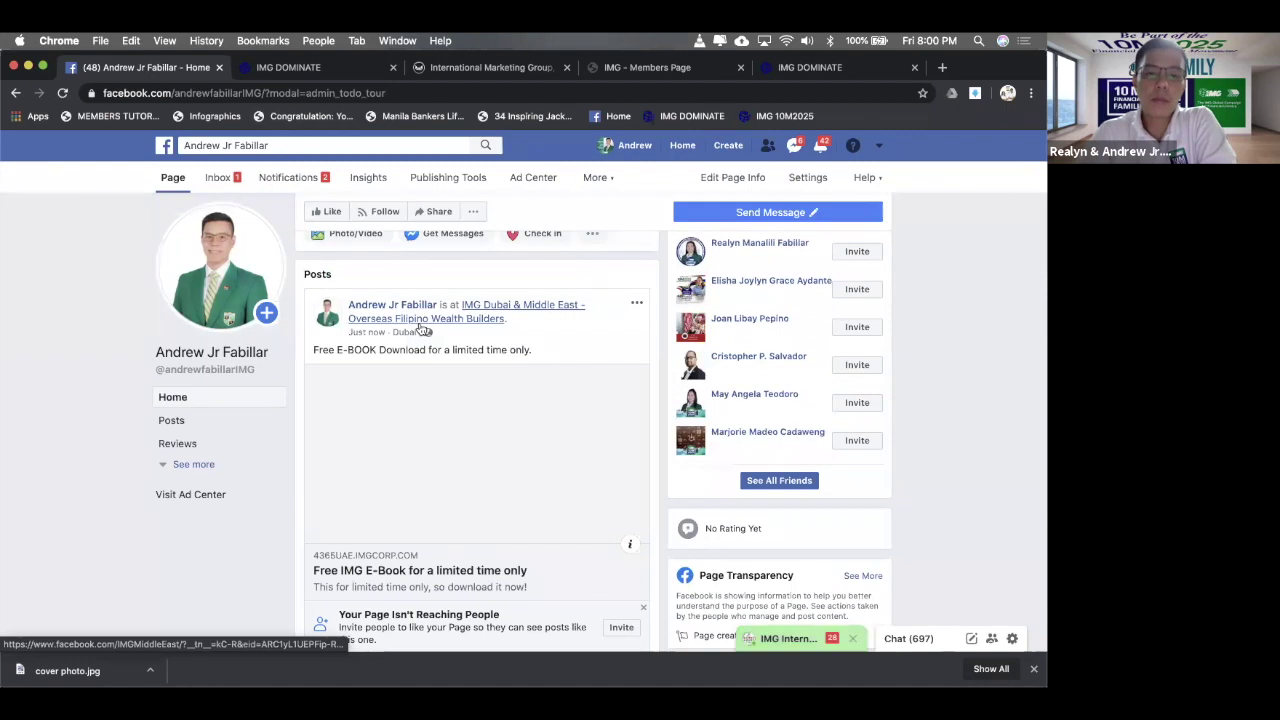
{"action": "scroll", "coordinate": [422, 330], "scroll_direction": "down", "scroll_amount": 1}
{"action": "scroll", "coordinate": [420, 330], "scroll_direction": "down", "scroll_amount": 2}
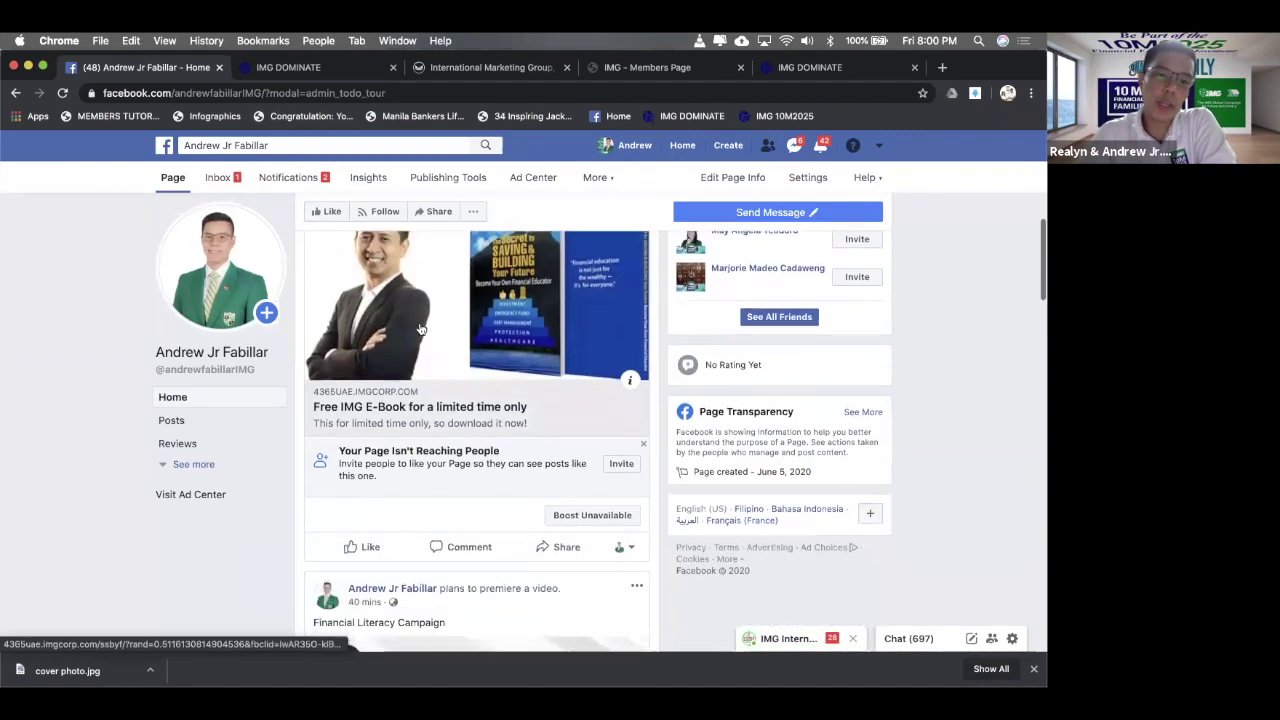
{"action": "scroll", "coordinate": [420, 328], "scroll_direction": "down", "scroll_amount": 1}
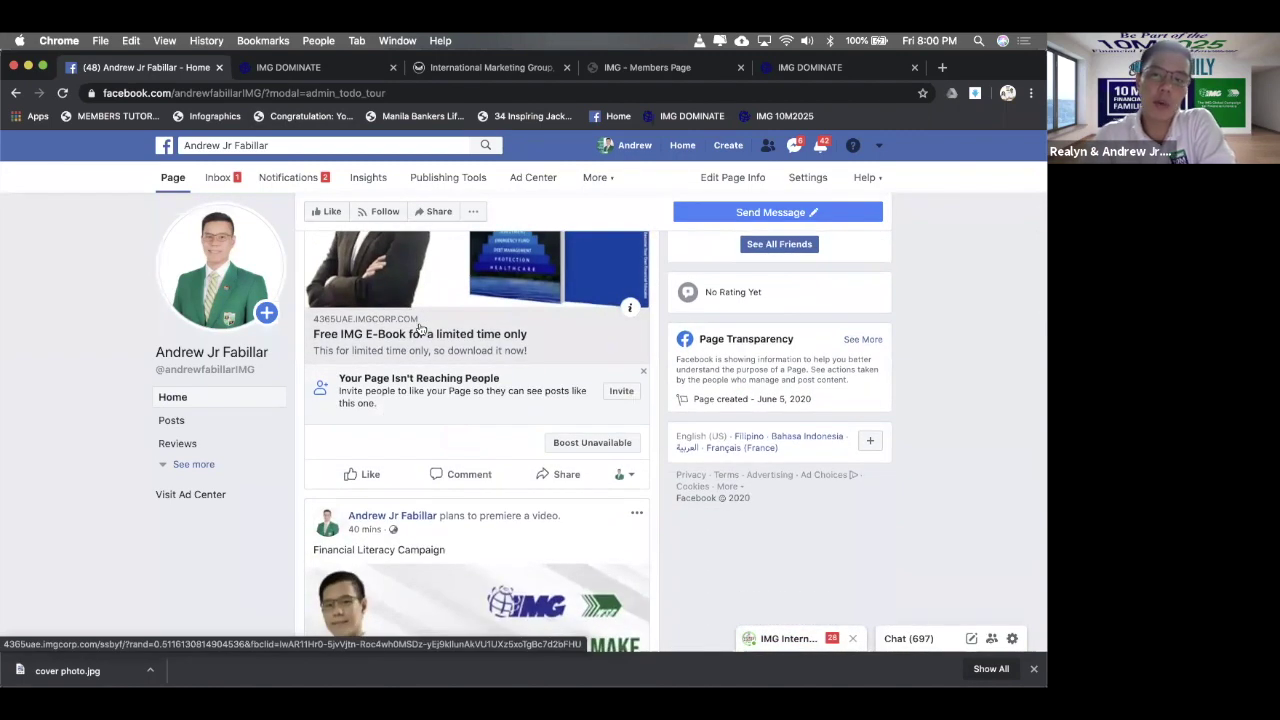
{"action": "scroll", "coordinate": [420, 330], "scroll_direction": "up", "scroll_amount": 4}
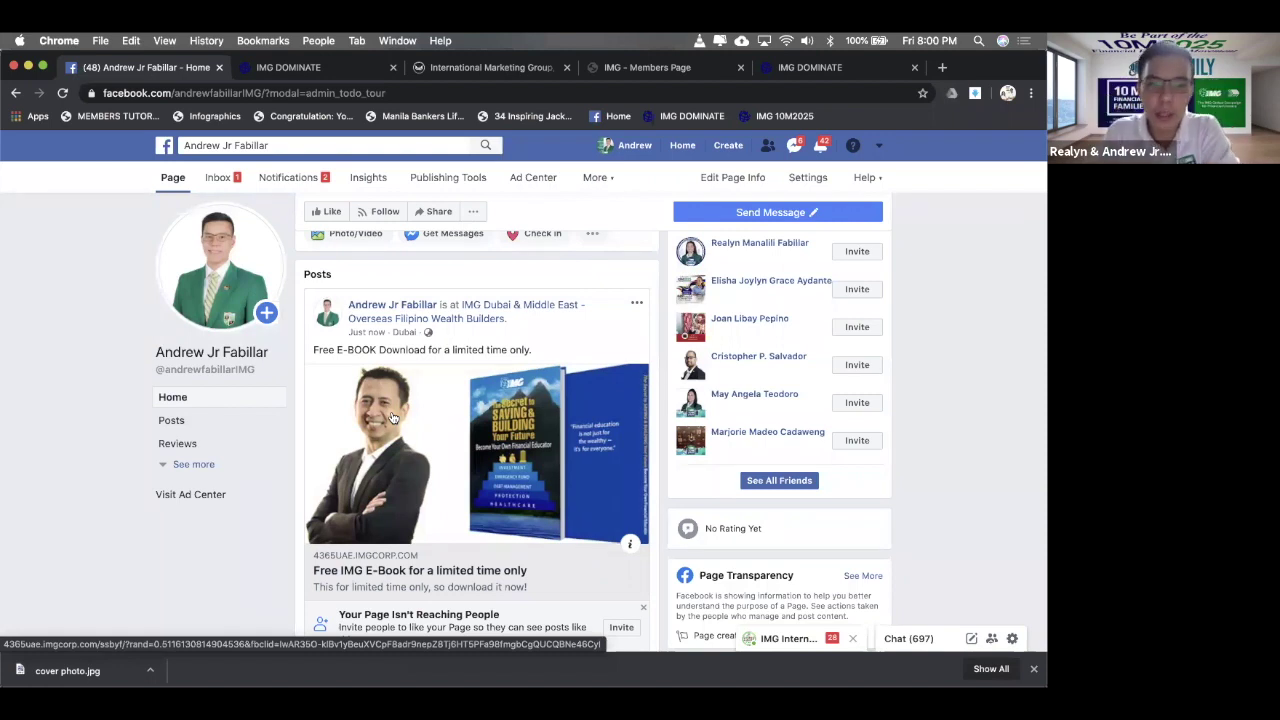
{"action": "left_click", "coordinate": [392, 418]}
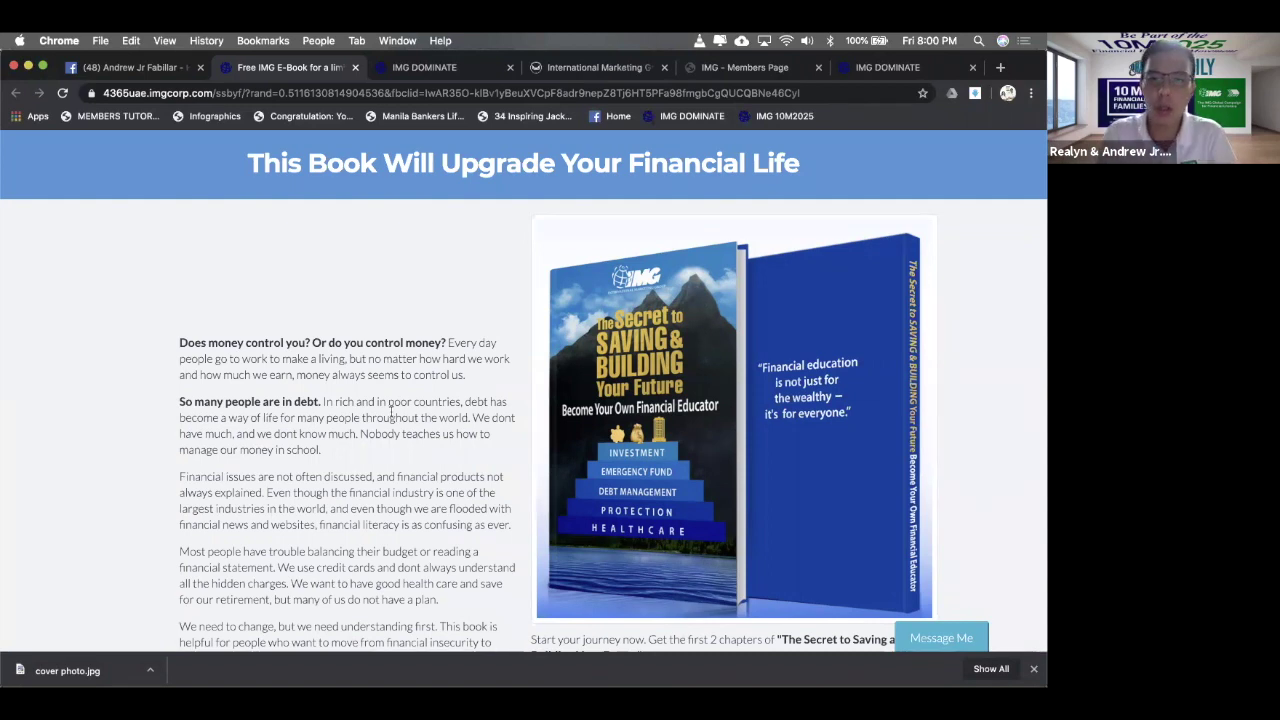
- Dismiss the 'Page Settings Updated' notice in the IMG DOMINATE tab
{"action": "scroll", "coordinate": [391, 413], "scroll_direction": "down", "scroll_amount": 2}
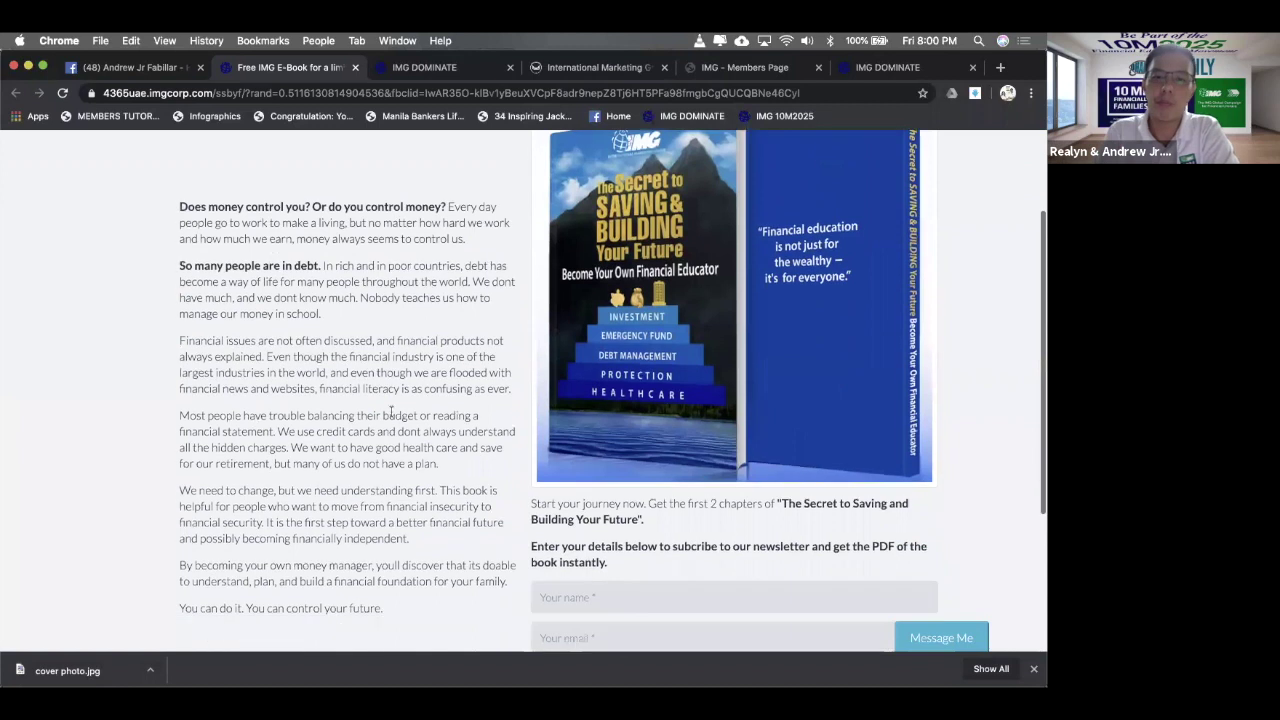
{"action": "scroll", "coordinate": [391, 413], "scroll_direction": "up", "scroll_amount": 2}
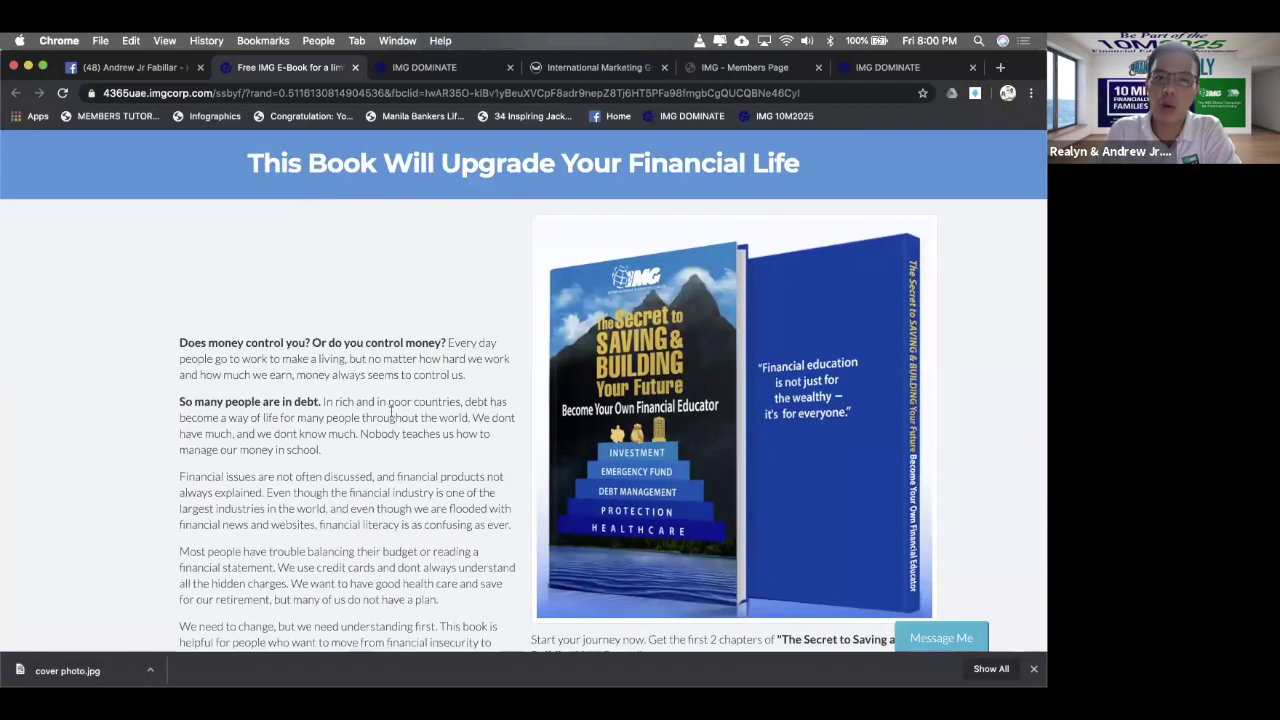
{"action": "left_click", "coordinate": [897, 68]}
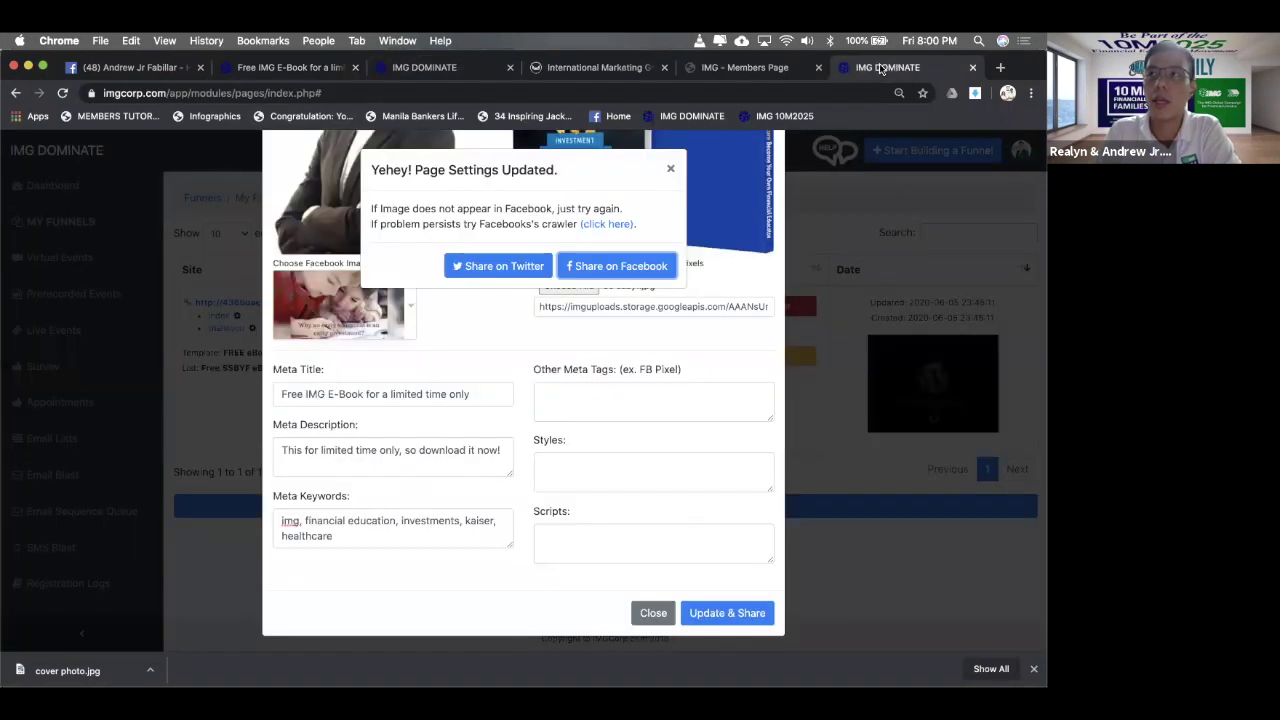
{"action": "left_click", "coordinate": [670, 168]}
- Back on the e-book landing page, scroll to the signup form and focus the name field
{"action": "left_click", "coordinate": [309, 80]}
{"action": "scroll", "coordinate": [514, 242], "scroll_direction": "down", "scroll_amount": 10}
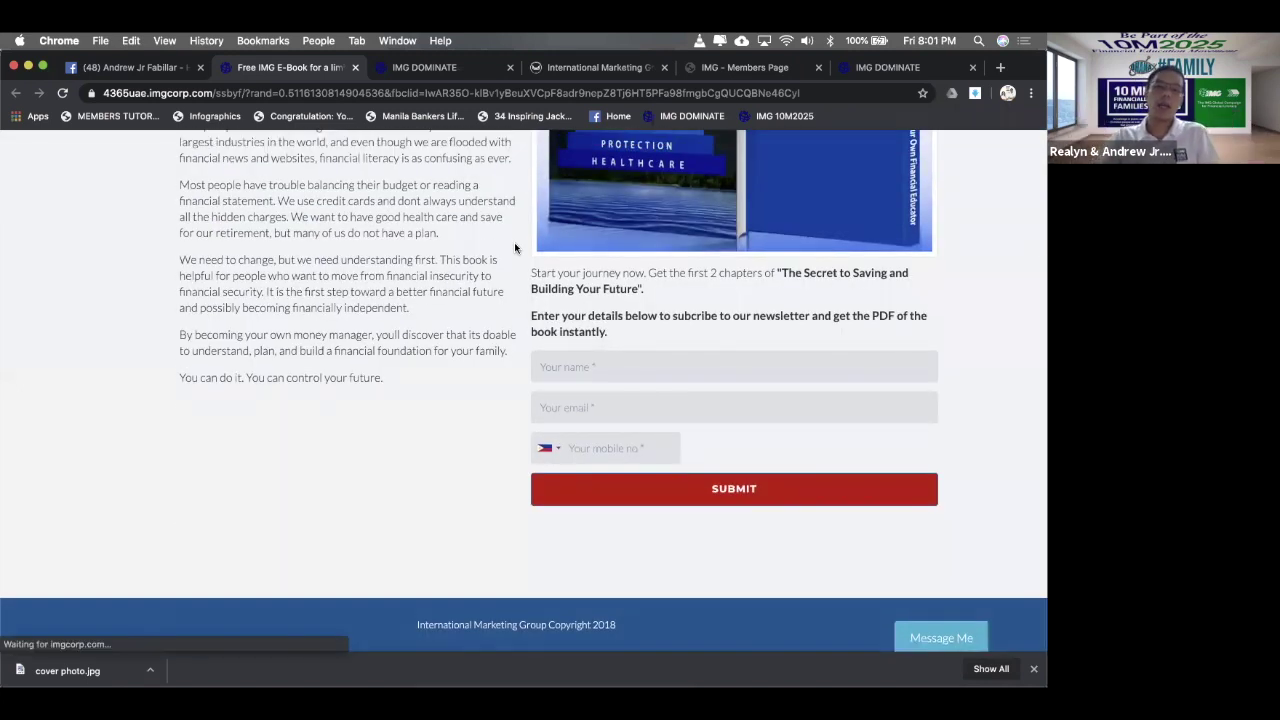
{"action": "left_click", "coordinate": [670, 362]}
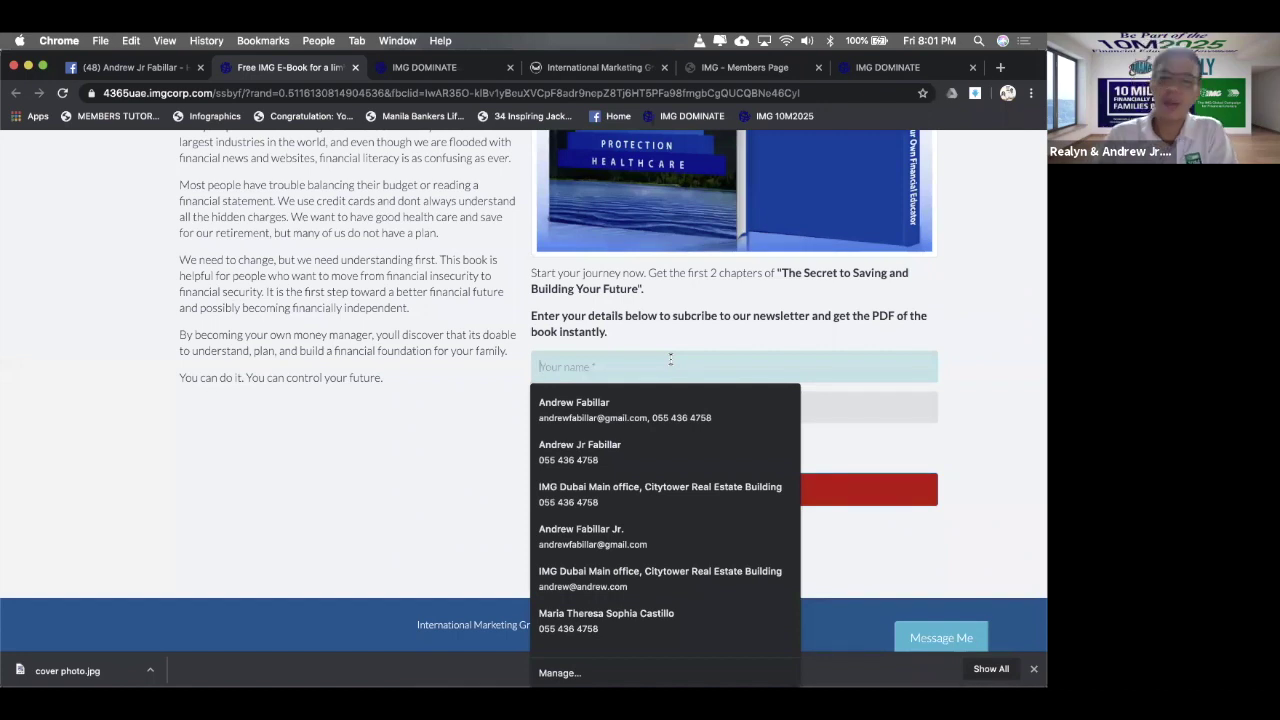
{"action": "left_click", "coordinate": [939, 326]}
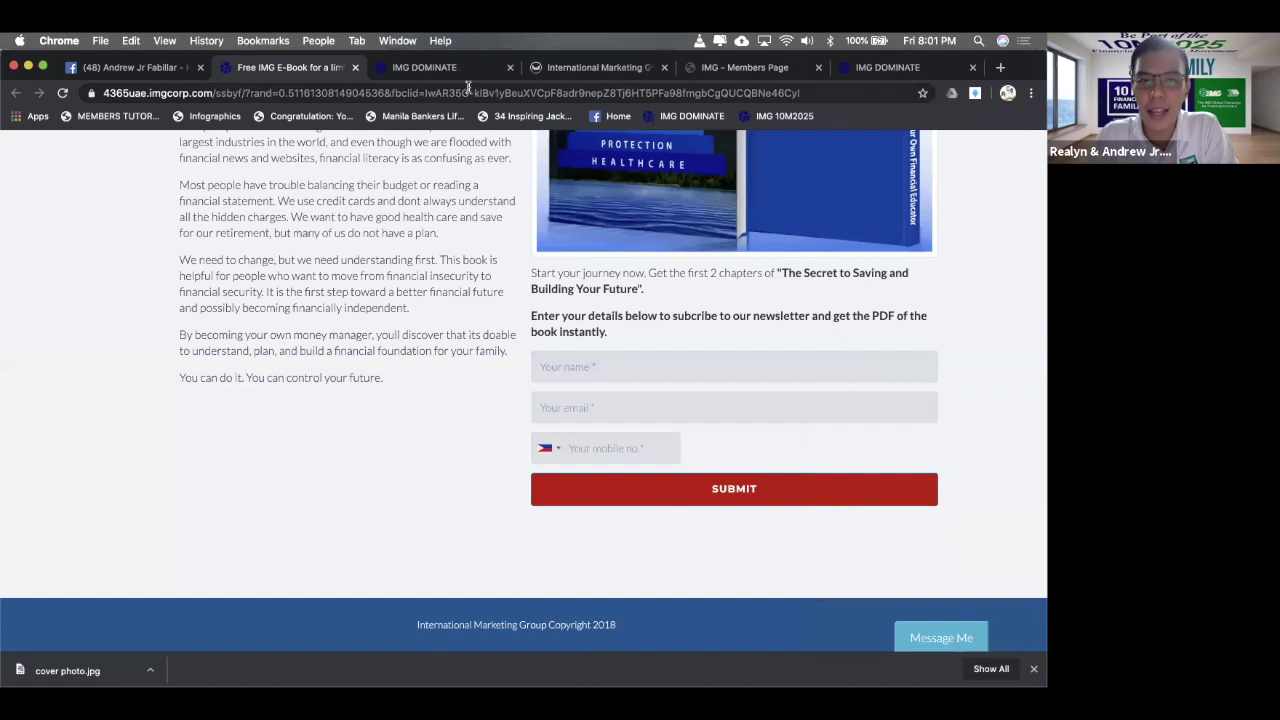
- Fill the signup form with name 'test', a test e-mail and a test mobile number, and submit
{"action": "left_click", "coordinate": [436, 72]}
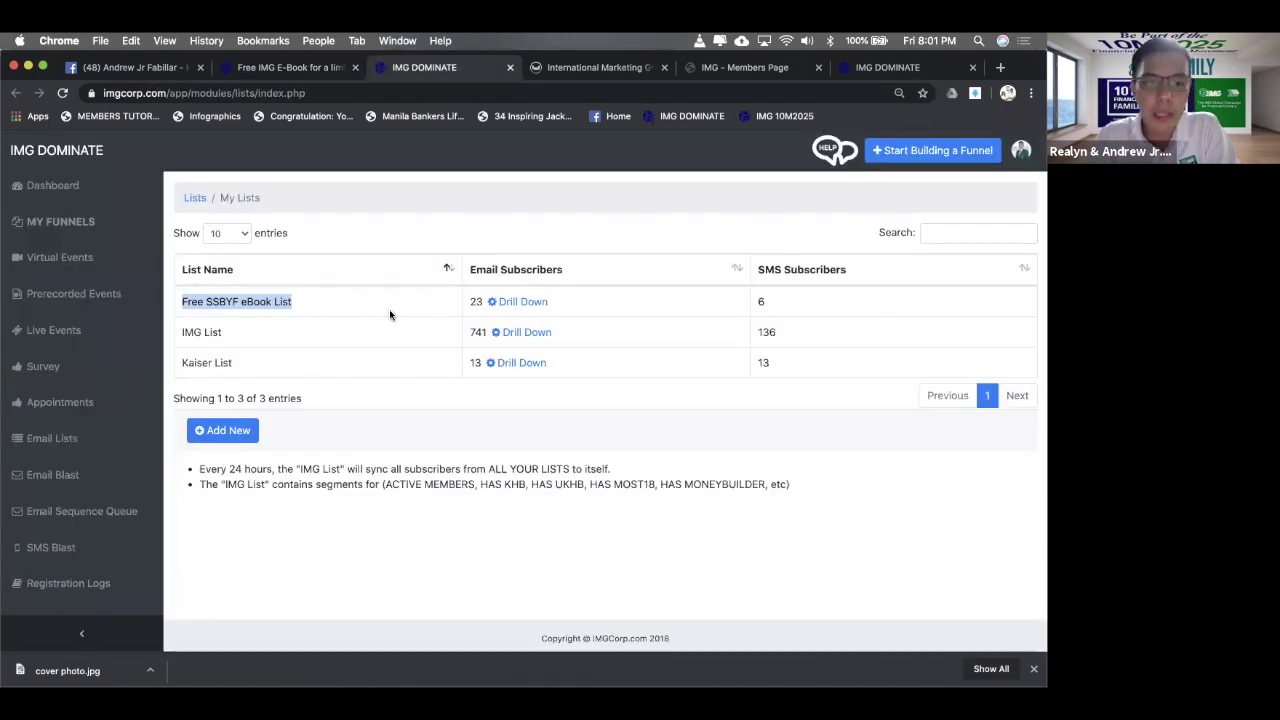
{"action": "left_click", "coordinate": [300, 68]}
{"action": "left_click", "coordinate": [601, 367]}
{"action": "type", "text": "test"}
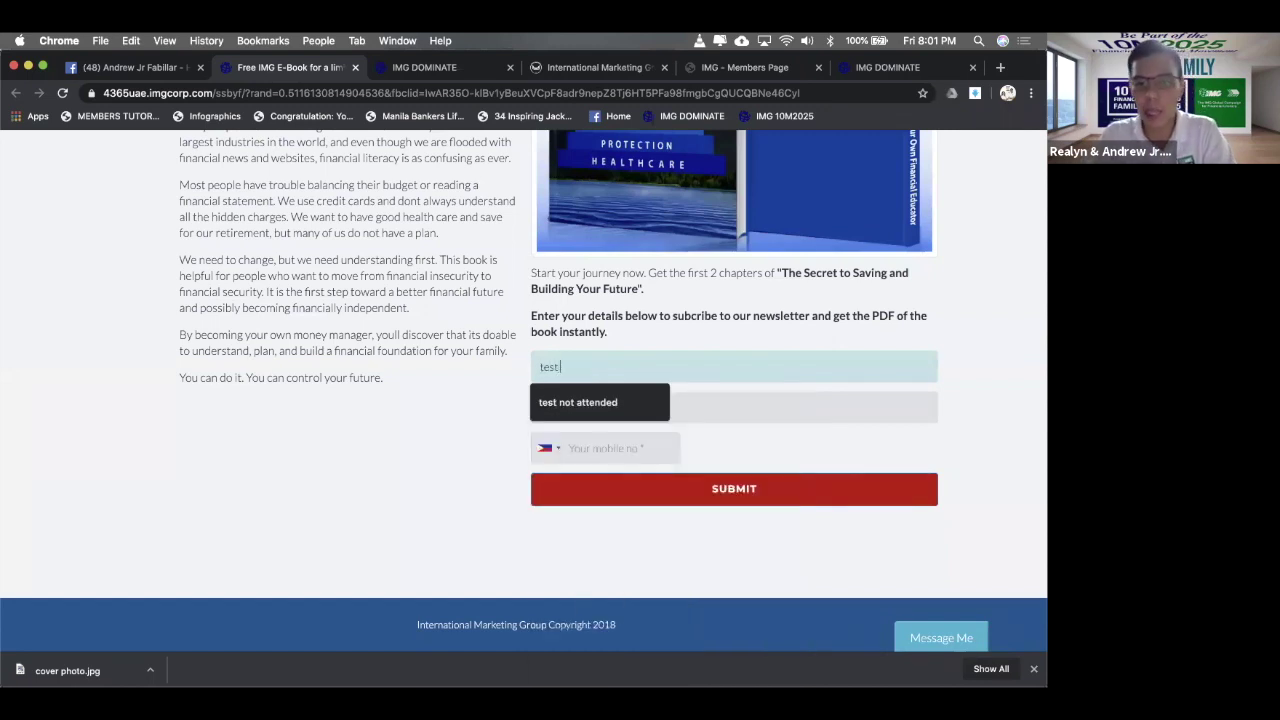
{"action": "key", "text": "BackSpace"}
{"action": "key", "text": "Tab"}
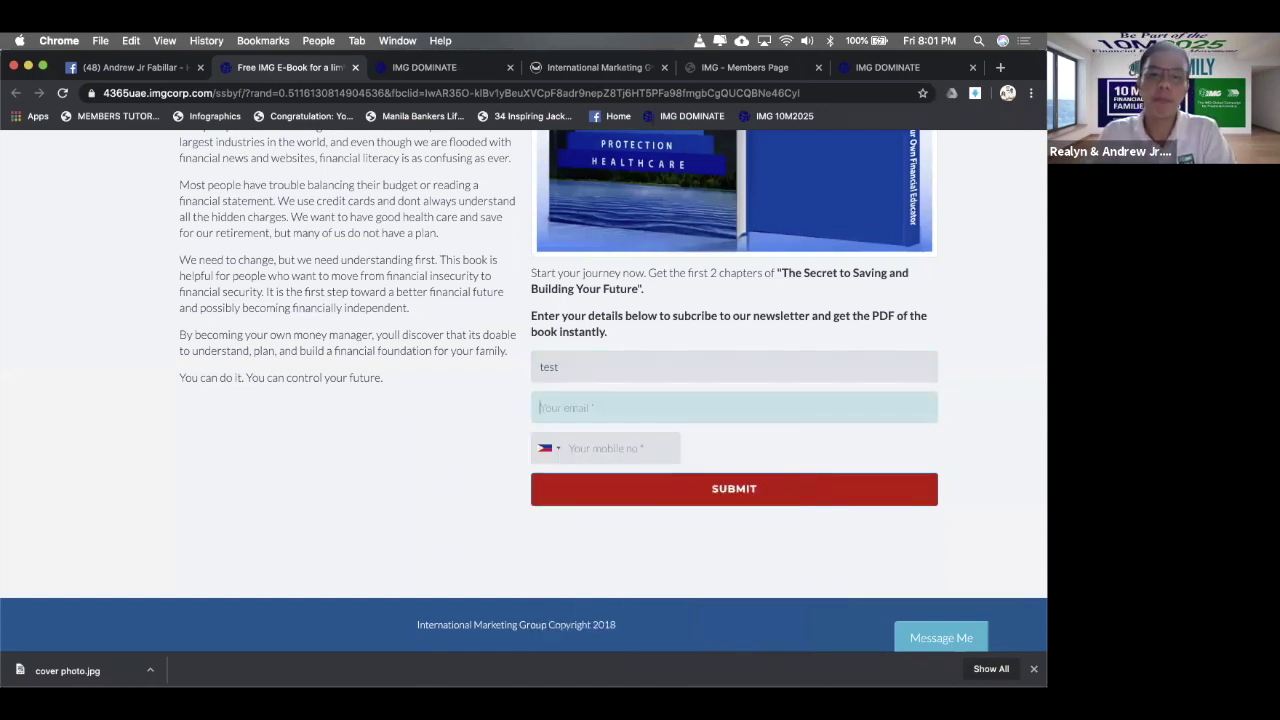
{"action": "type", "text": "test@test"}
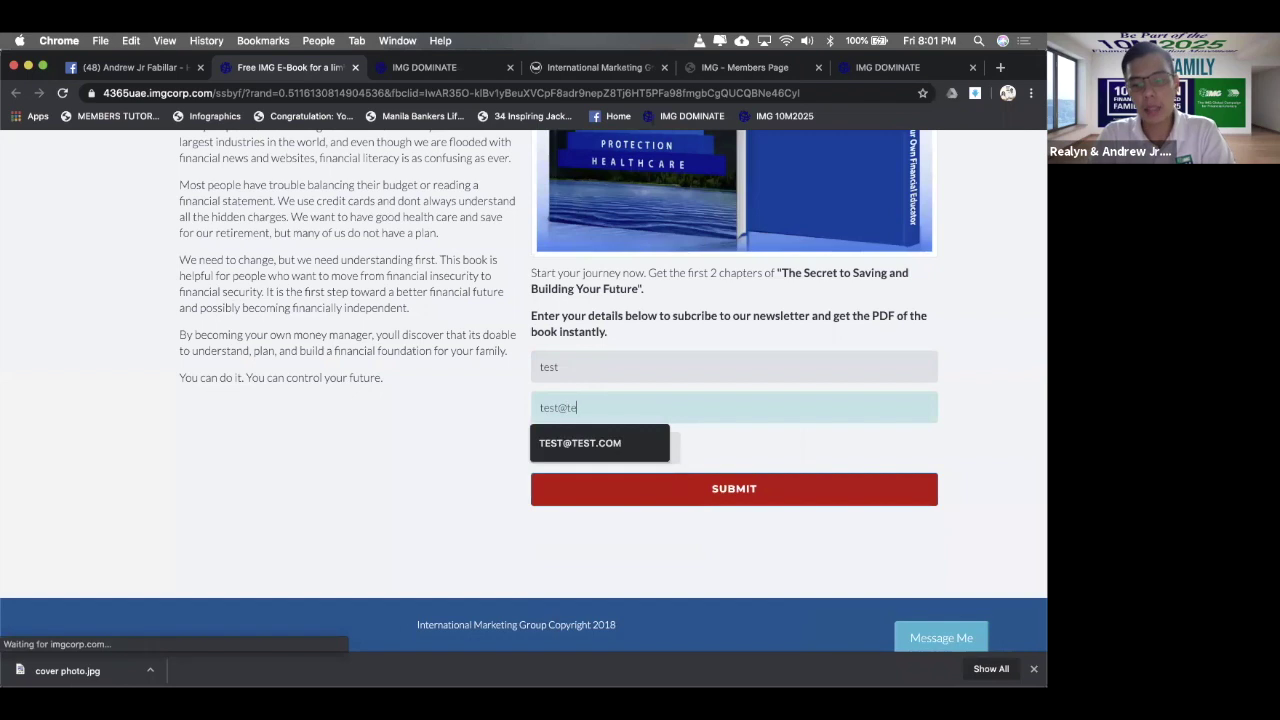
{"action": "left_click", "coordinate": [645, 443]}
{"action": "left_click", "coordinate": [640, 449]}
{"action": "type", "text": "011111"}
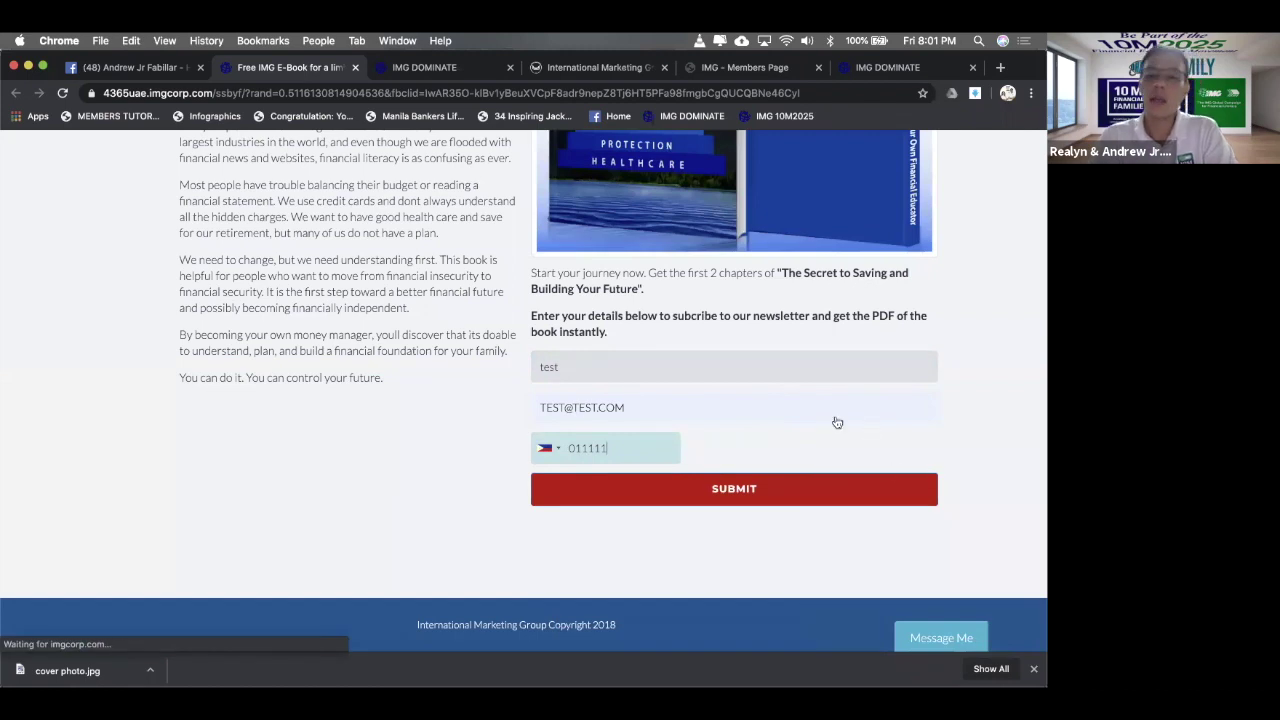
{"action": "left_click", "coordinate": [736, 489]}
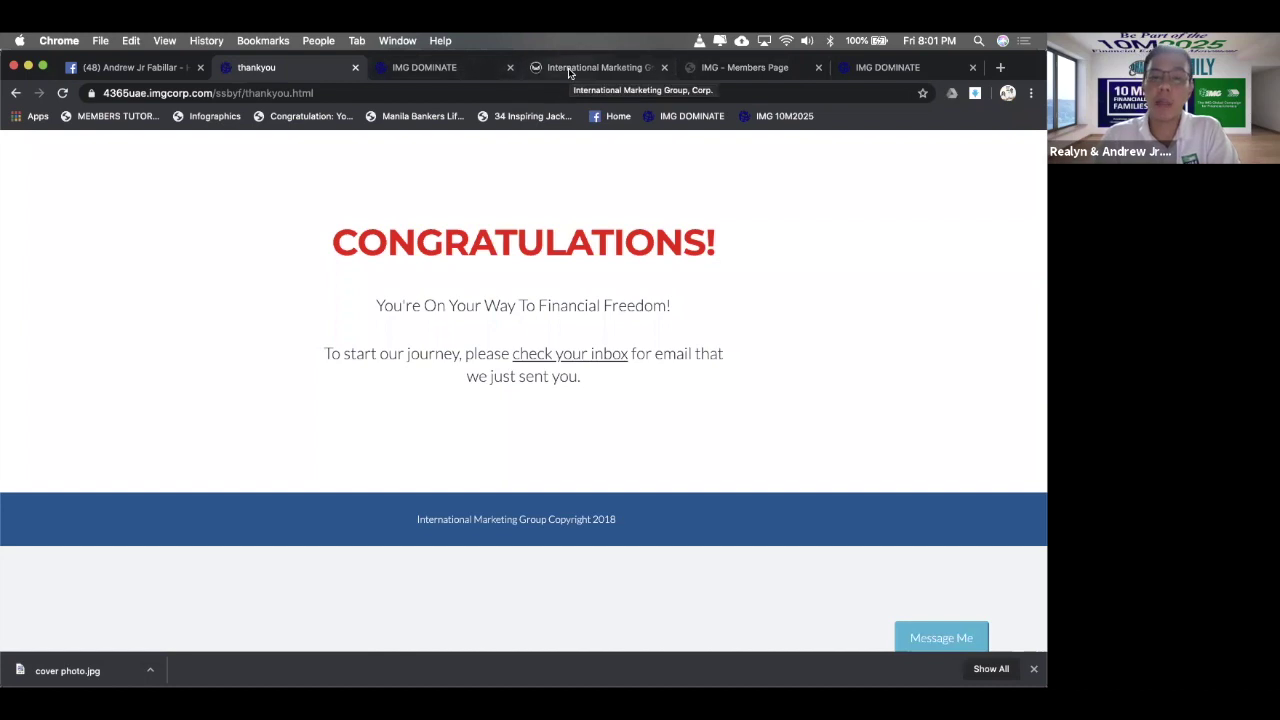
- Reload My Lists and confirm Free SSBYF eBook List shows 24 email and 7 SMS subscribers
{"action": "left_click", "coordinate": [432, 70]}
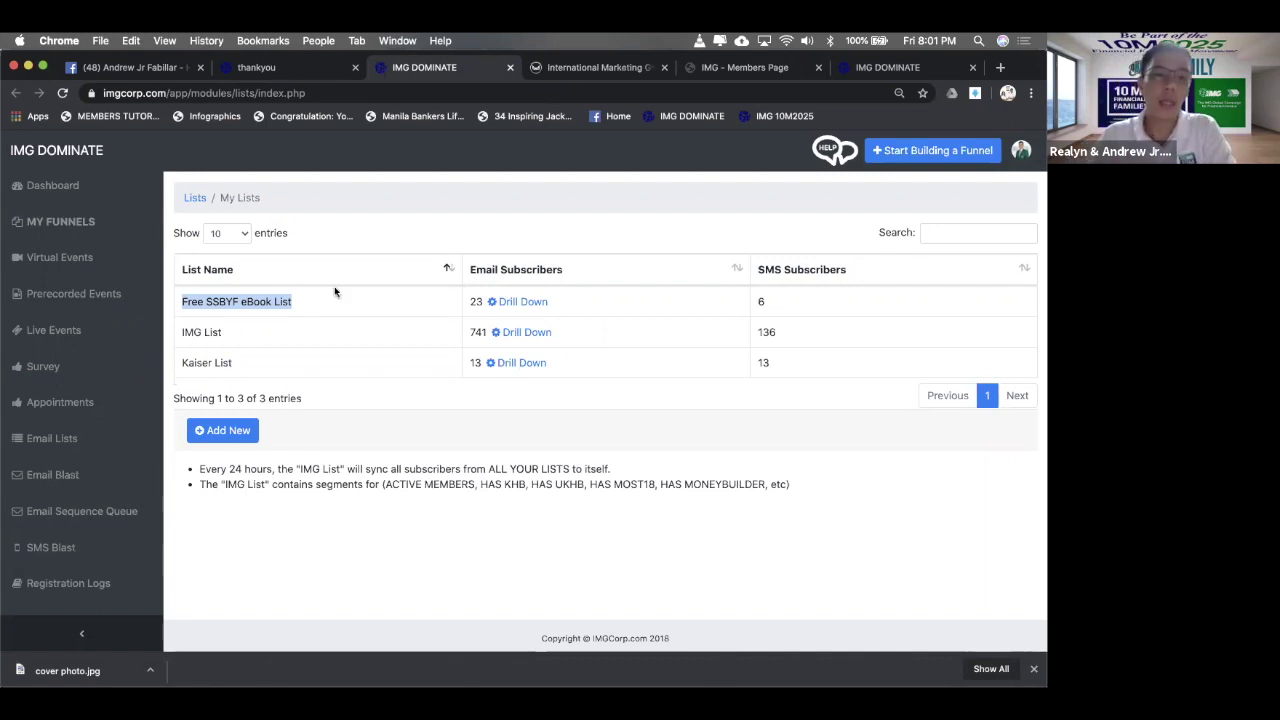
{"action": "left_click", "coordinate": [62, 476]}
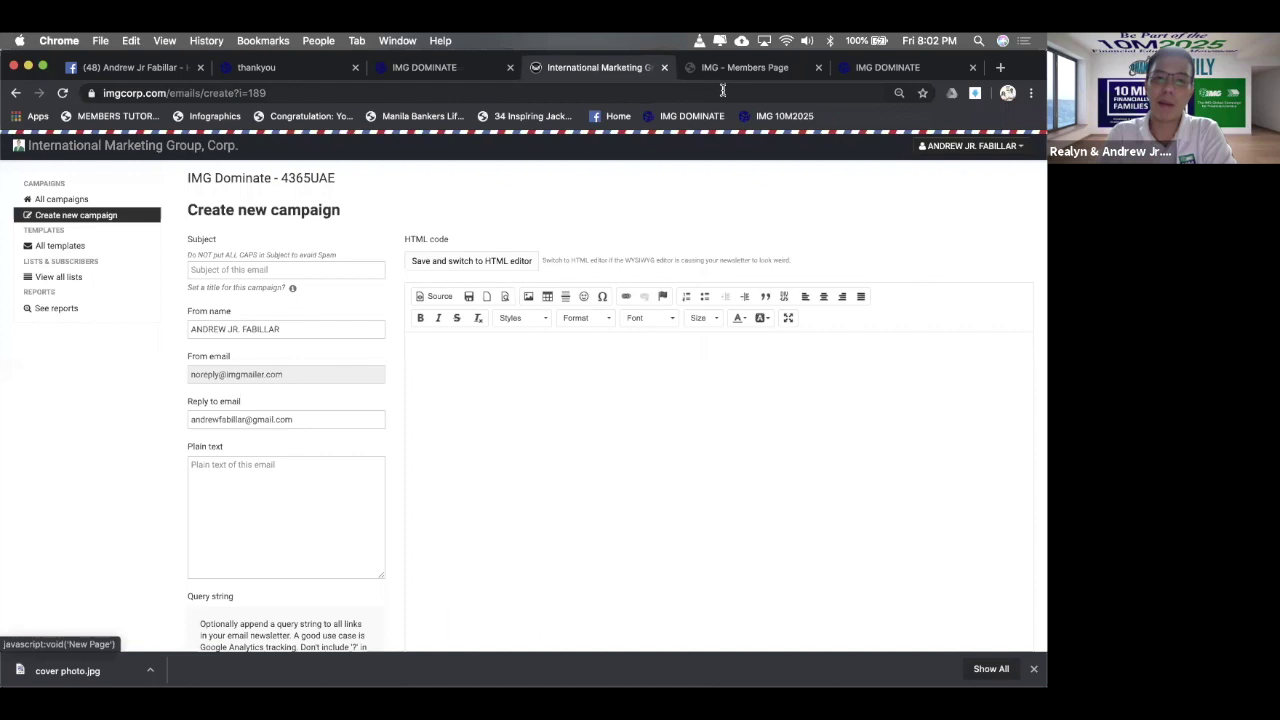
{"action": "left_click", "coordinate": [745, 67]}
{"action": "key", "text": "ctrl+shift+Tab"}
{"action": "key", "text": "ctrl+shift+Tab"}
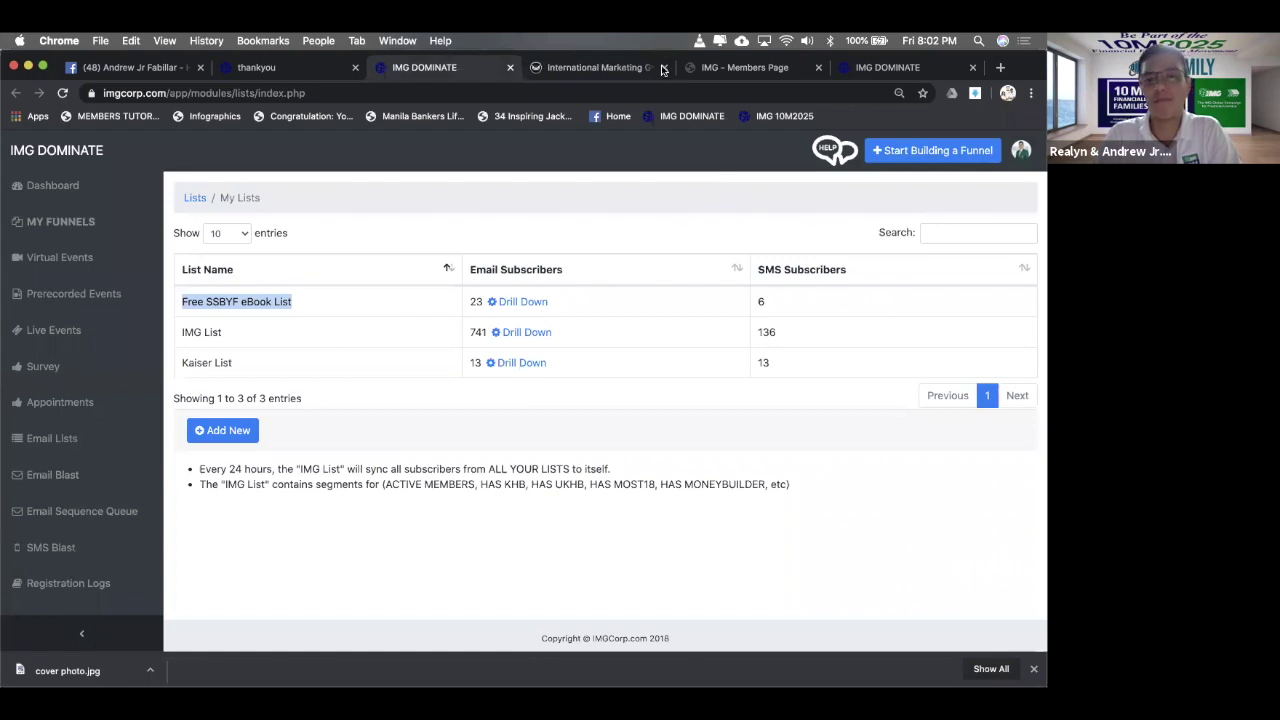
{"action": "left_click", "coordinate": [69, 475]}
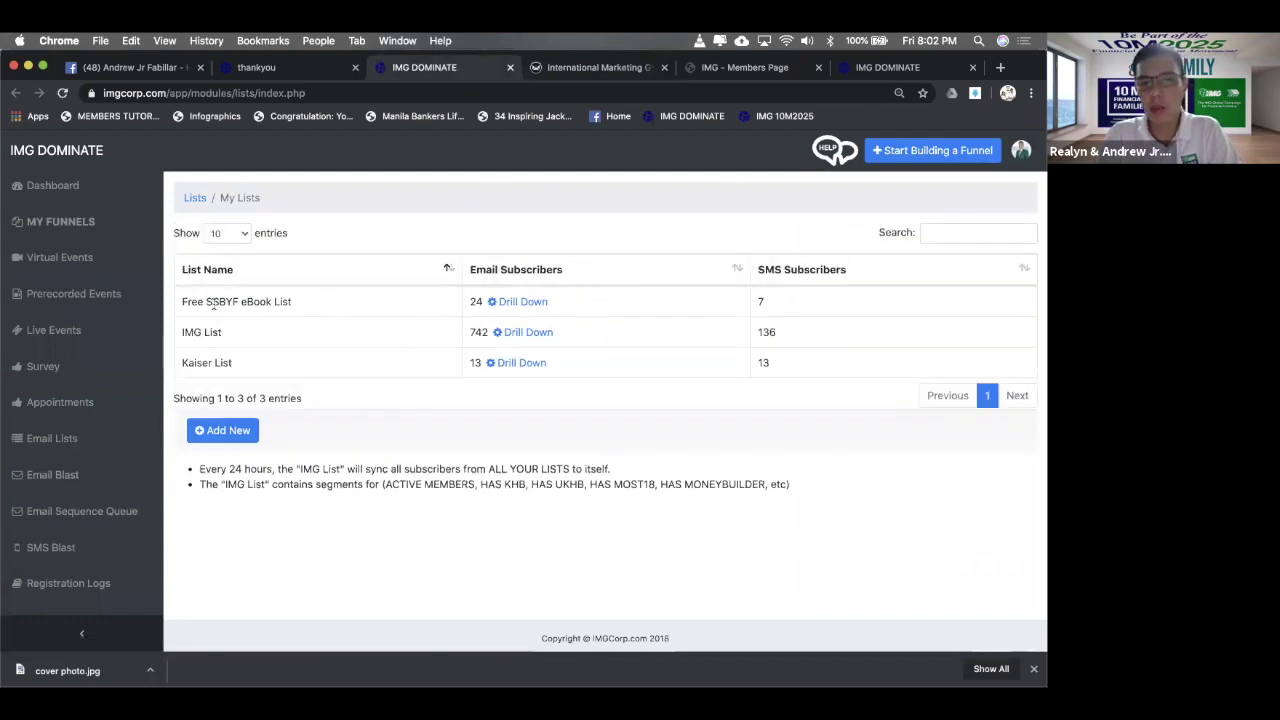
{"action": "left_click_drag", "start_coordinate": [302, 303], "coordinate": [266, 296]}
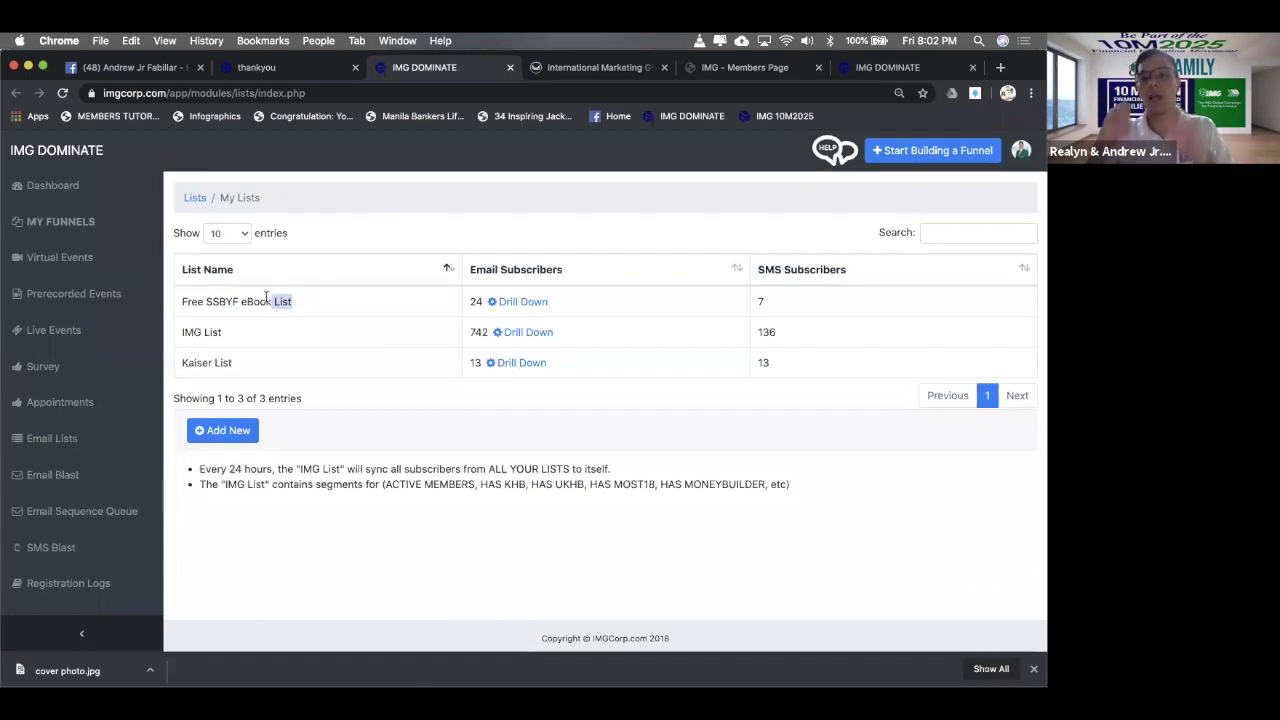
- Open the Free SSBYF eBook List subscribers and sort them by Join Date, oldest first
{"action": "left_click", "coordinate": [530, 303]}
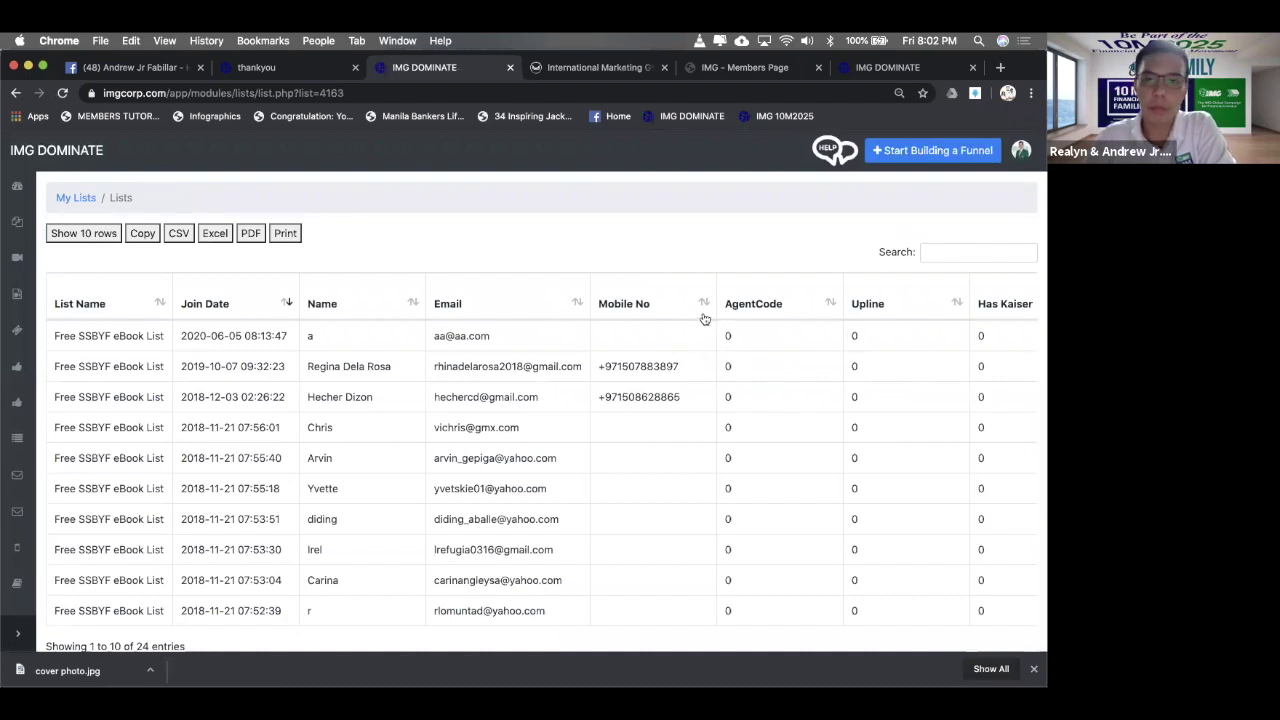
{"action": "left_click", "coordinate": [285, 305]}
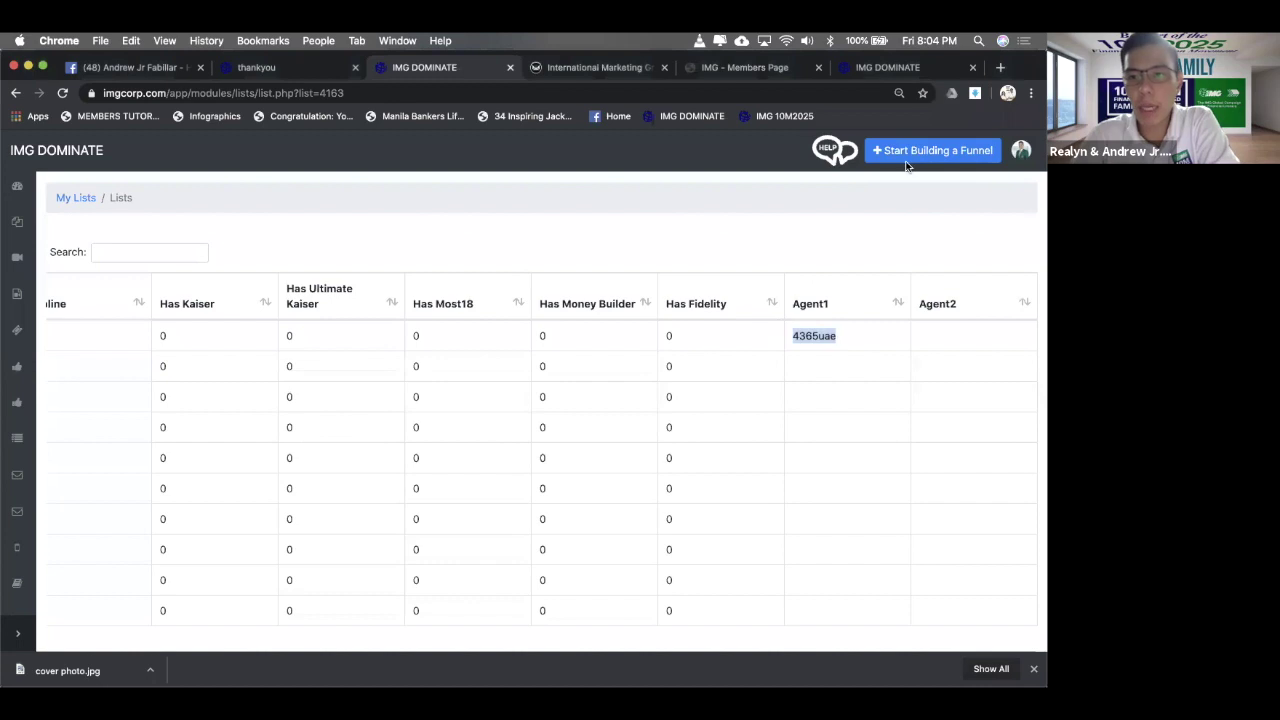
{"action": "left_click", "coordinate": [760, 340]}
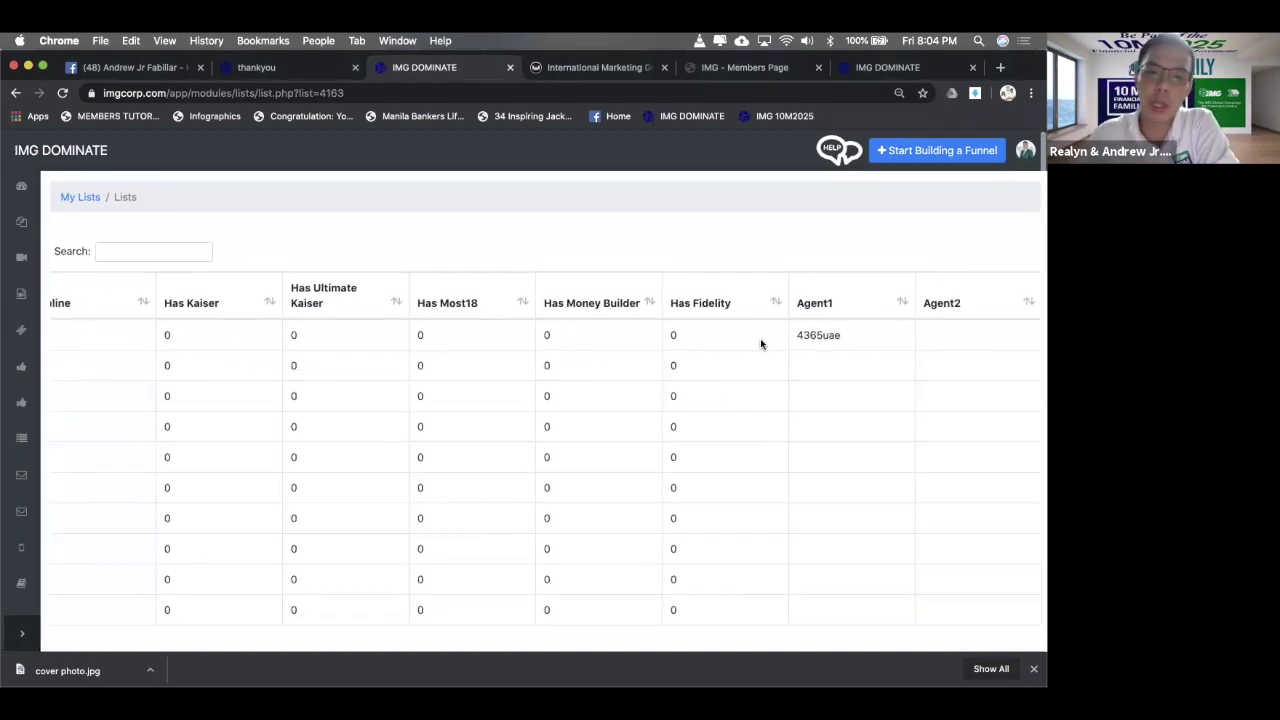
{"action": "scroll", "coordinate": [711, 290], "scroll_direction": "left", "scroll_amount": 10}
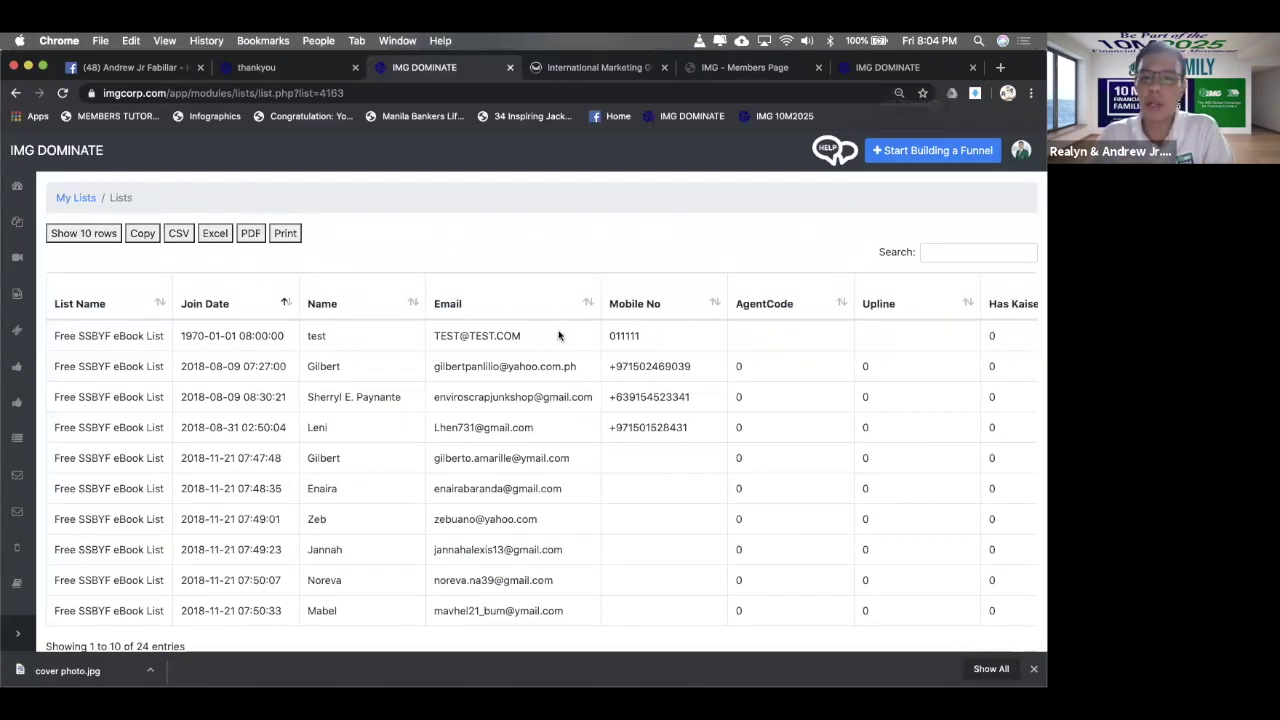
- Select subscribers' mobile numbers, emails and names in the table, then expand the sidebar navigation
{"action": "left_click_drag", "start_coordinate": [642, 338], "coordinate": [603, 335]}
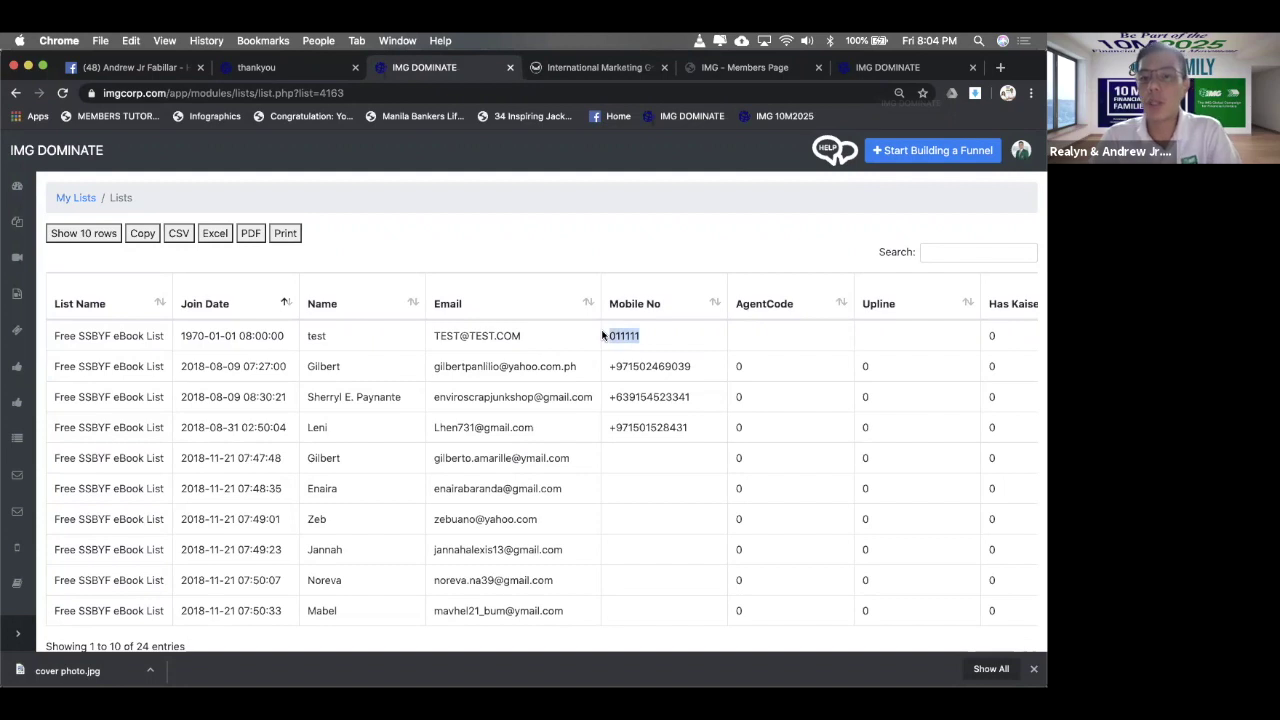
{"action": "left_click_drag", "start_coordinate": [691, 364], "coordinate": [609, 366]}
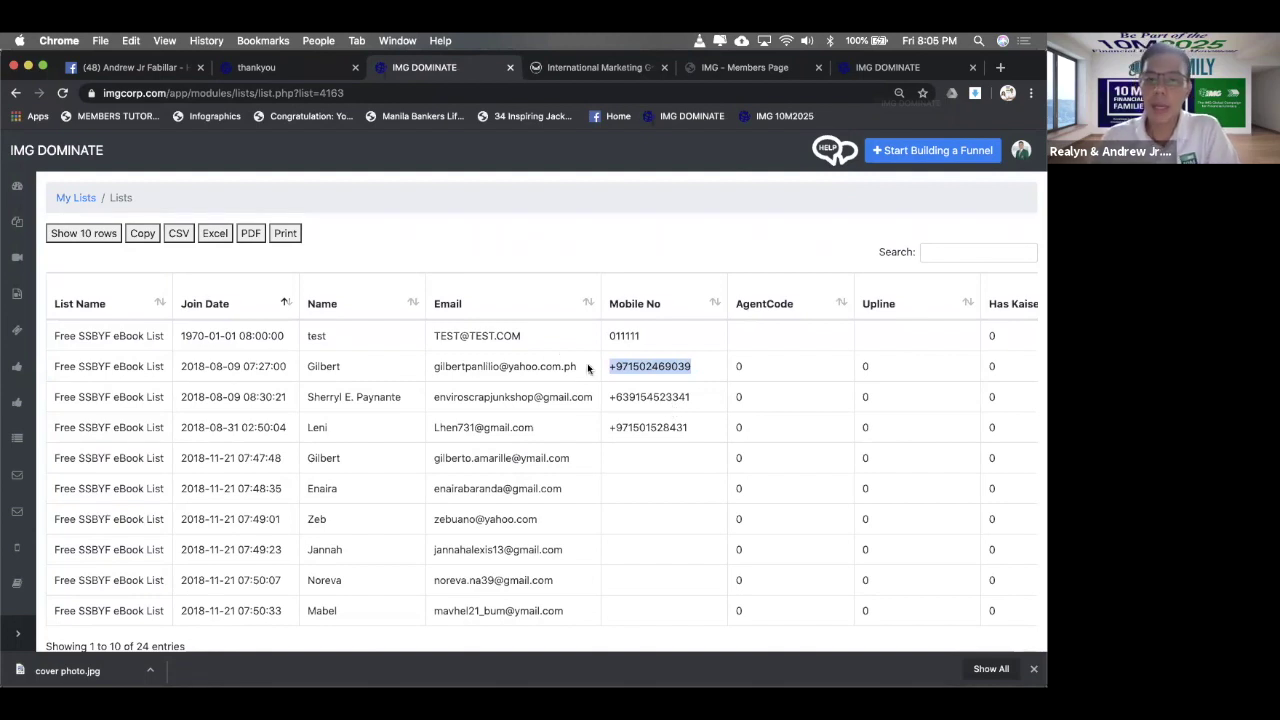
{"action": "left_click_drag", "start_coordinate": [588, 366], "coordinate": [495, 363]}
{"action": "left_click_drag", "start_coordinate": [700, 368], "coordinate": [420, 368]}
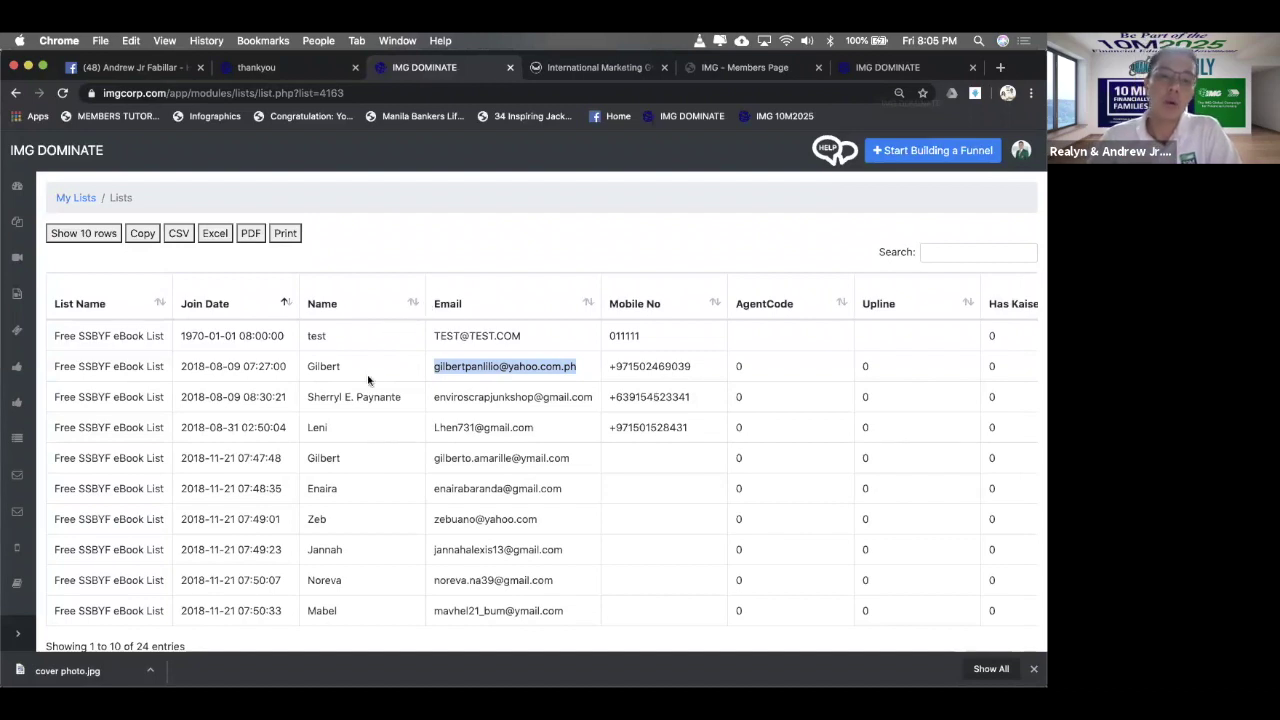
{"action": "left_click_drag", "start_coordinate": [413, 400], "coordinate": [323, 397]}
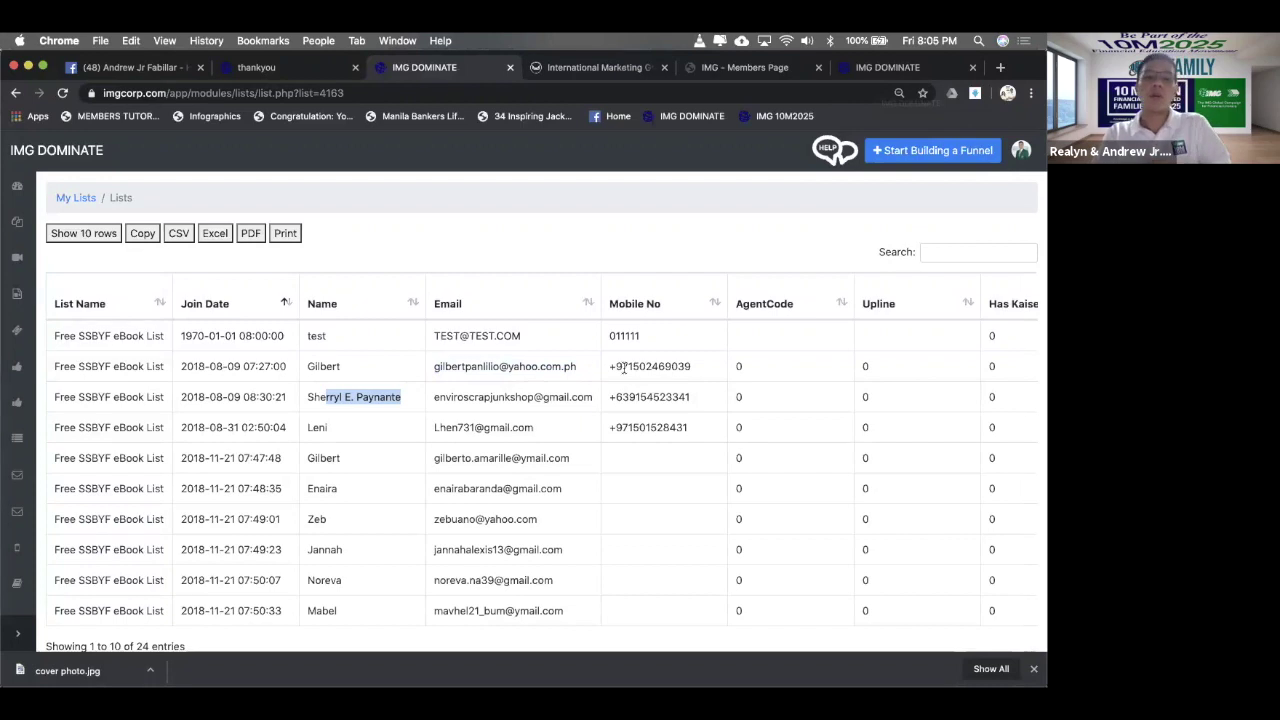
{"action": "left_click", "coordinate": [583, 366]}
{"action": "left_click_drag", "start_coordinate": [583, 366], "coordinate": [398, 380]}
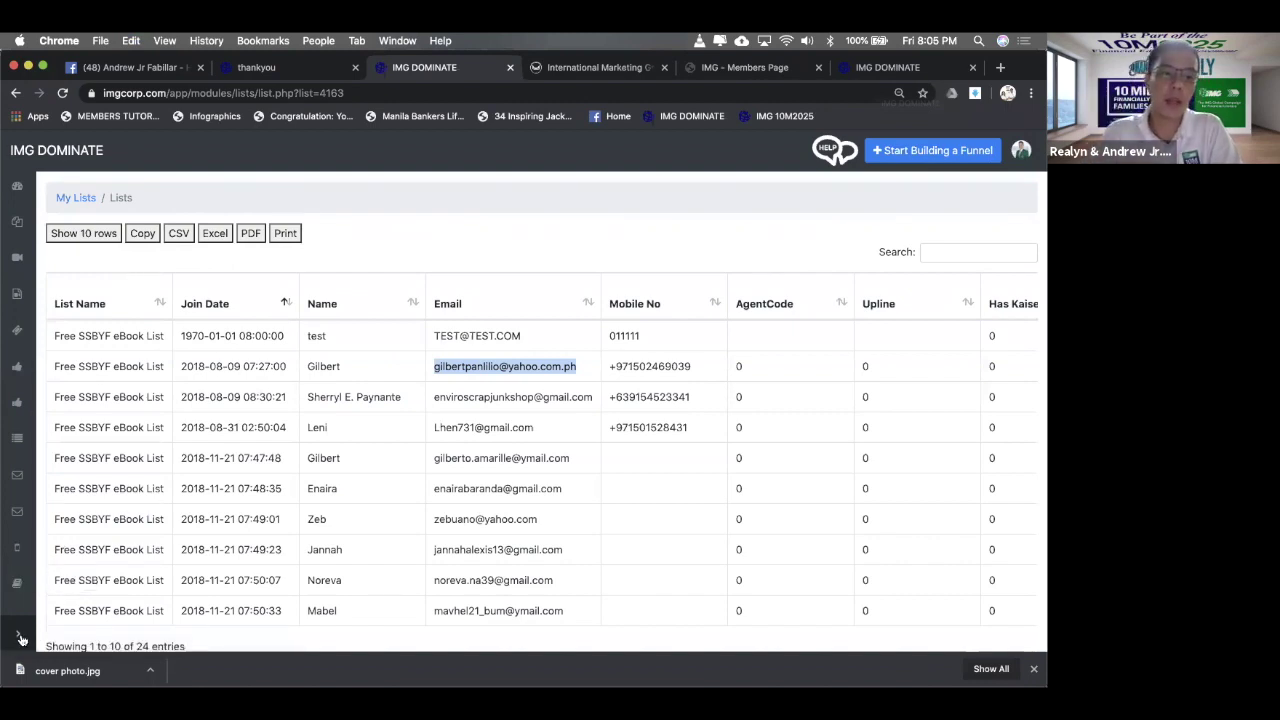
{"action": "left_click", "coordinate": [20, 638]}
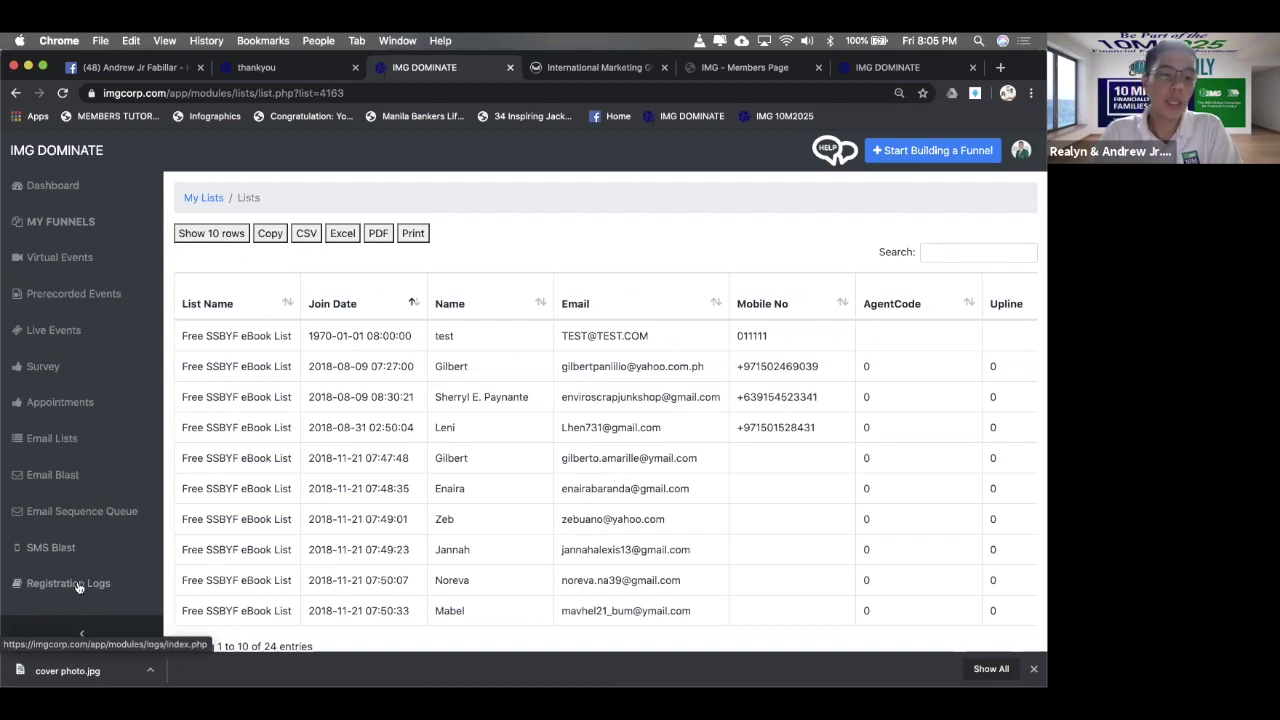
- Open Registration Logs, then look through the open tabs and close the funnel settings tab
{"action": "left_click", "coordinate": [78, 585]}
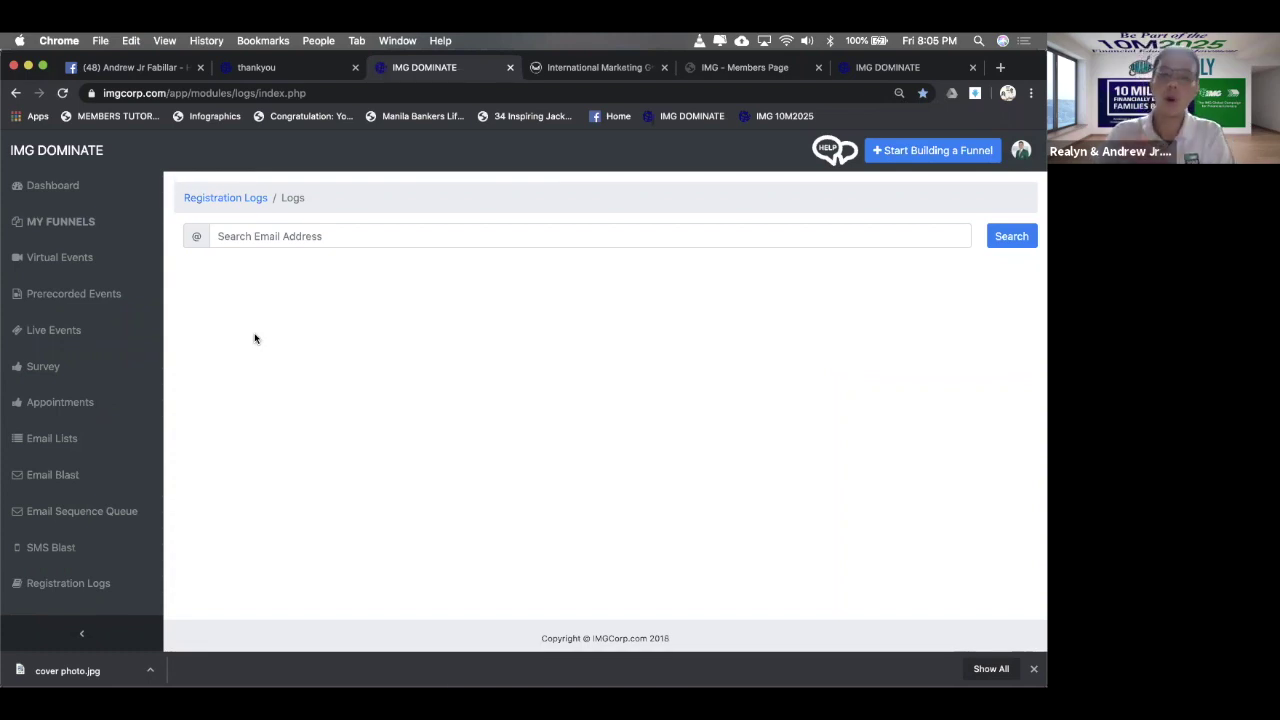
{"action": "left_click", "coordinate": [299, 242]}
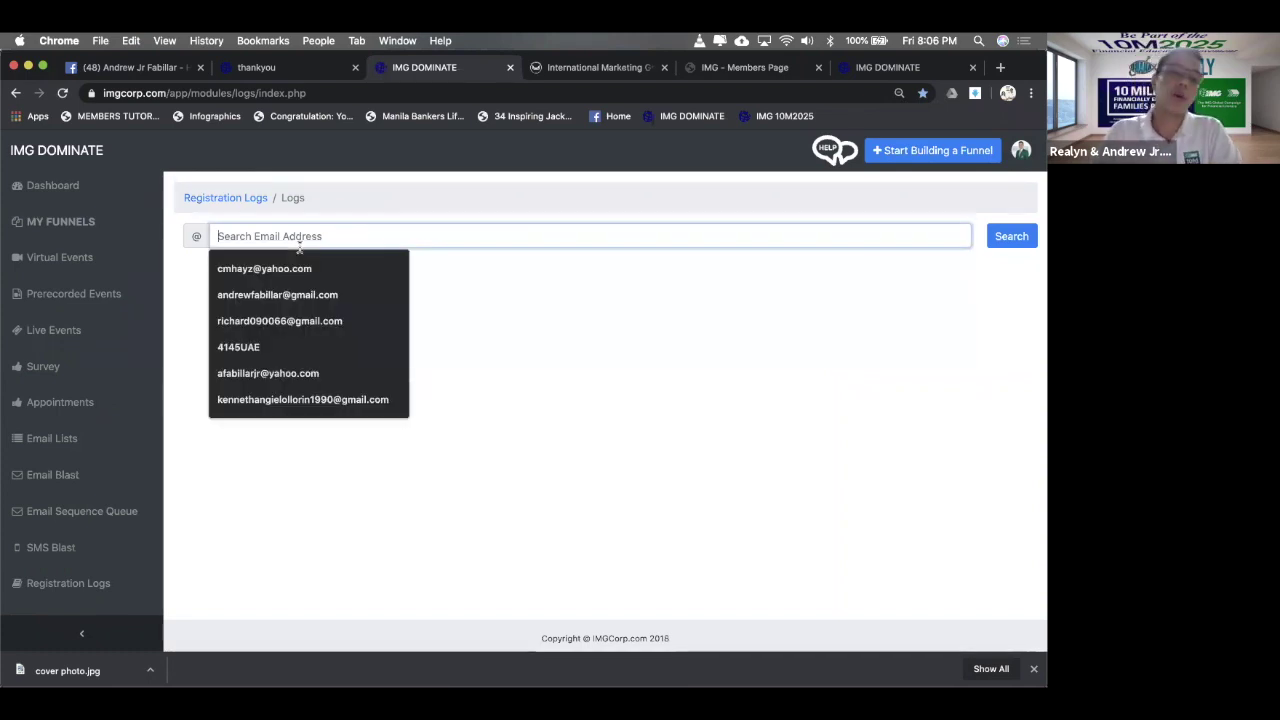
{"action": "left_click", "coordinate": [612, 67]}
{"action": "left_click", "coordinate": [742, 67]}
{"action": "left_click", "coordinate": [540, 70]}
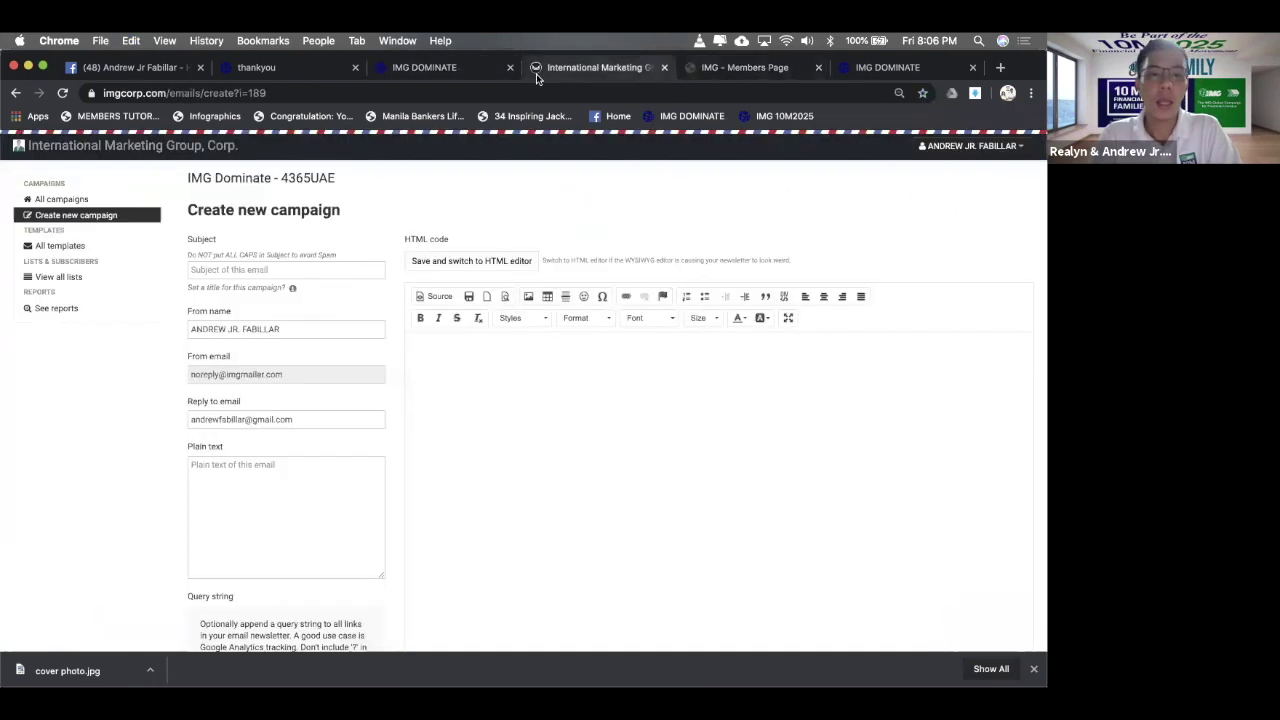
{"action": "key", "text": "super+9"}
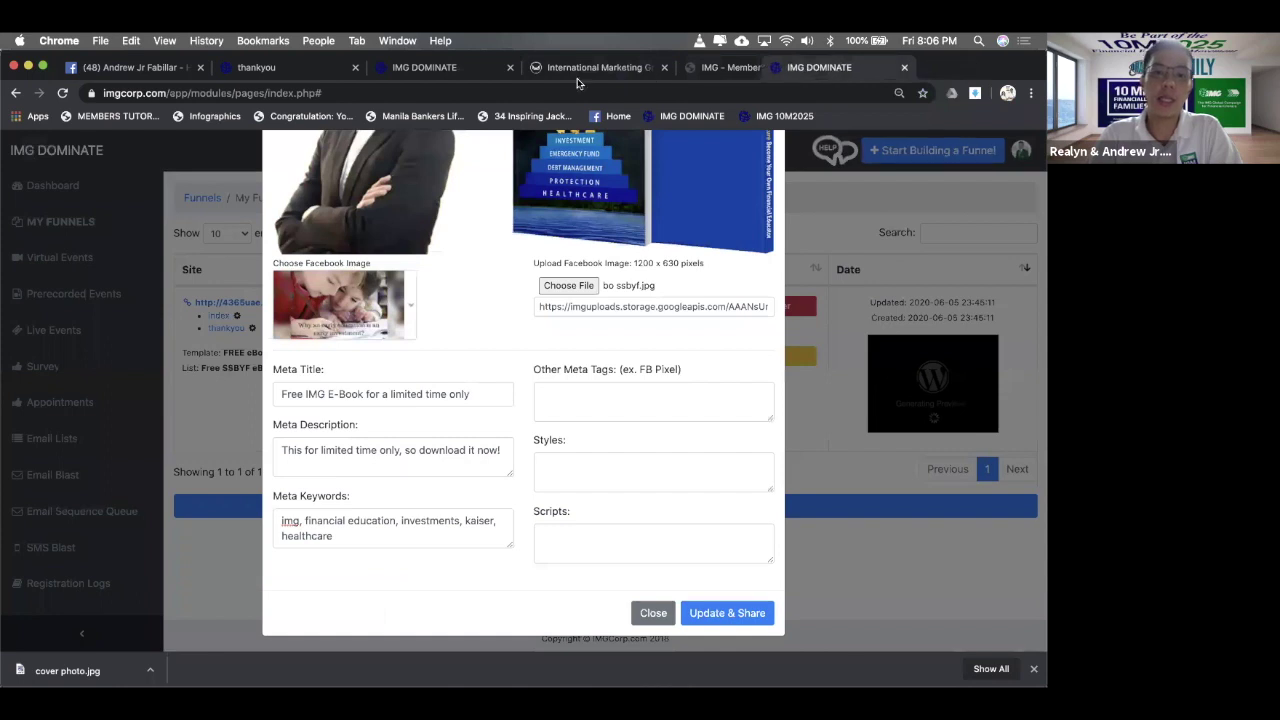
{"action": "left_click", "coordinate": [666, 67]}
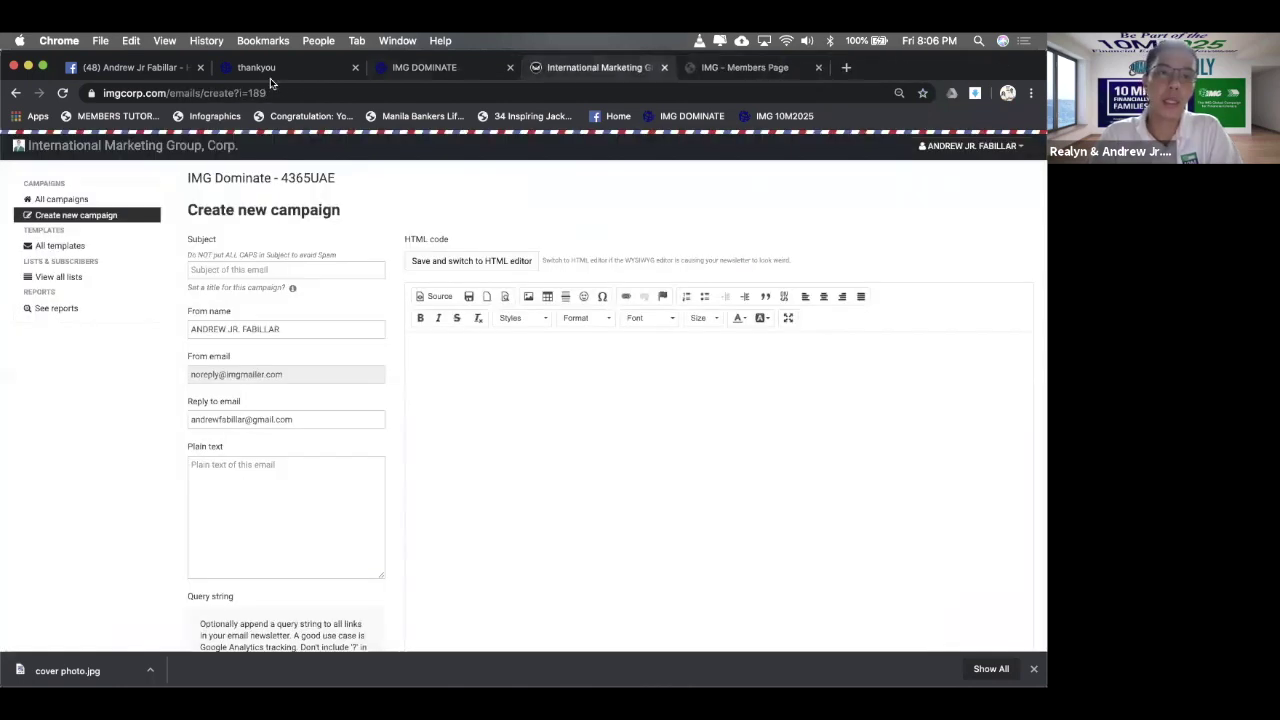
- Open Email Lists from the sidebar in a new tab and close the email campaign tab
{"action": "left_click", "coordinate": [270, 76]}
{"action": "left_click", "coordinate": [630, 68]}
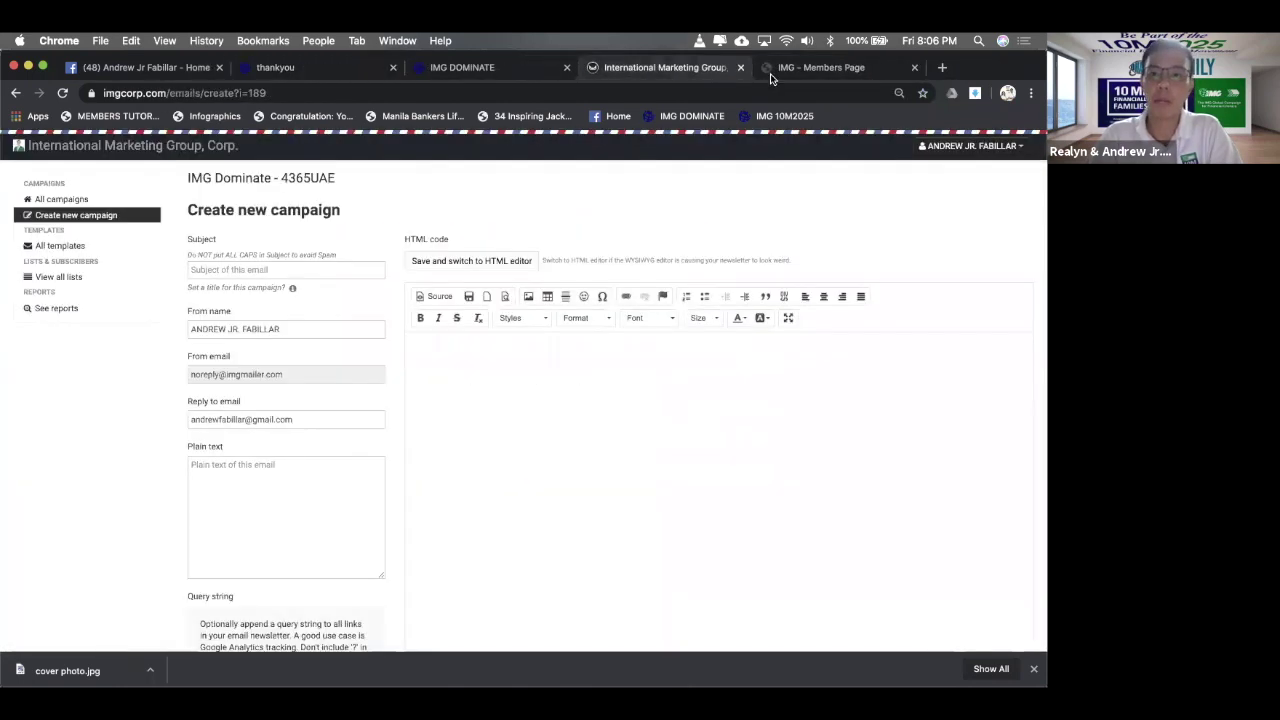
{"action": "left_click", "coordinate": [770, 73]}
{"action": "left_click", "coordinate": [463, 70]}
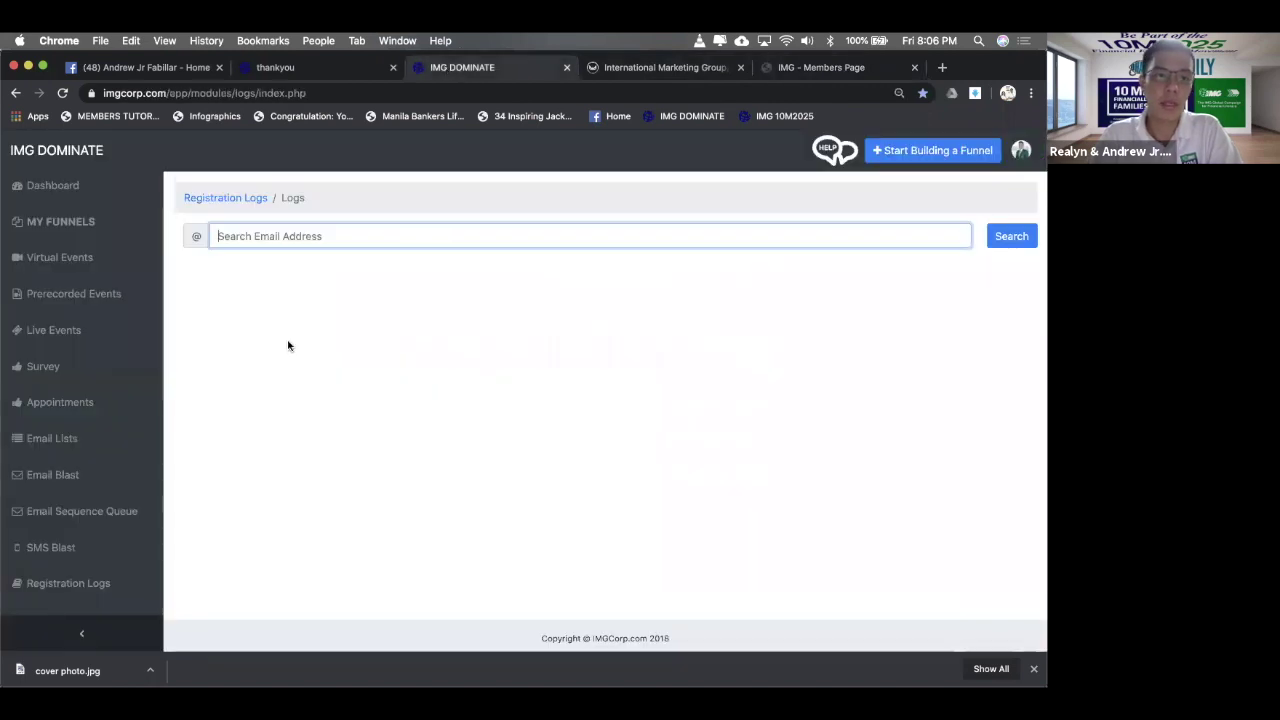
{"action": "left_click", "coordinate": [64, 448], "text": "super"}
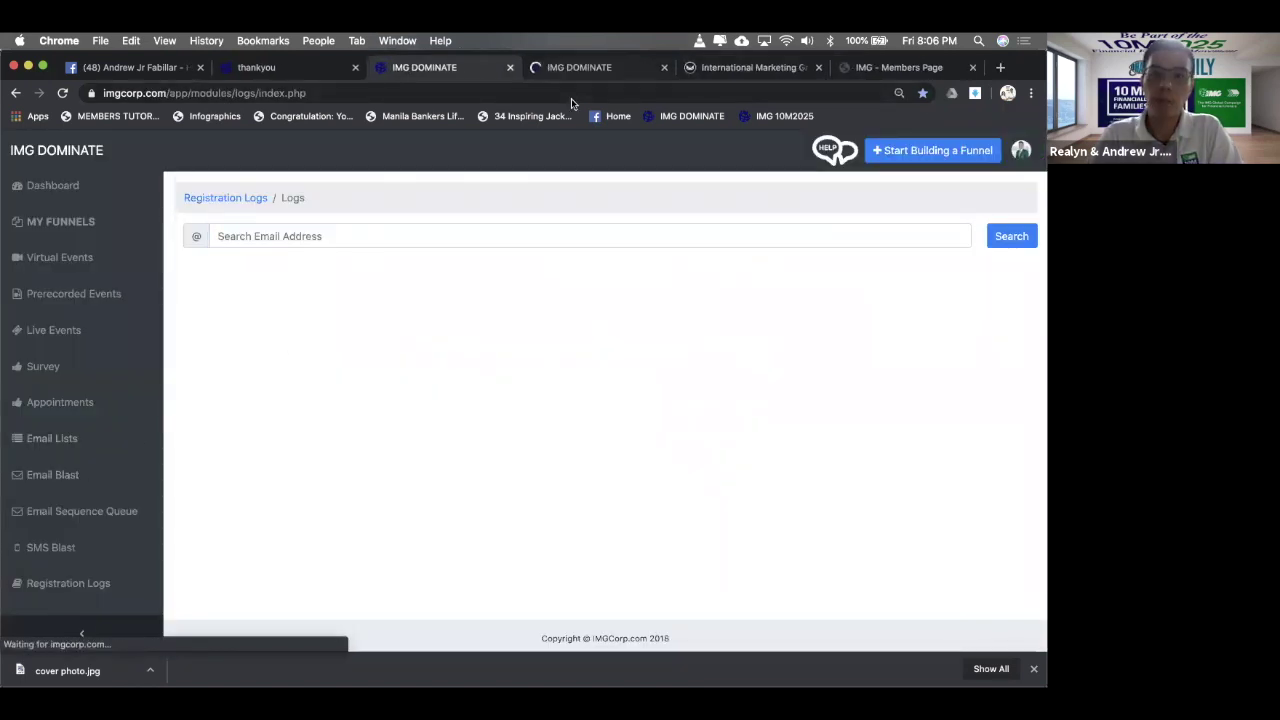
{"action": "left_click", "coordinate": [576, 68]}
{"action": "left_click", "coordinate": [818, 67]}
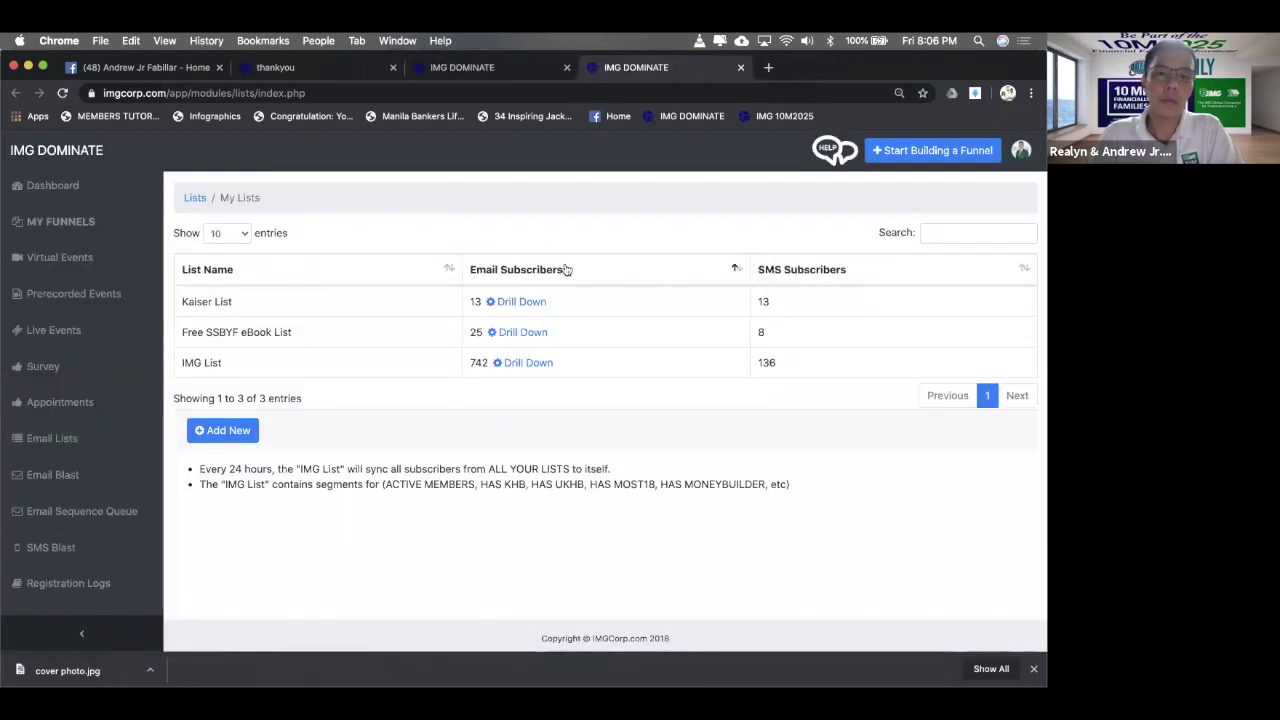
- Drill down into the Free SSBYF eBook List and copy the newest subscriber's email address
{"action": "left_click", "coordinate": [520, 338]}
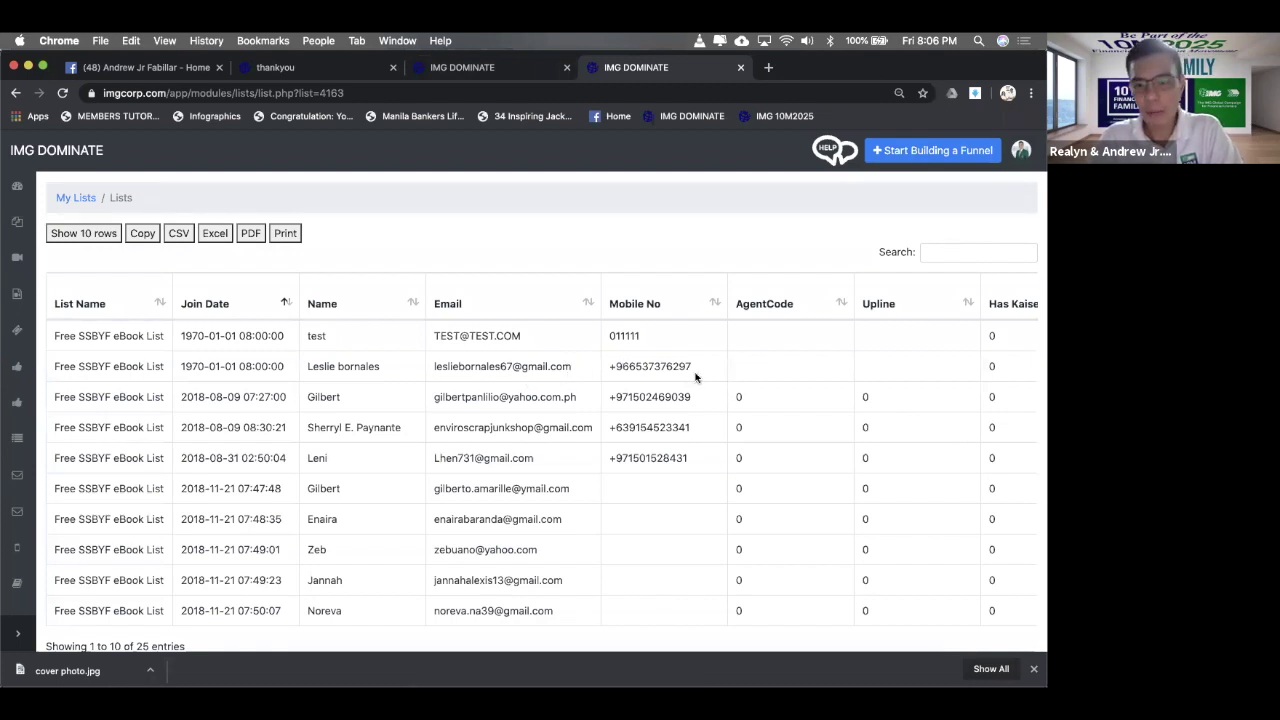
{"action": "left_click_drag", "start_coordinate": [378, 366], "coordinate": [305, 366]}
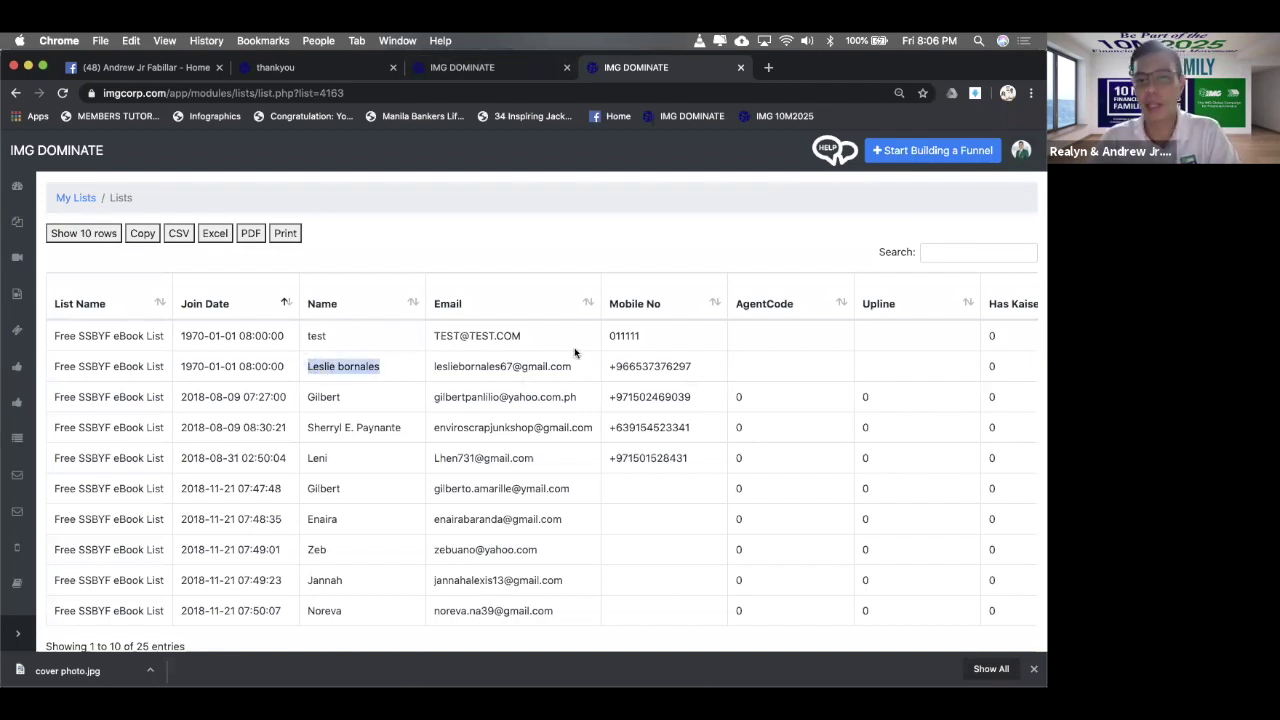
{"action": "left_click_drag", "start_coordinate": [578, 367], "coordinate": [466, 362]}
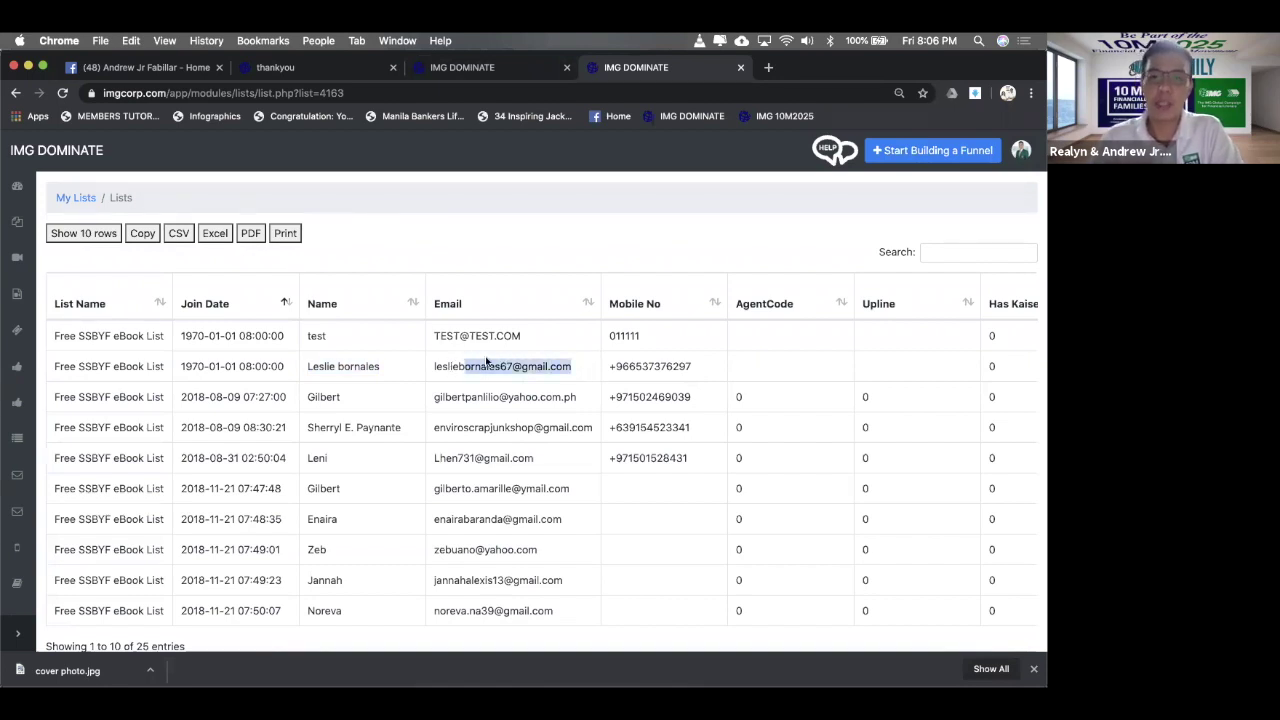
{"action": "left_click_drag", "start_coordinate": [708, 366], "coordinate": [450, 362]}
{"action": "key", "text": "super+c"}
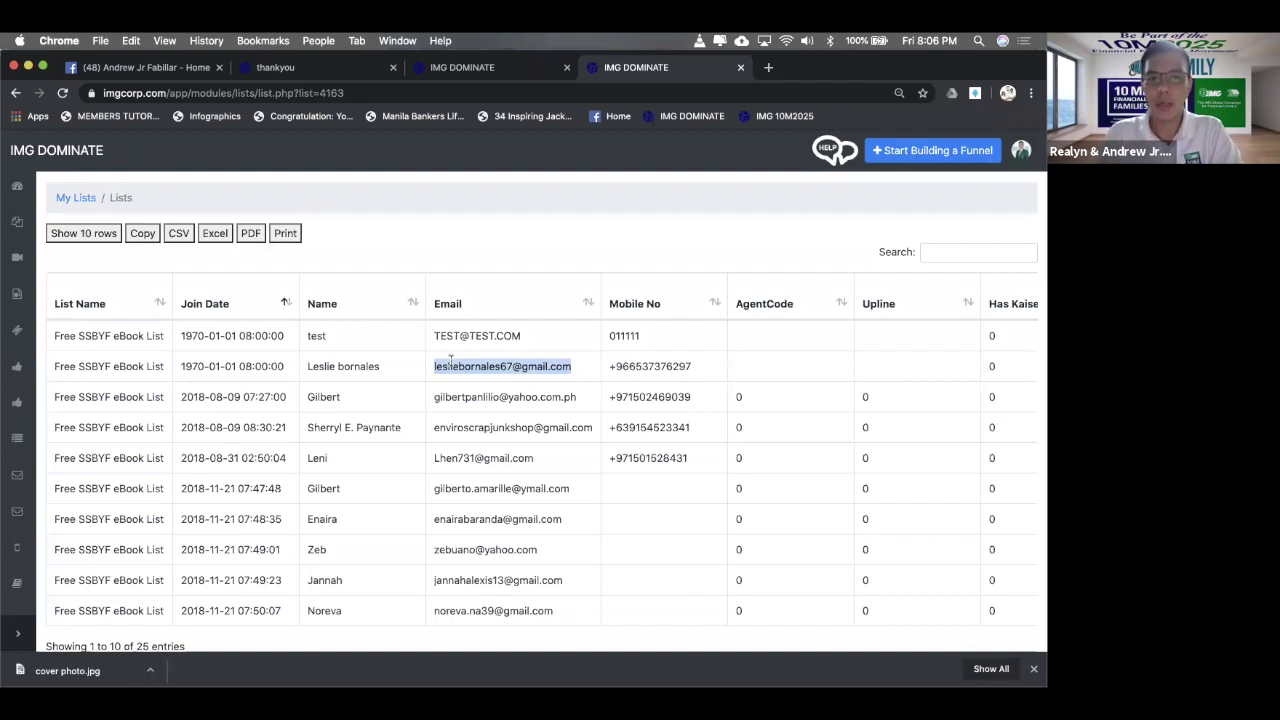
- Paste the subscriber's email into the Registration Logs Search Email Address field
{"action": "left_click", "coordinate": [460, 67]}
{"action": "left_click", "coordinate": [354, 238]}
{"action": "key", "text": "super+v"}
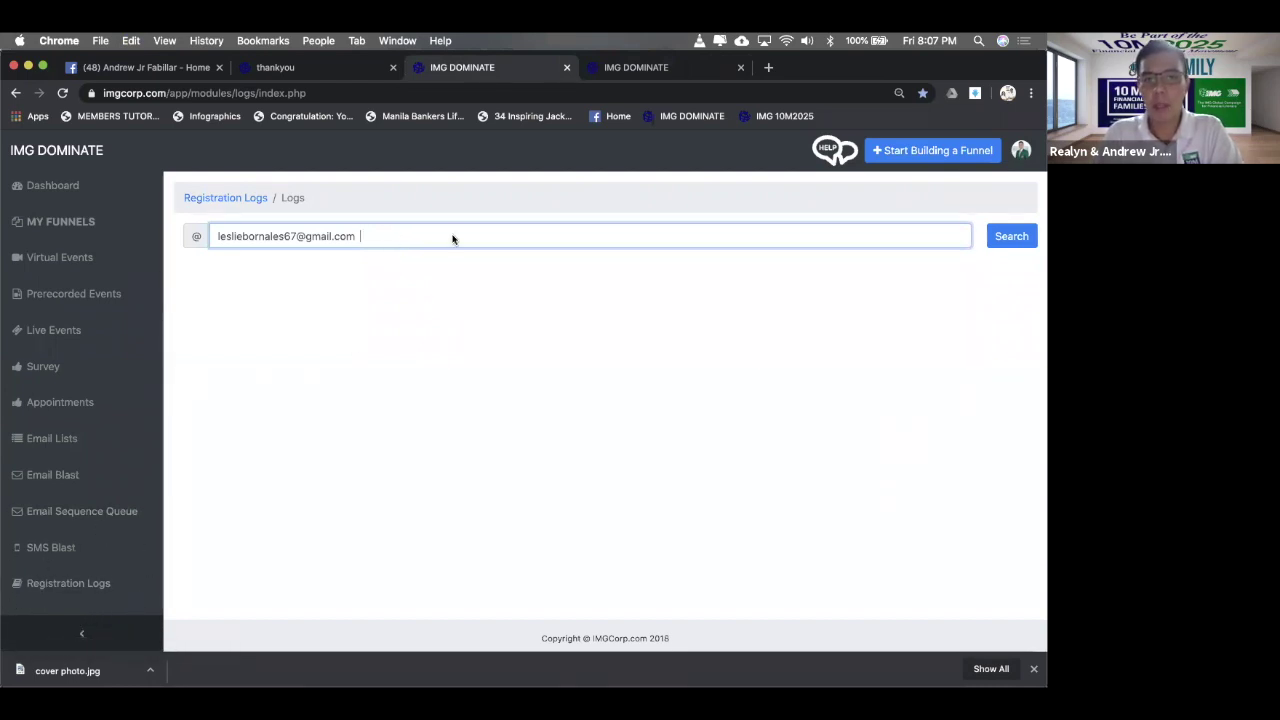
- Search the registration logs for that email and review the 11 entries, newest a 2020-06-06 ssbyf subscribe
{"action": "left_click", "coordinate": [1011, 237]}
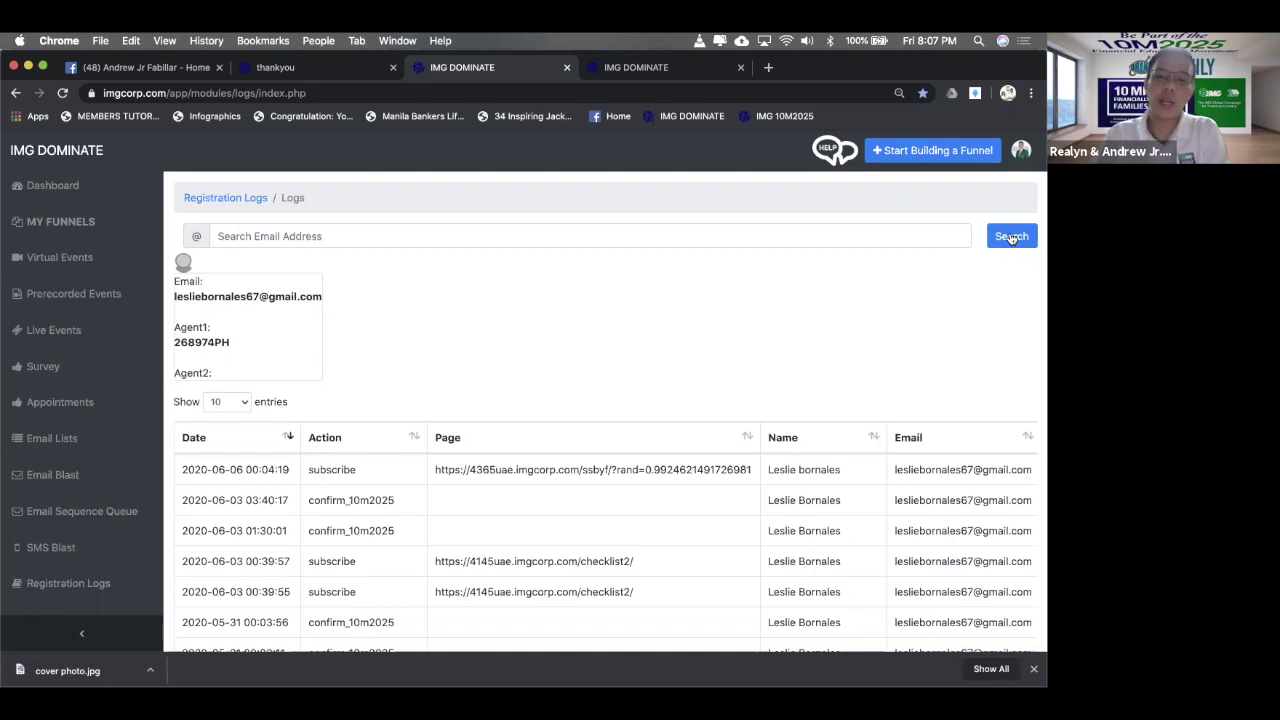
{"action": "scroll", "coordinate": [846, 369], "scroll_direction": "down", "scroll_amount": 1}
{"action": "scroll", "coordinate": [846, 369], "scroll_direction": "down", "scroll_amount": 4}
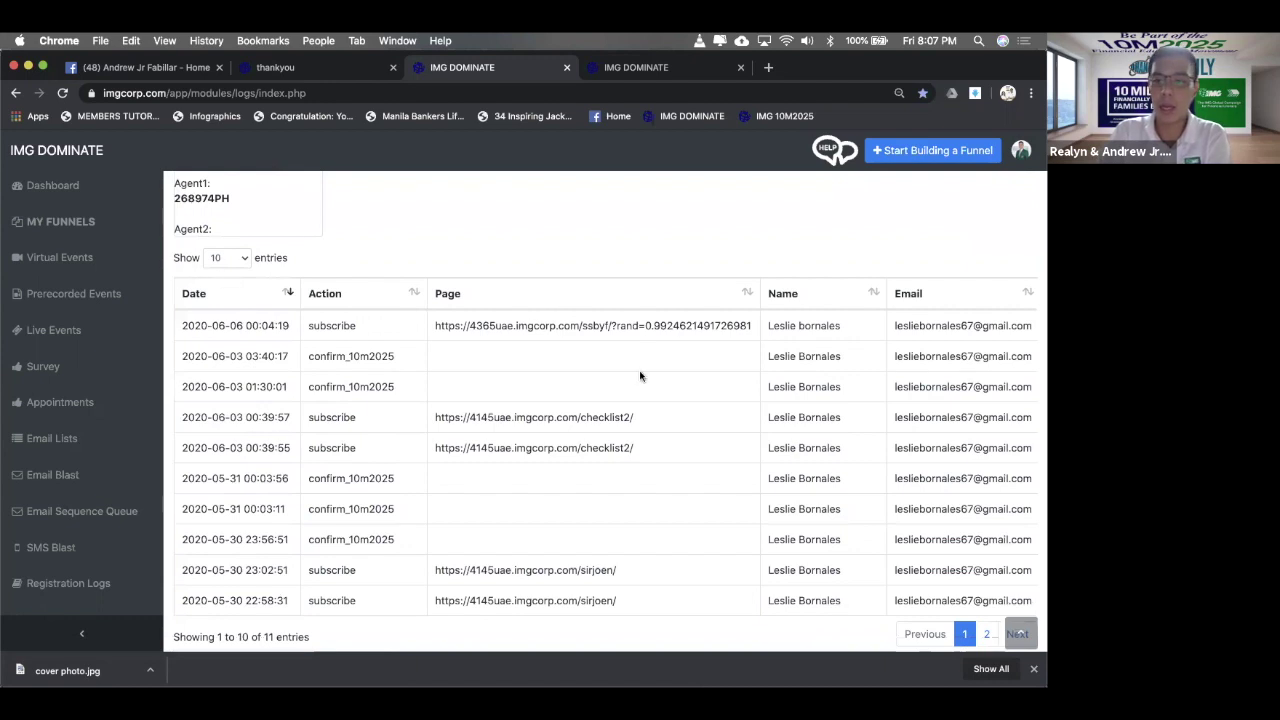
{"action": "scroll", "coordinate": [725, 352], "scroll_direction": "up", "scroll_amount": 1}
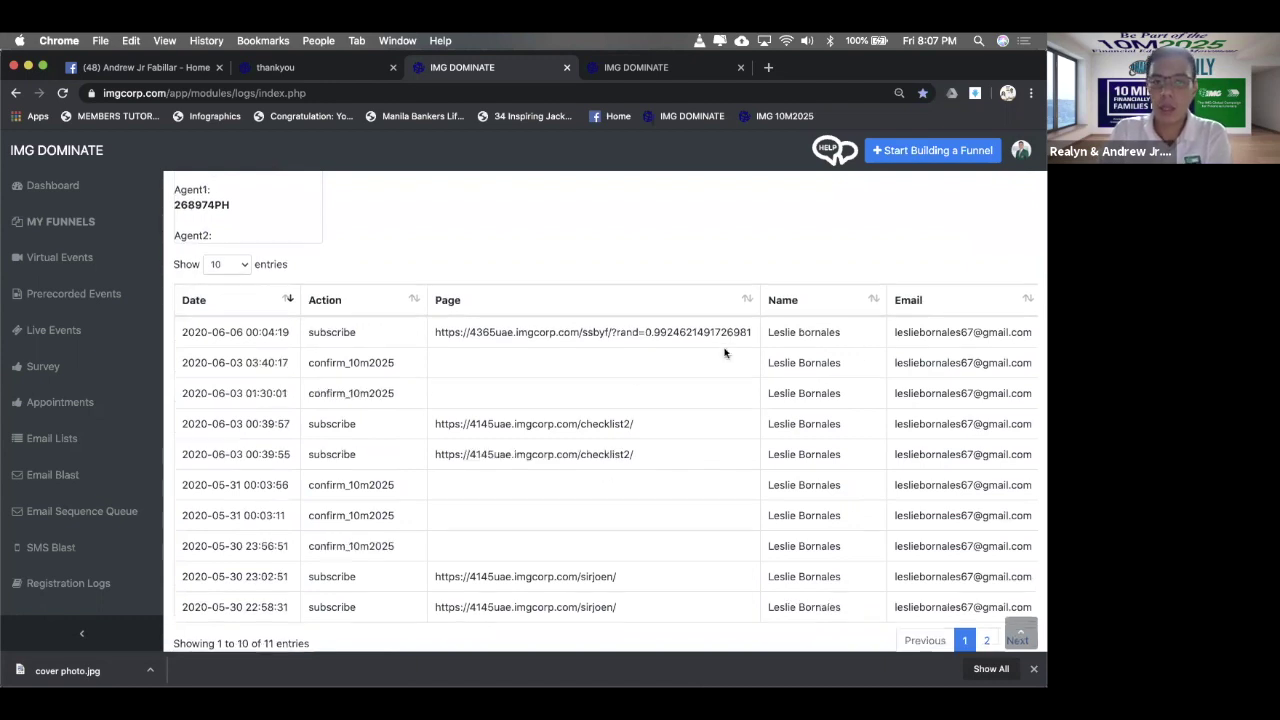
{"action": "scroll", "coordinate": [725, 352], "scroll_direction": "up", "scroll_amount": 4}
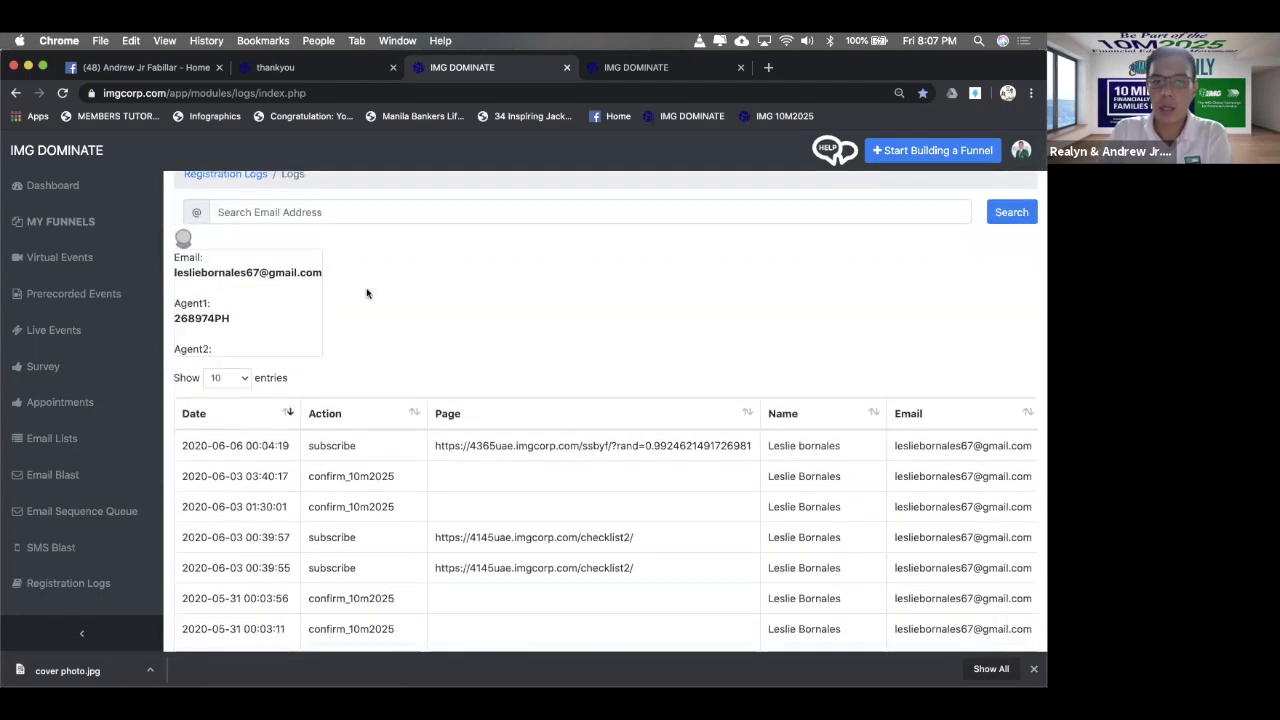
- Select the subscriber's Agent1 code and email address in the log details box
{"action": "mouse_move", "coordinate": [168, 320]}
{"action": "left_mouse_down"}
{"action": "mouse_move", "coordinate": [236, 319]}
{"action": "mouse_move", "coordinate": [178, 306]}
{"action": "mouse_move", "coordinate": [266, 314]}
{"action": "mouse_move", "coordinate": [174, 317]}
{"action": "left_mouse_up"}
{"action": "left_click", "coordinate": [320, 270]}
{"action": "triple_click", "coordinate": [290, 270]}
{"action": "left_click", "coordinate": [350, 257]}
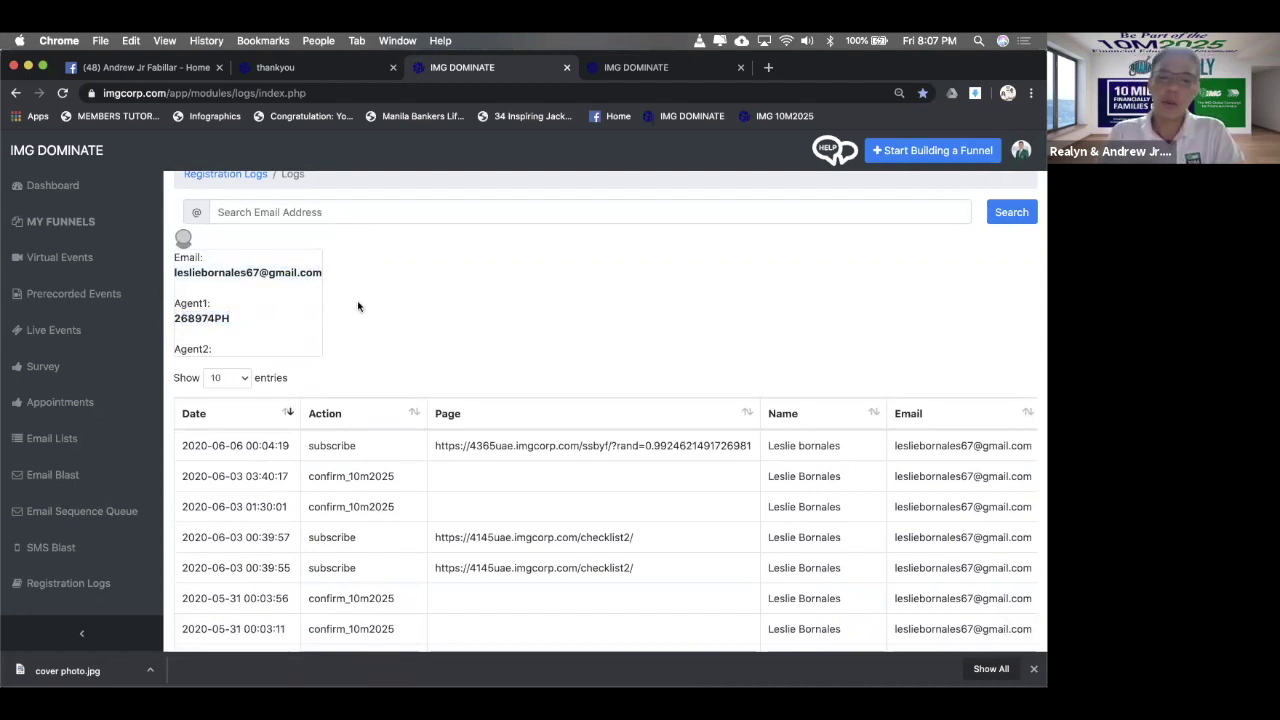